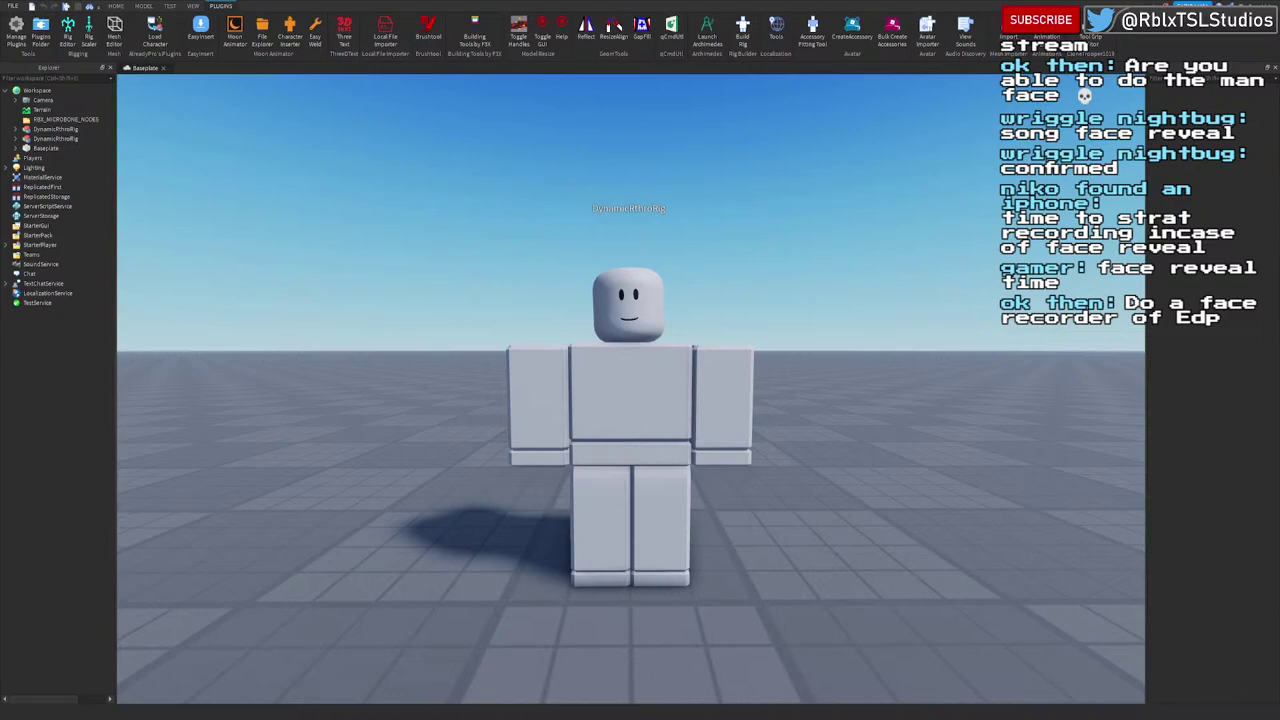
Step: Select the front DynamicRthroRig and examine its face up close and from a distance
left_click(586, 366)
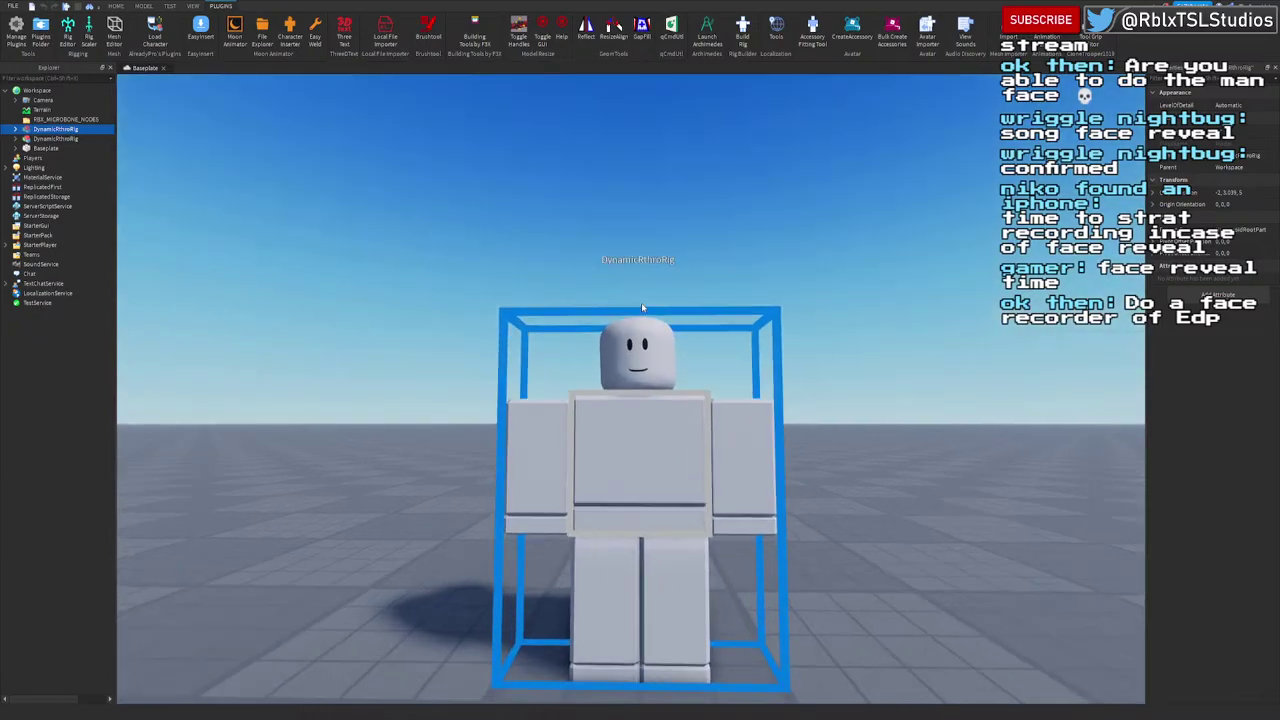
scroll(641, 302, "up", 5)
scroll(641, 302, "up", 5)
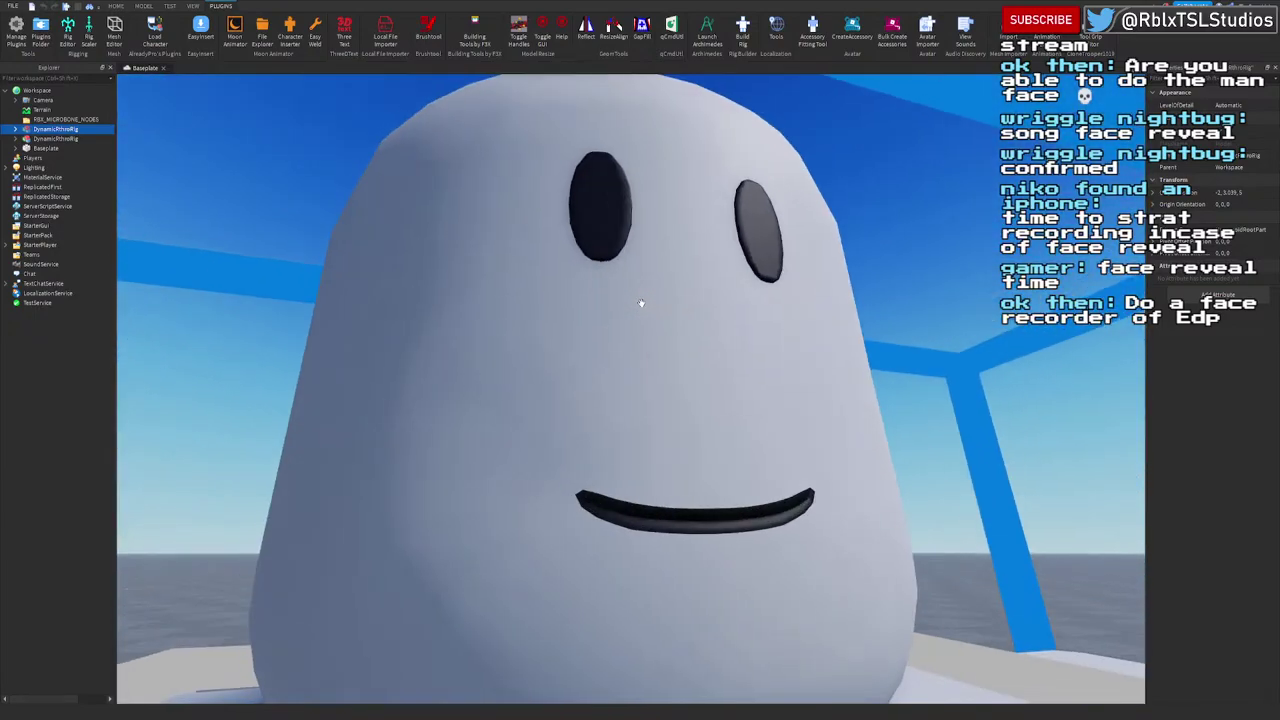
right_click_drag(641, 302, 641, 302)
scroll(641, 302, "up", 3)
scroll(641, 302, "down", 3)
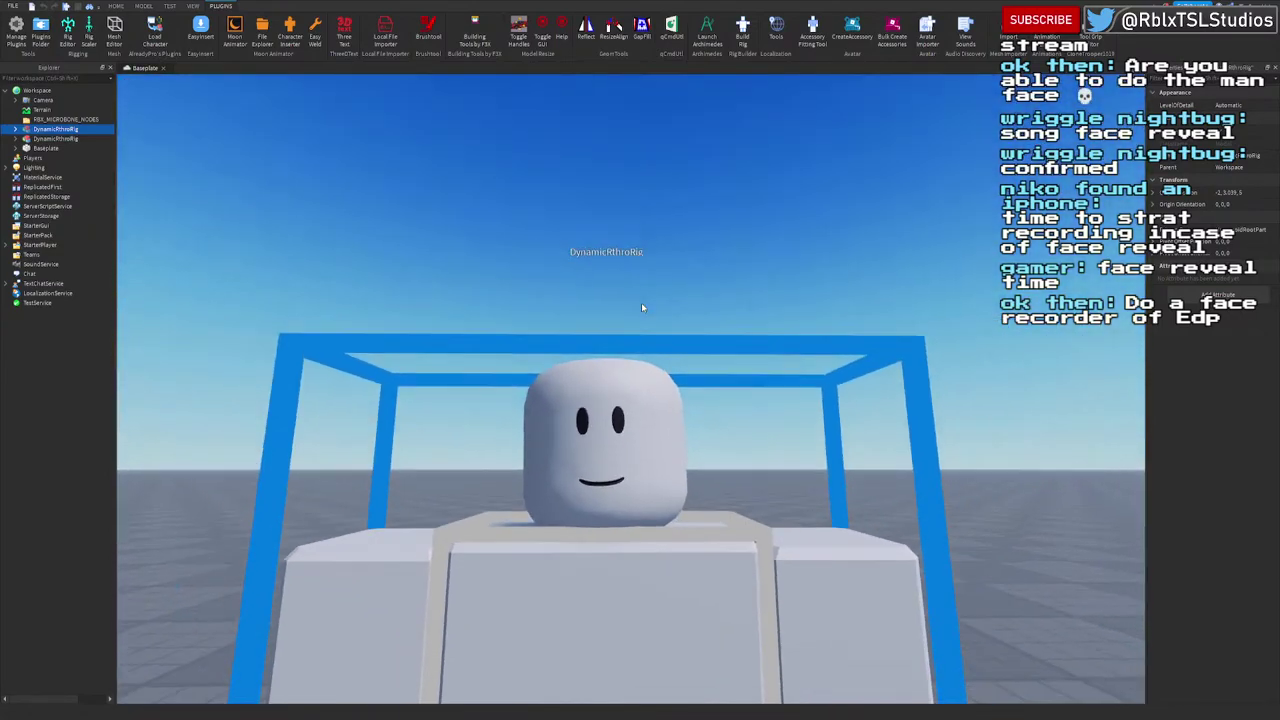
scroll(641, 302, "down", 3)
scroll(641, 302, "up", 3)
scroll(641, 302, "down", 3)
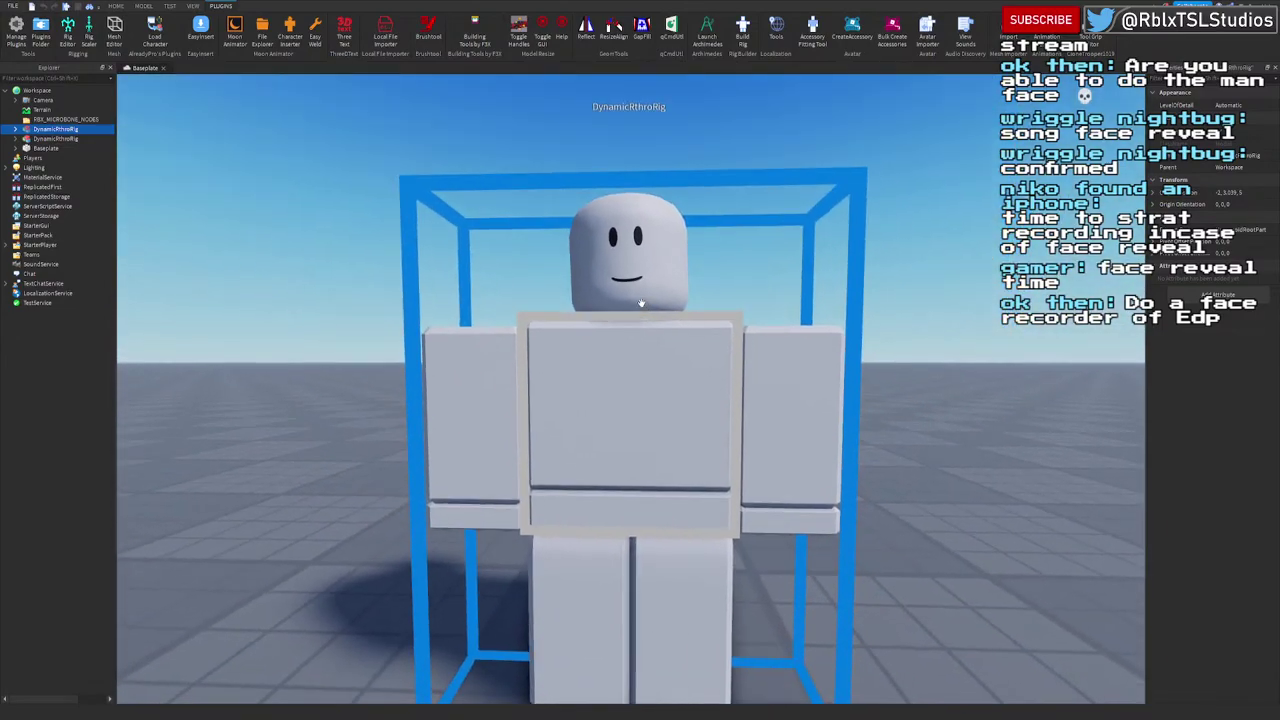
scroll(641, 302, "up", 3)
scroll(641, 302, "down", 2)
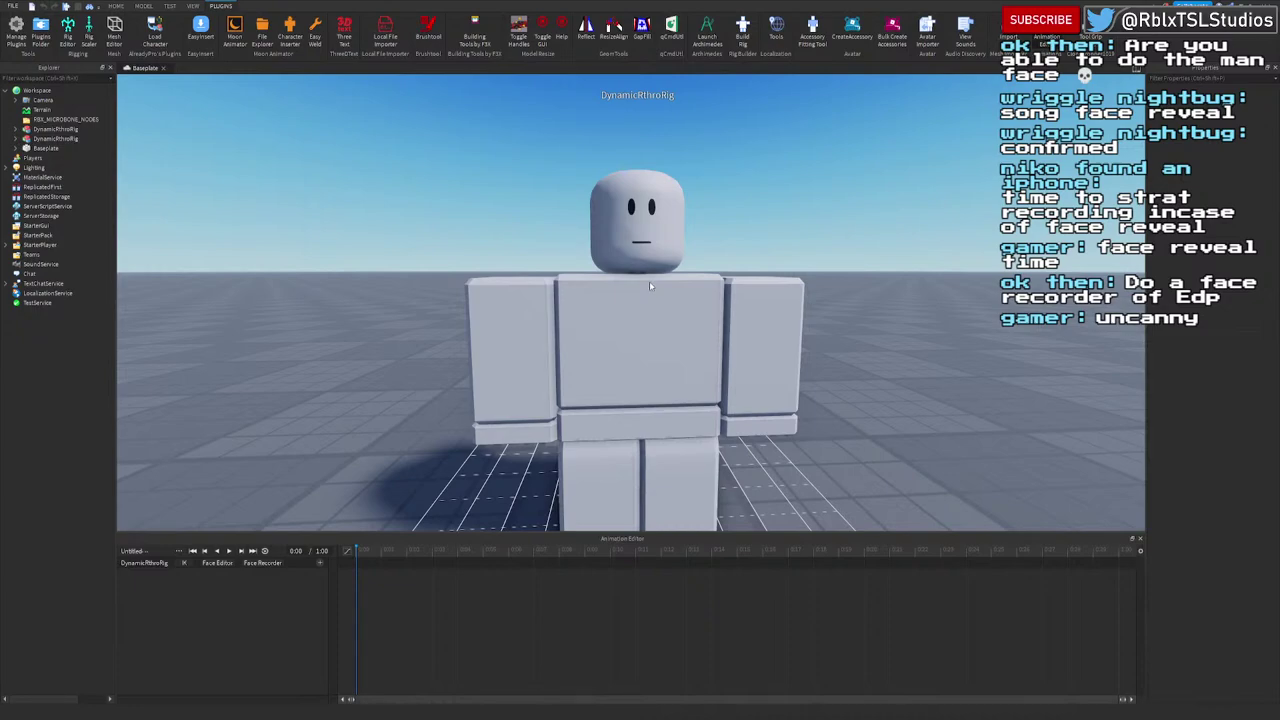
left_click(578, 308)
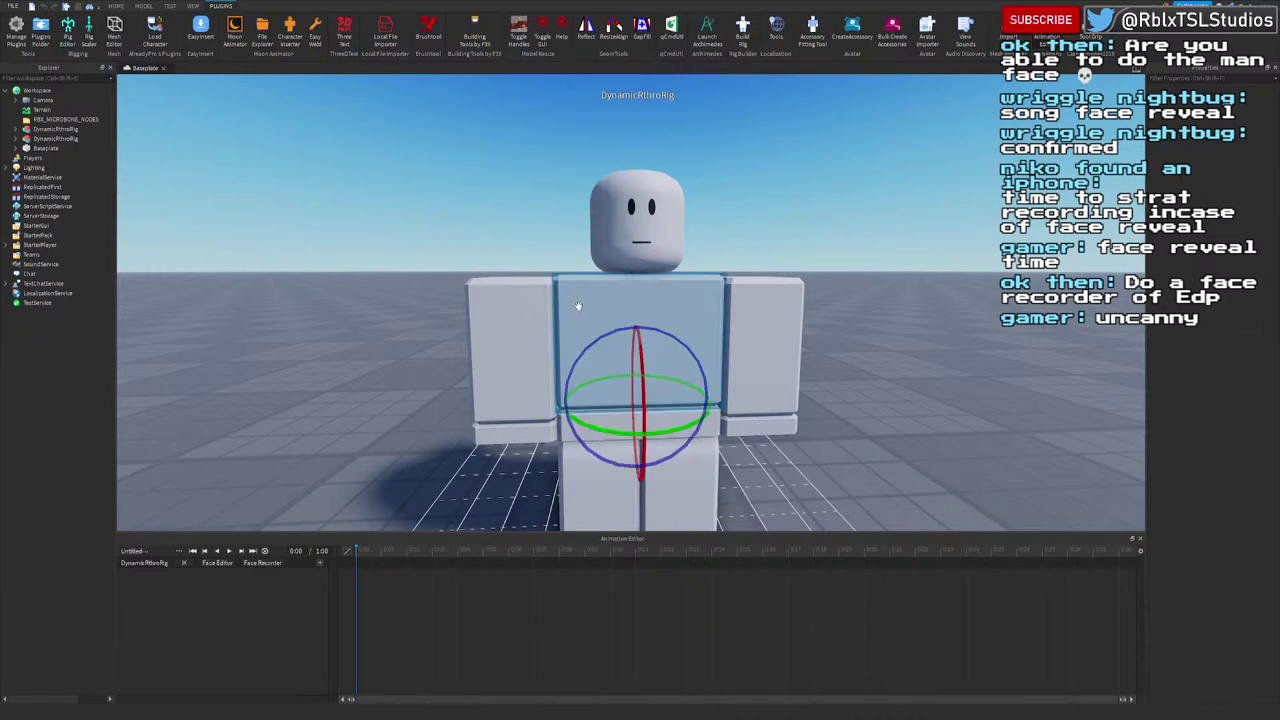
left_click(232, 339)
right_click_drag(402, 294, 378, 316)
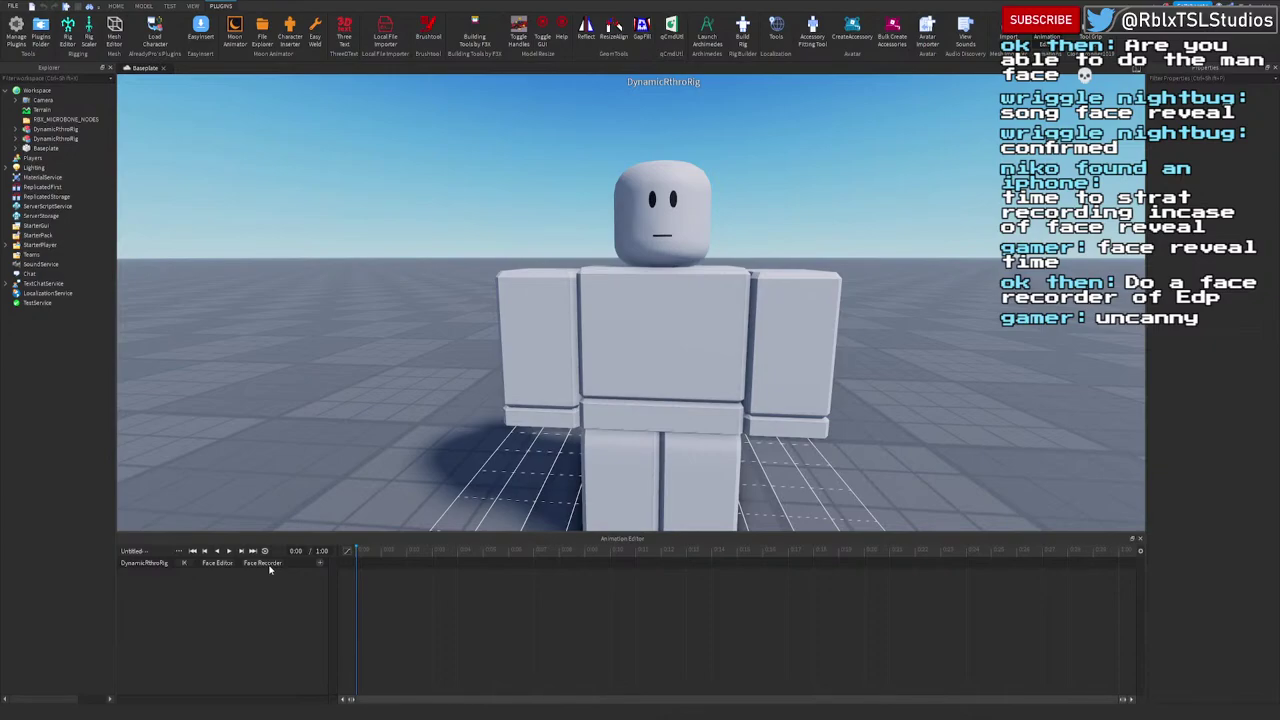
scroll(427, 400, "down", 5)
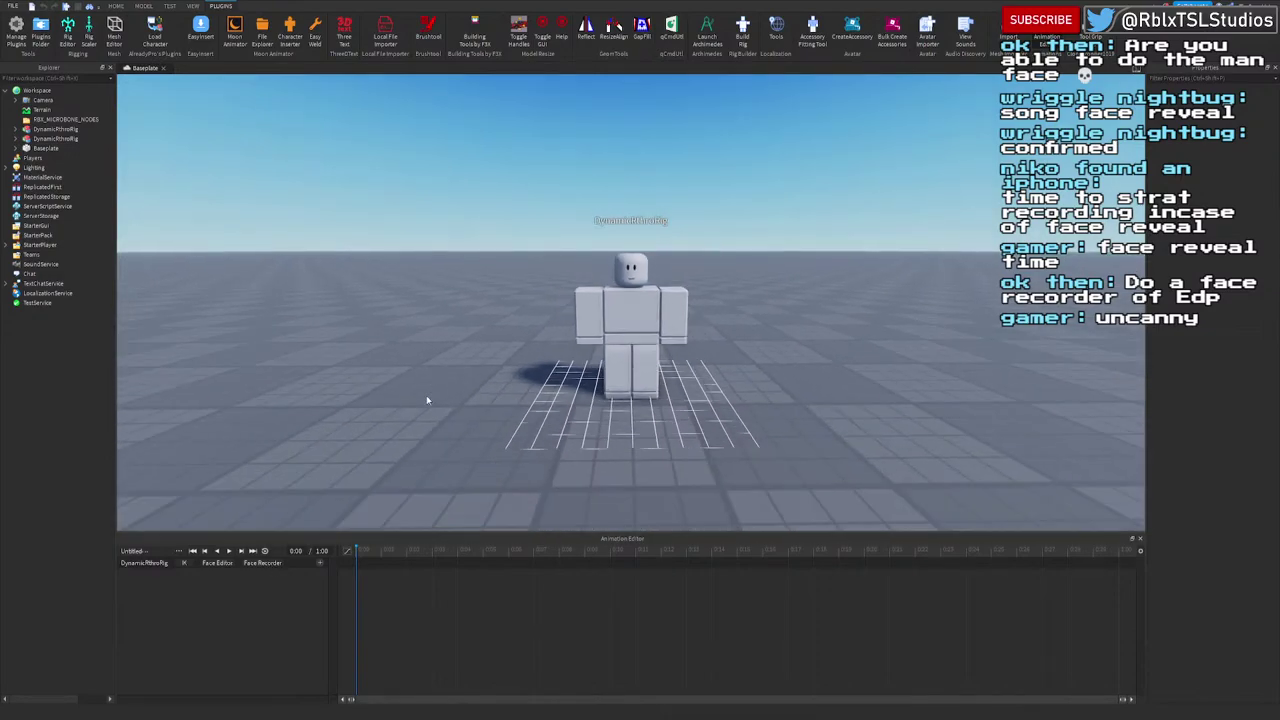
scroll(427, 400, "up", 6)
scroll(427, 400, "down", 4)
scroll(427, 400, "up", 3)
scroll(427, 400, "down", 3)
scroll(426, 400, "down", 3)
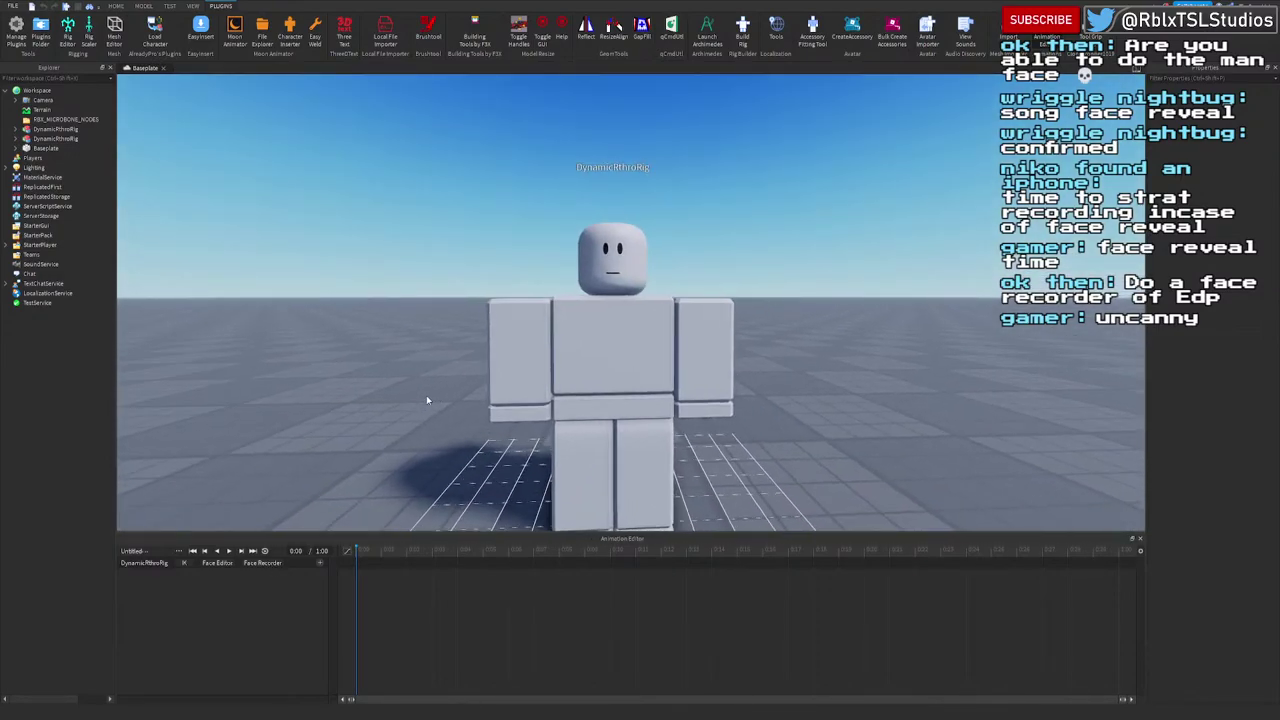
scroll(426, 400, "up", 4)
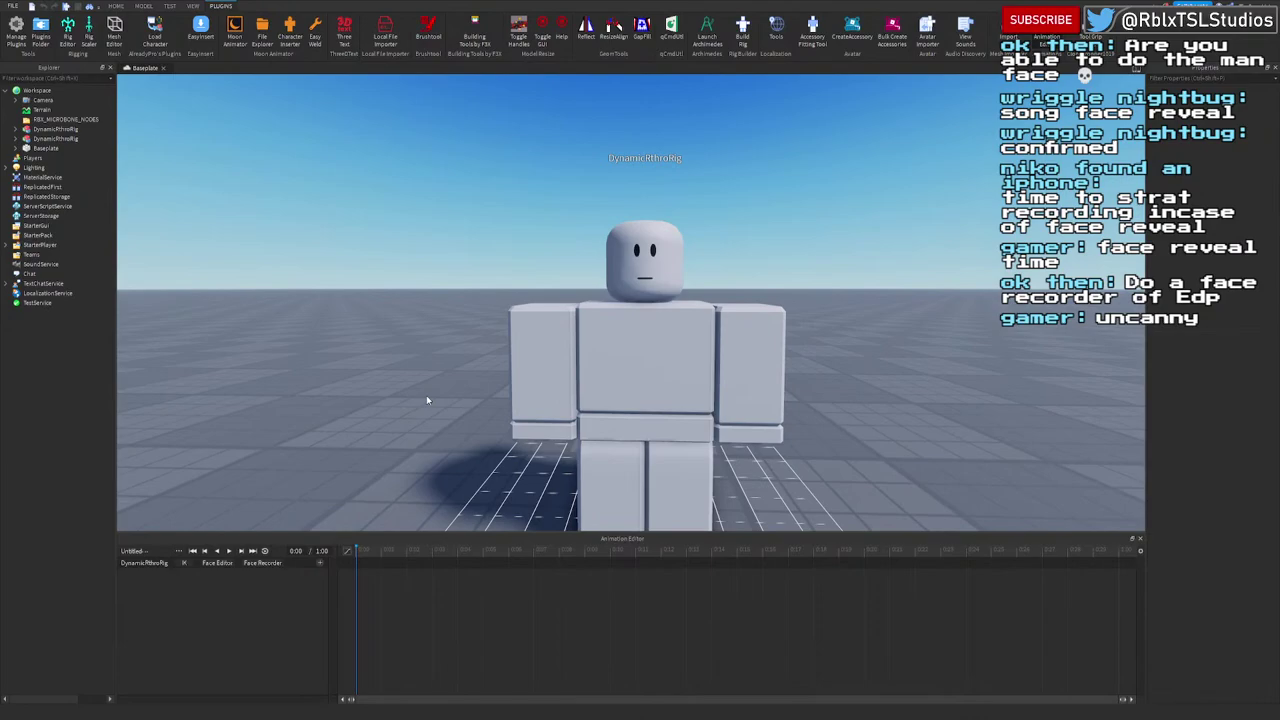
right_click_drag(427, 400, 427, 400)
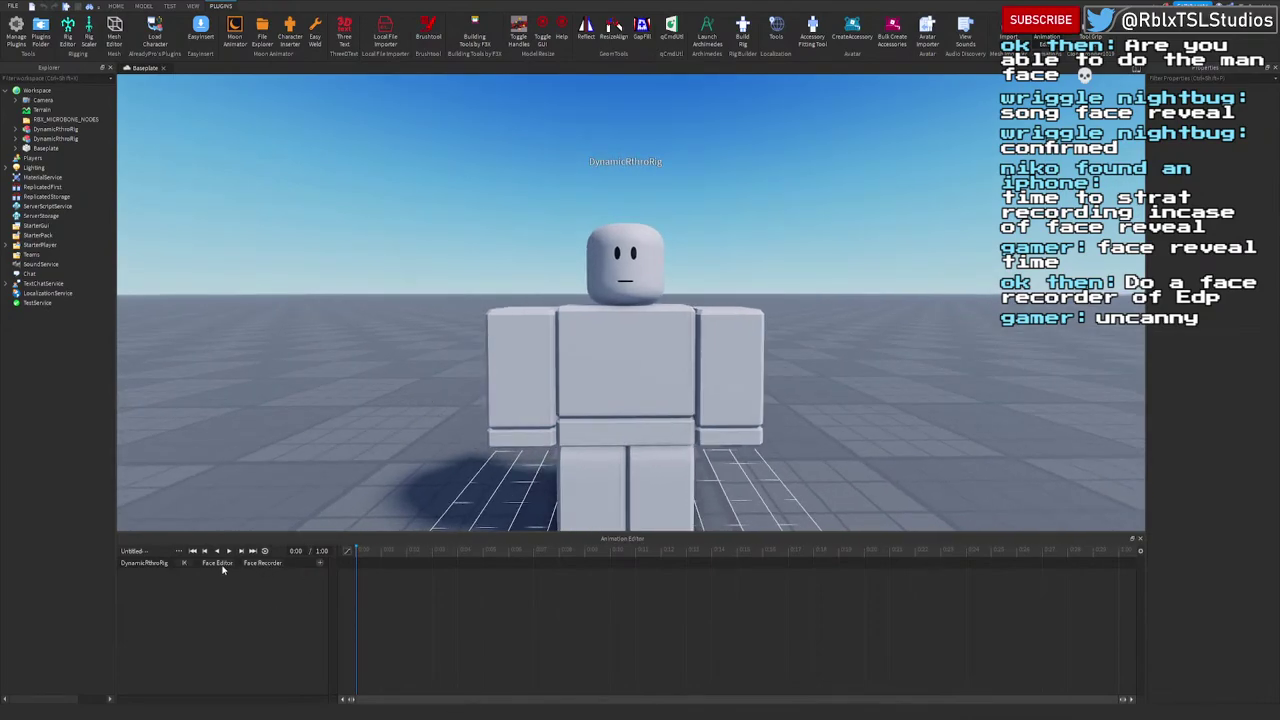
Step: Open the Face Recorder for the DynamicRthroRig in the Animation Editor
key("a")
right_click_drag(572, 400, 573, 401)
key("w")
right_click_drag(870, 308, 820, 313)
key("d")
scroll(819, 314, "up", 3)
scroll(757, 353, "down", 2)
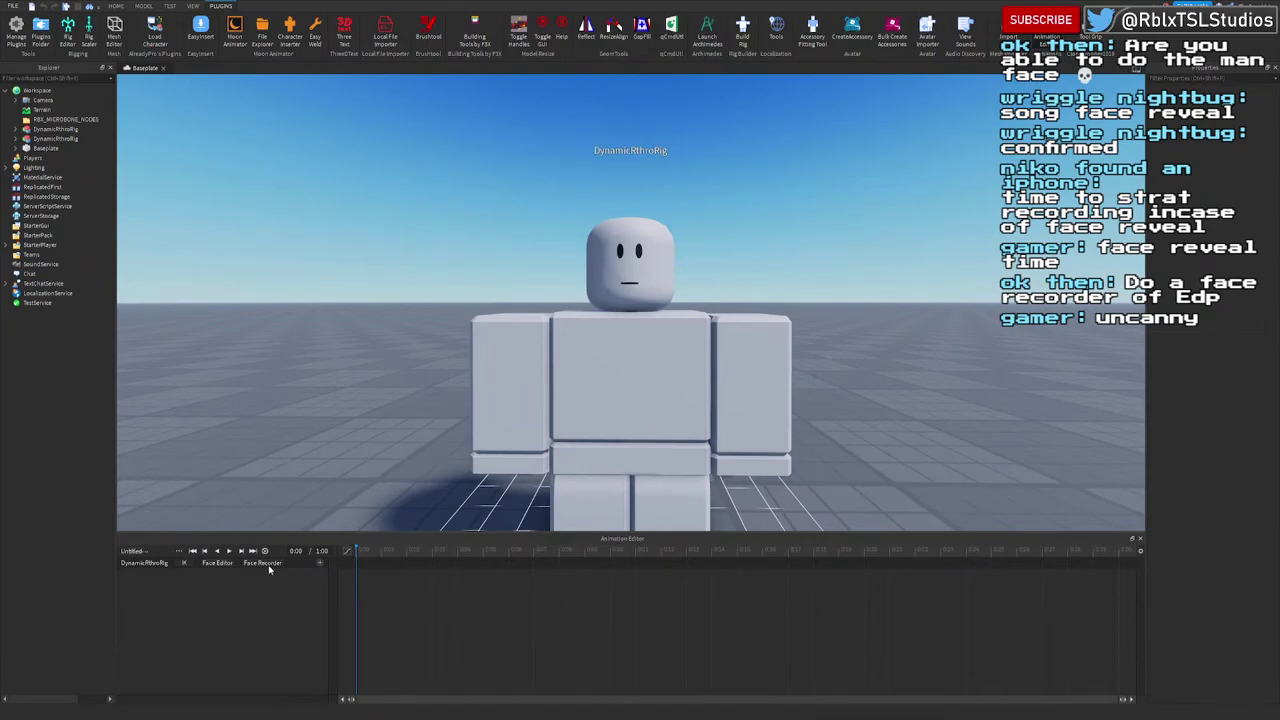
left_click(266, 564)
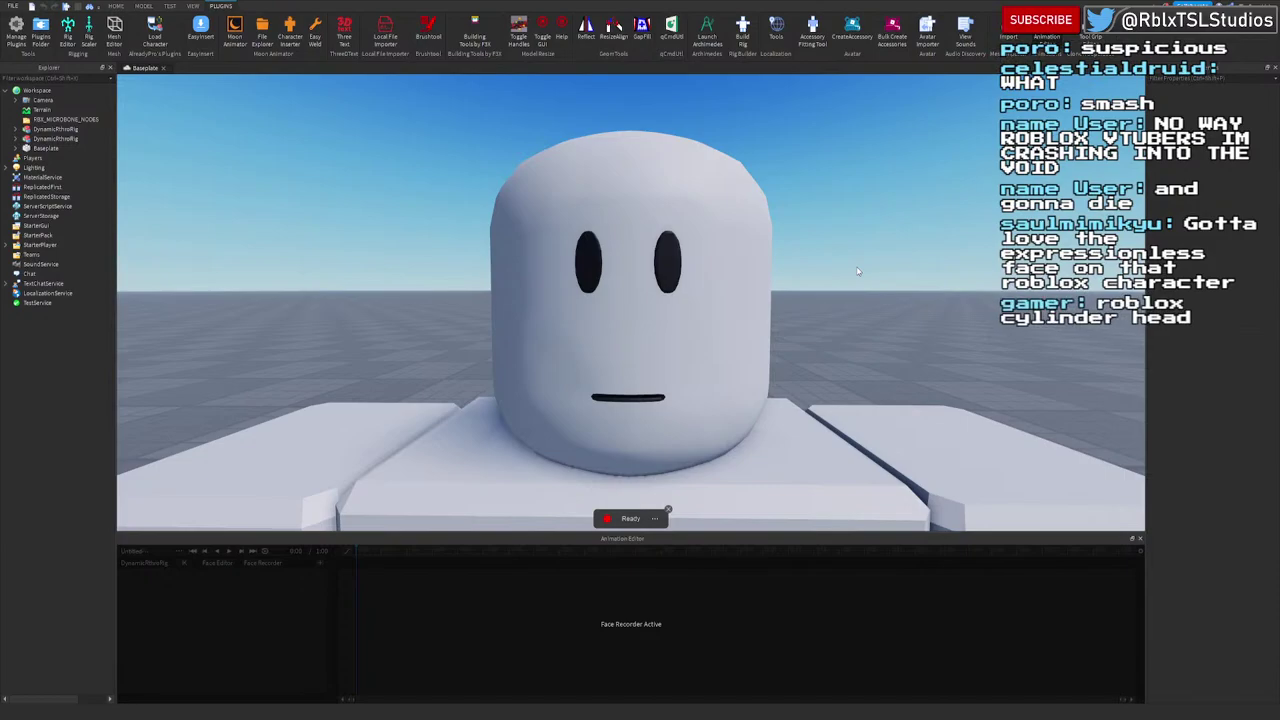
Step: Leave the Face Recorder by closing the Animation Editor
scroll(832, 292, "down", 10)
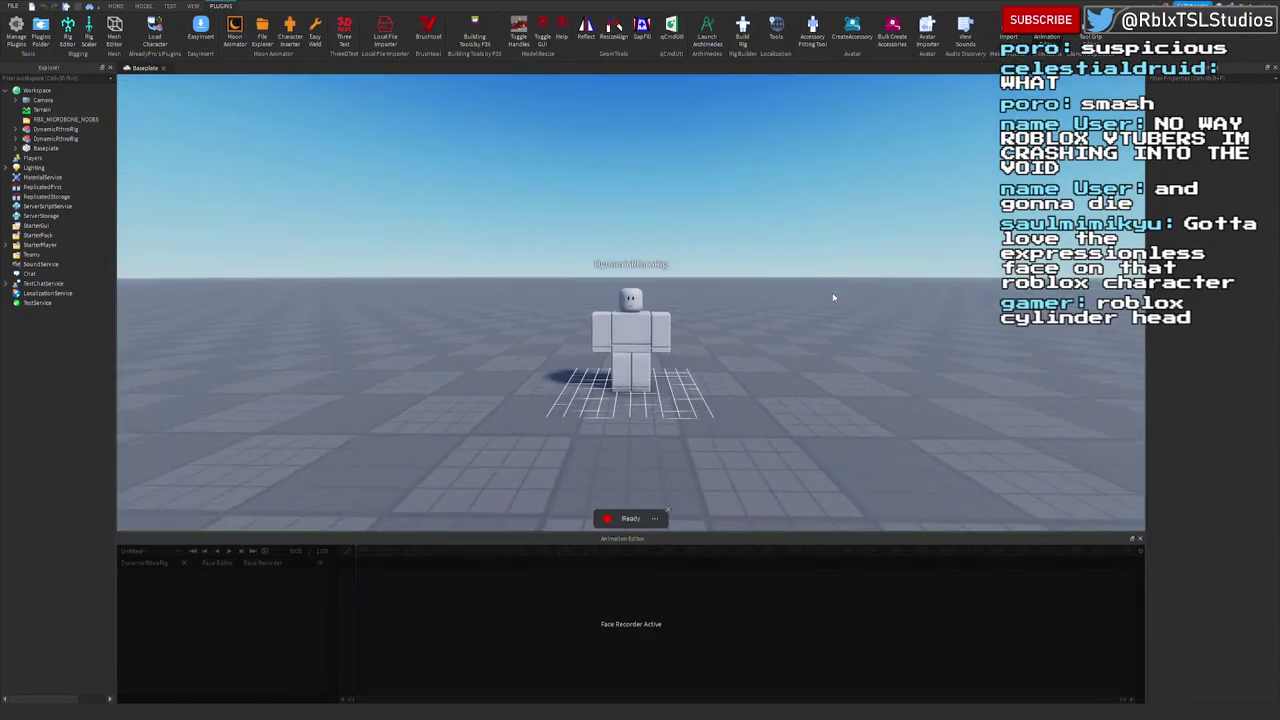
scroll(699, 273, "down", 5)
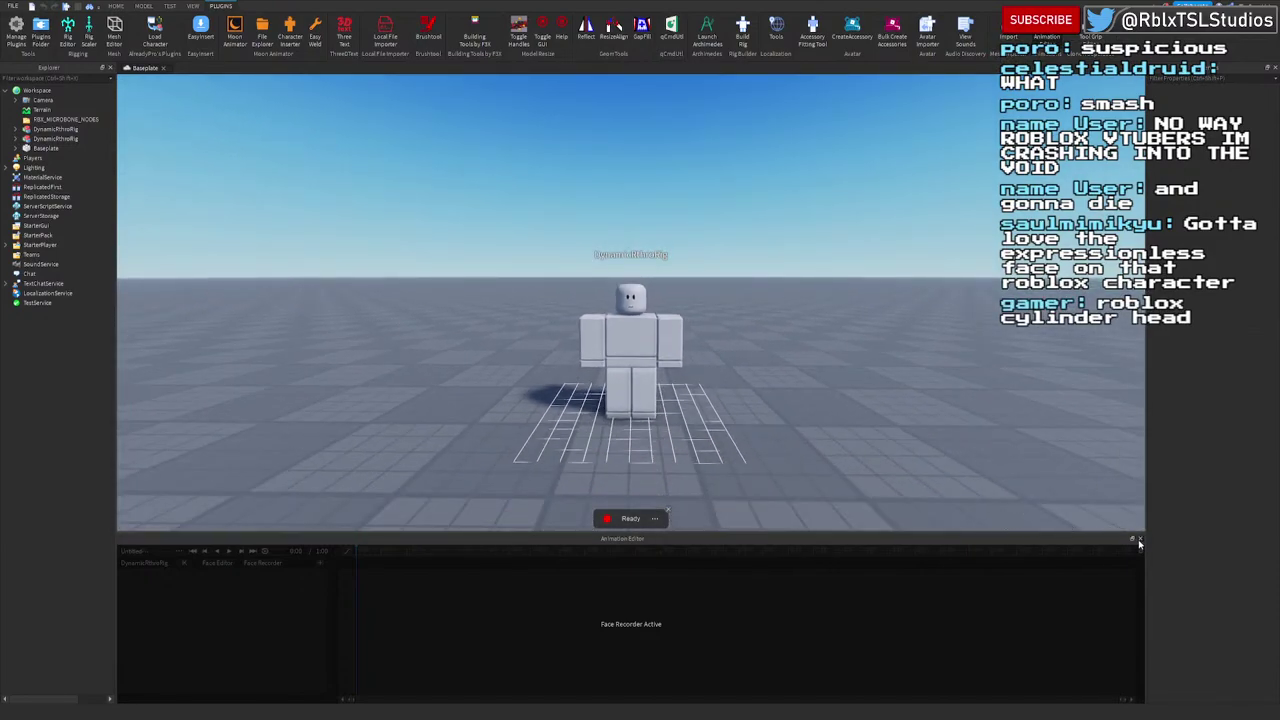
left_click(1139, 538)
Step: Insert a new block part on the baseplate beside the rig and set its BrickColor to Lime green
left_click(193, 6)
left_click(143, 6)
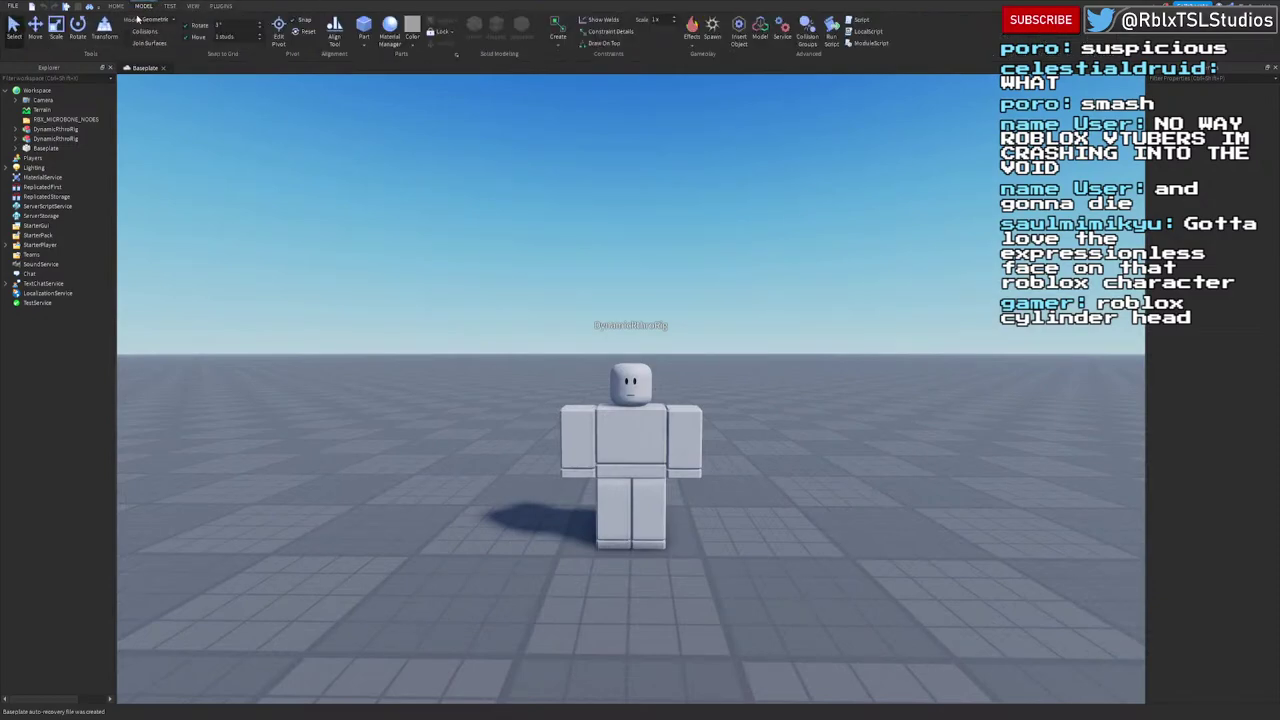
left_click(366, 30)
left_click_drag(626, 365, 398, 612)
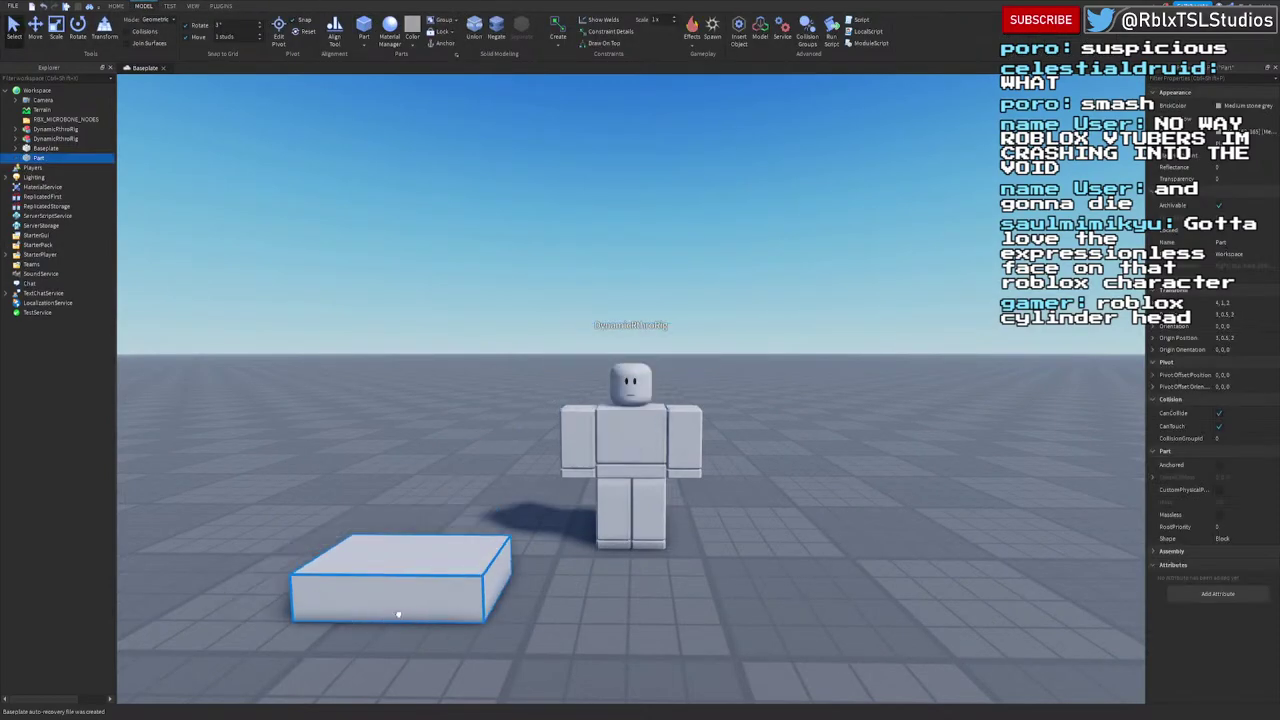
left_click(1236, 106)
left_click(1174, 163)
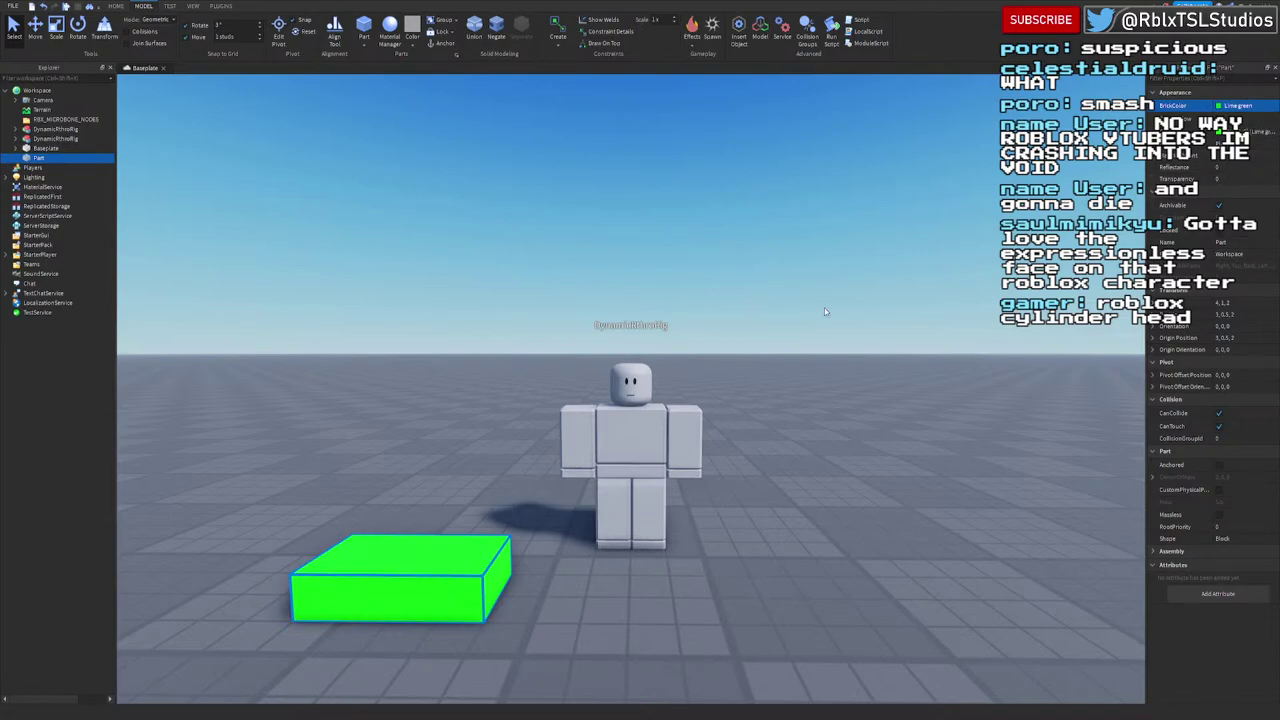
Step: Anchor the green part and scale it into a flat slab about 29 by 1 by 17 studs
left_click(56, 28)
left_click_drag(444, 543, 551, 437)
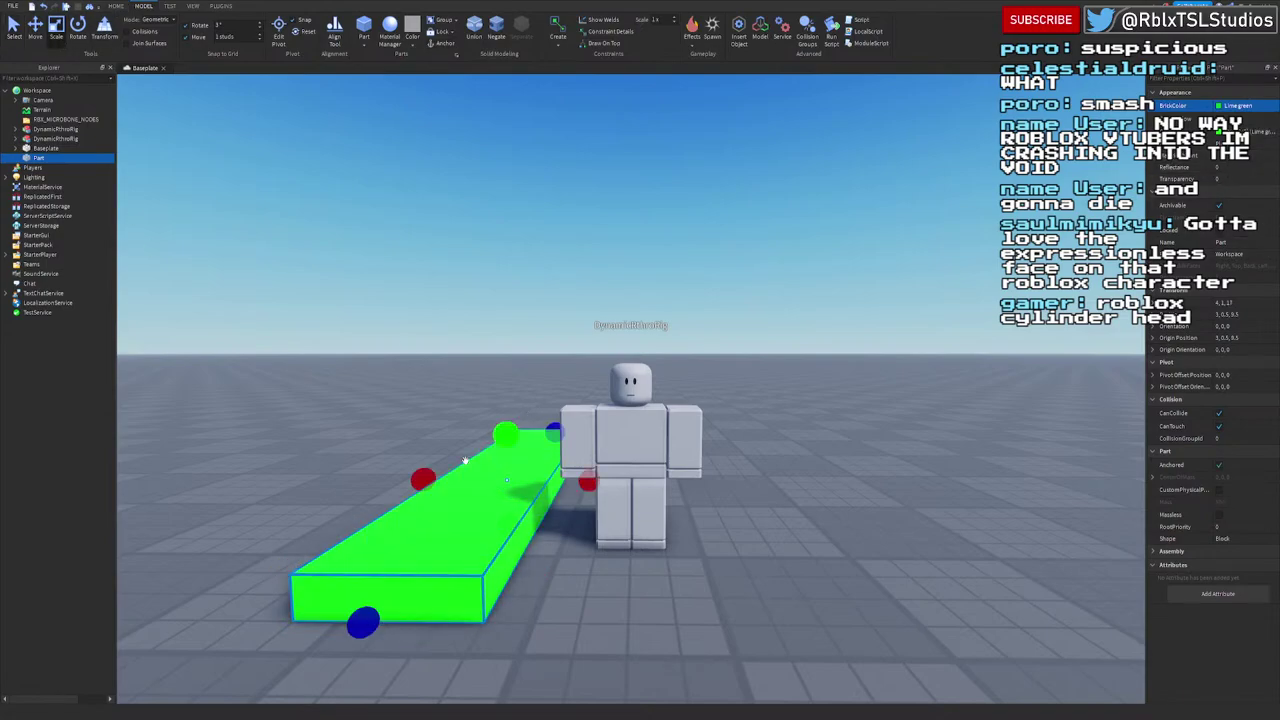
key("s")
left_click_drag(424, 477, 314, 451)
key("a")
left_click_drag(765, 443, 783, 457)
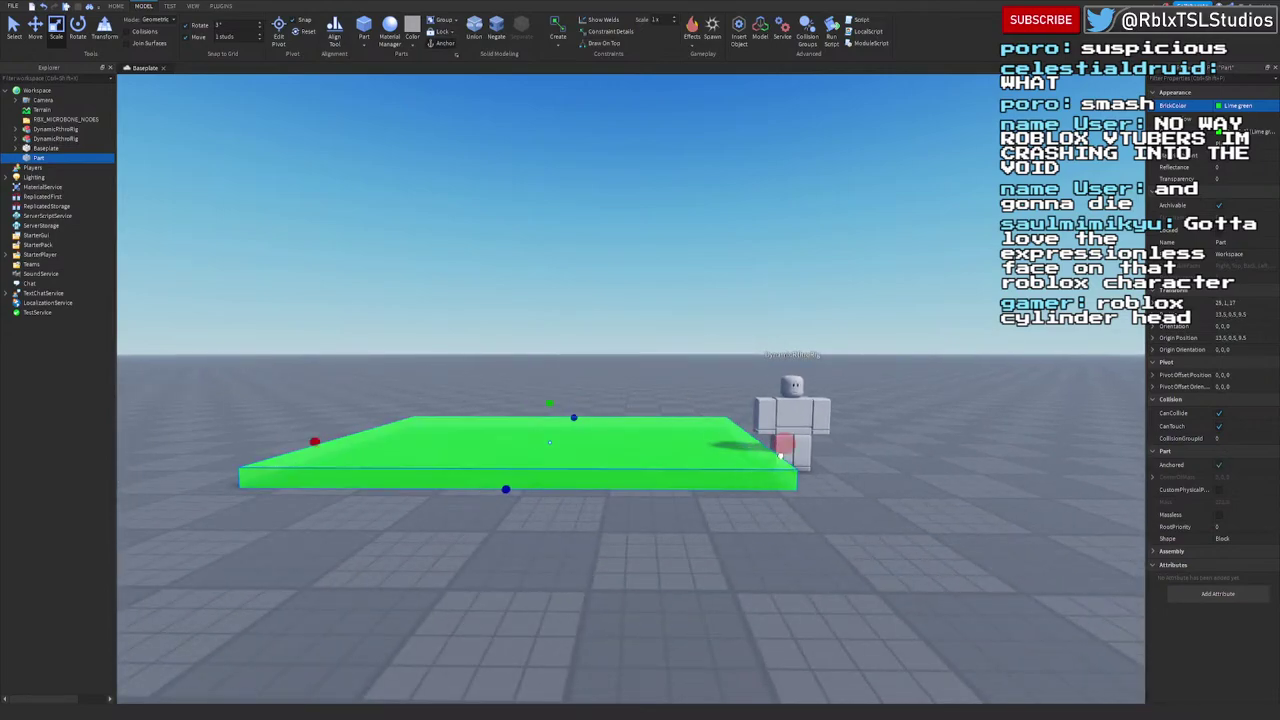
Step: Stretch the green slab much longer on the side facing away from the rig
key("s")
key("a")
left_click_drag(553, 427, 249, 452)
key("a")
key("s")
key("a")
key("s")
right_click_drag(680, 420, 680, 420)
key("w")
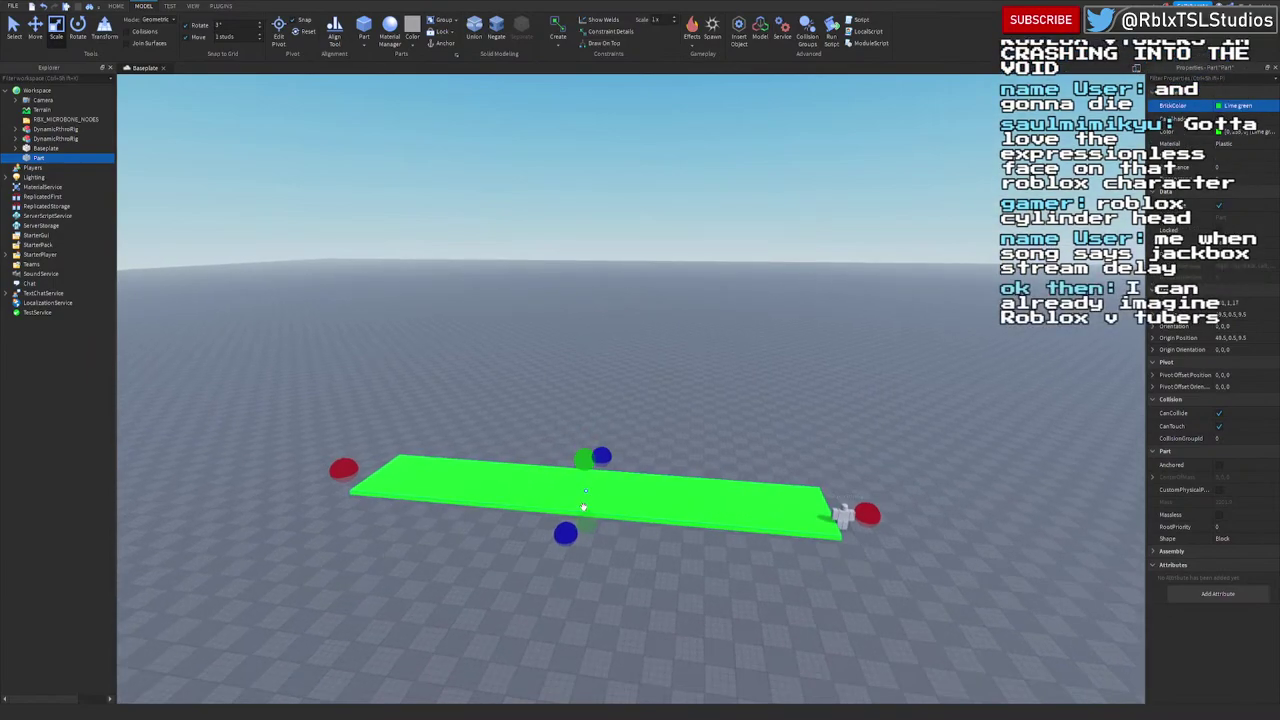
Step: Duplicate the green slab and reshape the copy into a tall wall along the slab's rear edge
key("ctrl+d")
left_click_drag(606, 456, 597, 155)
key("s")
Step: Extend the green floor slab far out in front of the wall and widen it on the side away from the rig
left_click(663, 497)
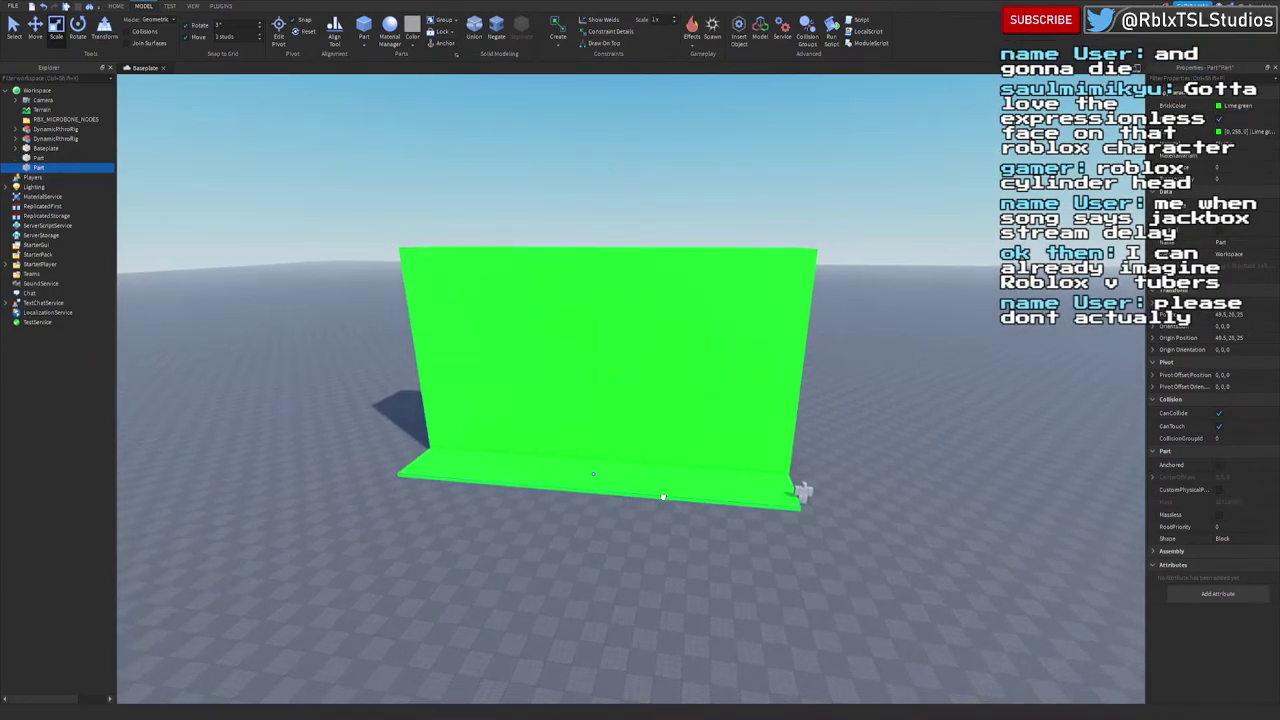
left_click_drag(585, 499, 512, 643)
left_click_drag(389, 489, 166, 464)
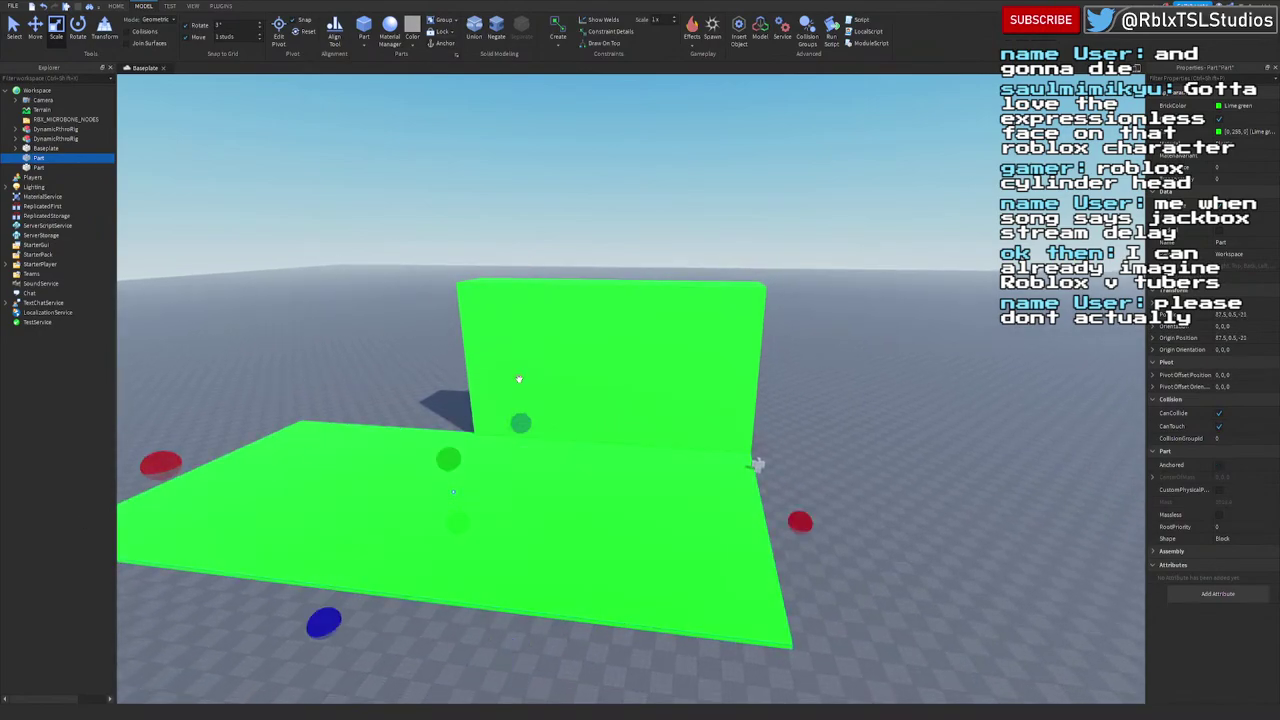
Step: Widen the green wall to match the floor's width and make it taller
left_click(517, 380)
key("s")
key("a")
left_click_drag(451, 364, 298, 403)
right_click_drag(298, 403, 298, 403)
left_click(523, 423)
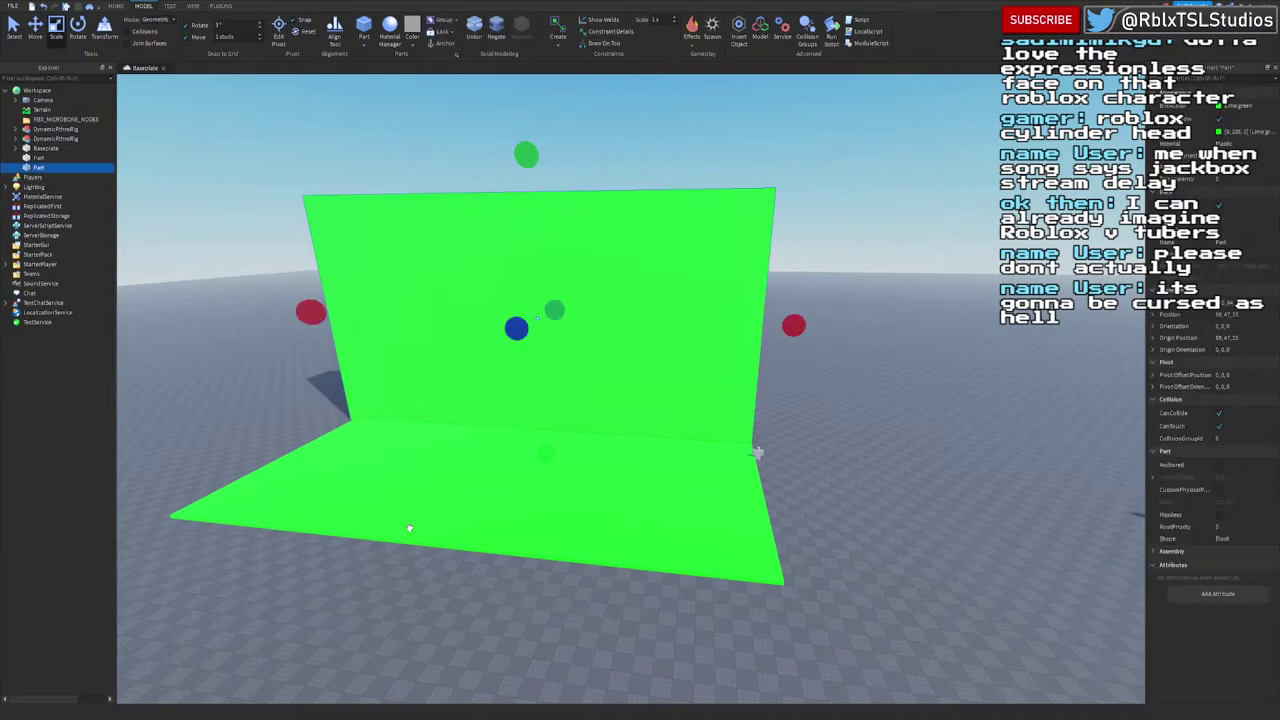
Step: Select both the green wall and floor and rename them with a green circle emoji
left_click(515, 480, "ctrl")
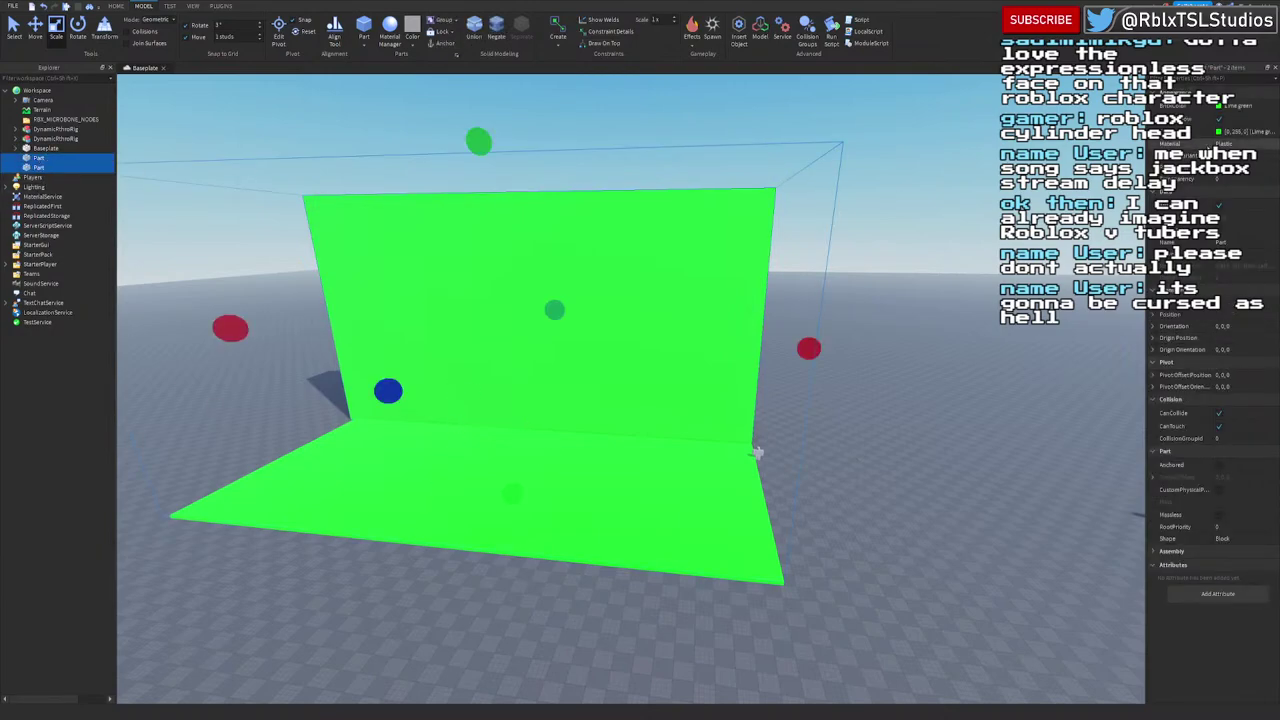
left_click(1233, 243)
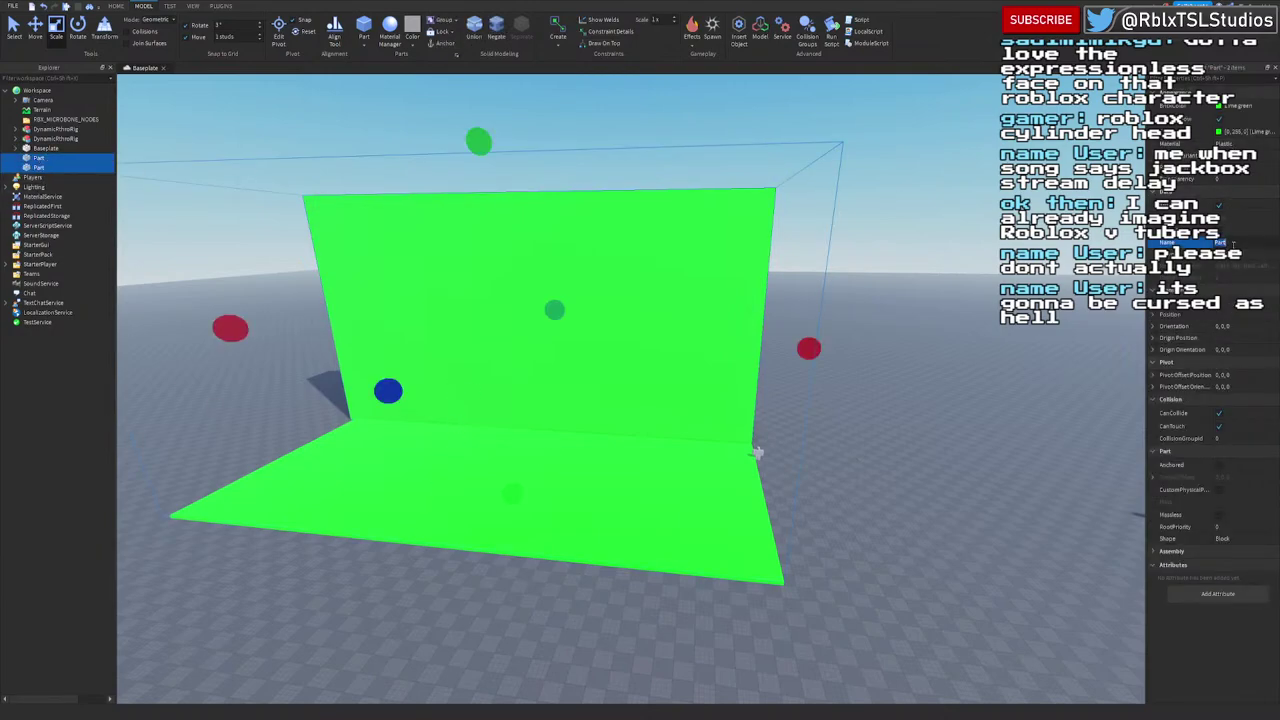
type("green")
key("Return")
type("gree")
left_click(840, 261)
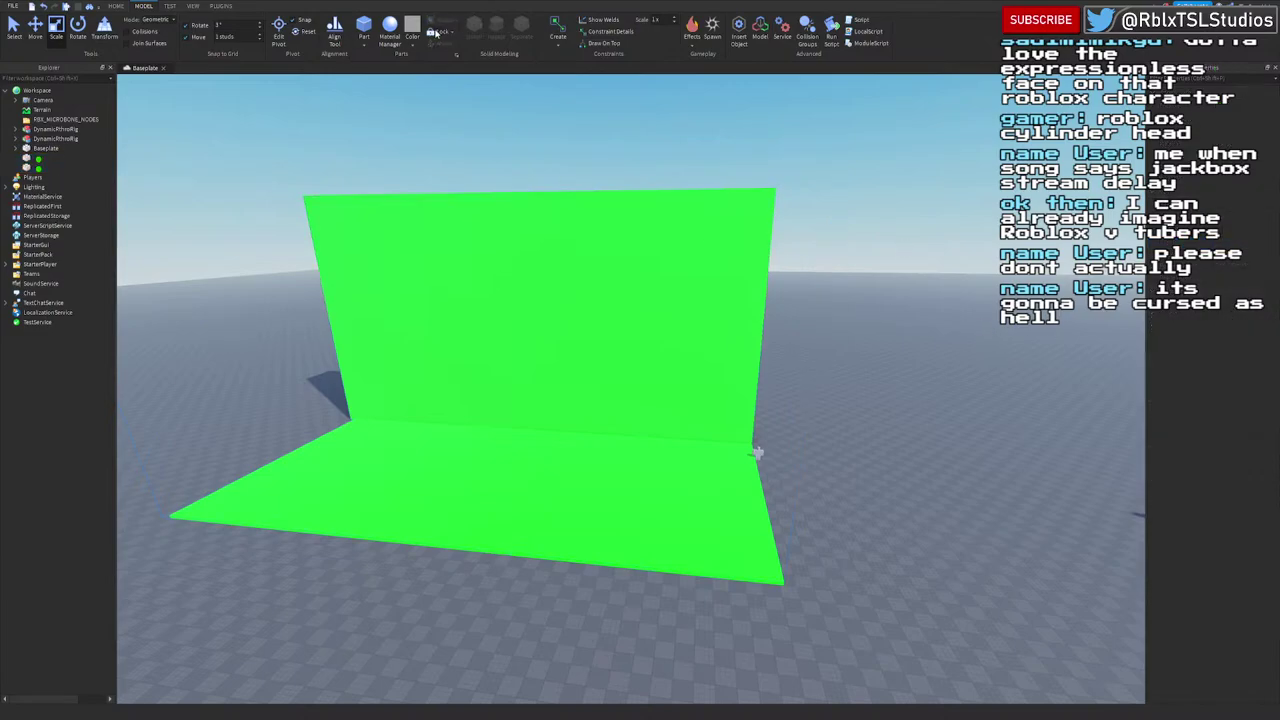
Step: Move the rig from the floor's corner onto the middle of the green floor and focus on it
left_click(15, 30)
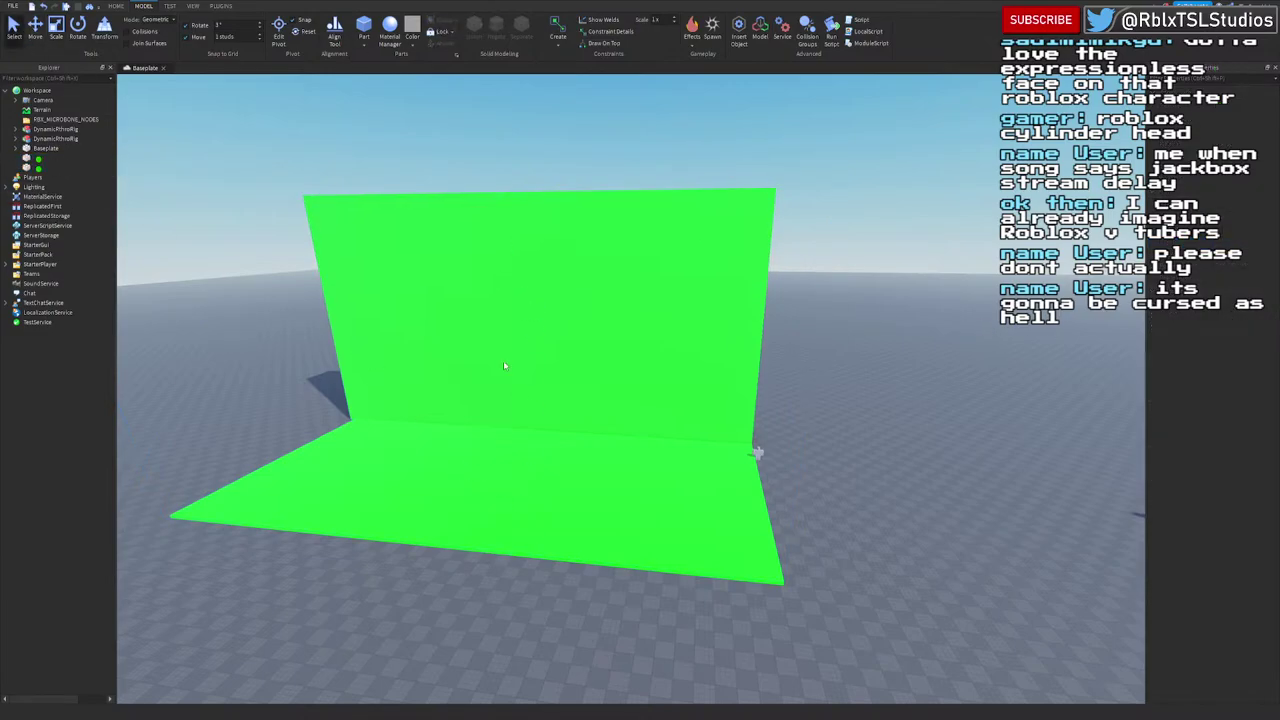
left_click(757, 453)
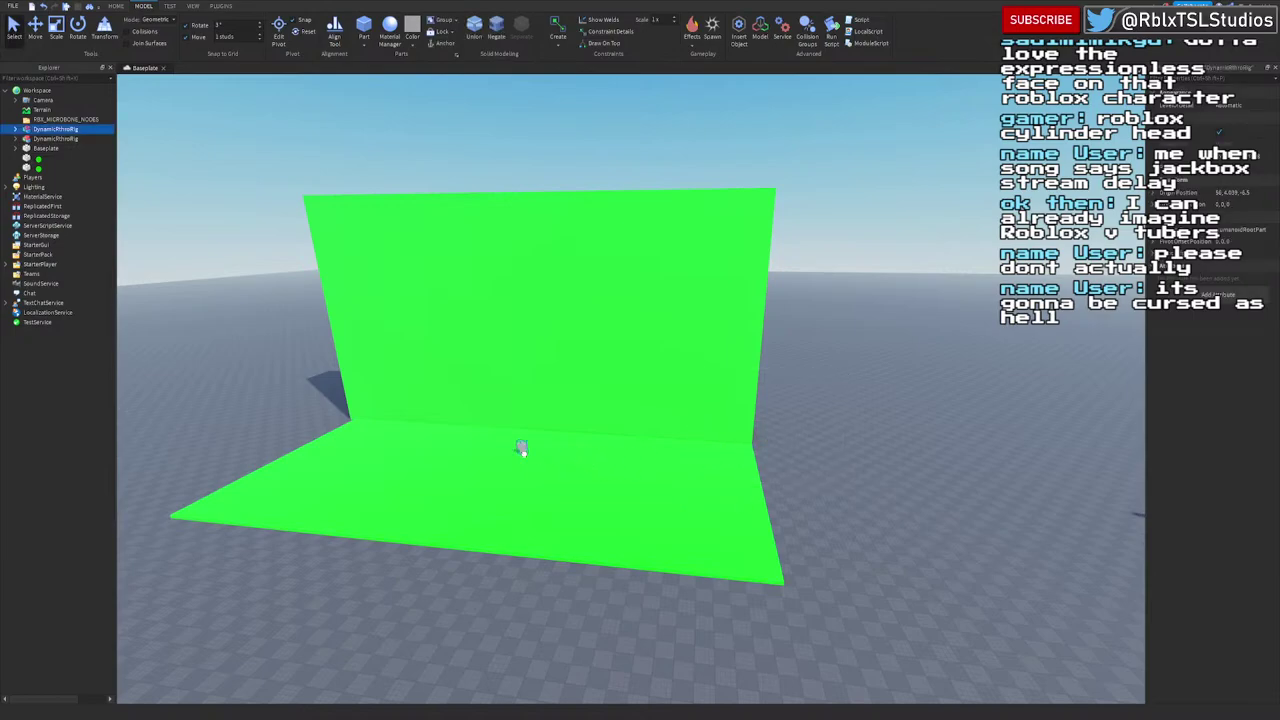
key("f")
scroll(876, 543, "up", 3)
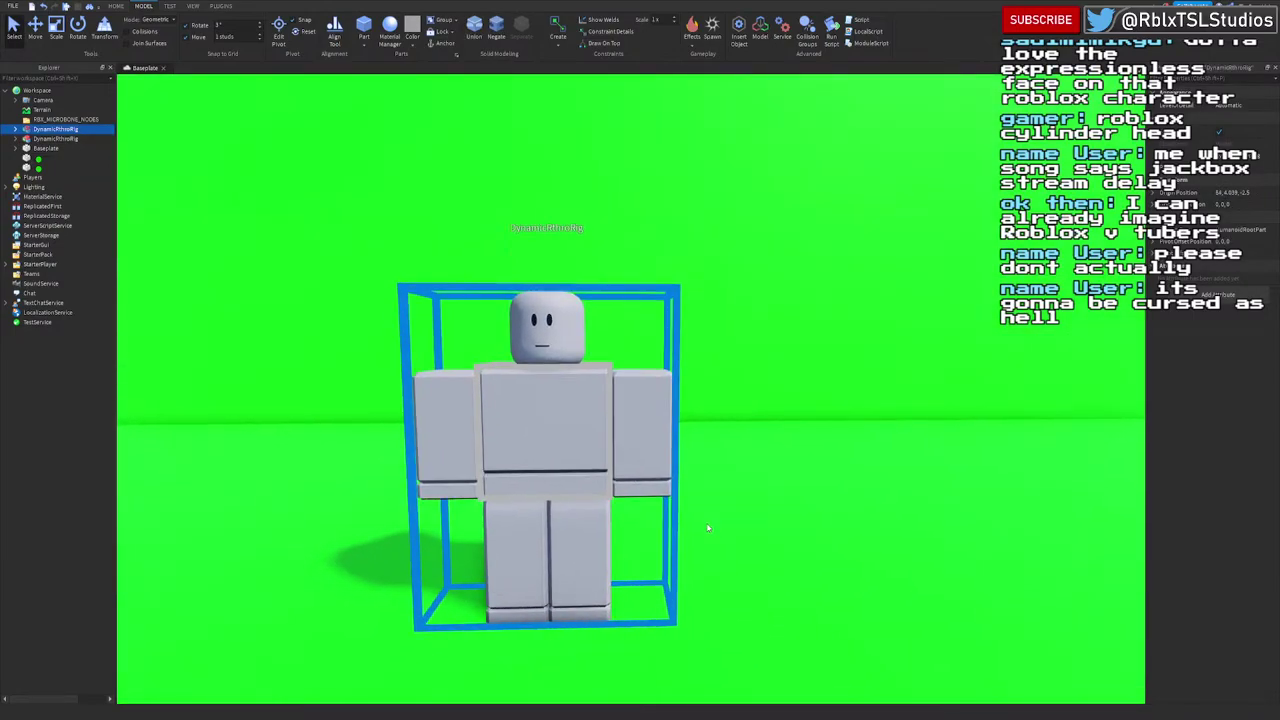
Step: Turn off CastShadow for all the rig's body parts, from Head through HumanoidRootPart
left_click(15, 129)
left_click(48, 158)
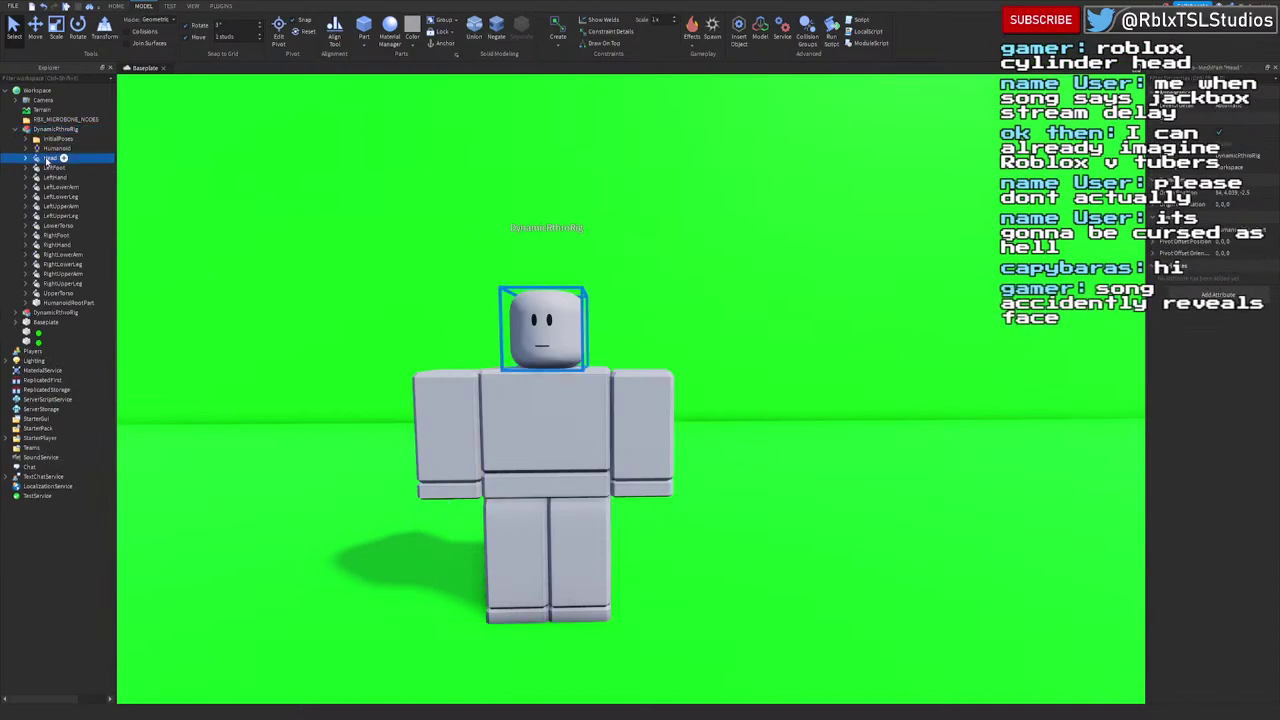
left_click(66, 302, "shift")
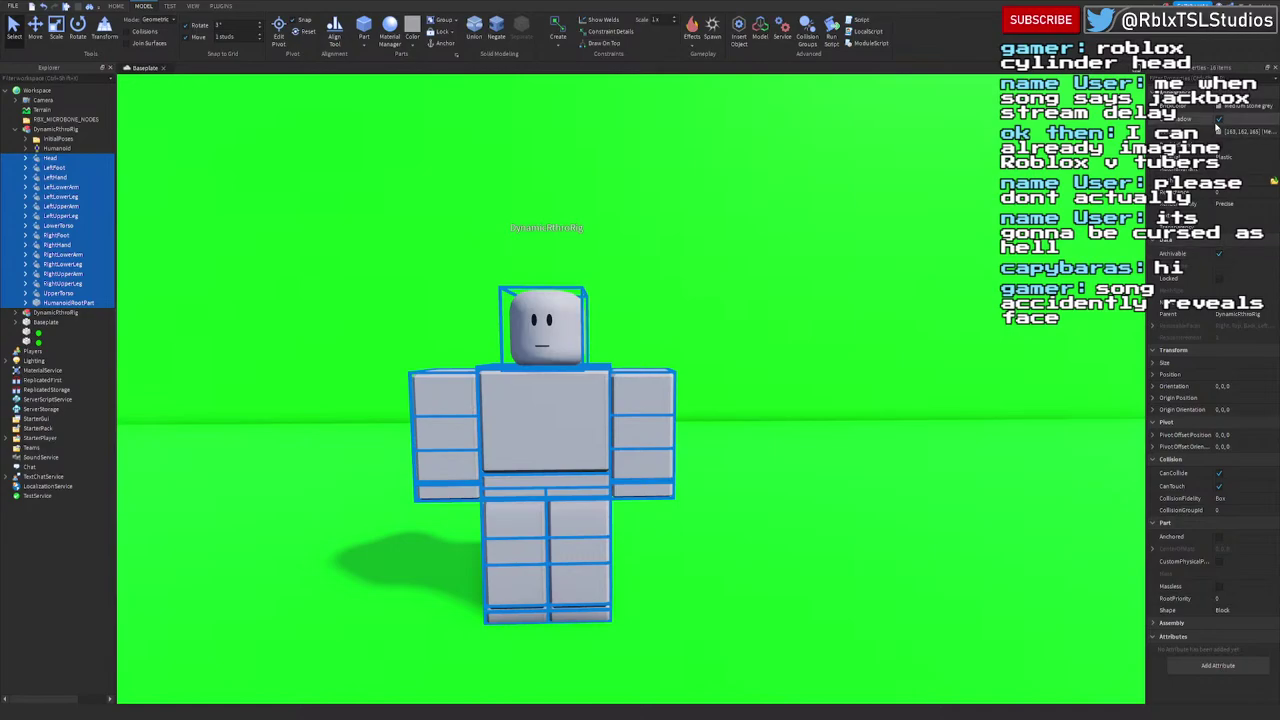
left_click(717, 519)
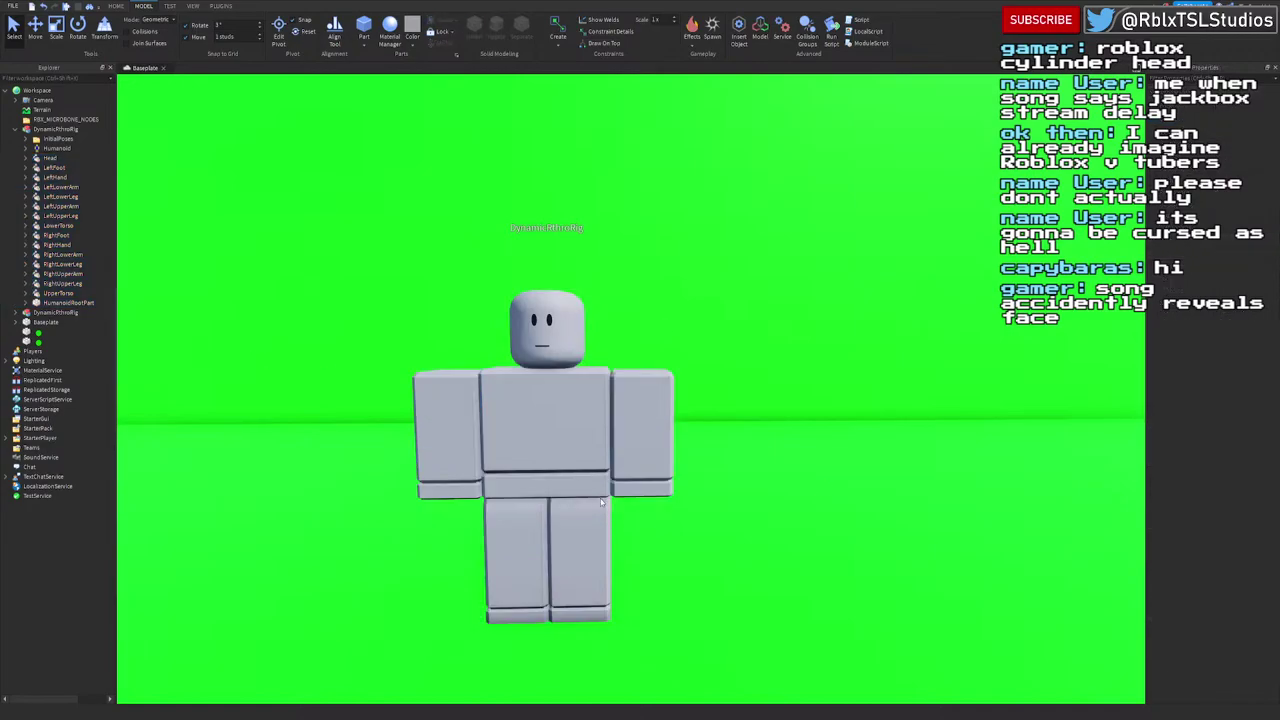
Step: Raise the rig vertically above the green floor so only the green wall is behind it, and focus on it
left_click(600, 422)
scroll(602, 420, "down", 5)
scroll(606, 436, "up", 5)
scroll(560, 440, "down", 5)
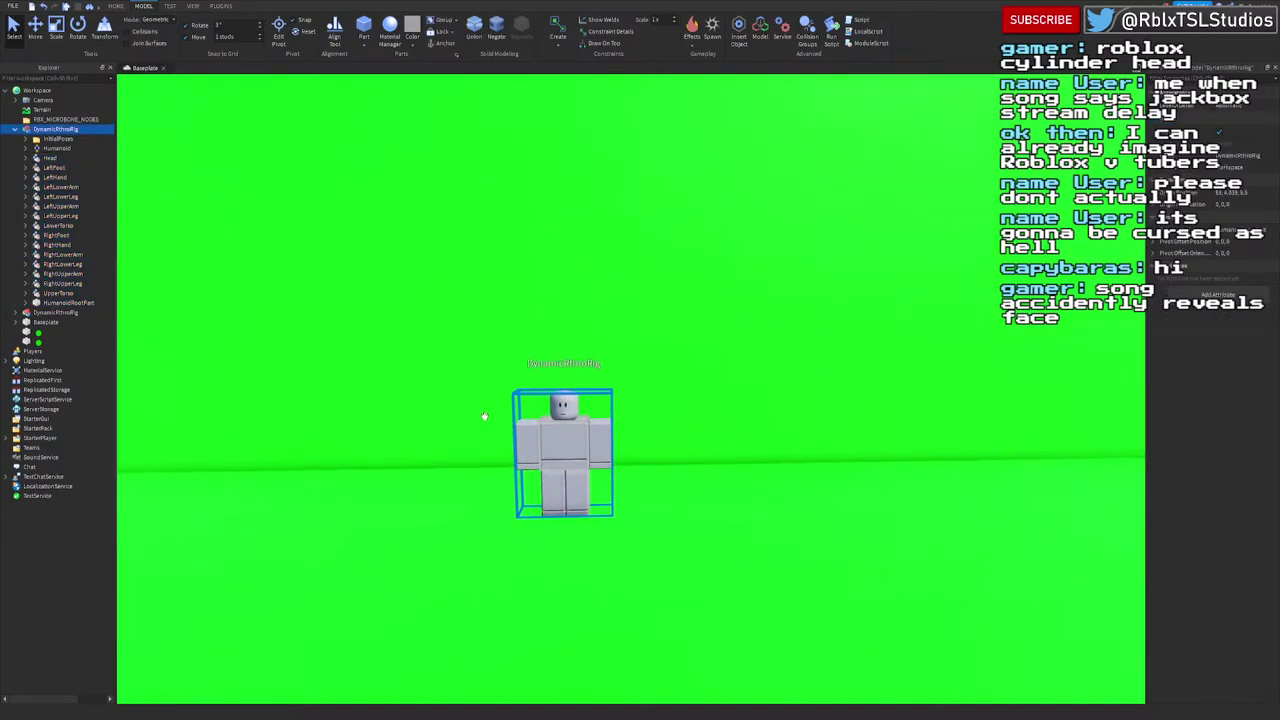
left_click(40, 40)
left_click_drag(564, 318, 570, 148)
key("f")
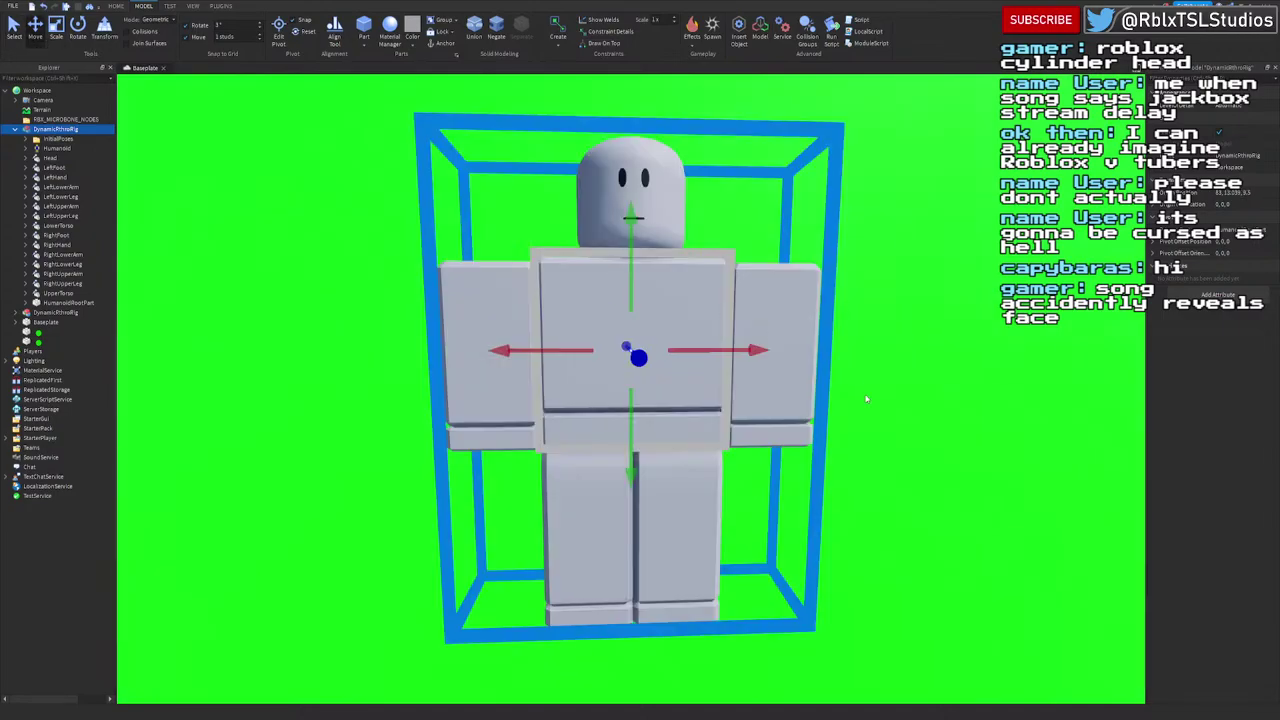
Step: Move the rig forward, away from the green wall, and focus on it from the front
scroll(862, 400, "down", 5)
scroll(857, 400, "up", 5)
scroll(900, 395, "down", 1)
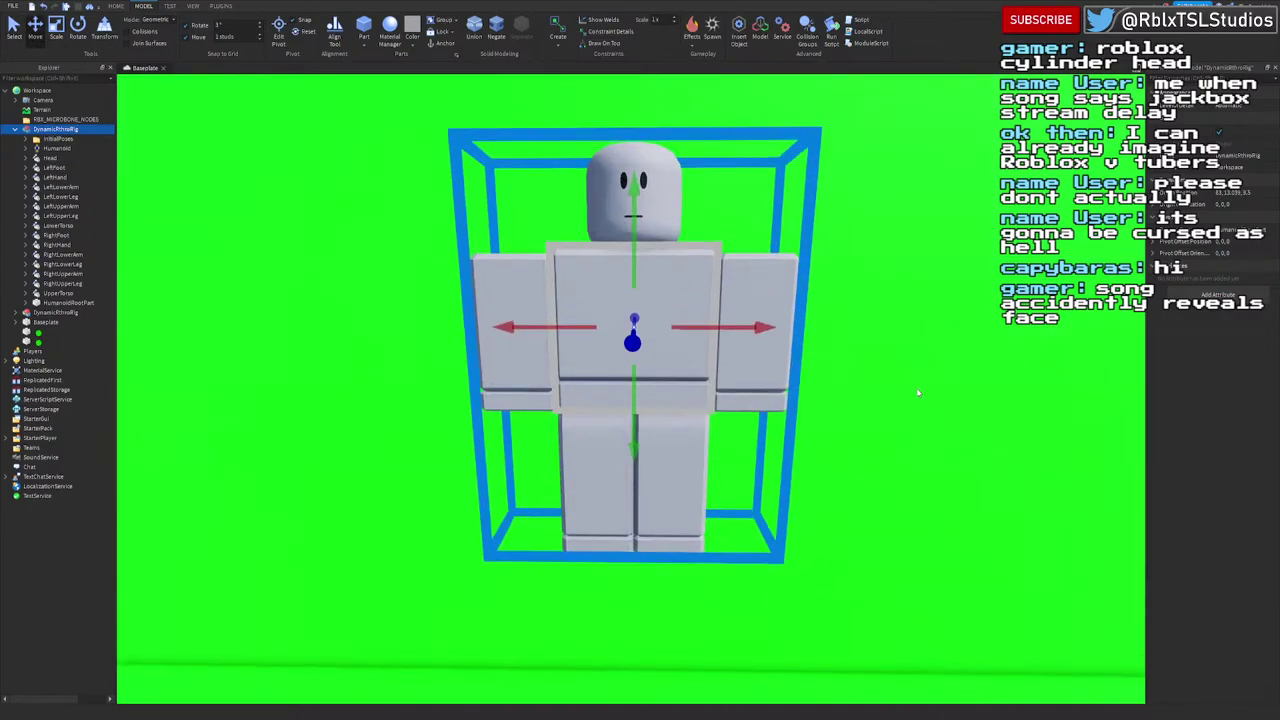
scroll(918, 393, "down", 2)
left_click_drag(638, 494, 643, 445)
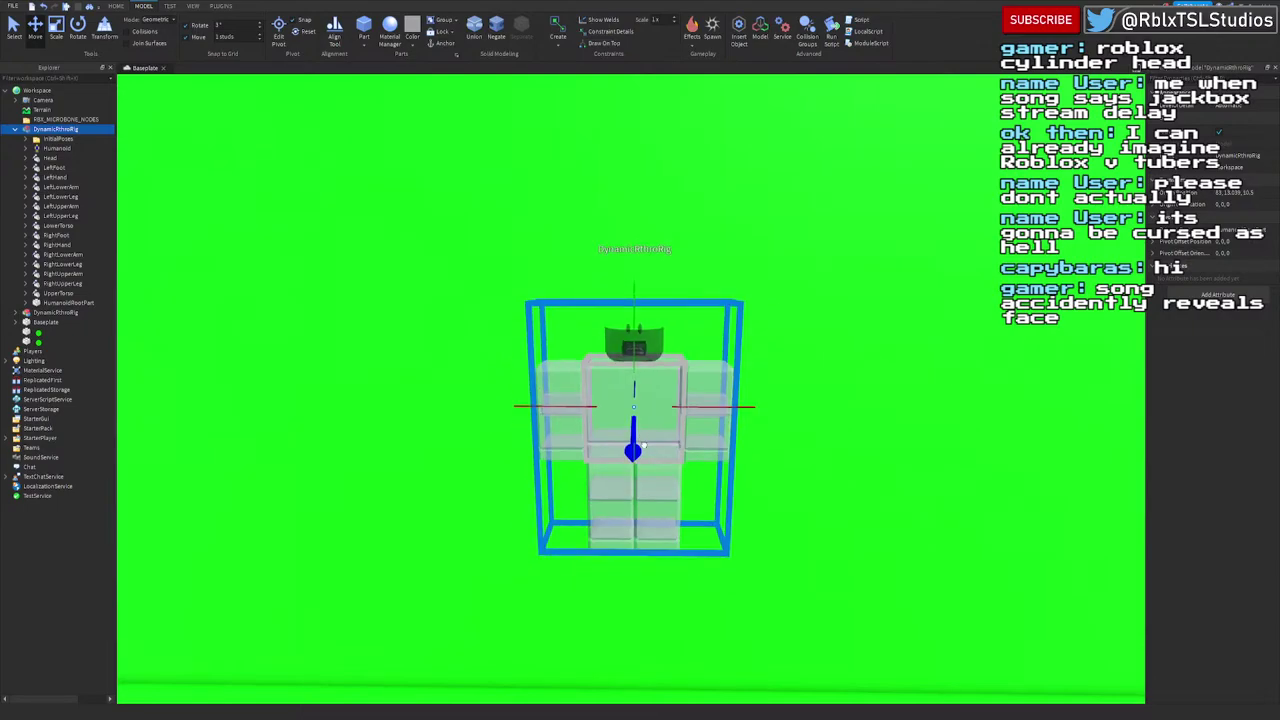
scroll(645, 447, "up", 3)
right_click_drag(694, 466, 696, 466)
key("s")
left_click_drag(575, 401, 510, 397)
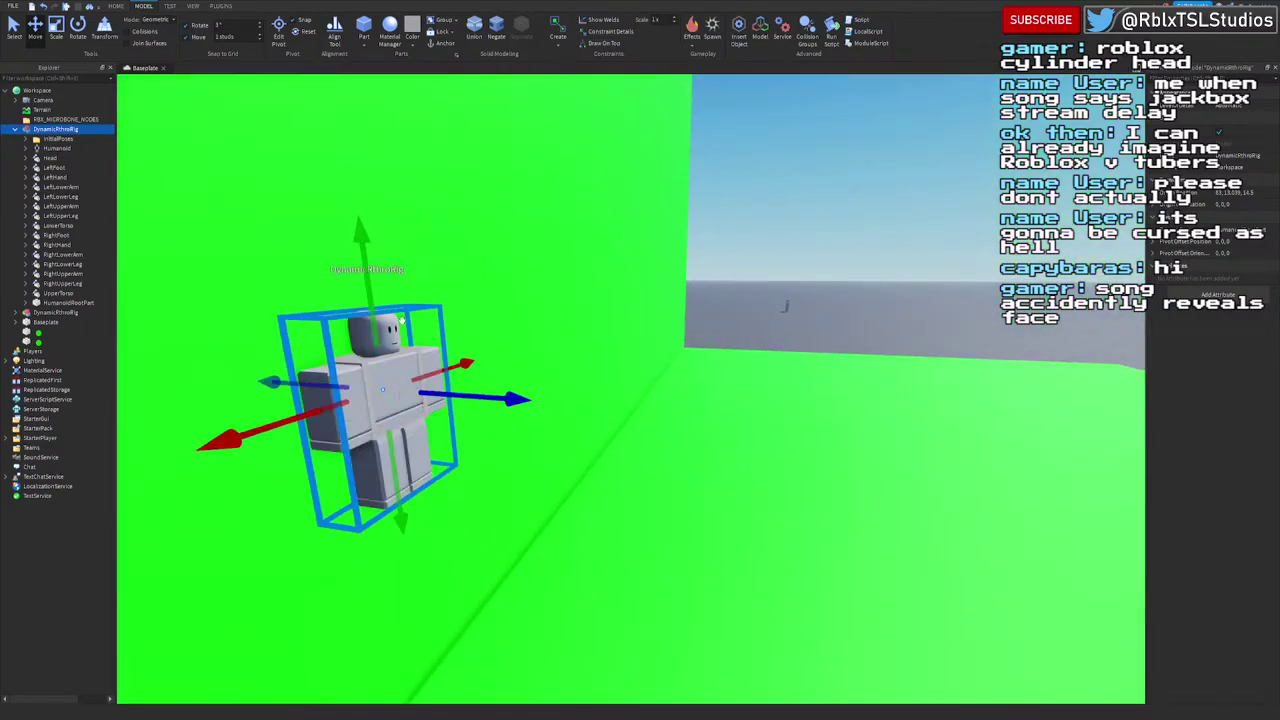
scroll(402, 320, "down", 2)
key("f")
right_click_drag(766, 283, 763, 283)
scroll(763, 283, "down", 3)
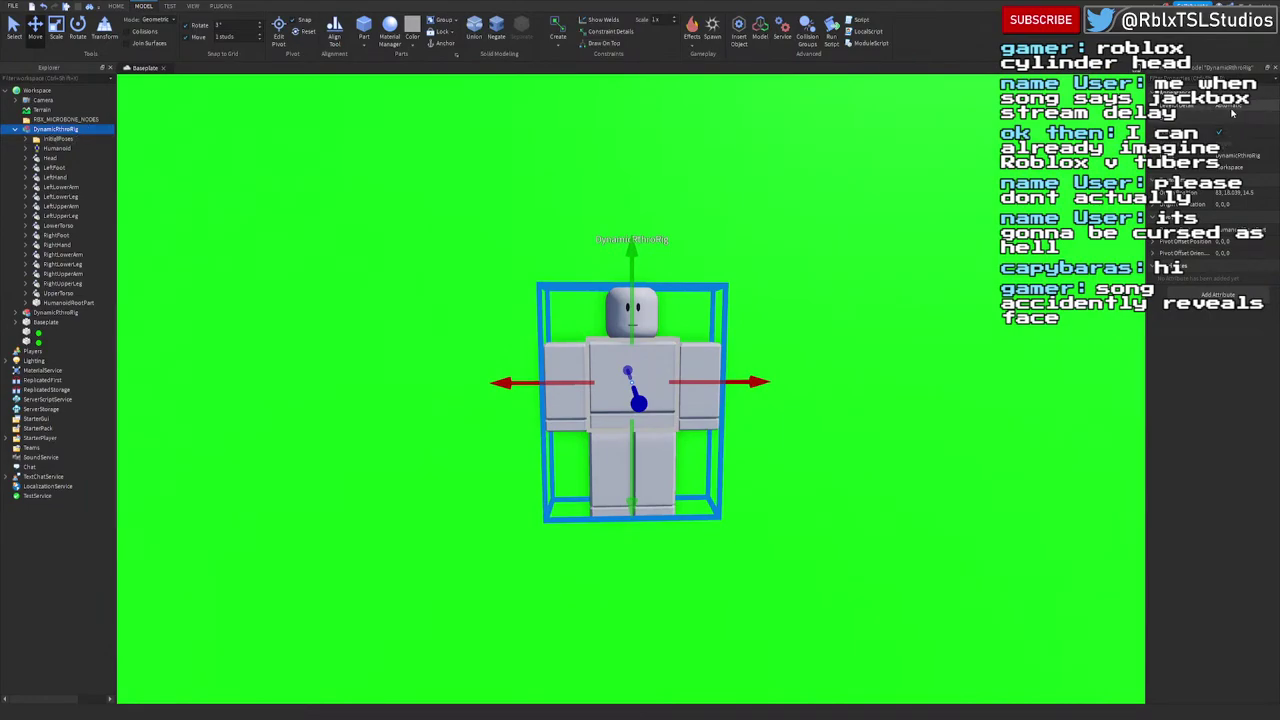
Step: Clear the rig's name so no label shows above its head, and deselect it
left_click(1248, 162)
key("BackSpace")
key("Return")
left_click(837, 410)
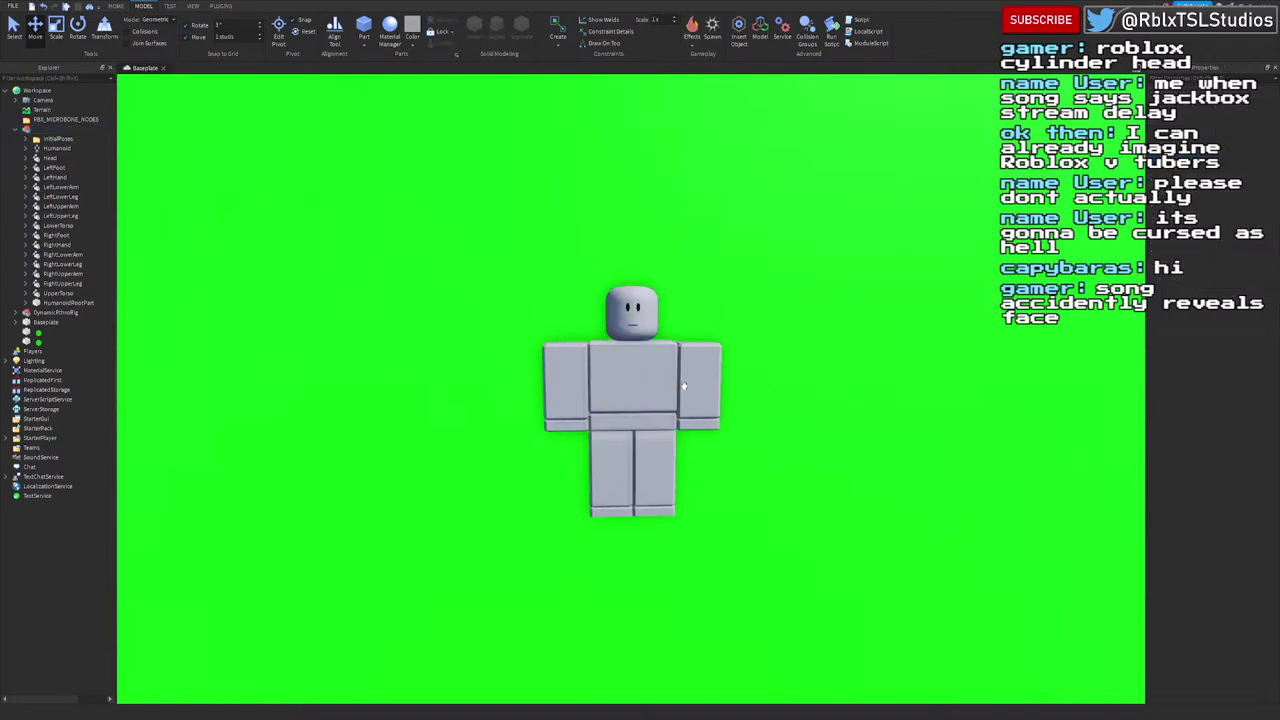
Step: Focus on the unnamed rig and frame its full body against the green wall, then deselect it
left_click(682, 385)
key("f")
right_click_drag(882, 391, 888, 380)
scroll(888, 393, "down", 2)
scroll(888, 393, "down", 2)
scroll(888, 393, "up", 2)
scroll(888, 393, "down", 1)
scroll(888, 393, "up", 2)
scroll(887, 392, "down", 2)
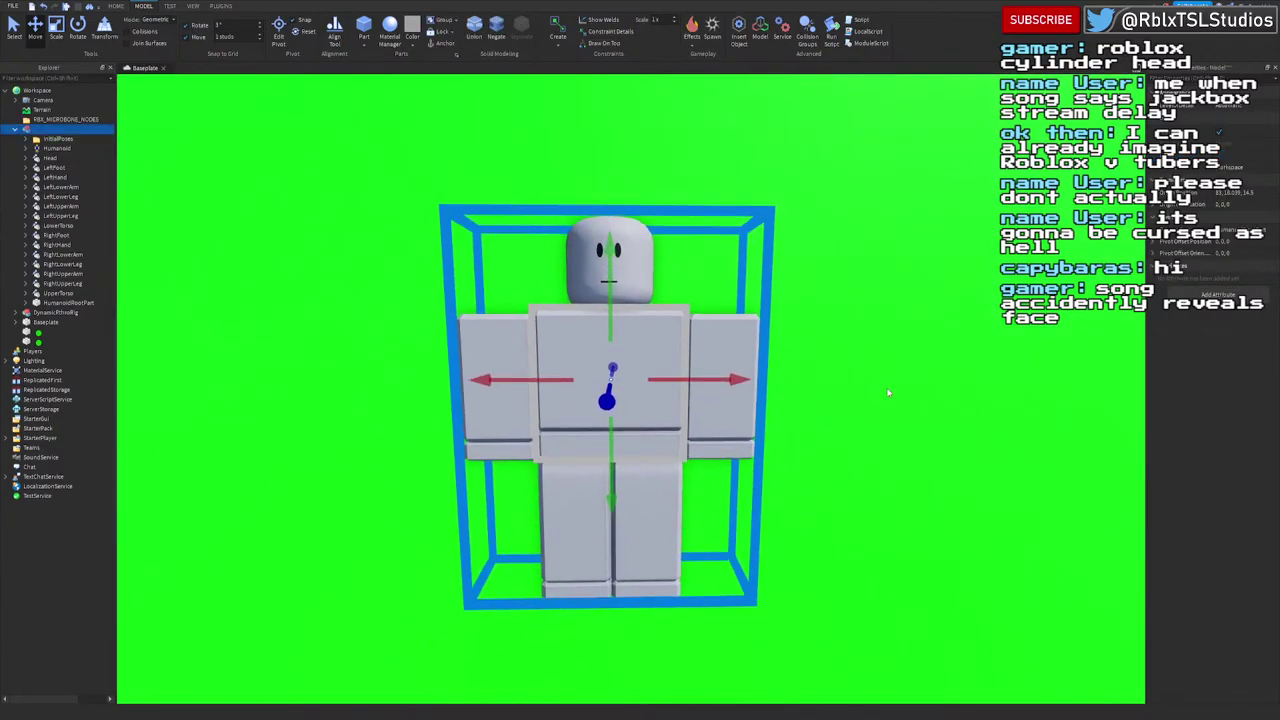
key("e")
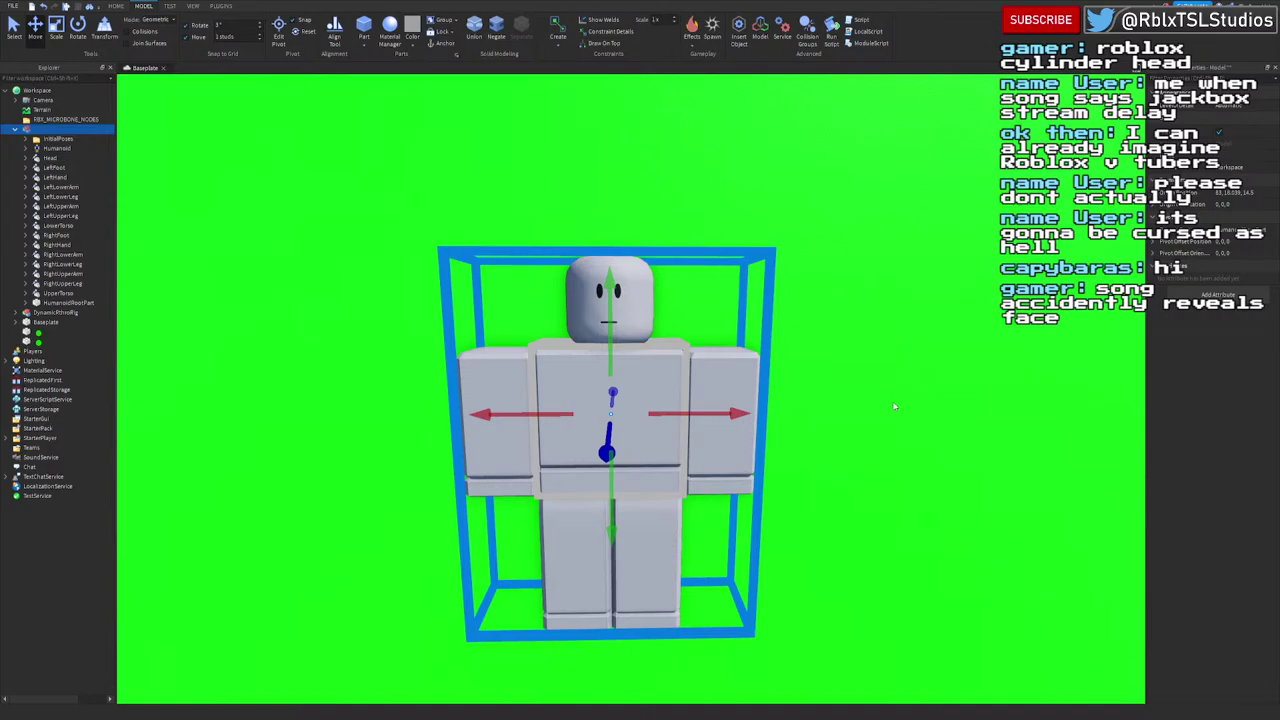
left_click(632, 146)
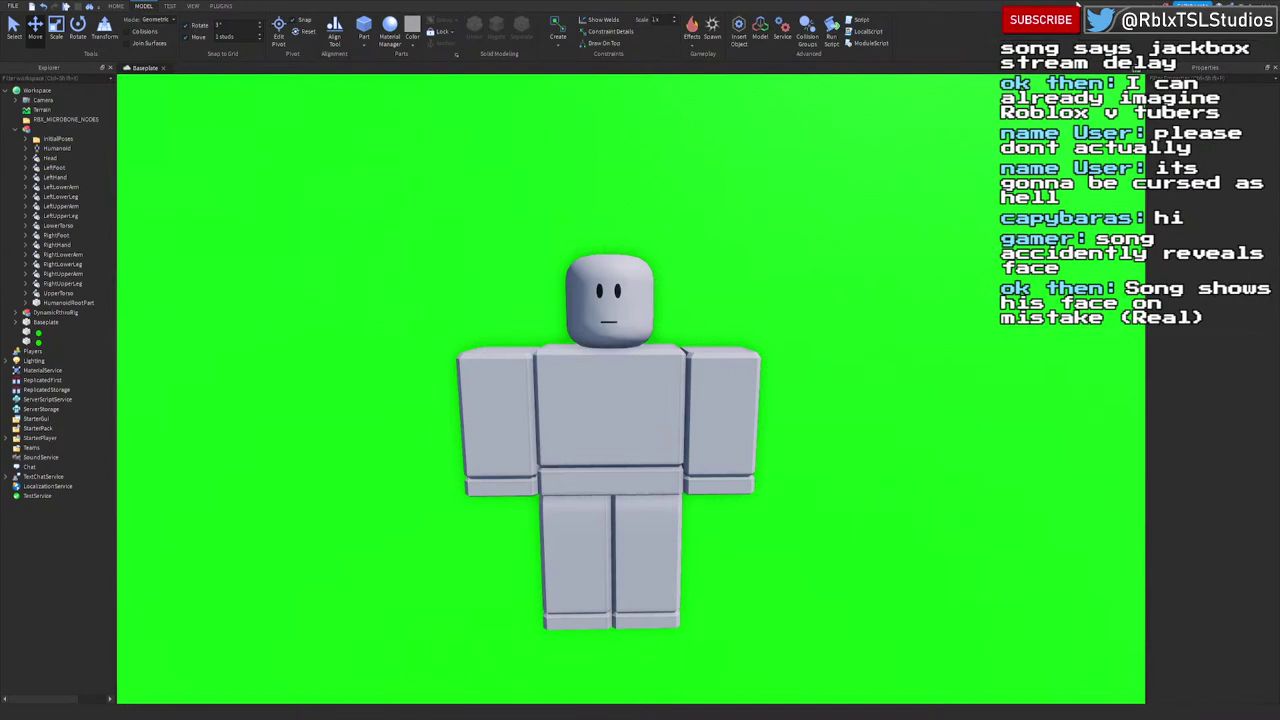
Step: Collapse the ribbon and close the Explorer and Properties so the viewport fills the window
key("ctrl+F1")
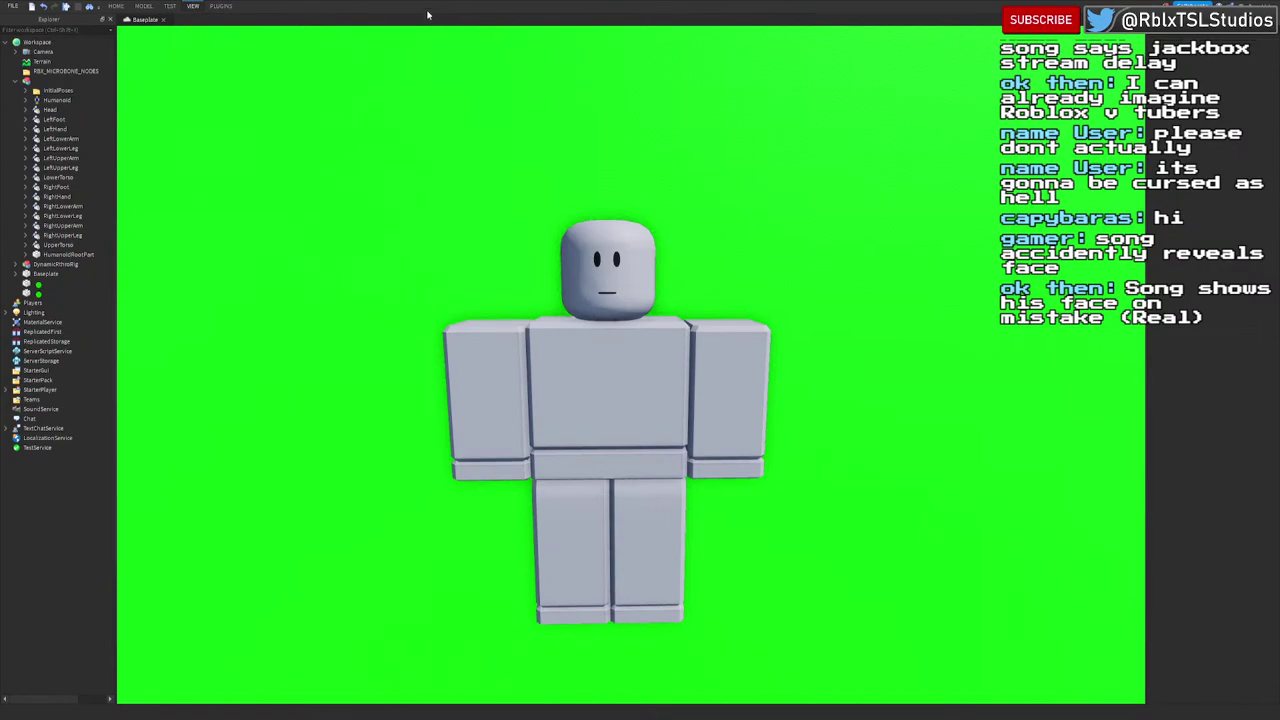
left_click(224, 9)
left_click_drag(714, 543, 925, 426)
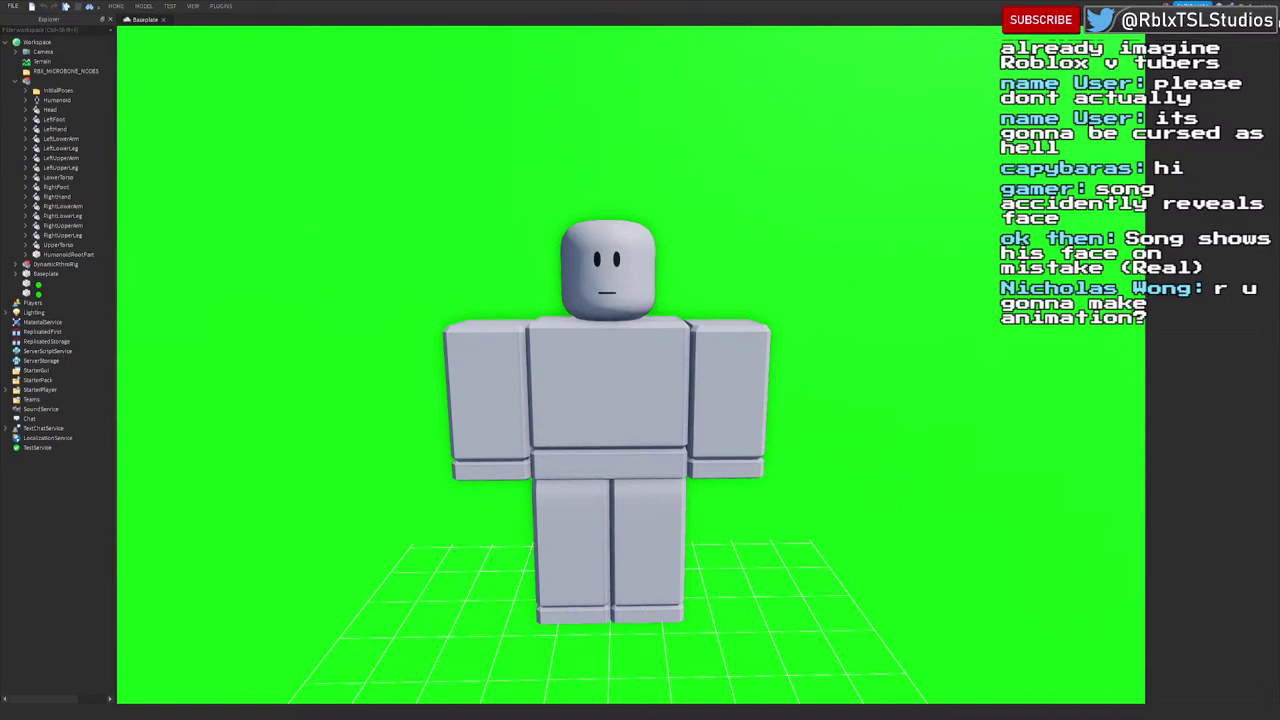
left_click(110, 19)
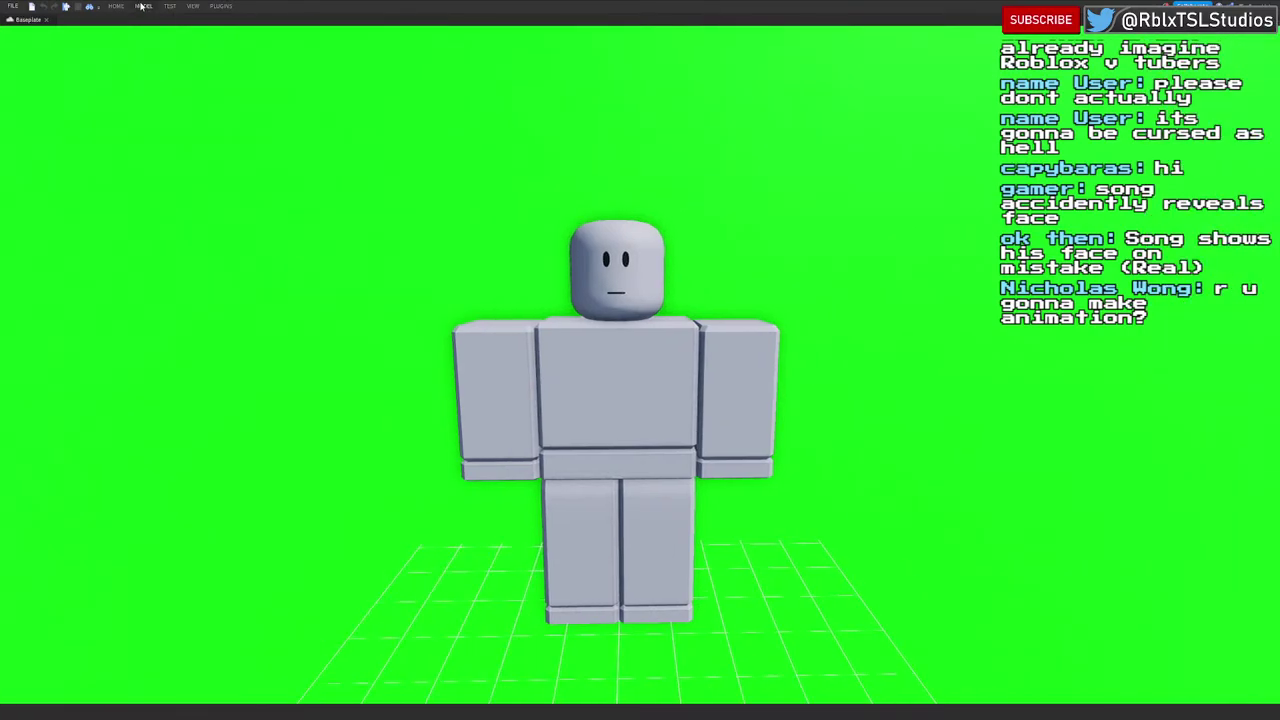
Step: Try moving the rig's upper torso upward, and undo the move
left_click(630, 400)
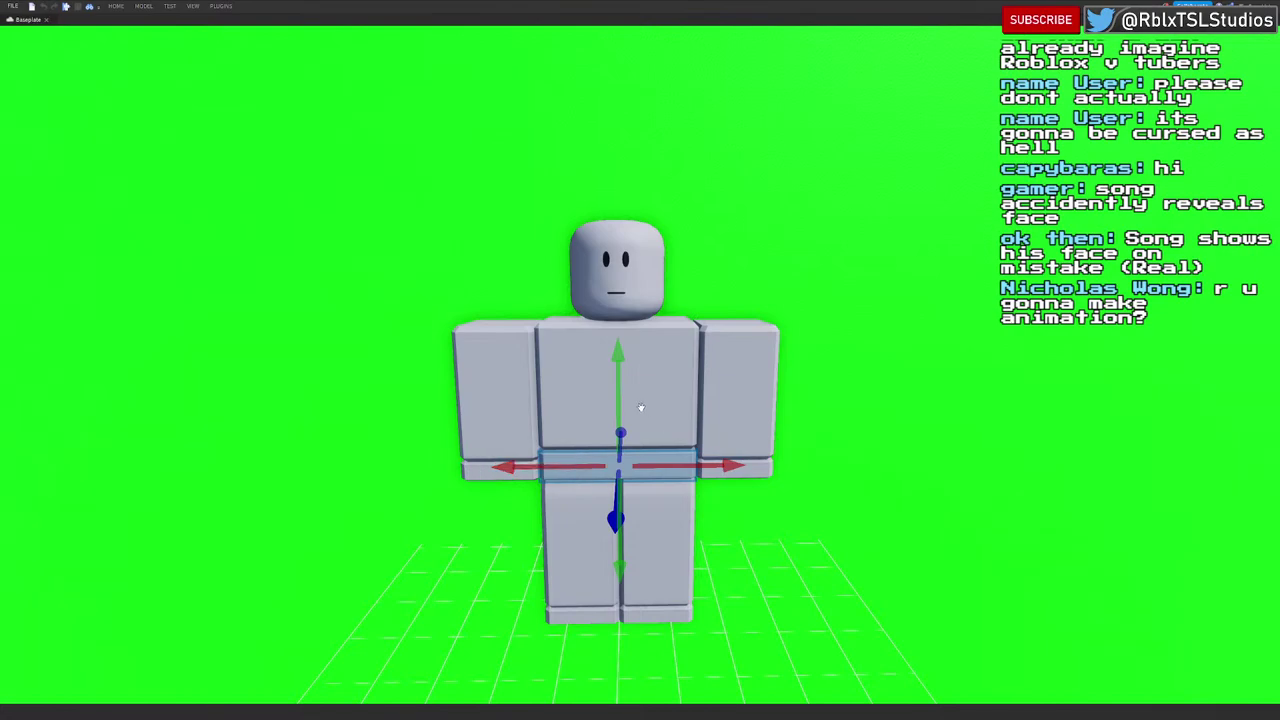
left_click(831, 208)
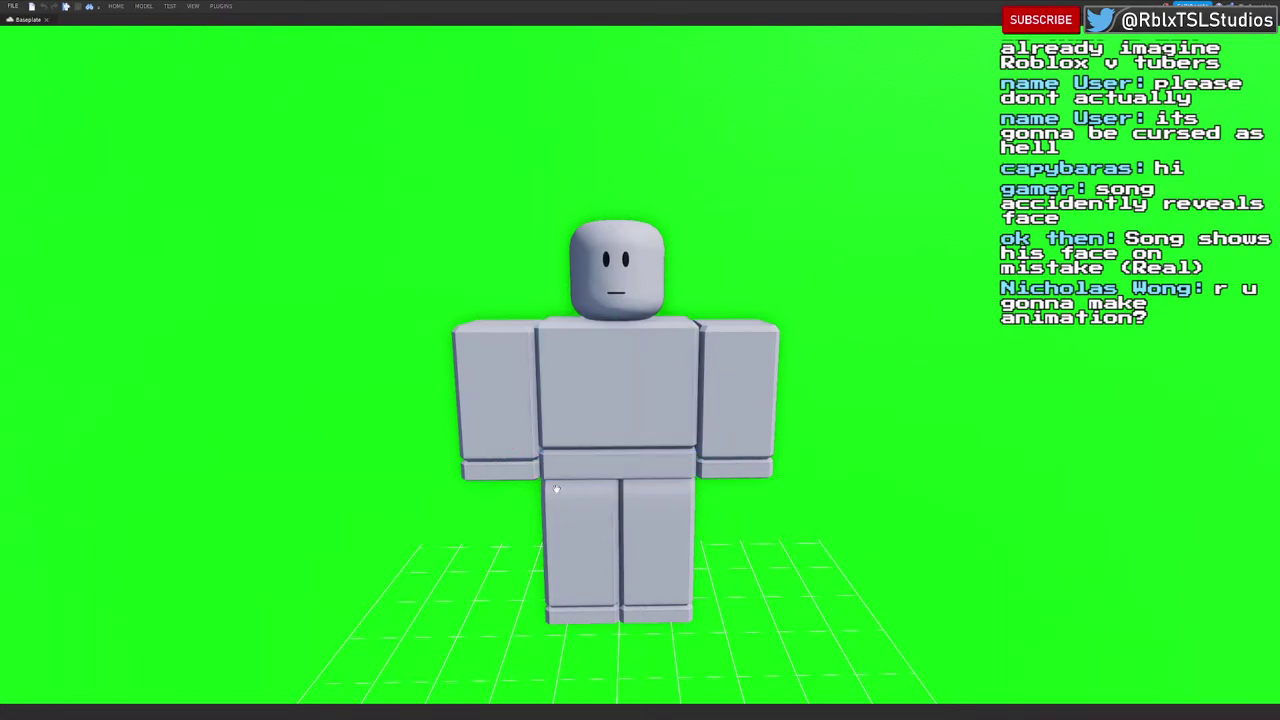
left_click(637, 361)
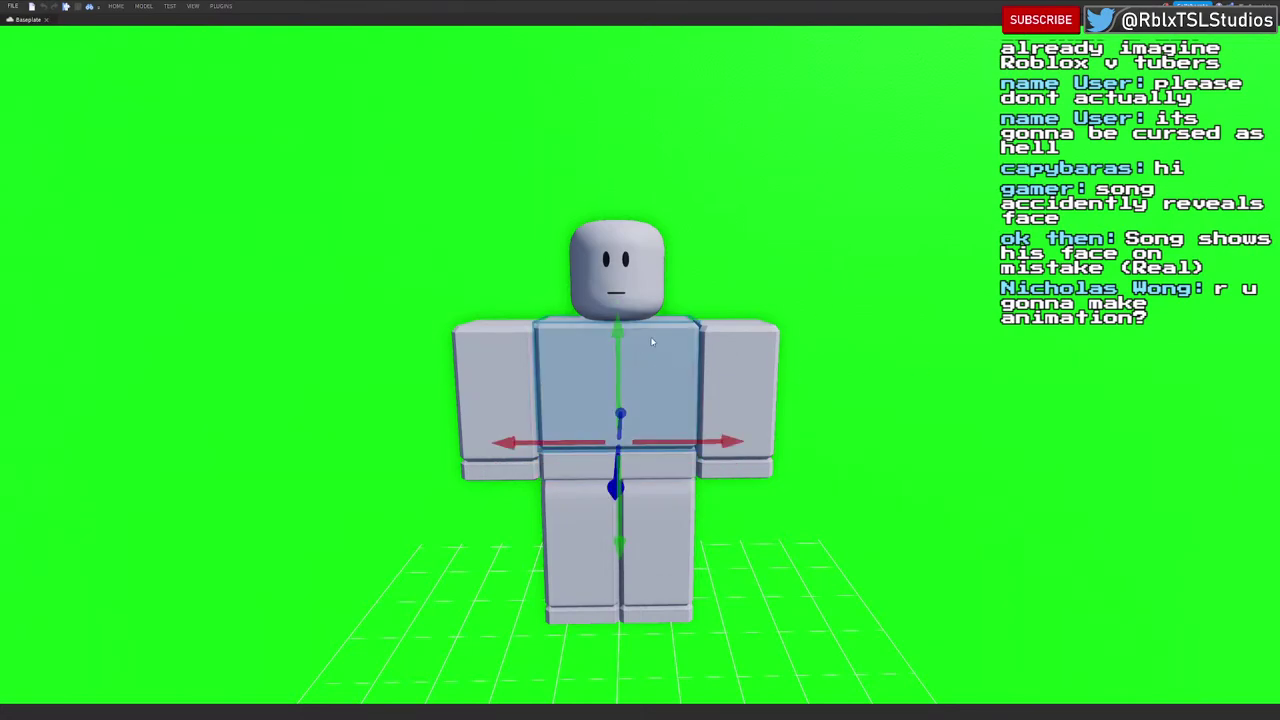
left_click_drag(618, 336, 609, 261)
key("ctrl+z")
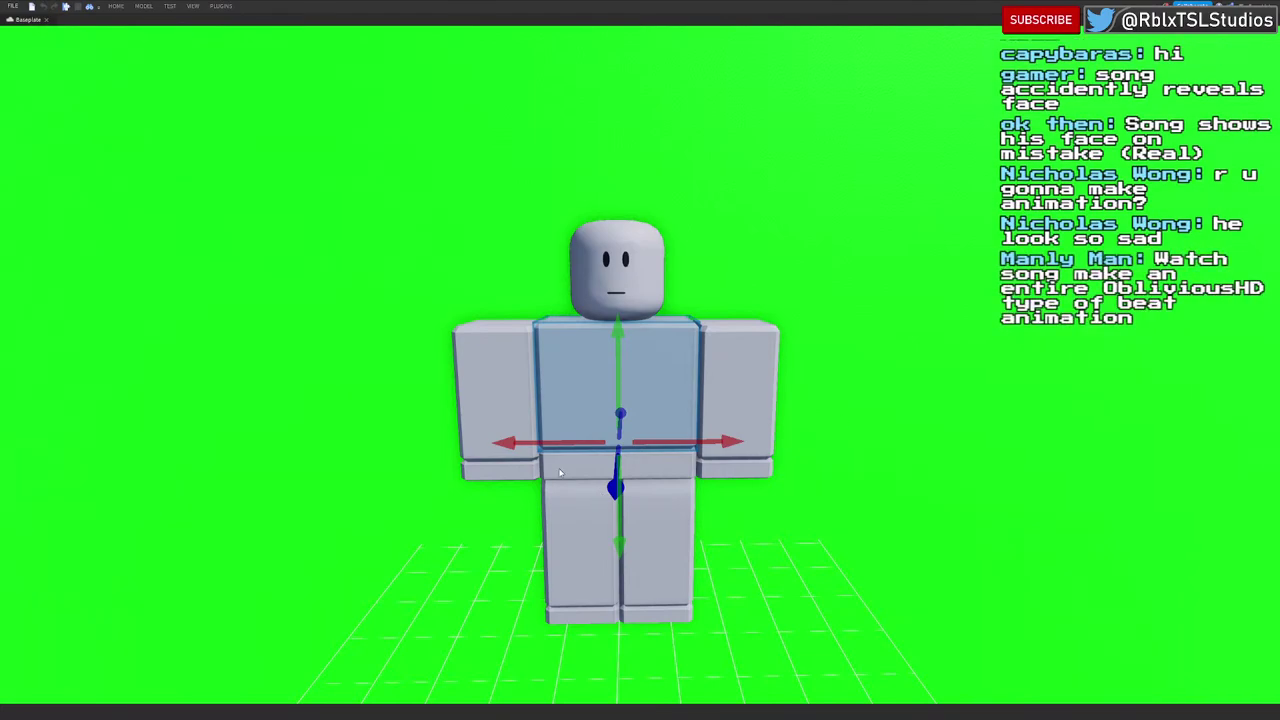
Step: Try raising the upper torso away from the legs again and focus on it
left_click_drag(619, 362, 631, 306)
scroll(624, 300, "down", 8)
key("f")
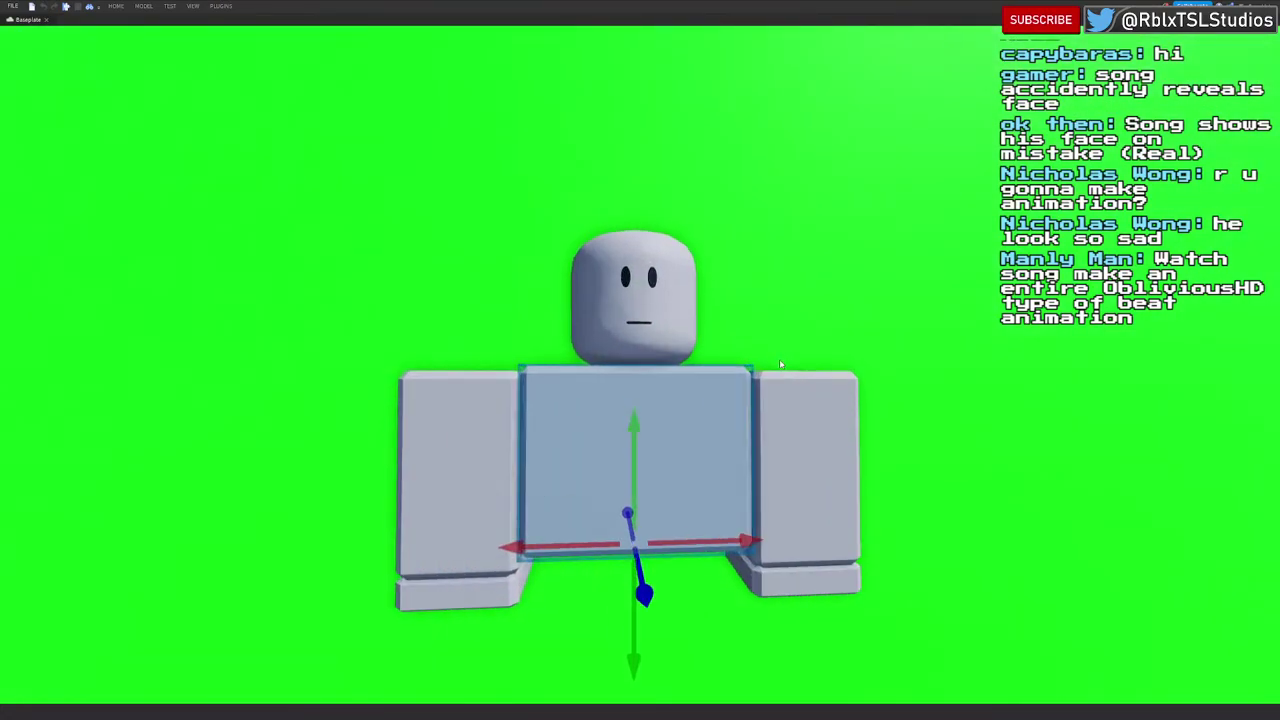
scroll(702, 532, "down", 6)
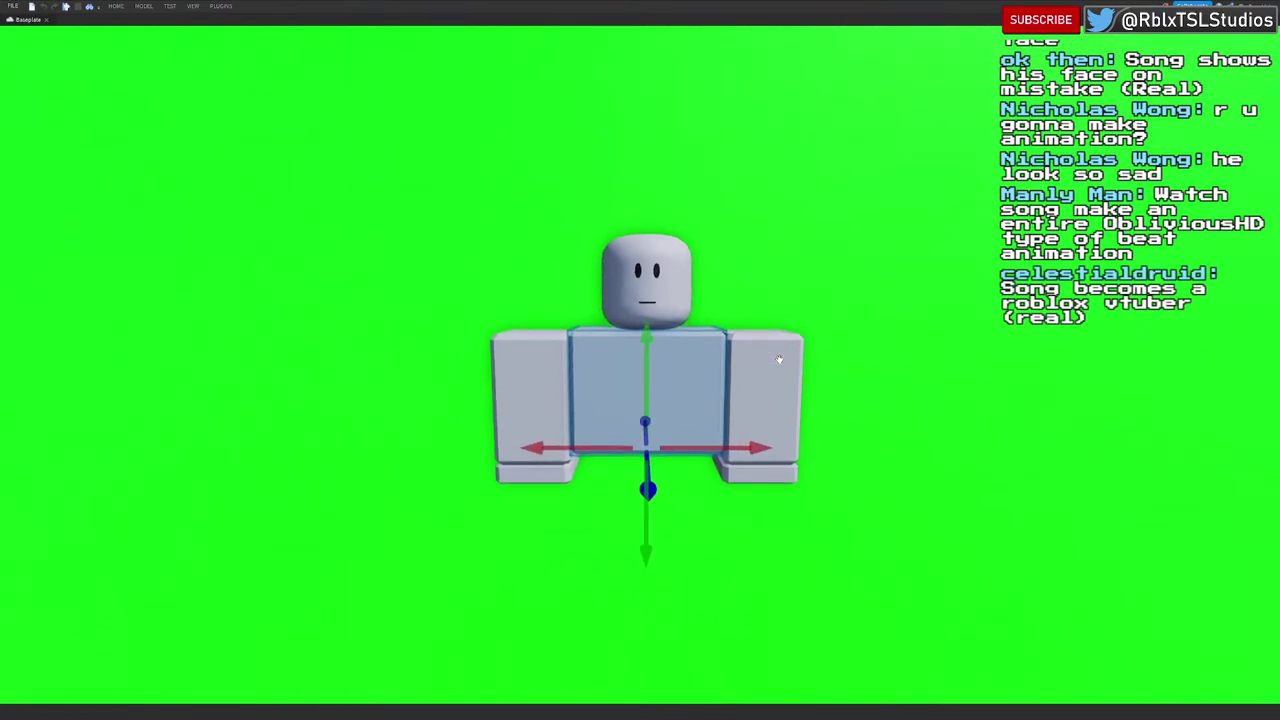
left_click(702, 533)
left_click(645, 652)
left_click_drag(646, 563, 645, 486)
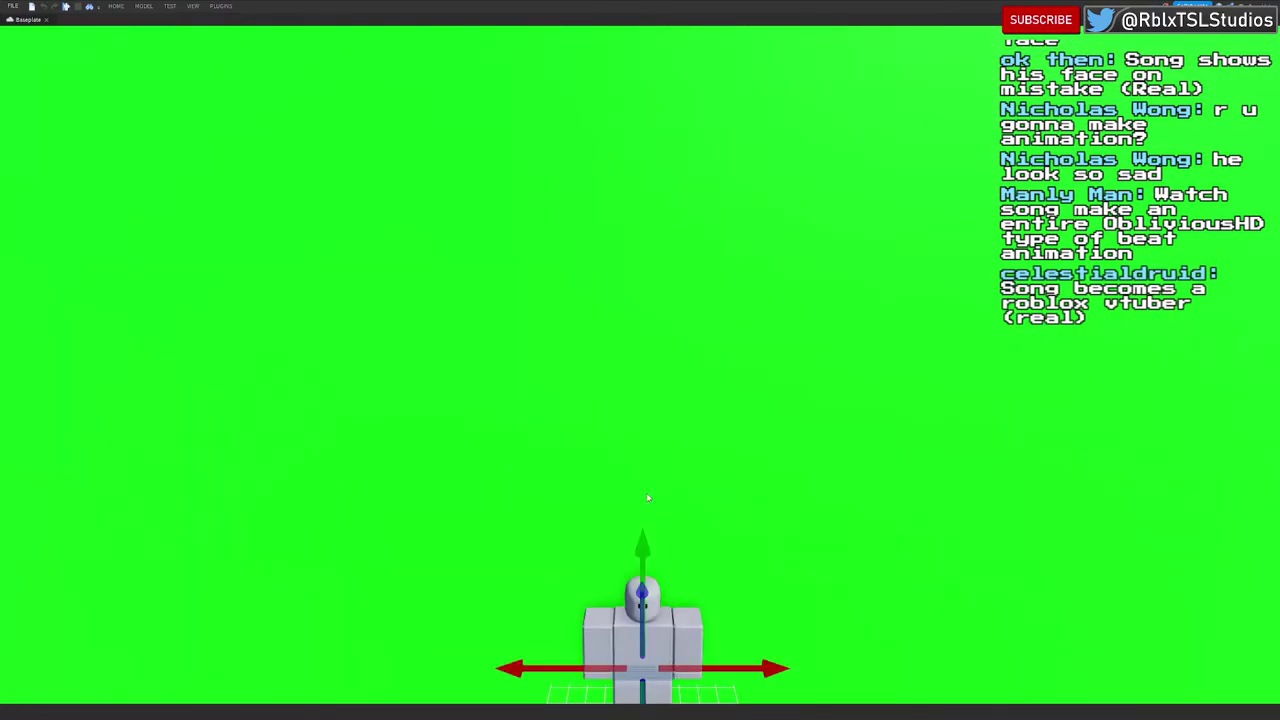
Step: Raise the whole rig by its lower torso so the grid is out of frame, and frame its upper body
left_click_drag(644, 537, 635, 236)
scroll(855, 309, "up", 5)
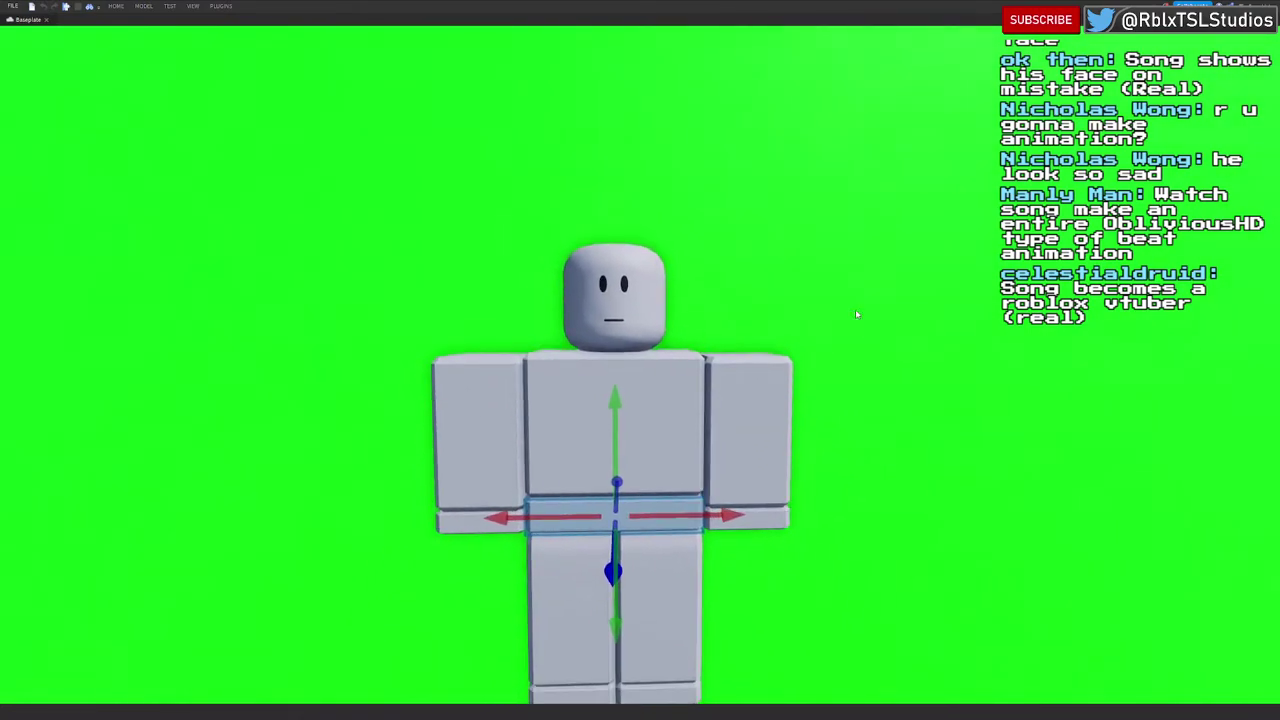
right_click_drag(855, 312, 855, 309)
key("s")
key("w")
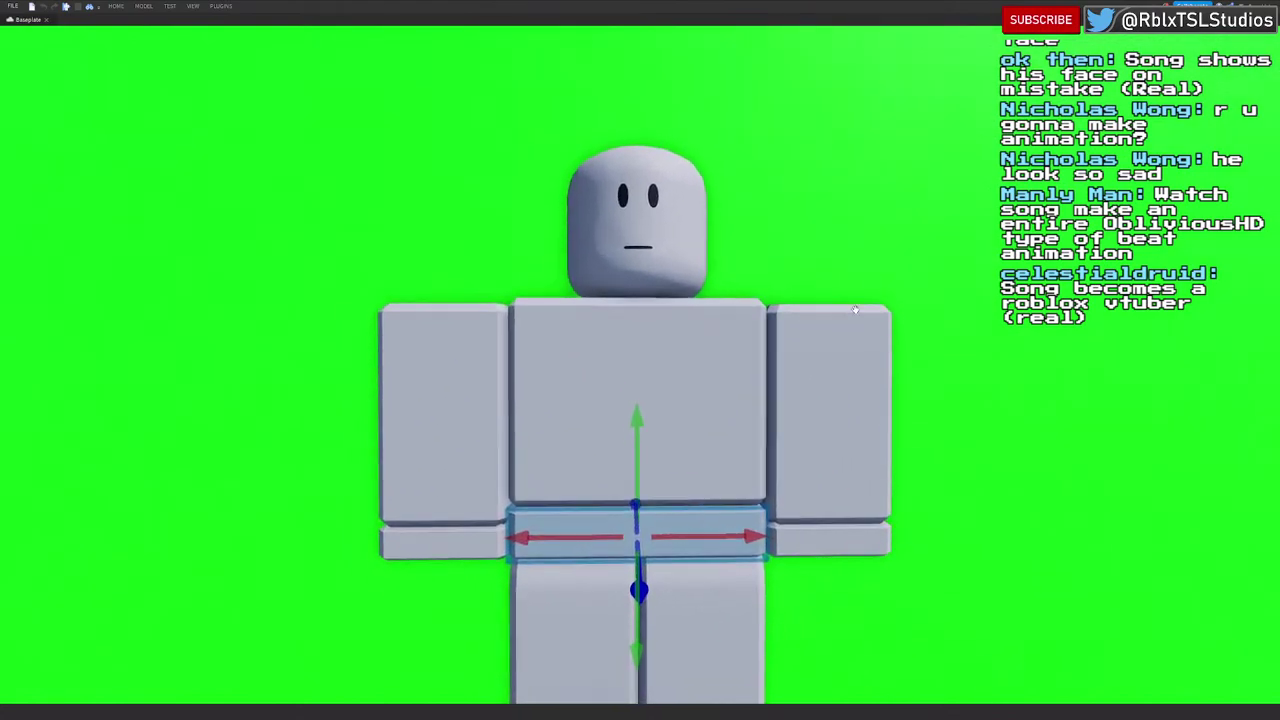
left_click(884, 273)
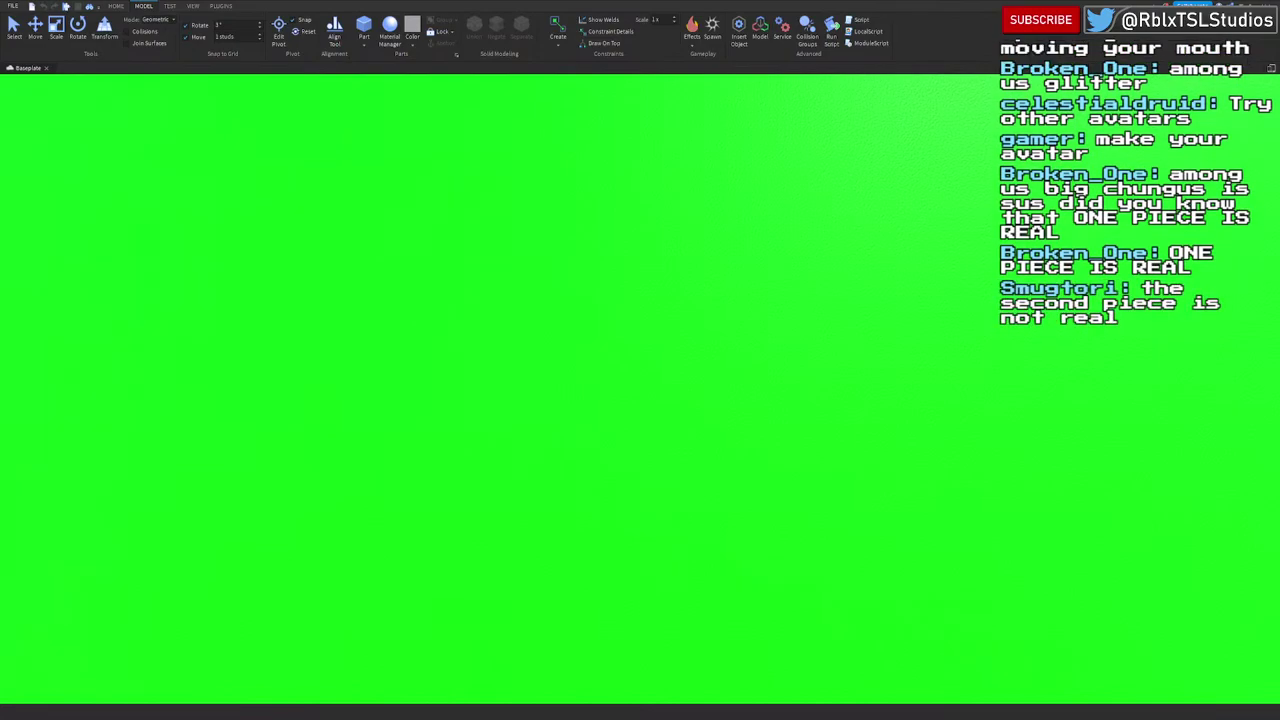
Step: Bring the rig back into view and center its full body against the green wall
right_click_drag(877, 355, 875, 381)
key("w")
scroll(876, 380, "down", 4)
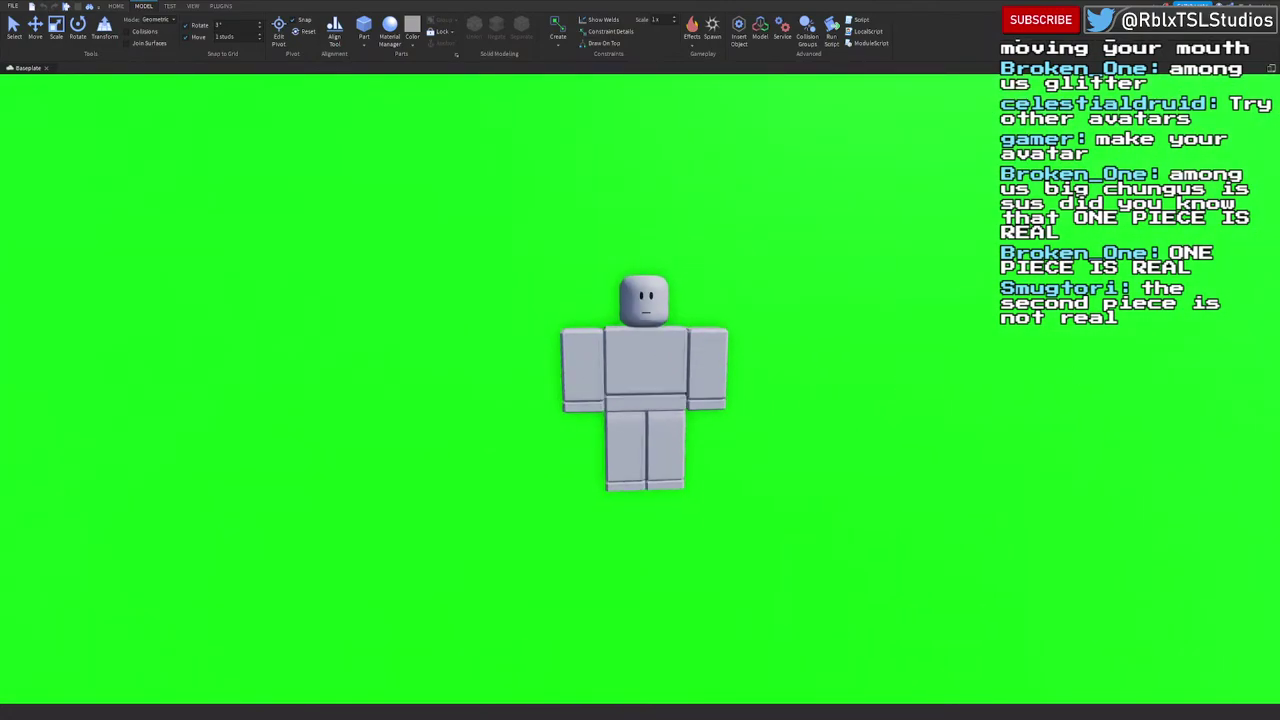
key("s")
right_click_drag(694, 380, 691, 376)
key("w")
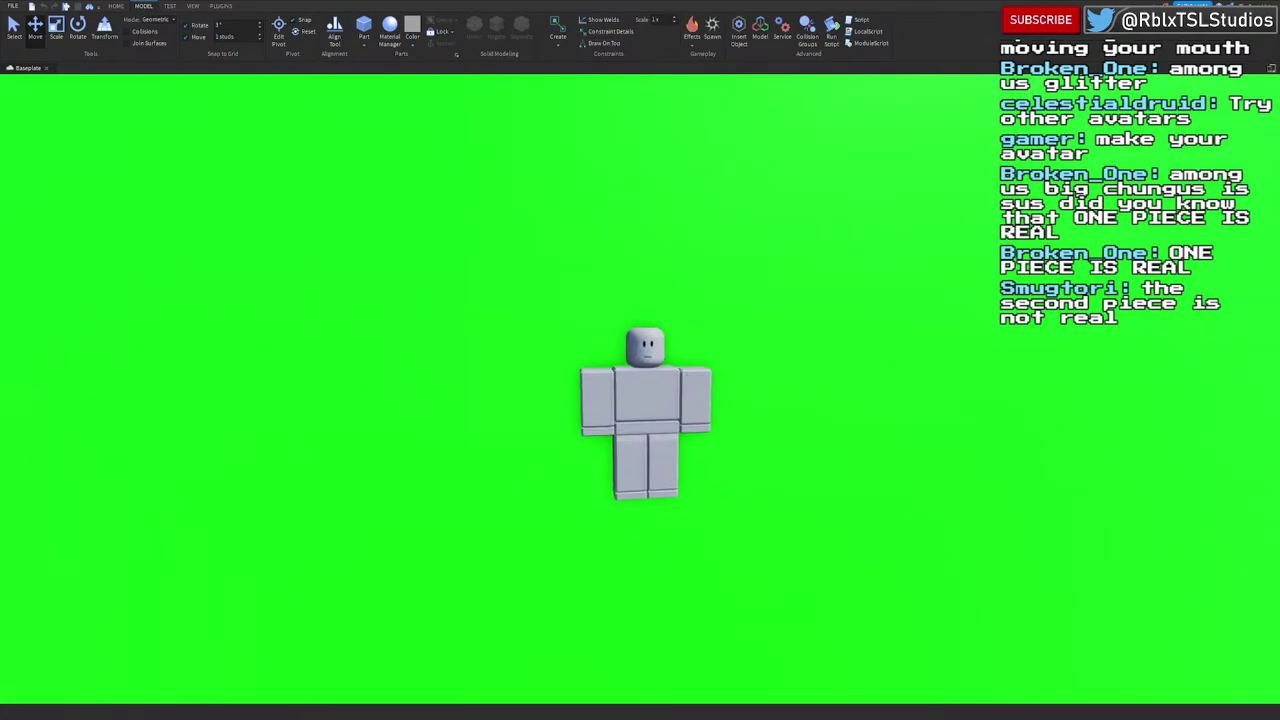
right_click_drag(889, 340, 889, 340)
key("w")
key("s")
scroll(889, 340, "down", 1)
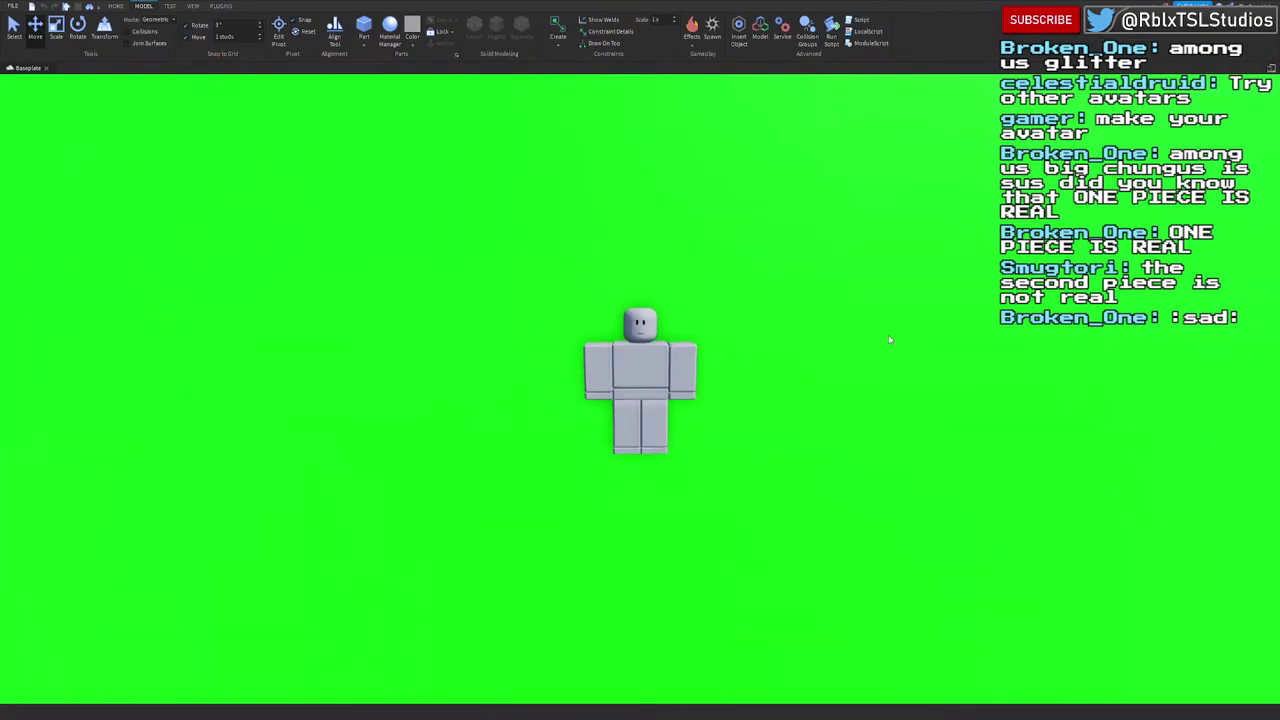
scroll(889, 340, "up", 1)
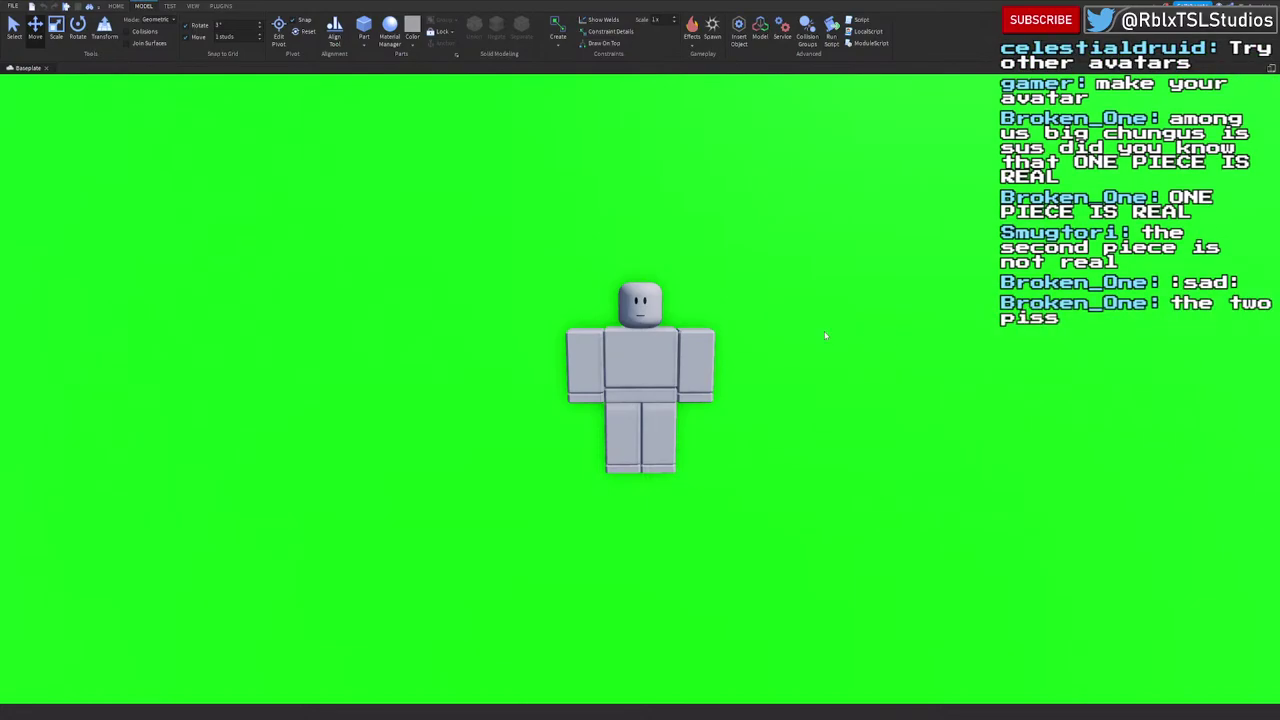
Step: Examine the rig's head up close from the side, then return to a front view of the full body
right_click_drag(829, 337, 833, 362)
scroll(829, 337, "down", 3)
scroll(601, 190, "up", 5)
right_click_drag(620, 201, 621, 205)
scroll(634, 322, "up", 5)
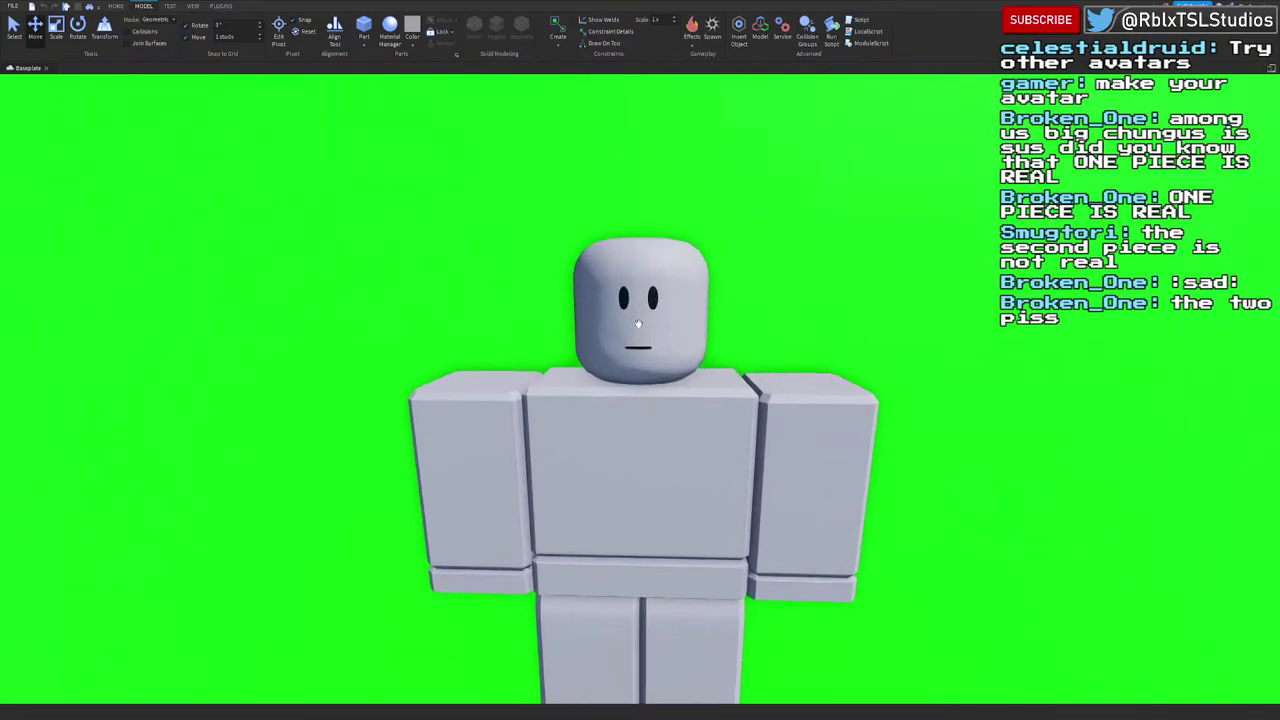
right_click_drag(636, 300, 645, 284)
left_click(517, 303)
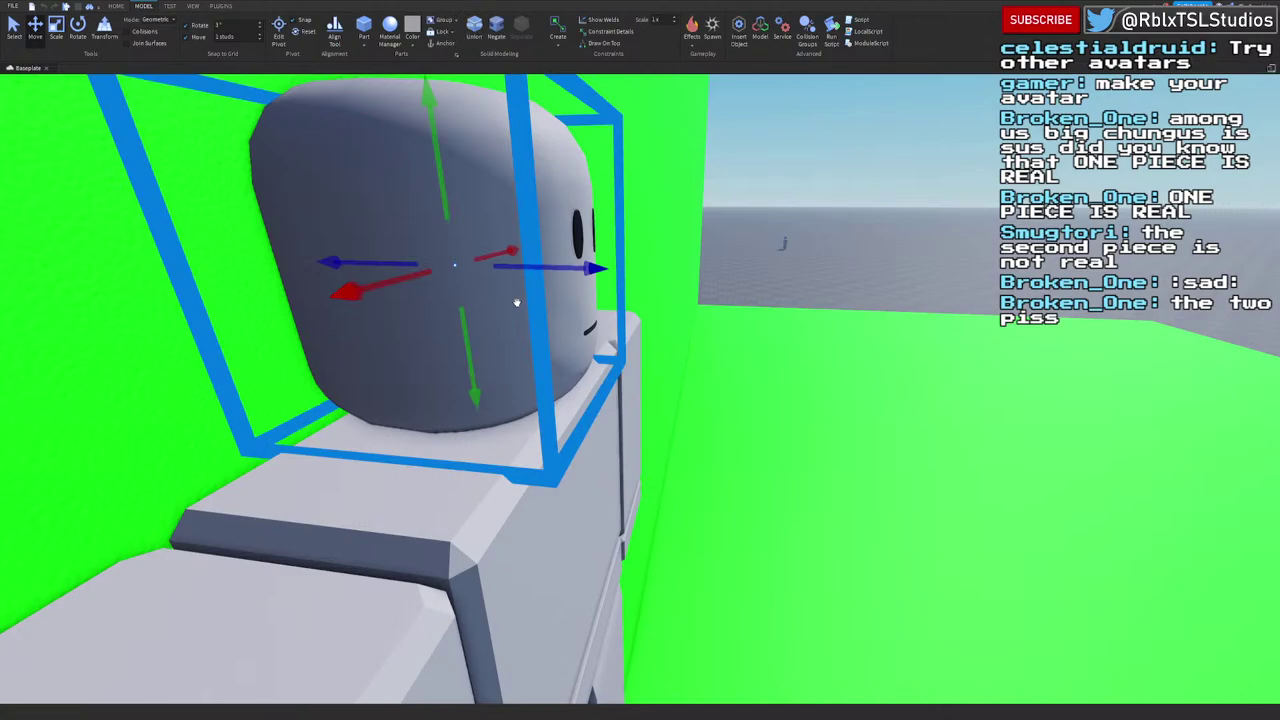
left_click(880, 334)
right_click_drag(880, 334, 766, 334)
scroll(766, 334, "down", 5)
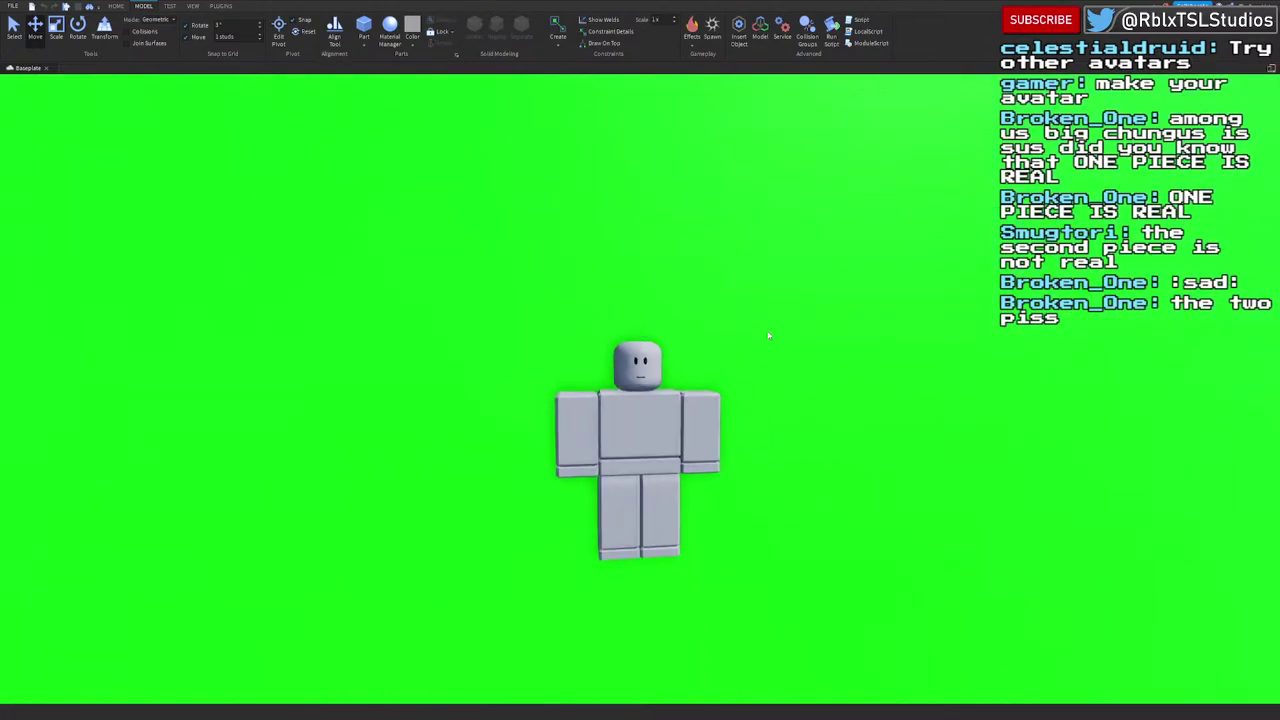
Step: Reopen the Explorer and Properties, and widen the Explorer
left_click(219, 6)
left_click(170, 6)
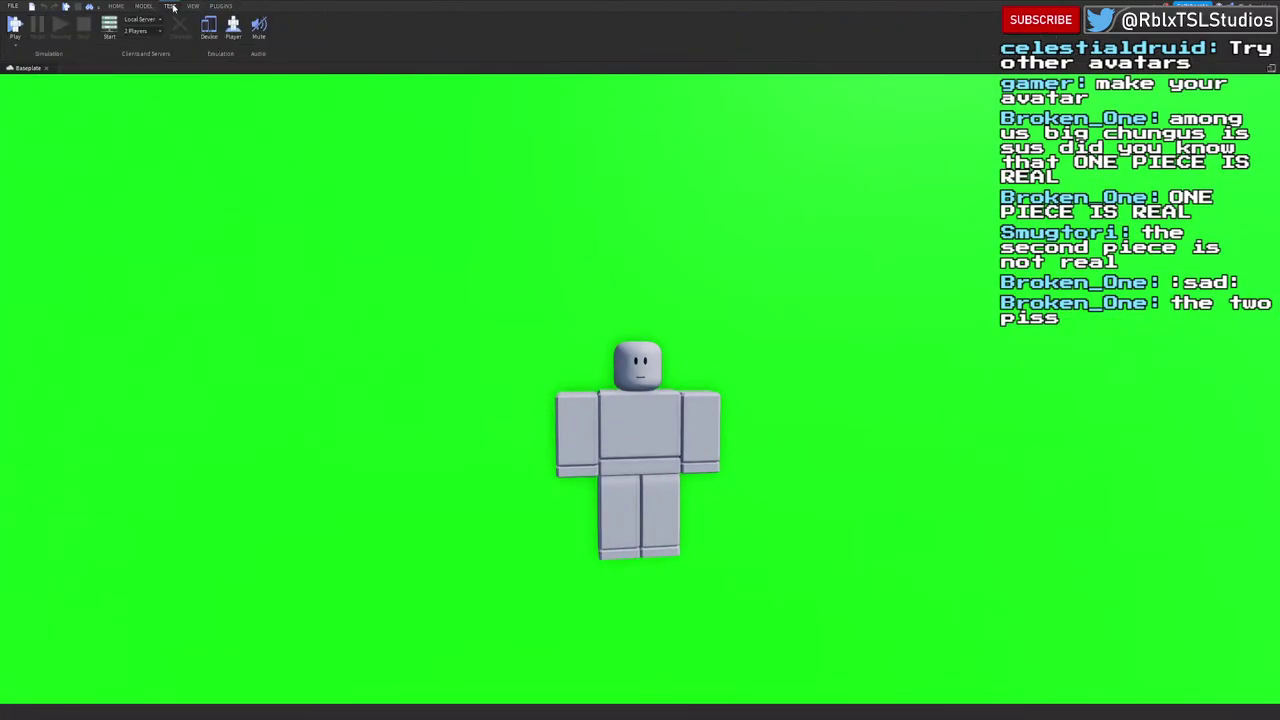
left_click(192, 6)
left_click(48, 28)
left_click(17, 28)
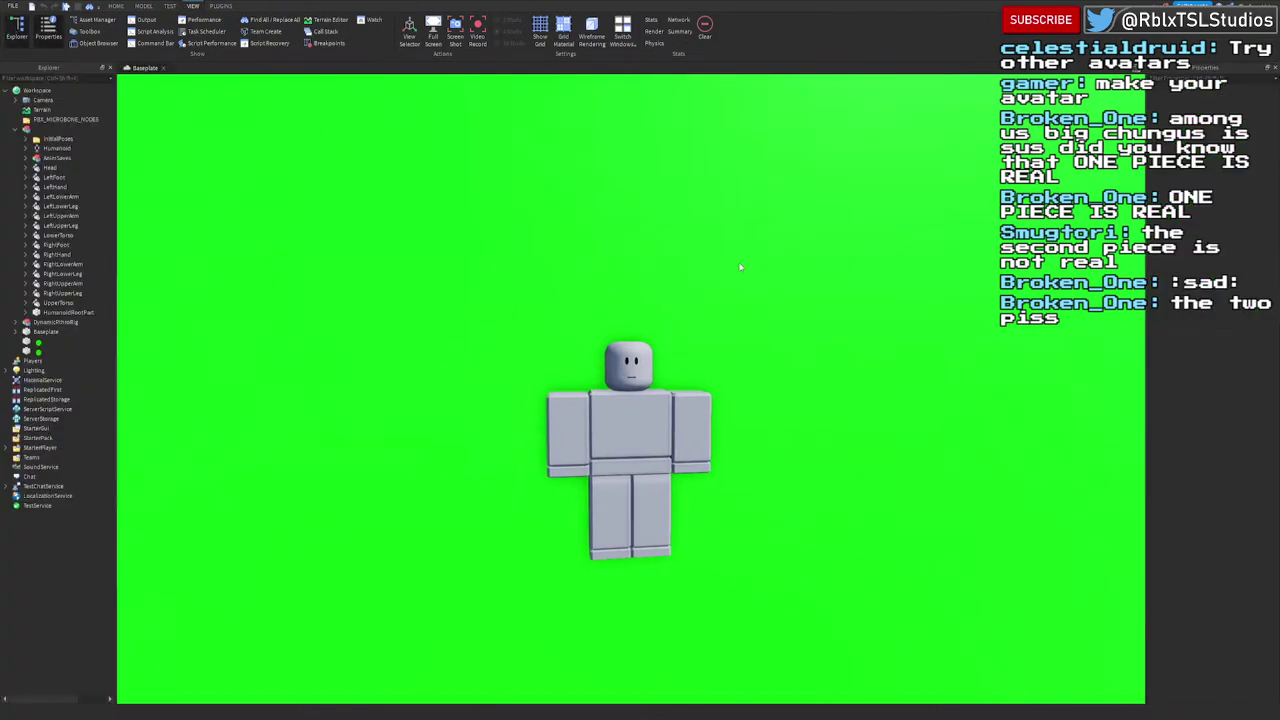
right_click_drag(837, 287, 837, 287)
key("w")
key("d")
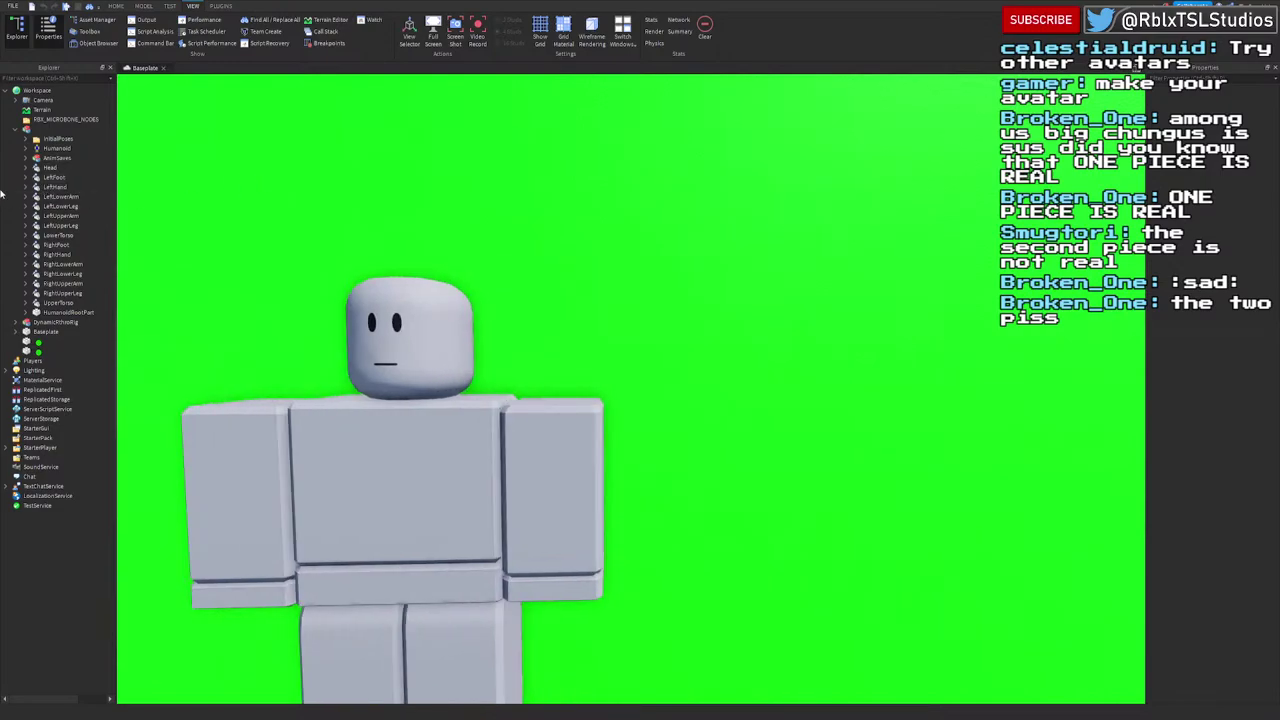
left_click_drag(115, 188, 172, 188)
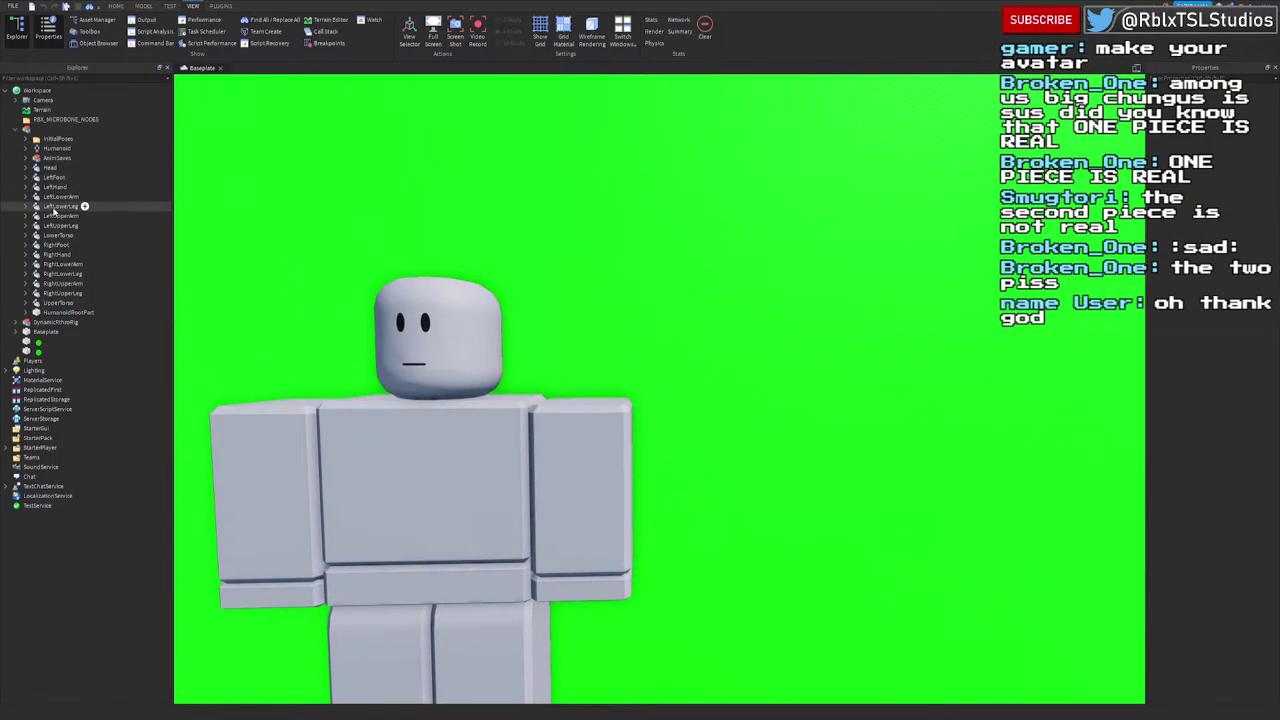
Step: Select all the rig's body parts from Head through HumanoidRootPart and focus on them
left_click(56, 168)
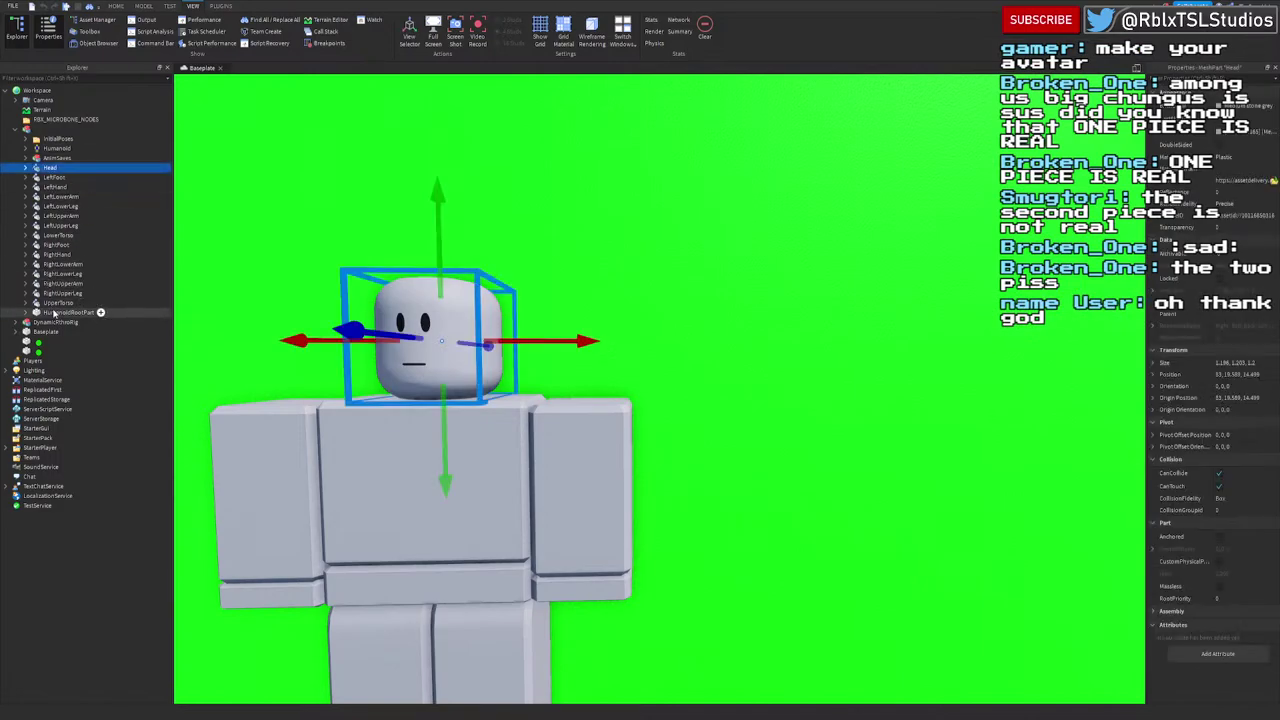
left_click(54, 313, "shift")
key("f")
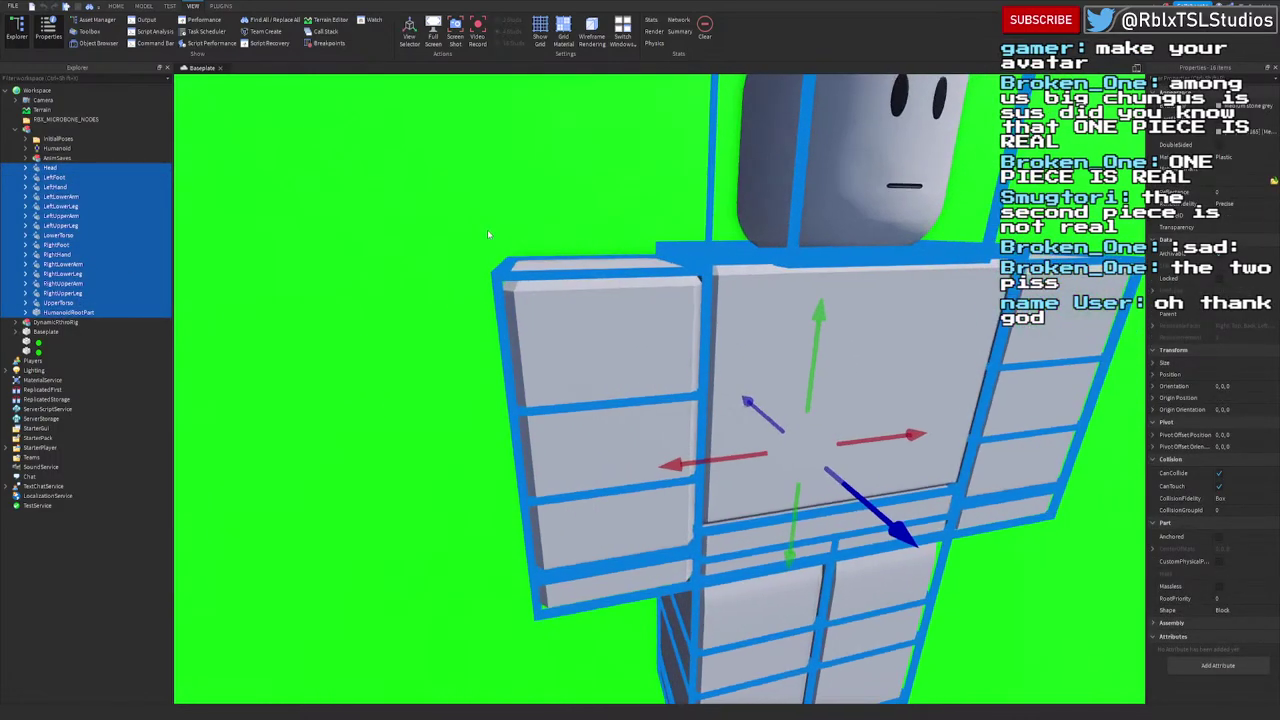
key("d")
key("f")
left_click(260, 245)
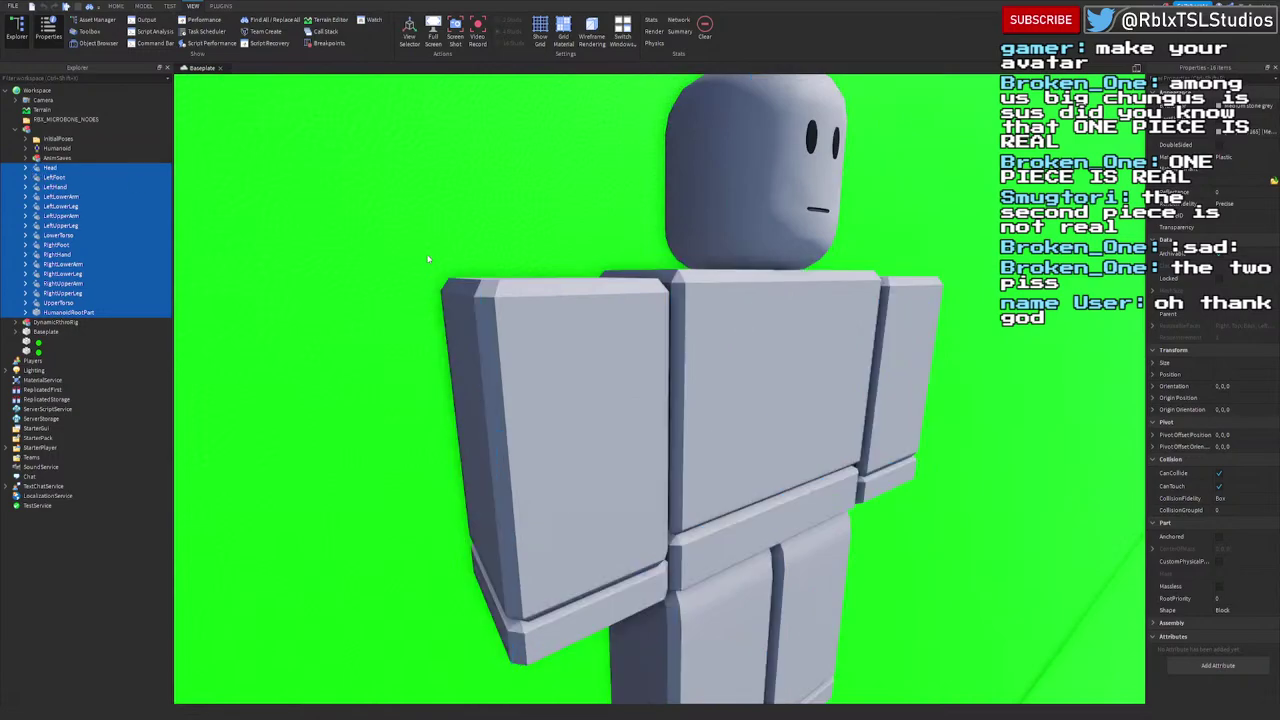
Step: Select the rig's Head, expand its contents and focus the view on the face
key("d")
left_click(50, 167)
left_click(27, 167)
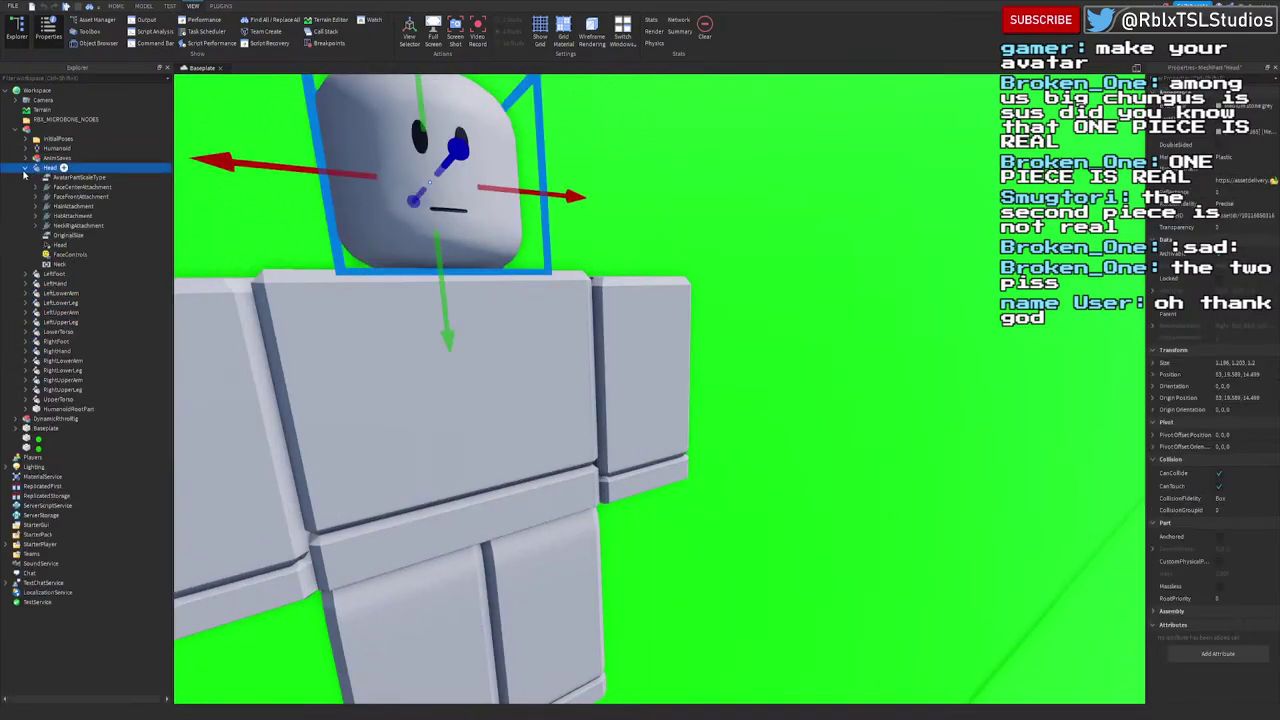
key("s")
key("e")
right_click_drag(408, 218, 408, 218)
key("f")
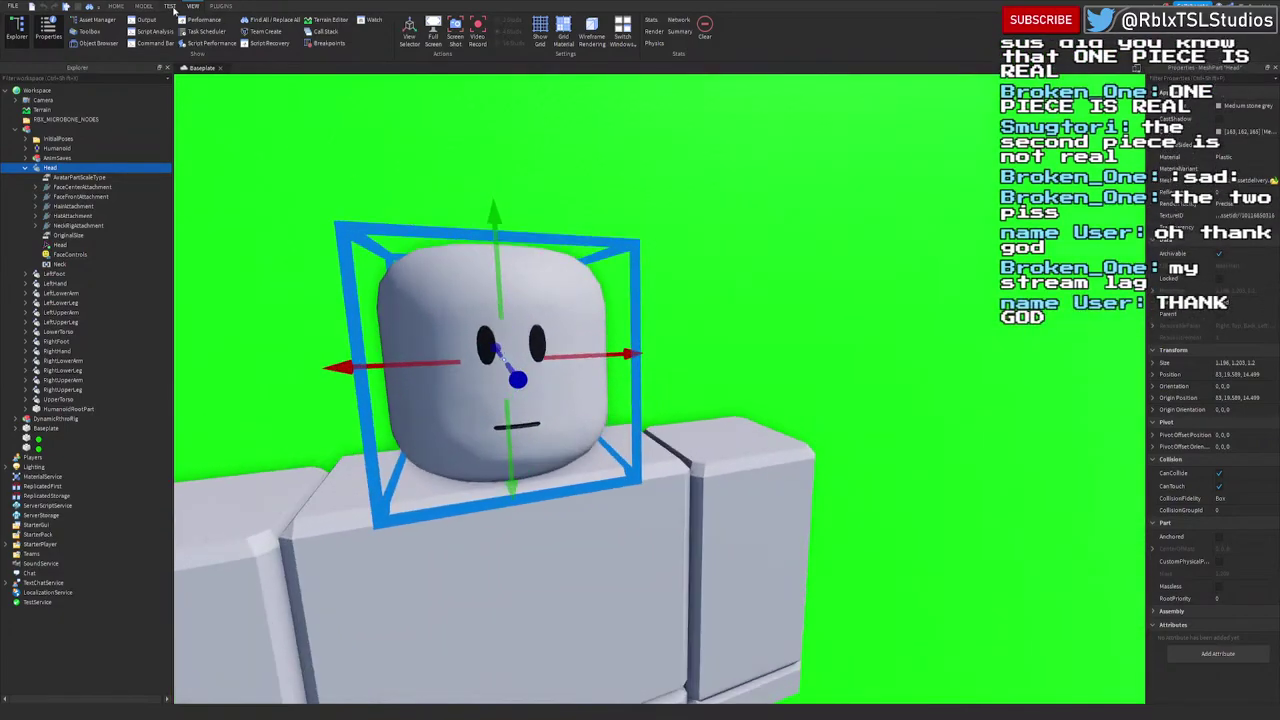
Step: Show the constraint details around the rig's head, examine them from the side, and hide them again
left_click(170, 6)
left_click(148, 9)
left_click(612, 32)
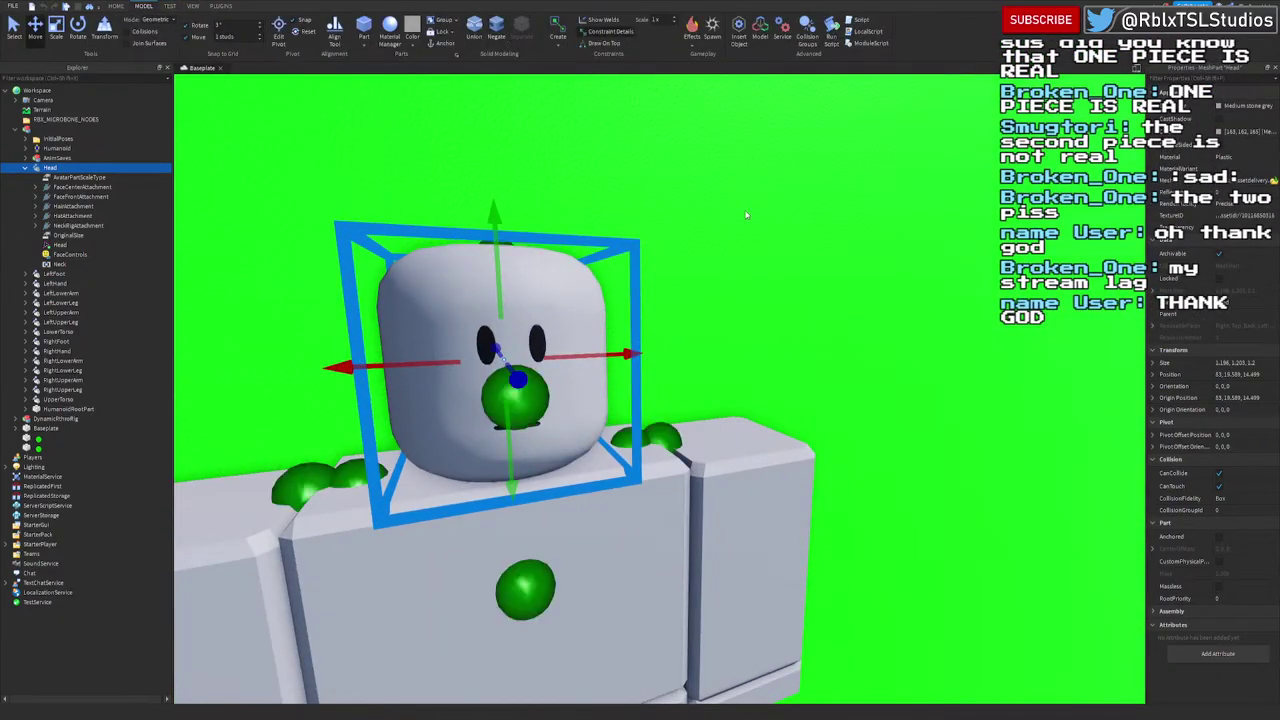
key("a")
right_click_drag(745, 214, 745, 215)
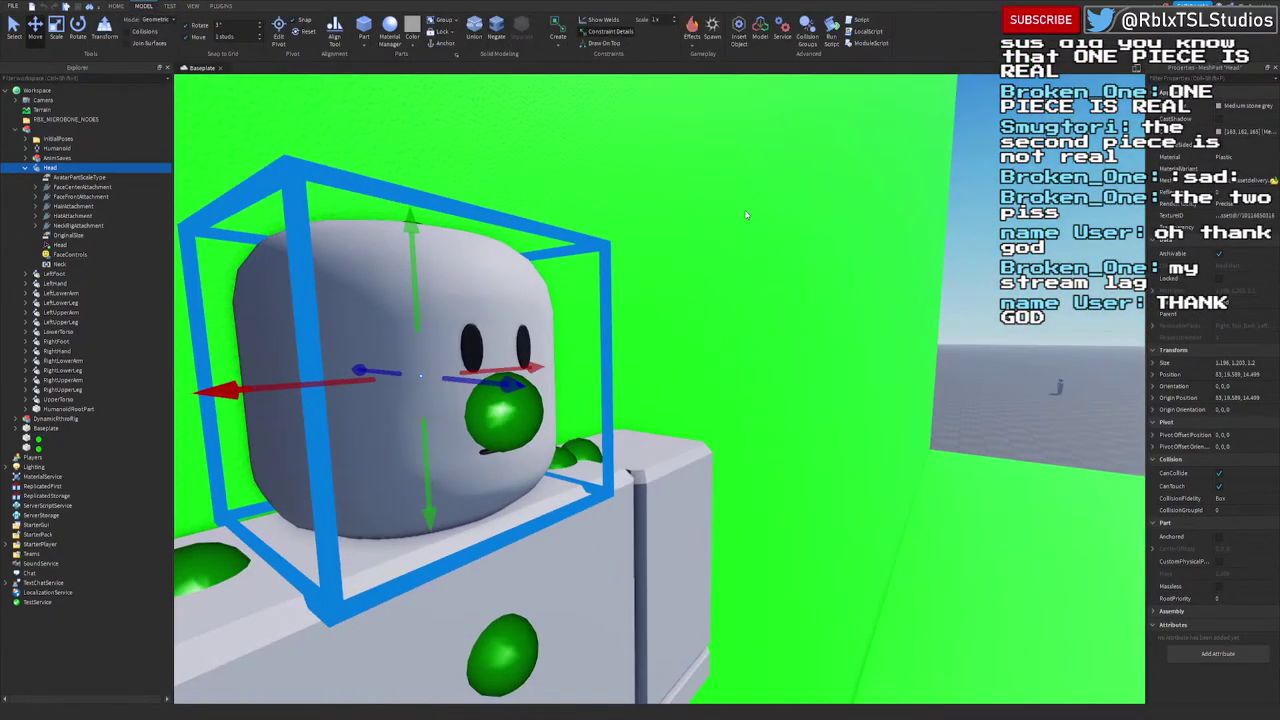
left_click(599, 43)
left_click(604, 31)
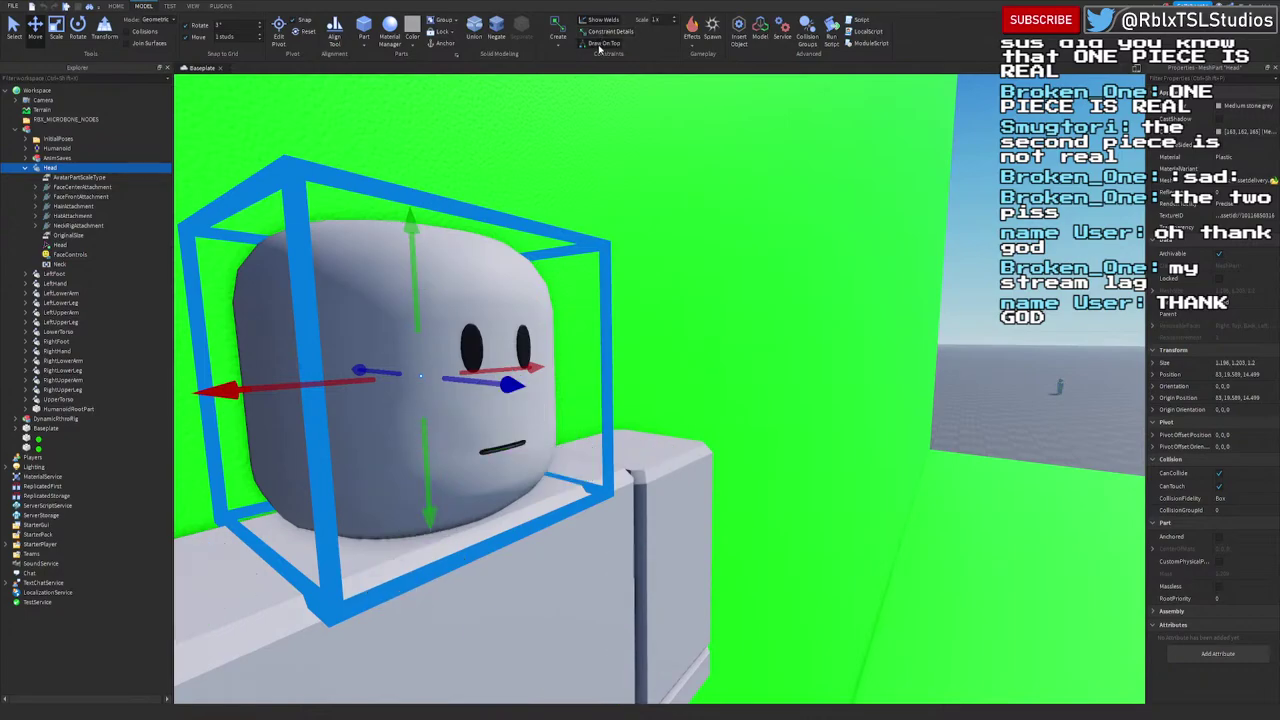
key("d")
right_click_drag(703, 130, 704, 146)
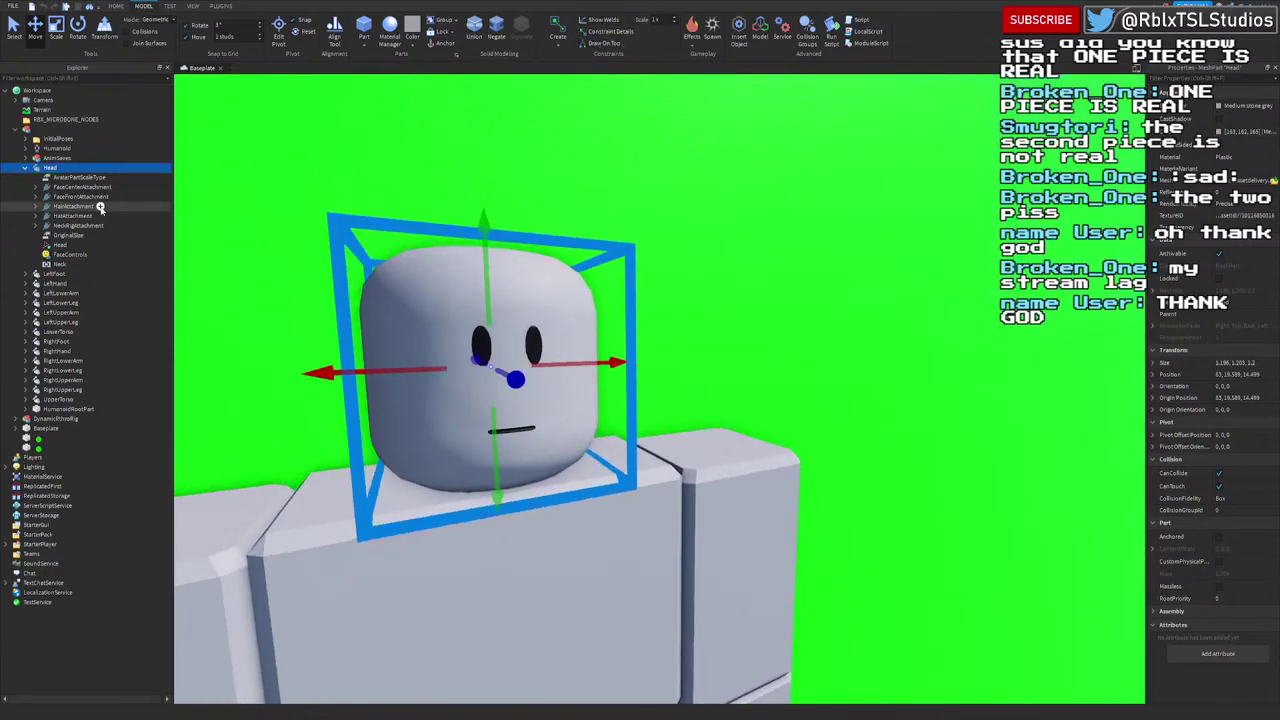
Step: Check the contents of FaceCenterAttachment under the Head, then clear the selection
left_click(36, 188)
left_click(36, 188)
left_click(408, 157)
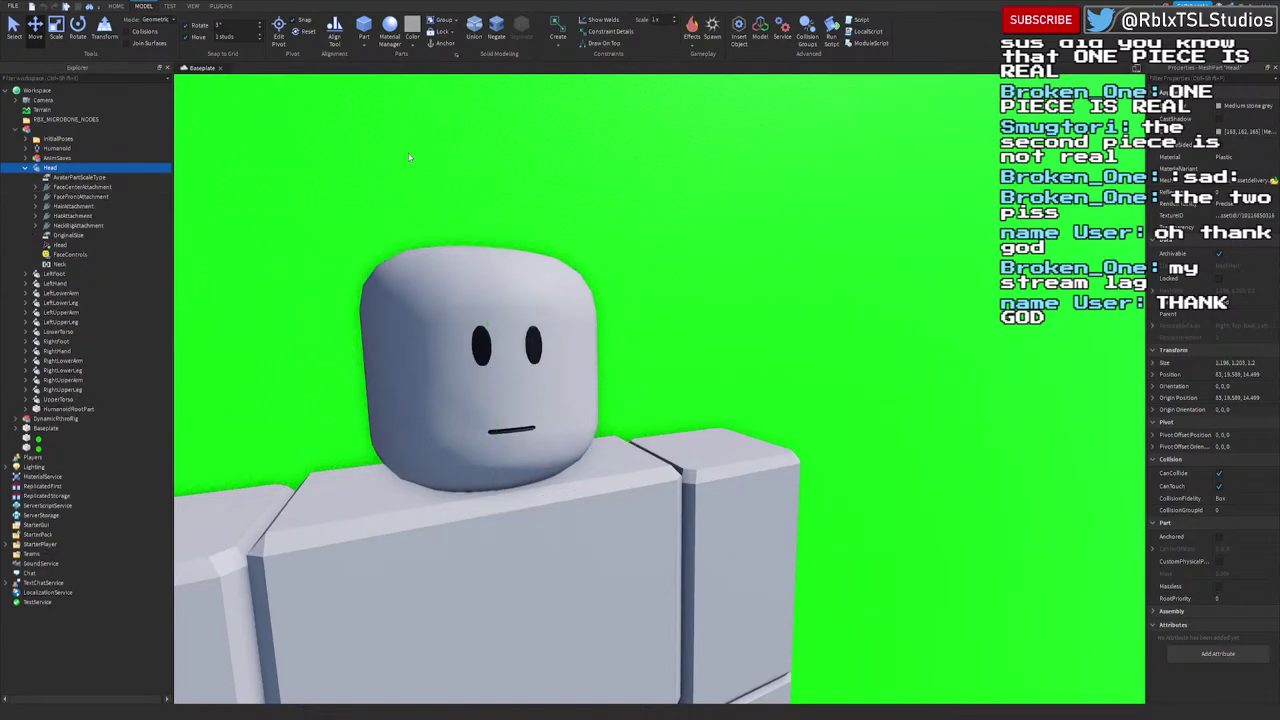
right_click_drag(408, 157, 408, 157)
key("d")
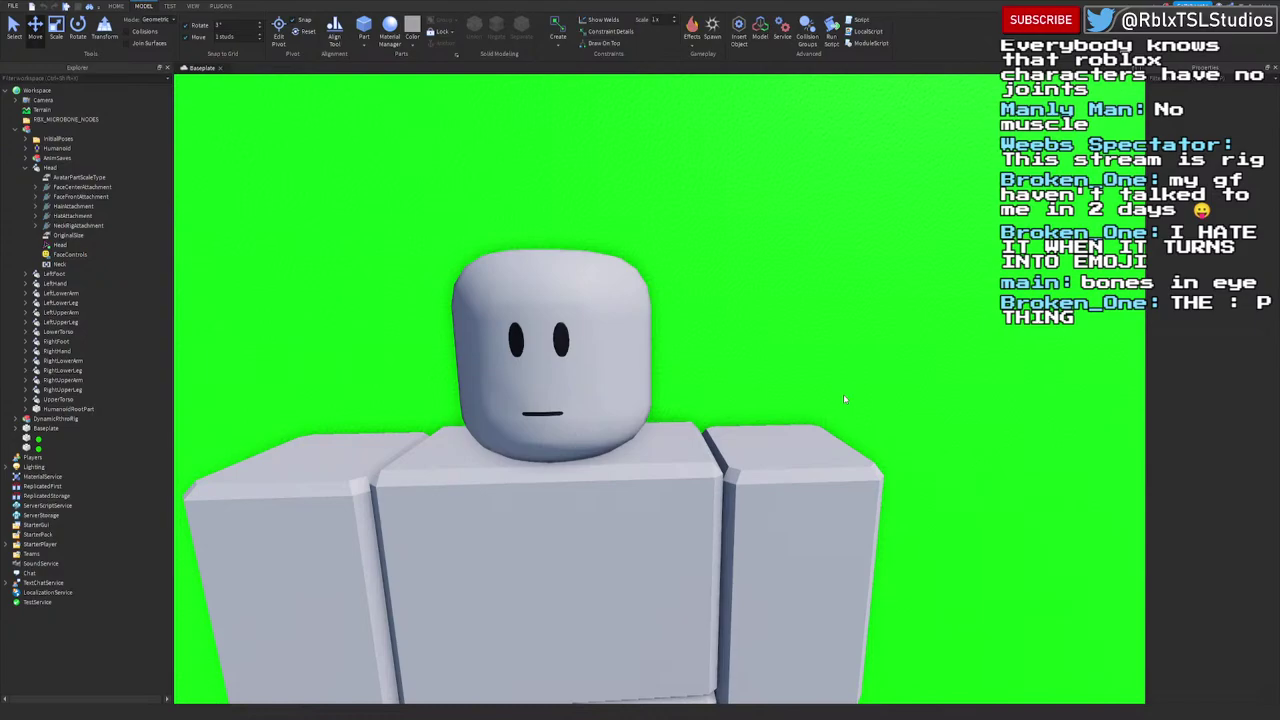
scroll(844, 340, "down", 5)
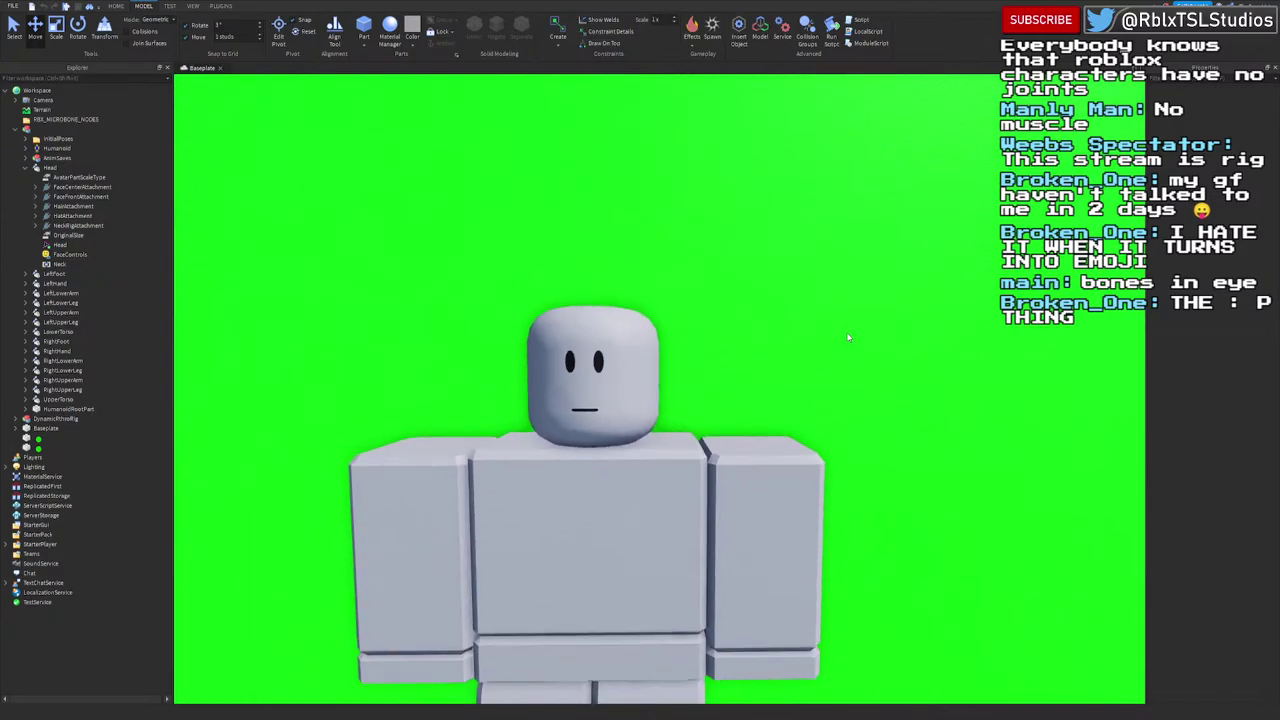
scroll(848, 338, "up", 6)
scroll(848, 338, "down", 5)
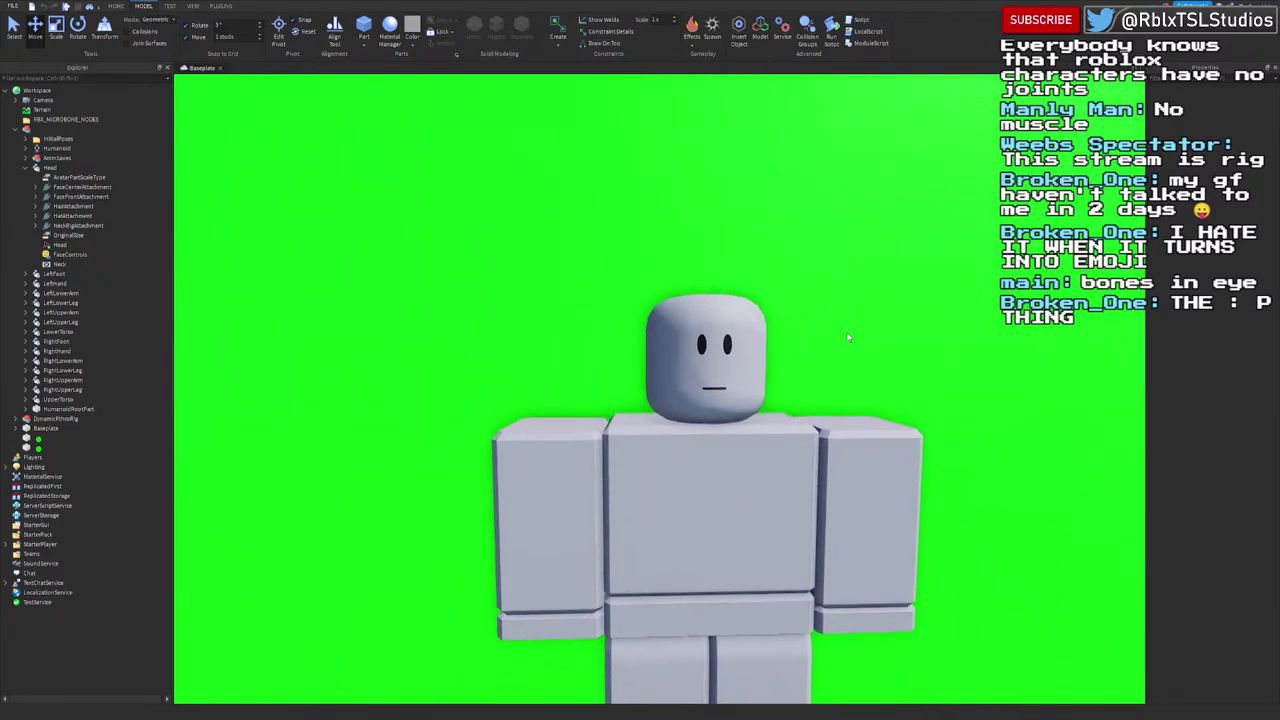
scroll(848, 338, "up", 3)
scroll(848, 338, "up", 2)
scroll(846, 337, "down", 5)
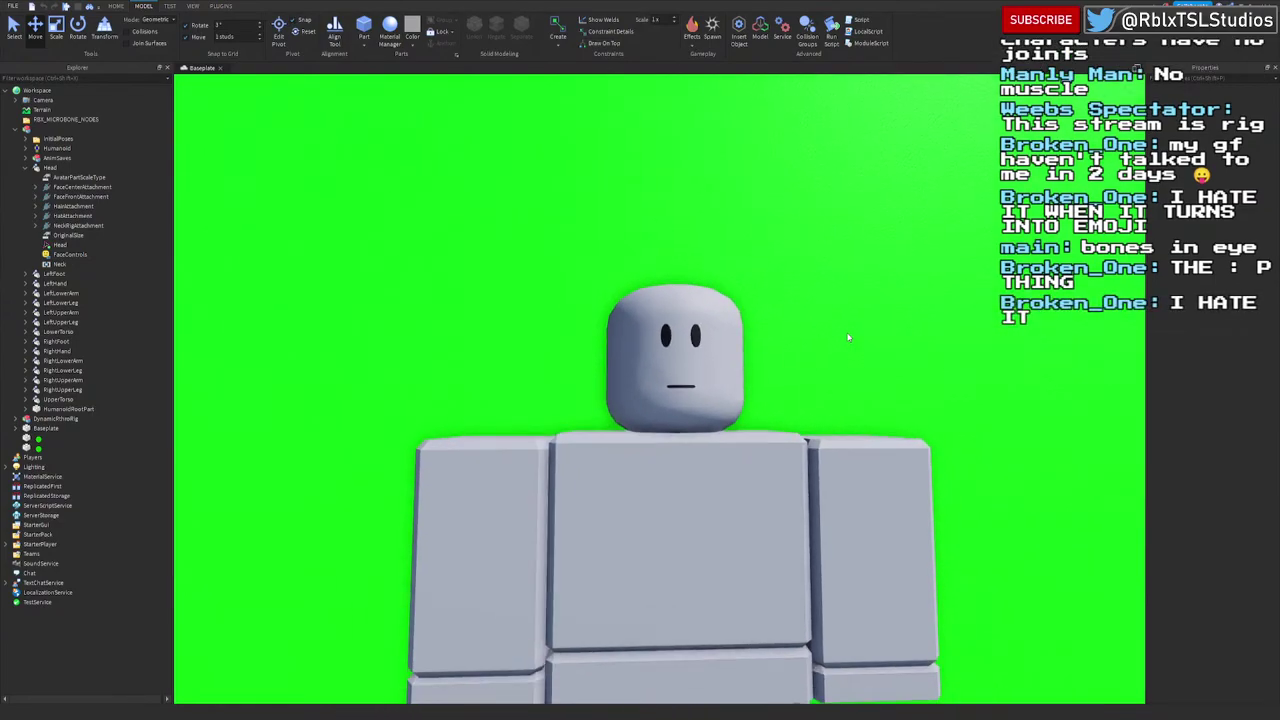
scroll(840, 342, "up", 5)
scroll(834, 348, "down", 5)
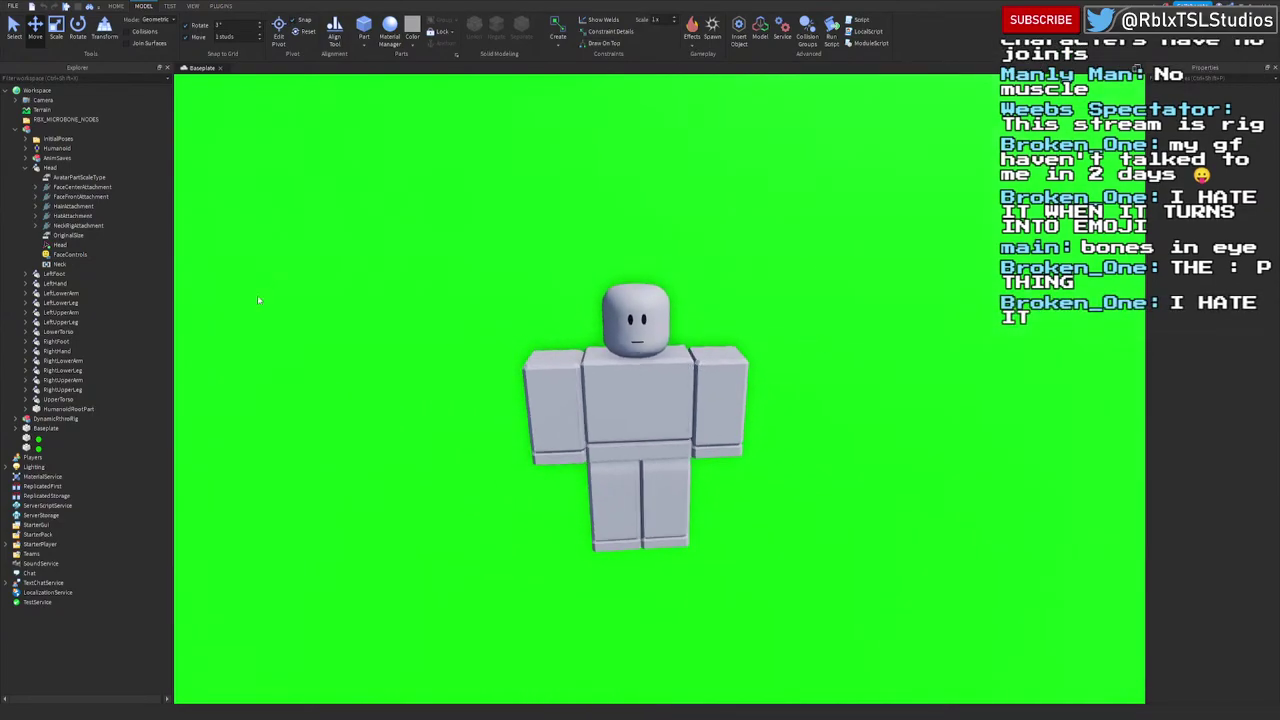
Step: Collapse the Head's contents and select the whole rig in the viewport
left_click(29, 168)
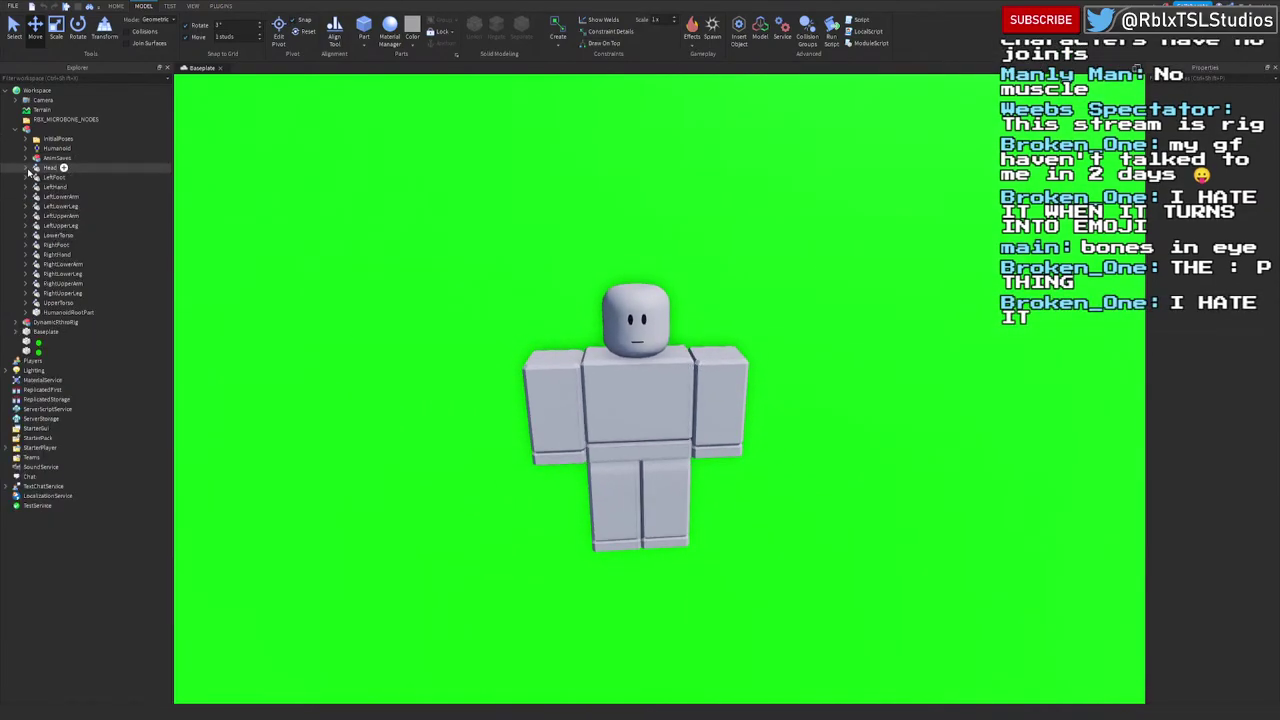
left_click(609, 373)
right_click_drag(770, 326, 760, 308)
scroll(758, 308, "up", 3)
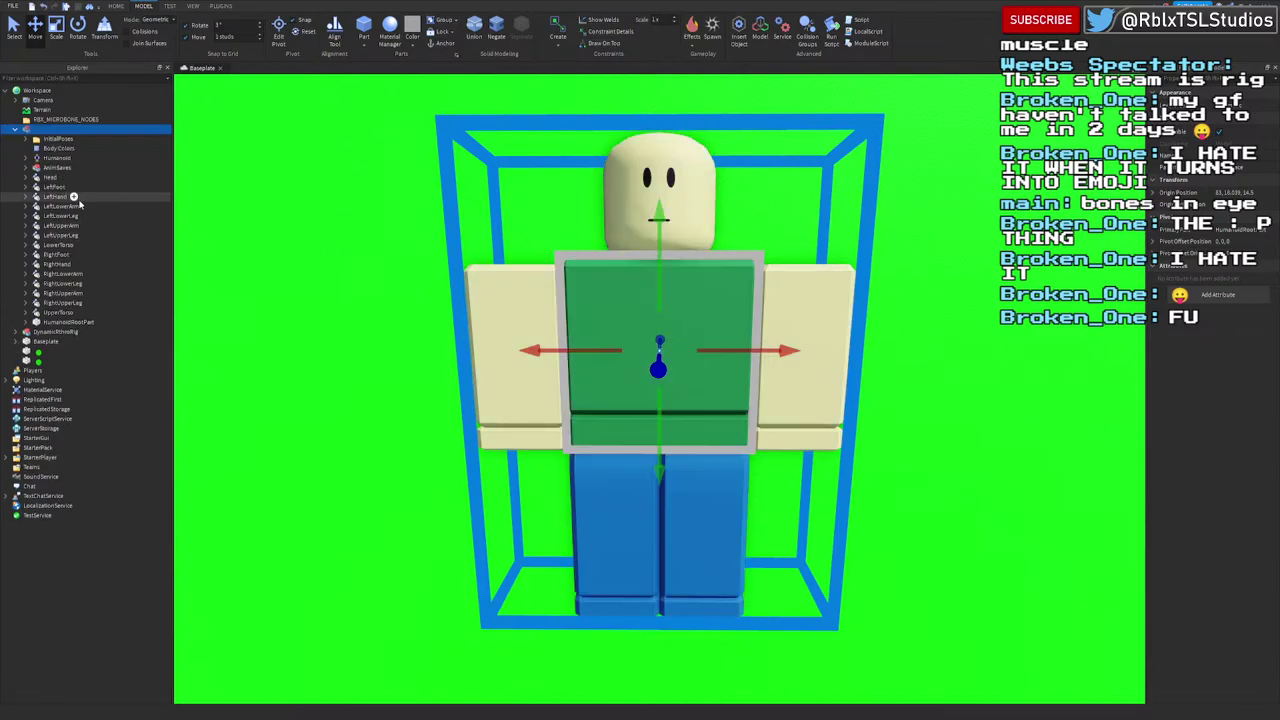
Step: Try the Accessory Fitting Tool on the selected colored rig, then return to the green-screen scene
left_click(931, 236)
key("e")
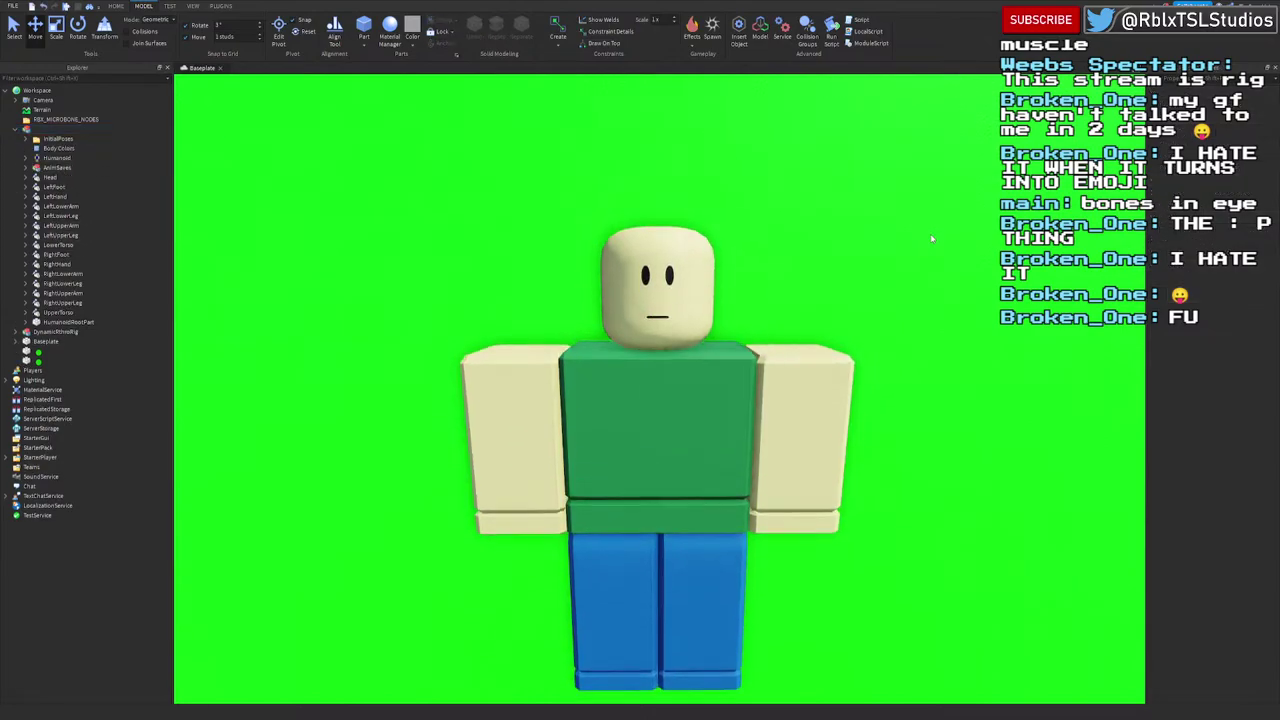
key("s")
left_click(660, 458)
left_click(220, 7)
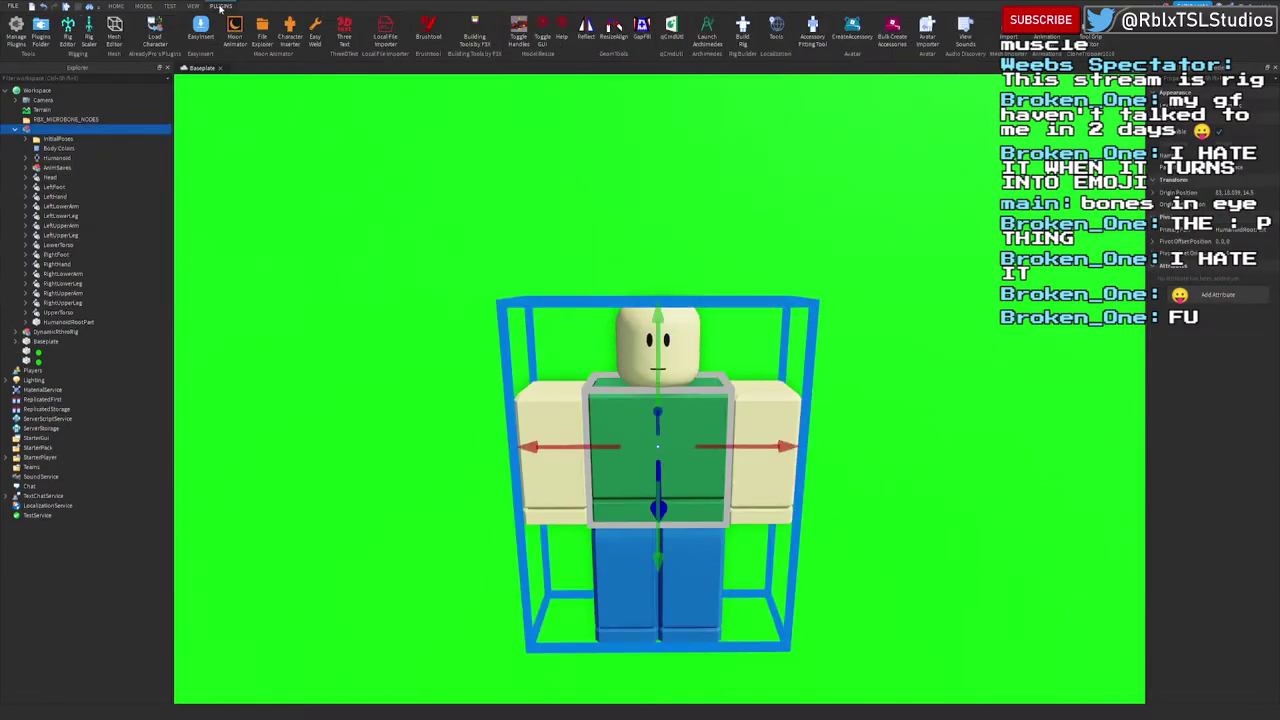
left_click(812, 30)
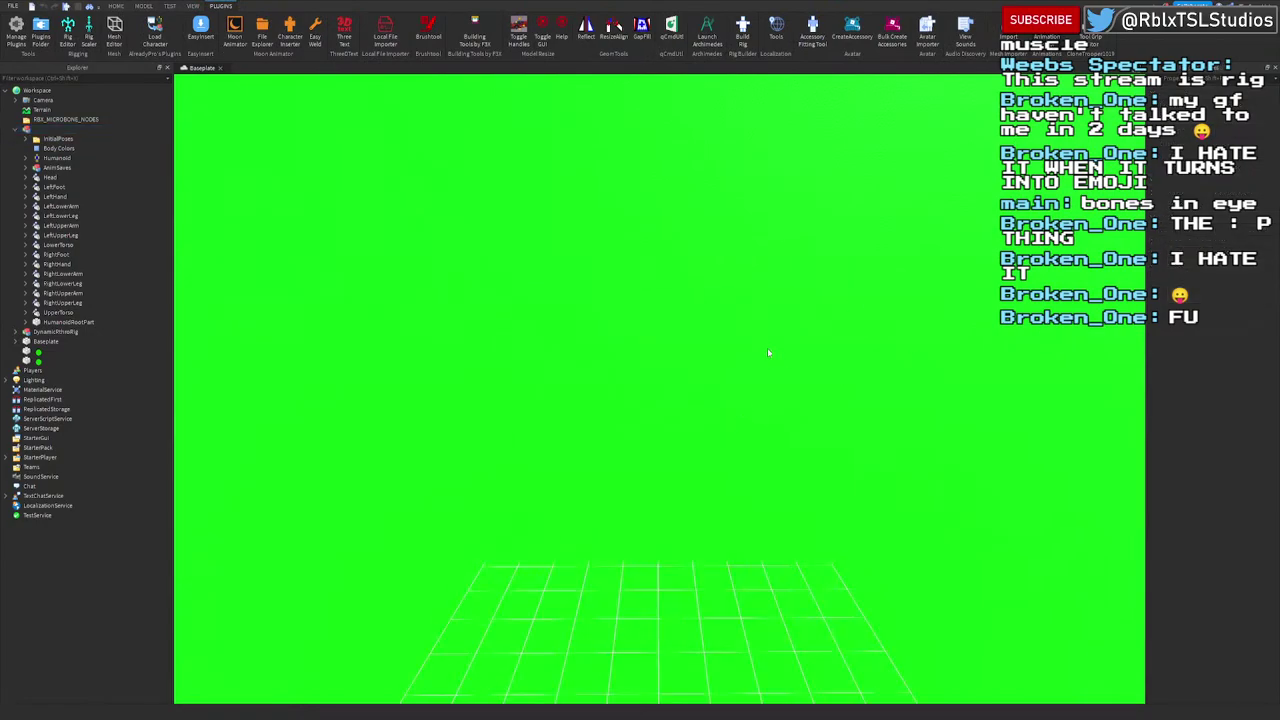
right_click_drag(768, 350, 768, 350)
key("w")
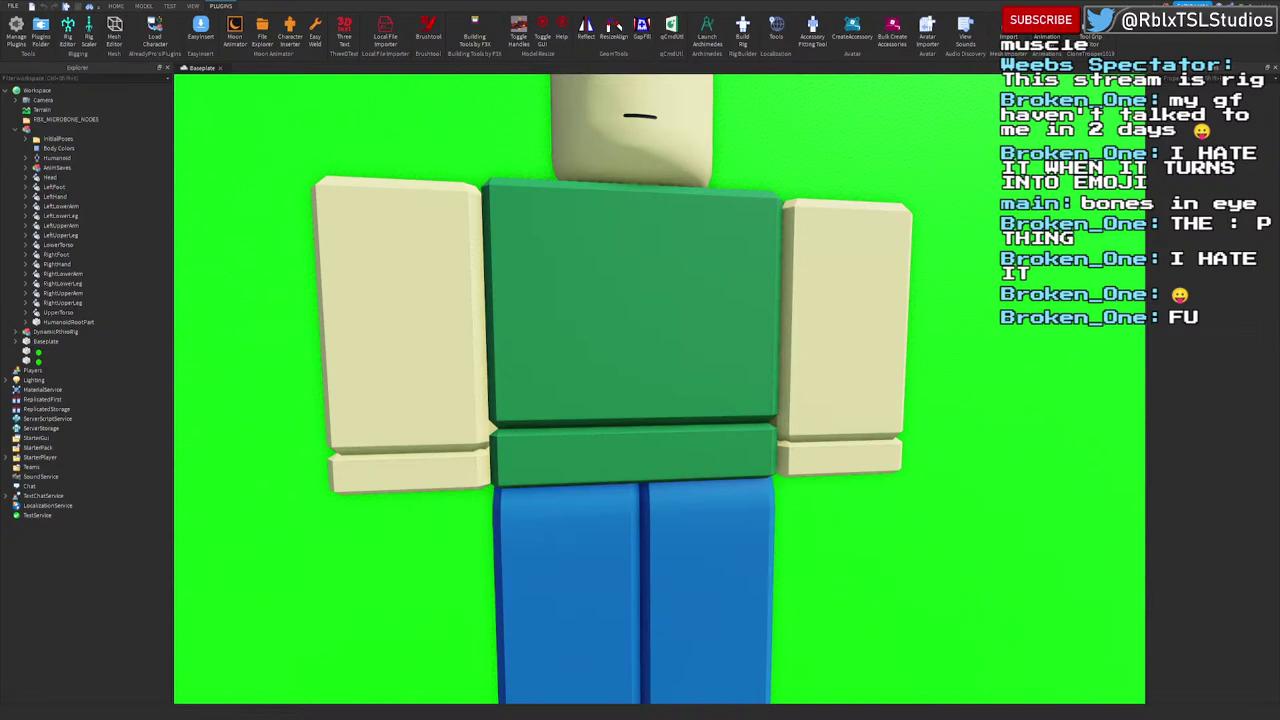
scroll(918, 444, "up", 2)
key("ctrl+z")
key("f")
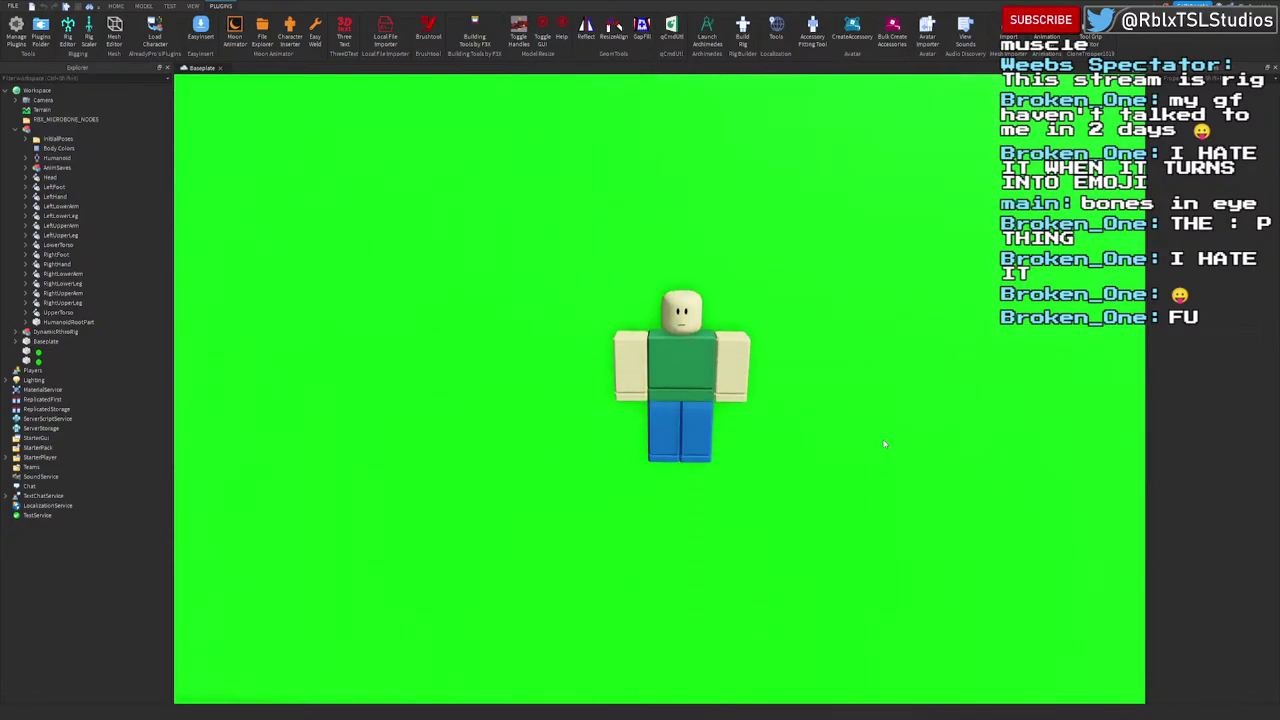
scroll(884, 444, "down", 2)
right_click_drag(884, 444, 884, 444)
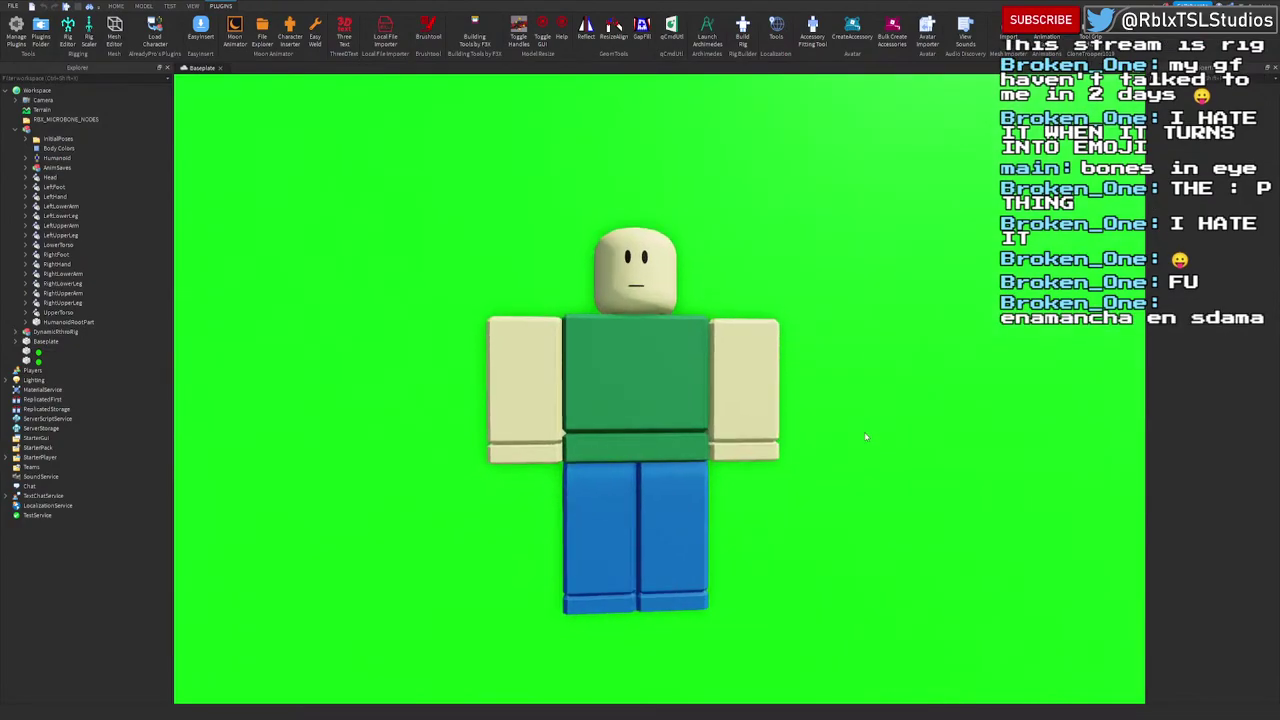
Step: Insert the prefilled player's avatar onto the green floor using the Character Inserter
right_click_drag(651, 257, 651, 257)
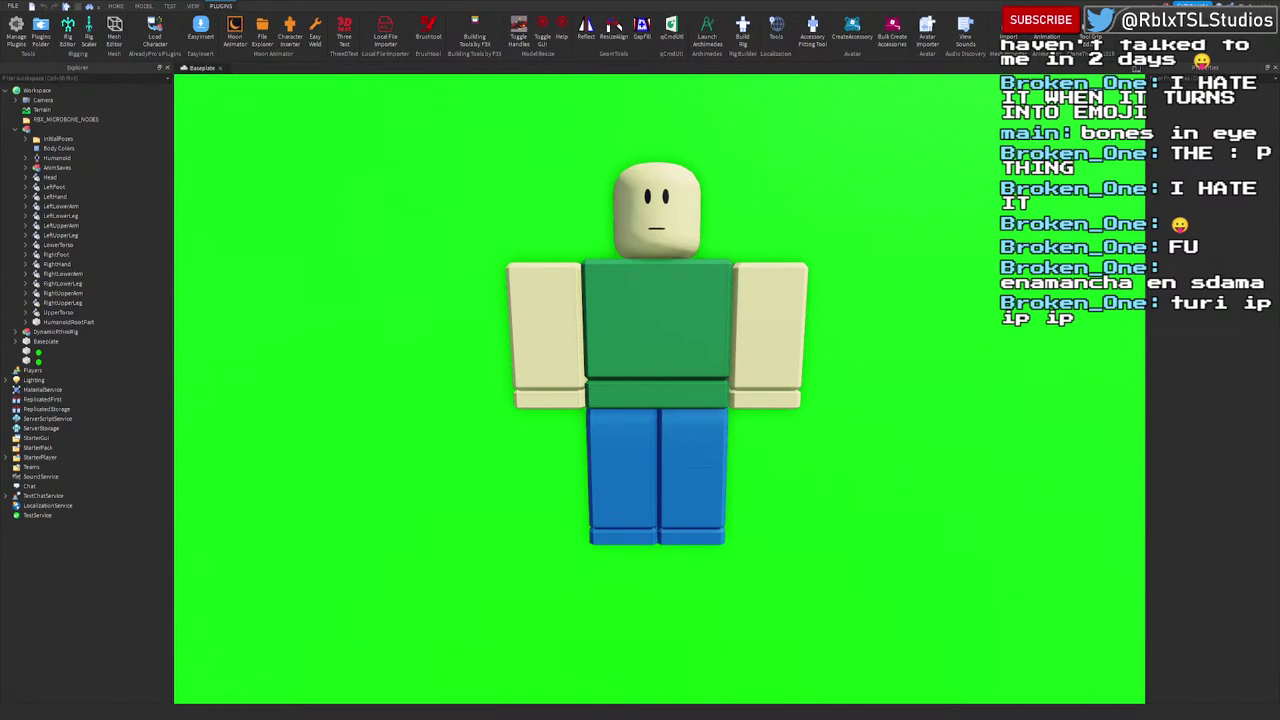
key("s")
right_click_drag(689, 447, 689, 447)
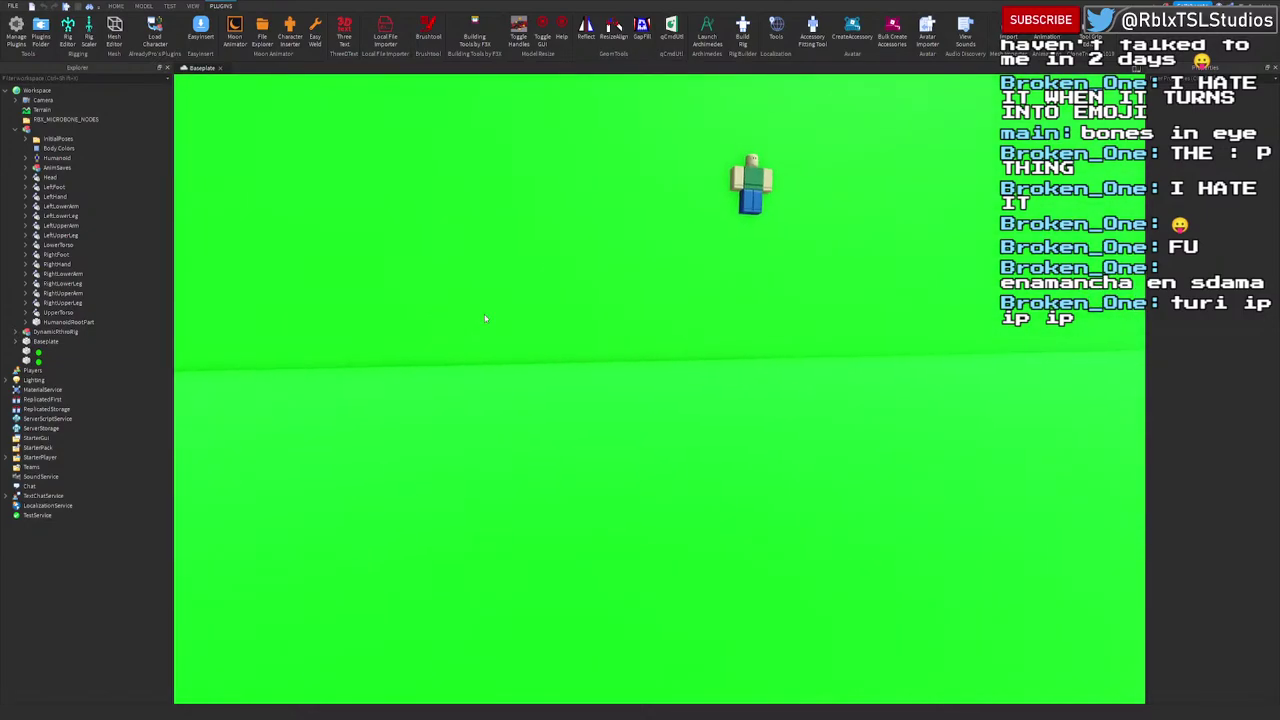
left_click(238, 36)
left_click(820, 325)
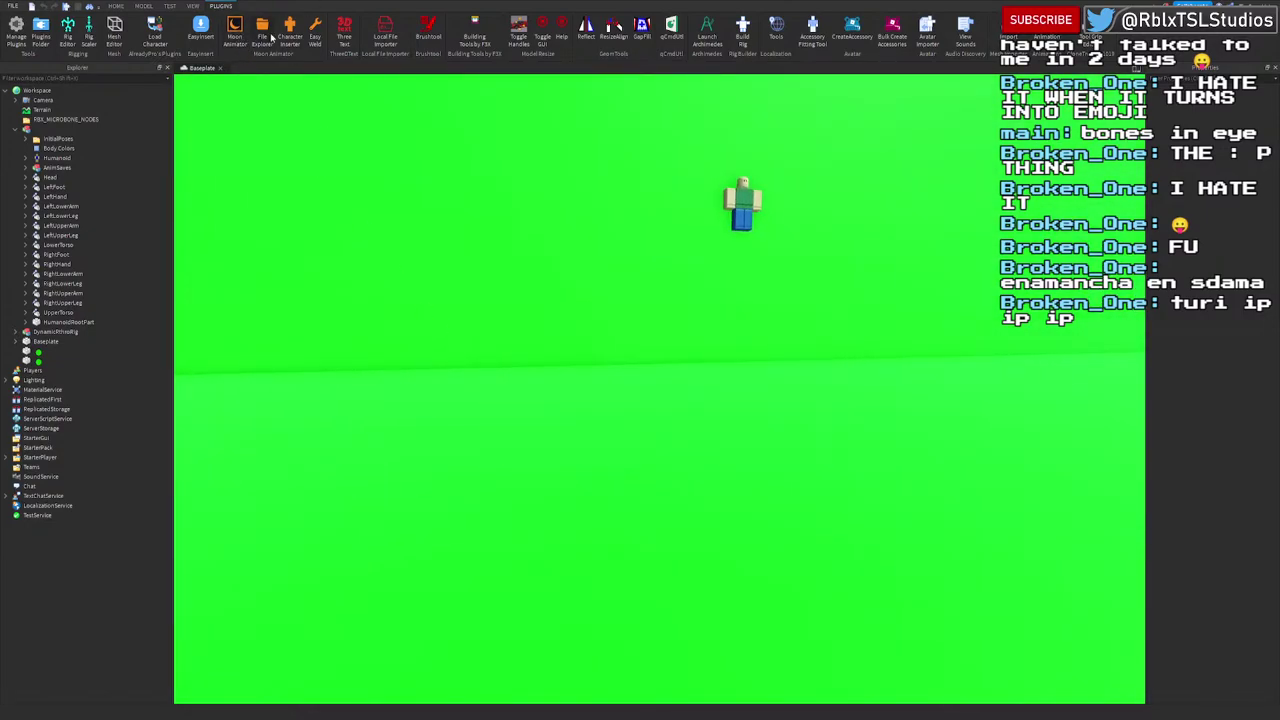
left_click(289, 30)
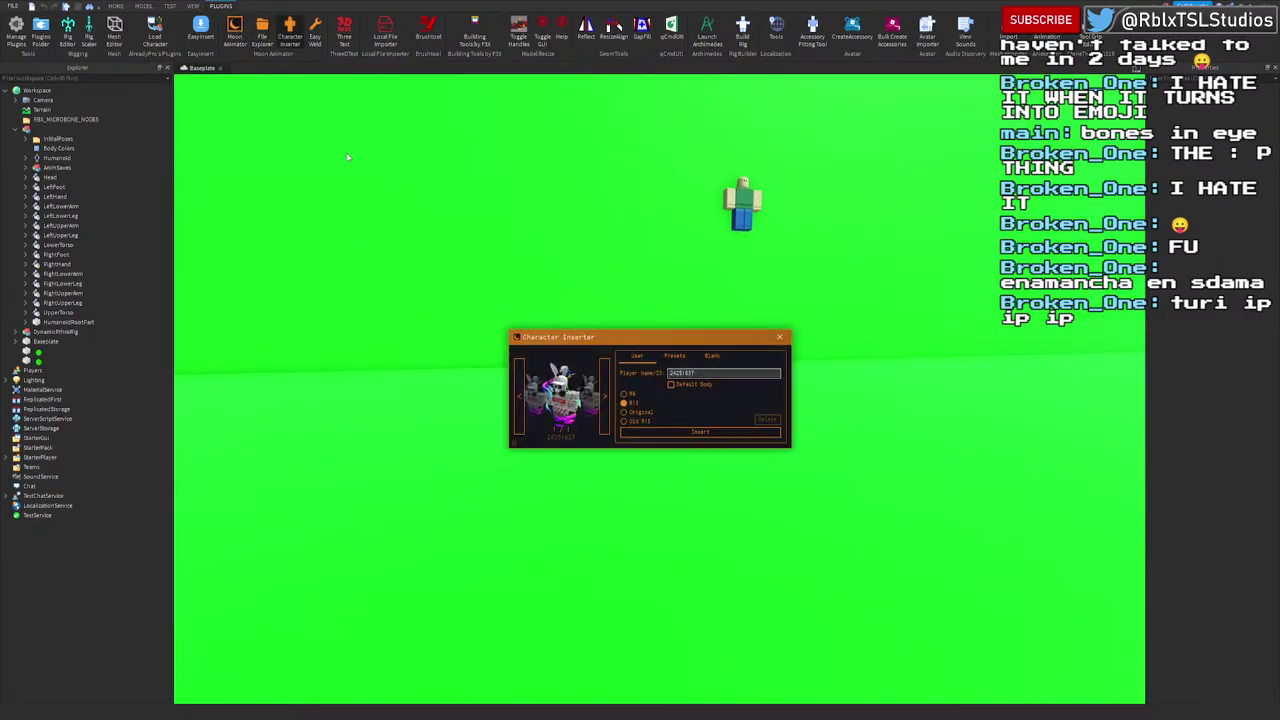
left_click(662, 436)
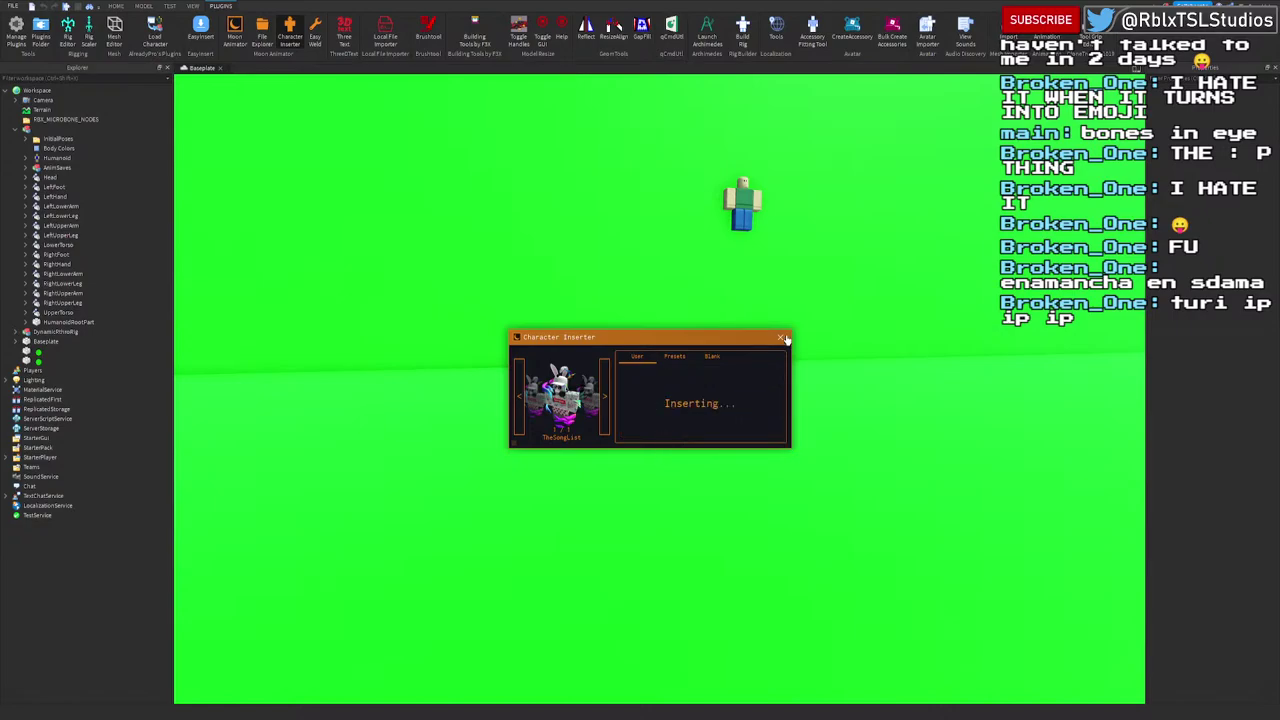
right_click_drag(781, 331, 781, 331)
key("s")
key("d")
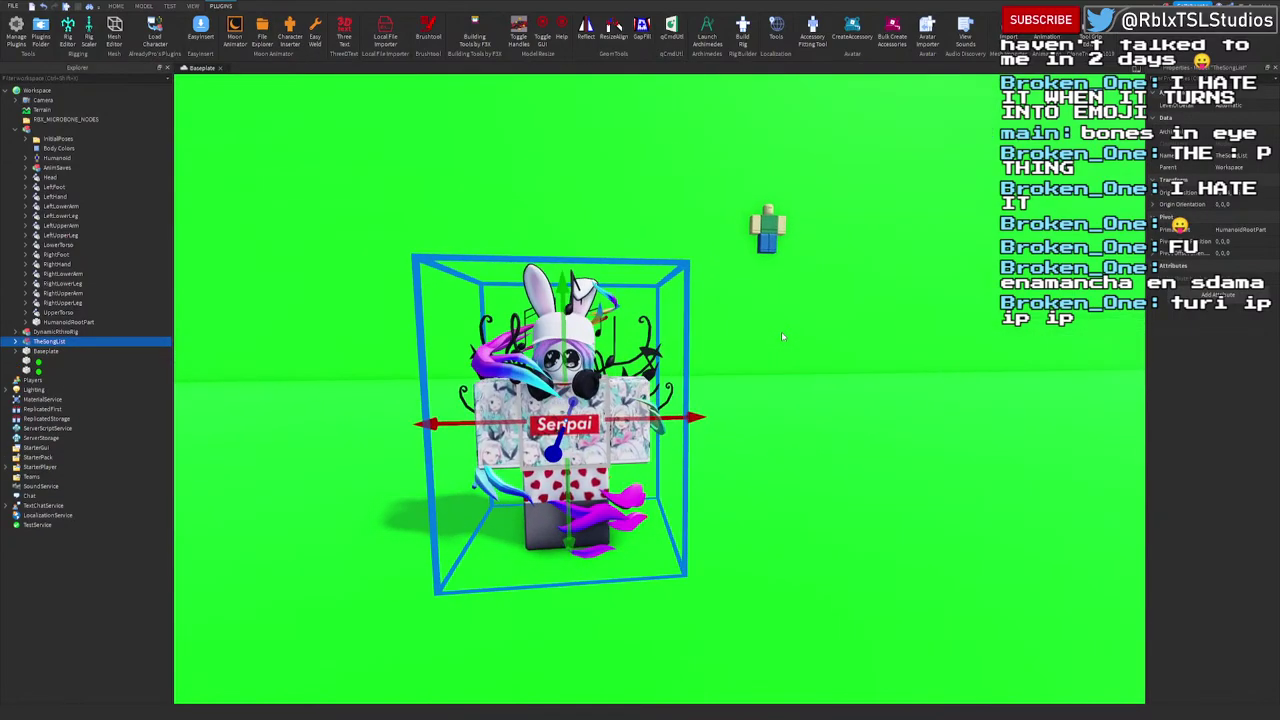
Step: Select the colored rig in front of the green wall and duplicate it
left_click(750, 231)
key("f")
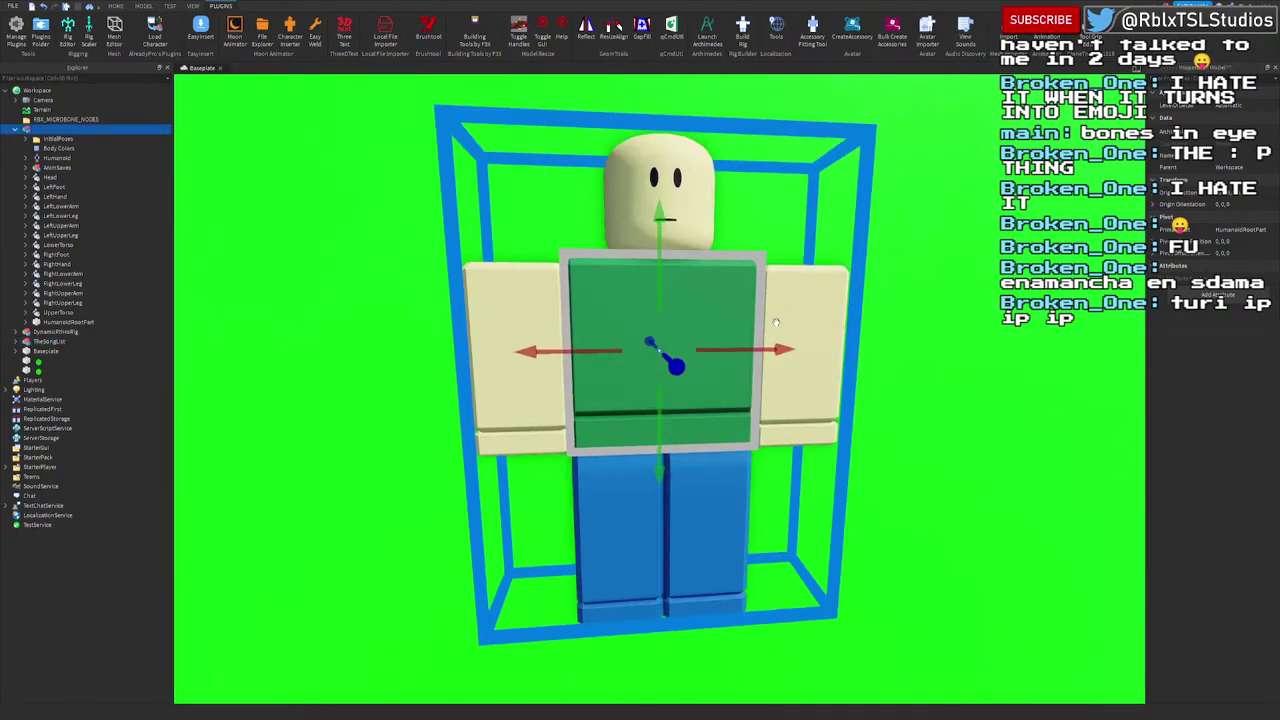
scroll(690, 400, "down", 5)
left_click(621, 509)
left_click(662, 381)
key("ctrl+d")
Step: Move the duplicate rig onto the green floor beside the inserted avatar and deselect it
left_click_drag(662, 381, 485, 559)
right_click_drag(485, 559, 485, 559)
key("s")
left_click_drag(485, 559, 648, 328)
key("f")
scroll(715, 473, "down", 4)
scroll(683, 500, "up", 4)
right_click_drag(683, 500, 677, 504)
scroll(677, 504, "down", 4)
left_click_drag(669, 489, 668, 491)
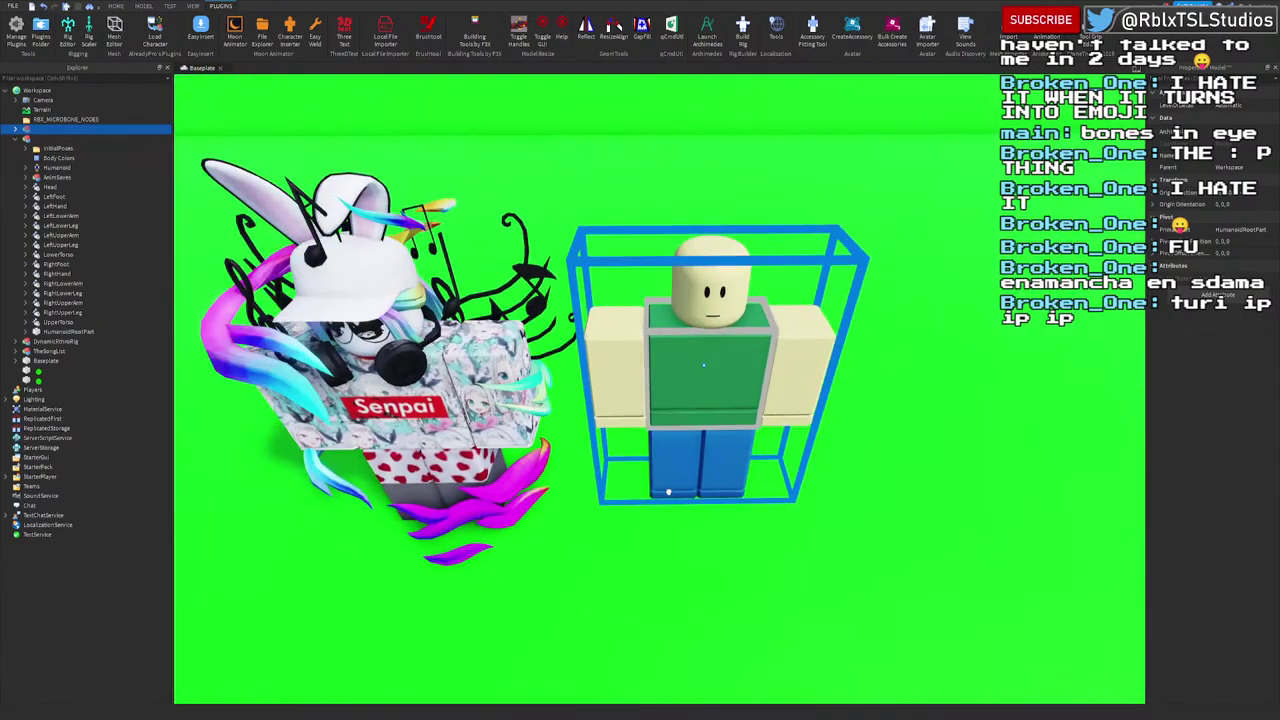
left_click(669, 516)
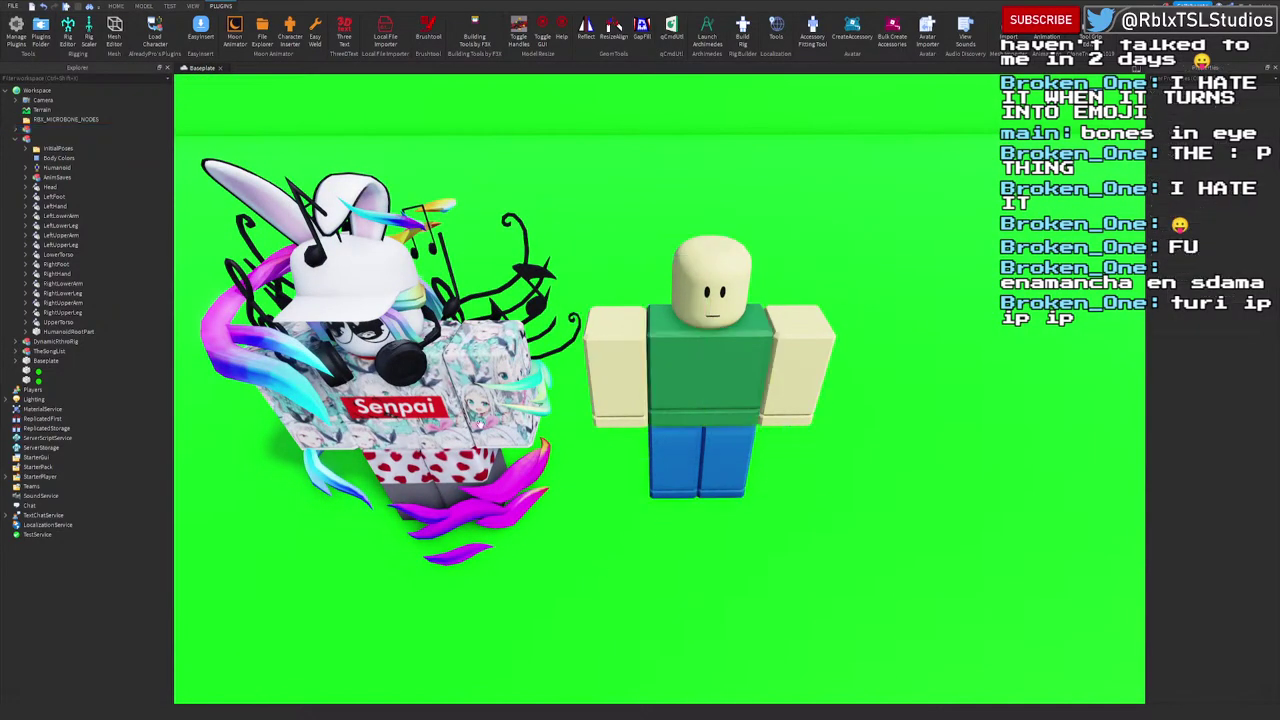
Step: Expand the contents of the inserted avatar and the duplicate rig, and collapse the original rig's contents
left_click(480, 423)
left_click(16, 351)
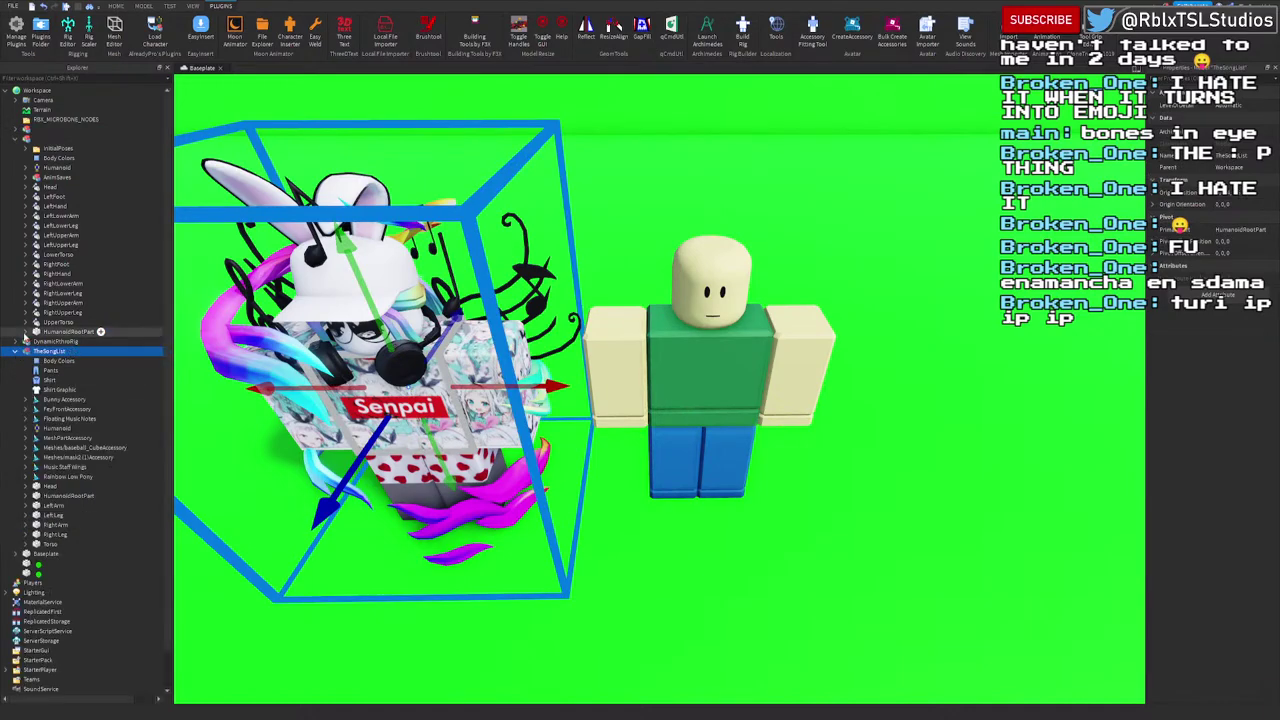
left_click(704, 369)
left_click(15, 139)
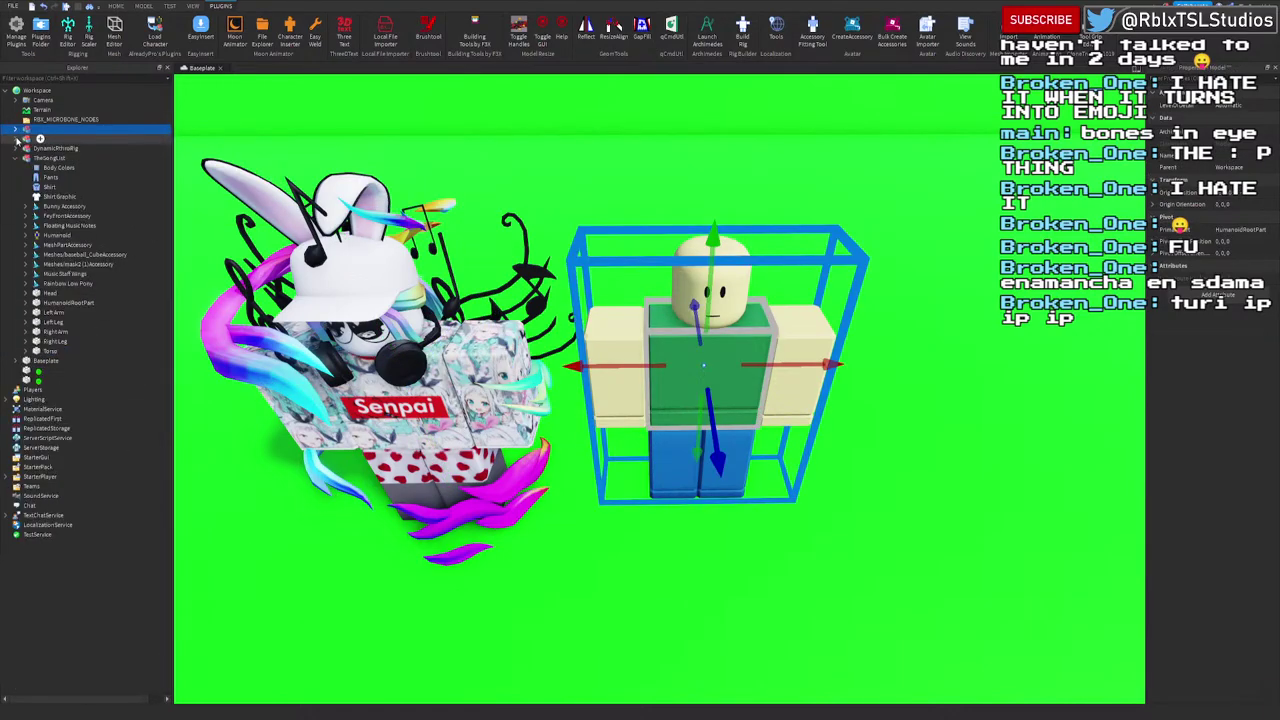
left_click(15, 129)
Step: Move the avatar's Pants, Shirt and Shirt Graphic into the duplicate rig and view the dressed rig
left_click(46, 372)
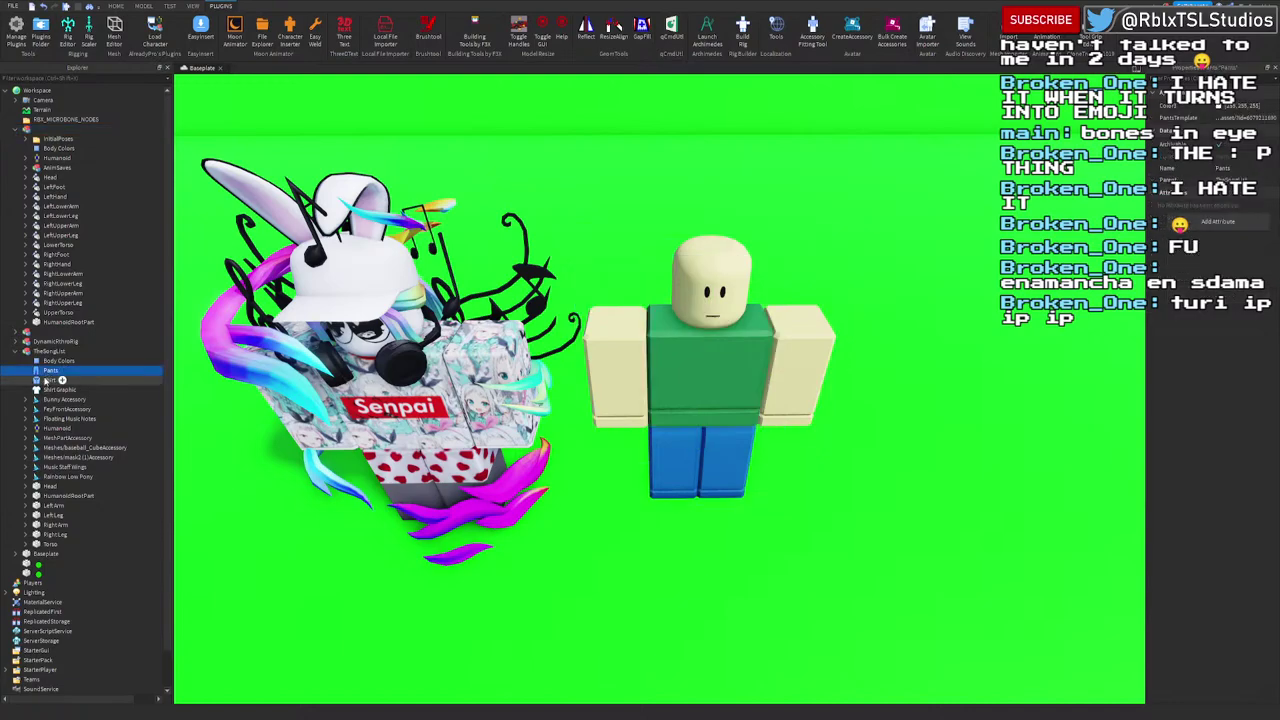
left_click(44, 390, "shift")
left_click_drag(51, 373, 40, 128)
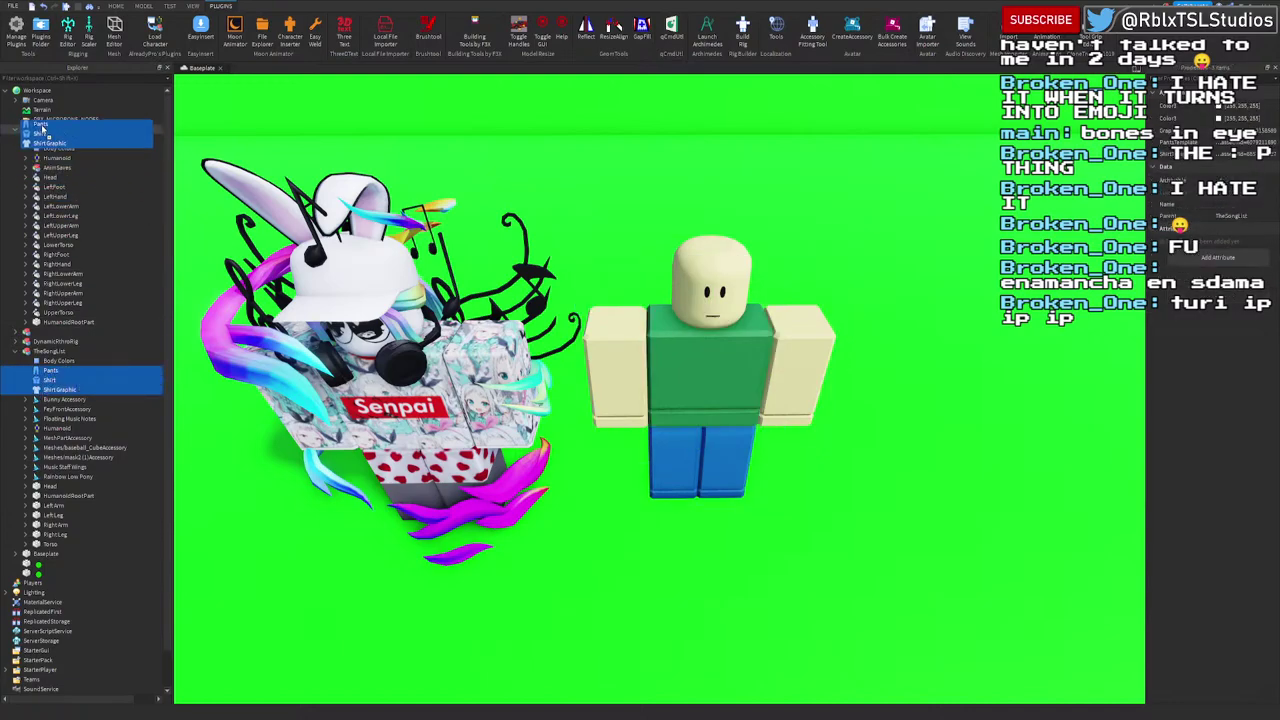
left_click(737, 553)
scroll(737, 553, "up", 4)
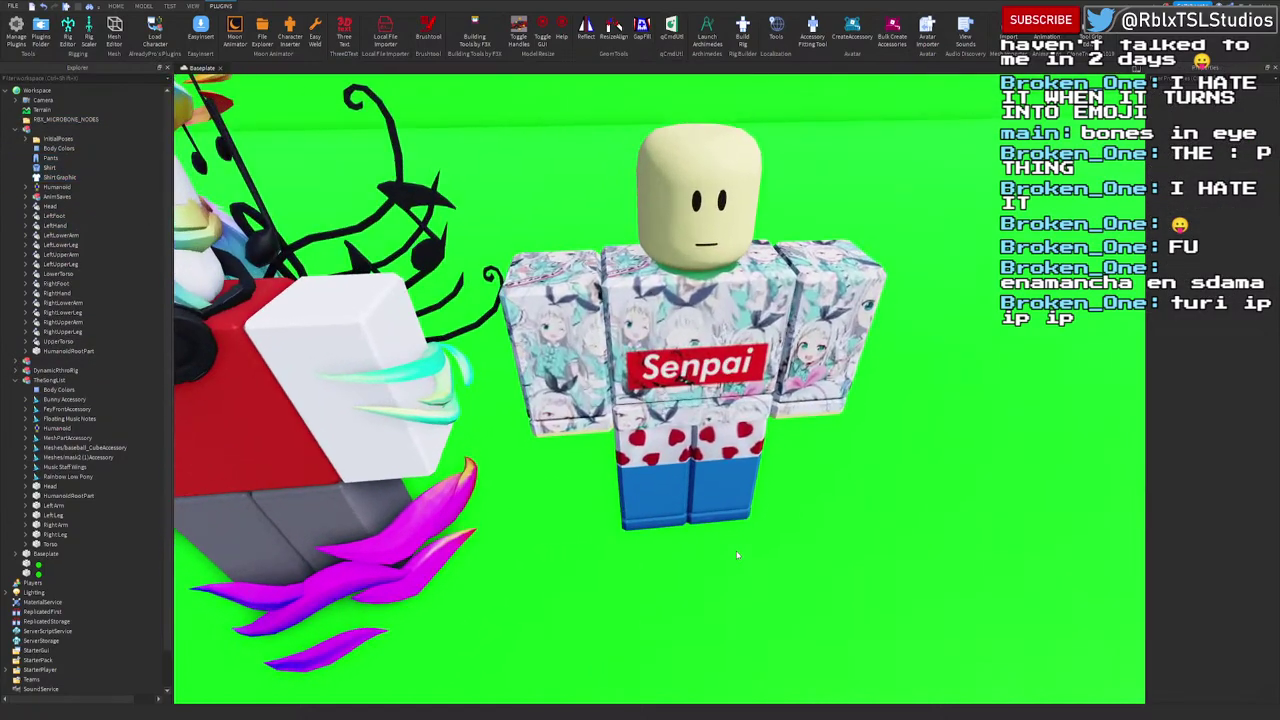
right_click_drag(737, 553, 736, 551)
scroll(736, 551, "down", 3)
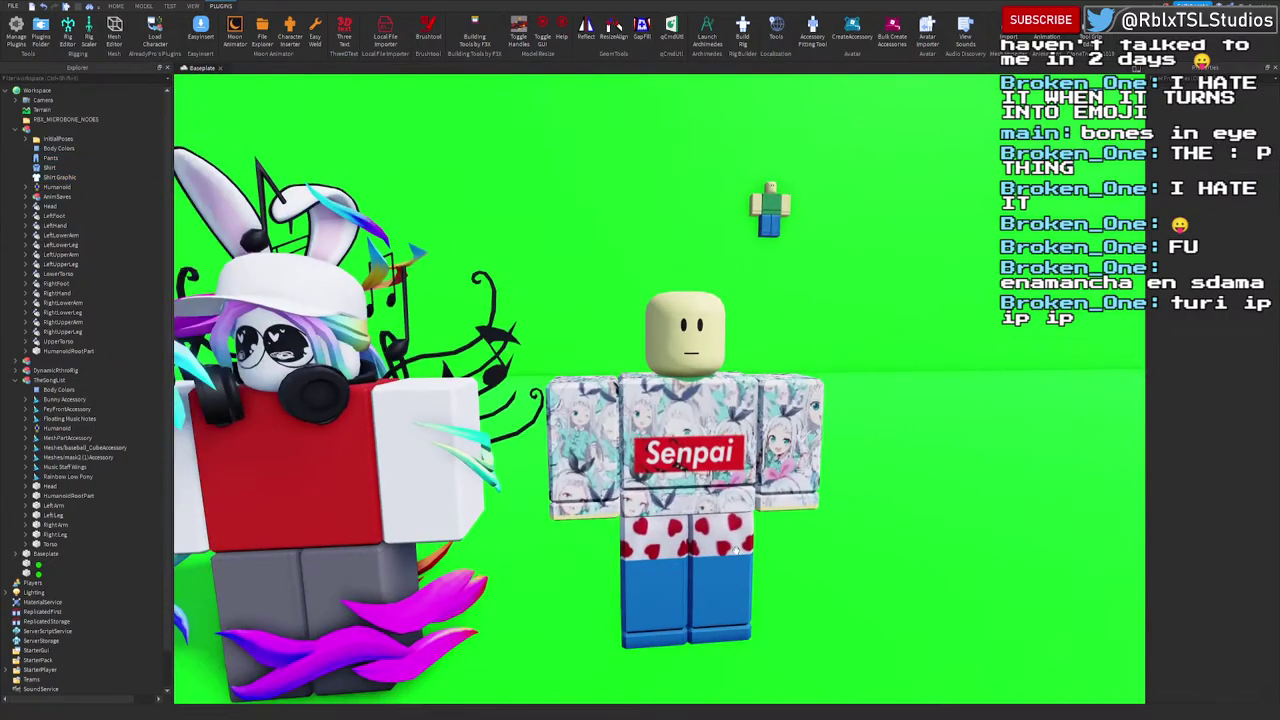
Step: Replace the duplicate rig's Body Colors with the inserted avatar's Body Colors
scroll(736, 550, "up", 3)
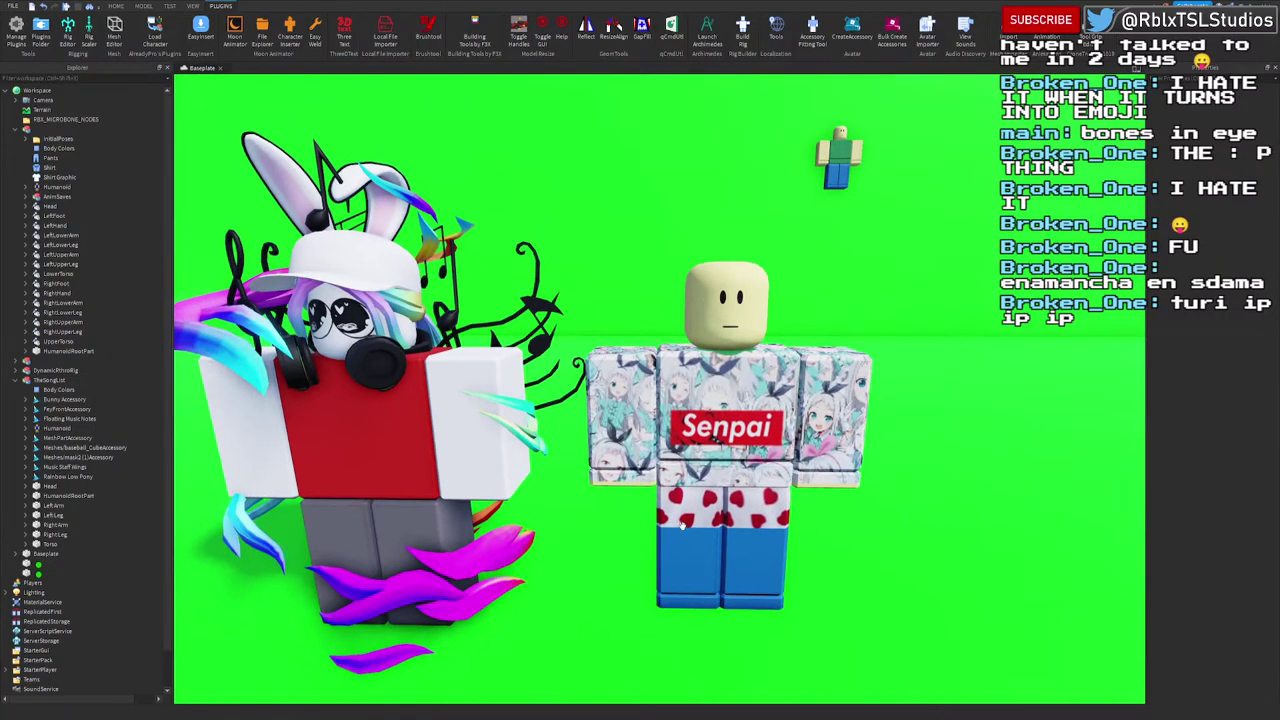
left_click(399, 429)
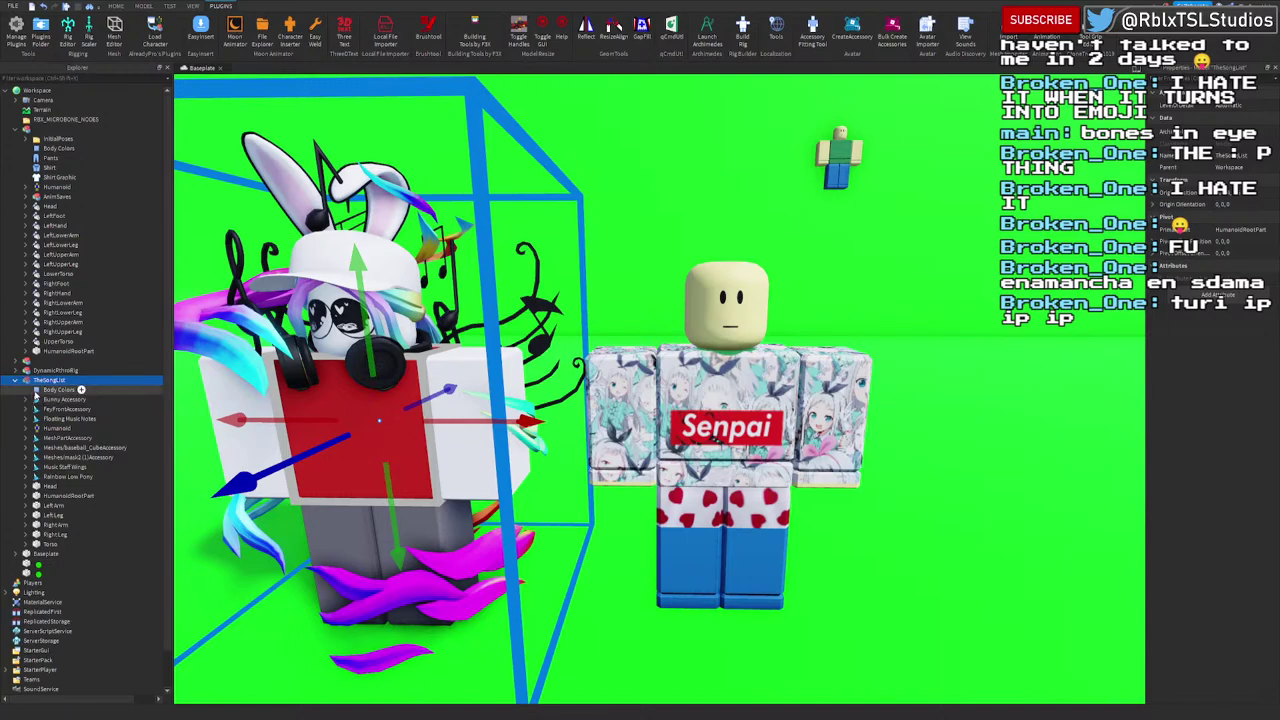
left_click(40, 150)
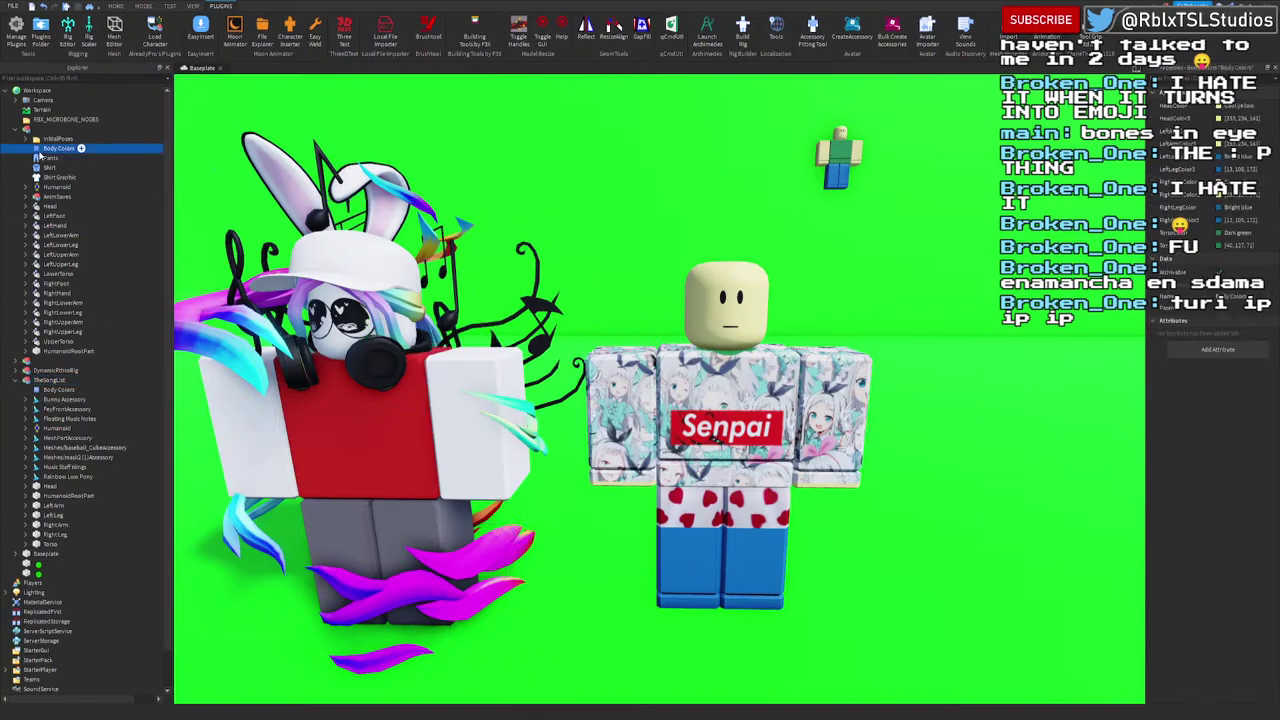
key("Delete")
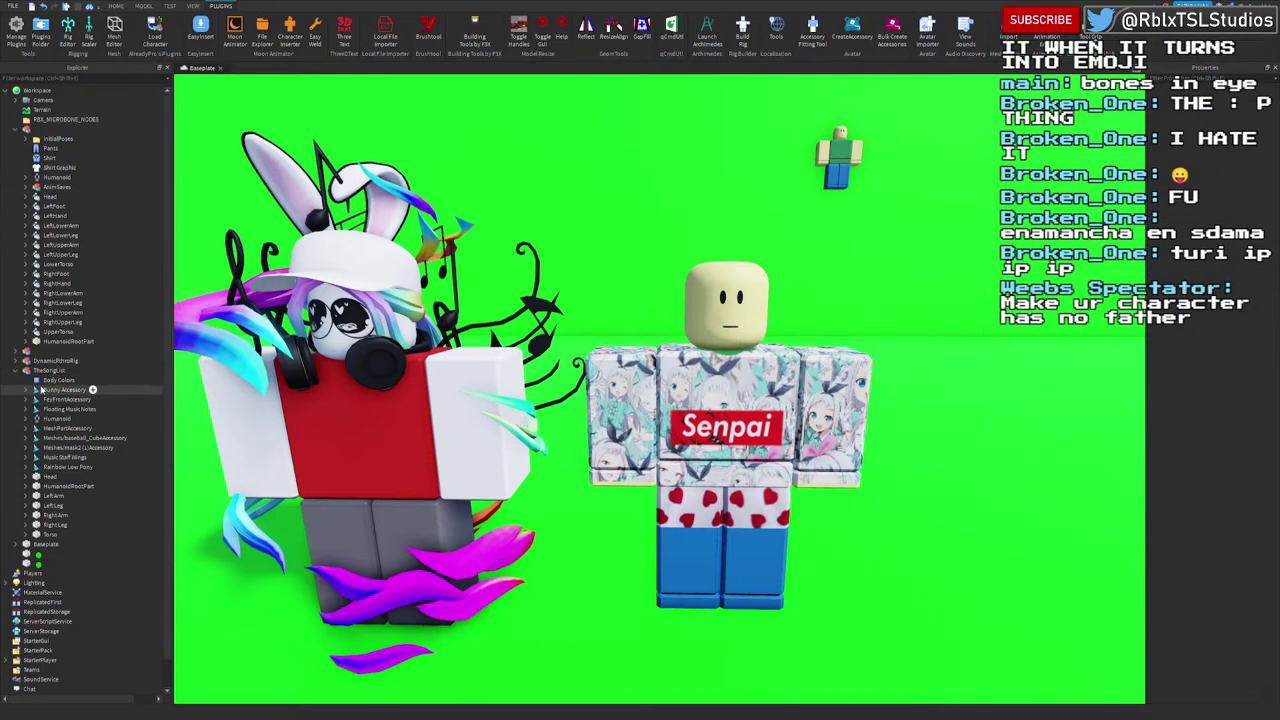
left_click_drag(45, 381, 38, 128)
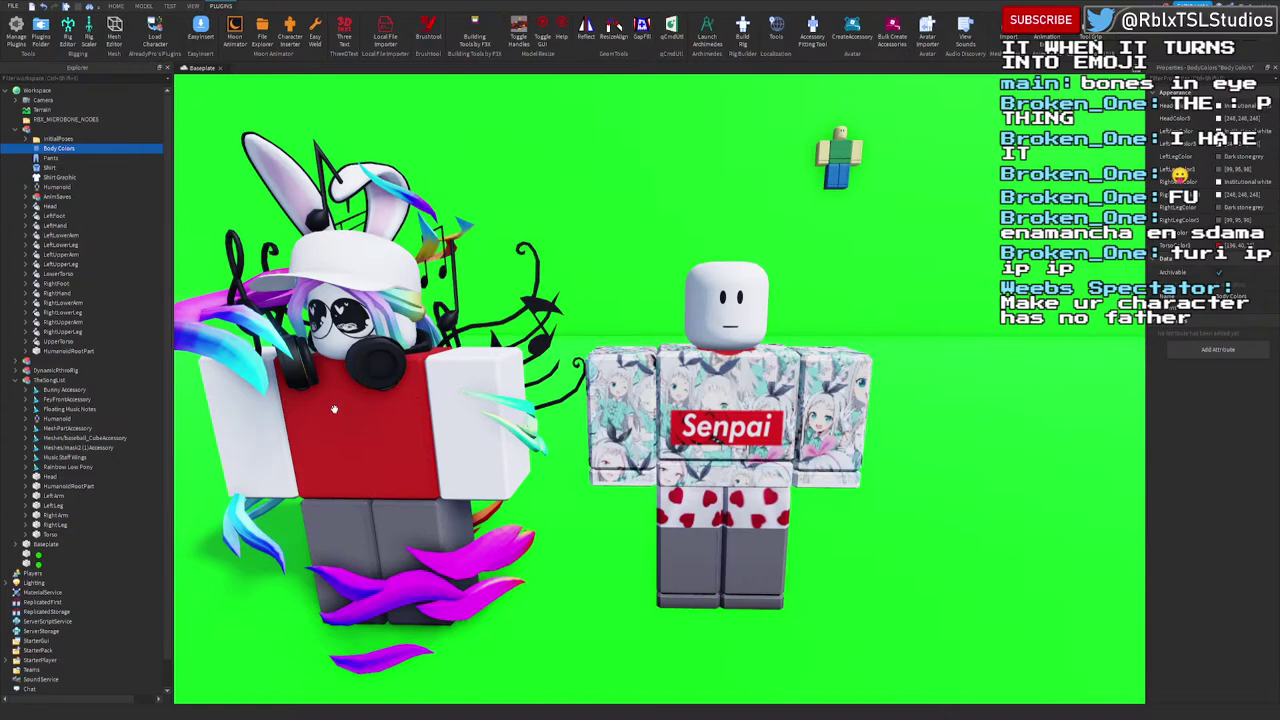
Step: Move all of the inserted avatar's accessories, from Bunny Accessory to Rainbow Low Pony, into the duplicate rig
left_click(62, 389)
left_click(60, 409, "shift")
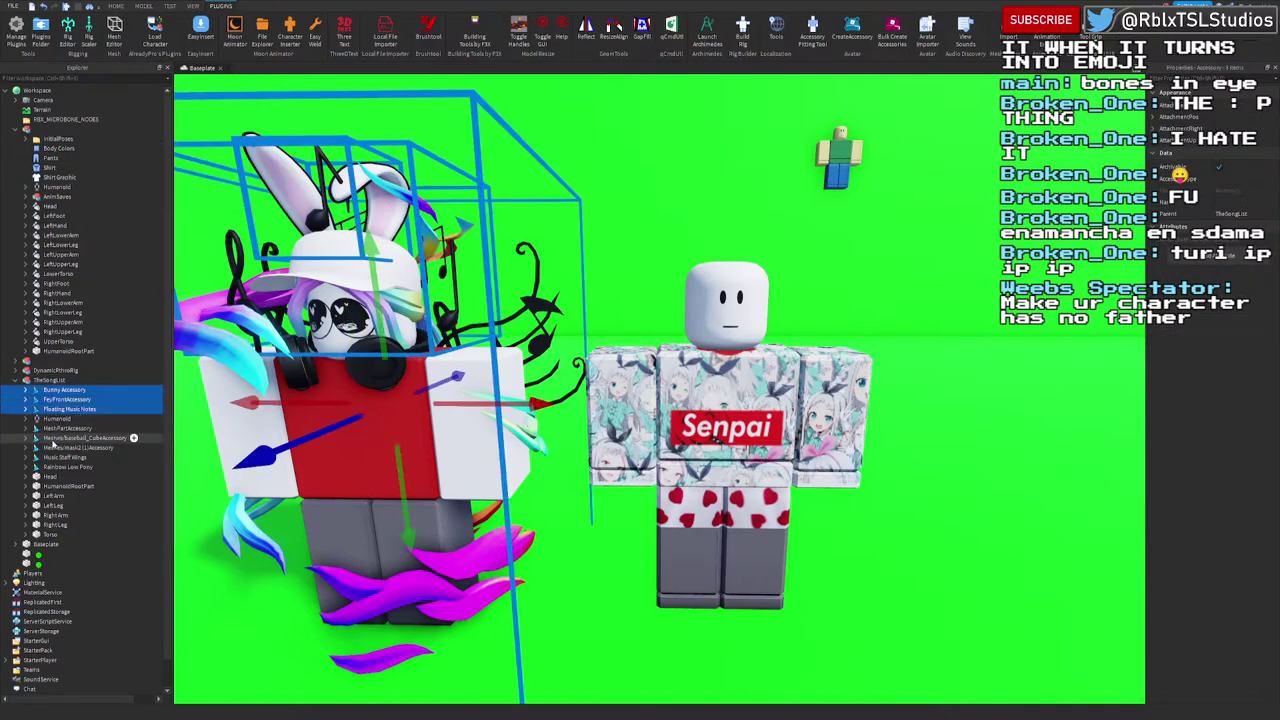
left_click(57, 430, "ctrl")
left_click(53, 439, "ctrl")
left_click(51, 469, "ctrl+shift")
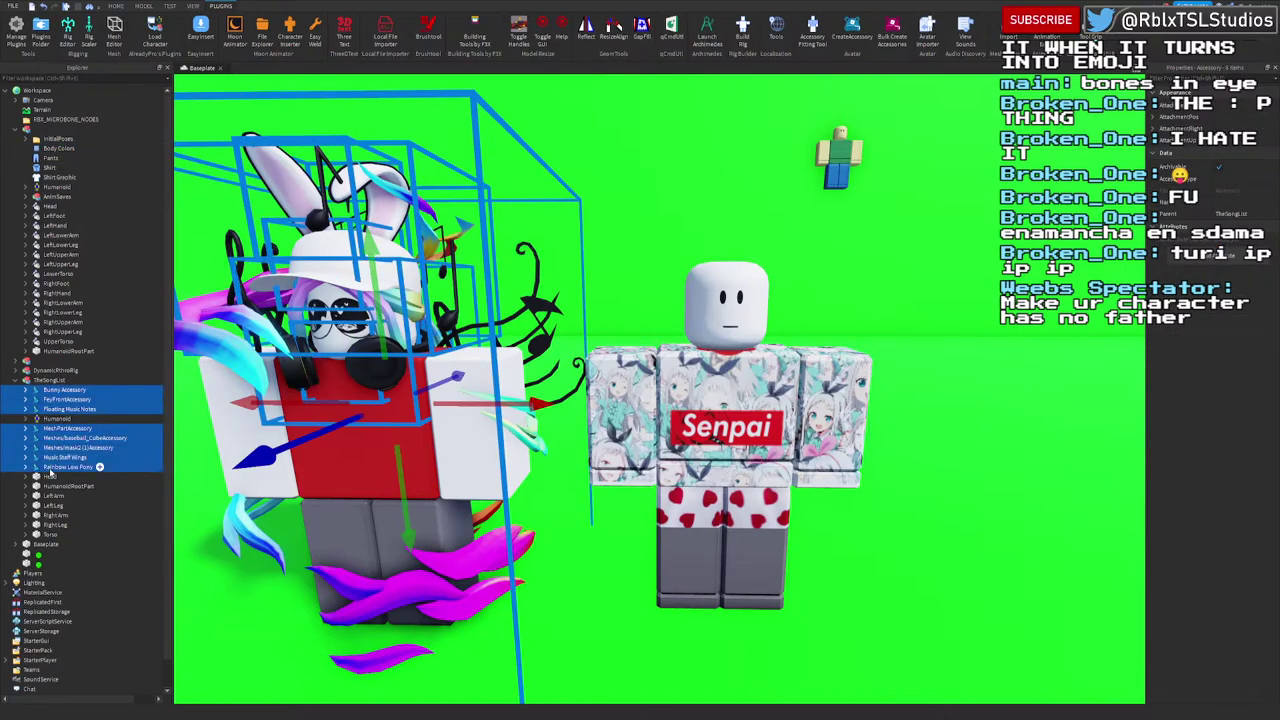
left_click_drag(50, 405, 55, 130)
Step: Delete the inserted avatar's leftover model beside the dressed rig
right_click_drag(703, 298, 703, 298)
scroll(703, 298, "down", 5)
left_click(543, 454)
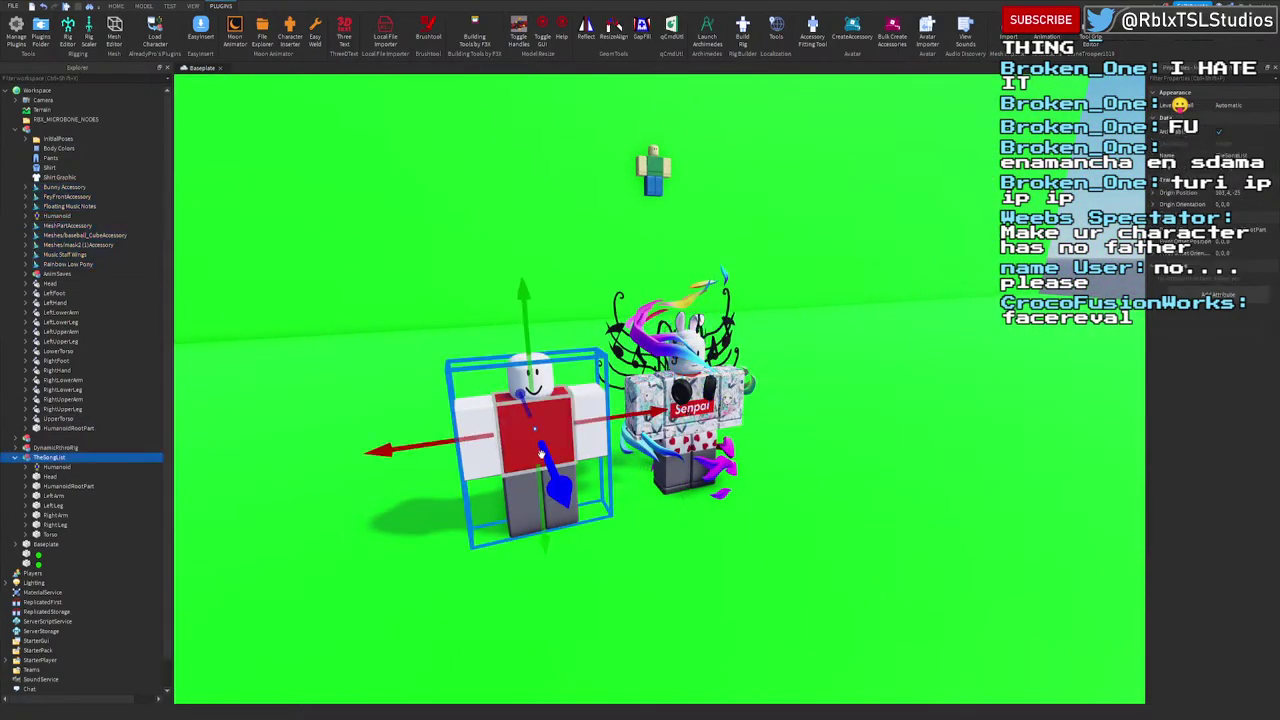
key("Delete")
Step: Inspect the Bunny Accessory's Handle and HatAttachment on the dressed rig, and collapse the accessory's contents
right_click_drag(741, 449, 738, 452)
scroll(741, 449, "up", 4)
left_click(60, 188)
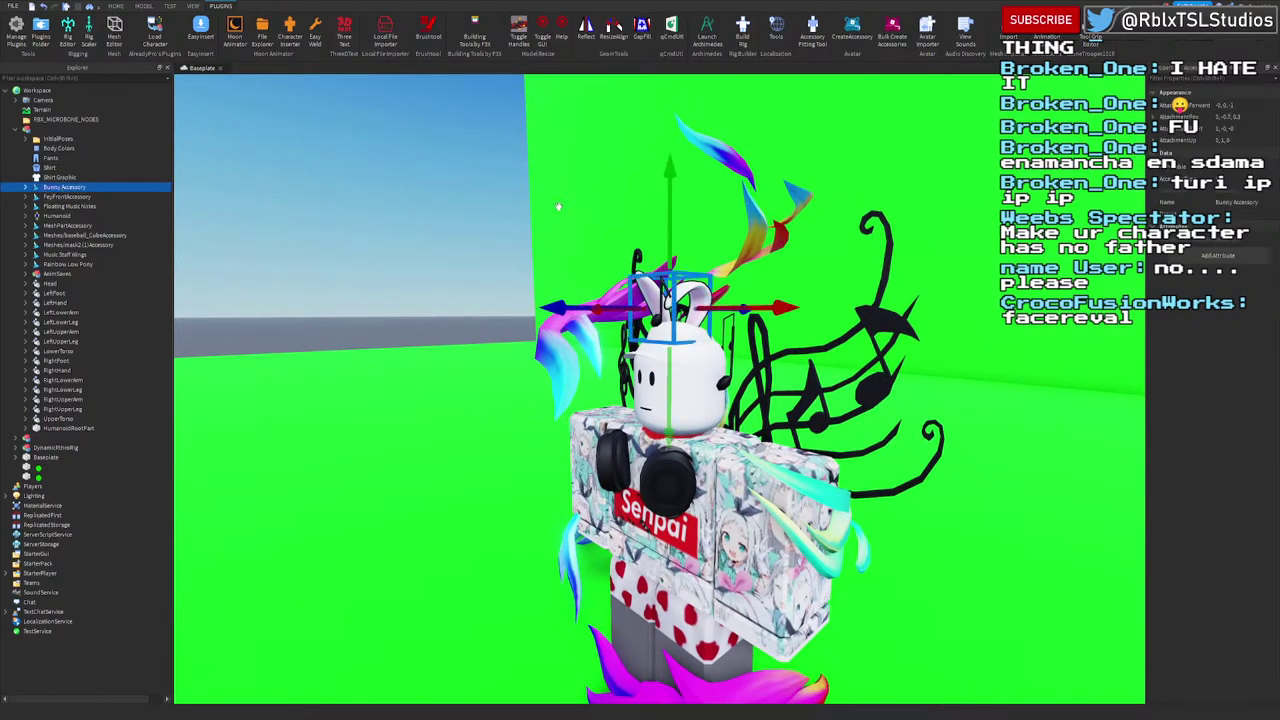
right_click_drag(758, 252, 758, 252)
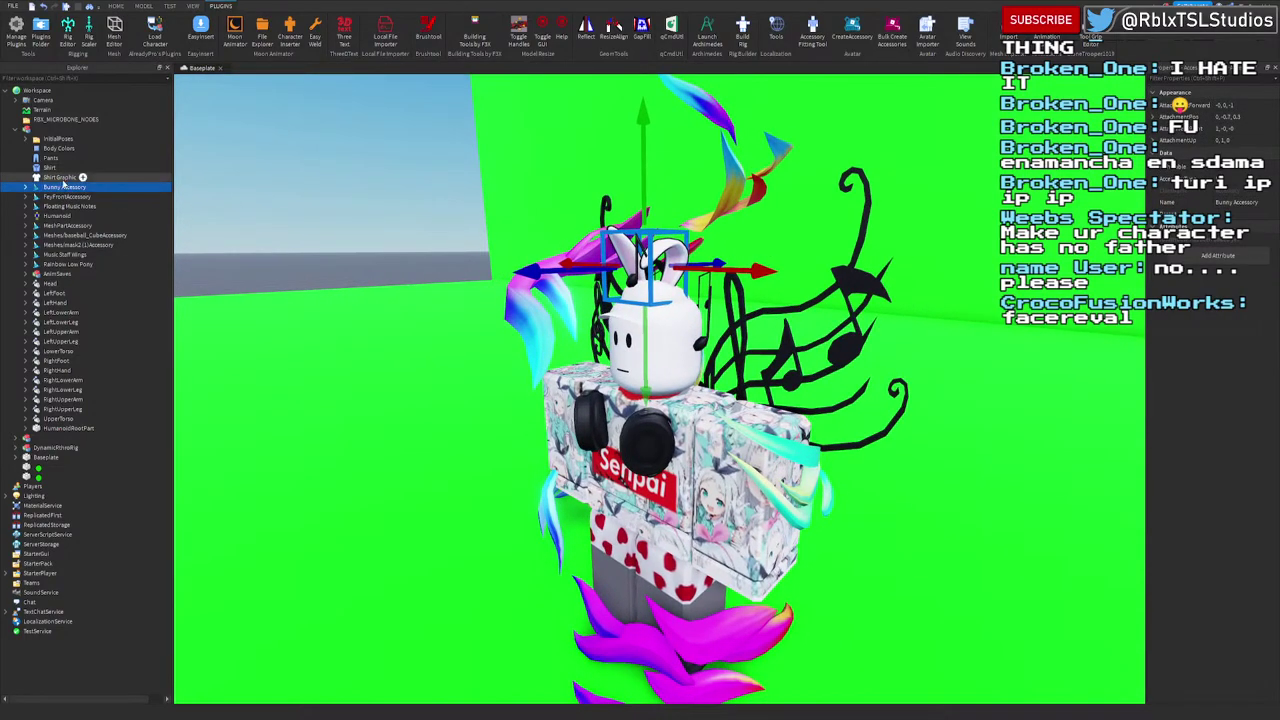
left_click(25, 187)
left_click(36, 197)
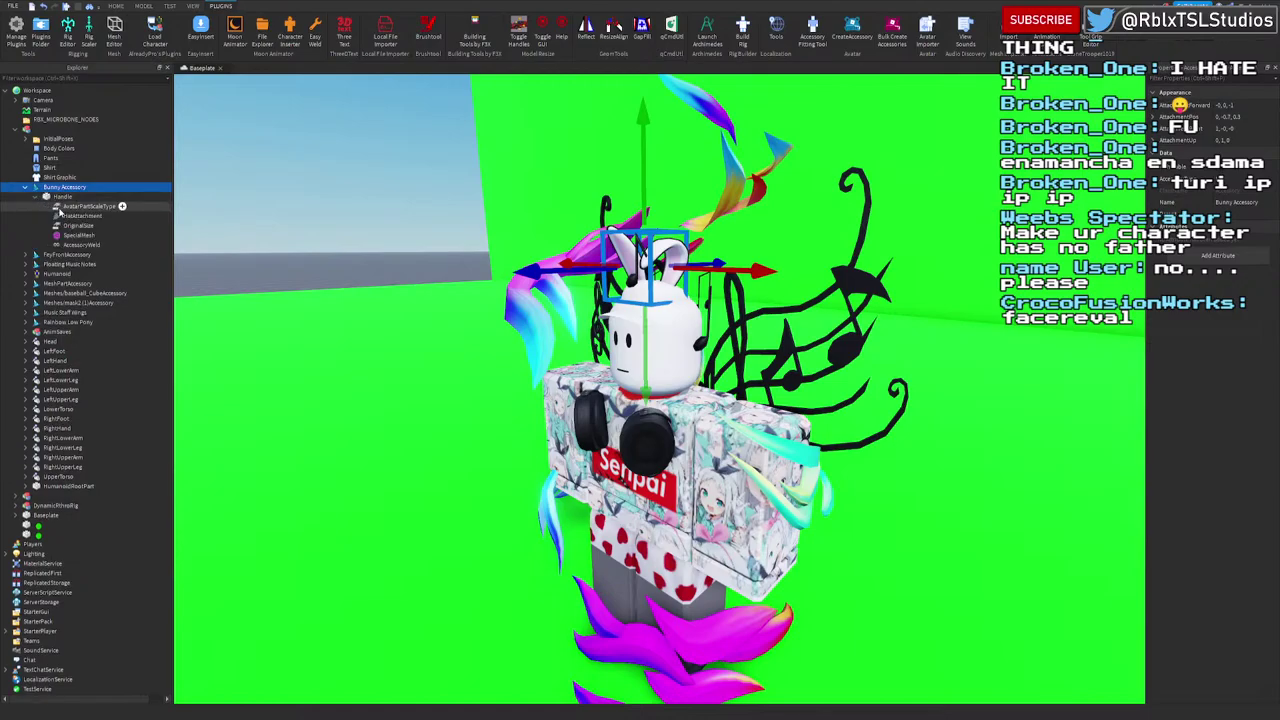
left_click(82, 216)
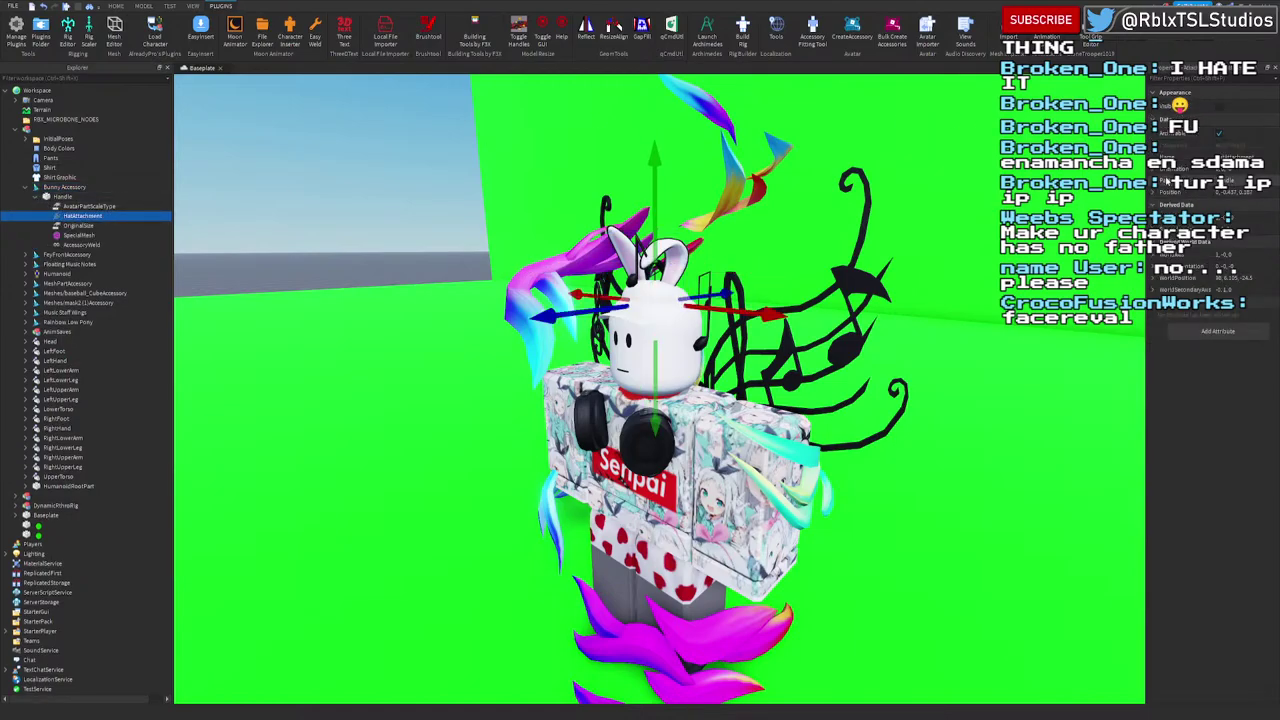
right_click_drag(570, 325, 285, 277)
left_click(26, 187)
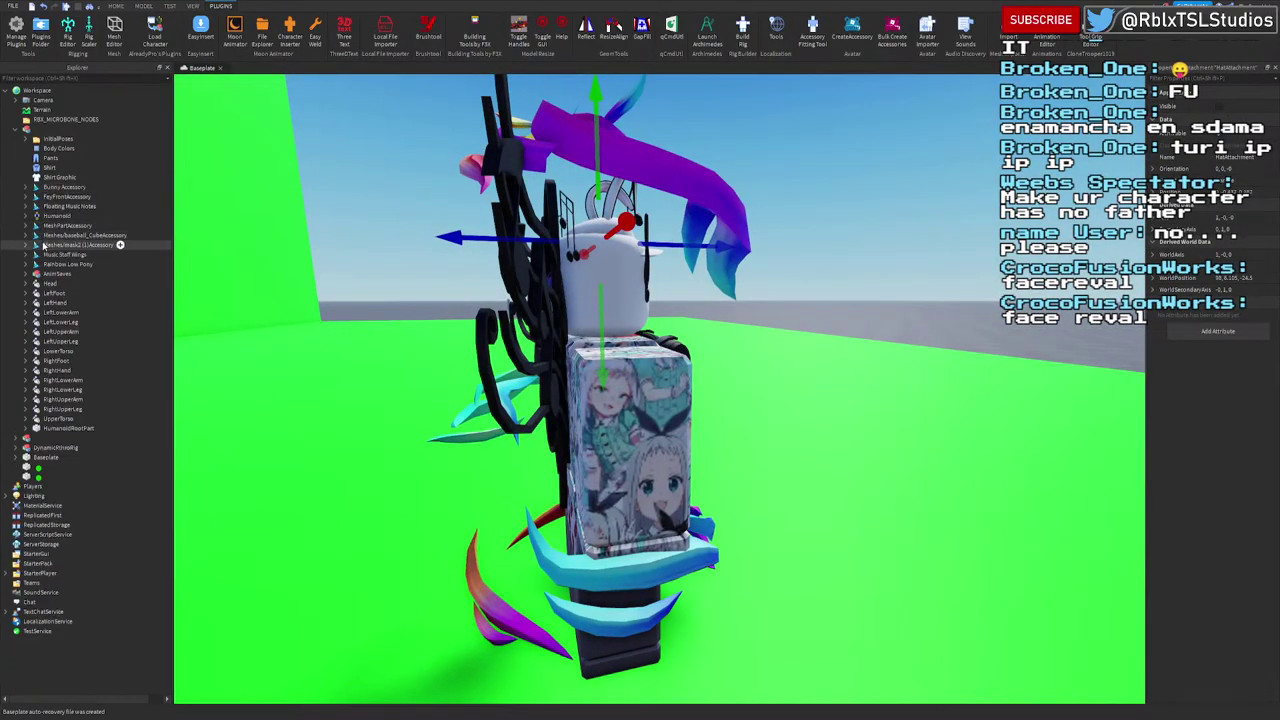
Step: Shift the MeshPartAccessory to identify which item it is, and undo the move
left_click(62, 226)
key("f")
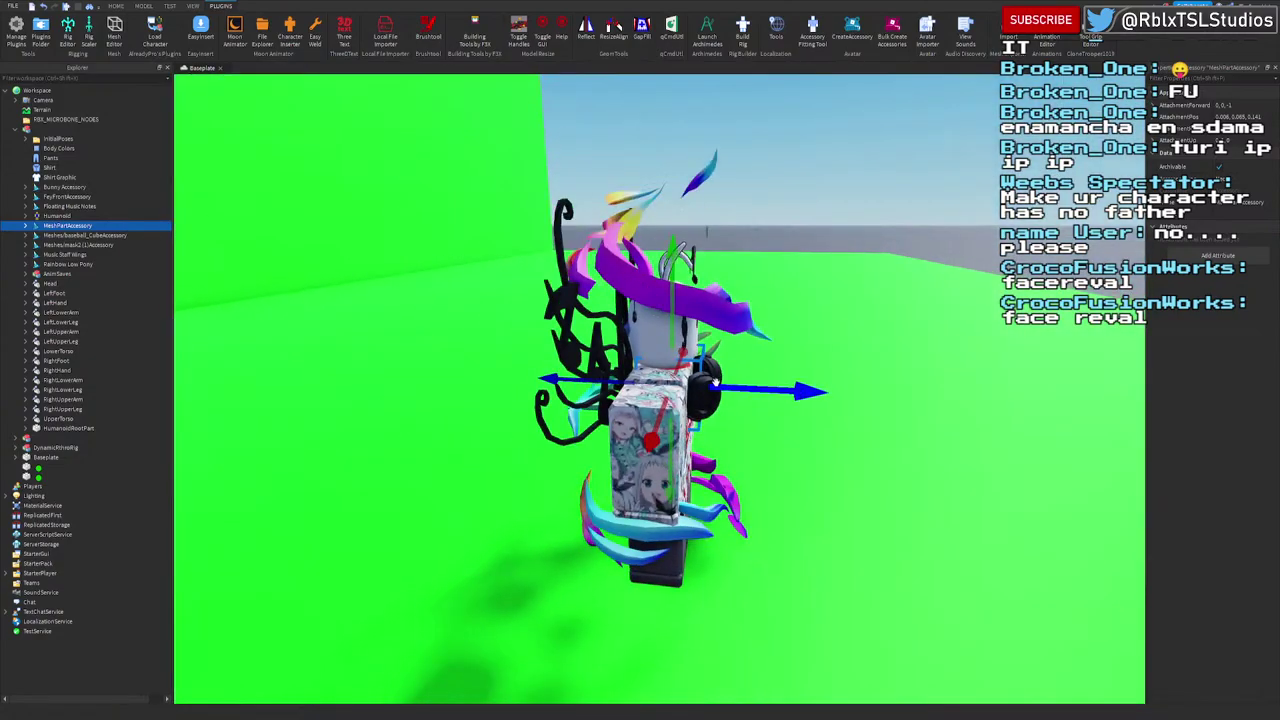
left_click_drag(740, 389, 596, 393)
key("ctrl+z")
right_click_drag(684, 412, 540, 430)
left_click(26, 226)
left_click(60, 218)
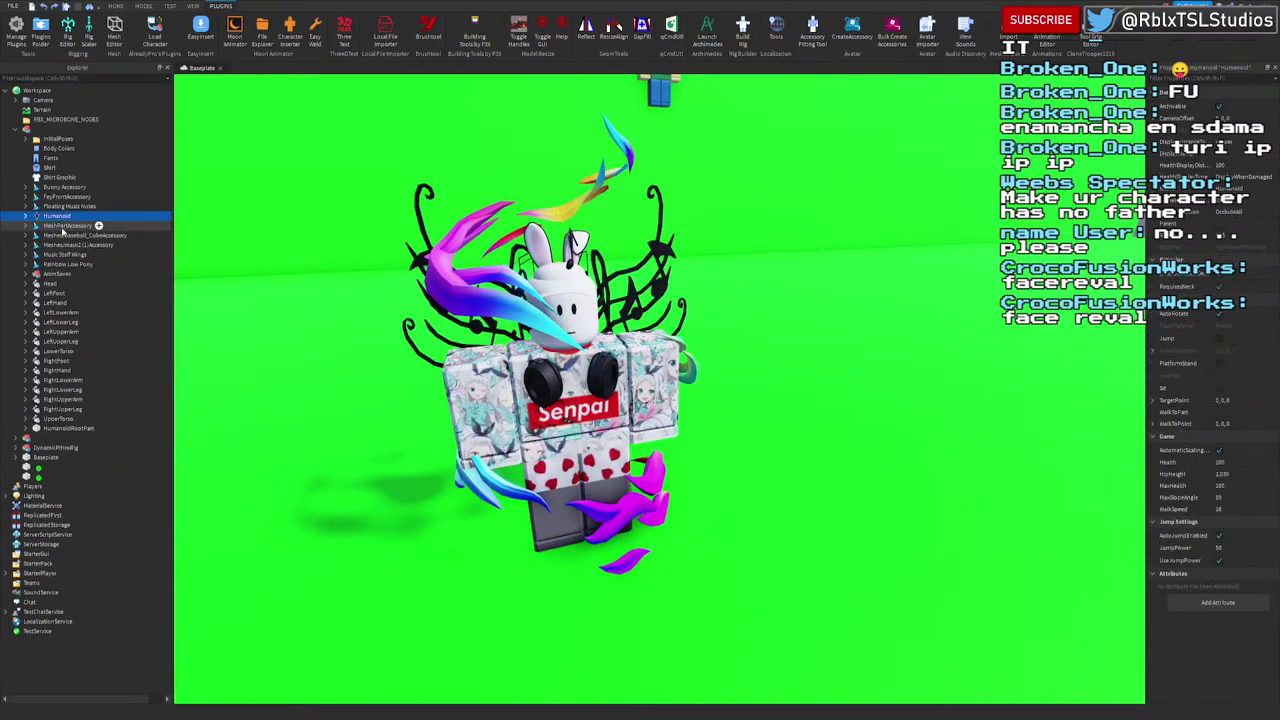
Step: Rename the MeshPartAccessory as HeadPhone
left_click(65, 229)
type("He")
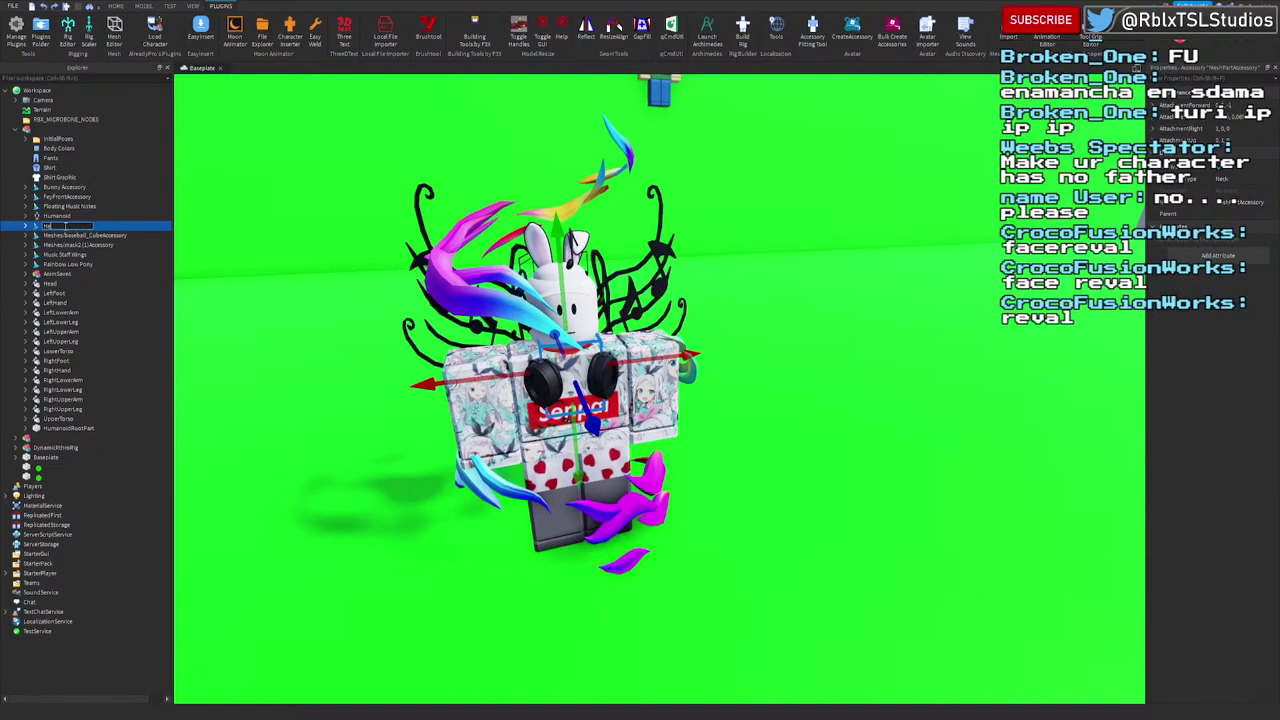
type("adPhone")
key("Return")
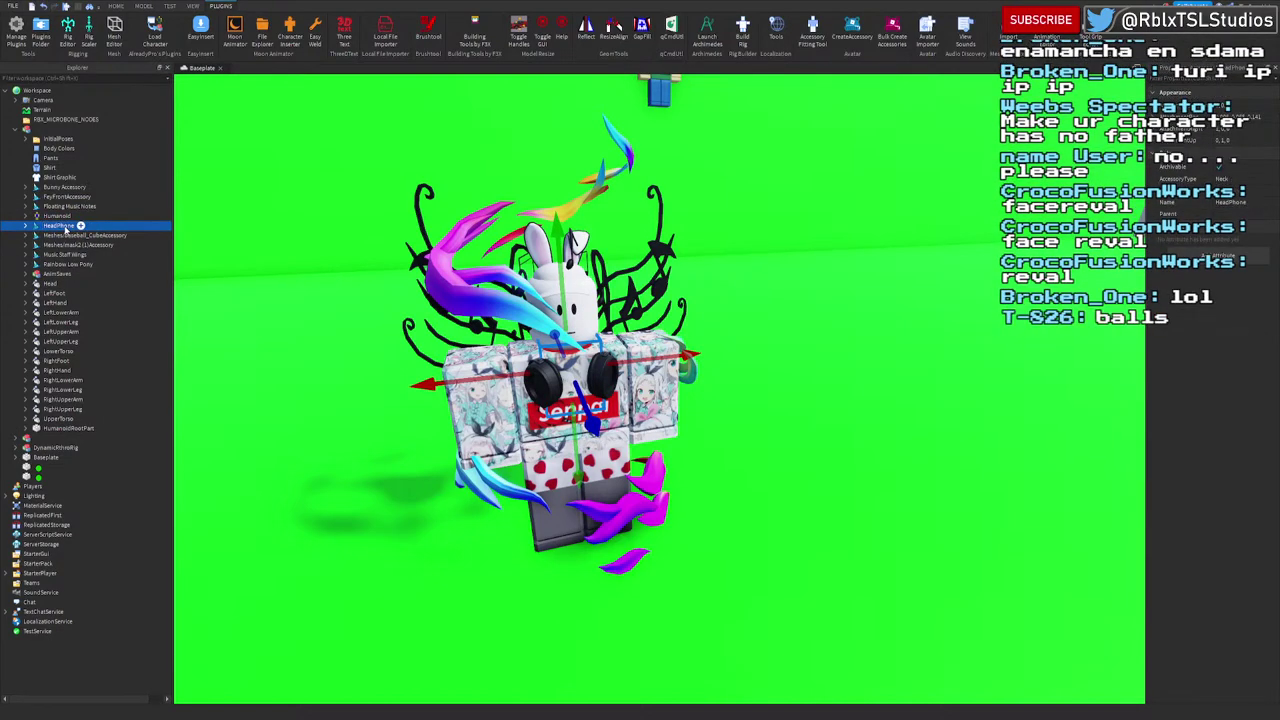
Step: Shift the baseball_CubeAccessory's handle to identify which item it is, and undo the move
left_click(132, 235)
right_click_drag(659, 346, 659, 346)
left_click_drag(745, 326, 490, 297)
key("ctrl+z")
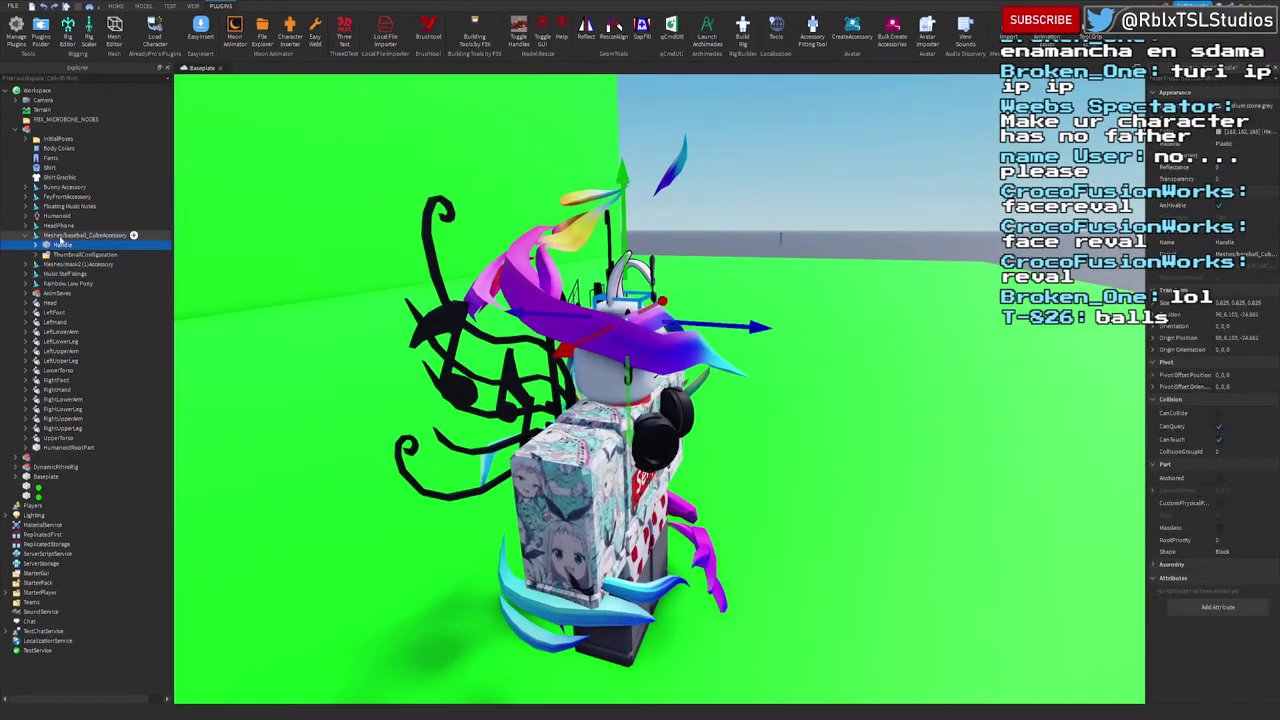
Step: Rename the baseball_CubeAccessory as BaseballCap and the mask accessory as Mask
left_click(27, 236)
left_click(68, 236)
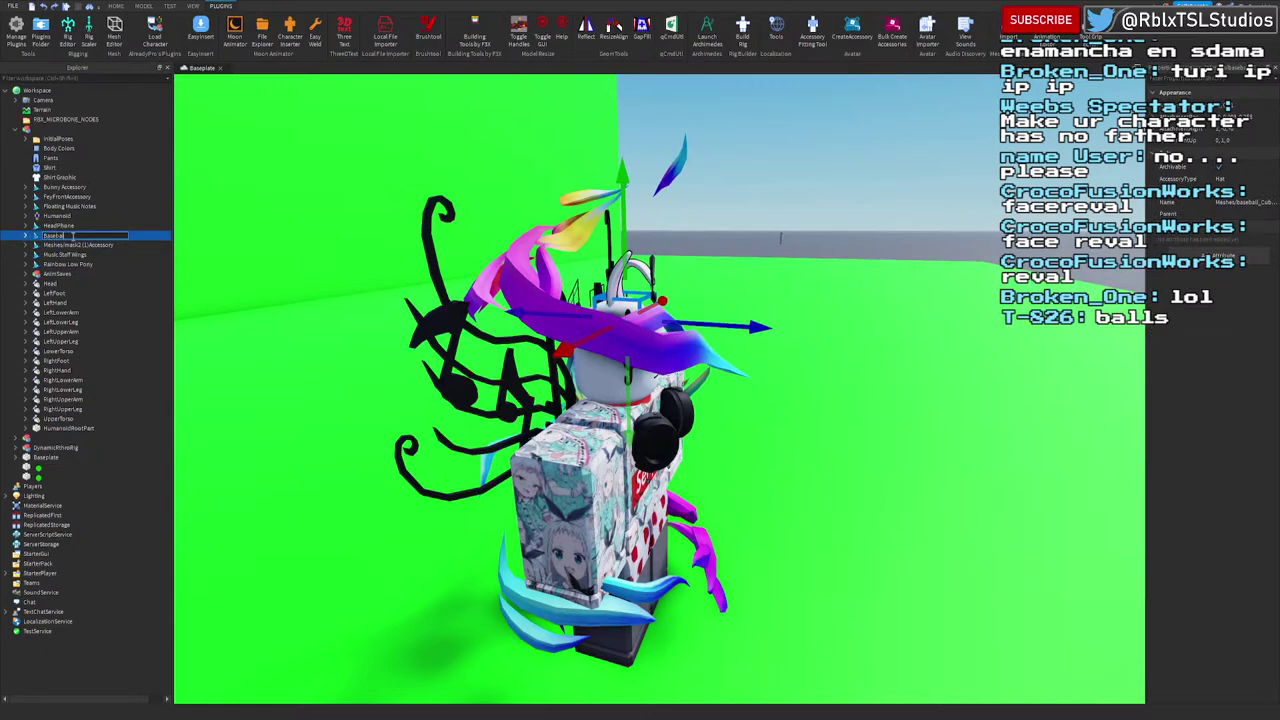
left_click(61, 245)
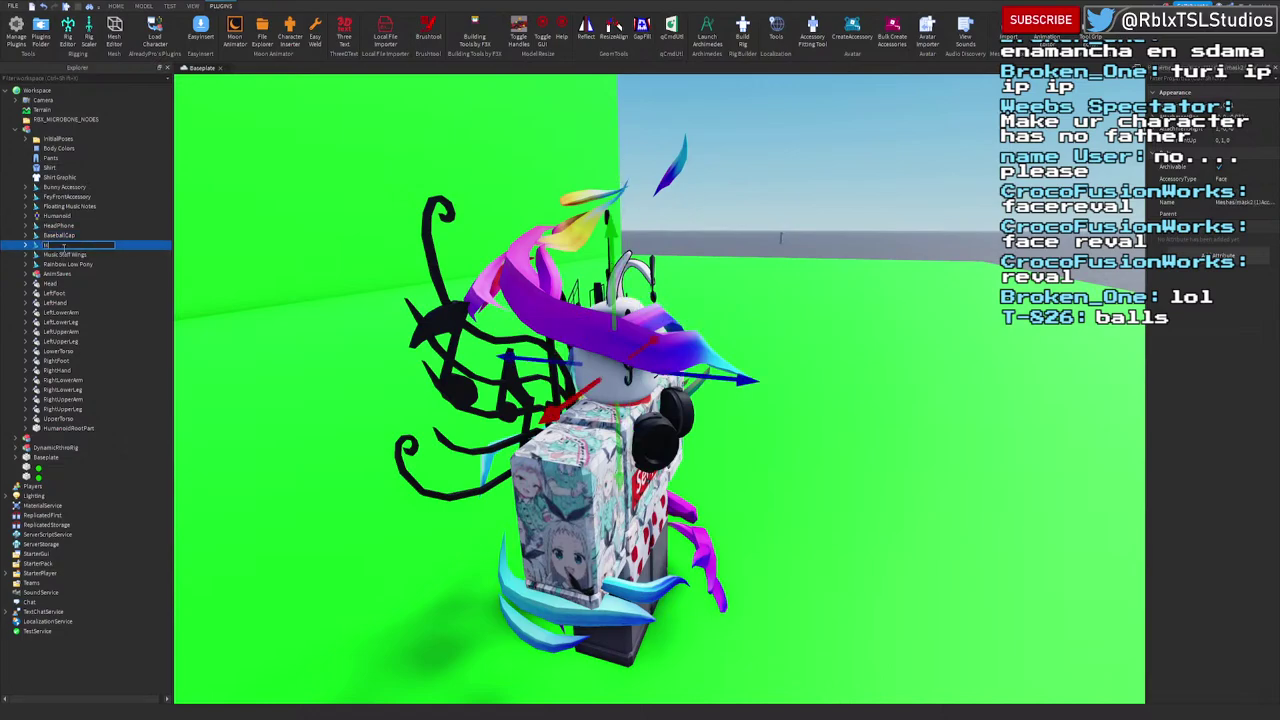
left_click(62, 254)
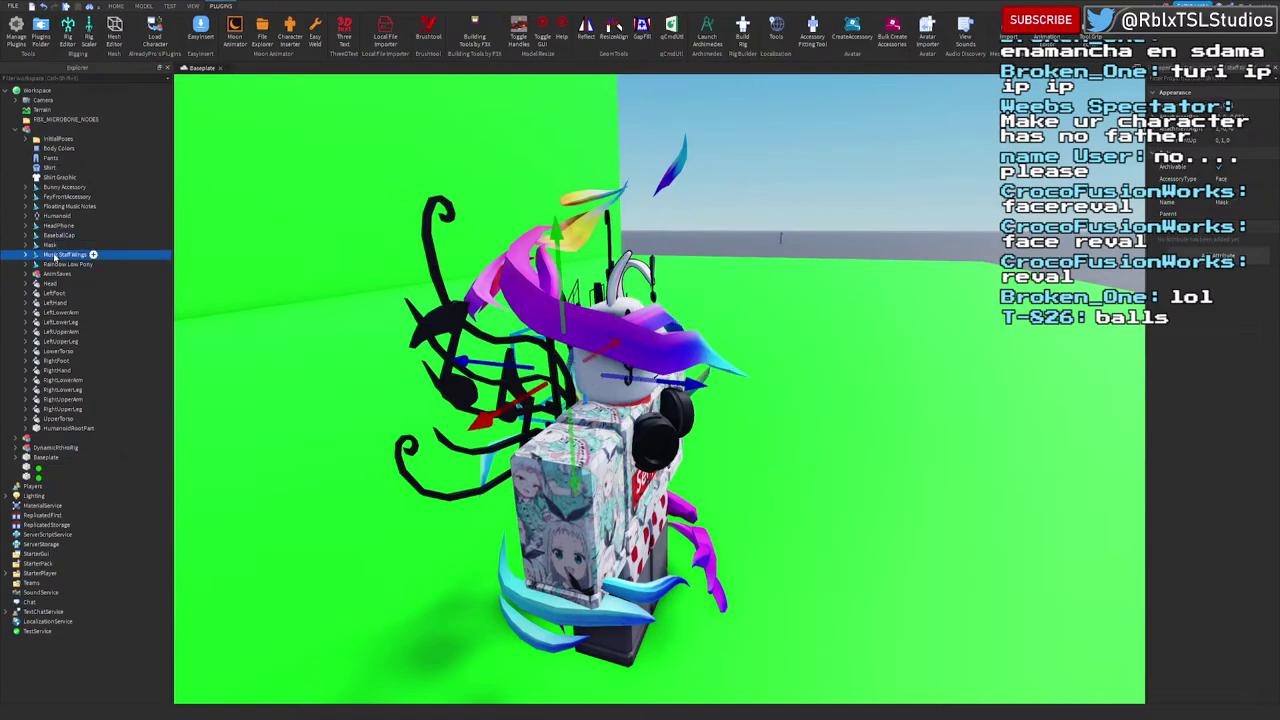
Step: Check where the Rainbow Low Pony accessory sits on the rig and rename it as Hair
left_click(66, 264)
right_click_drag(812, 333, 1100, 338)
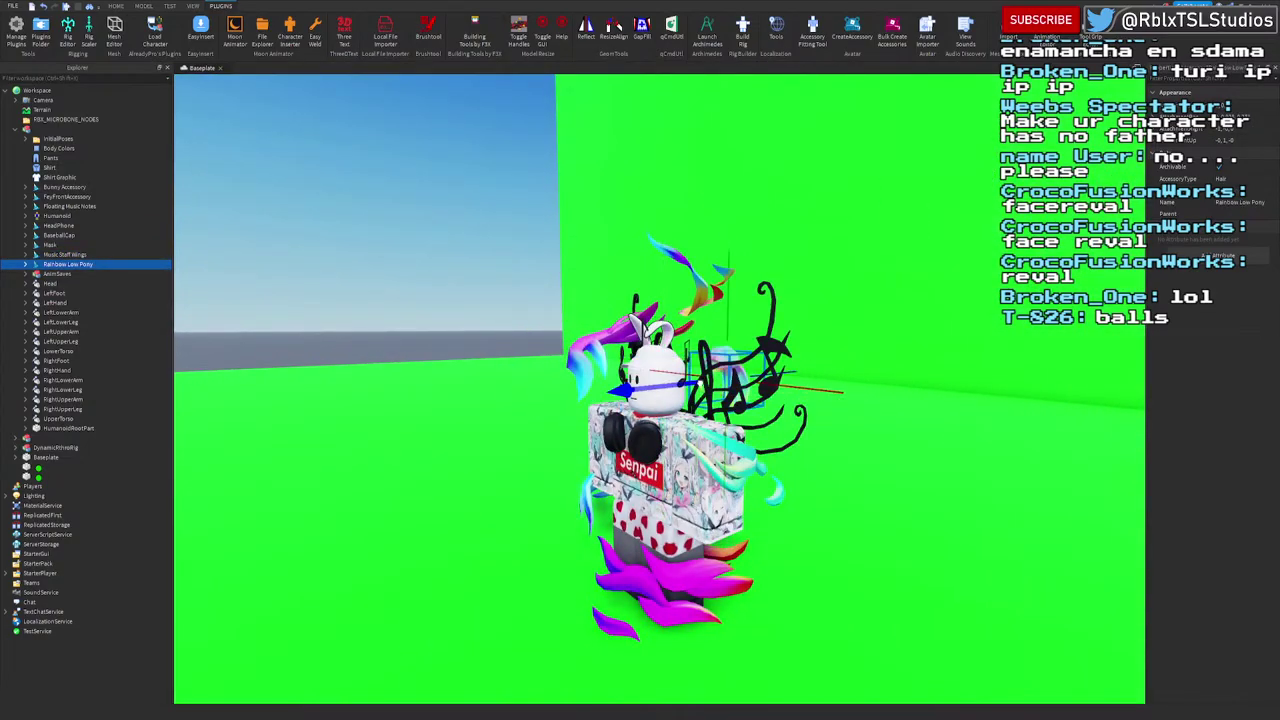
left_click(769, 369)
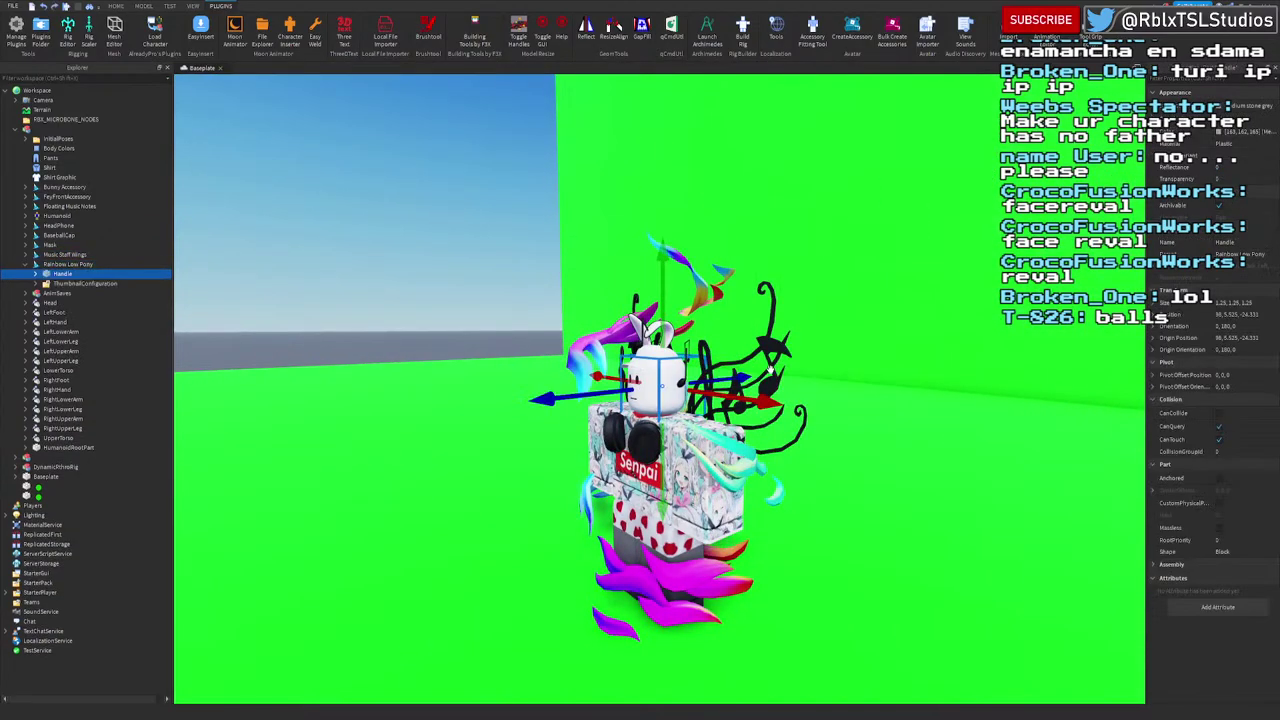
left_click(25, 265)
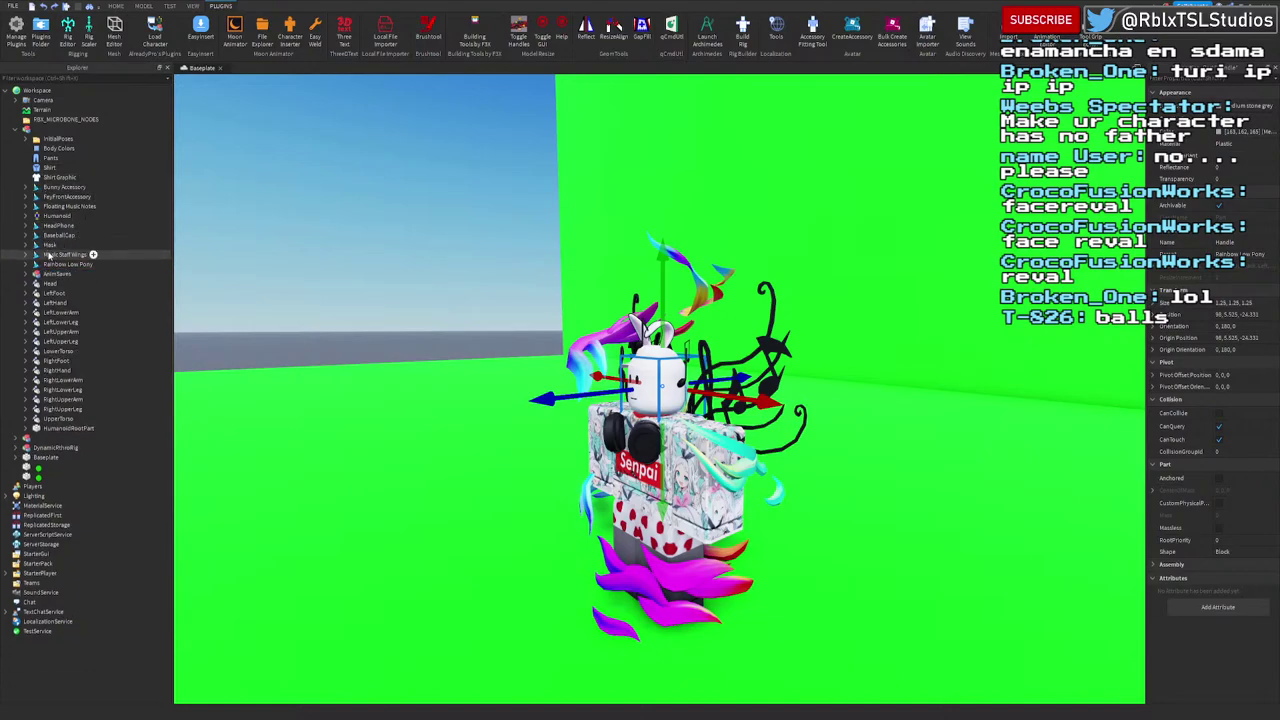
left_click(53, 264)
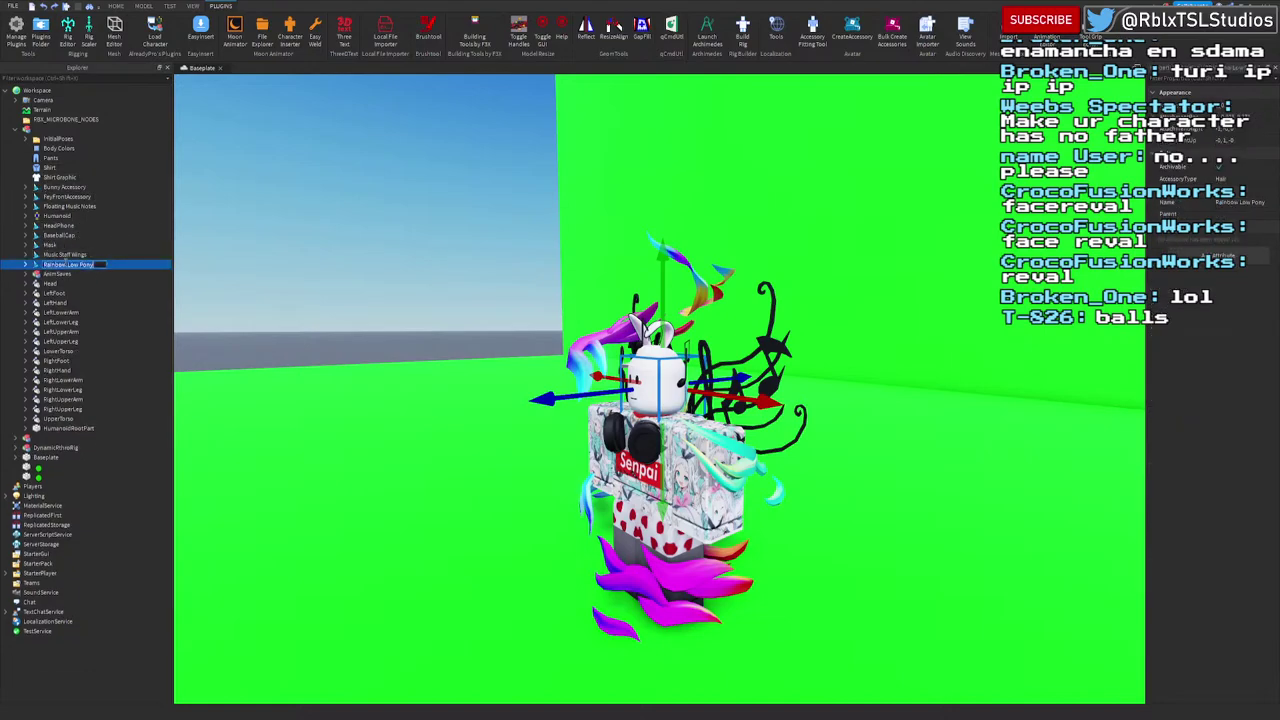
Step: Examine the Hair and Bunny Accessory placement around the dressed rig's head
scroll(677, 377, "up", 3)
right_click_drag(677, 377, 677, 377)
scroll(677, 377, "up", 1)
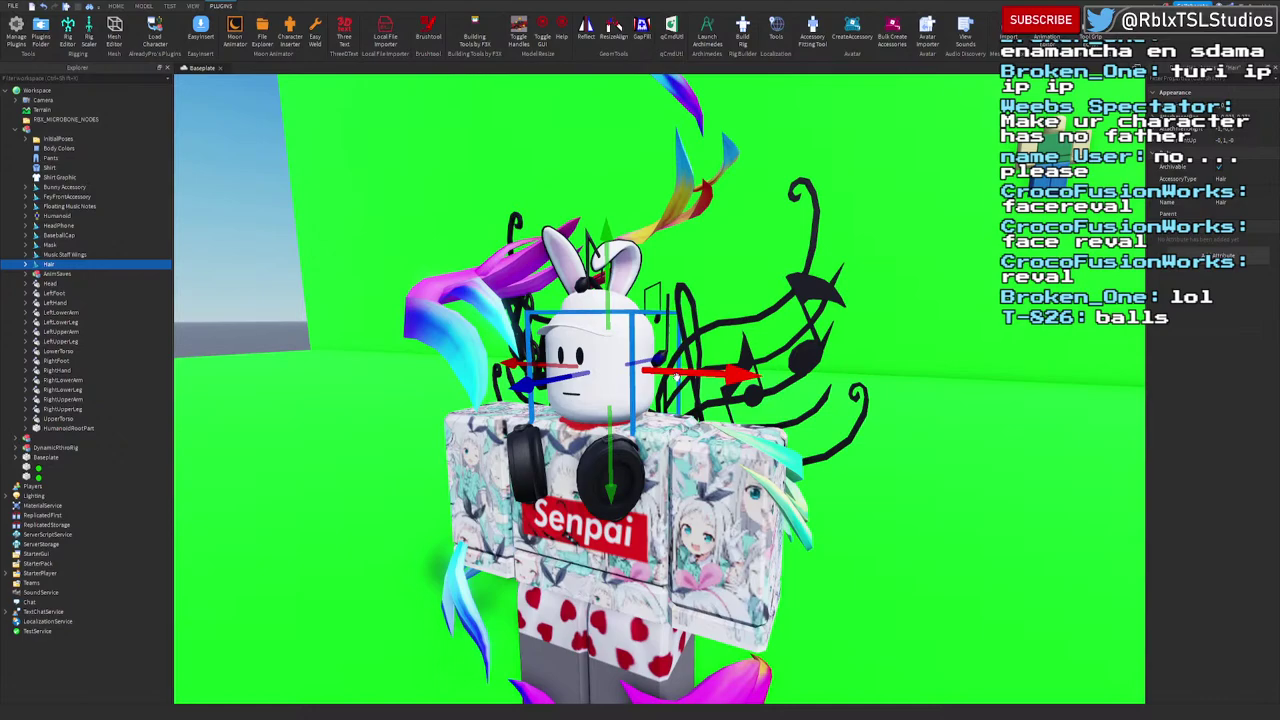
key("s")
key("w")
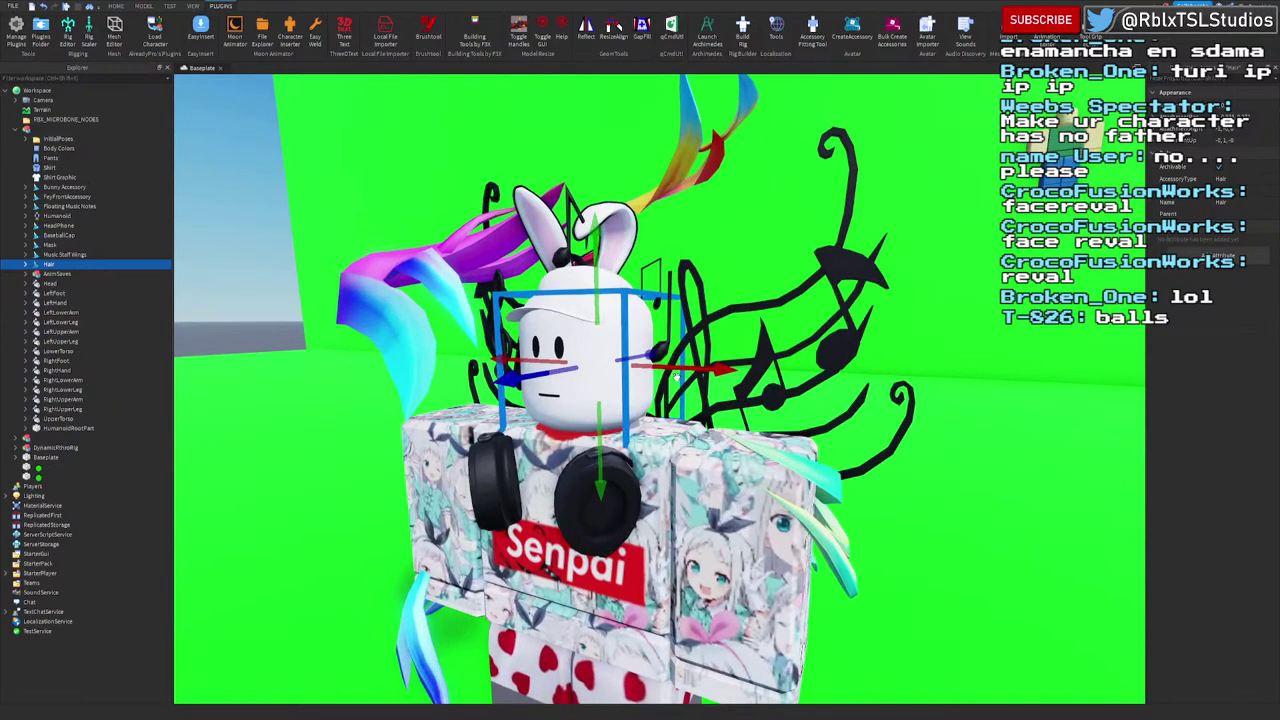
key("a")
scroll(676, 376, "down", 2)
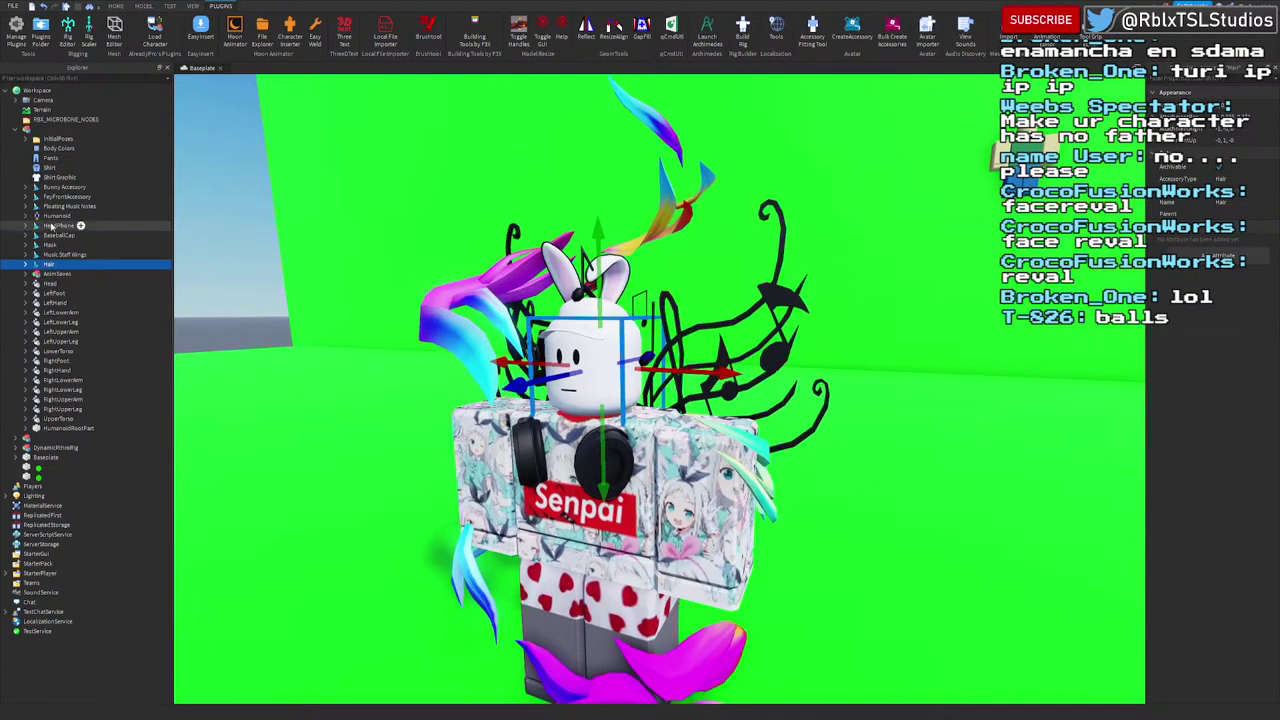
left_click(58, 187)
scroll(815, 441, "up", 1)
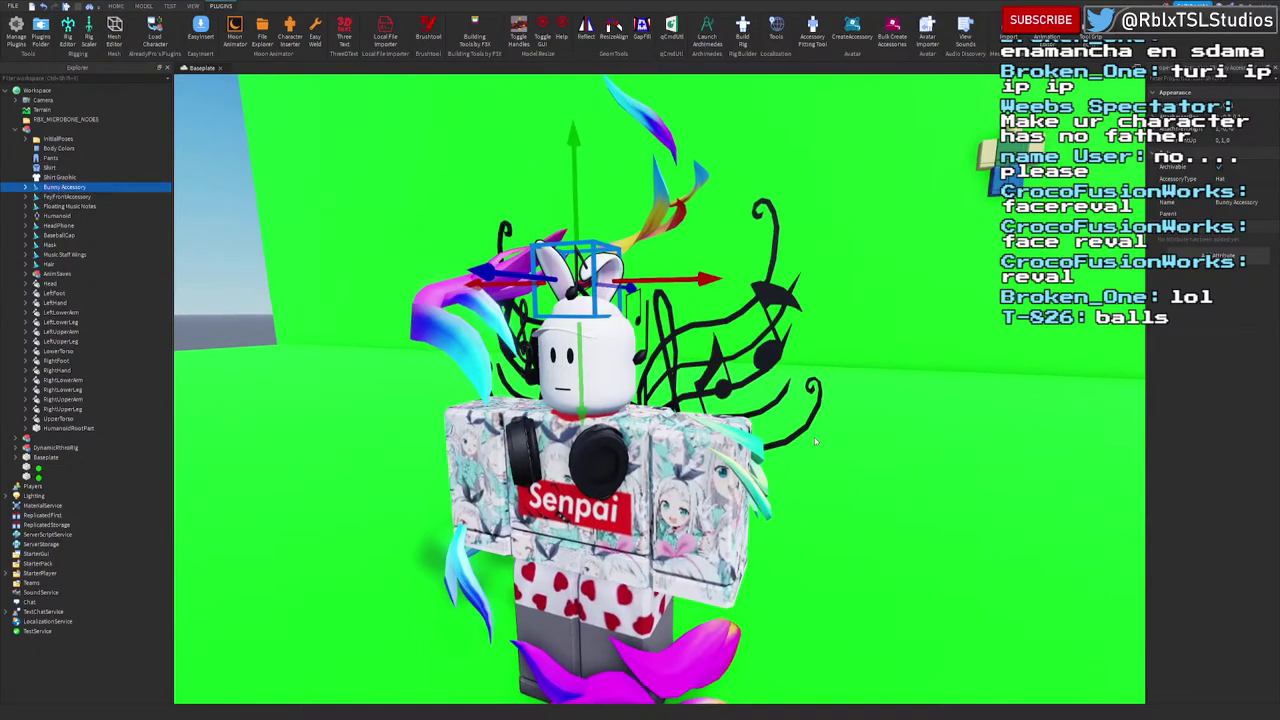
right_click_drag(815, 441, 808, 443)
key("w")
key("s")
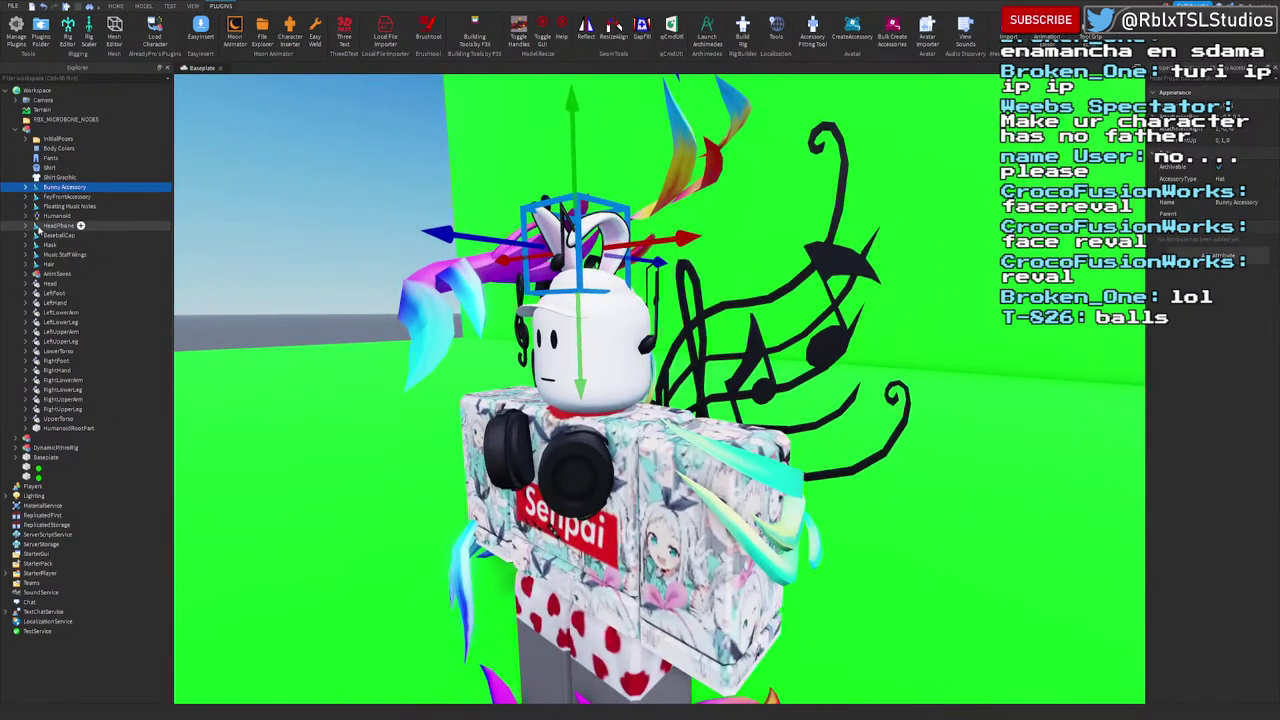
Step: Reduce the size of the FeyFrontAccessory's Handle, collapse that accessory and select Floating Music Notes
left_click(52, 197)
right_click_drag(695, 312, 695, 309)
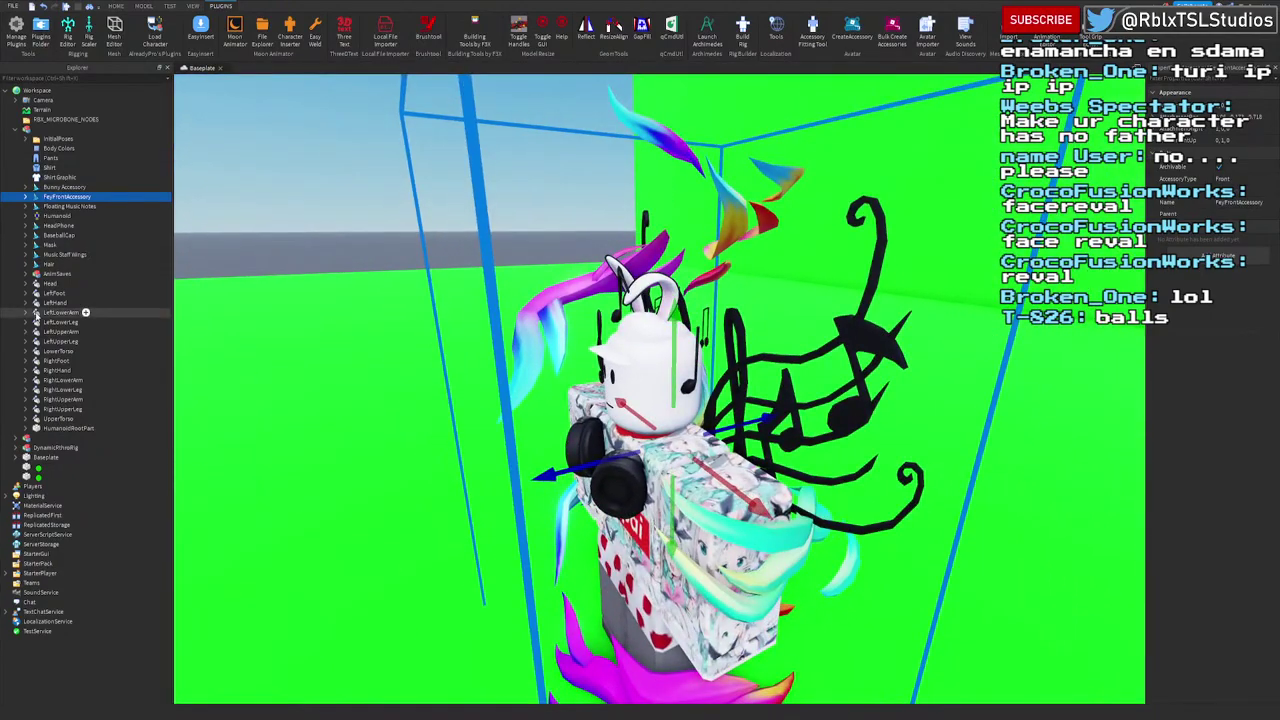
left_click(30, 197)
left_click(52, 207)
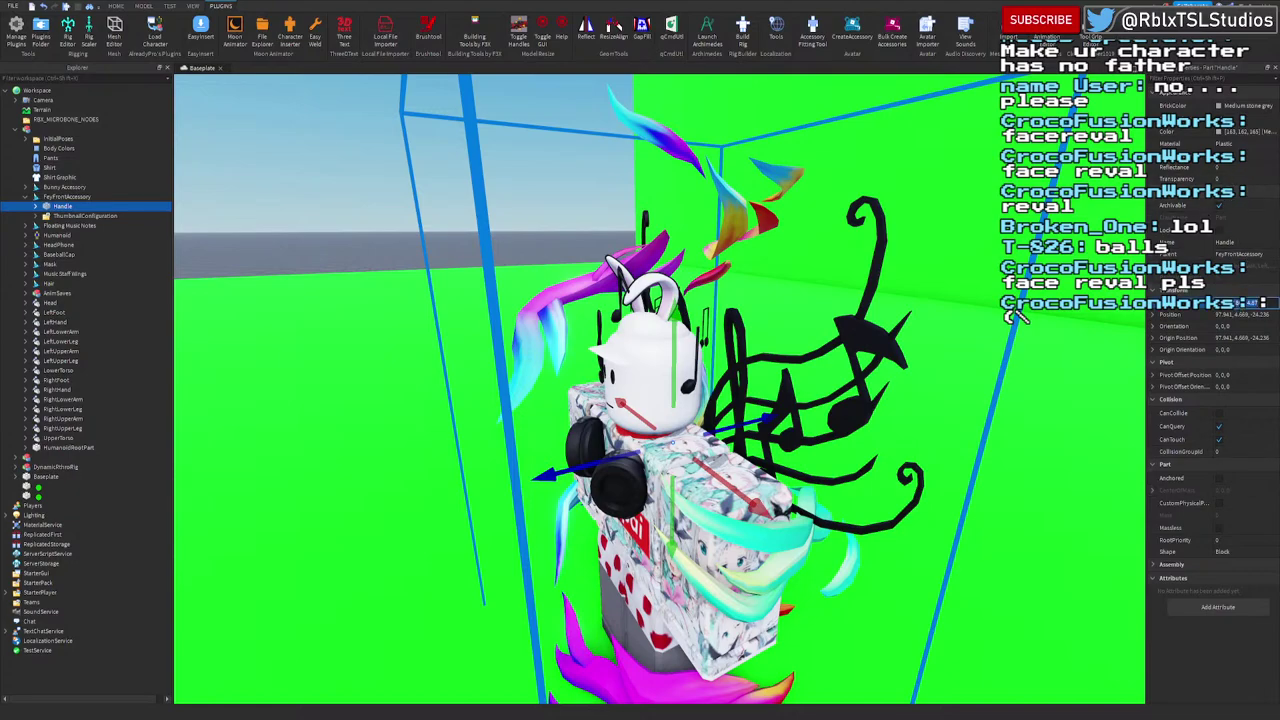
key("Return")
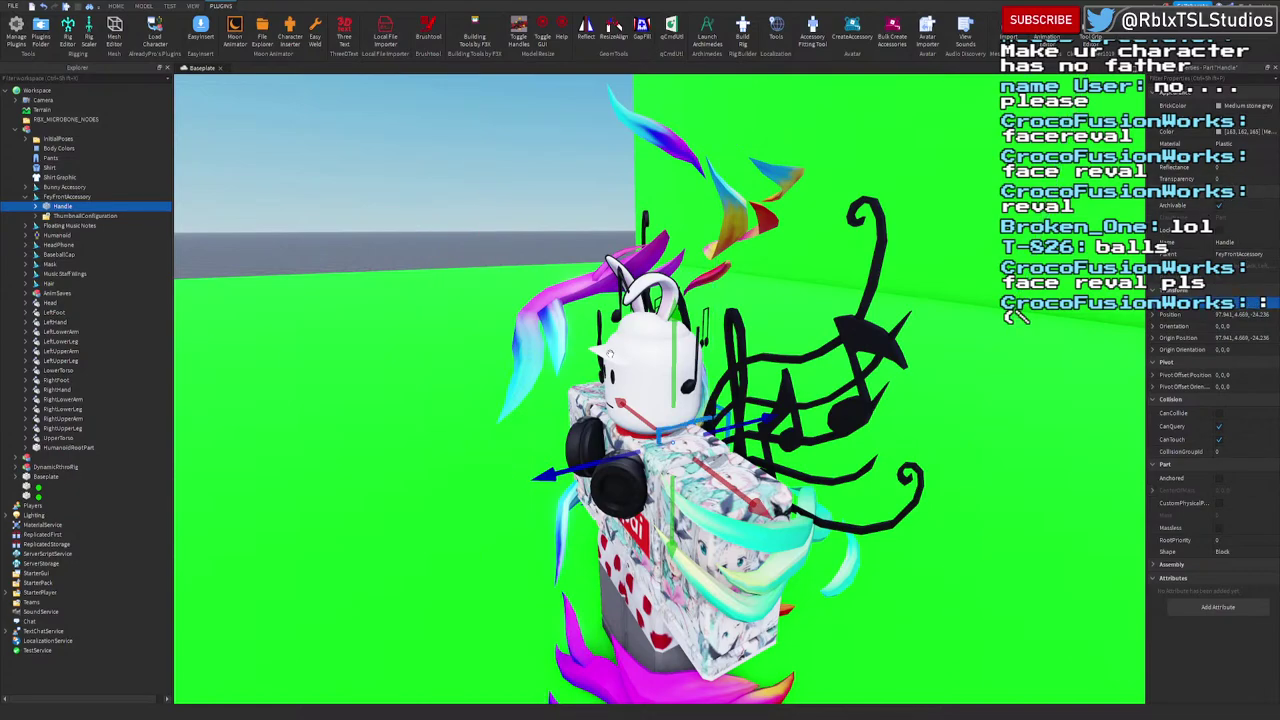
right_click_drag(610, 353, 690, 358)
left_click(25, 197)
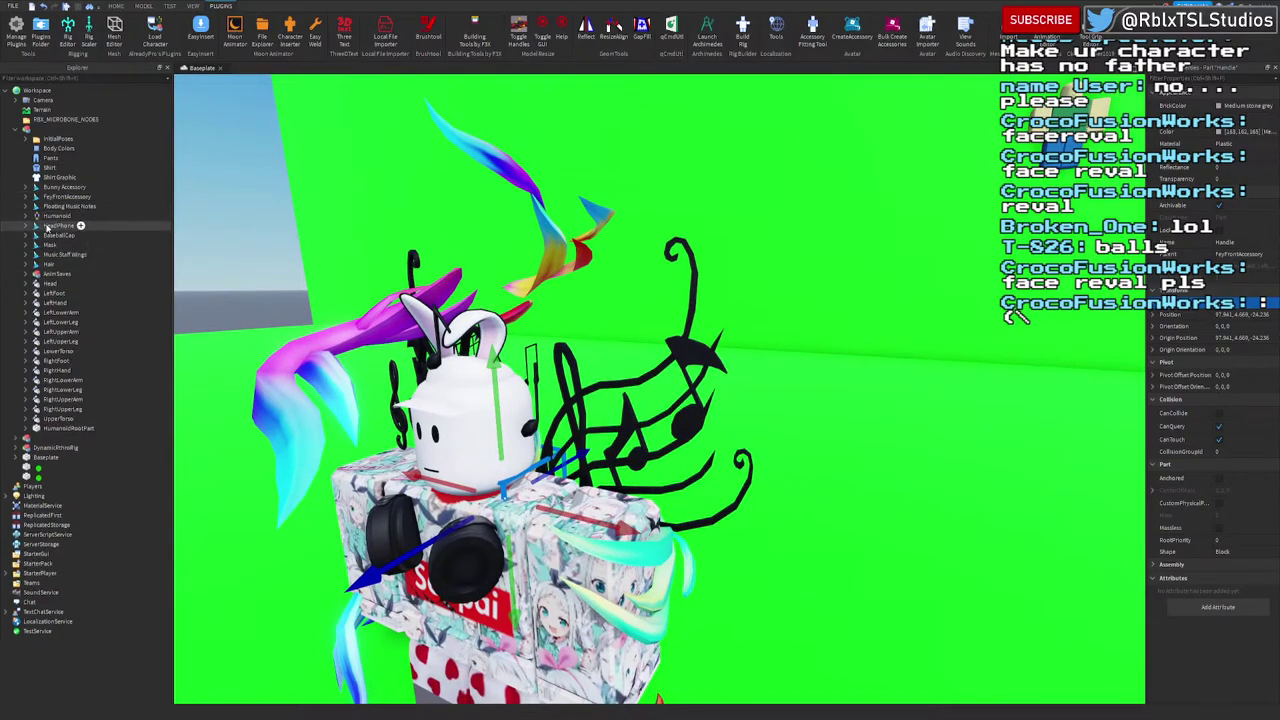
left_click(50, 207)
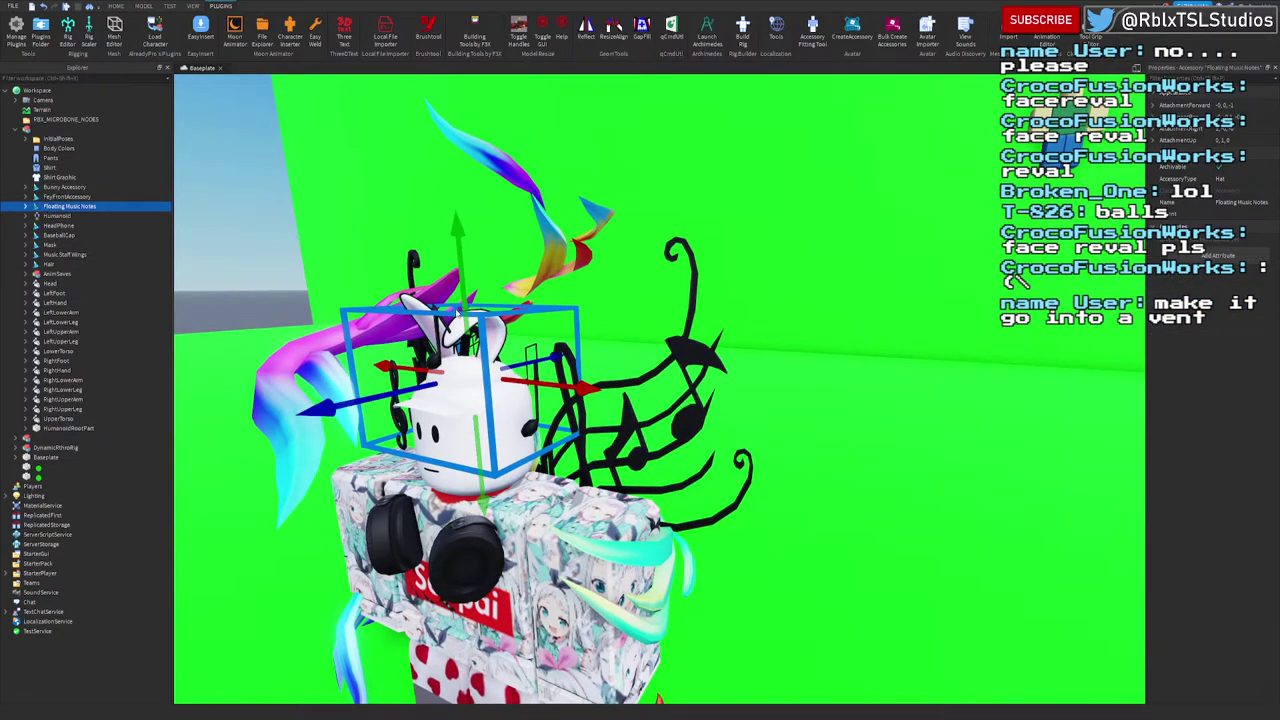
Step: Expand the HeadPhone accessory and its Handle on the dressed rig and select the NeckAttachment
key("f")
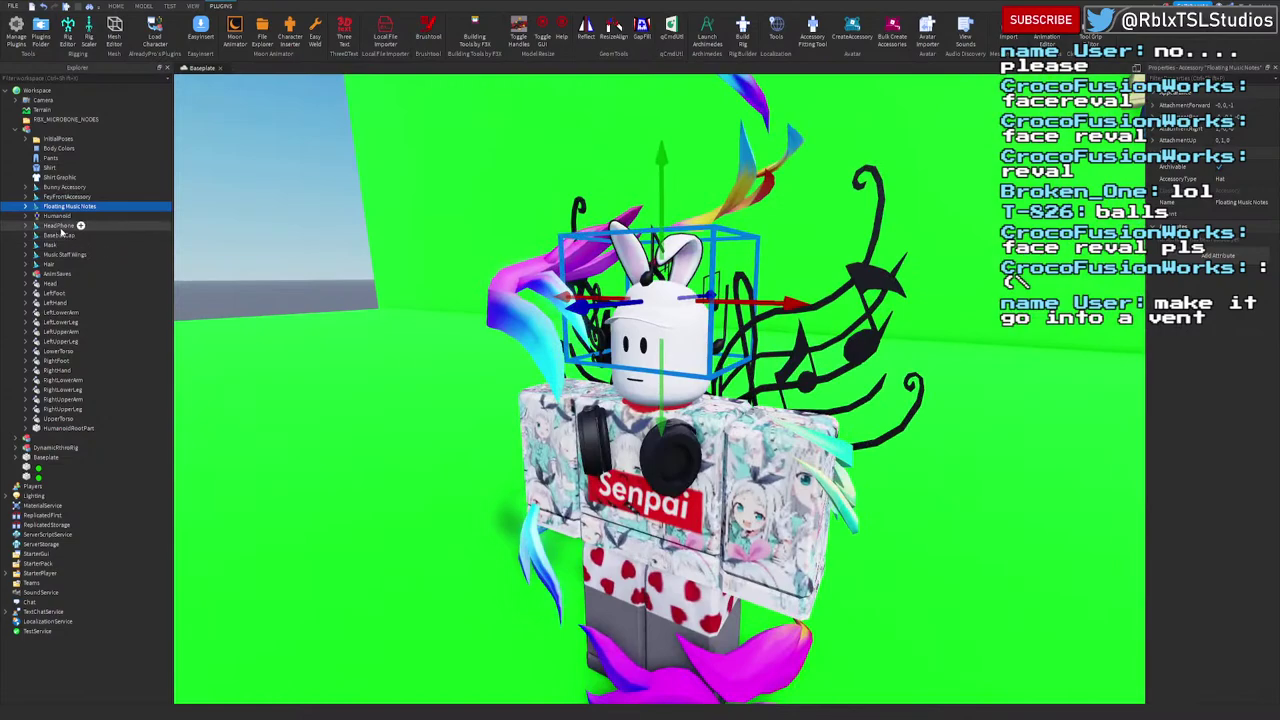
left_click(58, 226)
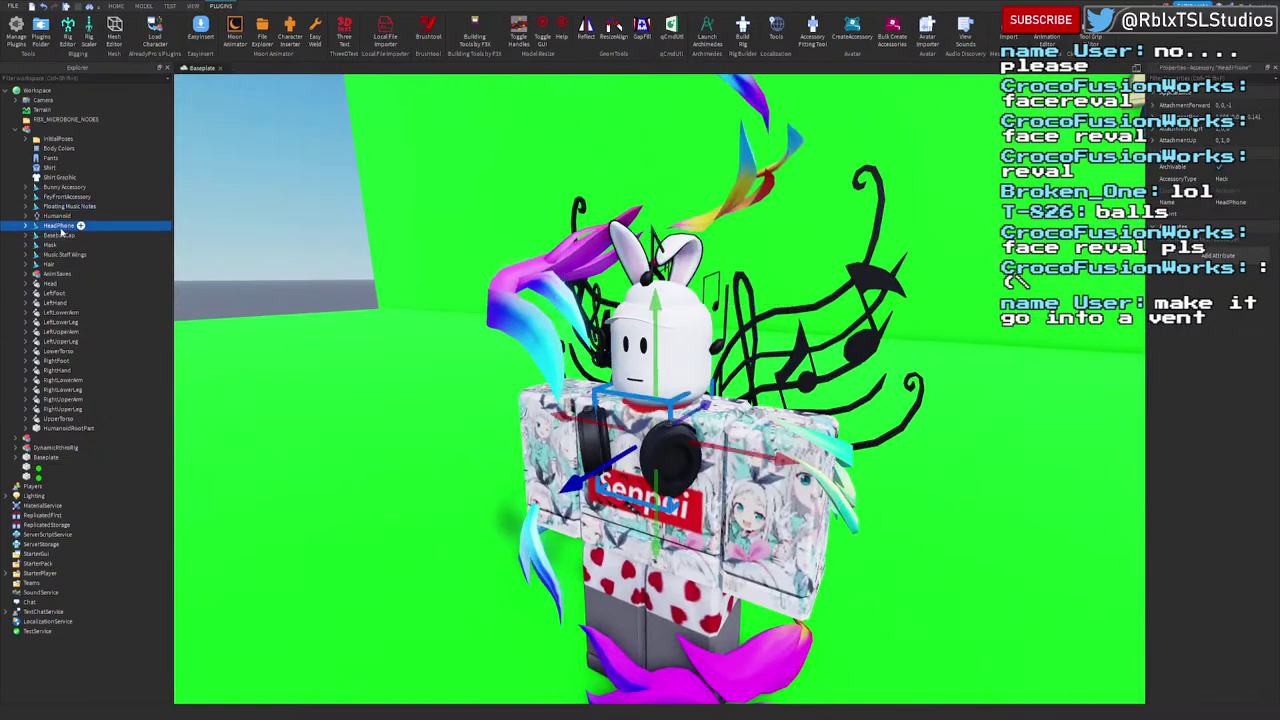
left_click(25, 226)
left_click(62, 245)
left_click(36, 245)
left_click(70, 264)
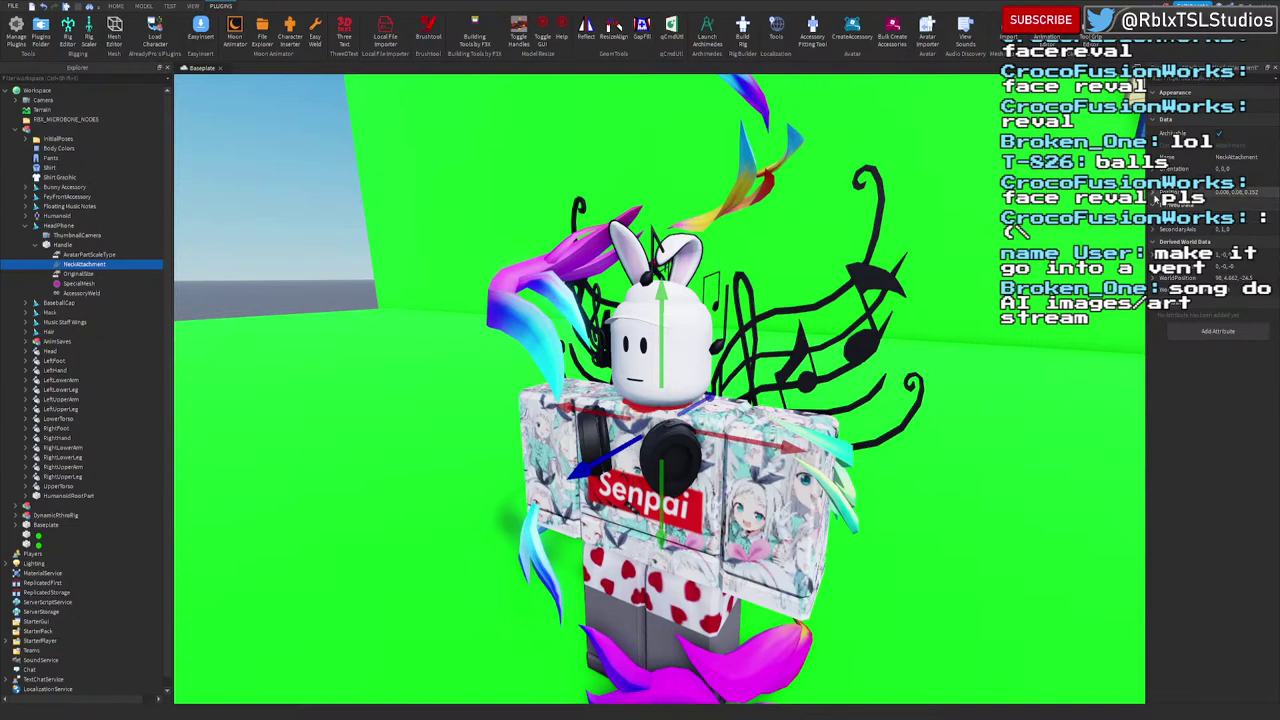
Step: Try an X position of 0.1 on the HeadPhone's NeckAttachment and undo it
left_click(1154, 197)
left_click(1246, 204)
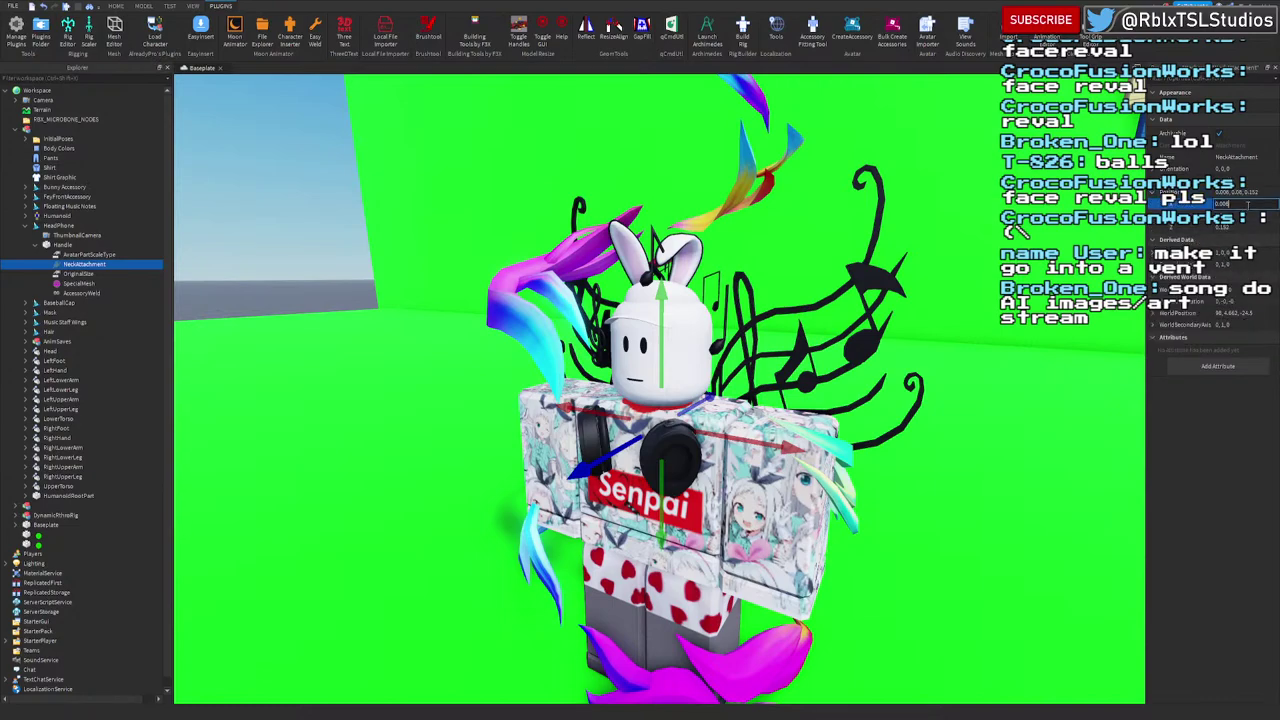
key("Return")
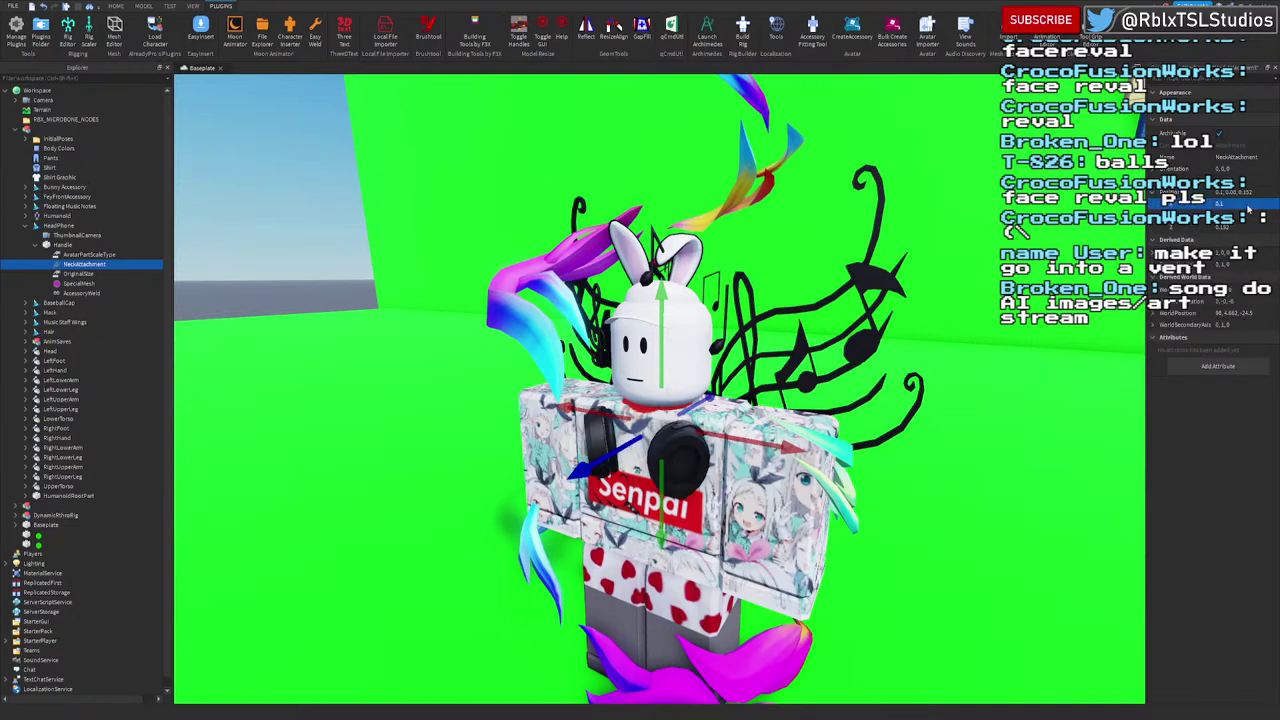
key("ctrl+z")
Step: Set the NeckAttachment's Y position to -0.25, check the headphones around the neck, collapse HeadPhone and expand Floating Music Notes
left_click(1235, 219)
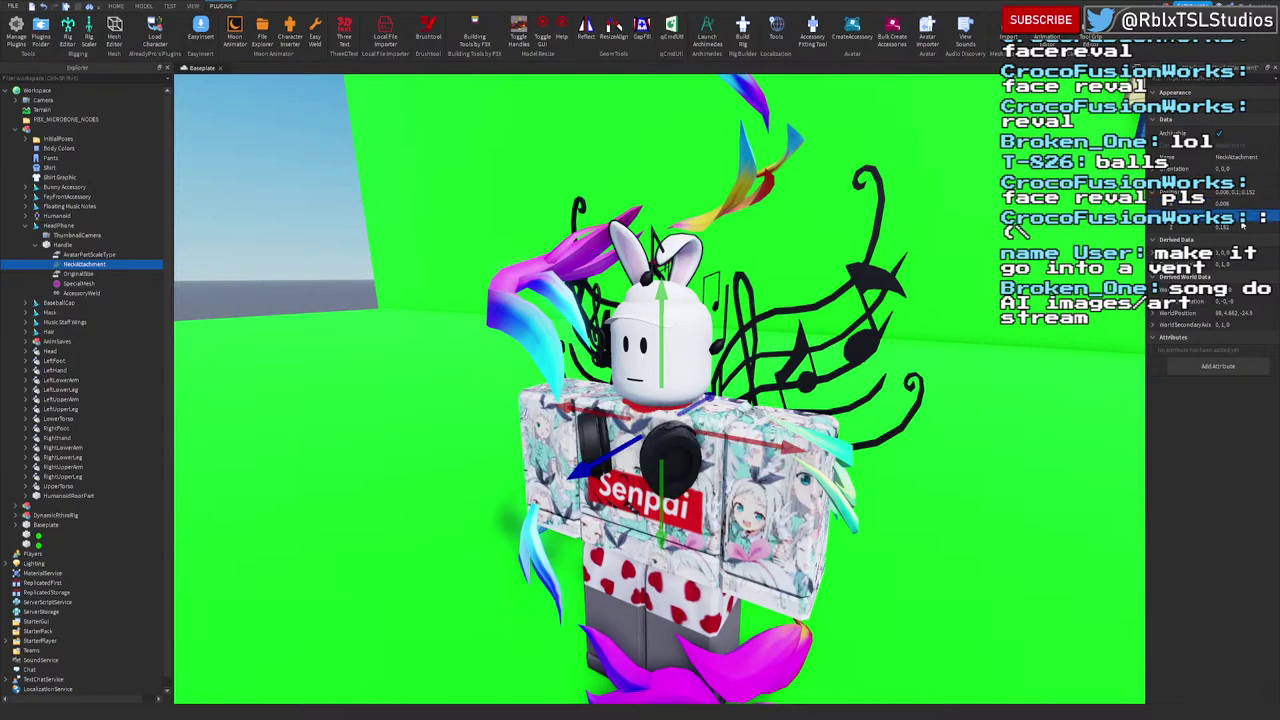
key("Return")
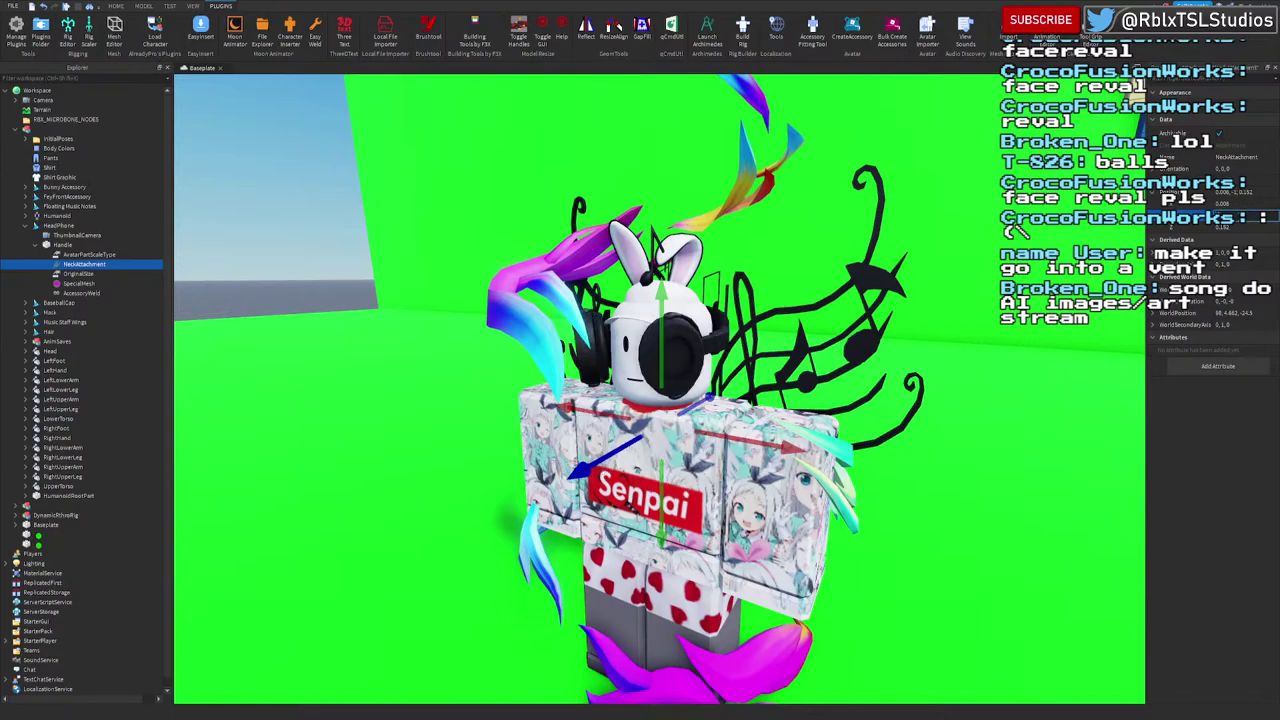
key("Return")
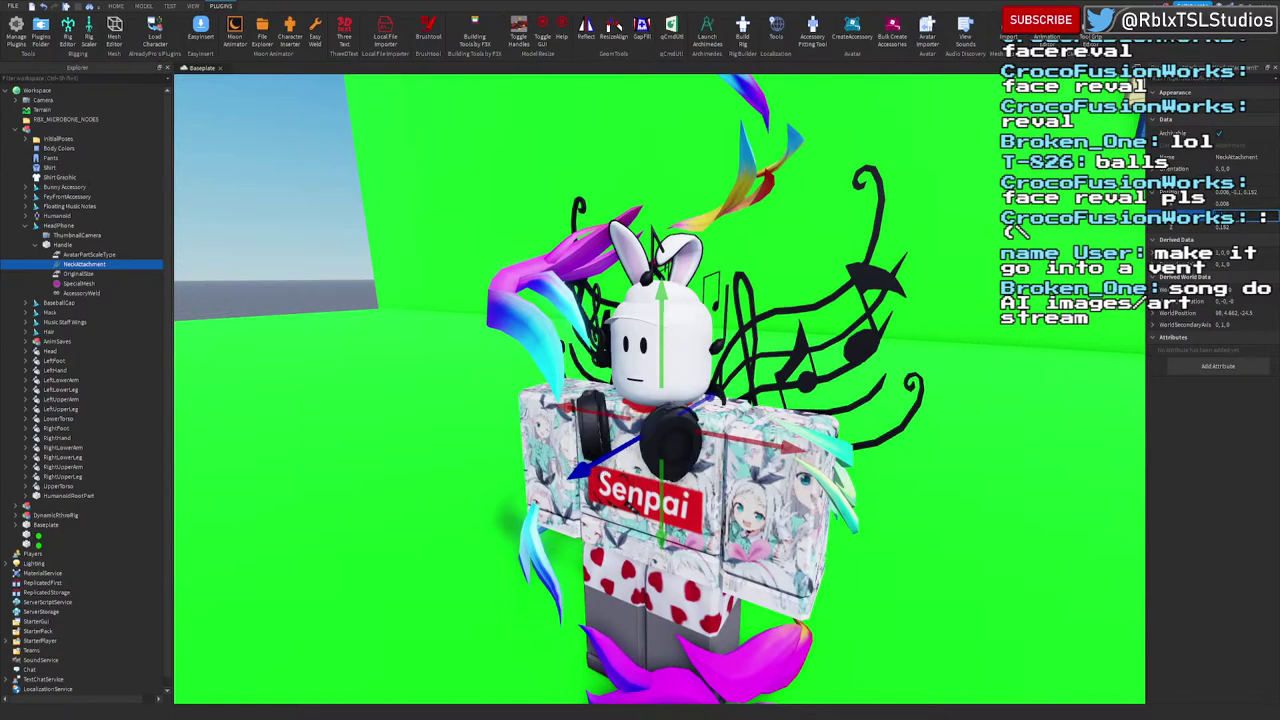
key("Return")
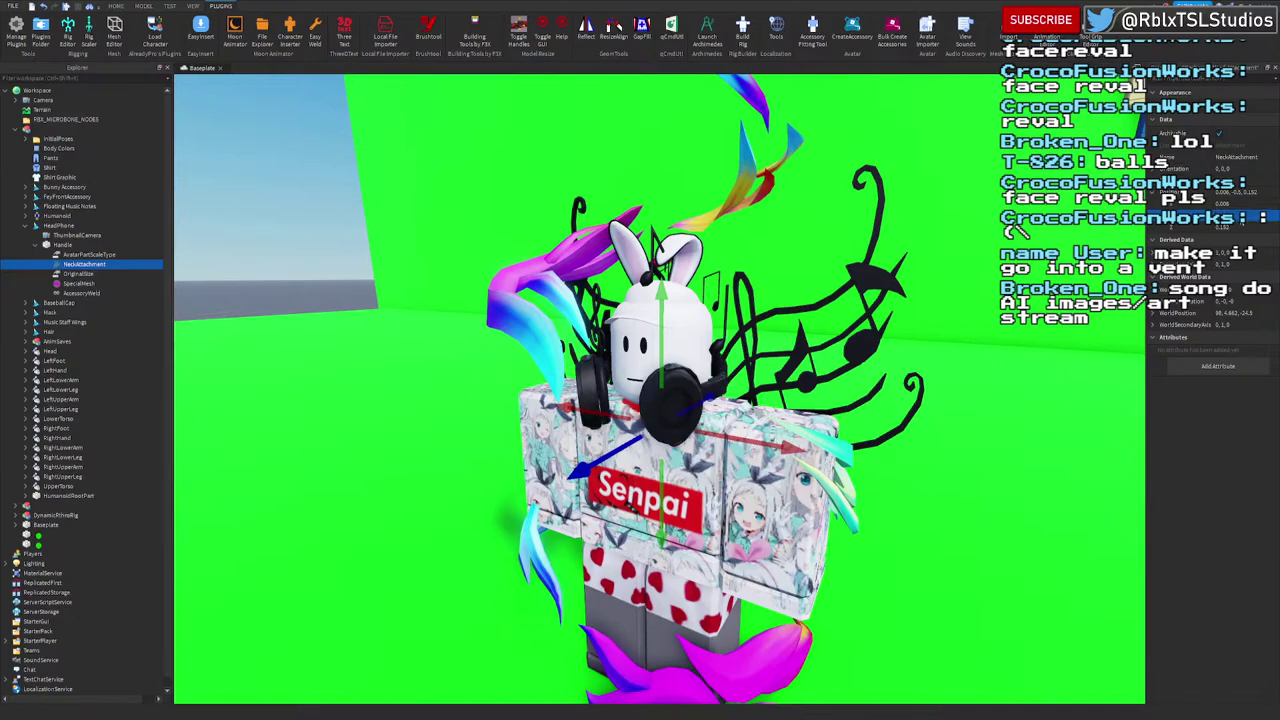
left_click(1243, 218)
key("Return")
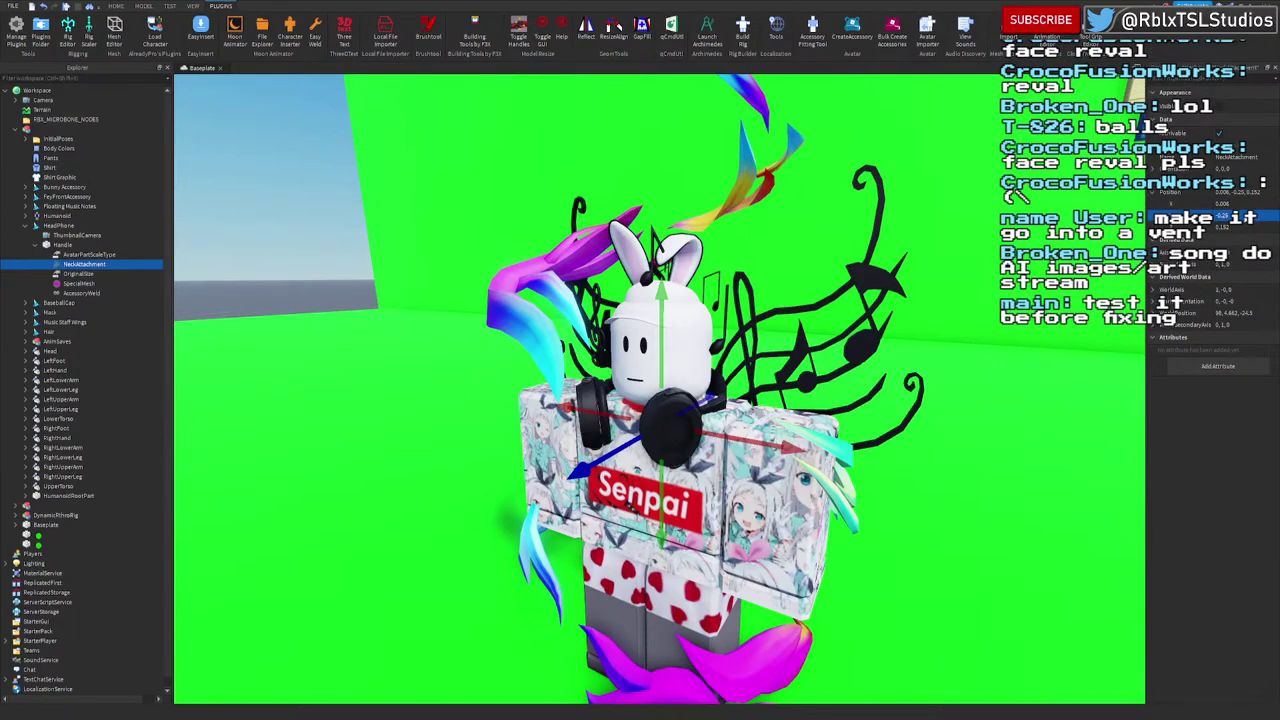
scroll(768, 352, "up", 10)
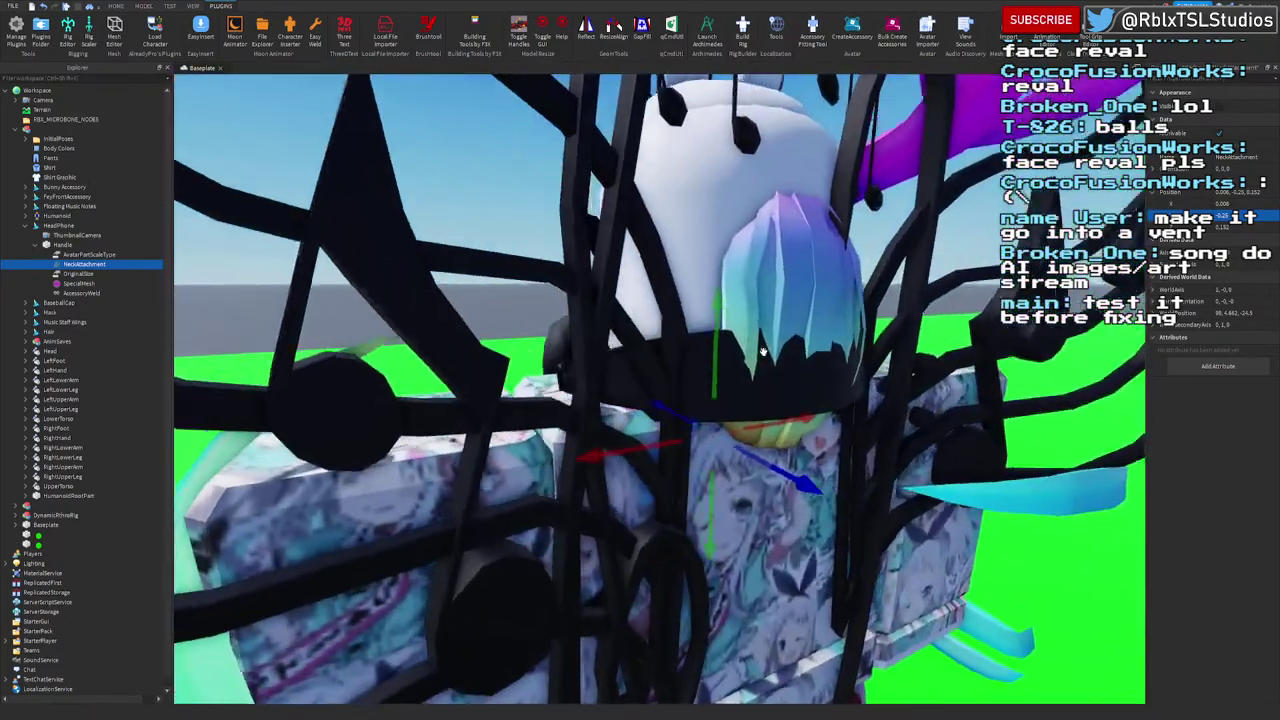
right_click_drag(763, 351, 760, 351)
left_click(25, 225)
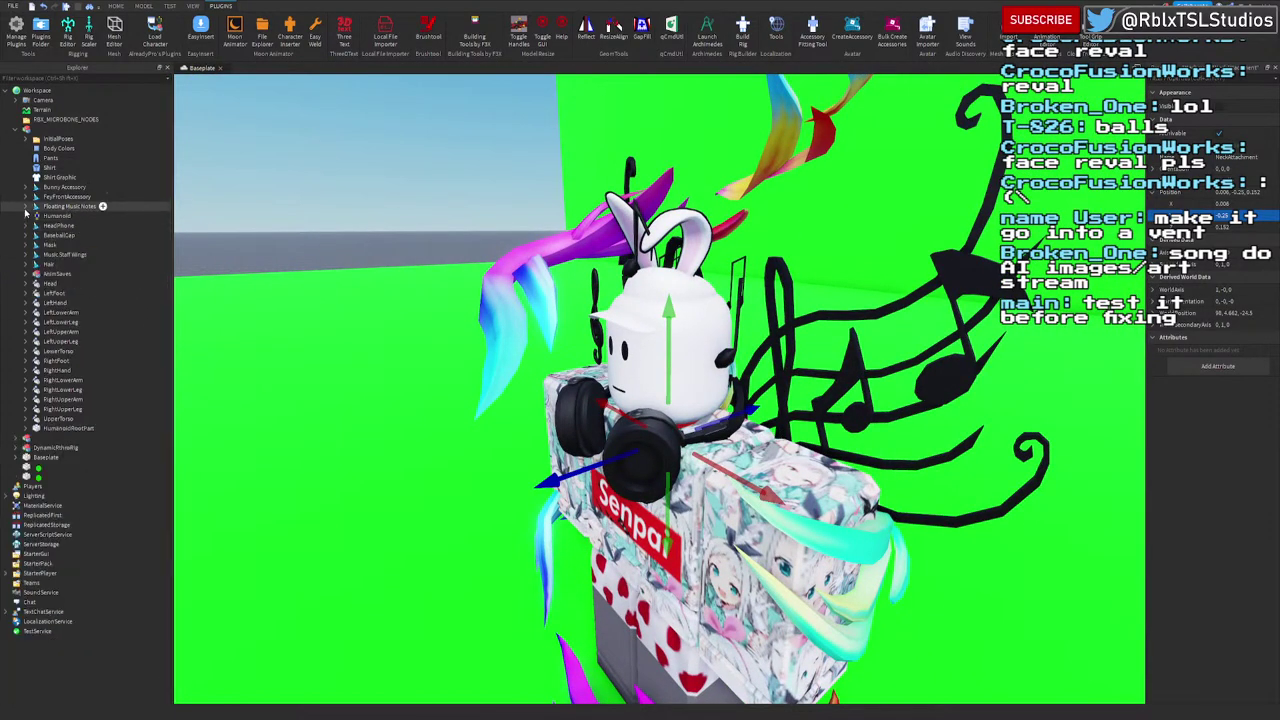
left_click(27, 207)
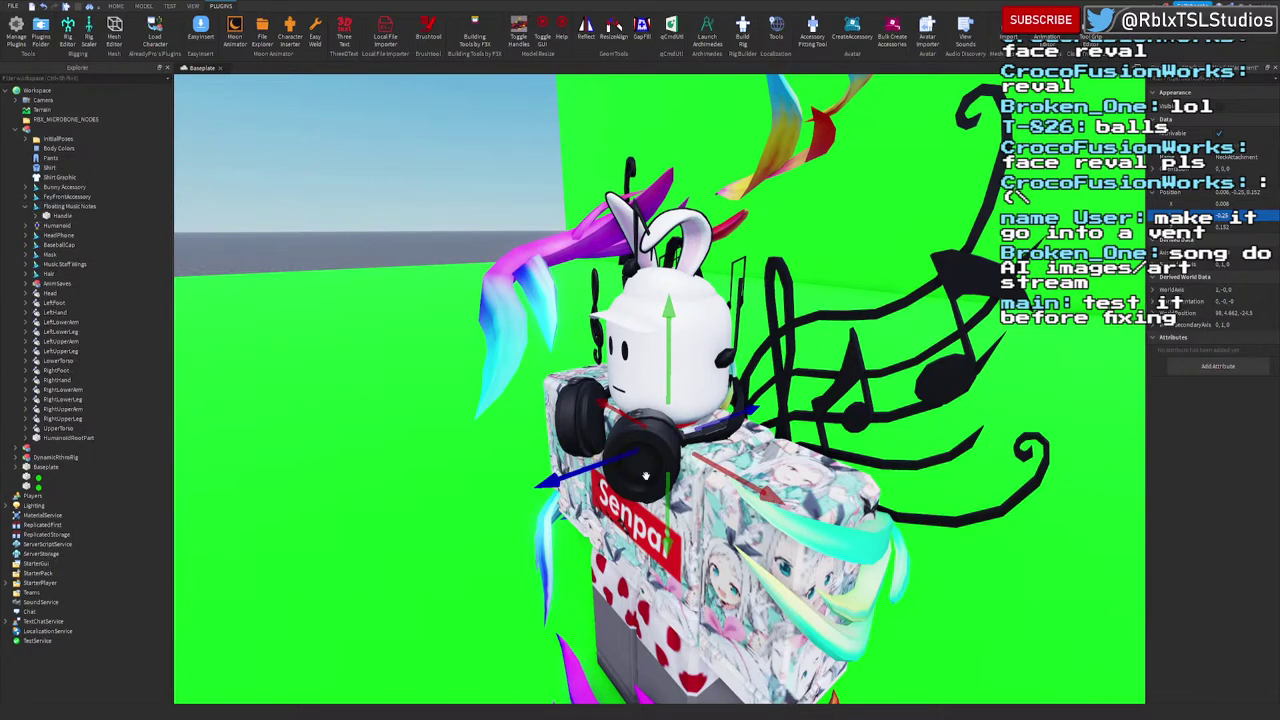
Step: Duplicate the dressed rig, move the copy aside to compare its accessories, and delete the copy
right_click_drag(646, 476, 648, 486)
scroll(648, 480, "down", 5)
left_click(794, 569)
left_click(684, 468)
key("ctrl+d")
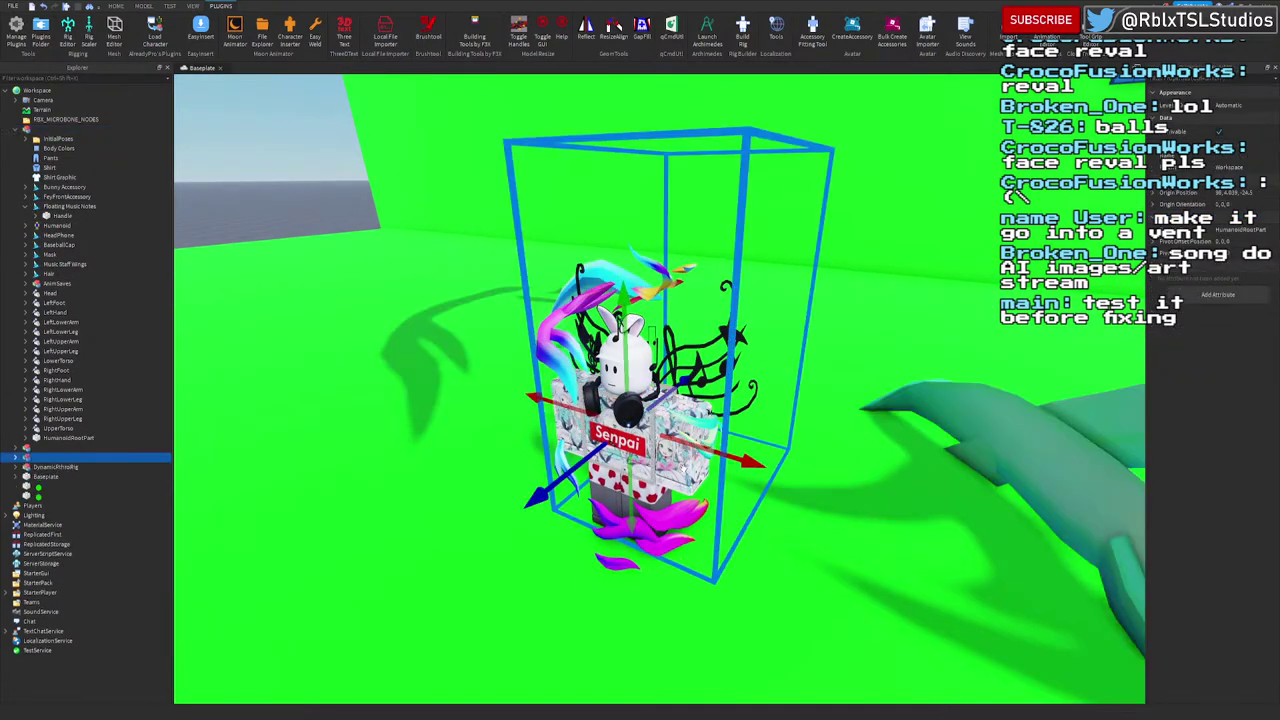
scroll(807, 462, "down", 10)
right_click_drag(756, 462, 743, 422)
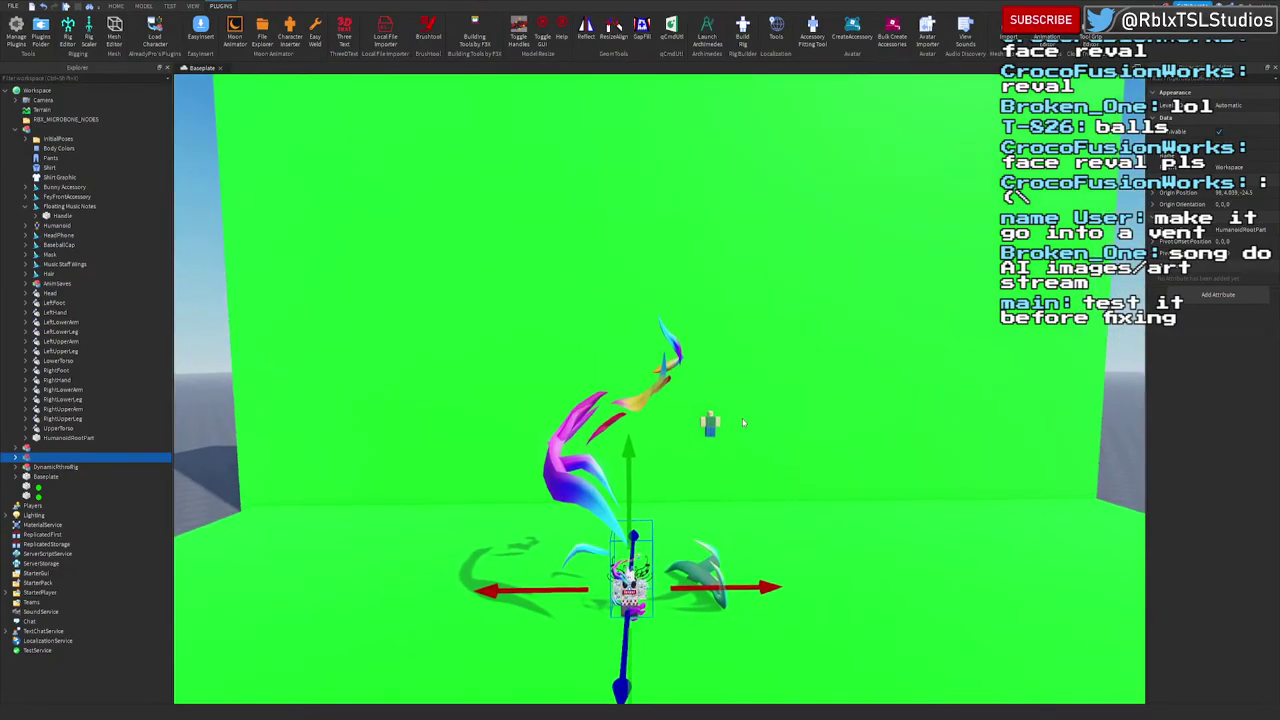
scroll(743, 422, "up", 1)
left_click_drag(766, 616, 908, 575)
scroll(900, 570, "down", 3)
key("f")
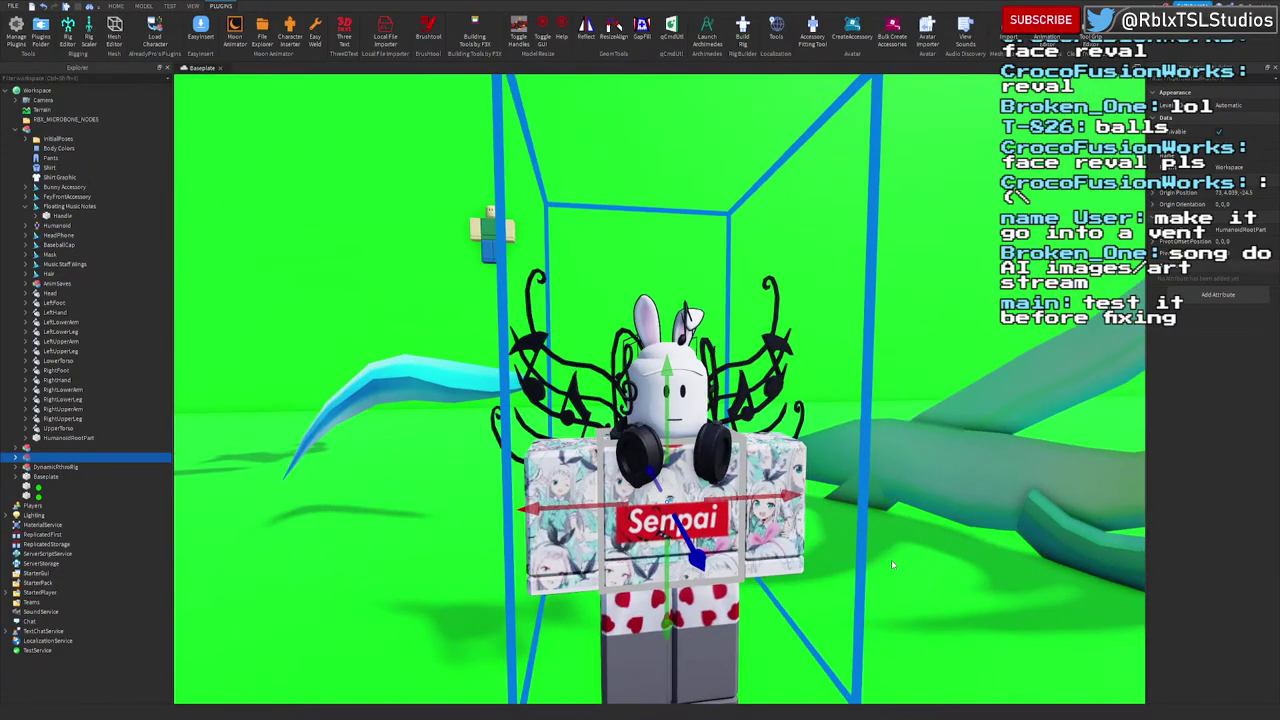
right_click_drag(892, 563, 857, 549)
key("Delete")
Step: Delete the AvatarPartScaleType and OriginalSize values from the HeadPhone accessory's Handle
scroll(892, 564, "up", 4)
left_click(692, 578)
scroll(690, 577, "up", 3)
key("f")
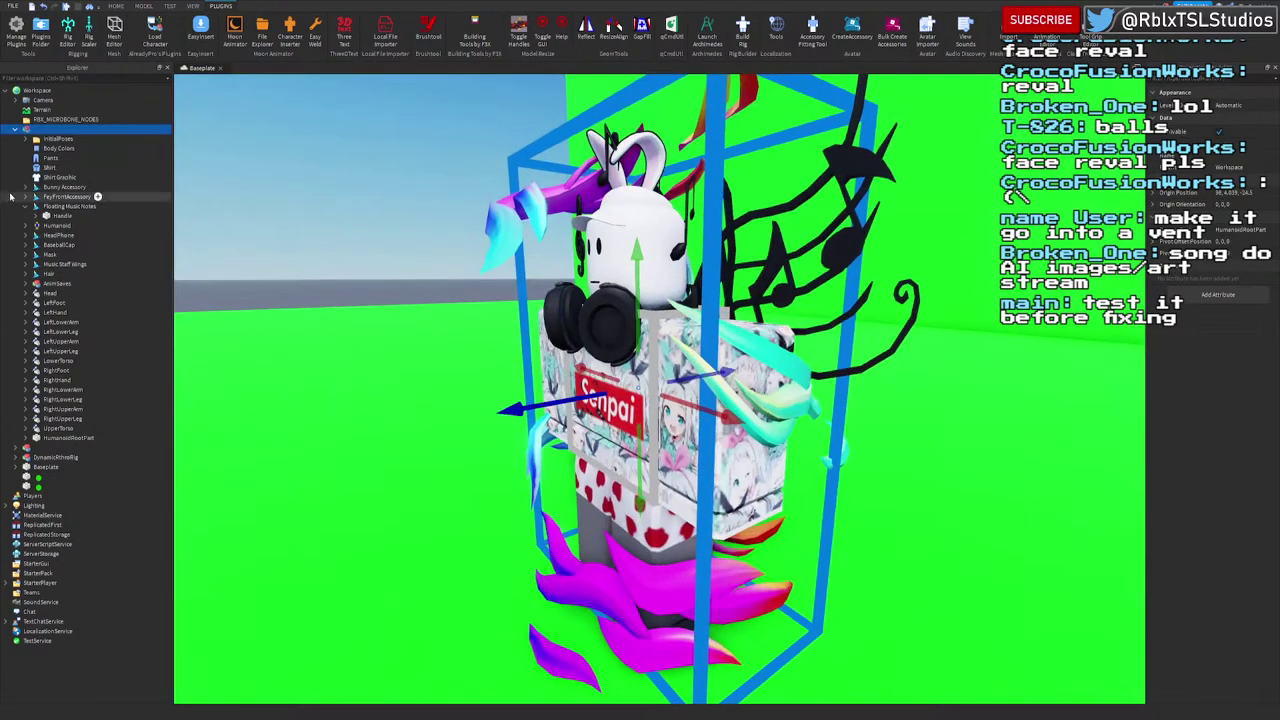
double_click(48, 237)
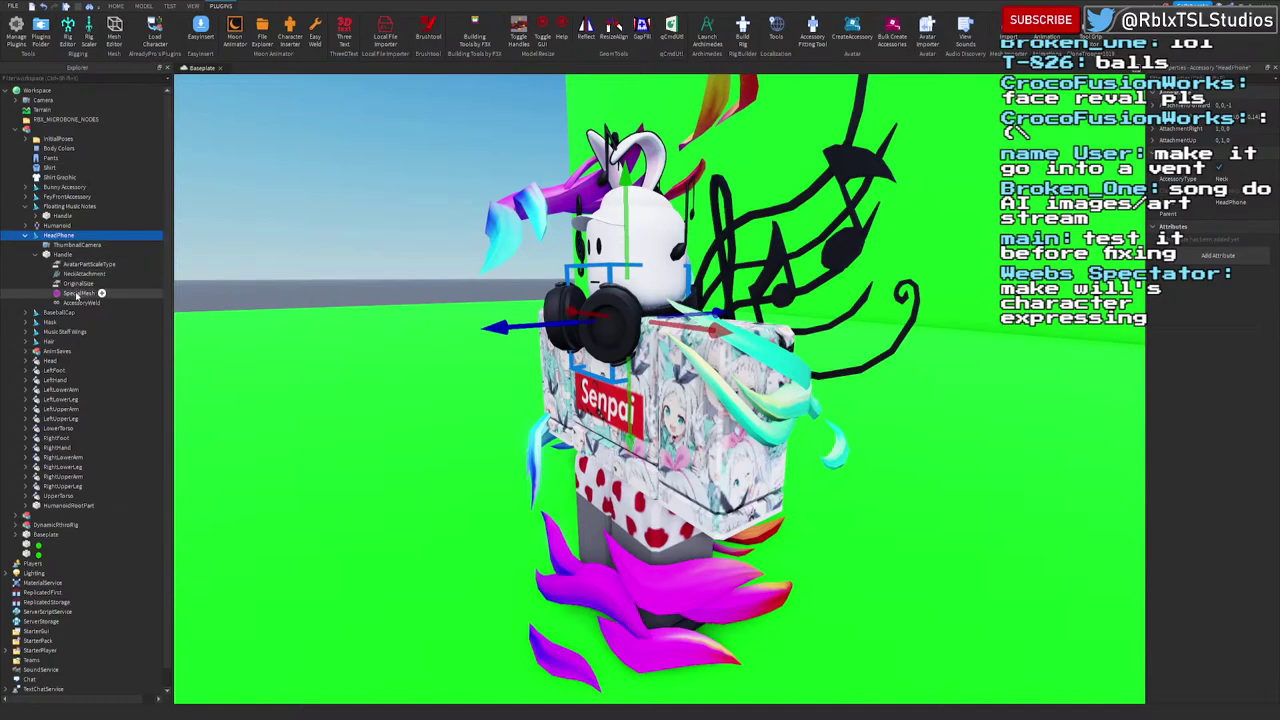
left_click(77, 285)
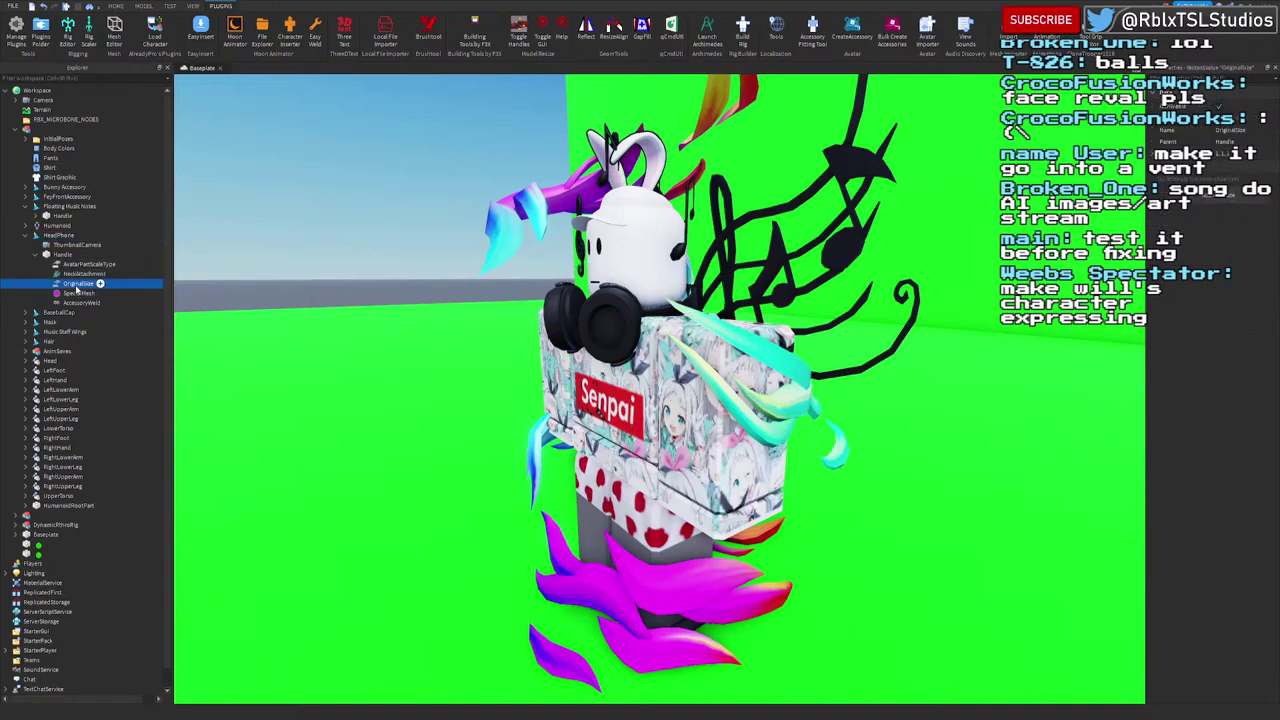
left_click(75, 266)
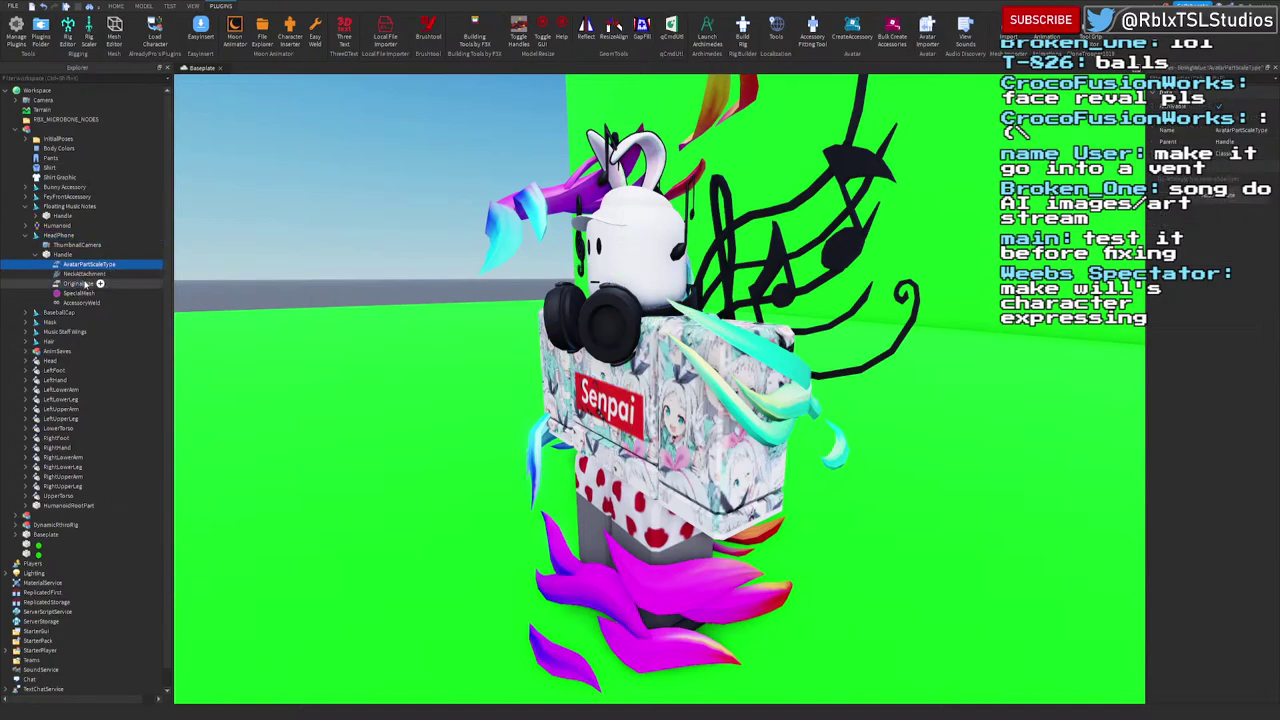
left_click(84, 285, "ctrl")
key("Delete")
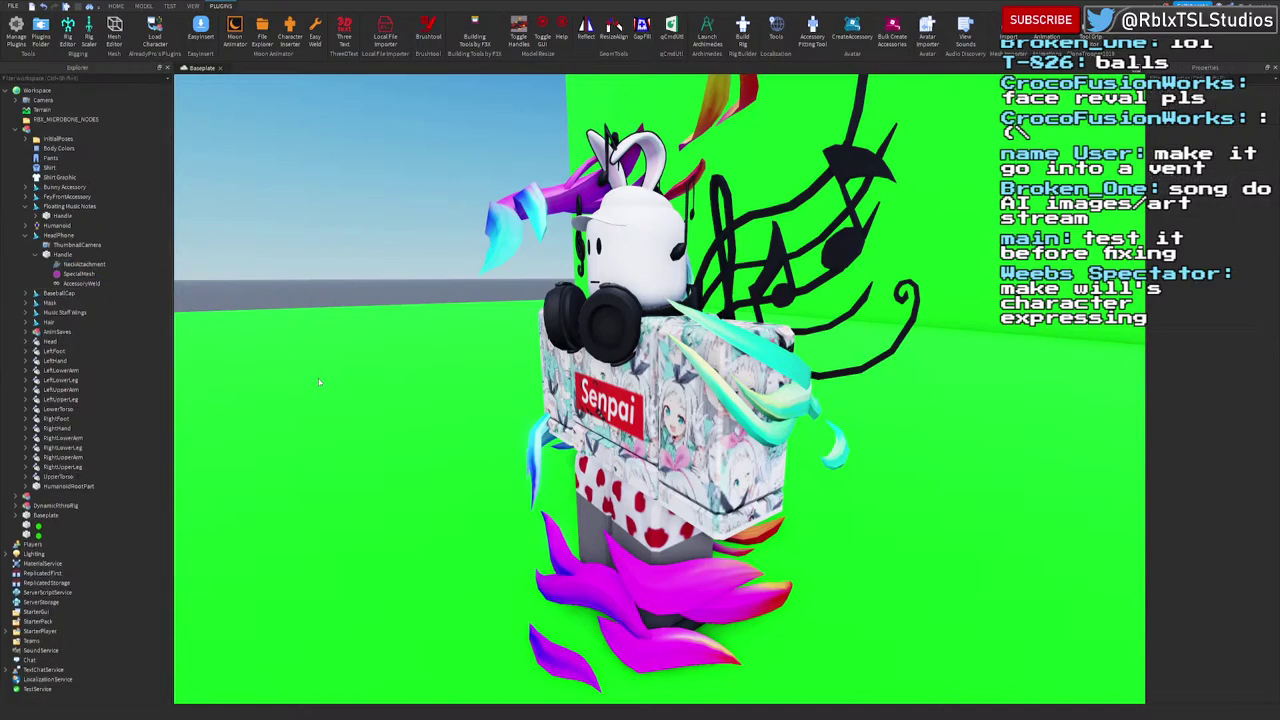
Step: Delete the FeyFrontAccessory's ThumbnailConfiguration and the AvatarPartScaleType and OriginalSize values in its Handle
left_click(26, 197)
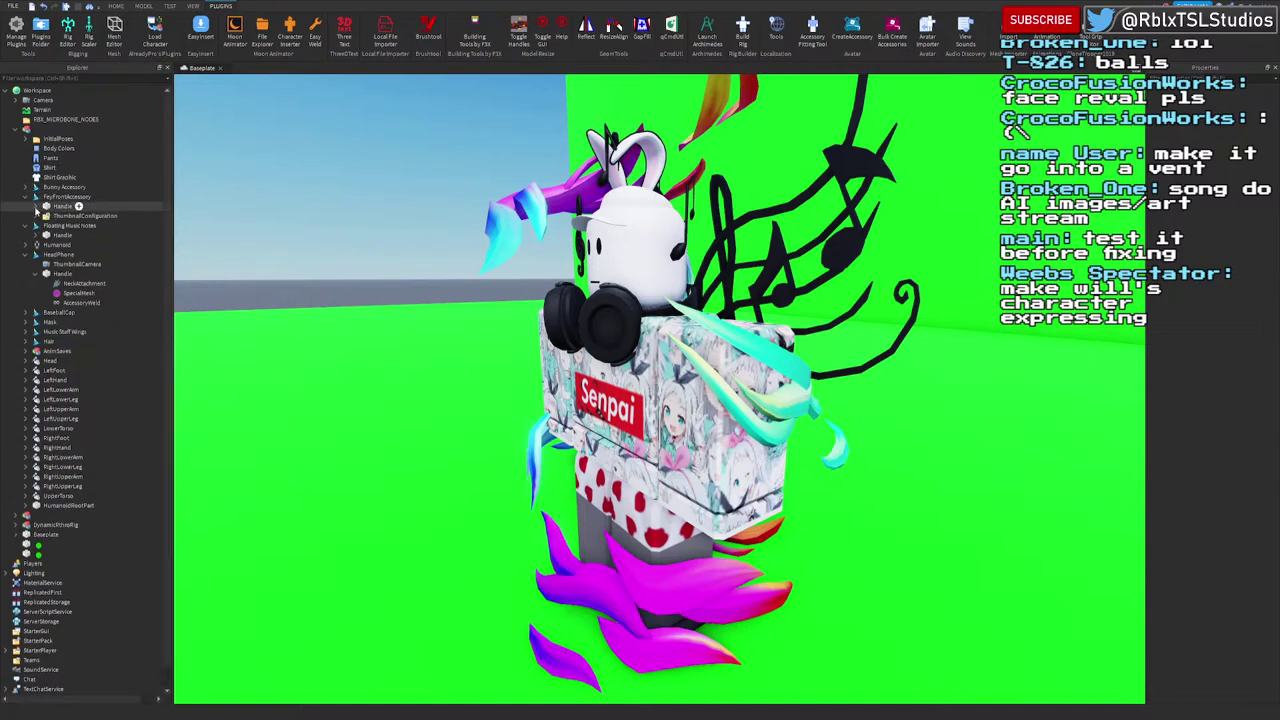
left_click(36, 216)
left_click(36, 206)
left_click(60, 264)
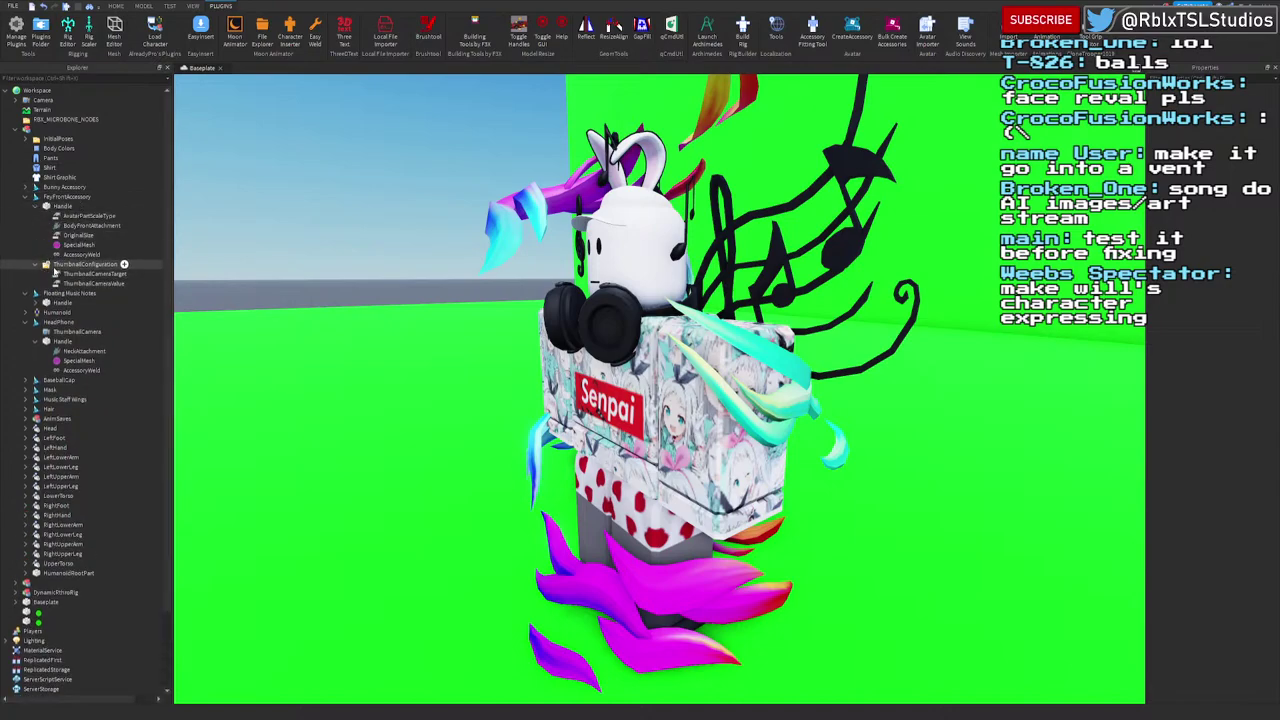
key("Delete")
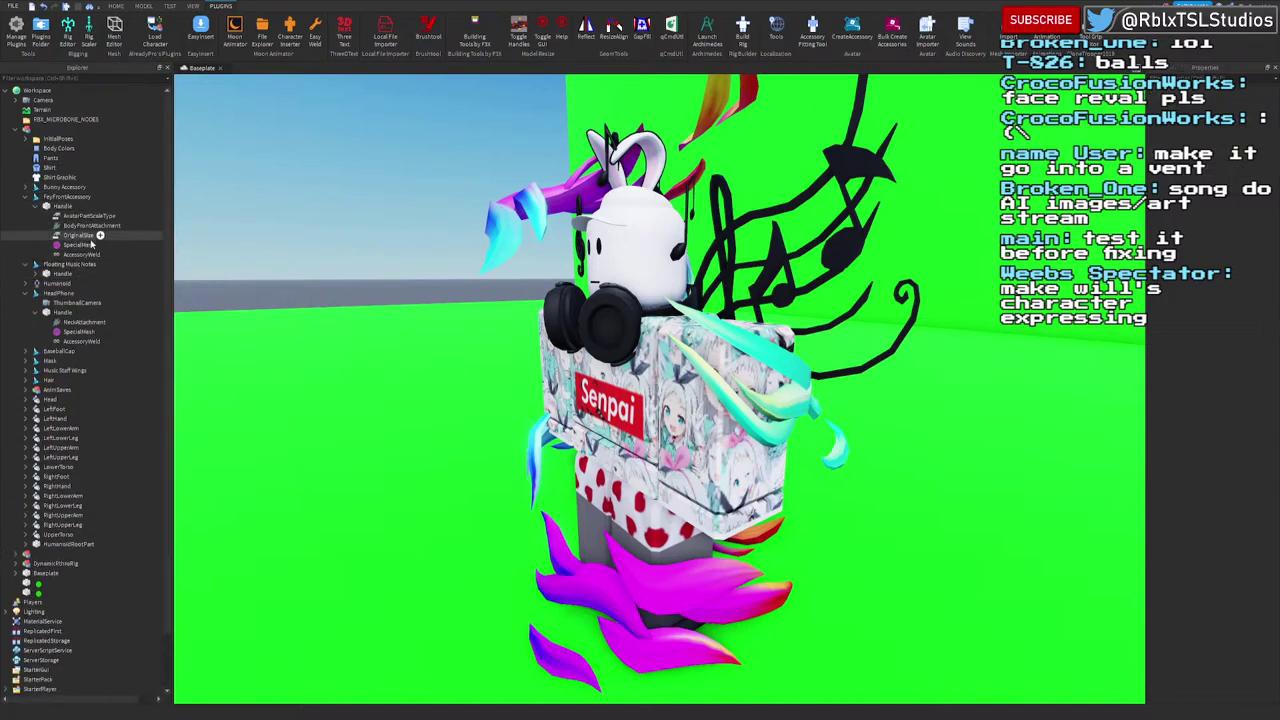
left_click(80, 235)
left_click(81, 216, "ctrl")
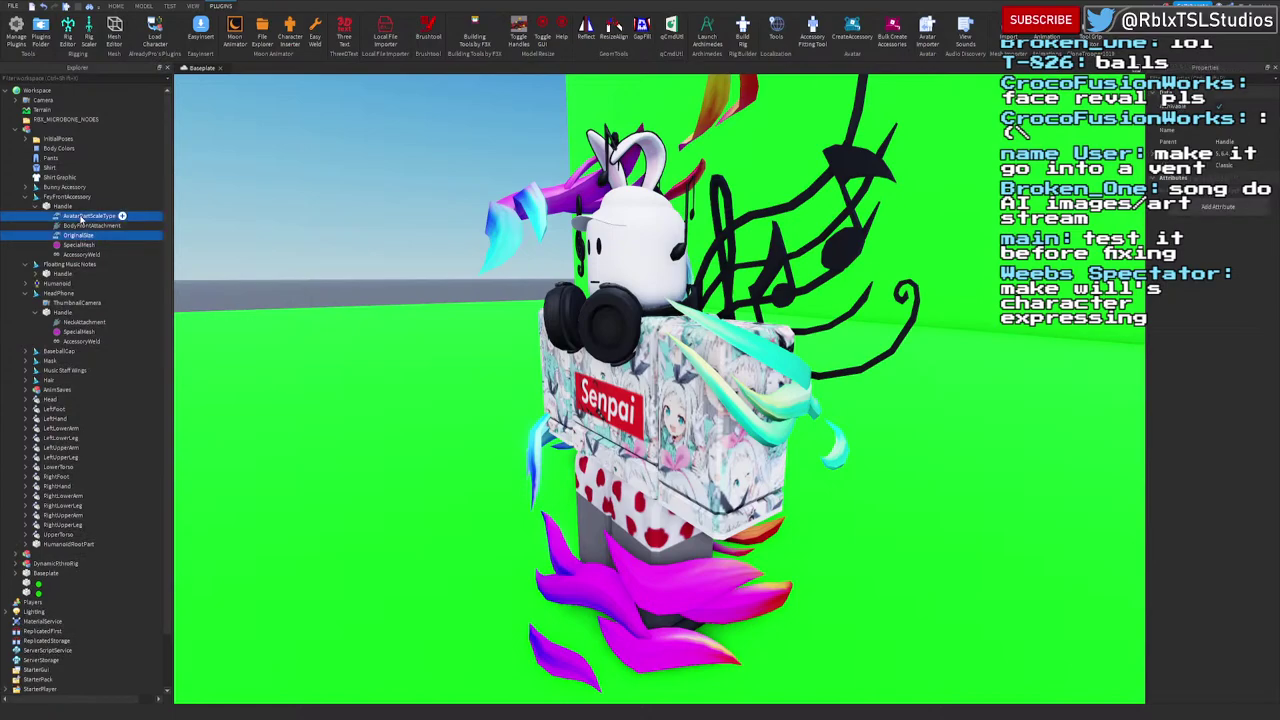
key("Delete")
Step: Test accessory scaling on another duplicate of the dressed rig moved to the side, and delete that duplicate
left_click(605, 435)
key("ctrl+d")
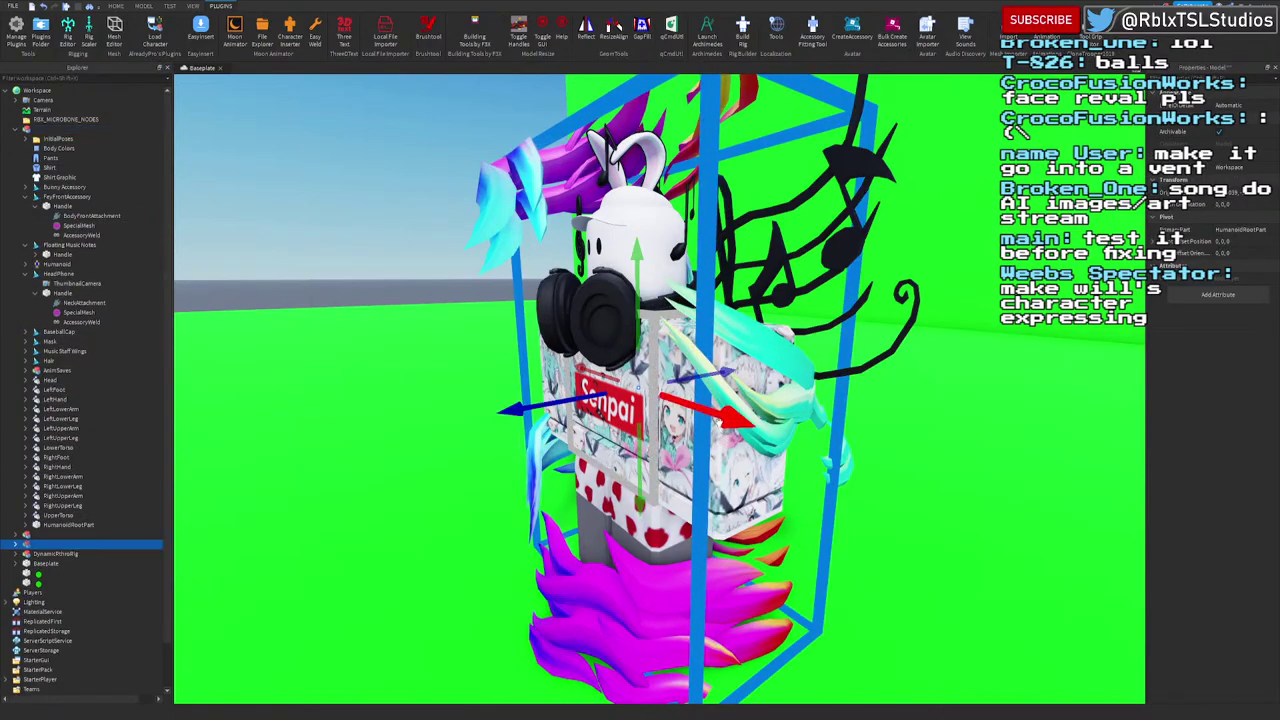
scroll(735, 420, "down", 5)
left_click_drag(735, 420, 814, 472)
key("f")
right_click_drag(814, 472, 812, 464)
scroll(814, 472, "down", 3)
scroll(814, 472, "up", 6)
scroll(814, 467, "down", 3)
scroll(814, 466, "down", 3)
key("Delete")
scroll(812, 464, "up", 4)
scroll(812, 464, "up", 2)
scroll(812, 464, "down", 3)
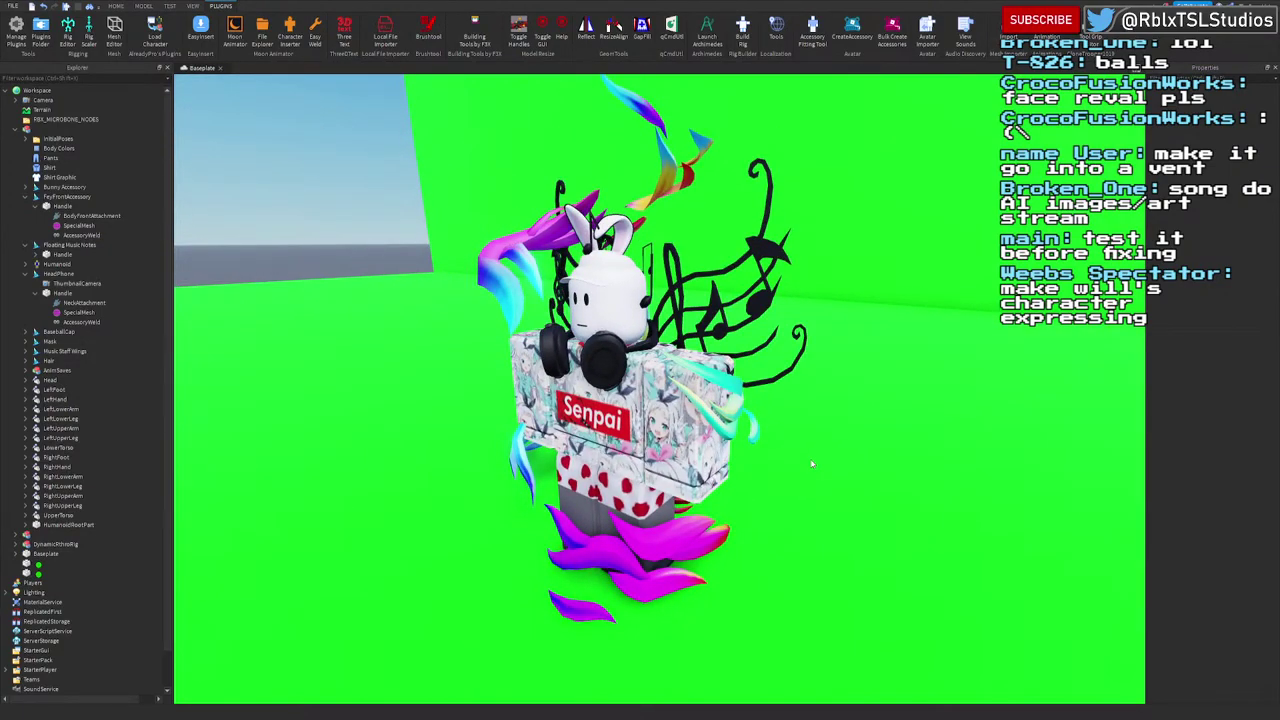
scroll(761, 438, "up", 2)
right_click_drag(761, 438, 761, 438)
scroll(761, 438, "down", 2)
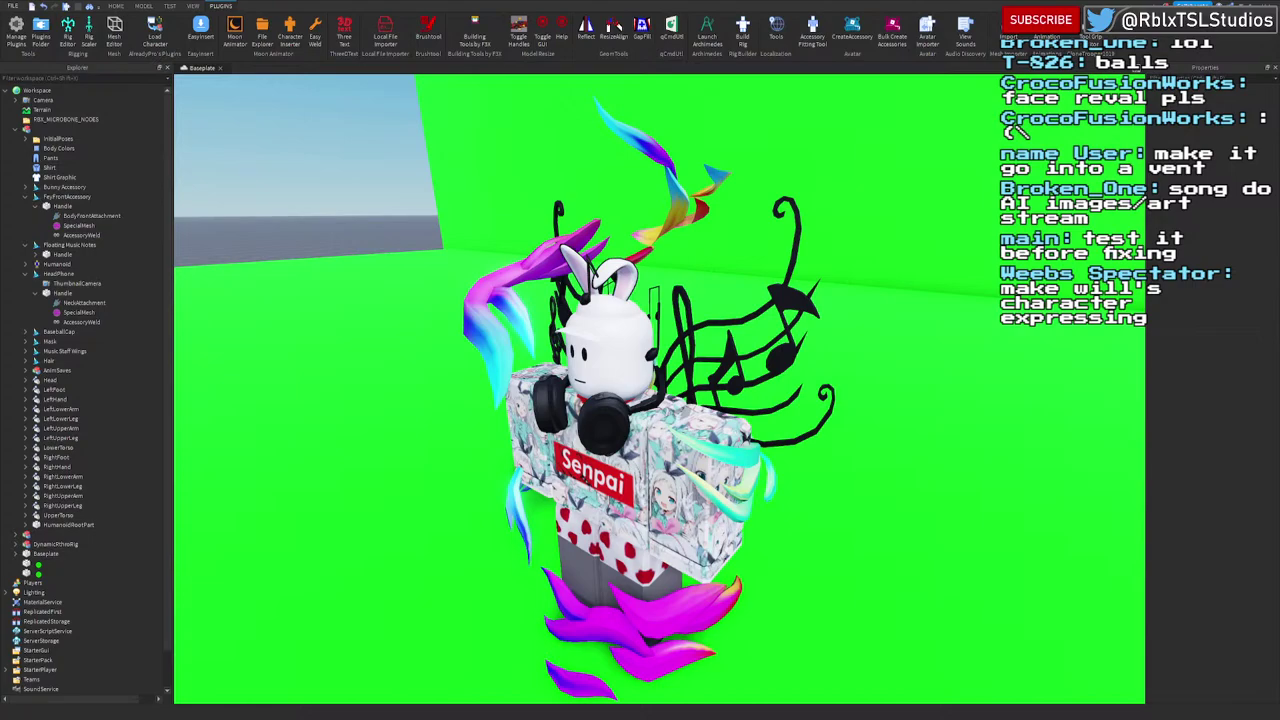
scroll(535, 367, "down", 1)
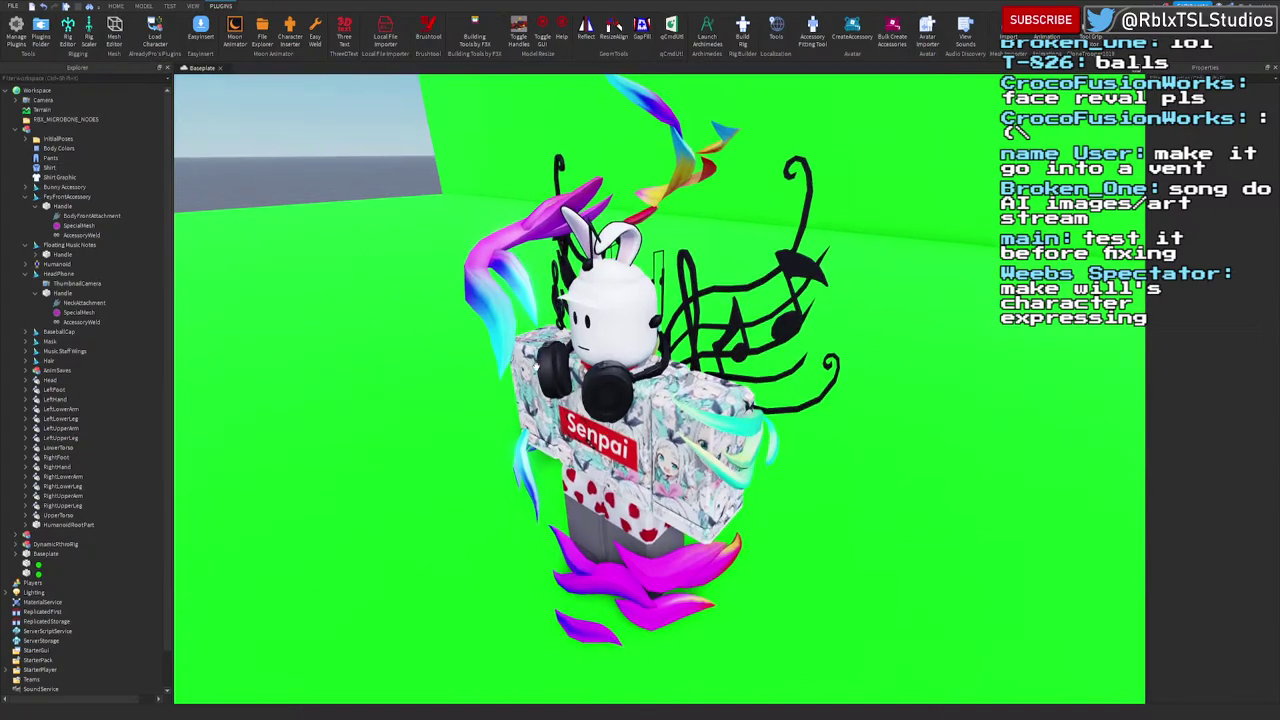
scroll(535, 367, "up", 3)
scroll(535, 367, "down", 1)
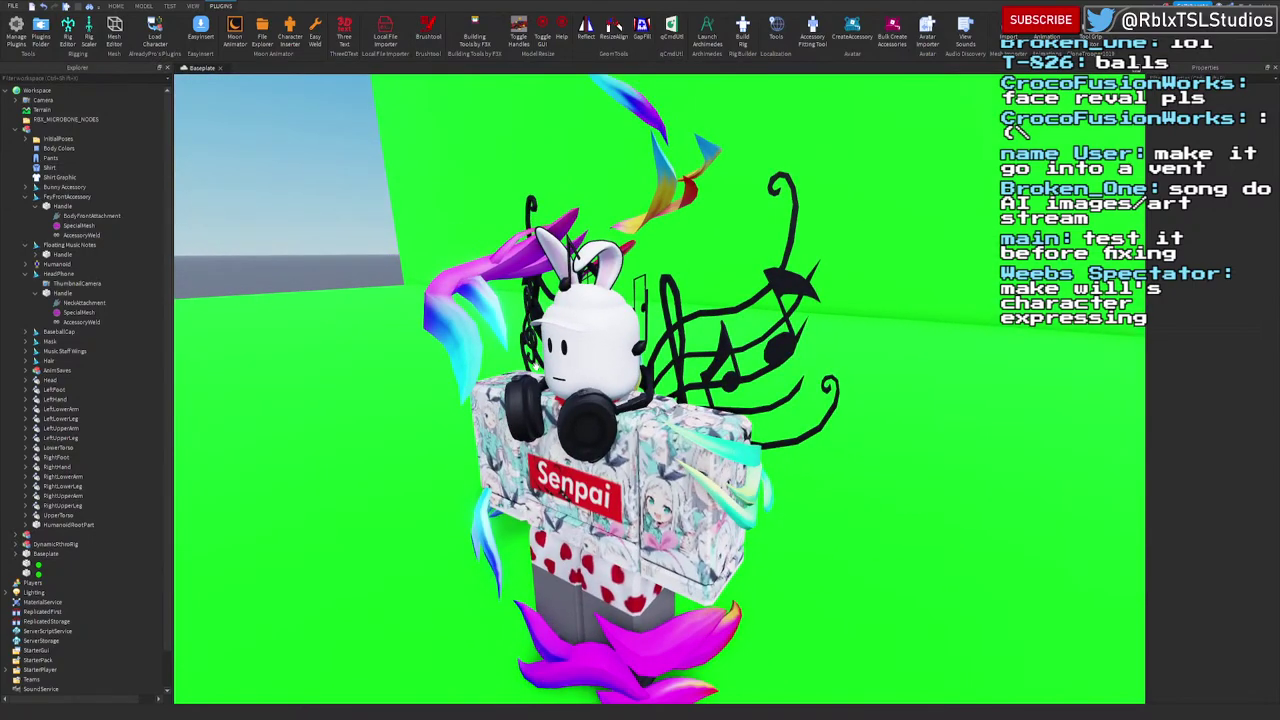
Step: Check the FeyFrontAccessory Handle's placement near the neck, then collapse and select the HeadPhone accessory
left_click(38, 206)
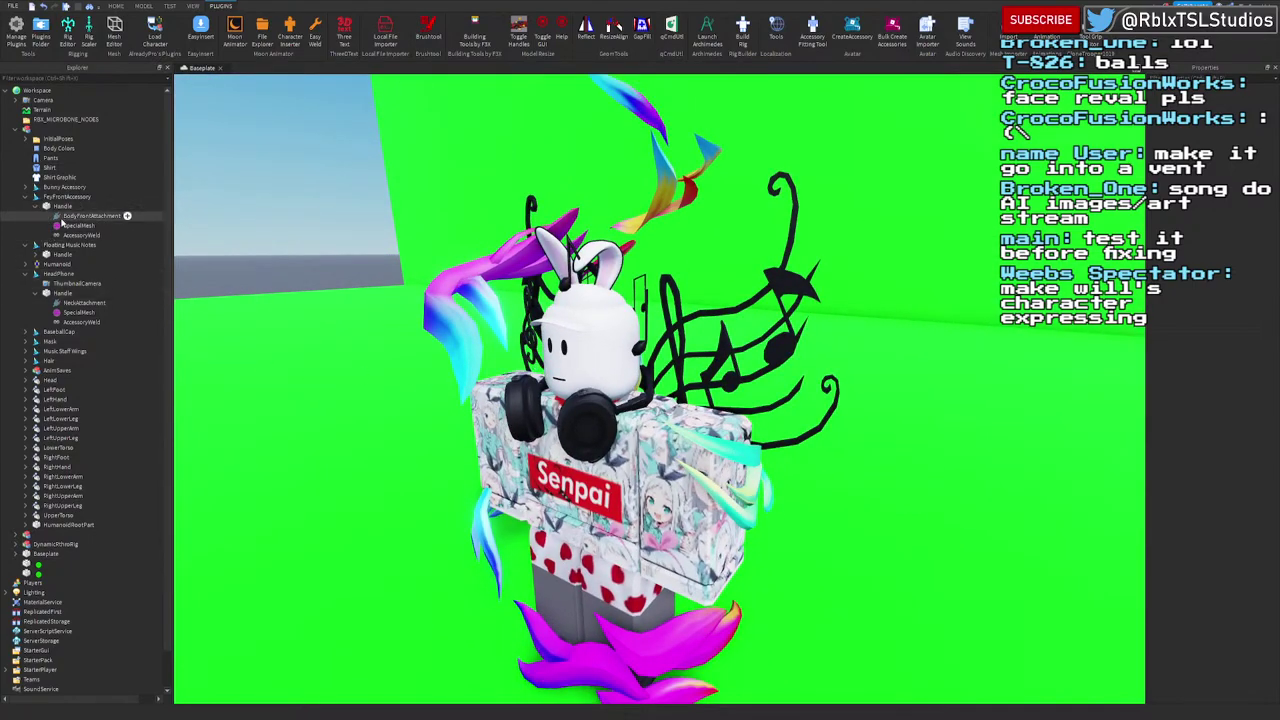
key("f")
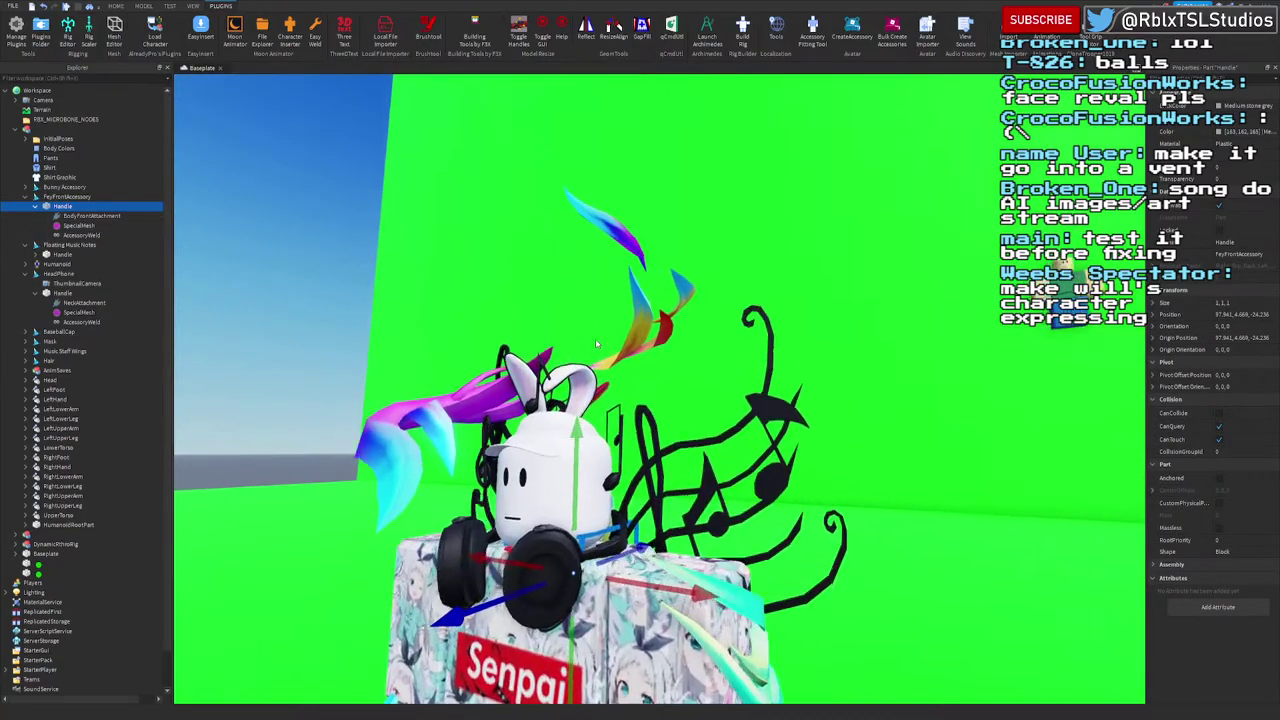
right_click_drag(596, 343, 593, 334)
scroll(594, 340, "down", 3)
scroll(591, 333, "up", 4)
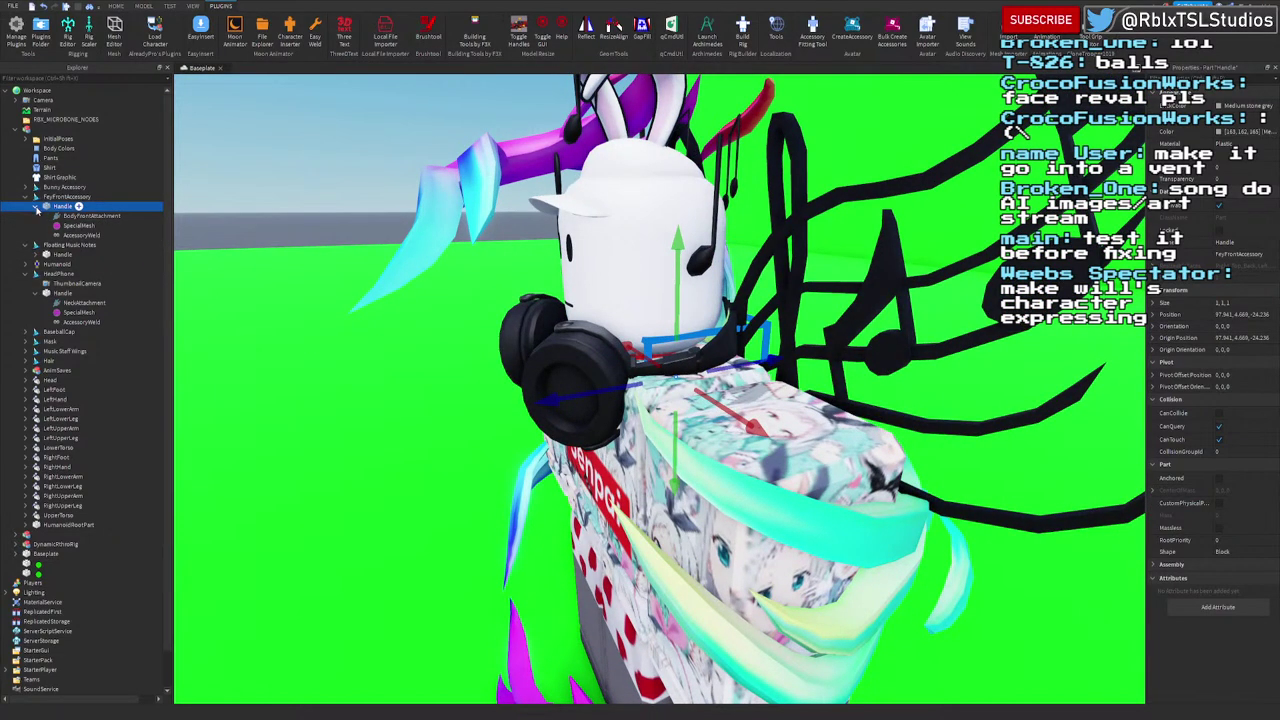
left_click(35, 293)
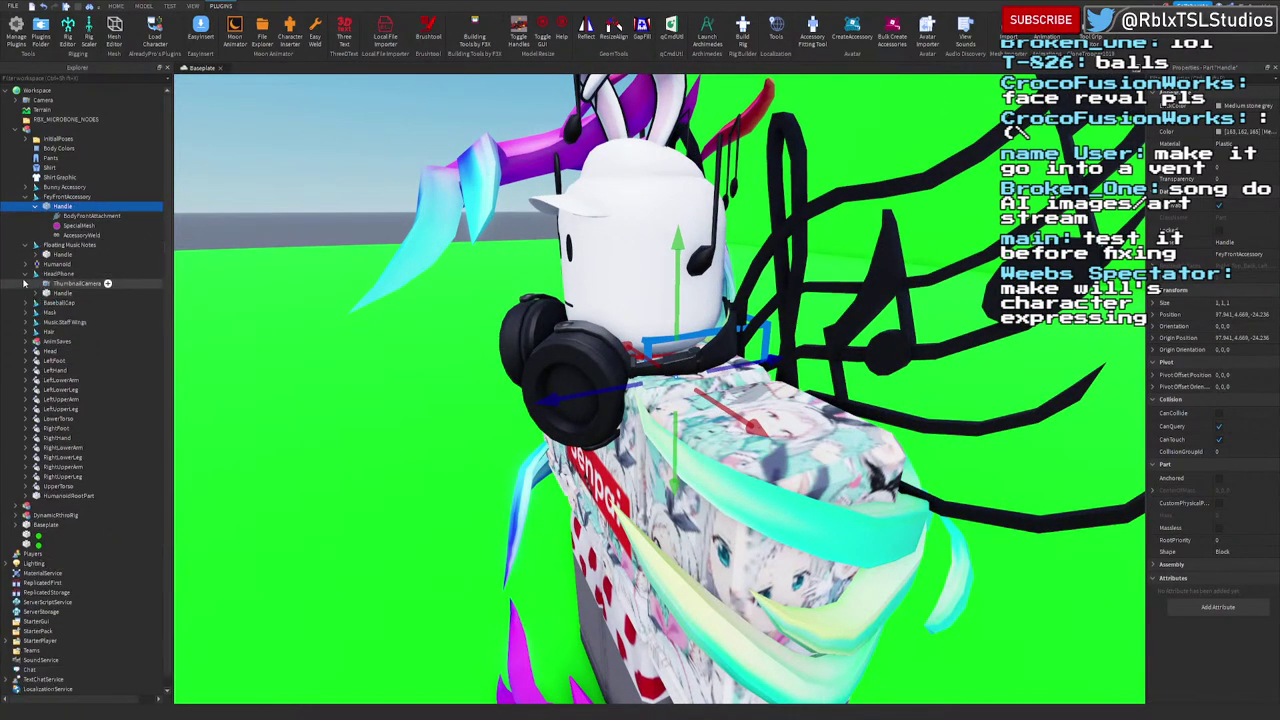
left_click(25, 273)
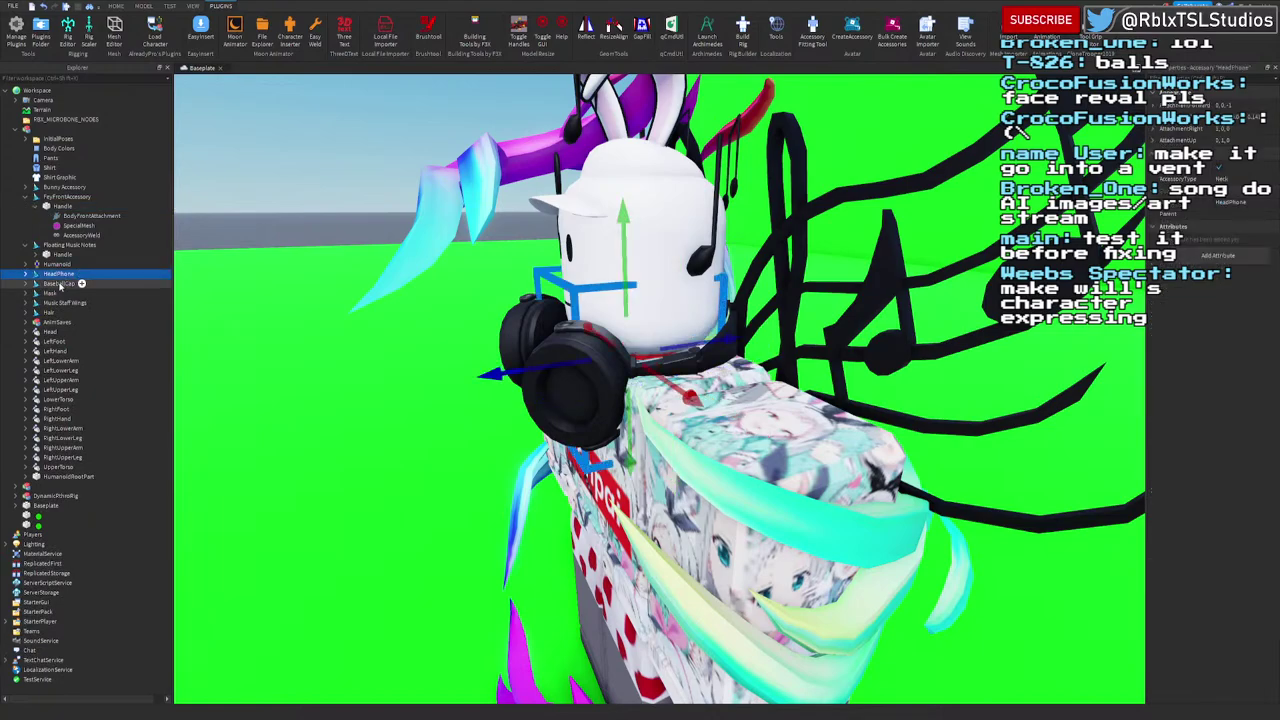
Step: Delete the BaseballCap's ThumbnailConfiguration and the AvatarPartScaleType and OriginalSize values in its Handle
left_click(55, 283)
left_click(25, 283)
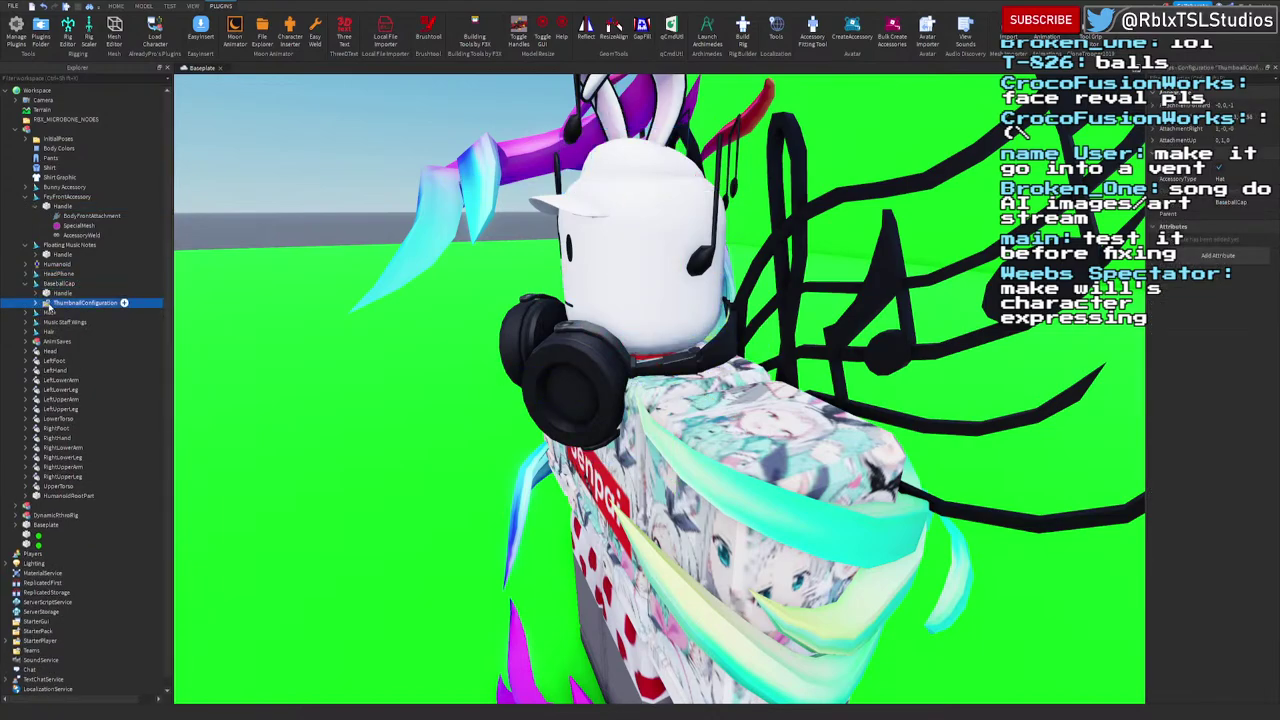
left_click(38, 293)
left_click(78, 322)
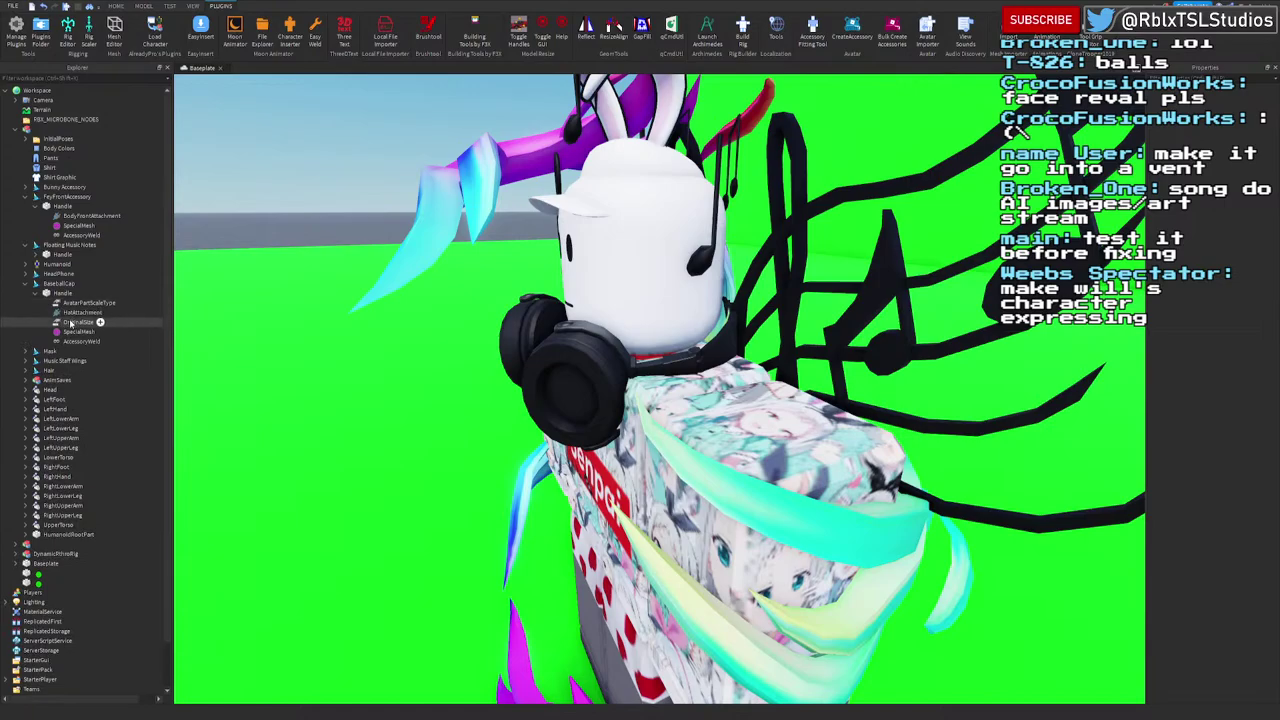
left_click(73, 302, "ctrl")
key("Delete")
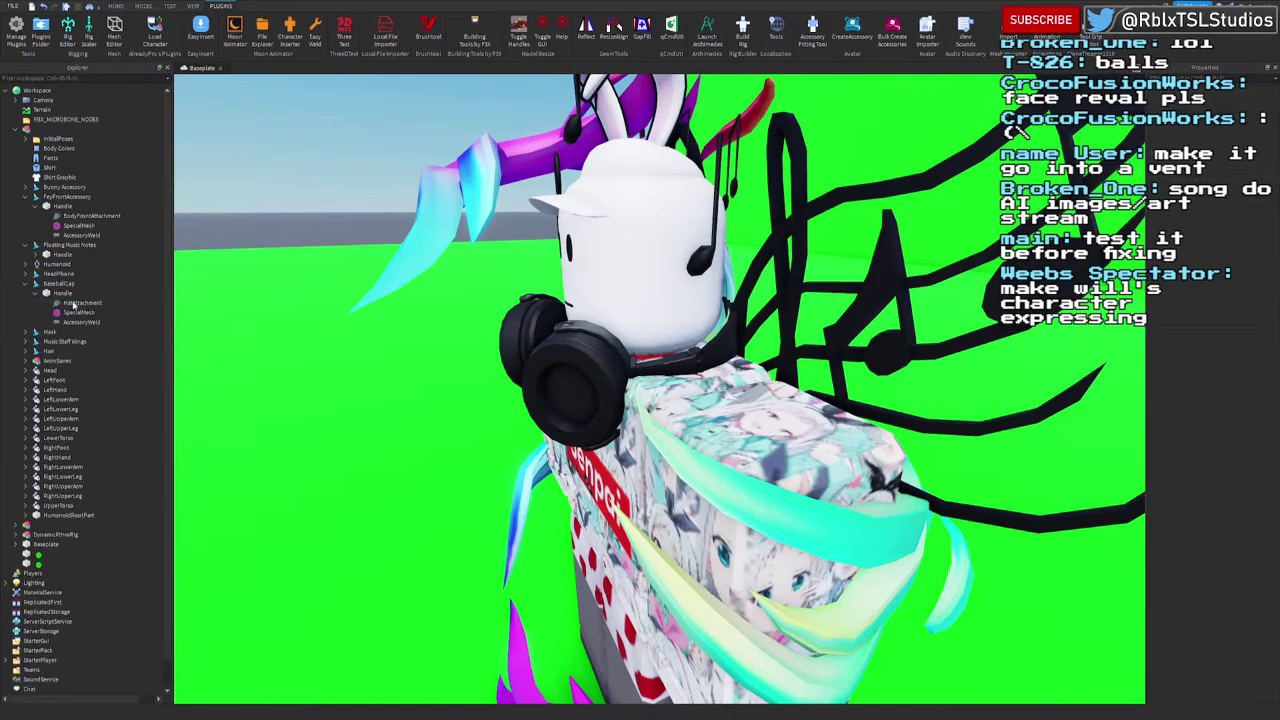
Step: Try an X scale of 0.7 on the BaseballCap's SpecialMesh, and set its scale to 1 on all axes
left_click(73, 302)
key("f")
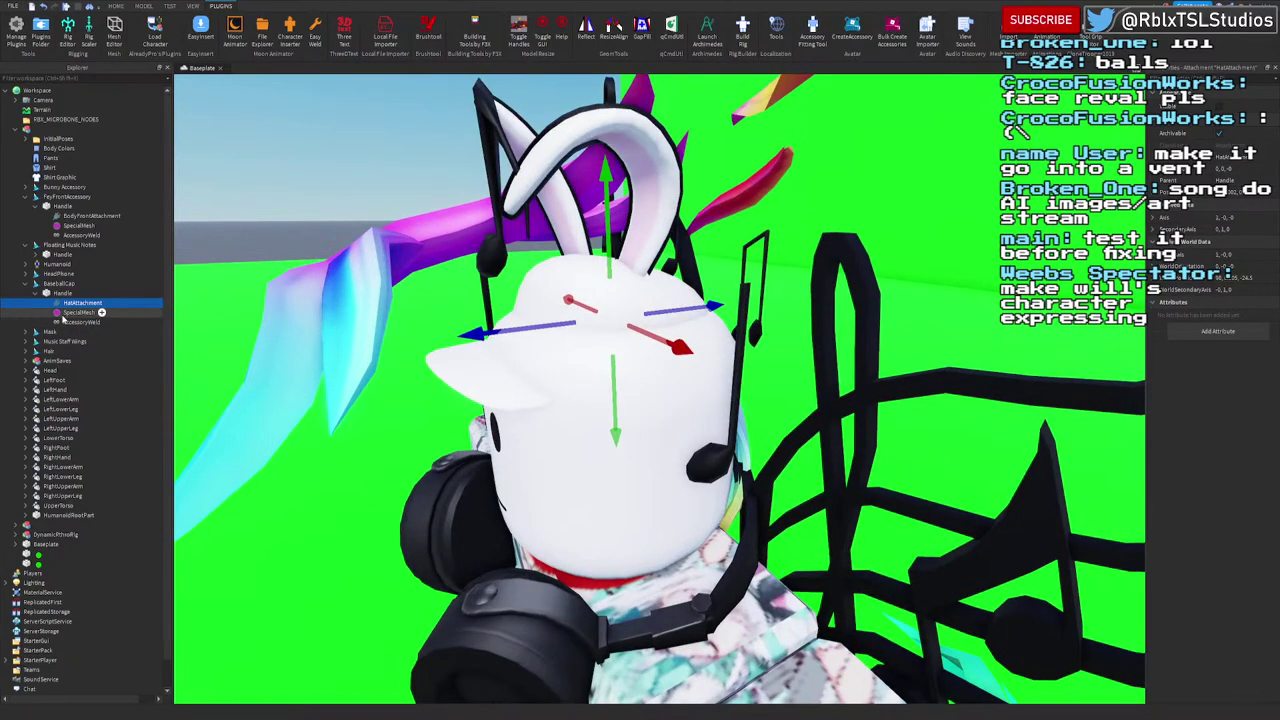
left_click(64, 314)
right_click_drag(646, 349, 686, 356)
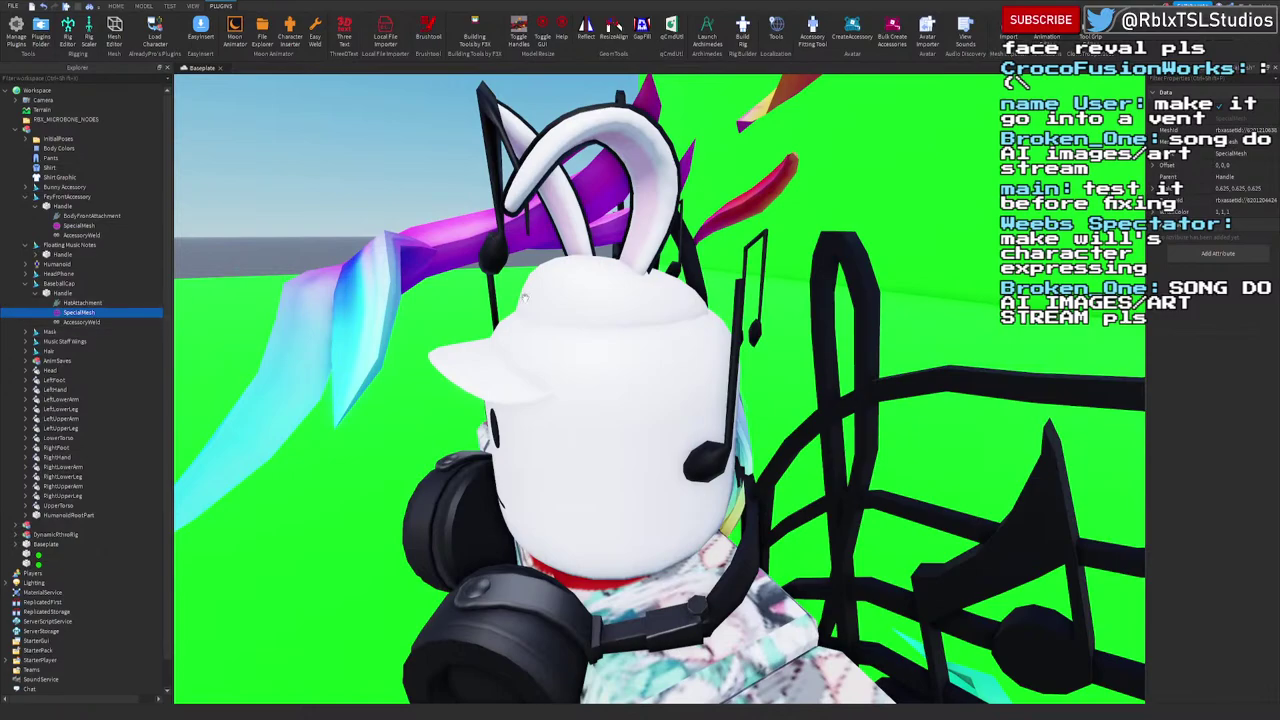
left_click(1238, 189)
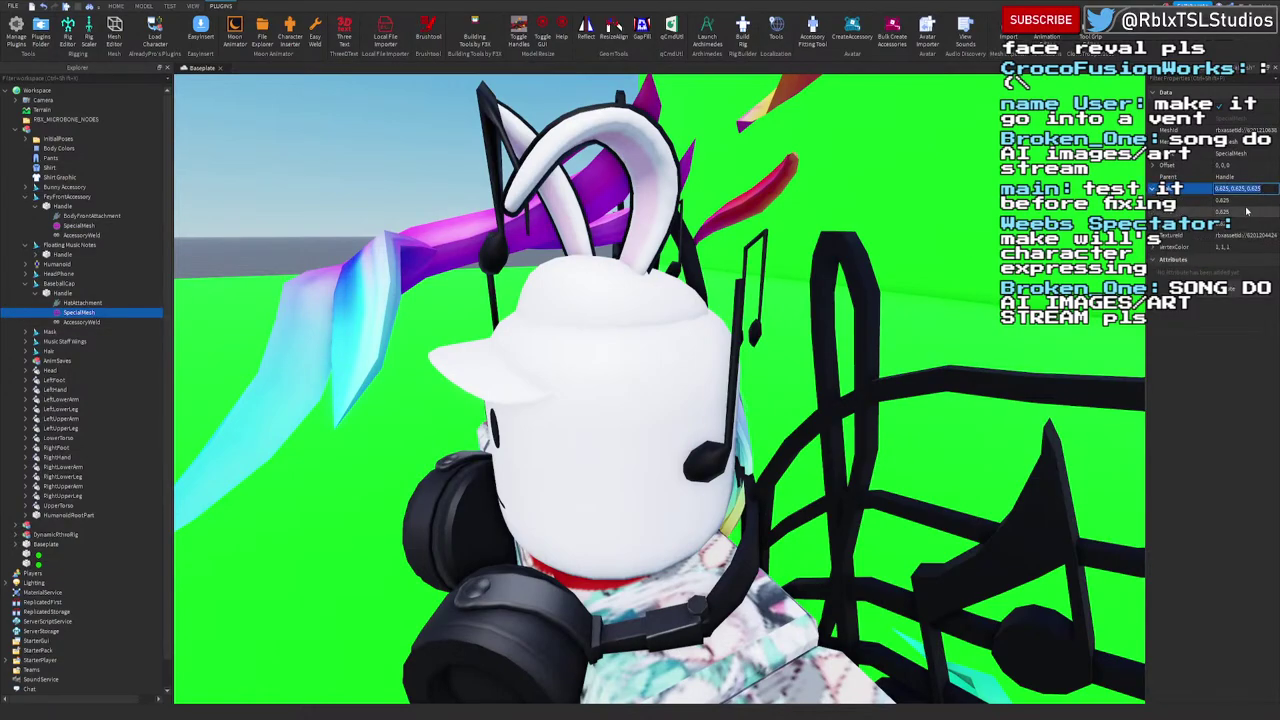
left_click(1246, 202)
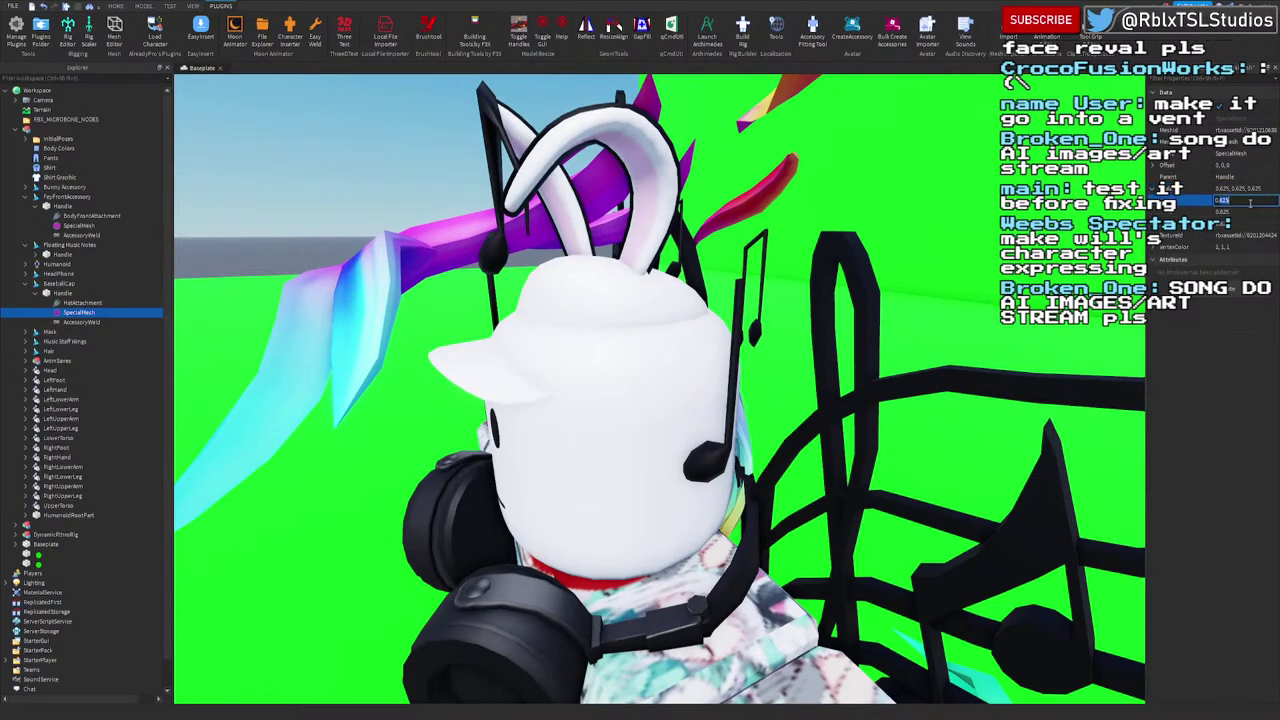
type("3.7")
key("Return")
type("1")
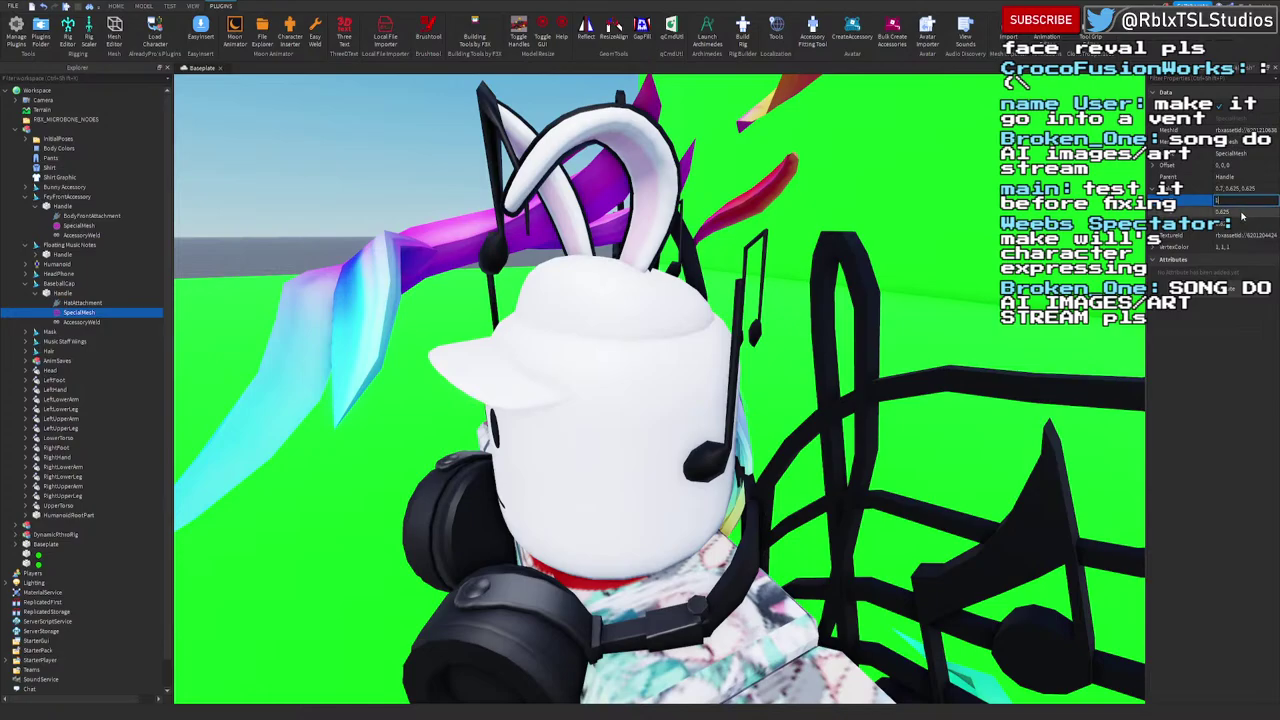
left_click(1248, 212)
type("1")
left_click(1248, 224)
type("1")
Step: Reduce the BaseballCap mesh scale to 0.8 on X, Y and Z
right_click_drag(634, 392, 631, 380)
left_click(1225, 199)
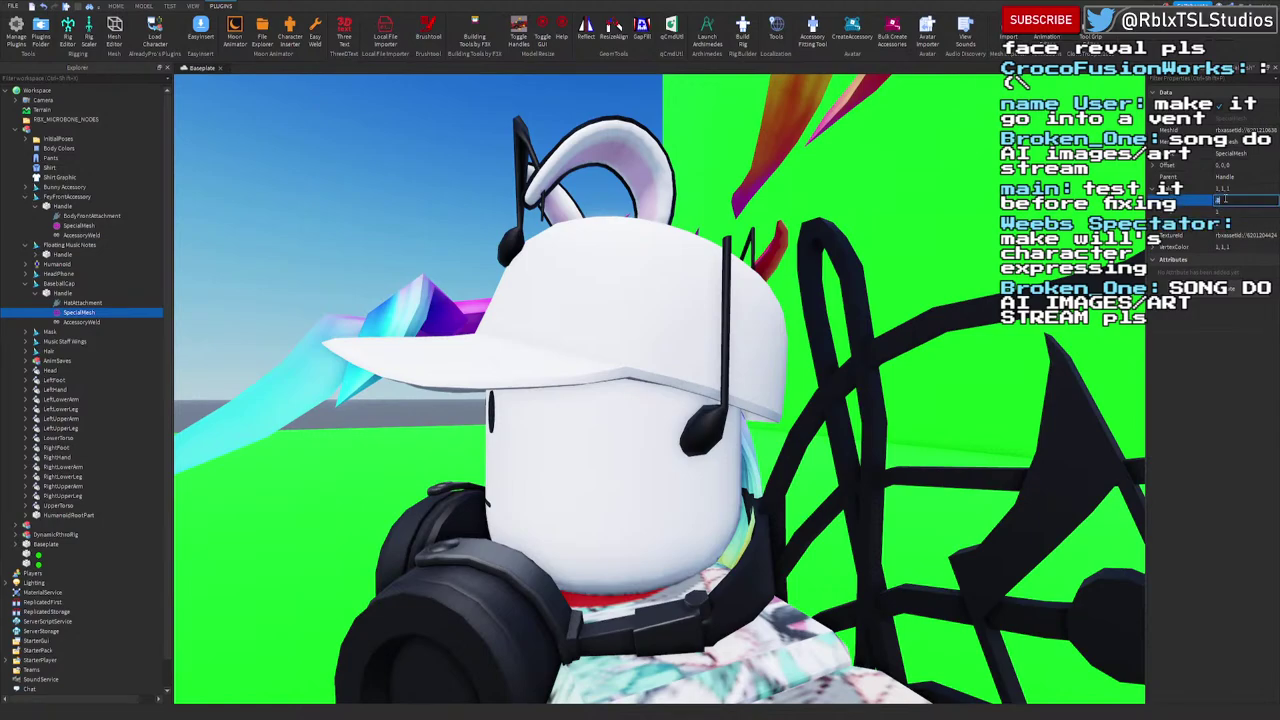
key("Return")
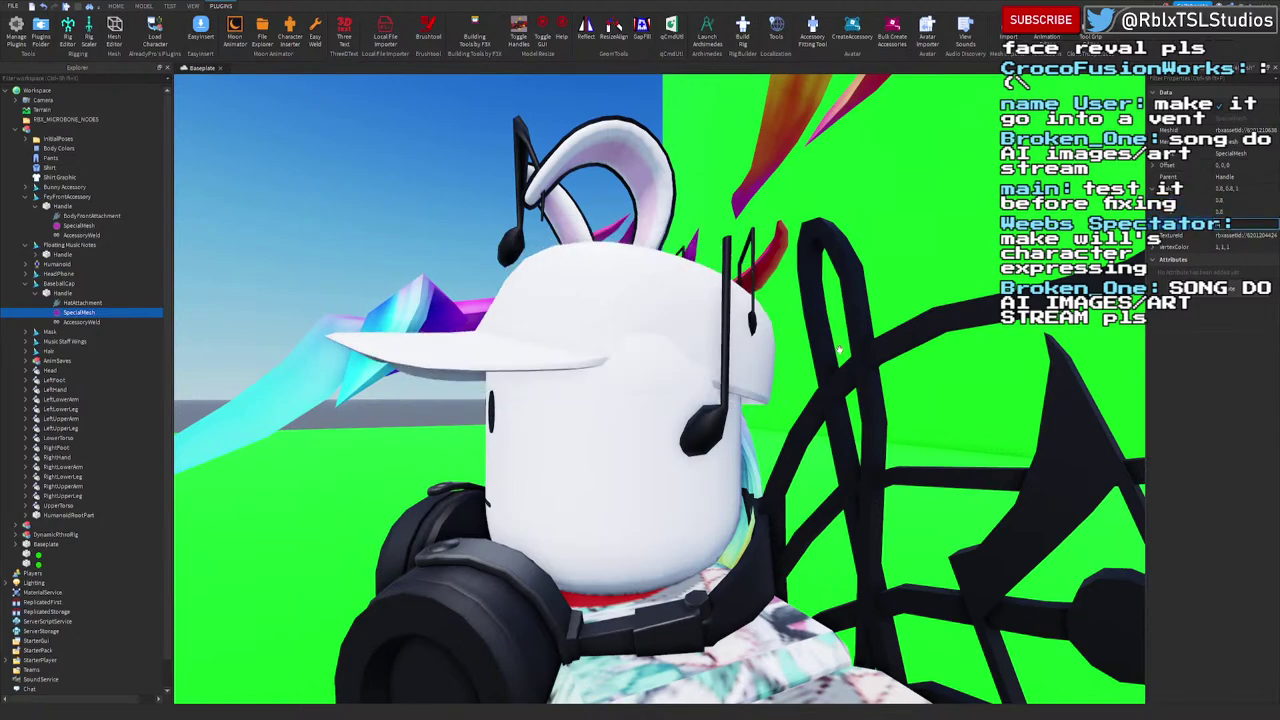
right_click_drag(913, 294, 918, 287)
Step: Set the BaseballCap's SpecialMesh scale to 0.825 on X, Y and Z
left_click(1243, 200)
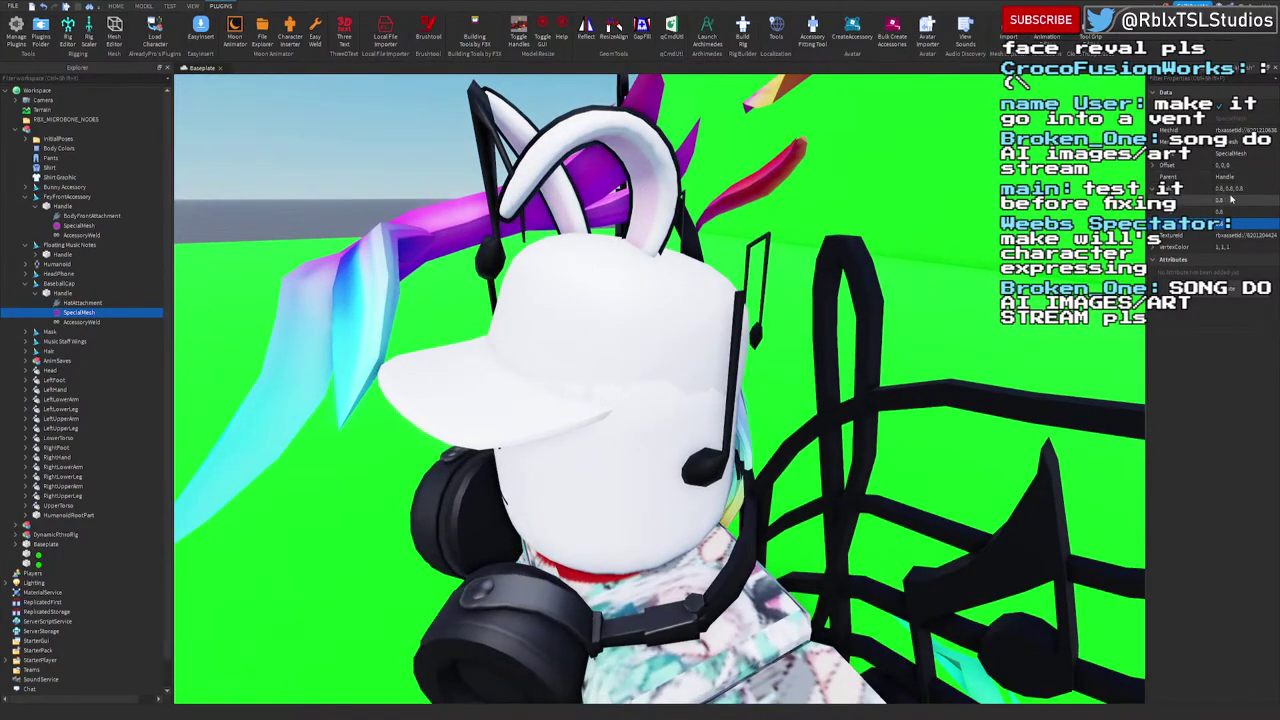
key("Return")
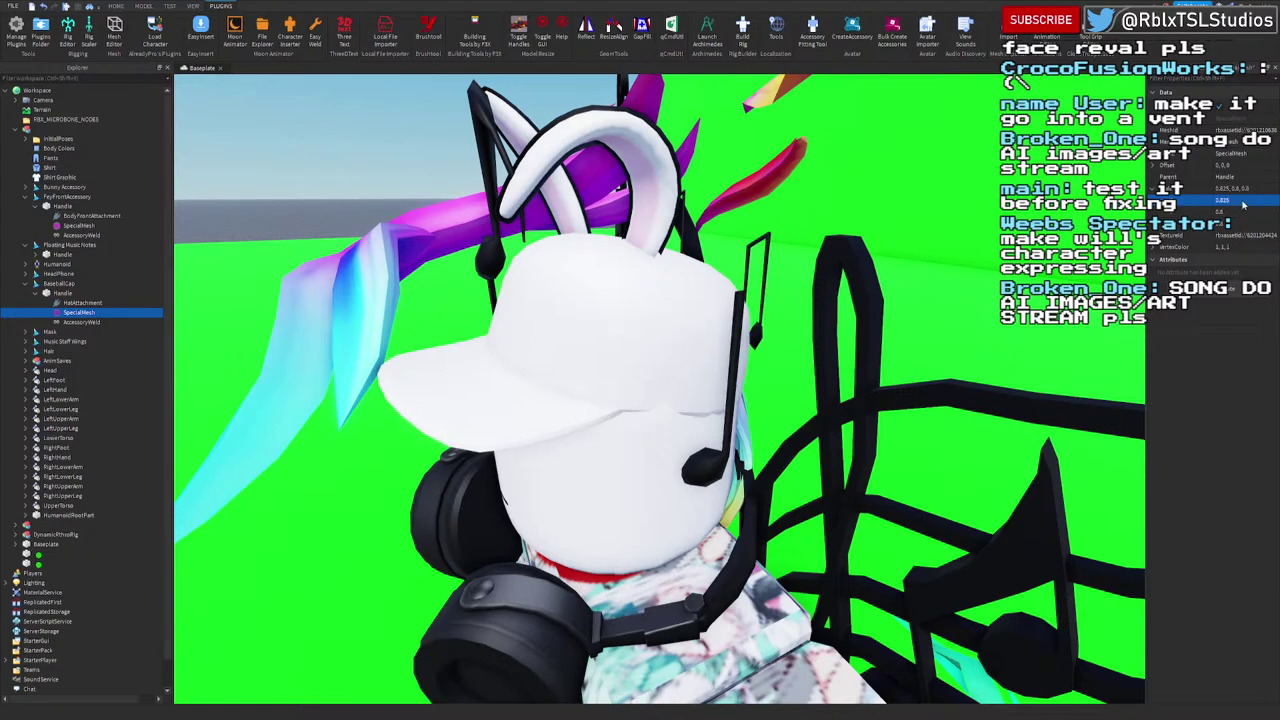
key("ctrl+c")
left_click(1239, 213)
key("ctrl+v")
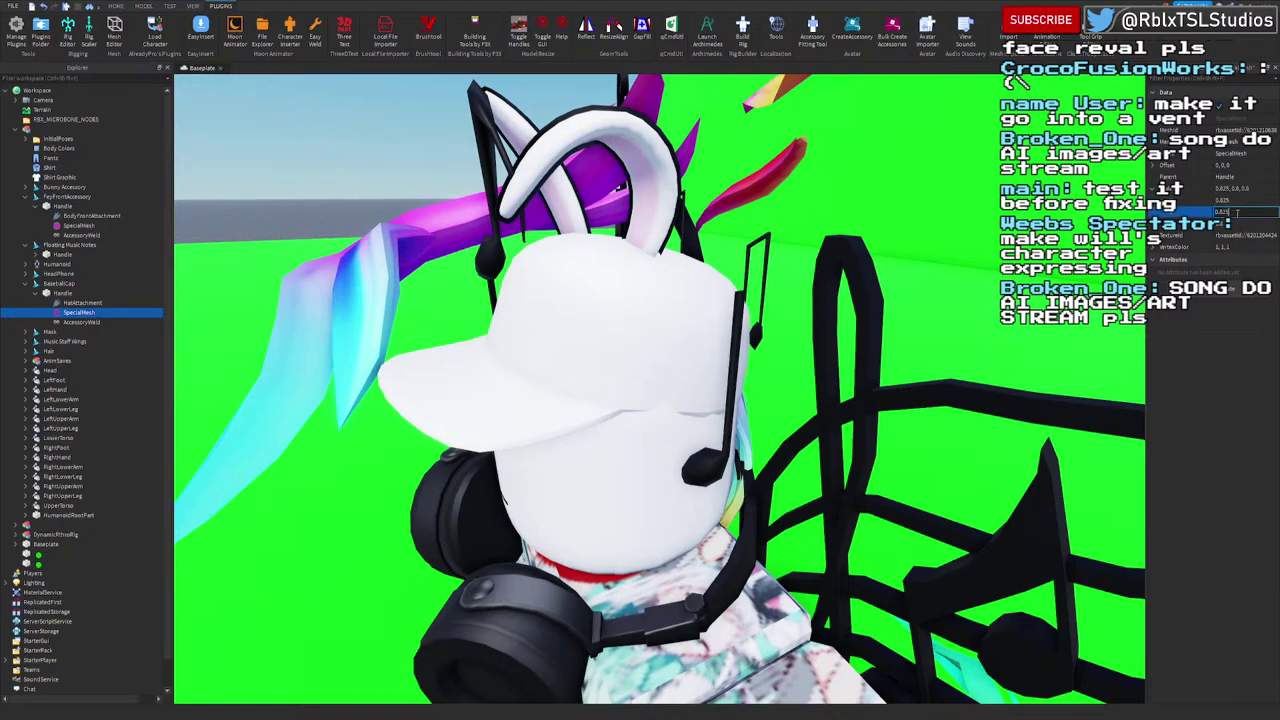
left_click(1234, 225)
key("ctrl+v")
key("Return")
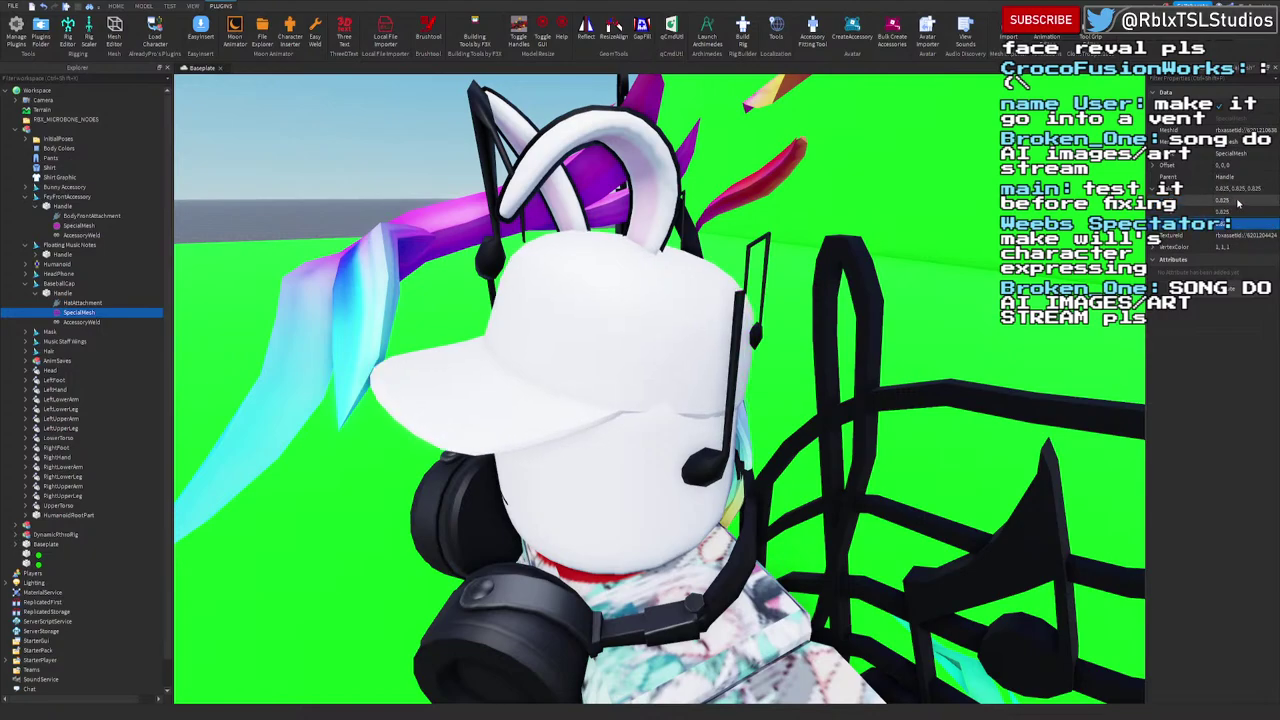
Step: Enlarge the BaseballCap mesh to a scale of 0.85 on all three axes
left_click(1232, 202)
type("0.85")
key("Return")
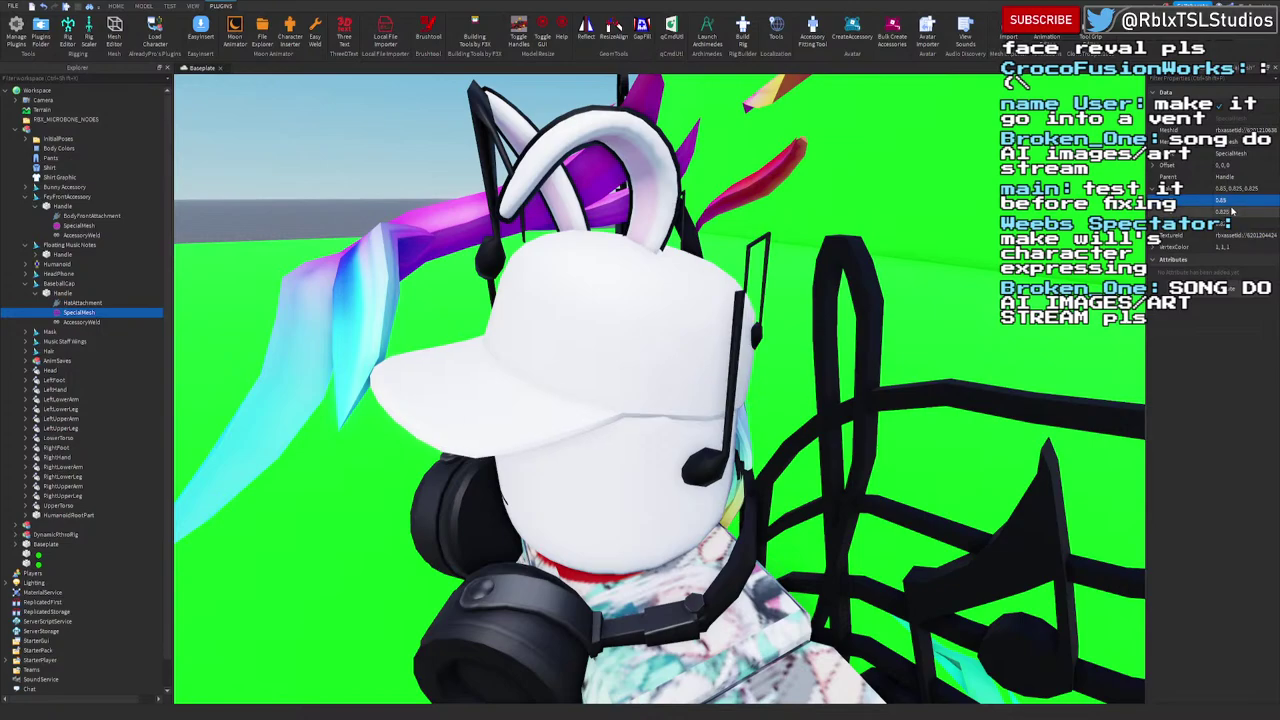
left_click(1234, 212)
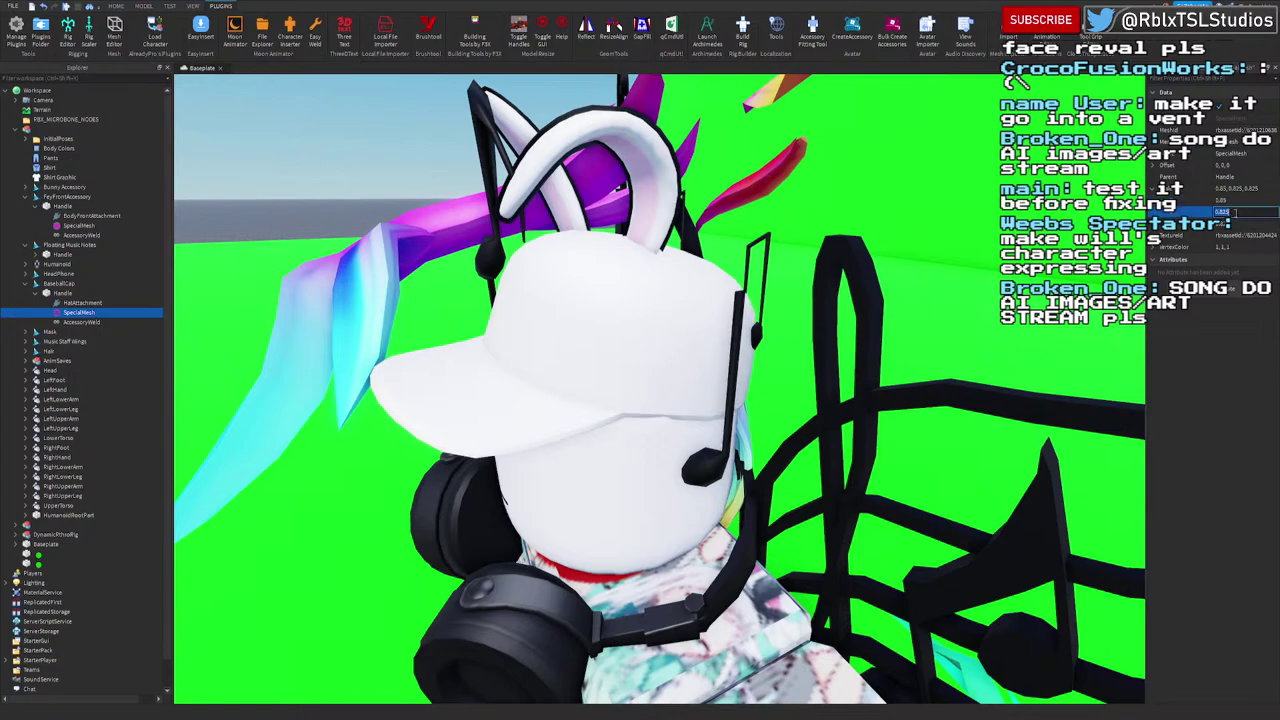
type("0.85")
left_click(1244, 224)
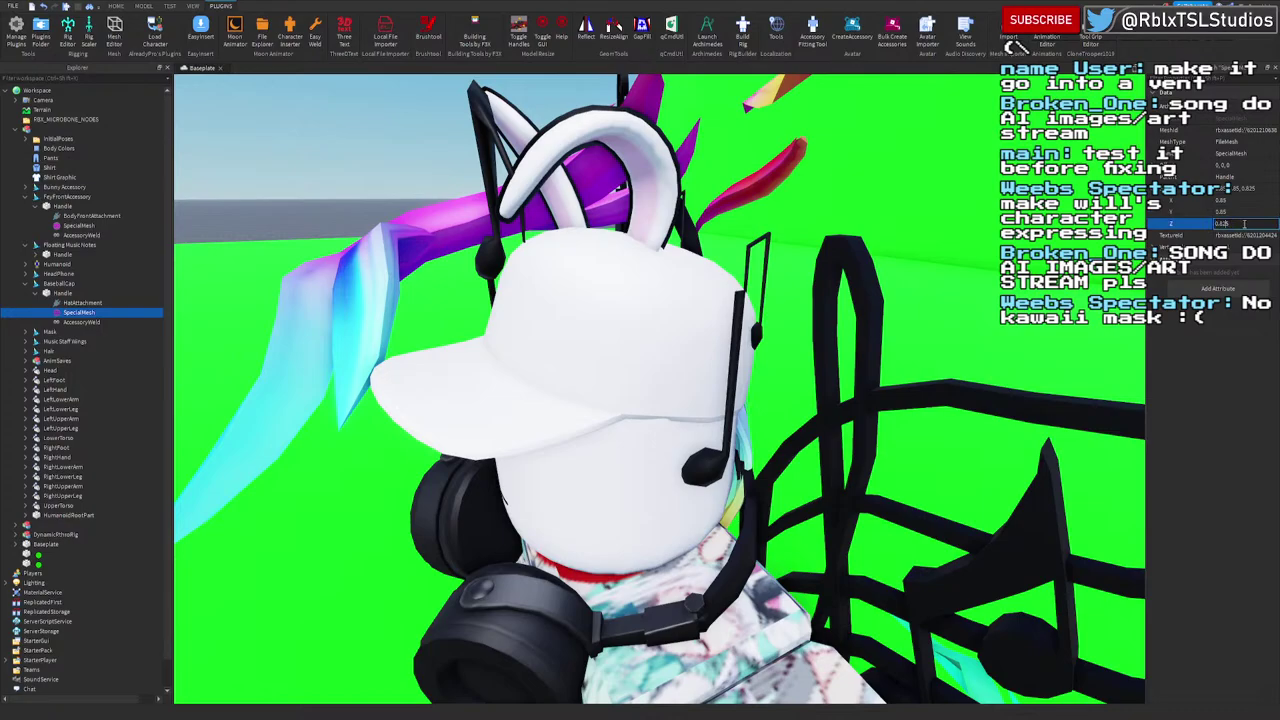
type("0.85")
key("Return")
Step: Set the BaseballCap's SpecialMesh scale to 0.875 on all axes and collapse the accessory
right_click_drag(874, 296, 873, 296)
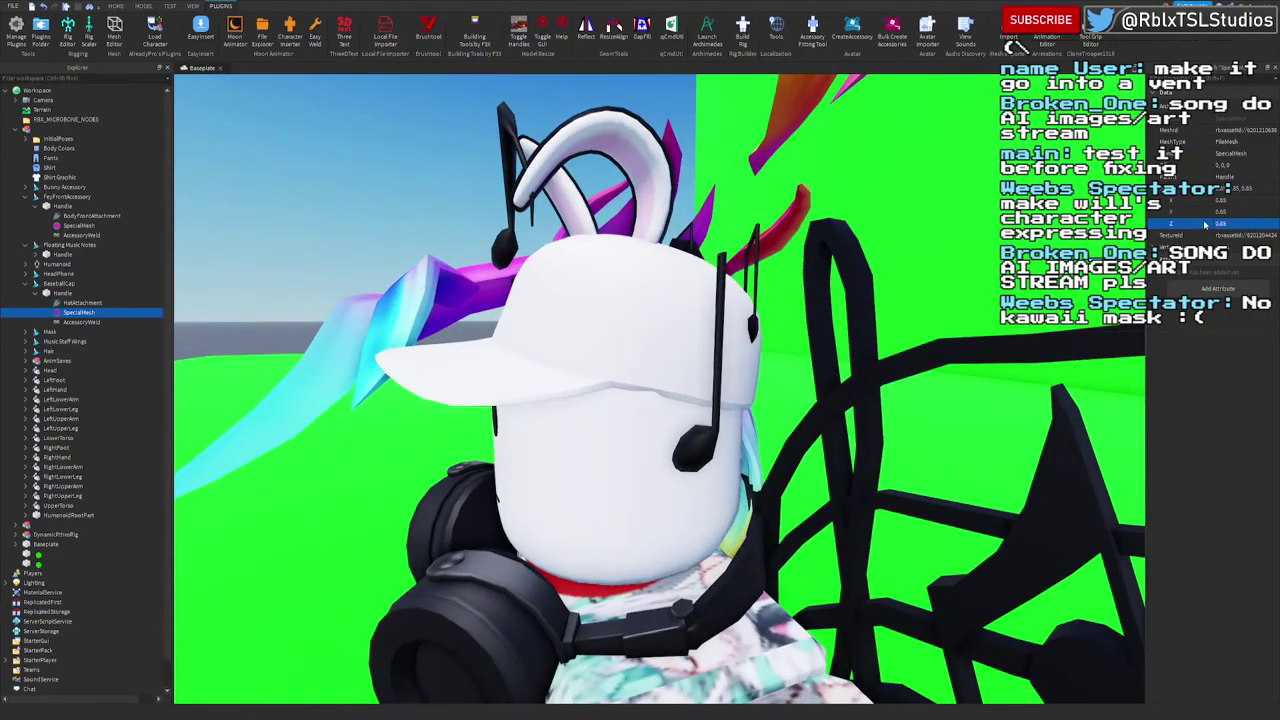
left_click(1239, 200)
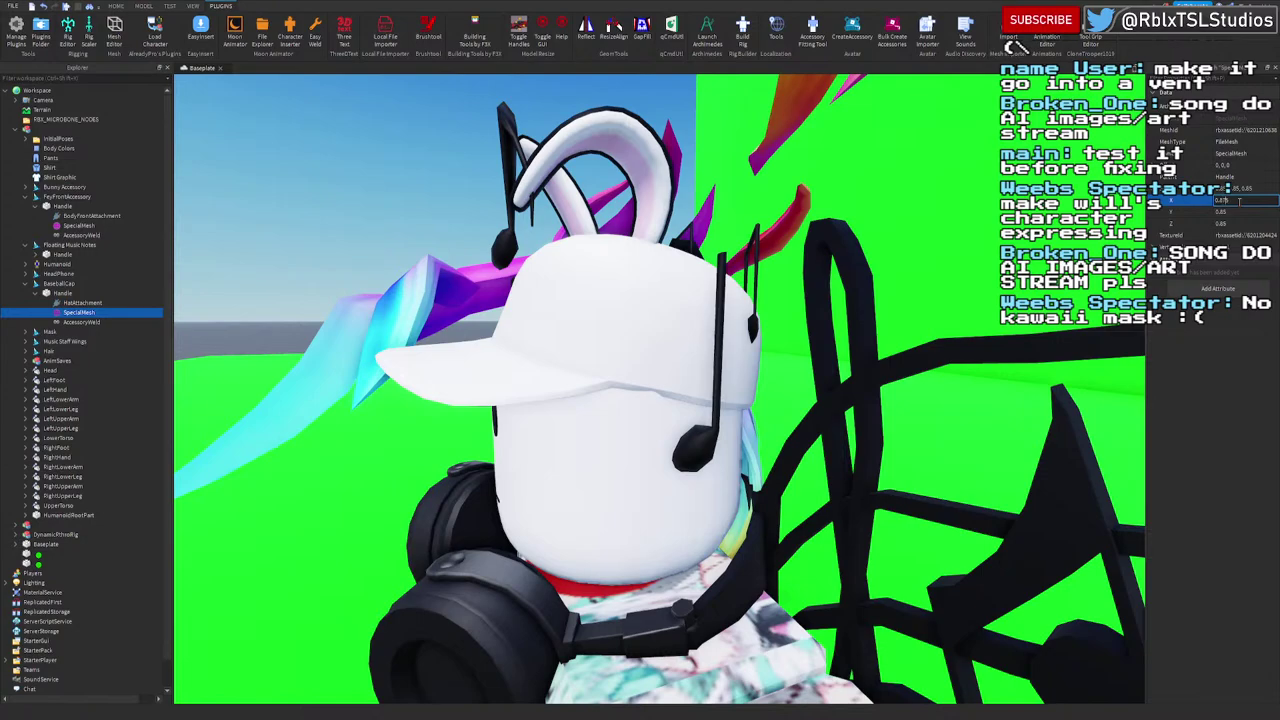
key("Return")
left_click(1240, 213)
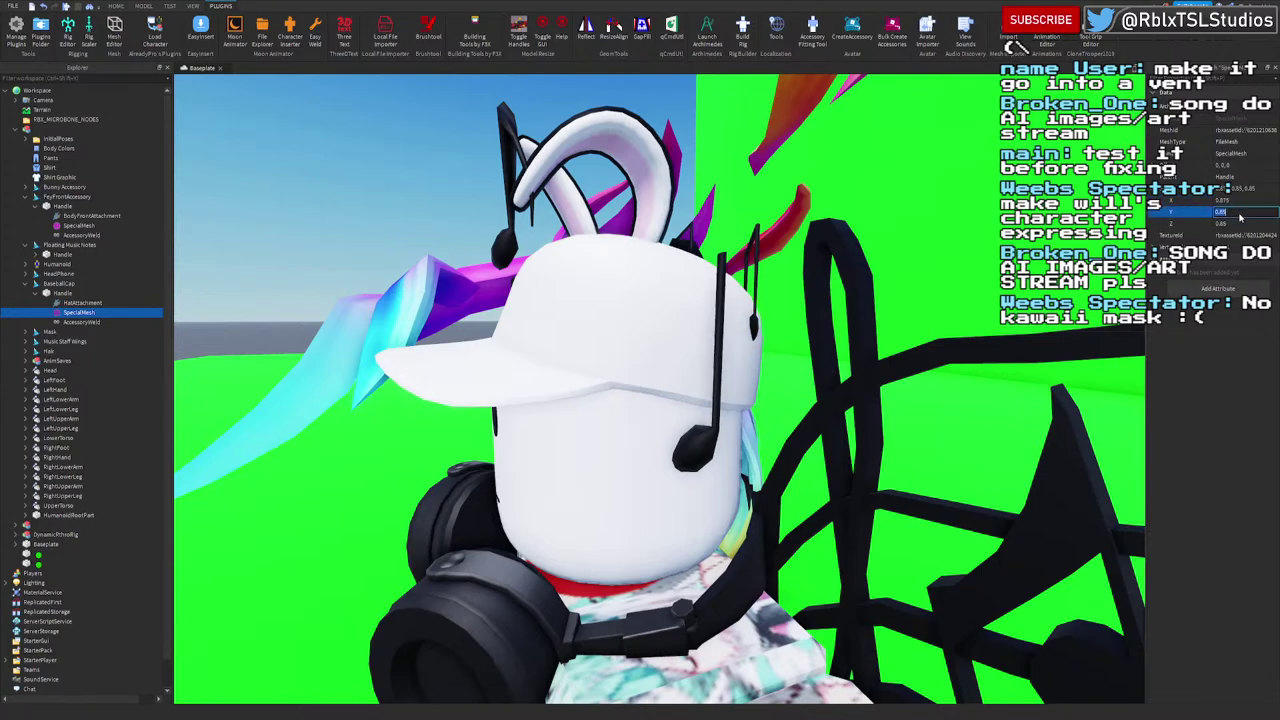
left_click(1240, 225)
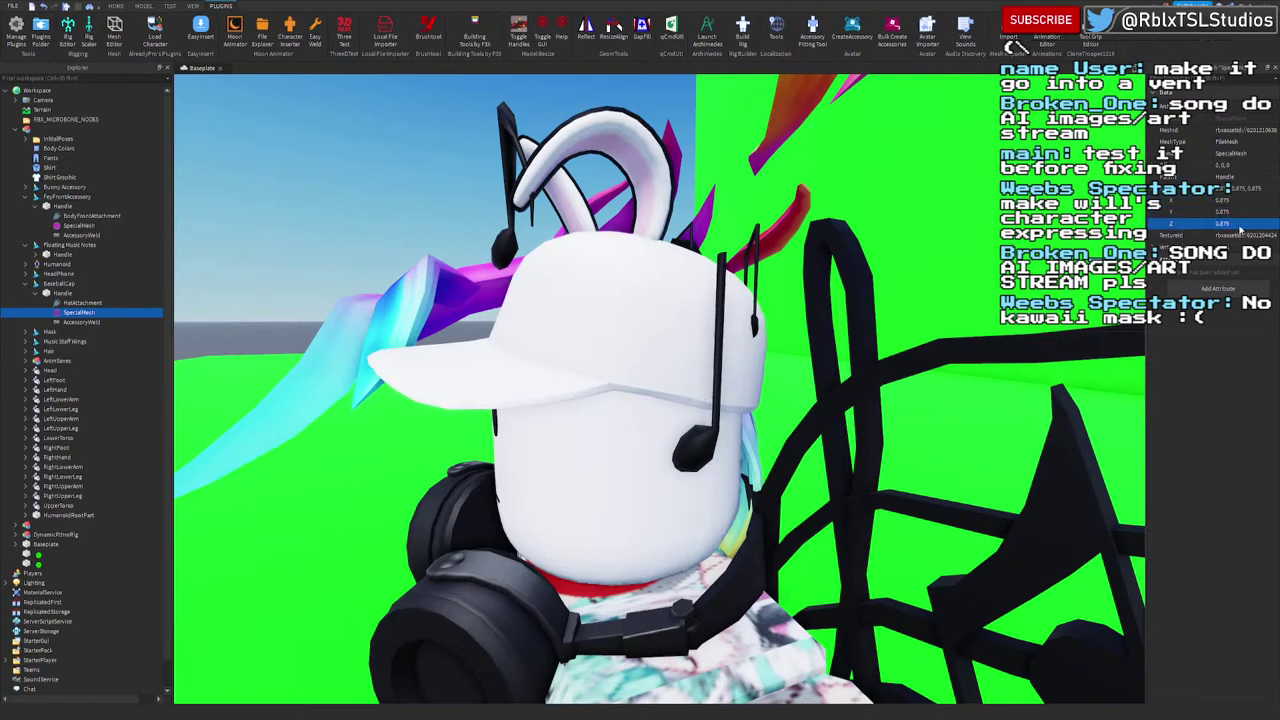
right_click_drag(777, 361, 777, 361)
left_click(25, 285)
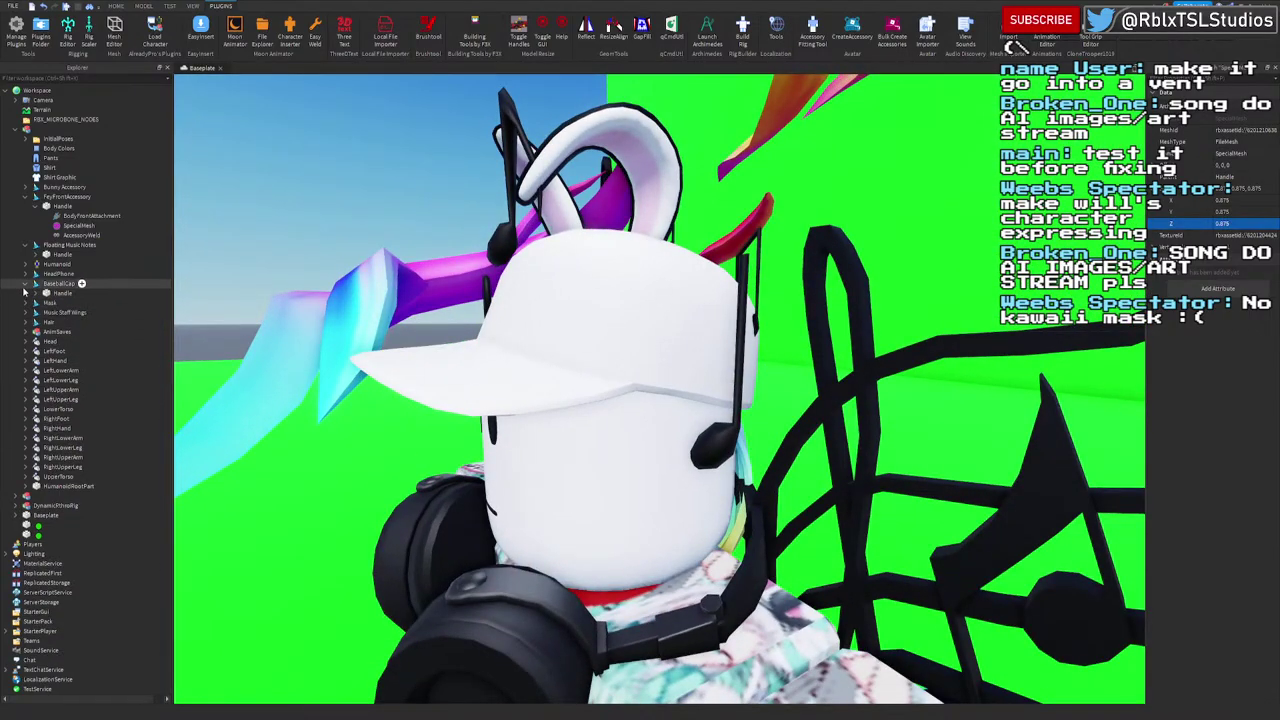
Step: Delete the Mask's ThumbnailConfiguration and the AvatarPartScaleType and OriginalSize values in its Handle
left_click(48, 293)
left_click(25, 293)
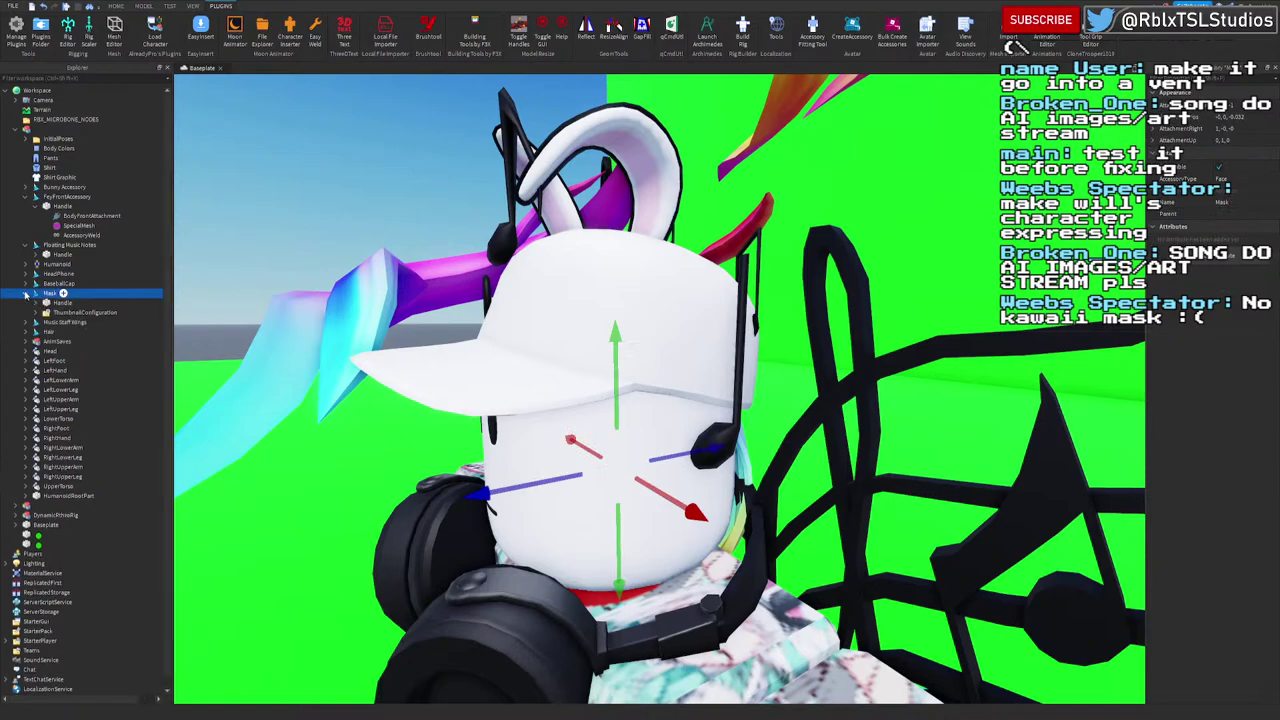
left_click(58, 302)
left_click(35, 302)
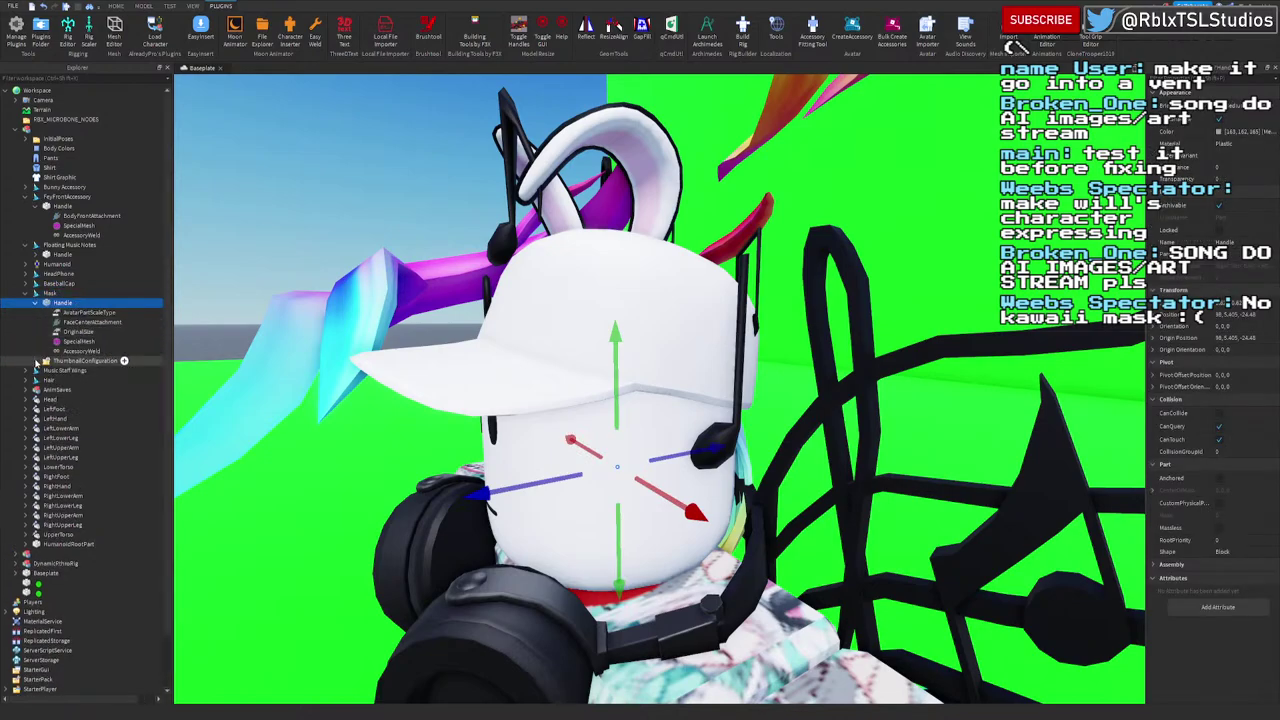
left_click(36, 360)
left_click(62, 362)
left_click(76, 332, "ctrl")
left_click(78, 314, "ctrl")
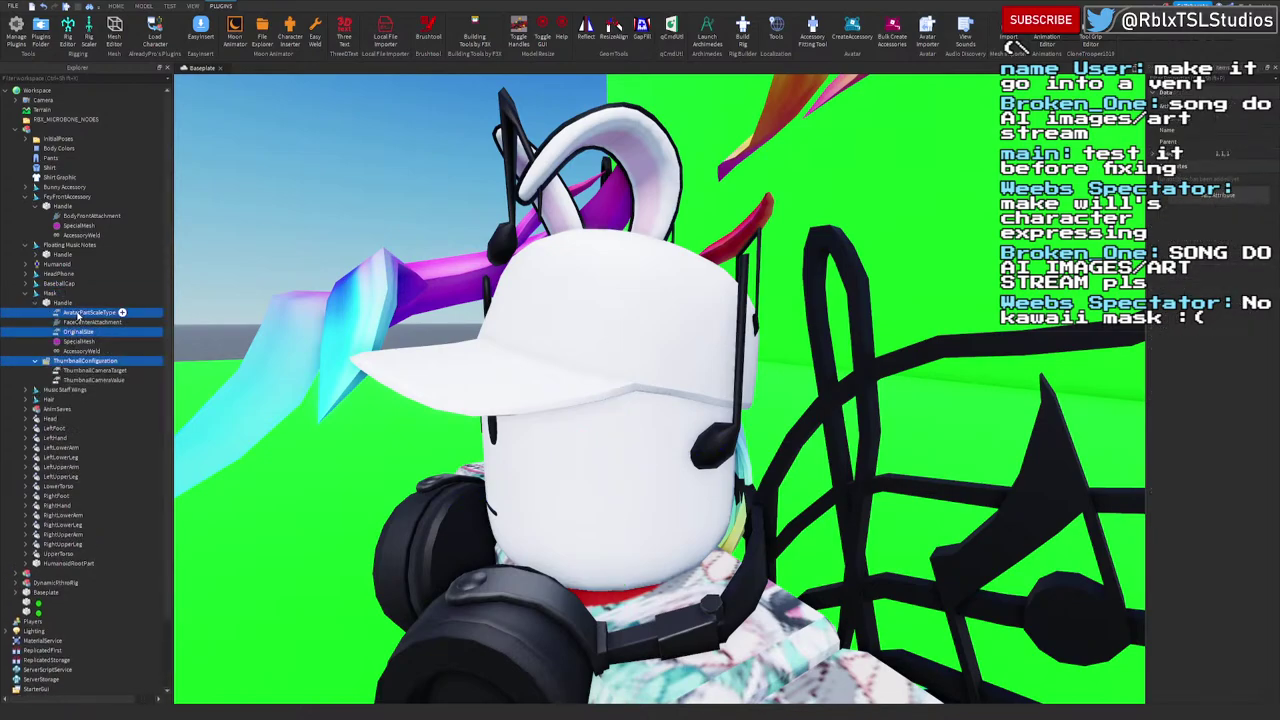
key("Delete")
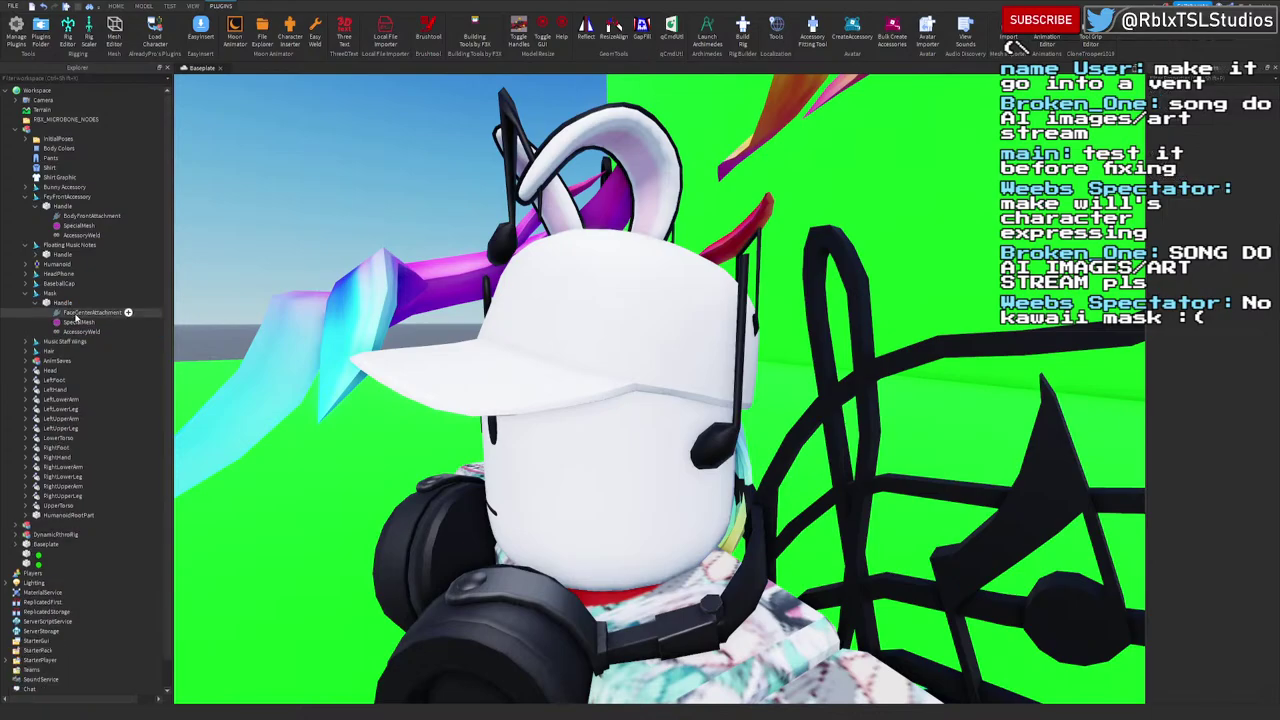
Step: Set the Z position of the FaceCenterAttachment in the Mask's Handle to 2
left_click(80, 313)
key("f")
right_click_drag(612, 445, 612, 445)
scroll(612, 445, "up", 4)
scroll(612, 445, "down", 10)
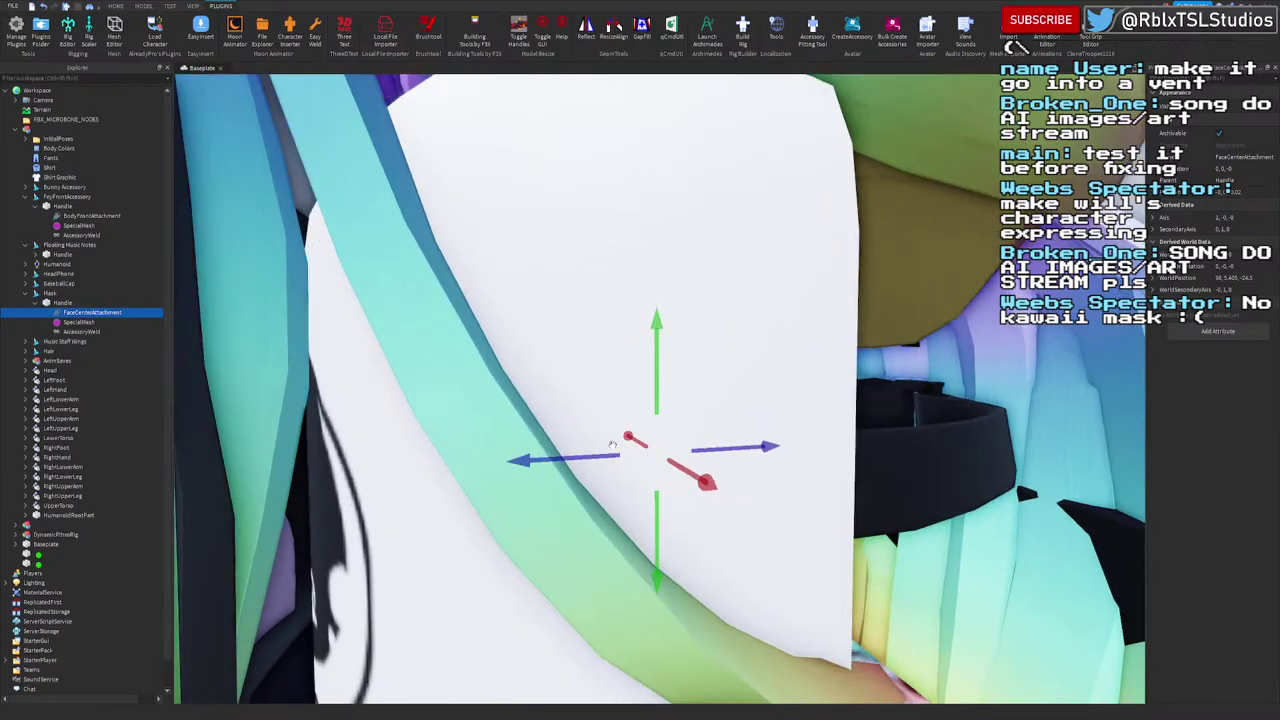
scroll(612, 445, "up", 3)
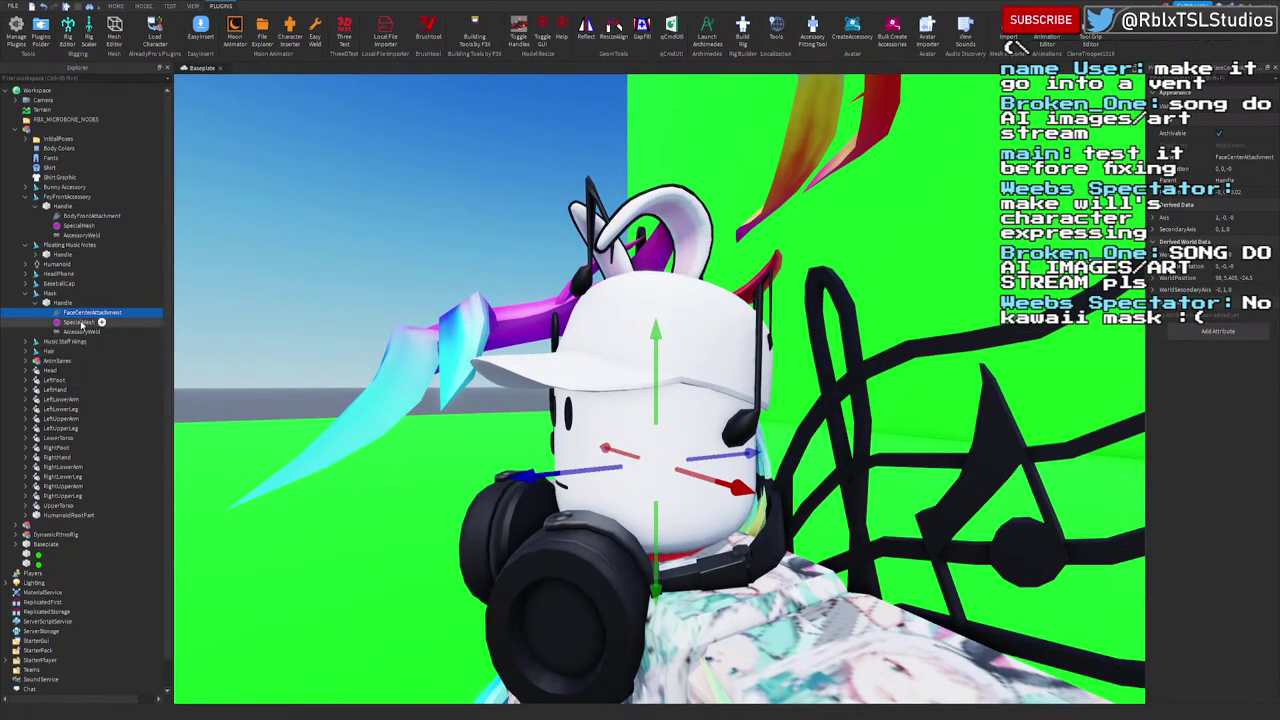
right_click_drag(665, 295, 671, 314)
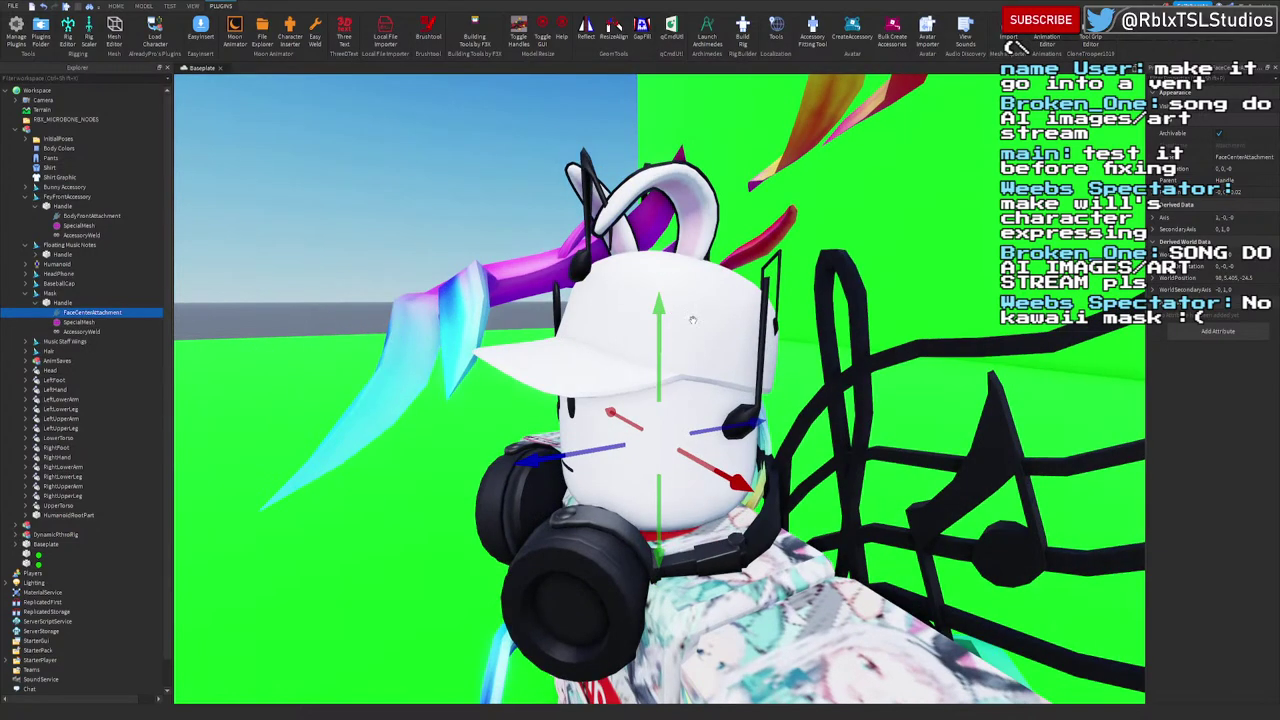
left_click(1152, 192)
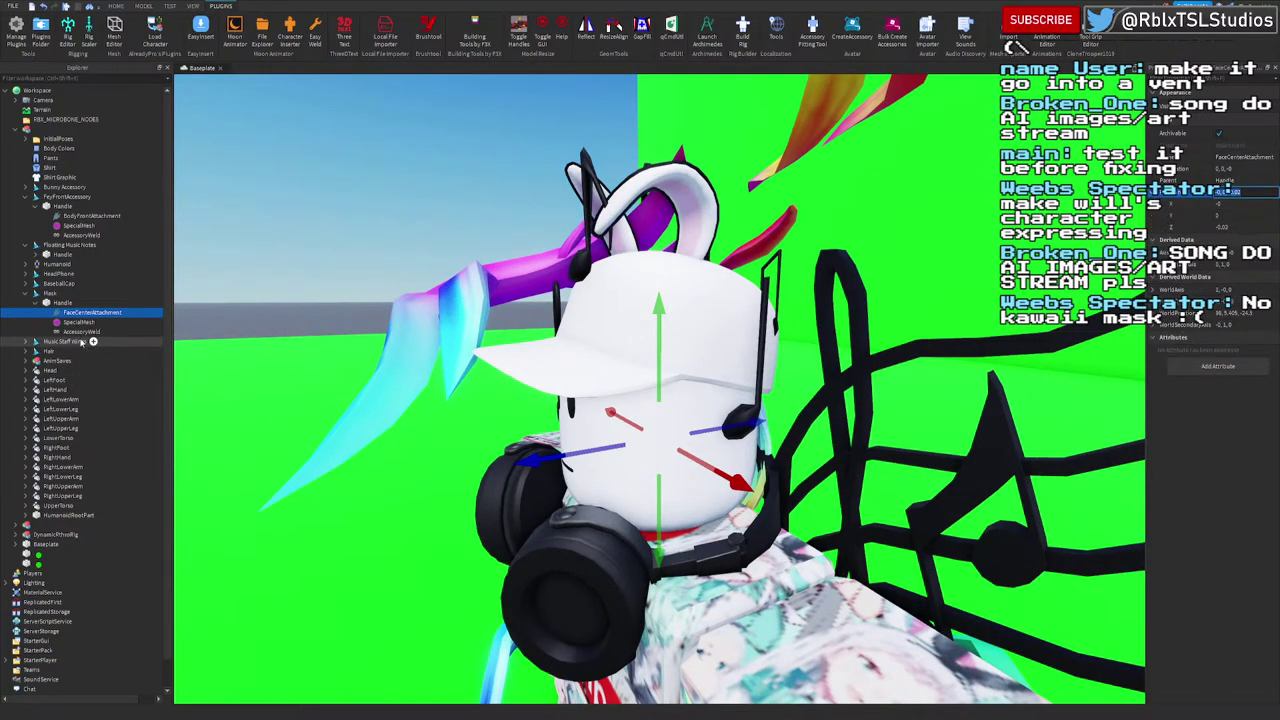
left_click(1232, 205)
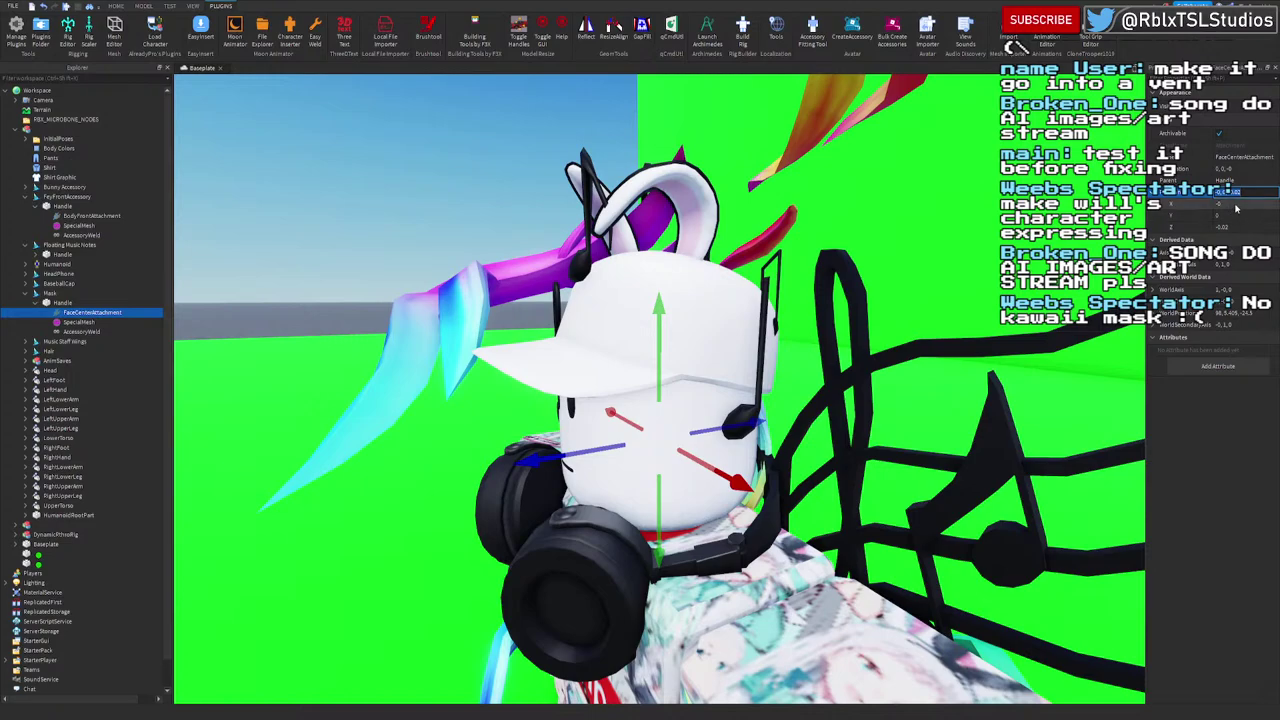
left_click(1236, 228)
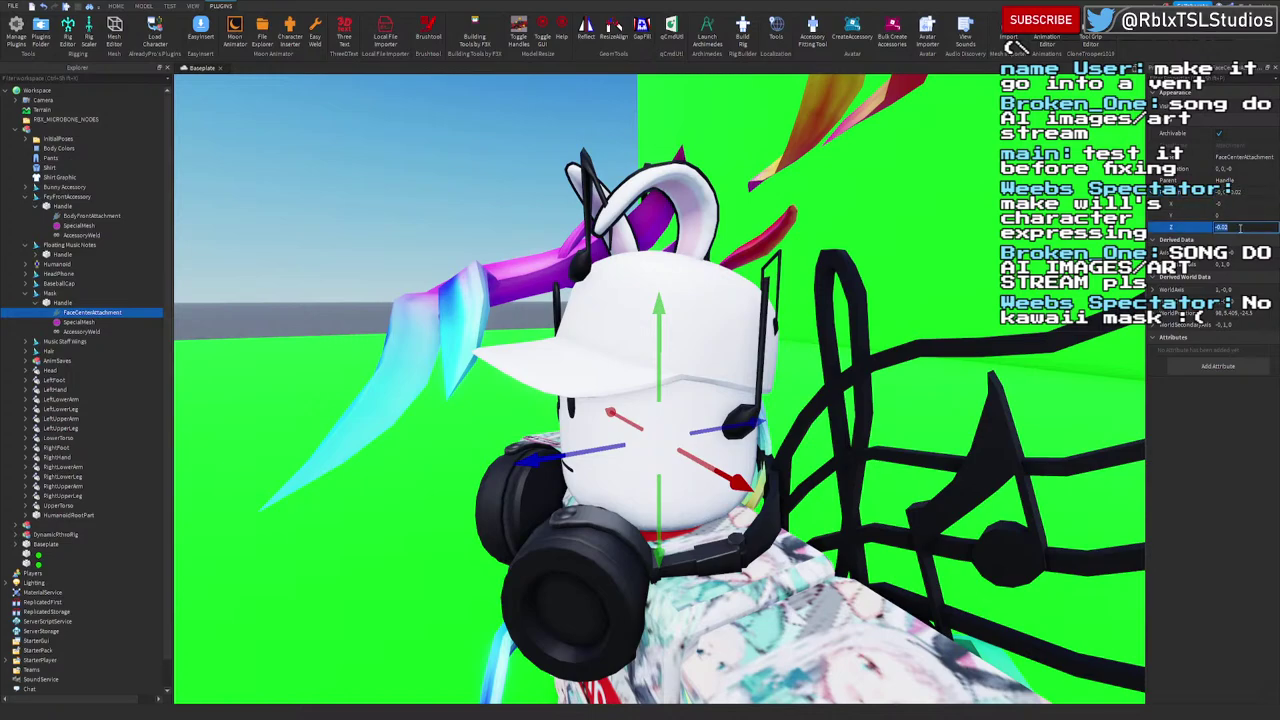
key("Return")
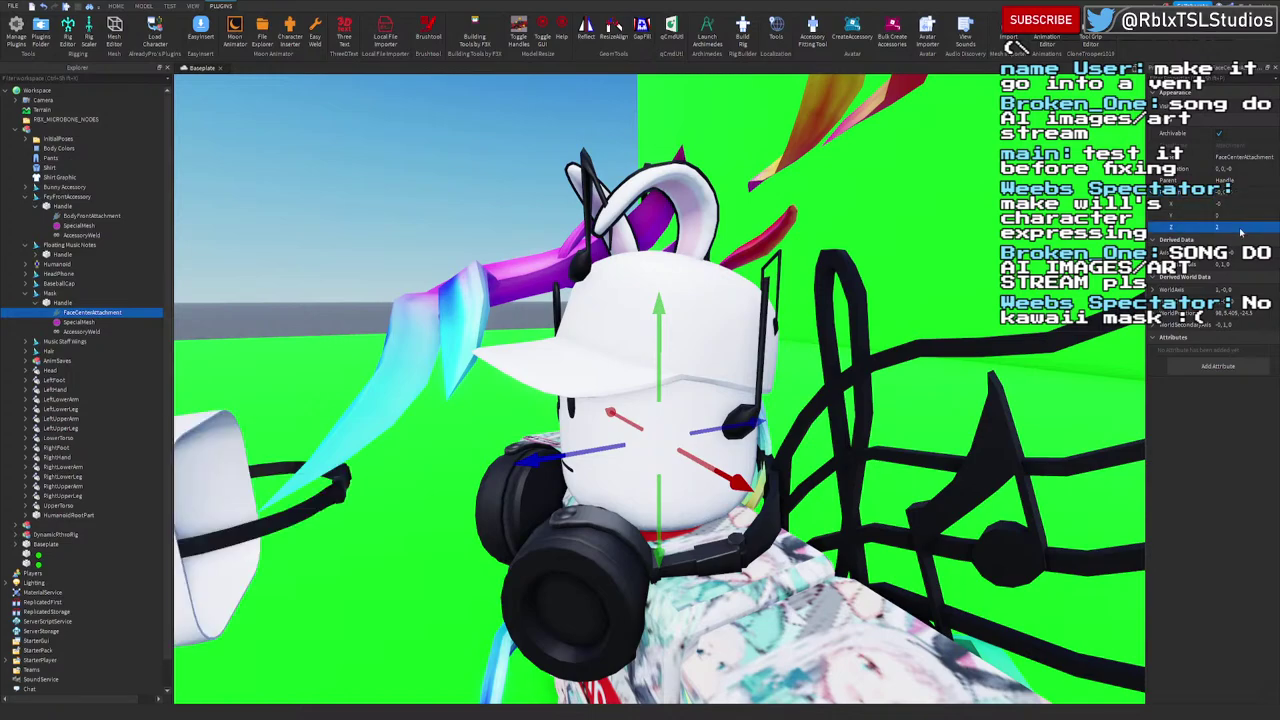
Step: Bring the Mask closer to the face by reducing its FaceCenterAttachment's Z position to 0.25
left_click(1241, 232)
type("1")
key("Return")
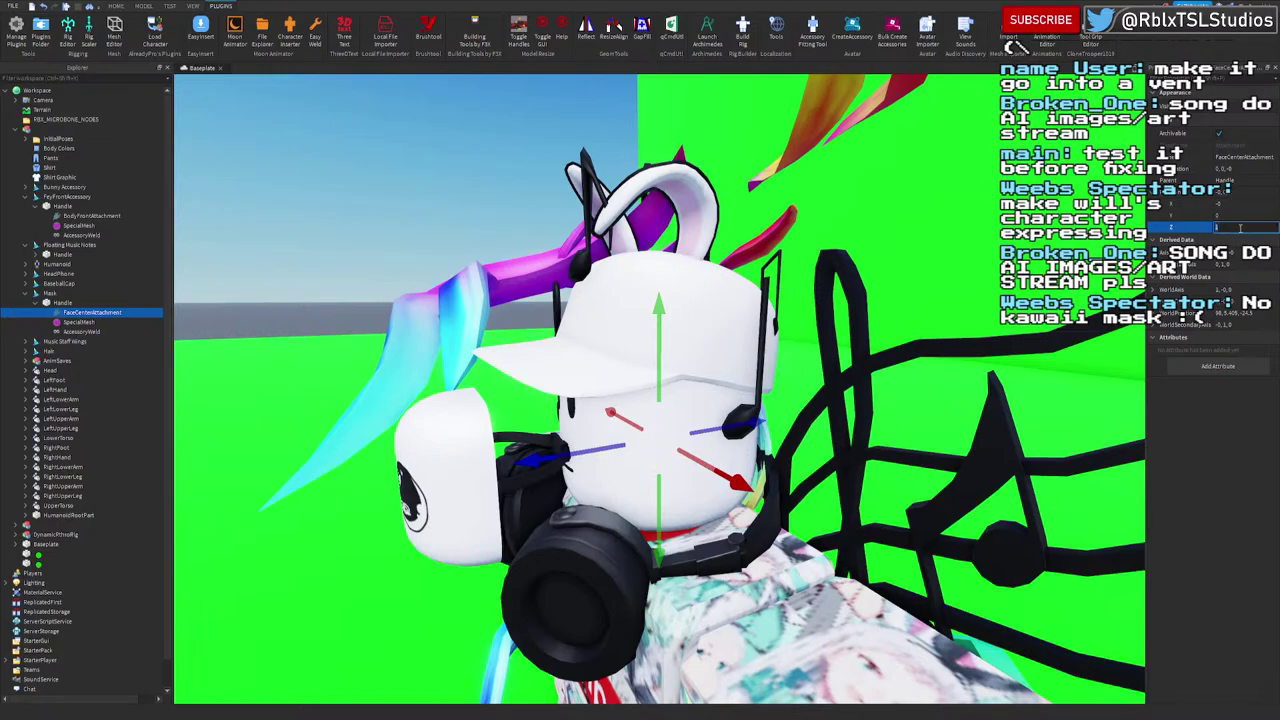
key("Return")
type("0.25")
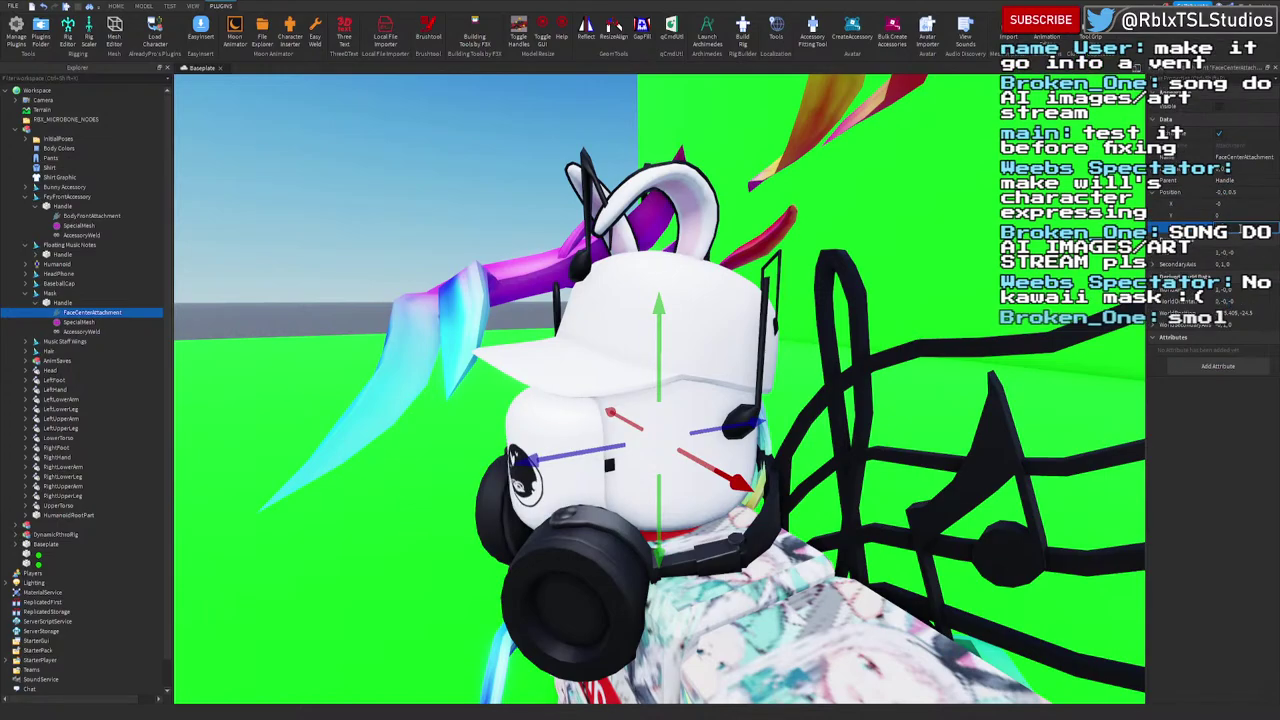
key("Return")
right_click_drag(558, 552, 562, 554)
Step: Set the scale of the Mask's SpecialMesh to 1 on all three axes
left_click(102, 323)
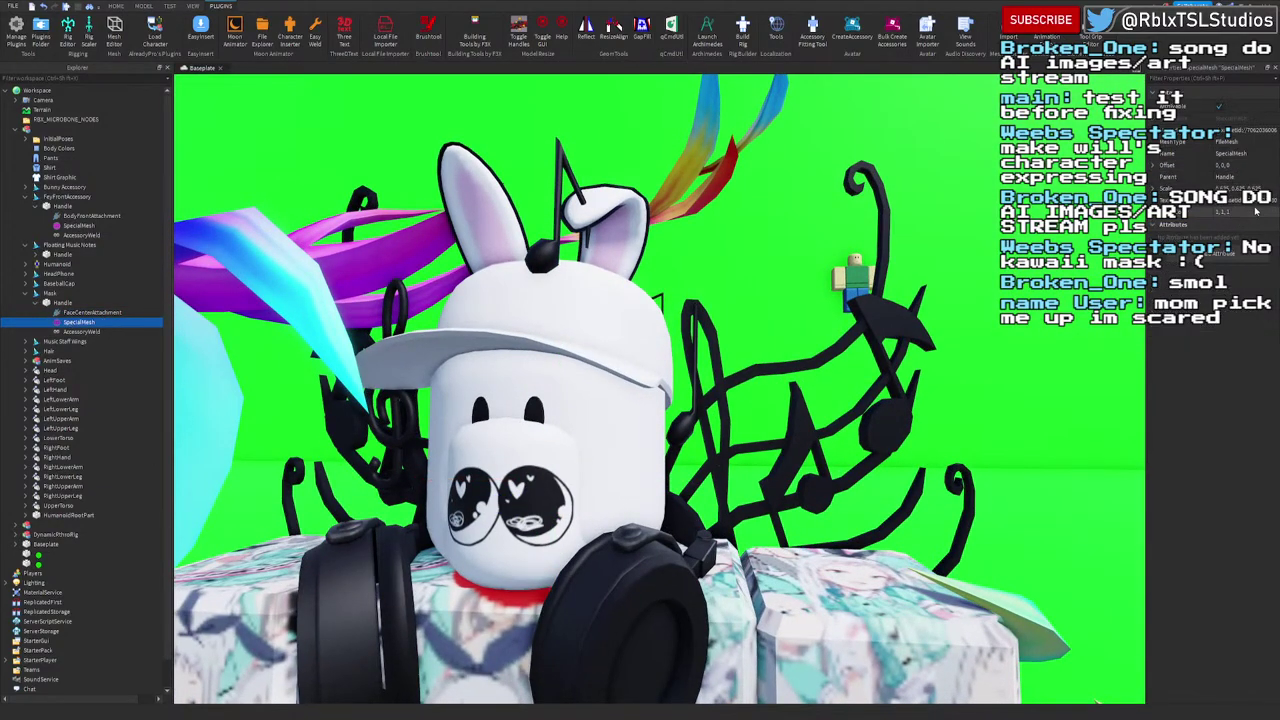
left_click(1155, 189)
left_click(1234, 202)
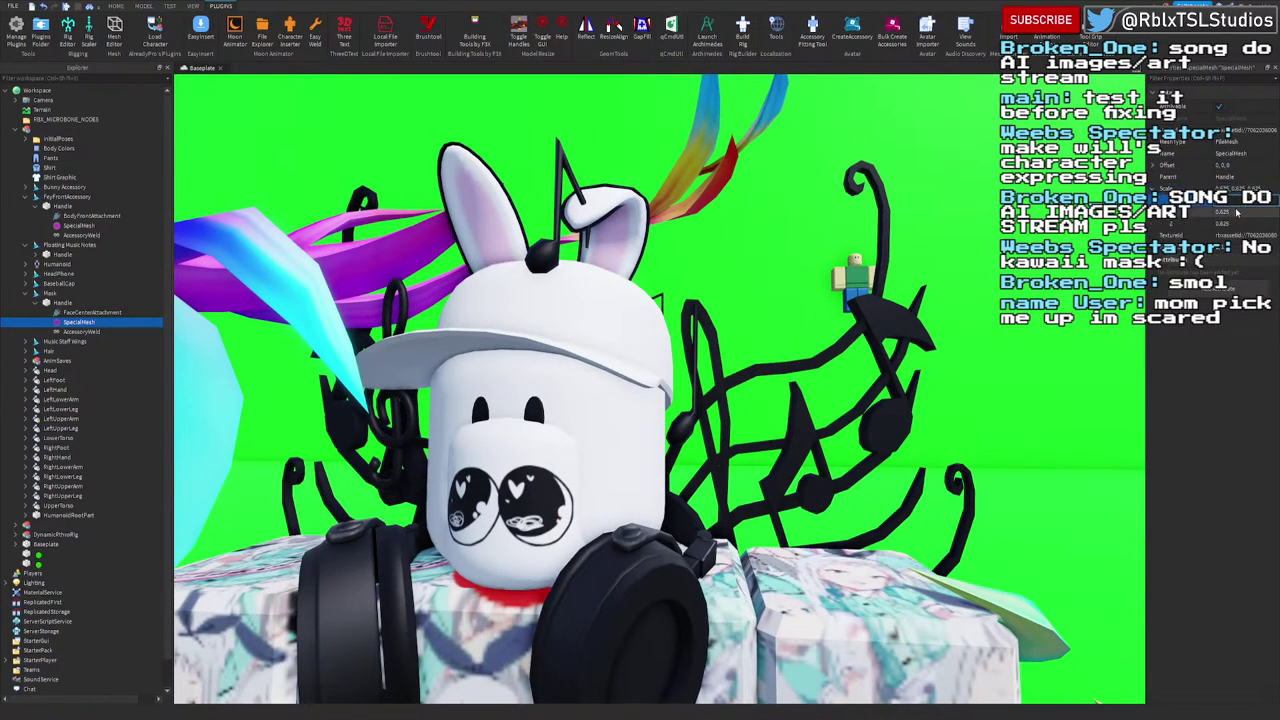
type("1")
left_click(1234, 213)
type("1")
left_click(1235, 227)
key("Return")
right_click_drag(773, 344, 773, 344)
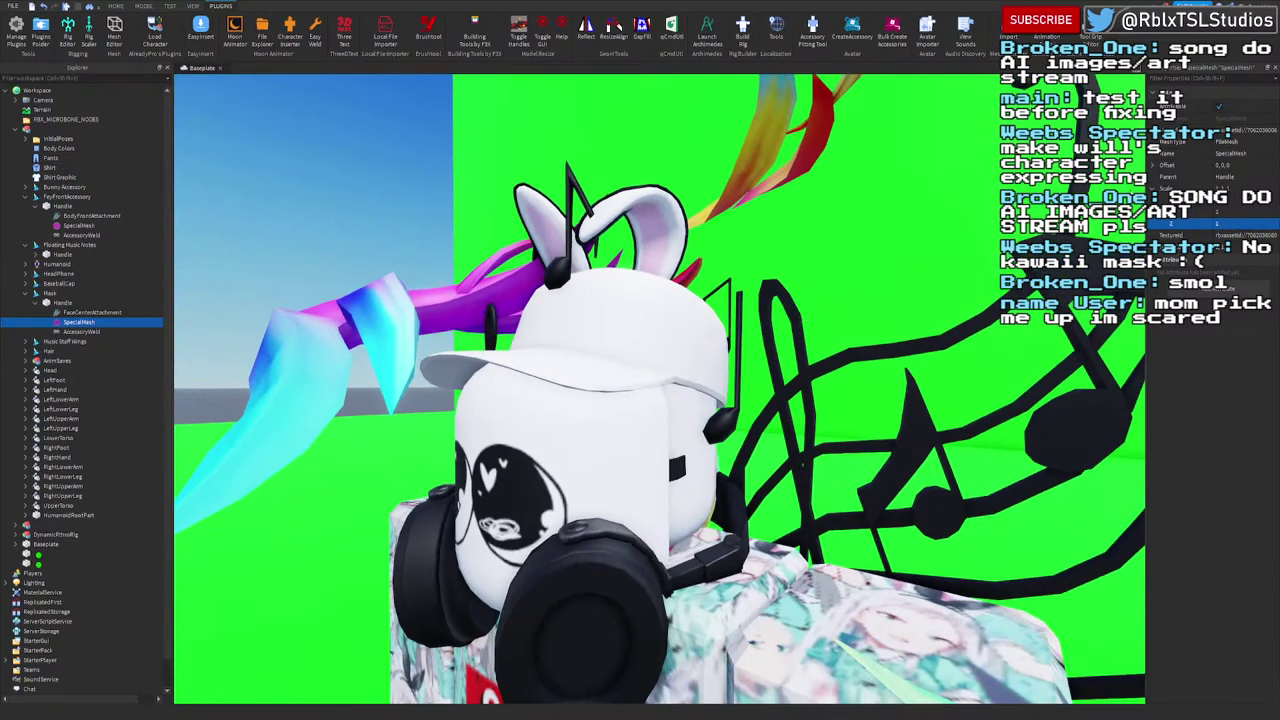
Step: Reduce the Mask's SpecialMesh scale to 0.9 on all three axes
right_click_drag(893, 315, 893, 315)
left_click(1235, 203)
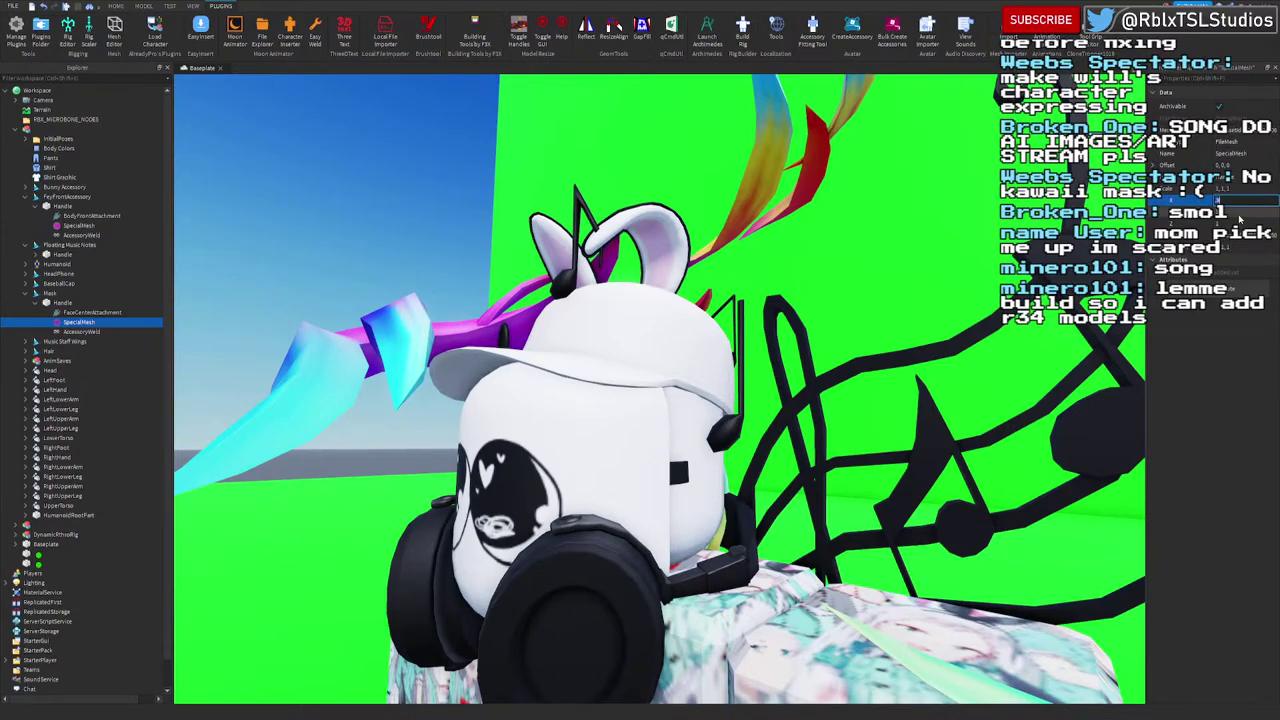
right_click_drag(820, 380, 882, 379)
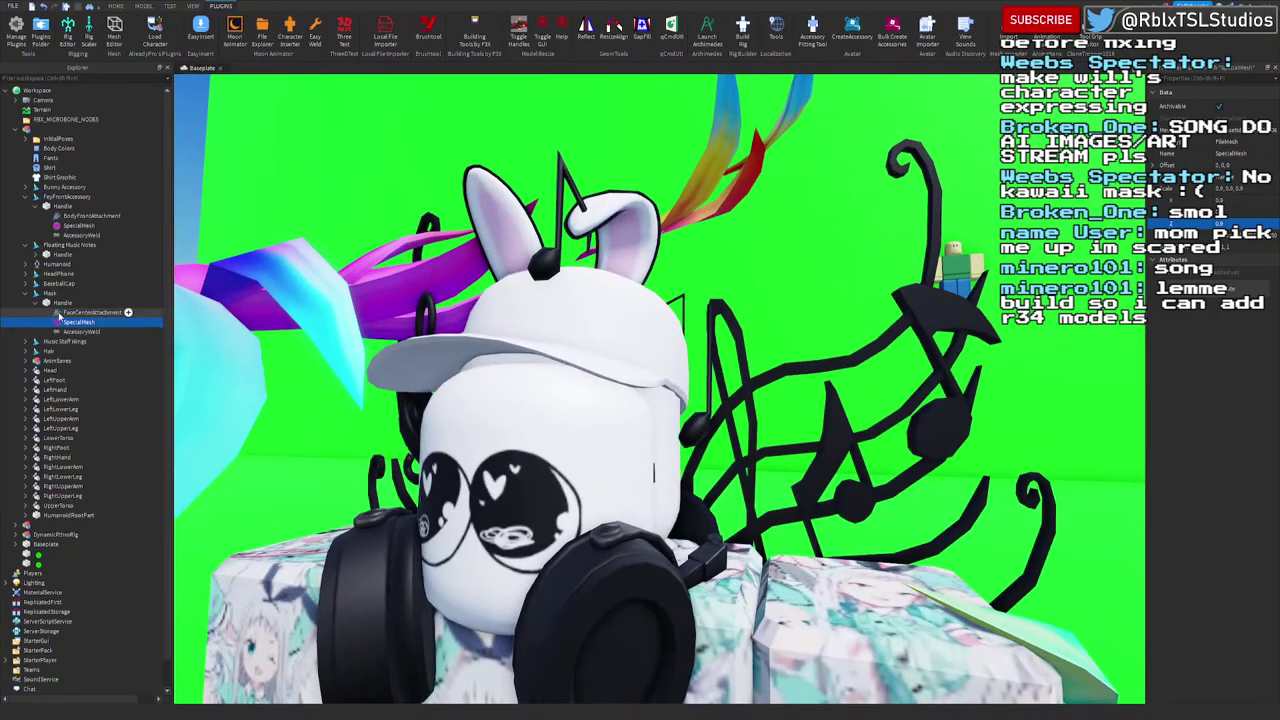
Step: Set the Y position of the Mask's FaceCenterAttachment to -0.1
left_click(60, 313)
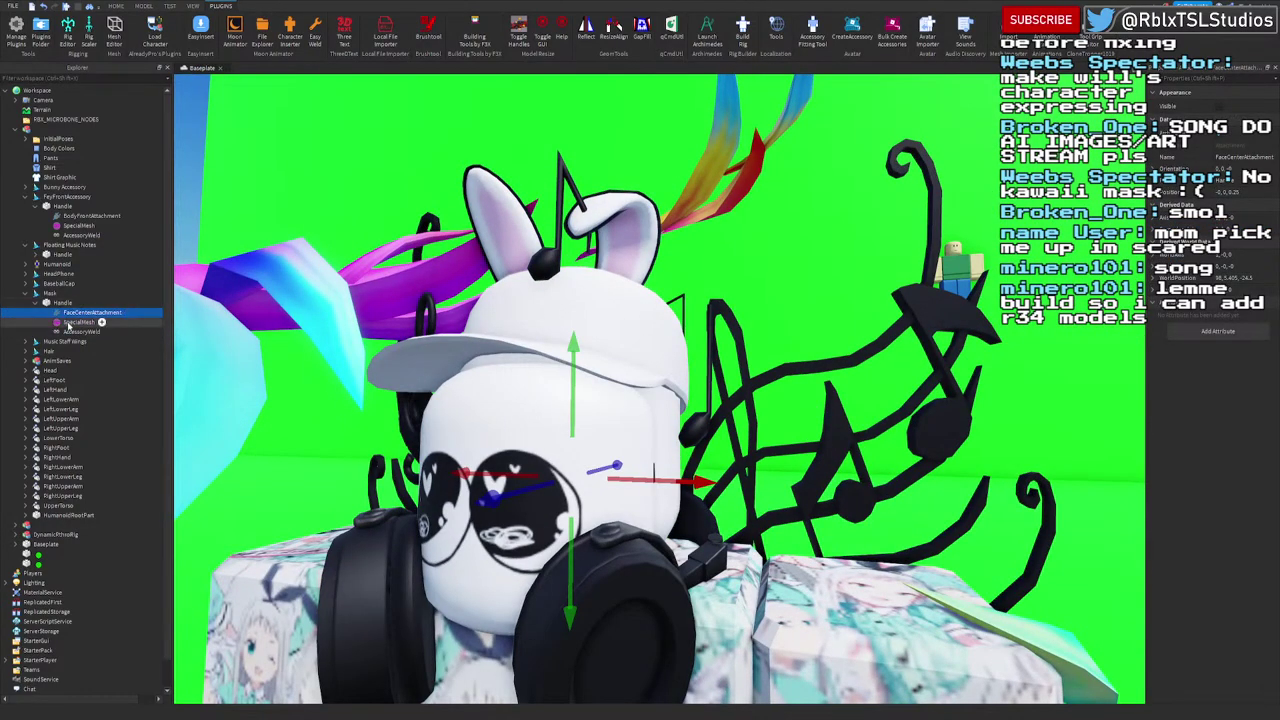
left_click(72, 322)
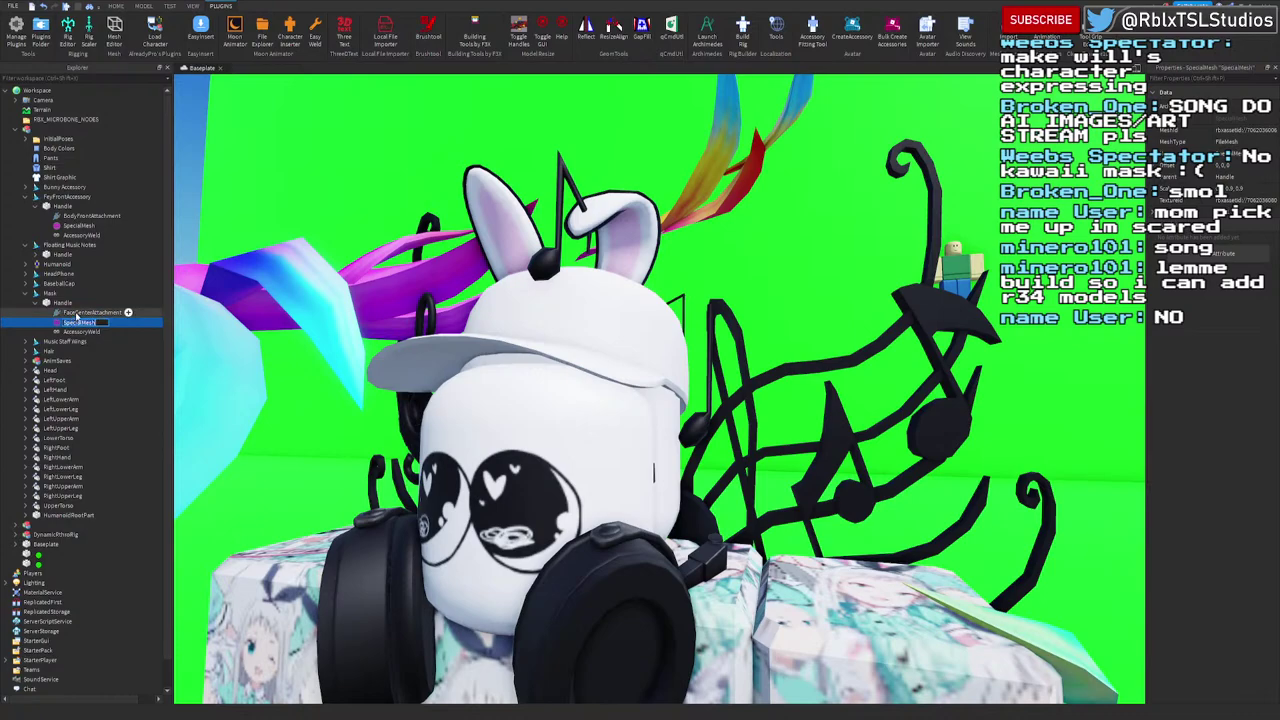
left_click(74, 312)
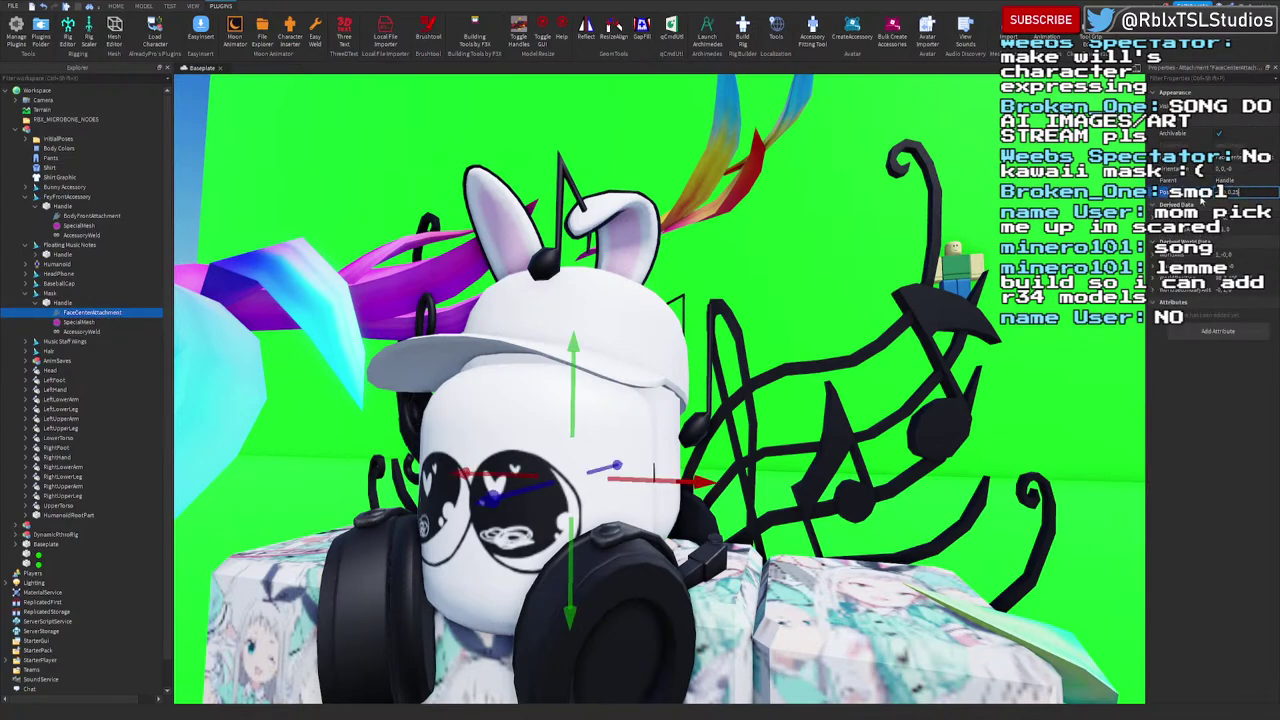
left_click(1153, 192)
left_click(1233, 217)
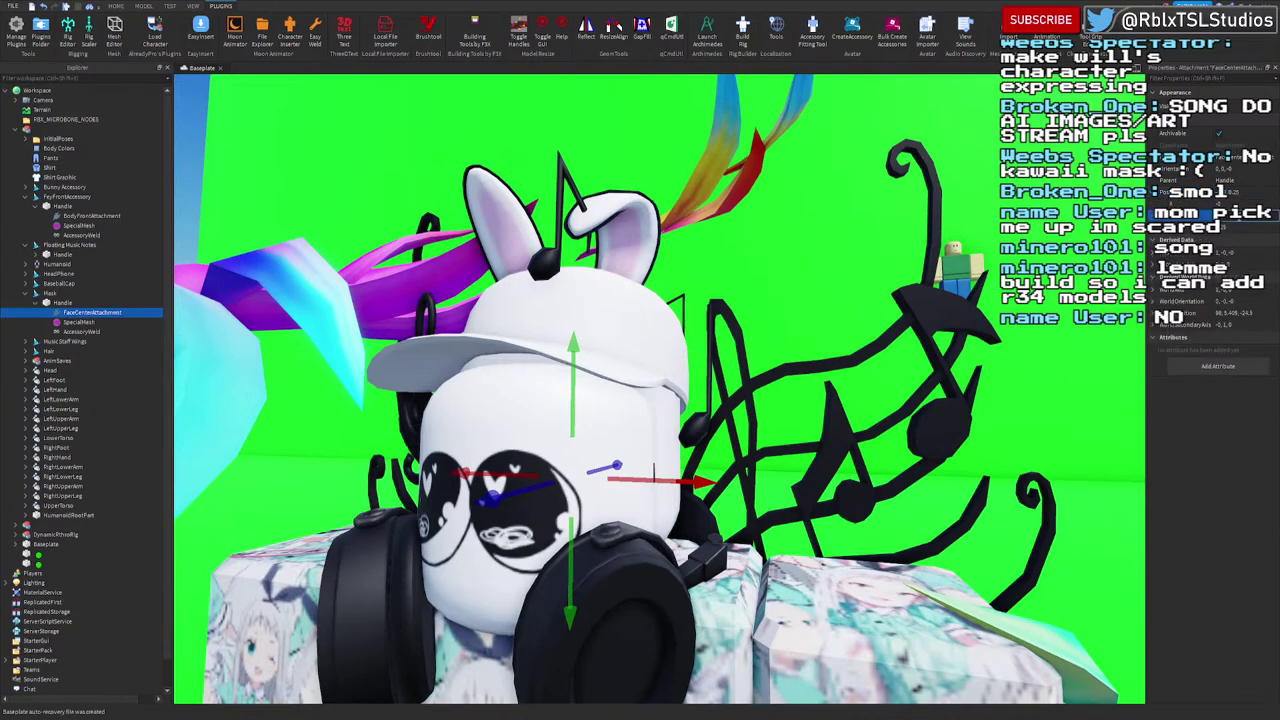
key("Return")
right_click_drag(682, 308, 676, 310)
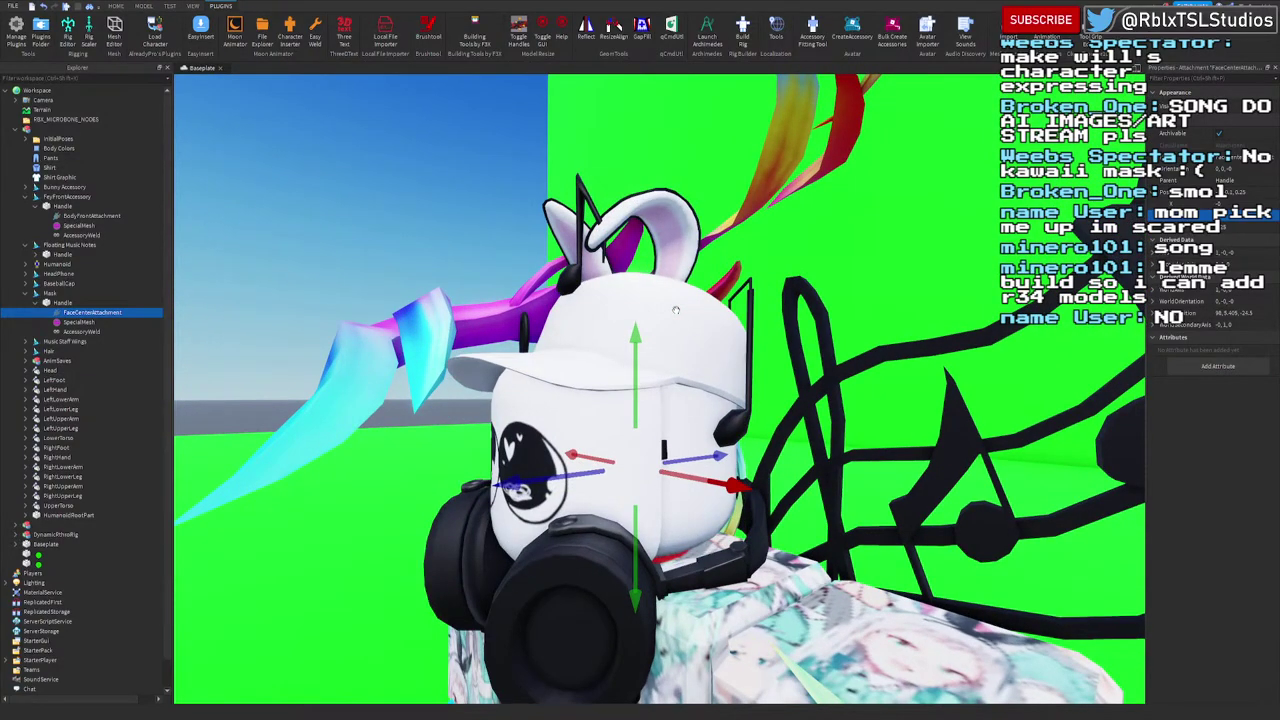
right_click_drag(648, 345, 678, 335)
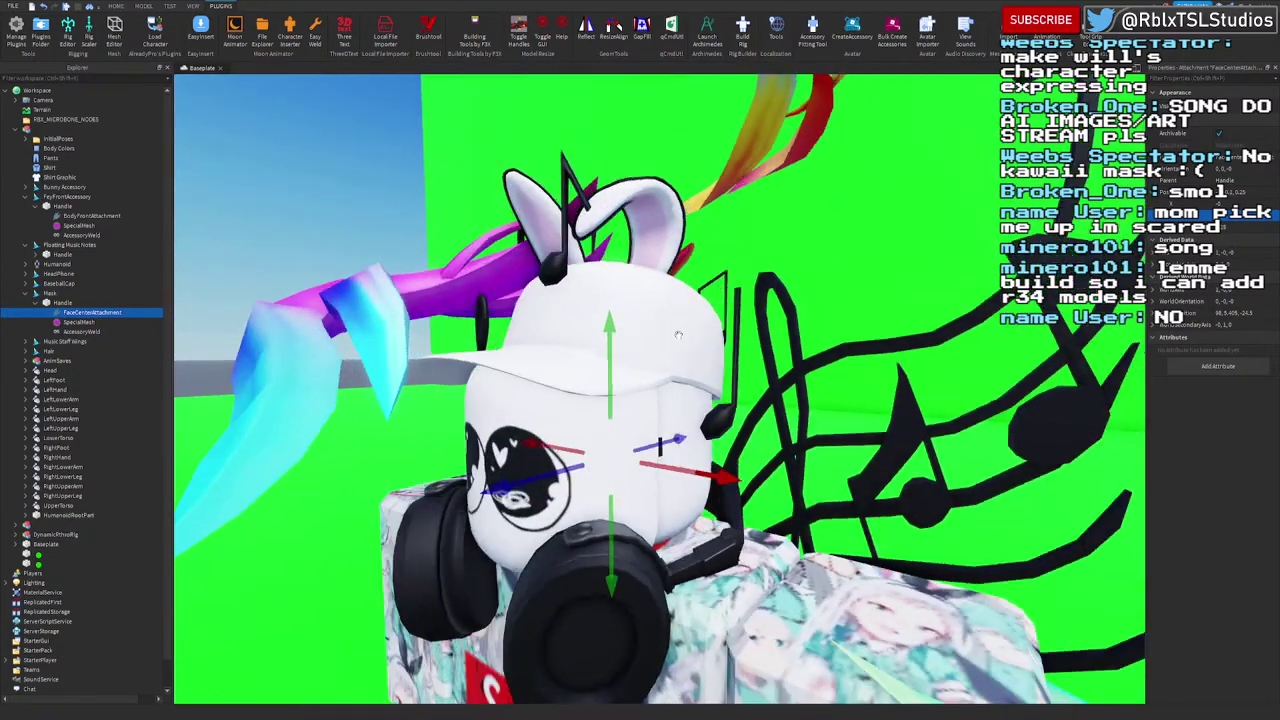
left_click(290, 36)
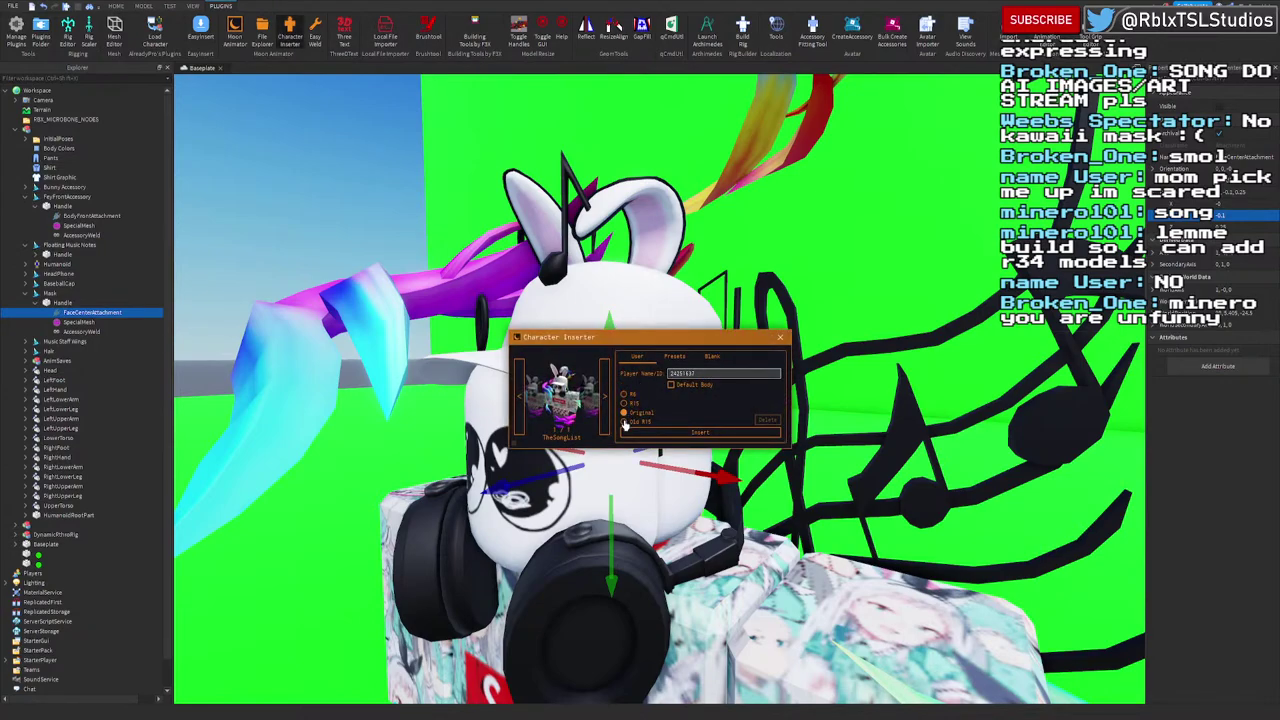
left_click(782, 338)
right_click_drag(786, 340, 797, 348)
Step: Try a Y position of -0.2 for the Mask's FaceCenterAttachment and refine it to -0.15
scroll(796, 344, "up", 5)
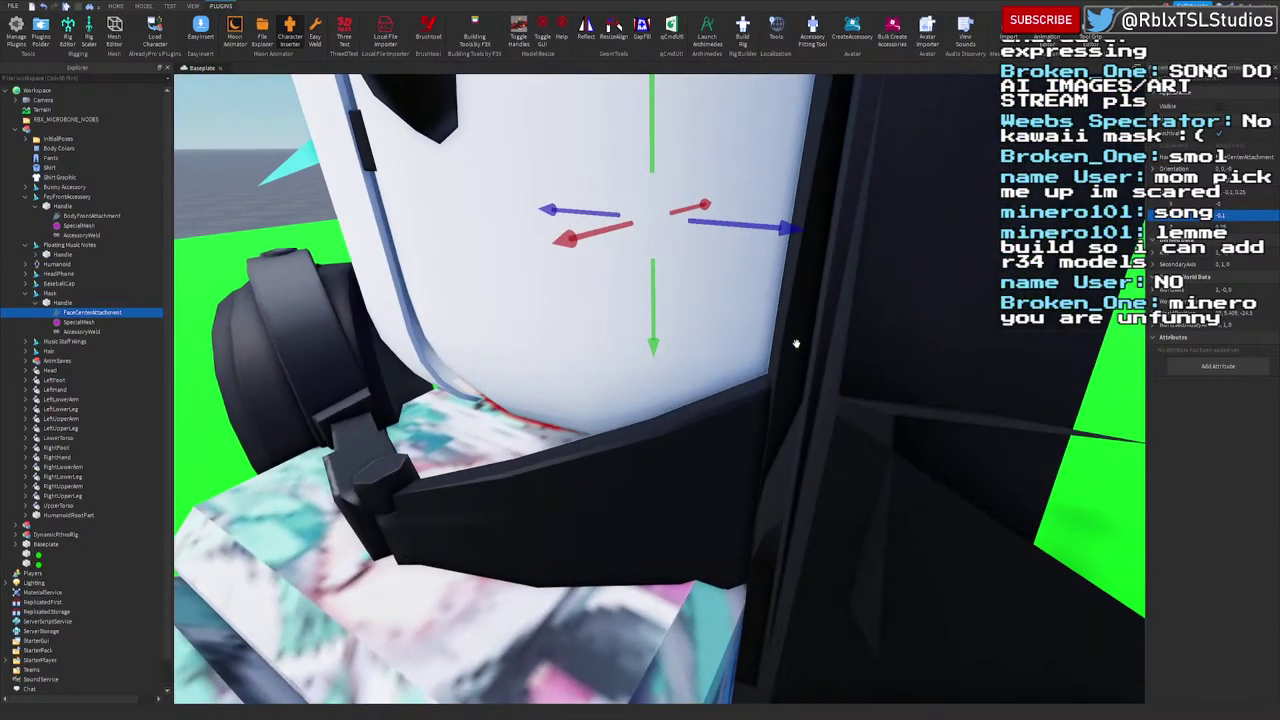
right_click_drag(796, 344, 801, 341)
scroll(833, 331, "down", 4)
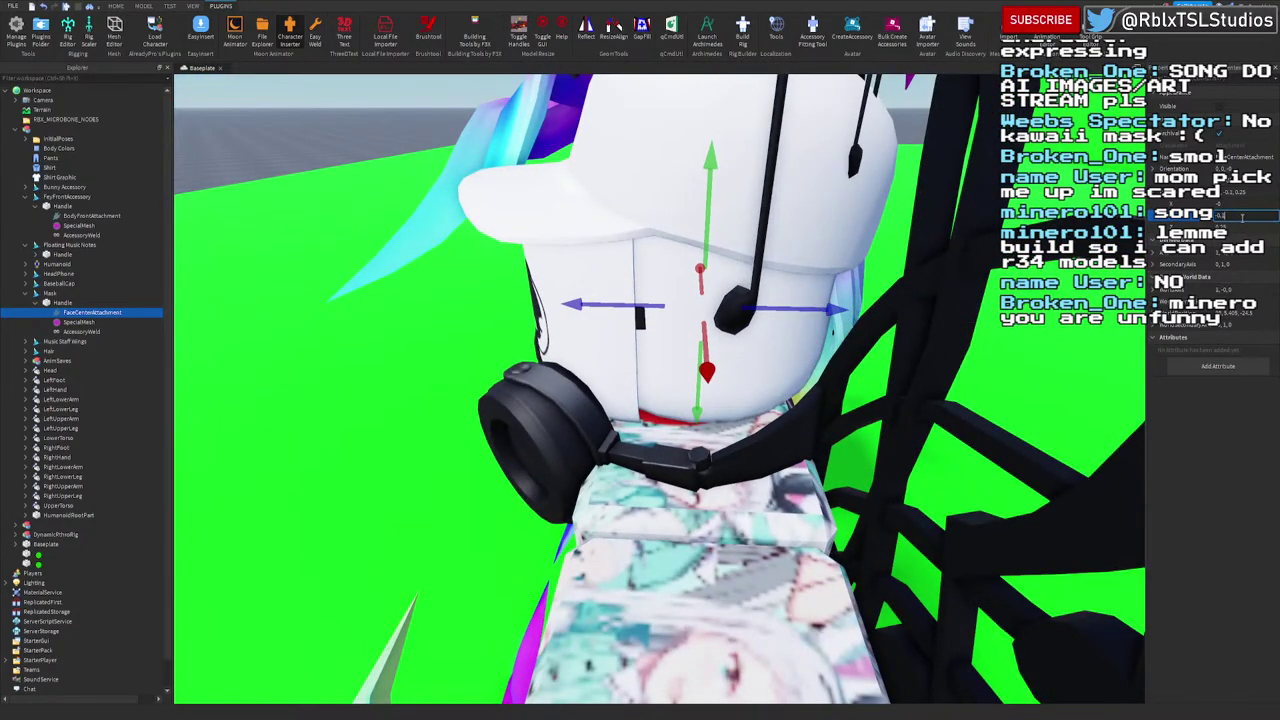
left_click(1242, 217)
type("-0.2")
key("Return")
right_click_drag(917, 286, 918, 287)
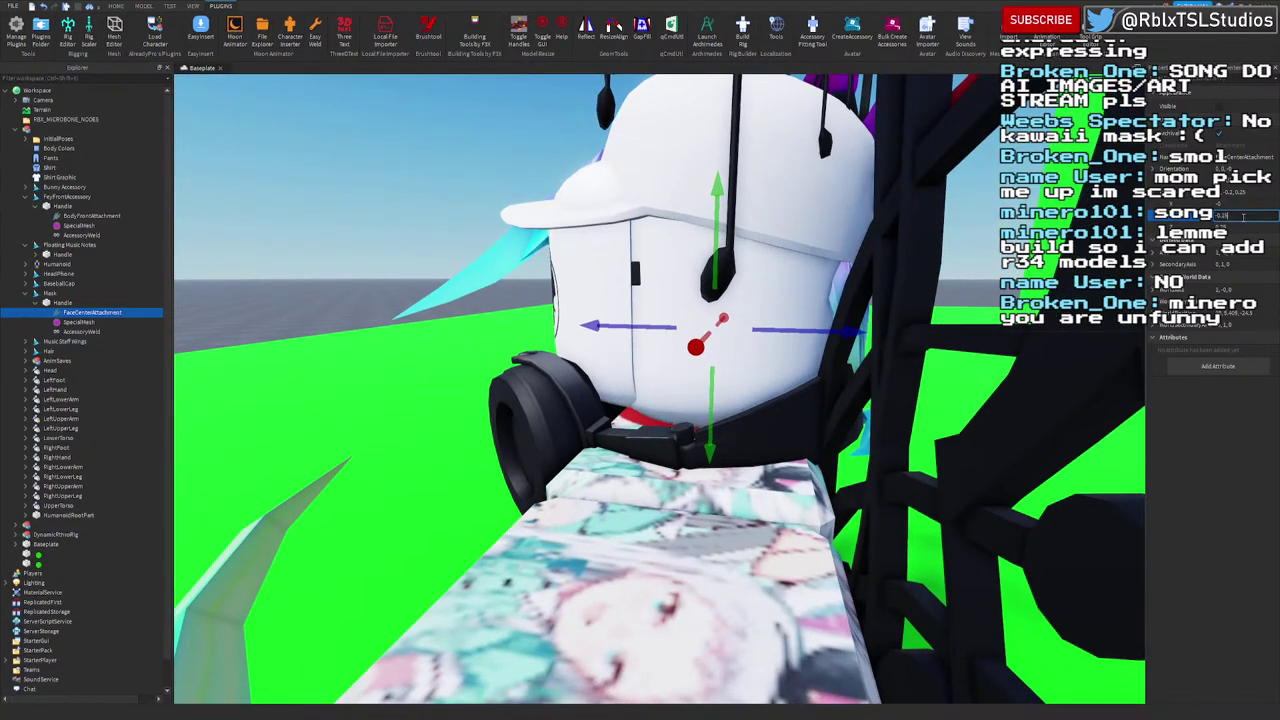
scroll(746, 340, "up", 5)
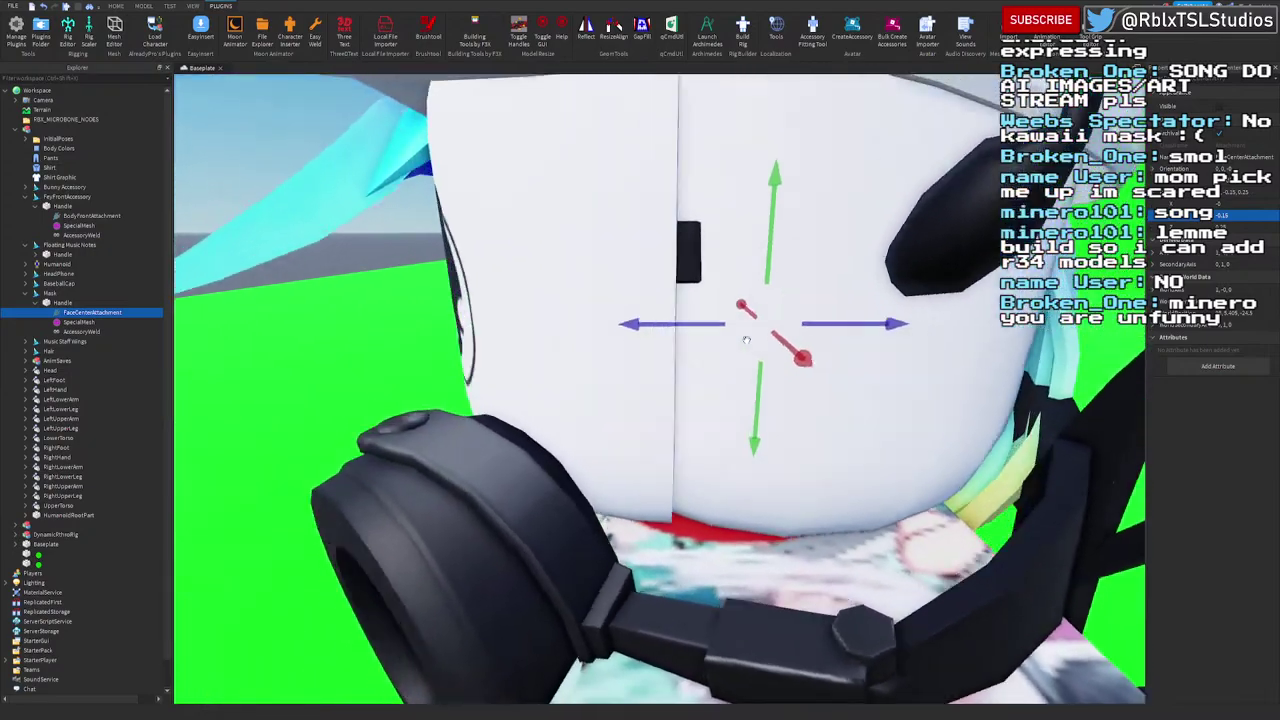
scroll(746, 340, "down", 4)
right_click_drag(746, 340, 748, 342)
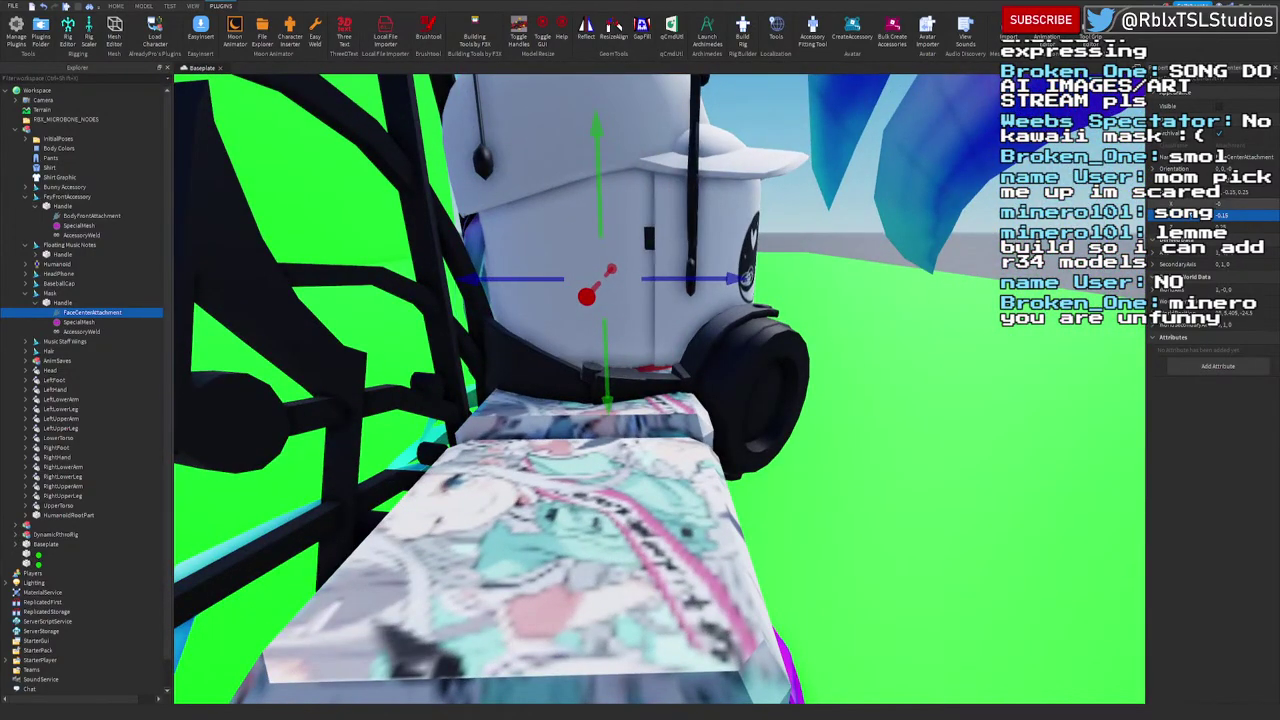
Step: Fine-tune the Z position of the Mask's FaceCenterAttachment, trying 0.2 among other values
left_click(1237, 228)
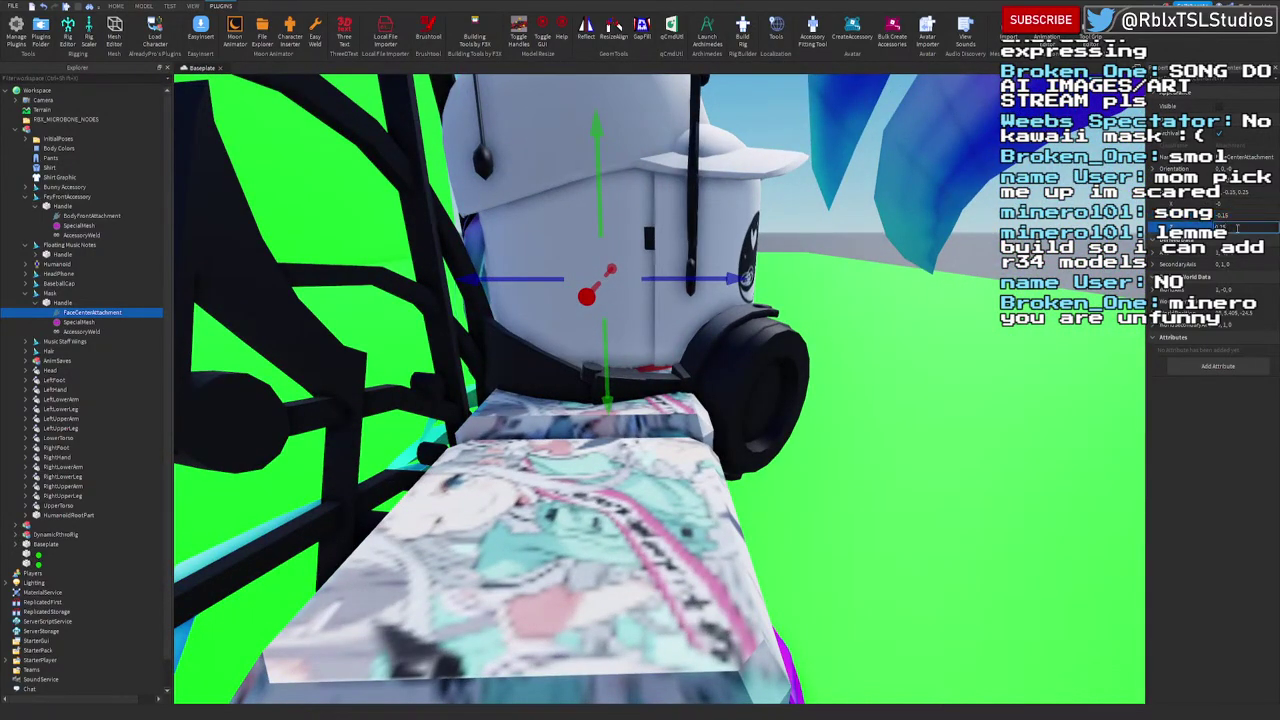
key("Return")
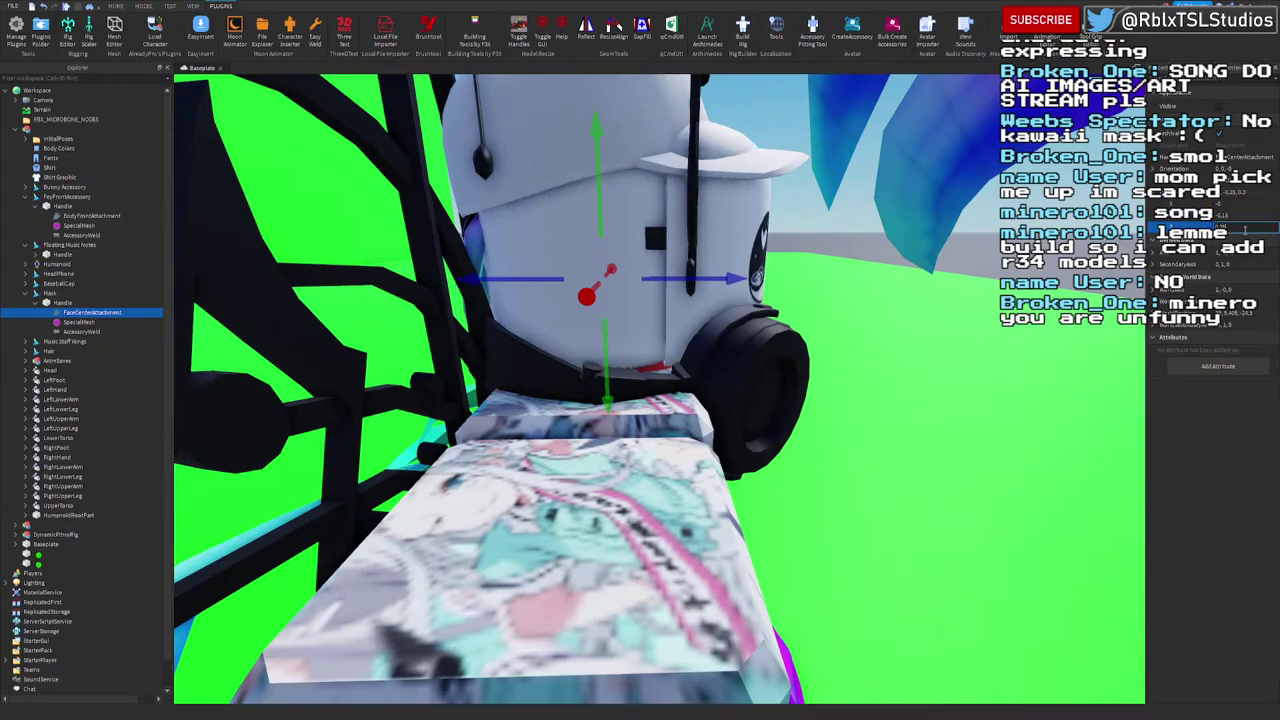
key("Return")
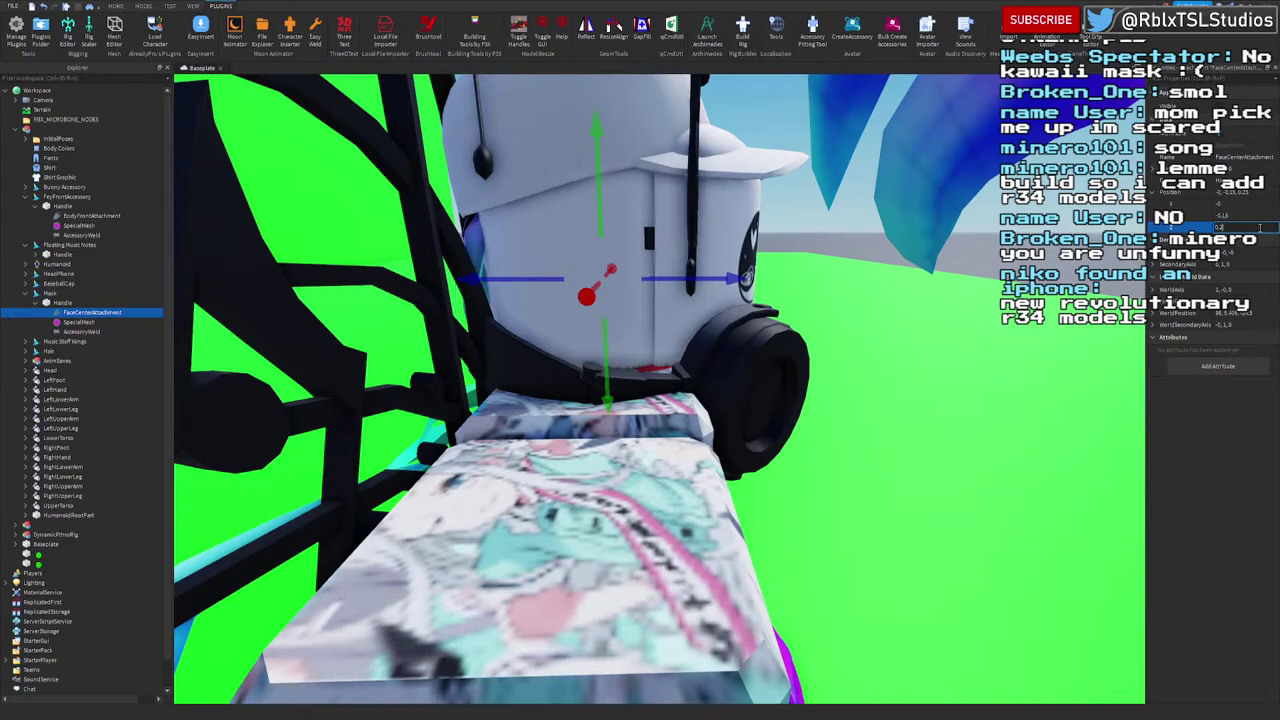
key("Return")
mouse_move(857, 269)
right_mouse_down()
mouse_move(760, 275)
mouse_move(857, 269)
right_mouse_up()
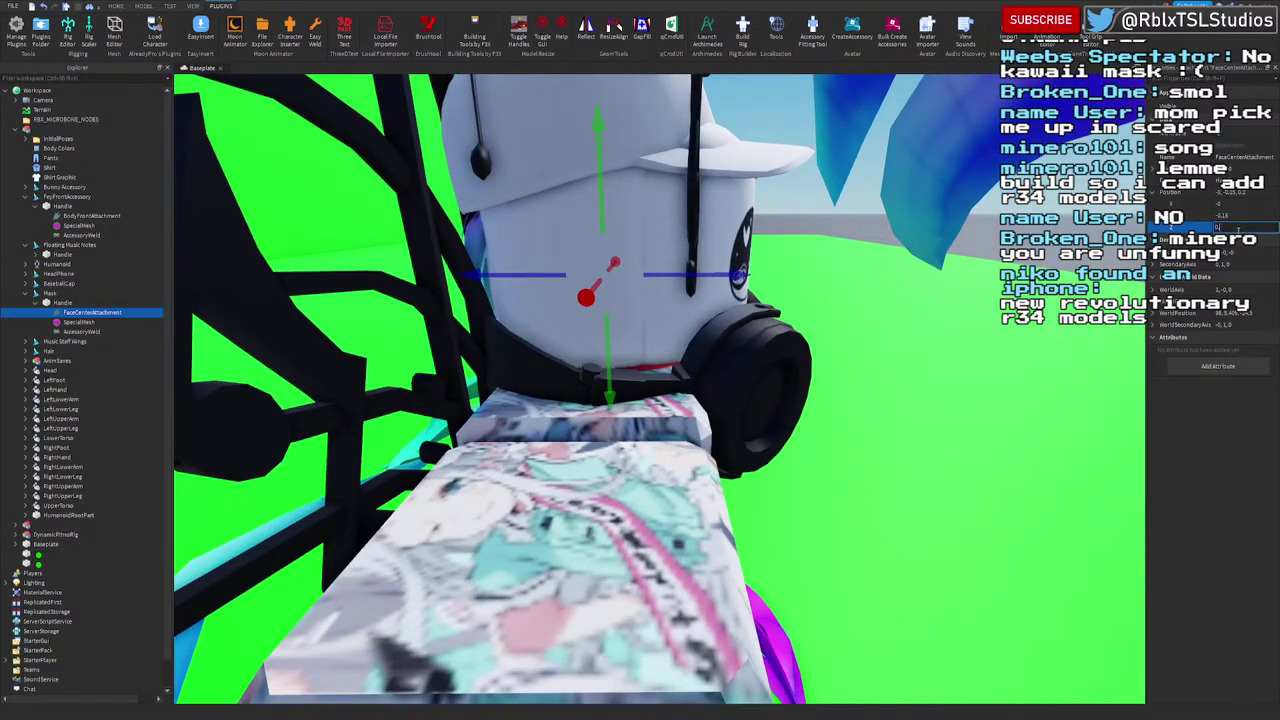
key("Return")
Step: Delete the entire Mask accessory from the character
right_click_drag(704, 316, 716, 309)
scroll(716, 309, "down", 4)
scroll(716, 309, "up", 4)
scroll(716, 309, "down", 3)
left_click(48, 293)
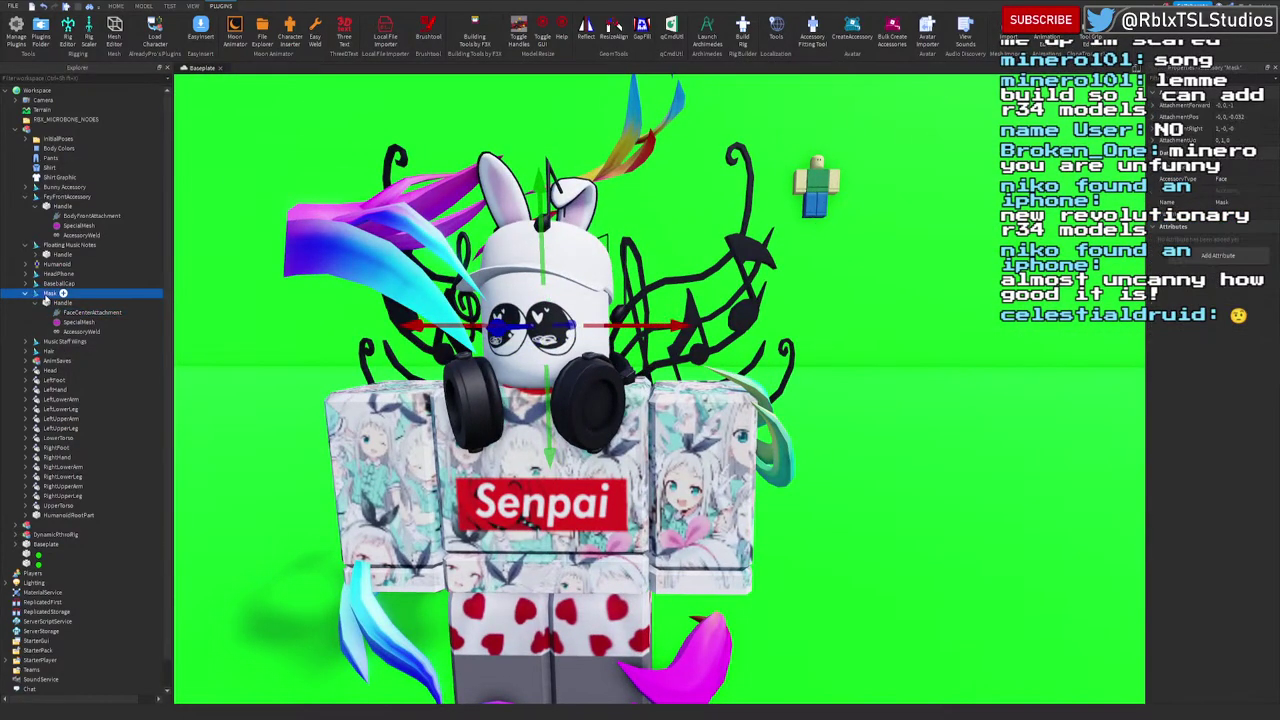
key("Delete")
Step: Examine how the cap, bunny ears and headphones sit around the character's head from several angles and distances
right_click_drag(605, 282, 606, 282)
scroll(605, 282, "up", 4)
scroll(605, 282, "down", 3)
scroll(605, 282, "up", 3)
scroll(606, 282, "down", 2)
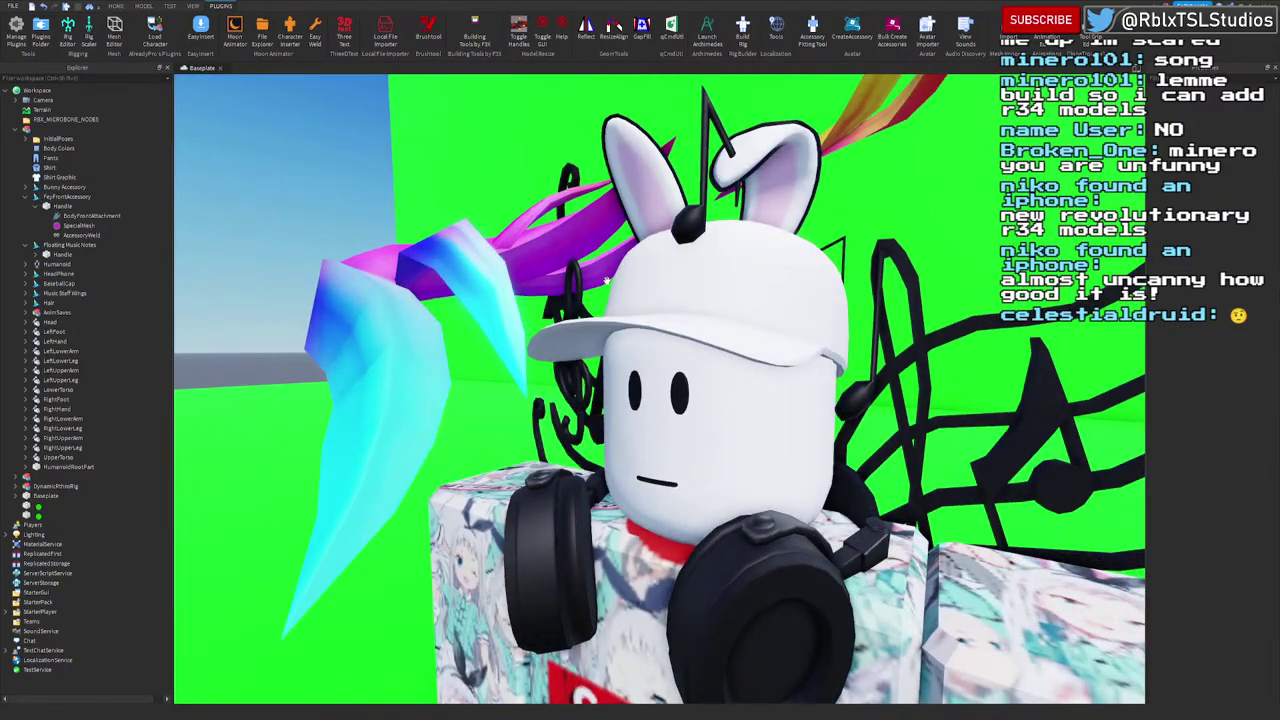
scroll(738, 402, "up", 3)
right_click_drag(738, 402, 740, 404)
scroll(740, 404, "down", 4)
scroll(740, 404, "up", 4)
scroll(740, 404, "up", 2)
scroll(740, 404, "down", 3)
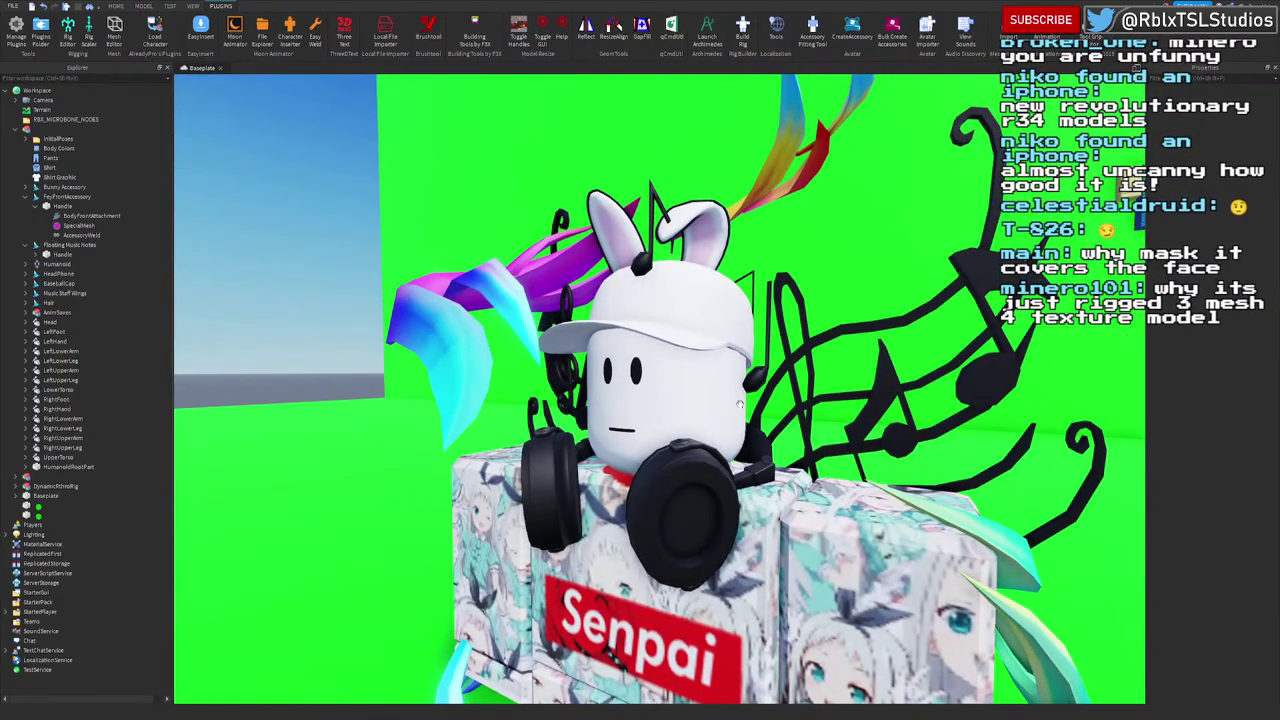
scroll(740, 404, "down", 2)
right_click_drag(740, 404, 740, 404)
scroll(740, 404, "up", 4)
scroll(740, 404, "down", 4)
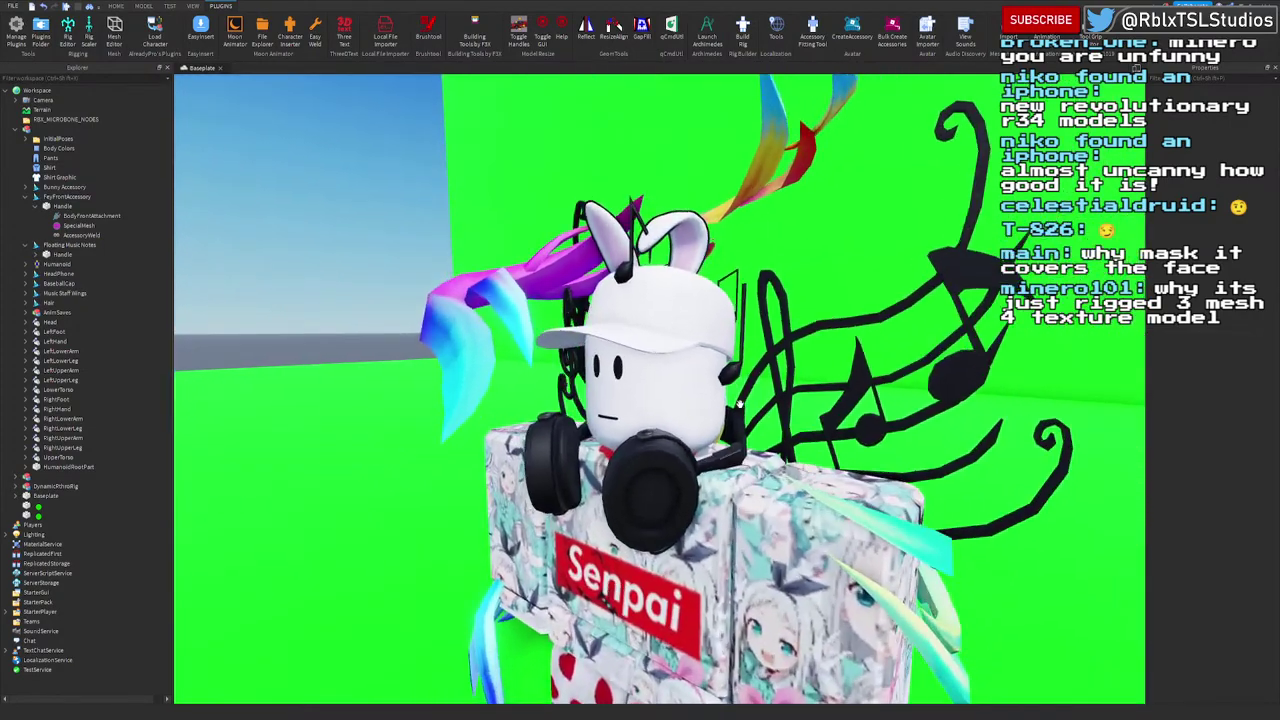
scroll(697, 390, "up", 3)
Step: Collapse the Floating Music Notes accessory in the character's hierarchy
left_click(25, 244)
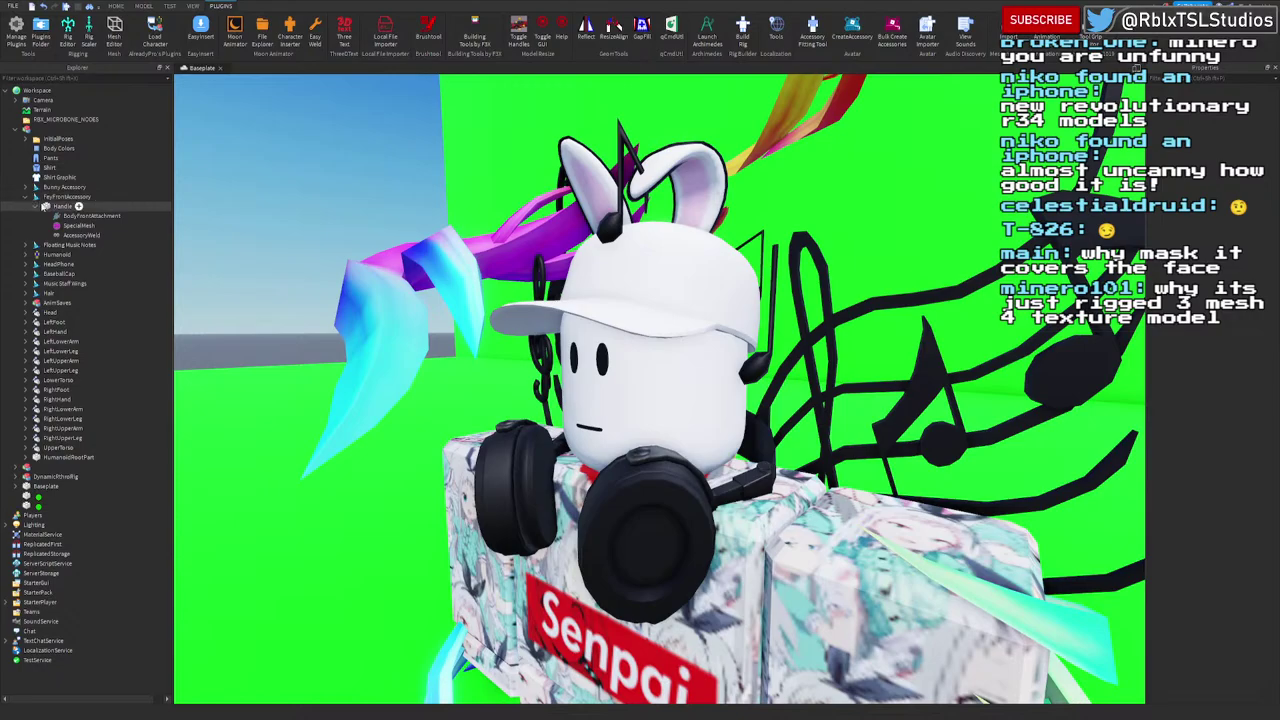
right_click_drag(628, 298, 631, 298)
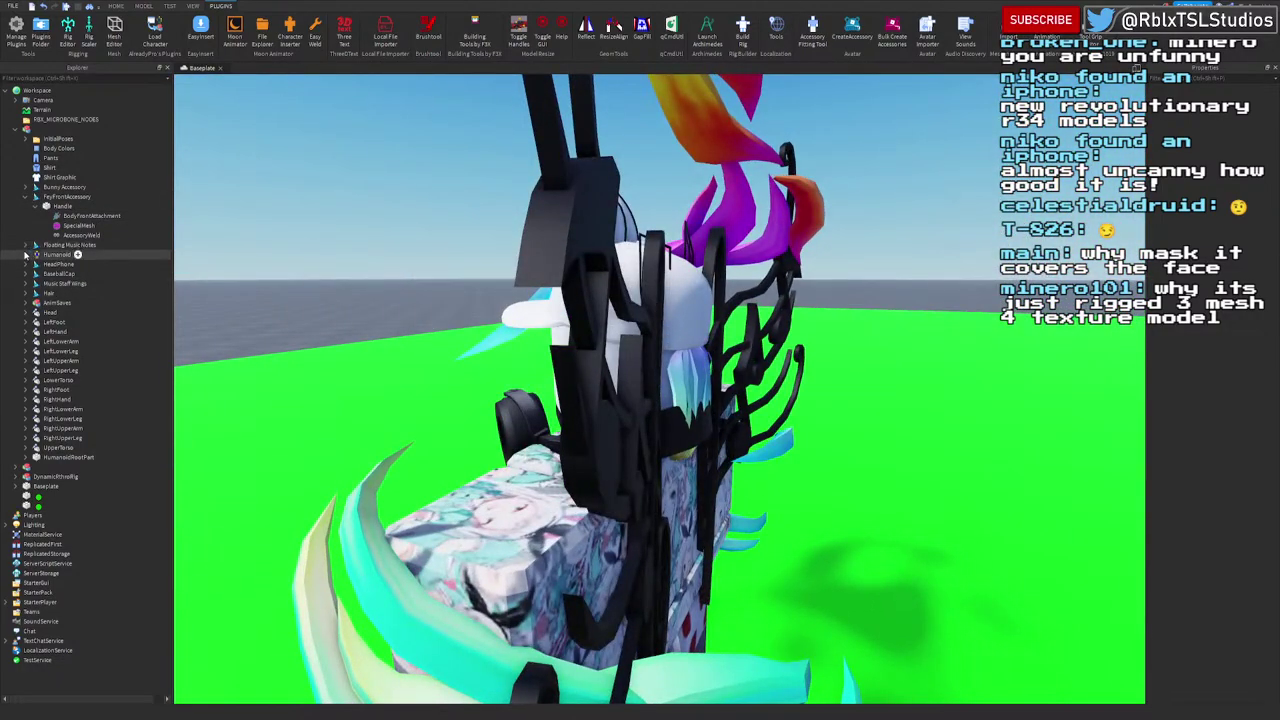
left_click(26, 246)
left_click(26, 246)
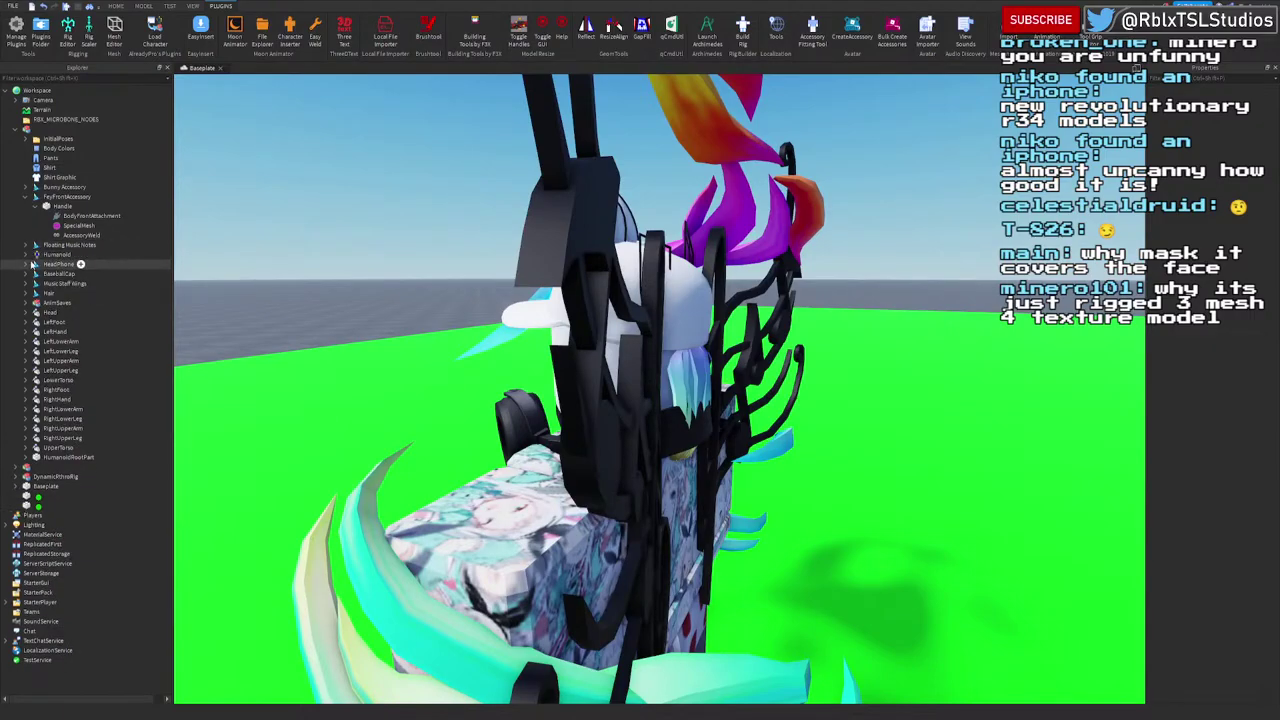
Step: Delete the Music Staff Wings' ThumbnailConfiguration and the AvatarPartScaleType and OriginalSize values in its Handle
left_click(26, 283)
left_click(32, 283)
key("f")
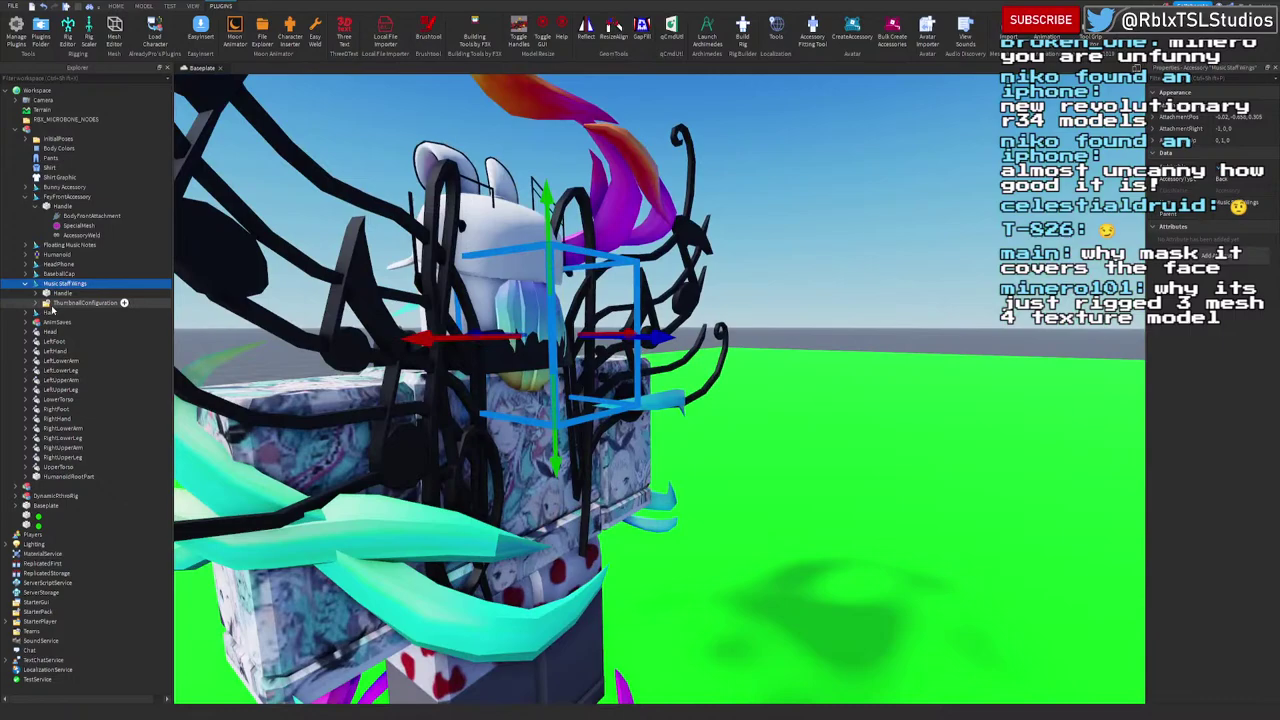
left_click(53, 304)
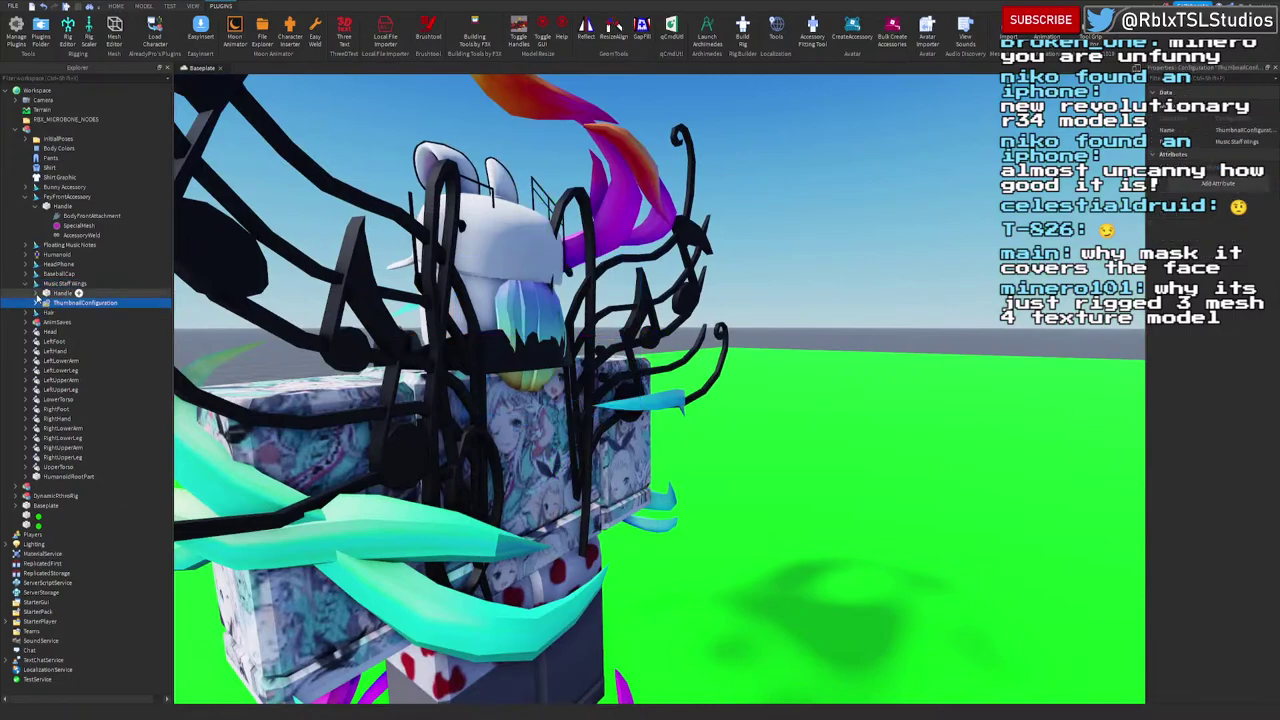
left_click(35, 293)
left_click(69, 304, "ctrl")
left_click(68, 323, "ctrl")
key("Delete")
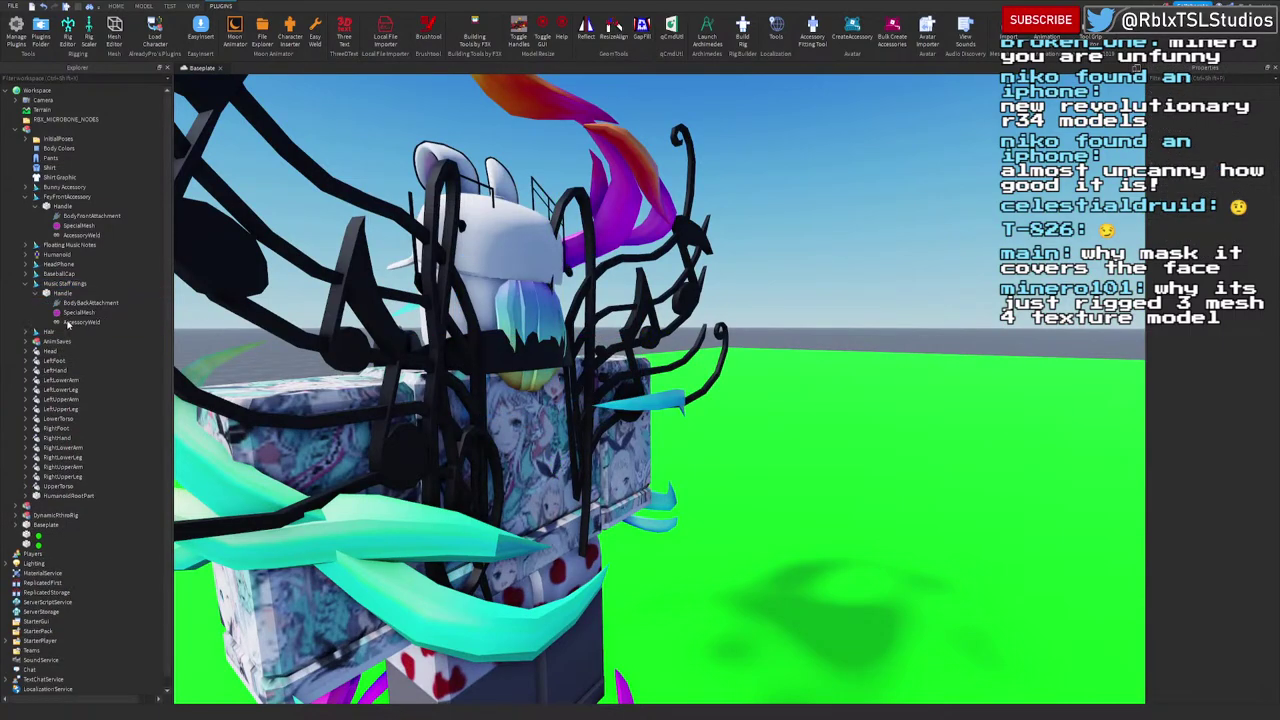
Step: Check the individual Scale values of the Music Staff Wings' SpecialMesh
left_click(75, 312)
key("f")
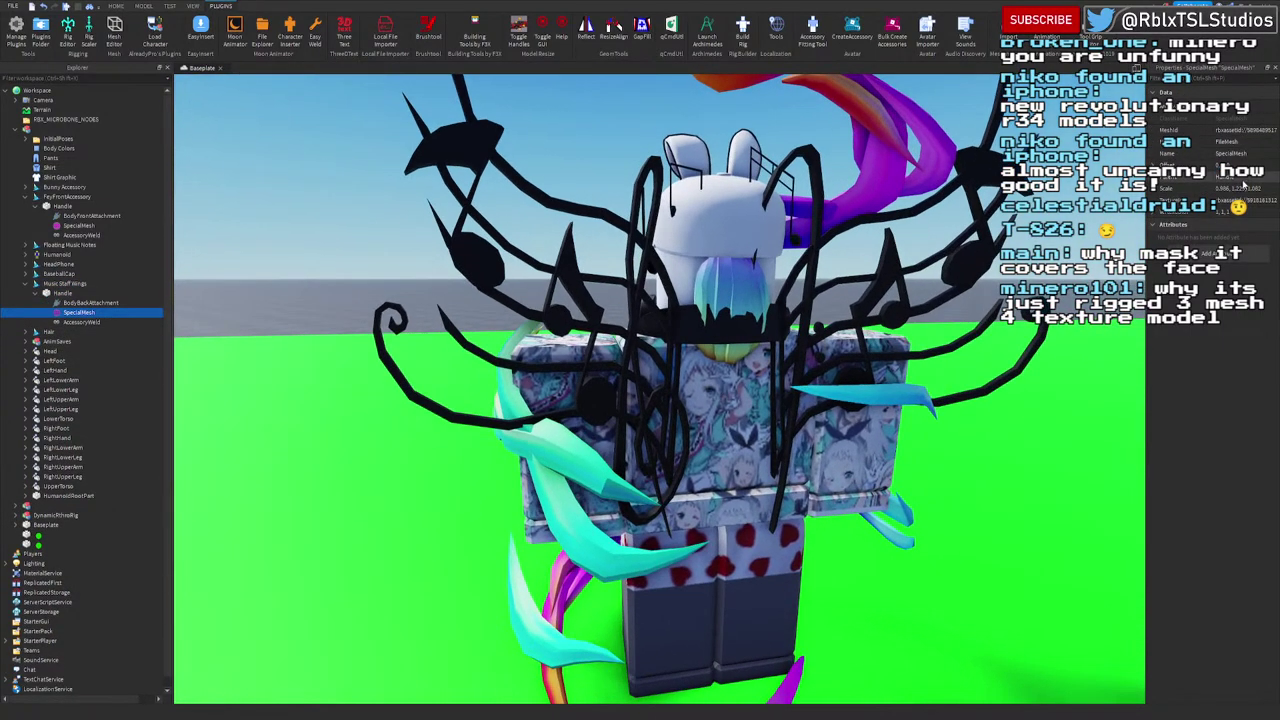
left_click(1153, 189)
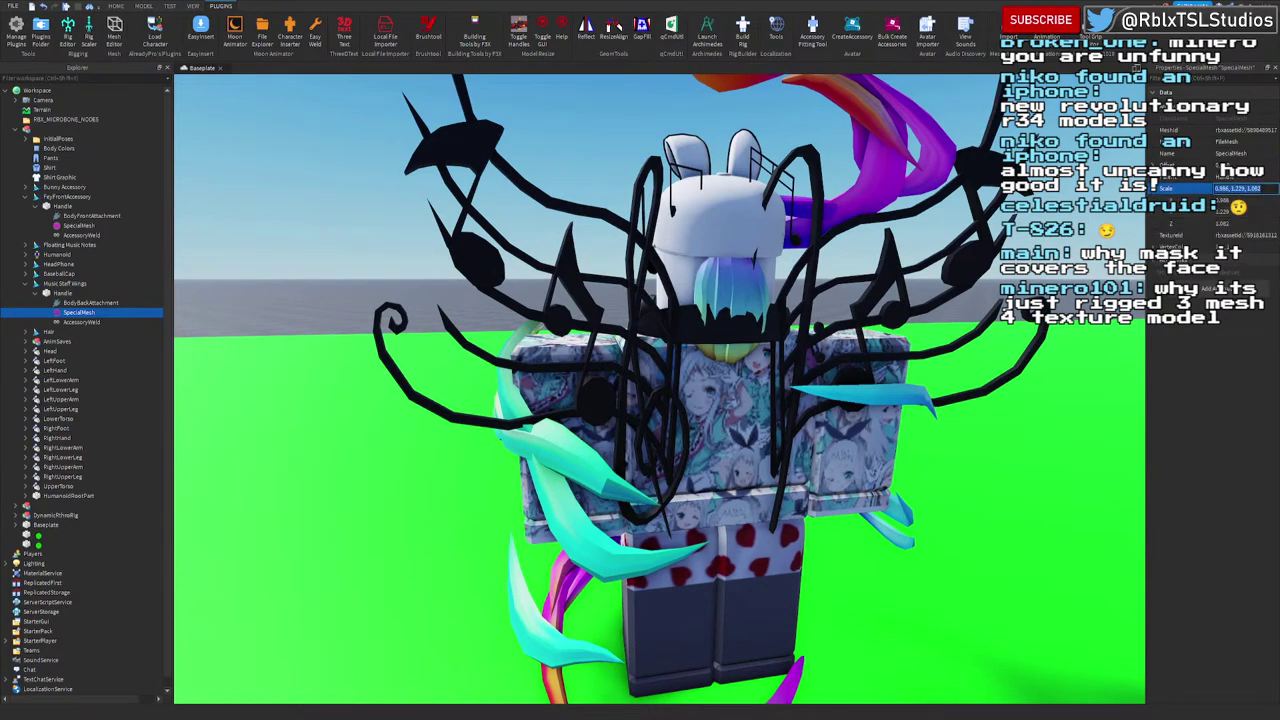
left_click(1154, 191)
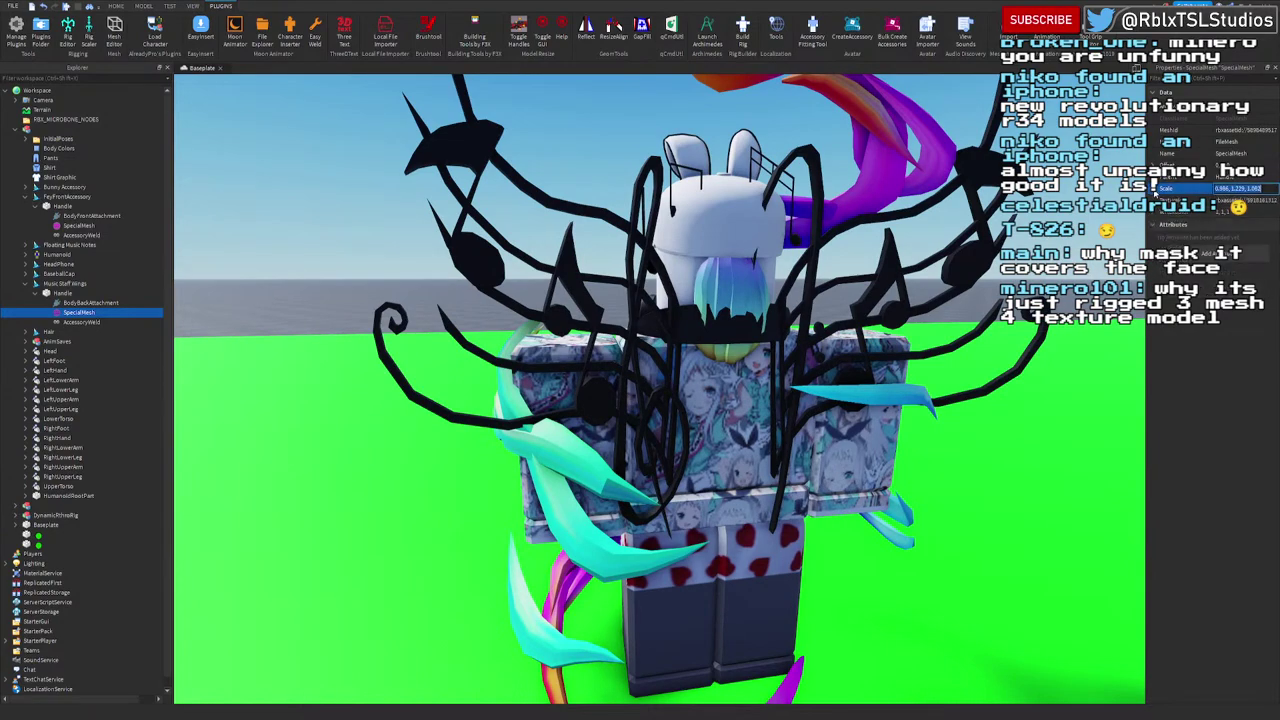
Step: Set the Y position of the Music Staff Wings' BodyBackAttachment to -0.5 and then -0.25
left_click(80, 302)
left_click(1154, 191)
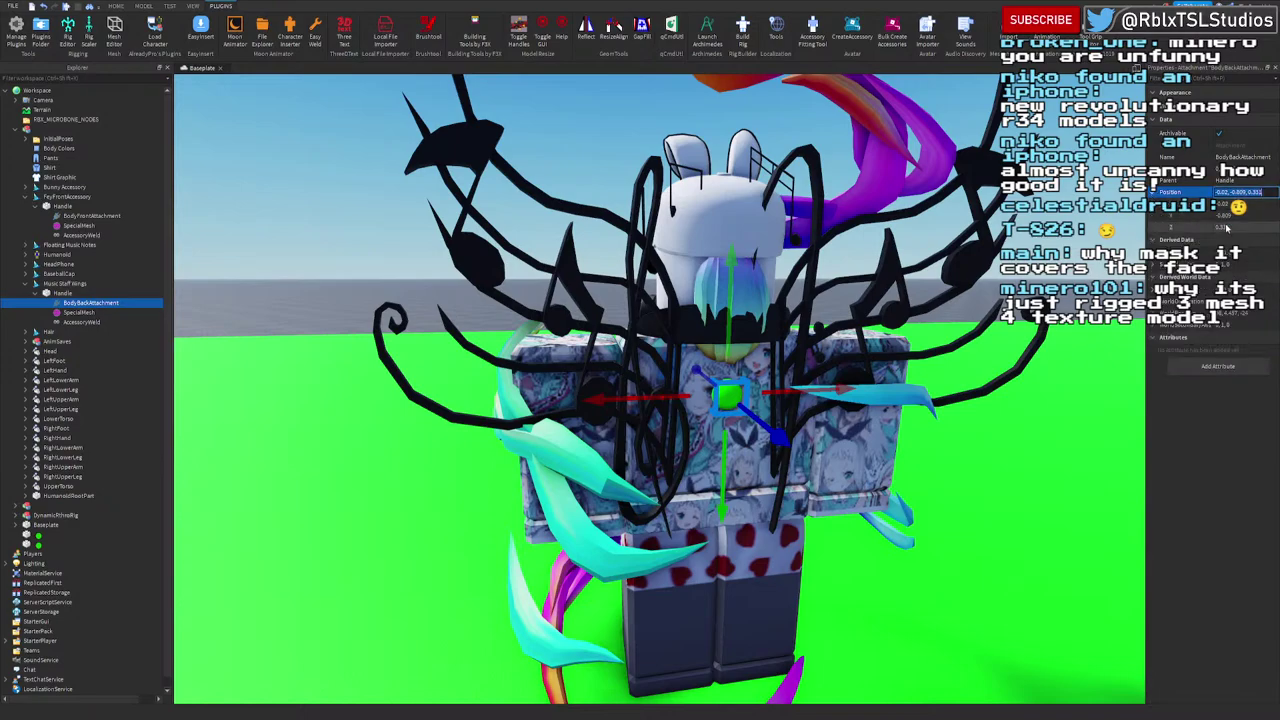
left_click(1242, 216)
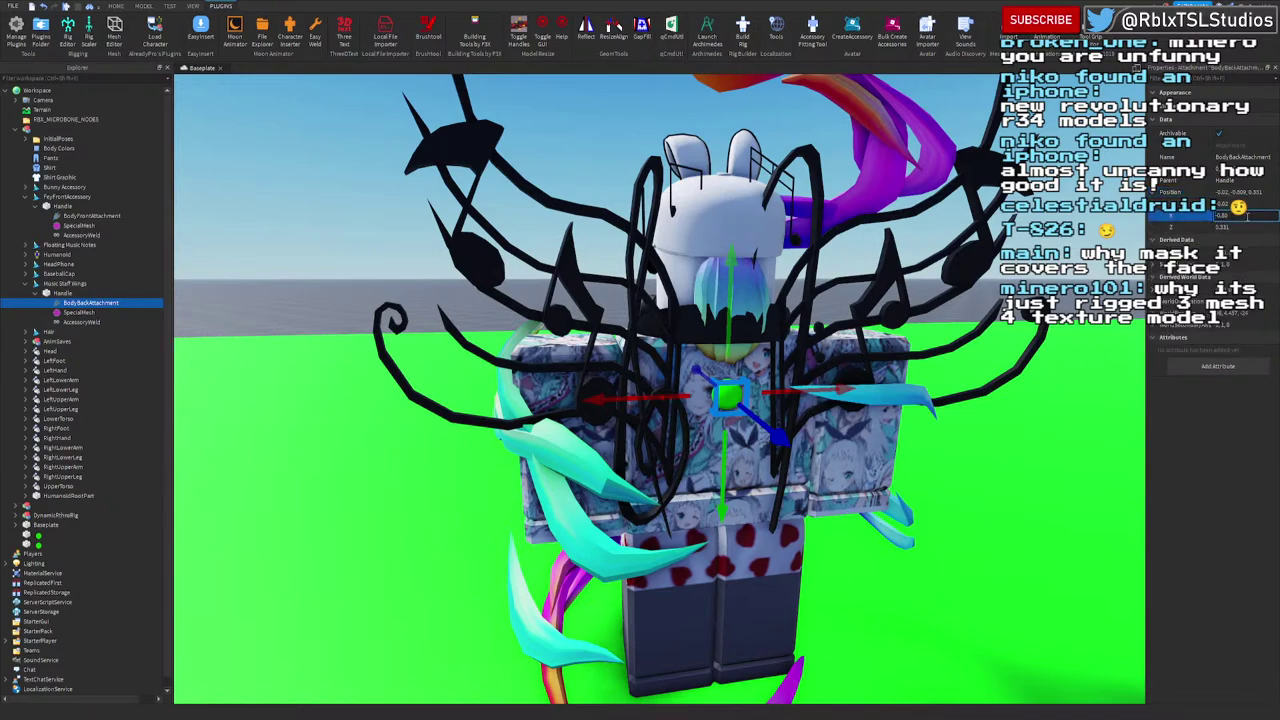
key("Return")
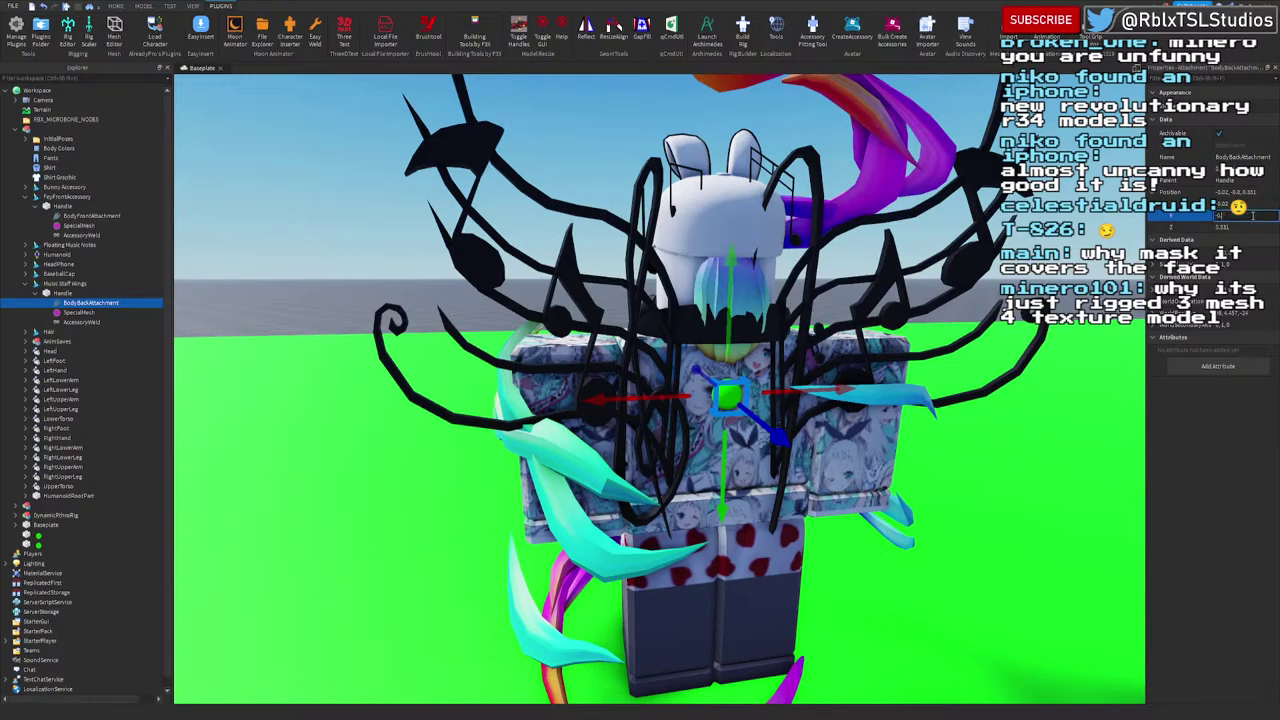
type("5")
key("Return")
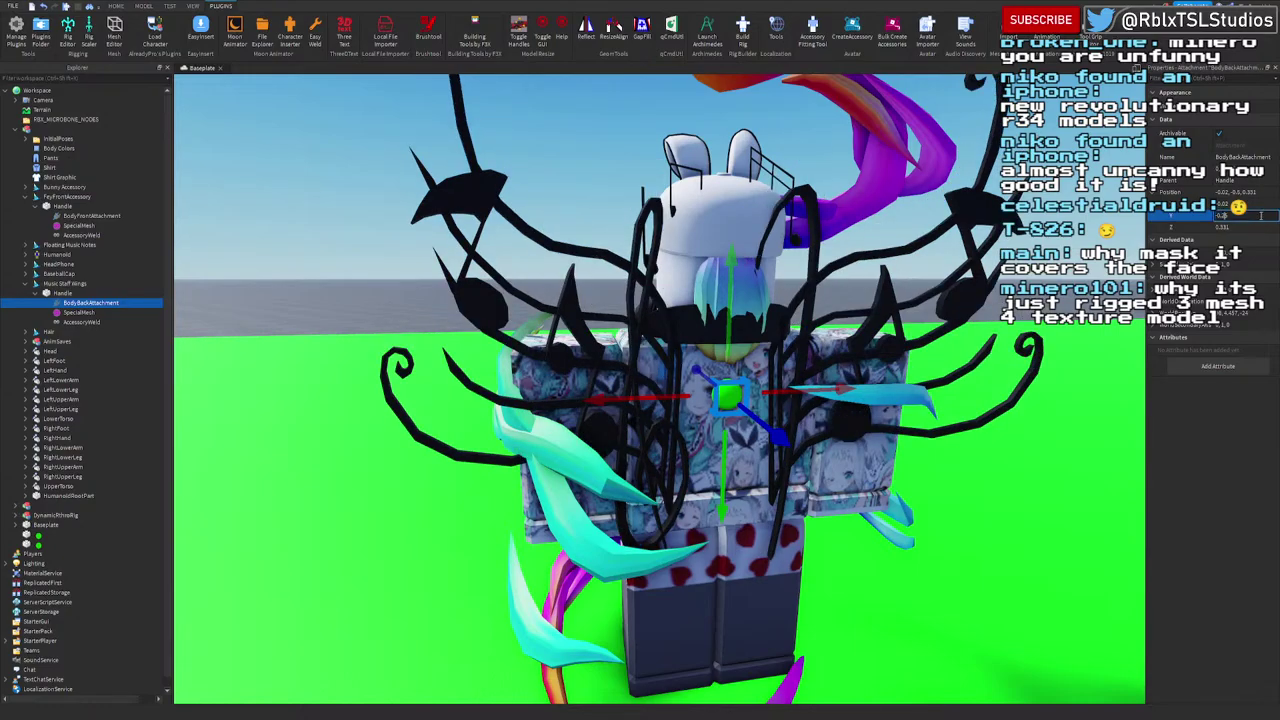
key("Return")
Step: Examine how the Music Staff Wings sit on the character's back from several angles and distances
right_click_drag(815, 293, 812, 289)
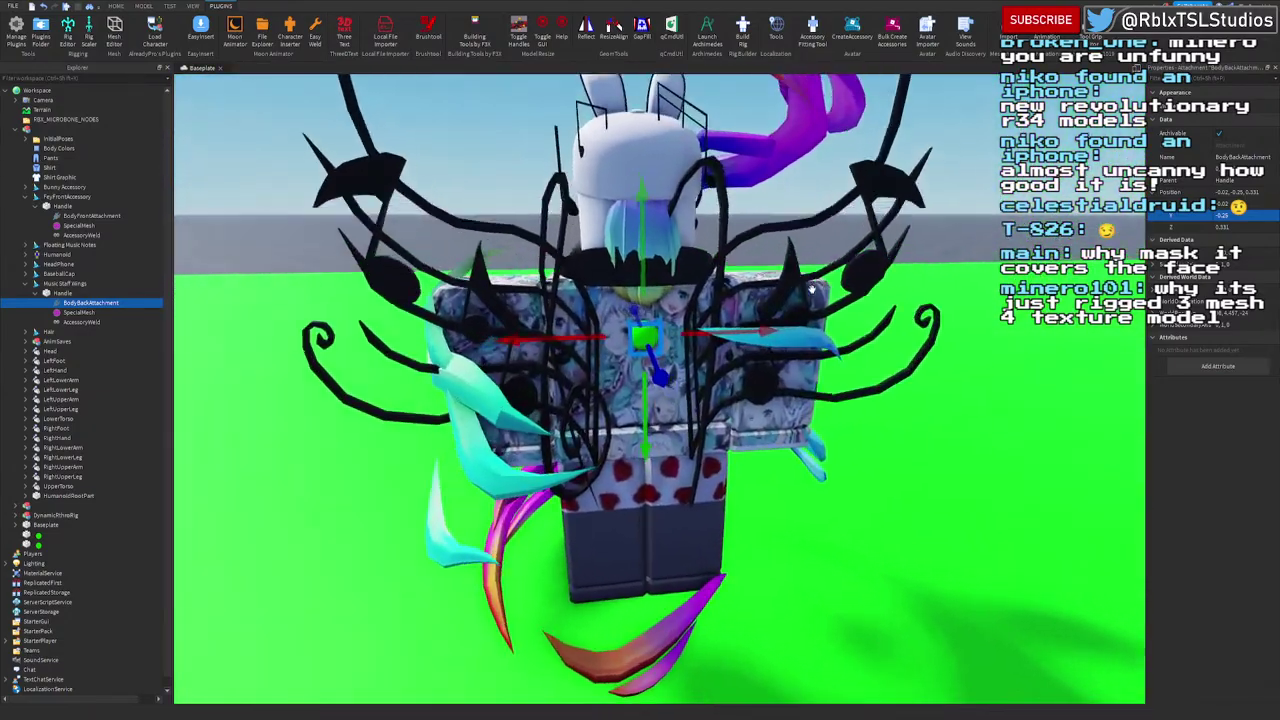
scroll(812, 289, "up", 3)
scroll(630, 402, "down", 5)
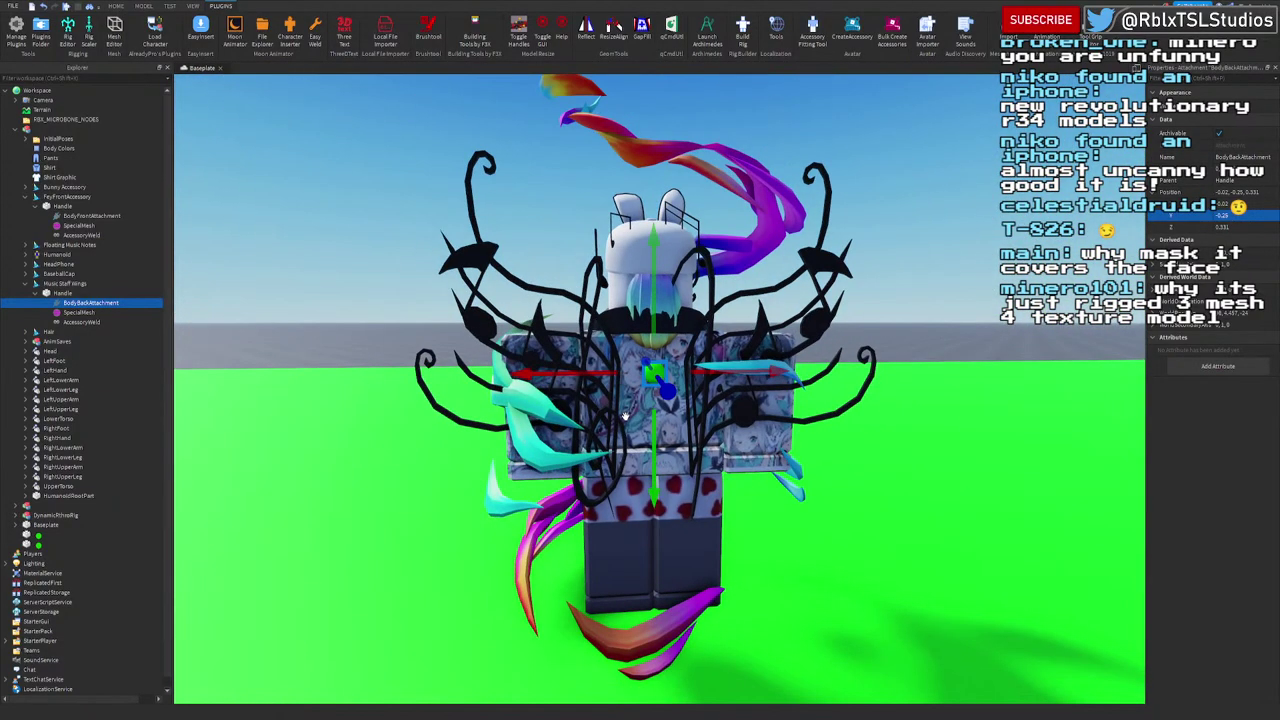
scroll(625, 413, "up", 3)
right_click_drag(625, 413, 627, 411)
scroll(621, 412, "down", 3)
scroll(621, 412, "up", 3)
scroll(627, 411, "down", 5)
left_click(717, 504)
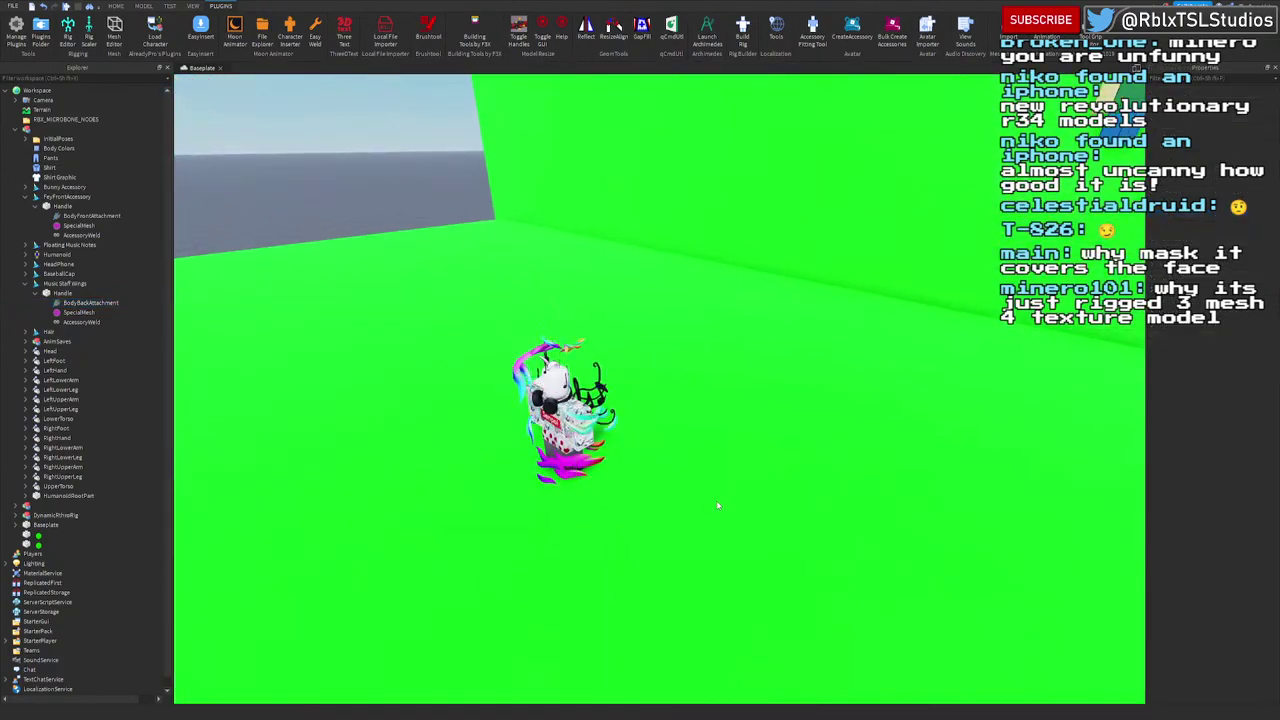
Step: Insert a fresh copy of the player's avatar with the Character Inserter in an open area of the green screen
right_click_drag(717, 504, 580, 376)
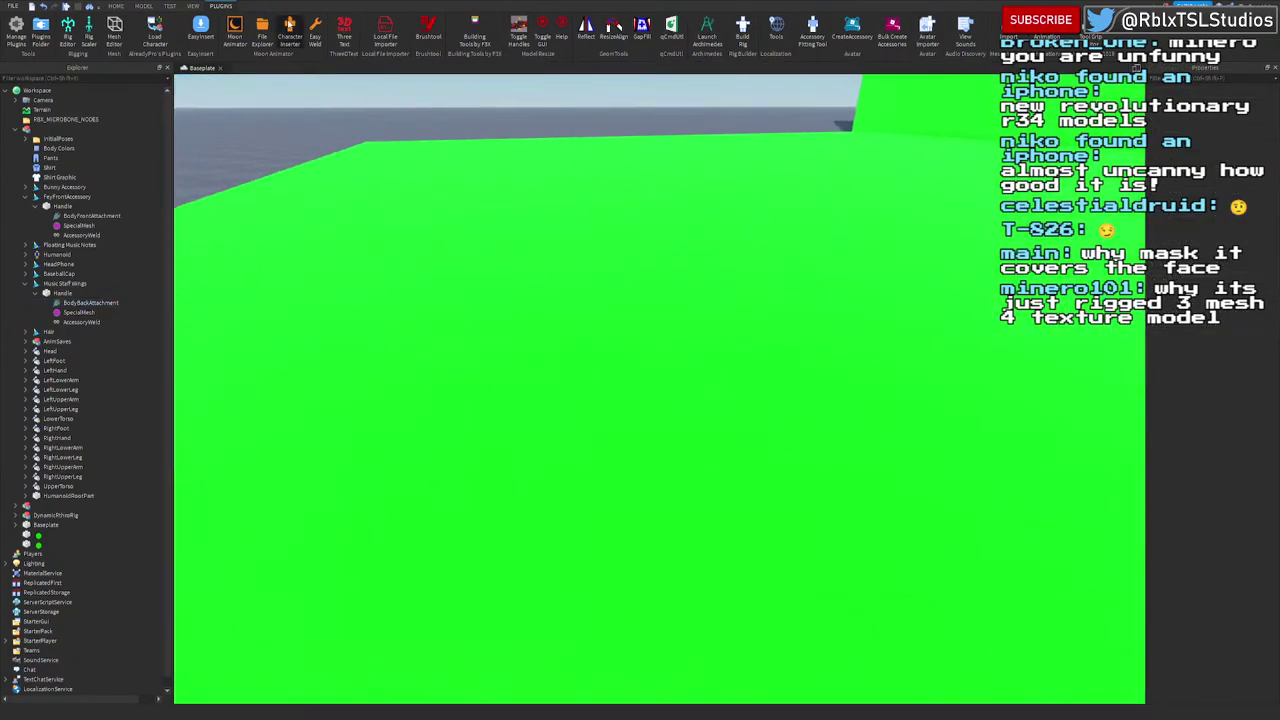
left_click(290, 31)
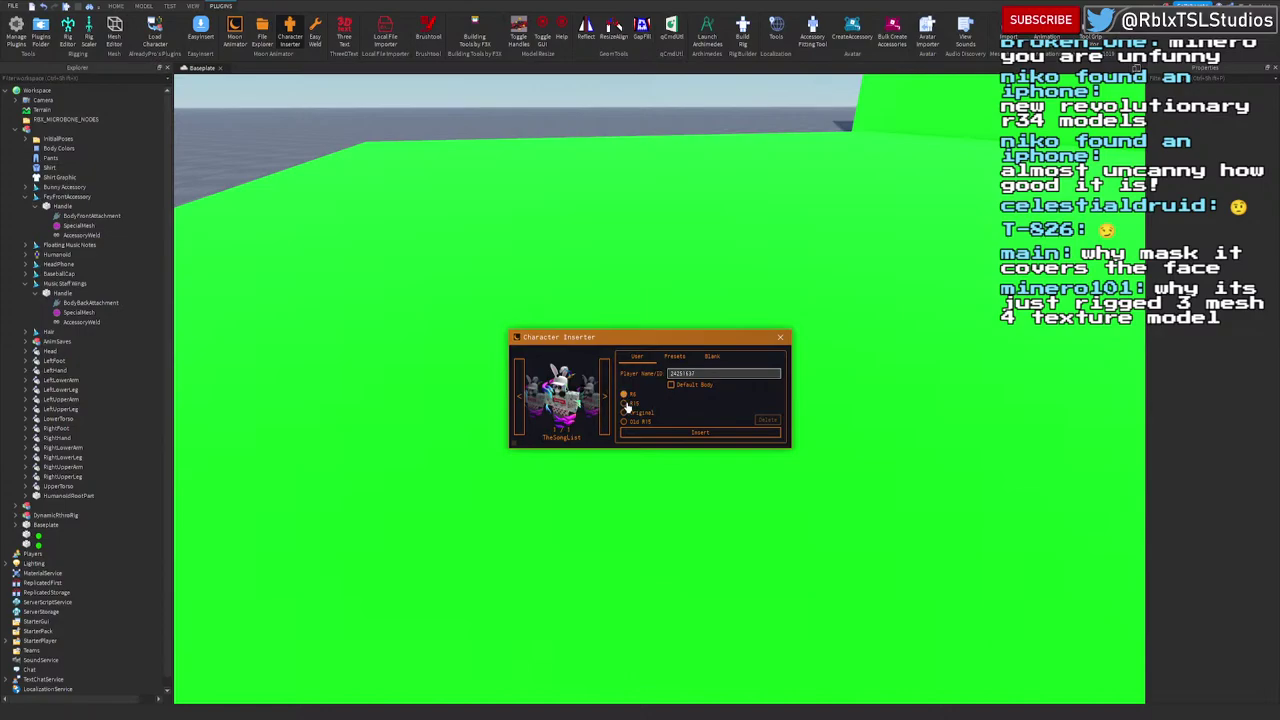
left_click(673, 434)
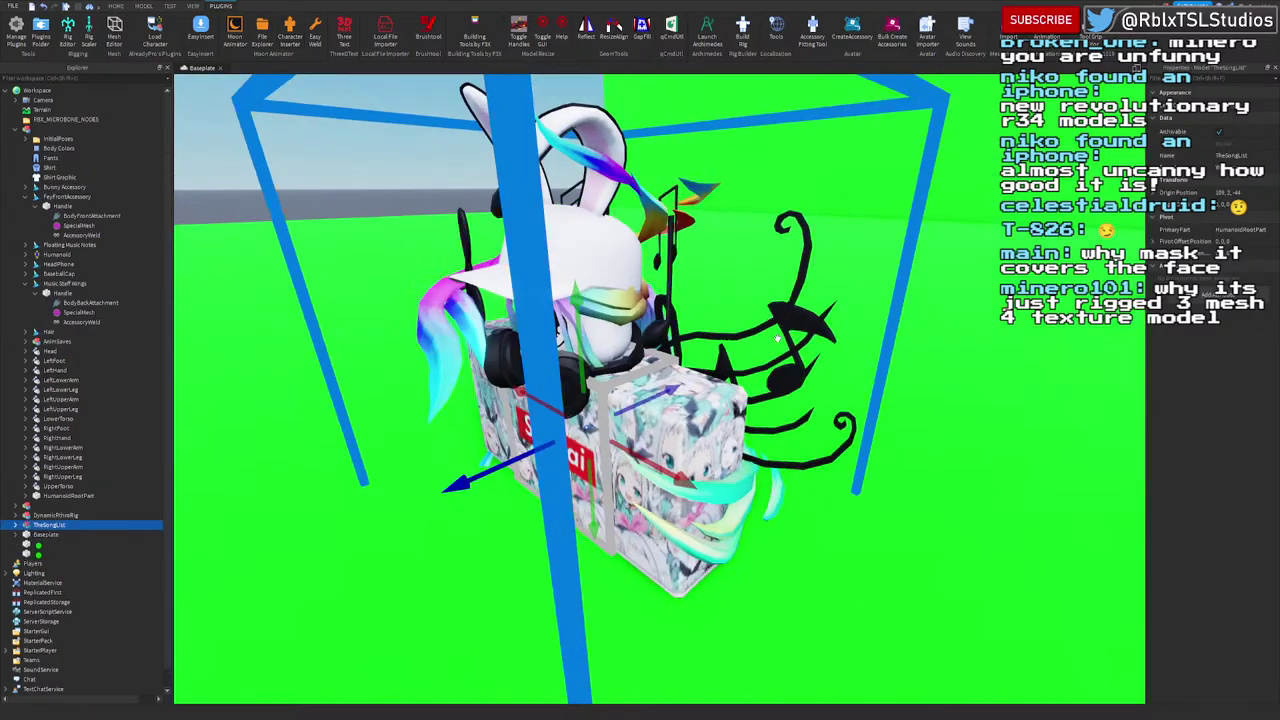
Step: Place the inserted avatar beside the edited character, facing the same way, to compare their accessories
scroll(611, 455, "down", 5)
left_click(611, 449)
left_click(732, 514)
left_click_drag(611, 432, 775, 367)
key("w")
key("d")
key("f")
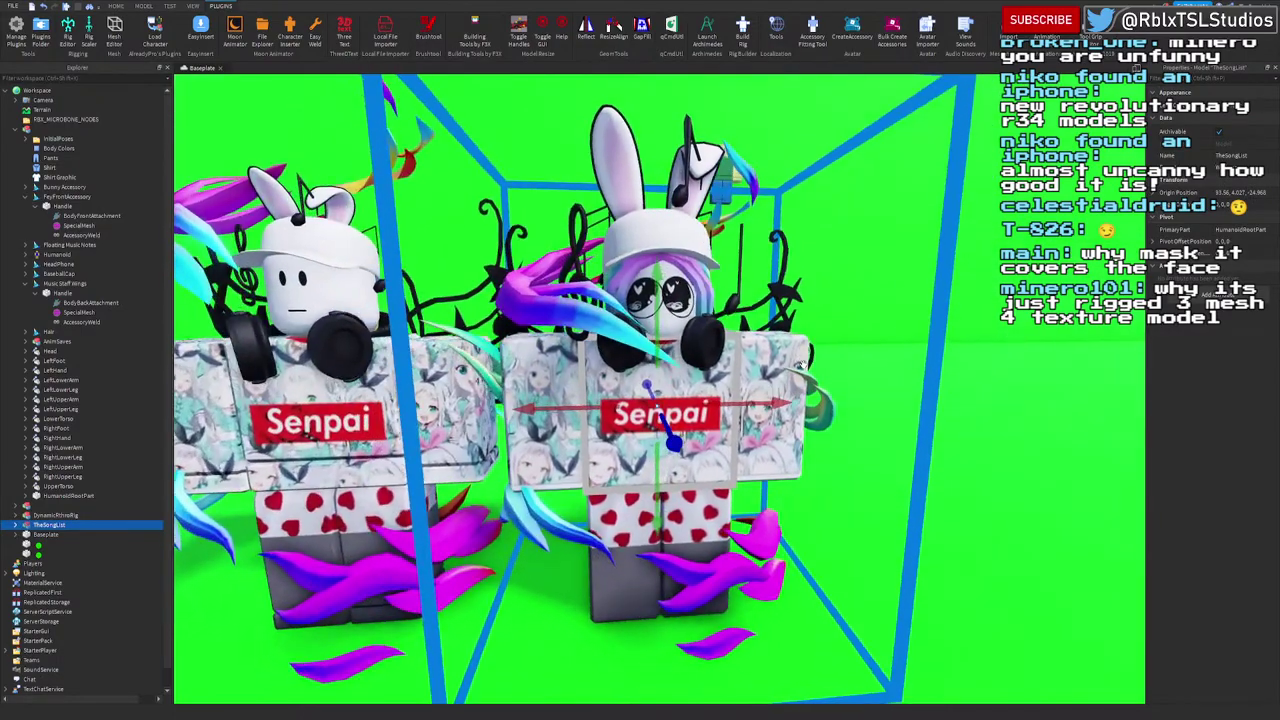
right_click_drag(800, 364, 803, 366)
key("a")
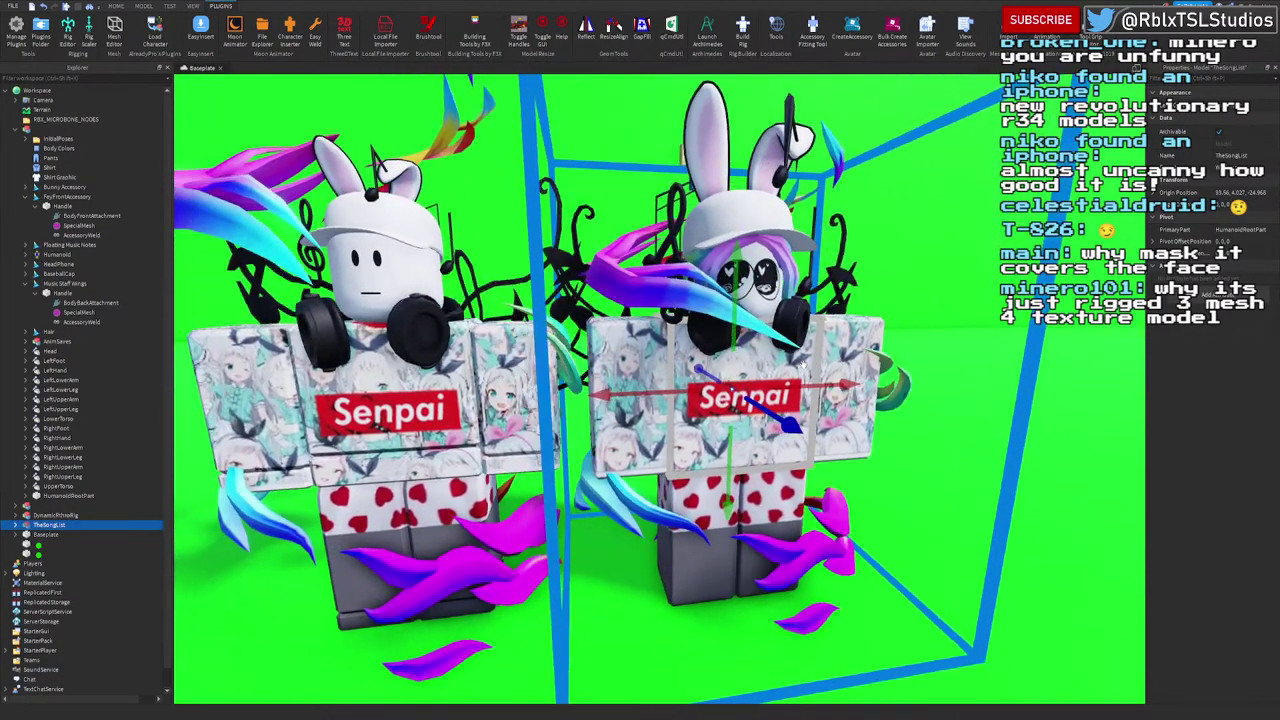
Step: Raise the Y position of the Music Staff Wings' BodyBackAttachment through 0 and 0.1 to 0.15, matching the reference avatar
left_click(63, 304)
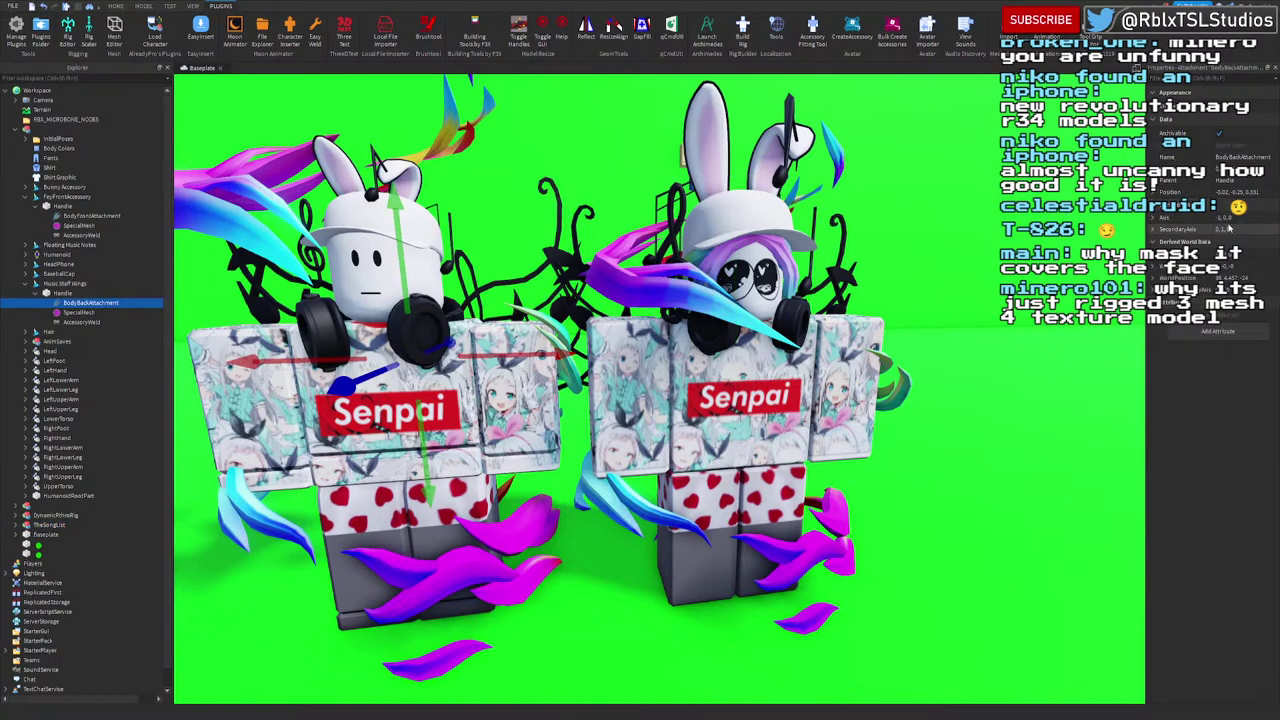
left_click(1236, 192)
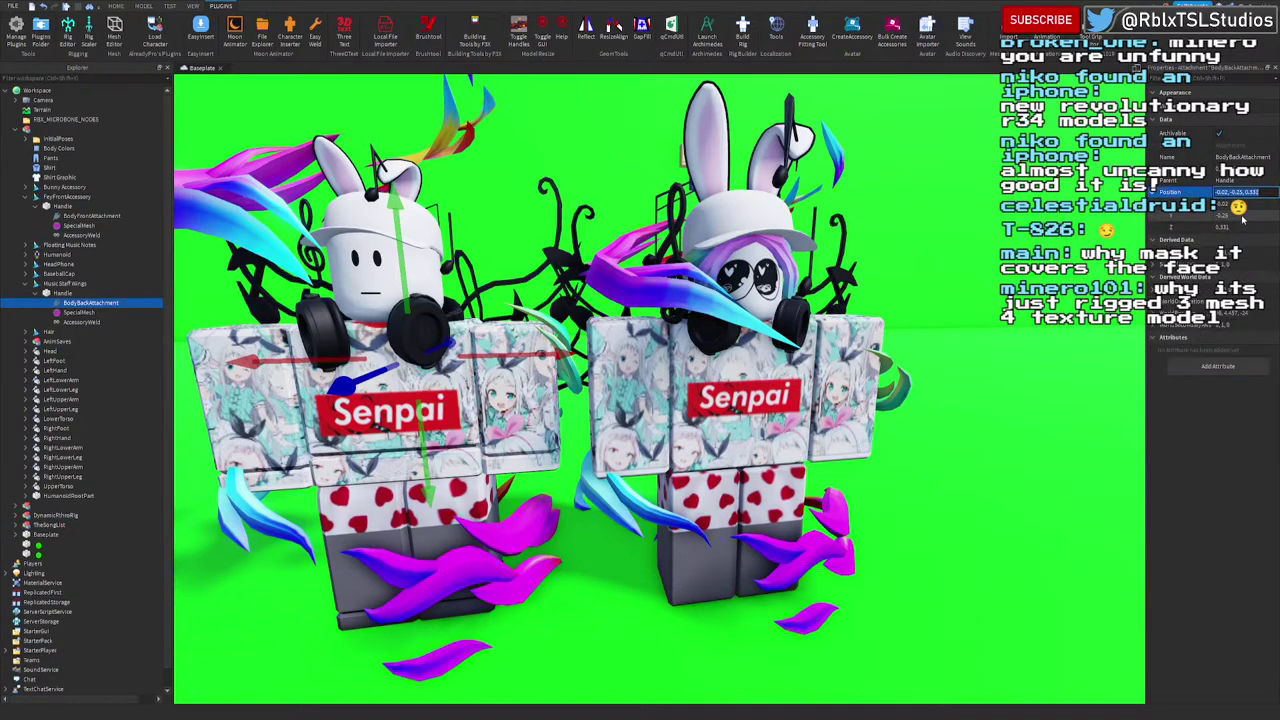
left_click(1247, 216)
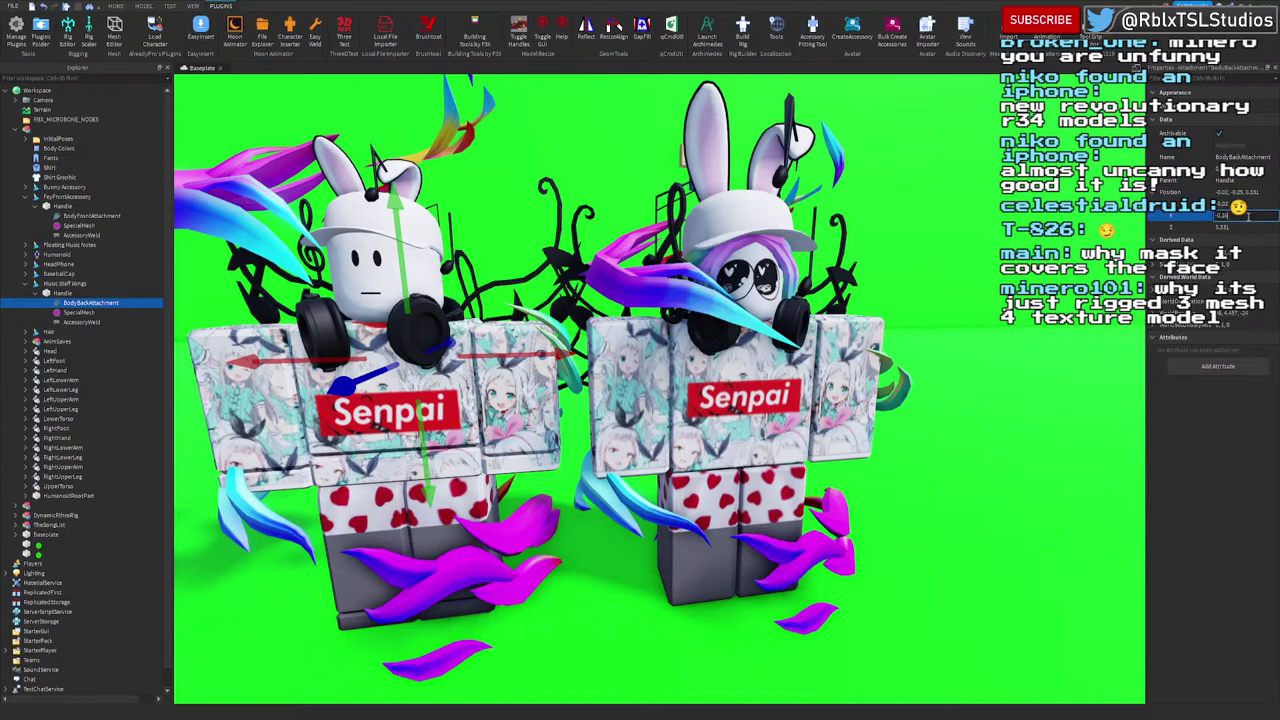
key("Return")
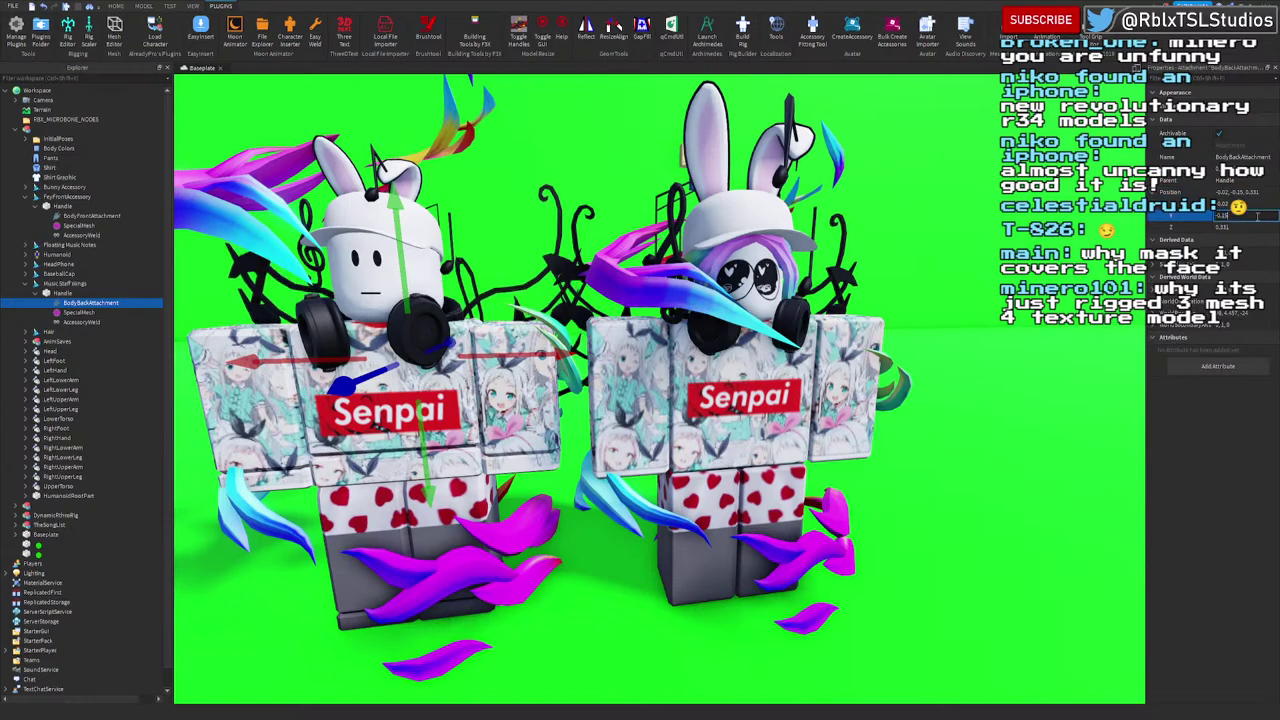
key("Return")
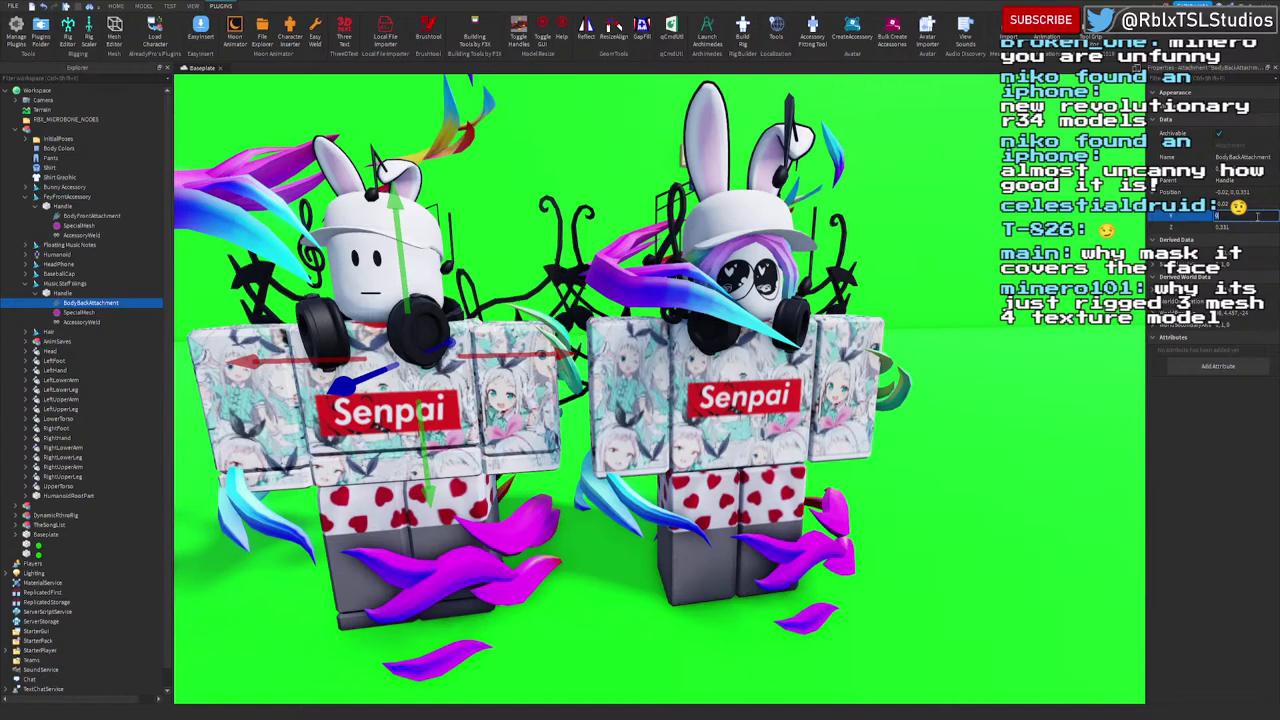
type(".1")
key("Return")
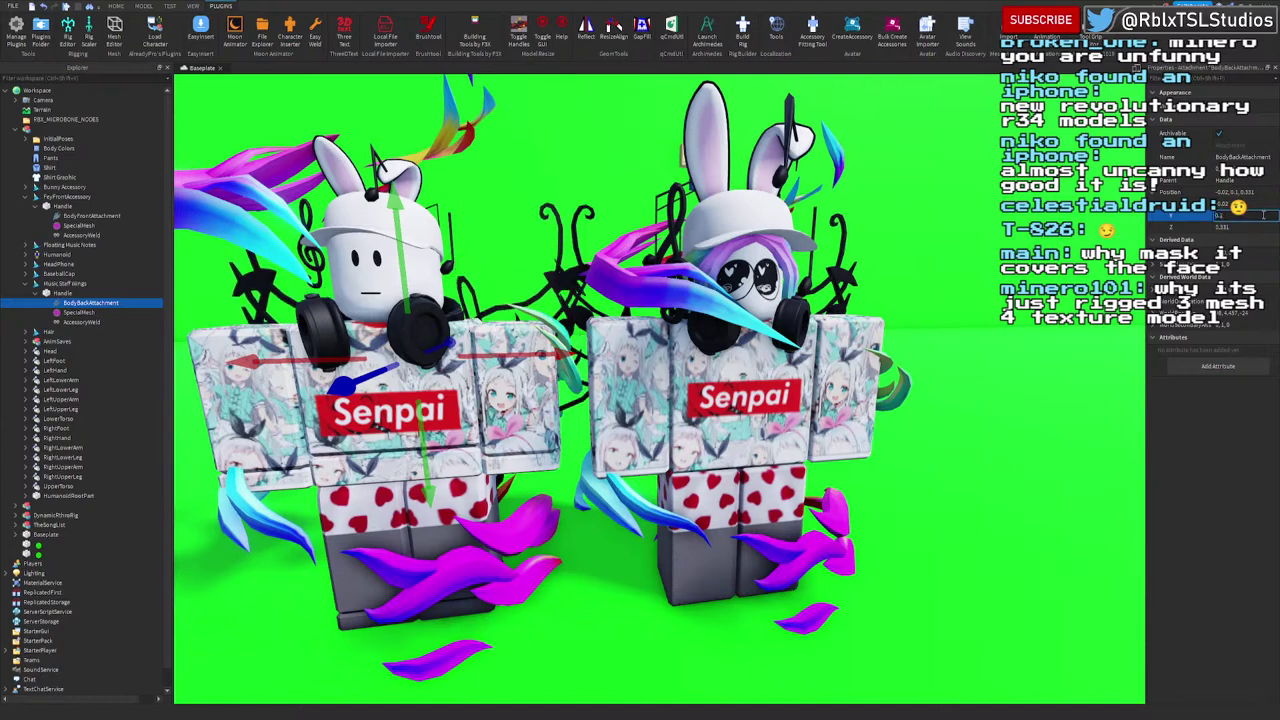
key("Return")
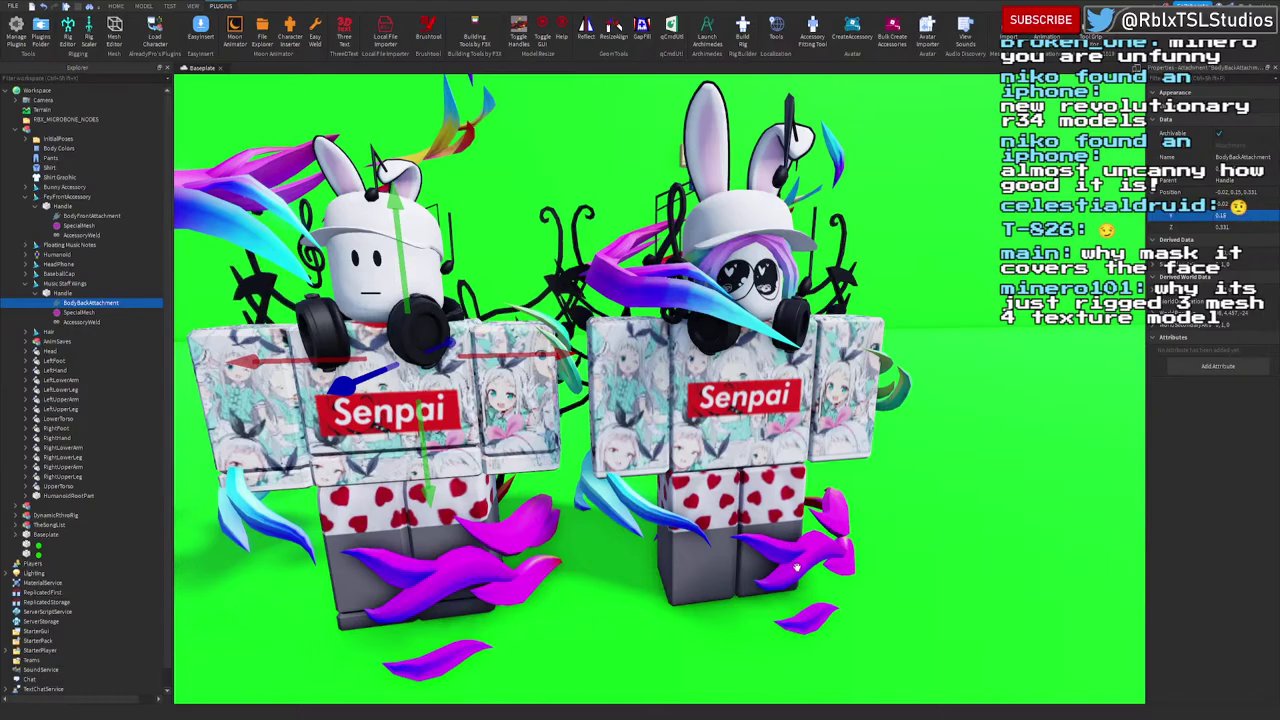
Step: Move the inserted reference avatar to the other side of the edited character
right_click_drag(807, 553, 829, 521)
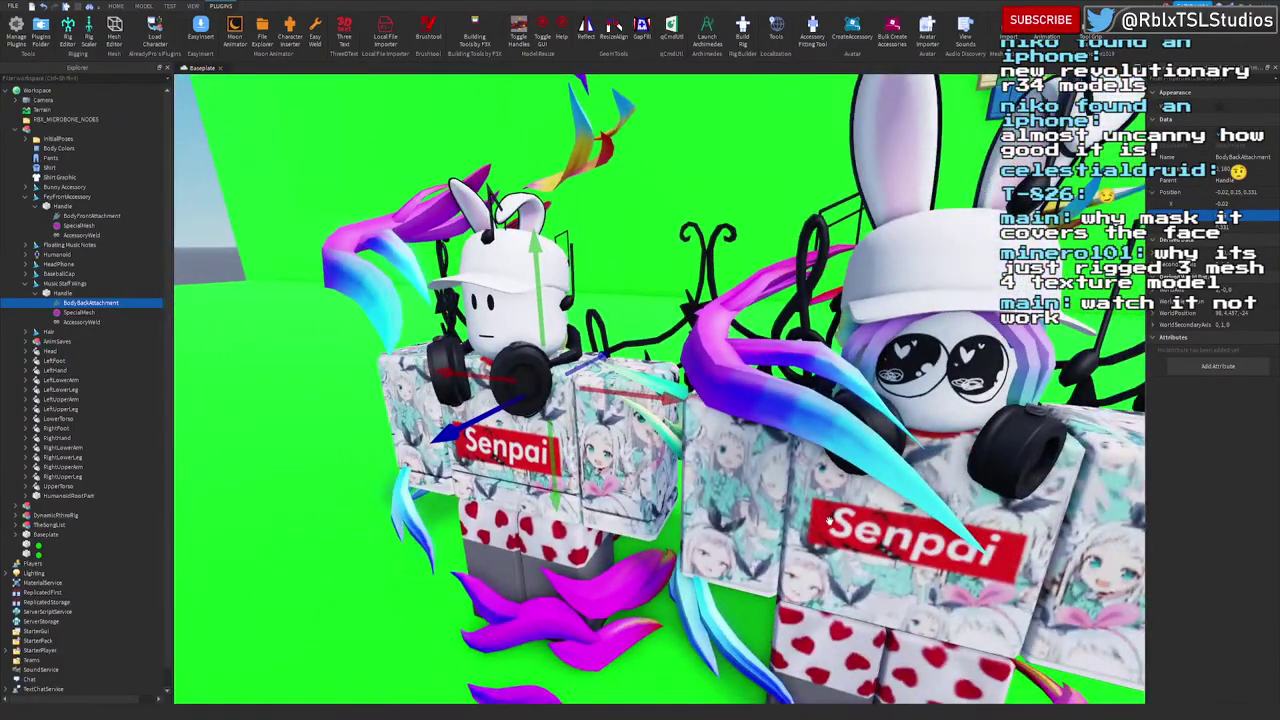
scroll(829, 521, "down", 5)
left_click(589, 545)
scroll(769, 403, "up", 4)
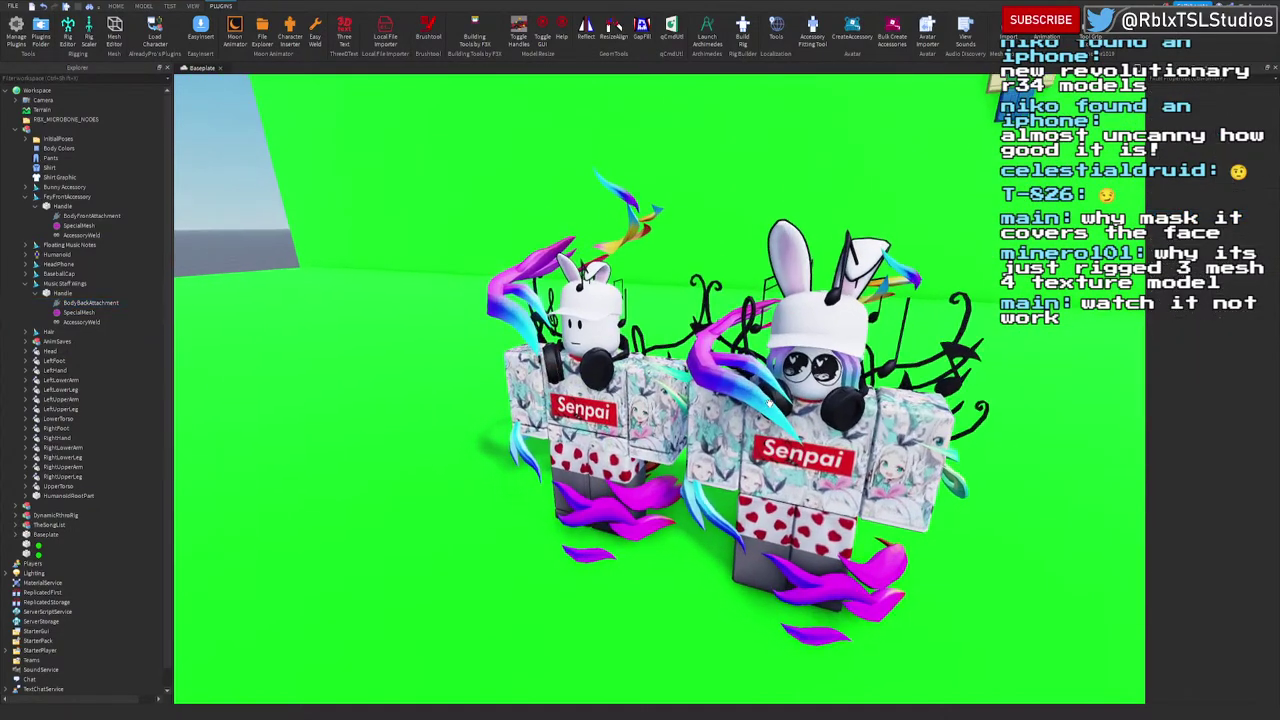
scroll(988, 437, "down", 3)
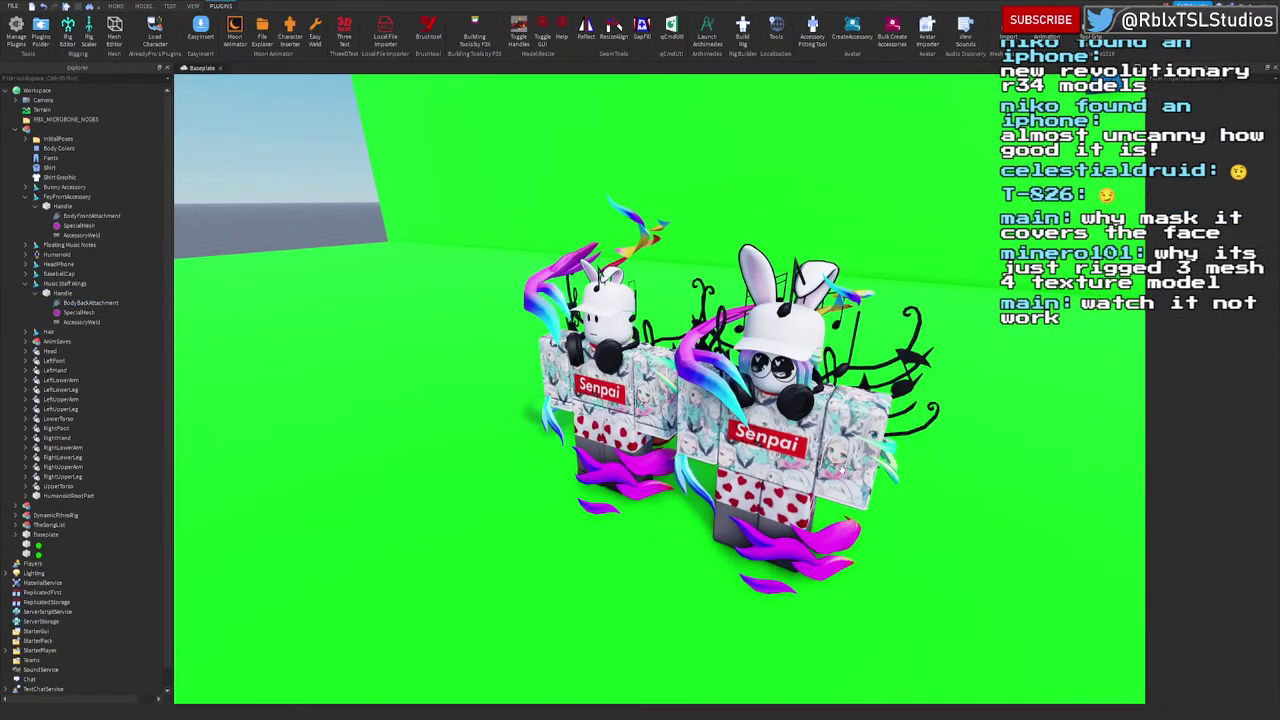
left_click_drag(842, 470, 505, 487)
key("f")
right_click_drag(953, 527, 953, 527)
scroll(953, 527, "down", 4)
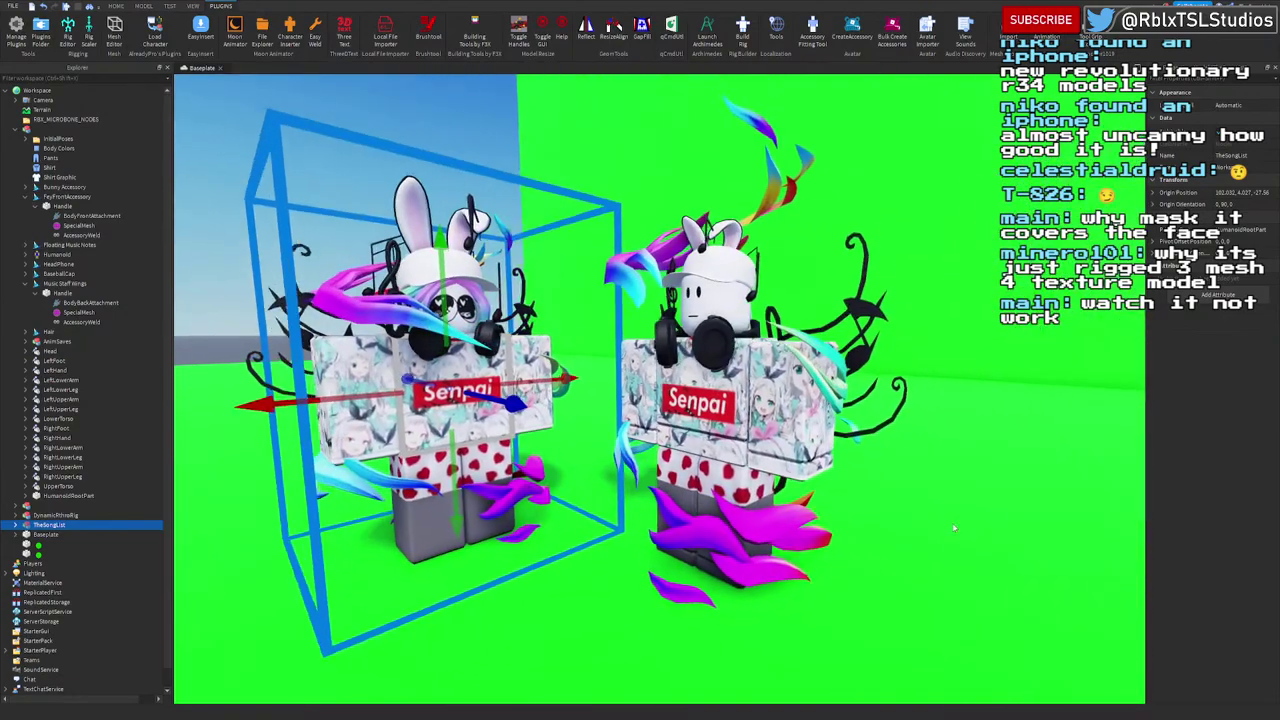
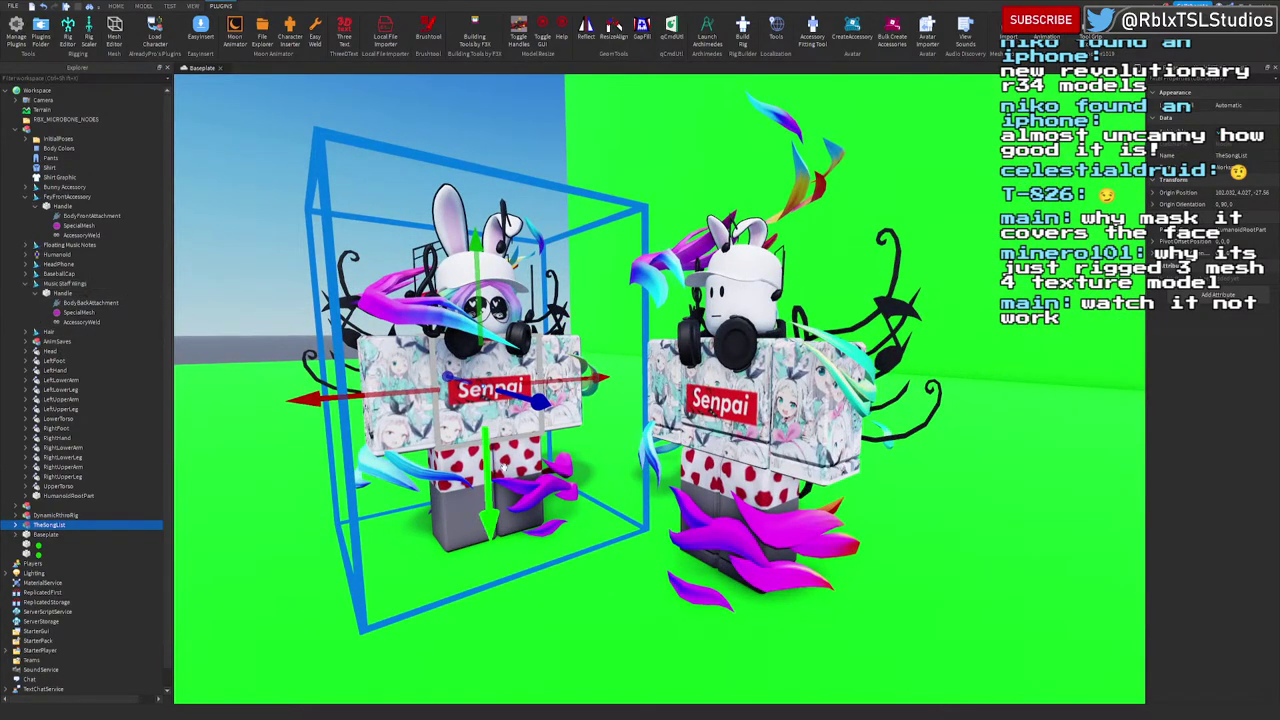
Step: Try a different Y value in the VertexColor of the FayFrontAccessory's SpecialMesh
scroll(735, 511, "up", 3)
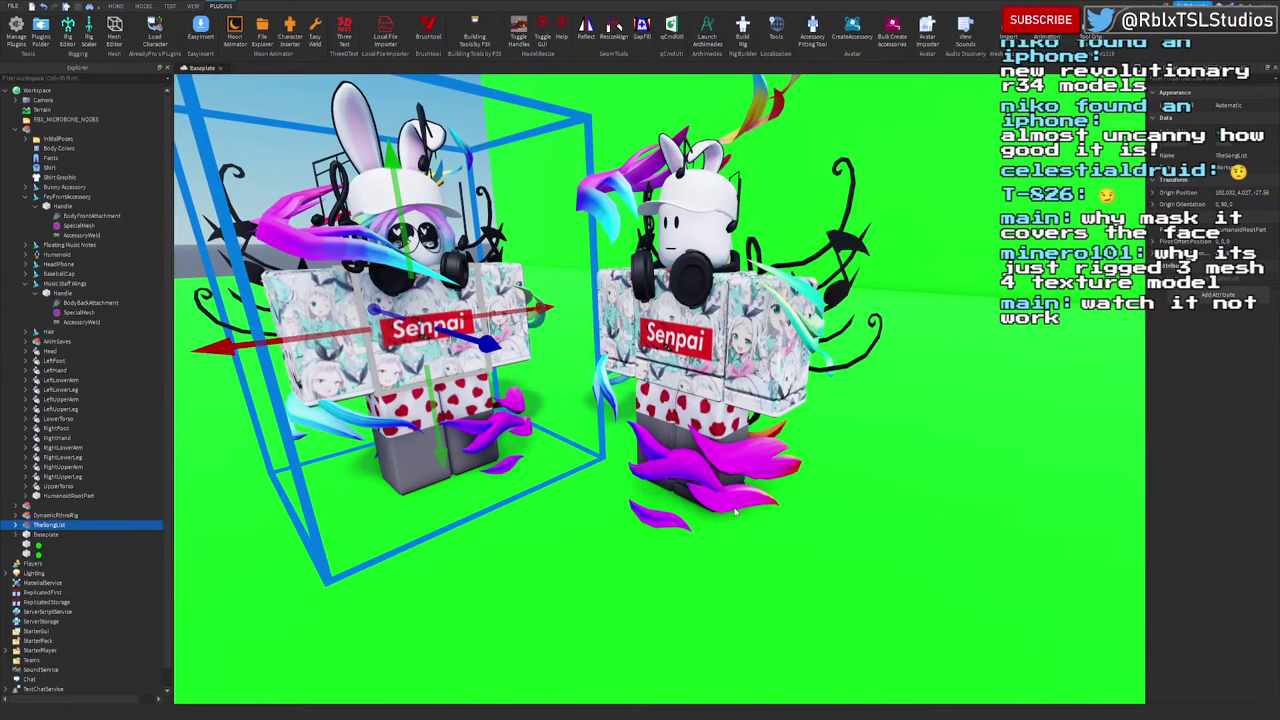
scroll(735, 486, "up", 4)
scroll(732, 471, "down", 3)
right_click_drag(732, 471, 667, 340)
scroll(667, 340, "down", 4)
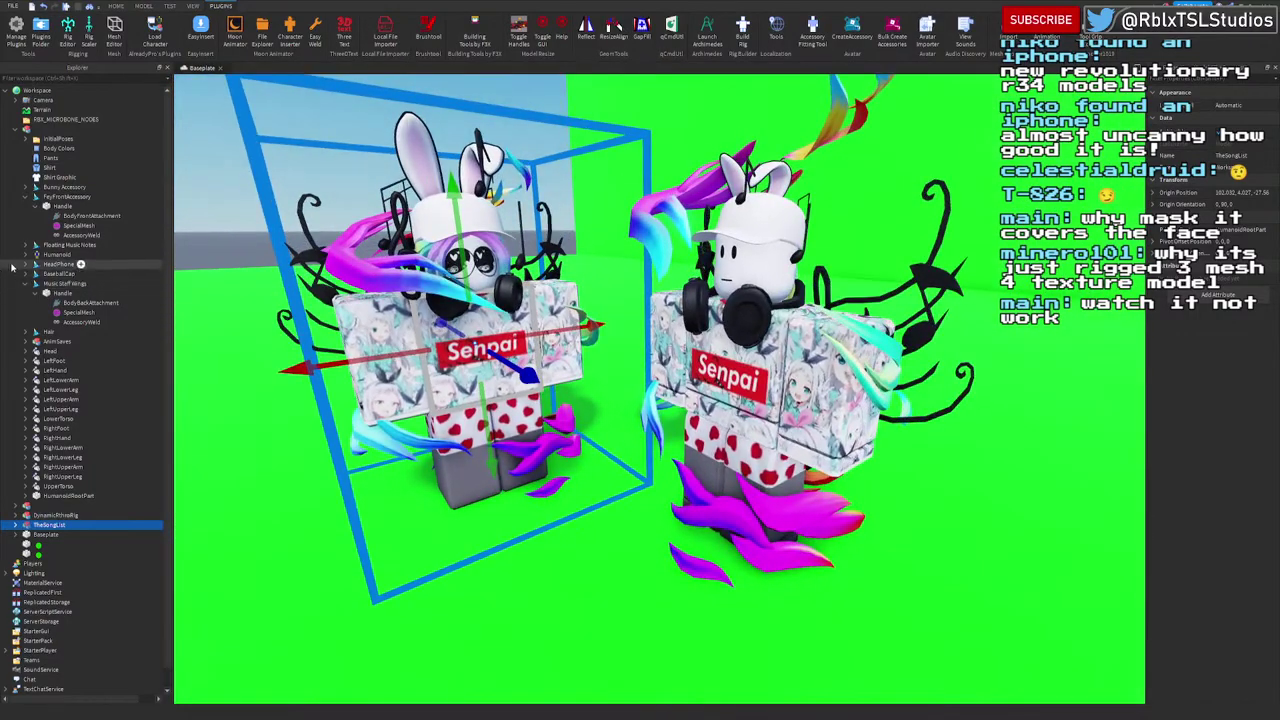
left_click(47, 197)
left_click(52, 208)
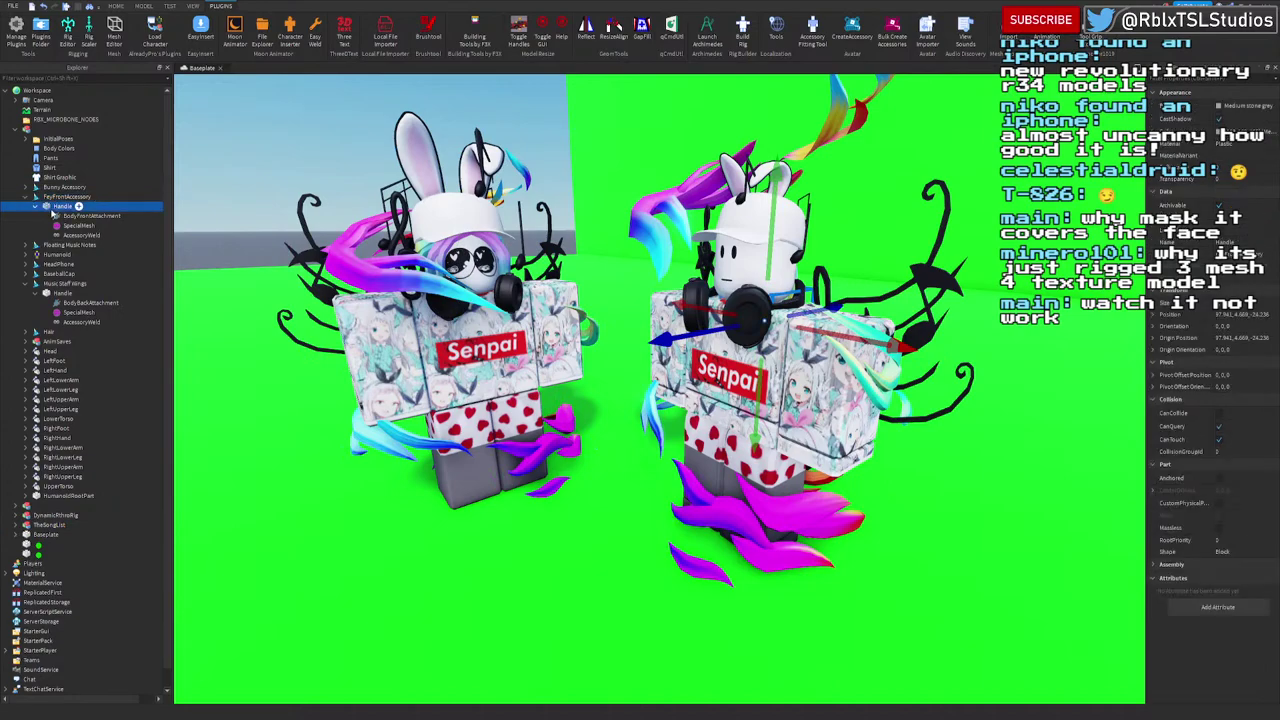
left_click(70, 225)
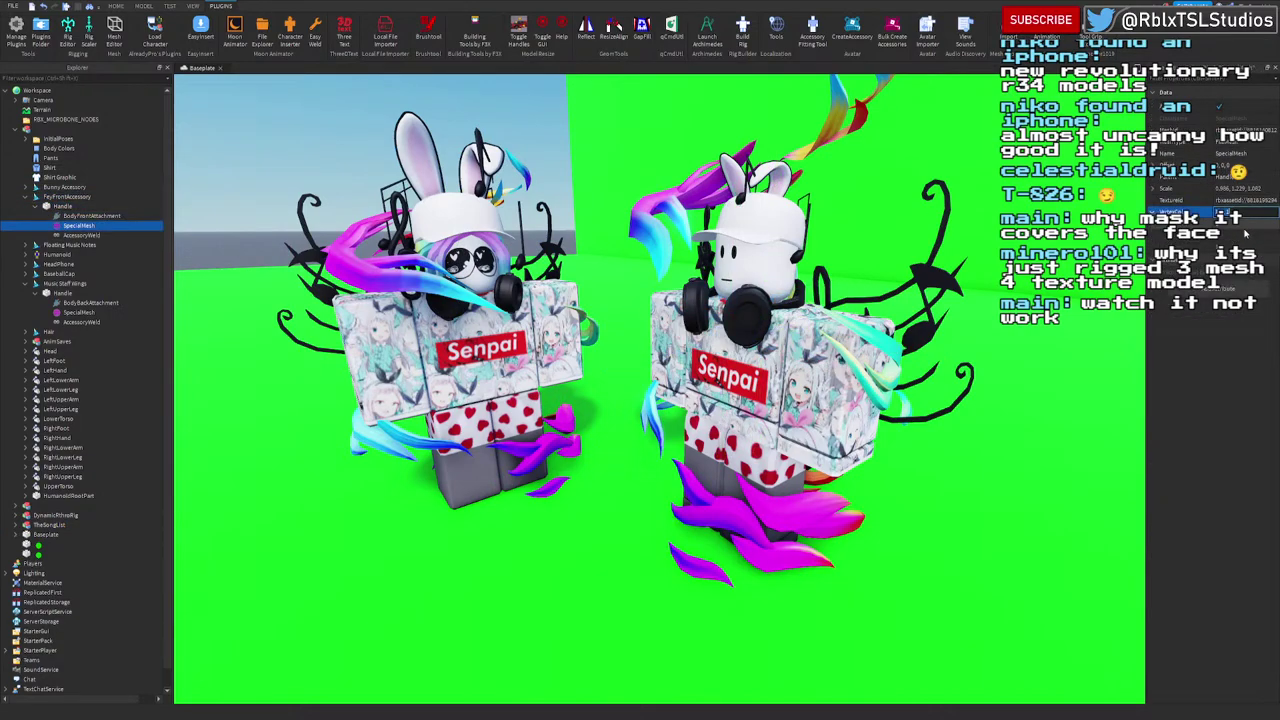
left_click(1240, 236)
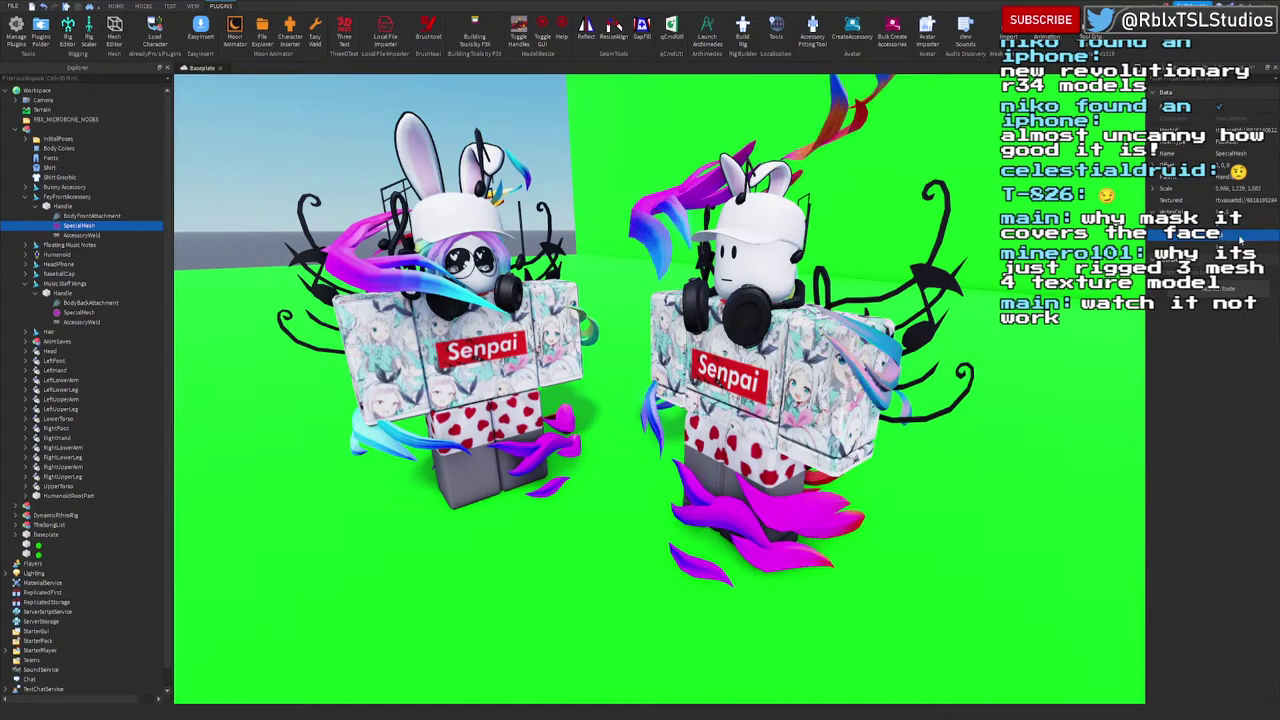
Step: Reduce the Y Scale of the FayFrontAccessory's SpecialMesh through 1 to 0.75, comparing it with the reference avatar
scroll(815, 437, "up", 4)
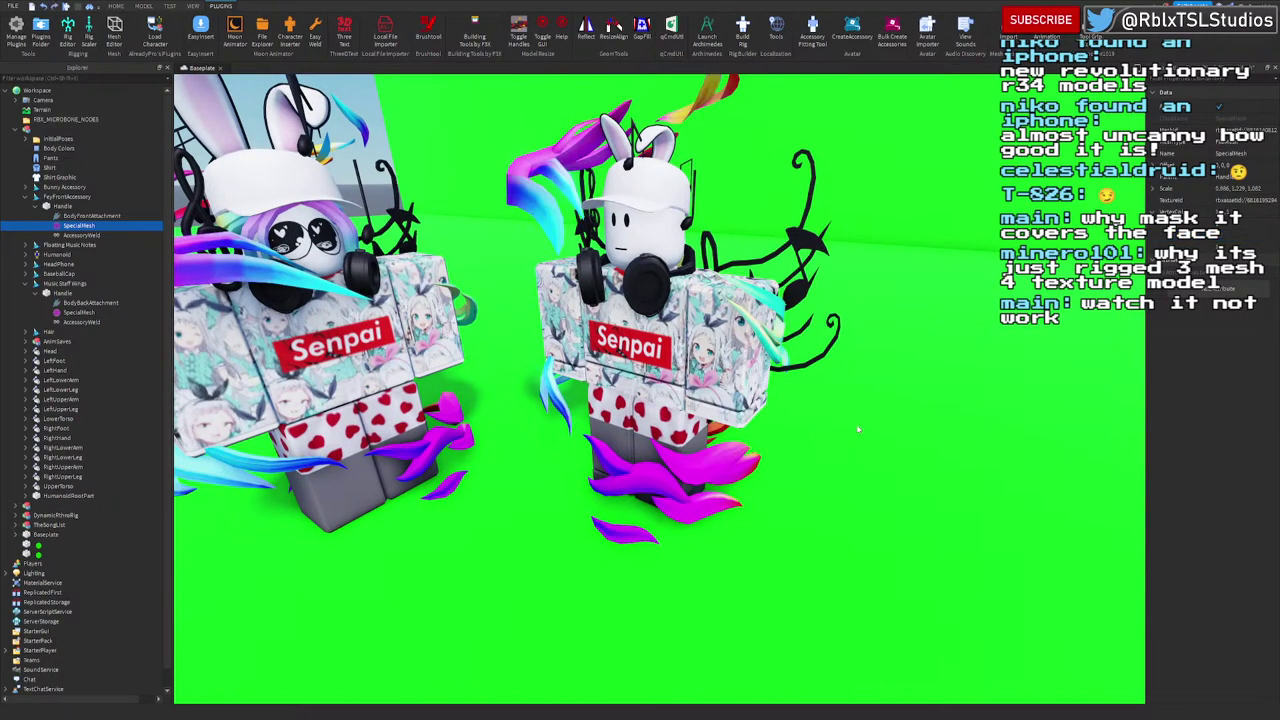
left_click(1153, 189)
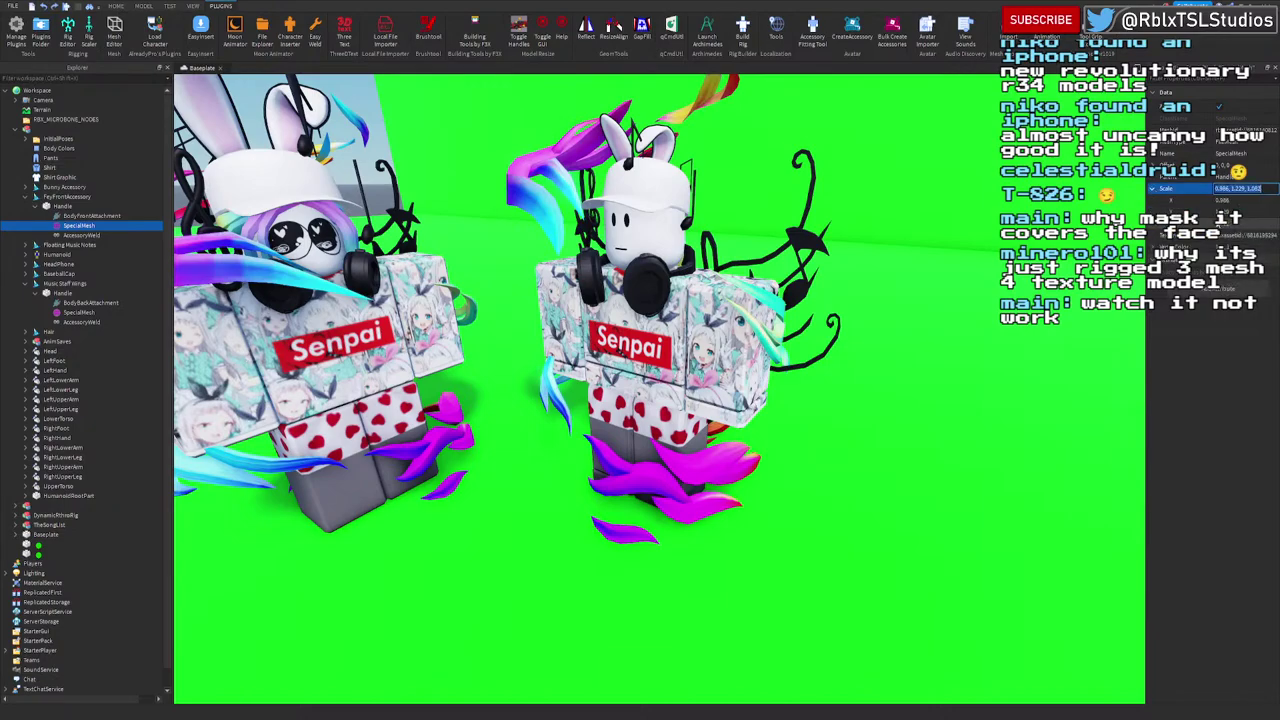
left_click(1242, 211)
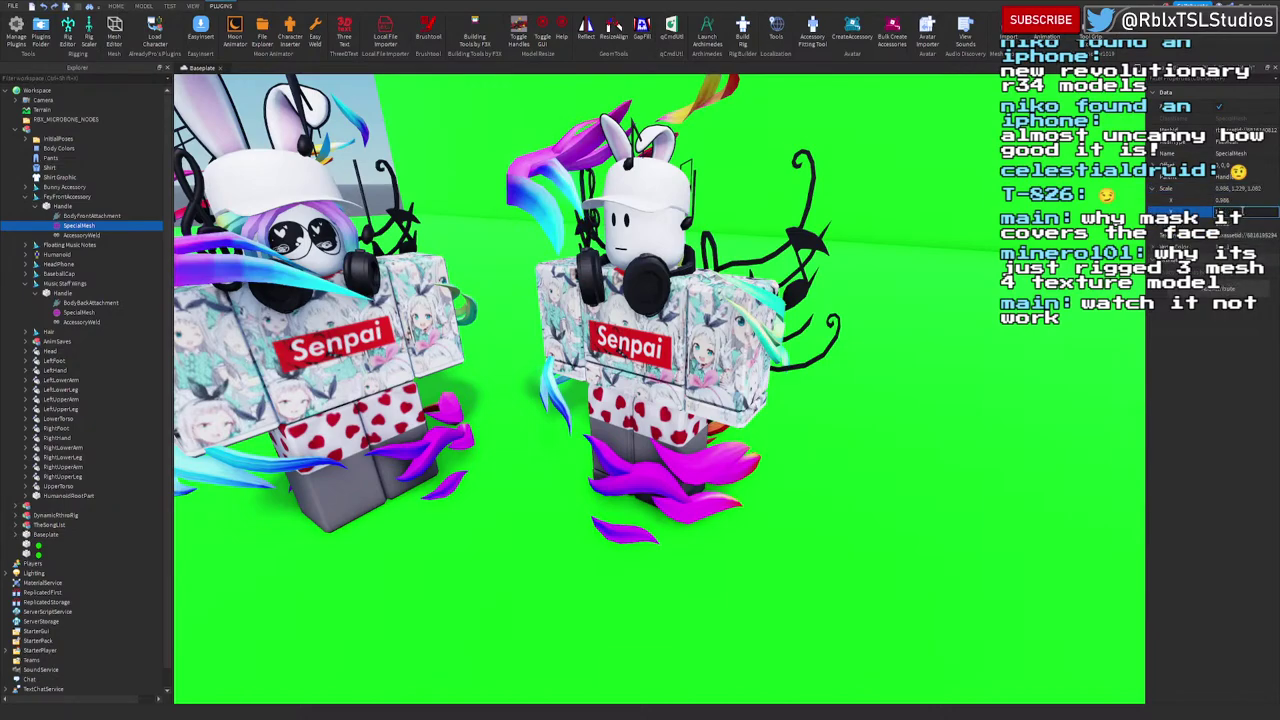
key("Return")
key("d")
right_click_drag(761, 370, 754, 354)
key("w")
key("w")
key("s")
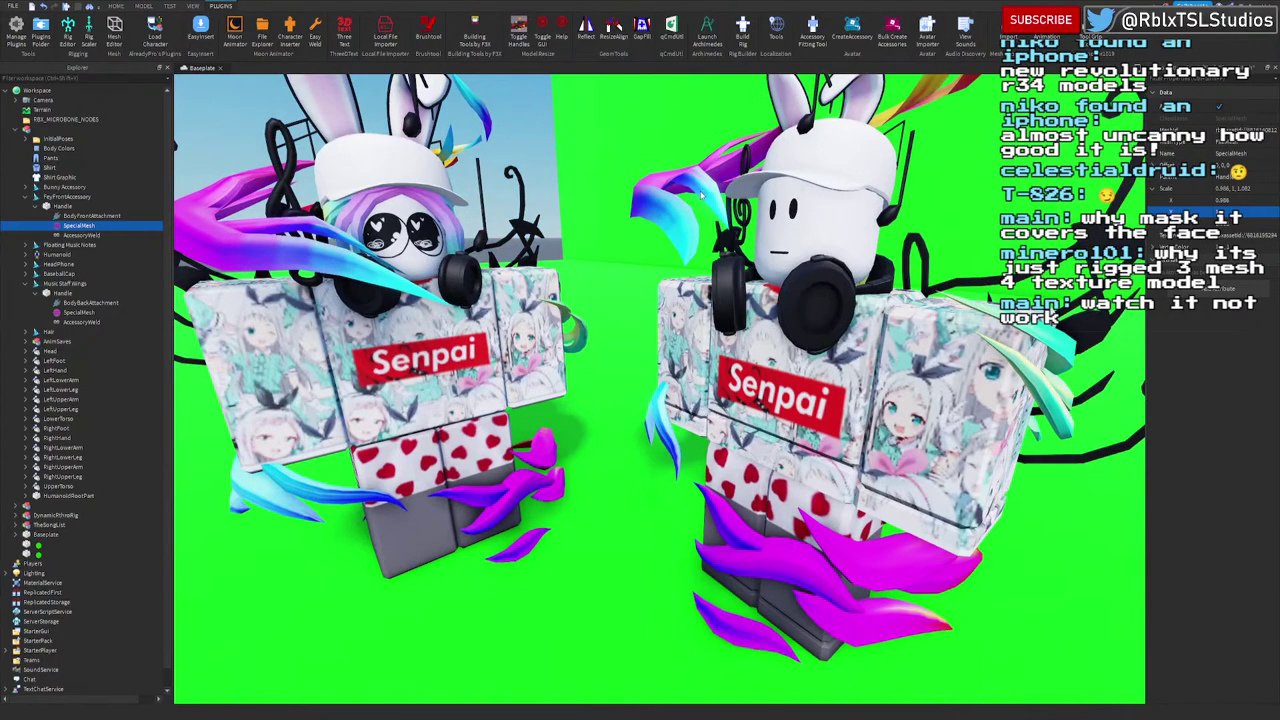
scroll(696, 237, "down", 5)
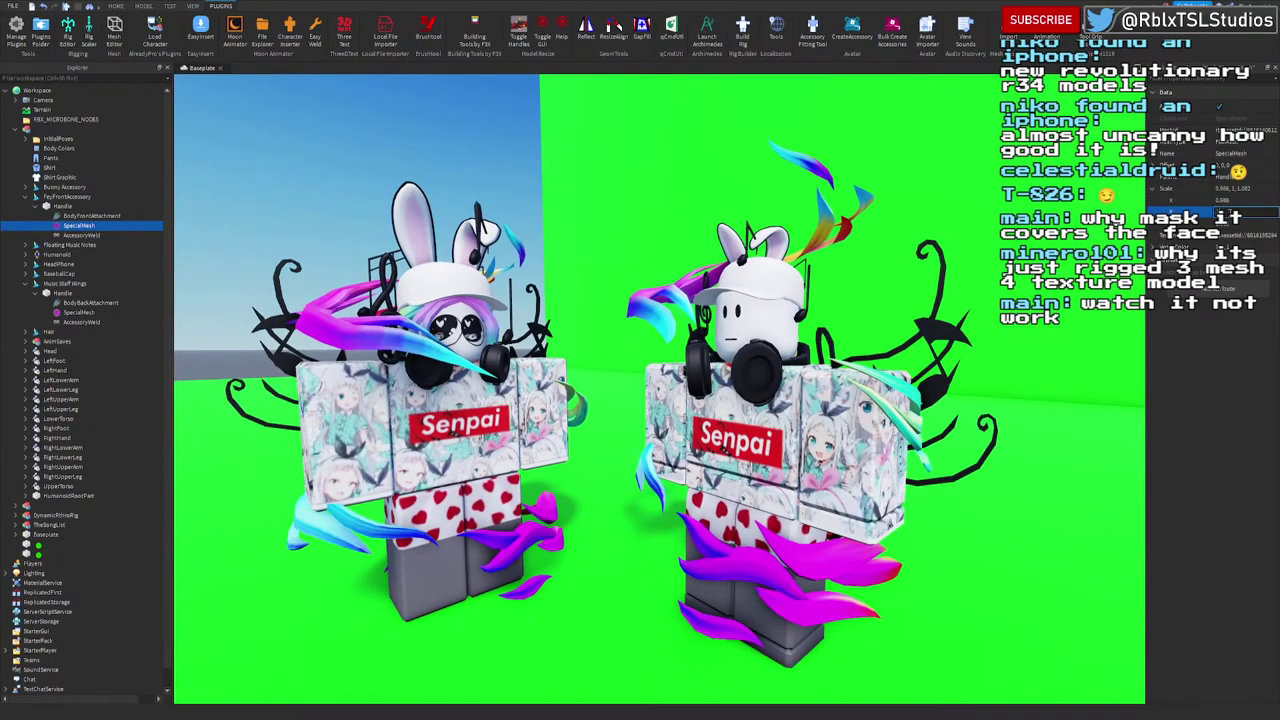
key("Return")
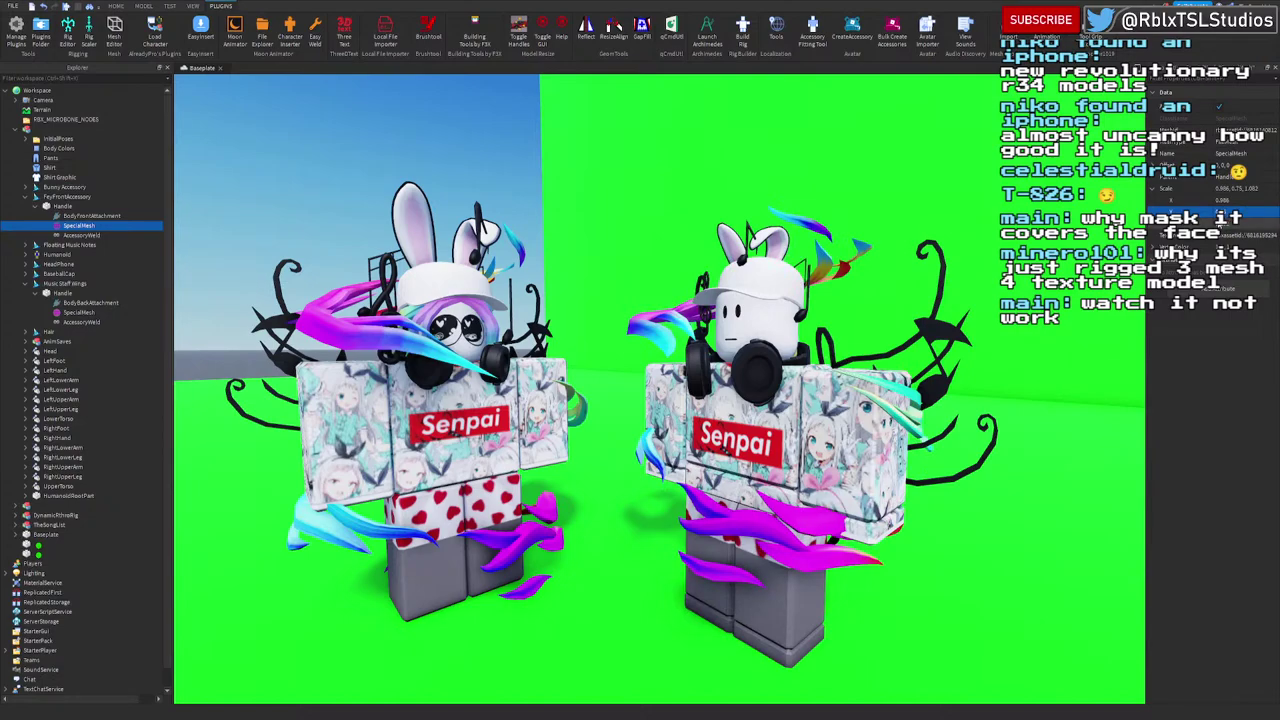
scroll(883, 301, "up", 2)
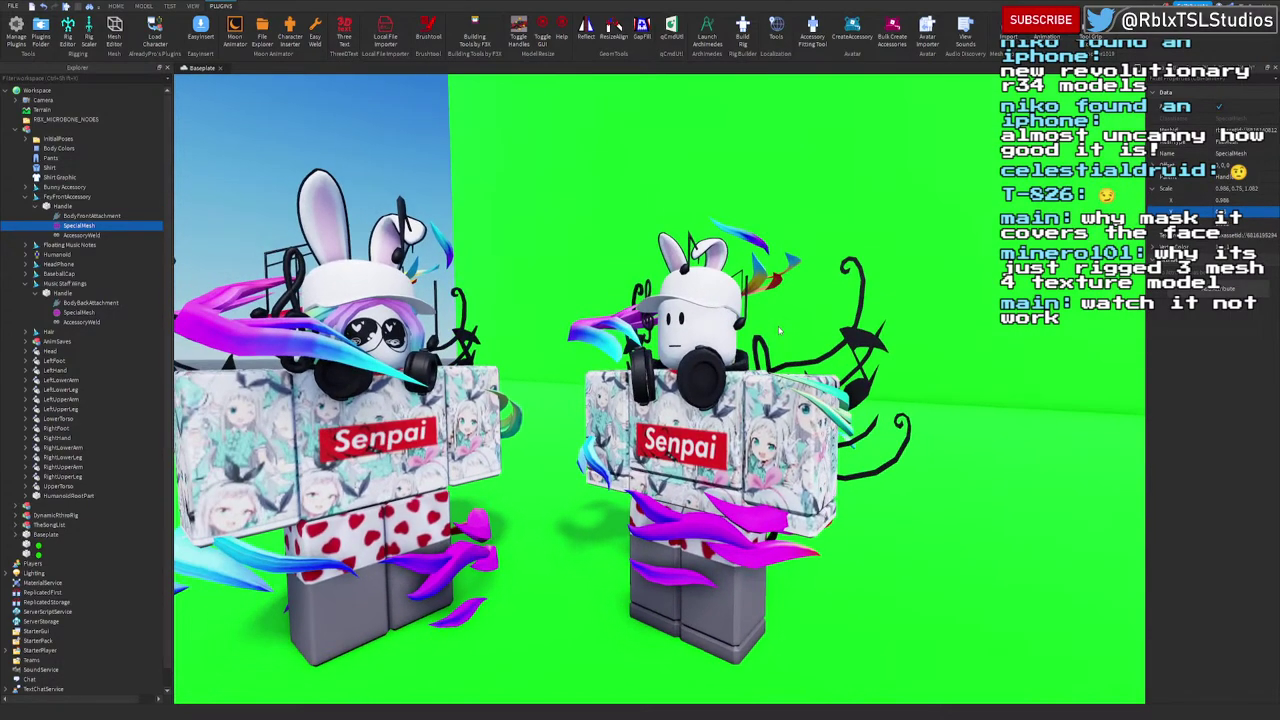
right_click_drag(780, 330, 675, 346)
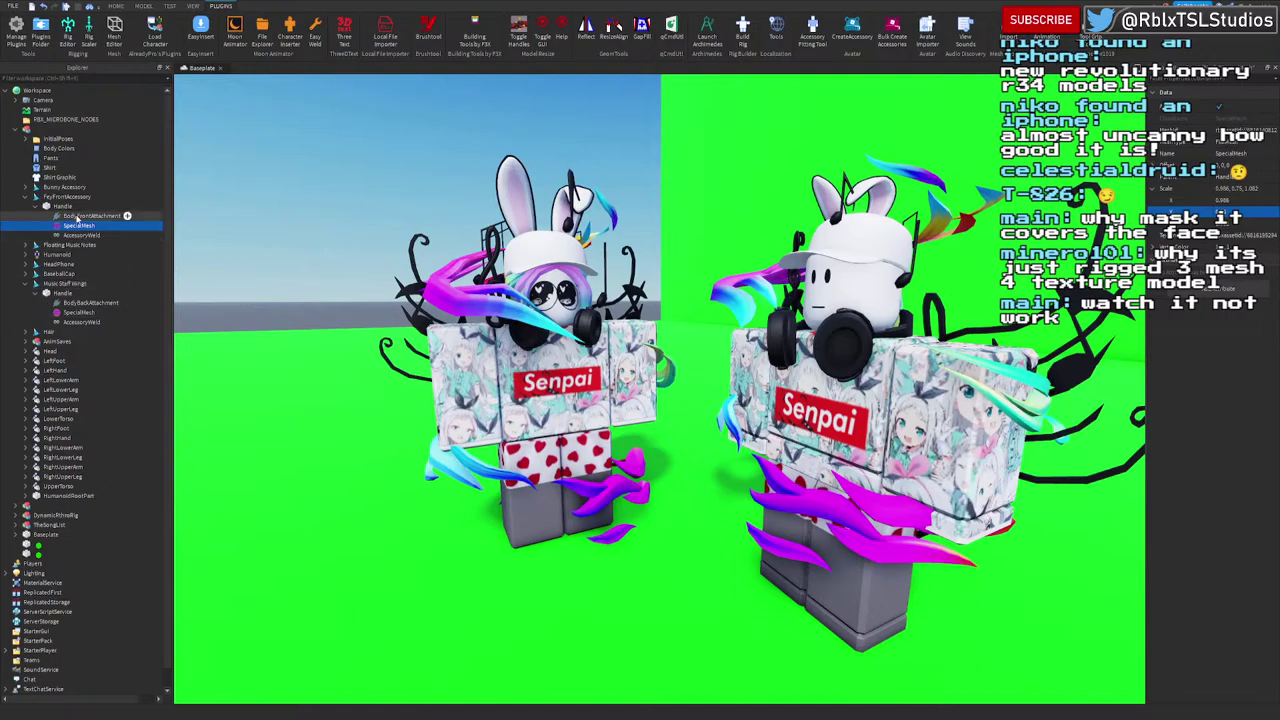
Step: Inspect the properties of the FayFrontAccessory's BodyFrontAttachment and AccessoryWeld
left_click(90, 215)
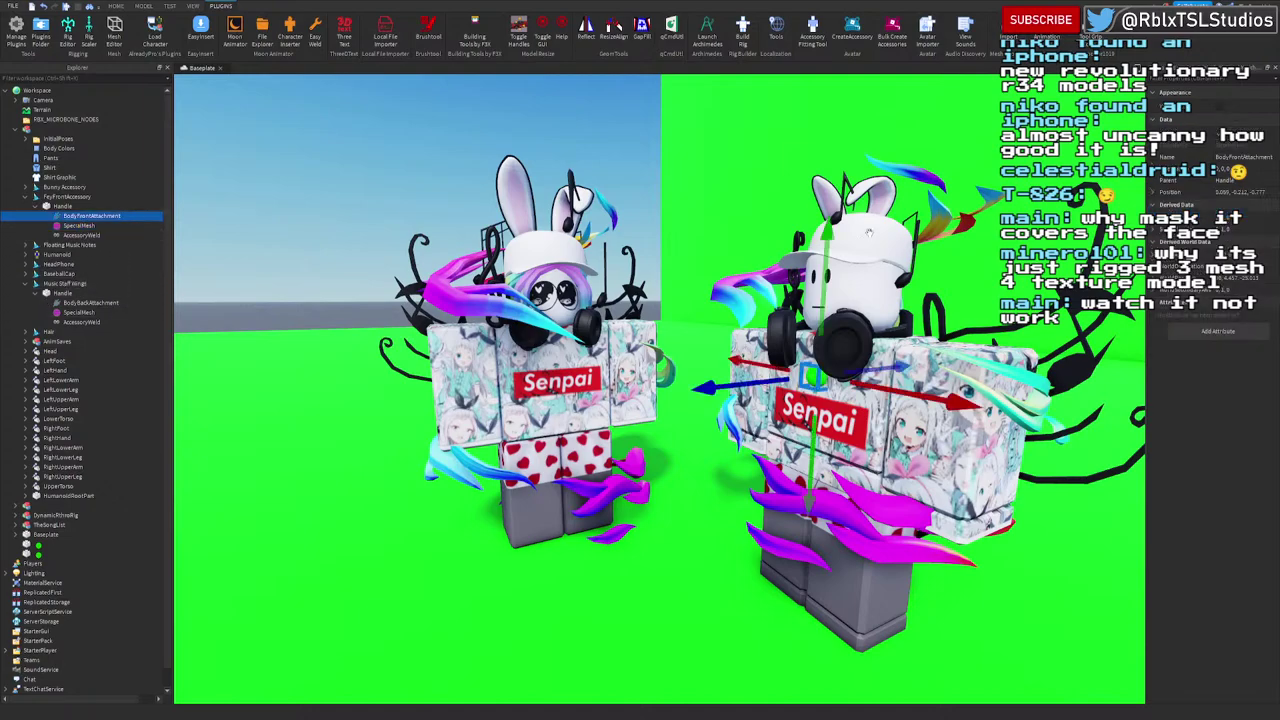
left_click(88, 235)
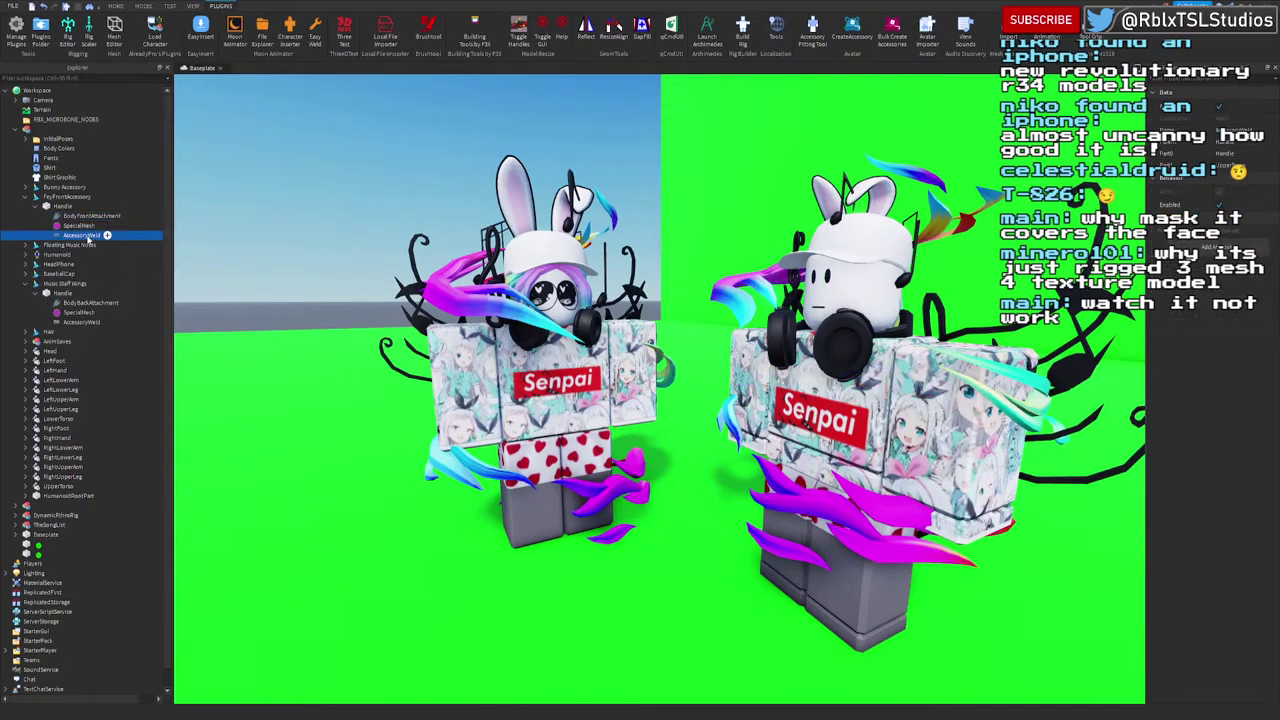
left_click(90, 215)
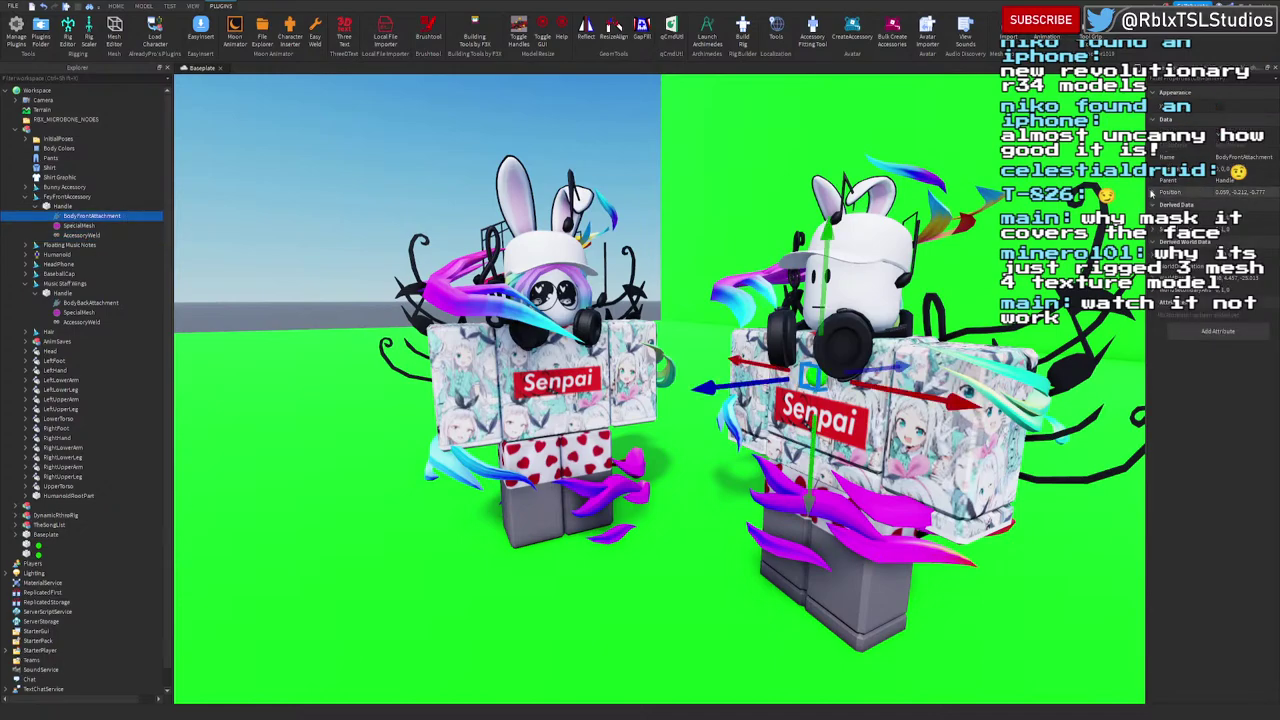
Step: Duplicate the edited character, move the copy aside along X, and bring it back over the original
left_click(612, 587)
right_click_drag(612, 587, 640, 507)
key("s")
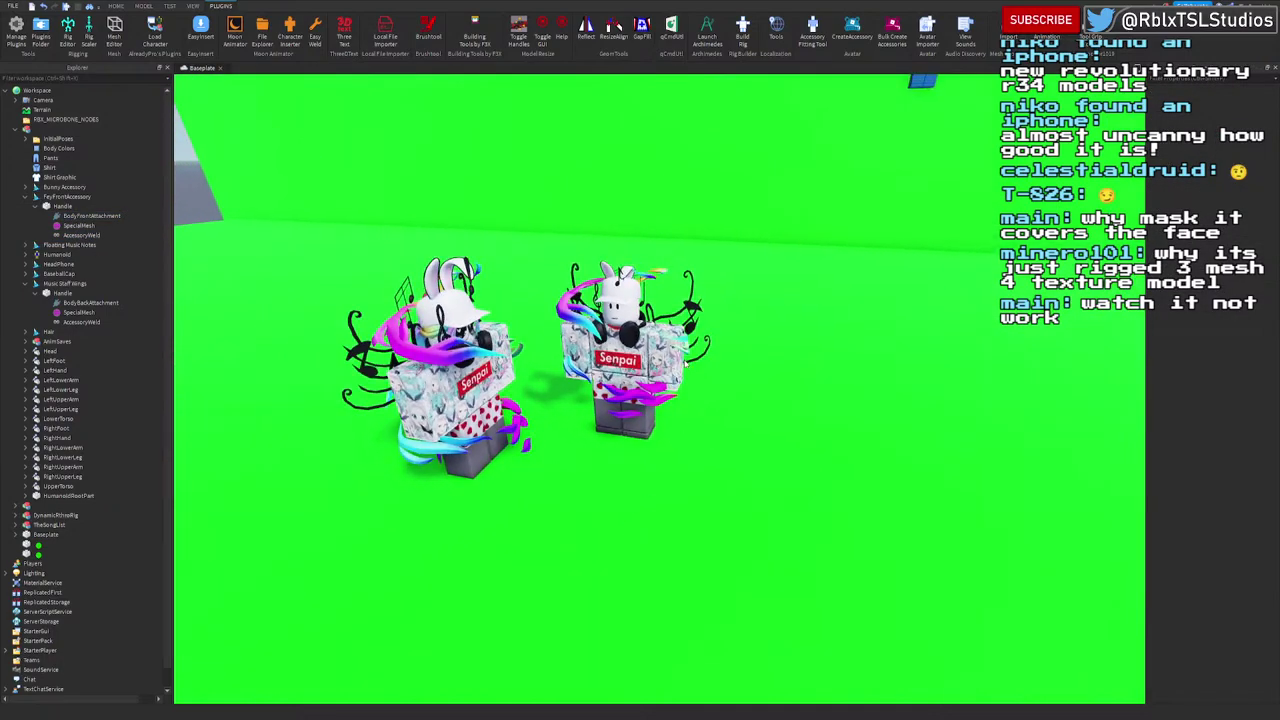
left_click(660, 372)
key("ctrl+d")
left_click_drag(715, 365, 948, 402)
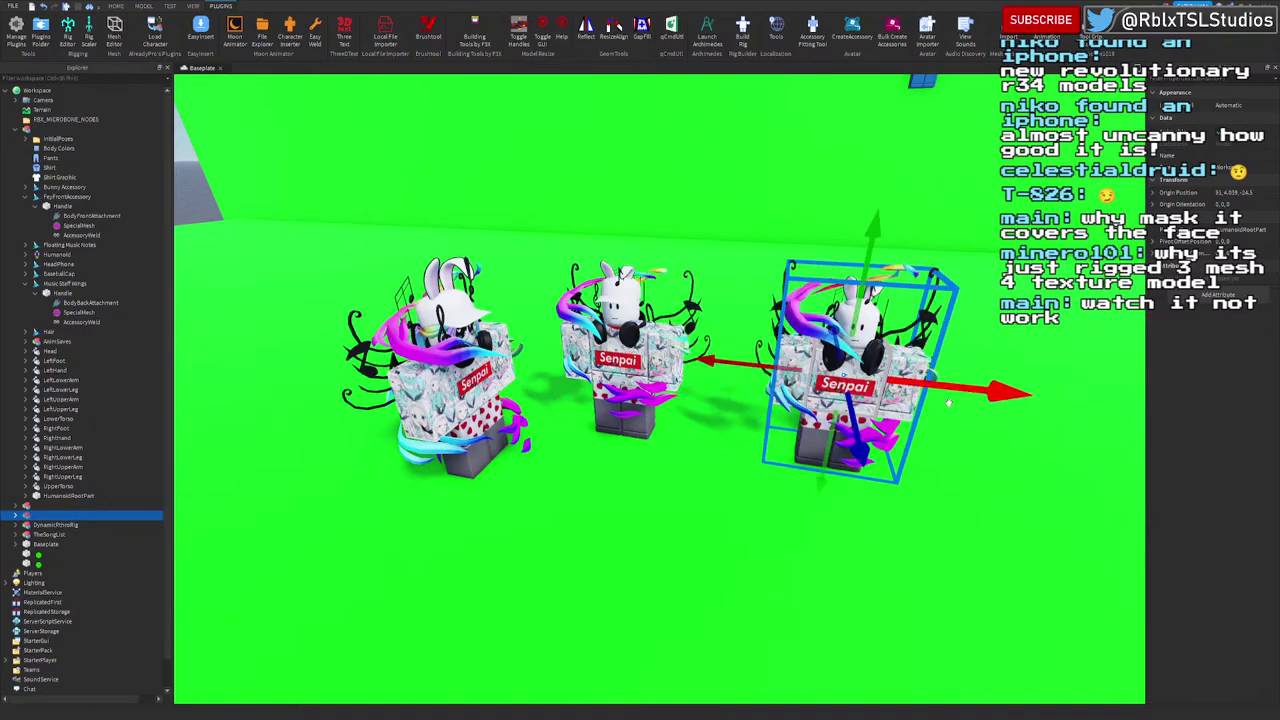
right_click_drag(715, 565, 742, 506)
left_click_drag(969, 488, 708, 520)
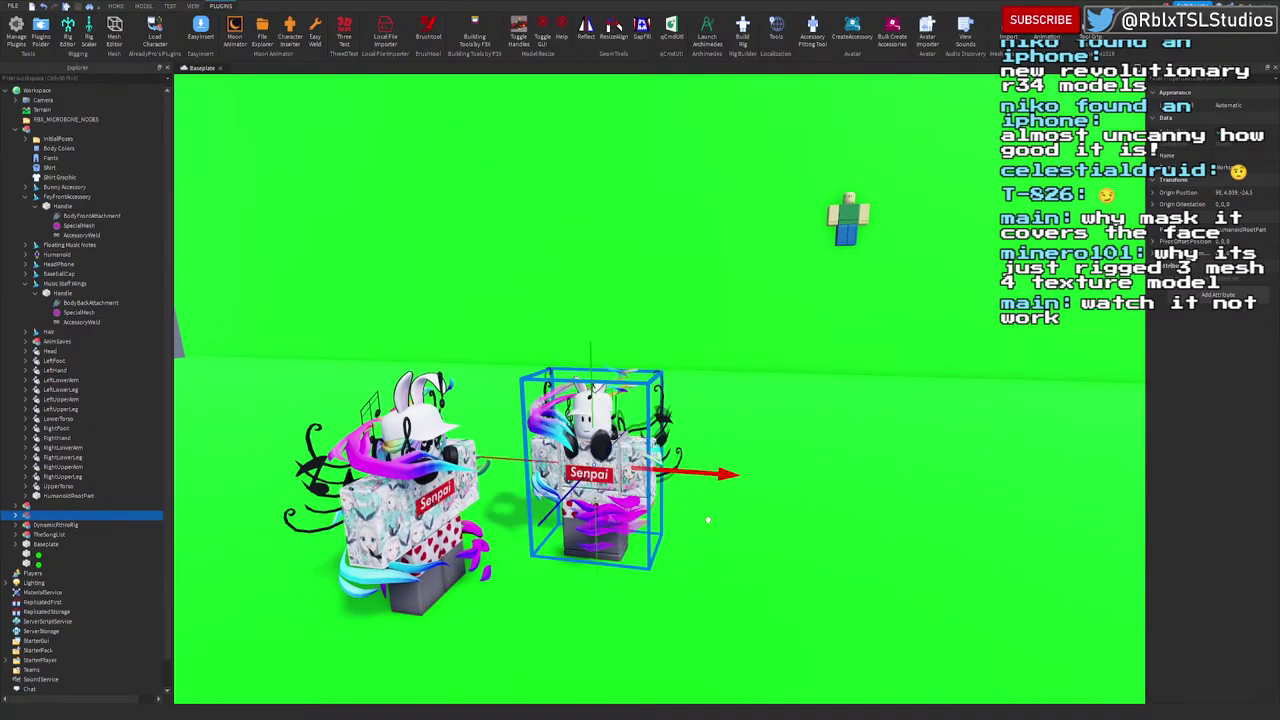
Step: Slide the duplicated character along X beside the original to compare them, and delete the duplicate
key("f")
mouse_move(921, 462)
right_mouse_down()
mouse_move(945, 430)
mouse_move(925, 465)
mouse_move(936, 456)
right_mouse_up()
scroll(921, 462, "down", 5)
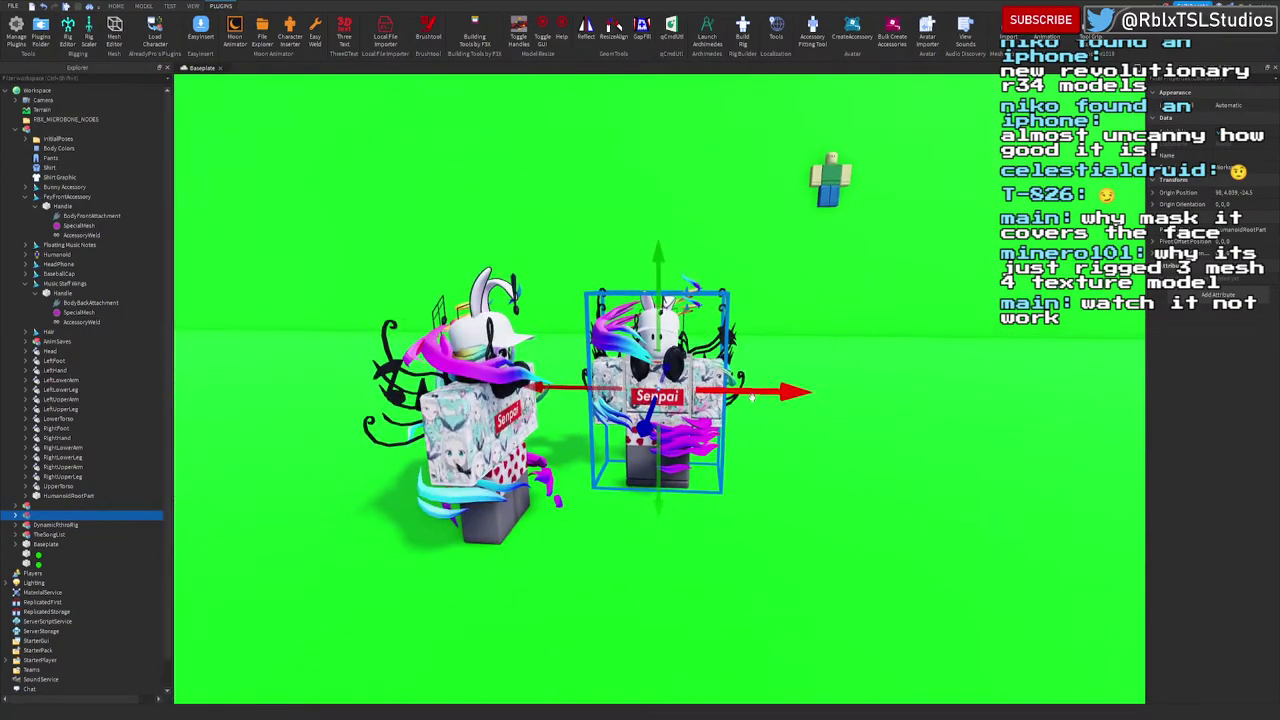
left_click_drag(752, 396, 801, 397)
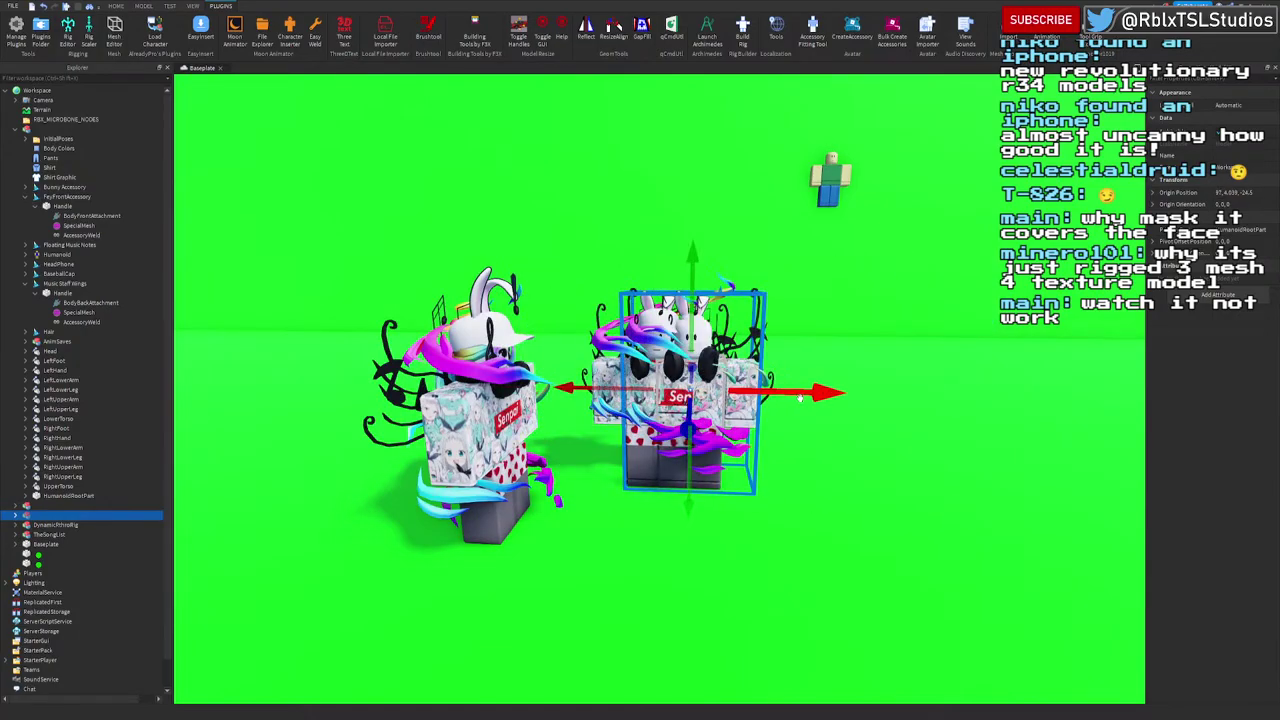
scroll(801, 397, "up", 5)
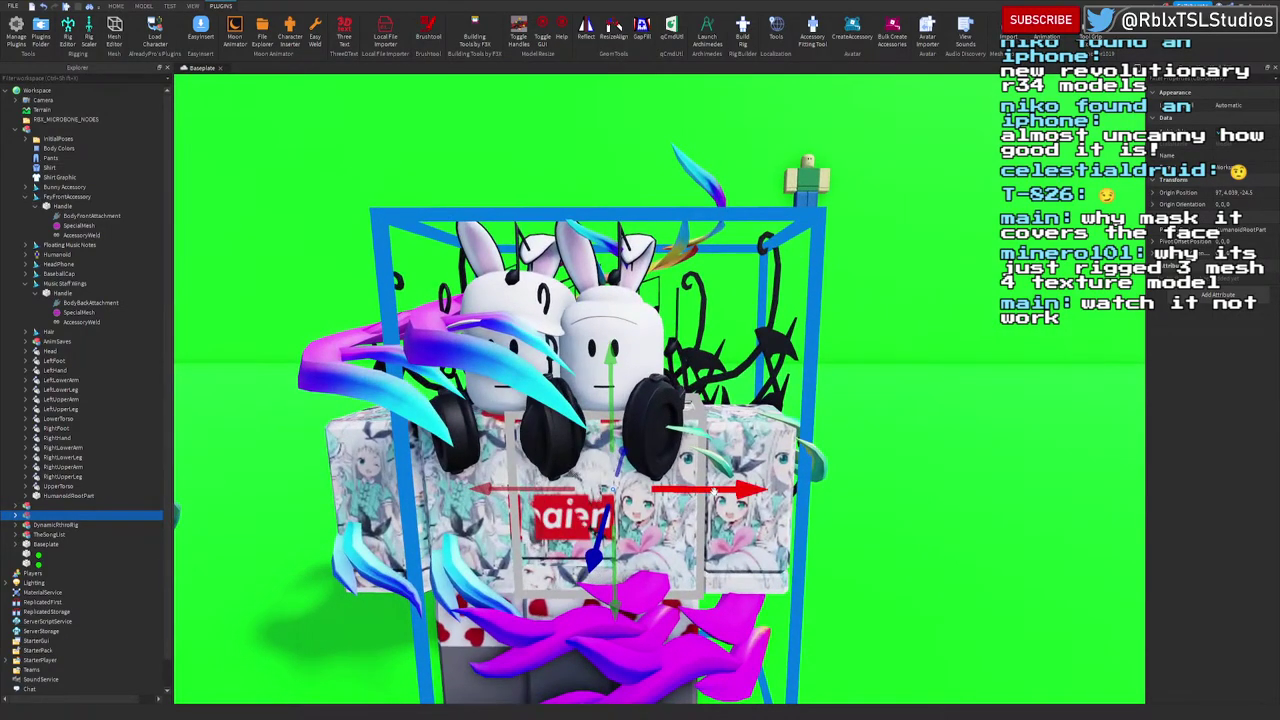
left_click_drag(714, 490, 604, 490)
left_click_drag(648, 495, 824, 489)
right_click_drag(887, 459, 886, 463)
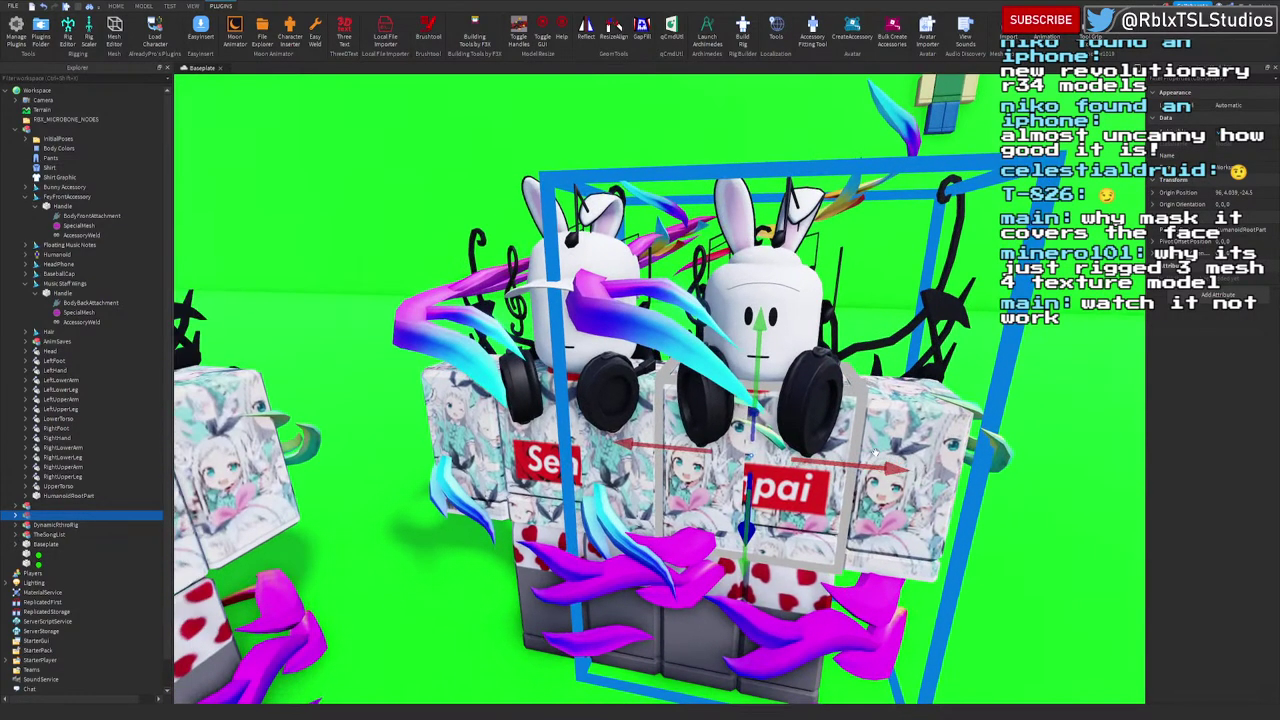
left_click_drag(888, 464, 971, 447)
scroll(968, 452, "down", 5)
key("Delete")
scroll(968, 452, "up", 5)
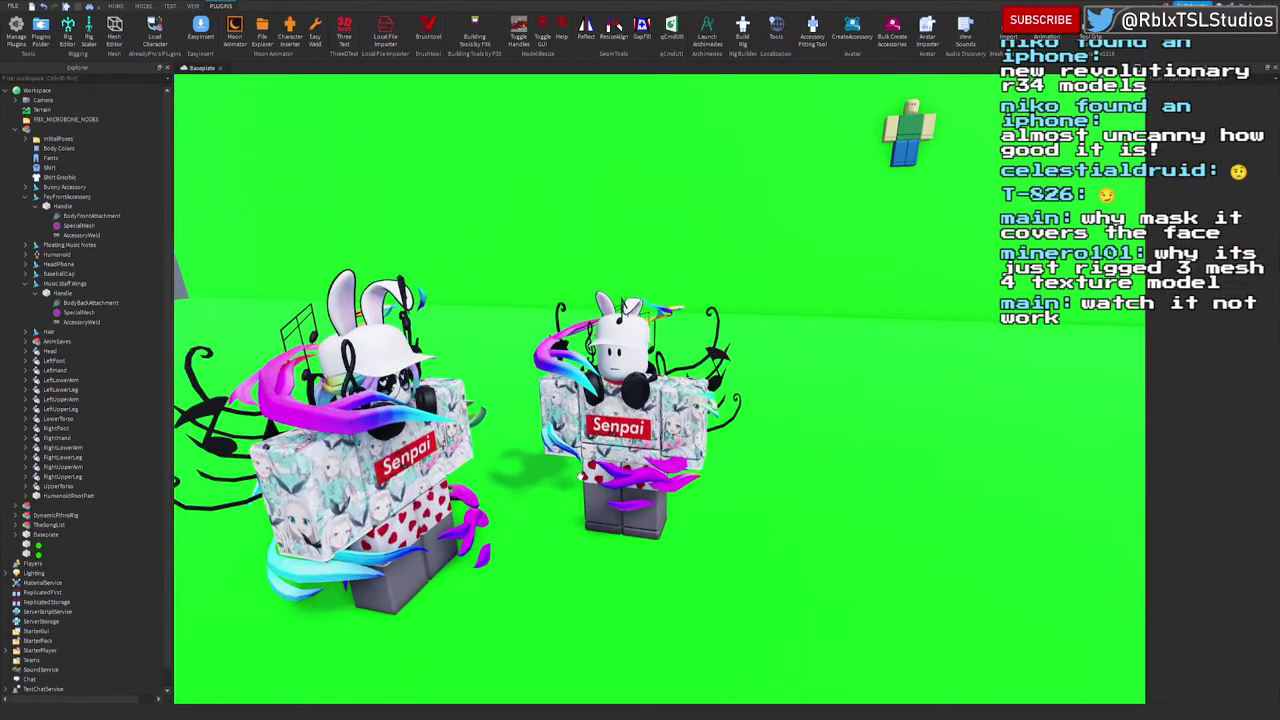
Step: Examine the FayFrontAccessory and its BodyFrontAttachment, SpecialMesh and AccessoryWeld to find which property controls its placement
left_click(592, 462)
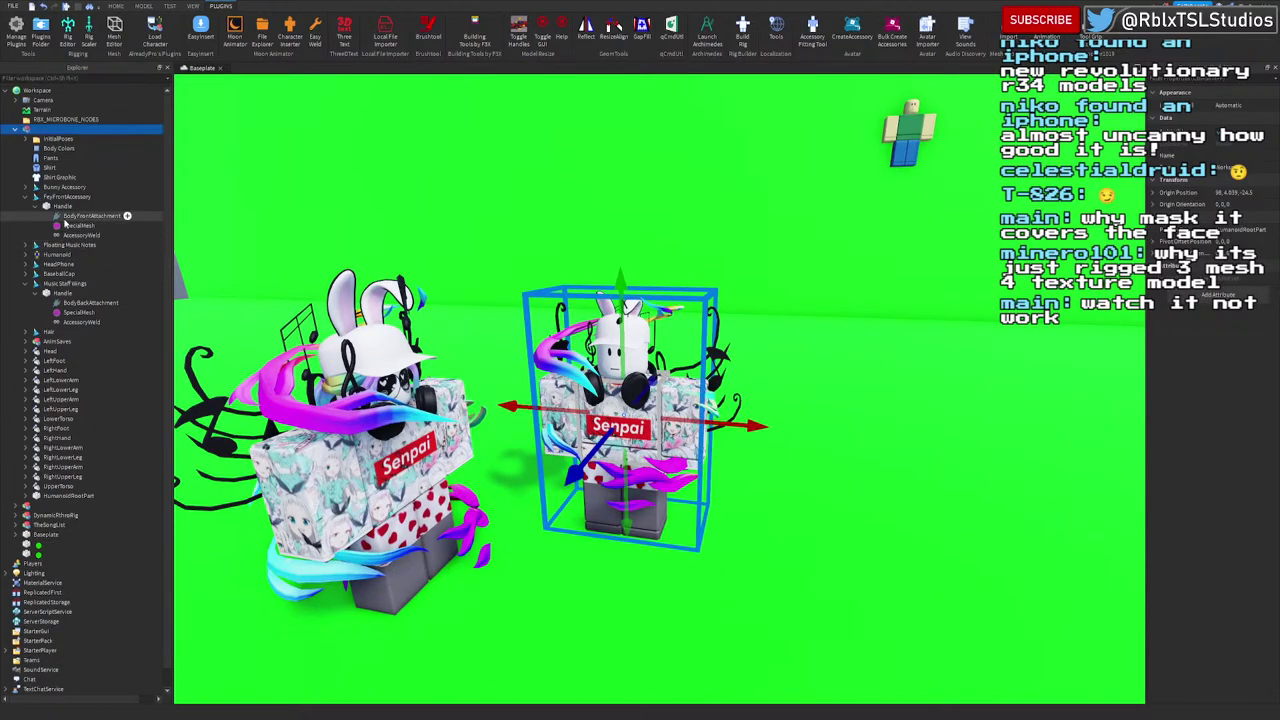
left_click(66, 218)
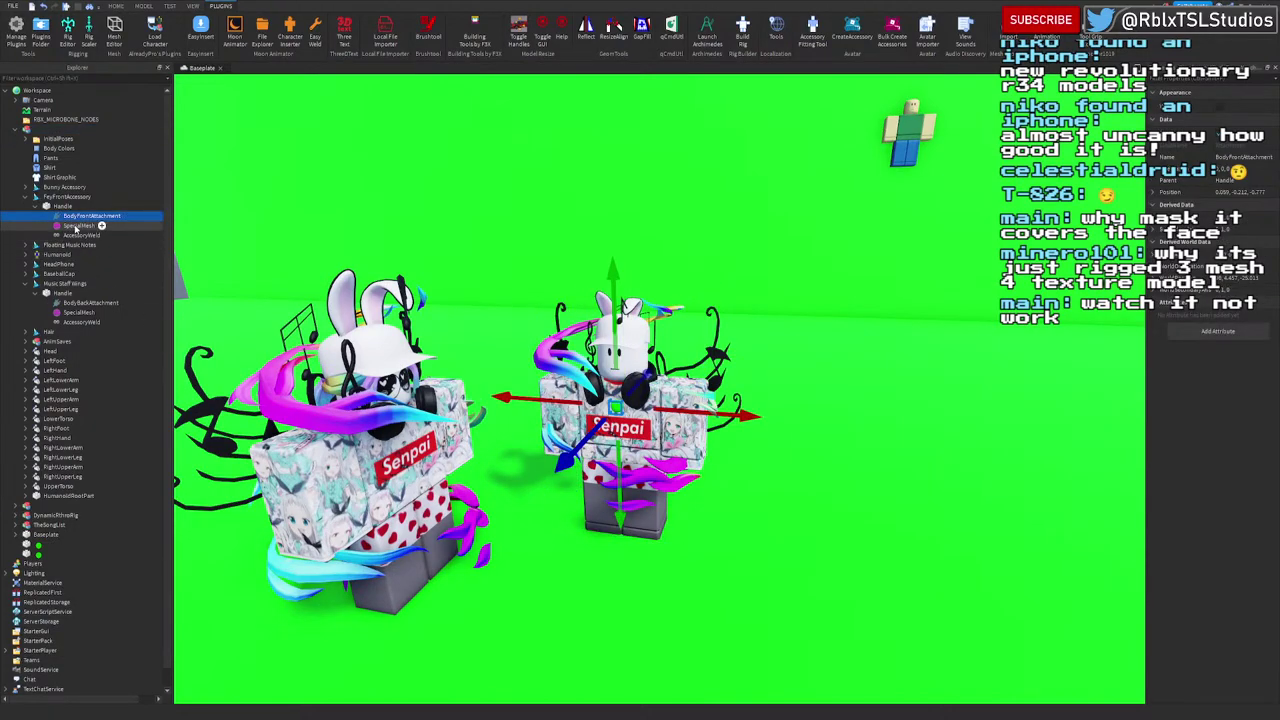
left_click(76, 236)
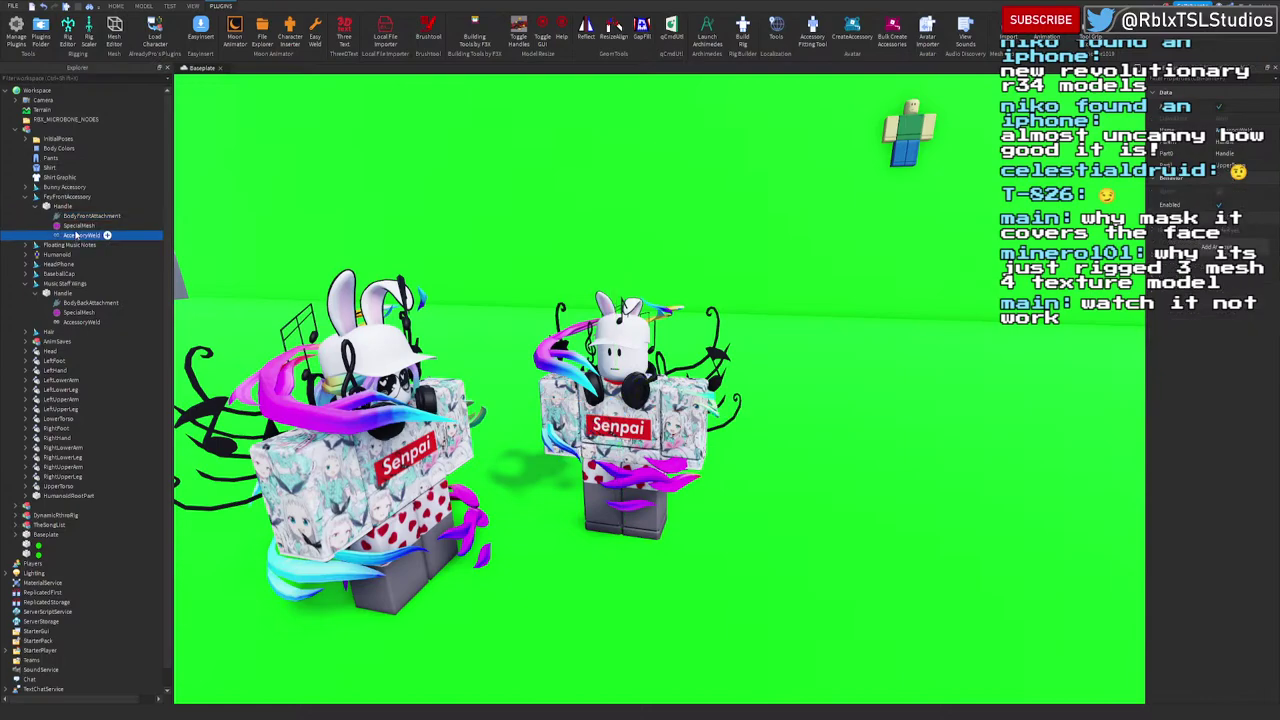
left_click(78, 217)
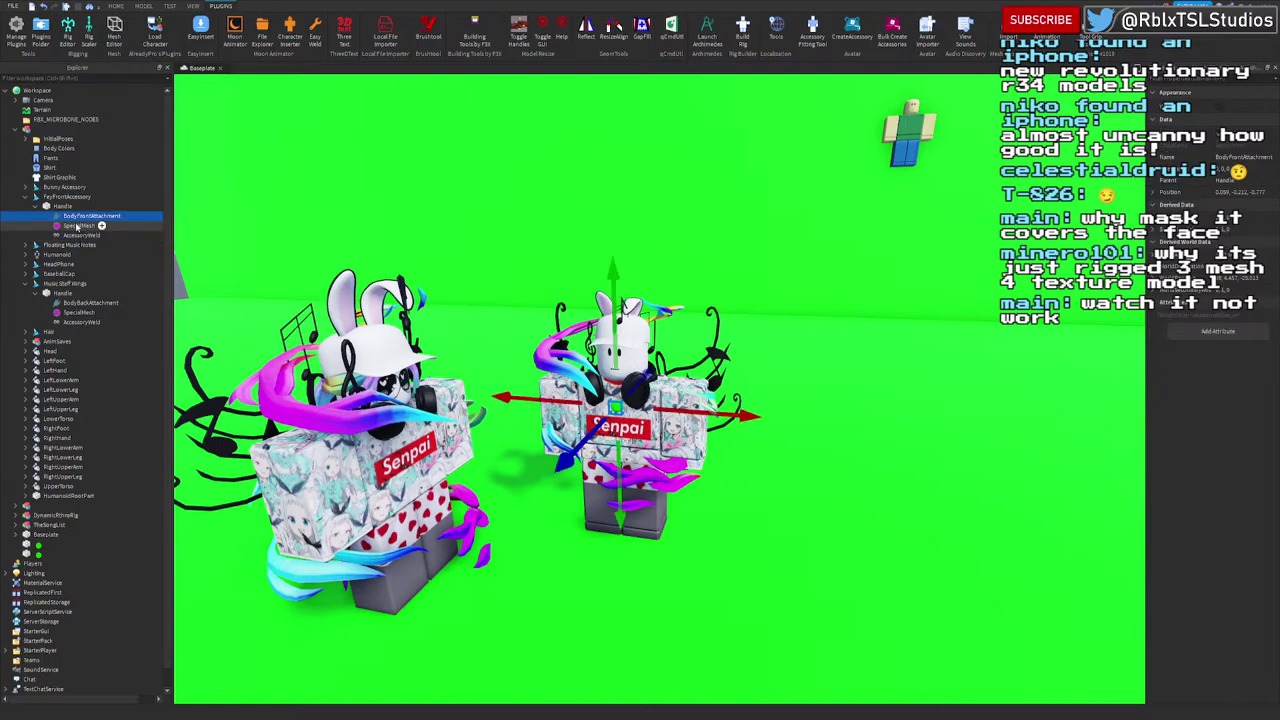
left_click(52, 198)
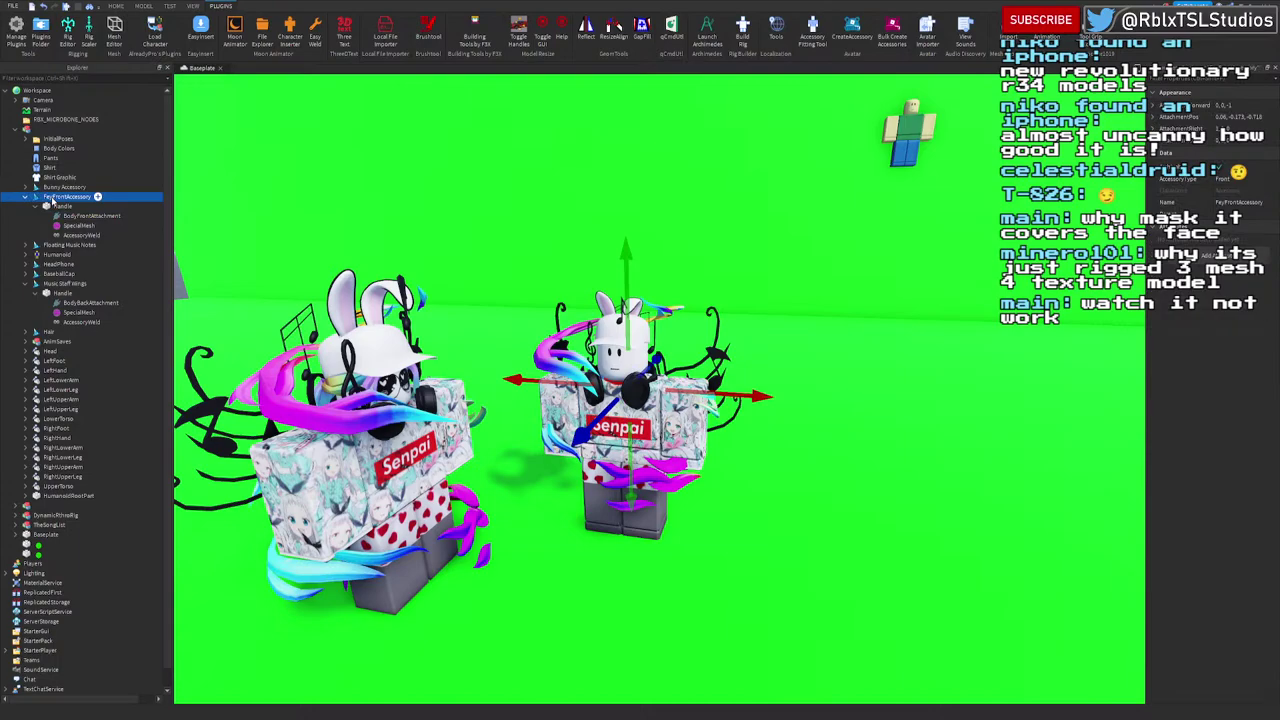
left_click(62, 217)
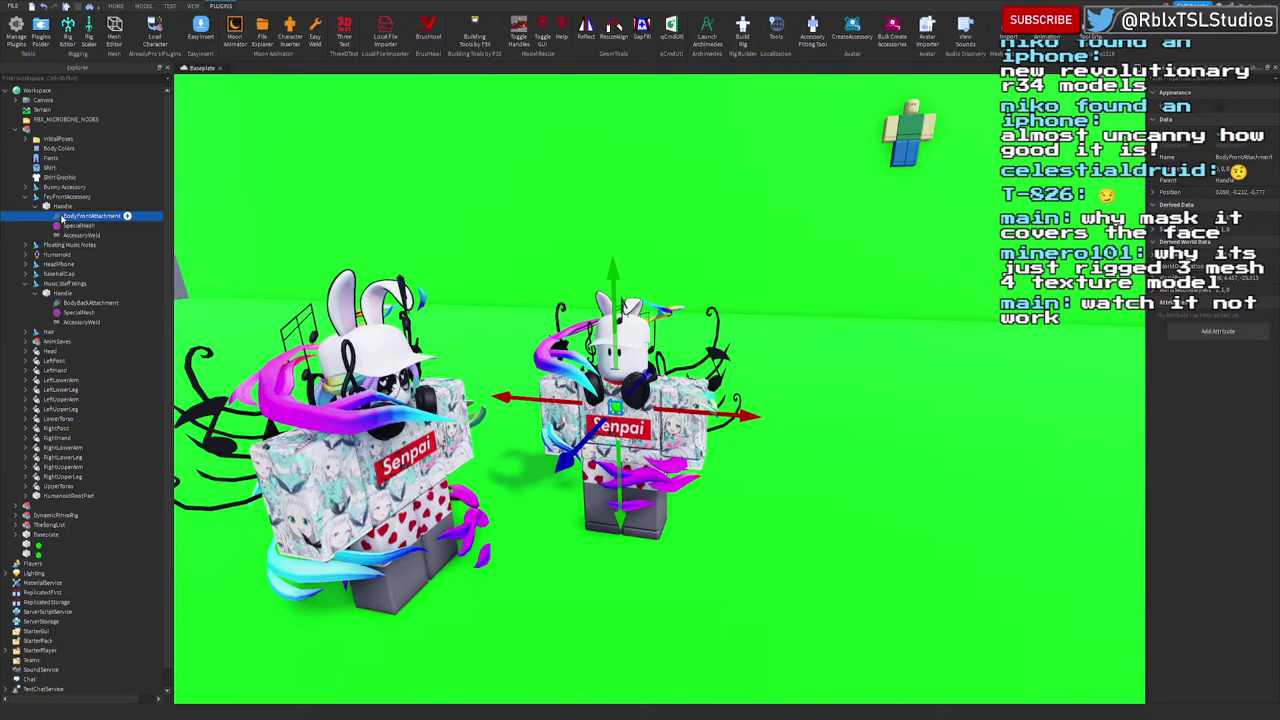
key("f")
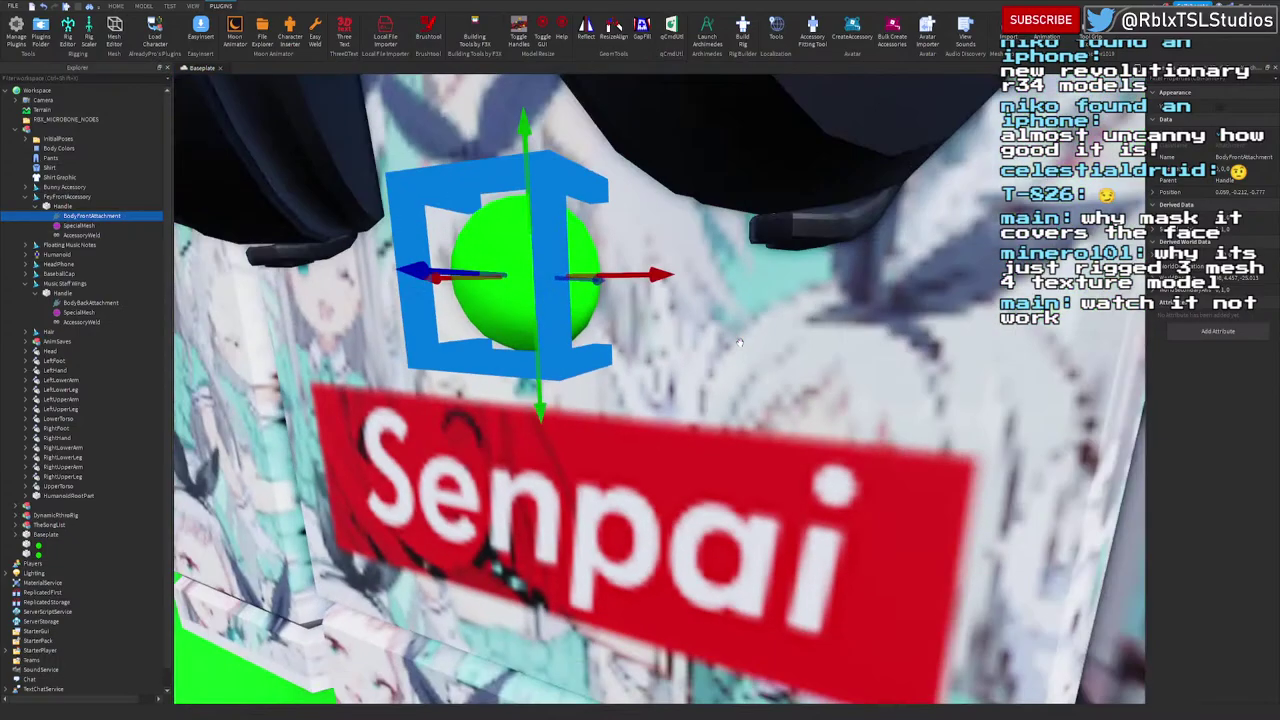
scroll(740, 343, "down", 2)
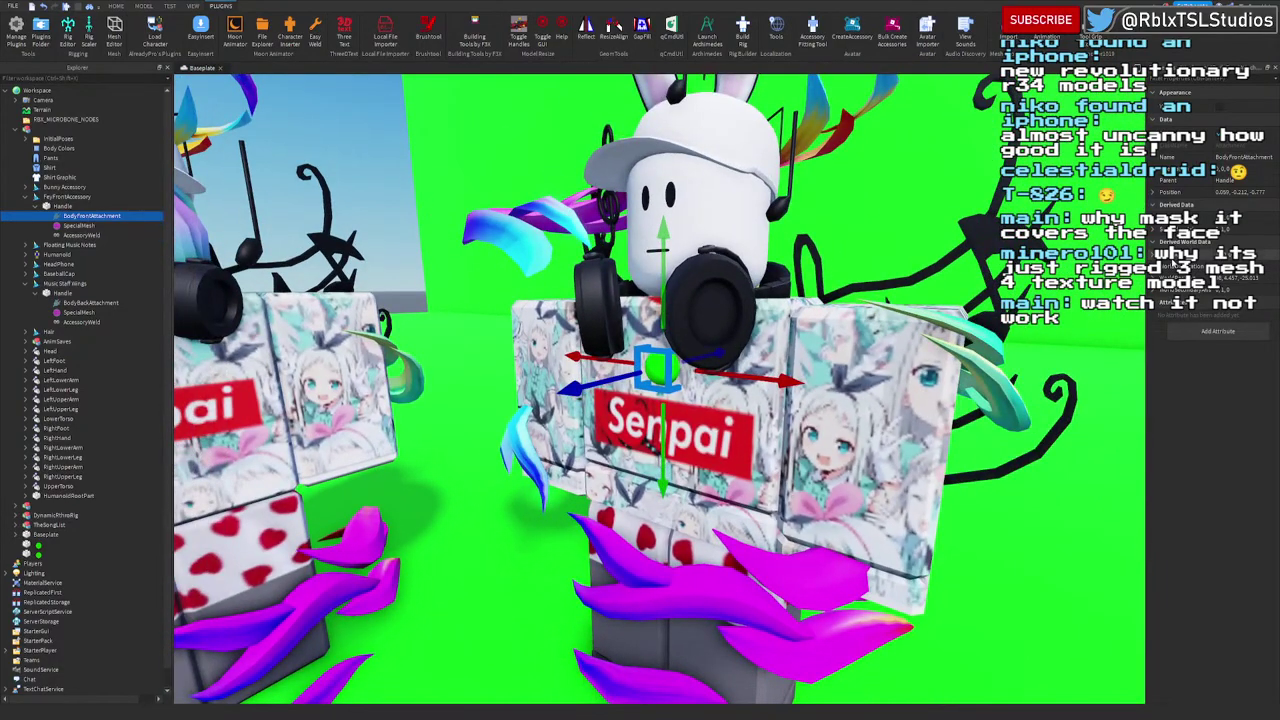
left_click(68, 225)
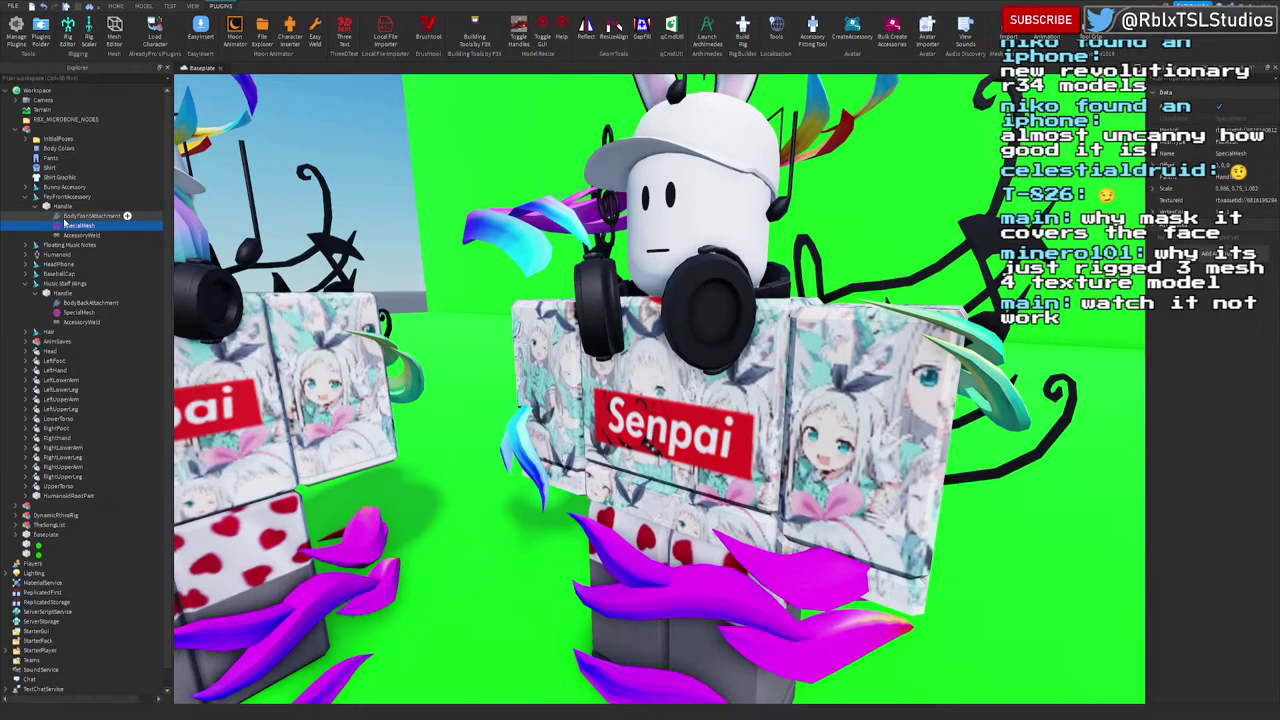
left_click(66, 215)
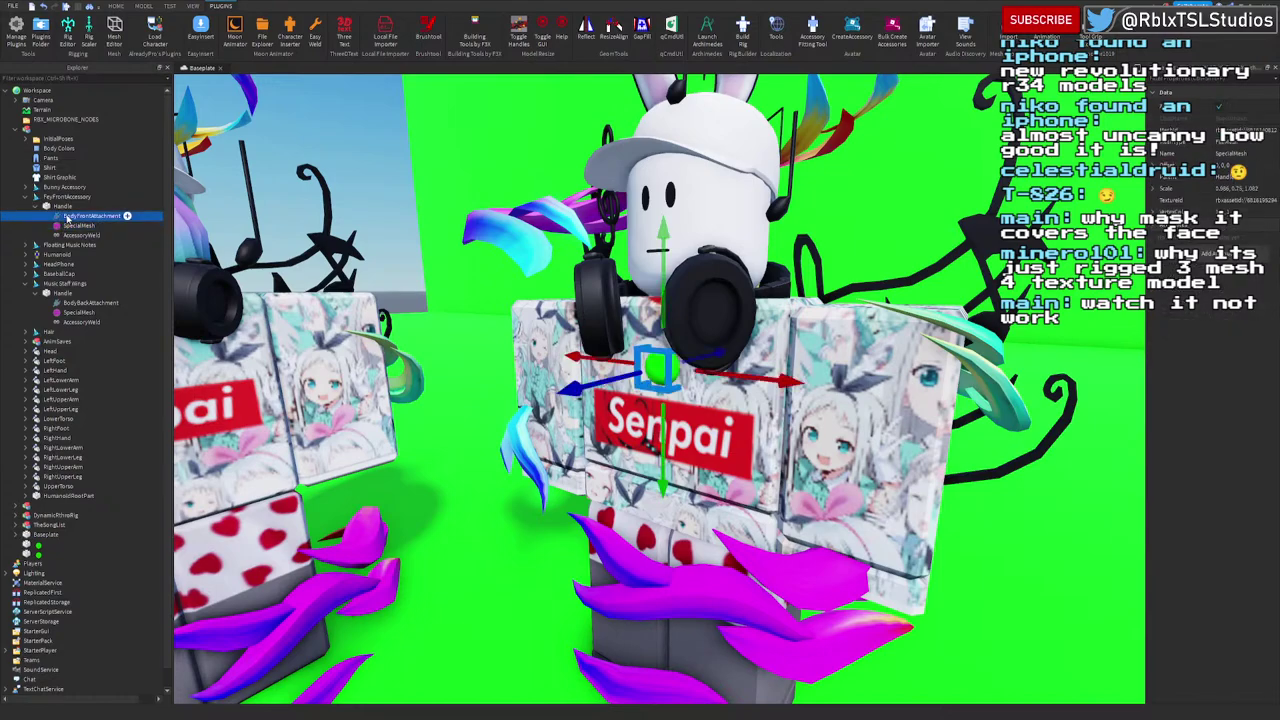
Step: Raise the Y position of the FayFrontAccessory's BodyFrontAttachment through -0.2 and -0.1 to 0.25
left_click(1154, 192)
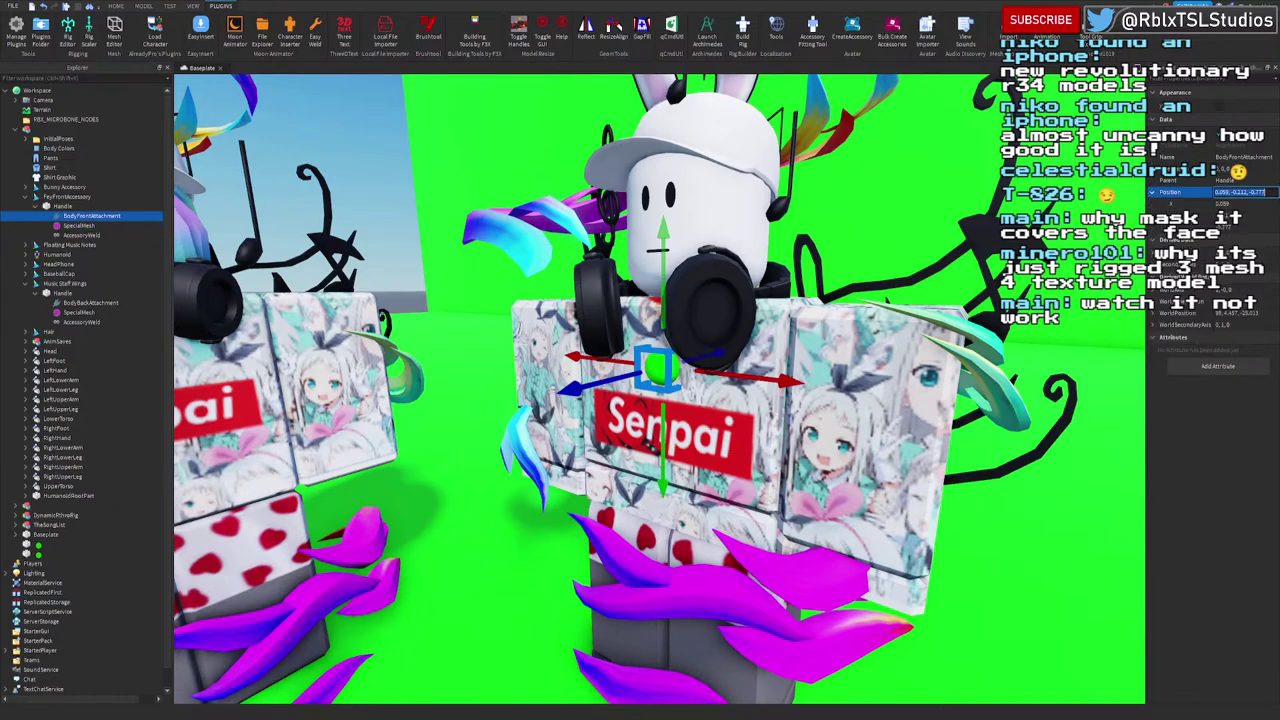
left_click(1250, 216)
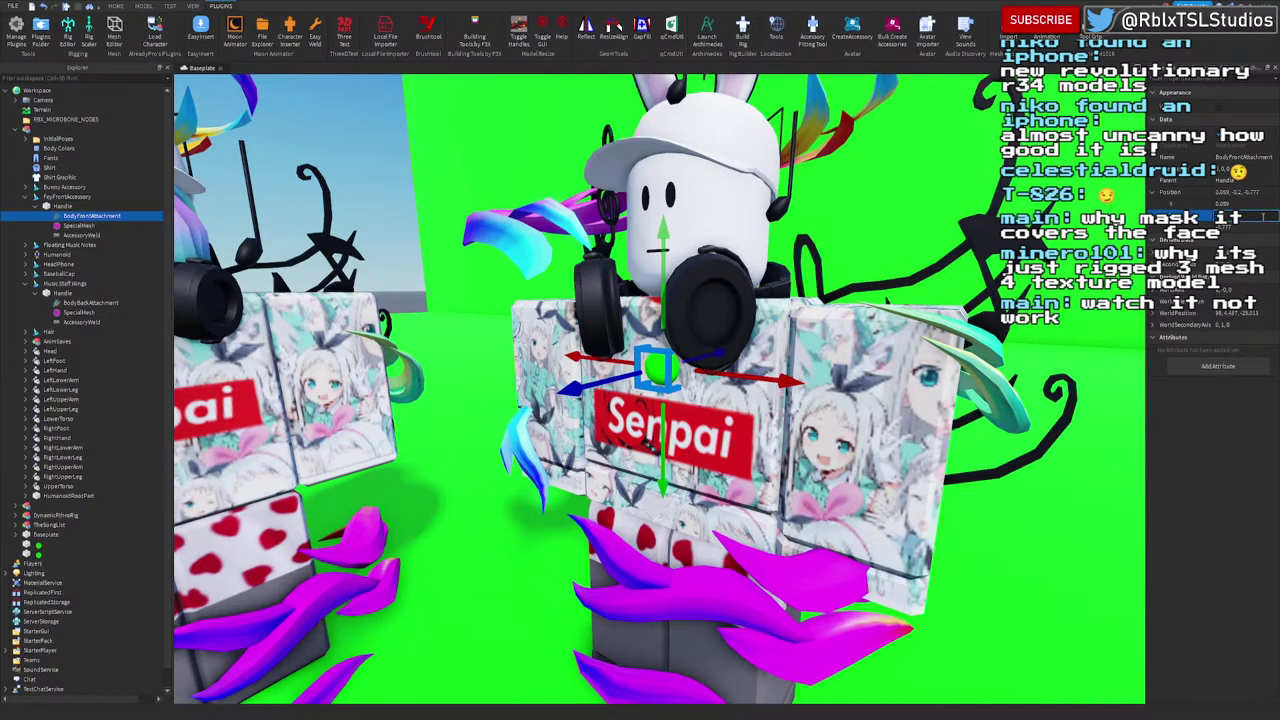
key("Return")
right_click_drag(771, 375, 772, 372)
key("s")
left_click(1241, 217)
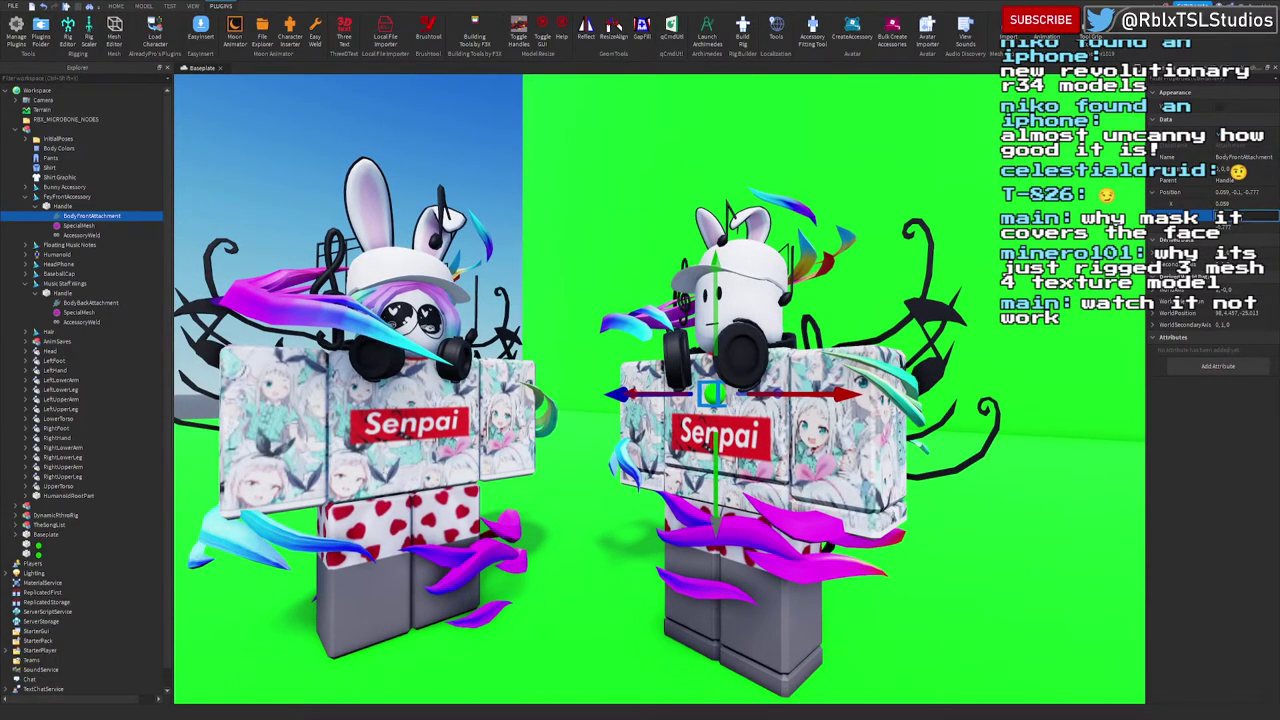
key("Return")
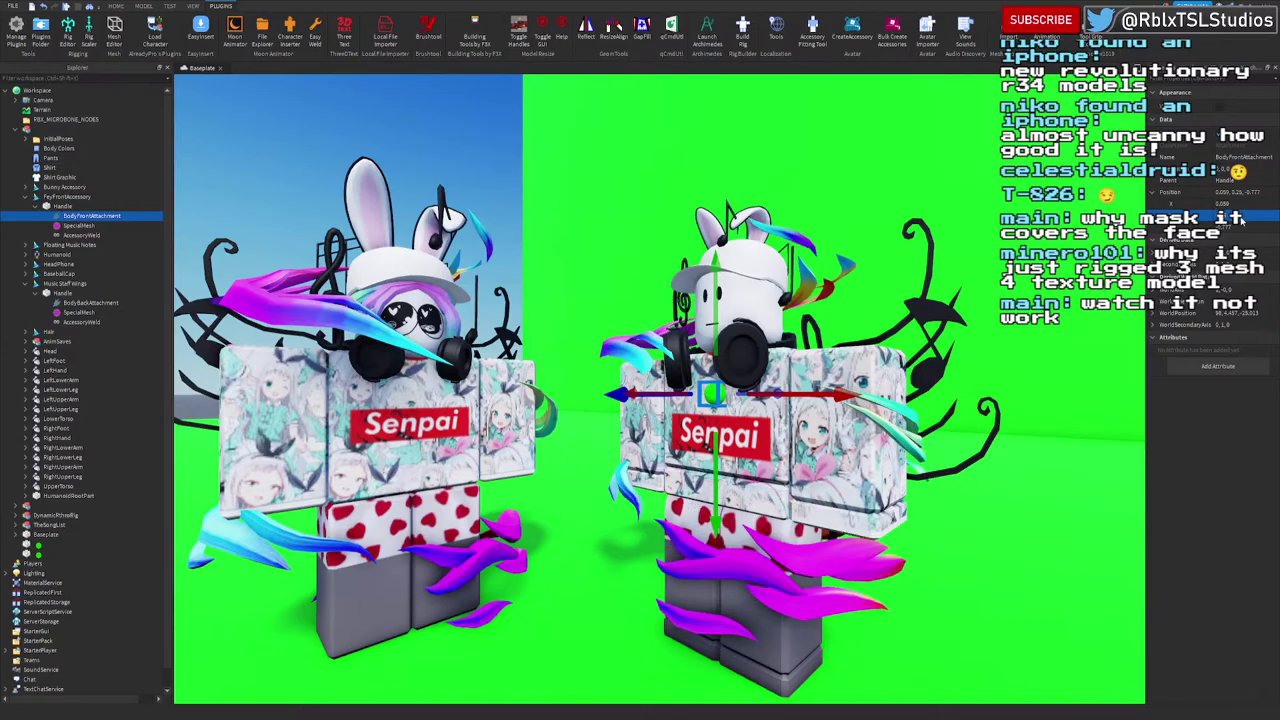
Step: Set the Y position of the FayFrontAccessory's BodyFrontAttachment to 0.5 and compare its height with the reference avatar
key("w")
right_click_drag(914, 381, 913, 378)
key("s")
key("w")
key("w")
scroll(913, 378, "down", 10)
key("w")
key("s")
key("w")
left_click(1243, 216)
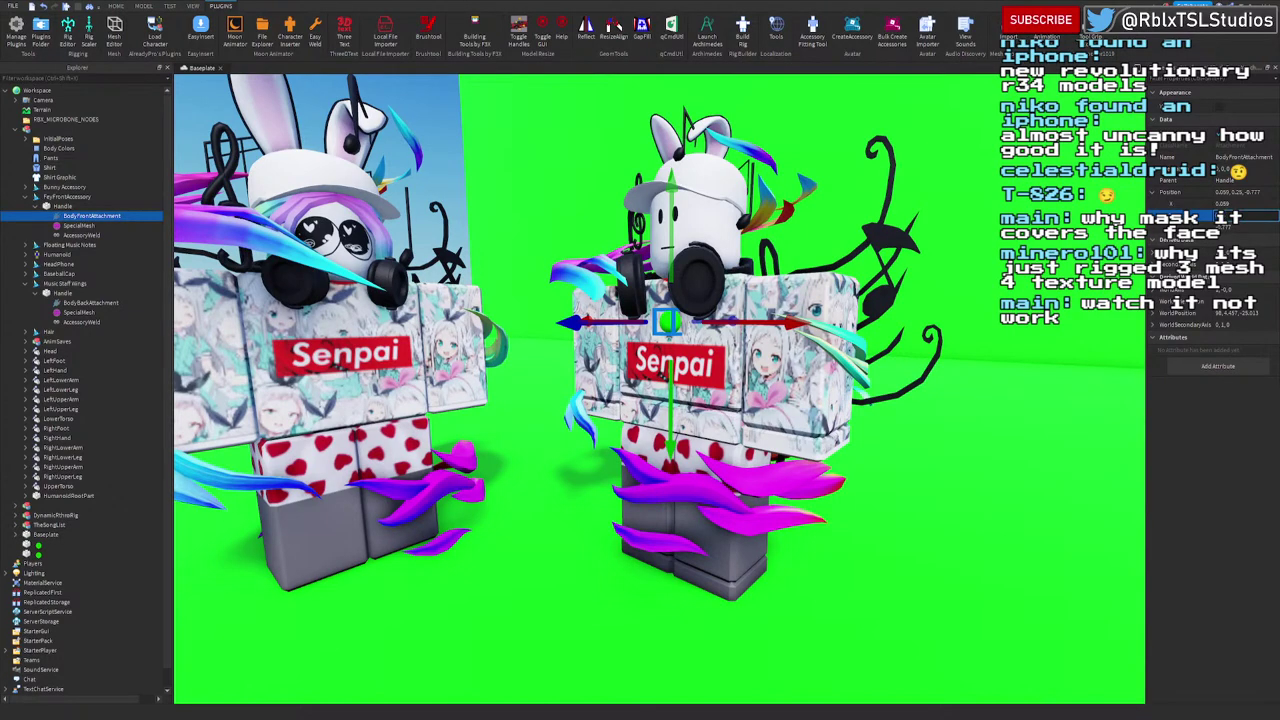
type("0.5")
key("Return")
key("w")
right_click_drag(795, 352, 865, 341)
key("w")
key("s")
key("s")
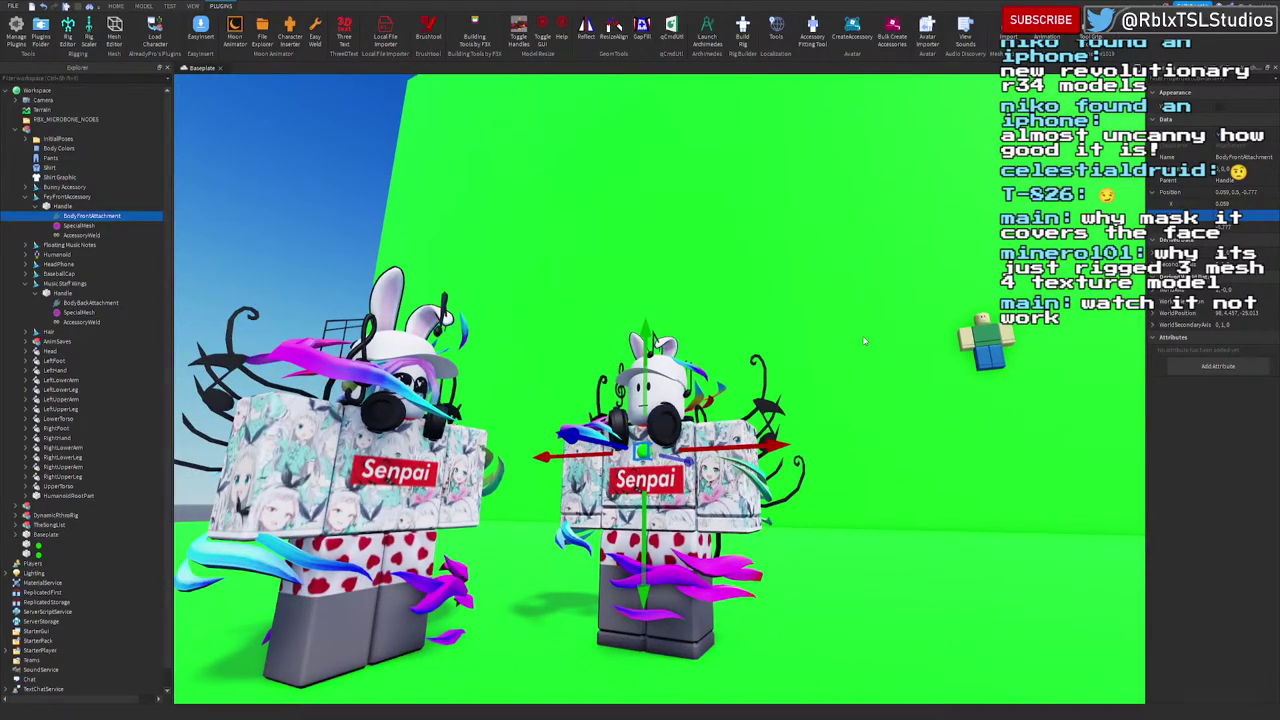
Step: Compare the FayFrontAccessory's placement on the edited and reference avatars from several angles, and collapse the accessory in the hierarchy
scroll(864, 341, "up", 5)
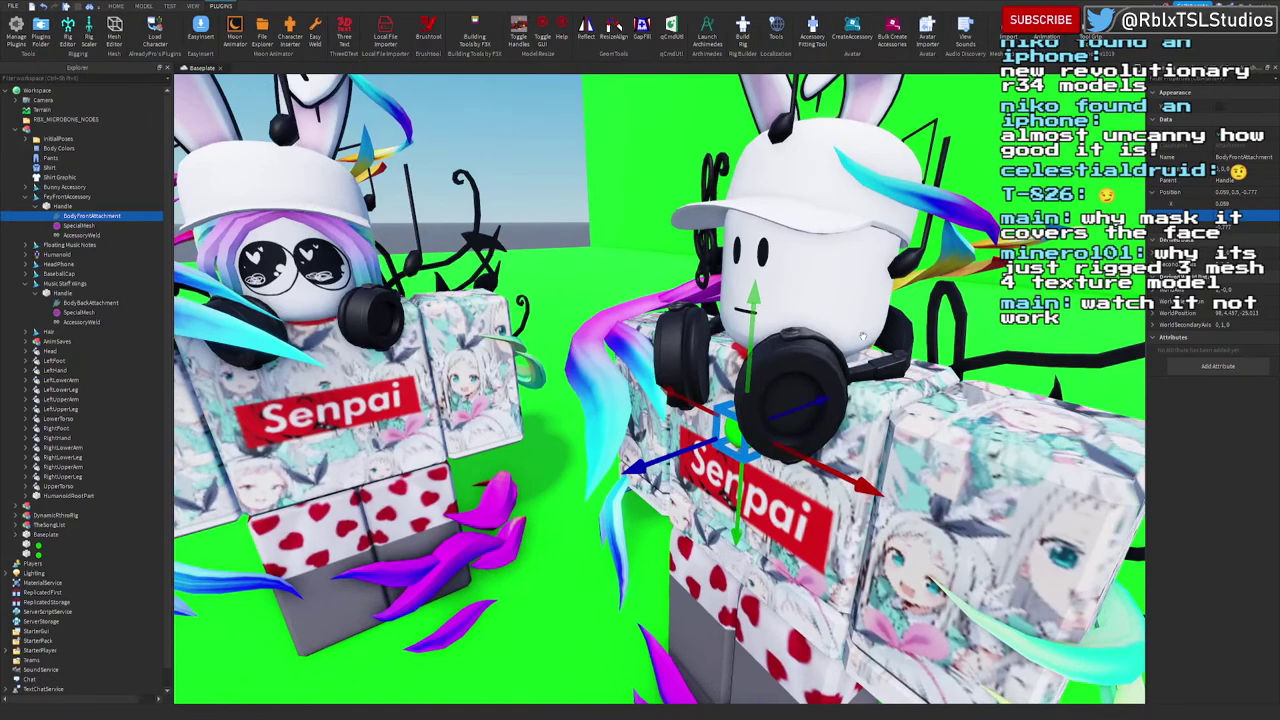
right_click_drag(863, 337, 863, 337)
key("s")
key("d")
right_click_drag(712, 438, 712, 438)
key("w")
right_click_drag(862, 338, 862, 338)
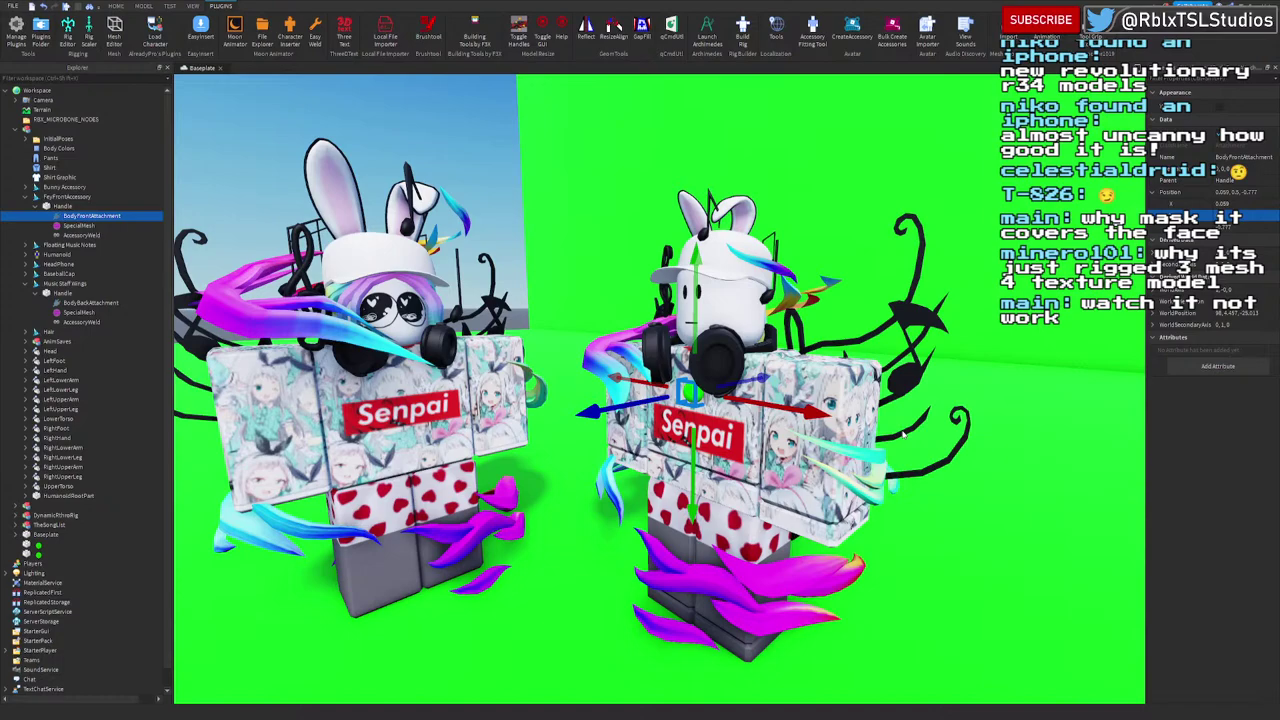
left_click(36, 206)
left_click(26, 196)
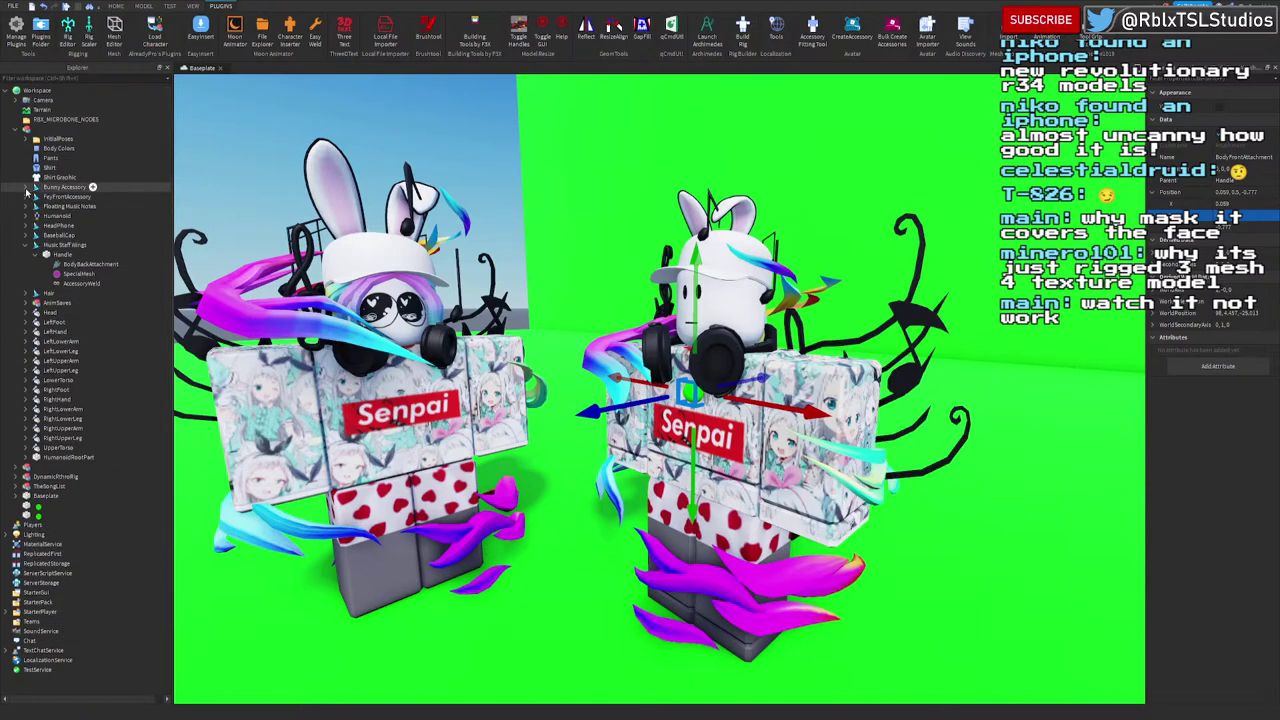
Step: Test the live face recorder on the green-shirted rig and on the edited bunny-eared character without recording anything
left_click(50, 128)
key("f")
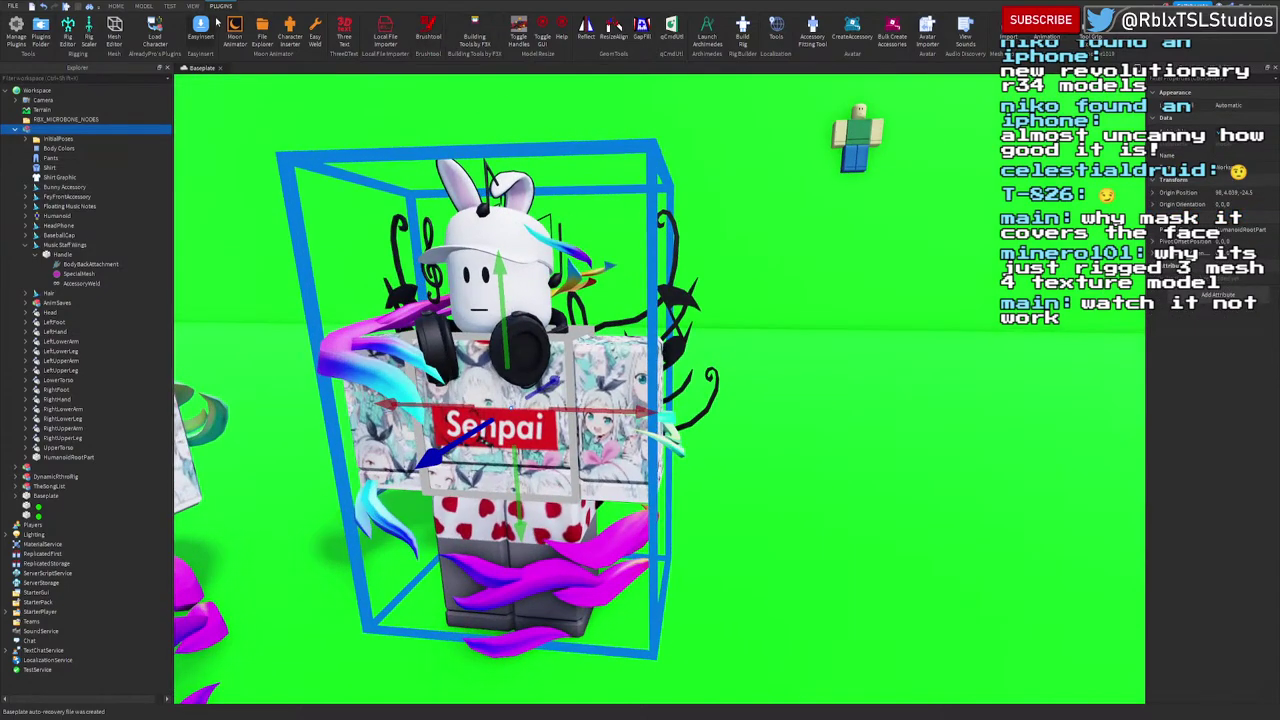
left_click(859, 165)
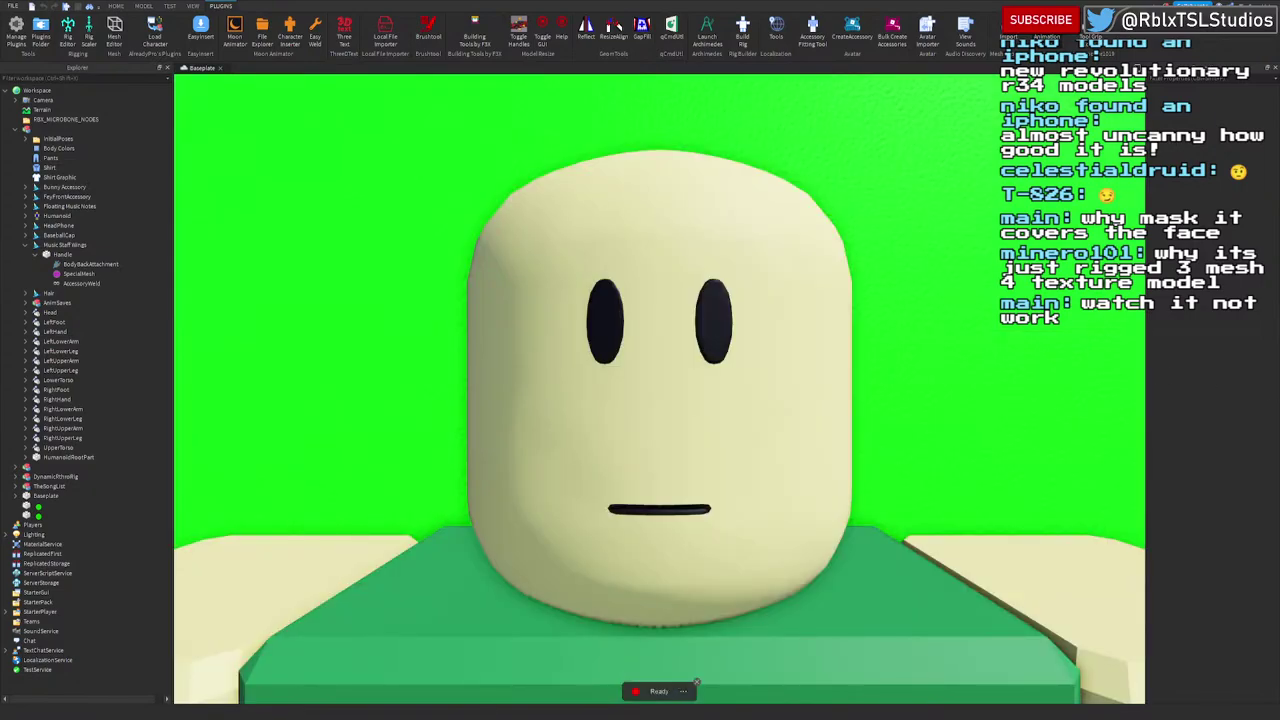
scroll(897, 371, "down", 10)
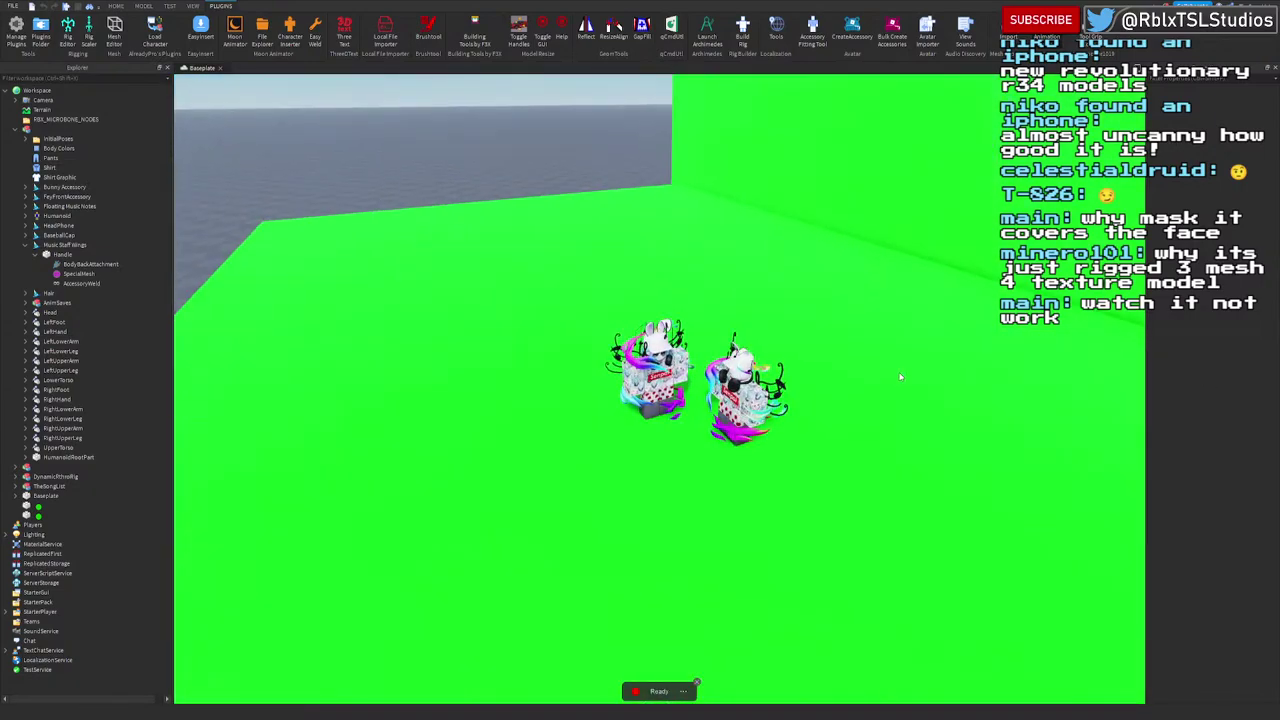
scroll(774, 384, "up", 6)
left_click(748, 380)
right_click_drag(768, 386, 790, 389)
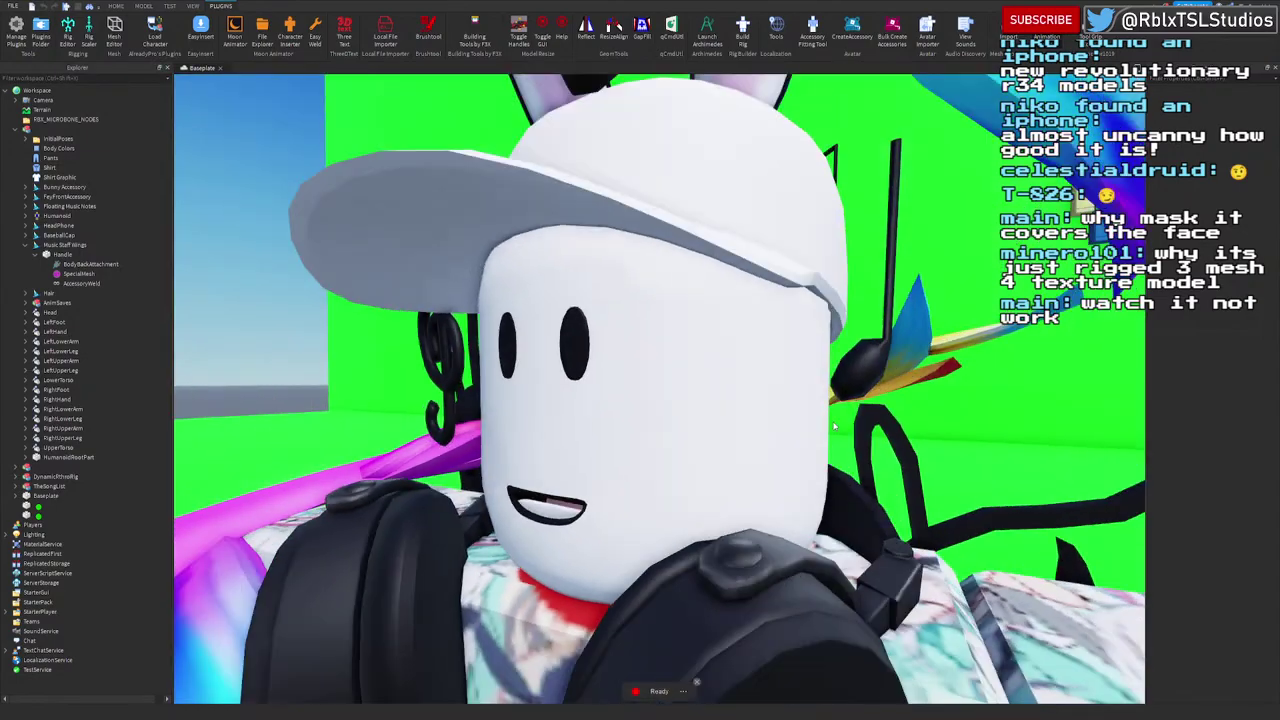
scroll(834, 426, "down", 5)
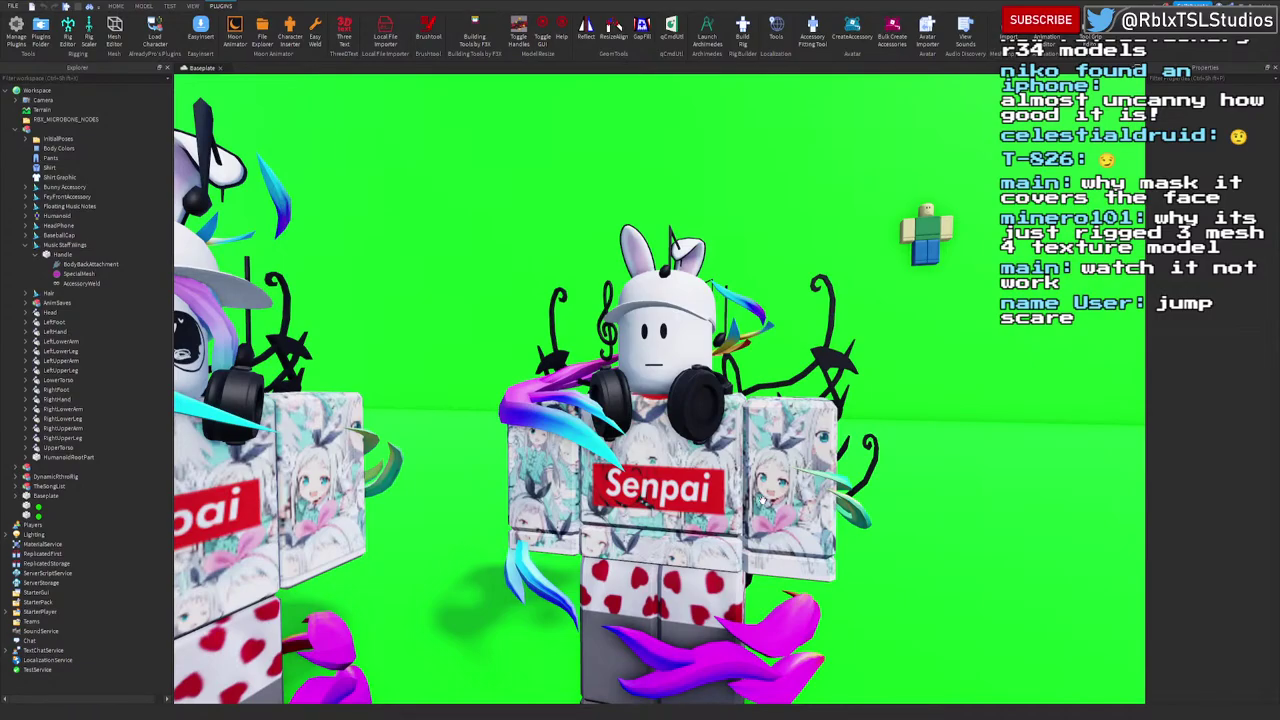
Step: Delete the AvatarPartScaleType and OriginalSize values from the Handle of the edited character's Bunny Accessory
right_click_drag(762, 500, 741, 480)
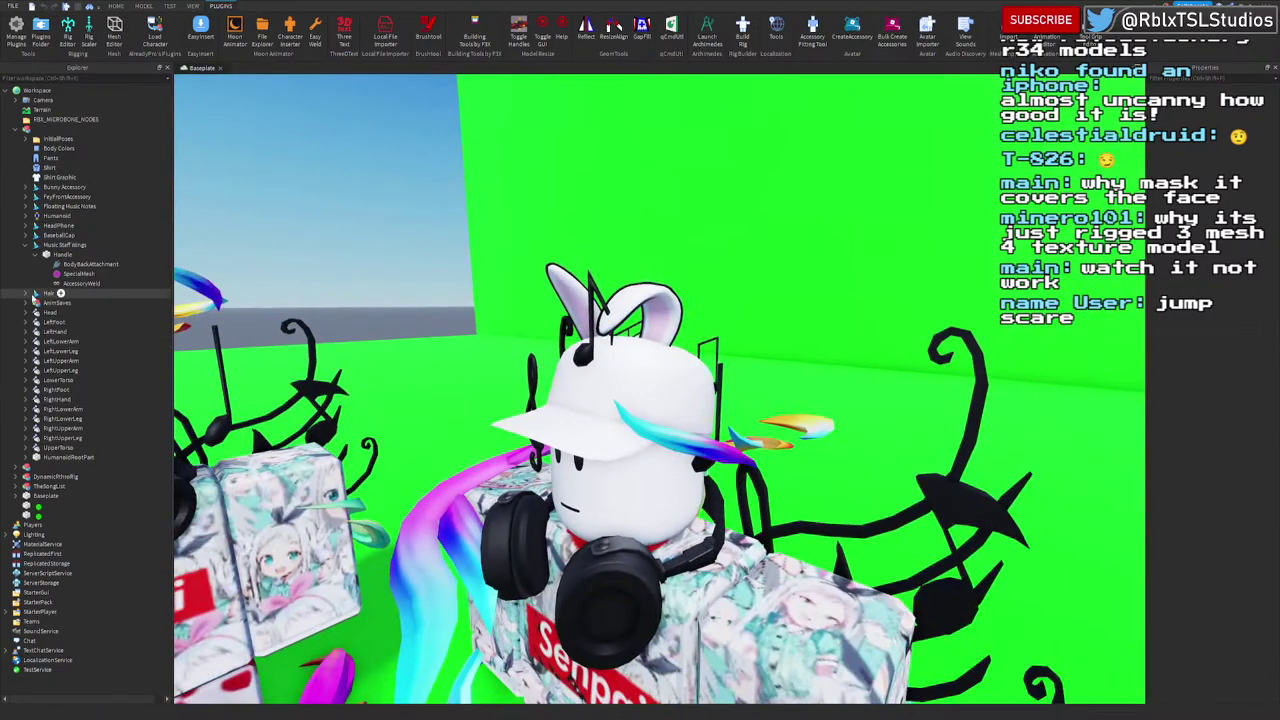
right_click_drag(833, 475, 835, 479)
scroll(835, 480, "down", 4)
scroll(835, 480, "up", 4)
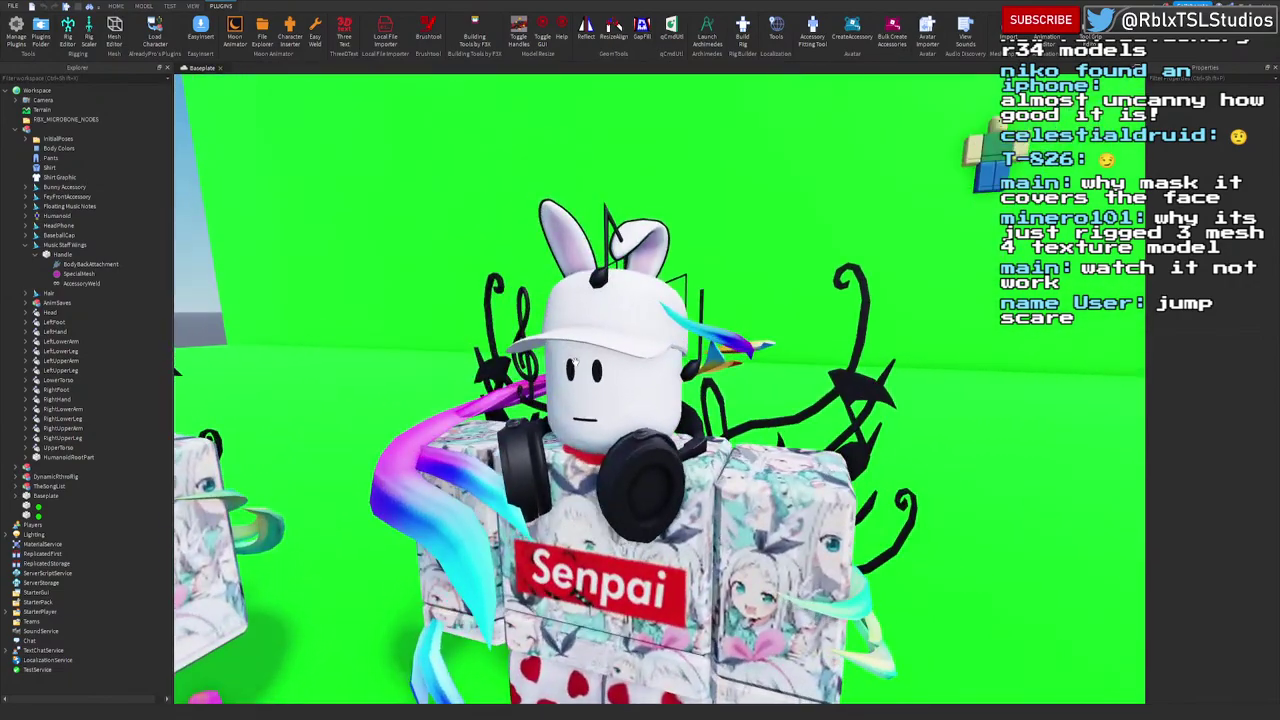
left_click(31, 187)
left_click(27, 187)
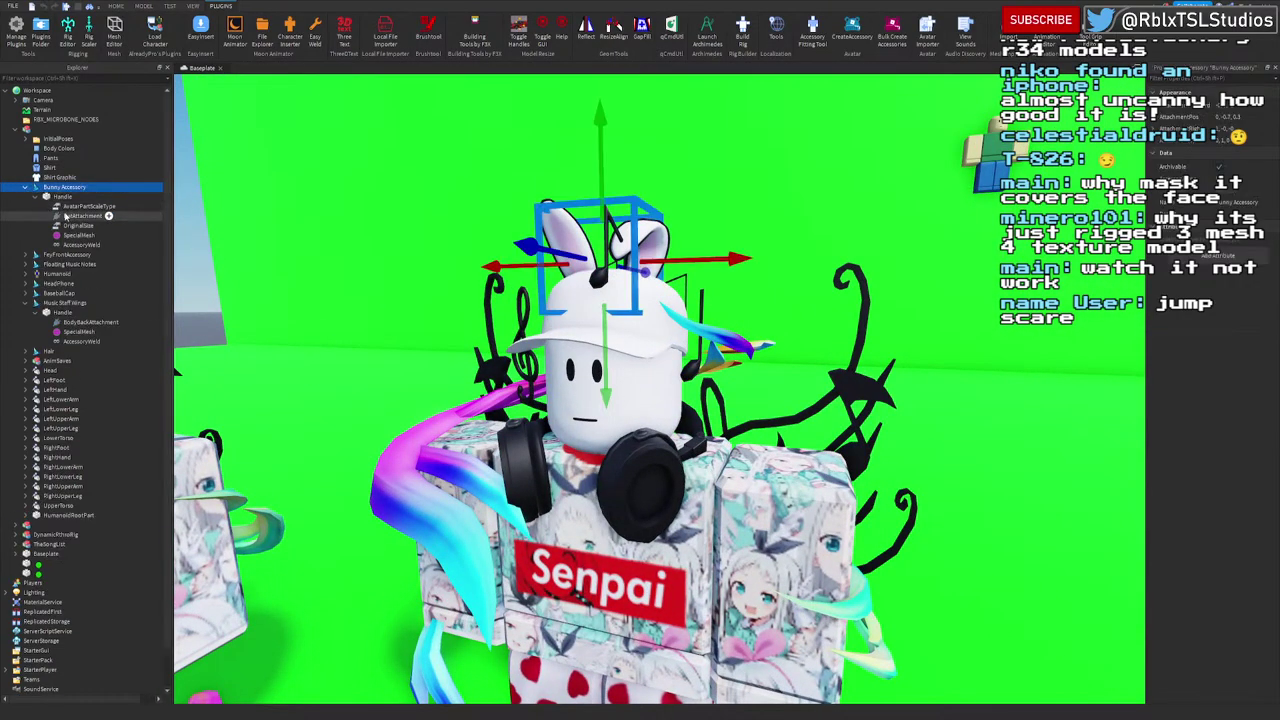
left_click(75, 225)
left_click(75, 207, "ctrl")
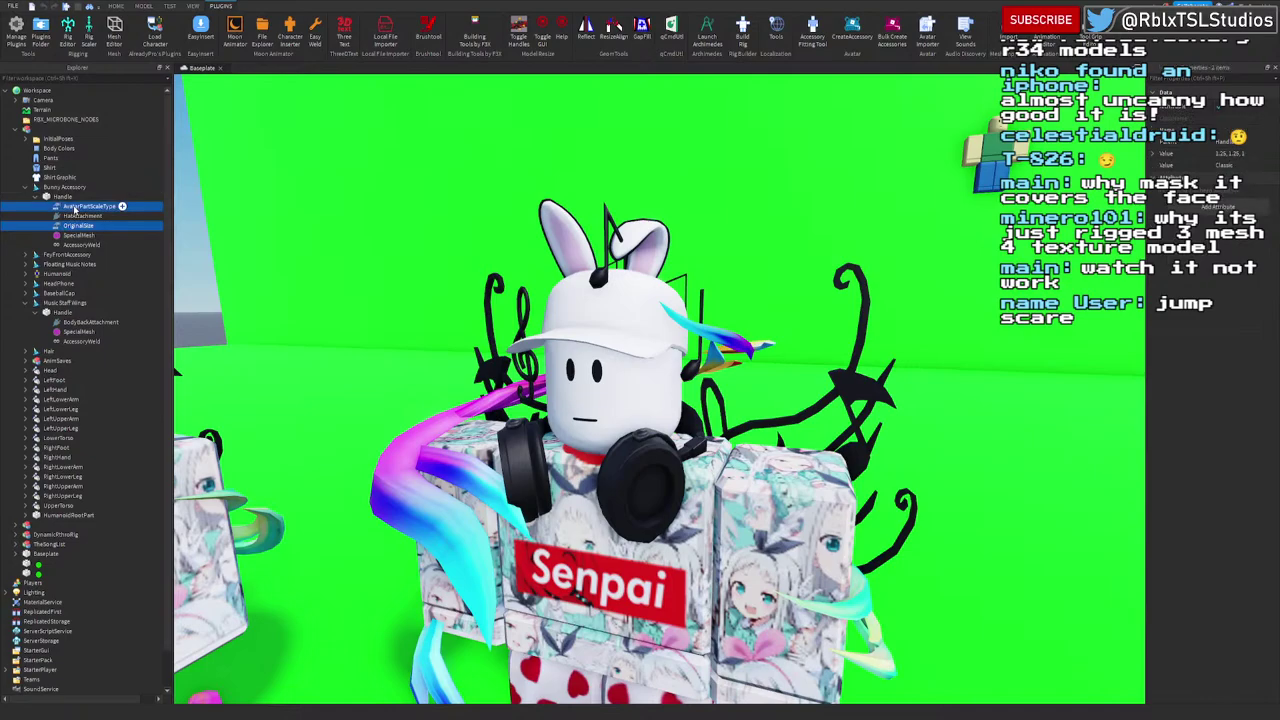
key("Delete")
Step: Set the Y position of the Bunny Accessory's HatAttachment first to 0 and finally to -0.75
left_click(80, 206)
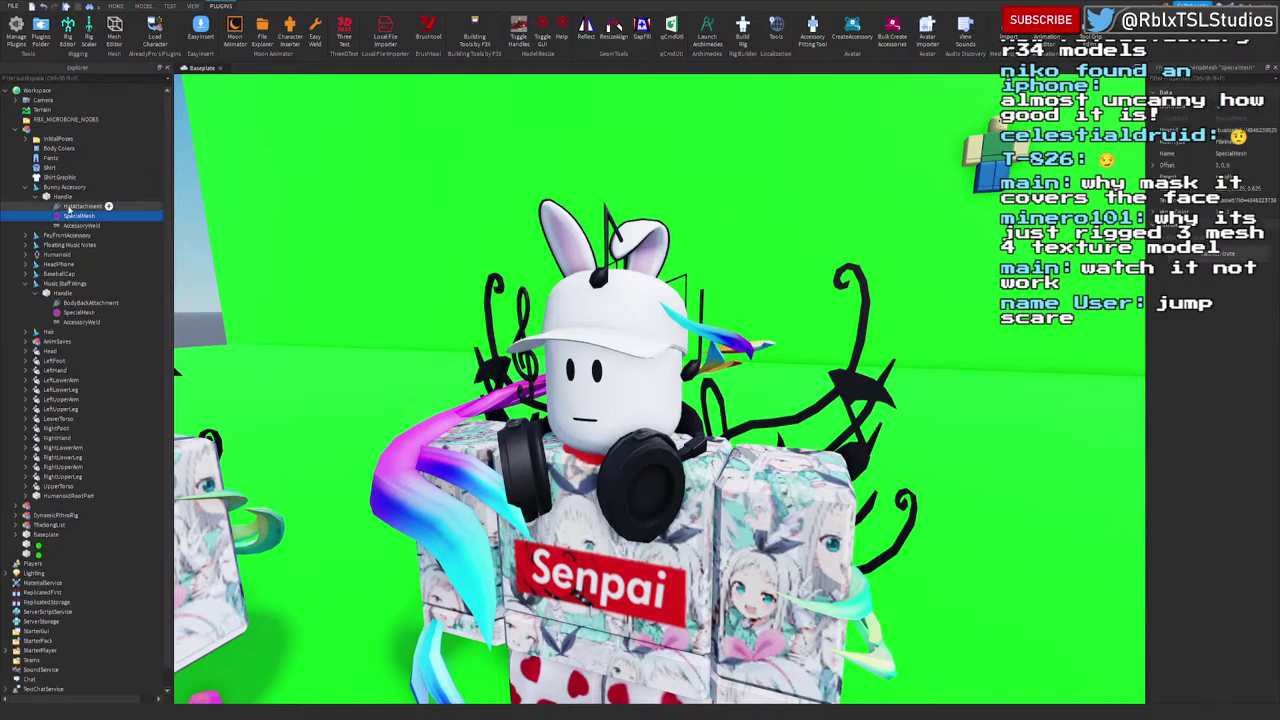
left_click(79, 215)
left_click(80, 206)
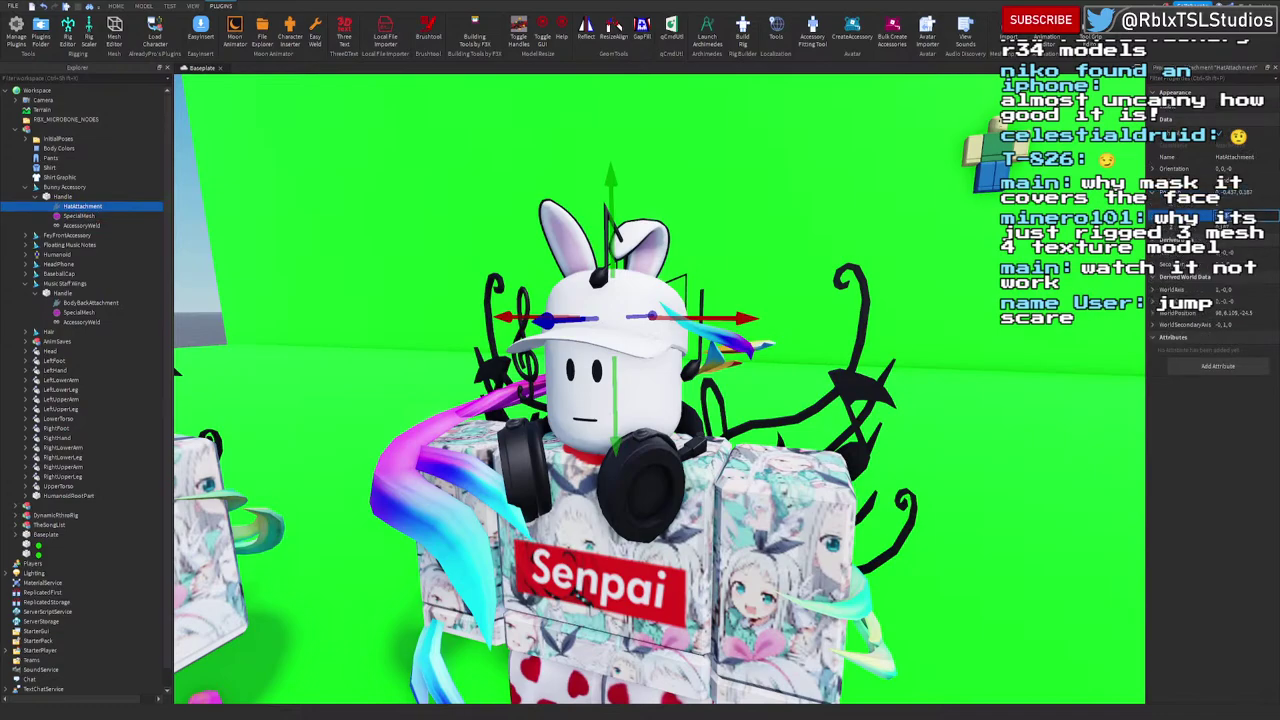
type("0")
key("Return")
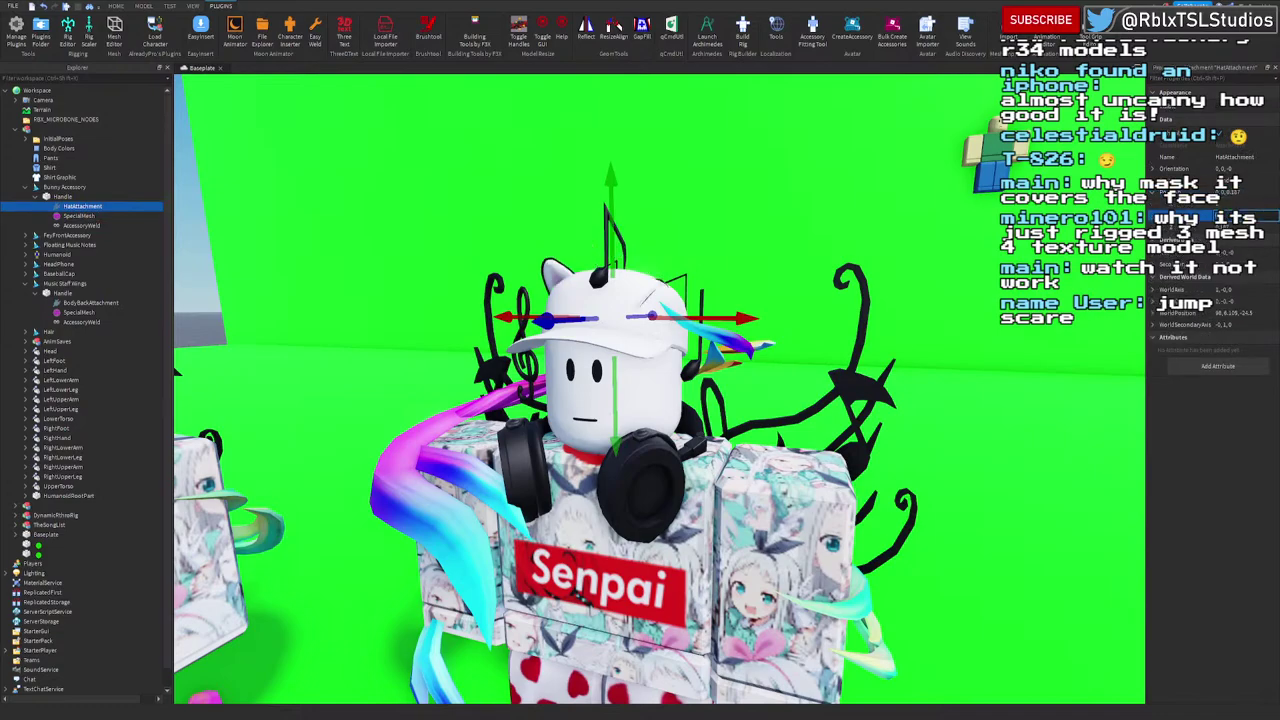
key("Return")
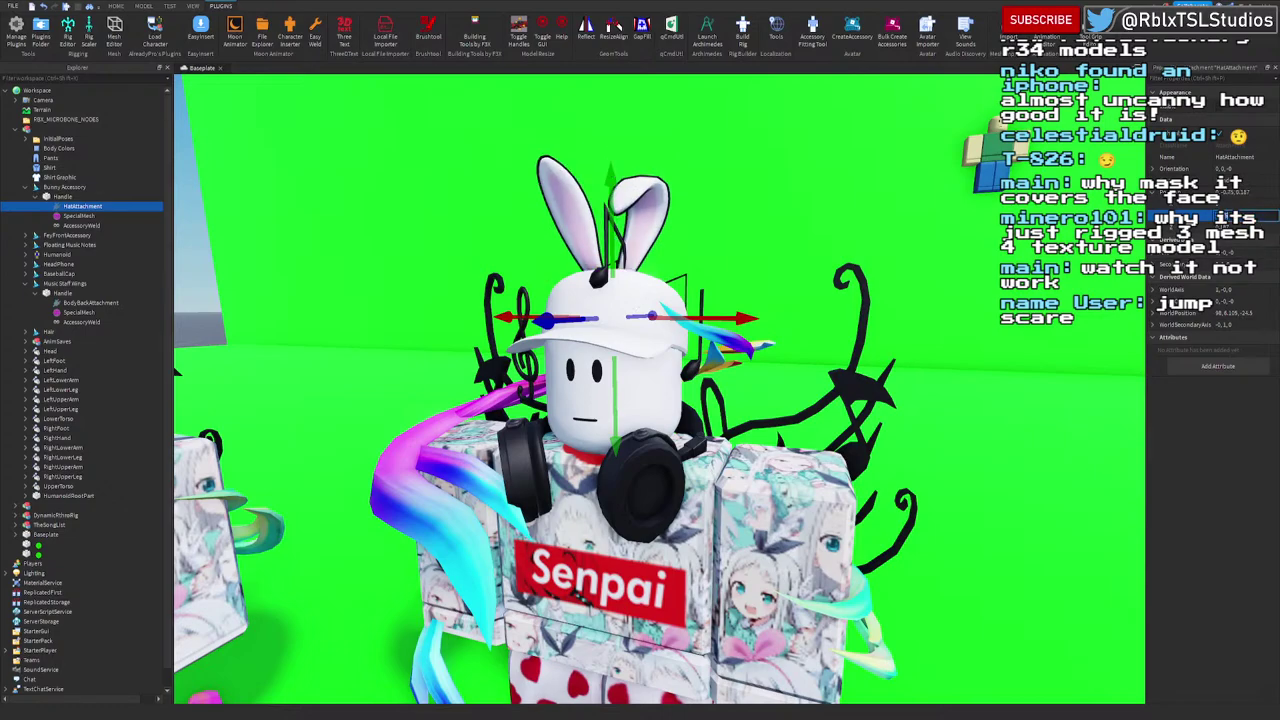
Step: Adjust the vertical position of the Bunny Accessory's HatAttachment to fit the ears on the cap, and compare it with the reference avatar
key("Return")
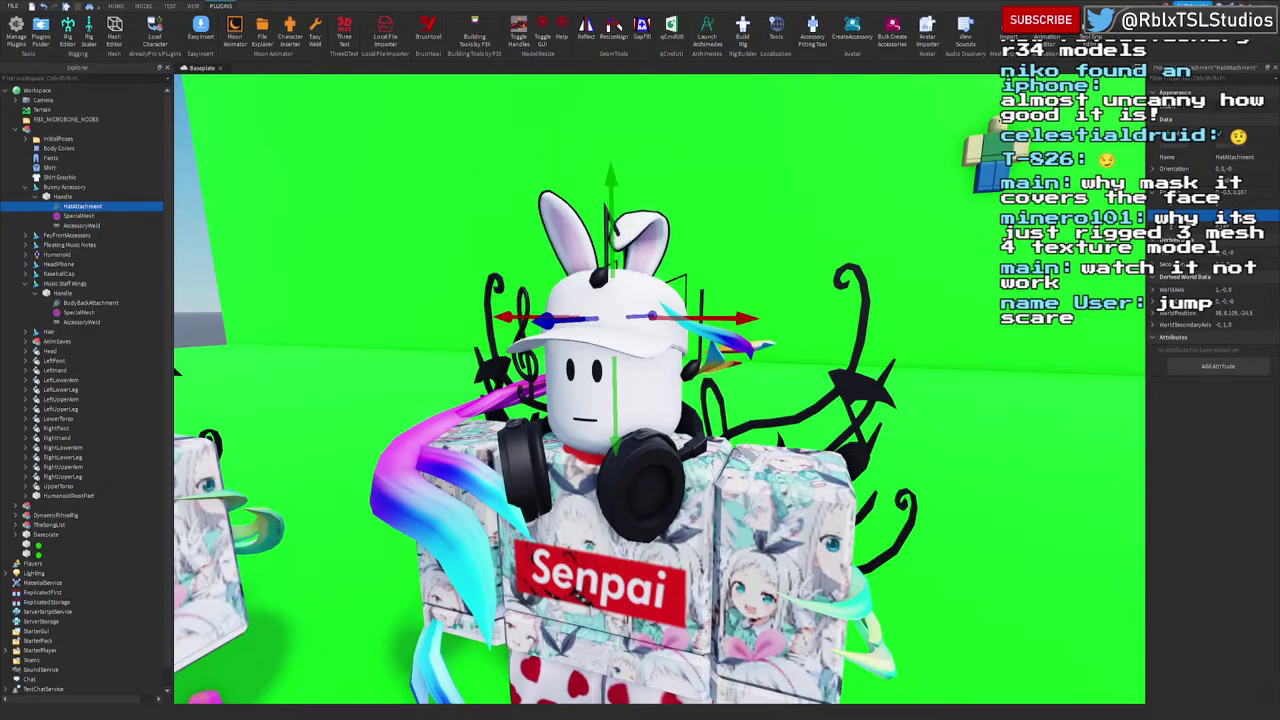
key("Return")
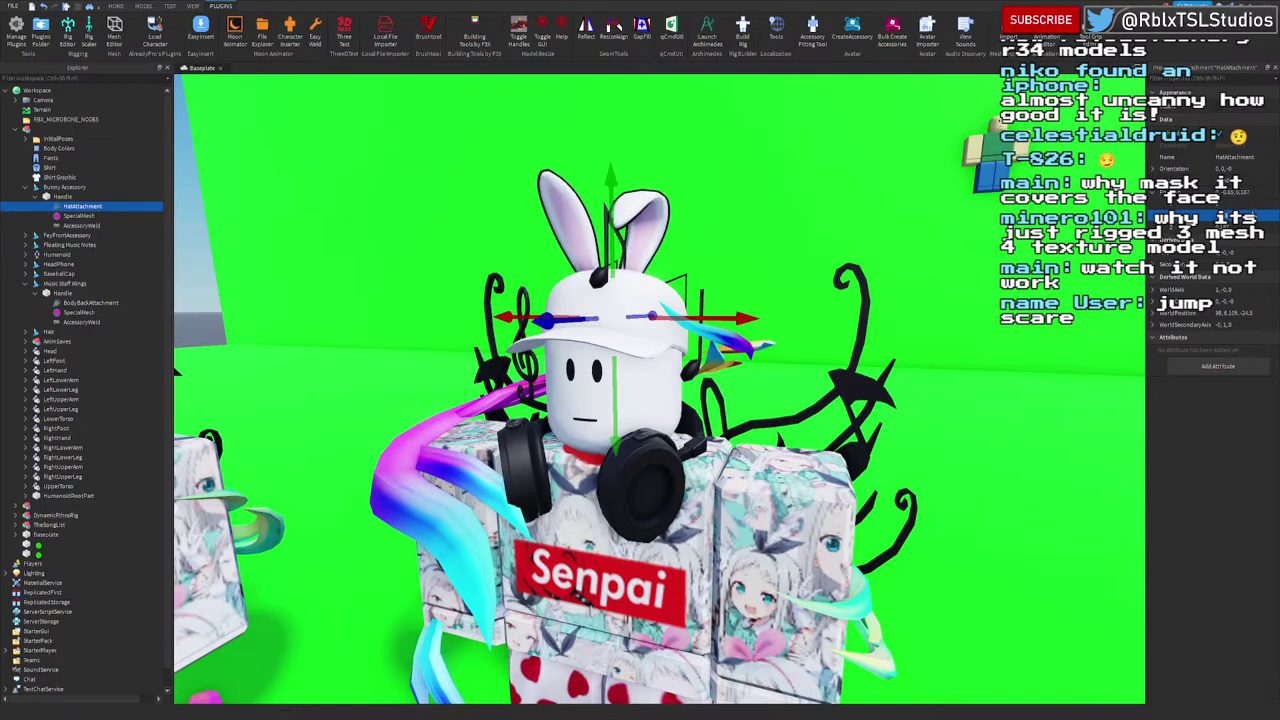
right_click_drag(857, 286, 856, 285)
right_click_drag(752, 366, 743, 363)
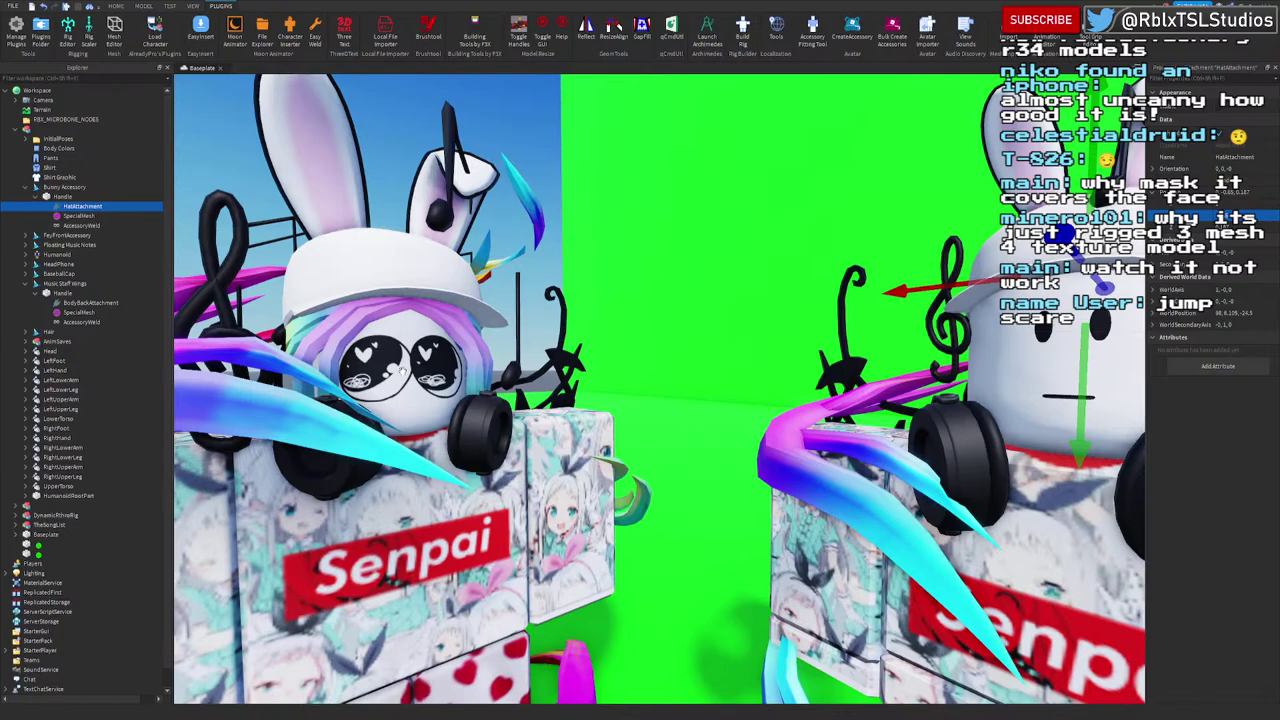
Step: Duplicate the plain dummy rig with the green torso and focus the view on the copy
right_click_drag(683, 367, 672, 406)
key("w")
scroll(666, 405, "down", 8)
left_click(671, 405)
key("w")
key("w")
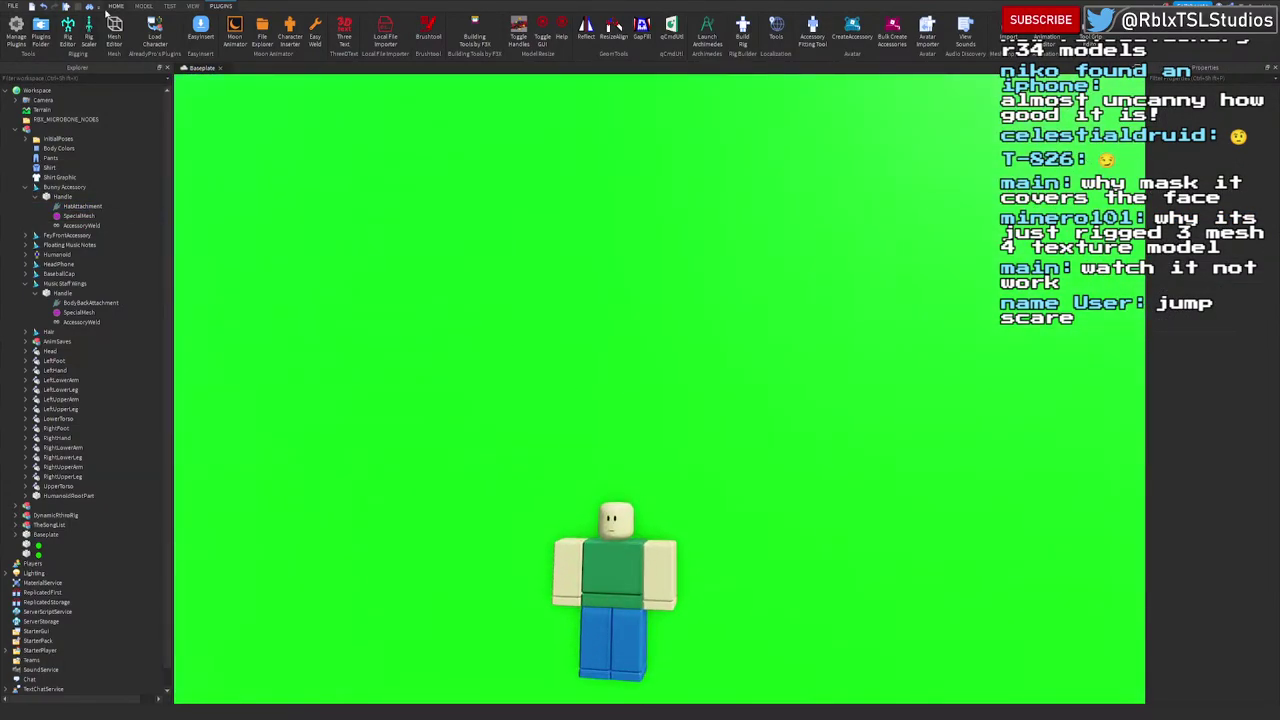
left_click(116, 6)
key("s")
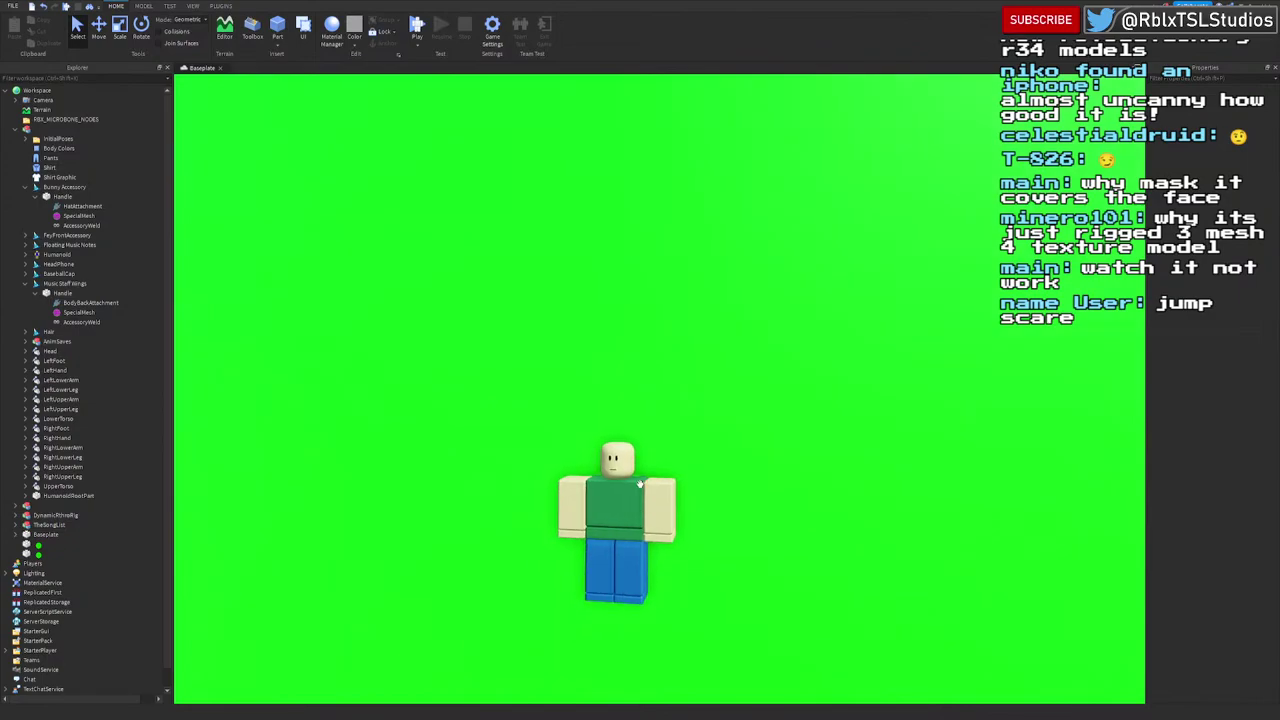
left_click(656, 504)
key("ctrl+d")
key("f")
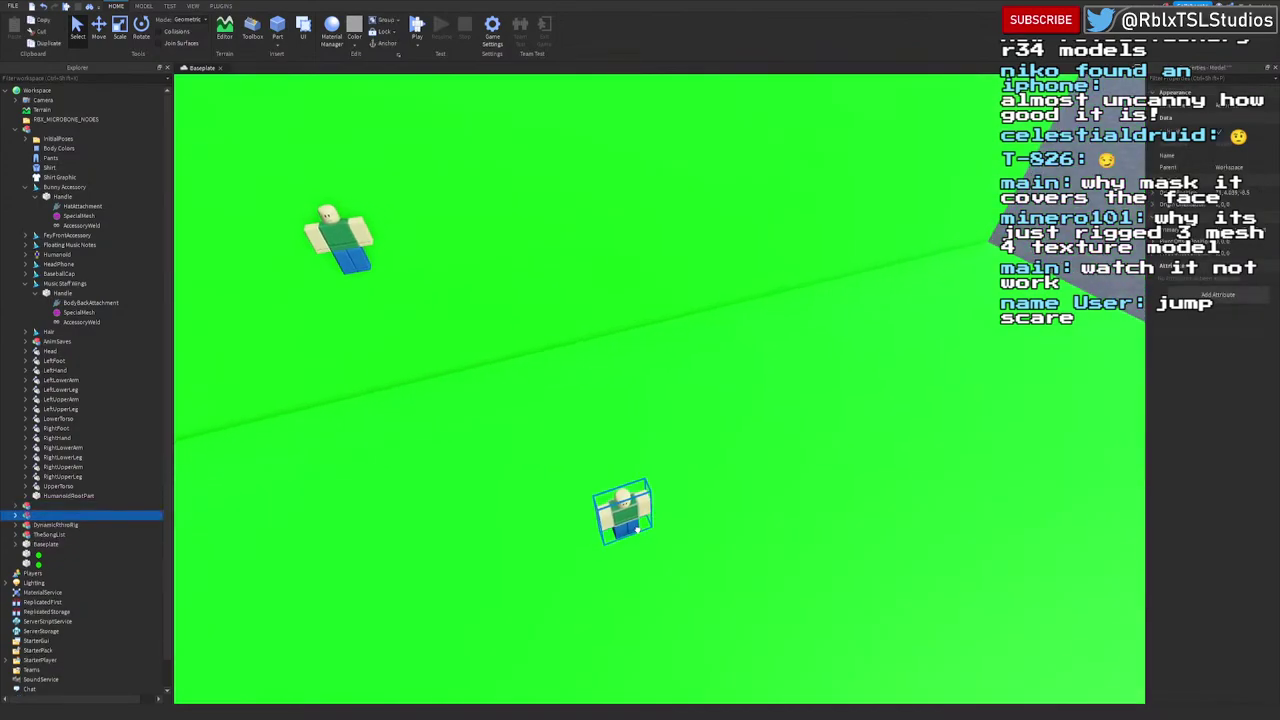
Step: Inspect the duplicated rig's hierarchy, including the attachments and FaceControls inside its Head
left_click(15, 515)
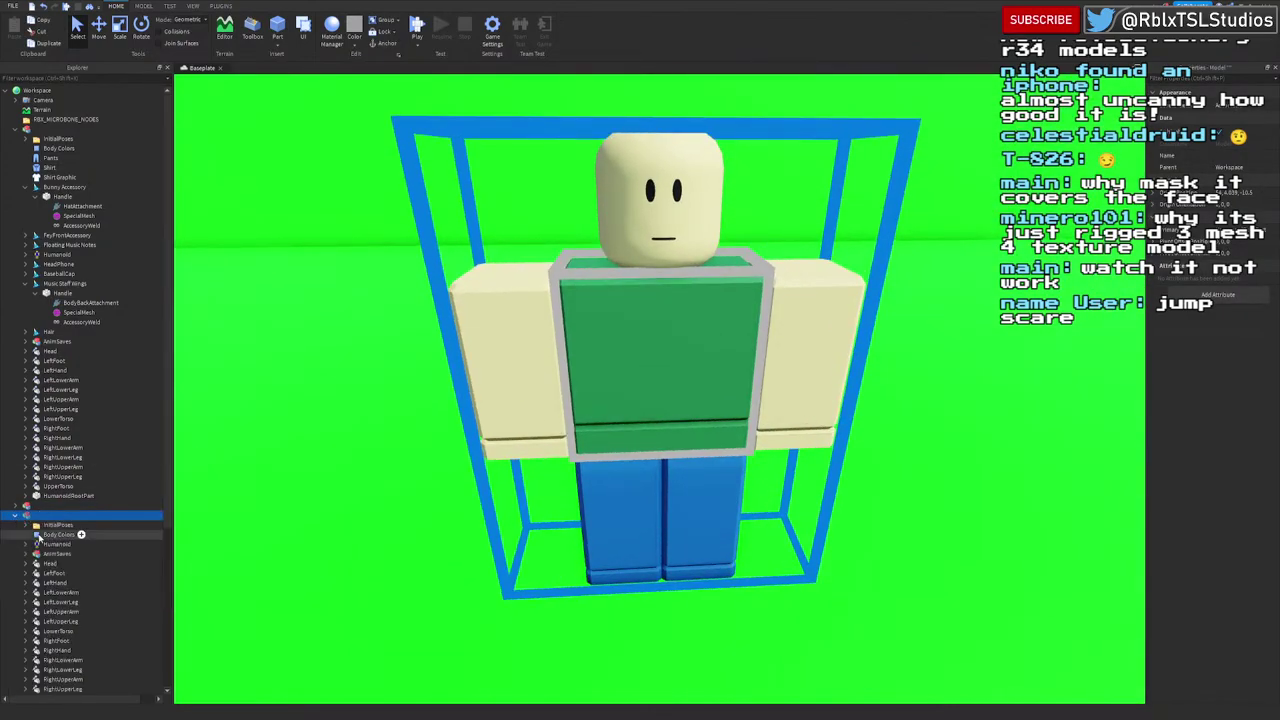
scroll(26, 393, "down", 3)
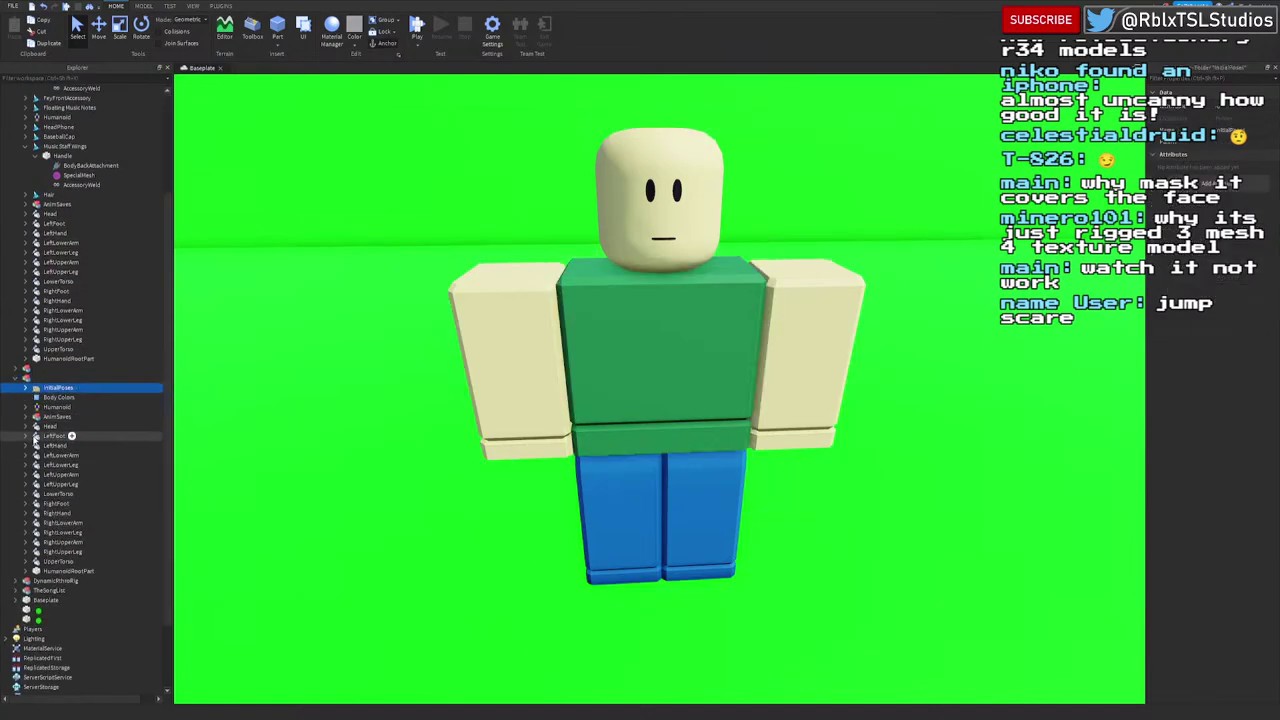
left_click(40, 426)
left_click(26, 427)
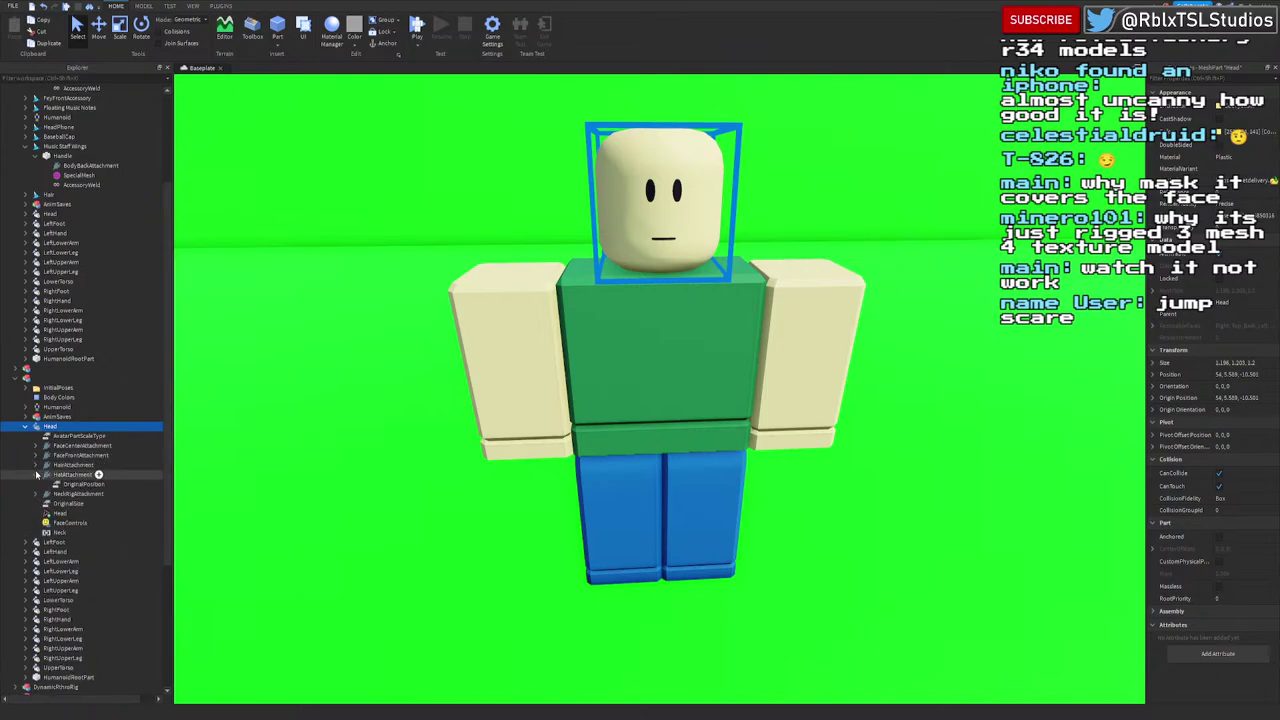
left_click(36, 484)
left_click(36, 485)
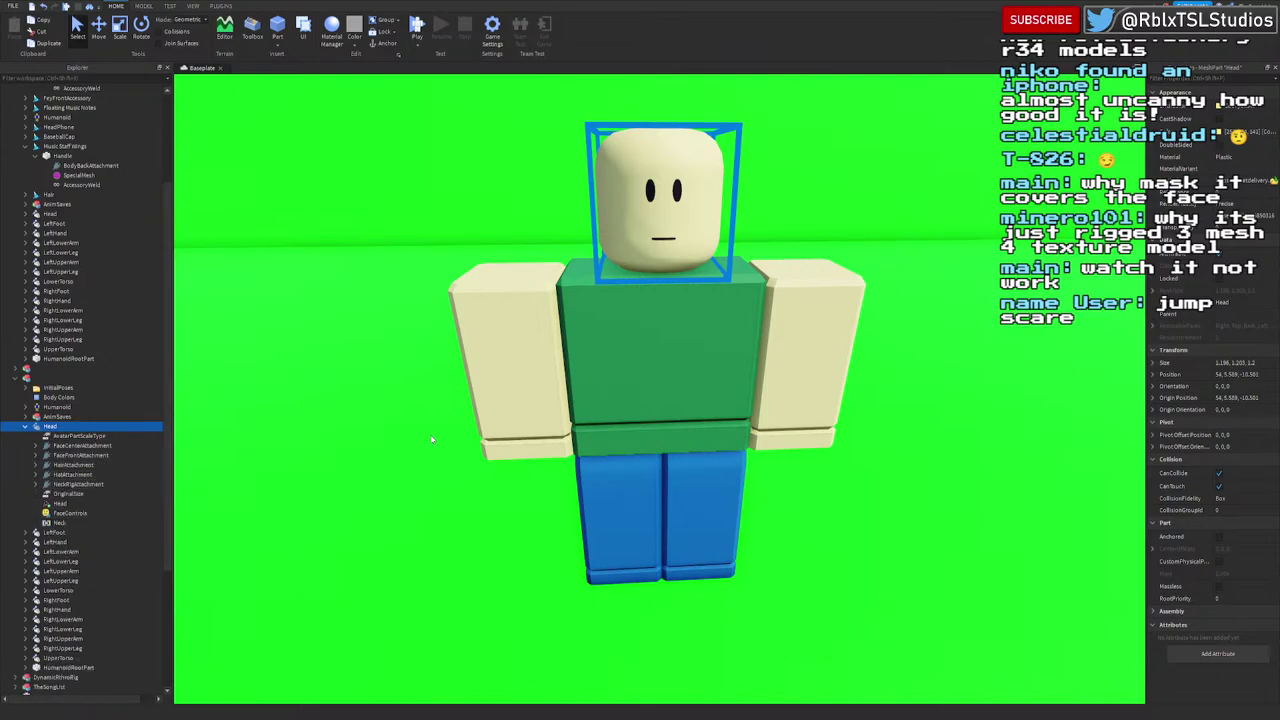
Step: Select the duplicated rig, open the Face Animation Editor and enlarge it to show all the face controls
left_click(410, 340)
left_click(653, 277)
left_click(221, 6)
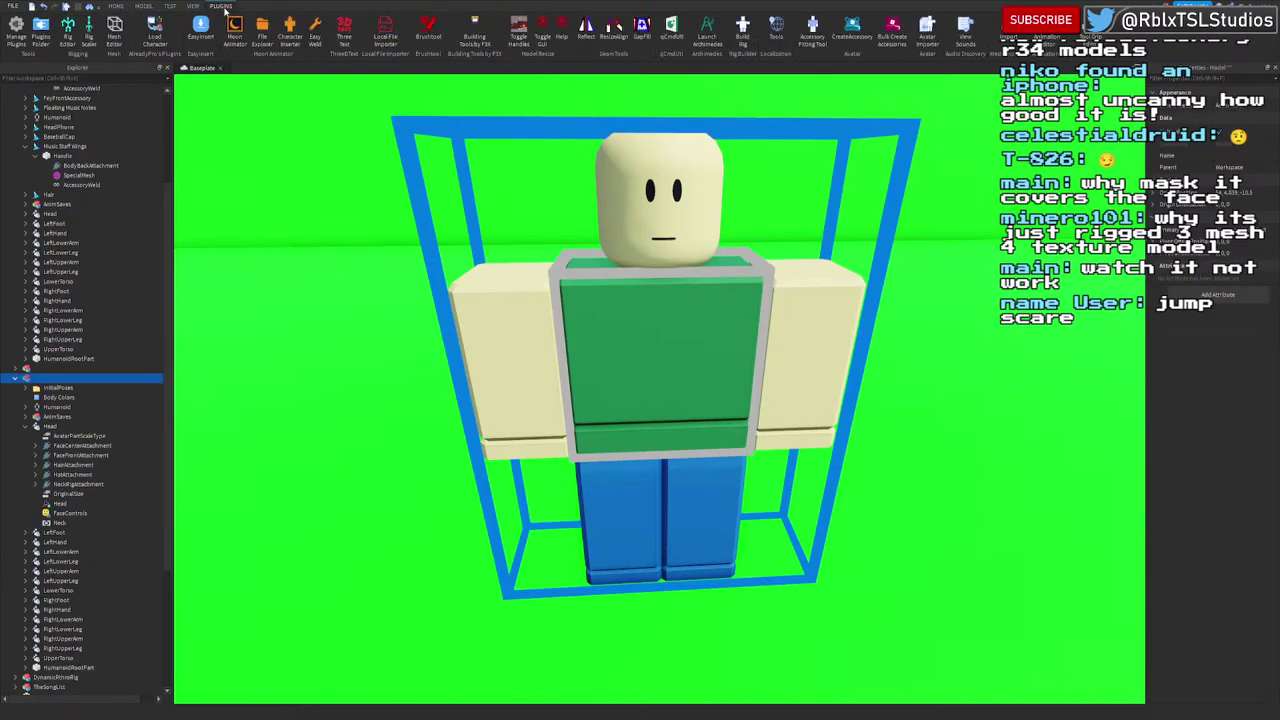
left_click(1048, 38)
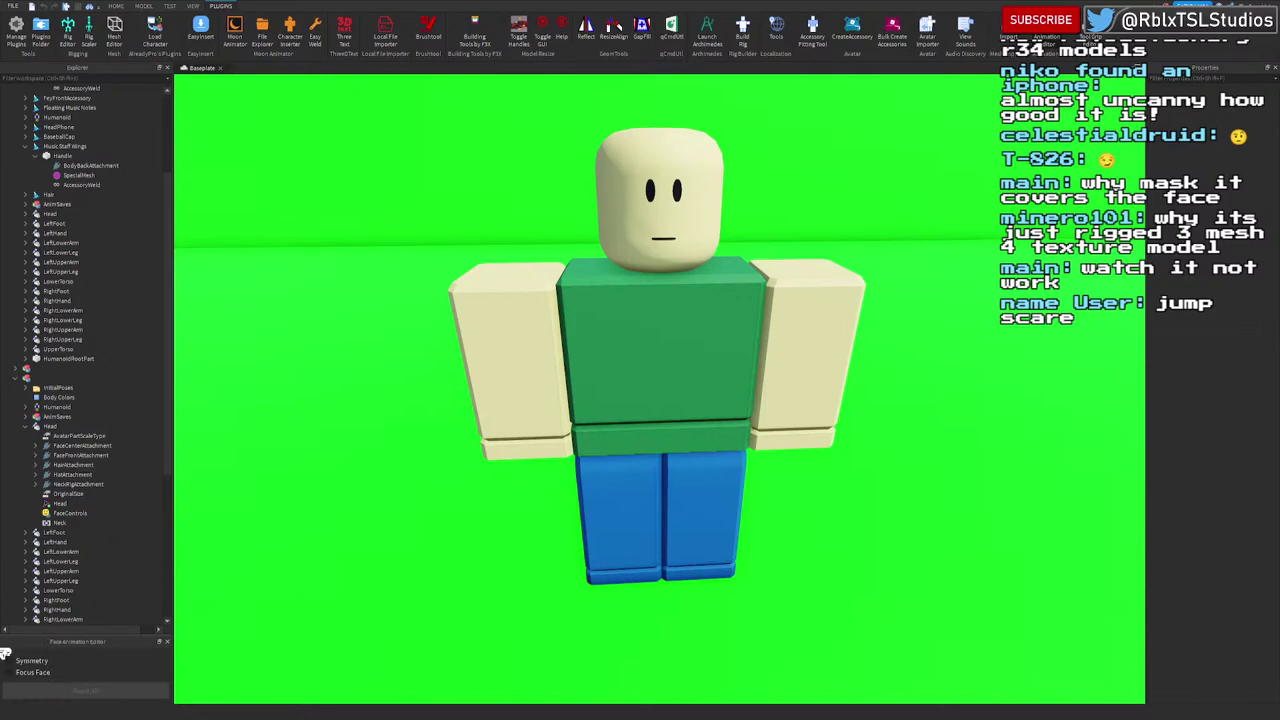
scroll(677, 405, "up", 4)
right_click_drag(984, 404, 984, 404)
scroll(984, 404, "down", 4)
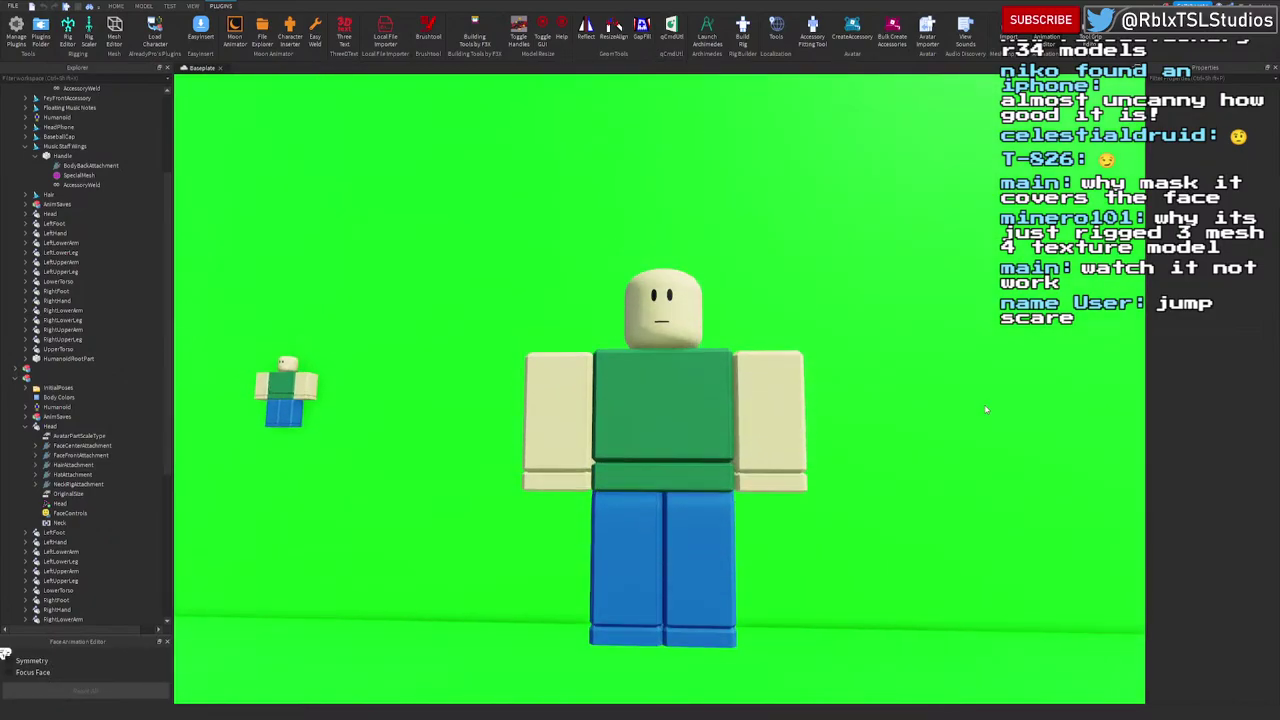
key("e")
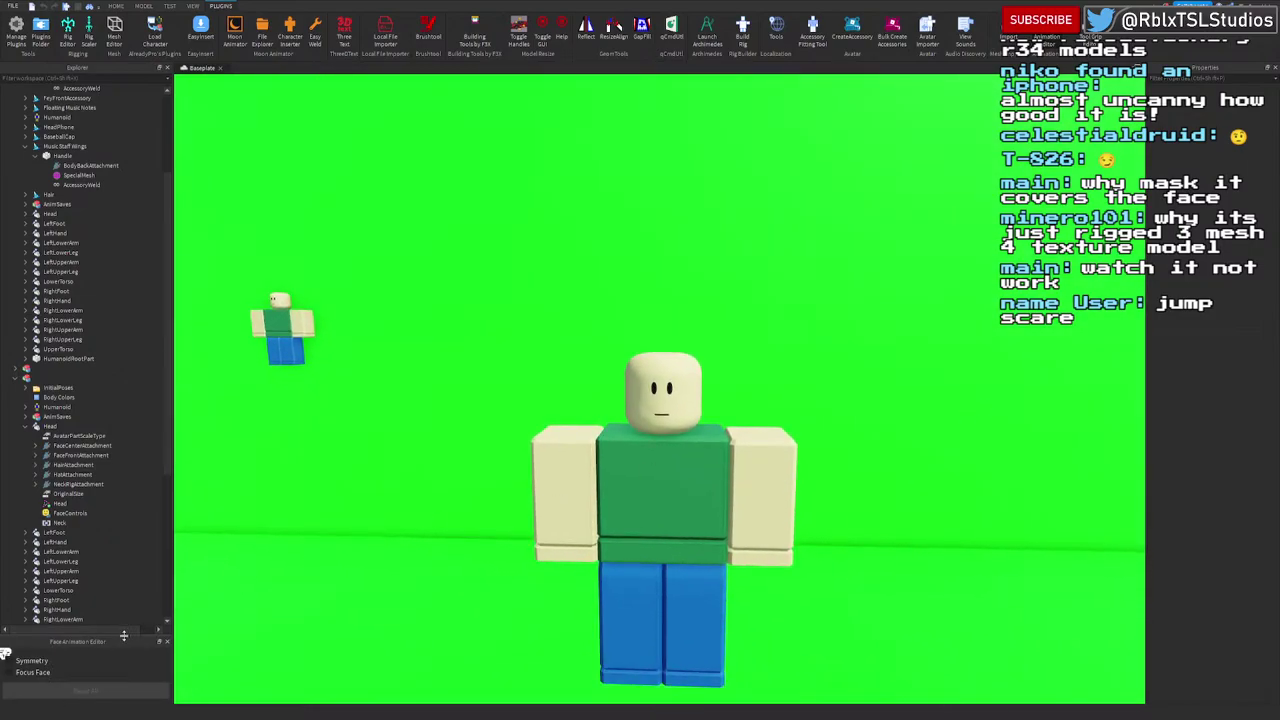
left_click_drag(124, 636, 124, 228)
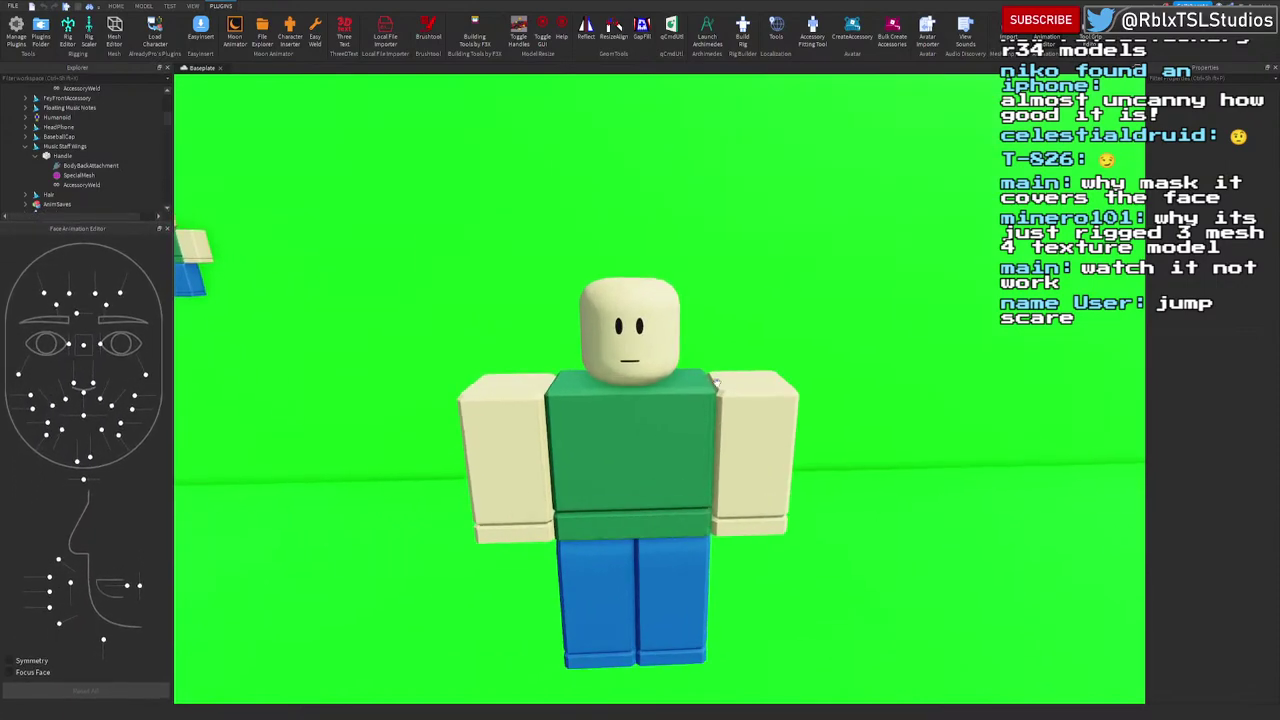
Step: Try the LeftEyeUpperLidRaiser and the eye-direction control on the dummy's face
left_click(101, 346)
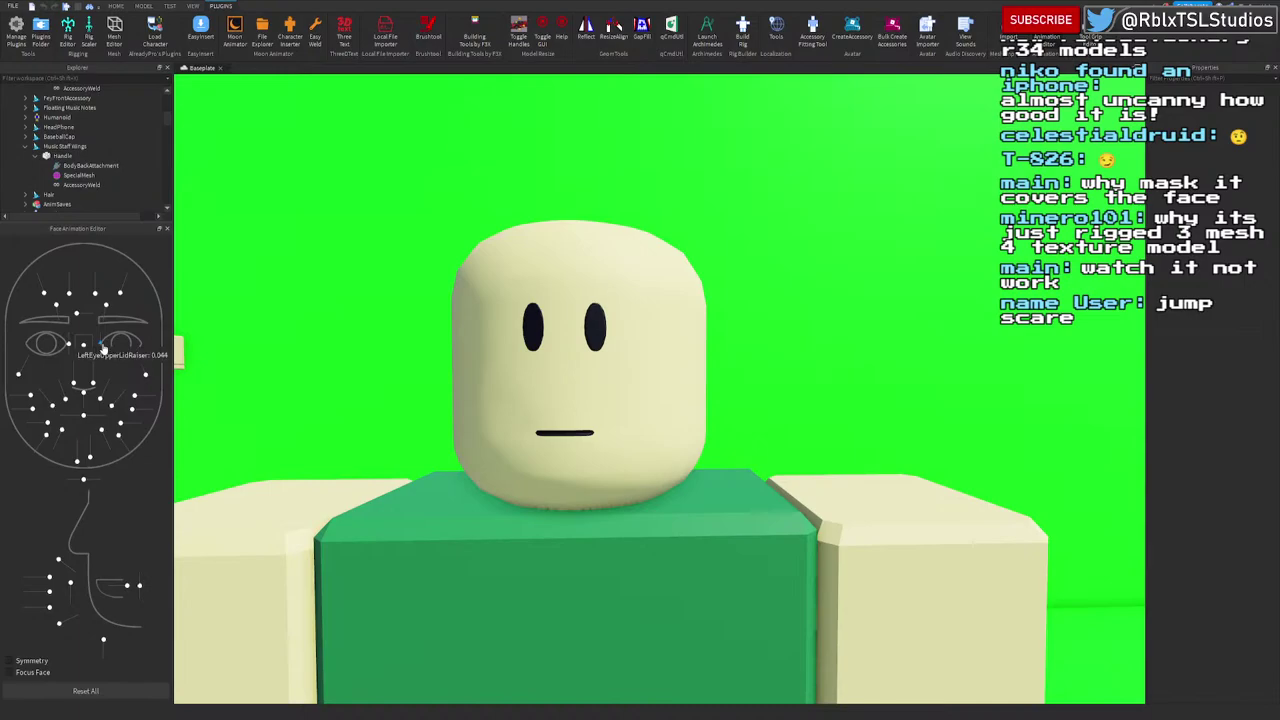
mouse_move(122, 356)
left_mouse_down()
mouse_move(126, 337)
mouse_move(130, 375)
left_mouse_up()
mouse_move(85, 347)
left_mouse_down()
mouse_move(96, 353)
mouse_move(70, 350)
mouse_move(99, 358)
mouse_move(93, 346)
mouse_move(99, 361)
mouse_move(84, 349)
left_mouse_up()
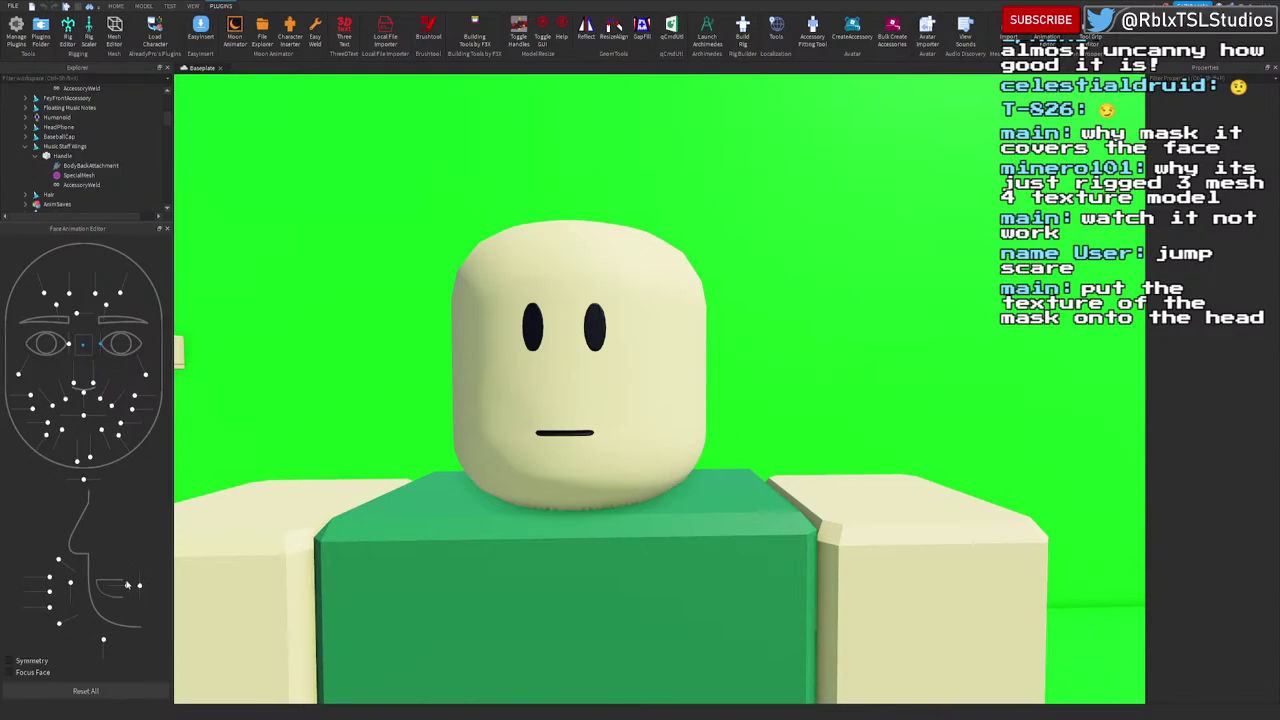
Step: Try sticking the dummy's tongue out of its mouth and examine the face from close up
left_click_drag(126, 590, 99, 596)
right_click_drag(607, 470, 609, 469)
key("a")
key("w")
key("d")
key("w")
key("a")
key("d")
key("d")
key("s")
key("w")
key("a")
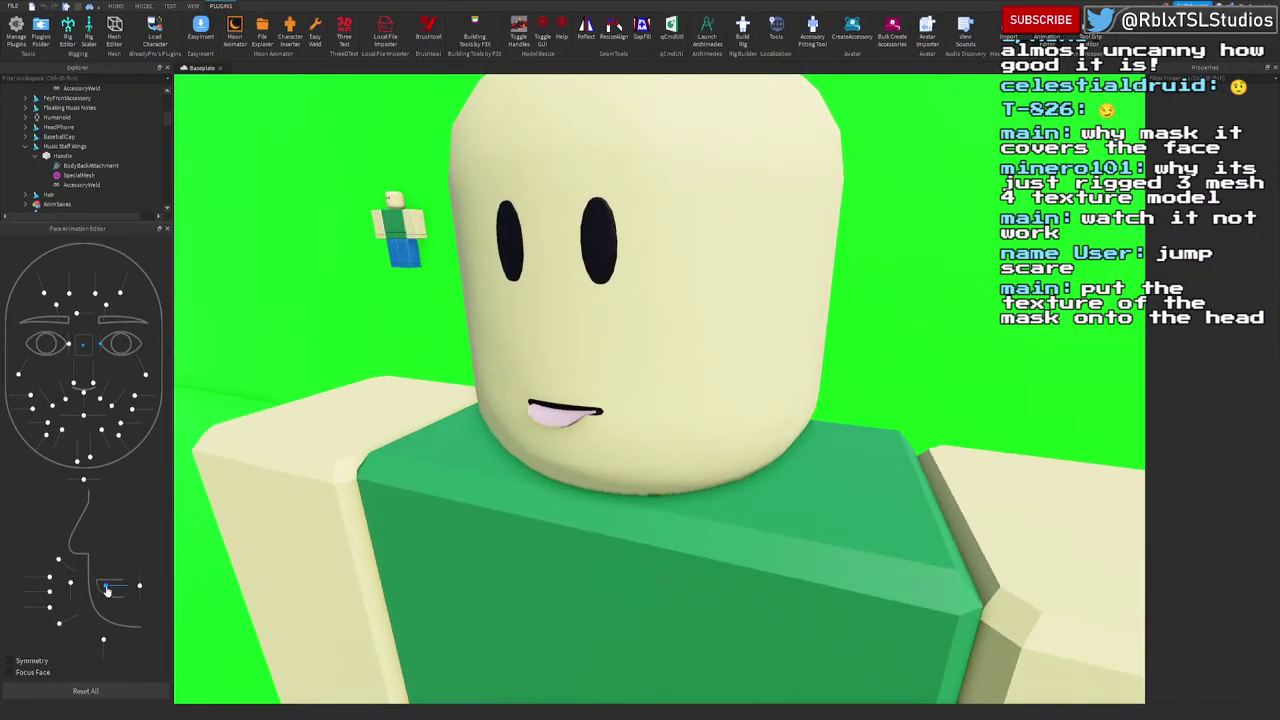
Step: Try sucking in the dummy's upper and lower lips, and examine the mouth from several distances
left_click_drag(141, 591, 52, 562)
left_click_drag(59, 624, 88, 581)
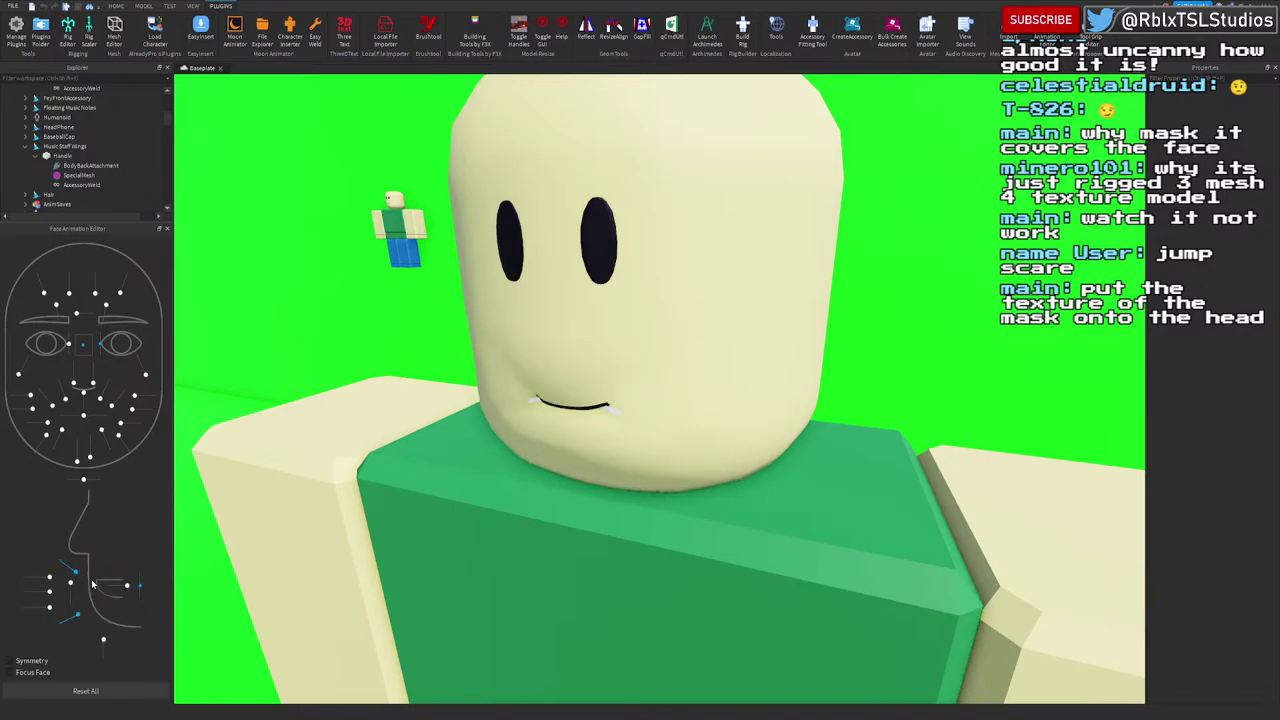
right_click_drag(457, 503, 458, 503)
scroll(457, 503, "down", 3)
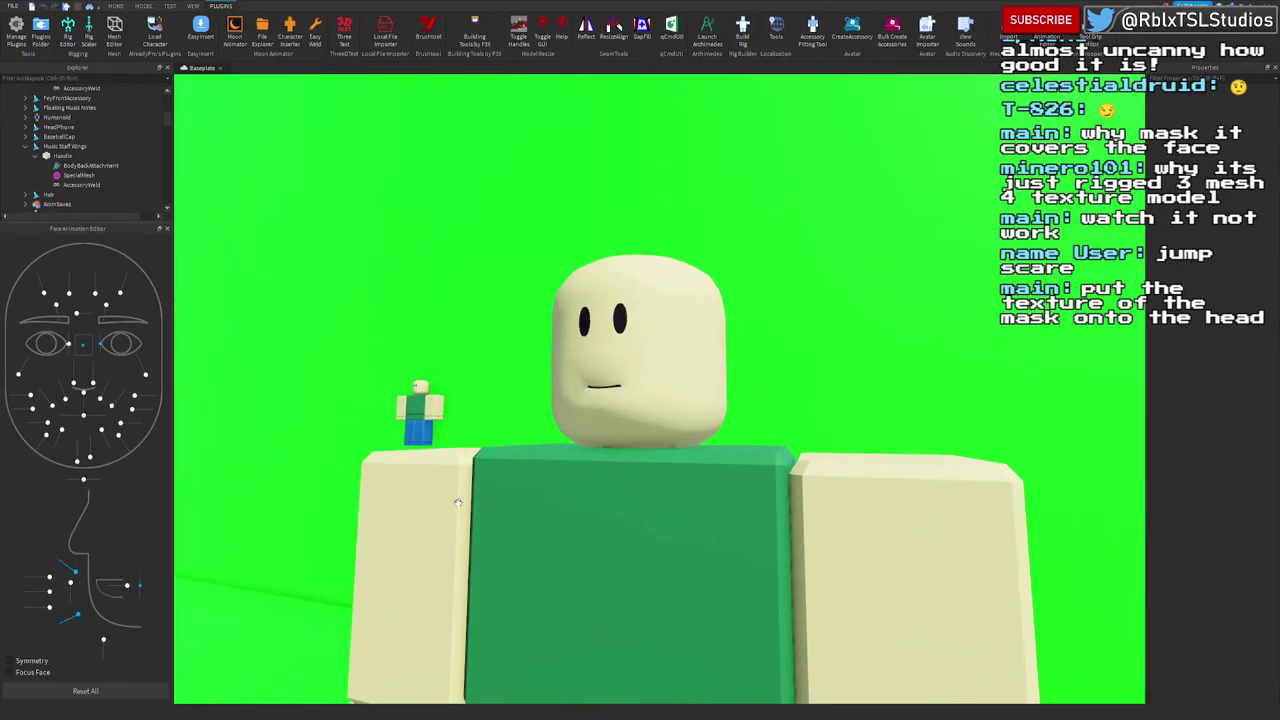
scroll(457, 503, "up", 4)
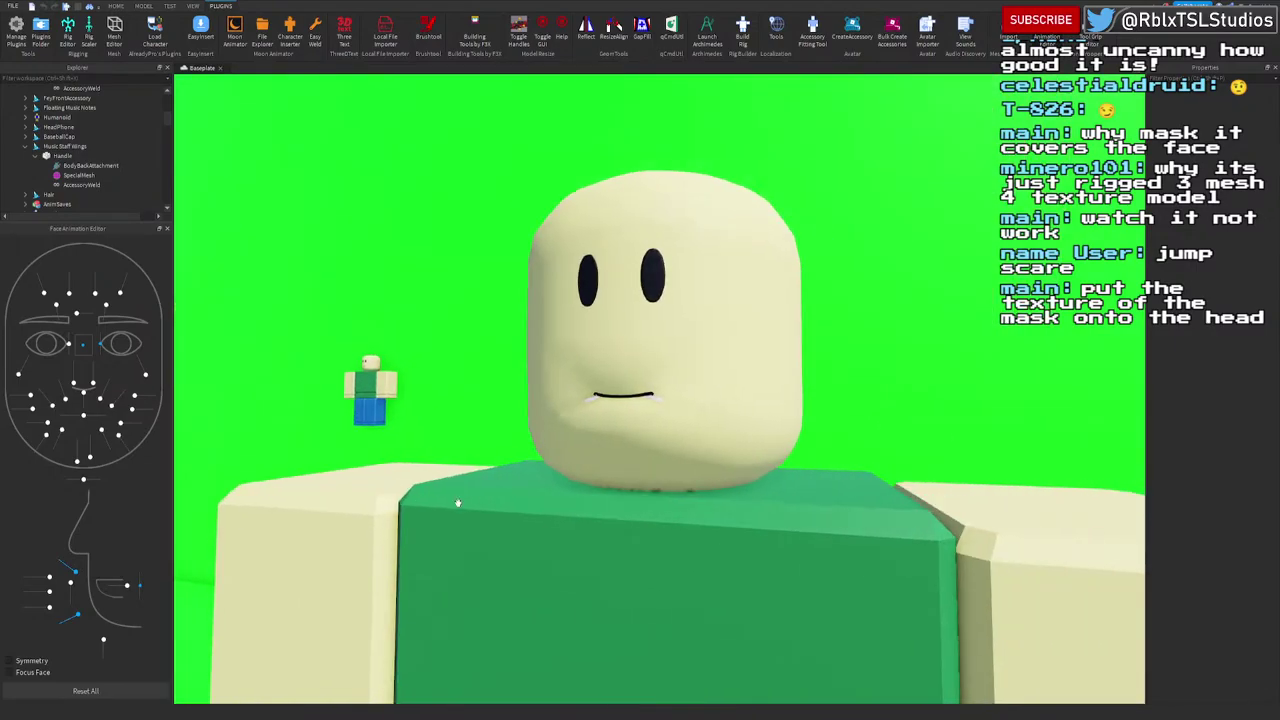
scroll(458, 503, "up", 3)
scroll(458, 503, "down", 2)
right_click_drag(458, 503, 458, 503)
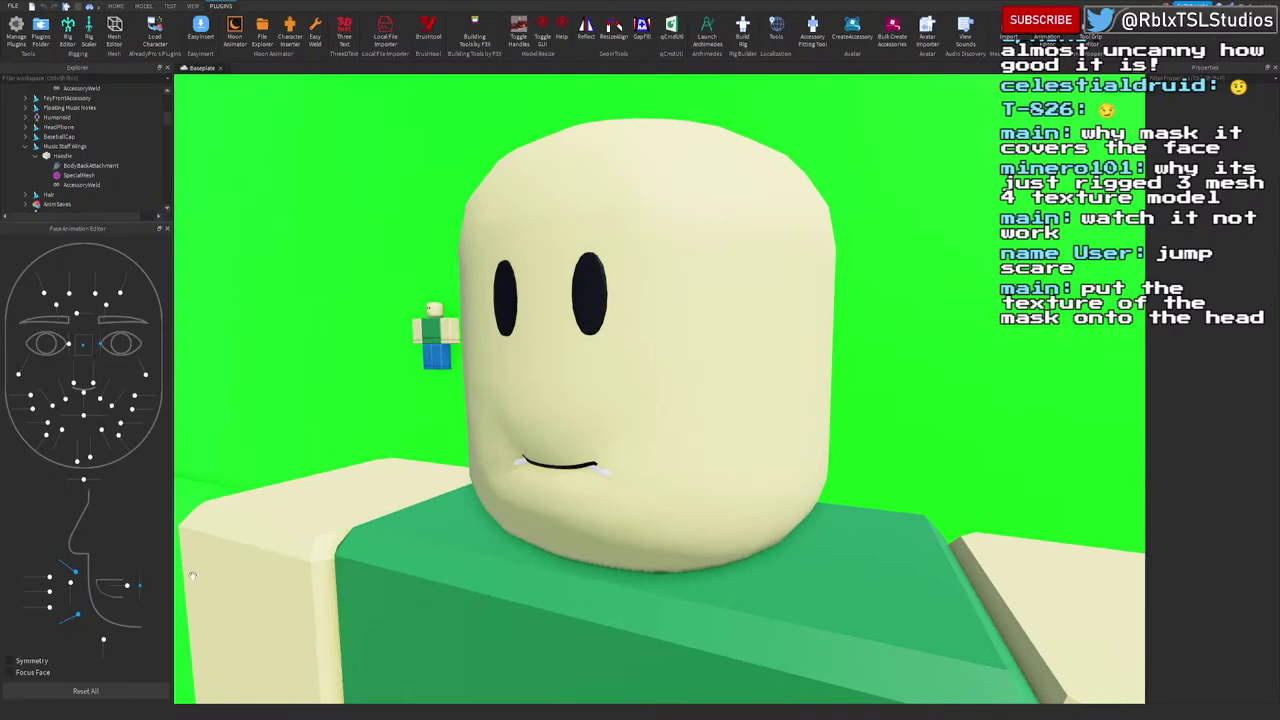
Step: Try dropping the jaw to open the mouth wide and move the tongue inside it
left_click_drag(130, 588, 186, 592)
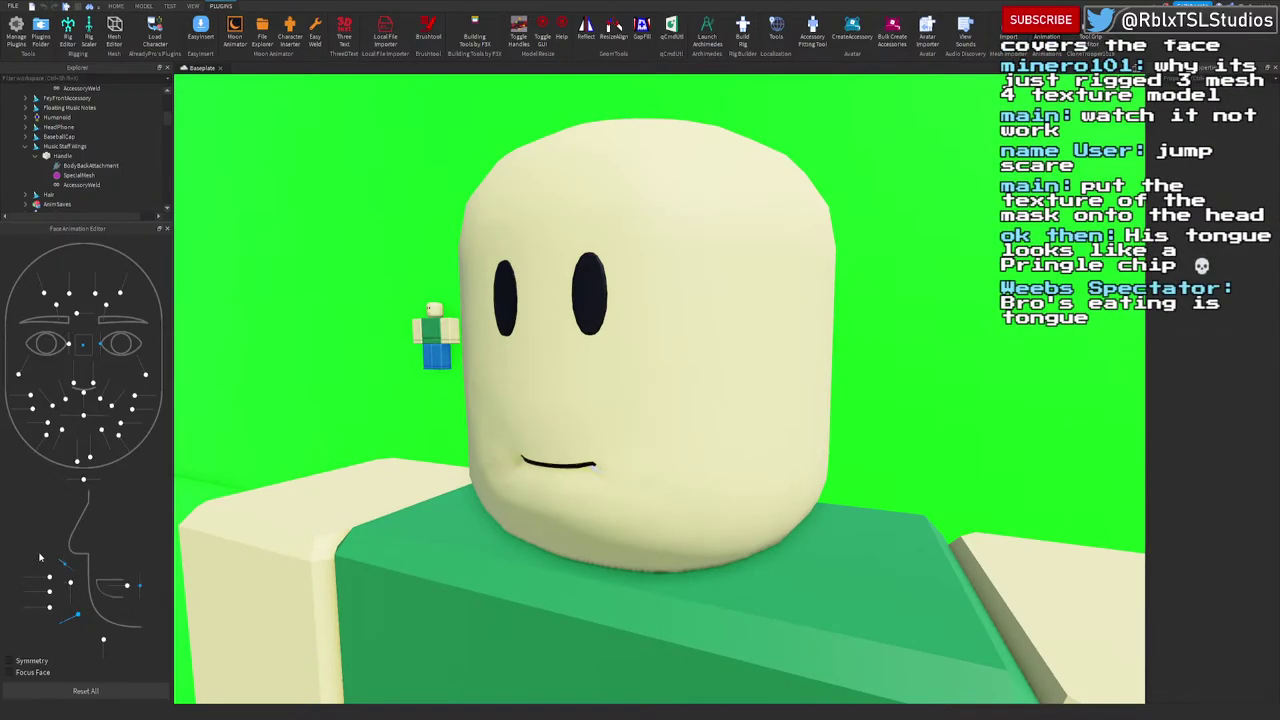
left_click_drag(70, 617, 105, 668)
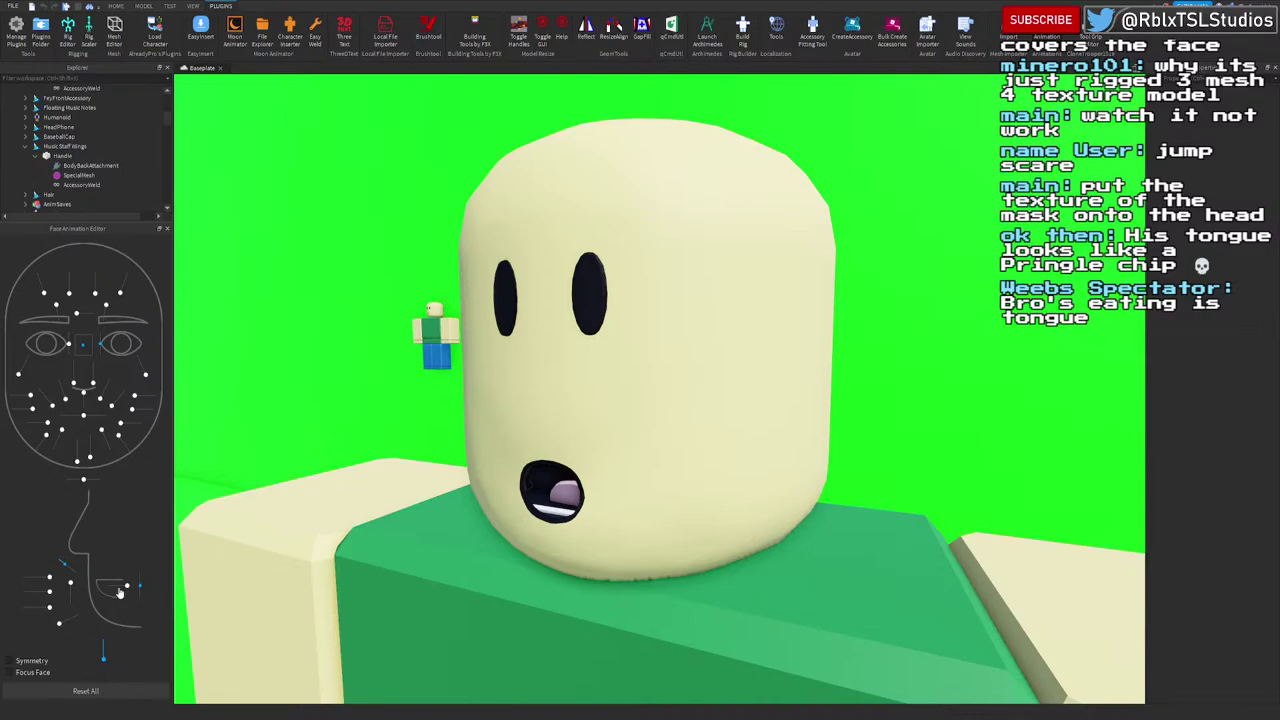
mouse_move(119, 592)
left_mouse_down()
mouse_move(96, 600)
mouse_move(139, 561)
mouse_move(128, 600)
left_mouse_up()
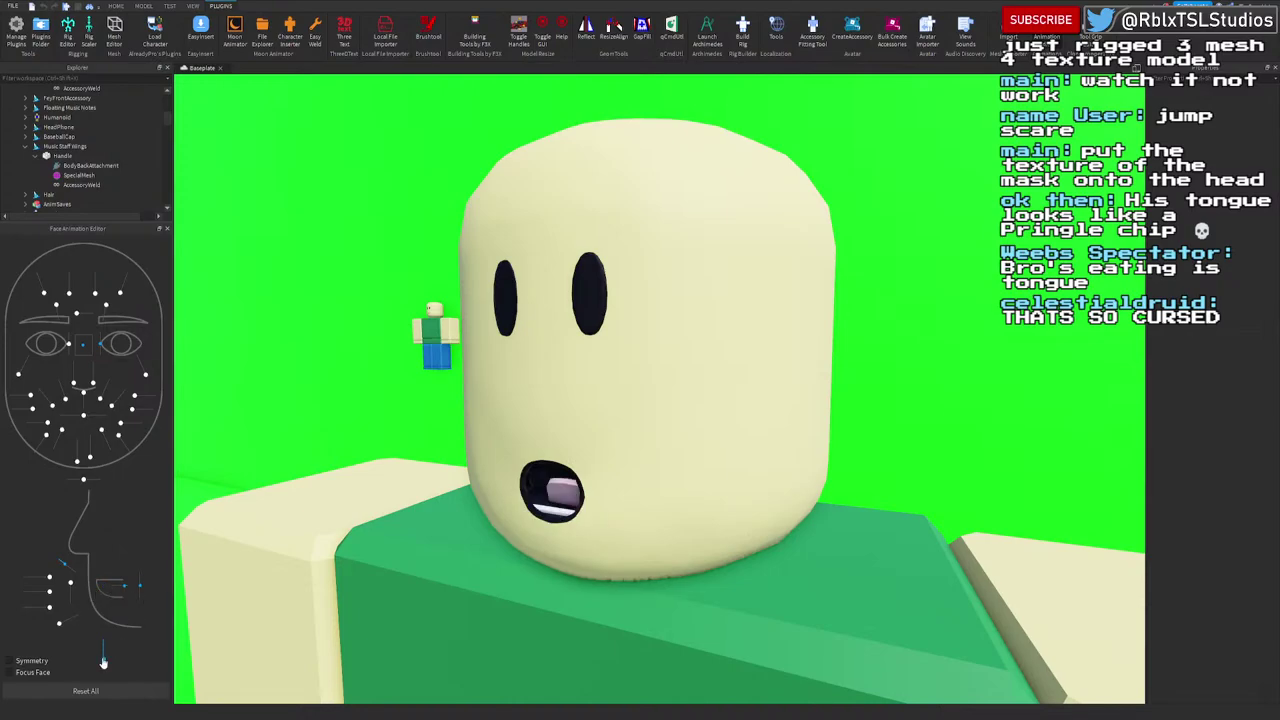
Step: Close the jaw and try the upper forward lip control to bare the teeth, examining the mouth in profile
left_click_drag(103, 662, 112, 628)
left_click_drag(67, 569, 21, 591)
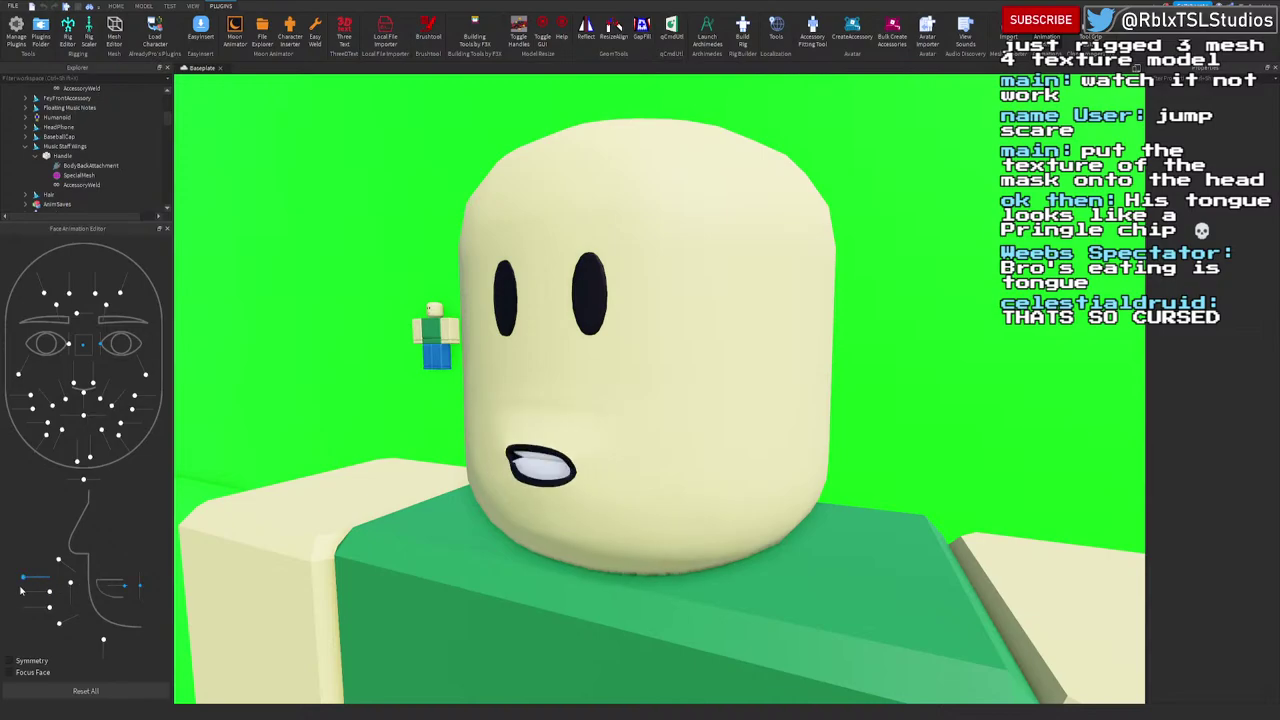
key("d")
right_click_drag(236, 530, 292, 535)
key("a")
key("d")
key("w")
key("a")
key("d")
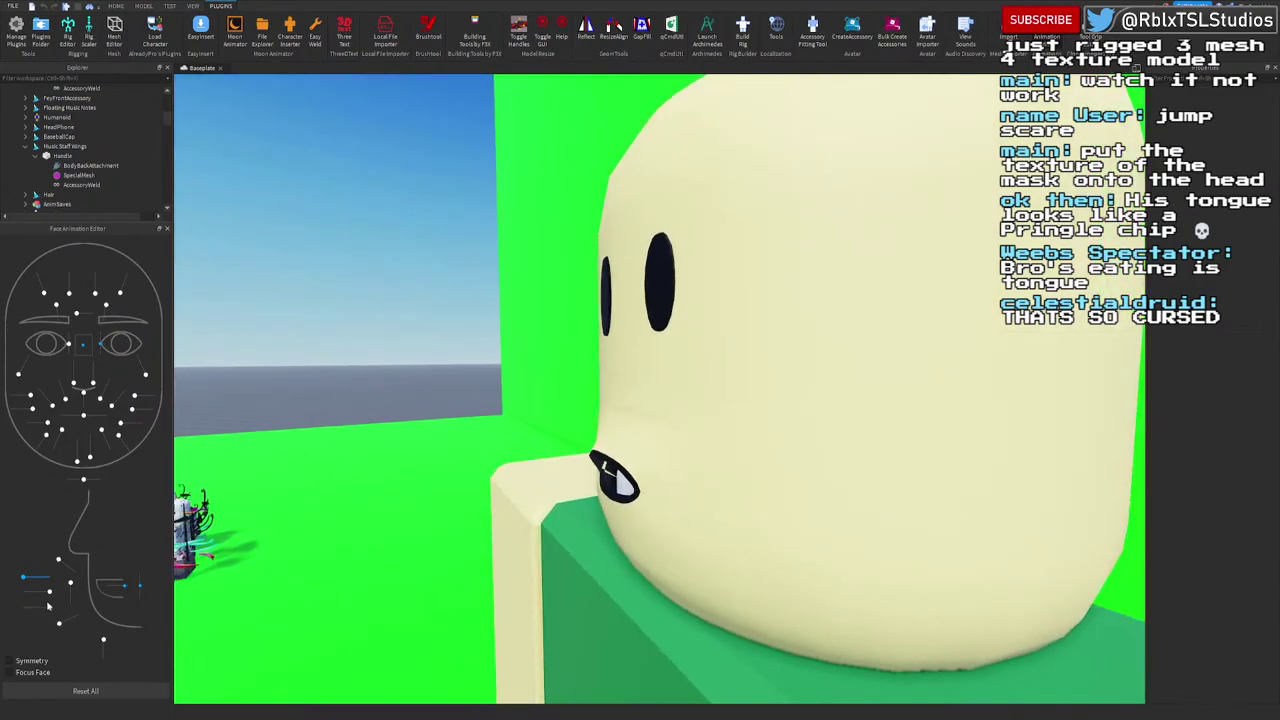
Step: Try the lower forward lip control, view the face from the other side, and return the mouth to neutral
mouse_move(49, 609)
left_mouse_down()
mouse_move(13, 617)
mouse_move(46, 610)
mouse_move(22, 608)
mouse_move(22, 594)
mouse_move(50, 594)
left_mouse_up()
key("a")
right_click_drag(440, 552, 440, 555)
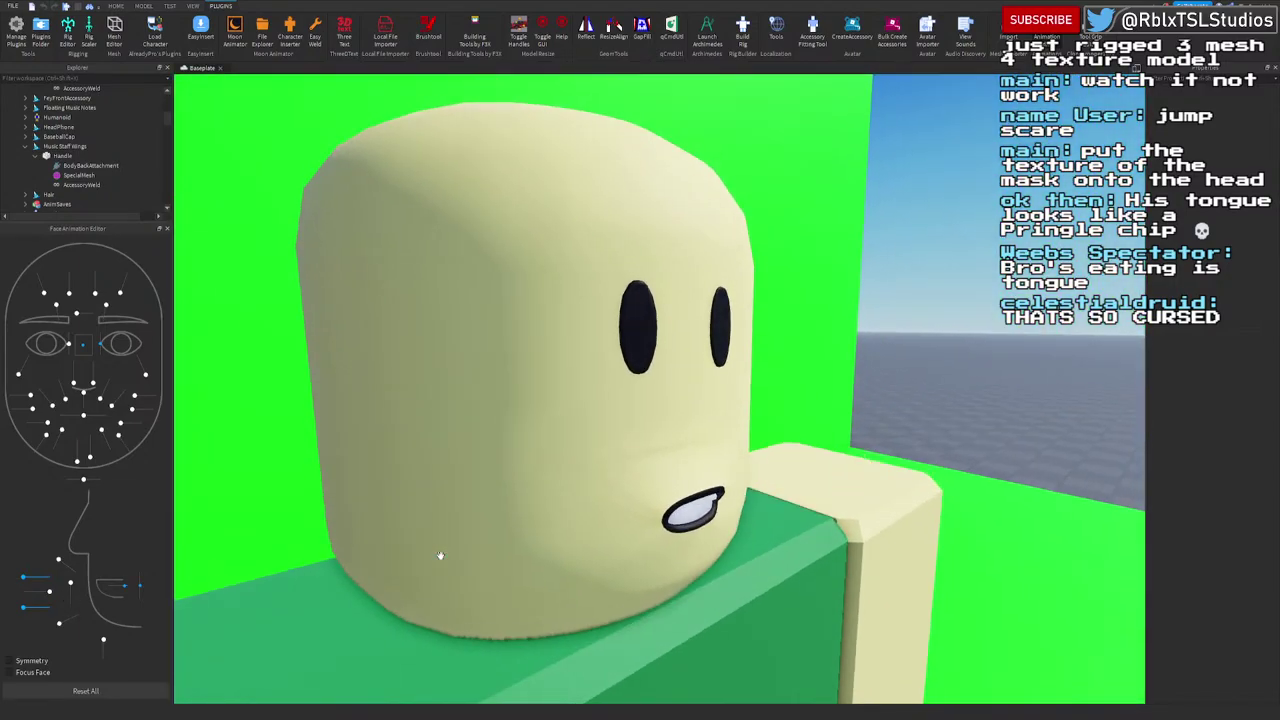
left_click_drag(50, 595, 75, 605)
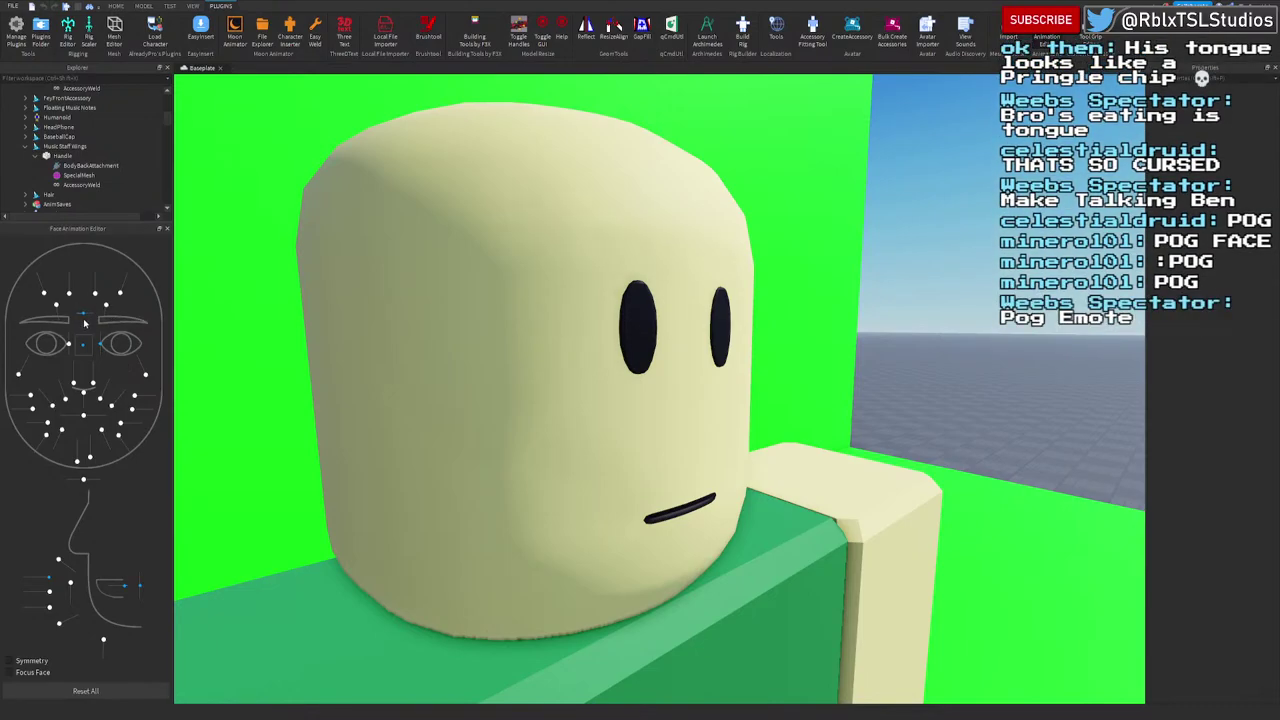
Step: Test the Corrugator and outer brow controls from the front, and widen the Face Animation Editor
key("d")
right_click_drag(600, 324, 598, 332)
key("d")
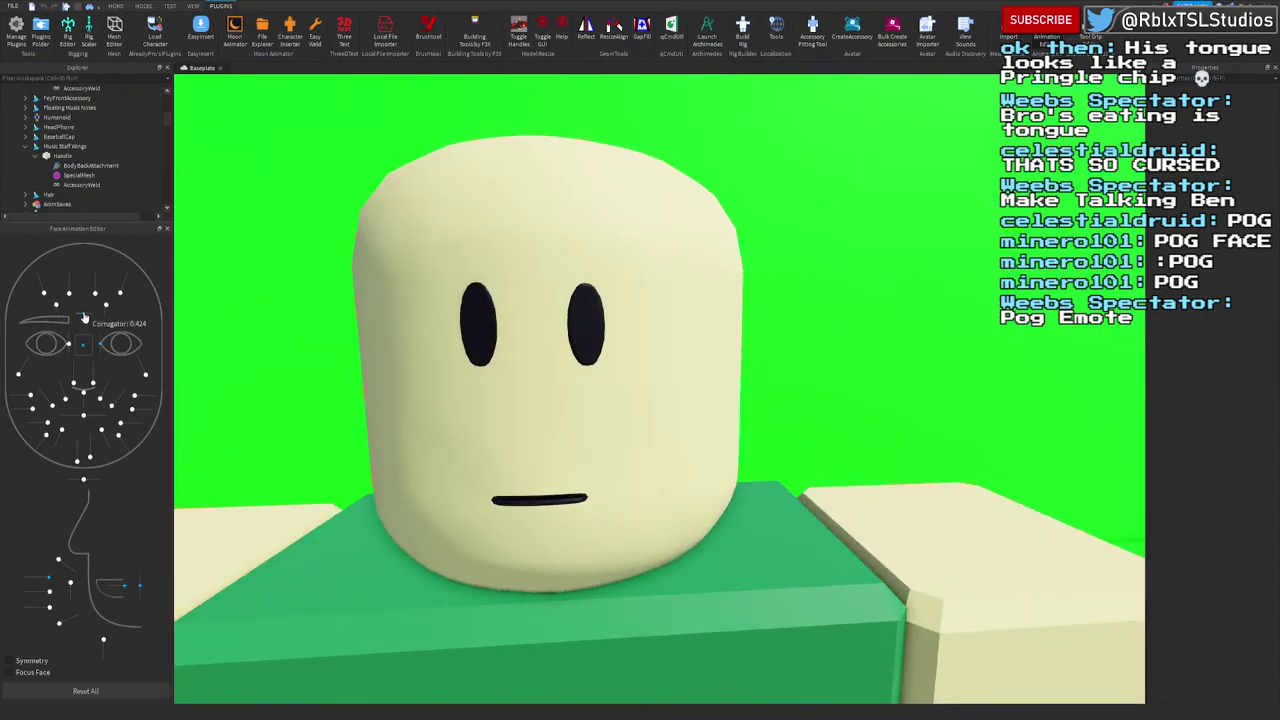
left_click_drag(83, 314, 72, 322)
left_click_drag(172, 353, 268, 353)
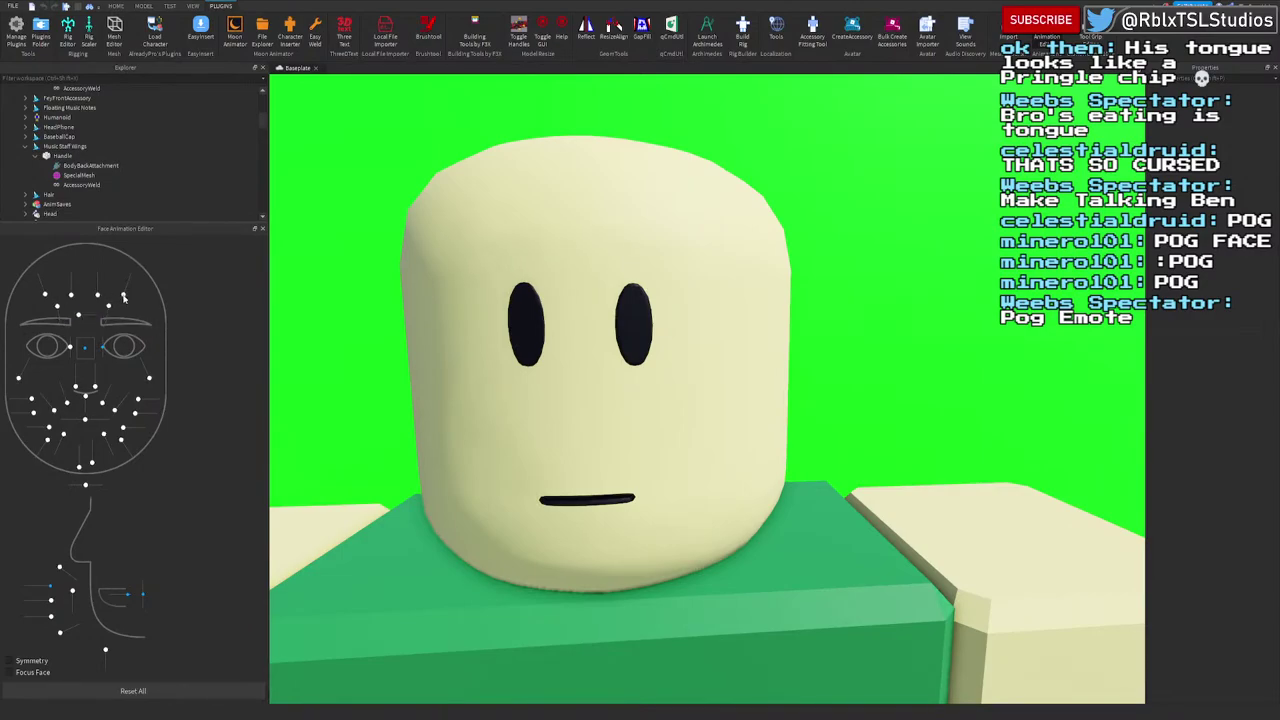
left_click_drag(125, 298, 138, 267)
Step: Try the left cheek control, raise the nose-side control to lift the left lip corner, and drop the jaw
left_click_drag(70, 348, 142, 356)
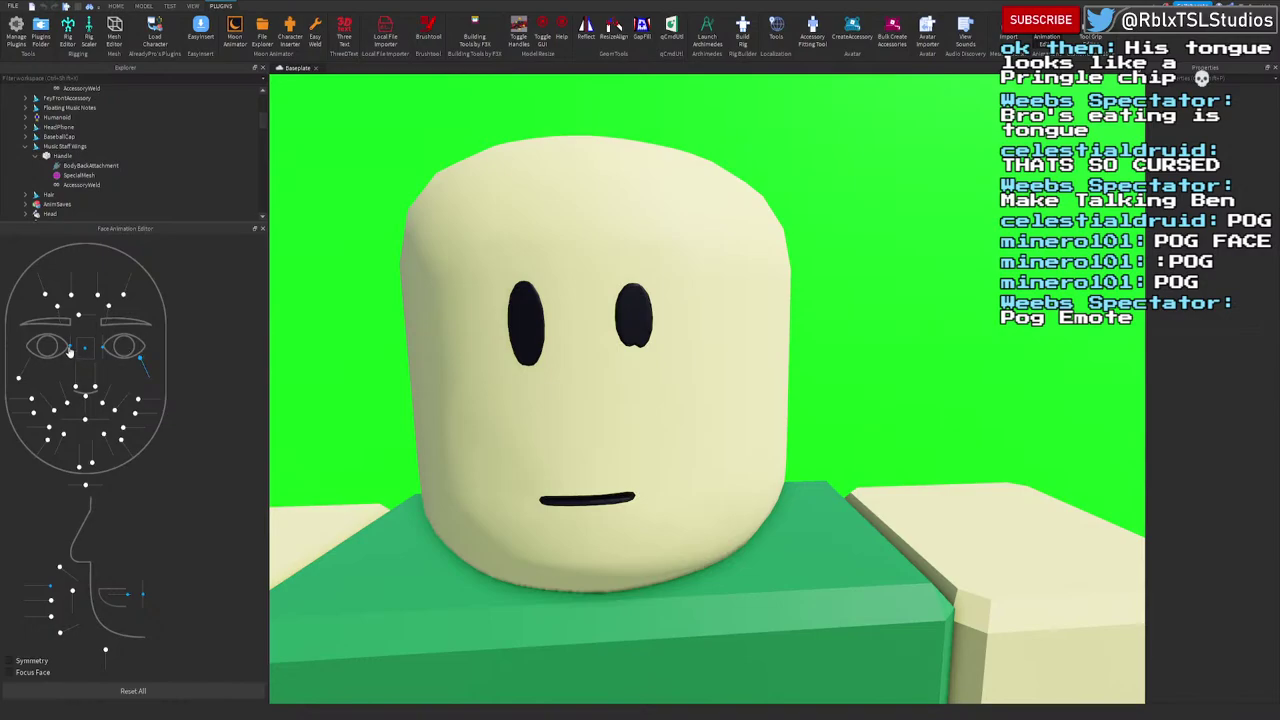
left_click_drag(70, 350, 99, 357)
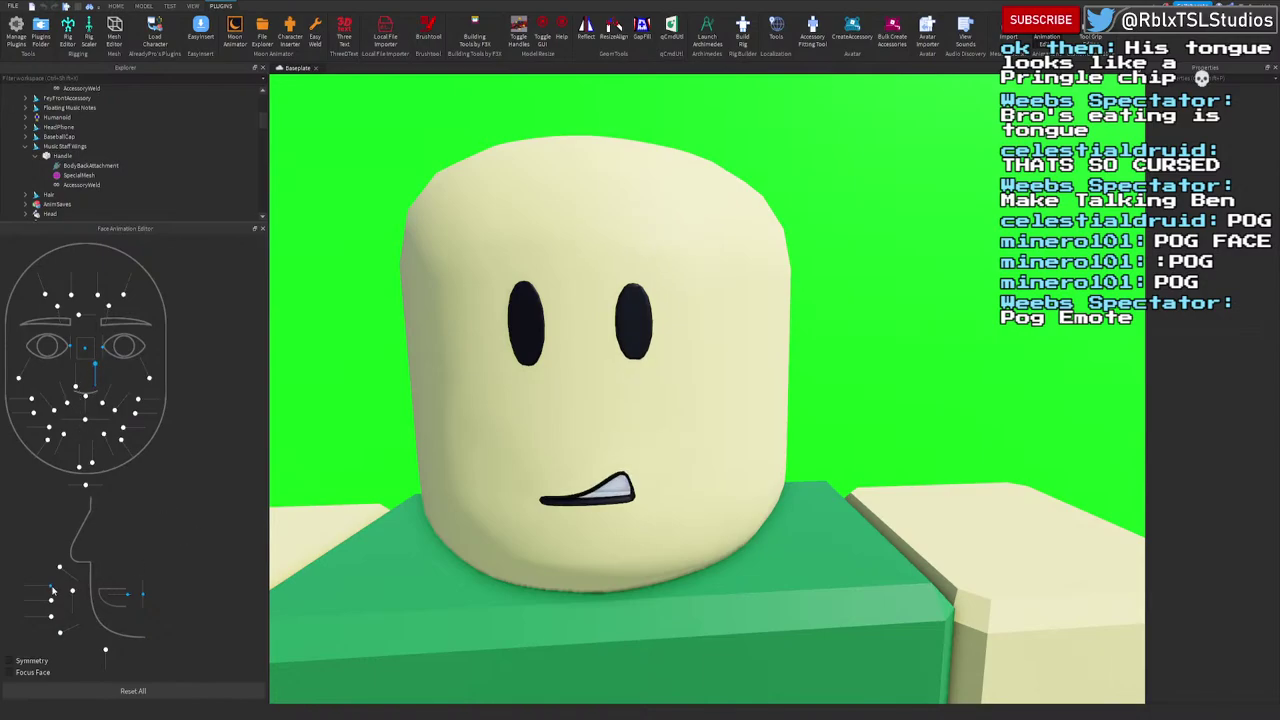
left_click_drag(52, 594, 140, 555)
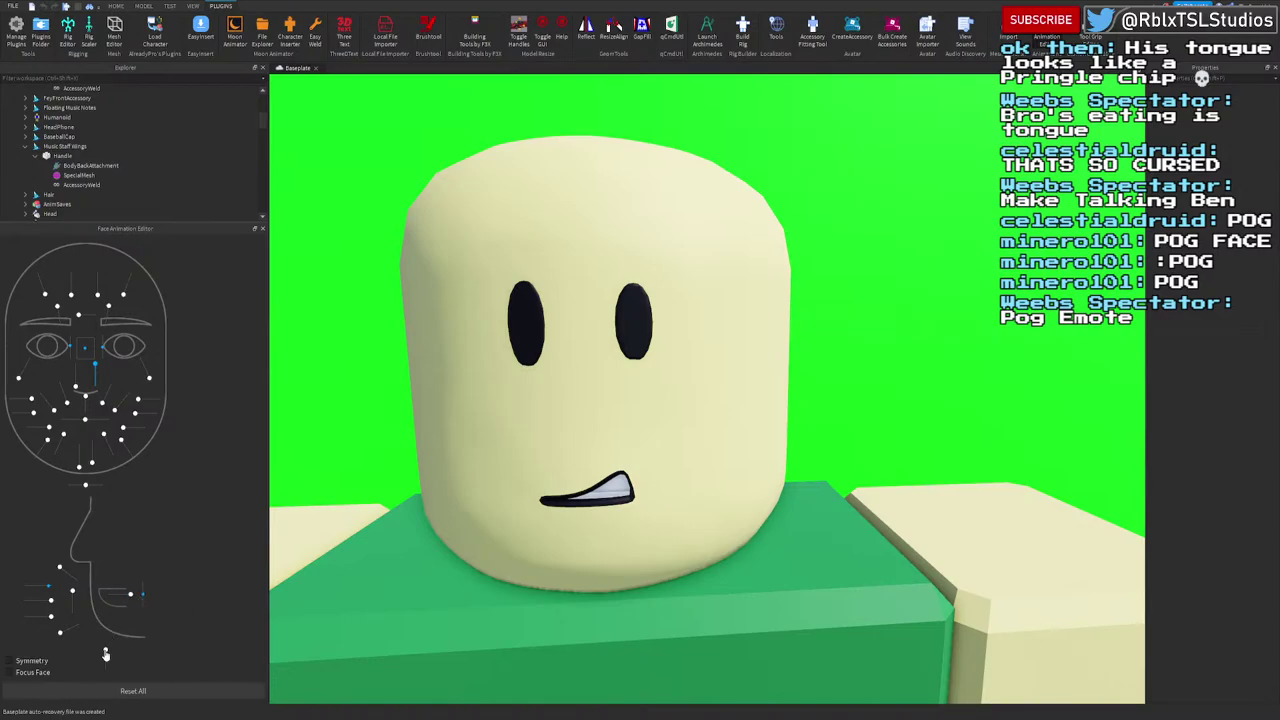
left_click_drag(105, 654, 113, 677)
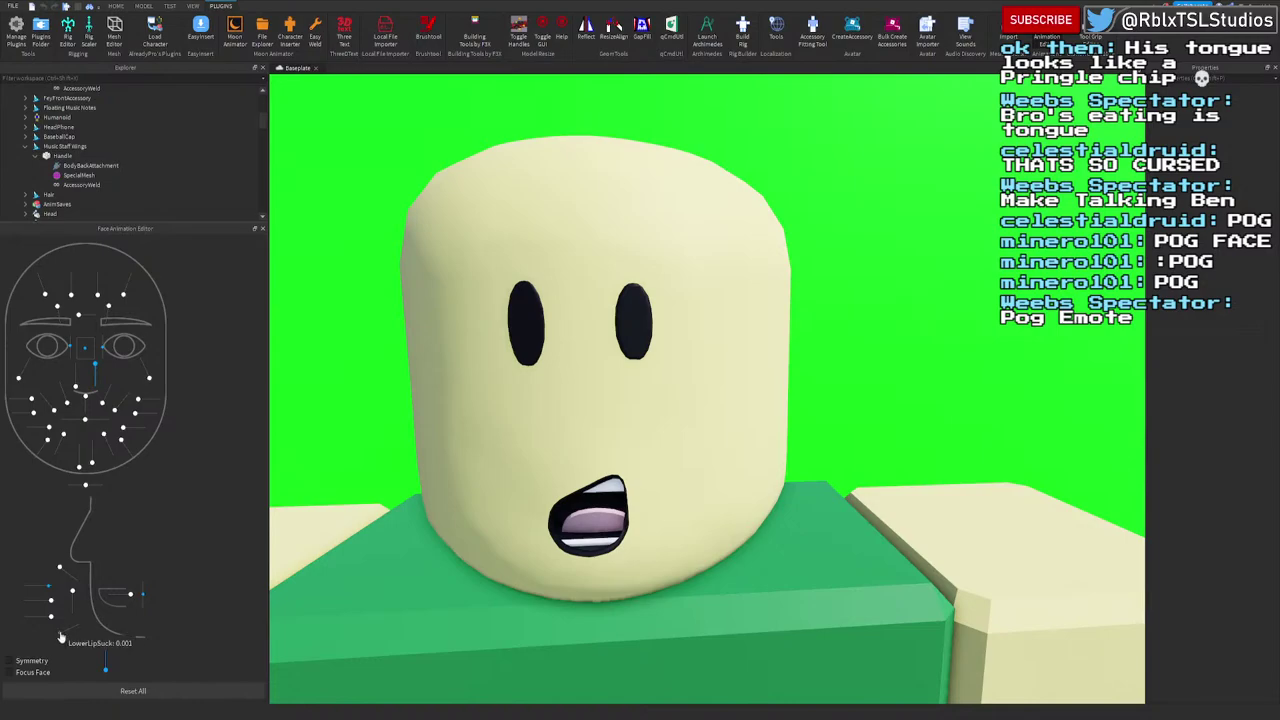
Step: Try the upper and lower lip suck controls and the lip control between them, viewing the mouth from the side and front
mouse_move(60, 632)
left_mouse_down()
mouse_move(103, 630)
mouse_move(60, 632)
left_mouse_up()
left_click_drag(60, 568, 99, 586)
right_click_drag(536, 502, 536, 502)
key("w")
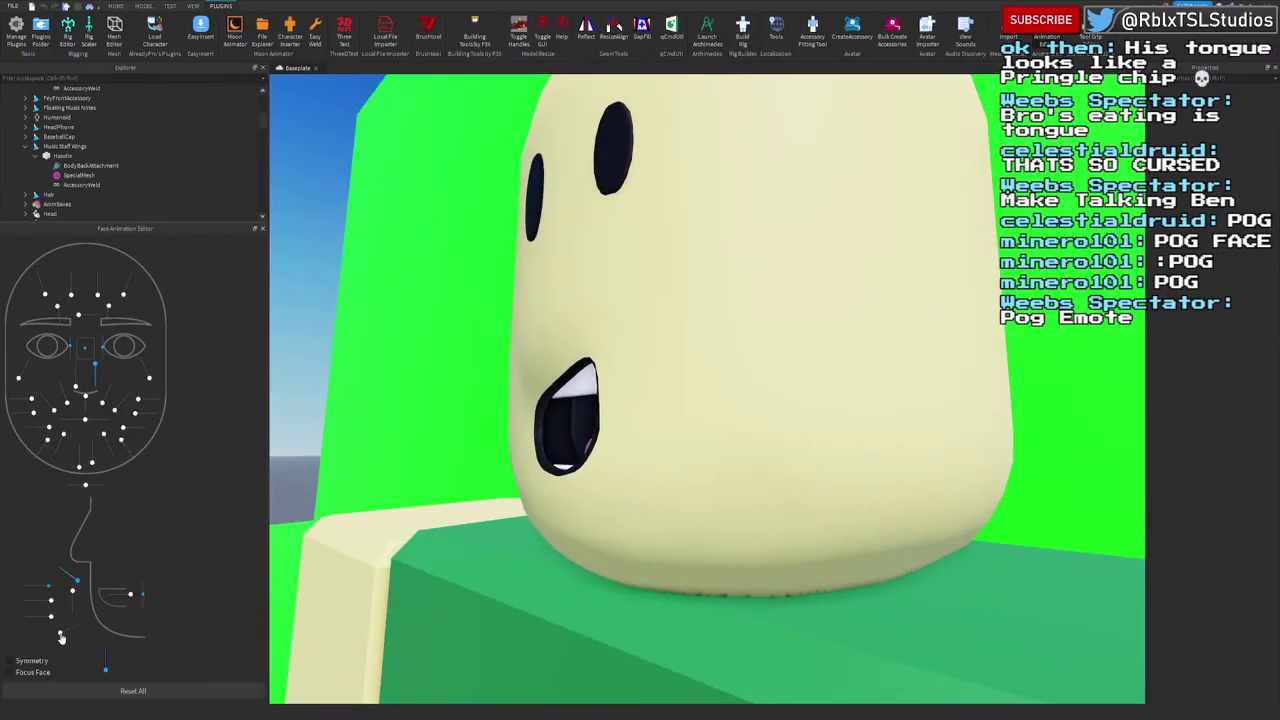
mouse_move(61, 637)
left_mouse_down()
mouse_move(92, 630)
mouse_move(74, 622)
left_mouse_up()
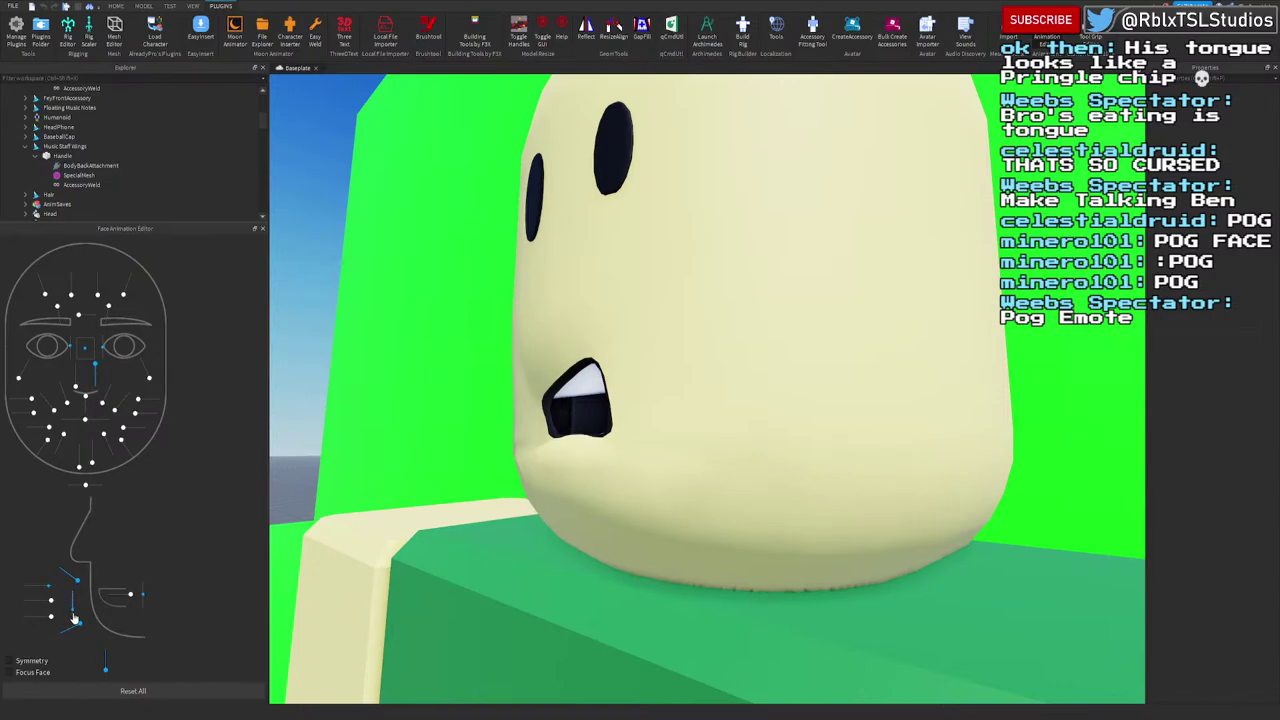
key("a")
right_click_drag(519, 507, 519, 507)
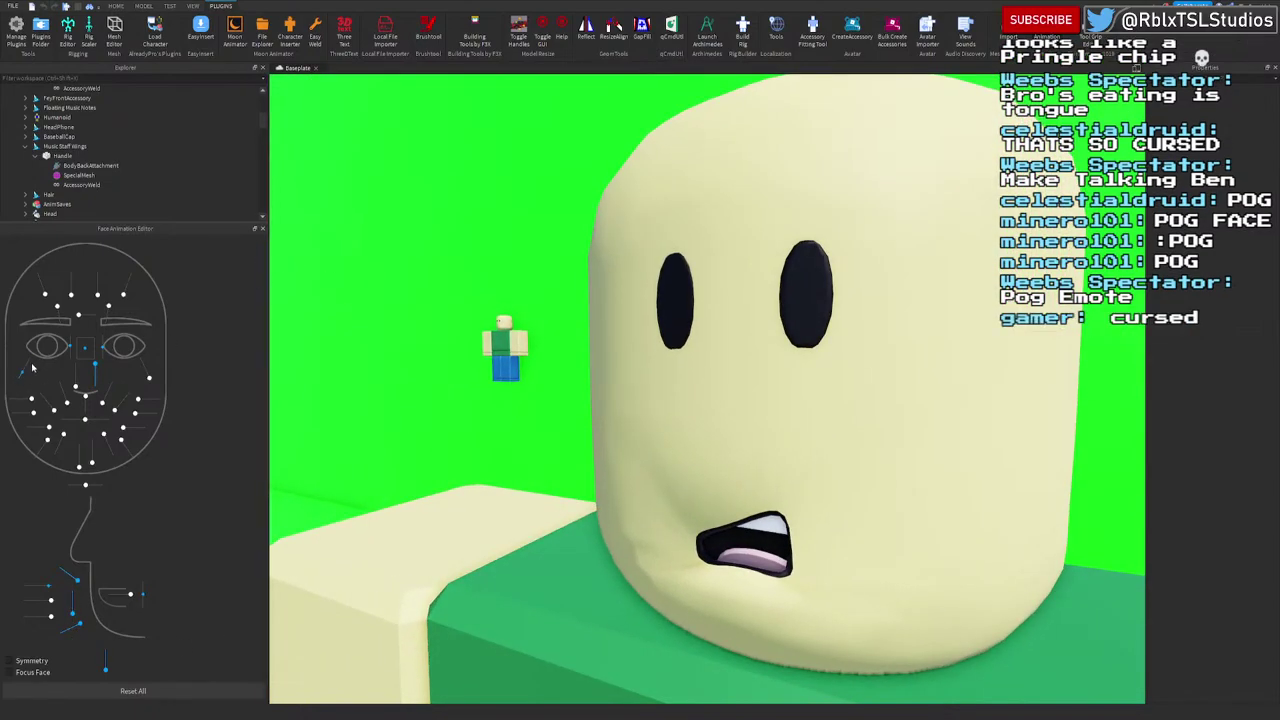
Step: Raise the left cheek control, pull the left lip corner outward, and draw the lips together
left_click_drag(46, 362, 52, 355)
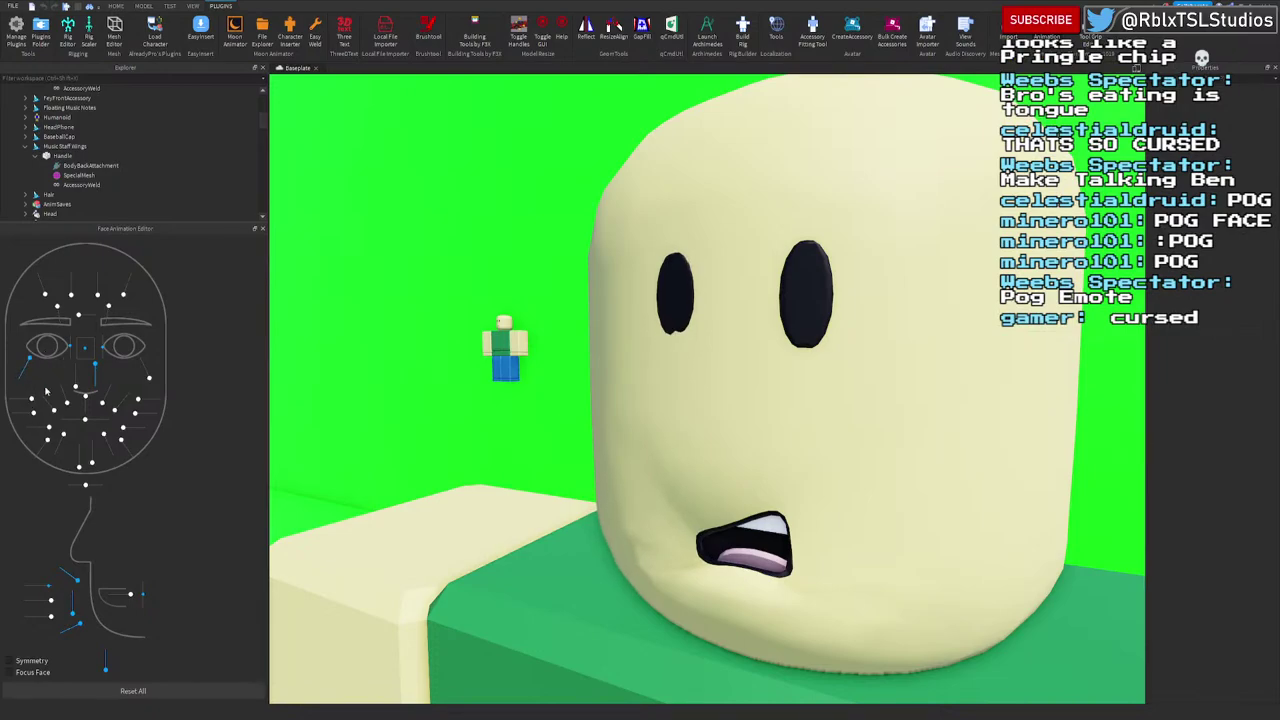
left_click_drag(49, 411, 33, 397)
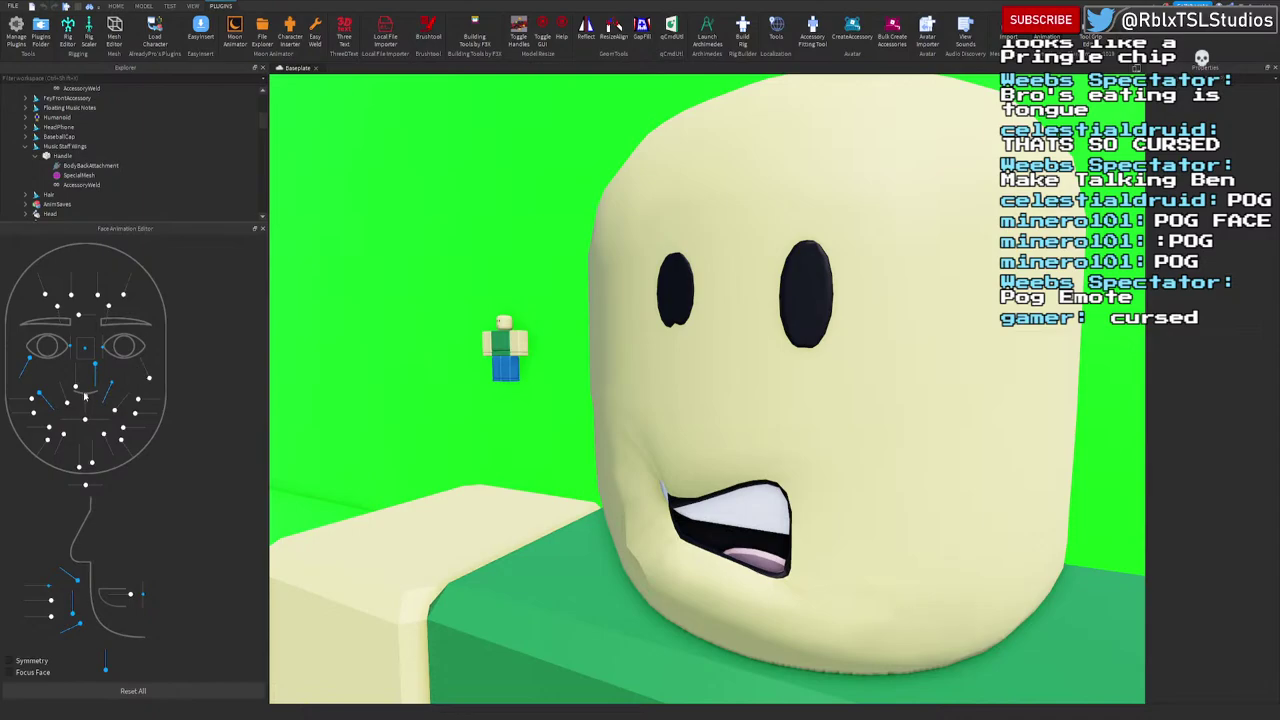
left_click_drag(85, 400, 87, 419)
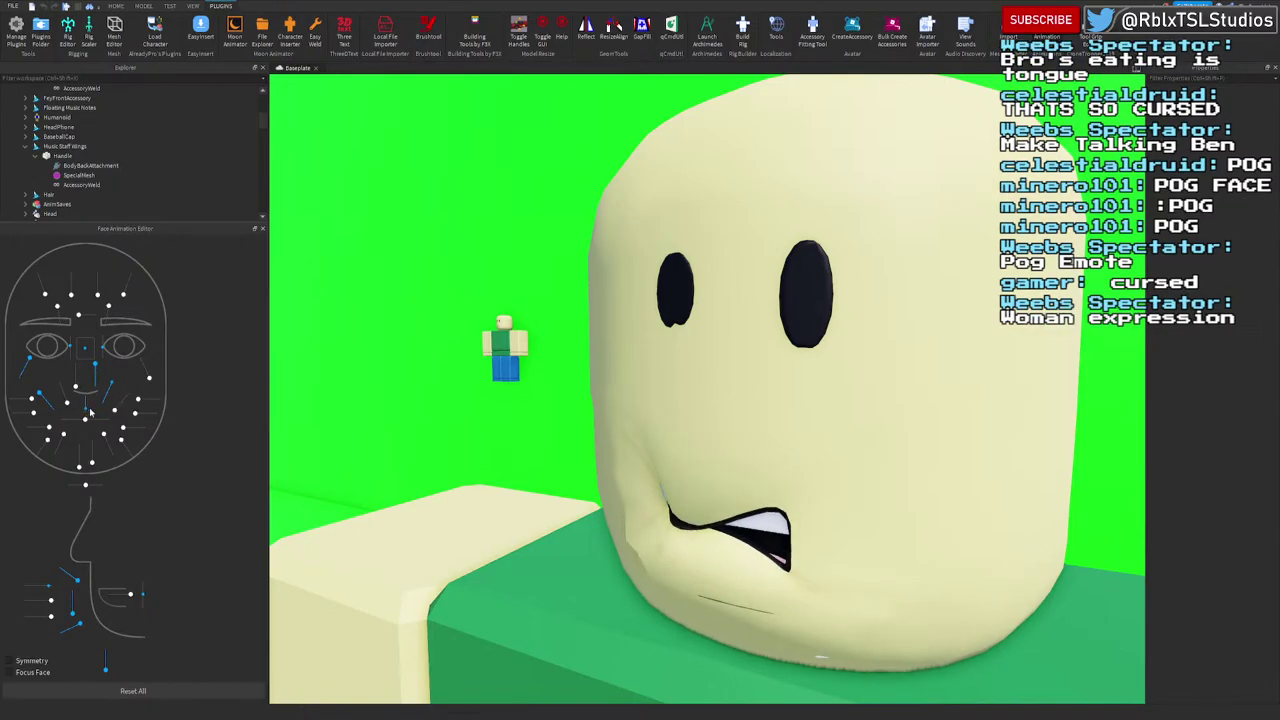
right_click_drag(484, 425, 491, 426)
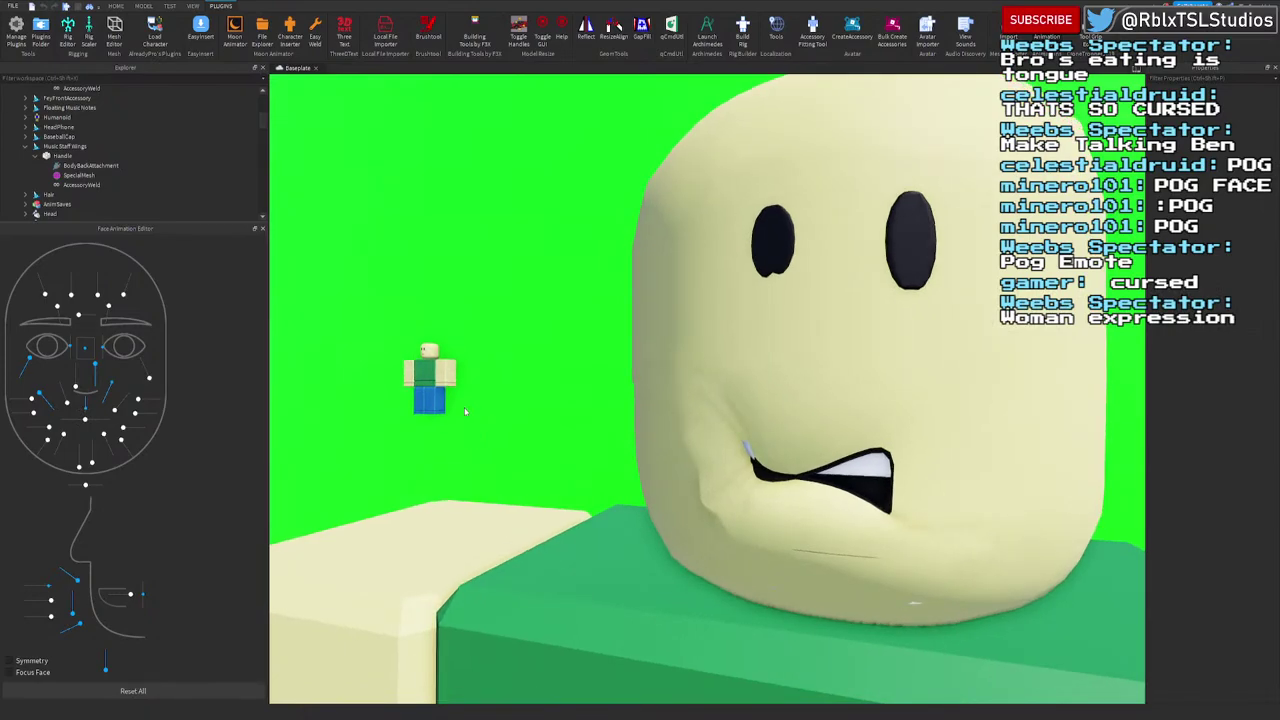
Step: Push the cheek controls on both sides fully outward and pull the lip corners and lower lip controls to their downward limits
left_click_drag(32, 414, 5, 404)
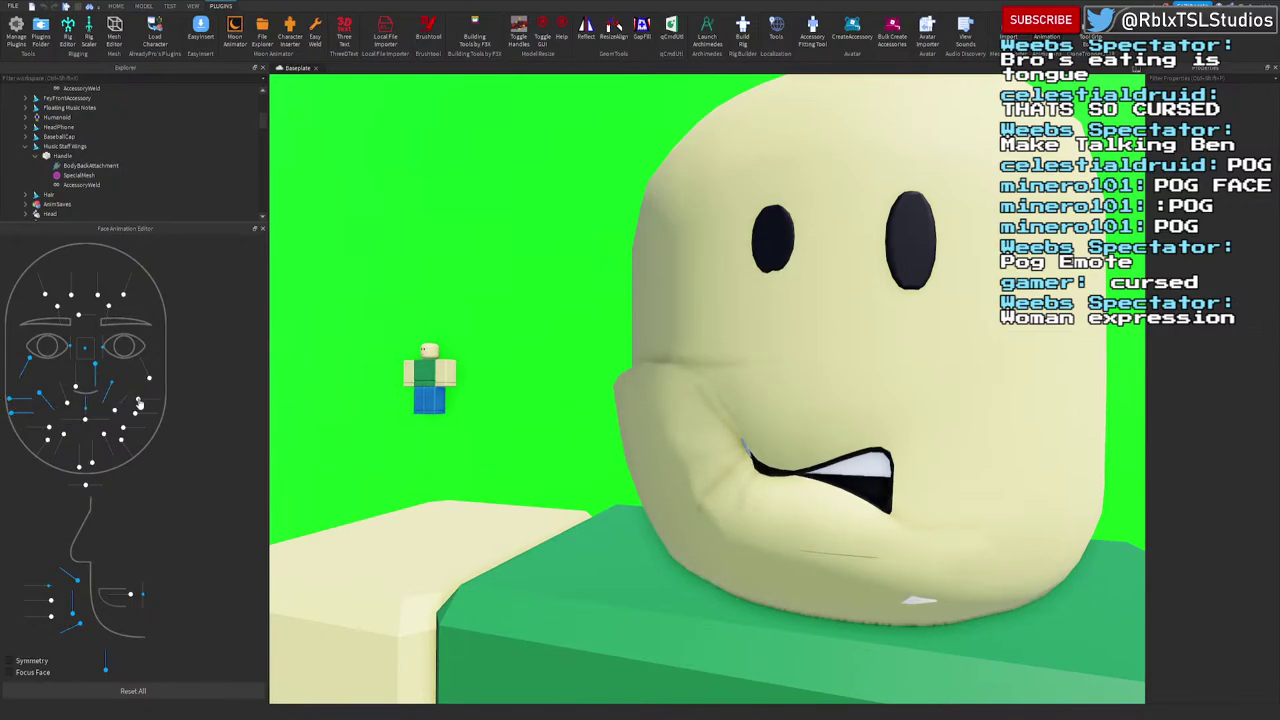
left_click_drag(139, 403, 197, 428)
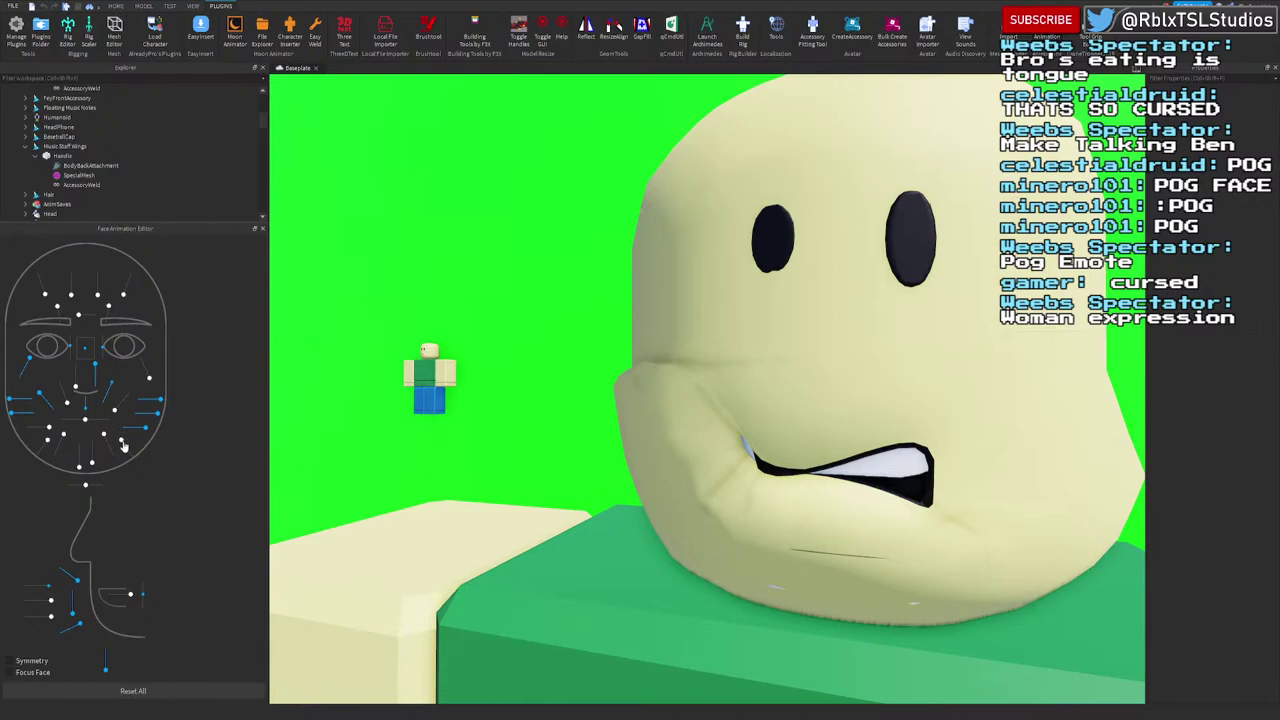
left_click_drag(121, 447, 96, 427)
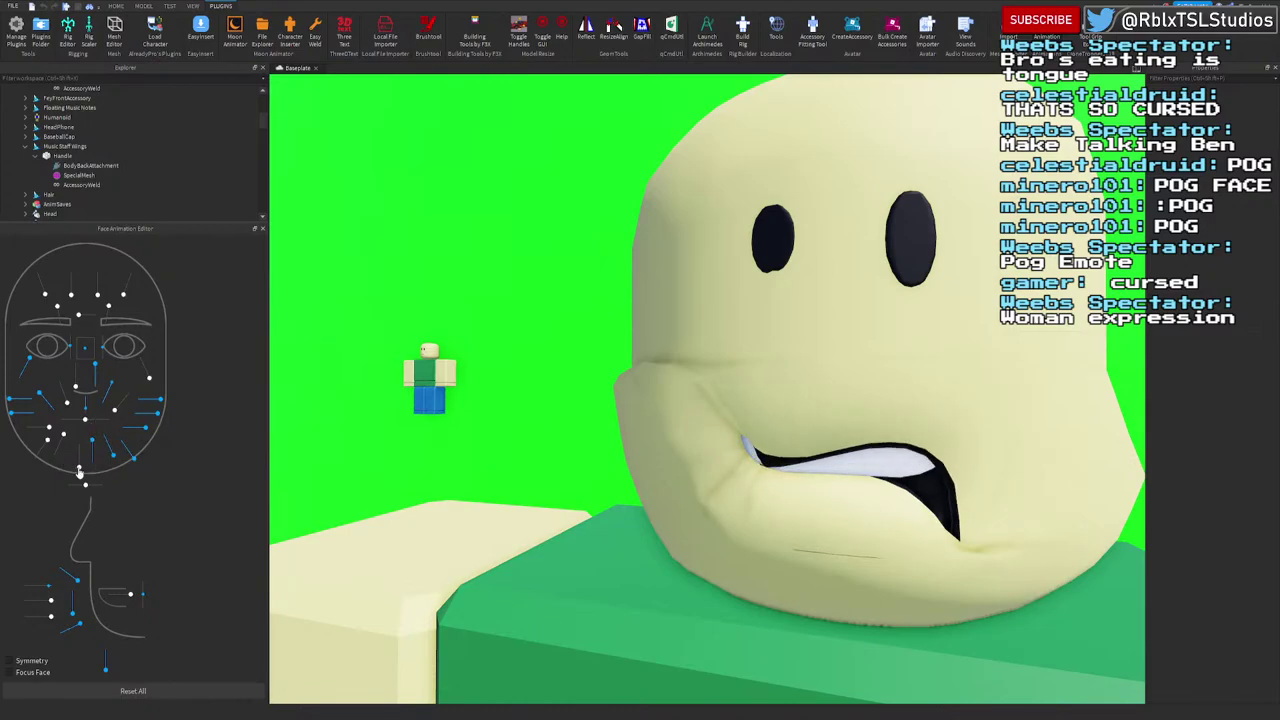
left_click_drag(80, 472, 37, 487)
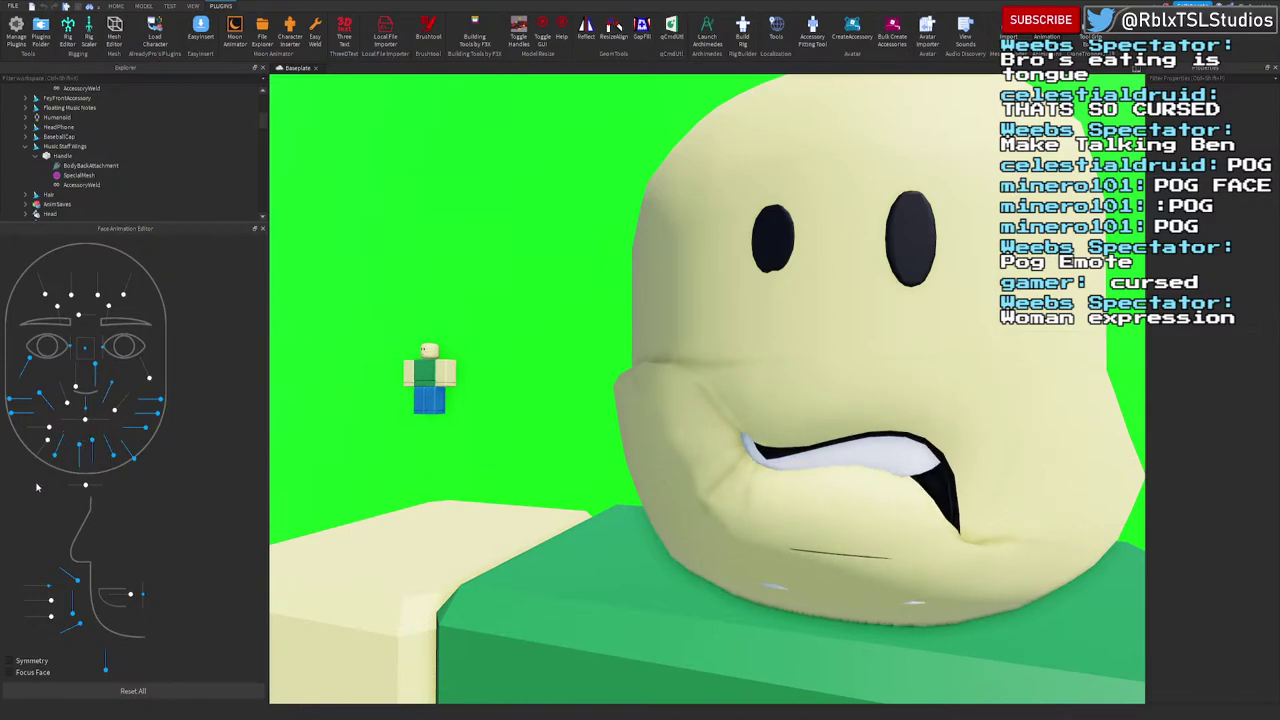
left_click_drag(47, 443, 17, 442)
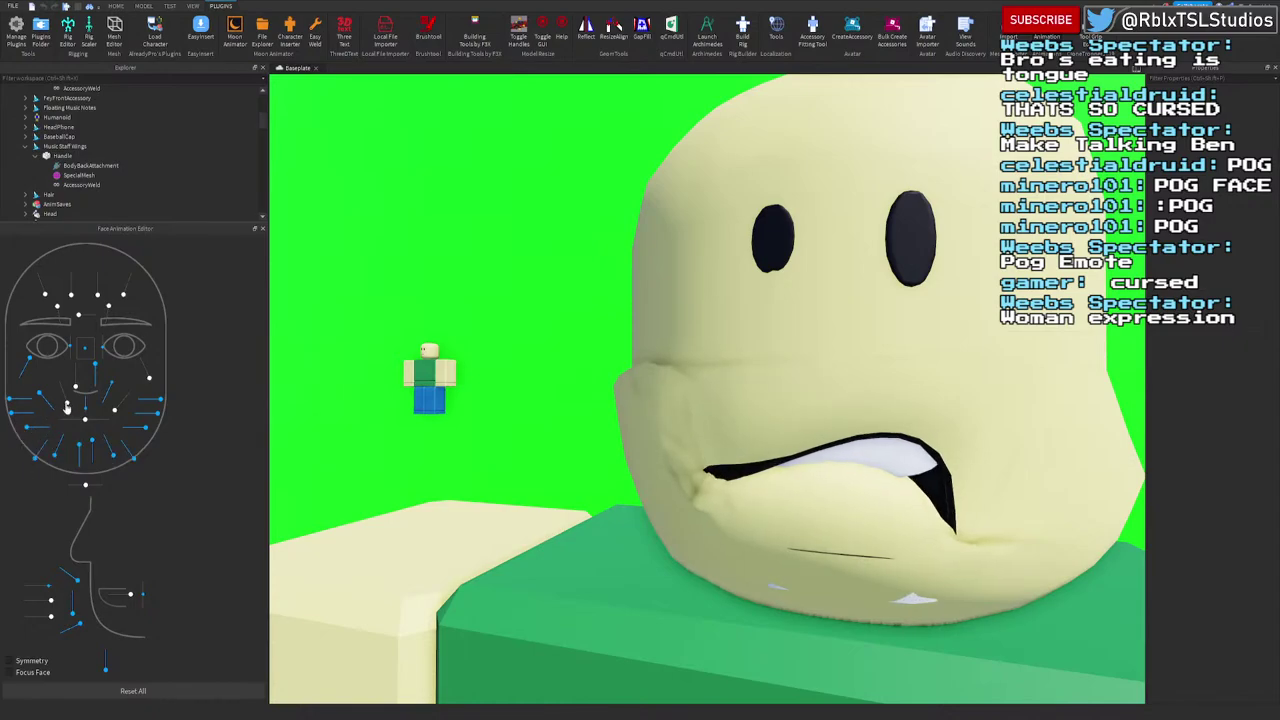
Step: Raise the remaining left-side upper lip and nose controls and the right cheek, shift the mouth sideways, and max out the brow controls
left_click_drag(67, 405, 58, 378)
left_click_drag(86, 422, 122, 435)
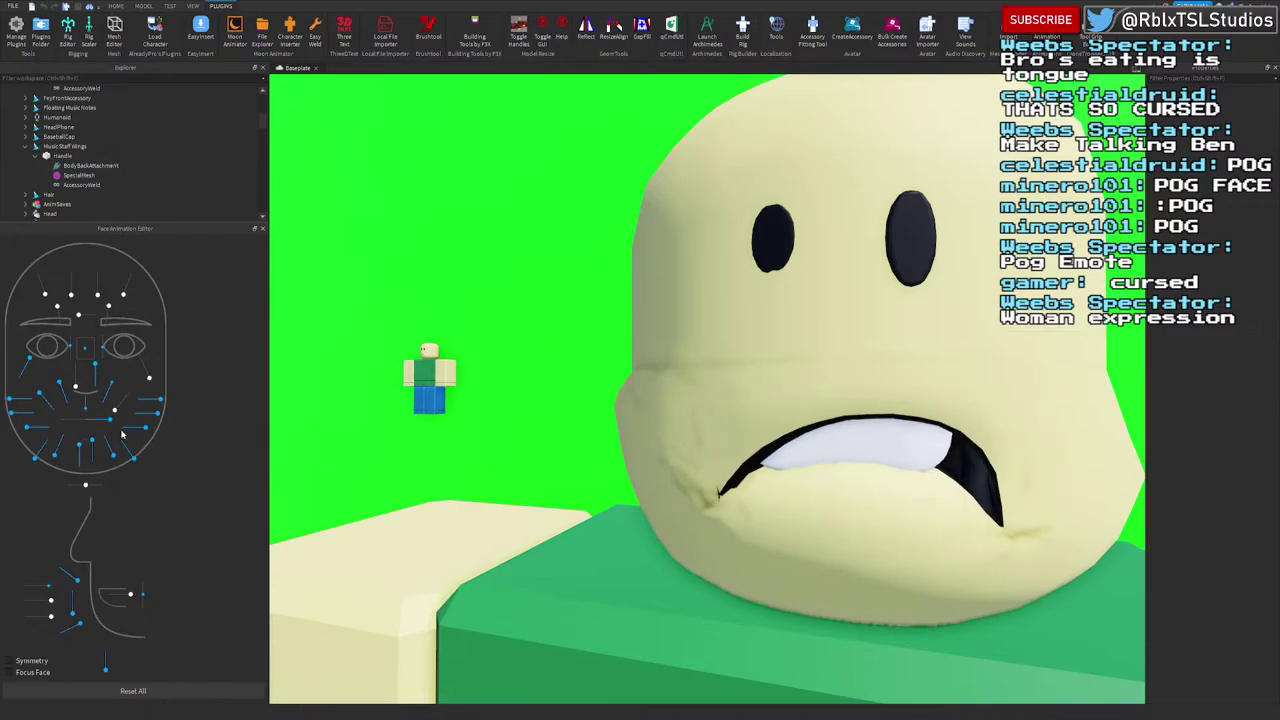
scroll(440, 376, "down", 5)
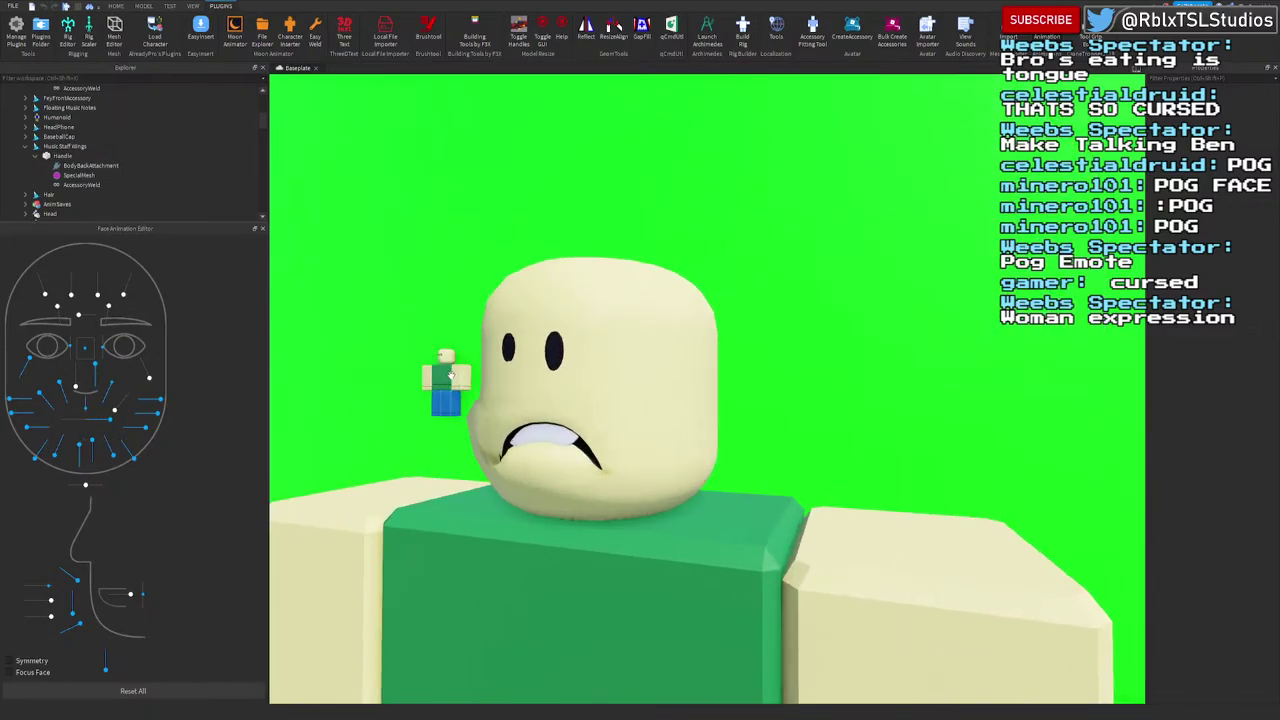
scroll(450, 375, "up", 3)
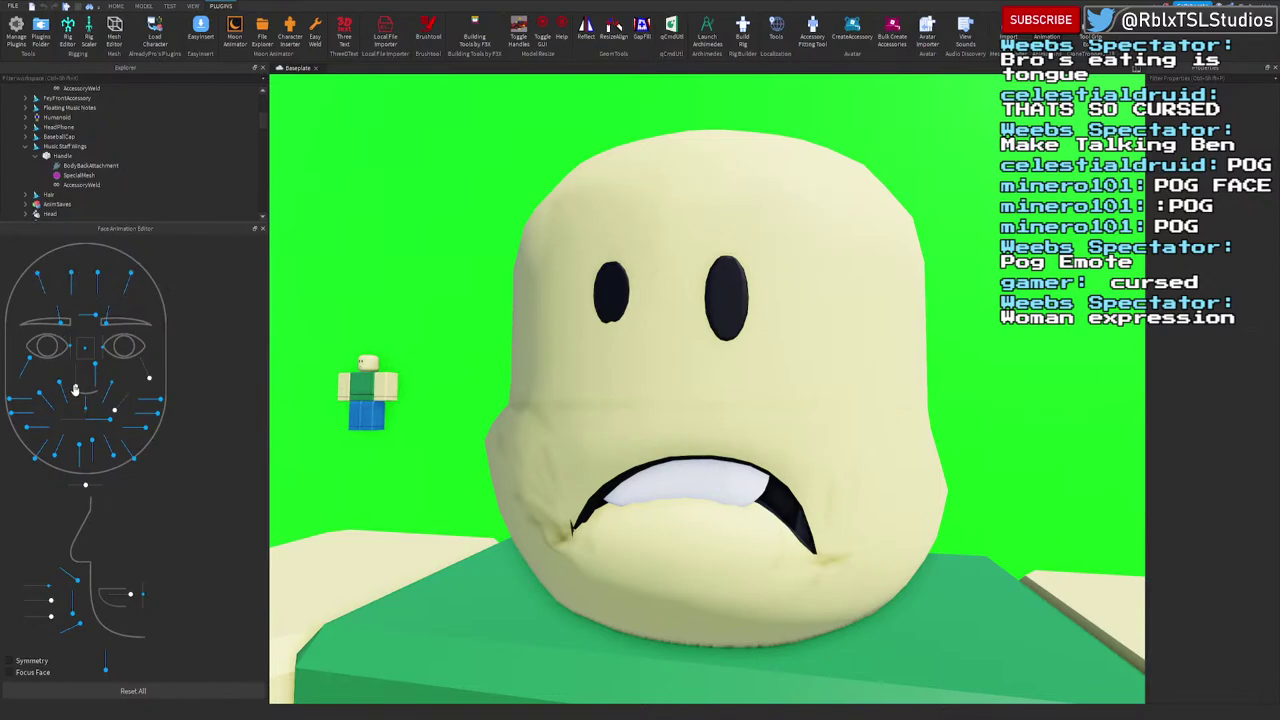
left_click_drag(74, 389, 80, 345)
left_click_drag(149, 382, 136, 346)
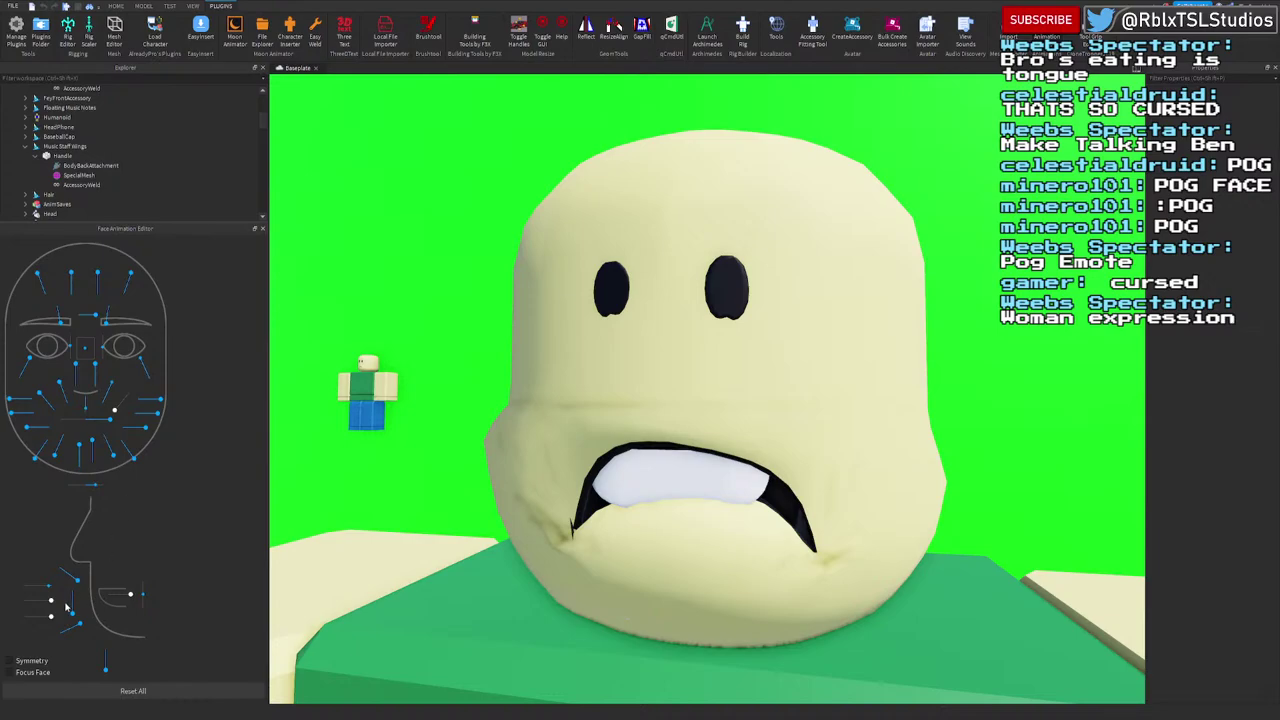
Step: Extend the remaining forward lip controls, stick the tongue out, and pull the right lip corner outward
left_click_drag(52, 603, 18, 625)
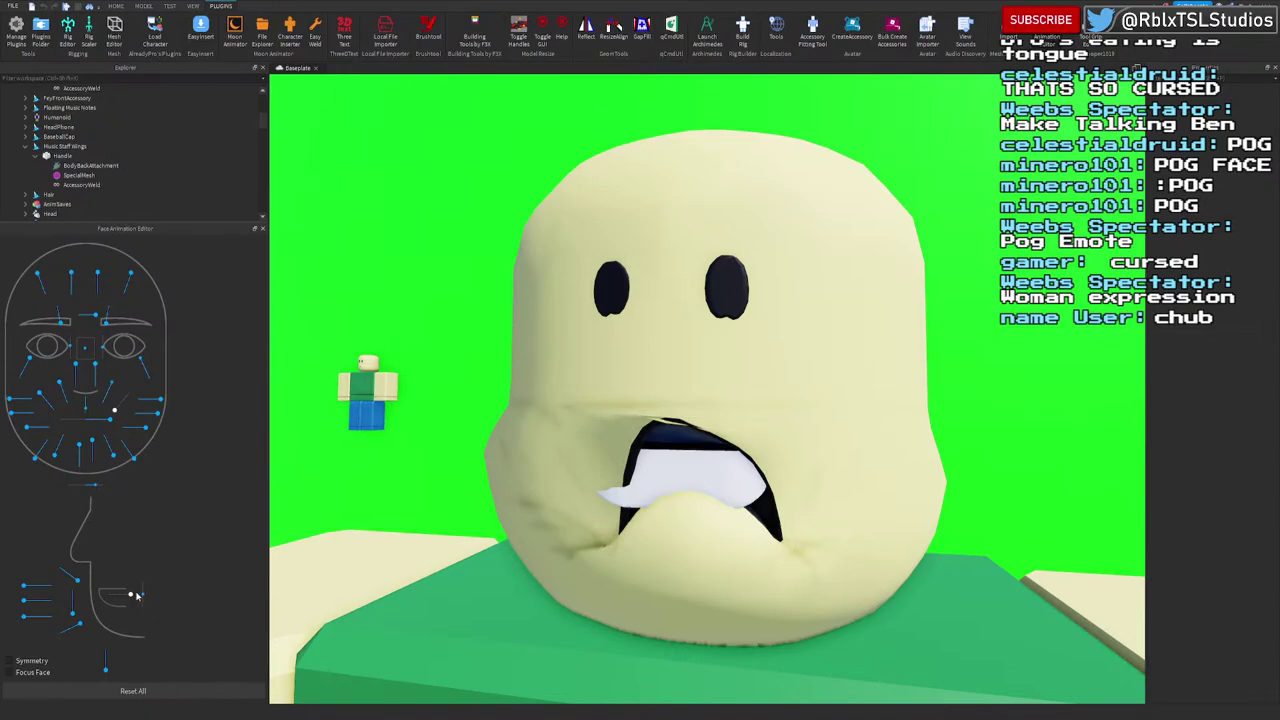
left_click_drag(136, 594, 108, 595)
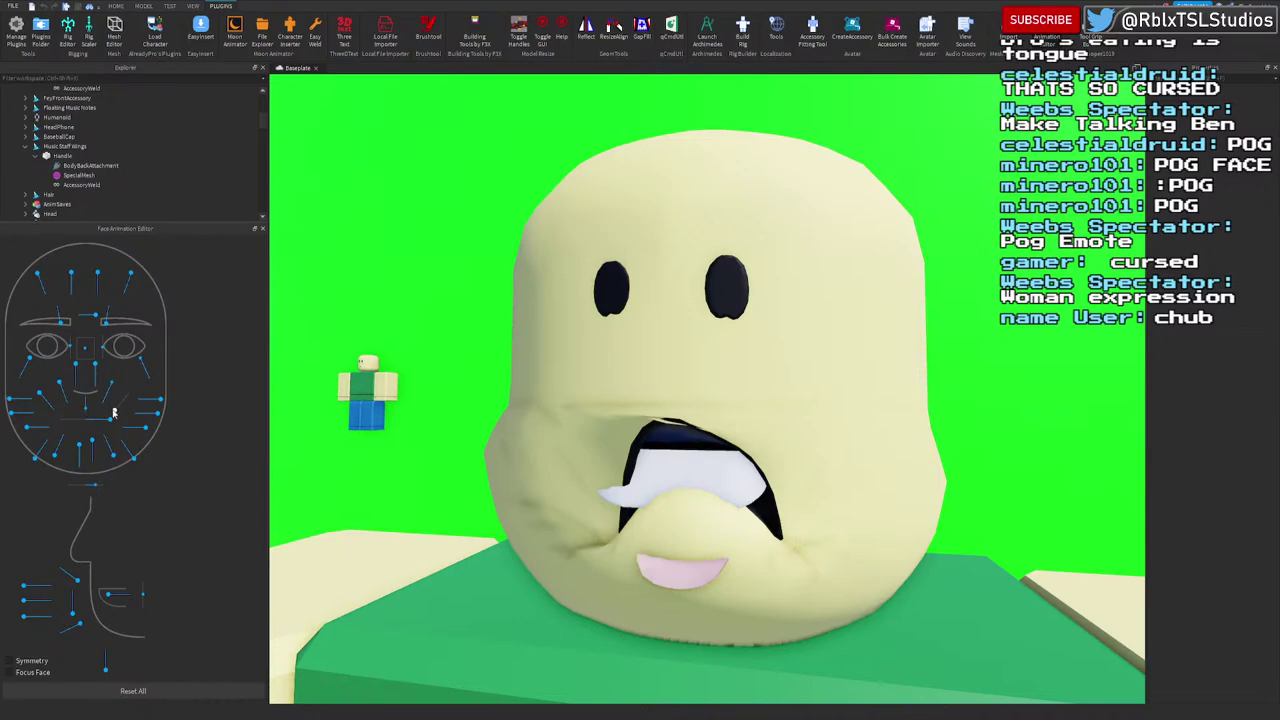
left_click_drag(115, 415, 139, 397)
Step: Examine the distorted mouth from the side and from inside, and view the whole dummy from a distance
right_click_drag(701, 404, 701, 404)
right_click_drag(594, 420, 594, 420)
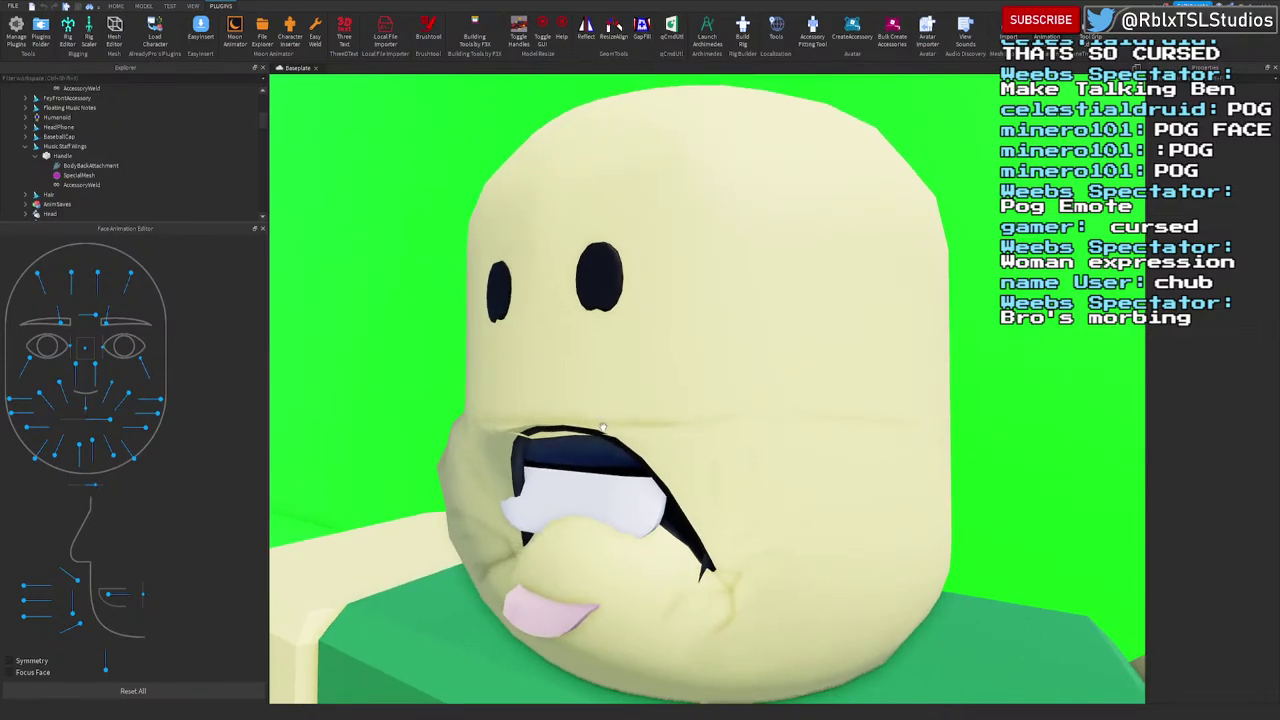
right_click_drag(609, 479, 611, 483)
scroll(611, 483, "up", 5)
scroll(610, 483, "down", 5)
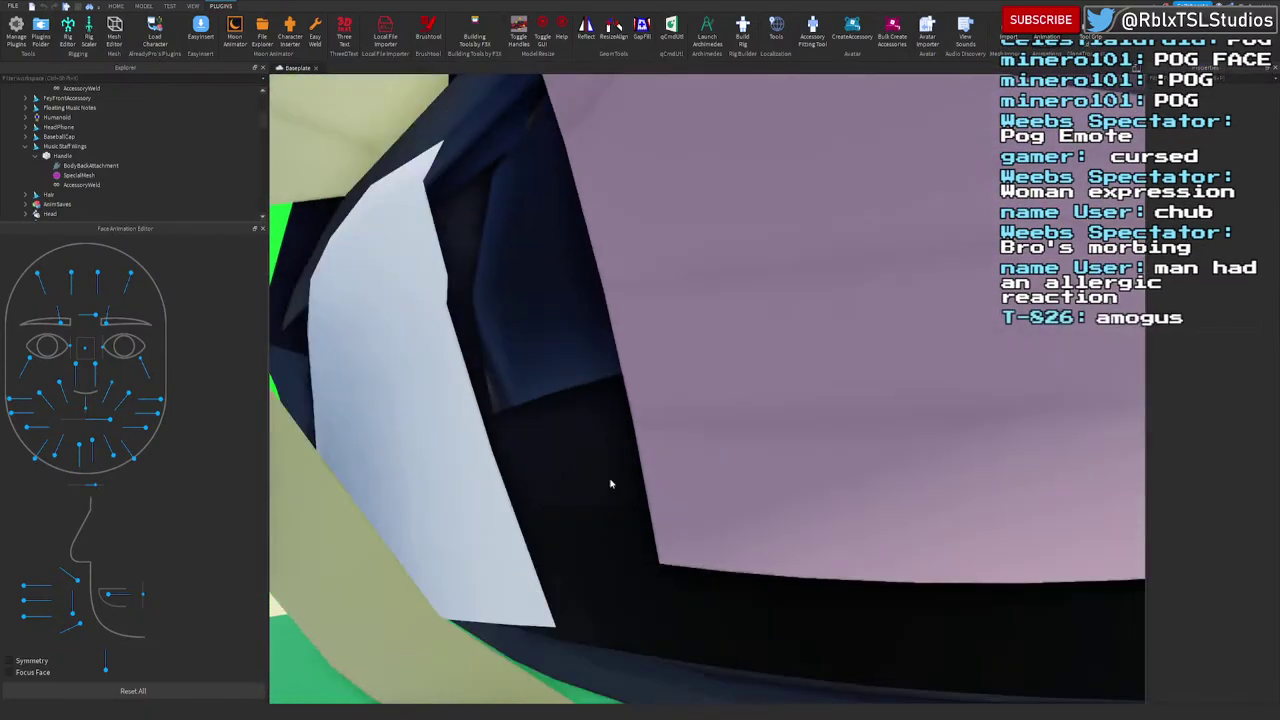
scroll(610, 483, "down", 5)
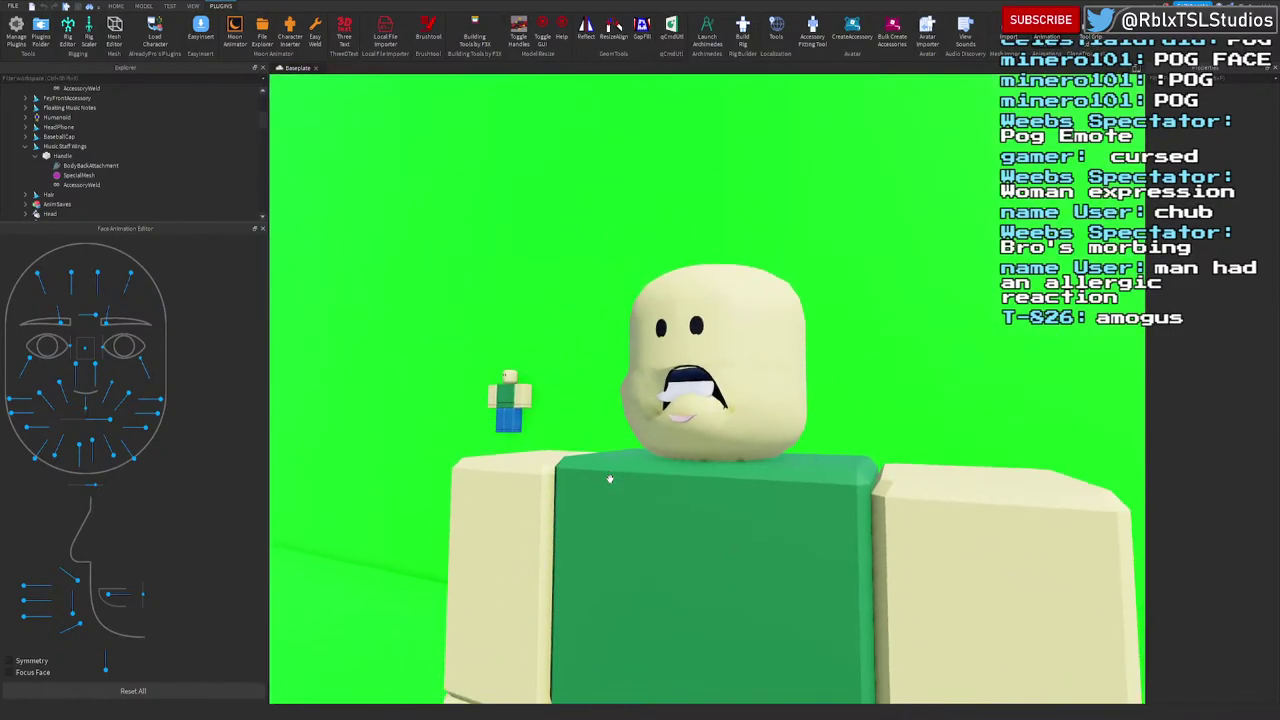
scroll(610, 480, "down", 5)
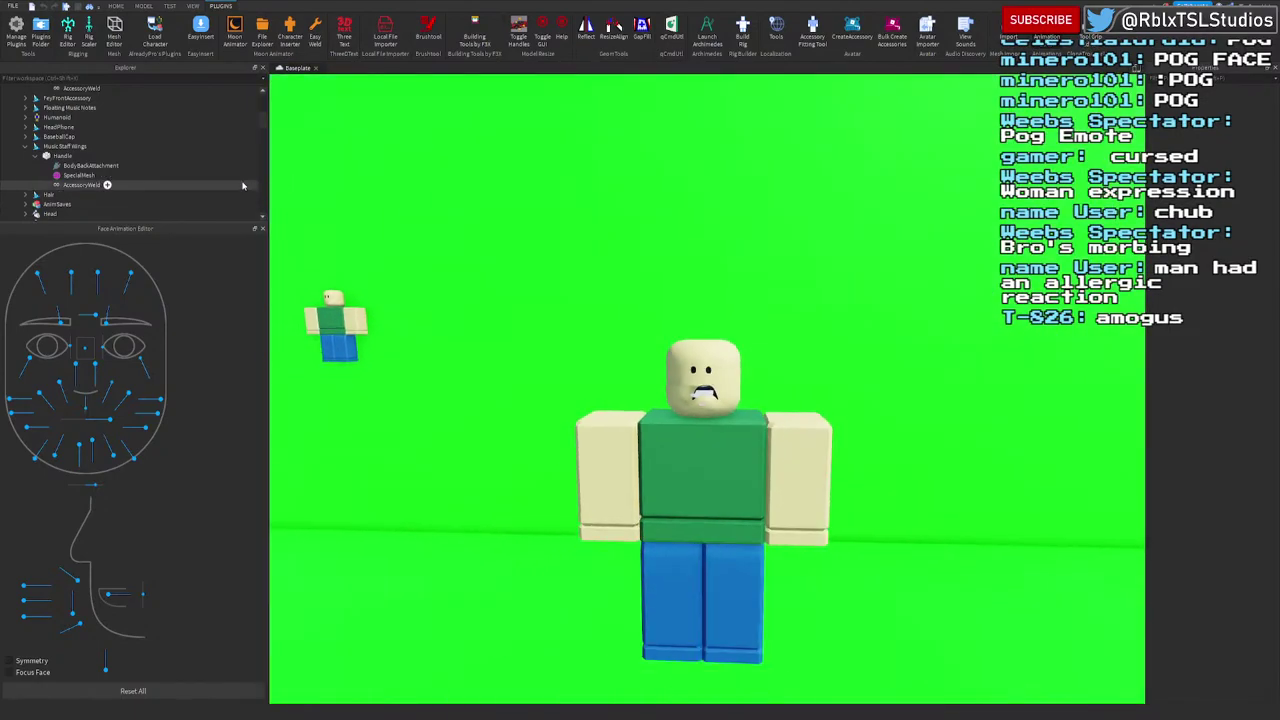
Step: Close the Face Animation Editor and delete the posed duplicate dummy
left_click(262, 229)
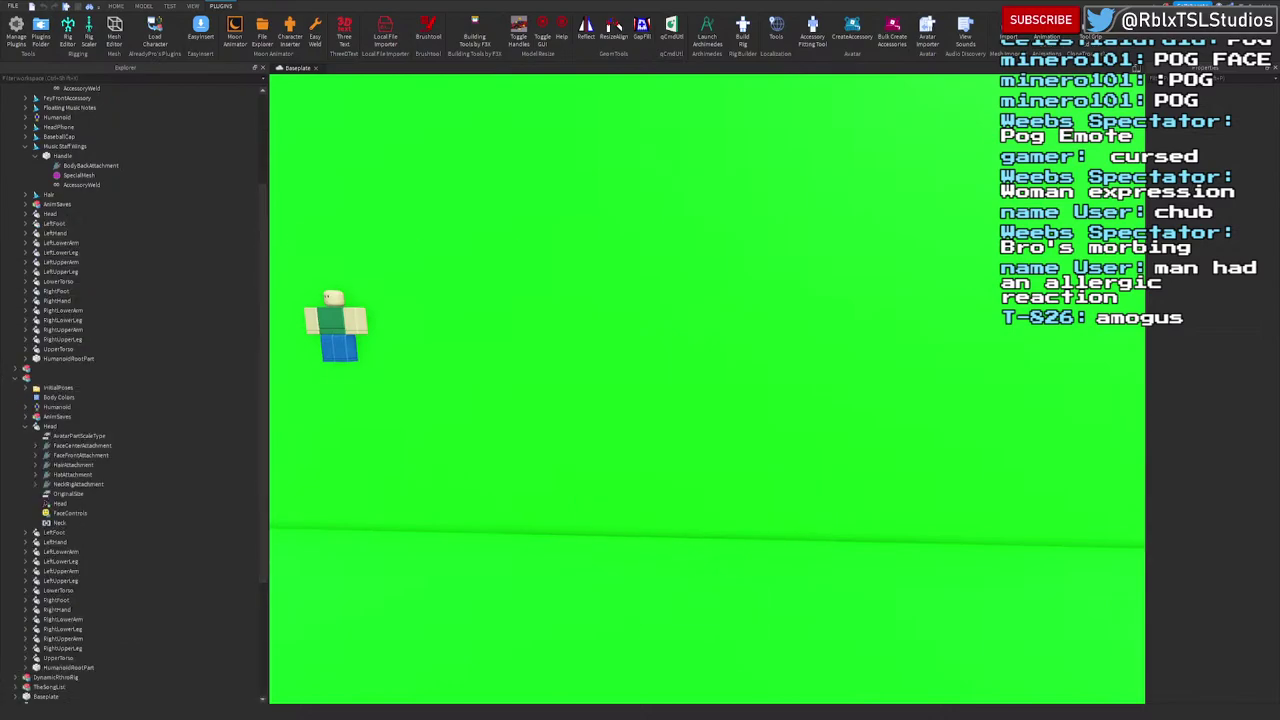
scroll(732, 393, "down", 4)
left_click(717, 528)
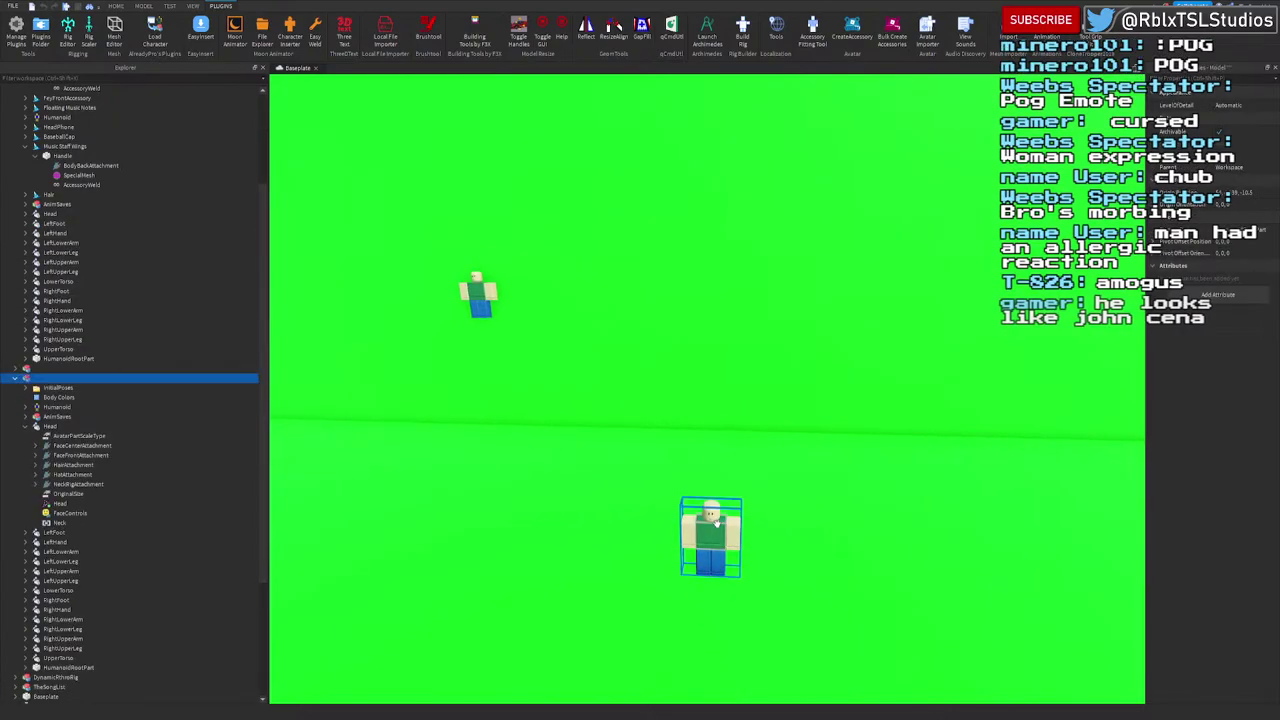
key("Delete")
Step: Move the accessorized avatar with the bunny ears to another spot against the green backdrop and focus the view on it
right_click_drag(718, 528, 714, 446)
key("w")
left_click(598, 522)
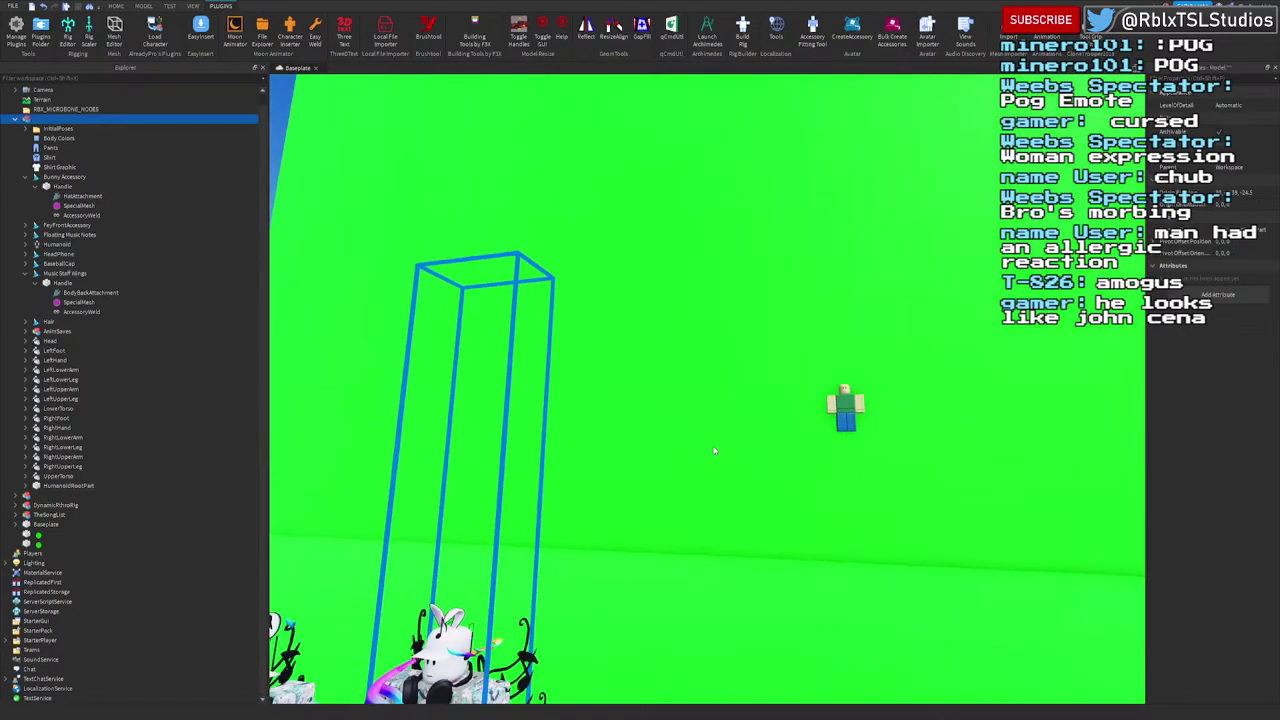
scroll(714, 446, "down", 3)
scroll(643, 335, "up", 3)
scroll(645, 336, "down", 3)
right_click_drag(645, 335, 645, 337)
scroll(645, 337, "up", 3)
left_click(779, 554)
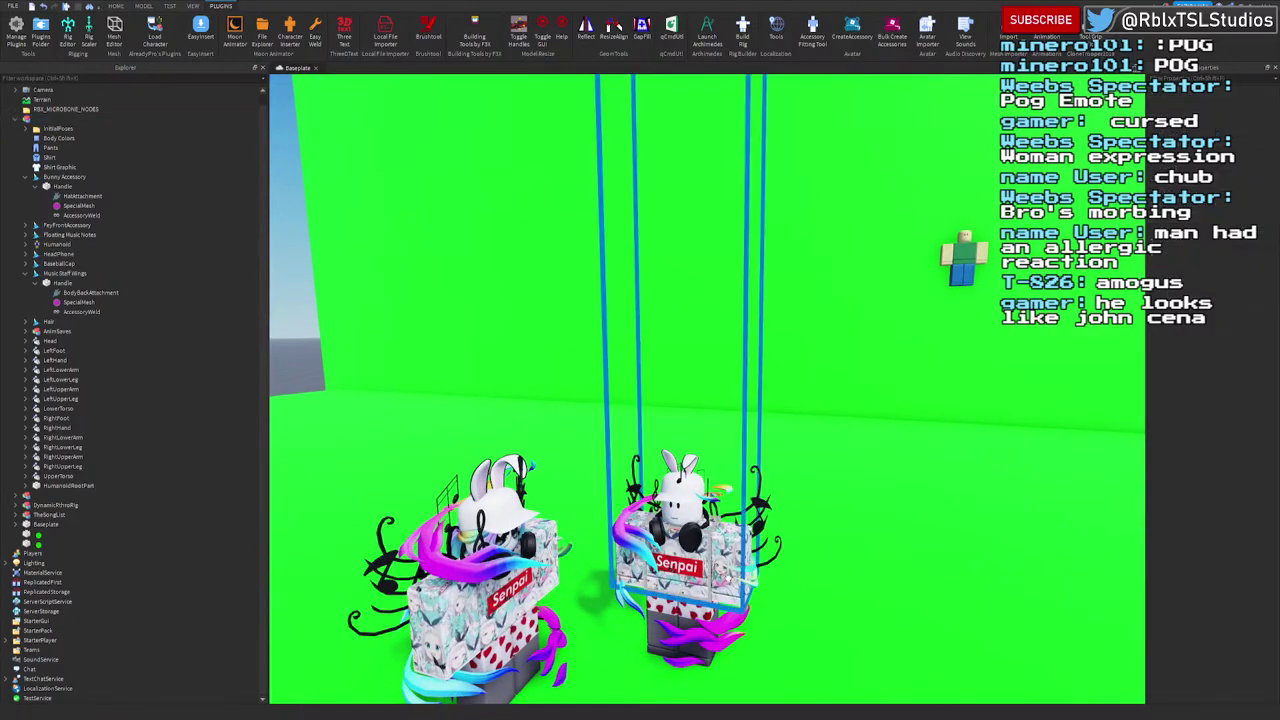
key("s")
key("d")
left_click_drag(692, 568, 964, 435)
key("f")
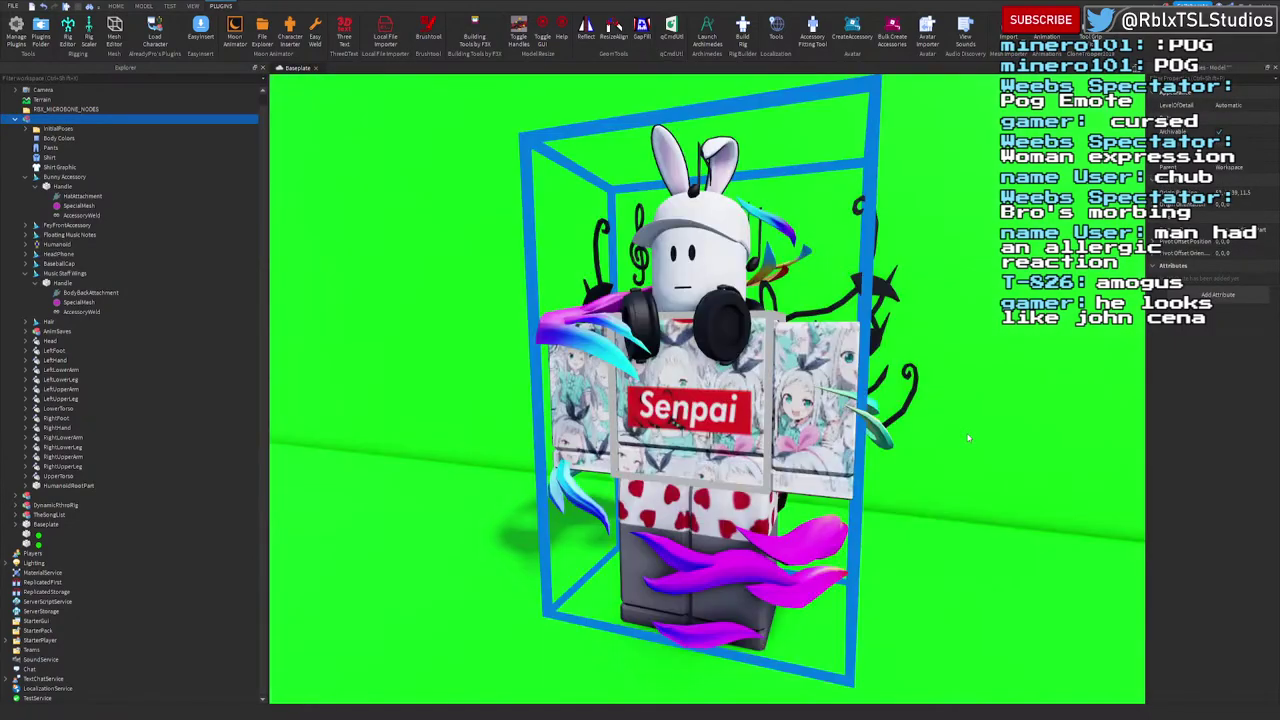
Step: Move the other character model aside, reposition the accessorized avatar against the green backdrop, and focus on it
scroll(857, 466, "down", 5)
right_click_drag(857, 466, 788, 440)
key("a")
left_click_drag(731, 323, 438, 386)
right_click_drag(438, 386, 729, 391)
scroll(729, 391, "up", 2)
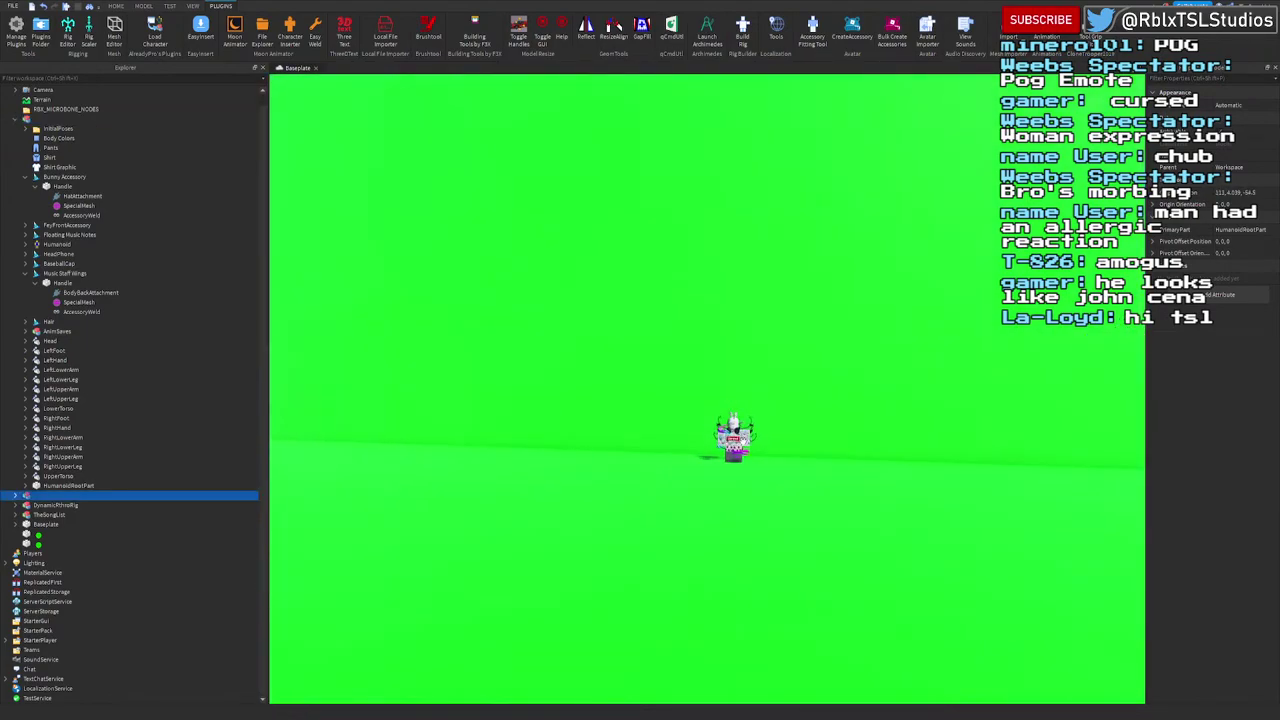
left_click_drag(737, 436, 658, 272)
key("f")
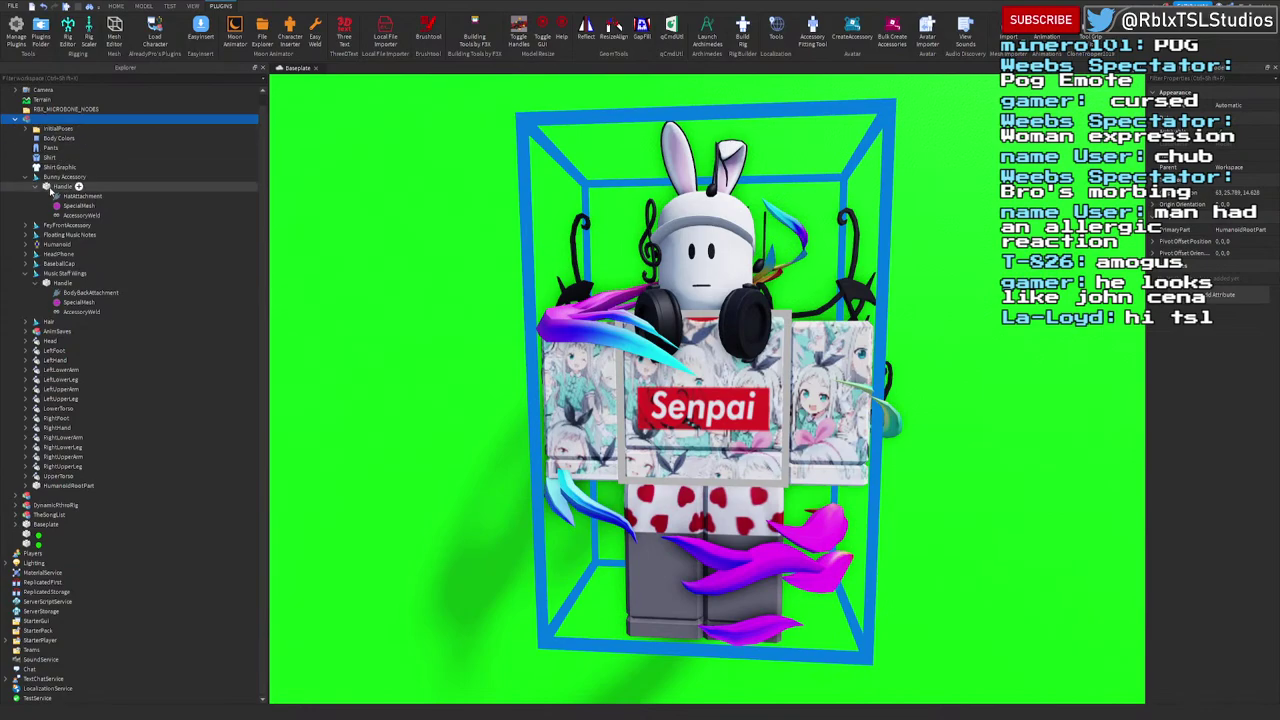
Step: Collapse the Bunny Accessory and Music Staff Wings hierarchies and select the avatar's body parts from Head through HumanoidRootPart
left_click(35, 187)
left_click(25, 186)
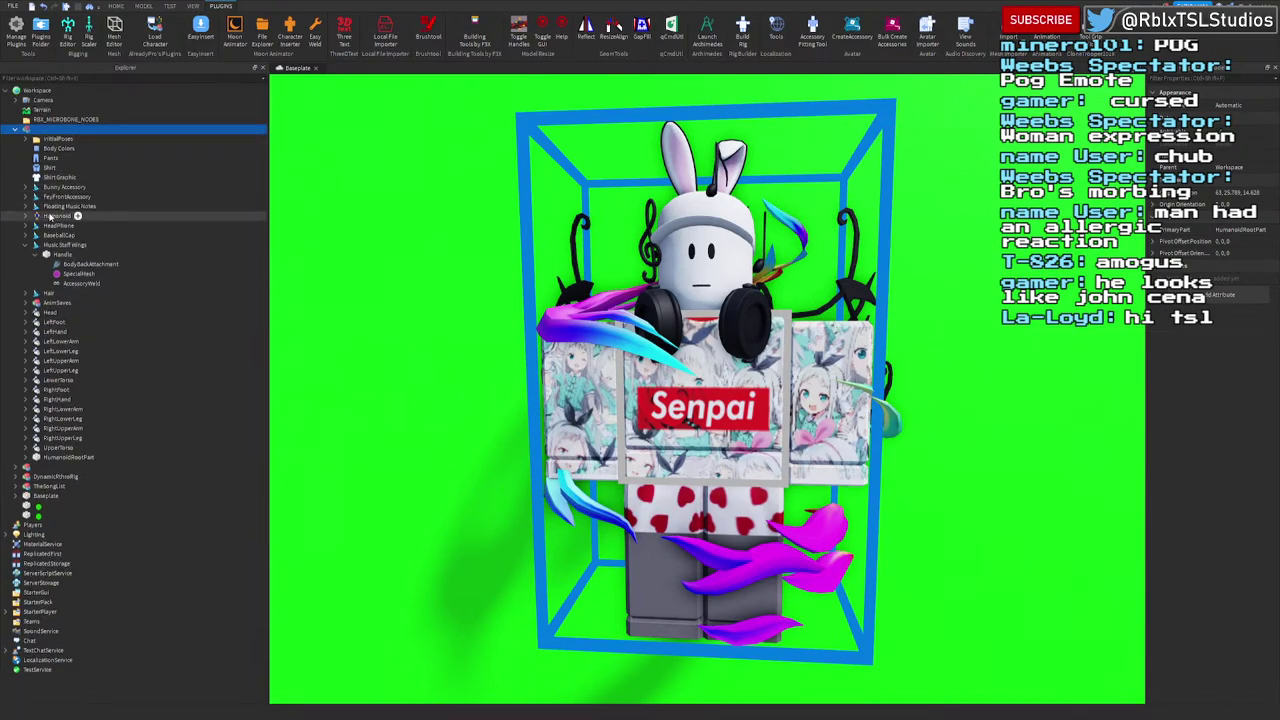
left_click(35, 254)
left_click(25, 245)
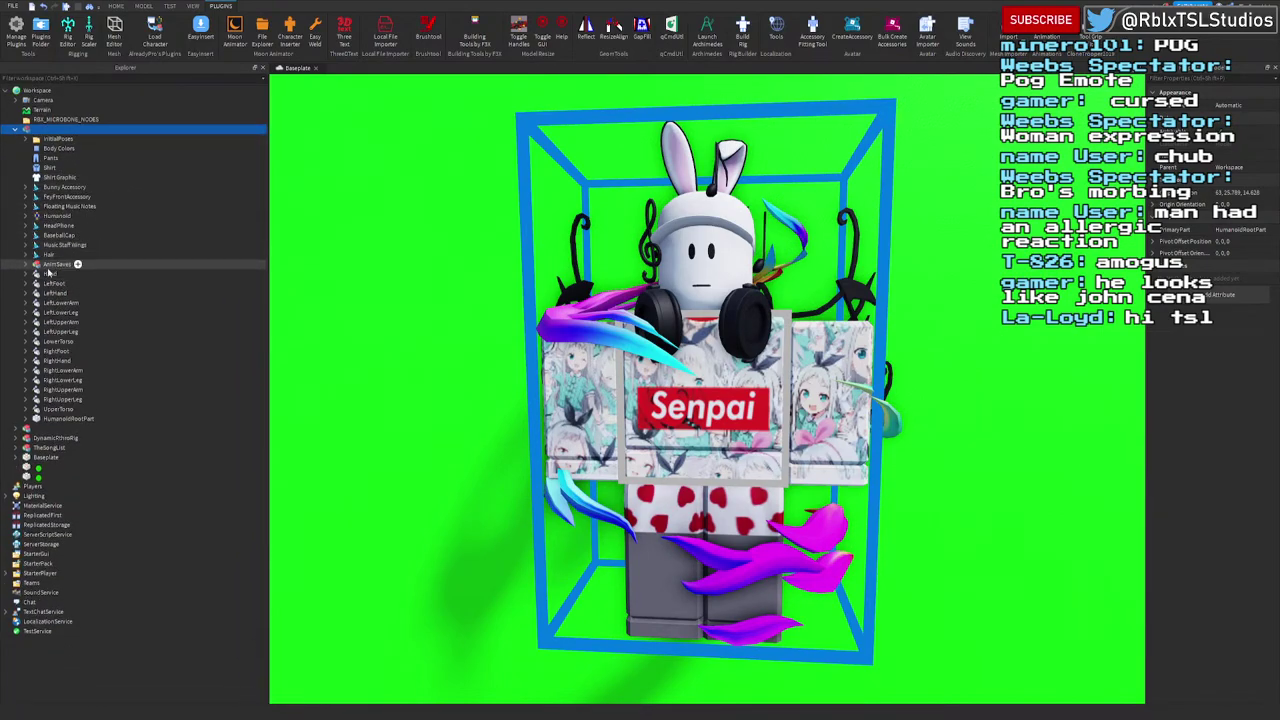
left_click(46, 276)
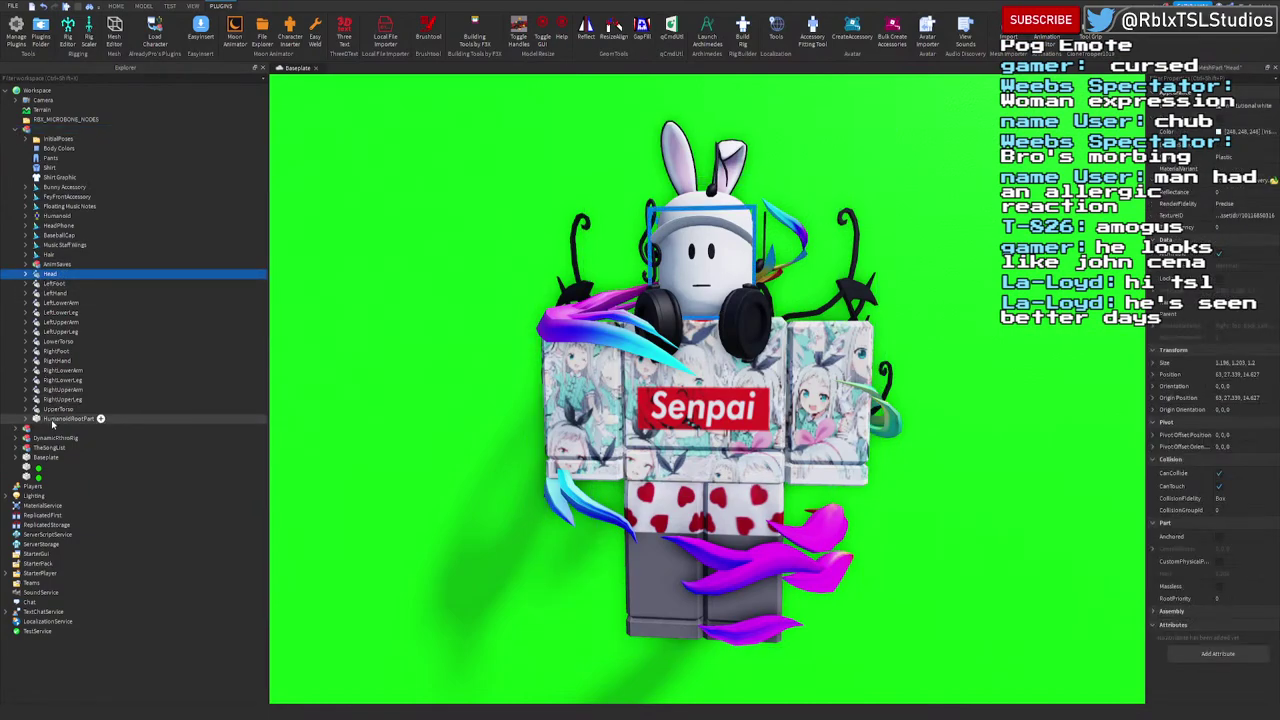
left_click(70, 418, "shift")
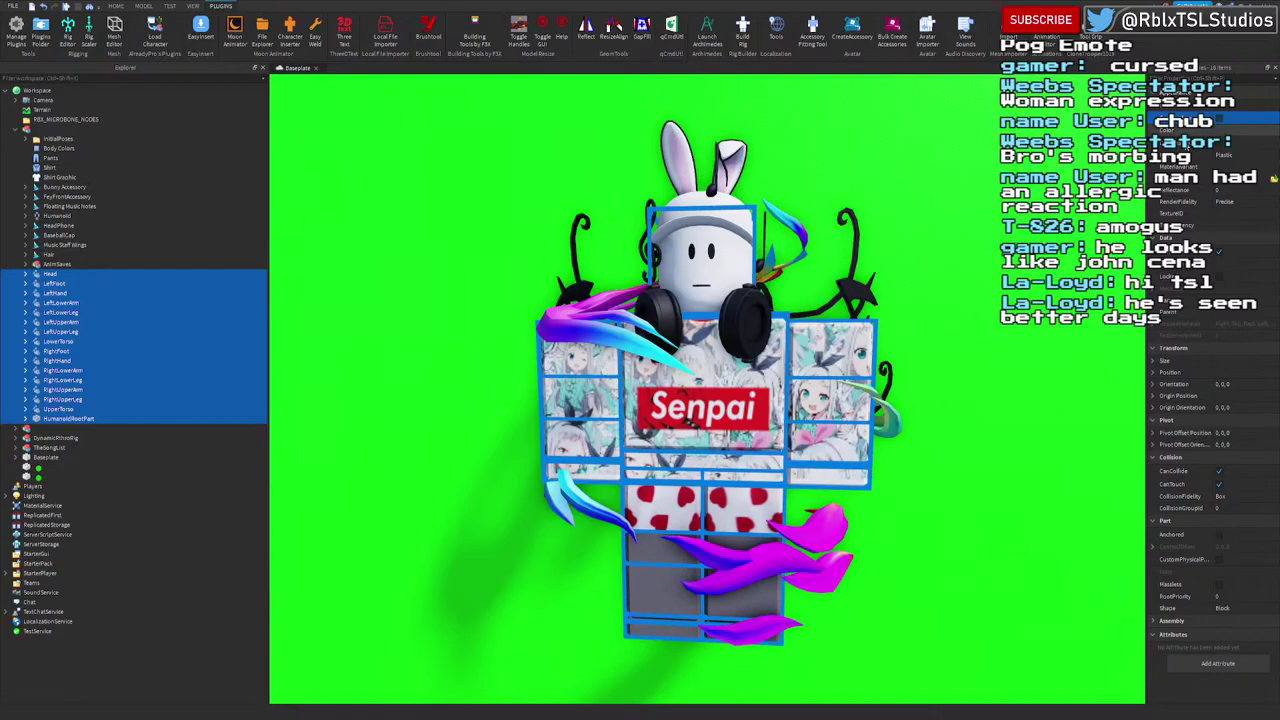
Step: Select the handles of all seven accessories, from Bunny Accessory through Hair, and turn off their shadow casting
left_click(43, 256)
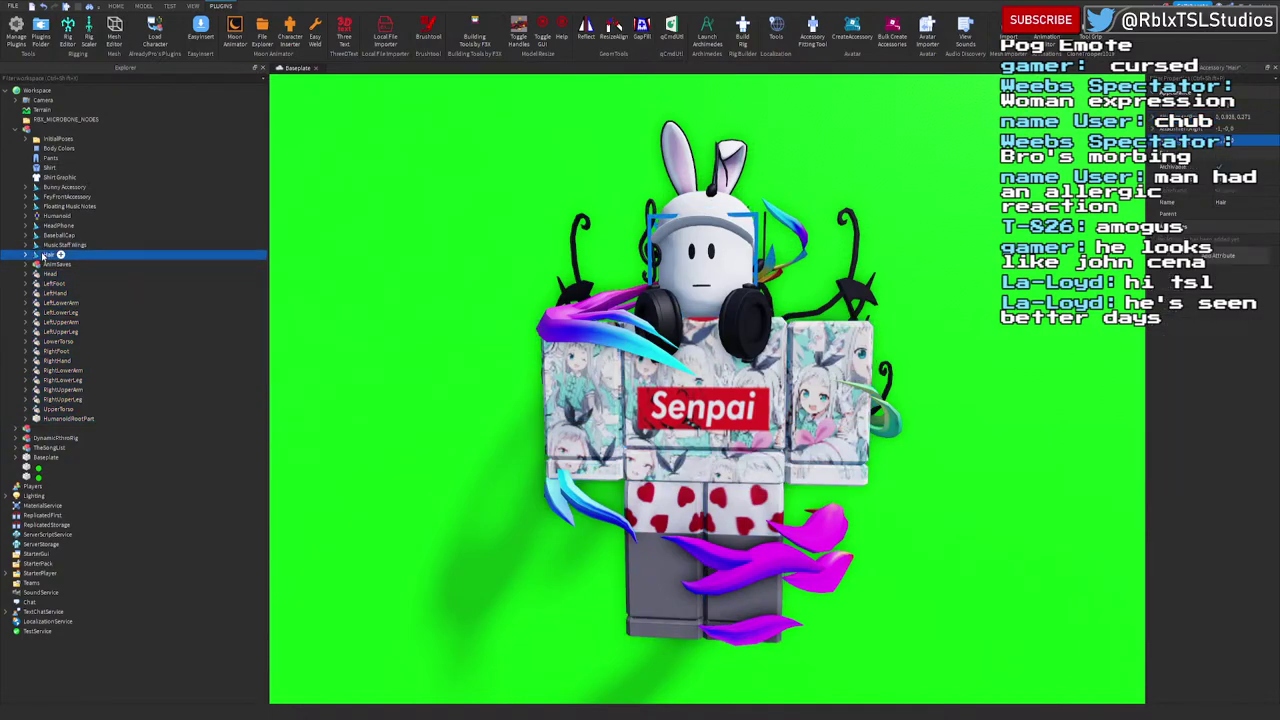
left_click(46, 228, "shift")
left_click(48, 209, "ctrl")
left_click(48, 187, "ctrl")
left_click(48, 197, "ctrl")
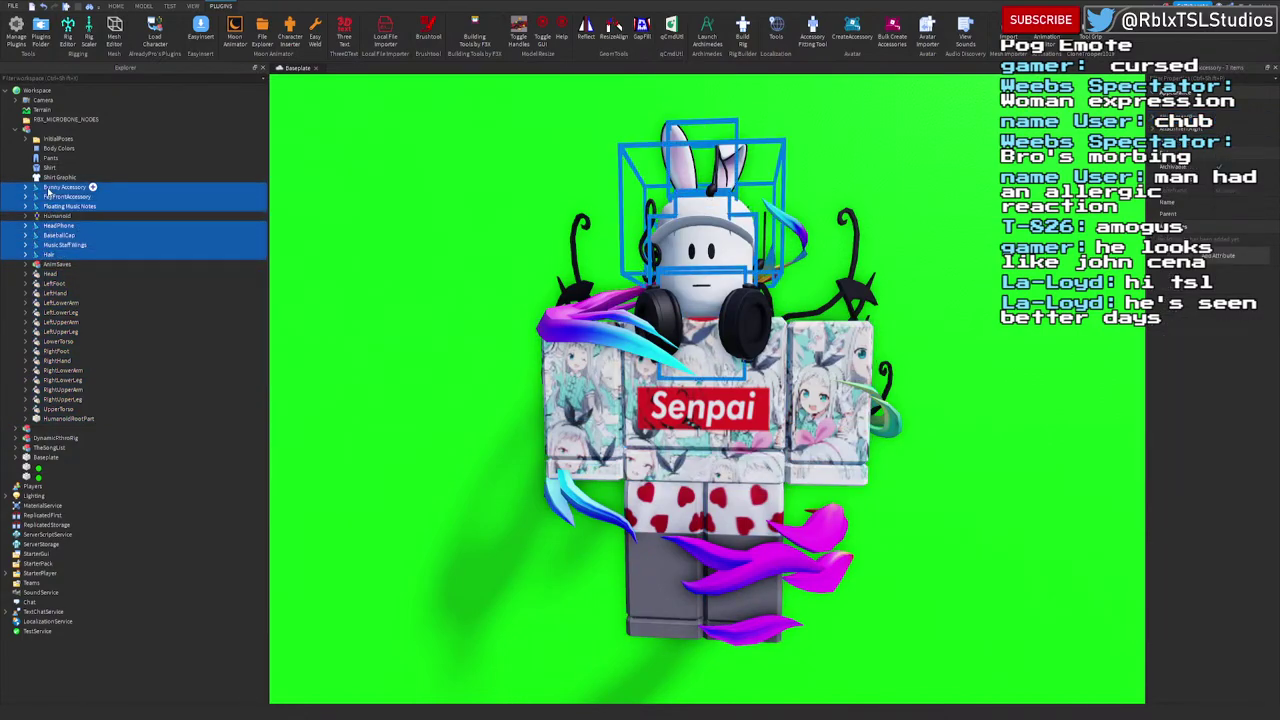
left_click(104, 308)
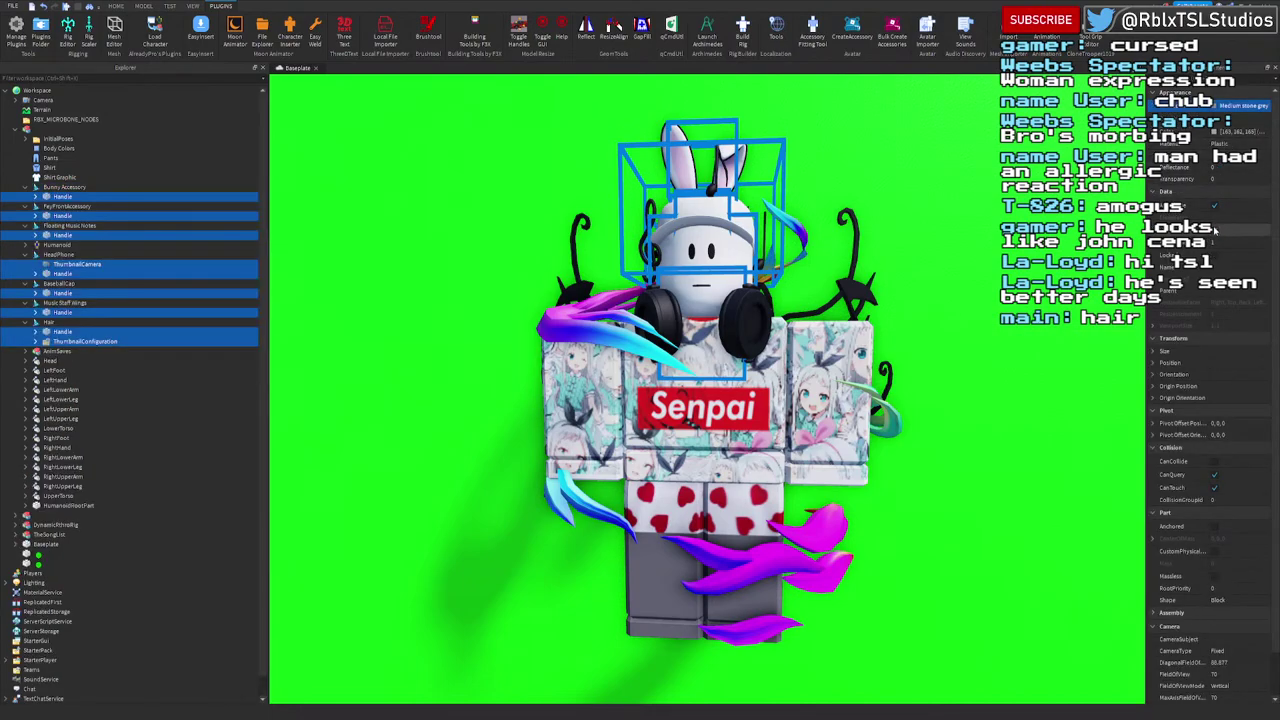
left_click(1215, 120)
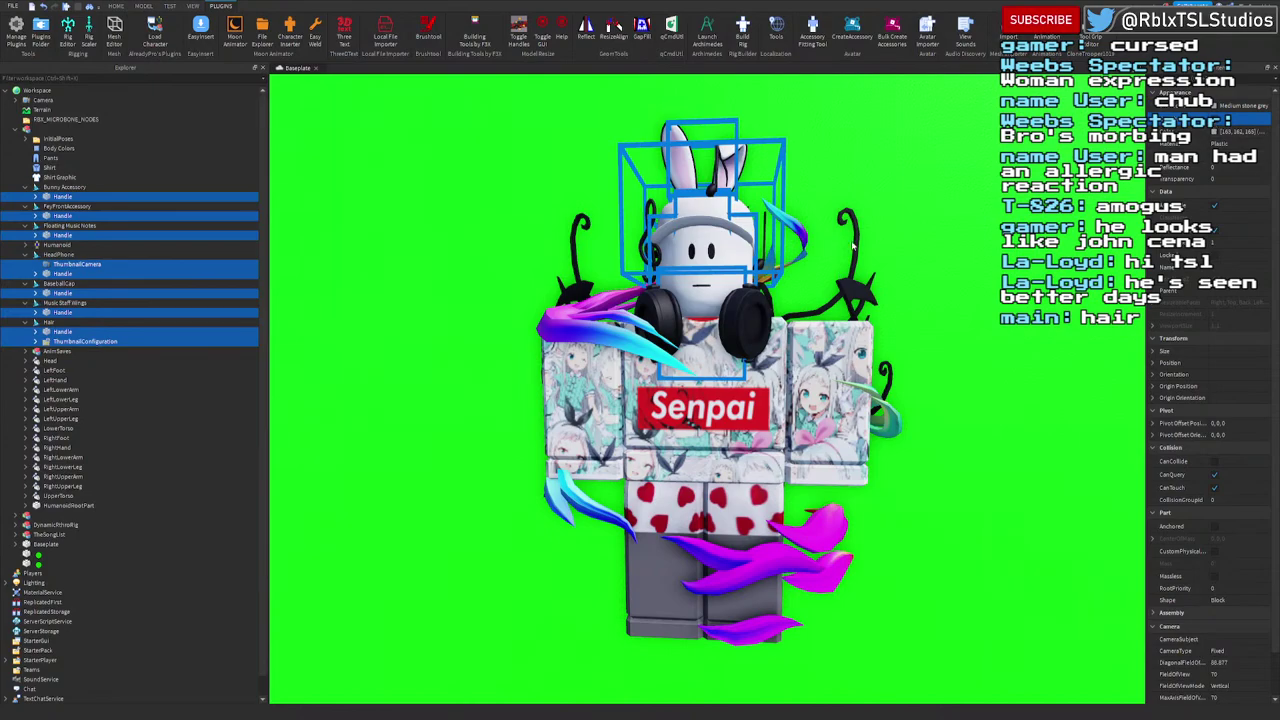
Step: Collapse the hierarchies of all the avatar's accessories, from Bunny Accessory through Hair
left_click(25, 187)
left_click(25, 197)
left_click(25, 206)
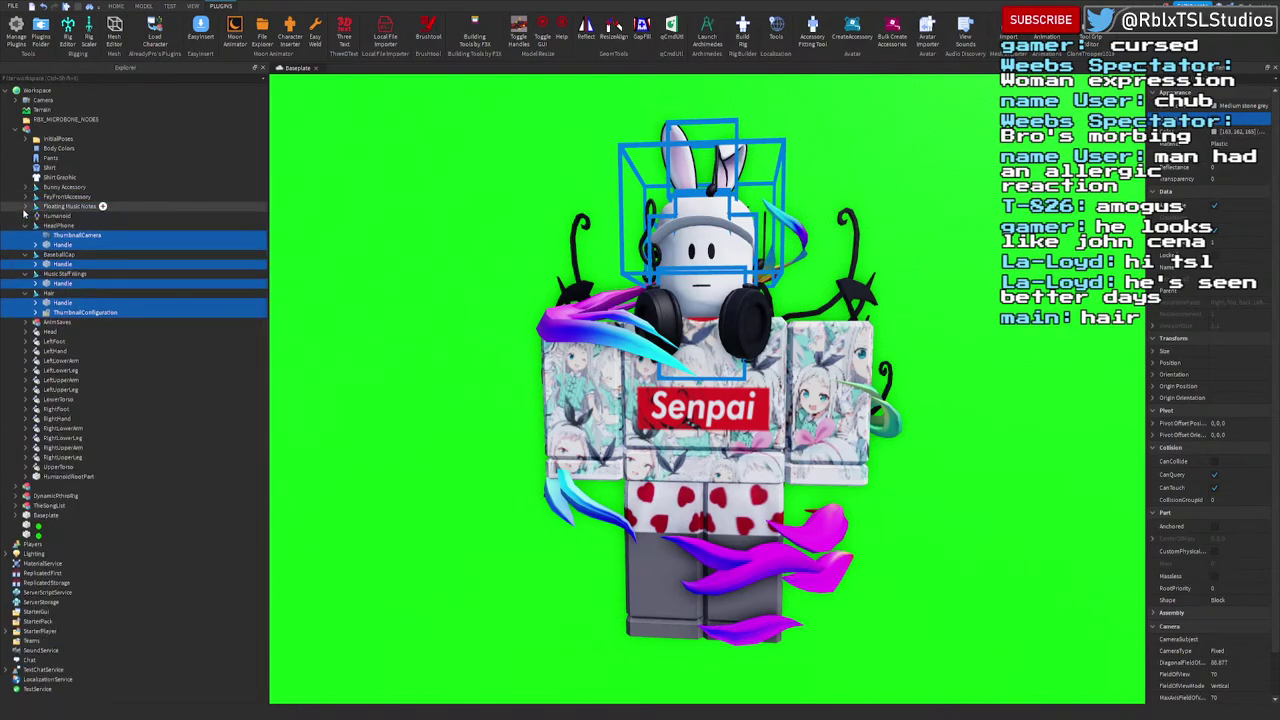
left_click(25, 225)
left_click(25, 254)
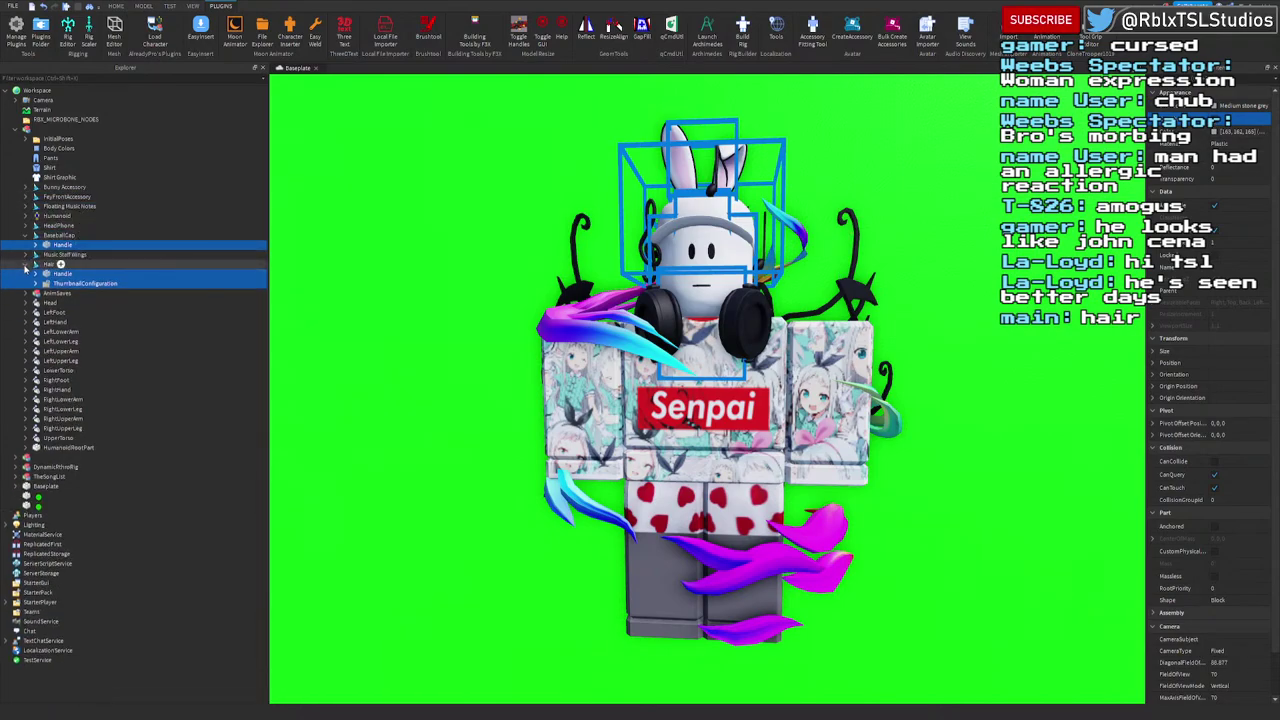
left_click(25, 263)
left_click(25, 234)
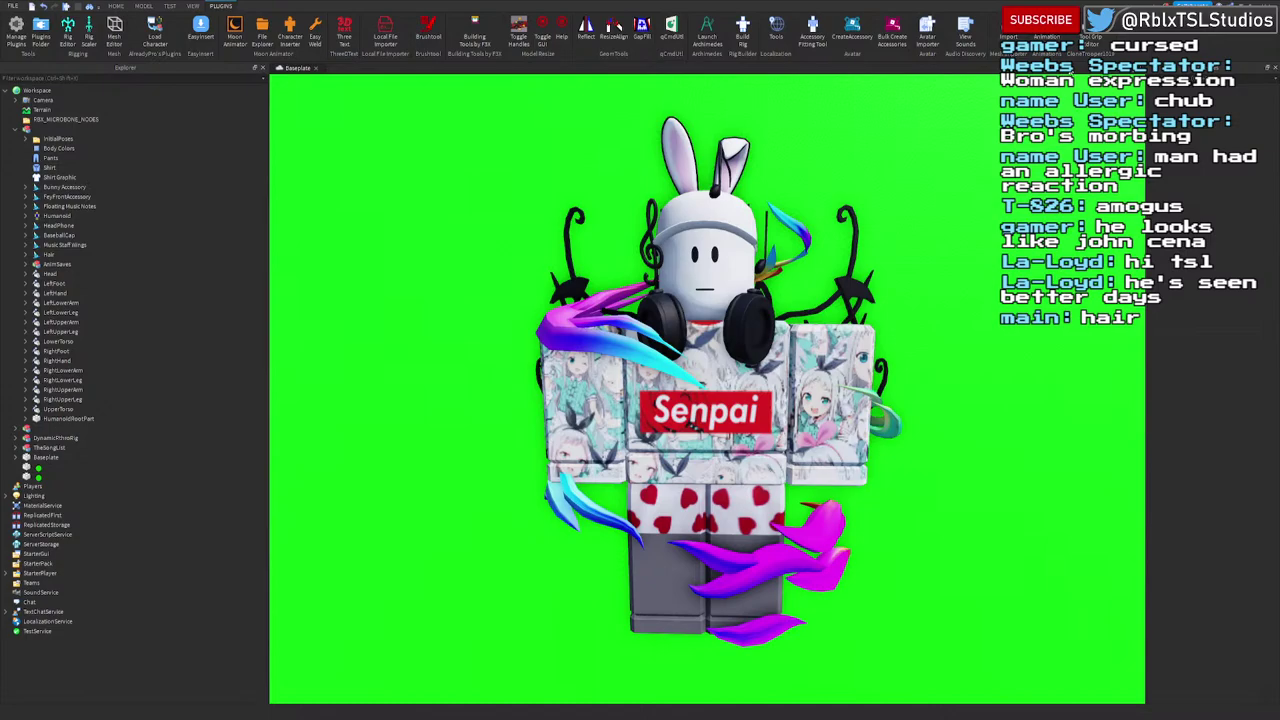
Step: Examine the avatar from the front, above and side against the green backdrop, checking its FeyFrontAccessory
left_click_drag(720, 364, 822, 403)
scroll(821, 403, "up", 10)
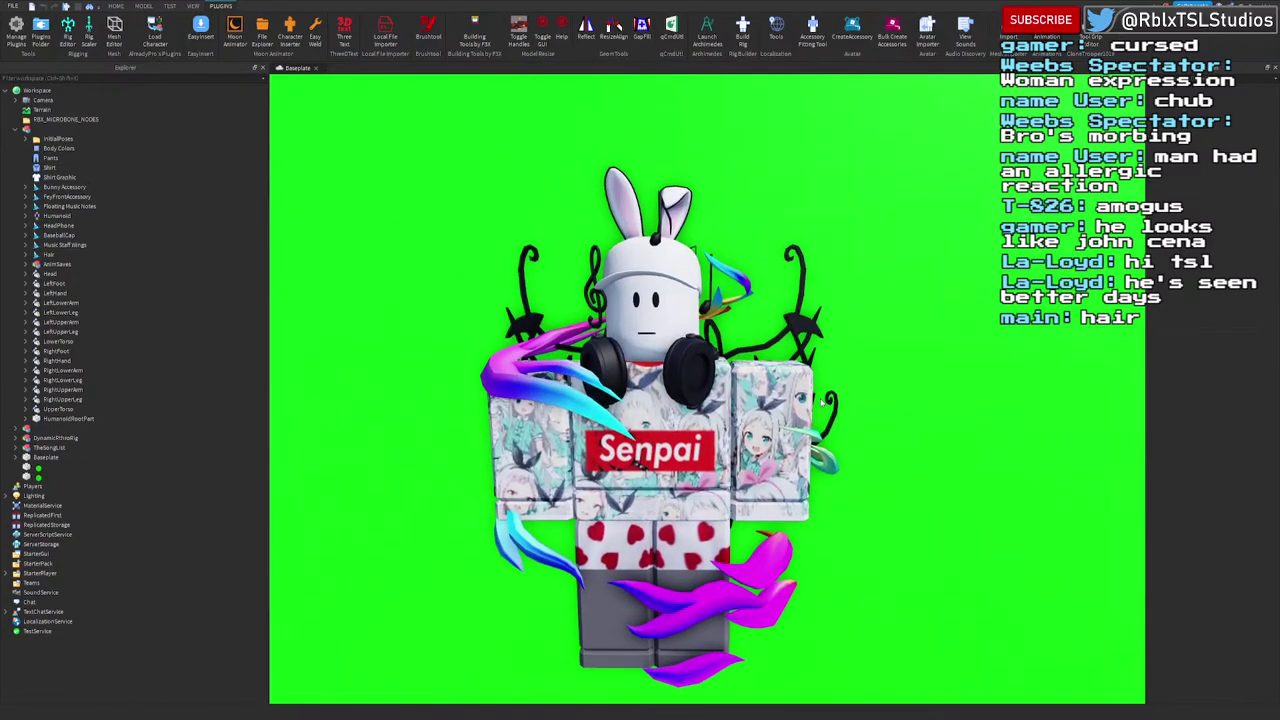
scroll(890, 378, "up", 5)
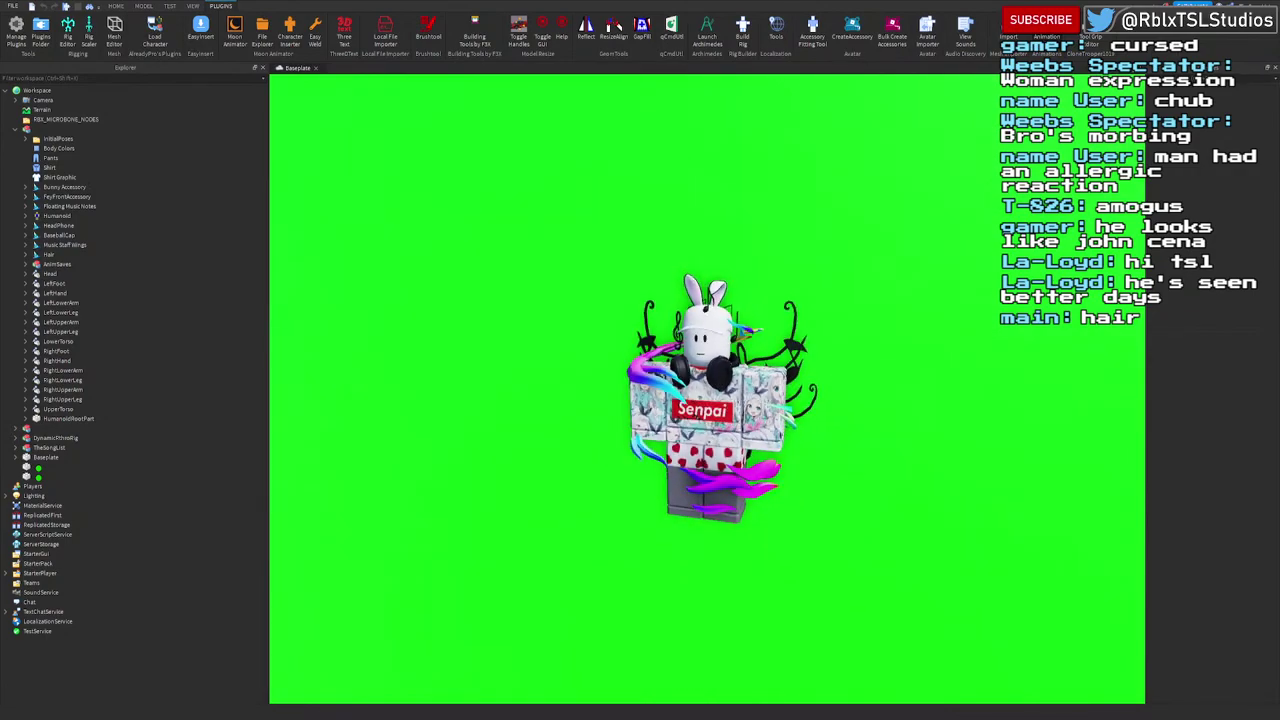
key("e")
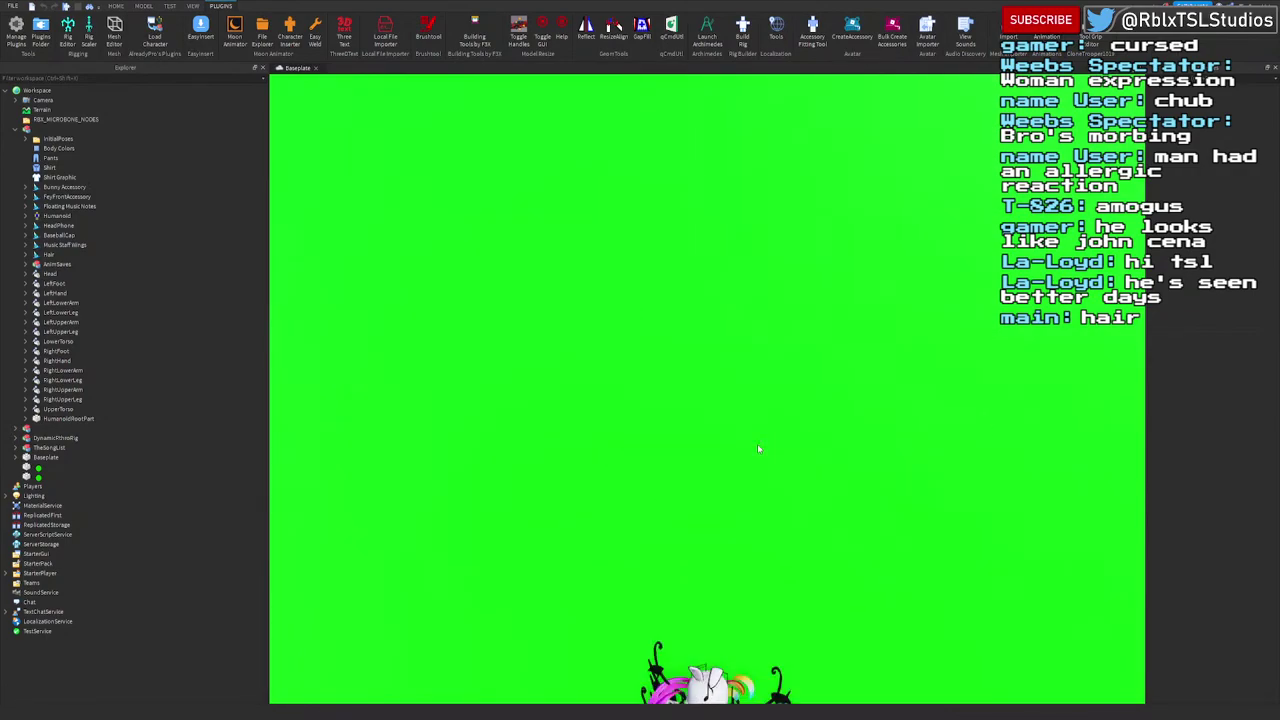
right_click_drag(758, 449, 756, 445)
key("w")
key("s")
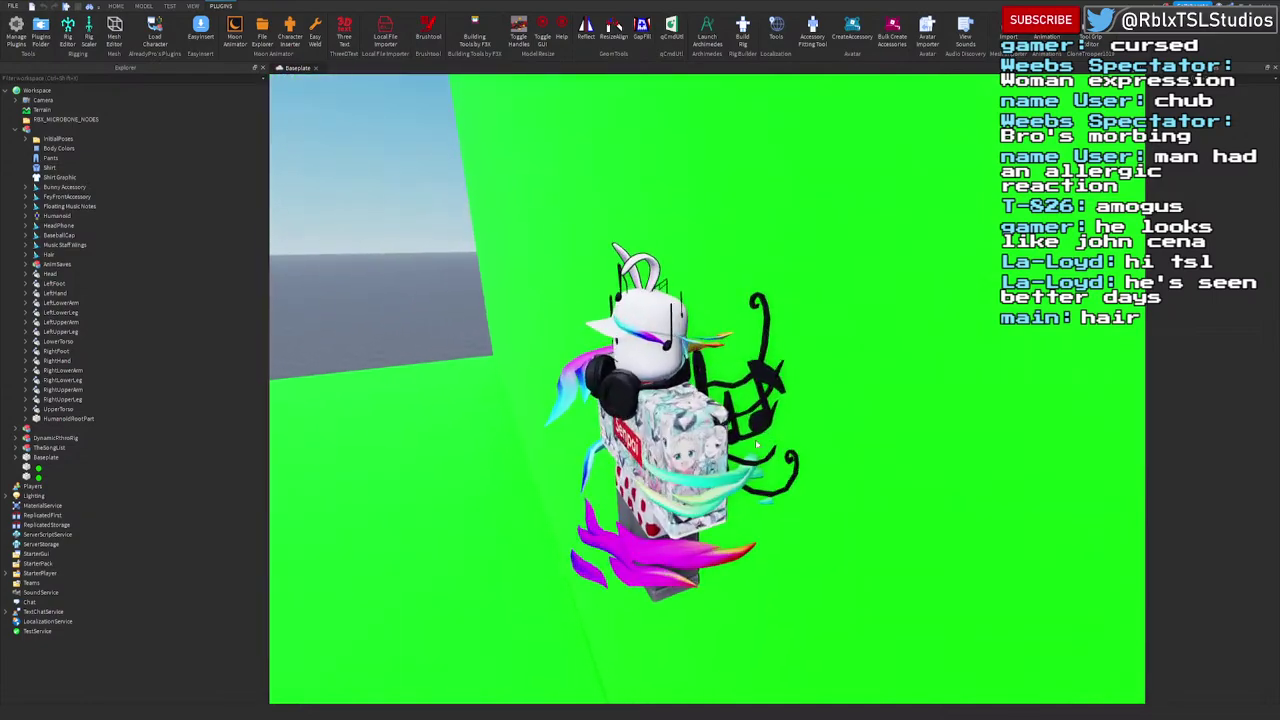
key("w")
left_click(752, 443)
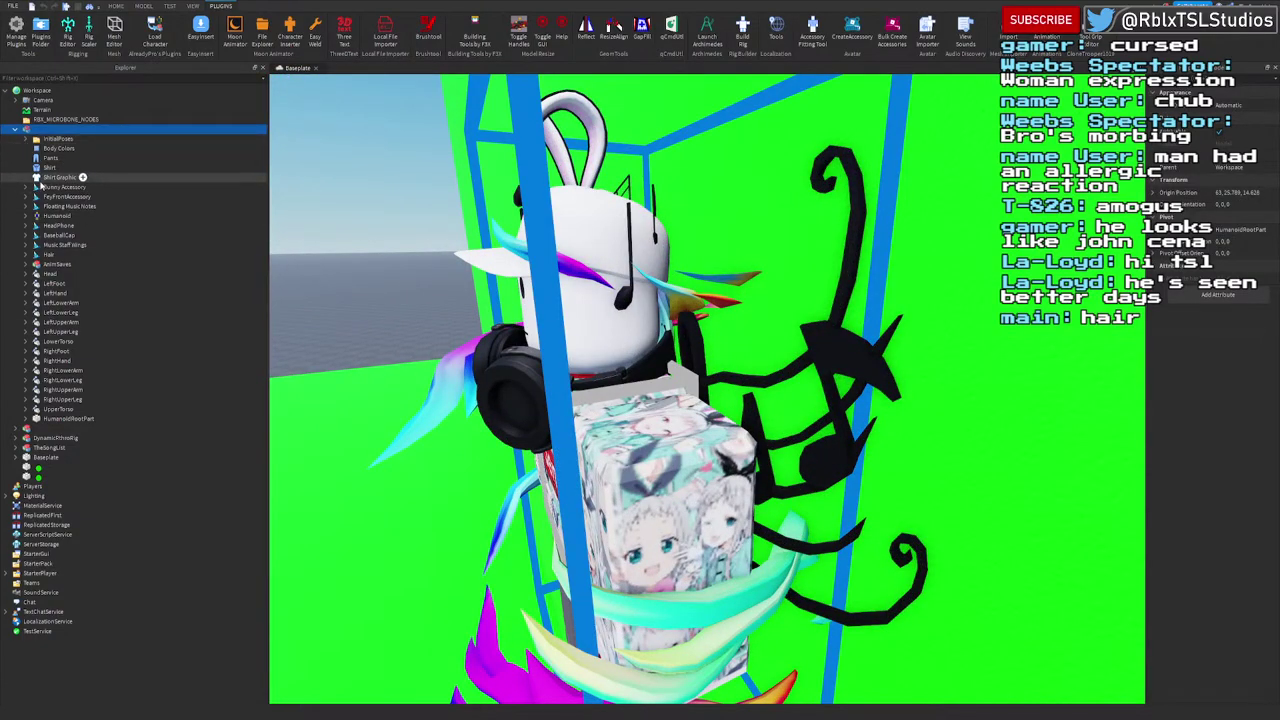
left_click(65, 196)
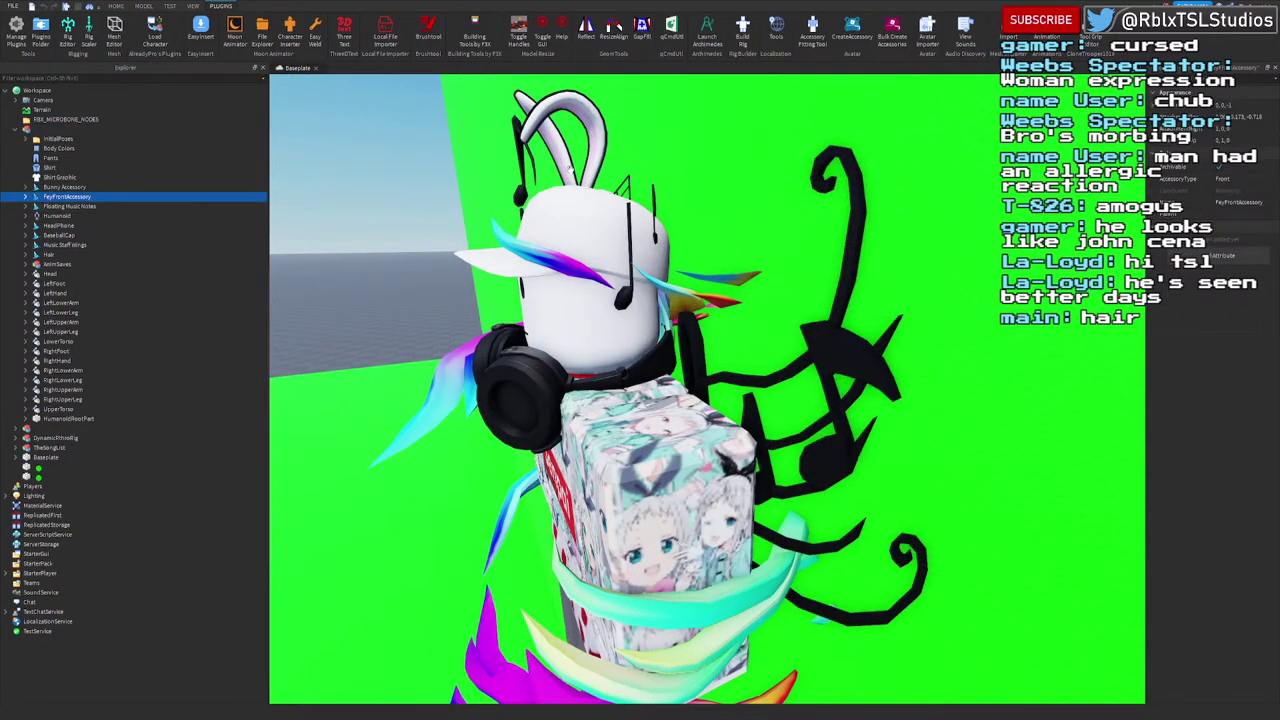
right_click_drag(704, 405, 762, 410)
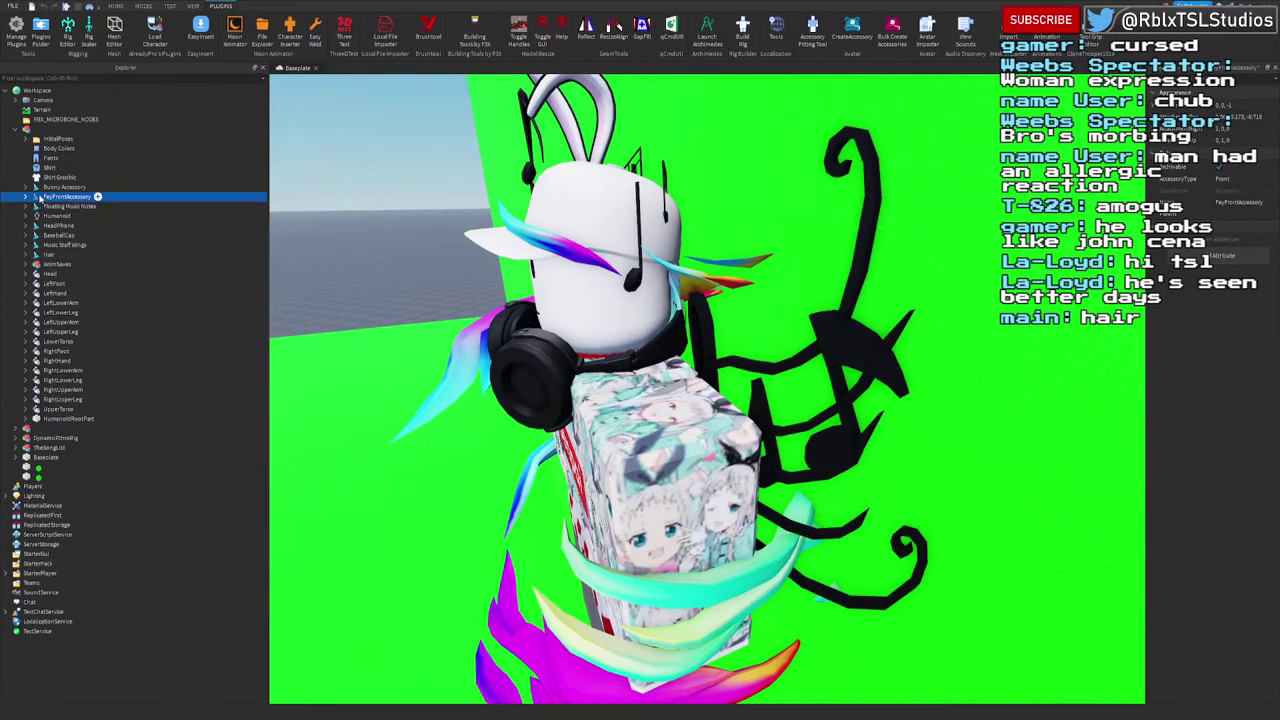
Step: Delete AvatarPartScaleType, OriginalSize and the ThumbnailConfiguration contents from the Hair accessory
left_click(32, 254)
left_click(25, 254)
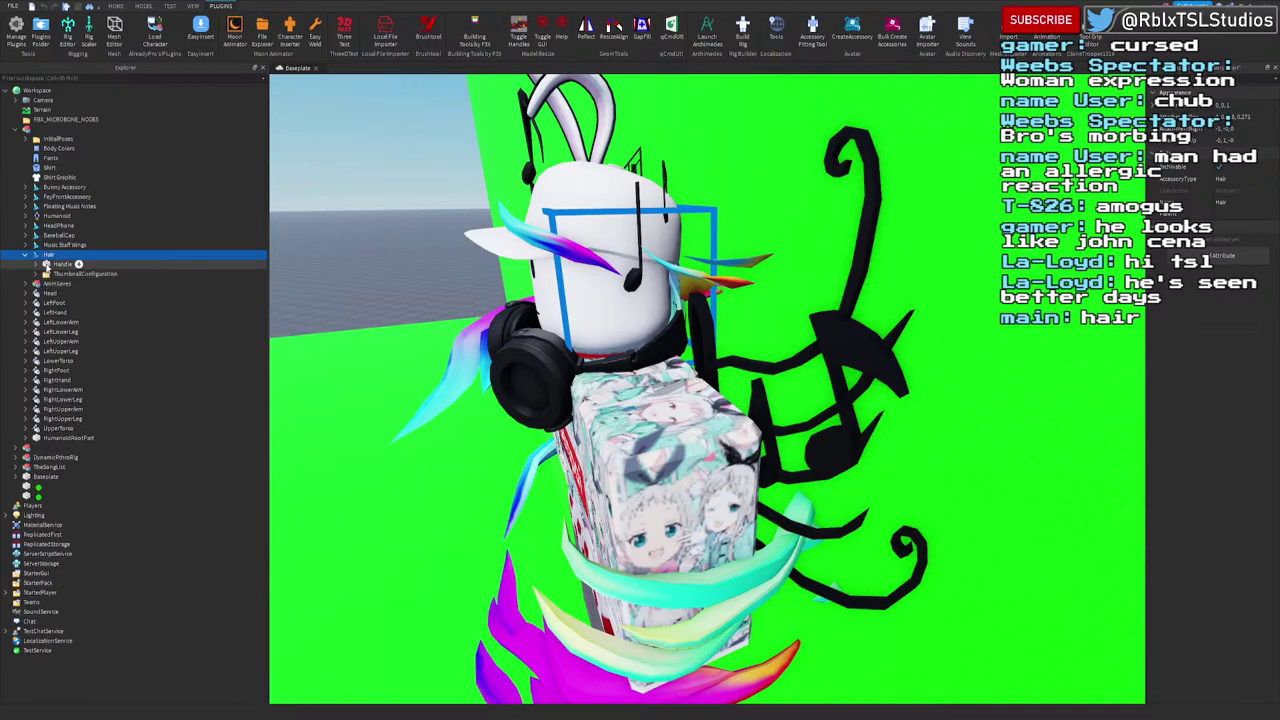
left_click(62, 264)
left_click(35, 264)
left_click(75, 273)
left_click(75, 293, "ctrl")
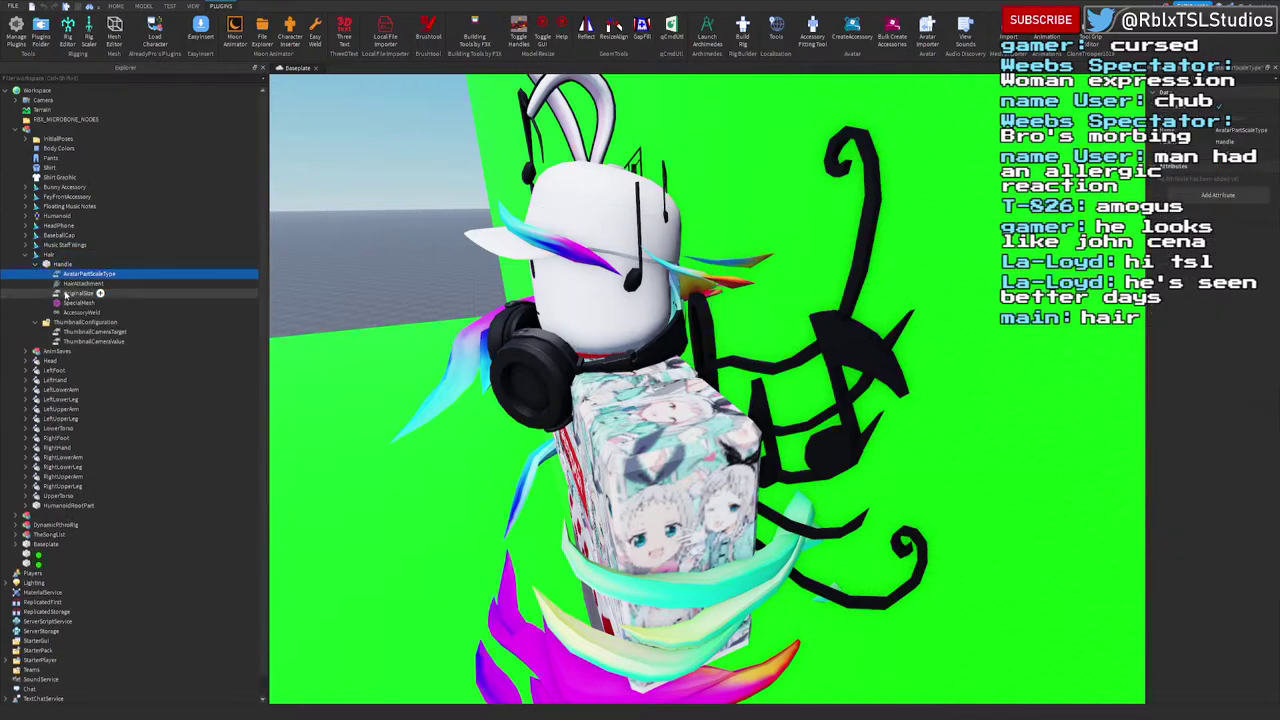
left_click(80, 331, "ctrl")
left_click(68, 342, "ctrl")
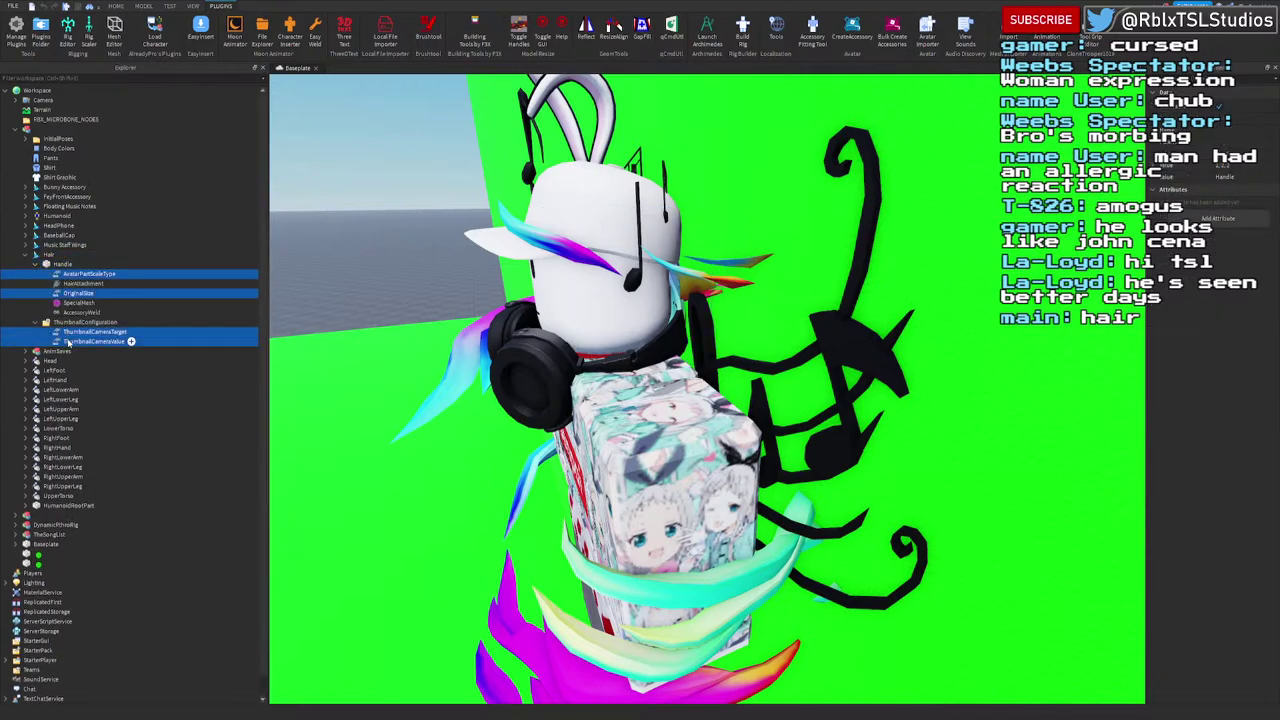
key("Delete")
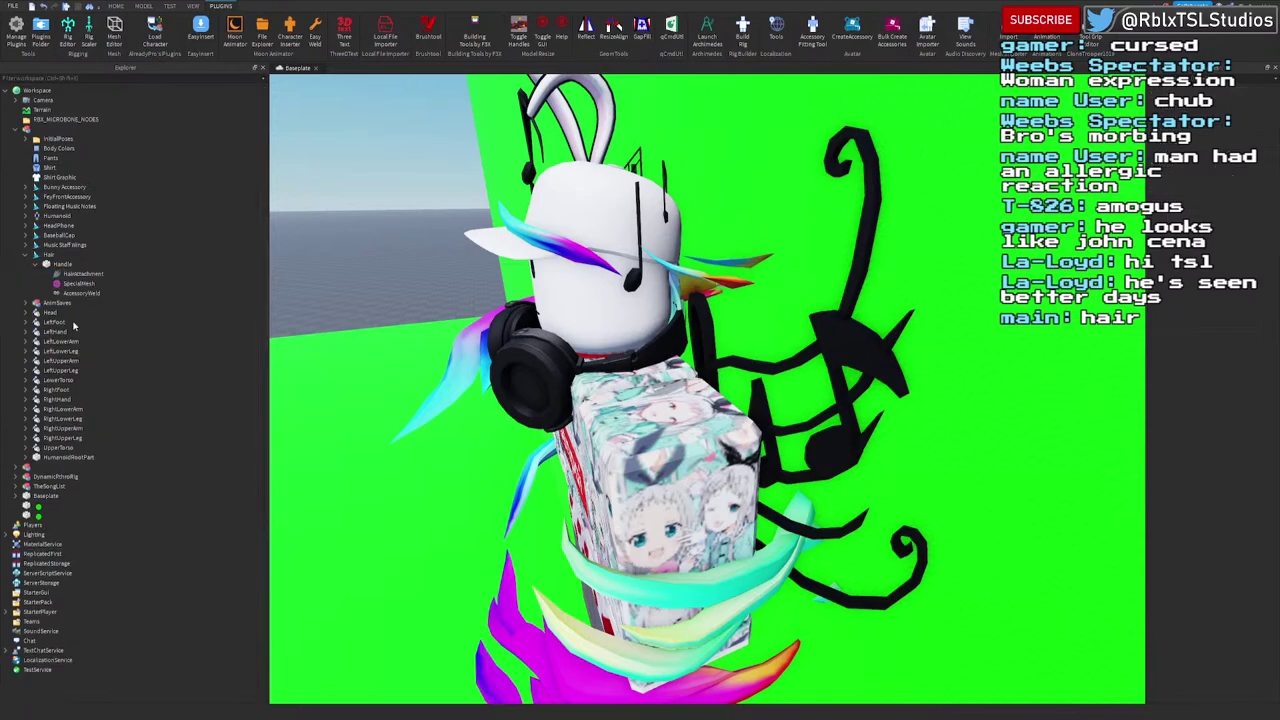
Step: Move the whole avatar about 10 studs along the Z axis, away from the green backdrop, and focus the view on it
left_click(79, 283)
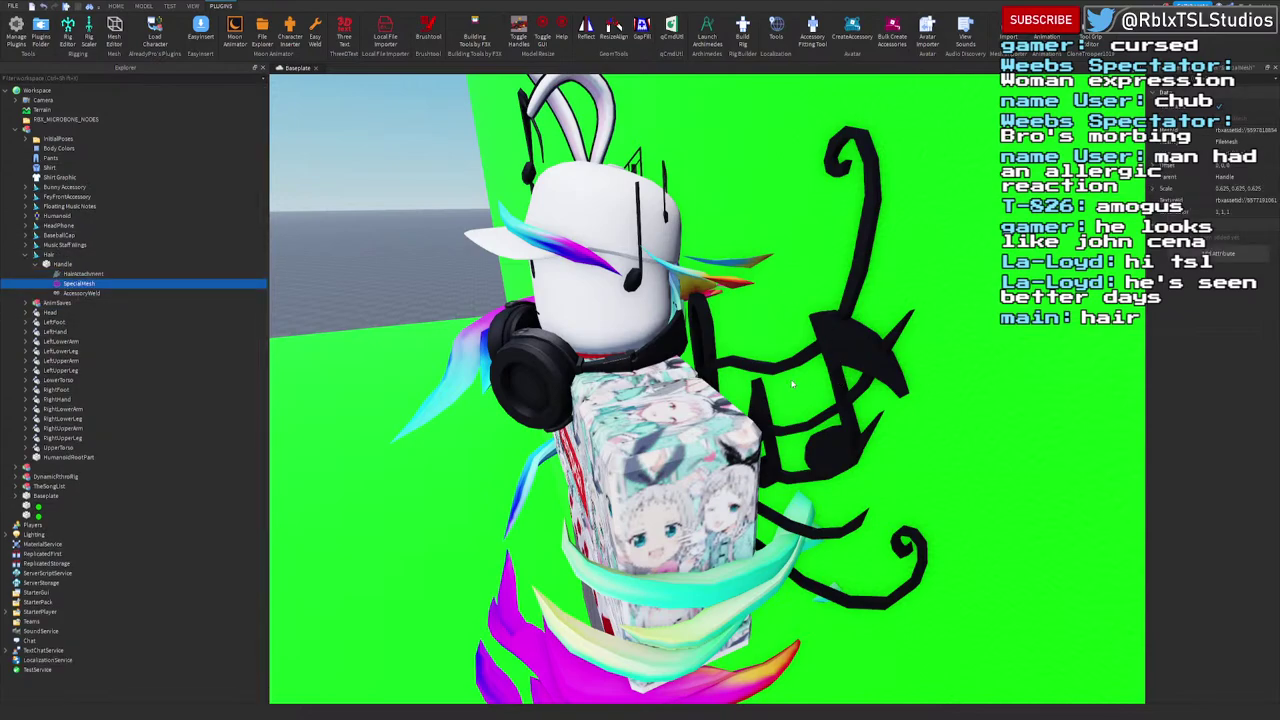
scroll(791, 384, "down", 5)
left_click(665, 390)
left_click(143, 6)
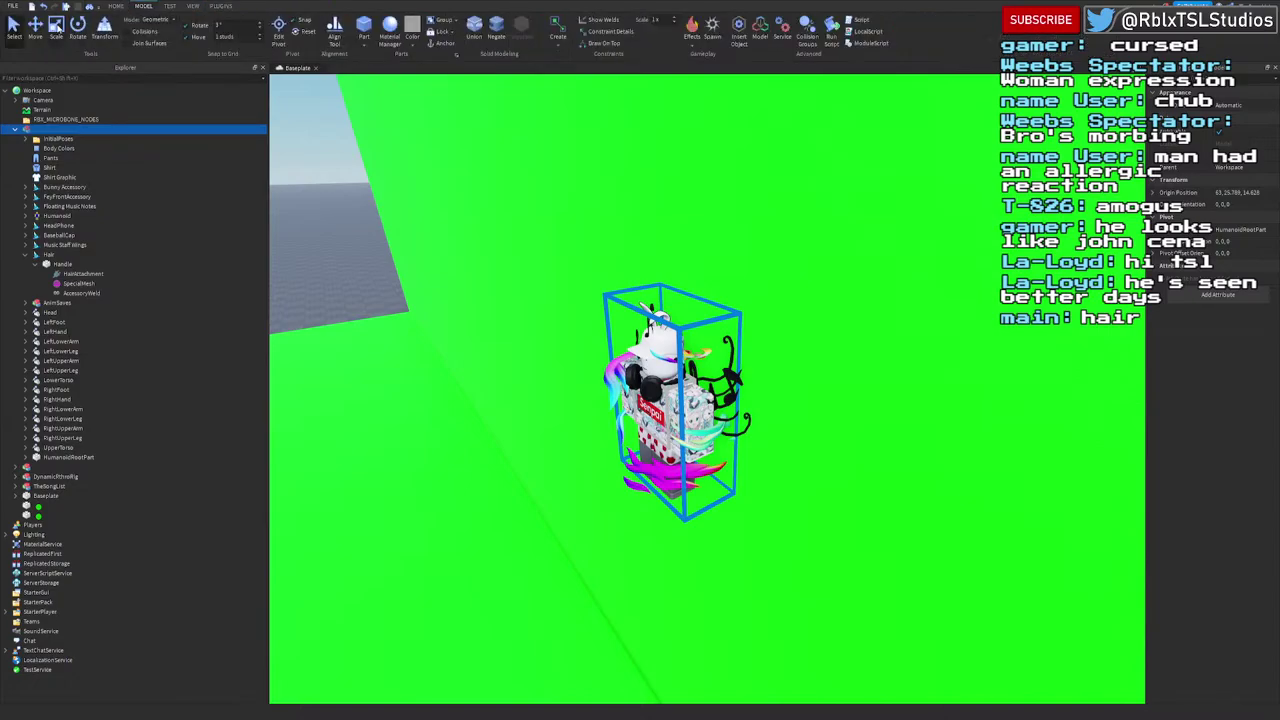
left_click(35, 28)
left_click_drag(594, 419, 434, 466)
scroll(434, 466, "down", 2)
key("f")
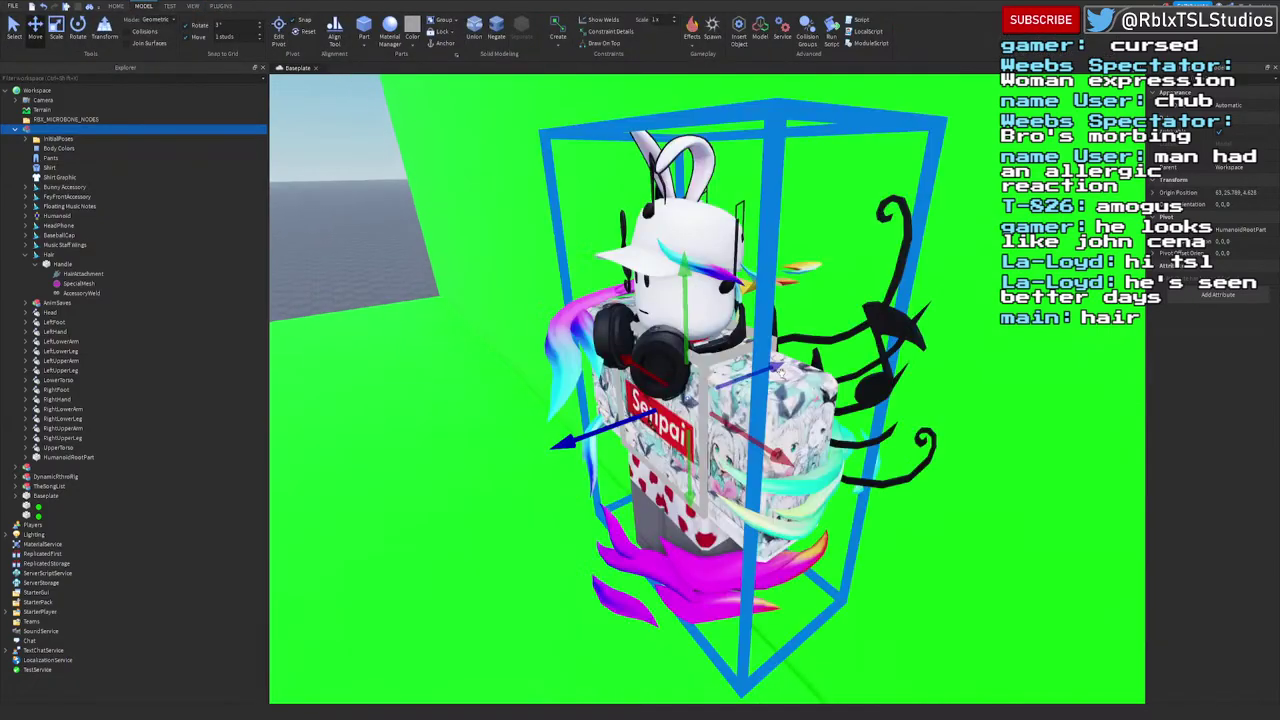
left_click(934, 329)
right_click_drag(934, 329, 934, 329)
left_click(653, 439)
right_click_drag(653, 439, 653, 439)
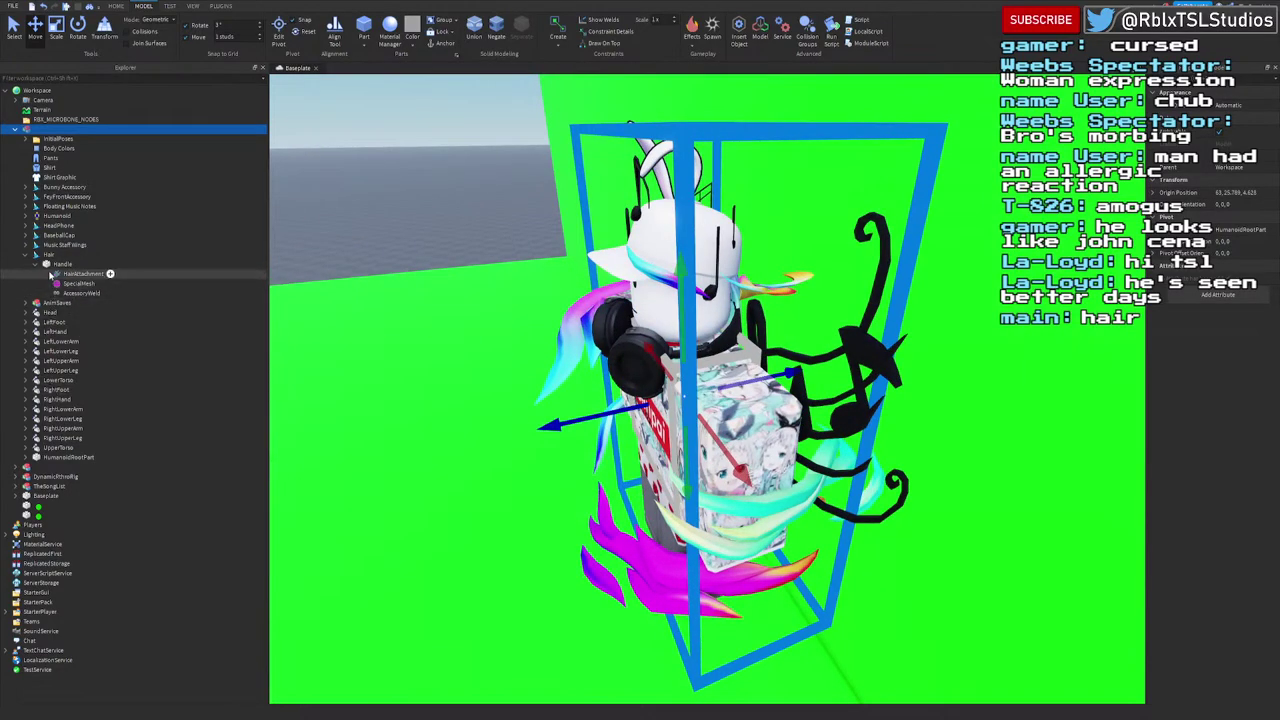
Step: Set the scale of the Hair accessory's SpecialMesh to 0.75 on the X, Y and Z axes
left_click(90, 283)
right_click_drag(782, 311, 781, 308)
scroll(781, 308, "up", 5)
scroll(781, 308, "down", 4)
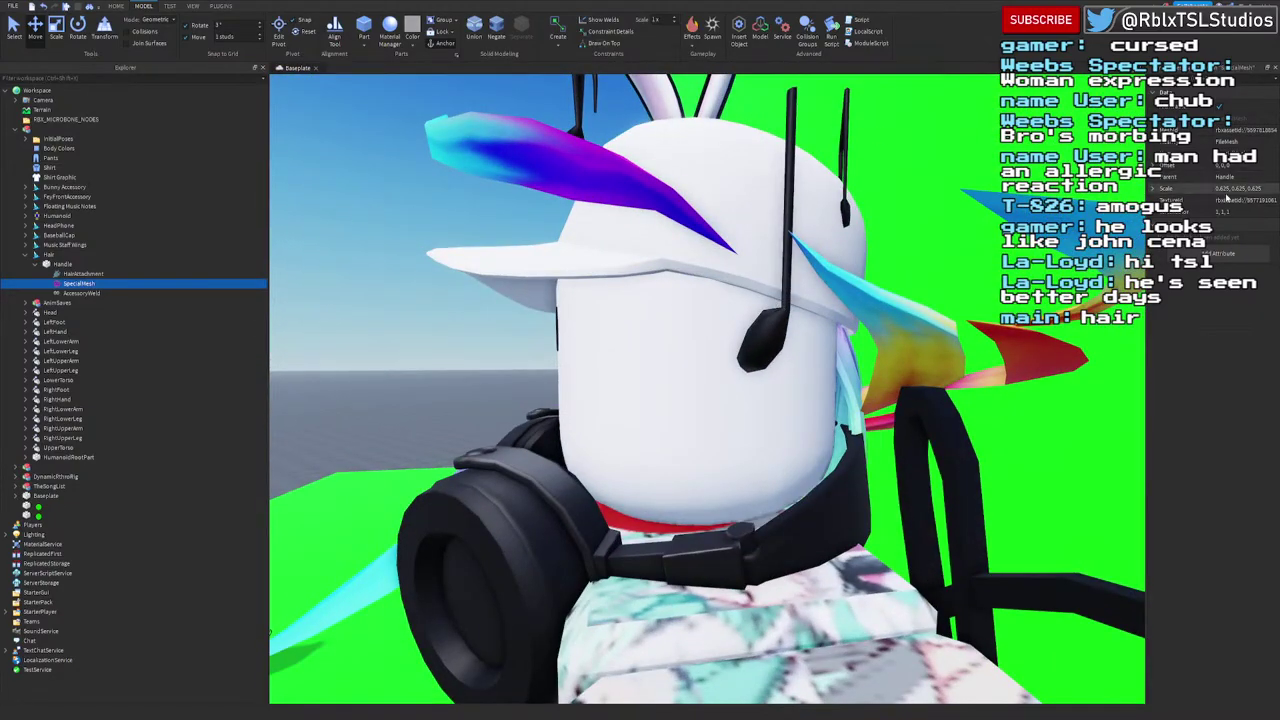
left_click(1152, 189)
left_click(1237, 189)
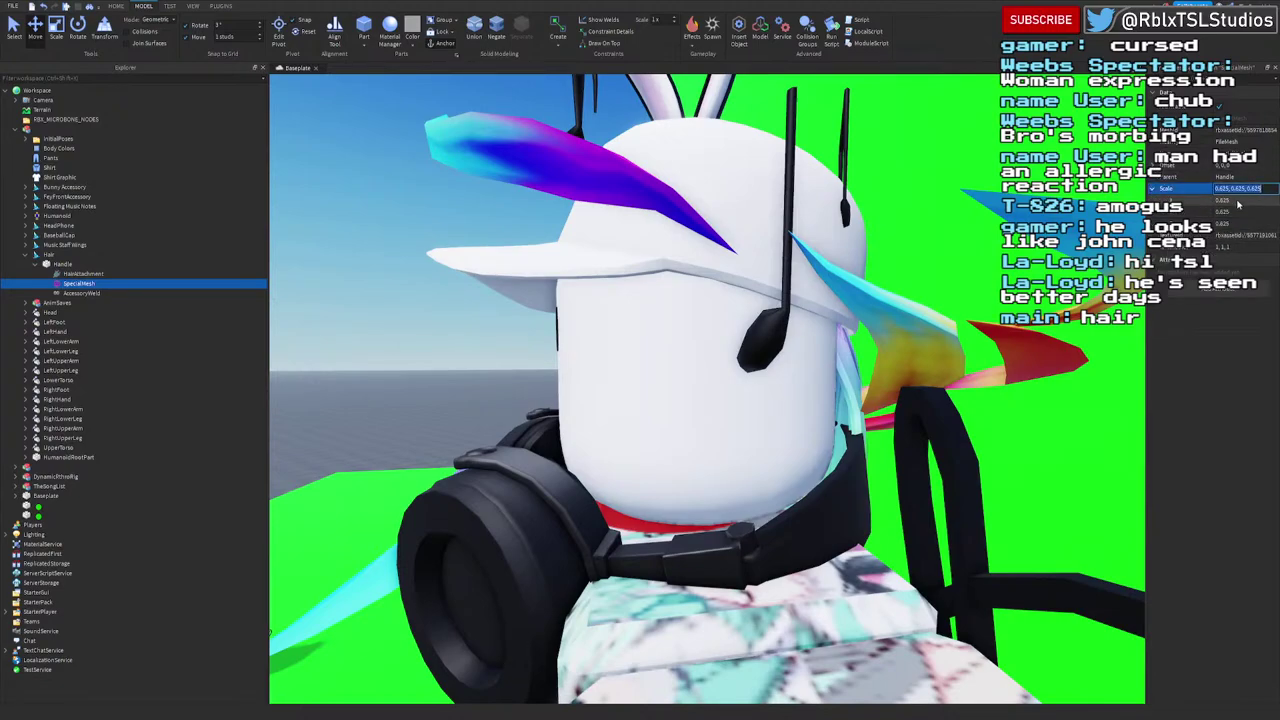
left_click(1245, 200)
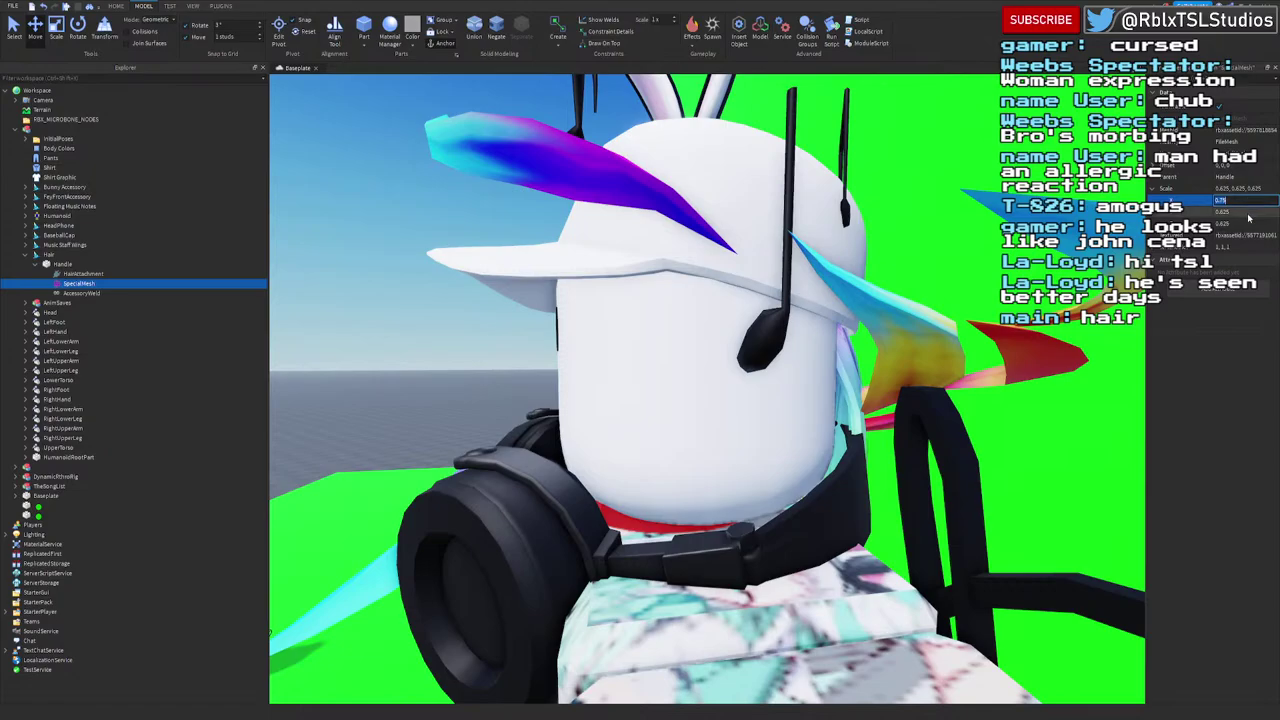
left_click(1247, 212)
type("0.75")
left_click(1247, 224)
type("0.75")
left_click(1238, 355)
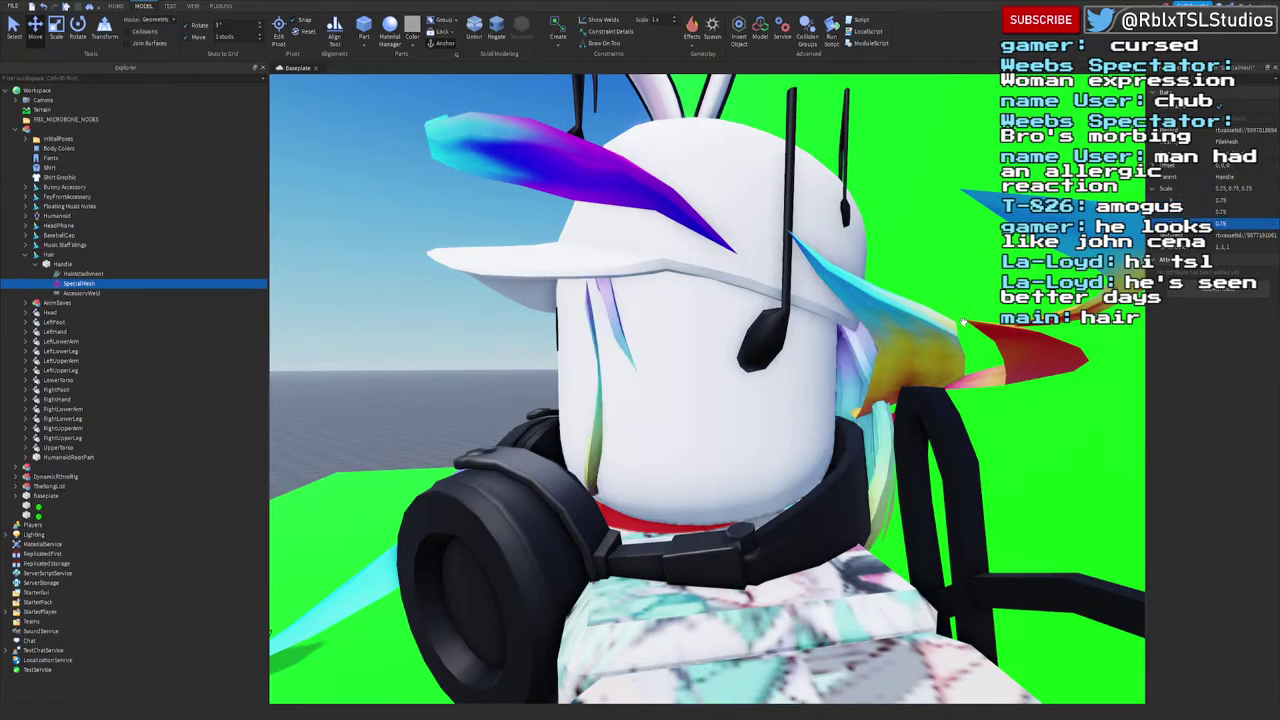
Step: Enlarge the Hair accessory's SpecialMesh to a scale of 0.85 on all three axes and check the fit around the head
mouse_move(963, 322)
right_mouse_down()
mouse_move(1020, 328)
mouse_move(965, 330)
right_mouse_up()
left_click(1232, 200)
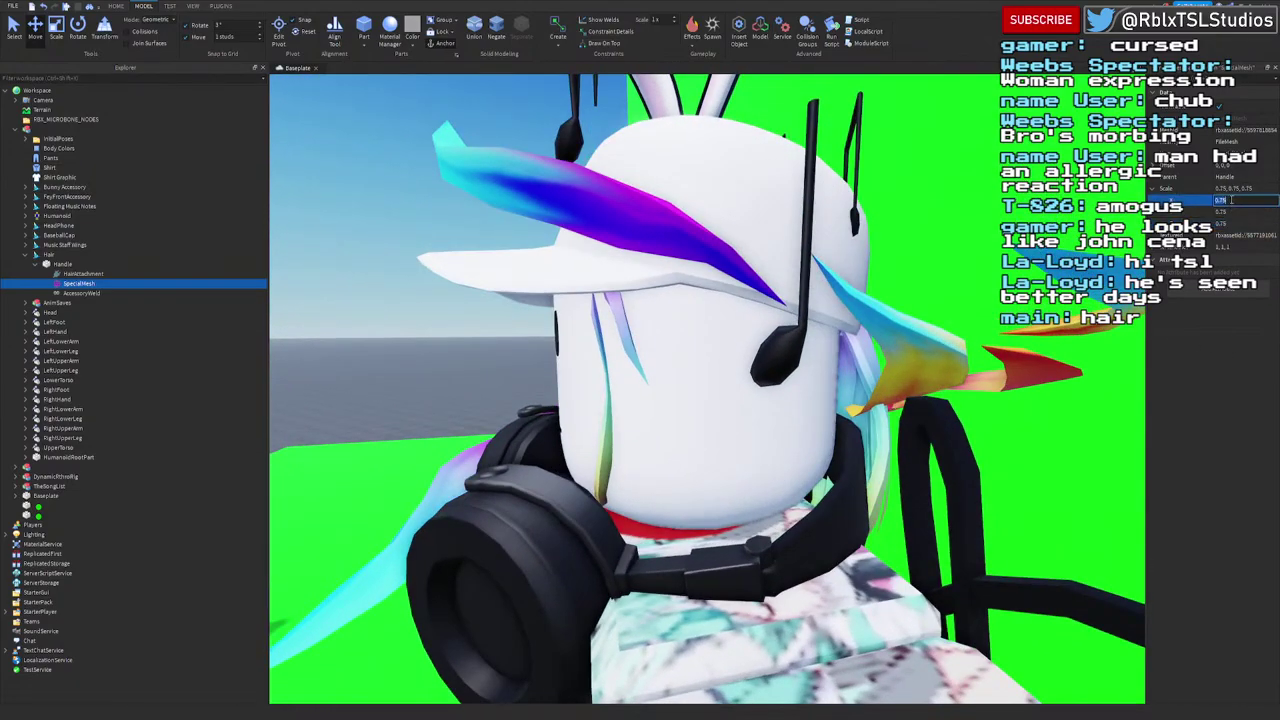
type("85")
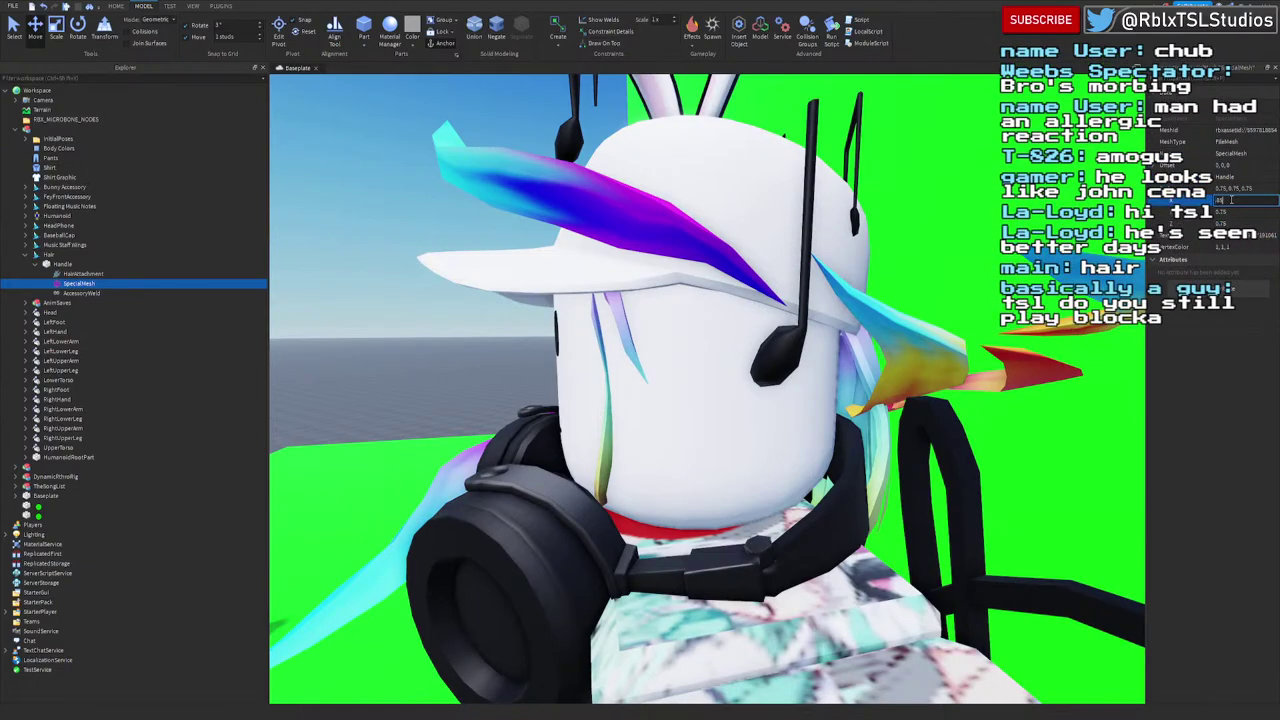
key("ctrl+a")
key("ctrl+c")
left_click(1236, 212)
key("ctrl+v")
left_click(1236, 224)
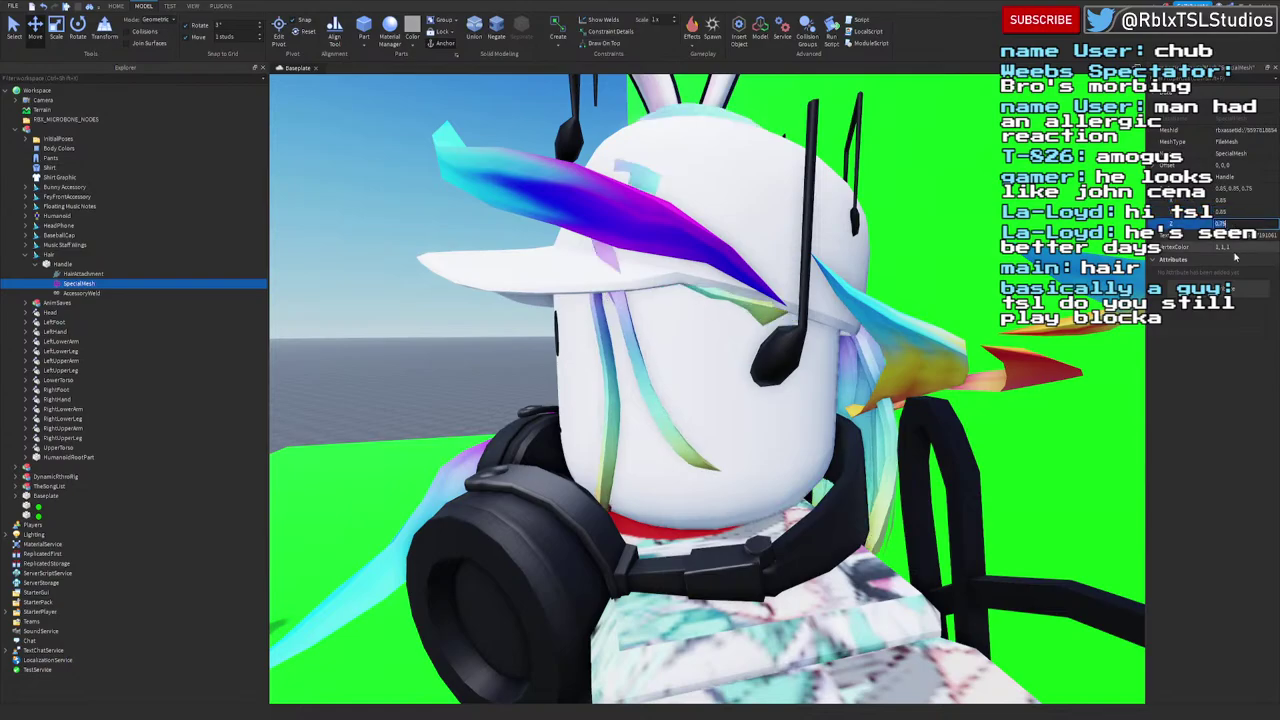
key("ctrl+v")
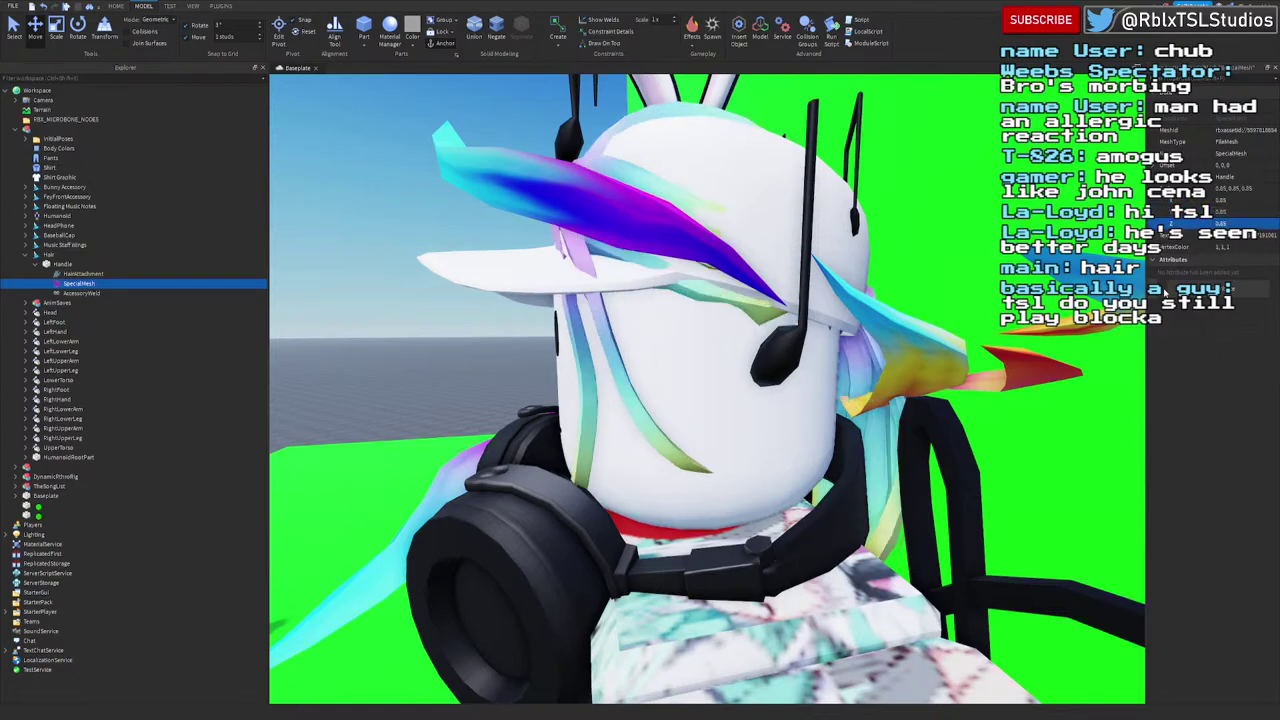
right_click_drag(950, 274, 950, 274)
right_click_drag(622, 266, 622, 266)
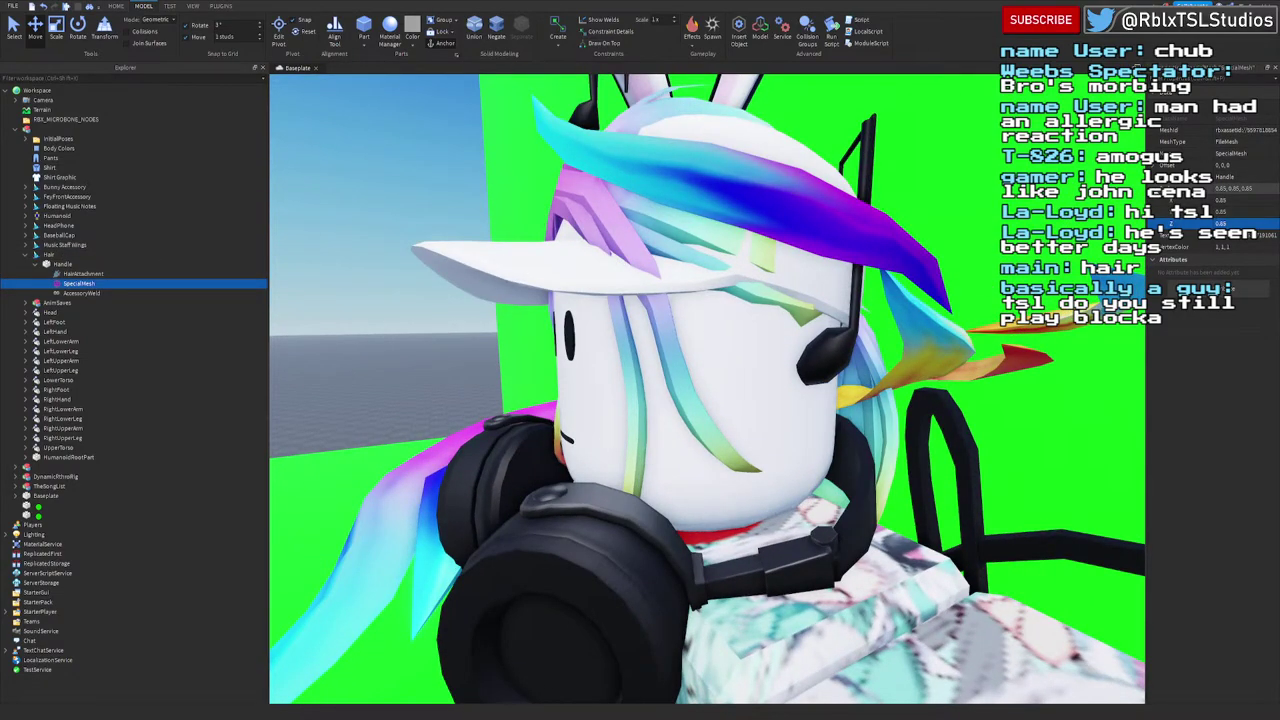
Step: Adjust the Y position of the Hair accessory's HairAttachment and set it to 0.75
left_click(82, 273)
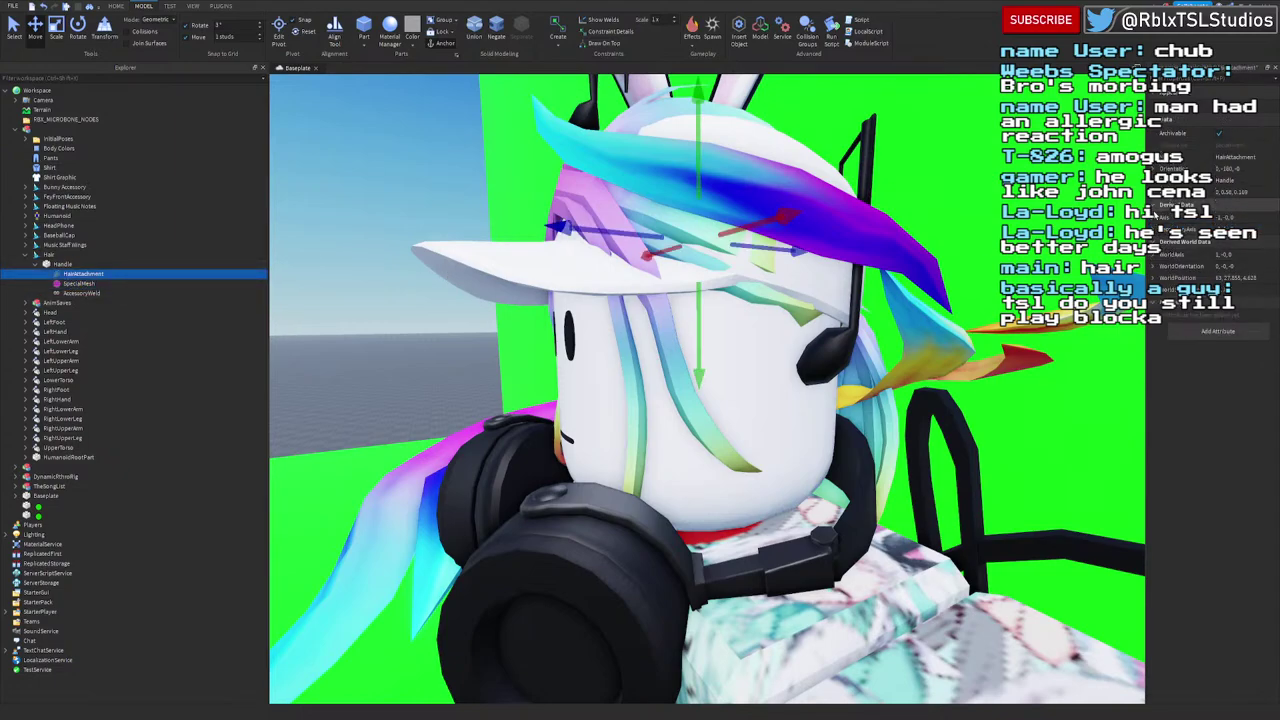
left_click(1153, 192)
left_click(1238, 215)
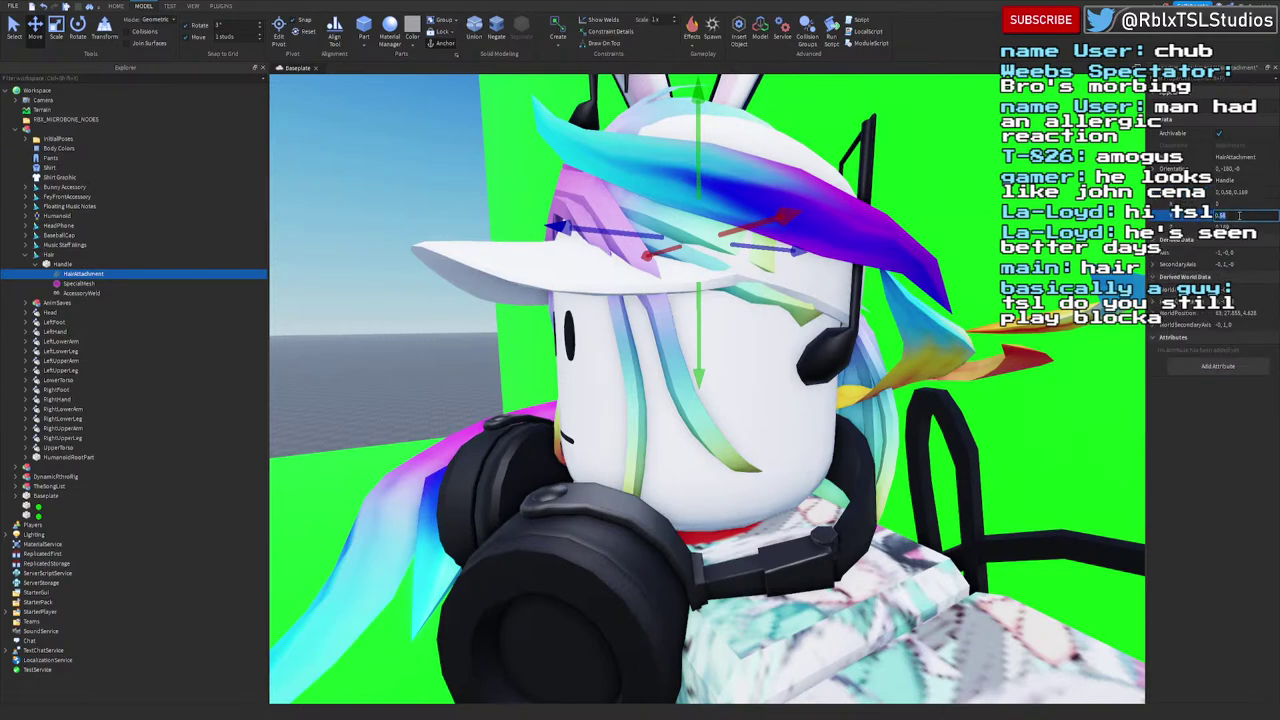
key("Return")
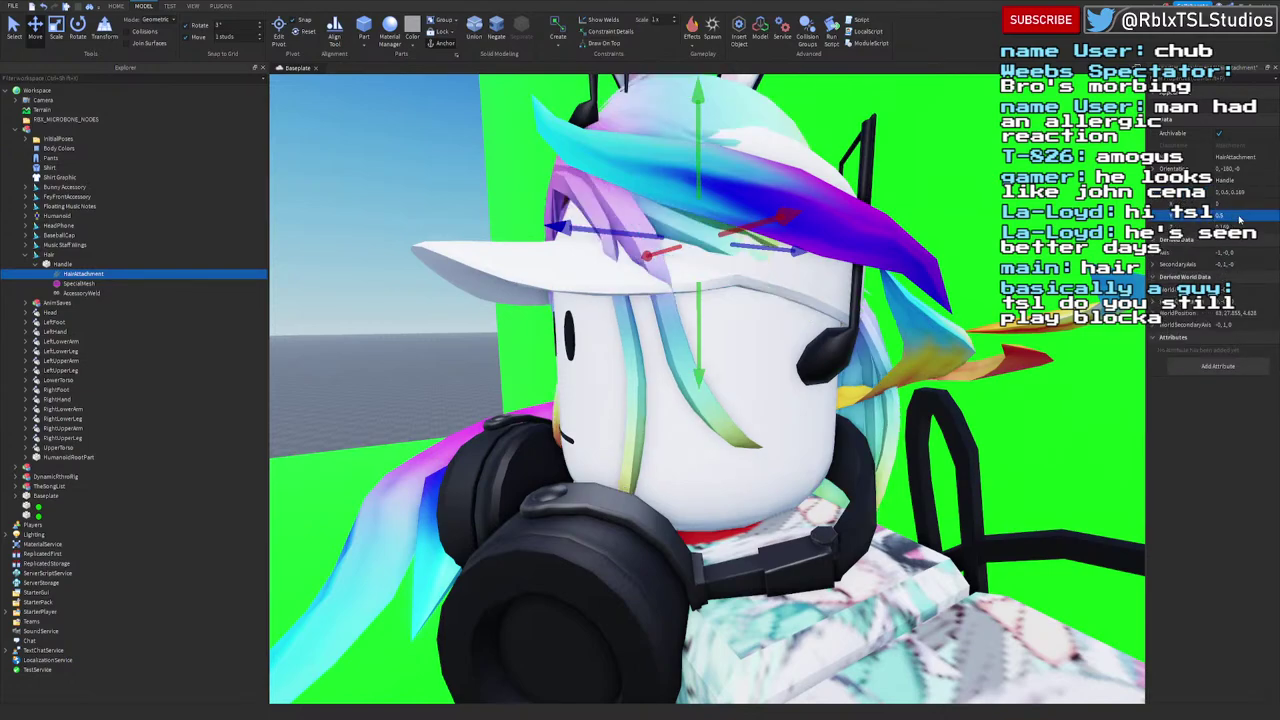
left_click(1249, 218)
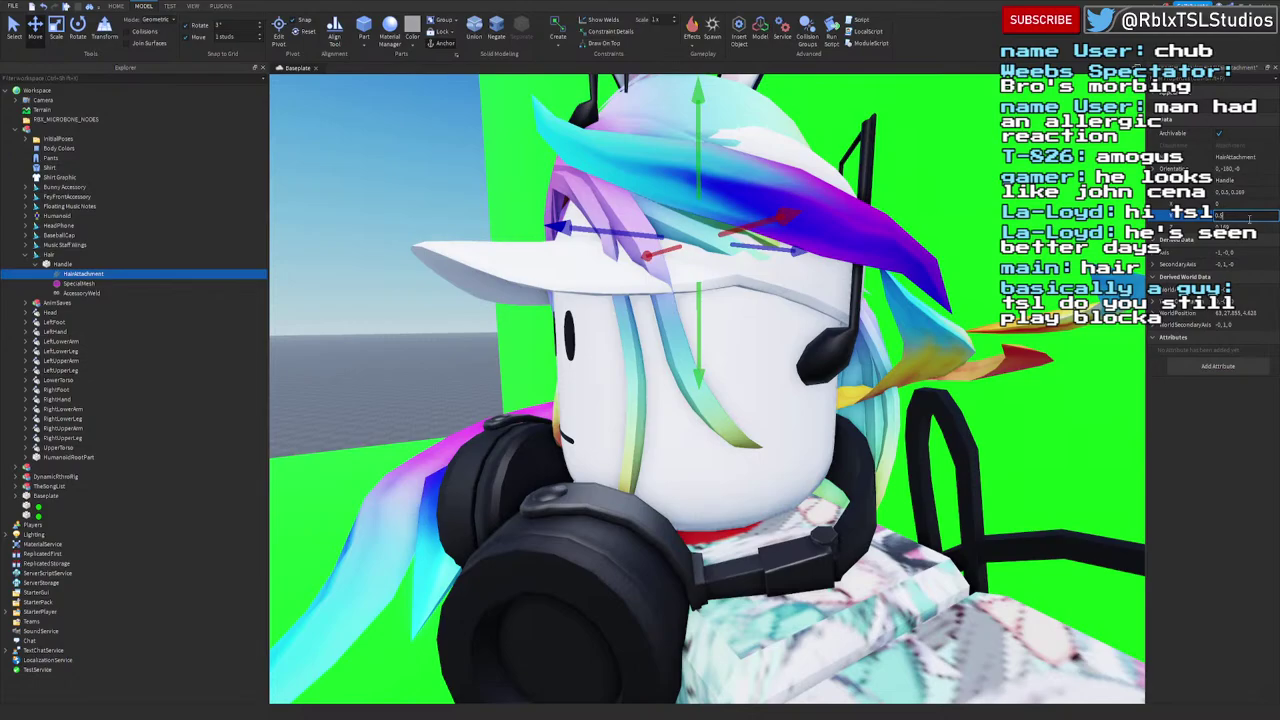
key("Return")
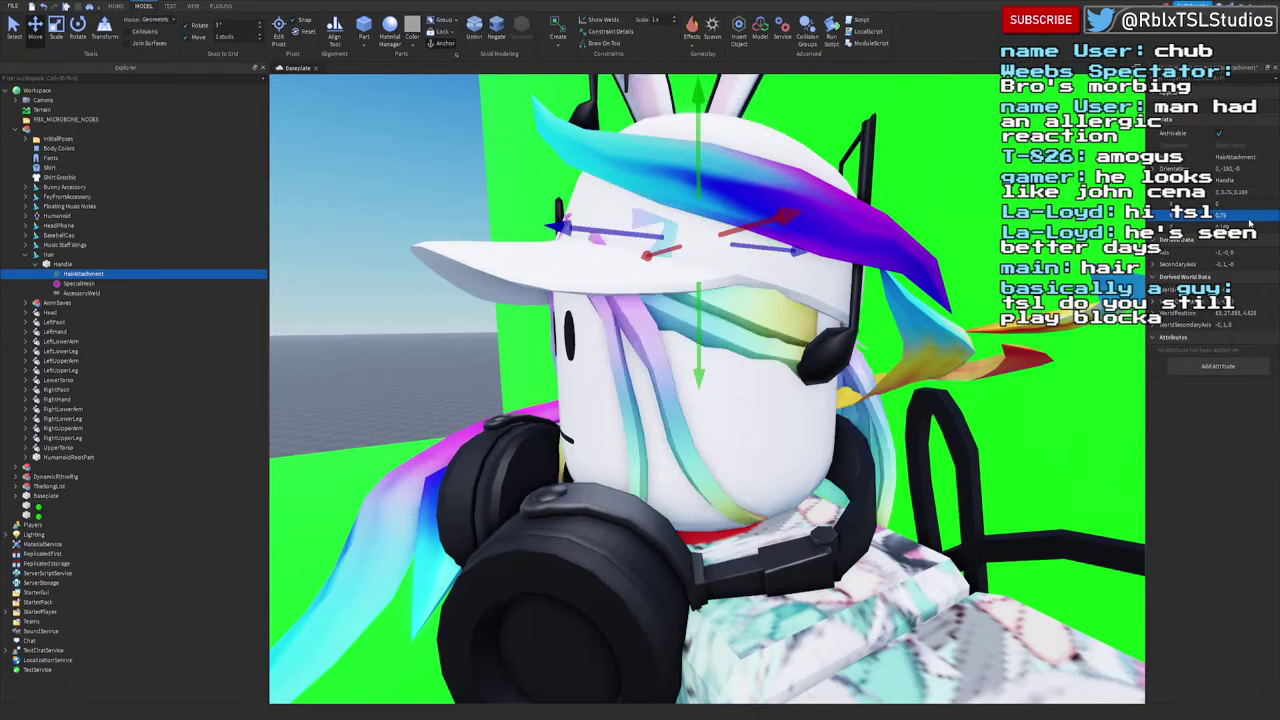
Step: Set the scale of the Hair accessory's SpecialMesh to 1 on the X, Y and Z axes
right_click_drag(830, 255, 830, 255)
left_click(78, 284)
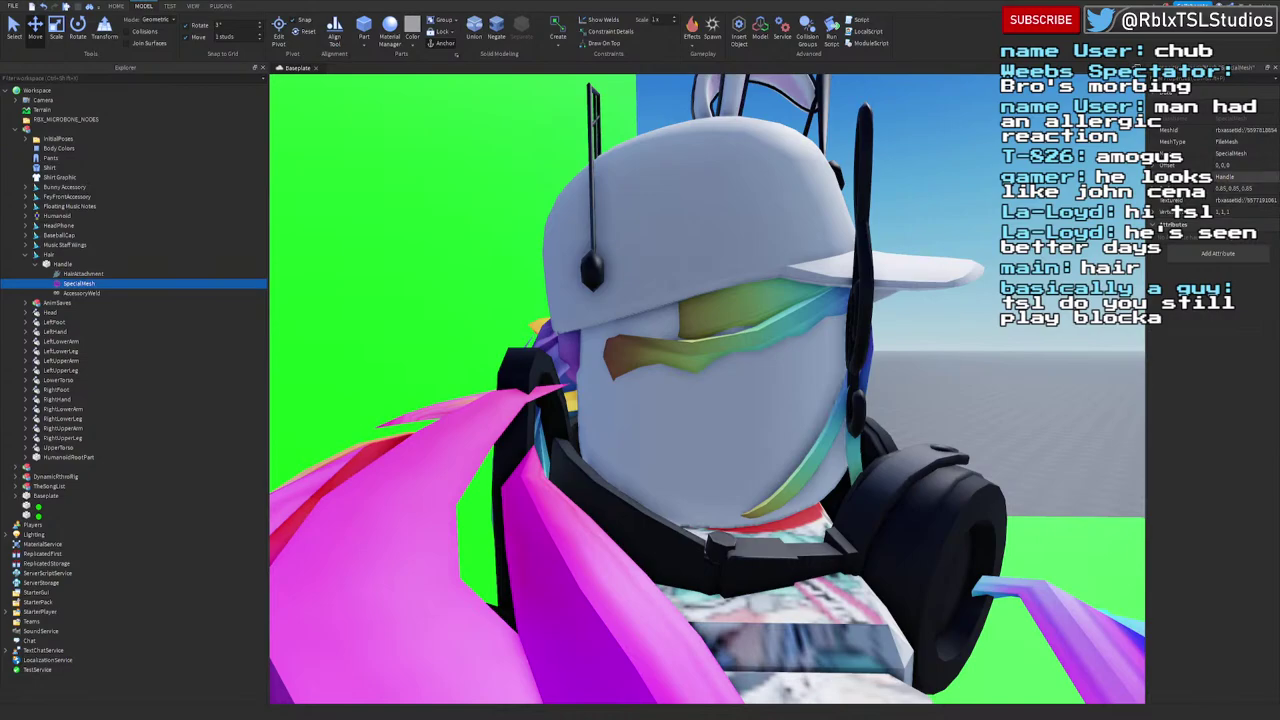
left_click(1153, 189)
left_click(1239, 201)
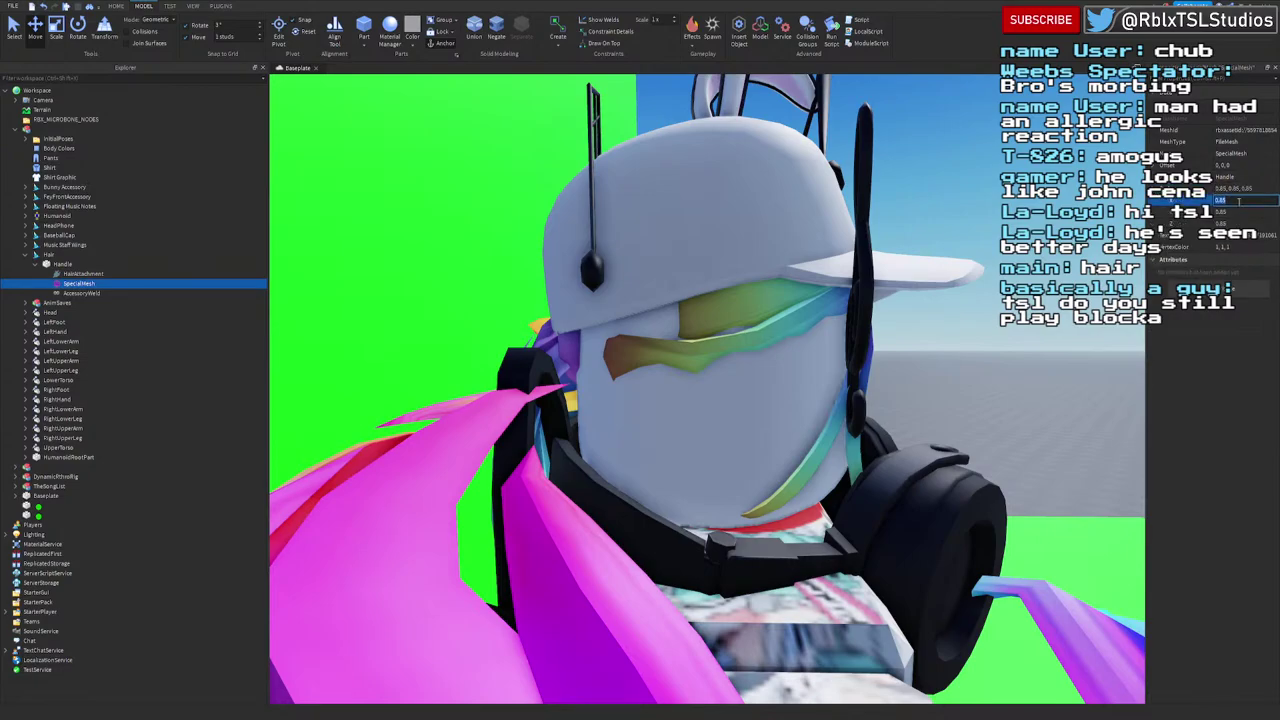
key("BackSpace")
key("Return")
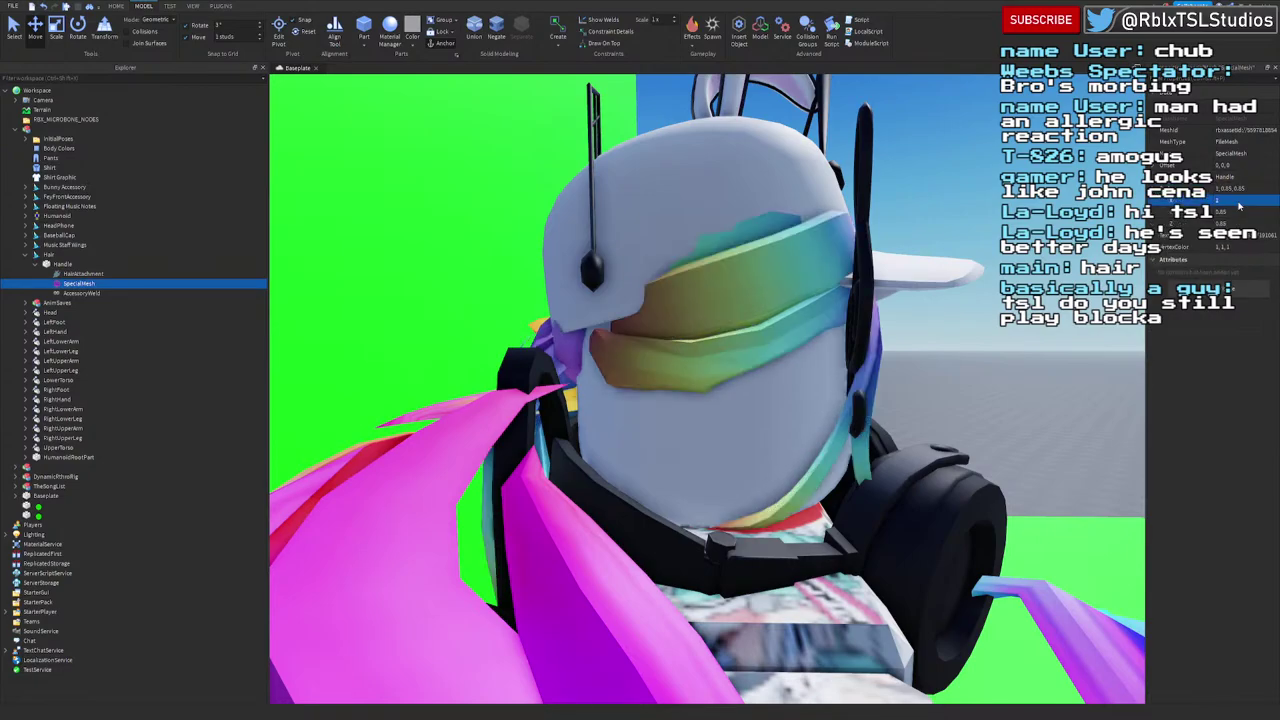
left_click(1239, 202)
left_click(1239, 212)
type("1")
left_click(1239, 223)
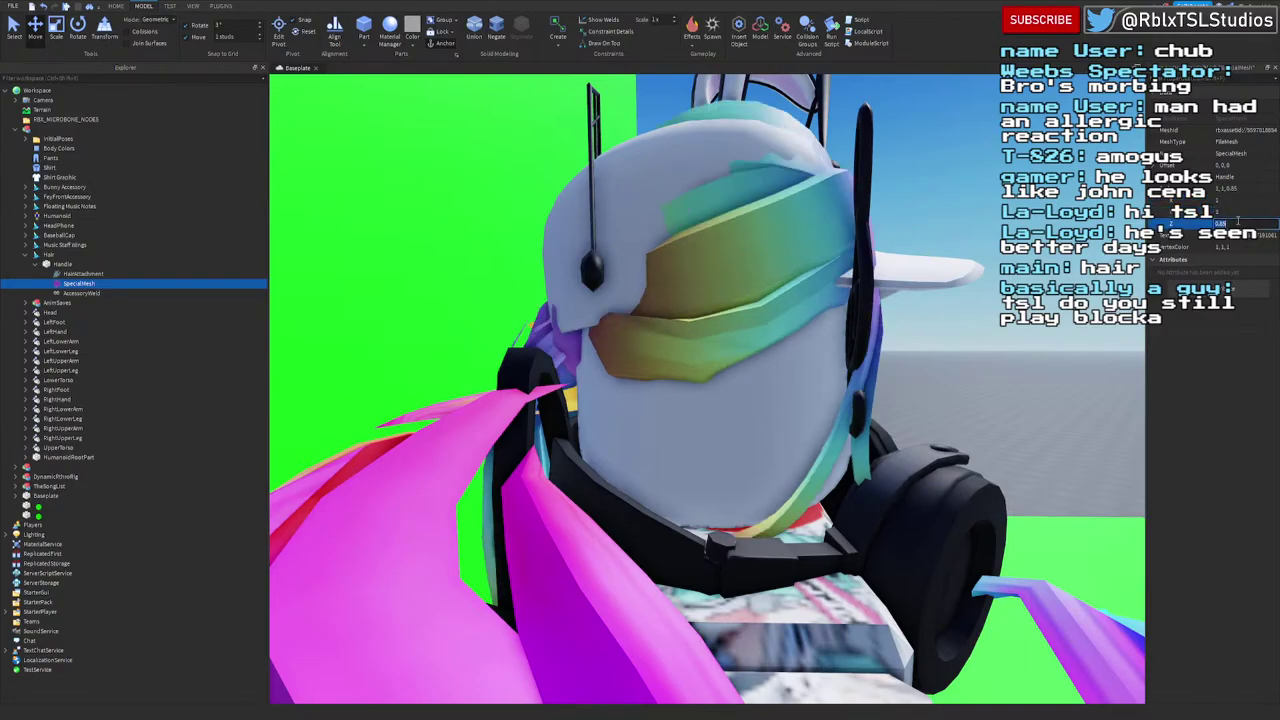
type("1")
key("Return")
Step: Reduce the Hair SpecialMesh scale to 0.9 on all three axes
right_click_drag(966, 326, 965, 328)
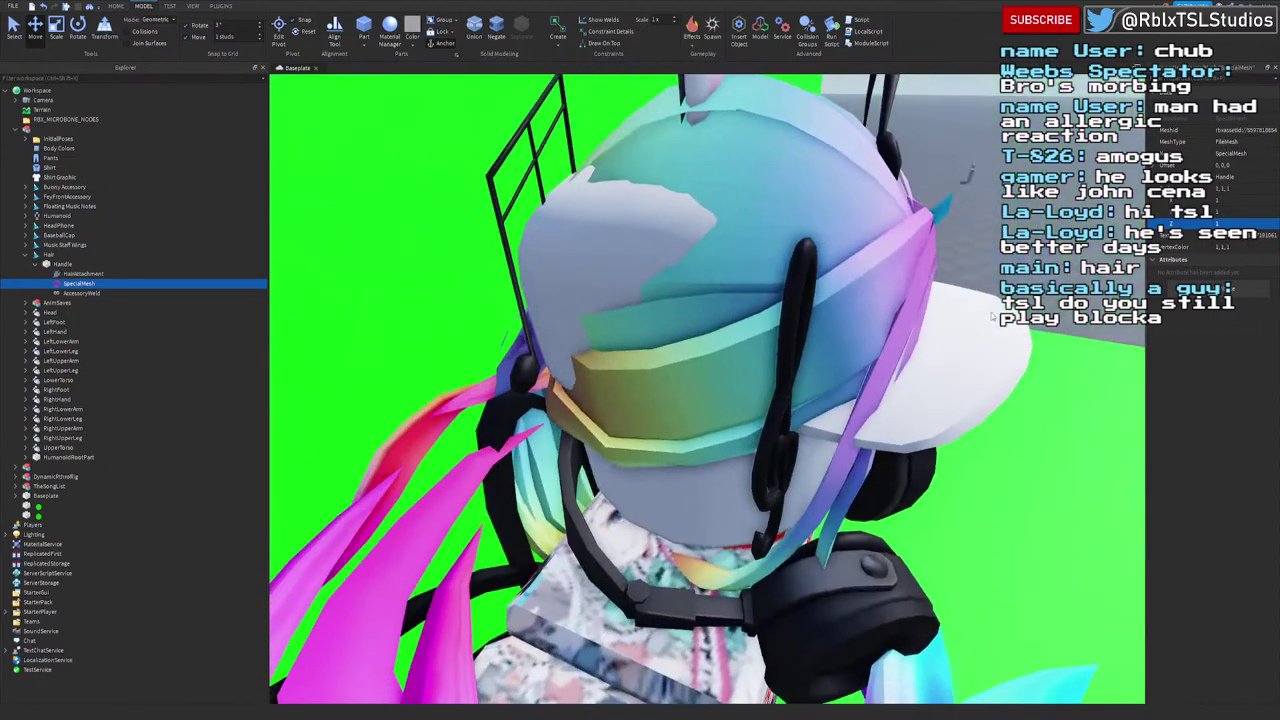
type("0.9")
left_click(1234, 212)
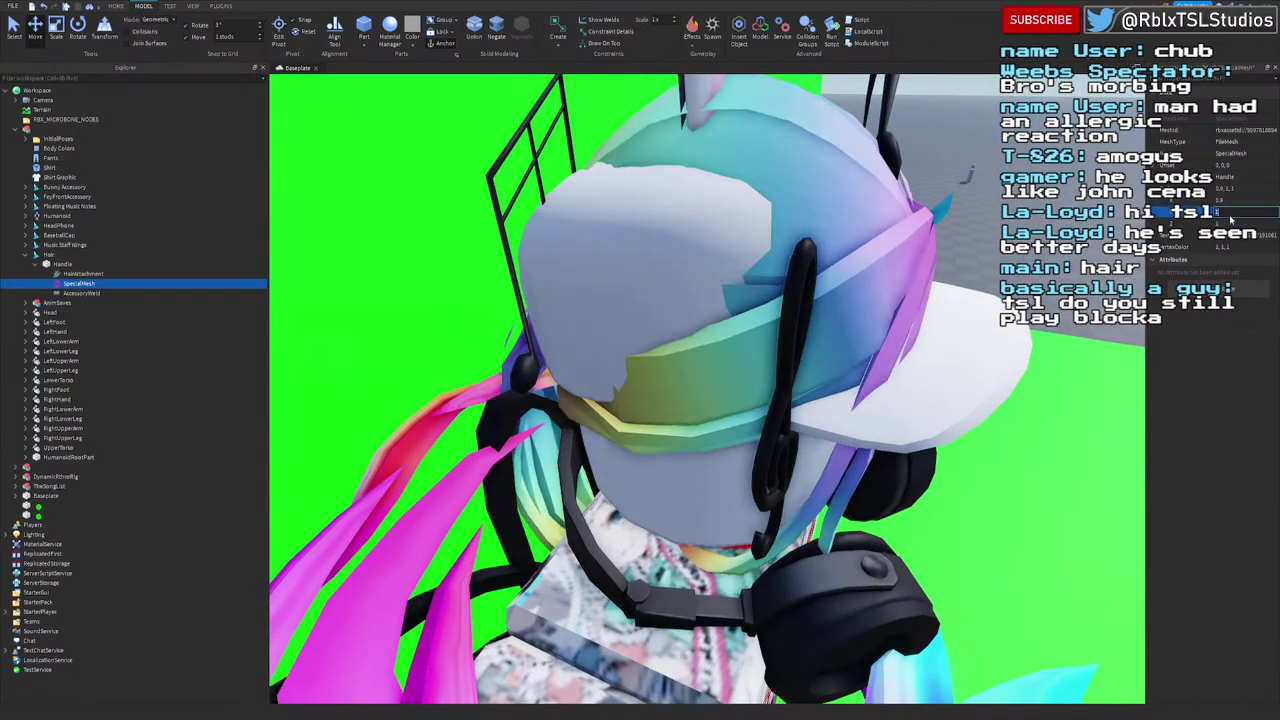
type("0.9")
left_click(1233, 224)
type("0.9")
key("Return")
Step: Set the Hair SpecialMesh scale to 0.925 on X and copy that value to Y and Z
right_click_drag(869, 369, 869, 369)
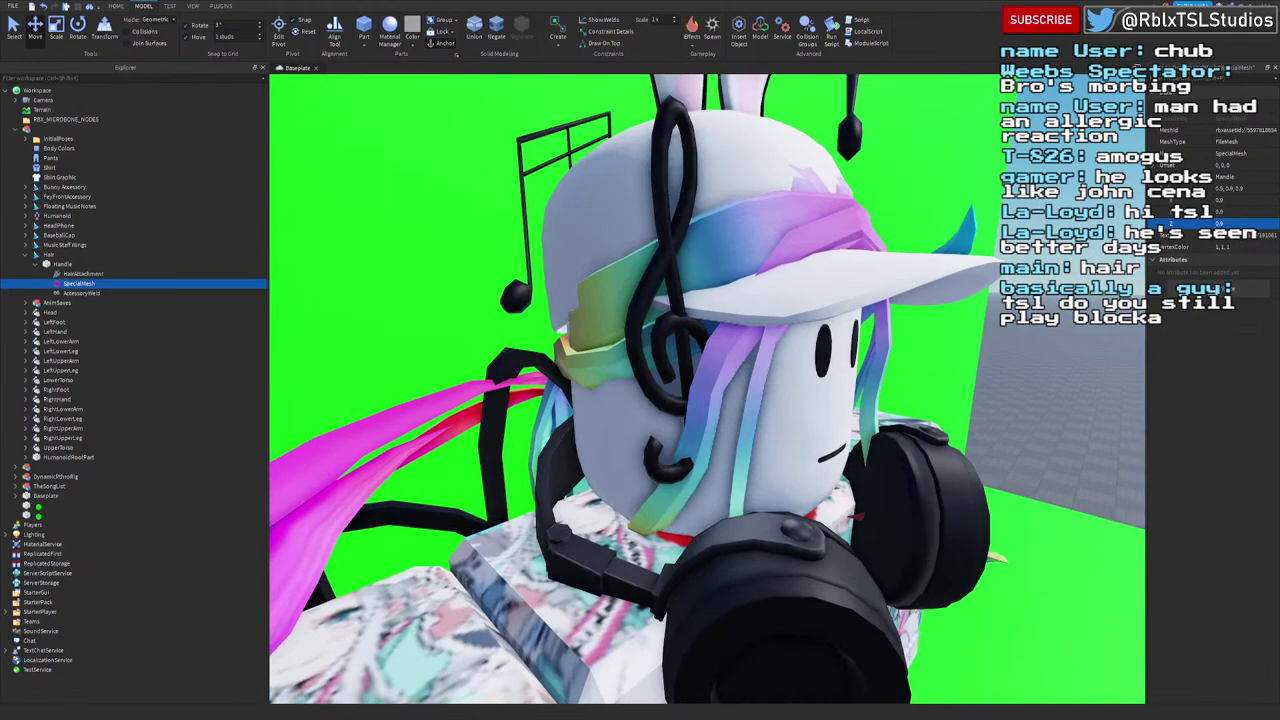
left_click(1243, 199)
type("25")
key("Return")
left_click(1244, 203)
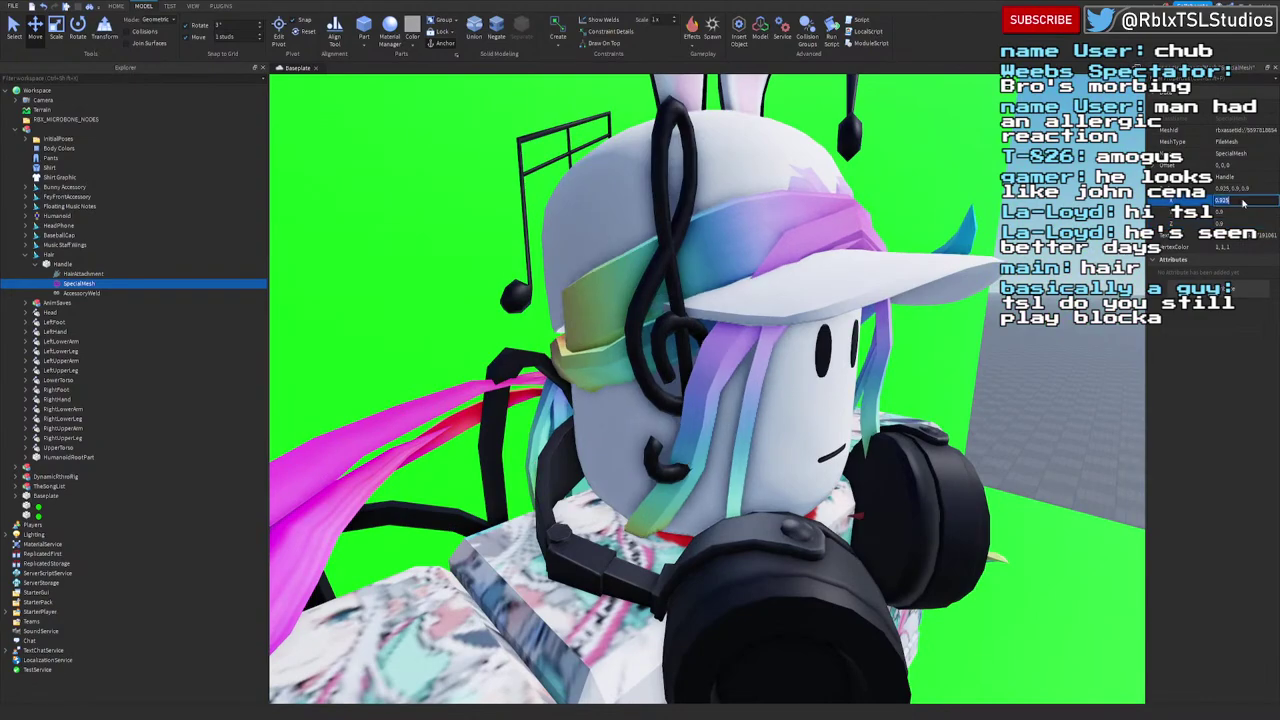
key("ctrl+c")
left_click(1241, 212)
key("ctrl+v")
left_click(1239, 224)
key("ctrl+v")
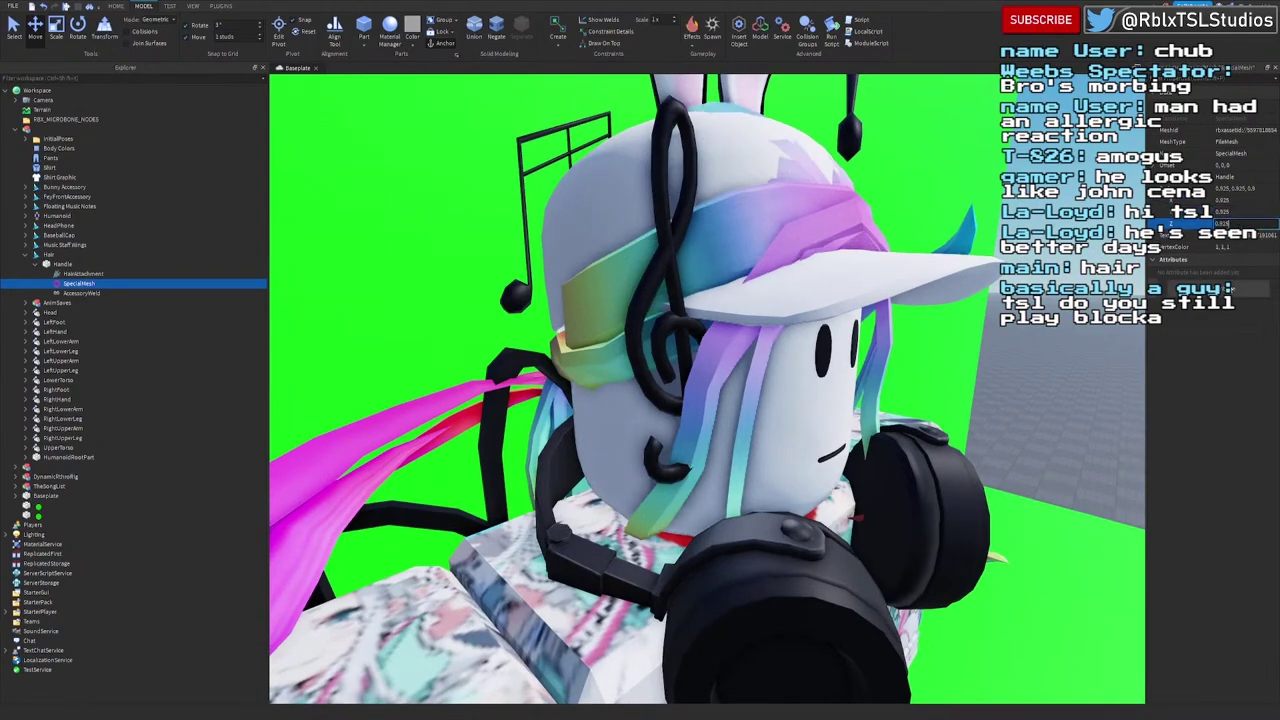
left_click(1231, 338)
Step: Examine the hair's fit from the front and back of the head, and inspect the properties of its AccessoryWeld
right_click_drag(962, 313, 936, 301)
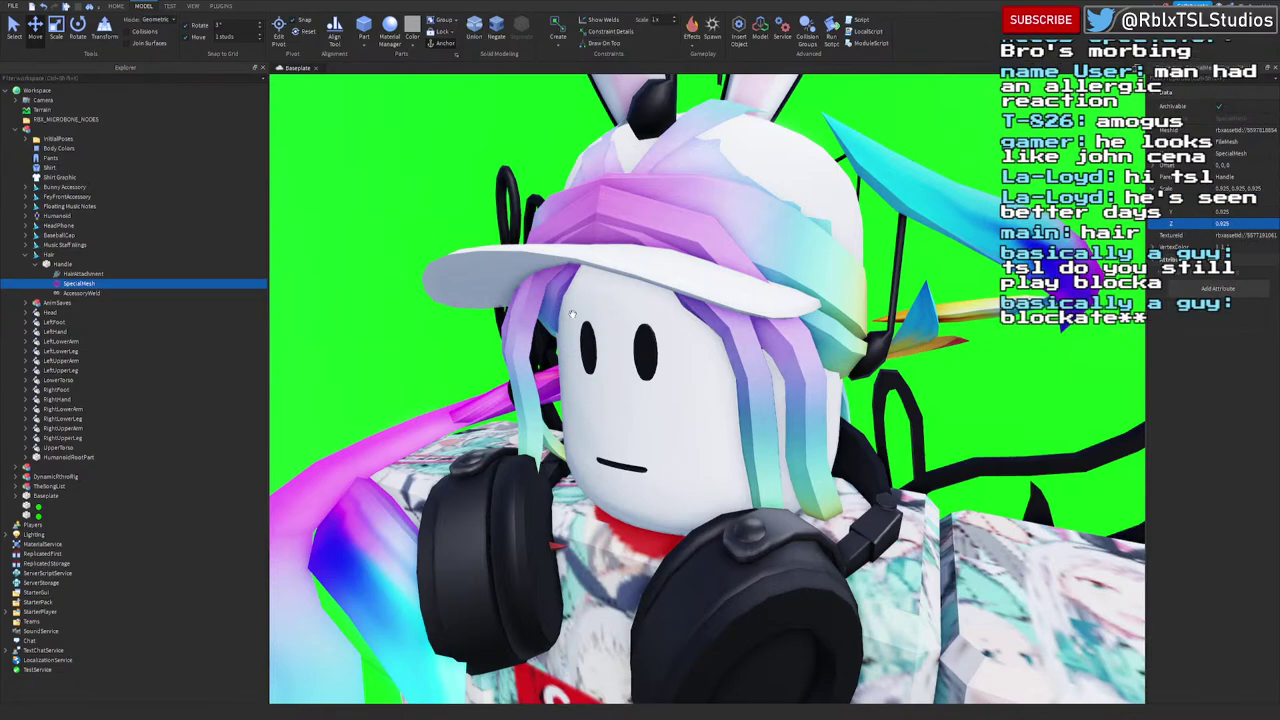
left_click(36, 264)
left_click(26, 255)
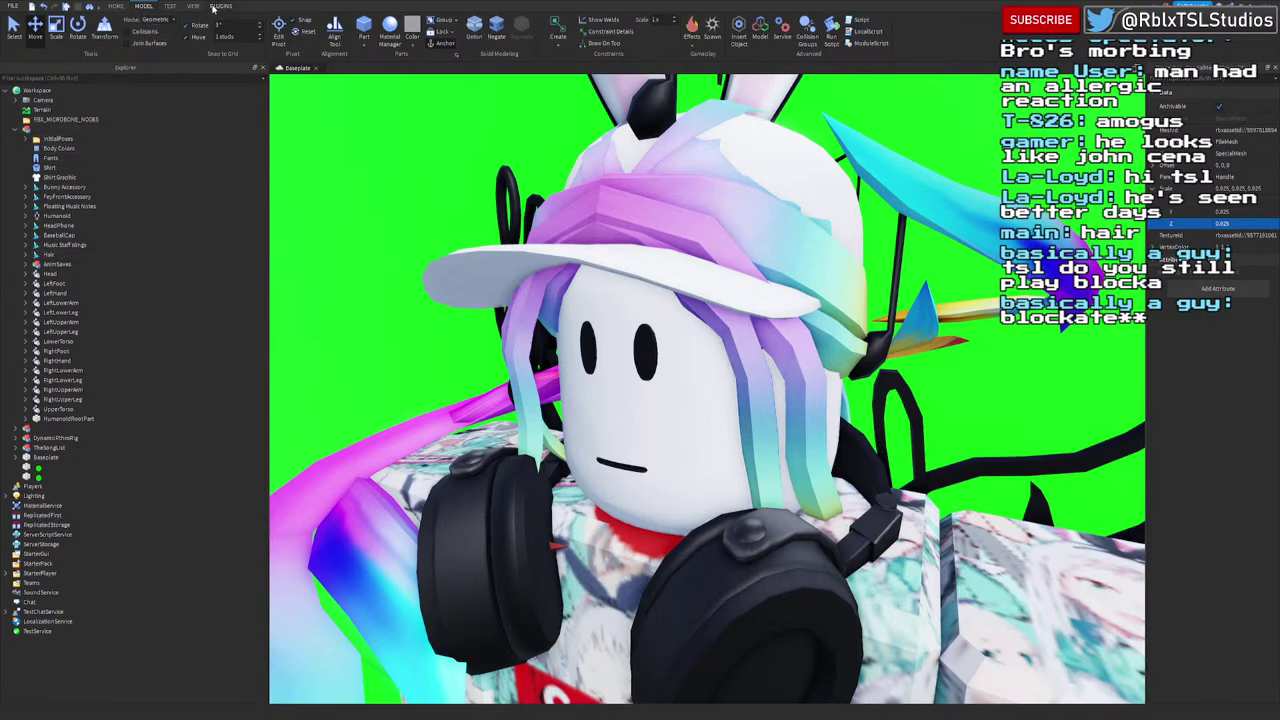
right_click_drag(767, 362, 729, 358)
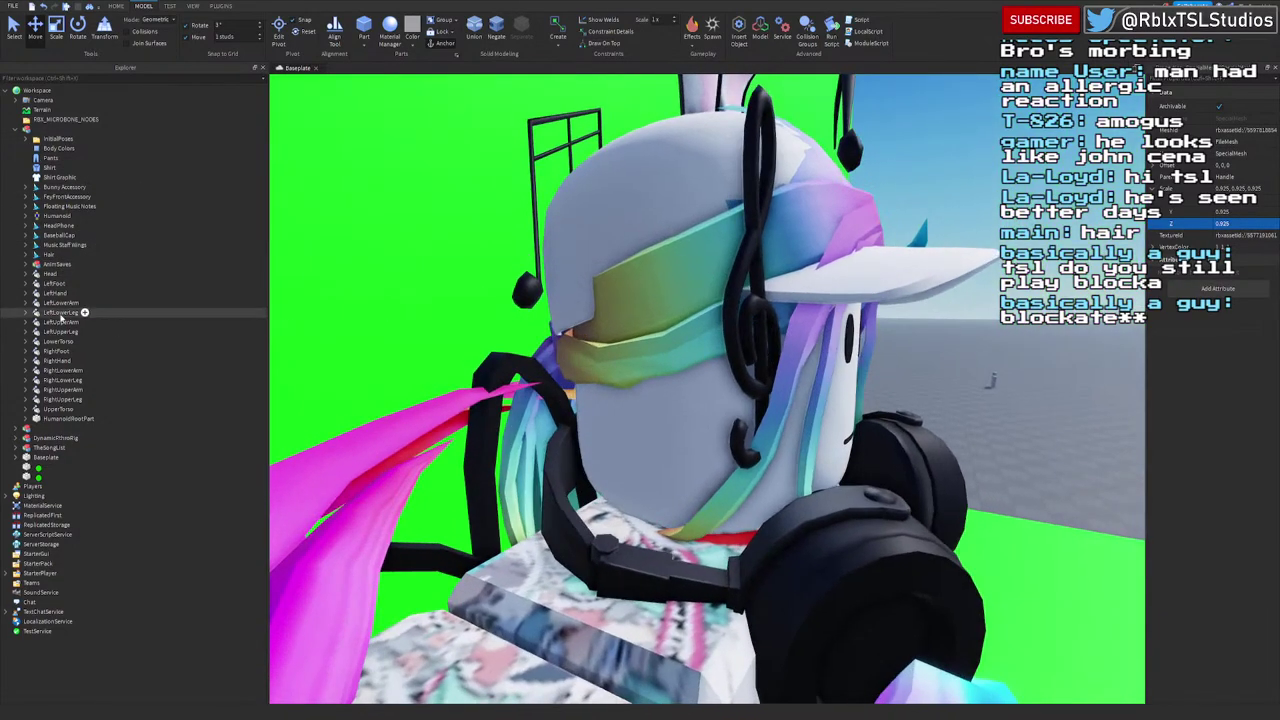
left_click(25, 255)
left_click(36, 264)
left_click(78, 283)
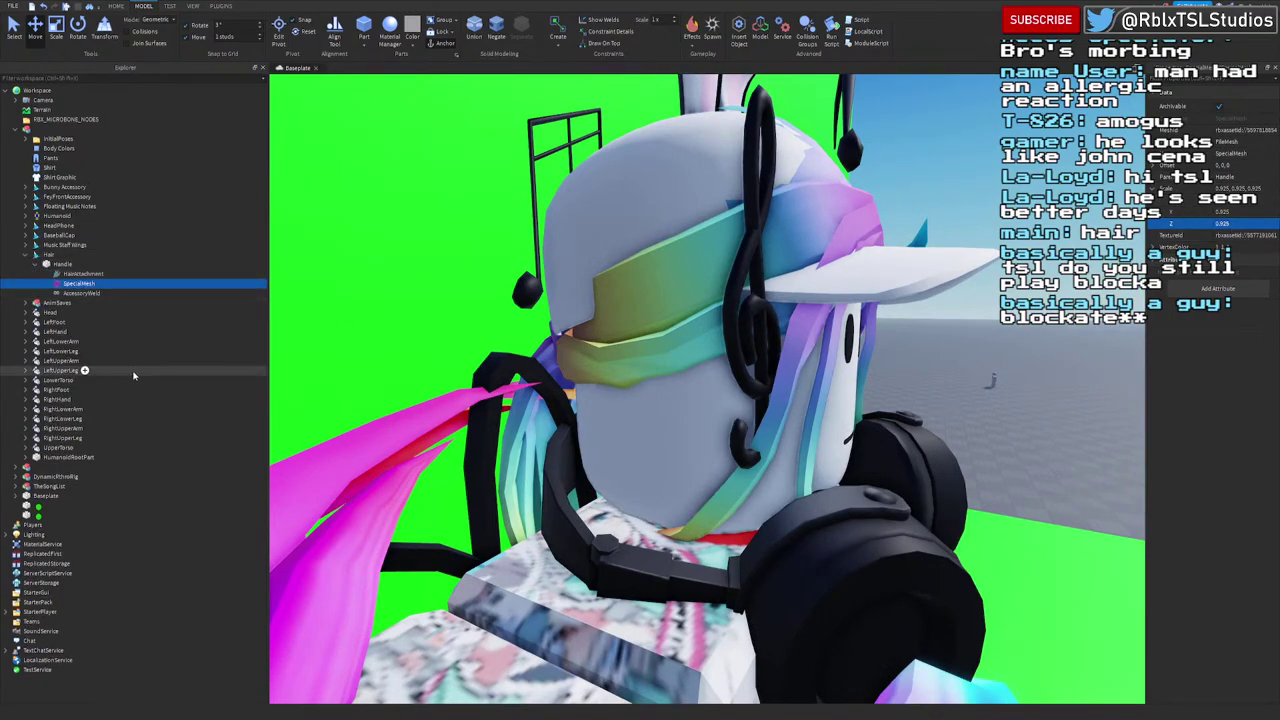
left_click(81, 293)
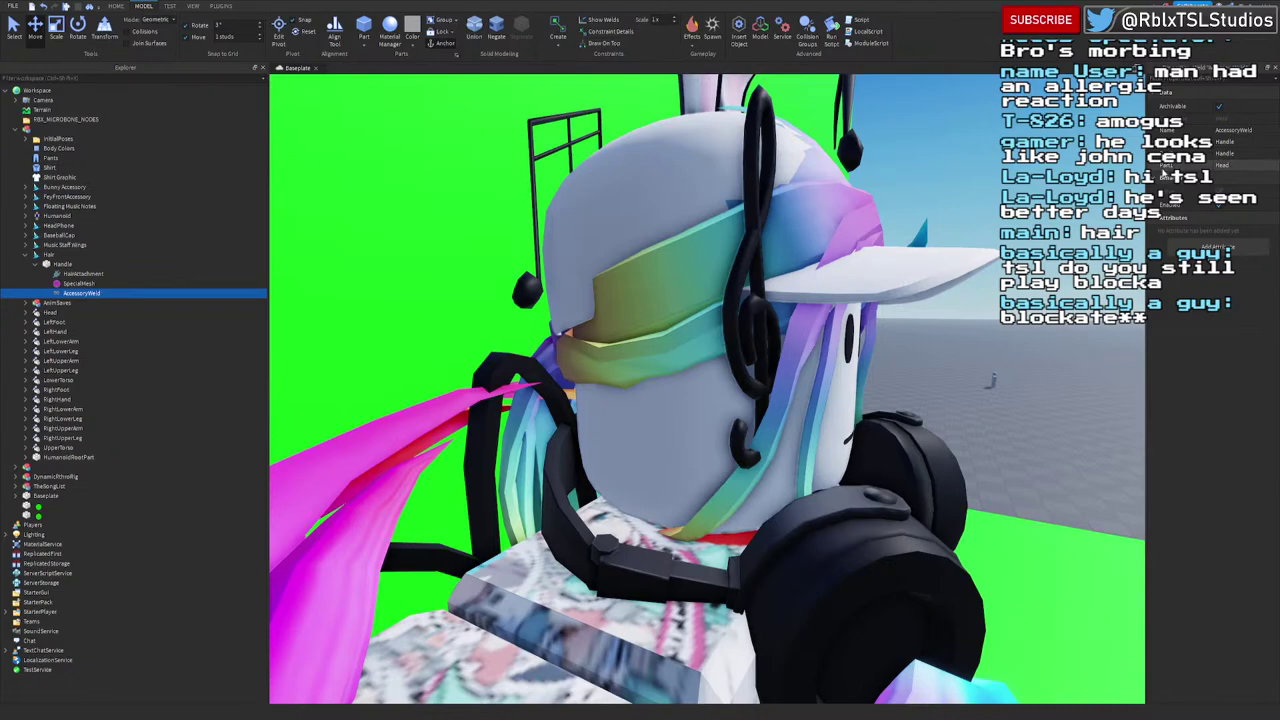
Step: Try a Z position of 0.175 for the Hair accessory's HairAttachment and change it to 0.2
left_click(112, 275)
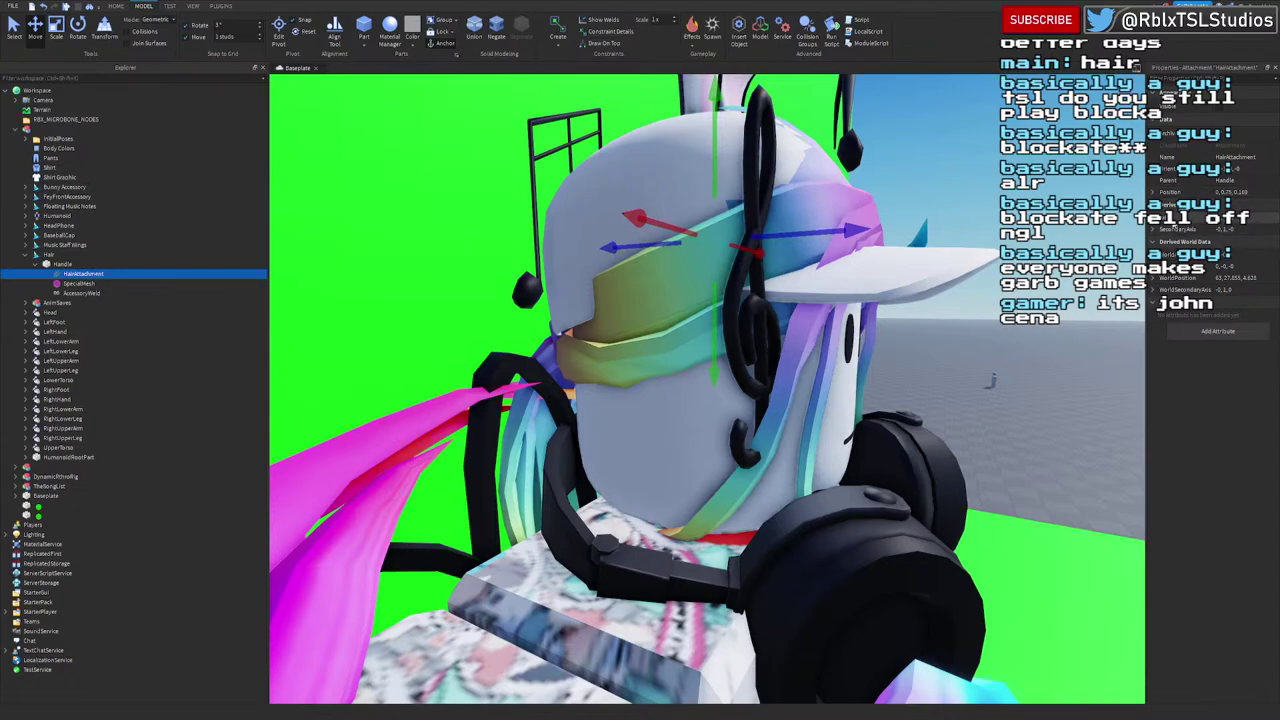
left_click(1153, 192)
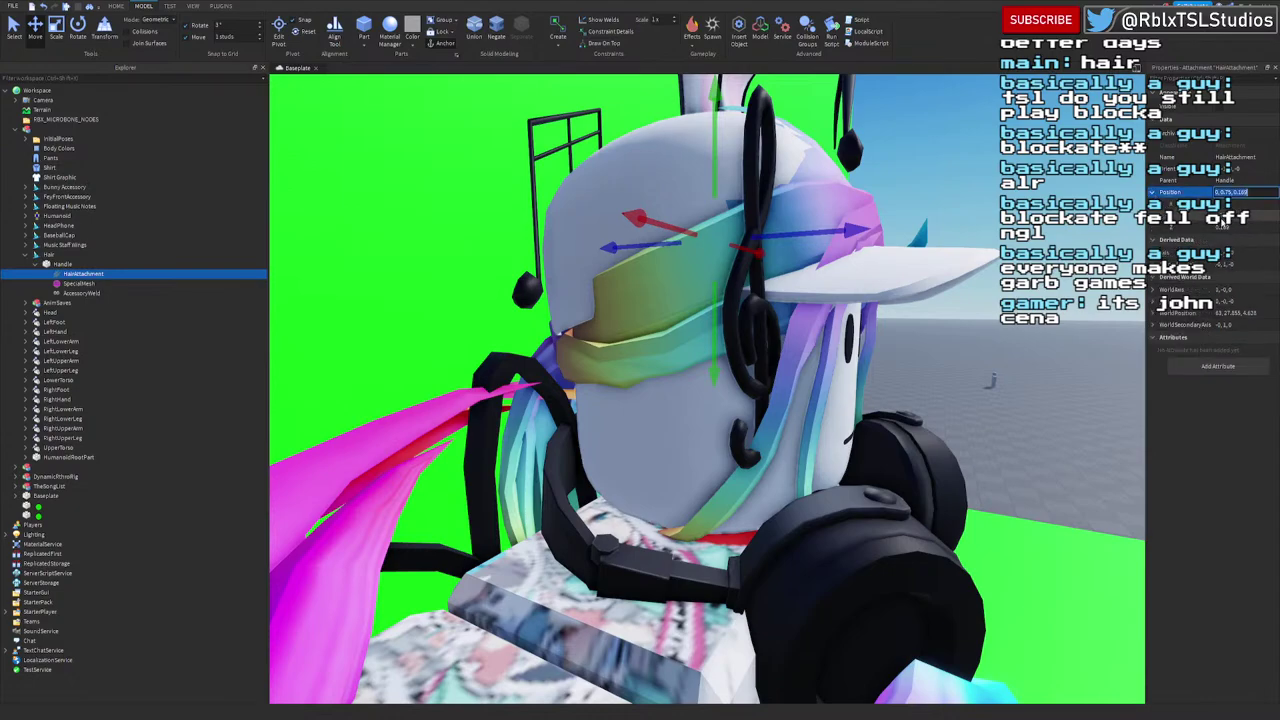
left_click(1244, 204)
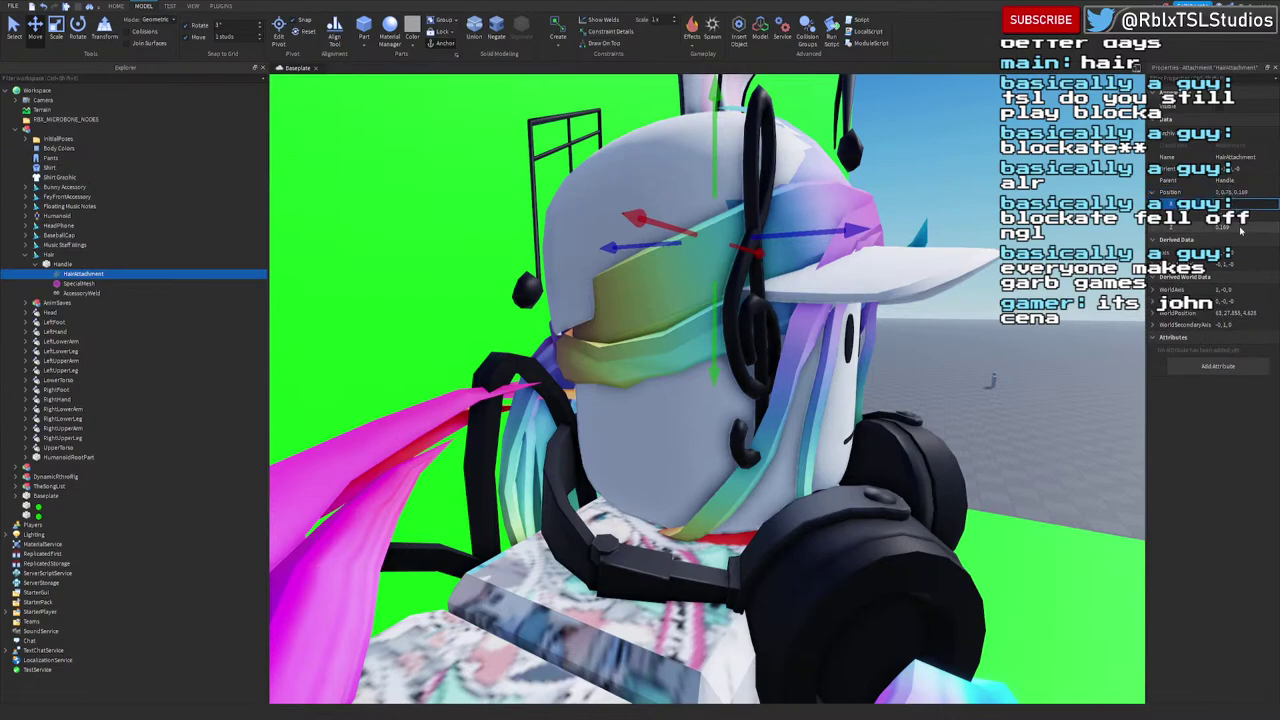
left_click(1247, 228)
left_click(1247, 228)
key("BackSpace")
key("Return")
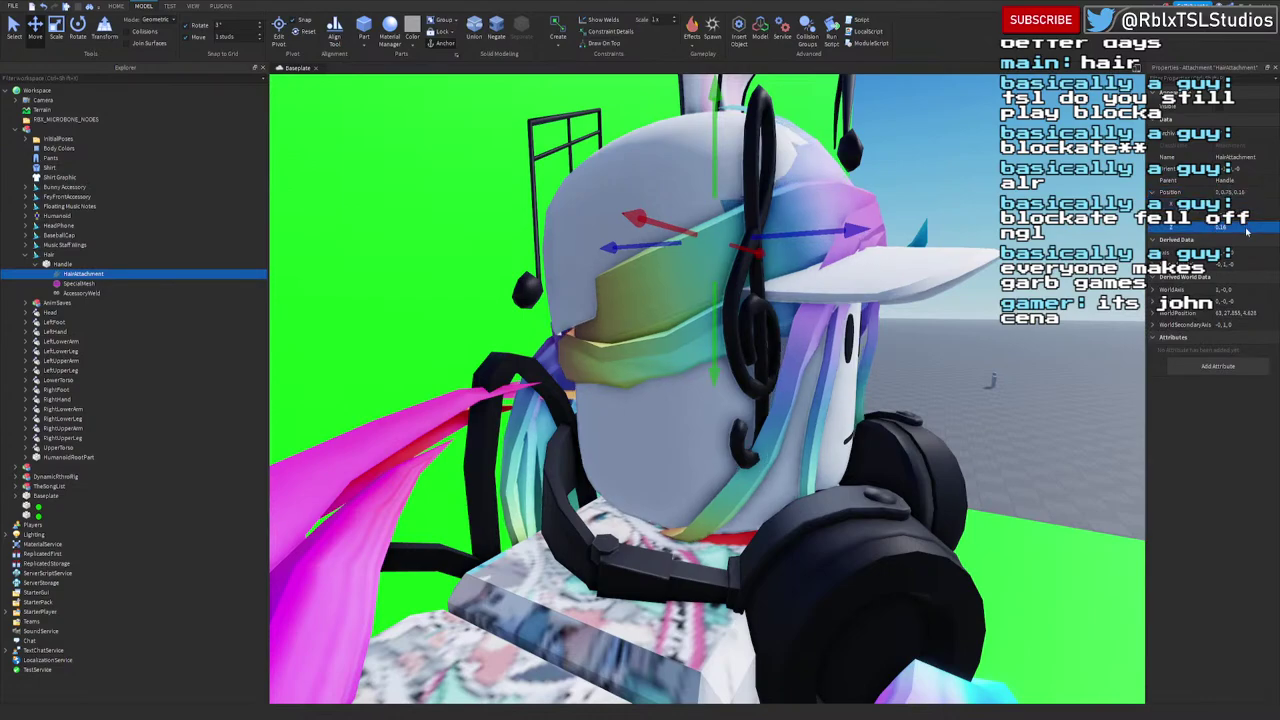
left_click(1248, 229)
type("75")
key("Return")
left_click(1254, 229)
left_click(1260, 229)
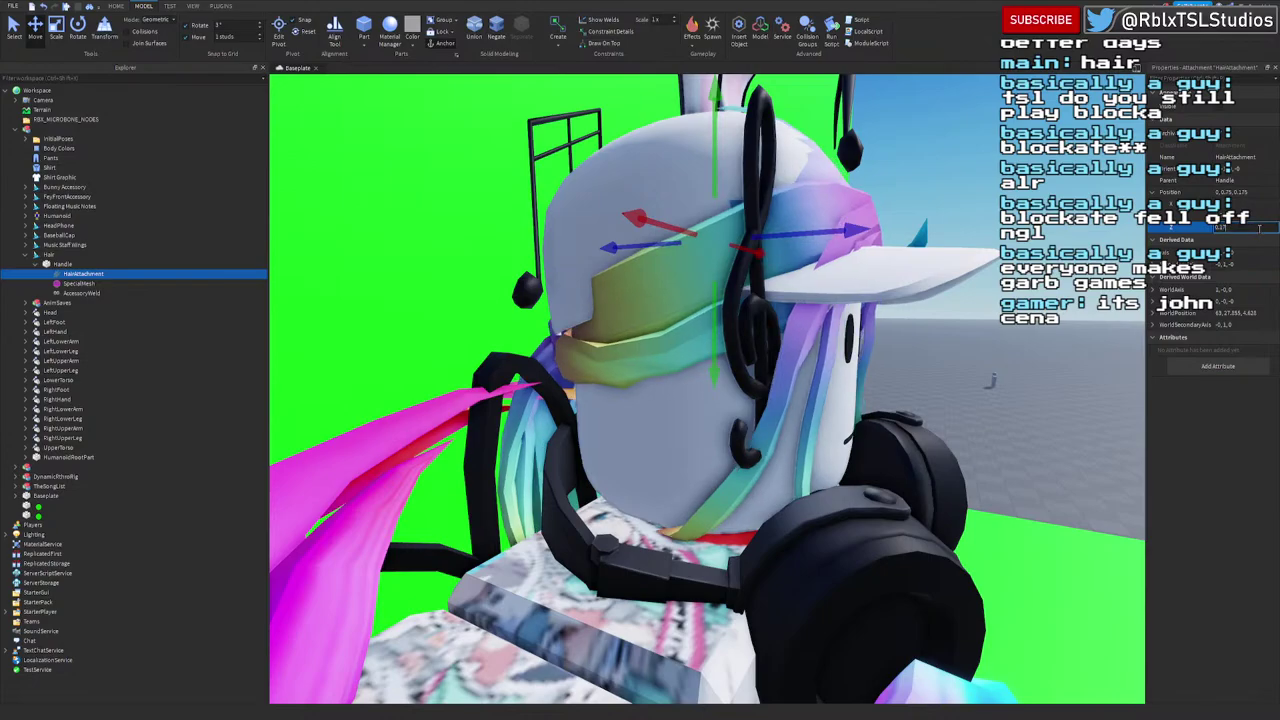
Step: Try different Y positions for the HairAttachment, starting with 0.7, and settle on 0.85 so the fringe sits under the cap brim
right_click_drag(737, 339, 736, 340)
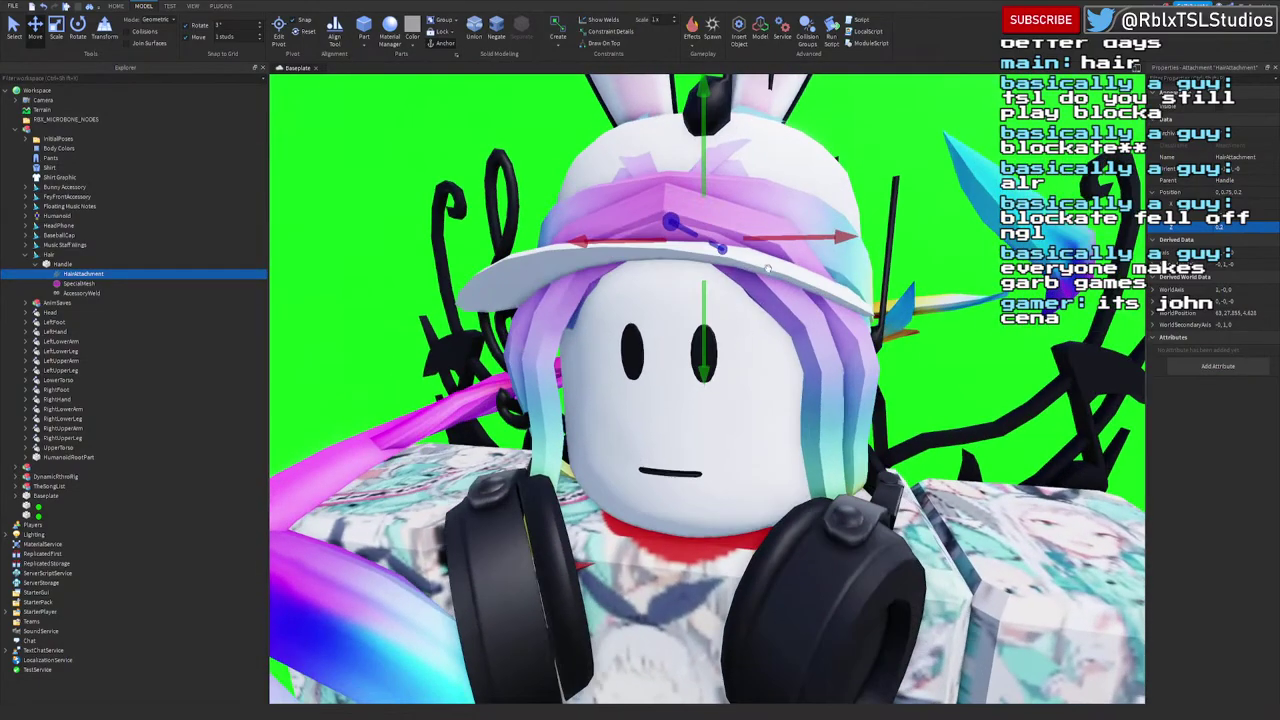
left_click(1262, 217)
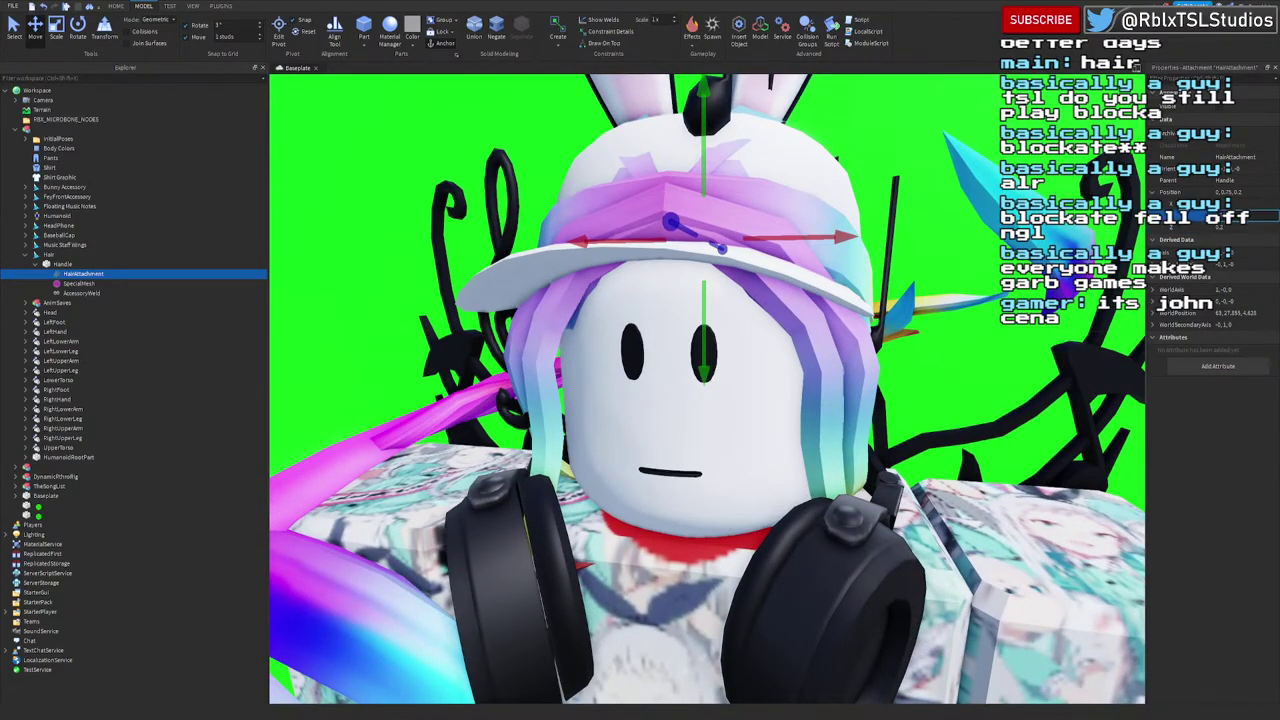
key("Return")
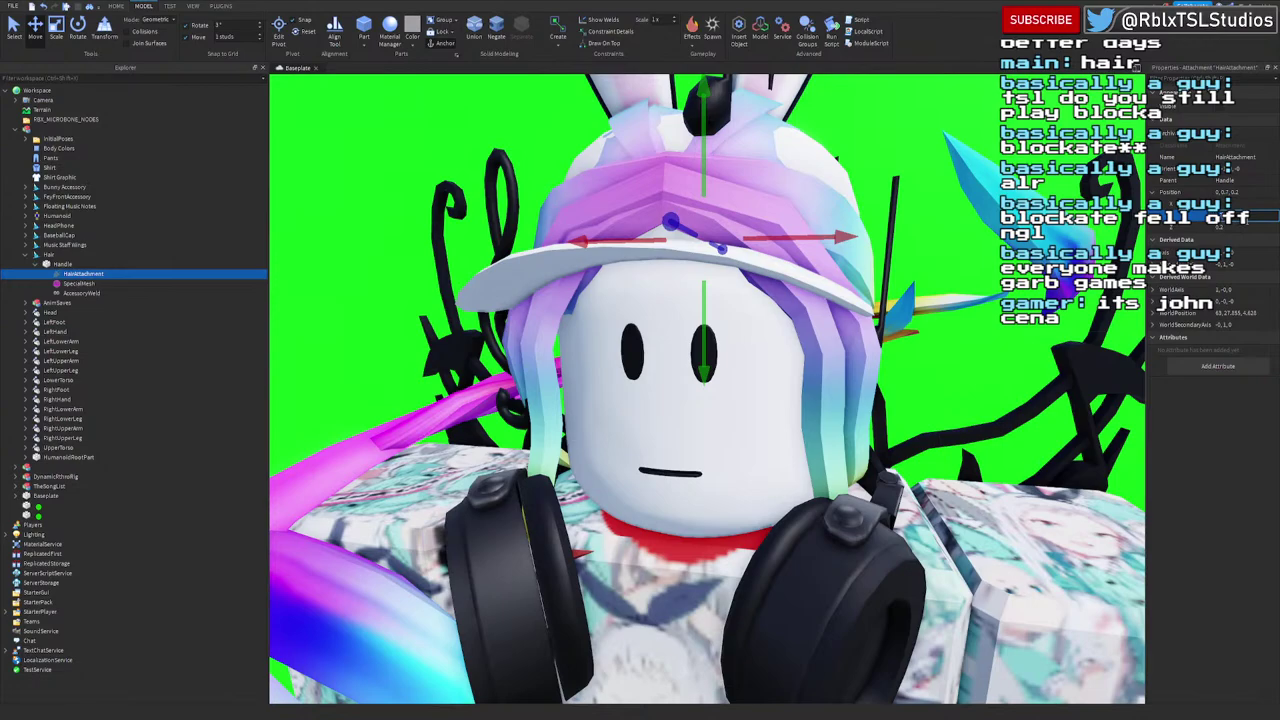
type("1")
key("Return")
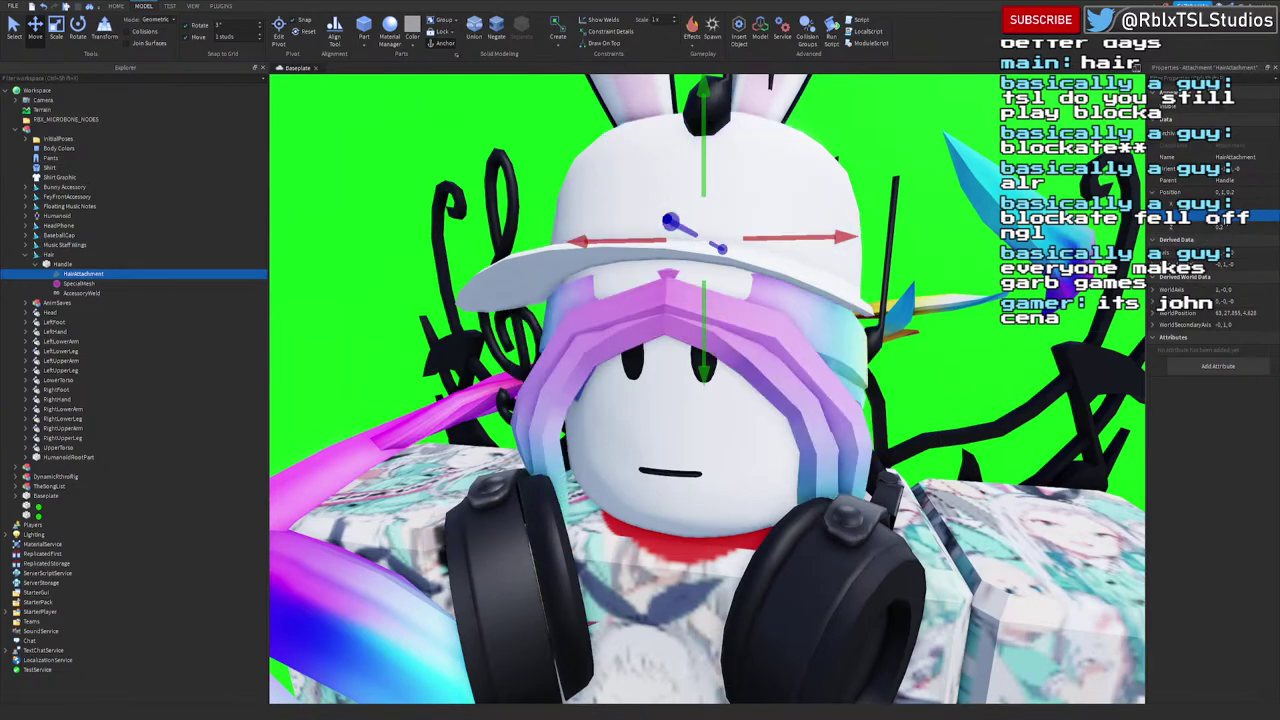
left_click(1262, 216)
key("Return")
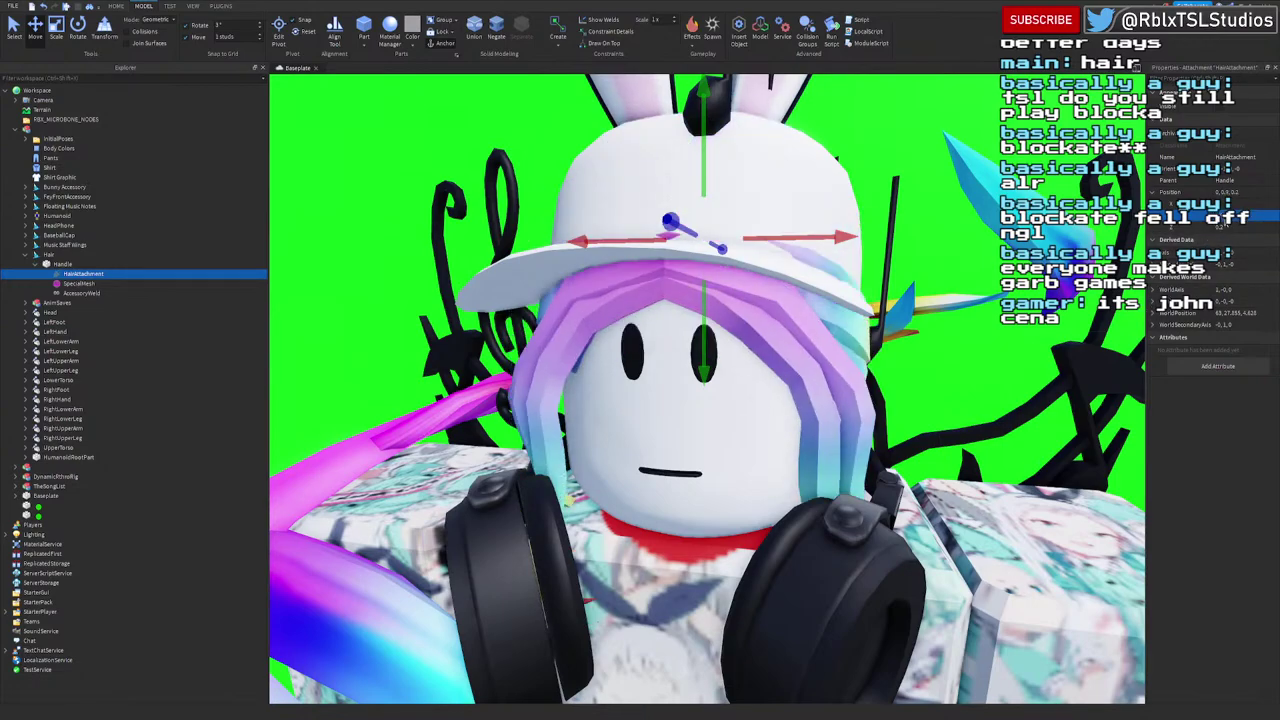
mouse_move(876, 321)
right_mouse_down()
mouse_move(965, 314)
mouse_move(890, 300)
right_mouse_up()
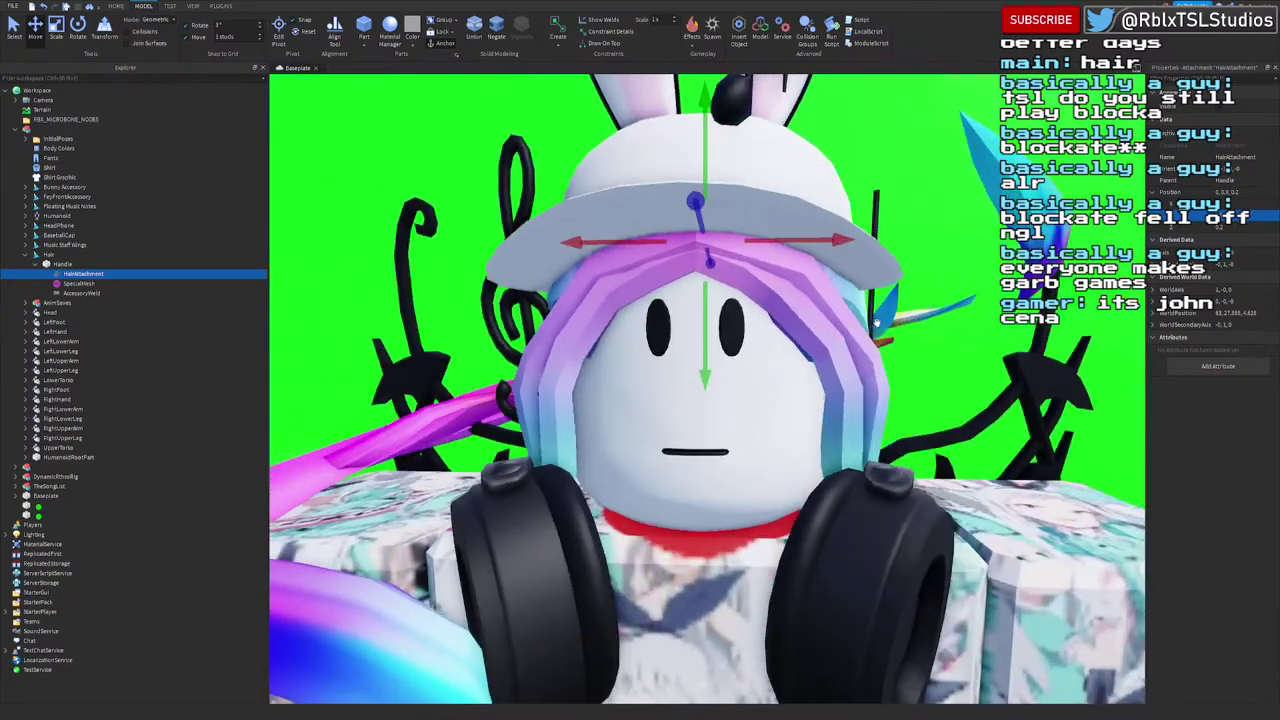
left_click(1243, 216)
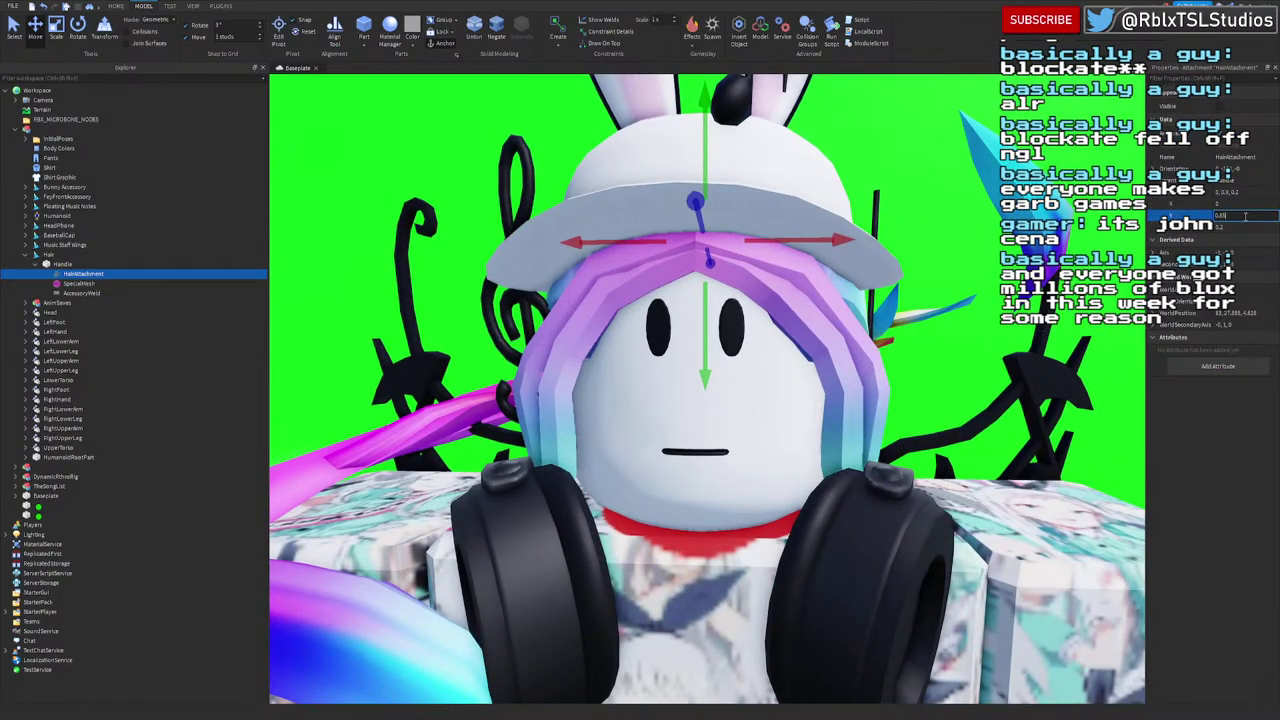
key("Return")
Step: Check the hair under the cap from the side and try a Z position of 0.25 for the Hair's HairAttachment
right_click_drag(833, 396, 939, 263)
scroll(831, 276, "up", 5)
scroll(831, 276, "down", 5)
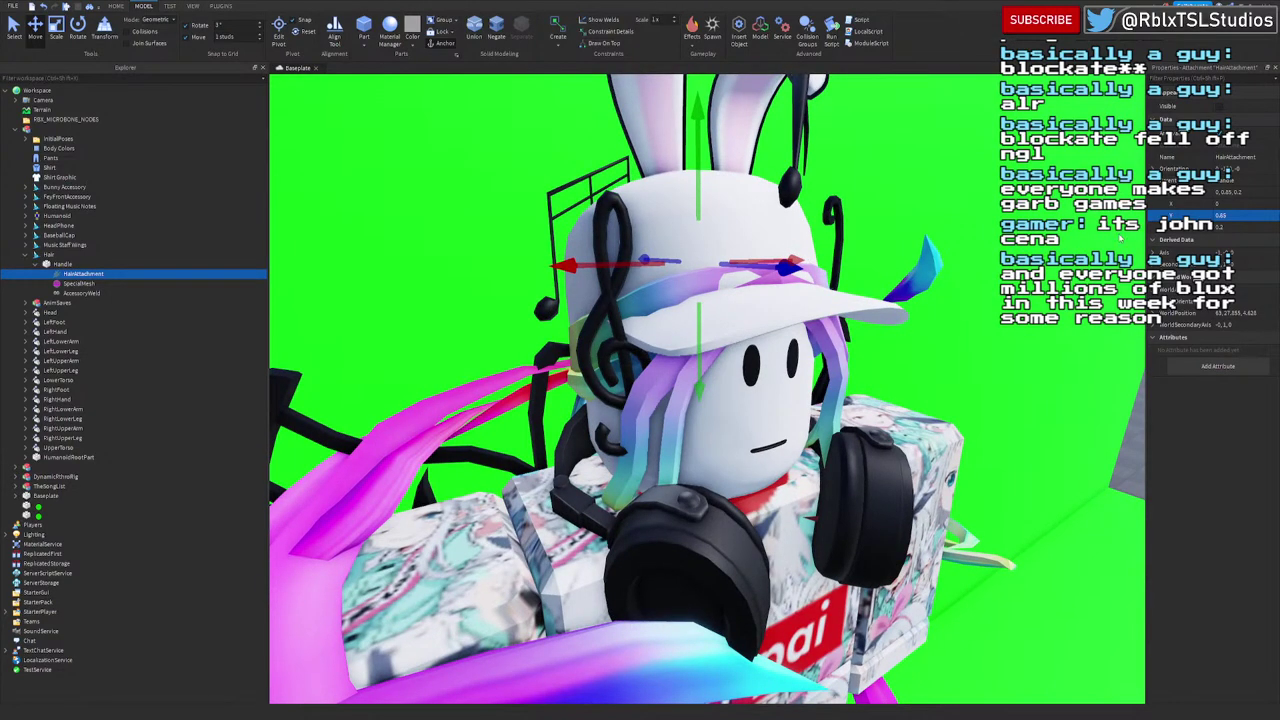
left_click(1246, 228)
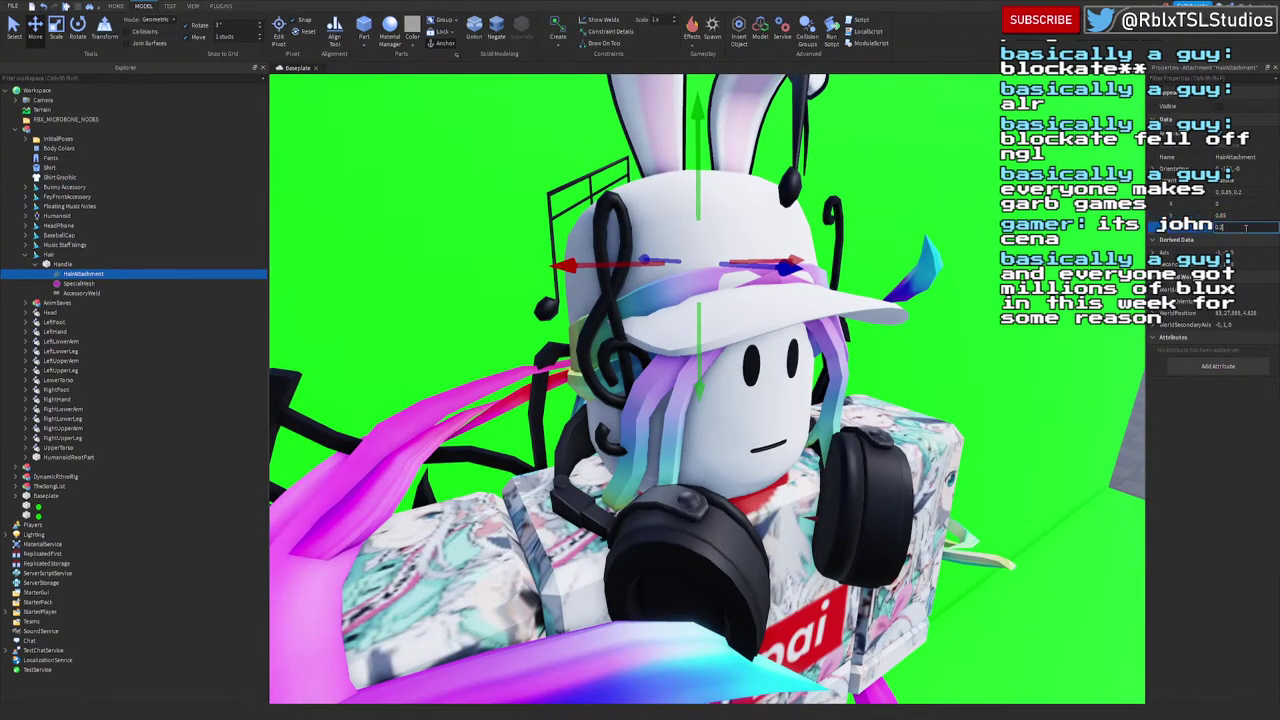
key("Return")
right_click_drag(841, 399, 841, 399)
left_click(1240, 228)
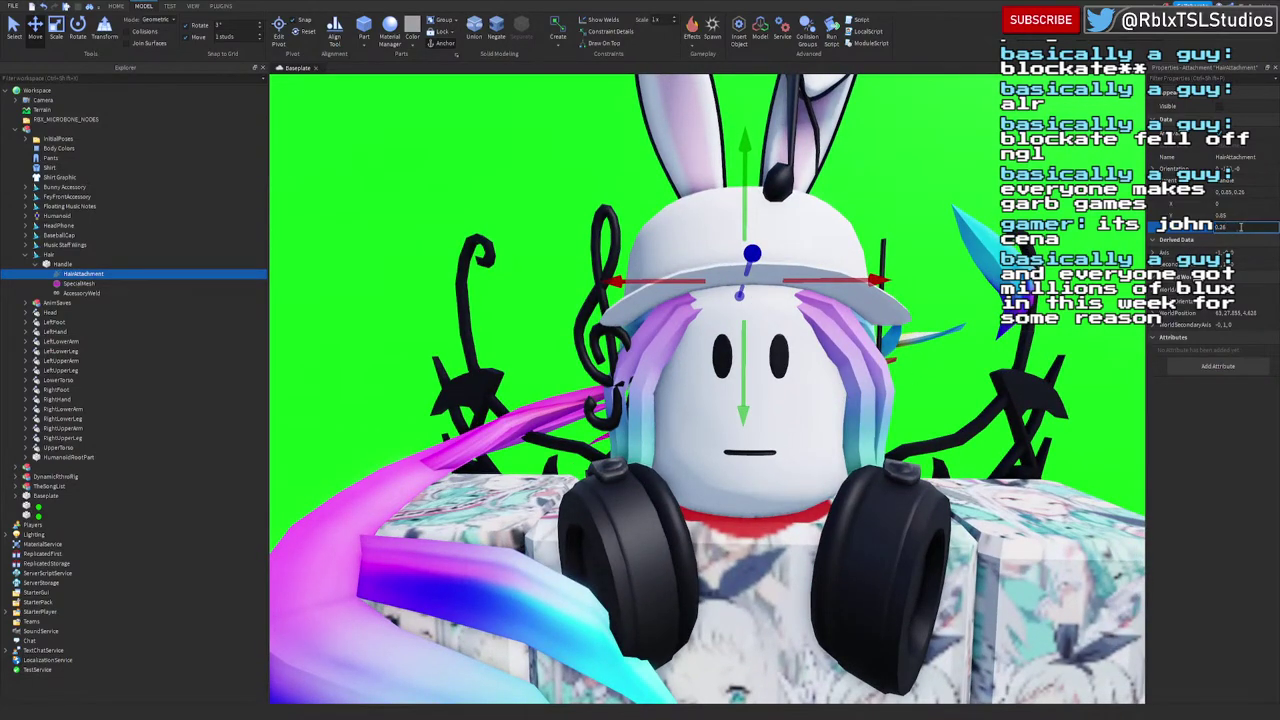
key("Return")
Step: Try Z positions of 0.255, 0.245 and 0.24 for the HairAttachment, and return it to 0.2
left_click(1242, 228)
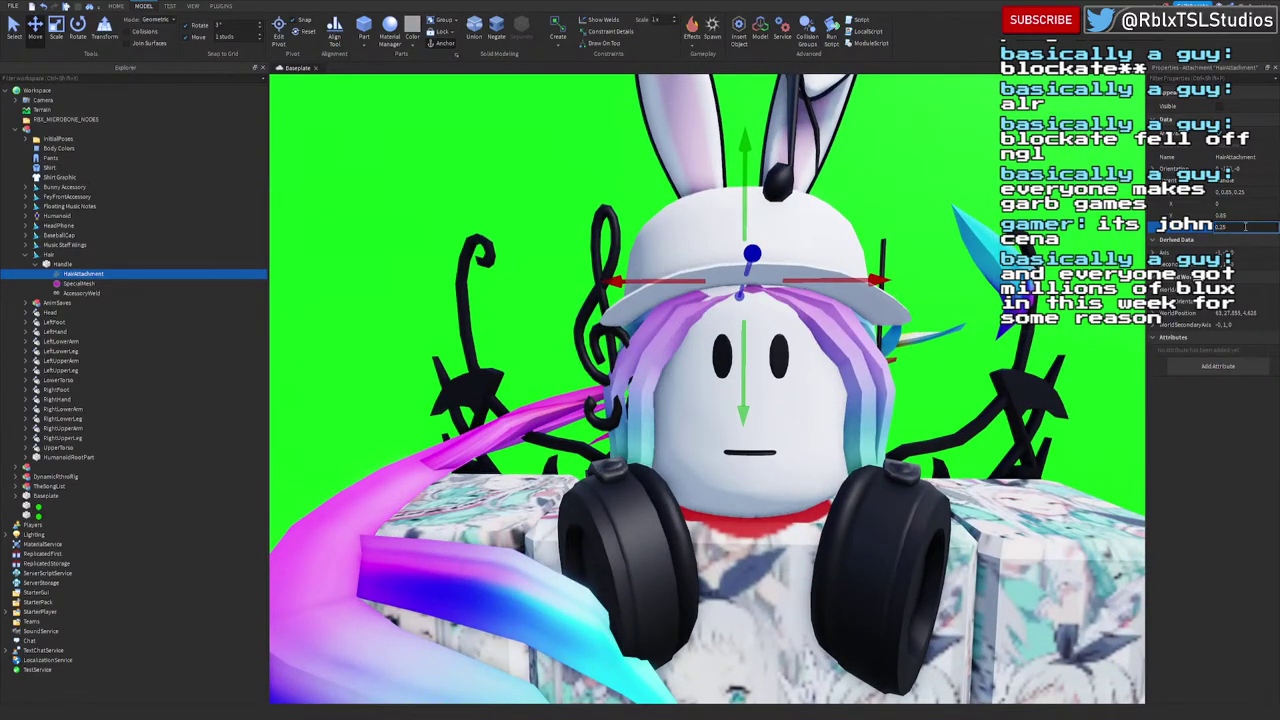
key("Return")
left_click(1247, 228)
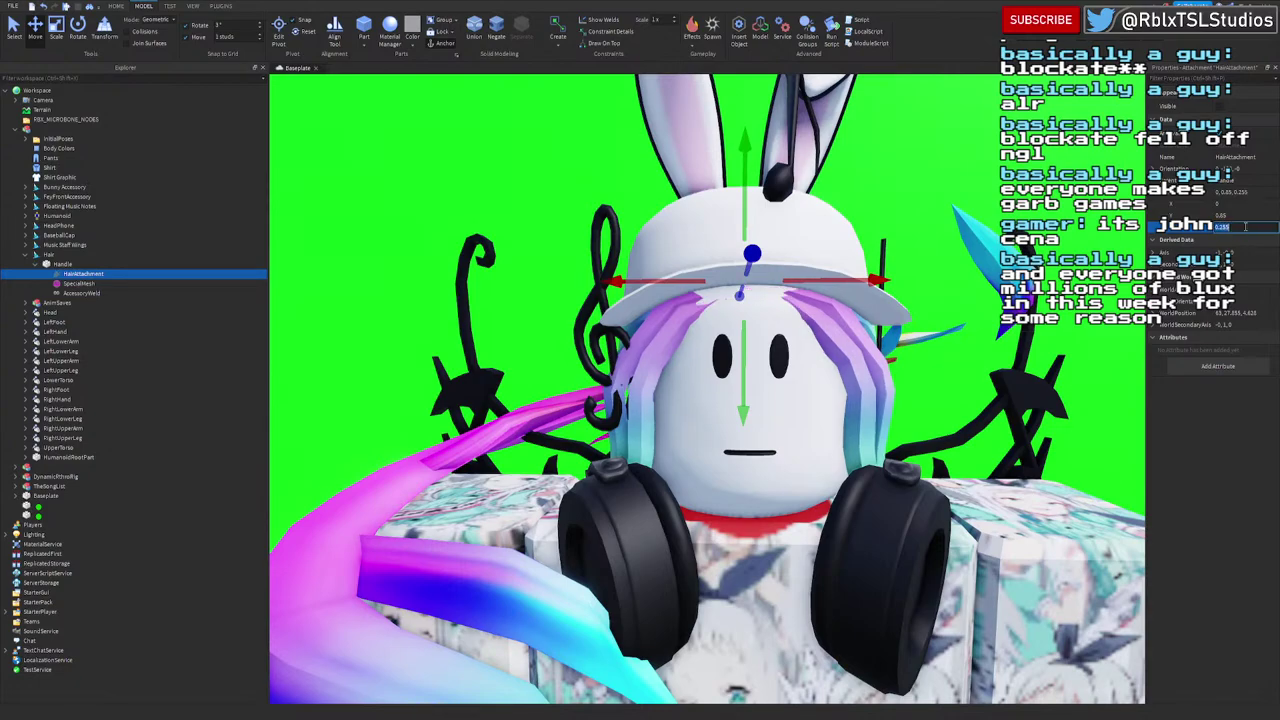
left_click(1248, 228)
type("5")
key("Return")
left_click(1250, 229)
left_click(1250, 229)
key("BackSpace")
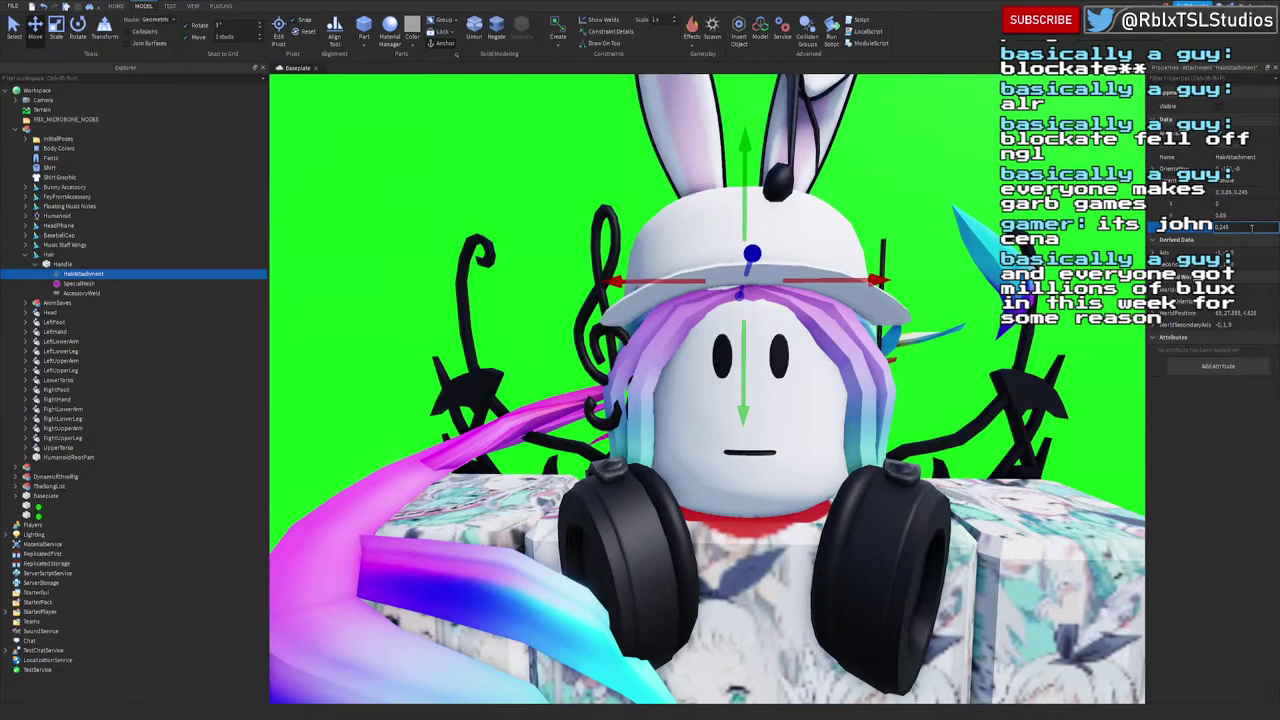
key("Return")
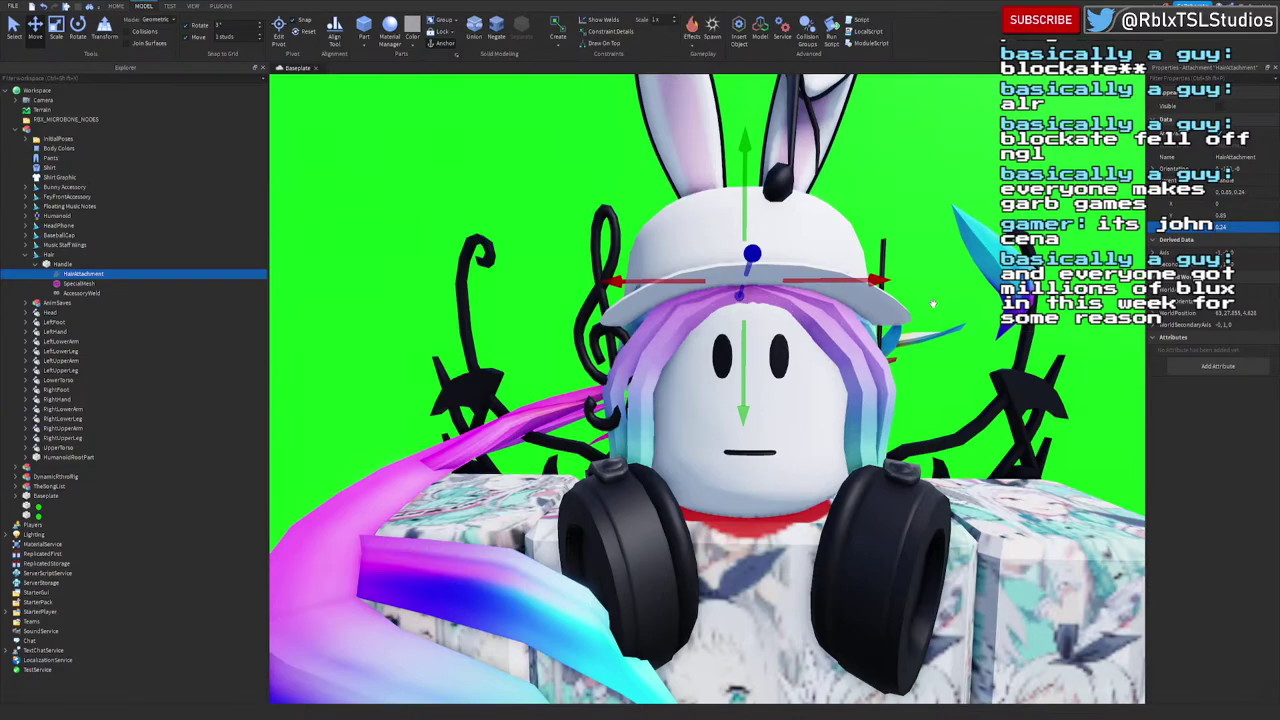
right_click_drag(932, 303, 932, 303)
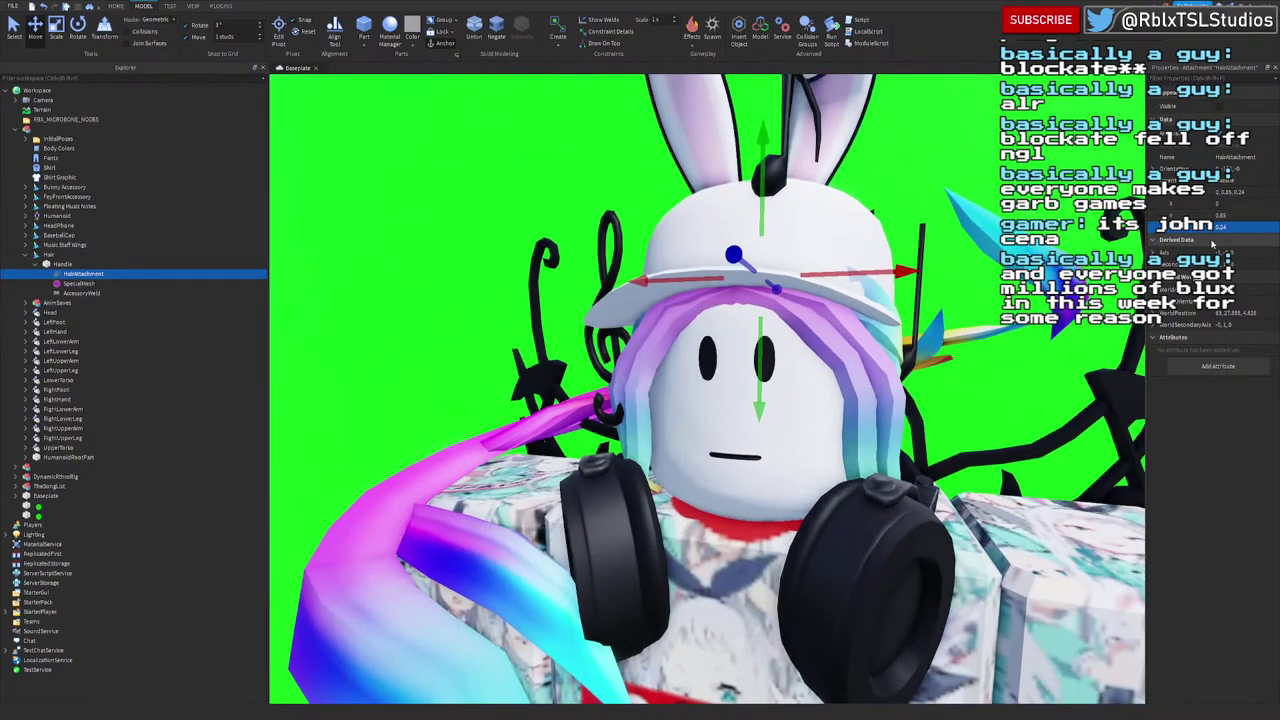
right_click_drag(803, 393, 803, 393)
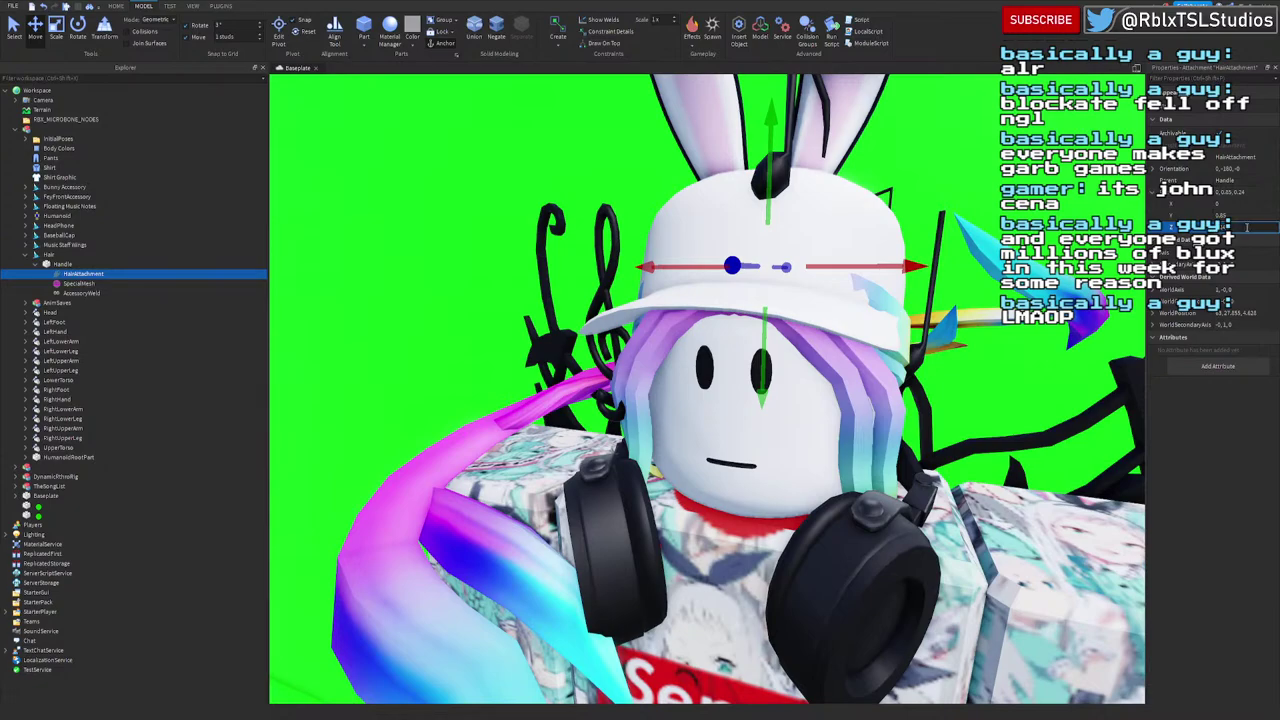
key("Return")
right_click_drag(880, 313, 880, 313)
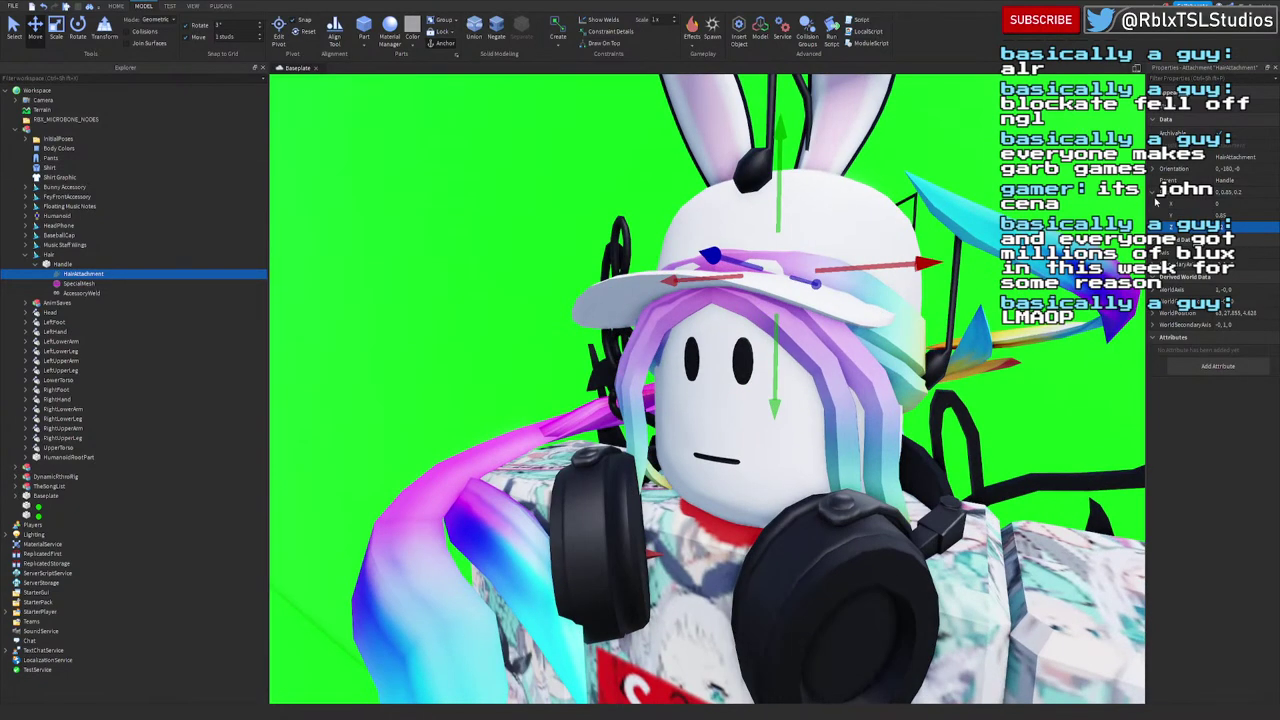
Step: Try Y positions of 0.8 and 0.95 for the HairAttachment, settle on 0.9, and check the hair from the side
left_click(1235, 217)
left_click(1236, 217)
key("BackSpace")
key("Return")
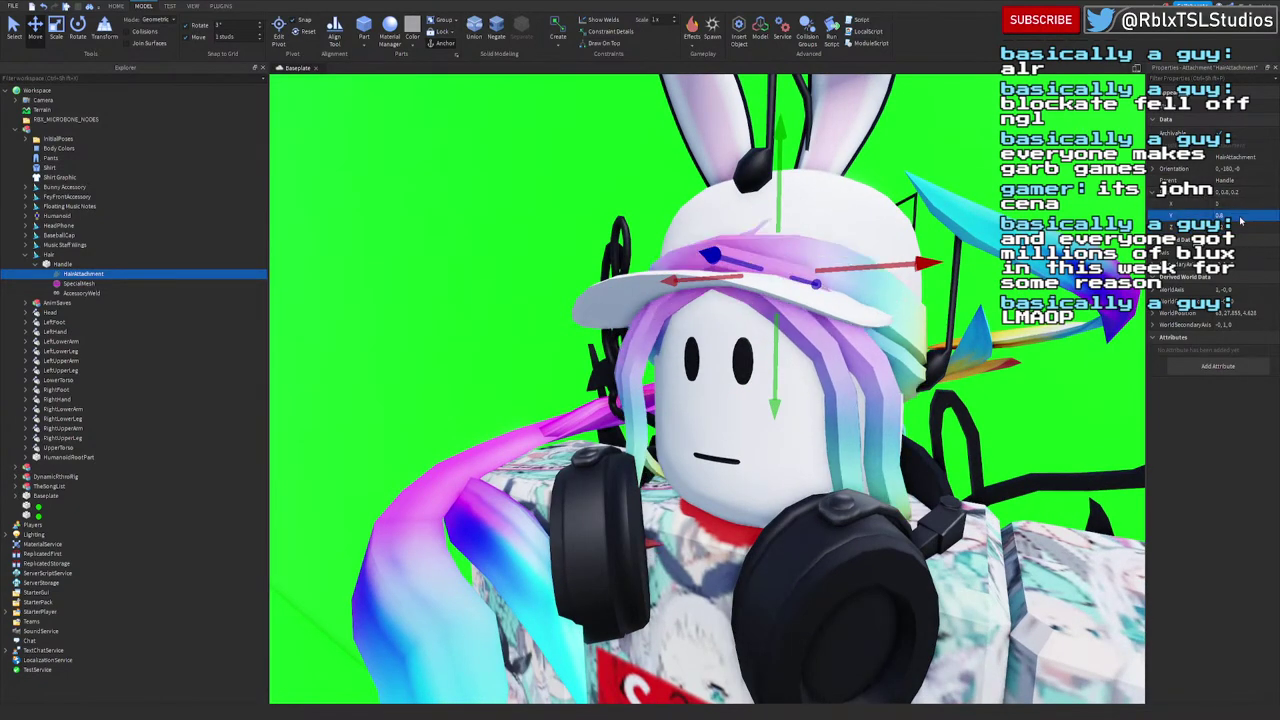
left_click(1243, 216)
left_click(1244, 216)
key("Return")
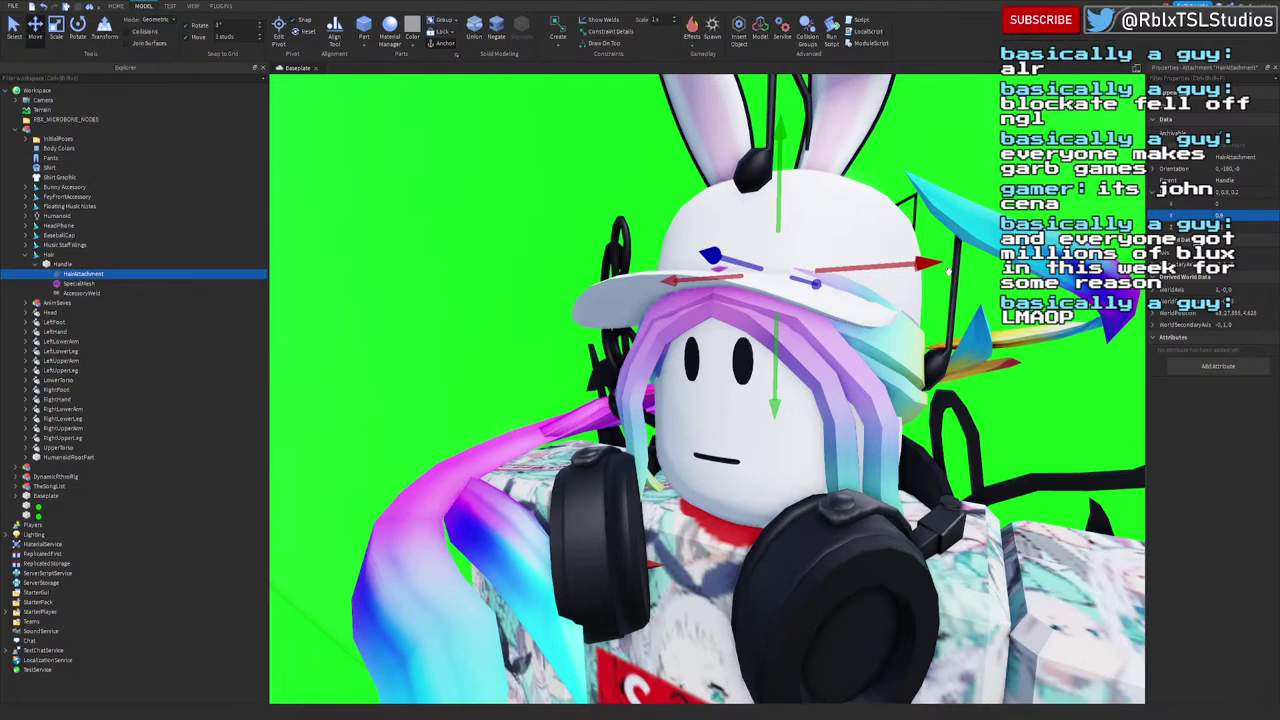
left_click(1239, 215)
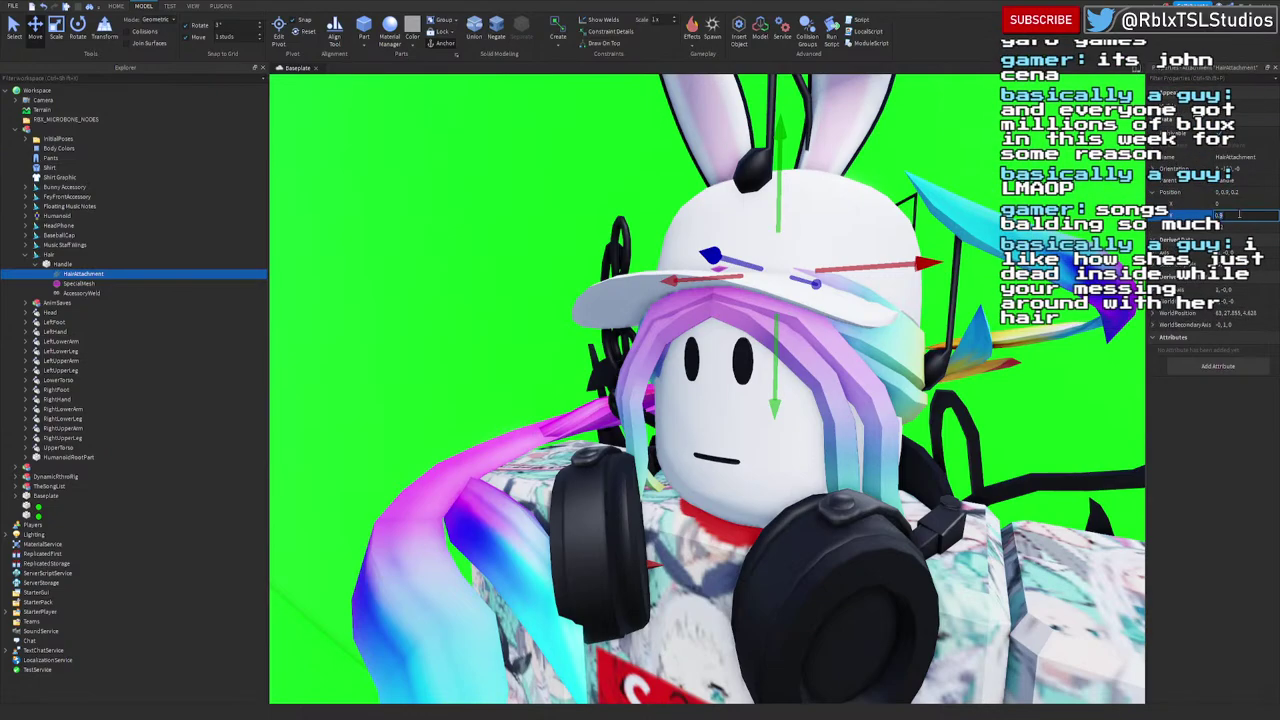
key("Return")
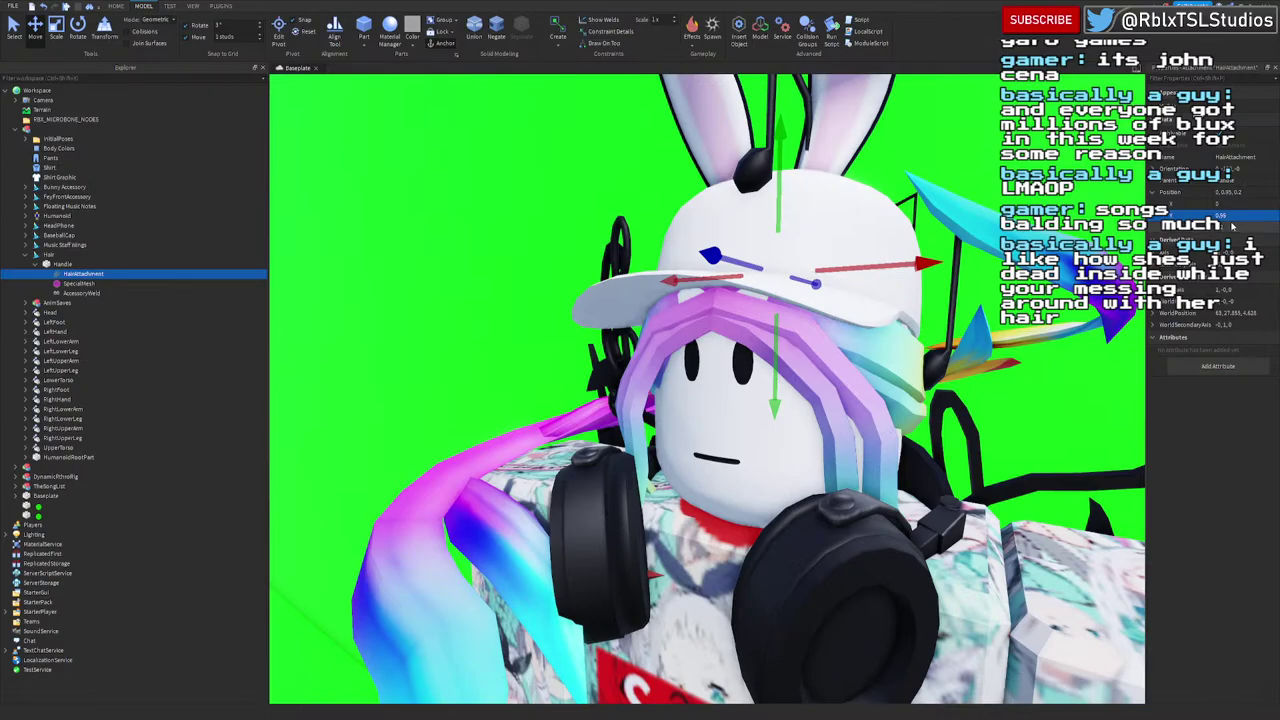
right_click_drag(910, 287, 918, 287)
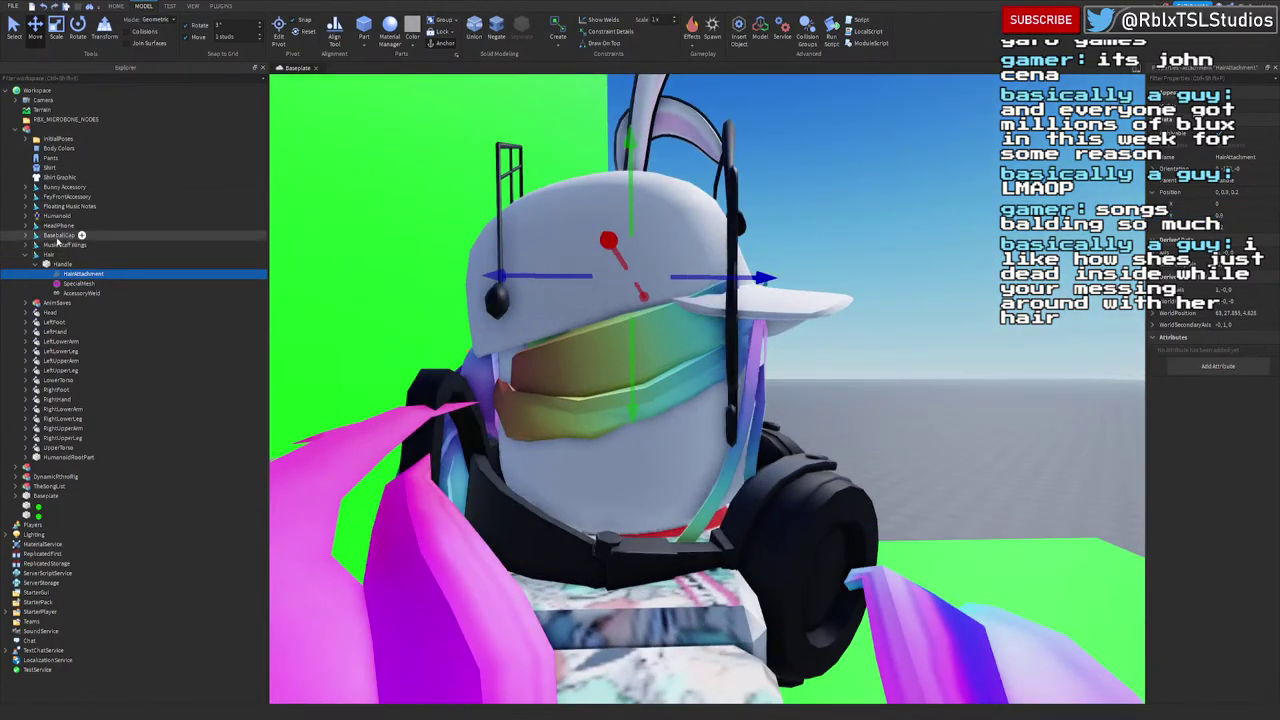
Step: Expand the BaseballCap accessory's Handle and inspect the scale of its SpecialMesh
double_click(40, 236)
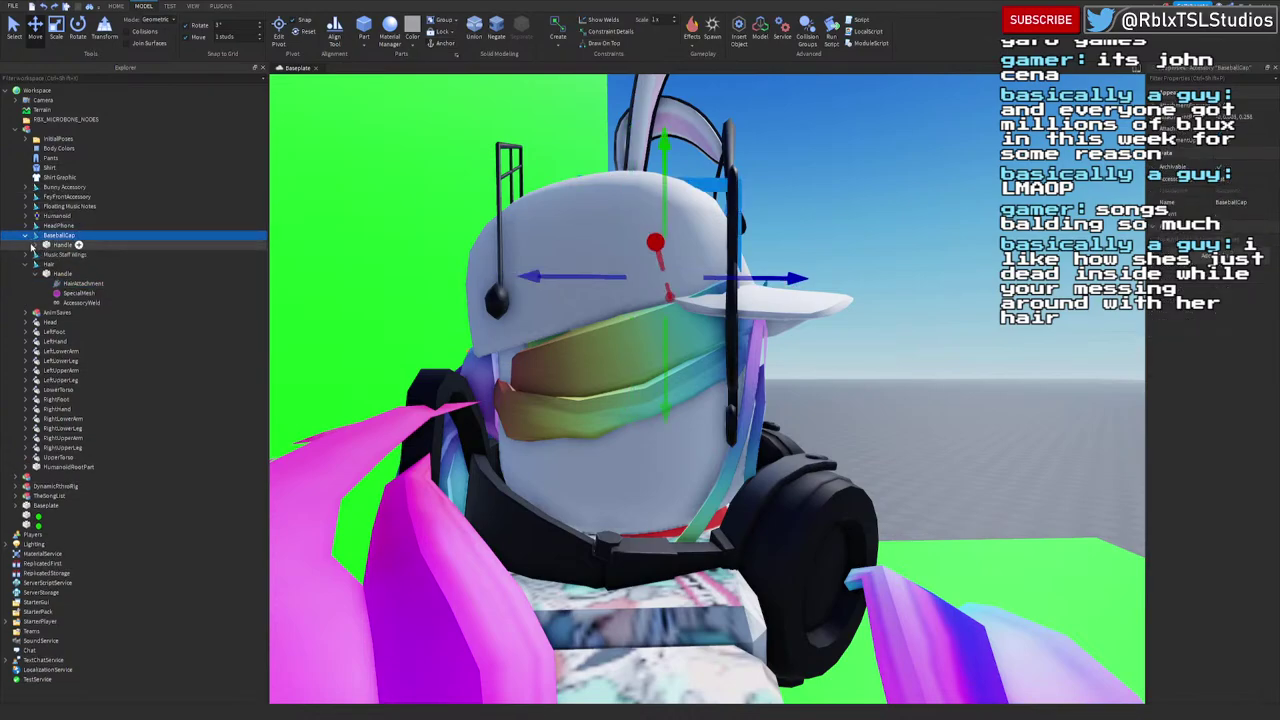
left_click(35, 245)
left_click(66, 264)
right_click_drag(608, 243, 608, 243)
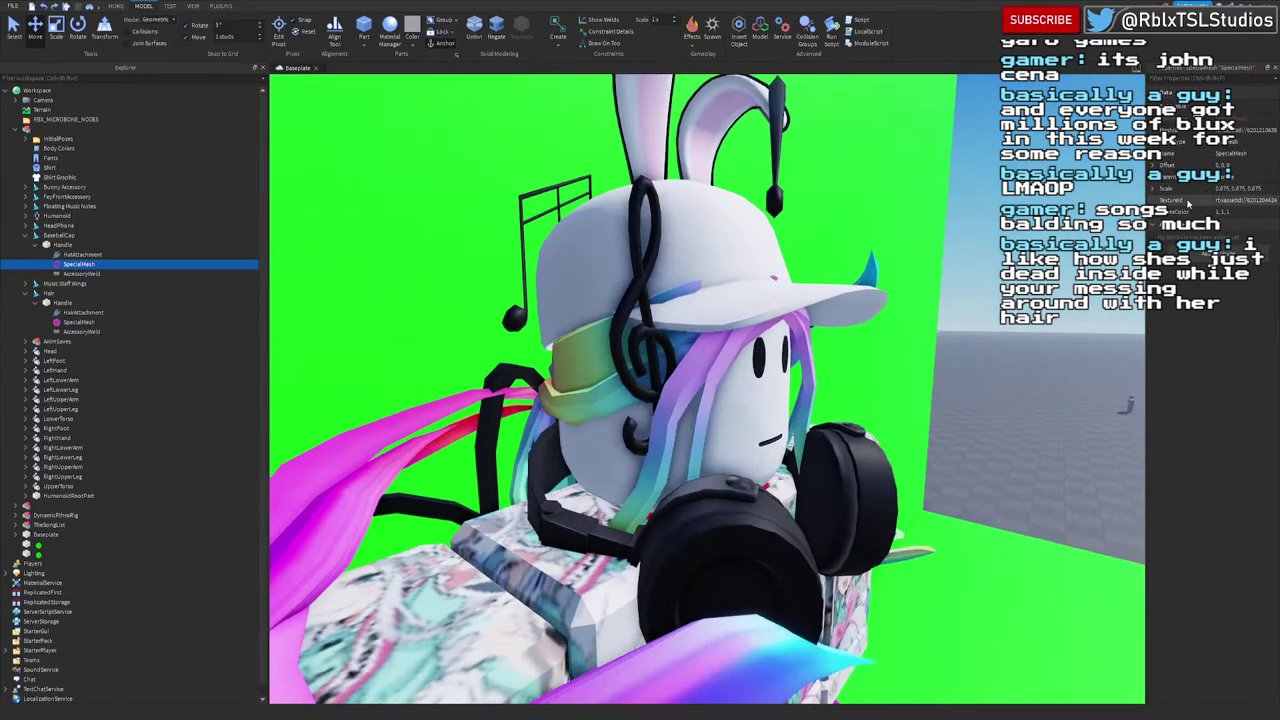
left_click(1166, 189)
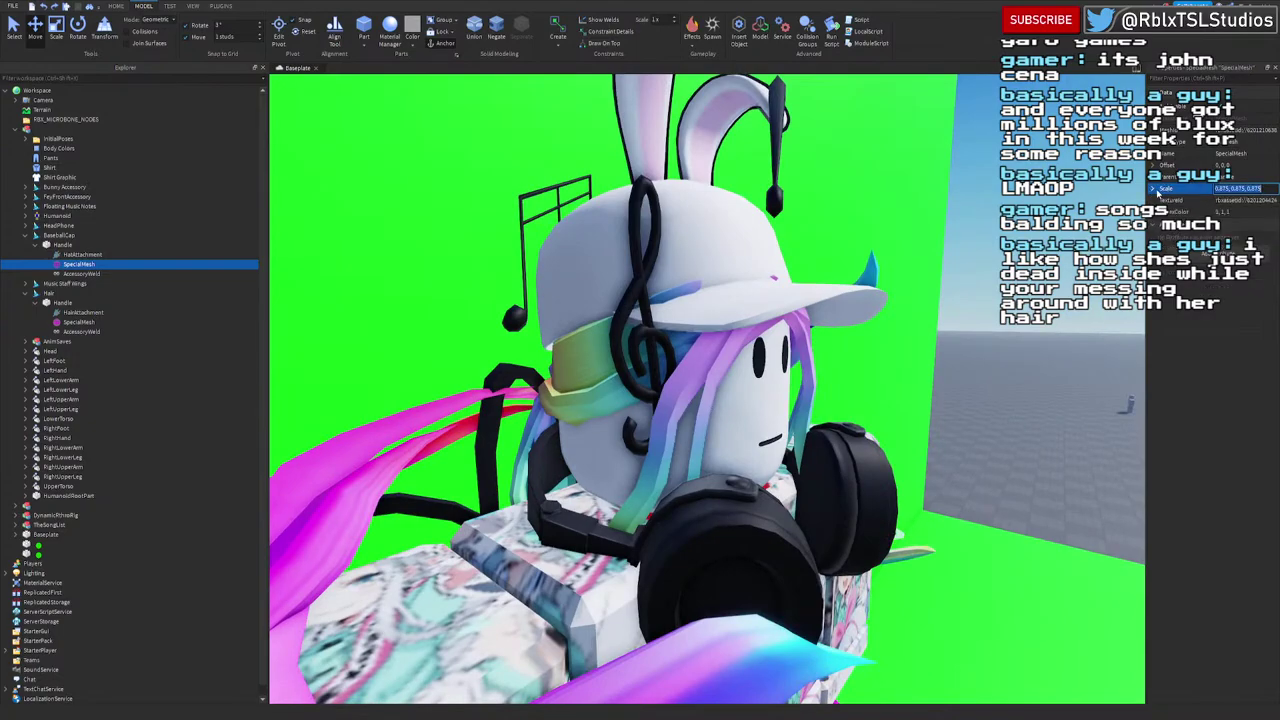
Step: Adjust the Z position of the BaseballCap's HatAttachment, trying 0.16 first and undoing a trial value
left_click(80, 255)
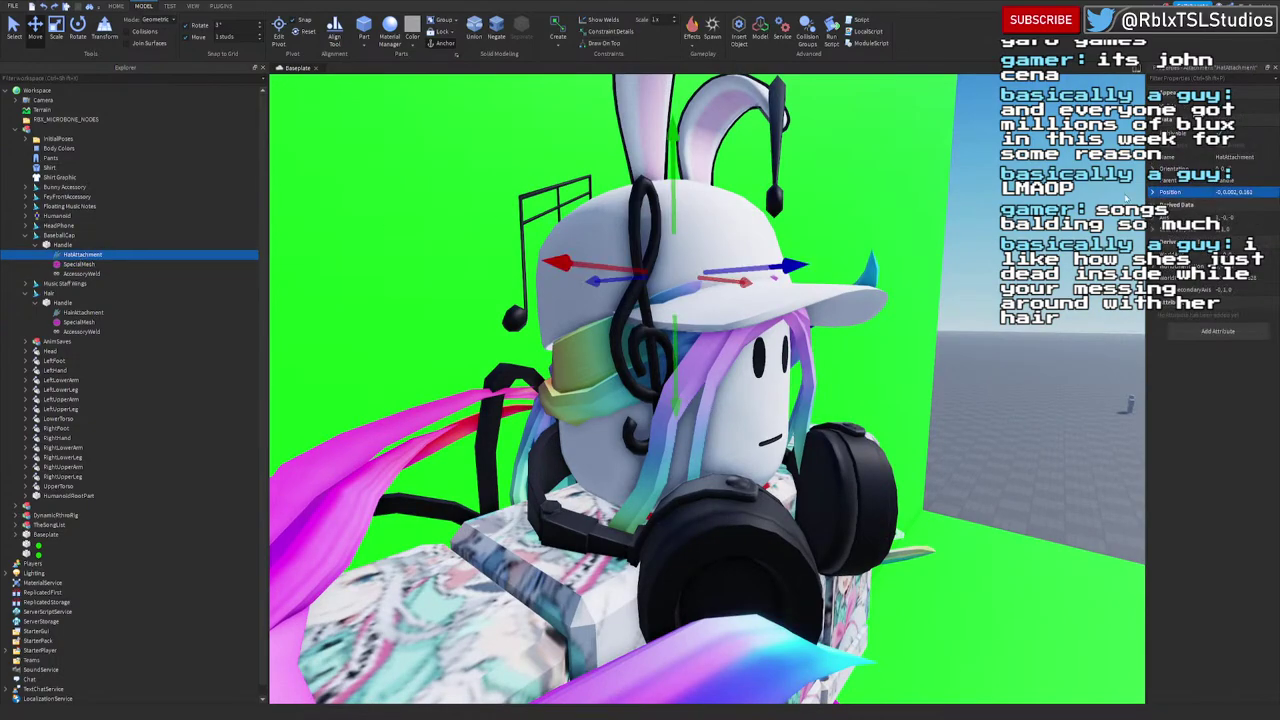
left_click(1155, 194)
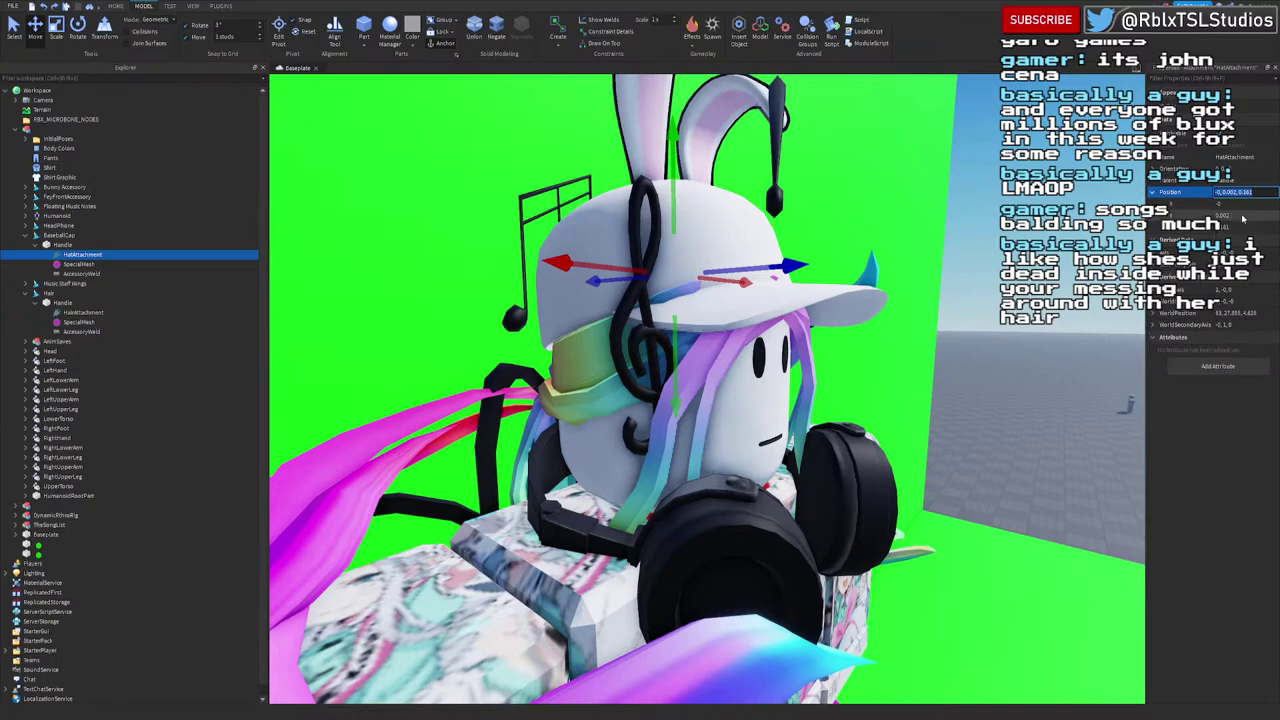
left_click(1246, 227)
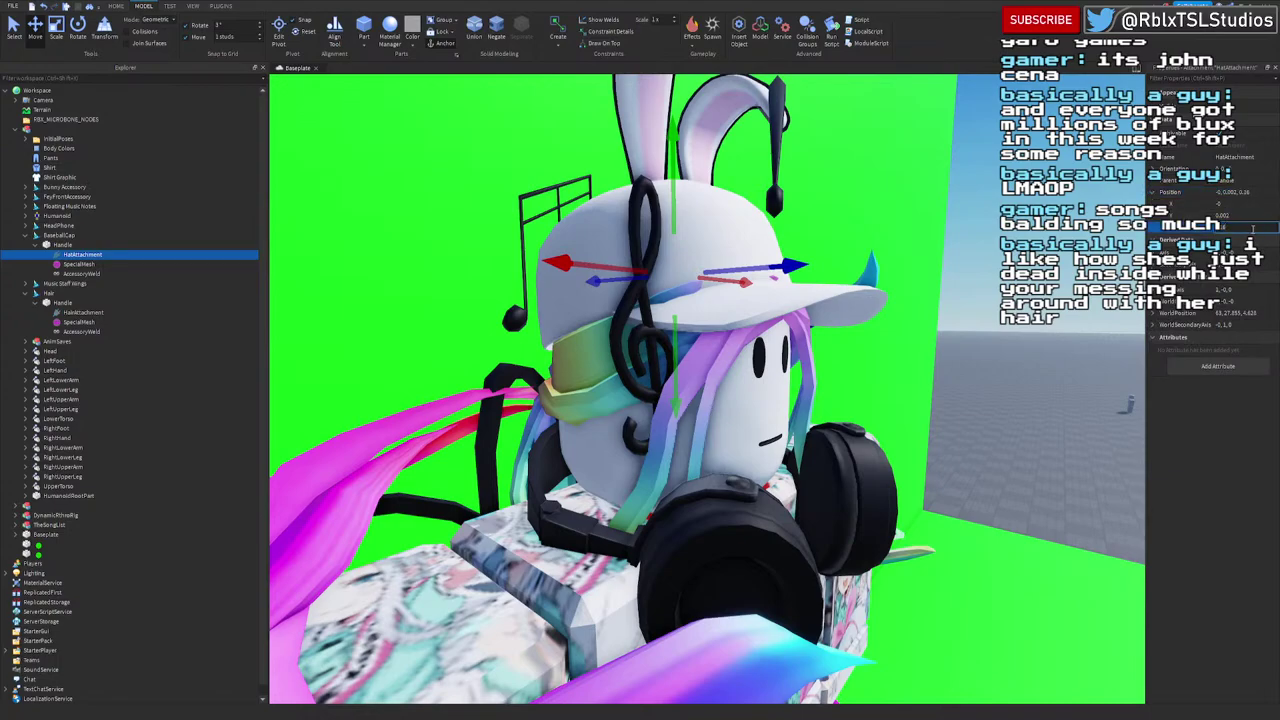
key("BackSpace")
key("Return")
key("ctrl+z")
type("2")
key("Return")
Step: Deselect the attachment and examine the hair and cap fit on the whole avatar and up close from the front
right_click_drag(876, 306, 928, 306)
scroll(876, 308, "down", 4)
scroll(880, 312, "down", 3)
left_click(925, 306)
scroll(928, 305, "up", 3)
scroll(918, 315, "down", 4)
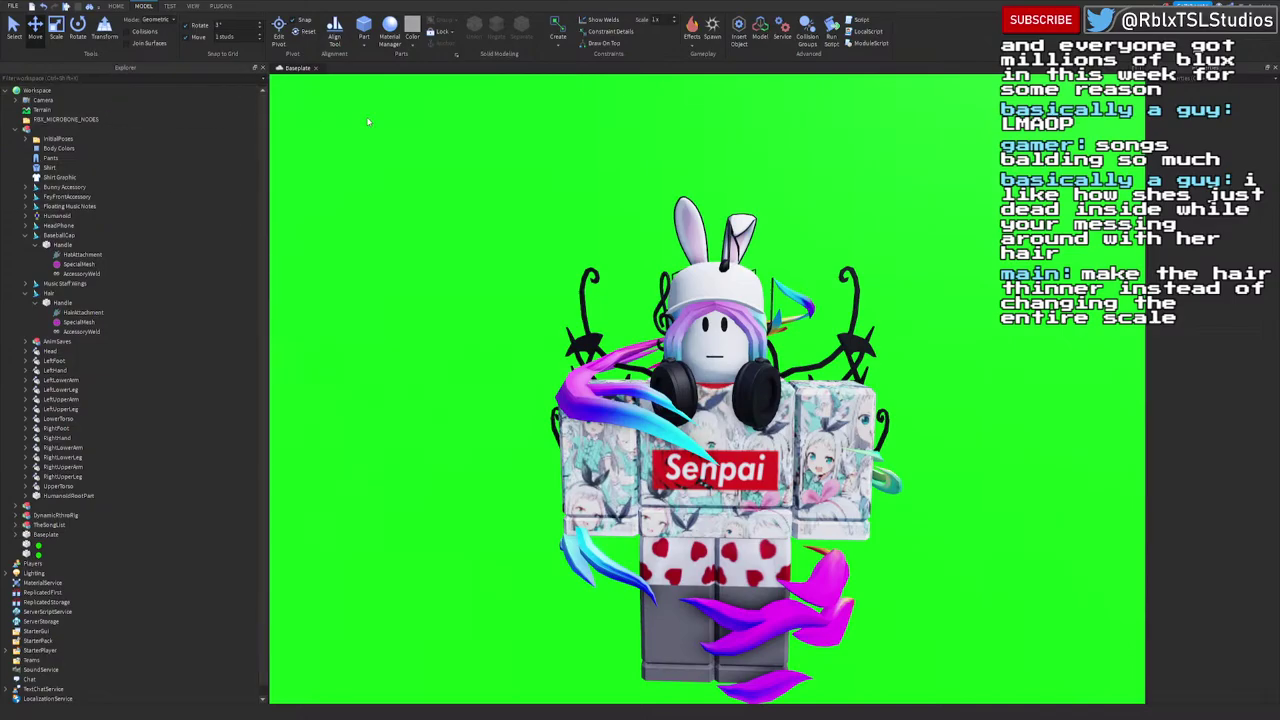
key("w")
right_click_drag(368, 121, 370, 121)
key("d")
scroll(369, 118, "down", 4)
scroll(371, 121, "up", 3)
scroll(370, 121, "up", 3)
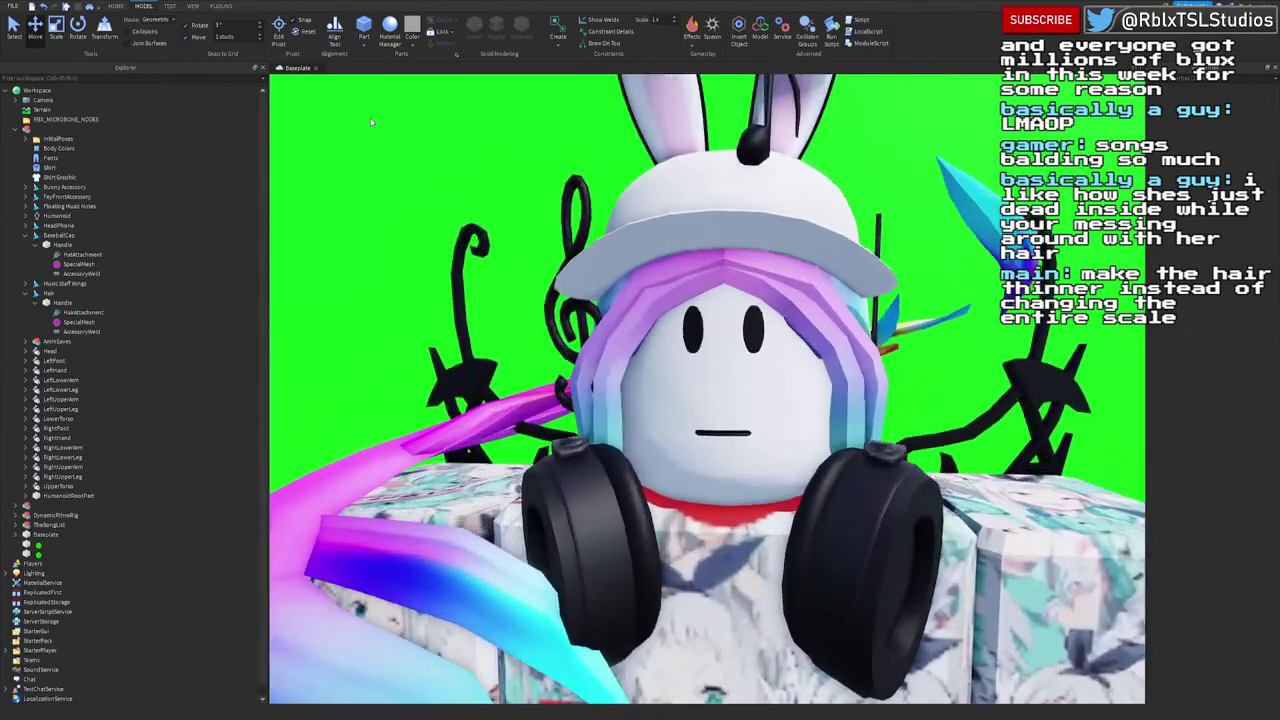
scroll(370, 121, "down", 3)
scroll(370, 121, "up", 4)
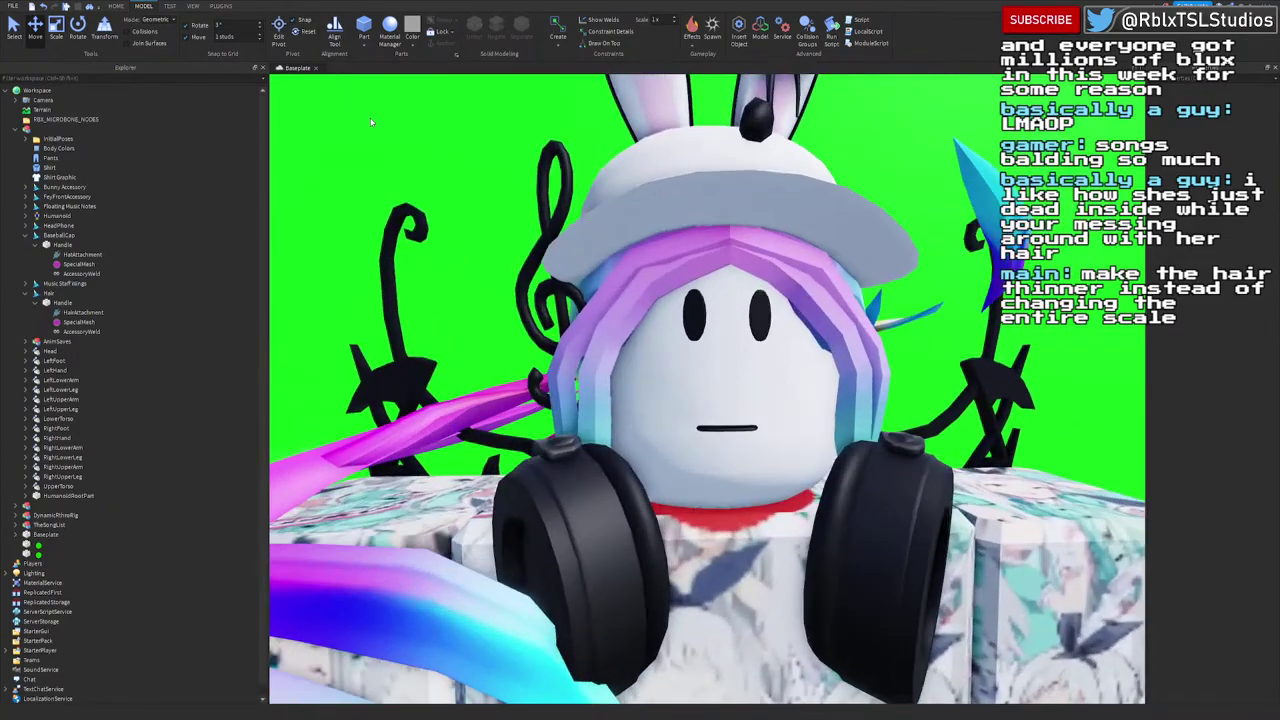
scroll(370, 121, "down", 4)
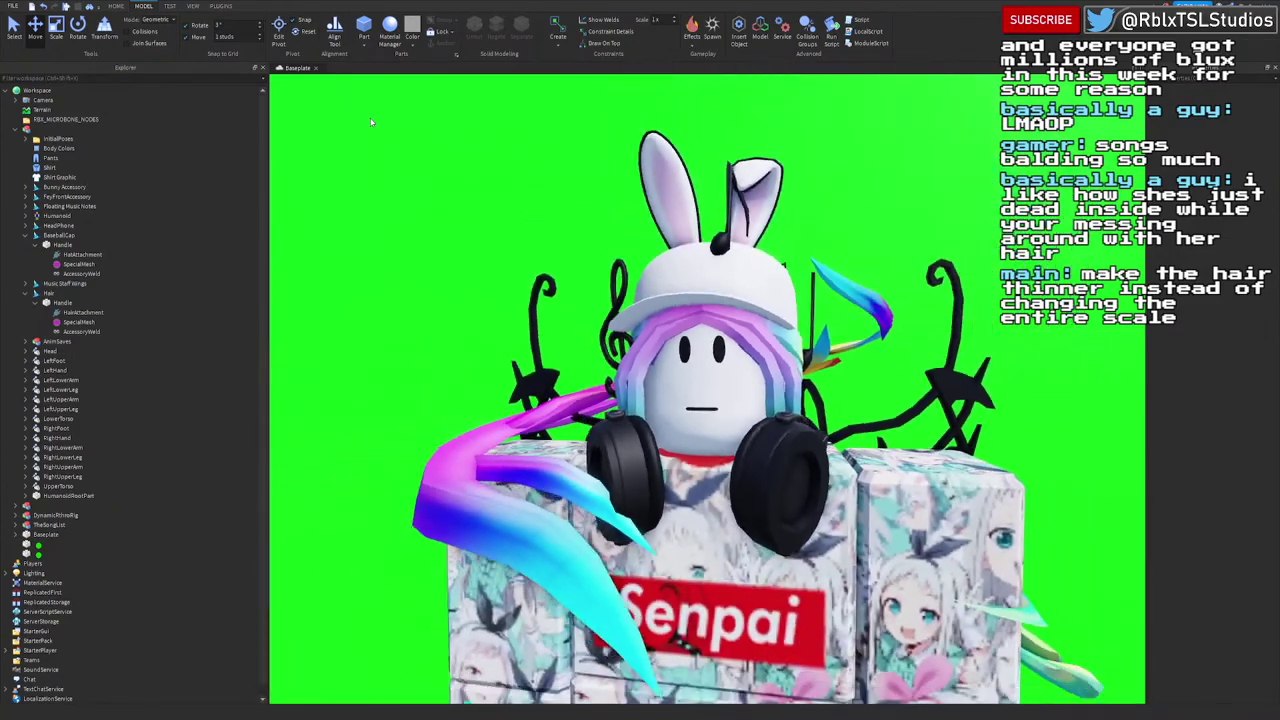
right_click_drag(370, 121, 370, 121)
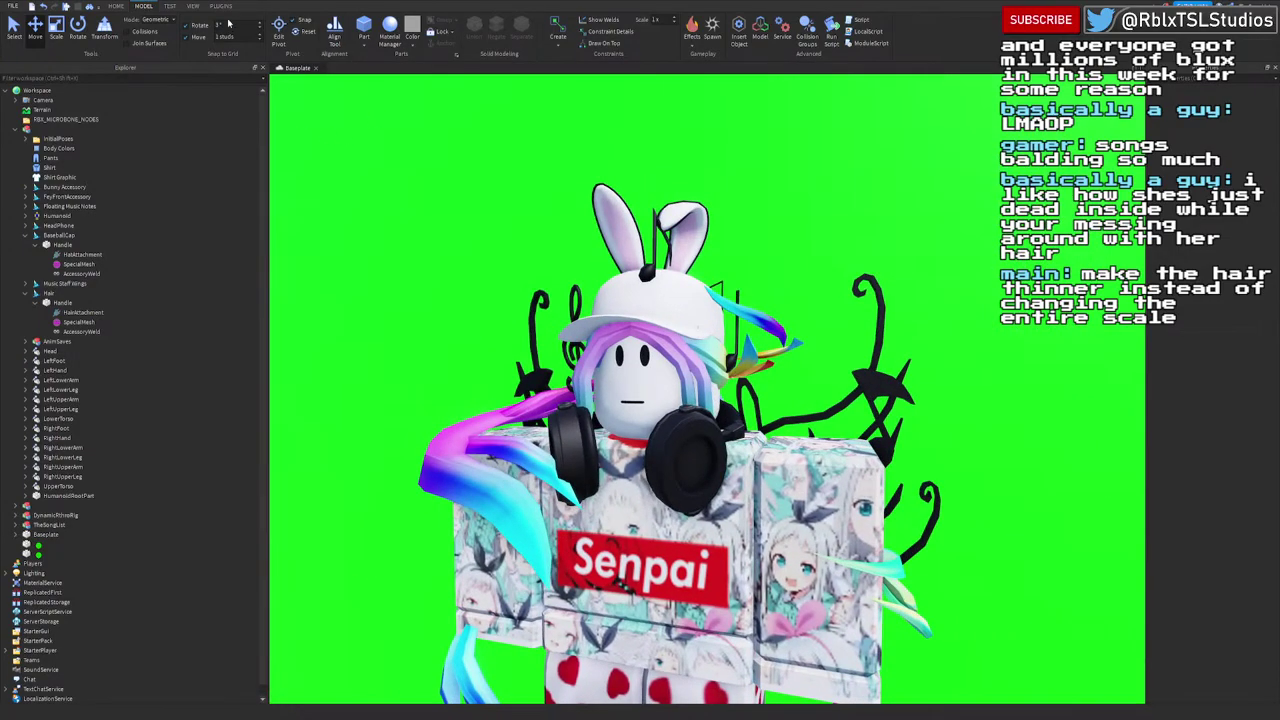
Step: Collapse the Hair and BaseballCap accessories in the model hierarchy and show the plugin tools
left_click(25, 294)
left_click(25, 236)
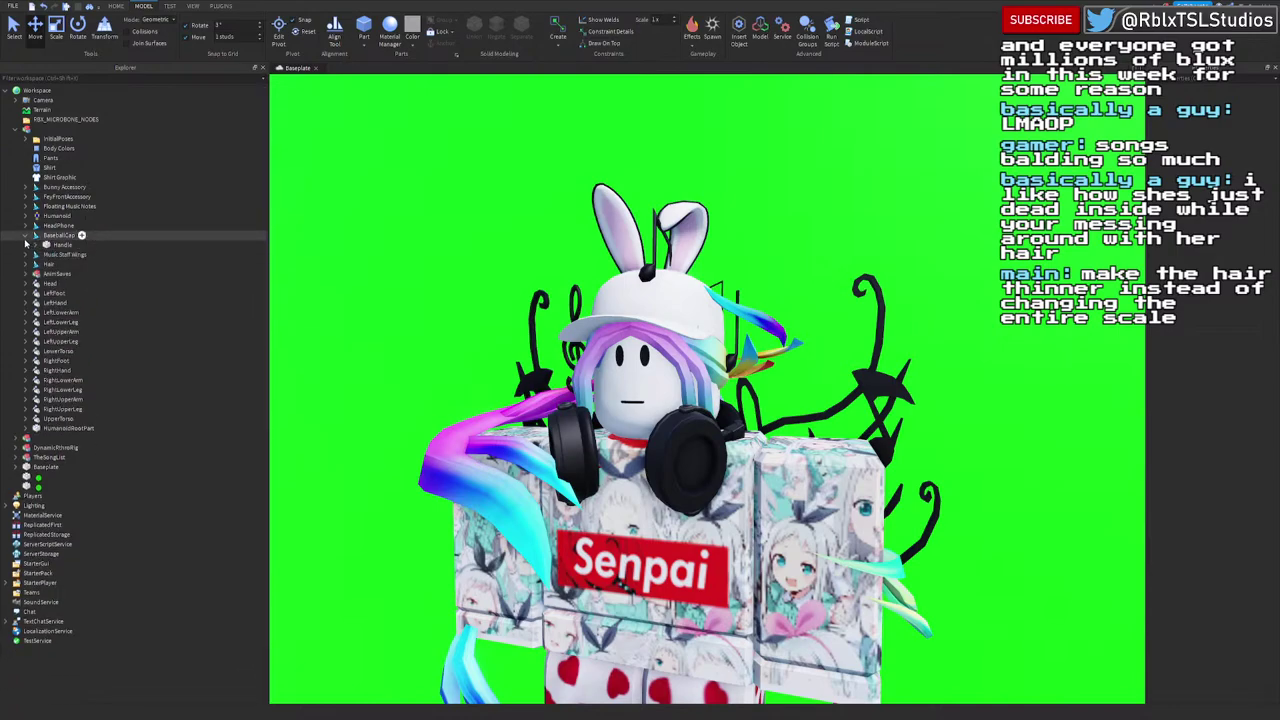
left_click(220, 6)
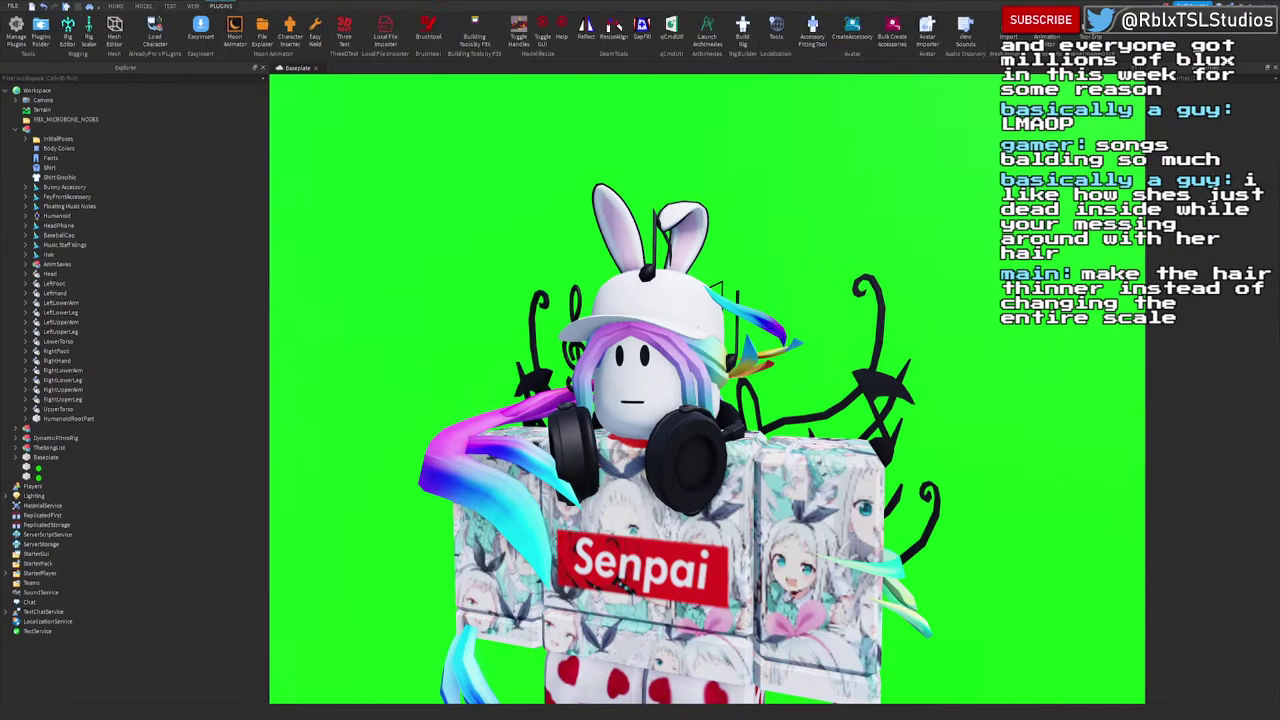
Step: Frame the avatar's head and upper body from the front against the green screen and examine the finished fit
scroll(1008, 441, "up", 3)
scroll(851, 426, "down", 6)
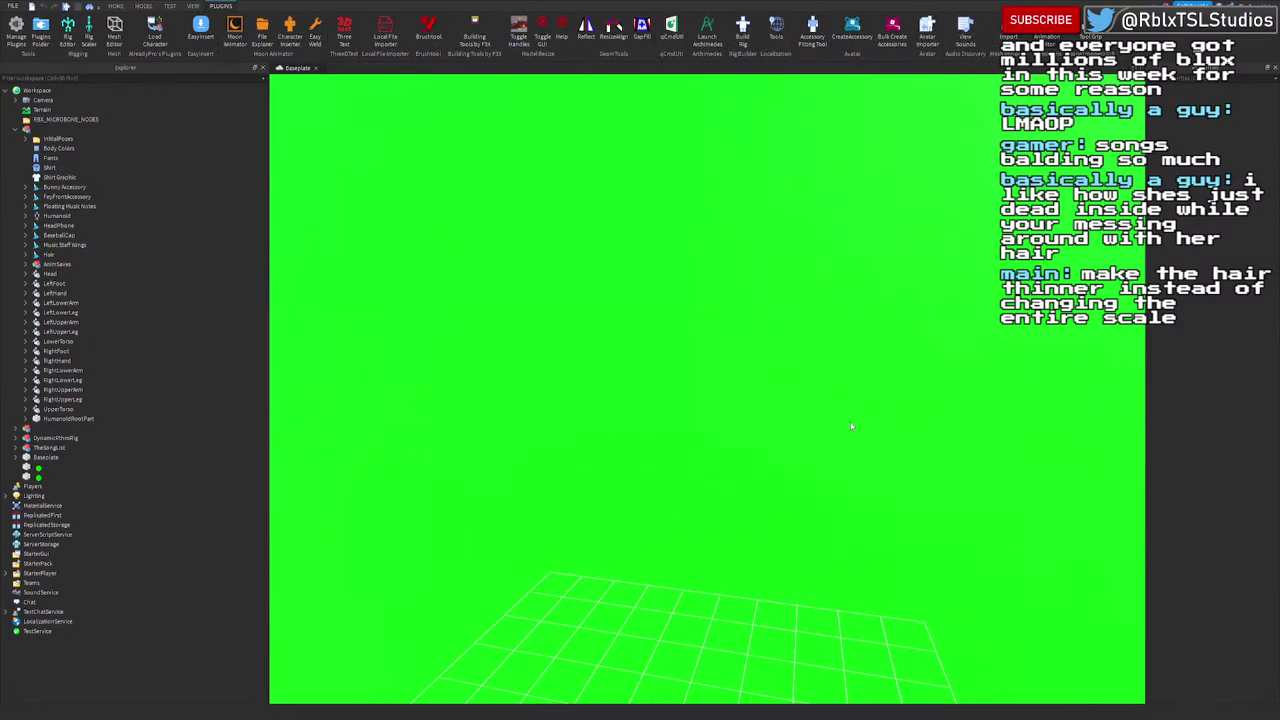
right_click_drag(851, 426, 851, 426)
scroll(851, 426, "up", 3)
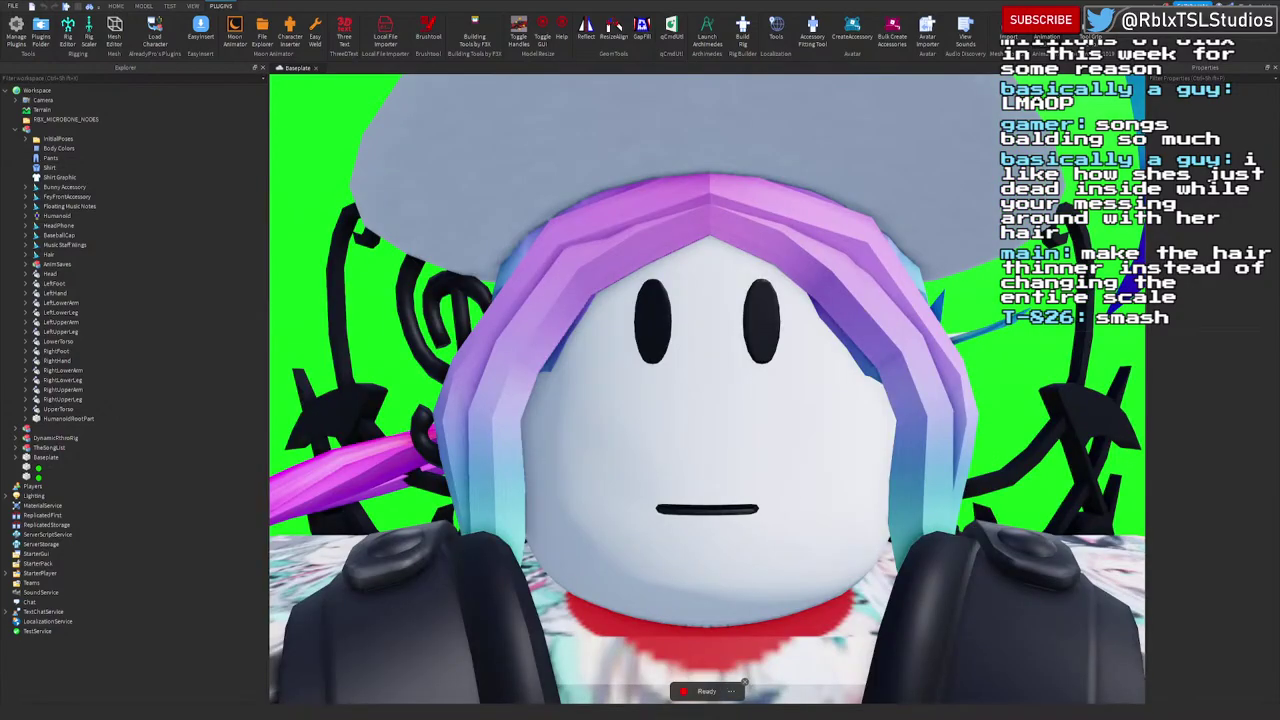
scroll(847, 461, "down", 4)
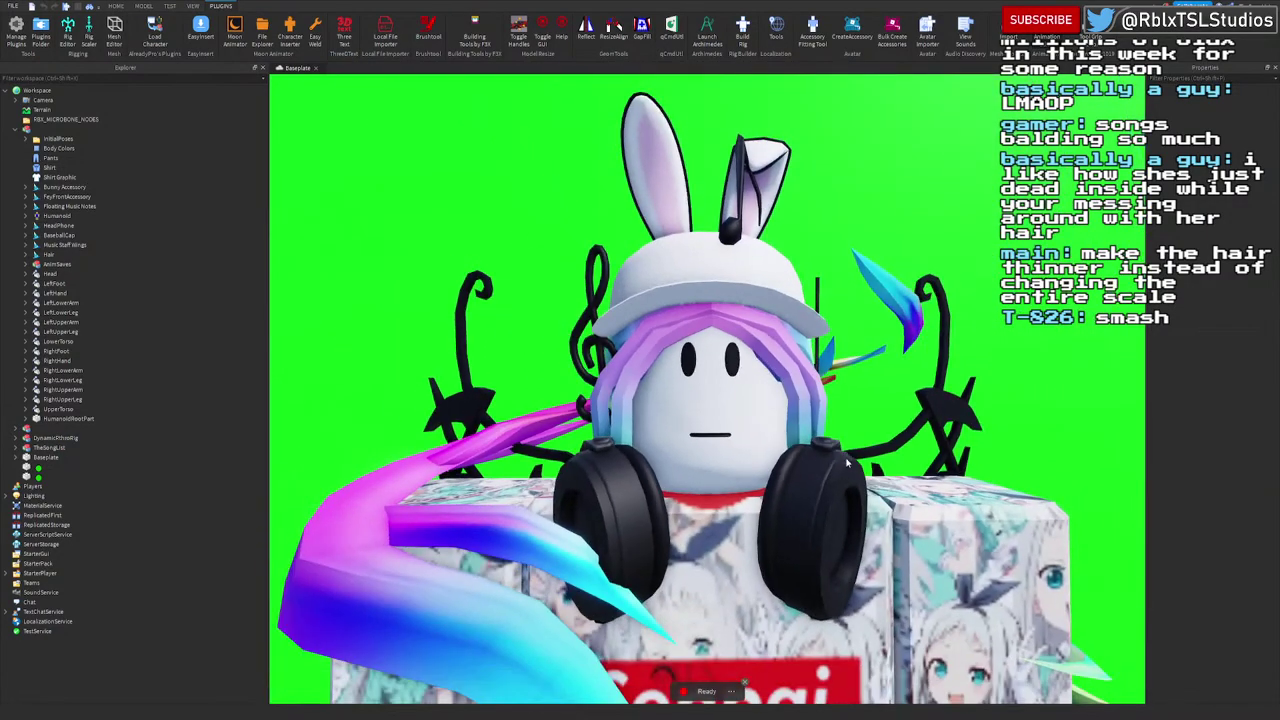
right_click_drag(847, 462, 847, 462)
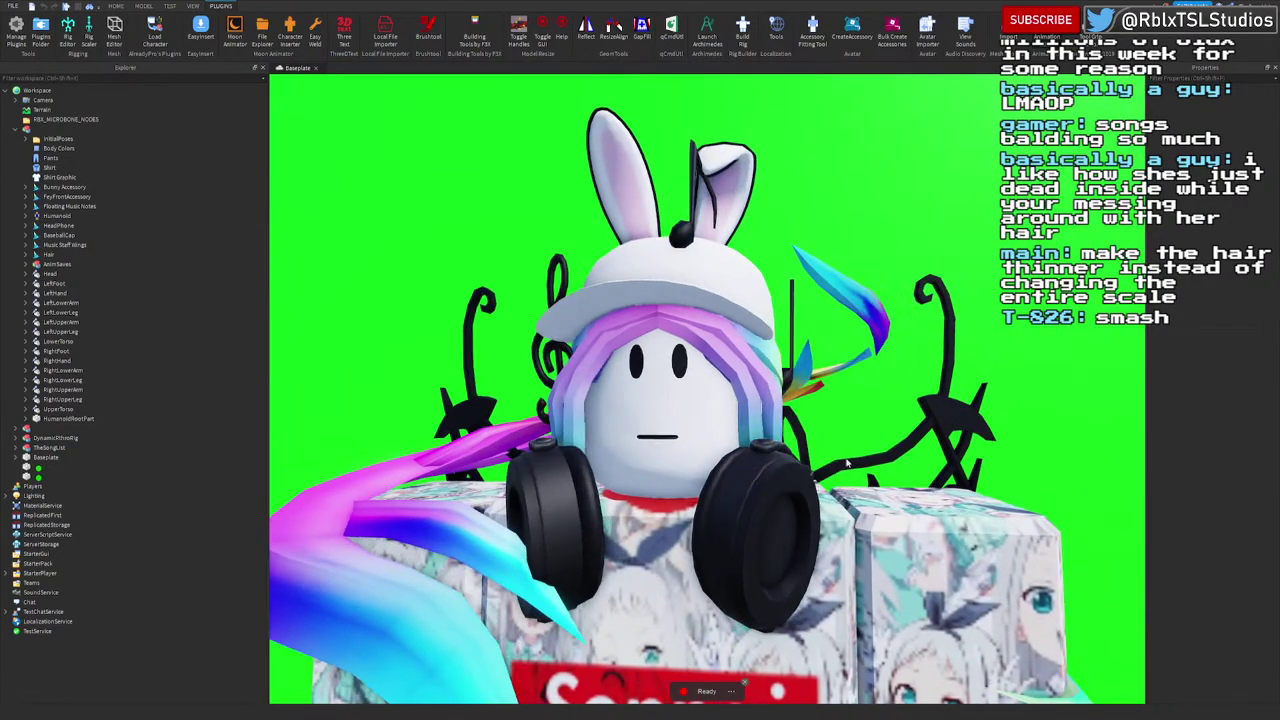
key("a")
key("d")
key("d")
key("a")
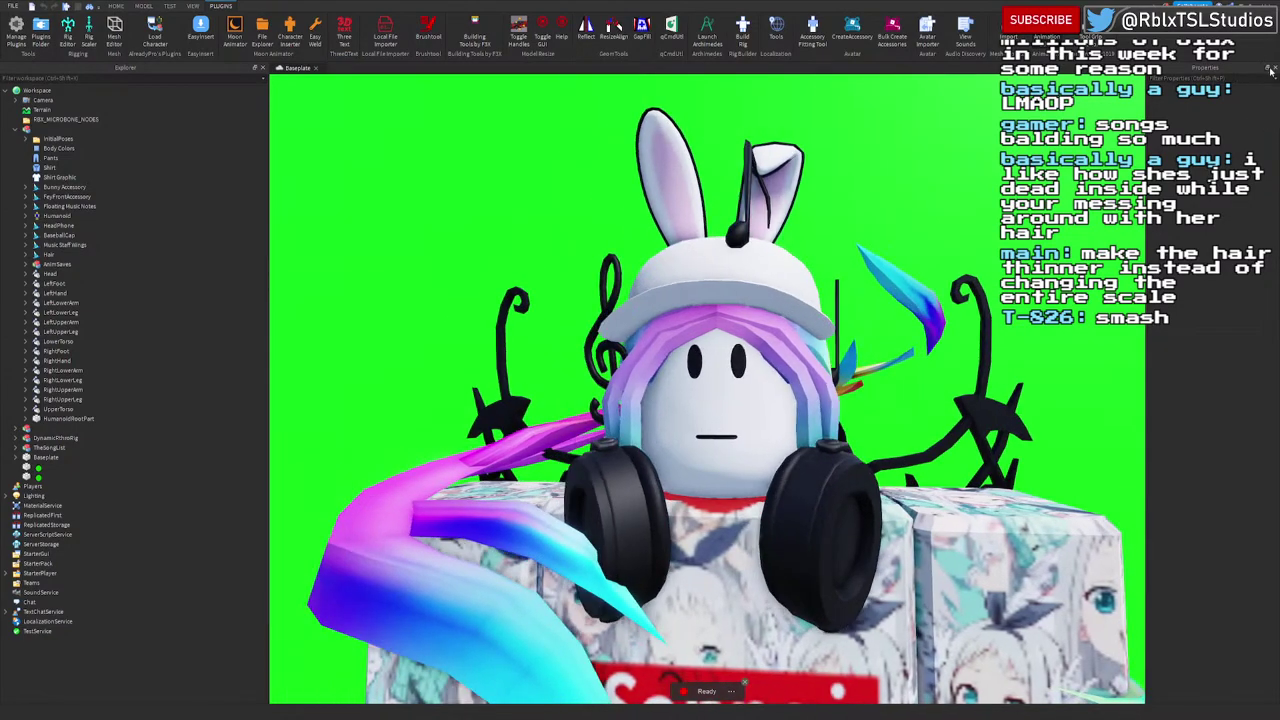
Step: Hide the Properties window, the ribbon tools and the Explorer so that only the viewport remains
left_click(1275, 68)
double_click(221, 6)
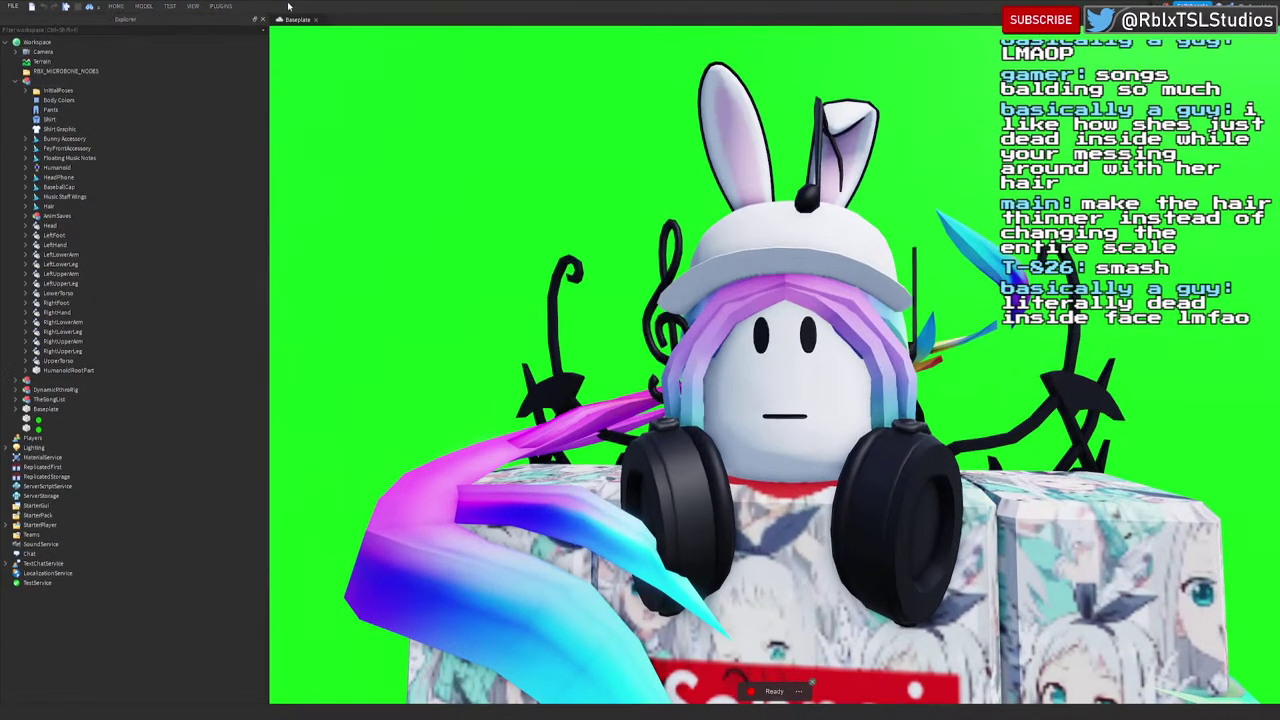
left_click(260, 21)
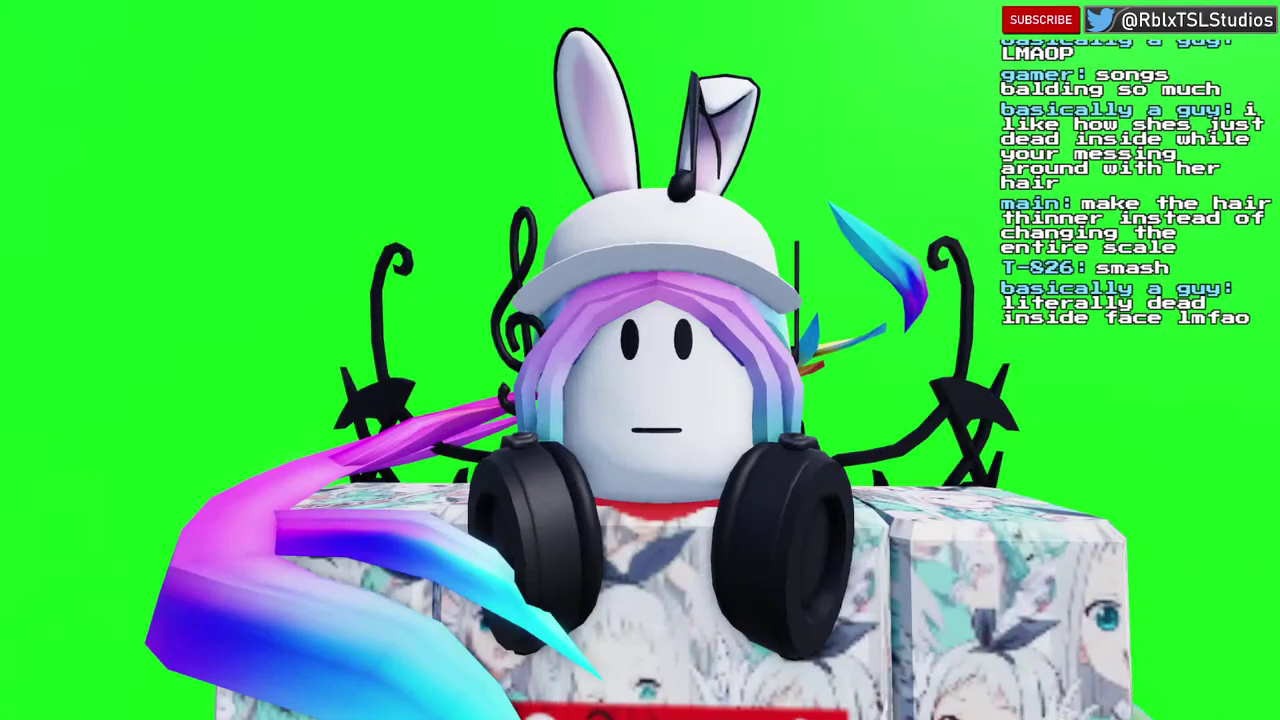
Step: Examine the avatar's face and upper body from the front, from close up to a full-body distance
right_click_drag(740, 428, 700, 430)
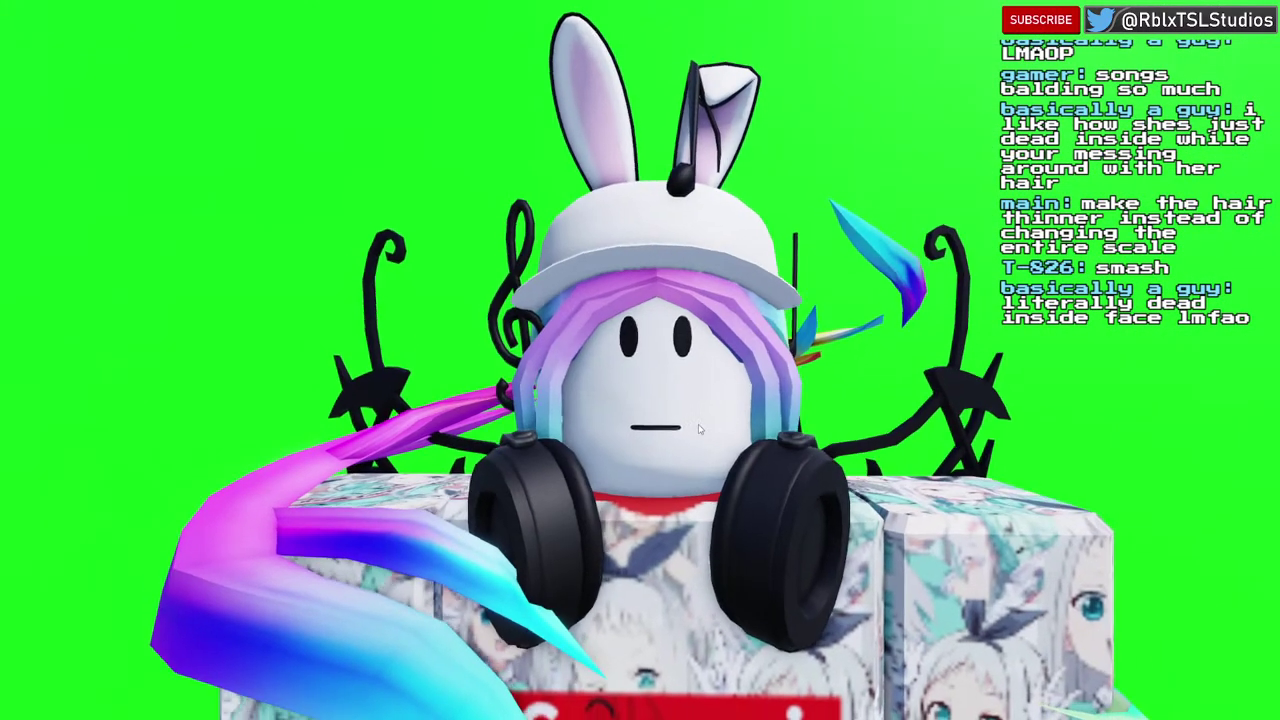
scroll(700, 430, "down", 3)
scroll(700, 430, "up", 2)
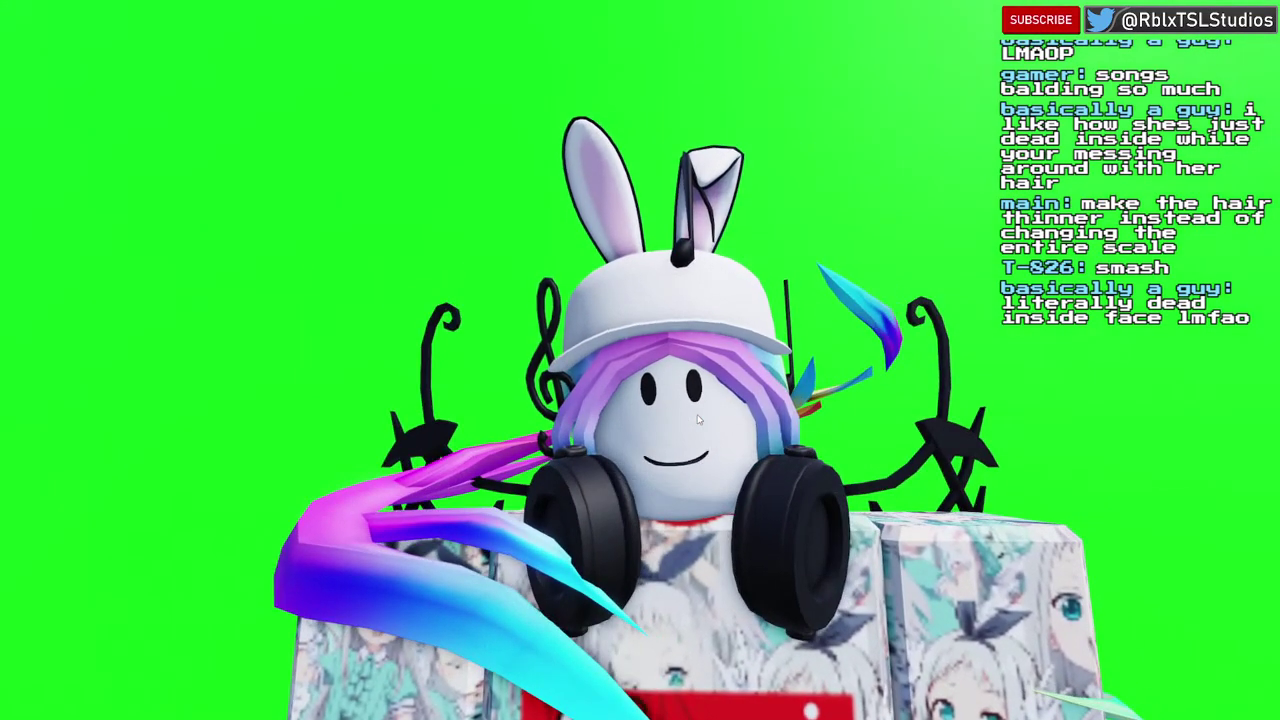
left_click_drag(698, 420, 848, 437)
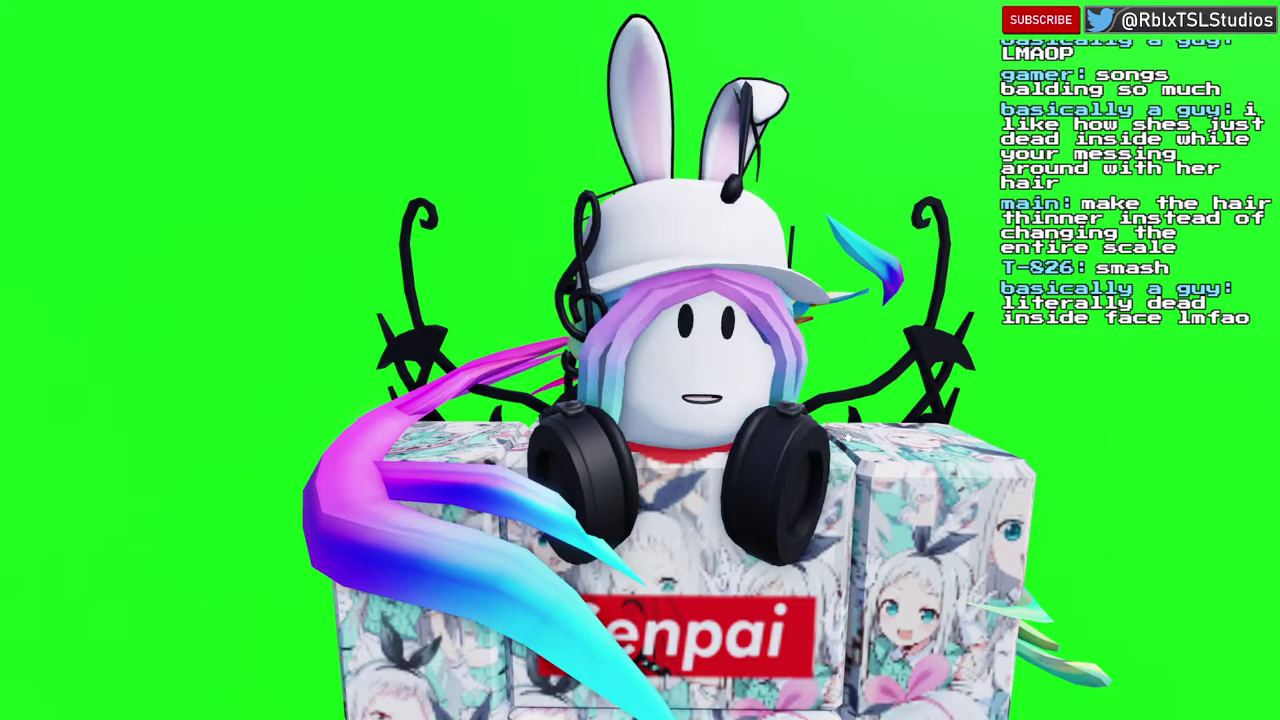
right_click_drag(848, 437, 914, 384)
key("w")
key("w")
key("s")
Step: Select the whole avatar and raise it straight up above the floor grid
left_click(592, 425)
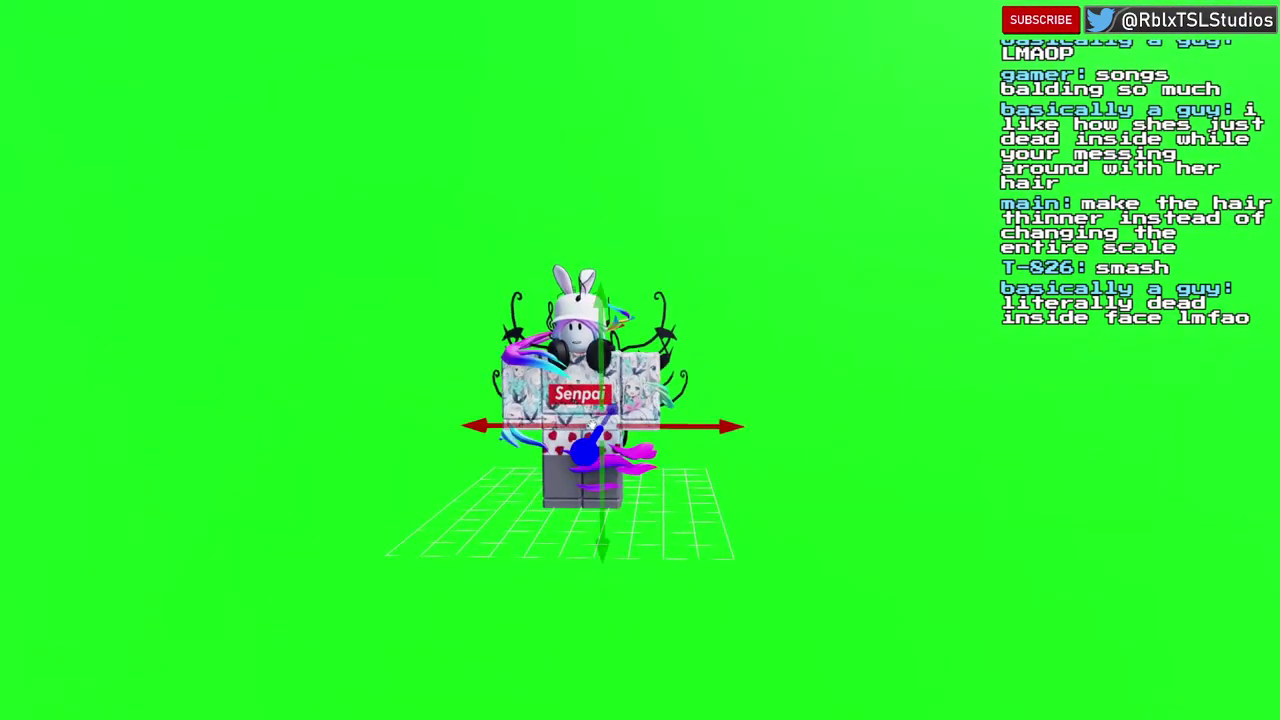
left_click(903, 441)
key("w")
key("a")
left_click(666, 446)
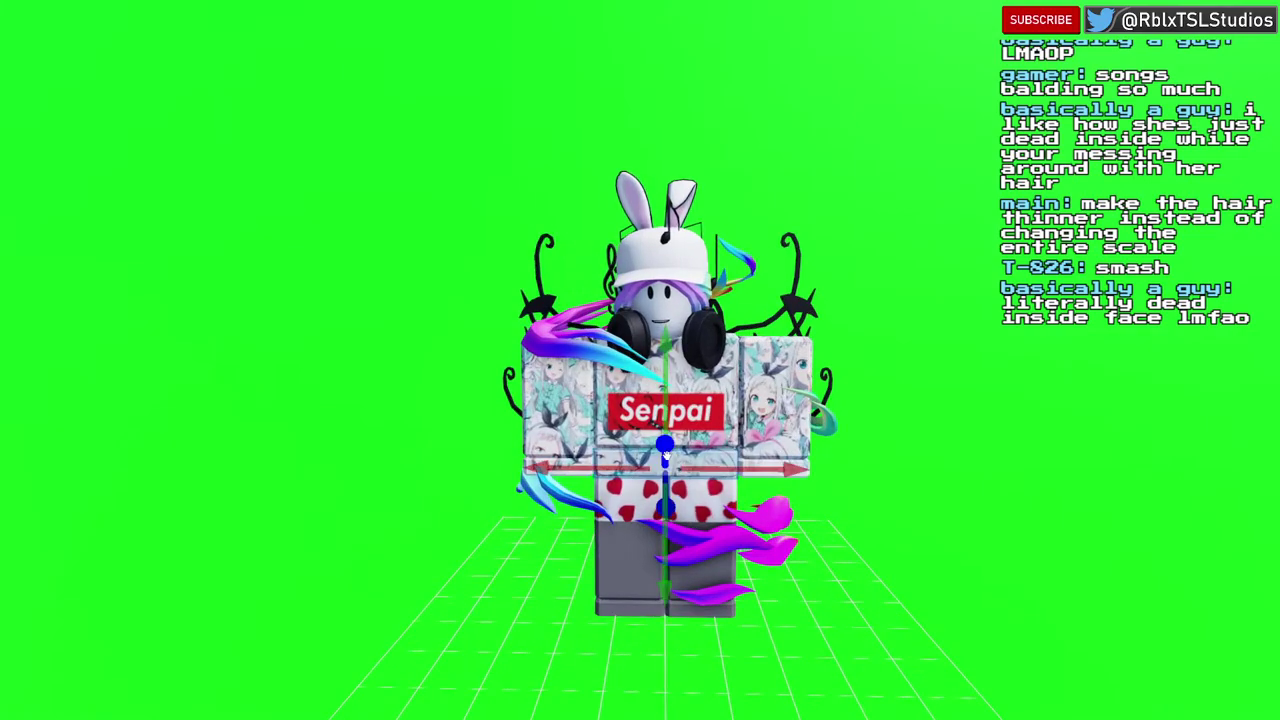
scroll(669, 423, "down", 10)
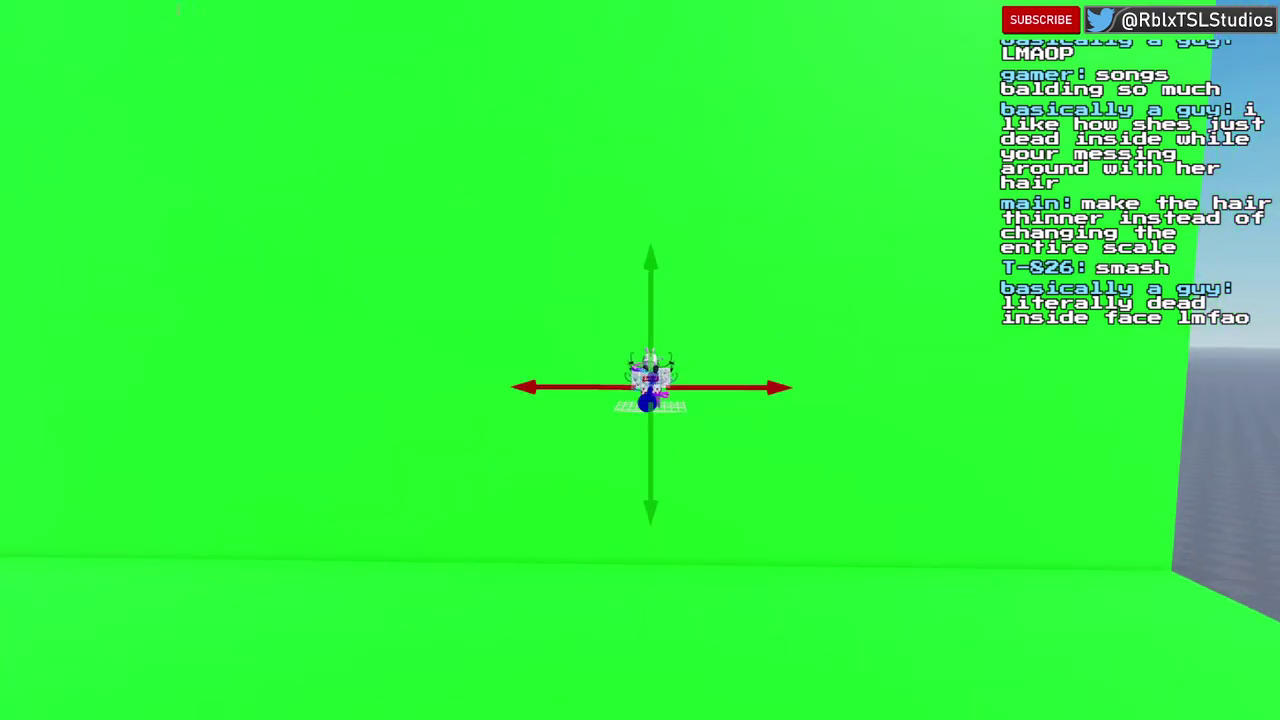
left_click_drag(652, 305, 652, 224)
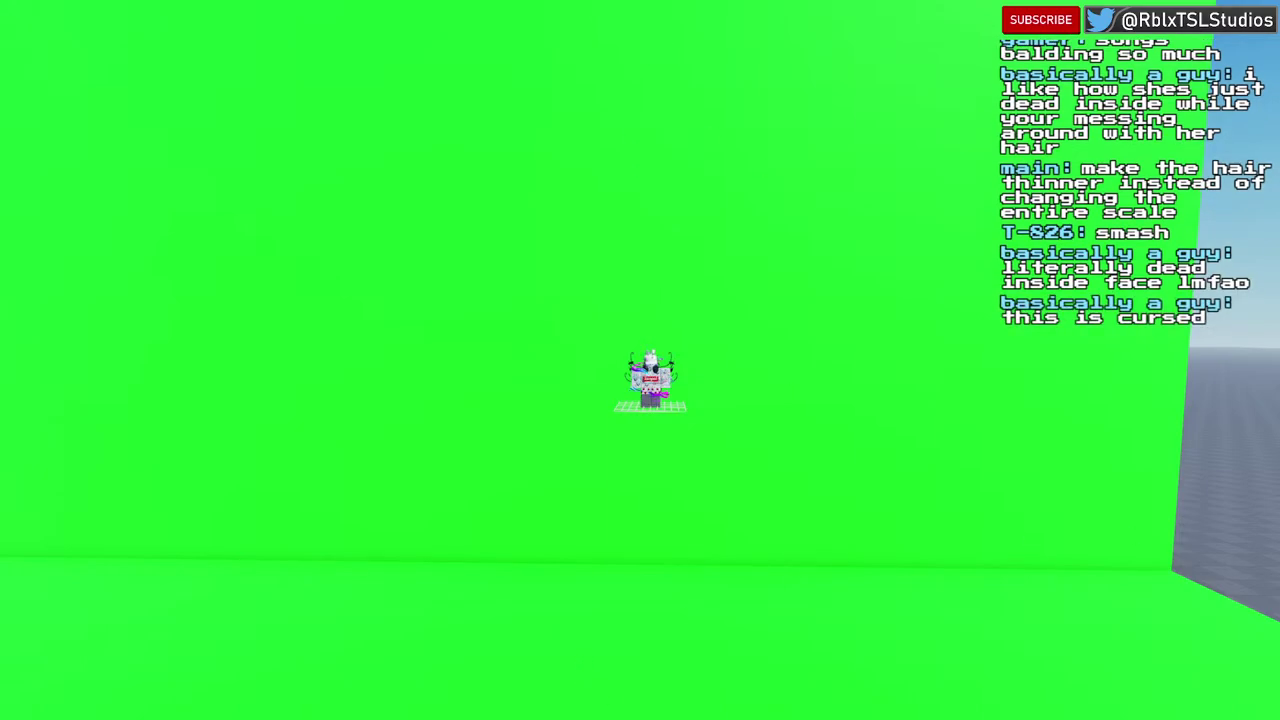
key("space")
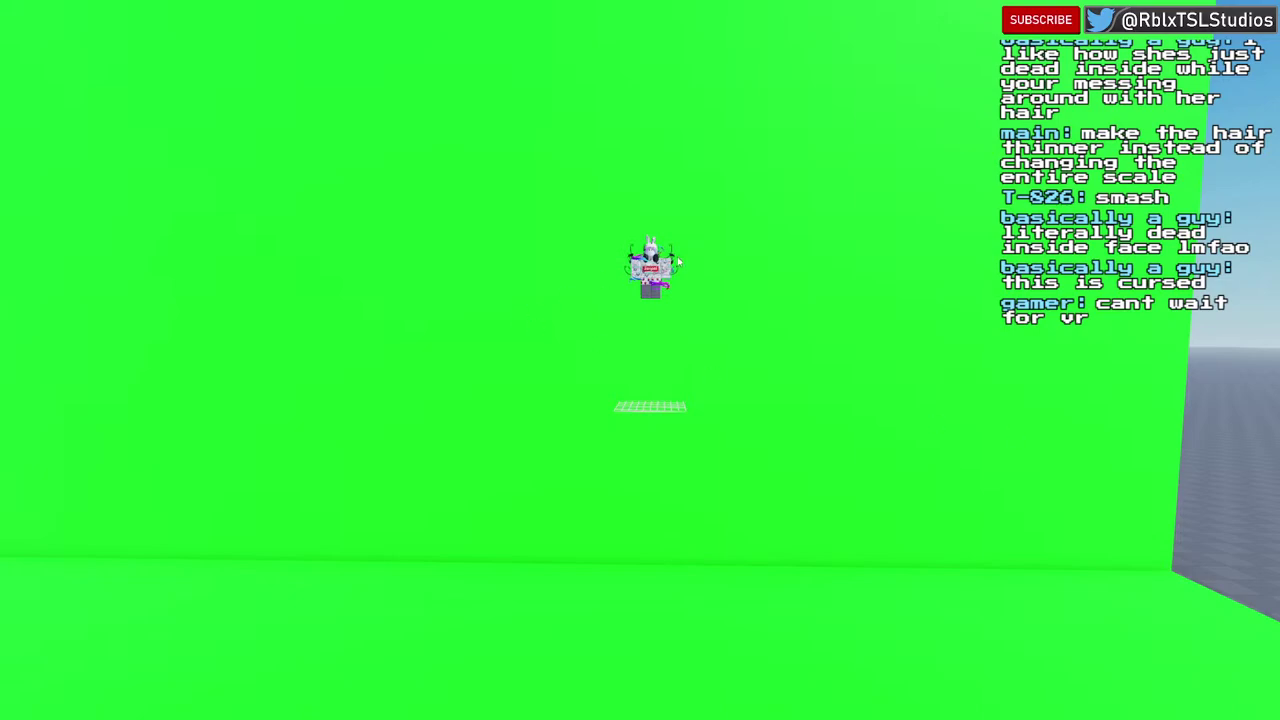
Step: Reframe the avatar's head and shoulders at a slight angle from the front against the green screen
mouse_move(678, 261)
right_mouse_down()
mouse_move(685, 249)
mouse_move(682, 275)
right_mouse_up()
key("w")
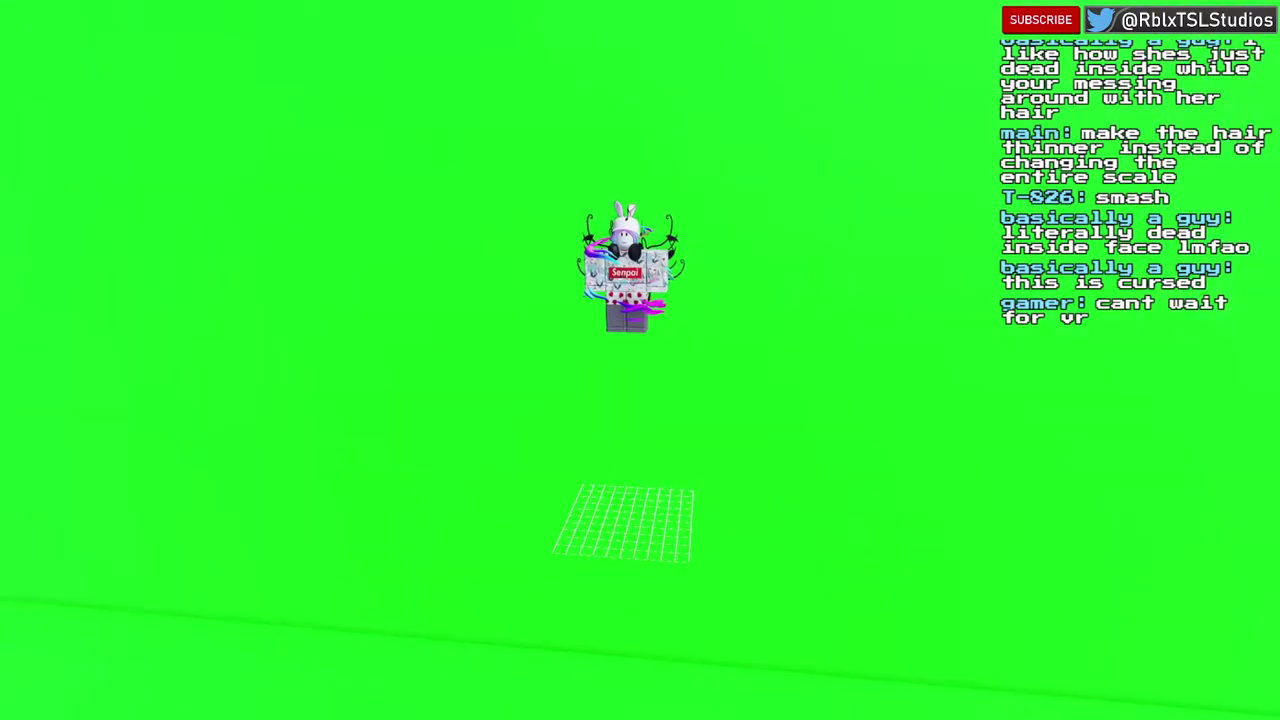
scroll(808, 467, "down", 5)
scroll(806, 463, "up", 1)
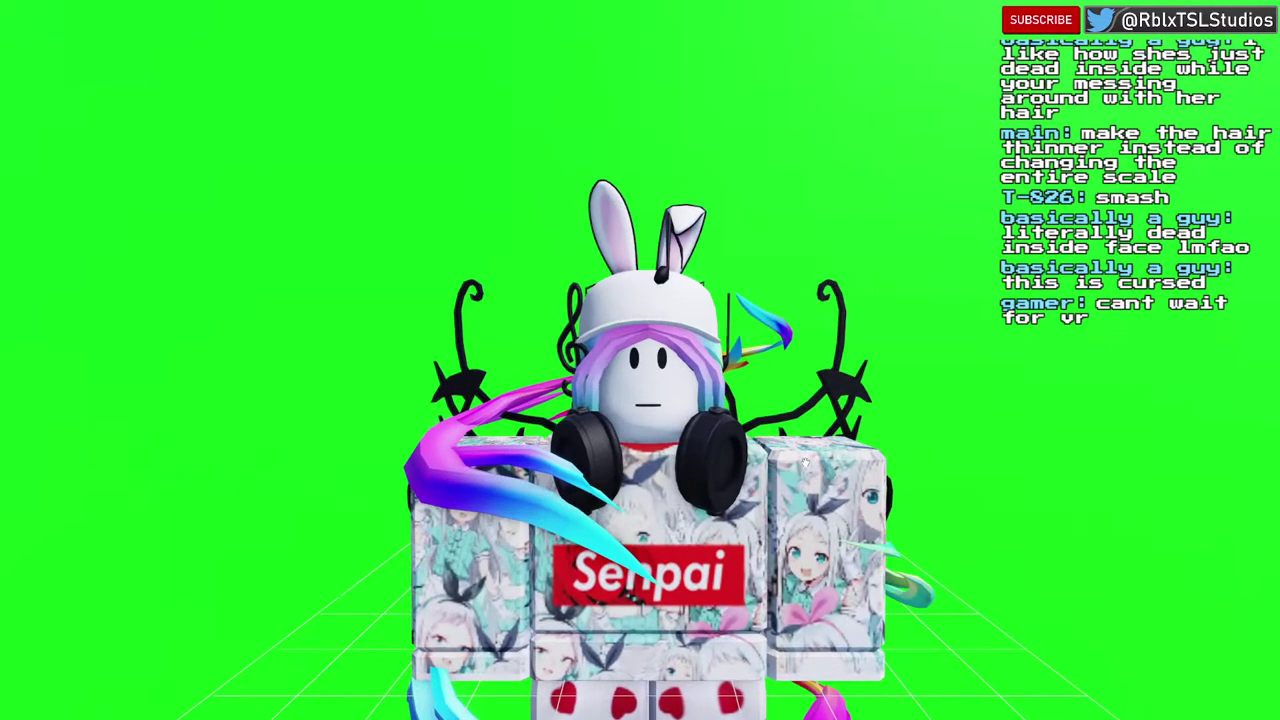
right_click_drag(805, 462, 804, 462)
key("w")
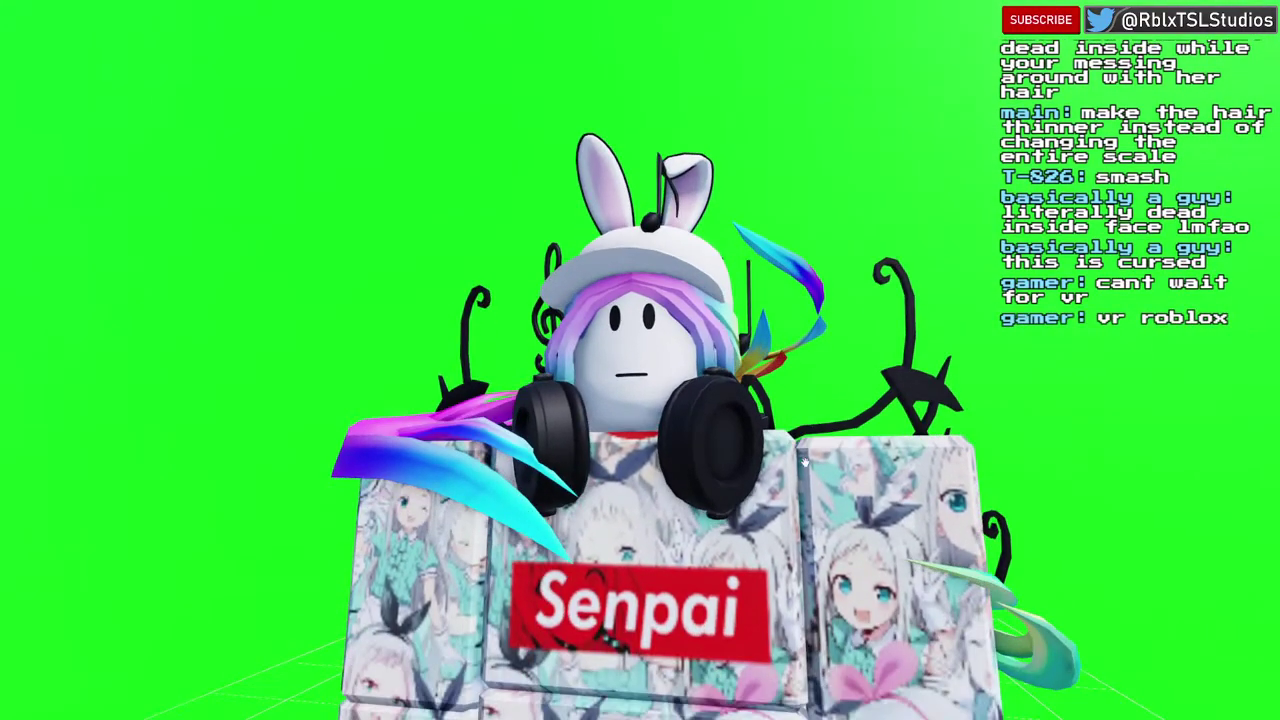
scroll(805, 462, "up", 3)
scroll(805, 462, "down", 2)
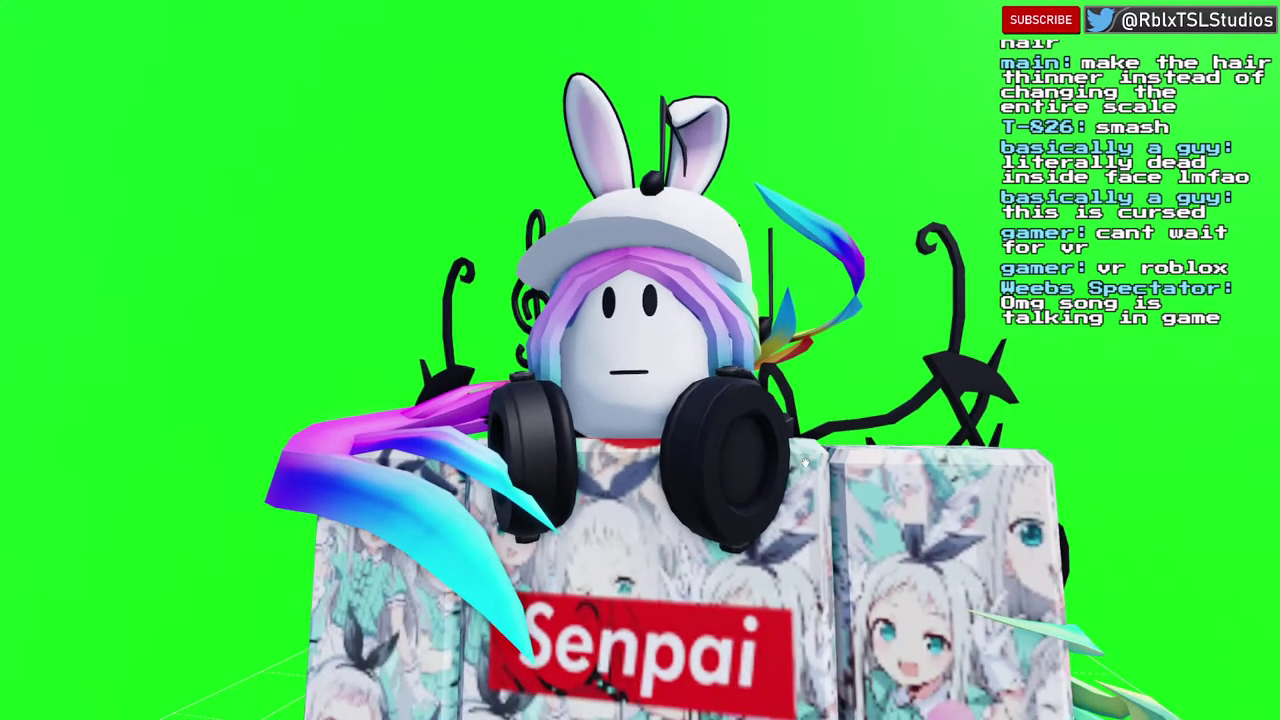
scroll(805, 462, "up", 1)
middle_click_drag(805, 462, 807, 467)
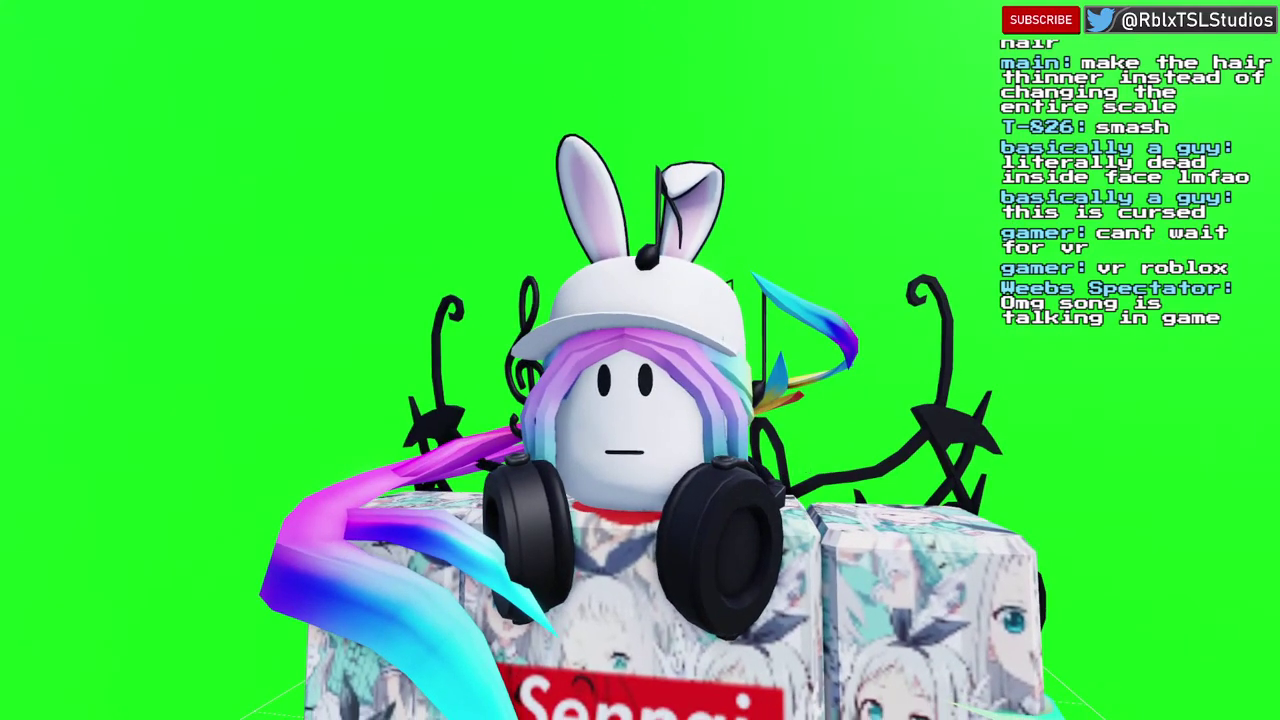
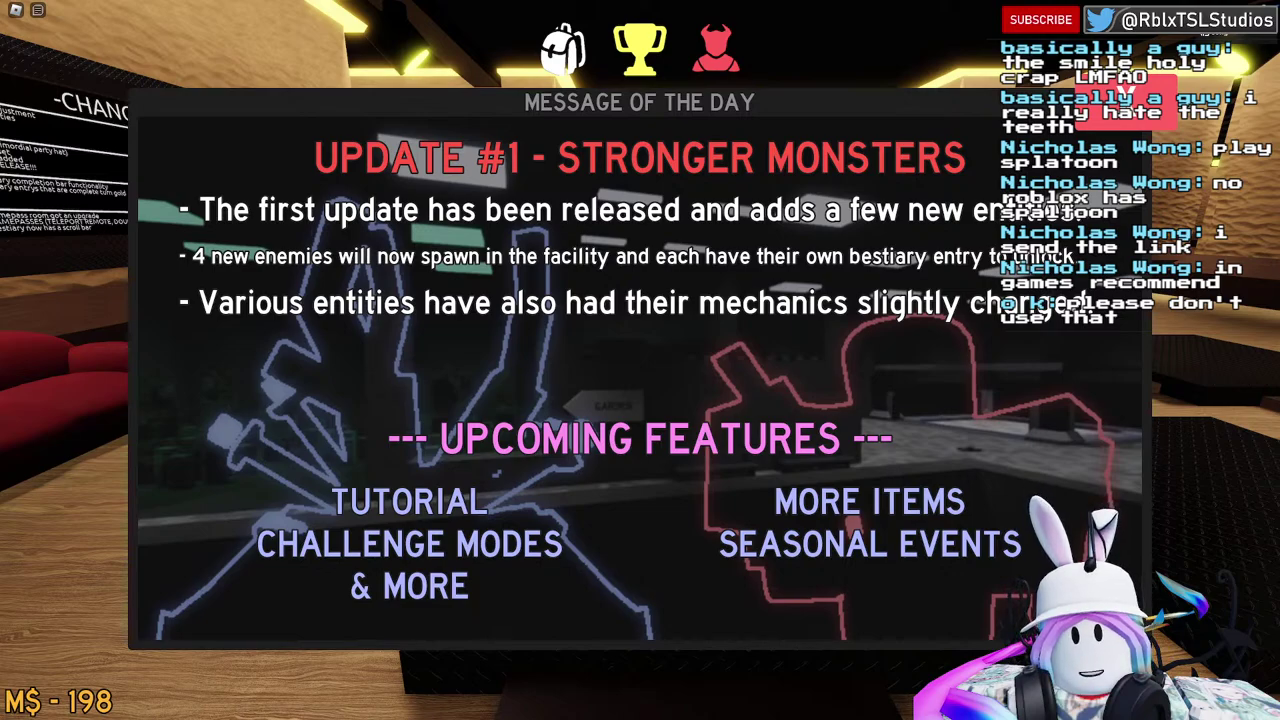
Step: Dismiss the message of the day and walk through the lobby to the pink-lit Vanilla Mode platform
left_click(1126, 112)
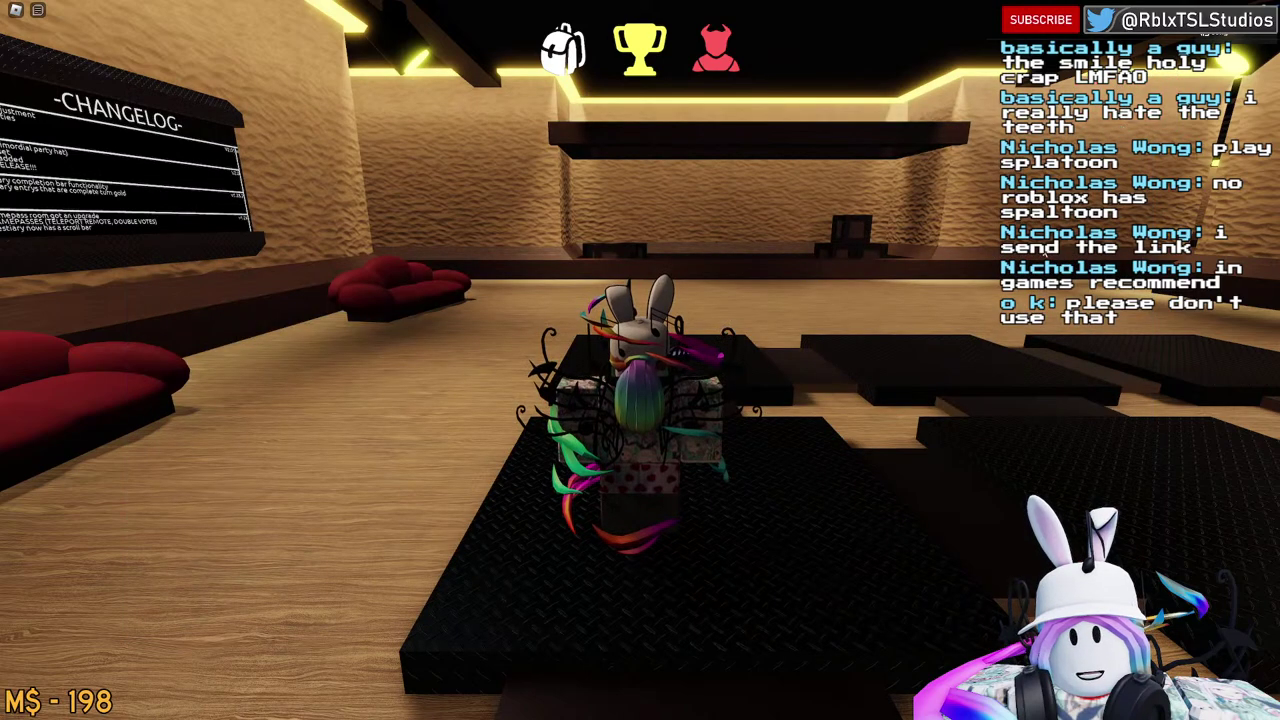
key("w")
right_click_drag(640, 360, 678, 375)
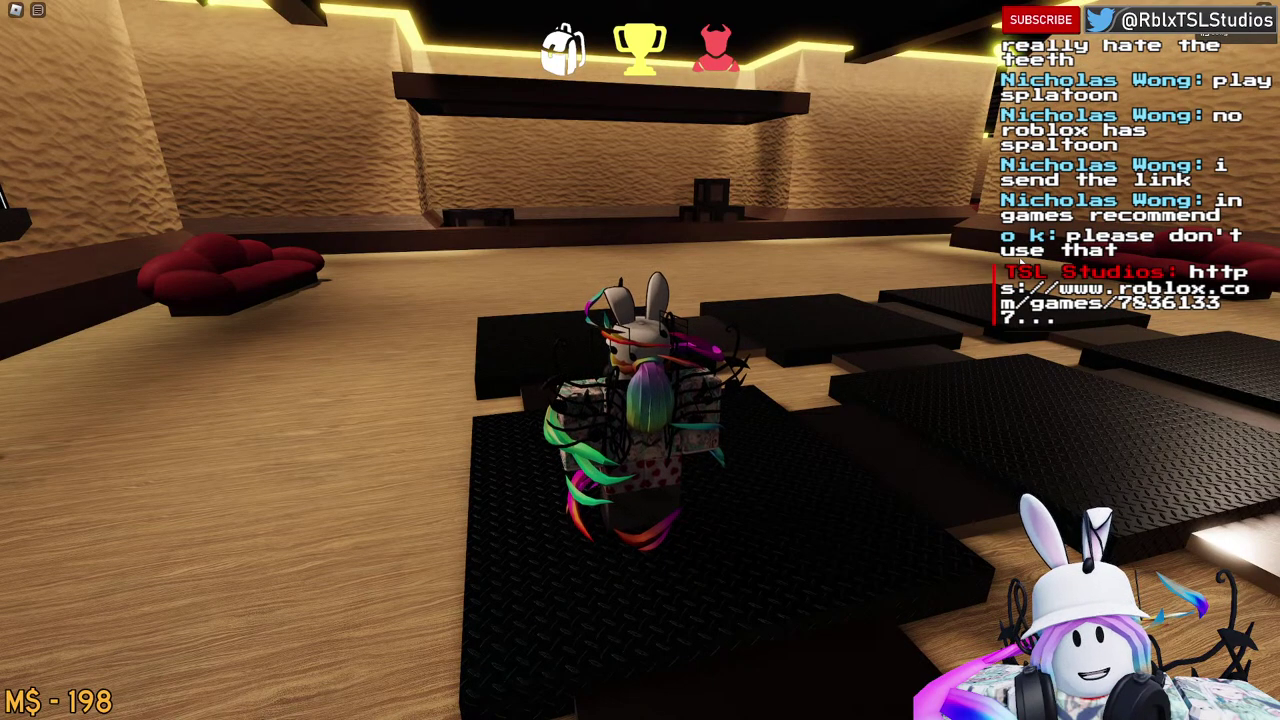
key("w")
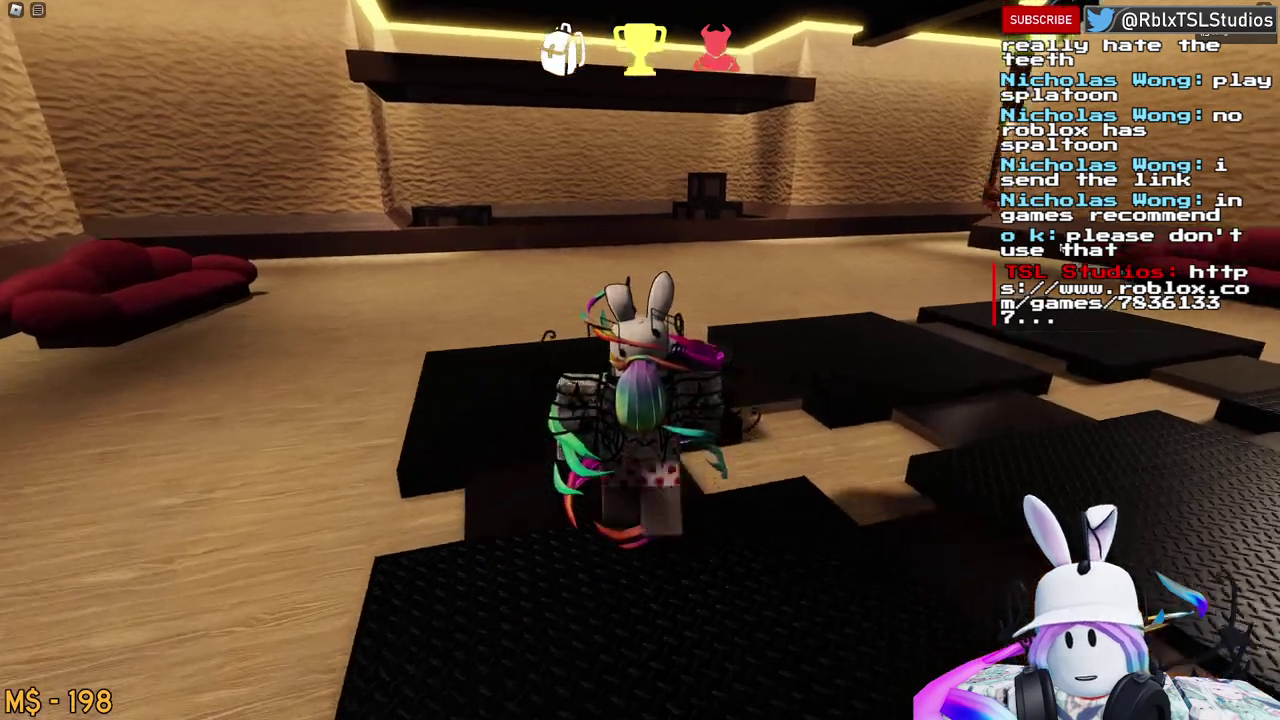
key("w")
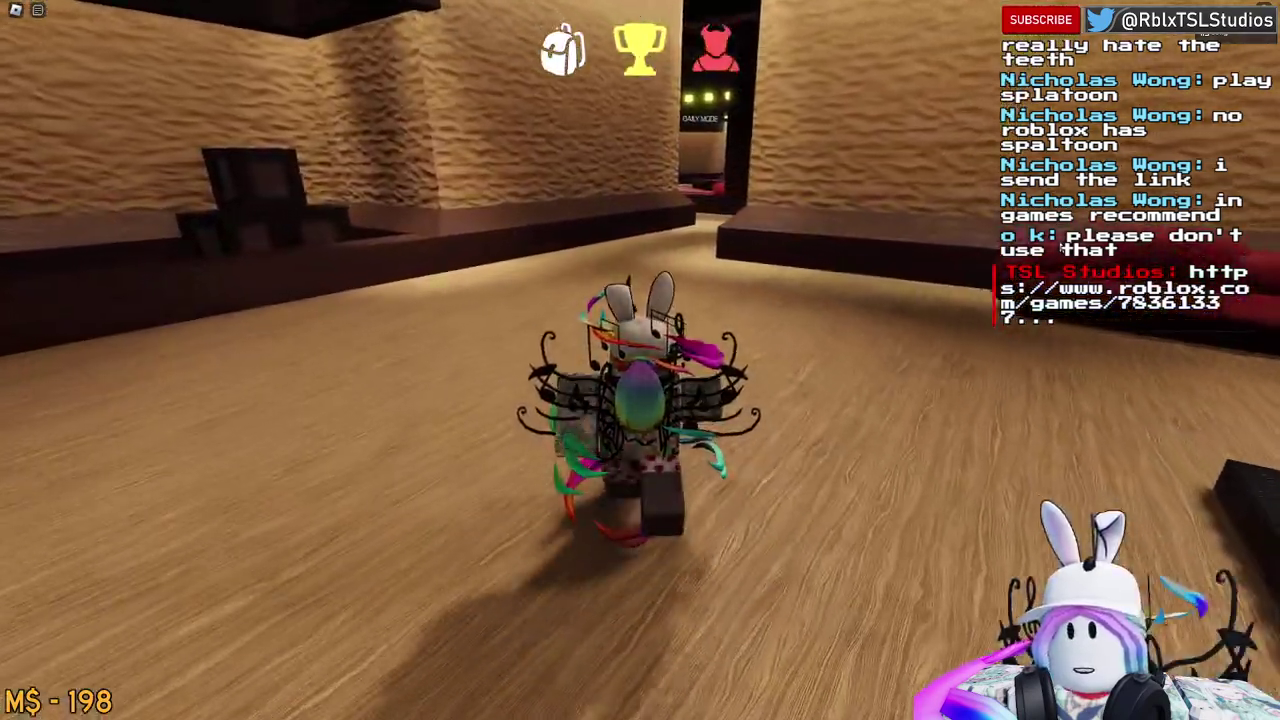
key("w")
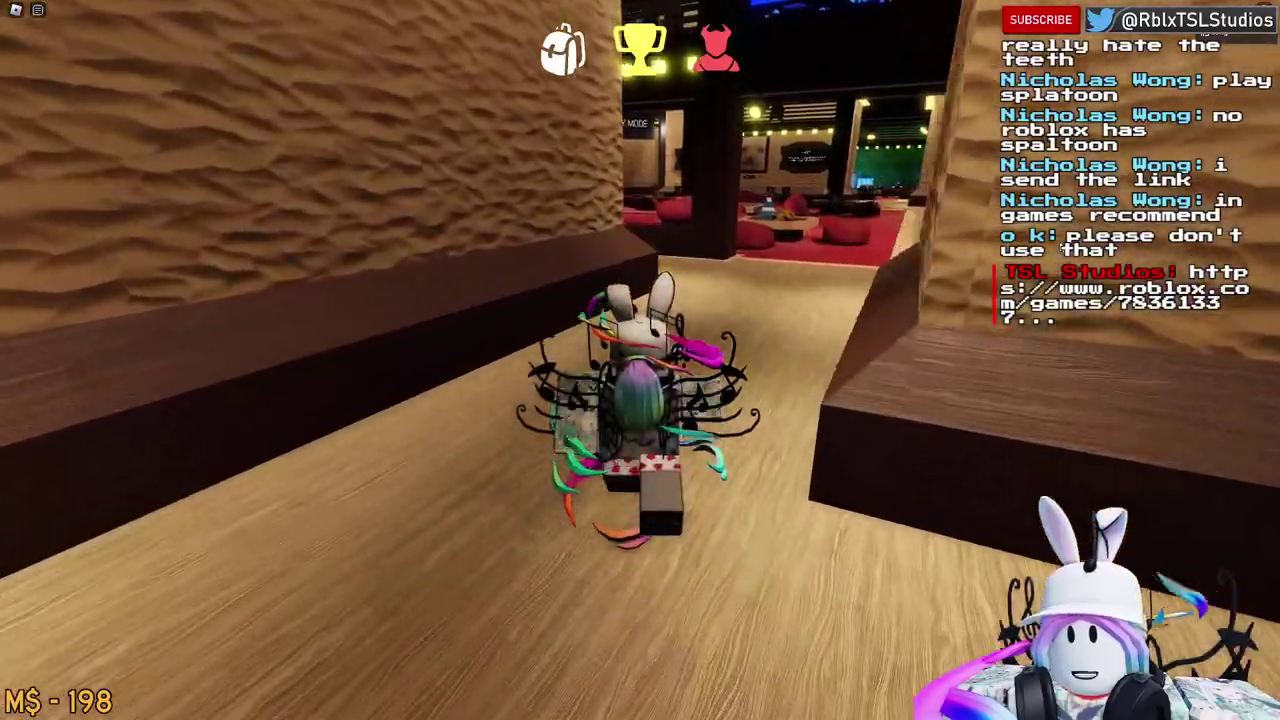
key("w")
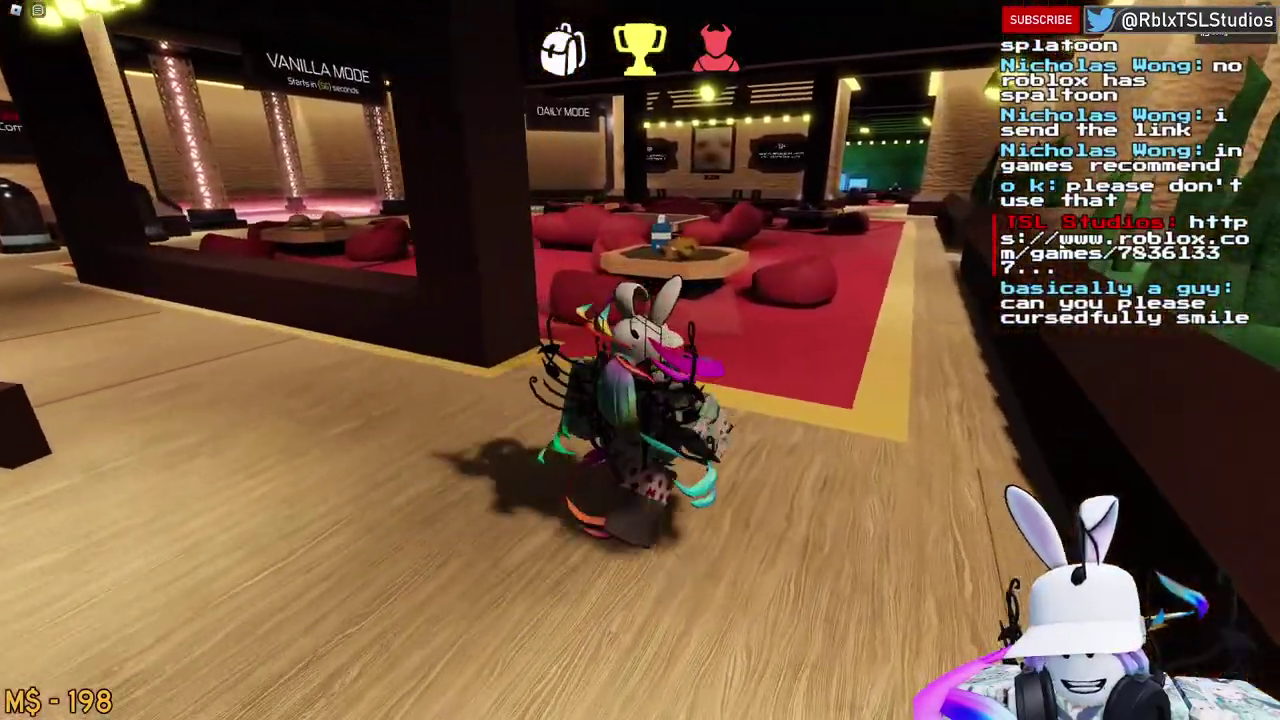
key("w")
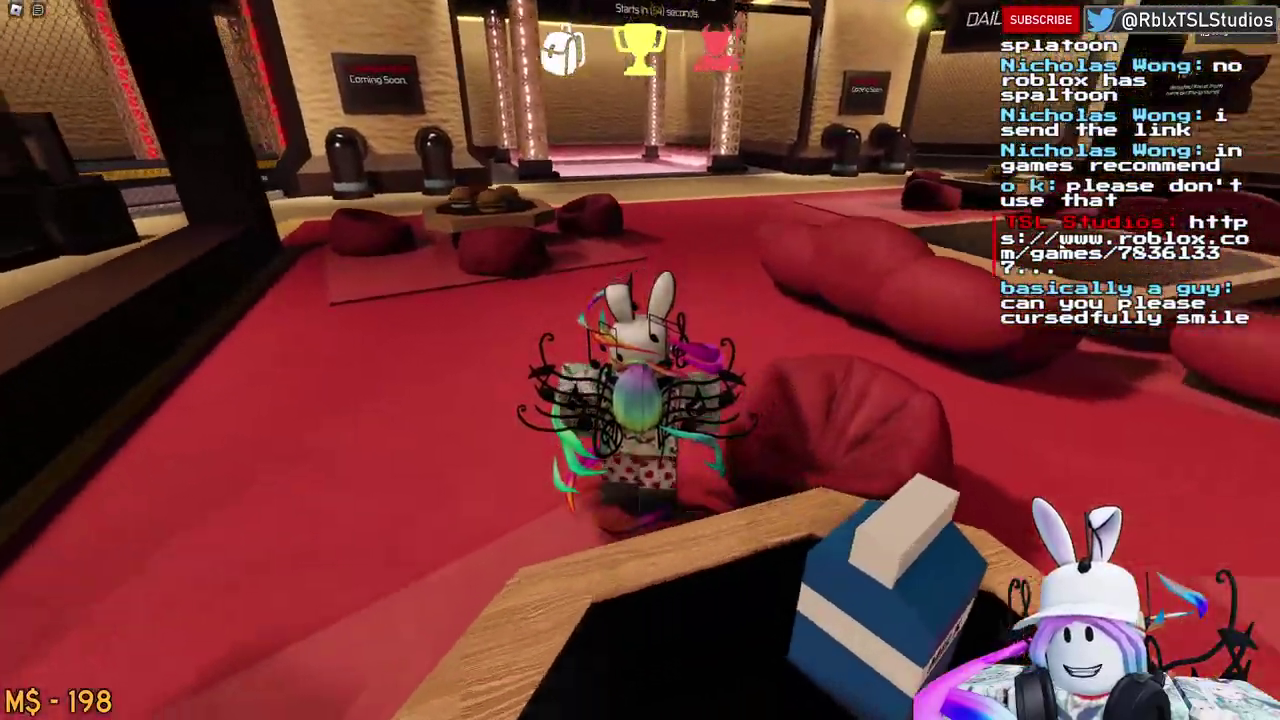
key("w")
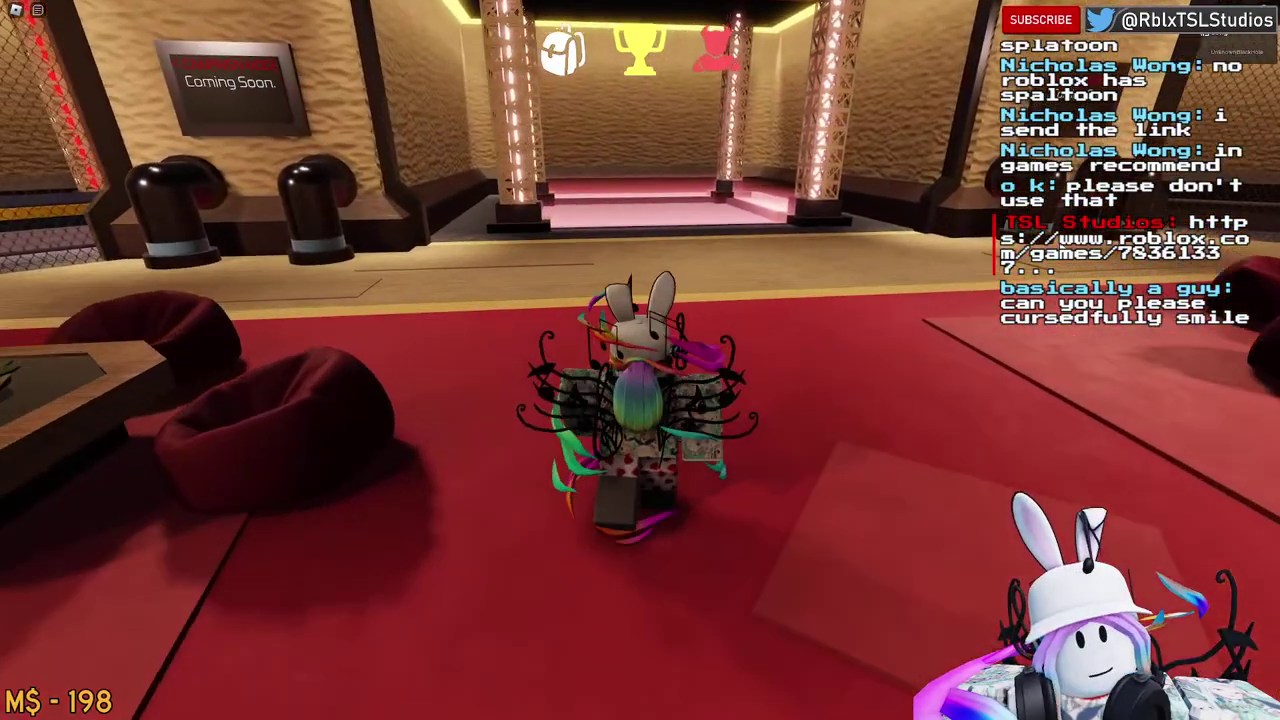
key("w")
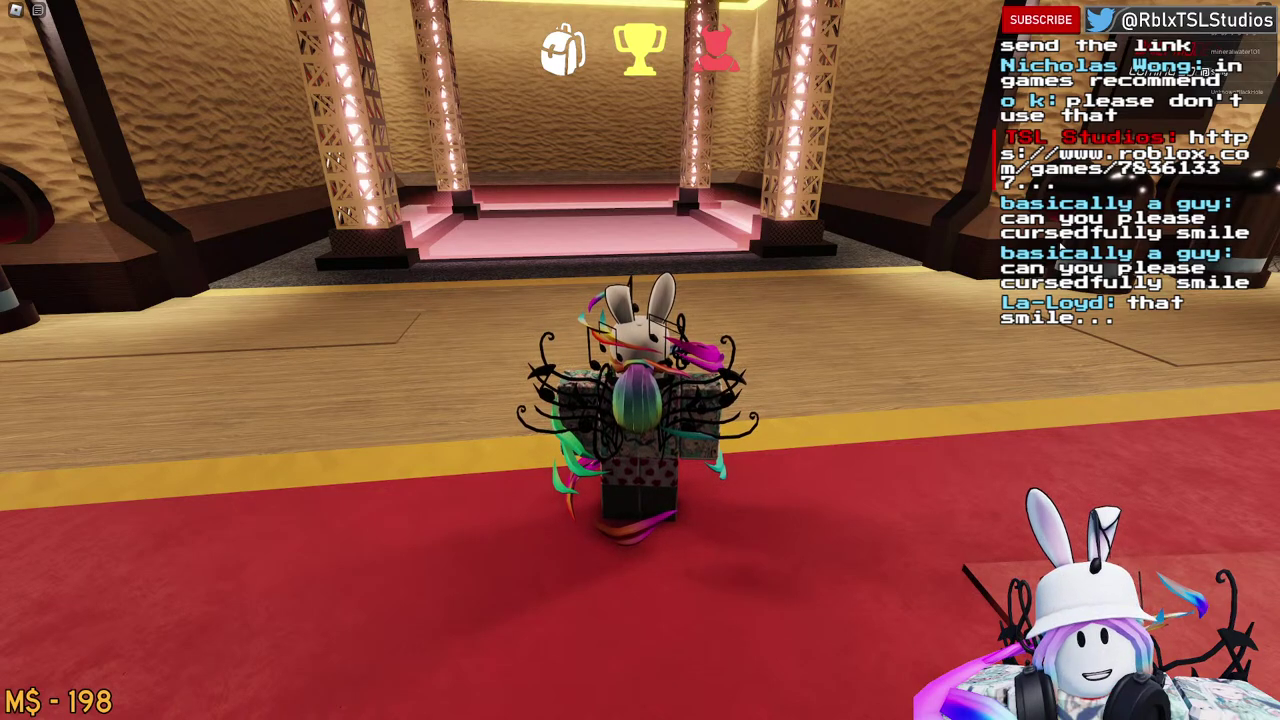
key("w")
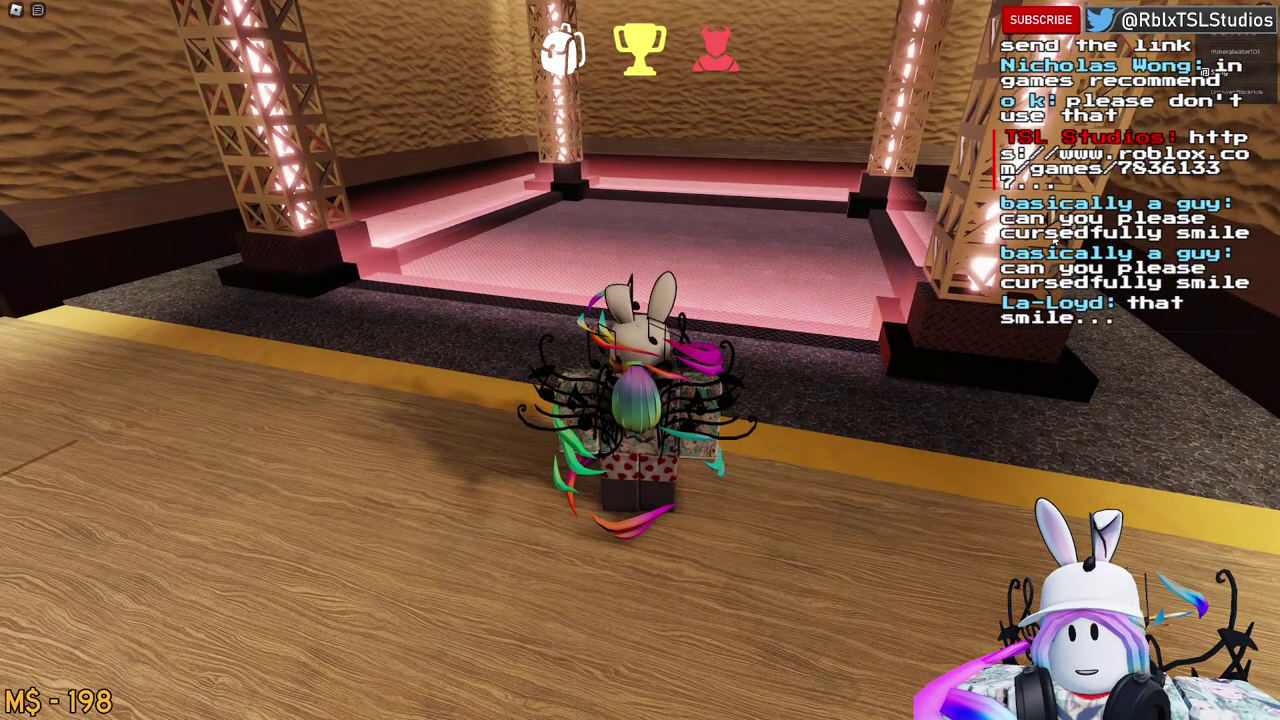
Step: Look through the game settings and return to the lobby
key("Escape")
left_click(600, 196)
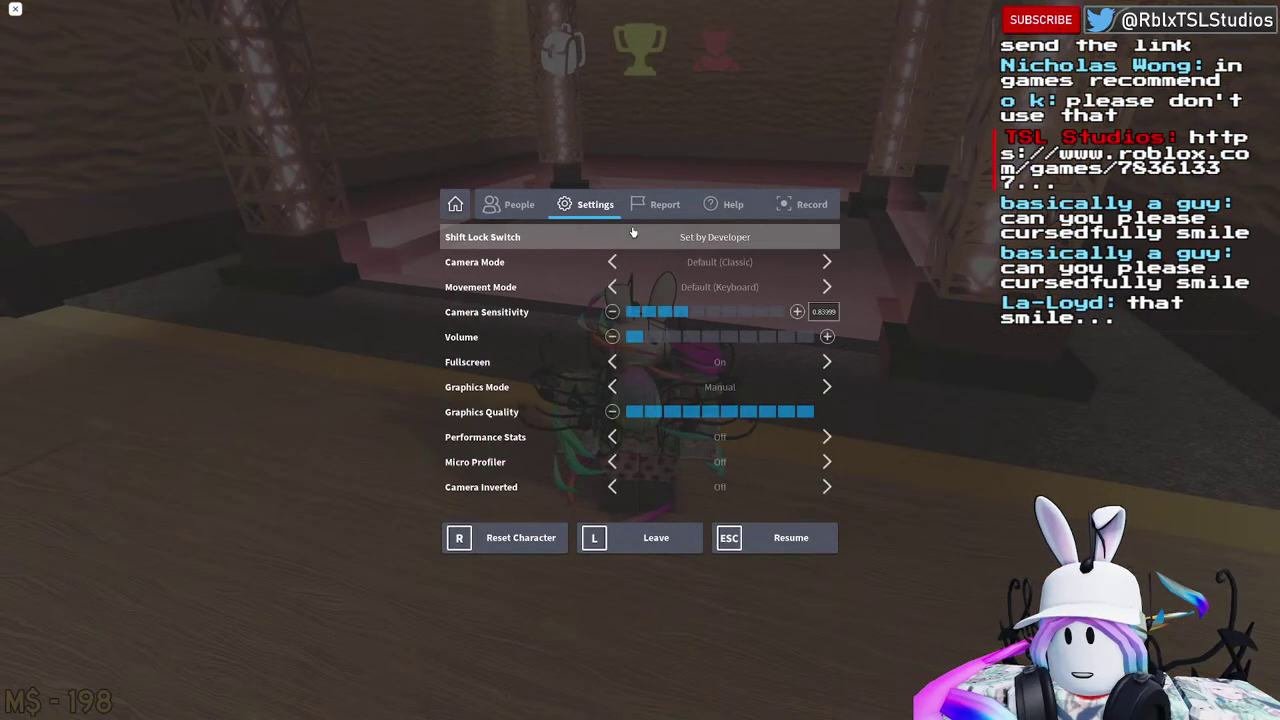
key("Escape")
key("Escape")
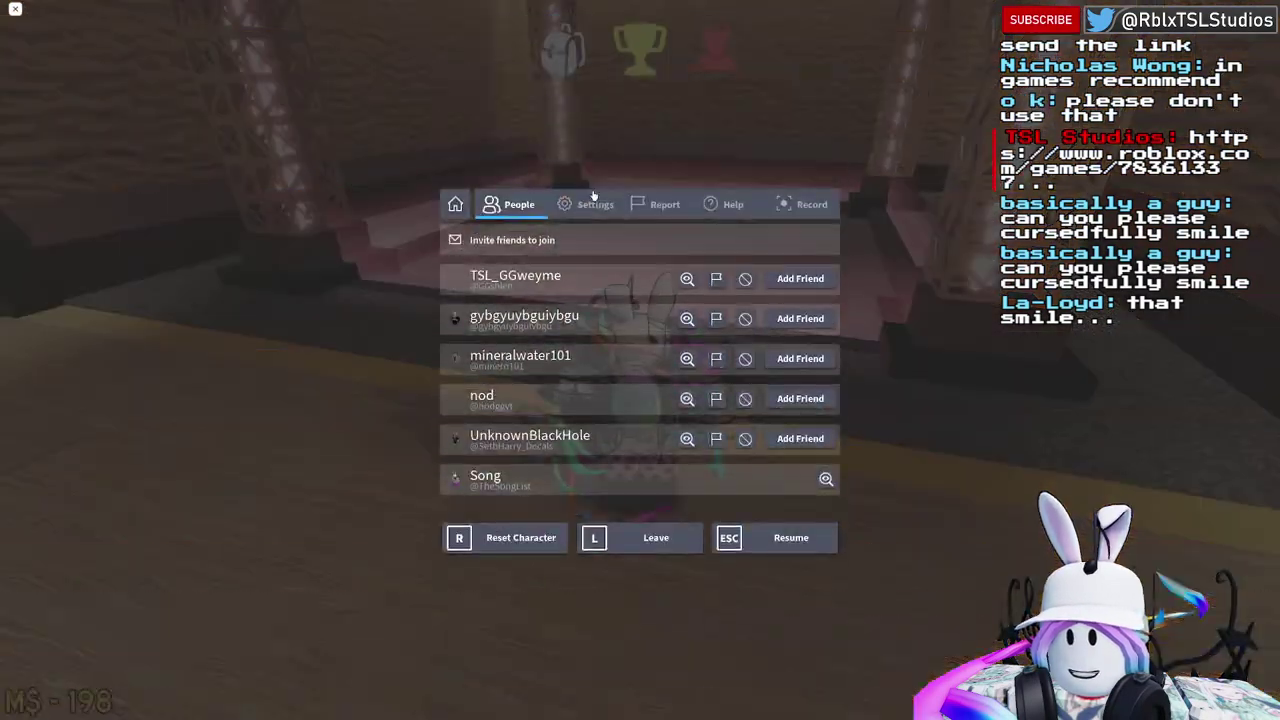
left_click(590, 202)
key("Escape")
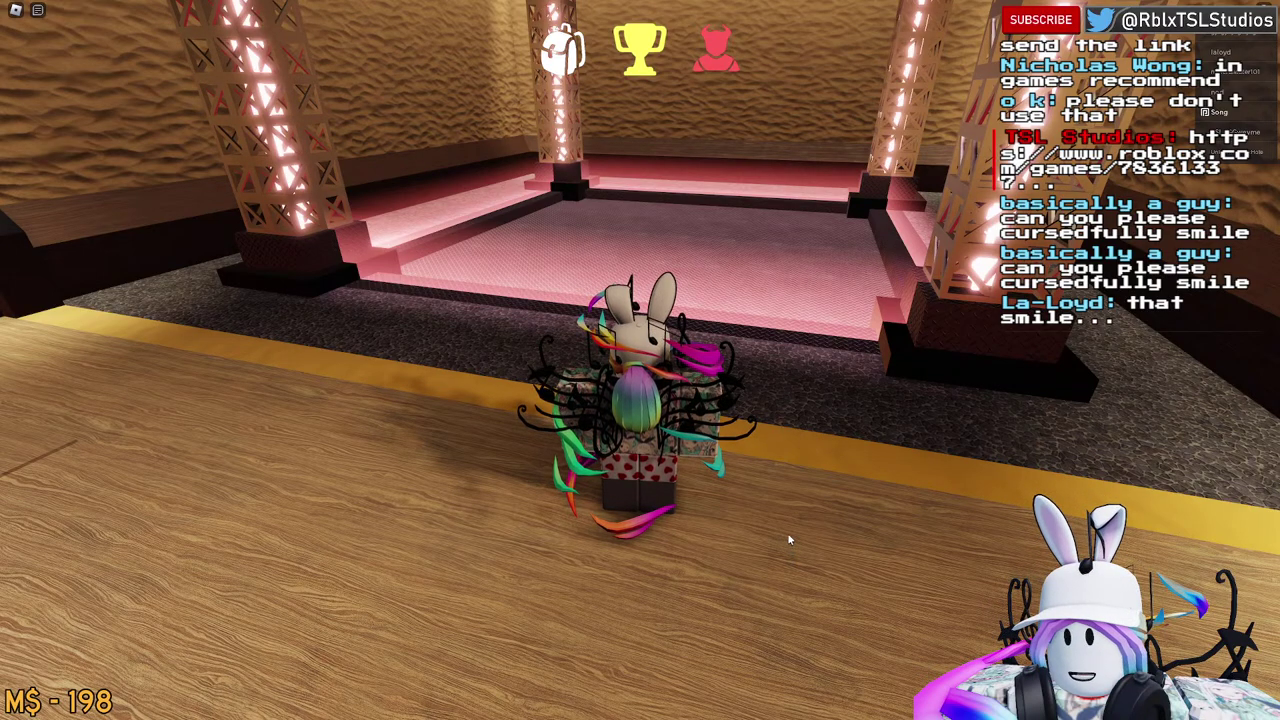
Step: Step onto the Vanilla Mode platform, view its countdown sign and toggle the chat
scroll(788, 535, "down", 4)
key("w")
scroll(788, 535, "up", 2)
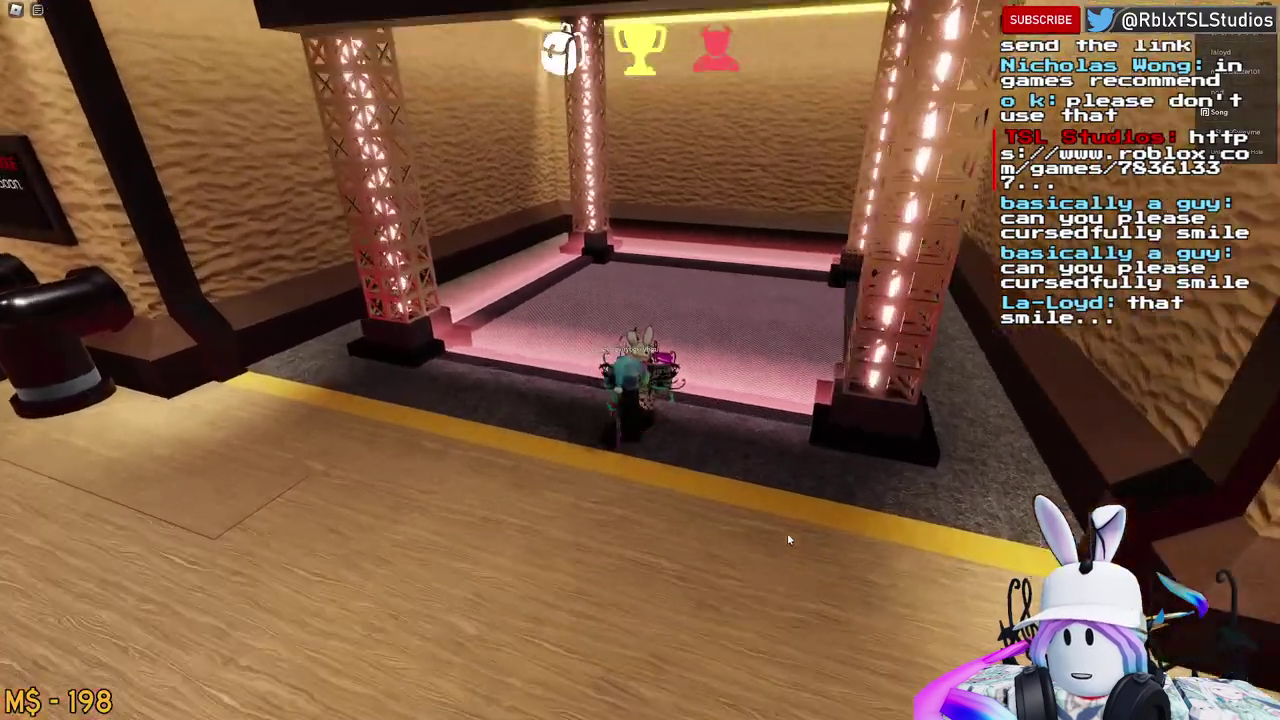
scroll(787, 538, "down", 5)
scroll(787, 538, "up", 5)
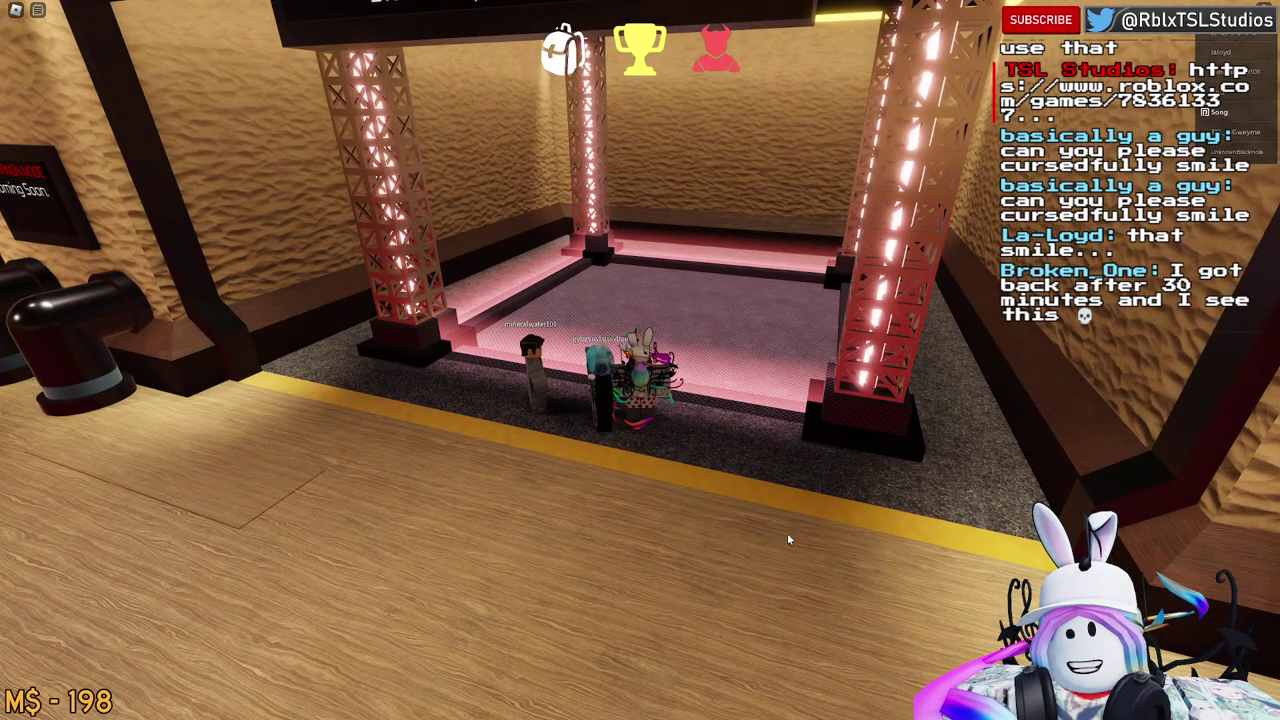
right_click_drag(788, 539, 789, 539)
scroll(789, 539, "down", 3)
scroll(789, 539, "up", 1)
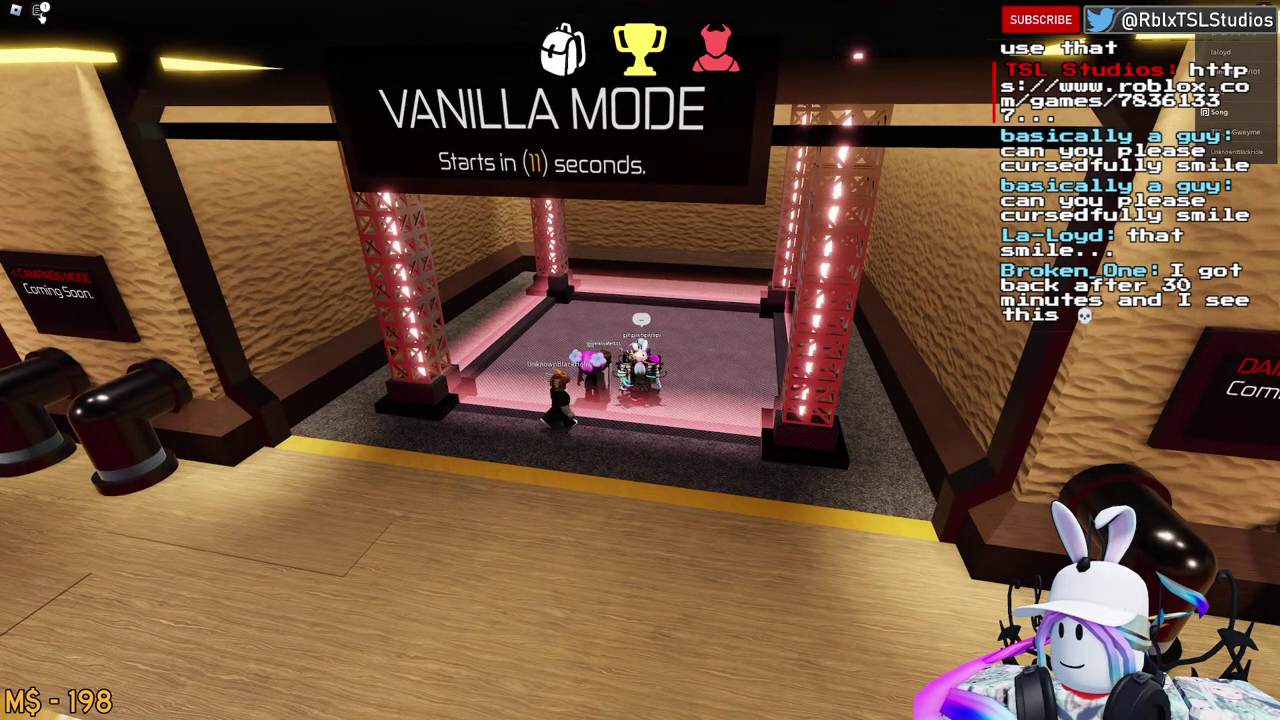
left_click(40, 11)
scroll(643, 410, "up", 5)
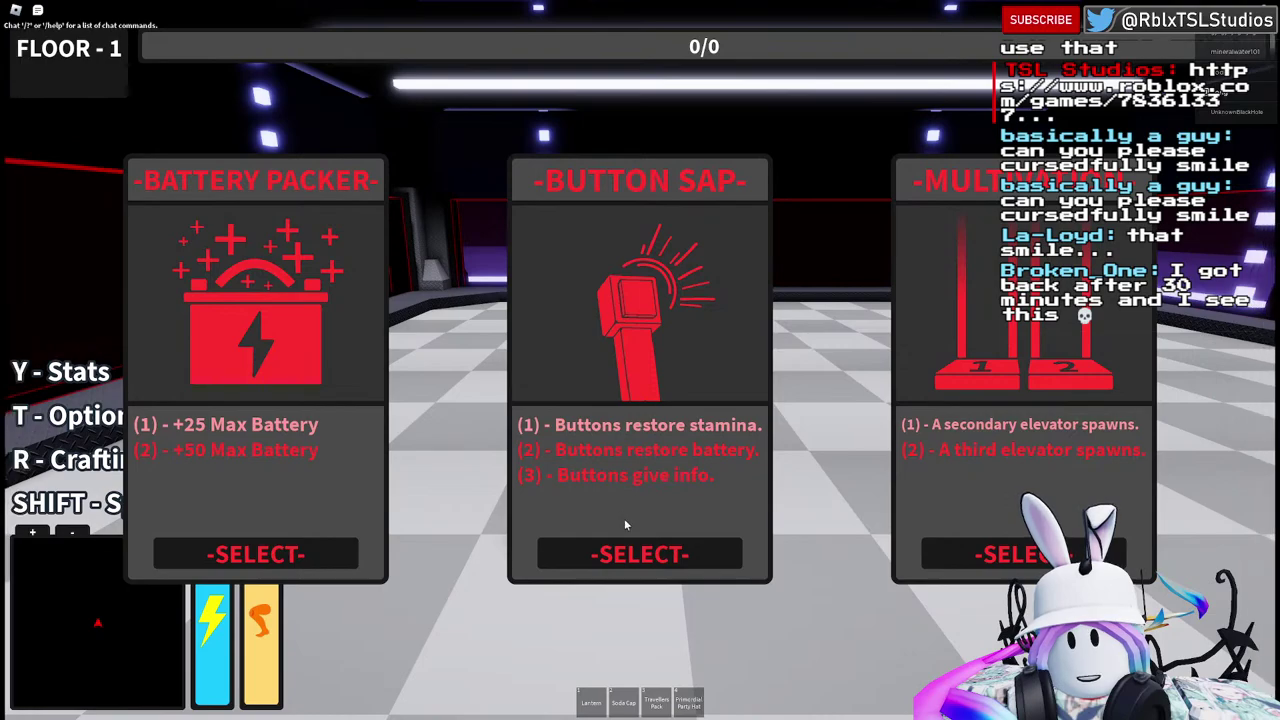
Step: Choose the upgrade that spawns a secondary elevator and walk off the elevator onto Floor 1
left_click(985, 552)
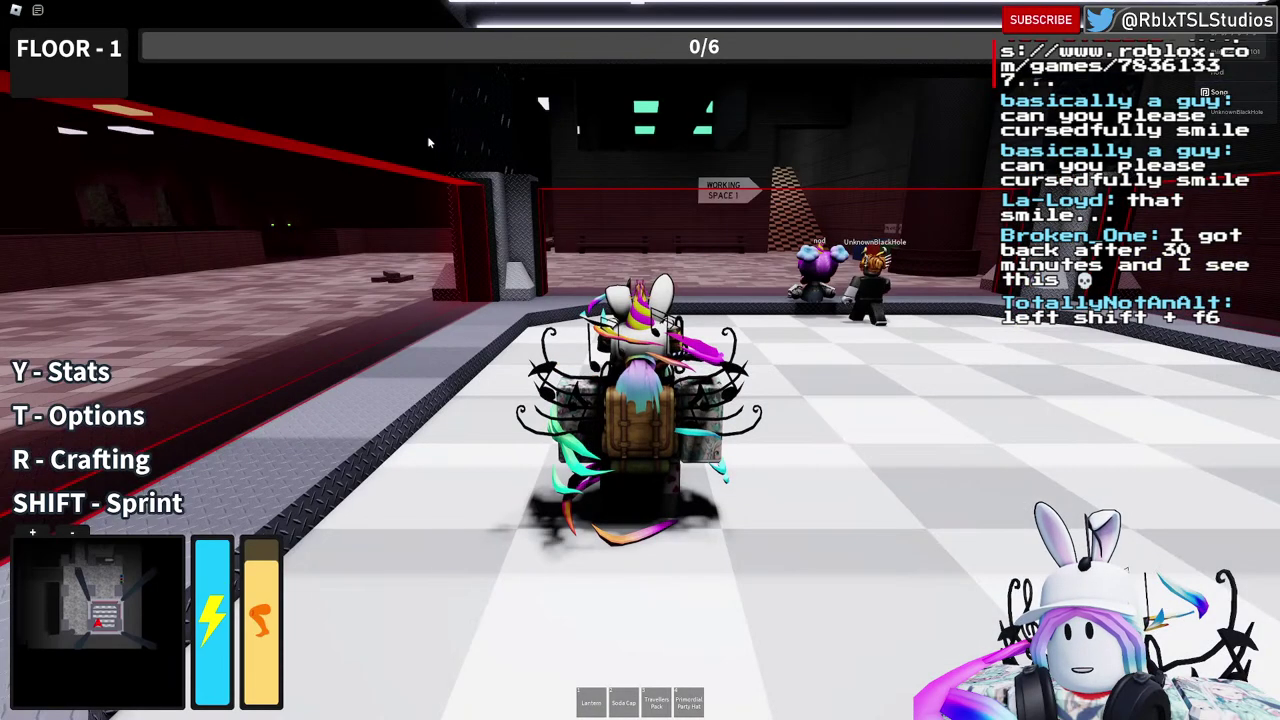
right_click_drag(752, 393, 752, 393)
key("w")
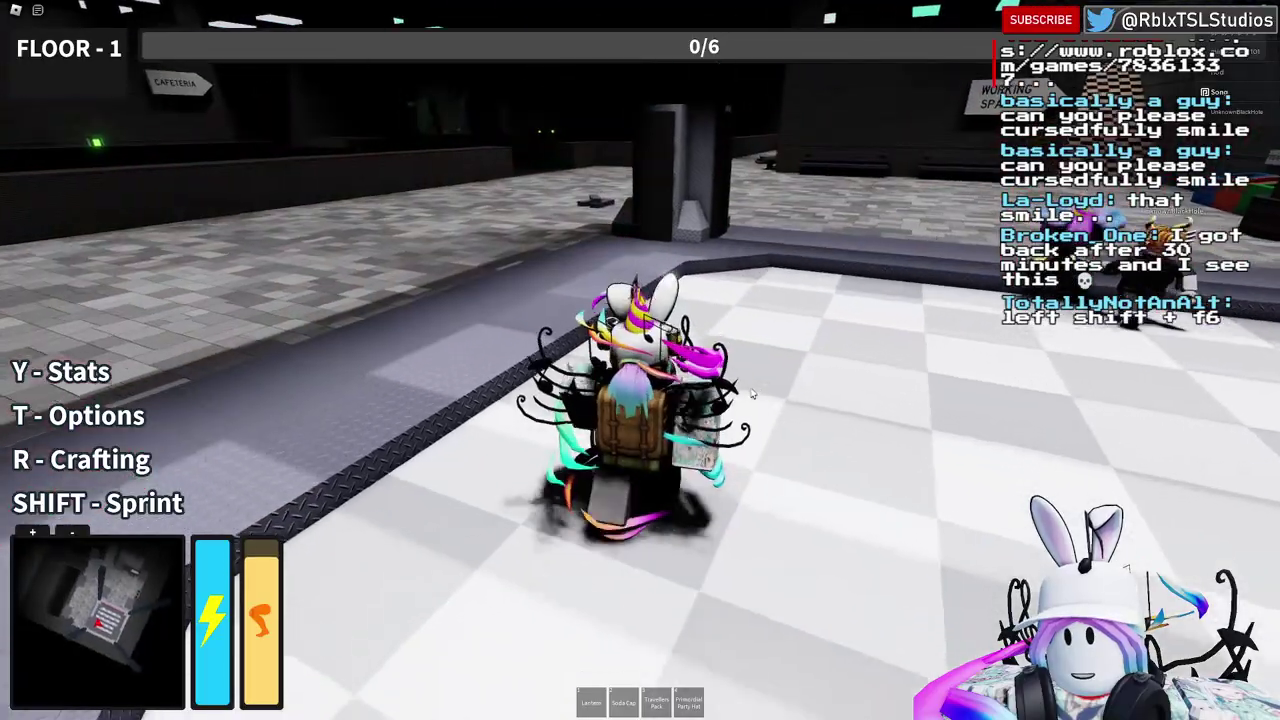
key("w")
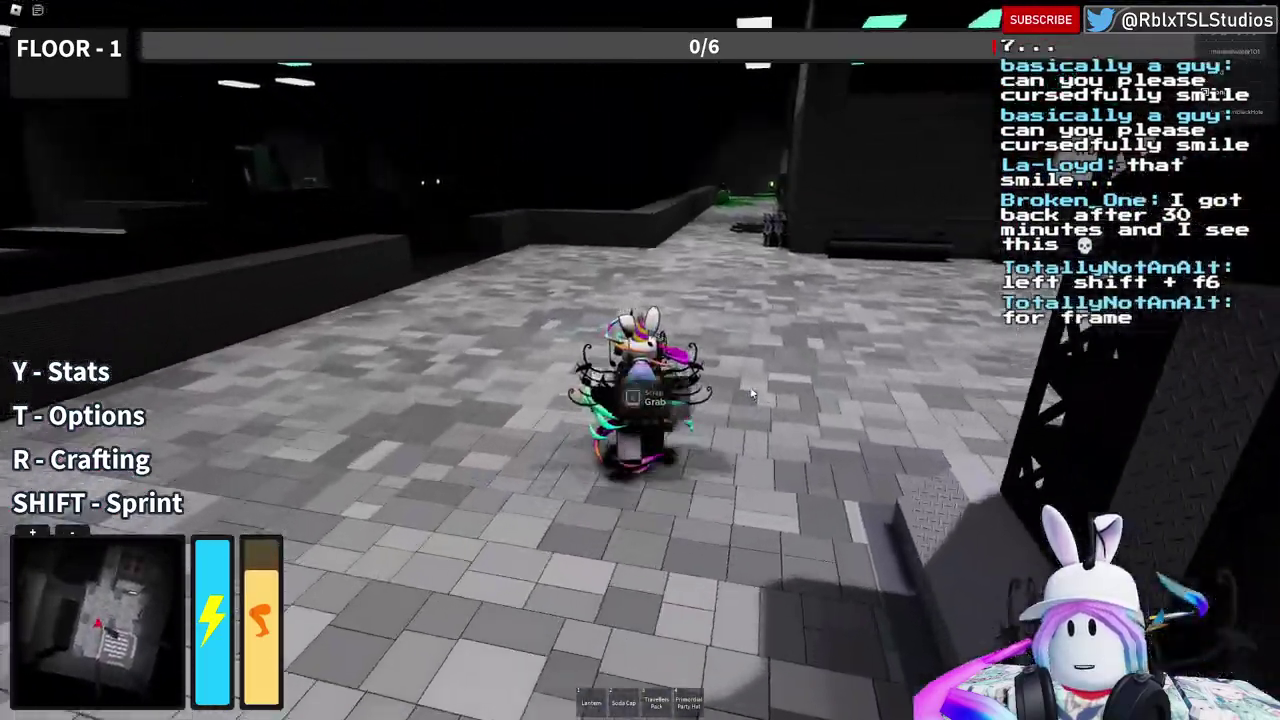
Step: Grab the scrap from the floor and open the item inventory
key("e")
key("s")
key("grave")
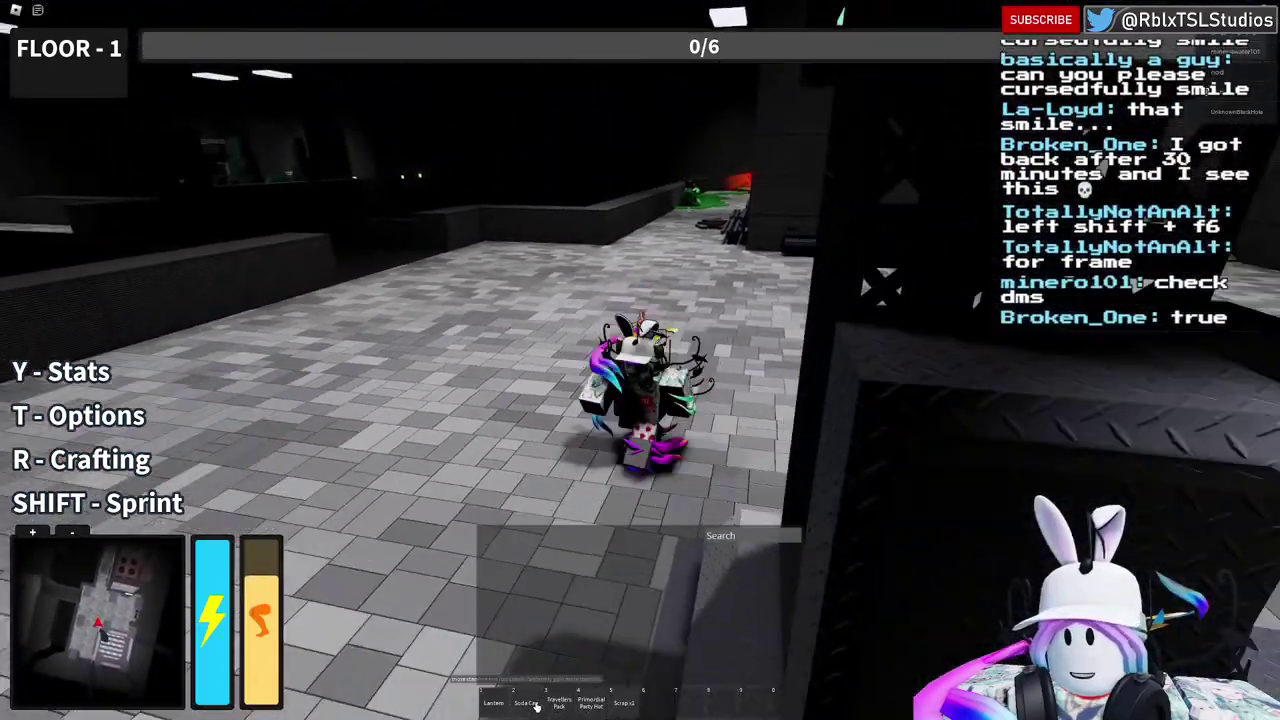
Step: Clear the Soda Can, Travellers Pack and Primordial Party Hat from the hotbar, move the scrap beside the Lantern and close the inventory
double_click(537, 706)
double_click(562, 704)
key("d")
double_click(591, 704)
left_click_drag(622, 704, 528, 705)
key("grave")
Step: Cross Floor 1 past the Working Space 1 sign and go up the checkered ramp to the dining area
key("d")
key("w")
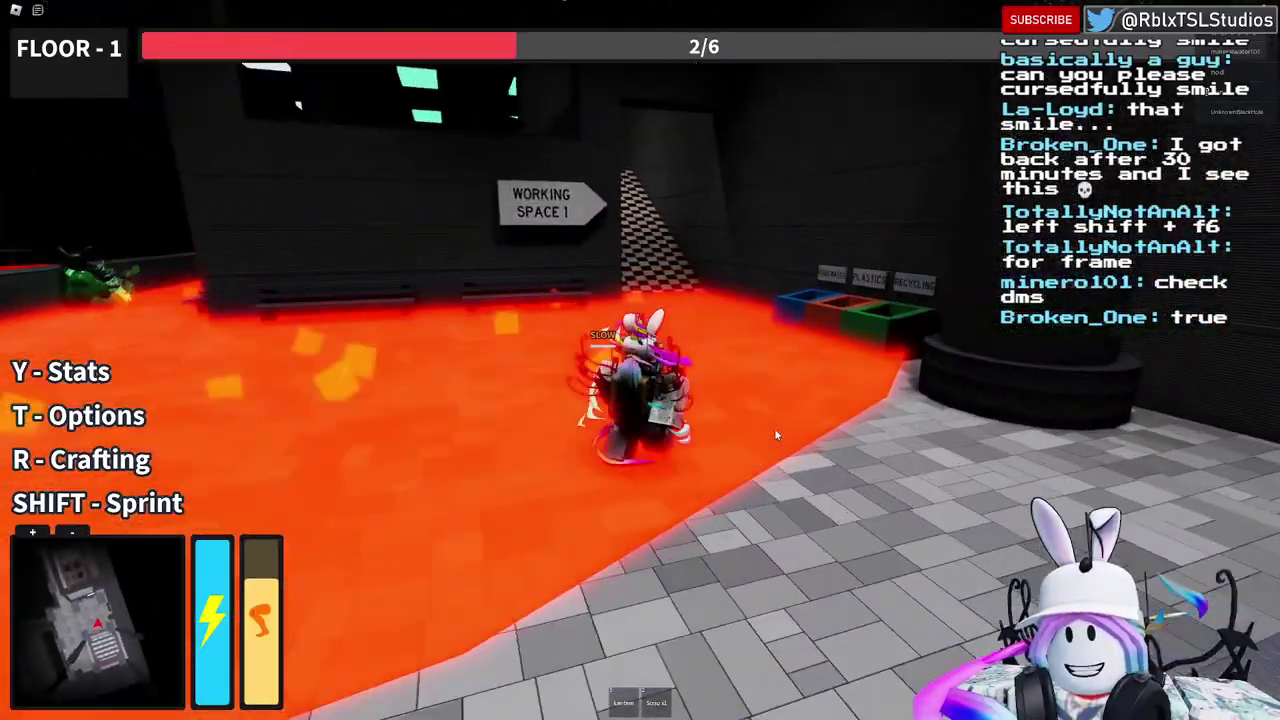
key("d")
right_click_drag(776, 435, 776, 435)
key("s")
key("w")
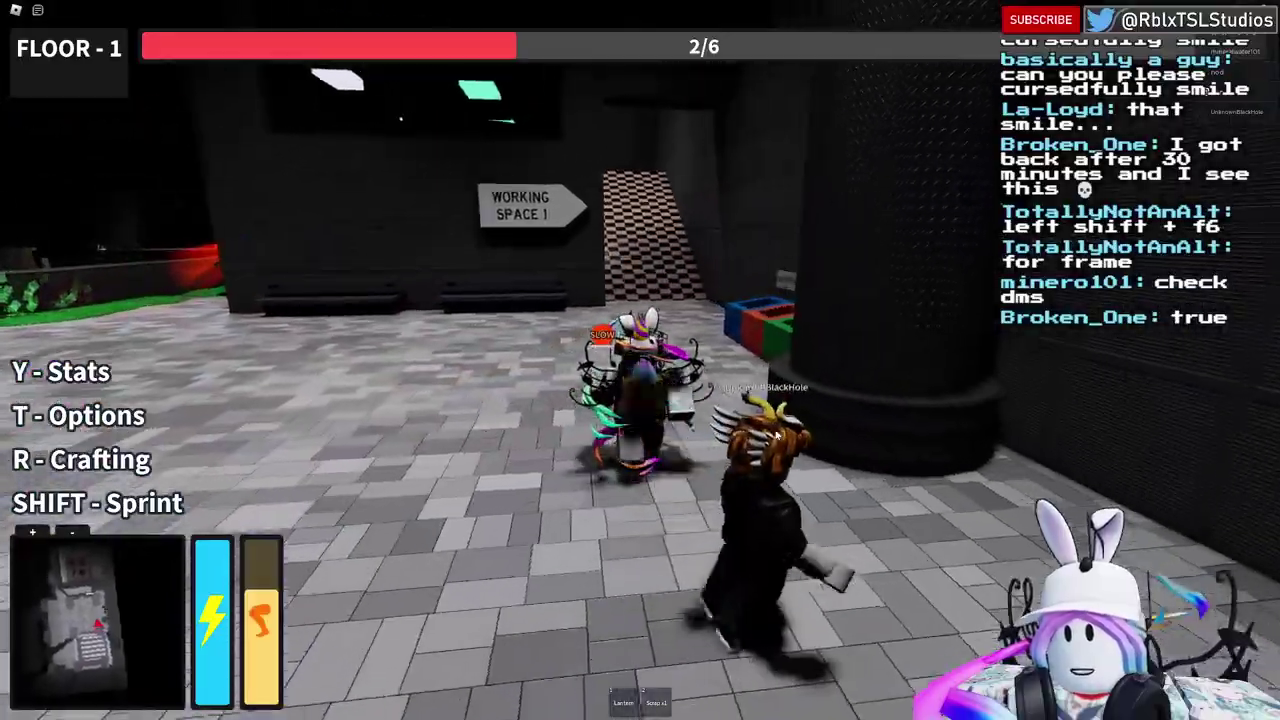
key("w")
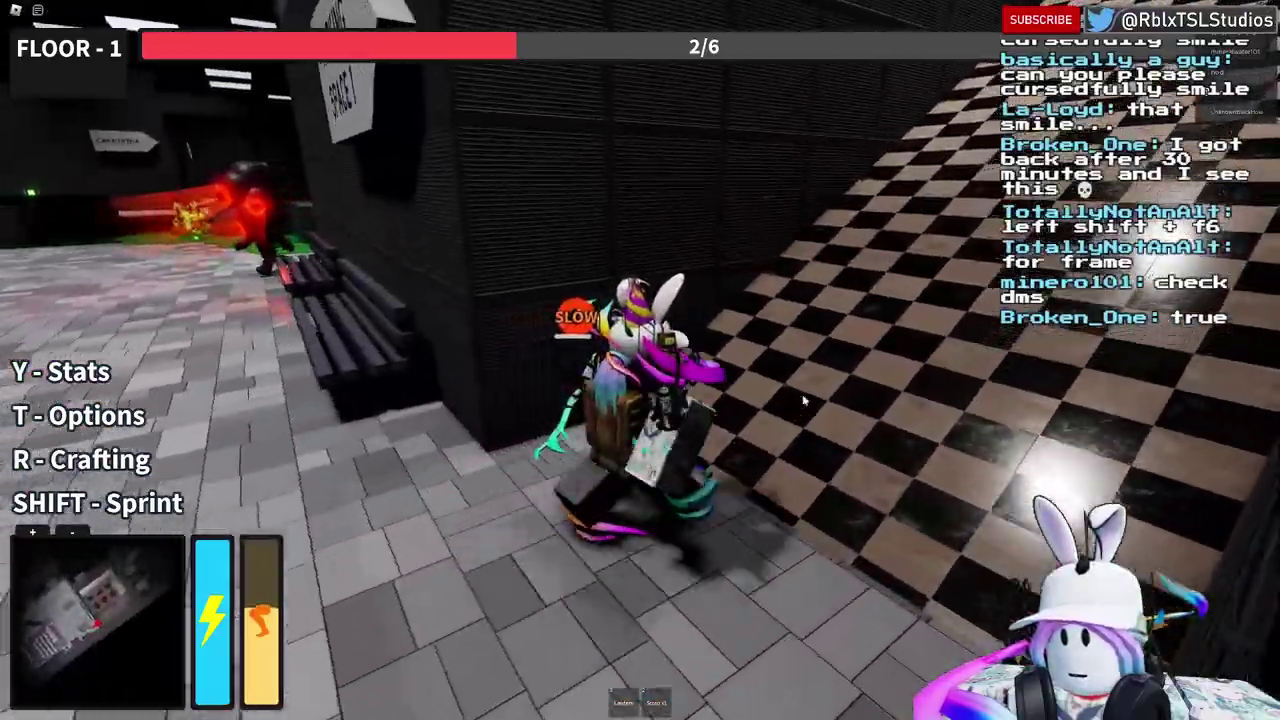
key("w")
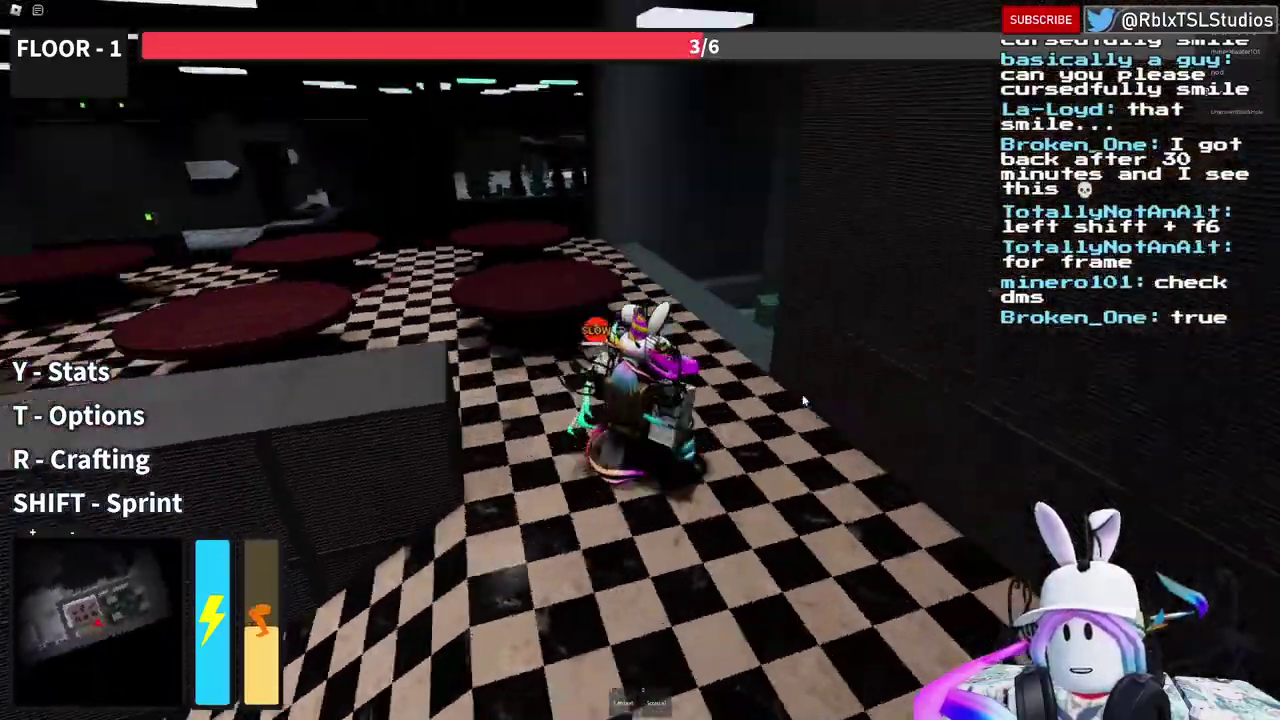
Step: Search the rest of Floor 1 from the dining area, interact with the objects found and equip the Lantern
key("w")
right_click_drag(803, 400, 803, 400)
key("w")
key("s")
right_click_drag(803, 400, 740, 400)
key("w")
key("w")
key("e")
key("w")
key("e")
key("a")
key("a")
key("w")
key("w")
key("1")
key("w")
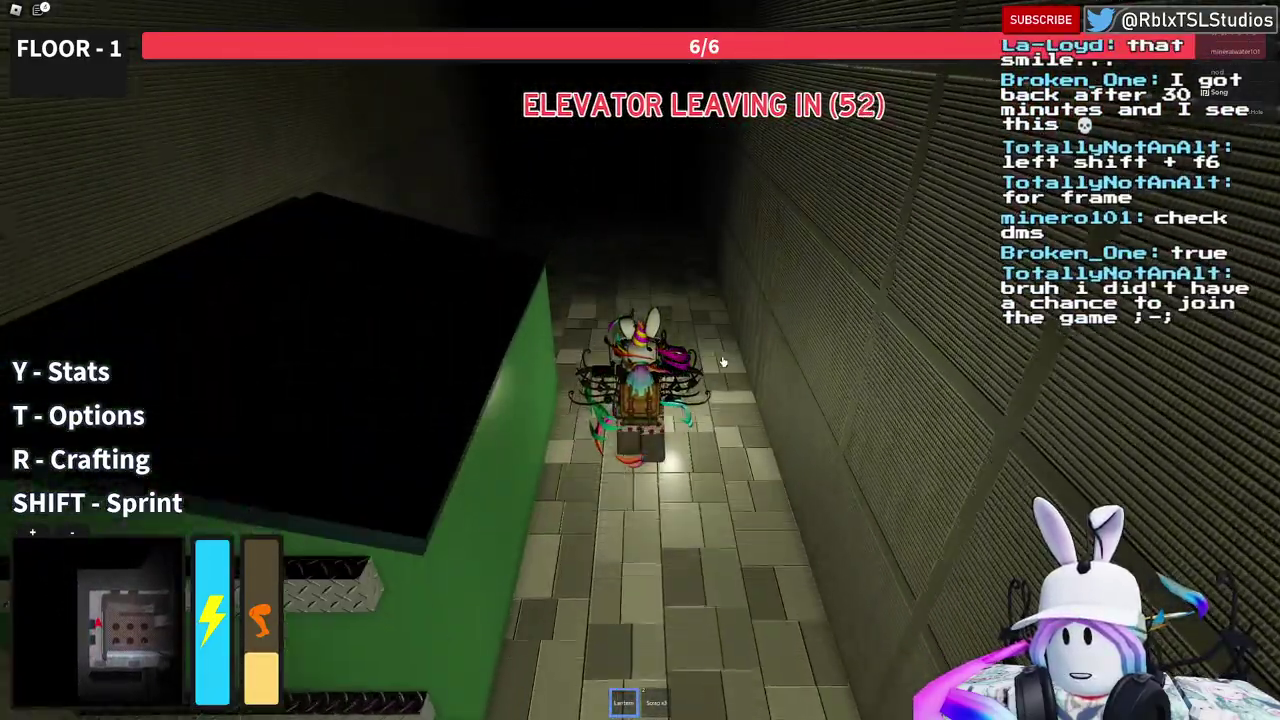
Step: Walk through the alley with the green dumpsters and past the round tables back into the Floor 1 elevator
key("w")
right_click_drag(723, 362, 723, 362)
key("w")
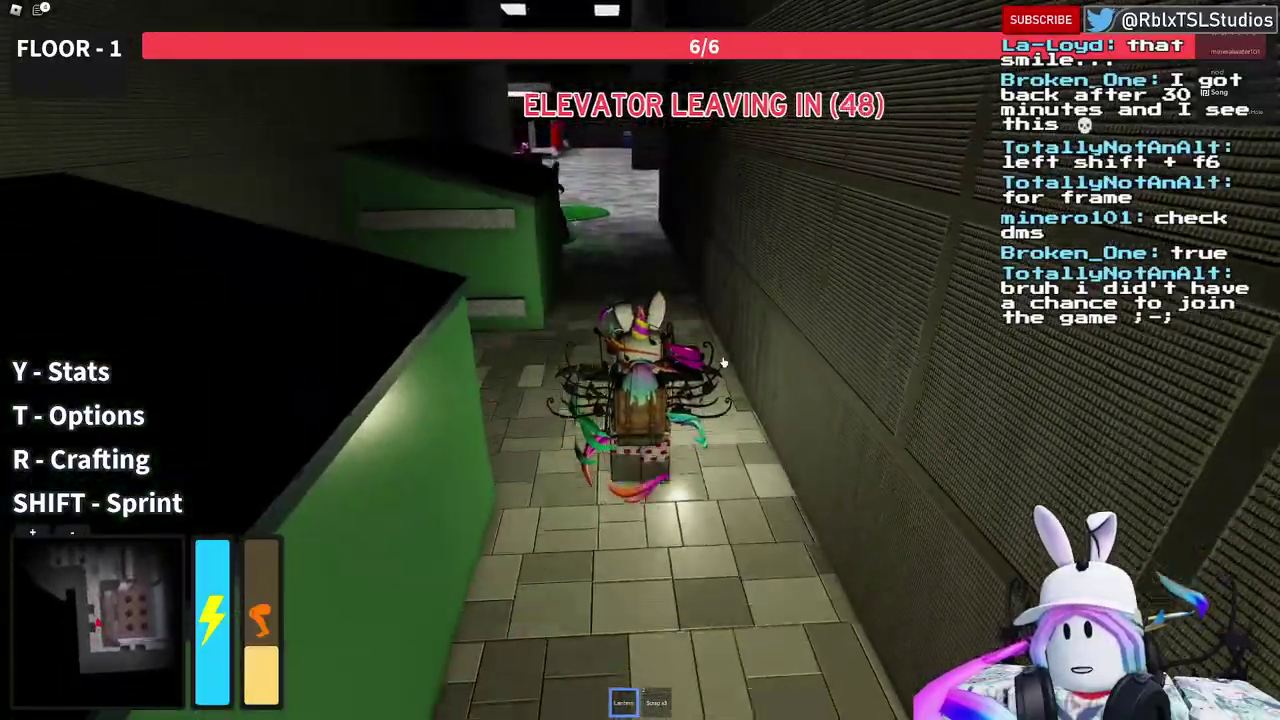
key("w")
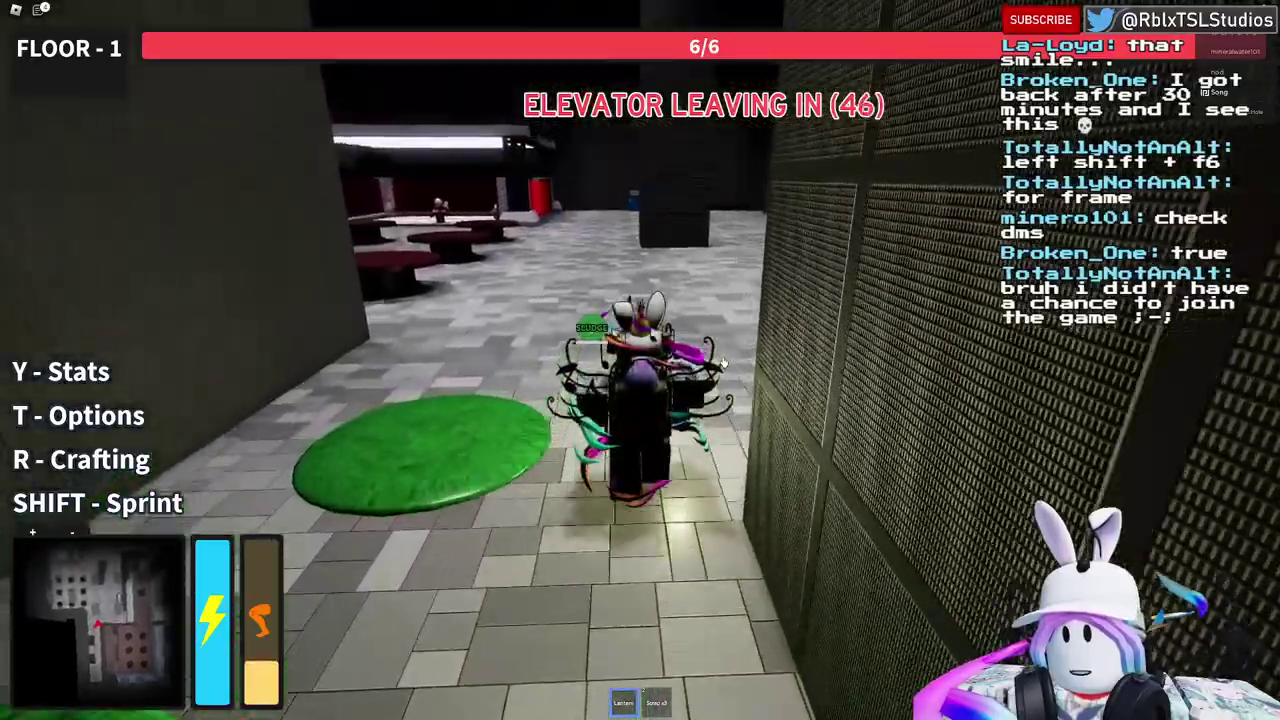
key("w")
right_click_drag(723, 363, 725, 365)
key("d")
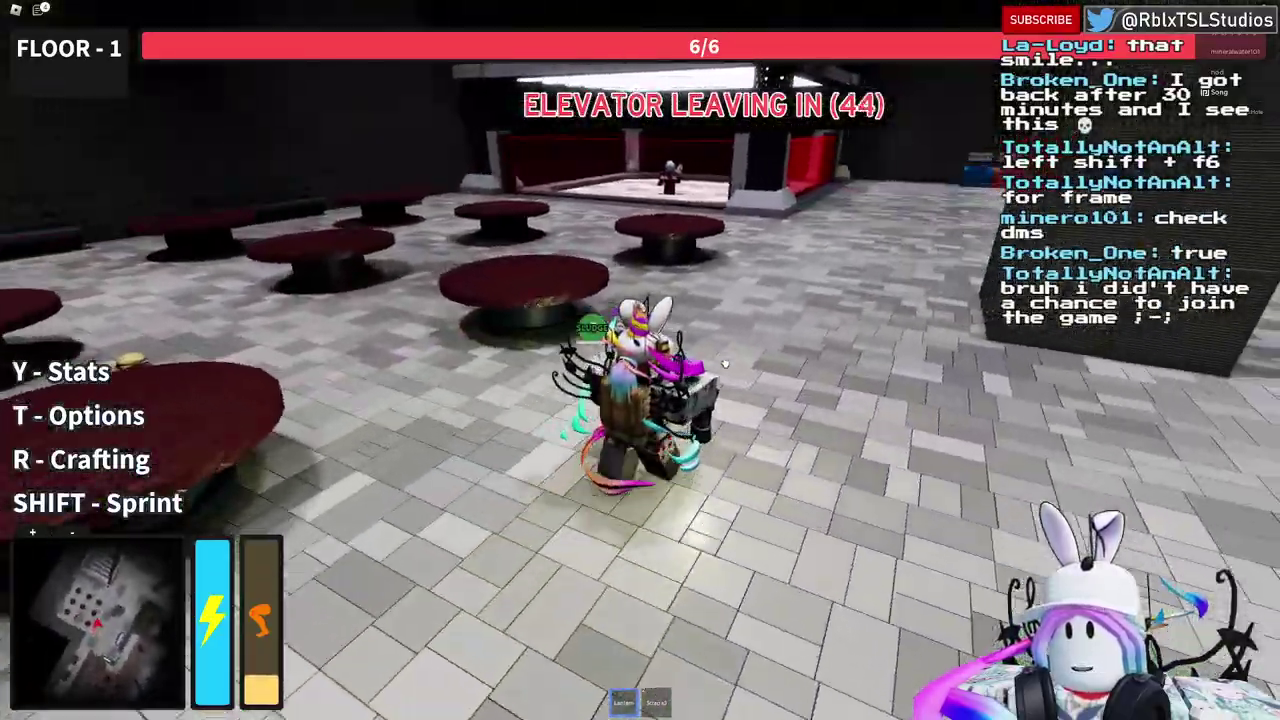
key("w")
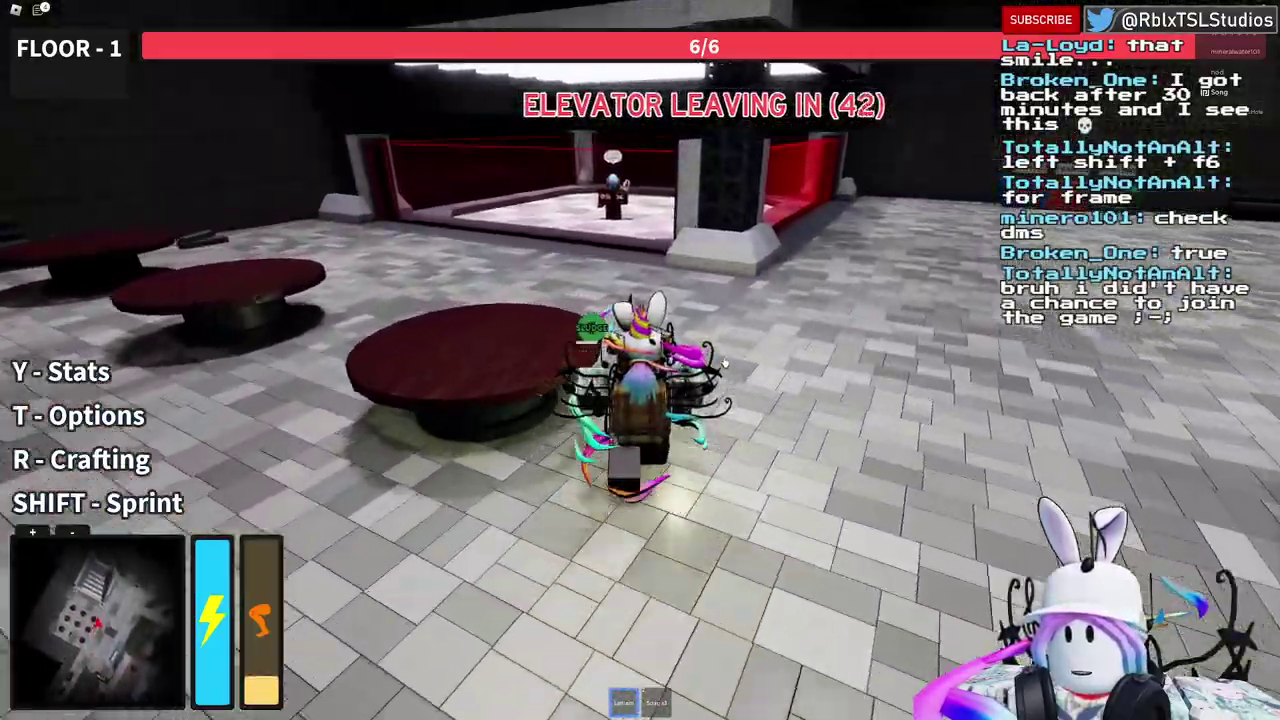
key("w")
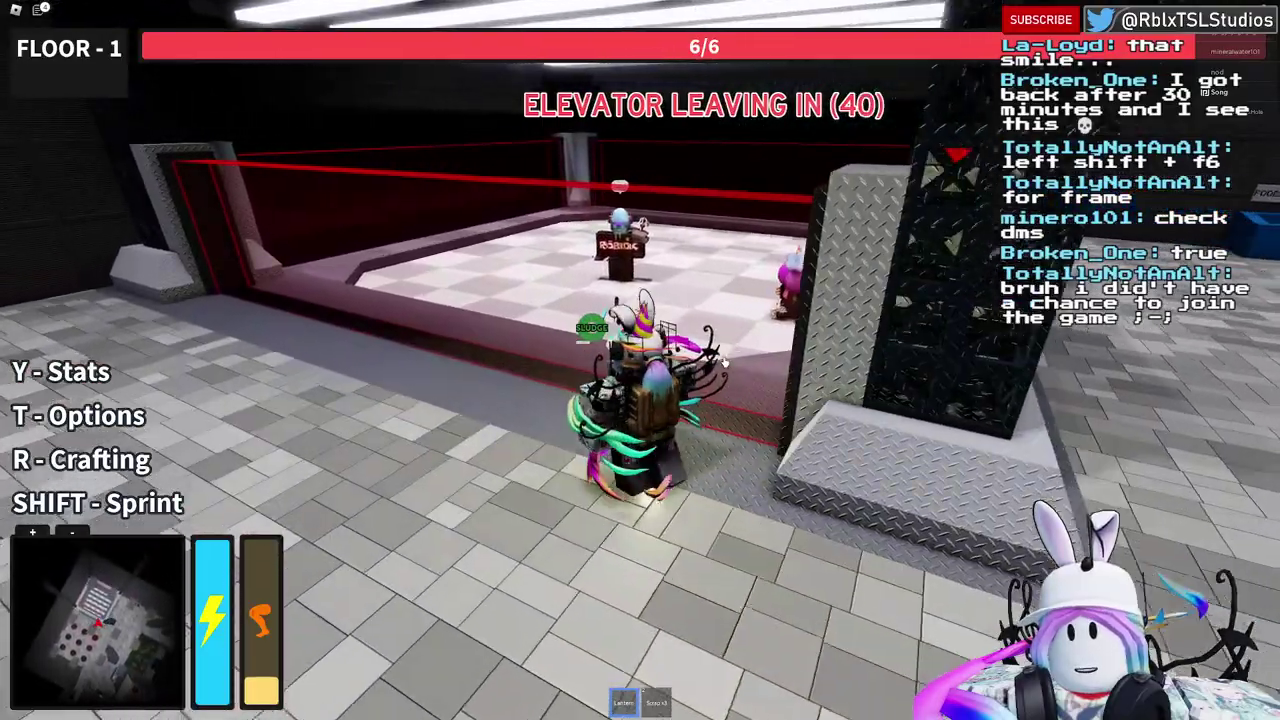
key("w")
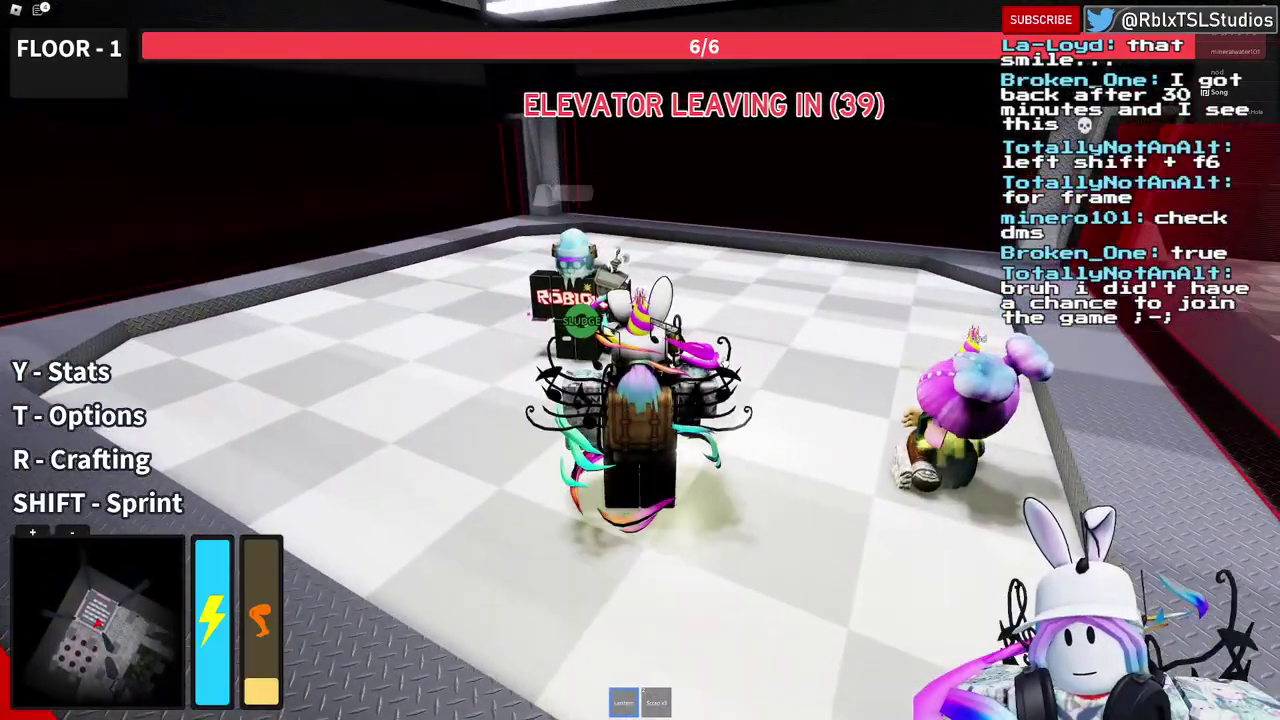
Step: Open the chat while waiting in the elevator and choose the Floor Bonus upgrade
right_click_drag(725, 363, 724, 360)
left_click(40, 10)
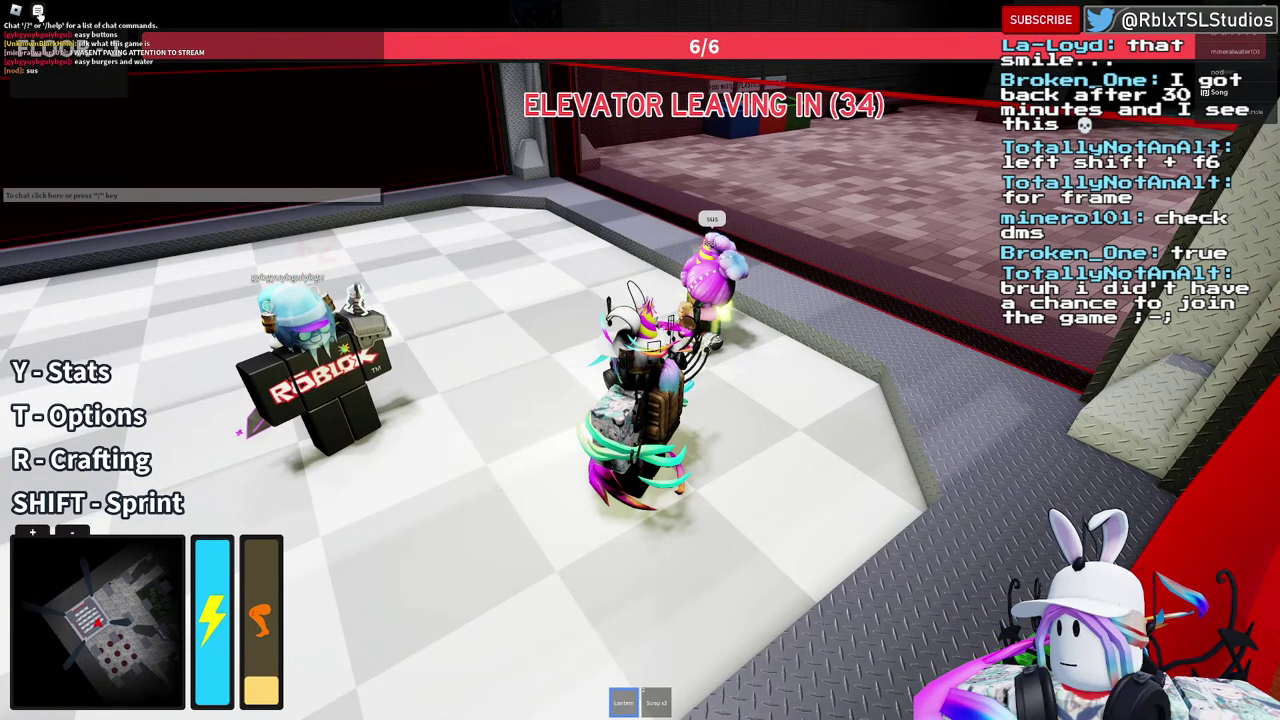
right_click_drag(396, 320, 396, 320)
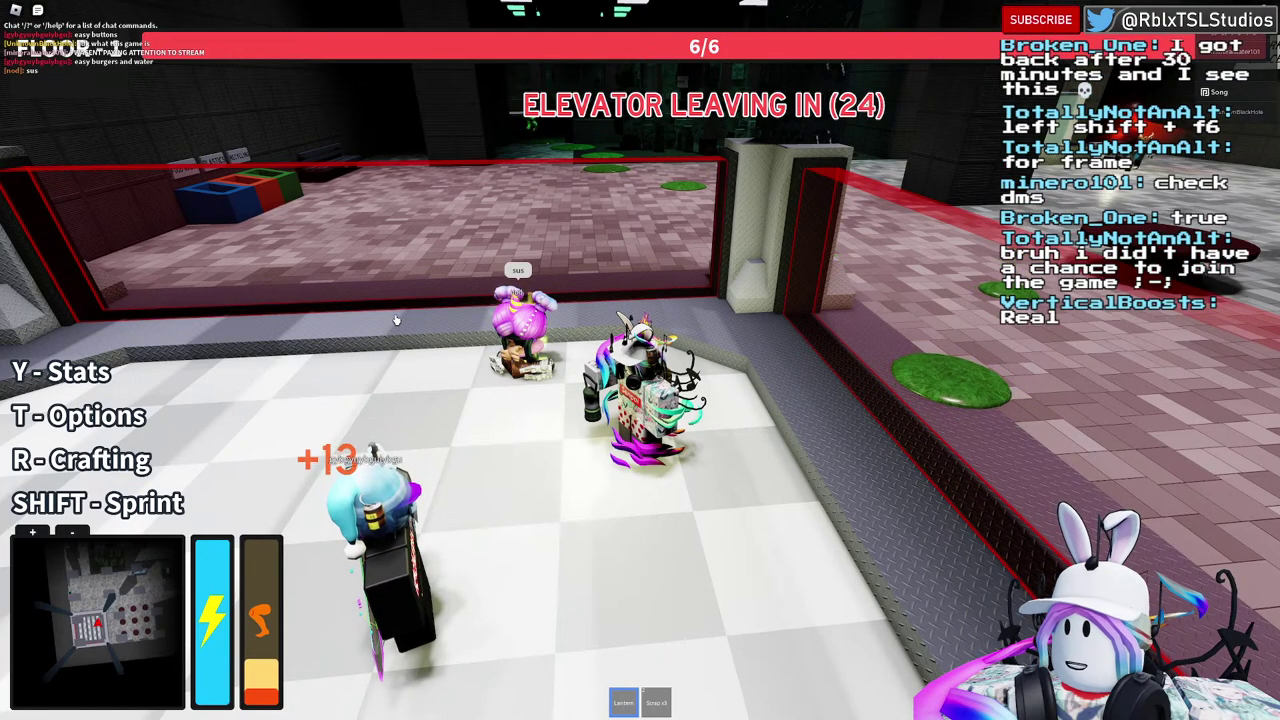
key("w")
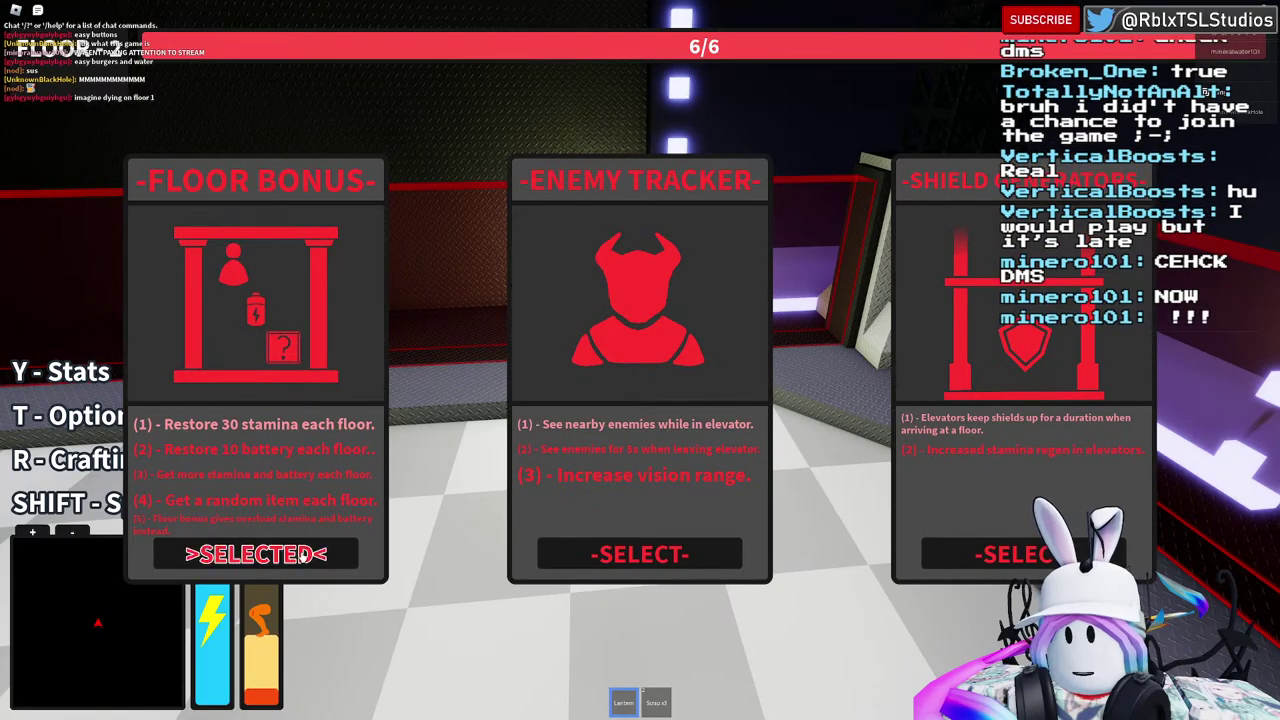
right_click_drag(560, 391, 475, 408)
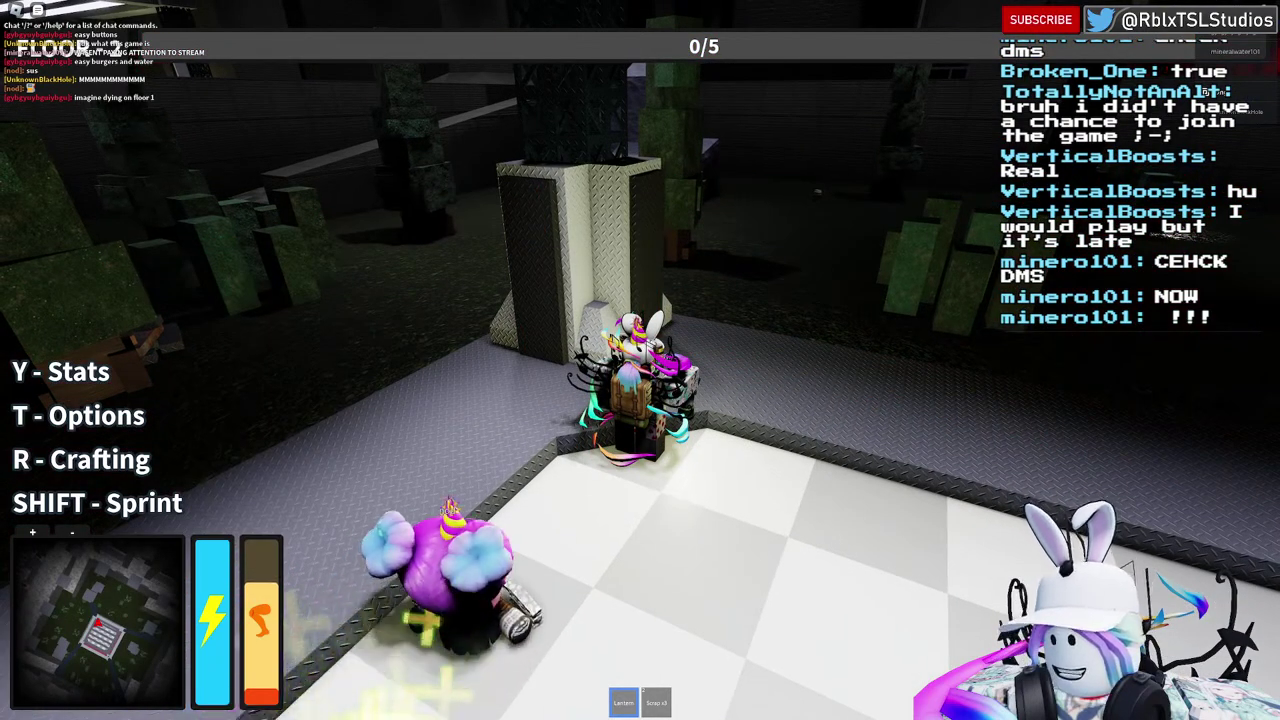
Step: Leave the elevator on Floor 2 and cross the dark garden to the button on the tiled walkway
right_click_drag(633, 232, 657, 234)
key("w")
key("w")
key("w")
scroll(657, 234, "down", 5)
scroll(657, 234, "up", 4)
key("w")
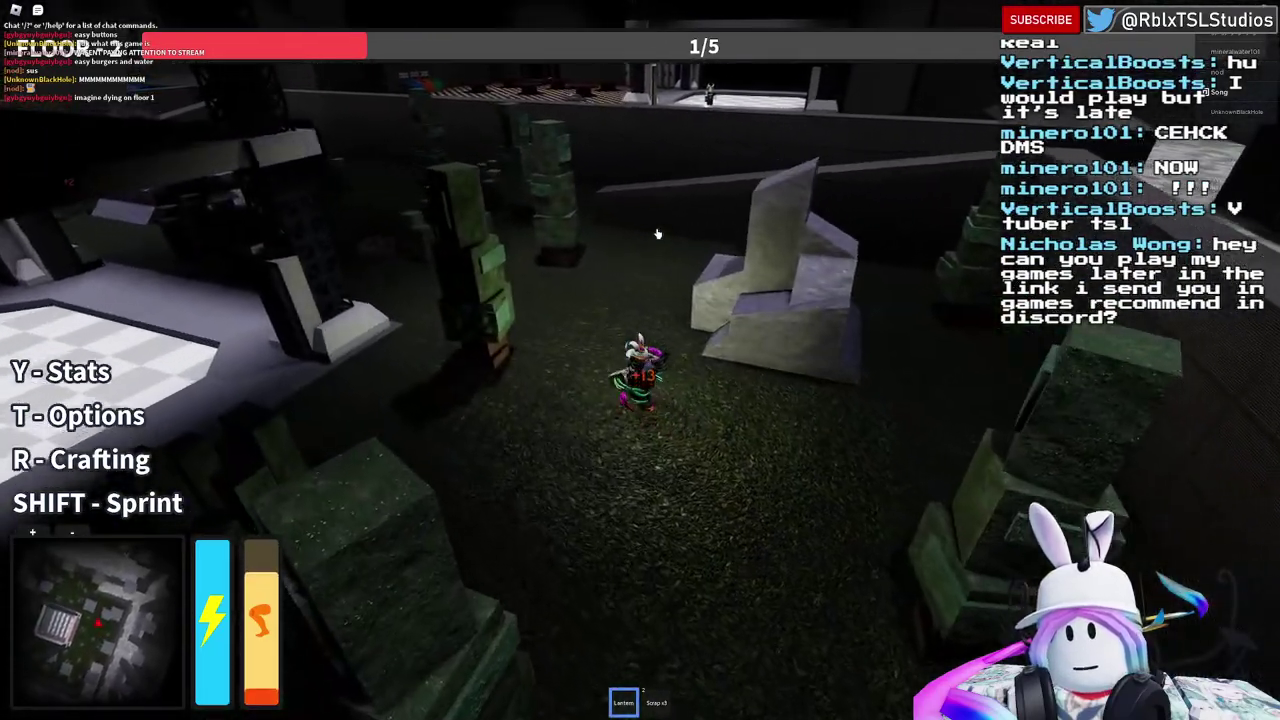
key("w")
scroll(657, 234, "up", 2)
key("w")
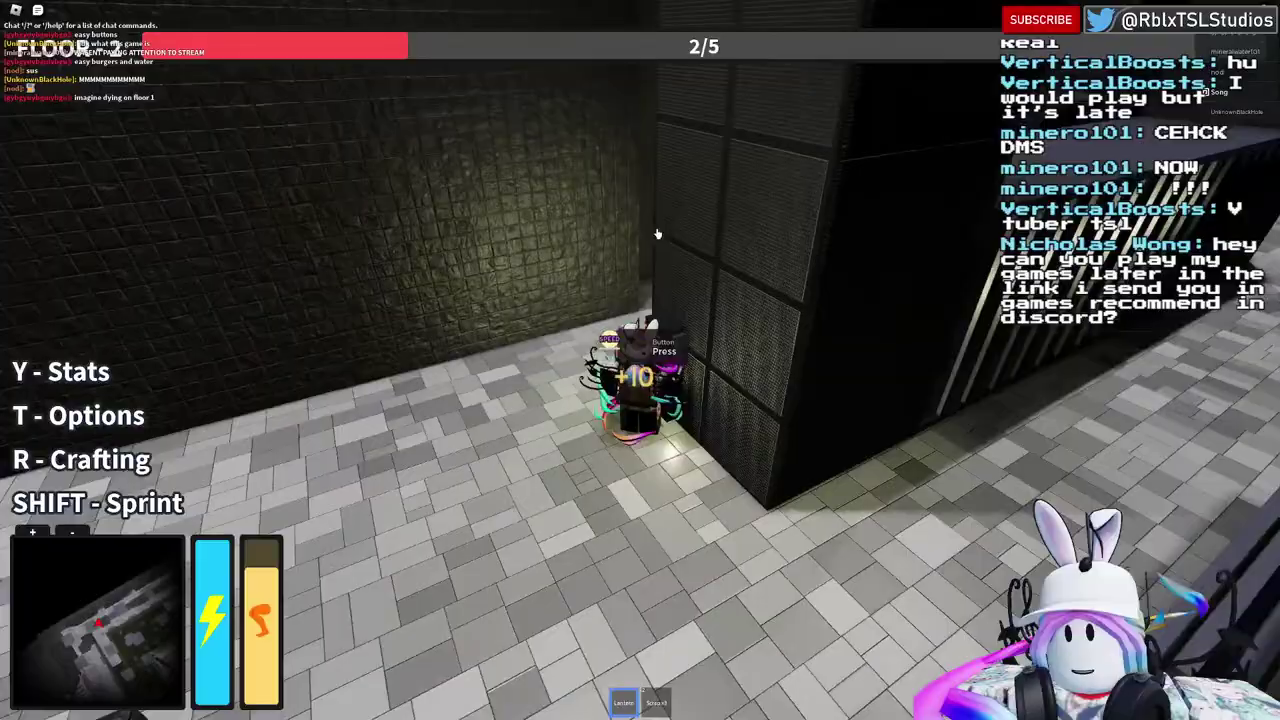
Step: Activate the walkway button on Floor 2 and explore the checkered dining area beside the recycling bins
key("w")
right_click_drag(657, 234, 657, 234)
key("e")
key("w")
key("w")
key("w")
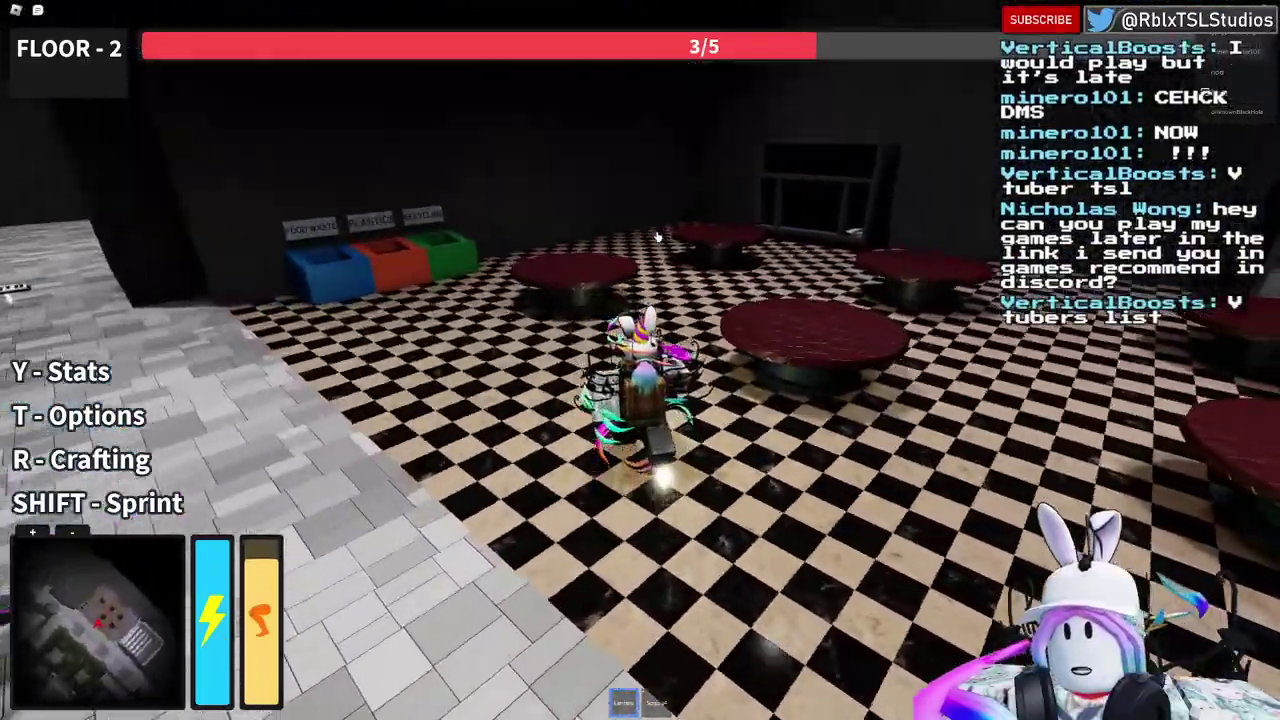
key("w")
right_click_drag(657, 237, 657, 236)
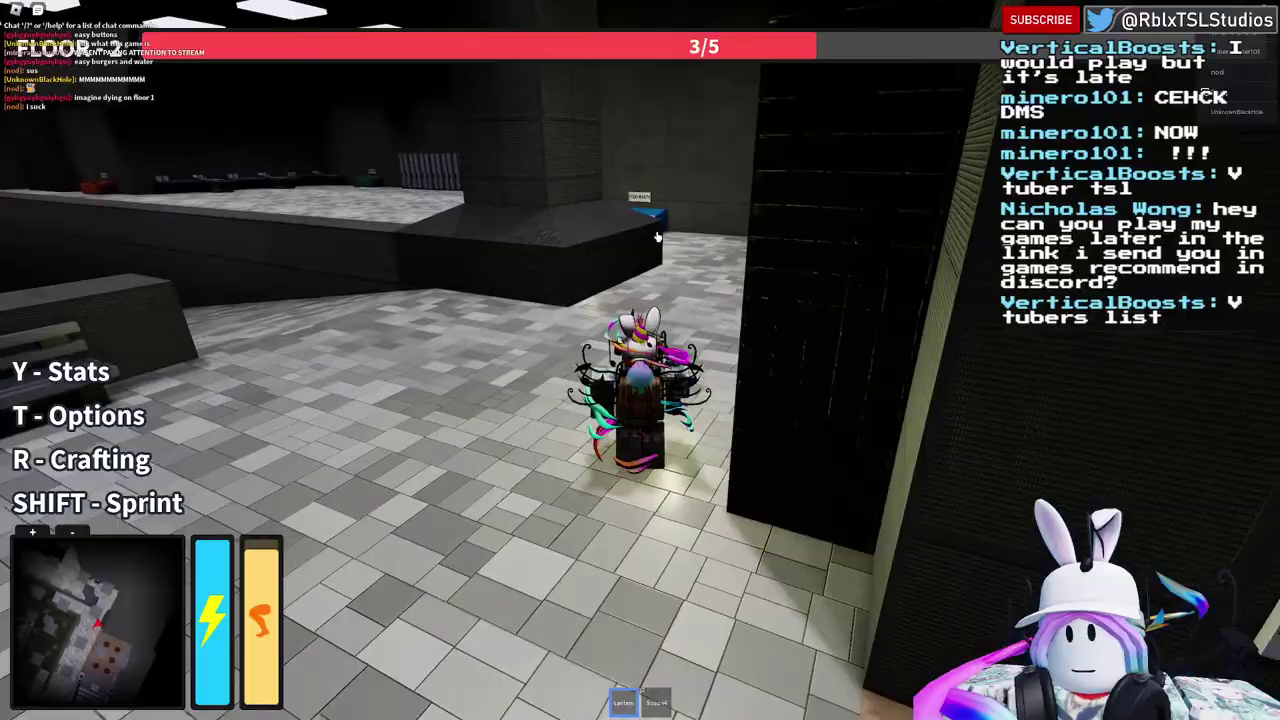
Step: Search the Floor 2 walkways and garden for the remaining buttons and grab the scrap by the garden wall
right_click_drag(657, 236, 682, 261)
scroll(682, 261, "down", 5)
scroll(682, 261, "up", 2)
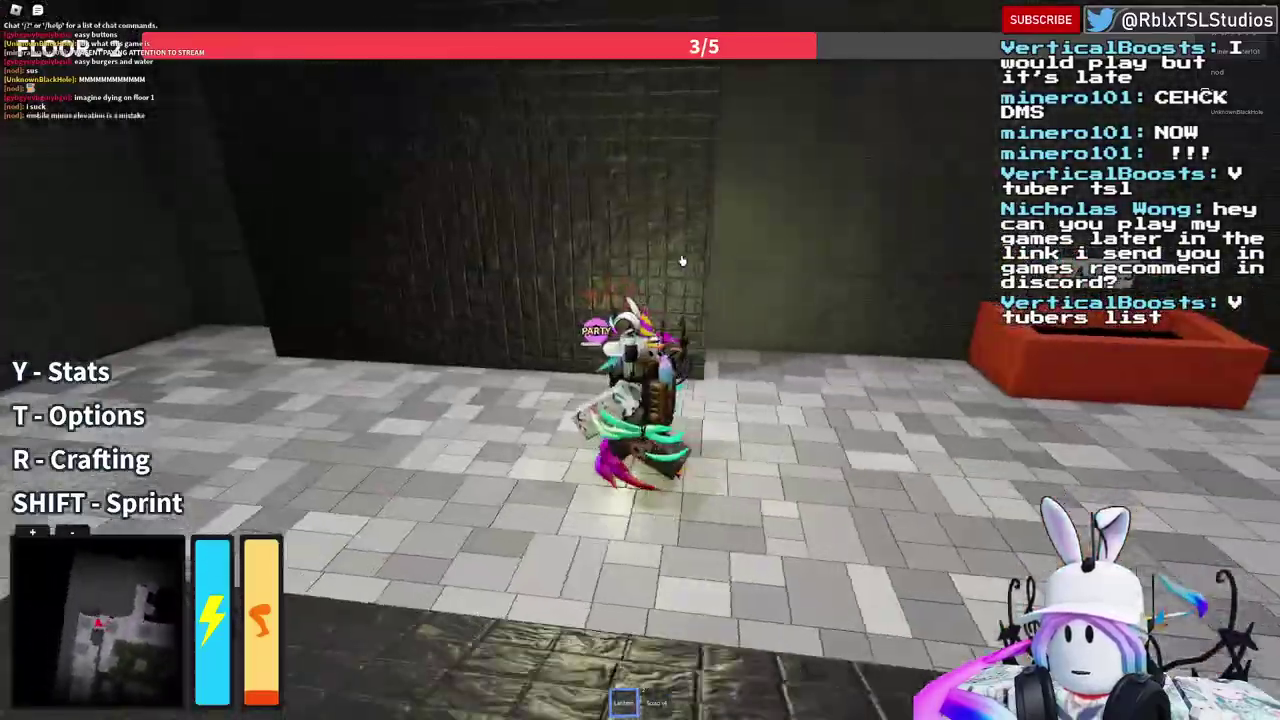
right_click_drag(681, 261, 681, 261)
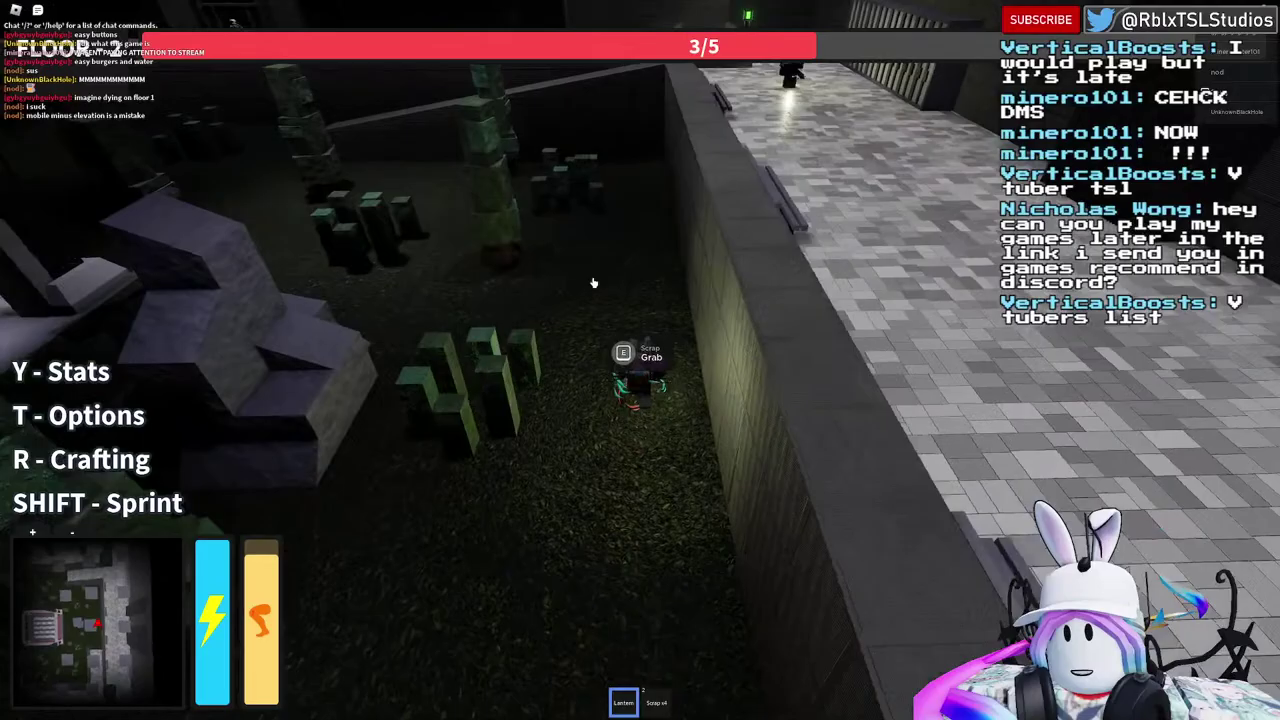
right_click_drag(593, 283, 593, 283)
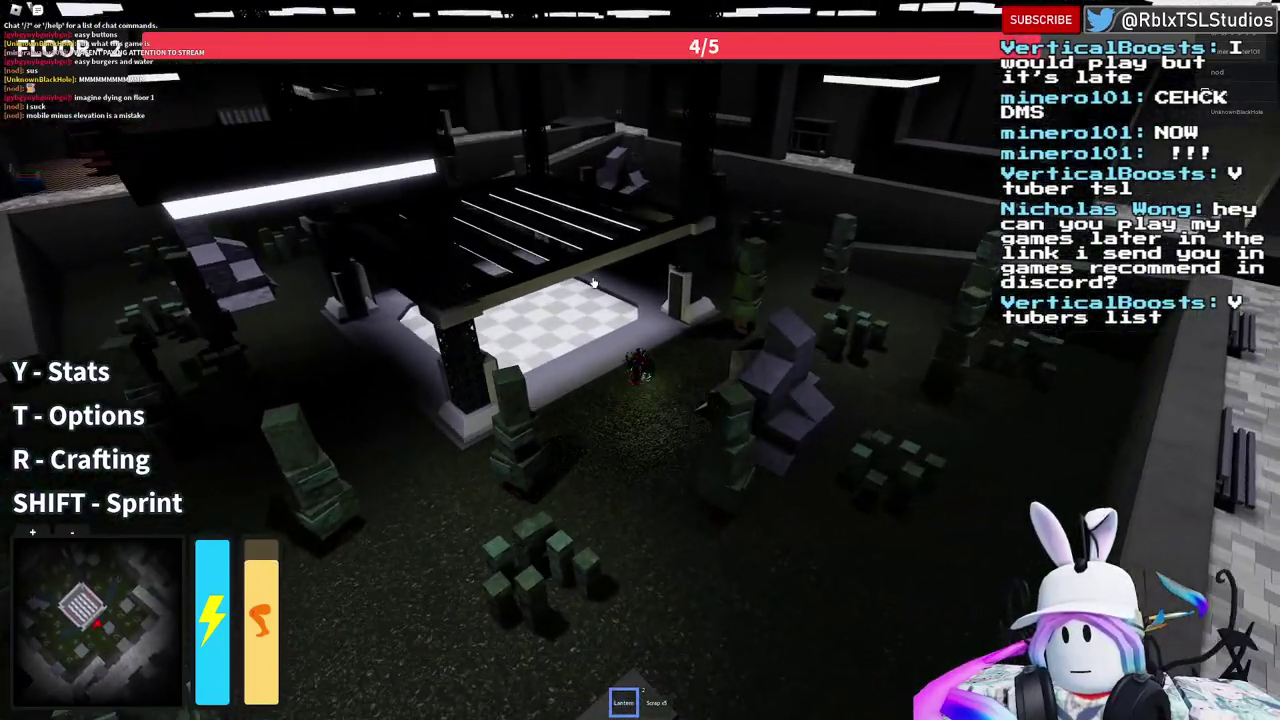
scroll(593, 283, "up", 3)
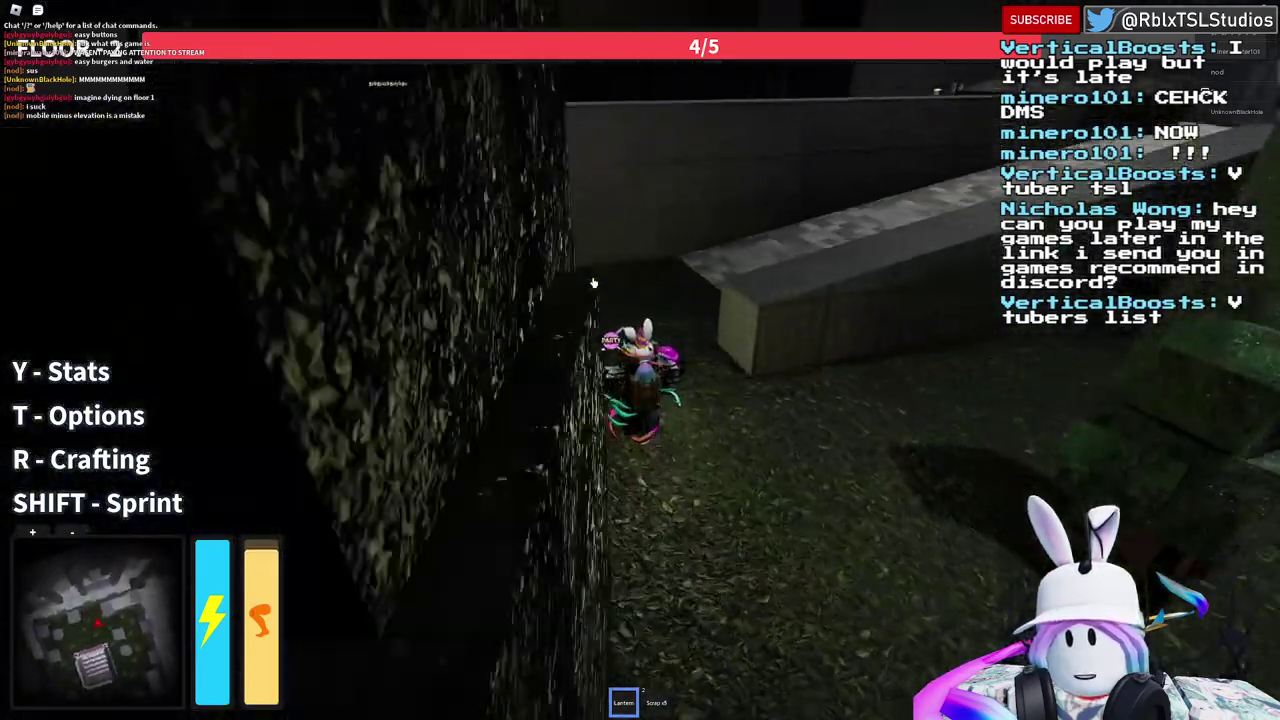
right_click_drag(593, 283, 593, 283)
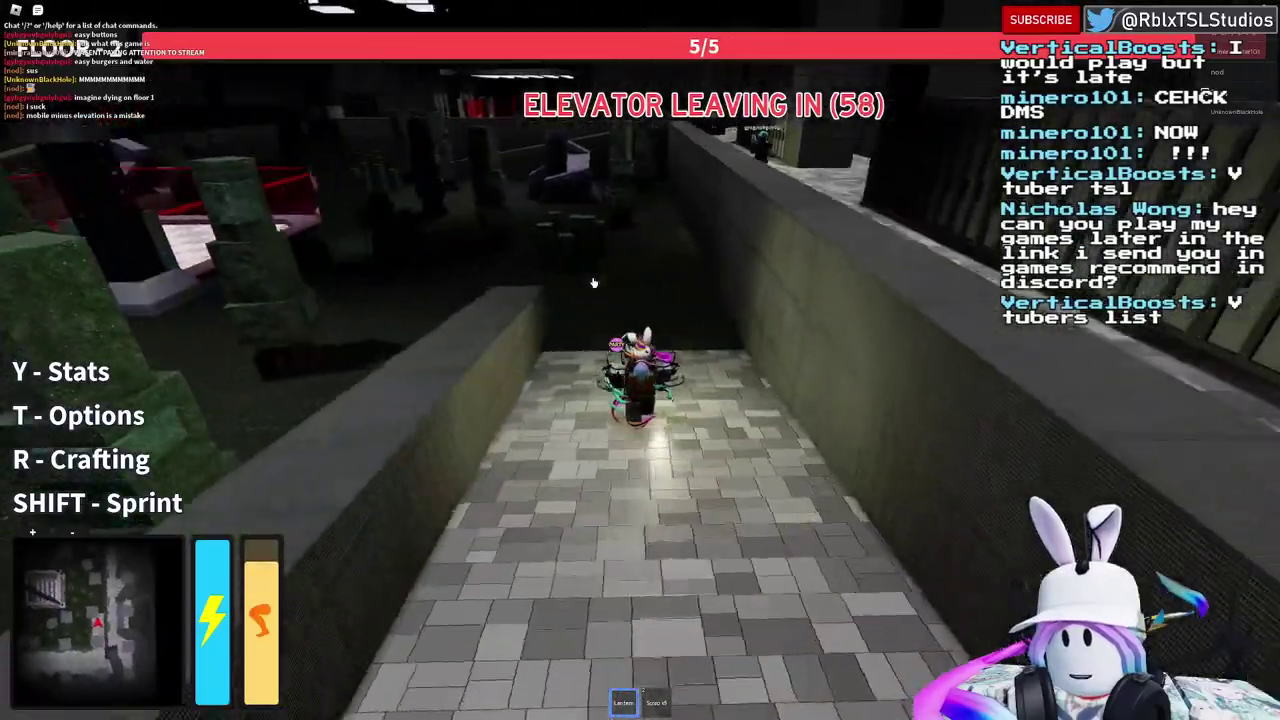
Step: Return down the ramp and through the Floor 2 garden to the elevator before it leaves
right_click_drag(593, 283, 596, 279)
key("space")
key("w")
scroll(594, 281, "up", 6)
scroll(596, 281, "down", 2)
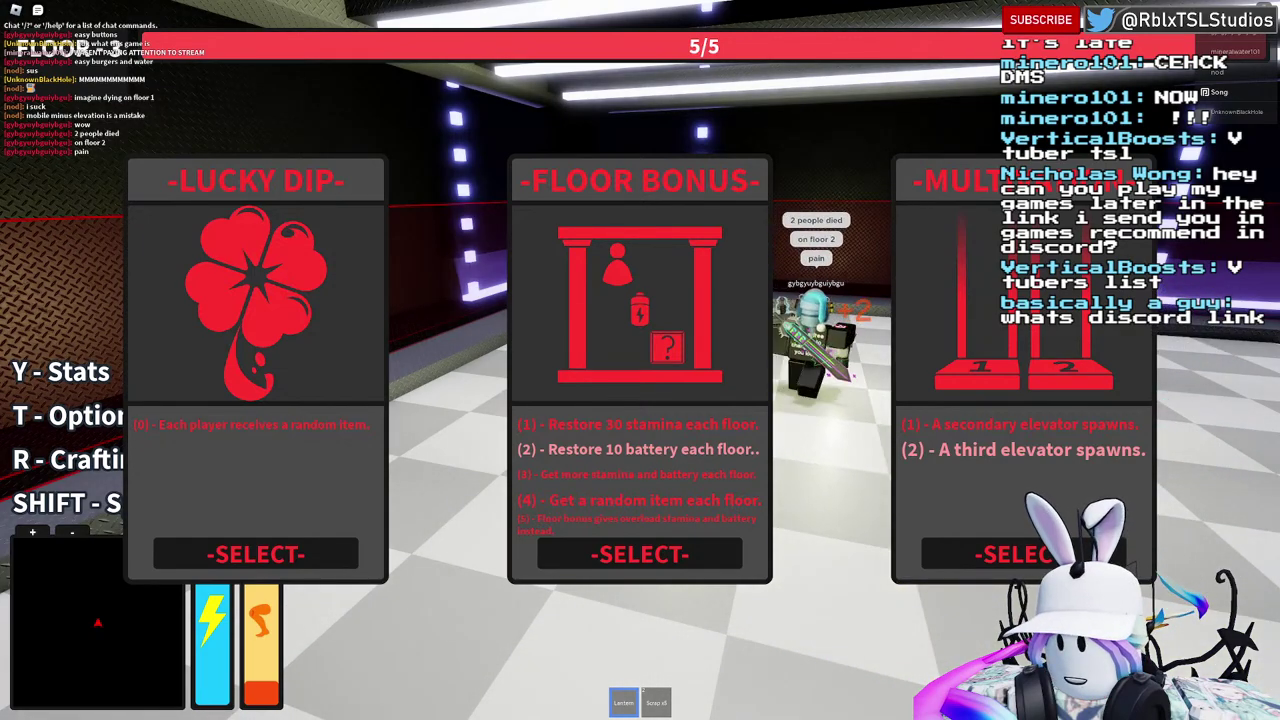
Step: Choose the upgrade that spawns a third elevator, walk out onto Floor 3 and activate the green-lit button
left_click(1040, 554)
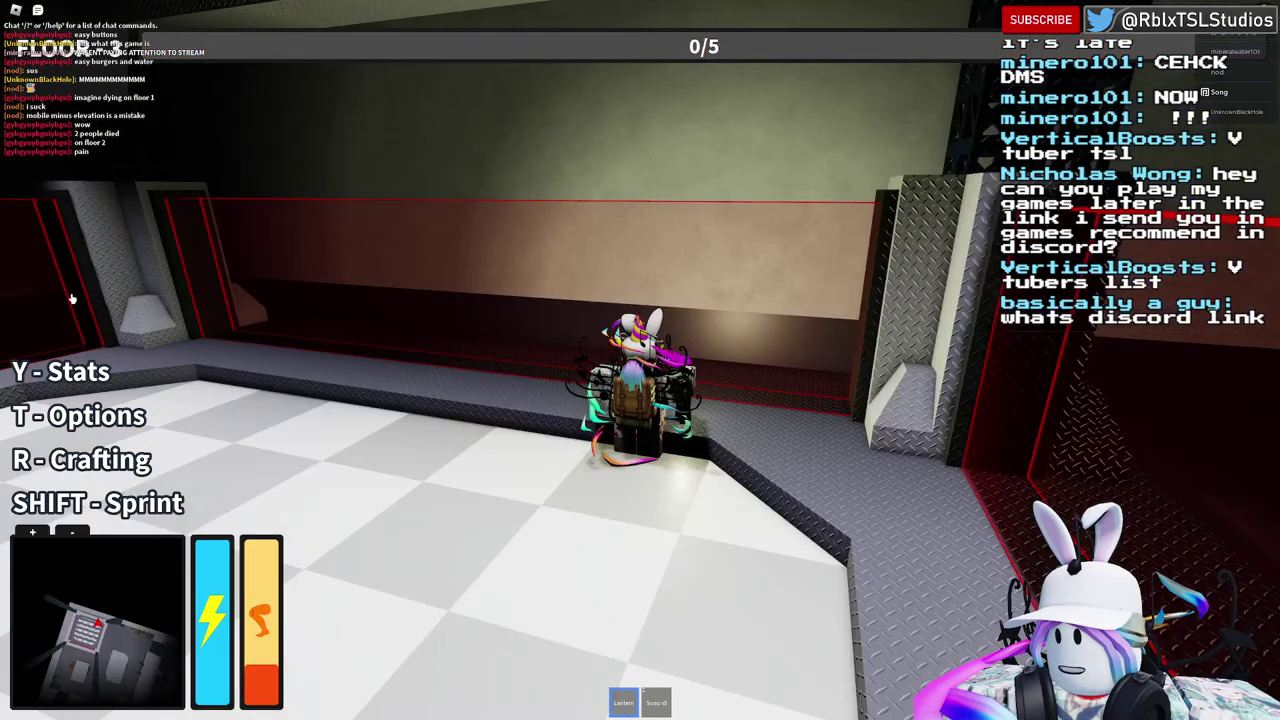
right_click_drag(724, 388, 725, 388)
key("w")
key("w")
key("w")
key("w")
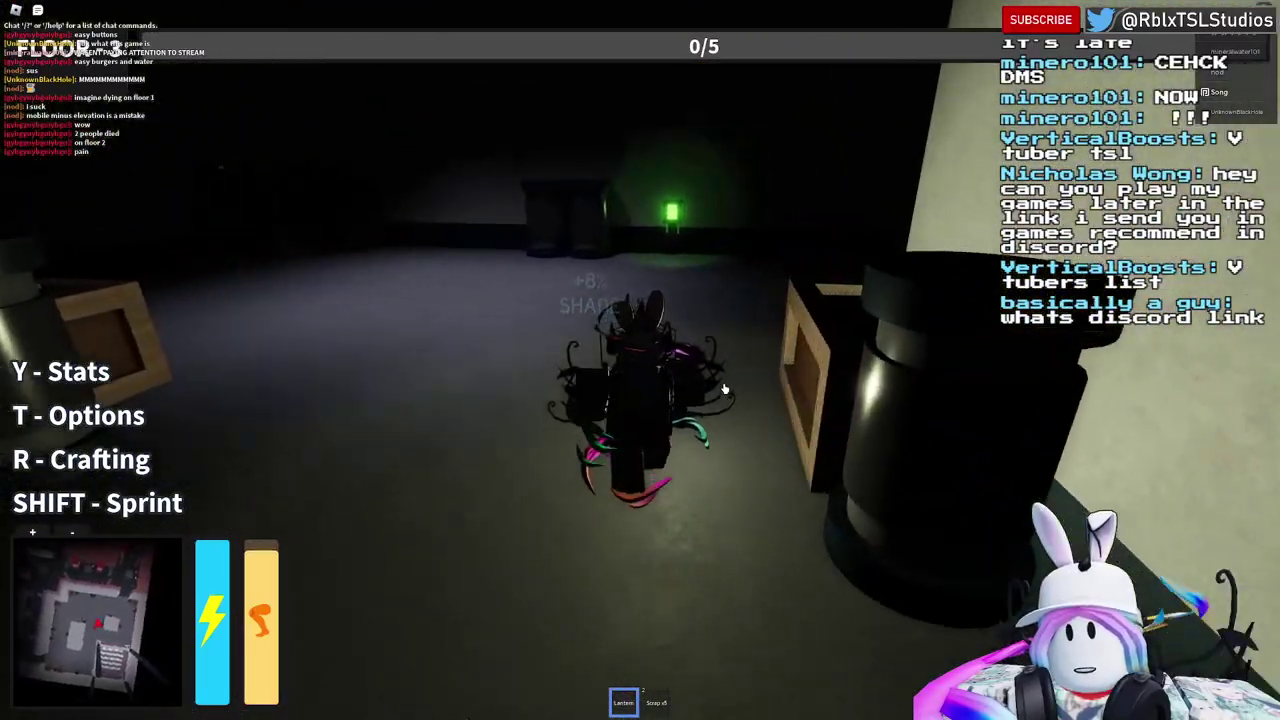
key("e")
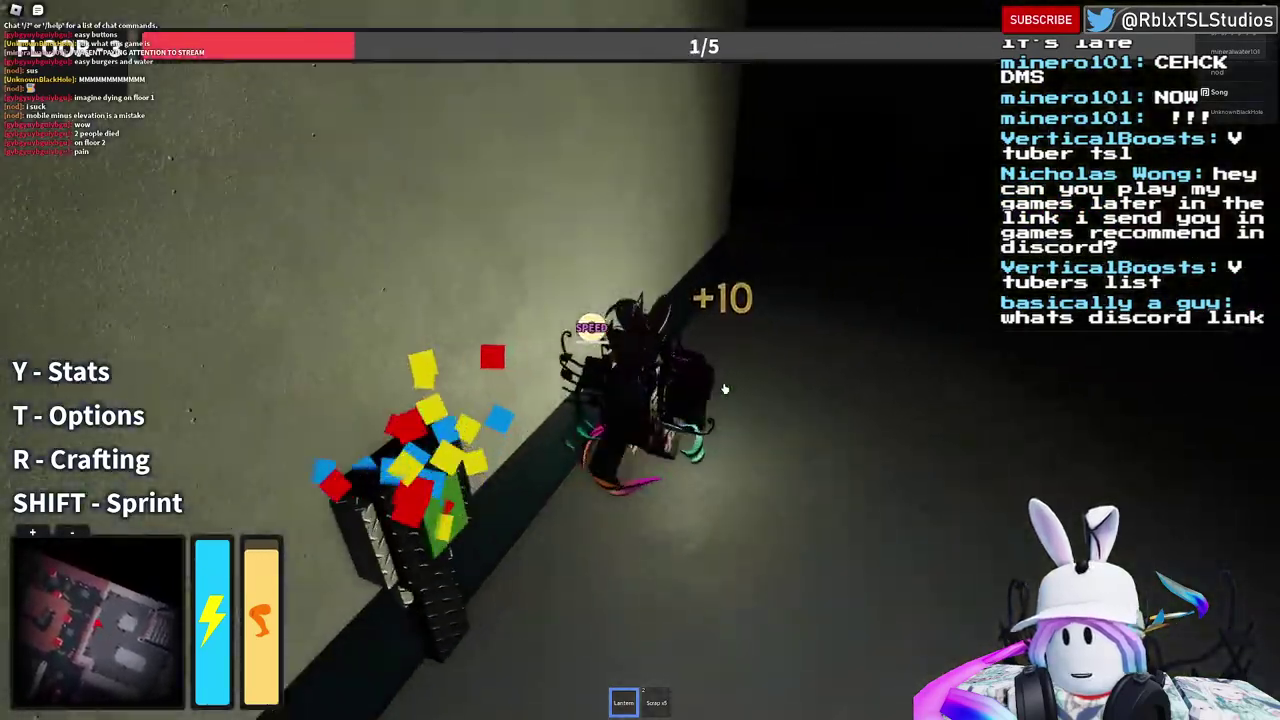
Step: Search the arcade area on Floor 3 among the red machines and crates for the next button
key("w")
key("w")
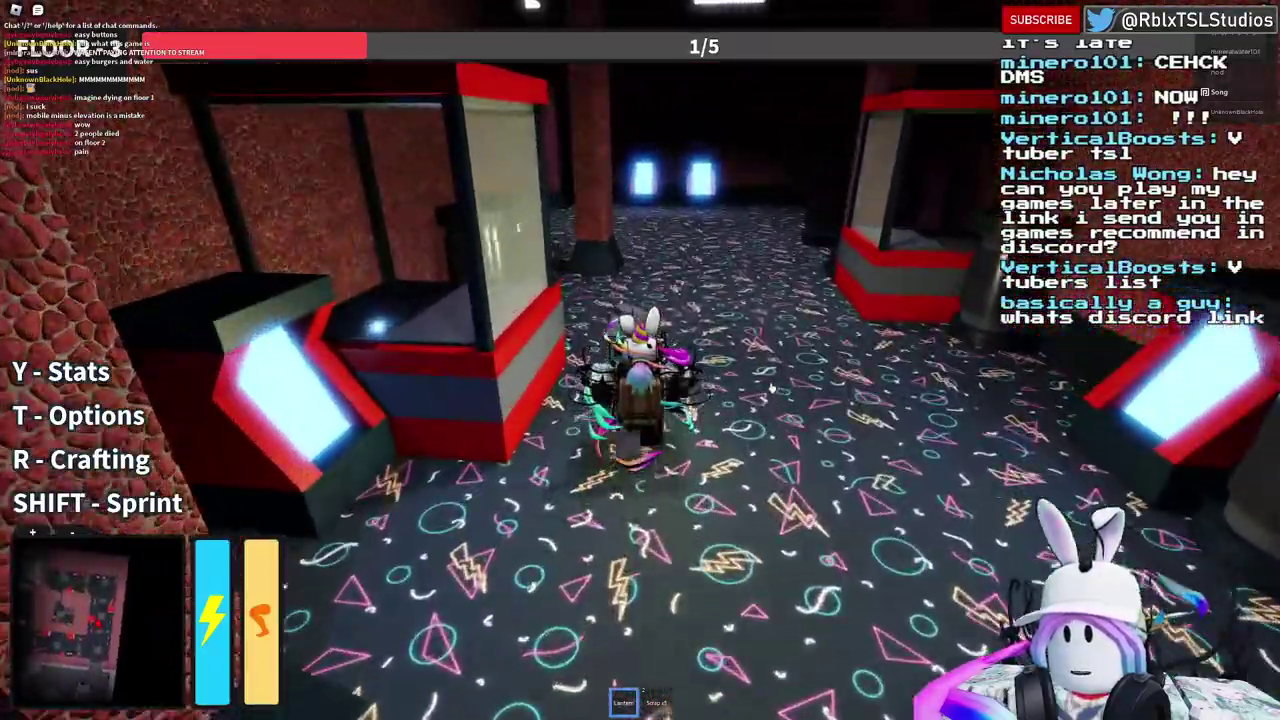
key("w")
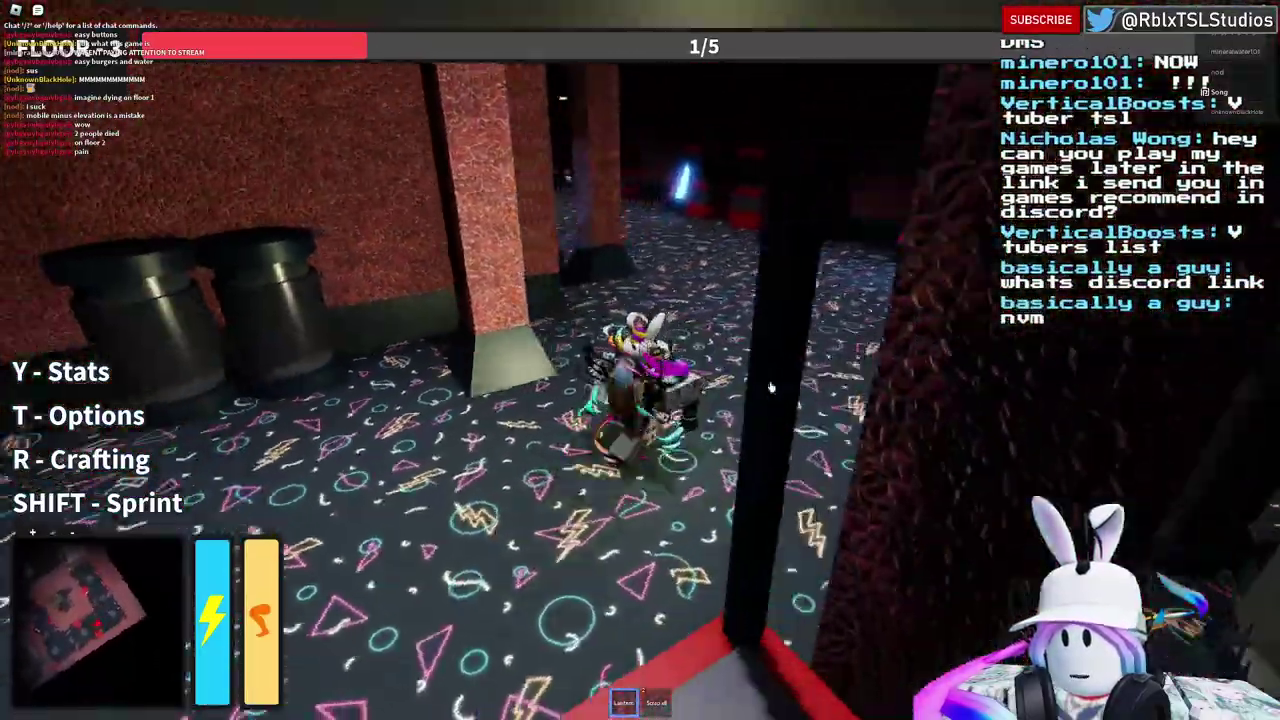
key("w")
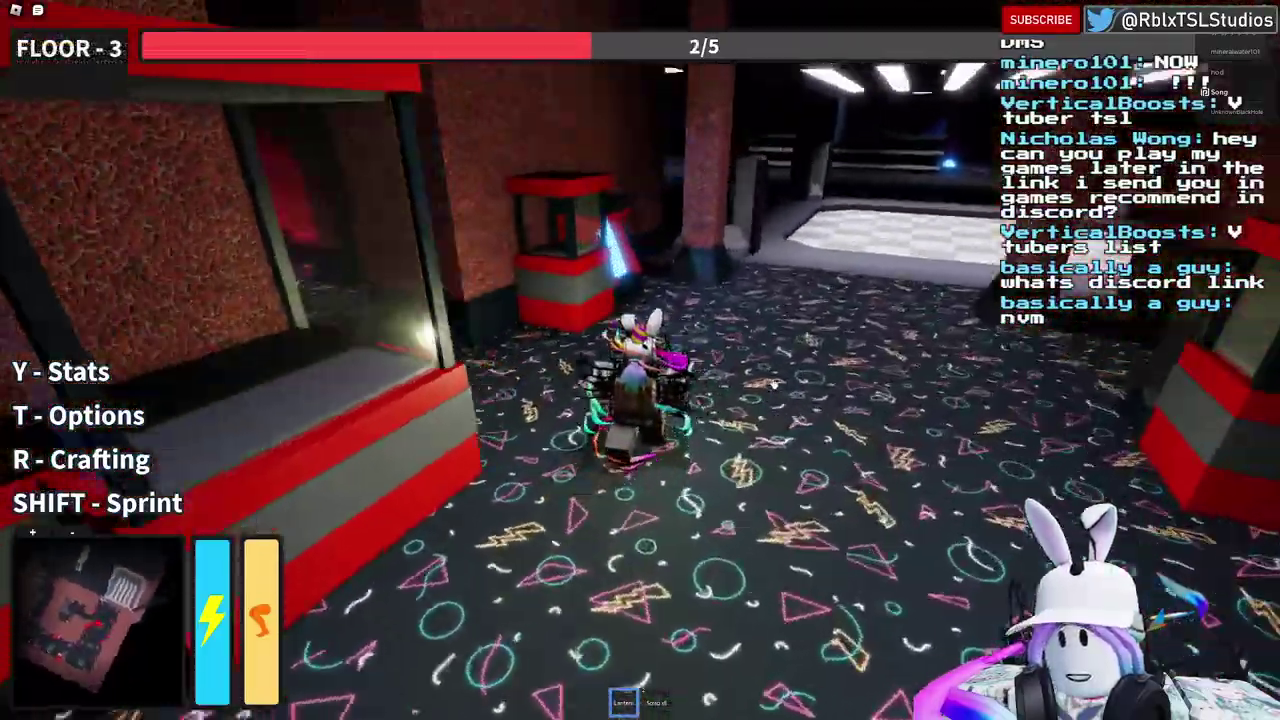
key("w")
right_click_drag(773, 384, 773, 384)
right_click_drag(773, 384, 803, 375)
key("w")
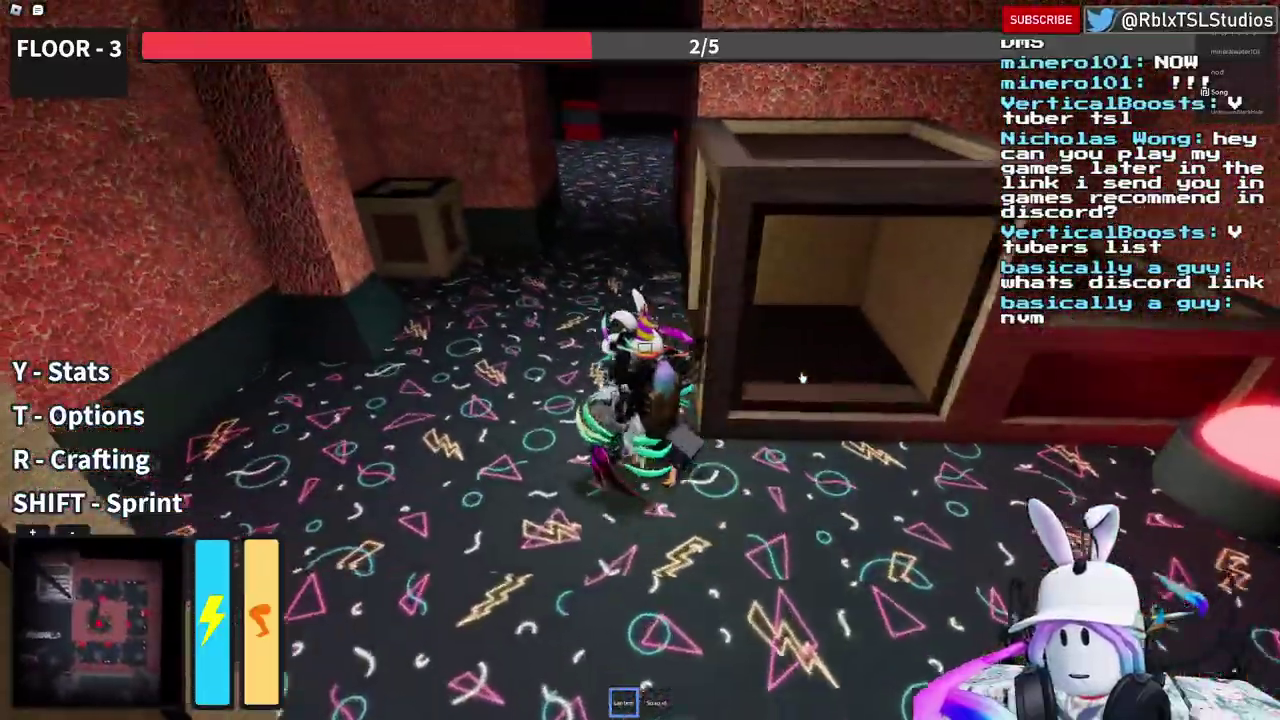
Step: Cross the elevator platform and enter the blue-lit hall on the other side of Floor 3
key("w")
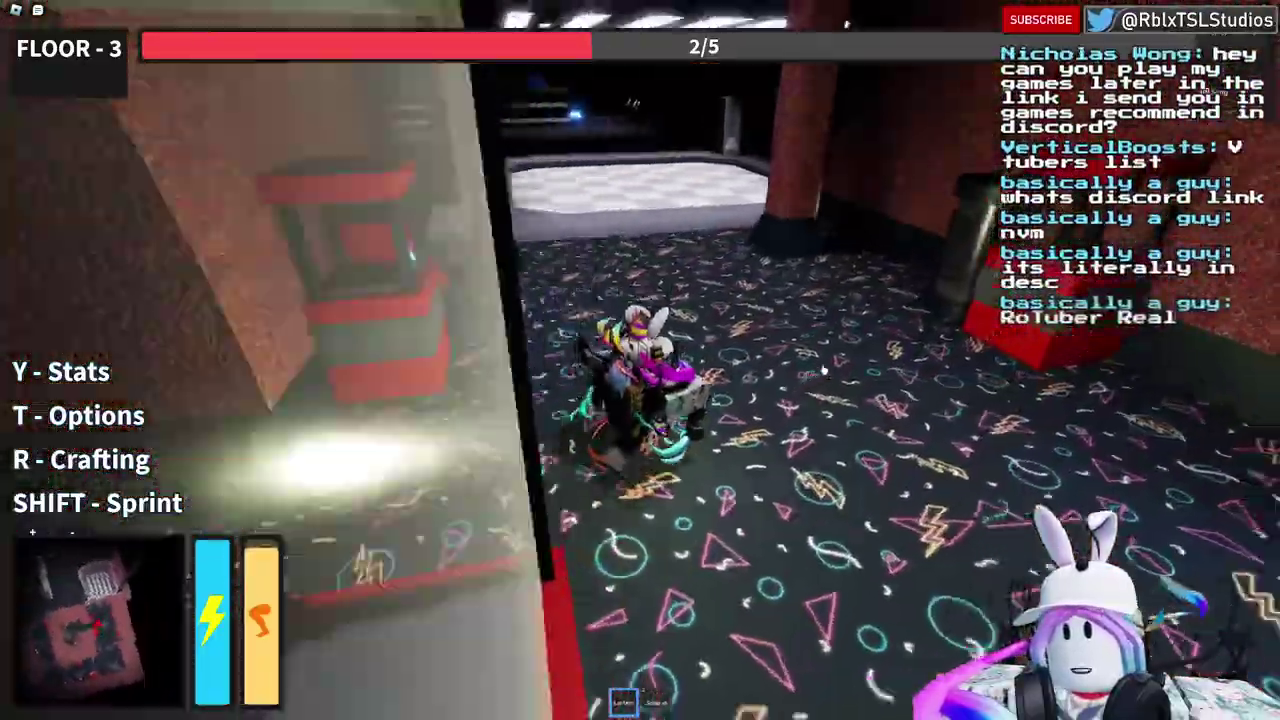
key("w")
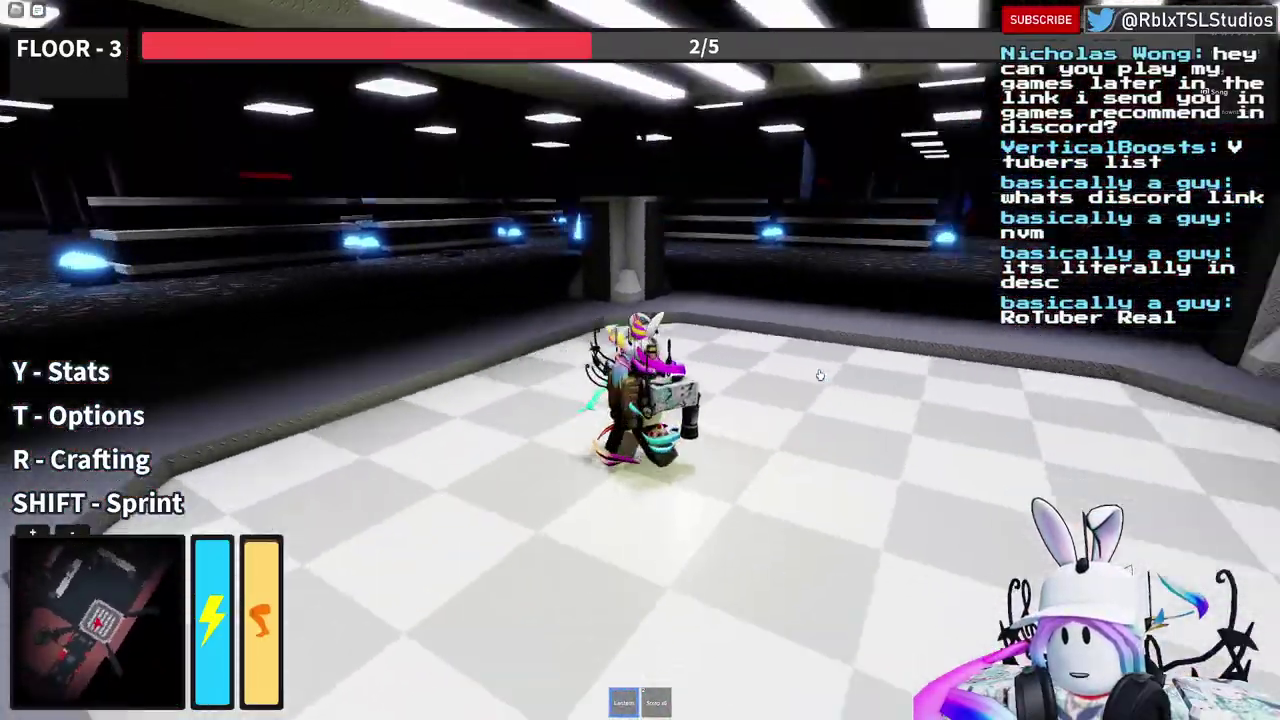
key("w")
right_click_drag(820, 375, 820, 375)
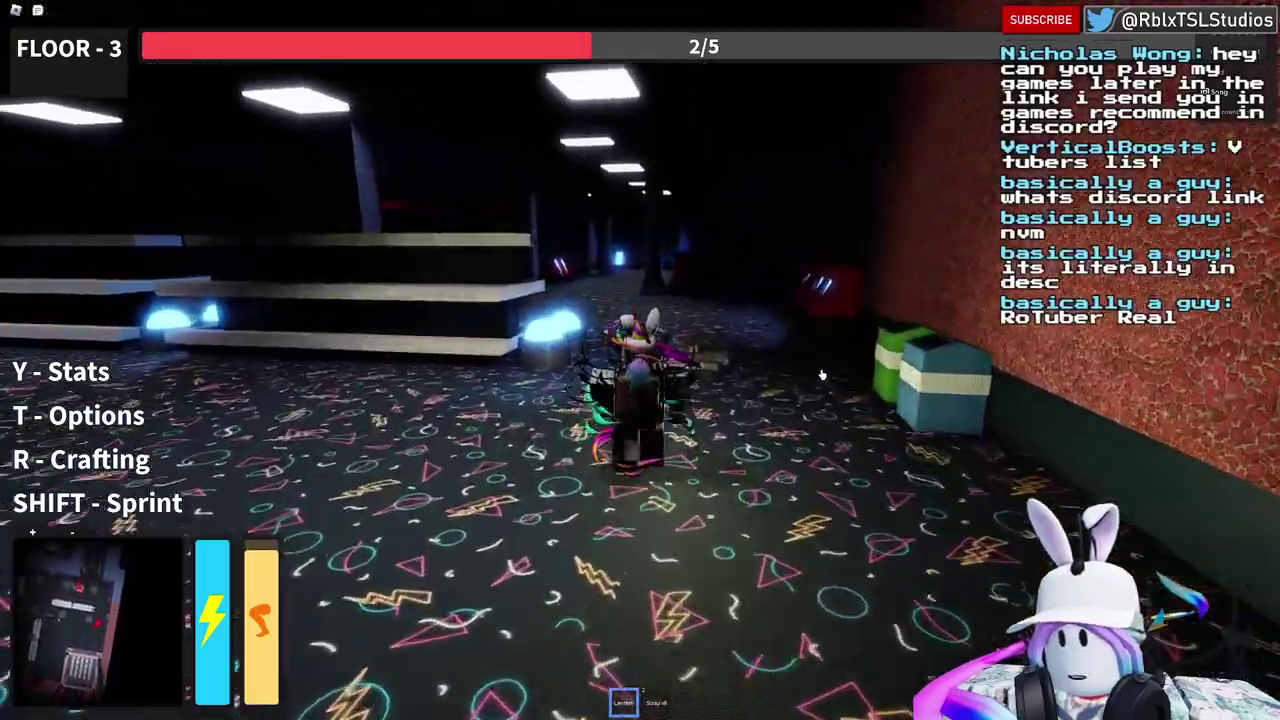
Step: Walk through the blue-lit hall on Floor 3 past the scrap and black-and-white shelves into the pillared corridor
key("w")
right_click_drag(824, 375, 824, 375)
key("w")
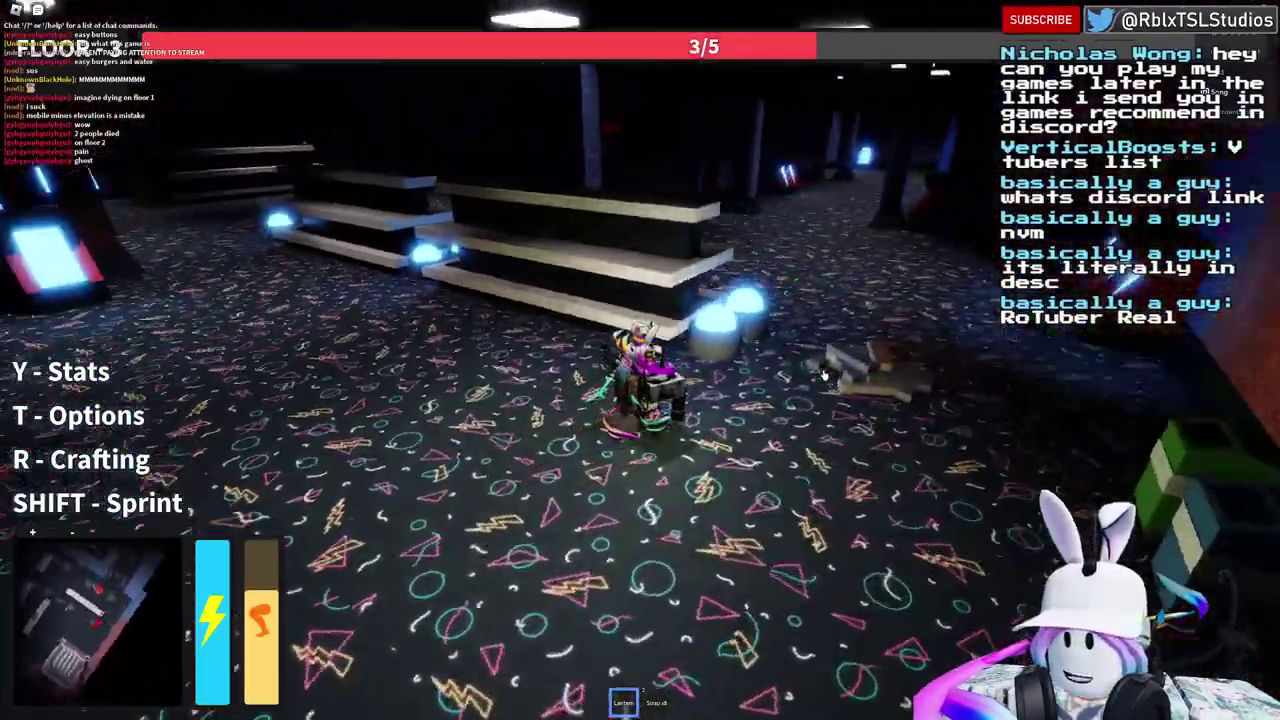
key("d")
right_click_drag(824, 375, 824, 375)
key("w")
key("w")
key("w")
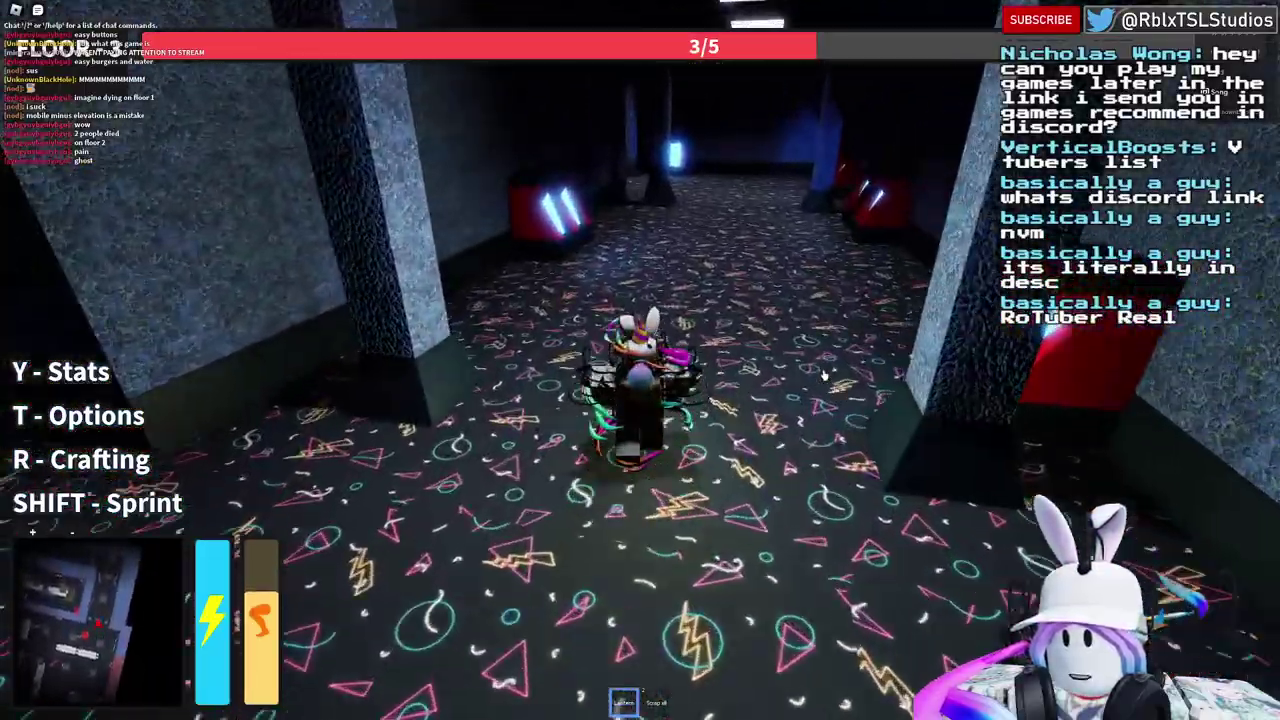
Step: Search around the pillars and along the corridor of red arcade machines for the remaining Floor 3 buttons
right_click_drag(824, 375, 824, 375)
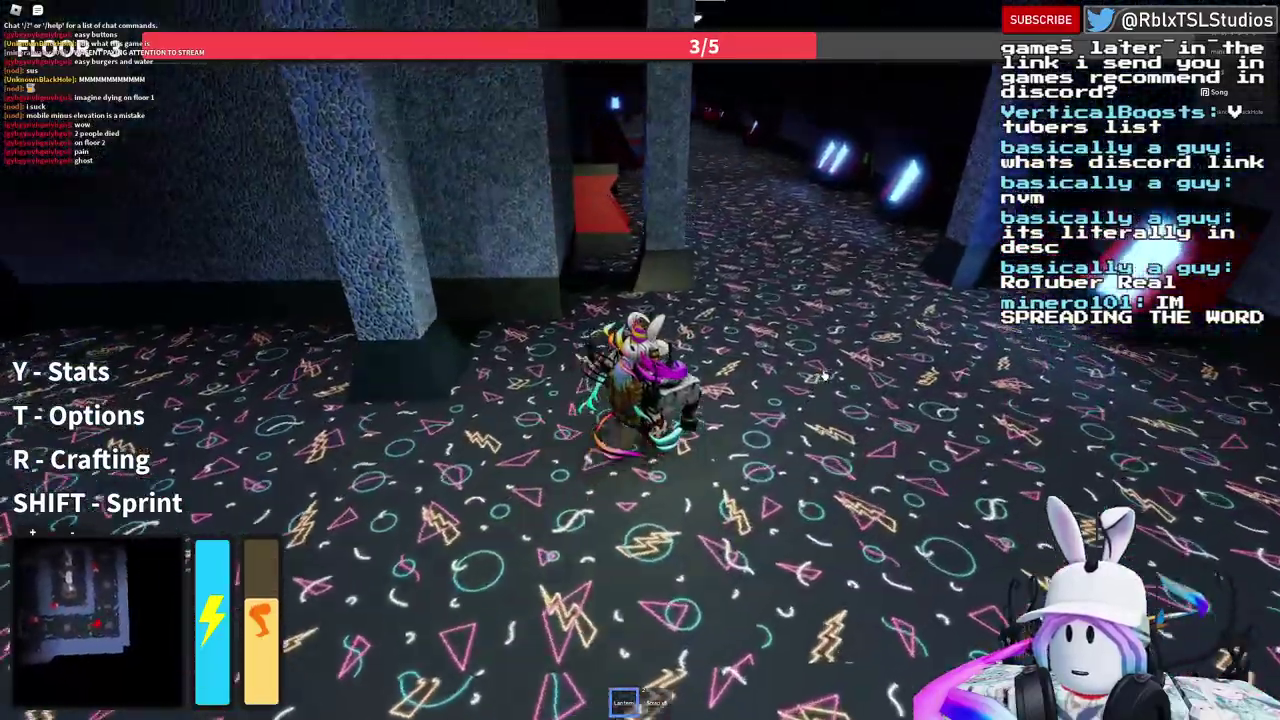
right_click_drag(824, 375, 824, 375)
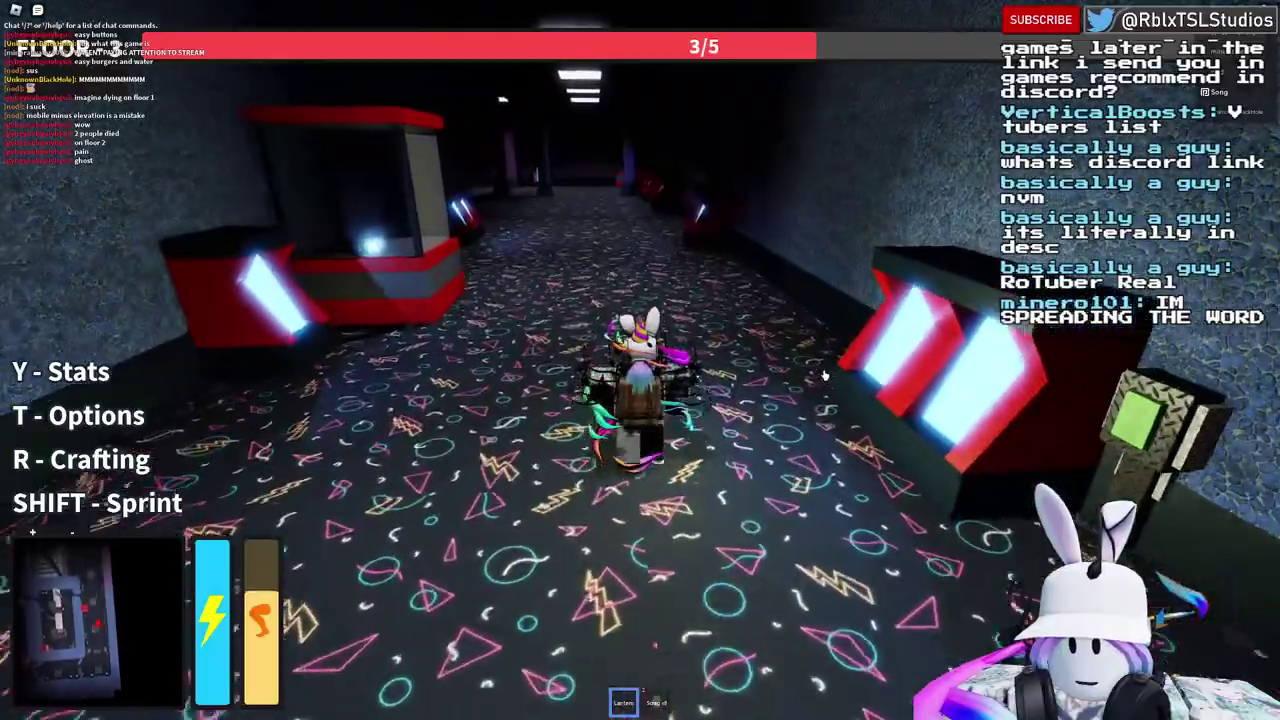
right_click_drag(824, 384, 823, 383)
key("w")
key("w")
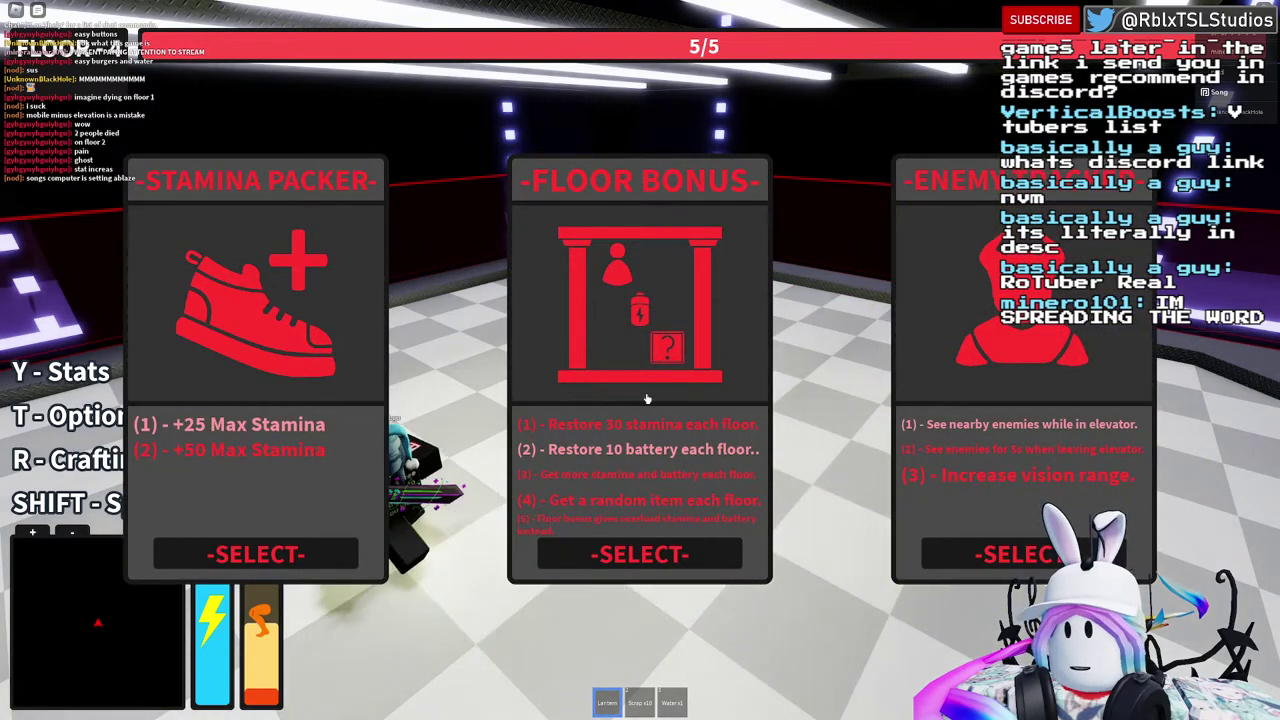
Step: Choose the Floor Bonus upgrade and head out onto Floor 4 to the green-lit button beside the bench
left_click(630, 562)
right_click_drag(635, 562, 790, 508)
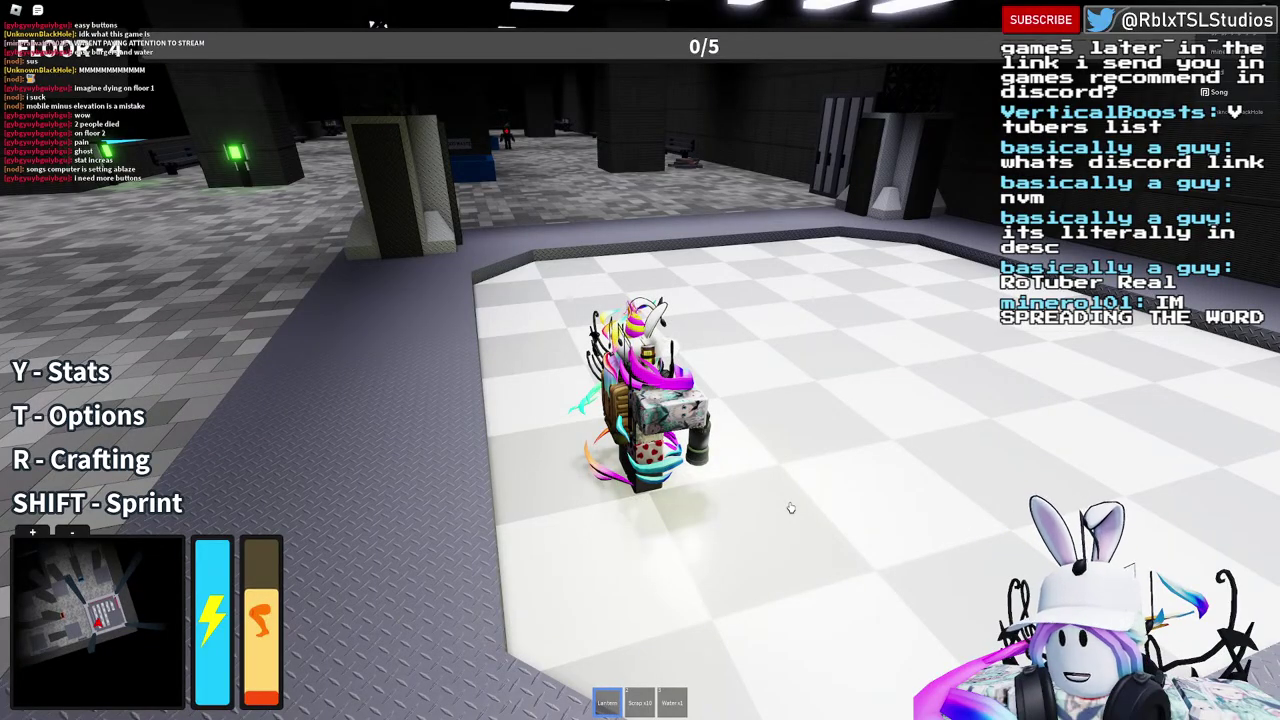
right_click_drag(773, 492, 773, 492)
key("w")
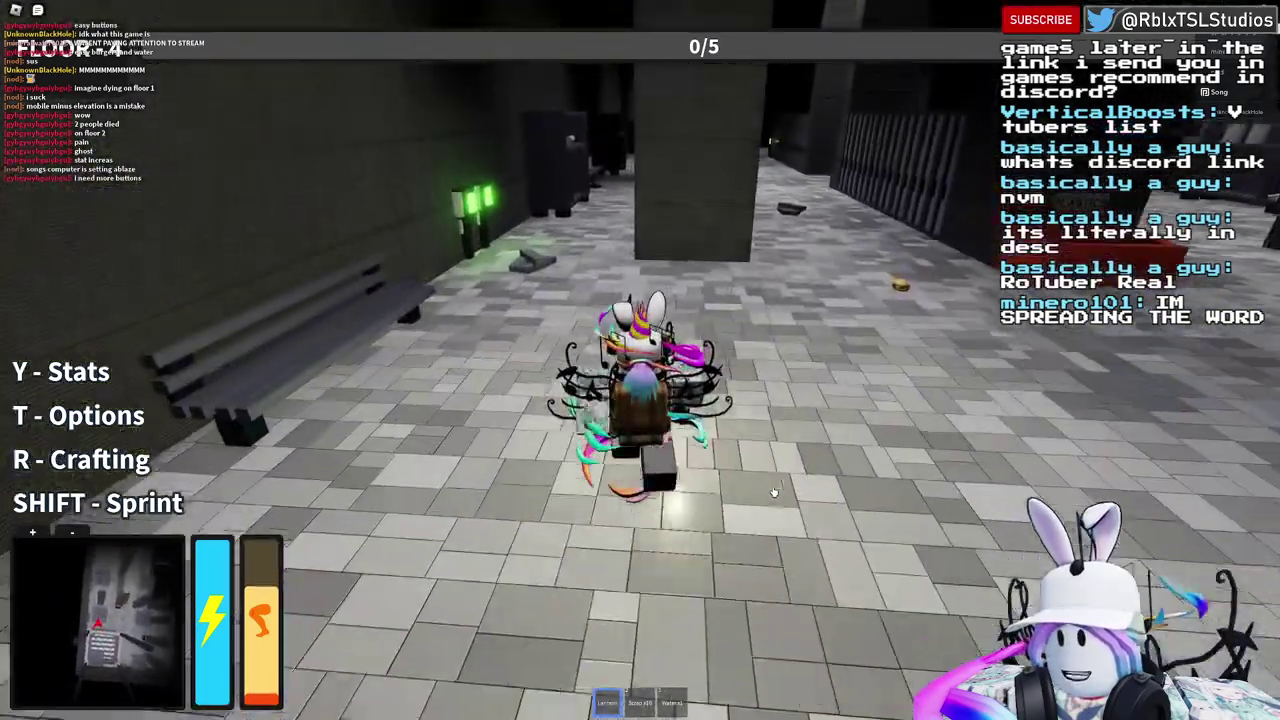
key("w")
key("w")
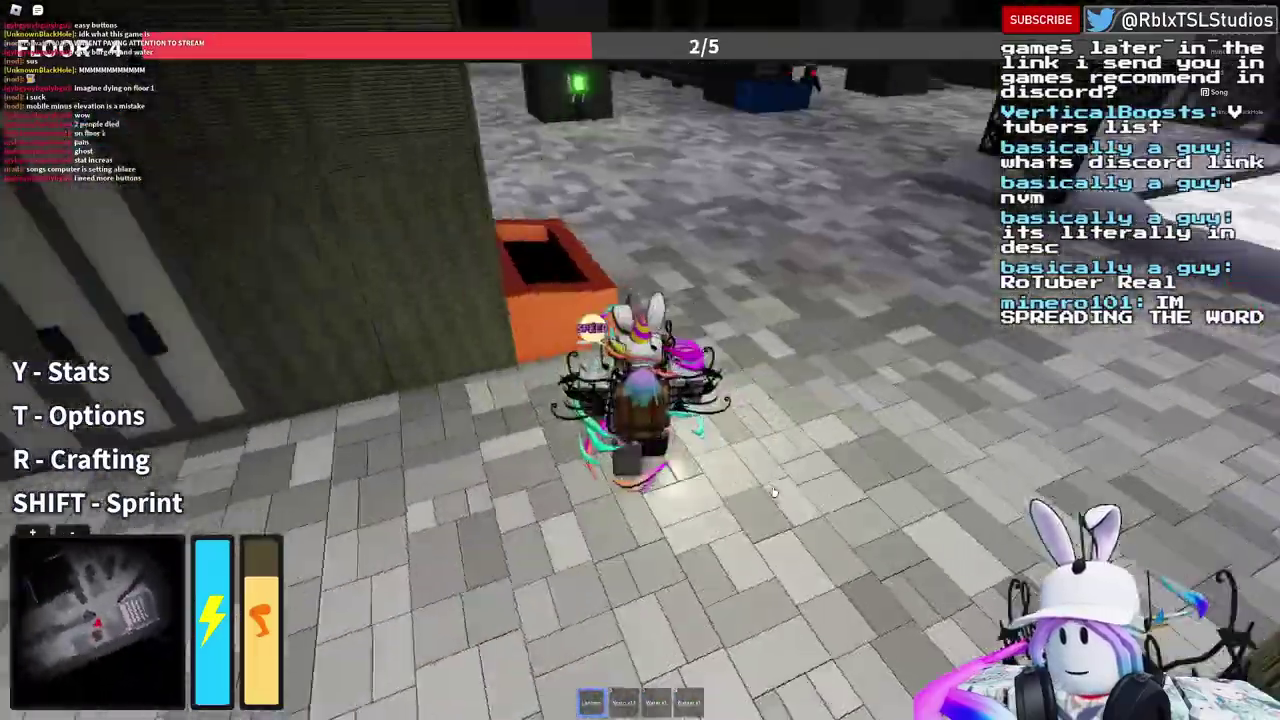
Step: Follow the locker-lined hall on Floor 4 to the next green-lit button and pick up the coffee
right_click_drag(773, 492, 773, 492)
key("w")
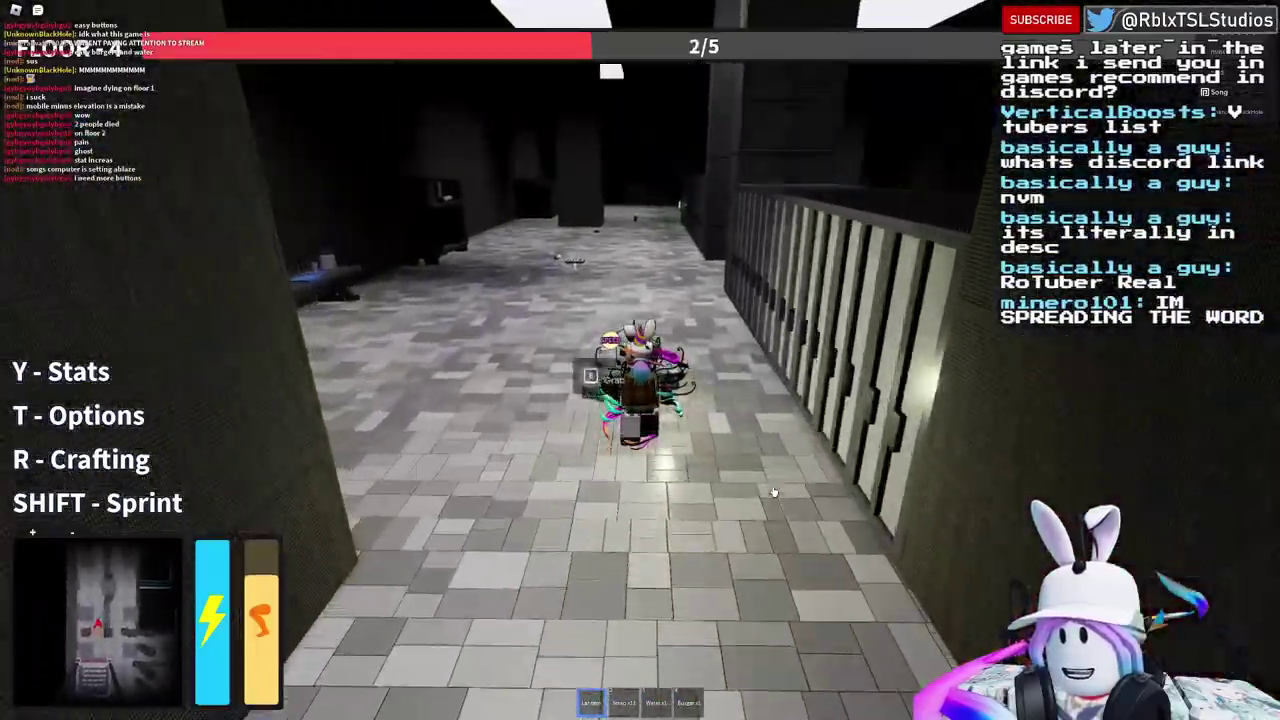
key("w")
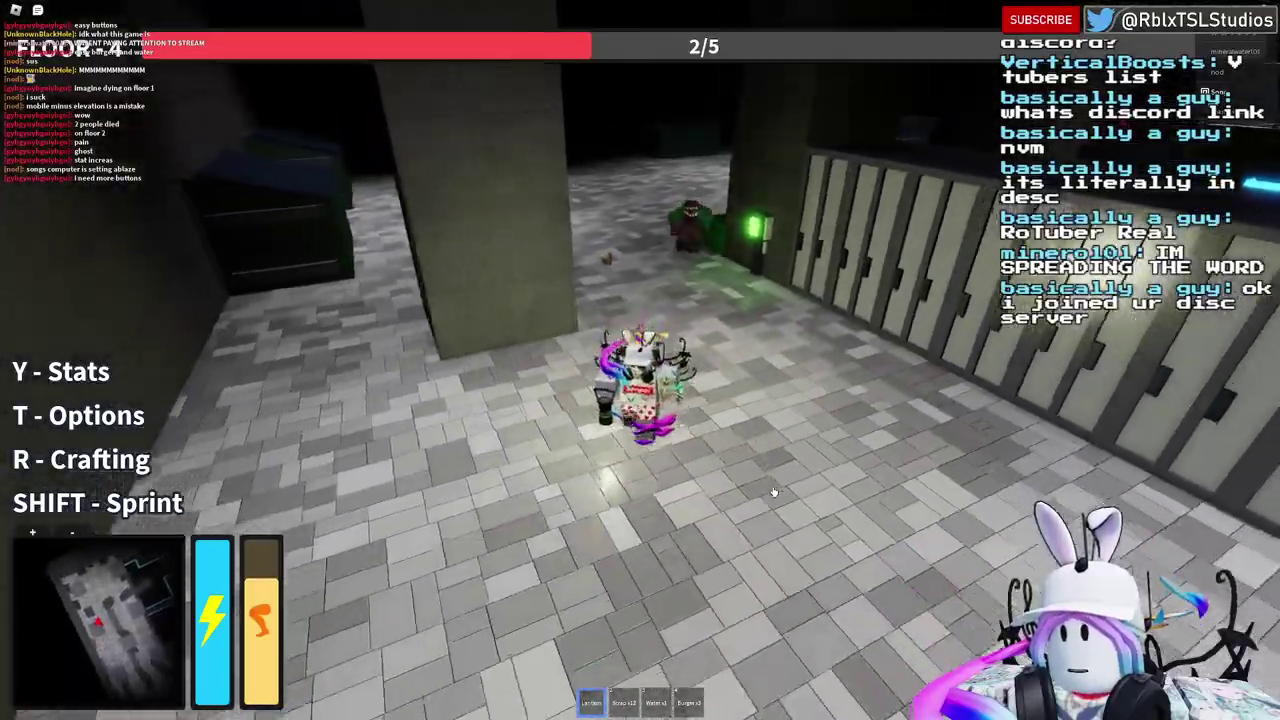
key("w")
key("w")
right_click_drag(773, 492, 773, 492)
key("e")
Step: Cross the dark walkway with blue light strips to the elevator area, and take the walkways out again to another part of Floor 4
key("w")
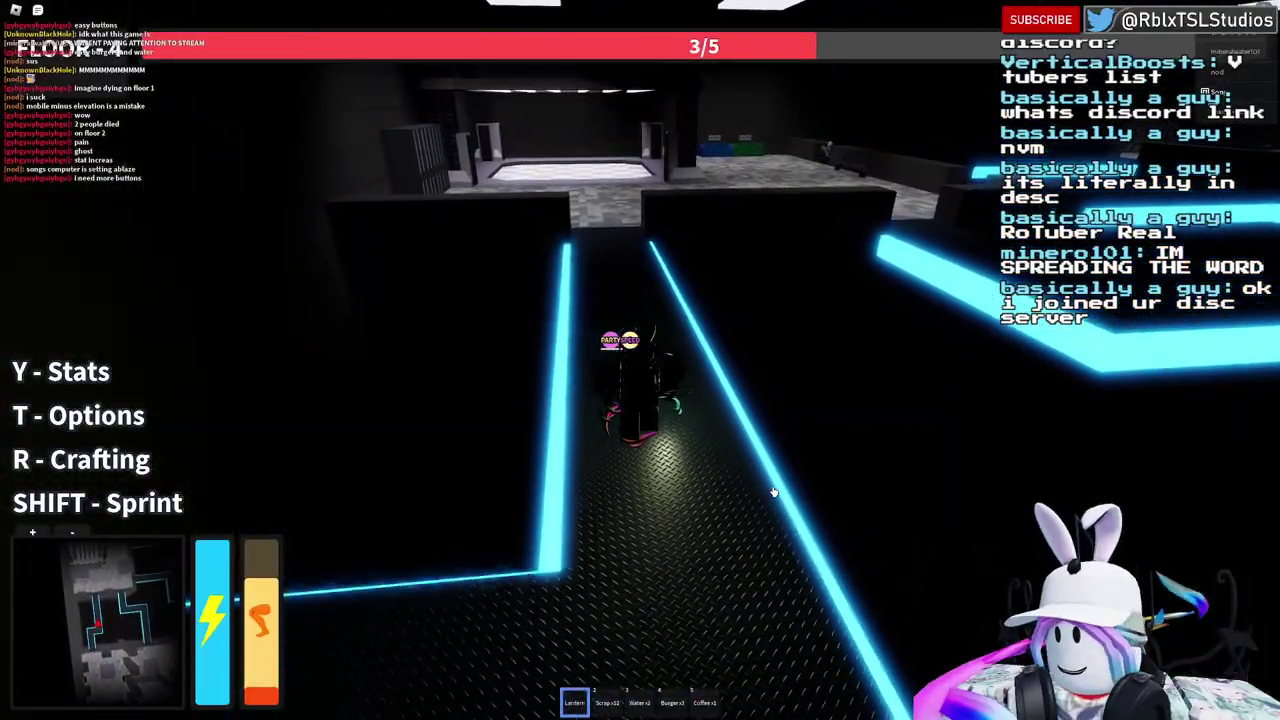
key("w")
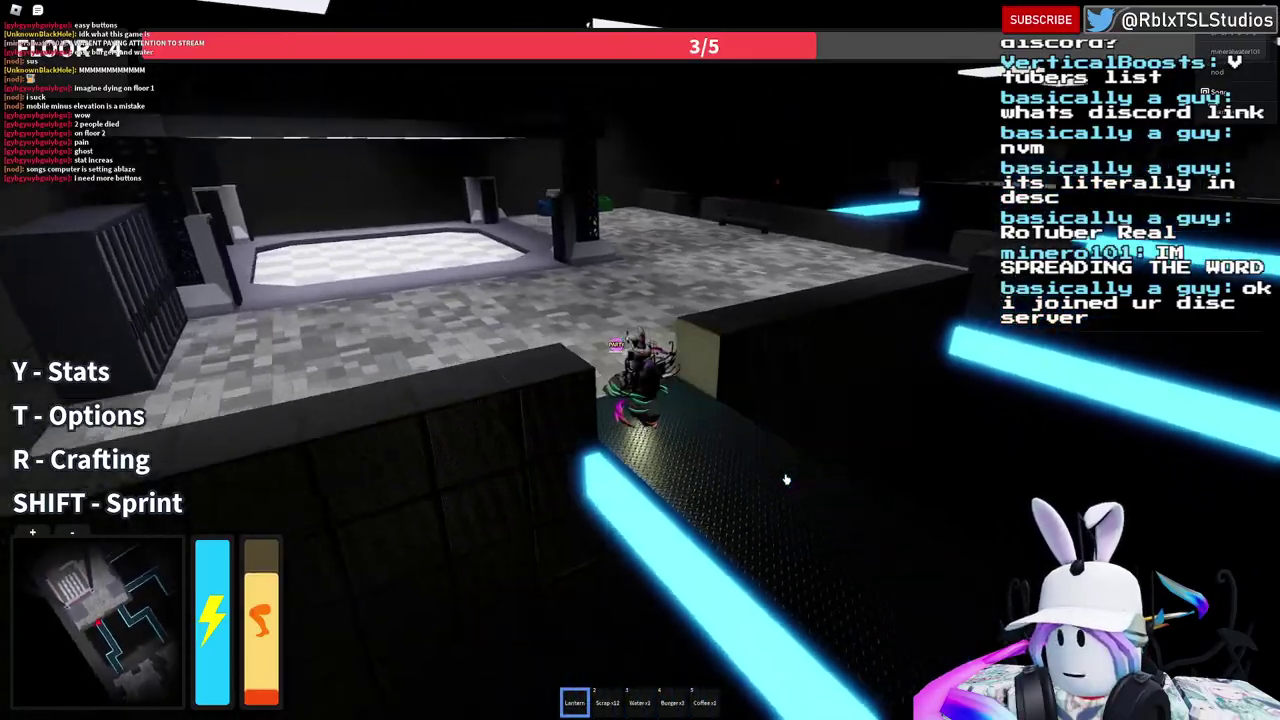
key("w")
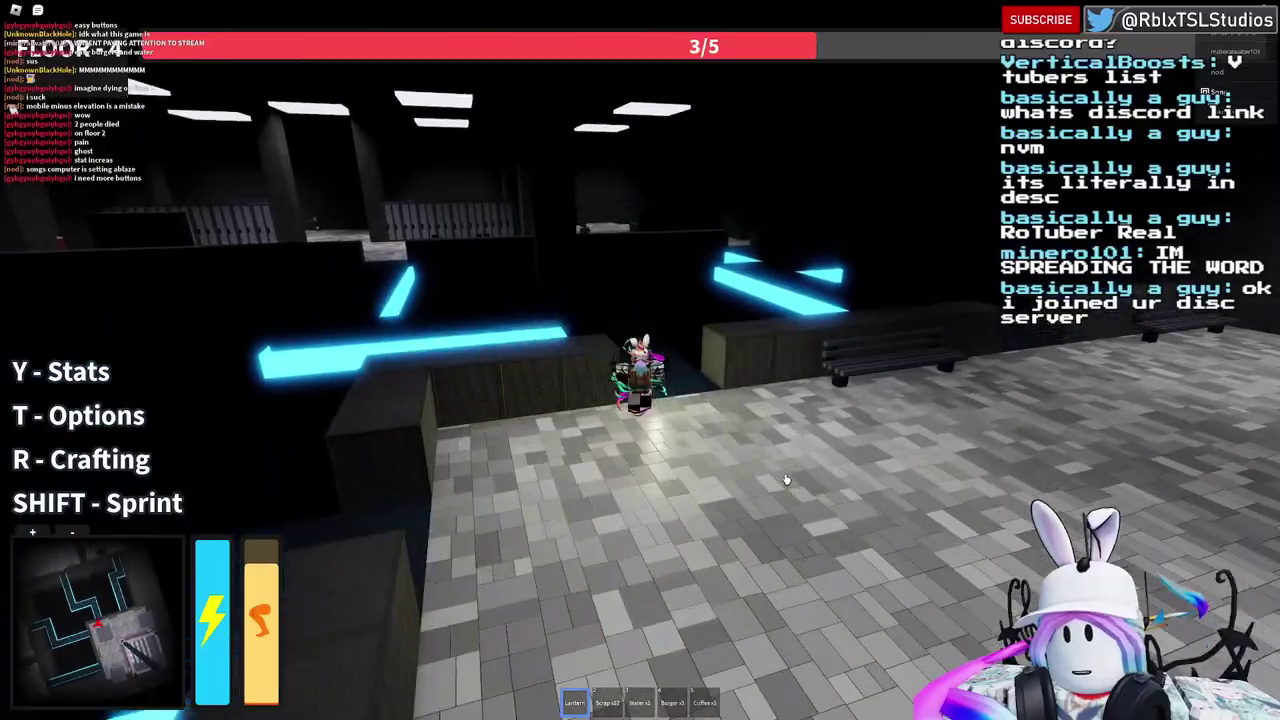
key("w")
right_click_drag(786, 480, 843, 467)
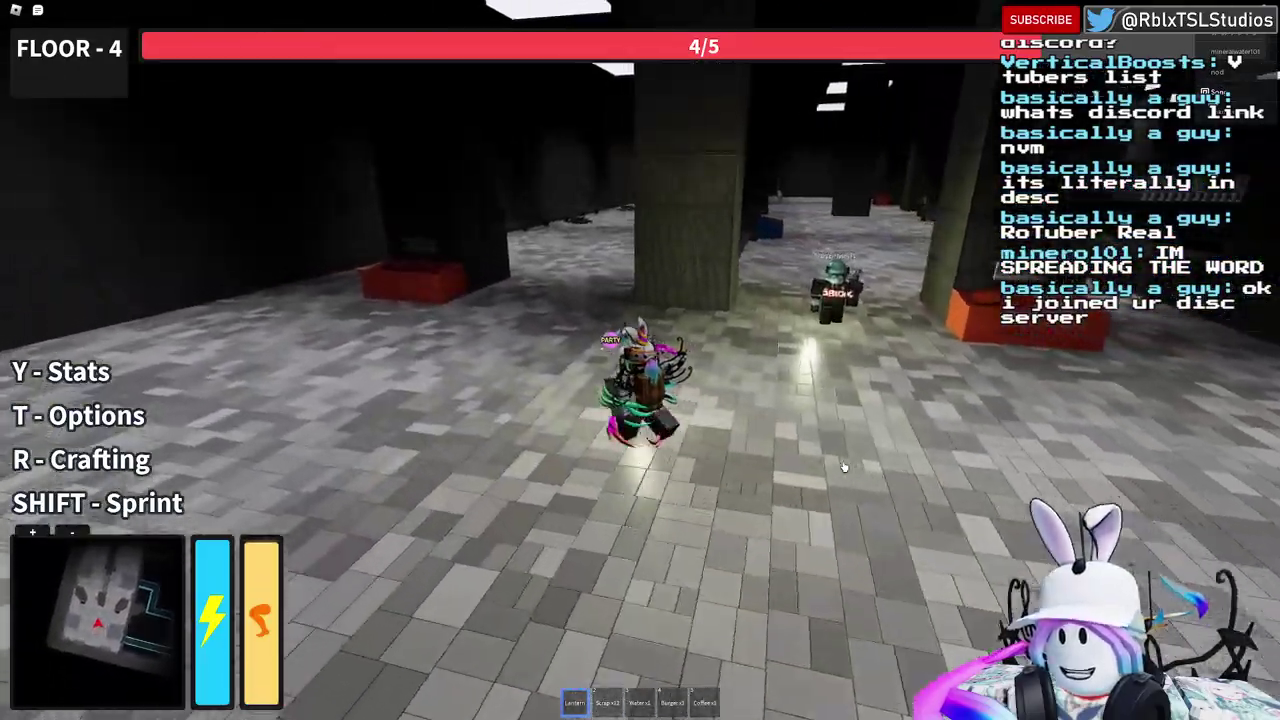
Step: Search Floor 4 around the pillars, dumpsters and lockers for the last button
right_click_drag(843, 467, 843, 467)
key("d")
key("w")
key("w")
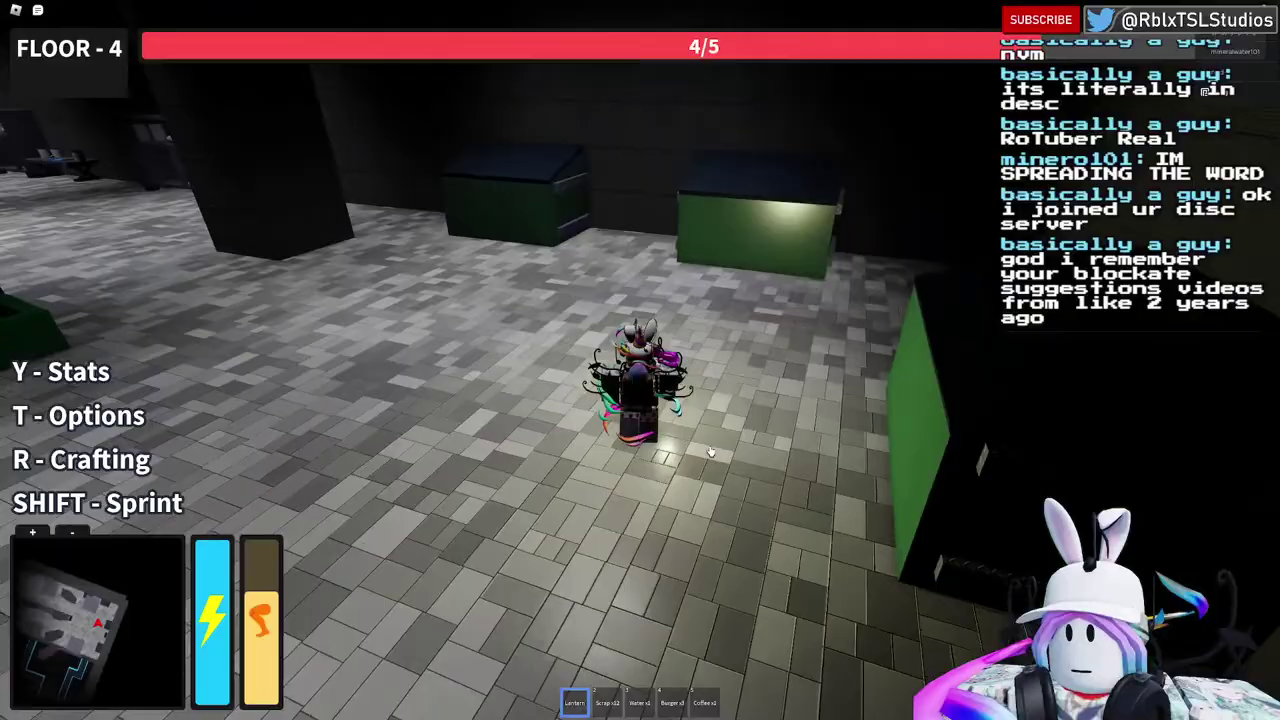
right_click_drag(710, 453, 710, 453)
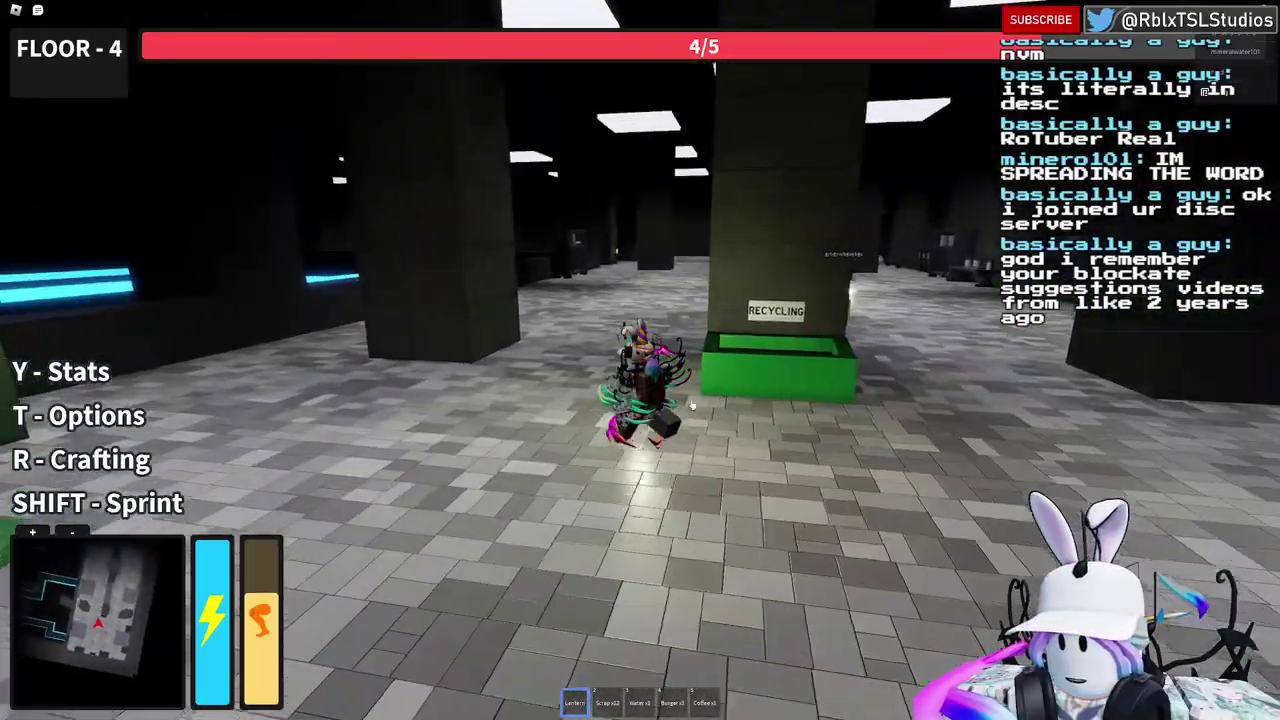
key("w")
right_click_drag(657, 305, 657, 305)
scroll(657, 305, "down", 3)
scroll(657, 305, "up", 3)
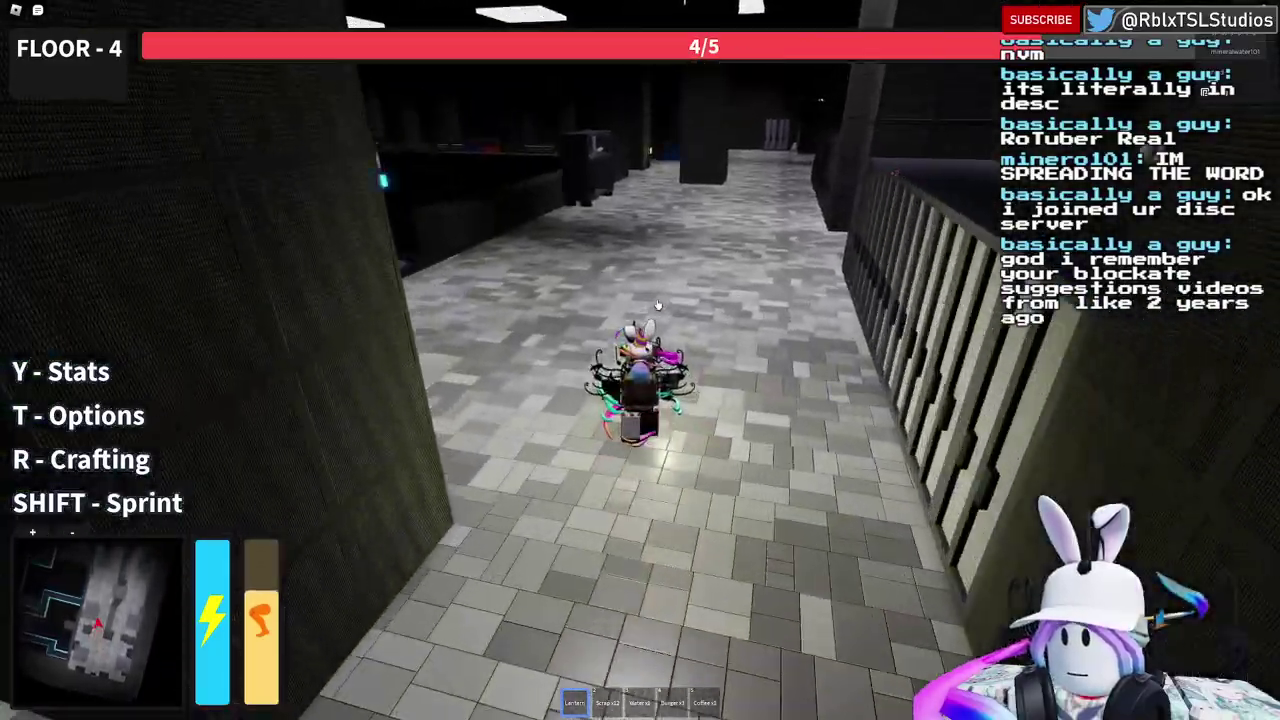
key("w")
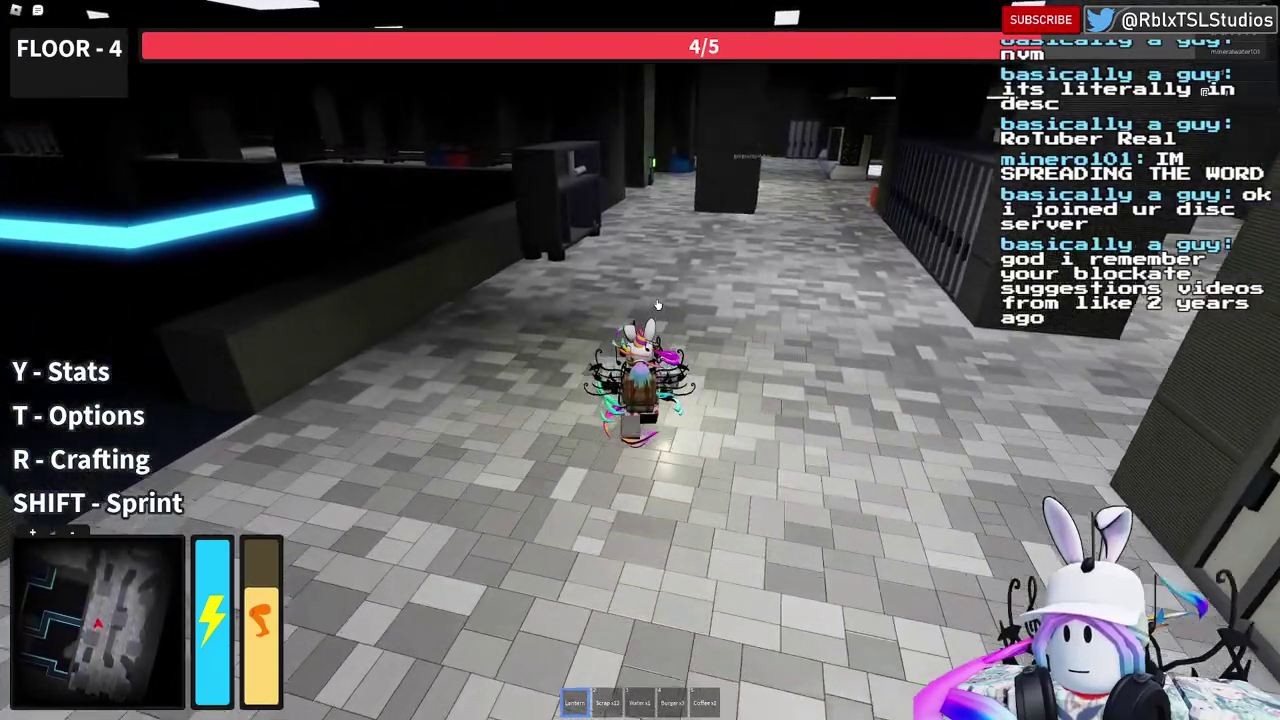
Step: Return over the blue-lit walkway to the Floor 4 elevator before it leaves
right_click_drag(658, 305, 658, 305)
key("w")
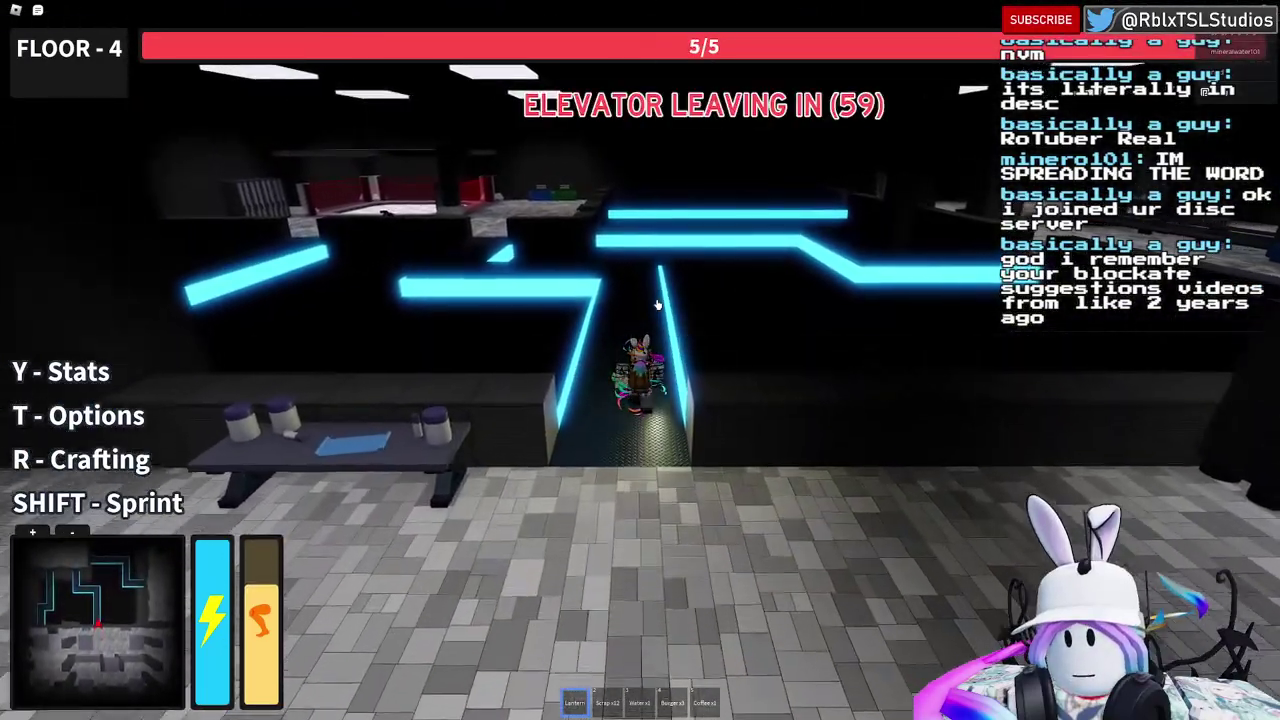
key("w")
key("w")
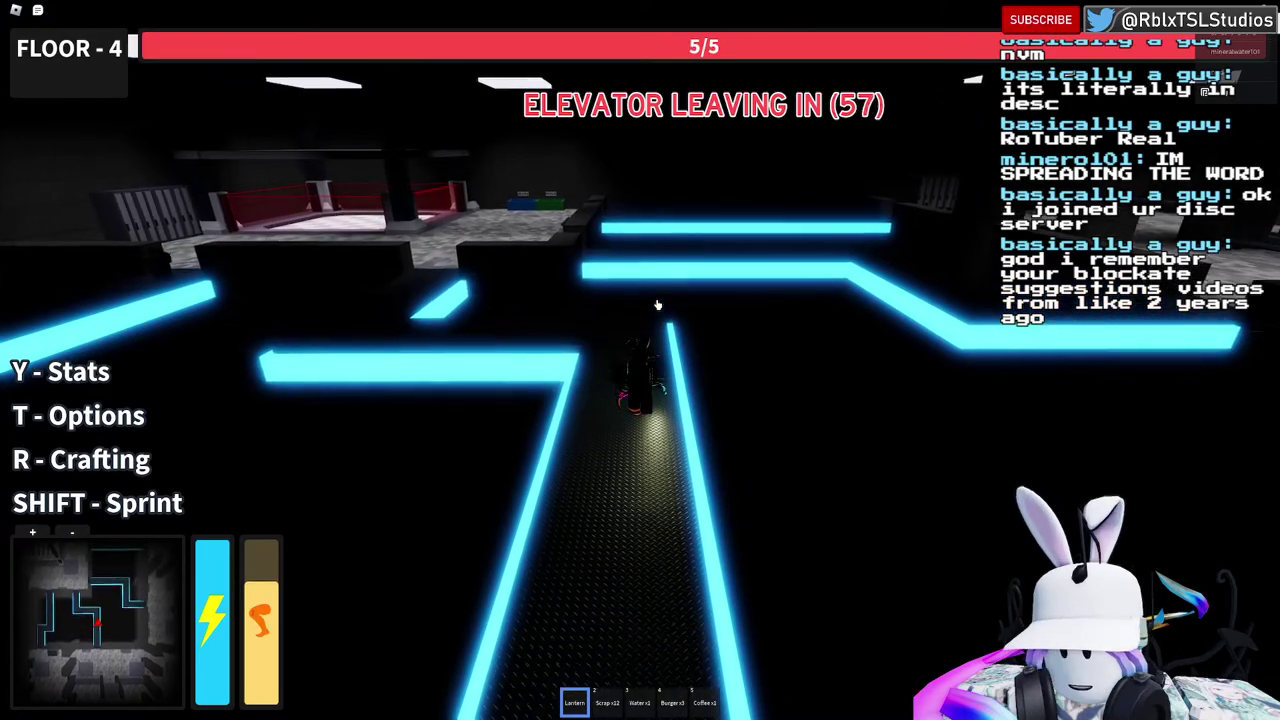
key("a")
key("a")
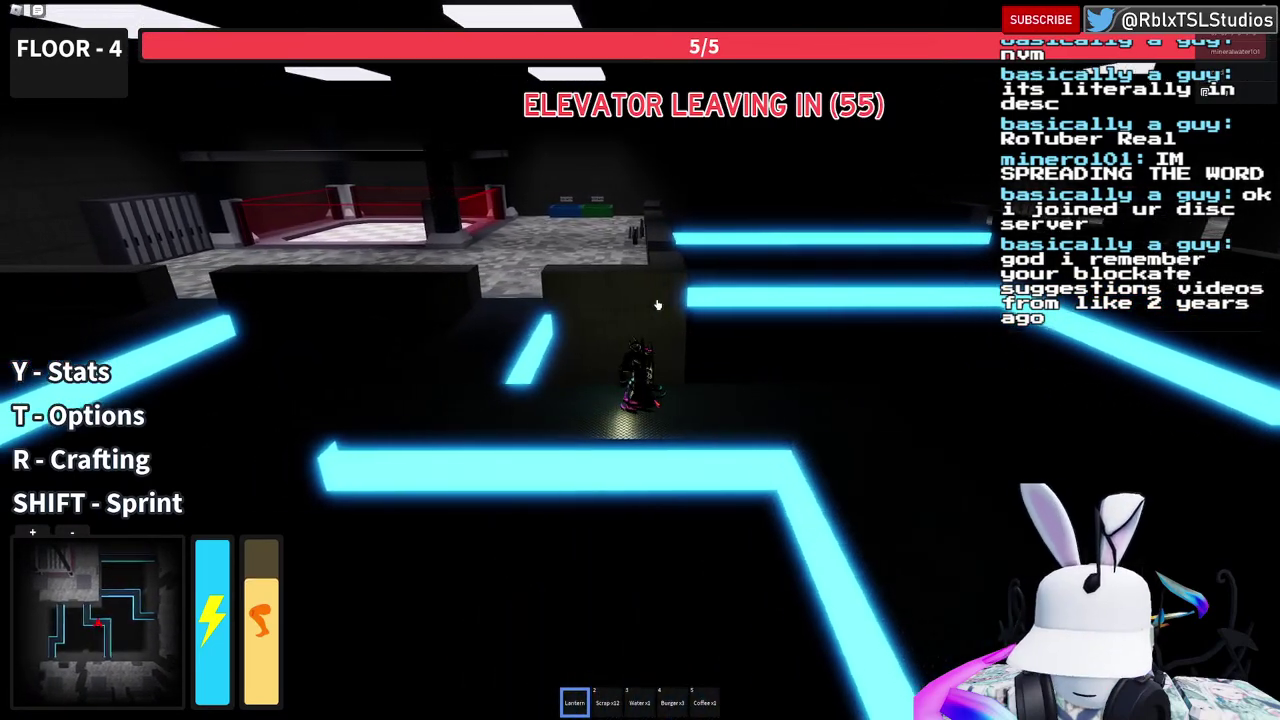
key("w")
key("w")
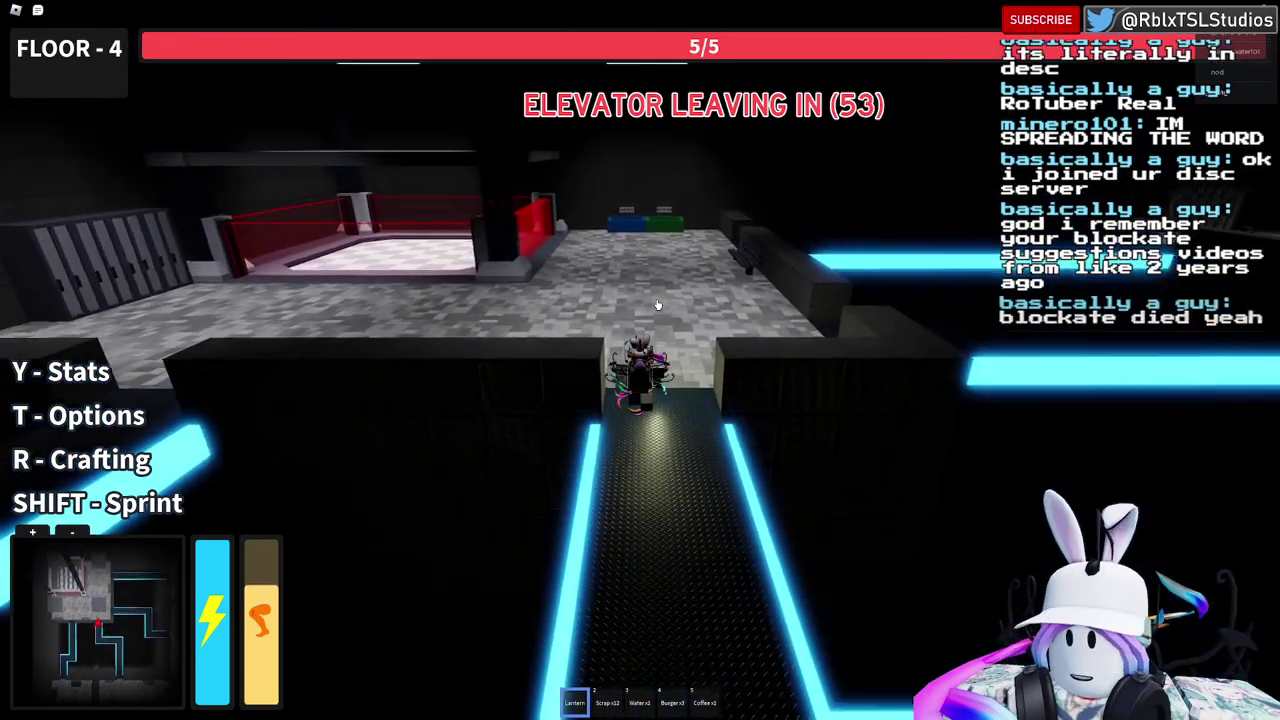
key("w")
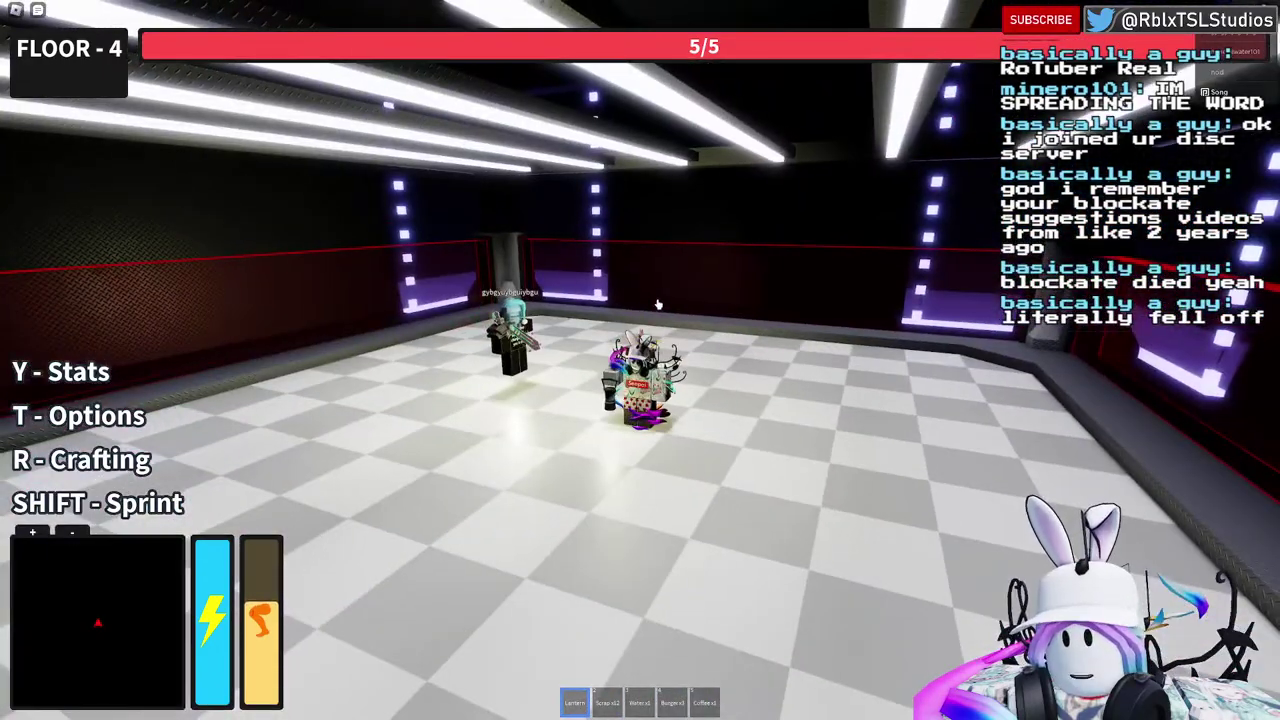
Step: Choose the Shield Generators upgrade and leave the elevator onto Floor 5
right_click_drag(658, 305, 664, 303)
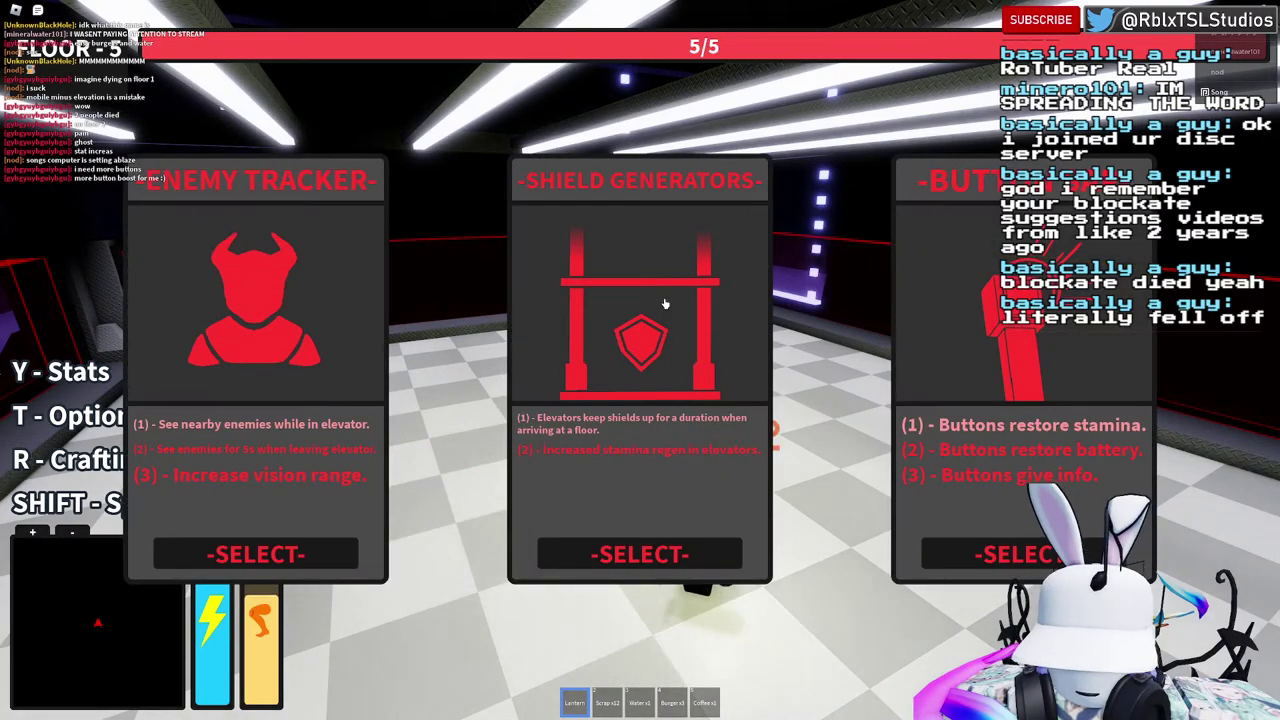
left_click(643, 556)
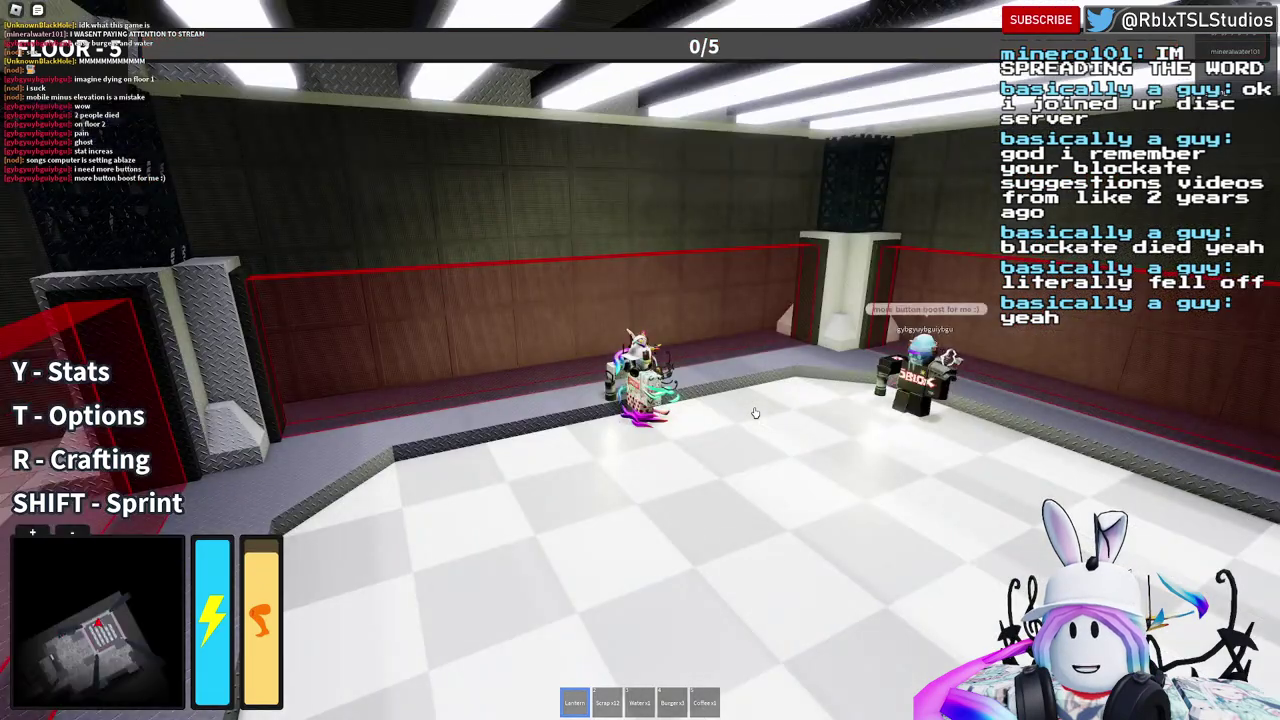
key("shift+s")
right_click_drag(756, 413, 756, 413)
key("w")
key("d")
key("w")
Step: Search the area around the elevator on Floor 5 for buttons
key("s")
key("w")
key("w")
key("w")
key("w")
key("w")
key("w")
key("w")
key("w")
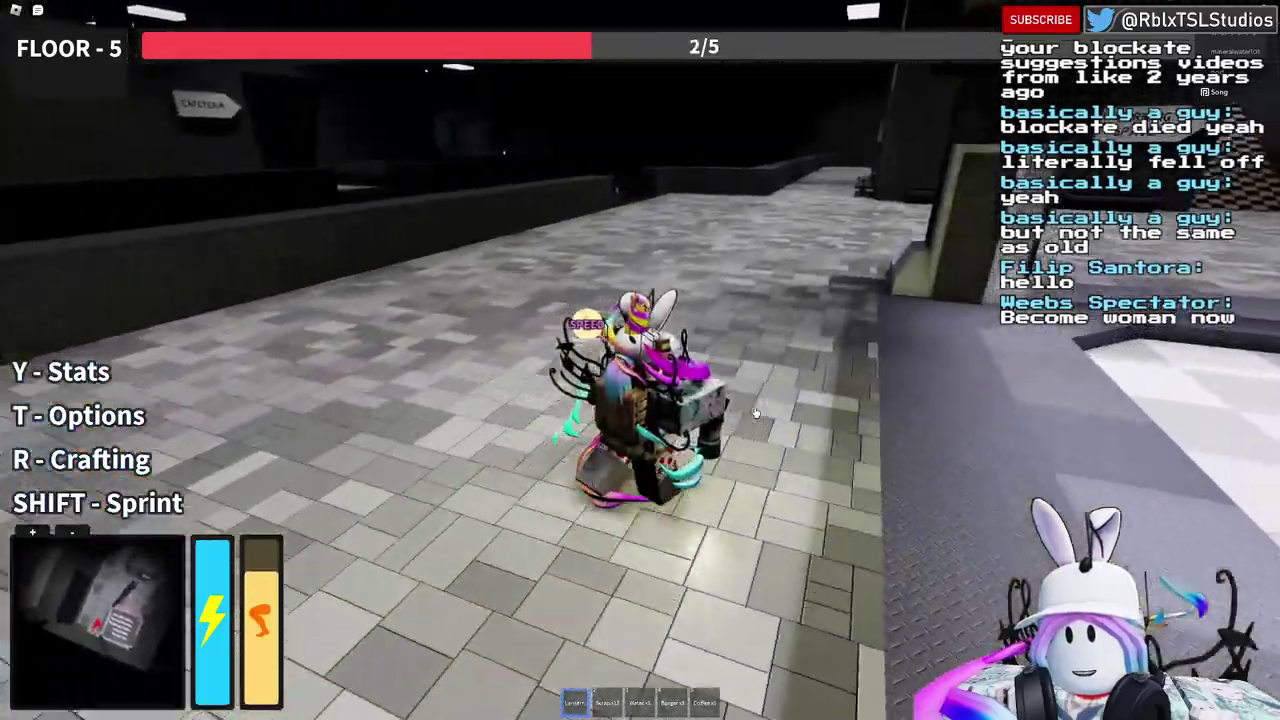
Step: Cross the elevator platform and follow the walkway past the Working Space 1 sign into the Floor 5 garden
key("d")
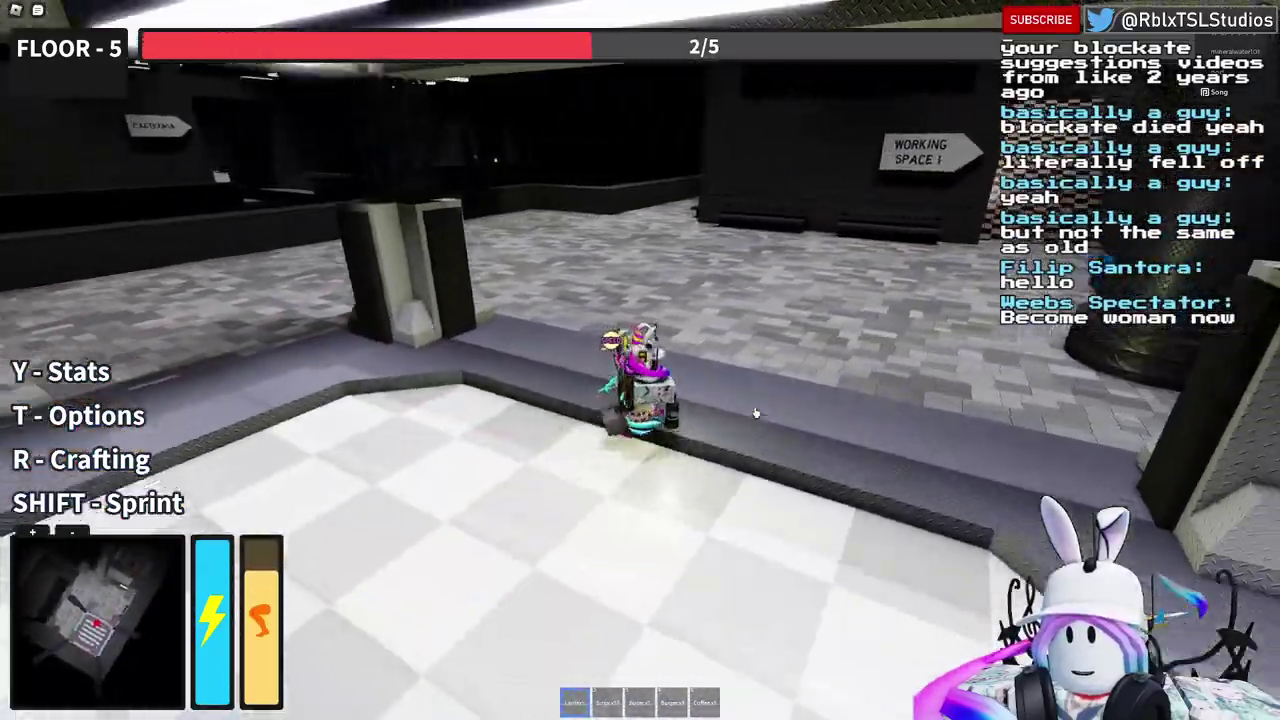
right_click_drag(756, 413, 756, 413)
key("w")
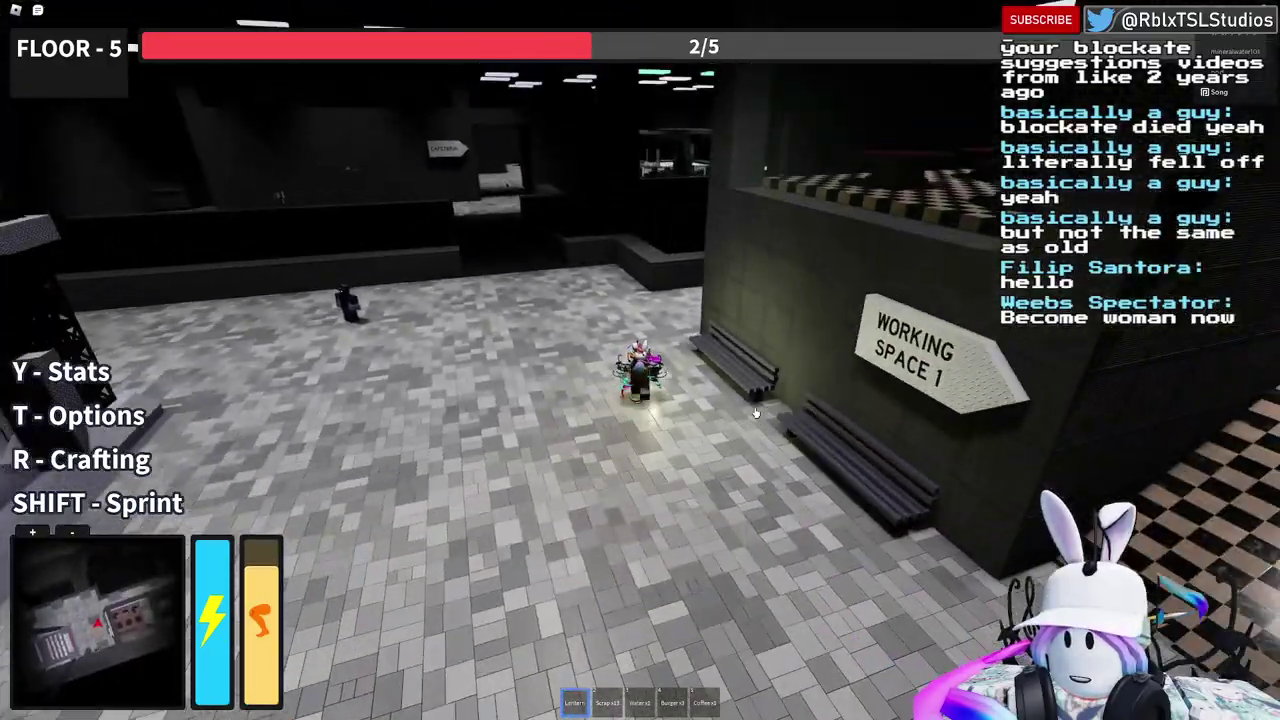
key("w")
right_click_drag(756, 412, 756, 412)
key("w")
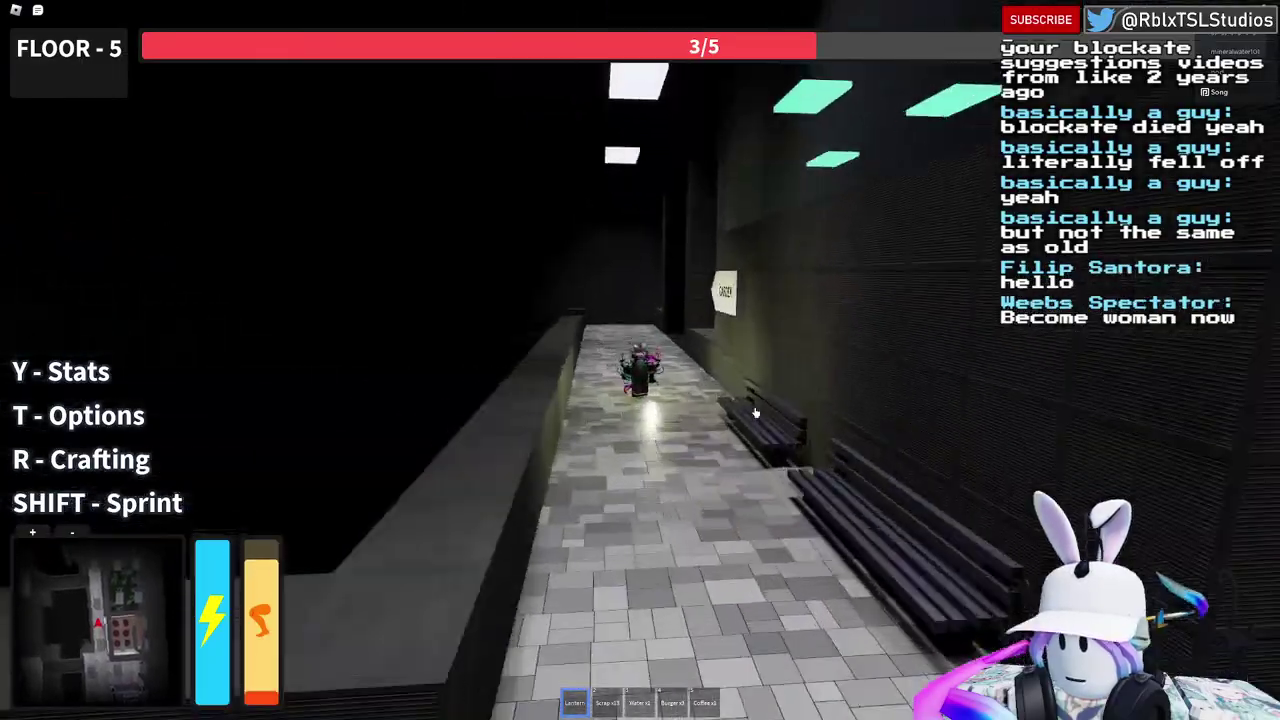
key("w")
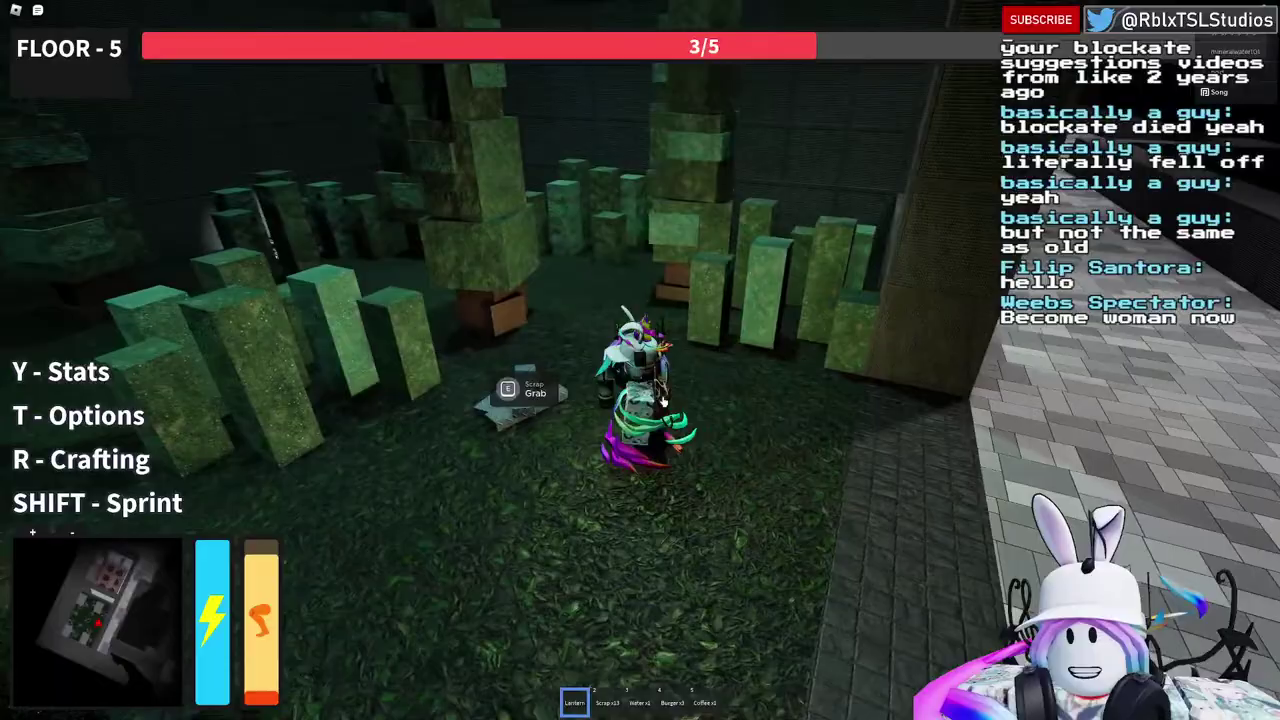
Step: Grab the scrap in the garden and explore onward for more items and buttons, heading down the dark railed passage
key("e")
key("w")
scroll(663, 402, "down", 3)
right_click_drag(663, 402, 654, 398)
scroll(663, 402, "up", 3)
key("w")
key("e")
key("w")
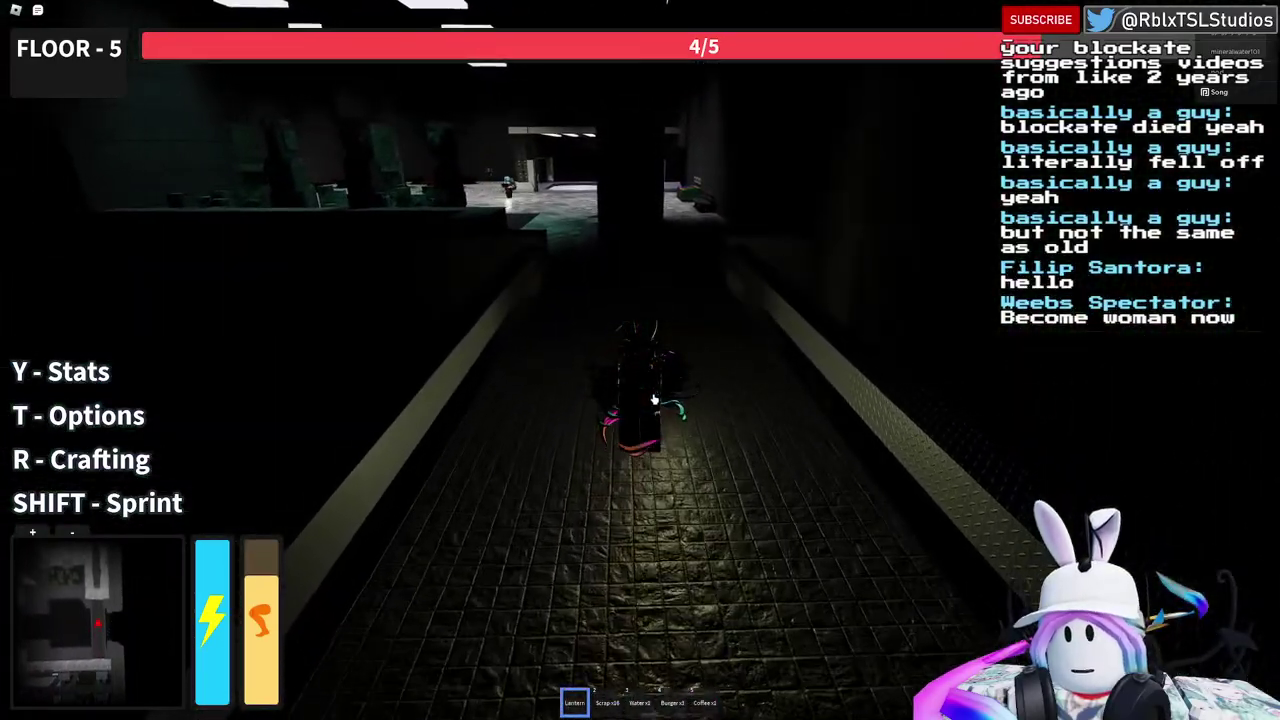
Step: Return through the dark passage to the Floor 5 elevator and get inside before it leaves
key("w")
right_click_drag(634, 398, 634, 398)
key("w")
key("w")
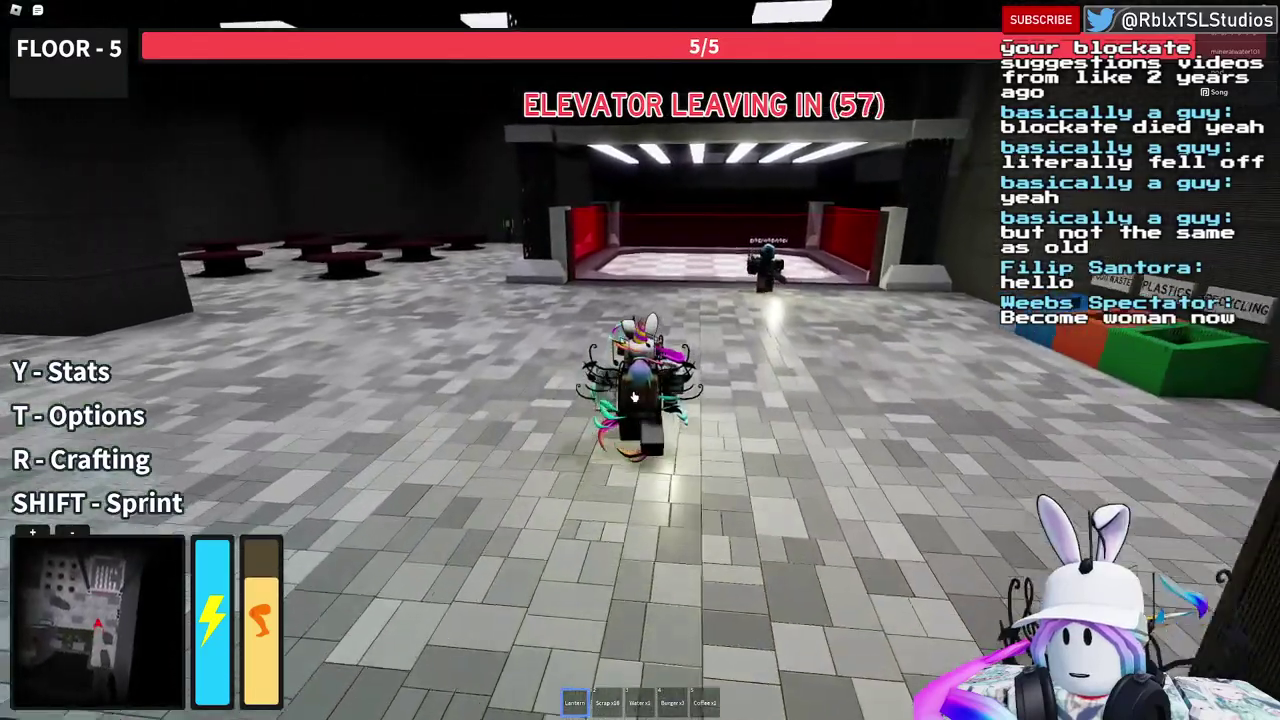
key("w")
scroll(634, 398, "down", 4)
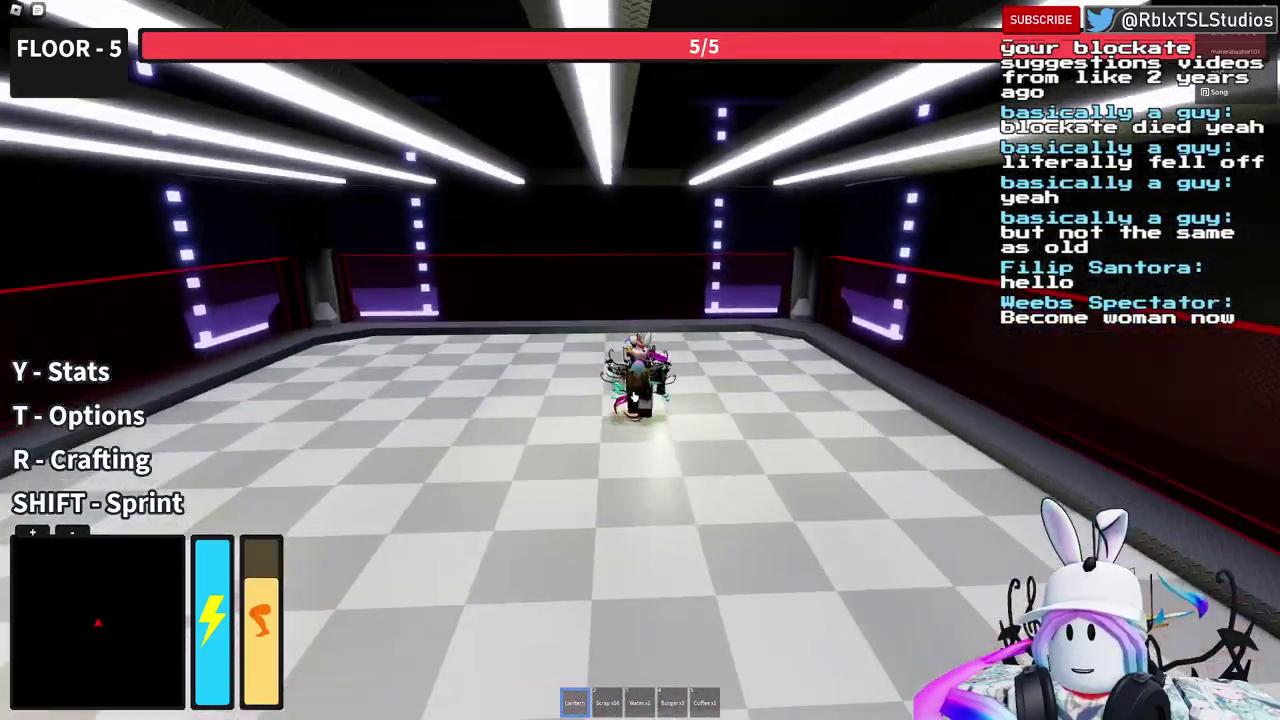
right_click_drag(634, 398, 634, 398)
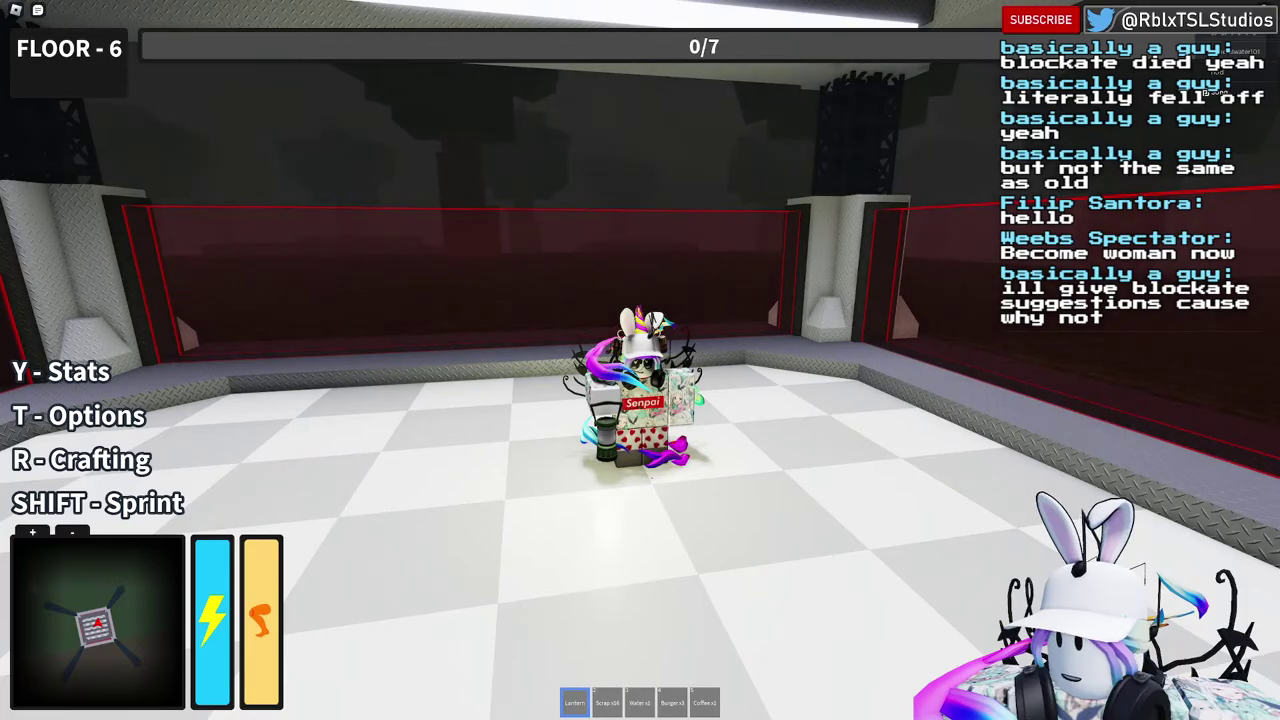
Step: Leave the elevator on Floor 6 and head out into the foggy grass field to look for buttons
key("w")
right_click_drag(675, 263, 675, 262)
key("w")
key("w")
key("space")
key("w")
key("w")
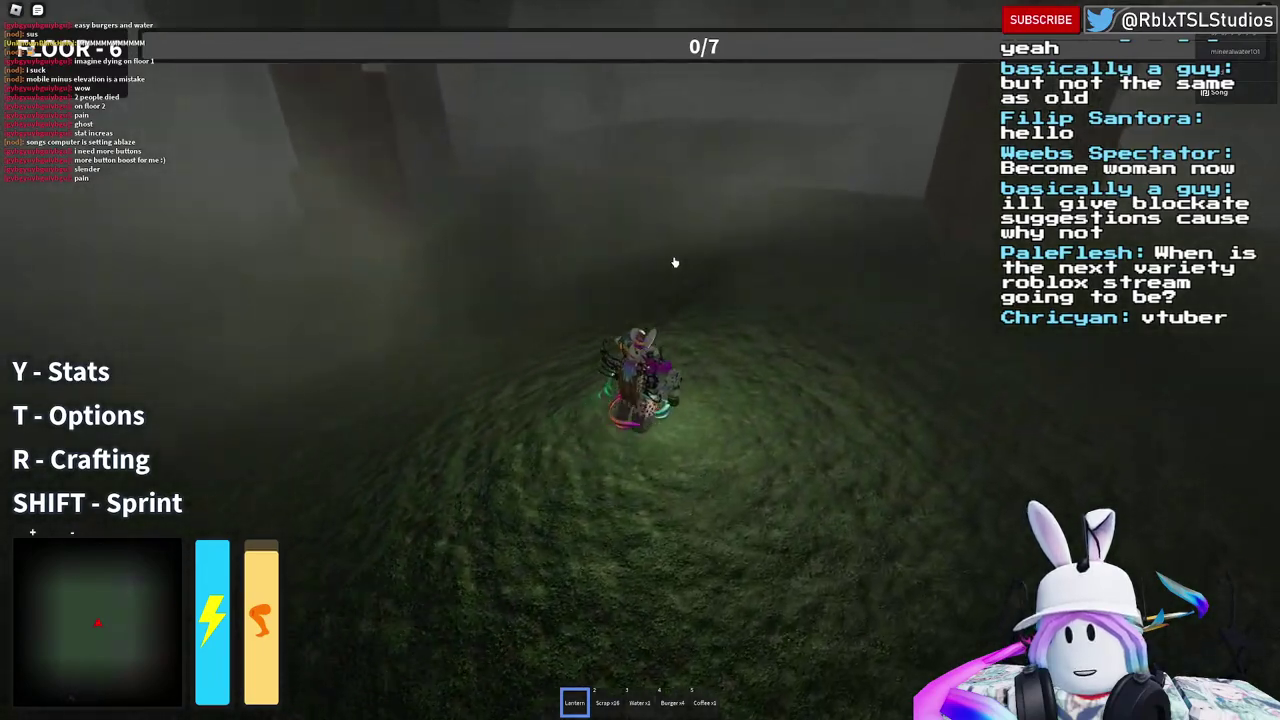
Step: Explore the foggy field past the large tree trunk and along the mossy stone ledges in search of buttons
key("w")
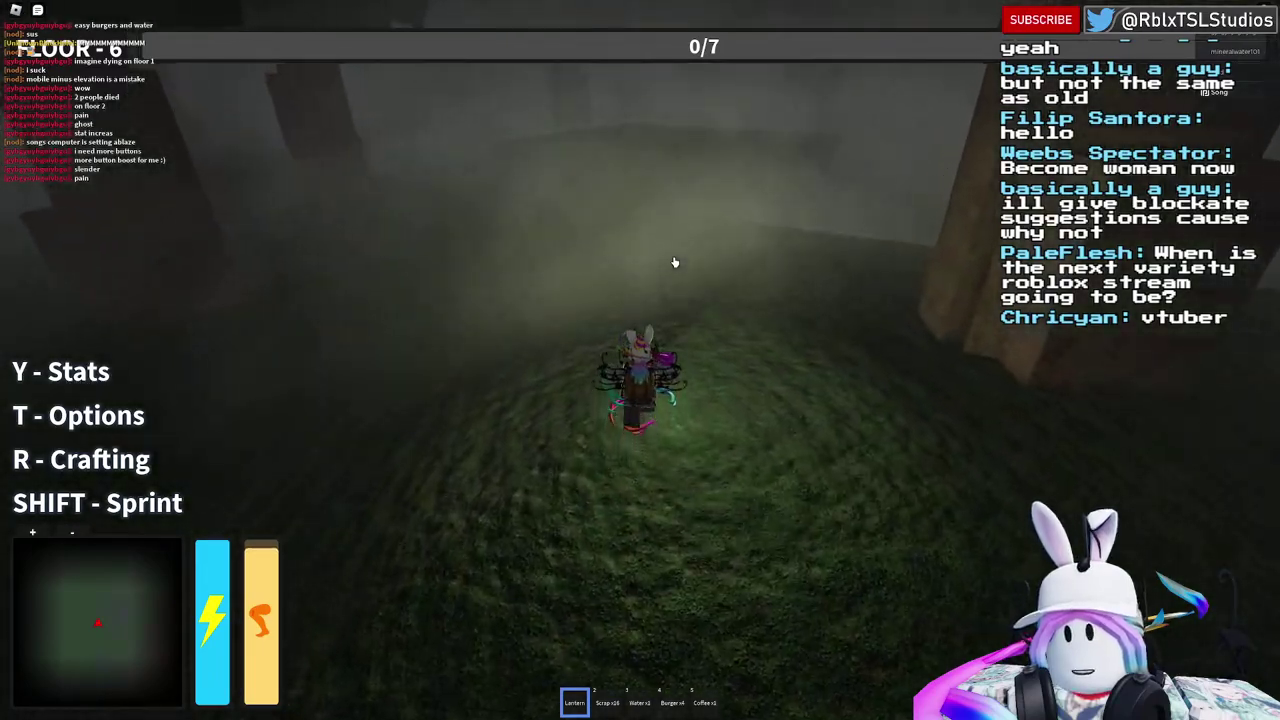
scroll(717, 306, "down", 3)
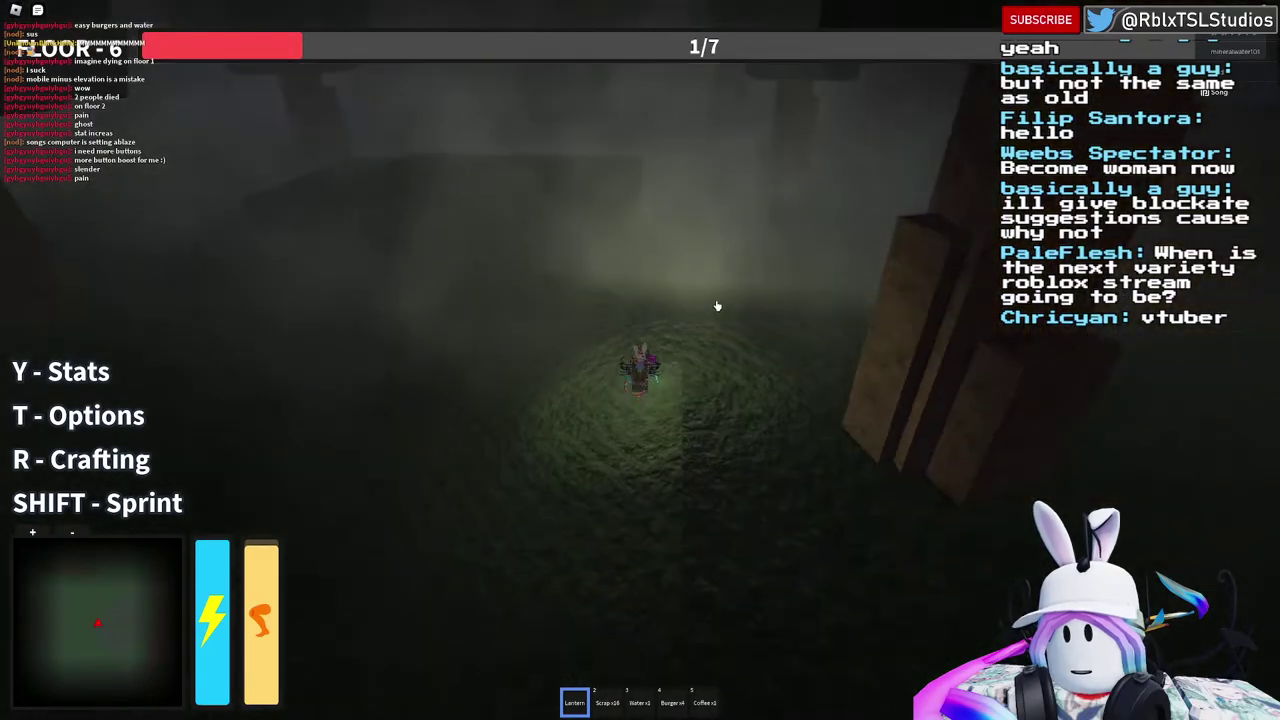
scroll(717, 306, "up", 2)
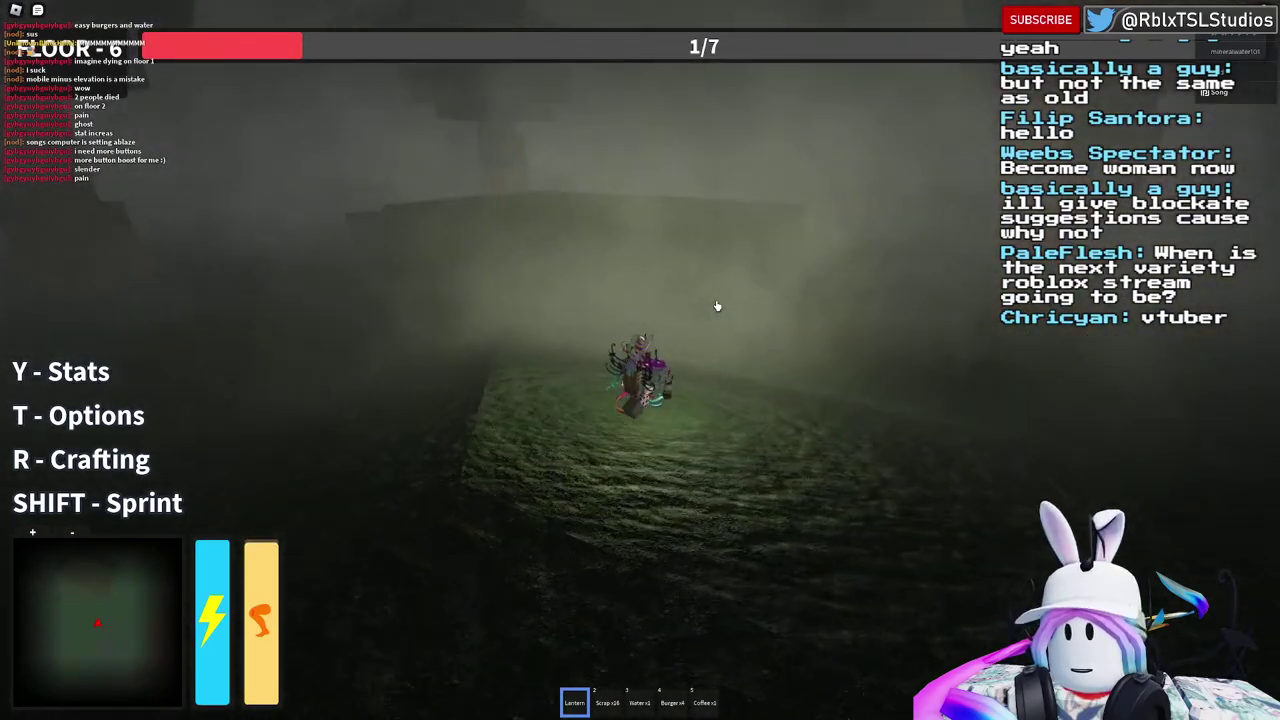
key("w")
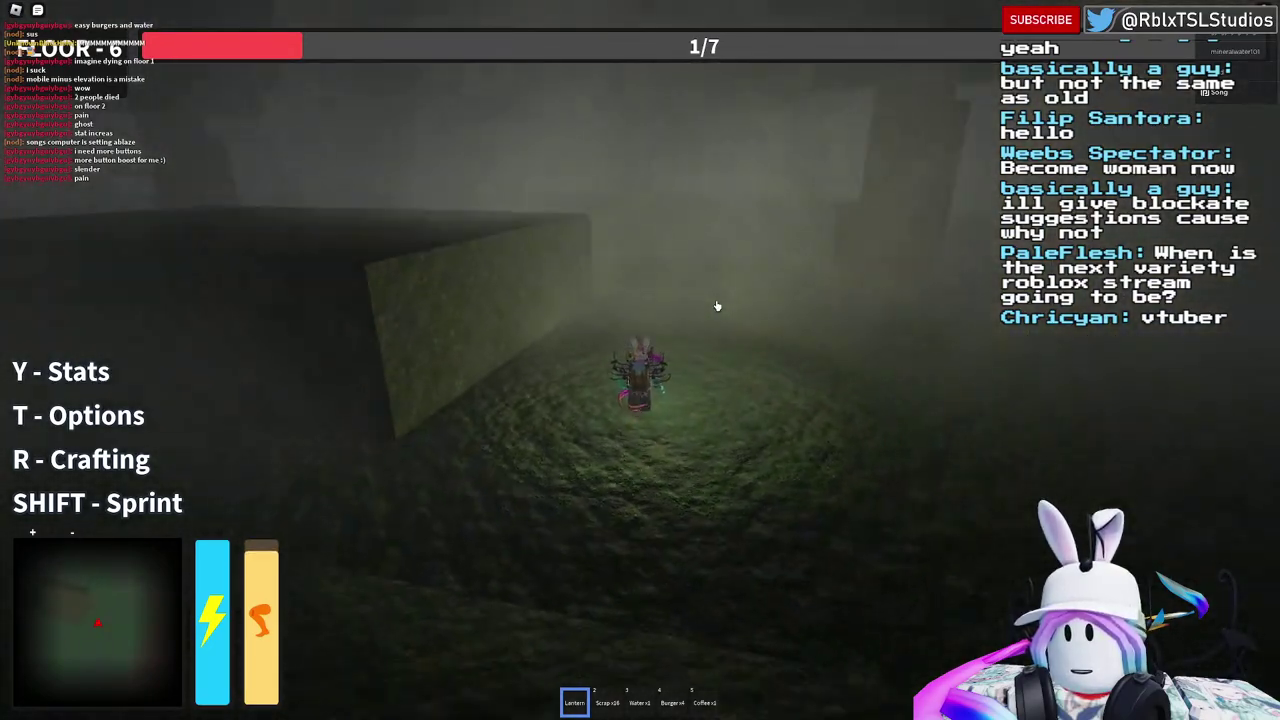
scroll(717, 306, "up", 2)
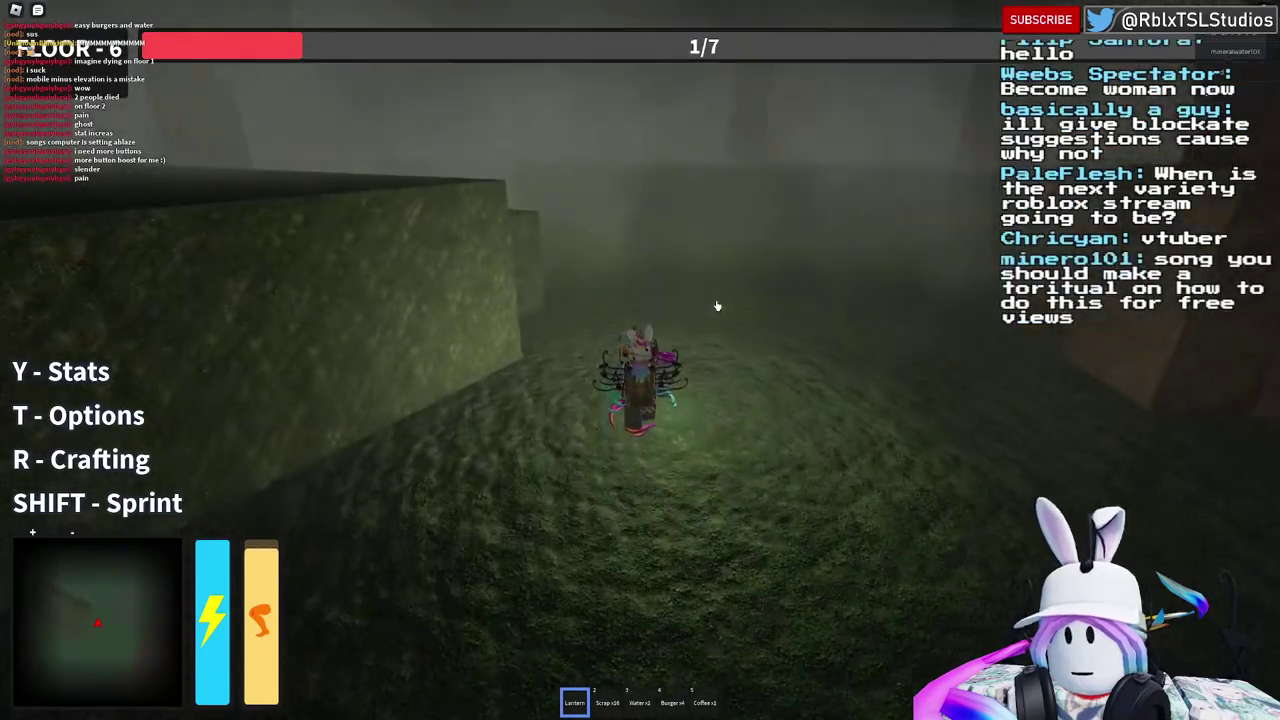
key("w")
key("d")
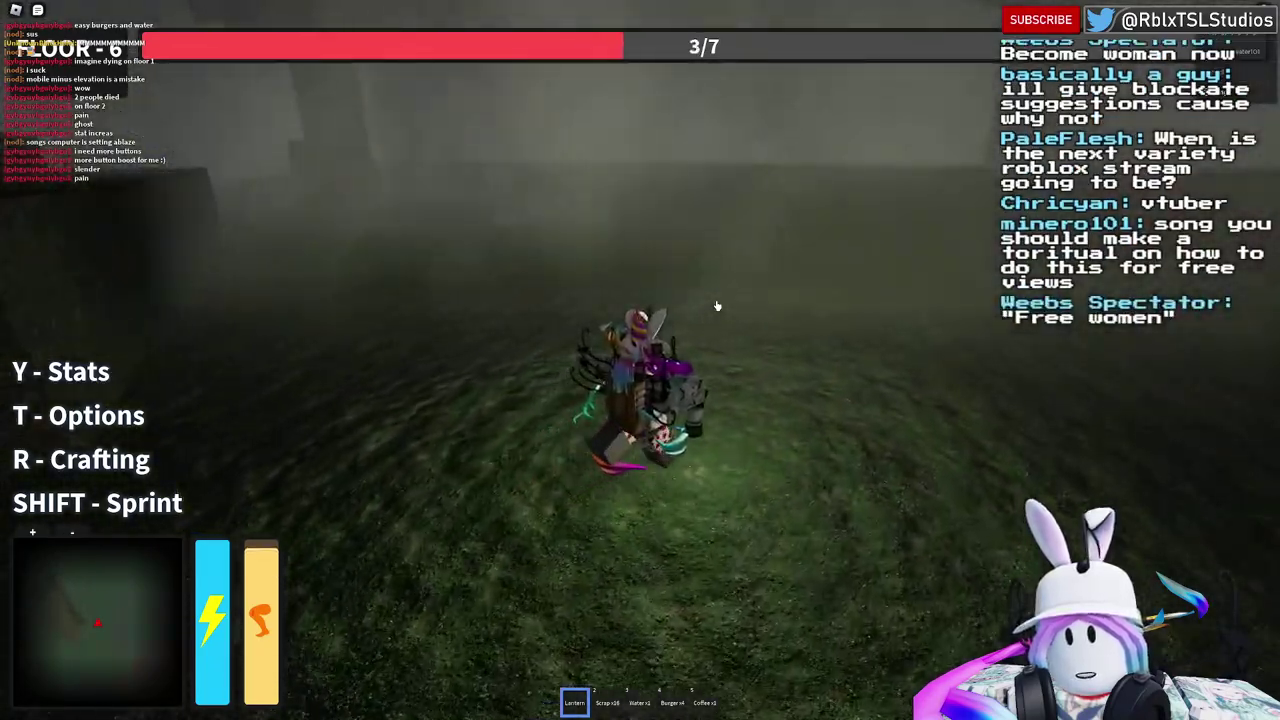
Step: Cross the field to the green glowing button post beside the brick wall and activate it
right_click_drag(717, 305, 717, 305)
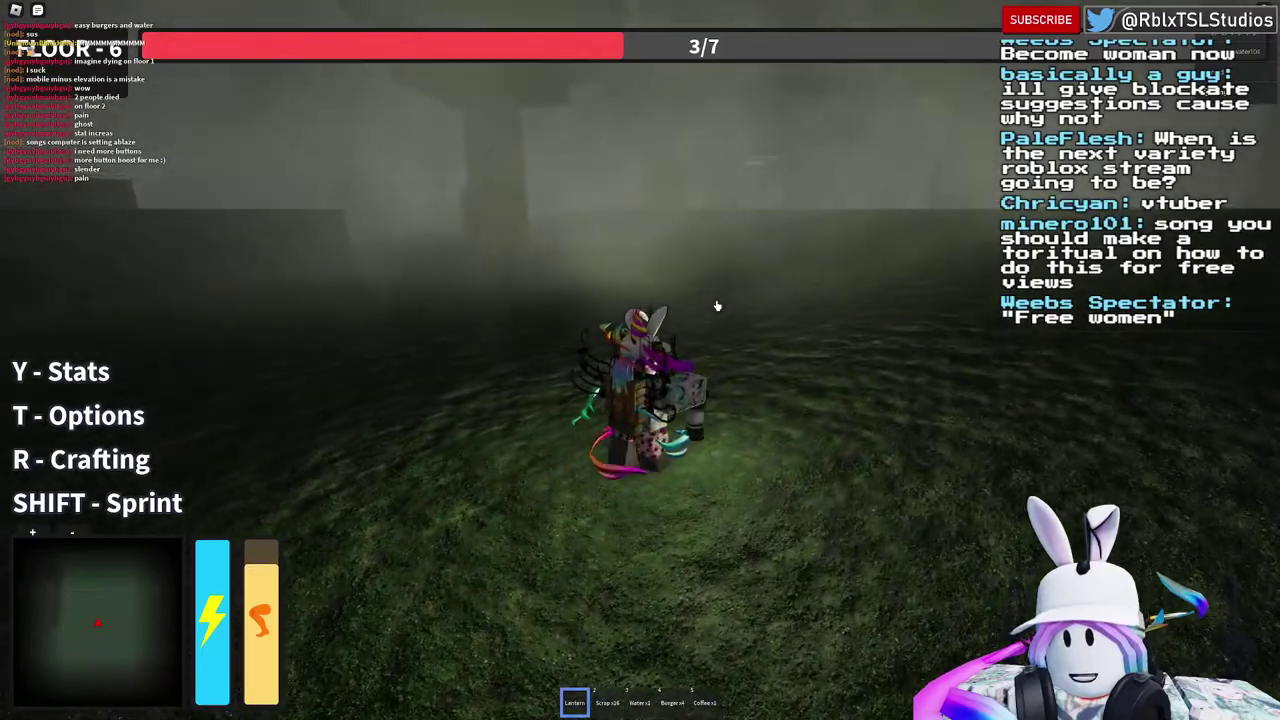
scroll(717, 306, "down", 3)
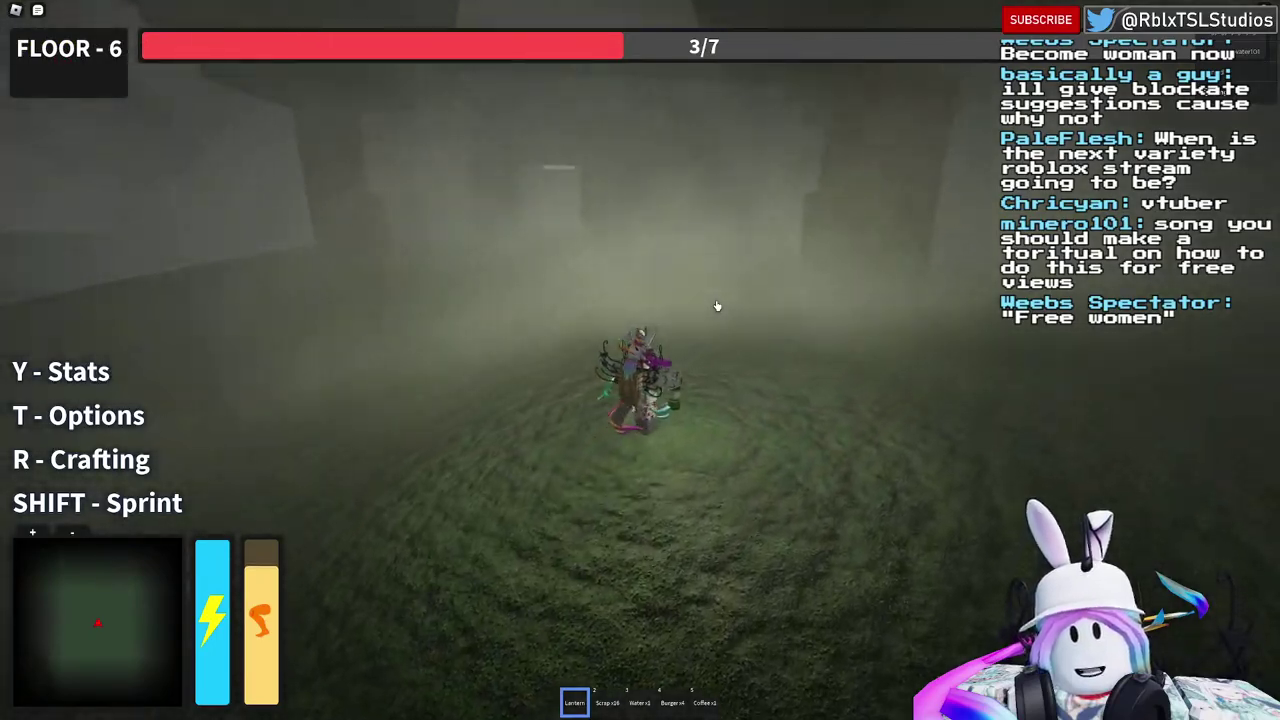
scroll(718, 307, "up", 2)
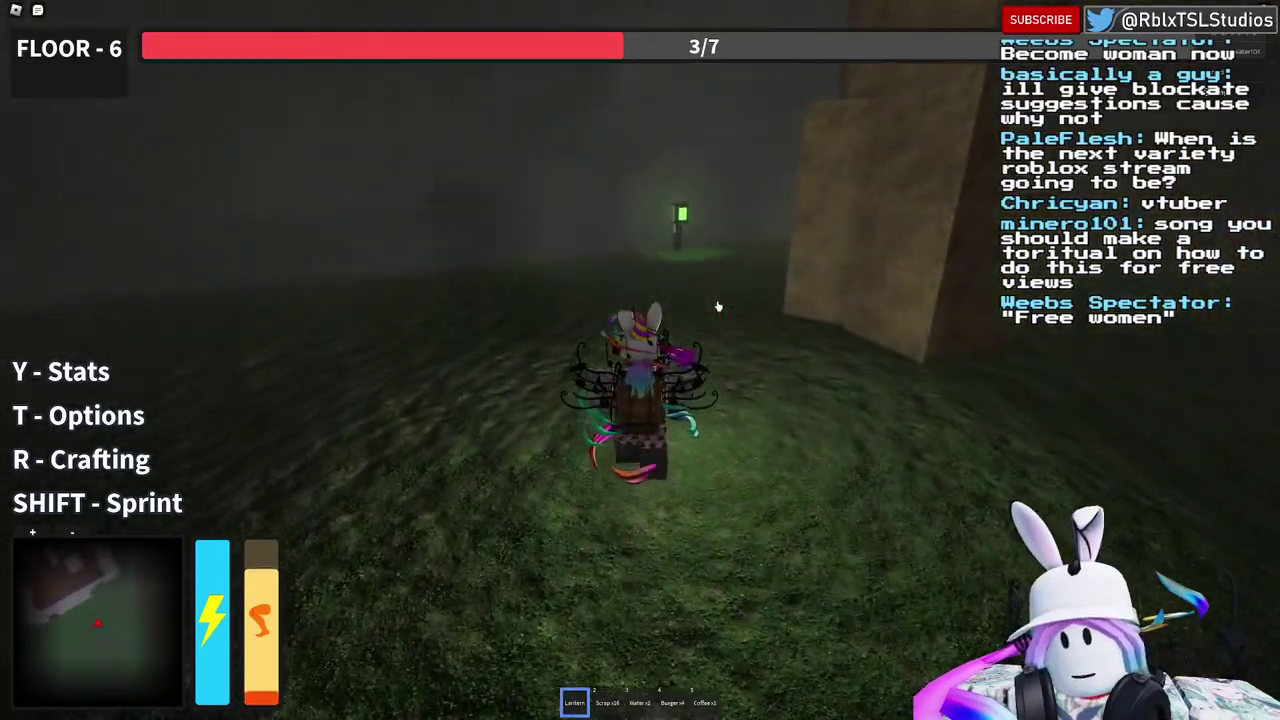
key("w")
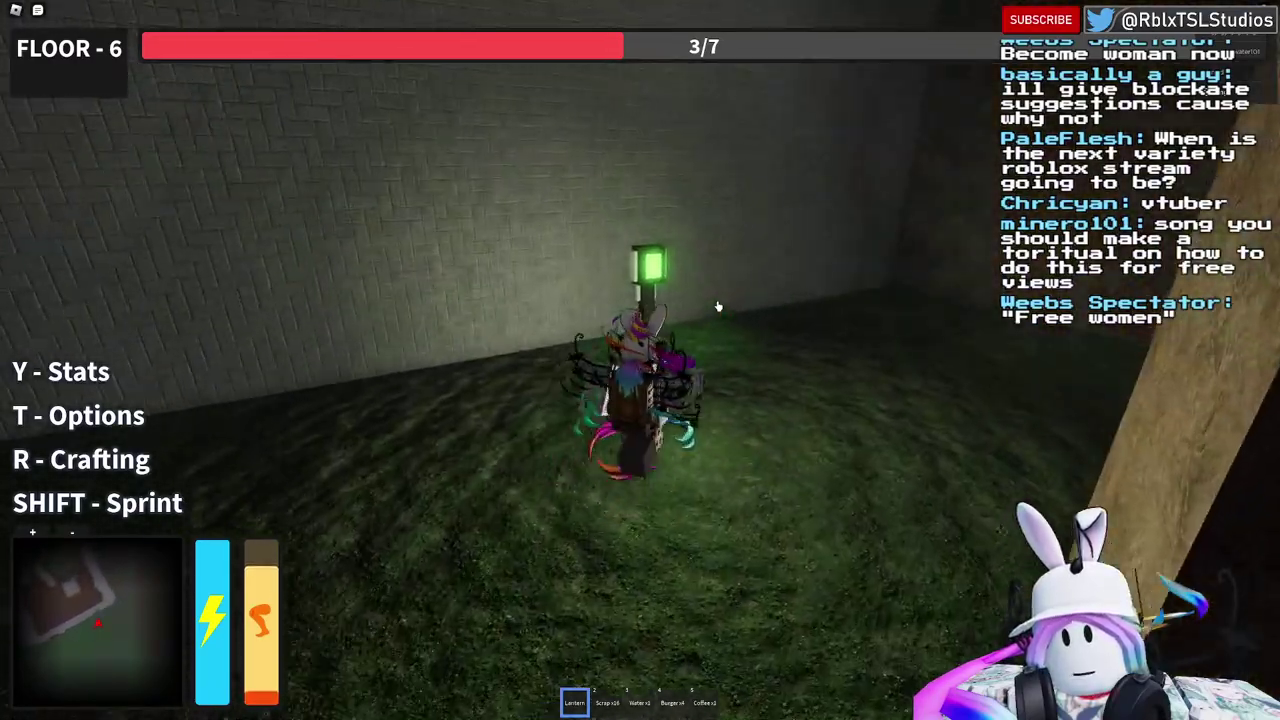
key("e")
right_click_drag(718, 307, 718, 307)
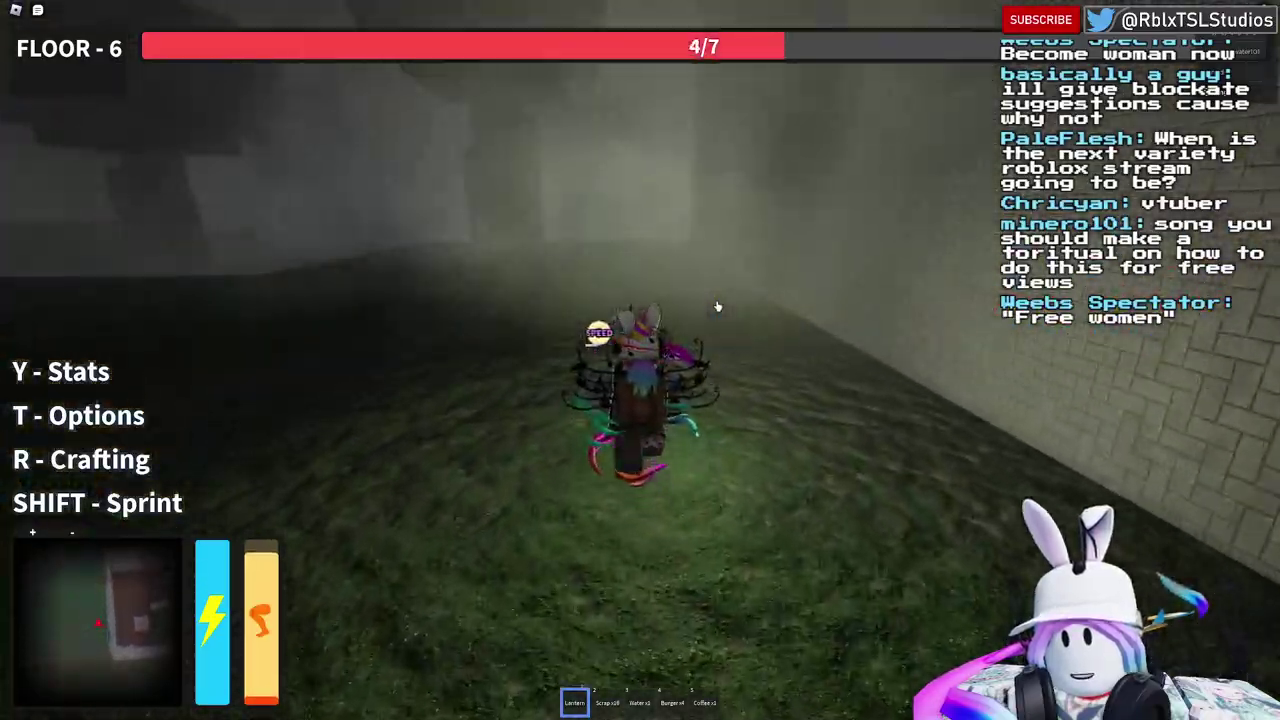
Step: Follow the outer brick wall to the corner of the wooden-floored building, looking out for the next button
key("w")
key("w")
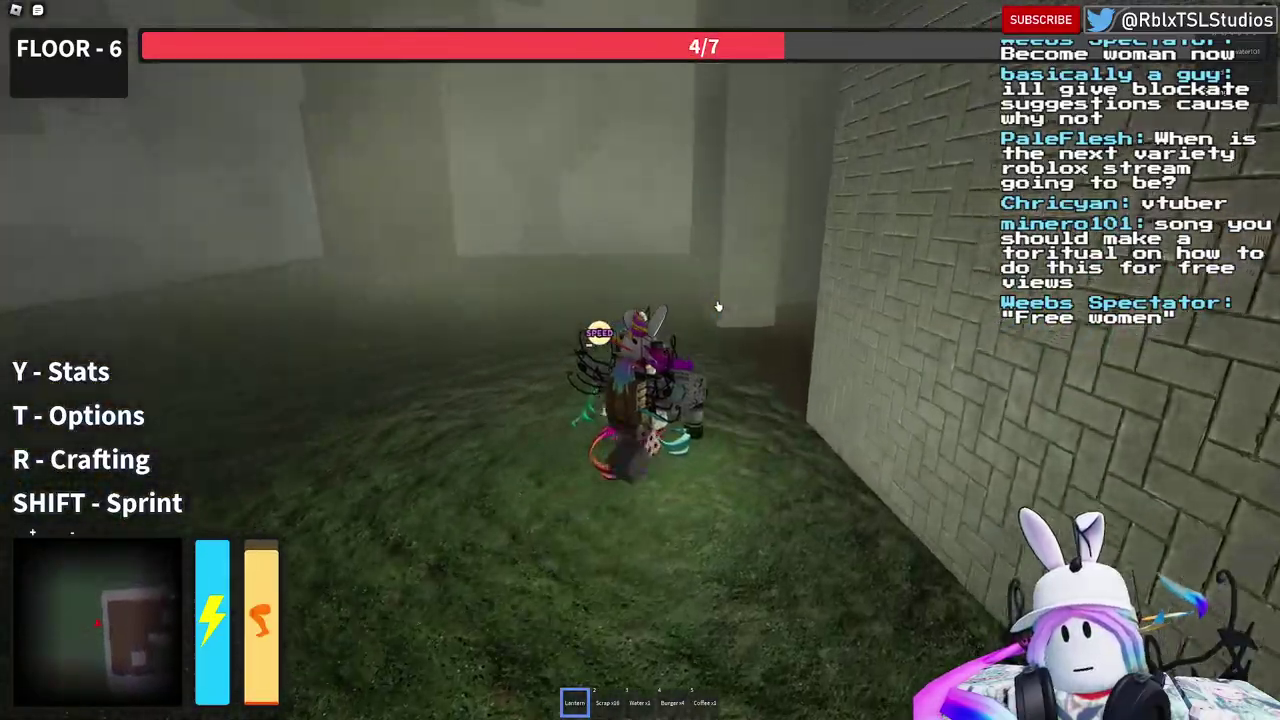
right_click_drag(718, 307, 719, 307)
key("a")
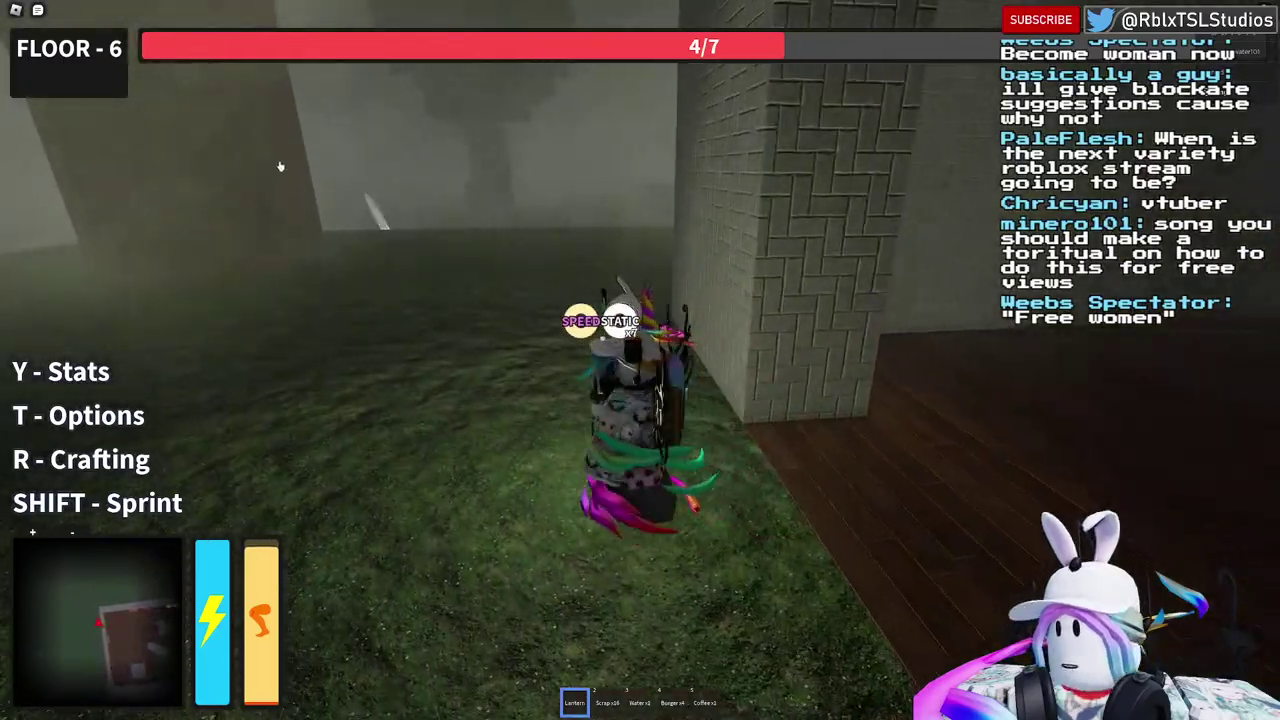
mouse_move(280, 166)
key("w")
Step: Activate another Floor 6 button and run back out into the open foggy field
right_click_drag(574, 286, 586, 287)
key("w")
key("w")
key("e")
key("w")
key("w")
key("w")
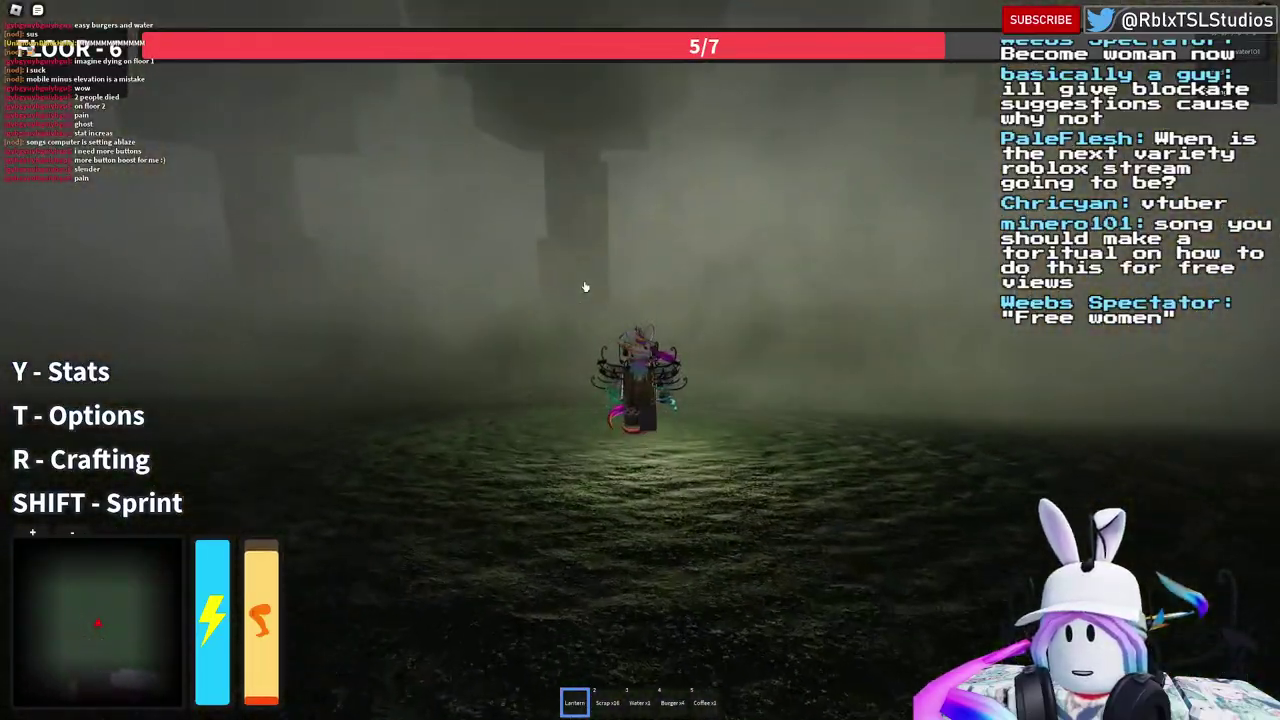
Step: Search deeper into the foggy field and along the mossy ledge for the remaining buttons
key("w")
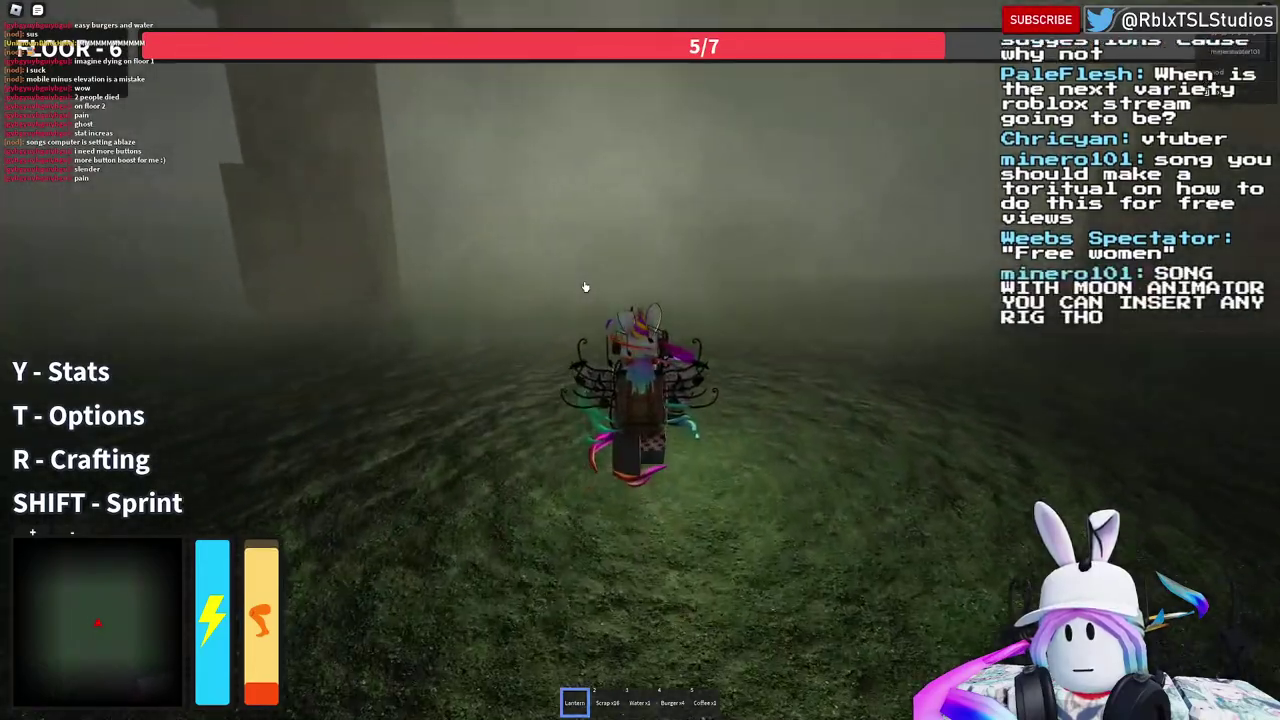
right_click_drag(586, 287, 586, 287)
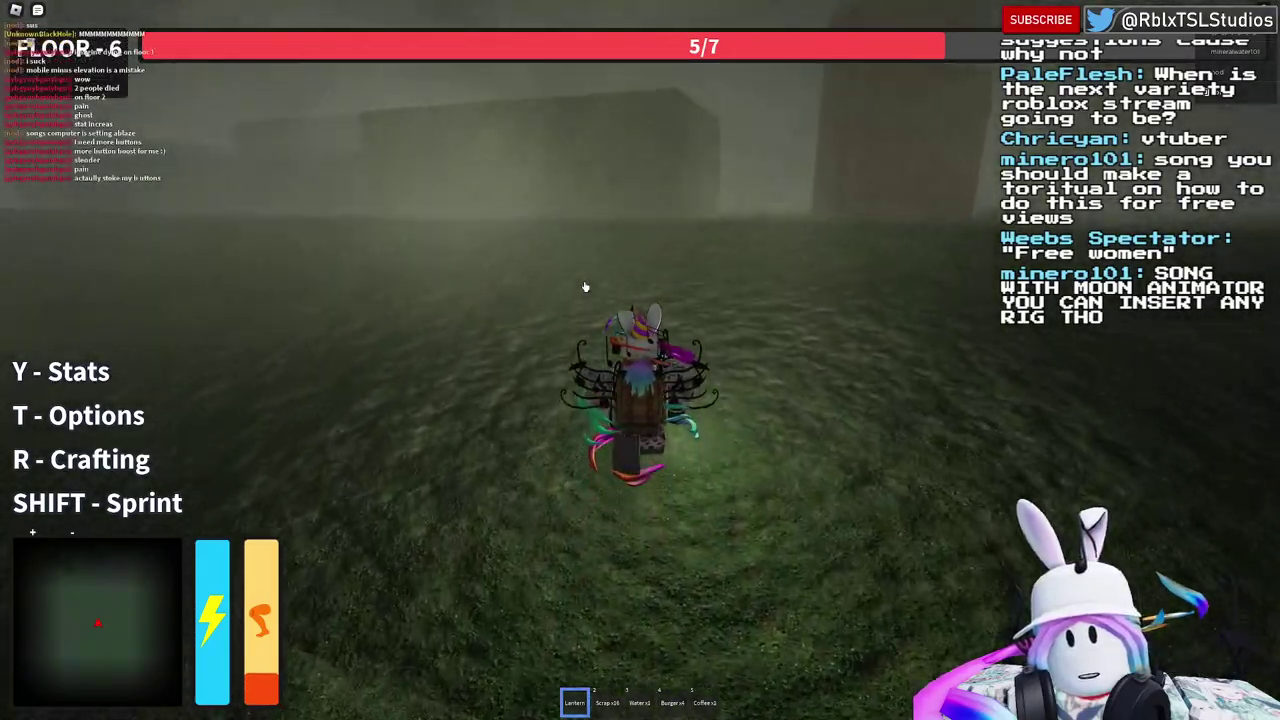
right_click_drag(586, 287, 585, 287)
scroll(586, 287, "down", 5)
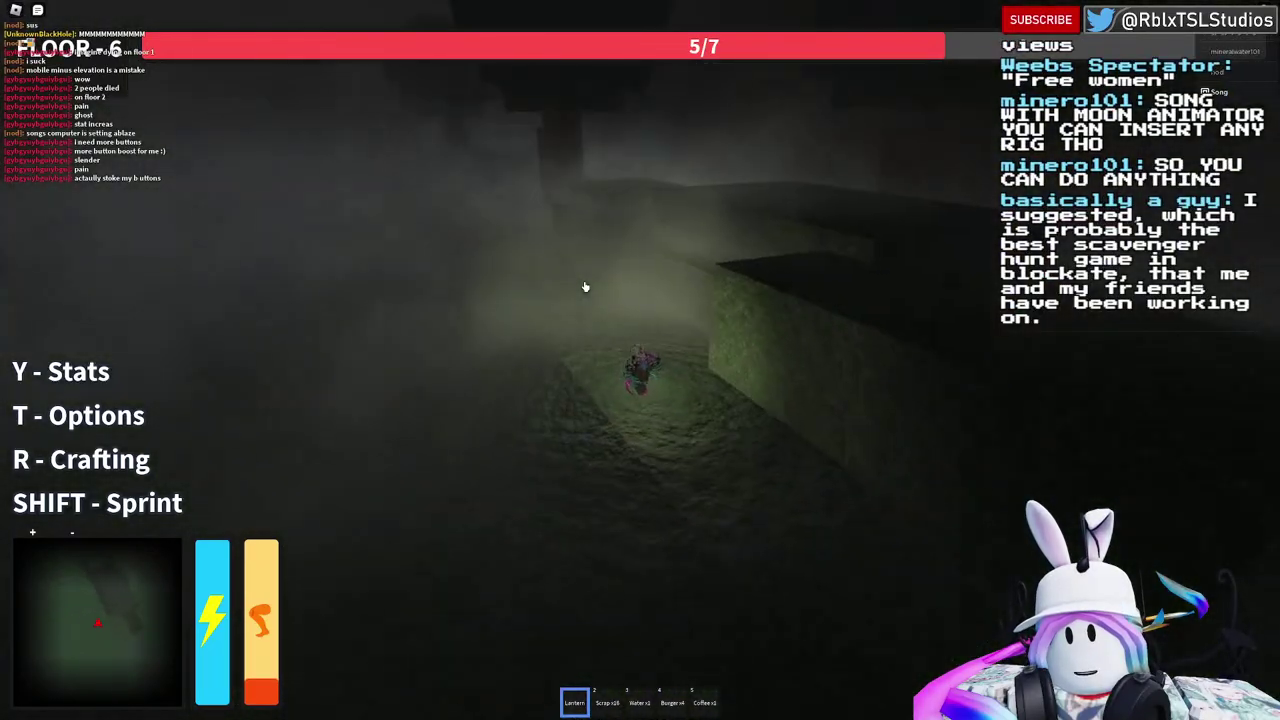
scroll(585, 287, "up", 4)
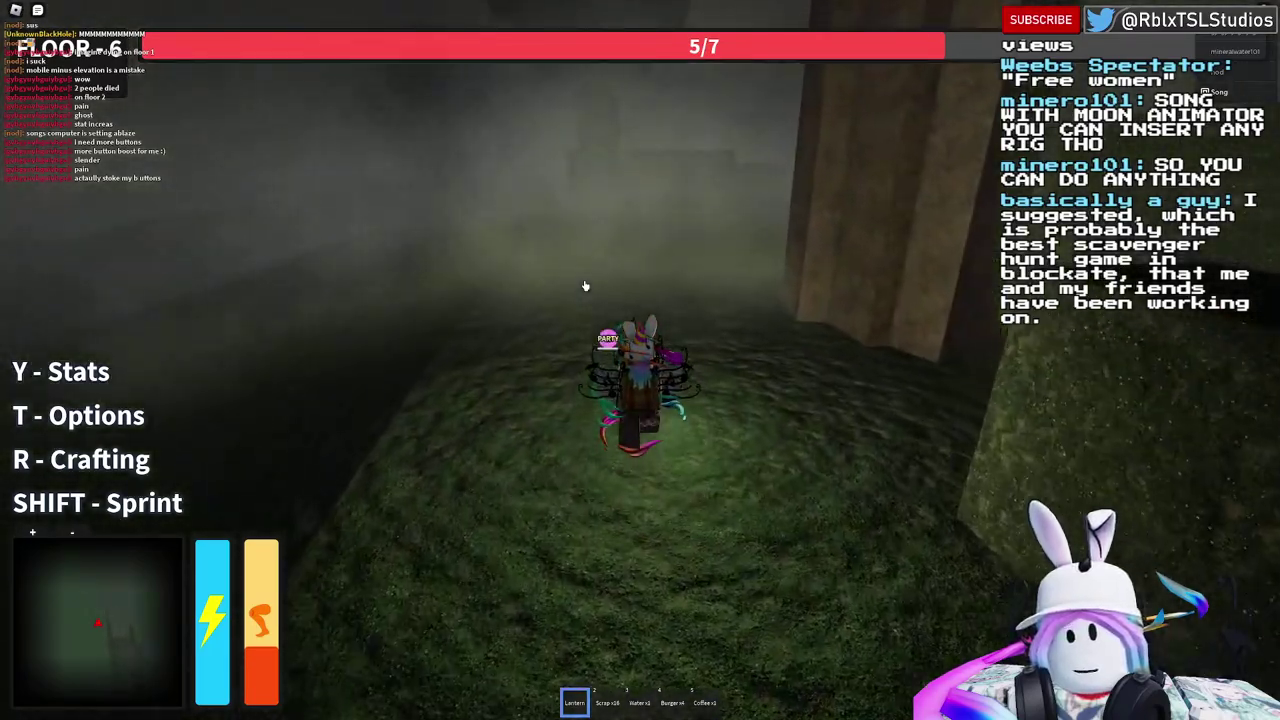
Step: Run around the large tree trunk beside the ledge and continue across the grass in search of buttons
key("w")
key("d")
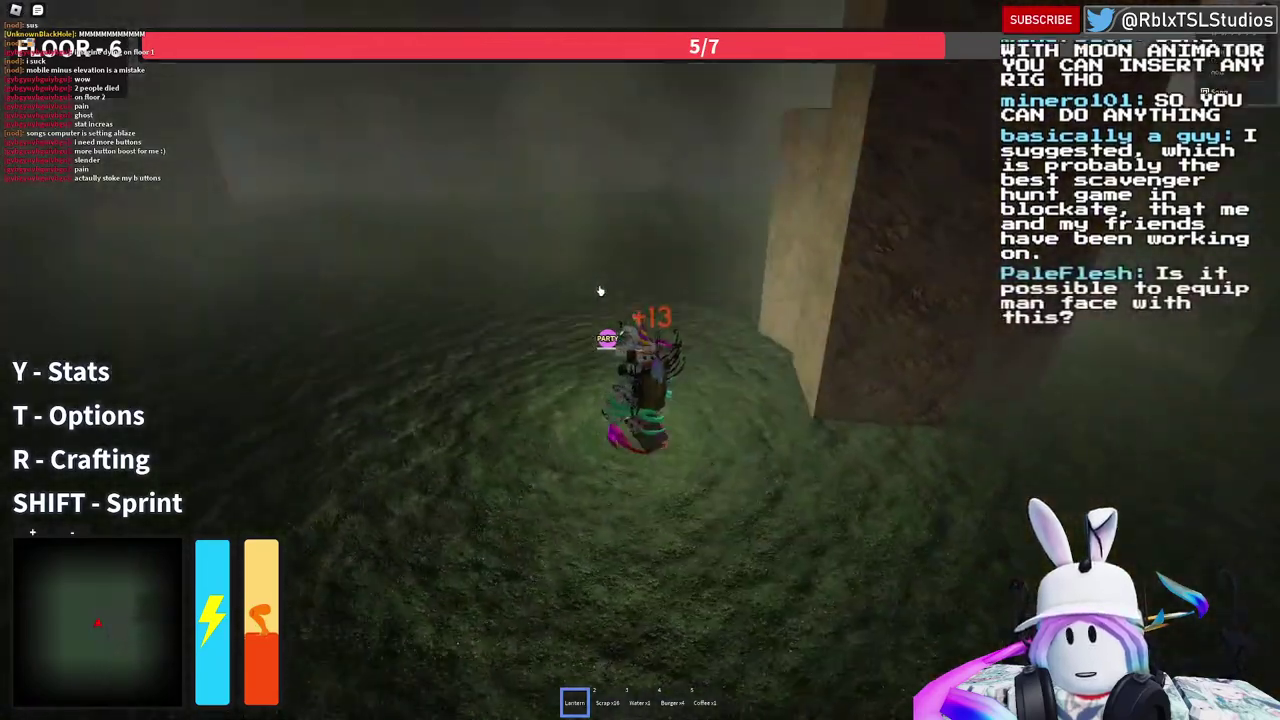
key("w")
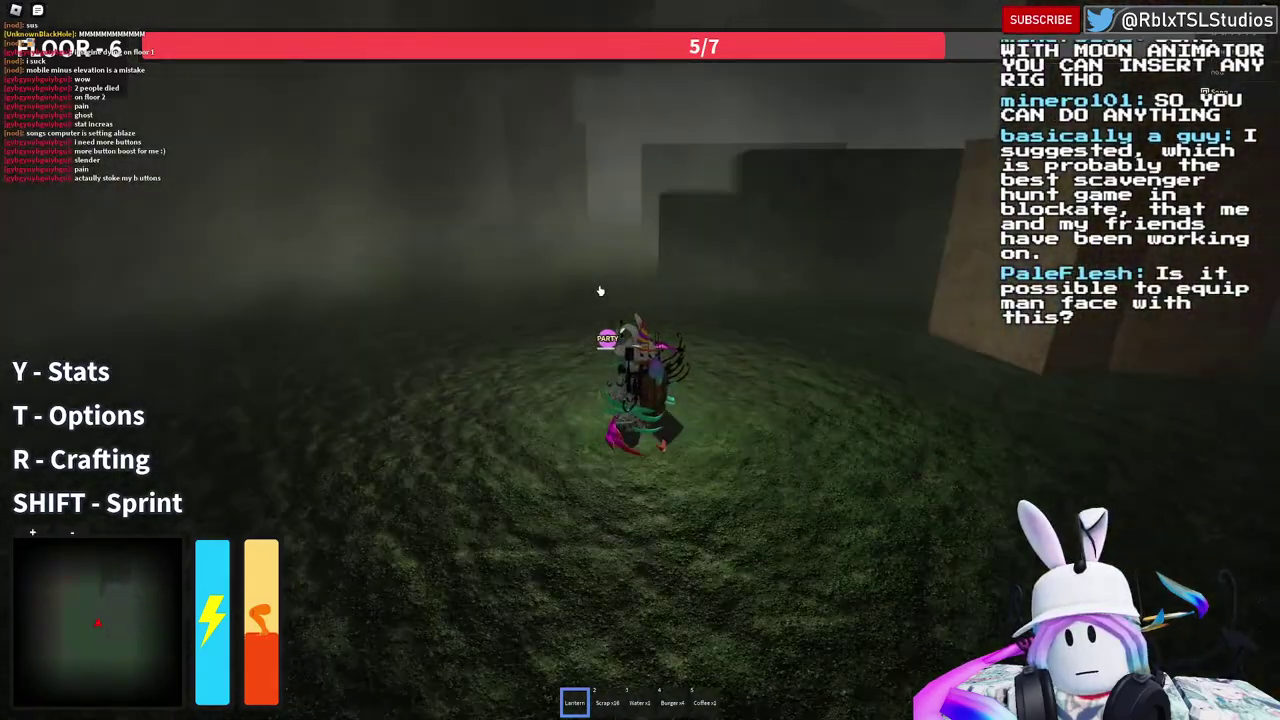
key("w")
key("w")
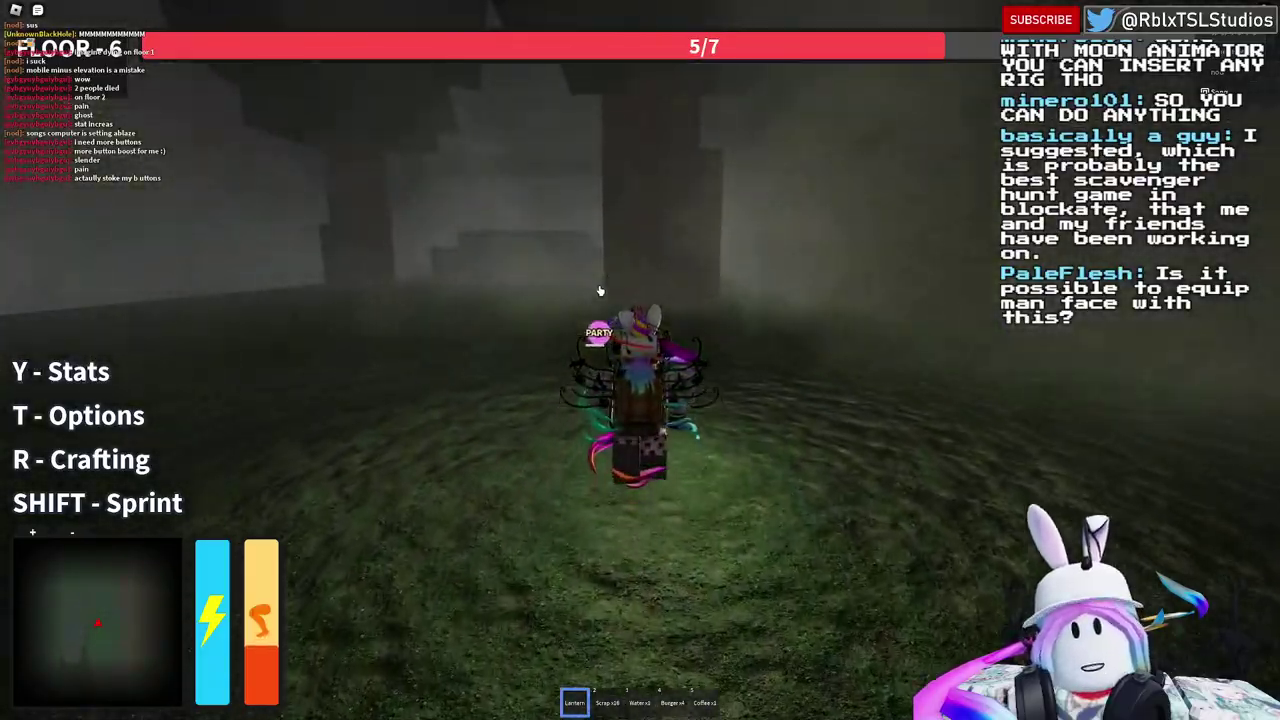
Step: Follow the grassy corridor between the mossy stone blocks and the outer wall toward the lit building
key("a")
key("w")
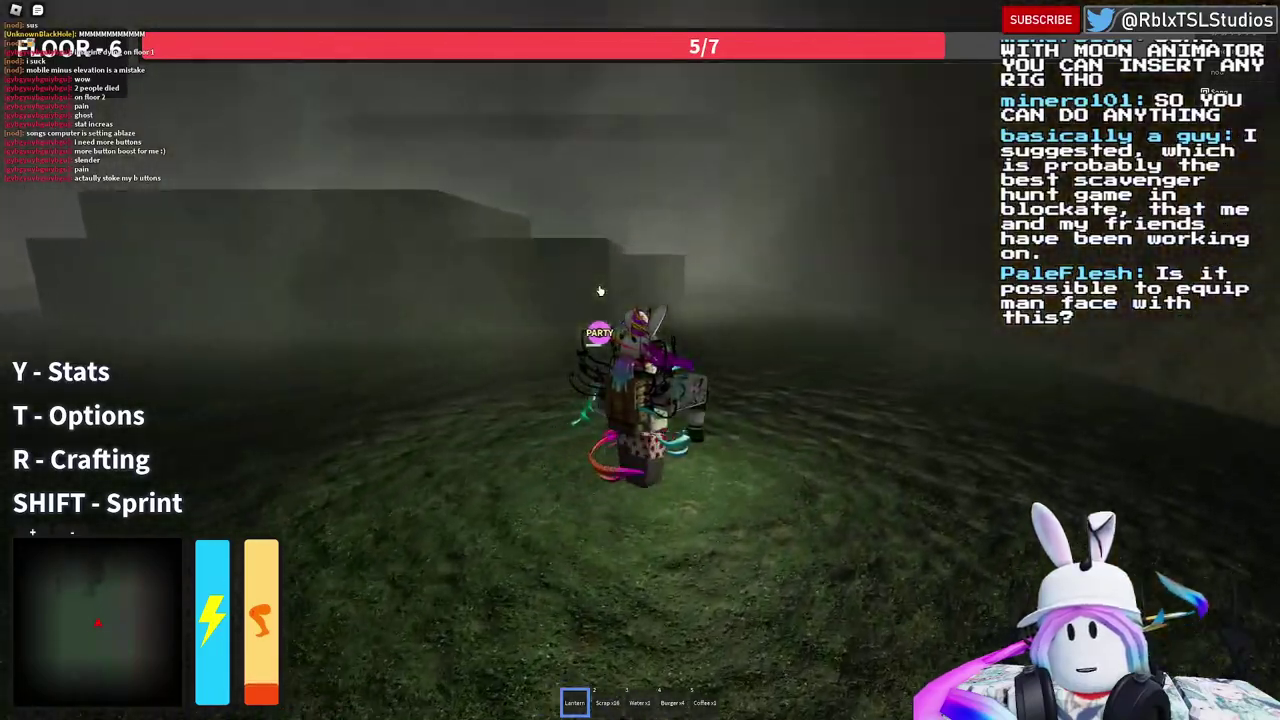
key("a")
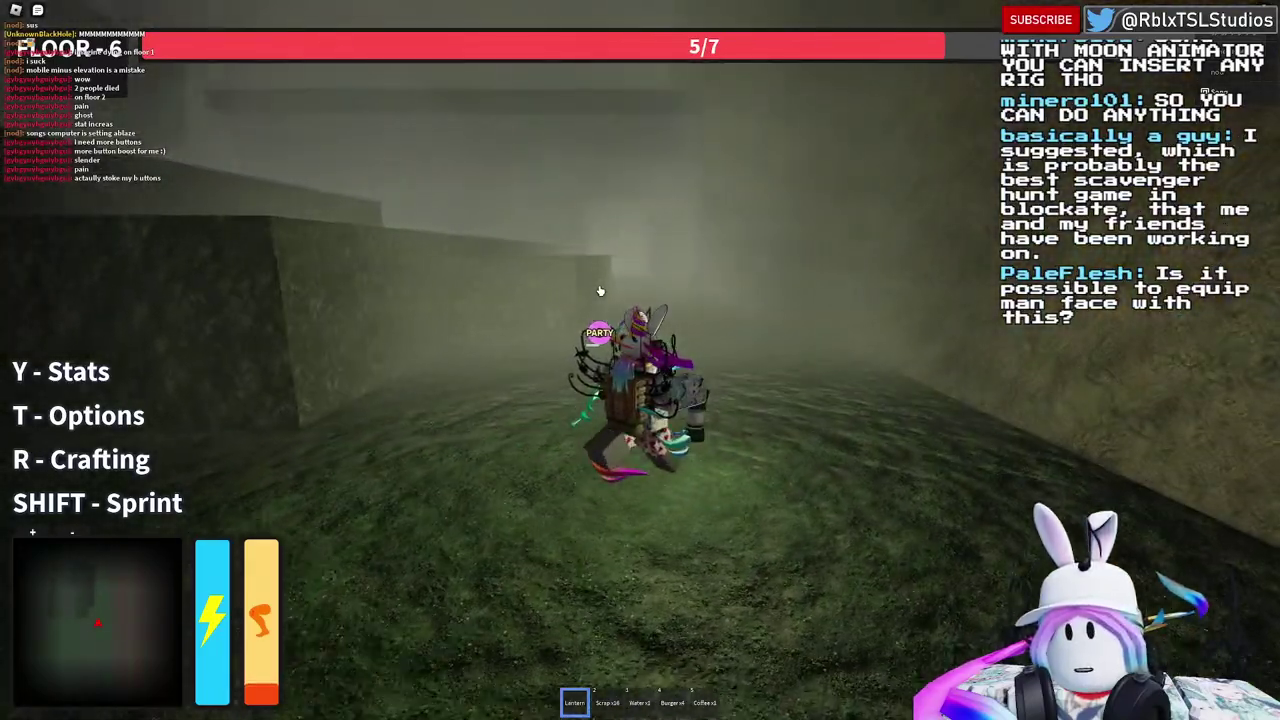
key("a")
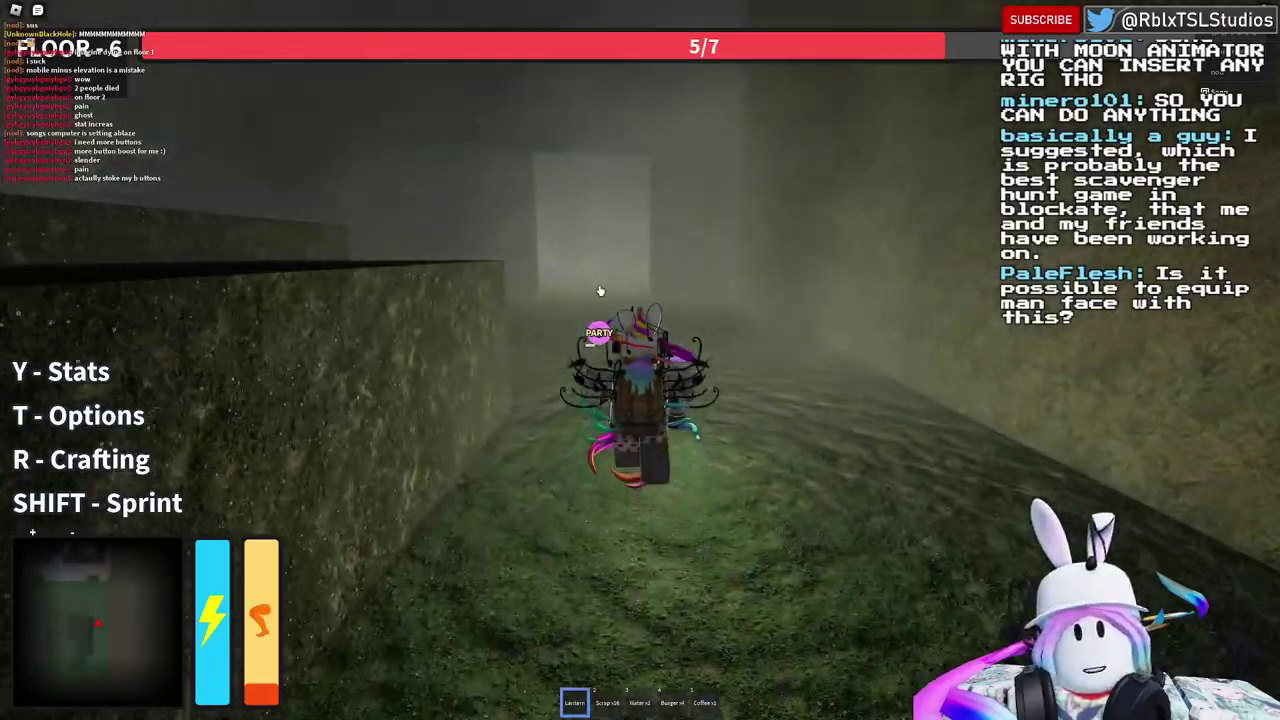
key("w")
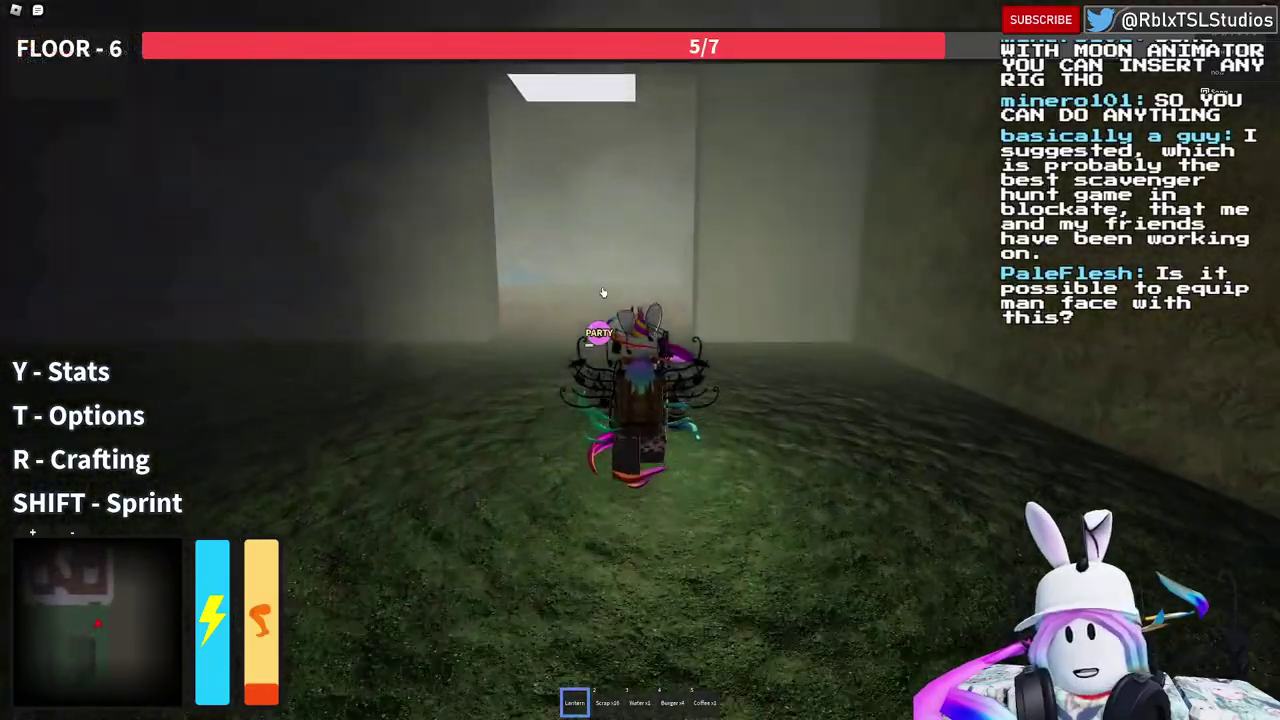
Step: Enter the wooden-floored building and search past the lockers and the orange planter for buttons
key("a")
key("w")
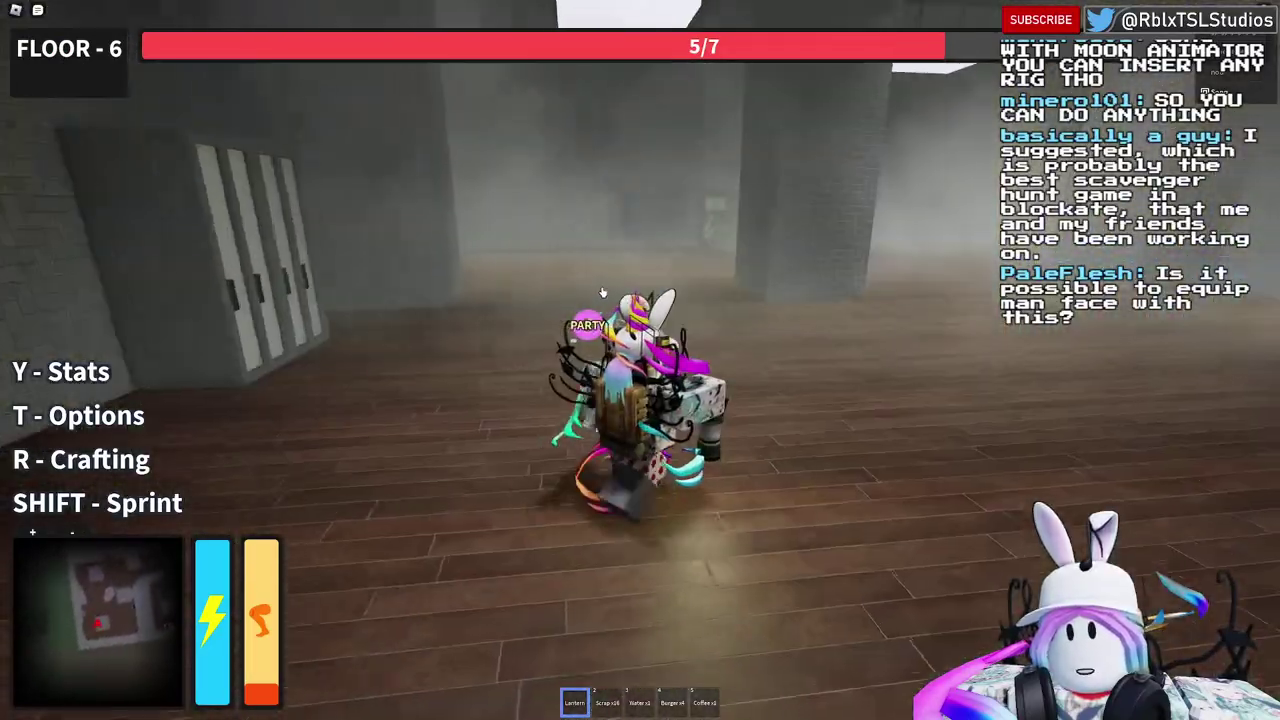
key("w")
right_click_drag(602, 292, 602, 292)
key("w")
key("w")
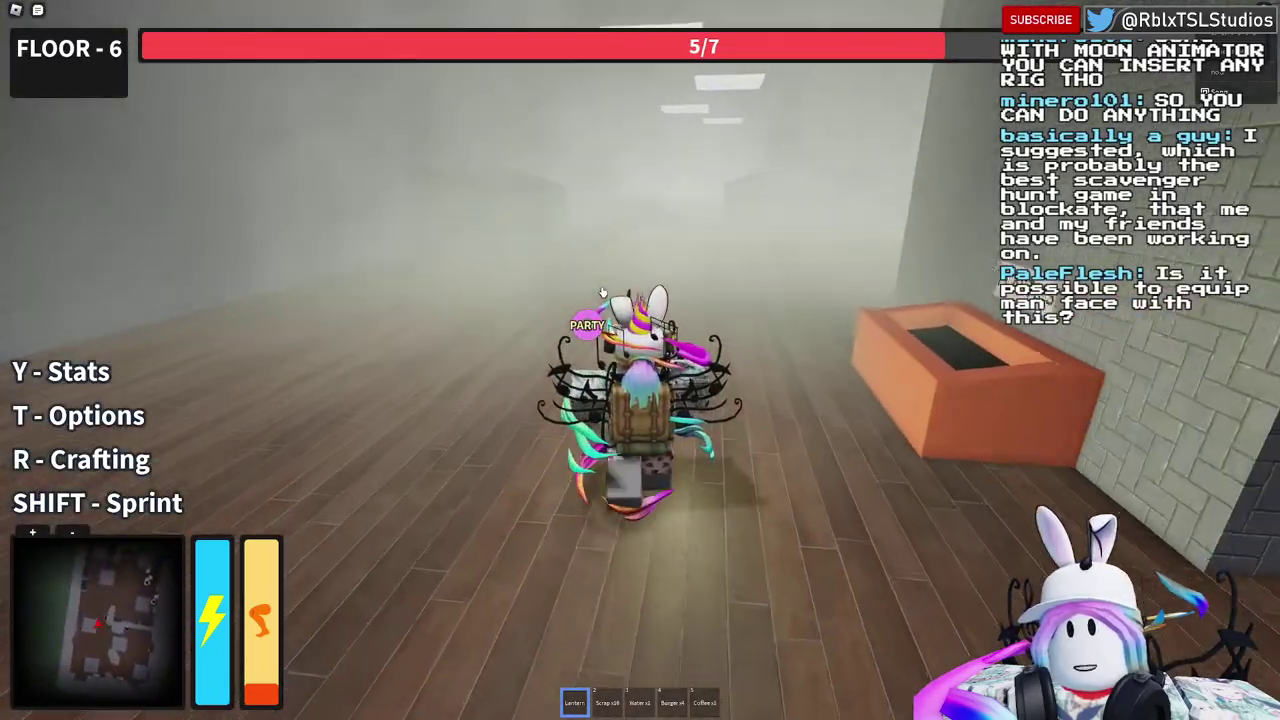
Step: Continue the search through the building past the green dumpsters and the bench along the wall
key("w")
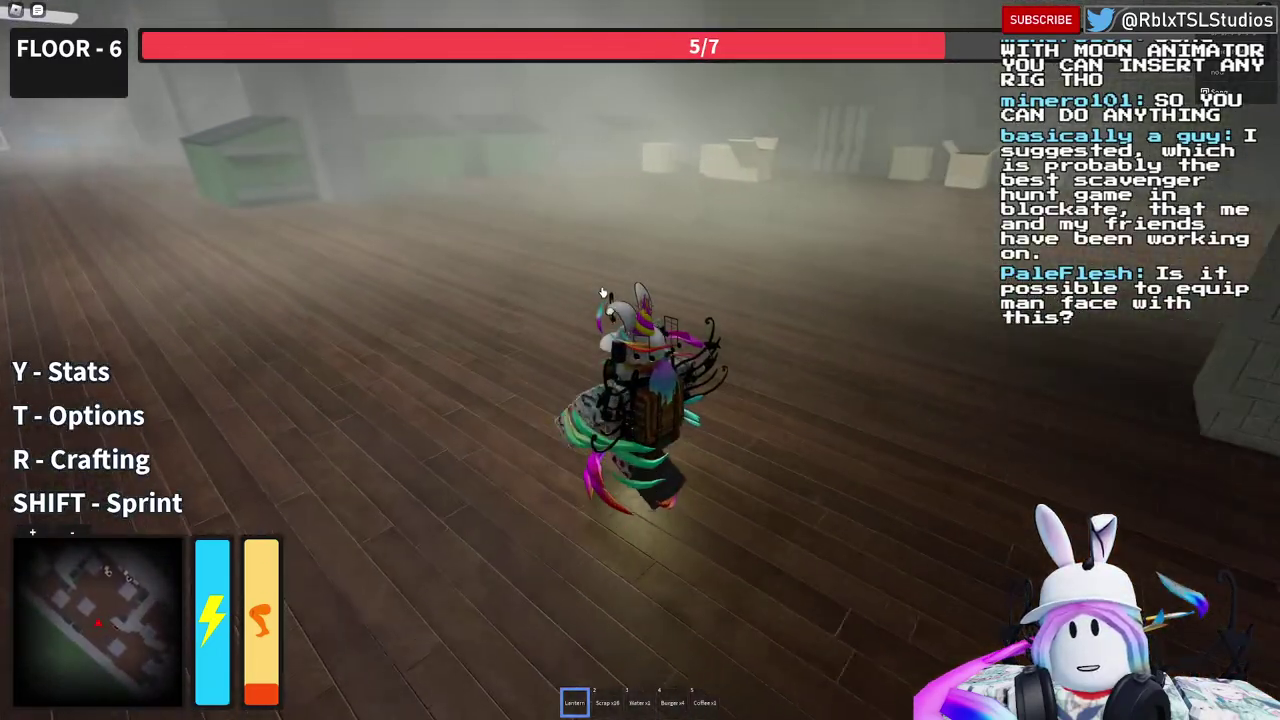
key("w")
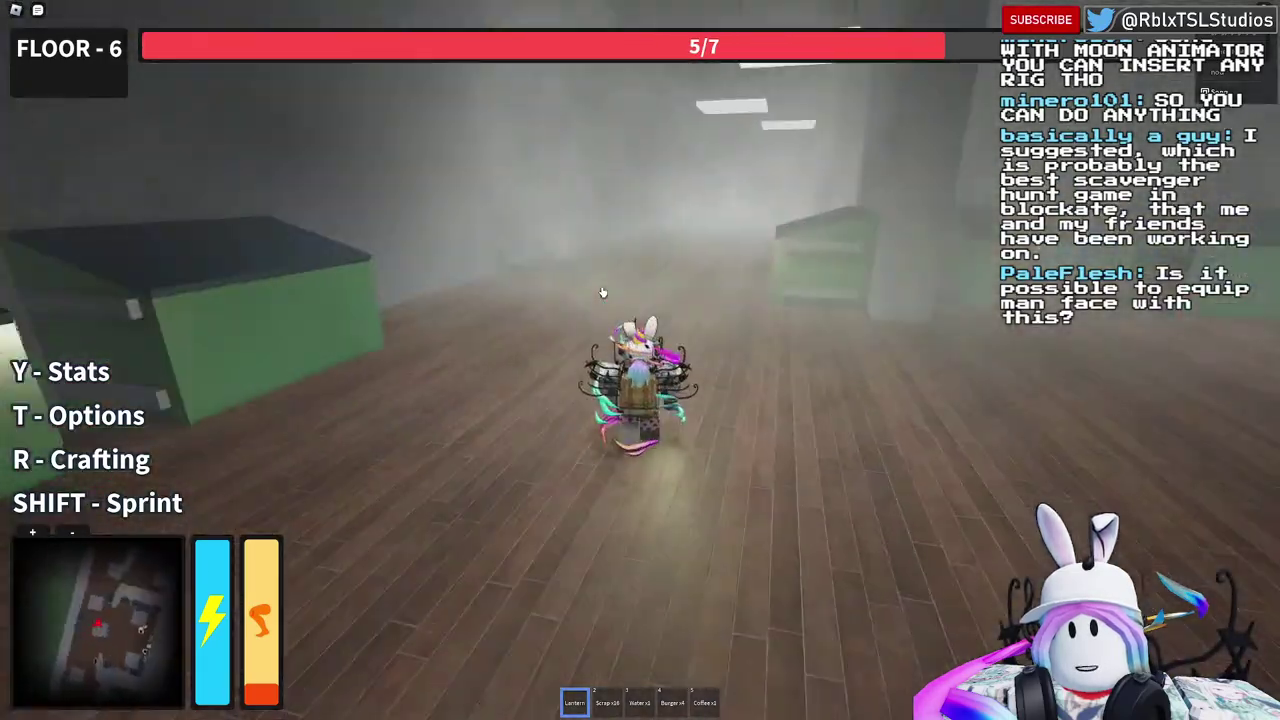
key("w")
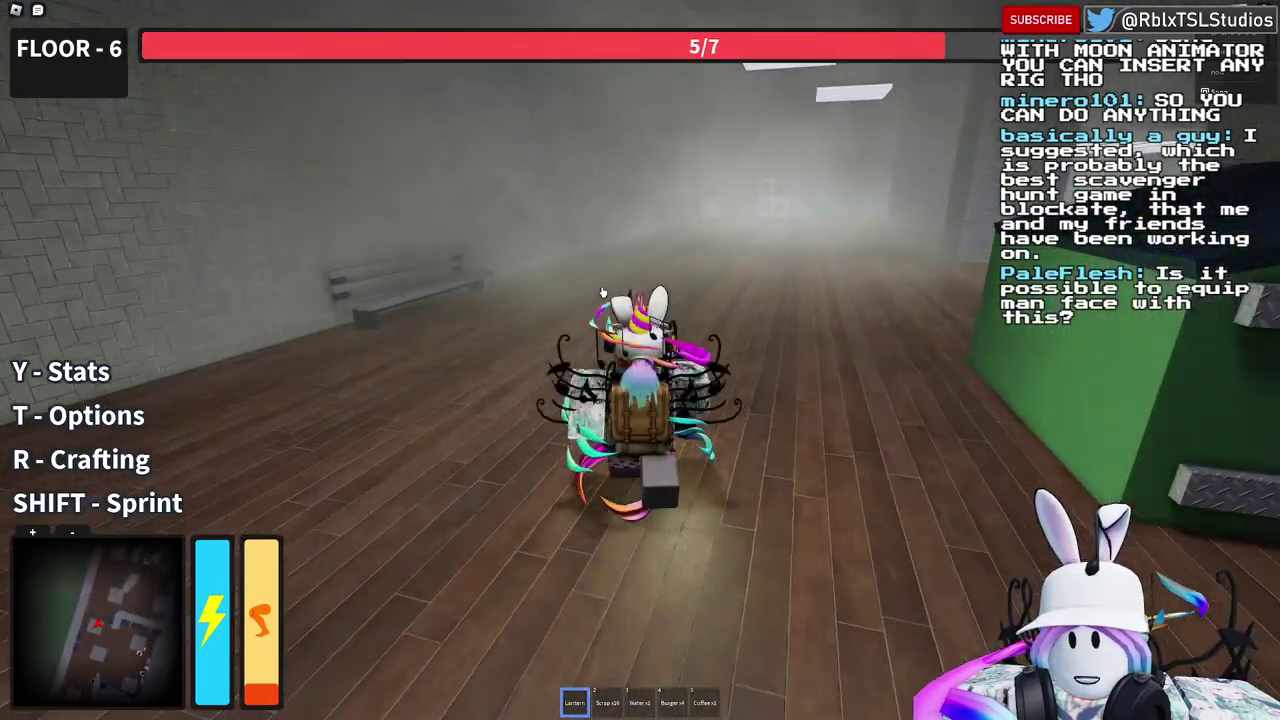
key("w")
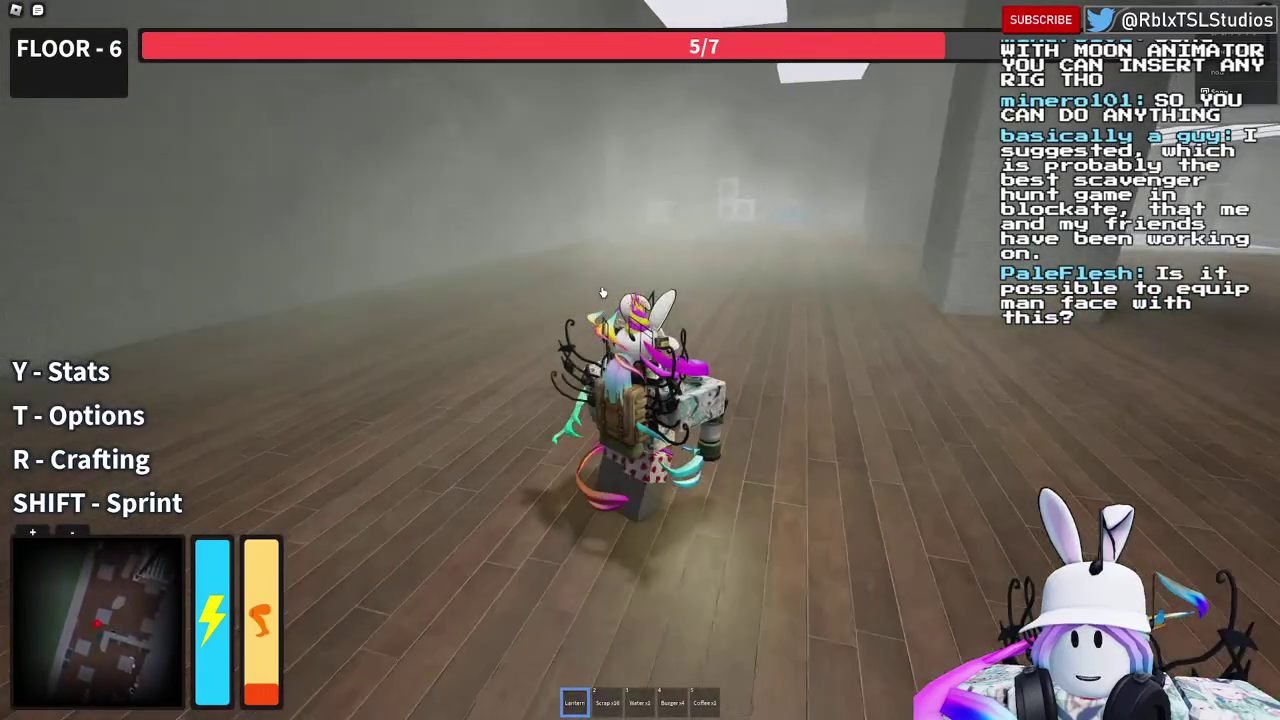
Step: Search the wooden-floored building past the pillars and speakers, exit onto the grass and grab the scrap pile
key("w")
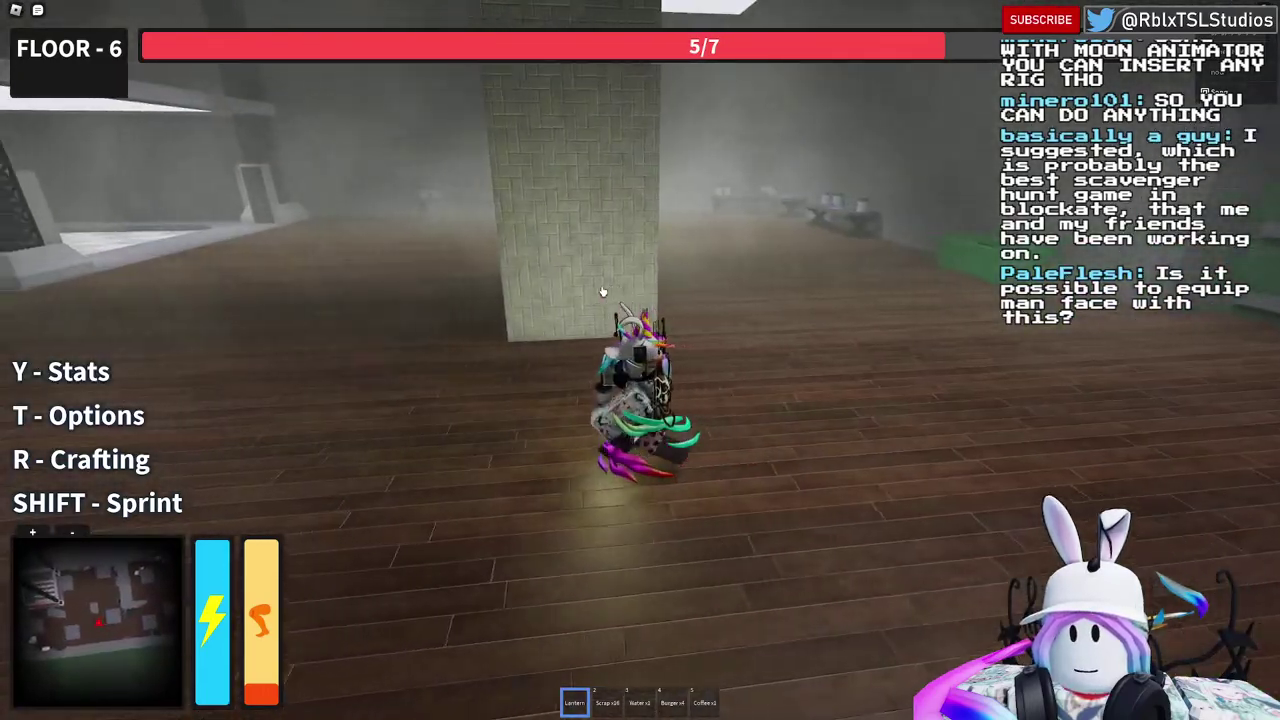
key("w")
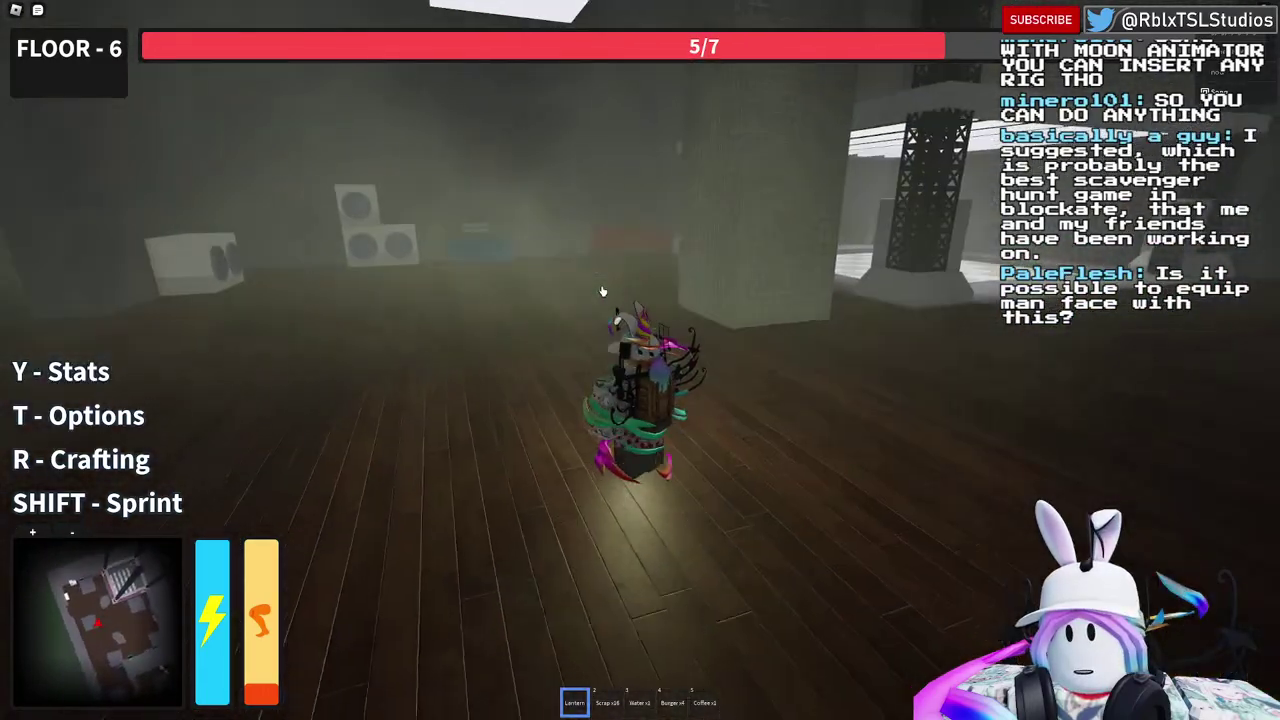
key("w")
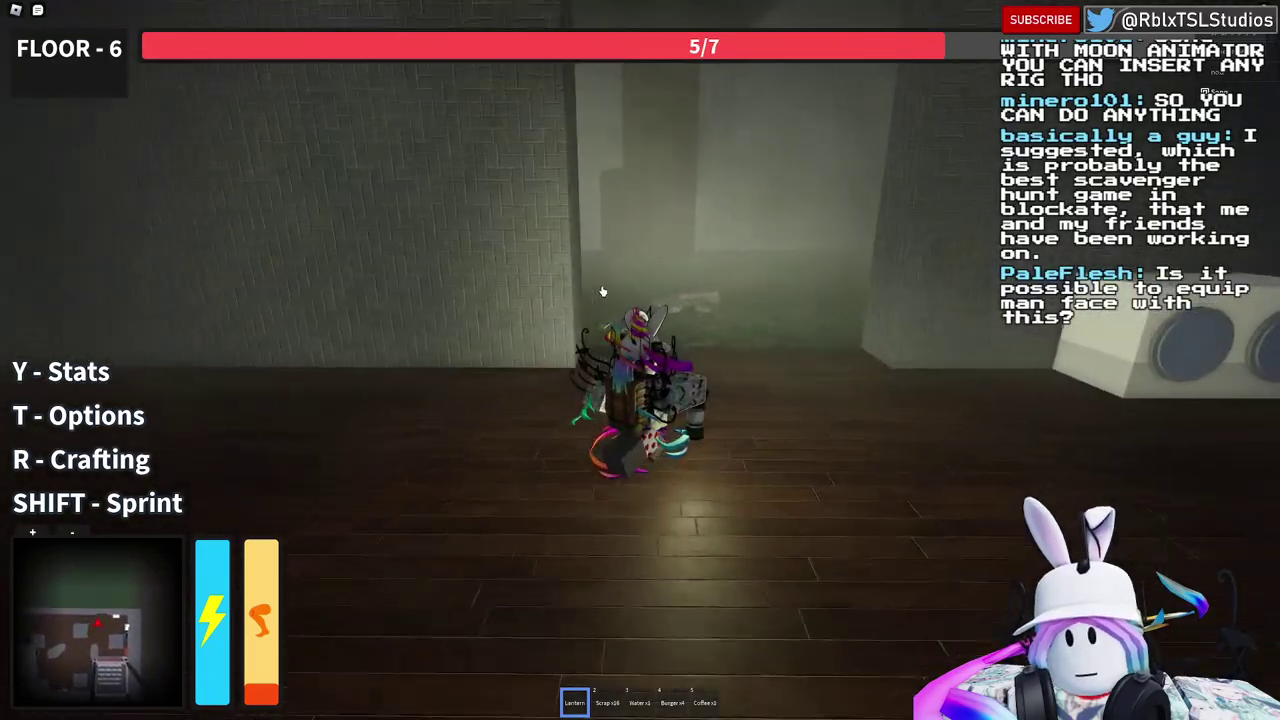
key("w")
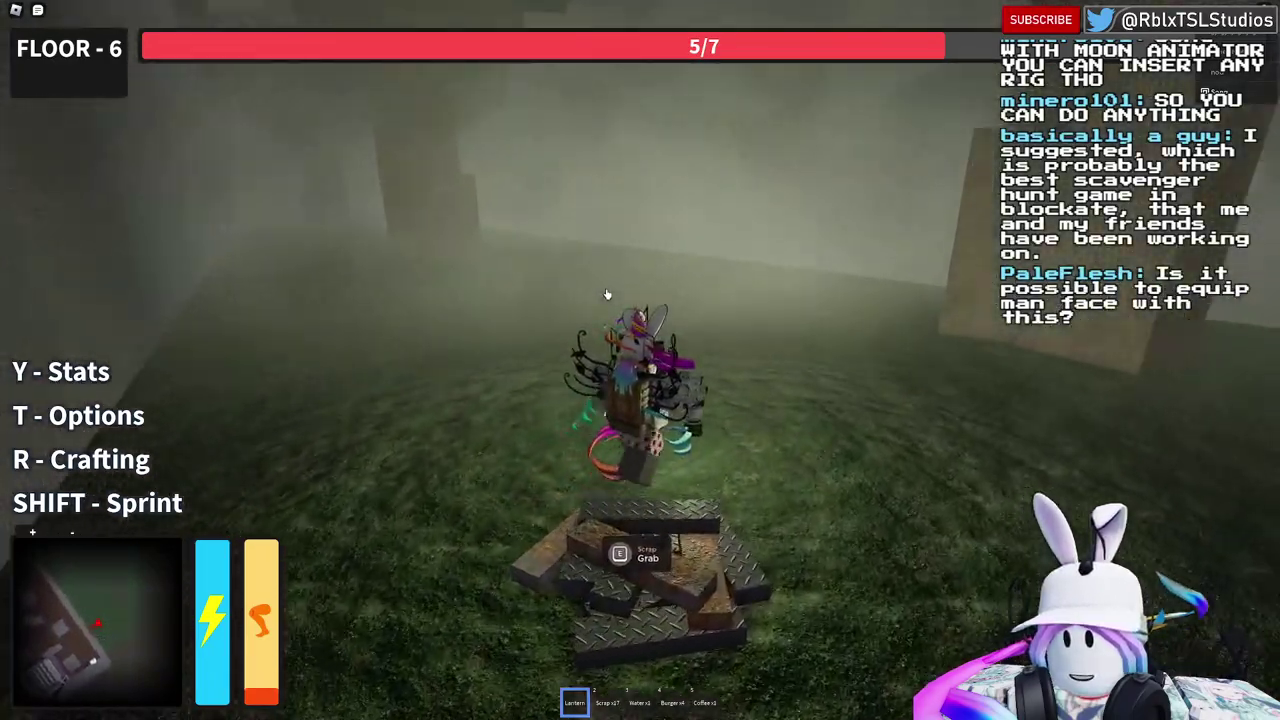
key("e")
Step: Cross the foggy grass to the large tree trunk and activate the button beside it
key("w")
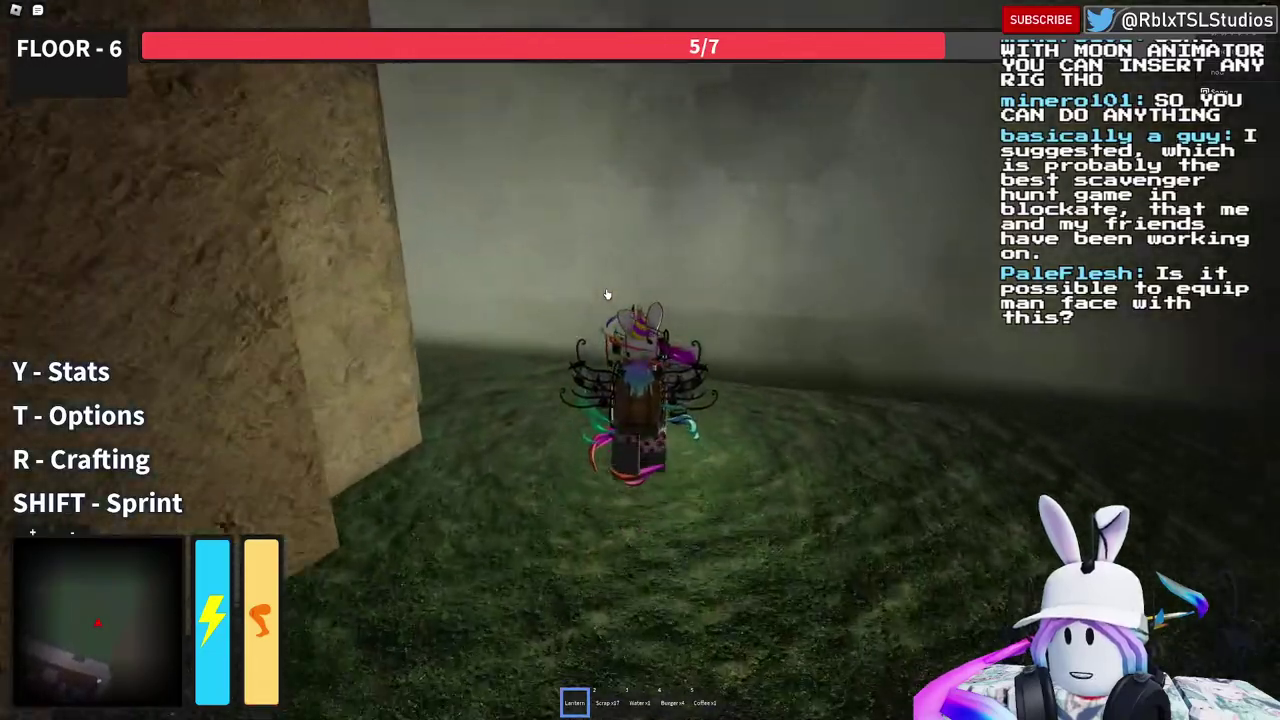
key("w")
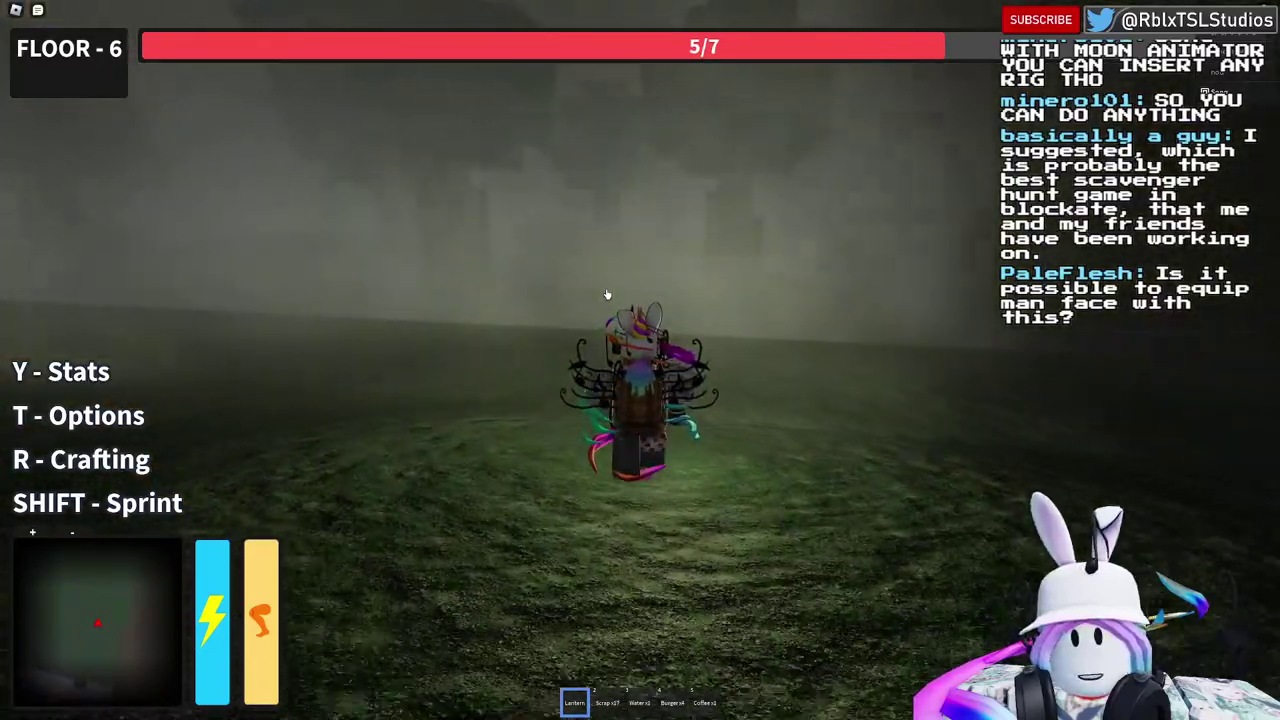
key("w")
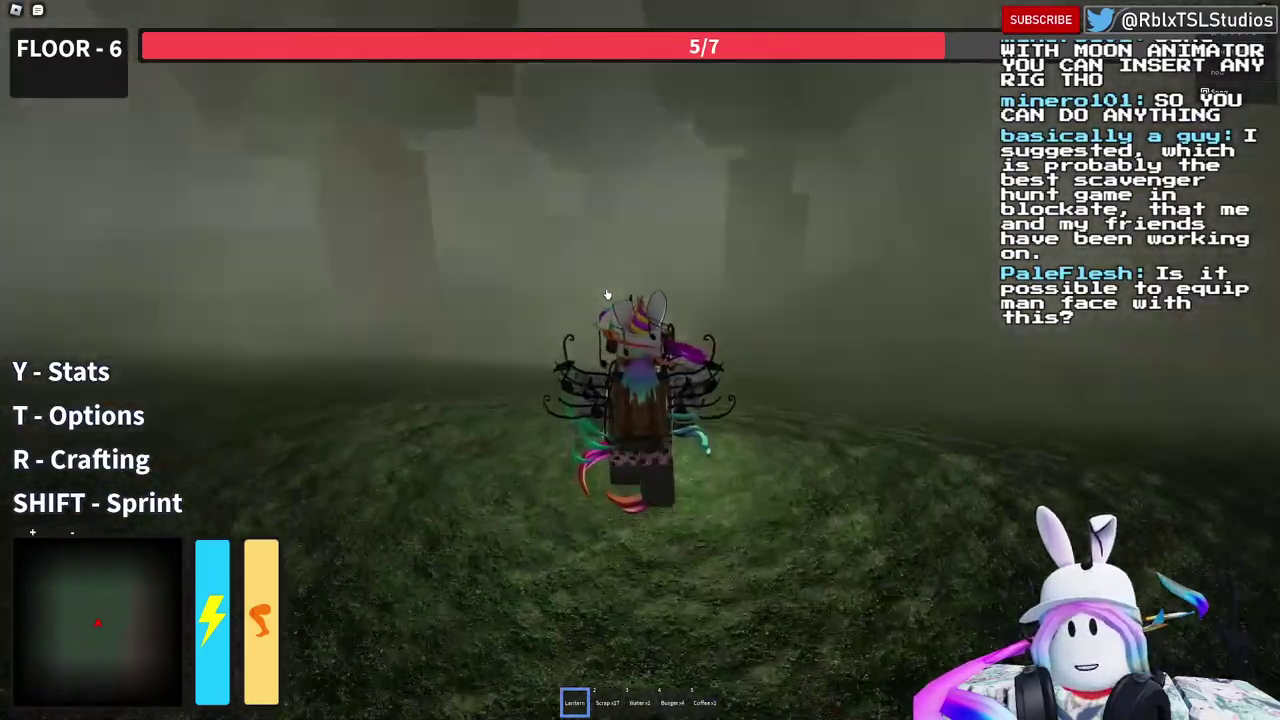
right_click_drag(607, 294, 607, 294)
key("w")
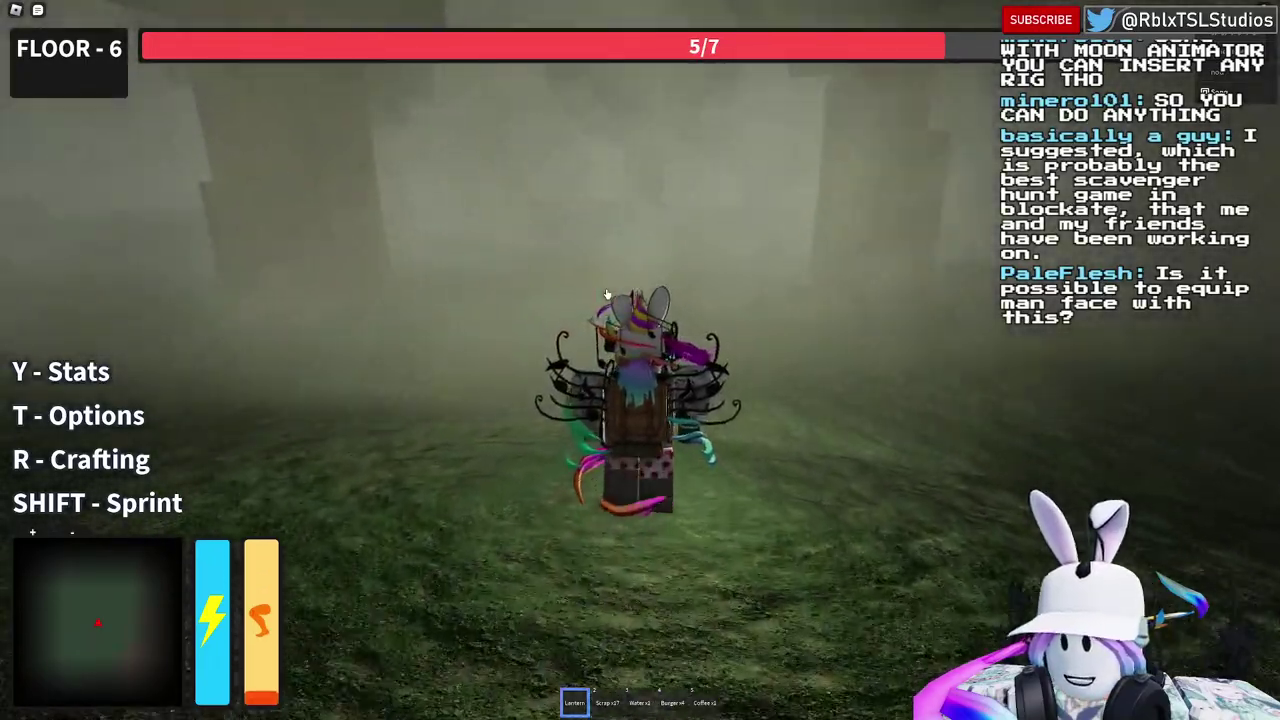
key("w")
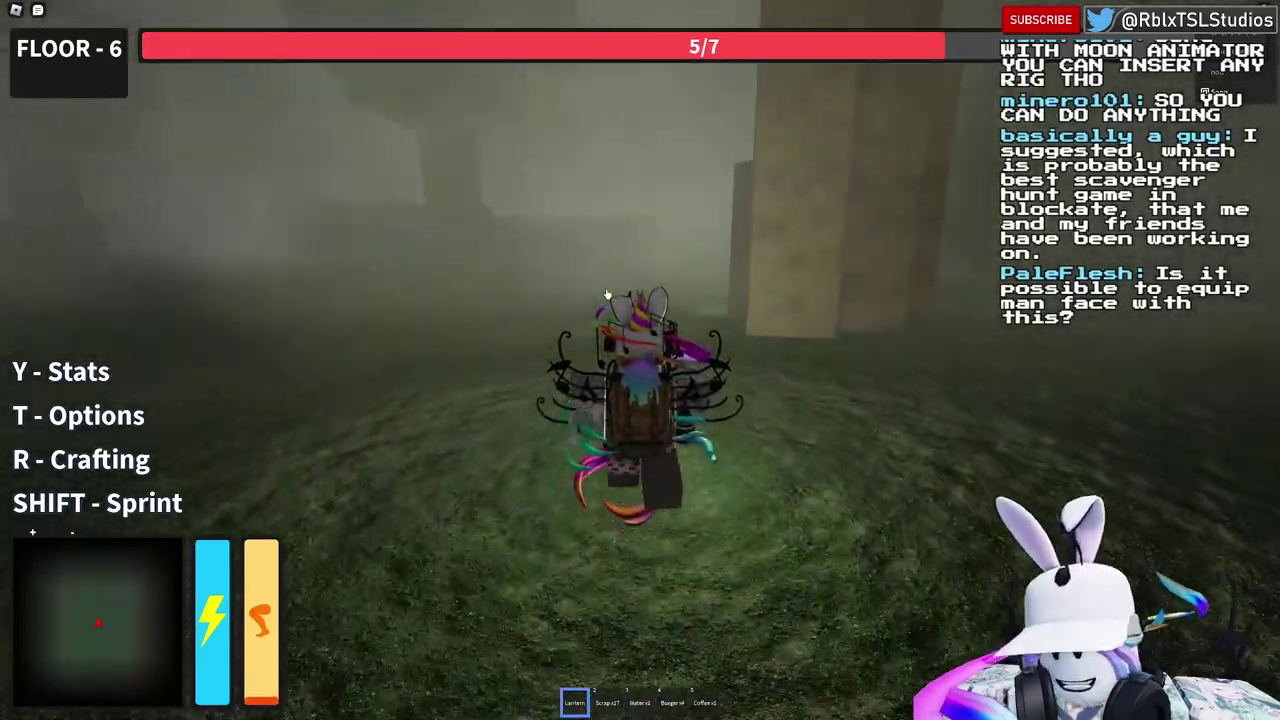
key("w")
key("w")
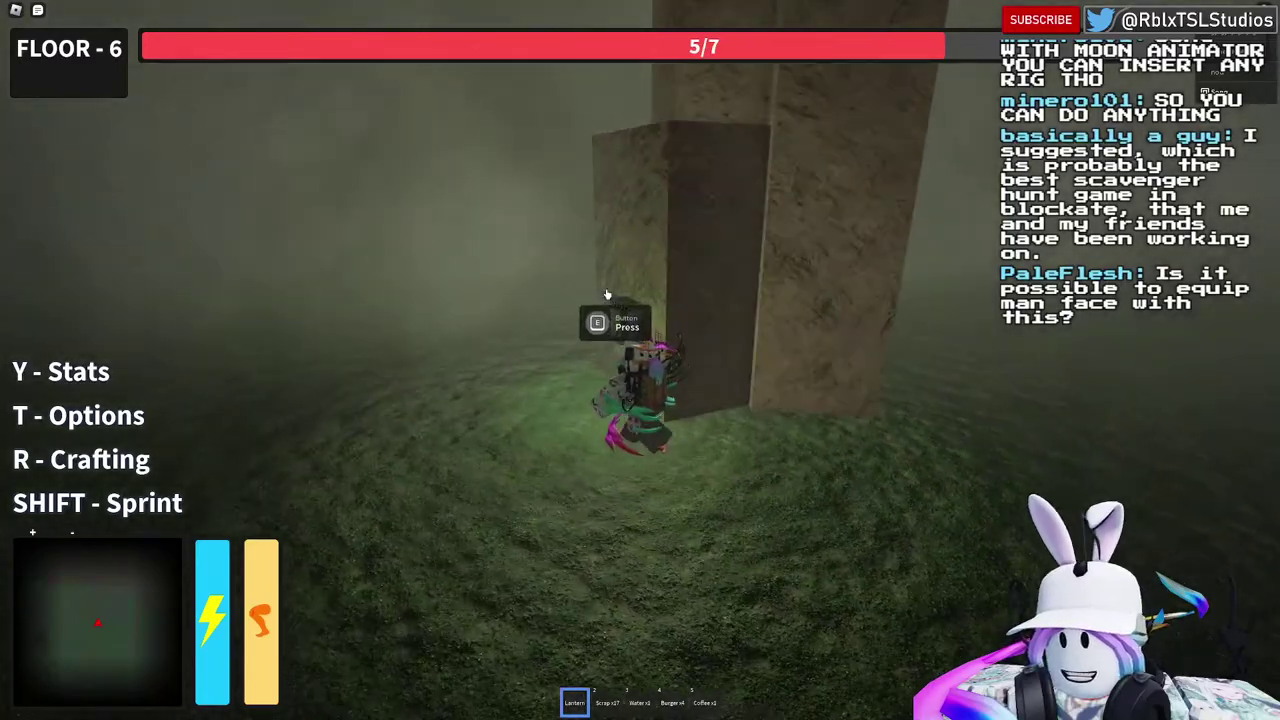
key("e")
Step: Continue across the dark grass between the tree trunks in search of the last Floor 6 button
right_click_drag(607, 294, 607, 294)
key("w")
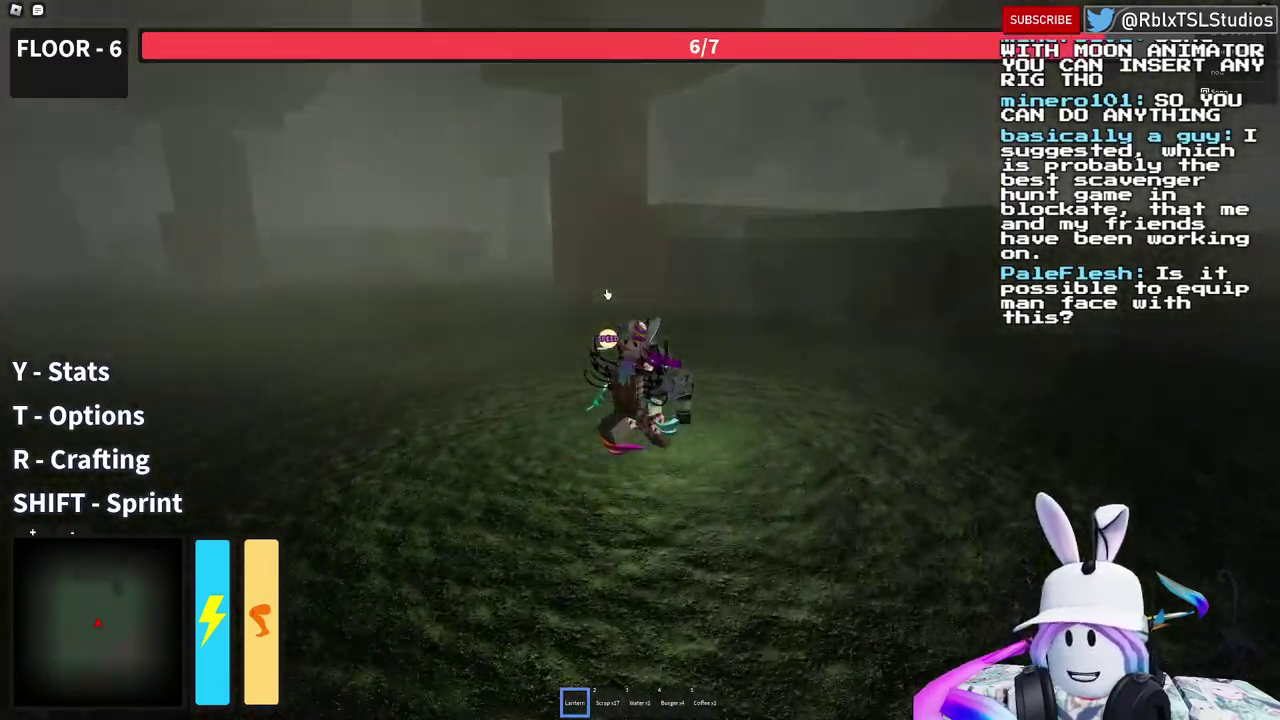
key("w")
right_click_drag(607, 294, 609, 295)
key("w")
key("w")
key("d")
key("w")
scroll(607, 294, "down", 4)
scroll(609, 295, "up", 2)
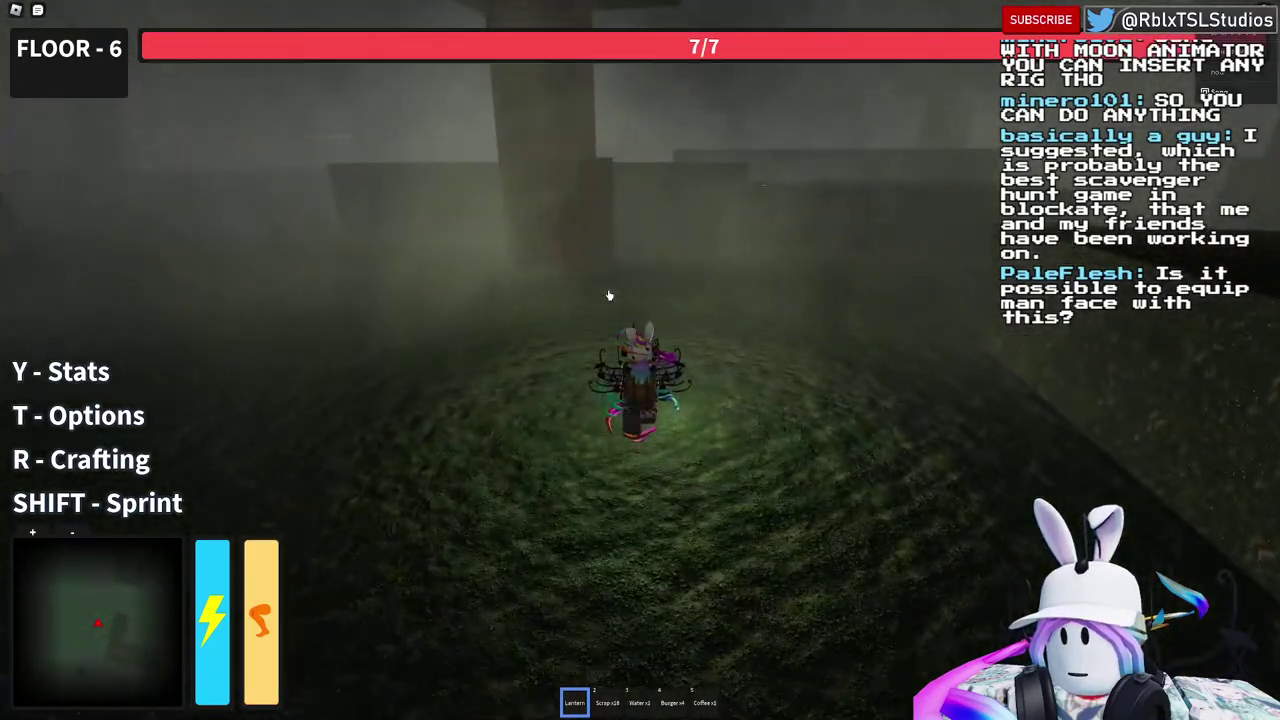
Step: Return across the foggy grass to the red-railed elevator and board it before it leaves Floor 6
scroll(609, 295, "down", 2)
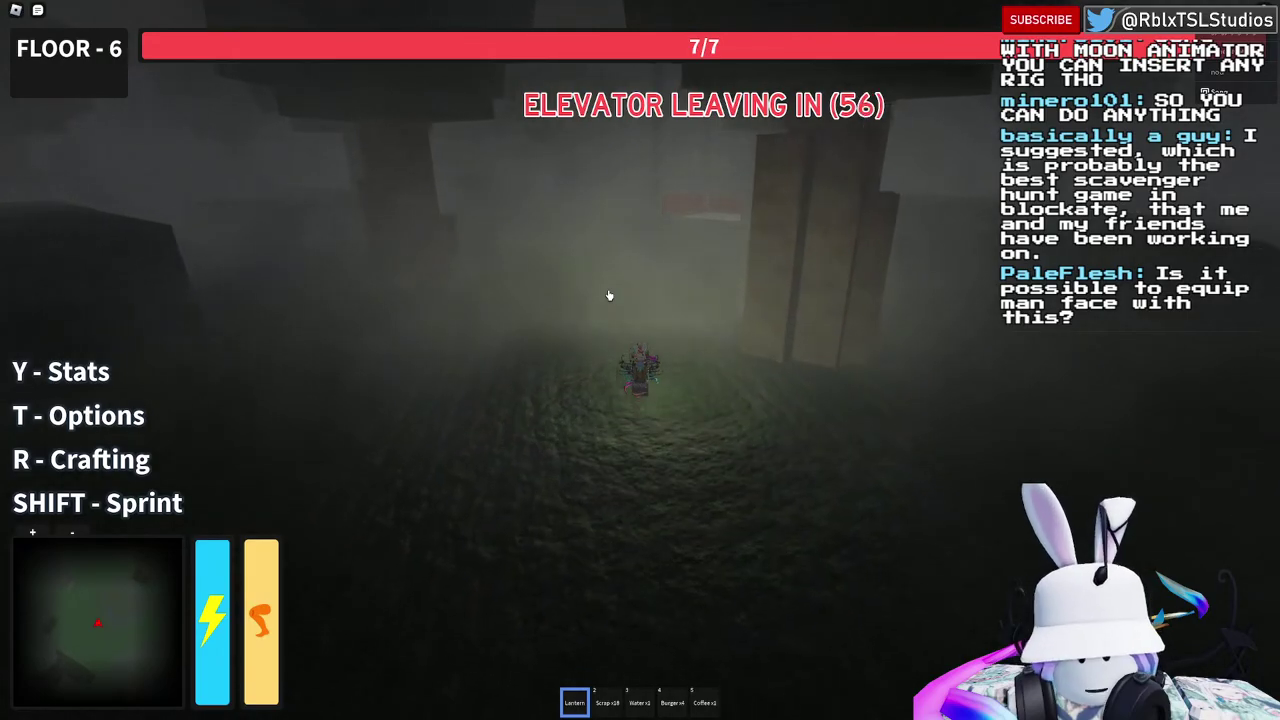
scroll(609, 295, "up", 3)
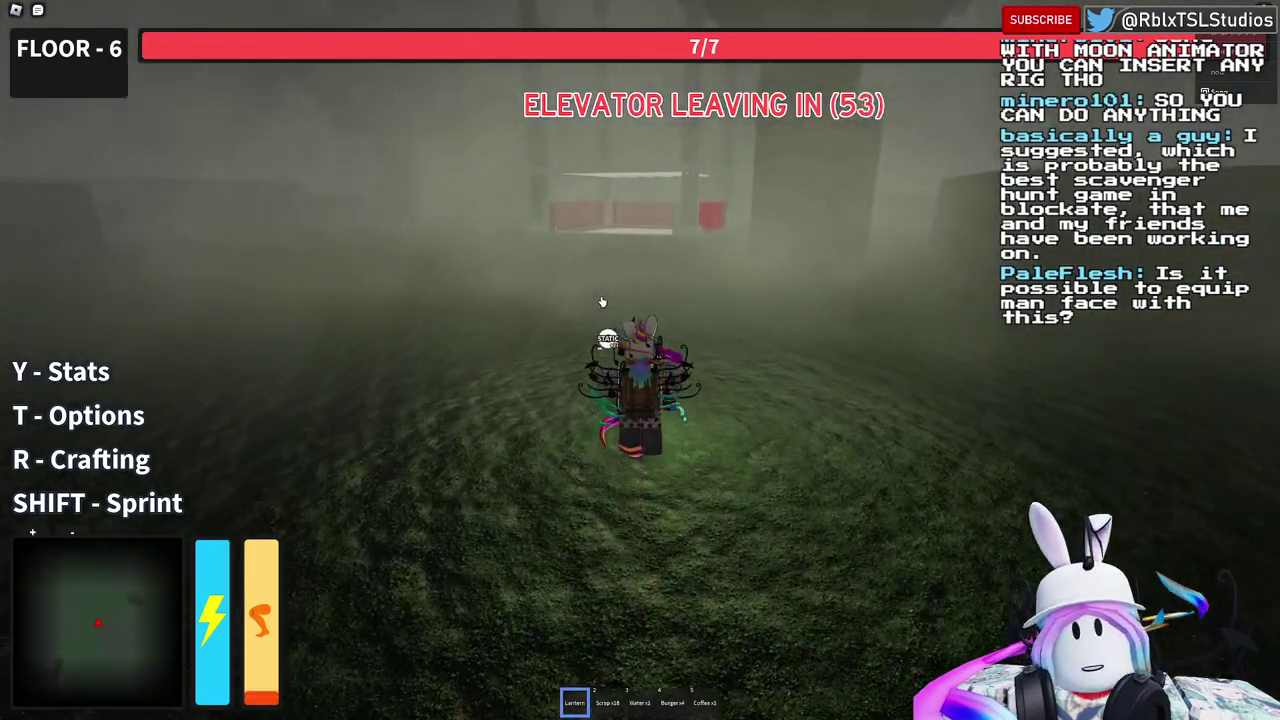
scroll(605, 303, "down", 4)
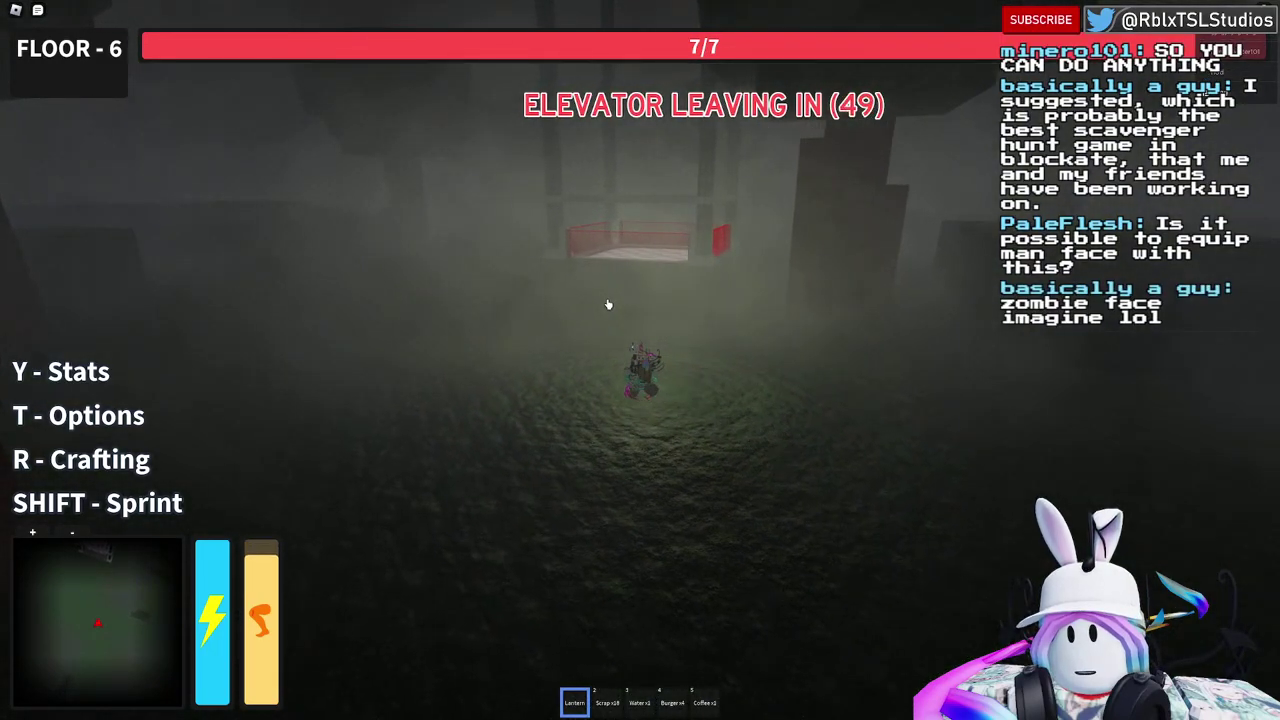
scroll(607, 304, "up", 2)
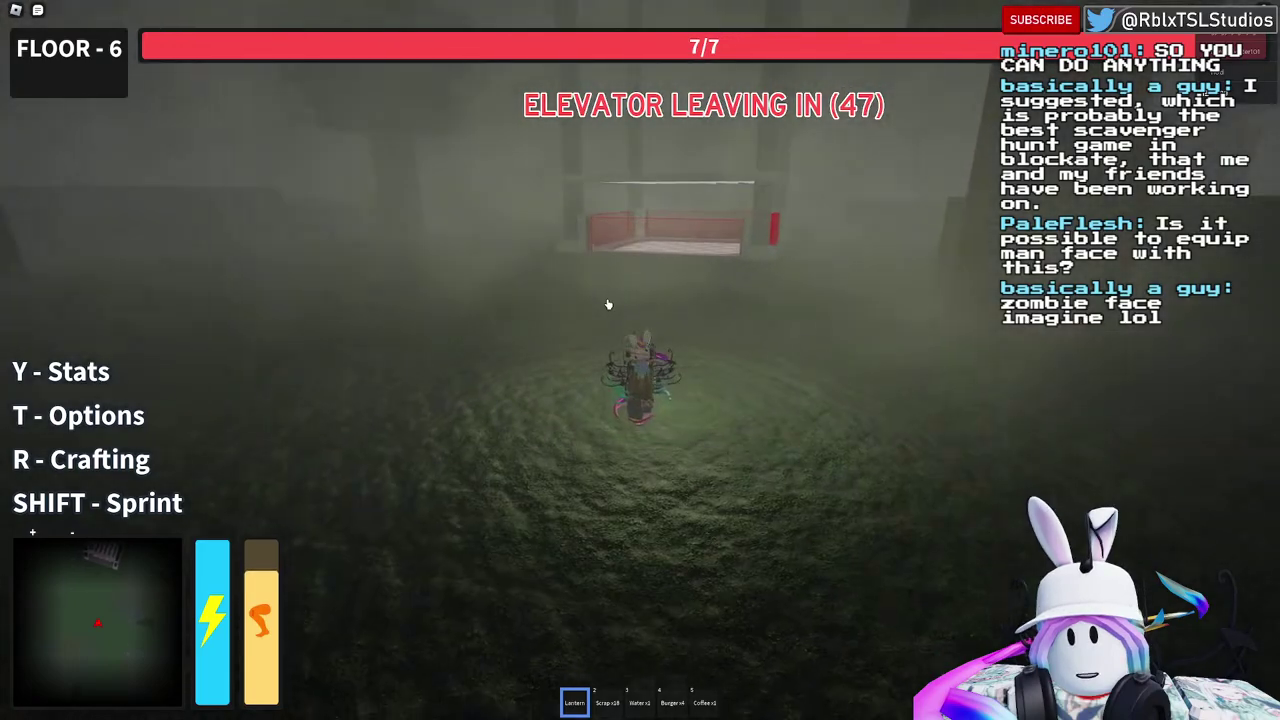
key("w")
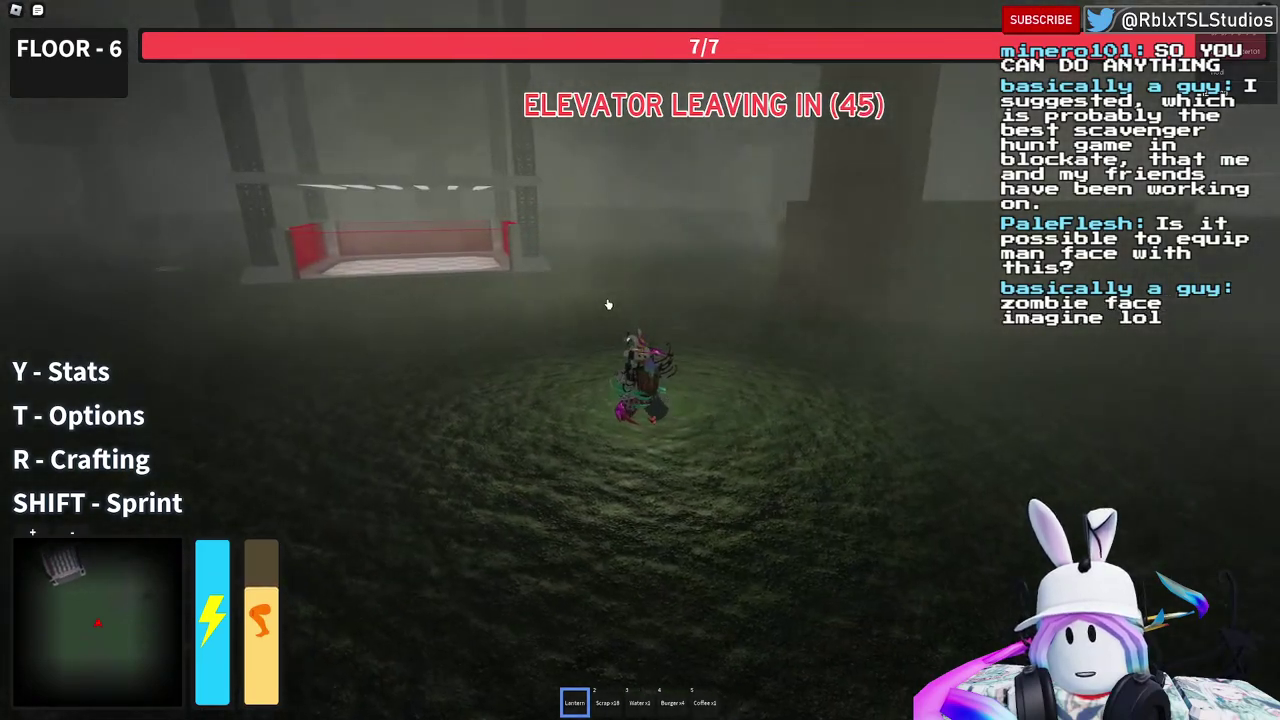
key("w")
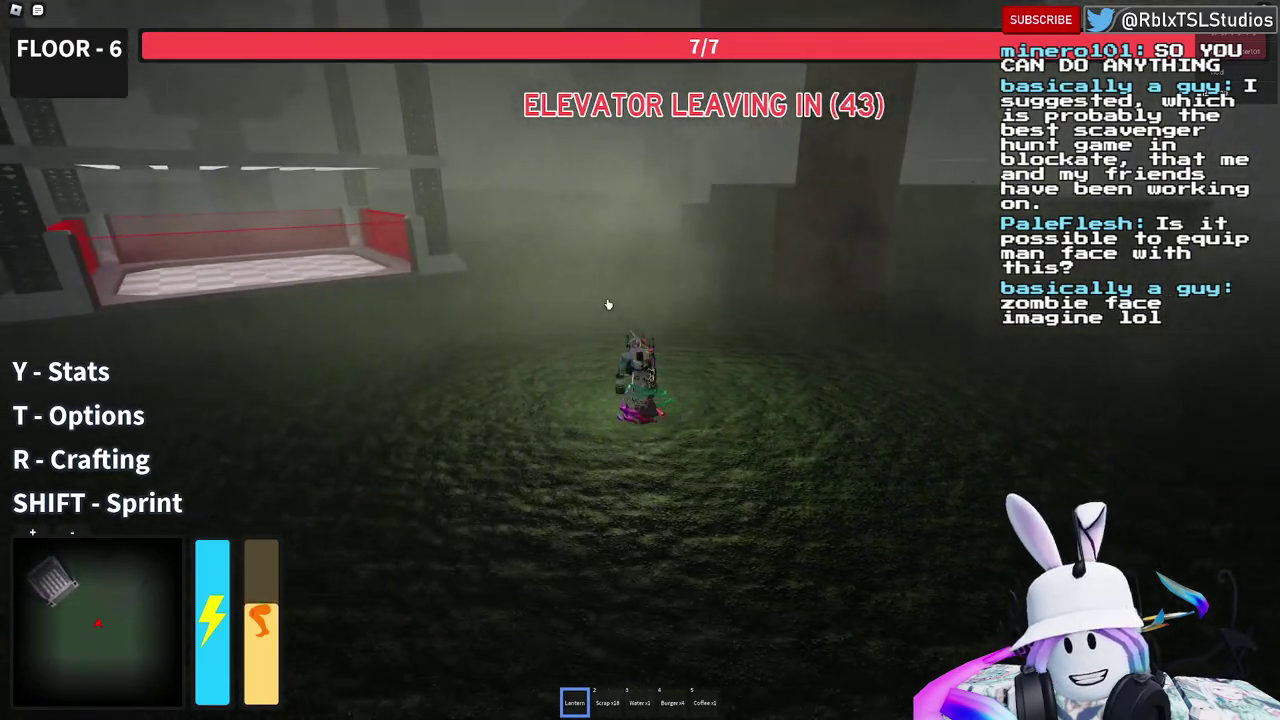
right_click_drag(607, 304, 607, 304)
key("w")
scroll(607, 304, "down", 3)
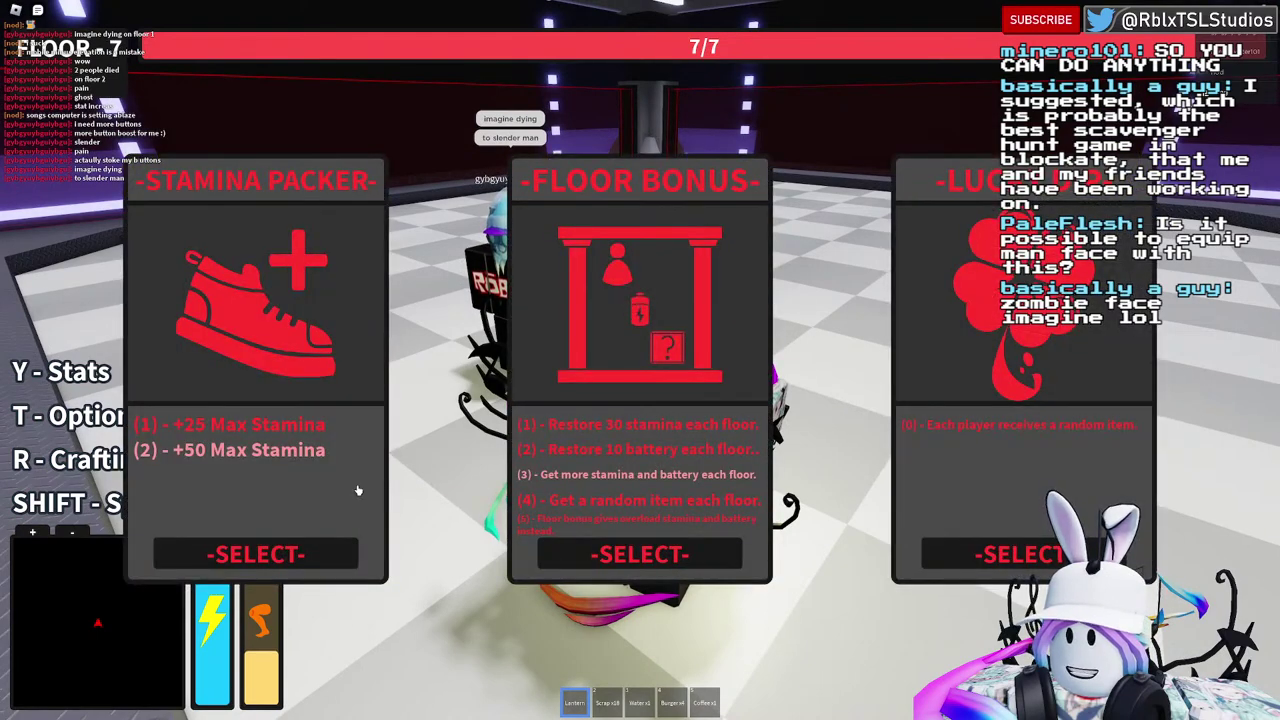
Step: Choose the Floor Bonus upgrade and walk out of the elevator onto Floor 7
left_click(614, 556)
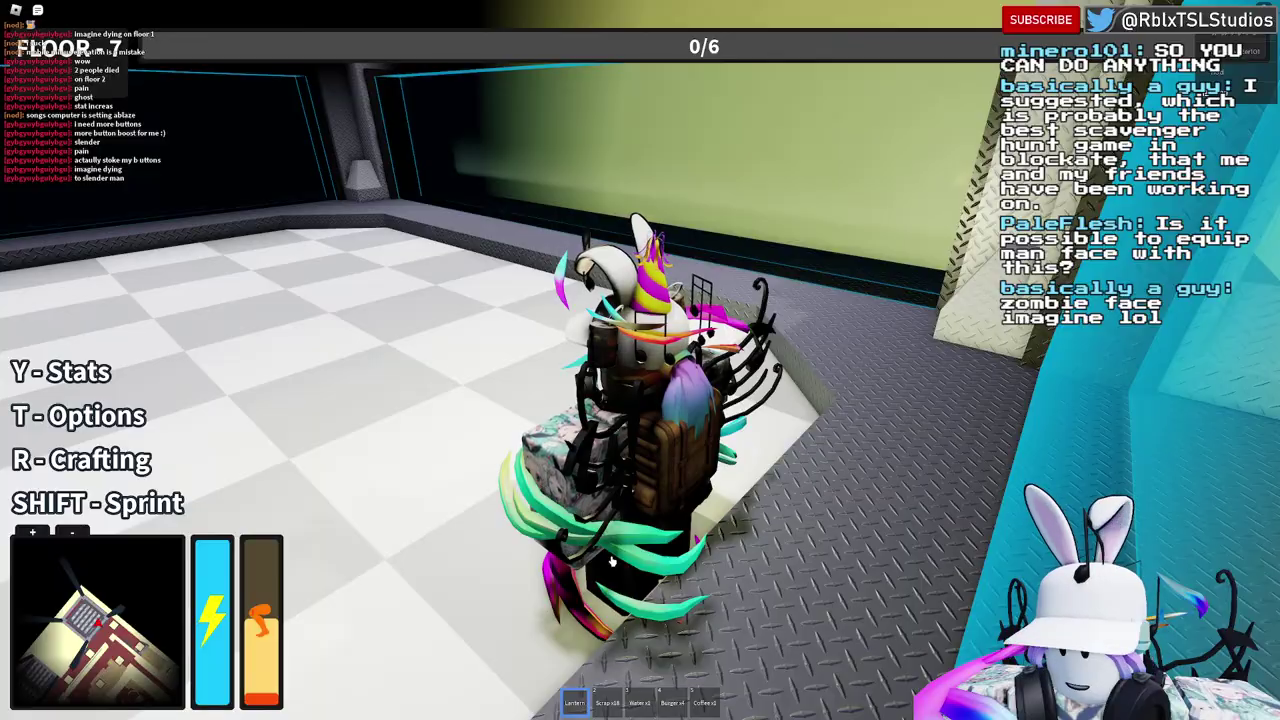
key("w")
right_click_drag(612, 561, 613, 558)
key("d")
Step: Run along the red-carpeted hallway past the window and cardboard boxes to reach the green-lit buttons
key("w")
key("w")
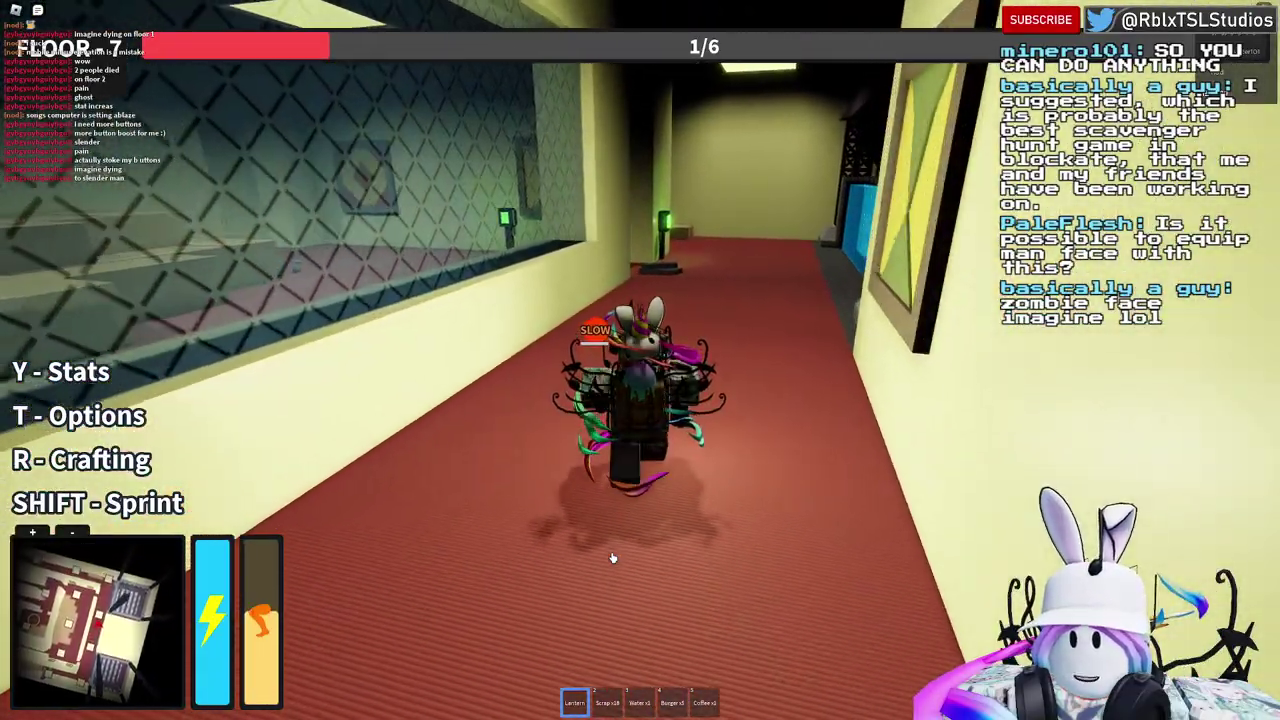
key("w")
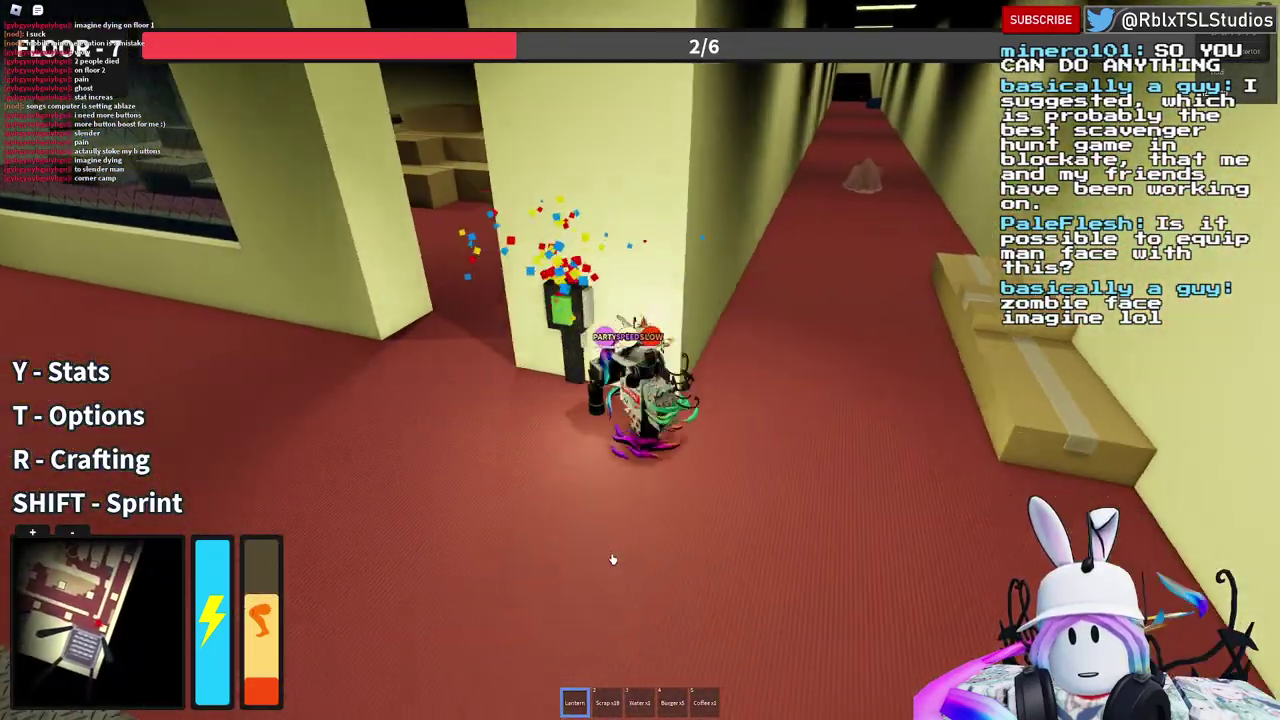
key("w")
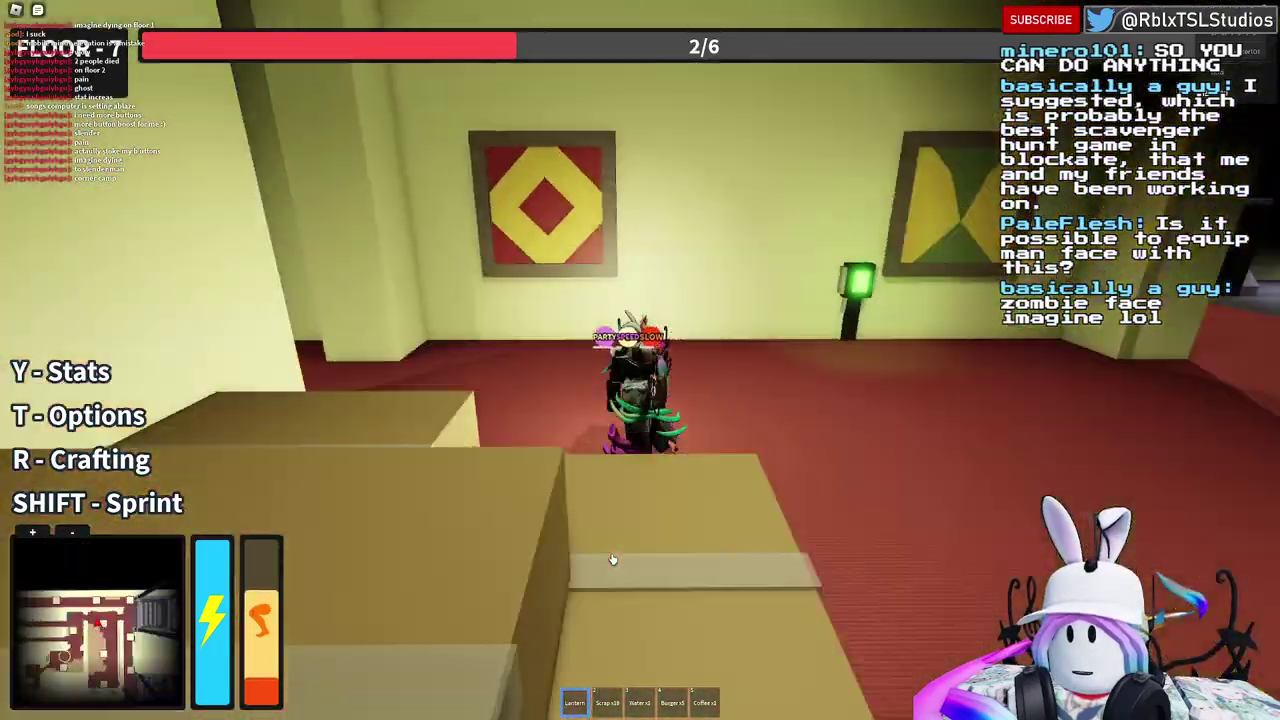
Step: Activate the green-lit buttons on floor 7 in the picture-hung room and beside the narrow corridor entrance
key("e")
key("w")
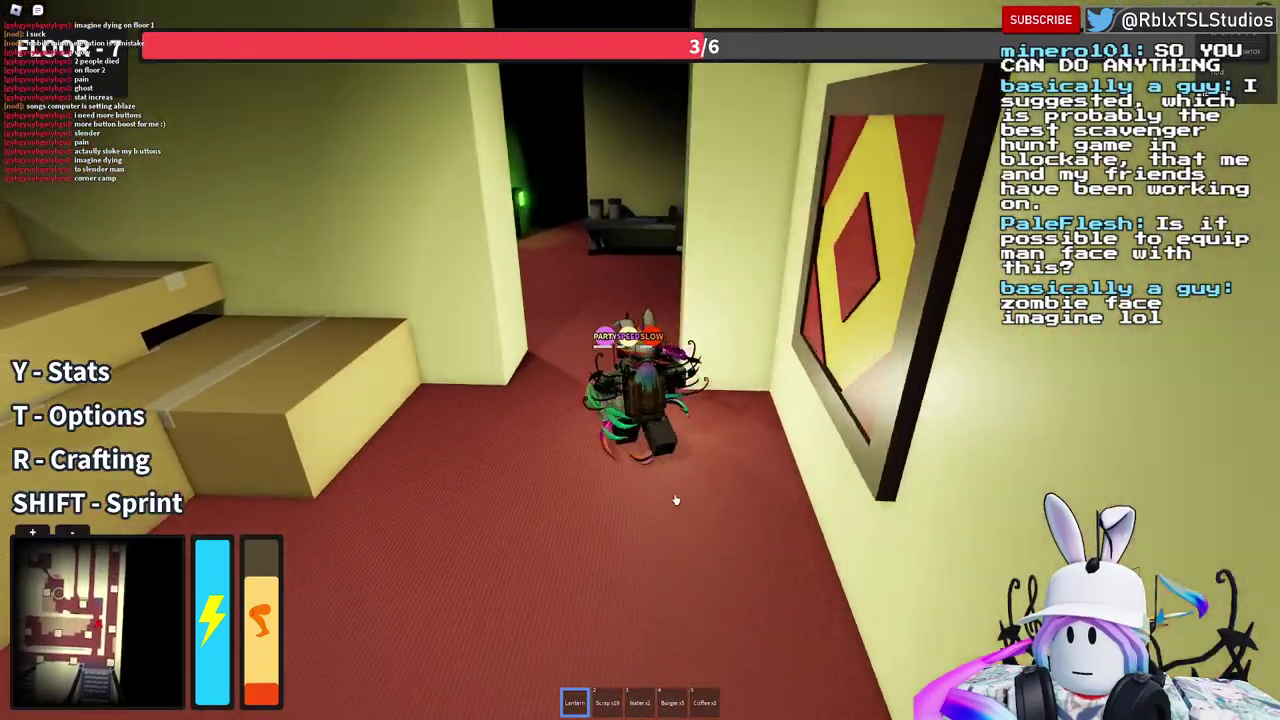
key("w")
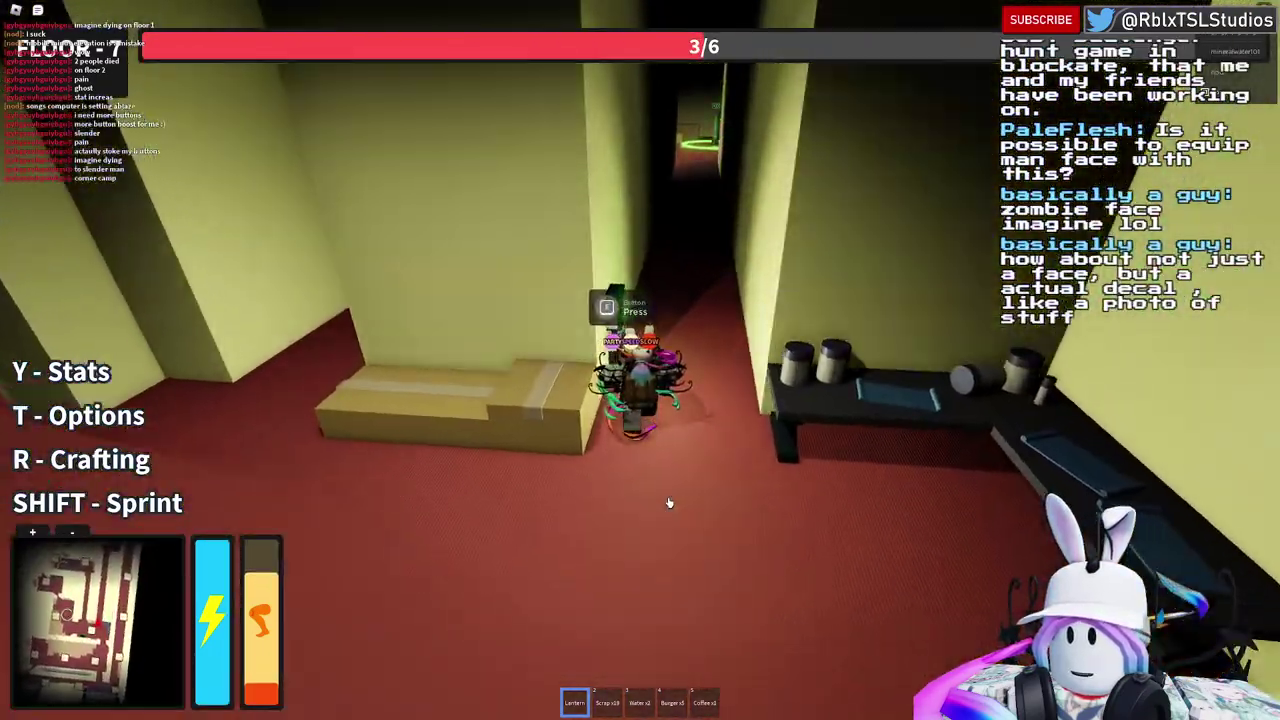
key("e")
key("w")
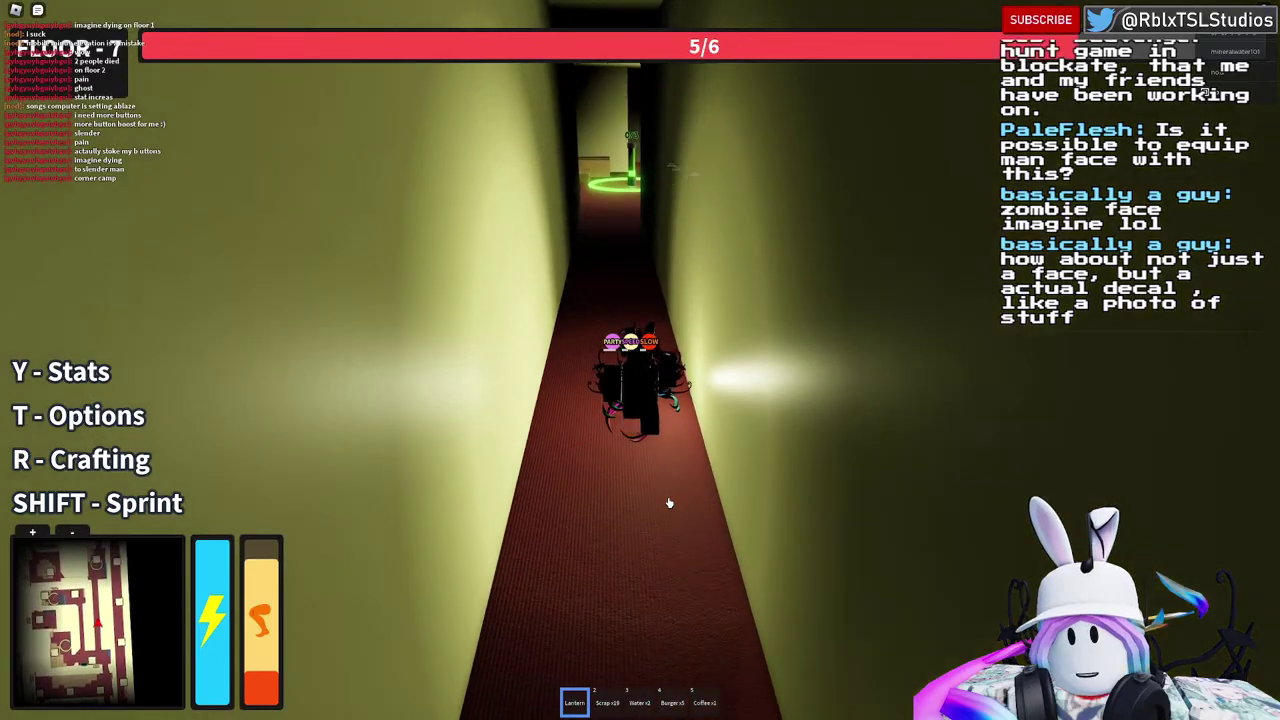
Step: Move through the narrow corridor to the green 0/3 pillar and stand inside its glowing ring
key("w")
key("w")
key("a")
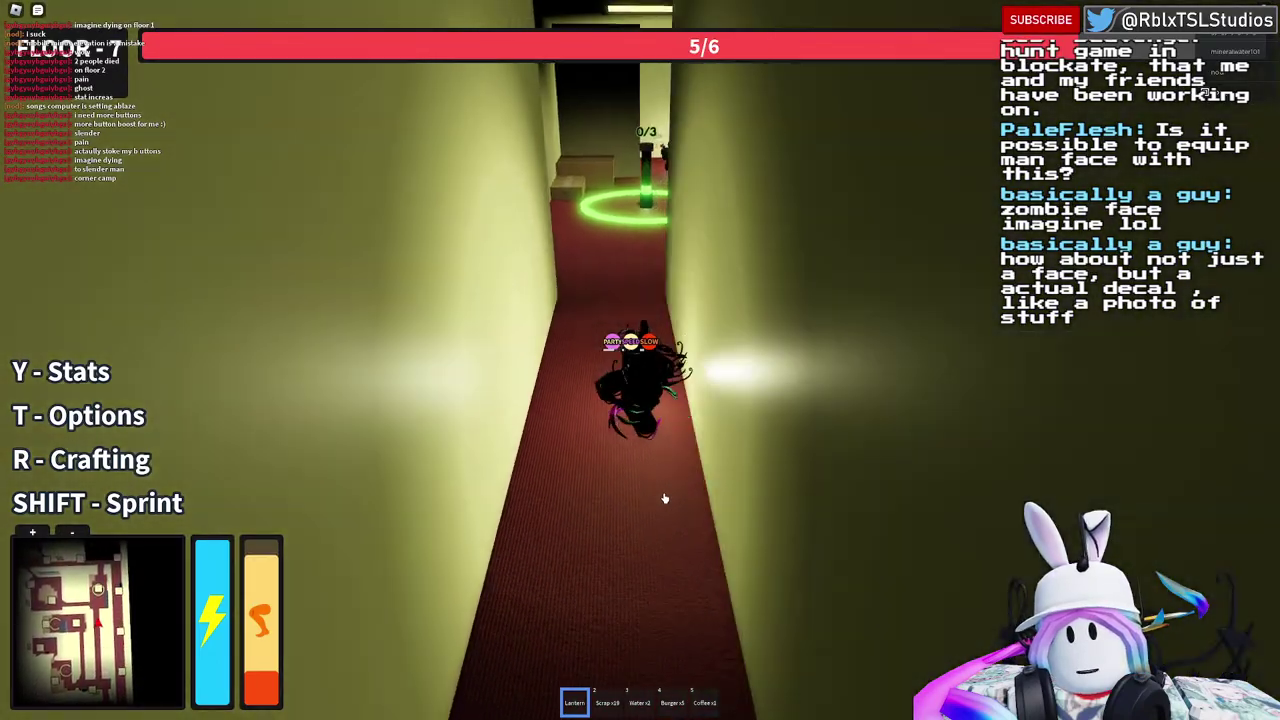
key("w")
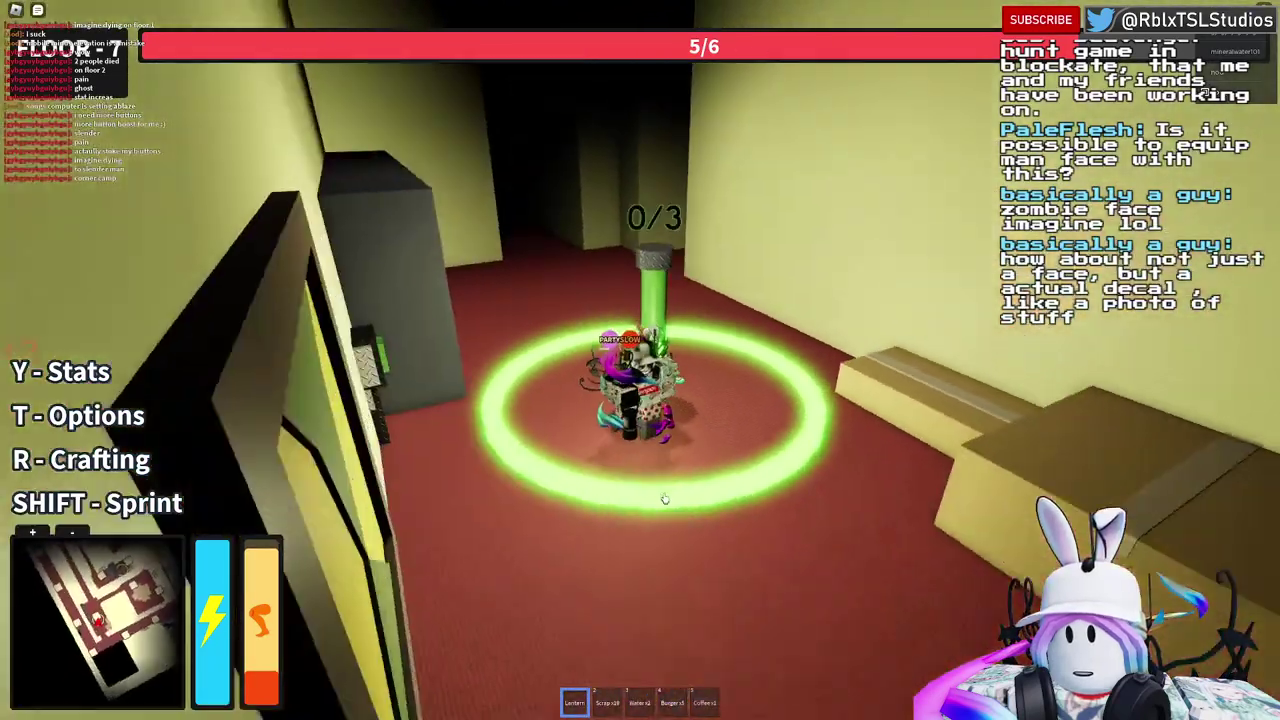
key("d")
Step: Return to the floor 7 elevator and choose the Enemy Tracker upgrade
right_click_drag(665, 498, 661, 504)
key("w")
key("w")
key("w")
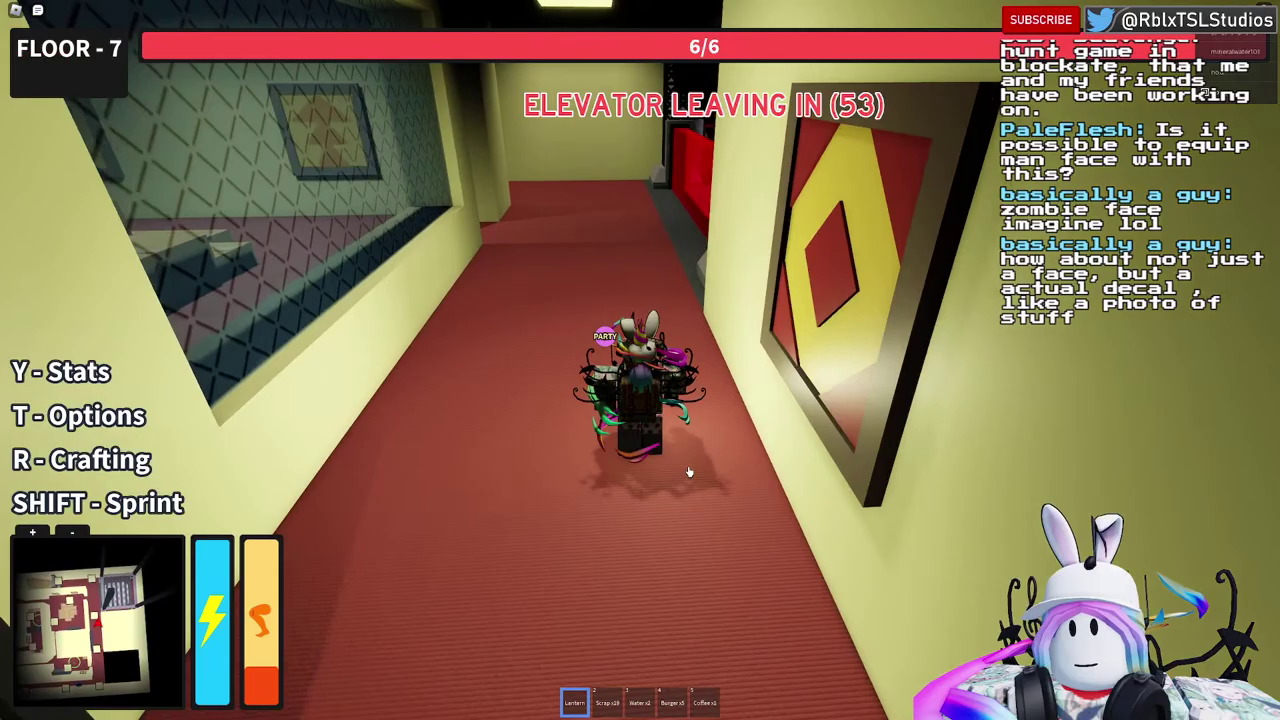
key("w")
right_click_drag(689, 471, 689, 472)
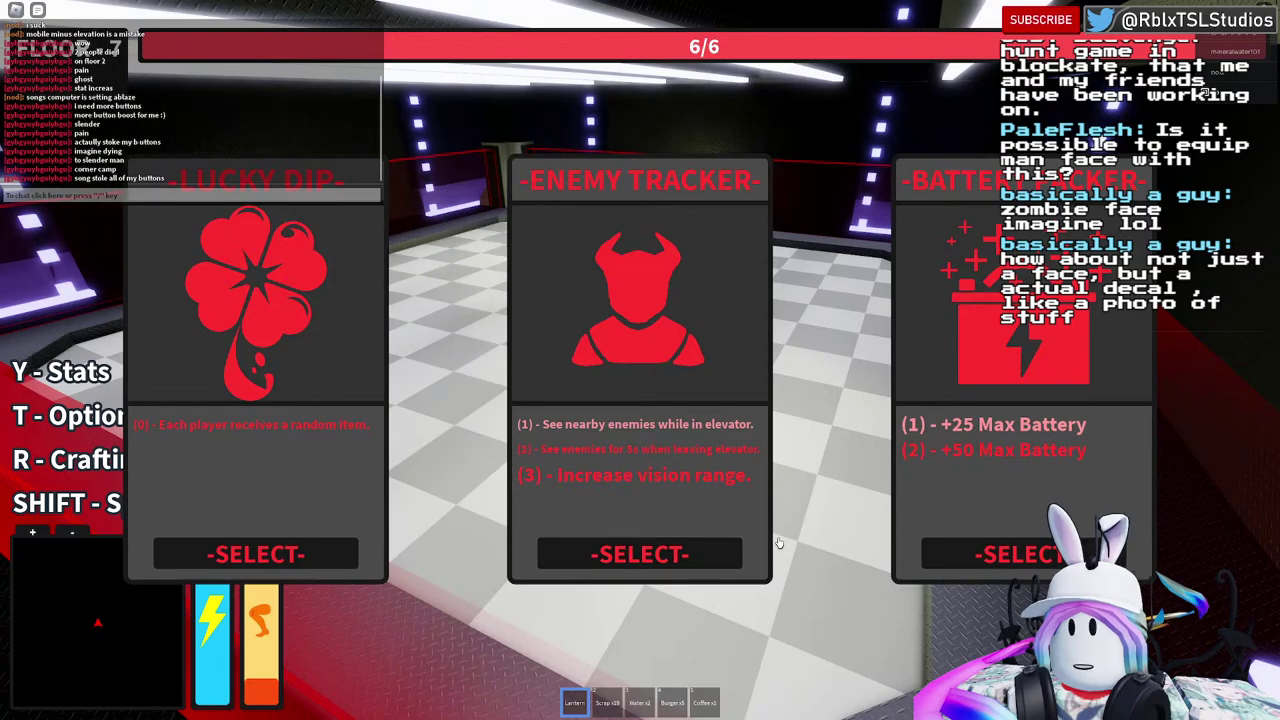
left_click(687, 563)
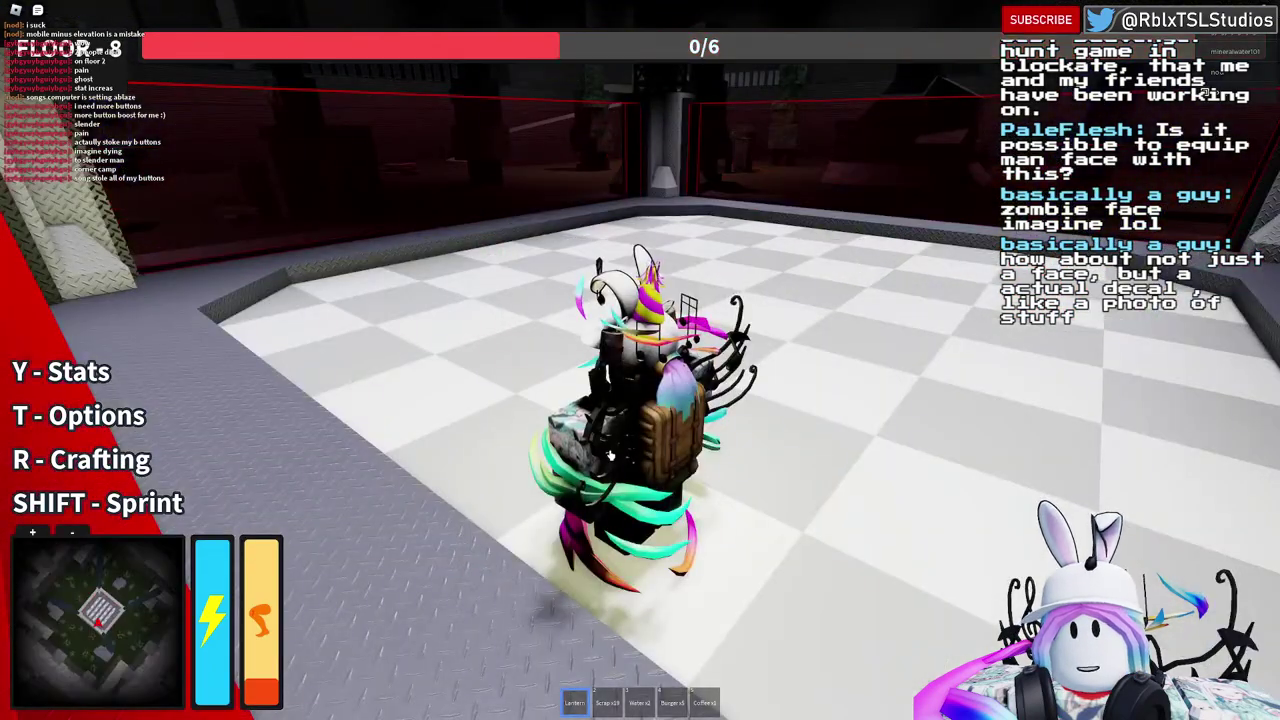
Step: Leave the elevator on floor 8, cross the garden and activate the green-lit button beside the stone ramp
key("w")
right_click_drag(592, 407, 592, 407)
key("w")
key("w")
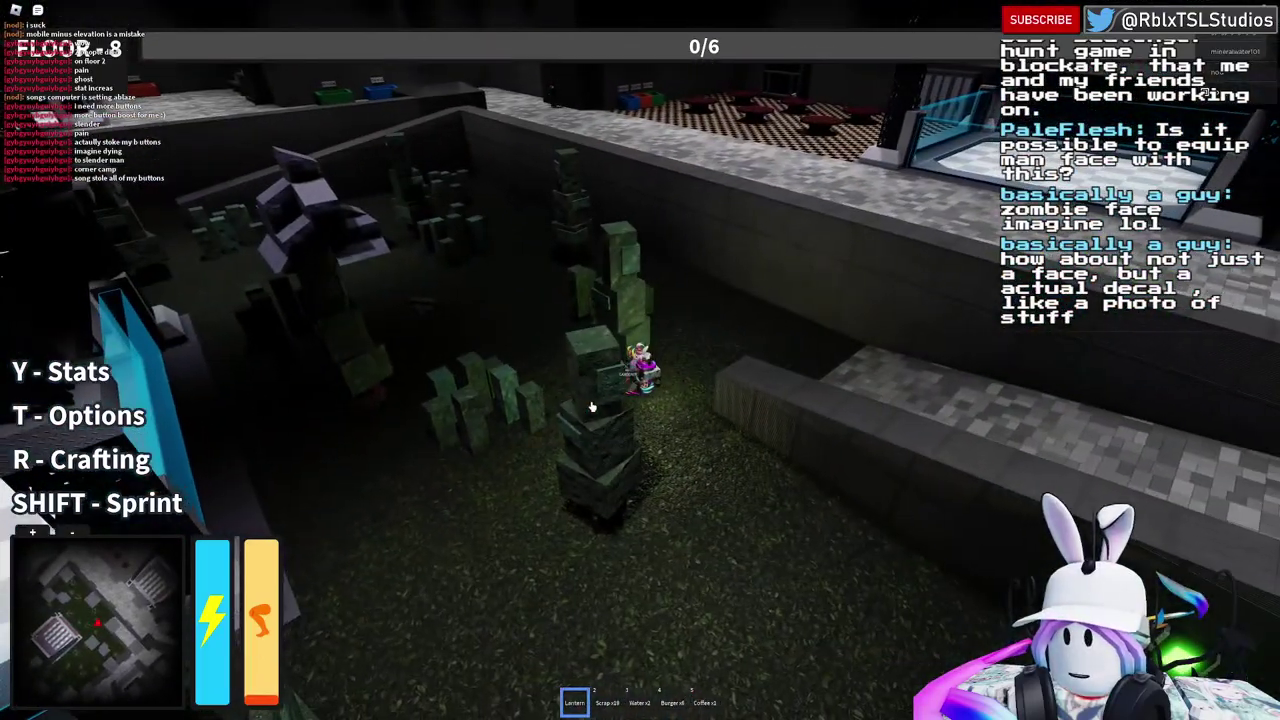
key("w")
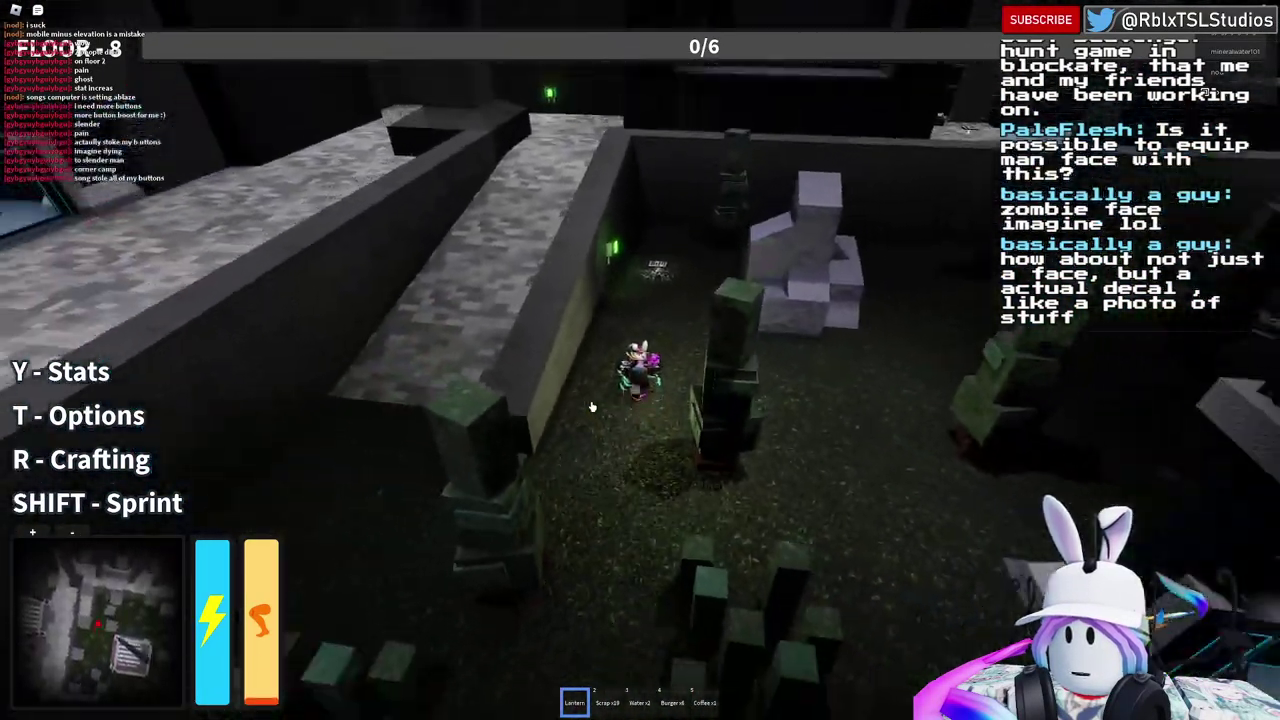
key("w")
right_click_drag(592, 407, 592, 407)
key("e")
Step: Head up to the paved walkway and approach the green-lit button by the dark wall
key("w")
key("d")
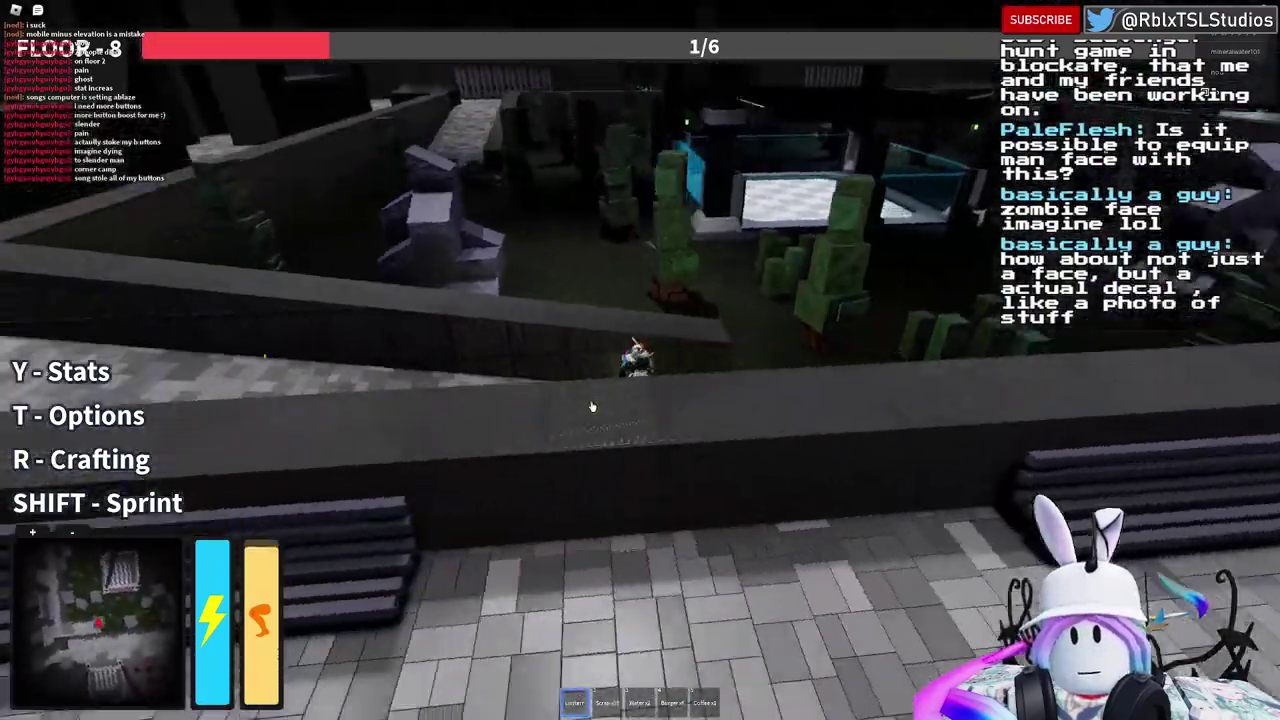
key("w")
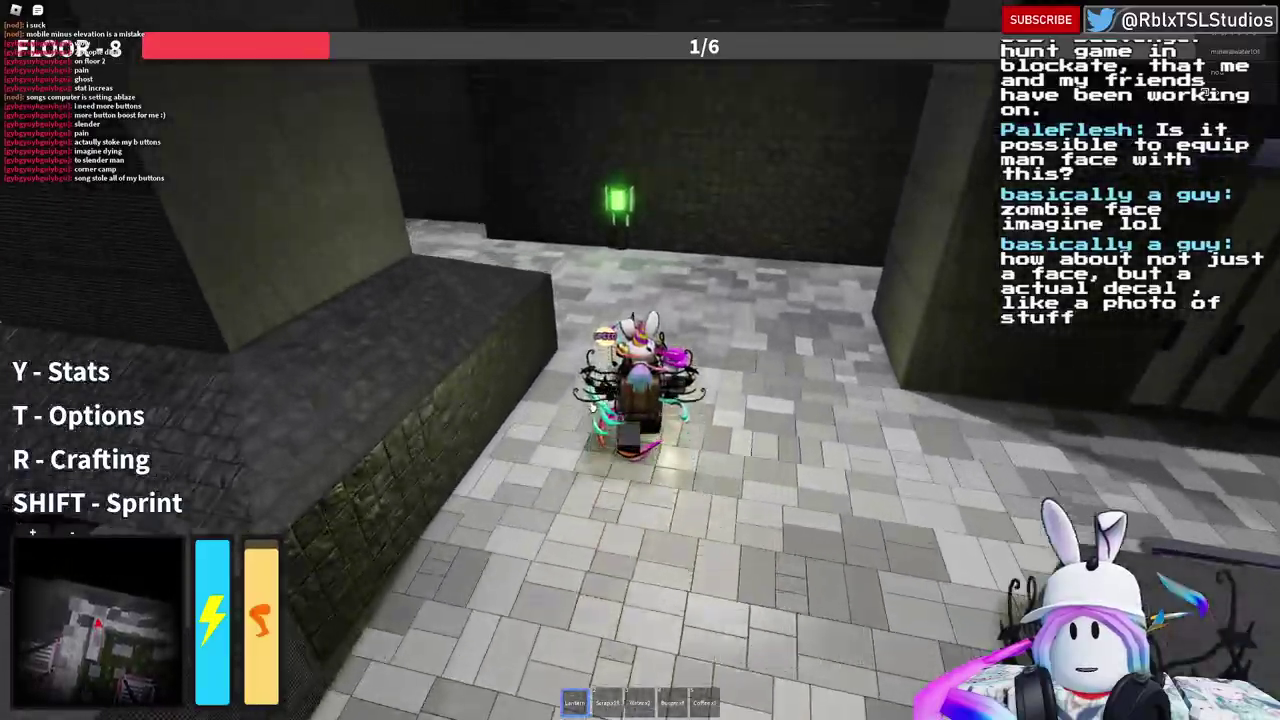
key("w")
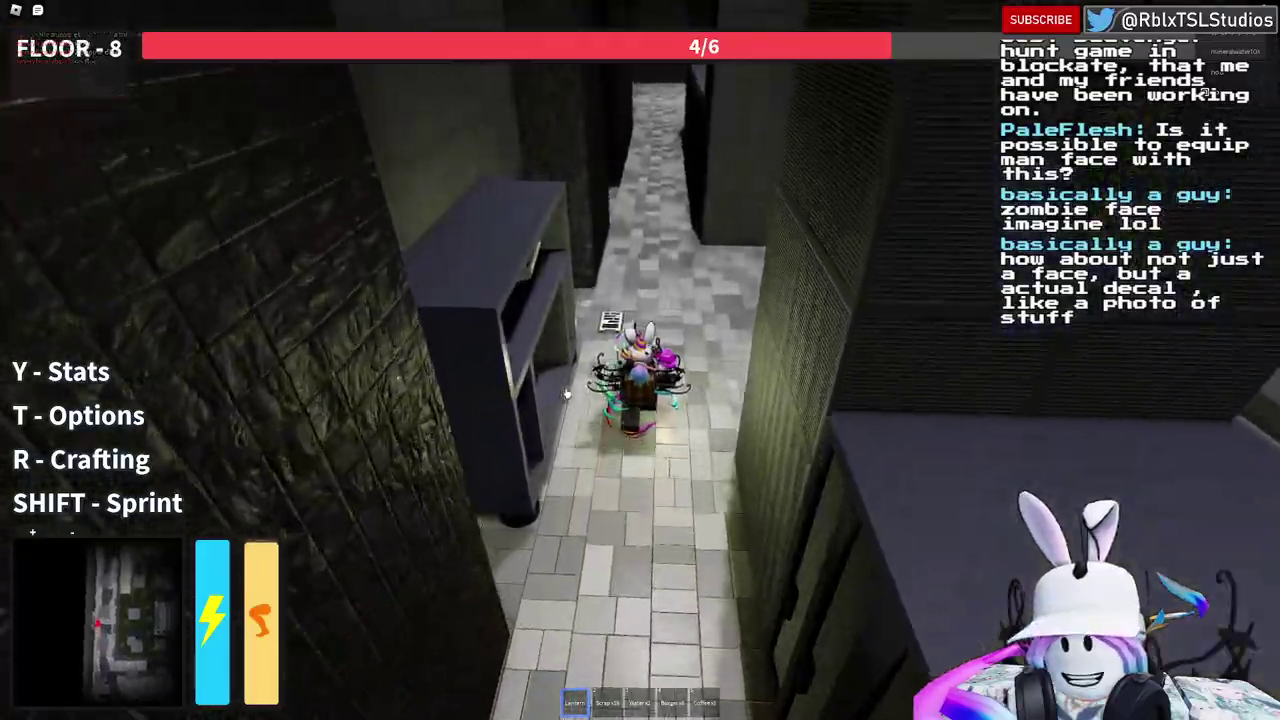
Step: Search the walkway past the shelves, lockers and benches for the remaining floor 8 buttons
right_click_drag(566, 394, 566, 394)
key("w")
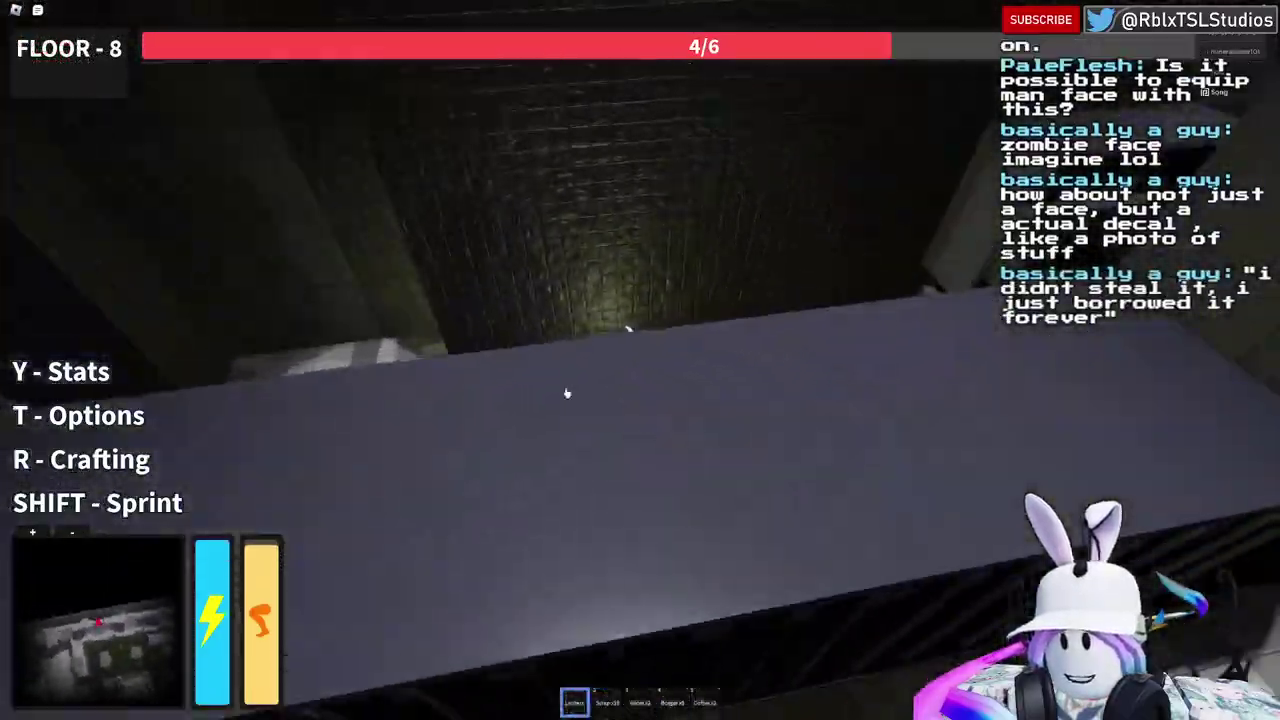
key("w")
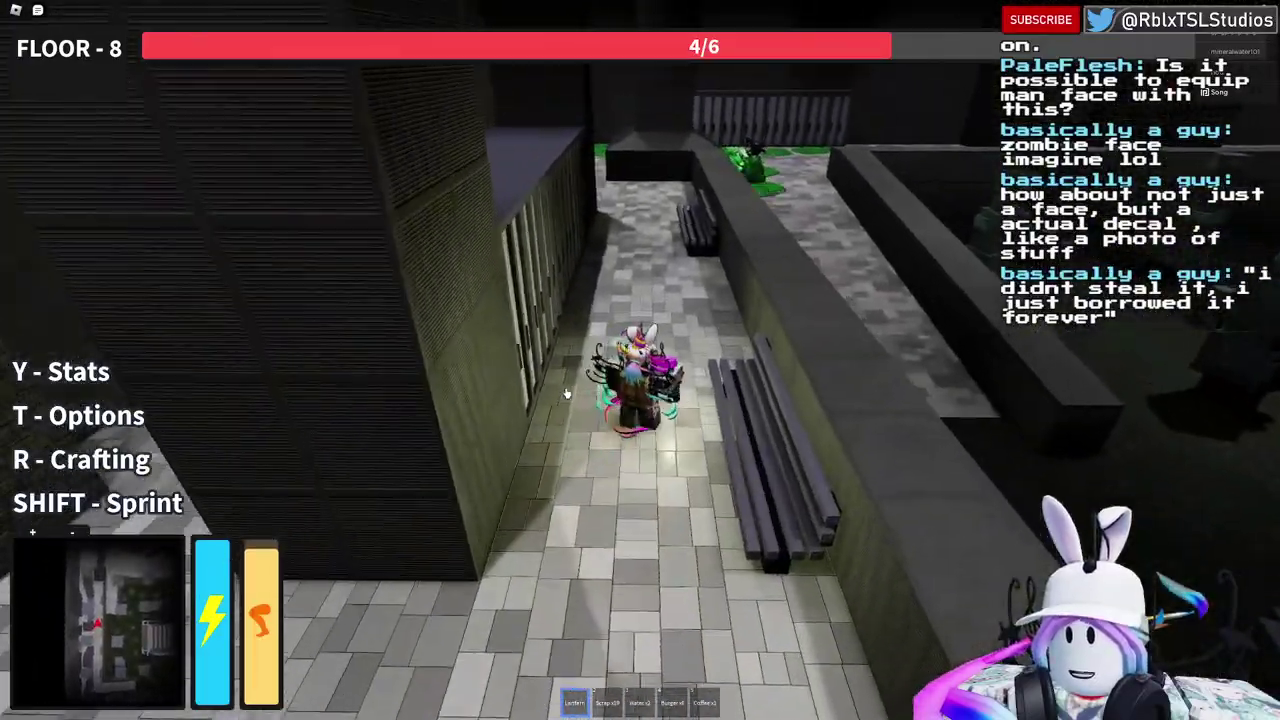
key("w")
key("w")
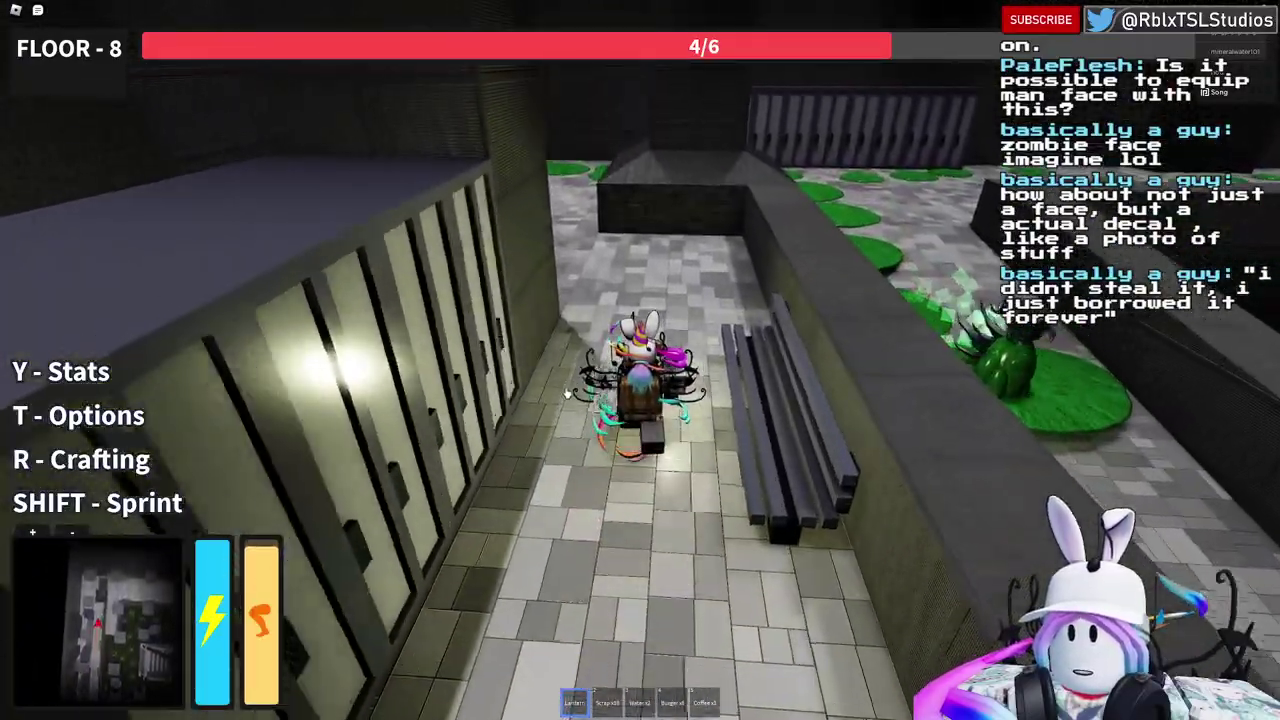
key("w")
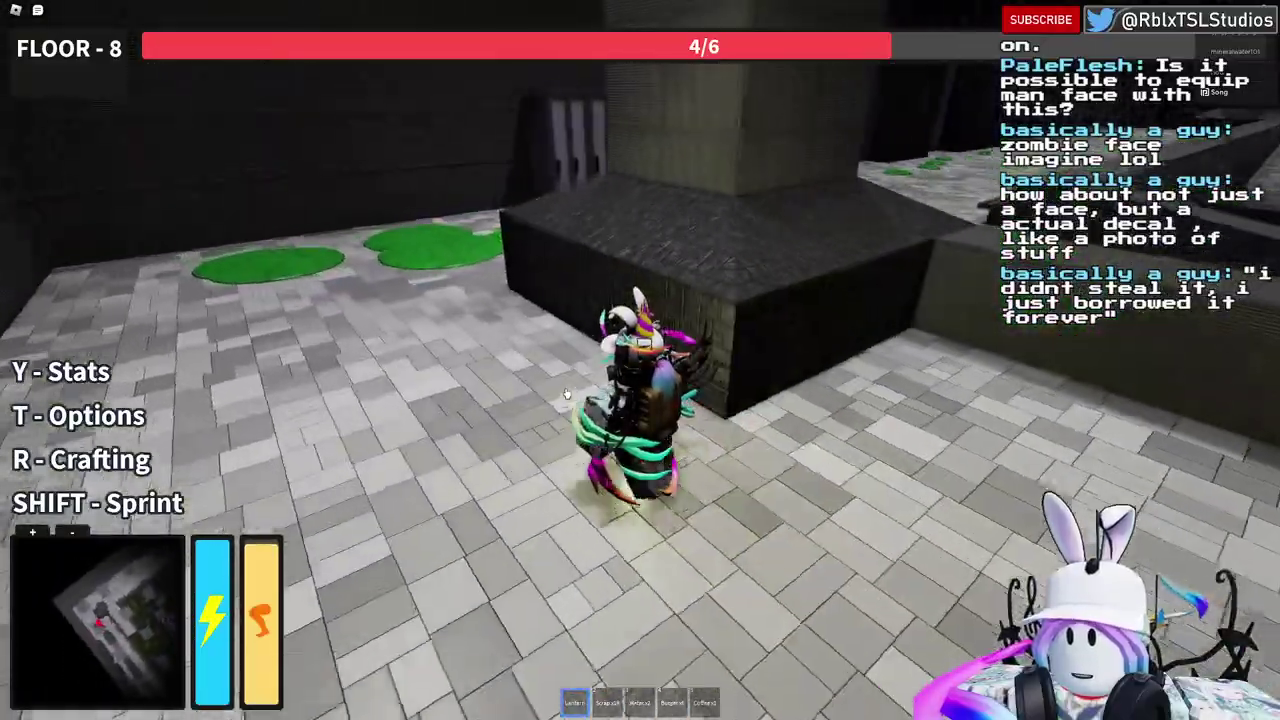
key("w")
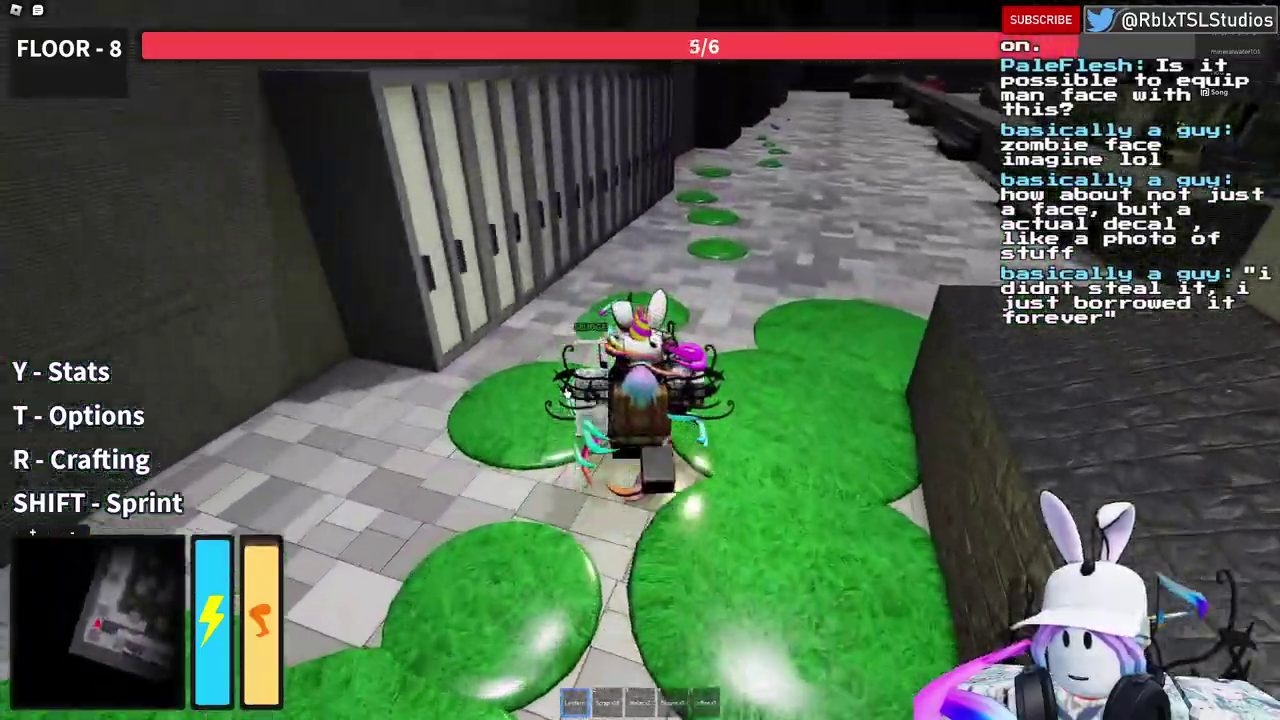
Step: Follow the long bench-lined walkway around the garden to the second elevator area on floor 8
key("w")
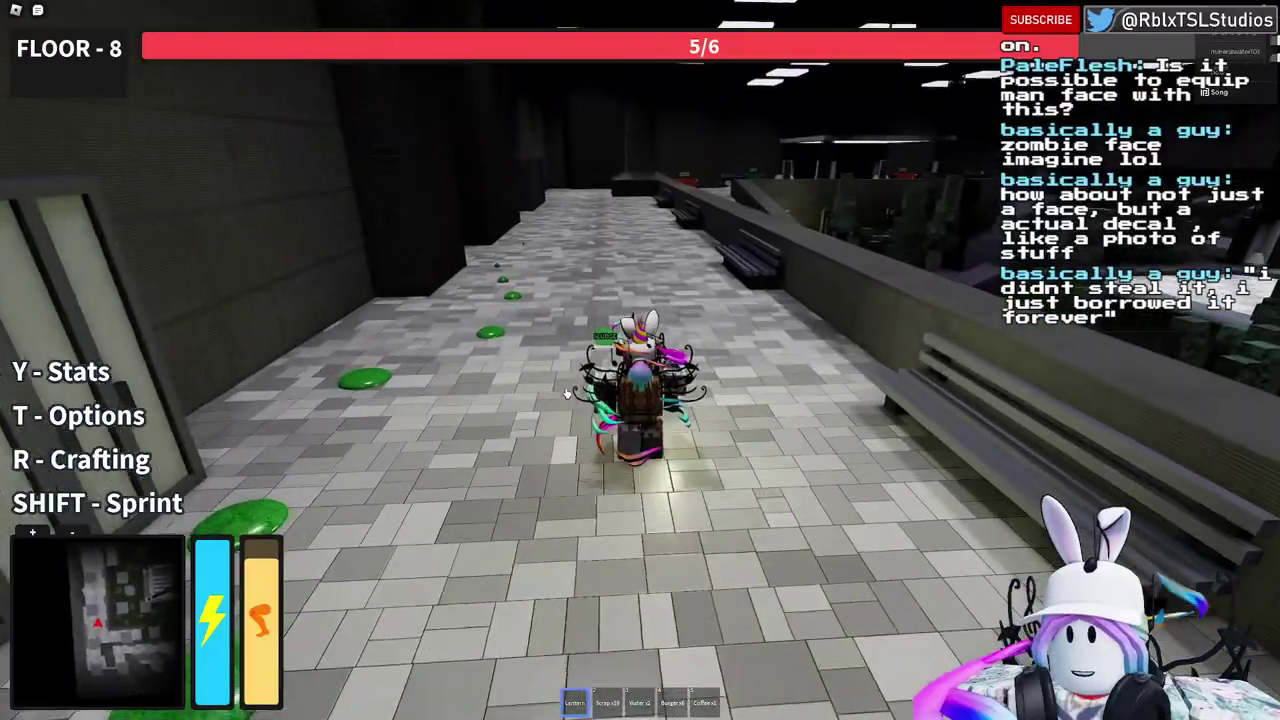
key("w")
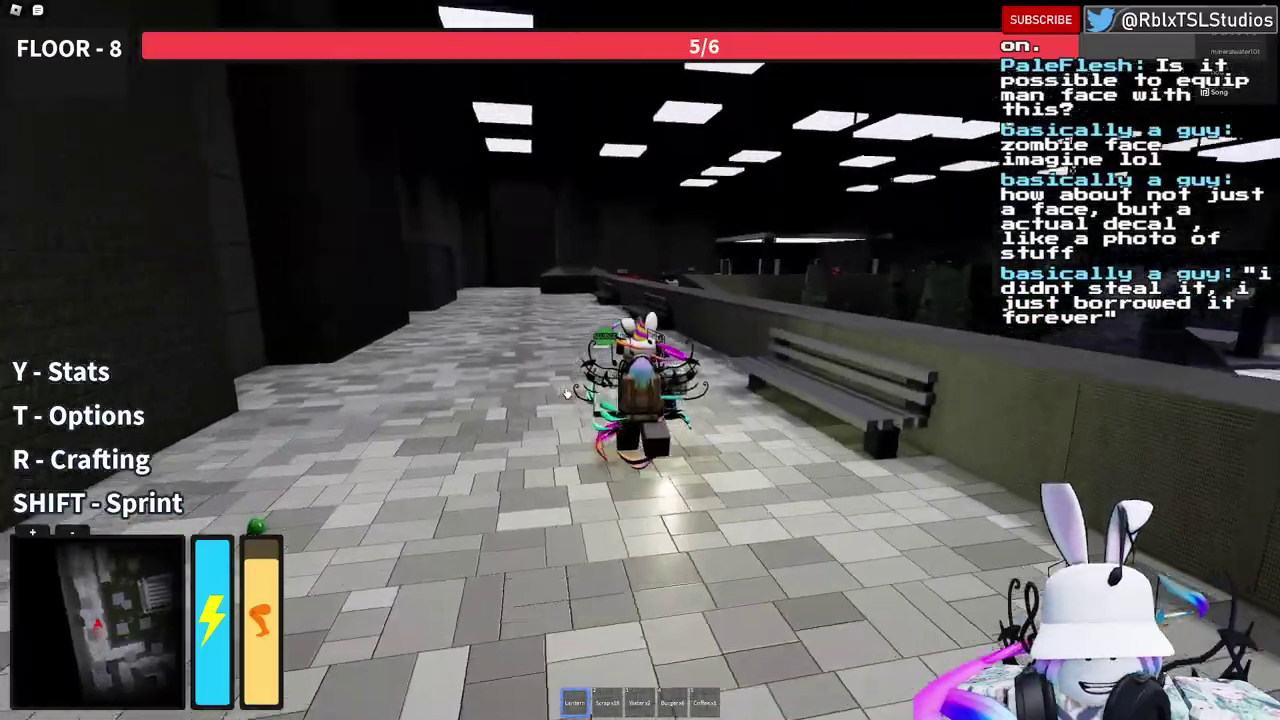
key("w")
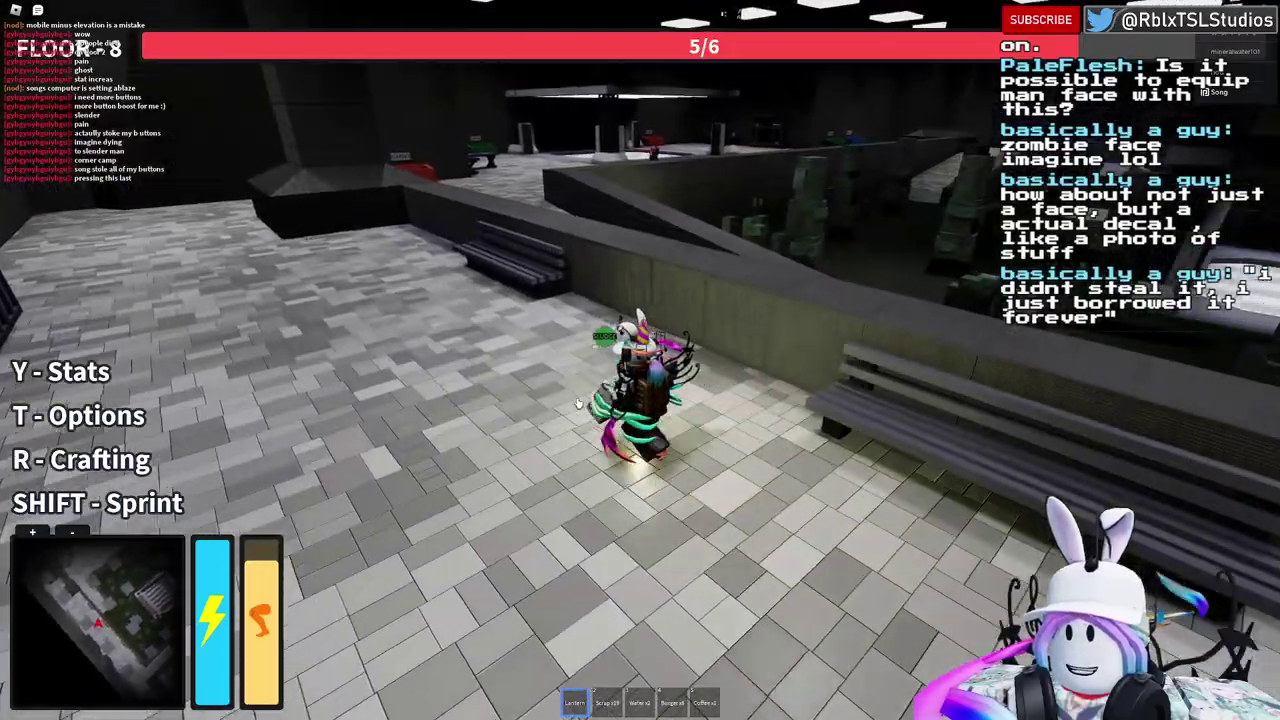
key("w")
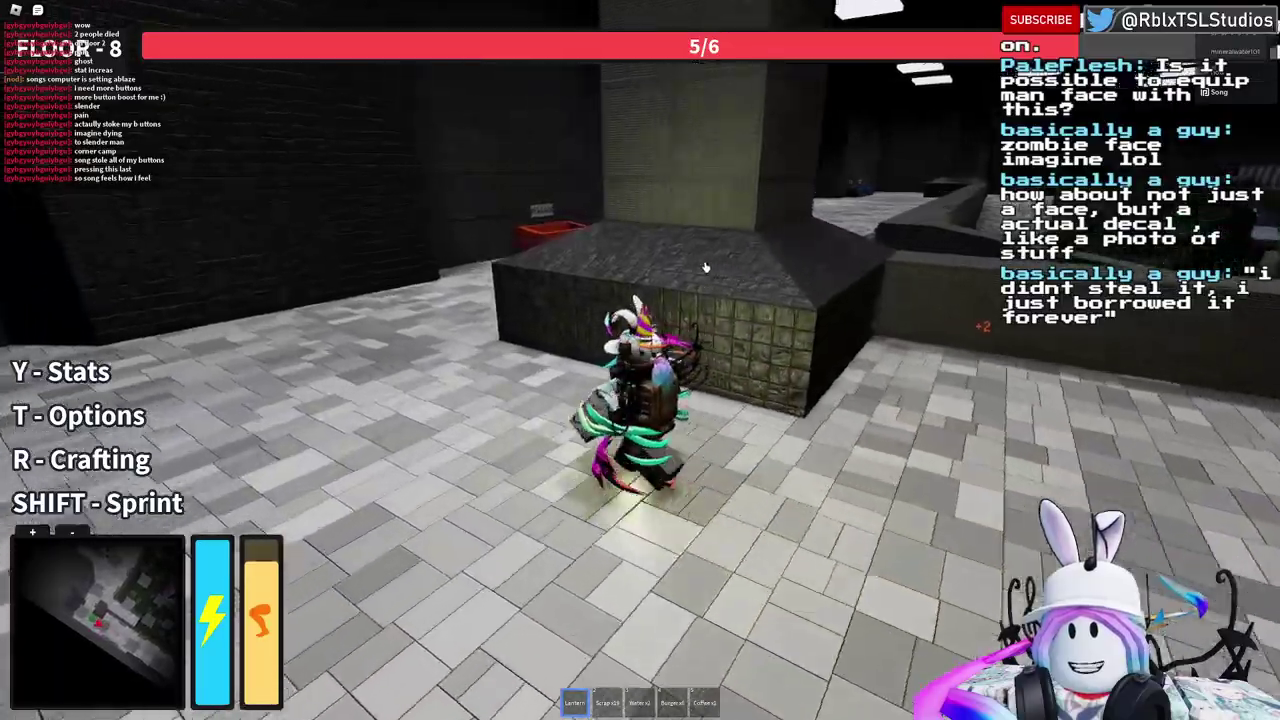
key("w")
right_click_drag(705, 267, 705, 267)
key("w")
key("w")
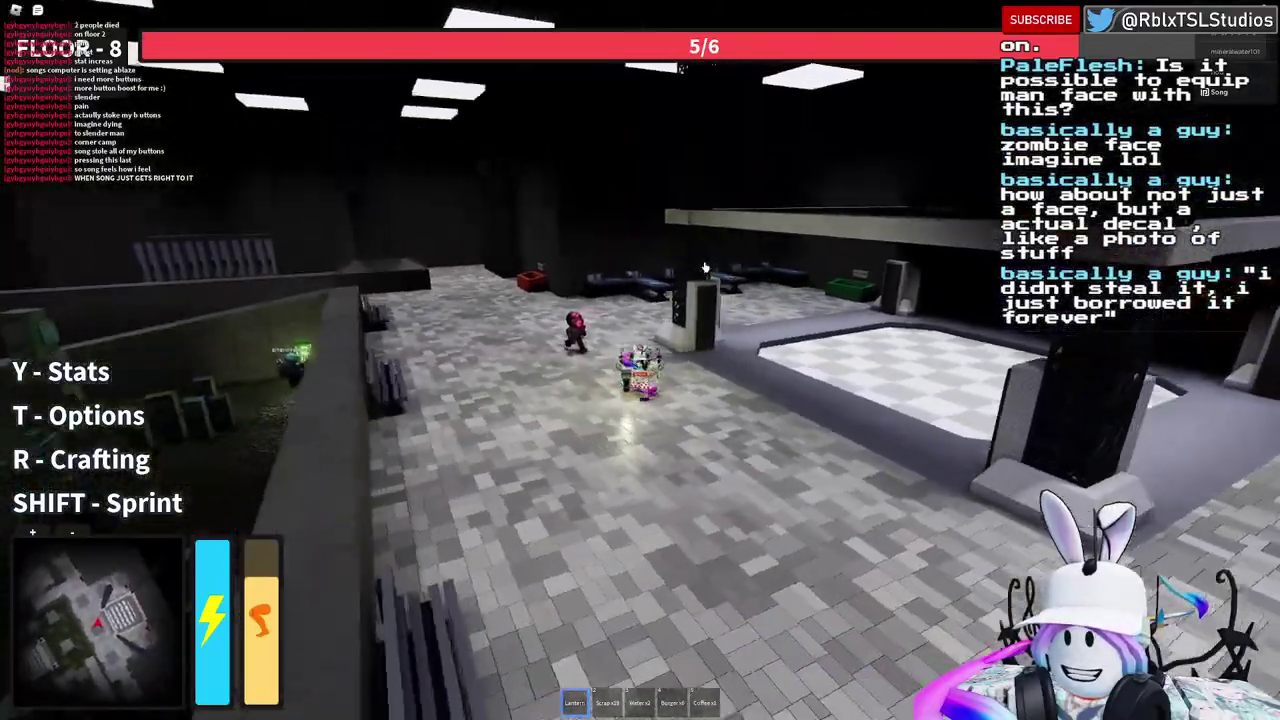
Step: Evade the dark red enemy by backing away and crossing the top of the elevator structure
key("s")
right_click_drag(705, 267, 705, 267)
key("w")
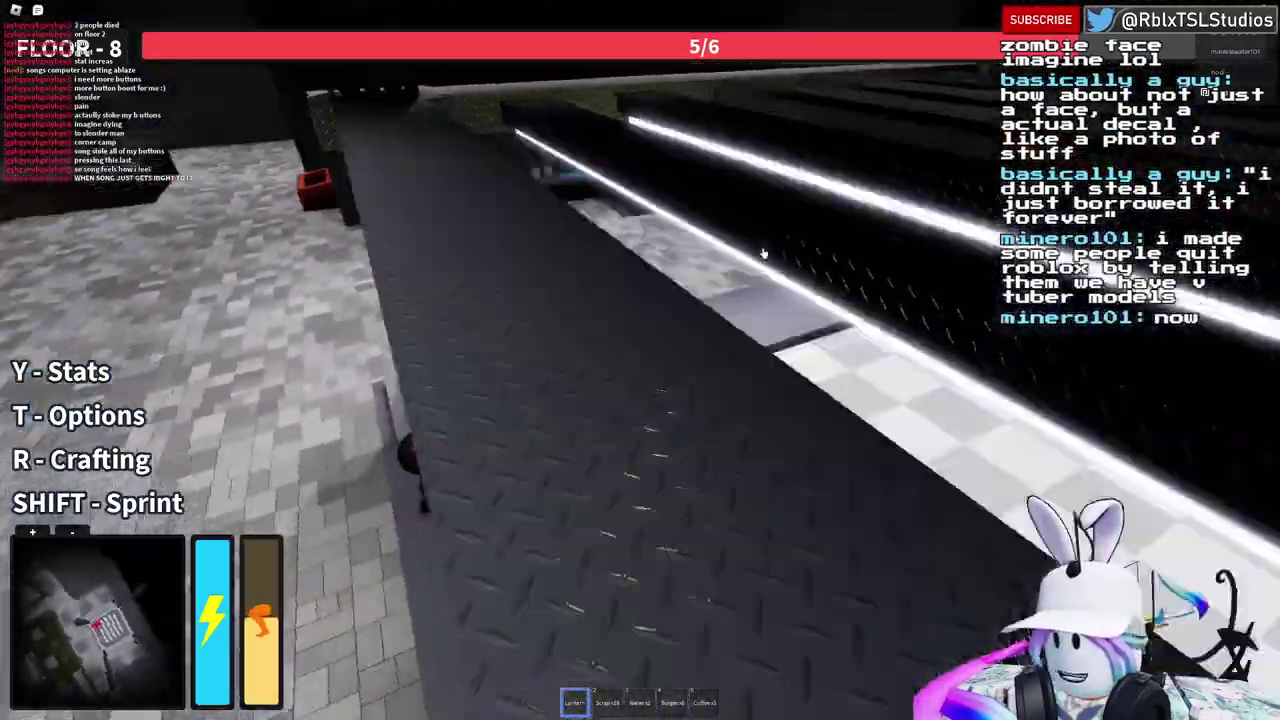
key("w")
right_click_drag(764, 253, 764, 253)
Step: Run back through the garden into the red-lit elevator and ride it to floor 9
key("w")
key("w")
key("w")
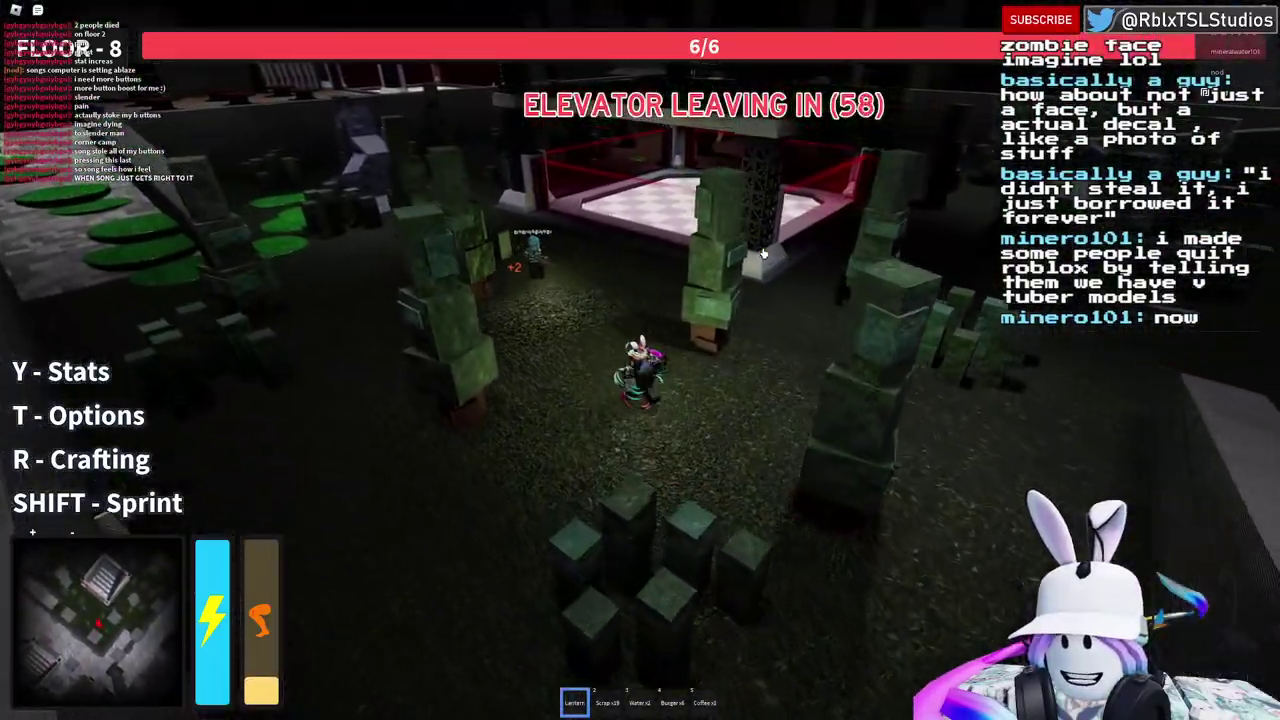
key("w")
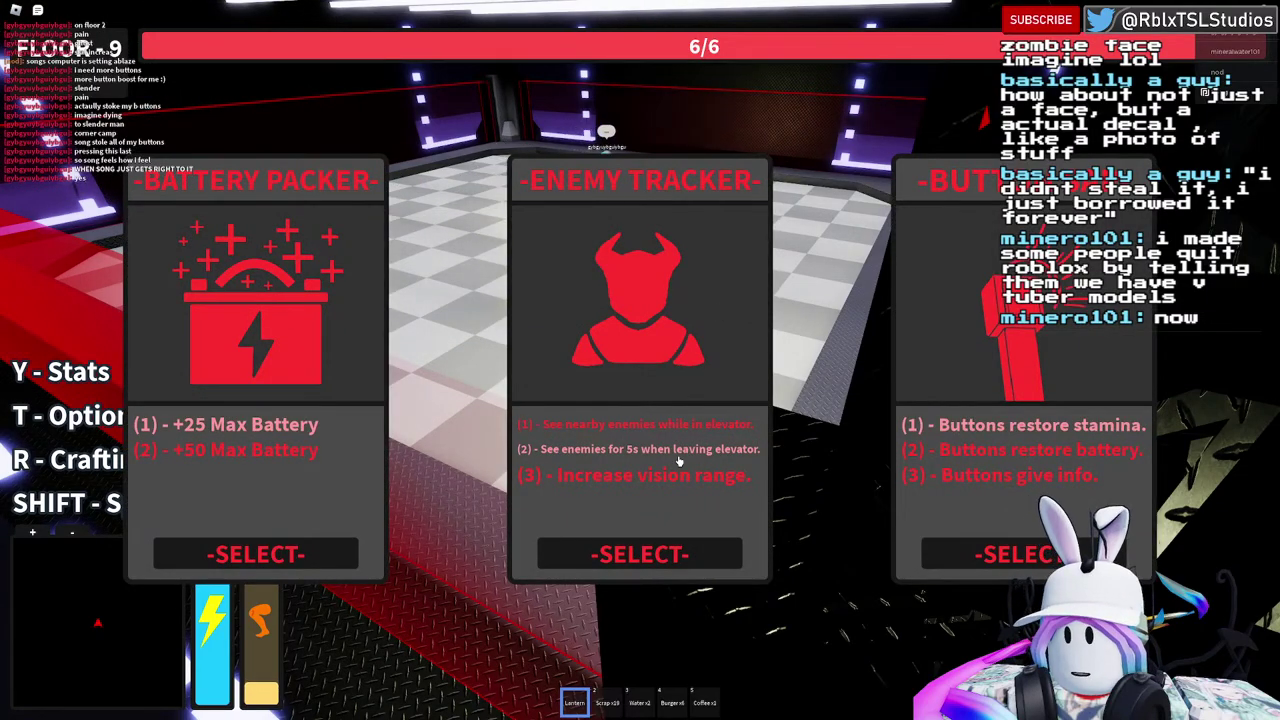
right_click_drag(722, 540, 868, 555)
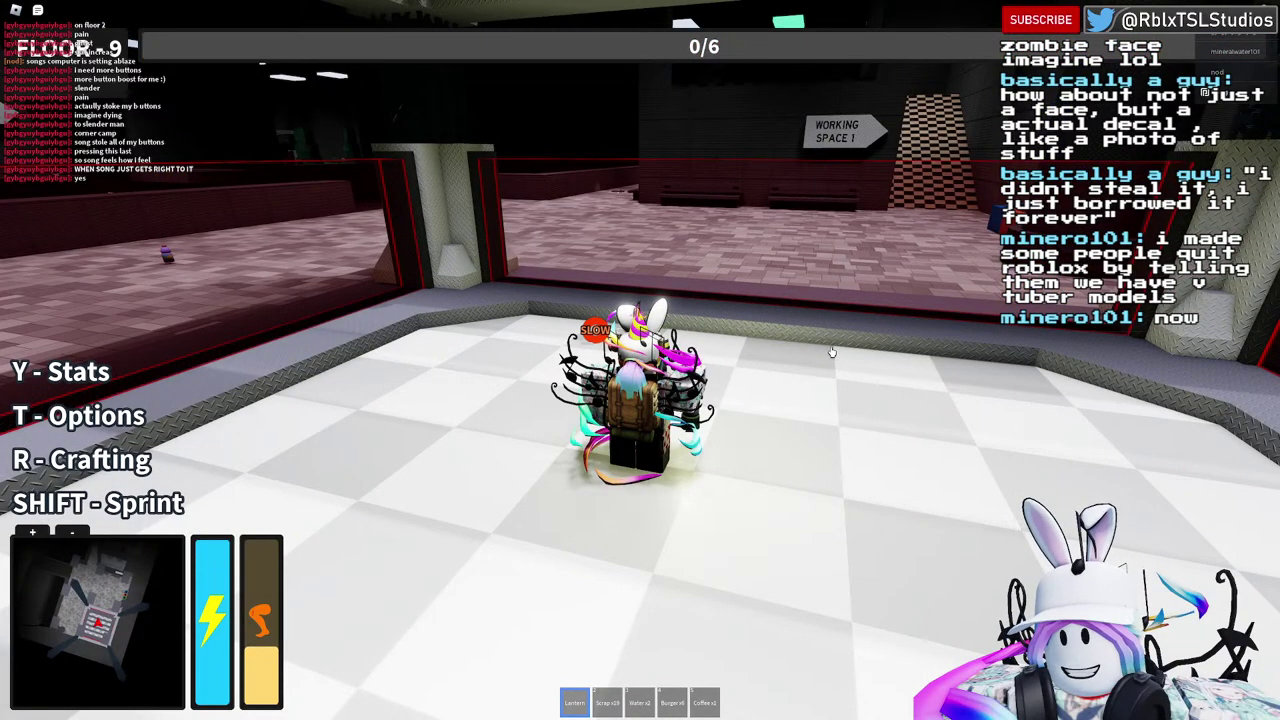
Step: Leave the elevator on floor 9 and walk across the paved hall toward the far passage
right_click_drag(832, 352, 829, 351)
key("w")
key("w")
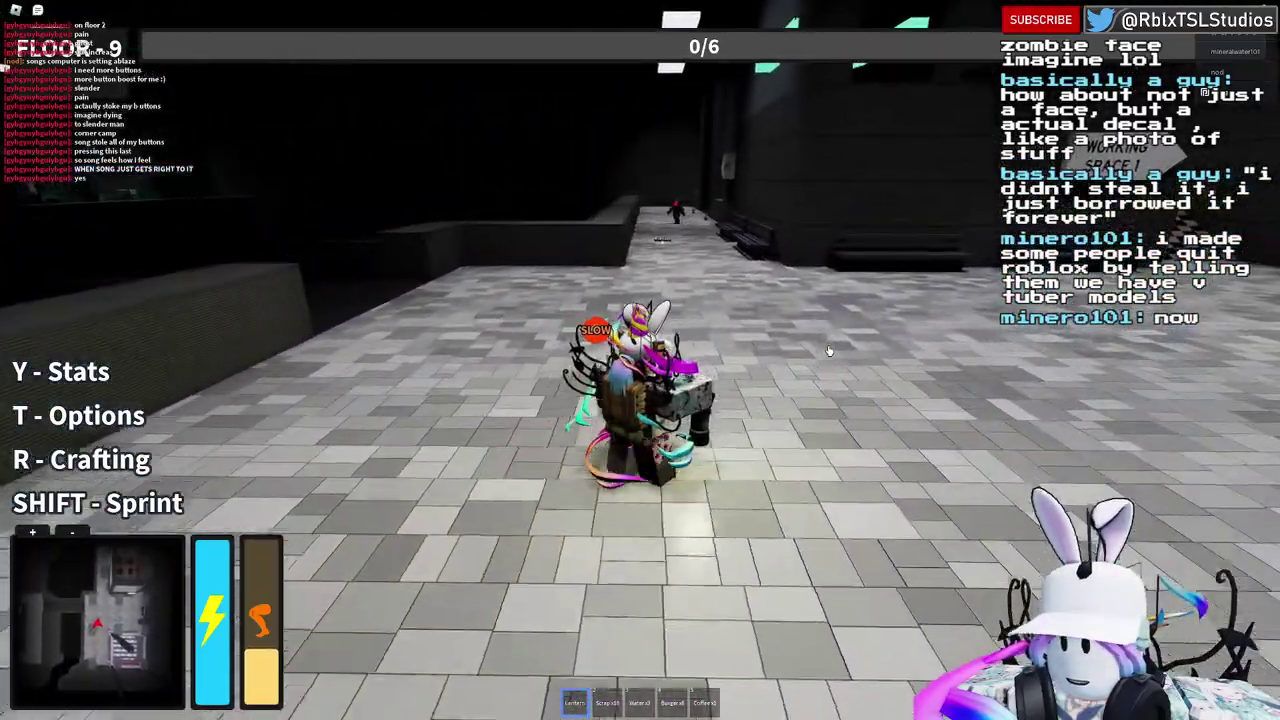
key("w")
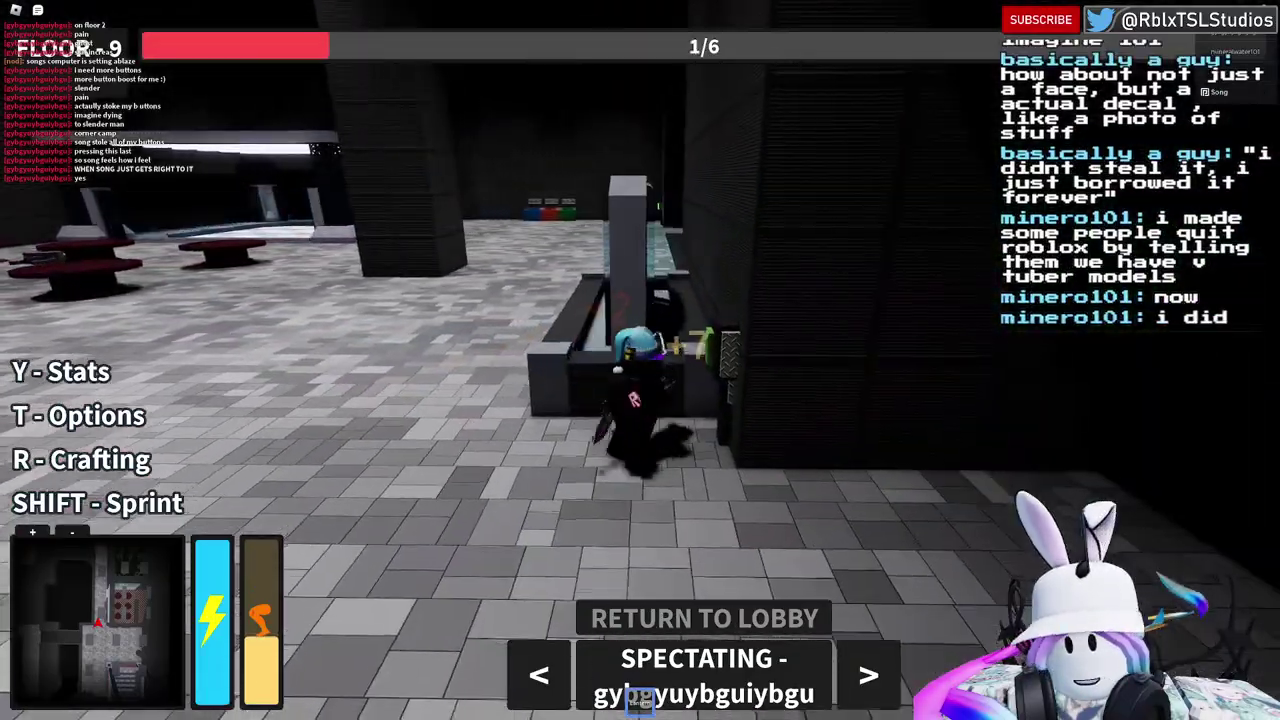
Step: Close the game, switch to Roblox Studio and dismiss the floating recording control over the avatar
key("alt+F4")
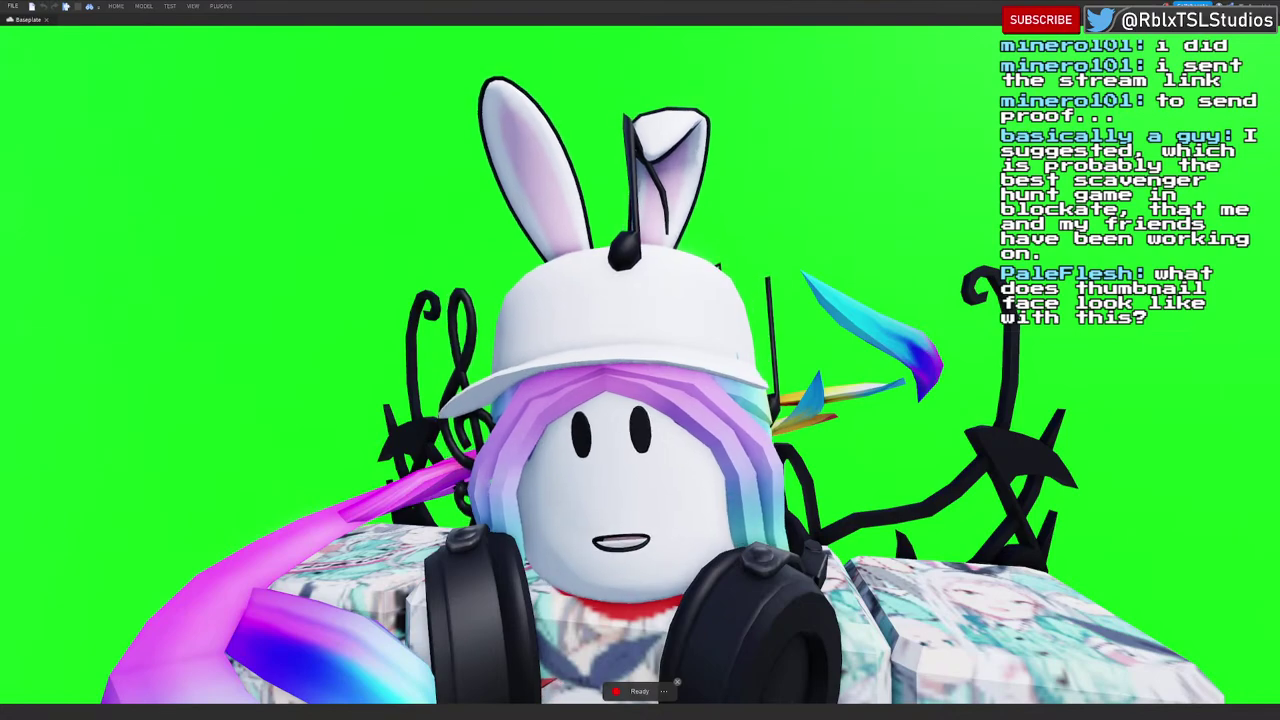
left_click(677, 682)
scroll(911, 468, "down", 8)
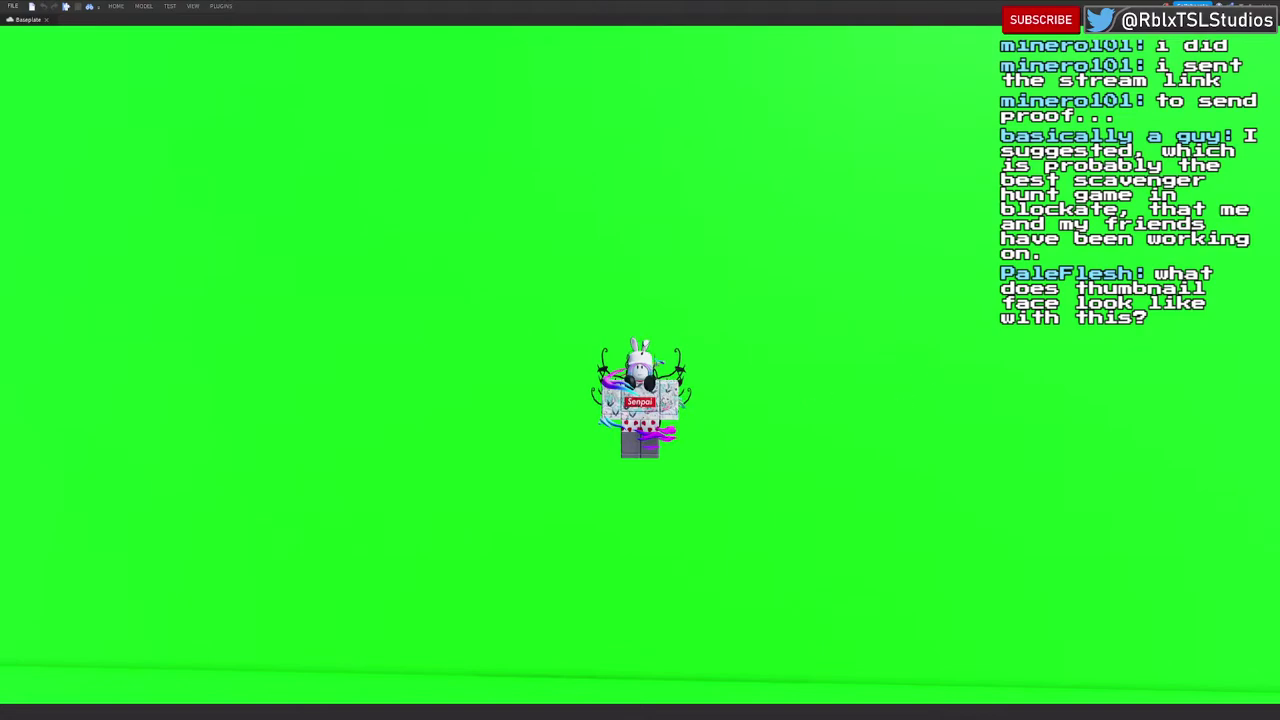
Step: Show the Explorer and Properties windows and narrow the Explorer to enlarge the viewport
key("ctrl+F1")
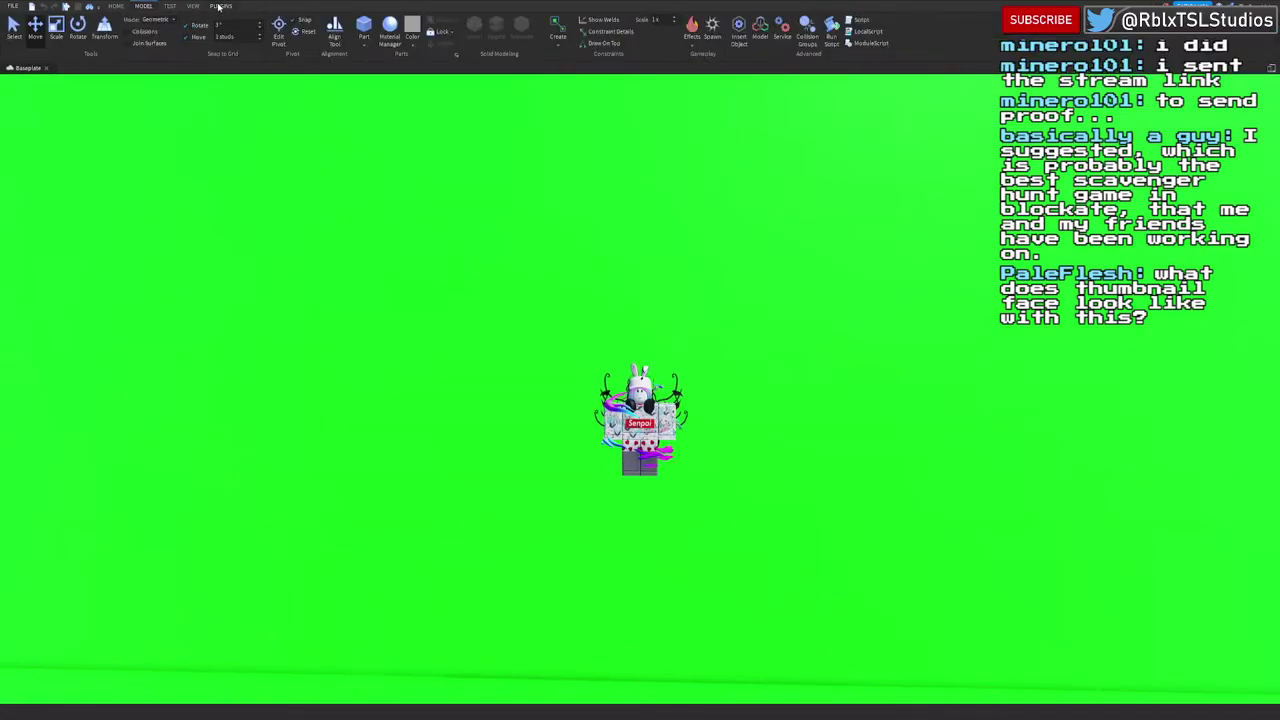
left_click(219, 7)
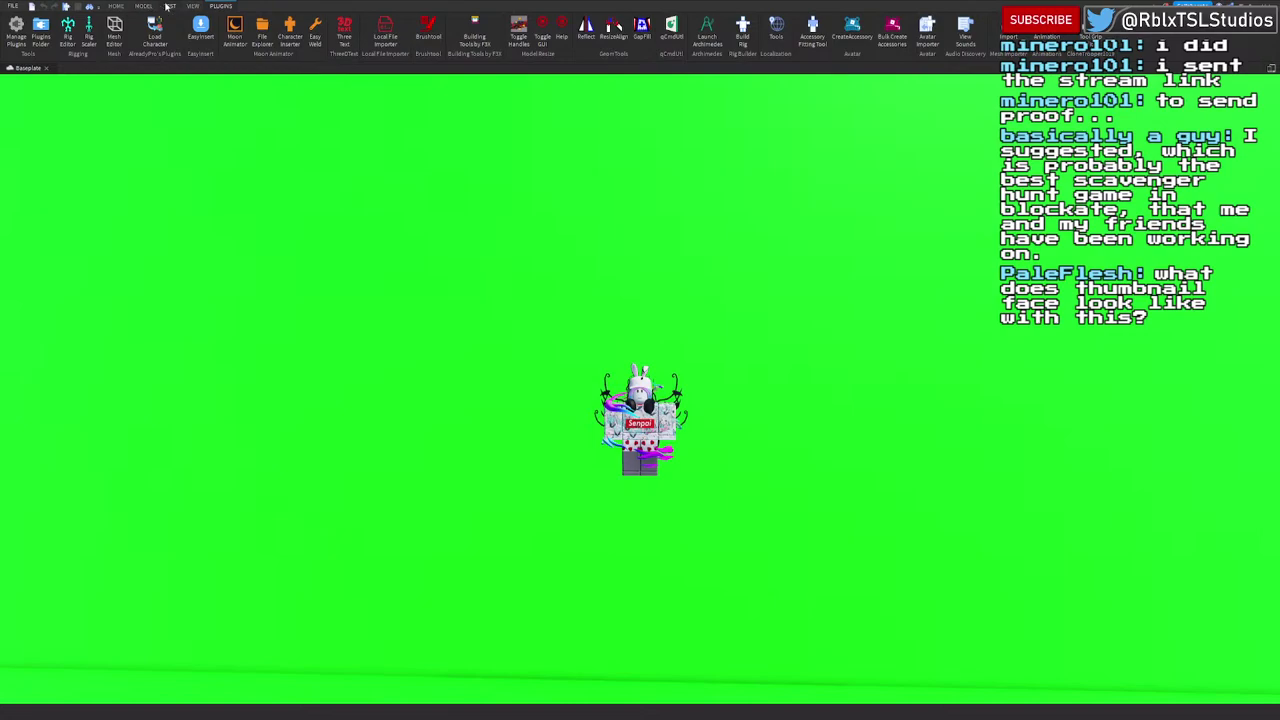
left_click(192, 6)
left_click(48, 30)
left_click(18, 30)
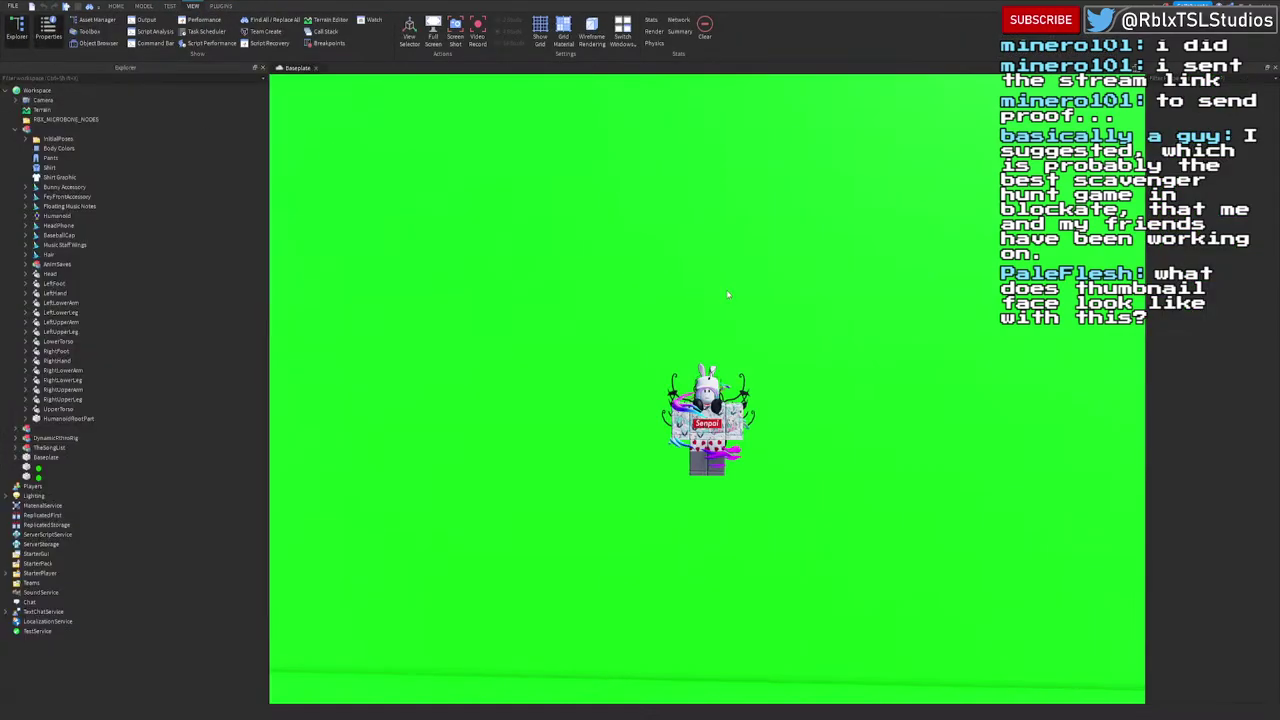
right_click_drag(728, 294, 728, 294)
key("w")
left_click_drag(270, 340, 181, 343)
Step: Examine the avatar's face up close from several angles
right_click_drag(534, 318, 532, 314)
key("w")
key("w")
key("w")
right_click_drag(675, 349, 675, 349)
right_click_drag(778, 353, 777, 351)
key("w")
key("w")
key("s")
key("s")
right_click_drag(656, 421, 645, 427)
key("w")
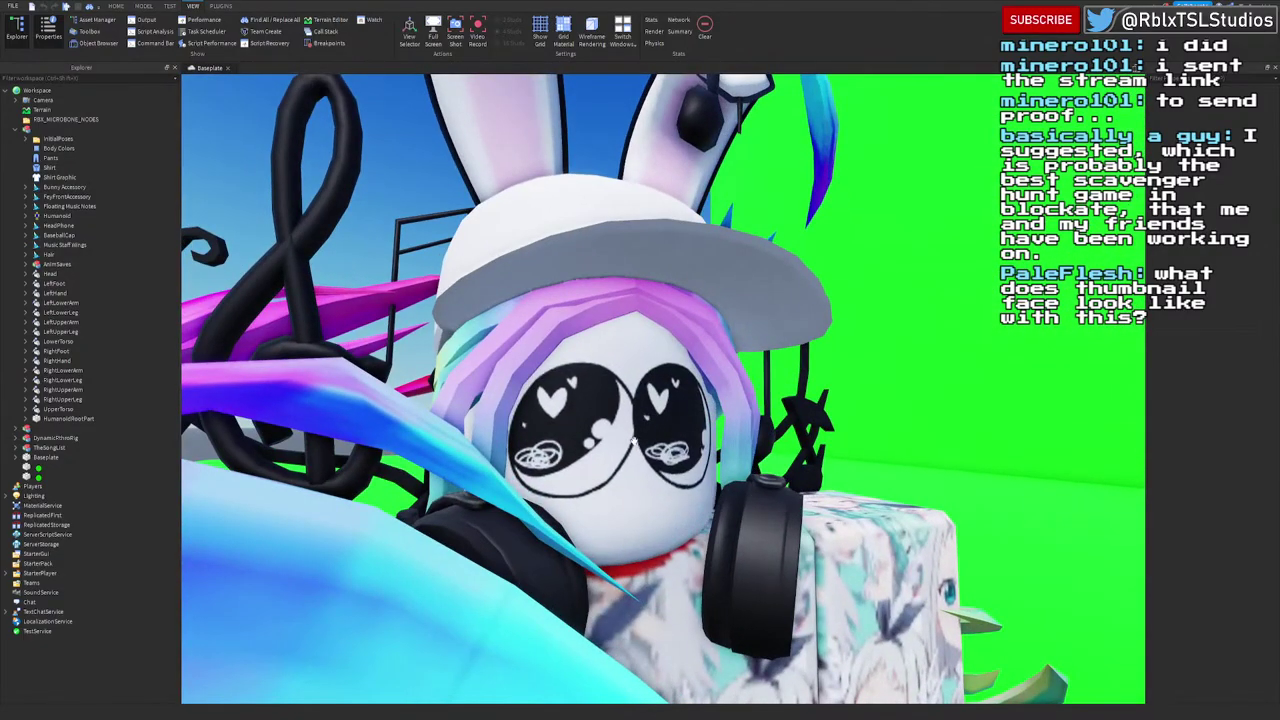
Step: Duplicate the heart-eyed avatar and place the copy beside the original on the green floor
scroll(635, 441, "down", 5)
left_click(636, 441)
key("ctrl+d")
left_click_drag(637, 445, 481, 514)
key("s")
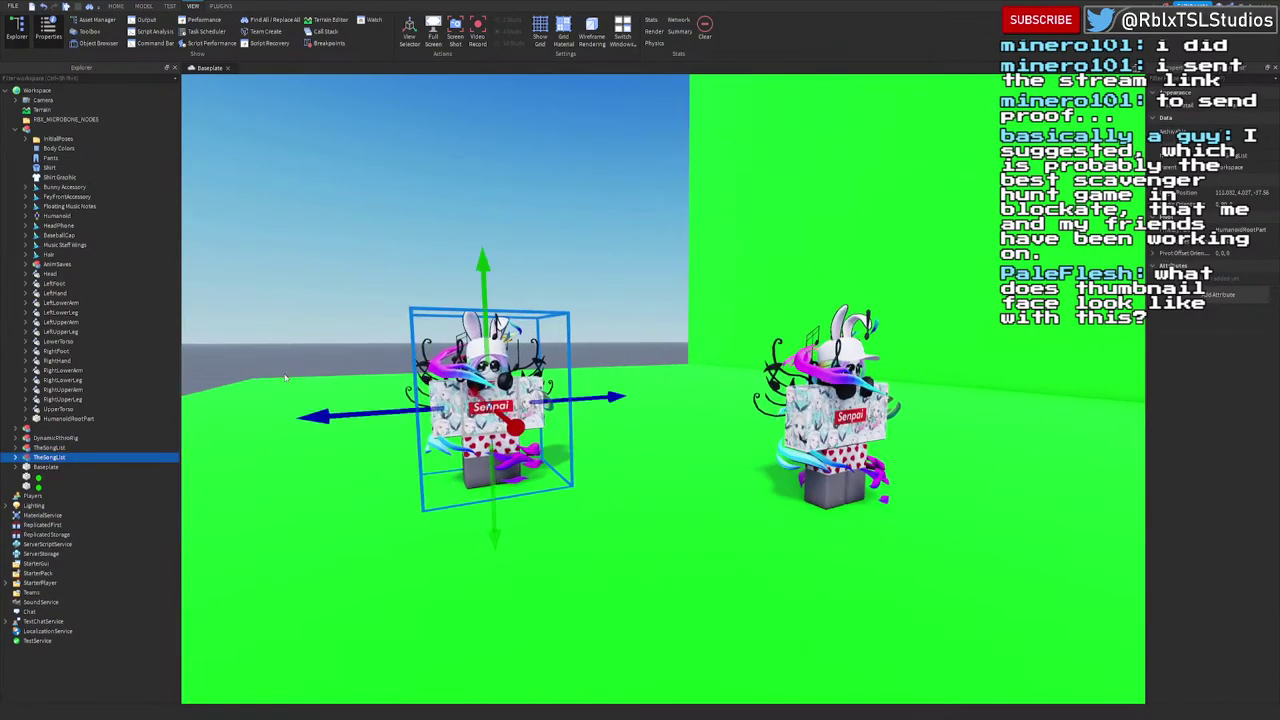
Step: Delete all the accessories from the duplicated avatar, including the bunny ears, music notes, cap, headphones and hair
left_click(15, 458)
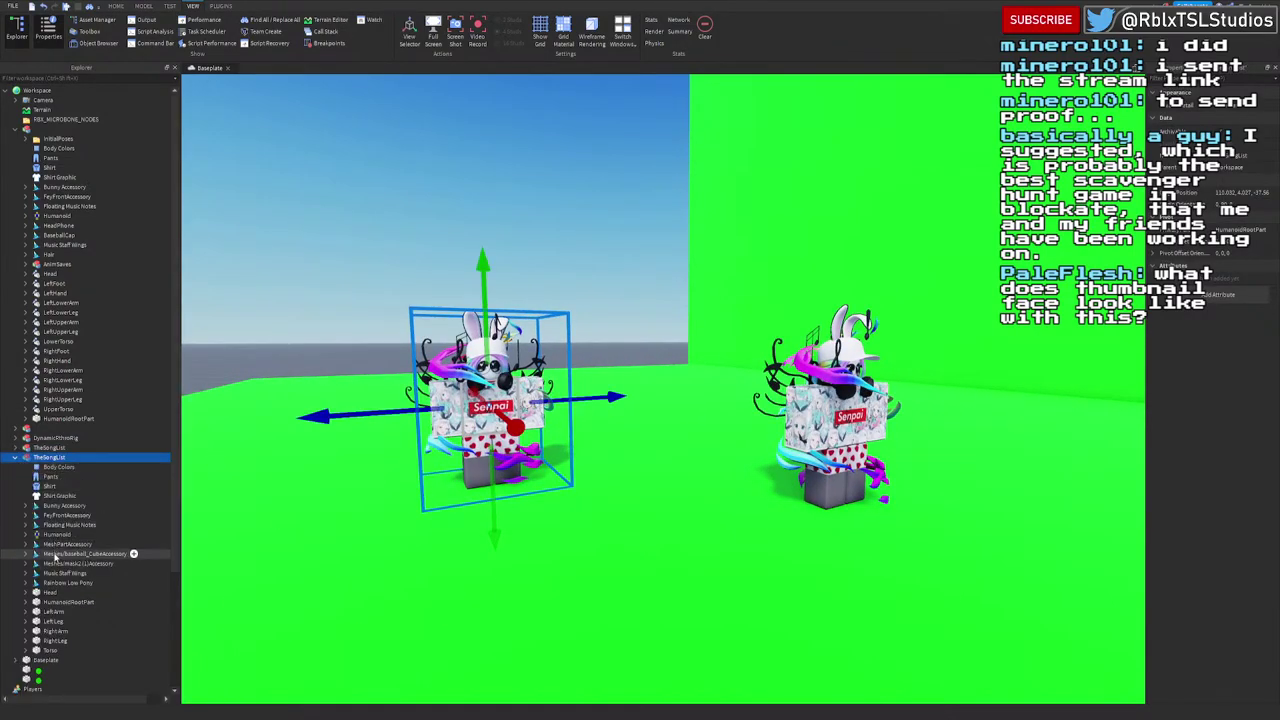
left_click(57, 582)
left_click(55, 545, "shift")
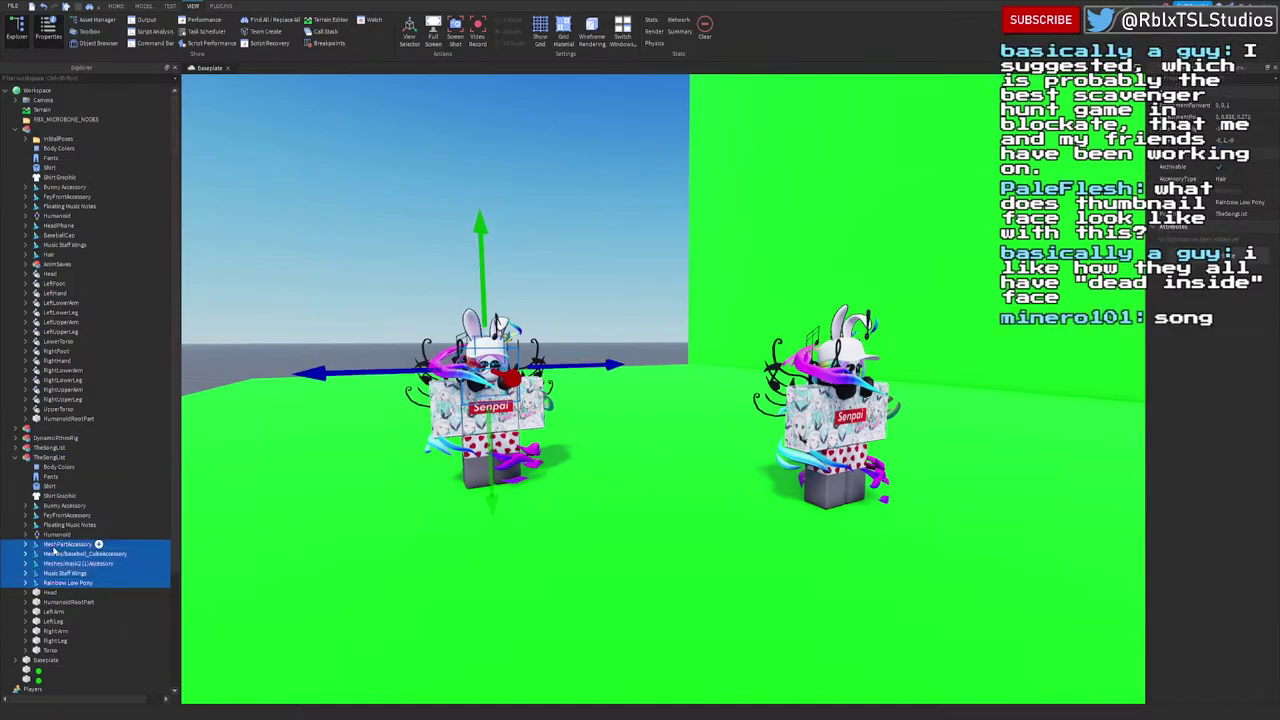
left_click(57, 526, "ctrl")
left_click(56, 516, "ctrl")
left_click(56, 508, "ctrl")
key("Delete")
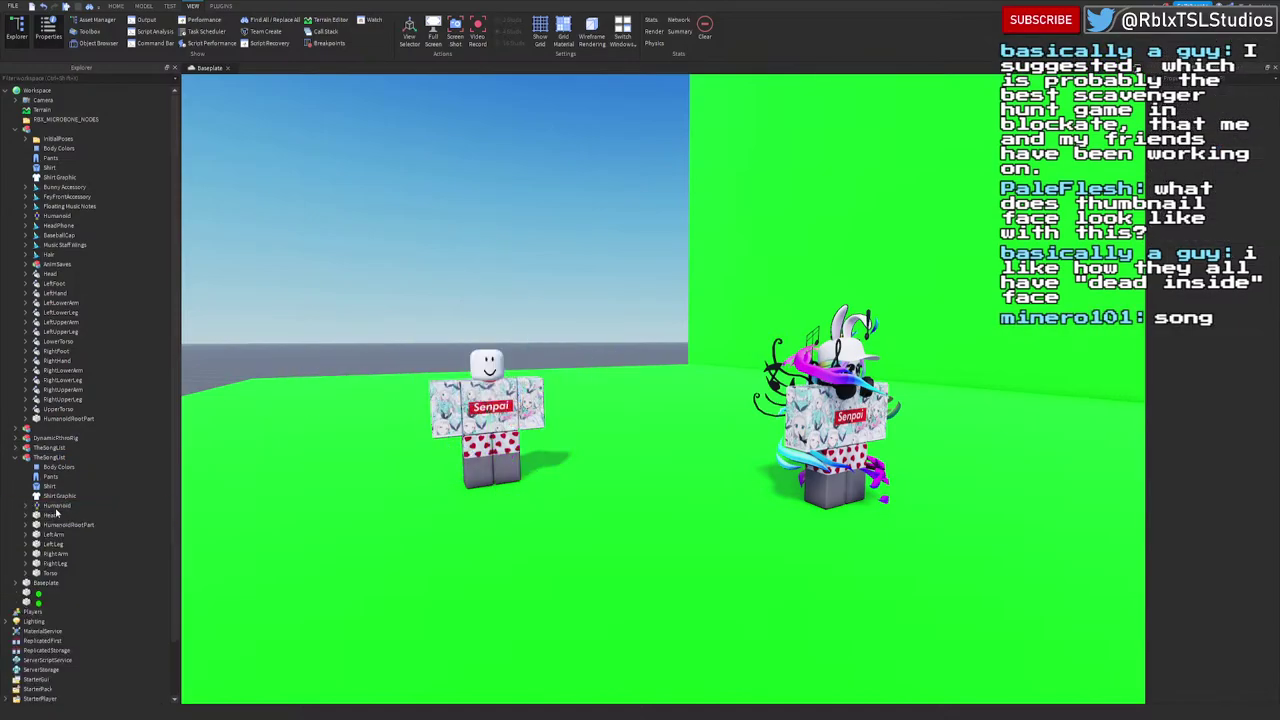
Step: Remove the face decal from the stripped copy's head
key("w")
right_click_drag(559, 449, 559, 449)
key("s")
key("w")
key("e")
left_click(441, 417, "alt")
left_click(441, 417, "alt")
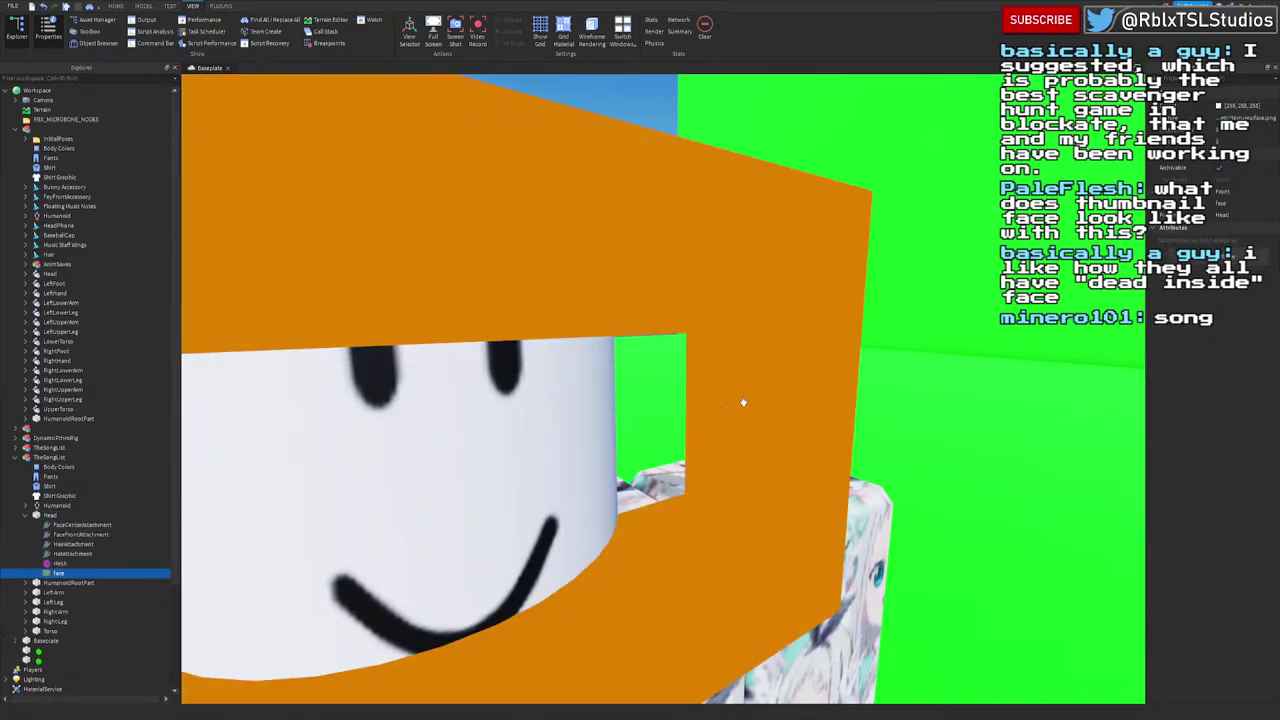
right_click_drag(743, 403, 749, 400)
scroll(65, 531, "down", 3)
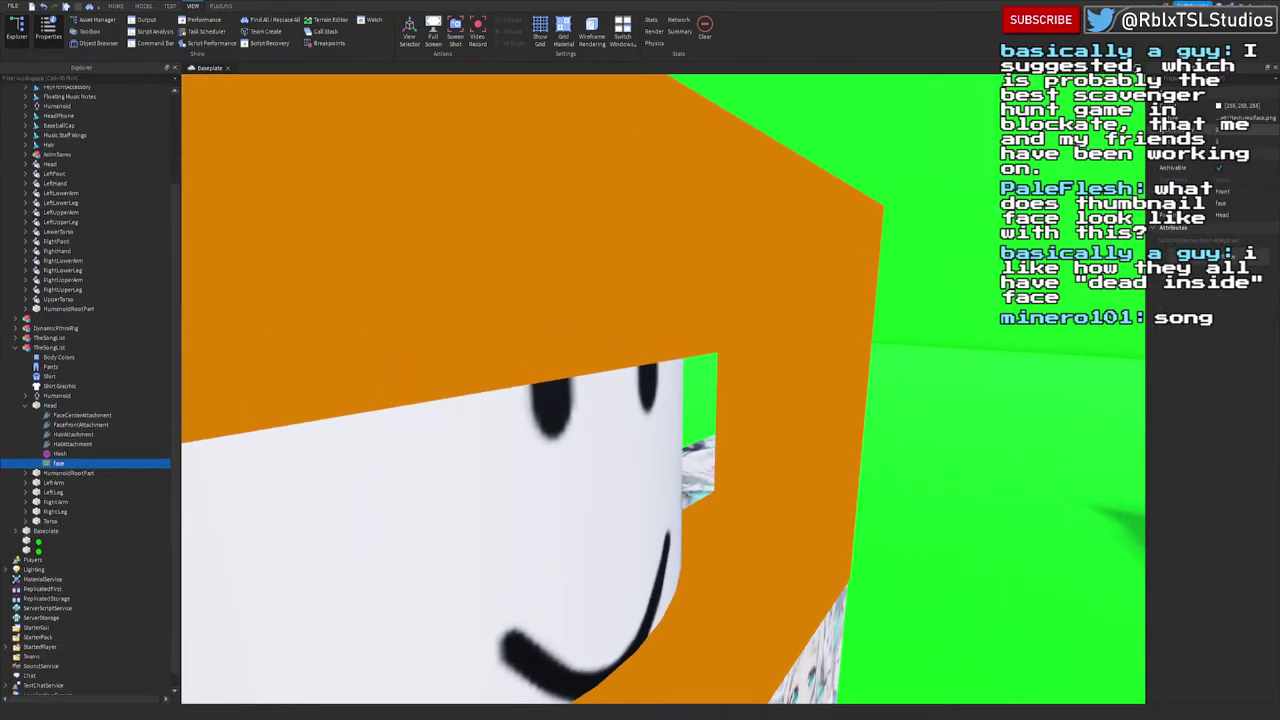
right_click_drag(816, 280, 828, 287)
key("Delete")
Step: Examine the stripped avatar copy's blank head from near and far
key("w")
key("s")
key("w")
scroll(824, 282, "up", 8)
scroll(824, 282, "down", 10)
key("w")
scroll(825, 282, "up", 6)
scroll(830, 288, "down", 2)
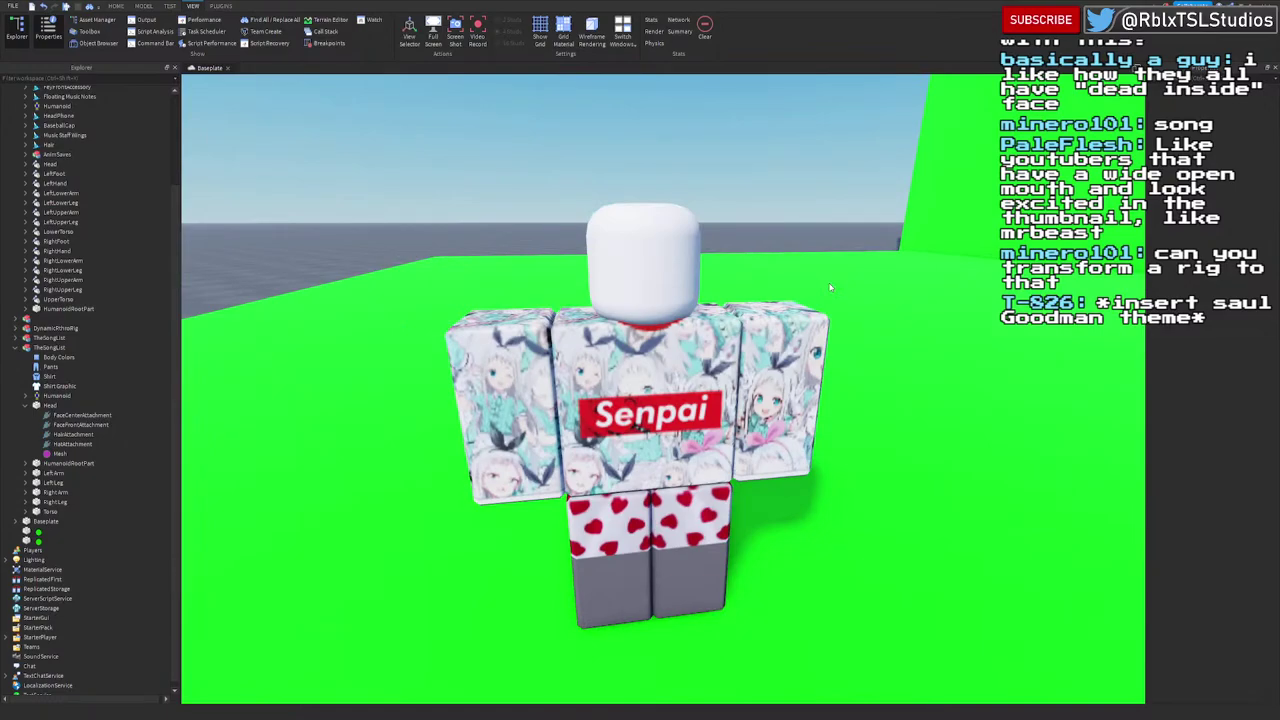
Step: Examine the animated face of the avatar in front of the green wall, dismissing the floating recording control
scroll(767, 328, "down", 5)
right_click_drag(767, 328, 766, 323)
scroll(767, 328, "up", 4)
left_click(220, 6)
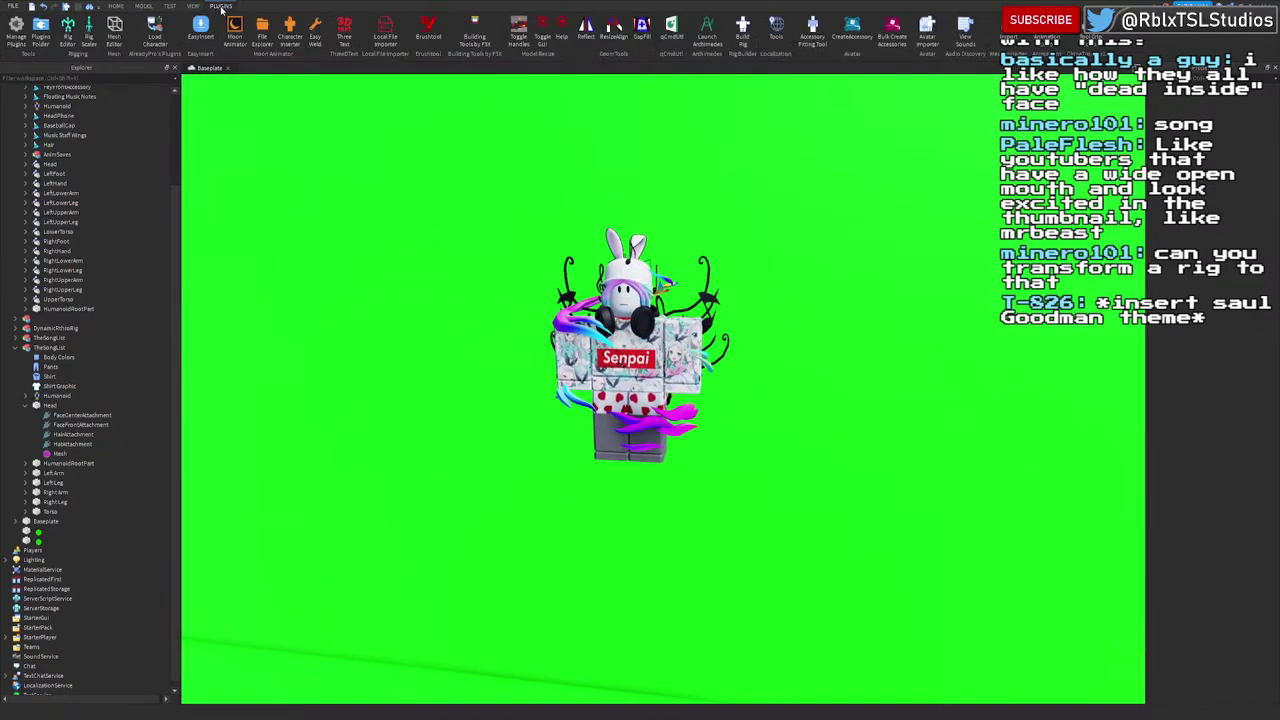
right_click_drag(755, 355, 755, 355)
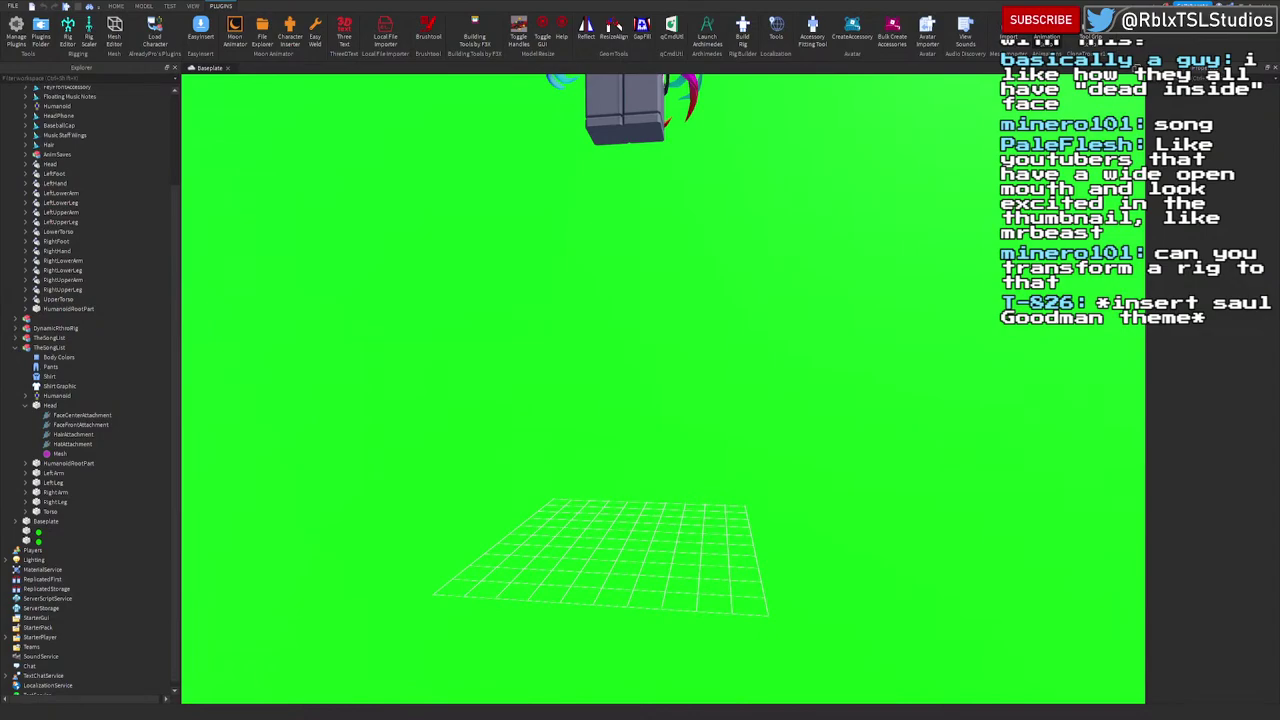
key("f")
right_click_drag(804, 376, 804, 376)
scroll(825, 367, "down", 3)
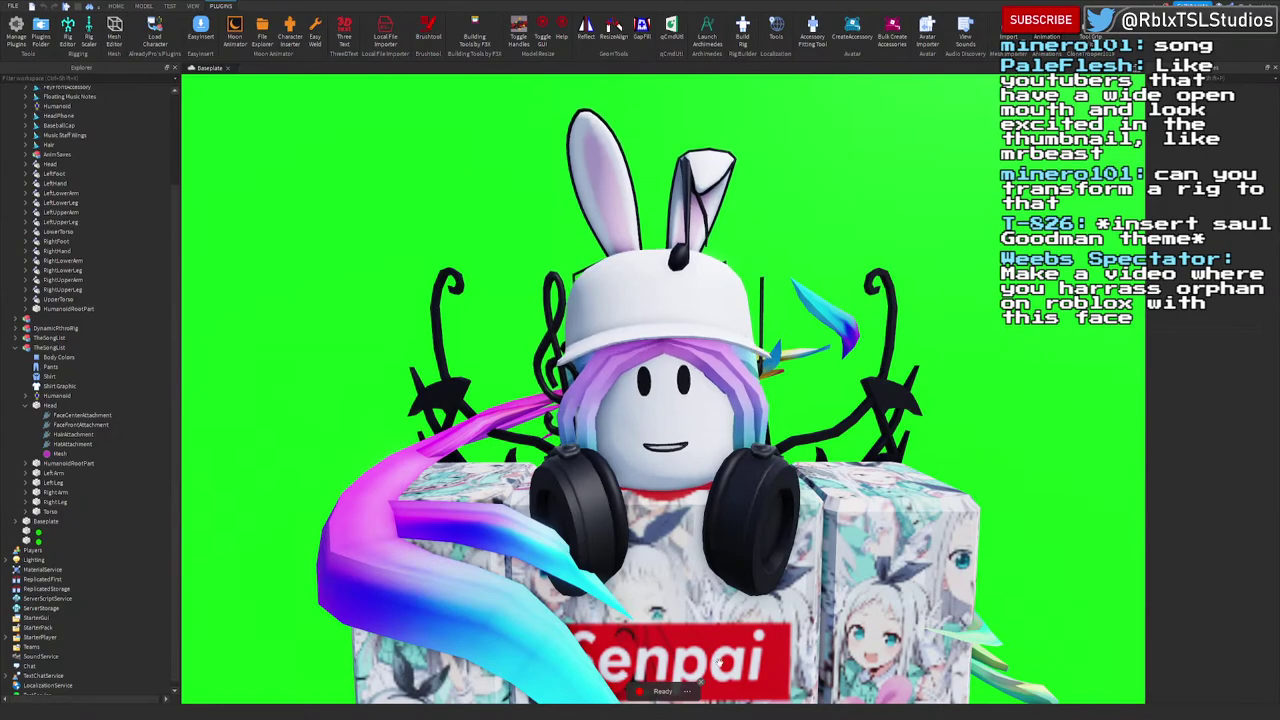
left_click(700, 689)
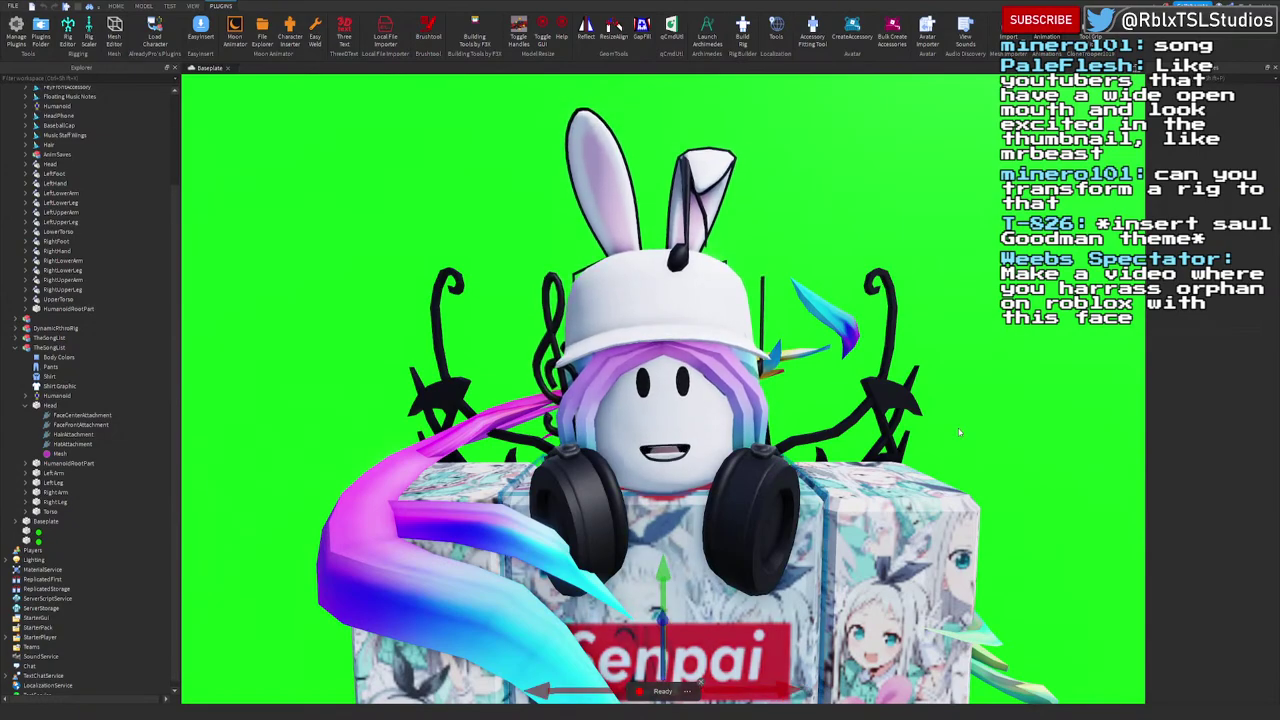
scroll(960, 410, "down", 5)
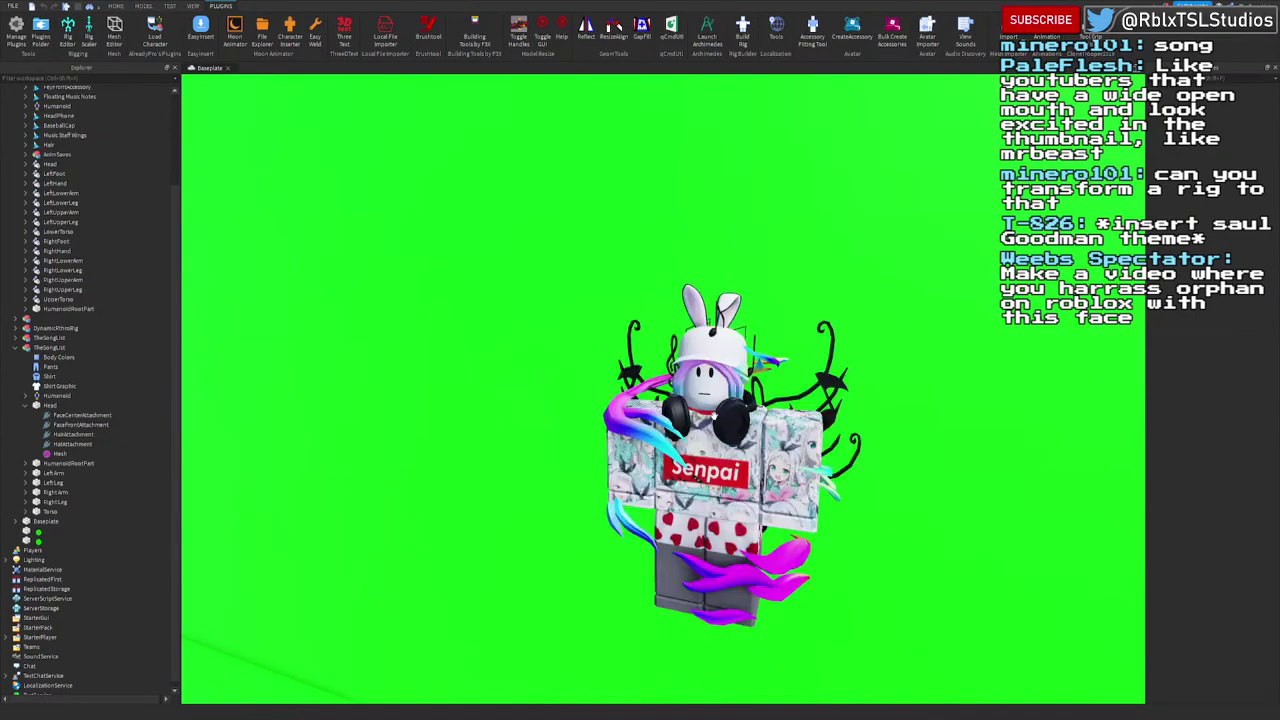
Step: Compare the heart-eyed avatar with the stripped, faceless copy up close and from a distance
right_click_drag(714, 409, 714, 409)
key("w")
scroll(714, 409, "up", 6)
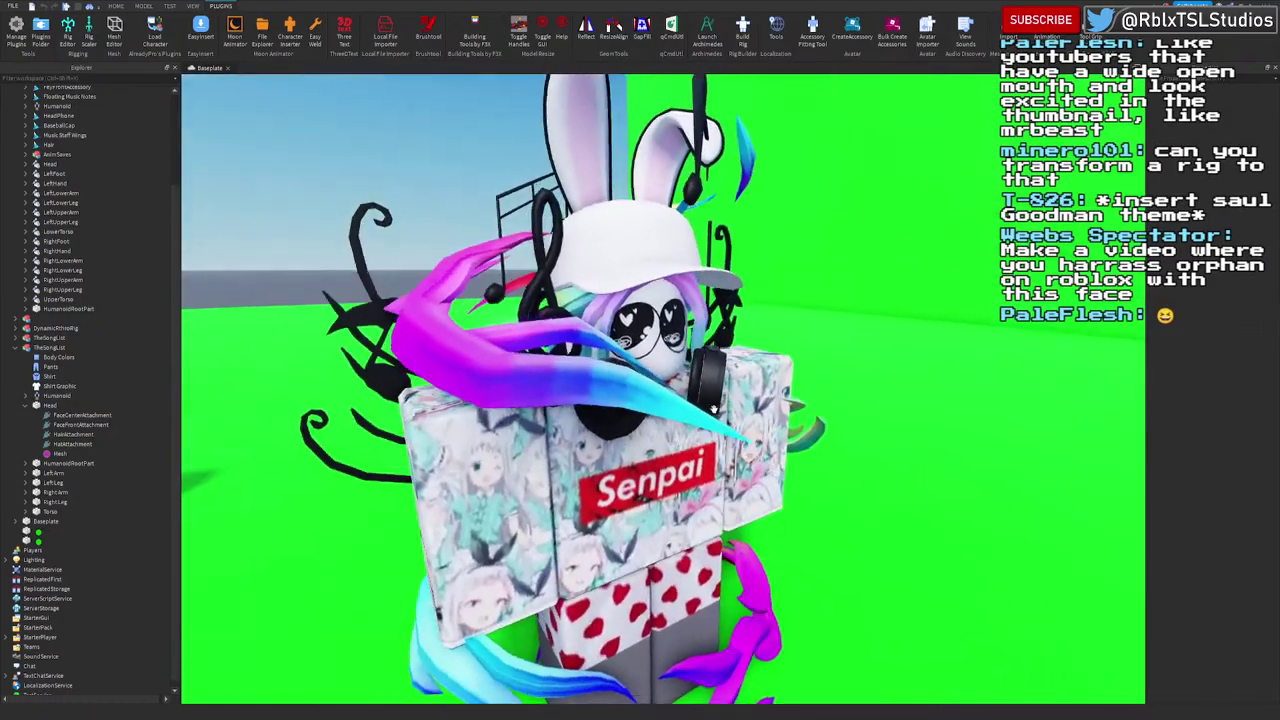
scroll(714, 409, "down", 2)
scroll(714, 409, "down", 4)
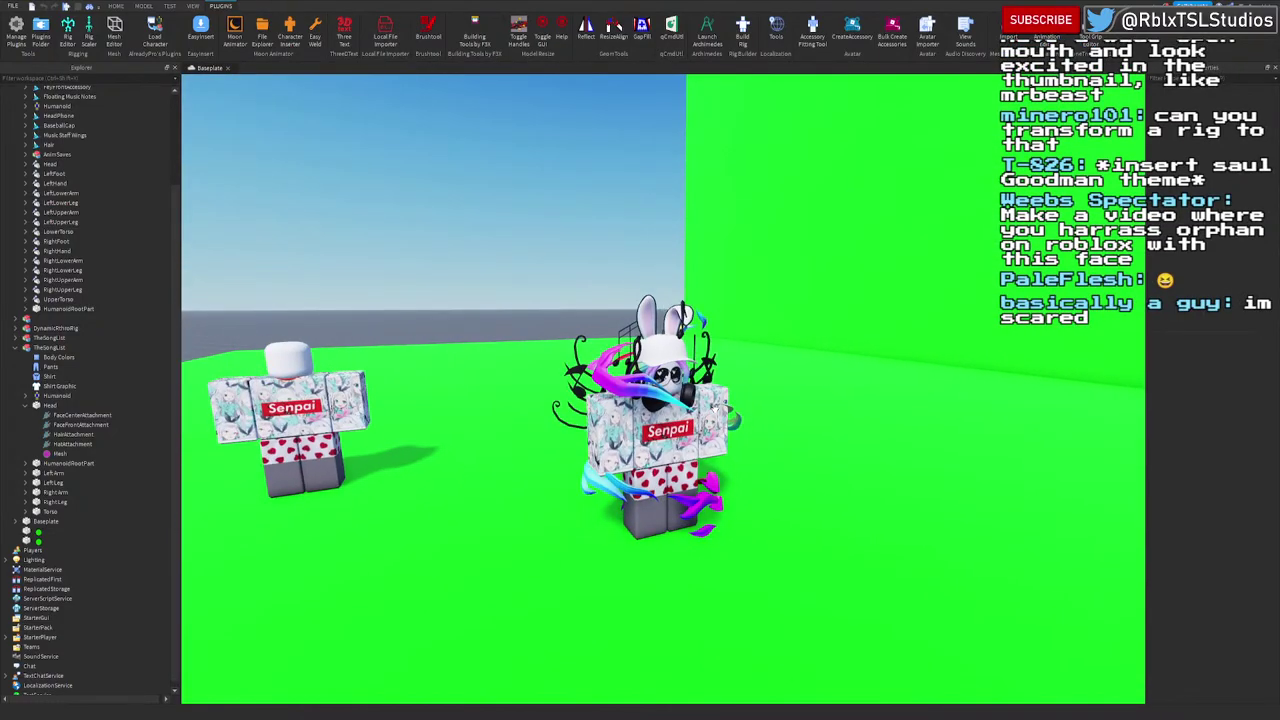
key("a")
key("w")
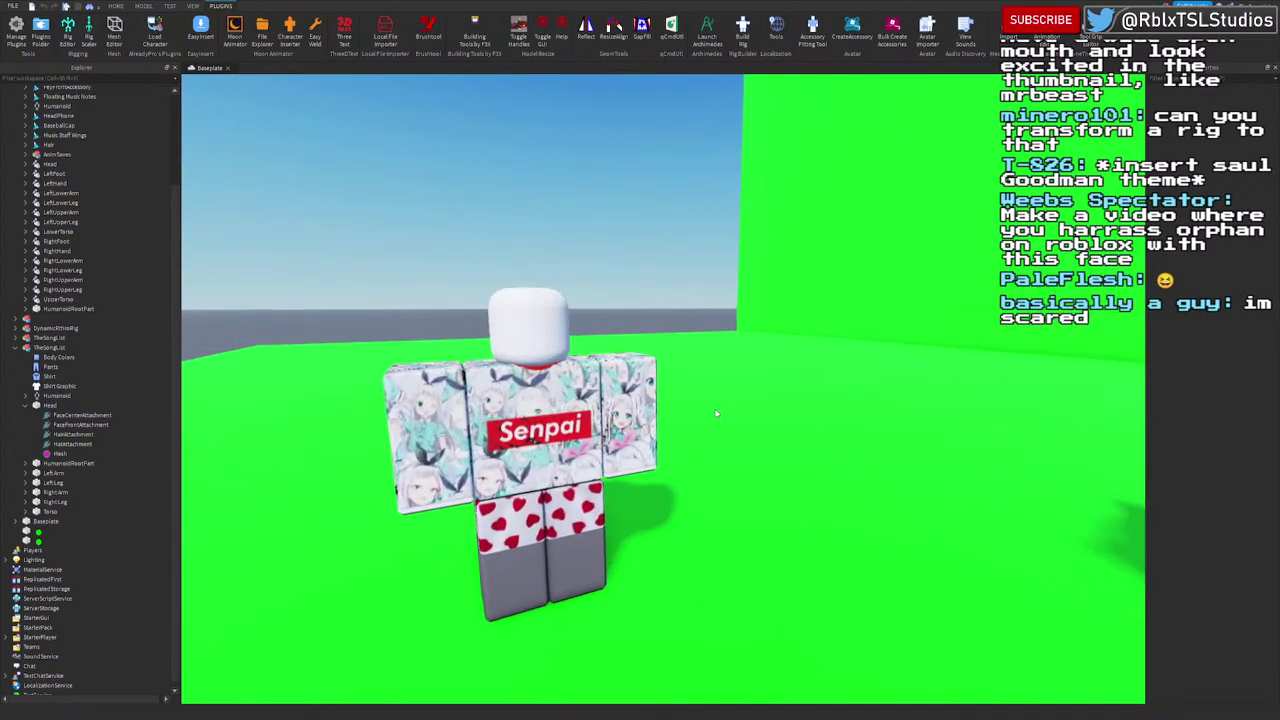
scroll(716, 413, "down", 3)
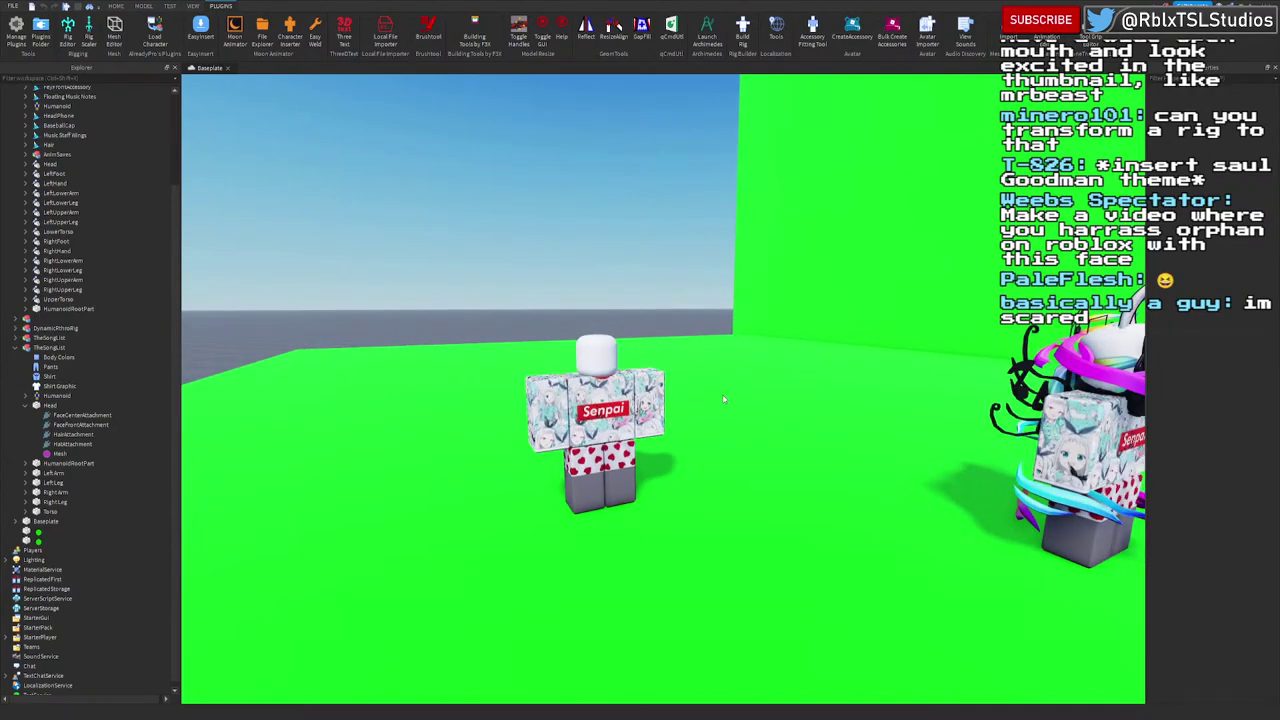
Step: Move the plain green-shirted rig across the green floor to an open spot and deselect it
right_click_drag(725, 399, 725, 399)
key("w")
left_click(725, 399)
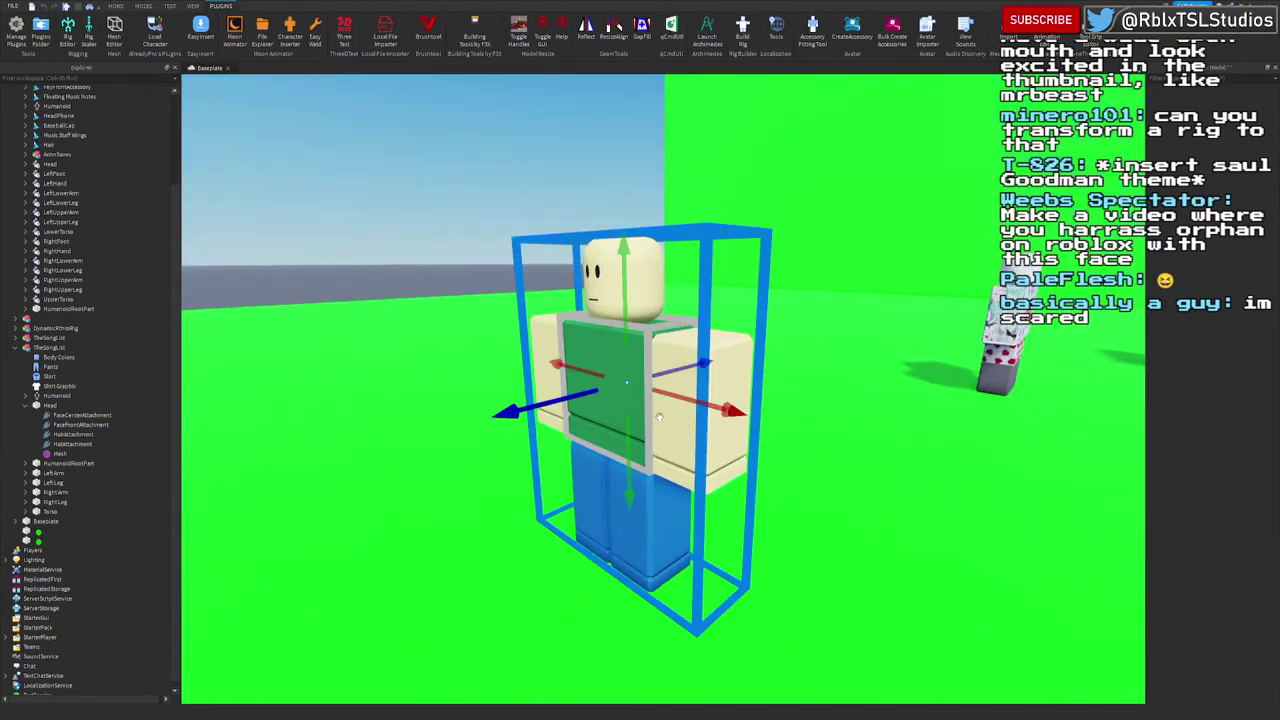
scroll(740, 440, "down", 4)
left_click_drag(725, 399, 758, 486)
right_click_drag(762, 482, 758, 486)
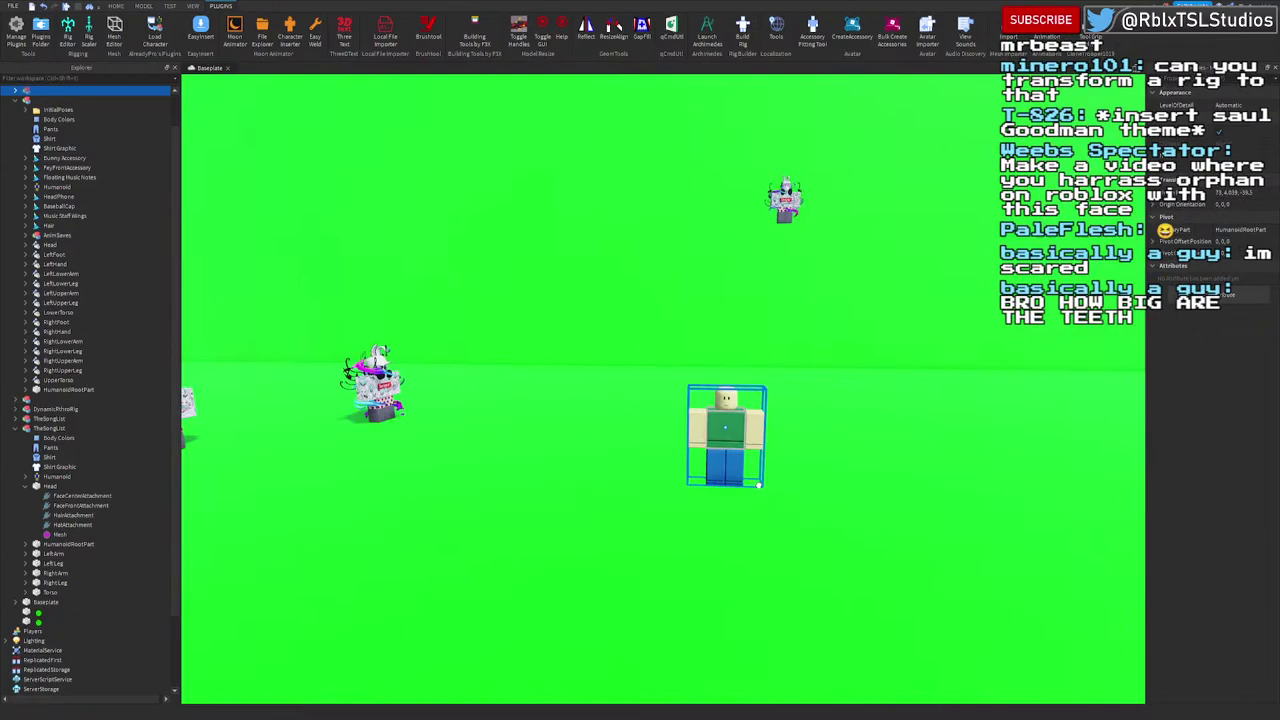
key("f")
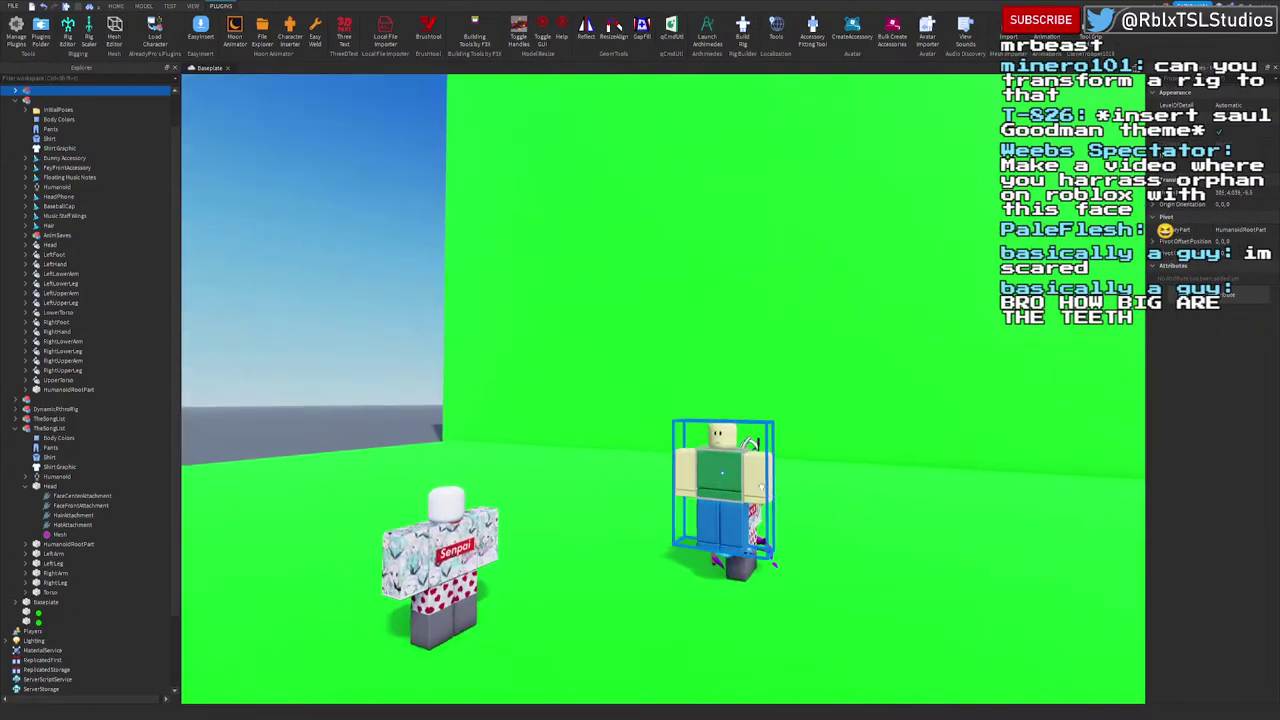
left_click(766, 480)
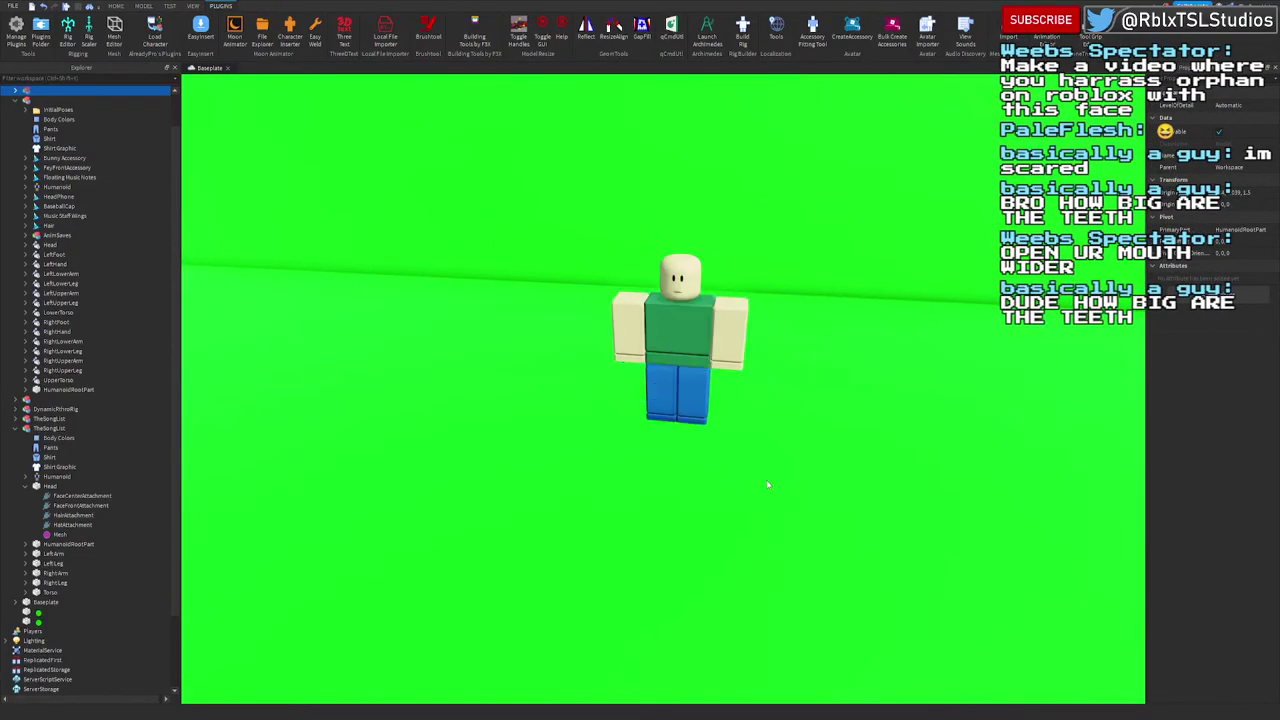
Step: Delete the faceless avatar copy from the scene
right_click_drag(765, 479, 765, 479)
scroll(728, 467, "down", 2)
scroll(652, 449, "up", 3)
scroll(652, 449, "down", 4)
right_click_drag(652, 449, 524, 339)
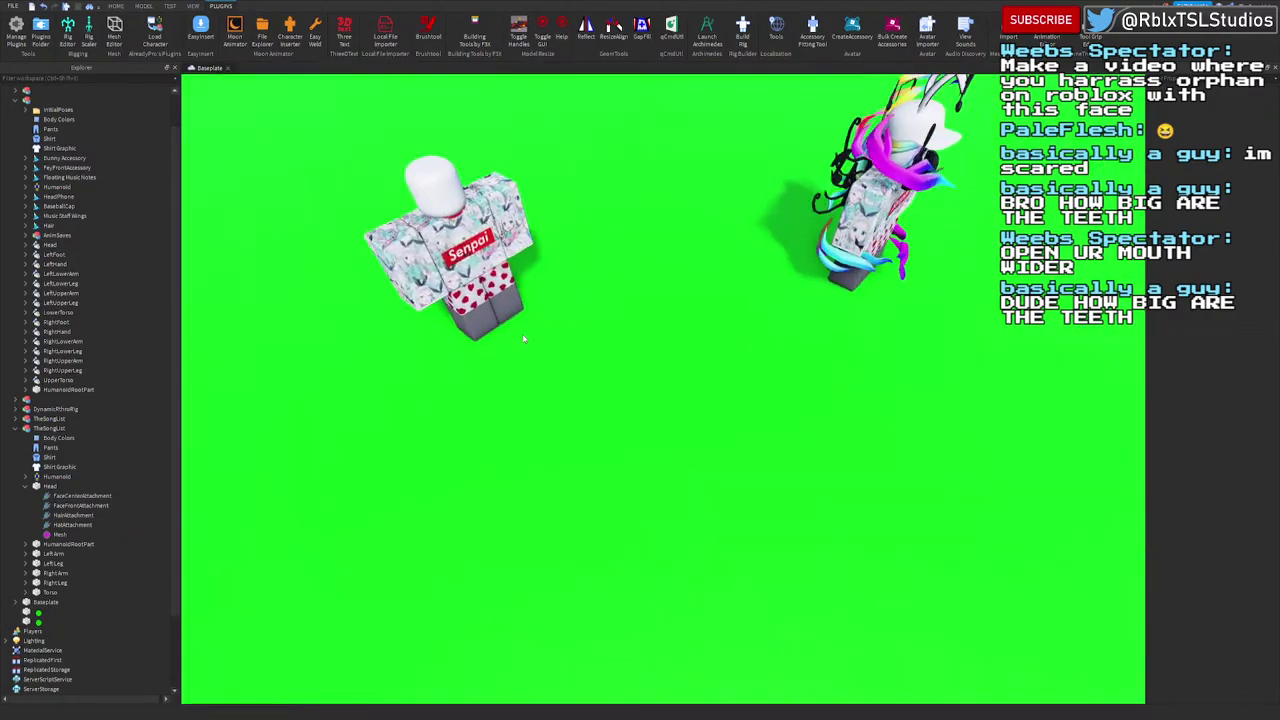
left_click(410, 242)
key("Delete")
Step: Duplicate the heart-eyed avatar again and place the new copy in the open space beside it
left_click(821, 248)
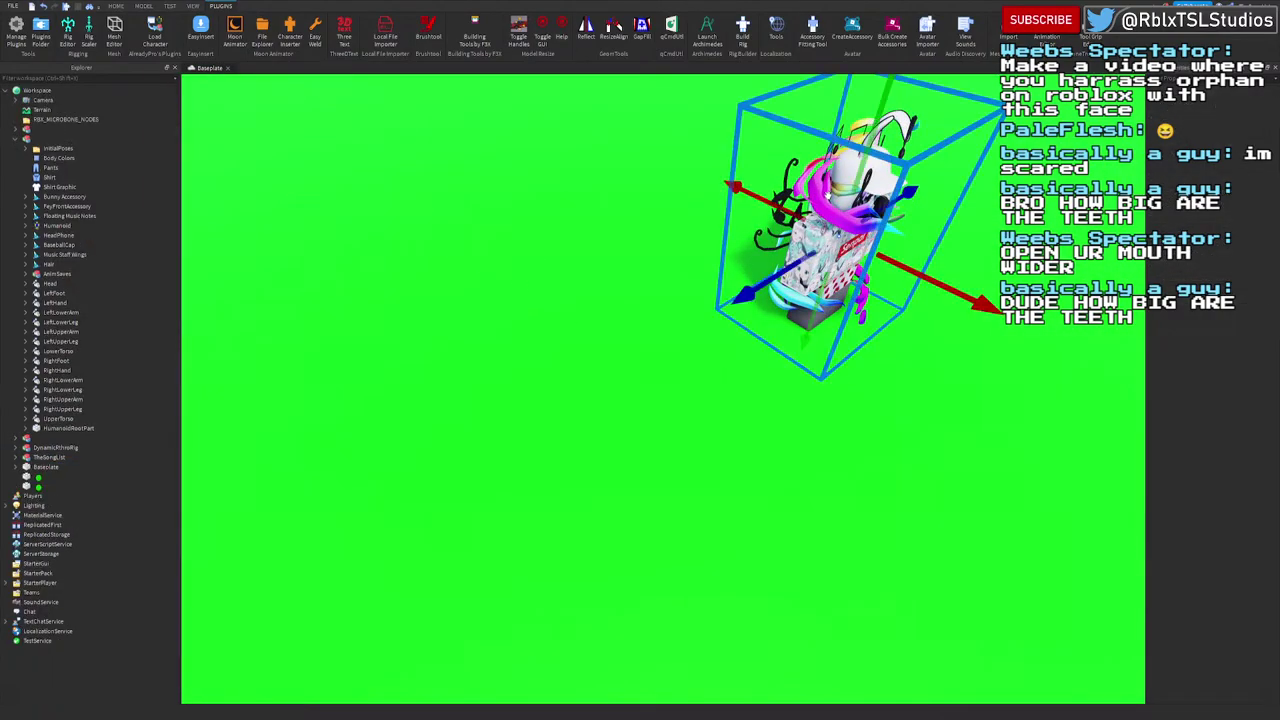
key("ctrl+d")
left_click_drag(821, 248, 370, 245)
key("f")
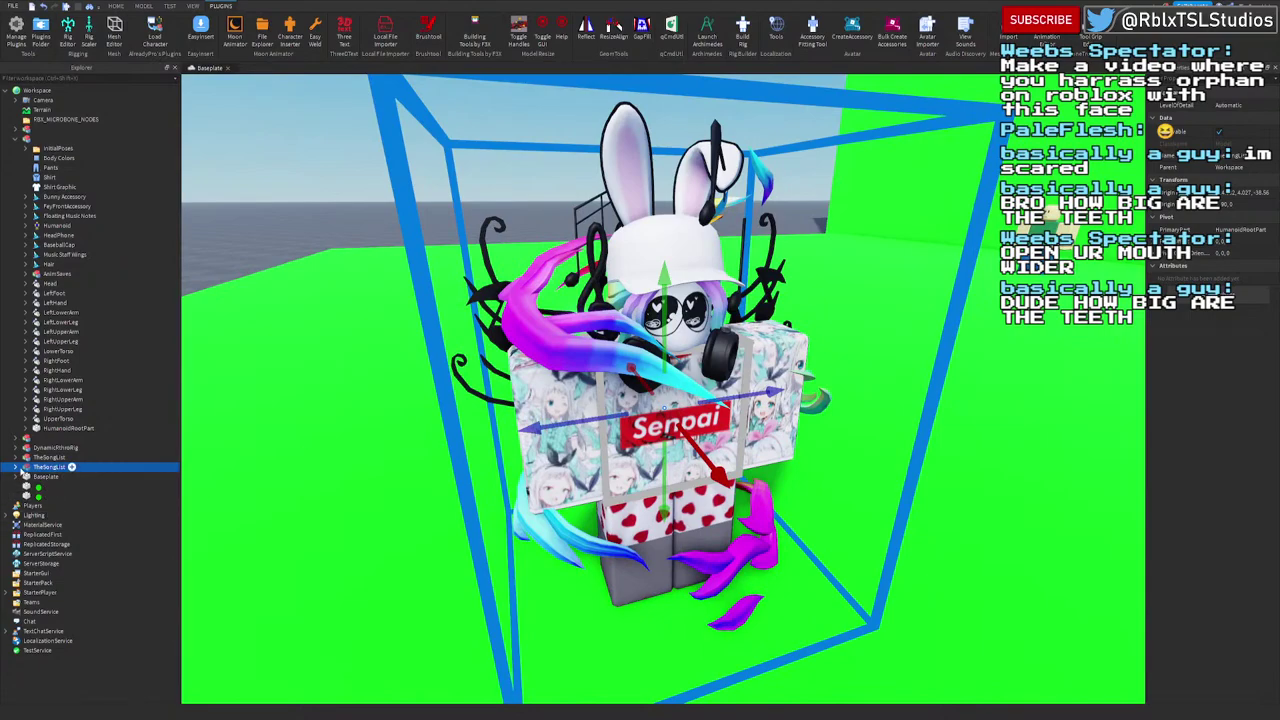
Step: Delete every accessory from the new avatar copy, keeping its body parts and clothing
left_click(16, 467)
left_click(62, 515)
left_click(46, 536, "shift")
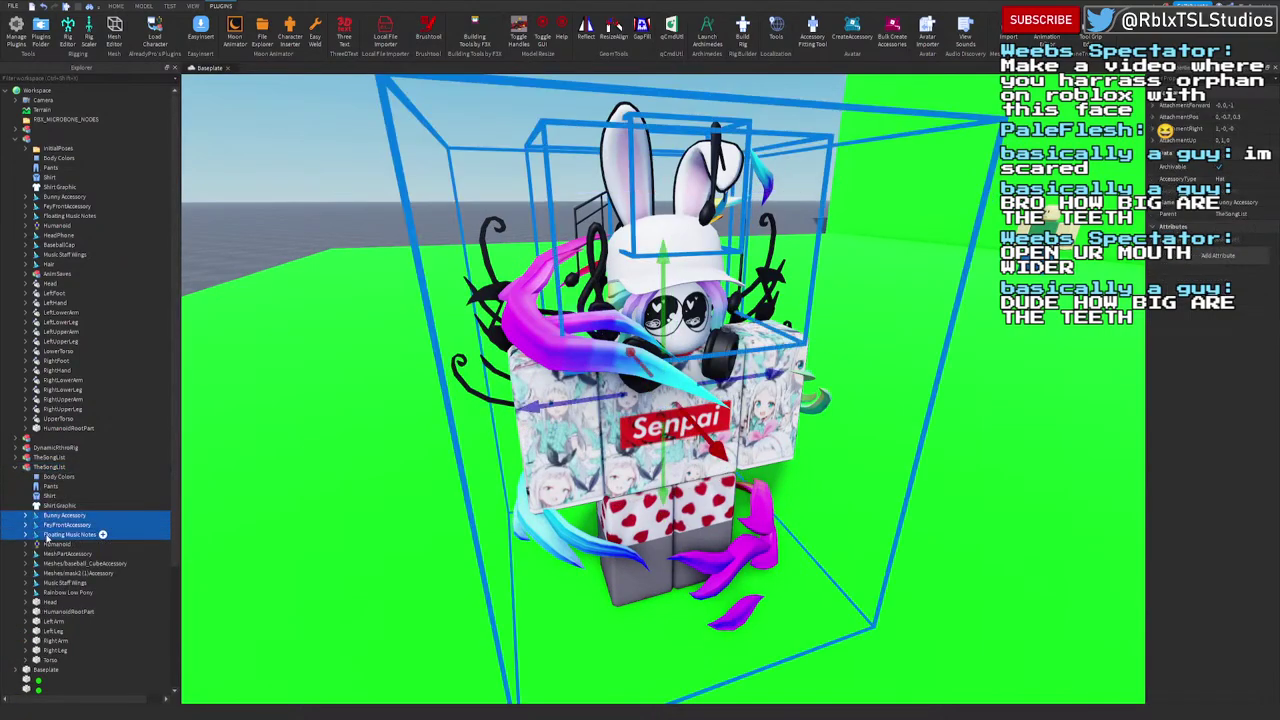
left_click(46, 555, "ctrl")
left_click(42, 595, "shift")
key("Delete")
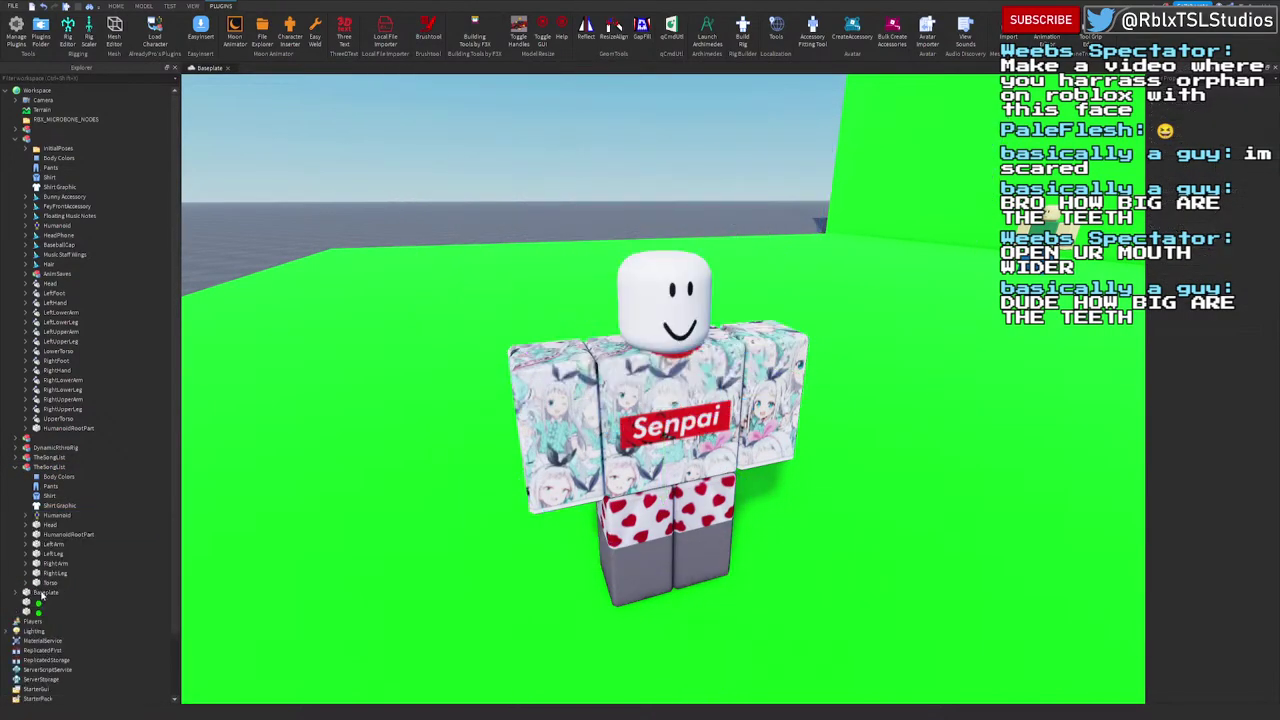
Step: Copy the smiling face decal from the stripped avatar into the head of the plain green-shirted rig
left_click(690, 300)
left_click(682, 308)
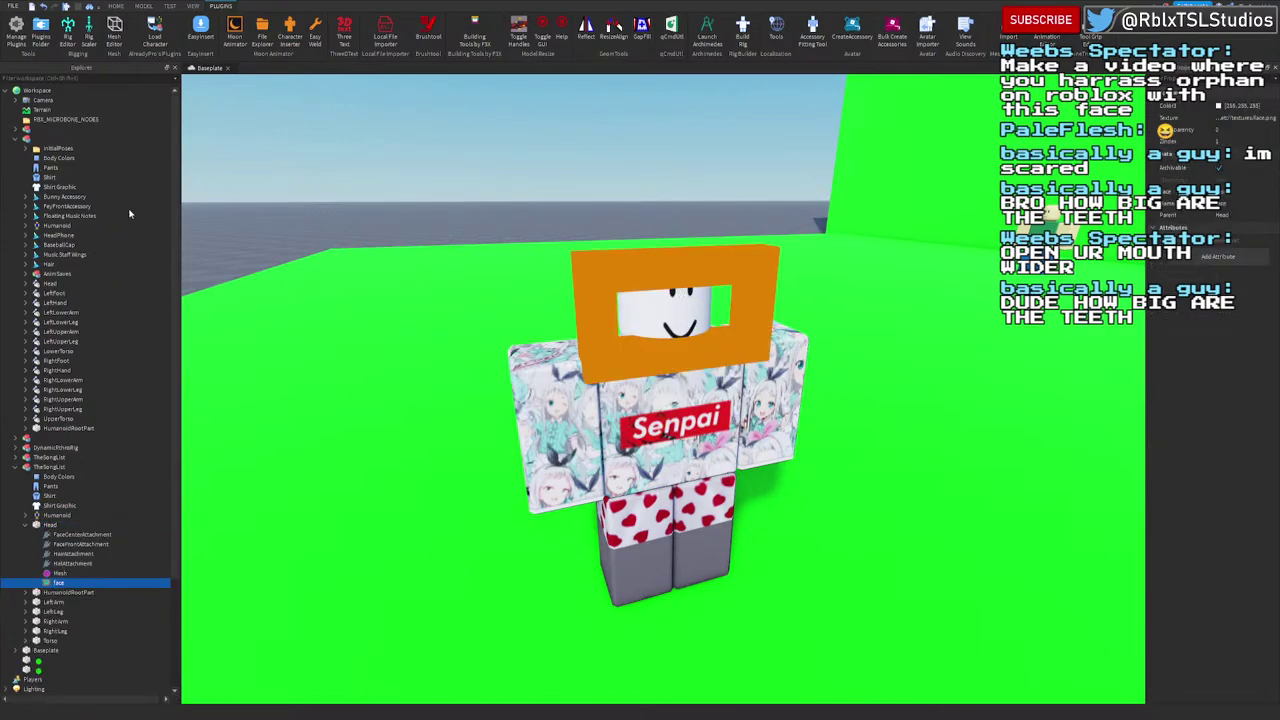
key("w")
mouse_move(716, 334)
right_mouse_down()
mouse_move(721, 321)
mouse_move(714, 334)
right_mouse_up()
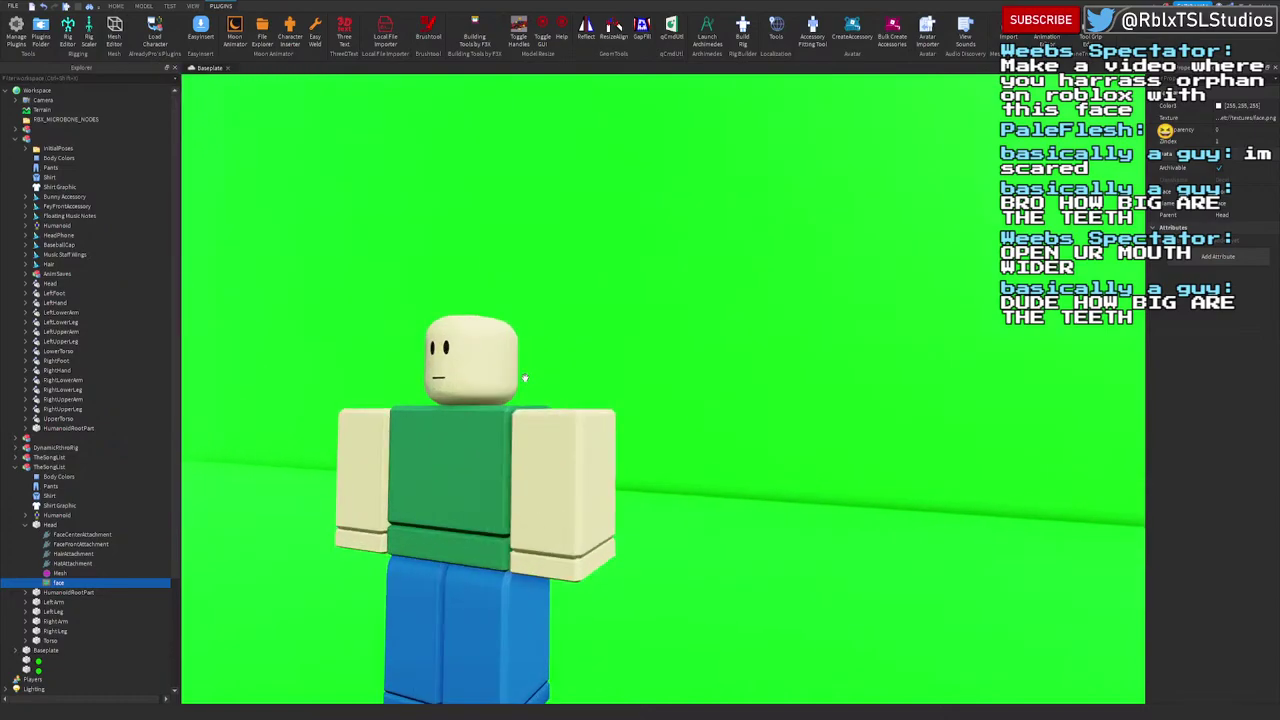
left_click(572, 430)
key("f")
right_click_drag(622, 389, 634, 389)
left_click(632, 214, "alt")
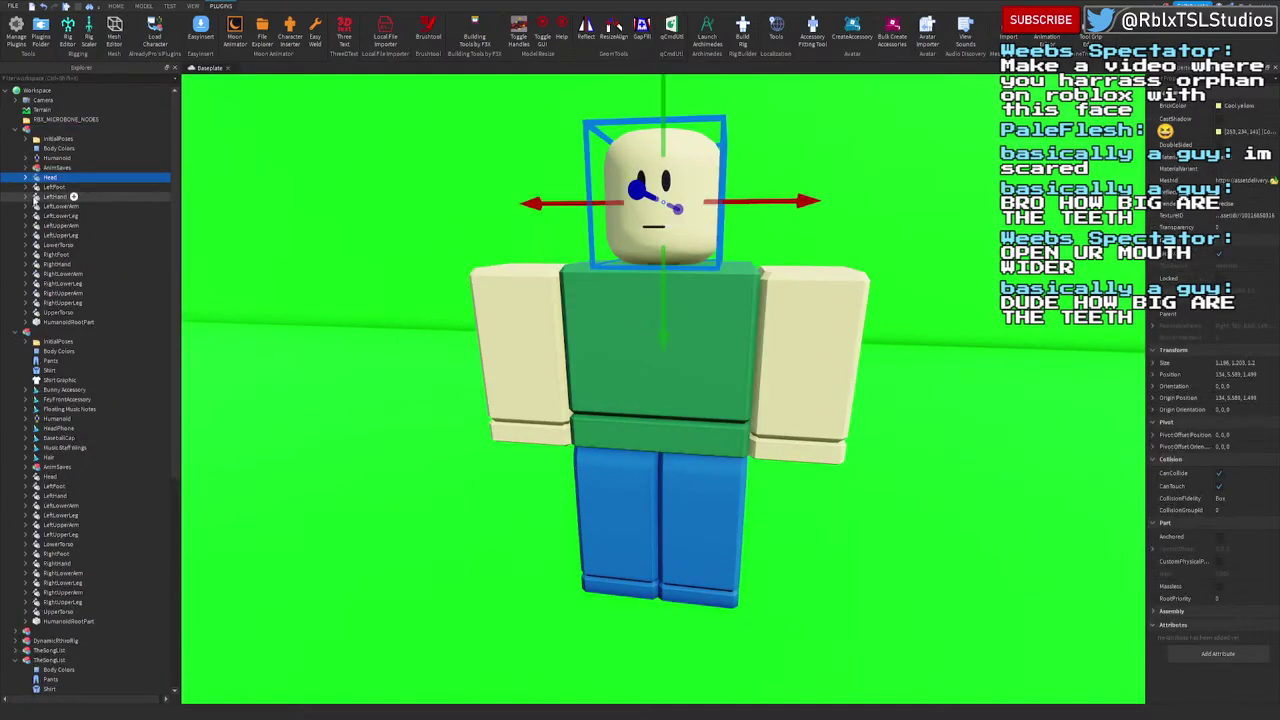
key("ctrl+shift+v")
Step: Examine how the pasted face decal sits on the plain rig's head from several angles
right_click_drag(677, 279, 757, 277)
left_click(868, 185)
right_click_drag(868, 185, 870, 183)
key("w")
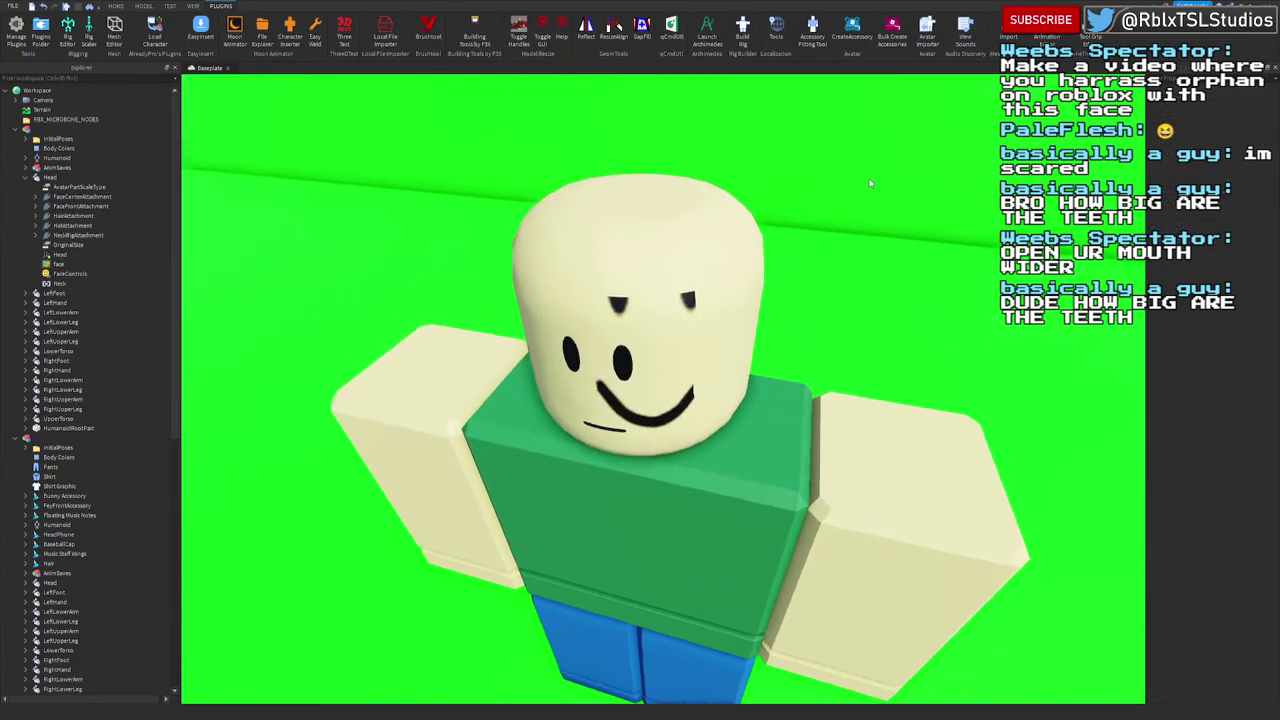
key("w")
right_click_drag(639, 191, 639, 191)
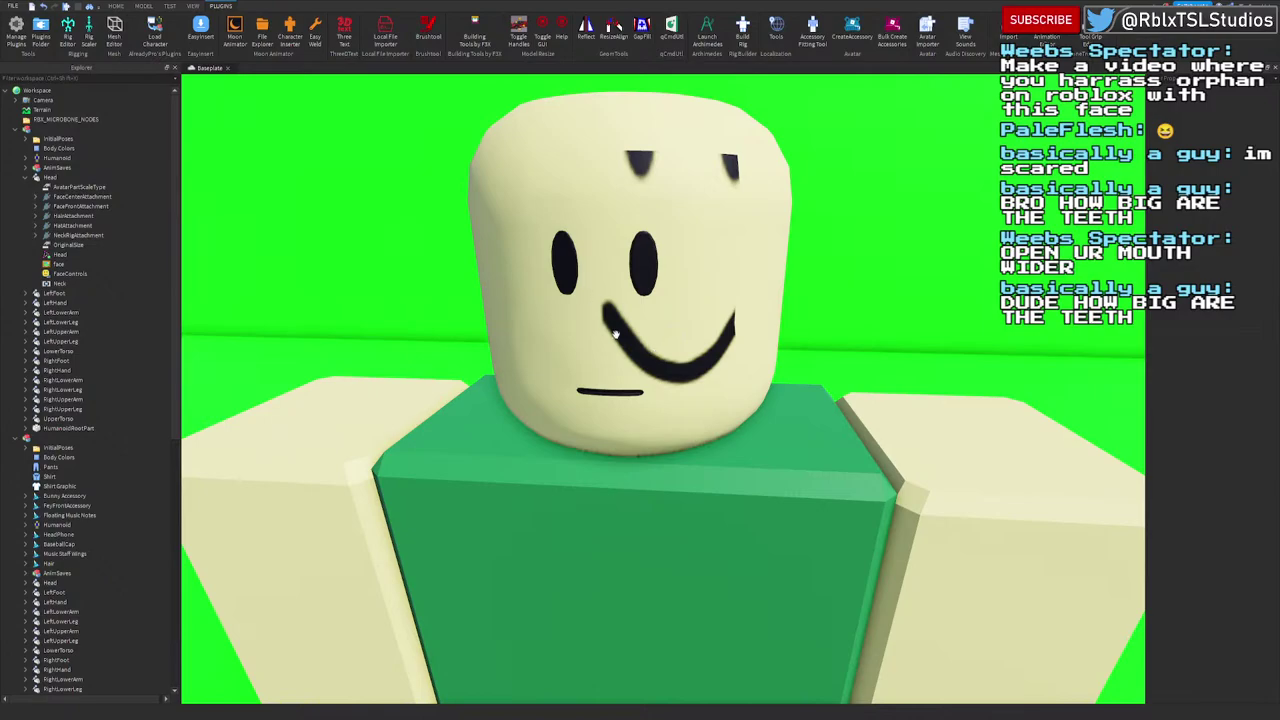
right_click_drag(615, 334, 615, 334)
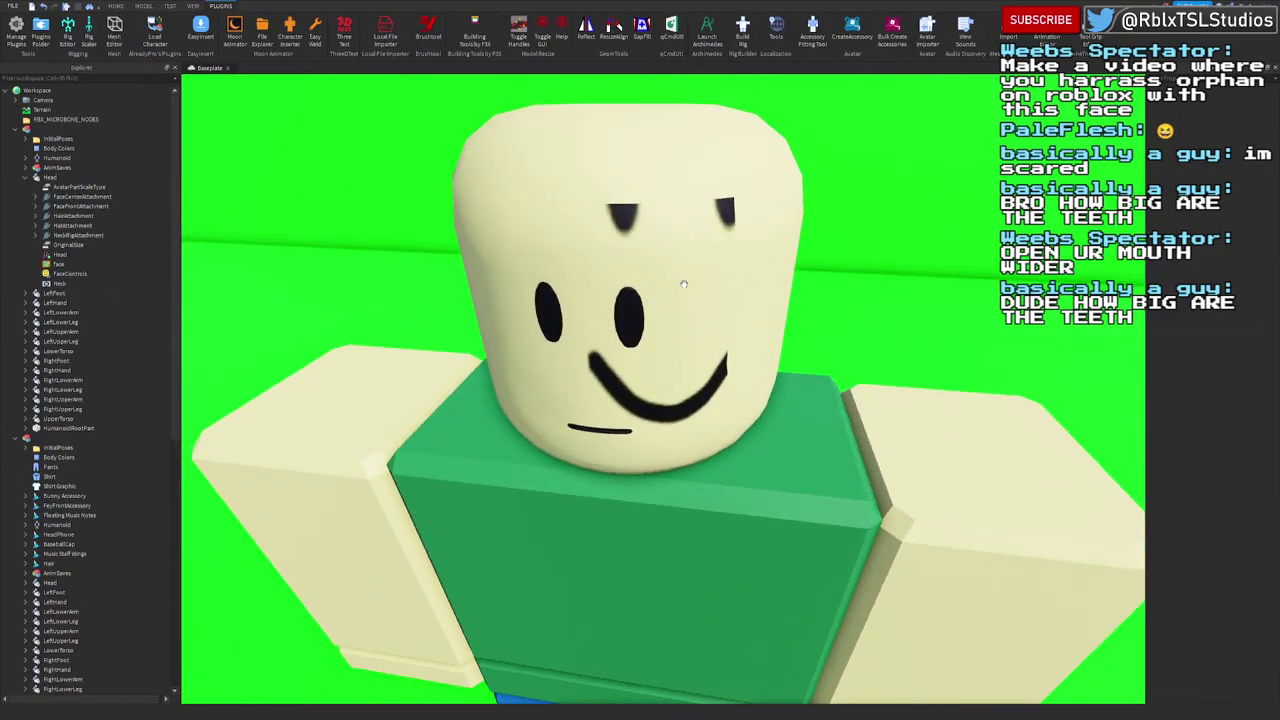
right_click_drag(654, 237, 647, 208)
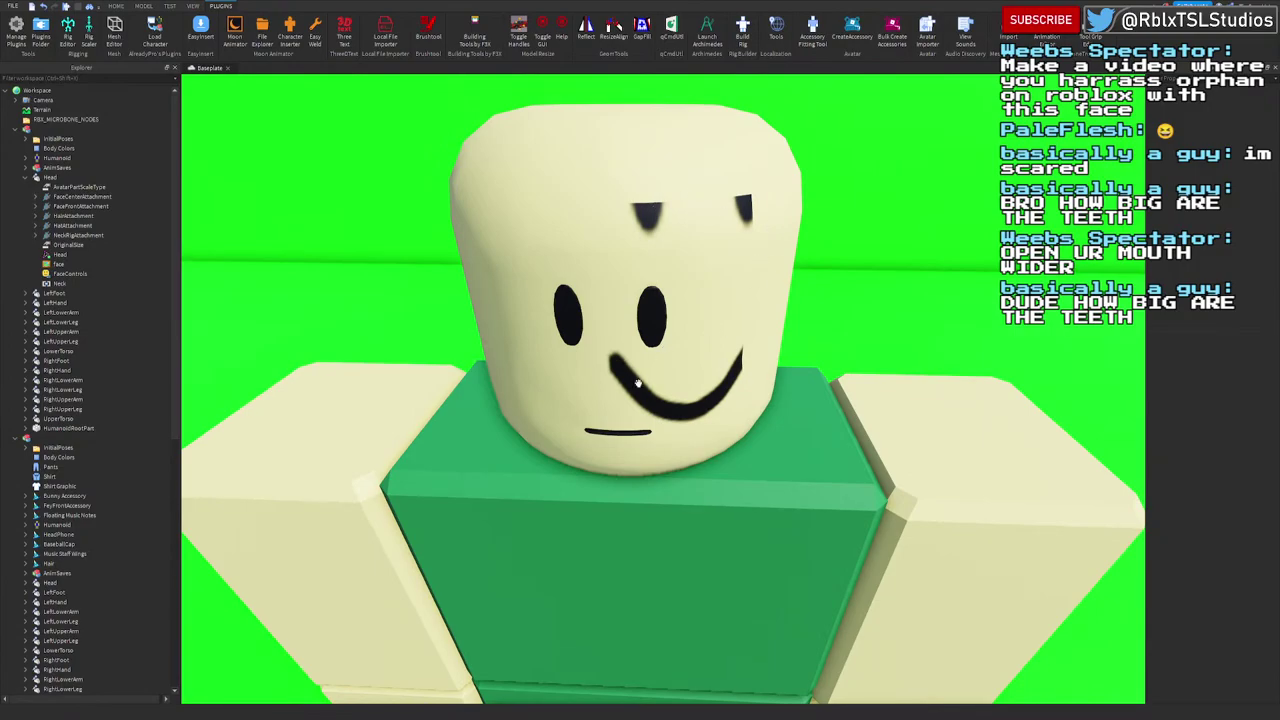
right_click_drag(731, 235, 731, 235)
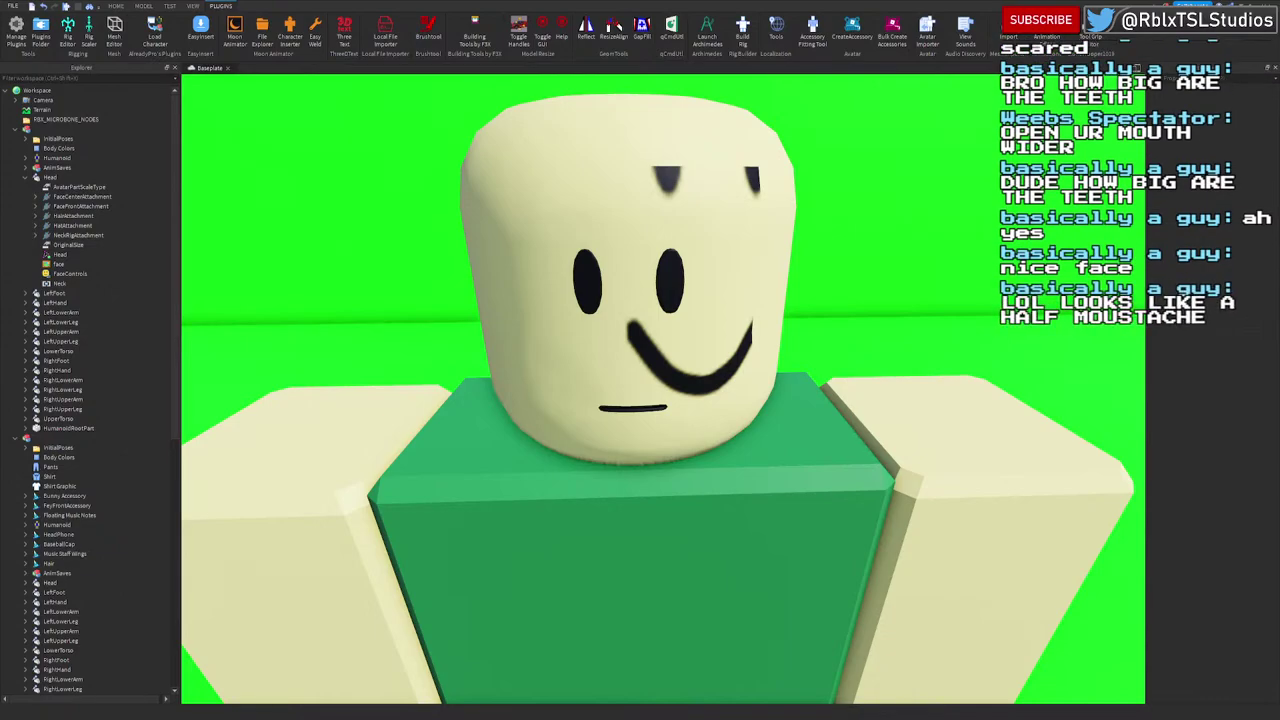
Step: Replace the texture of the plain rig's face decal with the copied asset ID
left_click(66, 264)
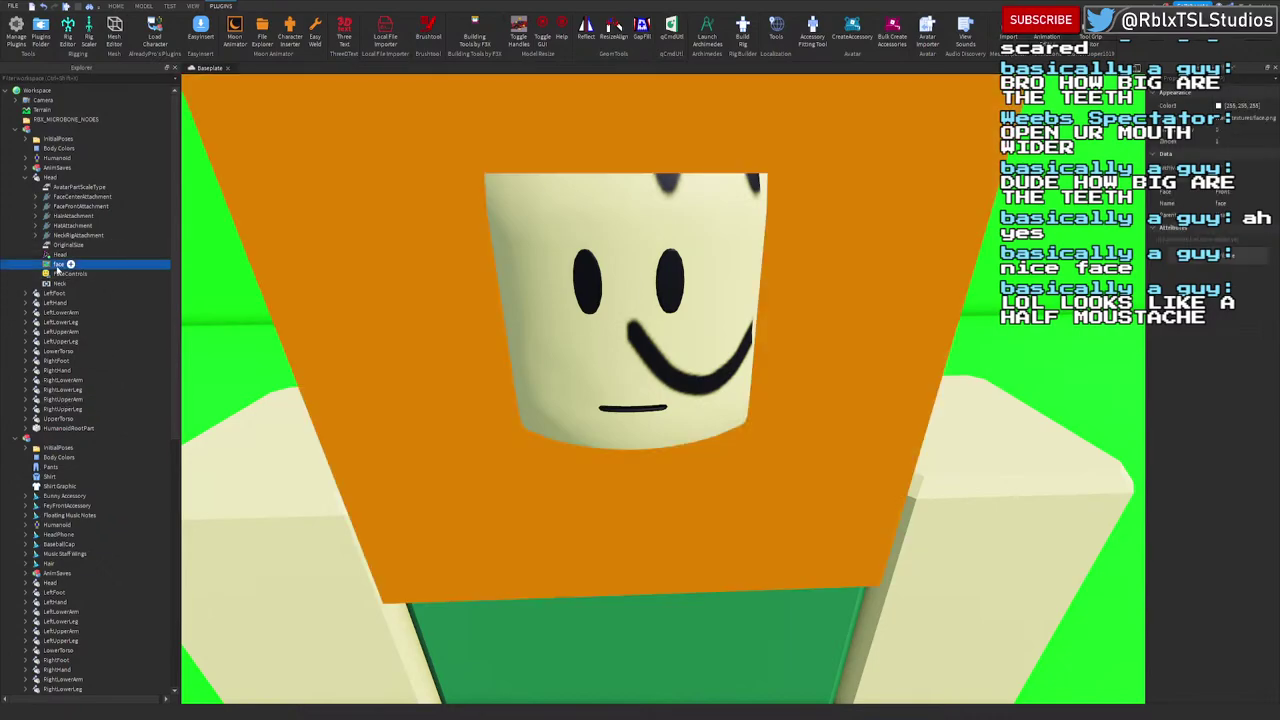
left_click(1241, 121)
key("ctrl+v")
key("Return")
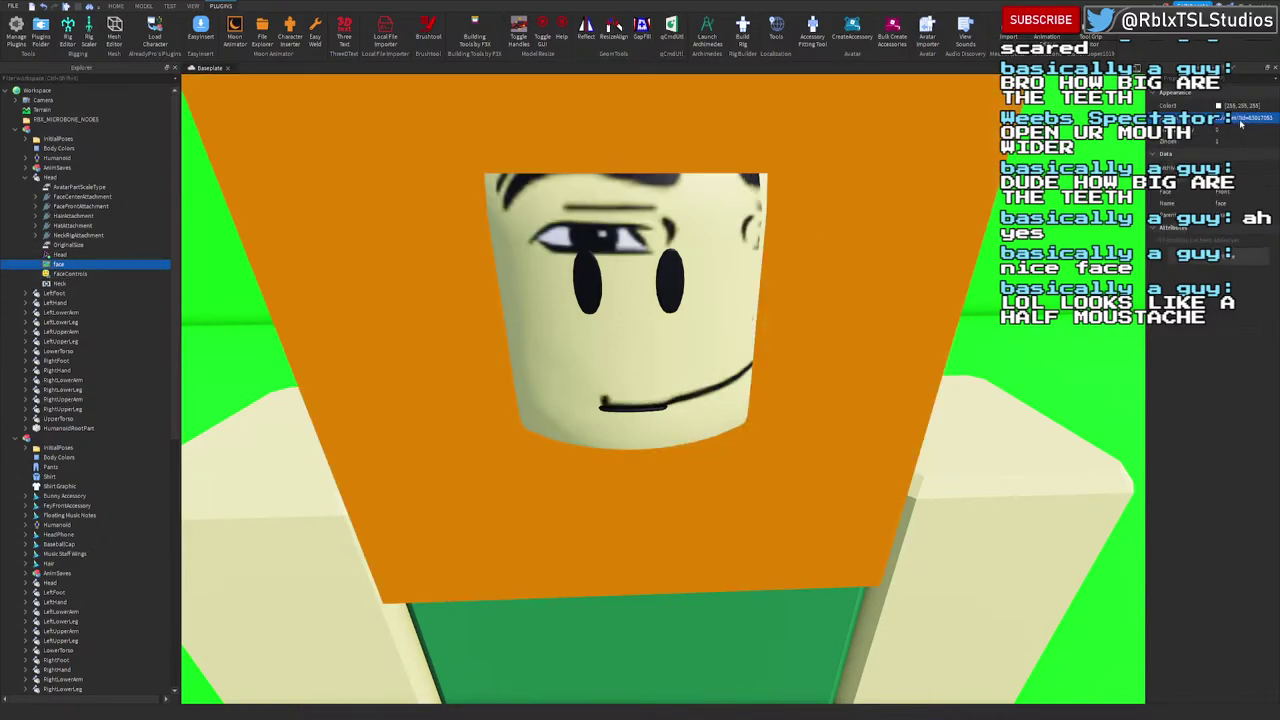
Step: Examine the retextured face decal on the plain rig's moving head from several angles and distances
left_click(1050, 230)
right_click_drag(1050, 230, 985, 232)
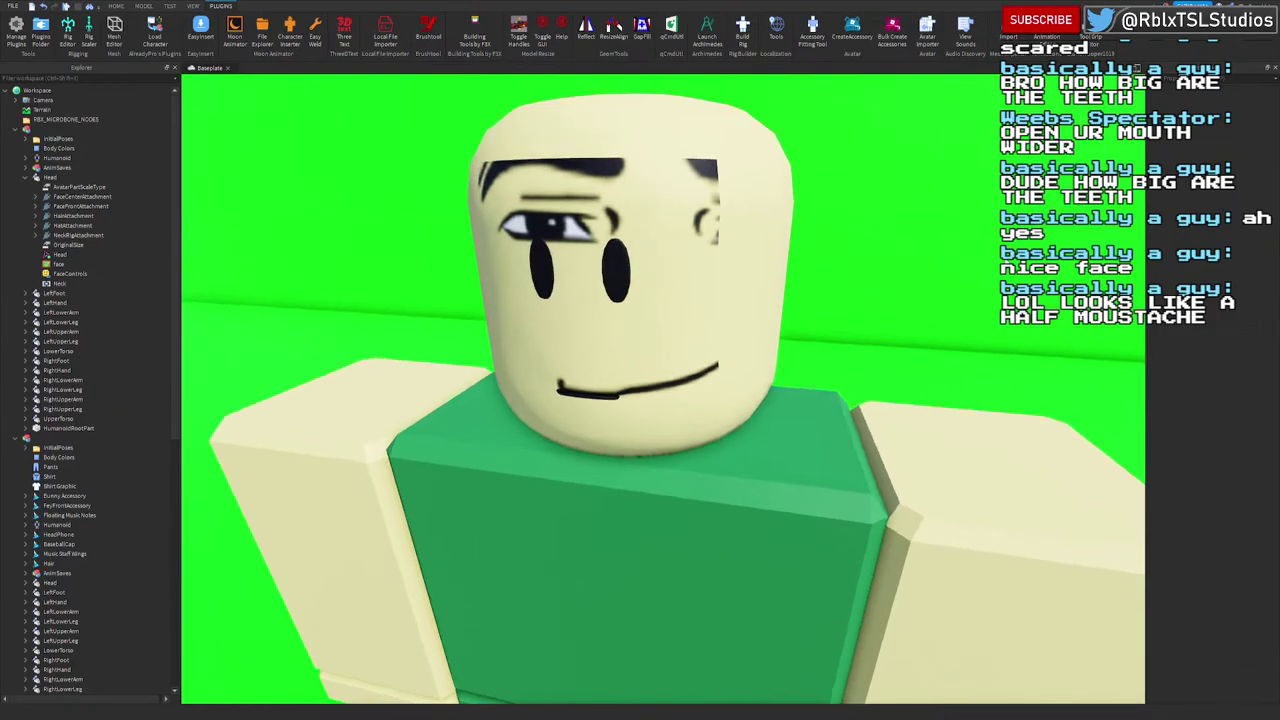
right_click_drag(690, 466, 704, 432)
scroll(694, 440, "down", 4)
scroll(640, 471, "up", 3)
scroll(704, 432, "down", 3)
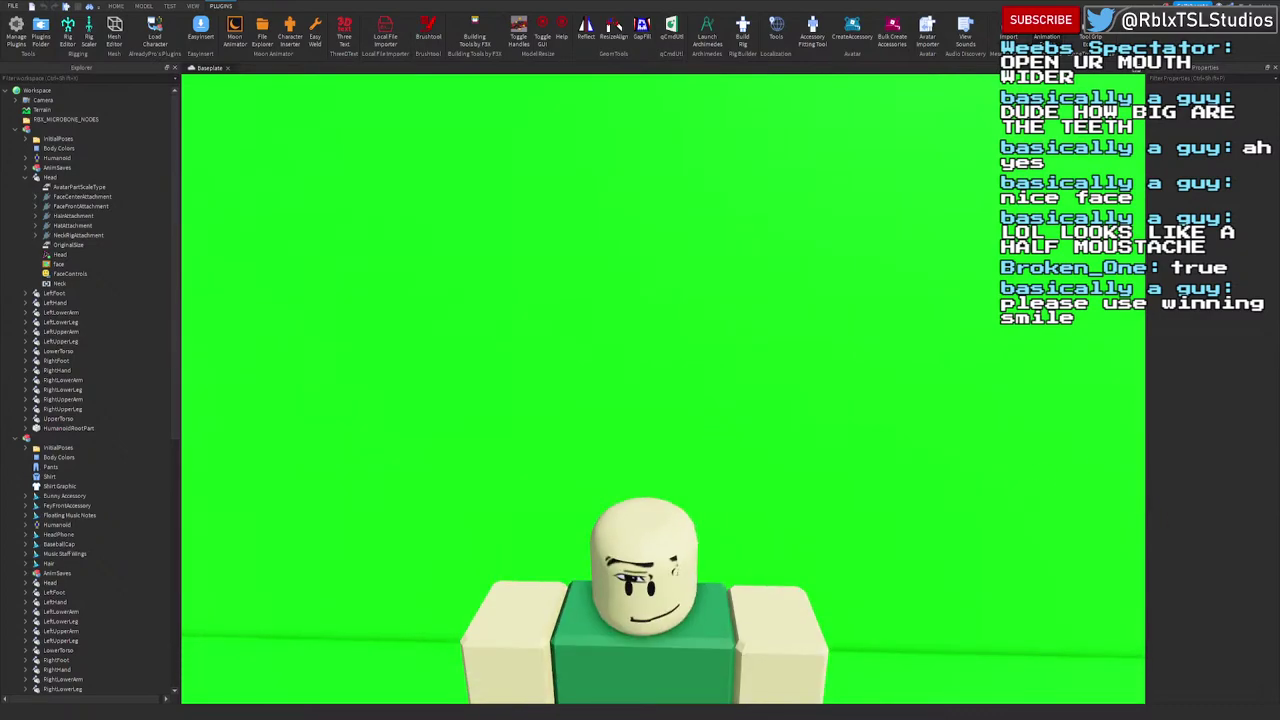
scroll(893, 392, "up", 5)
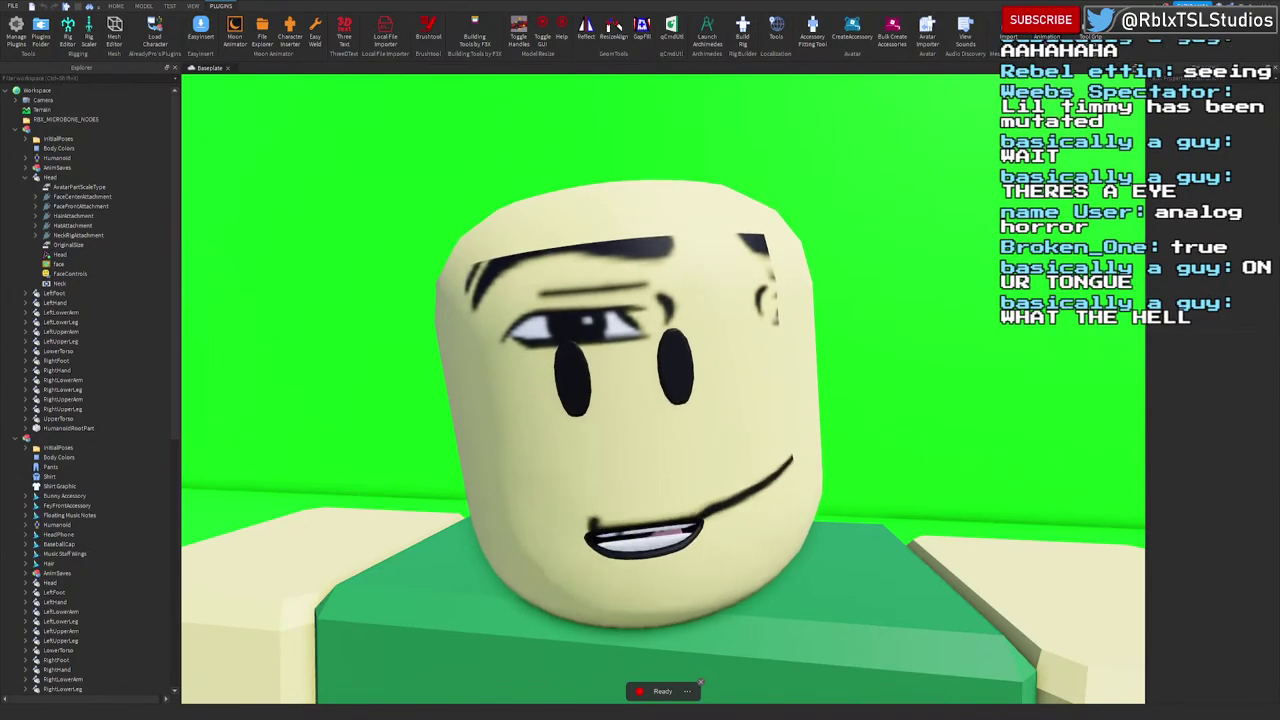
right_click_drag(935, 403, 934, 402)
scroll(934, 402, "down", 5)
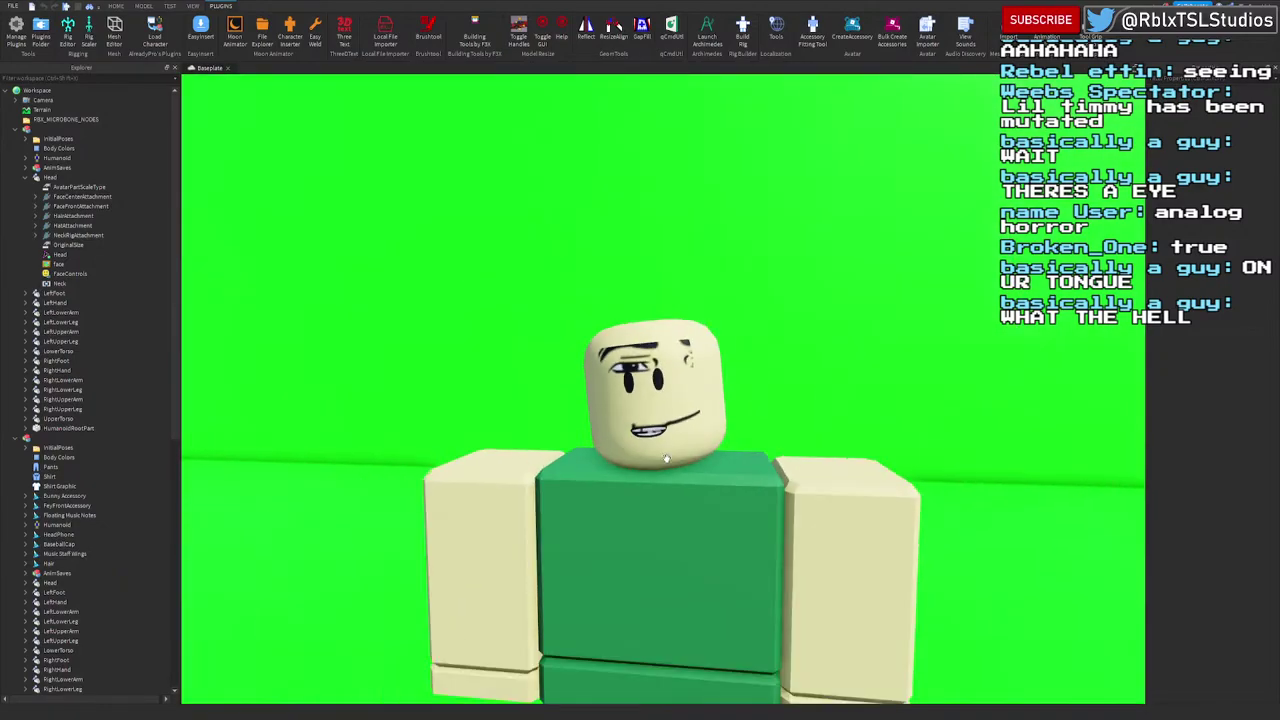
left_click(668, 466)
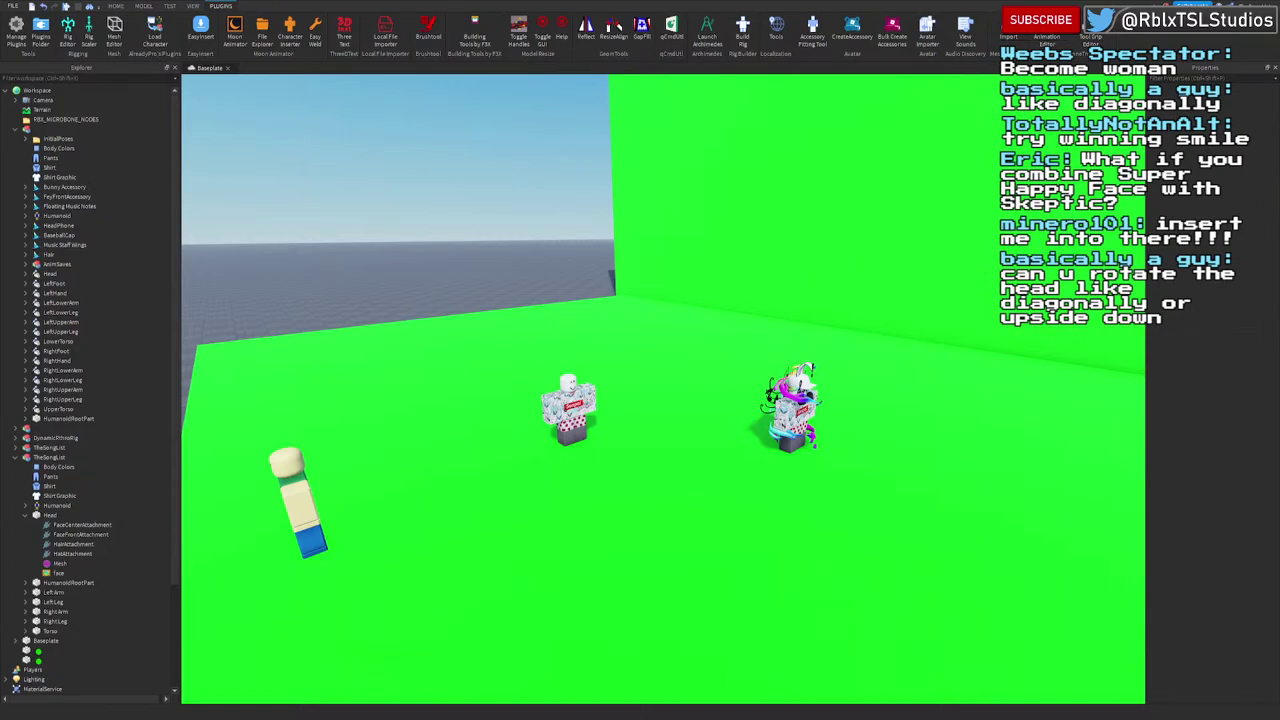
Step: Duplicate the plain green-shirted rig and move the copy across the green floor towards the back wall
left_click(299, 505)
key("ctrl+d")
left_click_drag(299, 505, 605, 346)
key("f")
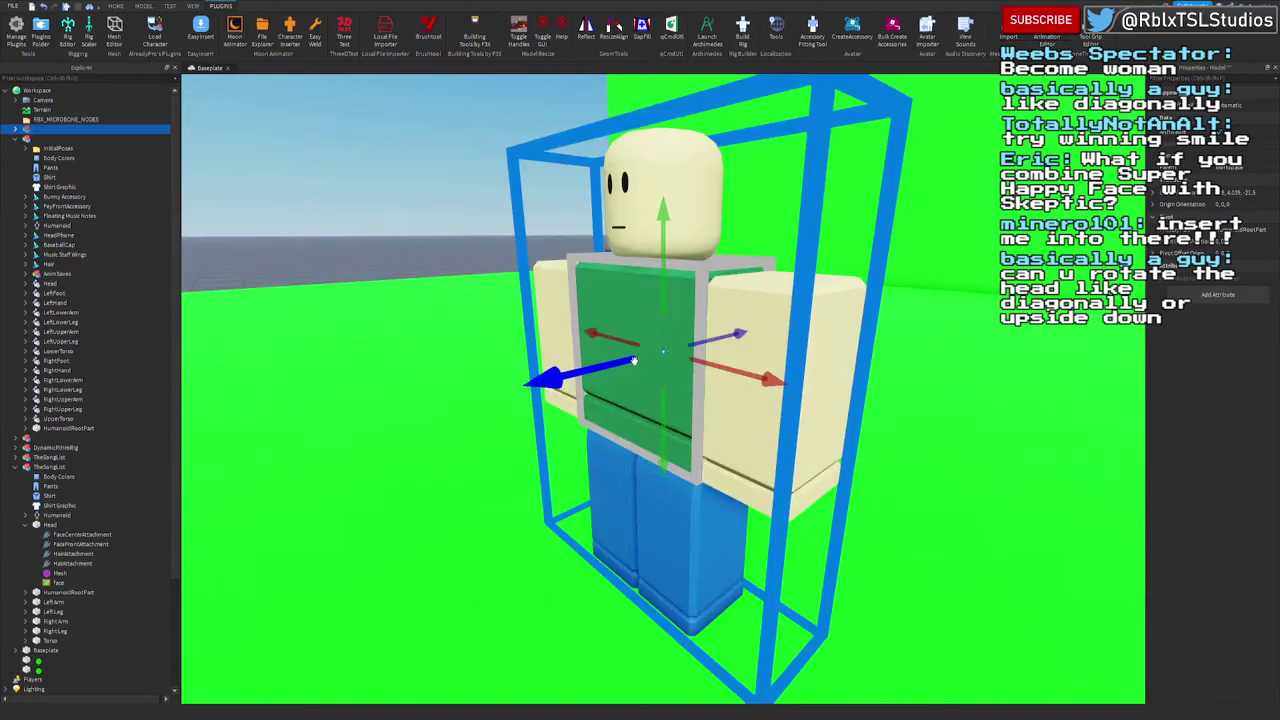
scroll(633, 361, "down", 3)
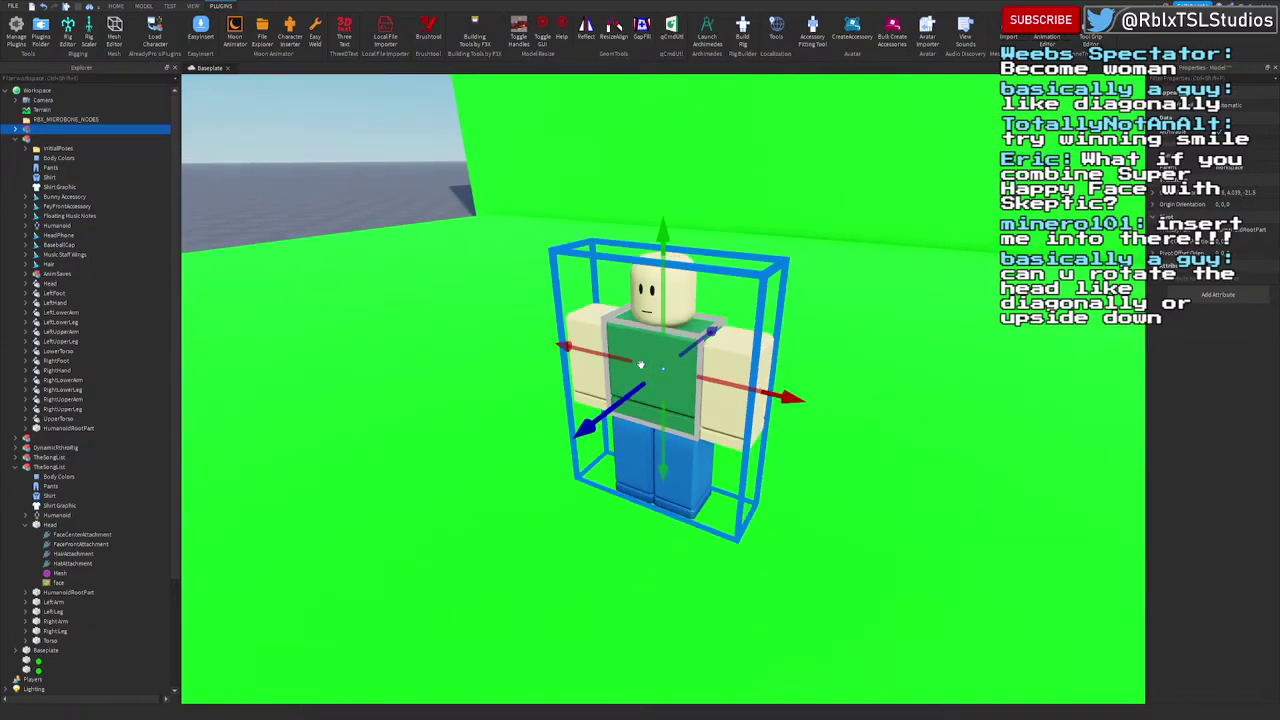
Step: Inspect the copied rig's default face from the front at close range
key("a")
right_click_drag(651, 360, 650, 358)
key("w")
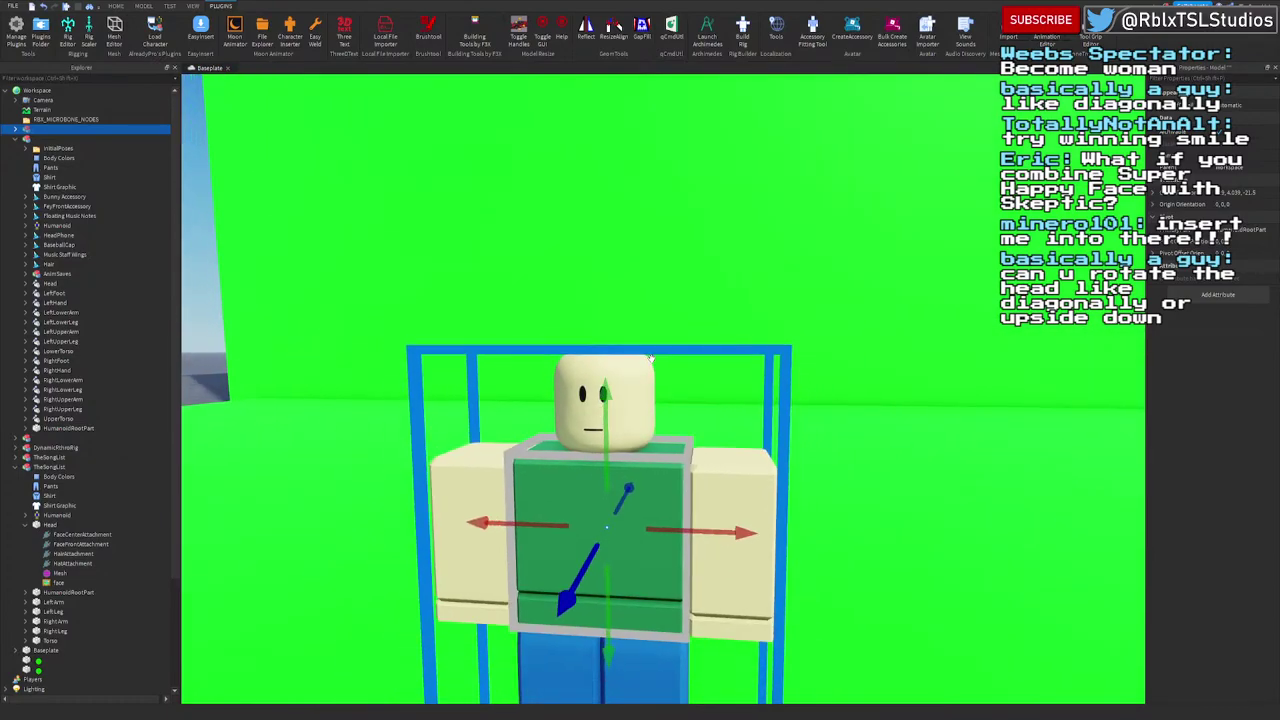
key("a")
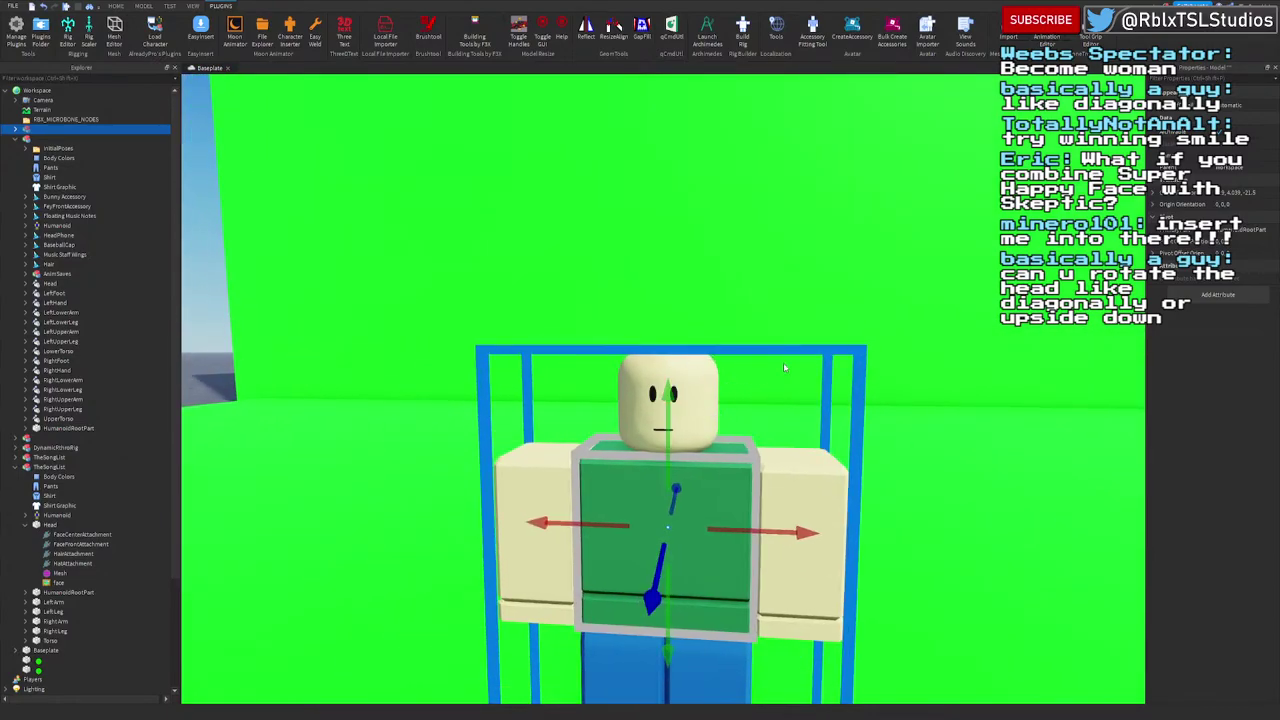
right_click_drag(784, 367, 784, 367)
key("w")
key("s")
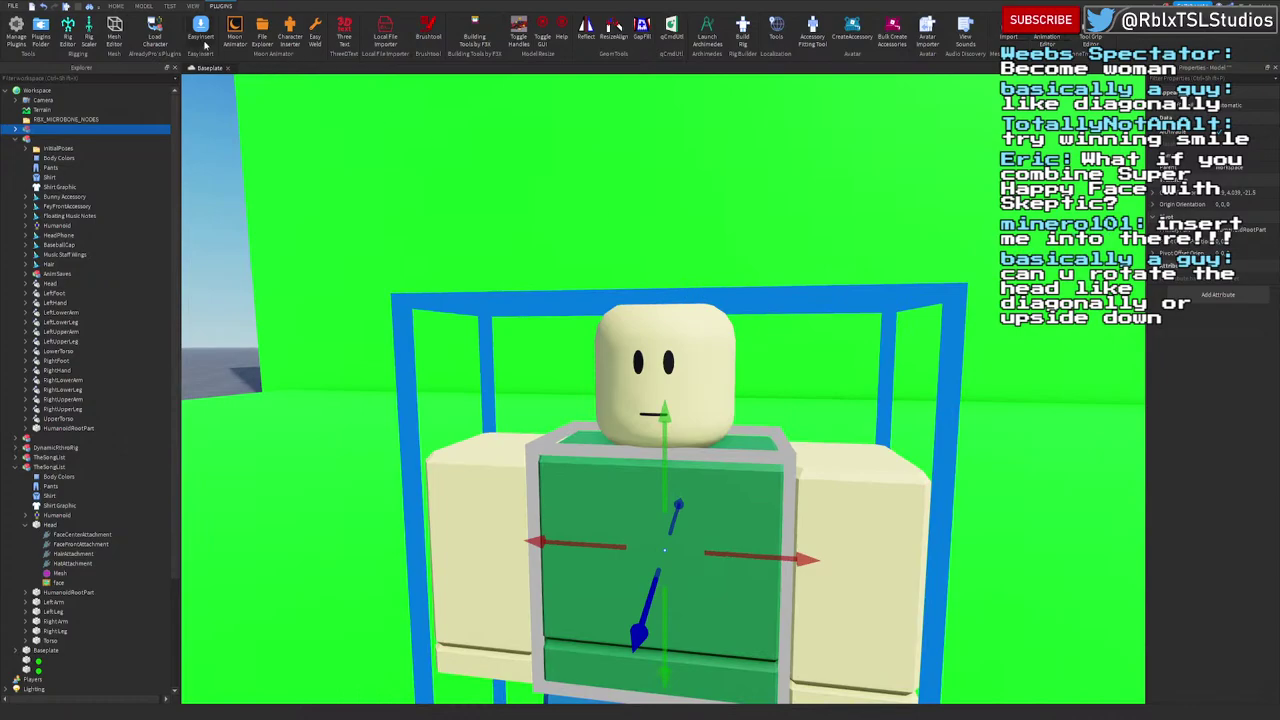
left_click(804, 418)
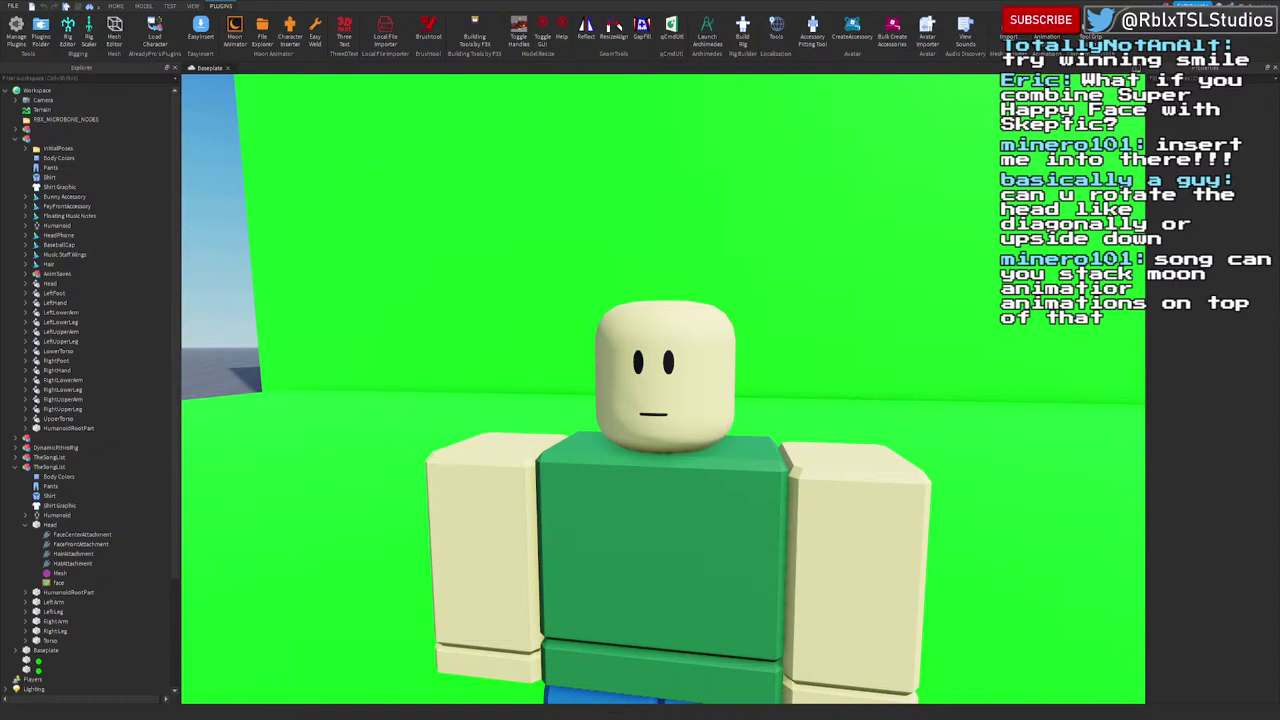
Step: Examine the live face-tracked expressions on the copied rig's head, both close up and from farther away
left_click_drag(792, 526, 790, 530)
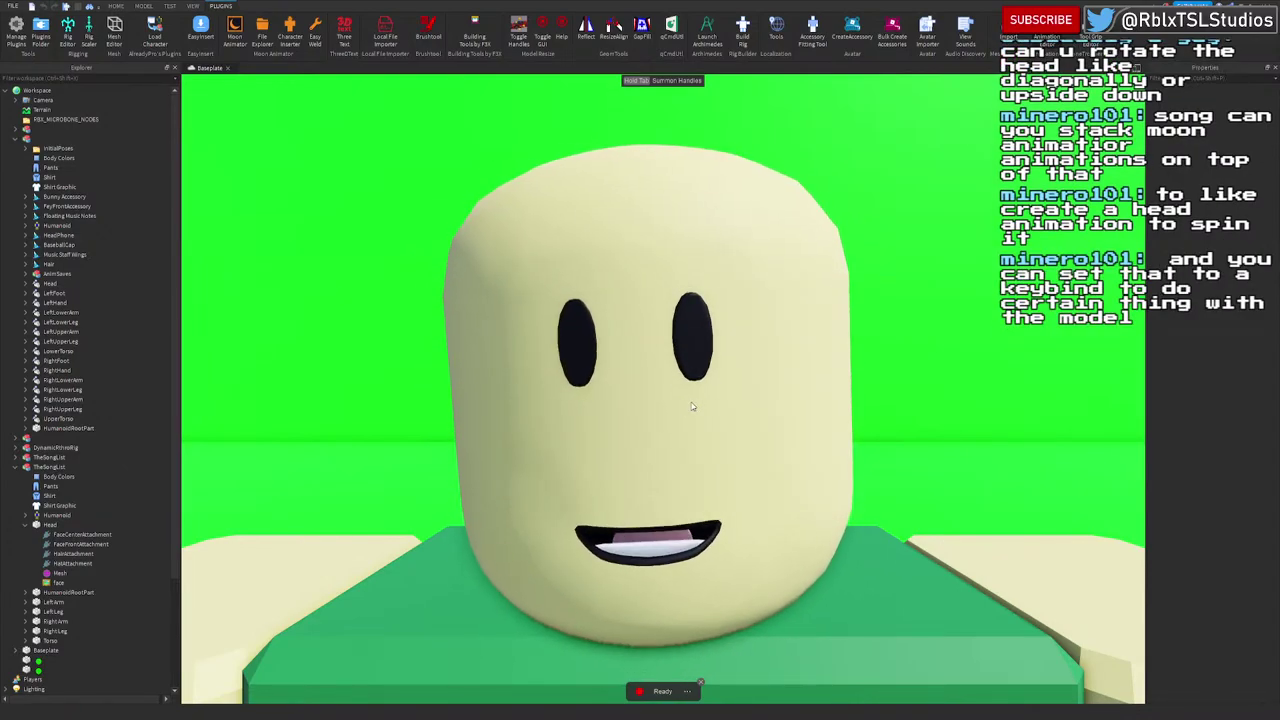
scroll(636, 423, "down", 5)
right_click_drag(691, 405, 701, 401)
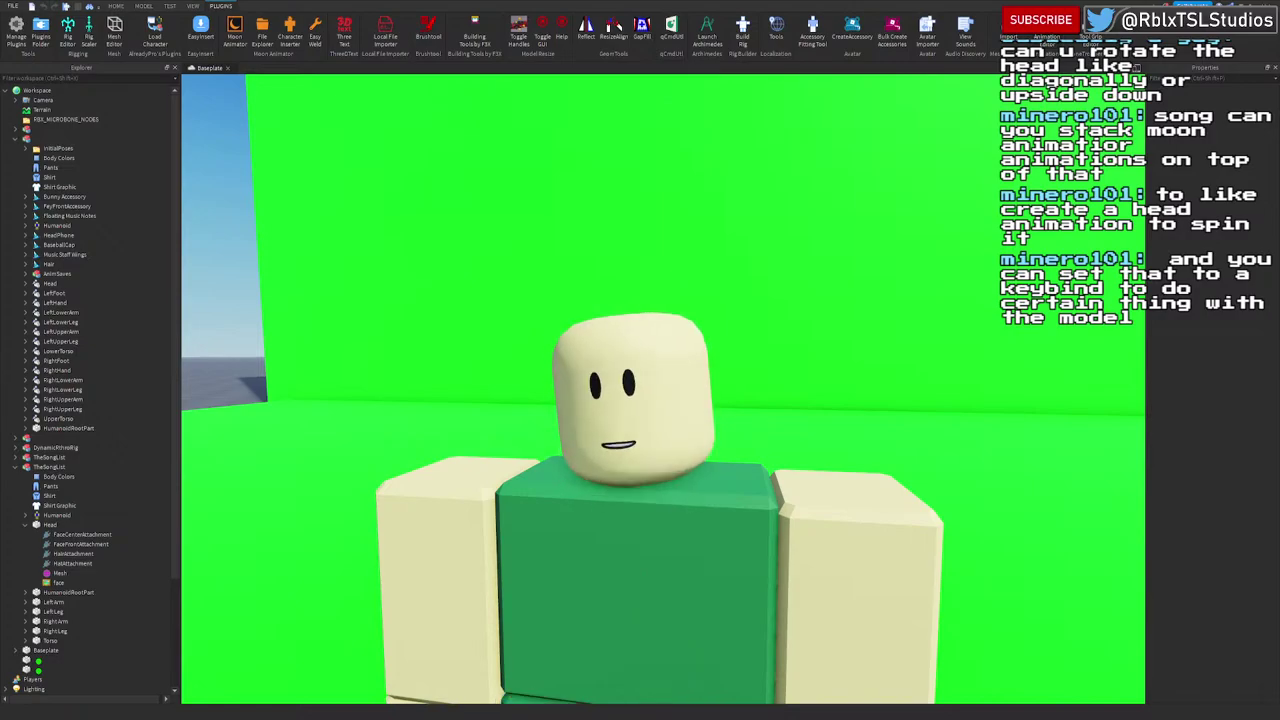
mouse_move(645, 474)
right_mouse_down()
mouse_move(690, 474)
mouse_move(645, 474)
right_mouse_up()
scroll(645, 473, "down", 2)
scroll(650, 487, "up", 5)
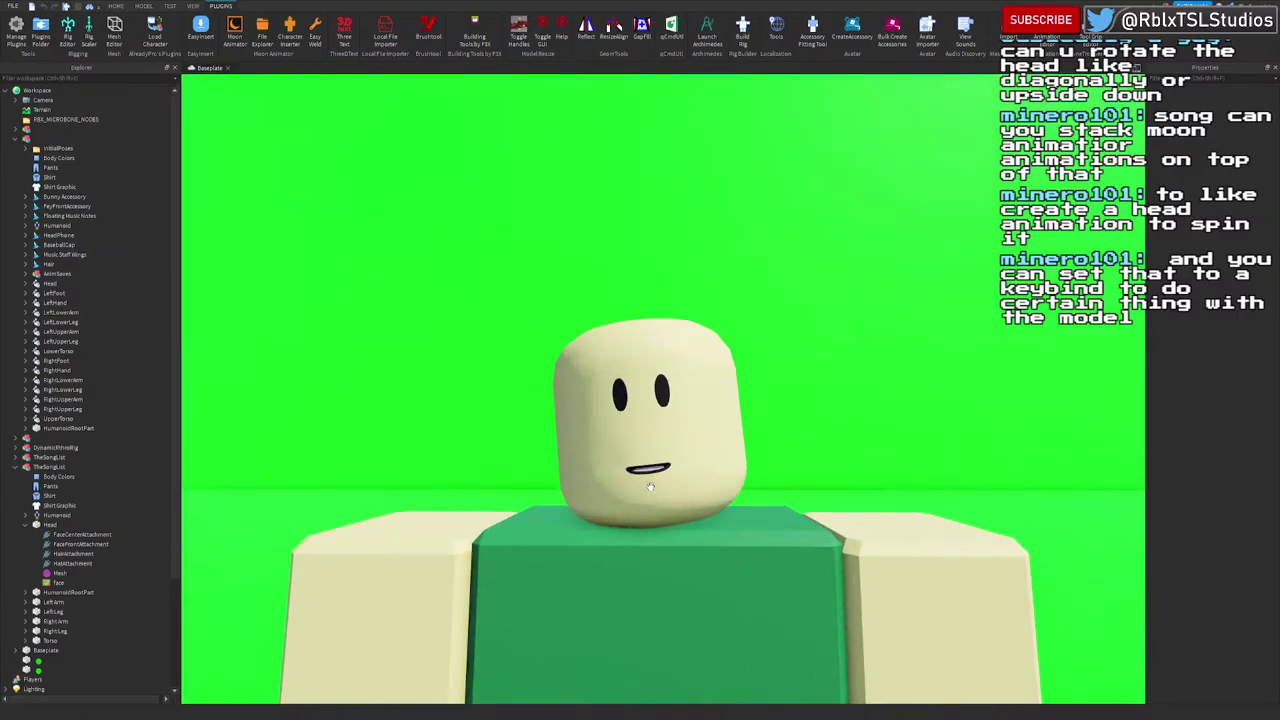
scroll(650, 487, "down", 4)
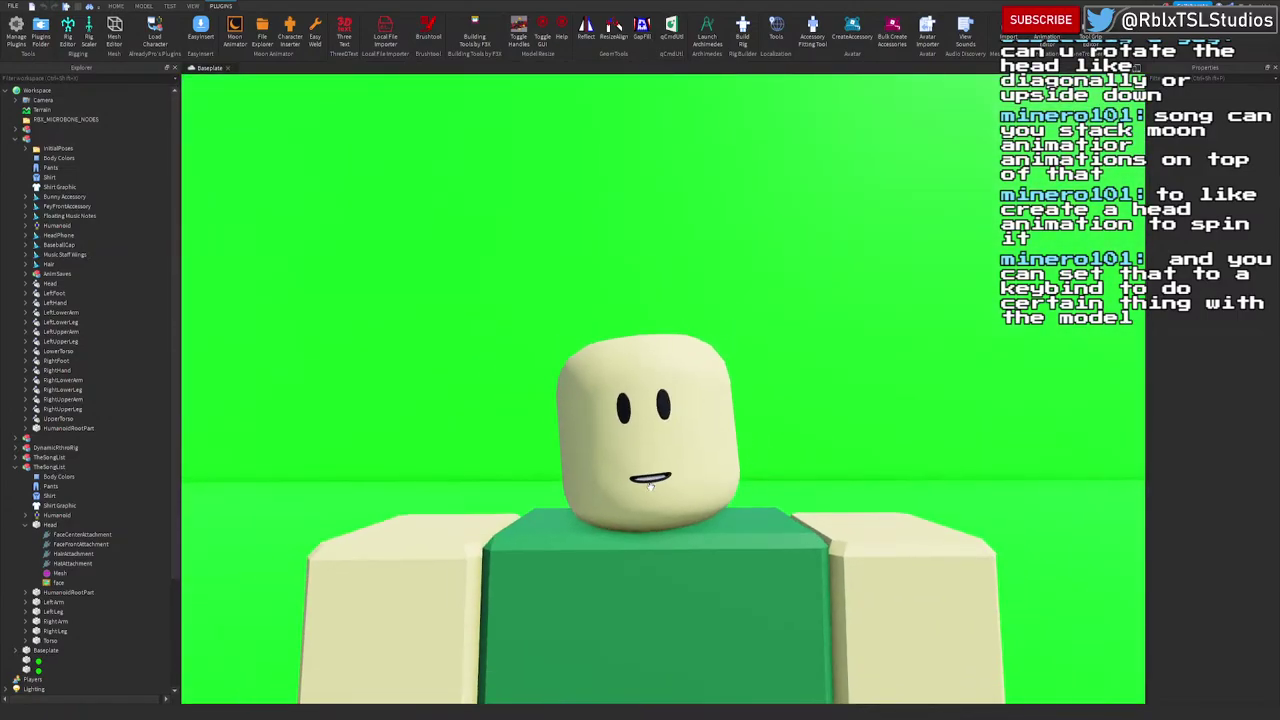
scroll(652, 480, "down", 8)
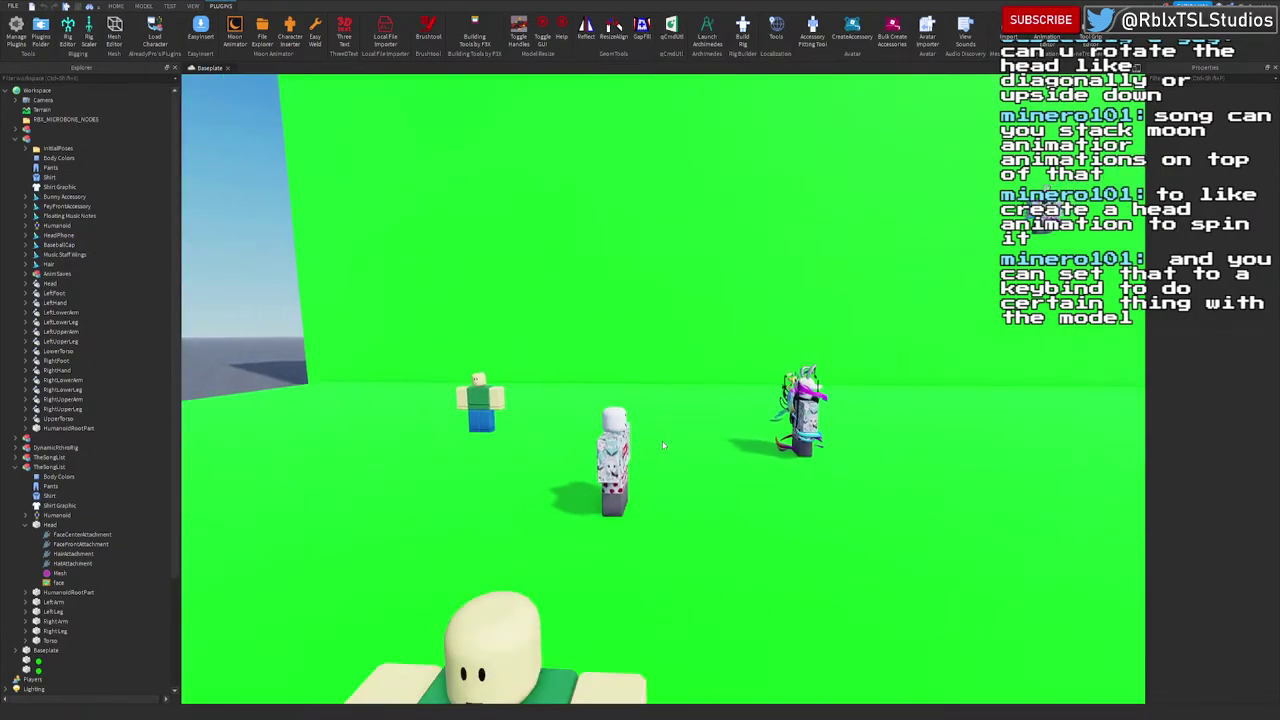
Step: Look over the avatars standing on the green stage, finishing on the copied green-shirted rig
key("d")
key("w")
right_click_drag(663, 445, 663, 445)
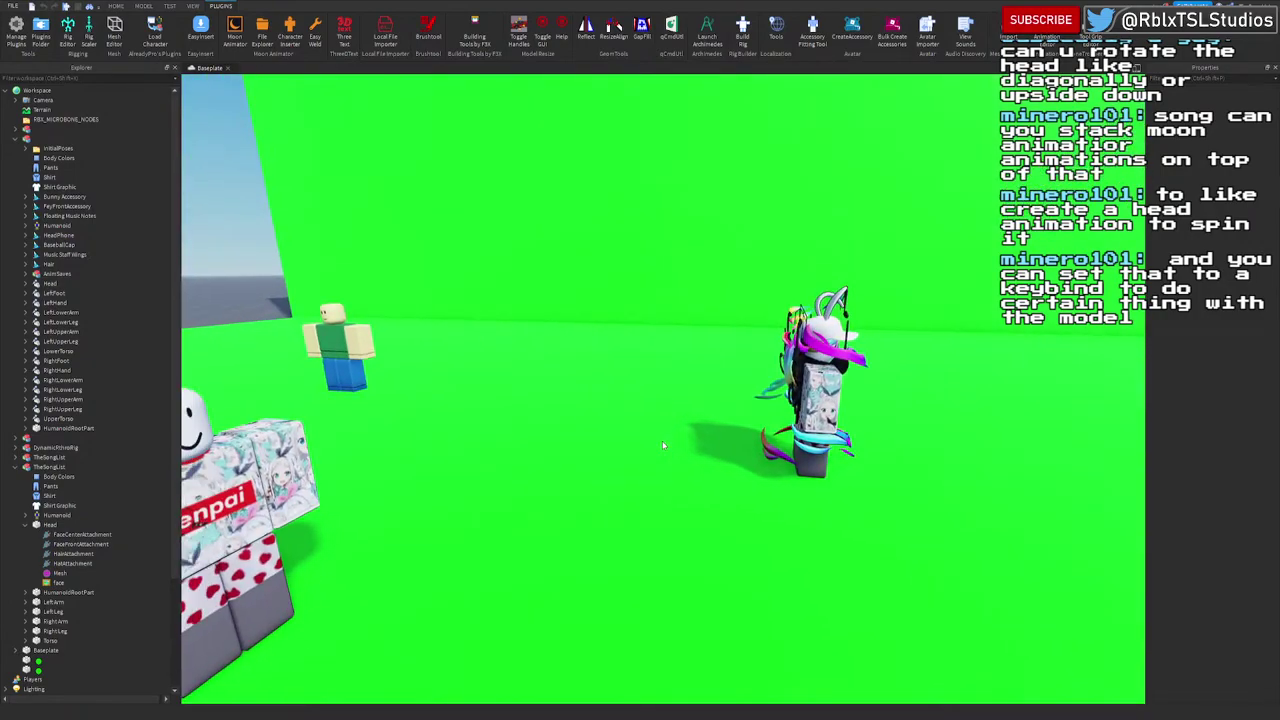
scroll(662, 445, "down", 5)
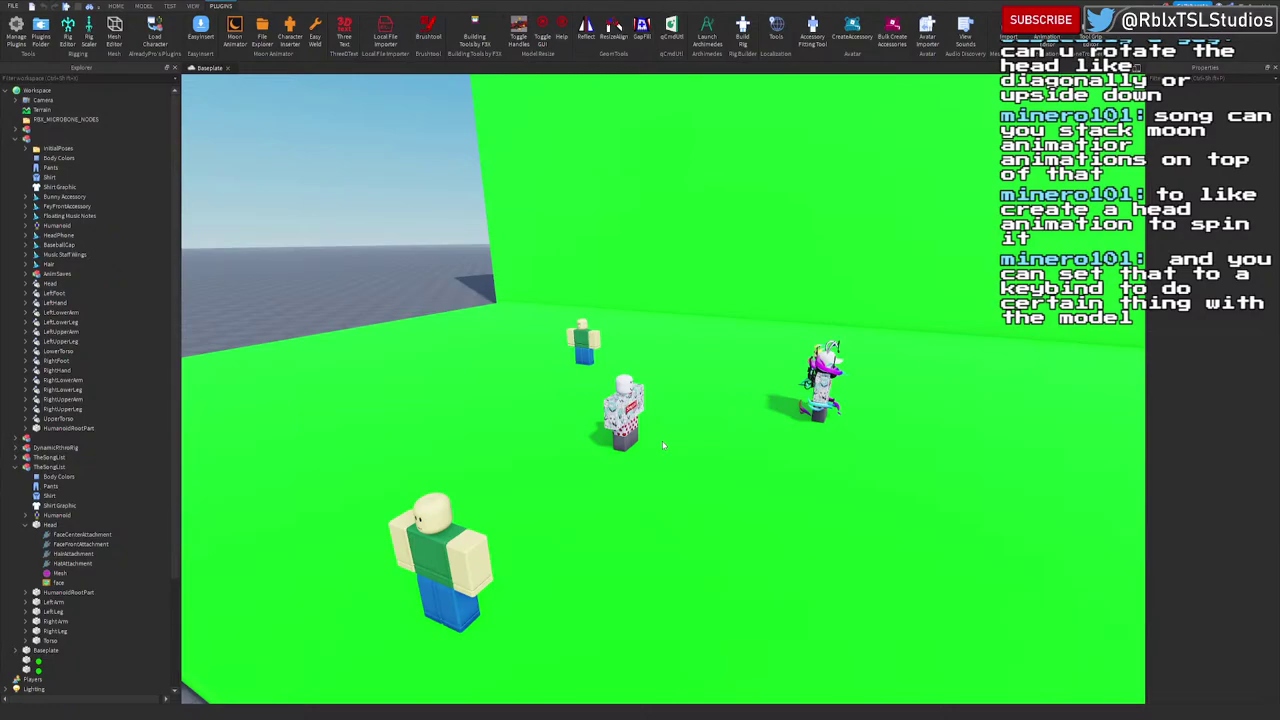
key("w")
right_click_drag(519, 362, 519, 362)
key("a")
key("s")
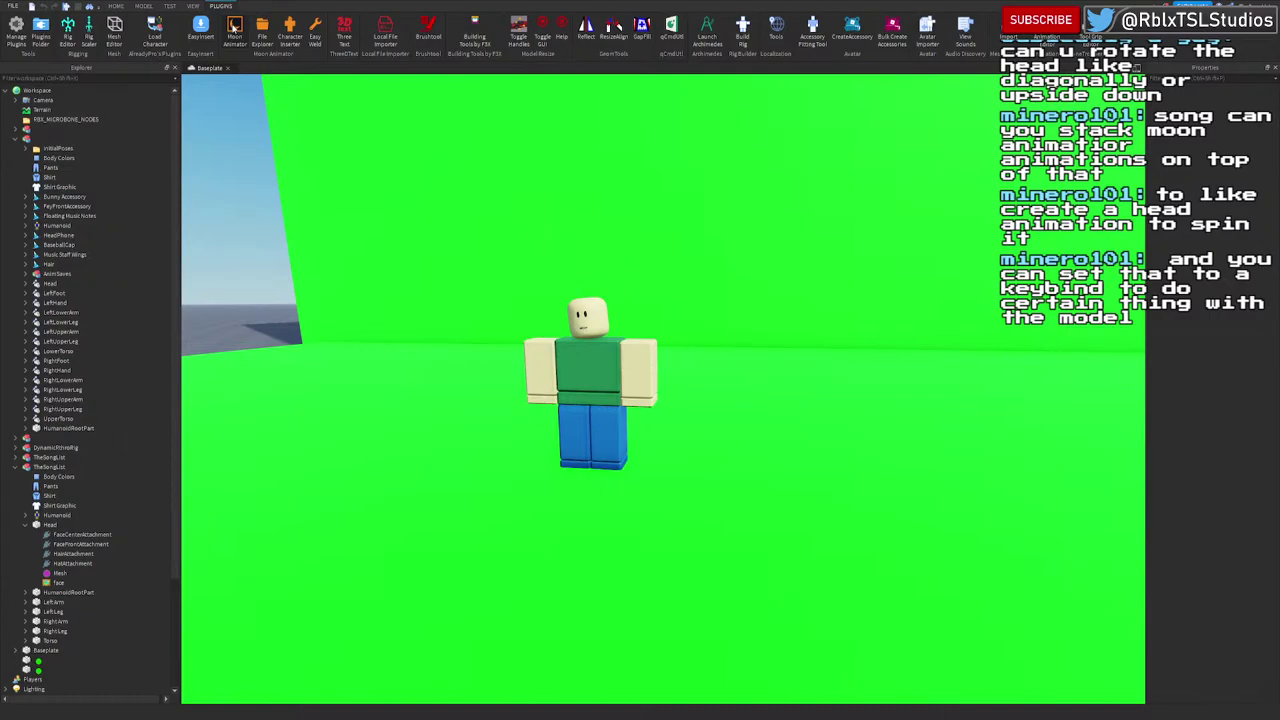
left_click(233, 27)
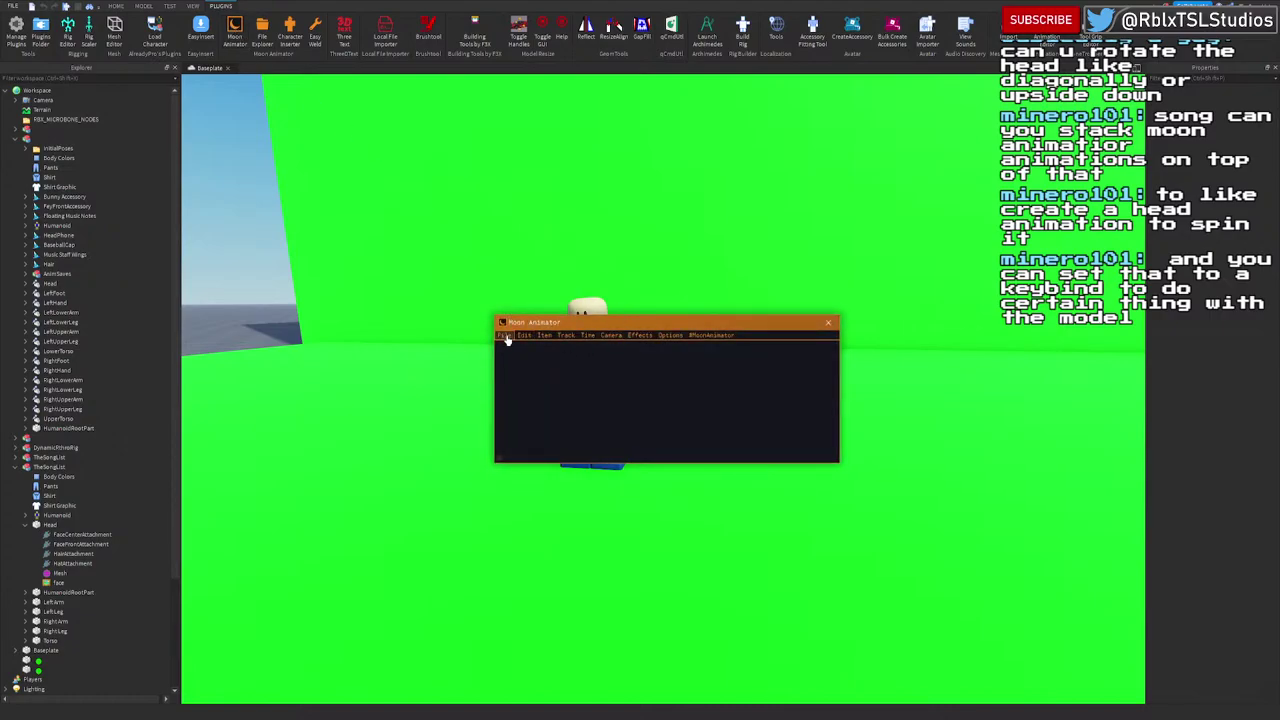
left_click_drag(815, 324, 687, 462)
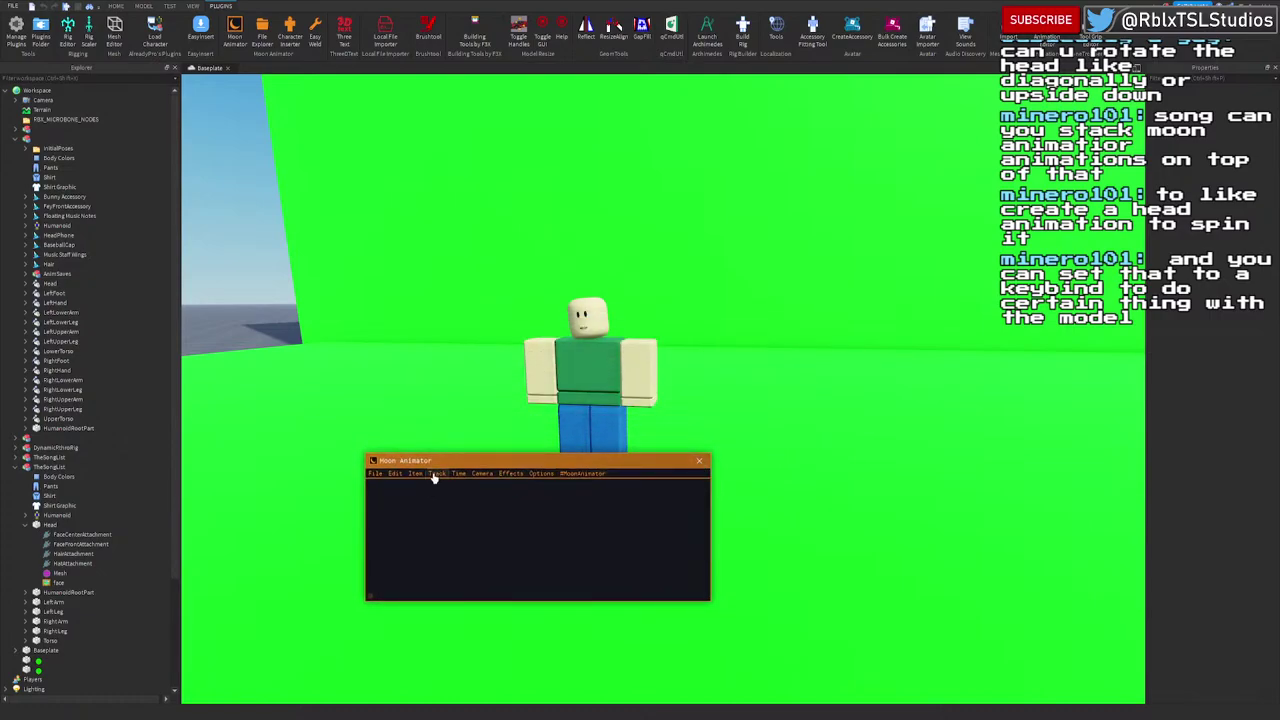
left_click_drag(429, 468, 370, 406)
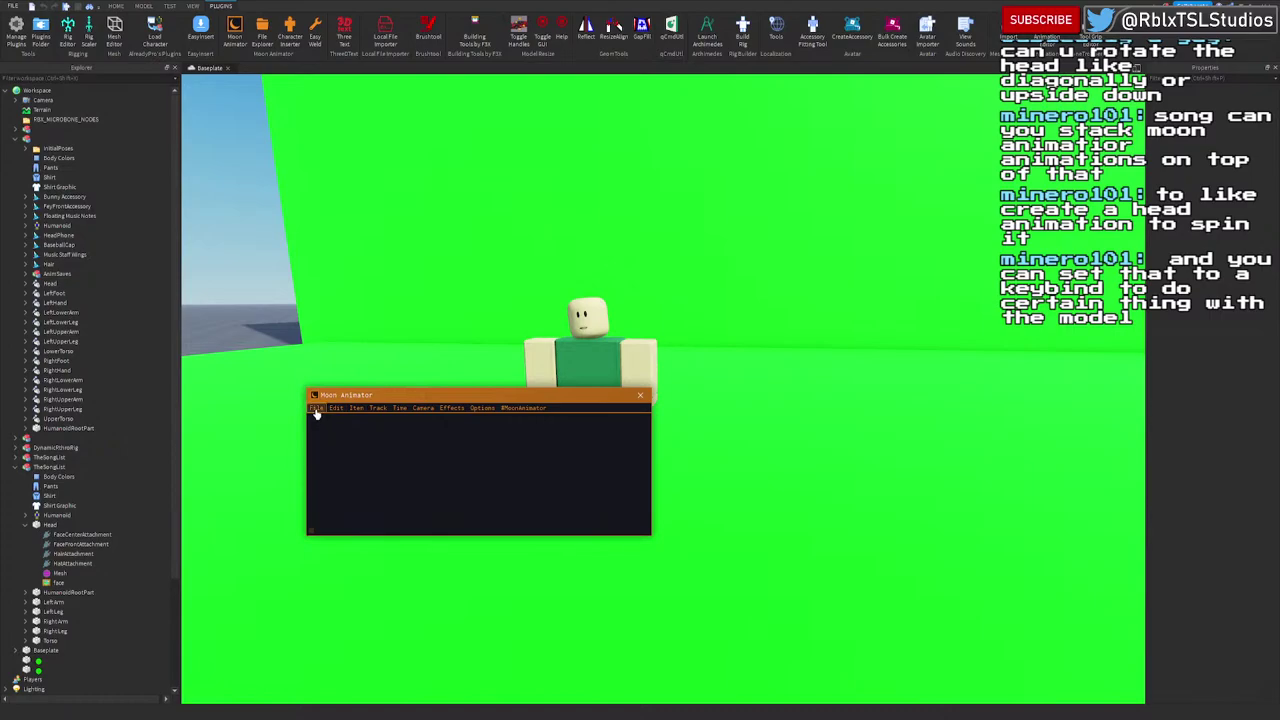
left_click(640, 395)
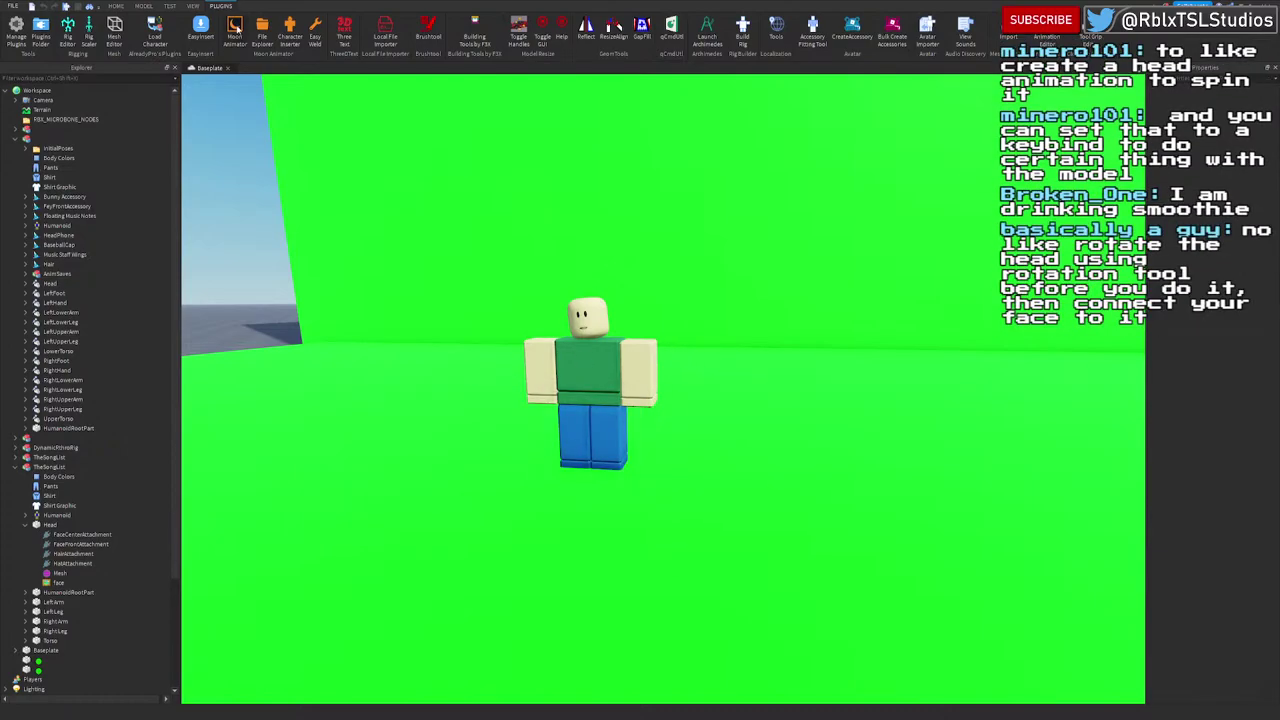
left_click(234, 30)
left_click(336, 408)
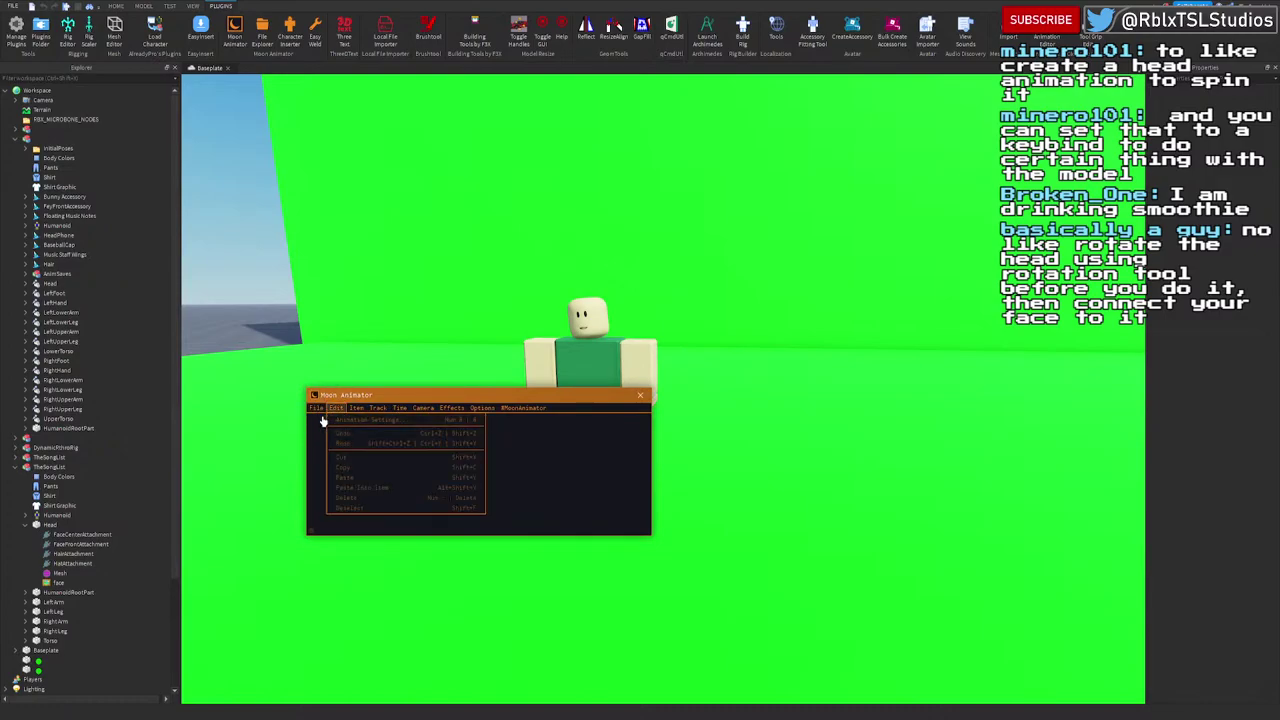
left_click(640, 395)
Step: Open the Animation Editor for the copied rig and size its timeline so the rig's upper body stays in view
left_click(1043, 44)
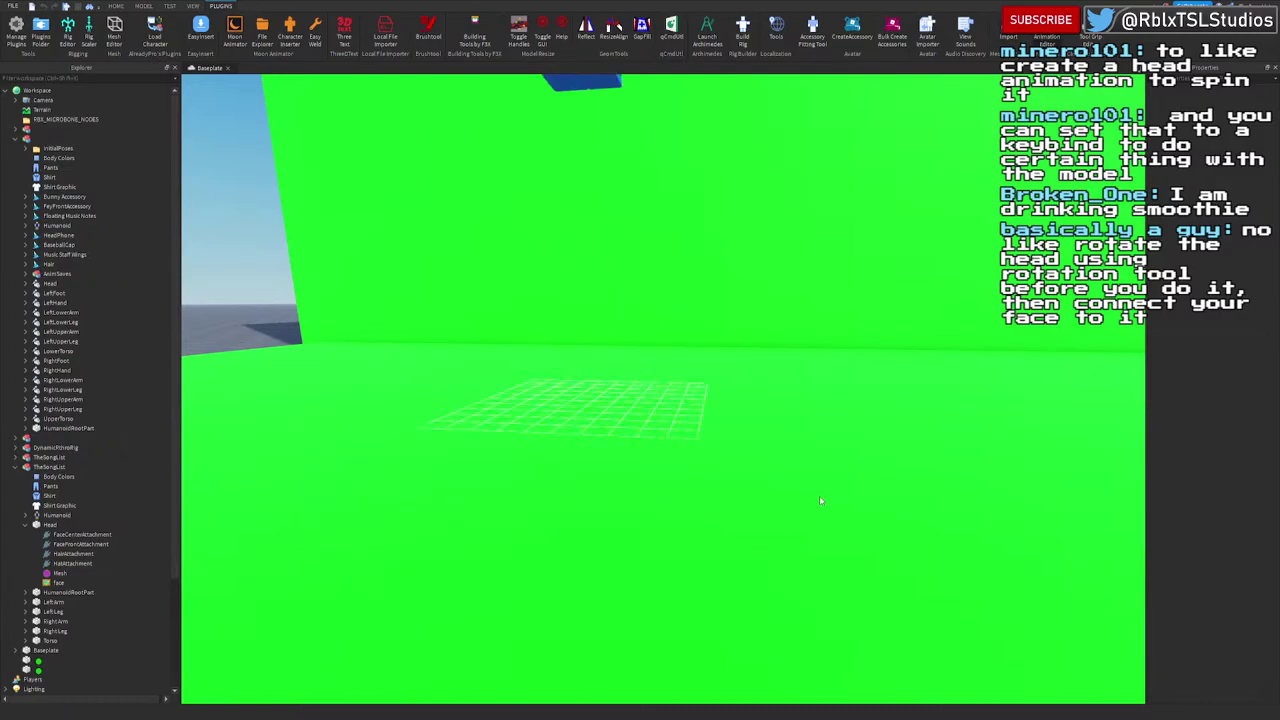
right_click_drag(680, 405, 662, 372)
left_click_drag(850, 462, 565, 682)
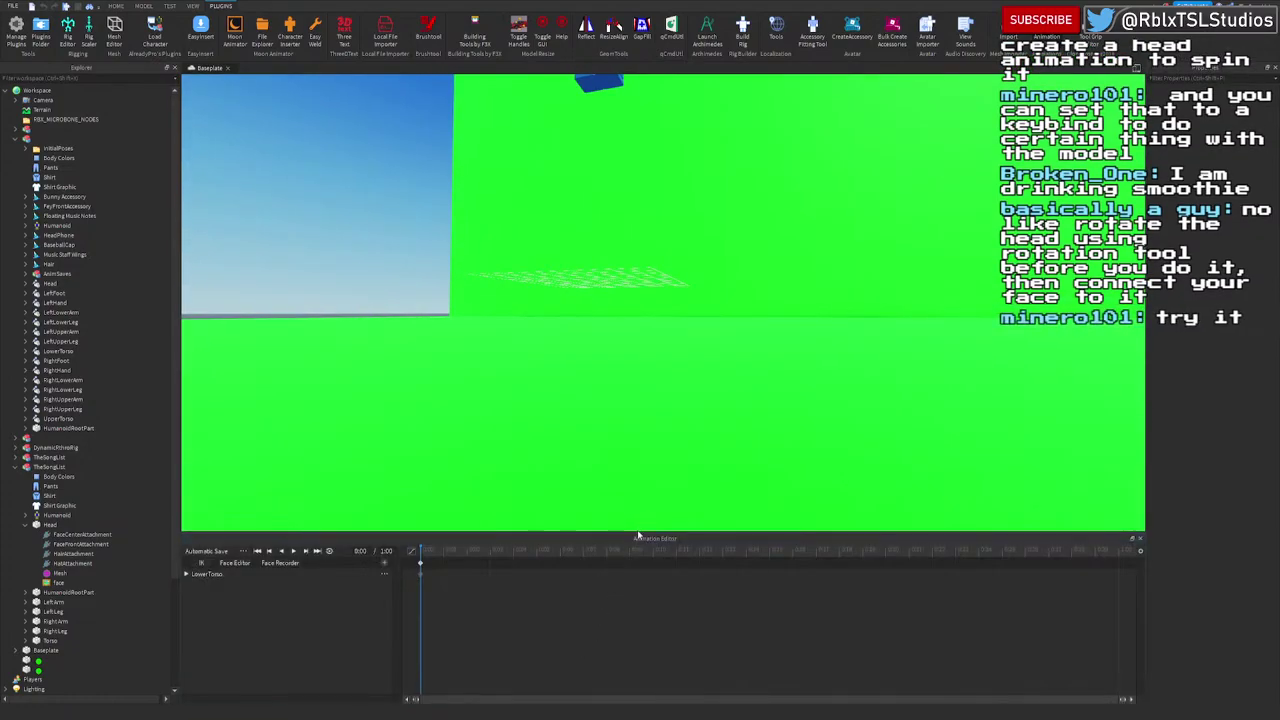
left_click_drag(643, 530, 620, 374)
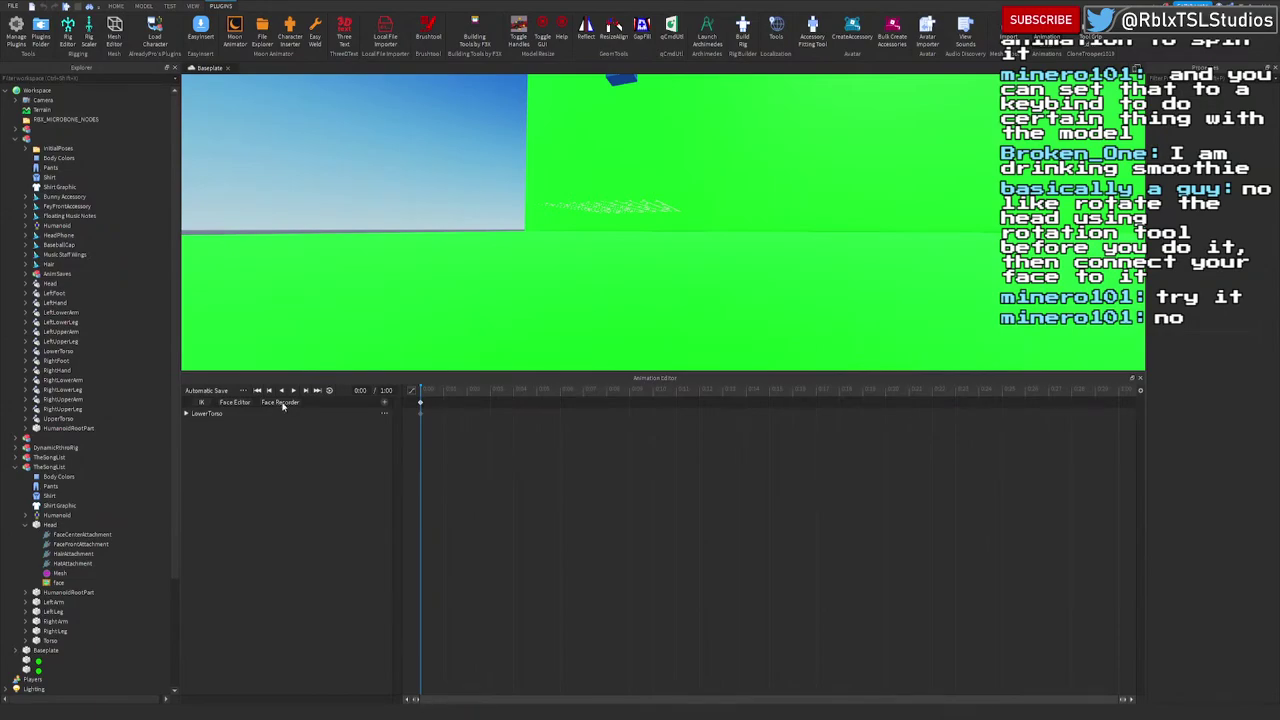
right_click_drag(590, 232, 590, 232)
key("e")
scroll(590, 232, "up", 5)
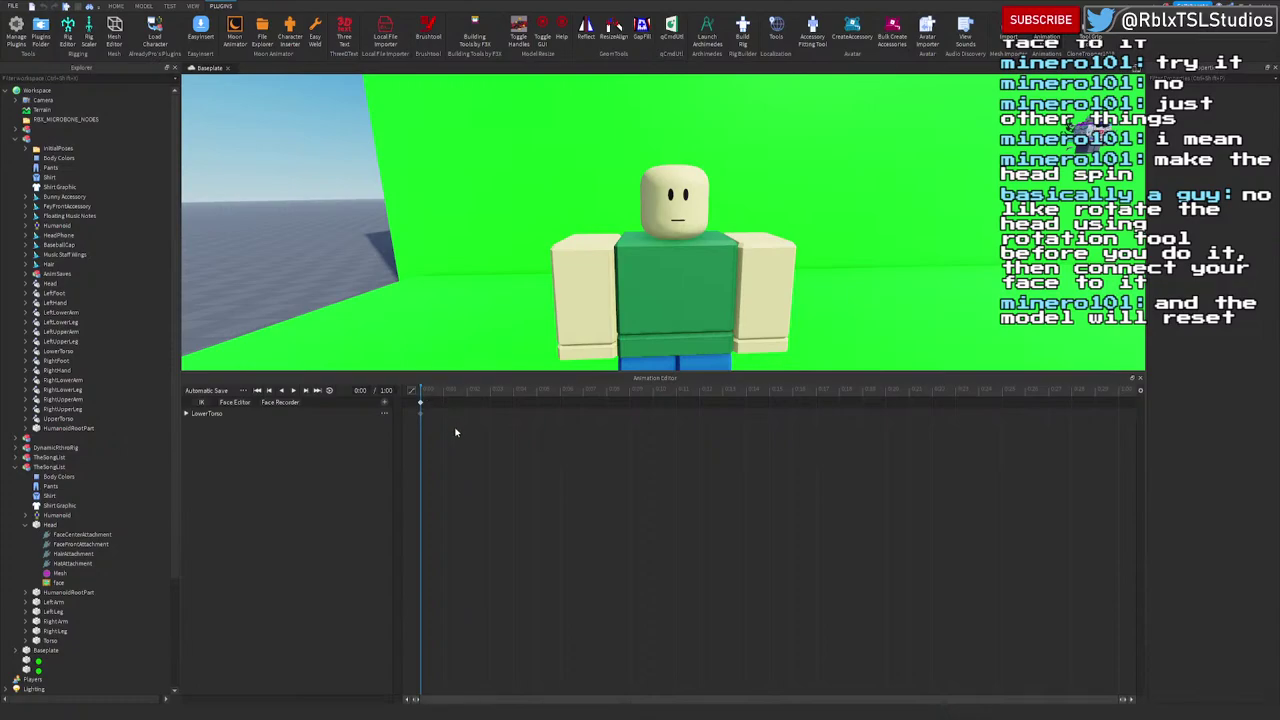
left_click_drag(641, 377, 639, 526)
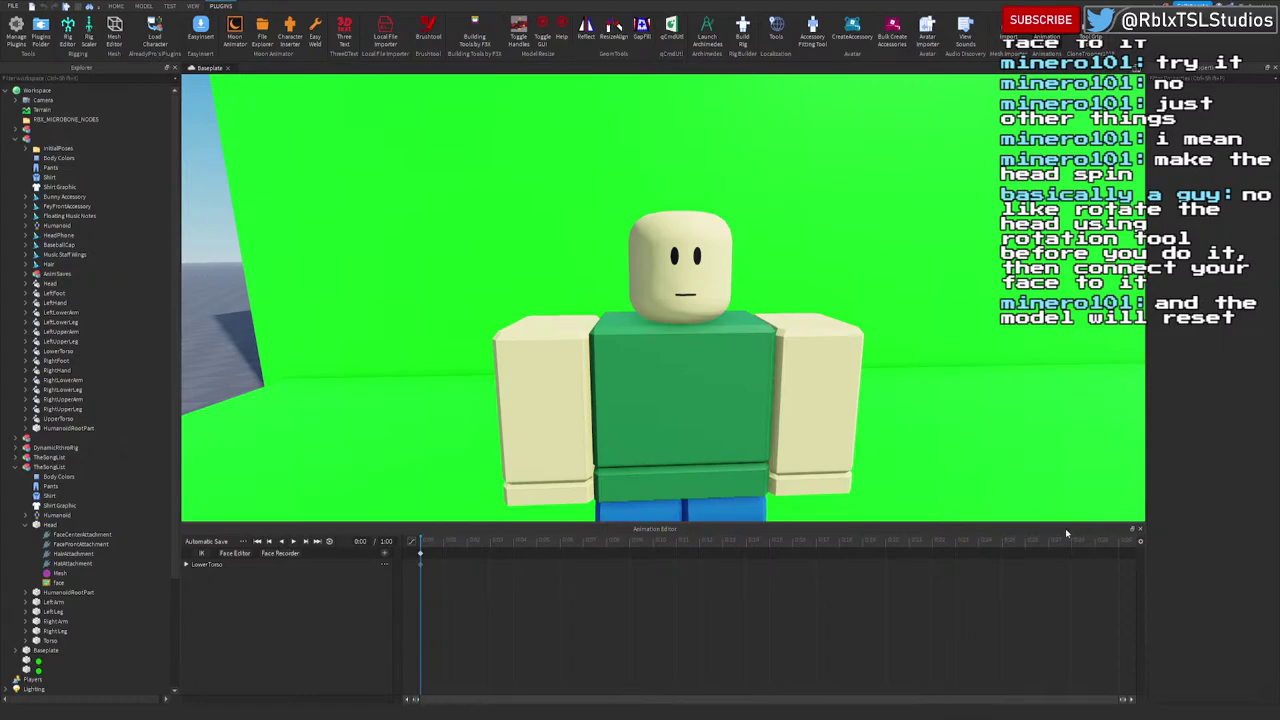
Step: Preview the copied rig's live facial tracking in the Face Recorder, and close the recorder and the Animation Editor
left_click(280, 553)
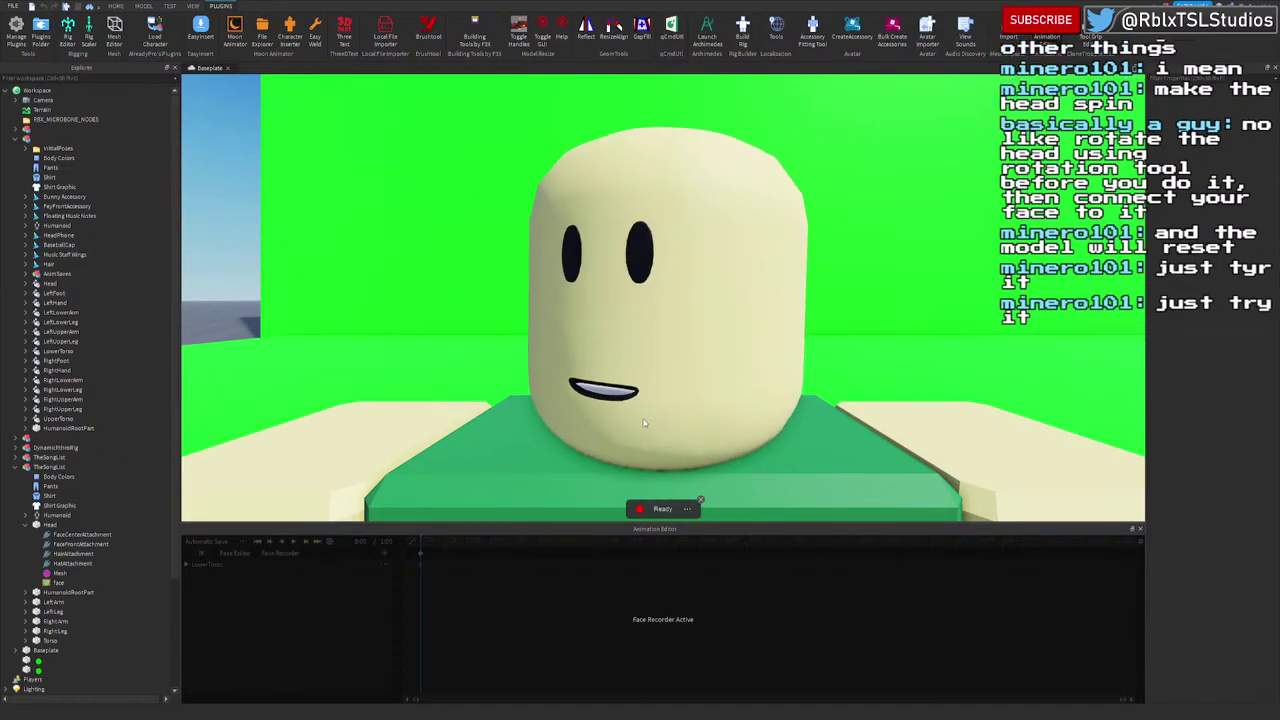
left_click(701, 502)
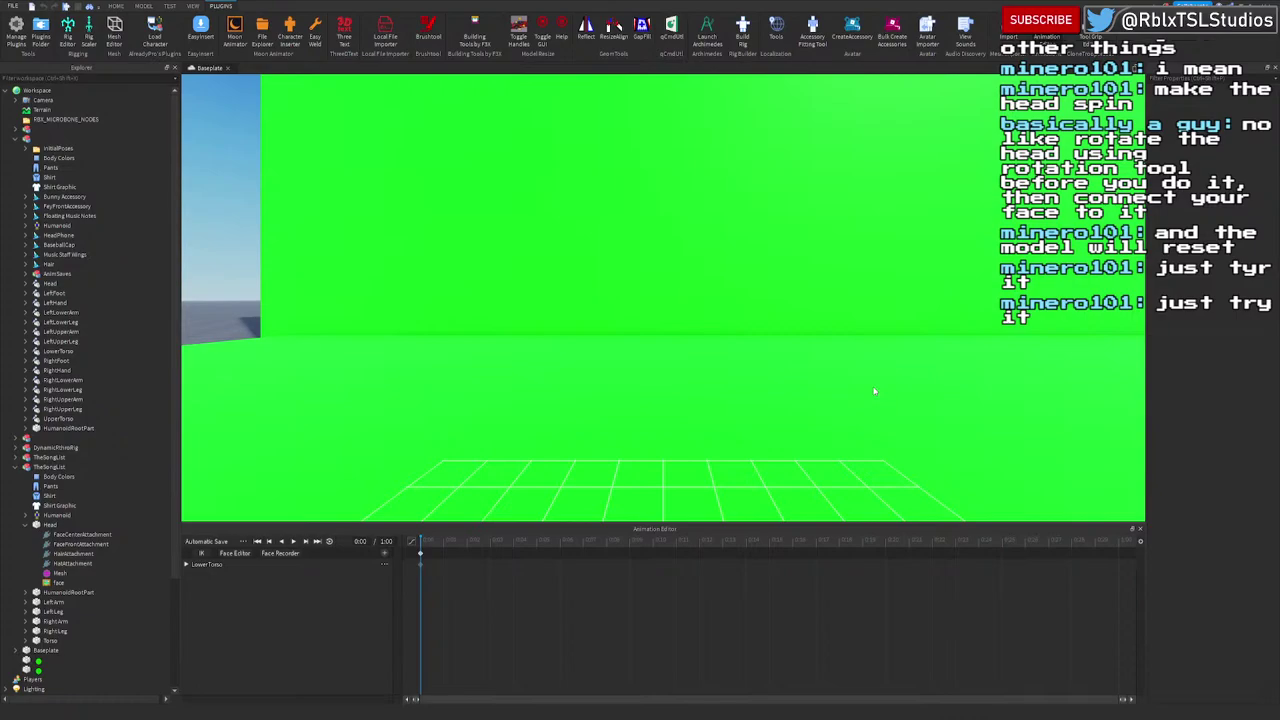
mouse_move(856, 295)
right_mouse_down()
mouse_move(872, 295)
mouse_move(856, 312)
right_mouse_up()
scroll(856, 295, "down", 5)
key("e")
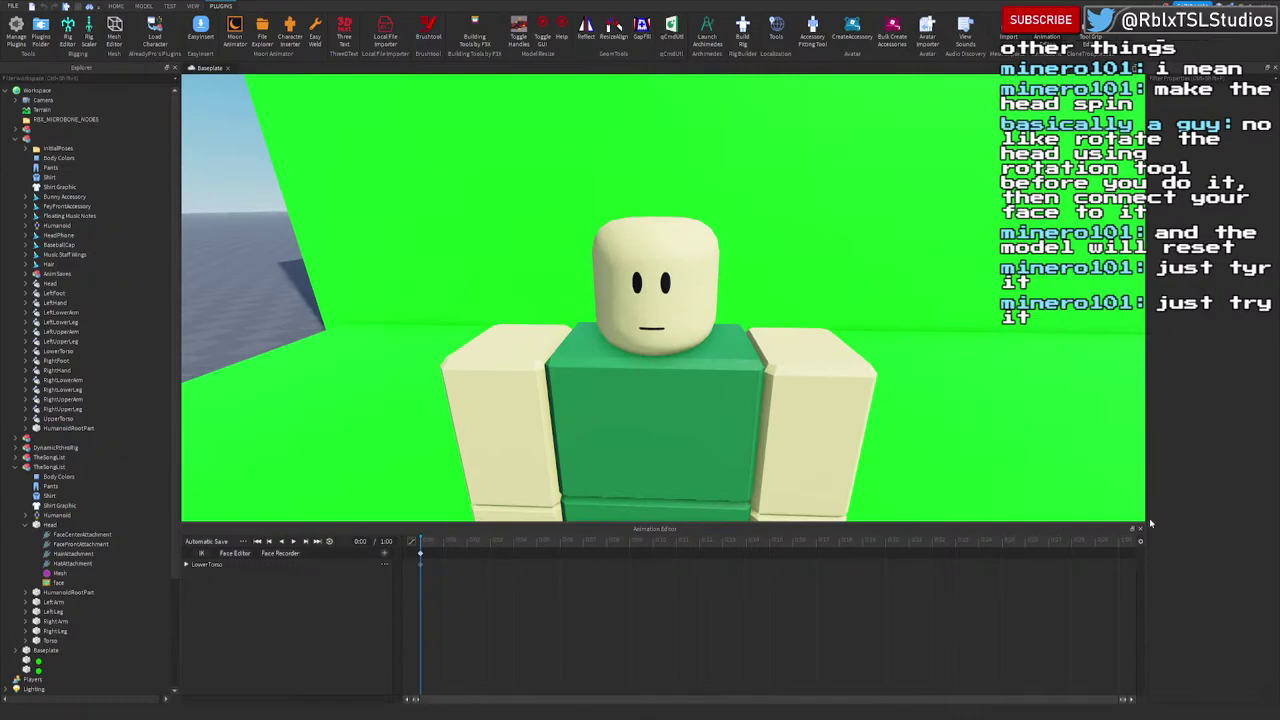
left_click(1140, 528)
Step: Open Moon Animator with the copied green-shirted rig in view
left_click(236, 40)
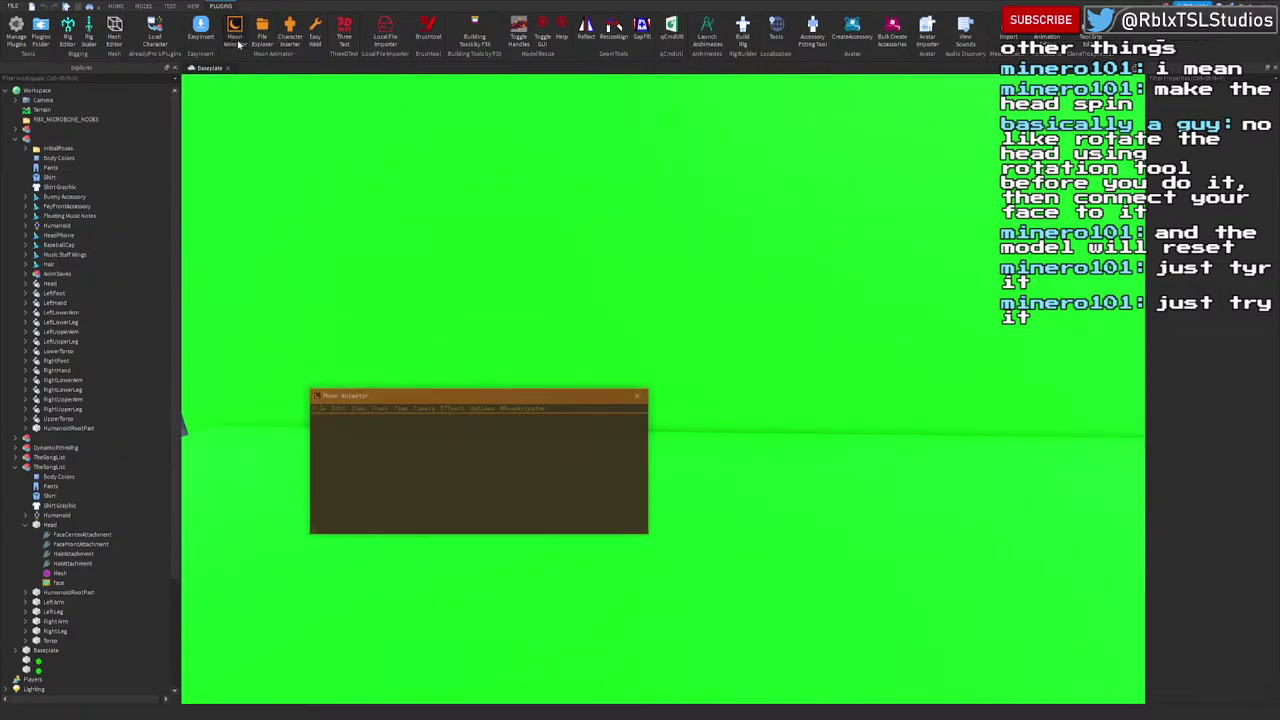
scroll(720, 415, "up", 2)
scroll(720, 415, "down", 6)
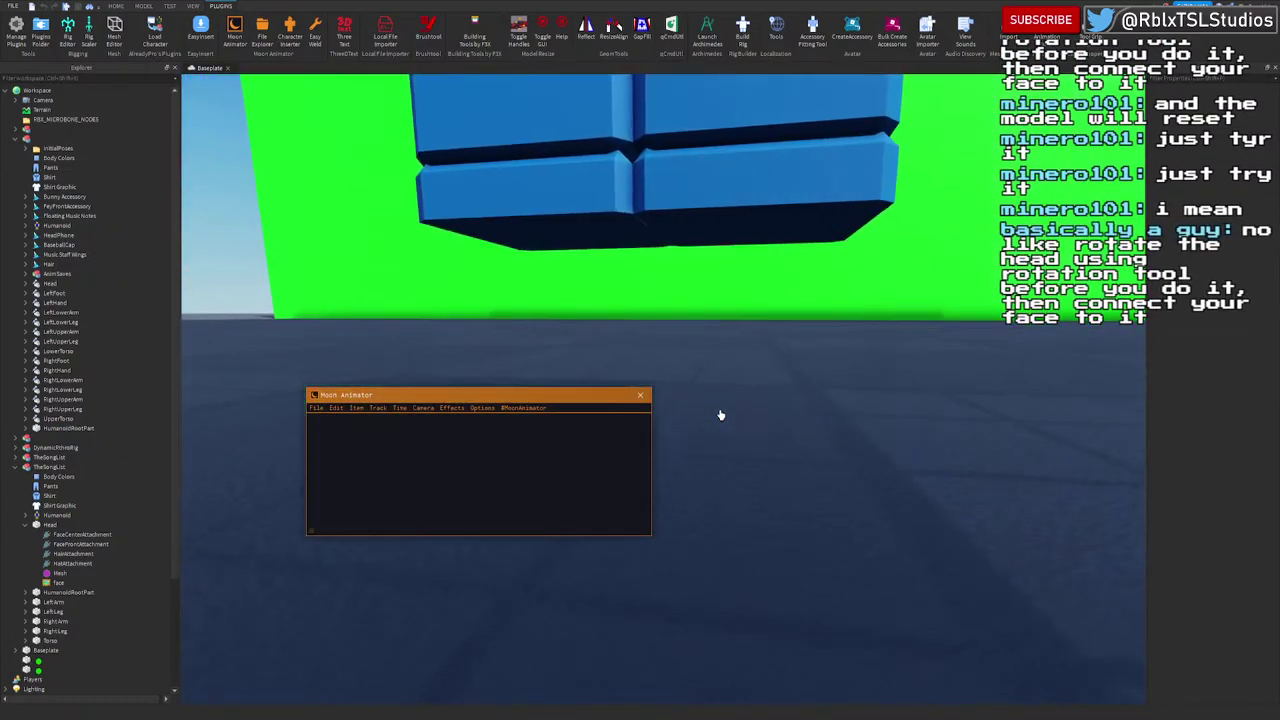
scroll(720, 415, "down", 4)
right_click_drag(720, 415, 720, 415)
key("e")
scroll(720, 415, "up", 3)
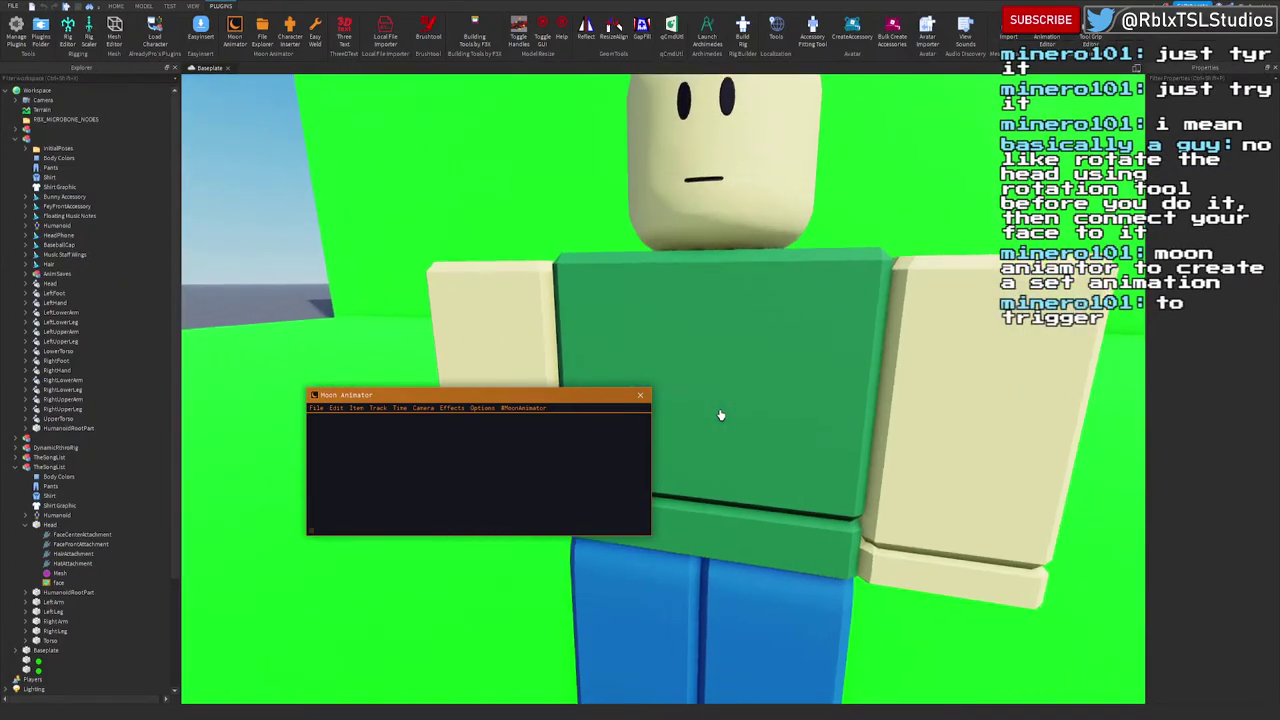
left_click(641, 392)
left_click(315, 36)
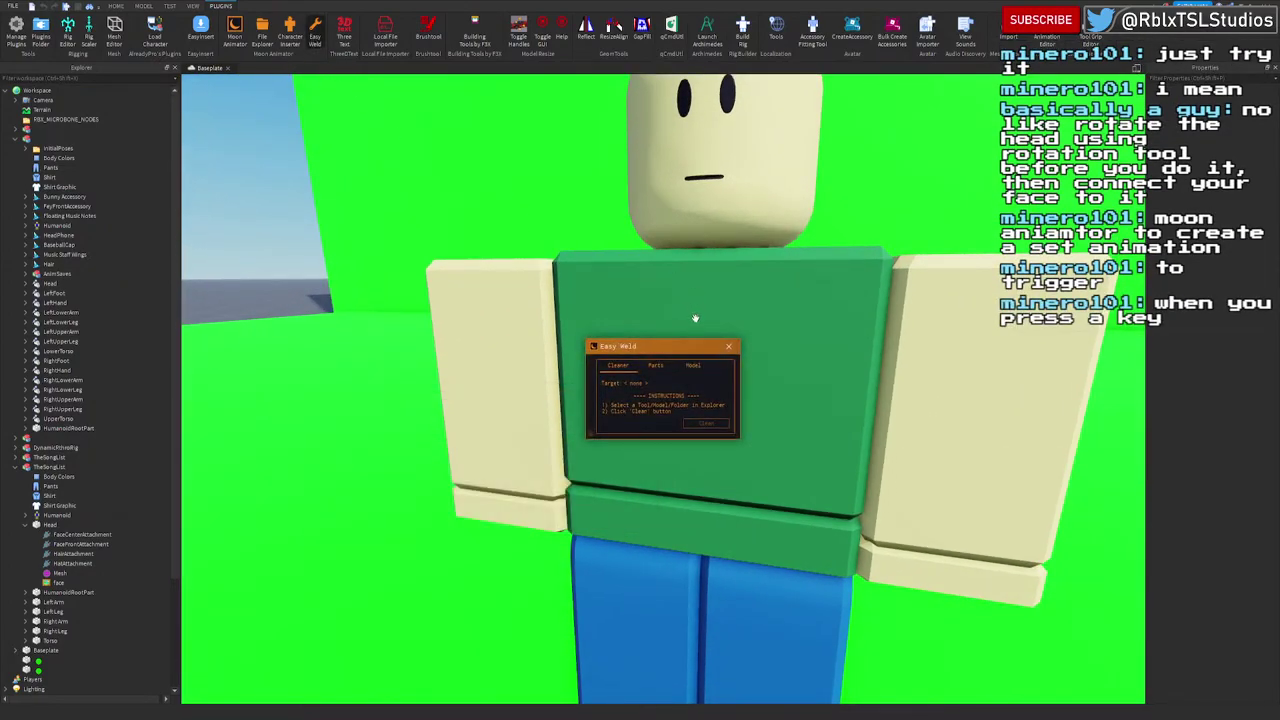
left_click(729, 347)
Step: Create a new Moon Animator animation file named specialRig, with the whole green-shirted rig in view
right_click_drag(681, 277, 681, 277)
scroll(681, 277, "down", 3)
scroll(681, 277, "up", 2)
scroll(680, 276, "down", 2)
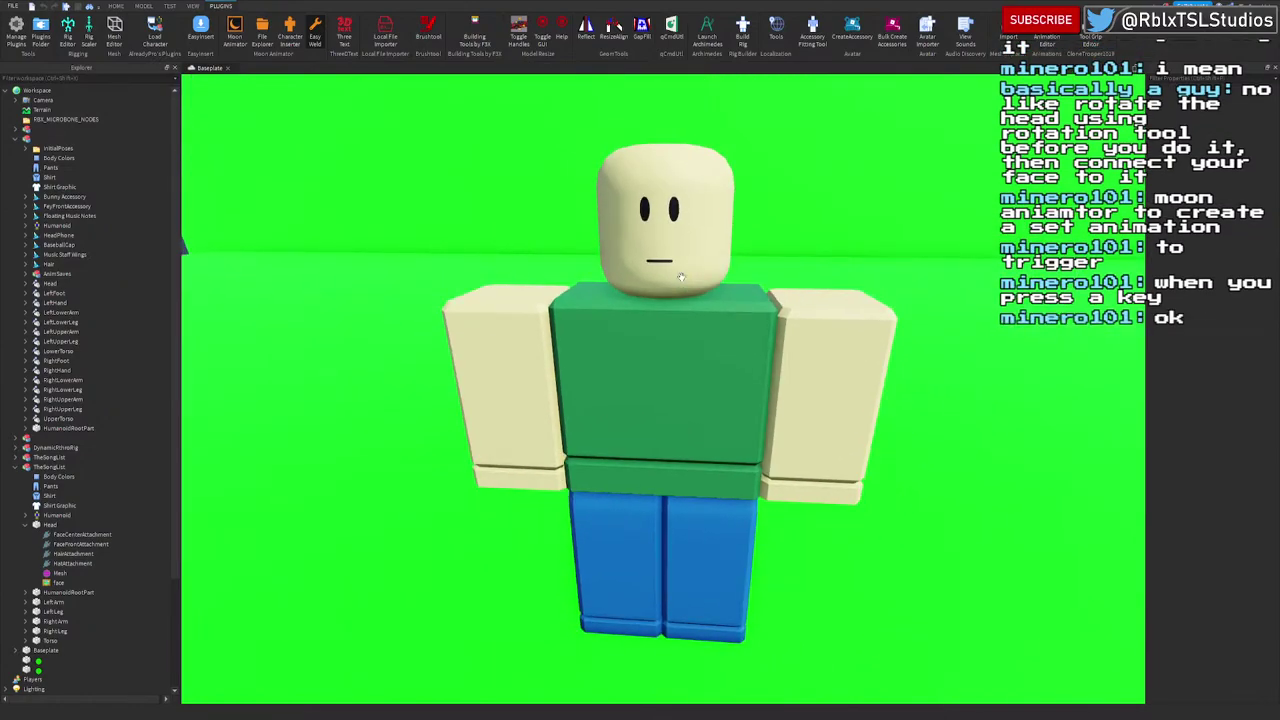
left_click(234, 30)
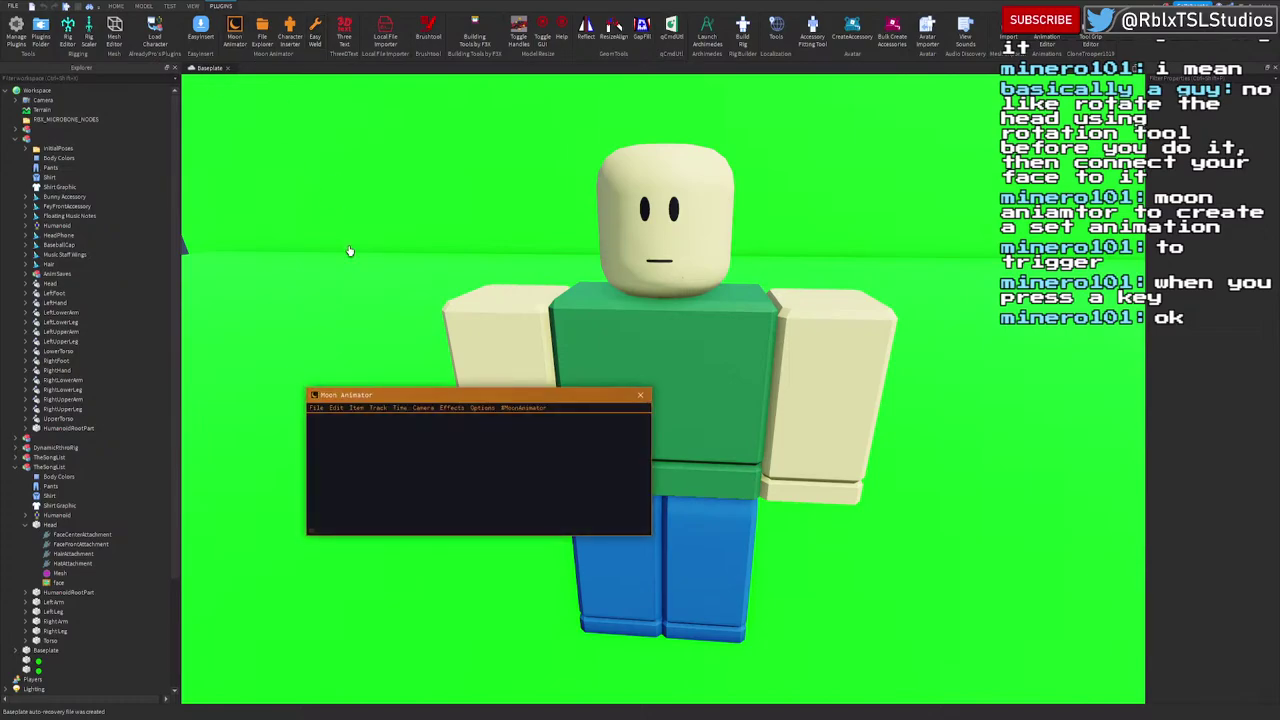
left_click(316, 408)
left_click(378, 427)
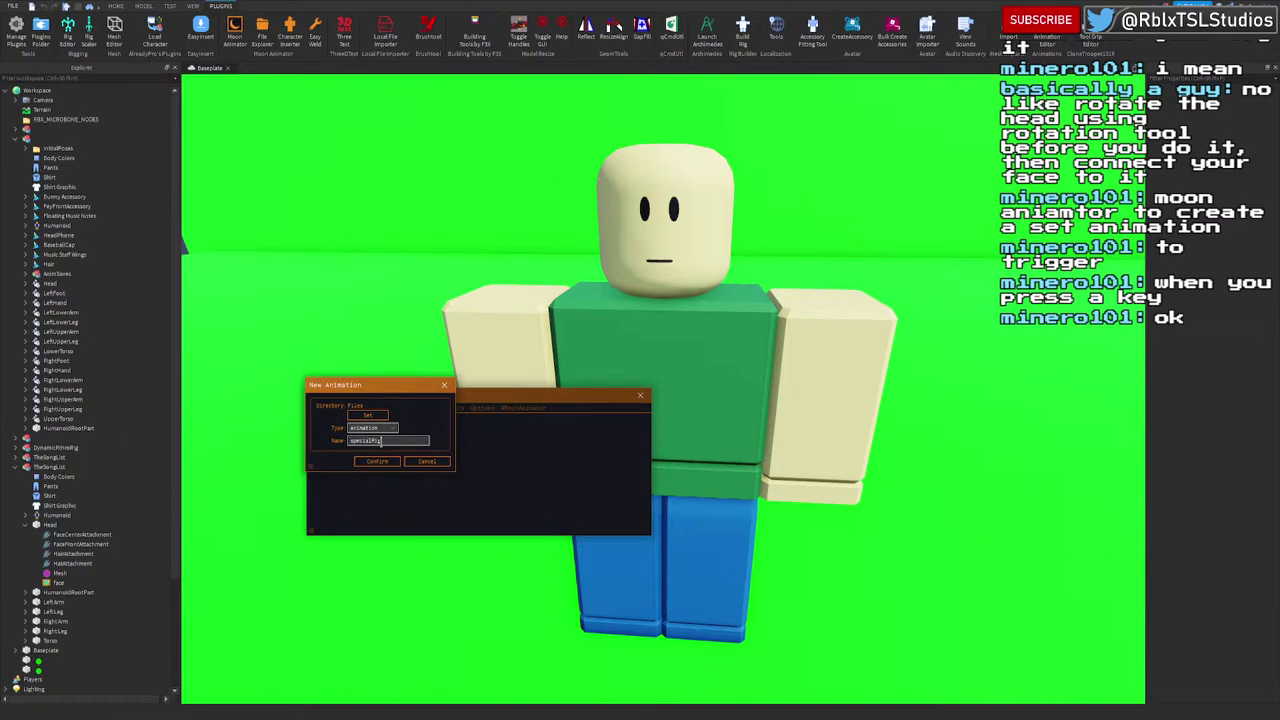
left_click(384, 462)
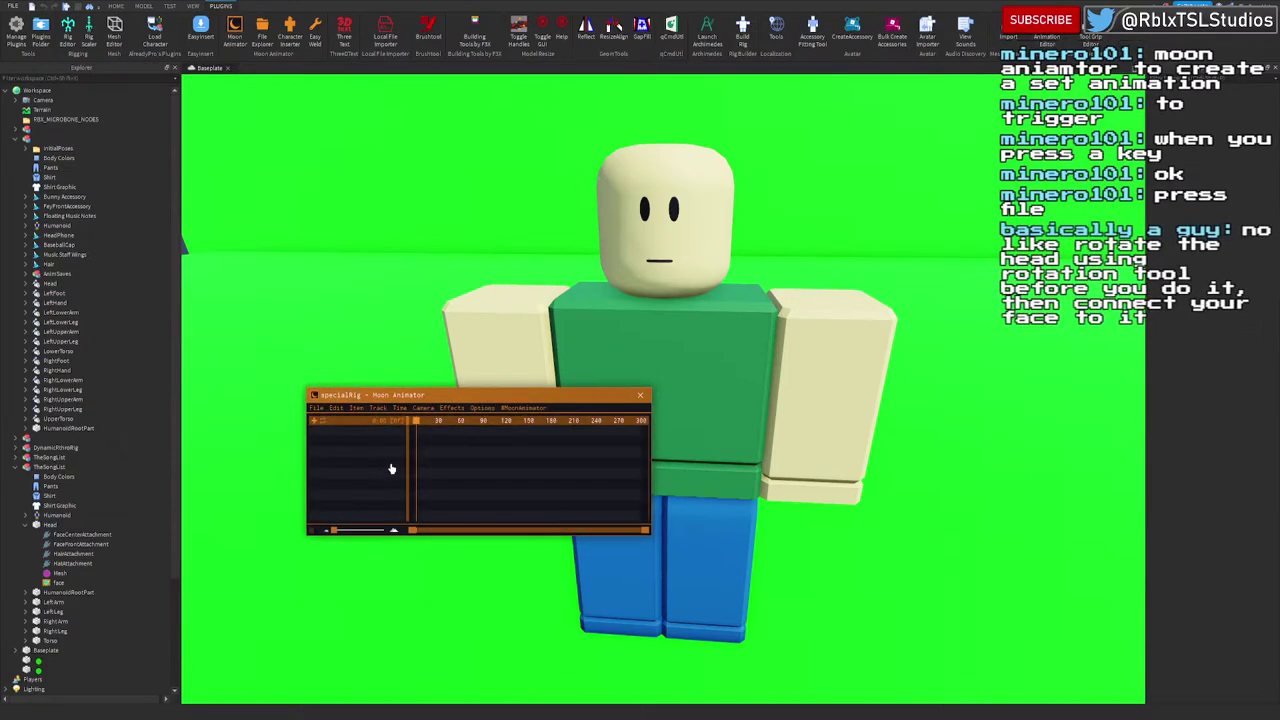
Step: Try to add the unnamed green-shirted rig to the animation with its Rig and CFrame properties, and cancel the item dialog
left_click(311, 421)
left_click(763, 336)
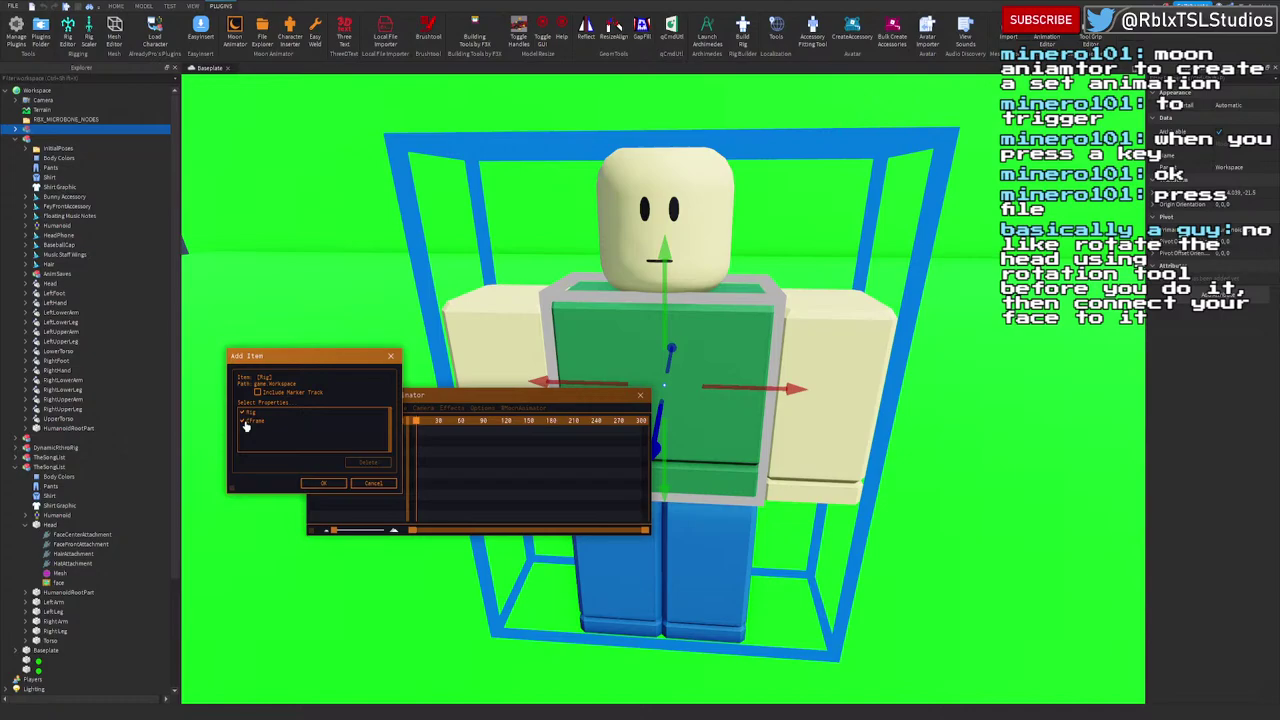
left_click(246, 424)
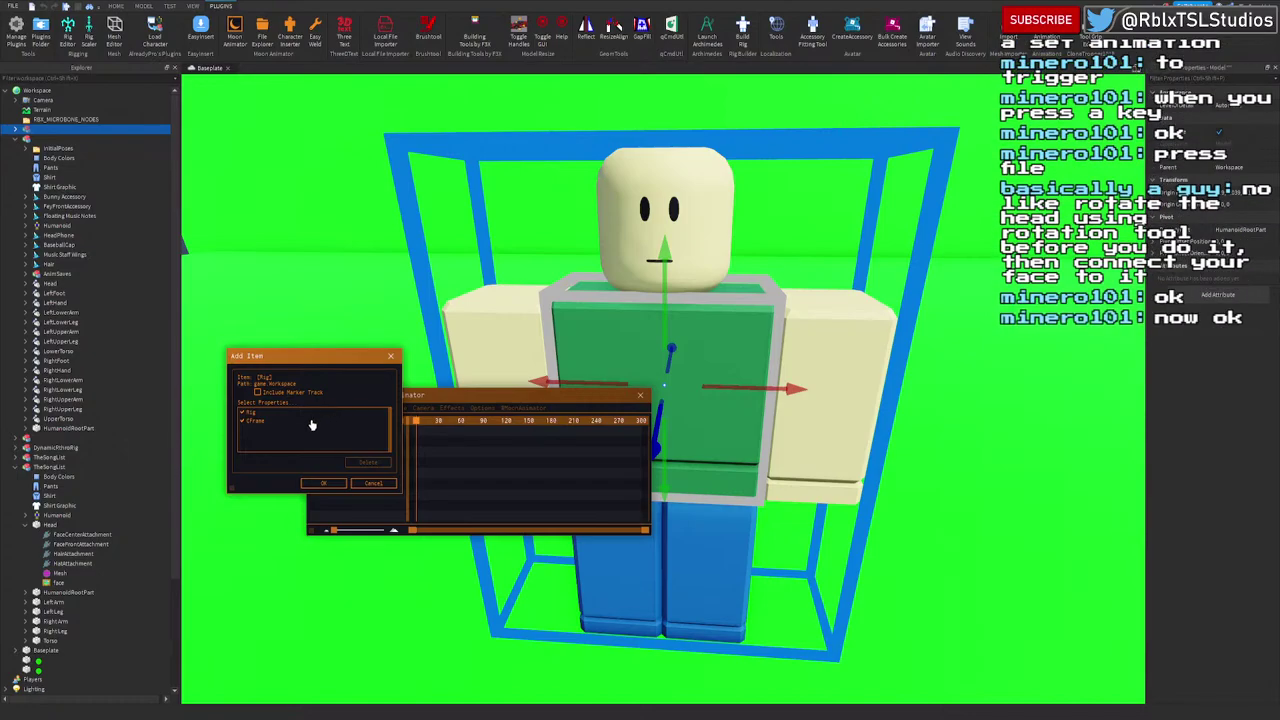
left_click(333, 485)
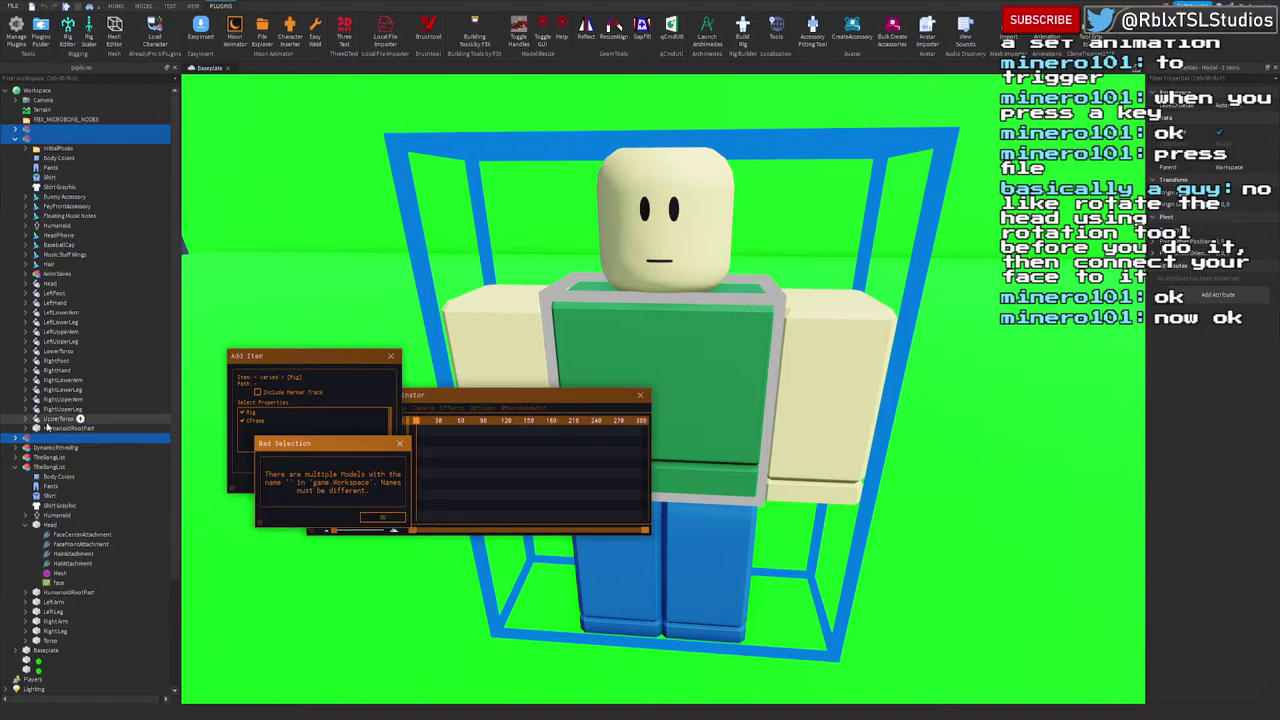
left_click(383, 518)
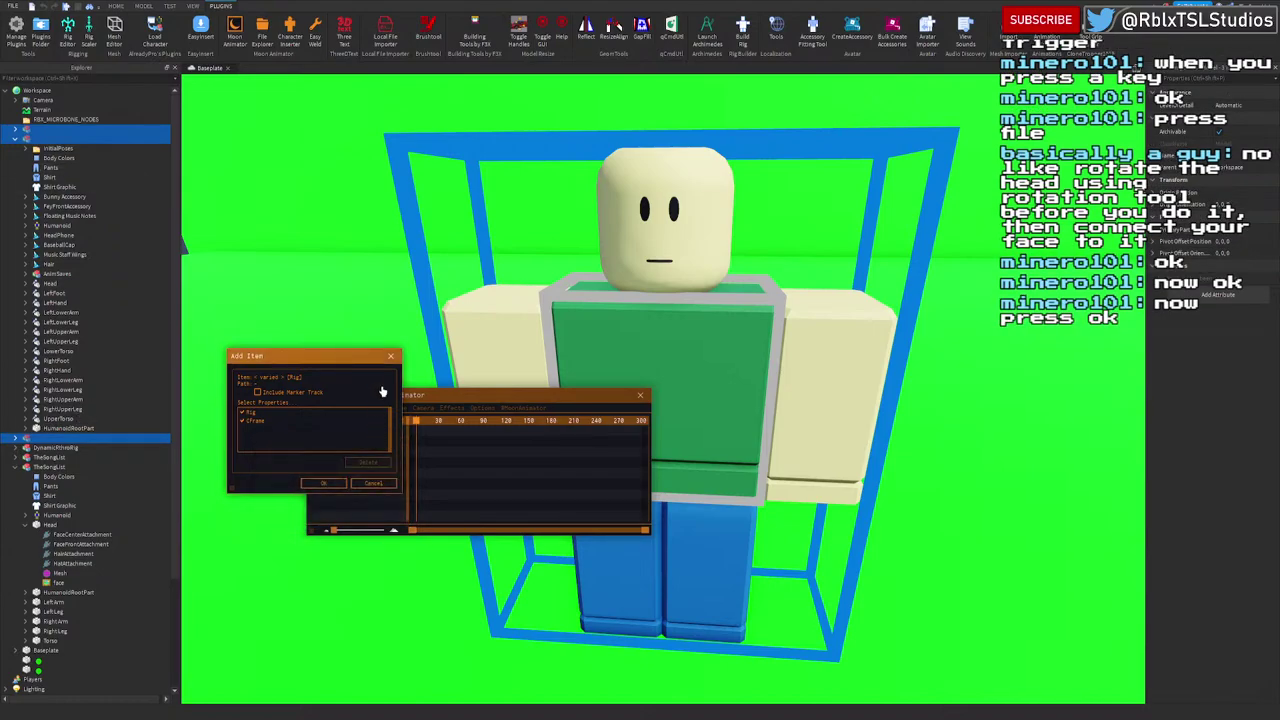
left_click(393, 357)
Step: Look around the stage at the other avatars and back to the plain green-shirted rig, and close Moon Animator
right_click_drag(622, 415, 622, 415)
right_click_drag(491, 231, 535, 234)
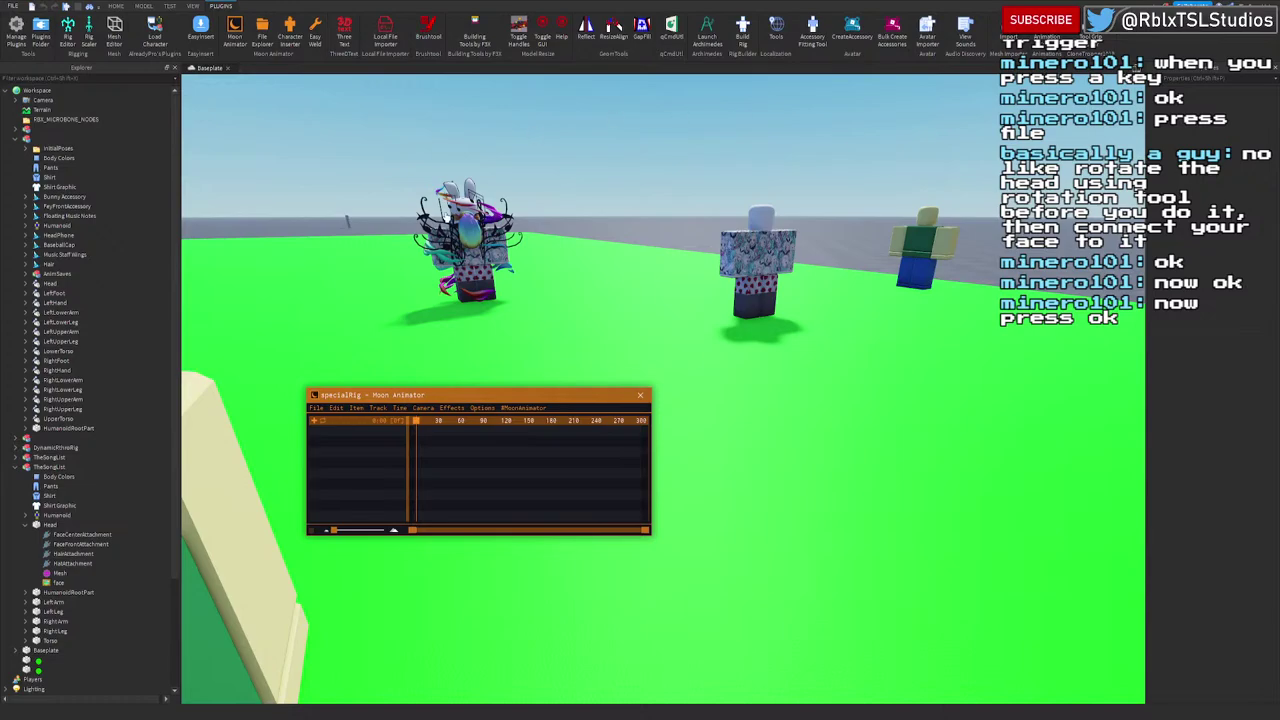
right_click_drag(925, 234, 925, 234)
right_click_drag(638, 239, 638, 239)
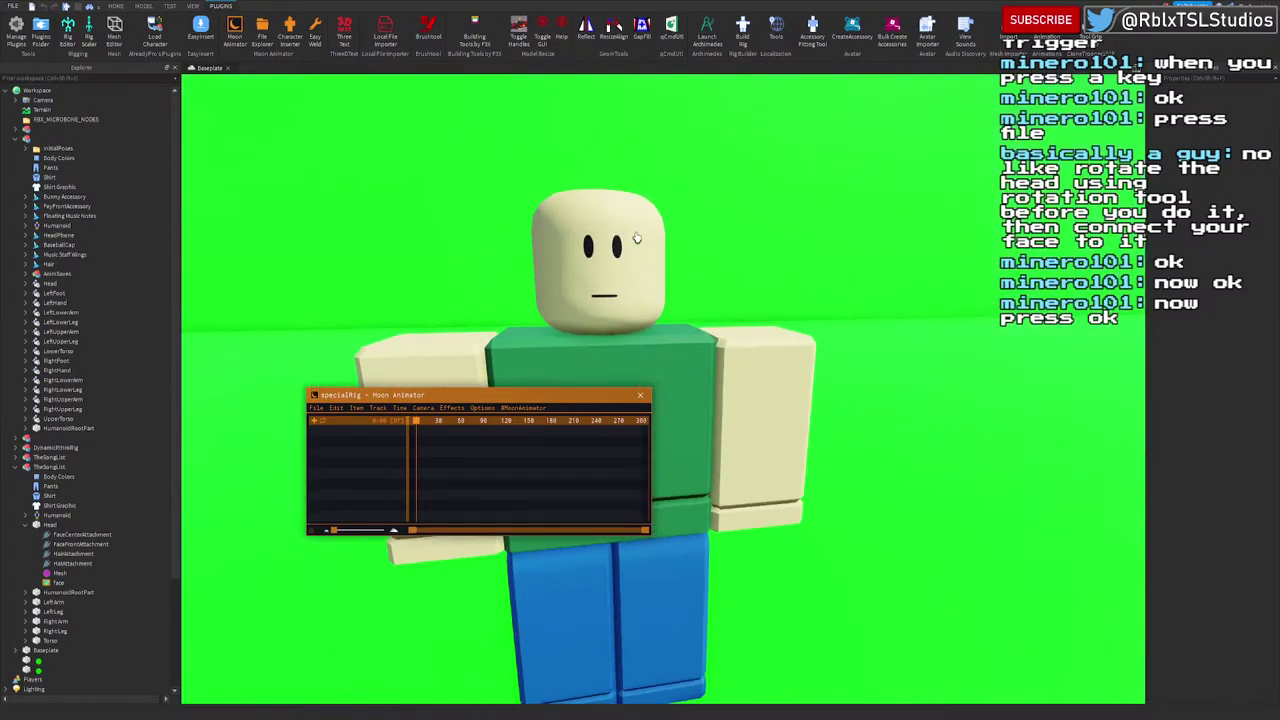
right_click_drag(655, 389, 655, 389)
right_click_drag(795, 321, 795, 321)
key("f")
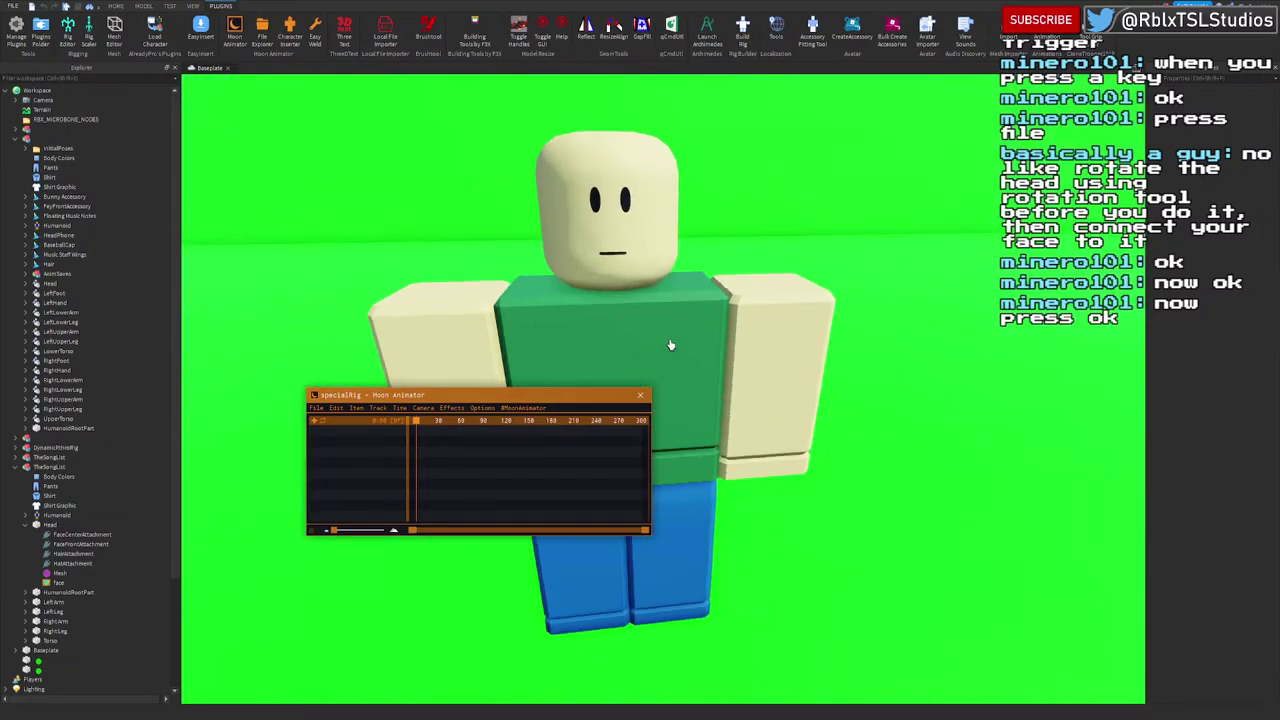
left_click(640, 398)
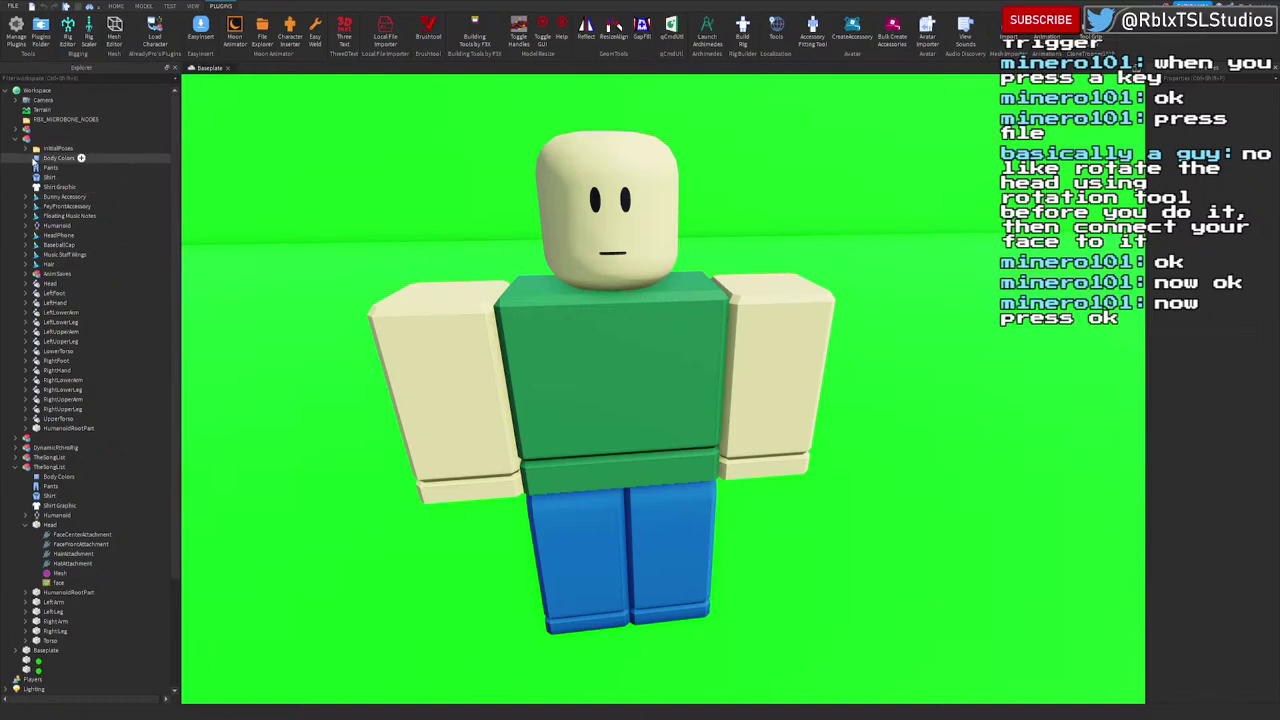
Step: Select the green-shirted rig and examine its child objects in the hierarchy, including the InitialPoses folder
left_click(491, 368)
left_click(15, 139)
left_click(15, 129)
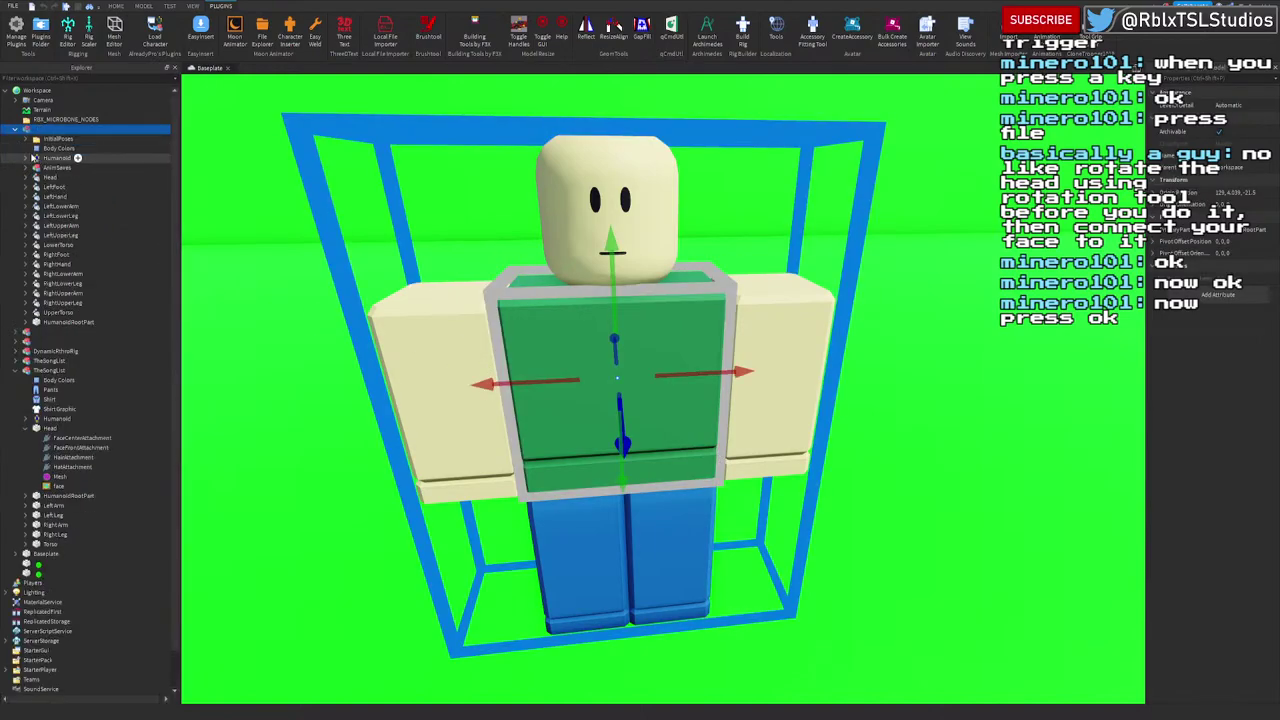
left_click(28, 139)
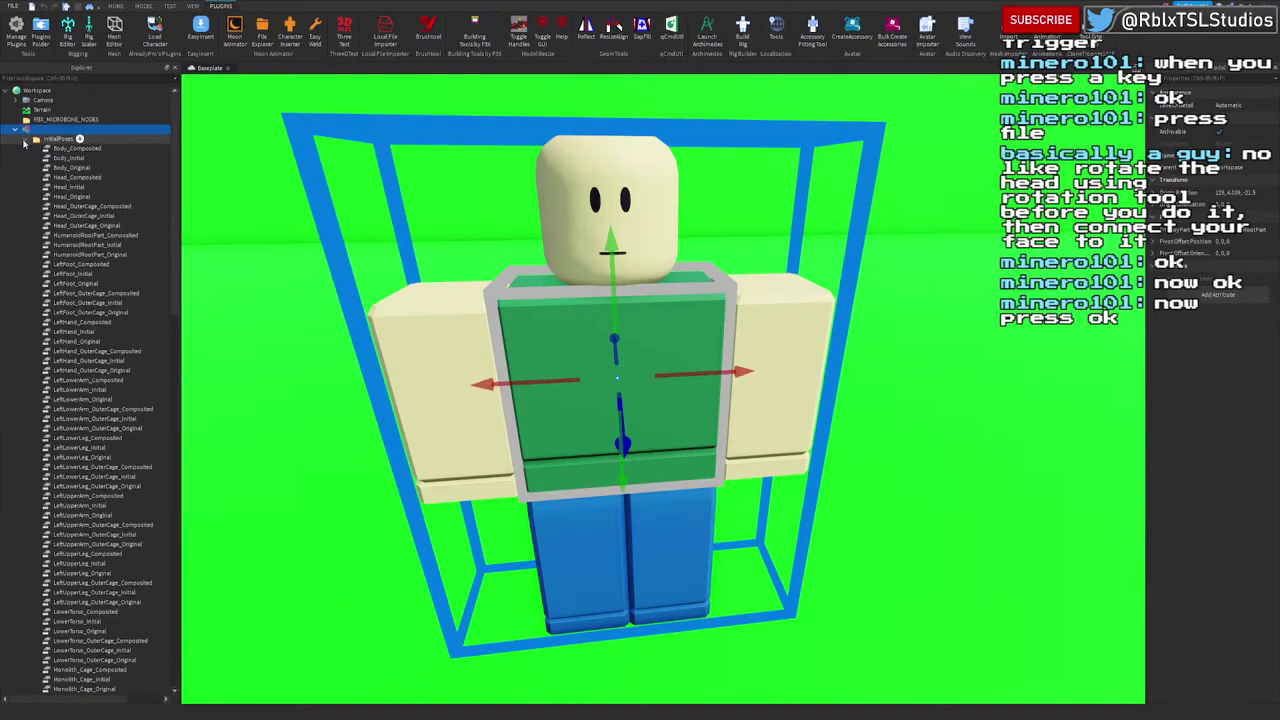
scroll(56, 254, "down", 10)
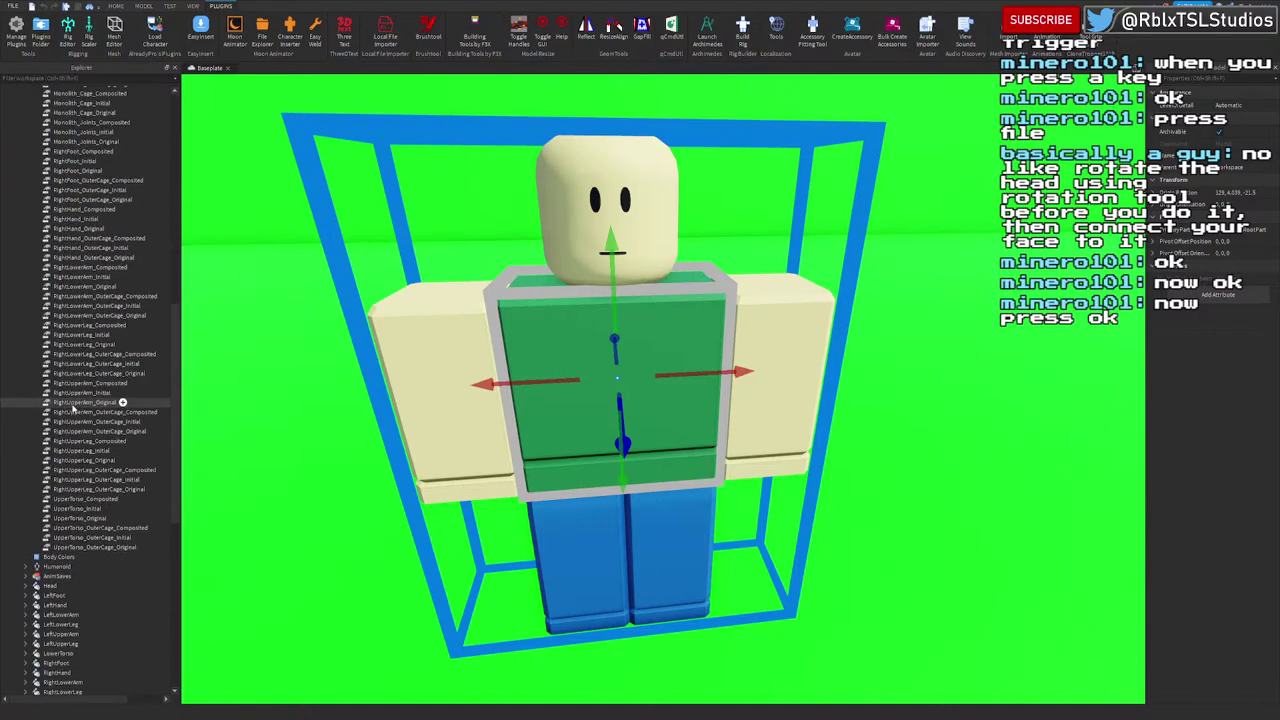
scroll(73, 408, "up", 10)
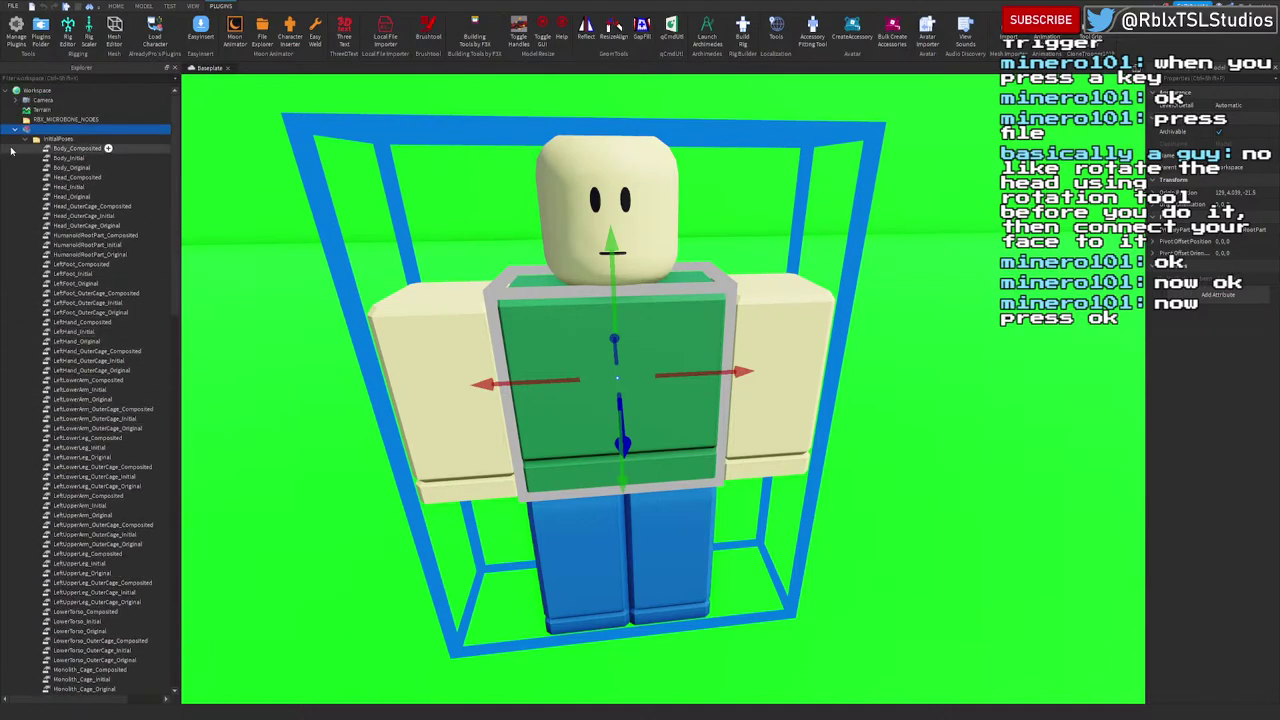
left_click(28, 139)
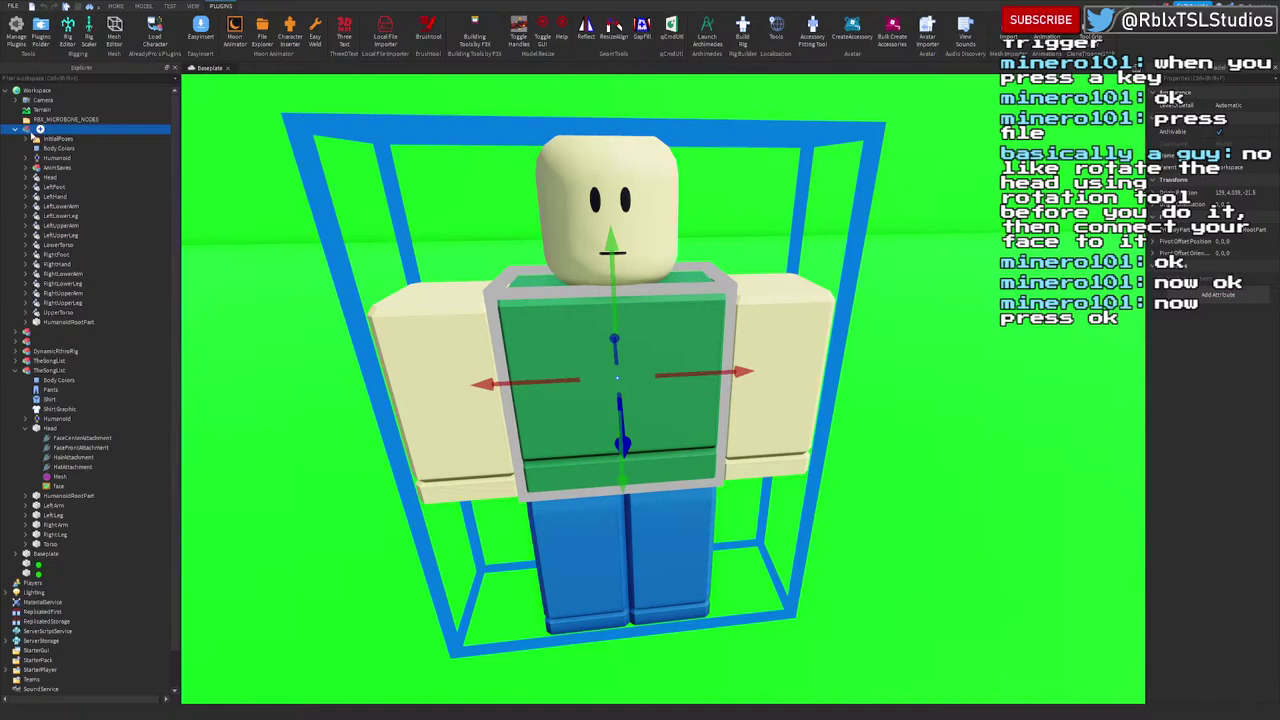
Step: Rename the green-shirted rig's model as Timmy
left_click(32, 133)
type("Timmy")
key("Return")
Step: Reopen the saved specialRig animation in Moon Animator with Timmy in closer view
scroll(612, 327, "up", 4)
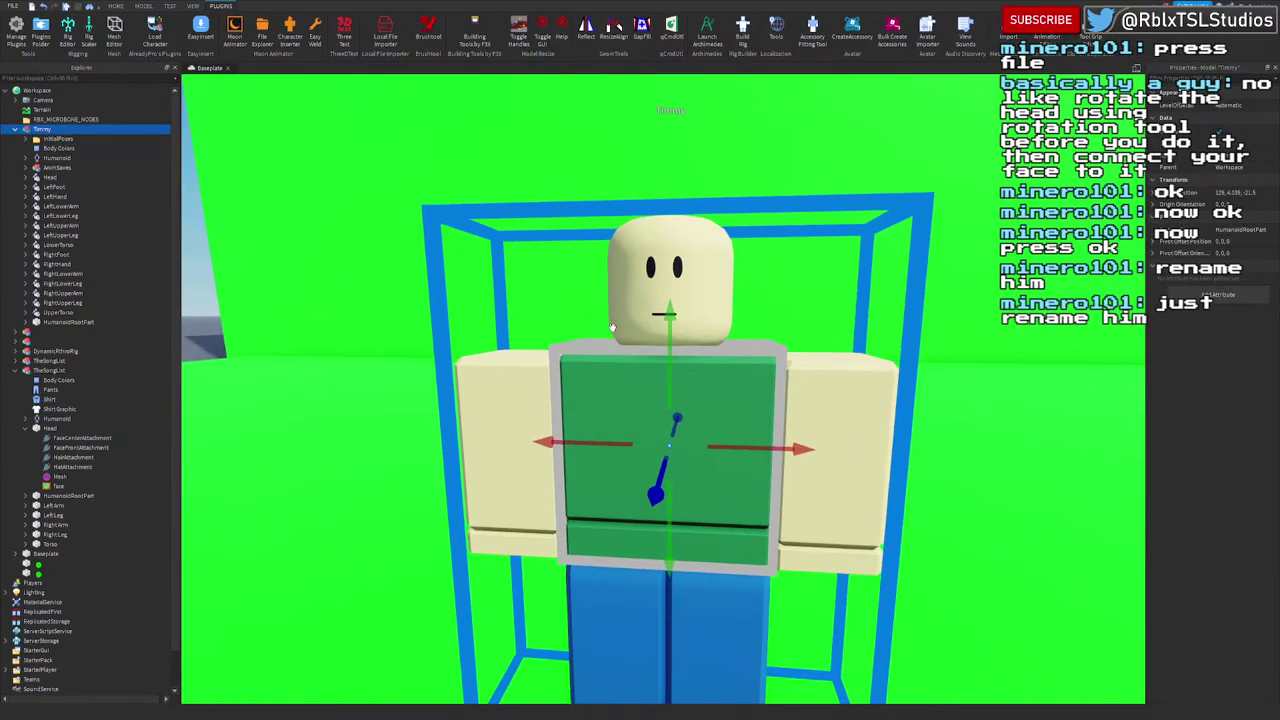
left_click(237, 28)
left_click(320, 409)
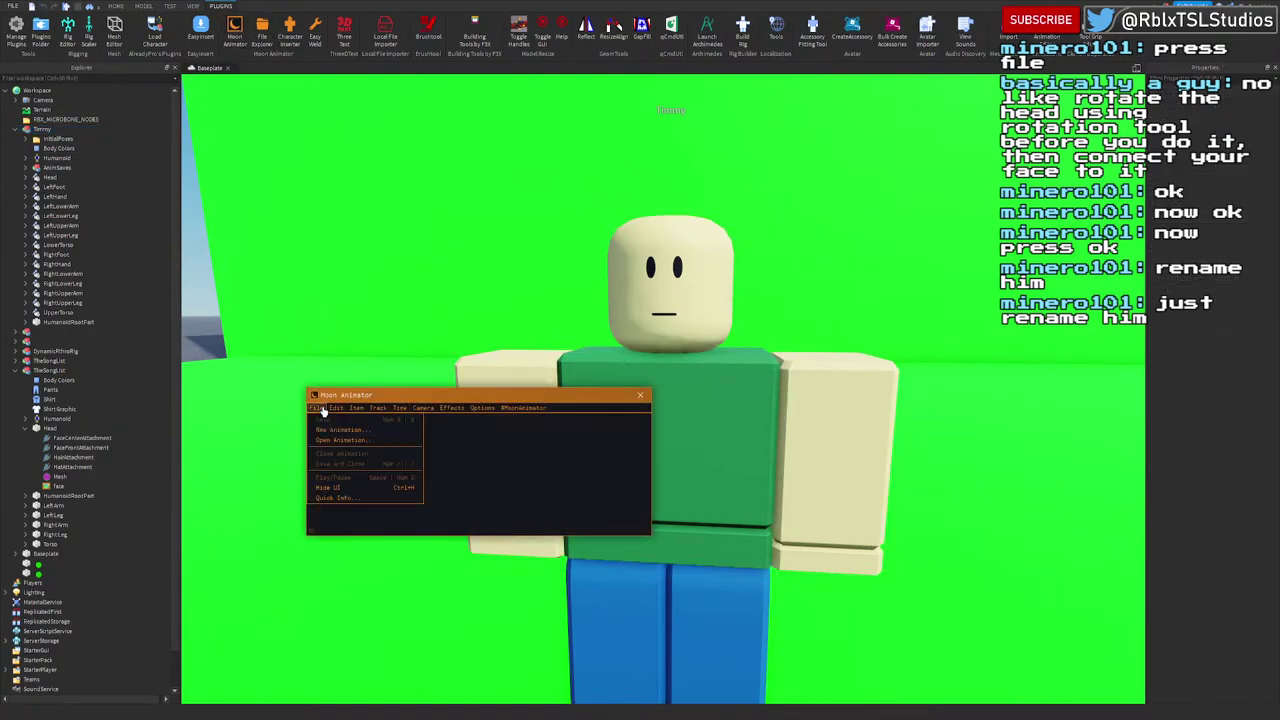
left_click(340, 440)
left_click(277, 390)
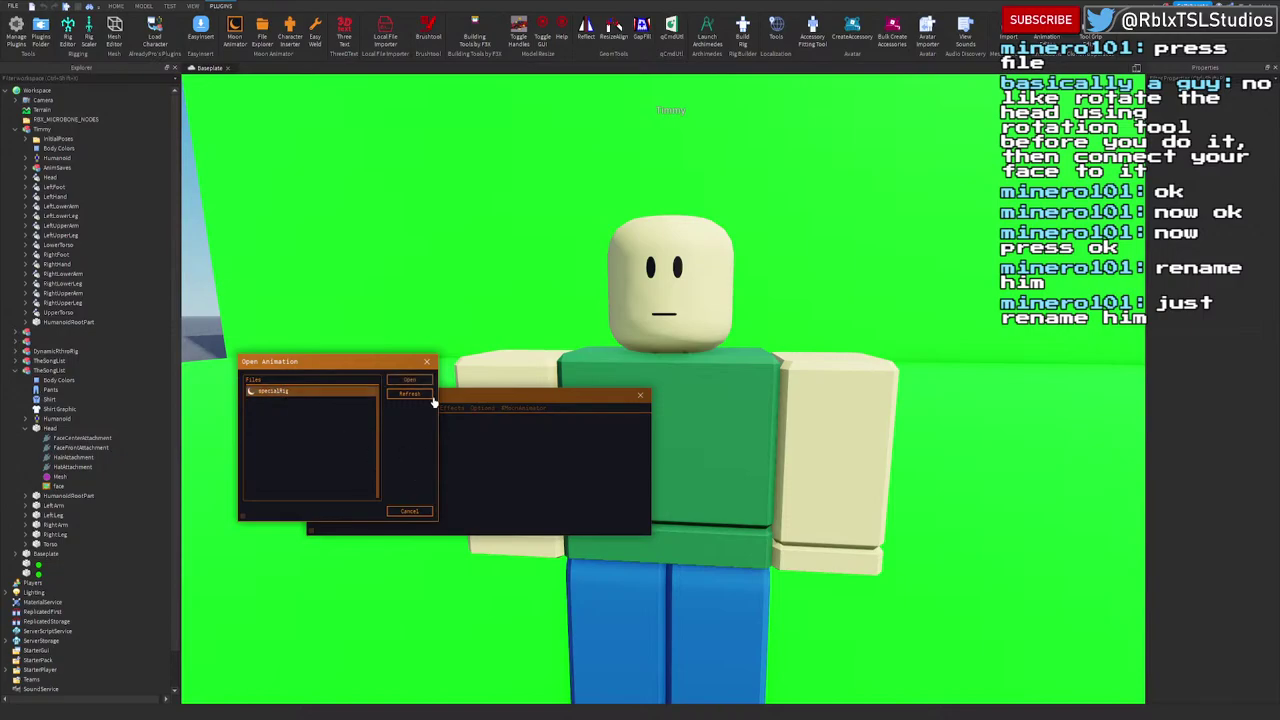
left_click(410, 381)
Step: Add Timmy to the animation as an item with the Rig and CFrame properties
left_click(320, 421)
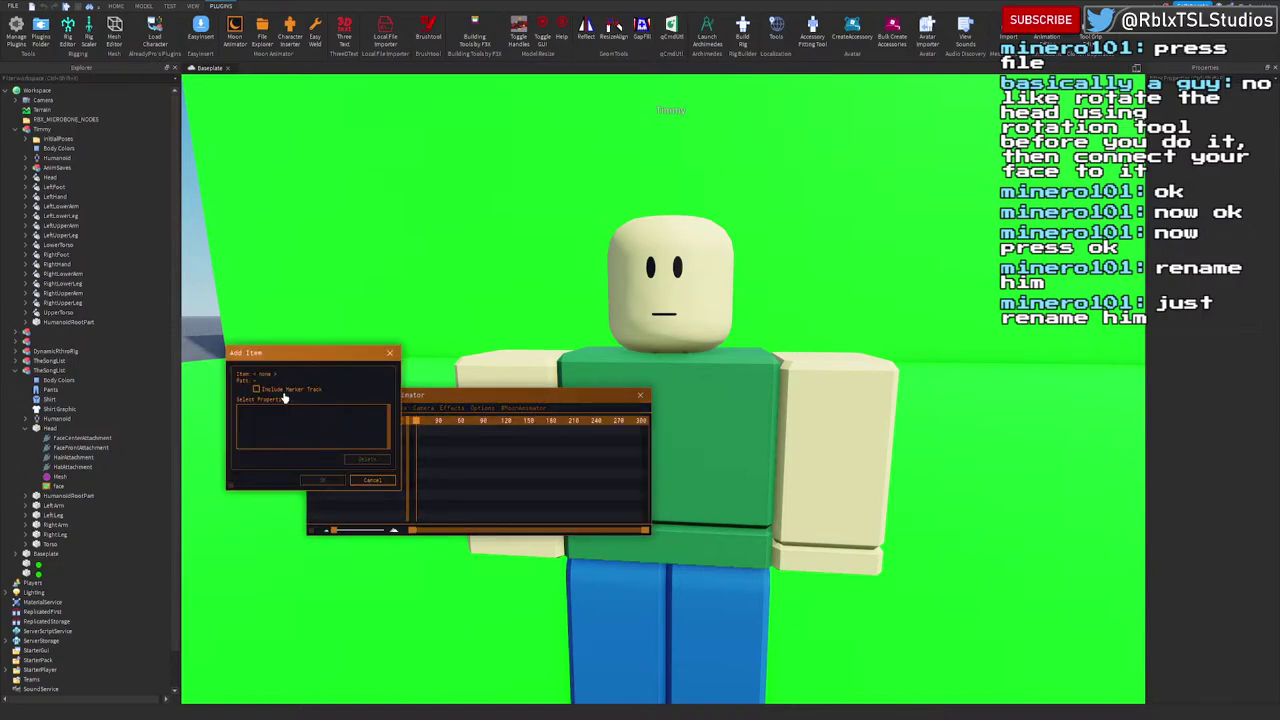
left_click(667, 362)
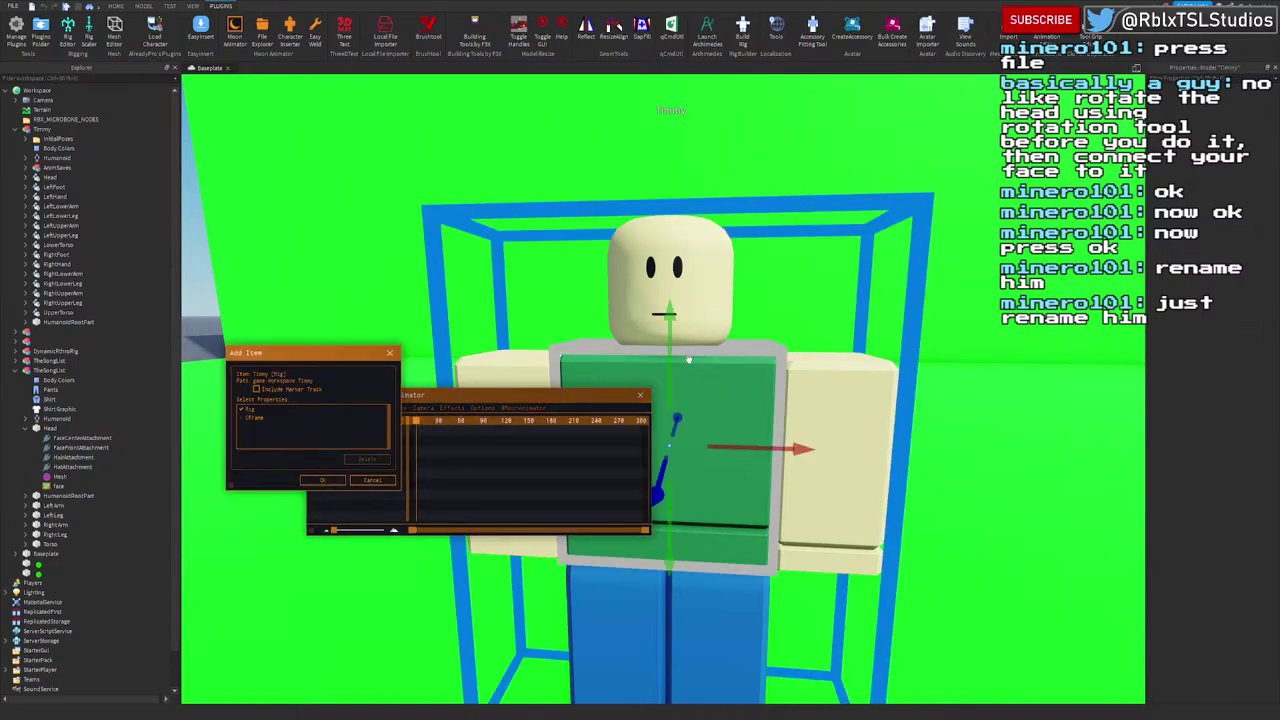
left_click(330, 483)
Step: Rotate Timmy's head until the face is upside down, and switch the head's handles to position mode
right_click_drag(632, 313, 632, 313)
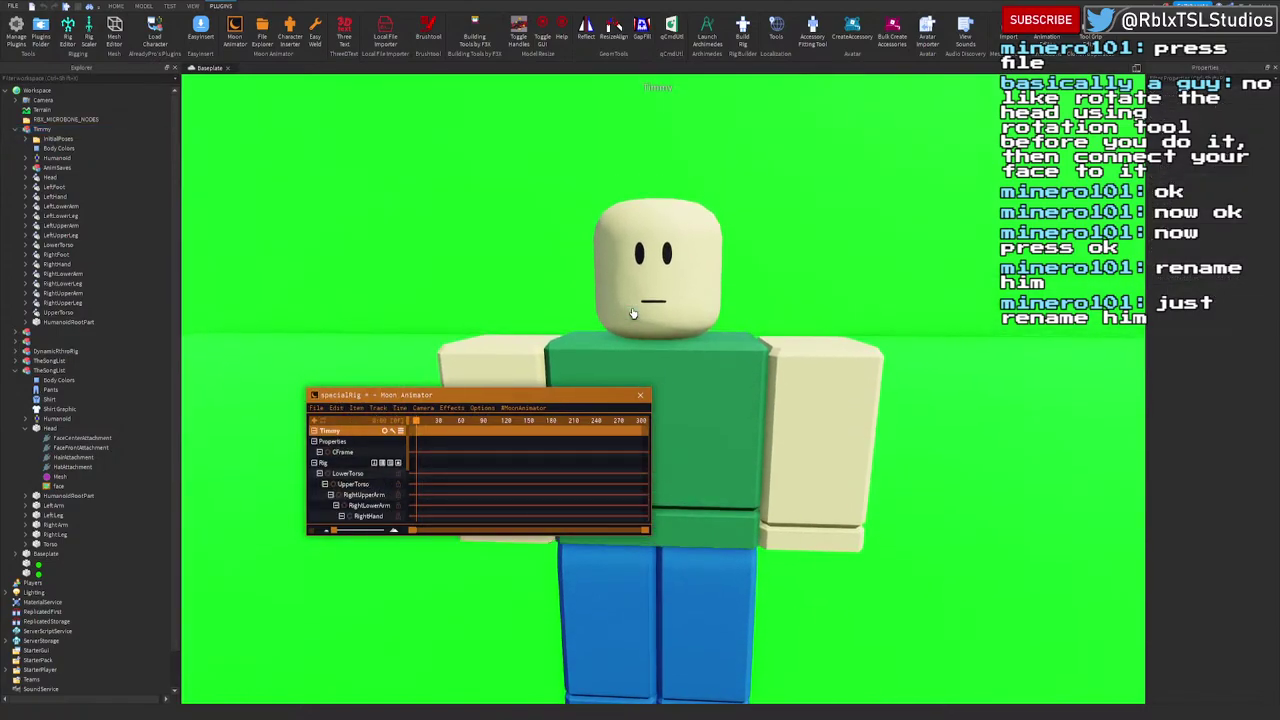
scroll(632, 313, "down", 3)
left_click(689, 306)
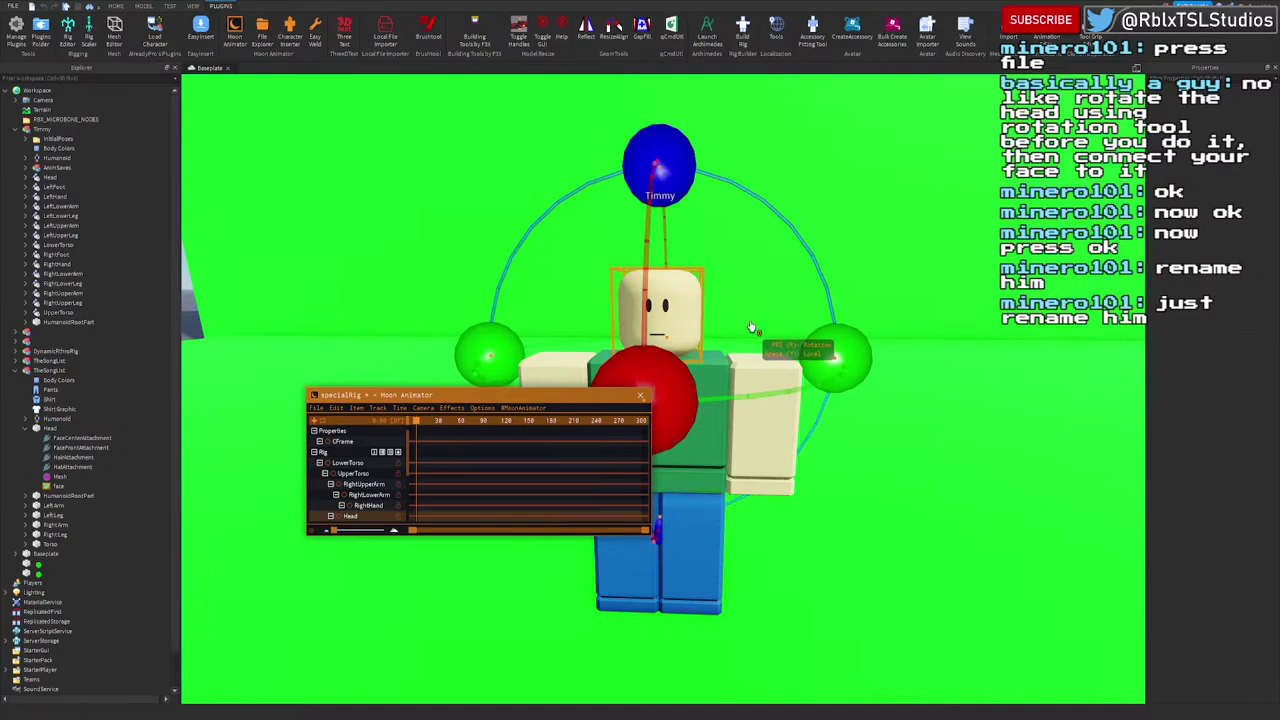
right_click_drag(752, 327, 752, 327)
left_click_drag(845, 325, 812, 316)
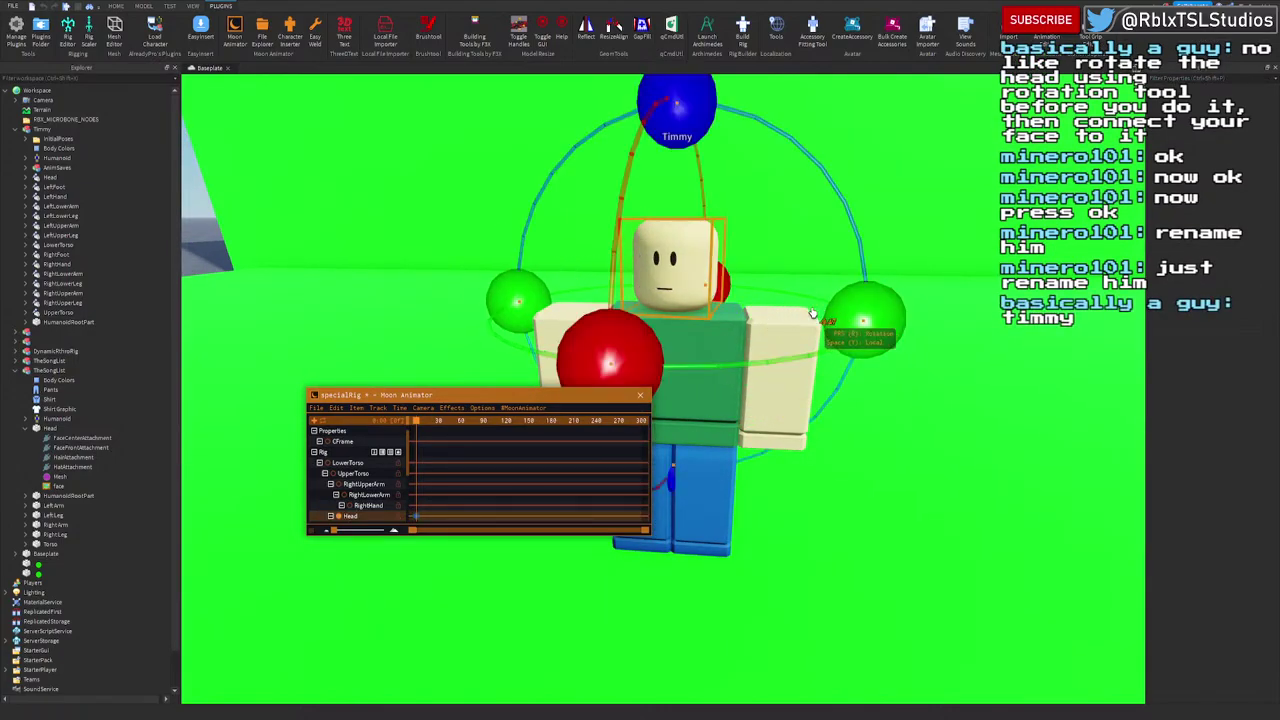
left_click_drag(682, 114, 648, 276)
key("r")
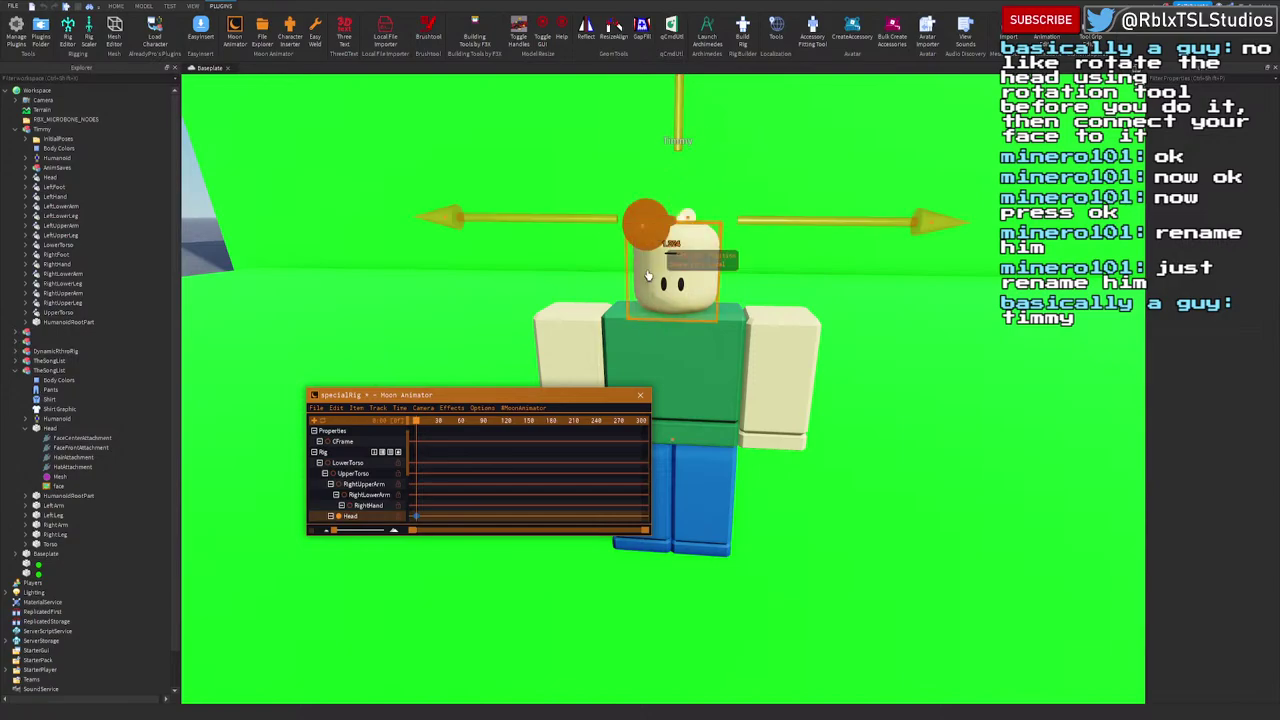
Step: Move the Head track's keyframe from the start of the timeline to about frame 55 and try playing the animation
left_click(317, 408)
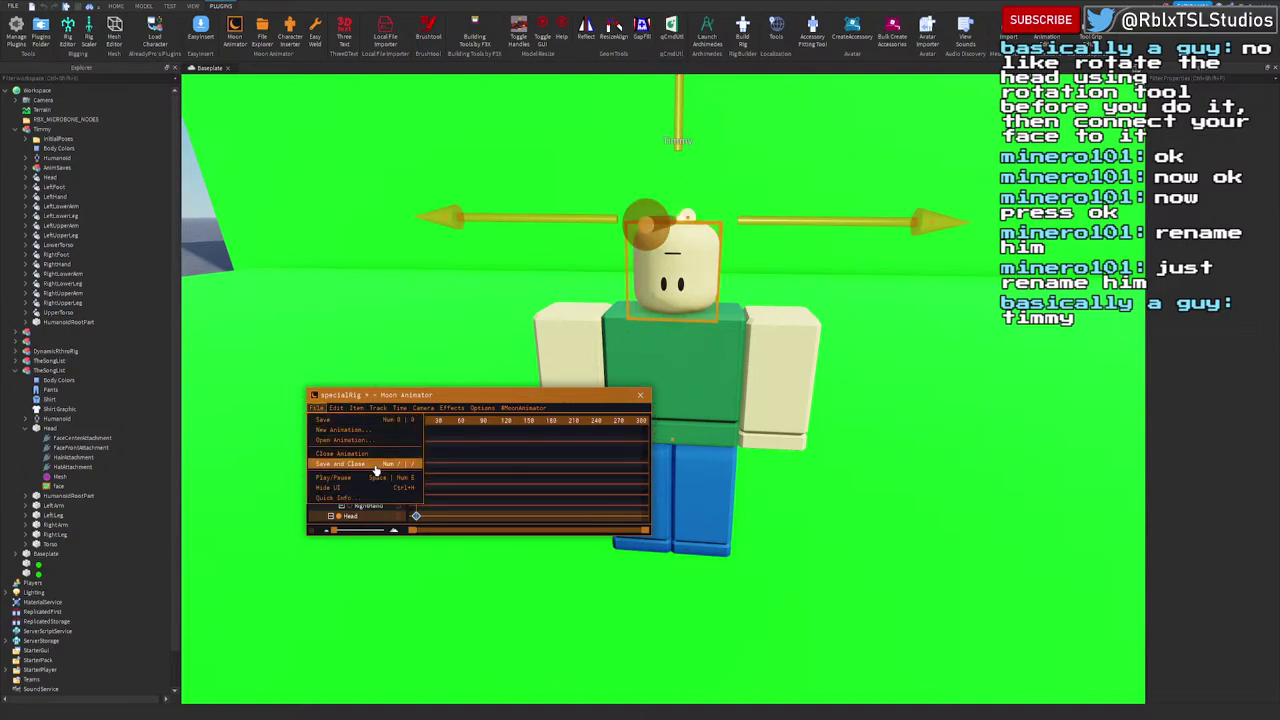
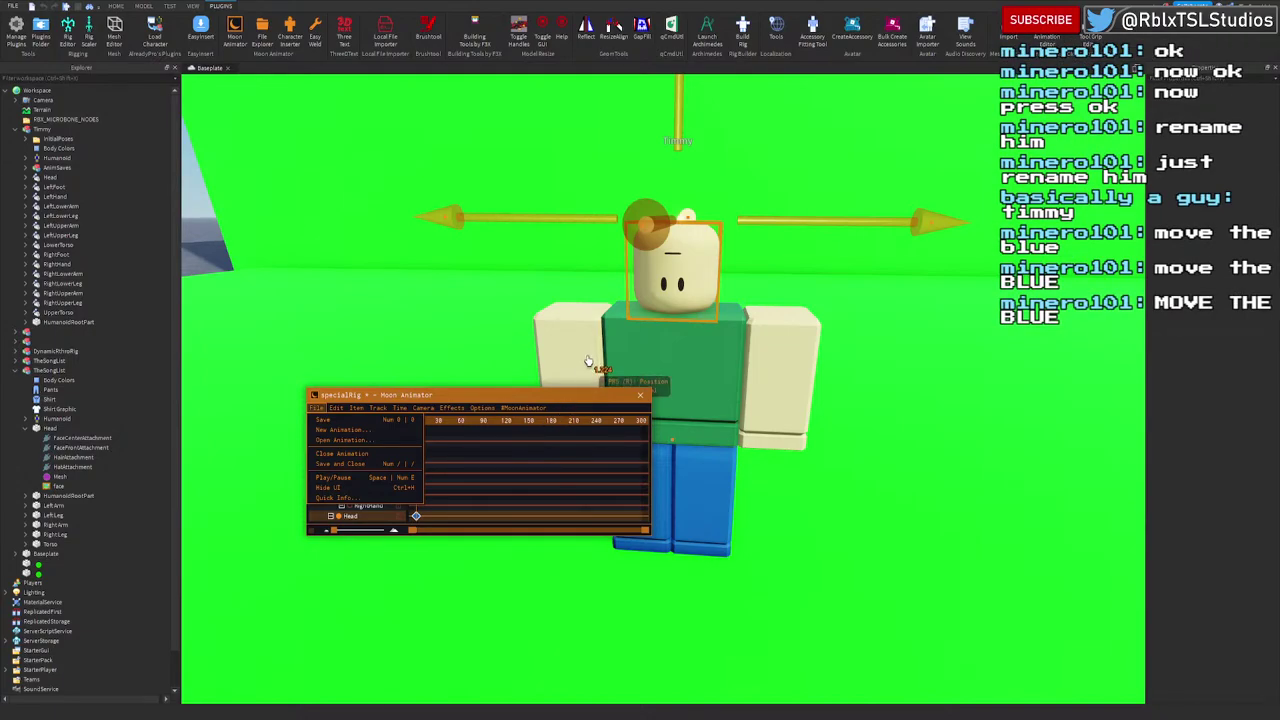
right_click_drag(736, 287, 740, 287)
left_click(494, 497)
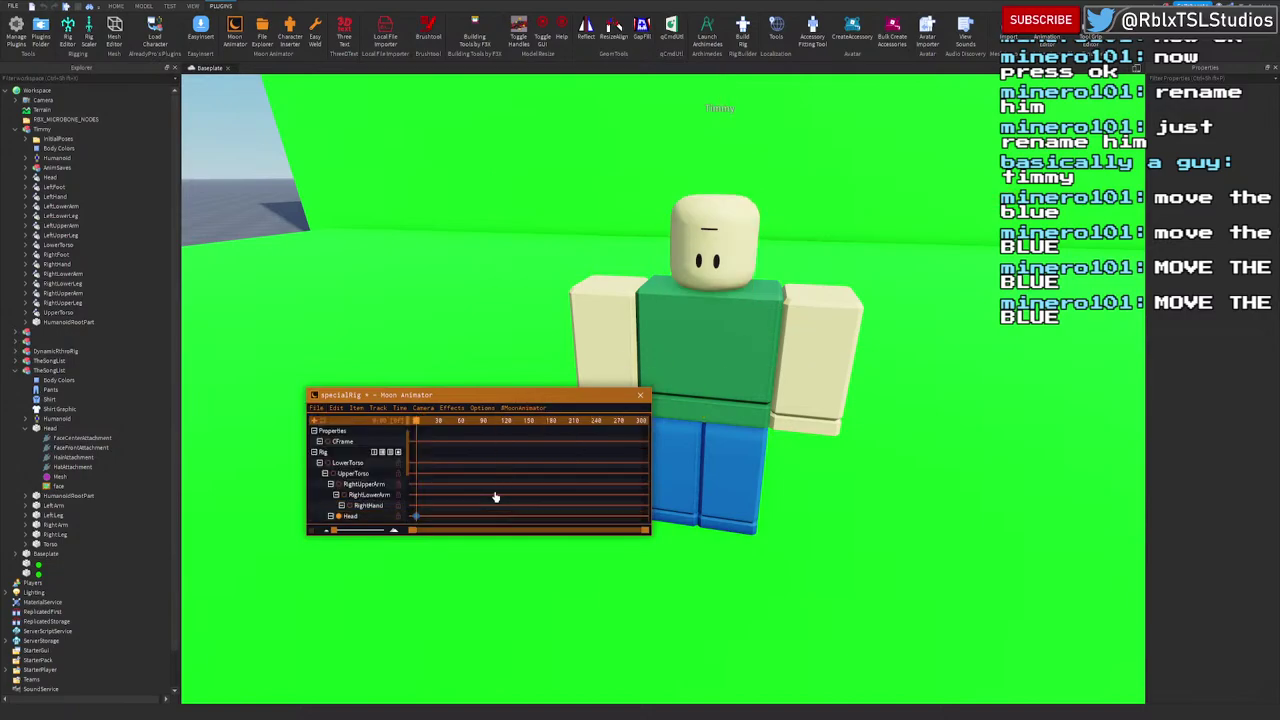
left_click(419, 523)
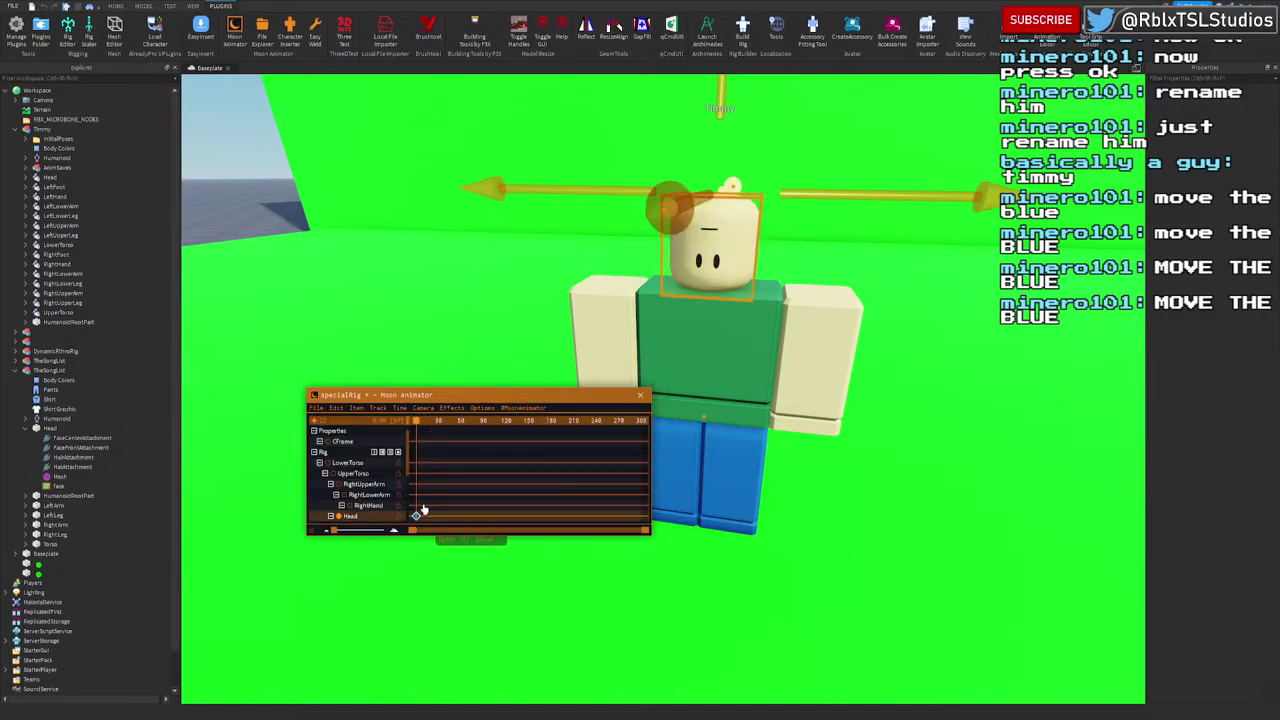
left_click(431, 517)
left_click_drag(432, 517, 458, 517)
key("space")
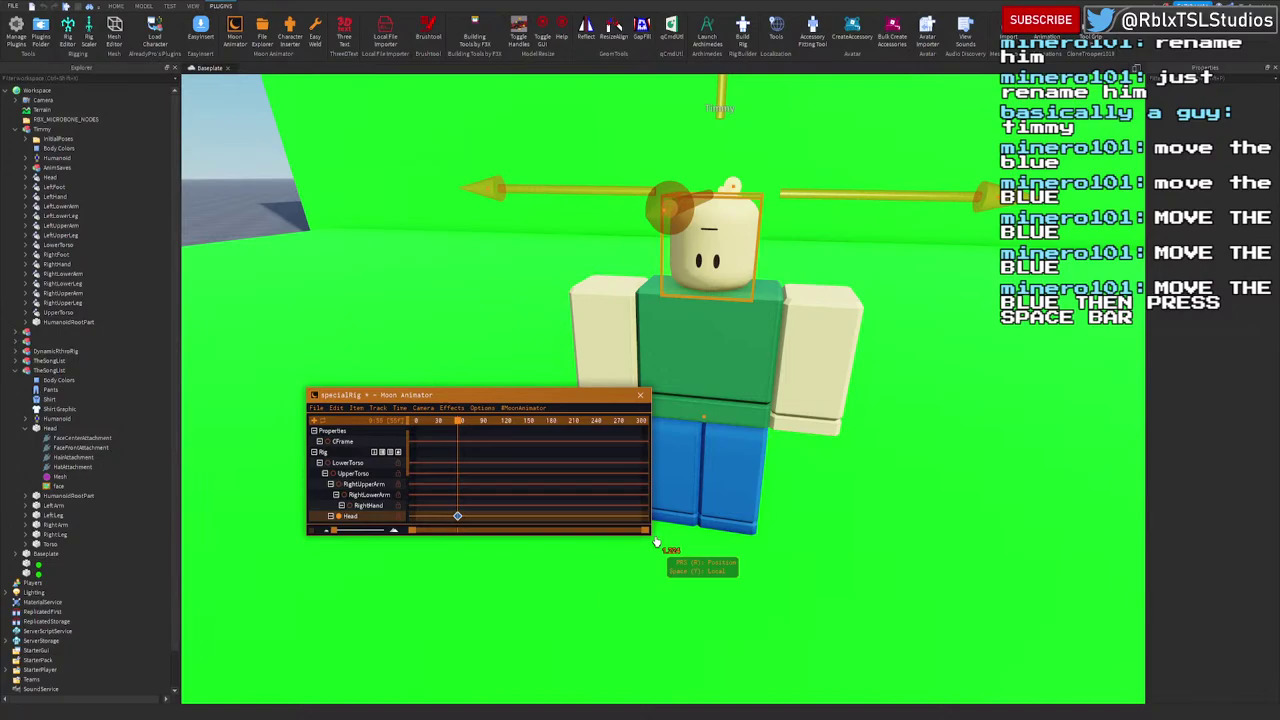
left_click(335, 408)
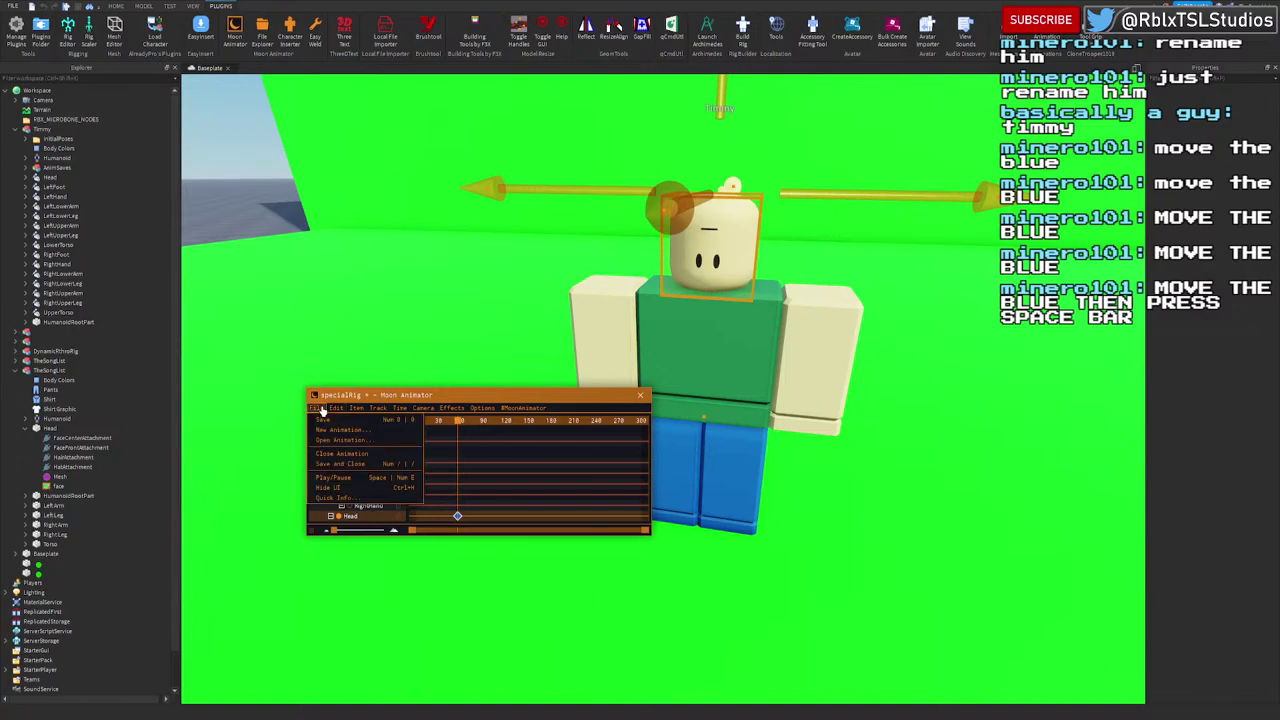
left_click(316, 408)
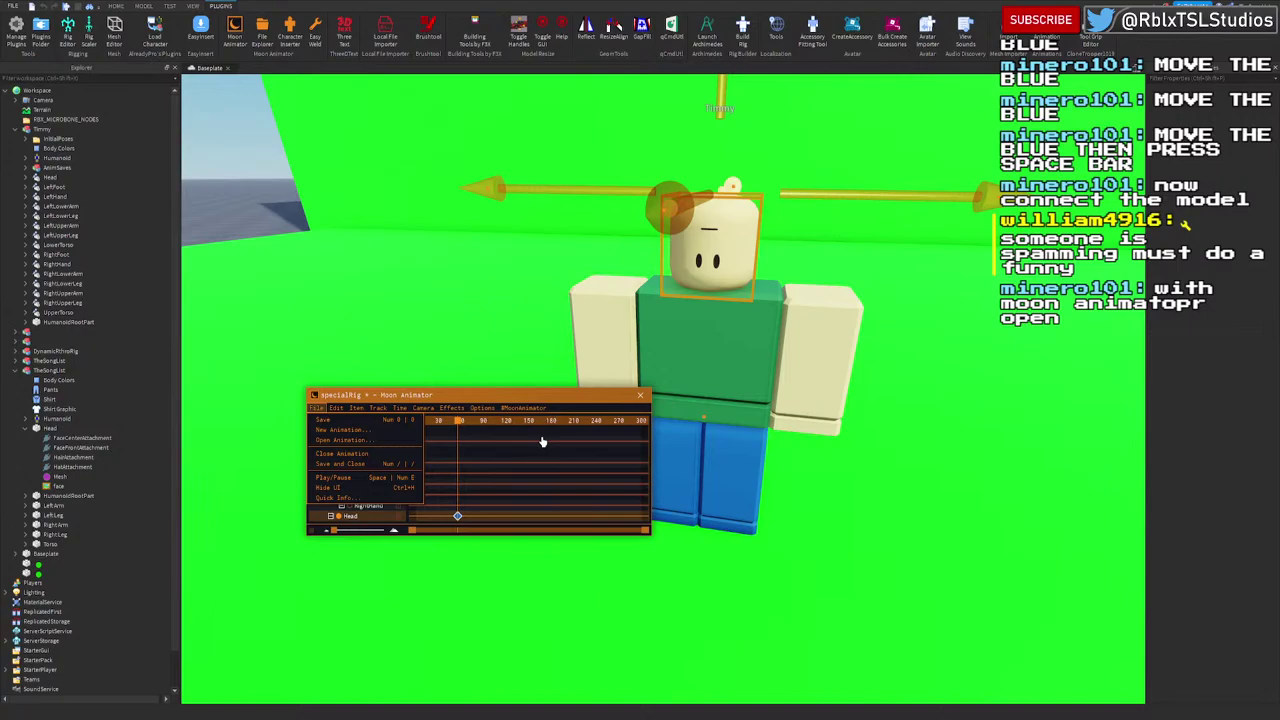
left_click(520, 395)
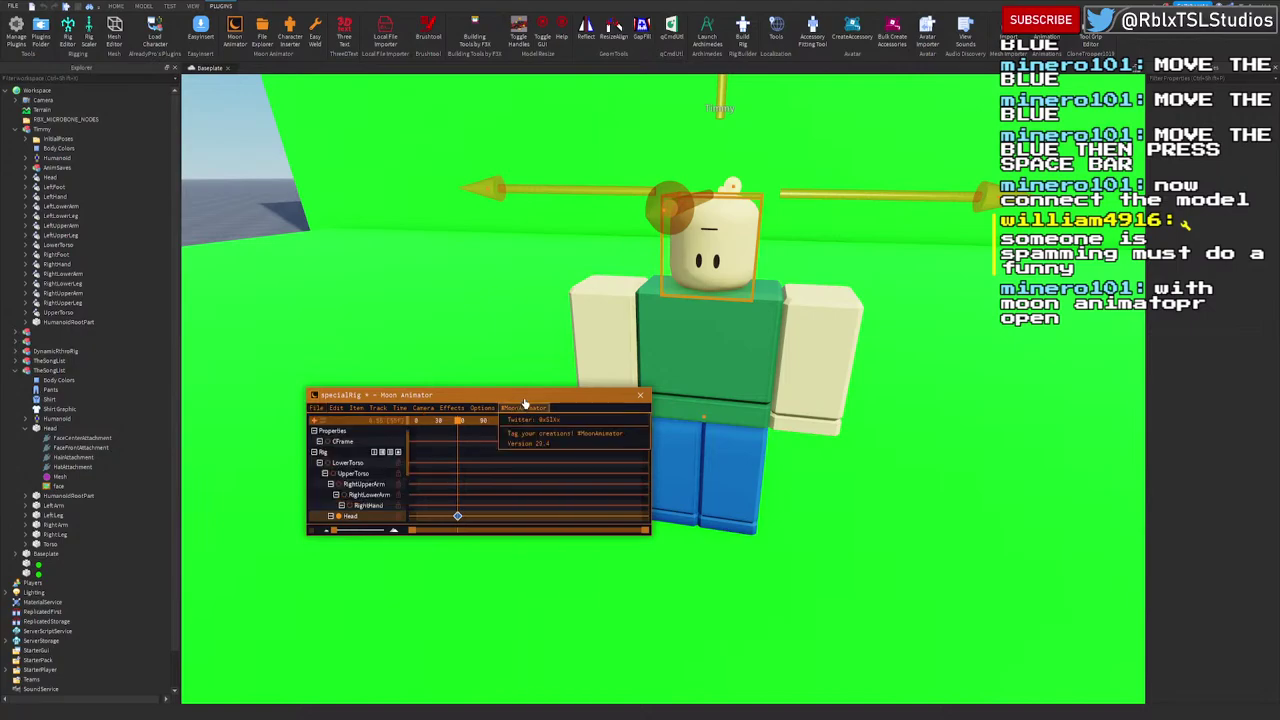
Step: Switch to Timmy's animation in the Animation Editor and close the open Moon Animator animation without saving
left_click_drag(520, 395, 435, 538)
left_click_drag(372, 566, 316, 580)
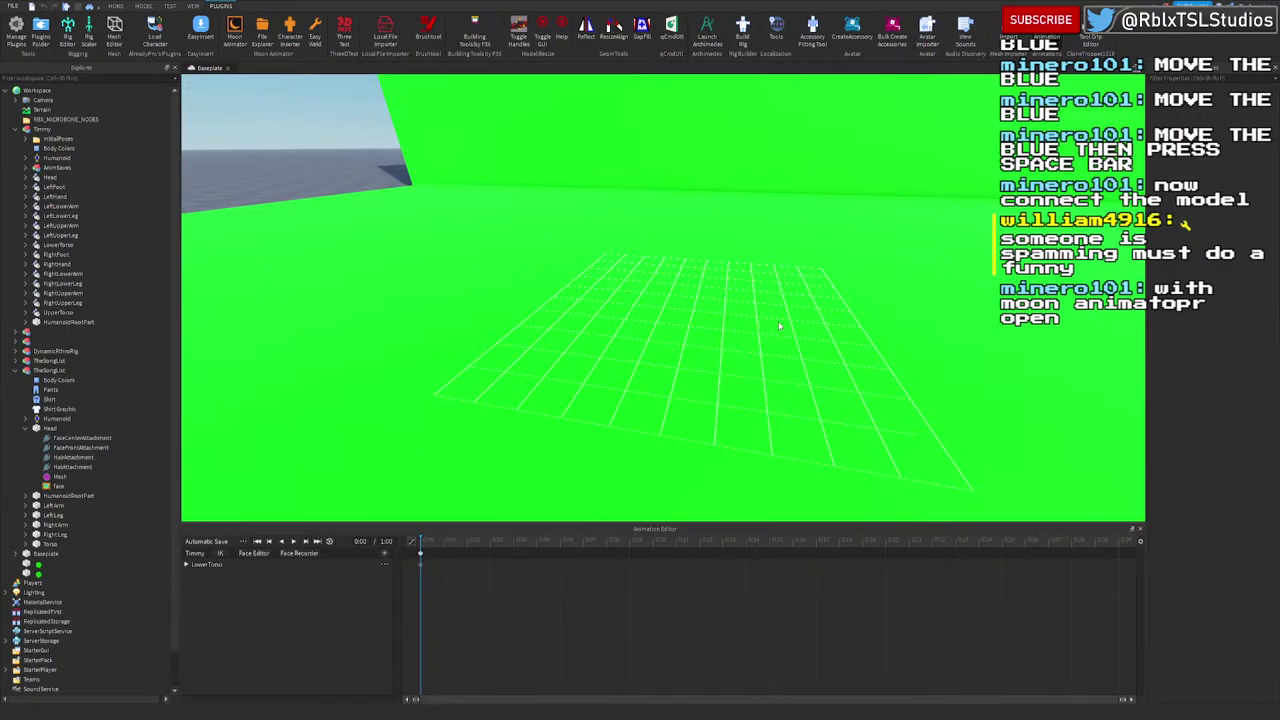
right_click_drag(780, 326, 780, 326)
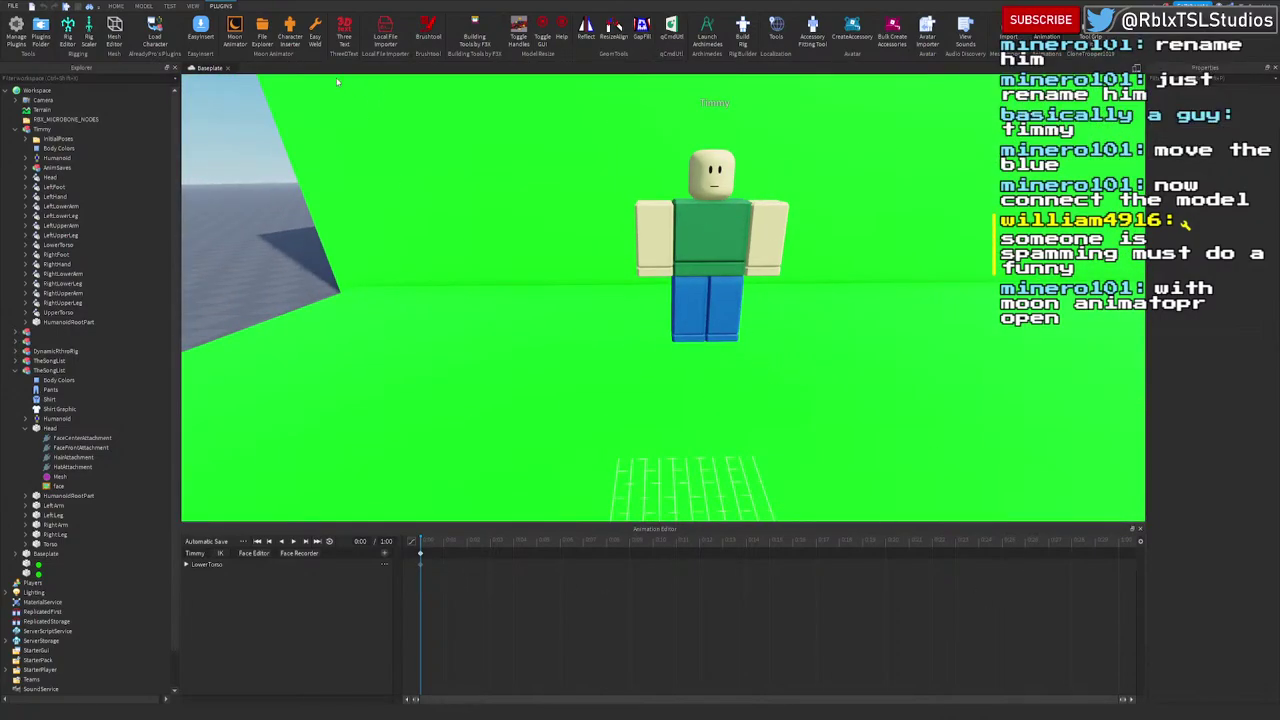
left_click(244, 38)
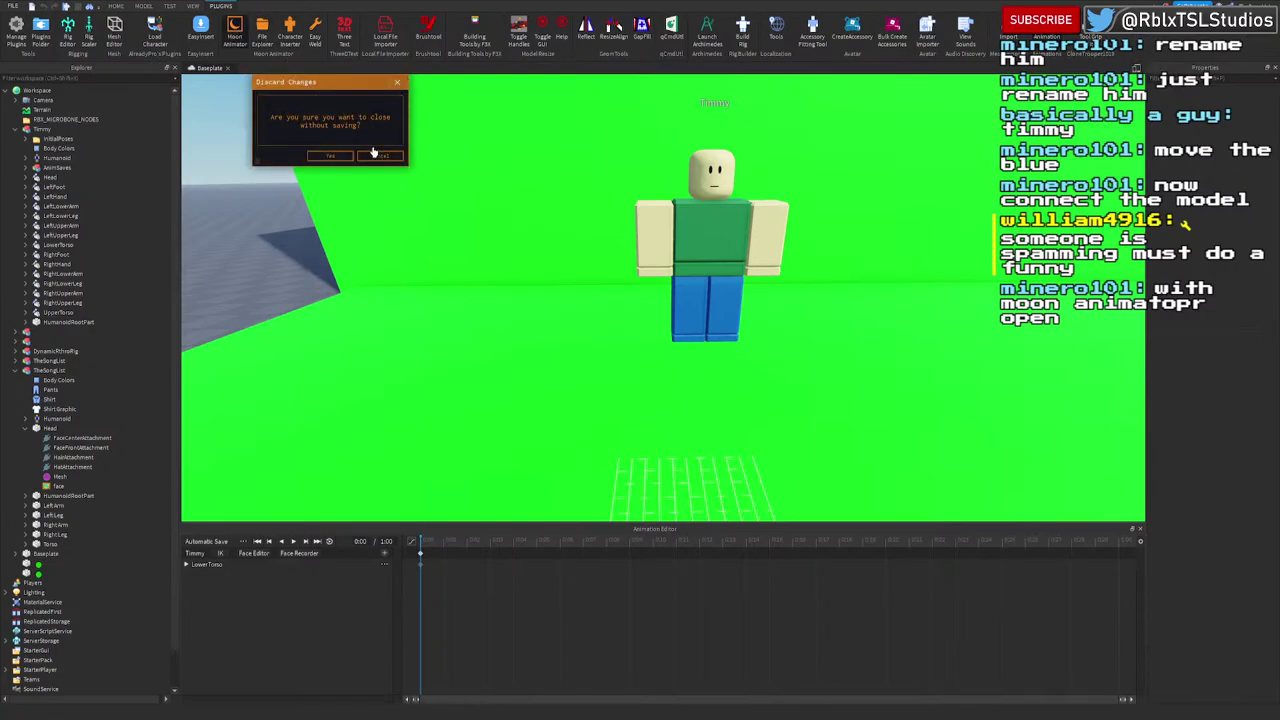
left_click(331, 156)
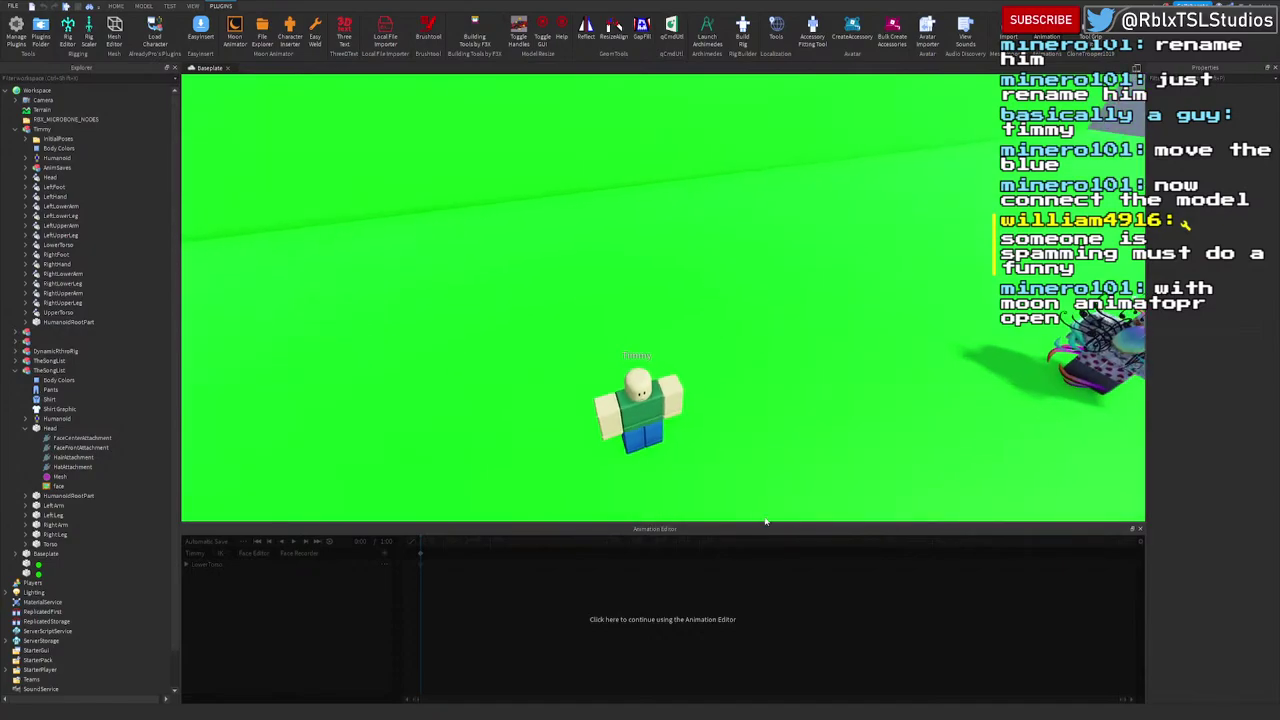
left_click(768, 568)
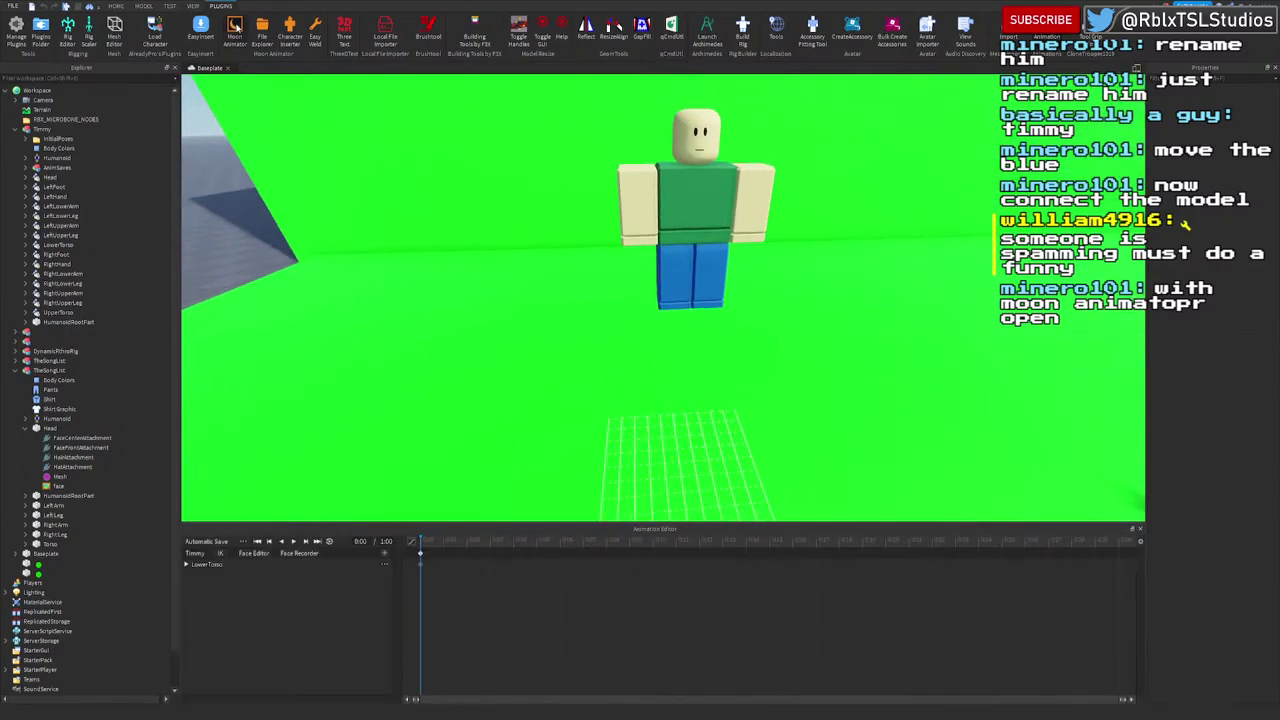
Step: Reopen the saved specialRig animation in Moon Animator alongside the Animation Editor
left_click(234, 28)
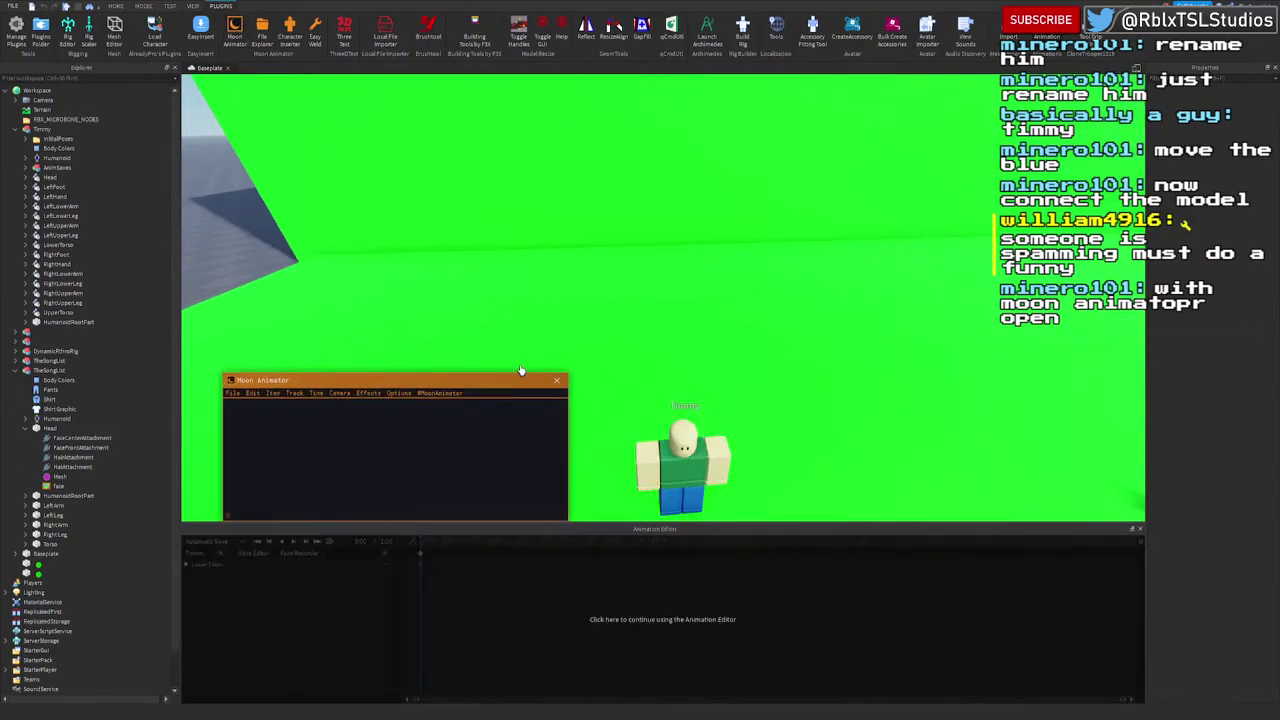
left_click(232, 393)
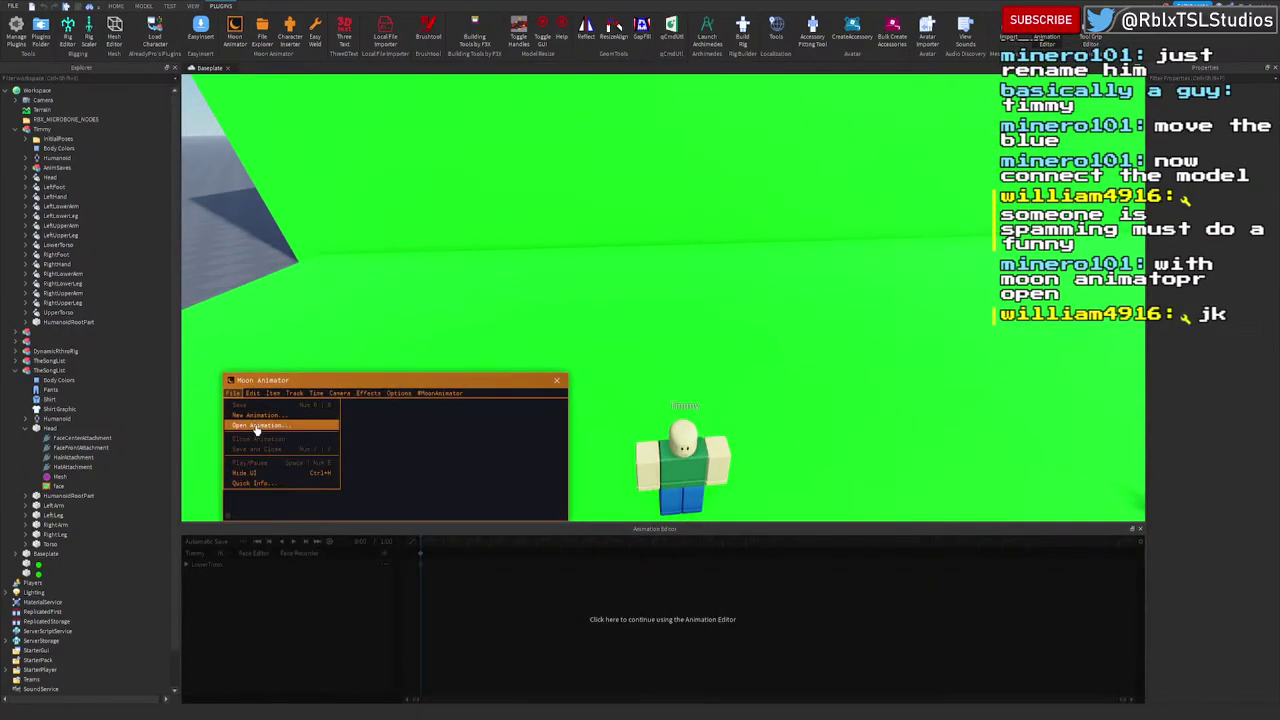
left_click(248, 425)
left_click(220, 379)
left_click(354, 367)
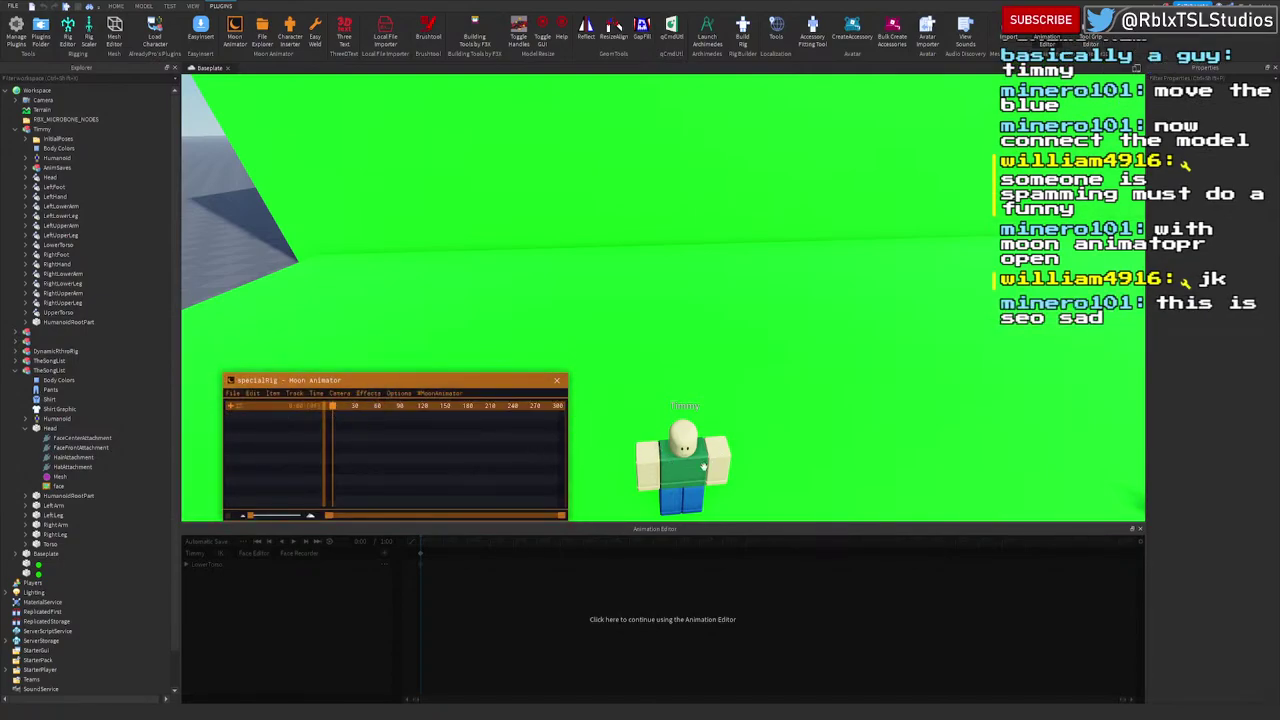
Step: Add Timmy to the specialRig animation as an item with the Rig and CFrame properties
left_click(231, 406)
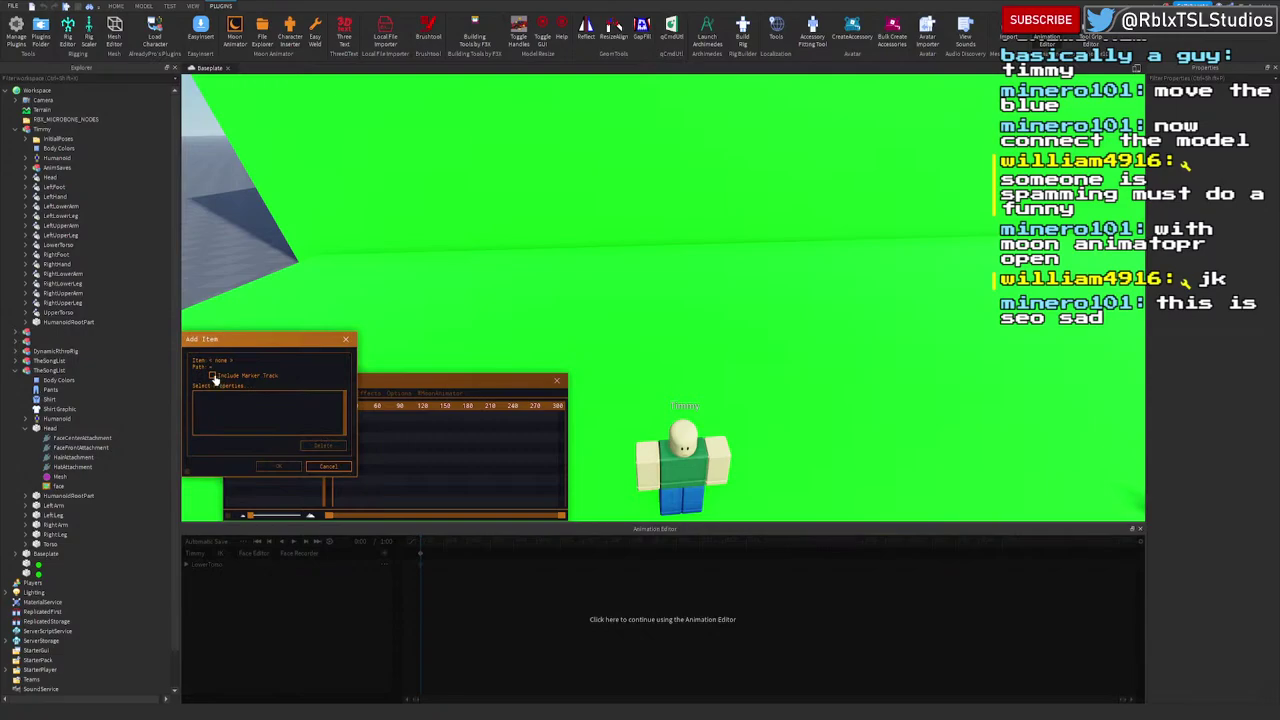
left_click(722, 472)
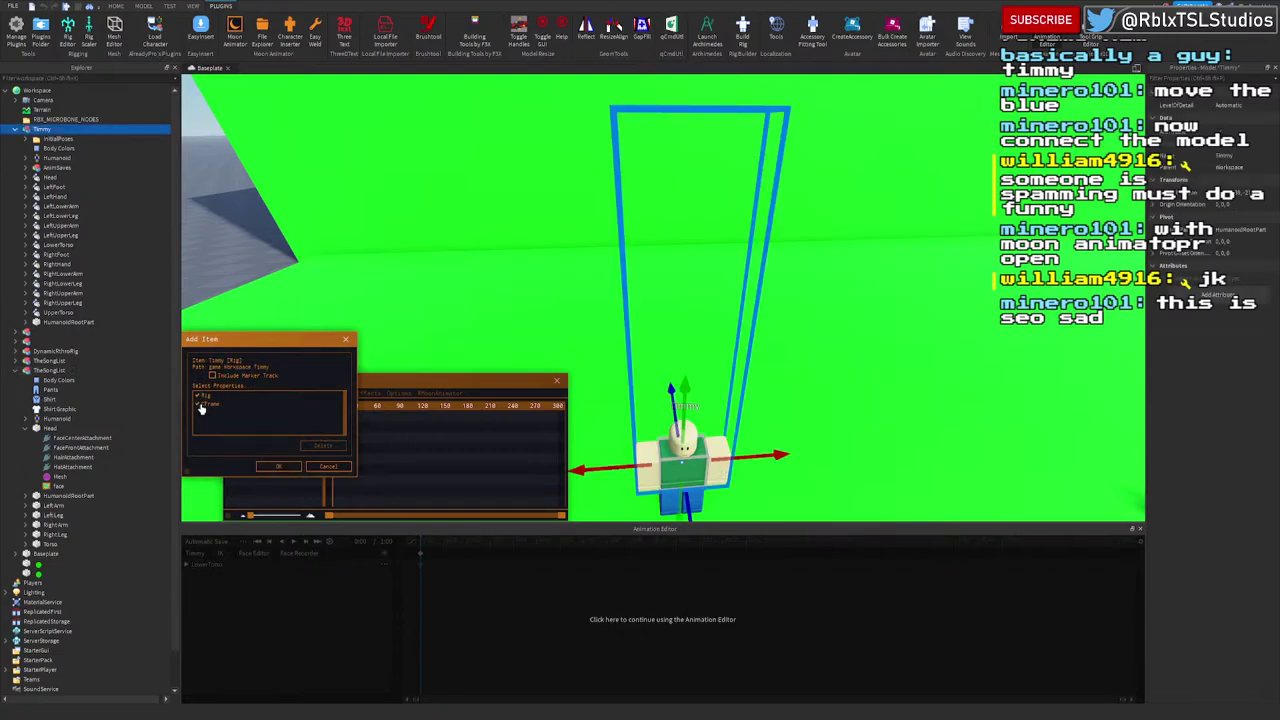
left_click(280, 466)
Step: Select Timmy's head in Moon Animator, rotate it until the face is upside down, and switch its handles back to position mode
left_click(686, 448)
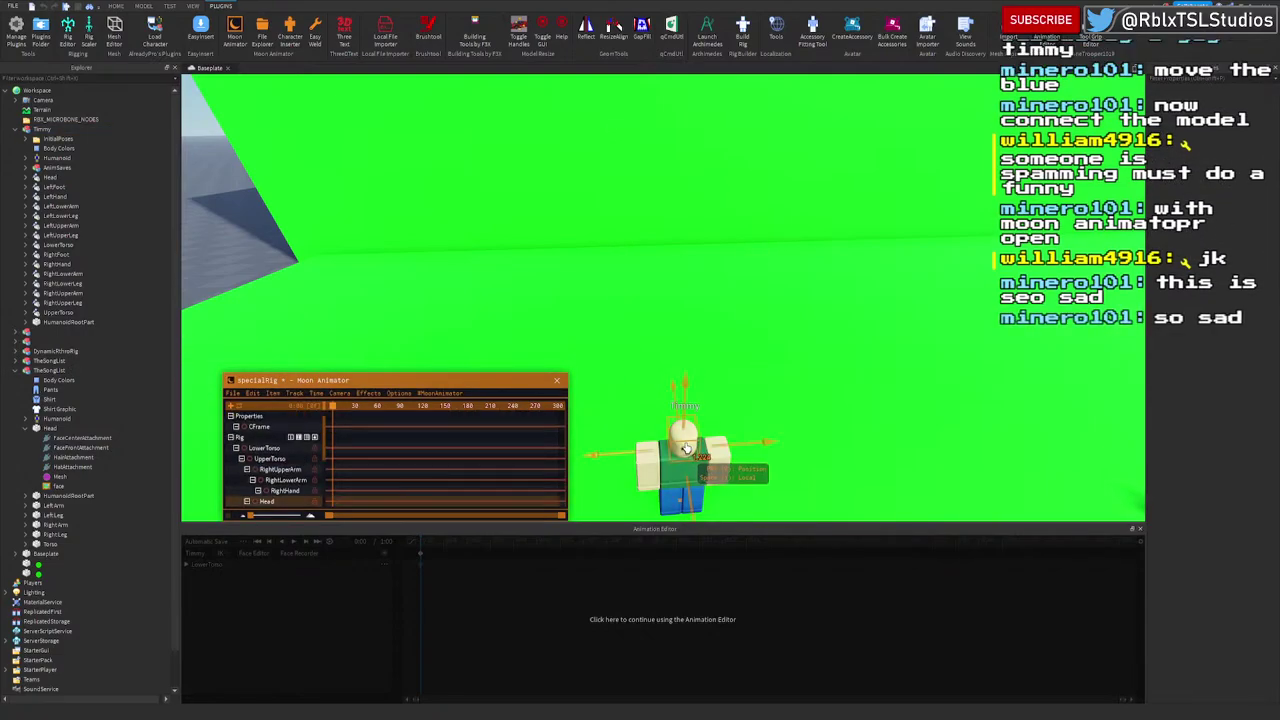
right_click_drag(686, 448, 691, 449)
key("f")
key("f")
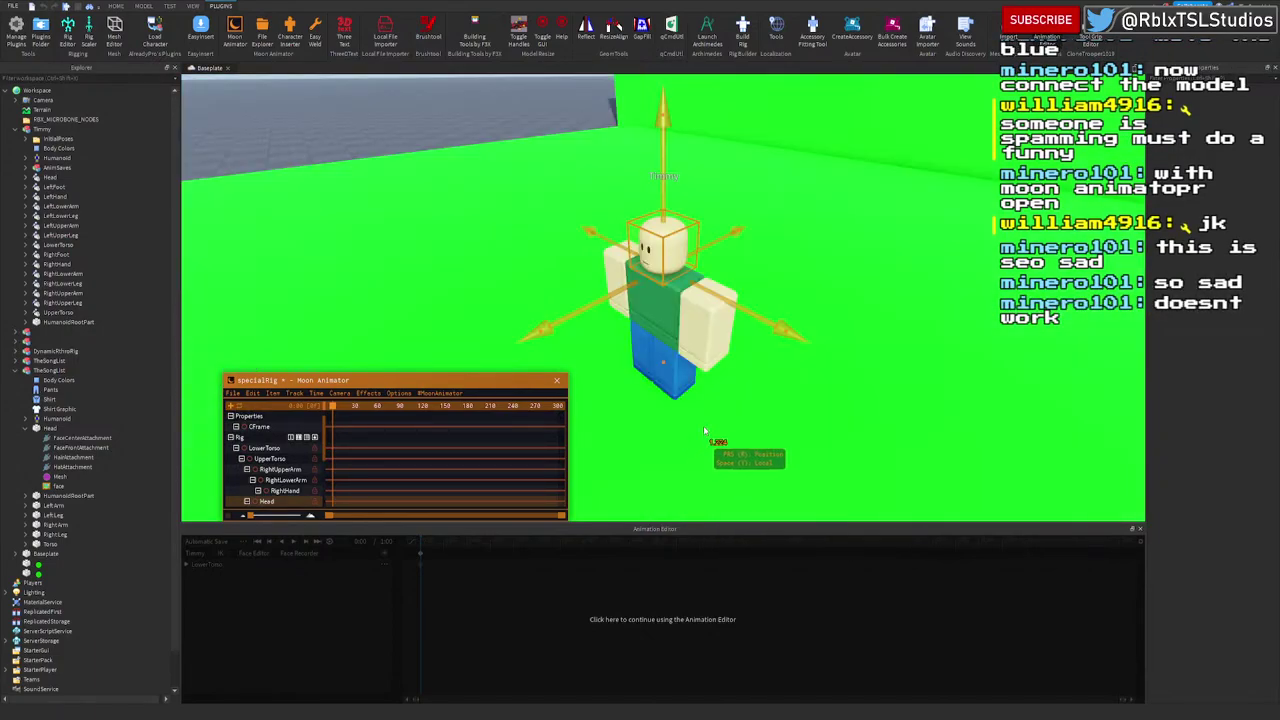
key("r")
right_click_drag(692, 294, 690, 295)
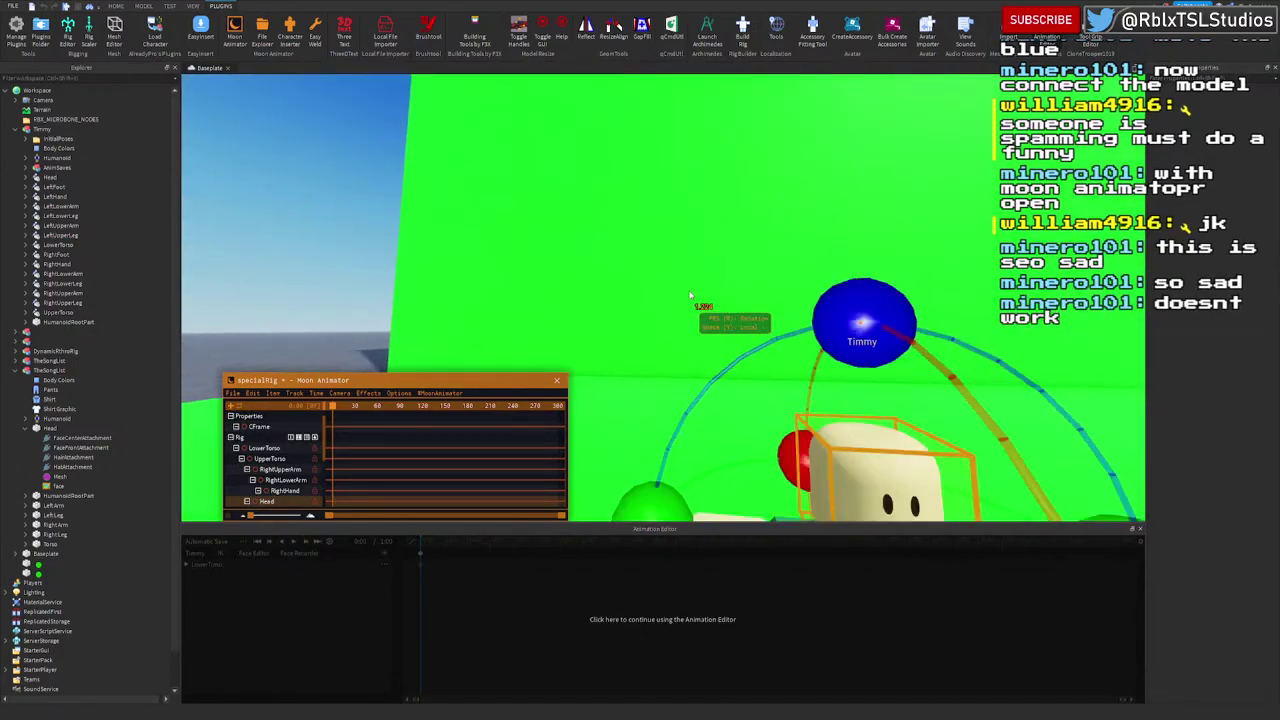
scroll(690, 295, "down", 4)
left_click_drag(747, 288, 752, 487)
key("r")
left_click_drag(751, 335, 755, 273)
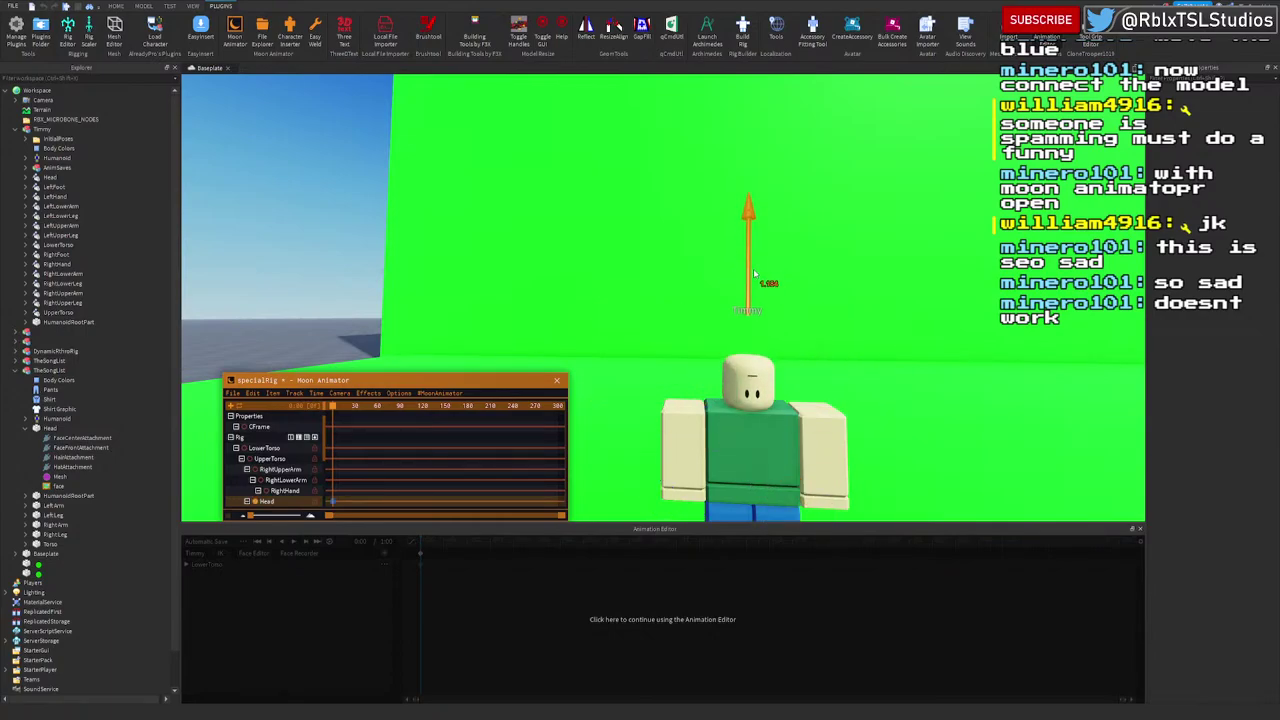
Step: Start the Face Recorder on the upside-down head and move the Head track's keyframe to about frame 100
left_click(573, 609)
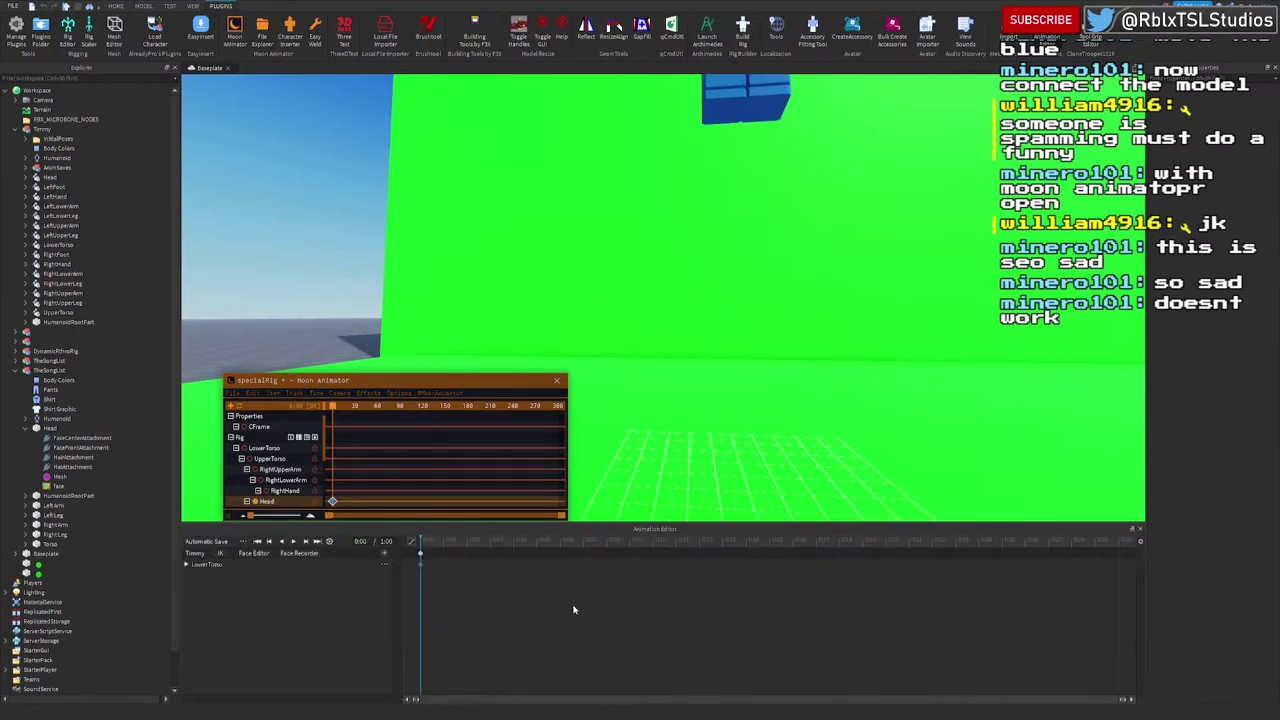
left_click(300, 554)
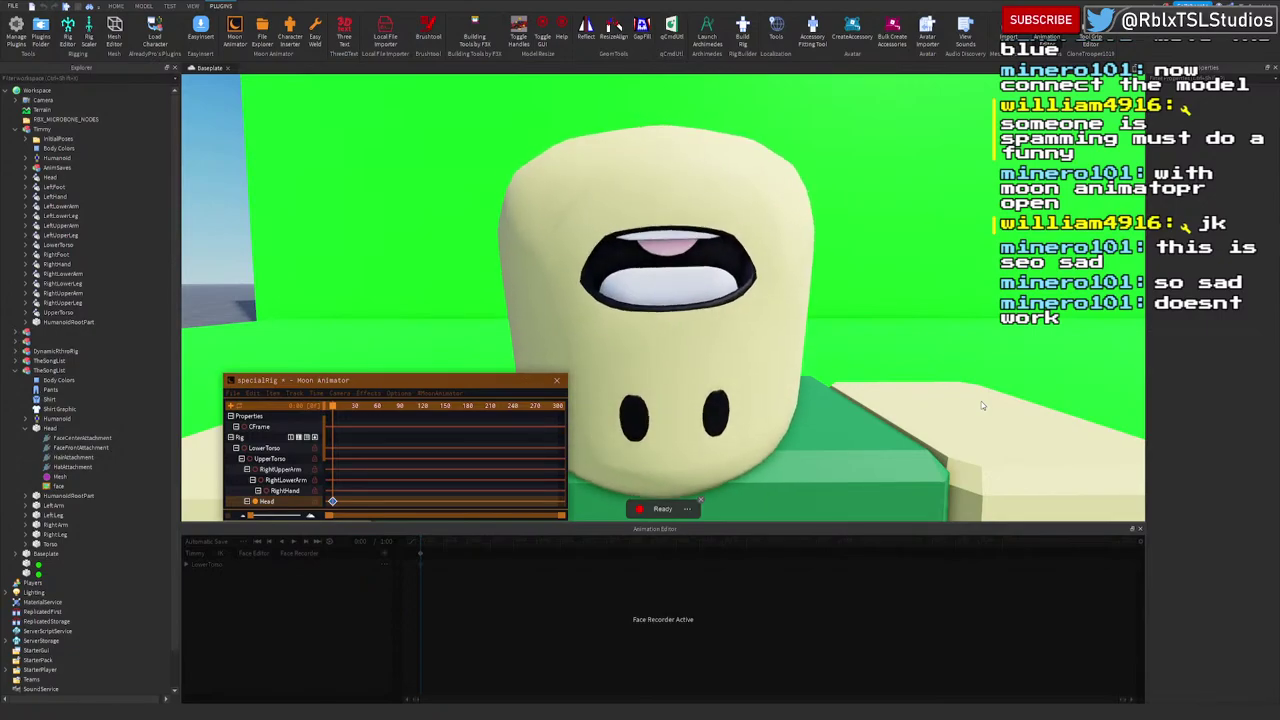
left_click(333, 504)
left_click_drag(333, 504, 406, 501)
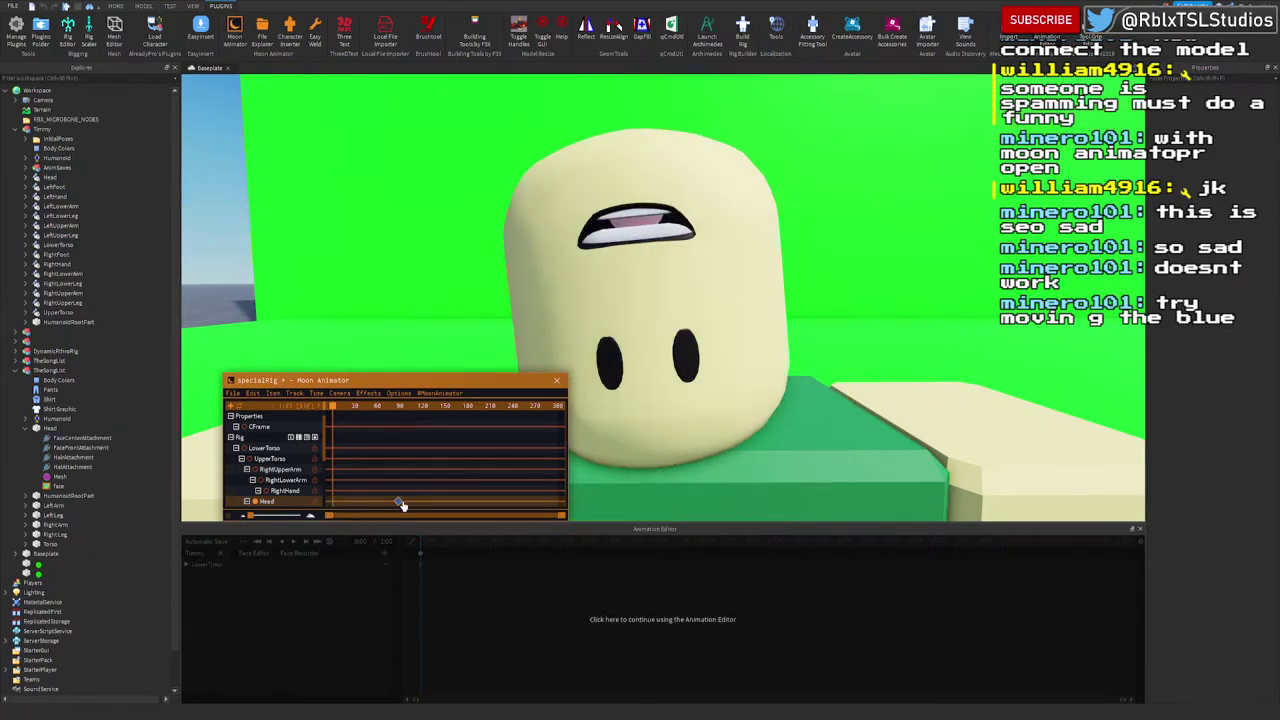
Step: Resume the Animation Editor, restart the Face Recorder on Timmy, and scrub the Moon Animator timeline to tilt the head
left_click(795, 588)
scroll(767, 423, "up", 3)
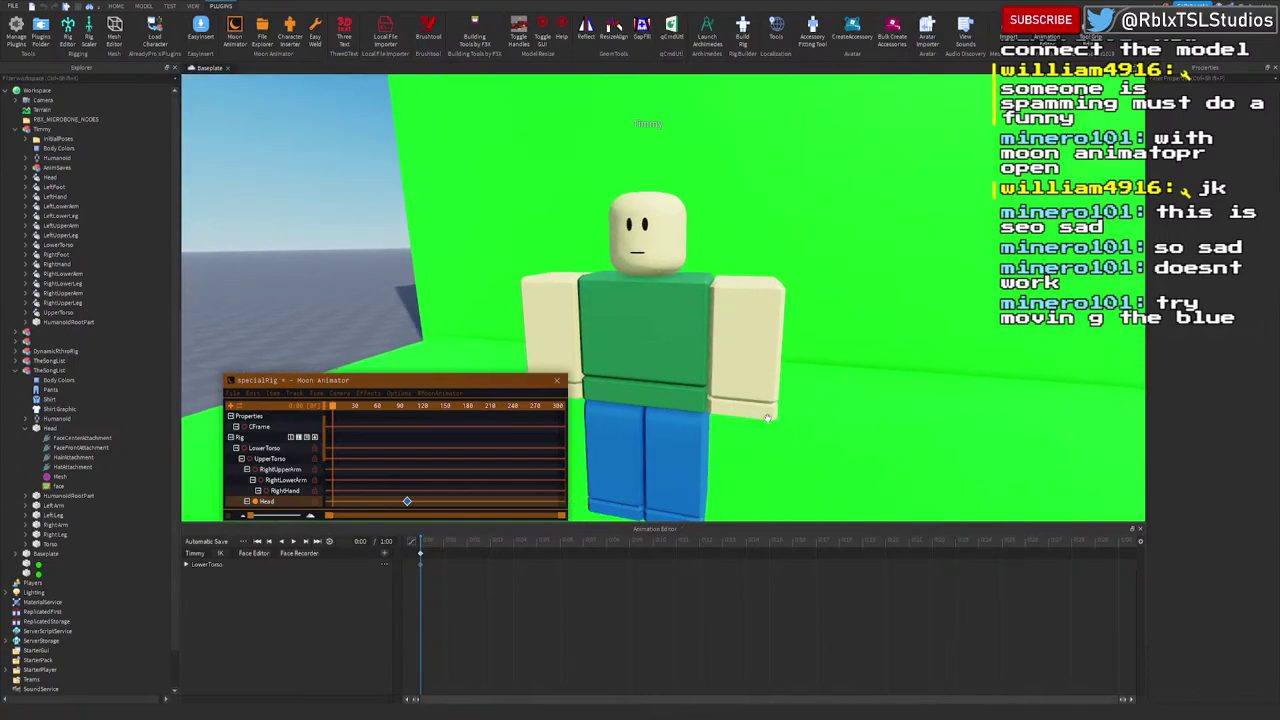
left_click(301, 554)
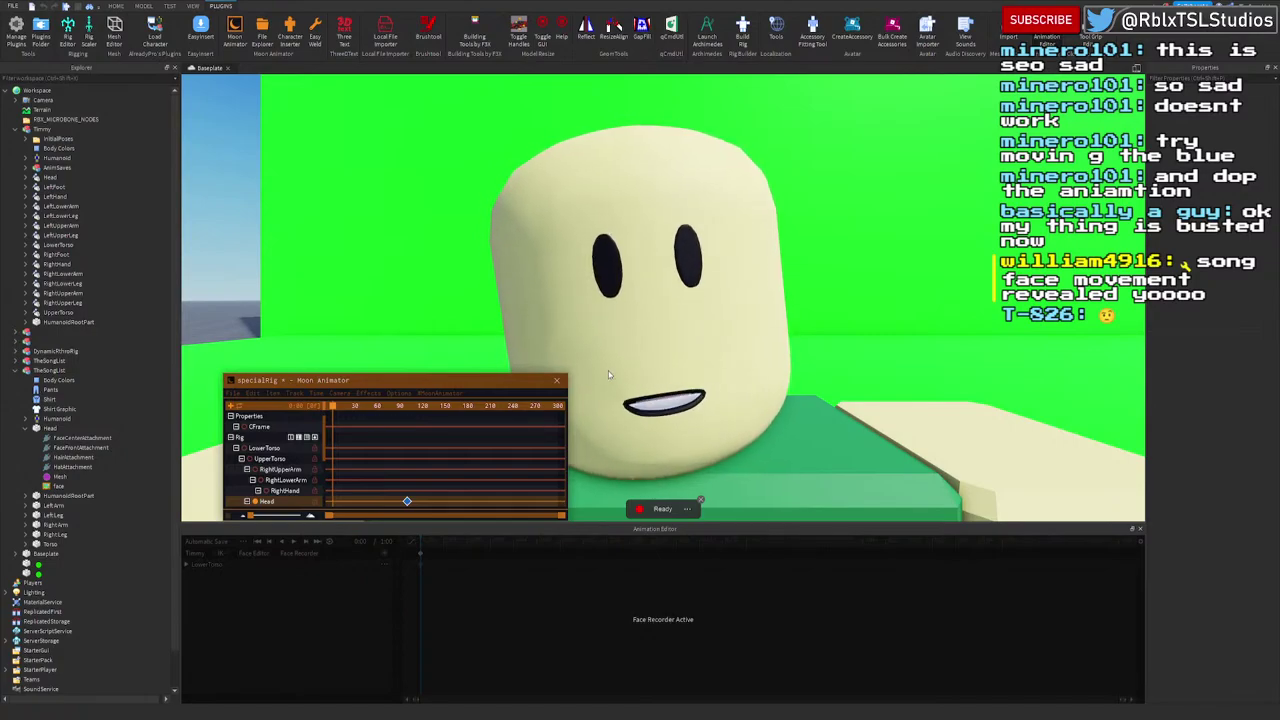
left_click(359, 412)
left_click(359, 412)
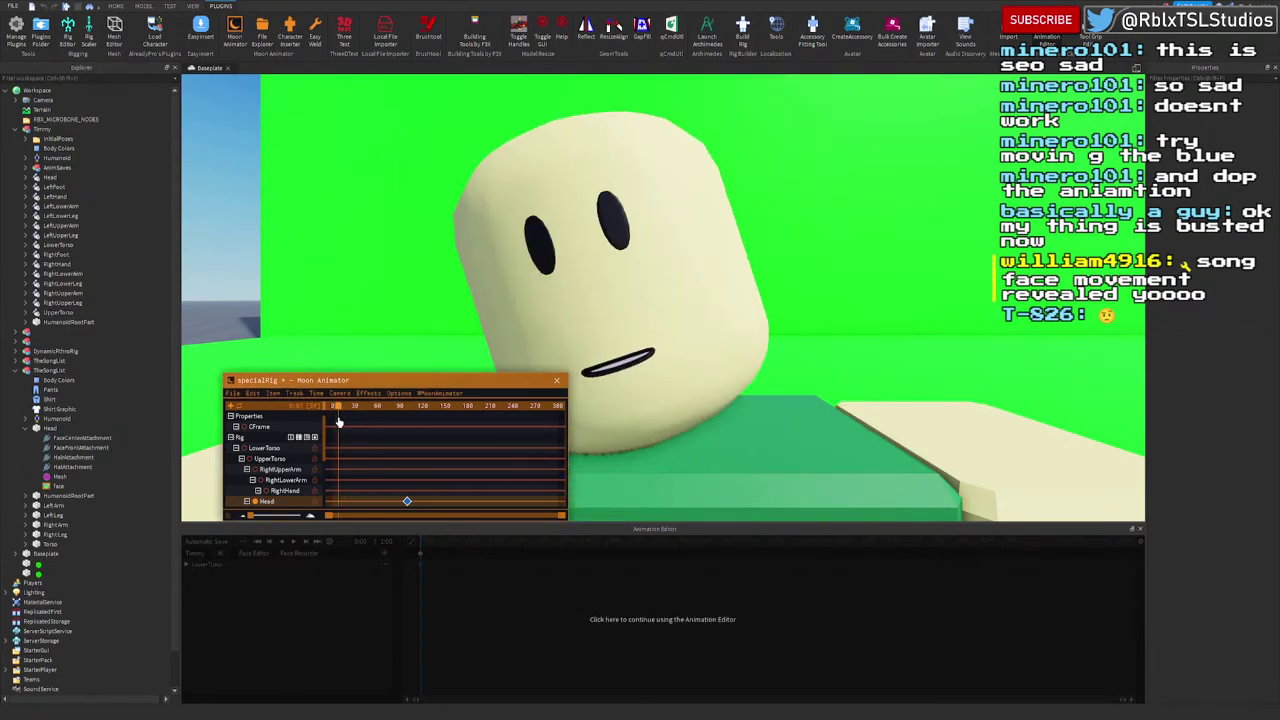
Step: Return to the Animation Editor, and scrub the Moon Animator playhead to about frame 40
left_click(658, 644)
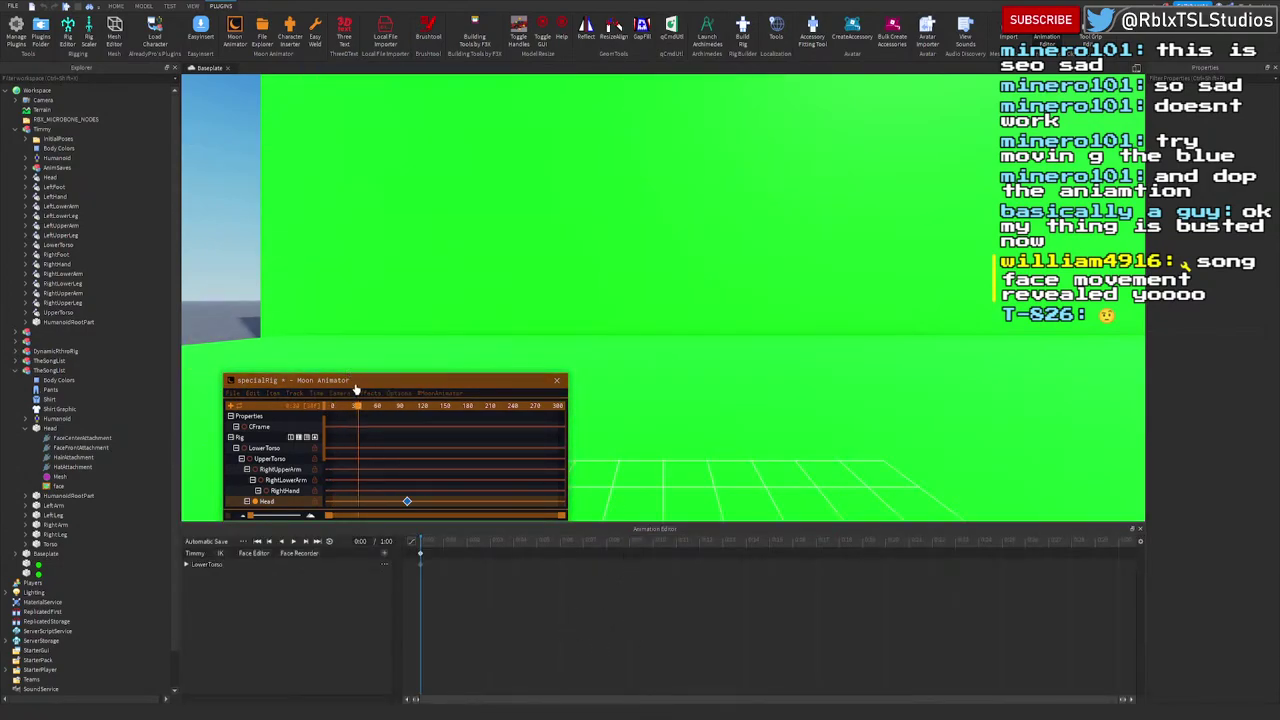
left_click(397, 412)
left_click(349, 422)
scroll(347, 420, "up", 1)
mouse_move(352, 411)
left_mouse_down()
mouse_move(389, 413)
mouse_move(363, 413)
left_mouse_up()
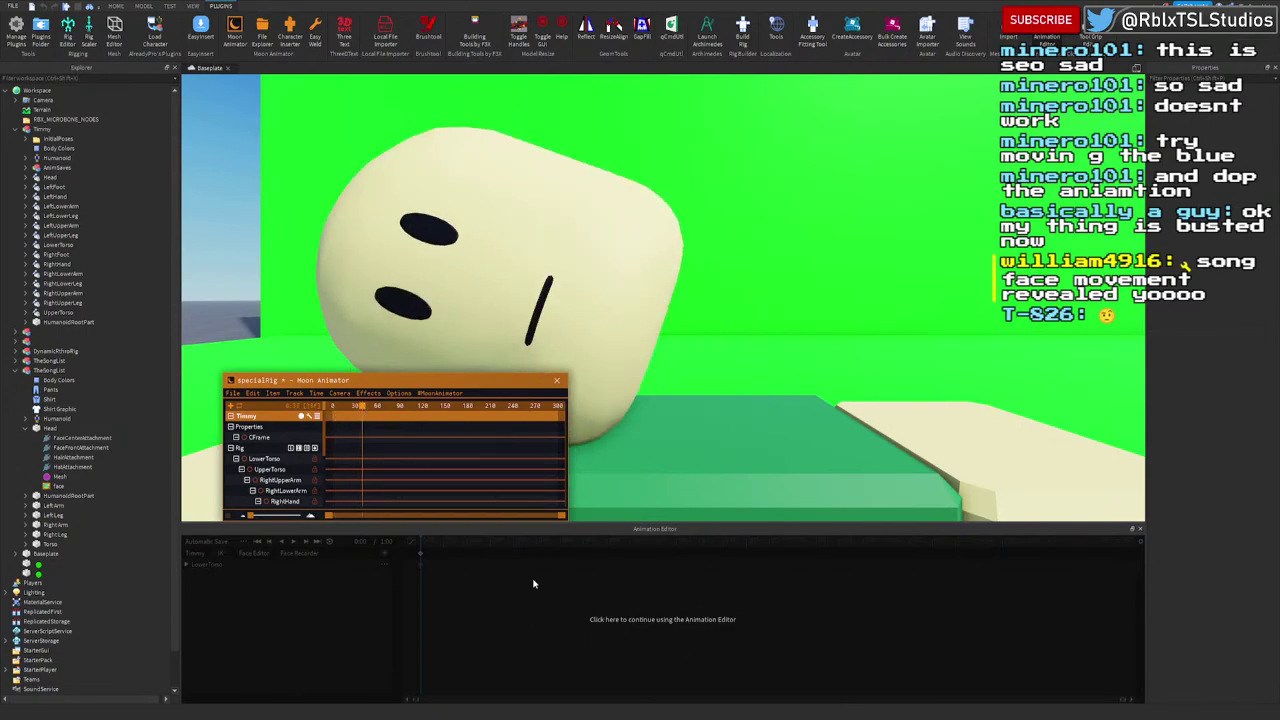
Step: Close Moon Animator without saving the animation and bring Timmy's head and torso into view
left_click(558, 383)
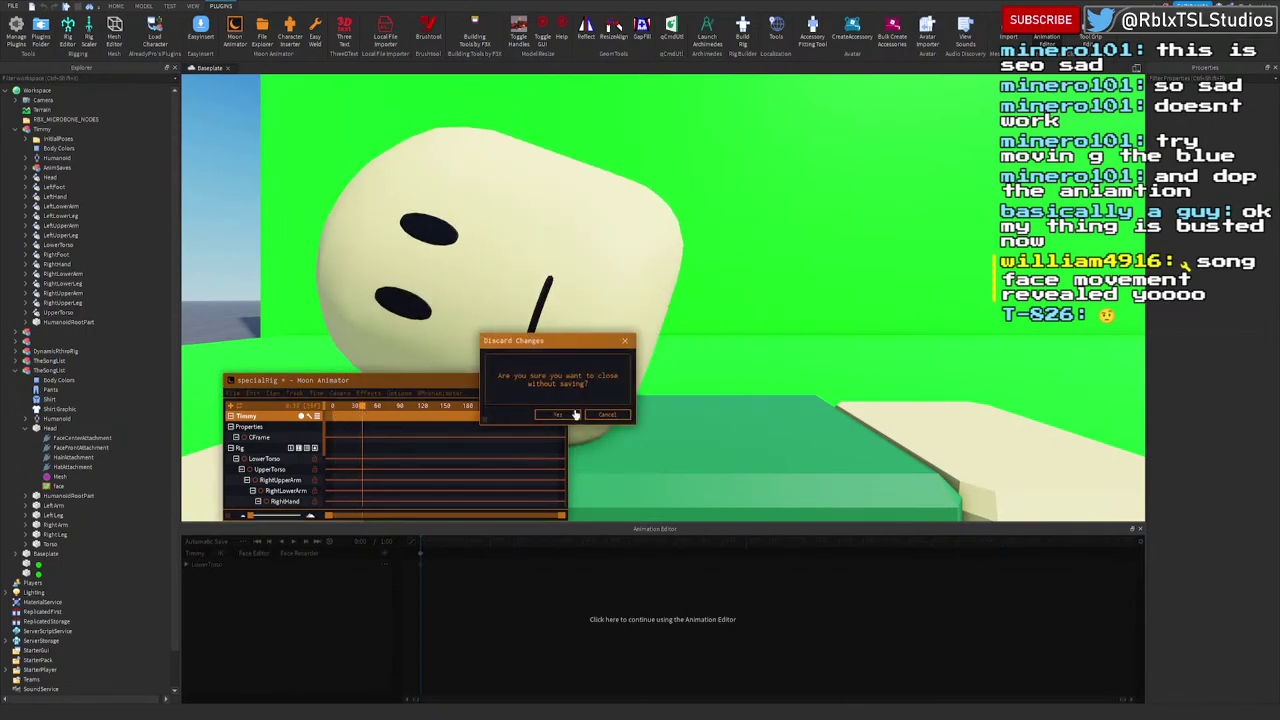
left_click(574, 414)
scroll(640, 440, "down", 10)
scroll(672, 437, "up", 3)
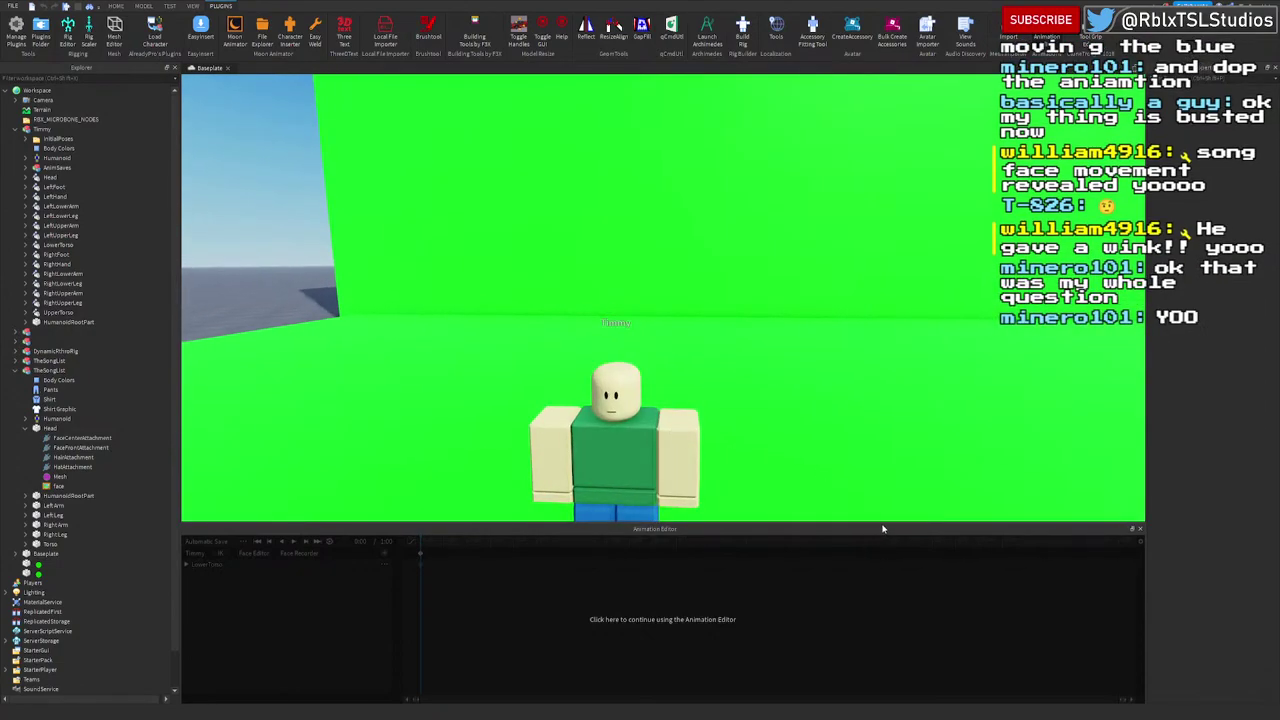
left_click_drag(882, 528, 919, 519)
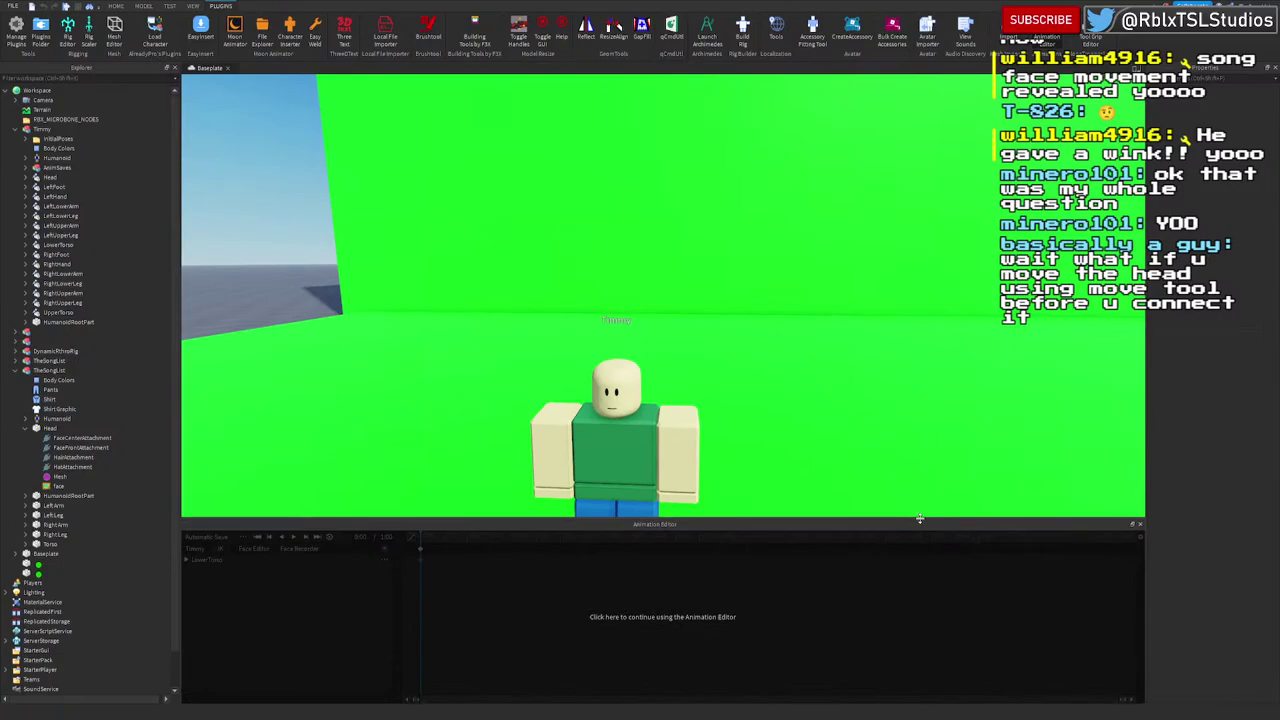
scroll(846, 462, "up", 5)
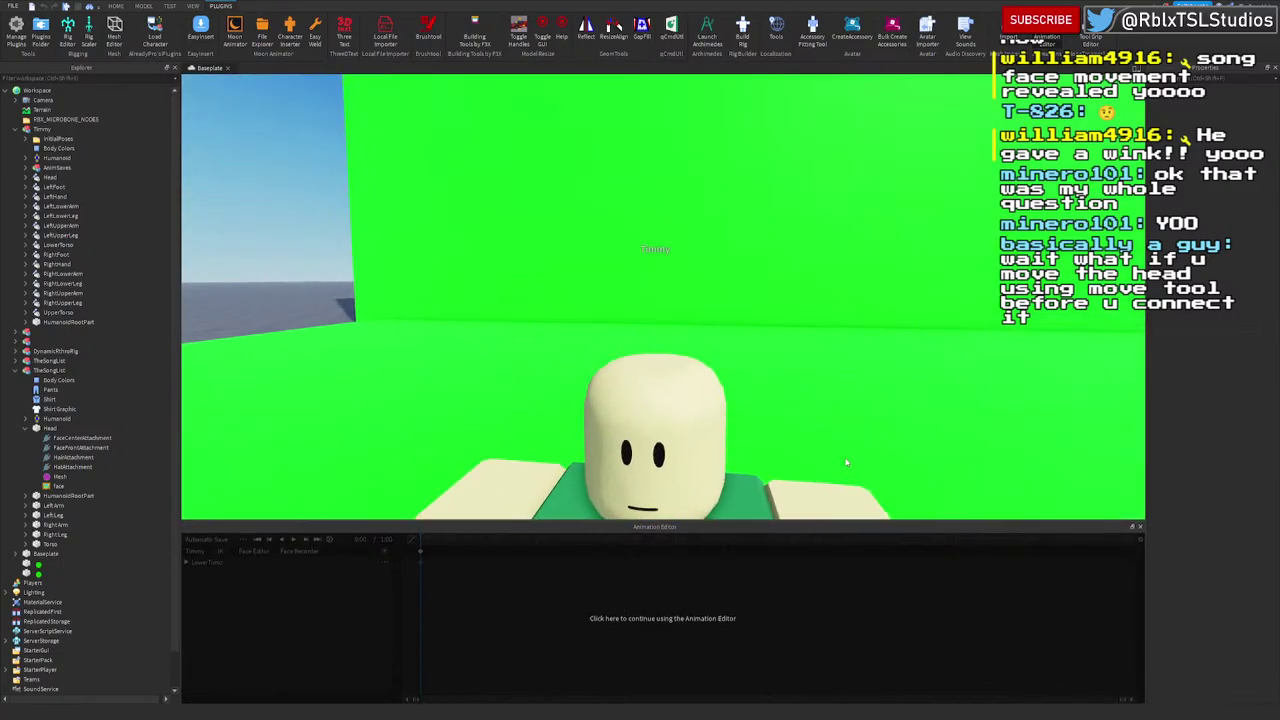
scroll(846, 462, "down", 3)
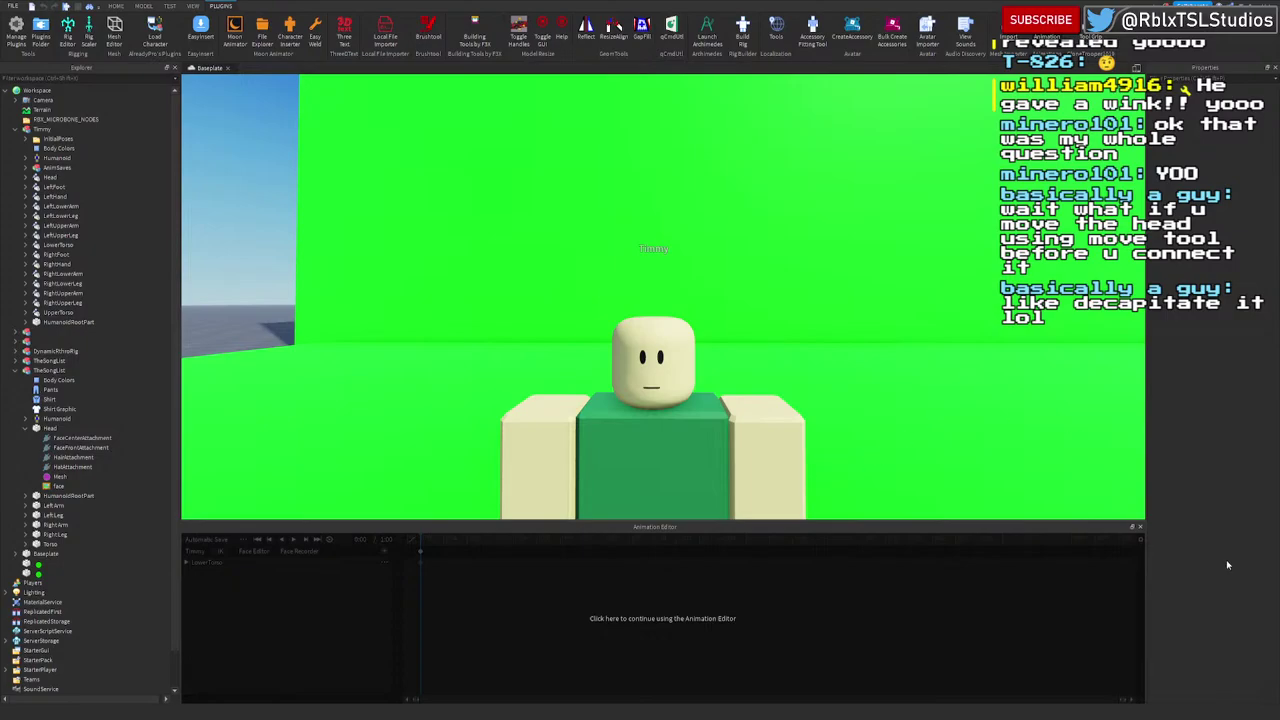
Step: Close the Animation Editor, duplicate the Timmy rig, and move the copy aside
left_click(1141, 527)
left_click(814, 566)
right_click_drag(814, 564, 806, 586)
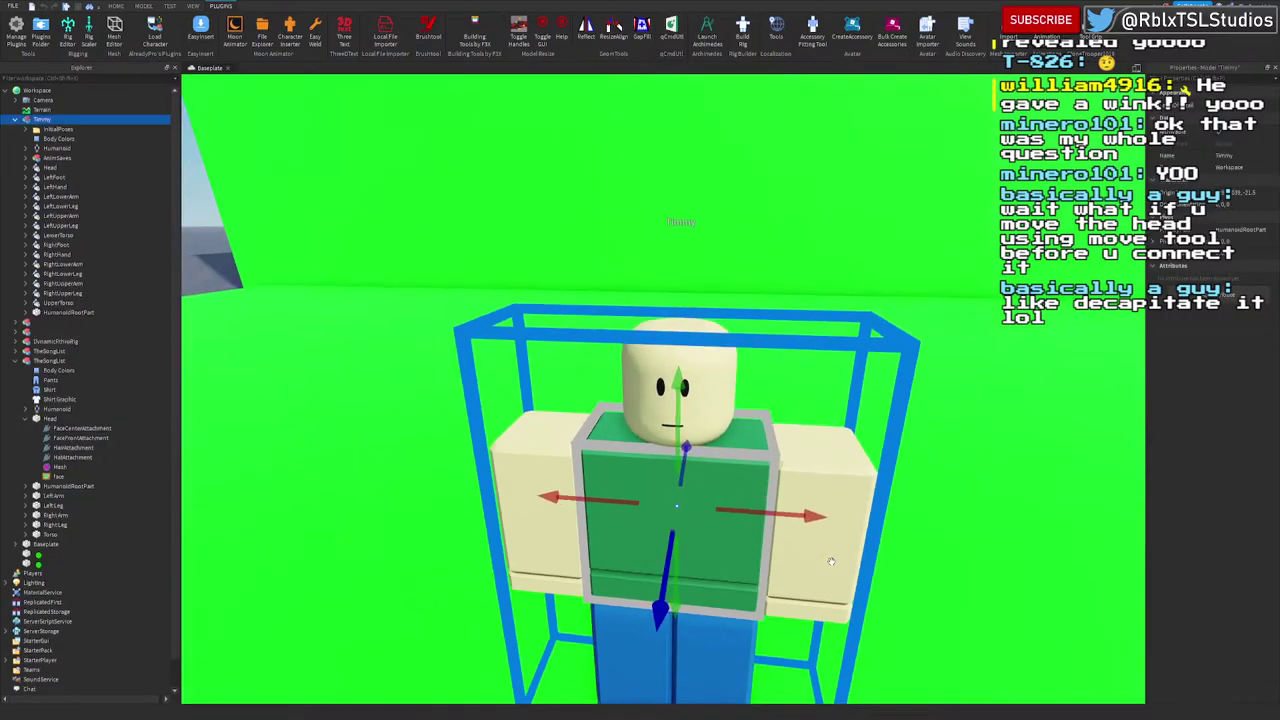
key("ctrl+d")
left_click_drag(794, 517, 712, 456)
right_click_drag(712, 456, 741, 434)
left_click(763, 427)
key("w")
key("d")
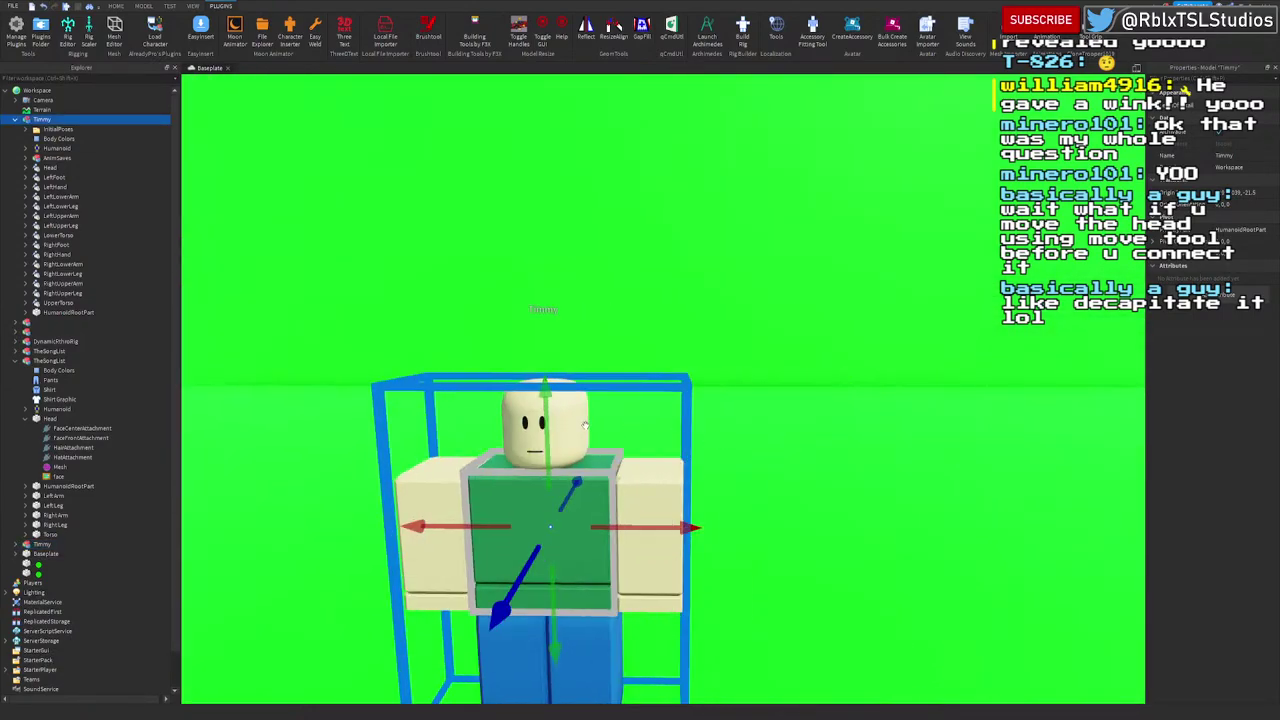
Step: Raise Timmy's head 2 studs above the torso and inspect the Neck joint inside the Head part
left_click(585, 426)
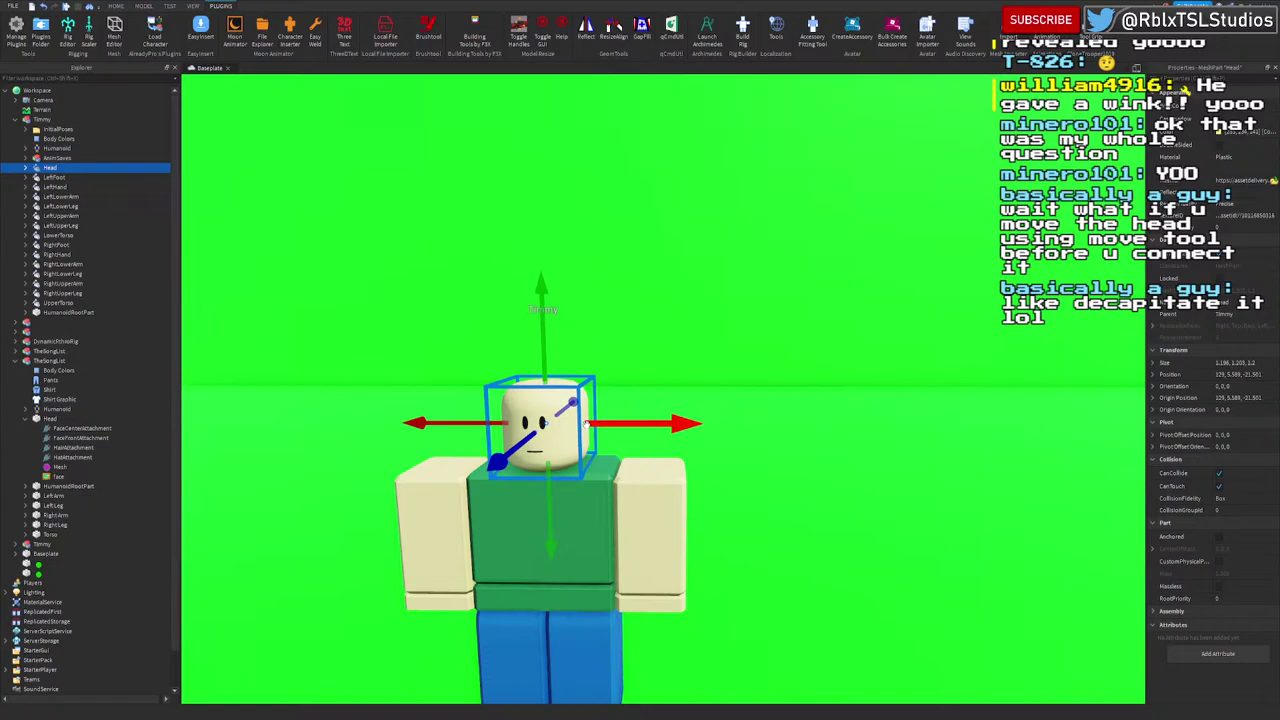
left_click_drag(540, 355, 529, 219)
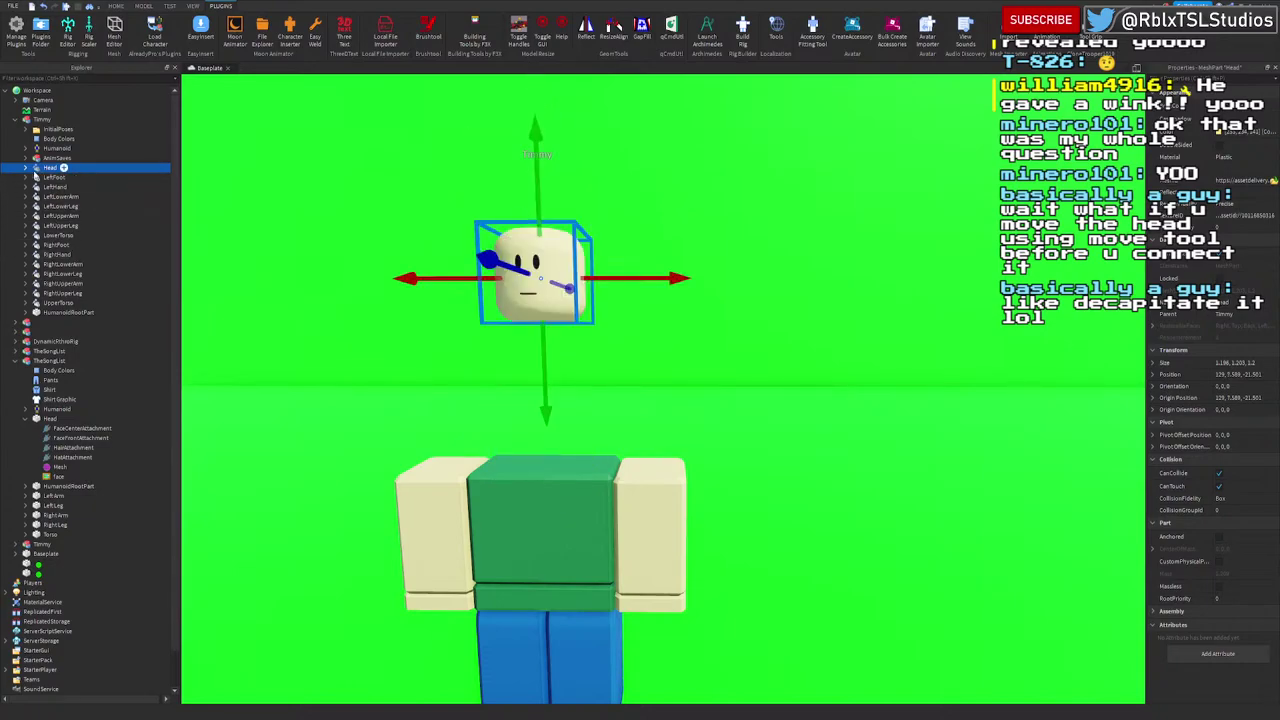
left_click(25, 168)
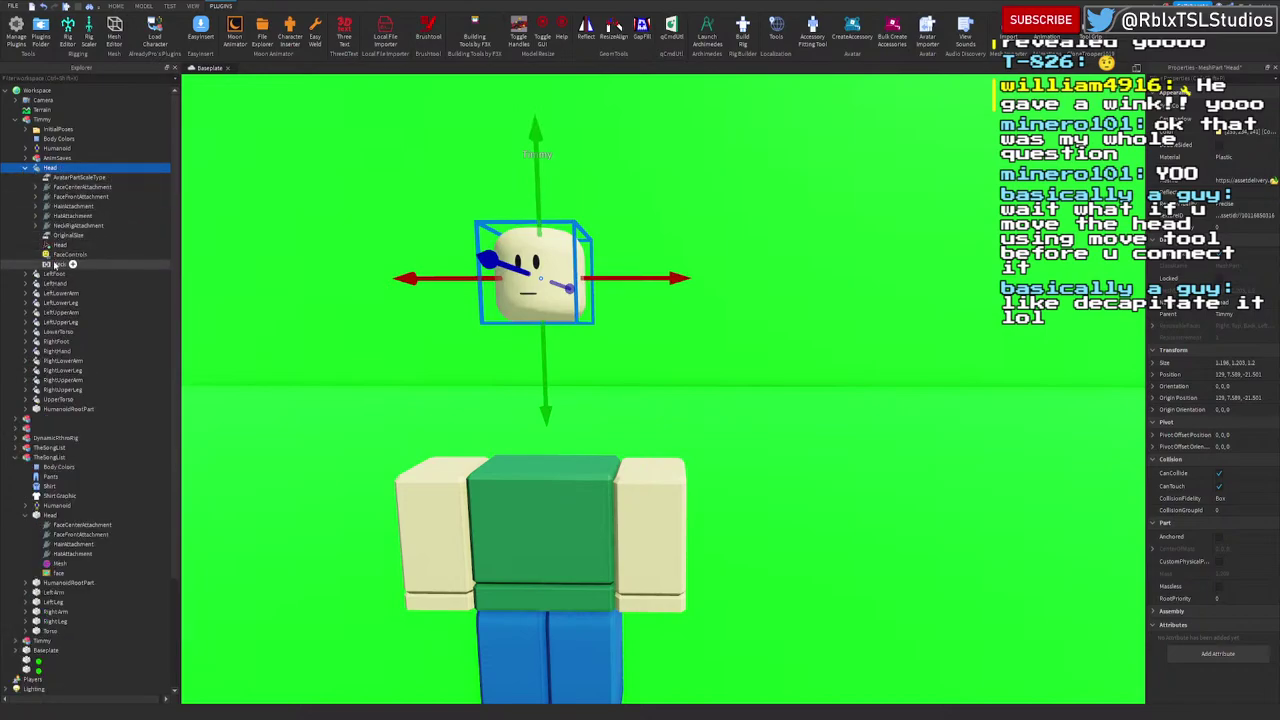
left_click(326, 217)
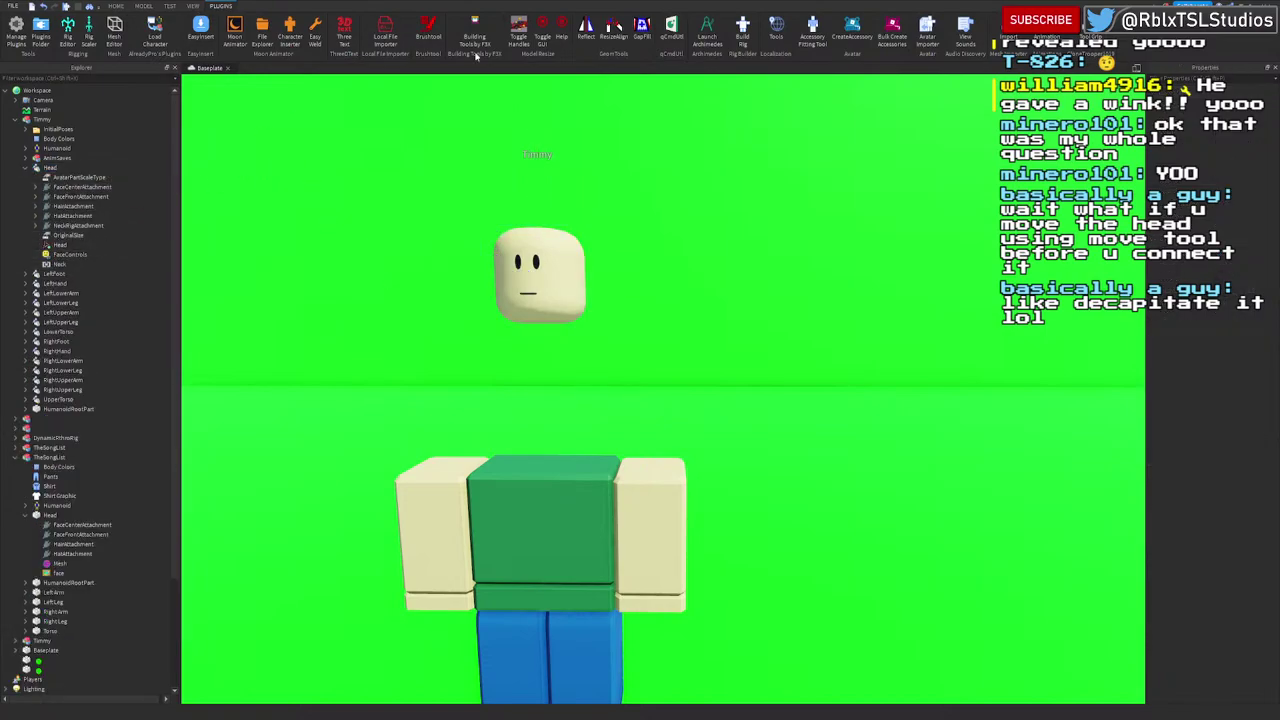
left_click(48, 264)
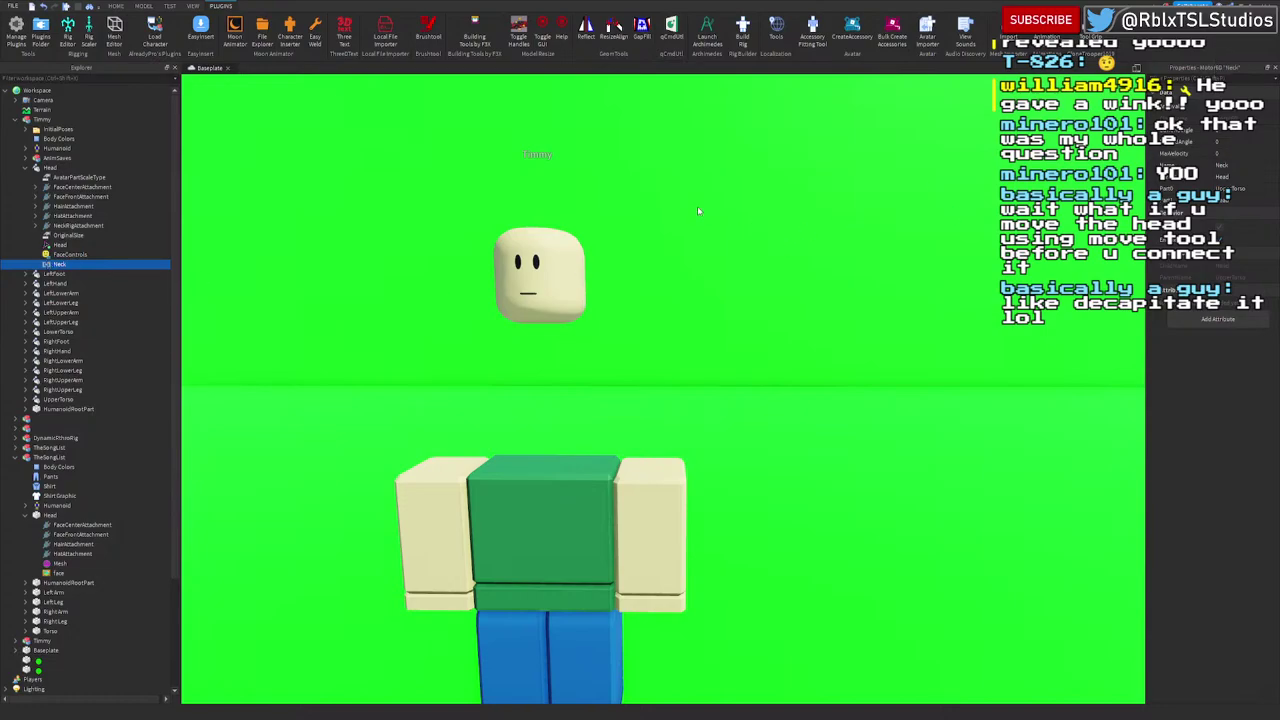
left_click(420, 172)
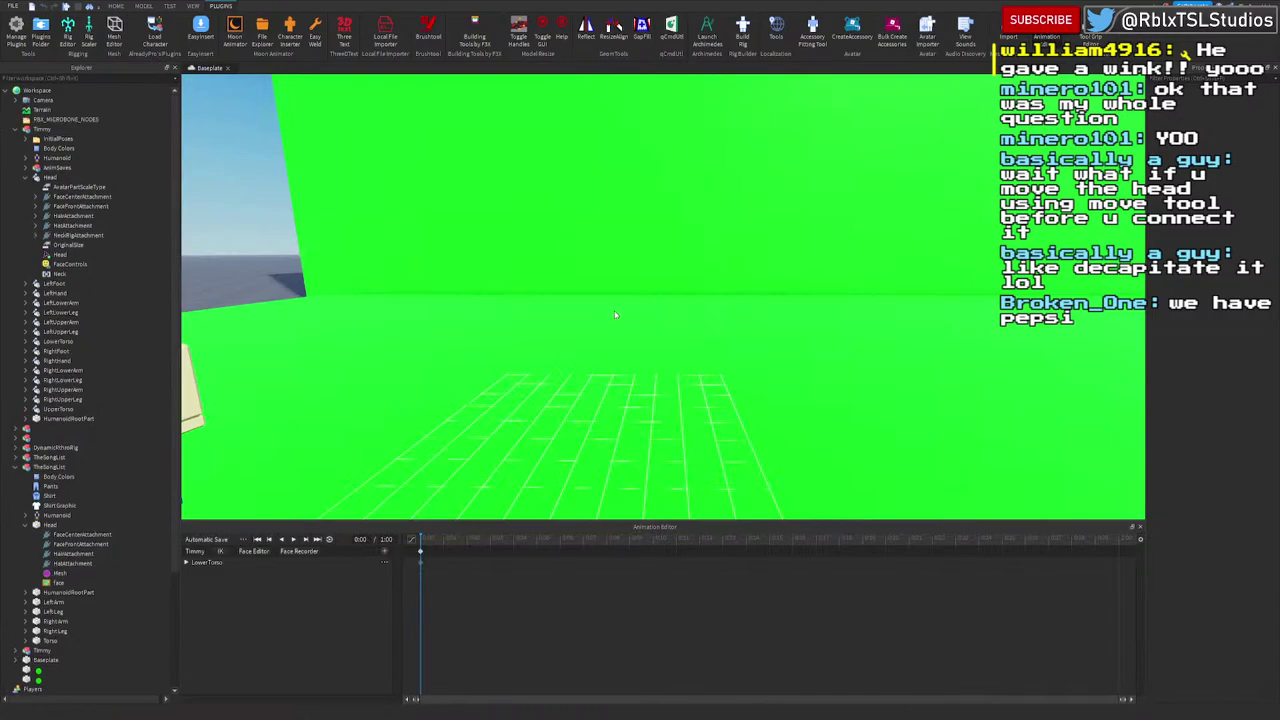
Step: Start the Face Recorder on Timmy and frame the detached head together with the torso
right_click_drag(620, 289, 620, 289)
key("e")
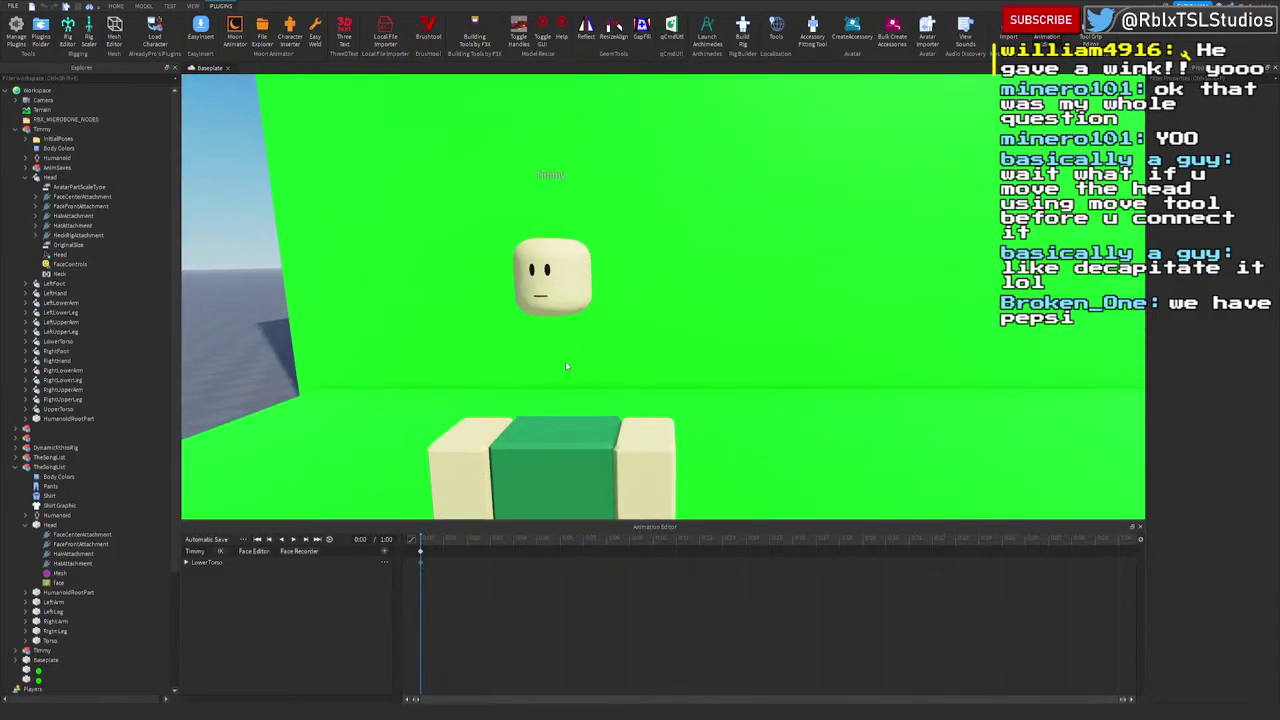
scroll(565, 361, "up", 3)
scroll(565, 361, "down", 3)
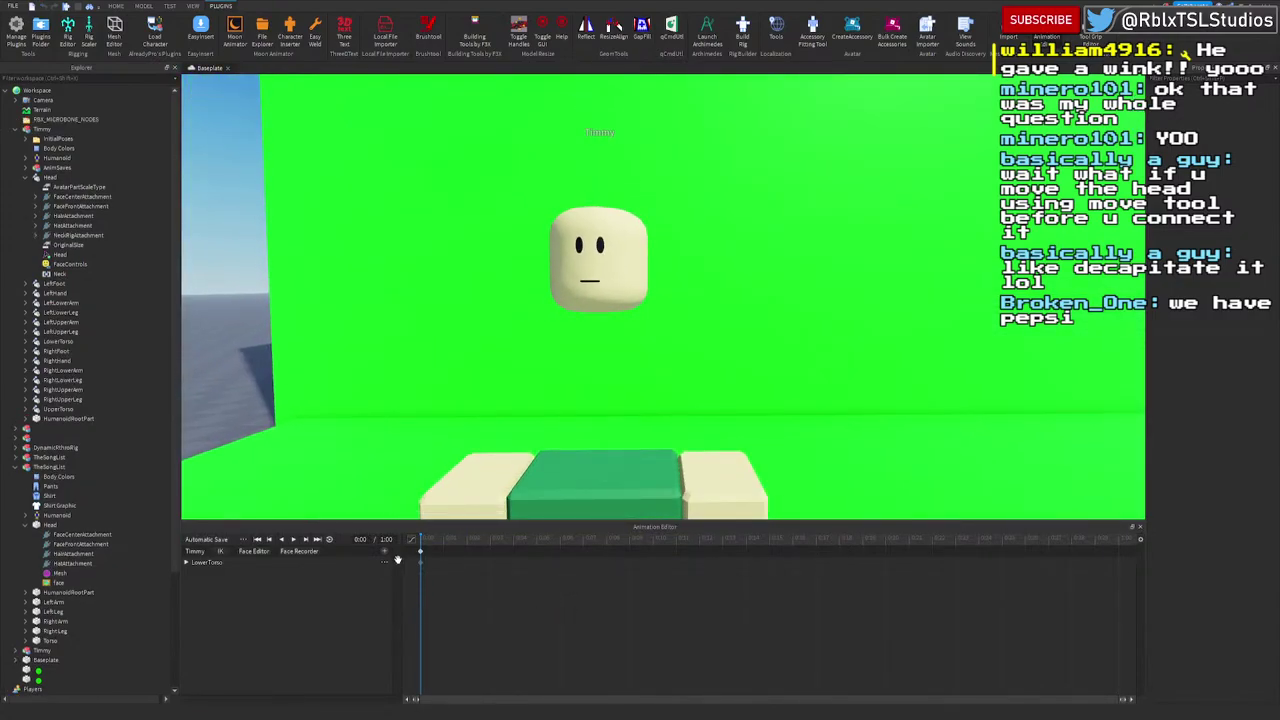
left_click(300, 551)
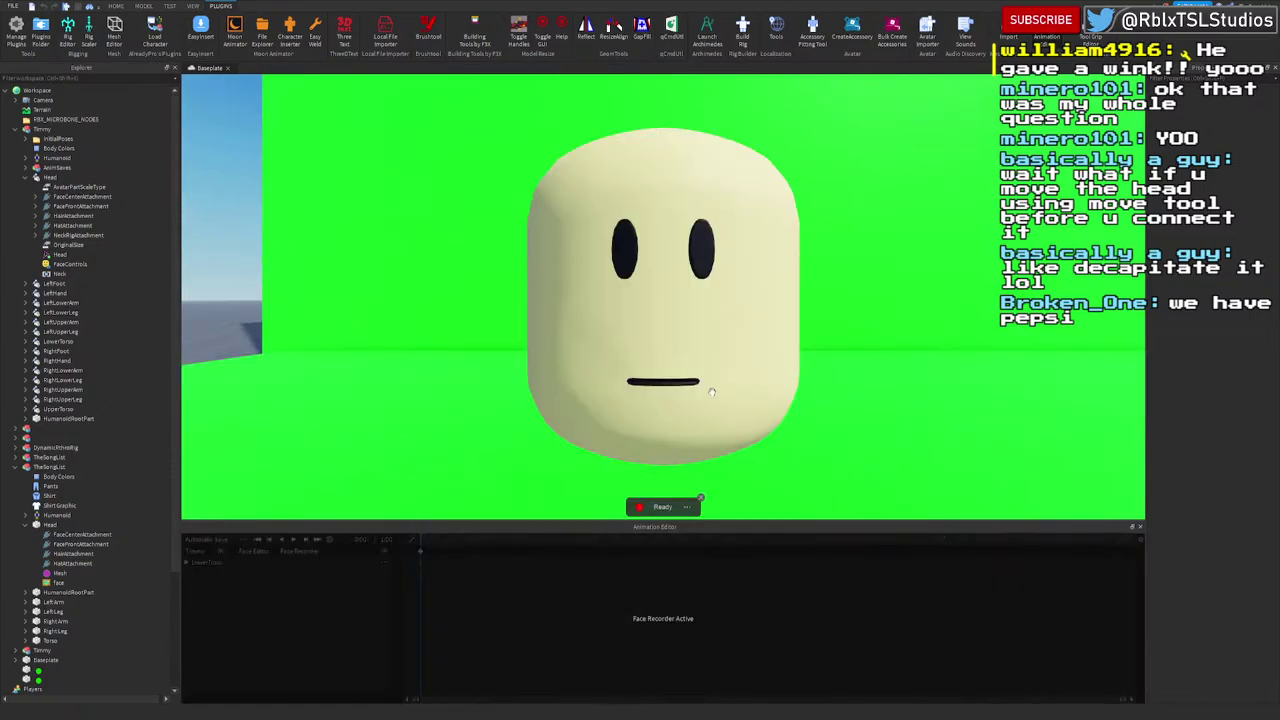
scroll(716, 400, "down", 4)
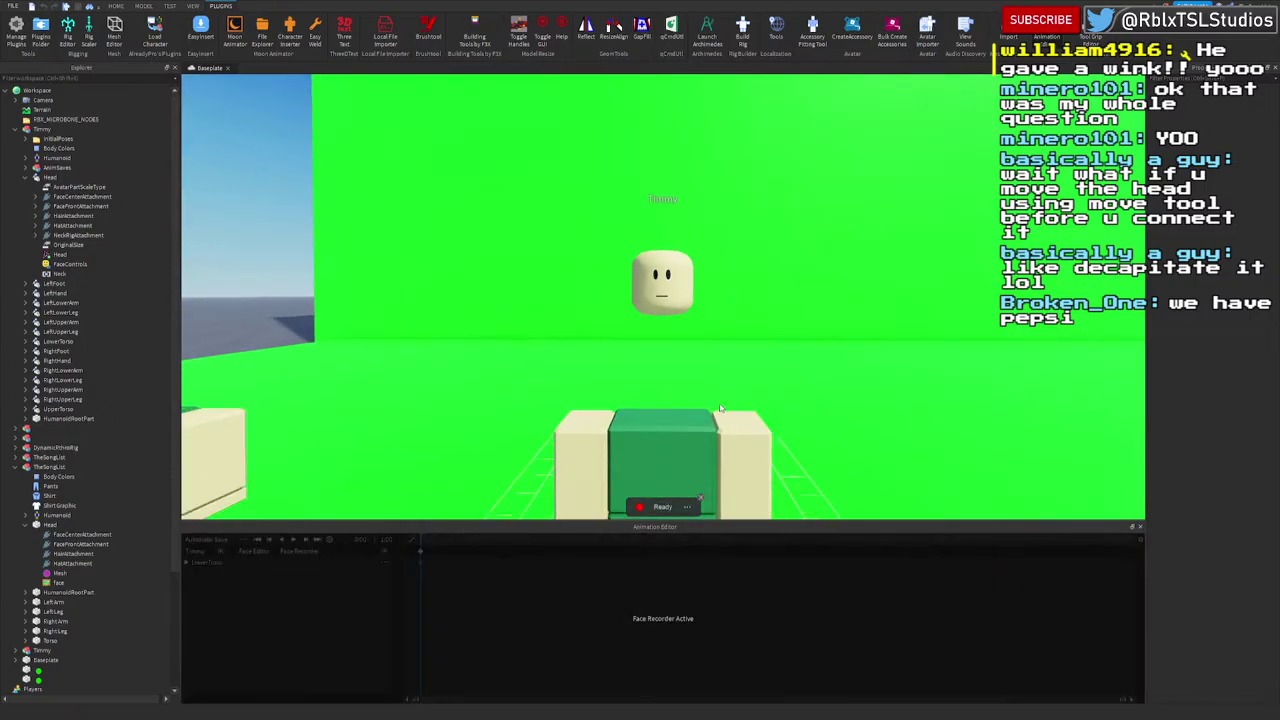
scroll(720, 408, "up", 1)
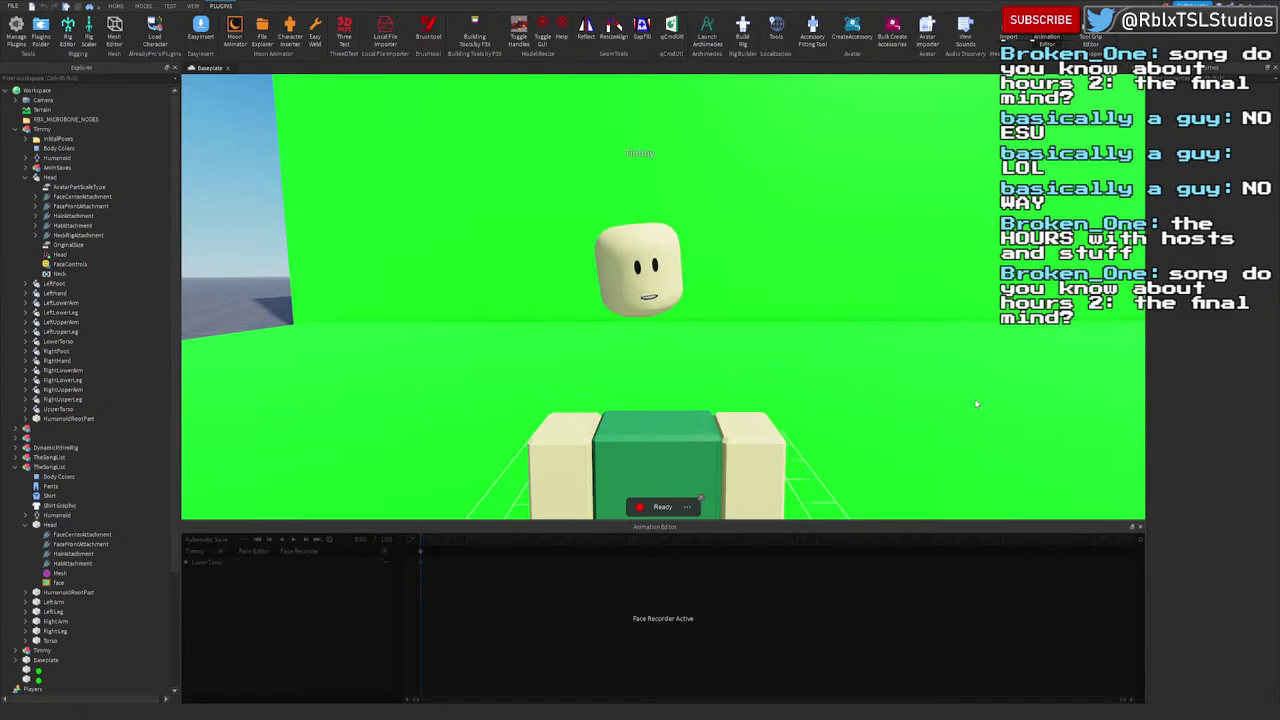
Step: Close the Animation Editor and set the Transparency of Timmy's raised head to 0.5
left_click(1141, 527)
left_click(658, 348)
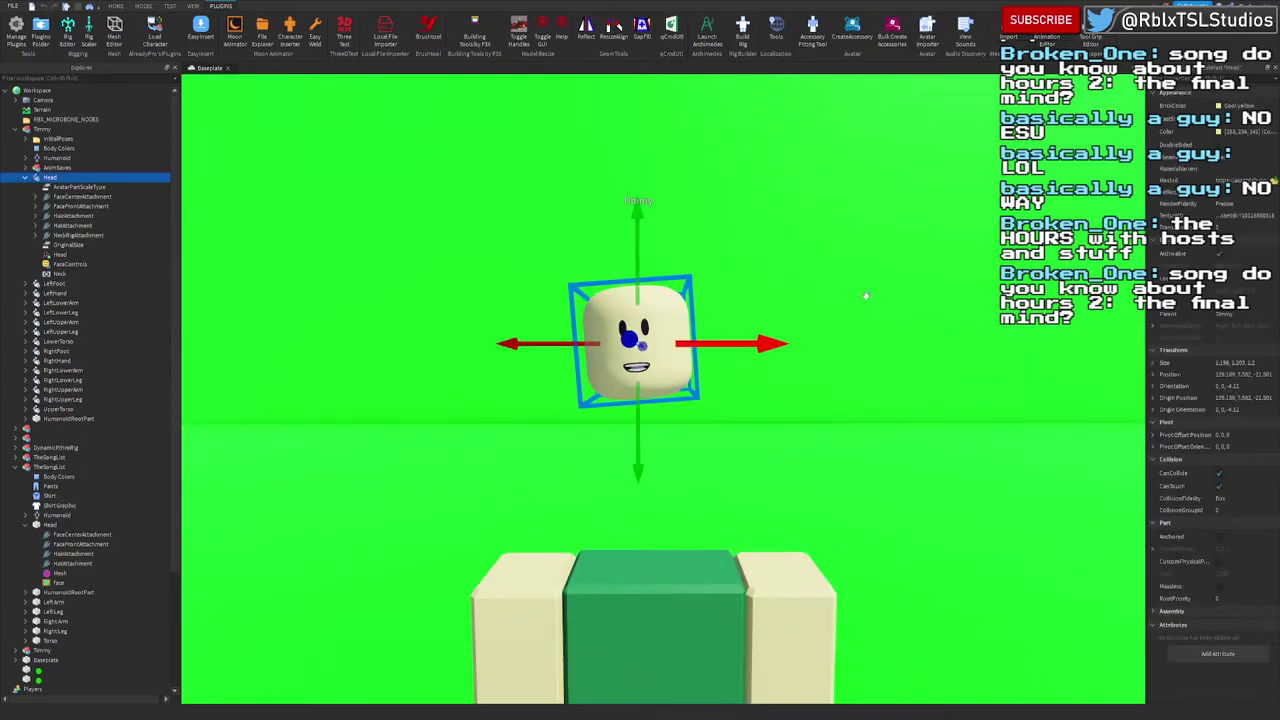
left_click_drag(1147, 300, 910, 230)
type("0.5")
key("Return")
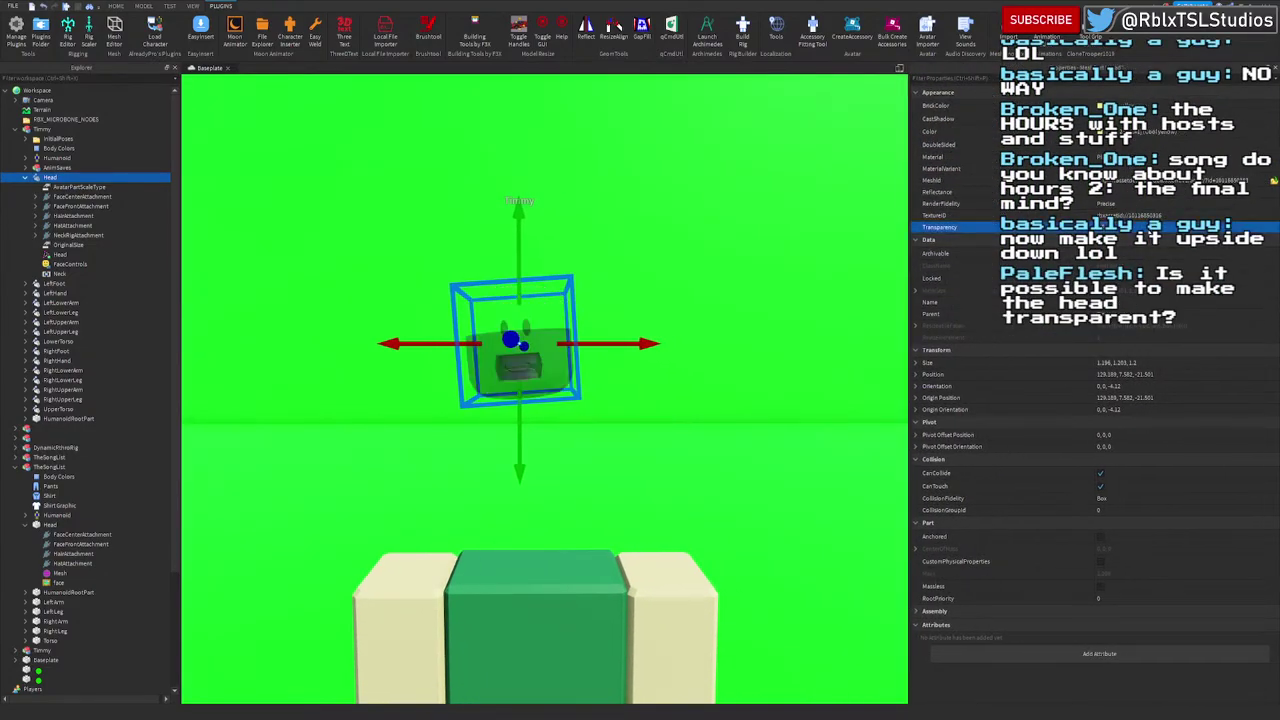
left_click(857, 146)
left_click_drag(909, 147, 1137, 147)
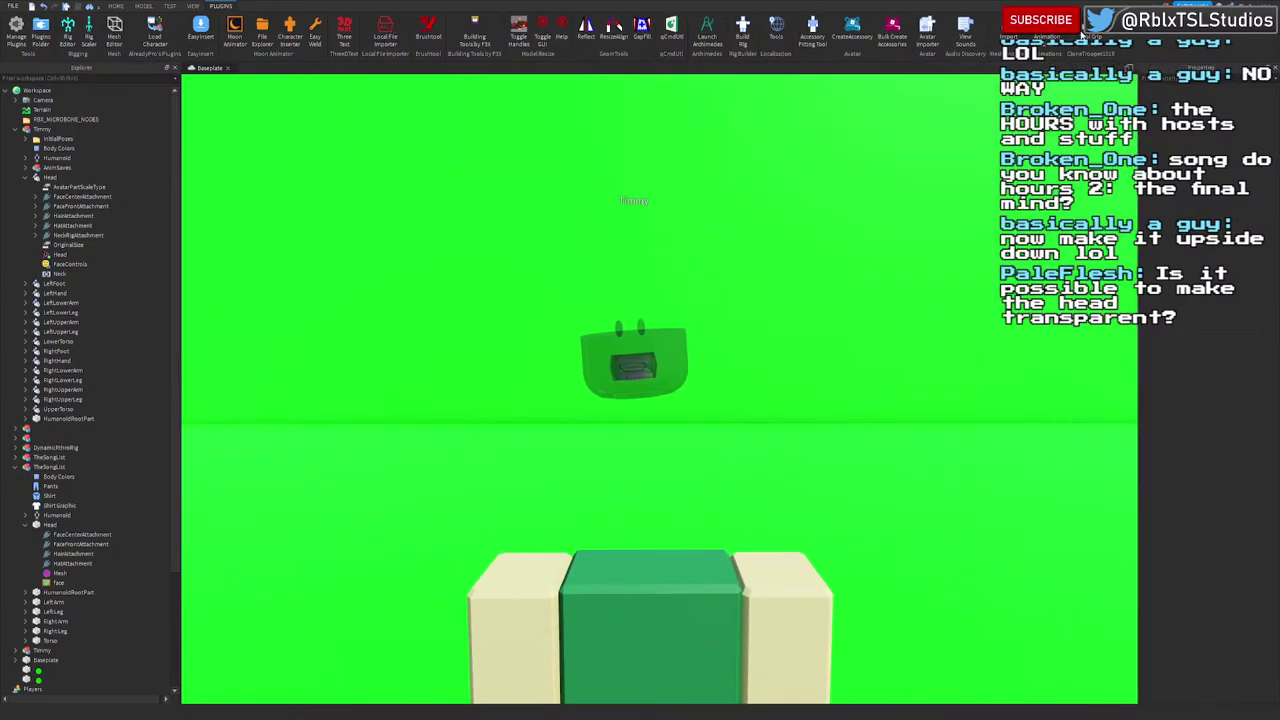
Step: Reopen the Animation Editor for Timmy and bring the see-through head and torso into view
left_click(1046, 44)
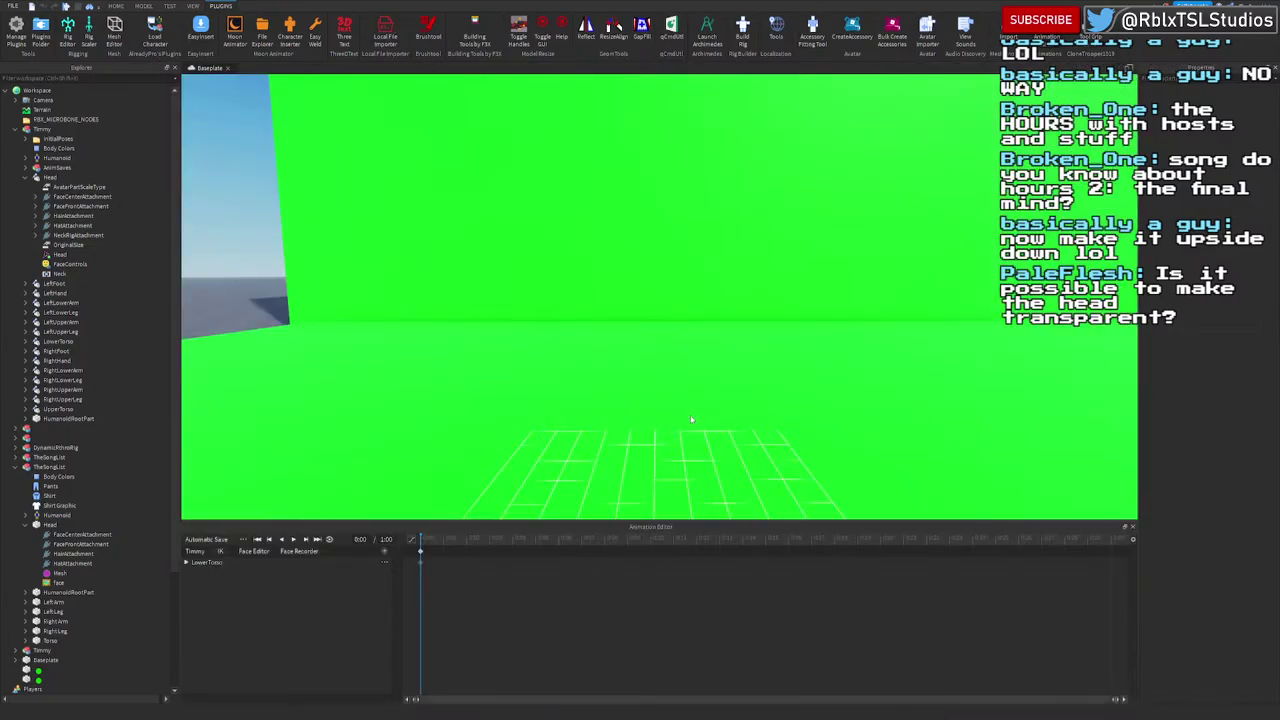
key("e")
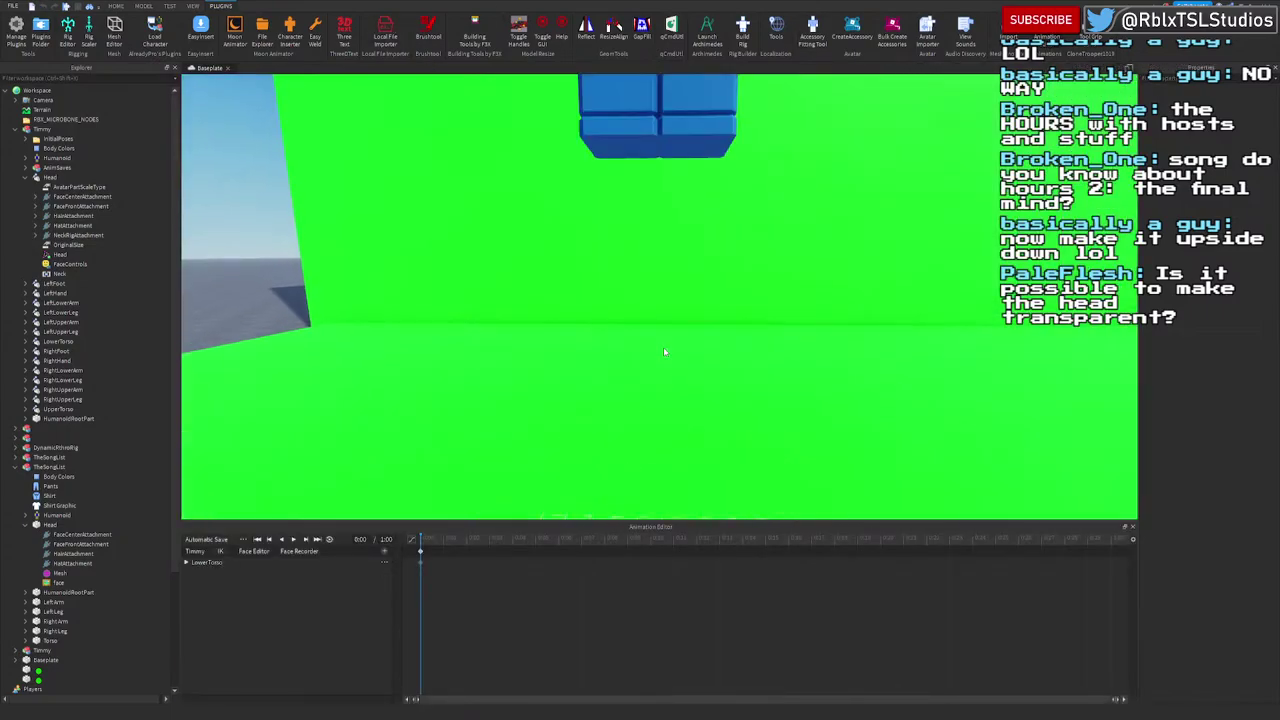
right_click_drag(664, 349, 664, 349)
key("s")
key("q")
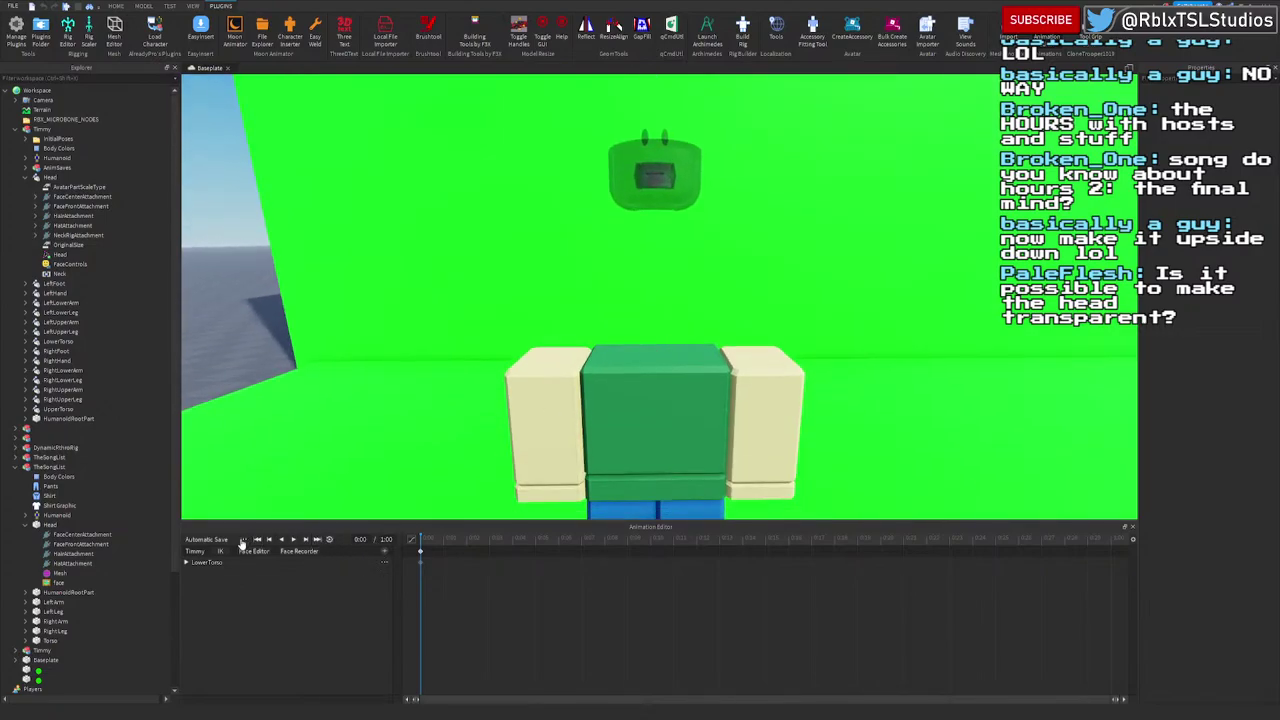
Step: Examine the eyes, mouth and inner geometry of Timmy's semi-transparent head from close up and from several distances
right_click_drag(905, 401, 905, 401)
key("w")
key("w")
key("w")
right_click_drag(612, 448, 612, 448)
key("s")
right_click_drag(684, 250, 684, 250)
key("w")
right_click_drag(672, 295, 672, 296)
key("w")
key("s")
key("s")
key("w")
key("s")
key("w")
key("s")
right_click_drag(444, 373, 444, 373)
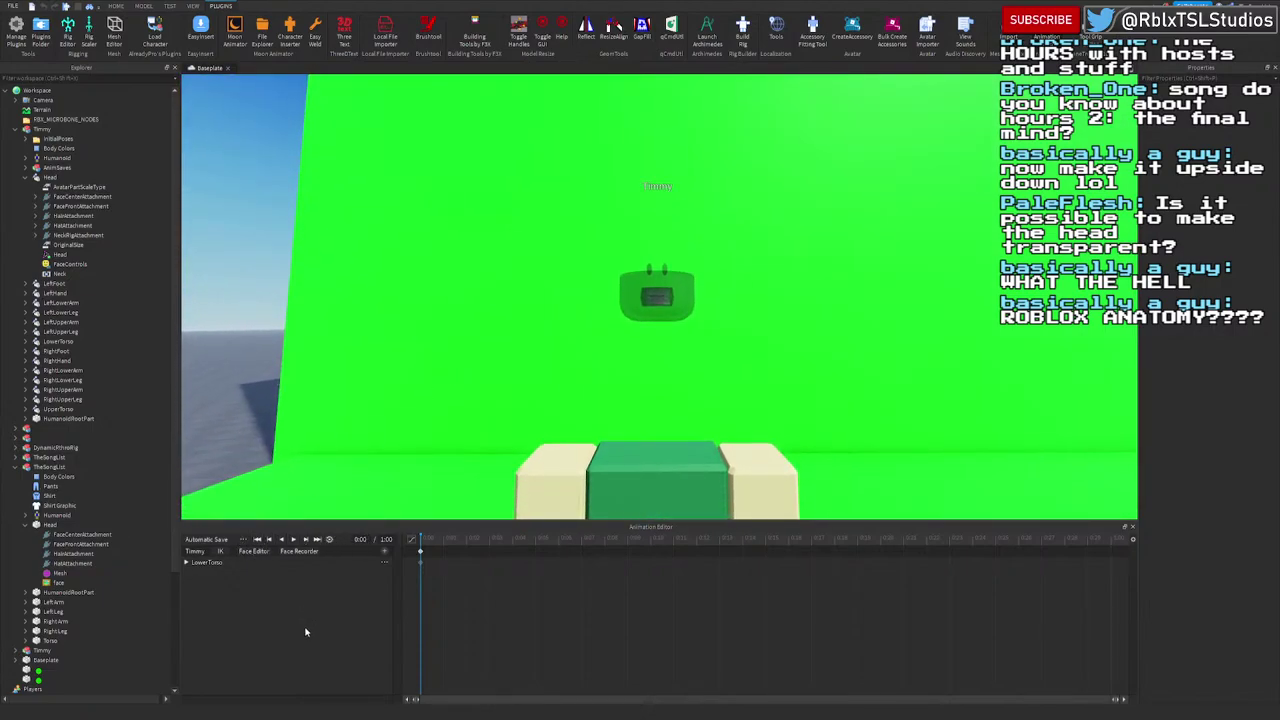
Step: Start the Face Recorder on Timmy's semi-transparent head and view its facial movement above the torso
left_click(299, 551)
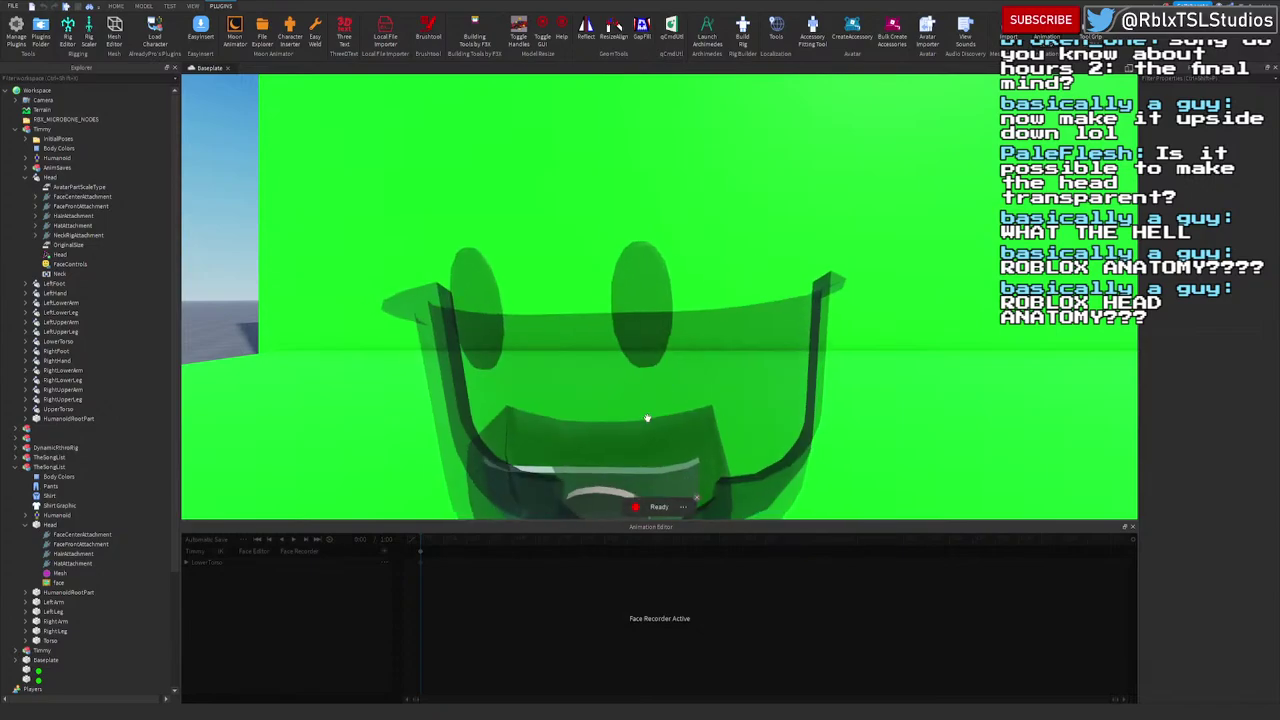
right_click_drag(720, 407, 720, 407)
key("s")
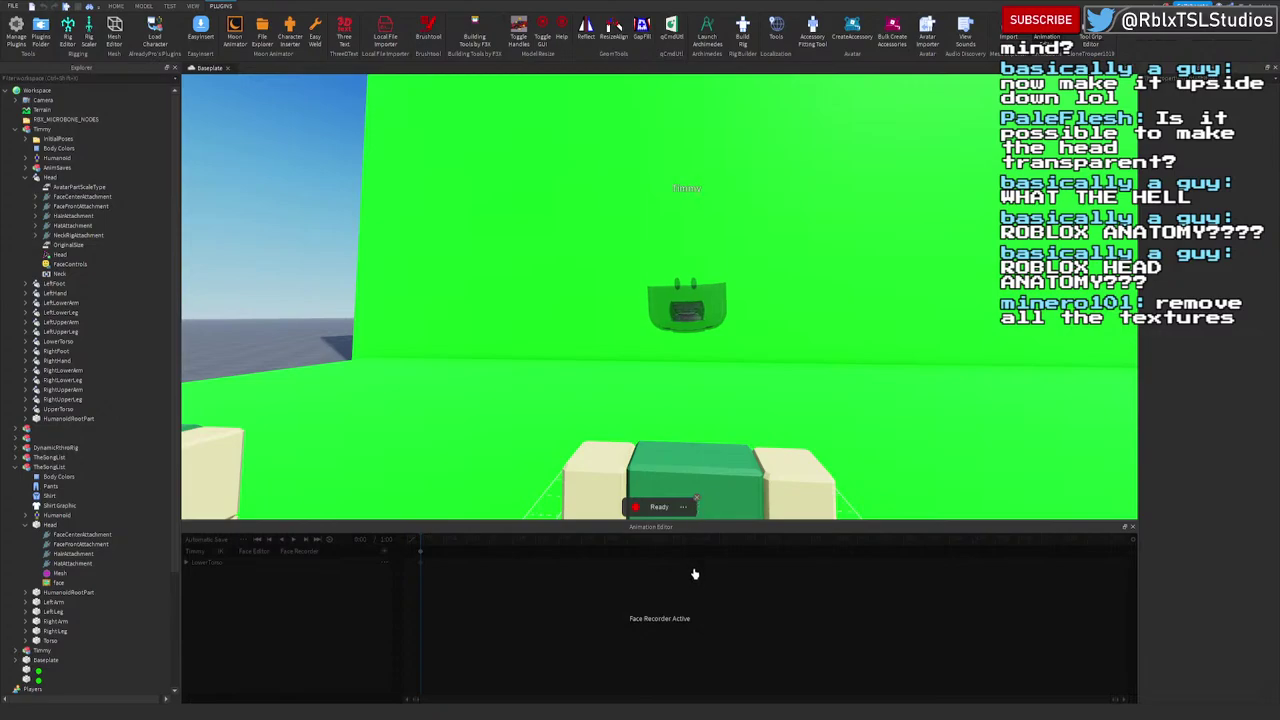
Step: Close the Face Recorder and the Animation Editor, select Timmy's head, and undo its transparency change
left_click(697, 498)
right_click_drag(670, 405, 671, 428)
scroll(671, 428, "down", 5)
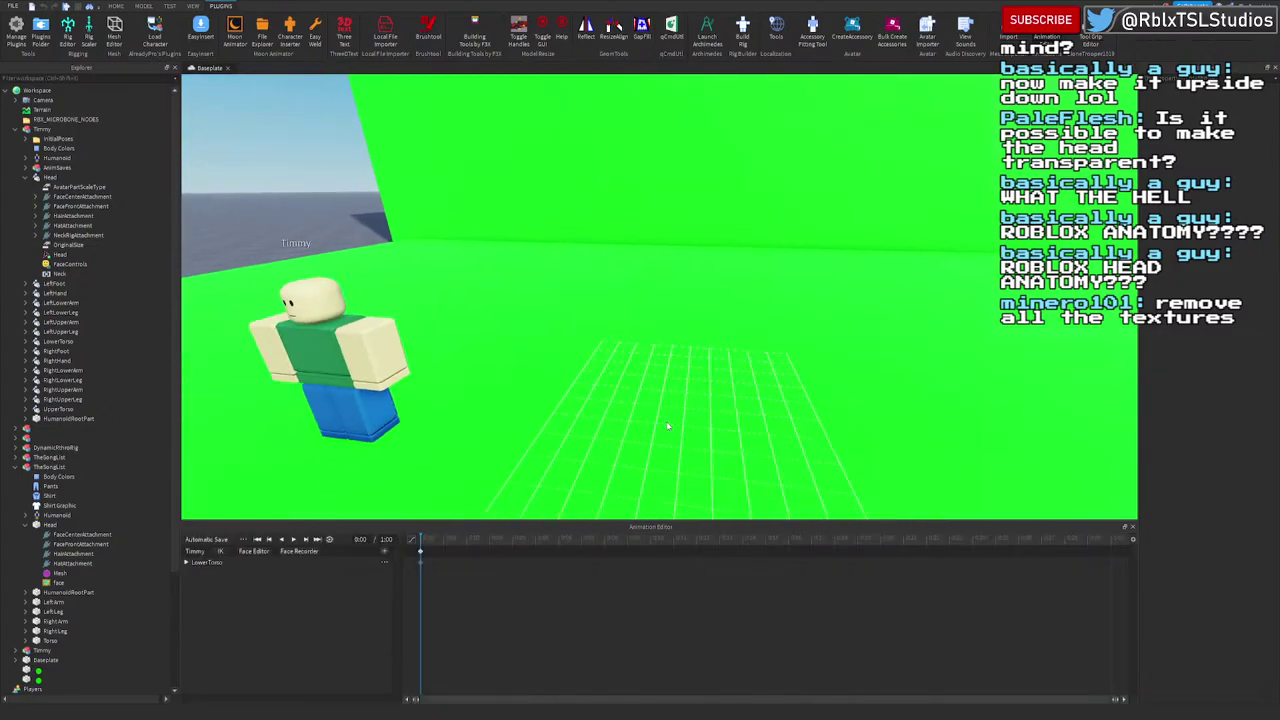
left_click(1133, 528)
left_click(710, 485)
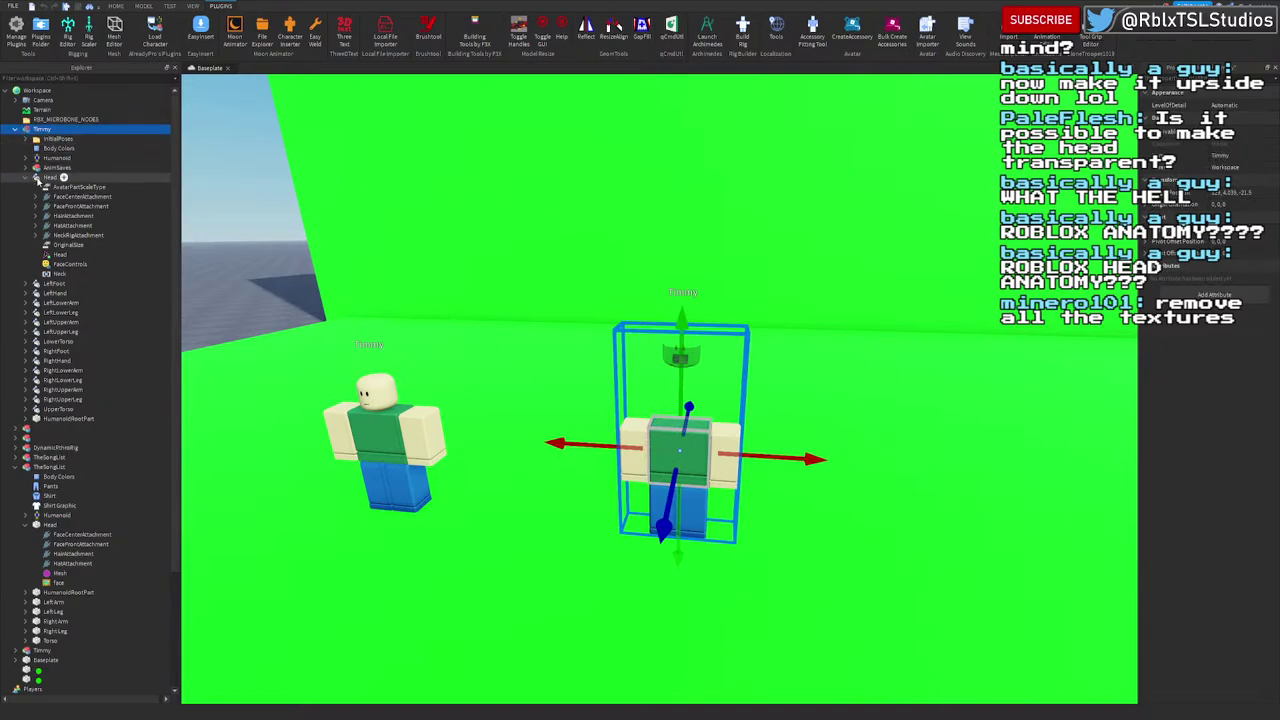
left_click(50, 177)
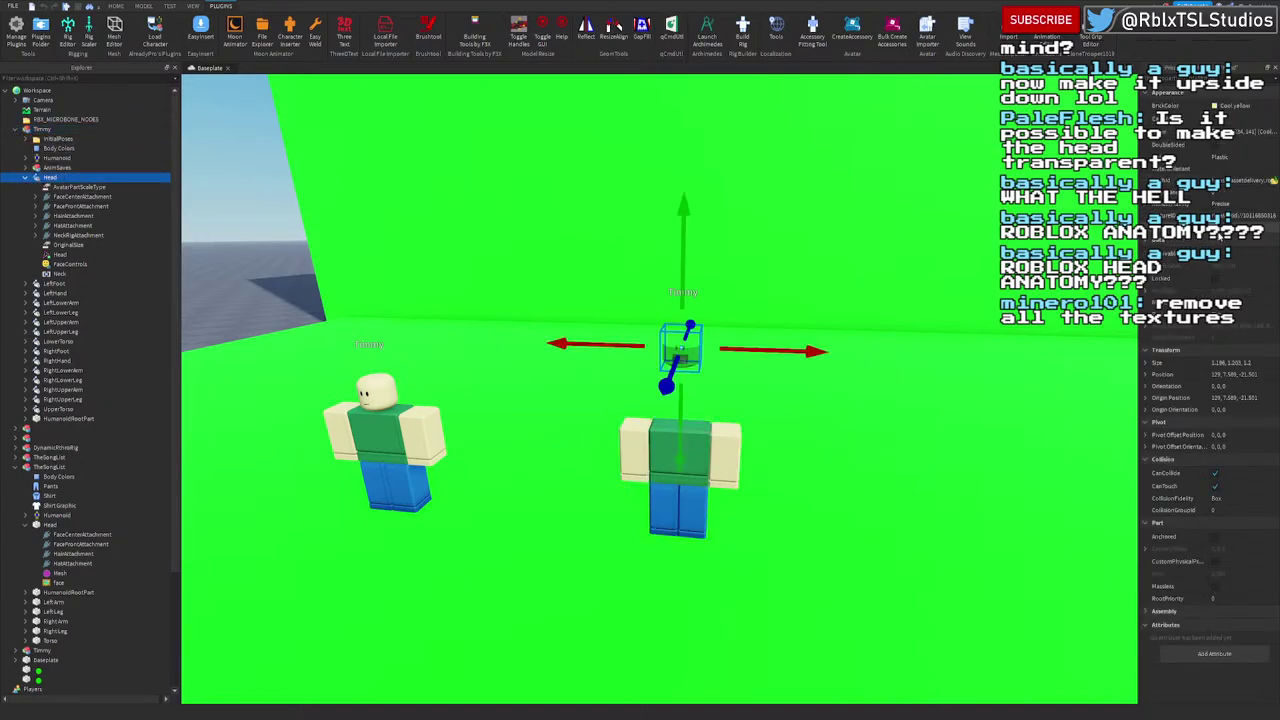
key("ctrl+z")
key("f")
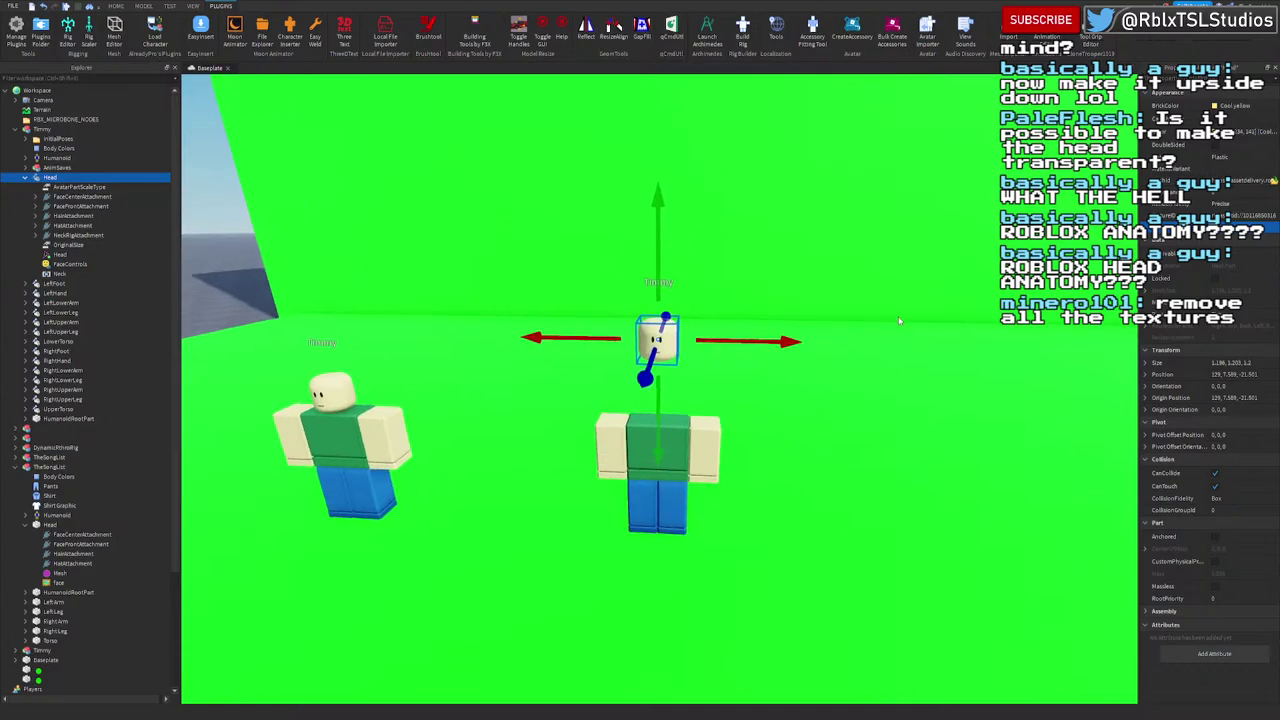
Step: Clear the TextureID of Timmy's raised head to remove the face texture
scroll(899, 321, "up", 3)
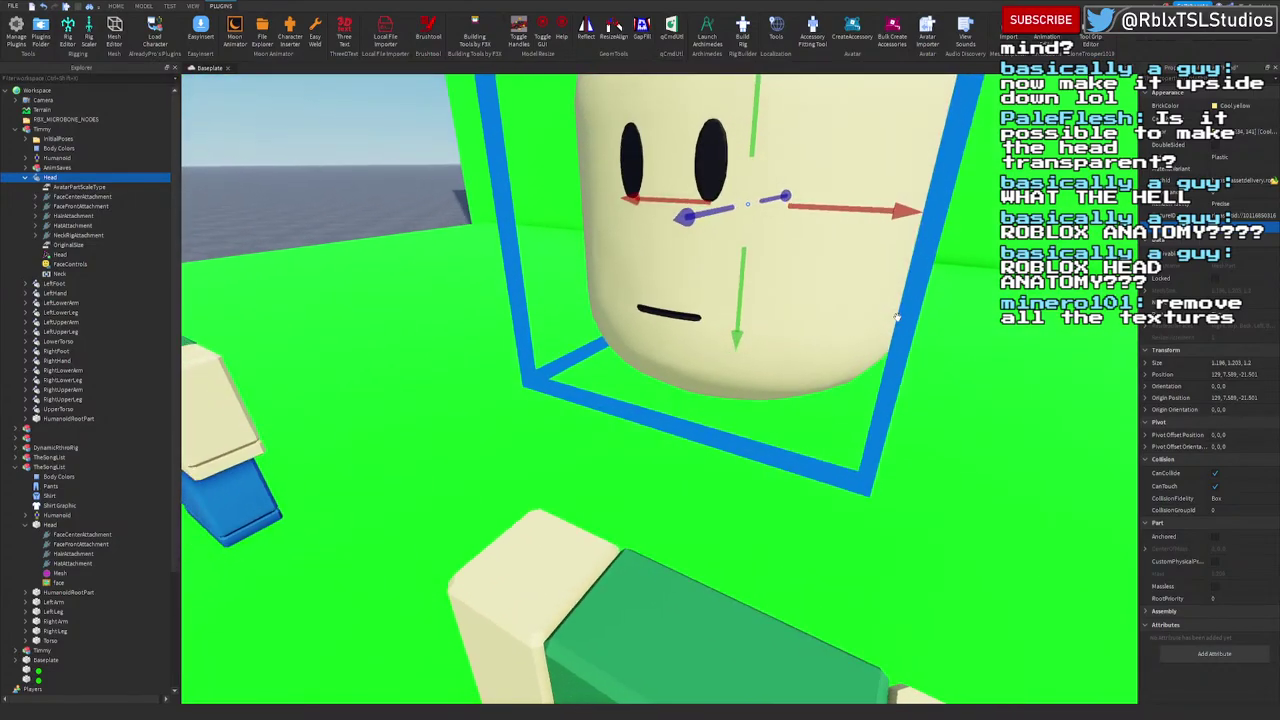
right_click_drag(899, 321, 899, 321)
scroll(899, 321, "down", 4)
scroll(899, 321, "up", 3)
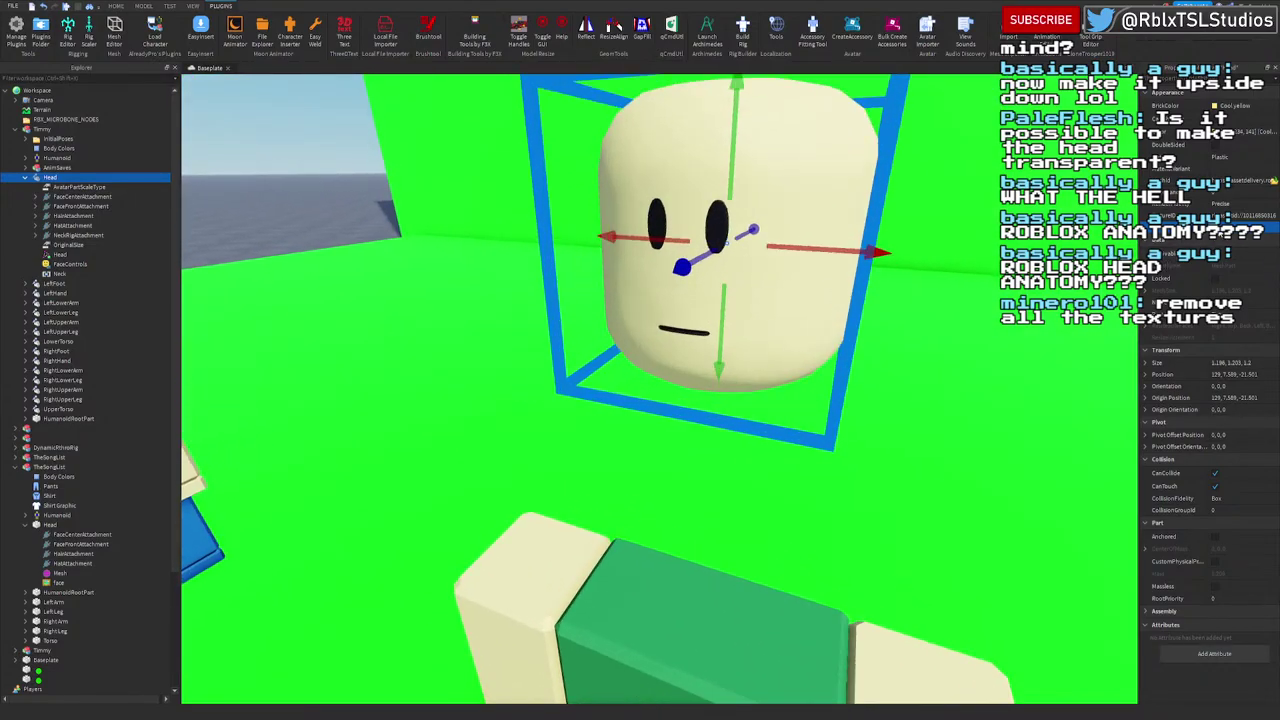
left_click(1231, 218)
key("BackSpace")
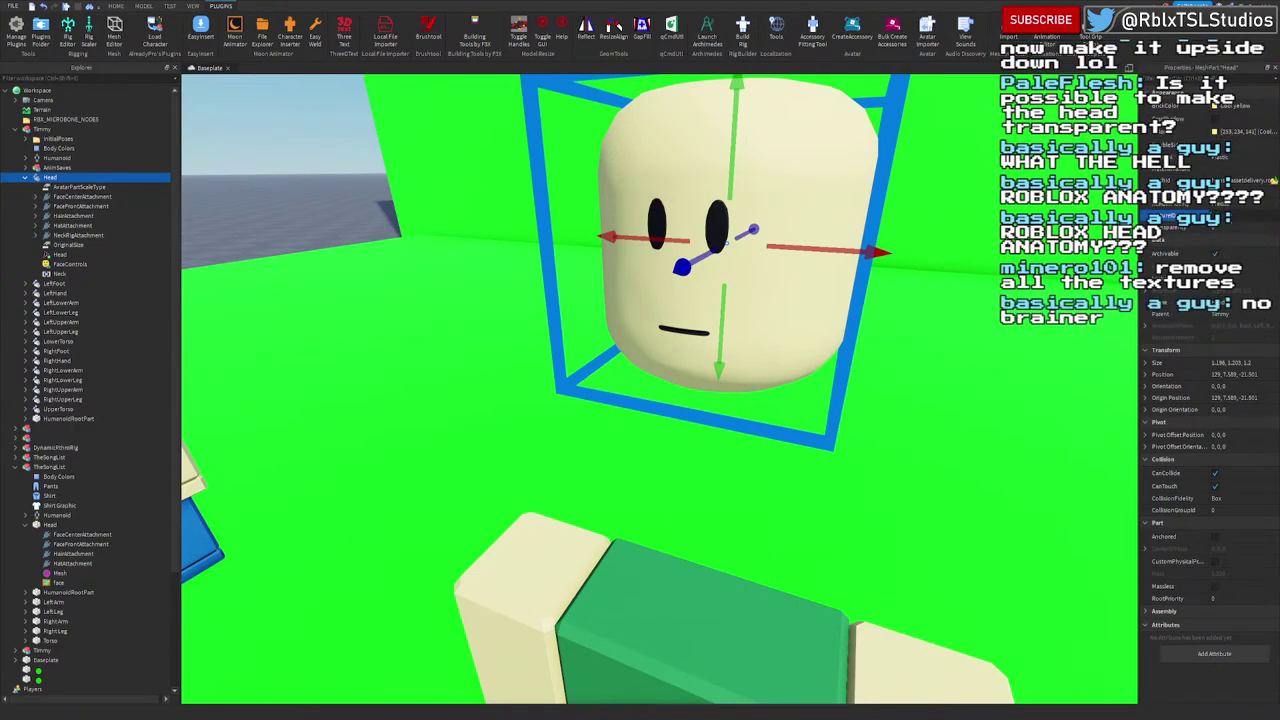
key("Return")
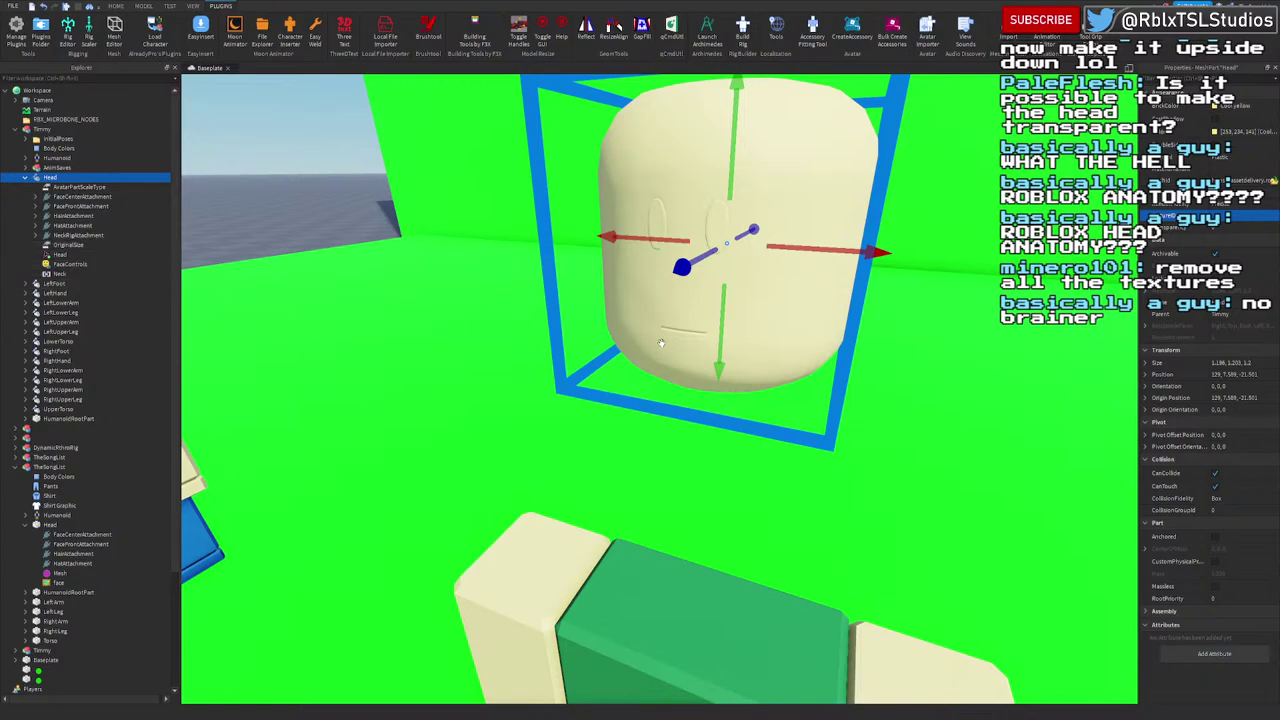
Step: Preview Pastel Blue-green as the untextured head's BrickColor, and return it to Cool yellow
right_click_drag(661, 343, 661, 343)
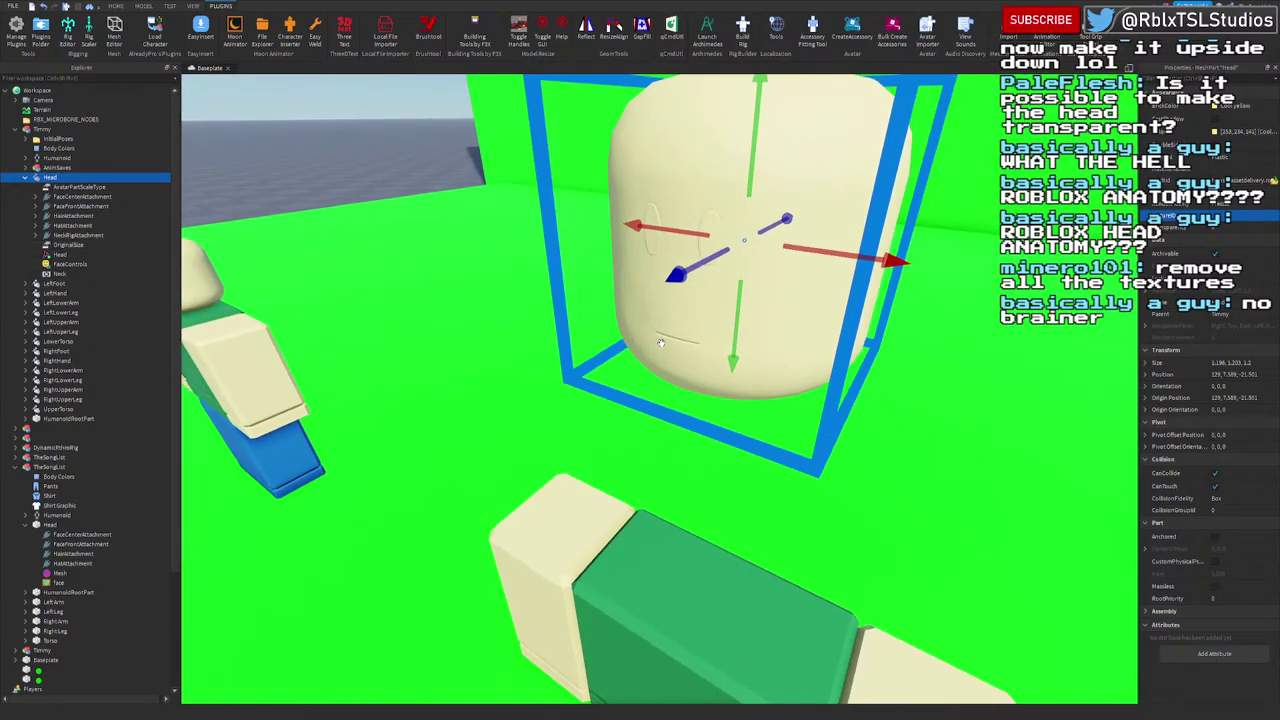
left_click(1232, 106)
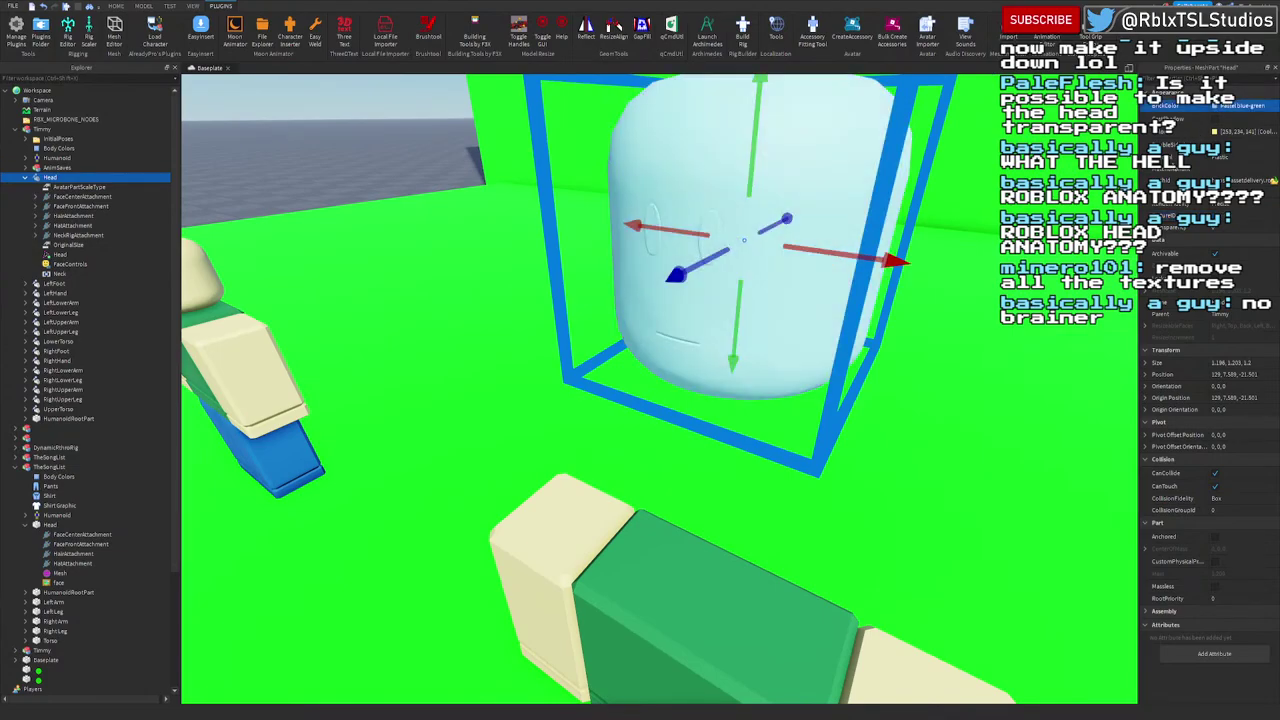
left_click(1168, 152)
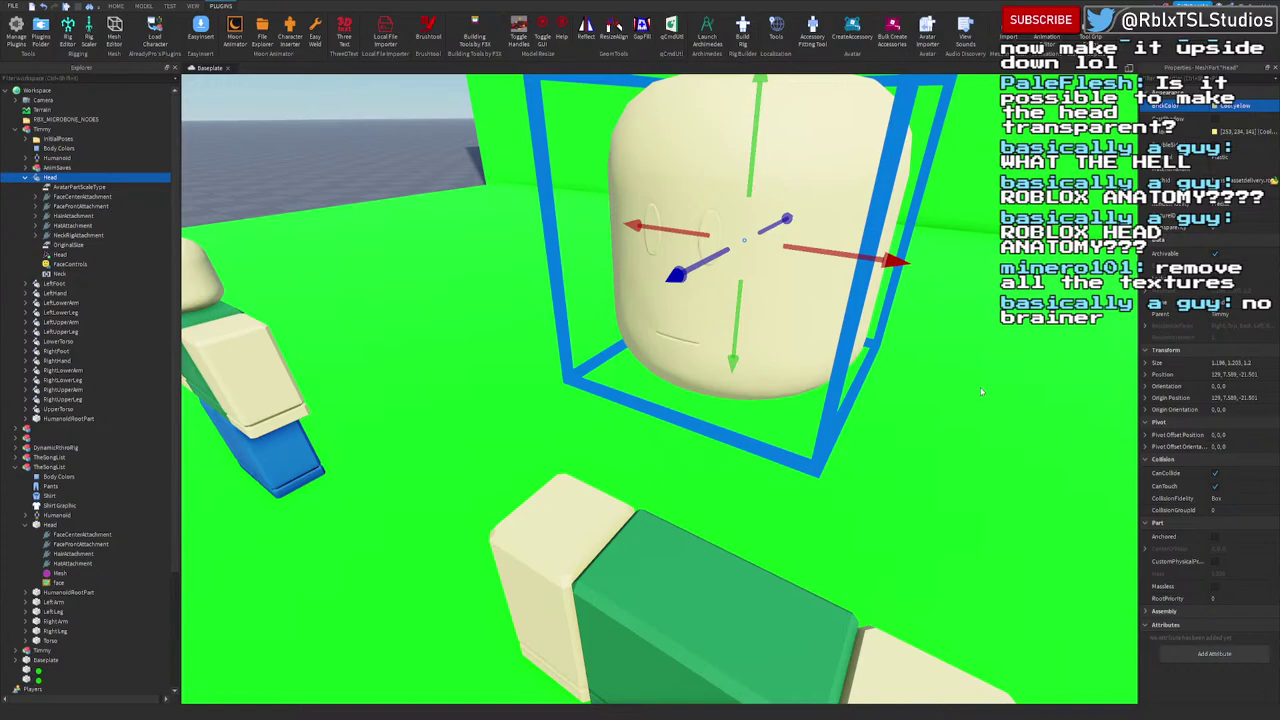
Step: Paste the original texture ID back into the head's TextureID and deselect the head
left_click(1240, 214)
key("ctrl+v")
key("Return")
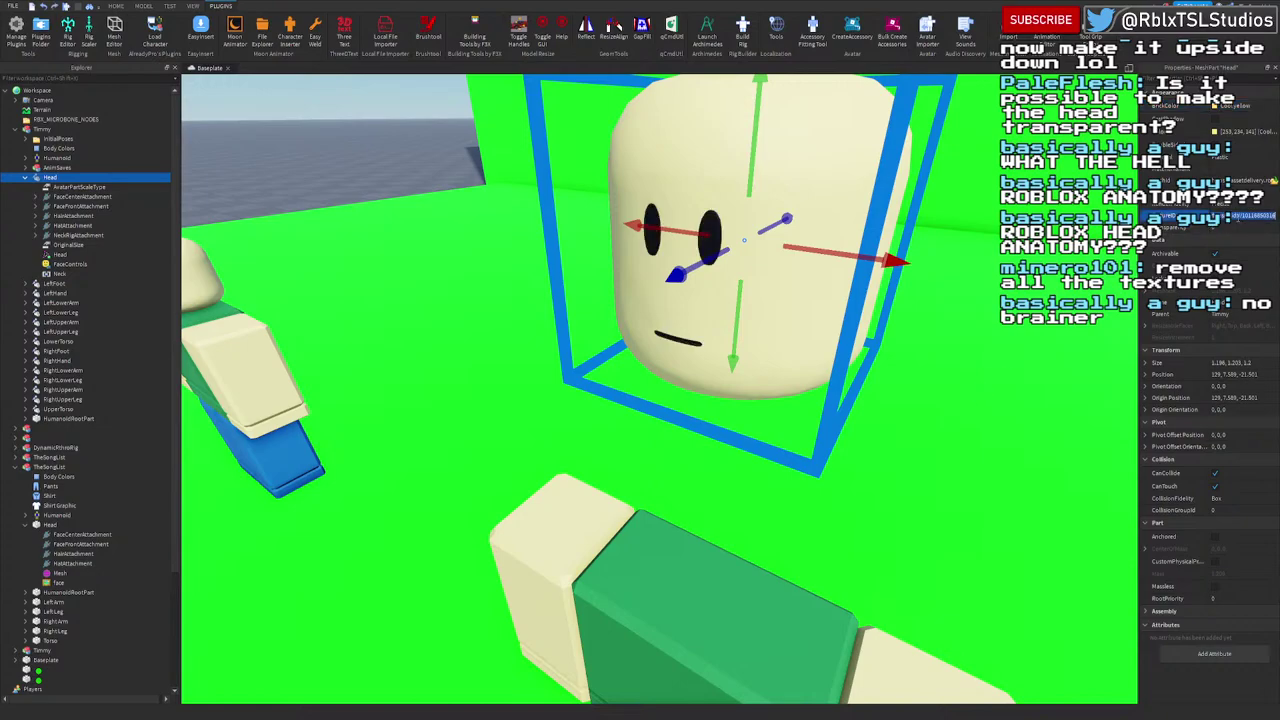
double_click(1238, 217)
left_click(907, 421)
Step: Insert a block part on an empty area of the green floor and stretch it upward into a tall slab
right_click_drag(907, 421, 880, 410)
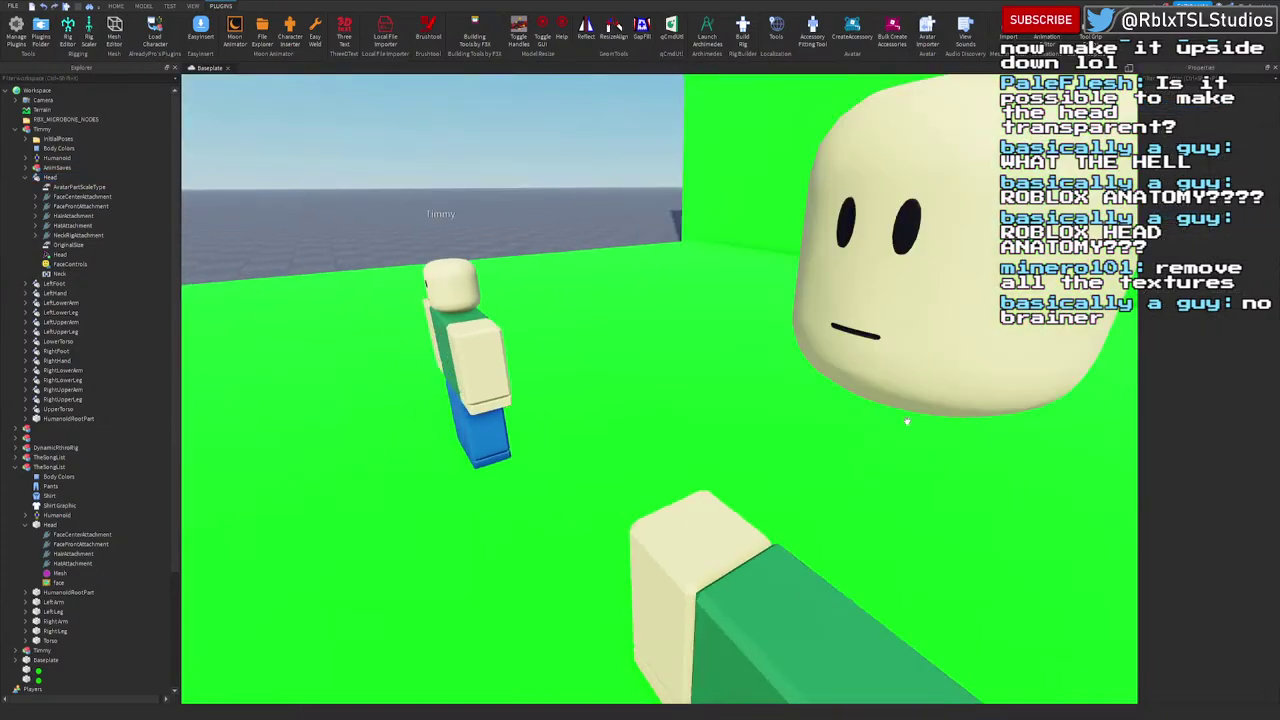
key("a")
left_click(116, 6)
left_click(144, 6)
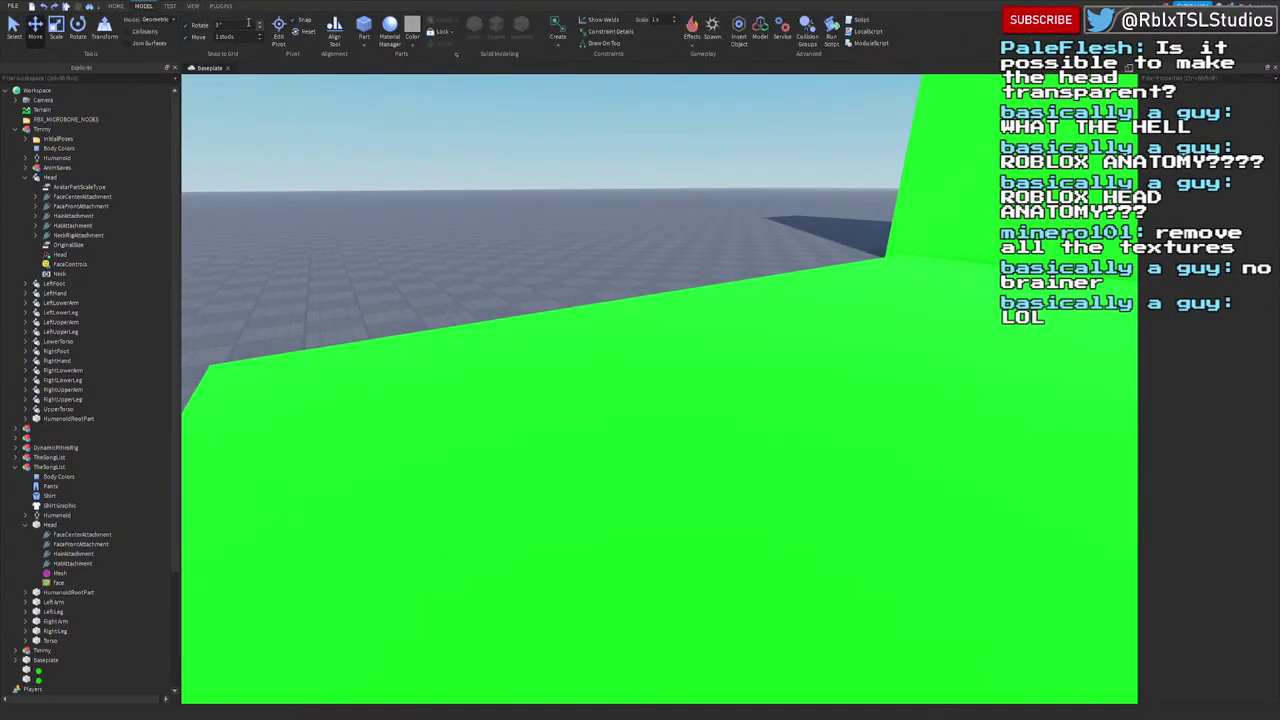
left_click(364, 30)
key("f")
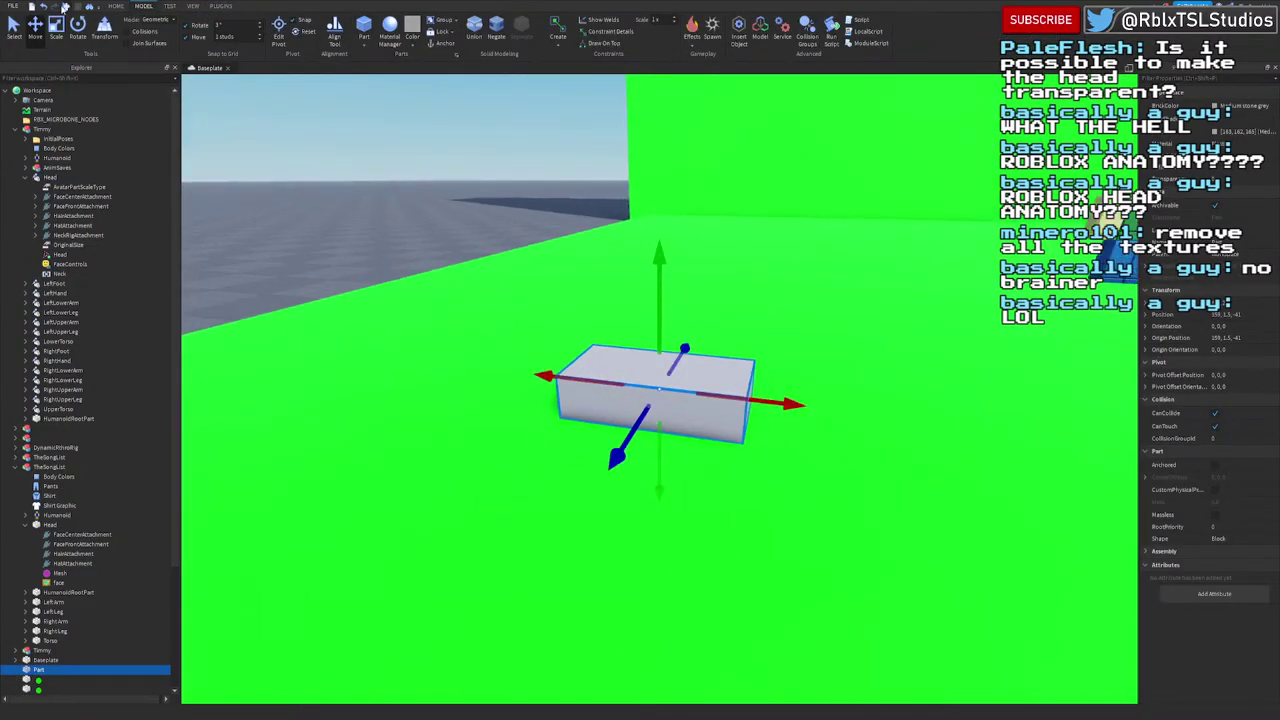
left_click(56, 28)
left_click_drag(660, 337, 660, 121)
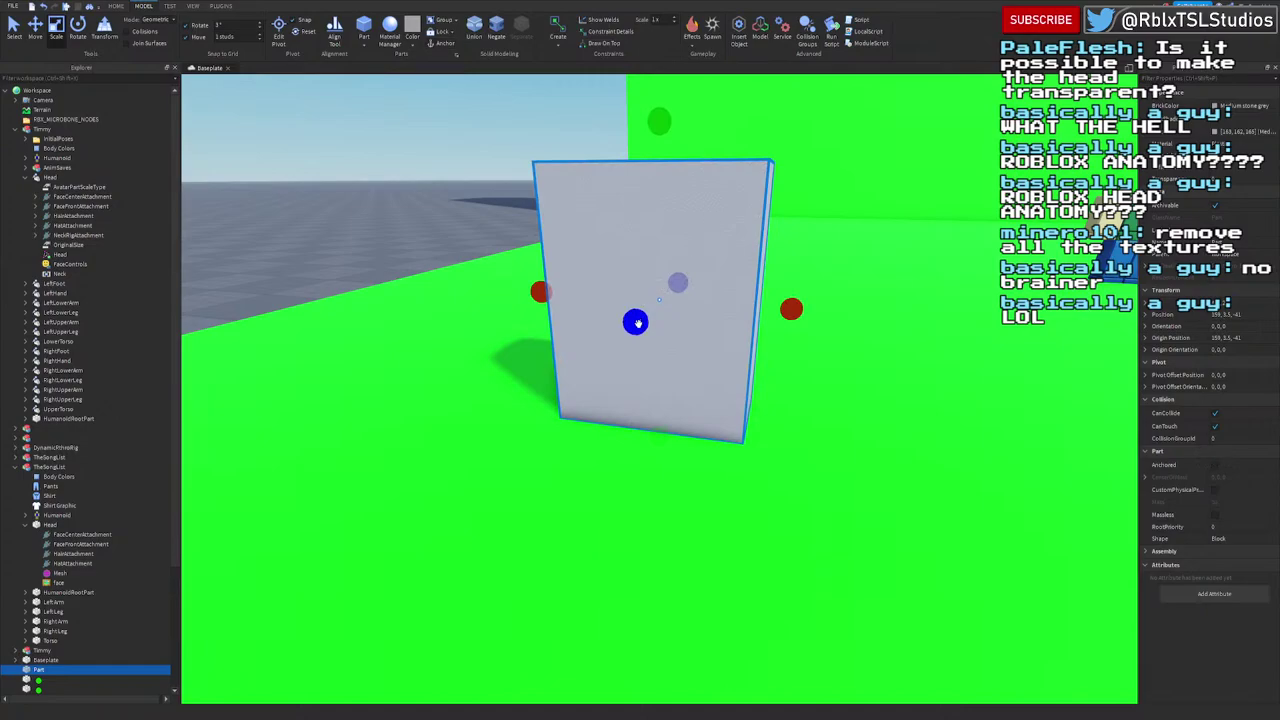
Step: Move the tall part across the green floor and turn it 90° about the vertical axis
left_click_drag(638, 323, 650, 311)
mouse_move(762, 220)
right_mouse_down()
mouse_move(774, 210)
mouse_move(774, 222)
right_mouse_up()
left_click_drag(774, 222, 466, 329)
key("r")
key("f")
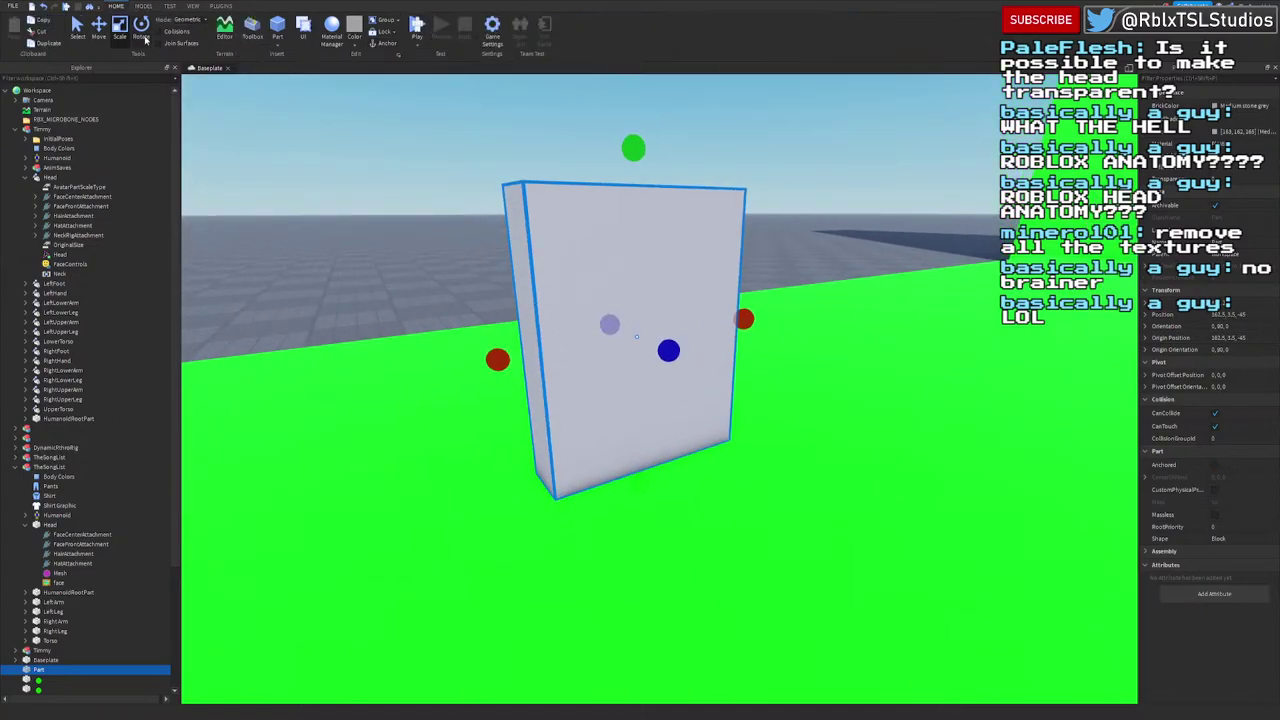
Step: Set the move snap to 0.1 studs, and move the part onto the open baseplate with another 90° turn
left_click(228, 36)
type("0.1")
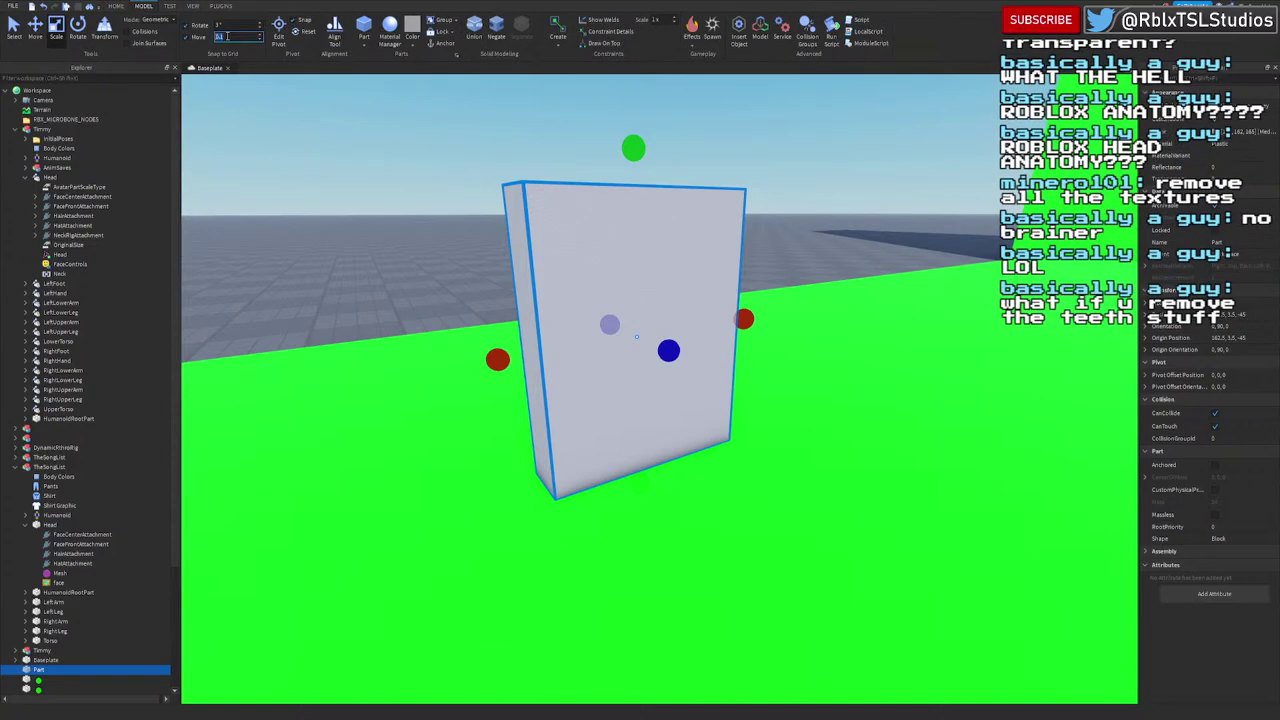
left_click_drag(643, 420, 646, 397)
right_click_drag(646, 397, 660, 400)
left_click_drag(646, 397, 667, 404)
key("r")
right_click_drag(667, 404, 610, 400)
left_click_drag(667, 404, 609, 357)
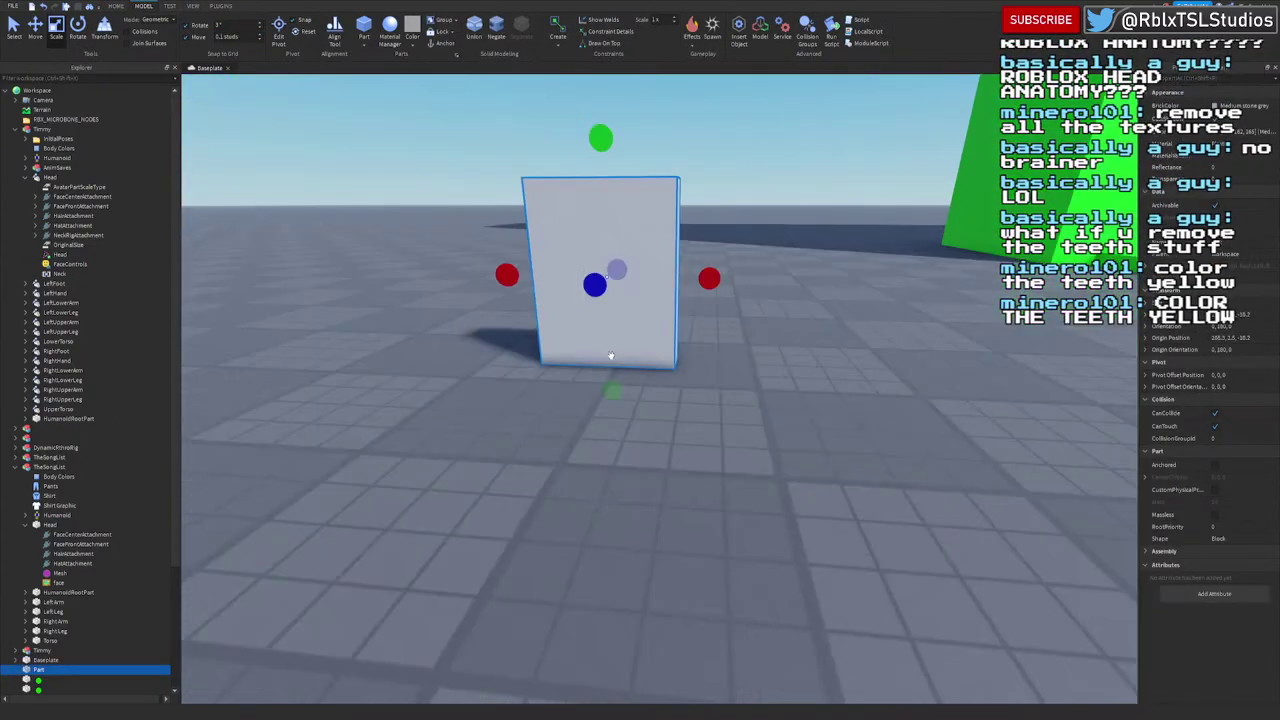
Step: Thin the part and scale it wider and taller into a large upright panel on the baseplate
left_click_drag(586, 294, 602, 280)
key("f")
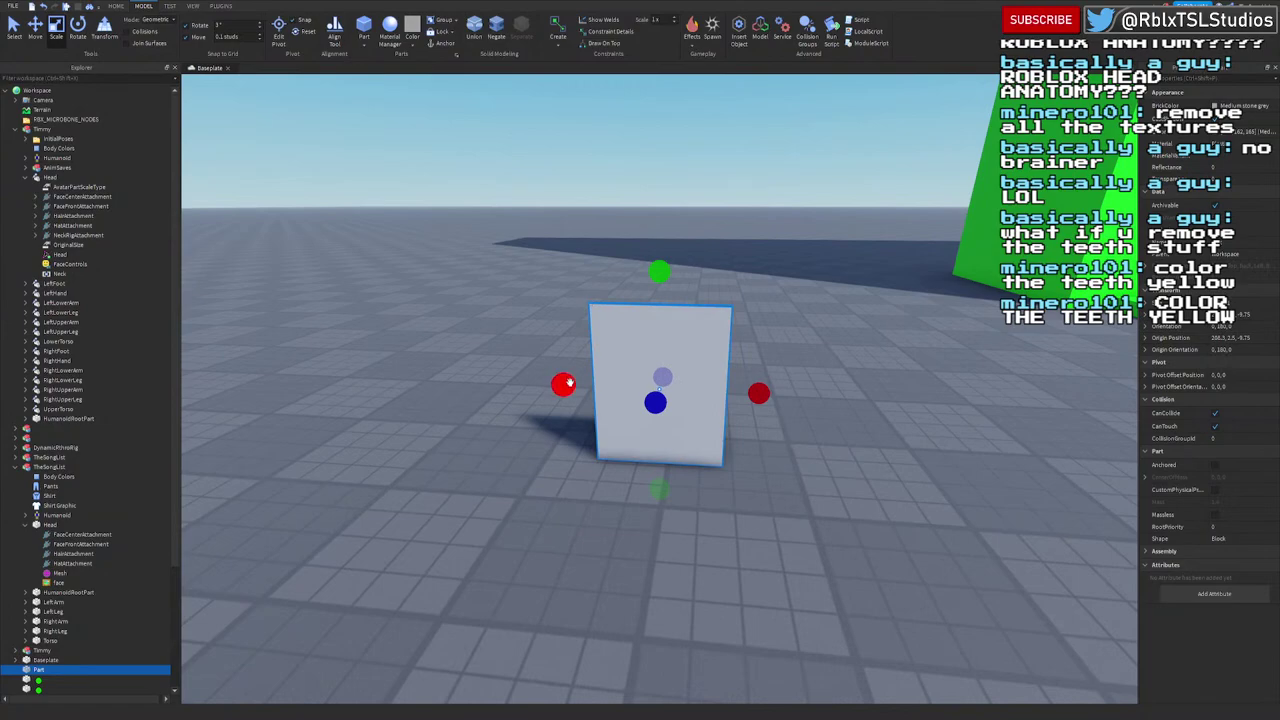
key("s")
left_click_drag(566, 382, 411, 377)
left_click_drag(556, 318, 583, 129)
key("a")
key("w")
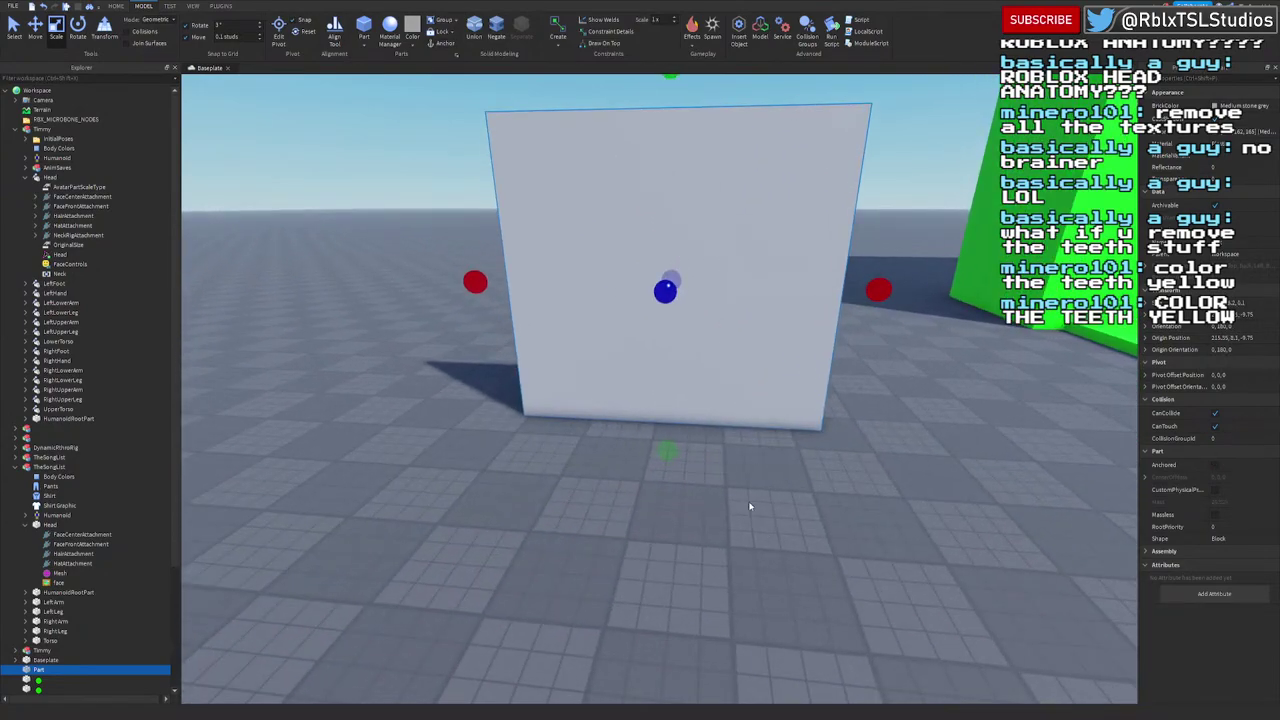
Step: Place a decal on the upright panel's front face and paste the copied head texture ID as its texture
left_click(722, 313)
left_click(1227, 119)
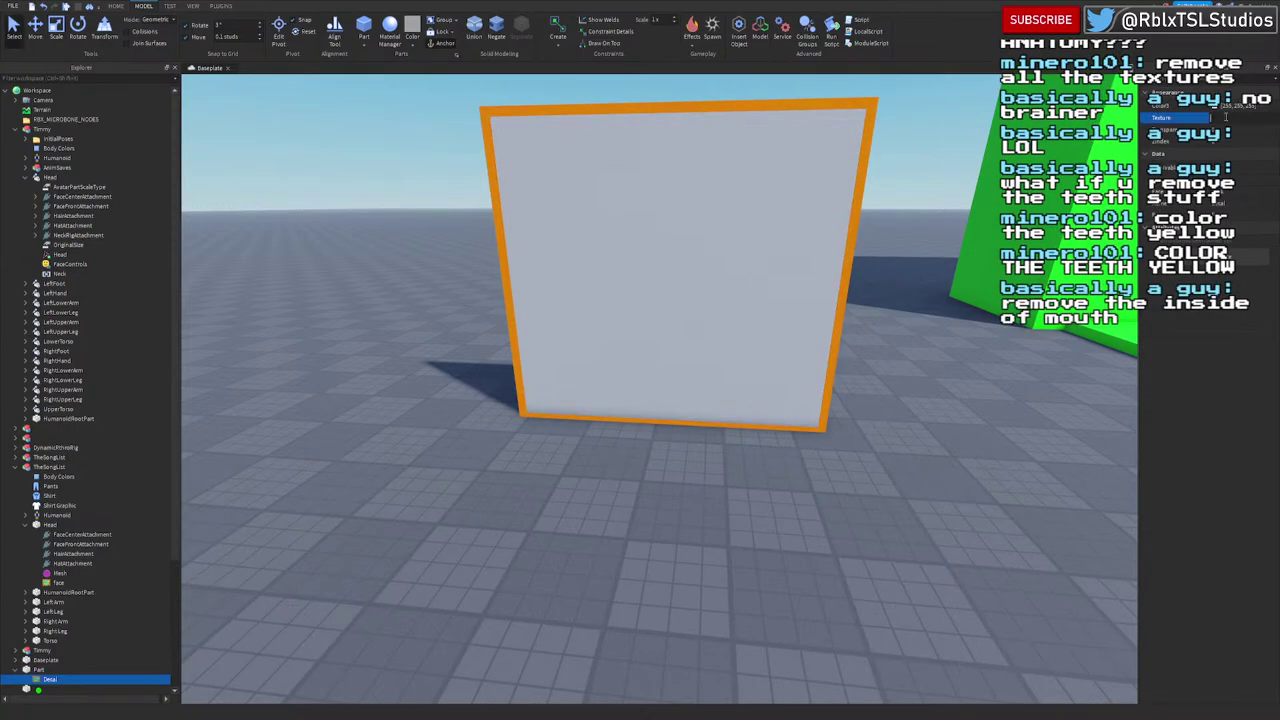
key("ctrl+v")
key("Return")
Step: Duplicate the Timmy rig standing in the green-screen area
left_click(771, 499)
right_click_drag(763, 497, 761, 497)
key("w")
key("d")
key("d")
key("w")
key("s")
left_click(680, 333)
key("ctrl+d")
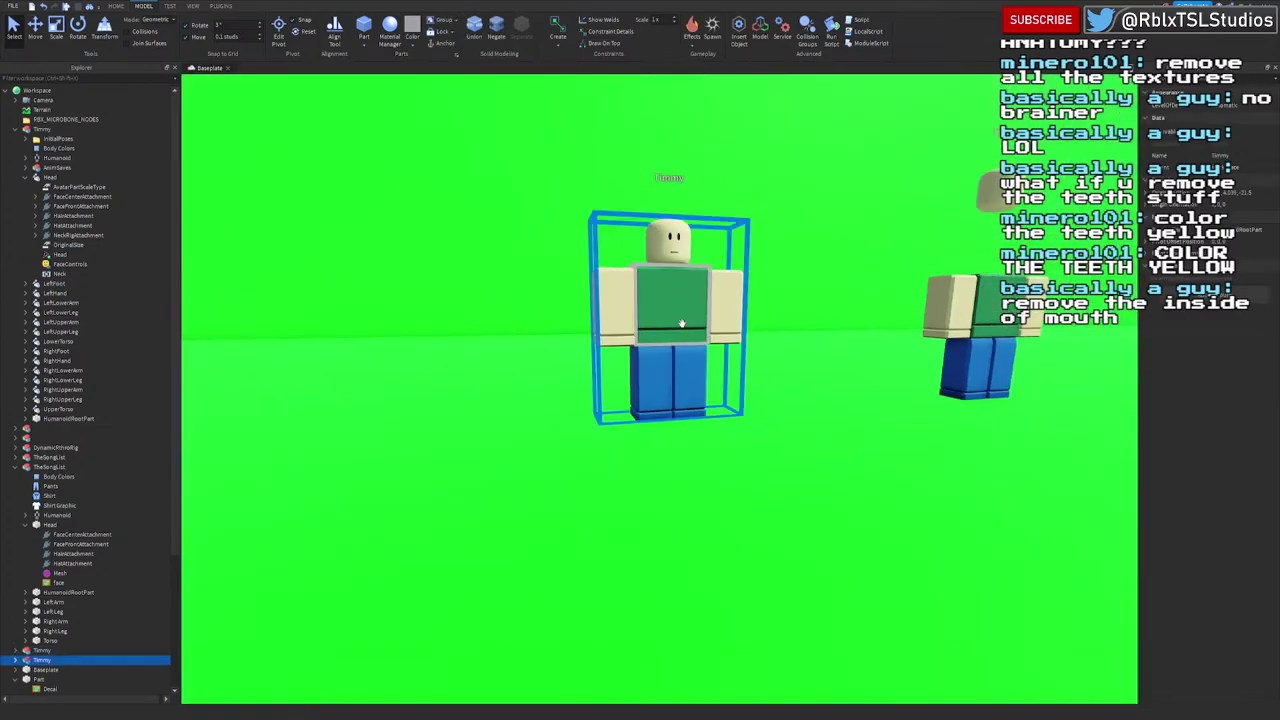
Step: Move the Timmy copy out of the green-screen area and against the front of the textured panel
key("s")
key("a")
left_click_drag(680, 324, 505, 306)
key("a")
key("w")
key("f")
right_click_drag(699, 421, 698, 421)
key("s")
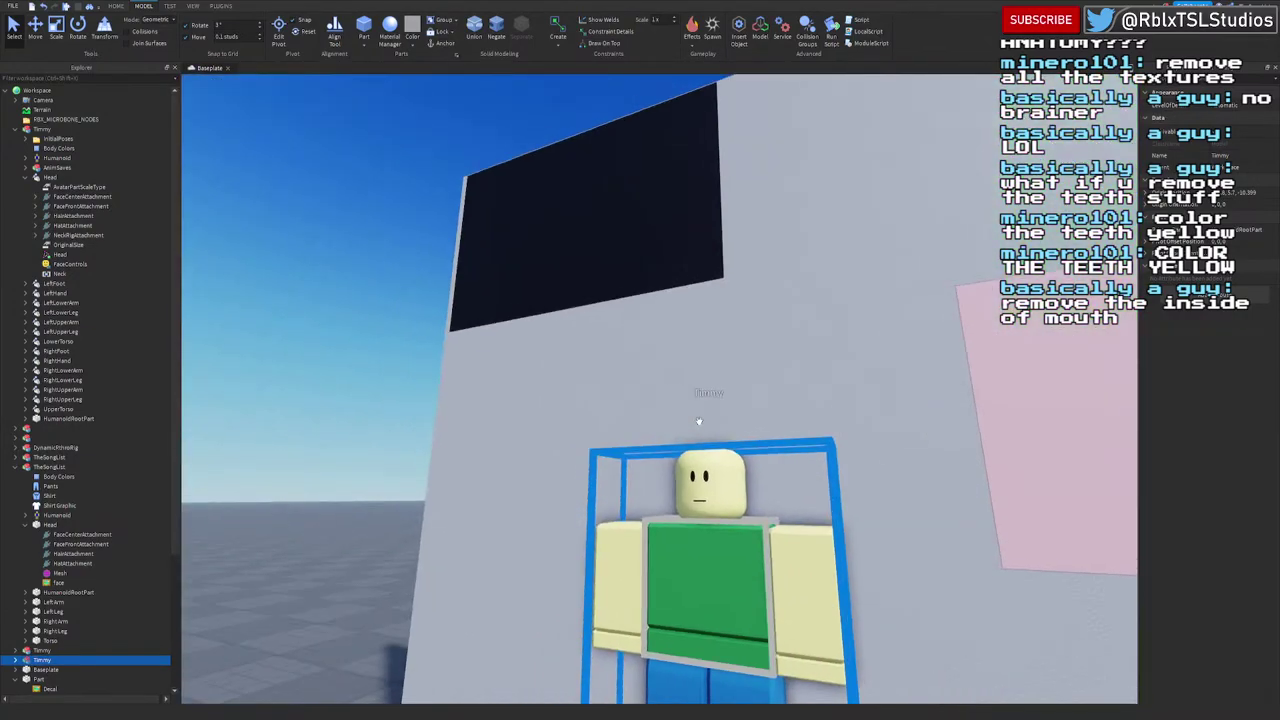
Step: Examine the dark areas of the panel's texture and compare them with Timmy's eyes and mouth up close
left_click(567, 227)
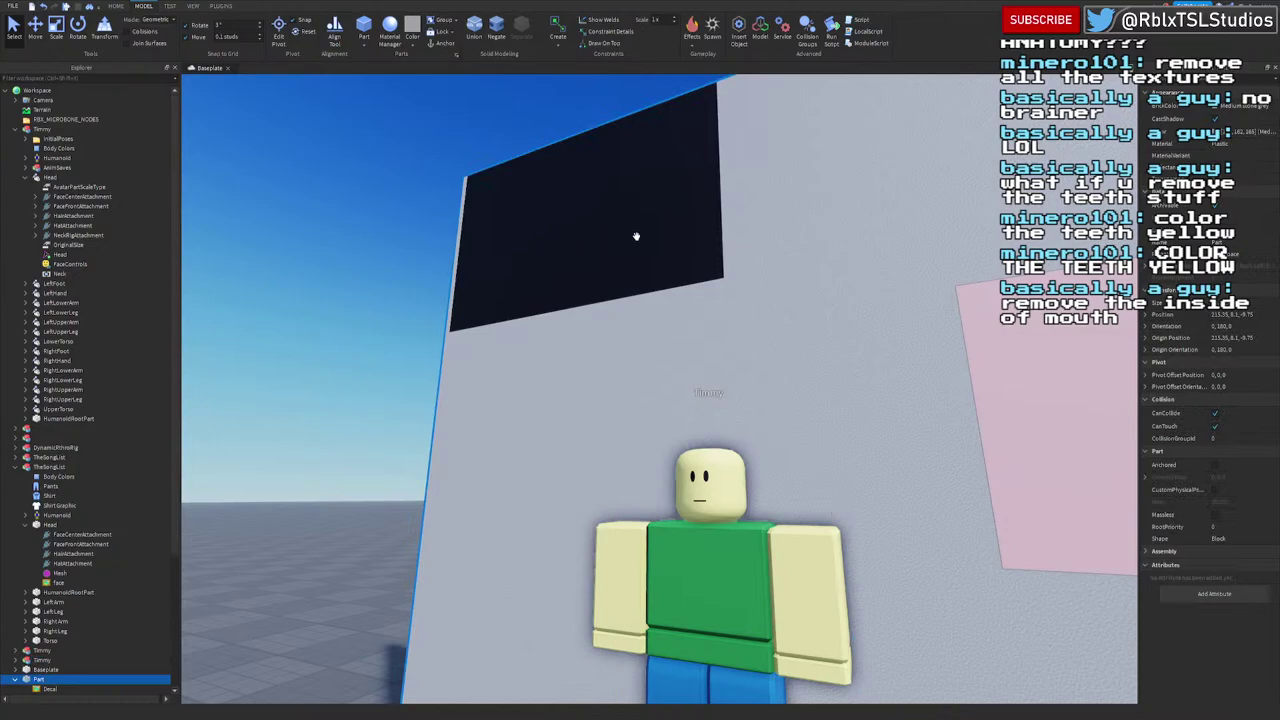
right_click_drag(579, 243, 578, 243)
left_click(814, 176)
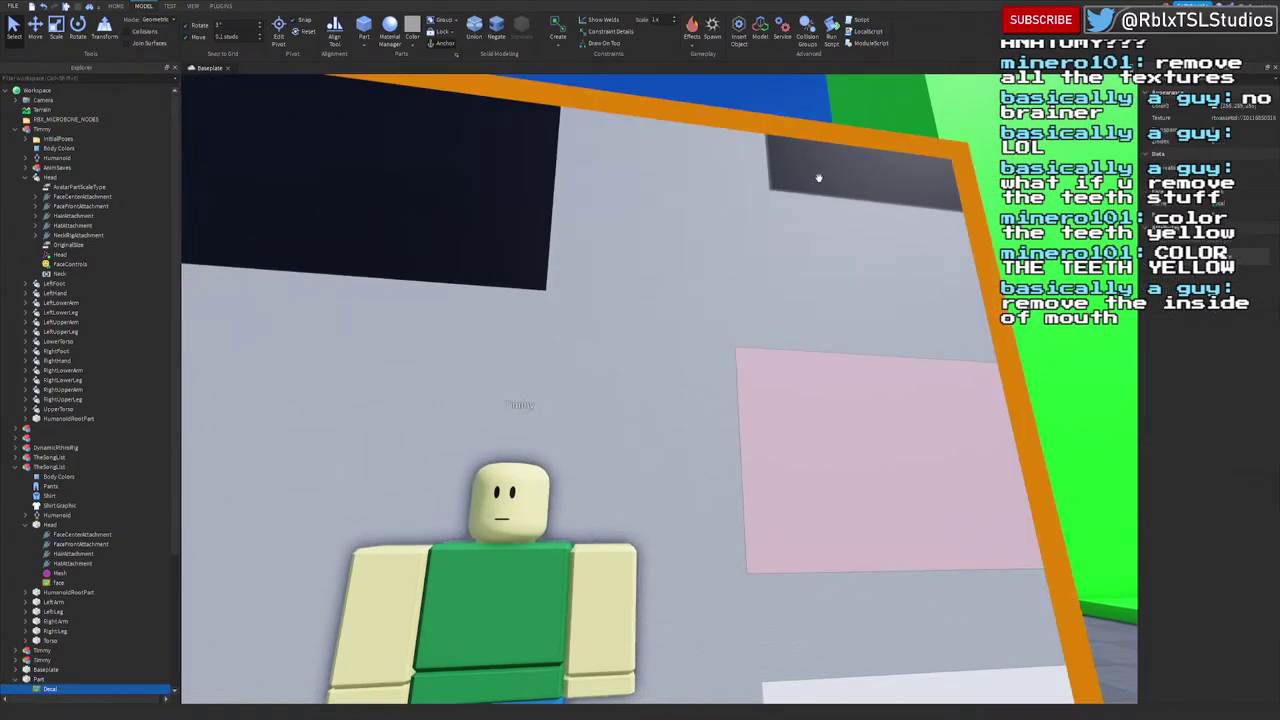
right_click_drag(840, 175, 841, 176)
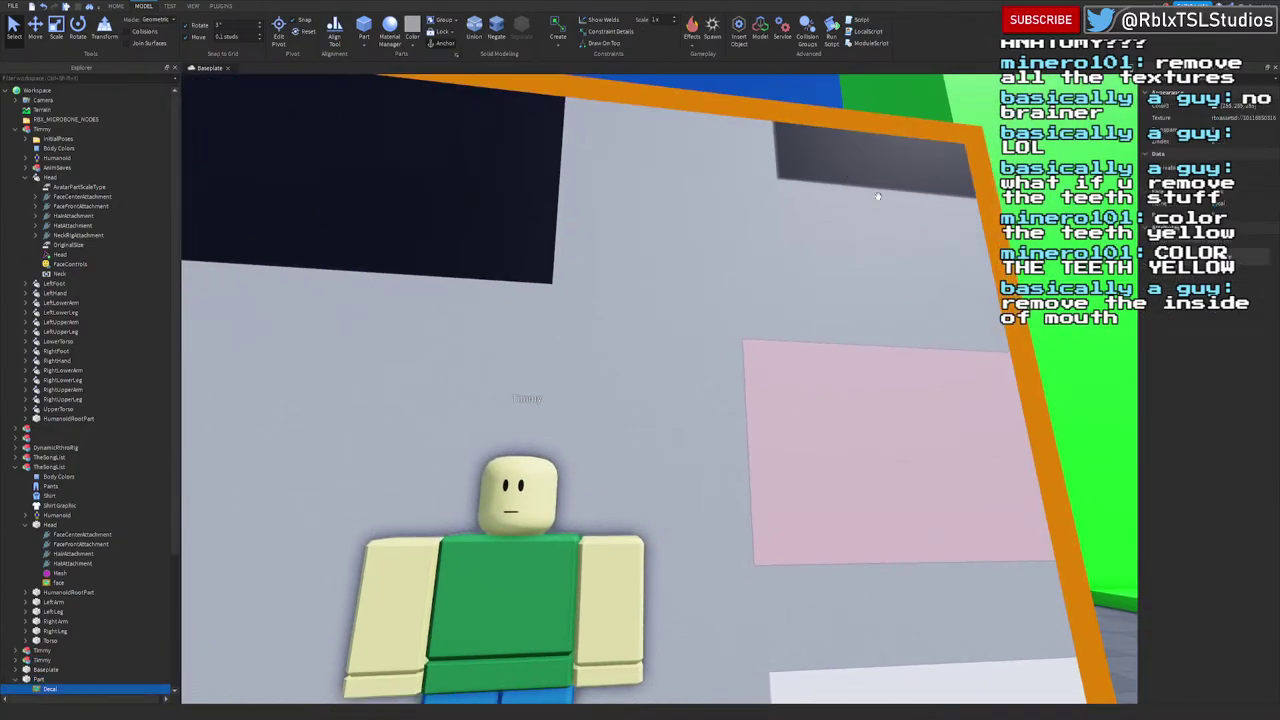
right_click_drag(512, 508, 512, 508)
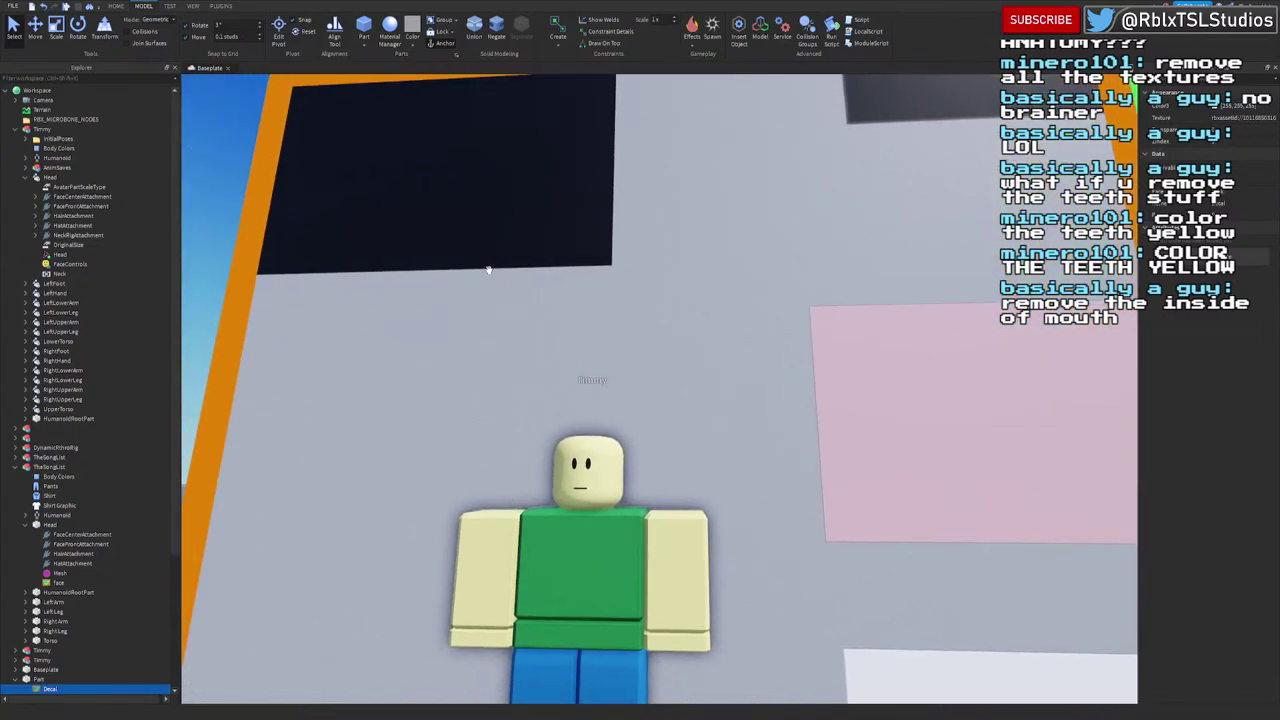
scroll(539, 356, "up", 8)
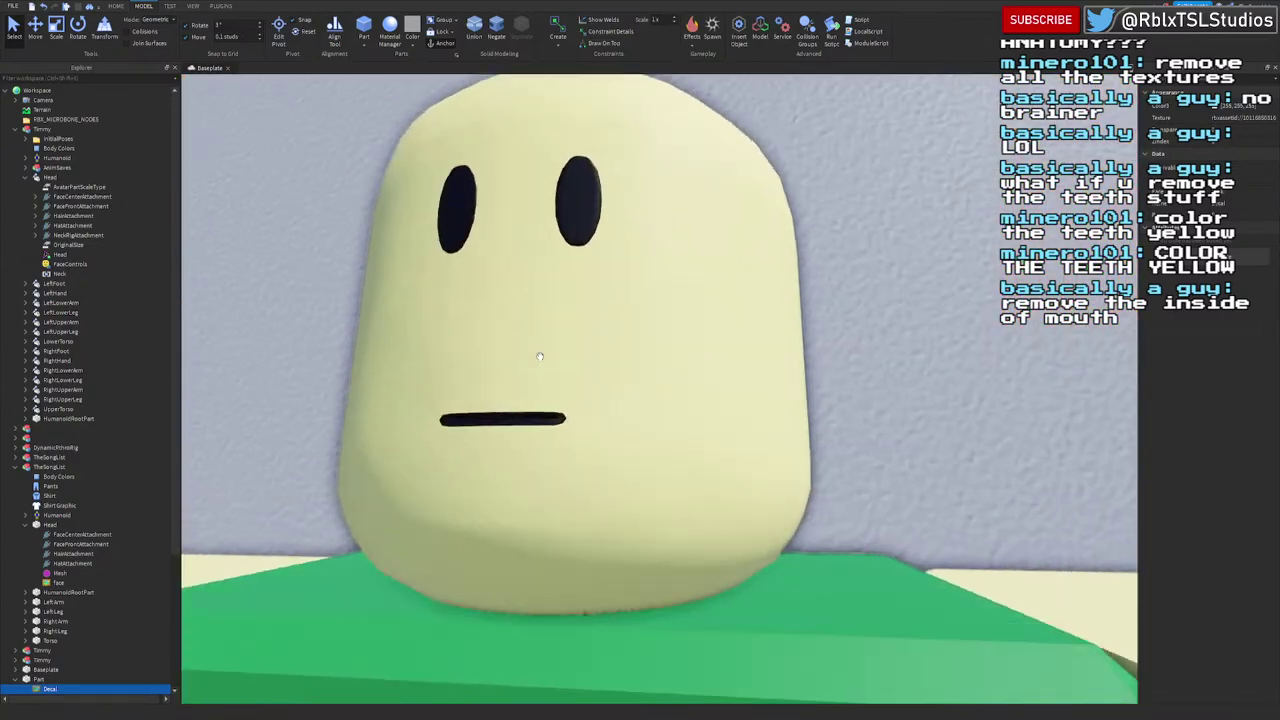
scroll(539, 356, "up", 10)
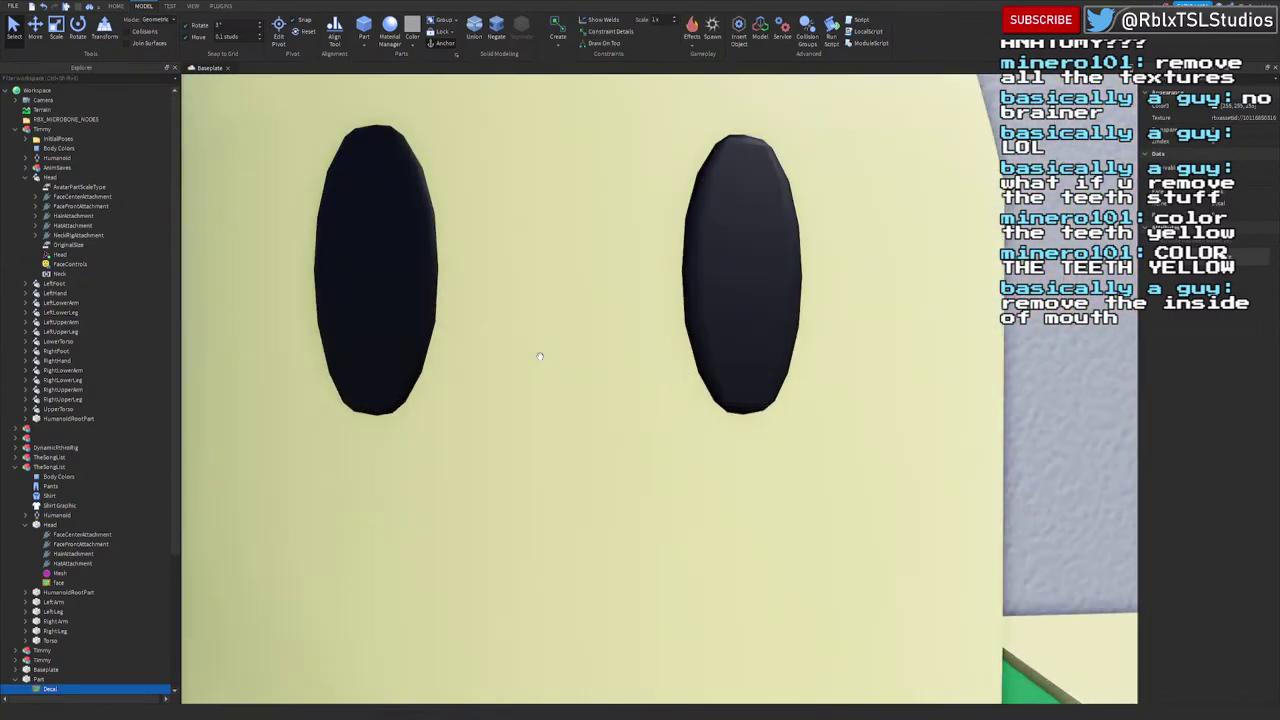
scroll(539, 356, "down", 10)
scroll(539, 356, "up", 12)
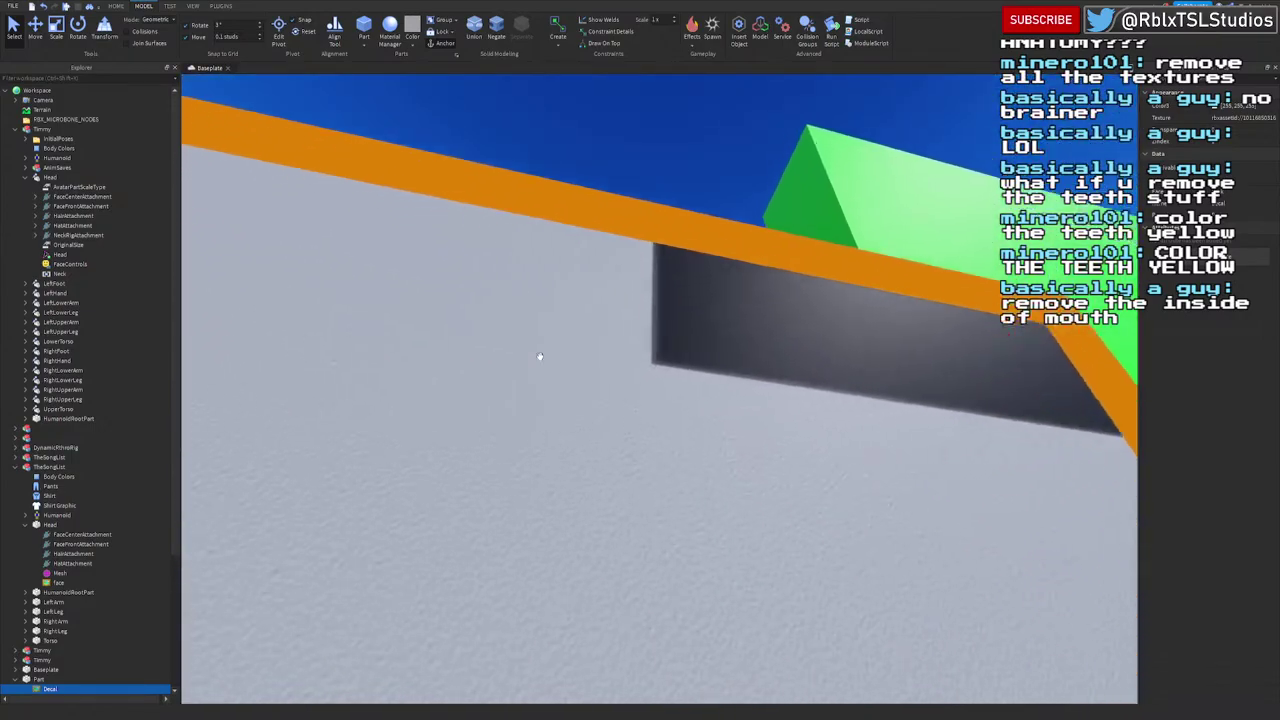
scroll(539, 356, "up", 5)
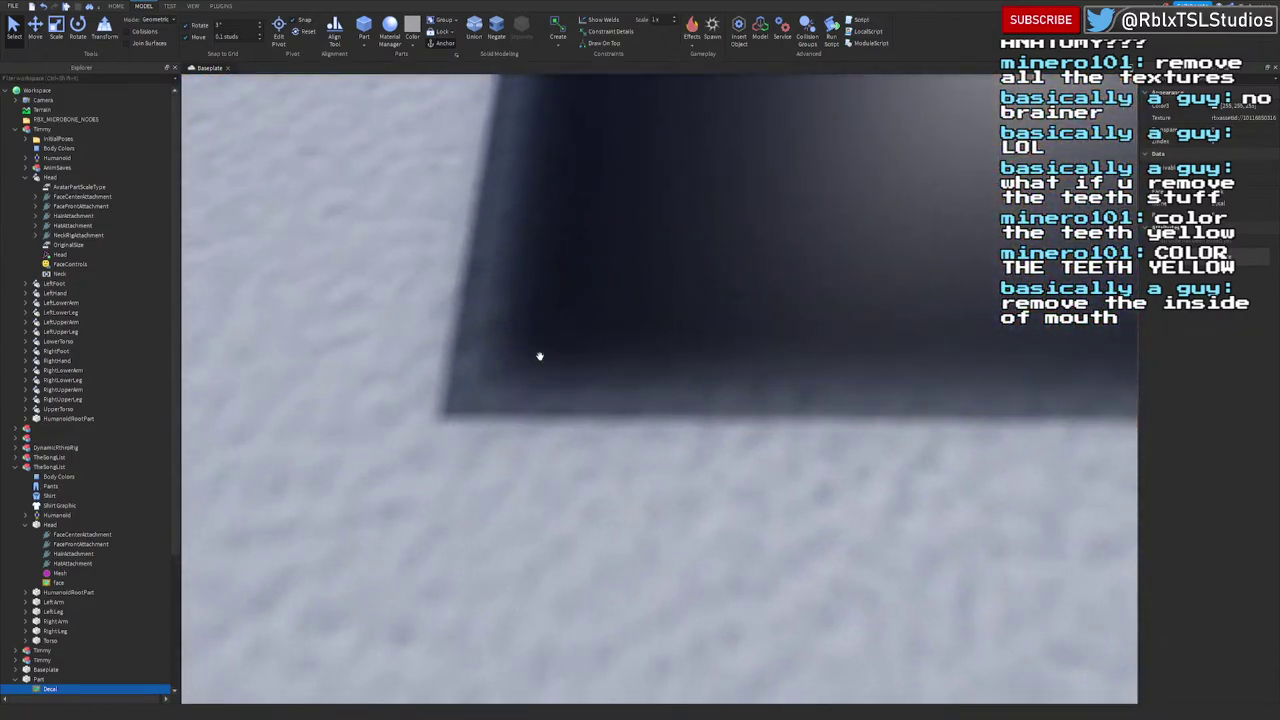
Step: Examine the pink and white areas of the texture on the panel
scroll(539, 356, "down", 12)
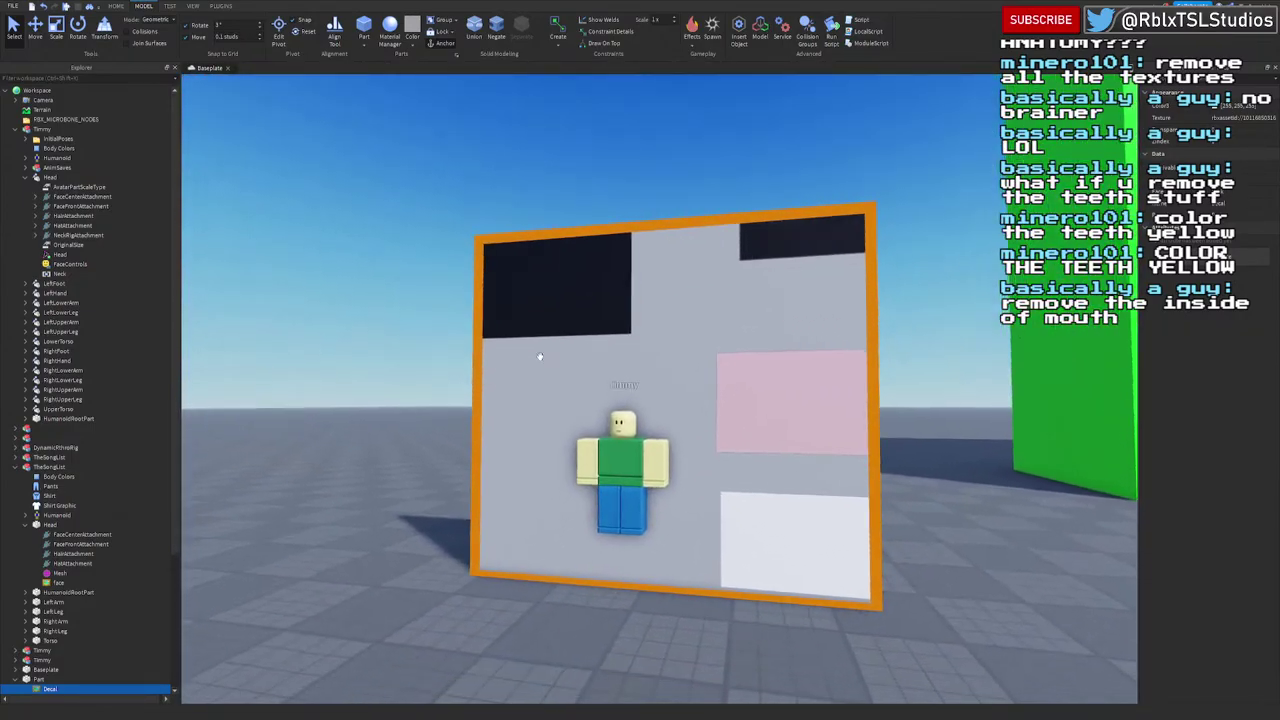
scroll(539, 356, "up", 12)
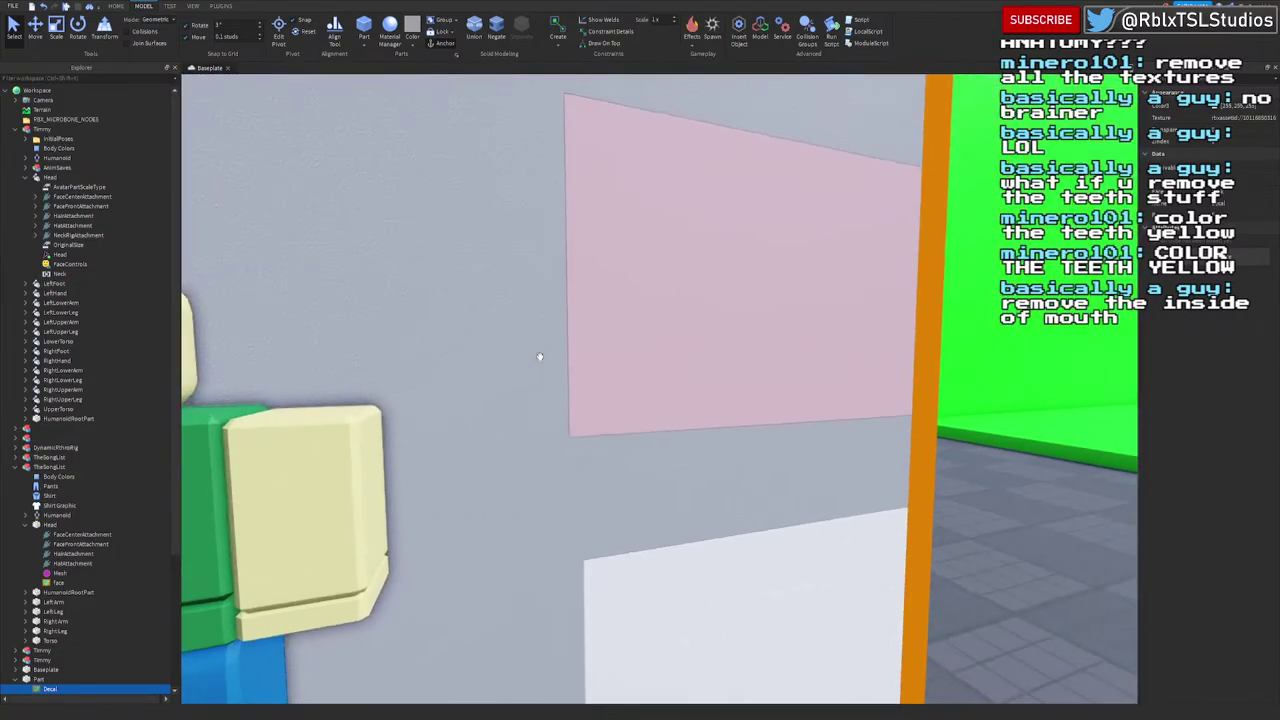
right_click_drag(540, 356, 540, 356)
scroll(540, 357, "down", 6)
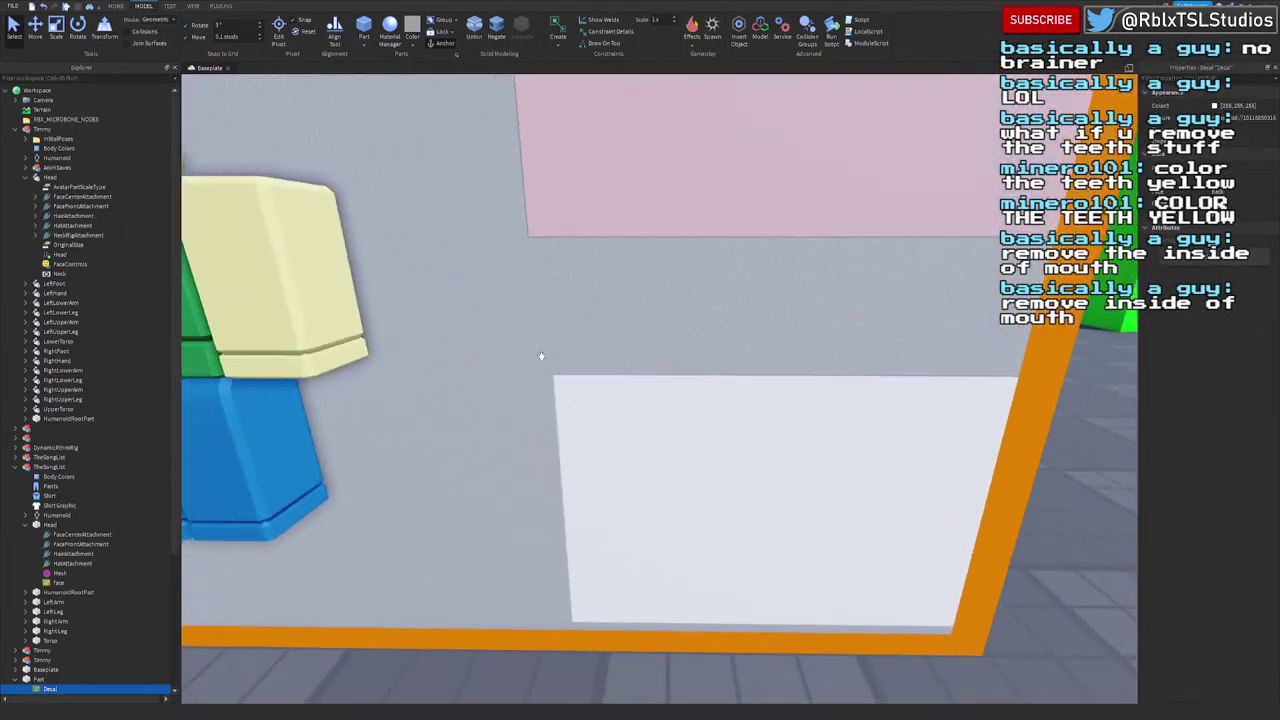
scroll(600, 277, "up", 10)
scroll(561, 368, "down", 4)
scroll(562, 368, "down", 2)
scroll(737, 300, "up", 5)
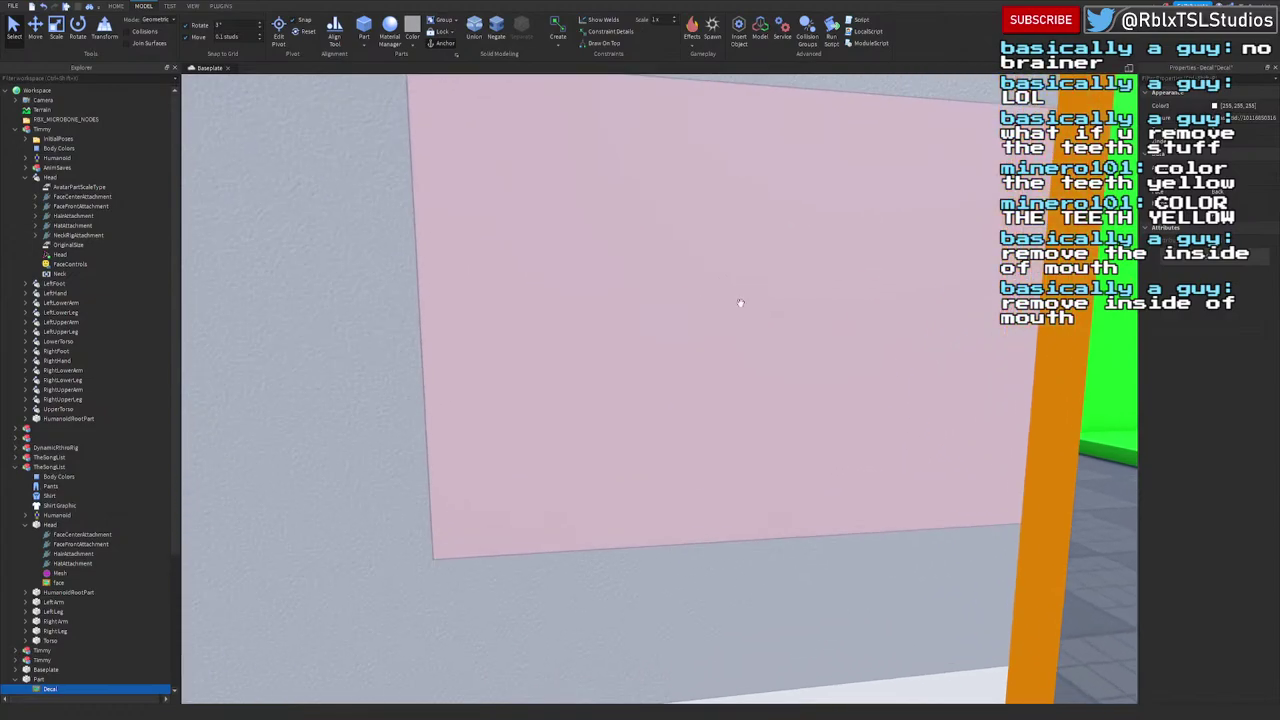
scroll(743, 346, "down", 4)
right_click_drag(706, 343, 708, 341)
scroll(707, 341, "up", 3)
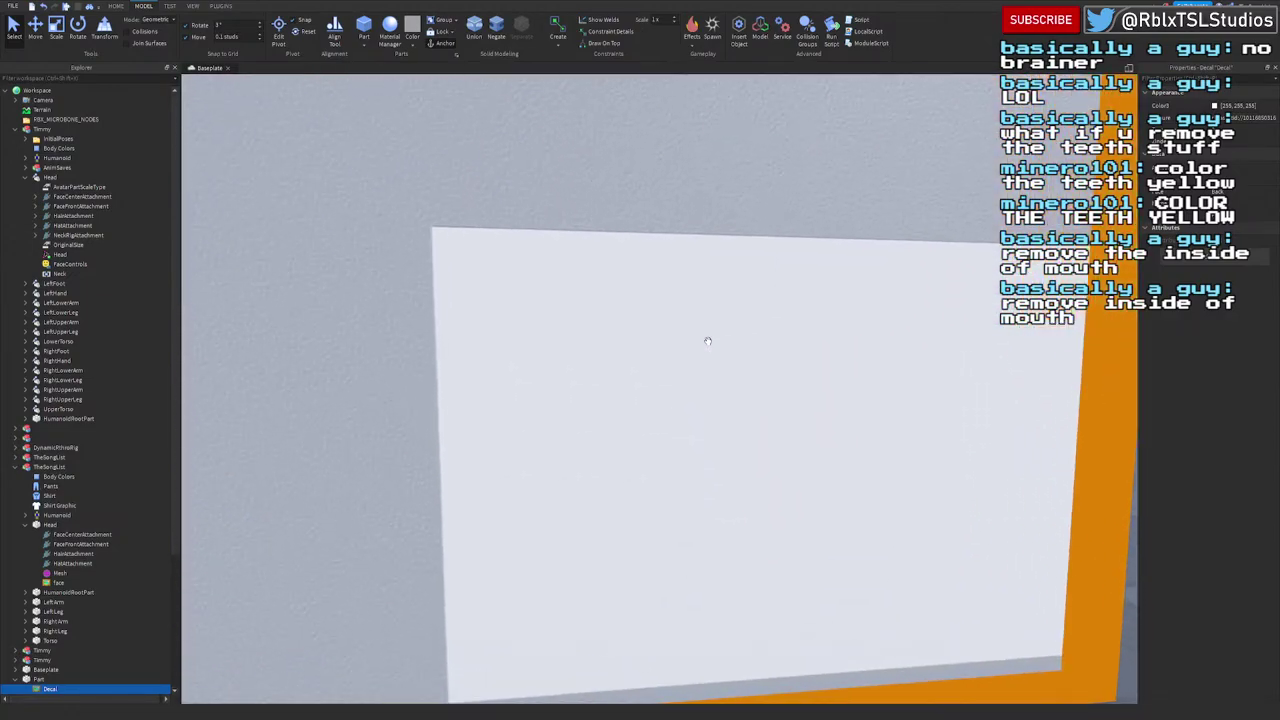
scroll(707, 341, "down", 7)
scroll(707, 341, "down", 5)
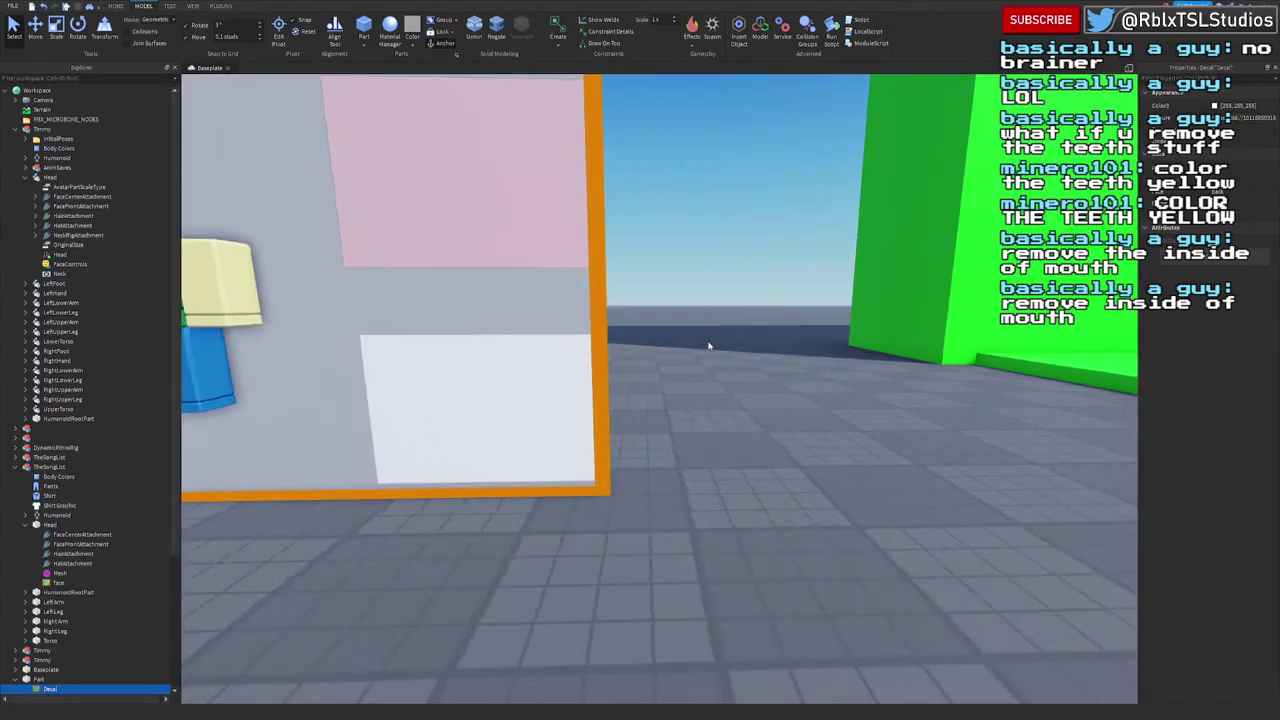
scroll(707, 341, "up", 5)
scroll(626, 351, "down", 5)
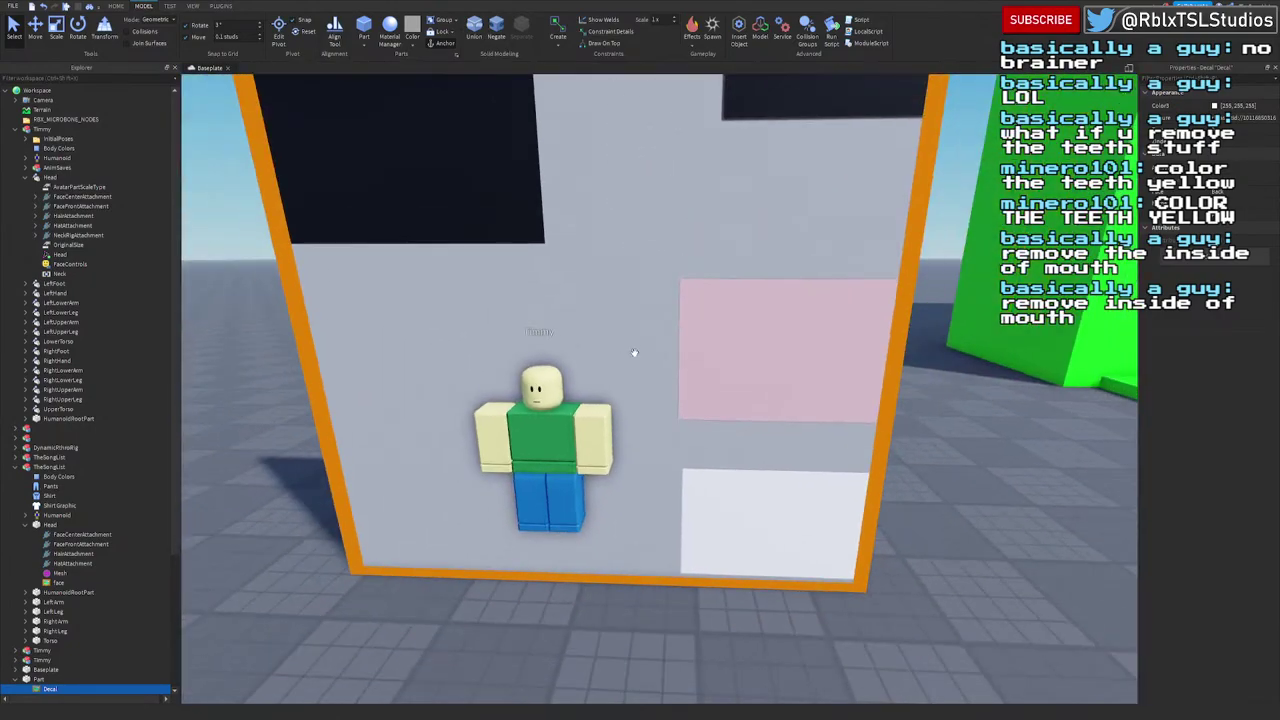
scroll(610, 389, "up", 3)
Step: Move the Timmy copy forward from the panel so it stands on the baseplate in front of it
left_click(660, 479)
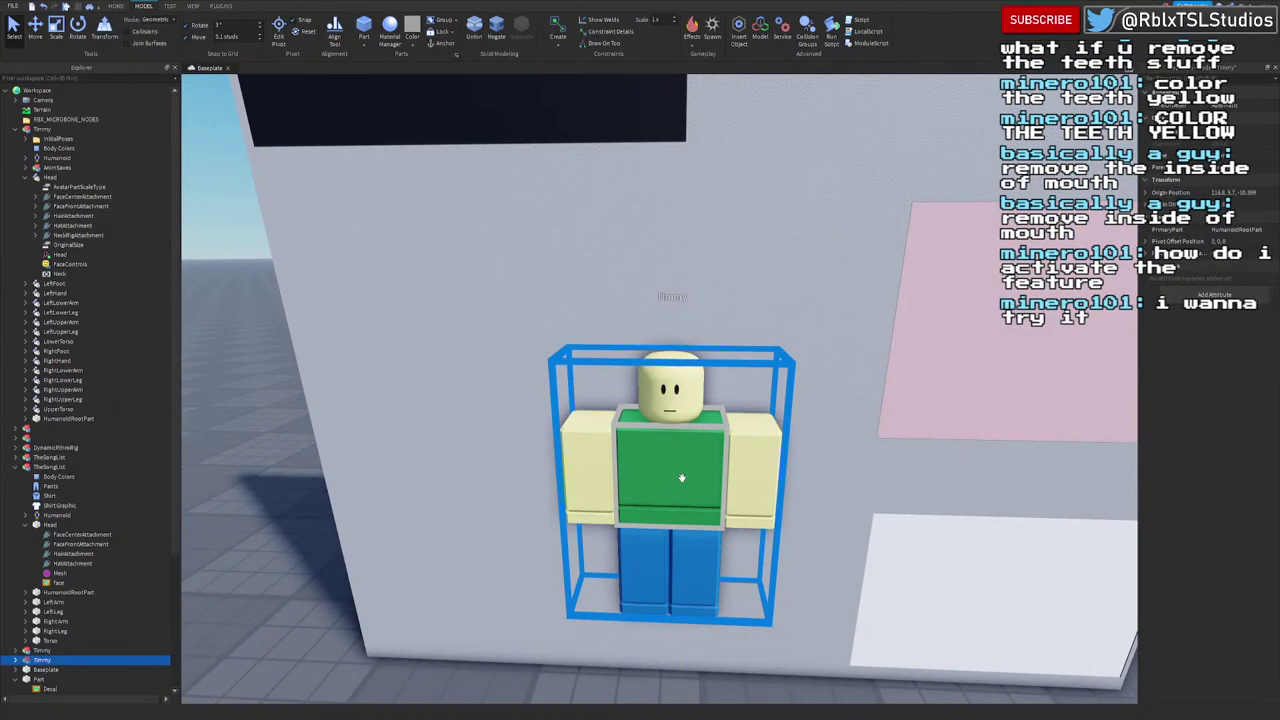
scroll(681, 478, "down", 6)
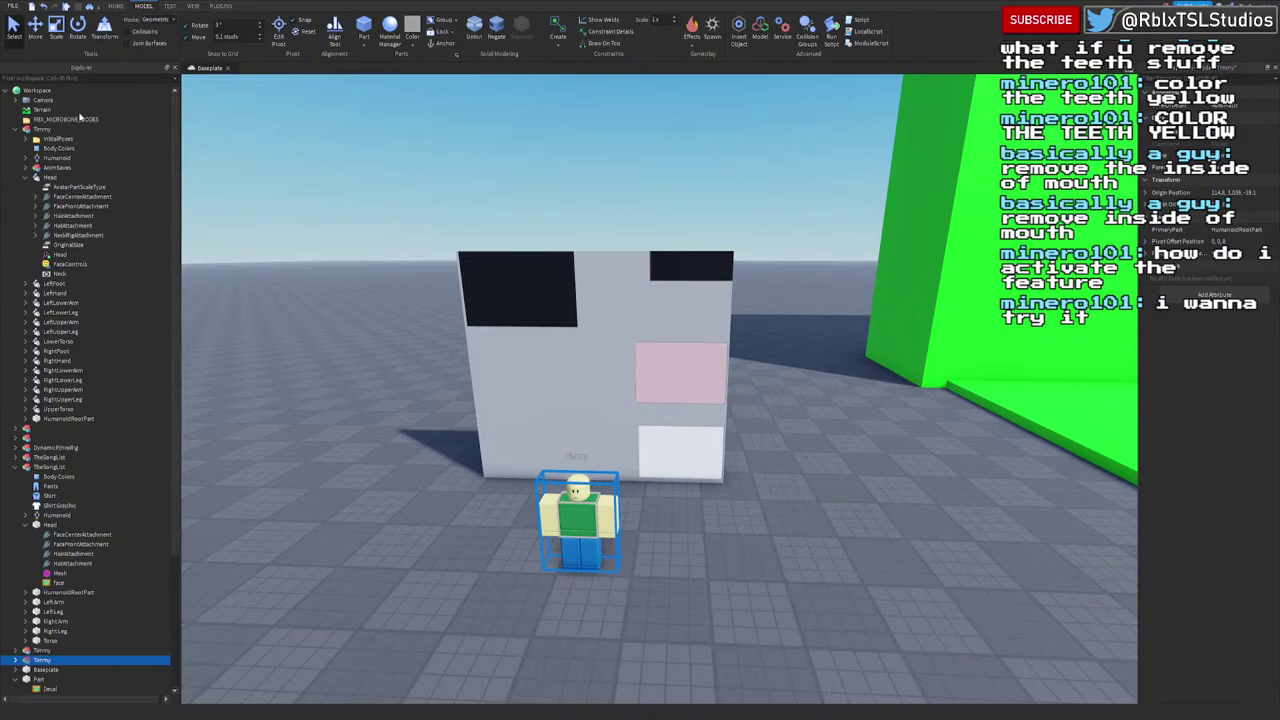
left_click(633, 534)
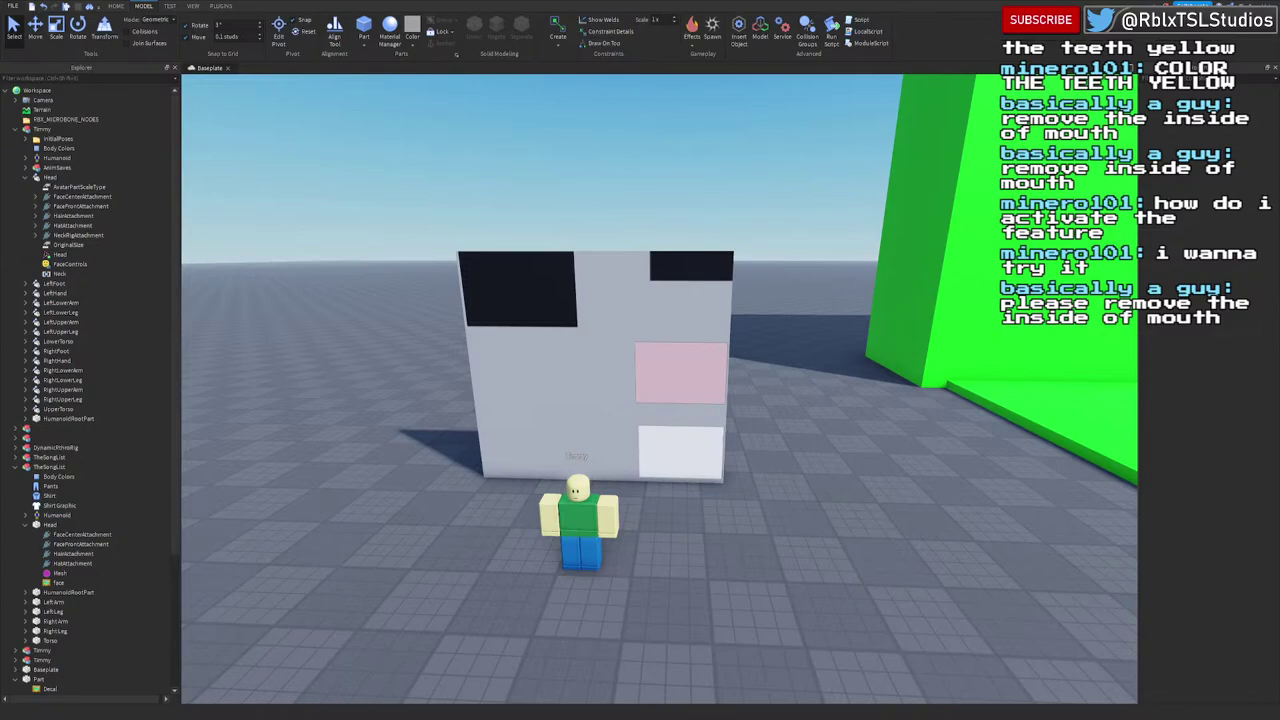
scroll(797, 429, "up", 3)
right_click_drag(797, 390, 797, 424)
scroll(797, 424, "down", 2)
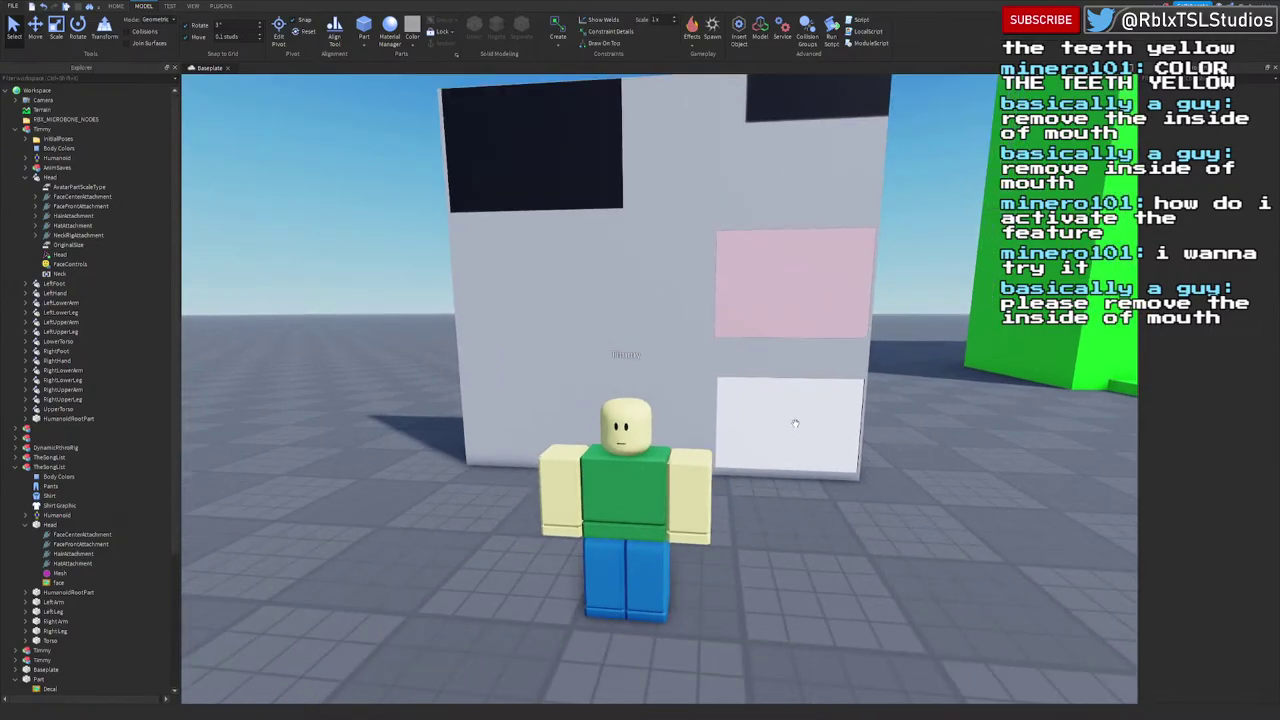
scroll(795, 425, "up", 5)
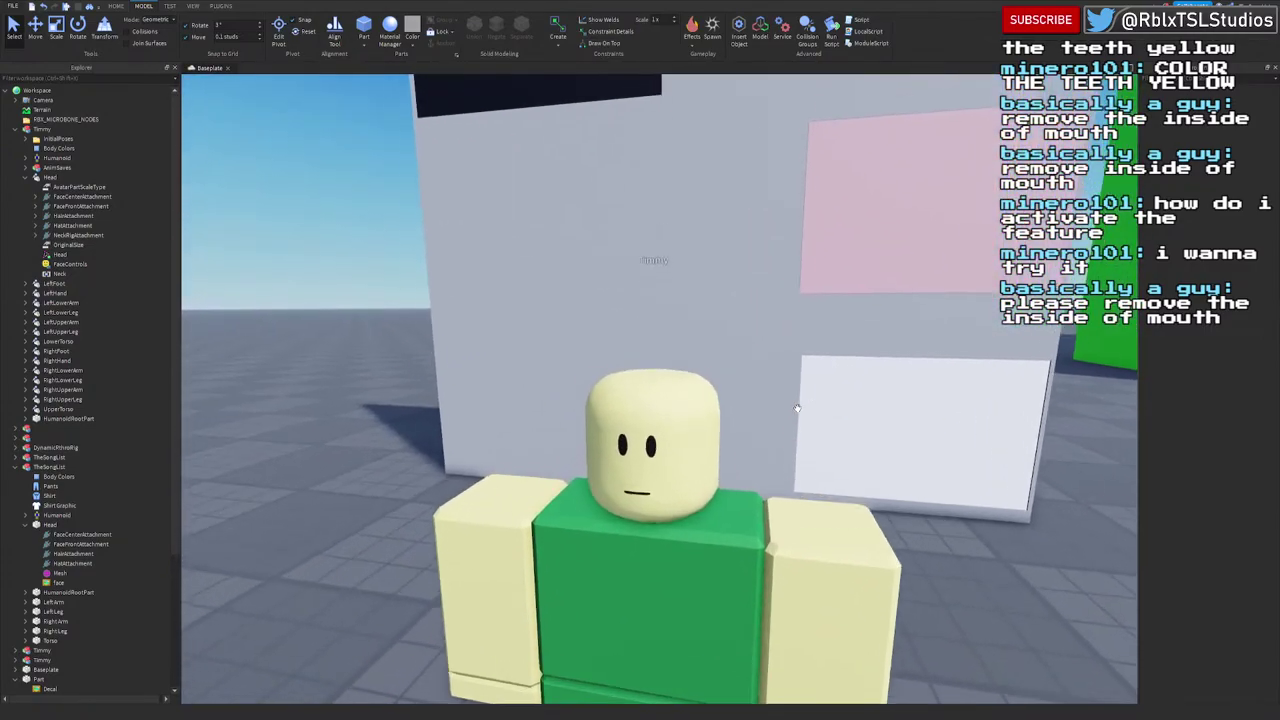
scroll(797, 408, "down", 6)
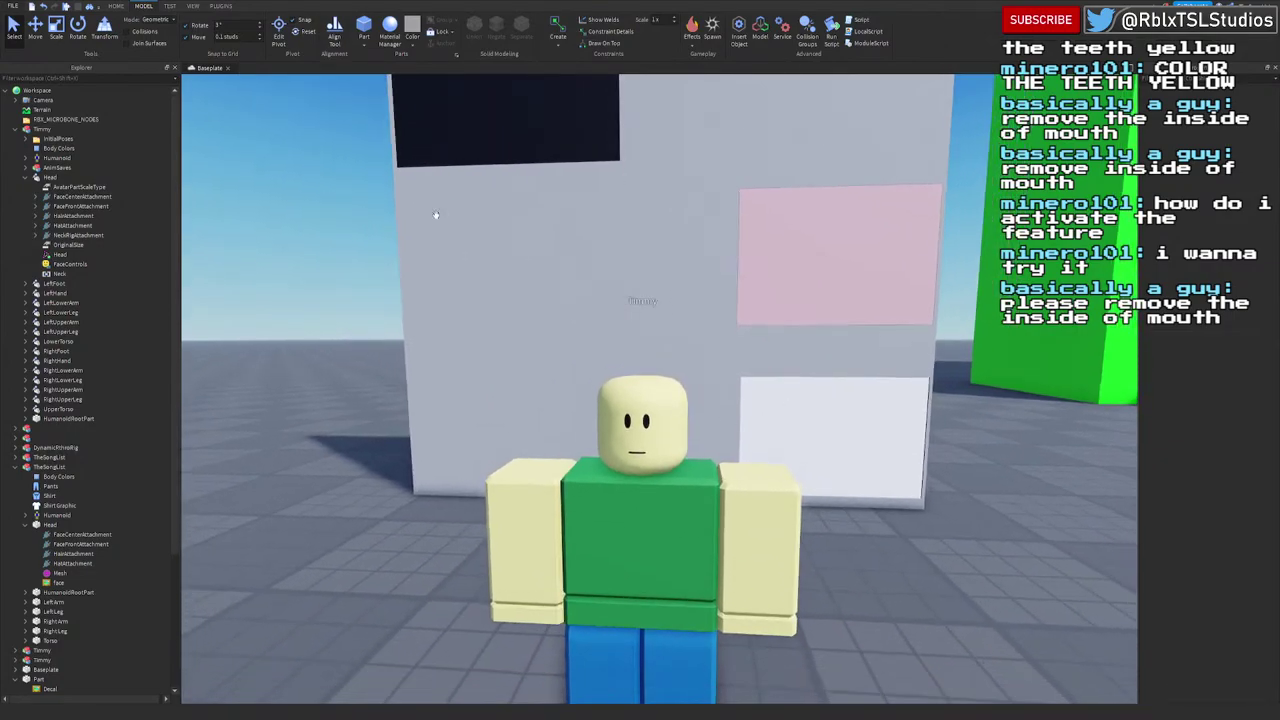
Step: Open the Local File Importer plugin and import the recoloured RigTexture2.png image
left_click(220, 6)
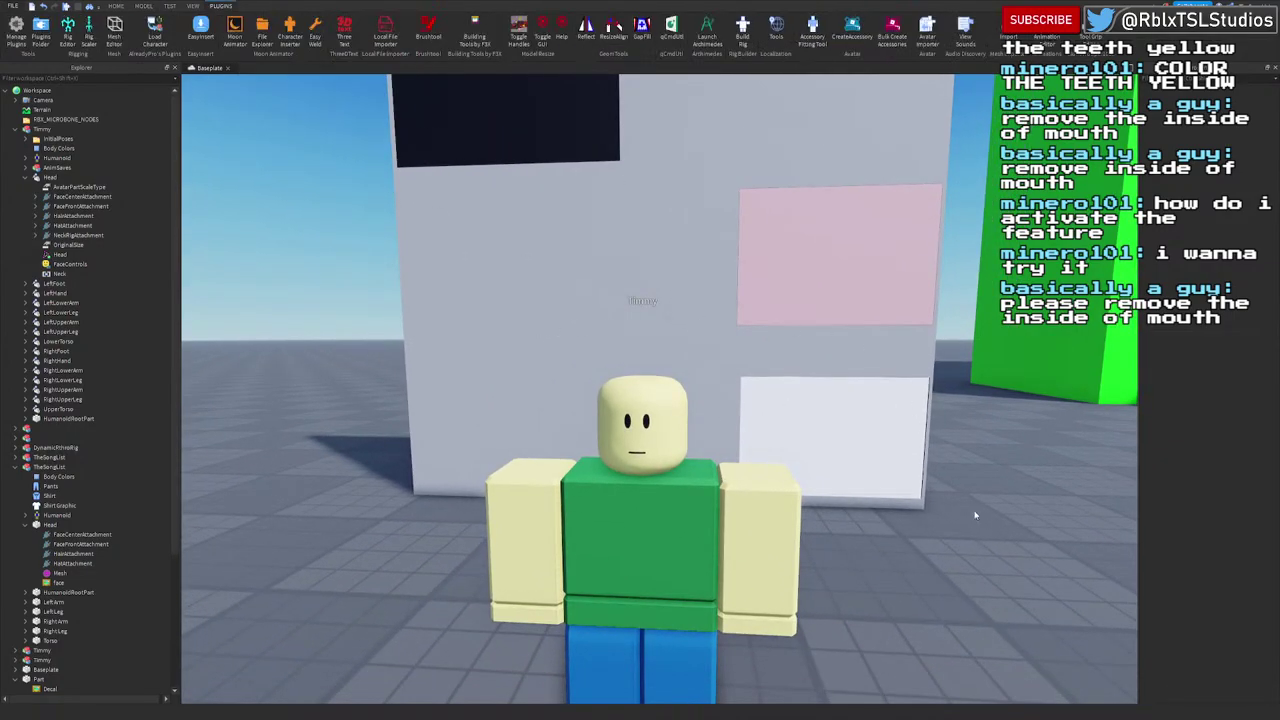
left_click(771, 382)
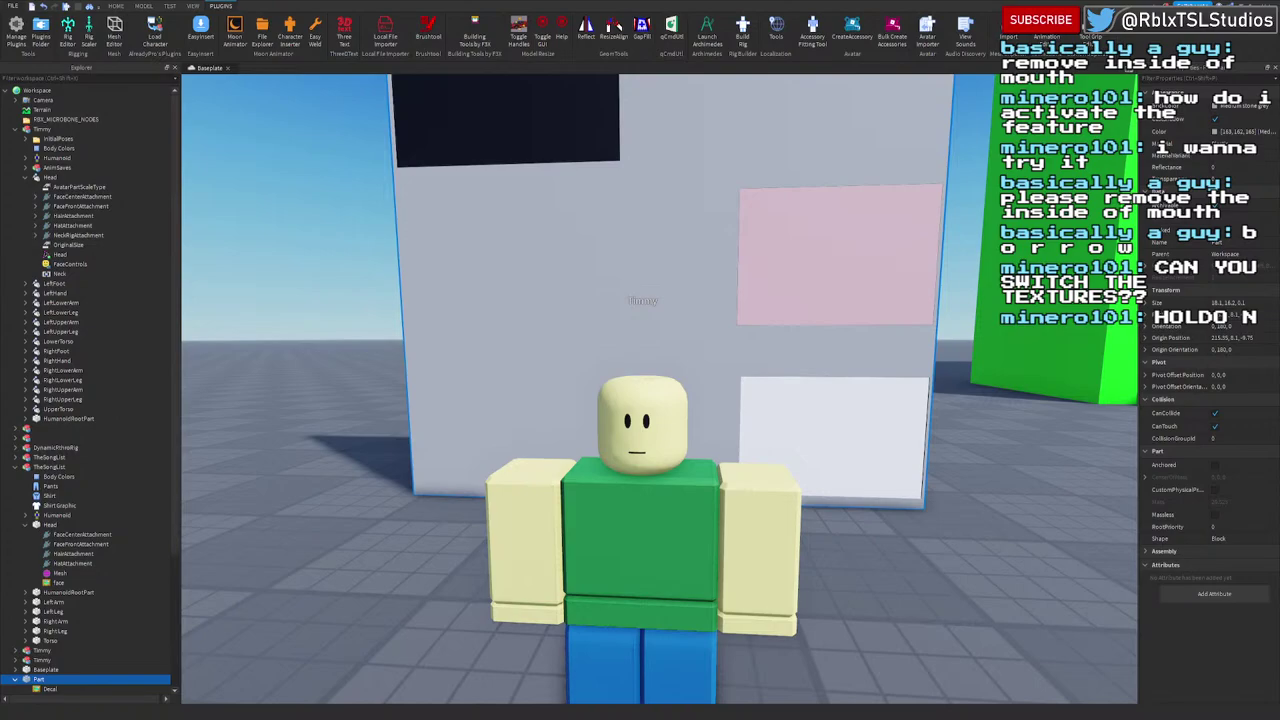
right_click_drag(797, 346, 797, 347)
scroll(797, 347, "down", 3)
scroll(797, 347, "up", 3)
scroll(797, 347, "down", 2)
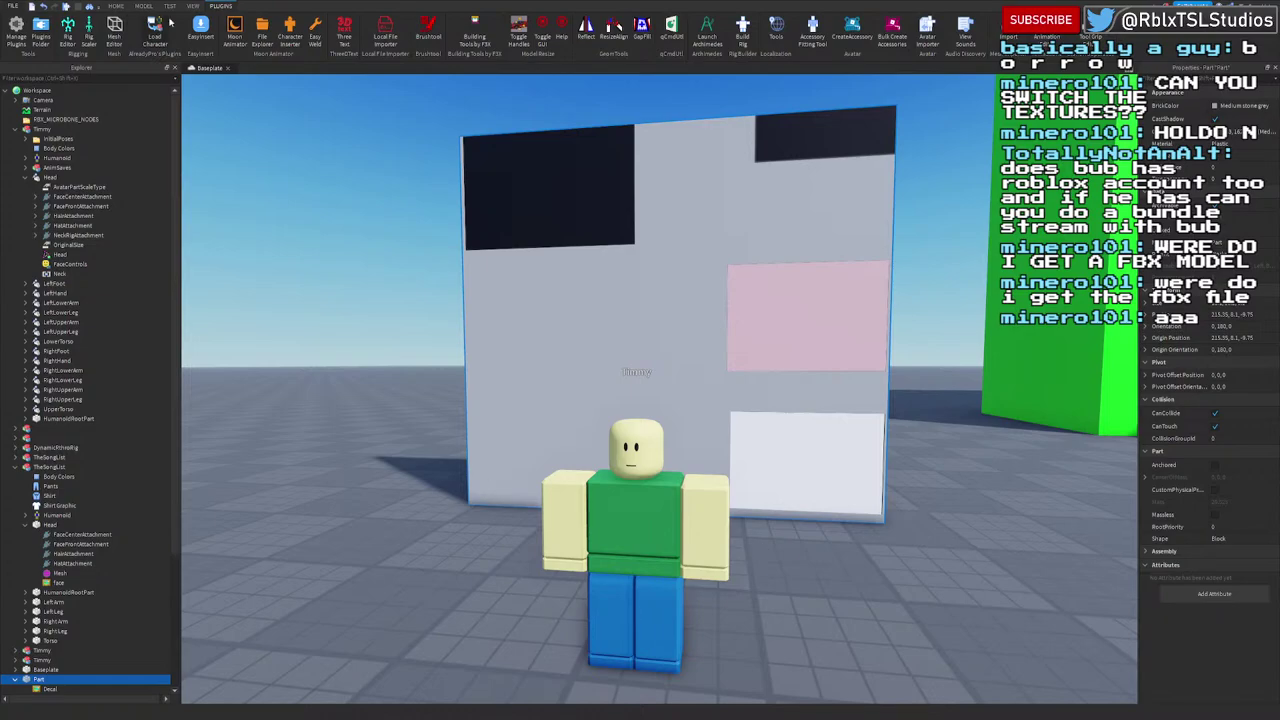
right_click_drag(693, 88, 692, 90)
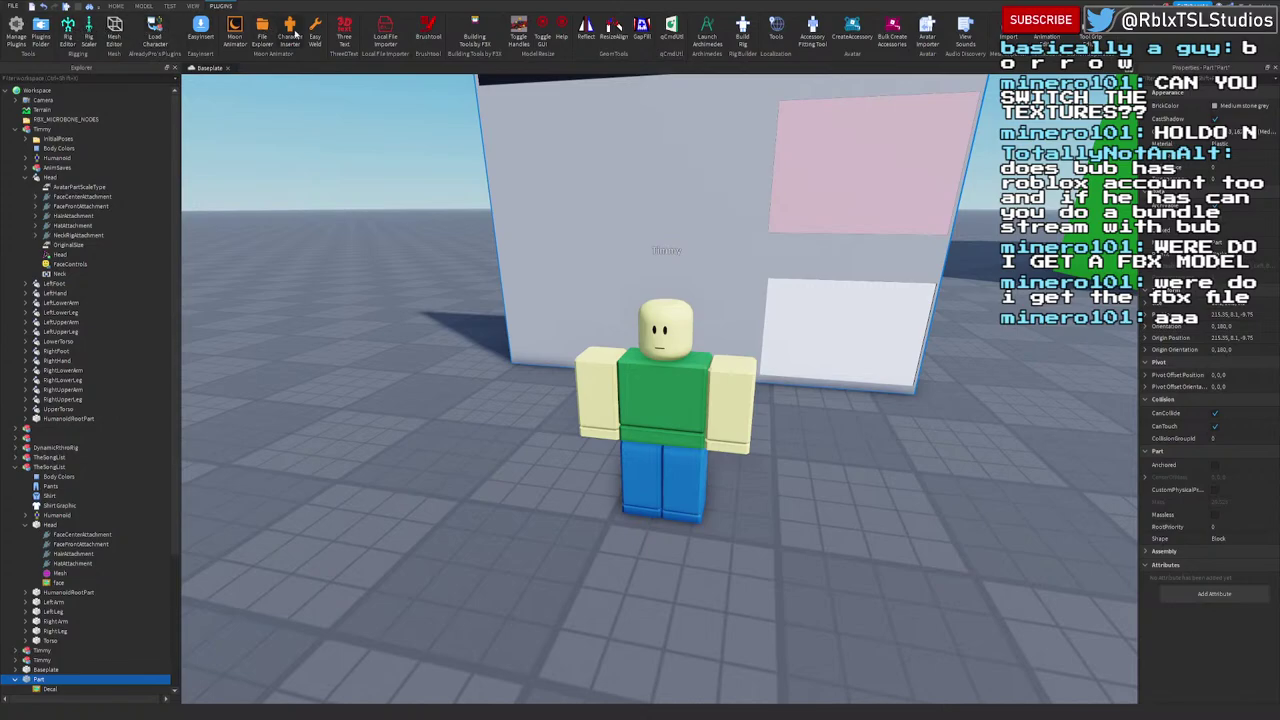
left_click(385, 30)
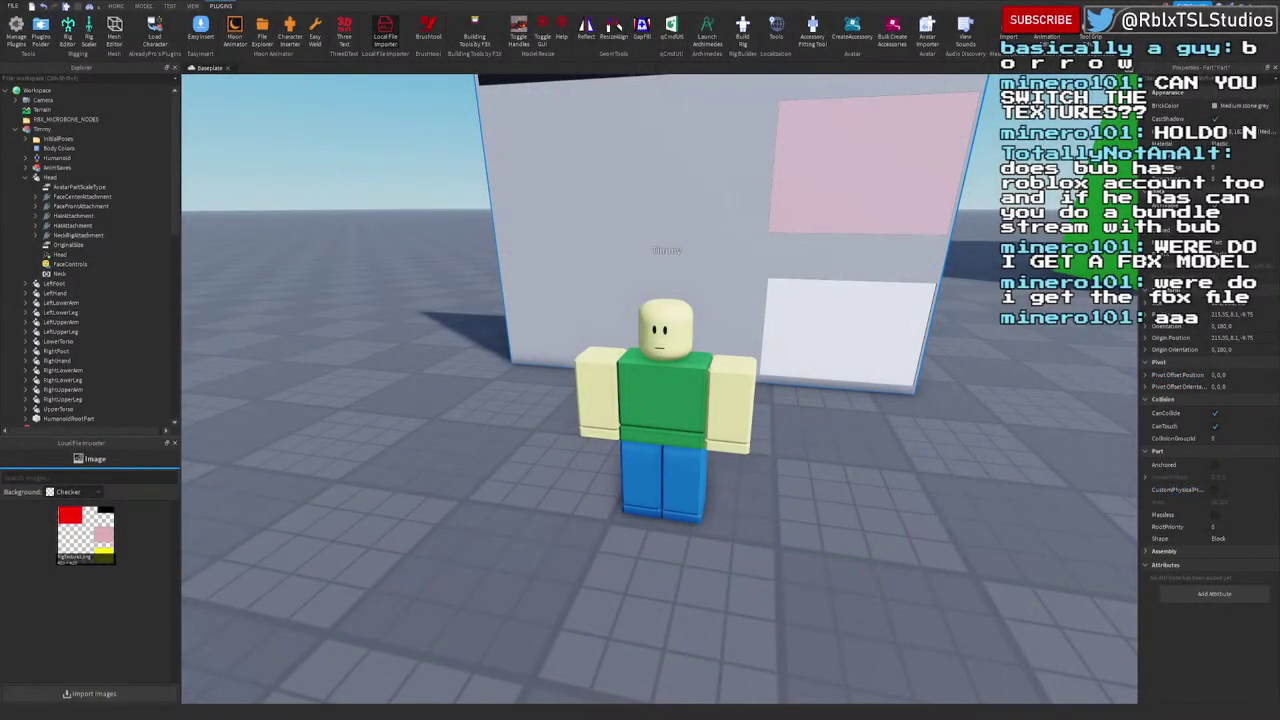
Step: Duplicate the textured panel, place the copy beside the original and apply the imported RigTexture2.png image to it
right_click_drag(704, 438, 746, 428)
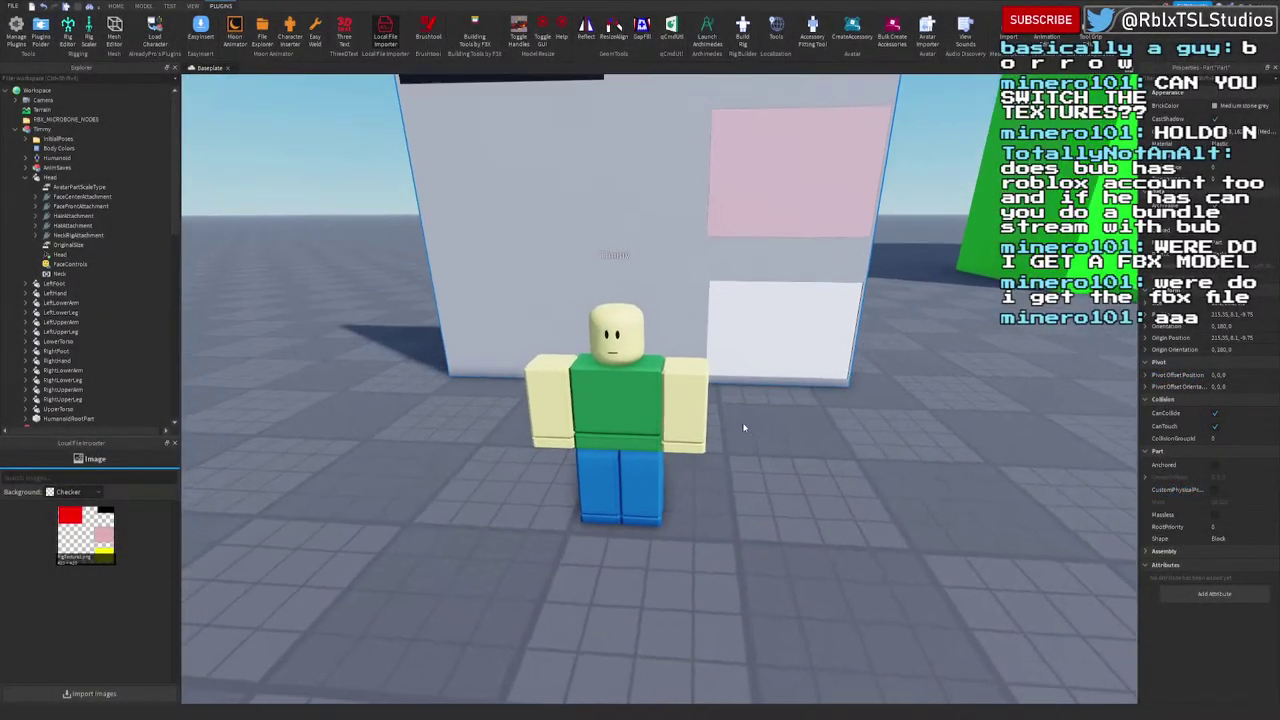
scroll(746, 424, "up", 5)
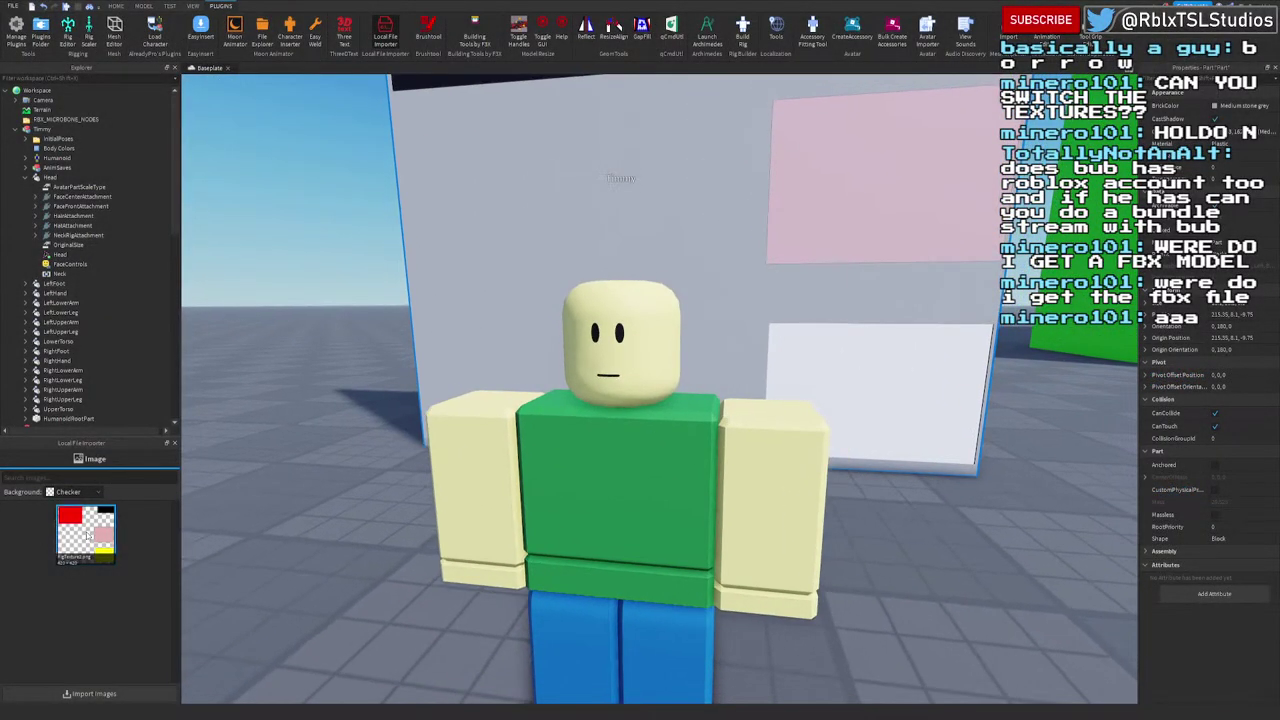
left_click(622, 358)
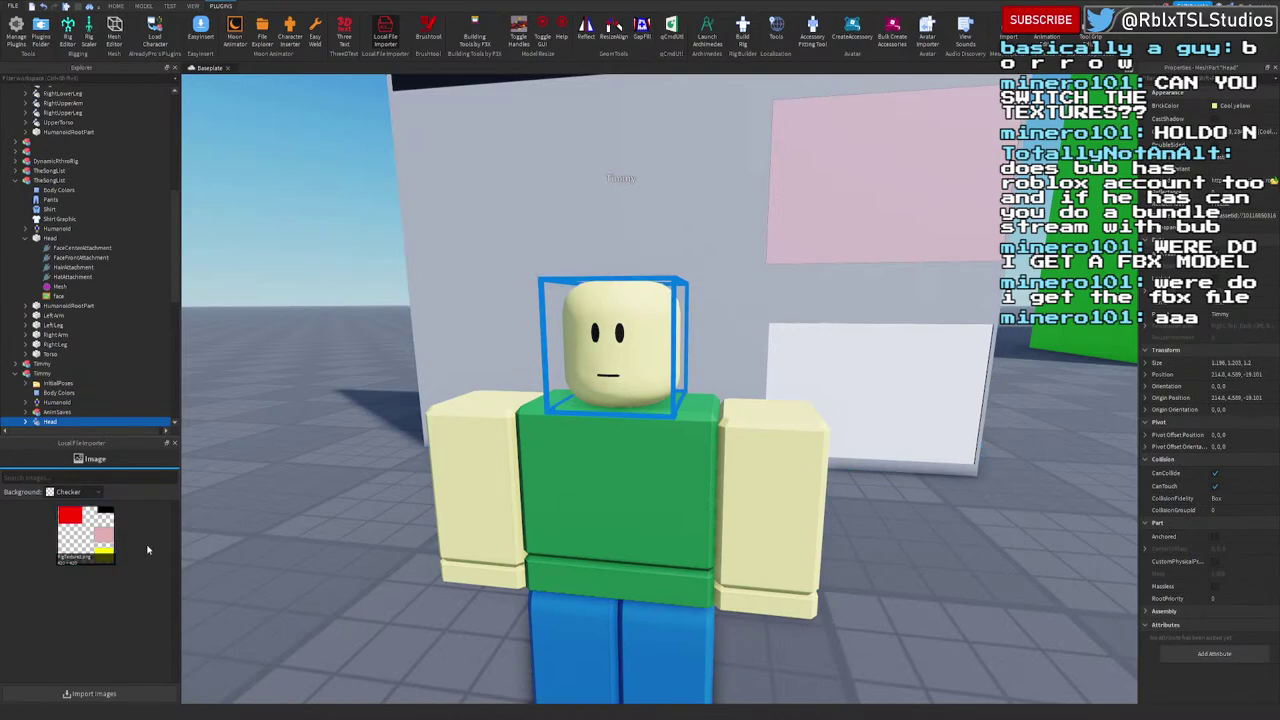
scroll(642, 300, "down", 6)
left_click(651, 286)
key("ctrl+d")
left_click_drag(651, 286, 404, 277)
key("a")
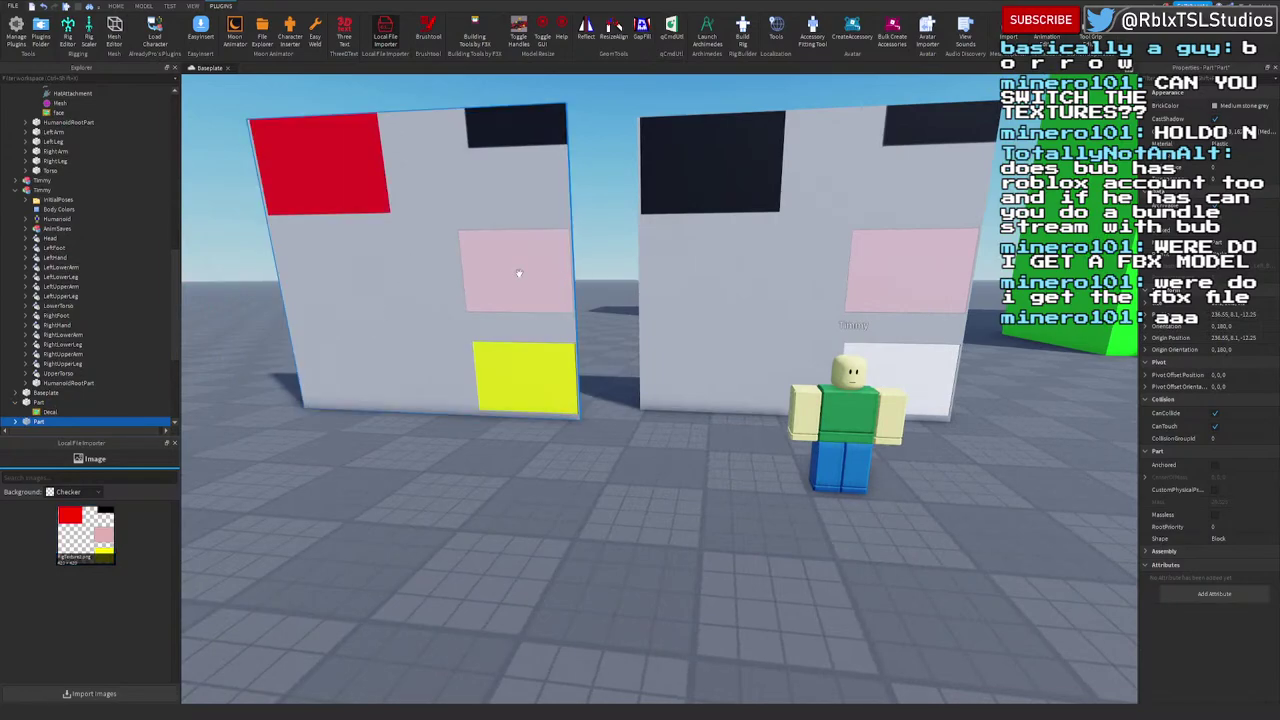
Step: Delete the old Decal from the duplicated panel and select its RigTexture2.png decal
scroll(62, 392, "down", 2)
left_click(15, 367)
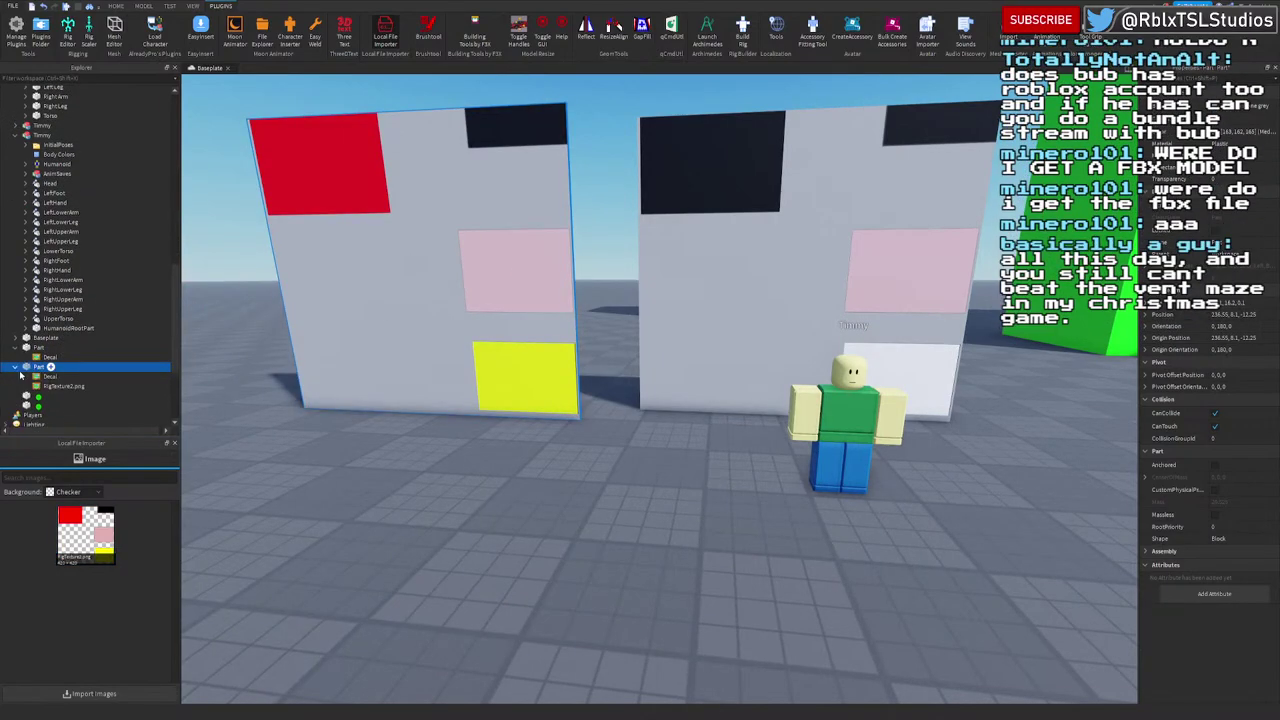
left_click(46, 377)
key("Delete")
left_click(45, 379)
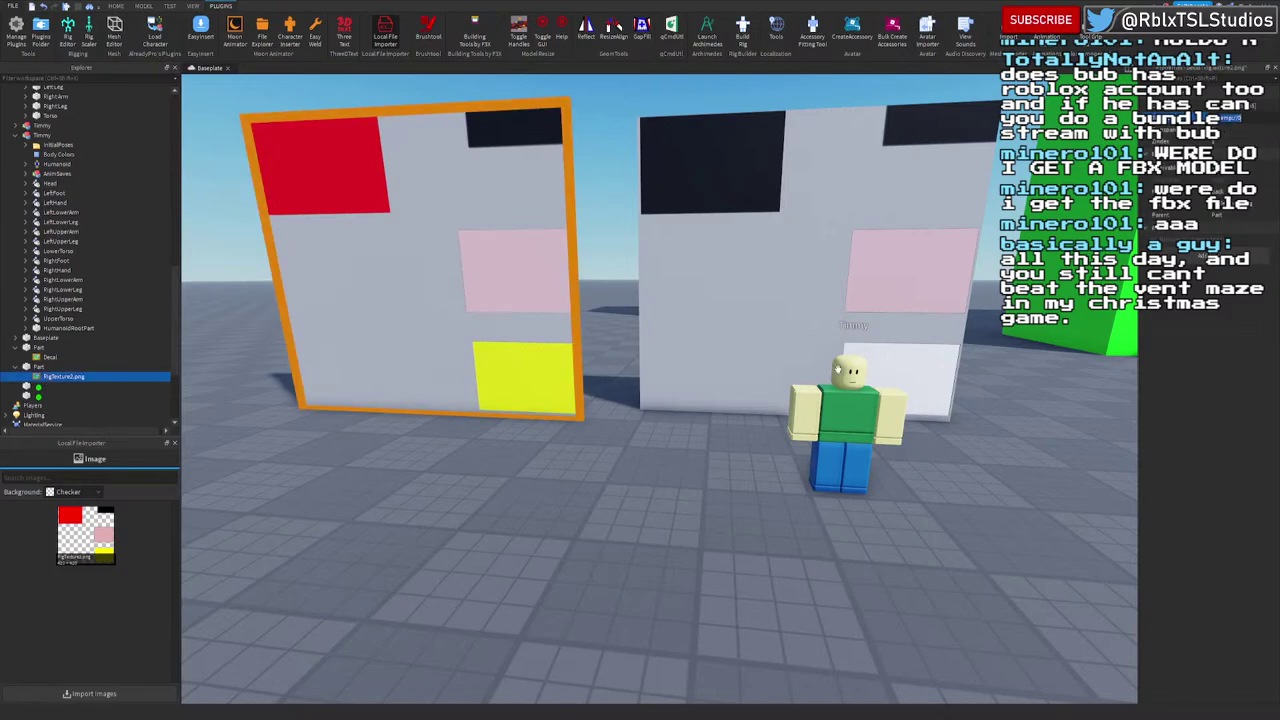
Step: Set the TextureID of the Head of the Timmy in front of the panels to rbxtemp://0
left_click(680, 520)
scroll(680, 520, "up", 6)
left_click(695, 370)
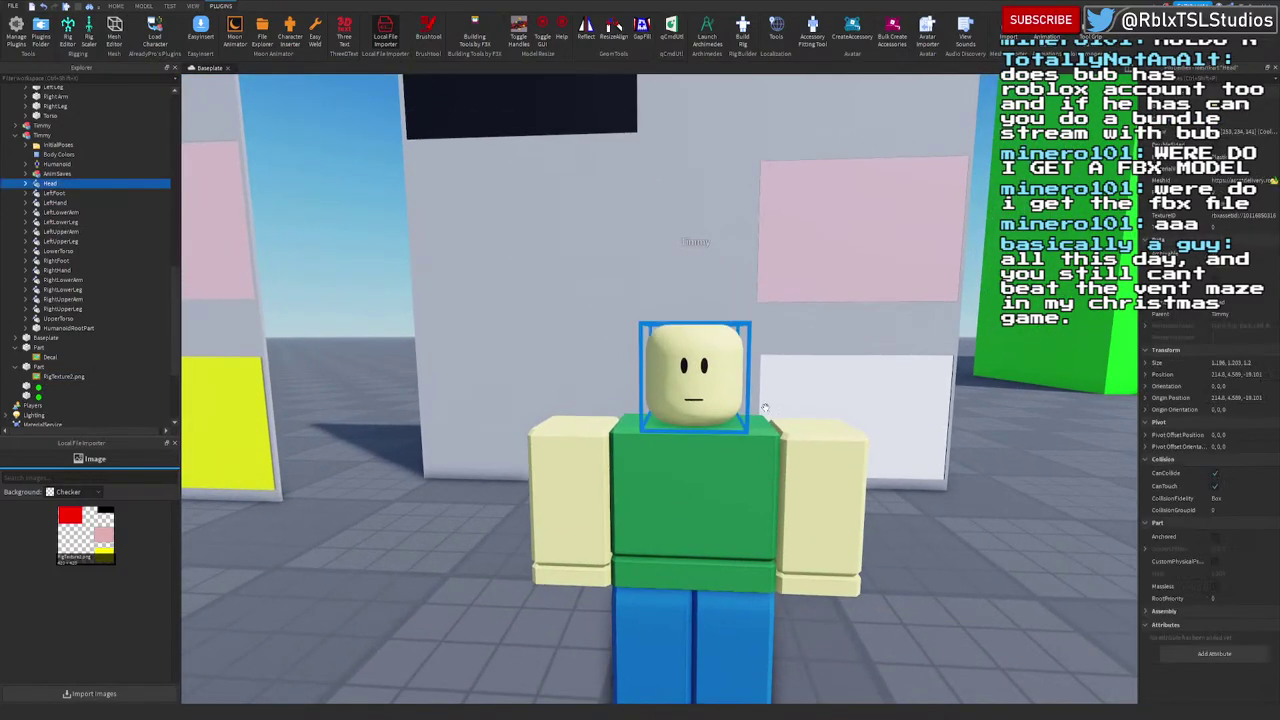
type("rbxtemp://0")
key("Return")
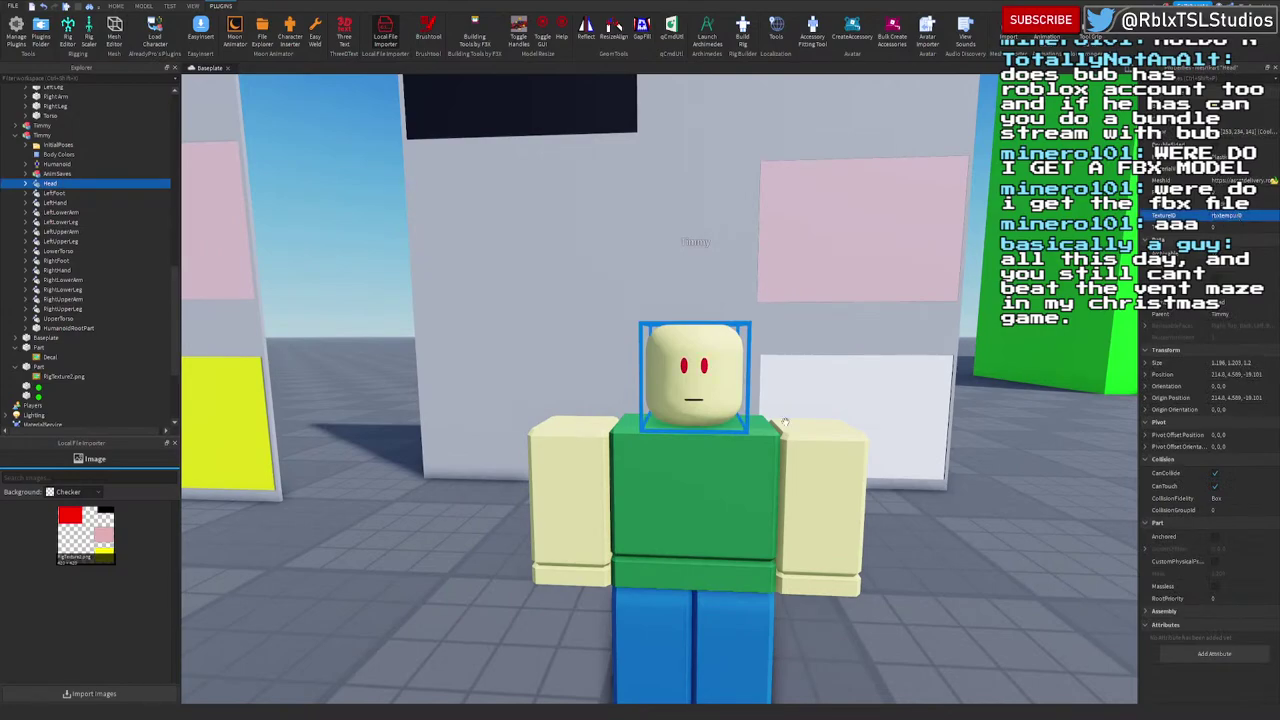
Step: Examine Timmy's recoloured eyes up close and compare them with the colour blocks on the two texture panels
scroll(785, 422, "up", 6)
scroll(785, 422, "down", 6)
scroll(785, 422, "up", 5)
scroll(785, 422, "down", 5)
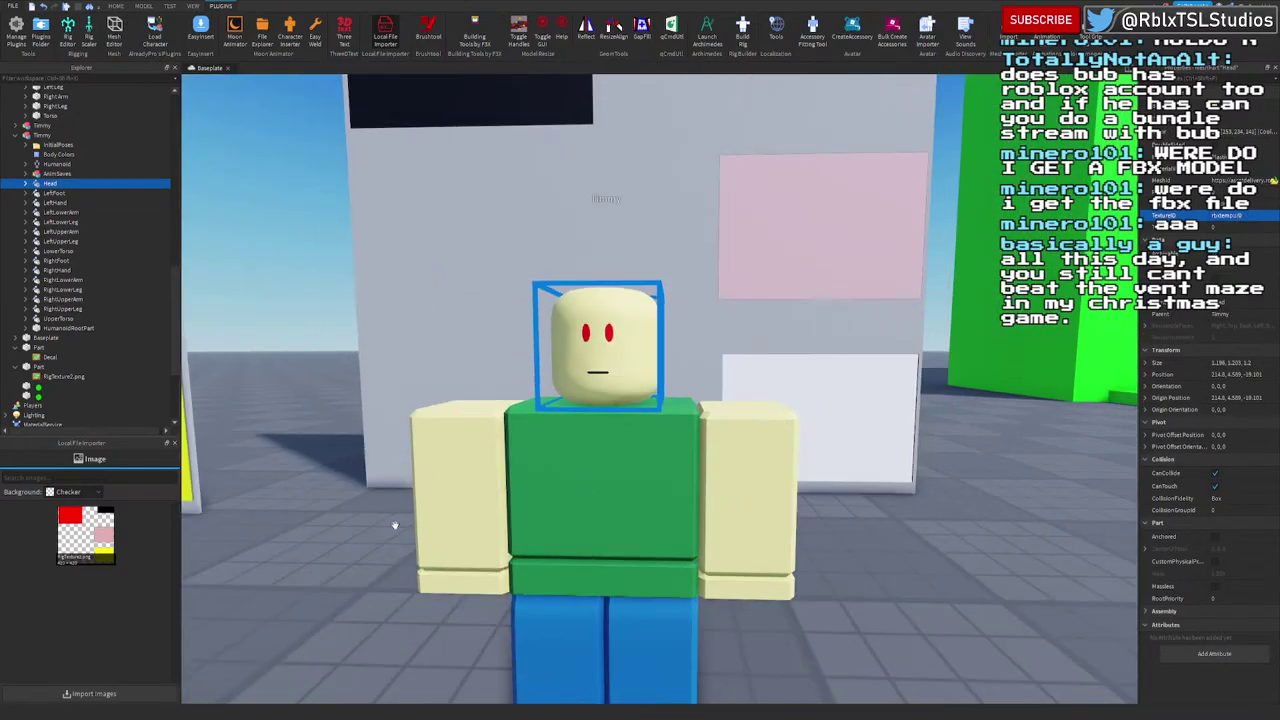
key("s")
key("a")
right_click_drag(425, 411, 441, 398)
left_click(563, 256)
key("s")
key("a")
right_click_drag(565, 256, 489, 256)
key("d")
key("d")
right_click_drag(374, 234, 377, 234)
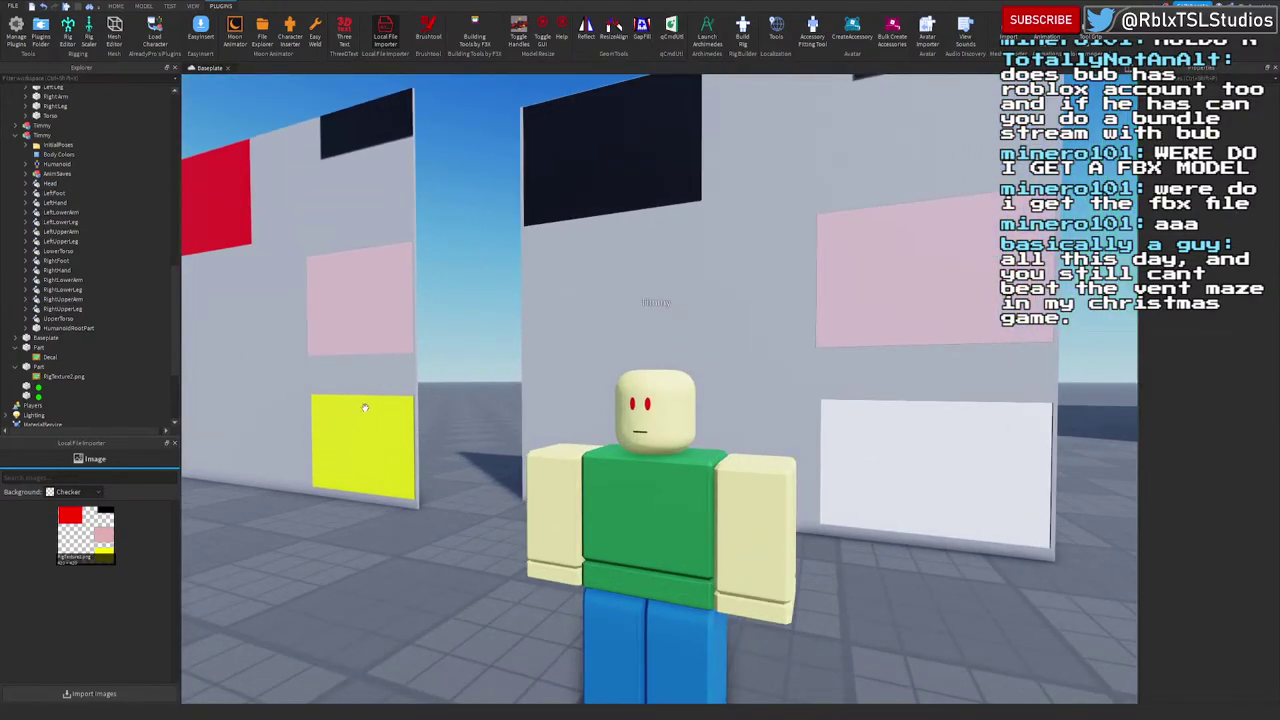
right_click_drag(793, 383, 793, 383)
Step: Duplicate the recoloured Timmy and place one of the two in front of the red and yellow texture panel
left_click(620, 478)
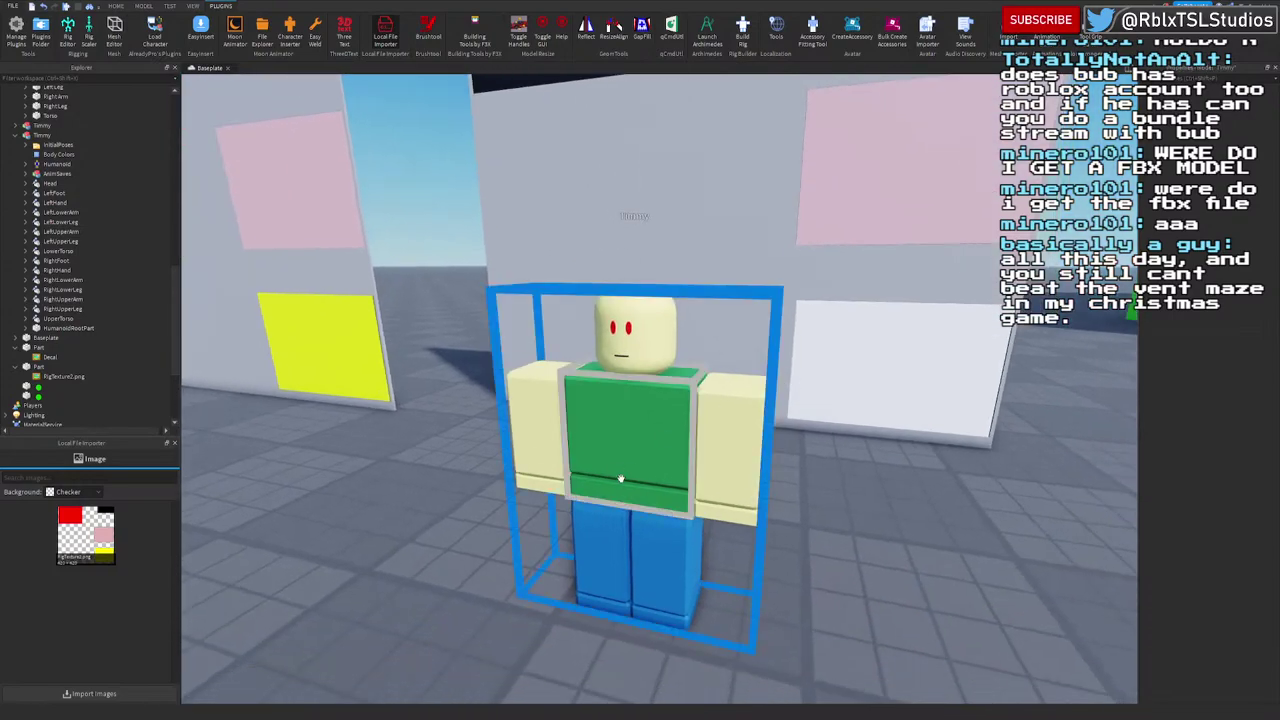
key("ctrl+d")
key("s")
key("a")
left_click_drag(657, 432, 545, 538)
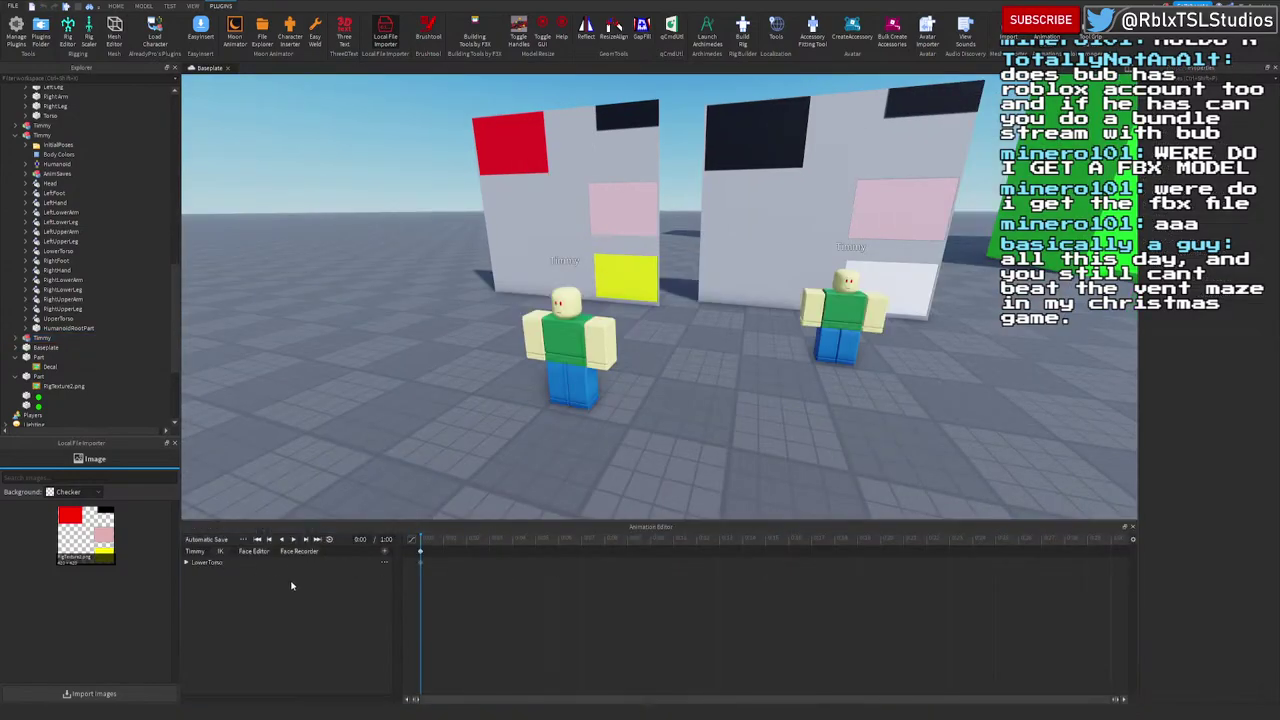
Step: Open the Face Editor for Timmy's animation, closing the Local File Importer and widening the sidebar to make room for the face controls
left_click(254, 551)
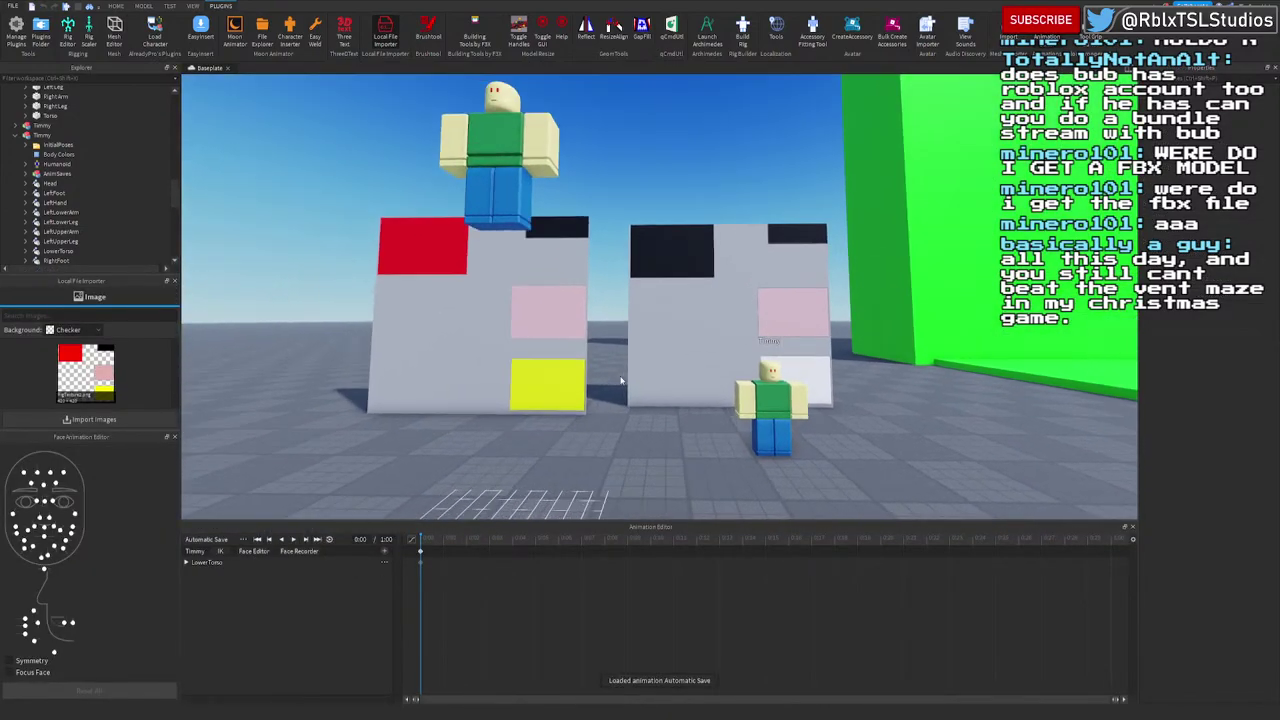
key("w")
right_click_drag(621, 380, 619, 377)
key("s")
key("w")
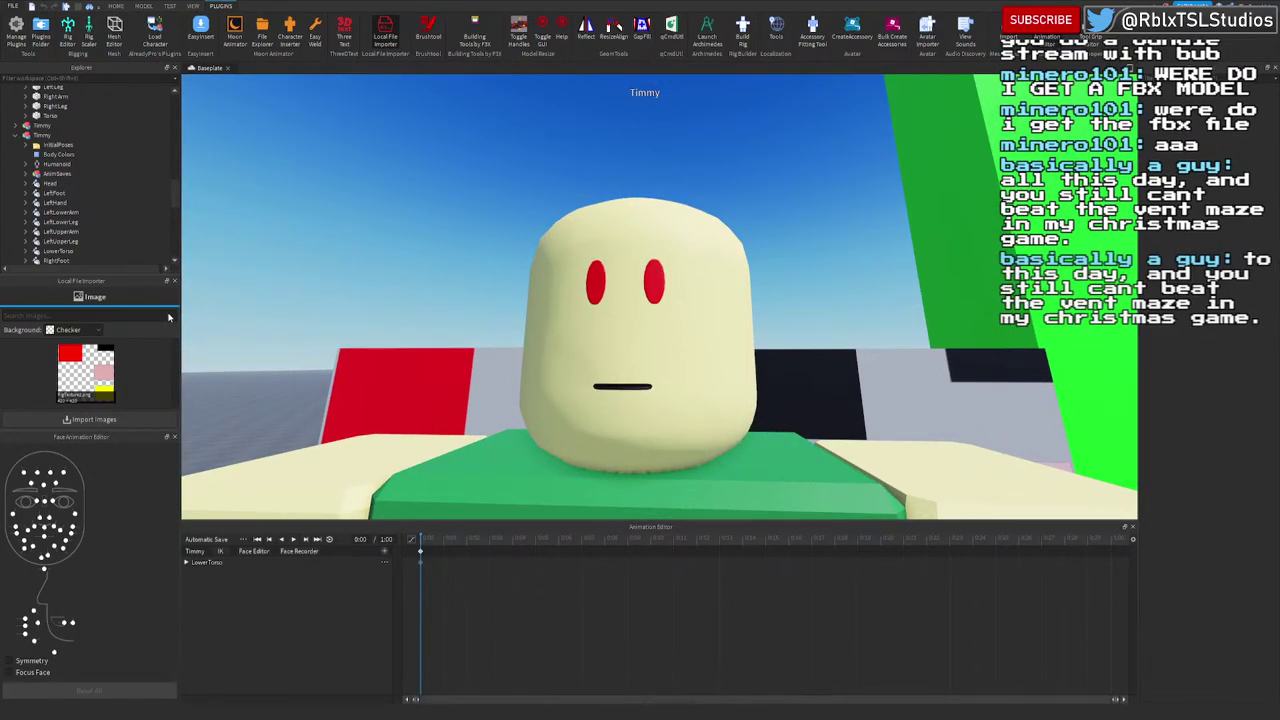
left_click(174, 281)
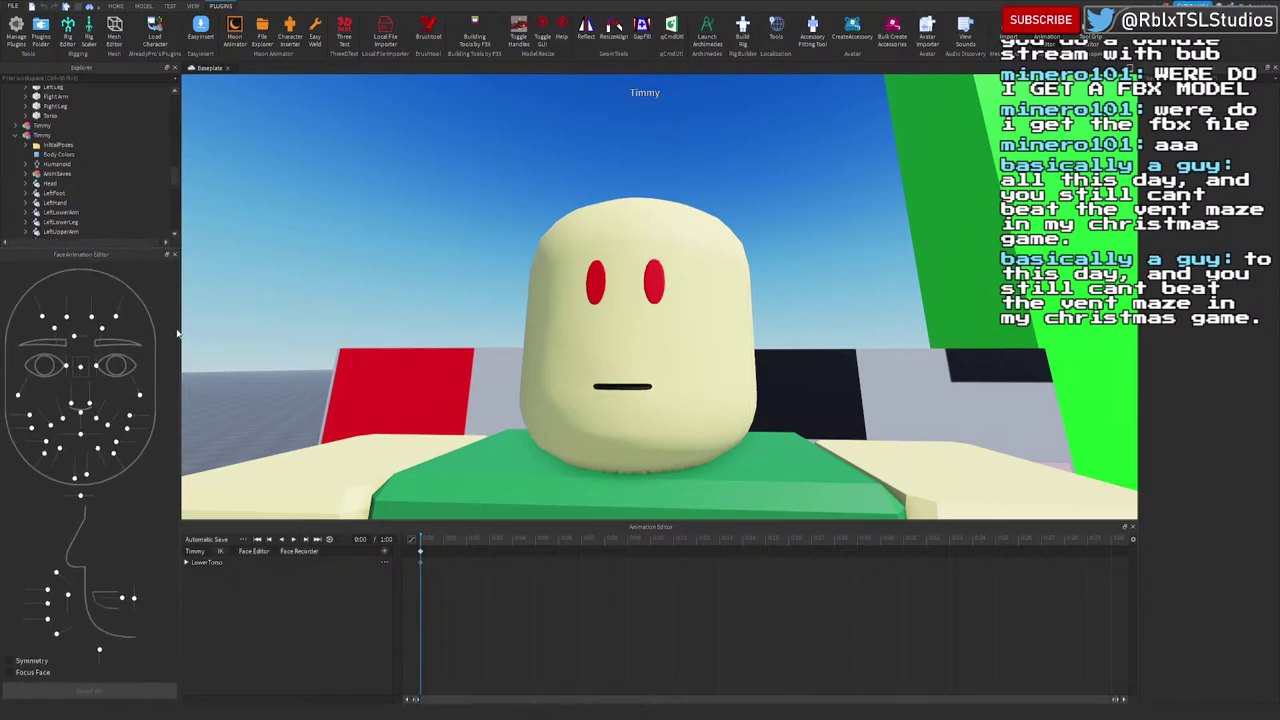
left_click_drag(181, 336, 278, 332)
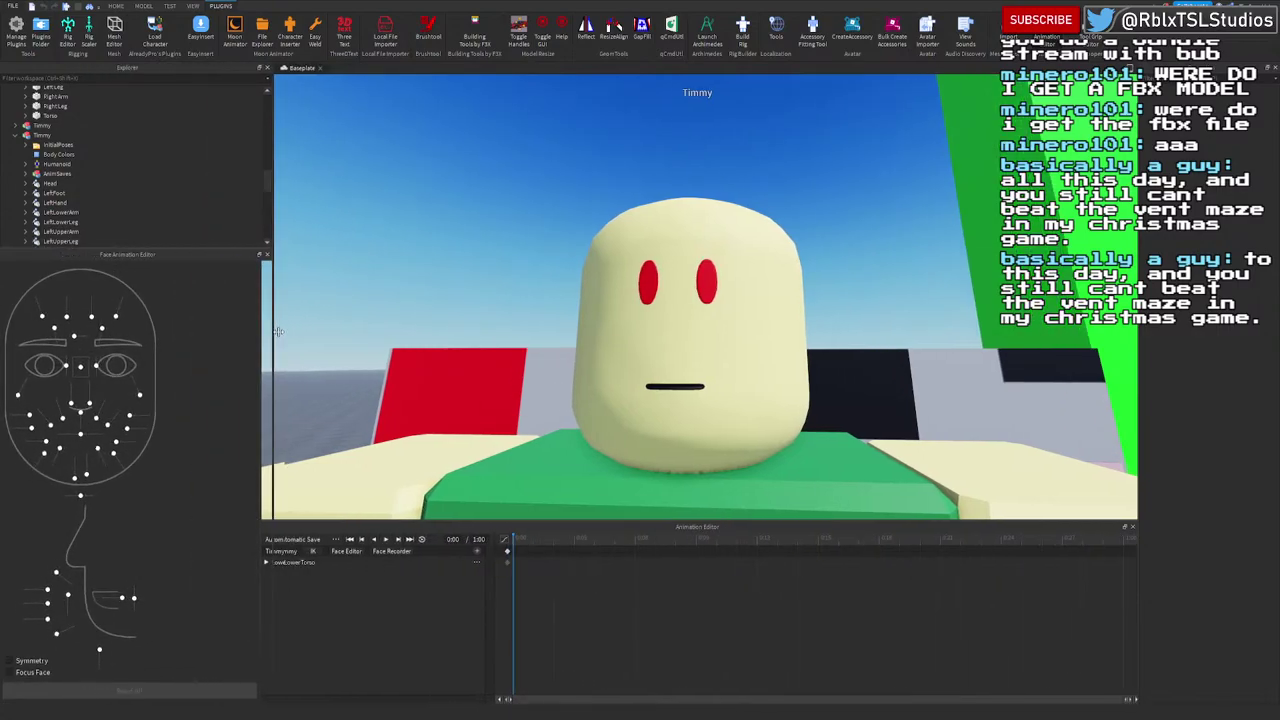
Step: Try the LipsTogether, ChinRaiserUpperLip, ChinRaiser and LipPresser controls on Timmy's face, leaving each at 0
left_click(82, 414)
mouse_move(82, 414)
left_mouse_down()
mouse_move(83, 440)
mouse_move(90, 414)
left_mouse_up()
left_click(86, 480)
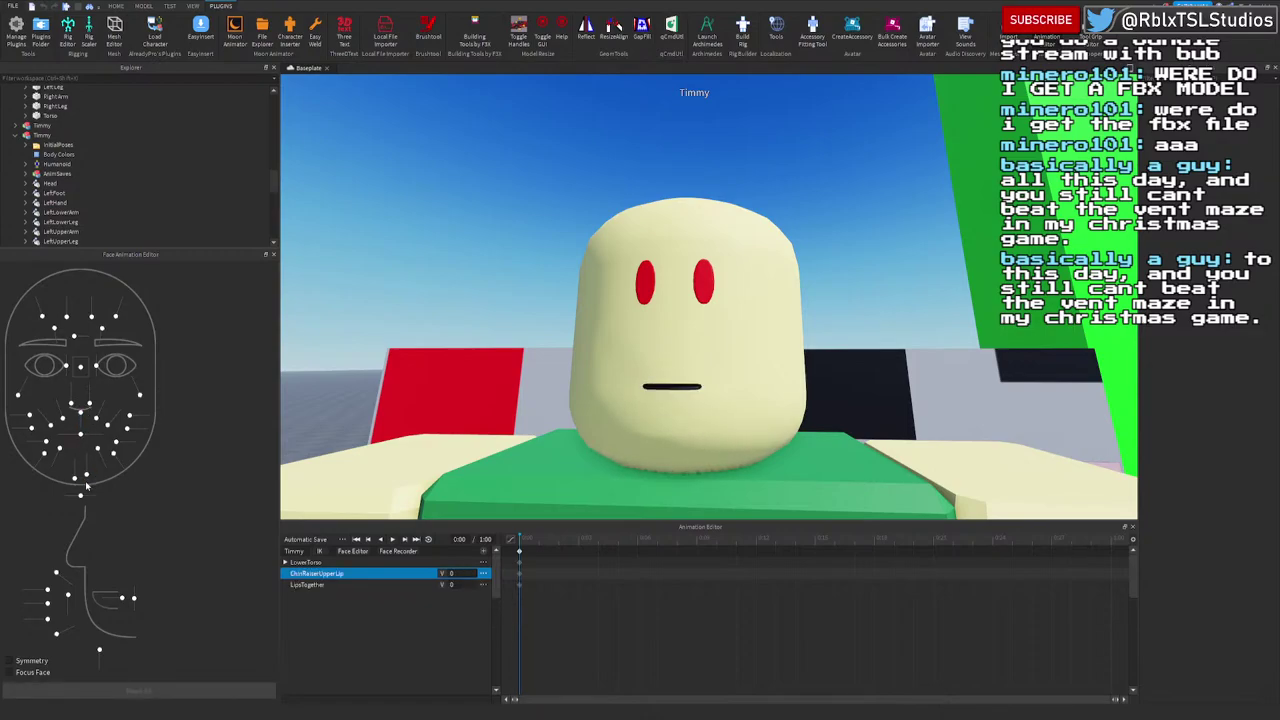
left_click_drag(86, 483, 86, 438)
mouse_move(77, 483)
left_mouse_down()
mouse_move(80, 456)
mouse_move(88, 484)
left_mouse_up()
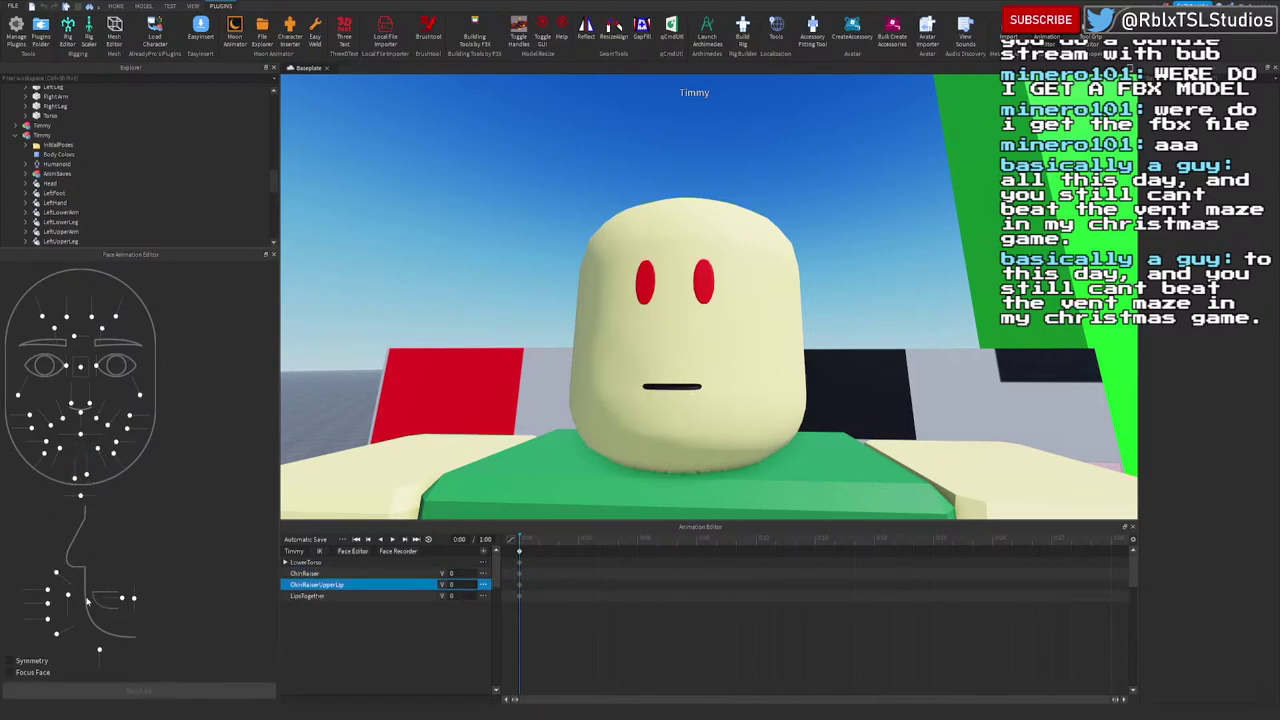
mouse_move(69, 596)
left_mouse_down()
mouse_move(68, 626)
mouse_move(68, 595)
left_mouse_up()
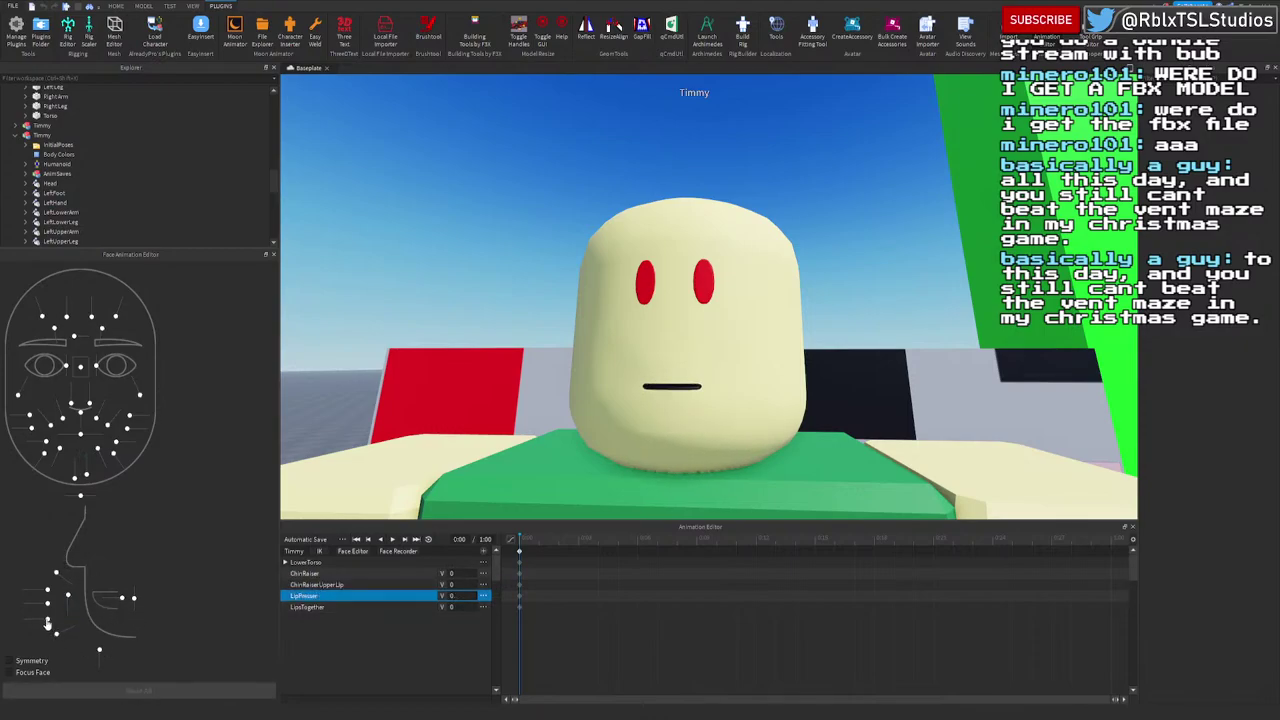
Step: Open Timmy's mouth by setting FlatPucker, ChinRaiserUpperLip and JawDrop to 1, trying UpperLipSuck along the way
left_click_drag(48, 622, 7, 633)
left_click_drag(86, 476, 88, 452)
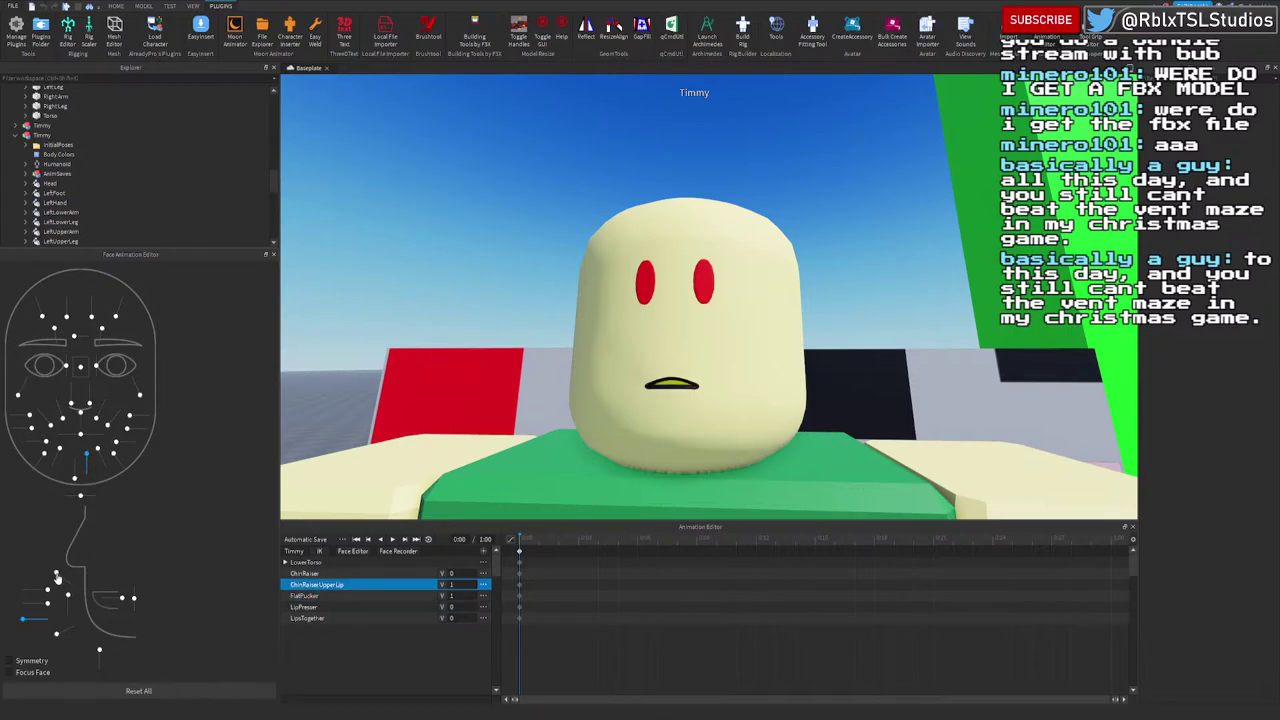
mouse_move(57, 573)
left_mouse_down()
mouse_move(80, 584)
mouse_move(43, 560)
left_mouse_up()
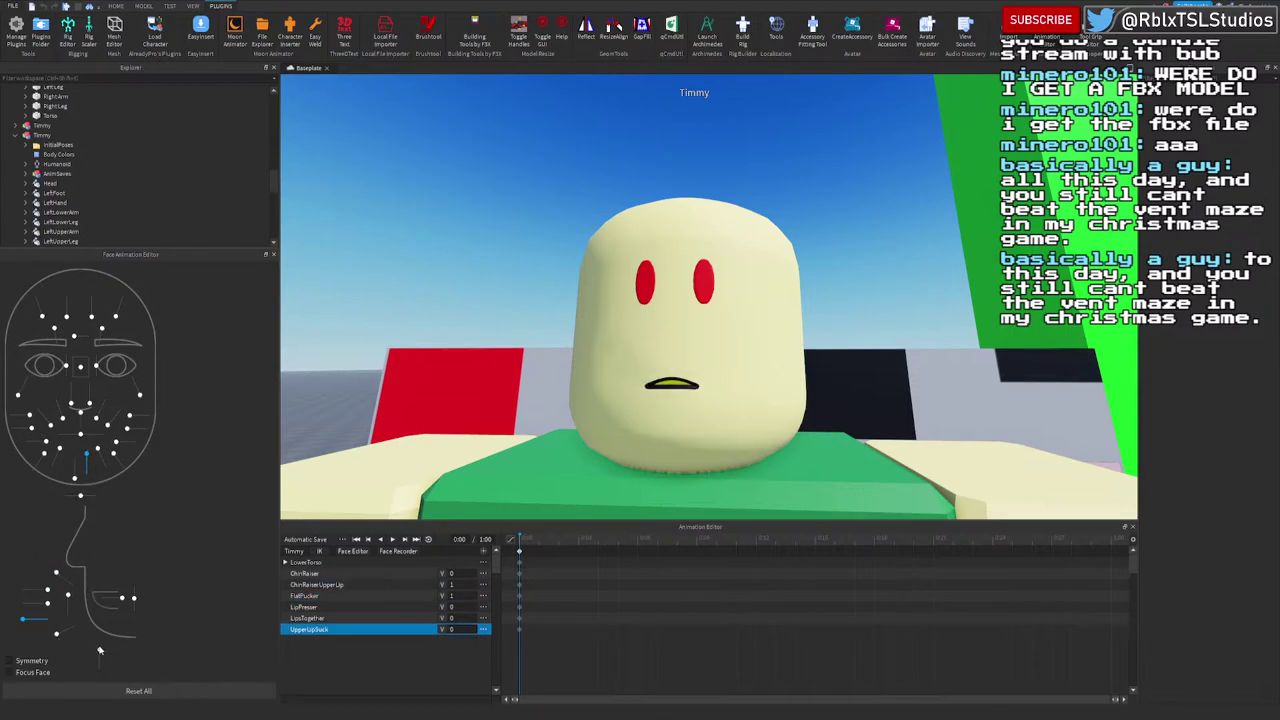
left_click_drag(99, 651, 99, 683)
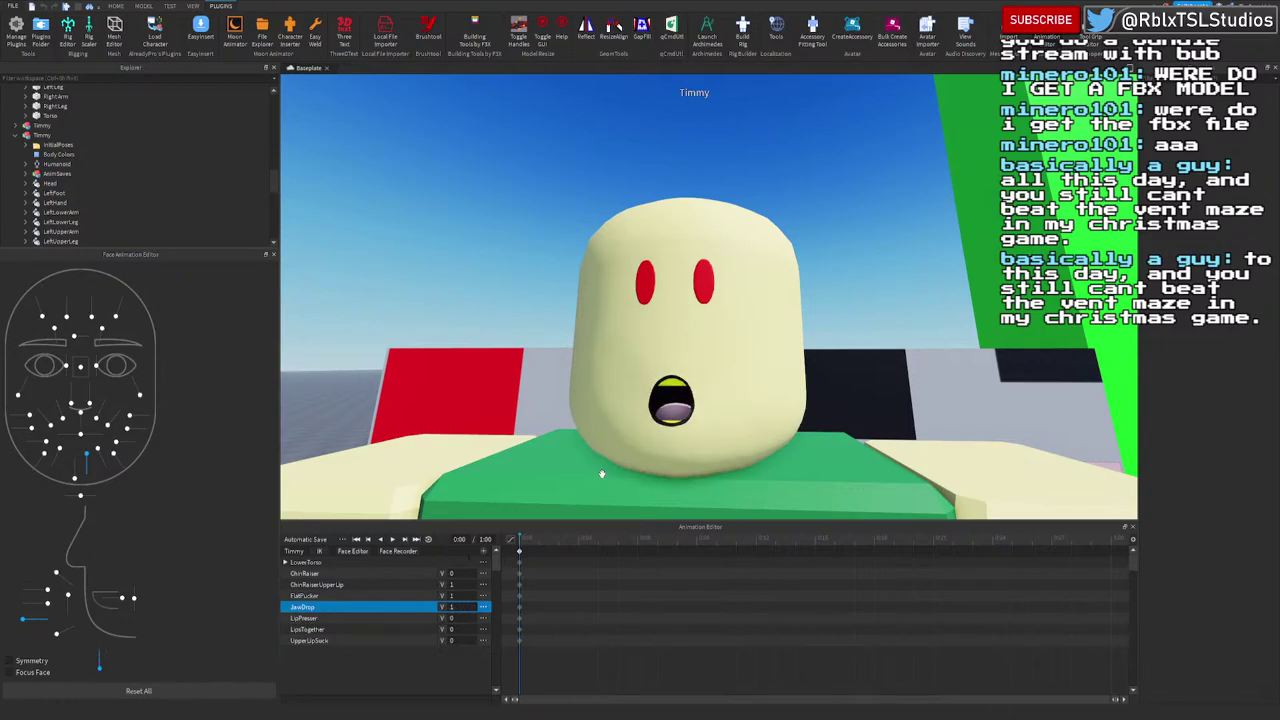
Step: Inspect the recoloured teeth and tongue inside Timmy's open mouth from several distances and angles
right_click_drag(602, 474, 602, 474)
key("s")
key("w")
key("d")
key("w")
key("s")
key("w")
key("a")
key("s")
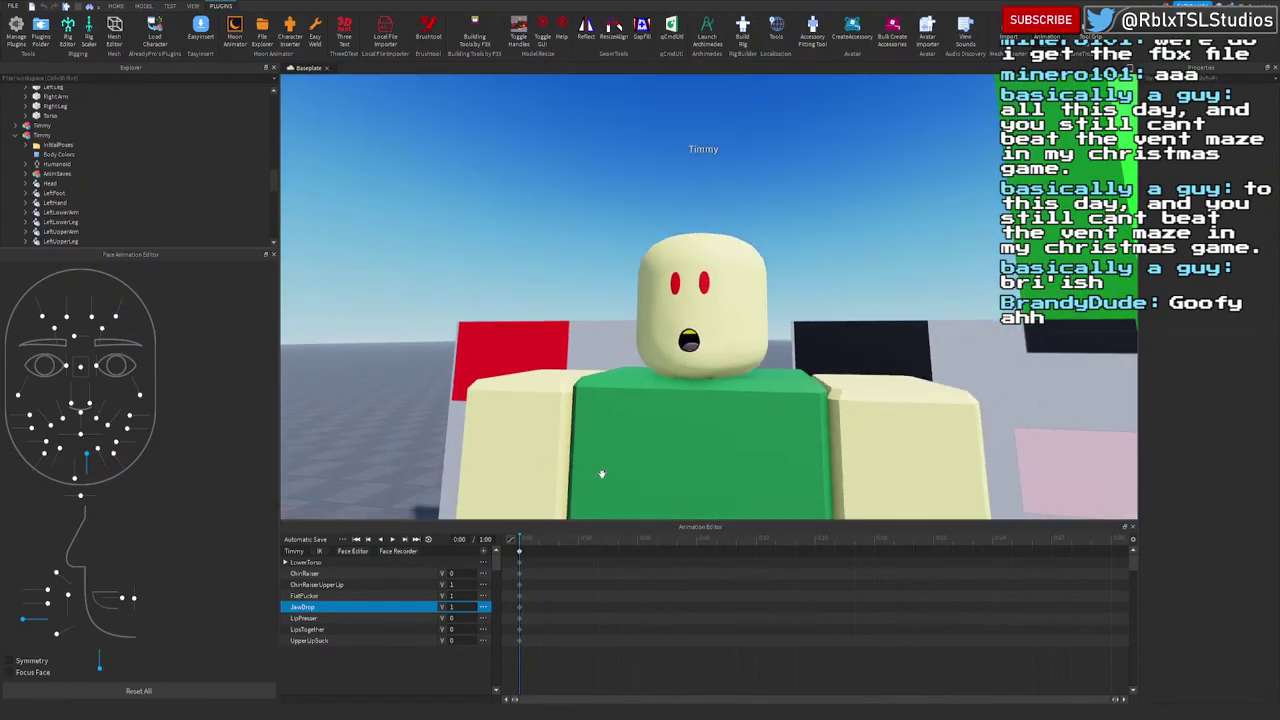
key("w")
key("a")
right_click_drag(602, 474, 602, 474)
key("q")
key("d")
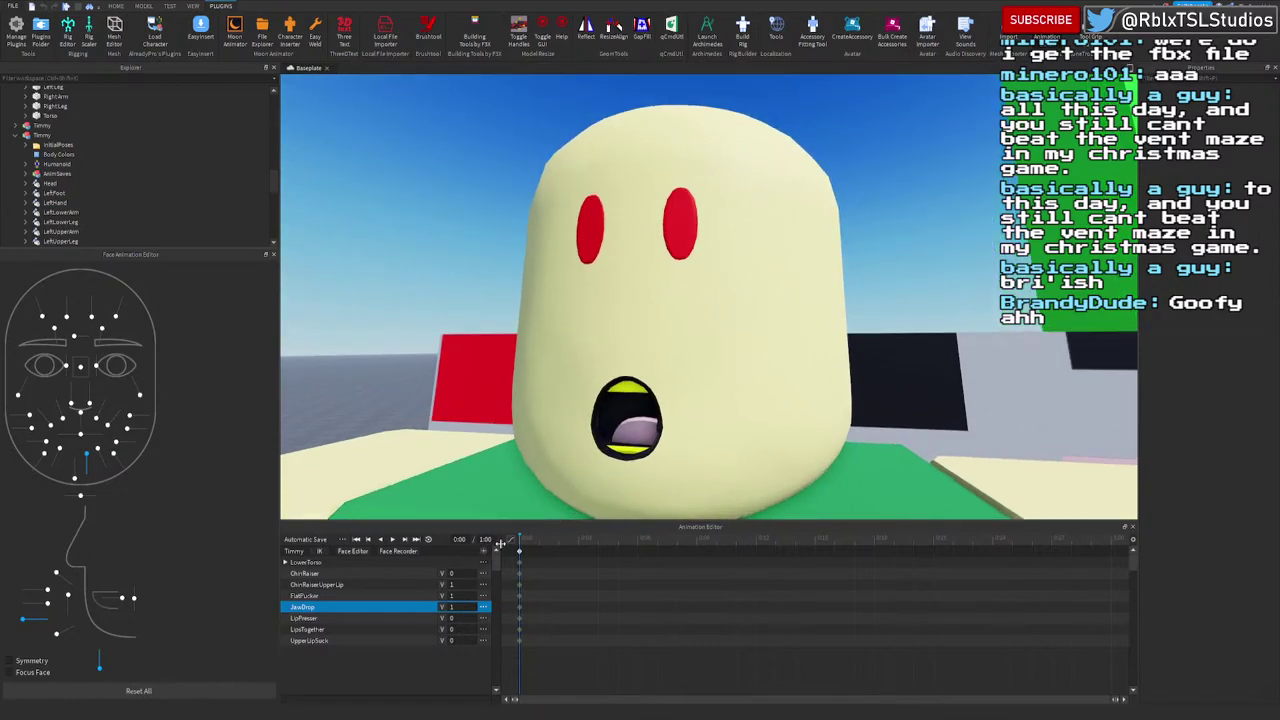
Step: Try a JawDrop value of 22222, then set it back to 1
left_click(455, 607)
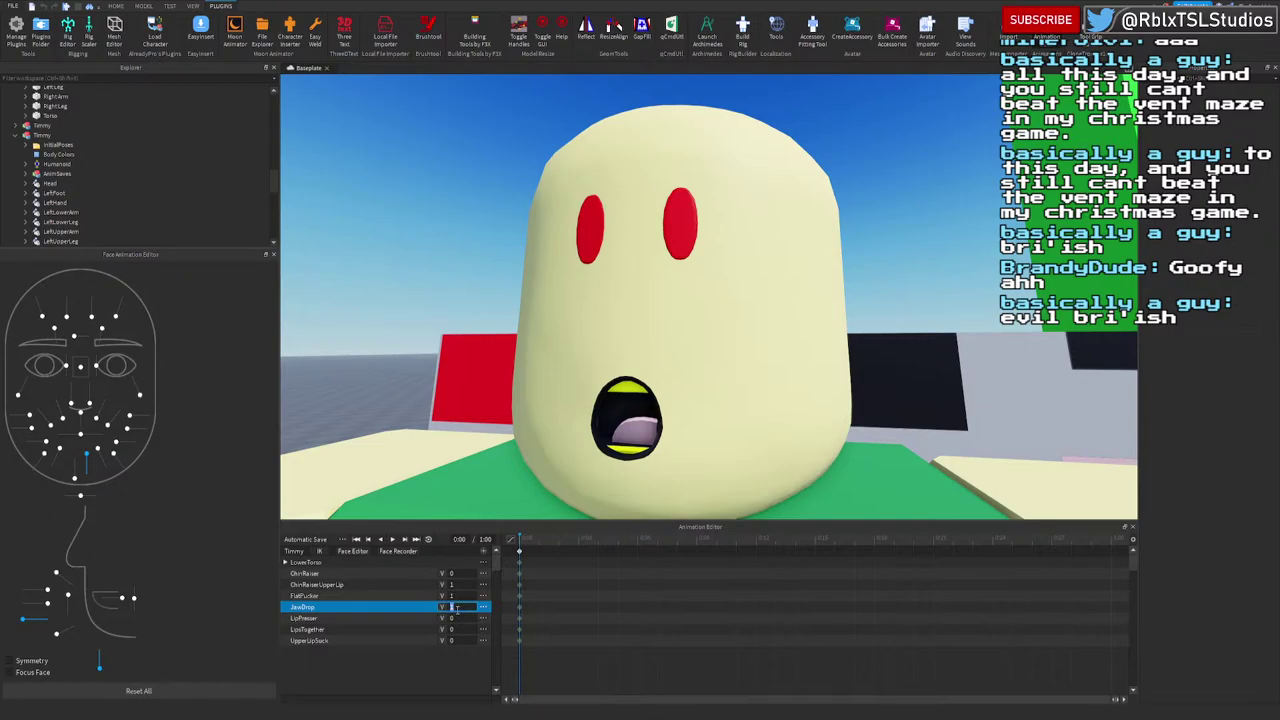
type("22222")
key("Return")
type("1")
Step: Compare Timmy's eyes, teeth and mouth interior with the matching colour blocks on the texture panels behind him
right_click_drag(773, 389, 773, 385)
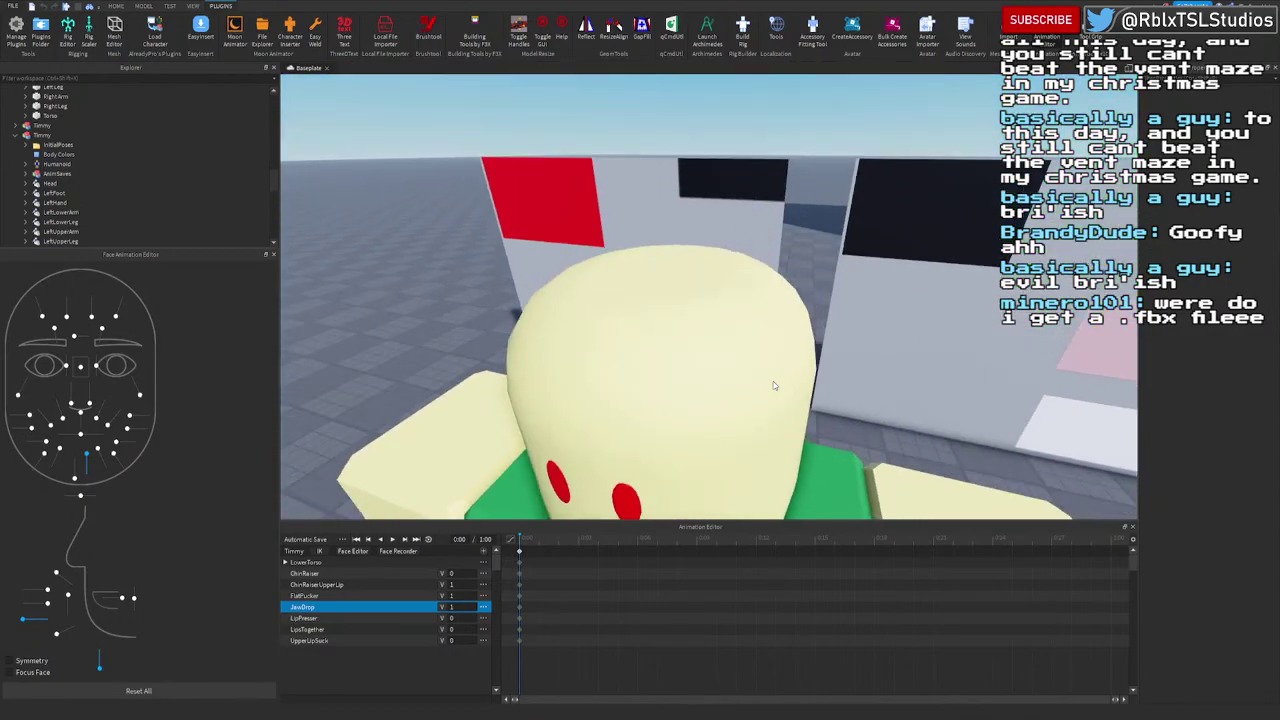
right_click_drag(745, 164, 745, 163)
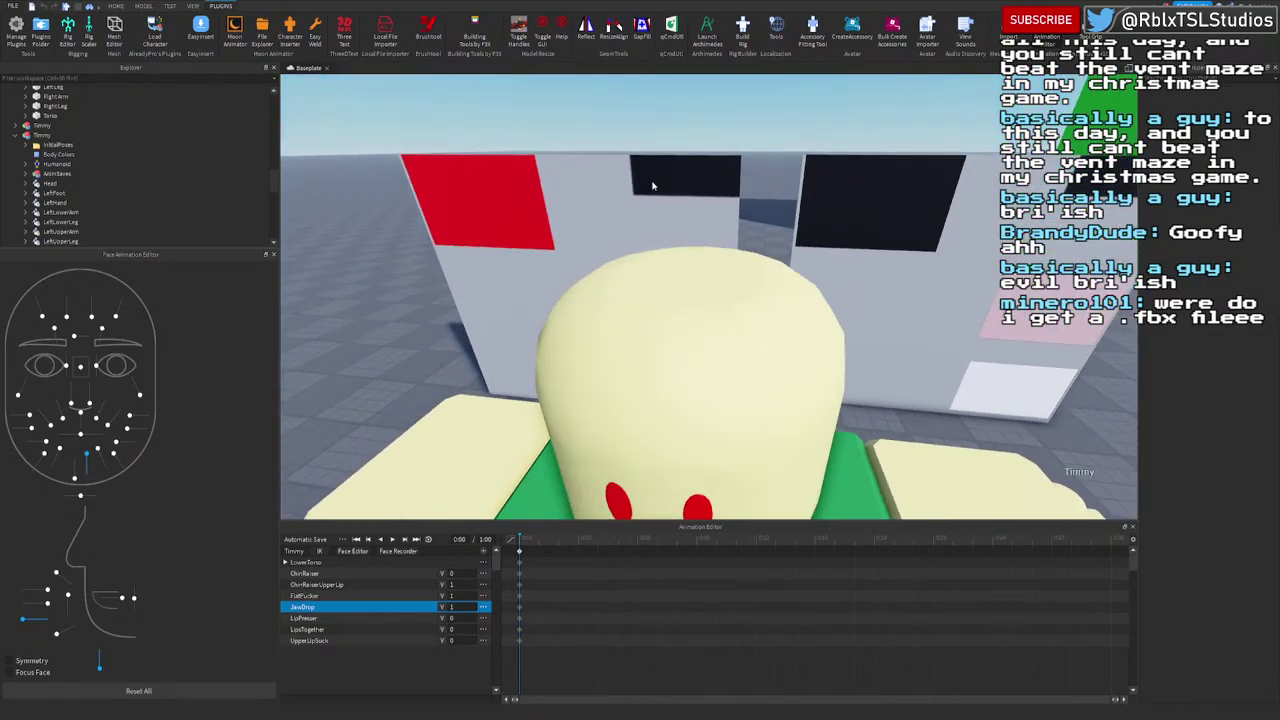
right_click_drag(653, 186, 653, 181)
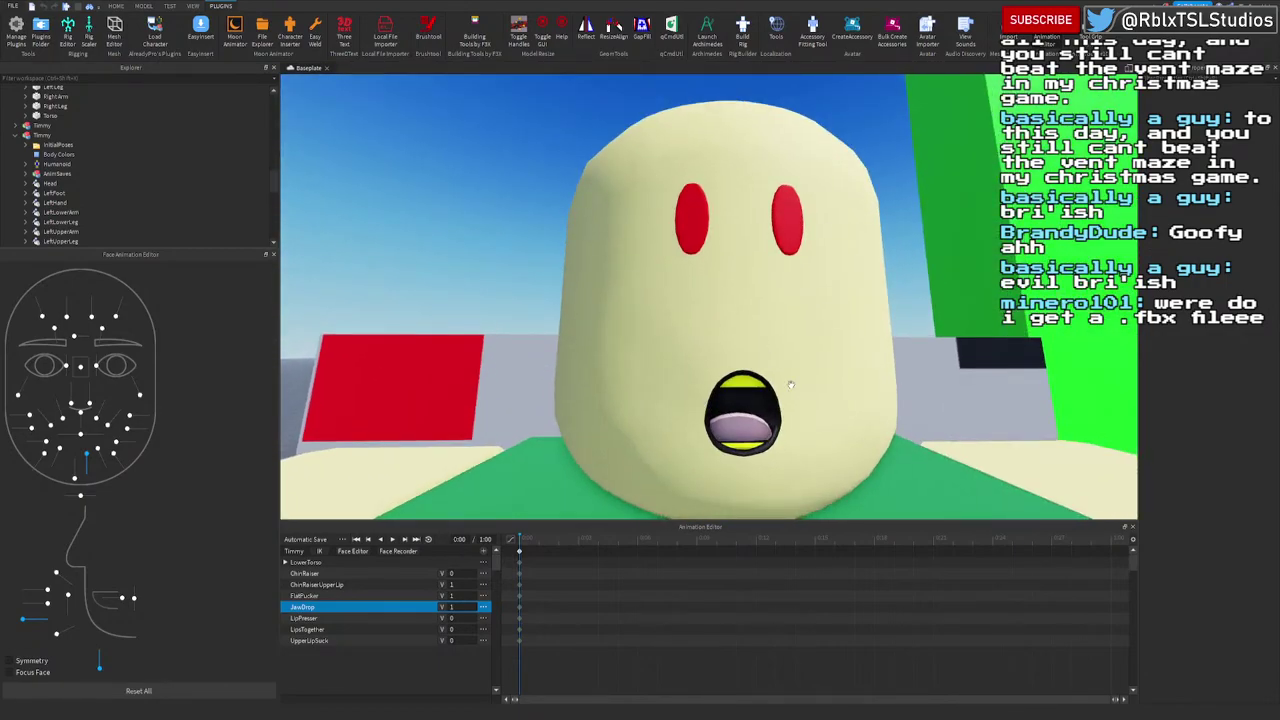
right_click_drag(790, 385, 865, 373)
scroll(865, 373, "down", 10)
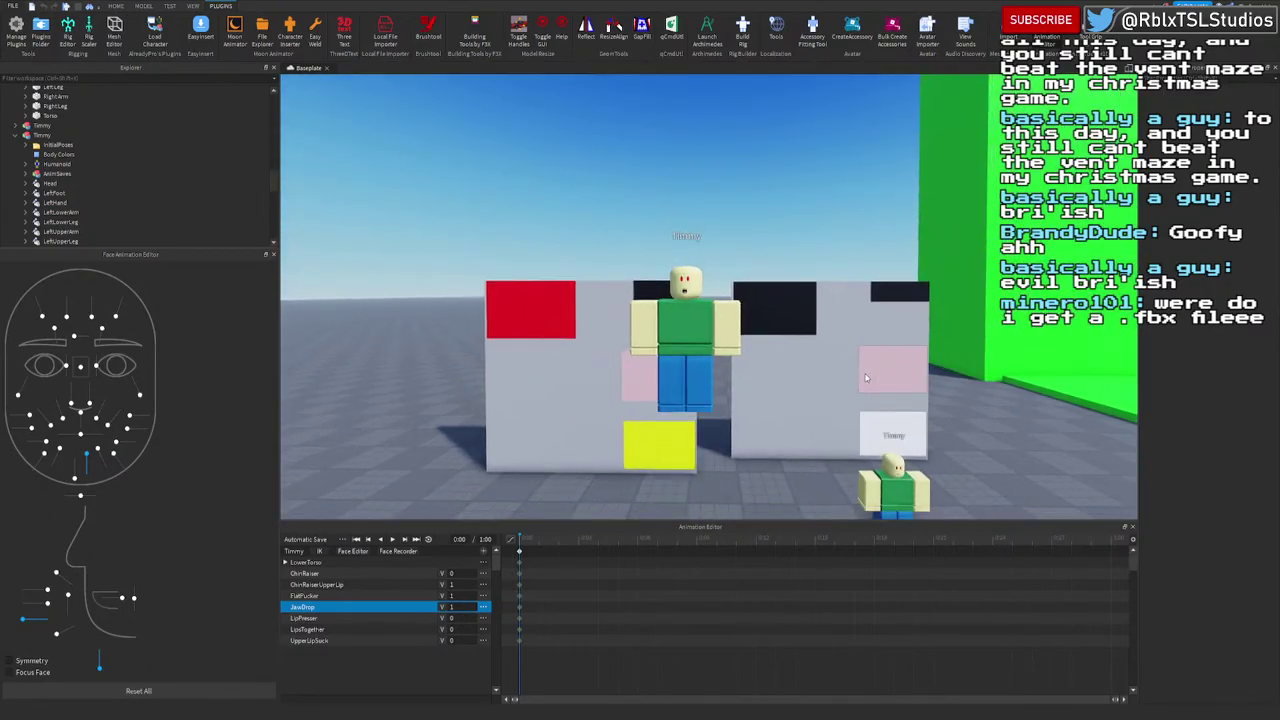
scroll(880, 298, "up", 5)
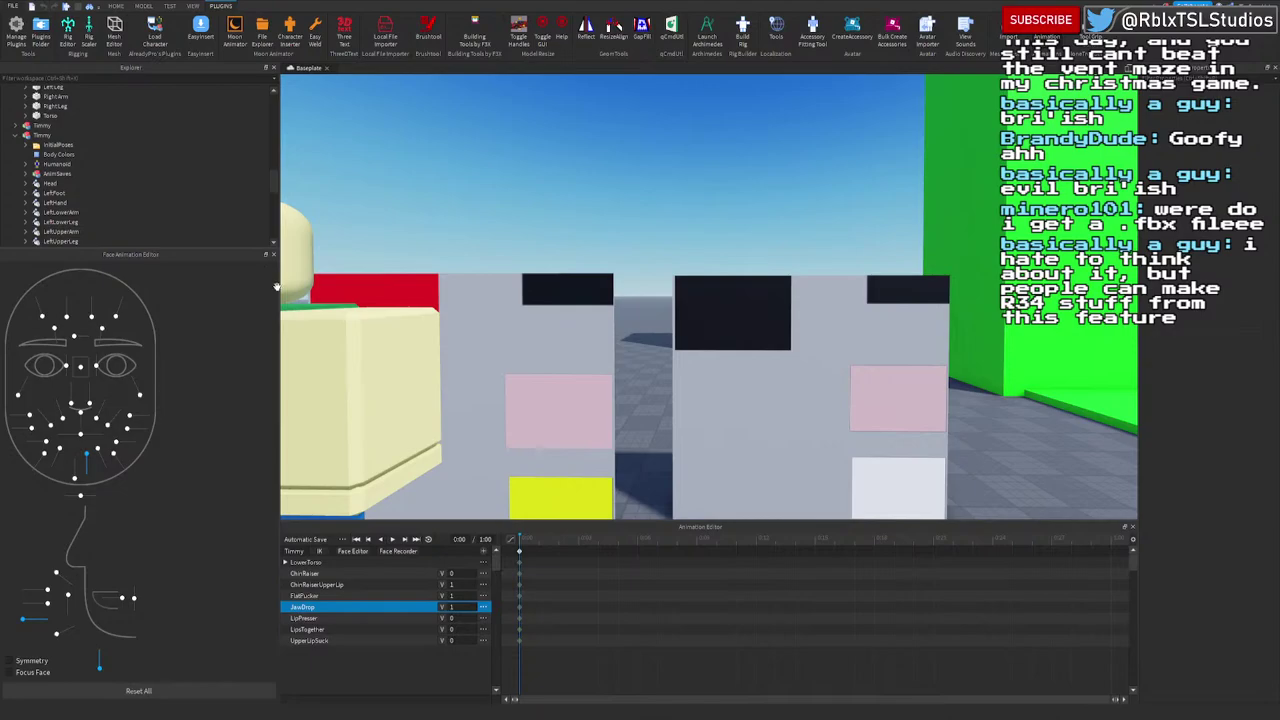
key("a")
Step: Close the Animation Editor and narrow the Explorer to enlarge the 3D view
left_click(1133, 528)
key("w")
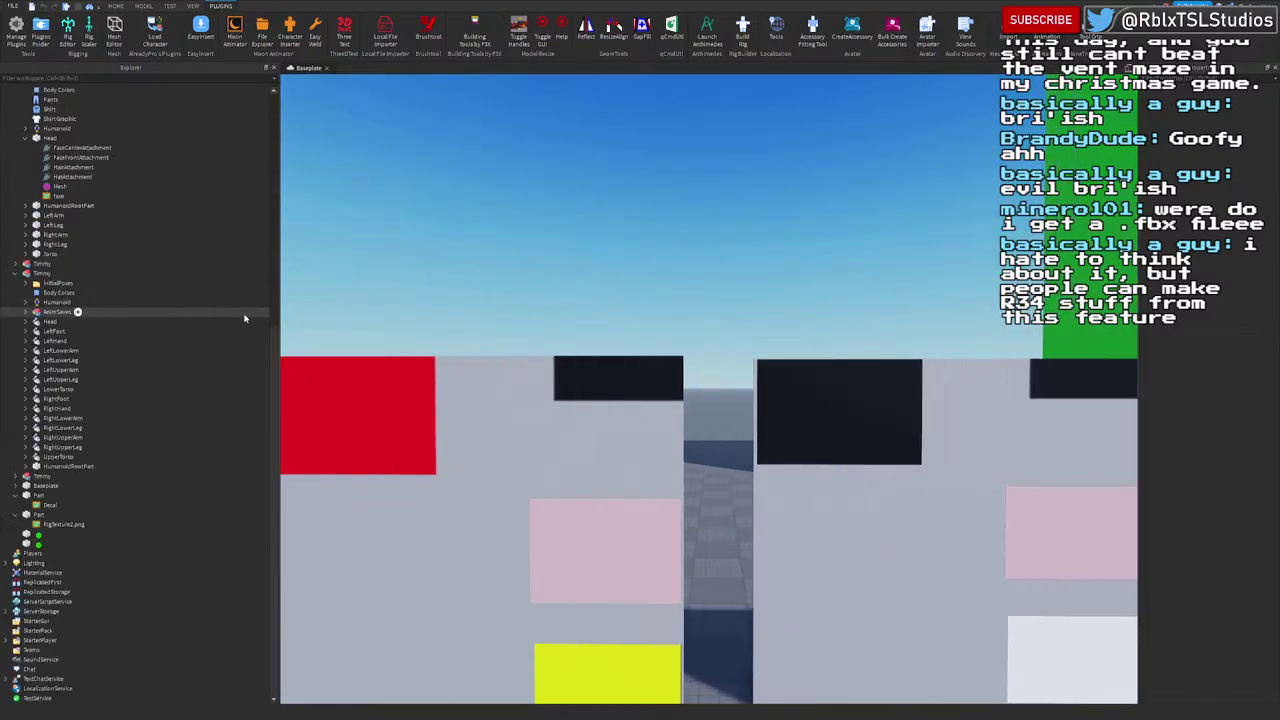
left_click_drag(278, 321, 184, 328)
scroll(507, 265, "down", 5)
scroll(509, 270, "up", 3)
Step: Delete the duplicate Timmy standing in front of the red and yellow texture panel
left_click(522, 432)
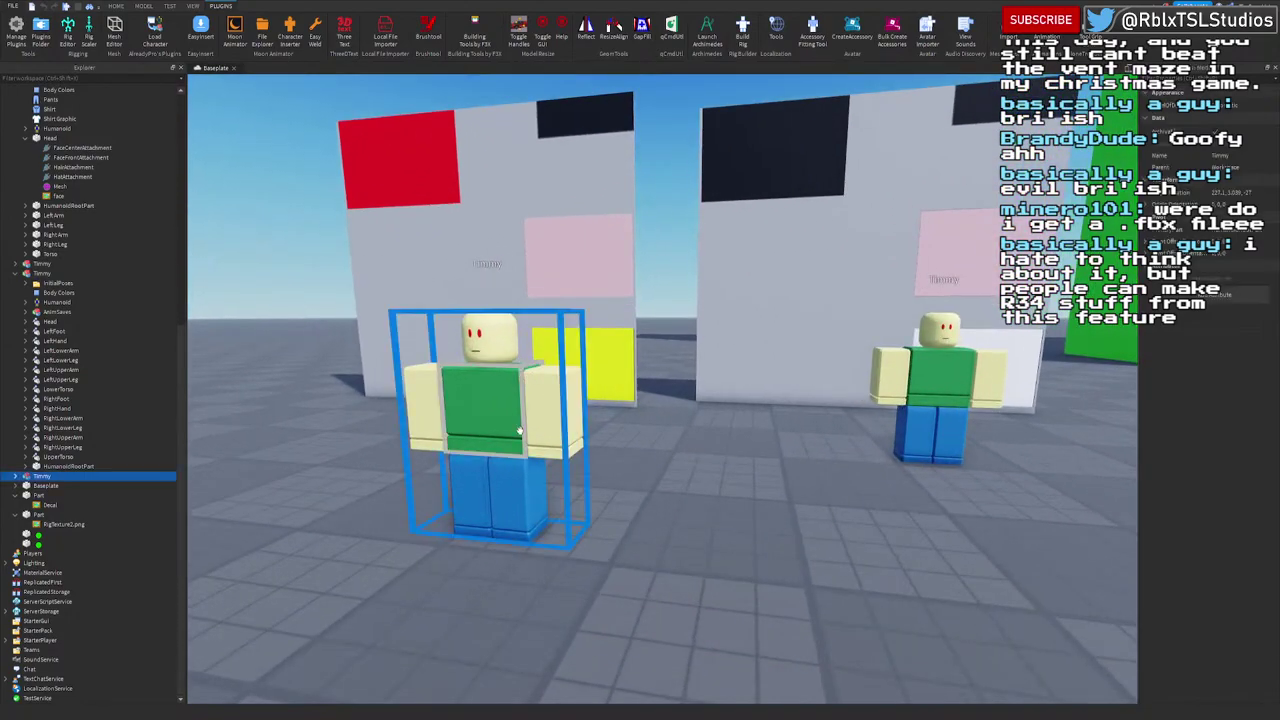
key("Delete")
scroll(561, 319, "down", 2)
Step: Look over the texture panels and the Timmy rigs standing on the green platform
left_click(561, 319)
key("s")
key("d")
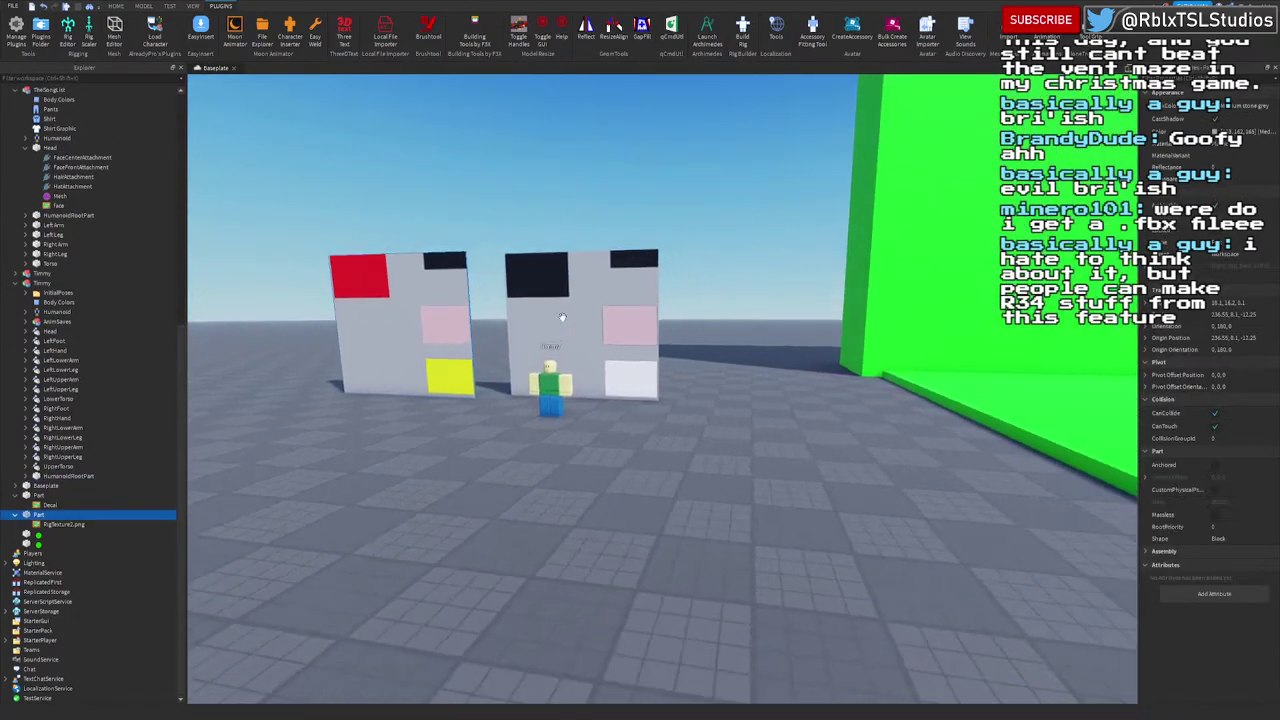
key("a")
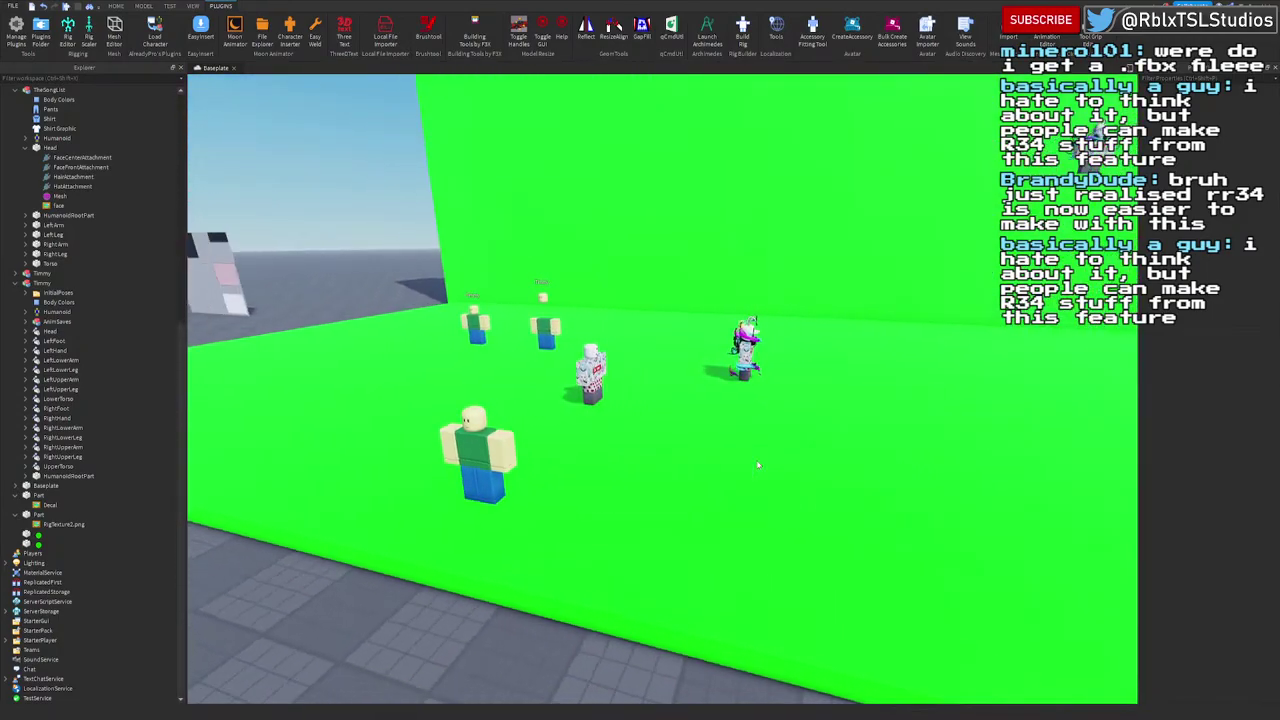
right_click_drag(758, 465, 758, 465)
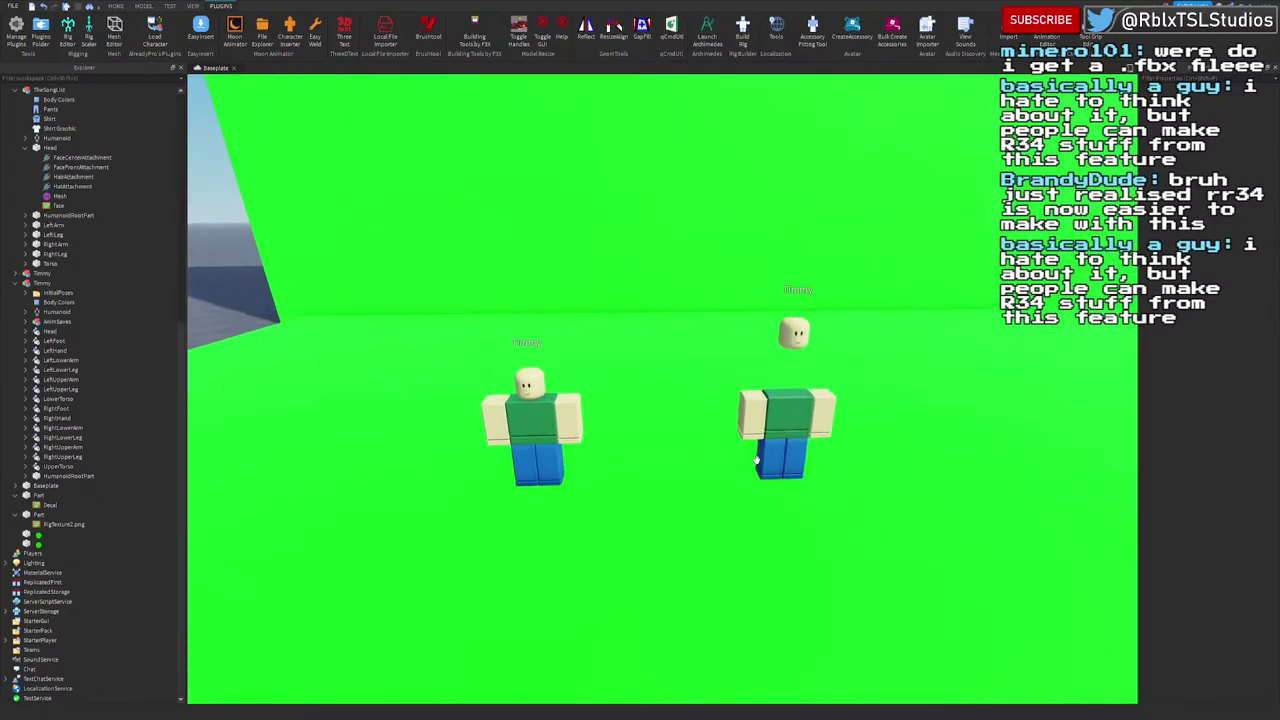
key("s")
key("a")
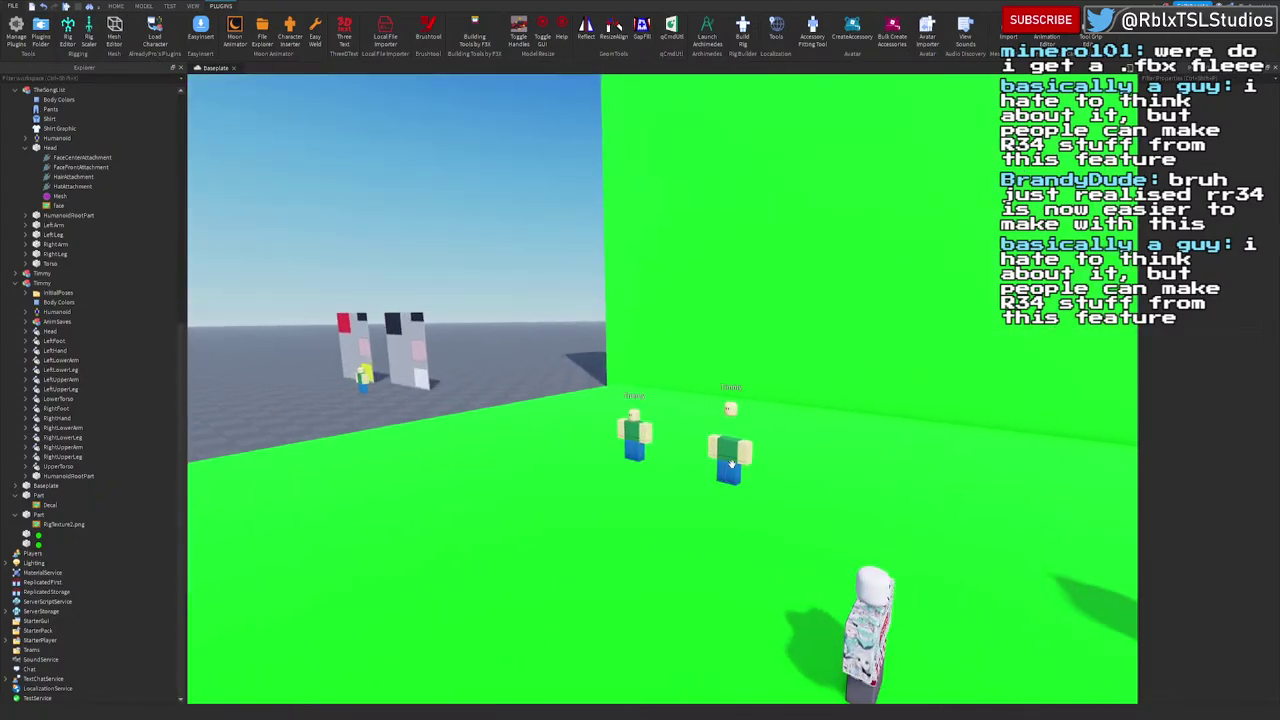
Step: Delete both Timmy rigs on the green platform together with the two texture panels and the Timmy beside them
key("s")
key("a")
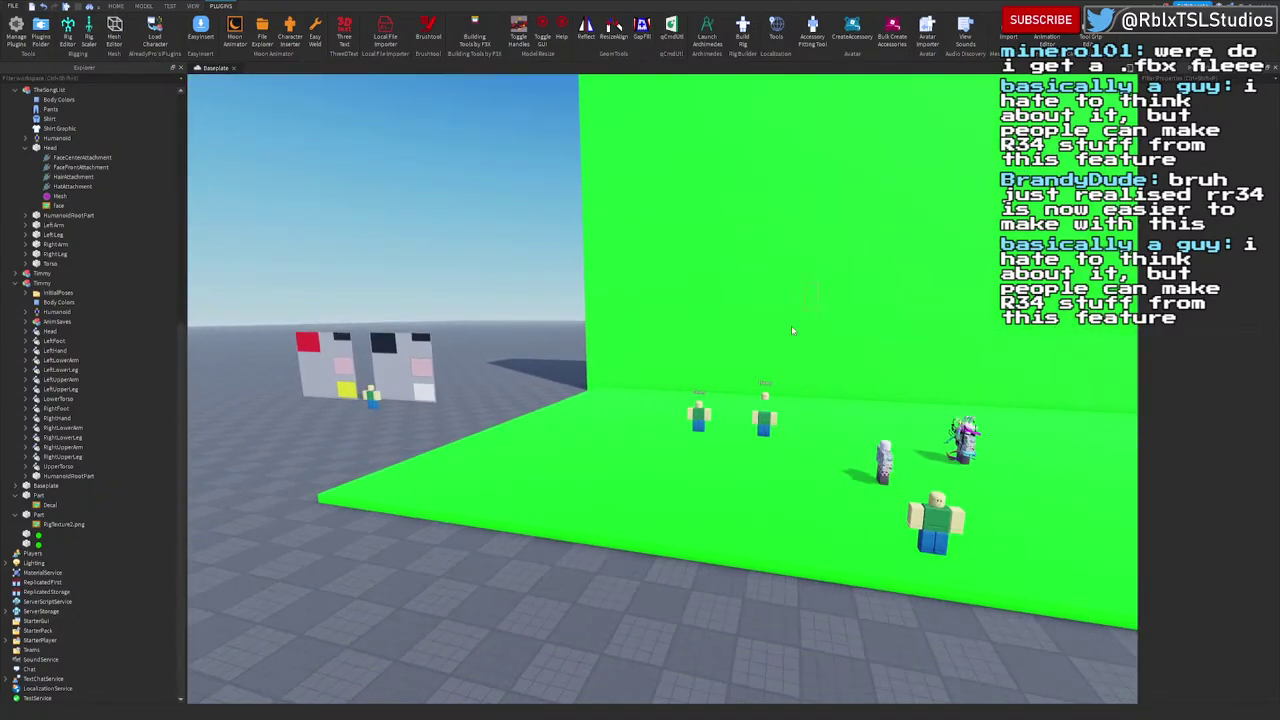
left_click_drag(792, 328, 260, 494)
key("w")
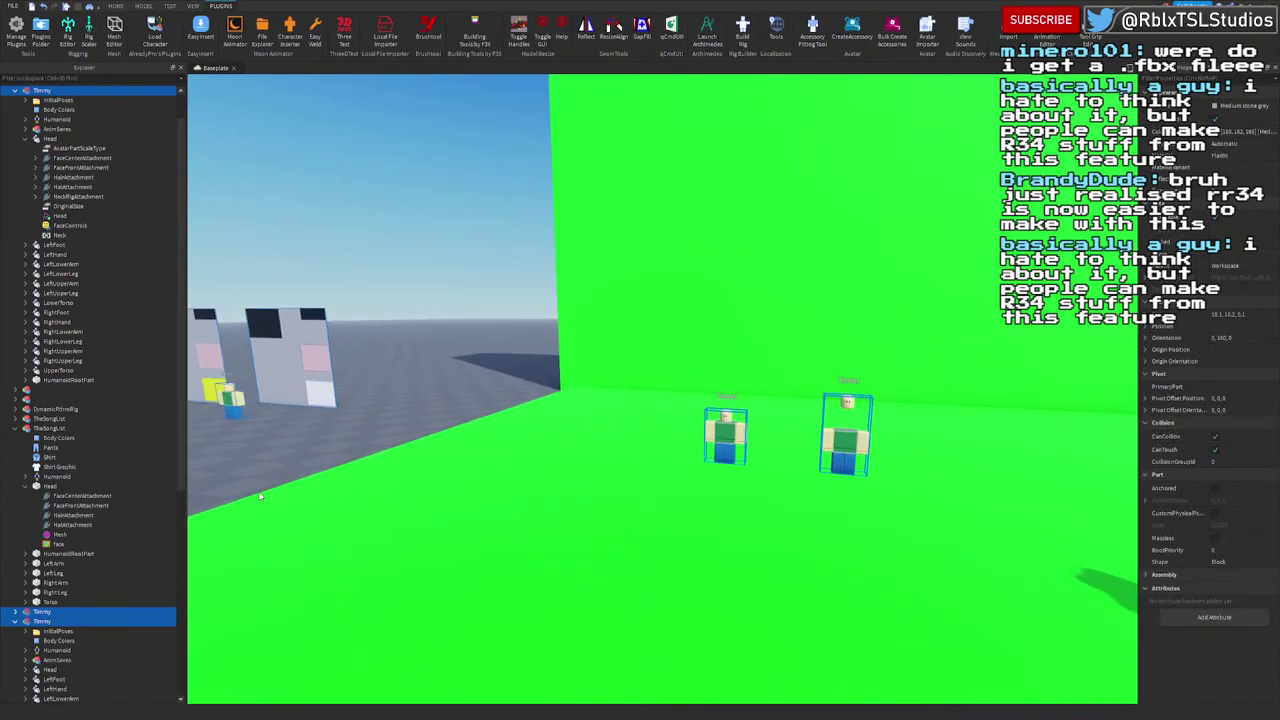
key("Delete")
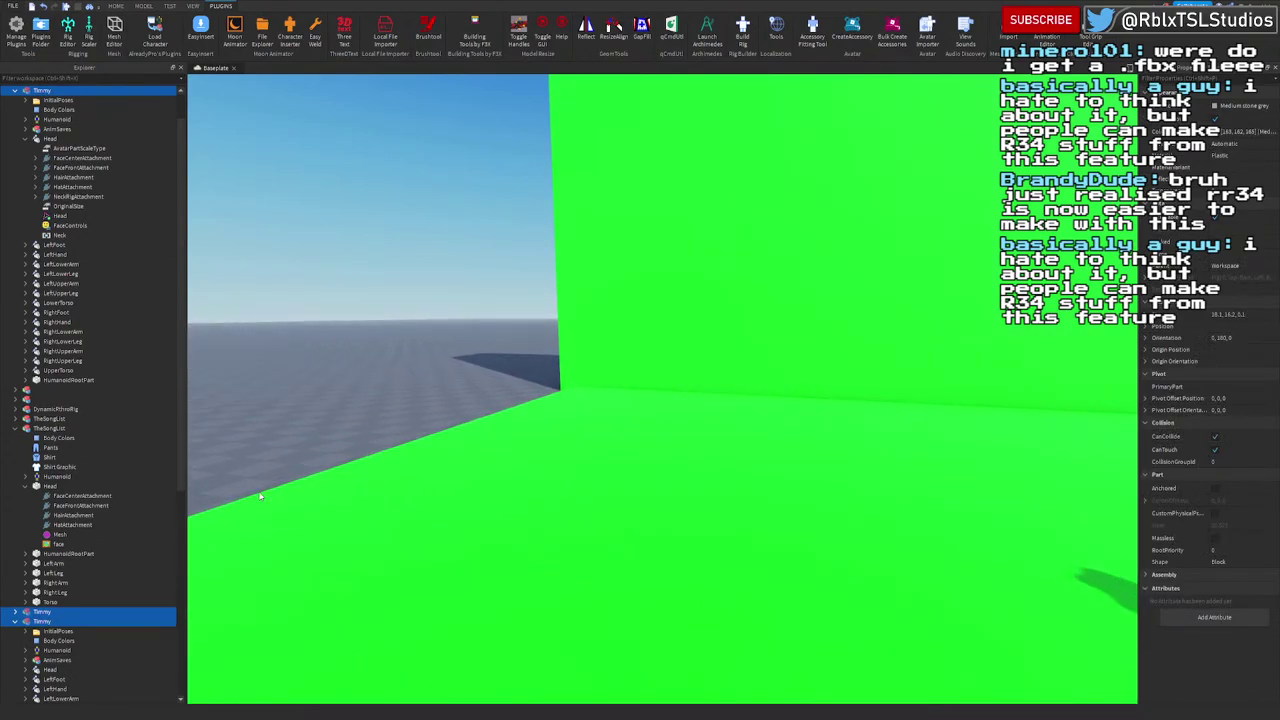
Step: Move the remaining green-shirted character sideways along the green platform, away from the other rigs
key("s")
key("d")
right_click_drag(336, 455, 336, 455)
key("w")
key("s")
key("d")
right_click_drag(620, 443, 620, 443)
key("a")
key("s")
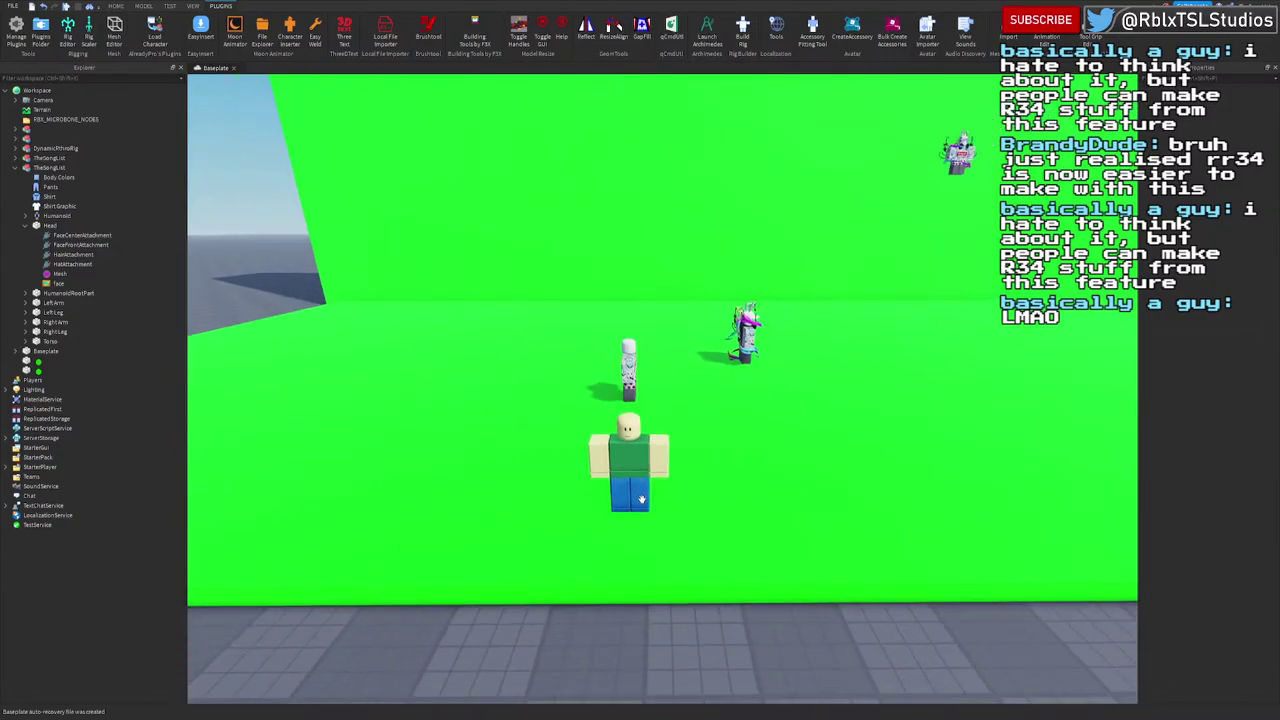
key("s")
key("a")
left_click_drag(642, 500, 352, 499)
Step: View the characters left on the green platform from different angles and select the green-shirted one
left_click(636, 426)
key("a")
right_click_drag(636, 426, 636, 427)
key("w")
key("w")
key("d")
key("s")
key("a")
key("w")
key("w")
key("d")
left_click(445, 437)
left_click(445, 438)
right_click_drag(489, 438, 489, 438)
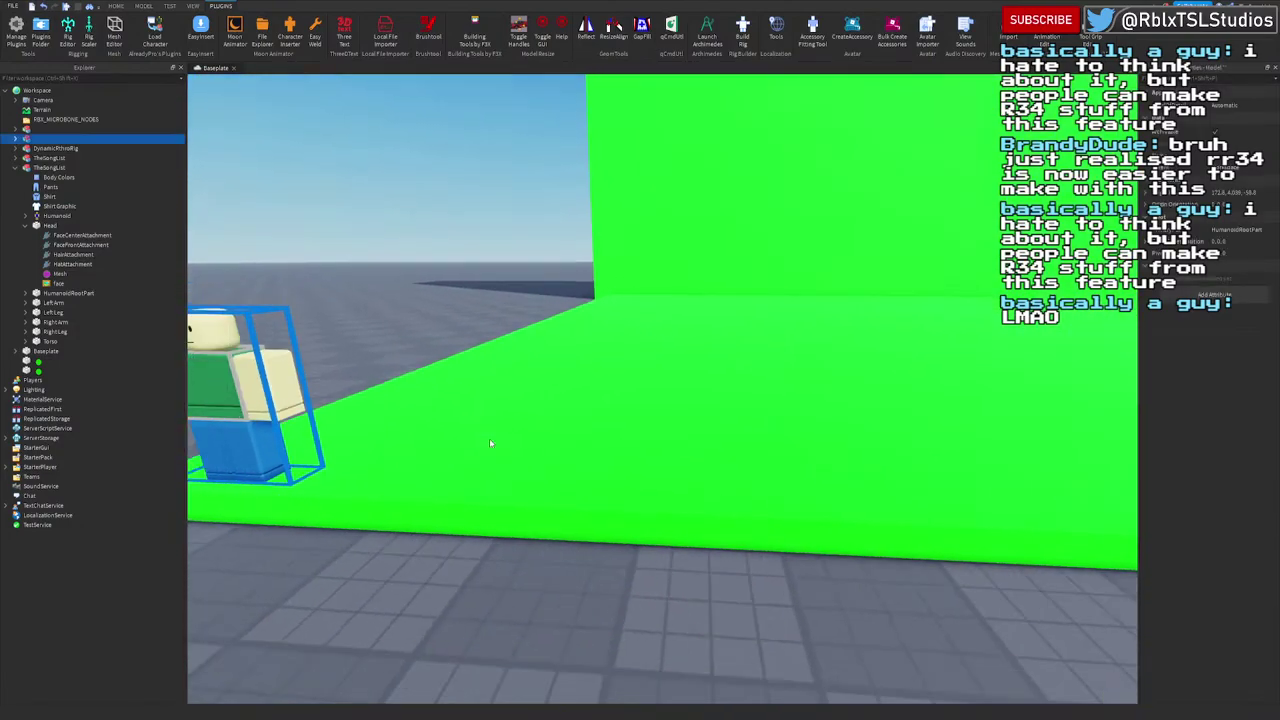
Step: Duplicate the green-shirted character and move the copy along the green platform to an open spot
key("s")
key("ctrl+d")
left_click_drag(360, 393, 724, 347)
key("f")
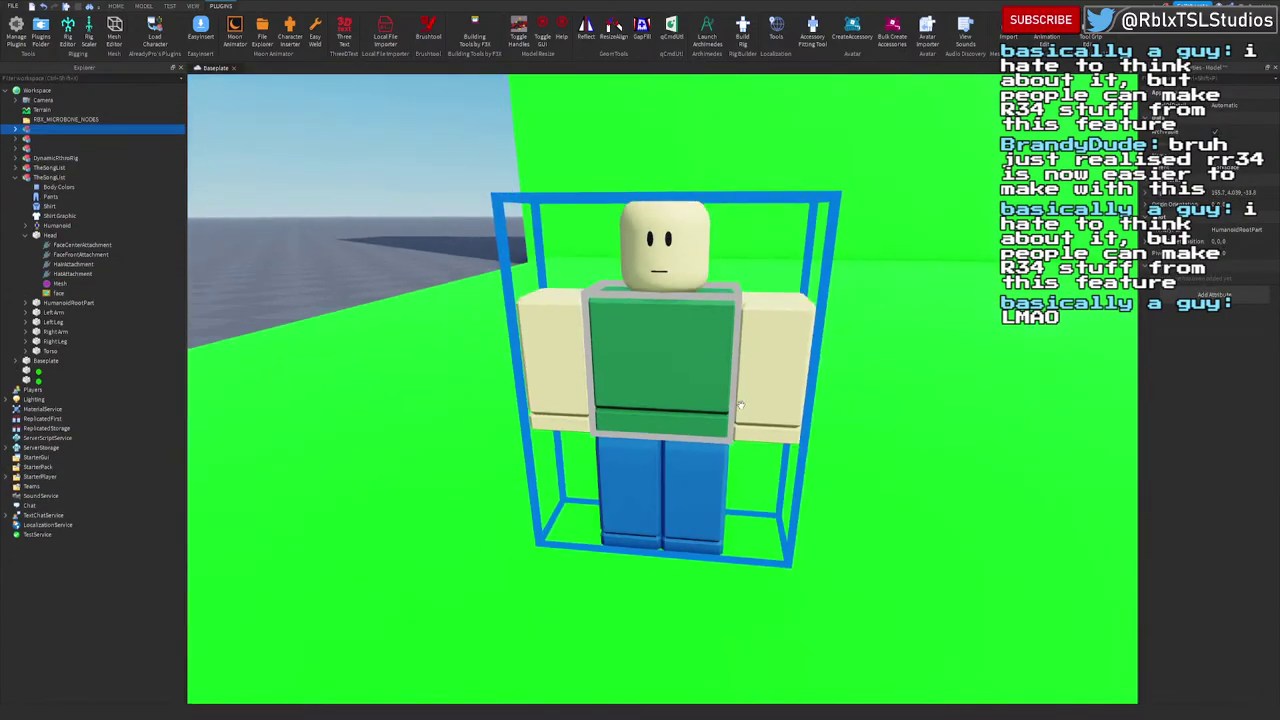
key("s")
left_click(757, 478)
right_click_drag(757, 478, 757, 478)
key("w")
Step: Insert an R6 Woman Rig and place it beside the copied green-shirted character
left_click(292, 30)
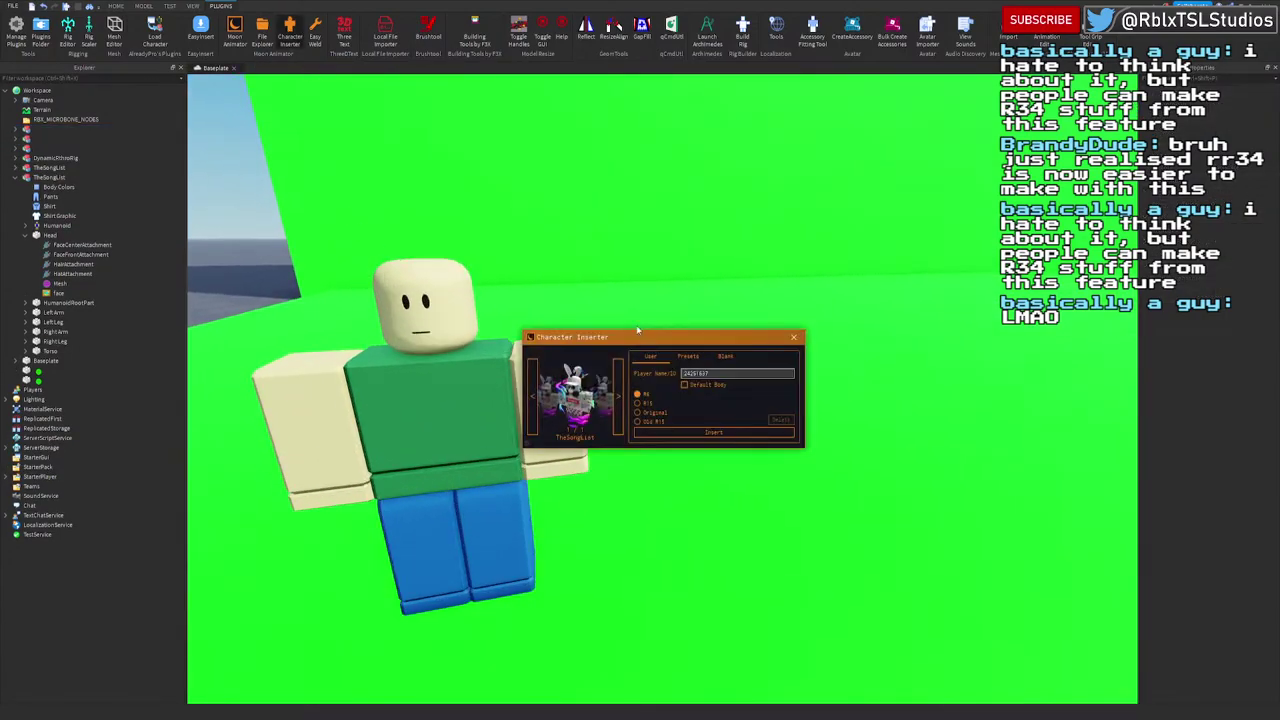
left_click(797, 336)
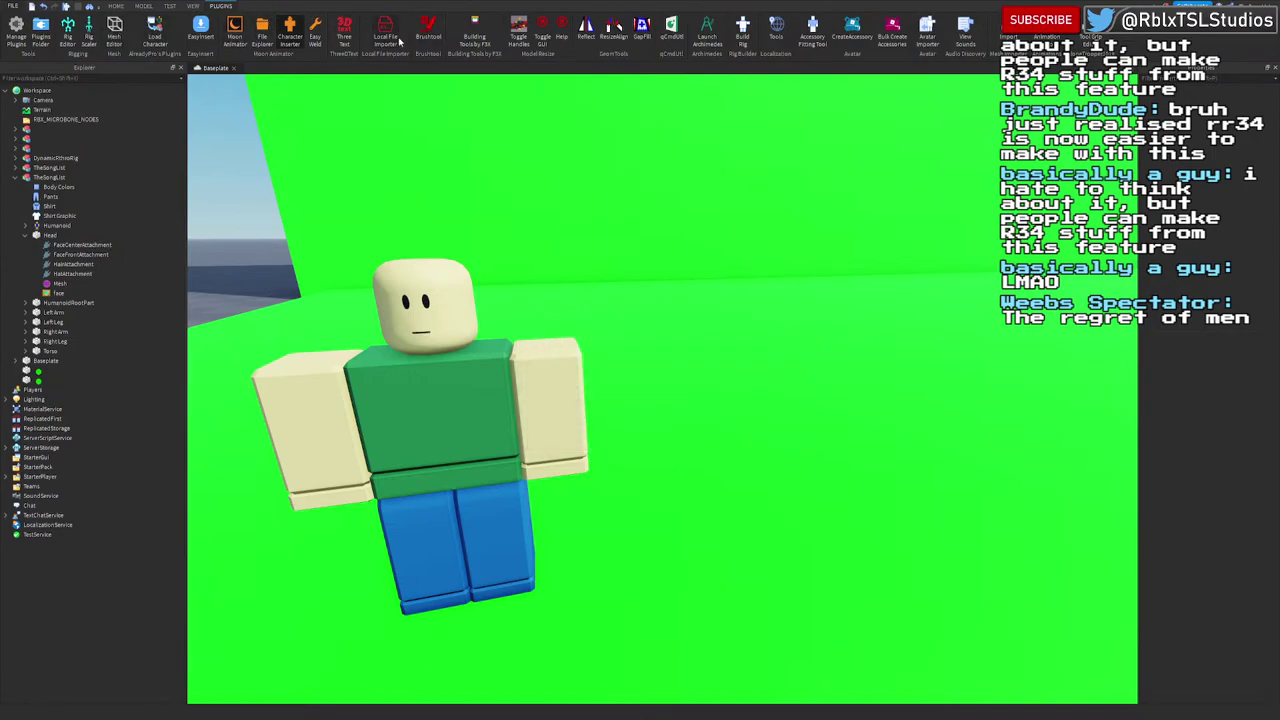
left_click(743, 28)
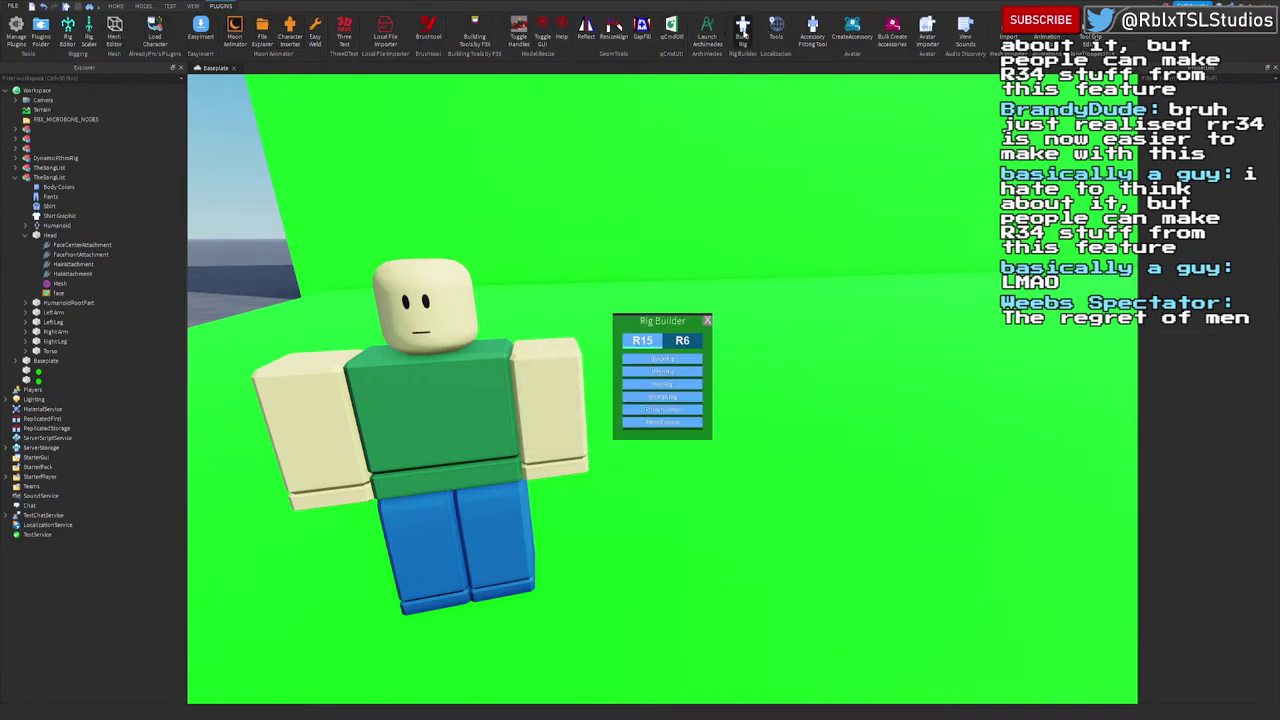
left_click(684, 340)
right_click_drag(777, 360, 800, 364)
scroll(777, 360, "down", 2)
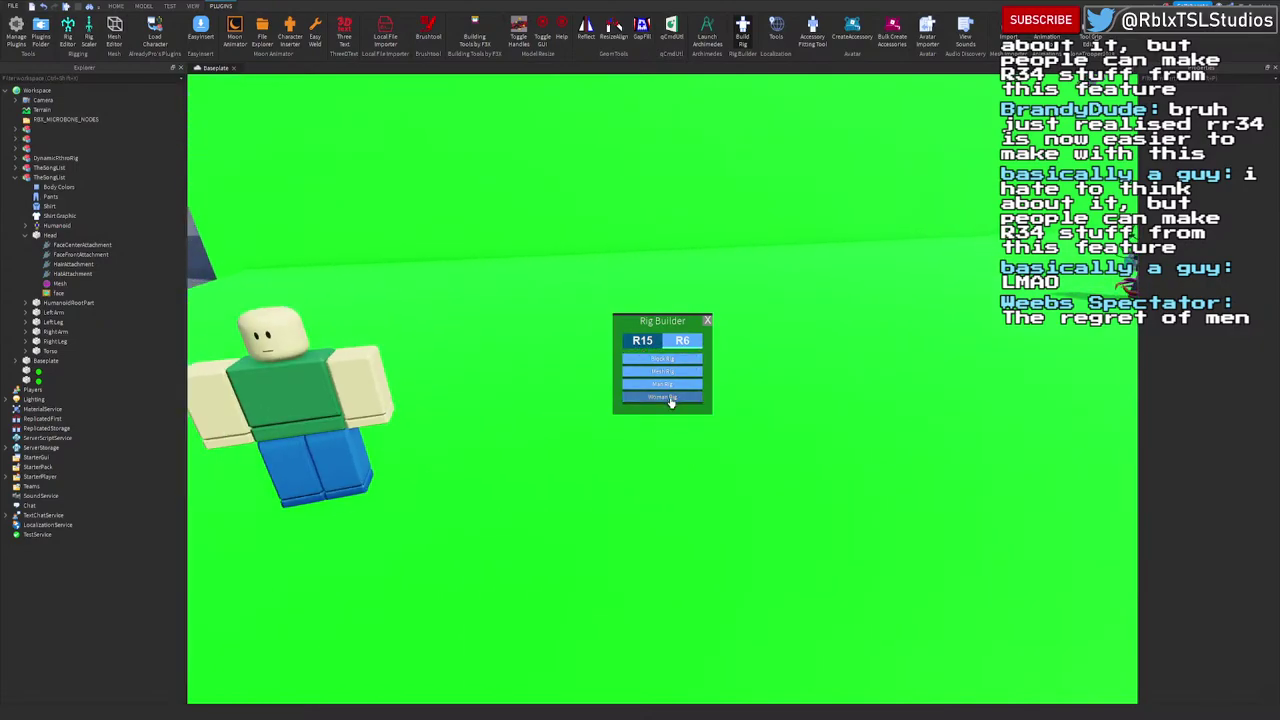
left_click(670, 398)
left_click_drag(655, 440, 536, 460)
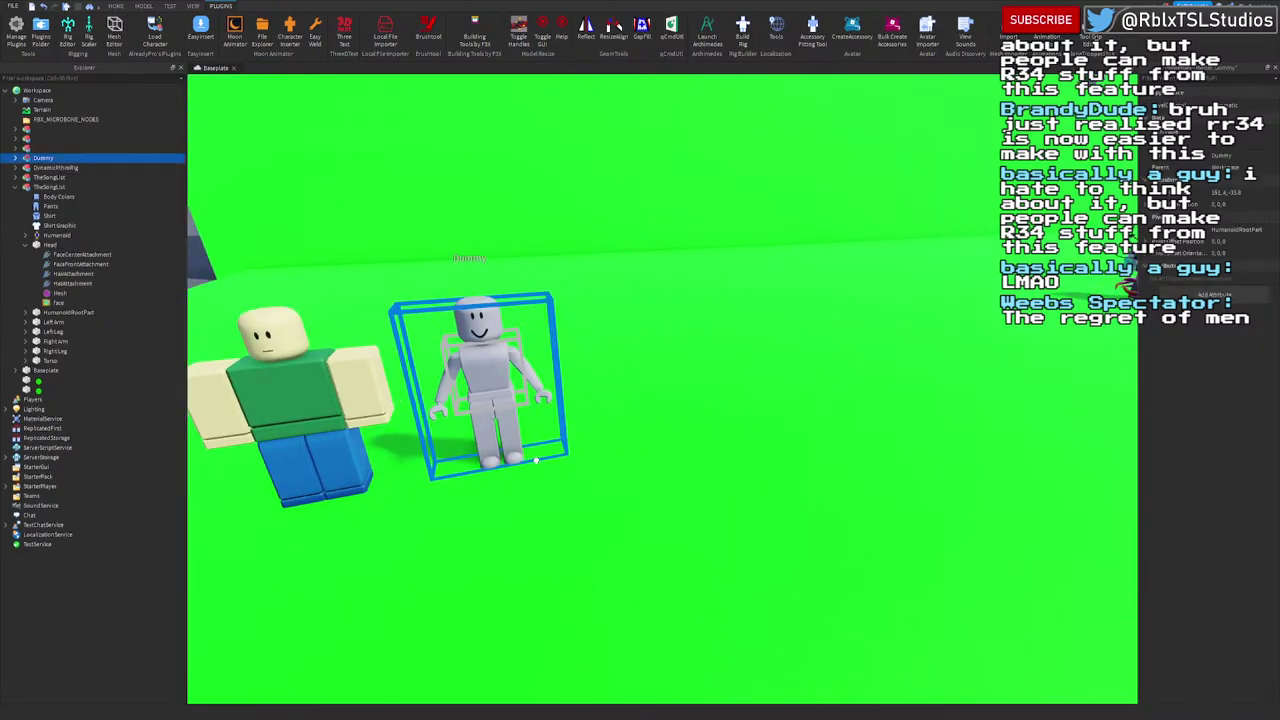
Step: Compare the R6 dummy's parts with the contents of the green-shirted character's head, including its Neck joint
key("f")
right_click_drag(734, 437, 680, 437)
scroll(734, 437, "down", 3)
left_click(667, 284, "alt")
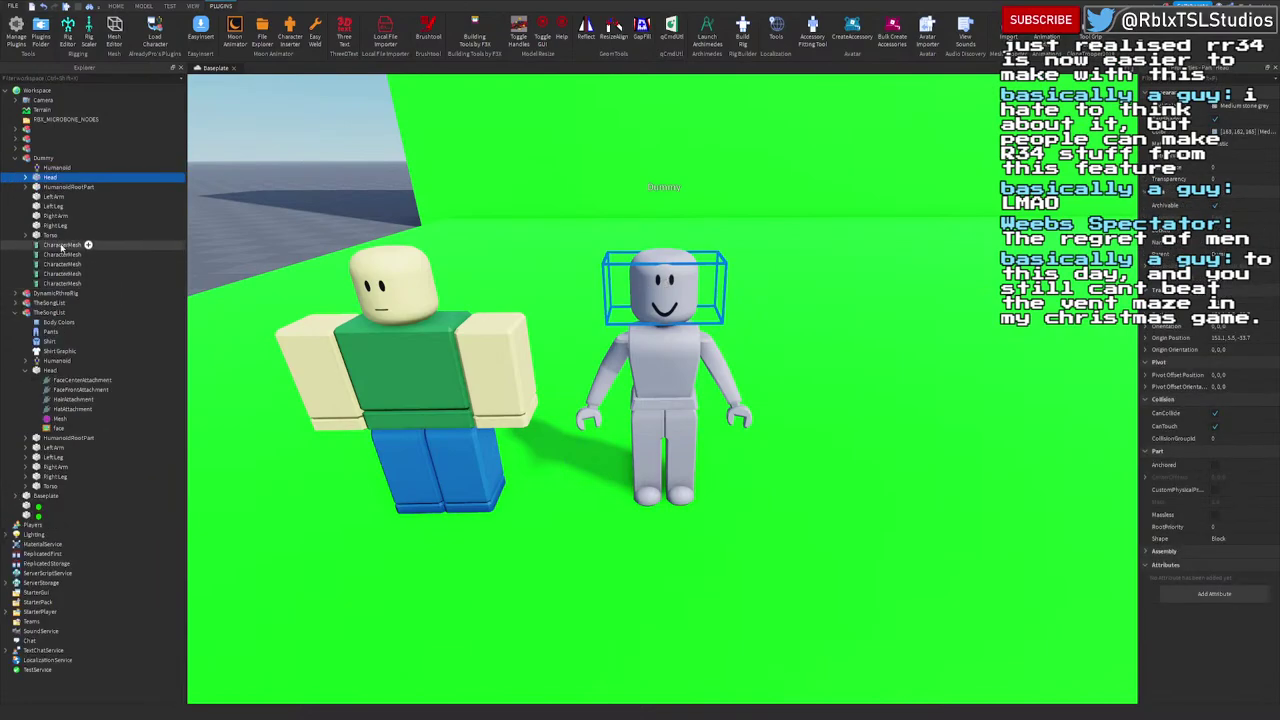
left_click(381, 285)
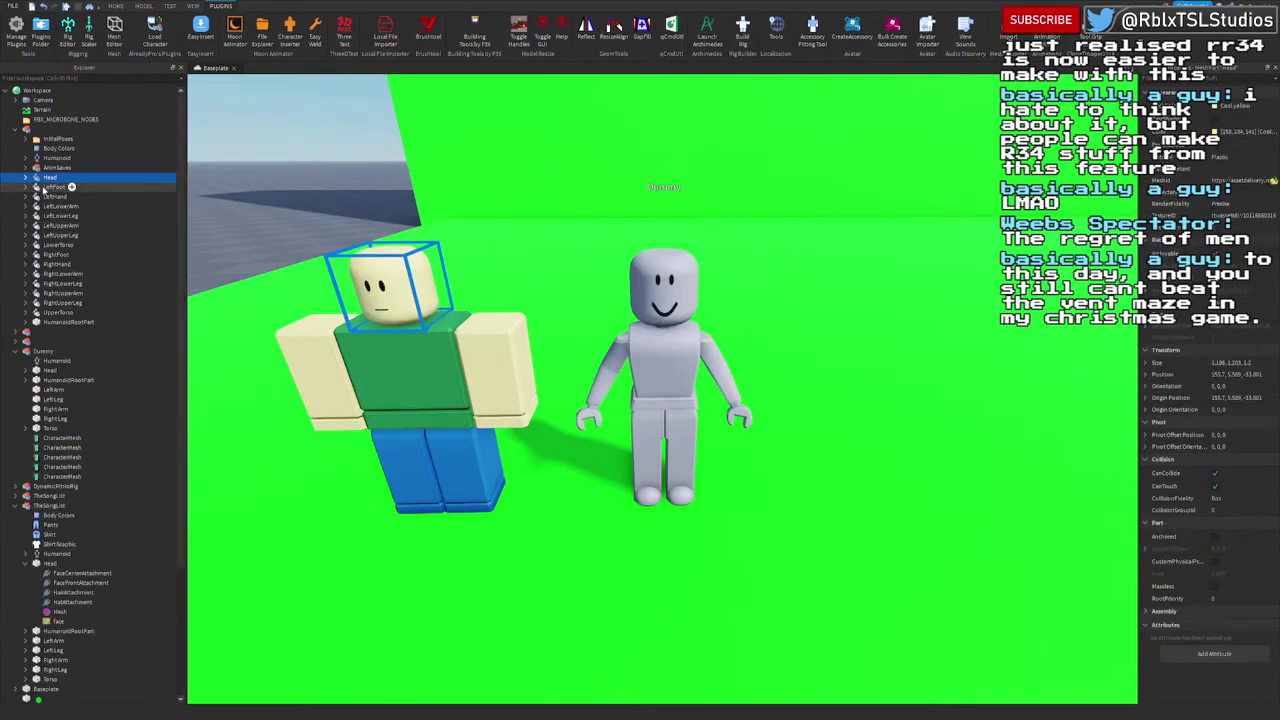
left_click(25, 178)
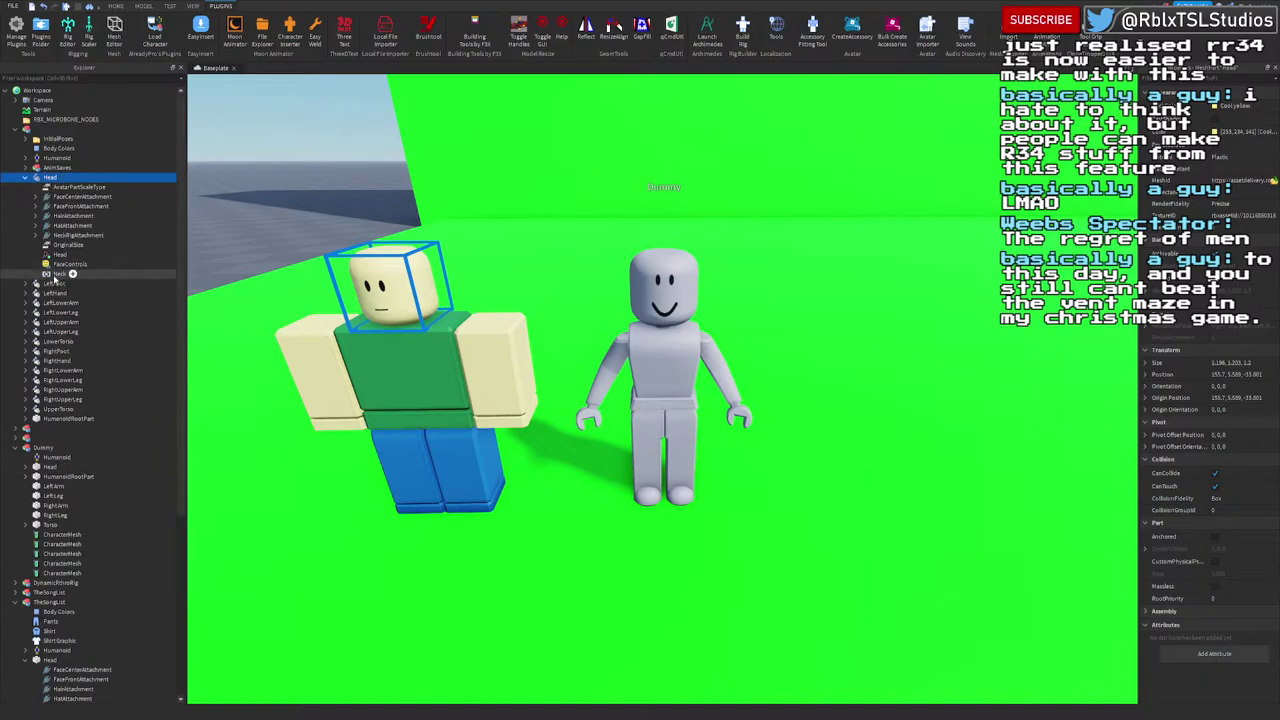
left_click(55, 275)
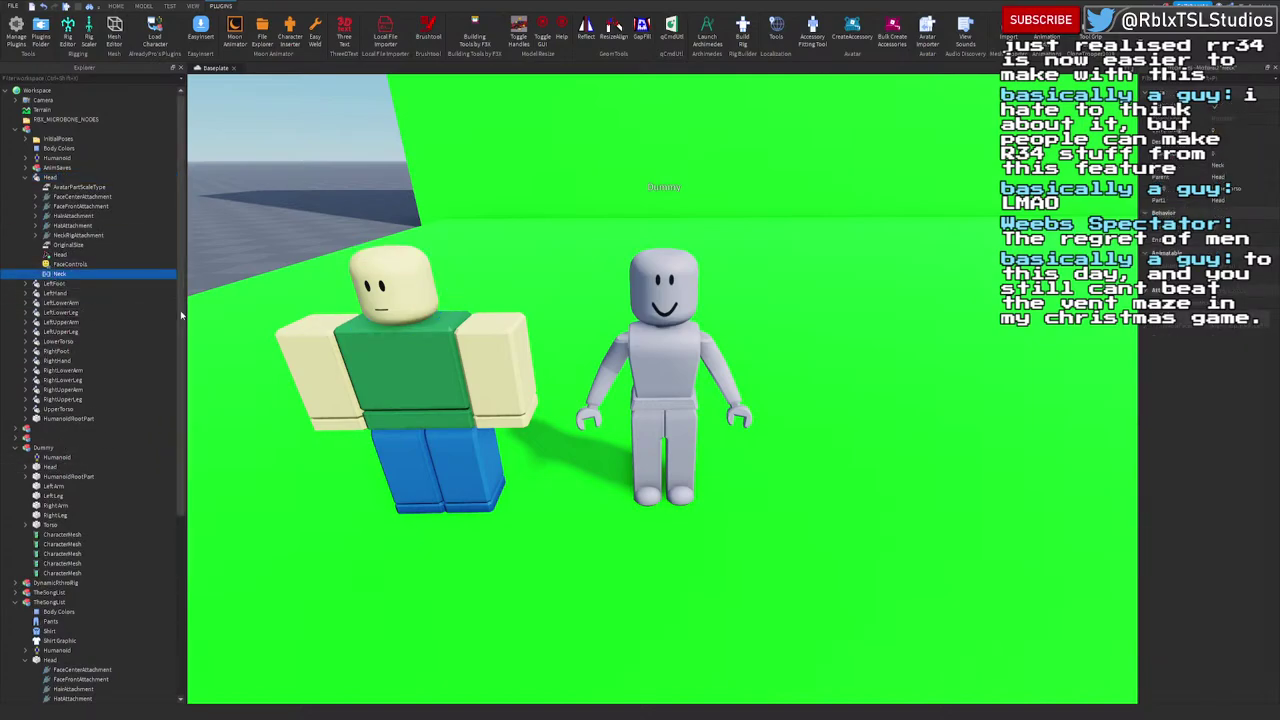
Step: Replace the R6 dummy with an R15 Woman Rig placed beside the green-shirted character
left_click(655, 390)
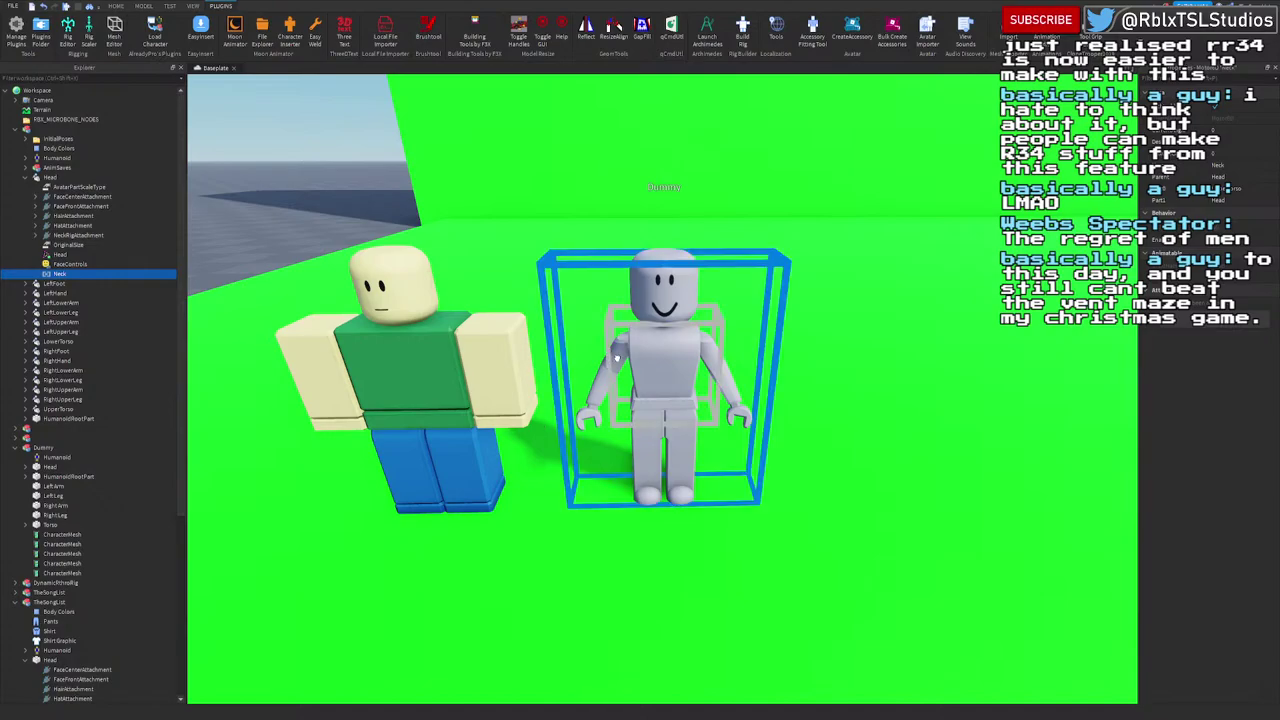
key("Delete")
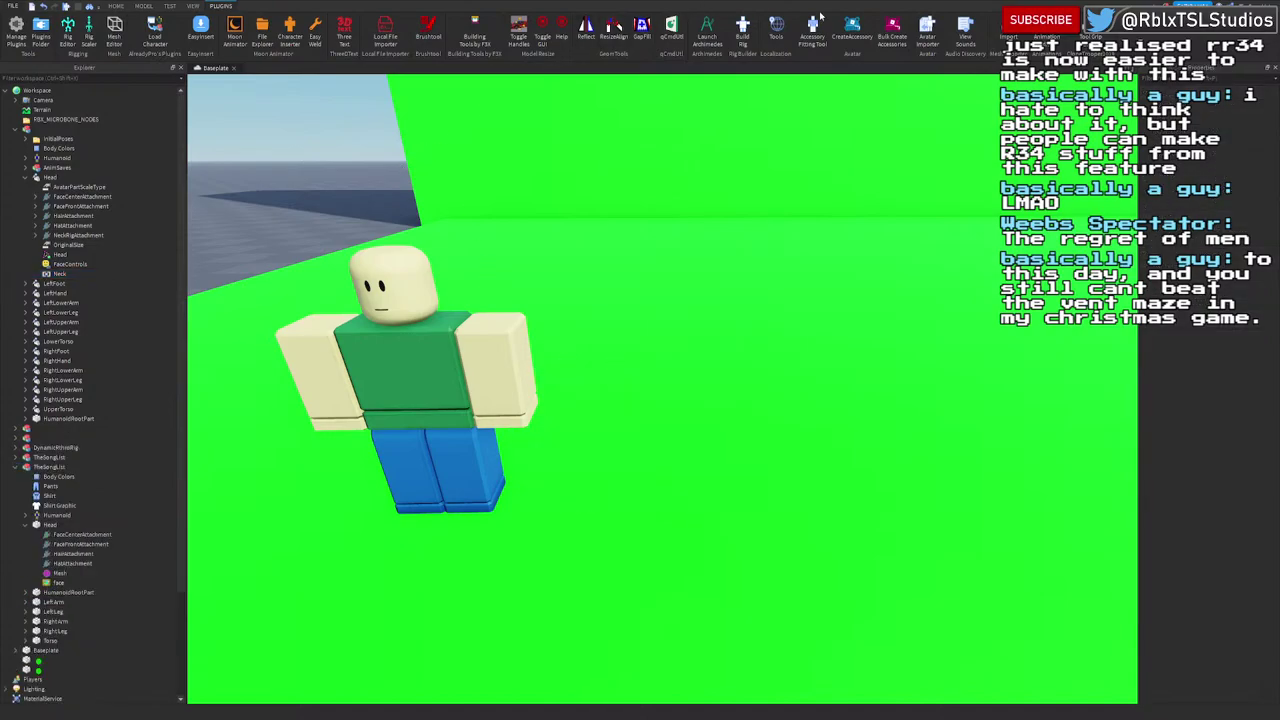
left_click(745, 32)
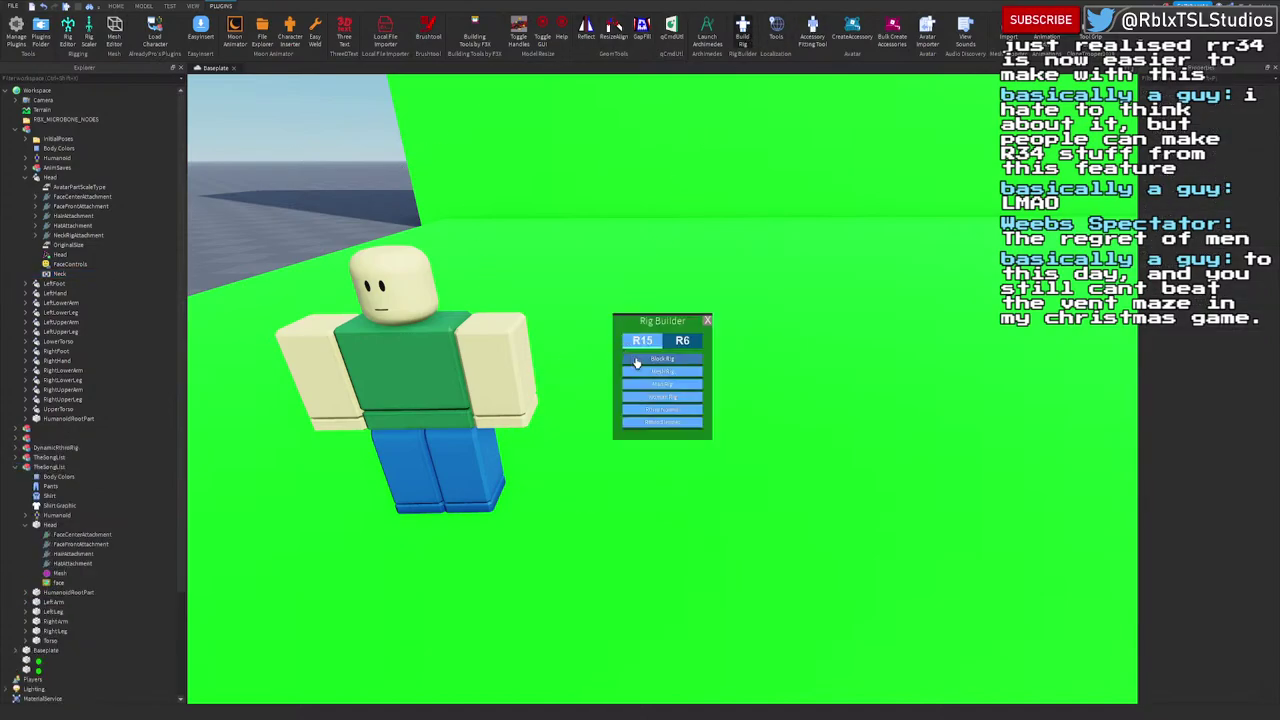
left_click(681, 402)
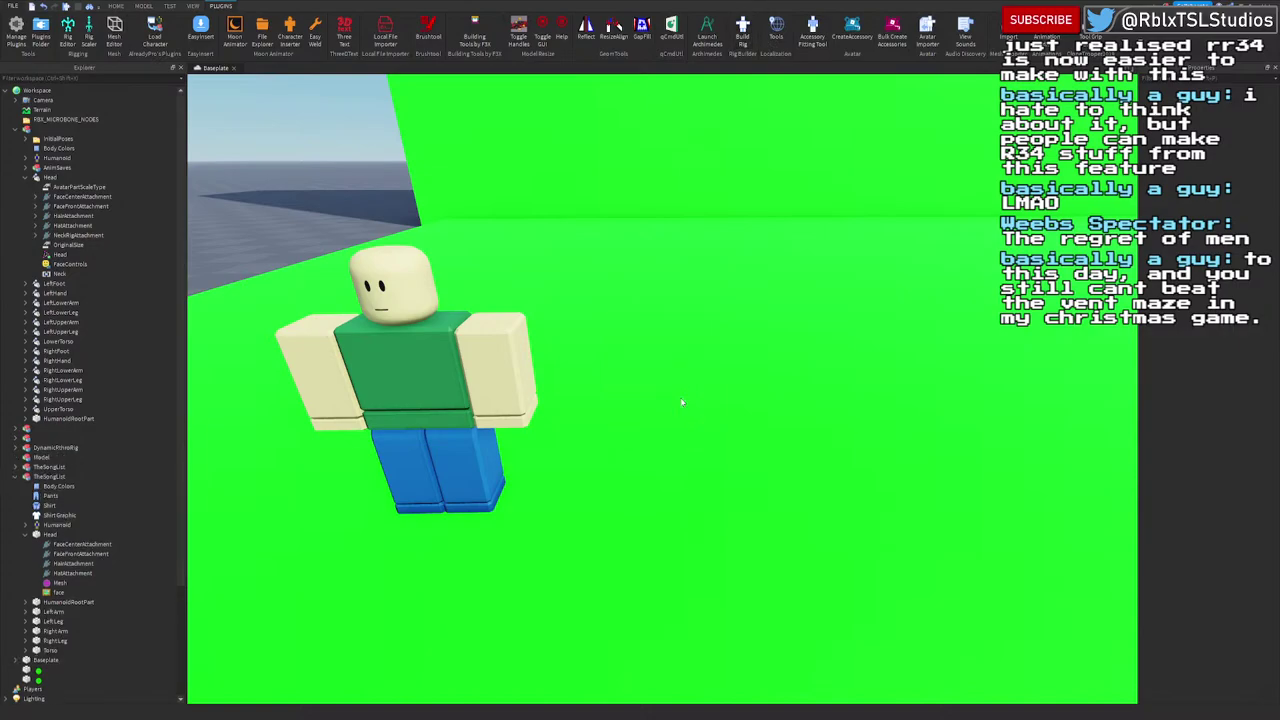
right_click_drag(688, 343, 683, 338)
left_click_drag(675, 407, 631, 437)
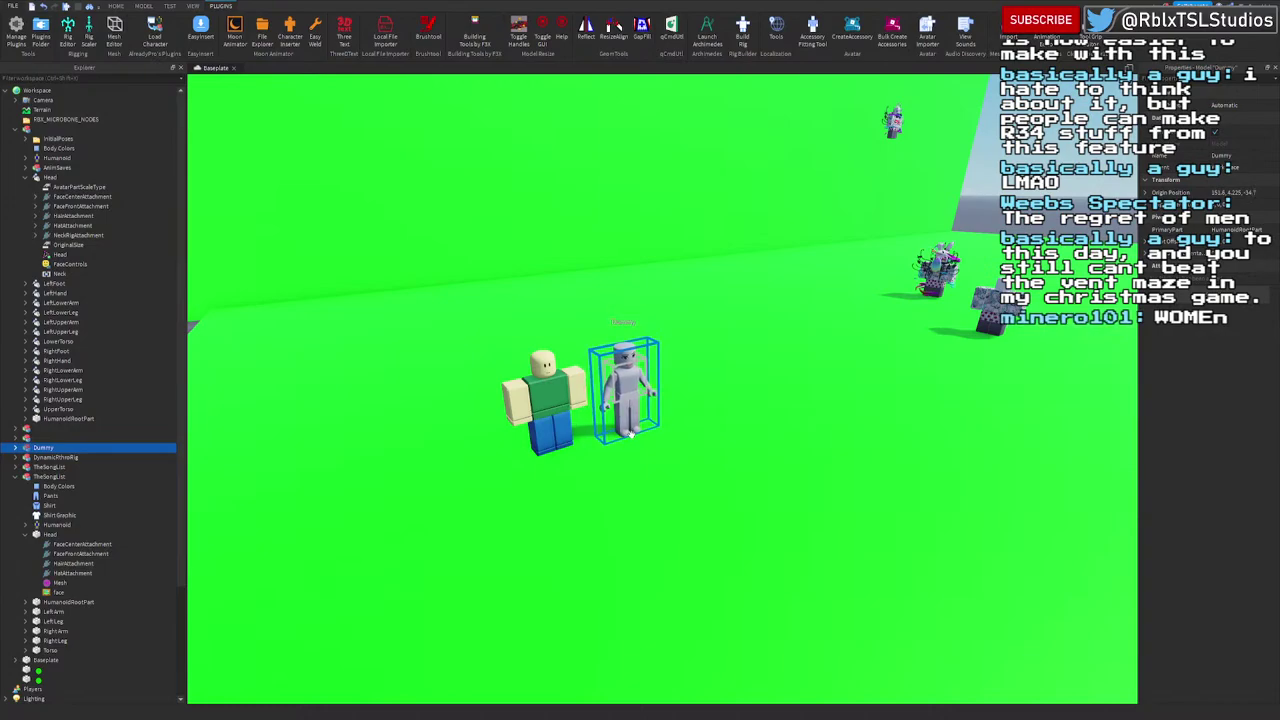
Step: Shift the R15 dummy forward beside the green-shirted character and view both faces up close
key("f")
right_click_drag(631, 437, 631, 437)
scroll(631, 437, "down", 5)
scroll(631, 437, "up", 3)
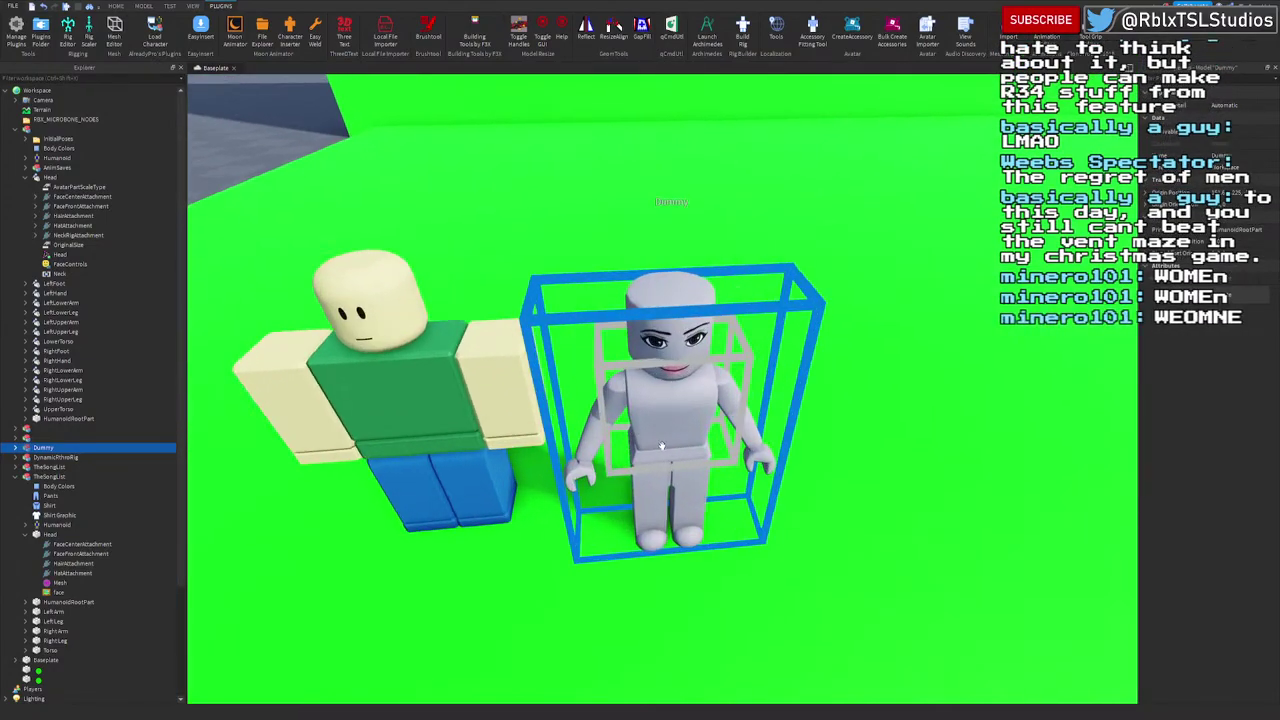
left_click_drag(662, 445, 678, 500)
right_click_drag(678, 500, 678, 493)
key("f")
scroll(678, 493, "down", 5)
scroll(678, 493, "up", 4)
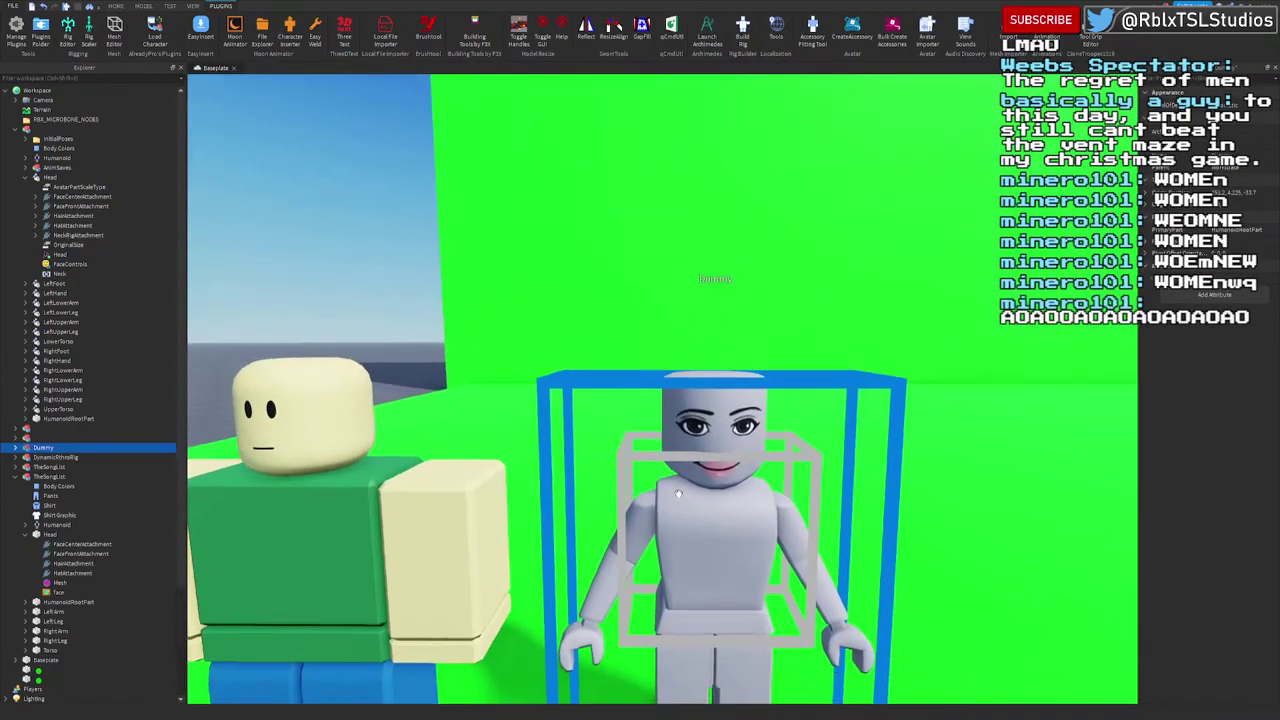
scroll(678, 493, "down", 1)
scroll(678, 494, "down", 1)
scroll(678, 494, "up", 2)
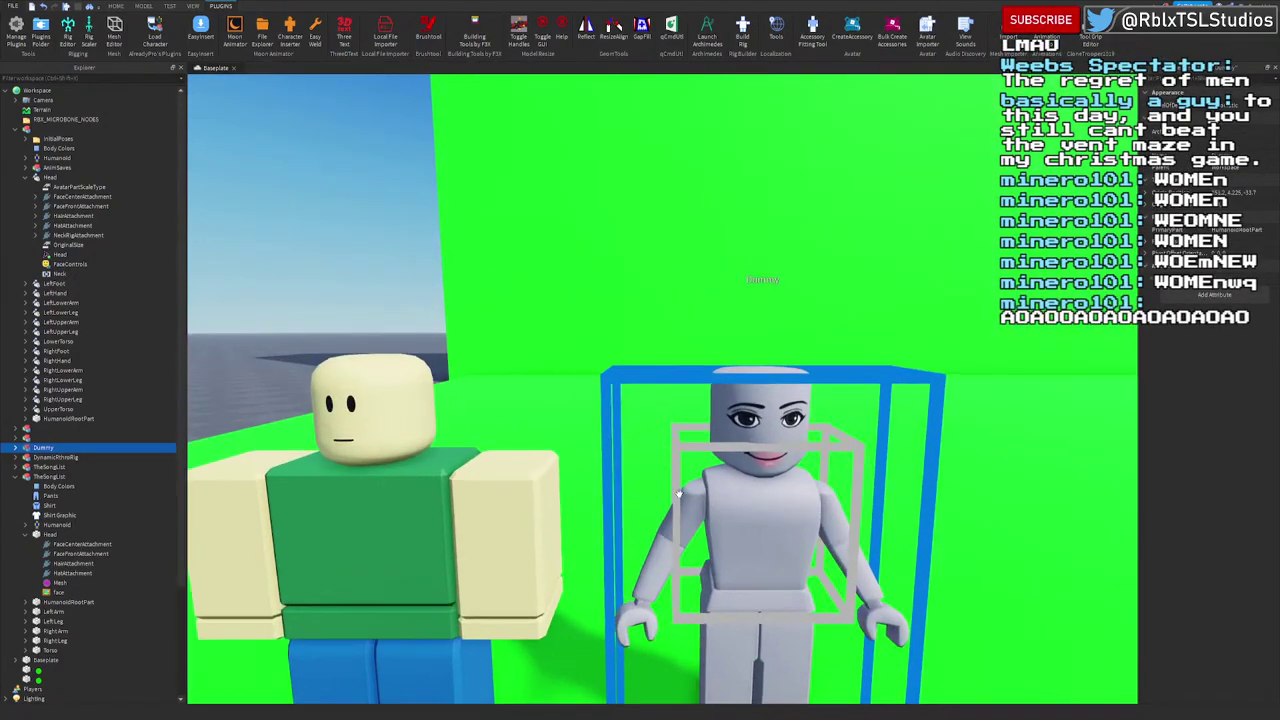
scroll(674, 464, "down", 1)
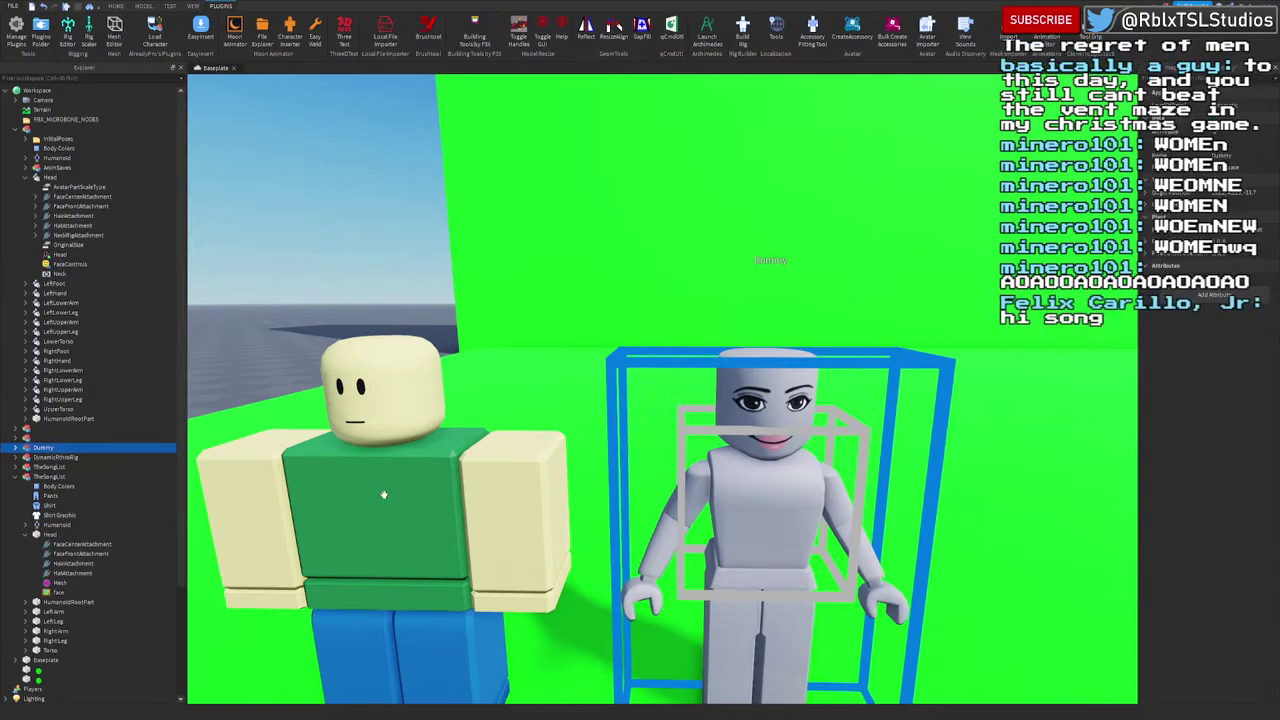
Step: Delete the head of the R15 dummy, keeping the rest of its body
left_click(368, 395)
left_click(760, 380)
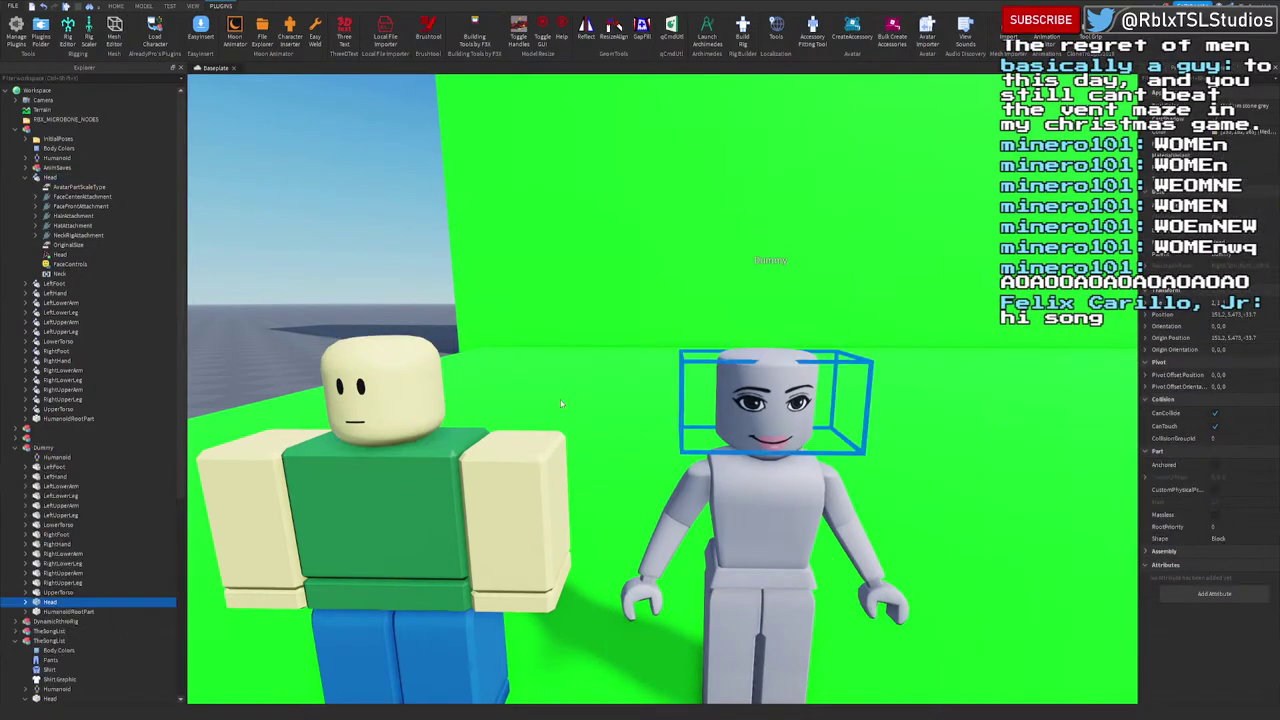
scroll(46, 578, "down", 3)
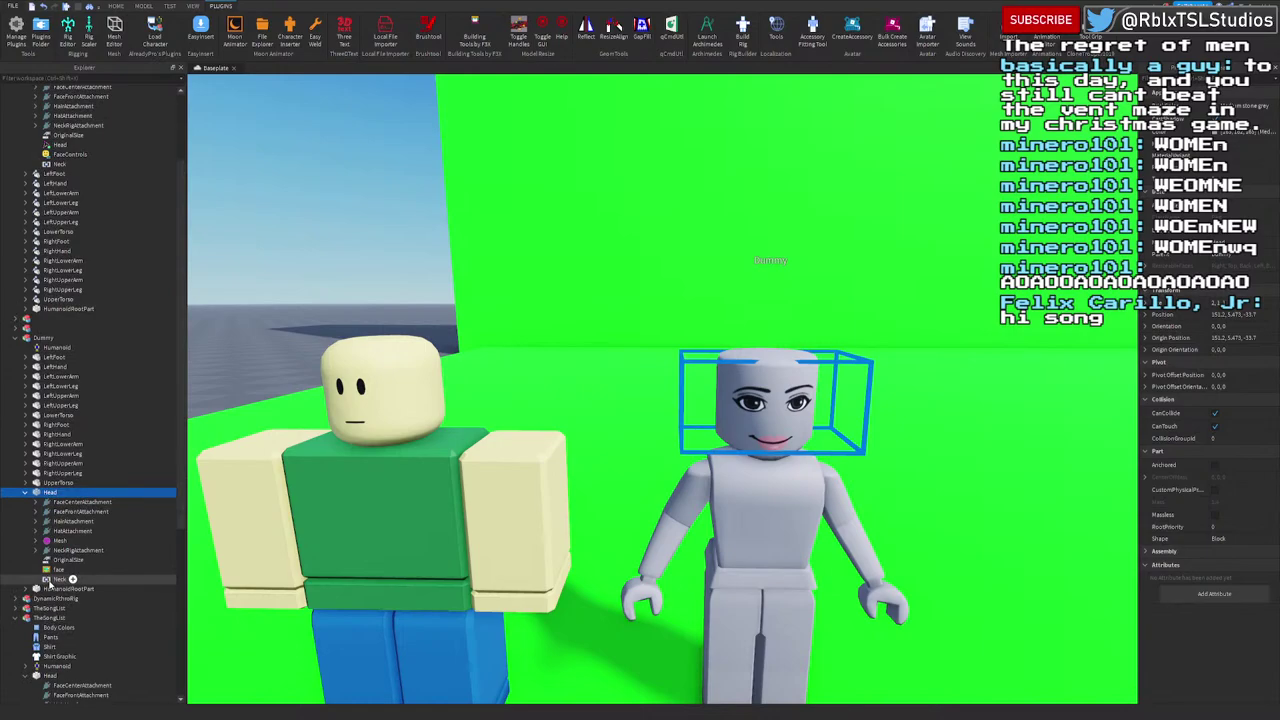
key("Delete")
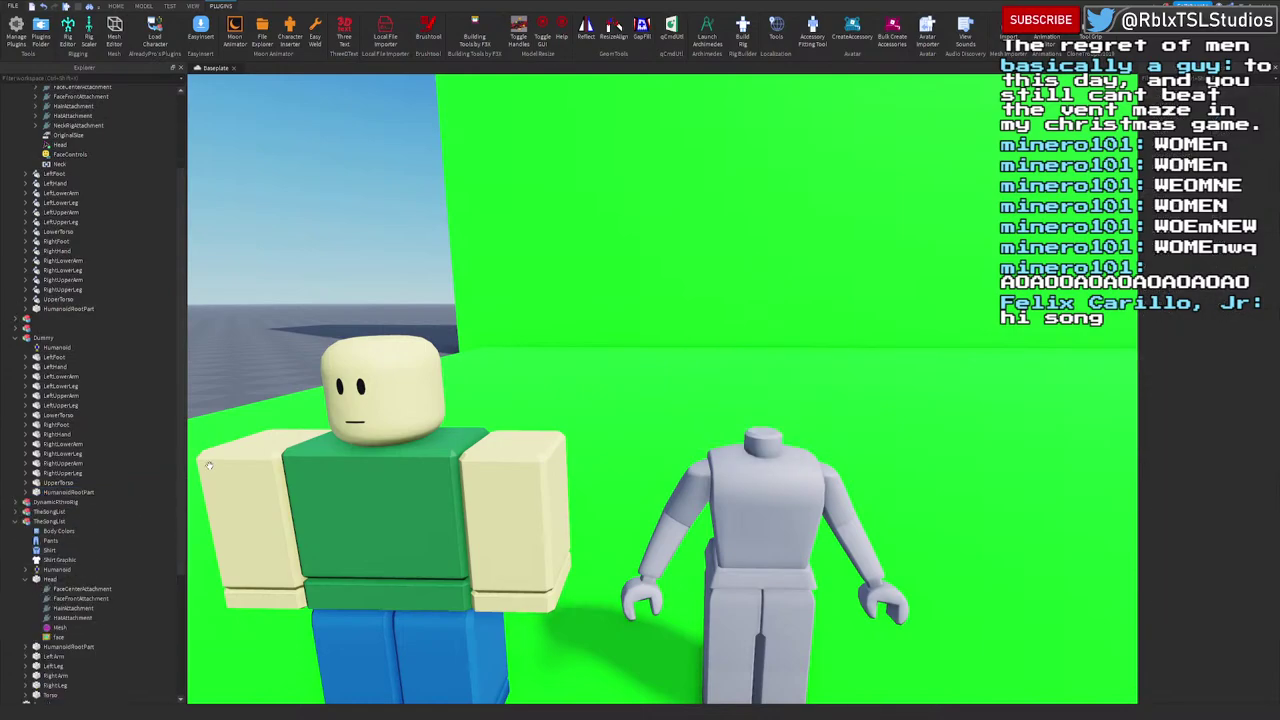
Step: Make the green-shirted character's parts from LeftFoot through HumanoidRootPart fully transparent, leaving only the head visible
left_click(425, 472)
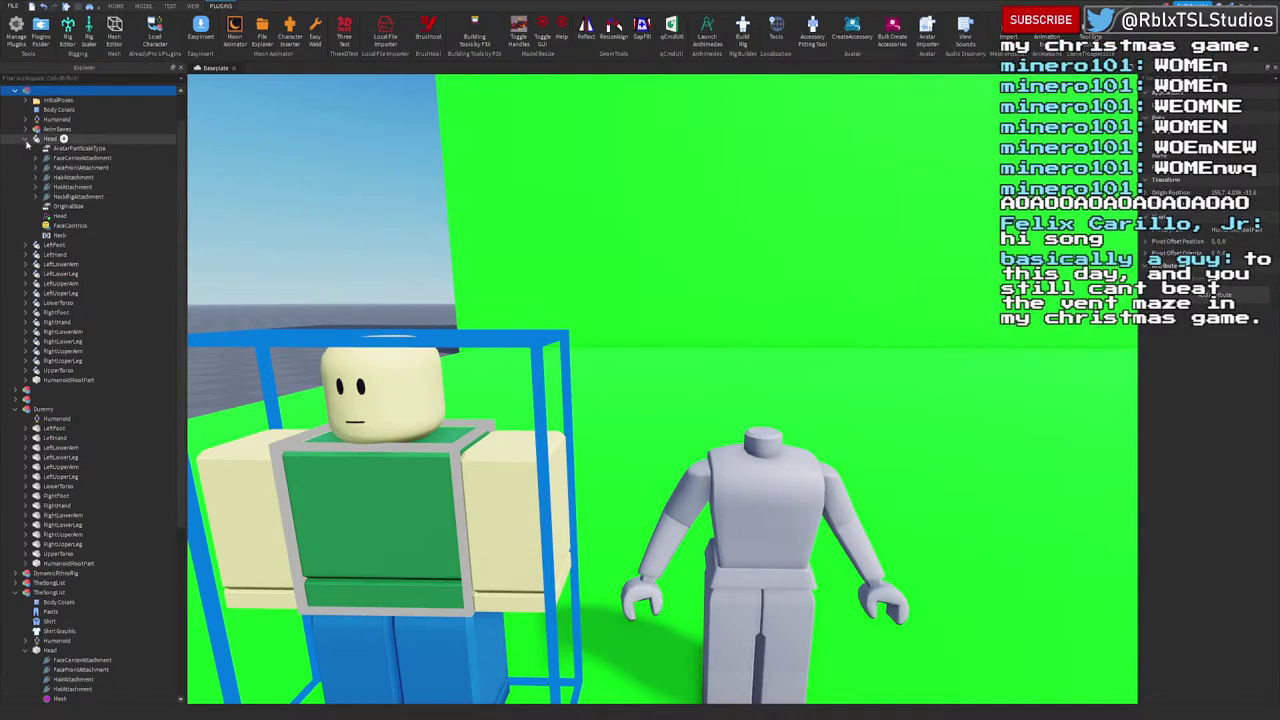
left_click(55, 245)
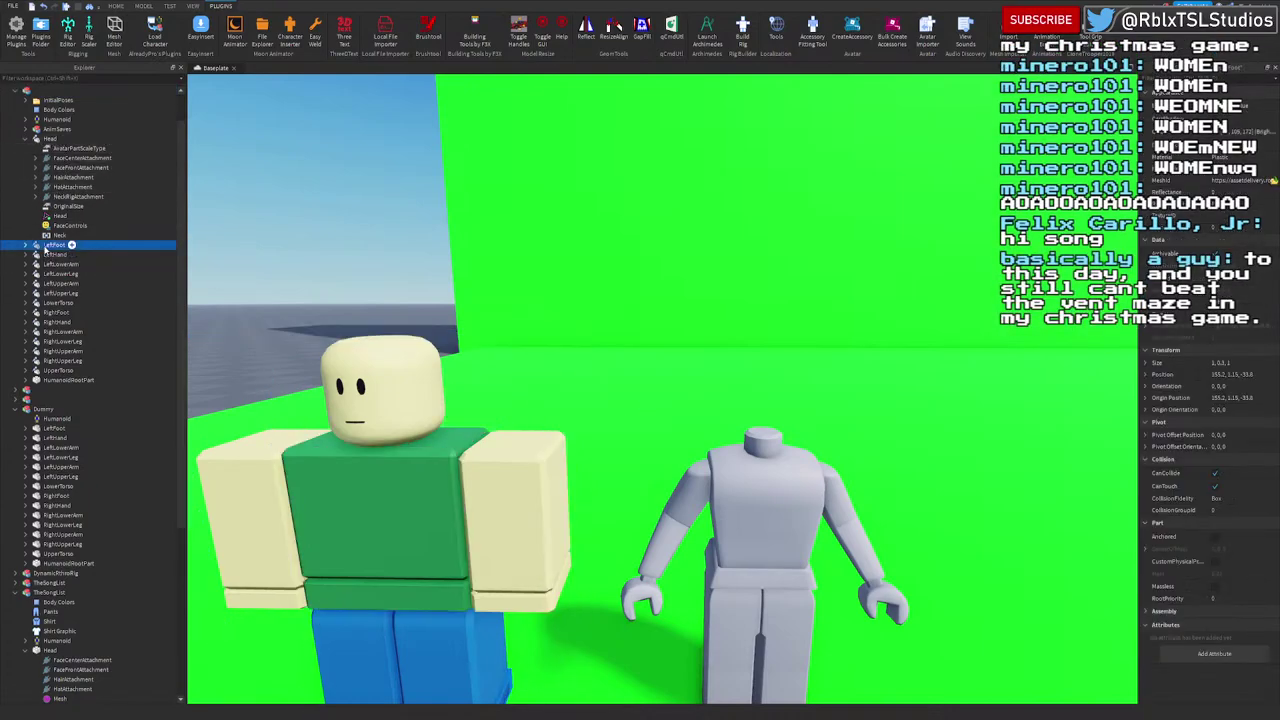
left_click(68, 380, "shift")
key("Delete")
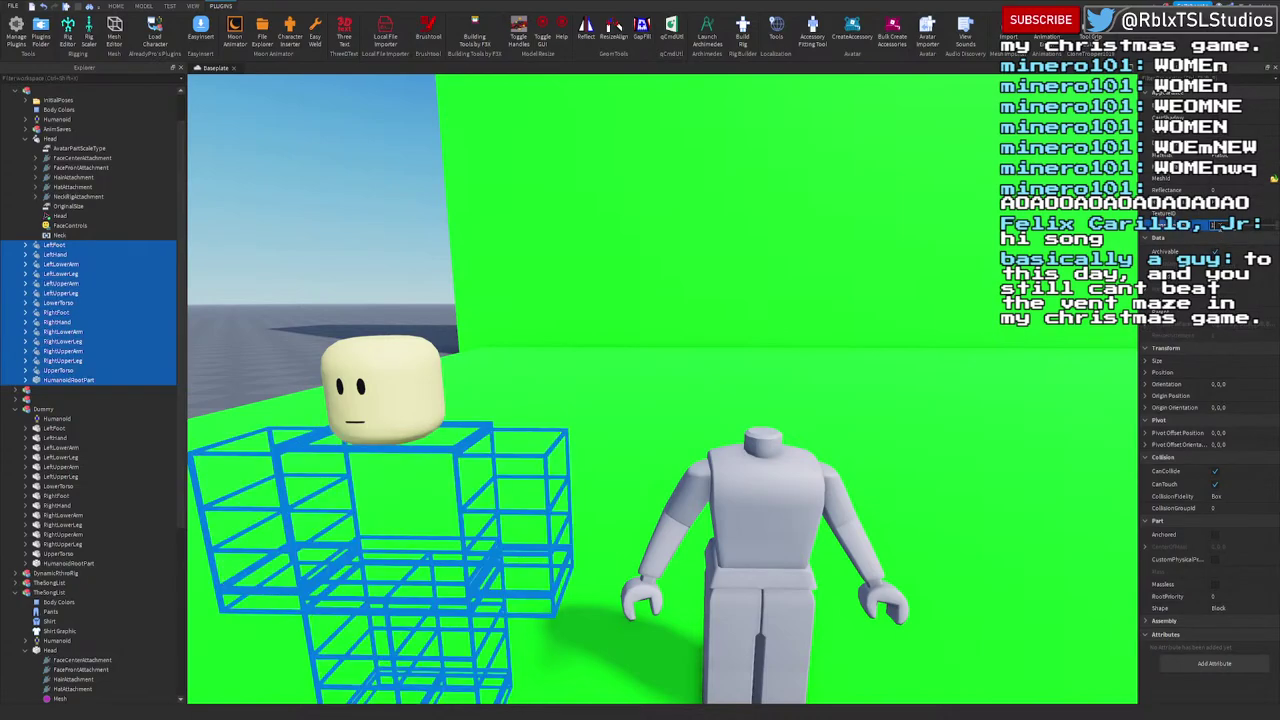
Step: Move the headless dummy sideways until its body stands beneath the floating head
left_click(742, 499)
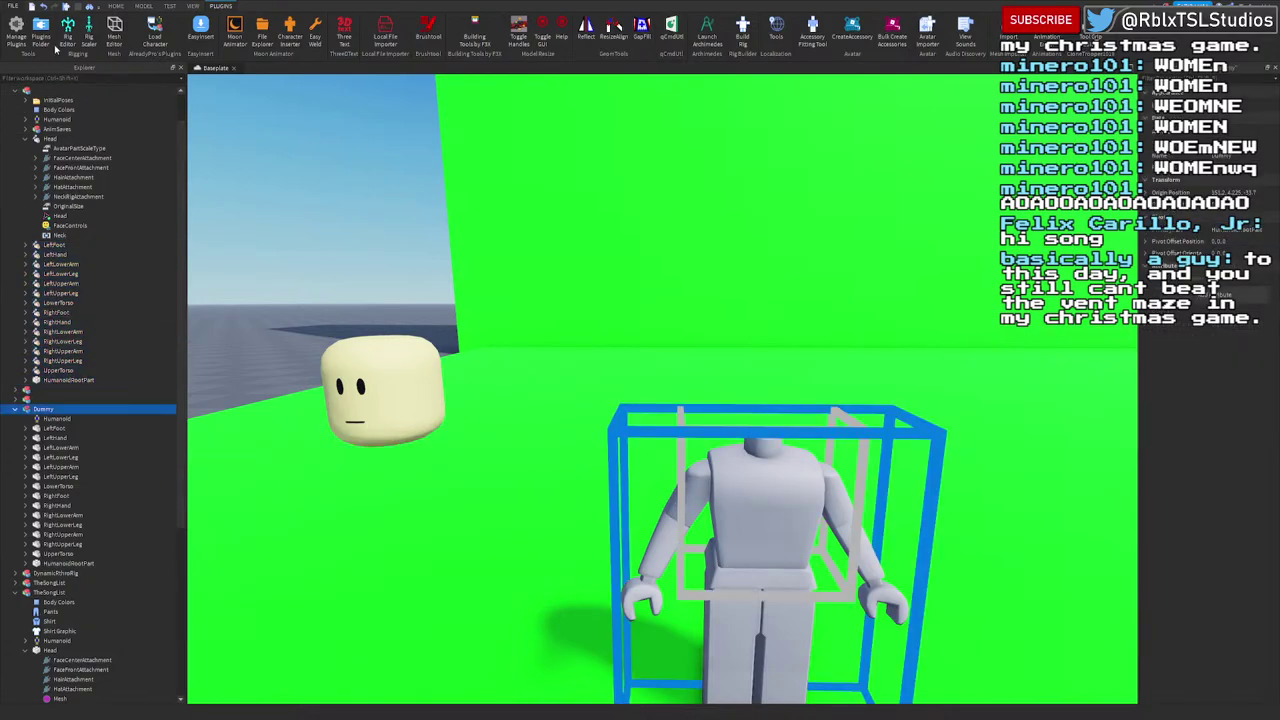
left_click(116, 6)
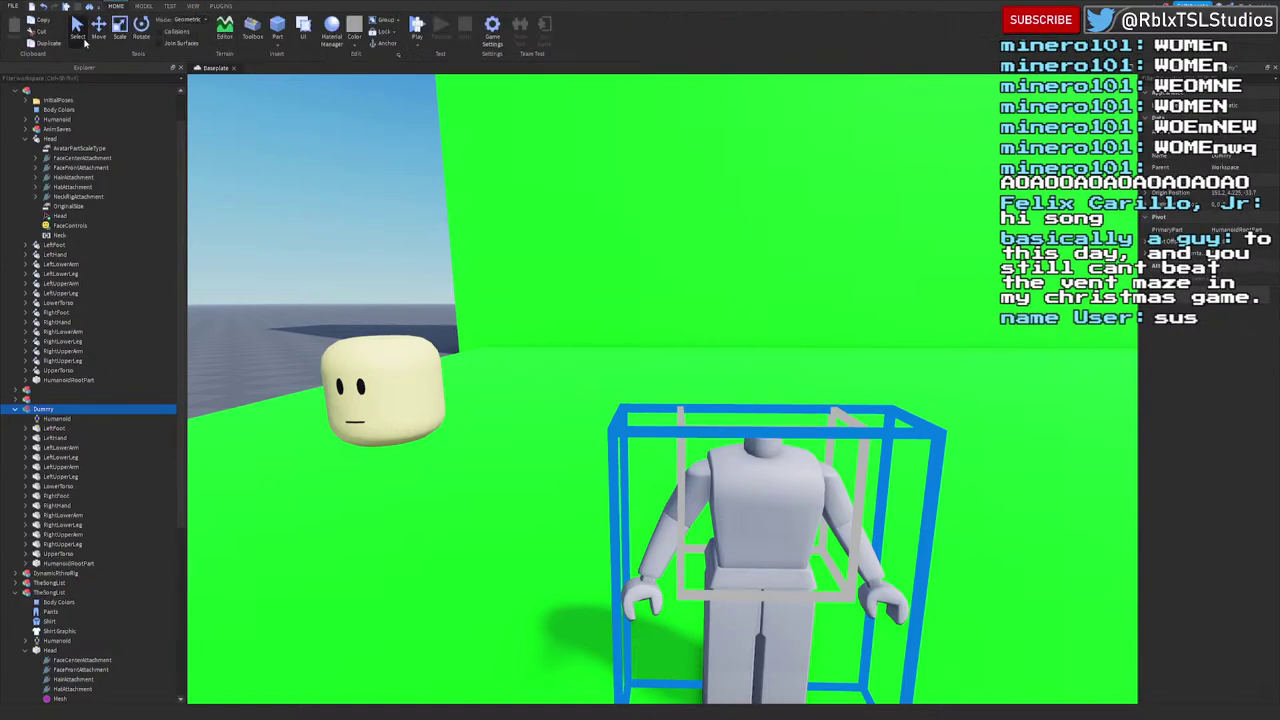
left_click(98, 28)
left_click_drag(865, 505, 470, 500)
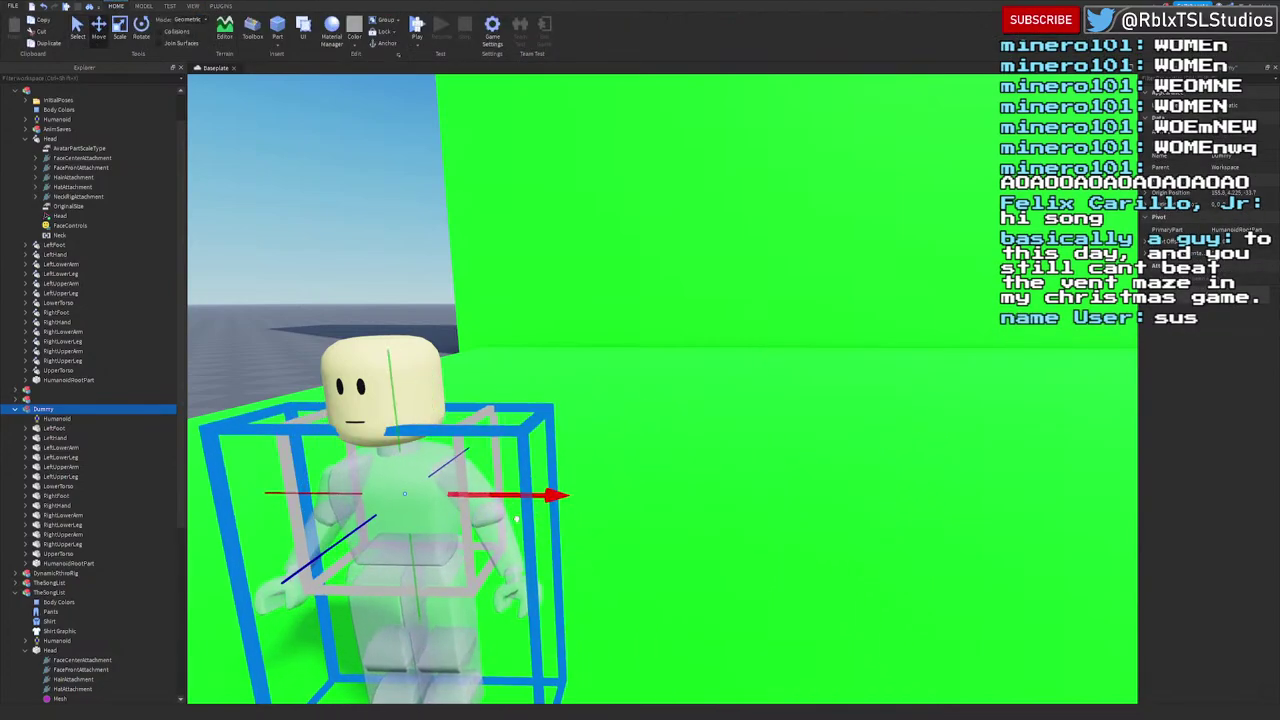
key("f")
scroll(741, 452, "down", 2)
right_click_drag(741, 452, 741, 450)
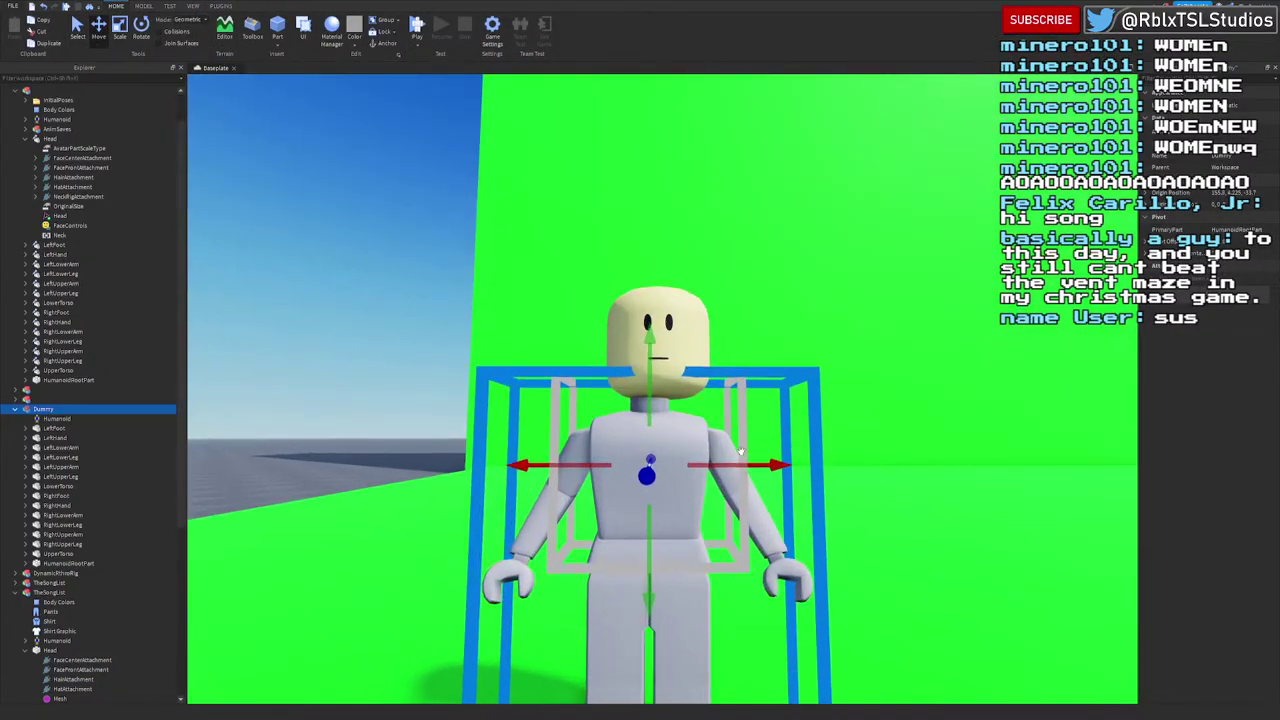
Step: Nudge the headless dummy so its neck lines up with the floating head, and check the fit up close
scroll(741, 450, "up", 1)
left_click_drag(741, 450, 749, 446)
right_click_drag(750, 447, 752, 449)
left_click_drag(771, 510, 792, 511)
right_click_drag(792, 511, 794, 488)
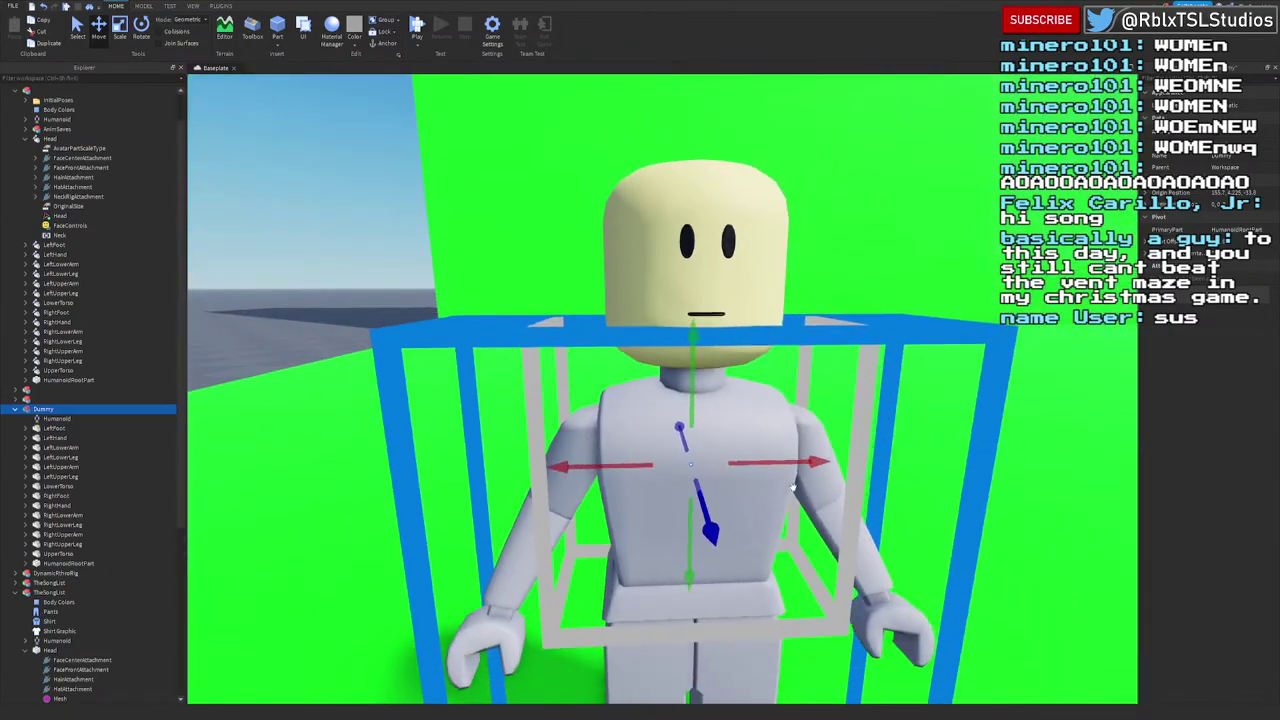
scroll(815, 450, "down", 2)
scroll(830, 405, "up", 1)
scroll(813, 395, "down", 2)
scroll(633, 246, "up", 5)
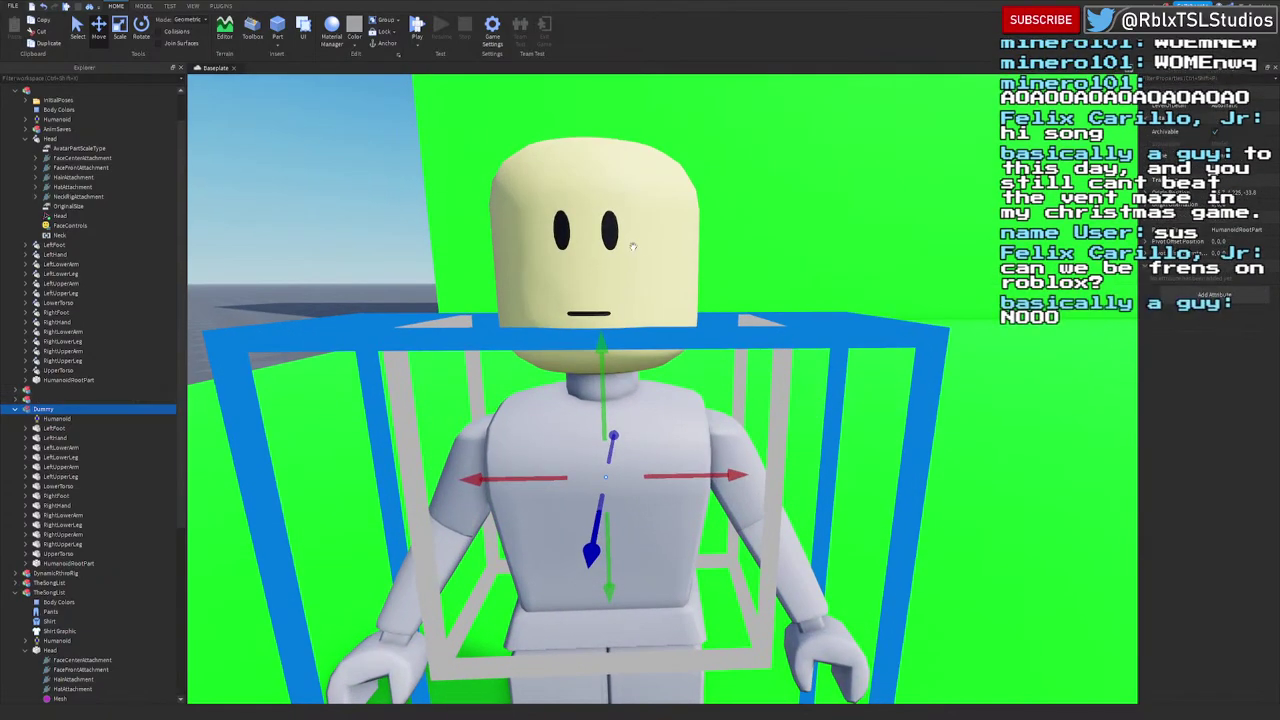
Step: Move the Head part from the original character's model into the Dummy model and look through the contents of LowerTorso
left_click(540, 267)
left_click(613, 238, "alt")
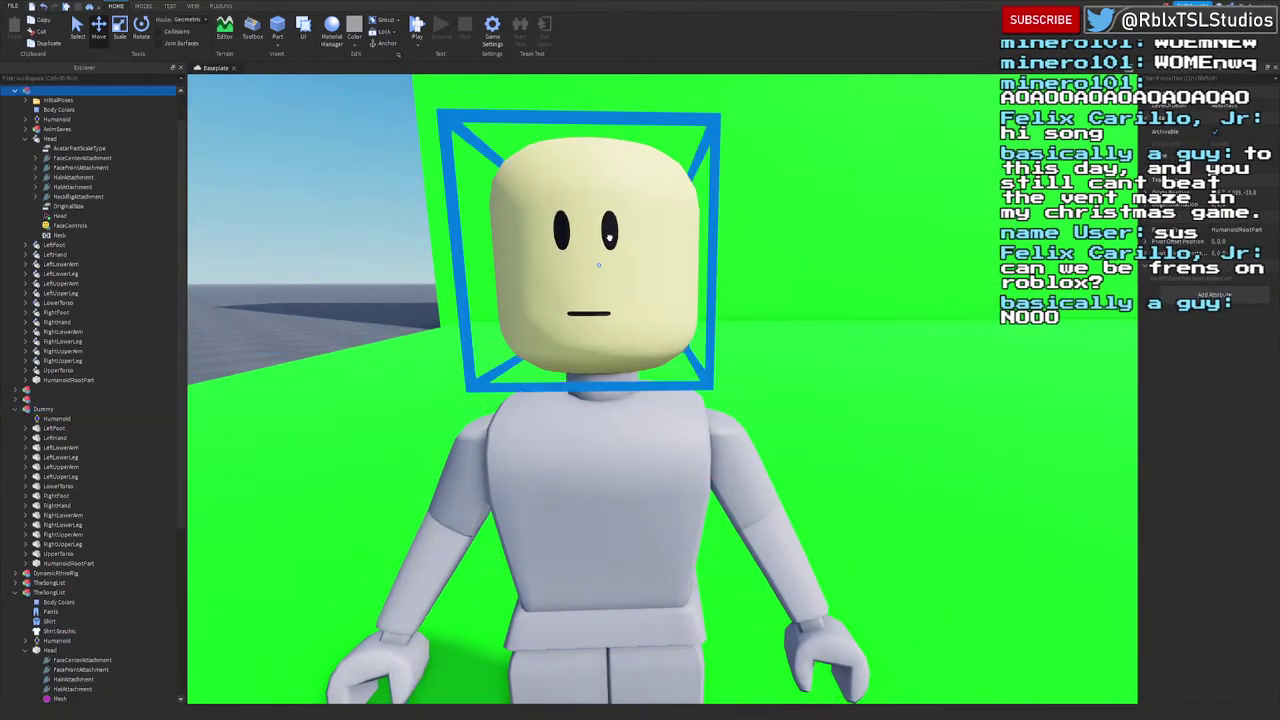
left_click_drag(50, 138, 37, 410)
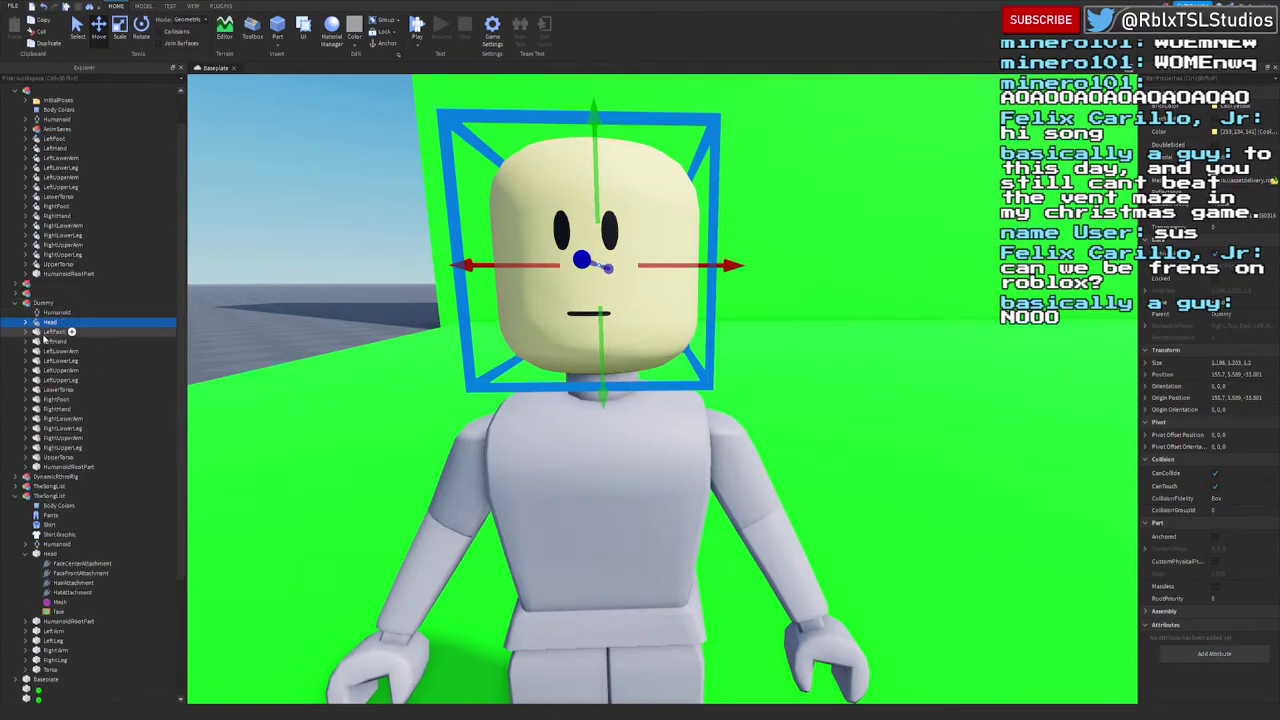
left_click(29, 390)
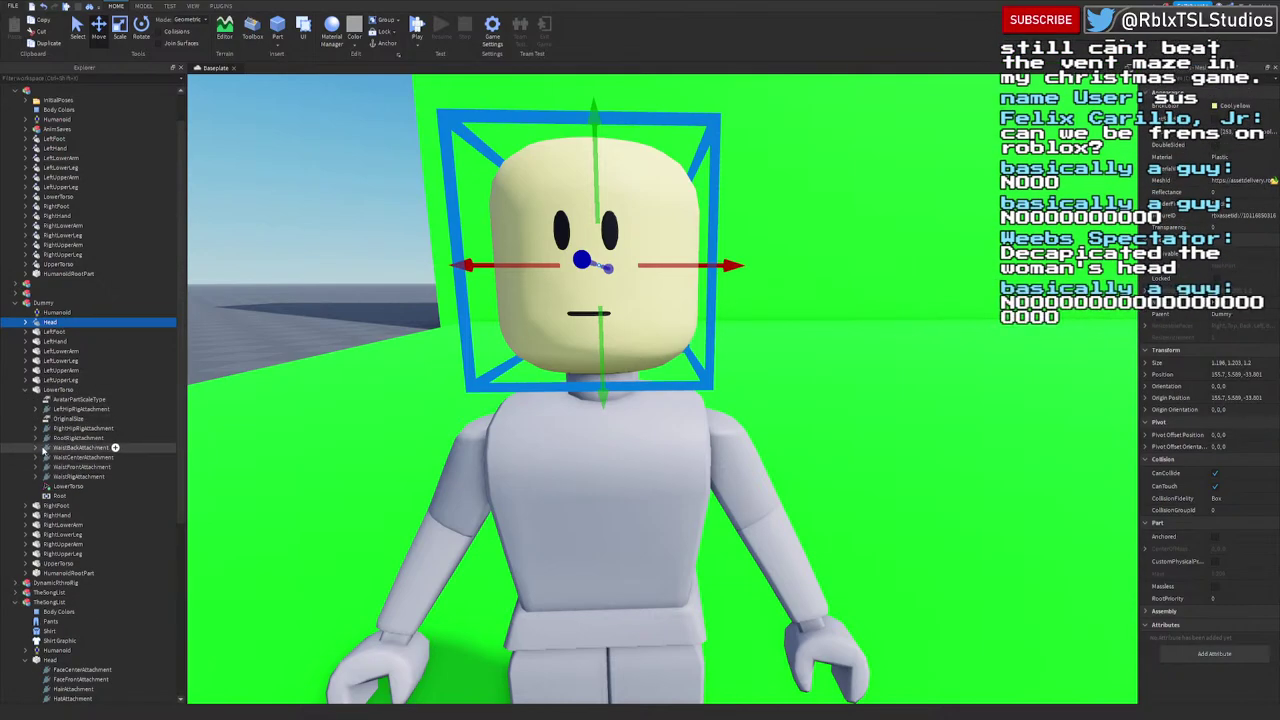
left_click(28, 392)
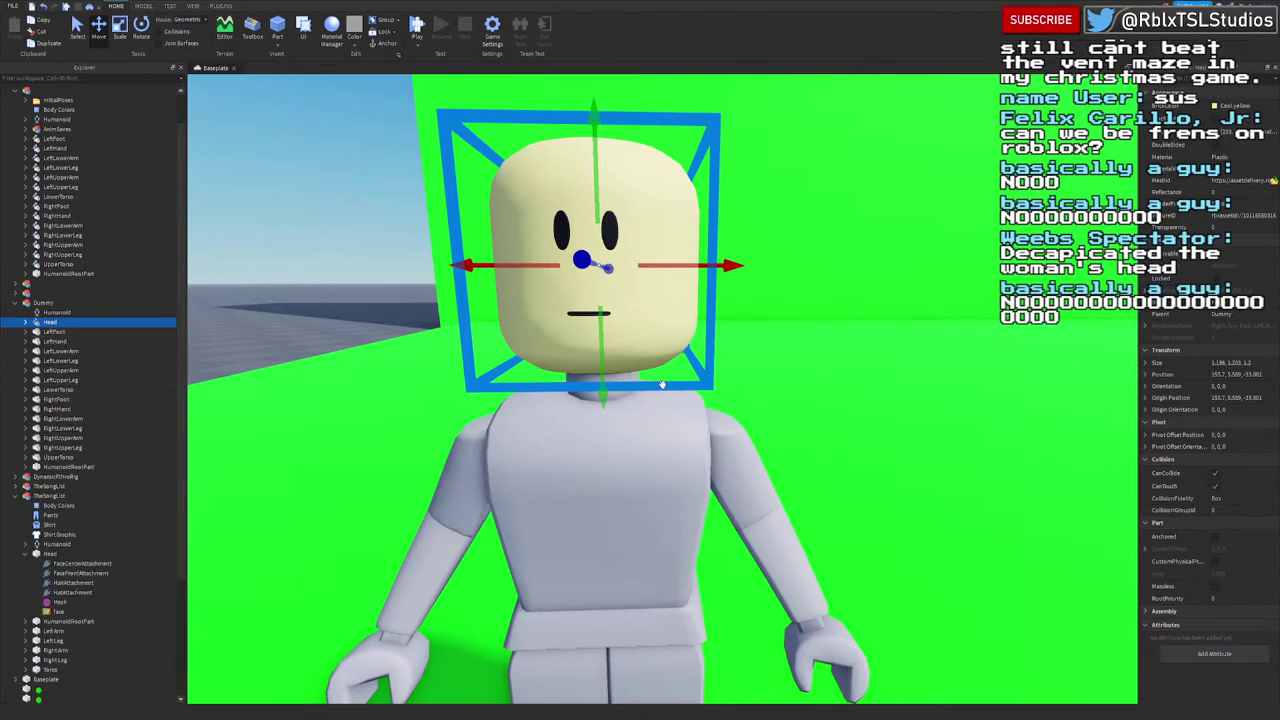
Step: Delete the original character's leftover model of transparent parts from the Workspace, keeping the Dummy with its new head
left_click(627, 397)
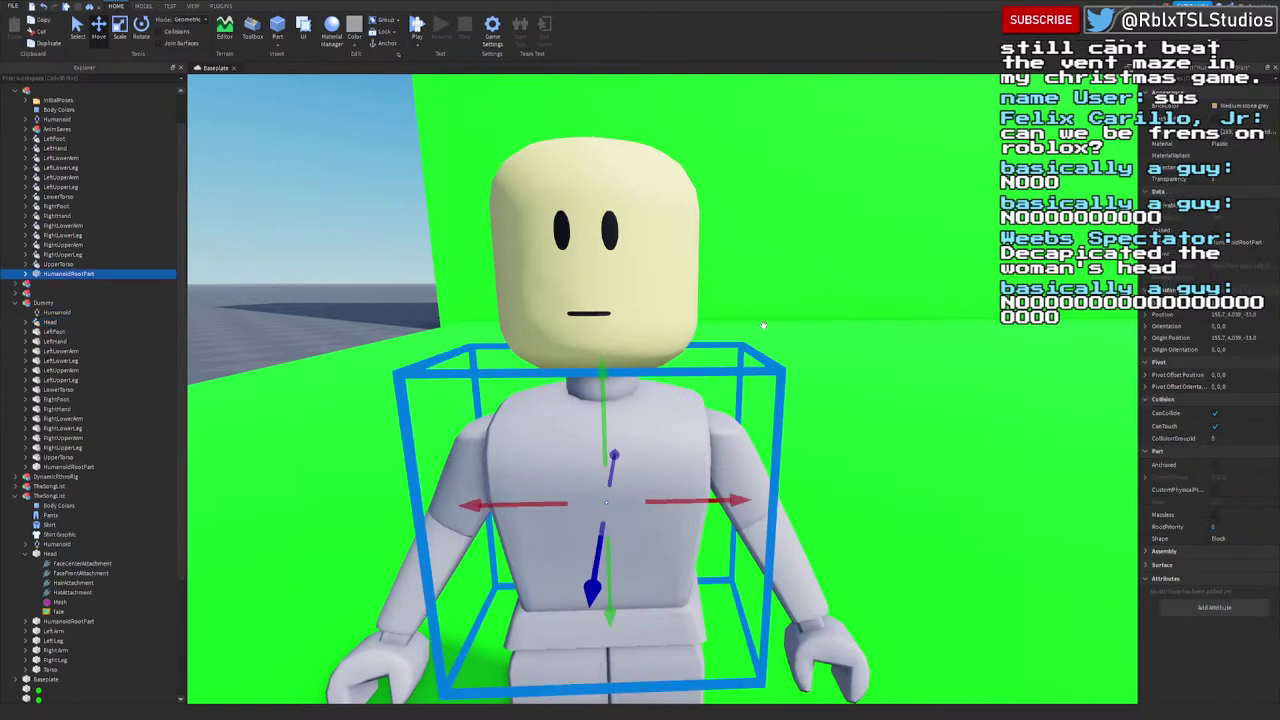
scroll(95, 285, "up", 2)
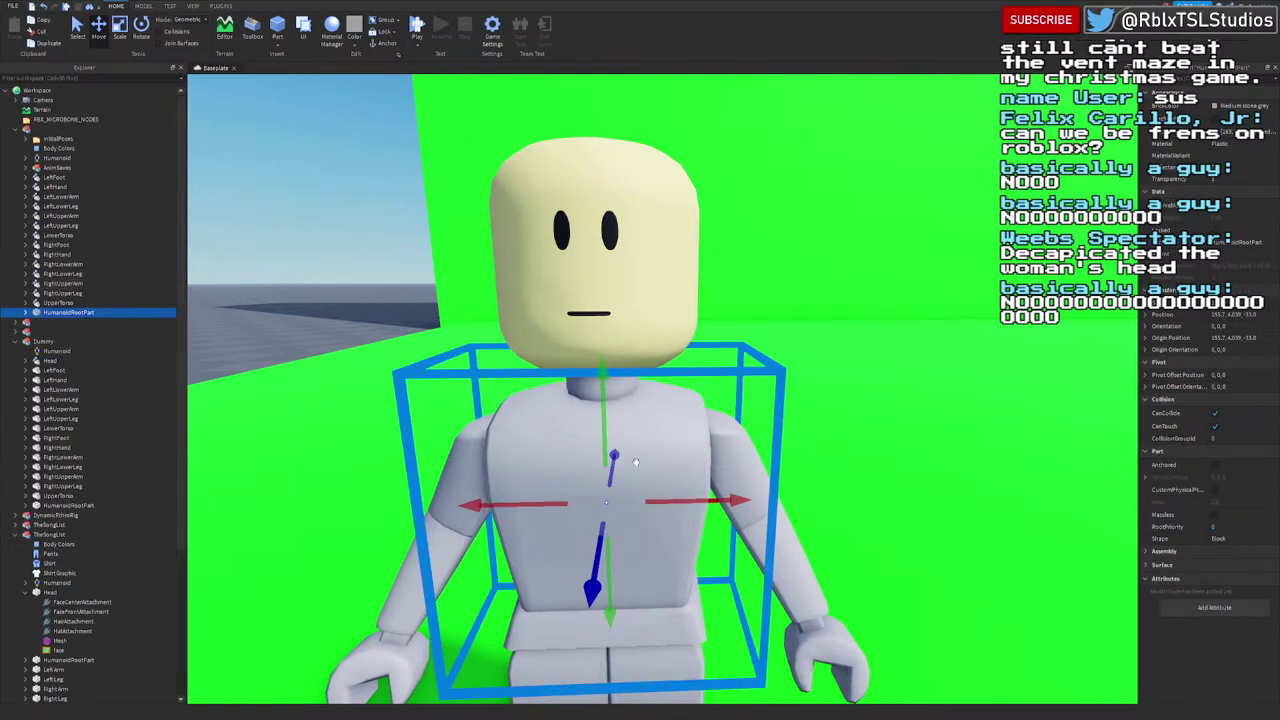
left_click(40, 130)
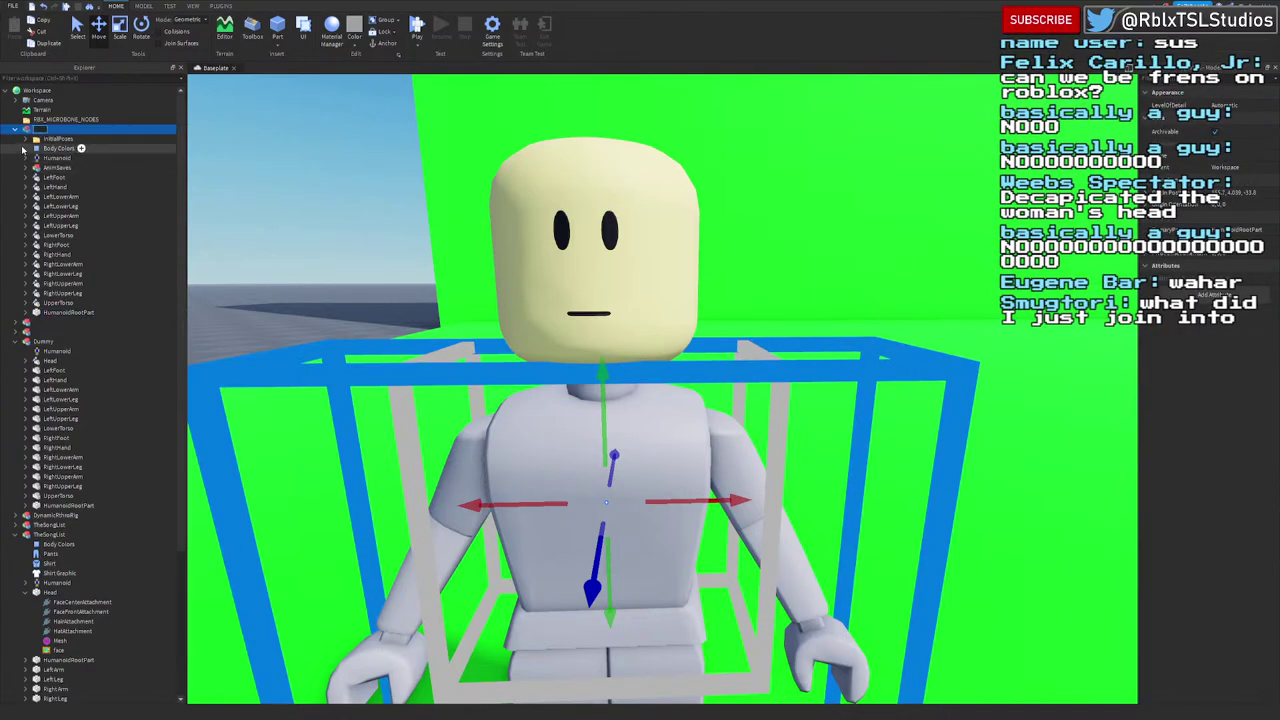
left_click(18, 131)
left_click(29, 159)
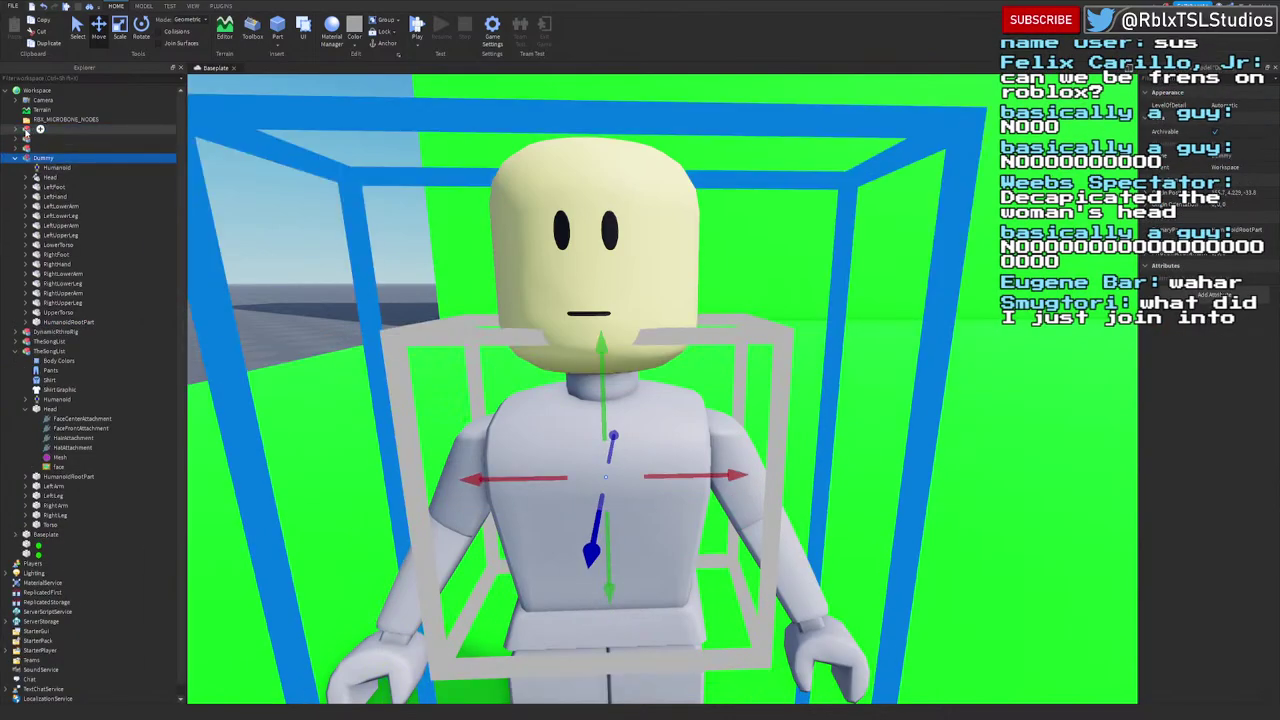
left_click(27, 132)
key("Delete")
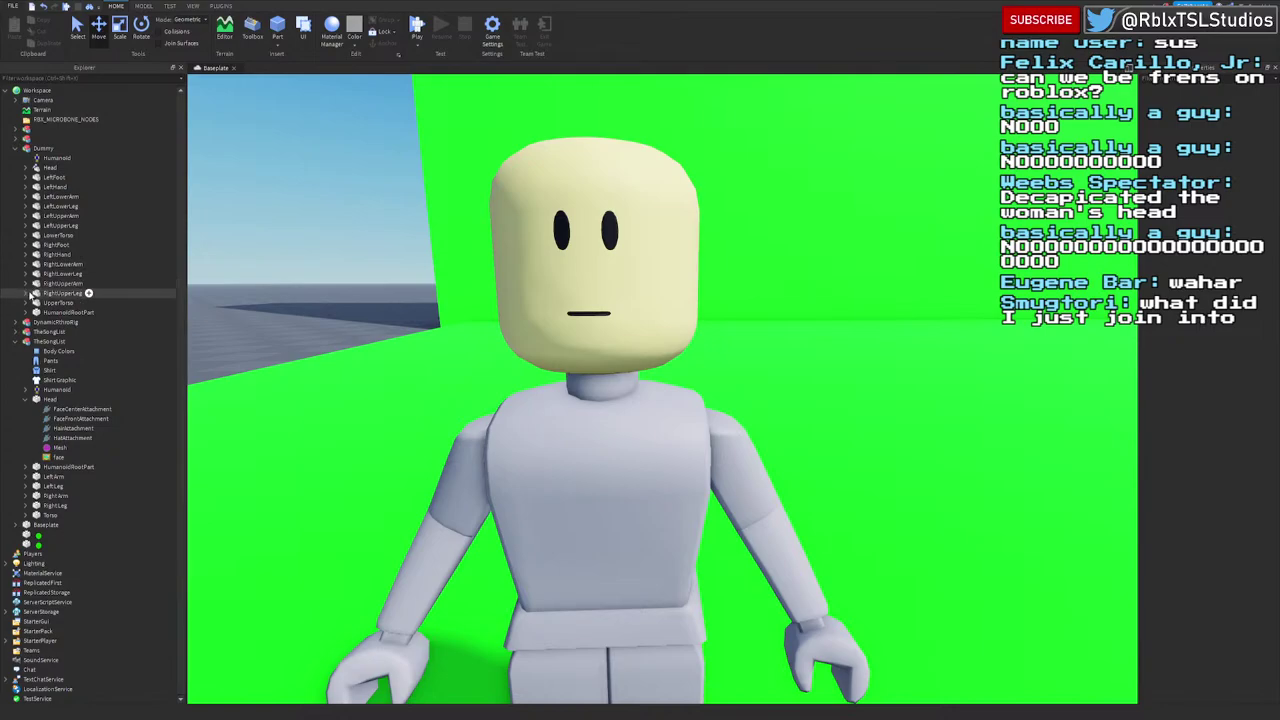
Step: Examine the contents of the Dummy's UpperTorso, HumanoidRootPart and NeckRigAttachment, and view the neck attachment point on the body
left_click(27, 302)
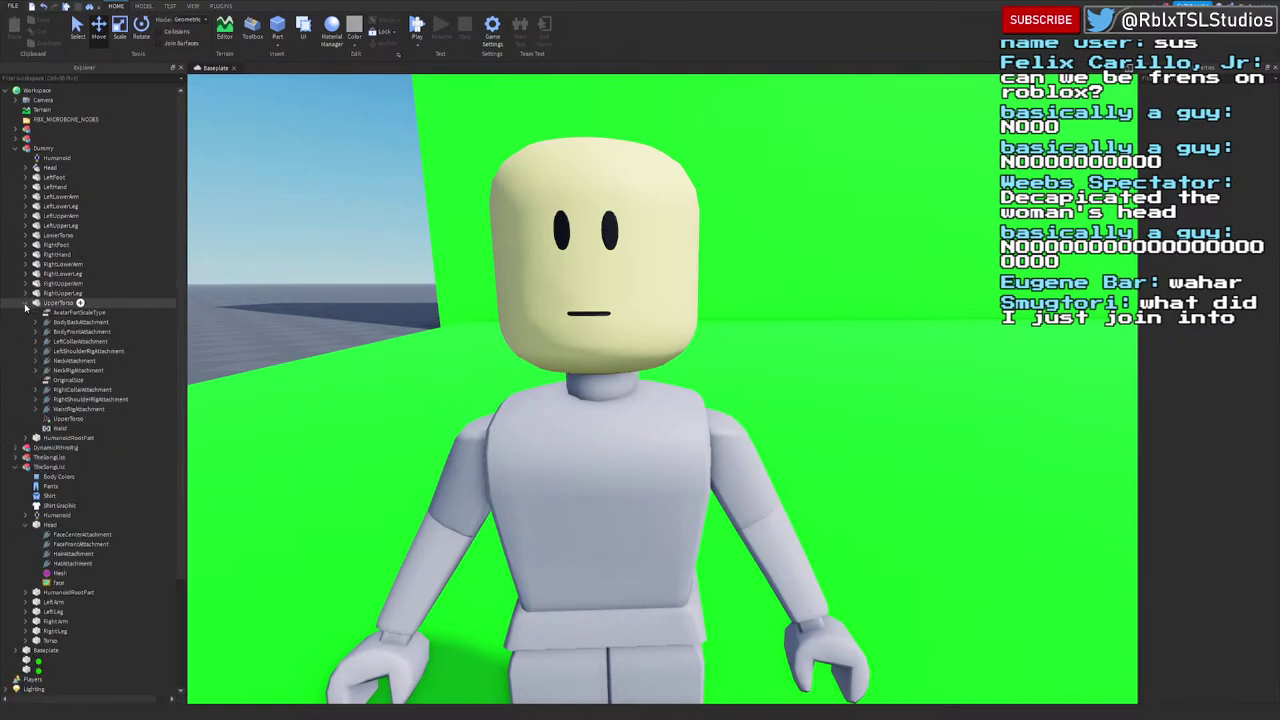
left_click(27, 439)
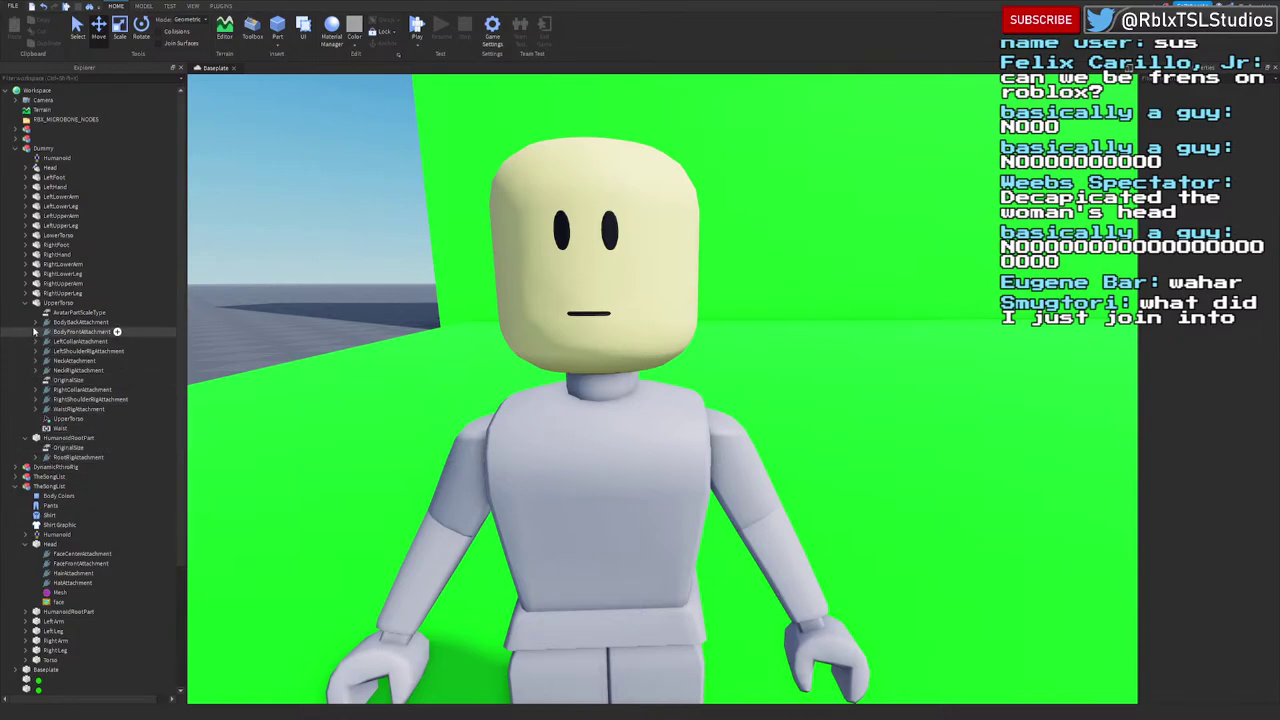
left_click(70, 370)
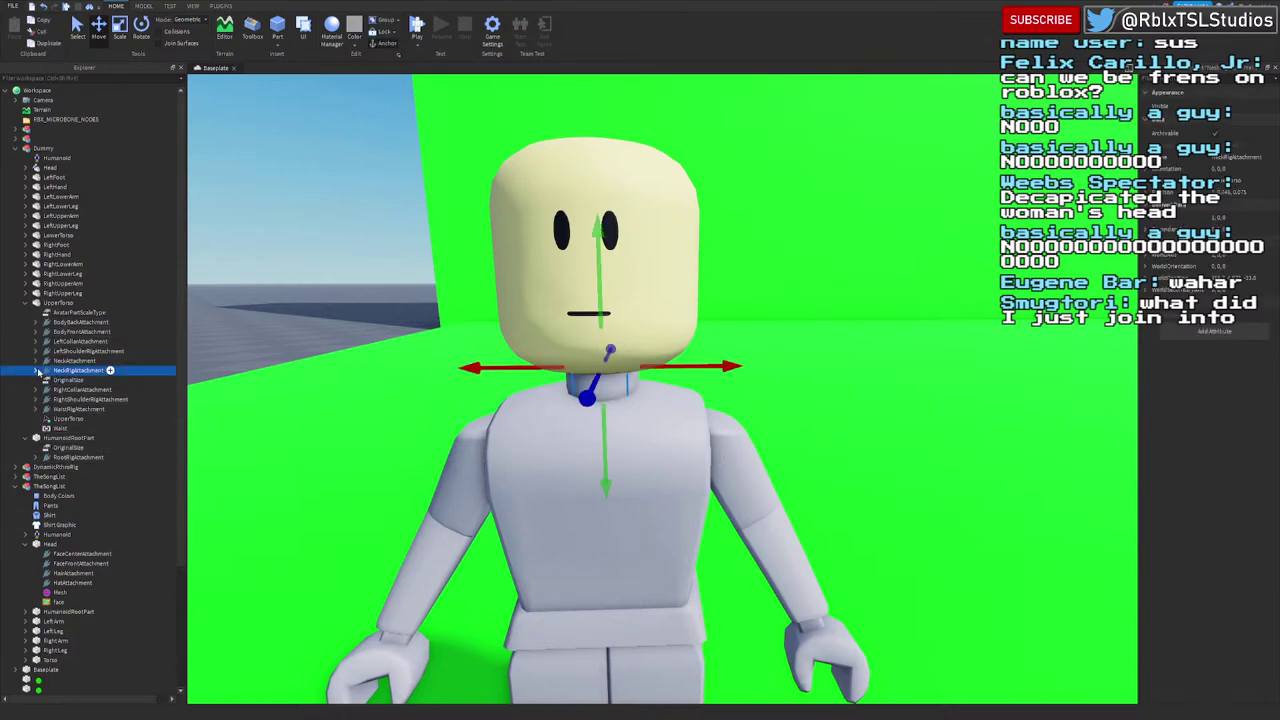
left_click(35, 370)
right_click_drag(281, 304, 277, 290)
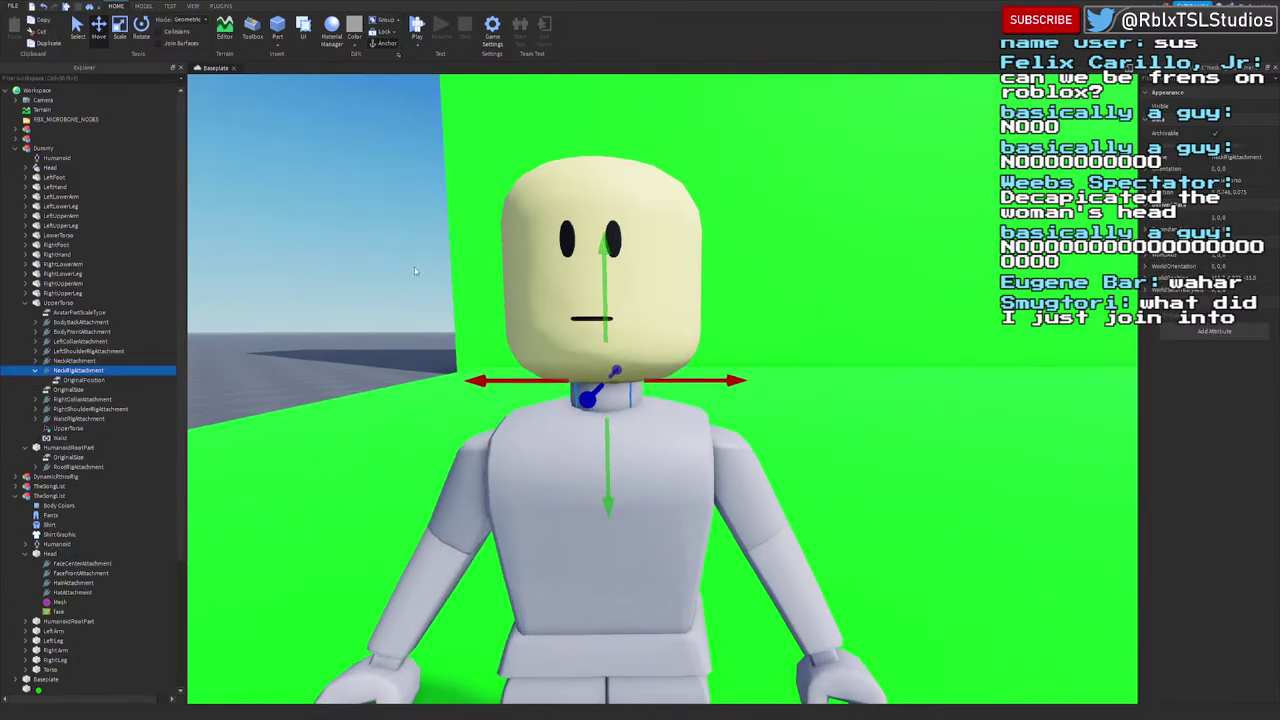
Step: Select the Head part of the dummy and expand it to list its child objects
left_click(664, 262)
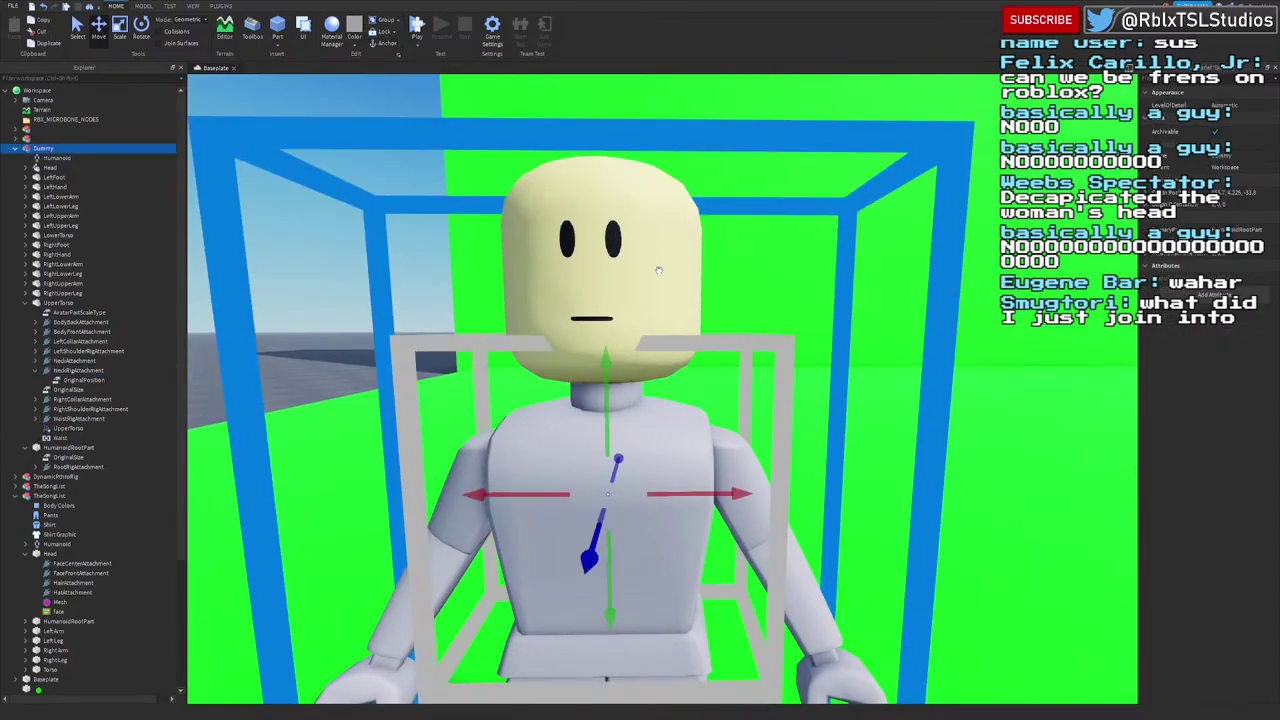
left_click(55, 167)
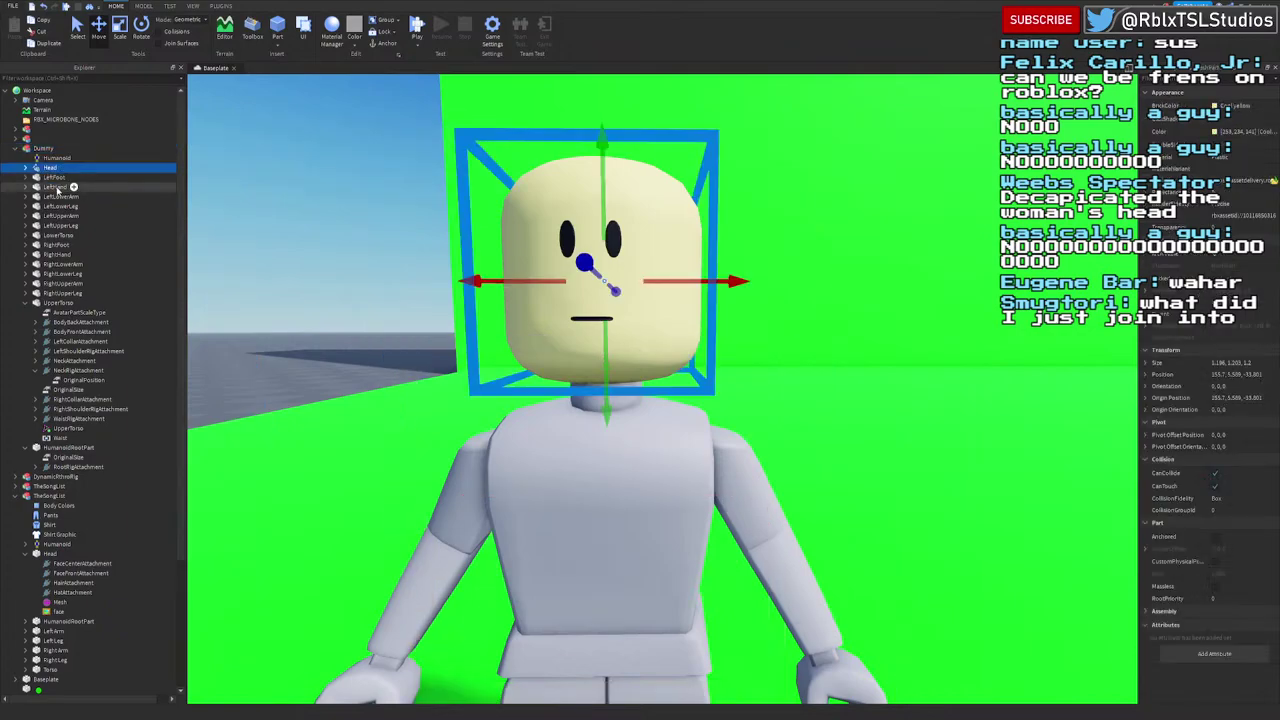
left_click(25, 167)
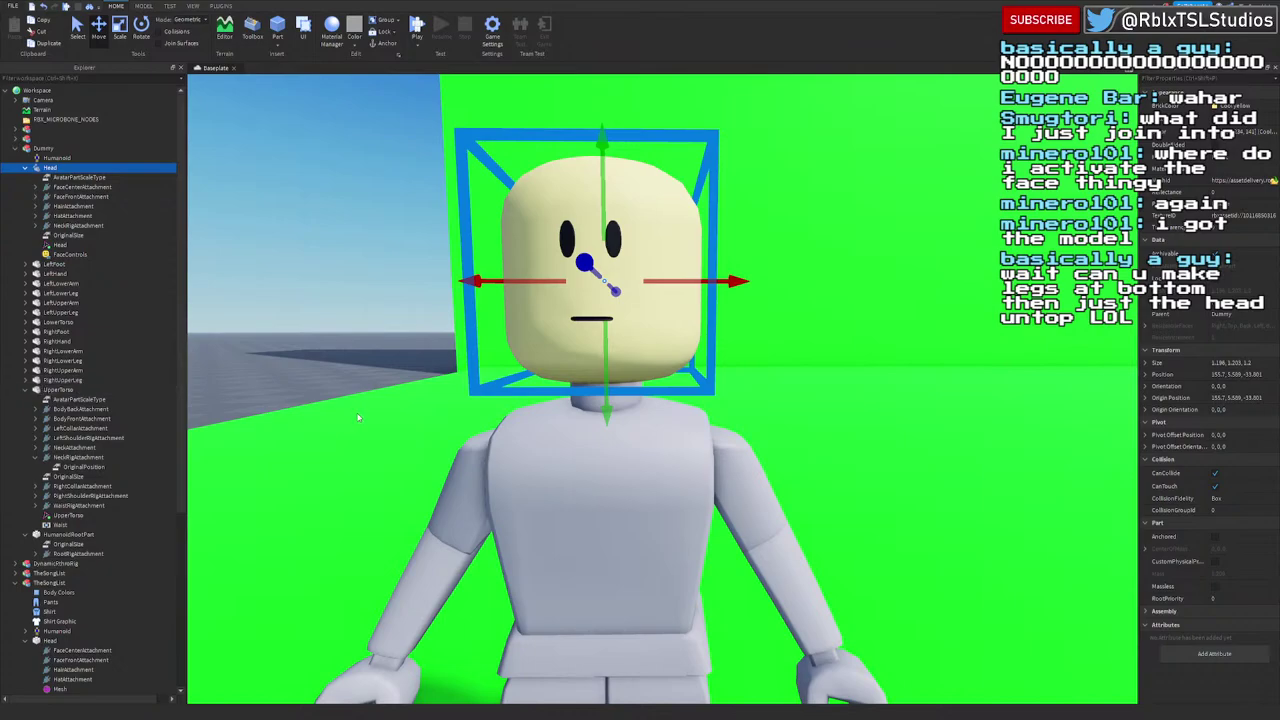
right_click_drag(357, 414, 358, 417)
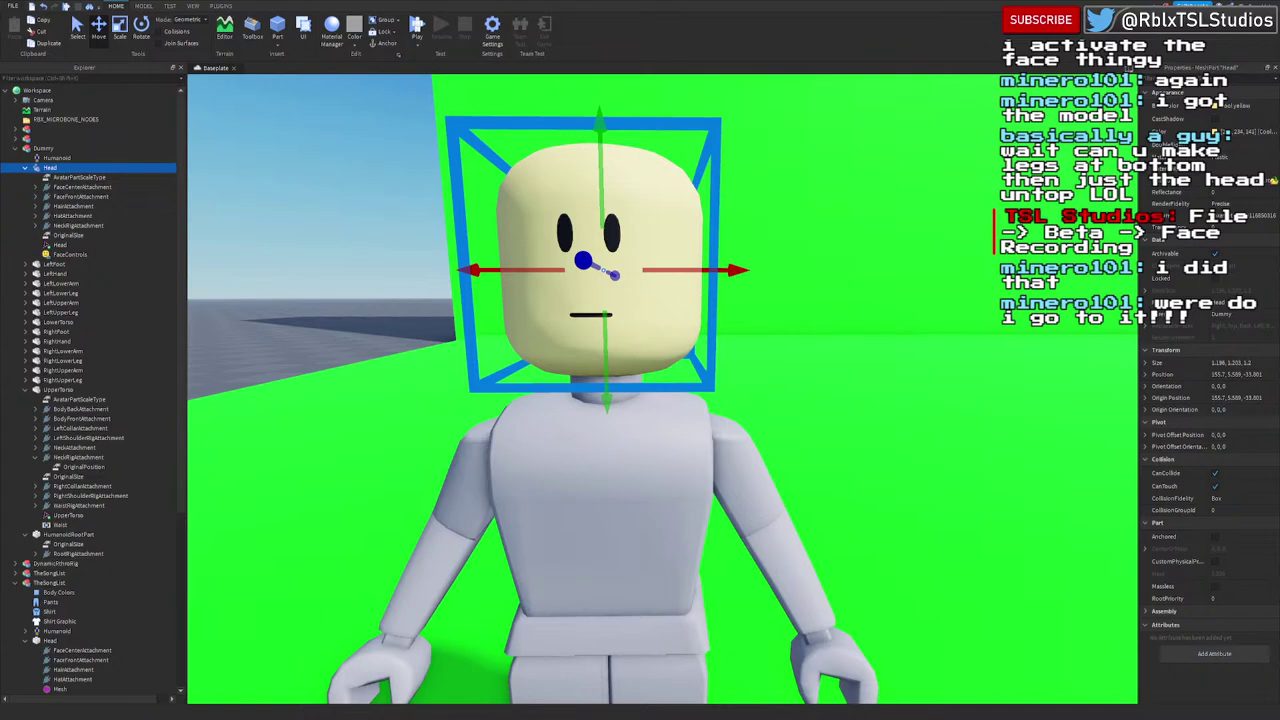
Step: Load the dummy rig into the Animation Editor and close the editor
left_click(221, 6)
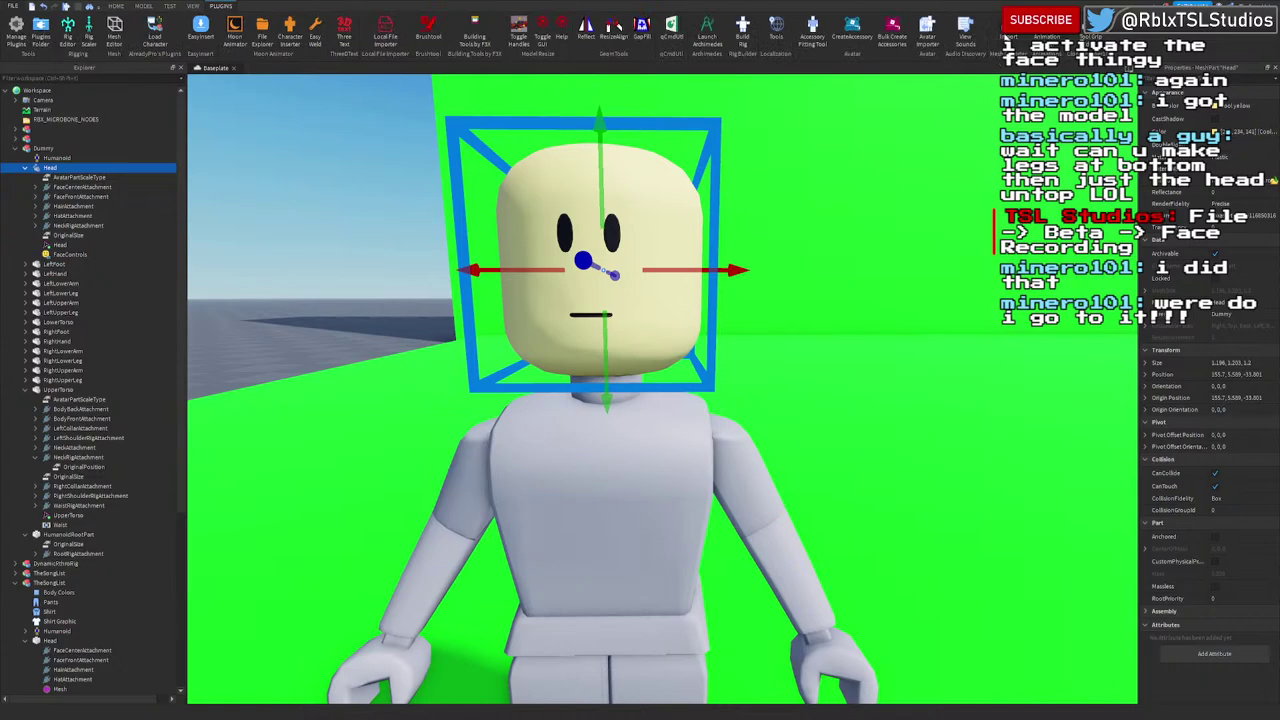
left_click(1046, 30)
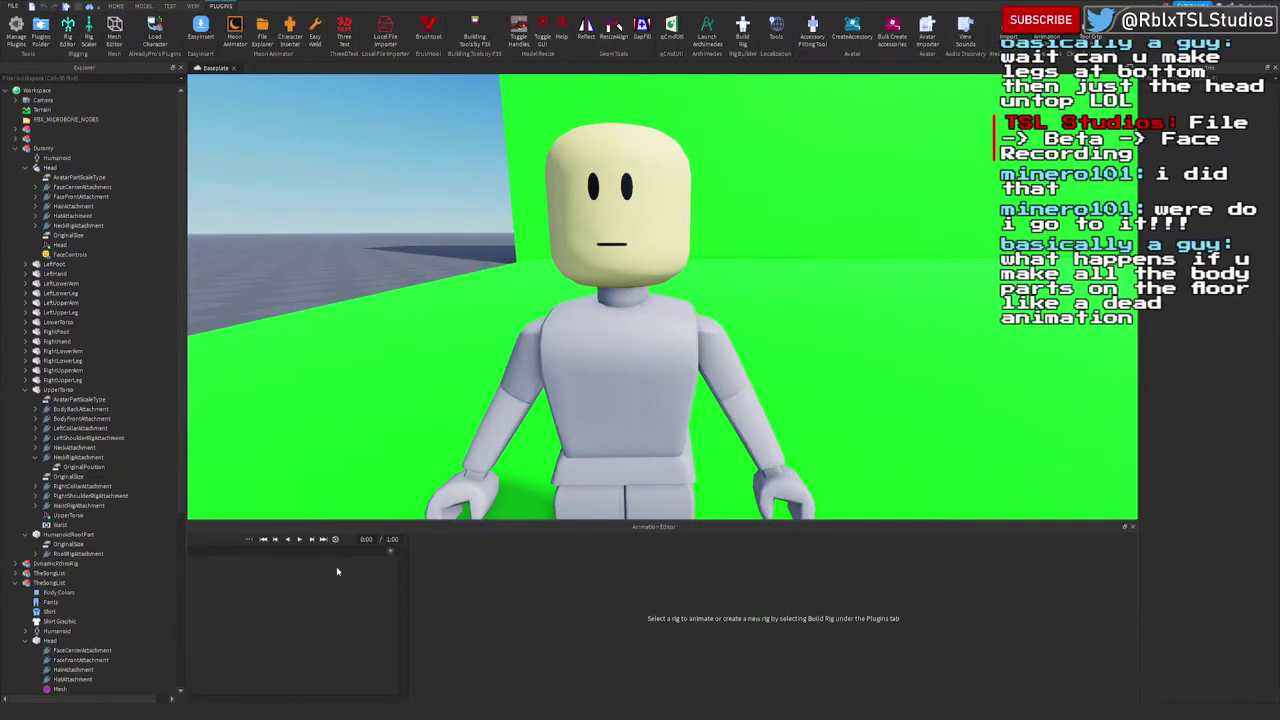
key("w")
right_click_drag(729, 283, 729, 283)
key("w")
key("w")
left_click(595, 484)
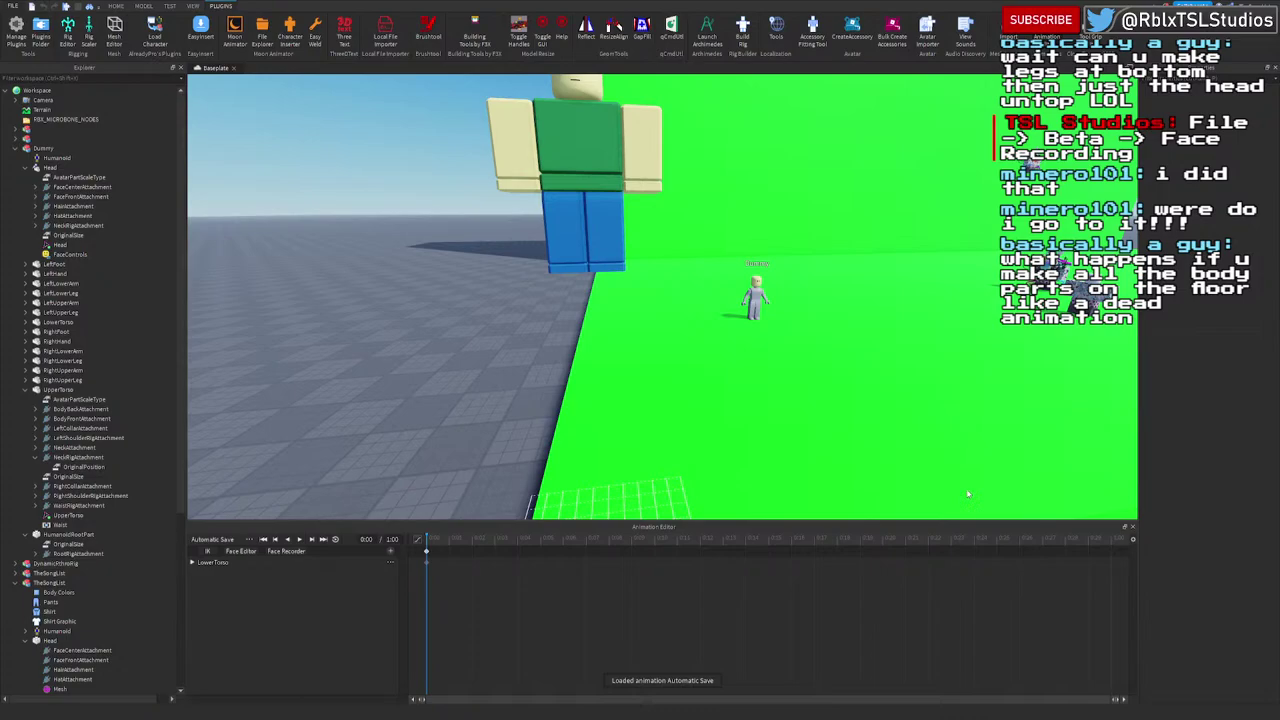
left_click(1132, 527)
Step: Duplicate the blocky green-shirted character and place the copy on the grey baseplate outside the green floor
scroll(626, 580, "down", 2)
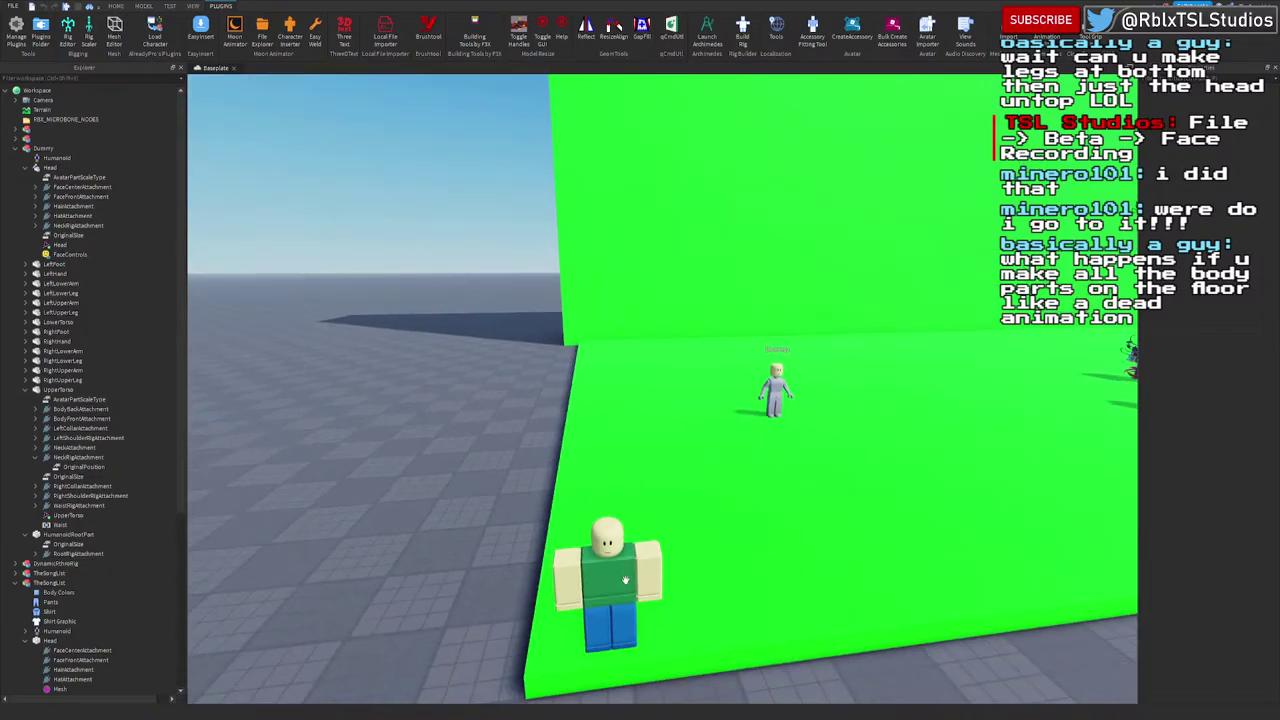
left_click(626, 580)
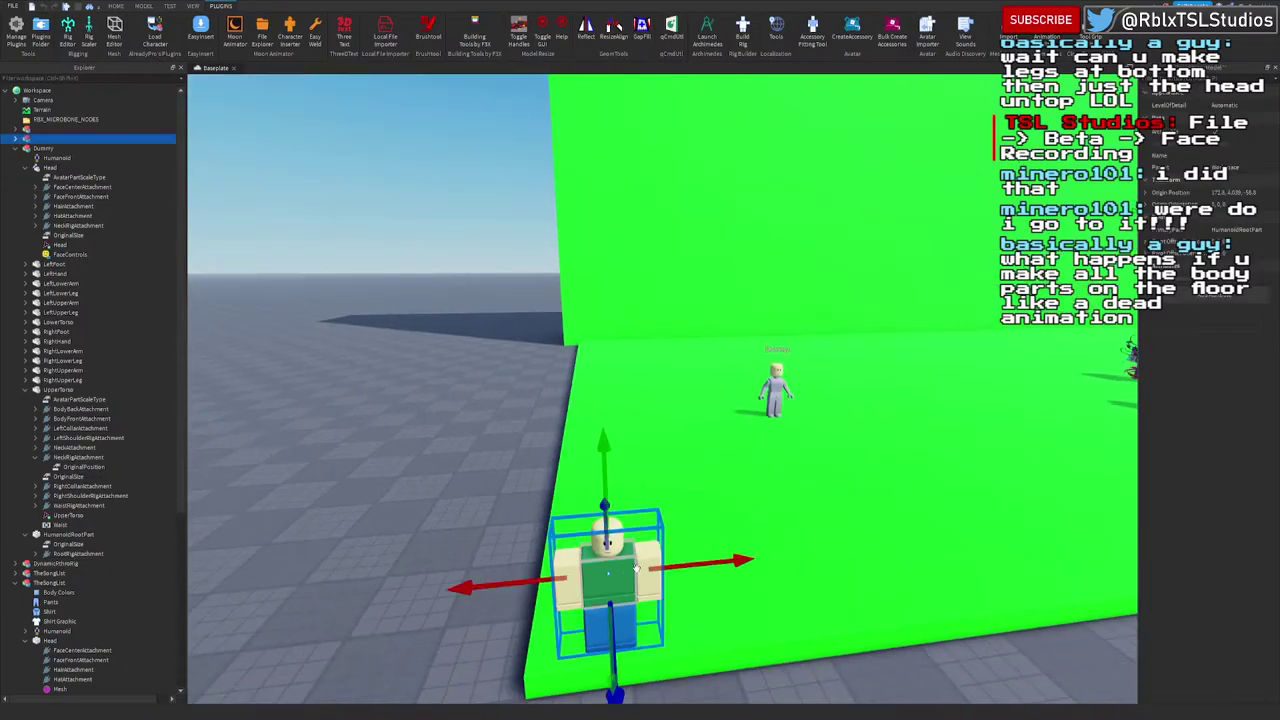
key("ctrl+d")
left_click_drag(626, 580, 308, 400)
left_click(342, 428)
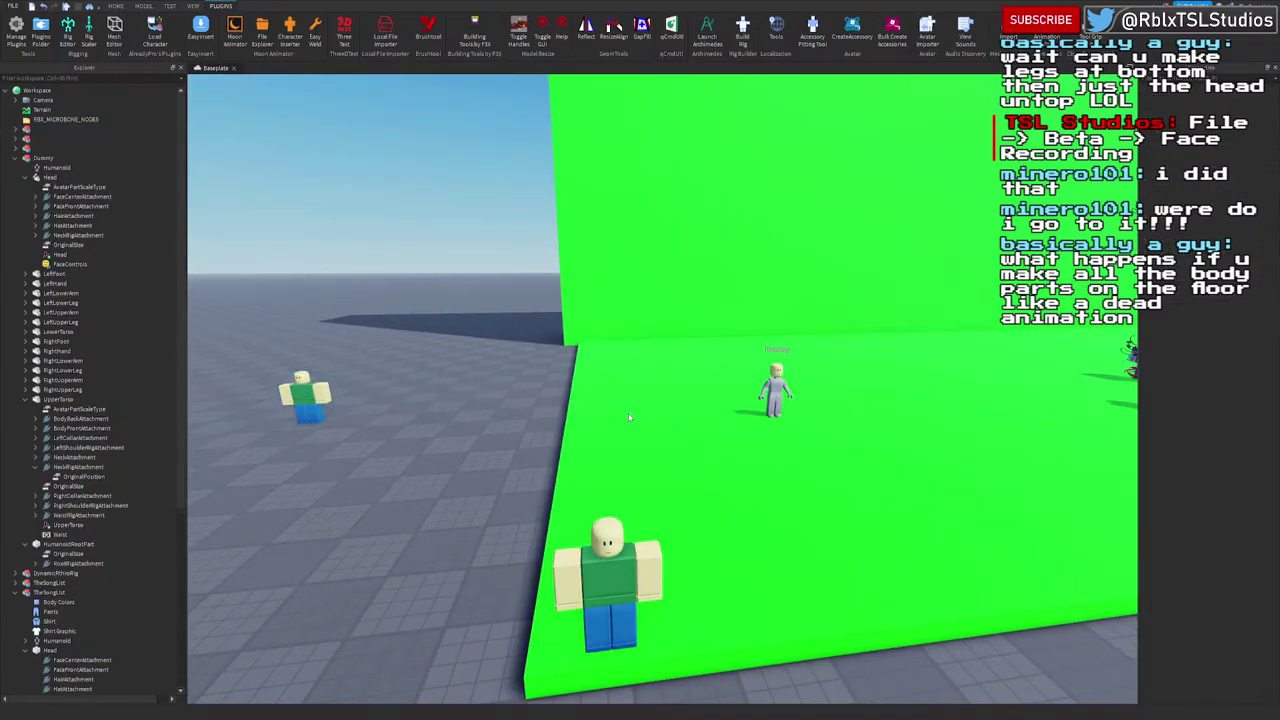
Step: Rename the grey dummy model on the green floor to Woman
scroll(815, 388, "up", 5)
left_click(628, 324)
key("f")
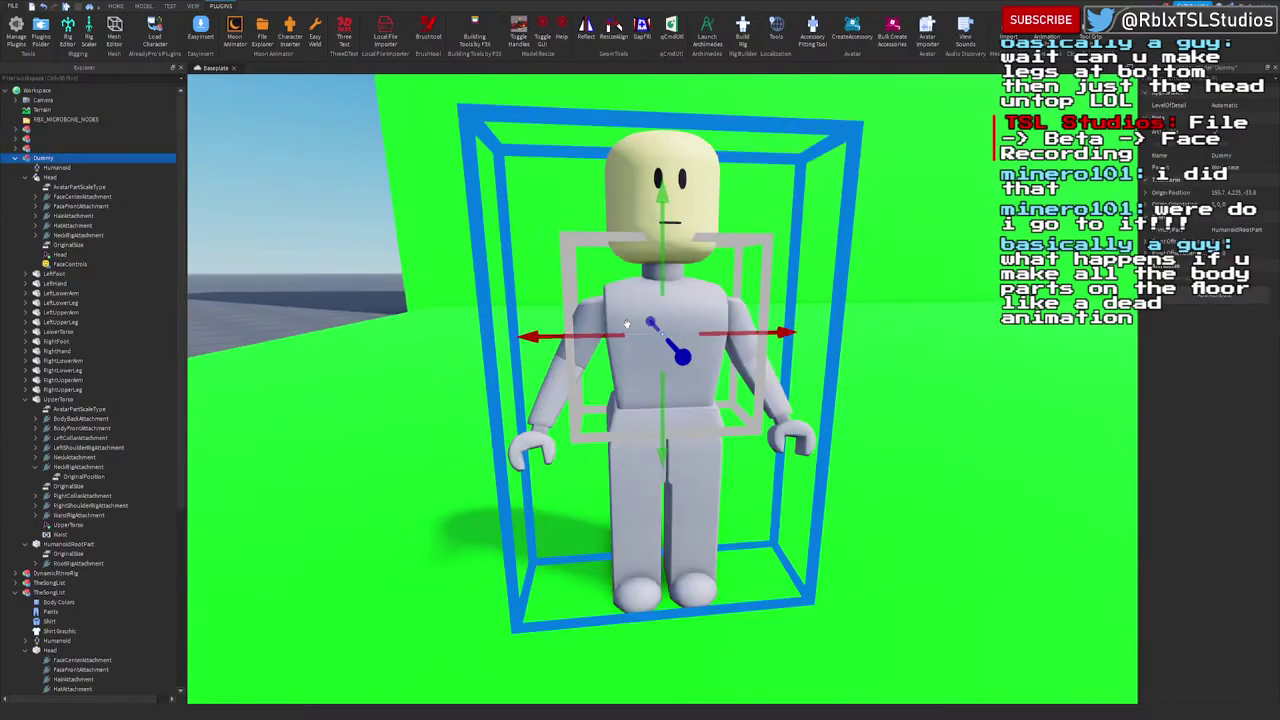
scroll(626, 323, "down", 5)
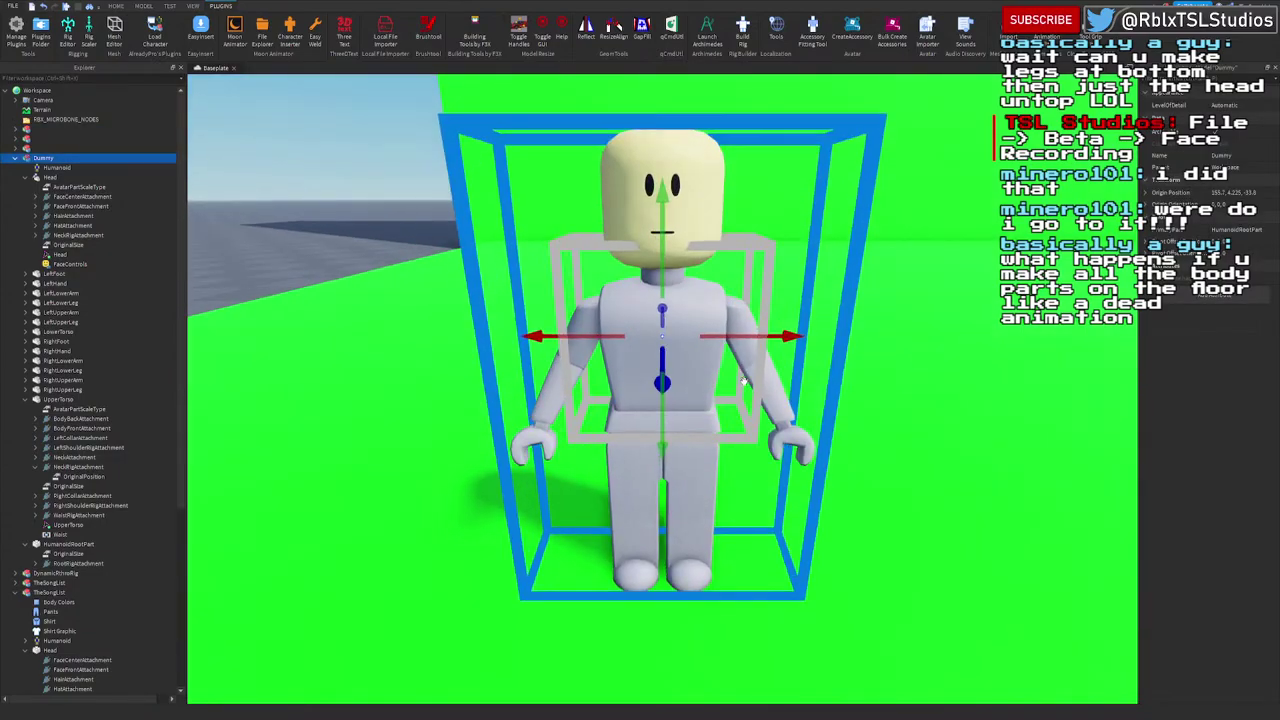
scroll(745, 386, "up", 6)
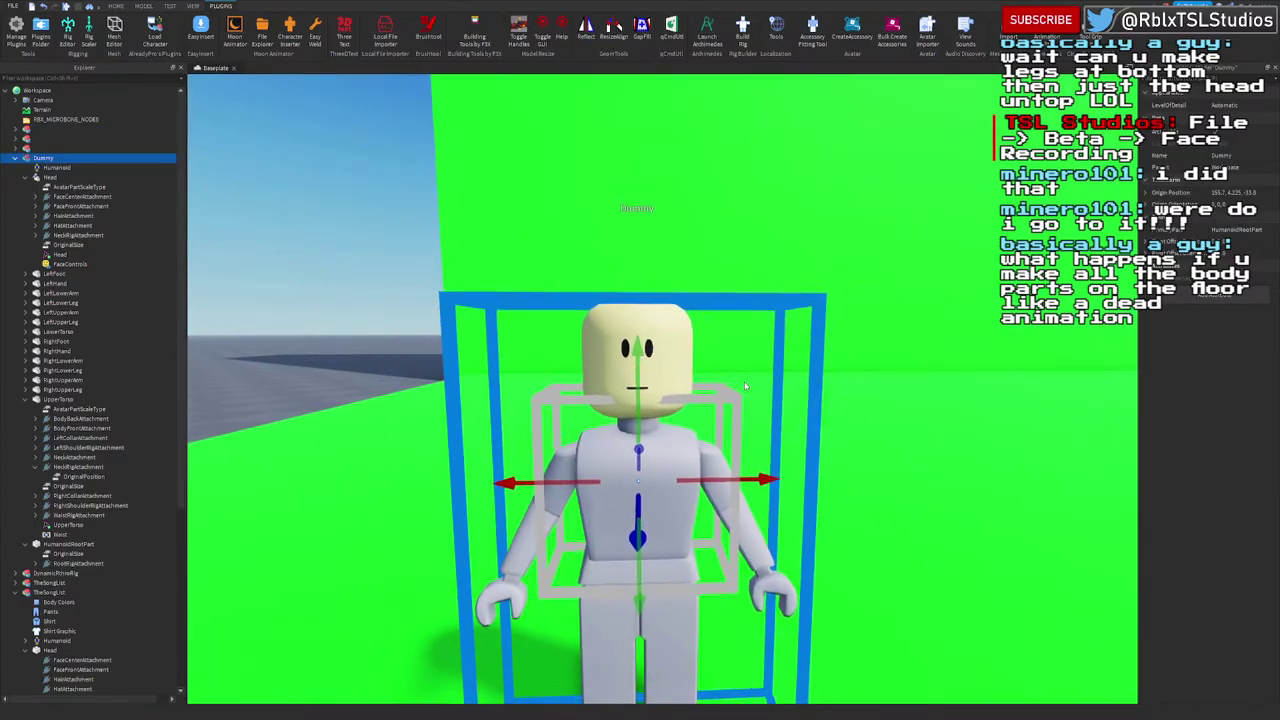
middle_click_drag(745, 386, 743, 382)
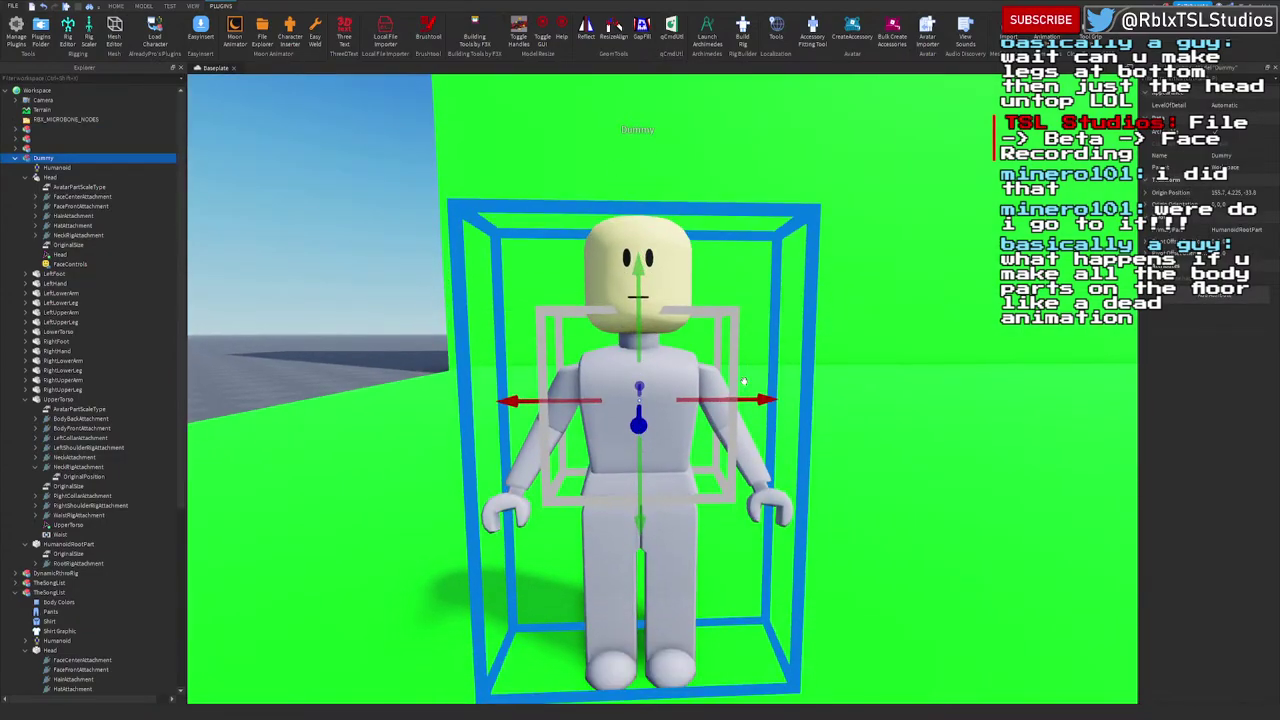
key("q")
scroll(853, 383, "down", 3)
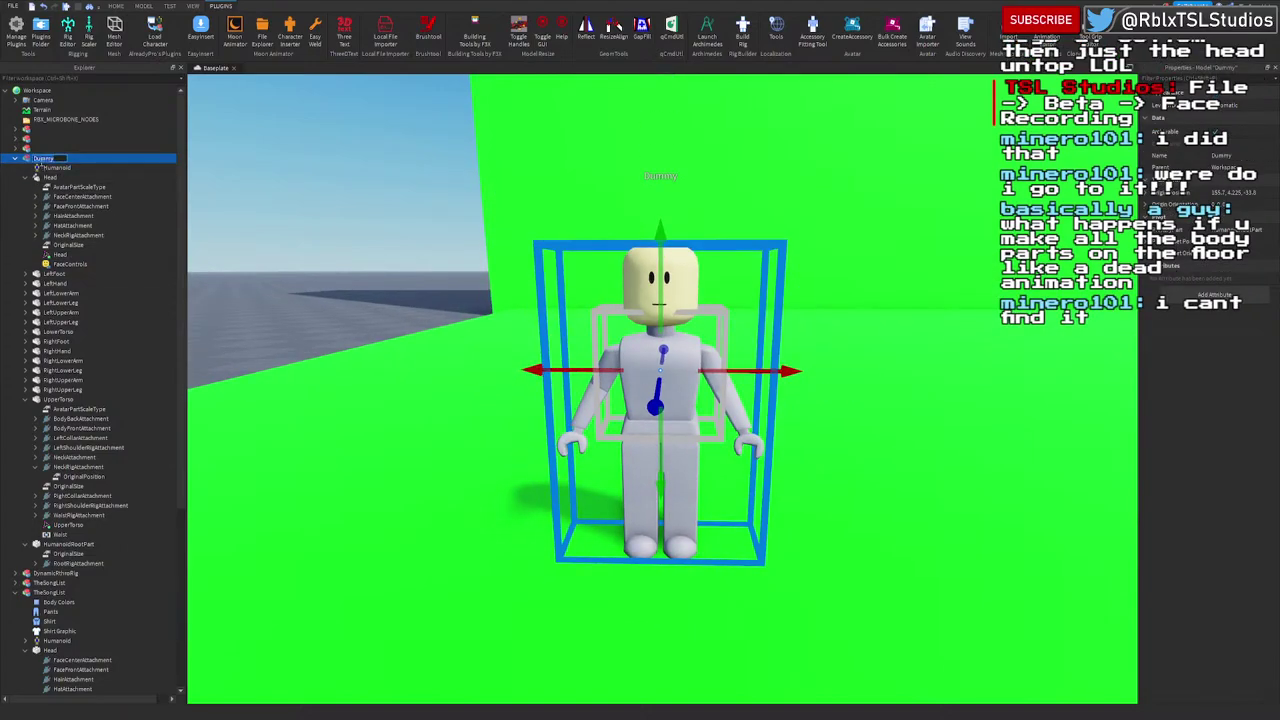
type("Woman")
key("Return")
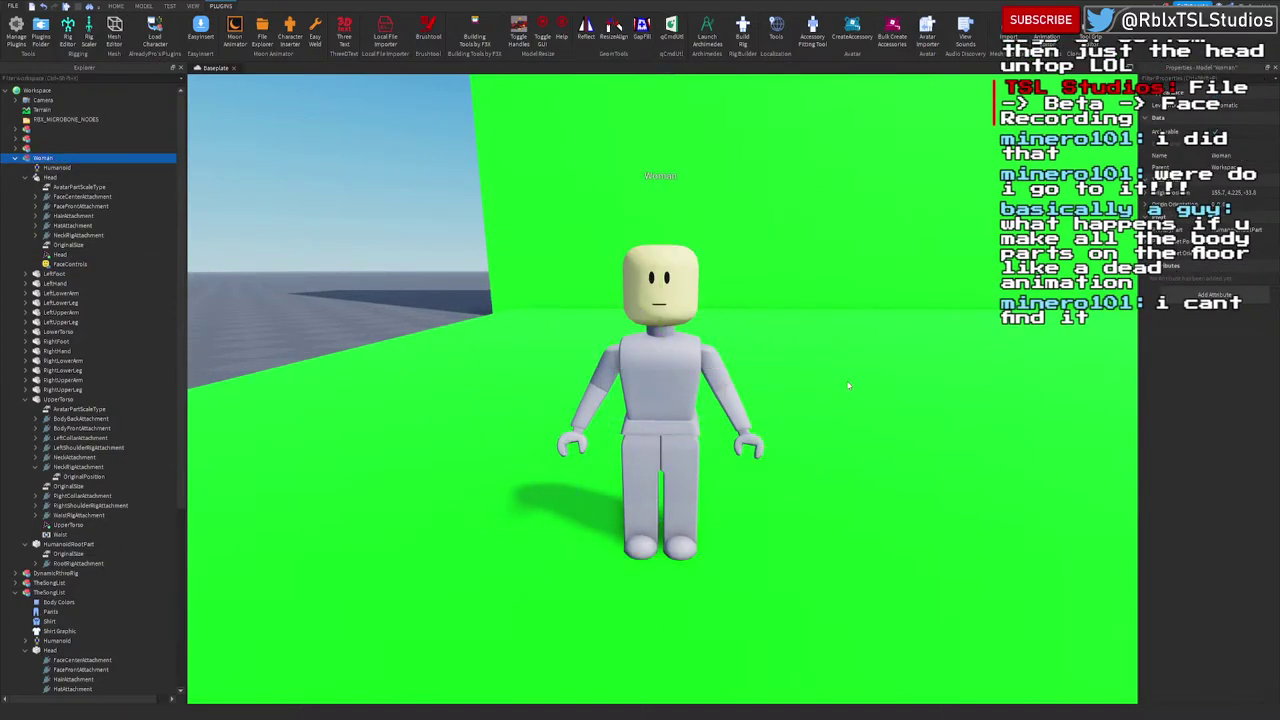
left_click(848, 385)
right_click_drag(848, 385, 829, 386)
scroll(829, 386, "up", 4)
scroll(829, 386, "down", 1)
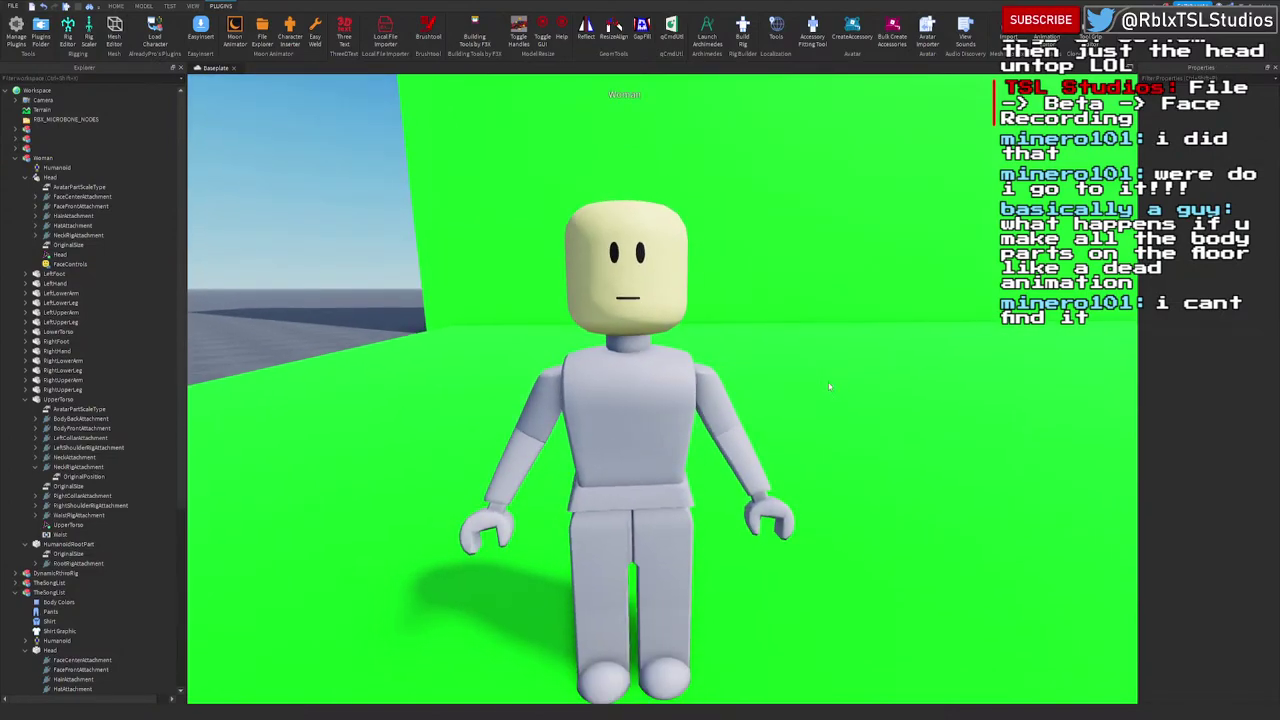
left_click(664, 433)
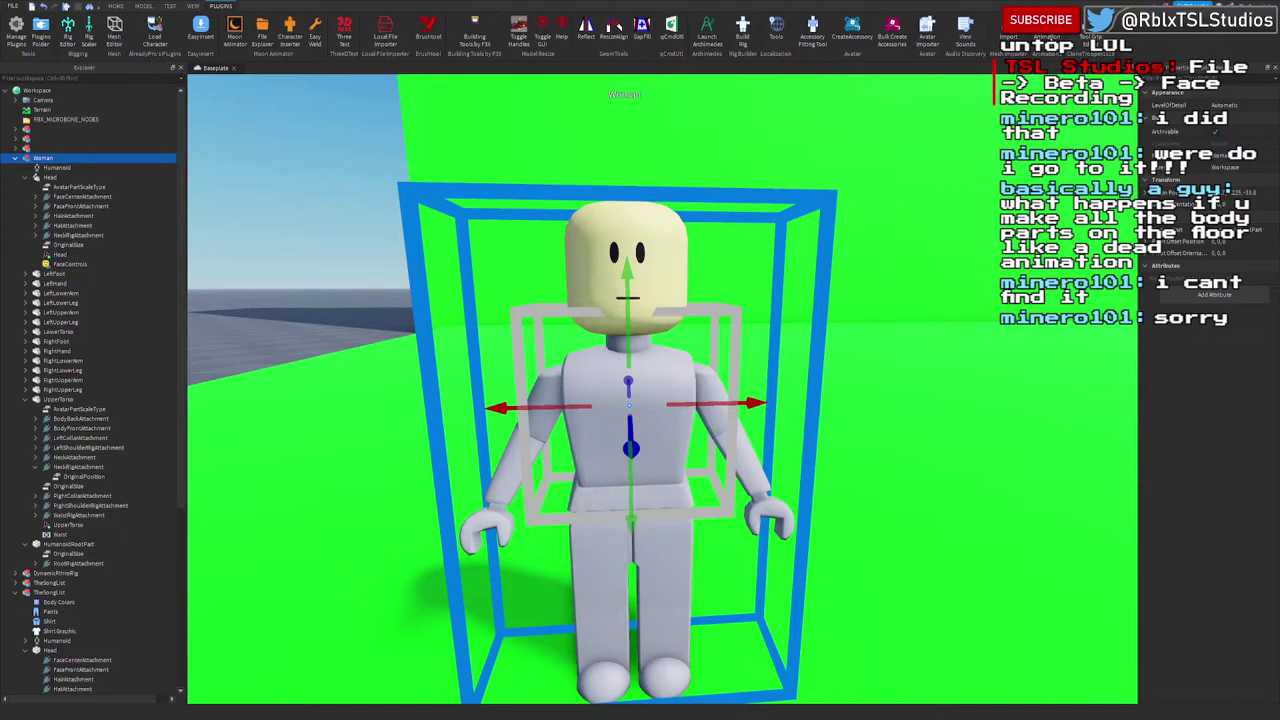
key("ctrl+shift+a")
key("ctrl+shift+a")
key("ctrl+shift+a")
key("ctrl+shift+a")
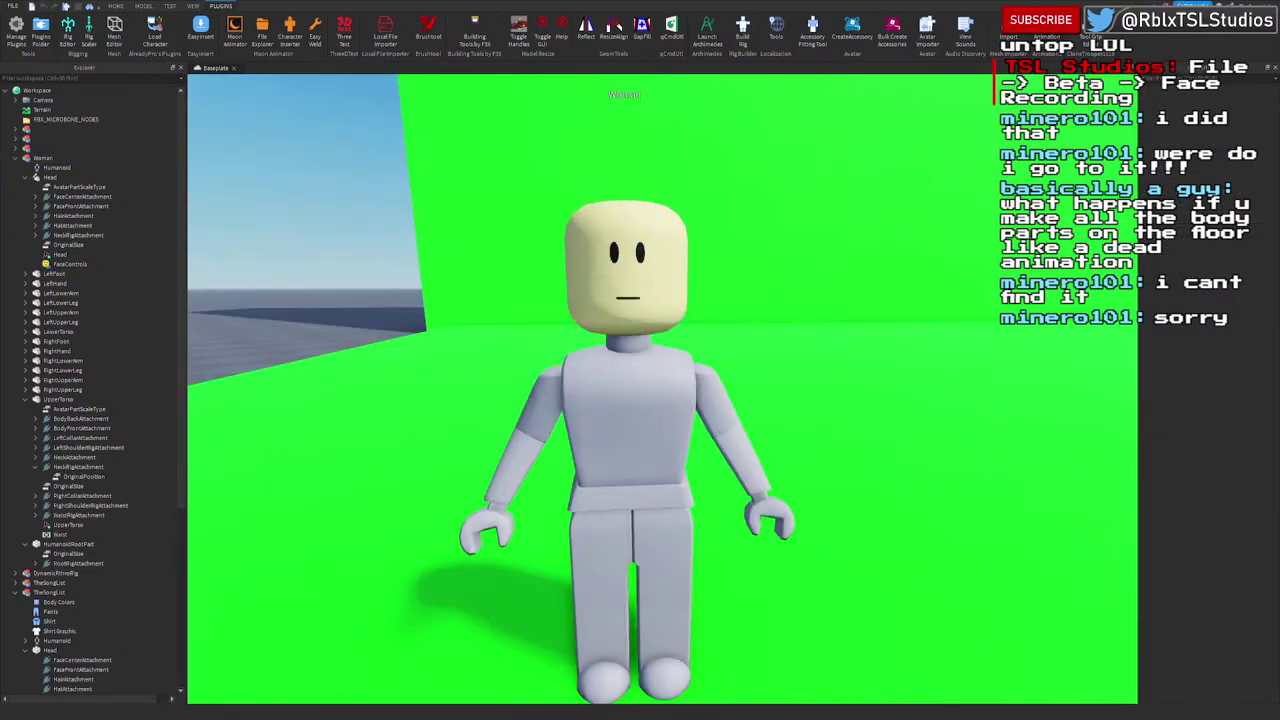
Step: Display the Animation Editor with its timeline and face tools, and close it again
left_click(1047, 27)
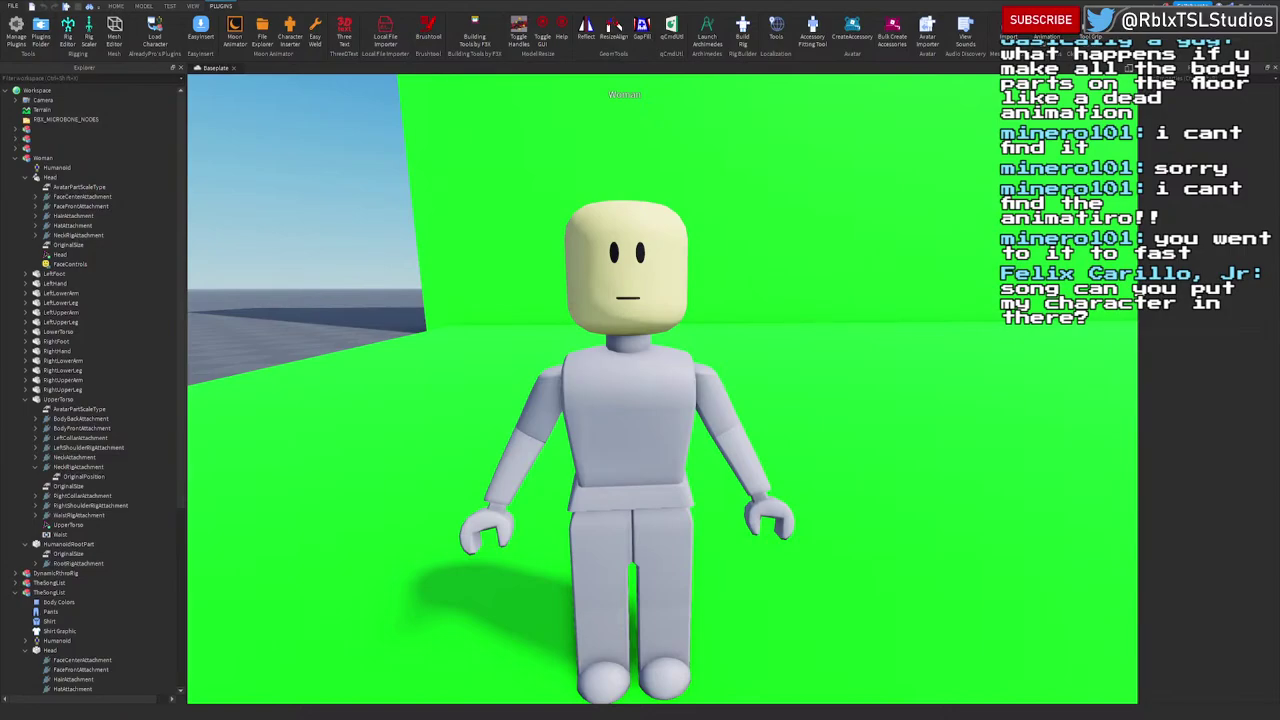
left_click(195, 6)
left_click(220, 6)
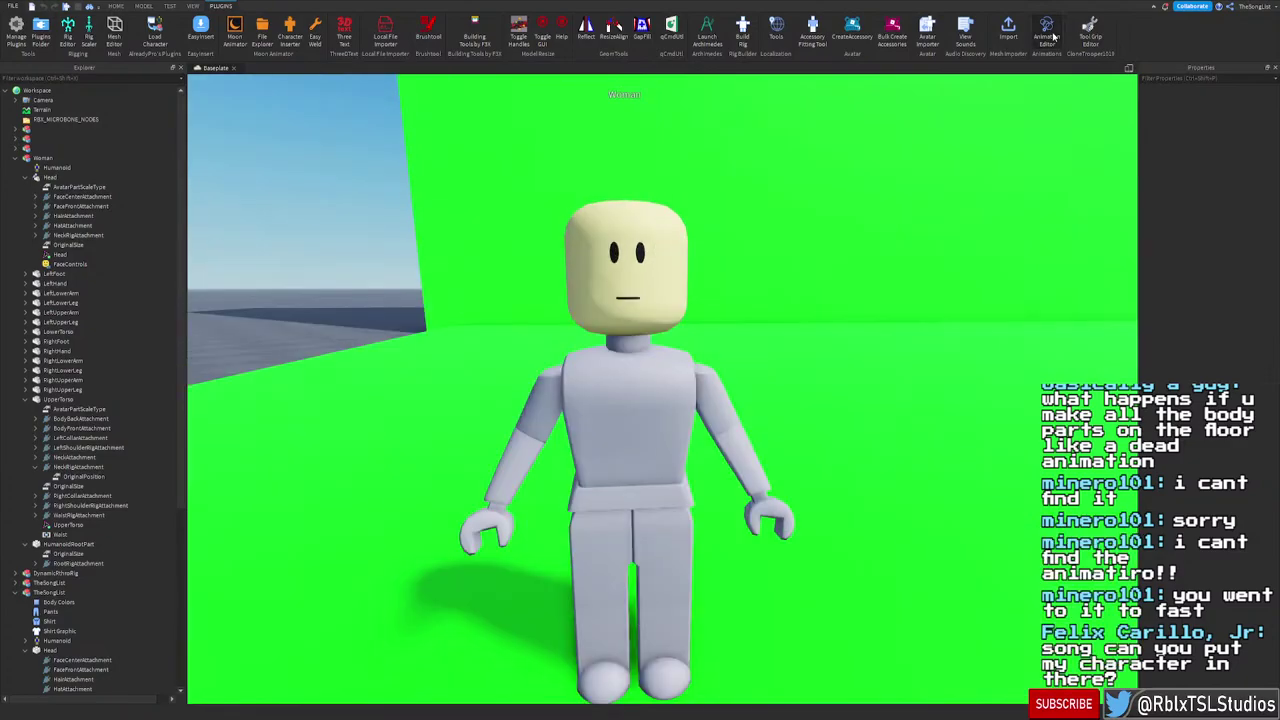
left_click(1053, 37)
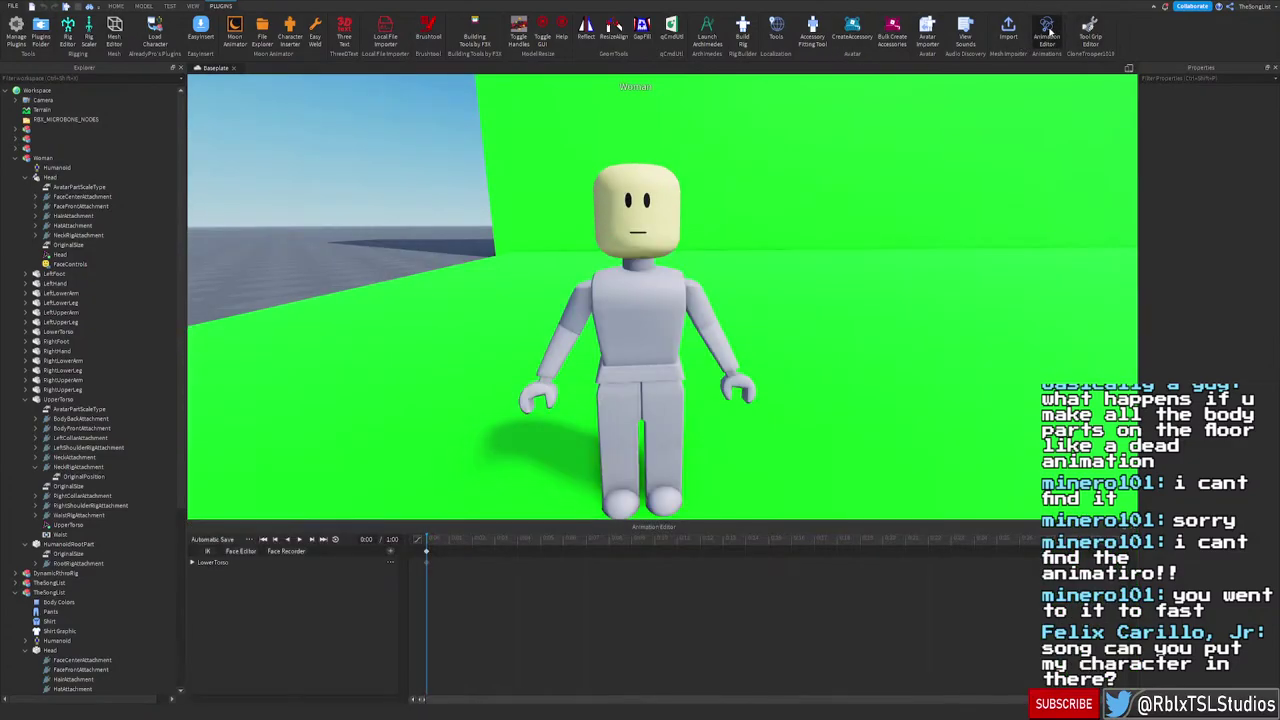
left_click(1047, 36)
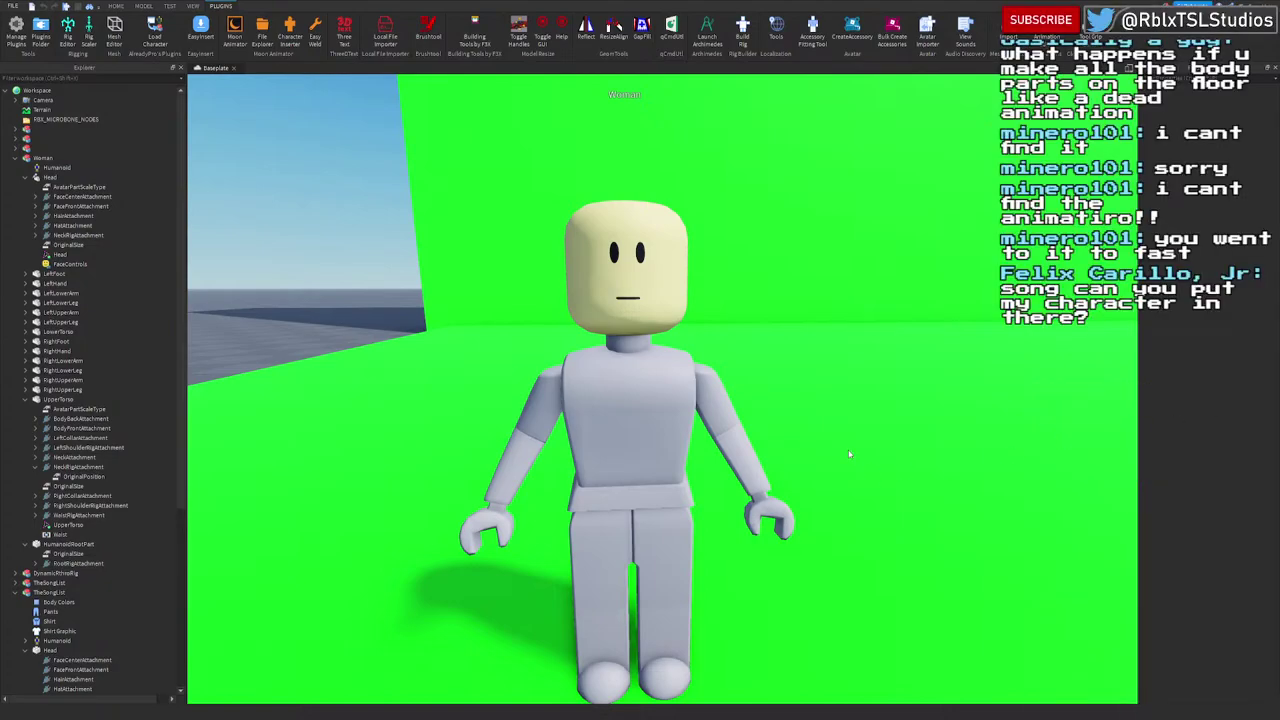
key("d")
key("w")
mouse_move(838, 408)
right_mouse_down()
mouse_move(835, 391)
mouse_move(838, 410)
right_mouse_up()
key("w")
key("s")
key("w")
key("s")
key("w")
key("s")
key("d")
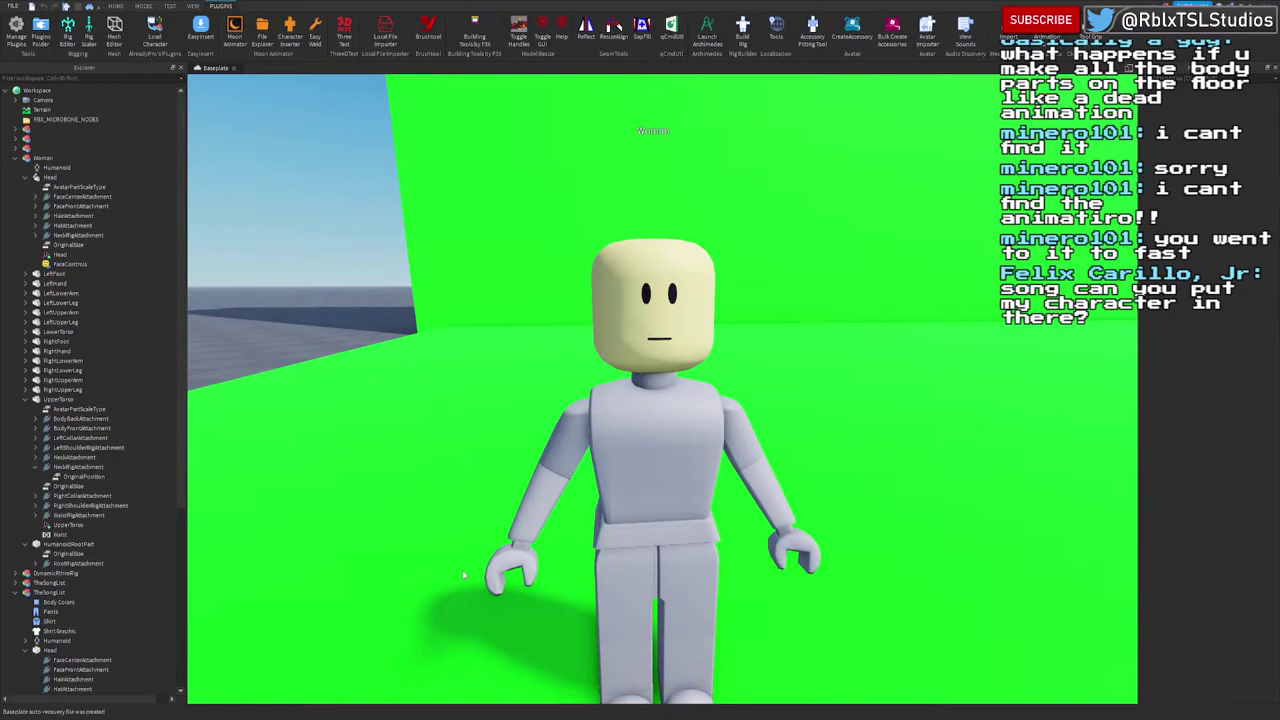
Step: Expand and select the NeckRigAttachment inside the Head of the Woman model to examine its properties
left_click(632, 400)
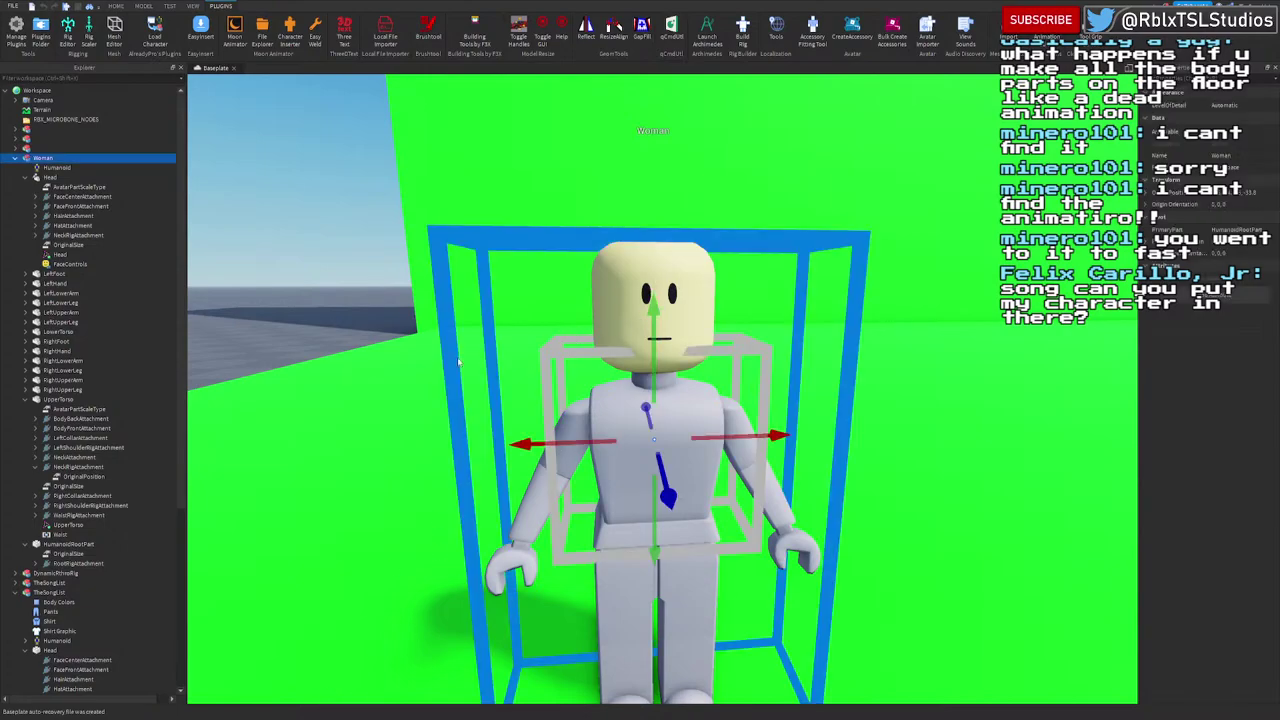
left_click(46, 178)
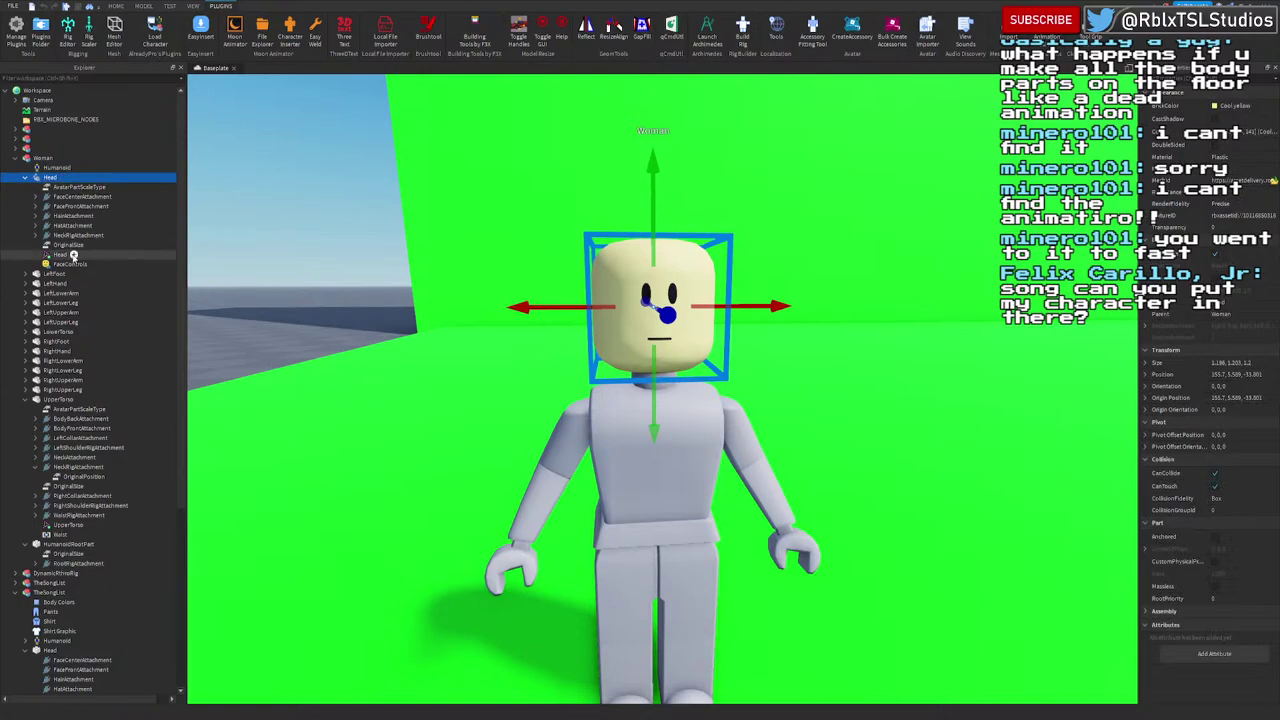
left_click(37, 237)
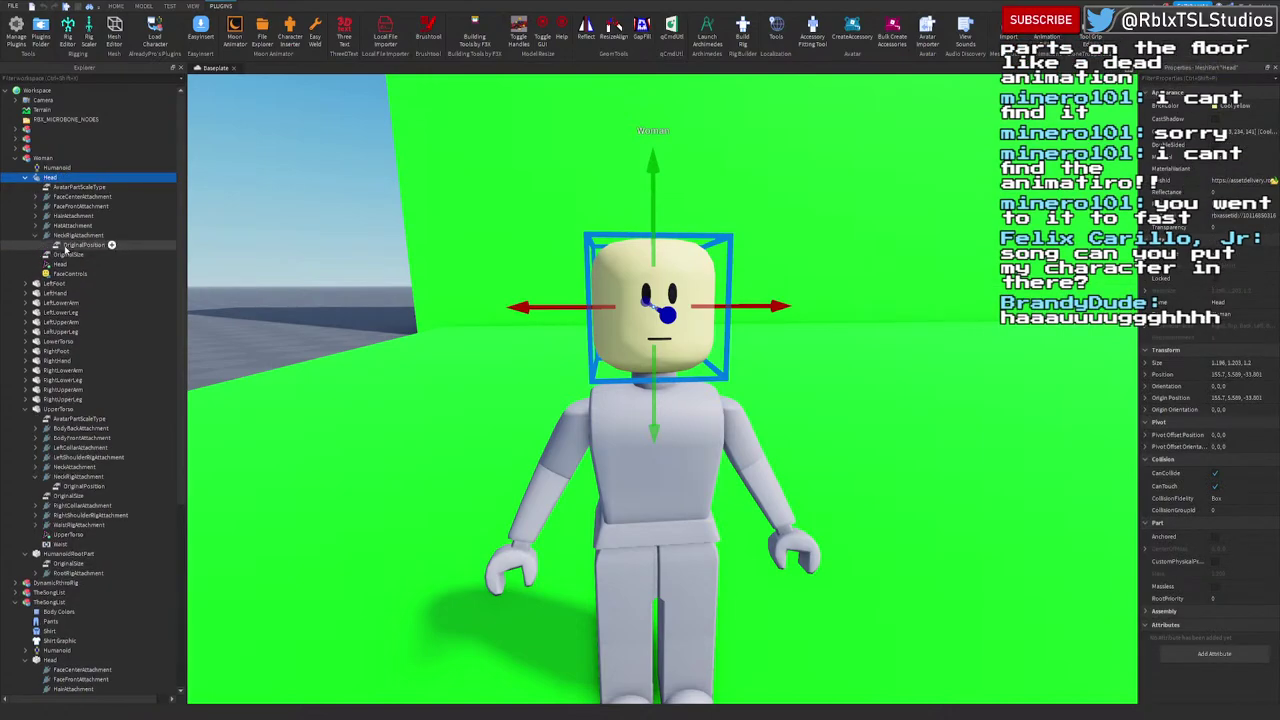
left_click(72, 235)
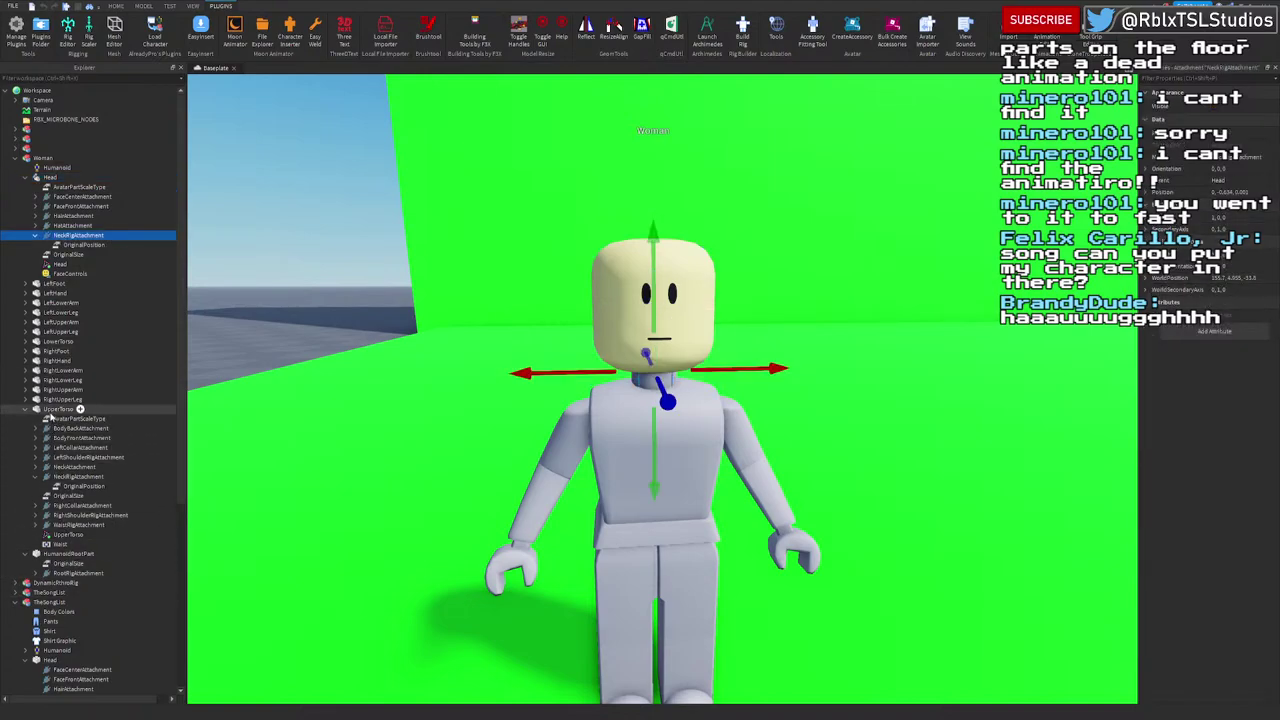
Step: Delete the Woman model from the green floor
left_click(480, 353)
right_click_drag(480, 353, 476, 400)
scroll(480, 353, "down", 3)
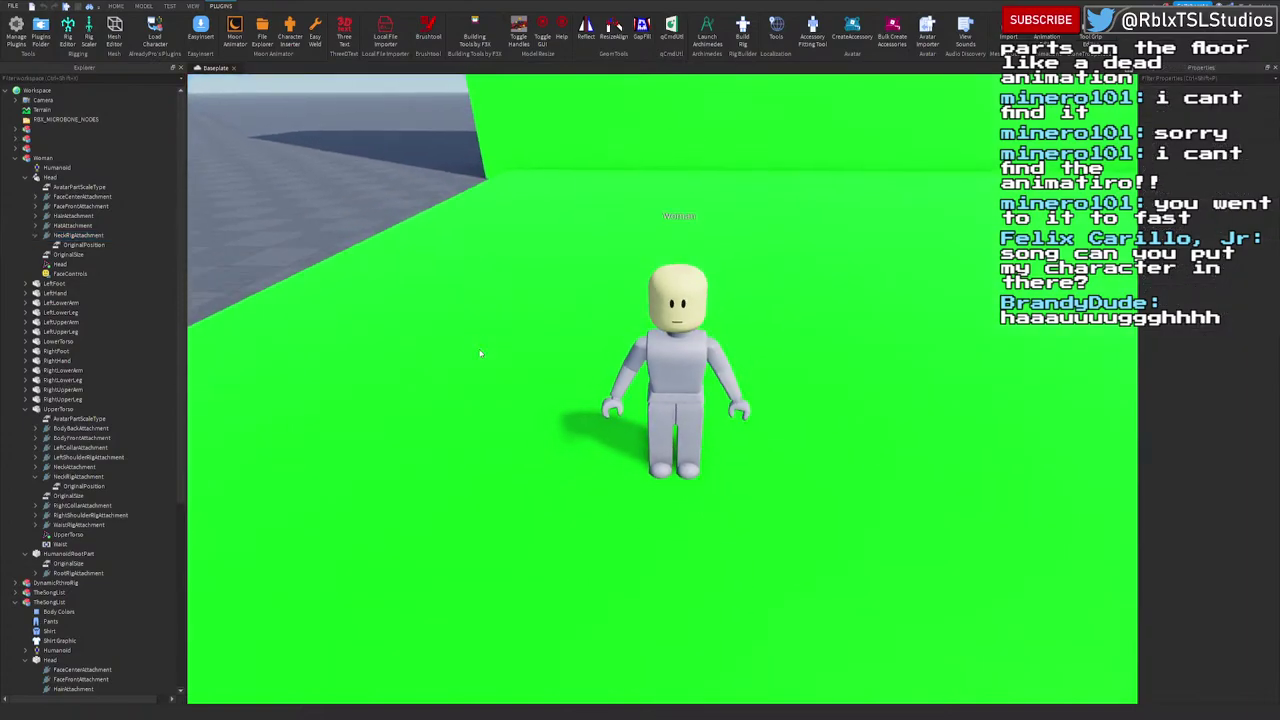
scroll(480, 353, "down", 3)
left_click_drag(527, 518, 761, 257)
key("Delete")
scroll(762, 258, "up", 1)
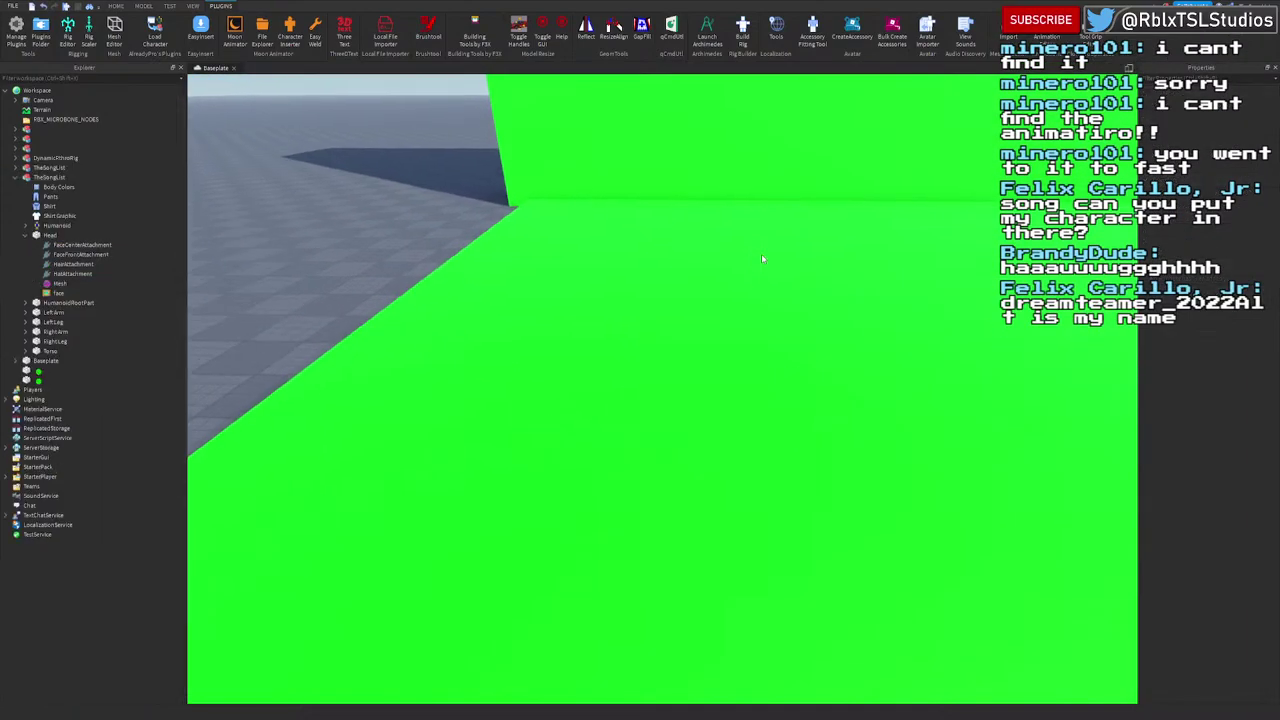
Step: Build a new R15 rig with a woman's face using the Rig Builder
left_click(742, 30)
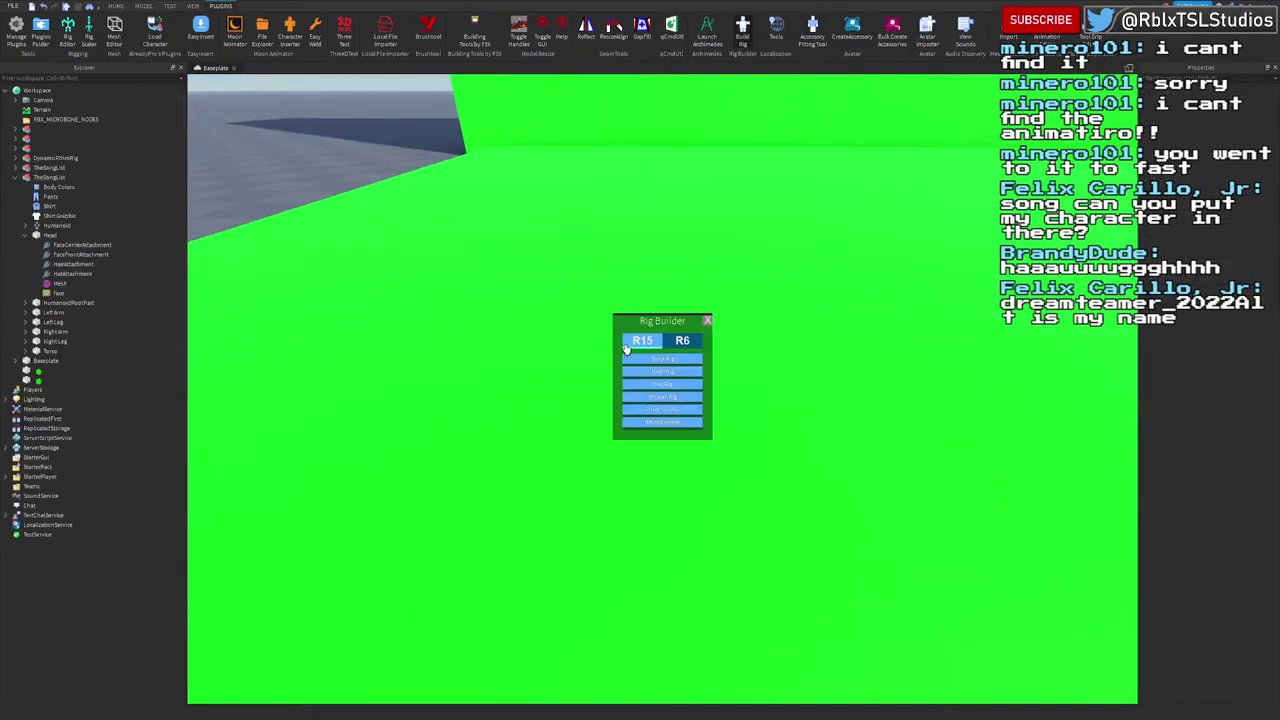
left_click(671, 383)
scroll(684, 382, "down", 5)
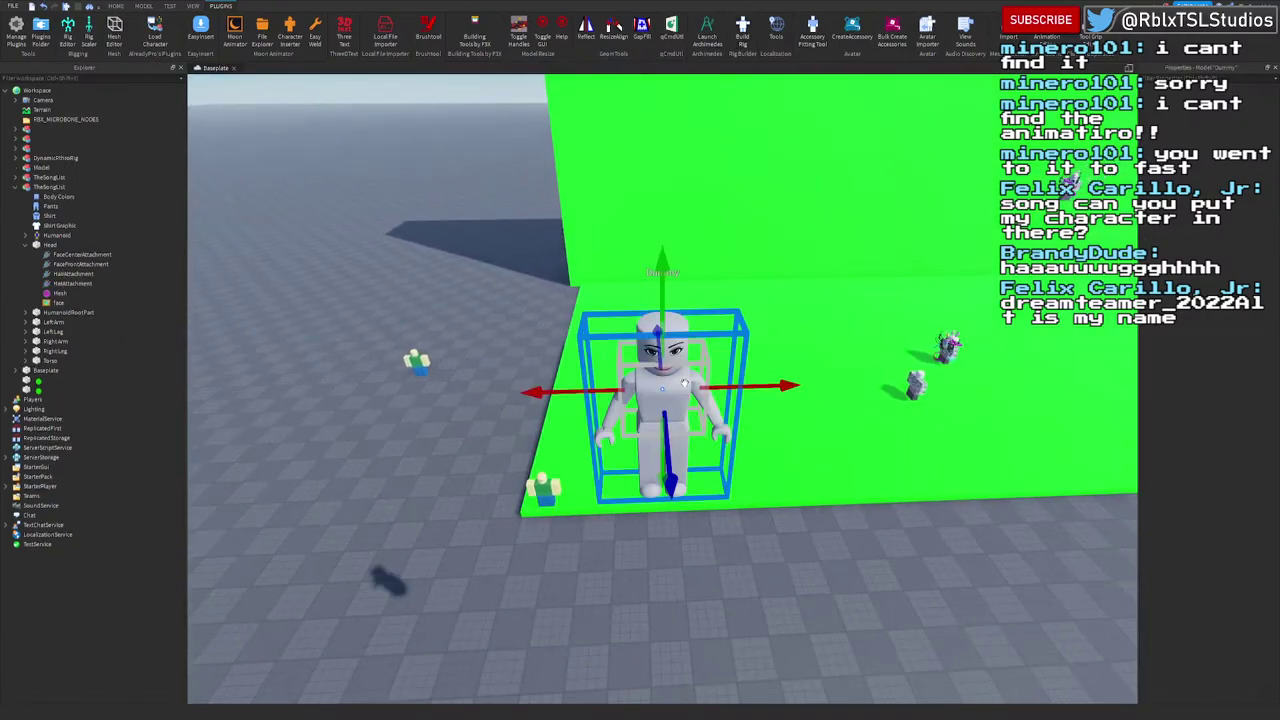
Step: Place the new woman-faced rig on the green floor and duplicate it
left_click(751, 483)
left_click_drag(467, 419, 434, 433)
key("ctrl+d")
key("f")
scroll(323, 480, "down", 4)
left_click(200, 380)
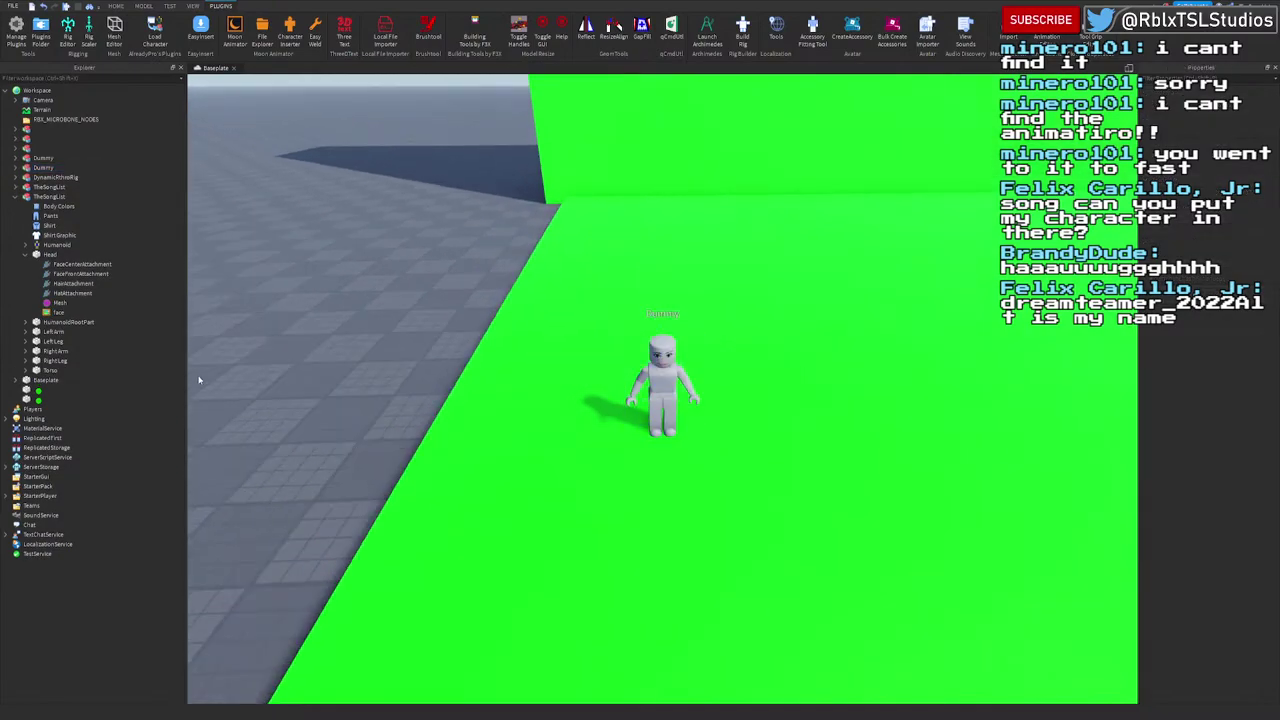
Step: Duplicate the blocky green-shirted character and place the copy beside the woman-faced dummy on the green floor
scroll(202, 378, "down", 2)
left_click(239, 334)
key("ctrl+d")
left_click_drag(239, 334, 609, 423)
key("f")
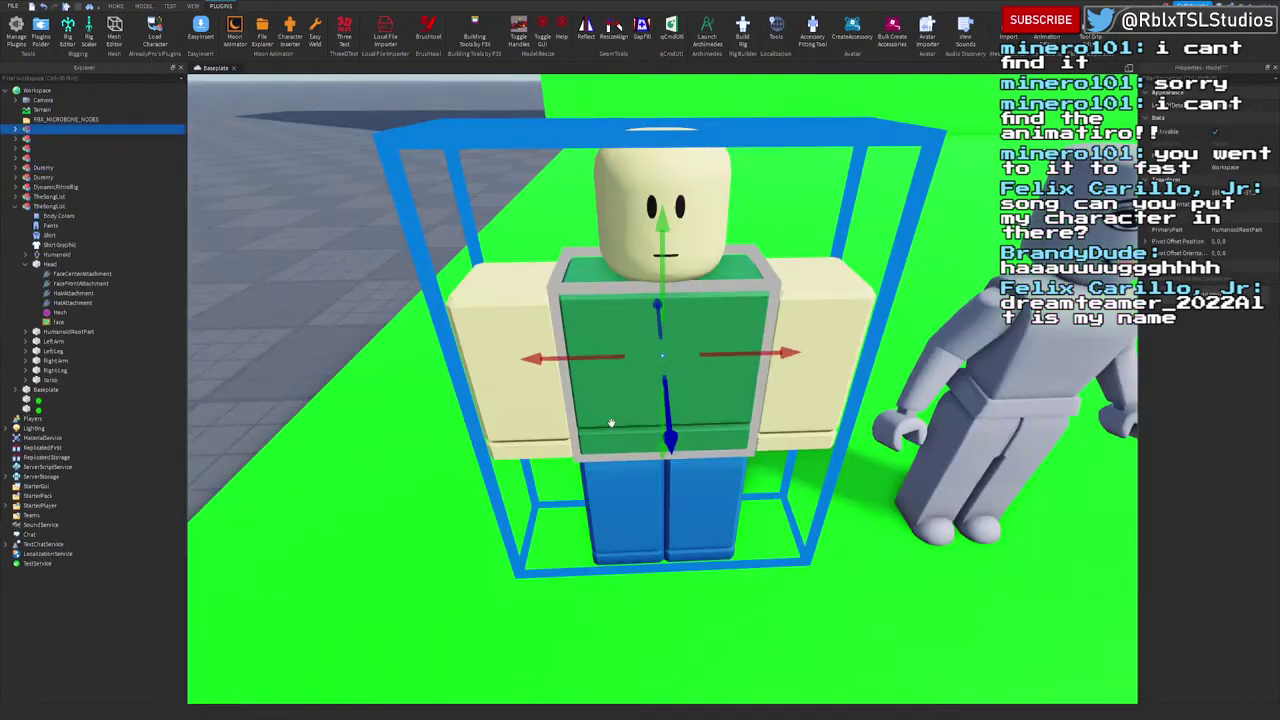
right_click_drag(797, 470, 795, 474)
scroll(795, 474, "down", 2)
scroll(795, 474, "up", 3)
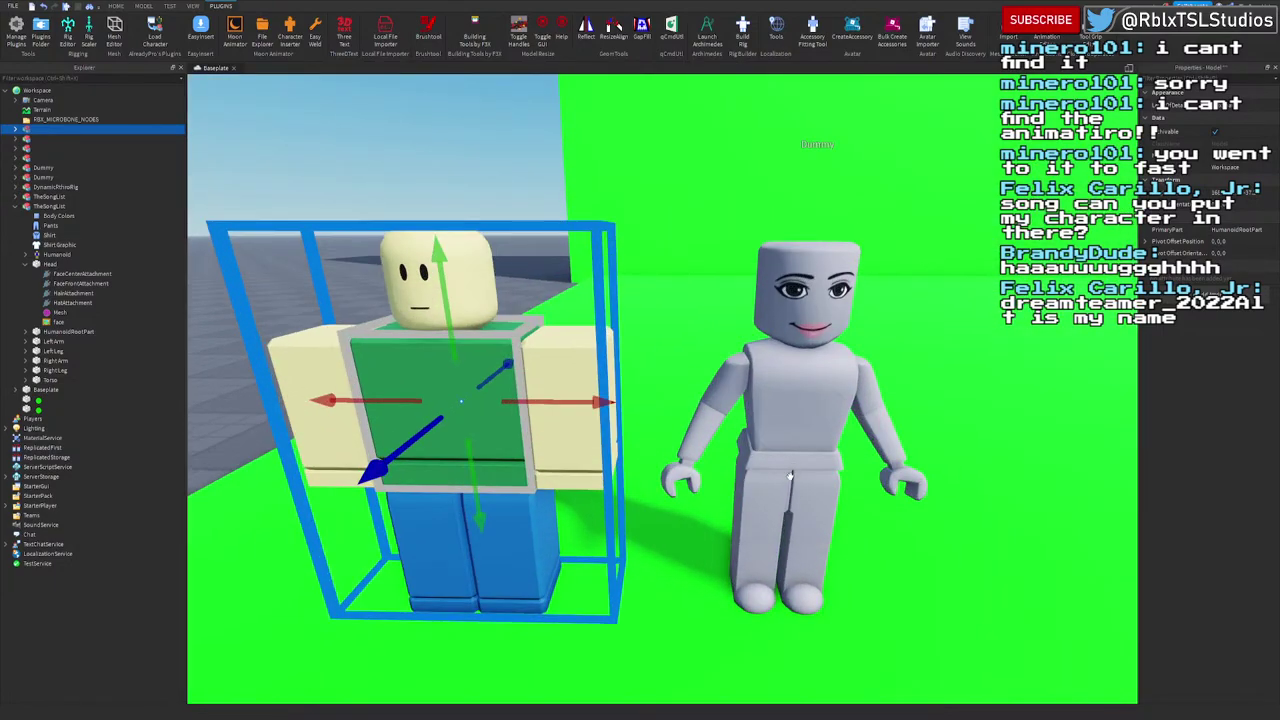
Step: Move the woman-faced dummy closer to the blocky green-shirted character on the green floor
left_click_drag(790, 477, 724, 594)
key("f")
right_click_drag(724, 594, 723, 592)
scroll(723, 592, "down", 3)
scroll(723, 592, "up", 3)
scroll(723, 592, "down", 1)
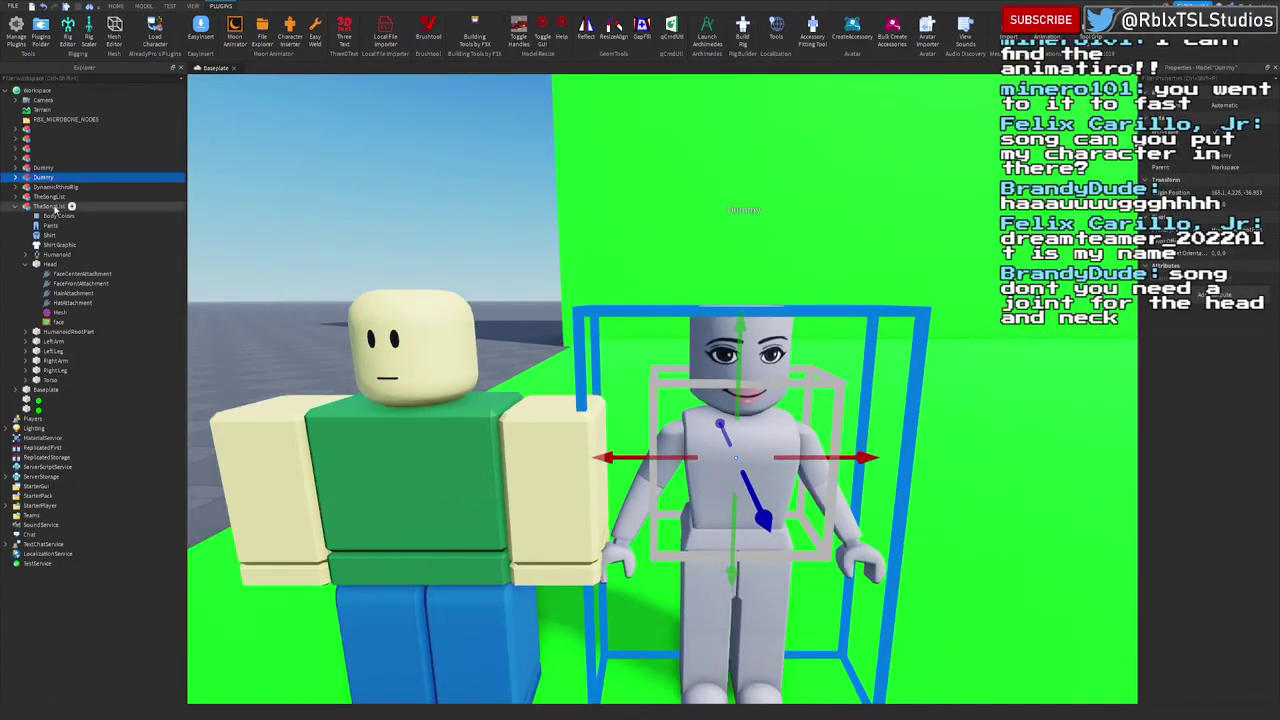
Step: Expand the hierarchies of both rigs and their Head parts to compare what each head contains
left_click(15, 178)
left_click(318, 430)
left_click(15, 129)
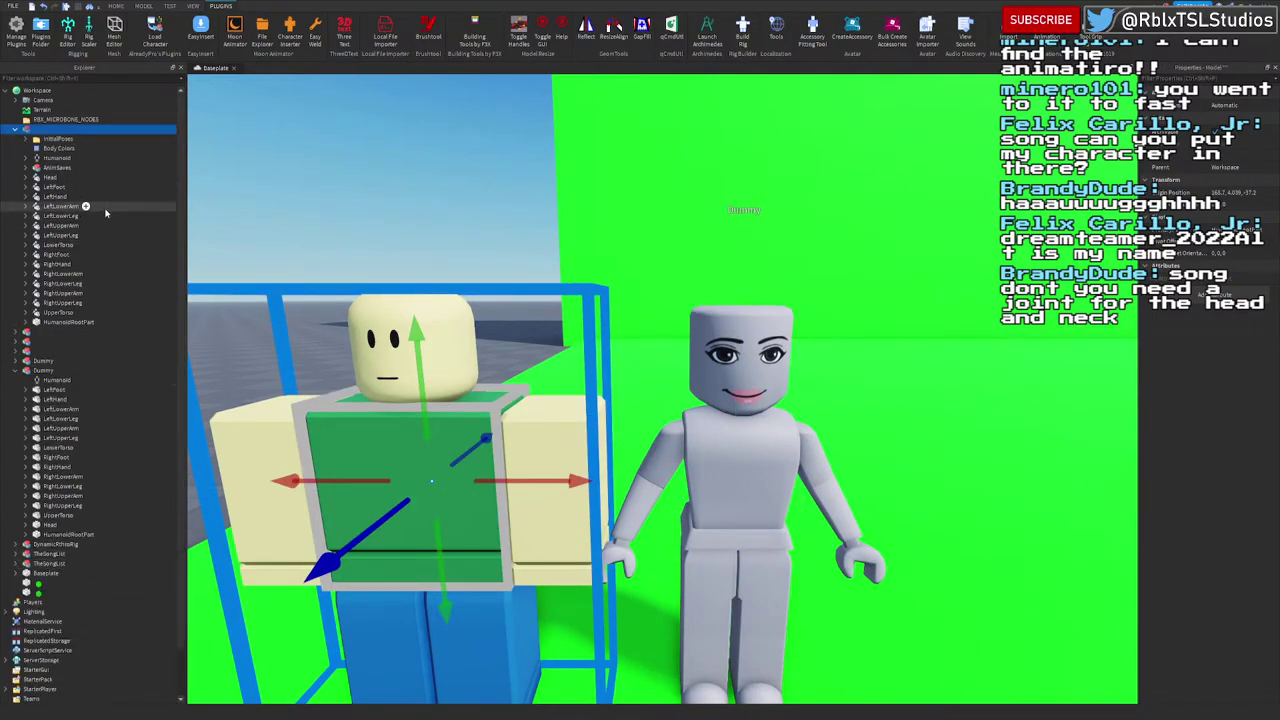
left_click(45, 178)
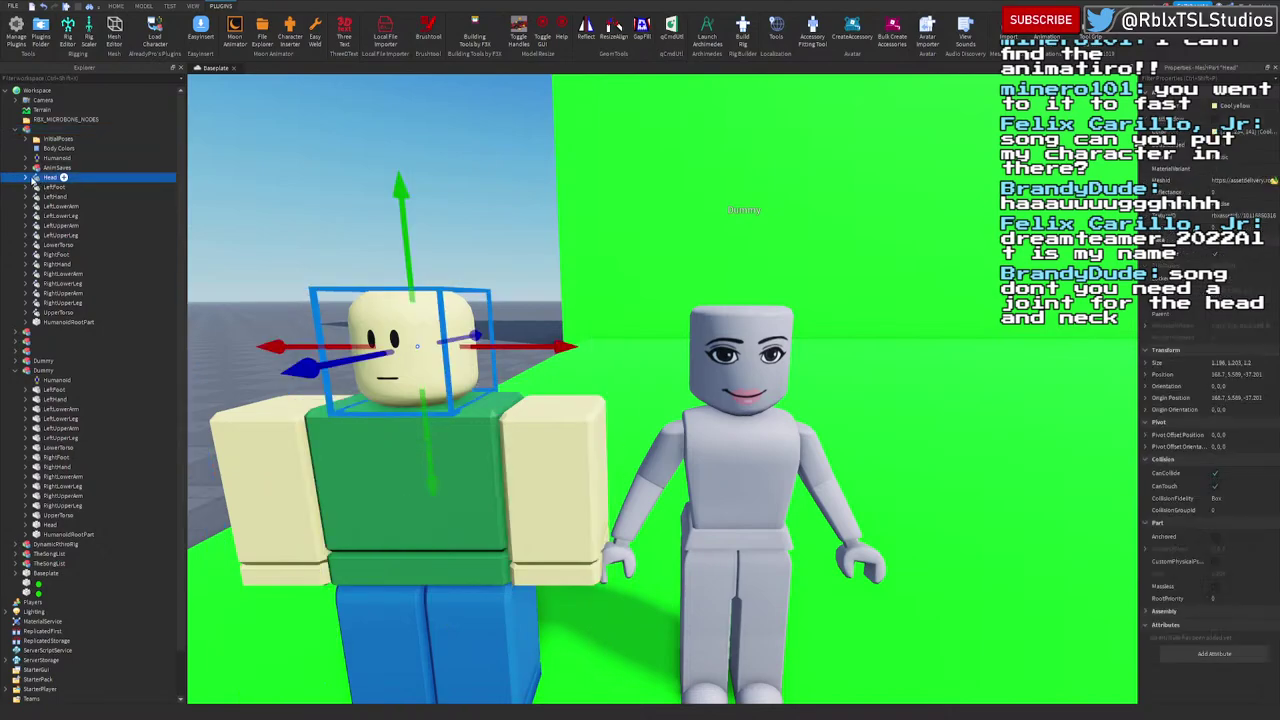
left_click(27, 177)
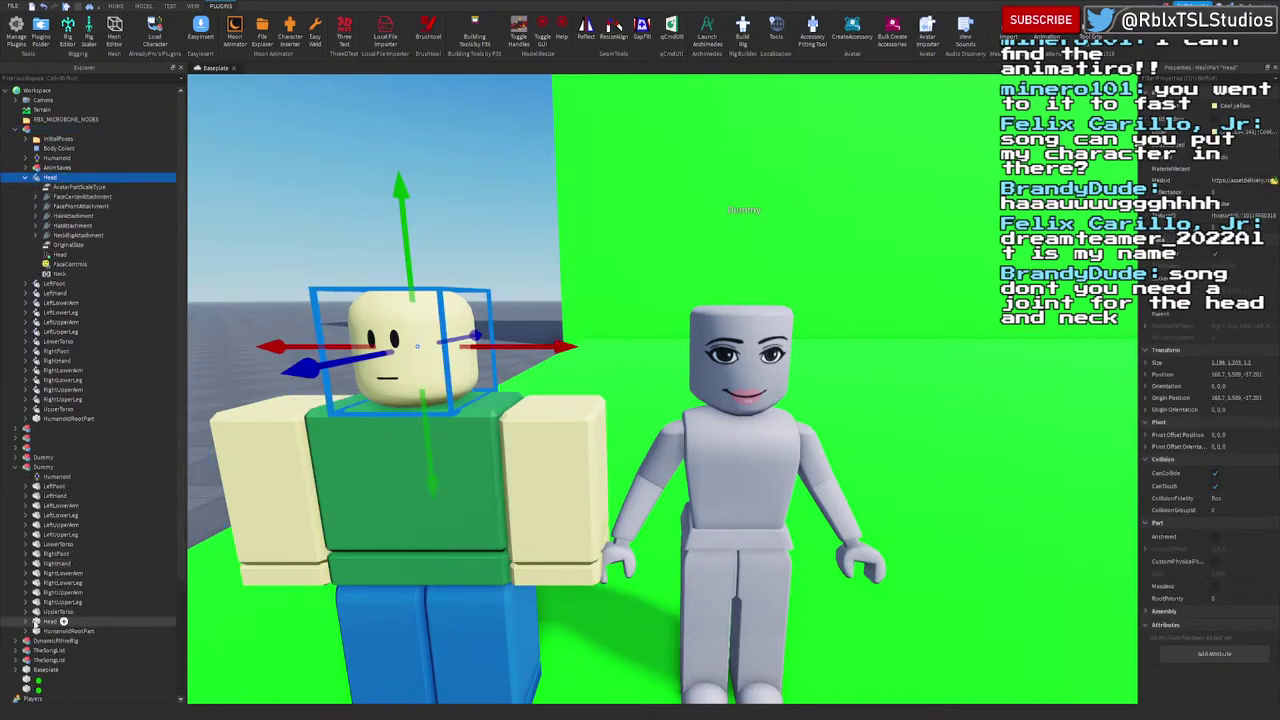
left_click(50, 621)
left_click(27, 621)
scroll(62, 585, "down", 2)
scroll(62, 580, "up", 2)
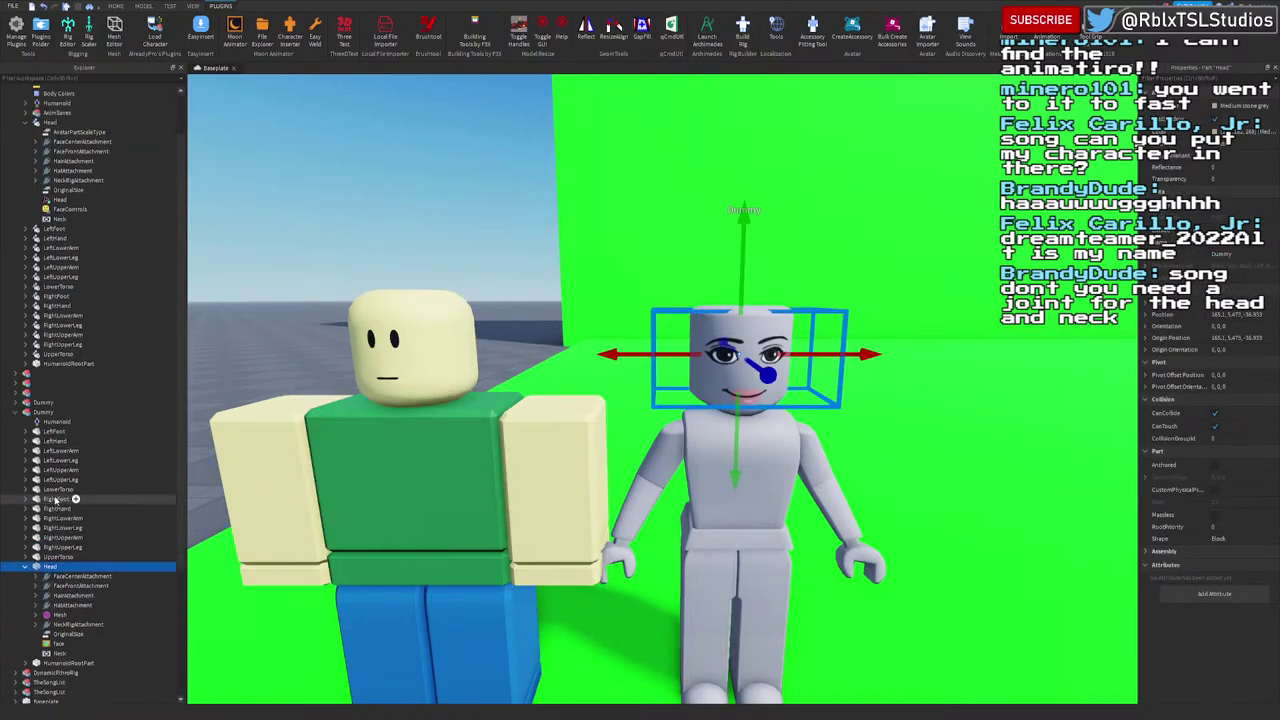
Step: Delete AvatarPartScaleType, the attachments, OriginalSize and Neck from the blocky character's Head, plus OriginalSize and the face from the dummy's Head
left_click(70, 160)
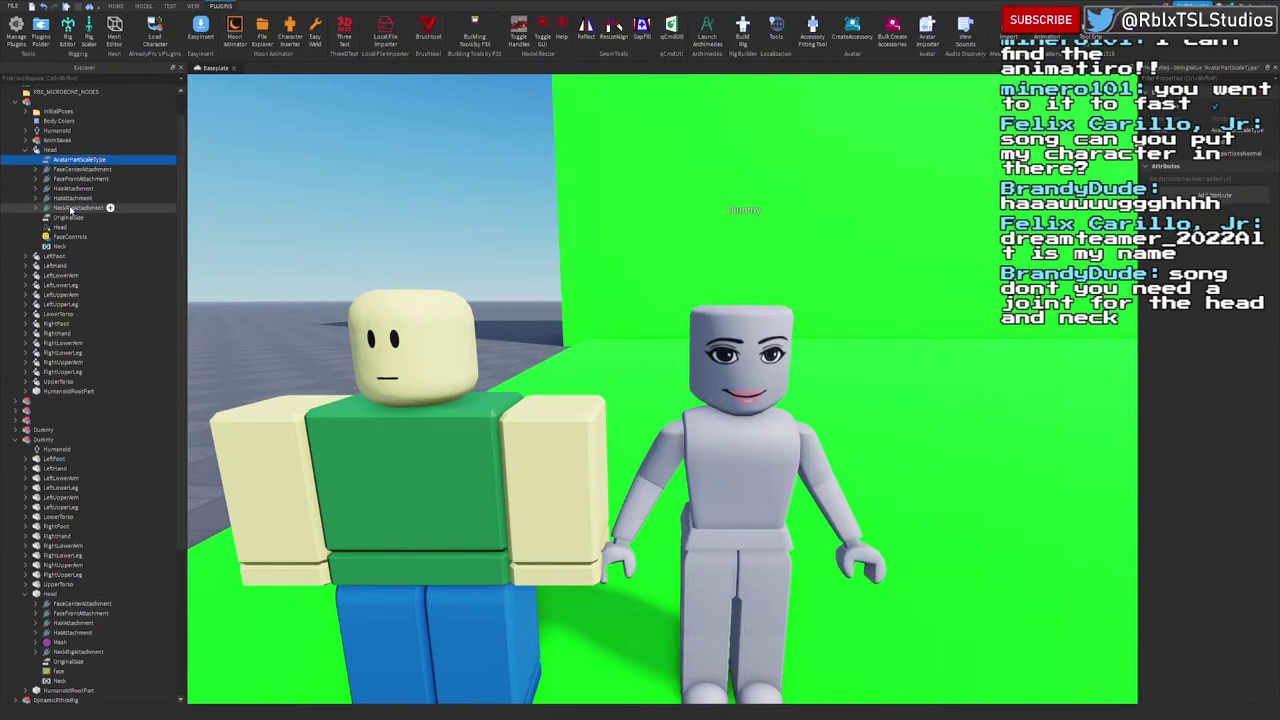
left_click(72, 207, "shift")
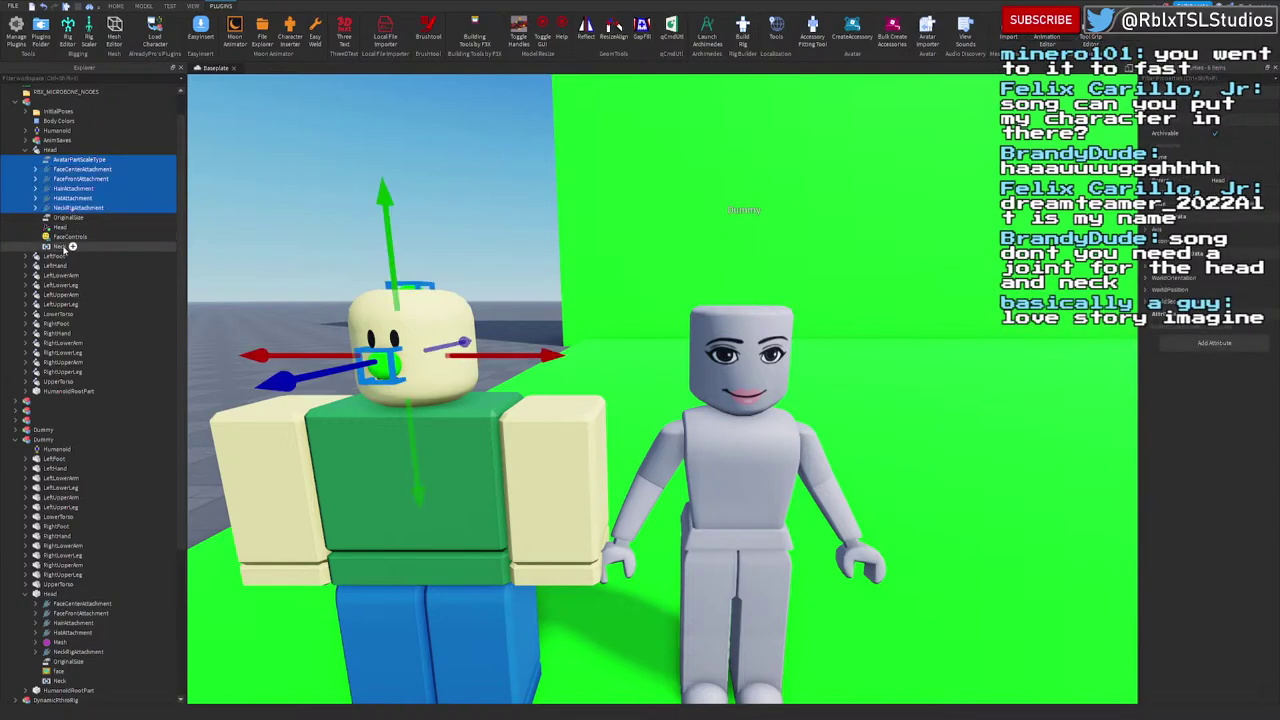
left_click(72, 246, "ctrl")
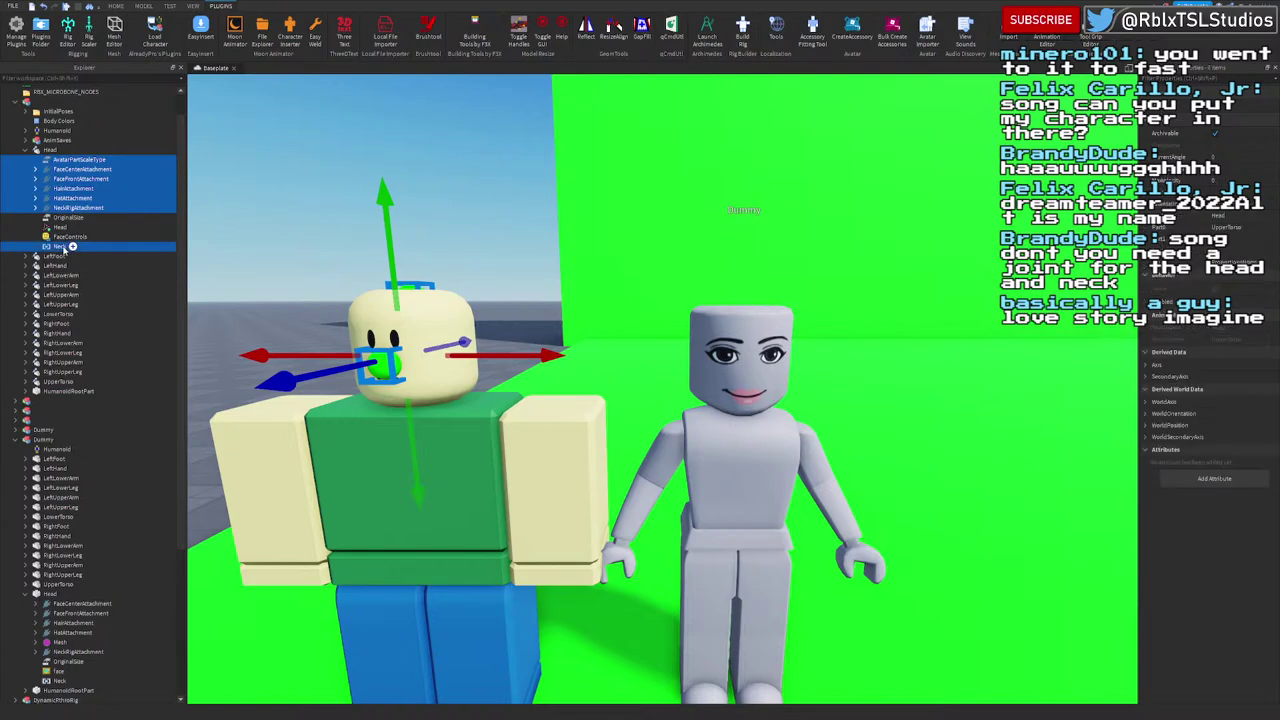
left_click(62, 670, "ctrl")
left_click(62, 662, "ctrl")
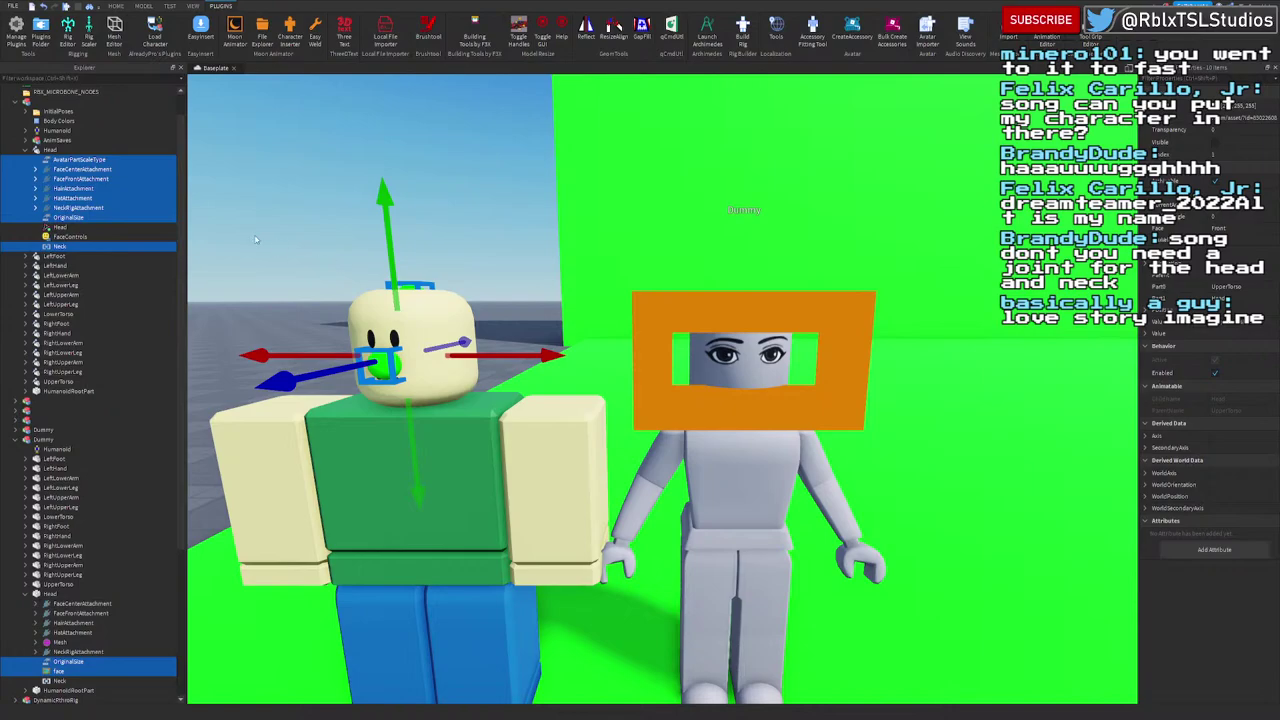
key("Delete")
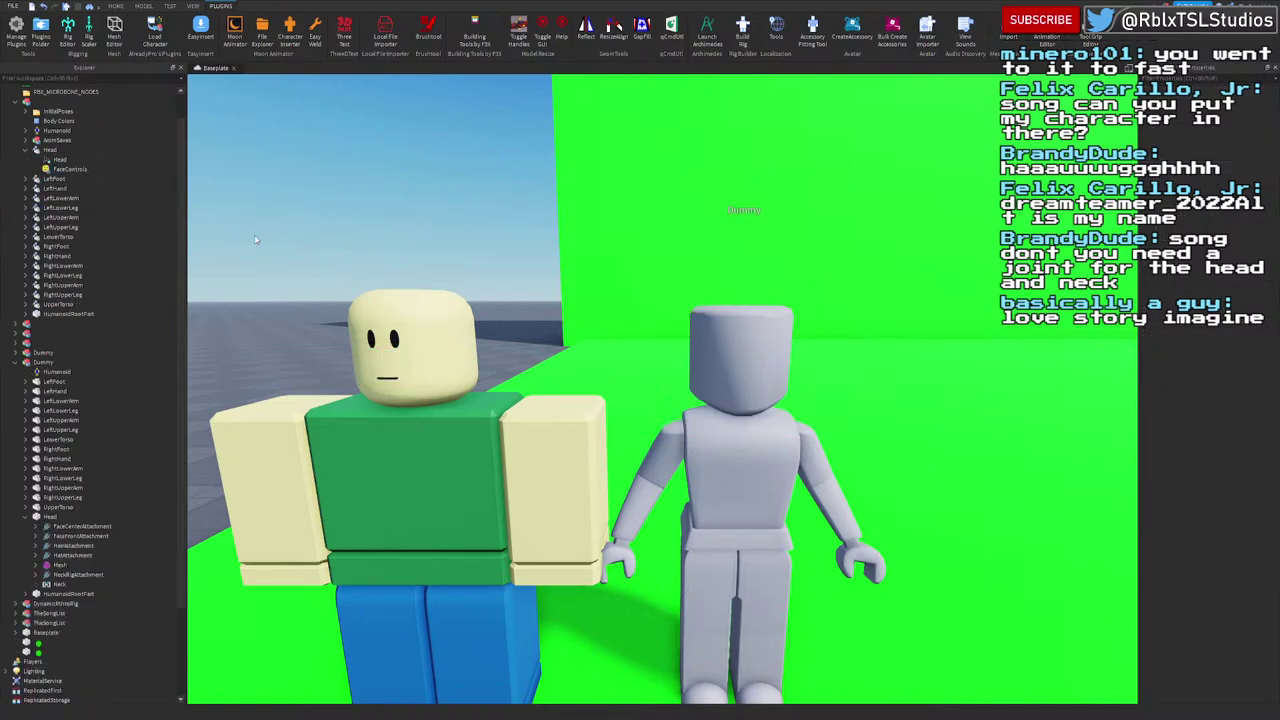
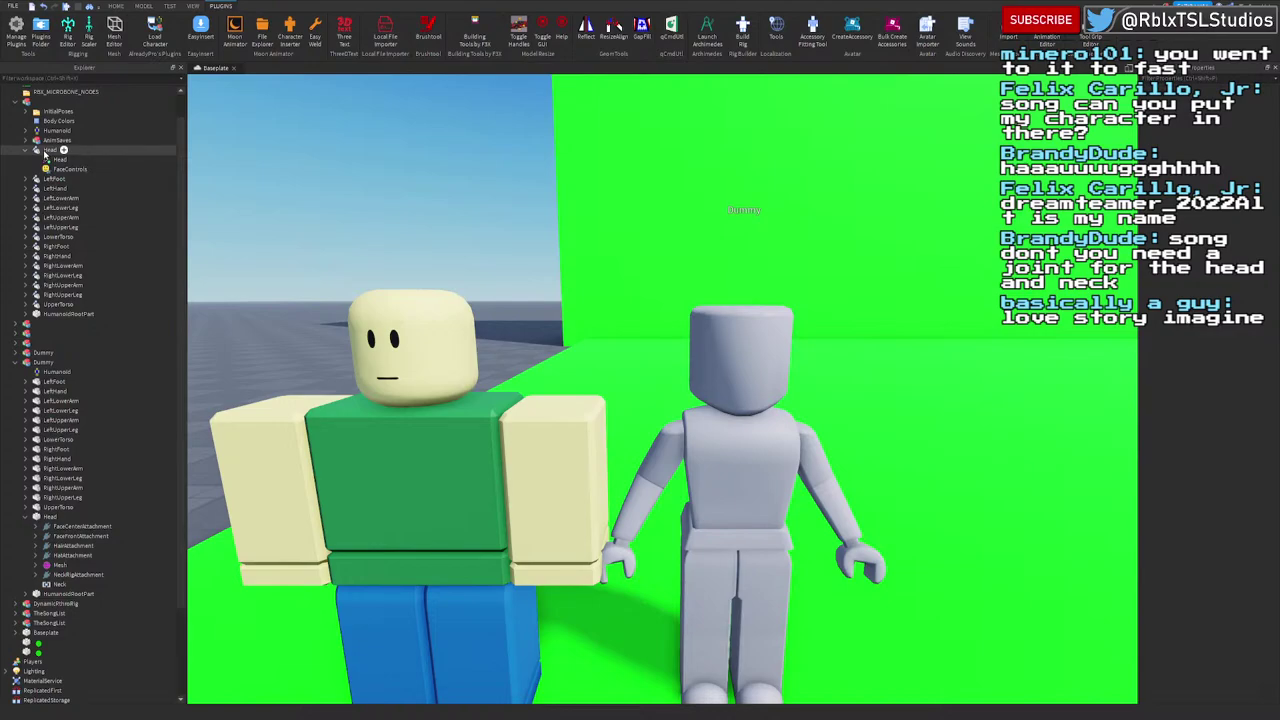
Step: Transfer the dummy Head's attachments, Mesh and Neck joint into the blocky character's Head
left_click(60, 584)
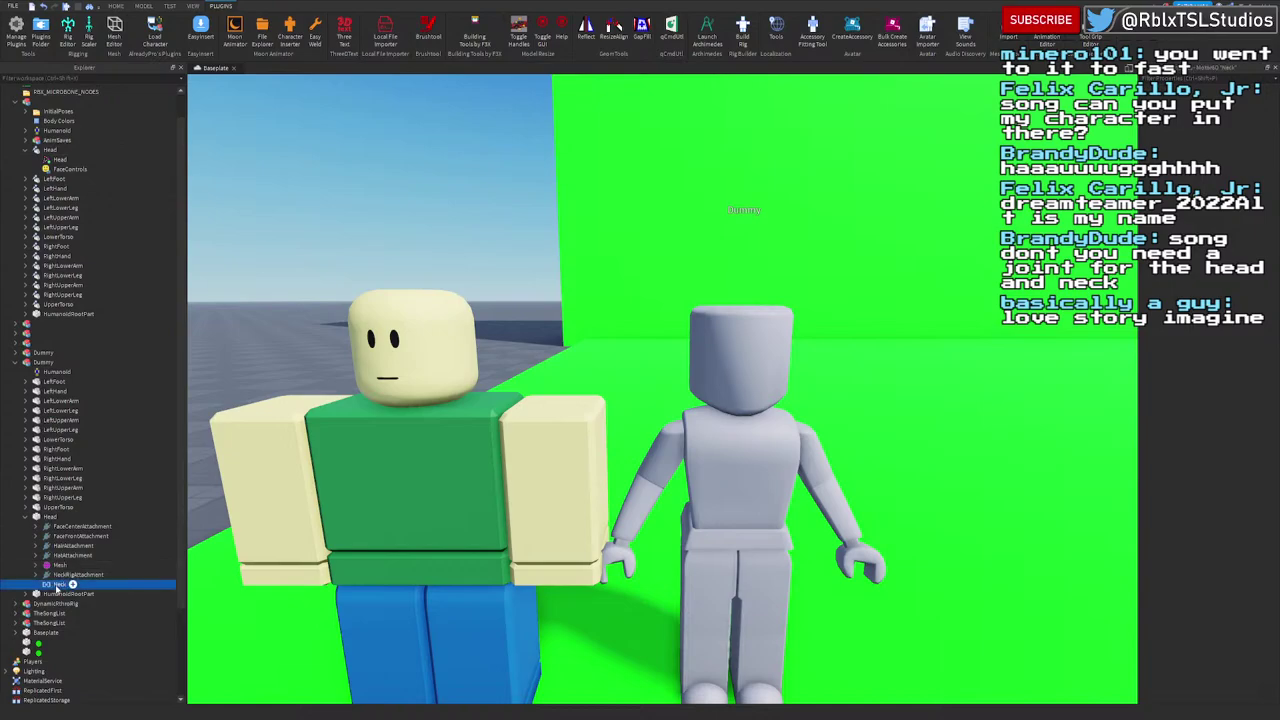
left_click(56, 528, "shift")
left_click_drag(56, 528, 55, 150)
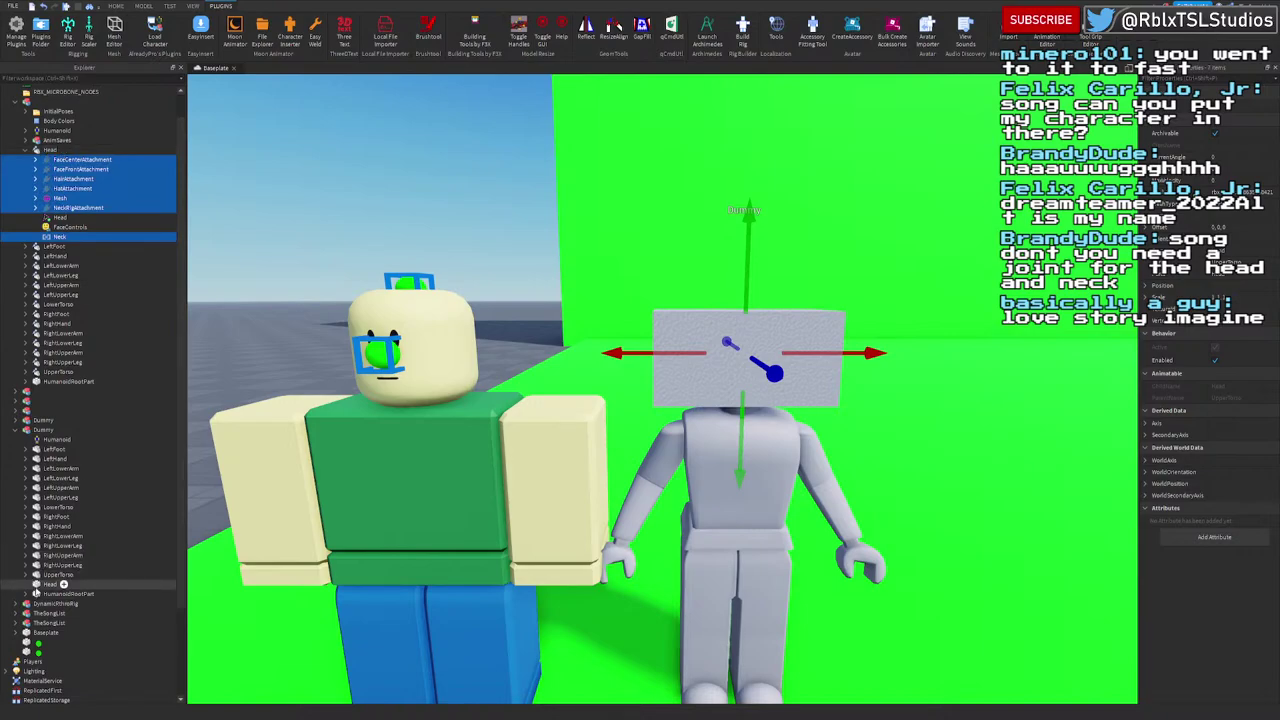
Step: Try deleting the dummy's original Head, and undo the deletion
left_click(48, 584)
key("Delete")
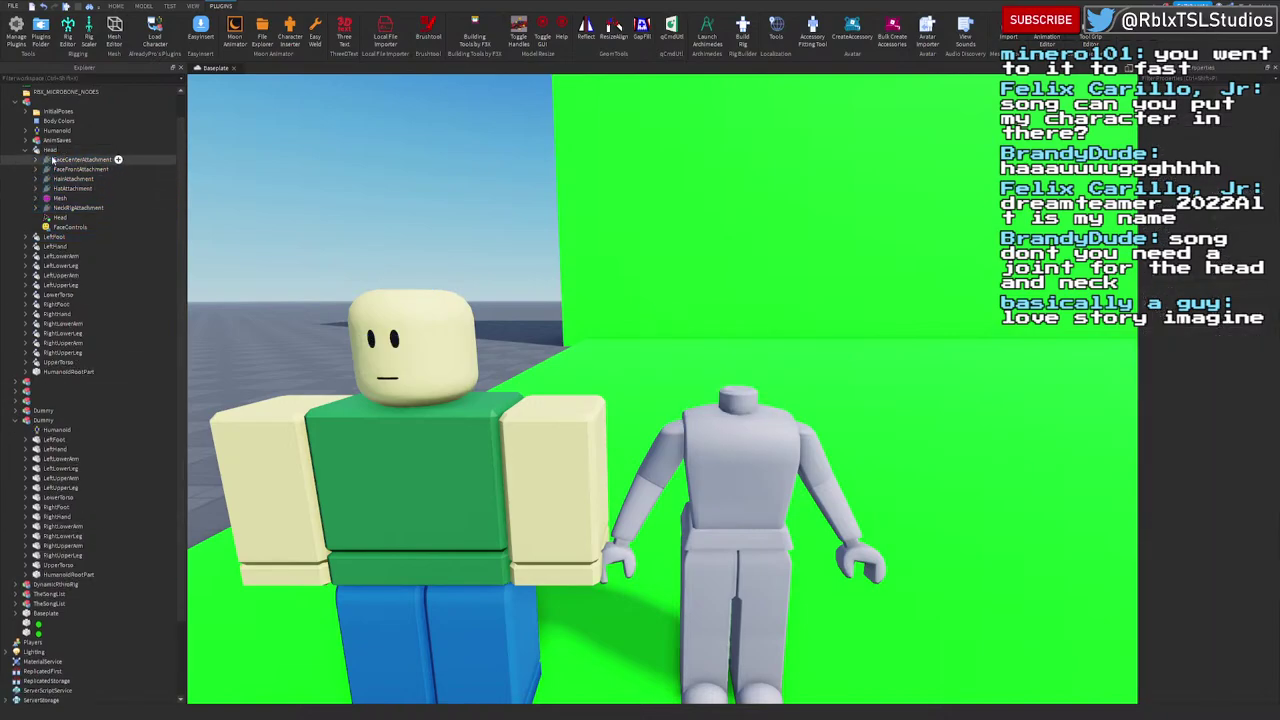
mouse_move(50, 149)
left_mouse_down()
mouse_move(72, 465)
mouse_move(60, 295)
mouse_move(70, 161)
left_mouse_up()
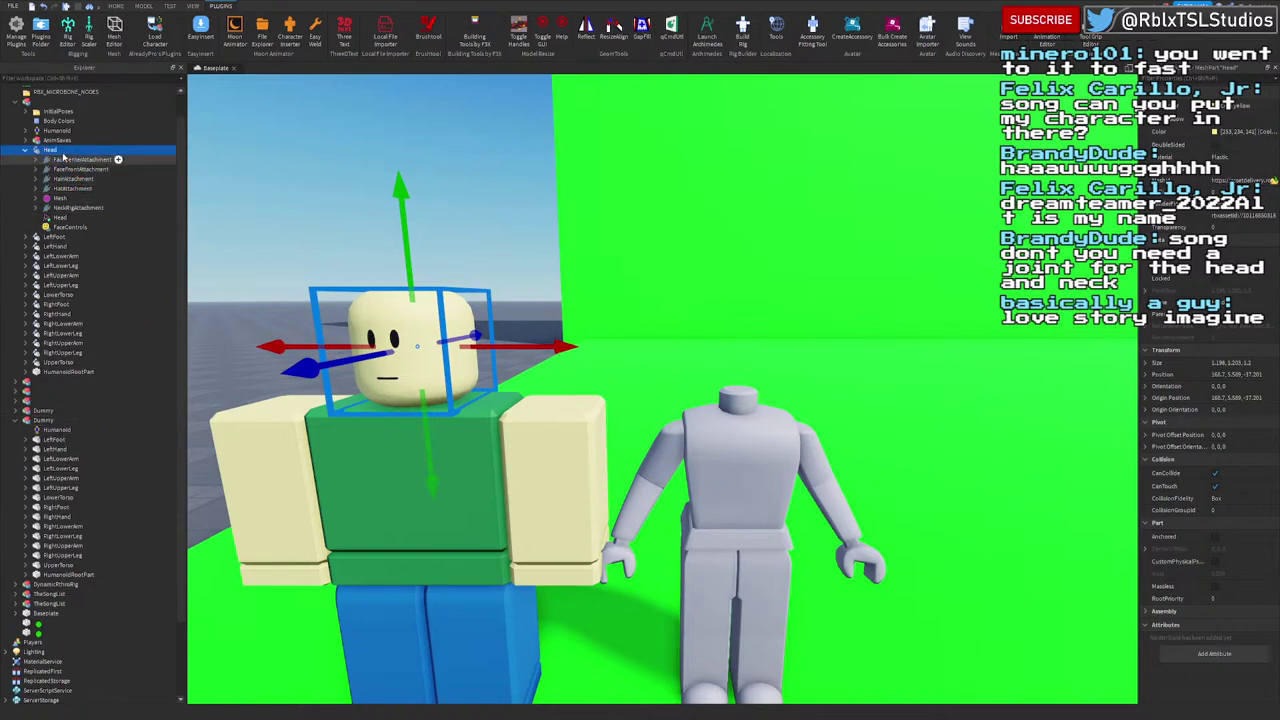
key("ctrl+z")
left_click(342, 219)
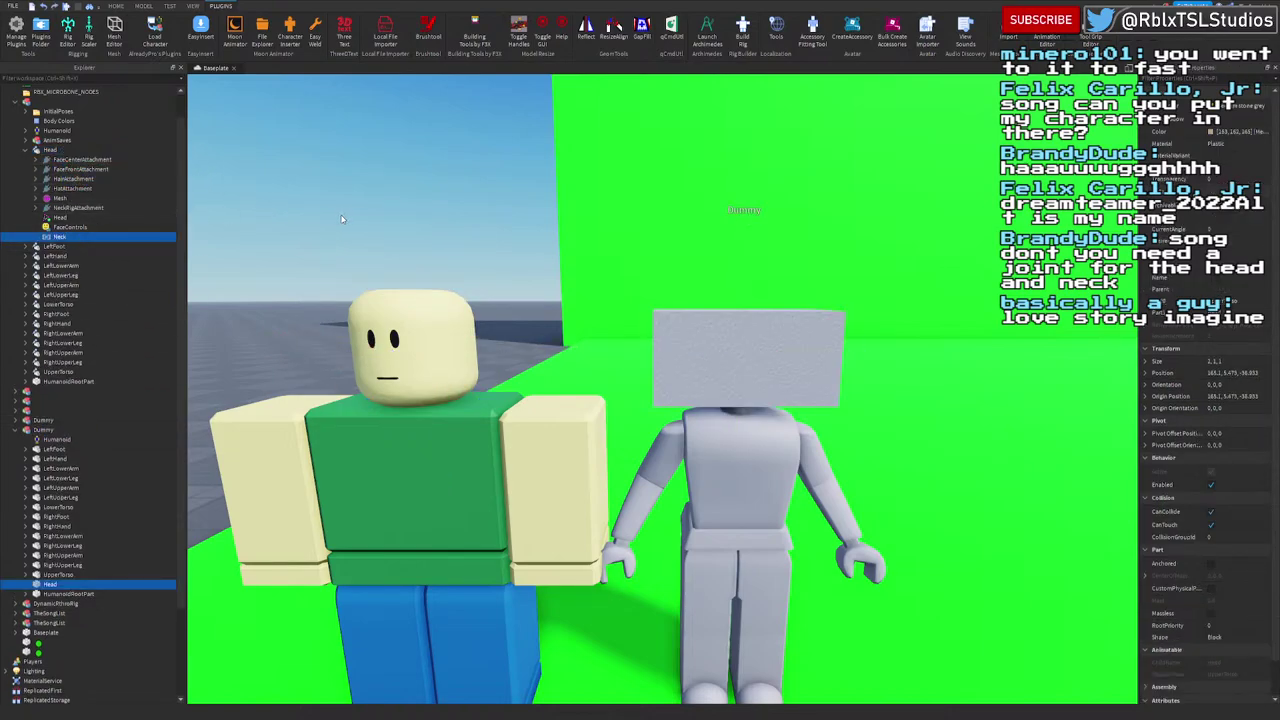
Step: Check the parent of the transferred Neck joint and delete the dummy's original Head
left_click(60, 238)
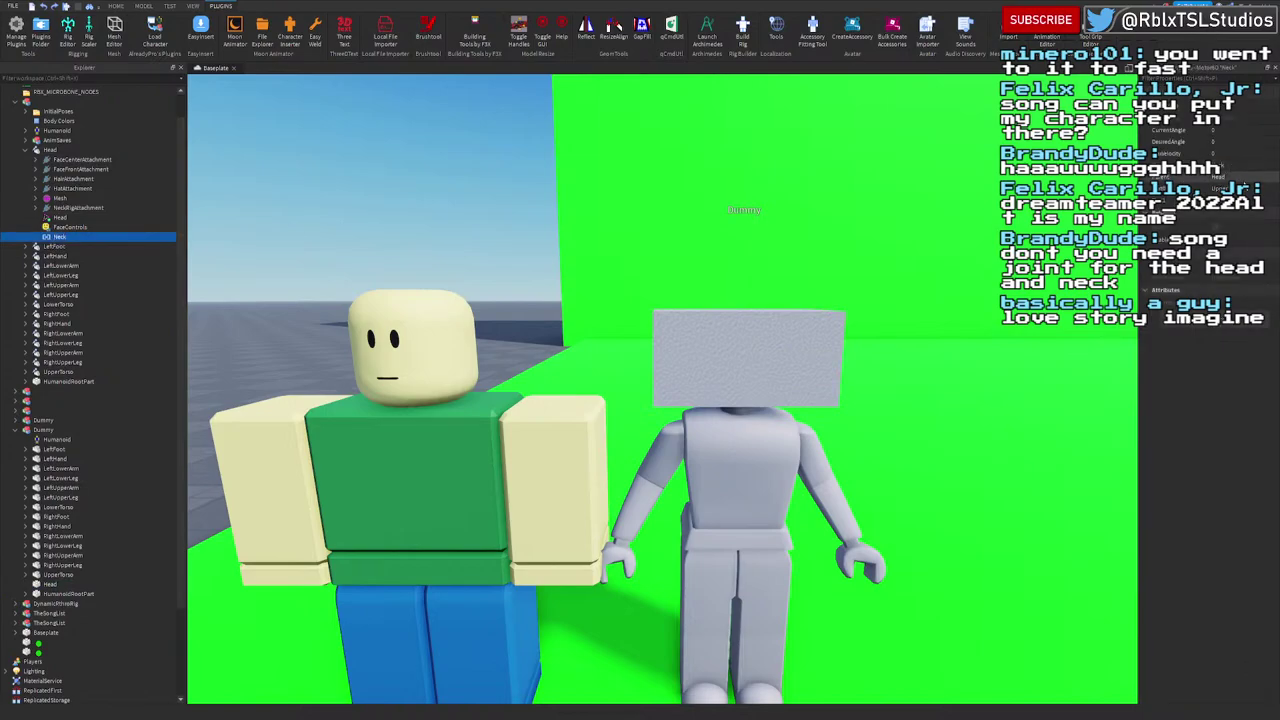
left_click(1239, 178)
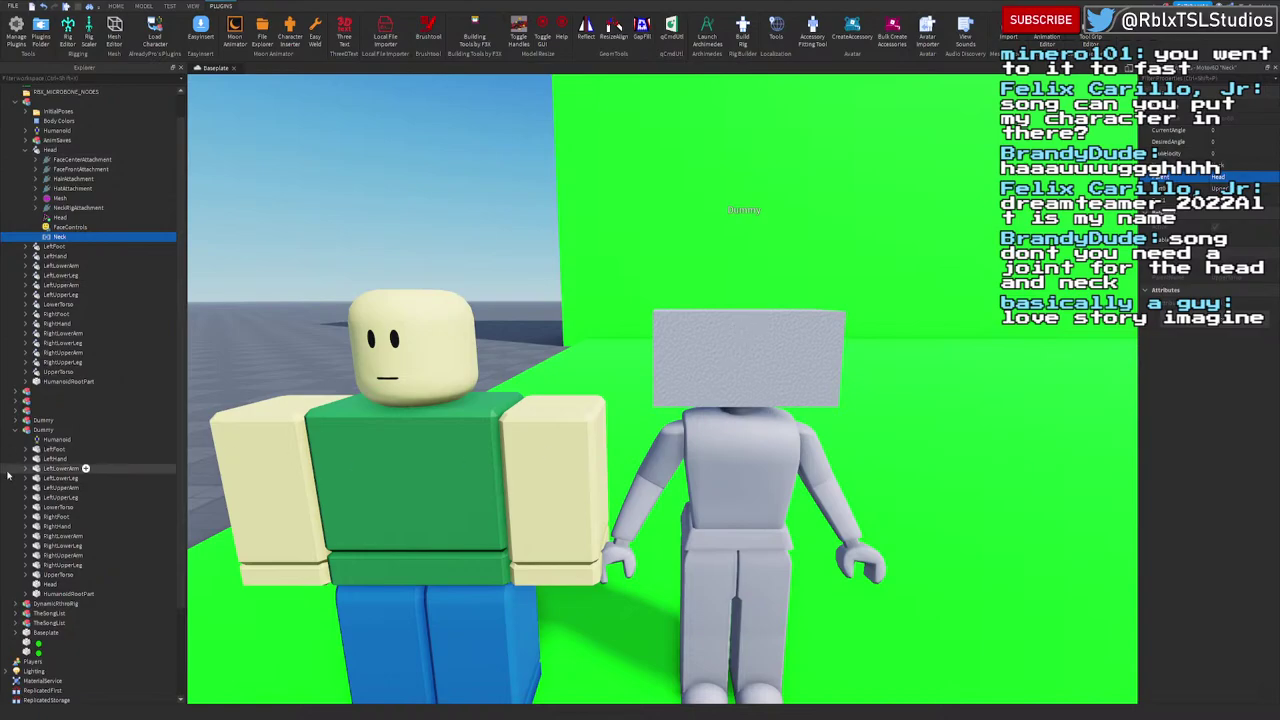
left_click(48, 586)
key("Delete")
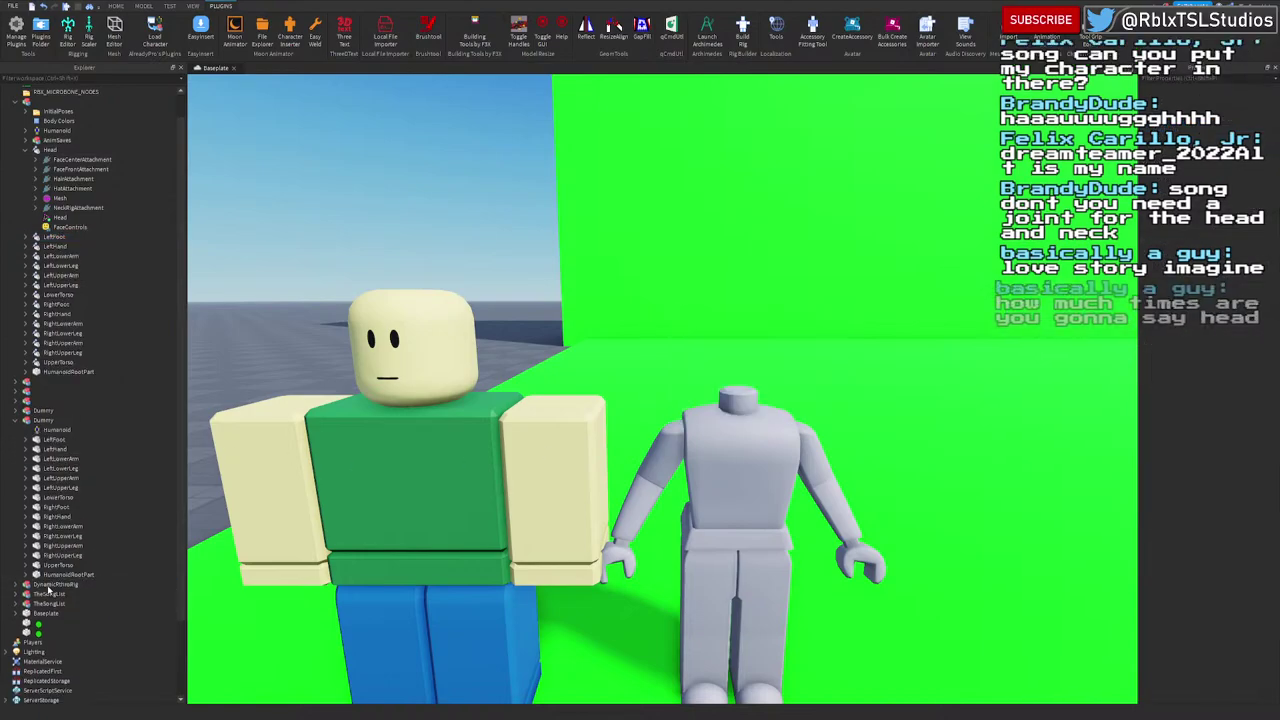
Step: Reparent the blocky character's Head into the headless Dummy model
left_click(48, 150)
left_click(26, 150)
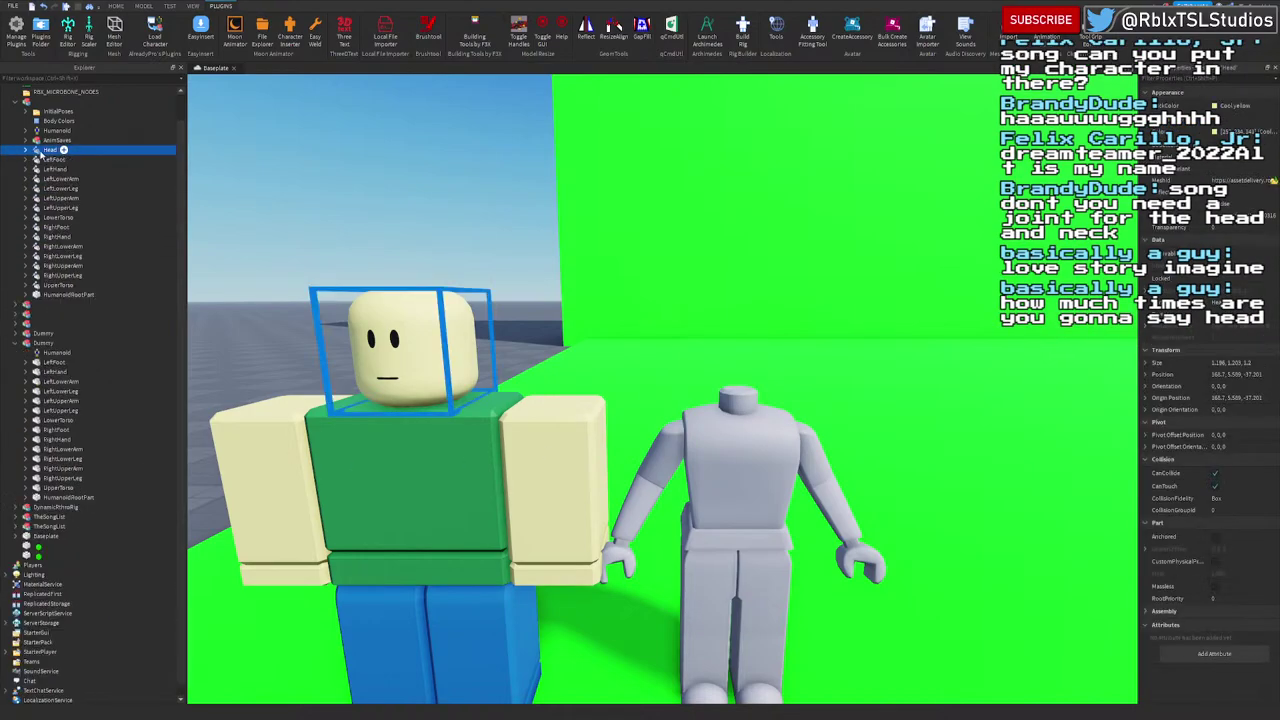
left_click_drag(44, 157, 63, 345)
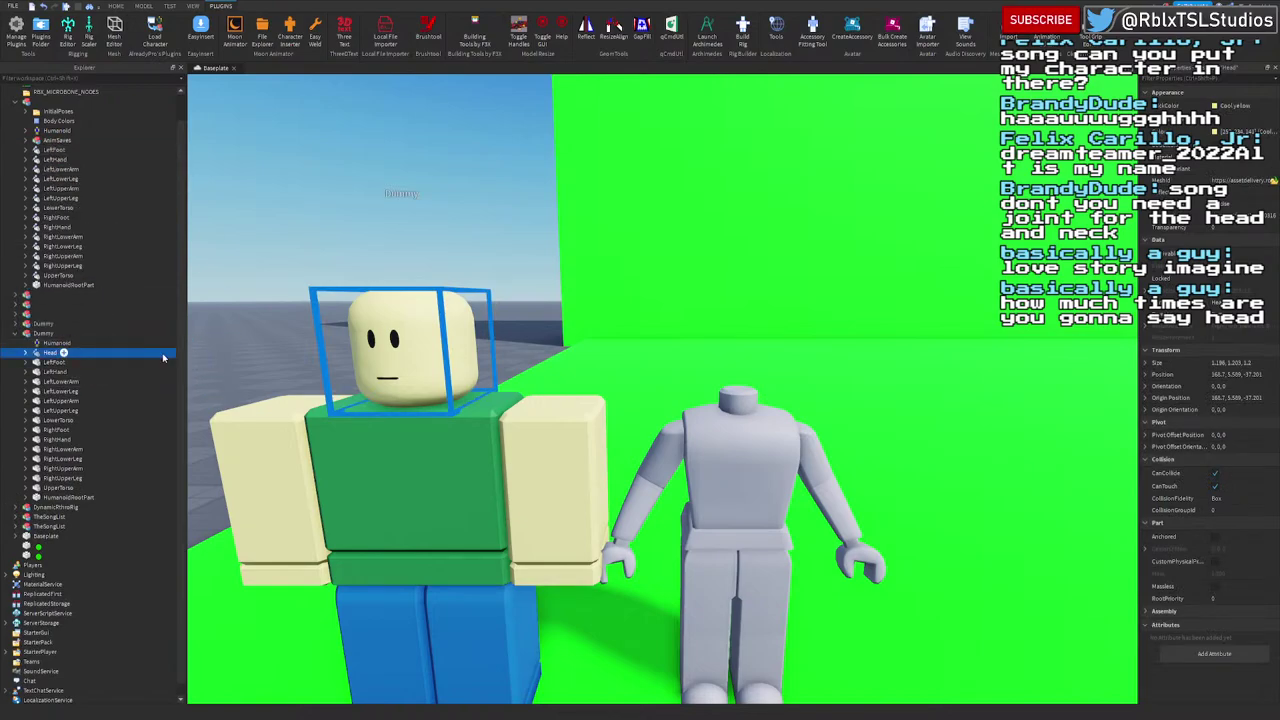
left_click(620, 375)
left_click(735, 469)
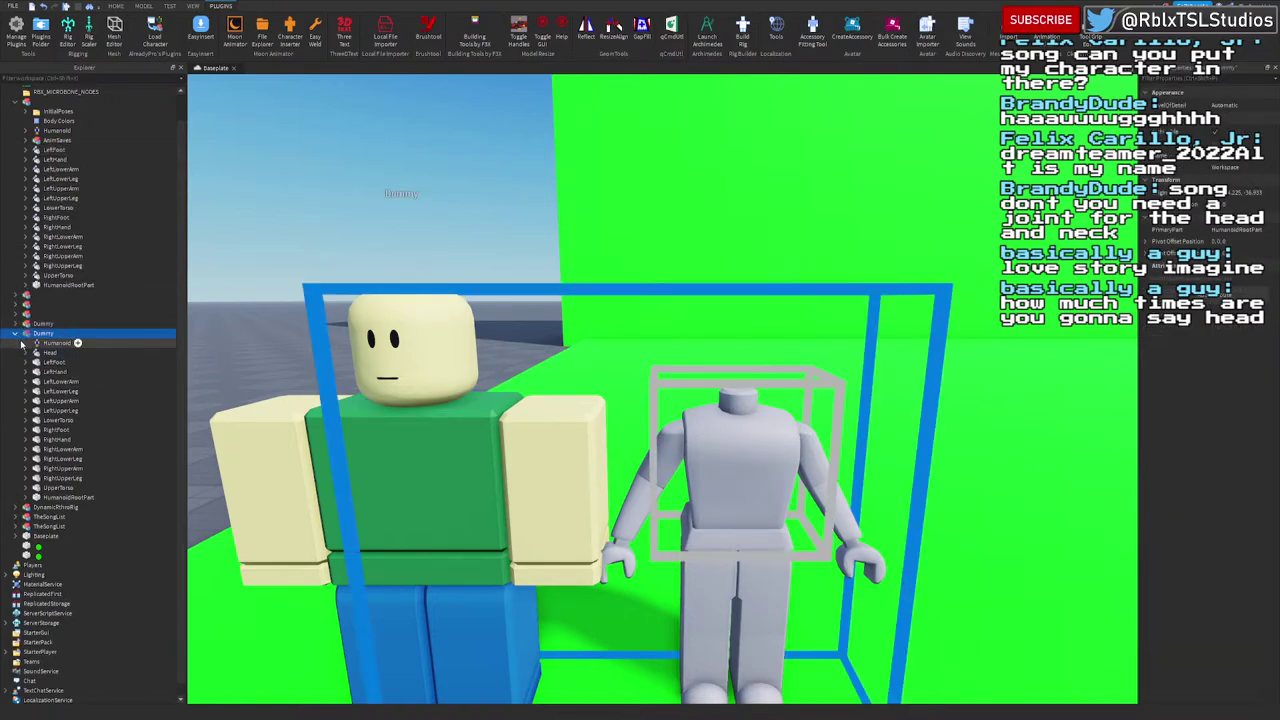
Step: Move the reparented head sideways and front-to-back so it sits over the dummy's neck
left_click(48, 353)
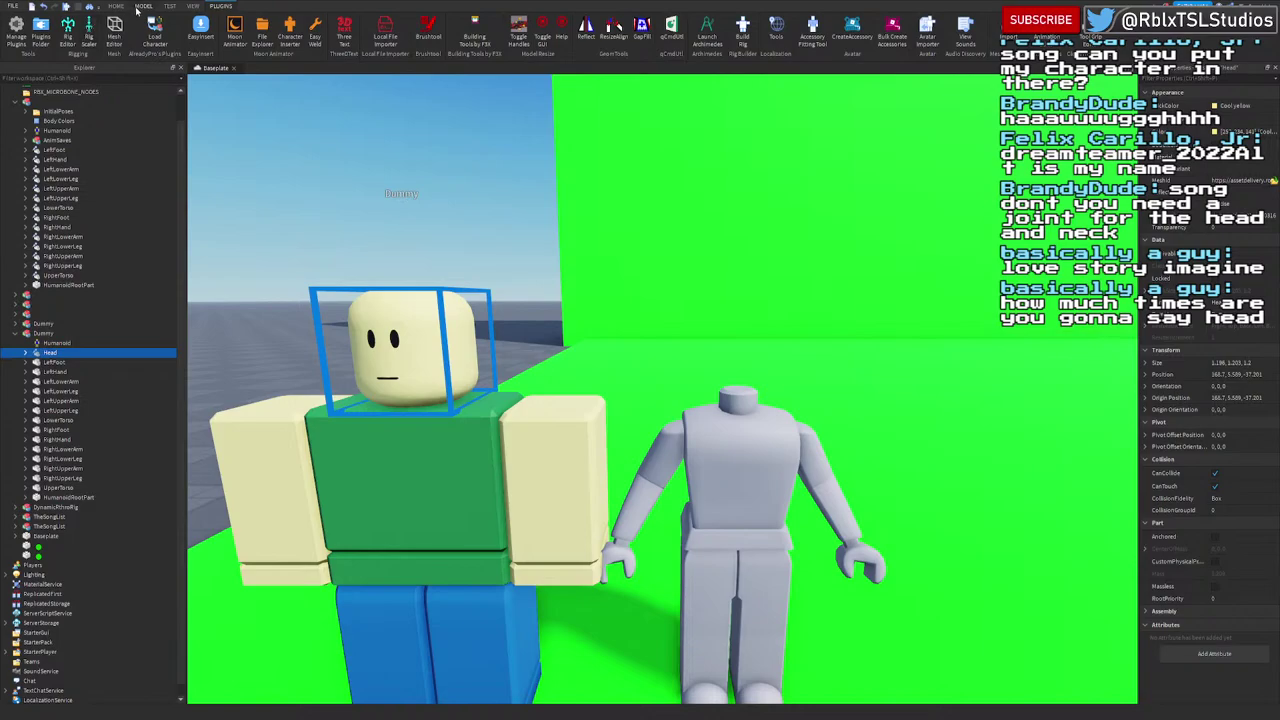
left_click(143, 6)
key("ctrl+2")
left_click_drag(572, 356, 868, 366)
key("f")
right_click_drag(868, 366, 868, 368)
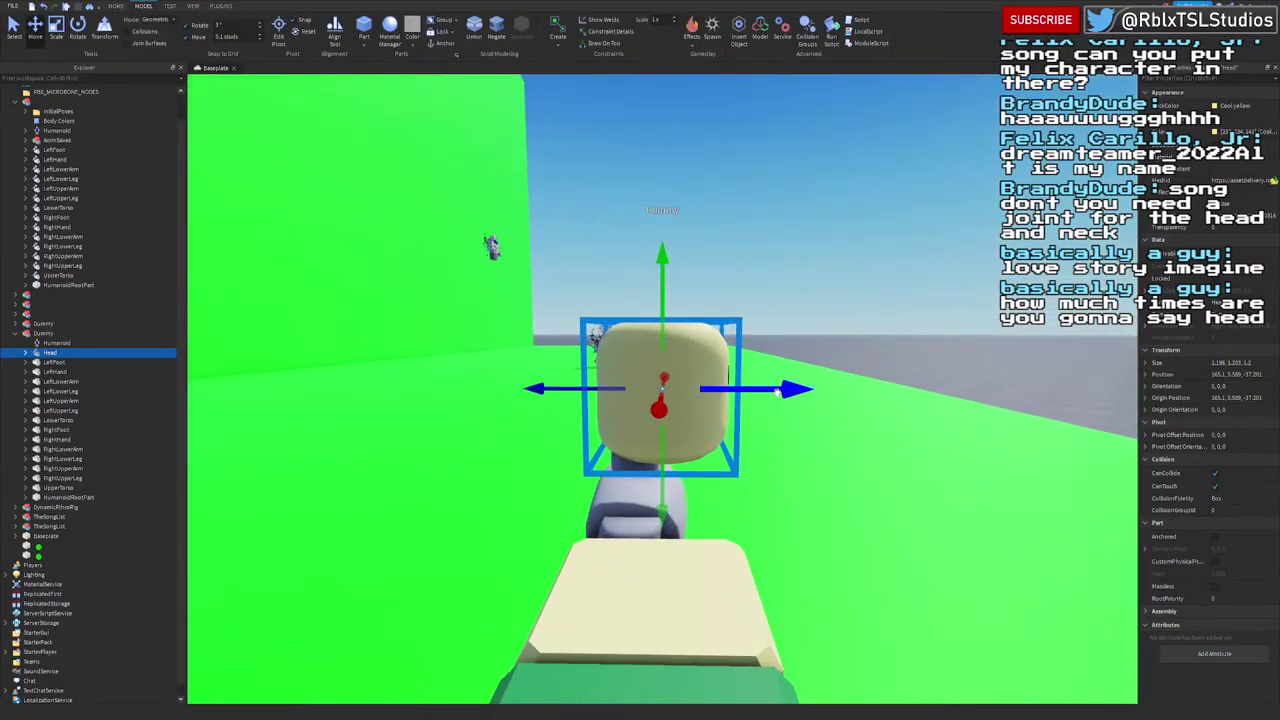
left_click_drag(787, 390, 759, 399)
key("f")
right_click_drag(759, 399, 760, 400)
Step: Set the move snapping to 0.05 studs and fine-align the head front-to-back on the dummy's neck
left_click(602, 223)
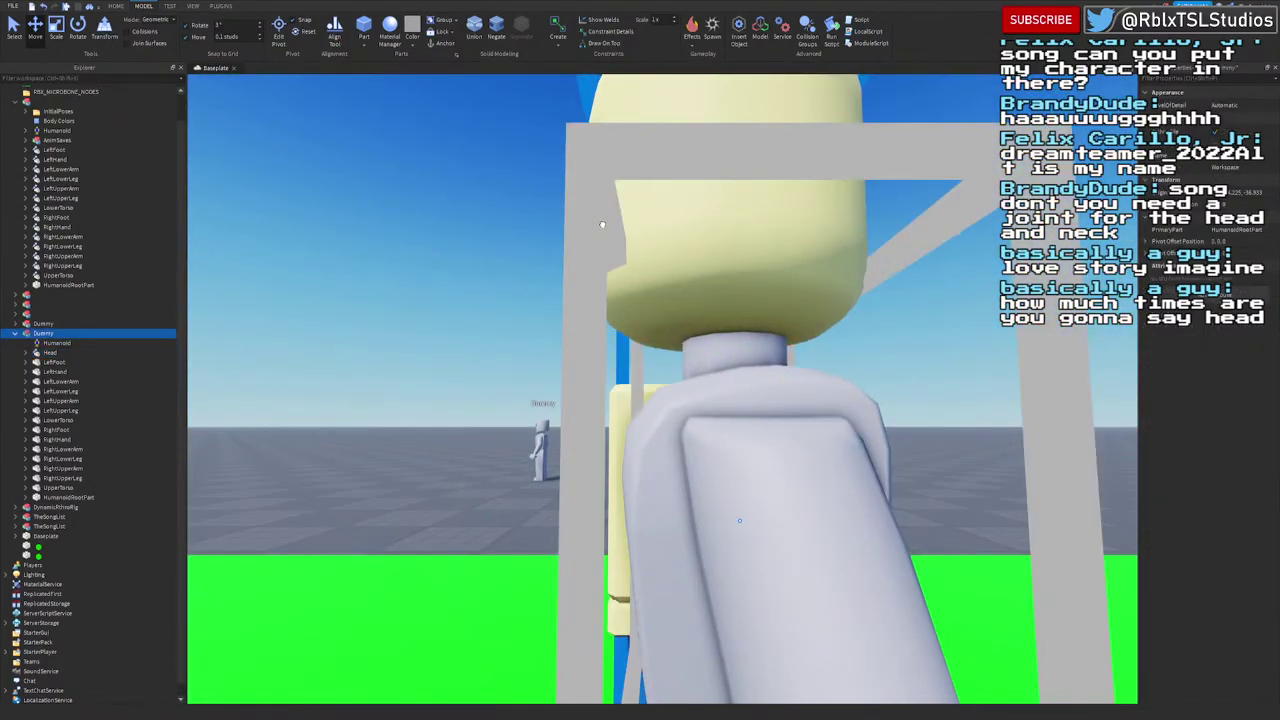
left_click(50, 352)
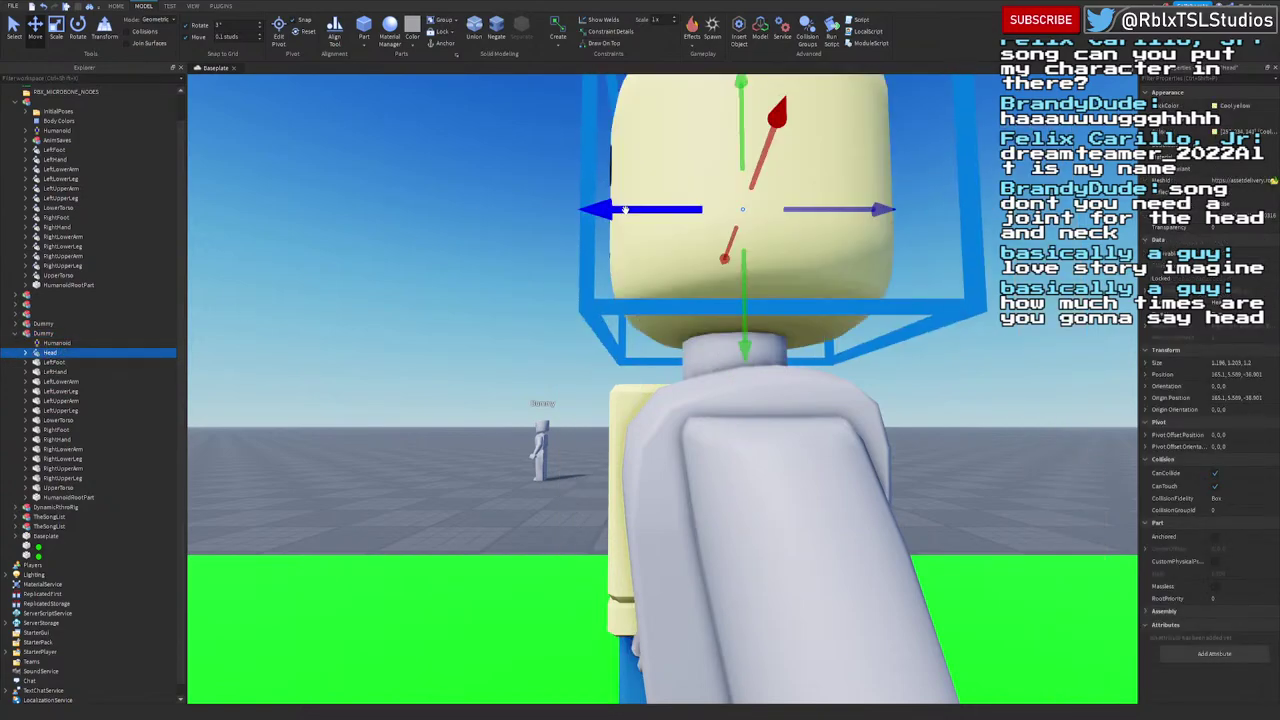
right_click_drag(624, 209, 507, 340)
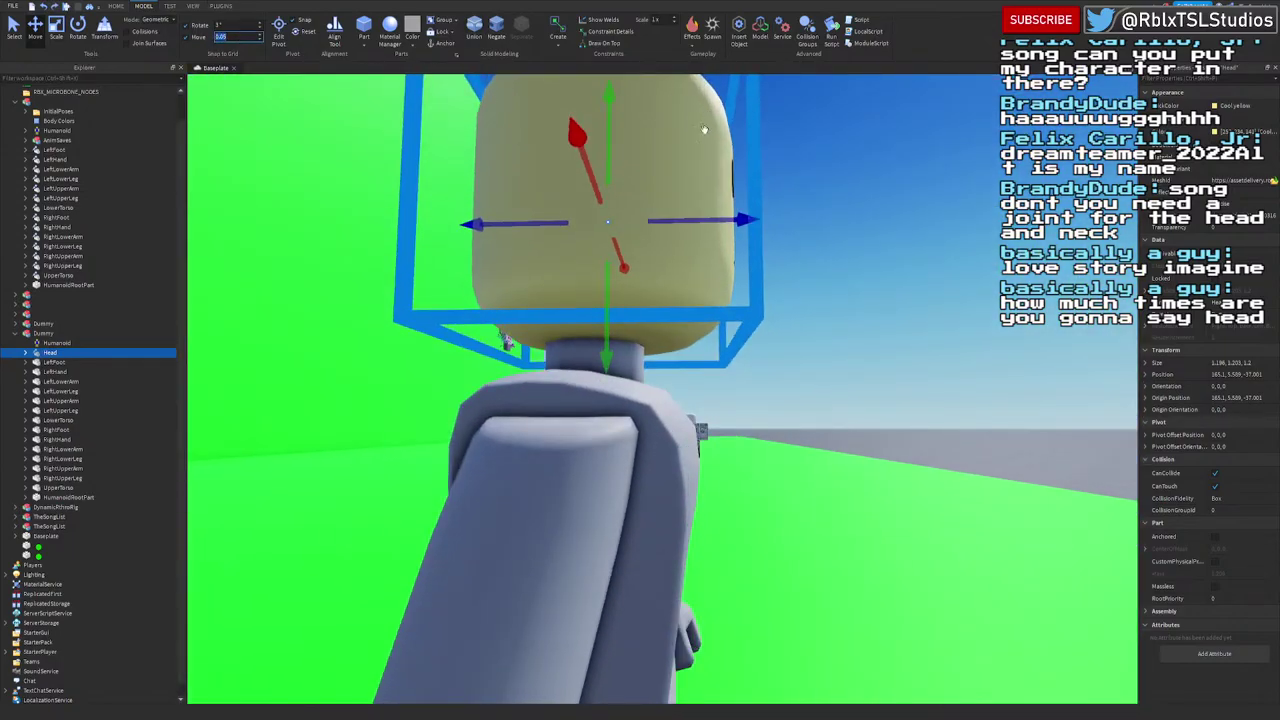
right_click_drag(704, 130, 865, 341)
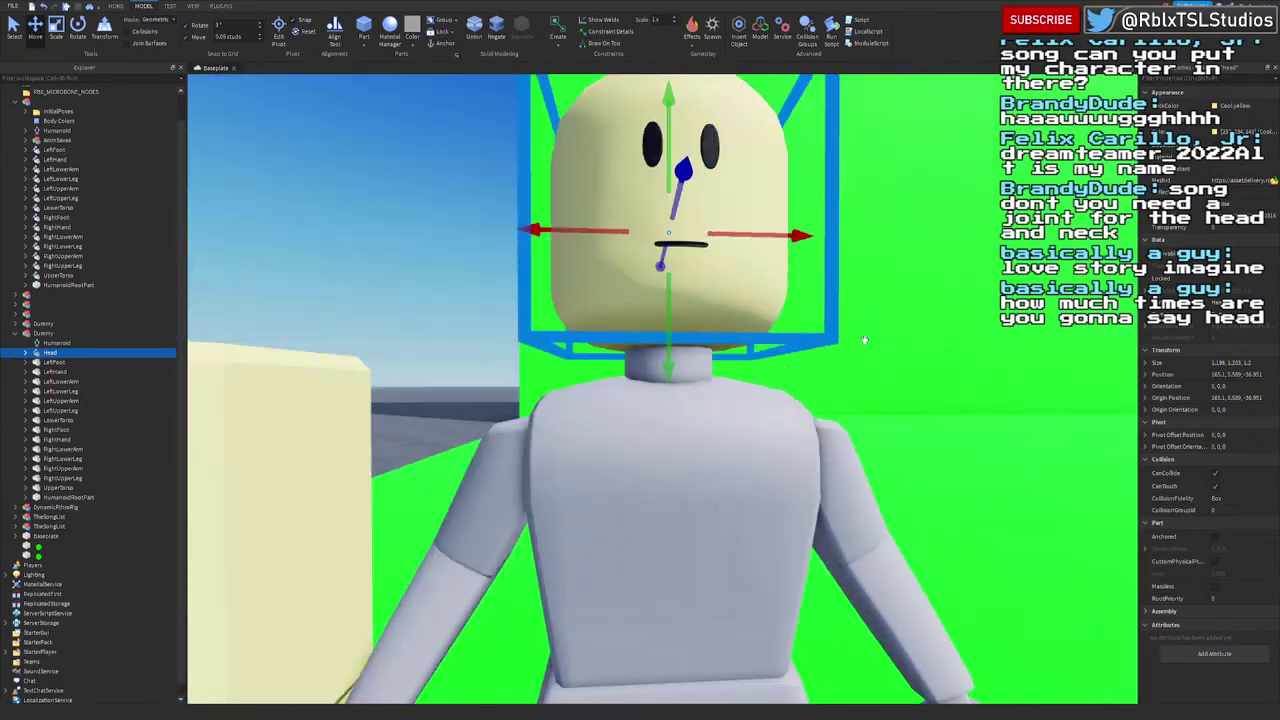
Step: Delete the leftover headless green-shirted character from the green floor
scroll(864, 341, "down", 5)
left_click(451, 448)
key("Delete")
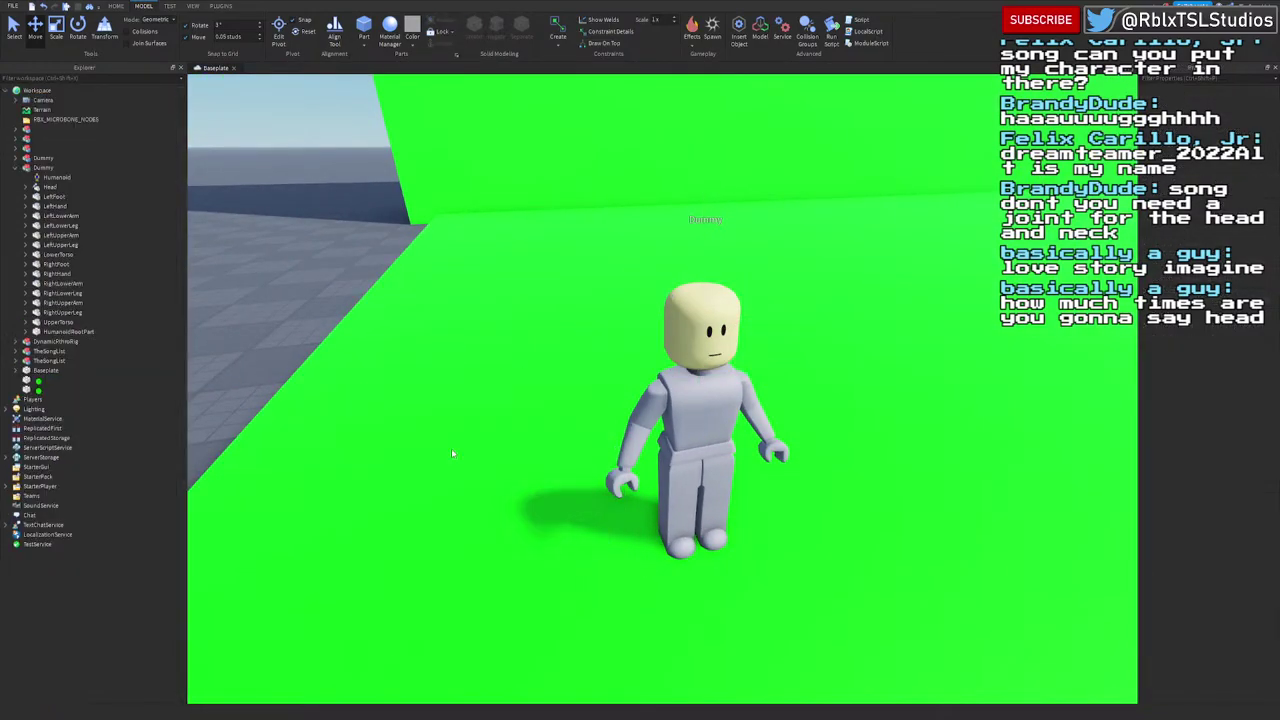
Step: Open the Animation Editor for the dummy with the new head and close it without creating a clip
left_click(690, 400)
key("f")
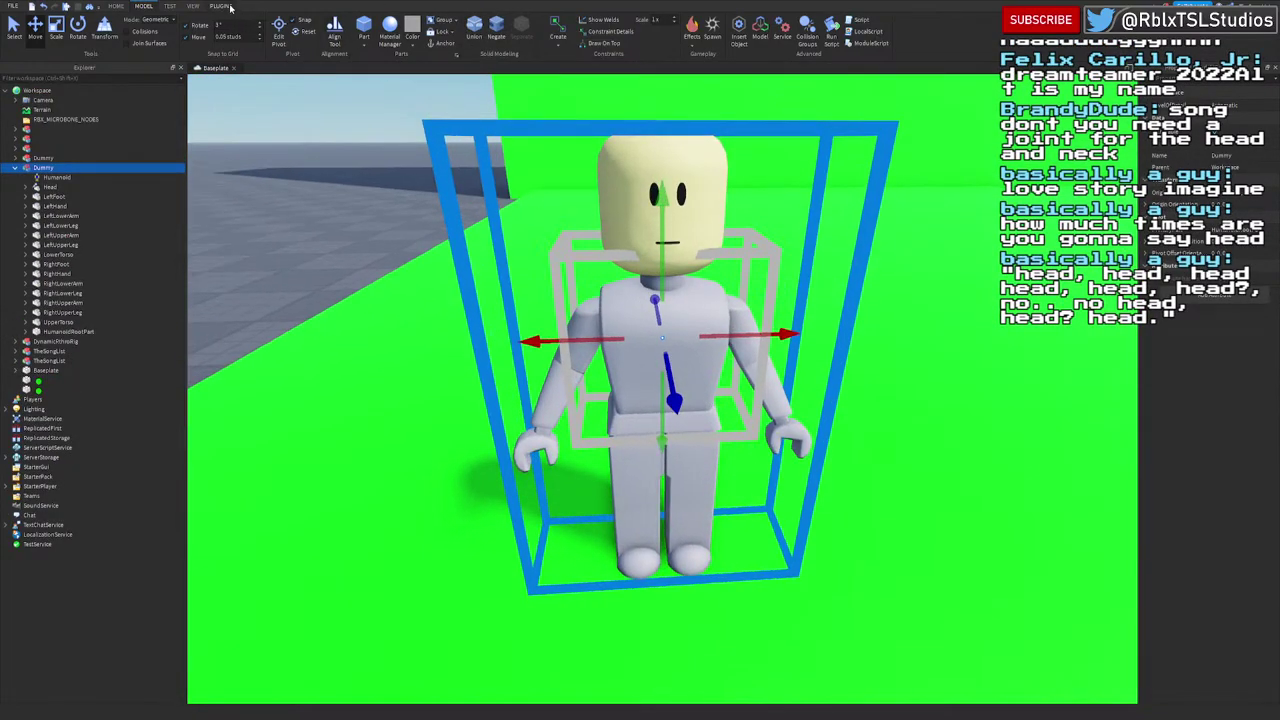
left_click(222, 6)
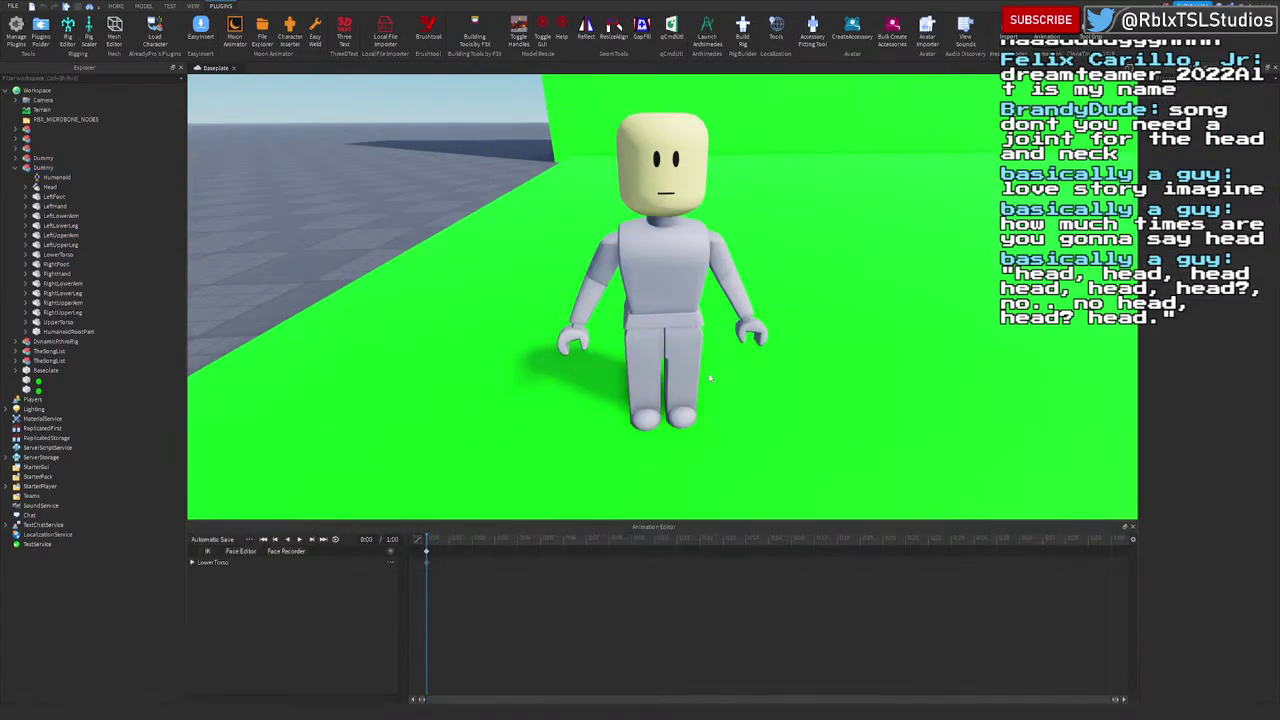
left_click(656, 293)
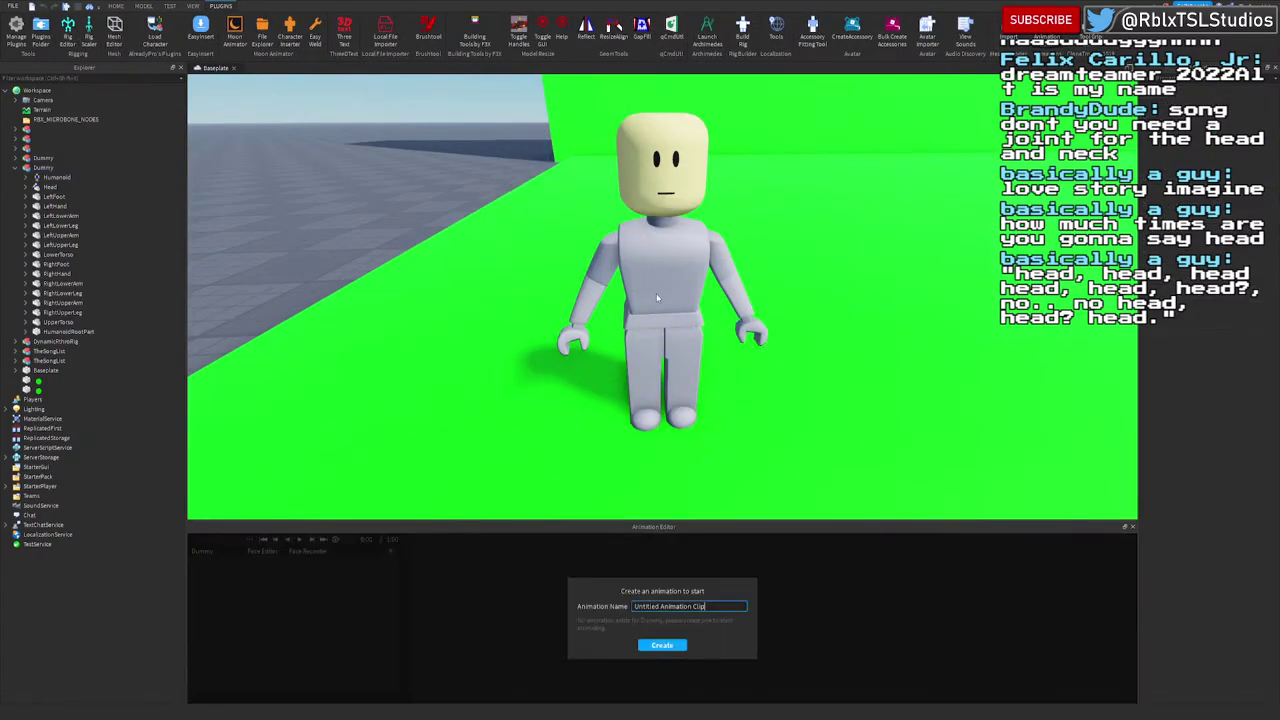
left_click(1132, 527)
Step: Duplicate the dummy with the new head and place the copy on the grey baseplate beyond the green floor
left_click(688, 470)
scroll(680, 450, "down", 6)
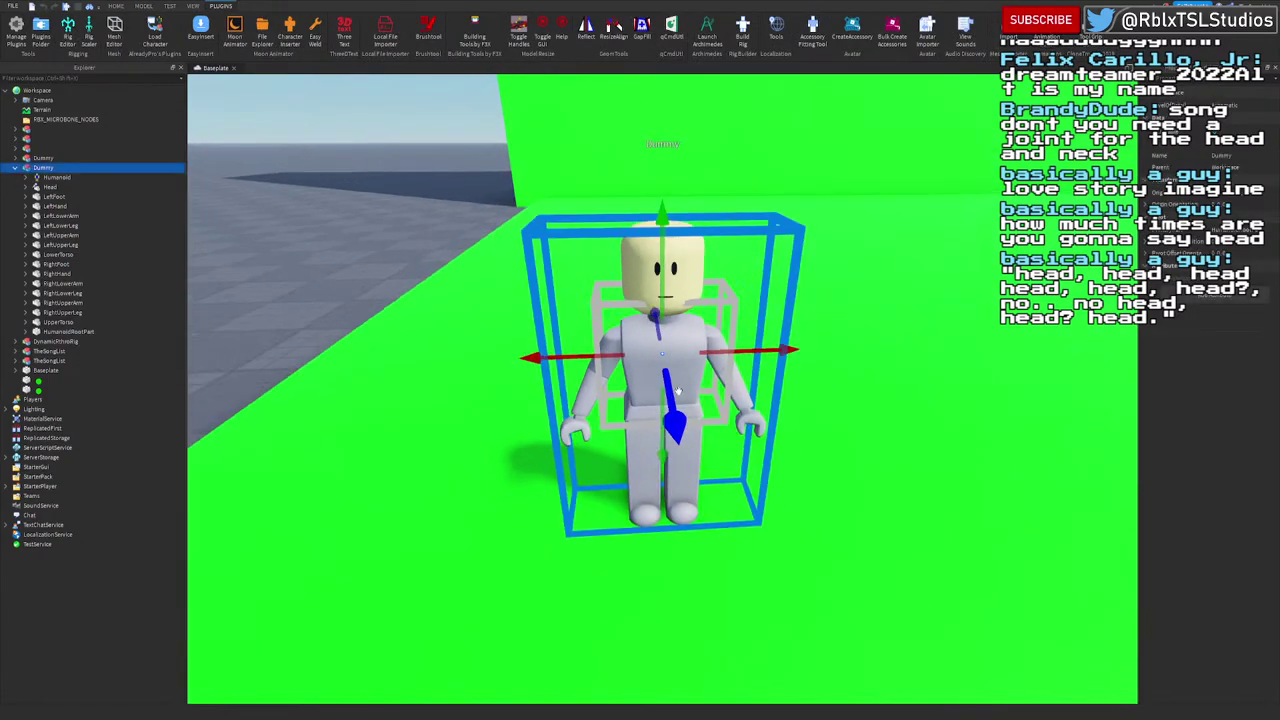
key("ctrl+d")
left_click_drag(670, 436, 267, 262)
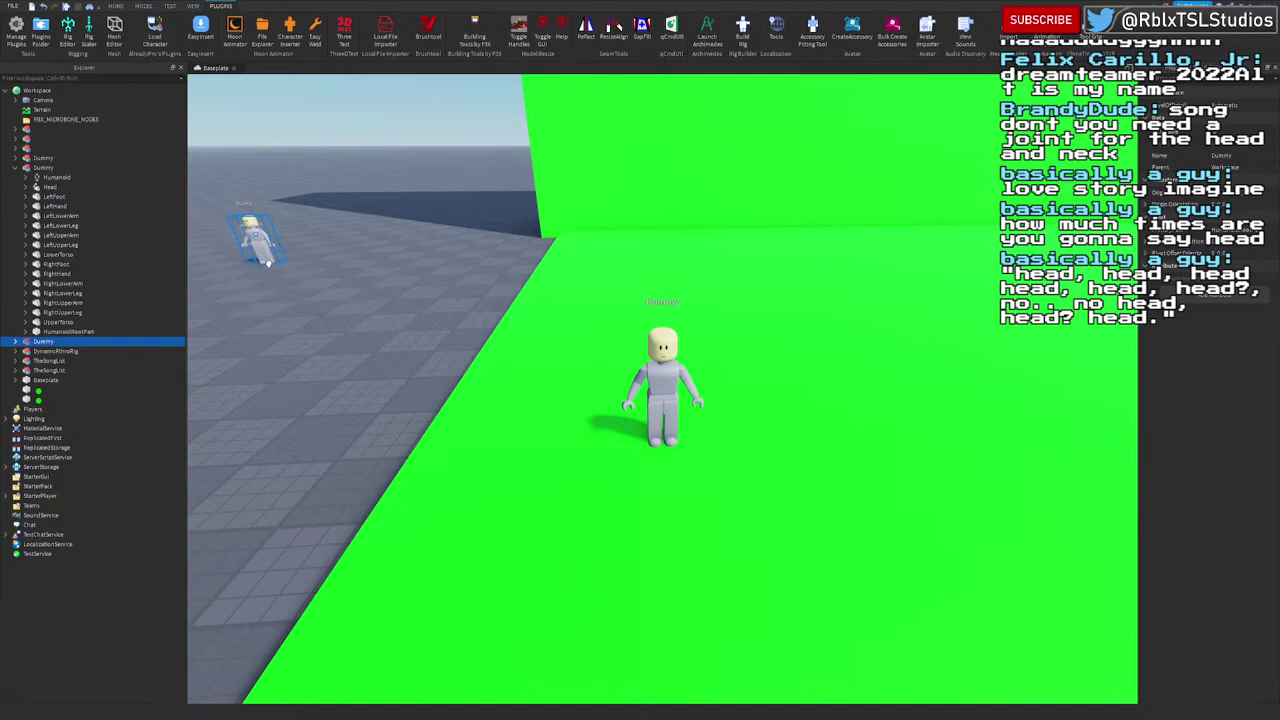
Step: Create the clip "Untitled Animation Clip" for the dummy on the green floor and start the Face Recorder
left_click(633, 378)
left_click(660, 380)
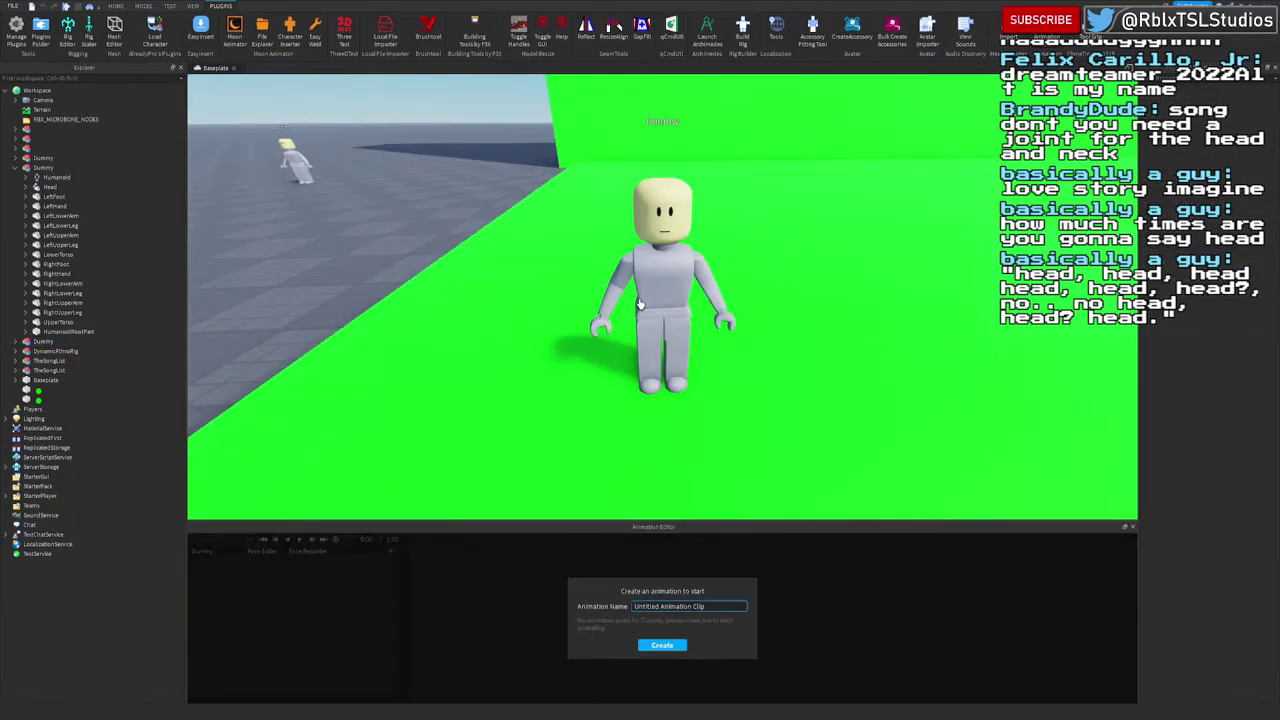
left_click(682, 646)
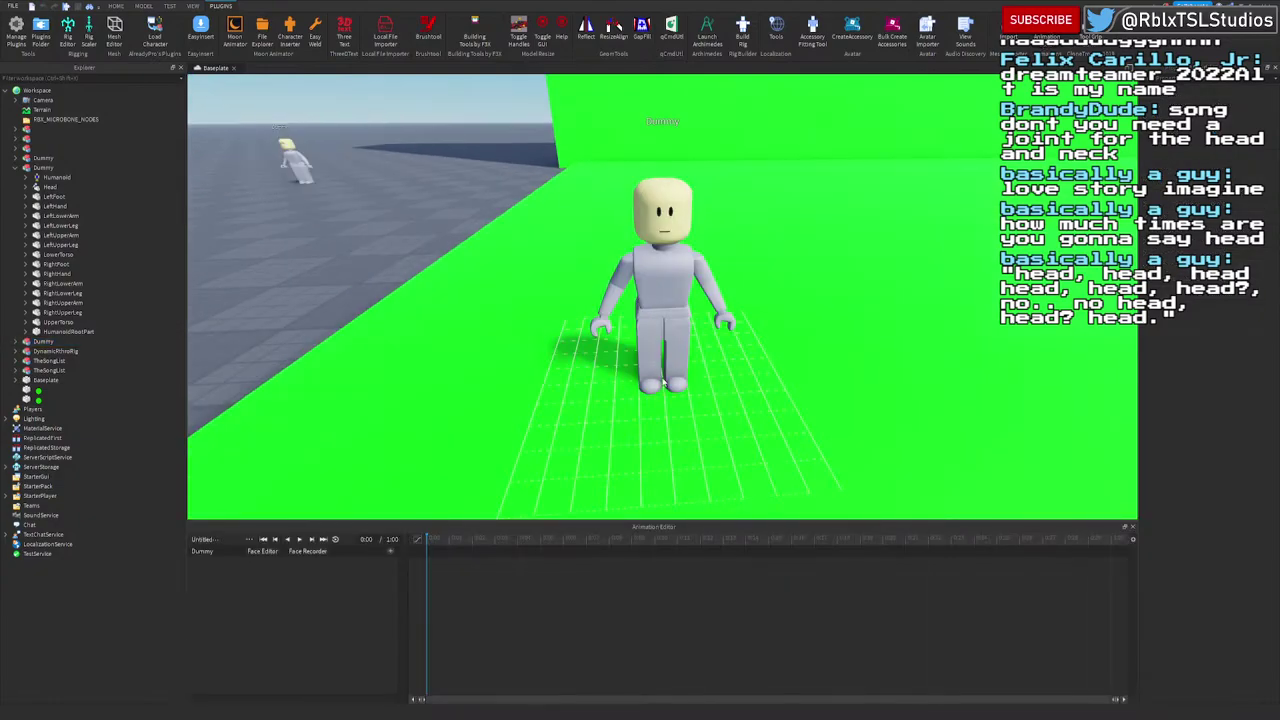
left_click(318, 553)
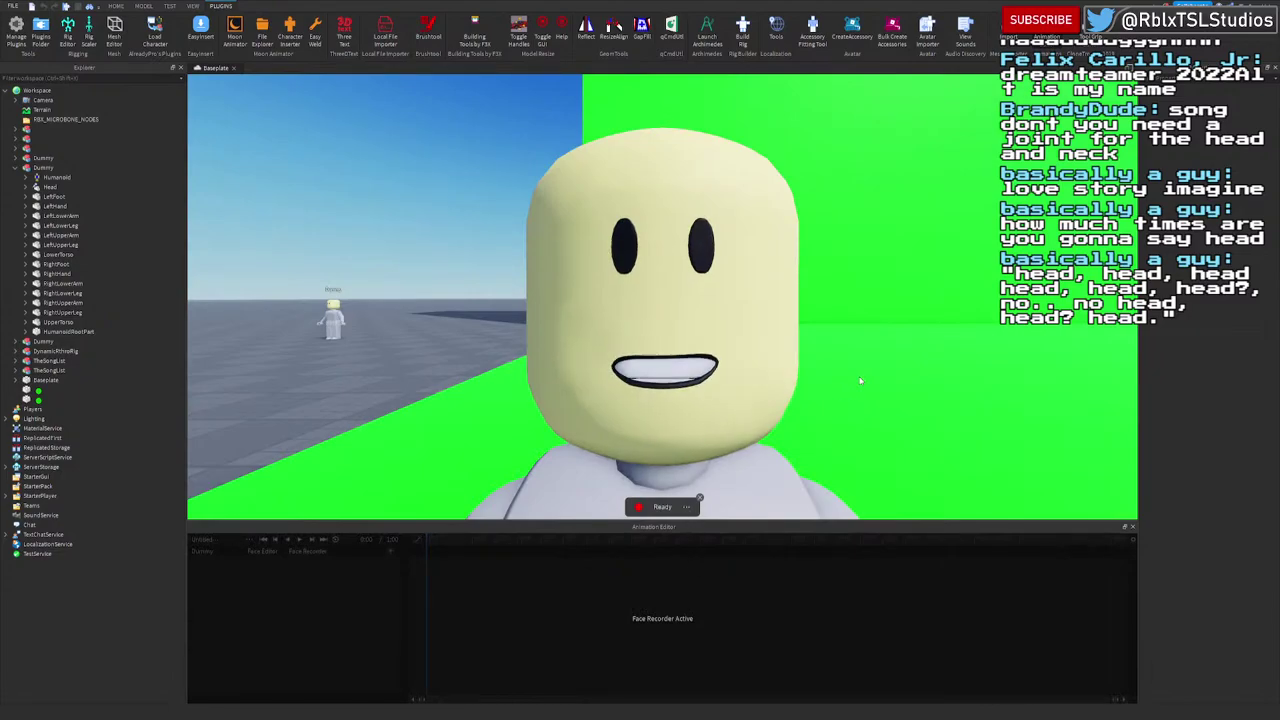
Step: Examine the dummy's face and neck in the Face Recorder preview from near and far, and close the Animation Editor
scroll(840, 398, "down", 5)
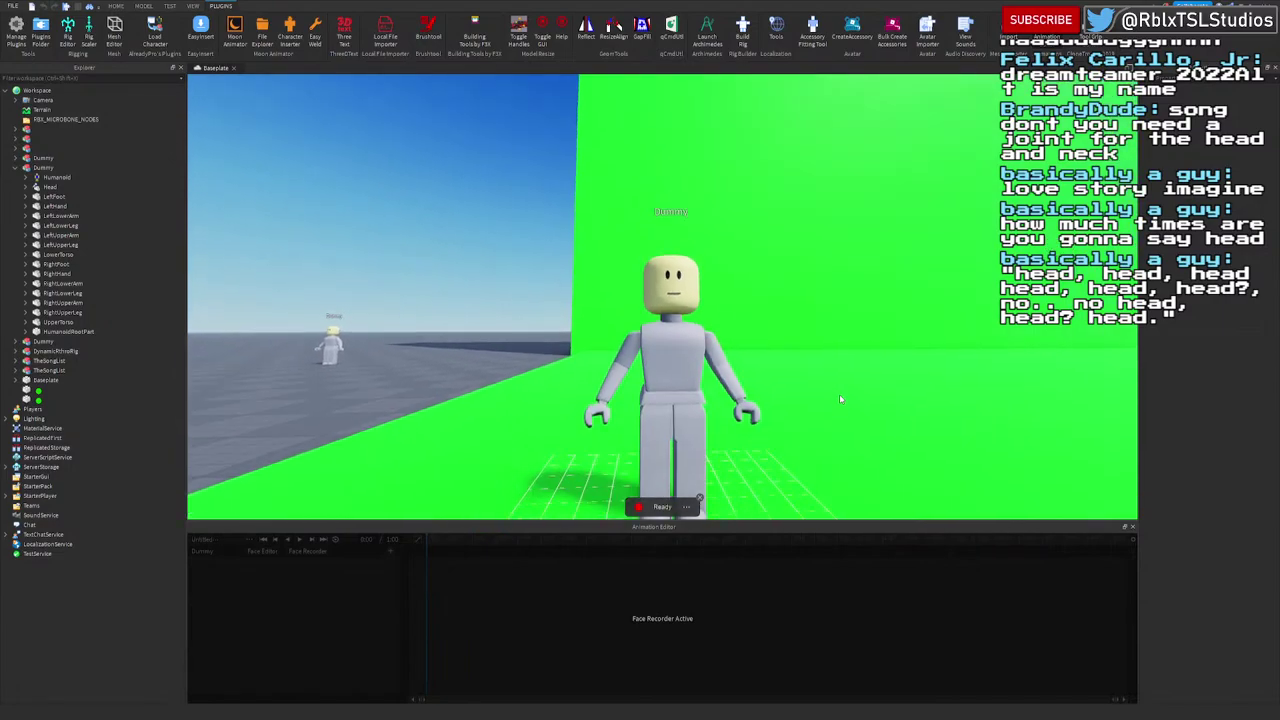
right_click_drag(840, 398, 839, 395)
scroll(840, 398, "up", 5)
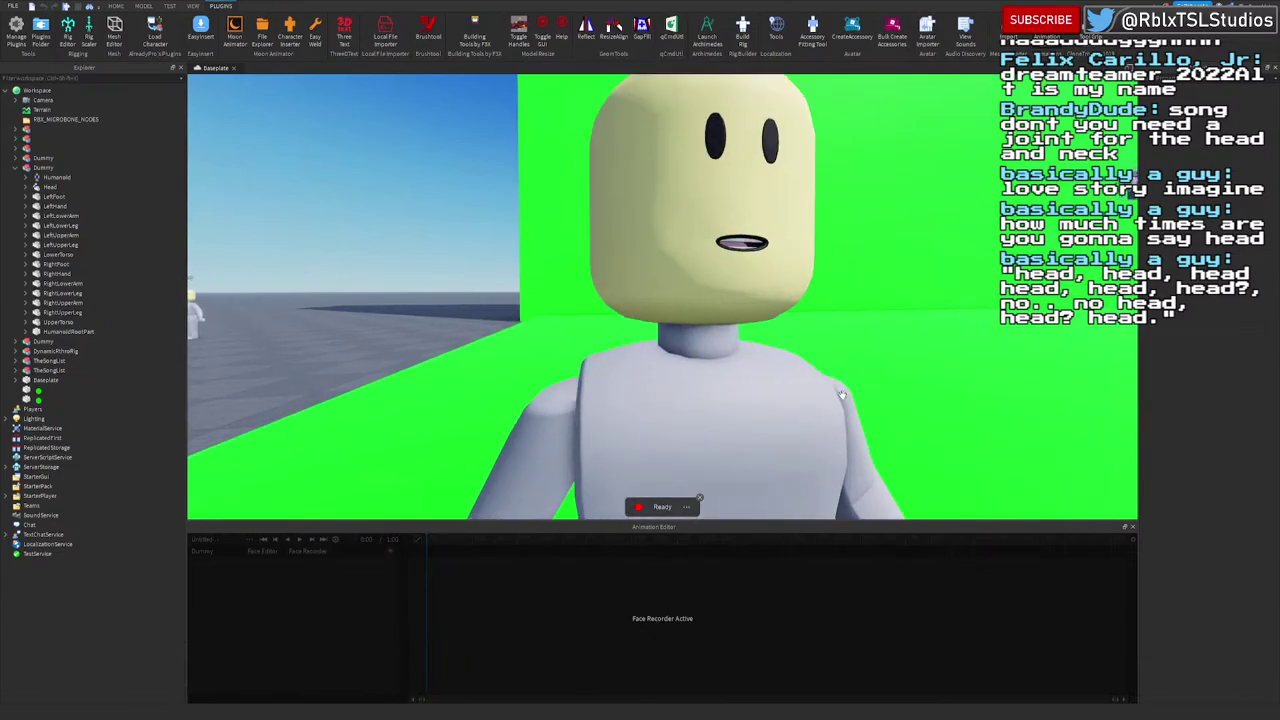
right_click_drag(842, 396, 843, 395)
scroll(843, 395, "down", 5)
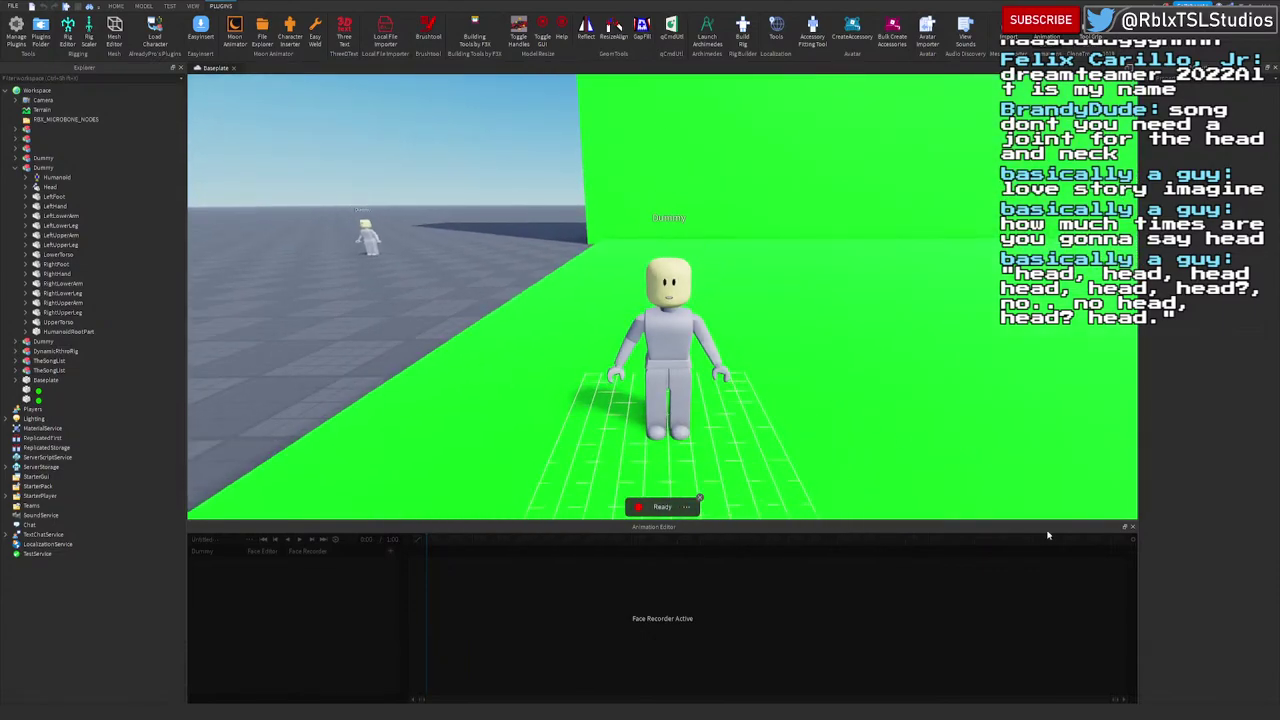
scroll(881, 480, "up", 5)
left_click(1132, 527)
Step: Delete the blocky-headed dummy on the green floor and its copy on the grey baseplate
left_click(706, 414)
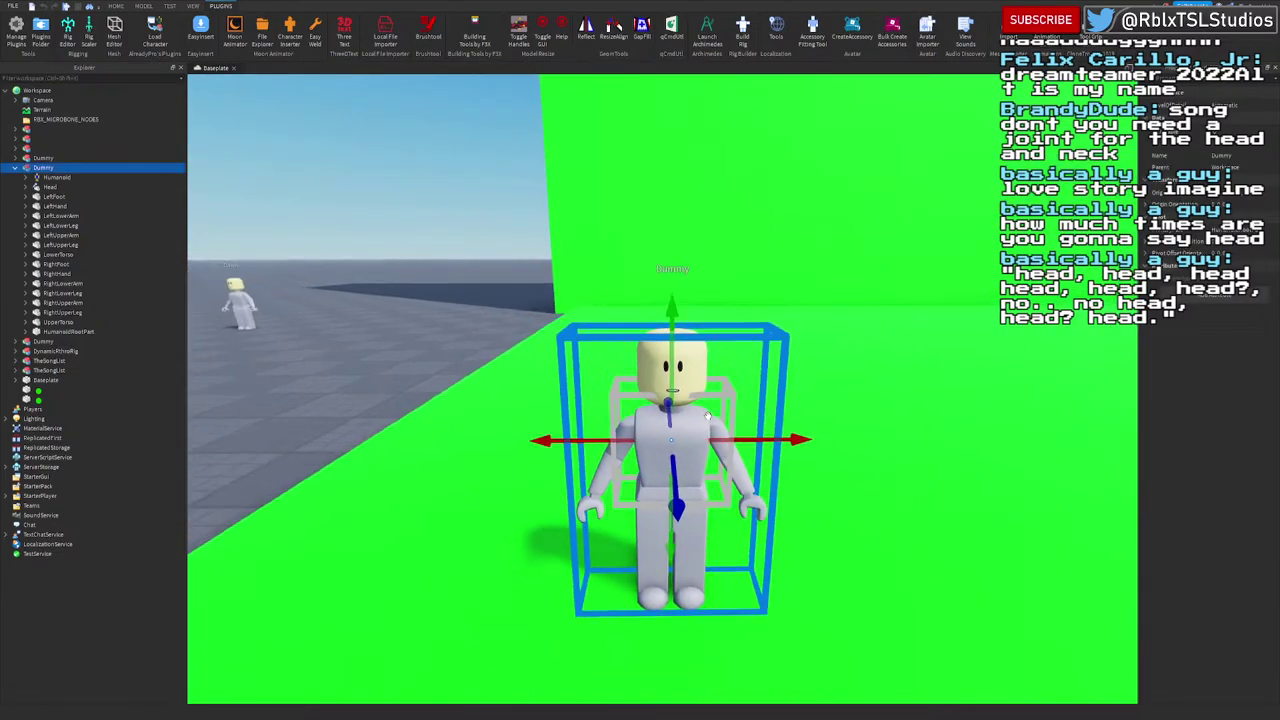
key("Delete")
left_click(506, 348)
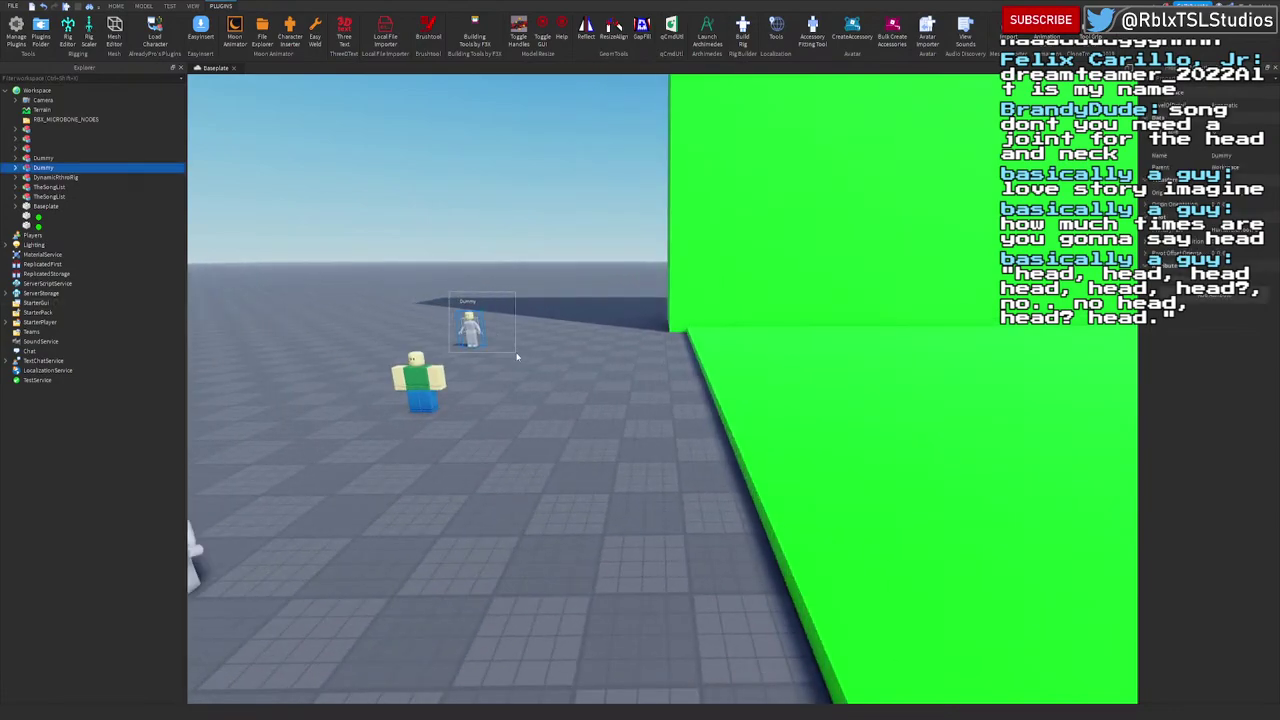
left_click(528, 373)
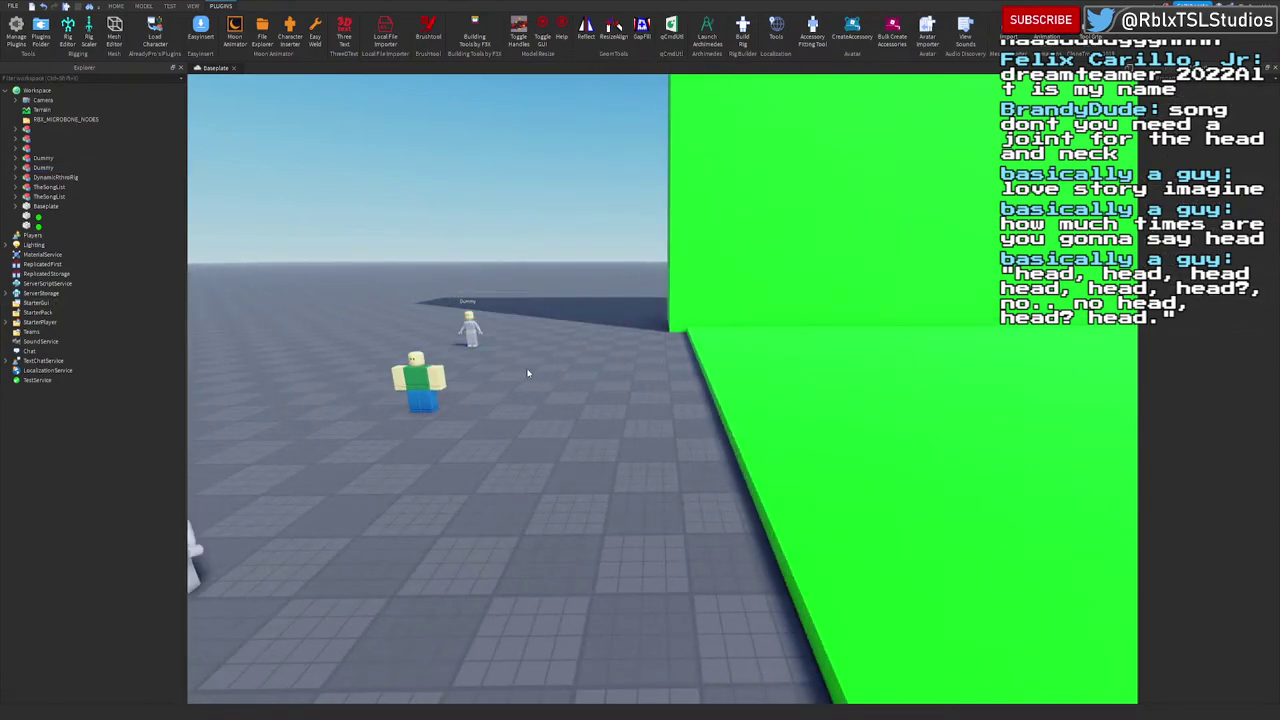
left_click(474, 319)
key("Delete")
Step: Look over the remaining characters, examining the right lower arm of the blocky character at the green floor's corner up close
key("s")
right_click_drag(471, 323, 502, 367)
key("w")
key("a")
key("s")
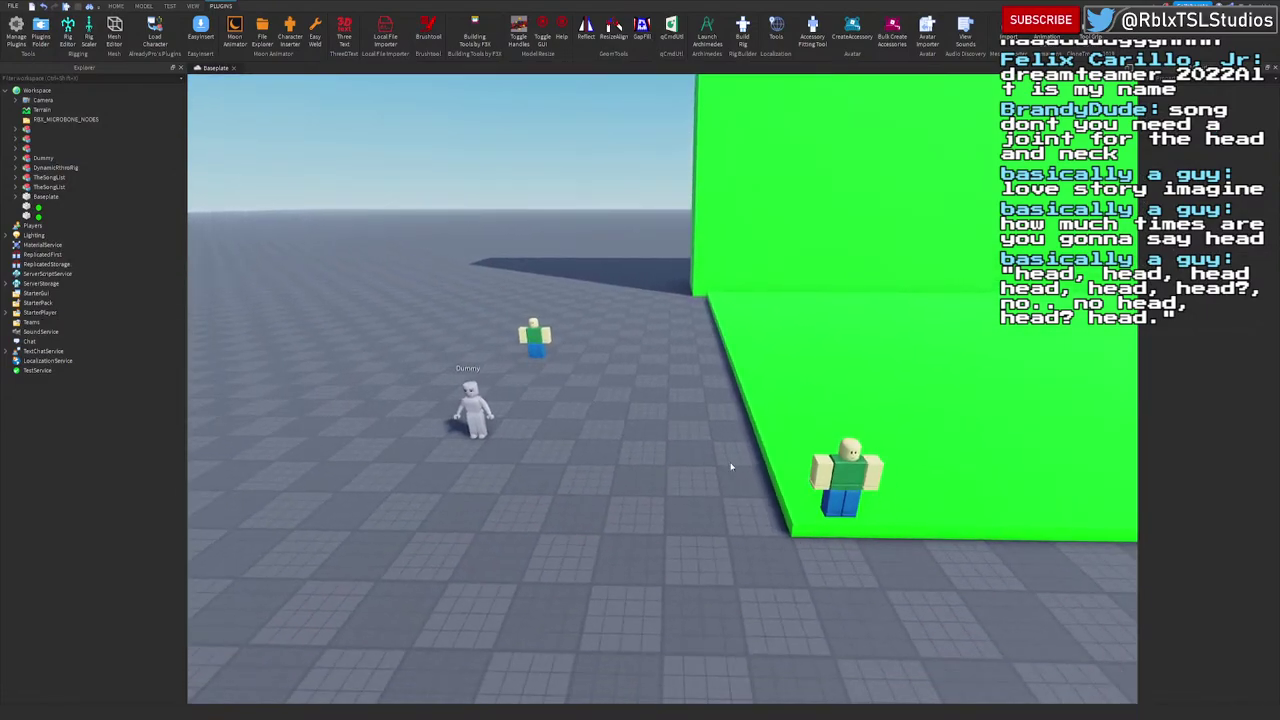
key("w")
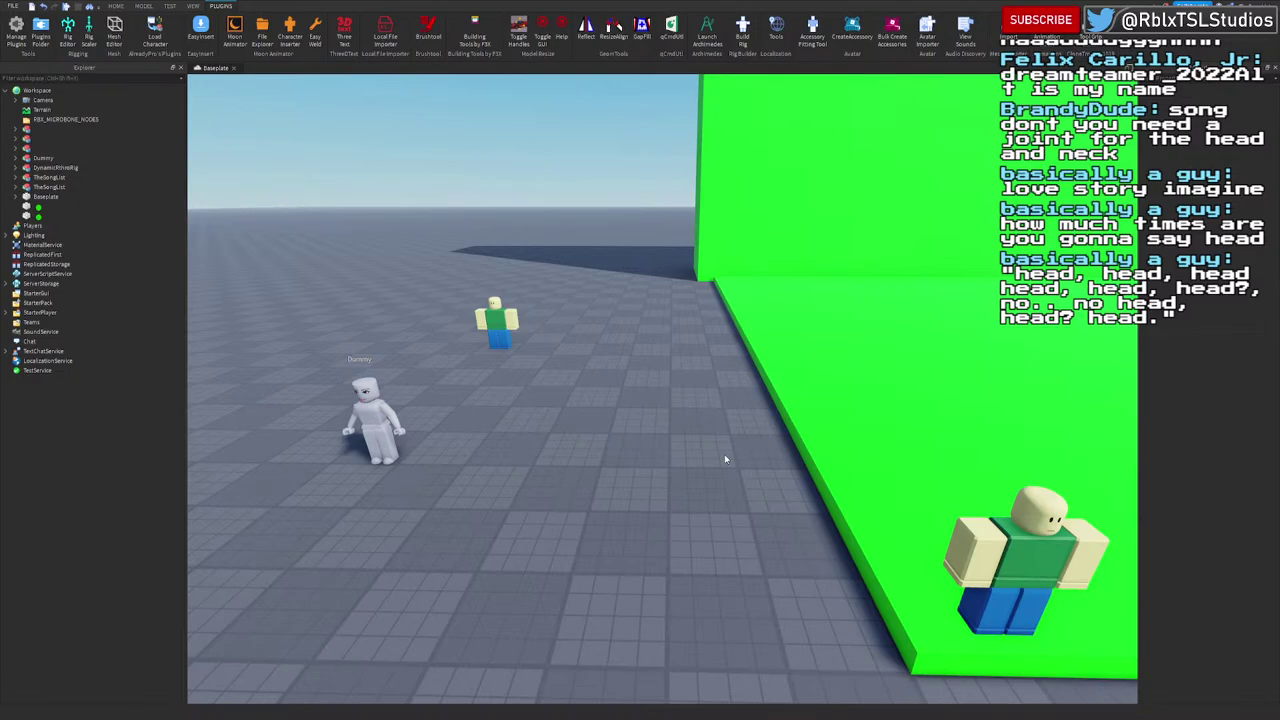
key("d")
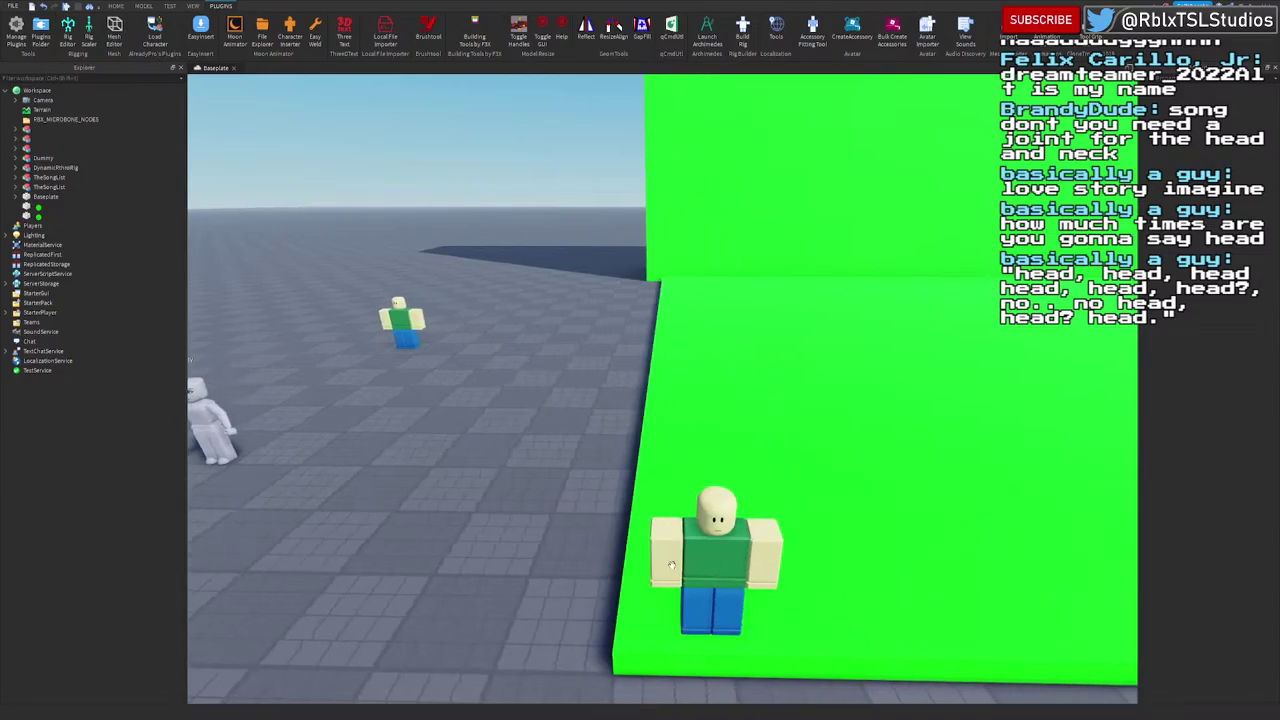
left_click(670, 565)
key("f")
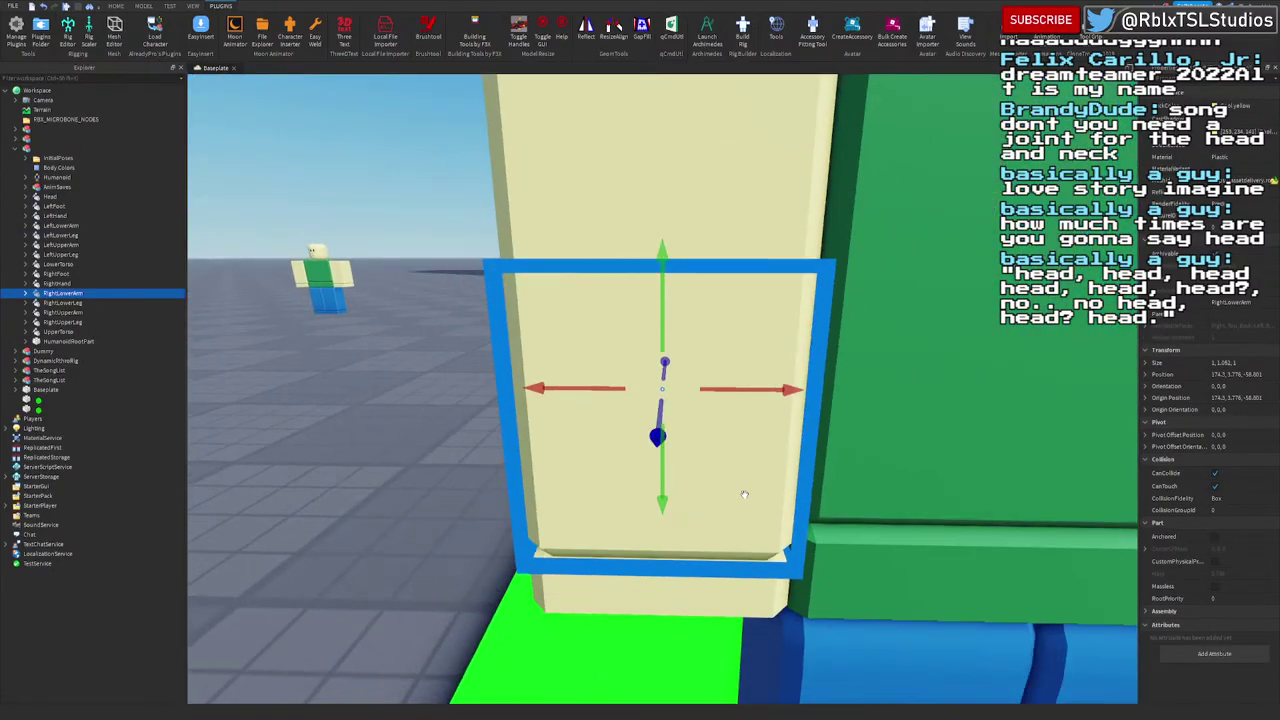
key("s")
right_click_drag(744, 495, 612, 519)
Step: Duplicate the grey dummy with the smiling face and place the copy beside the green-shirted blocky character on the baseplate
left_click(534, 352)
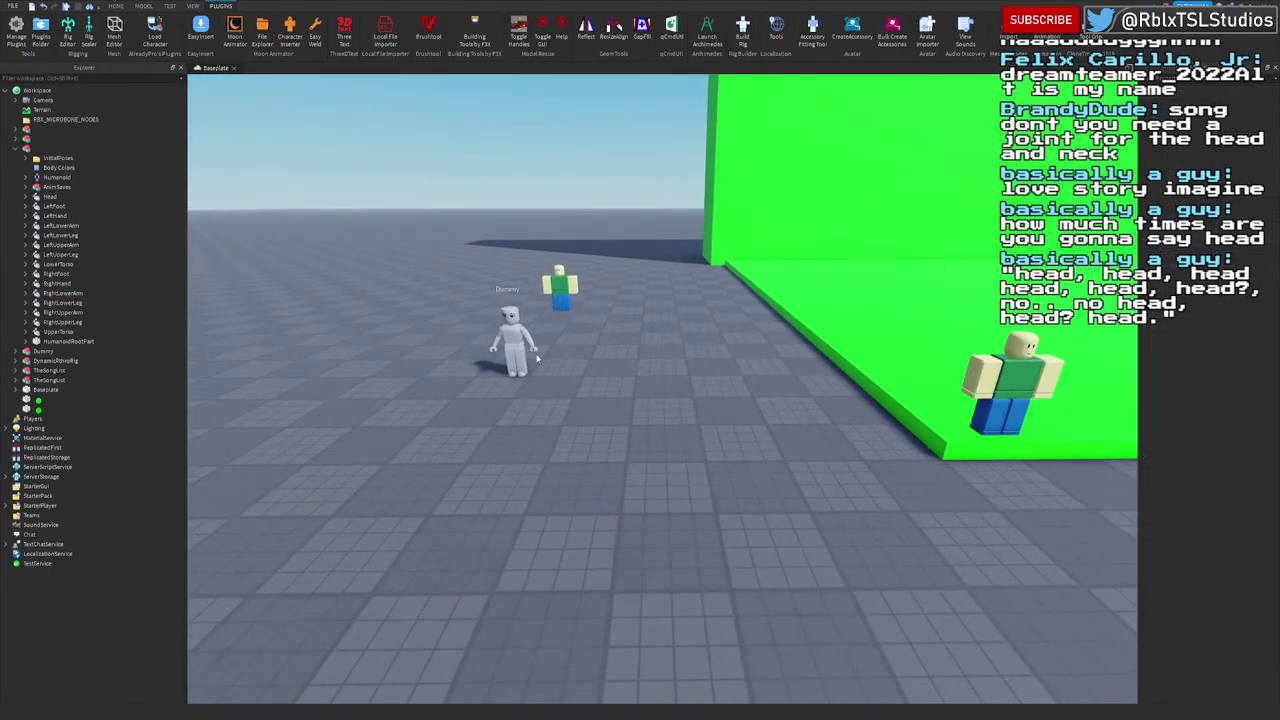
left_click(525, 350)
key("d")
key("d")
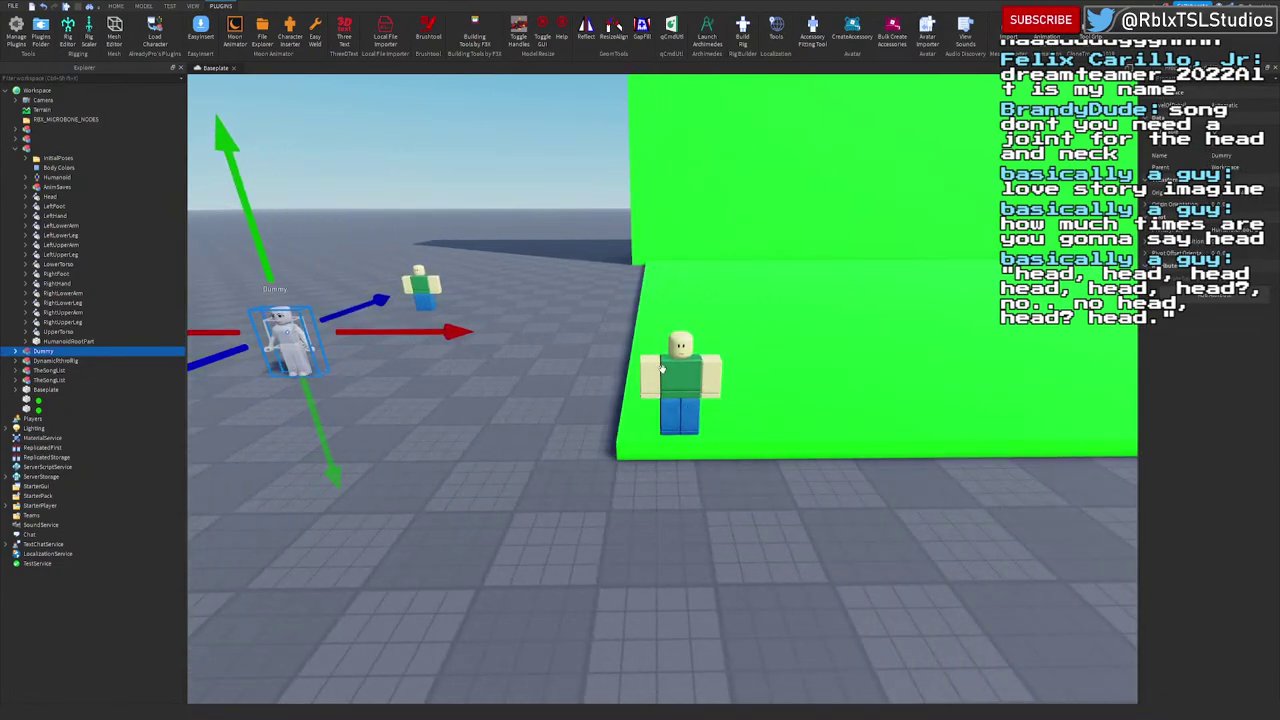
left_click(662, 370)
left_click(288, 342)
key("ctrl+d")
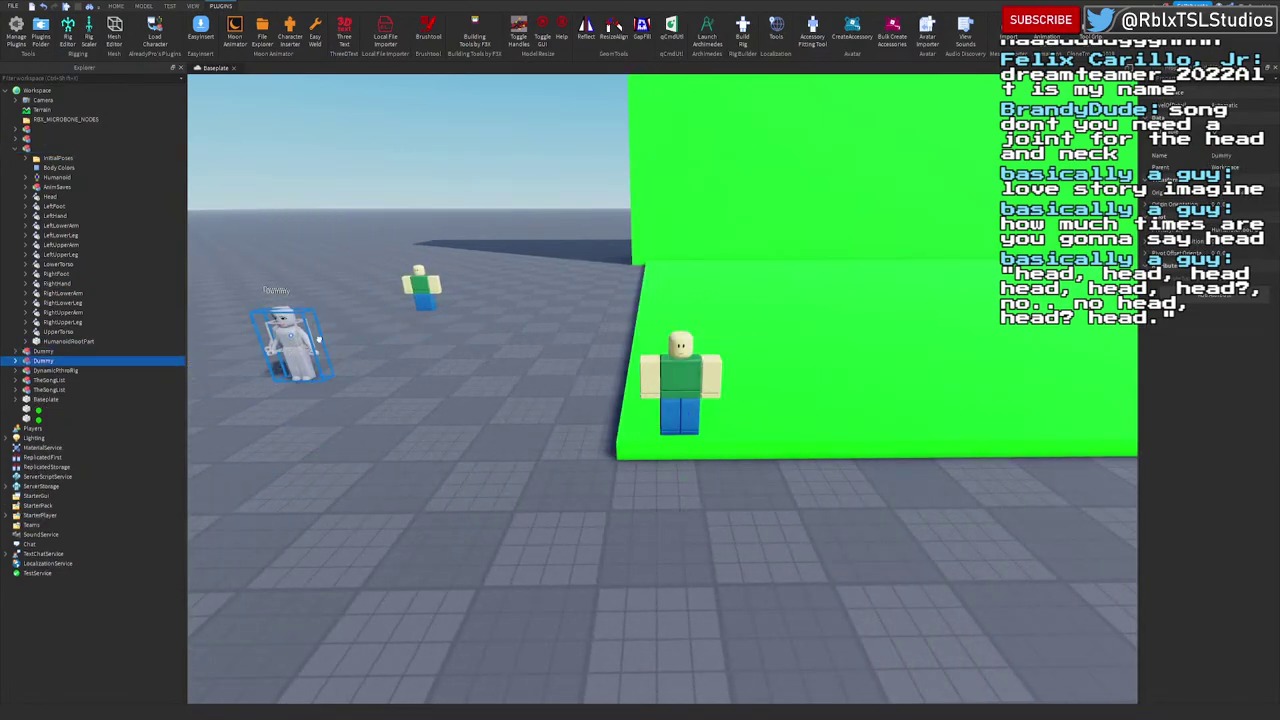
left_click_drag(288, 342, 453, 318)
key("f")
key("a")
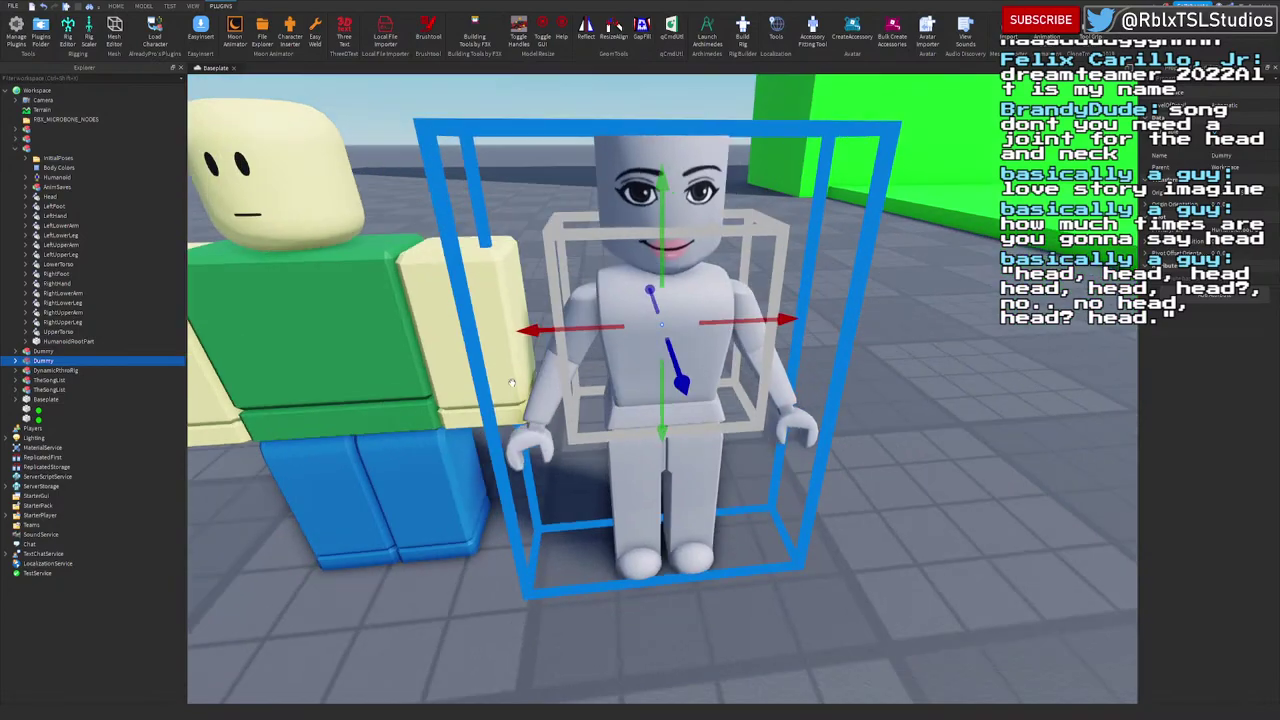
Step: Expand the part lists of the green-shirted blocky character on the baseplate and of the dummy copy beside it
left_click(616, 288)
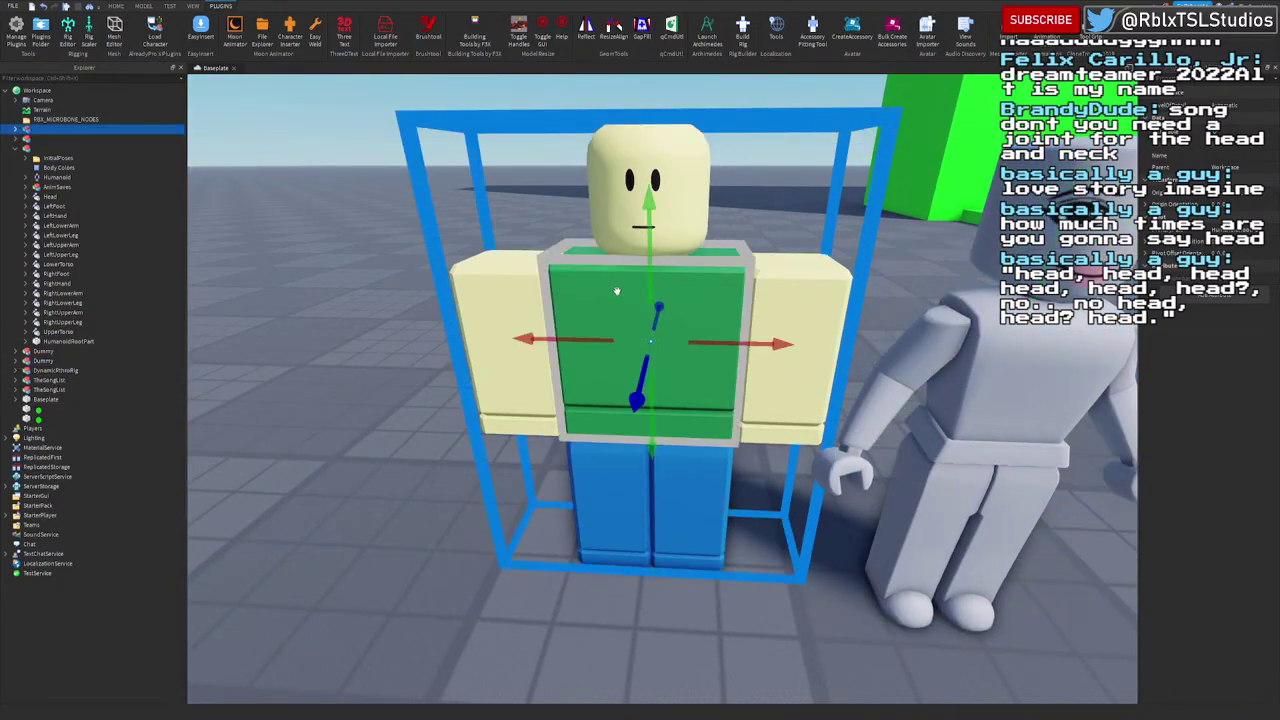
left_click(16, 149)
left_click(26, 149)
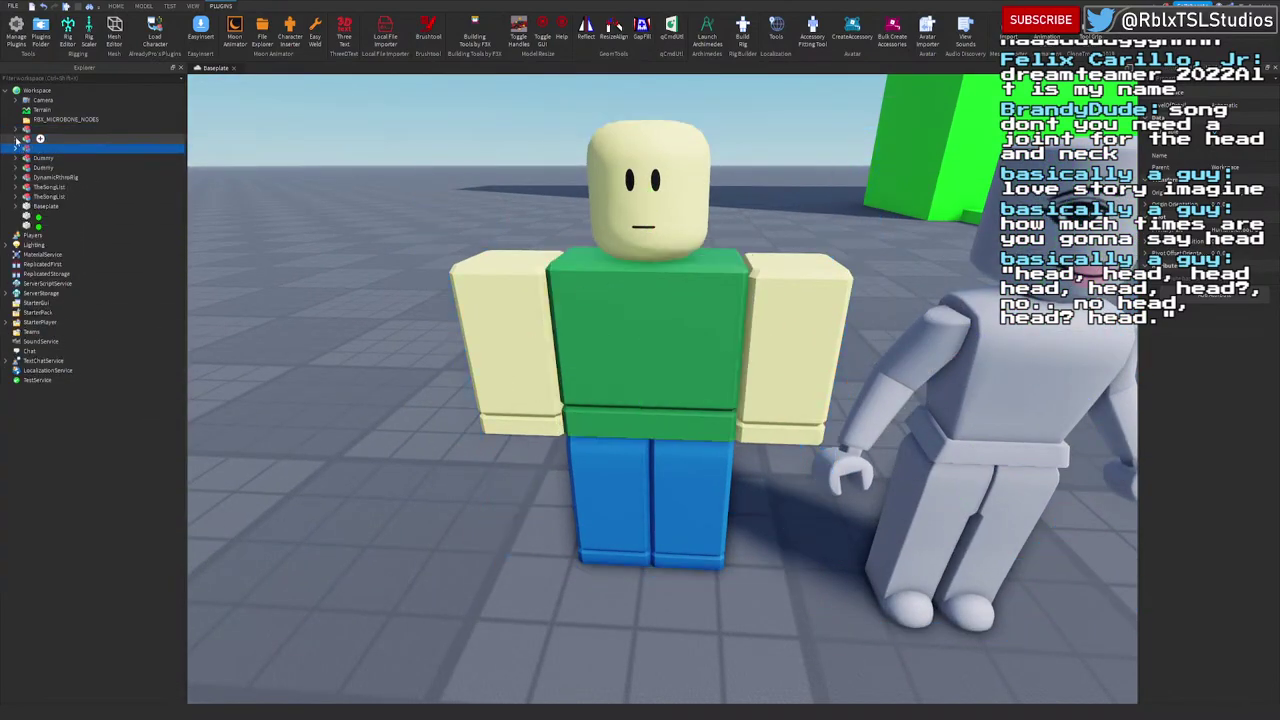
left_click(26, 130)
left_click(15, 130)
left_click(885, 393)
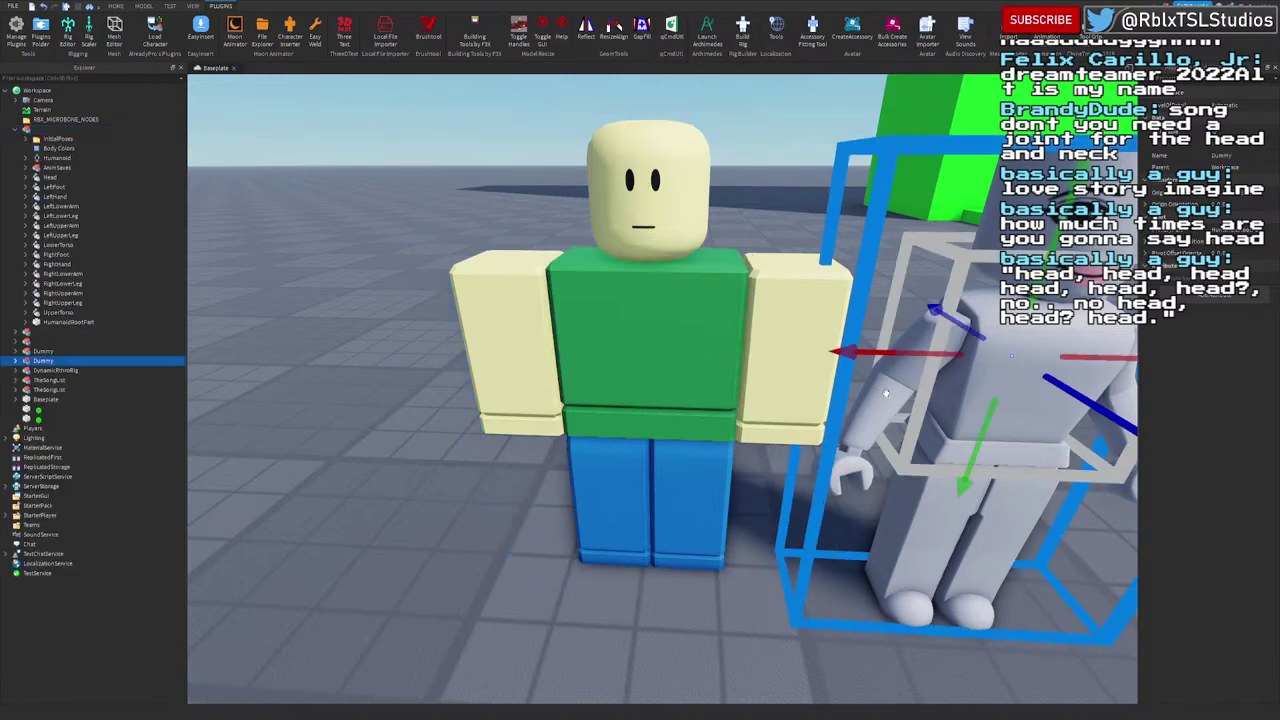
left_click(15, 361)
Step: Replace the mesh ID of the blocky character's LeftFoot with the one from the dummy copy's LeftFoot
left_click(50, 381)
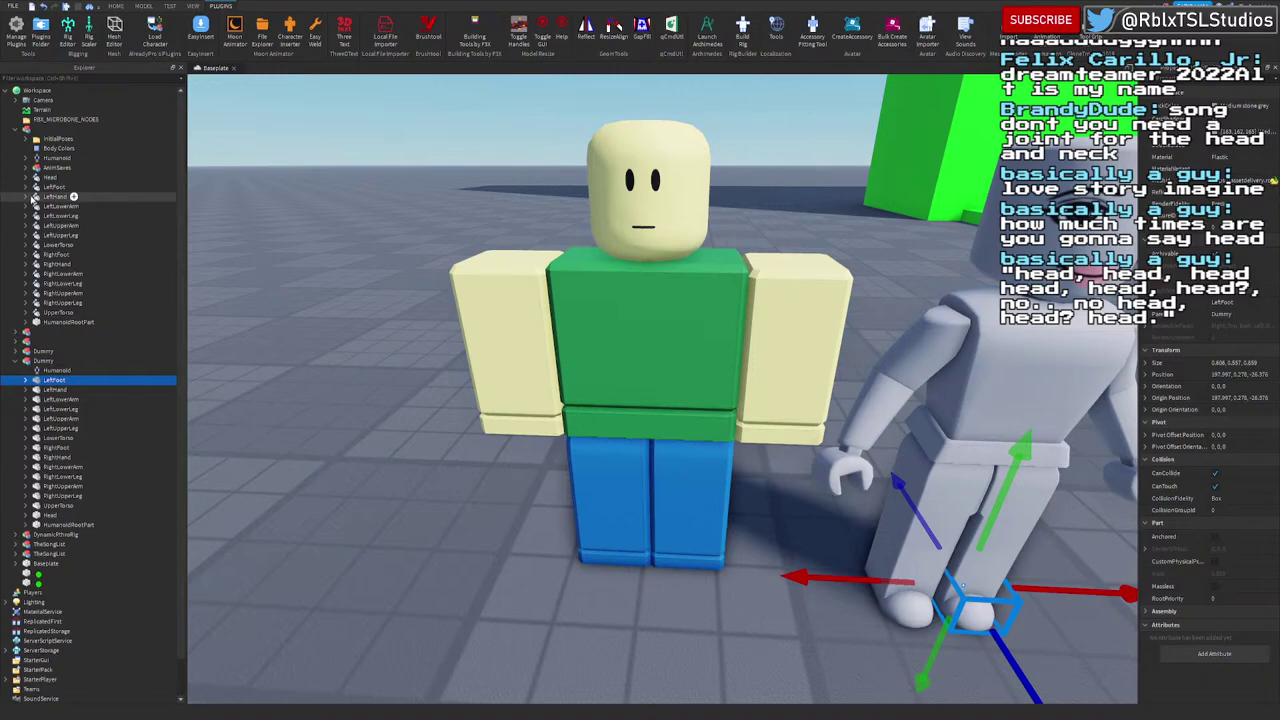
left_click(27, 188)
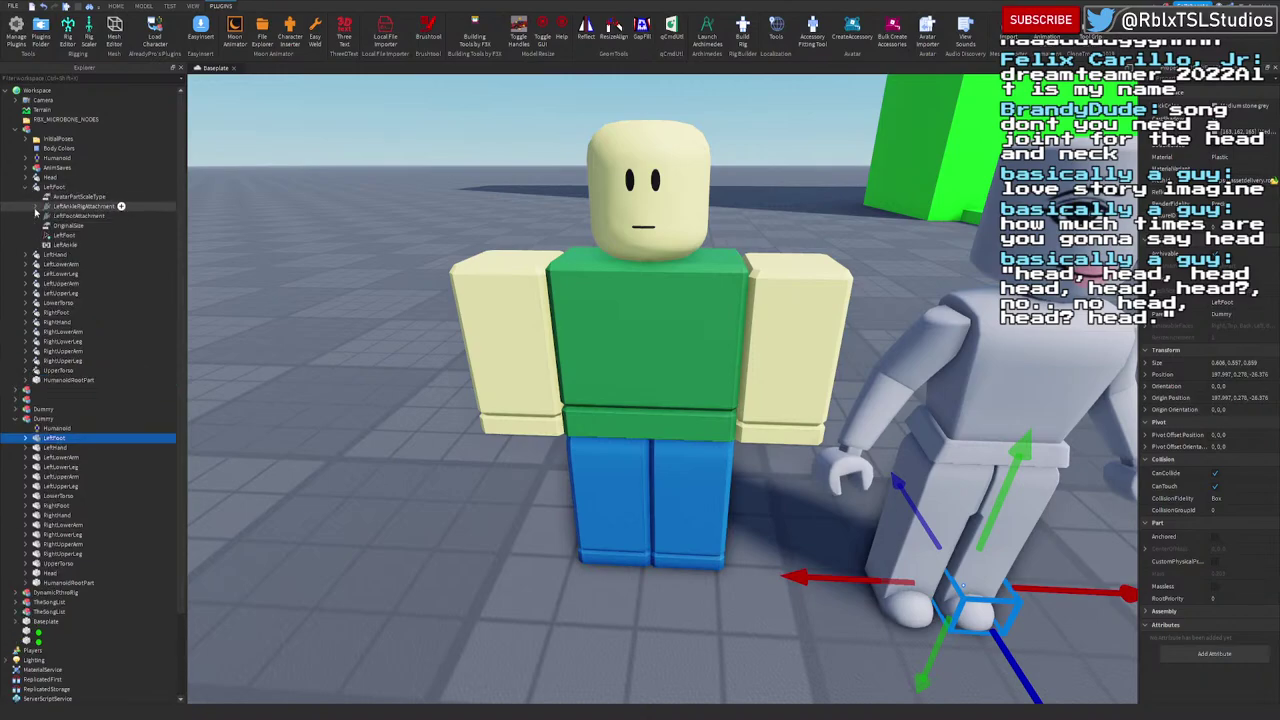
left_click(27, 438)
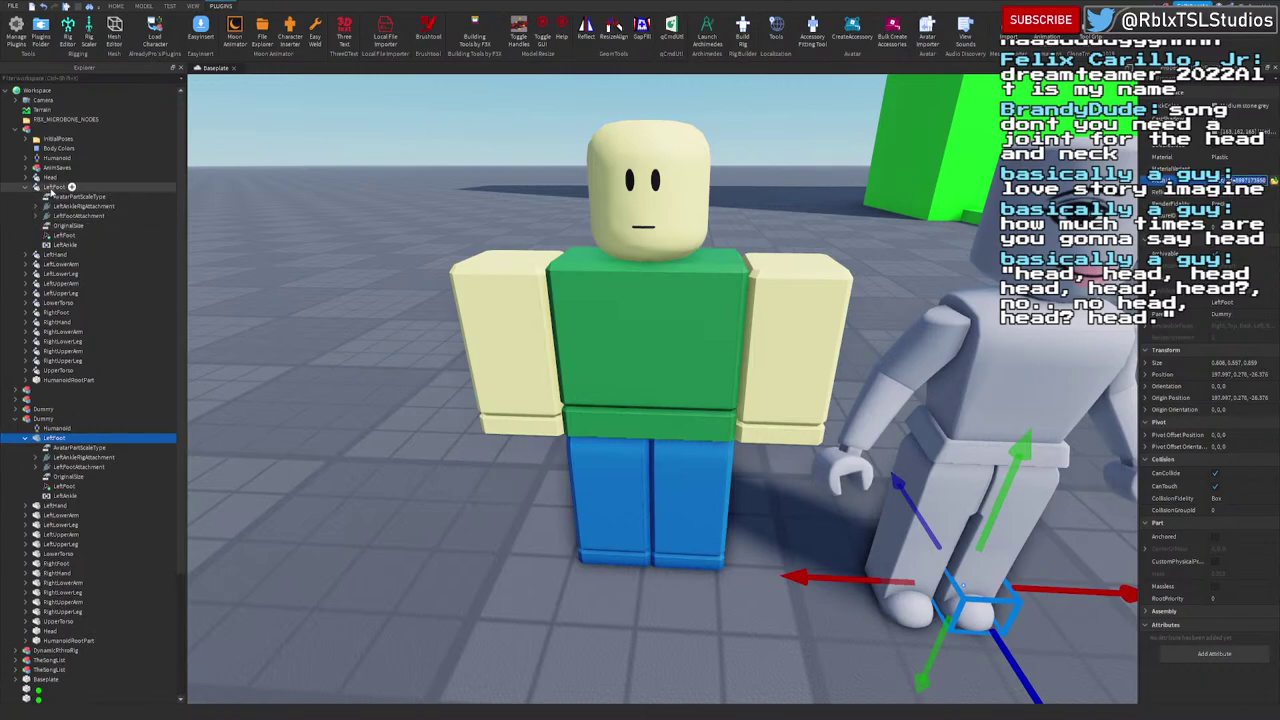
left_click(55, 187)
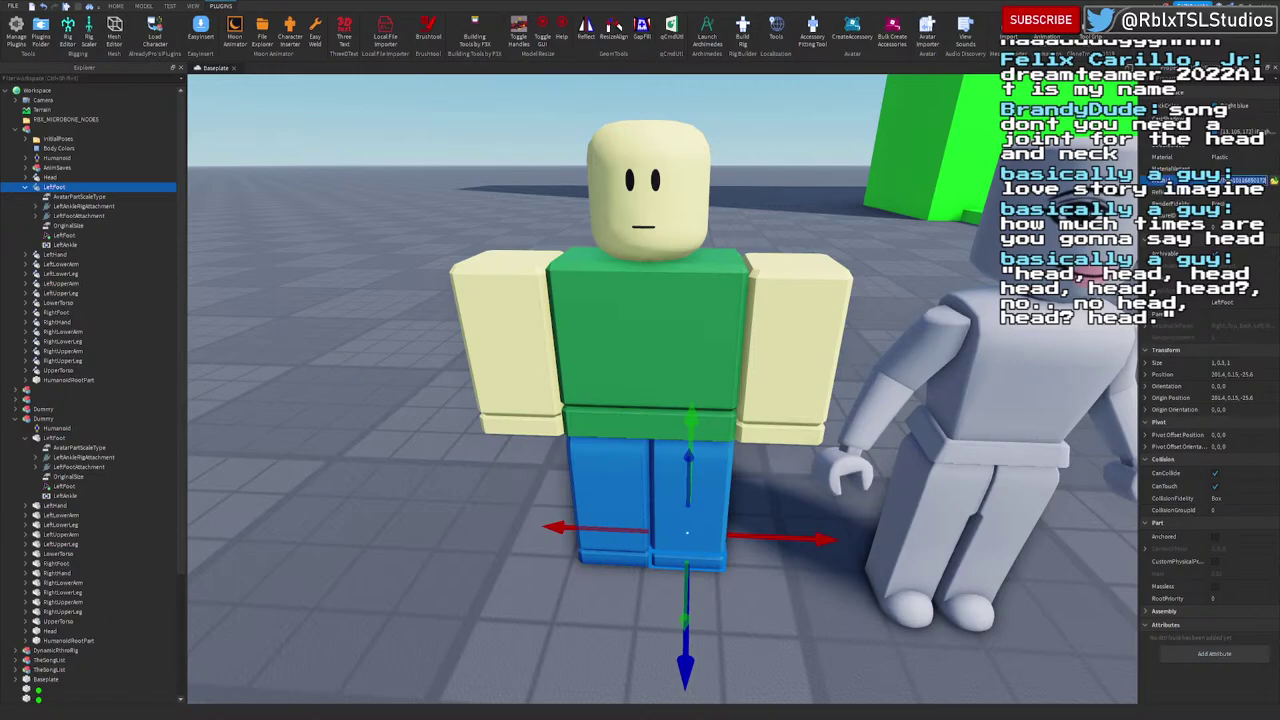
key("ctrl+v")
key("Return")
key("w")
right_click_drag(917, 388, 886, 414)
key("s")
key("w")
scroll(917, 388, "down", 2)
key("w")
key("s")
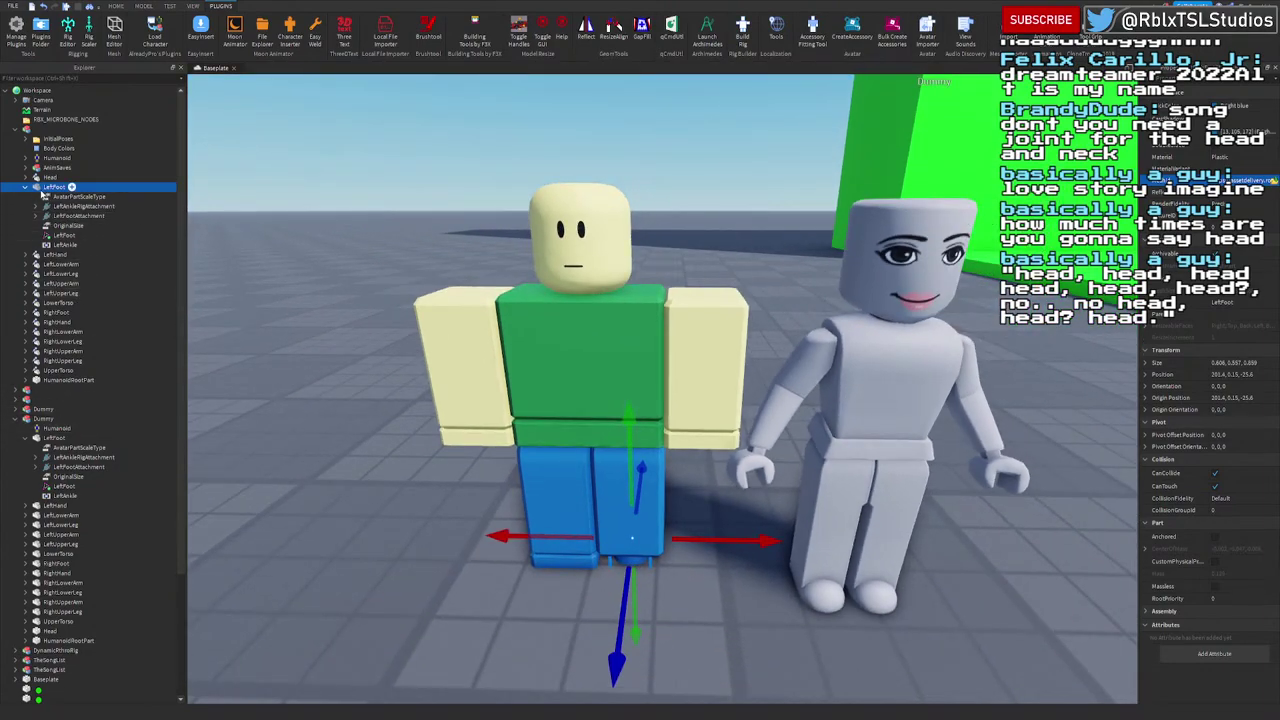
Step: Replace the mesh ID of the blocky character's LeftHand with the one from the dummy copy's LeftHand
left_click(26, 188)
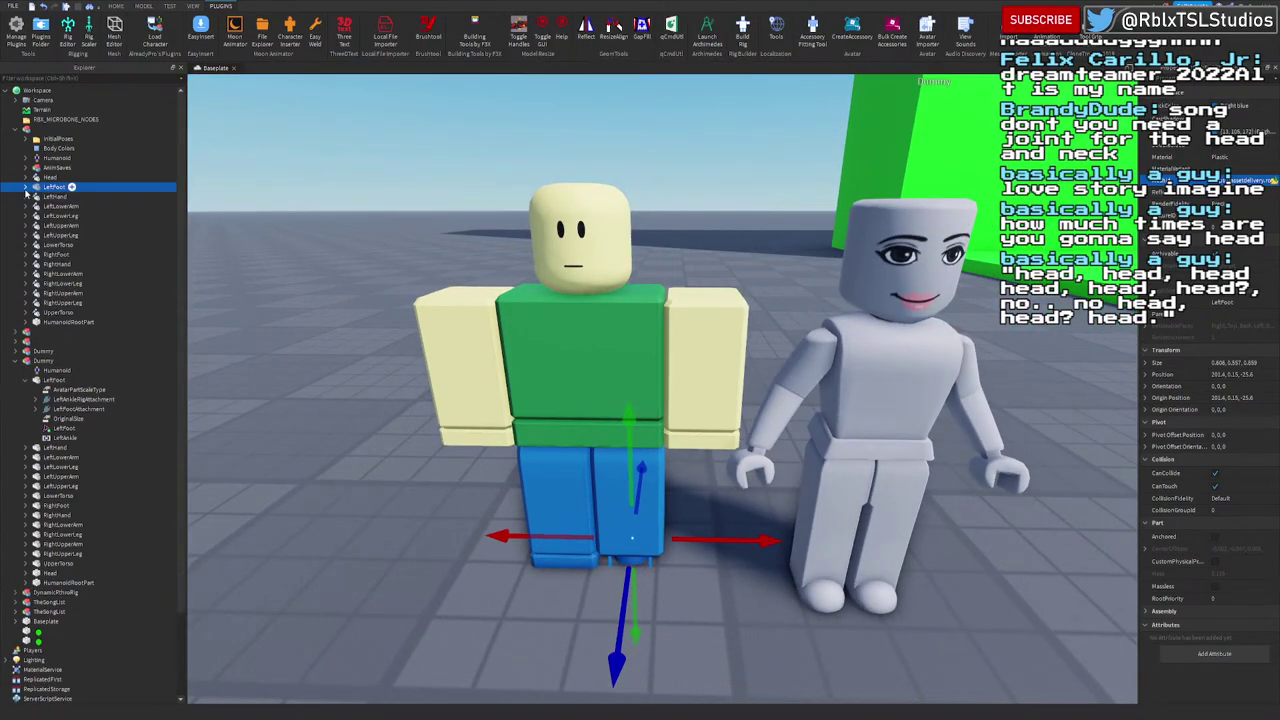
left_click(27, 380)
left_click(26, 389)
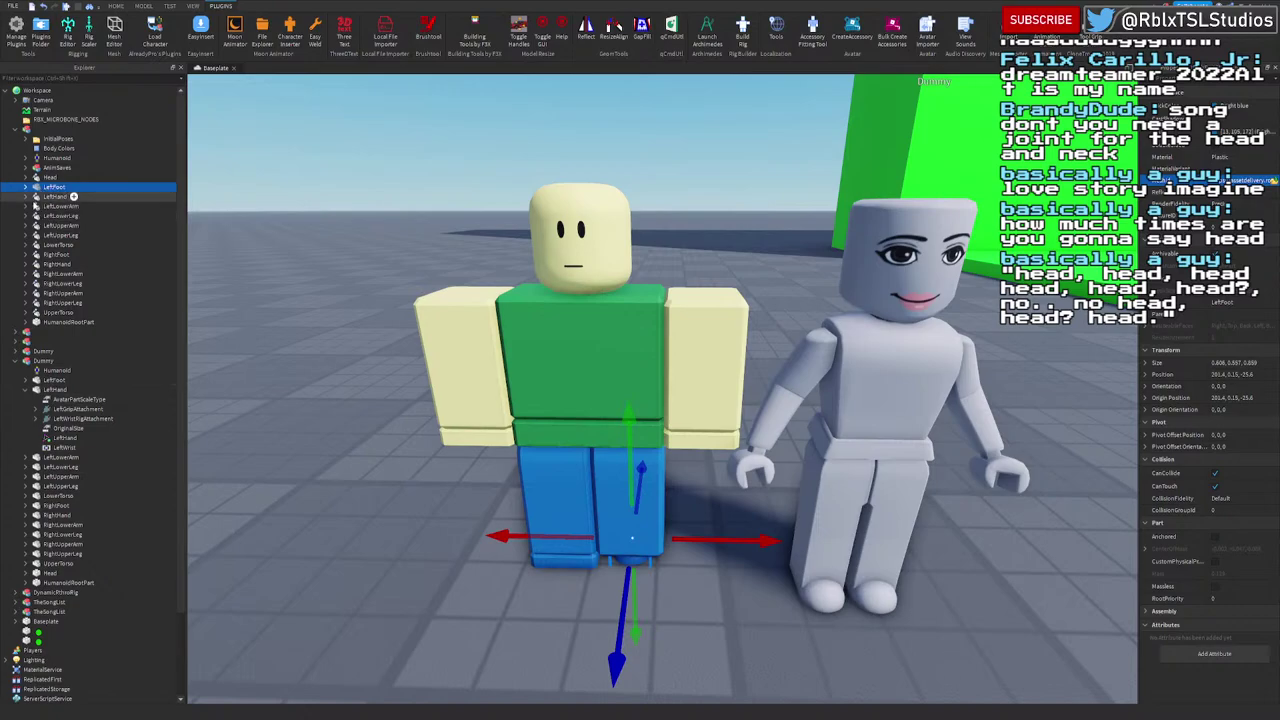
left_click(27, 197)
left_click(55, 447)
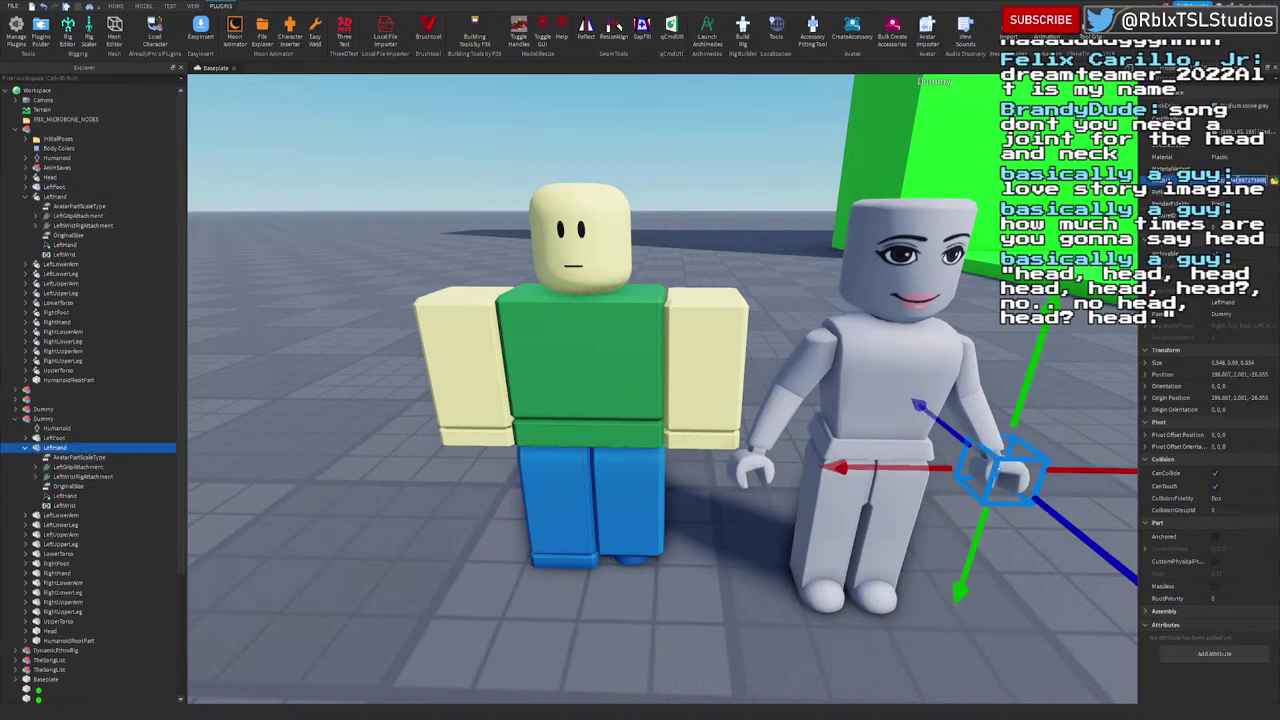
left_click(55, 197)
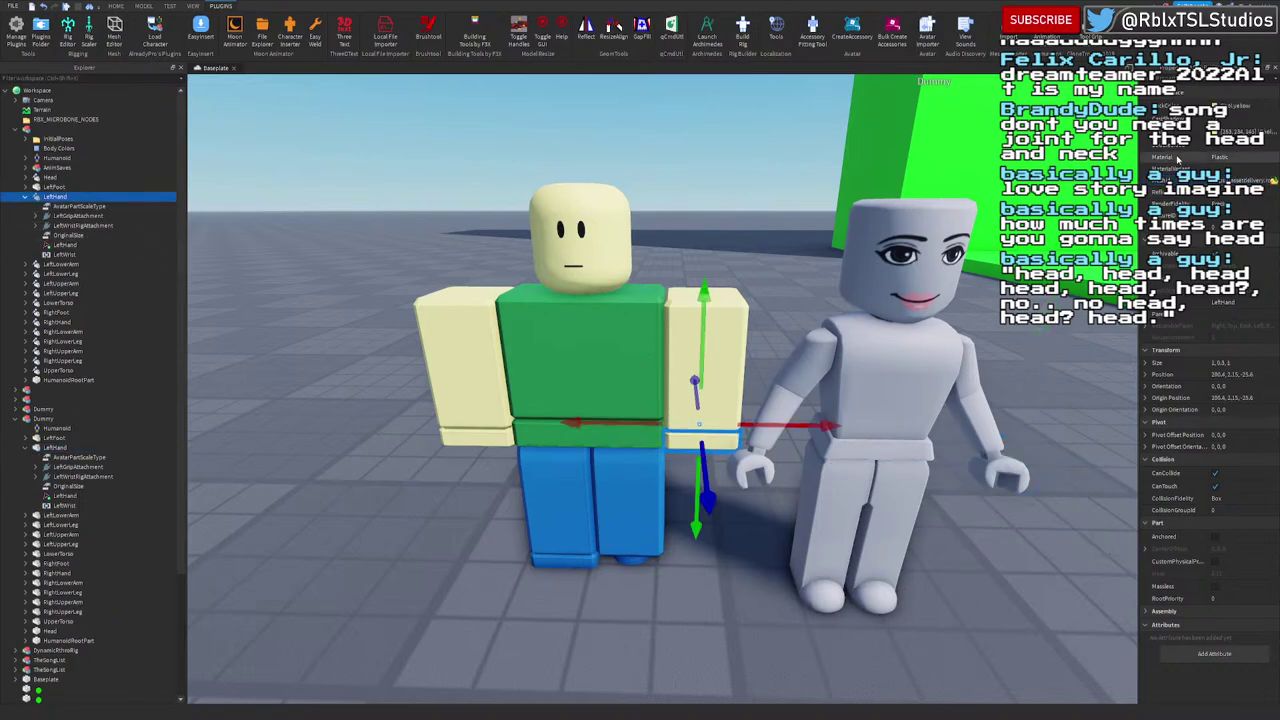
key("ctrl+v")
key("Return")
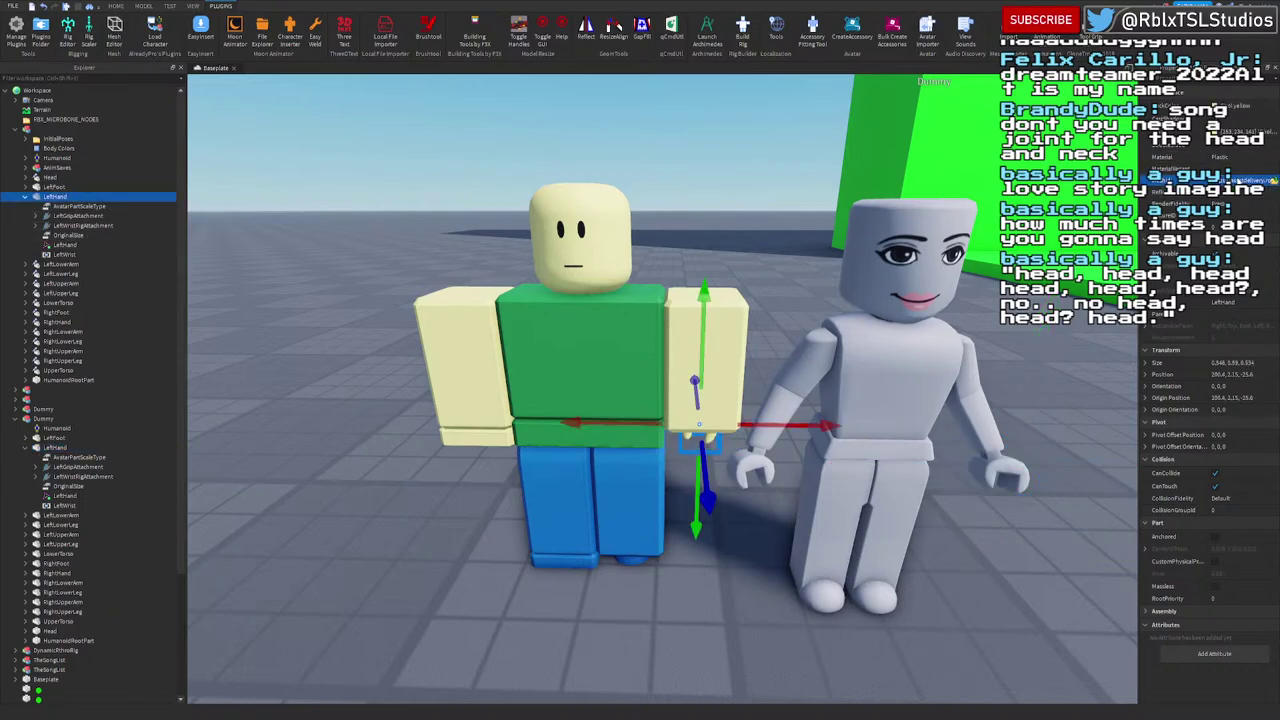
scroll(957, 473, "up", 5)
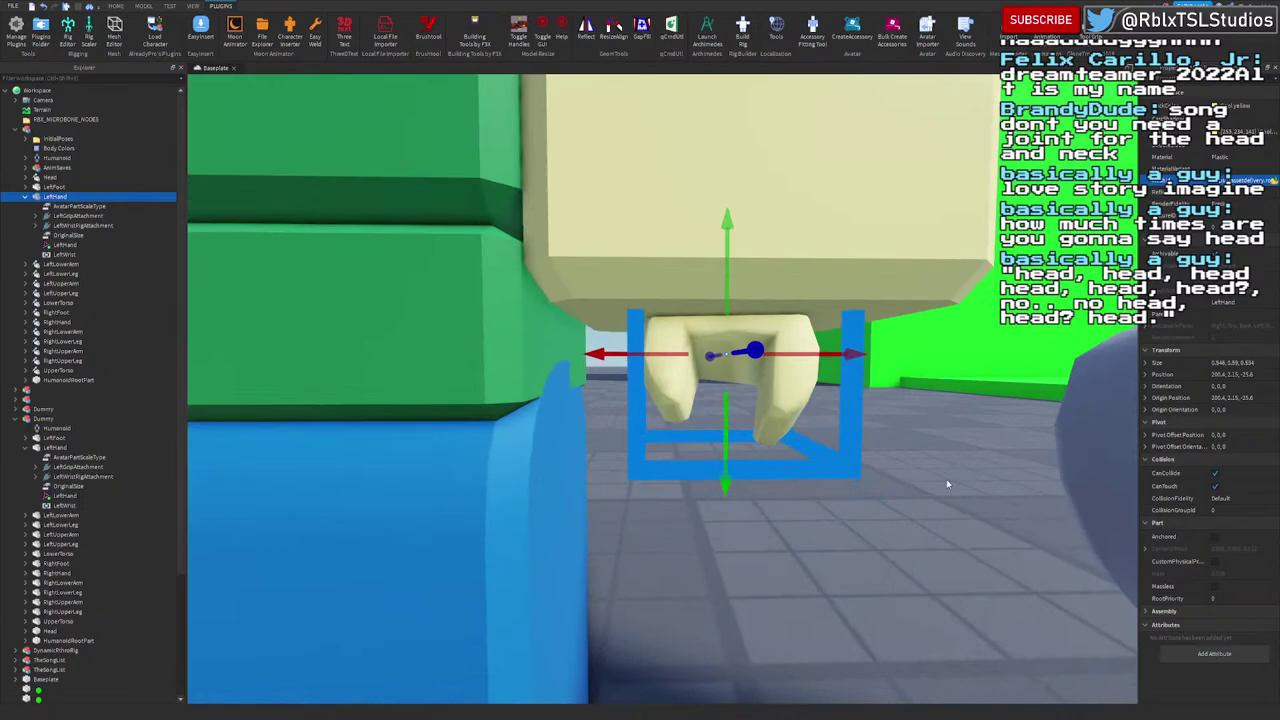
scroll(947, 484, "down", 8)
right_click_drag(947, 484, 947, 473)
Step: Replace the mesh ID of the blocky character's LeftLowerArm with the one from the dummy copy's LeftLowerArm
left_click(27, 448)
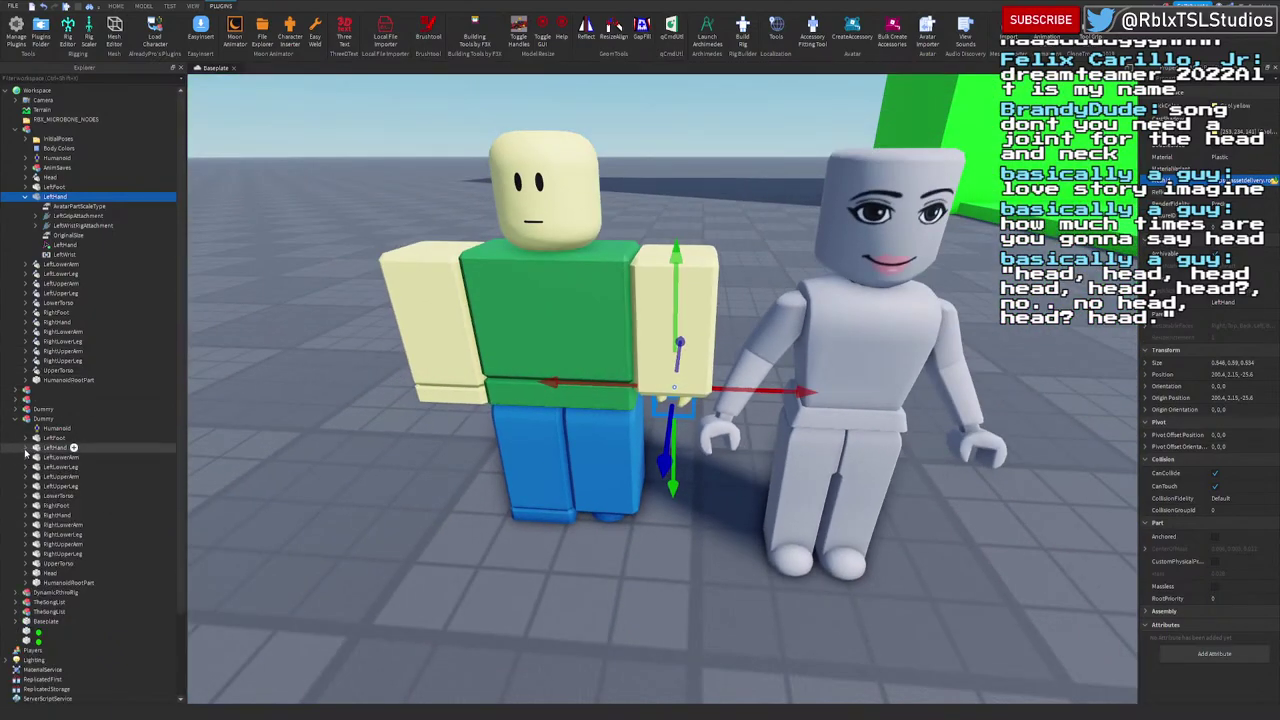
left_click(26, 457)
left_click(27, 196)
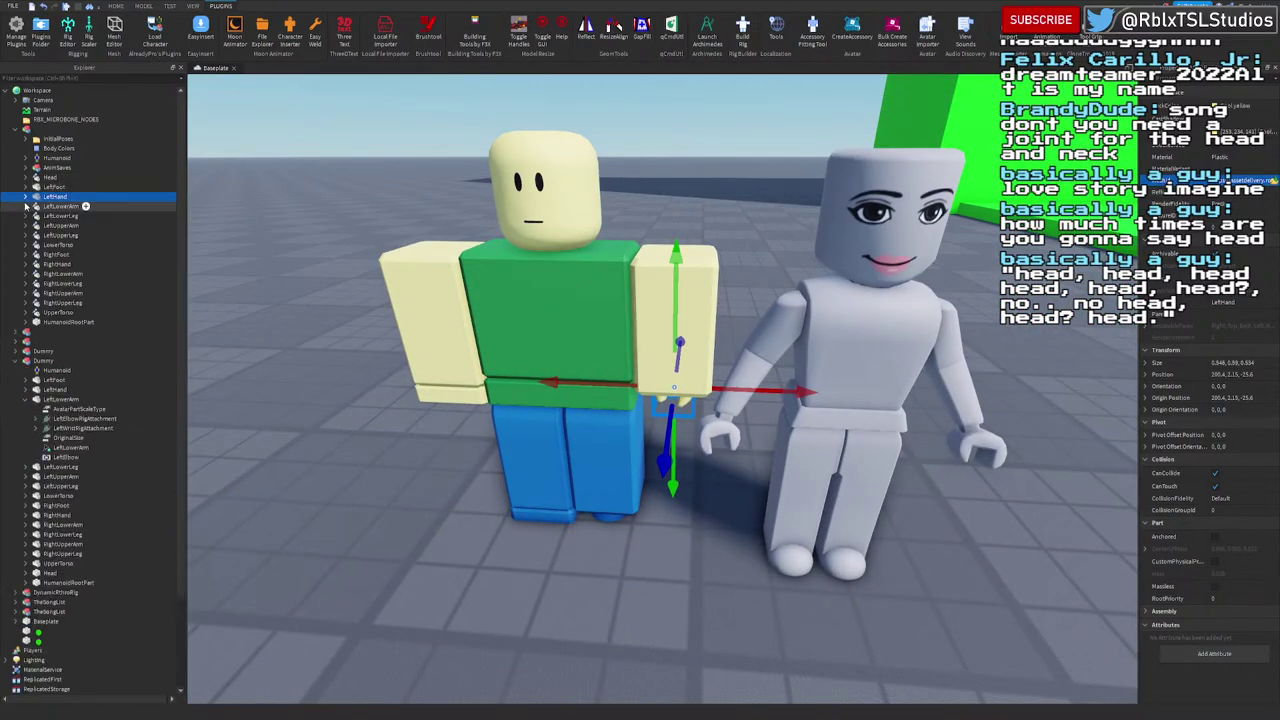
left_click(27, 206)
left_click(60, 457)
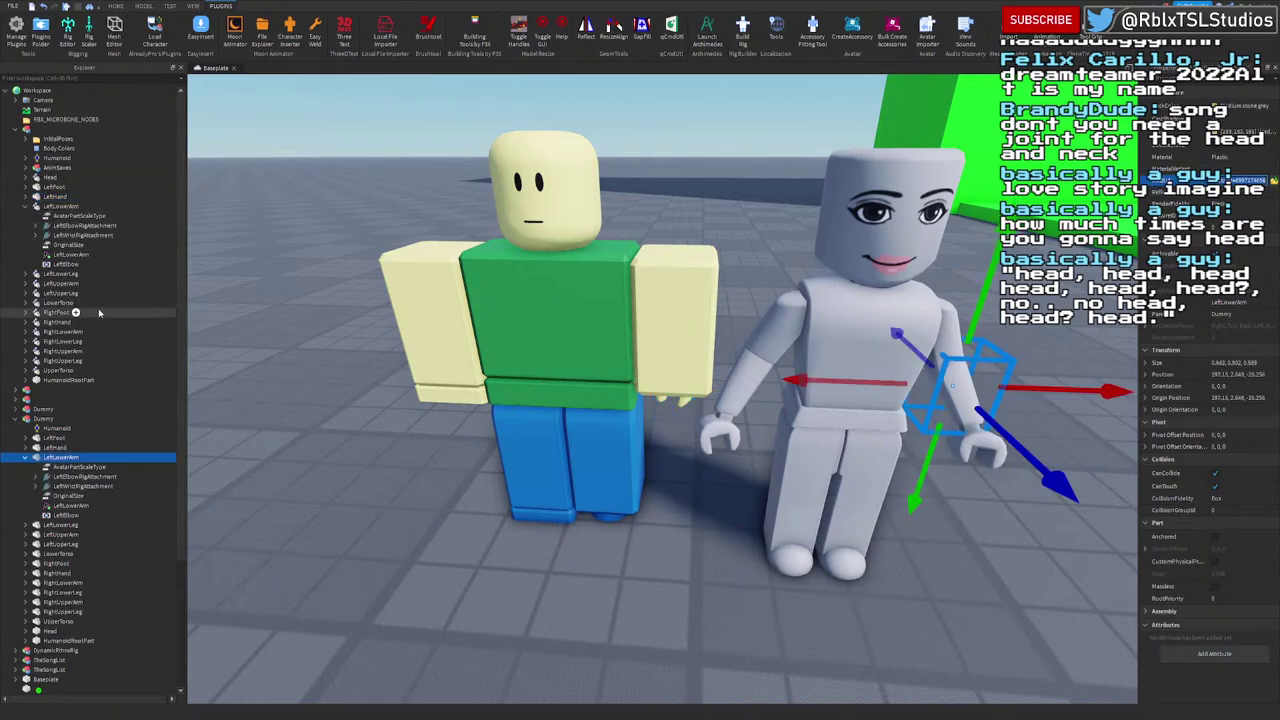
left_click(58, 206)
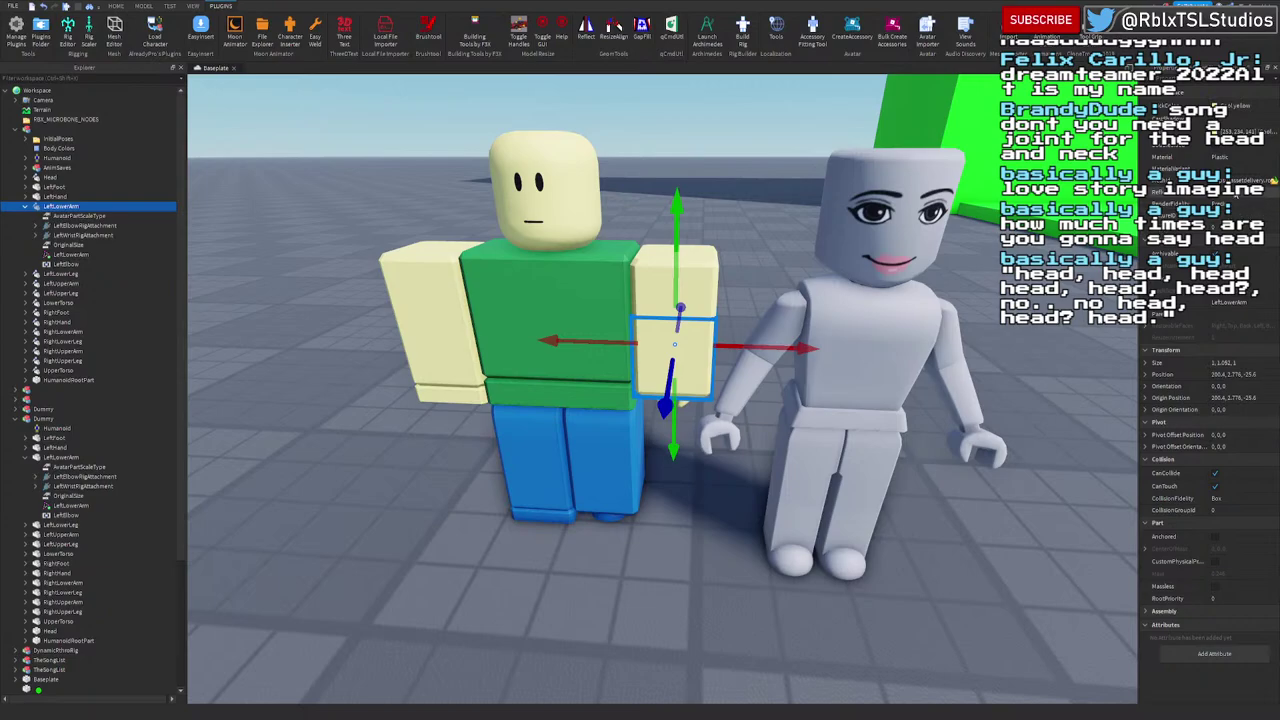
left_click(1244, 181)
key("ctrl+v")
key("Return")
key("f")
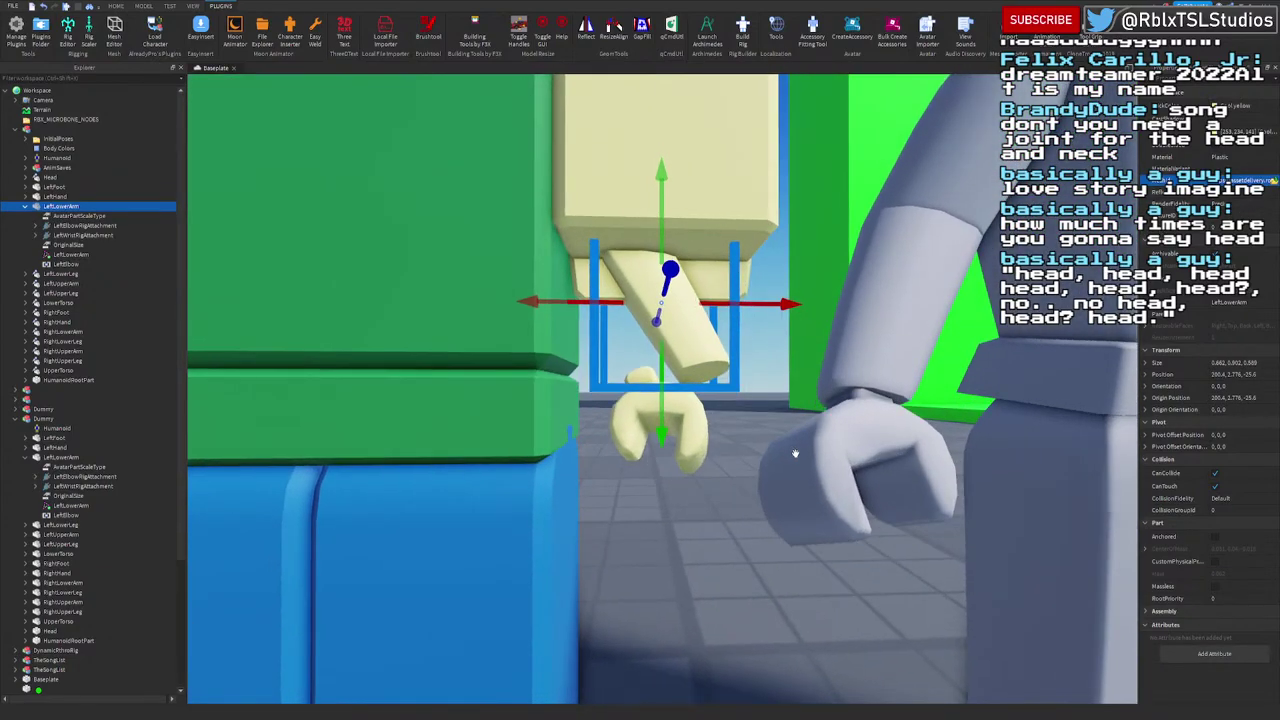
Step: Compare the fit of the blocky character's left lower arm and hand with the same parts on the grey dummy copy
right_click_drag(795, 454, 795, 454)
scroll(795, 454, "down", 3)
scroll(651, 425, "up", 5)
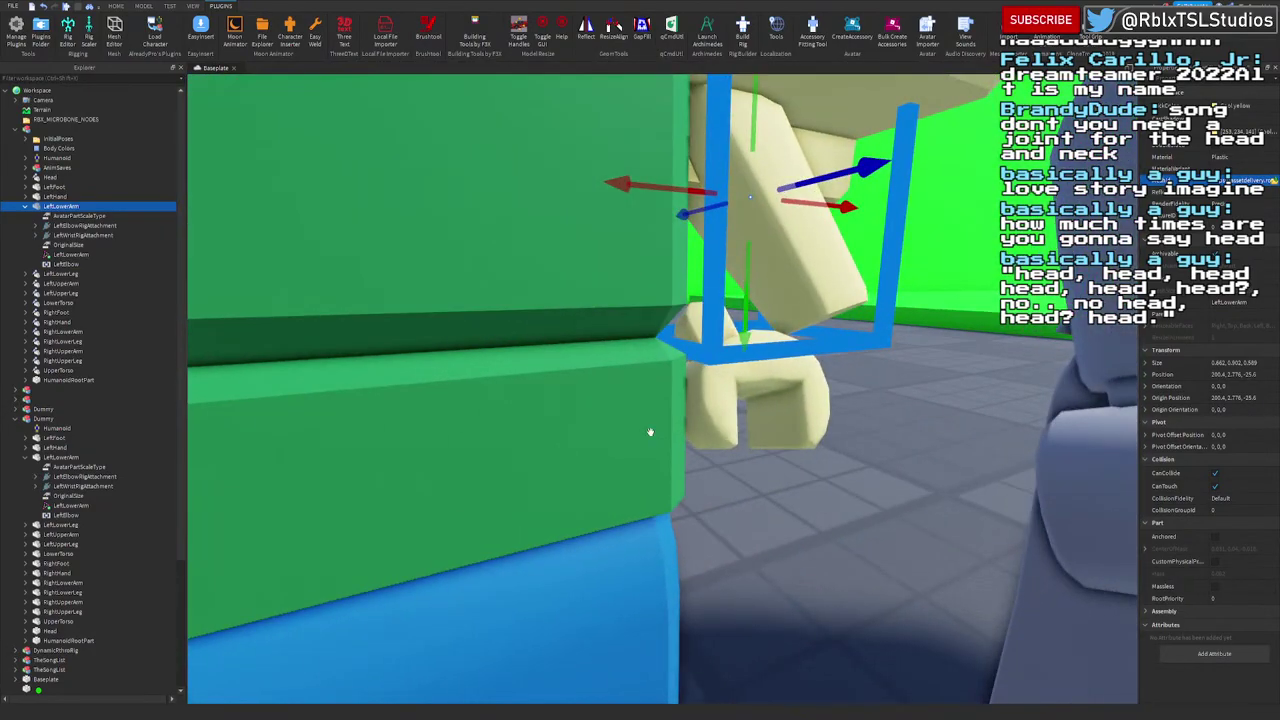
scroll(650, 432, "down", 5)
right_click_drag(650, 432, 651, 433)
left_click(889, 448)
left_click(896, 479)
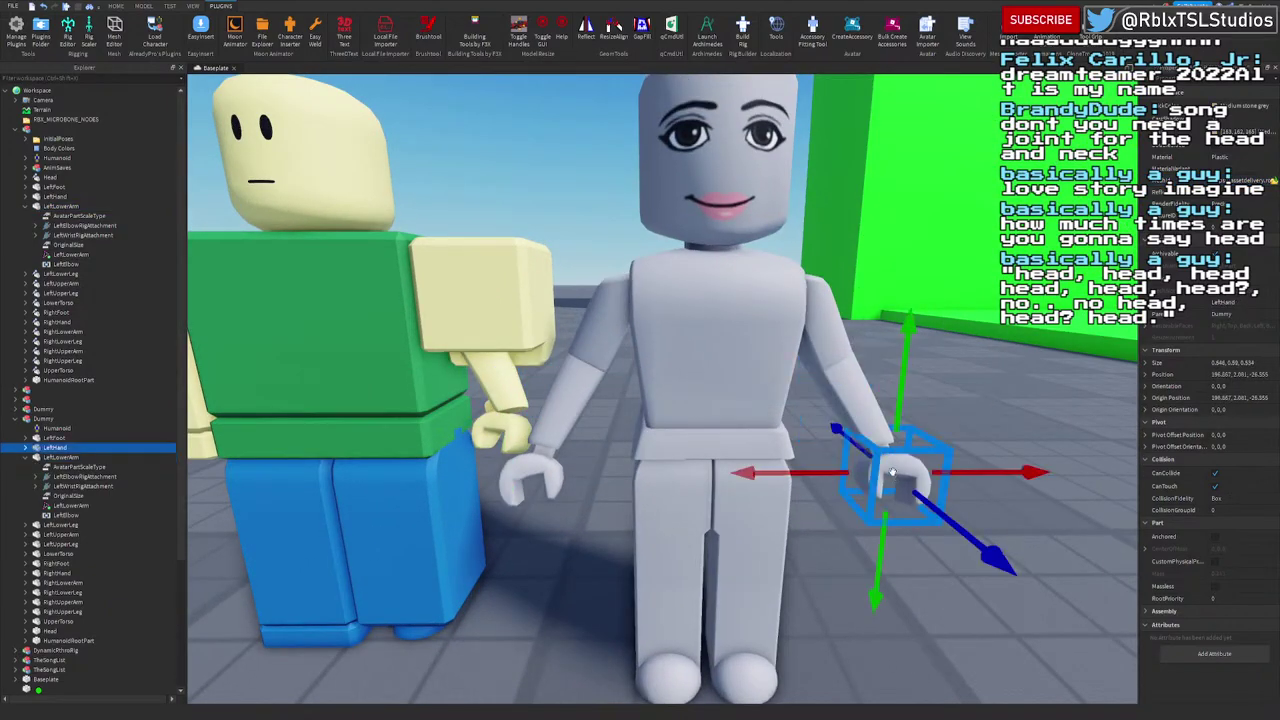
left_click(835, 349)
left_click(897, 462)
left_click(860, 357)
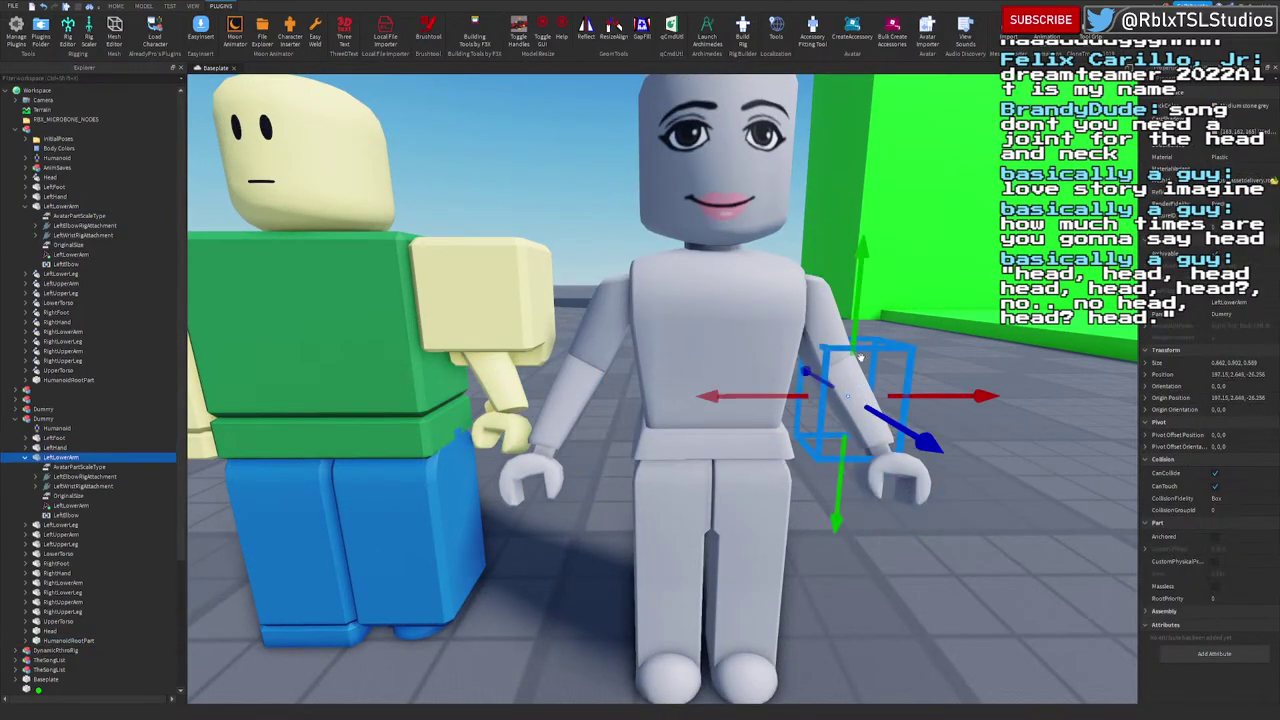
left_click(838, 314)
left_click(820, 538)
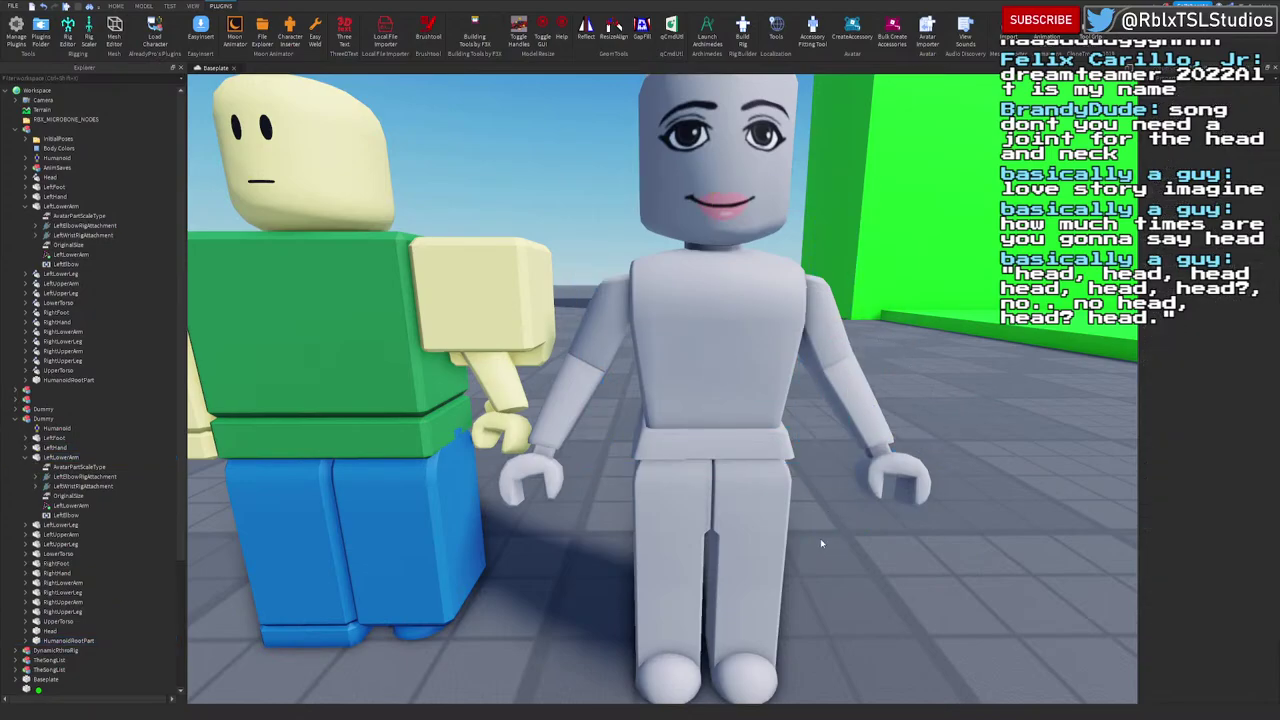
Step: Move the blocky character's LeftHand to the end of its slanted lower arm, at about 200.1, 2.15, -25.9
key("a")
key("w")
right_click_drag(786, 521, 777, 496)
key("s")
left_click(779, 482)
key("e")
left_click_drag(777, 497, 838, 502)
key("d")
right_click_drag(838, 502, 731, 497)
left_click_drag(641, 453, 577, 467)
key("d")
right_click_drag(577, 468, 851, 445)
scroll(851, 446, "down", 5)
scroll(851, 445, "up", 1)
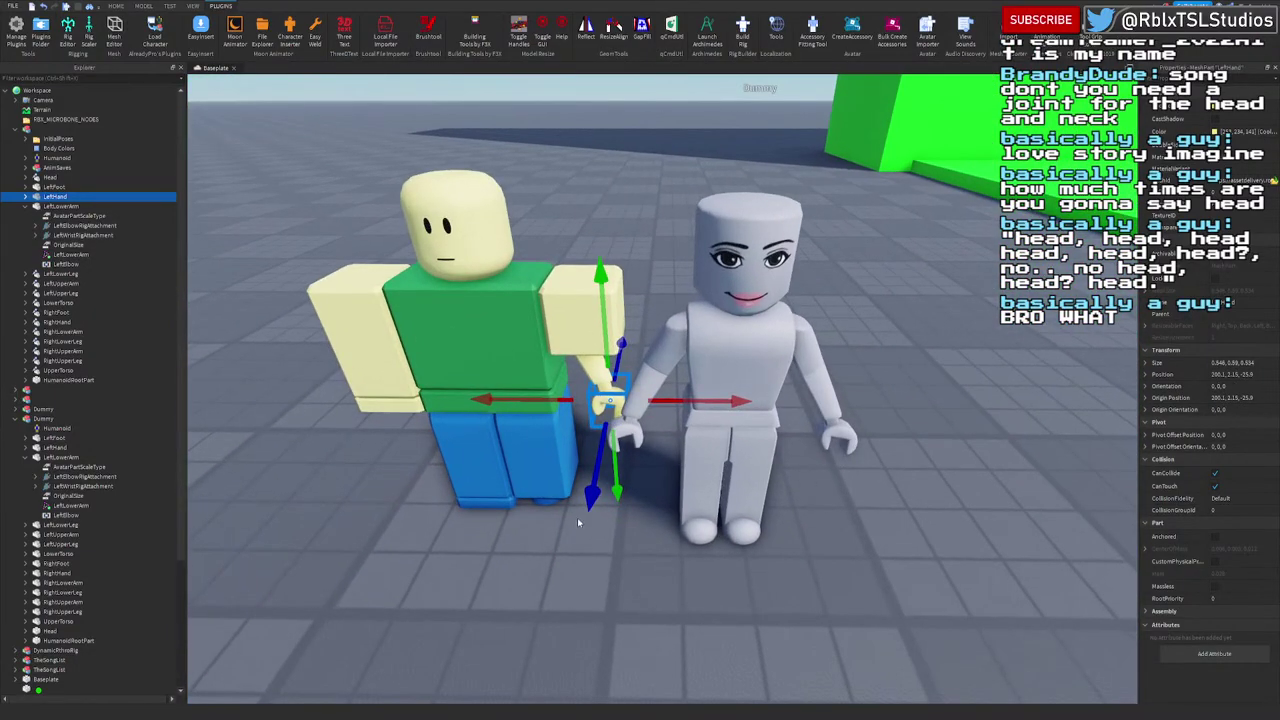
left_click(532, 553)
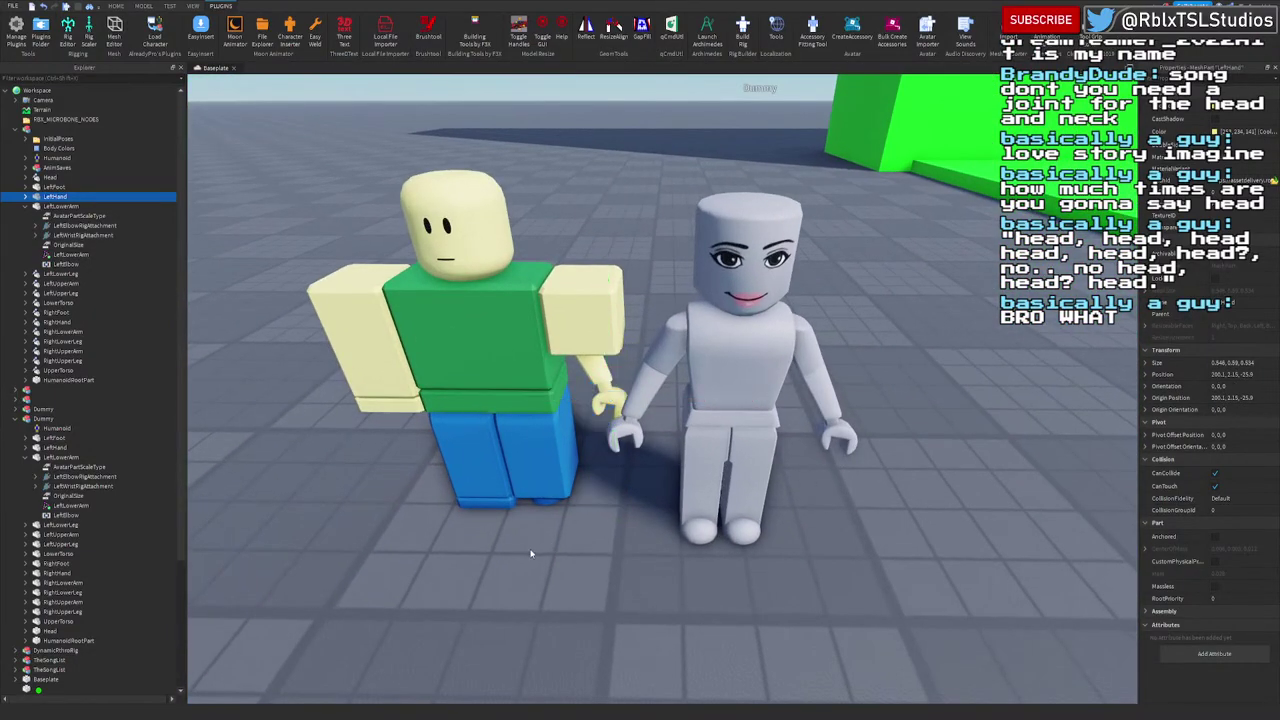
Step: Replace the mesh ID of the blocky character's LeftLowerLeg with the one from the dummy copy's LeftLowerLeg
left_click(41, 457)
left_click(26, 458)
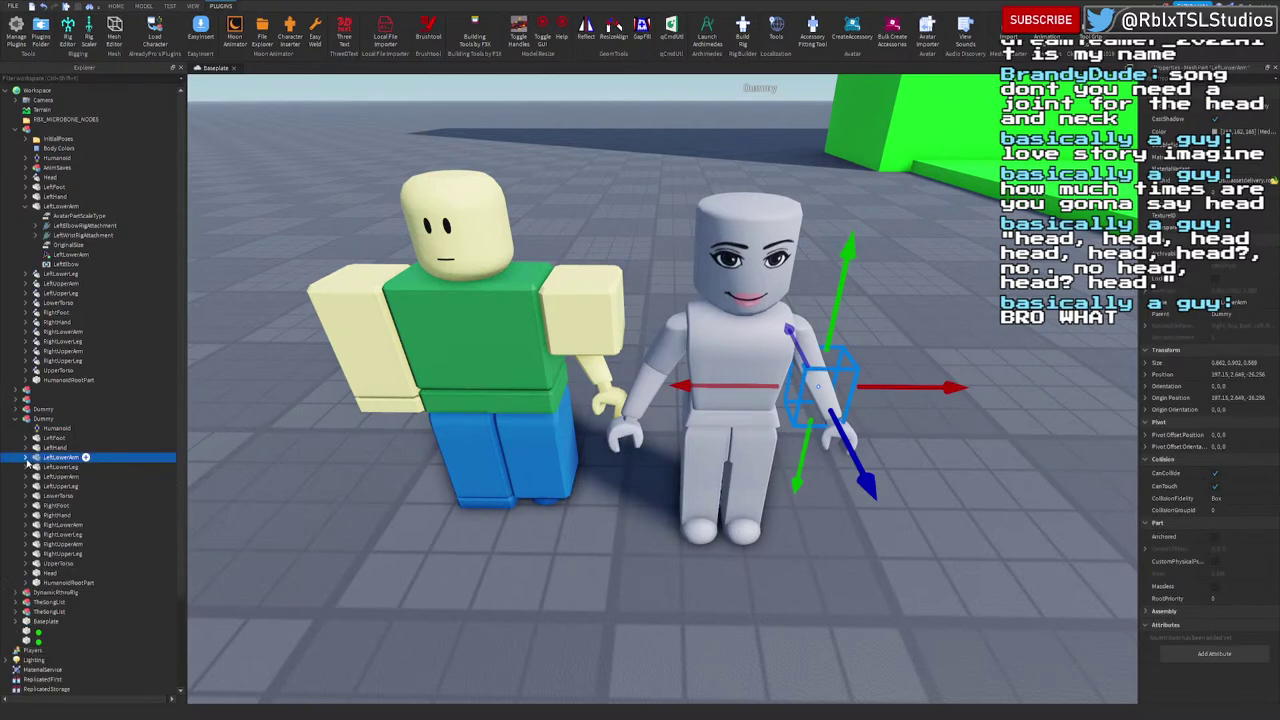
left_click(26, 467)
left_click(36, 469)
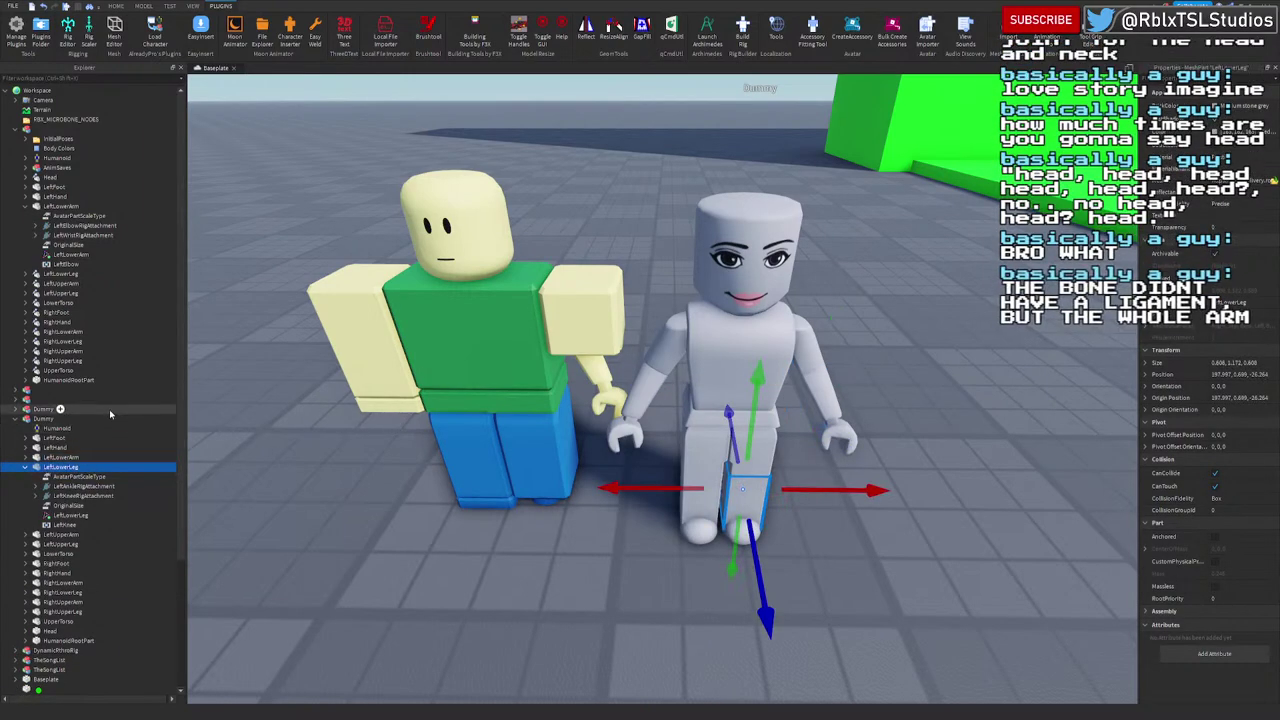
left_click(35, 206)
left_click(27, 206)
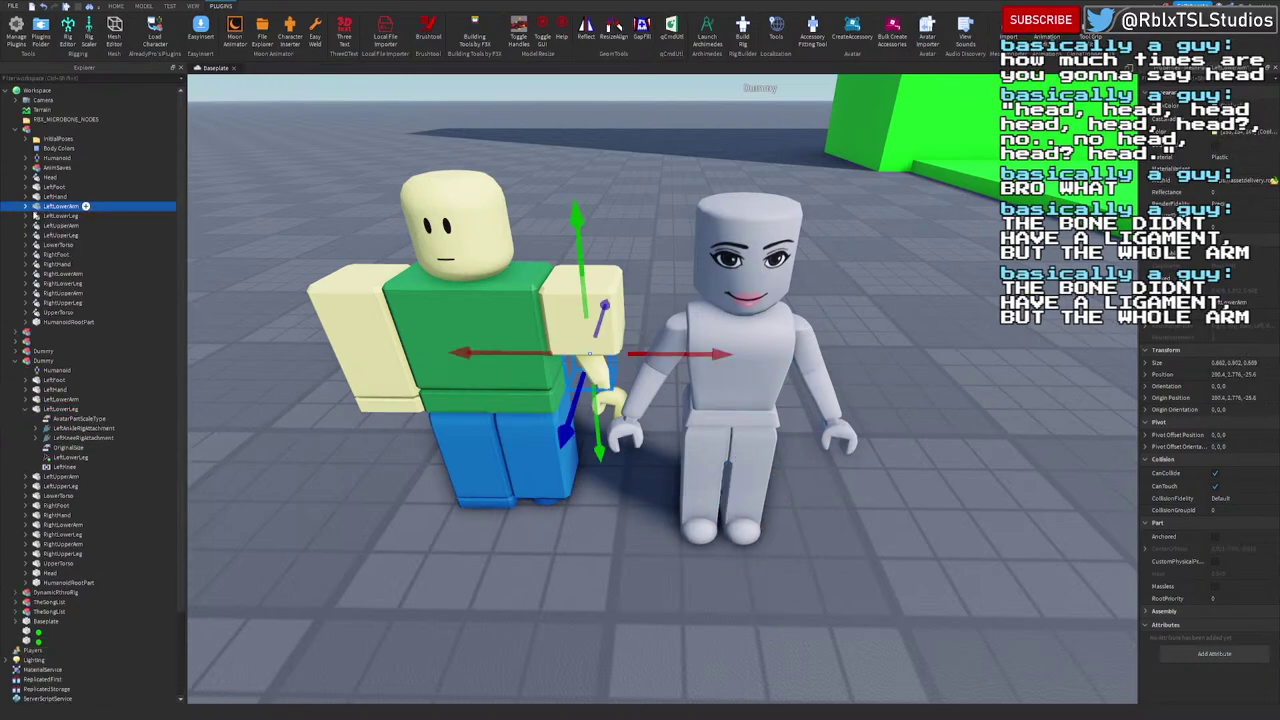
left_click(60, 216)
left_click(27, 216)
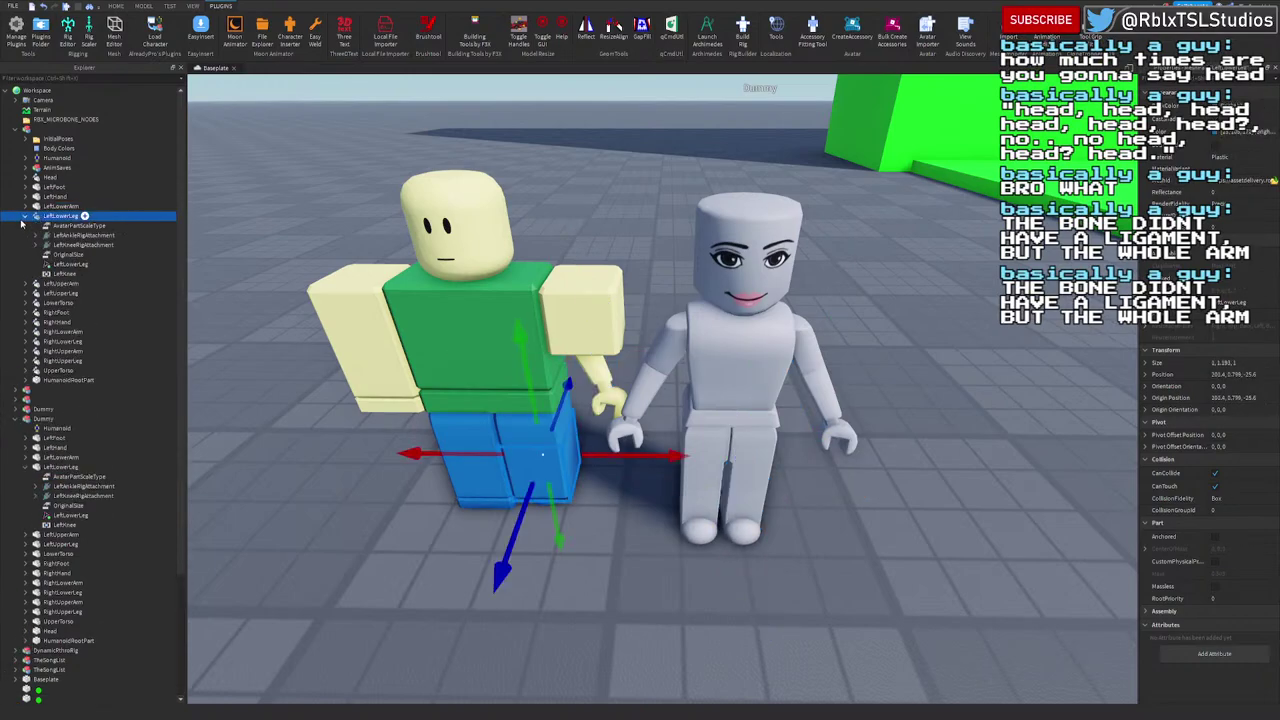
left_click(60, 467)
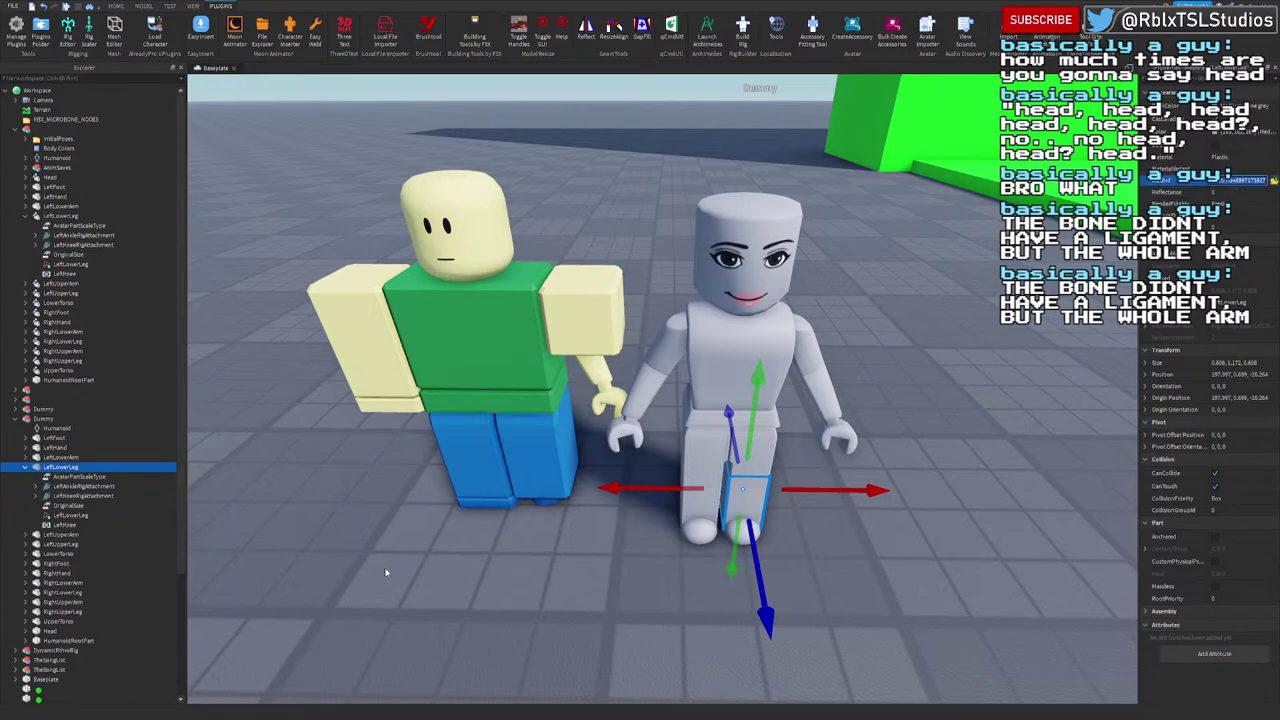
left_click(60, 216)
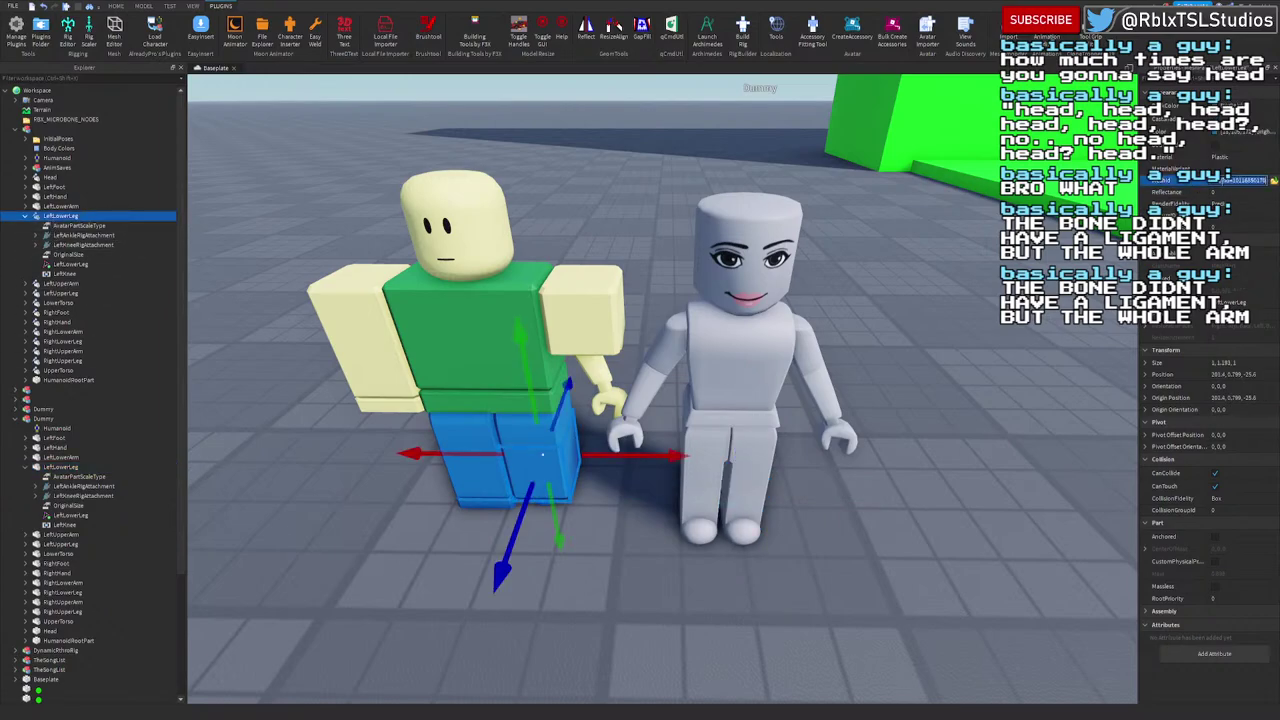
key("Return")
Step: Shift the blocky character's LeftLowerLeg slightly backward along its Z axis above the left foot
key("w")
right_click_drag(722, 474, 716, 471)
key("d")
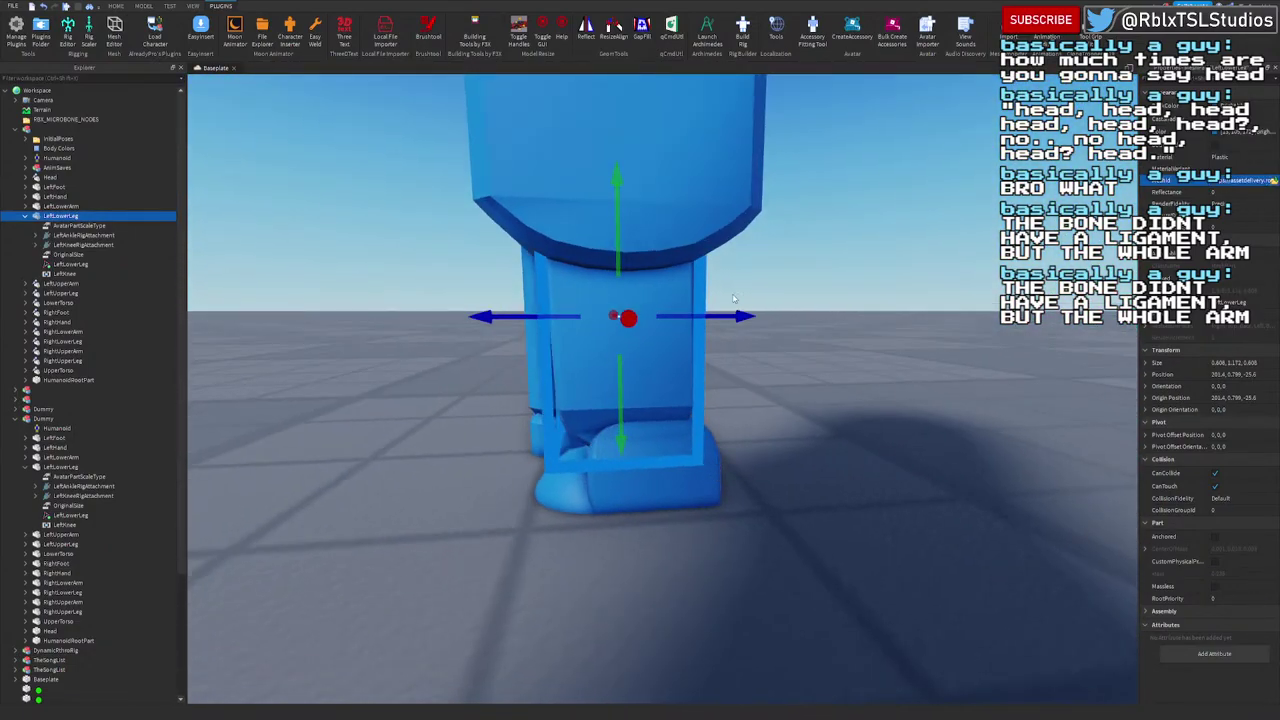
left_click_drag(719, 311, 741, 311)
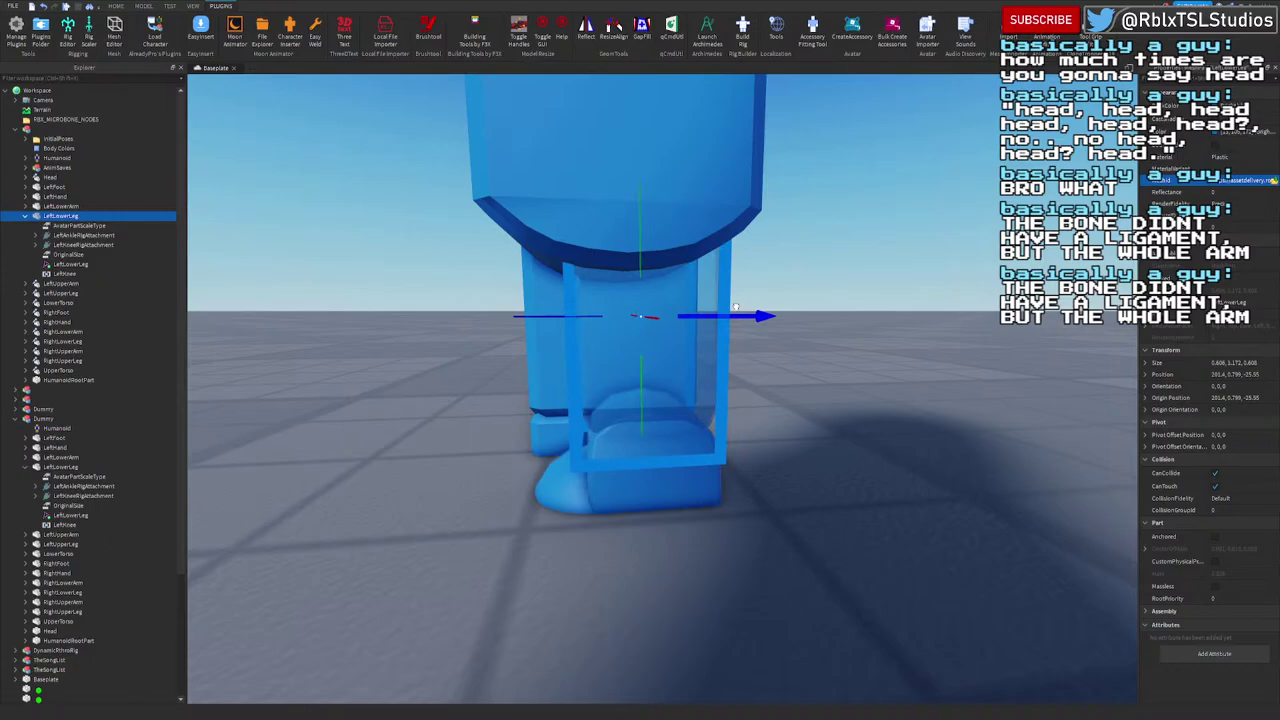
left_click(832, 484)
key("a")
right_click_drag(832, 484, 831, 481)
key("s")
key("e")
scroll(831, 483, "up", 2)
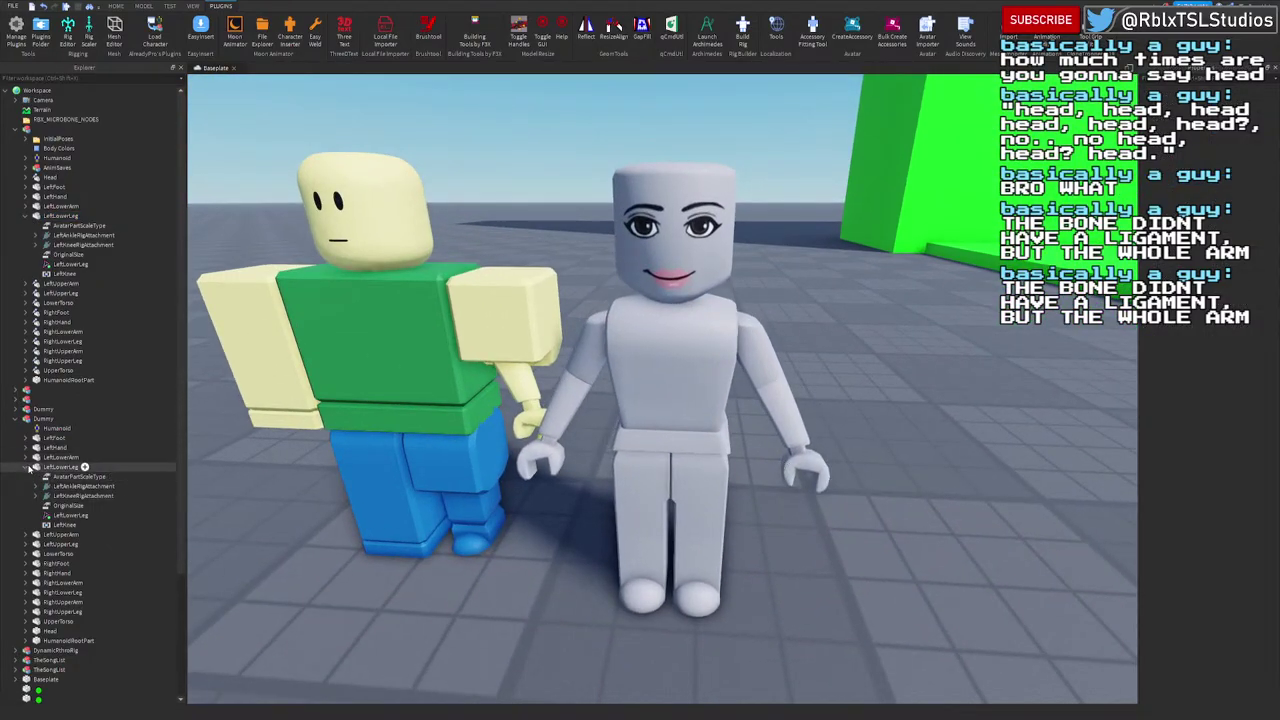
scroll(50, 478, "down", 2)
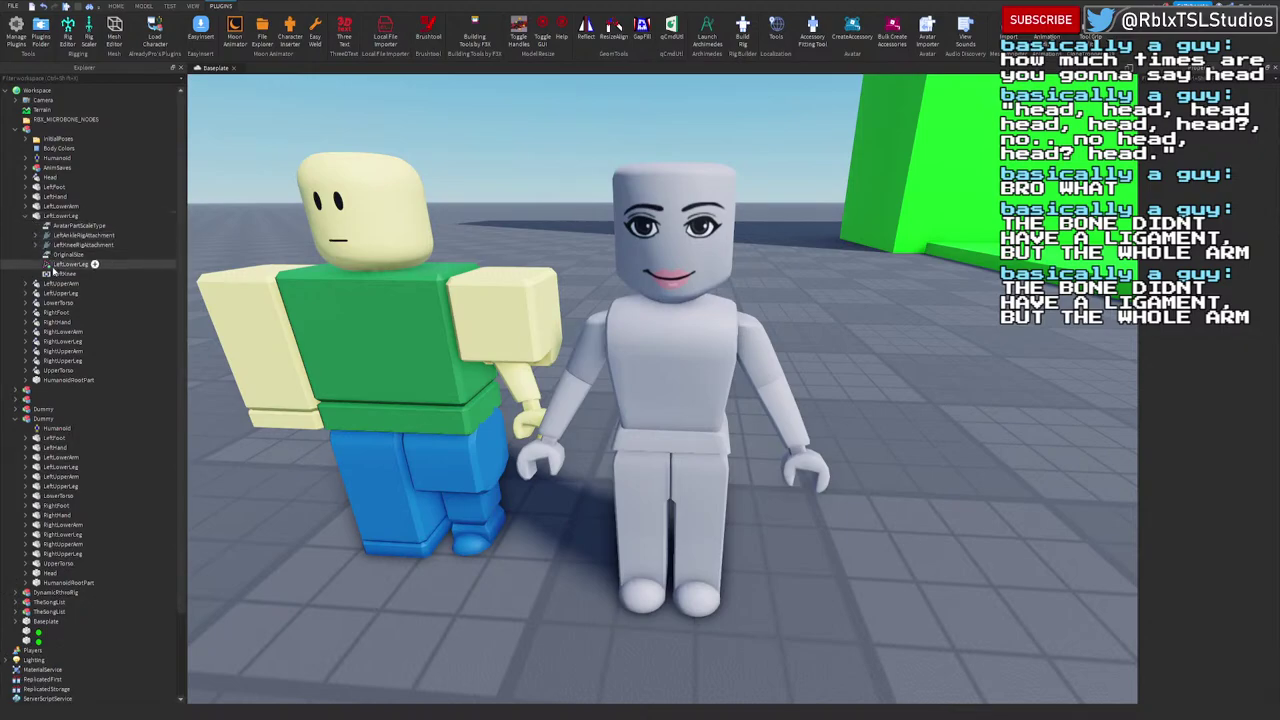
Step: Inspect the dummy copy's LeftFoot and RightFoot meshes and compare both characters' legs and feet
left_click(26, 216)
left_click(26, 225)
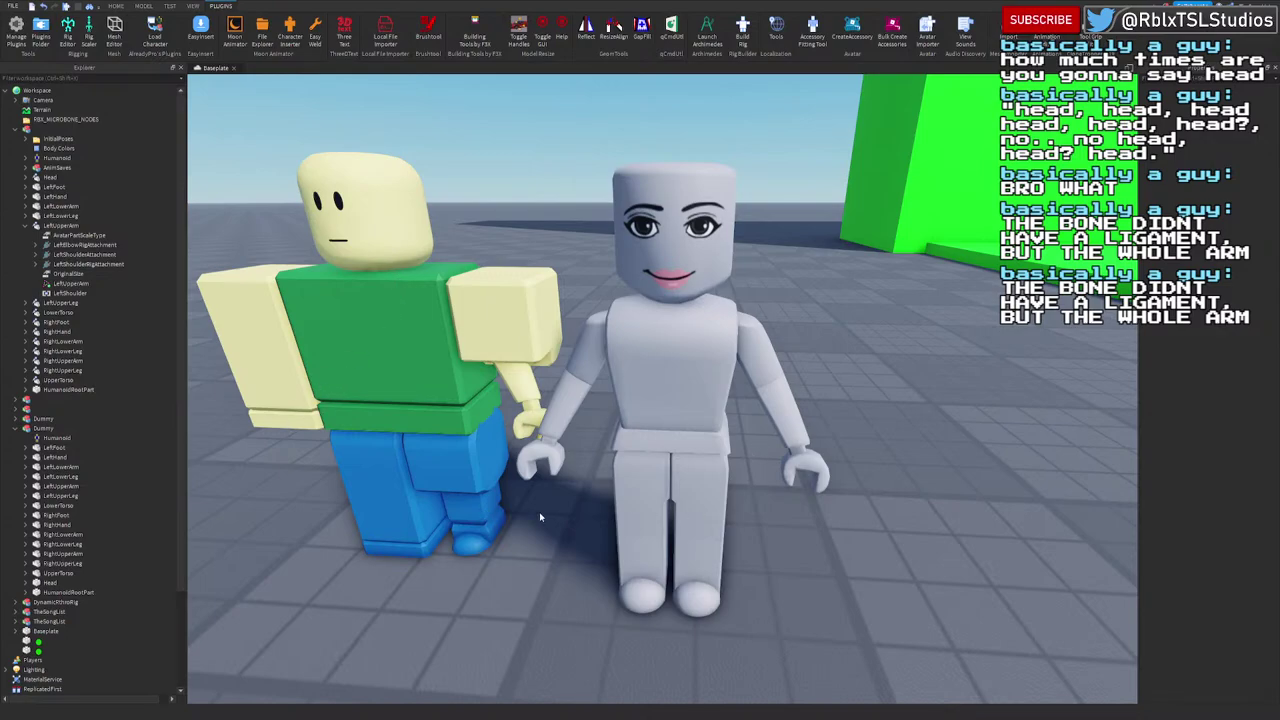
key("w")
right_click_drag(540, 517, 540, 517)
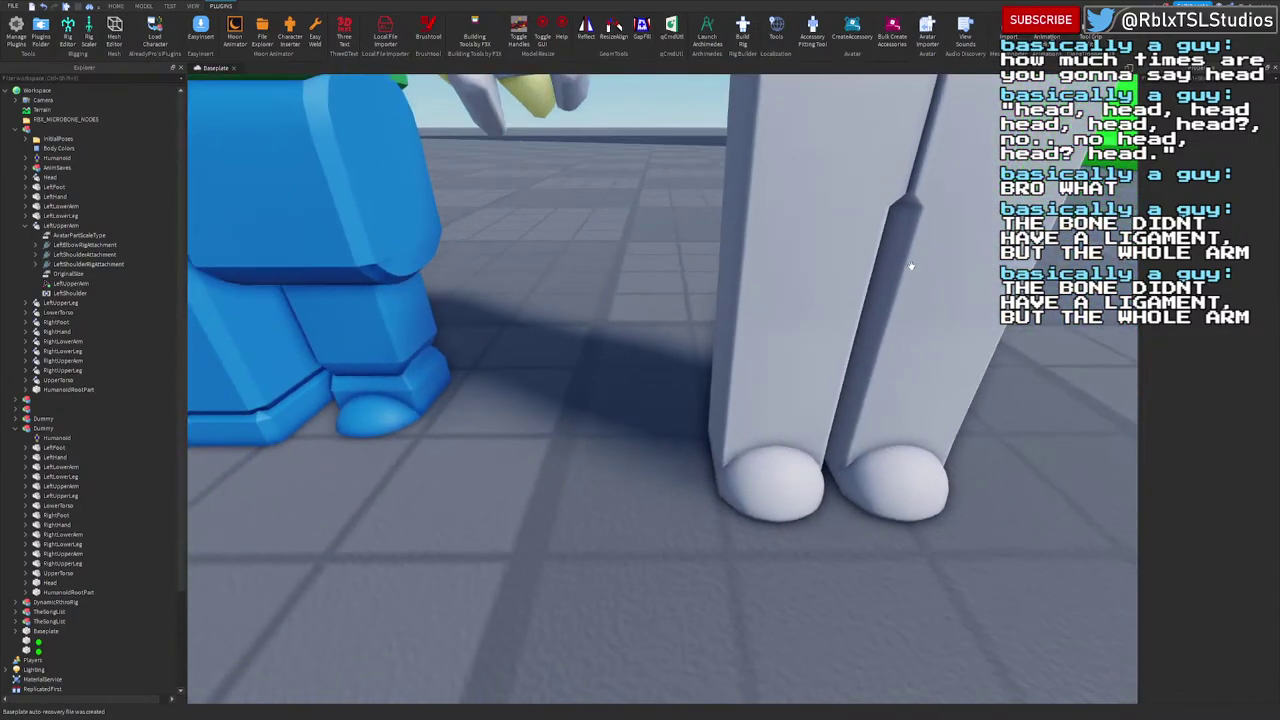
scroll(911, 265, "up", 8)
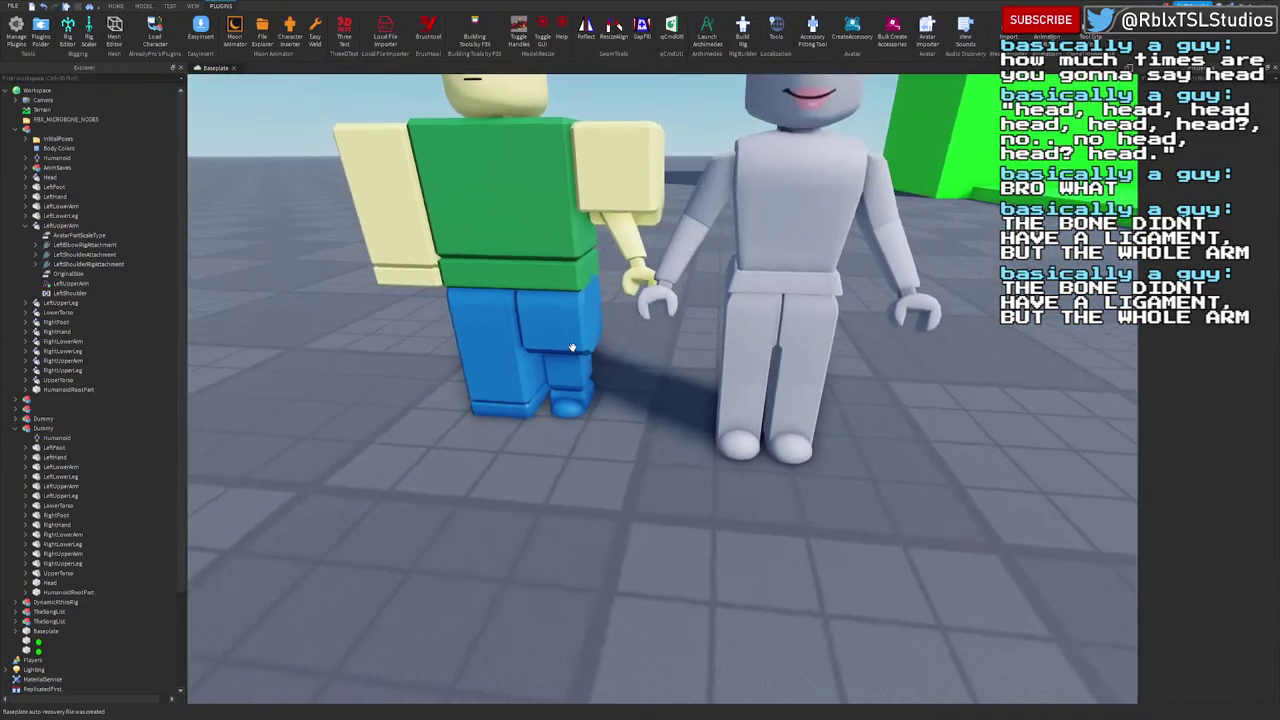
left_click(37, 449)
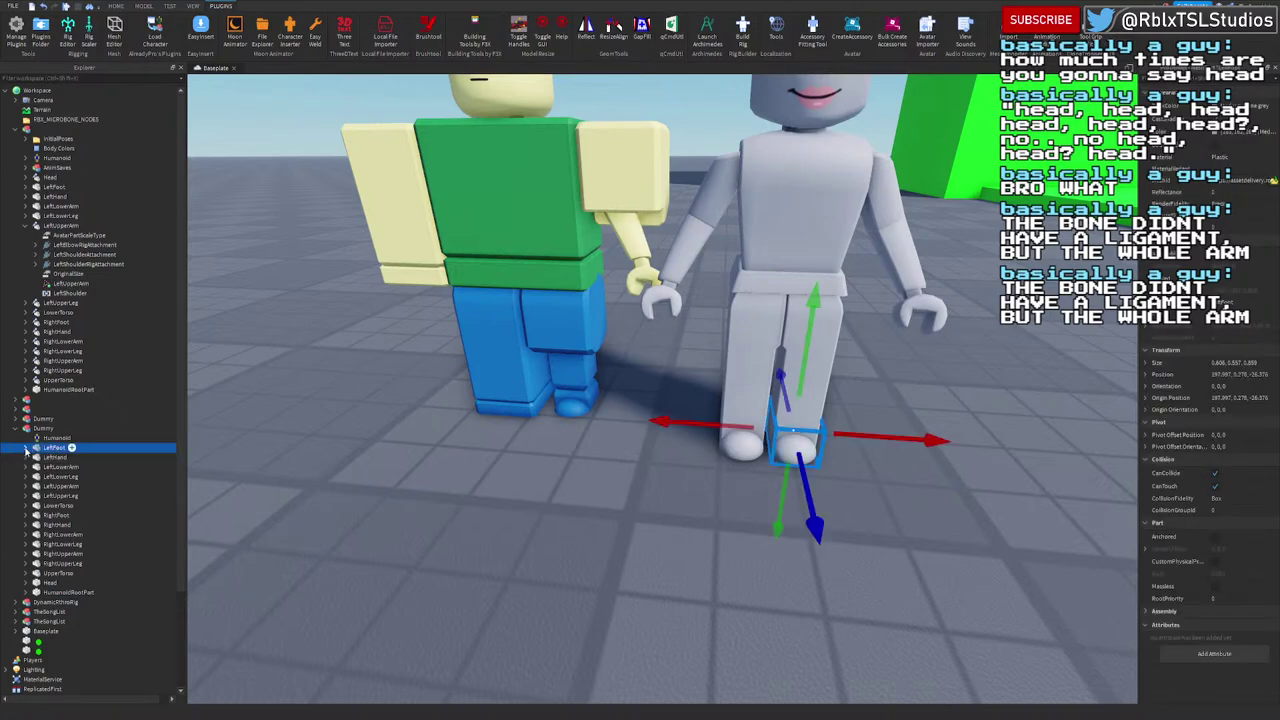
left_click(26, 448)
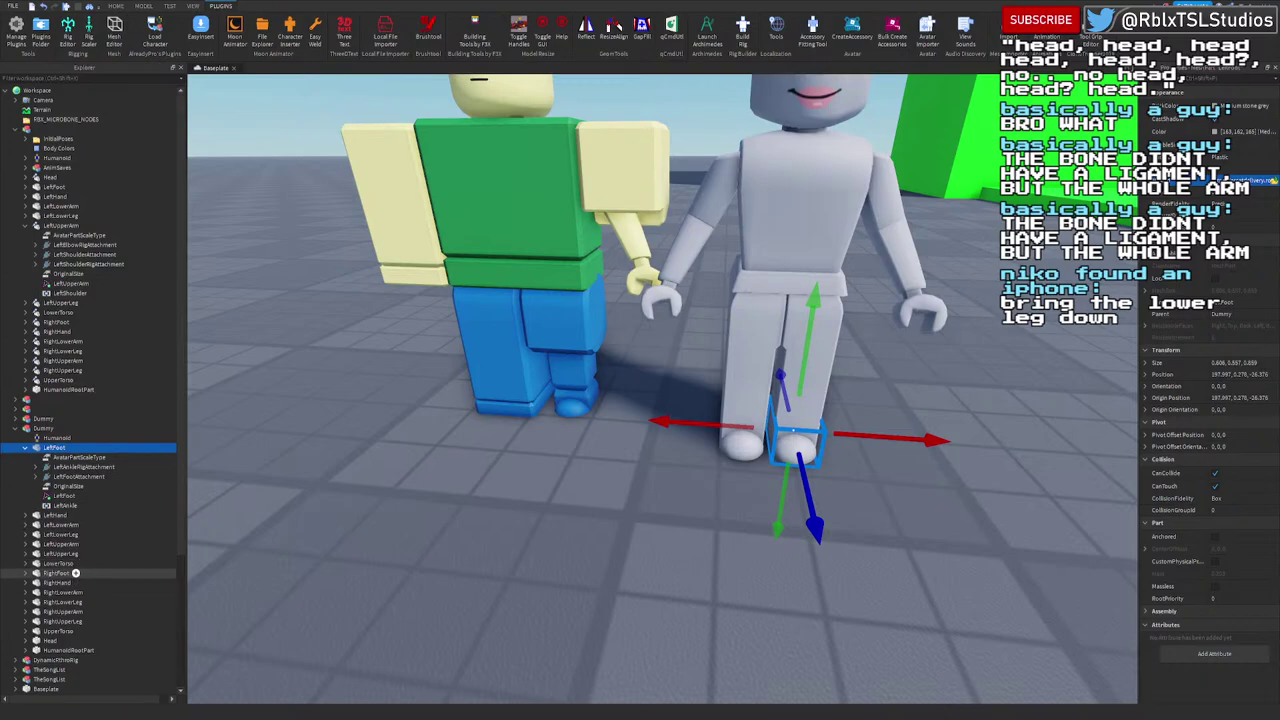
left_click(25, 573)
left_click(54, 575)
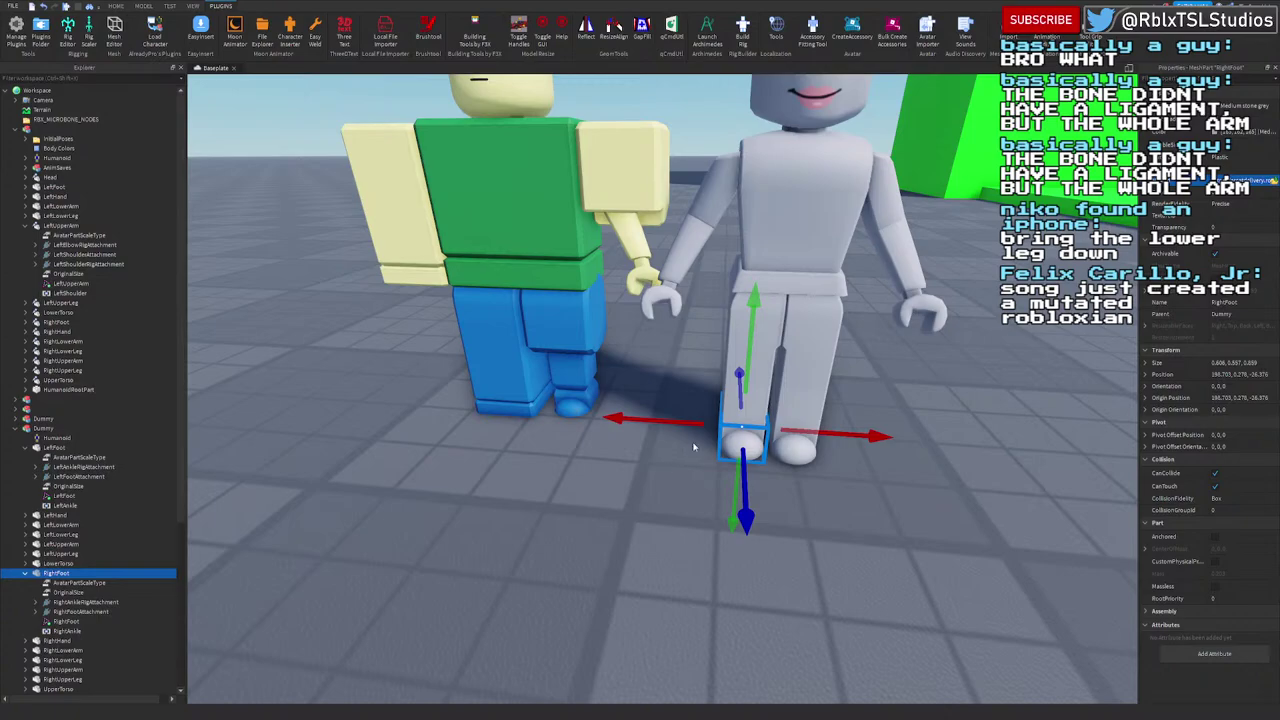
scroll(808, 420, "down", 3)
right_click_drag(694, 447, 731, 420)
scroll(731, 420, "up", 4)
scroll(729, 425, "down", 2)
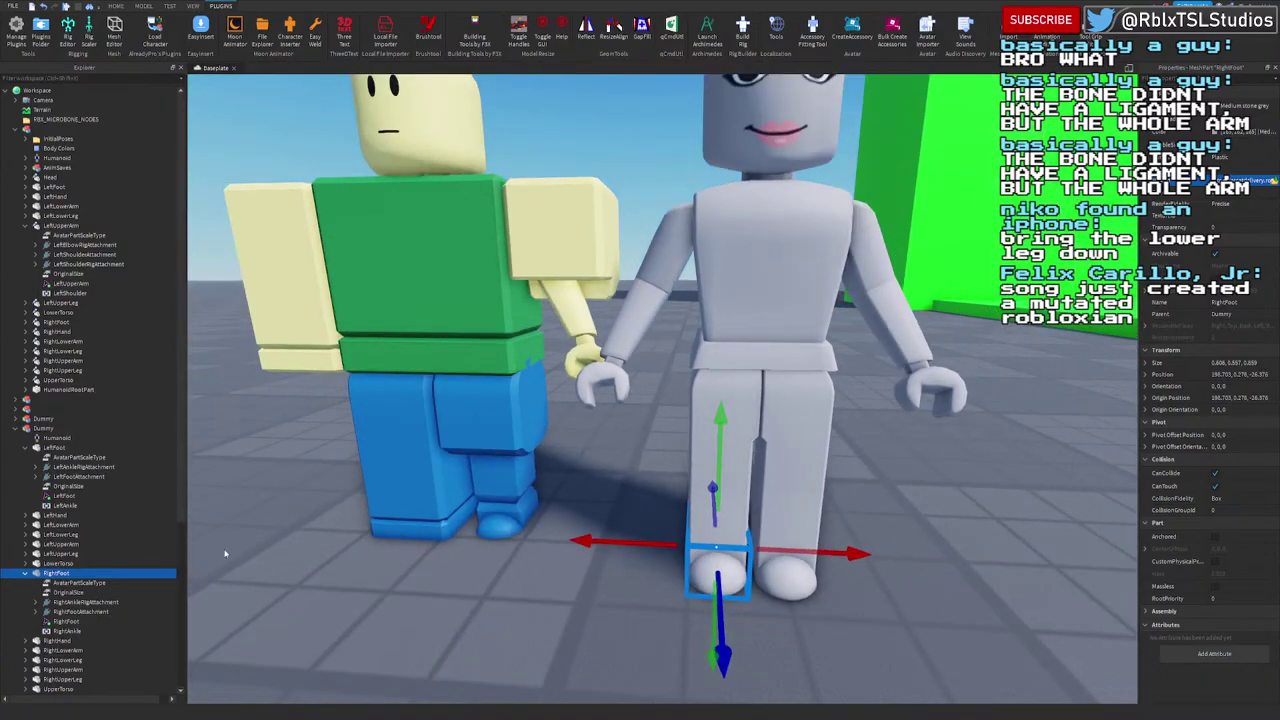
left_click(25, 573)
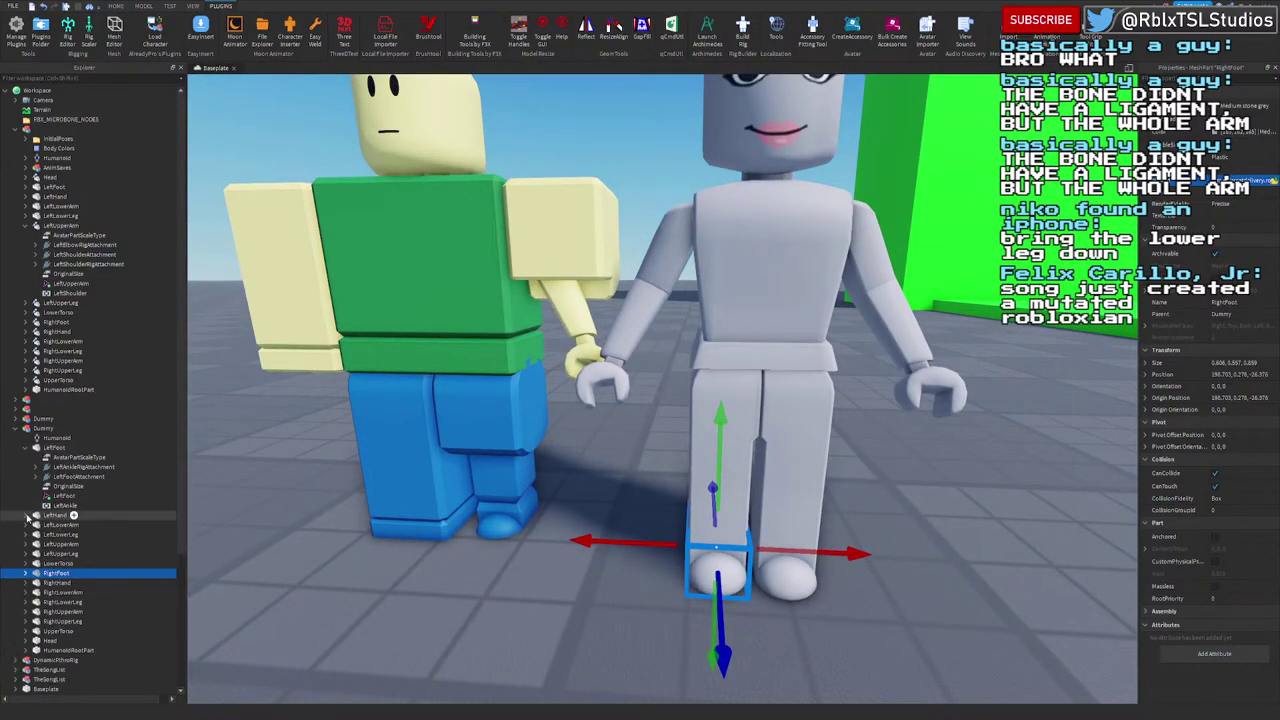
left_click(25, 447)
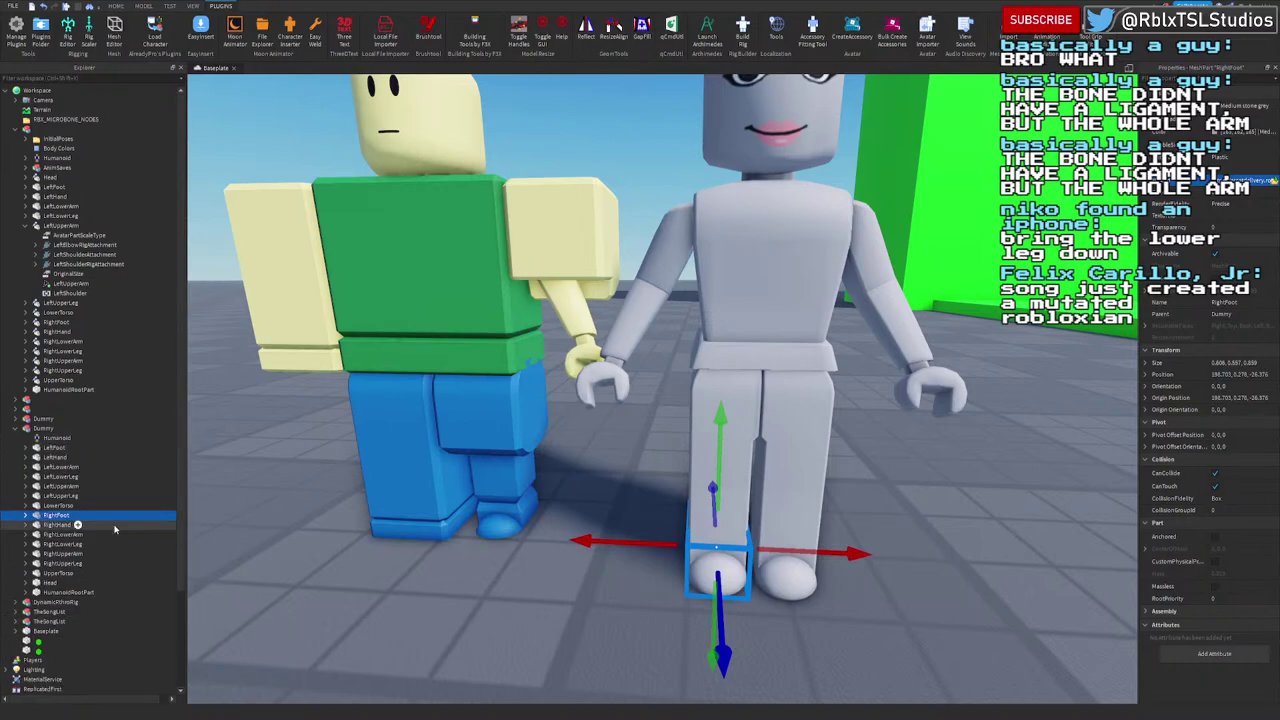
Step: Replace the mesh ID of the blocky character's LeftUpperArm with the one from the dummy copy's LeftUpperArm
left_click(48, 496)
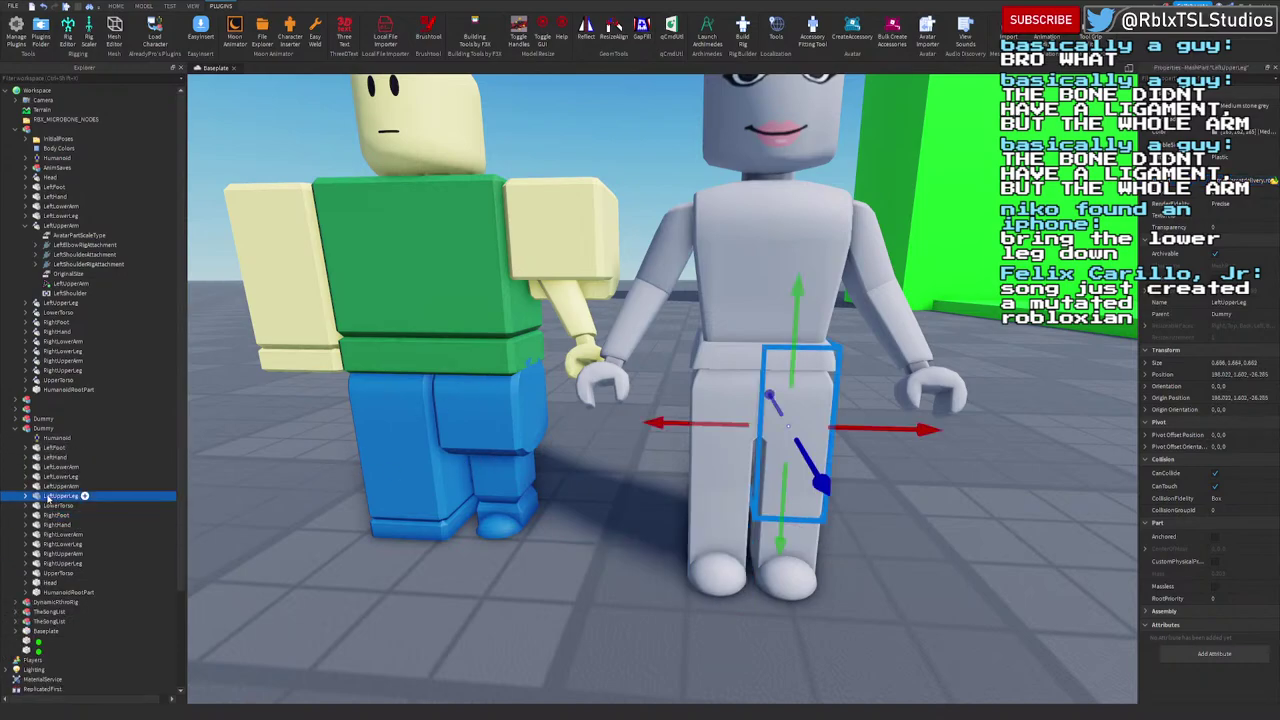
left_click(48, 487)
left_click(48, 478)
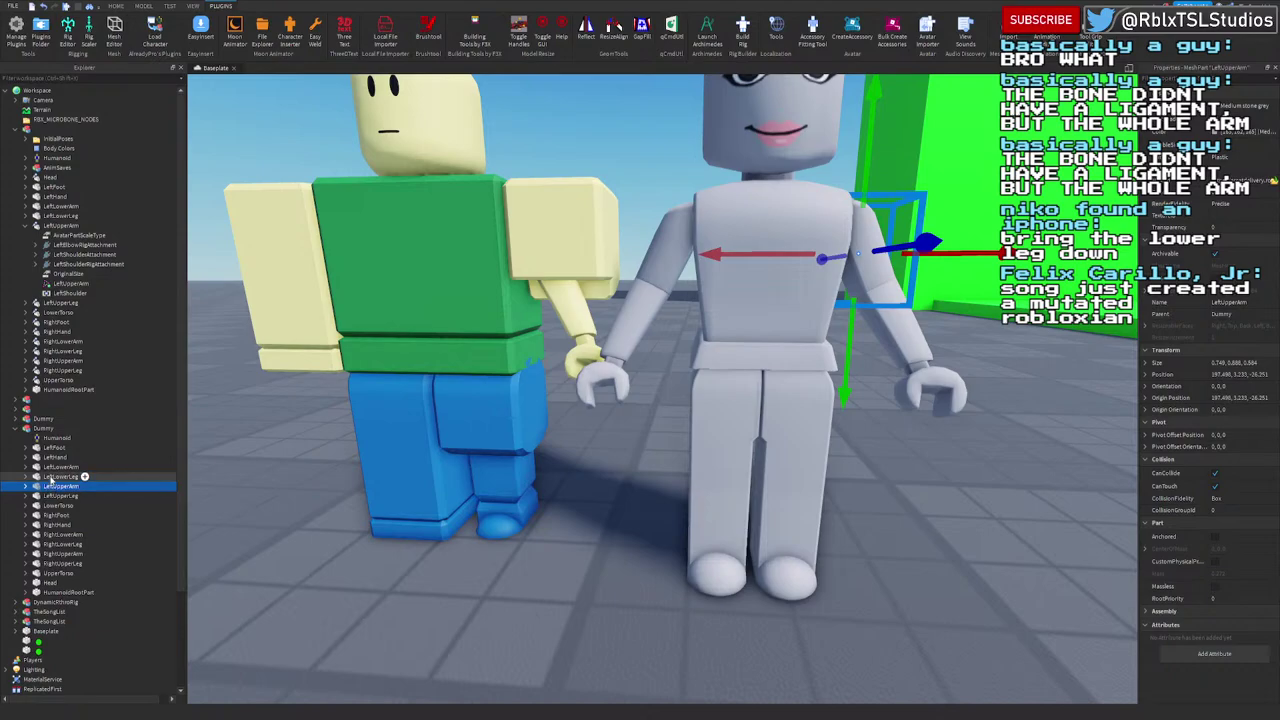
left_click(55, 488)
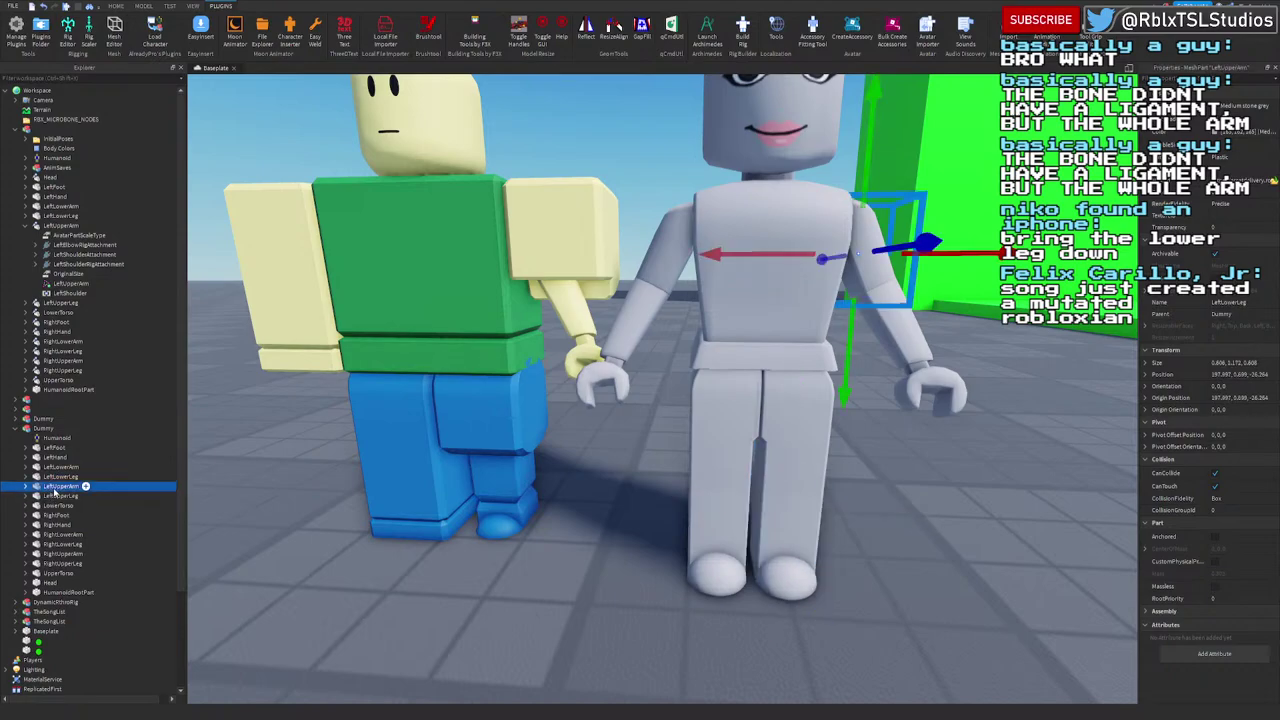
left_click(26, 487)
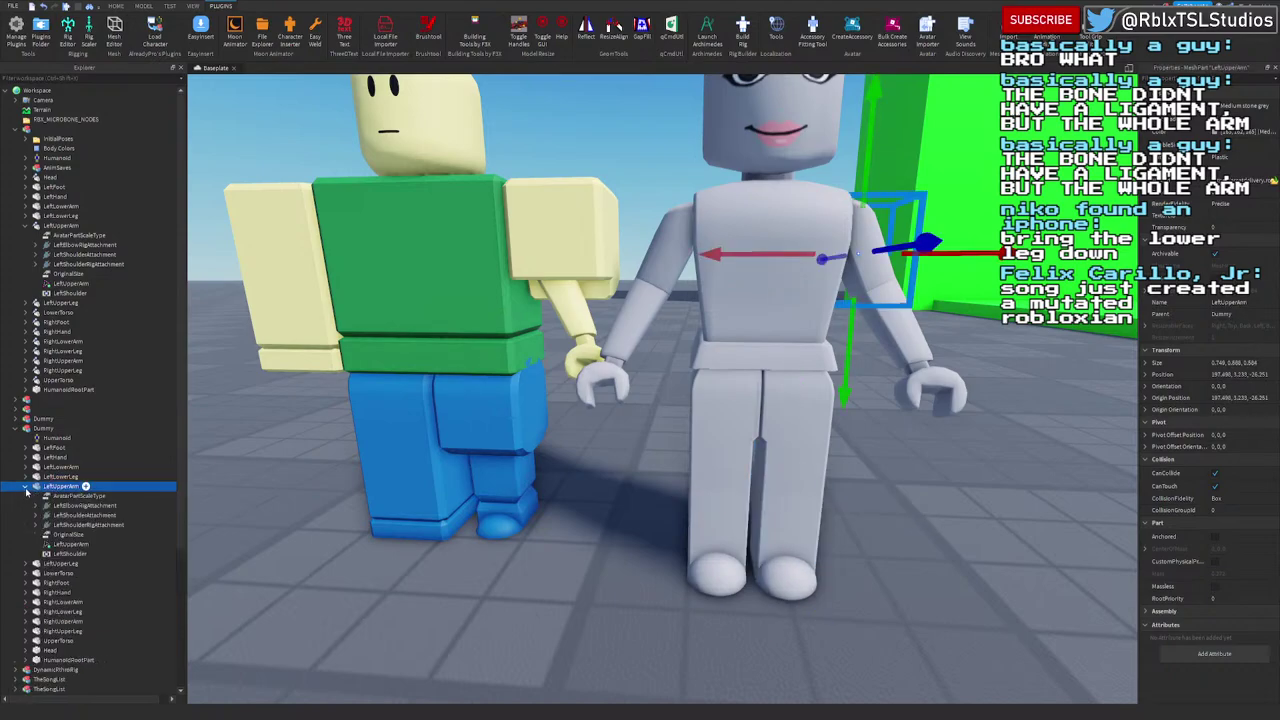
left_click(45, 227)
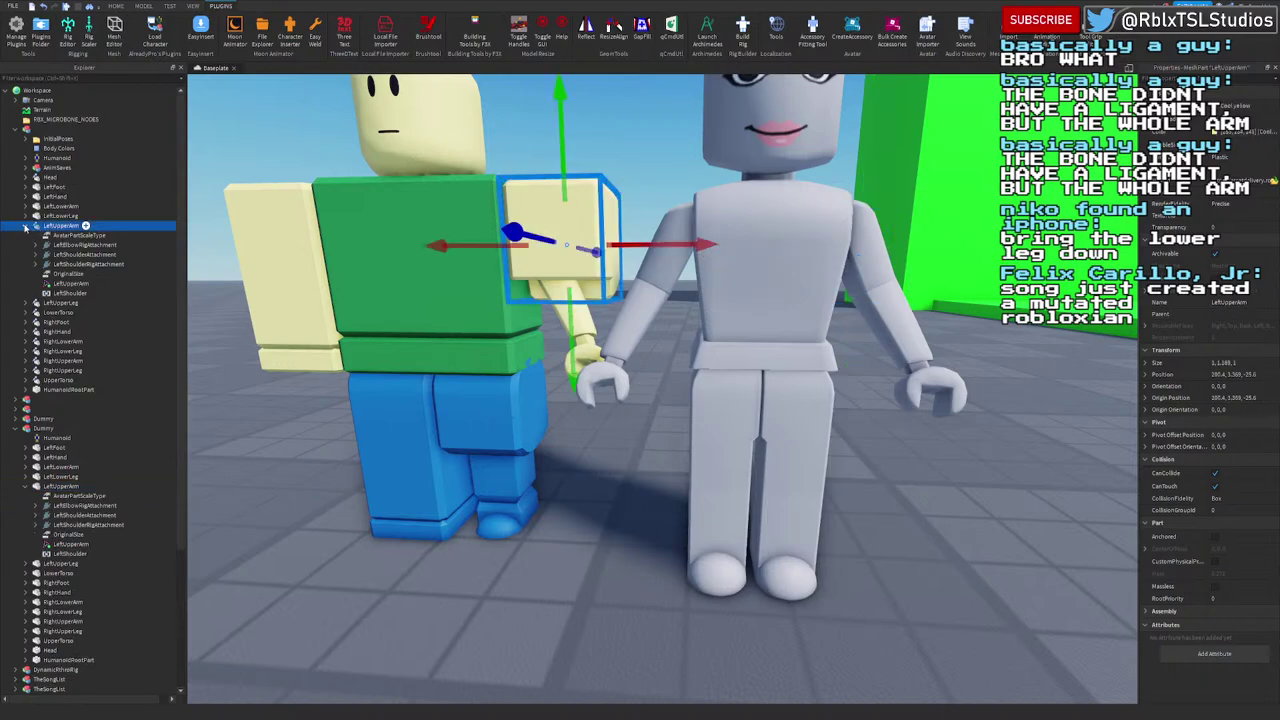
left_click(60, 487)
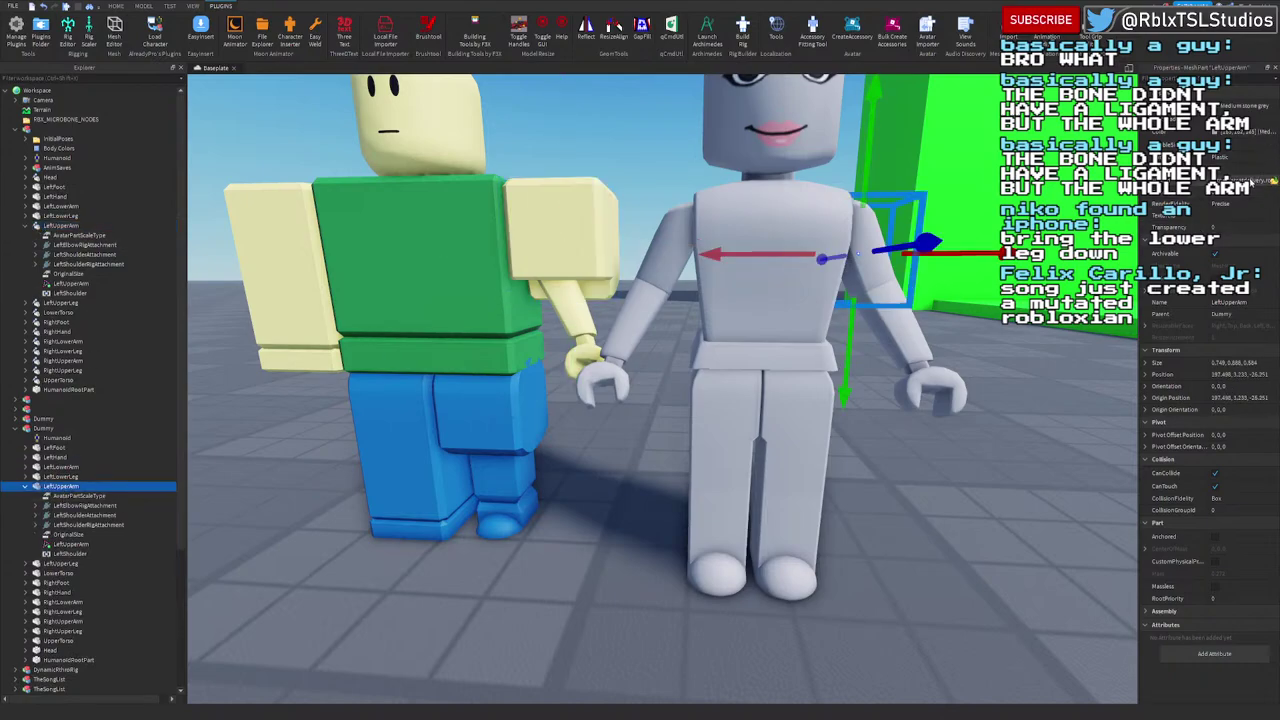
left_click(45, 227)
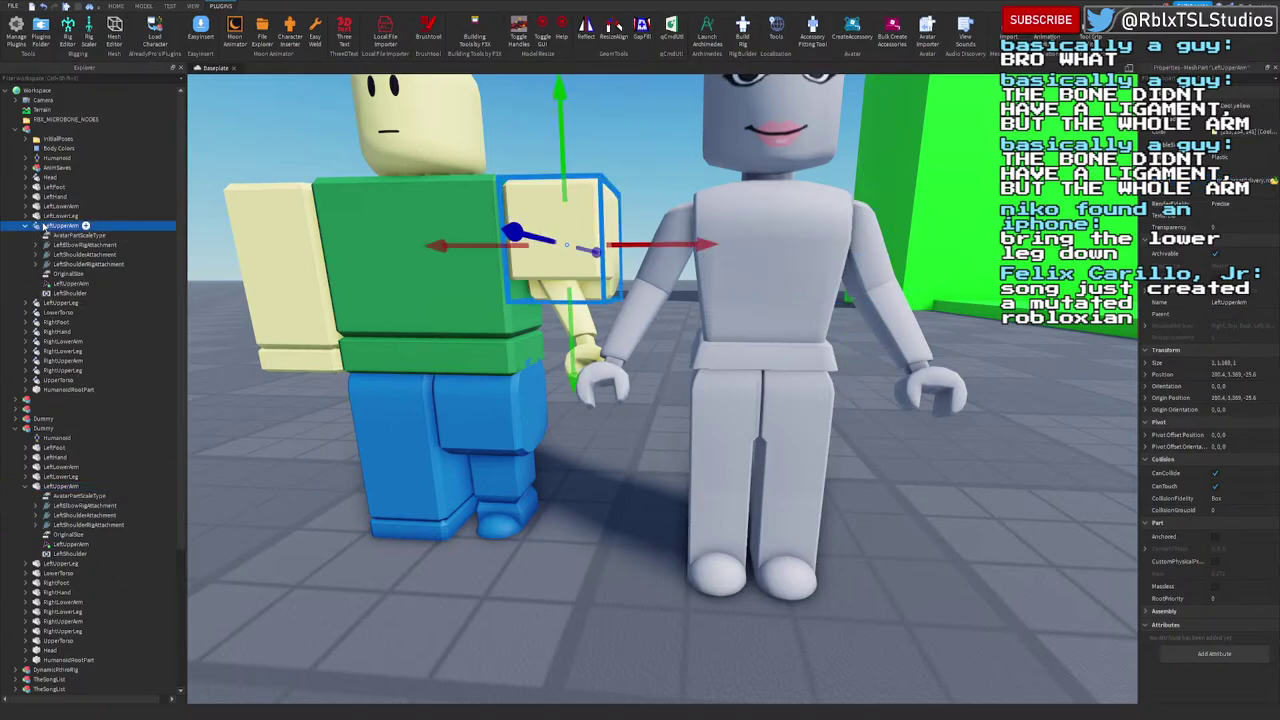
key("Return")
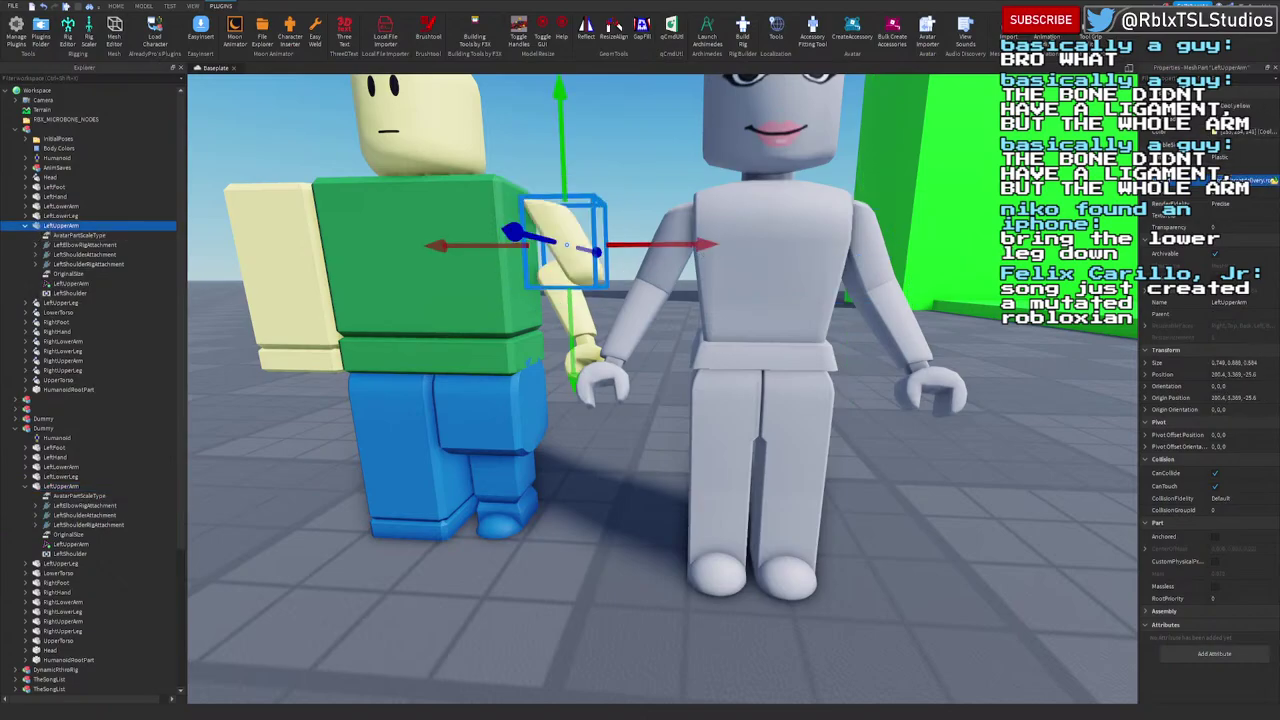
Step: Move the blocky character's LeftUpperArm along the X axis against the side of the torso, to about X 200.75
right_click_drag(664, 232, 664, 231)
left_click_drag(854, 450, 789, 459)
right_click_drag(911, 416, 909, 415)
left_click_drag(806, 473, 808, 472)
right_click_drag(842, 475, 842, 475)
mouse_move(818, 465)
left_mouse_down()
mouse_move(808, 471)
mouse_move(820, 473)
left_mouse_up()
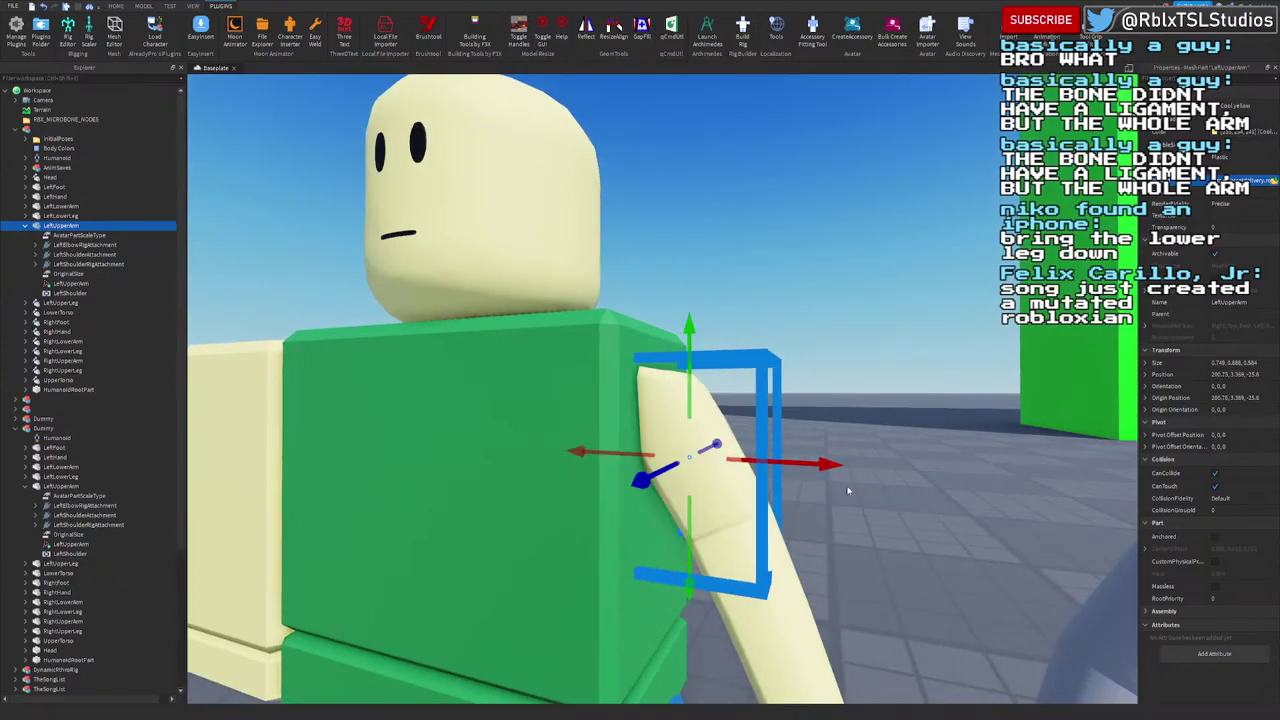
right_click_drag(858, 500, 858, 500)
Step: Replace the mesh ID of the blocky character's LeftUpperLeg with the one from the dummy copy's LeftUpperLeg
left_click(27, 226)
left_click(27, 235)
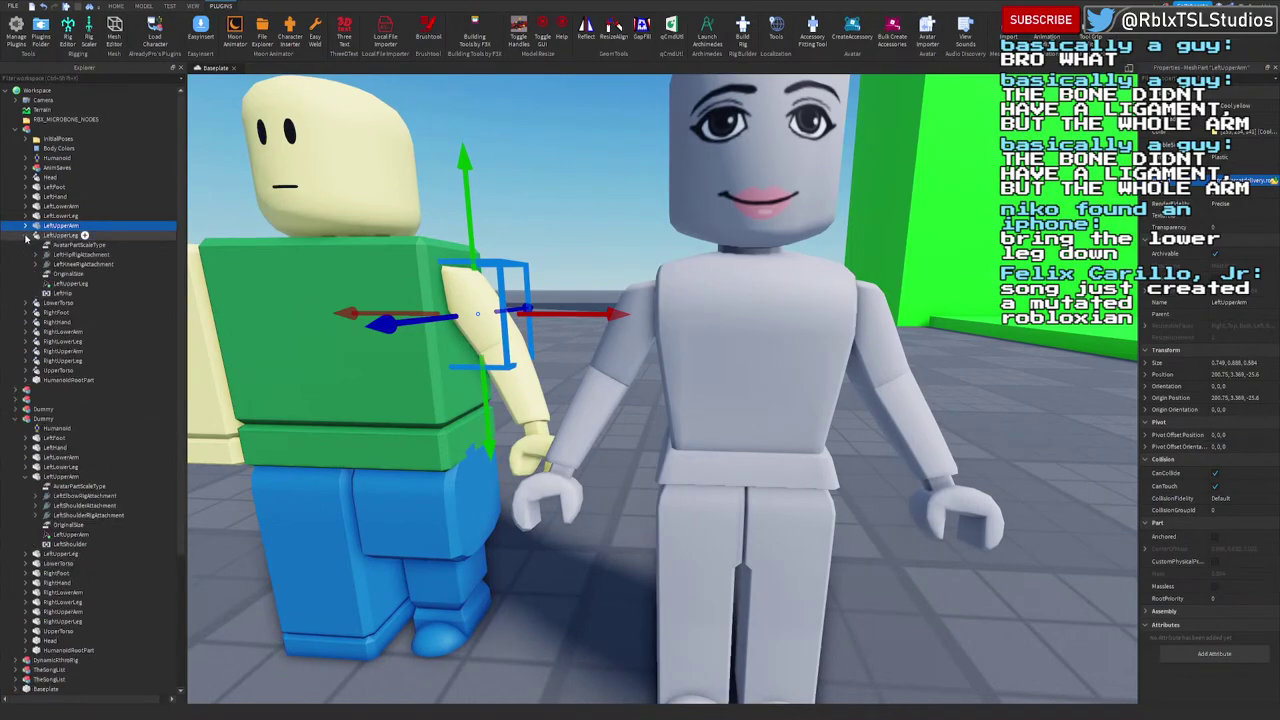
left_click(27, 477)
left_click(27, 486)
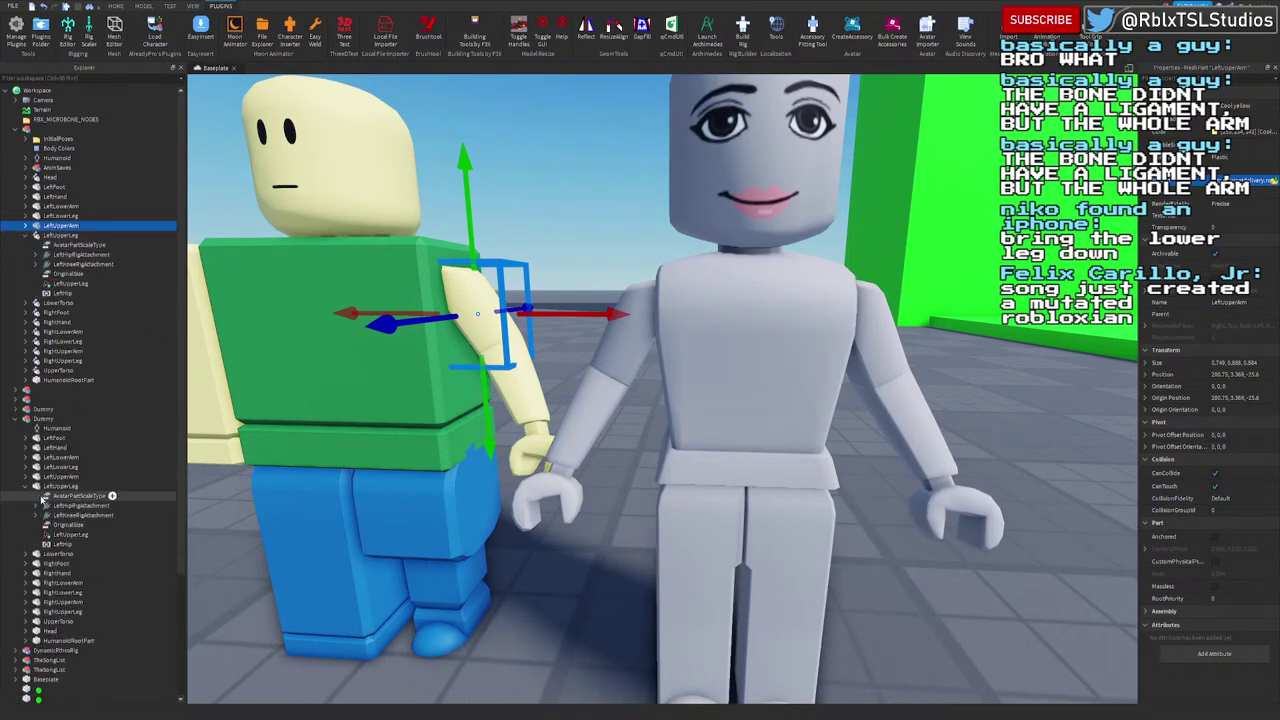
left_click(44, 497)
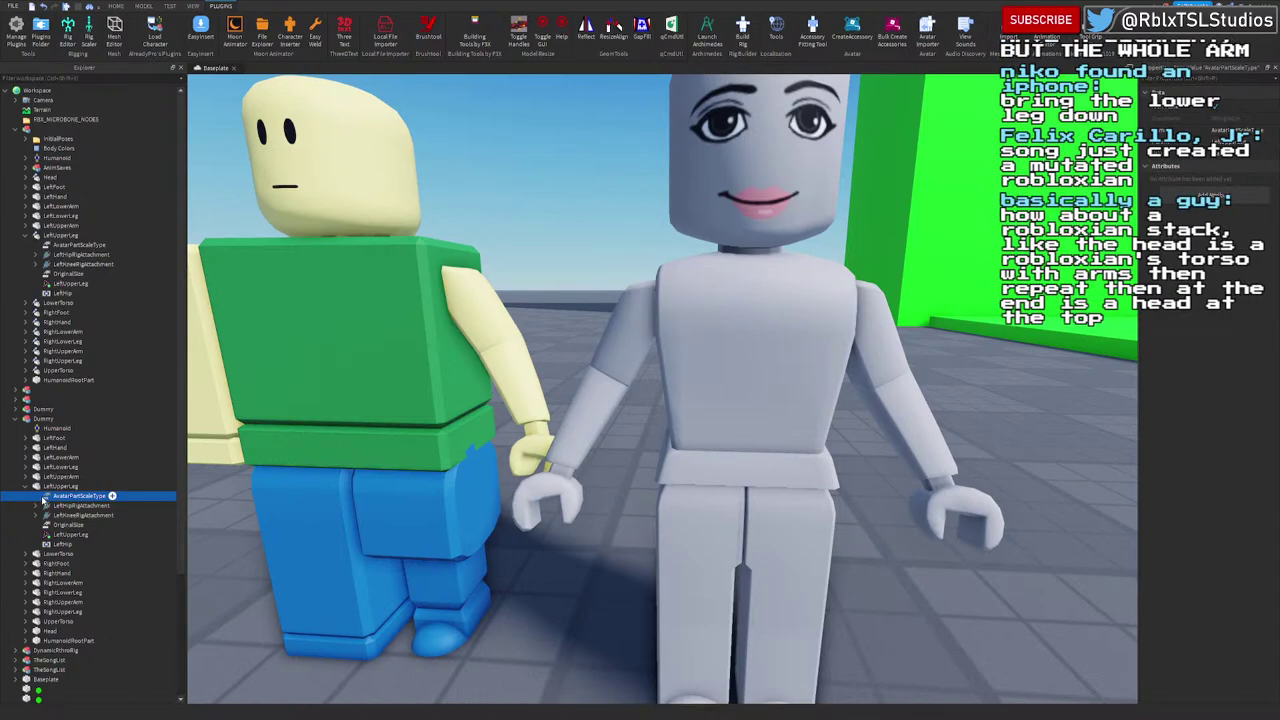
left_click(62, 486)
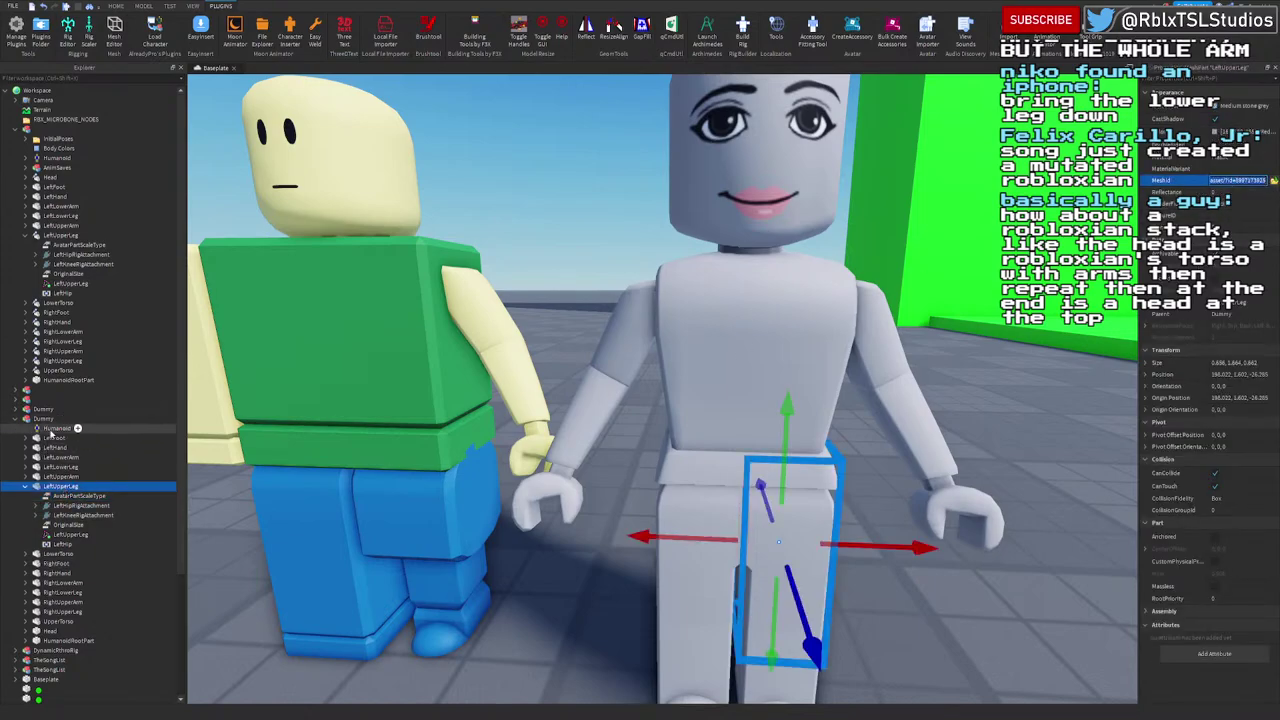
left_click(62, 236)
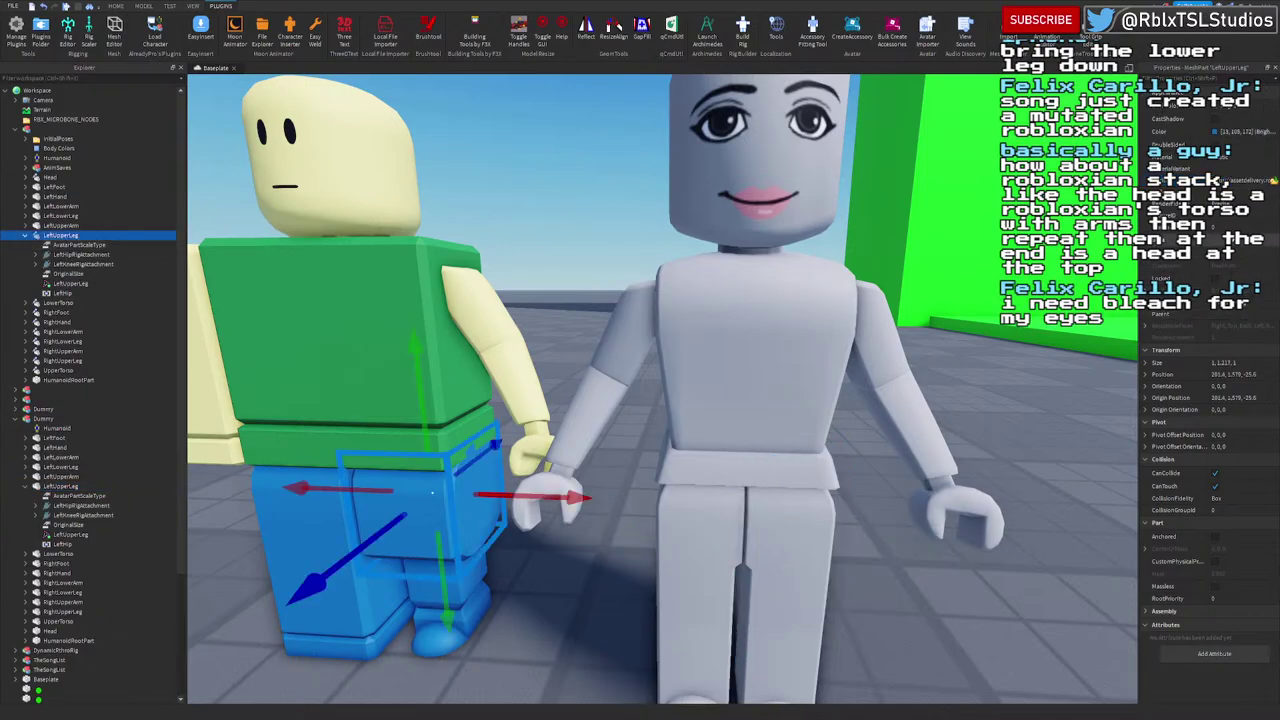
Step: Try lowering the blocky character's LeftUpperLeg to a Y position of about 1.279
key("f")
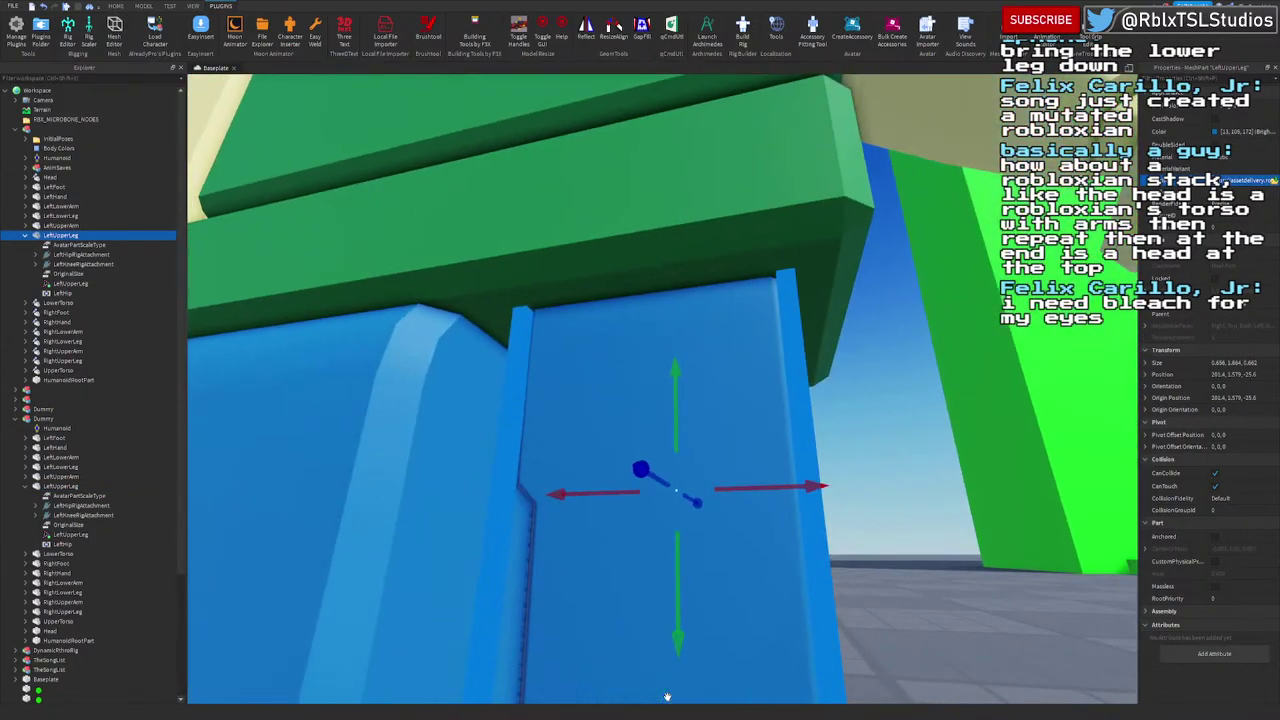
scroll(667, 696, "down", 3)
right_click_drag(668, 694, 686, 663)
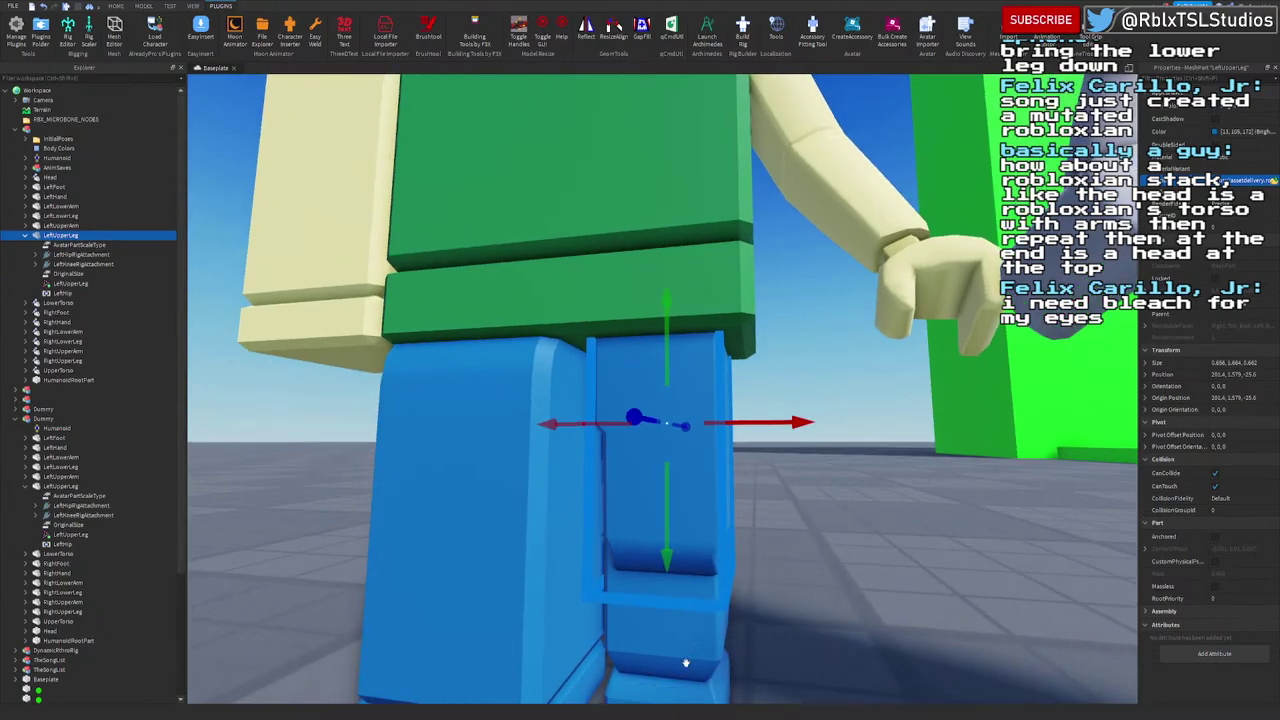
left_click_drag(665, 360, 664, 415)
right_click_drag(670, 417, 745, 435)
key("d")
key("s")
key("a")
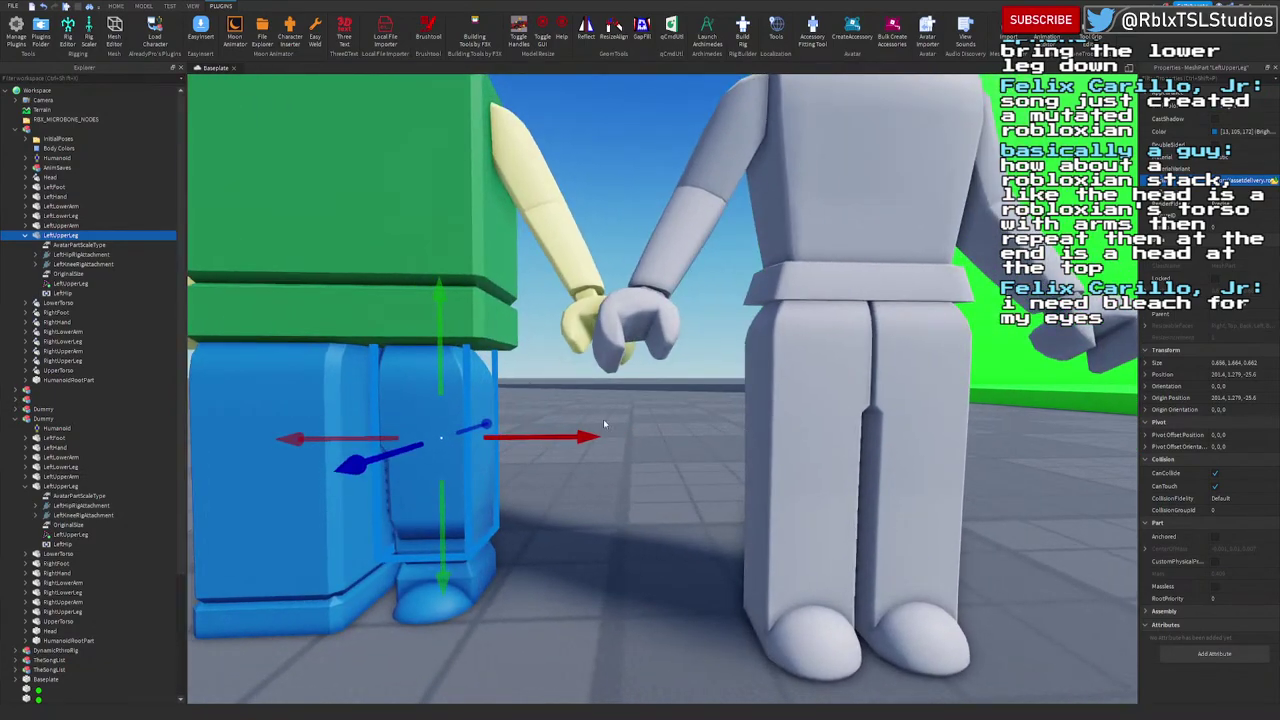
Step: Try lowering the LeftUpperLeg further to about Y 1.179, and undo the downward moves
left_click_drag(440, 335, 441, 349)
right_click_drag(757, 394, 757, 394)
key("d")
key("w")
key("s")
key("a")
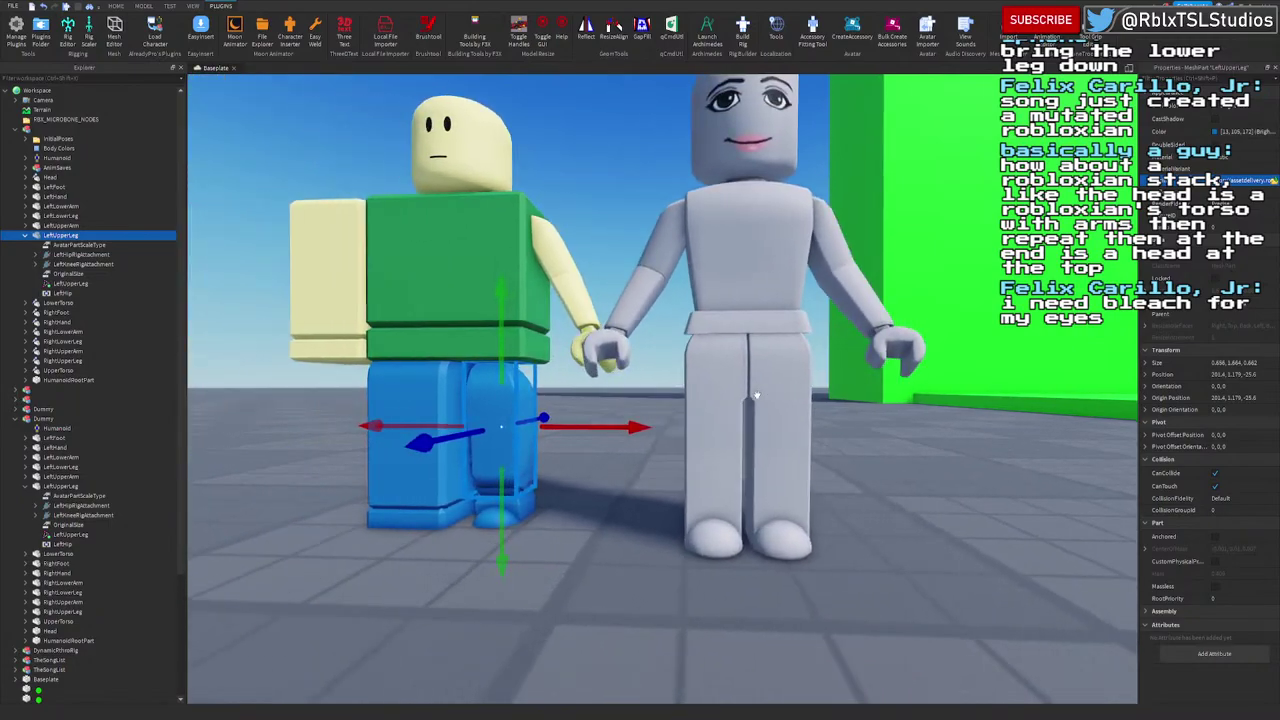
scroll(756, 395, "up", 5)
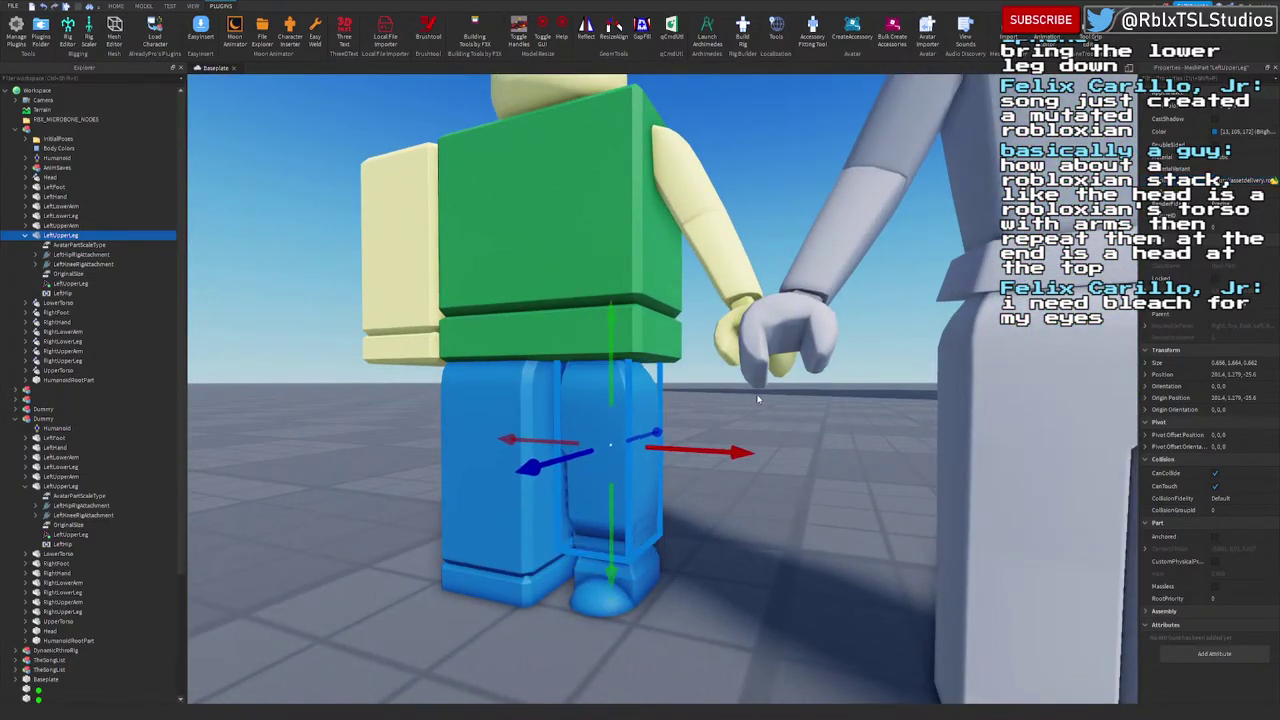
key("ctrl+z")
Step: Shift the blocky character's LeftLowerLeg and LeftFoot together slightly along the Z axis beneath the upper leg
scroll(771, 409, "up", 6)
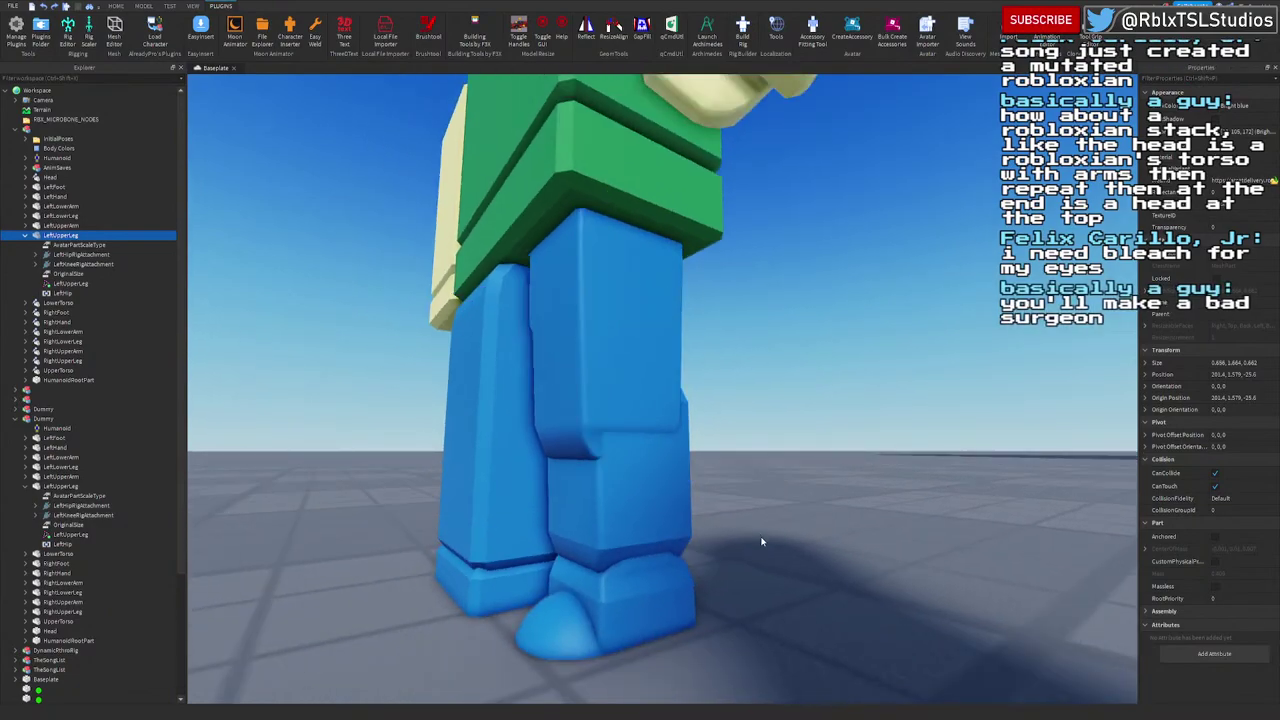
left_click(615, 547)
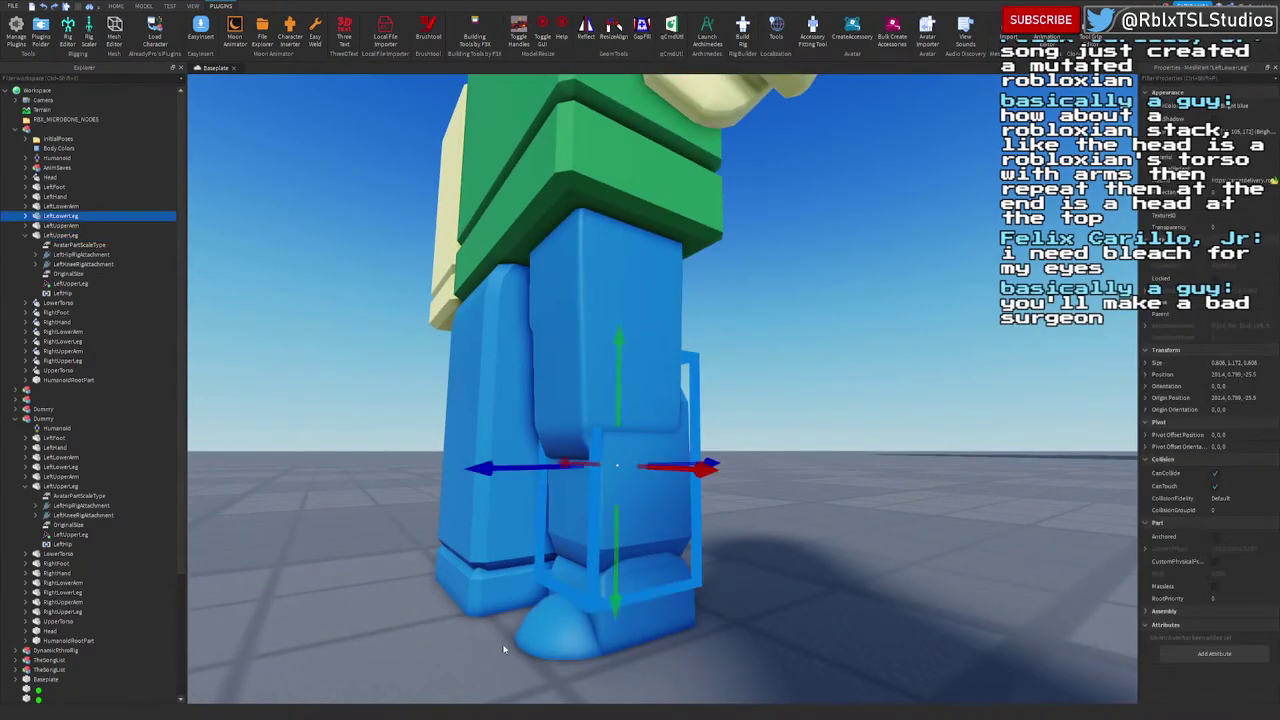
left_click(532, 640, "ctrl")
left_click_drag(526, 507, 503, 512)
scroll(842, 474, "up", 5)
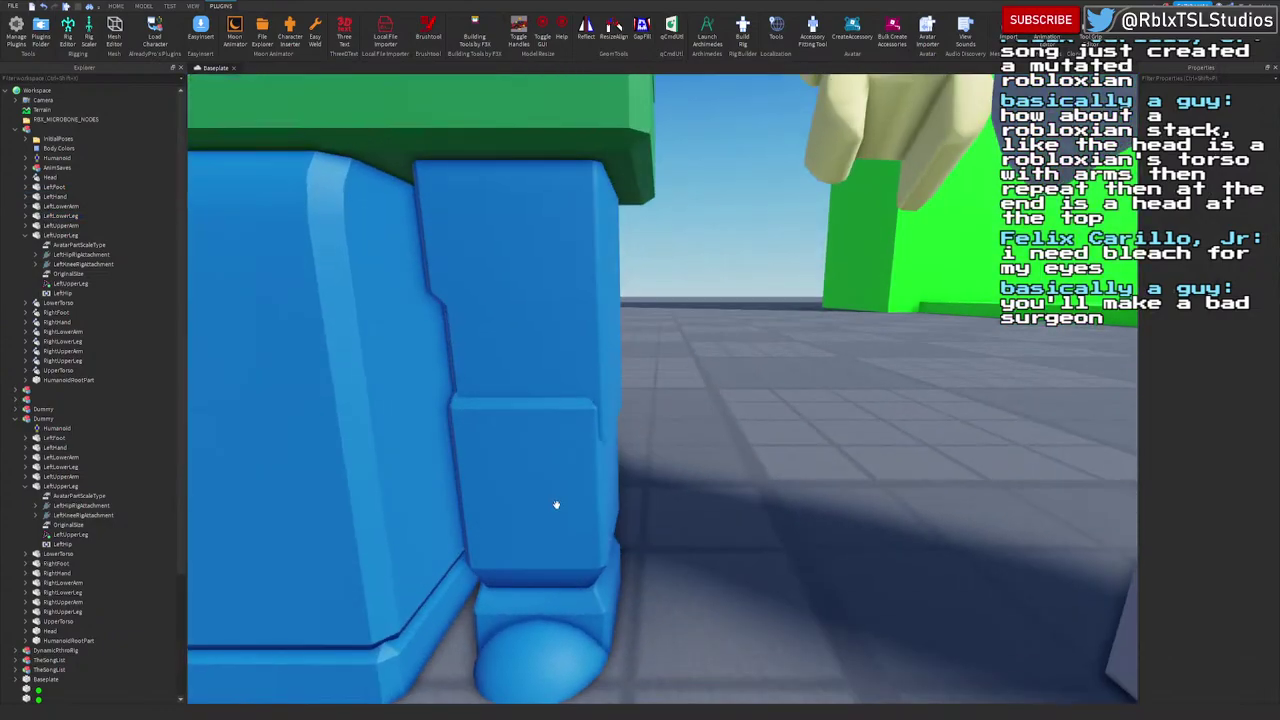
Step: Adjust the LeftLowerLeg along the Z and X axes beneath the upper leg, to about 201.35, 0.799, -25.55
left_click(557, 506)
left_click_drag(504, 538, 514, 522)
left_click(706, 573)
mouse_move(569, 514)
right_mouse_down()
mouse_move(597, 514)
mouse_move(586, 514)
right_mouse_up()
left_click(625, 502)
left_click_drag(638, 463, 652, 463)
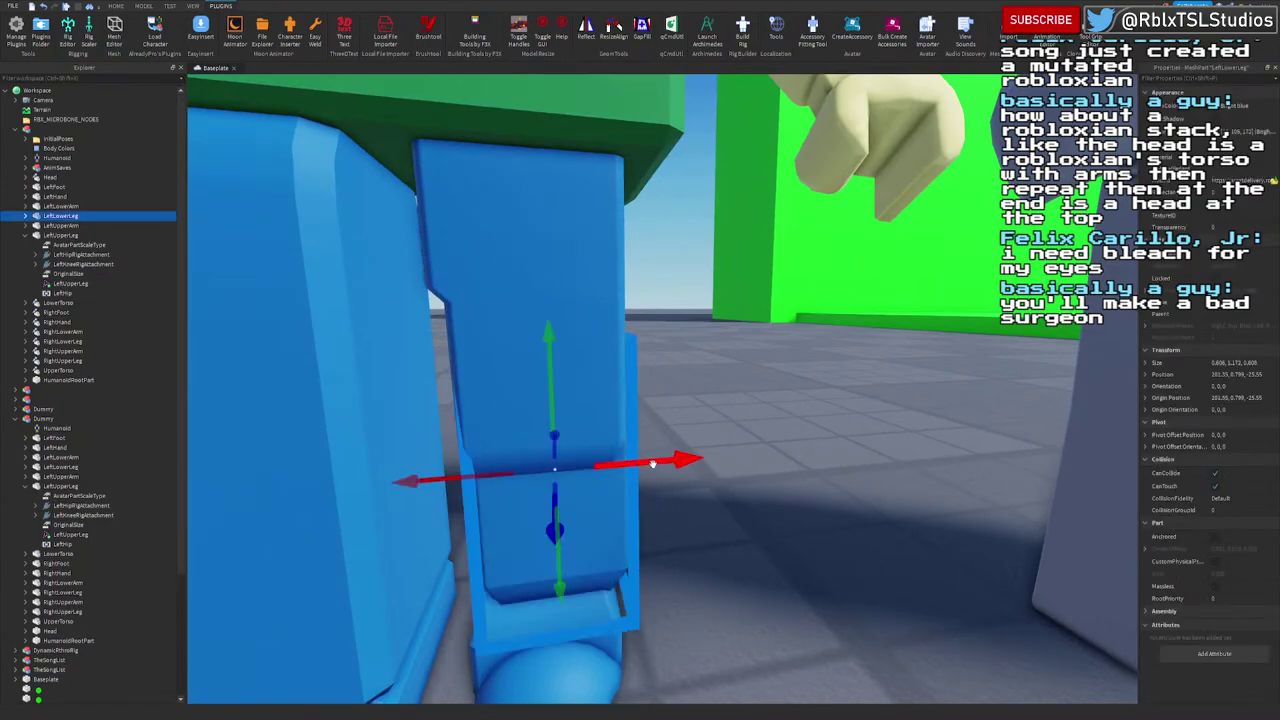
Step: Set the move snapping to 0.02 studs and nudge the LeftLowerLeg along the X axis to about X 201.39
left_click(145, 6)
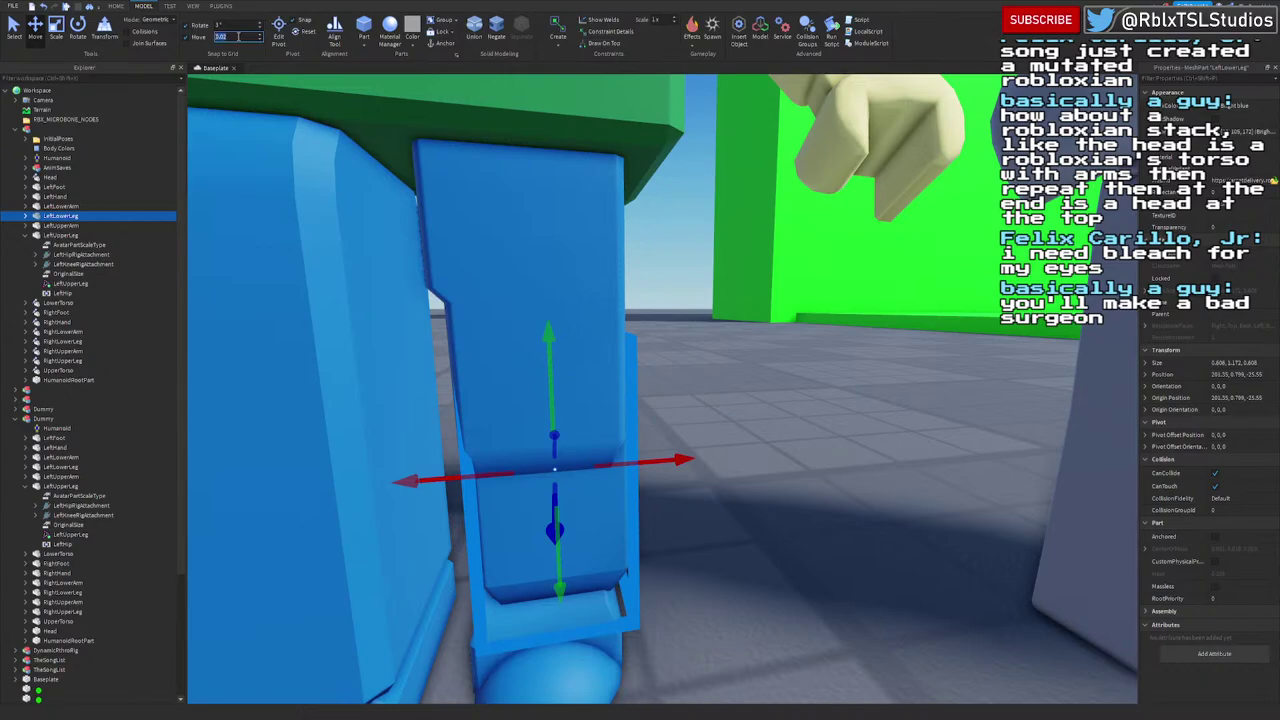
left_click_drag(653, 459, 646, 463)
left_click(794, 486)
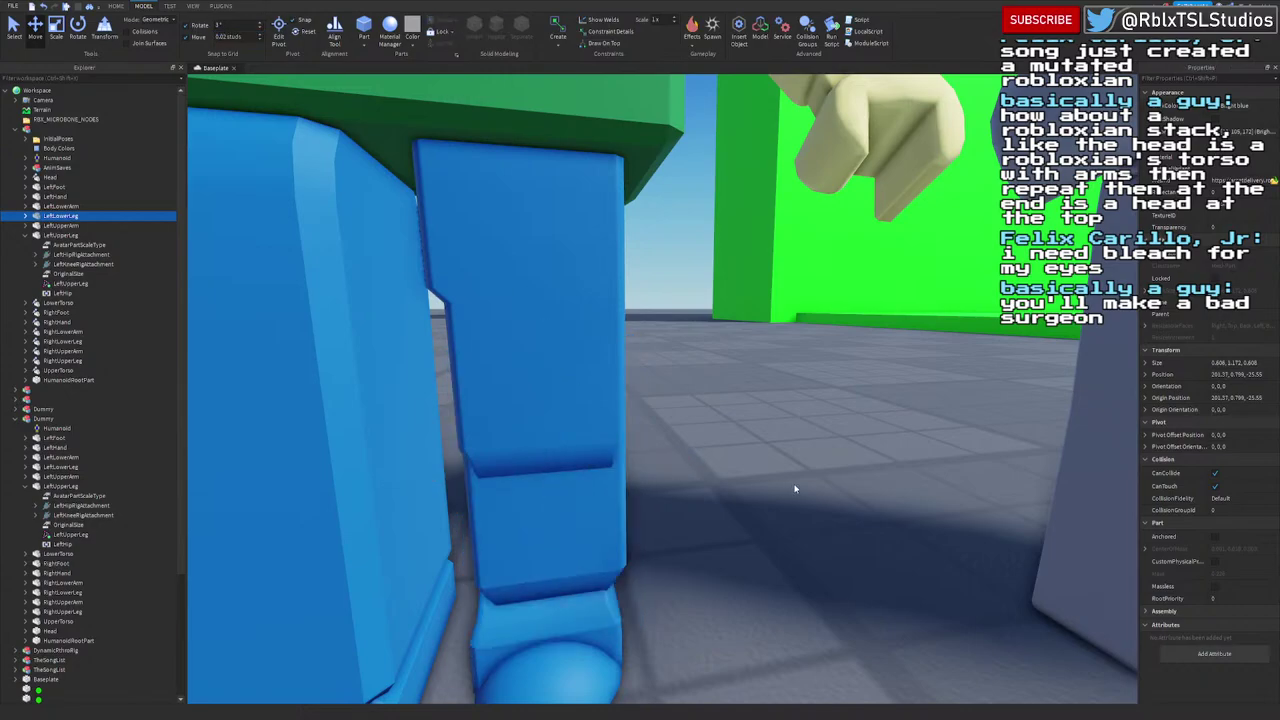
right_click_drag(794, 486, 791, 486)
left_click(631, 485)
left_click_drag(690, 466, 678, 465)
left_click(754, 473)
right_click_drag(786, 460, 790, 455)
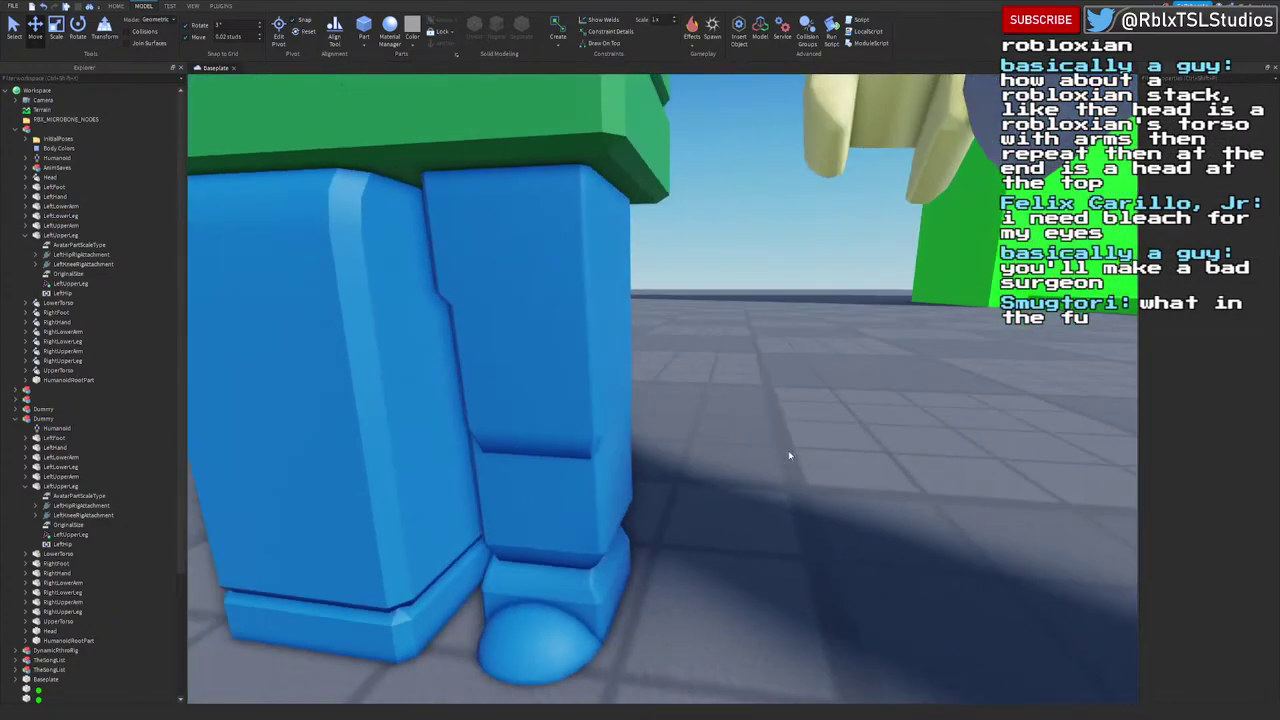
Step: Nudge the LeftLowerLeg along the Z axis to about Z -25.59, lining it up with the upper leg
left_click(595, 505)
left_click(592, 492)
scroll(590, 482, "down", 3)
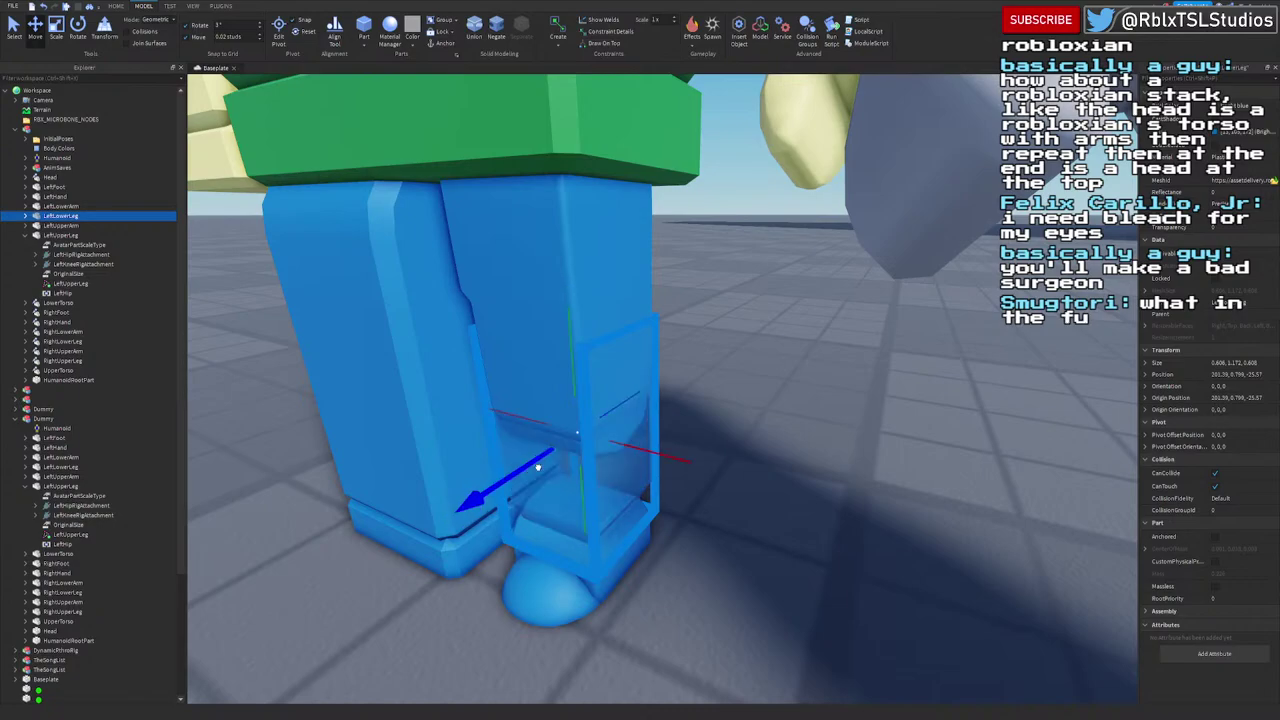
scroll(550, 480, "up", 5)
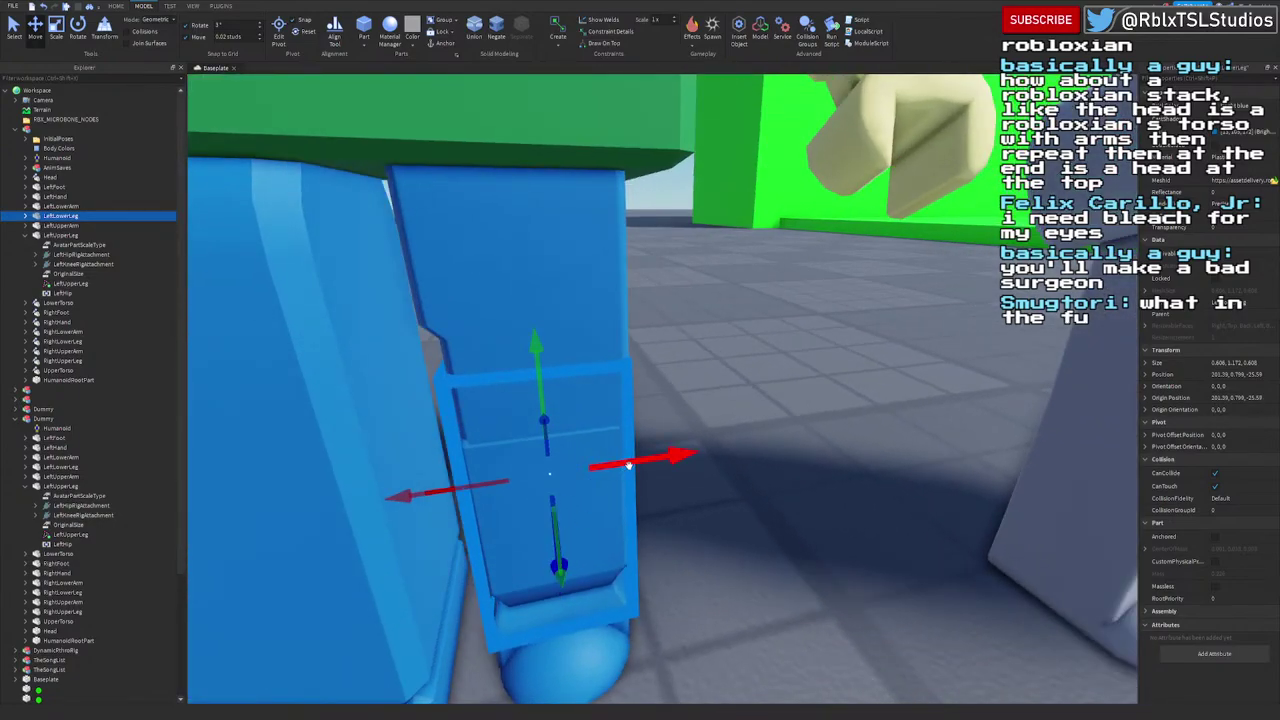
left_click(697, 500)
Step: Copy the grey dummy's LowerTorso MeshId and apply it to the blocky character's LowerTorso
scroll(697, 500, "down", 10)
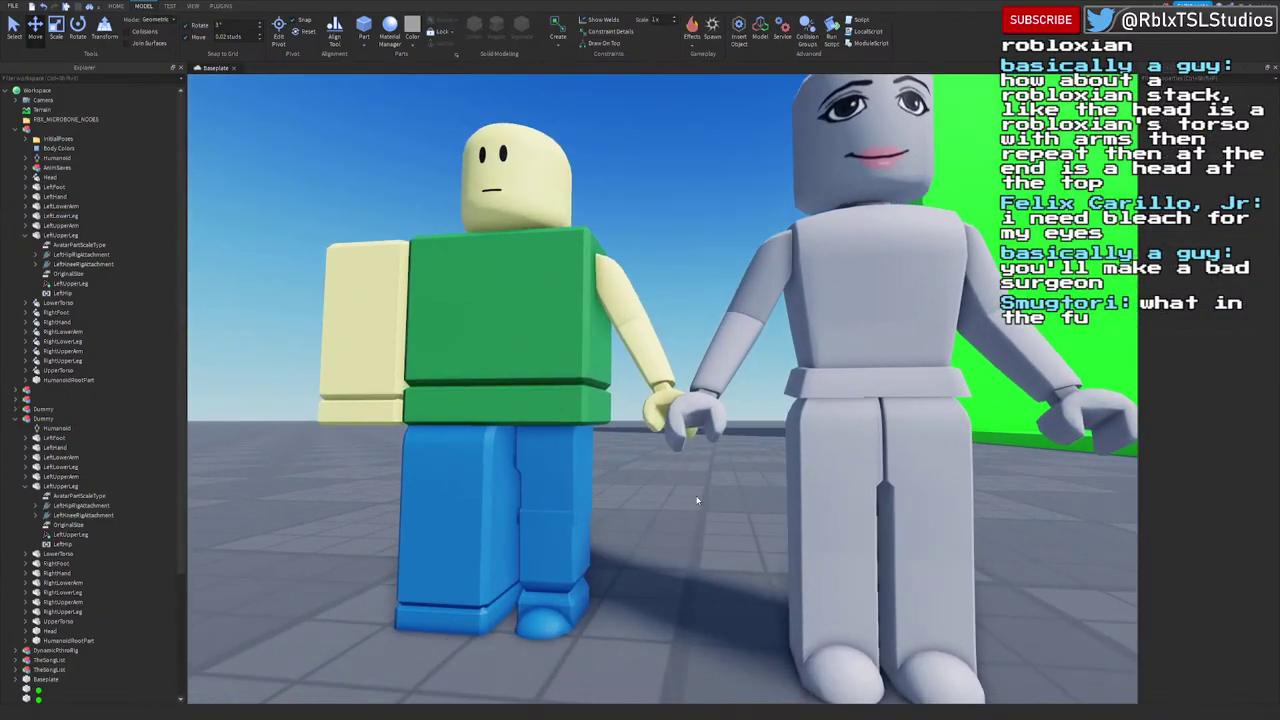
right_click_drag(697, 500, 695, 502)
scroll(697, 500, "down", 4)
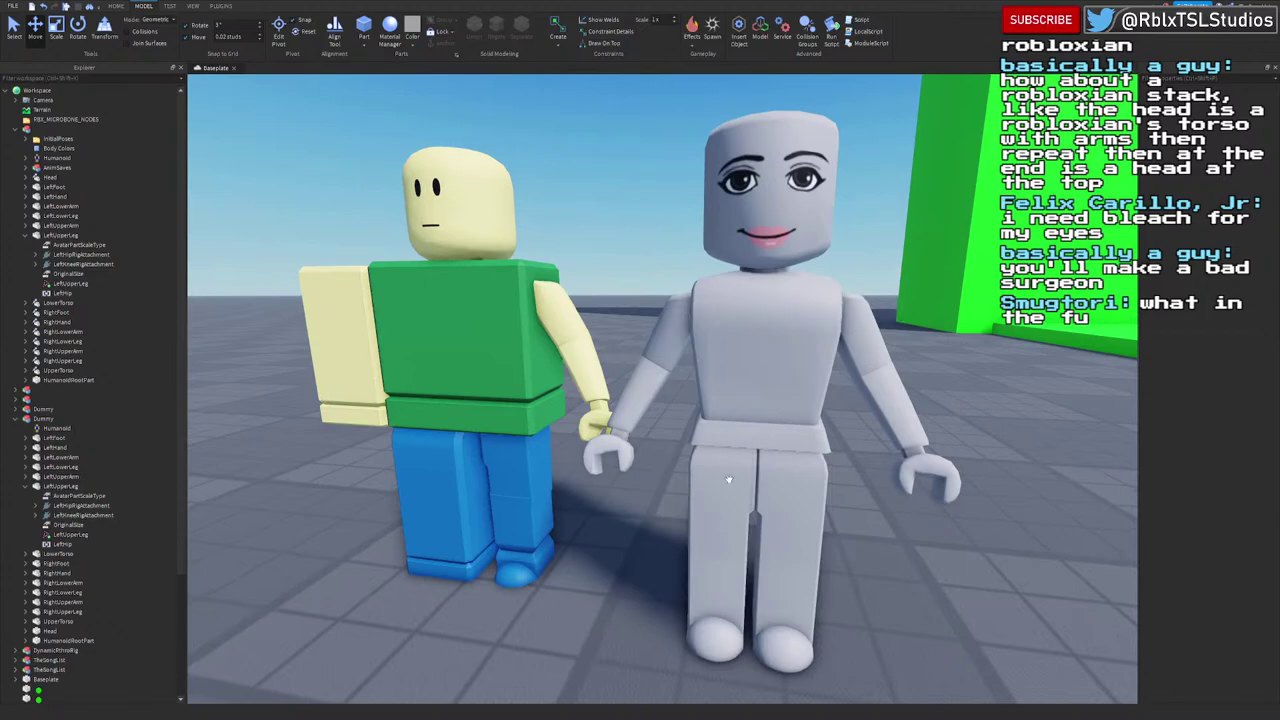
scroll(28, 240, "down", 2)
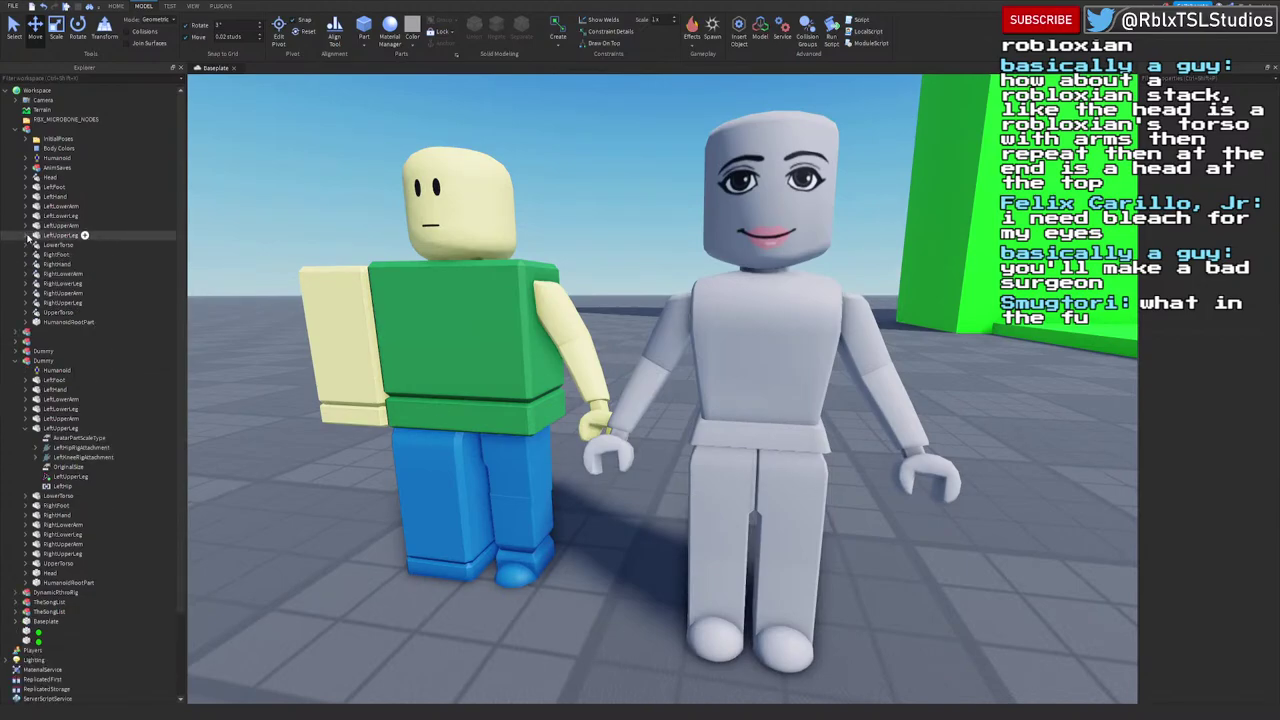
left_click(27, 245)
left_click(27, 535)
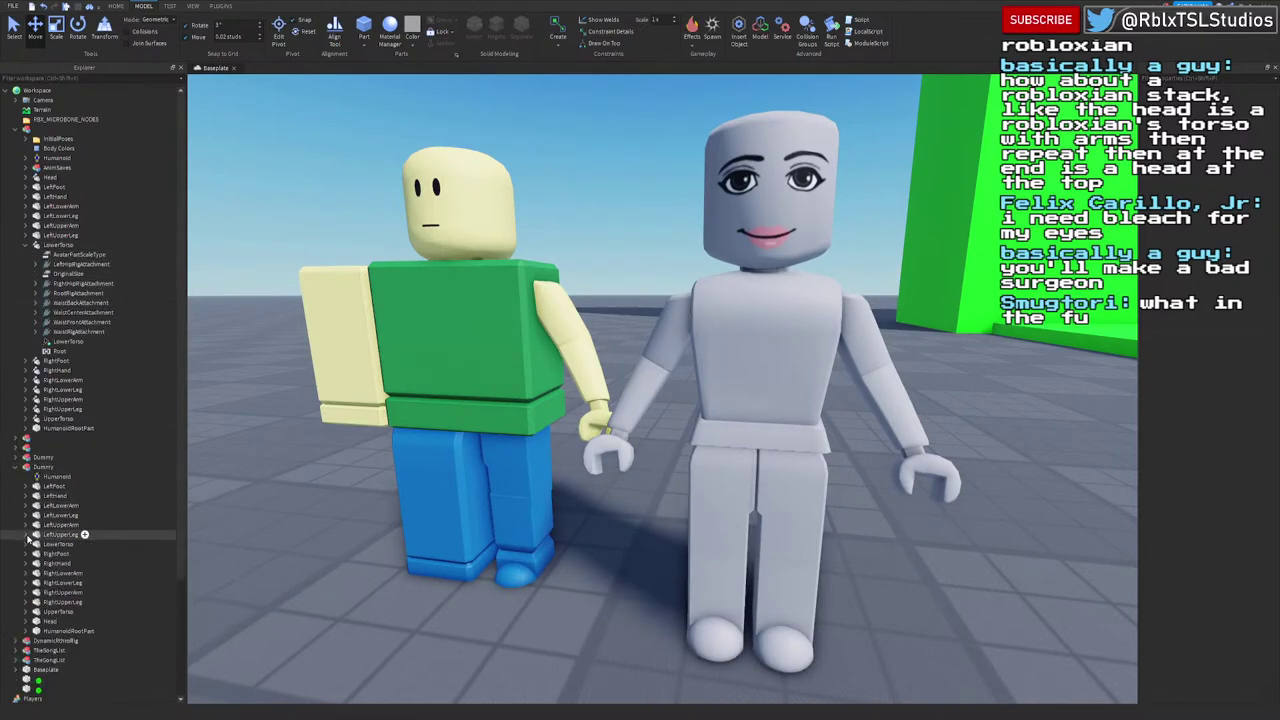
left_click(28, 545)
left_click(58, 543)
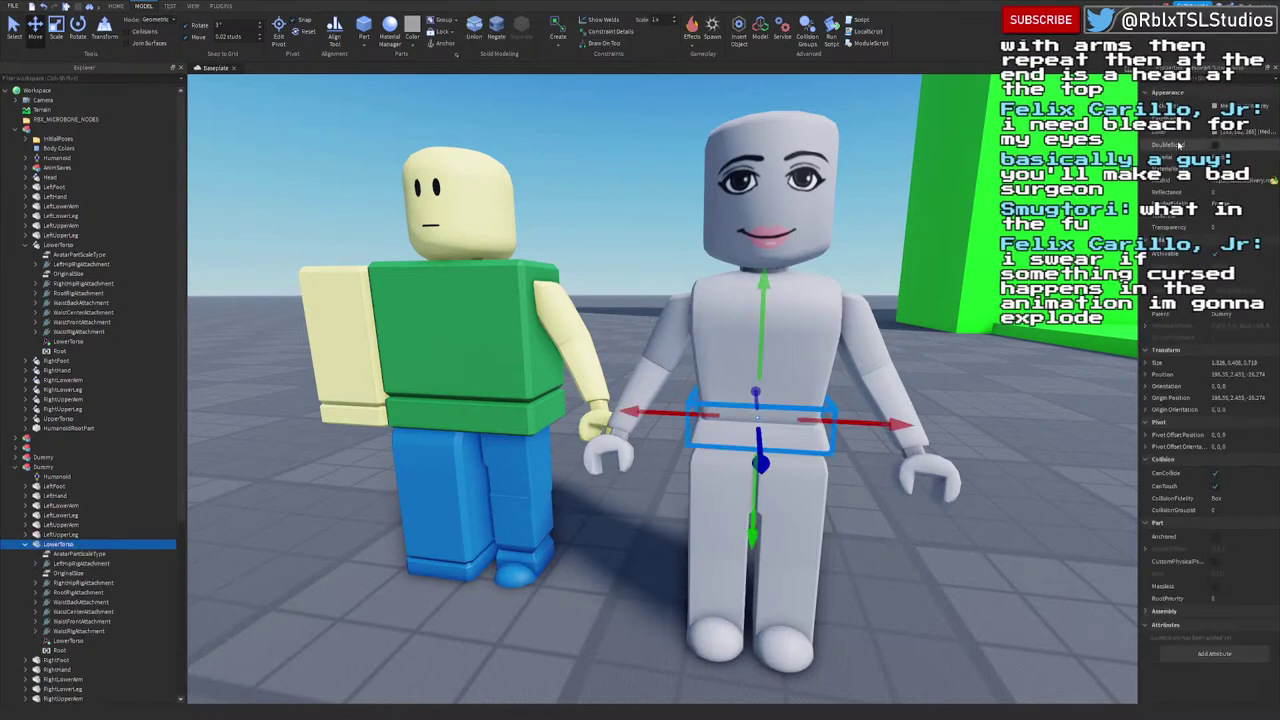
left_click(1264, 181)
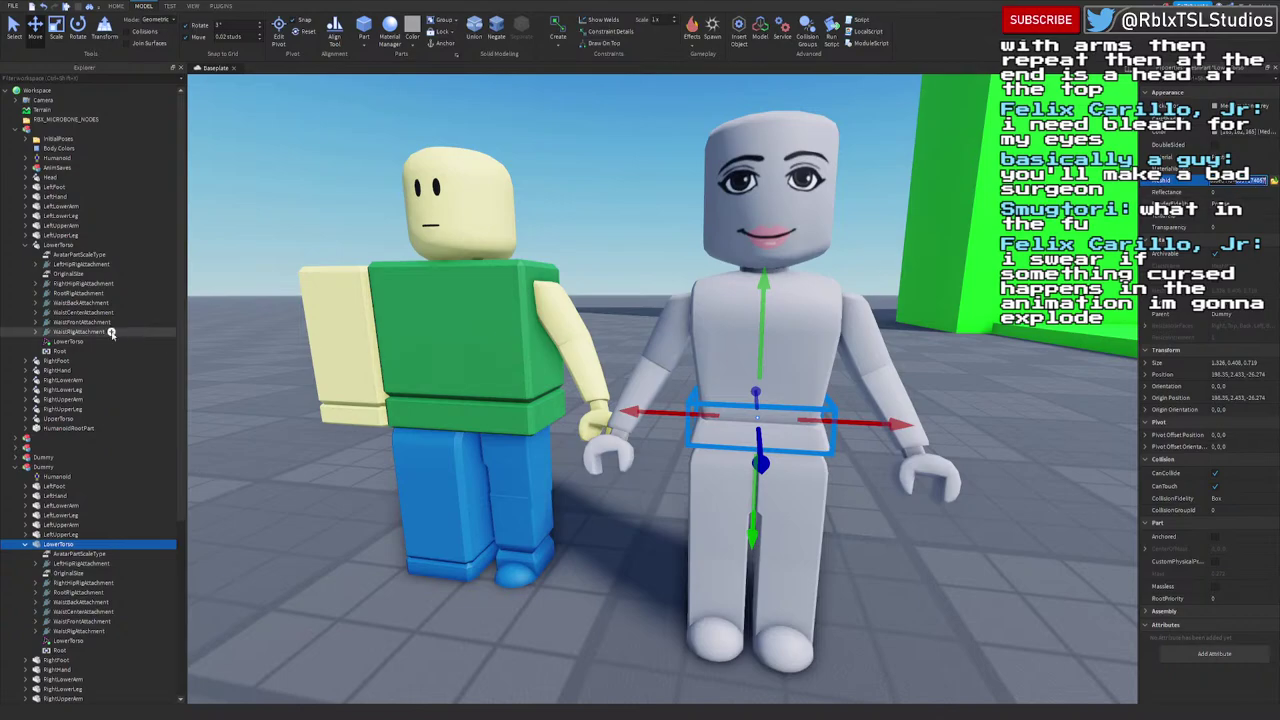
left_click(55, 246)
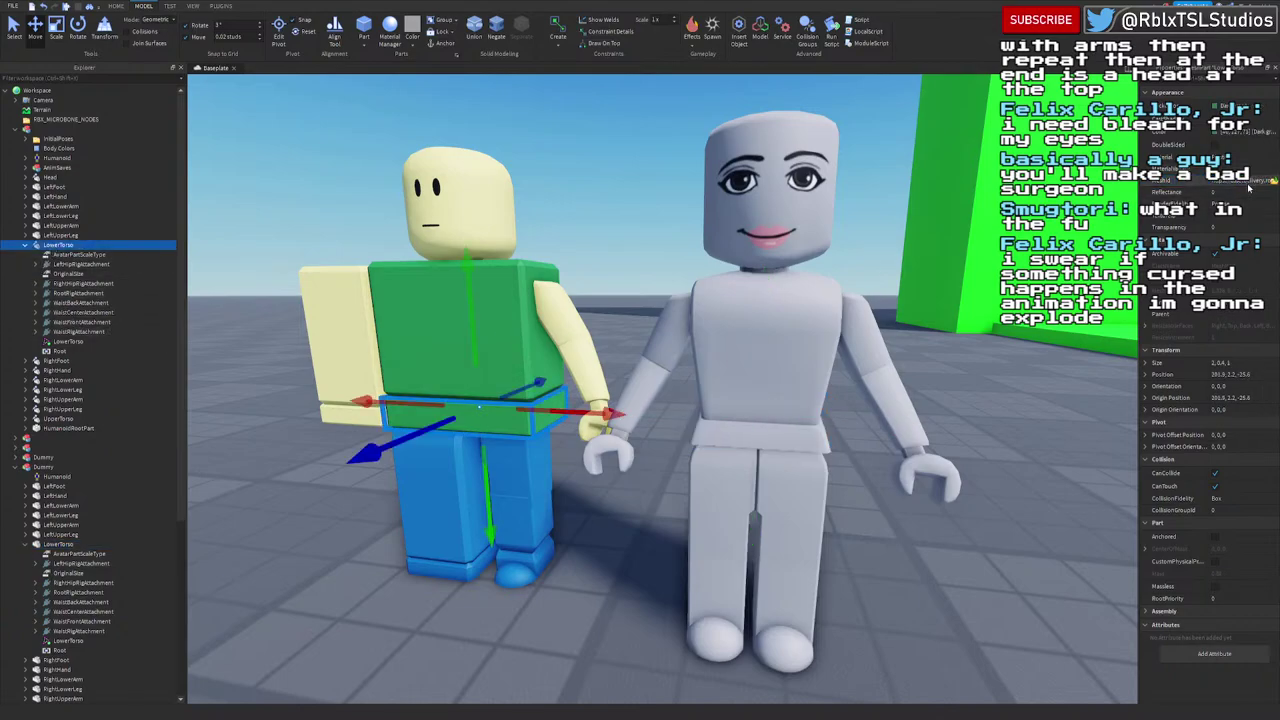
key("ctrl+v")
key("Return")
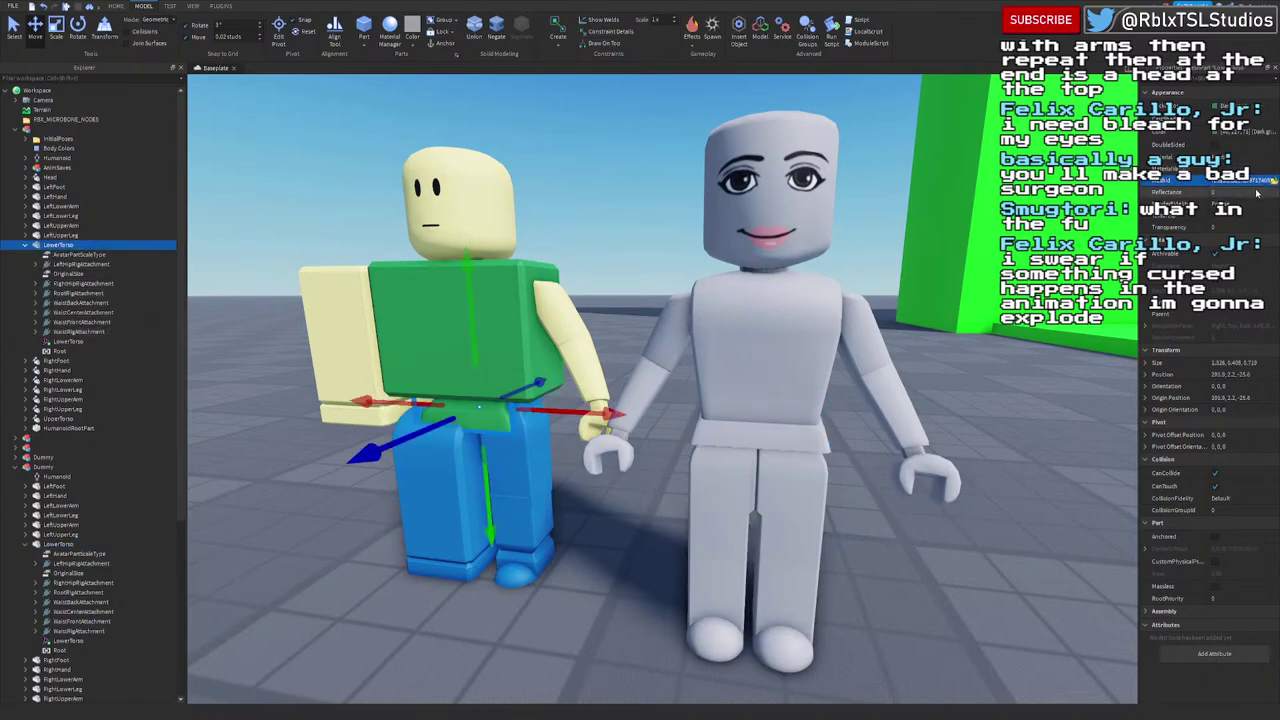
Step: Replace the blocky character's RightFoot MeshId with the one copied from the grey dummy's RightFoot
key("w")
right_click_drag(577, 380, 578, 380)
scroll(578, 380, "down", 10)
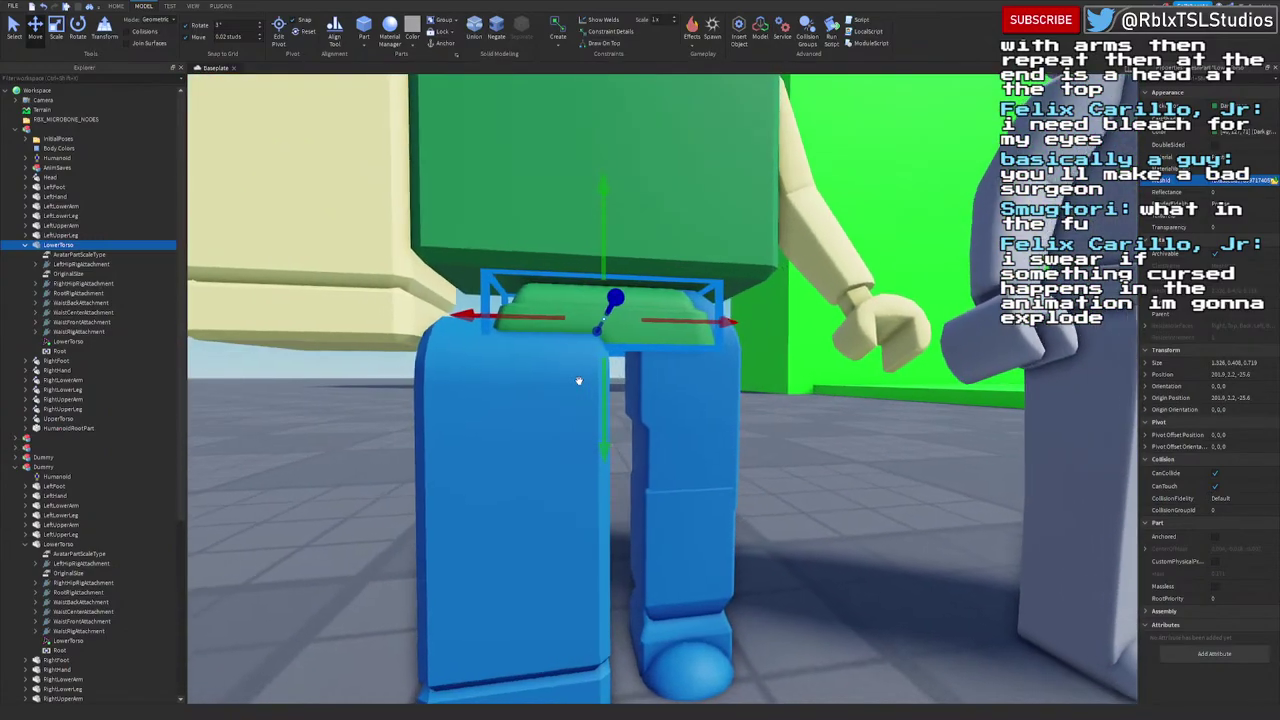
scroll(578, 380, "up", 5)
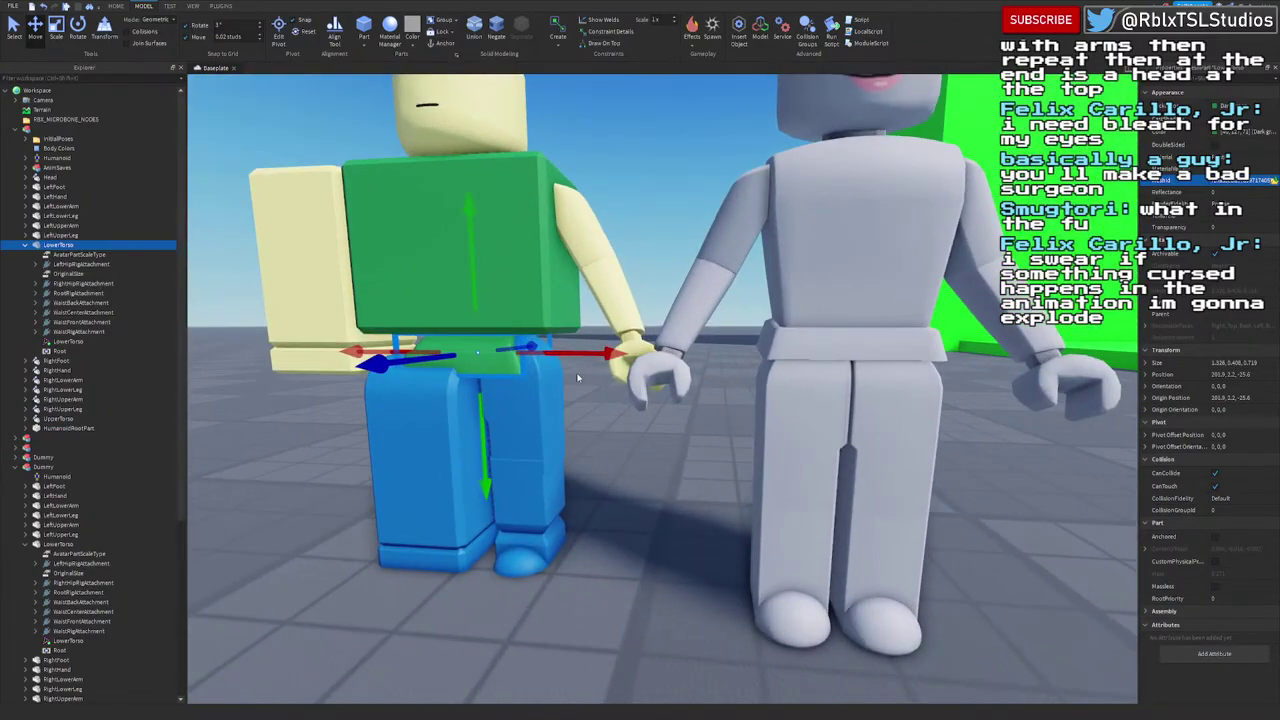
left_click(28, 246)
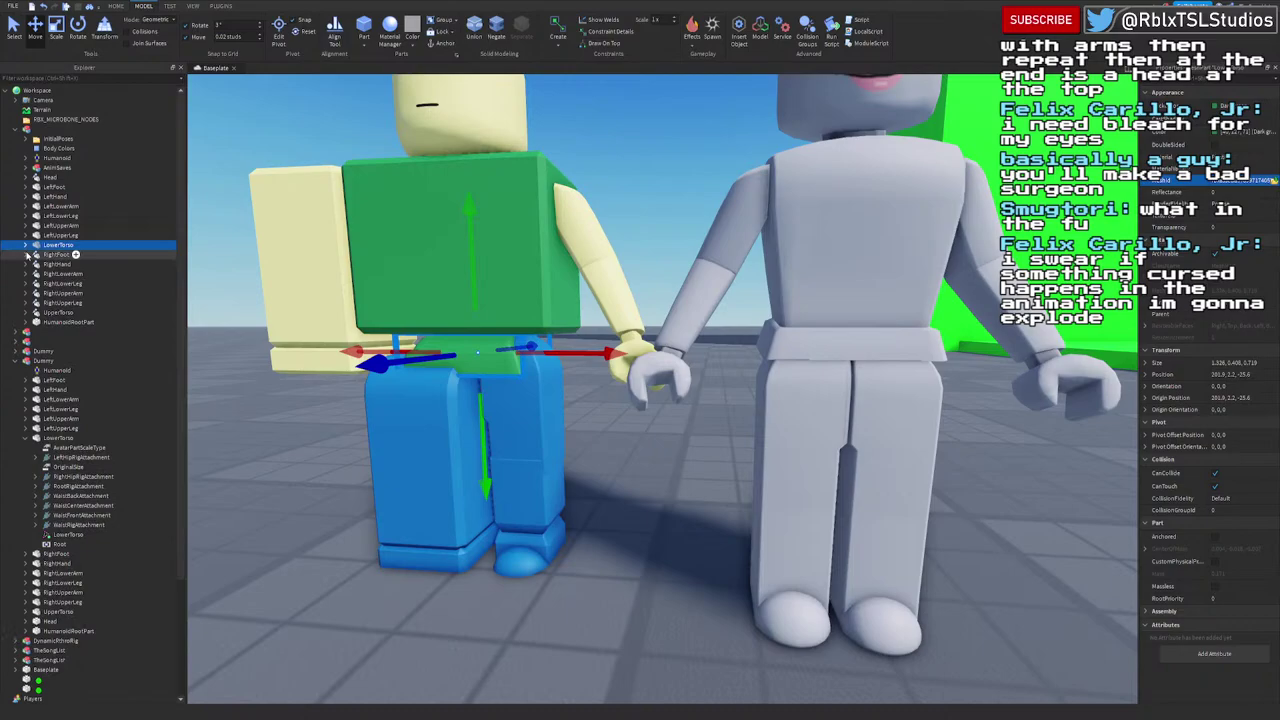
left_click(27, 255)
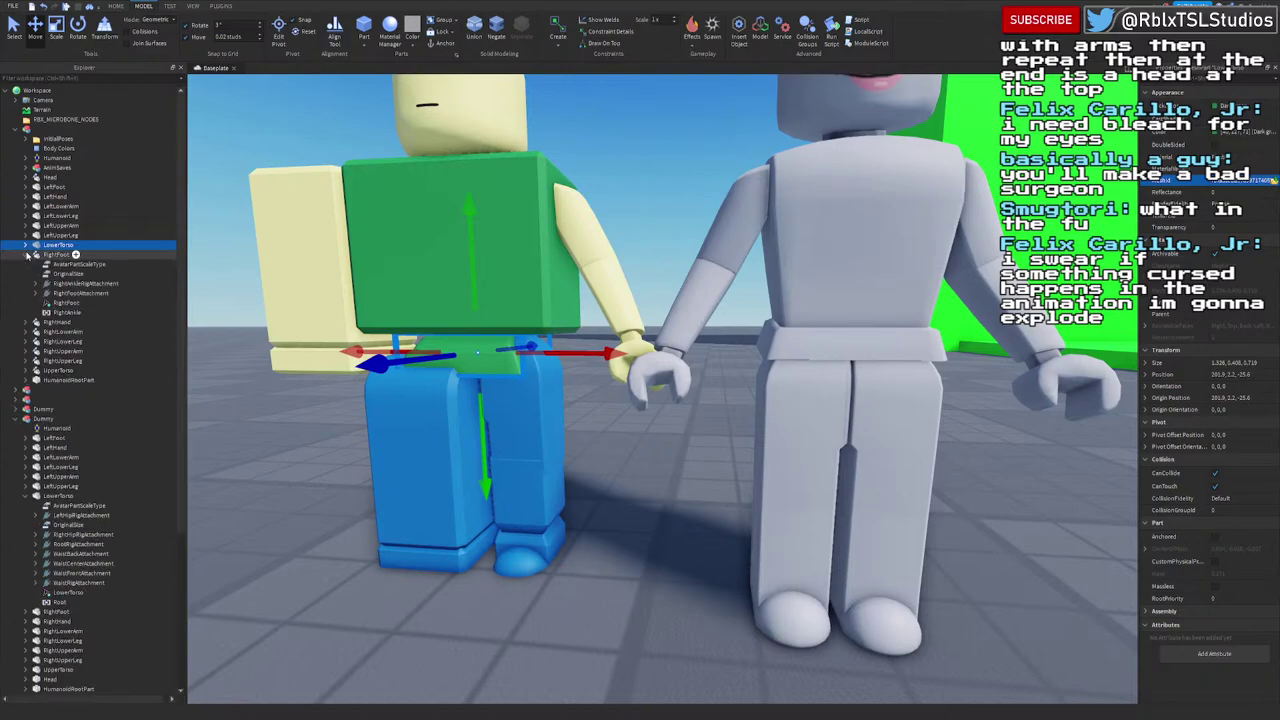
left_click(26, 496)
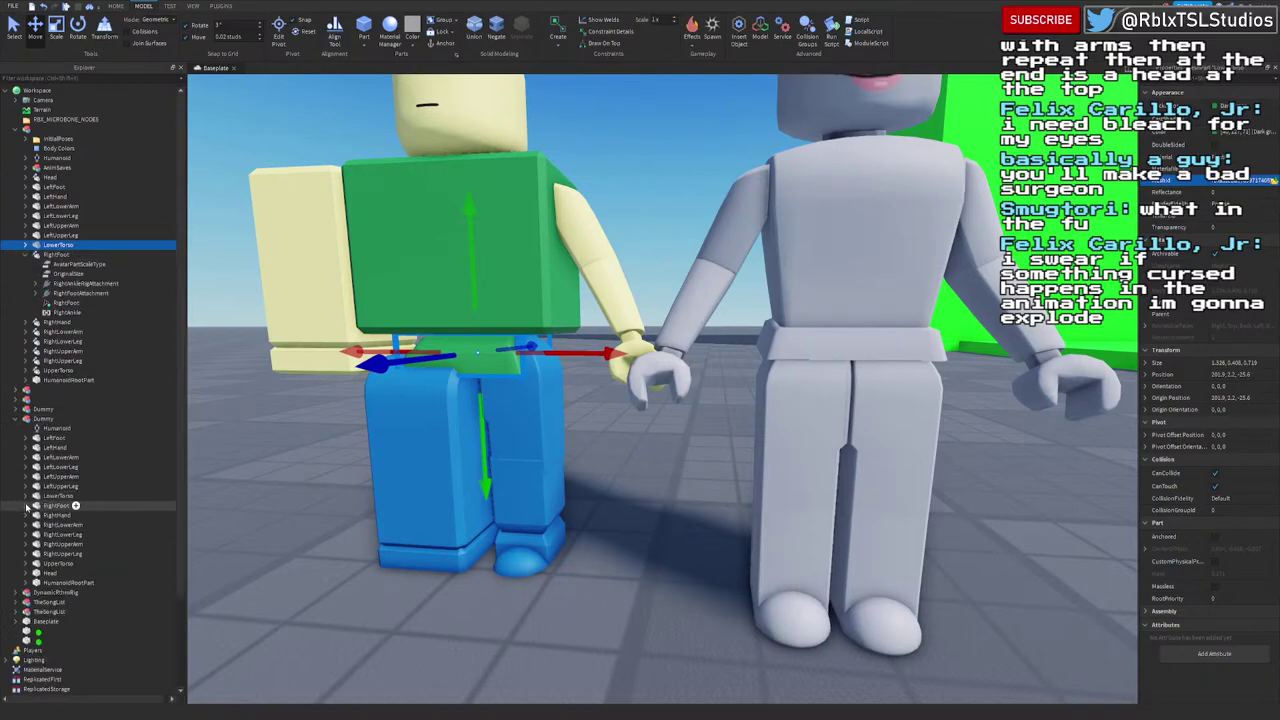
left_click(26, 505)
left_click(56, 505)
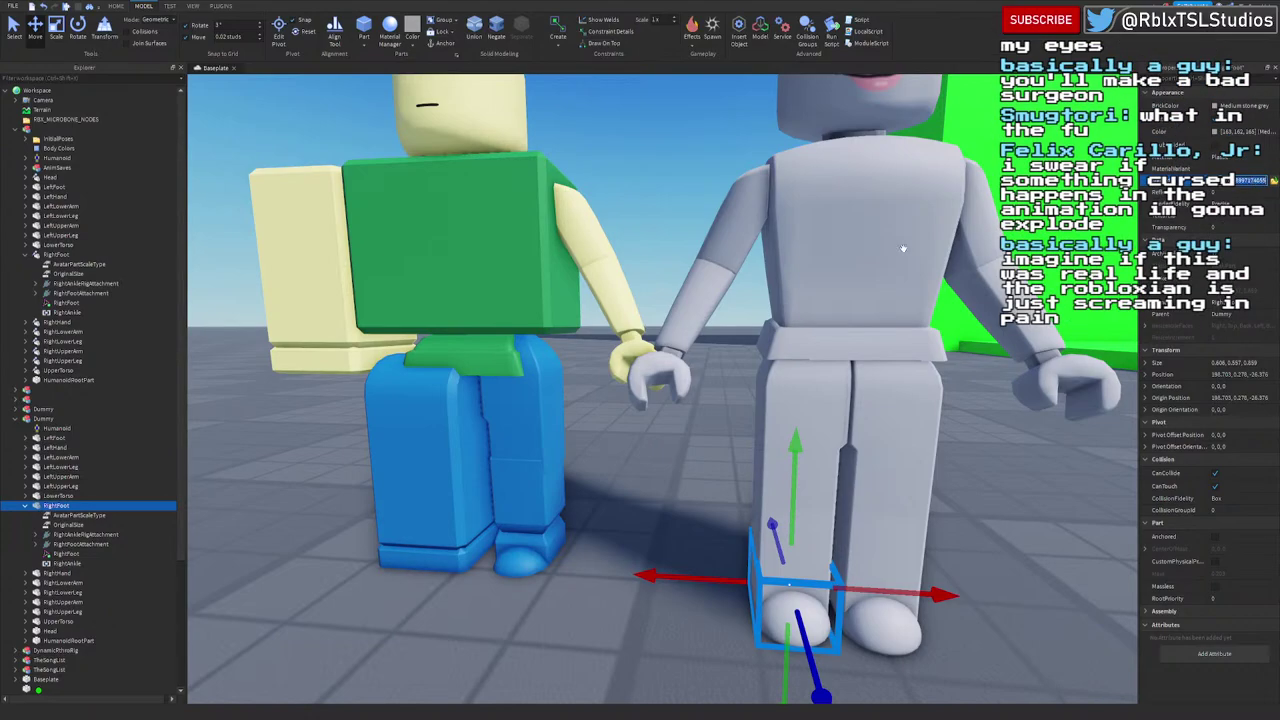
left_click(57, 255)
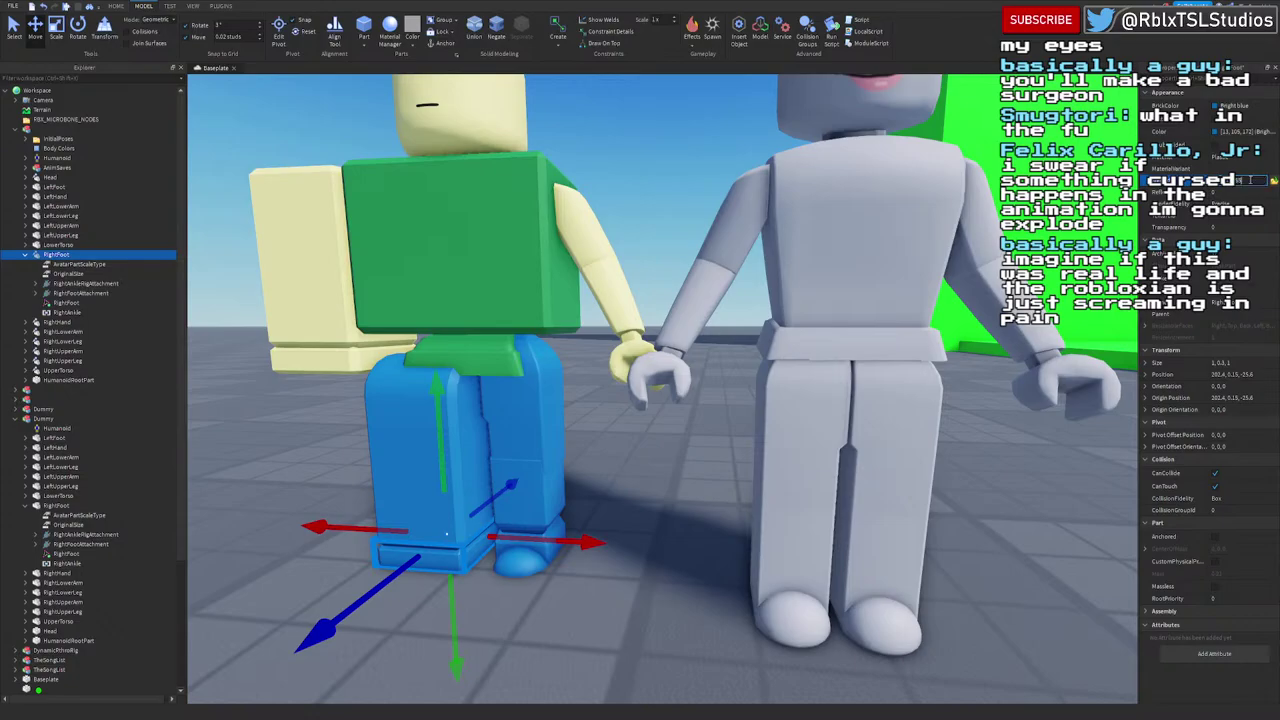
key("Return")
Step: Copy the MeshId of the grey dummy's RightHand onto the blocky character's RightHand
scroll(590, 416, "up", 5)
right_click_drag(590, 418, 590, 412)
scroll(591, 416, "down", 5)
key("s")
key("e")
key("w")
key("s")
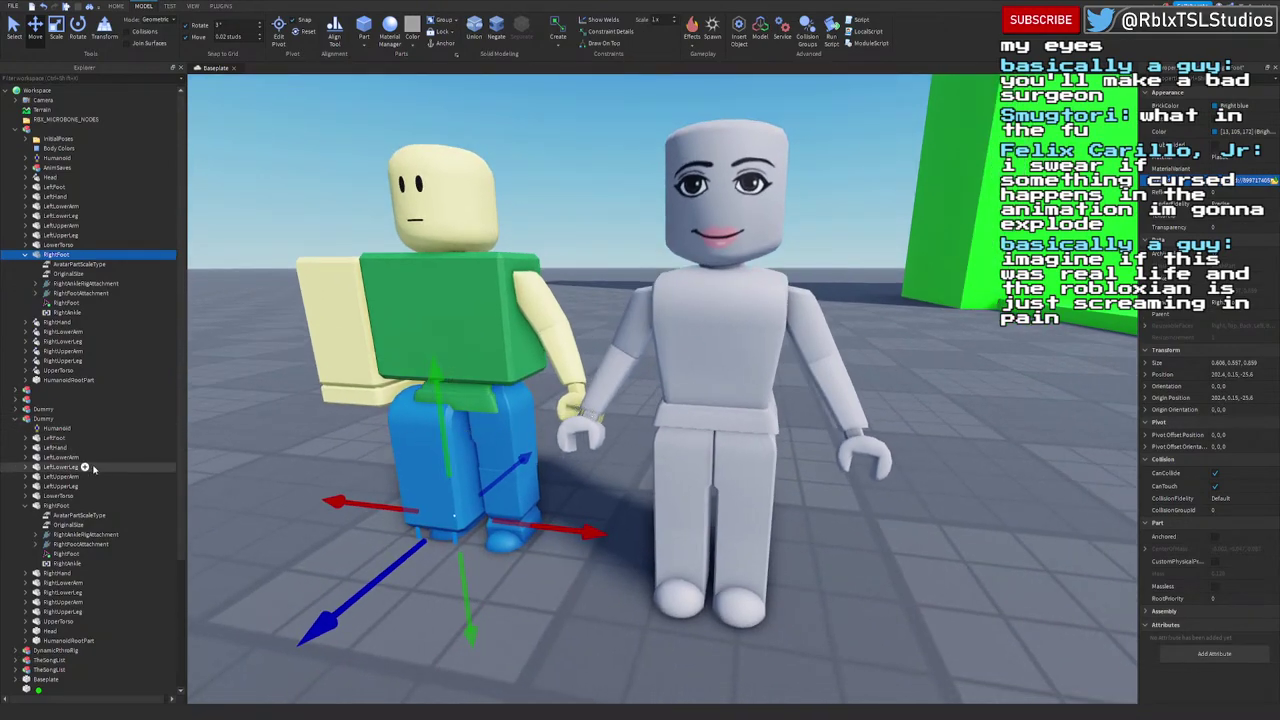
left_click(26, 506)
left_click(25, 254)
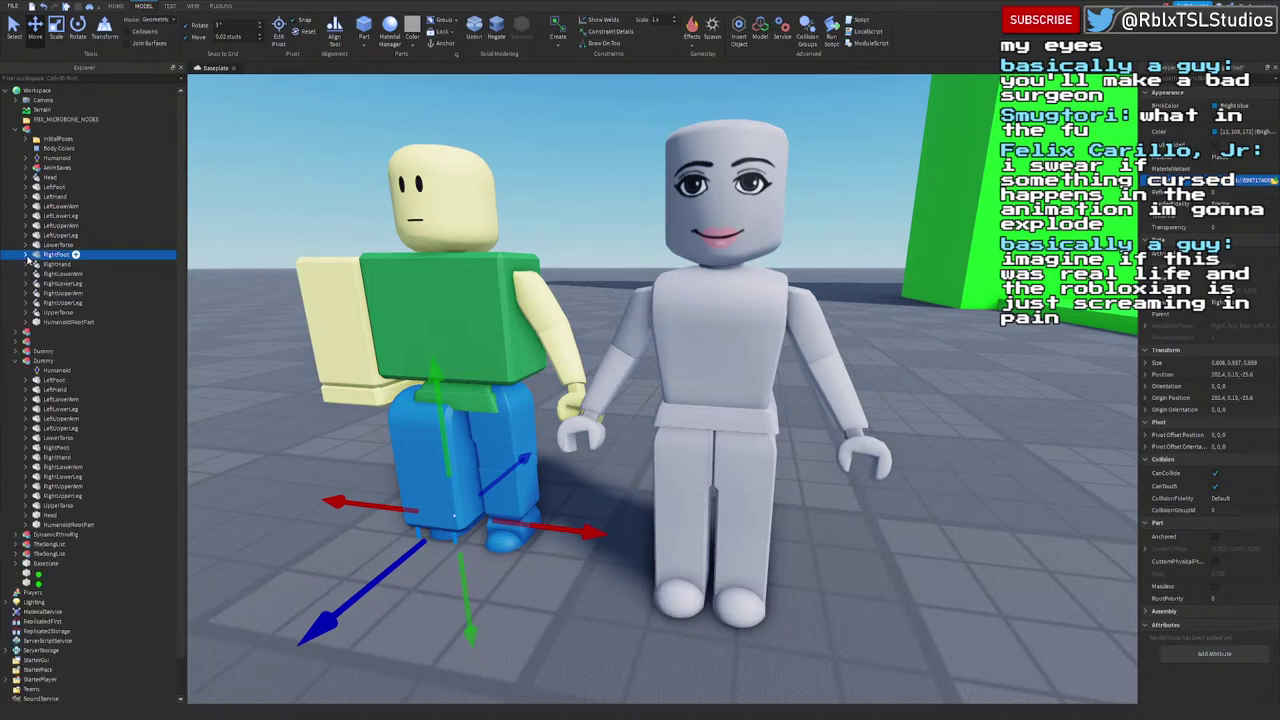
left_click(27, 264)
left_click(40, 264)
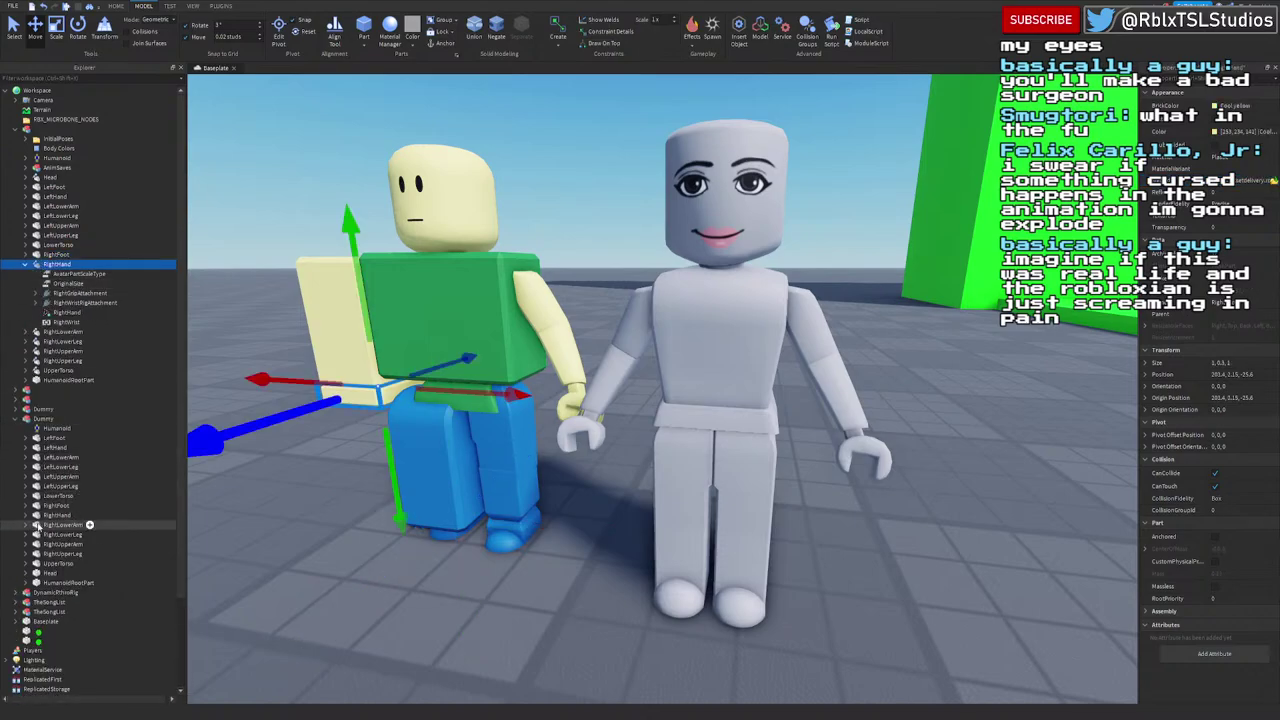
left_click(28, 516)
left_click(26, 516)
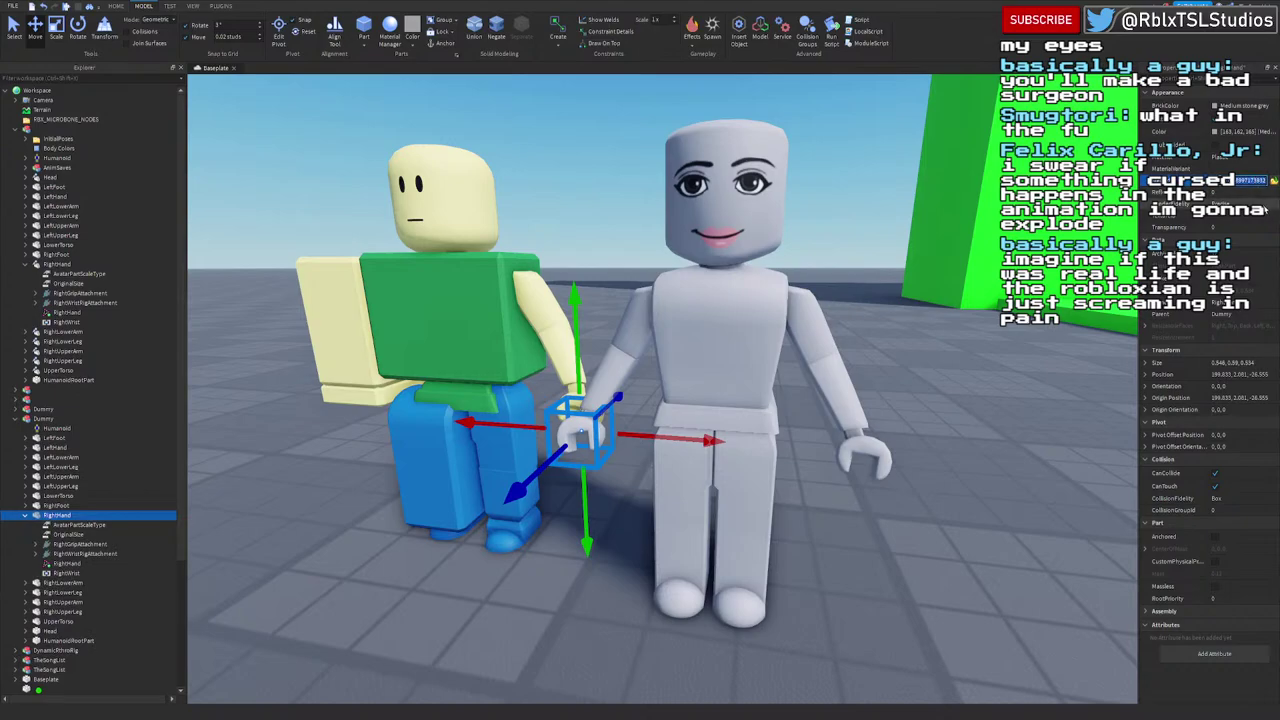
left_click(48, 265)
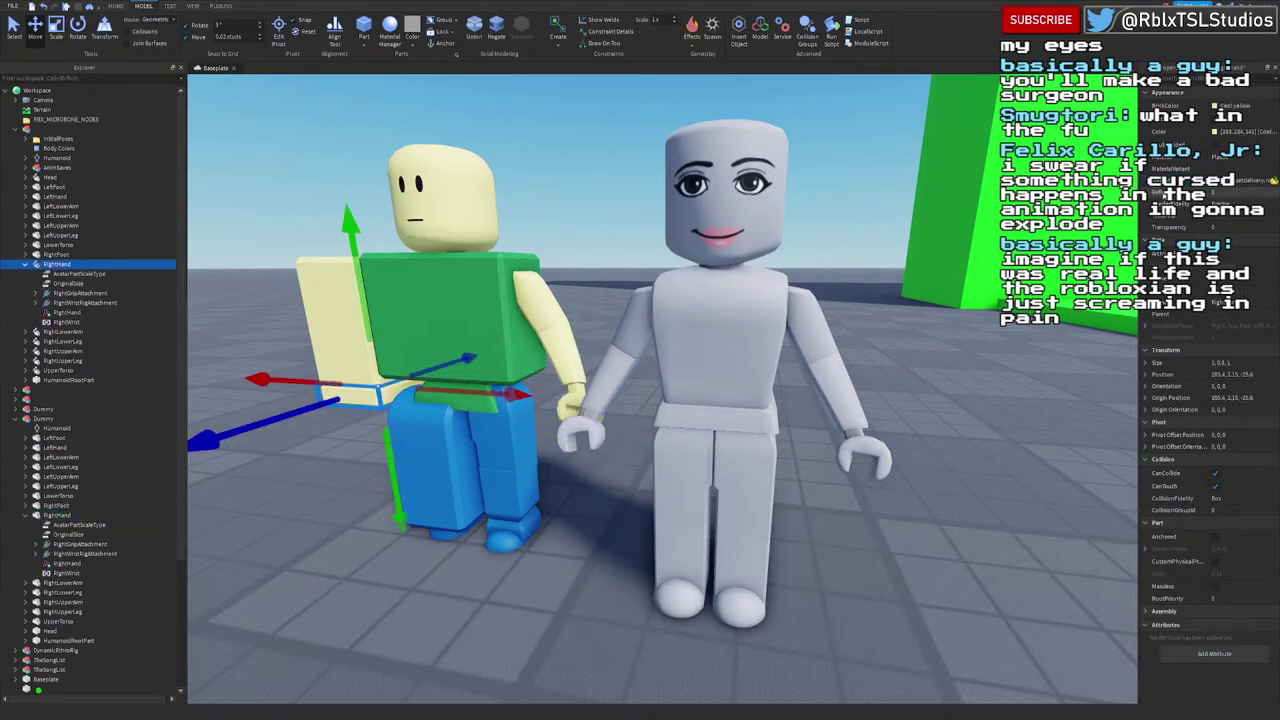
key("ctrl+v")
key("Return")
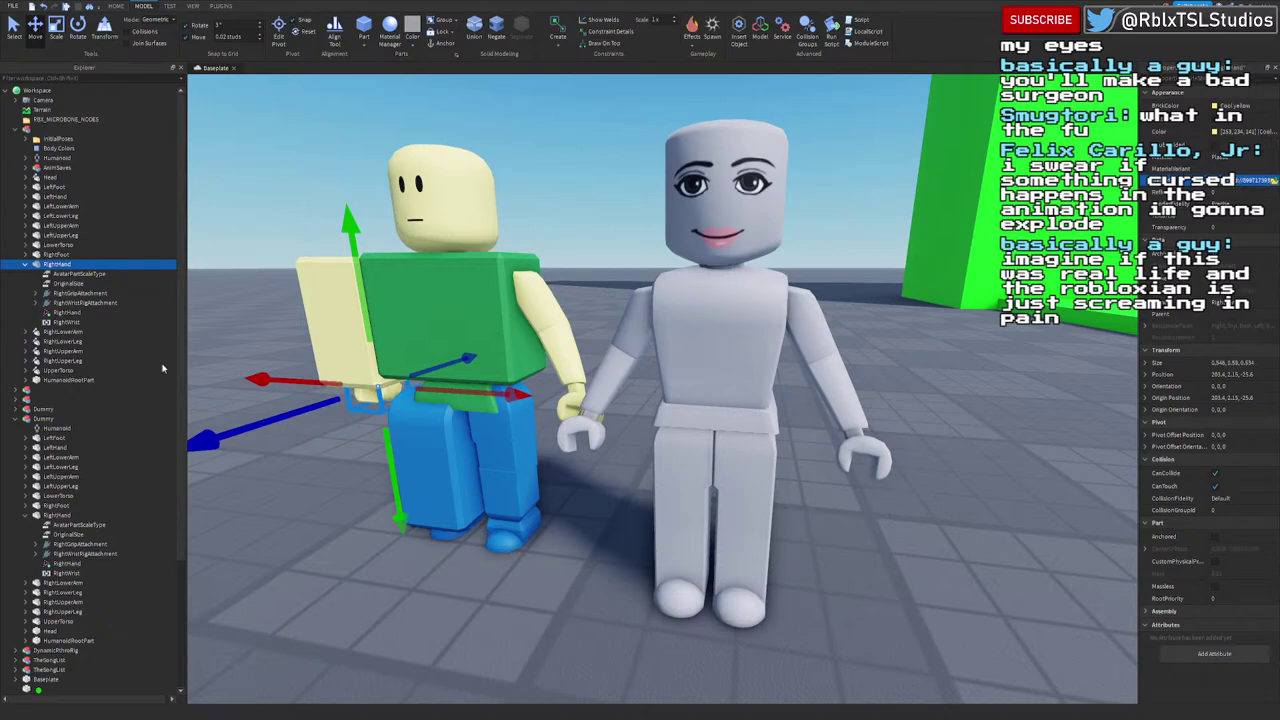
Step: Give the blocky character's RightLowerArm the MeshId copied from the grey dummy's RightLowerArm
left_click(26, 264)
left_click(26, 274)
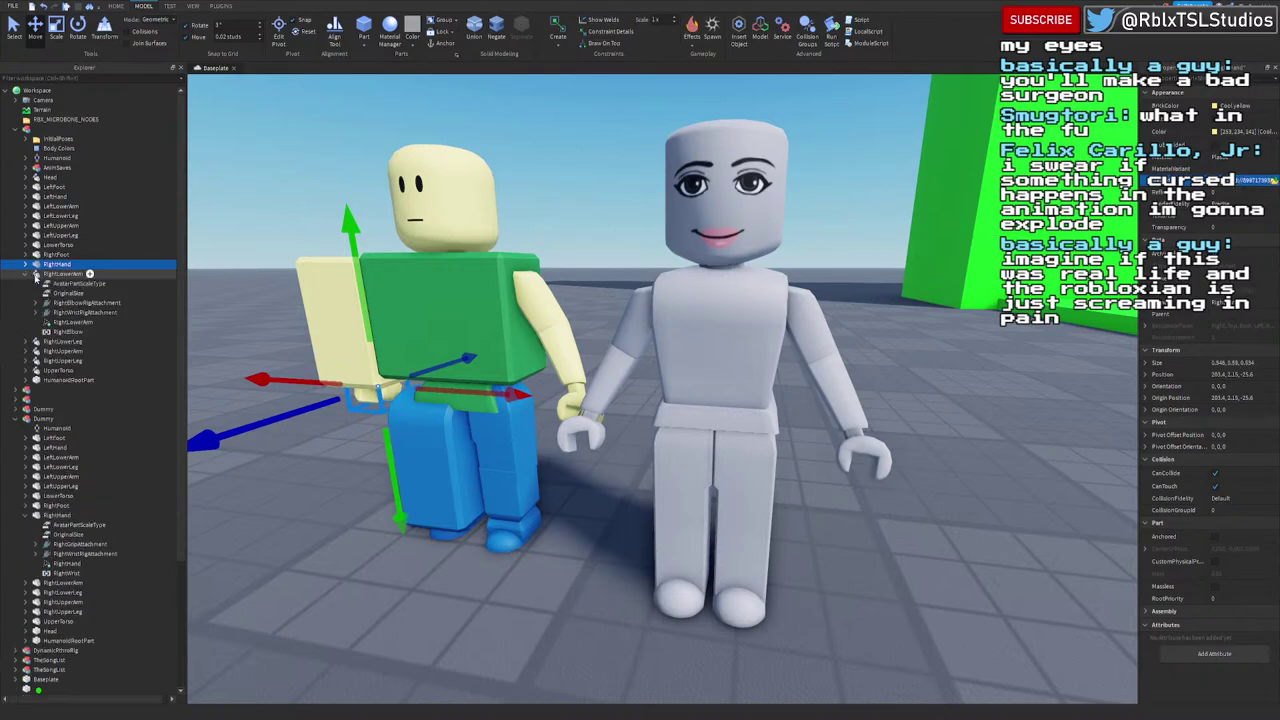
left_click(45, 274)
left_click(26, 515)
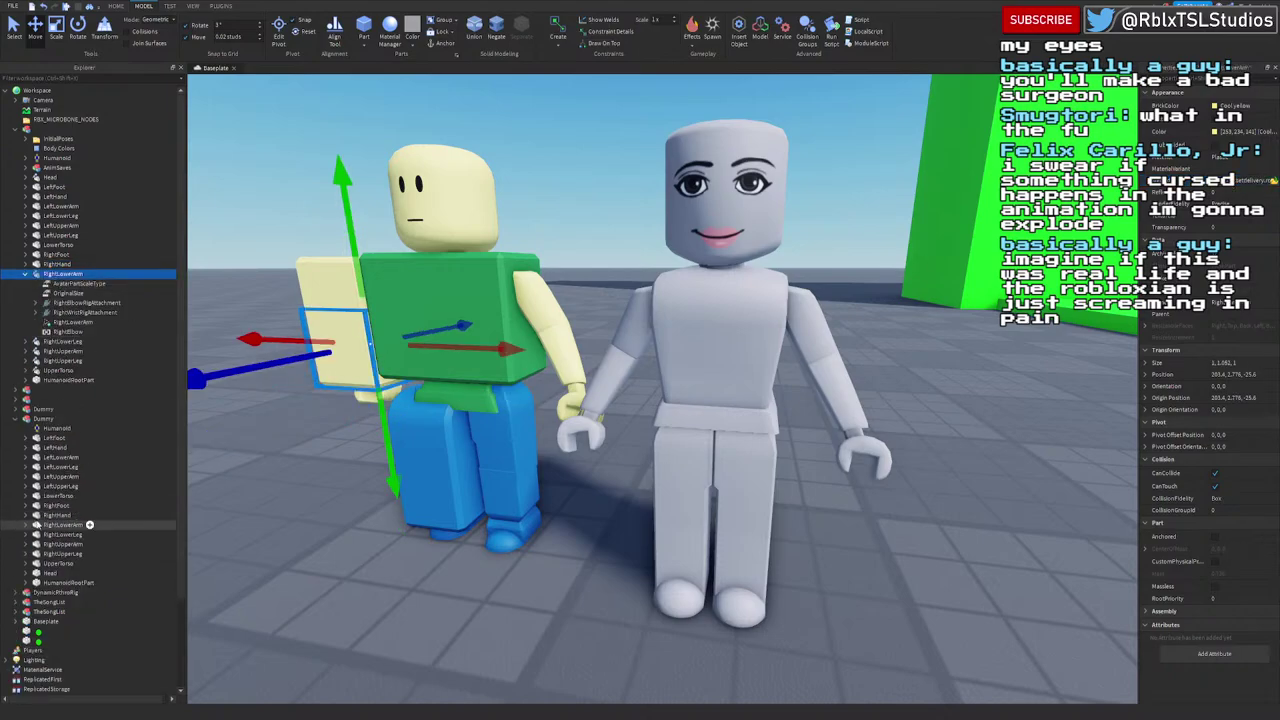
left_click(89, 524)
left_click(26, 524)
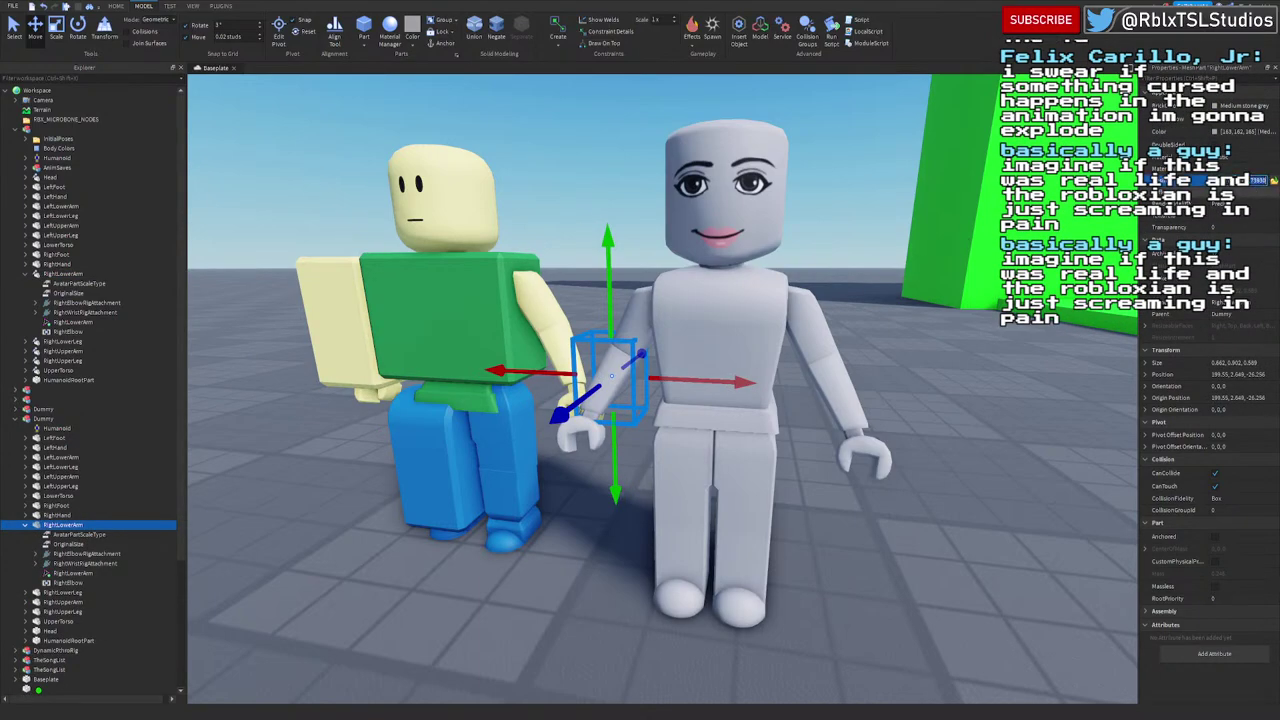
left_click(46, 275)
left_click(1256, 180)
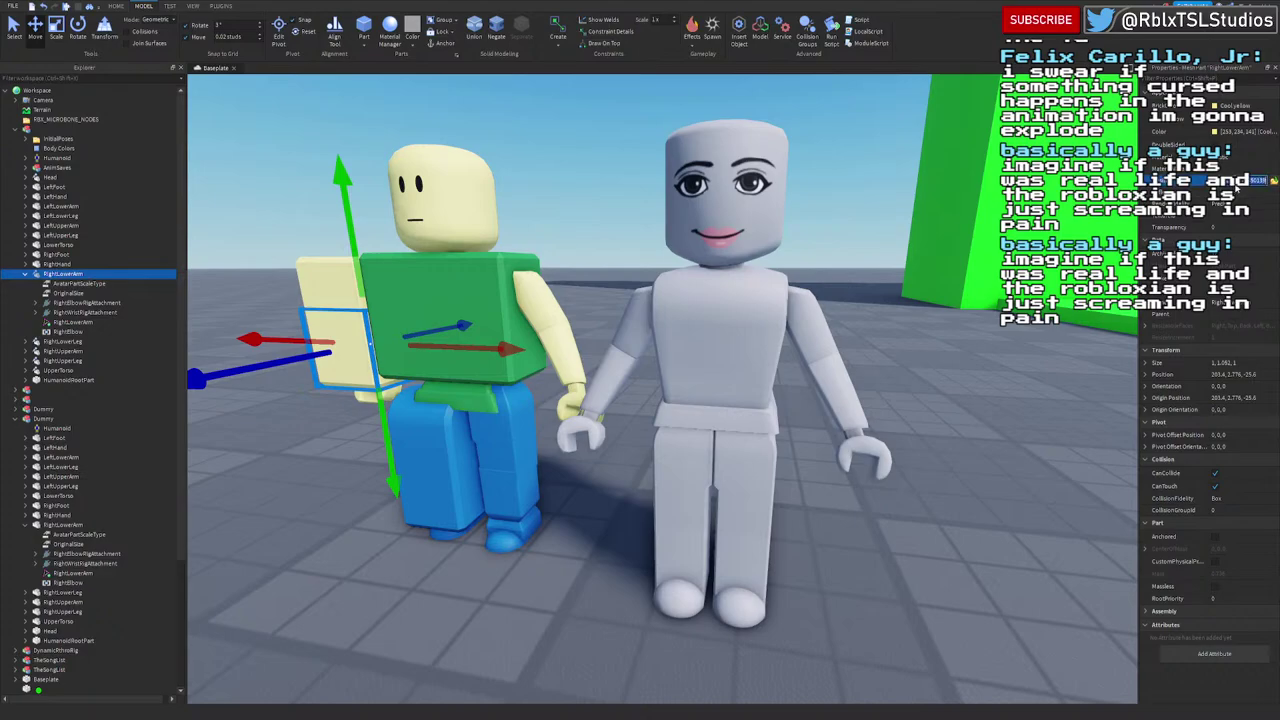
key("ctrl+v")
key("Return")
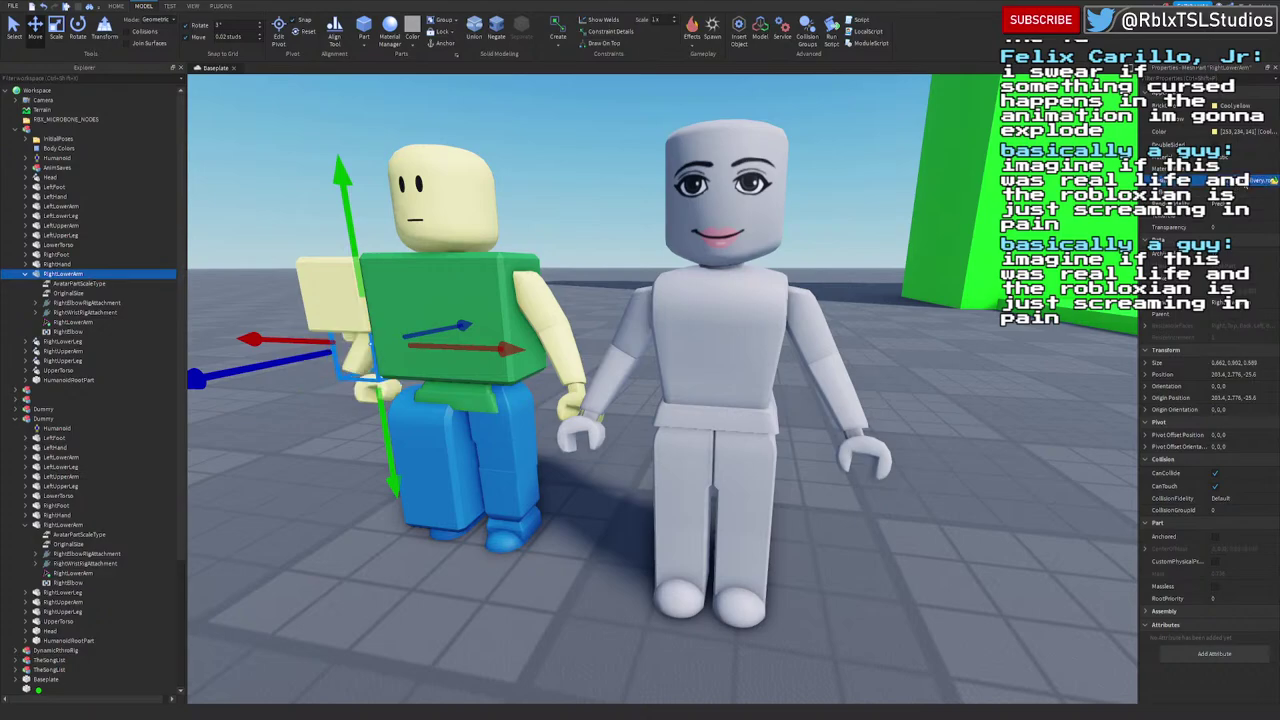
Step: Copy the grey dummy's RightLowerLeg MeshId and paste it into the blocky character's RightLowerLeg
right_click_drag(717, 337, 723, 337)
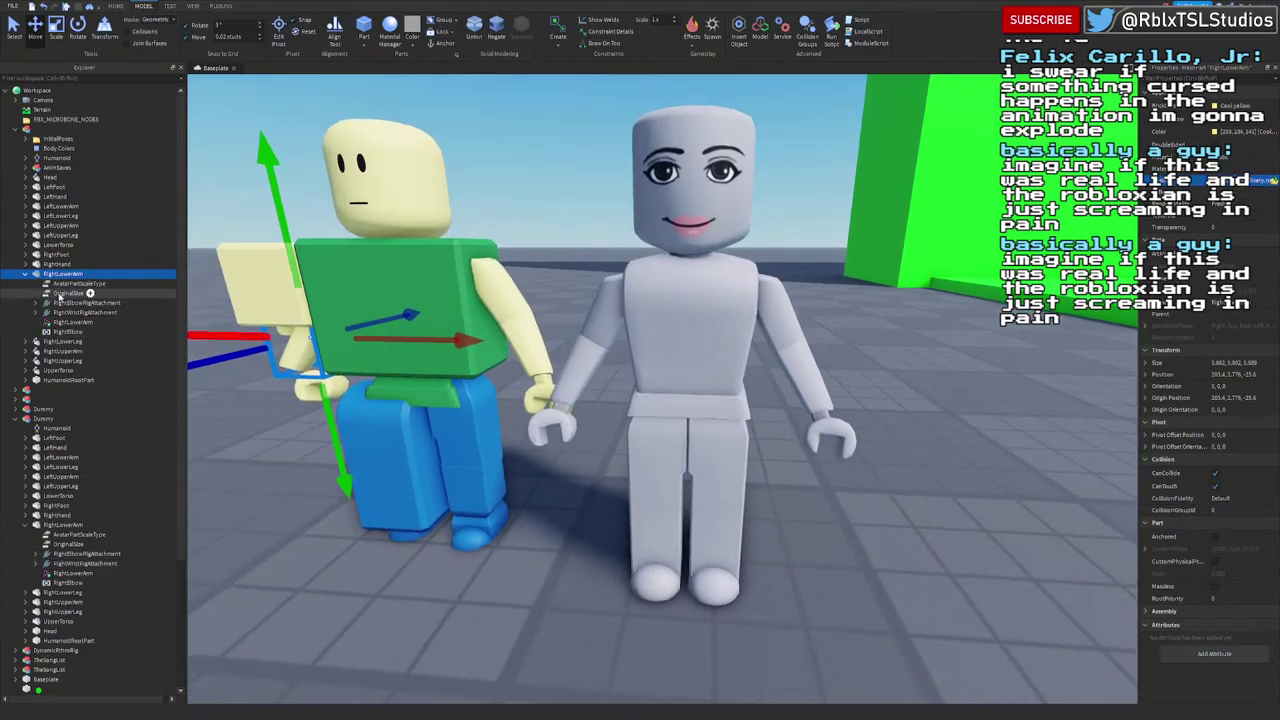
left_click(24, 274)
left_click(24, 283)
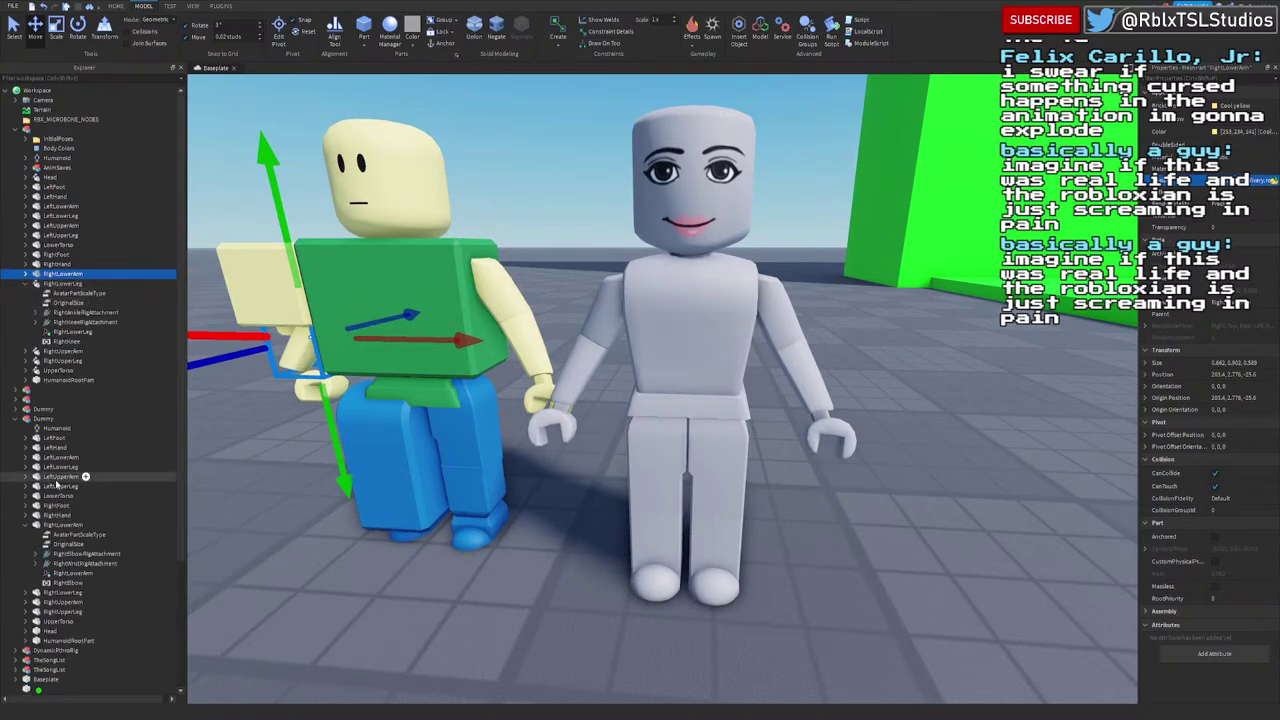
left_click(25, 525)
left_click(25, 534)
left_click(43, 536)
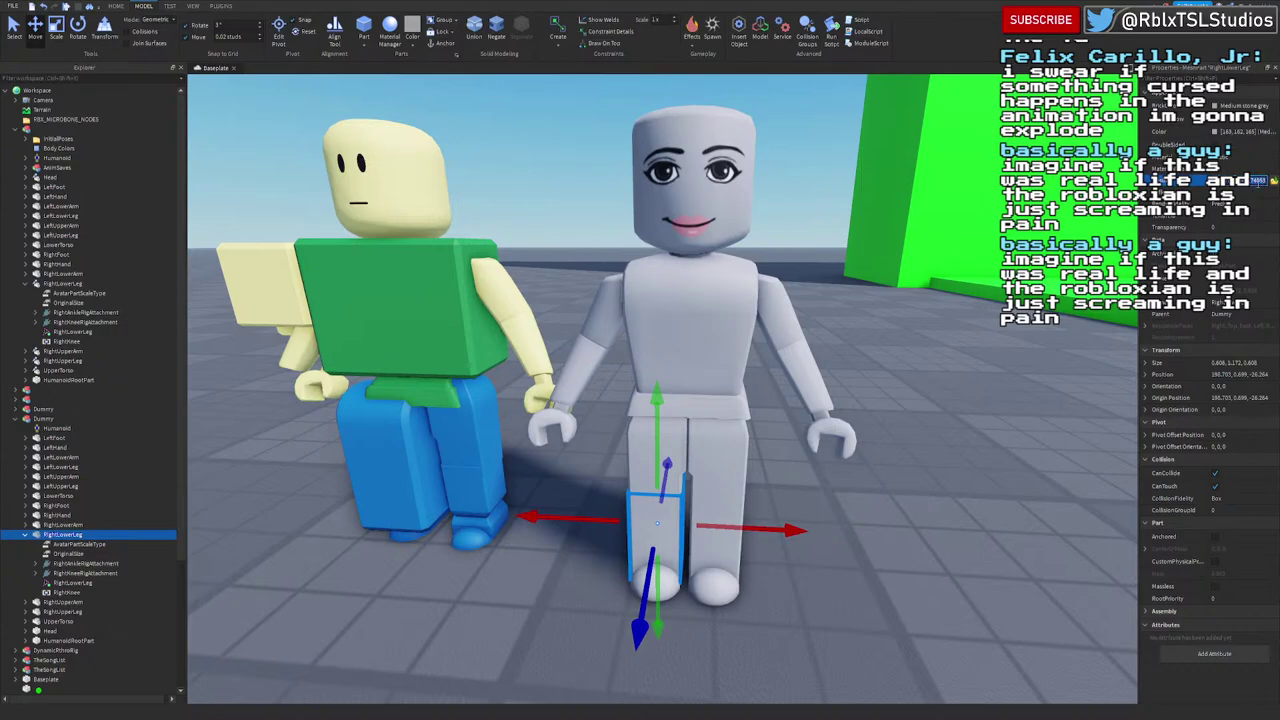
left_click(62, 283)
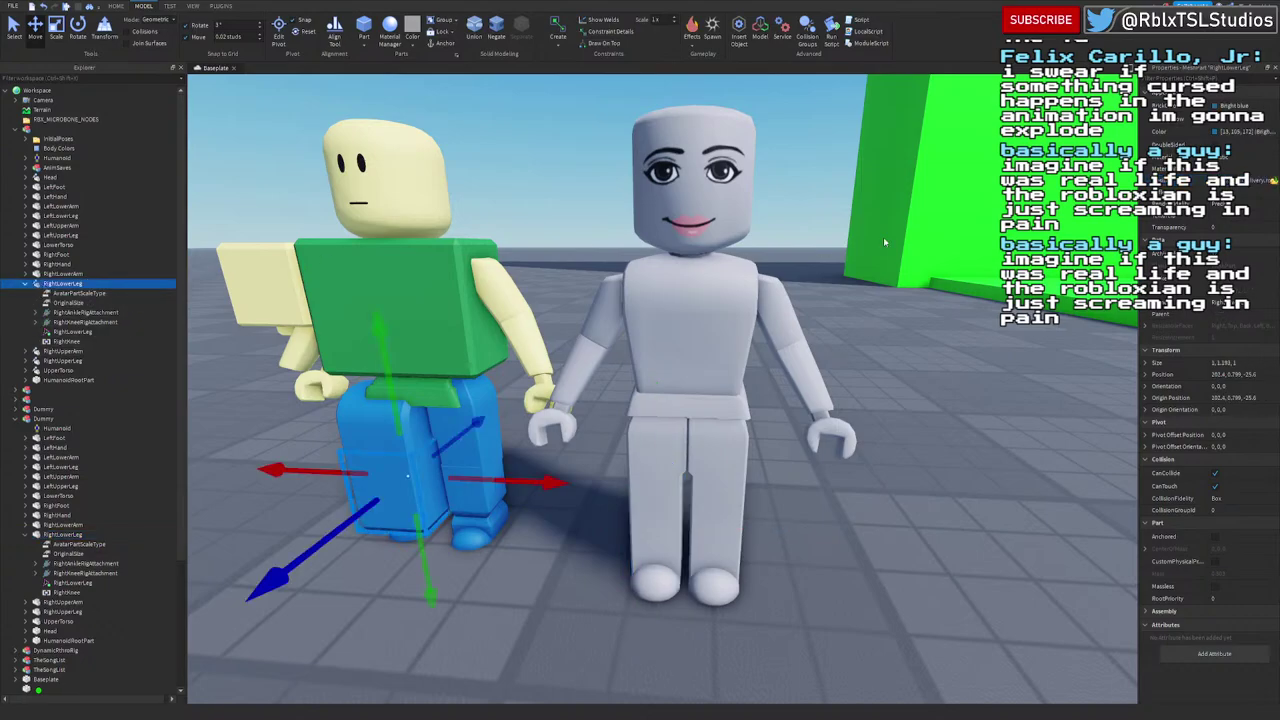
left_click(1248, 180)
key("ctrl+v")
key("Return")
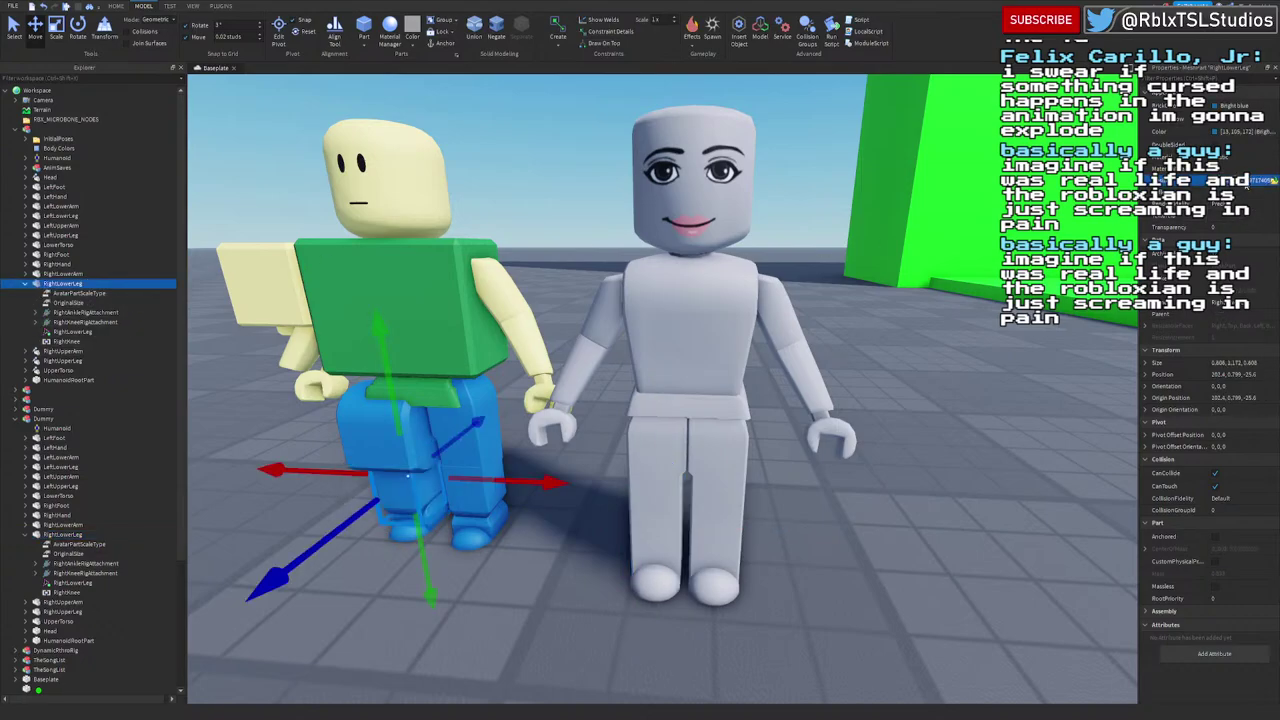
Step: Replace the blocky character's RightUpperArm MeshId with the one copied from the grey dummy's RightUpperArm
left_click(62, 351)
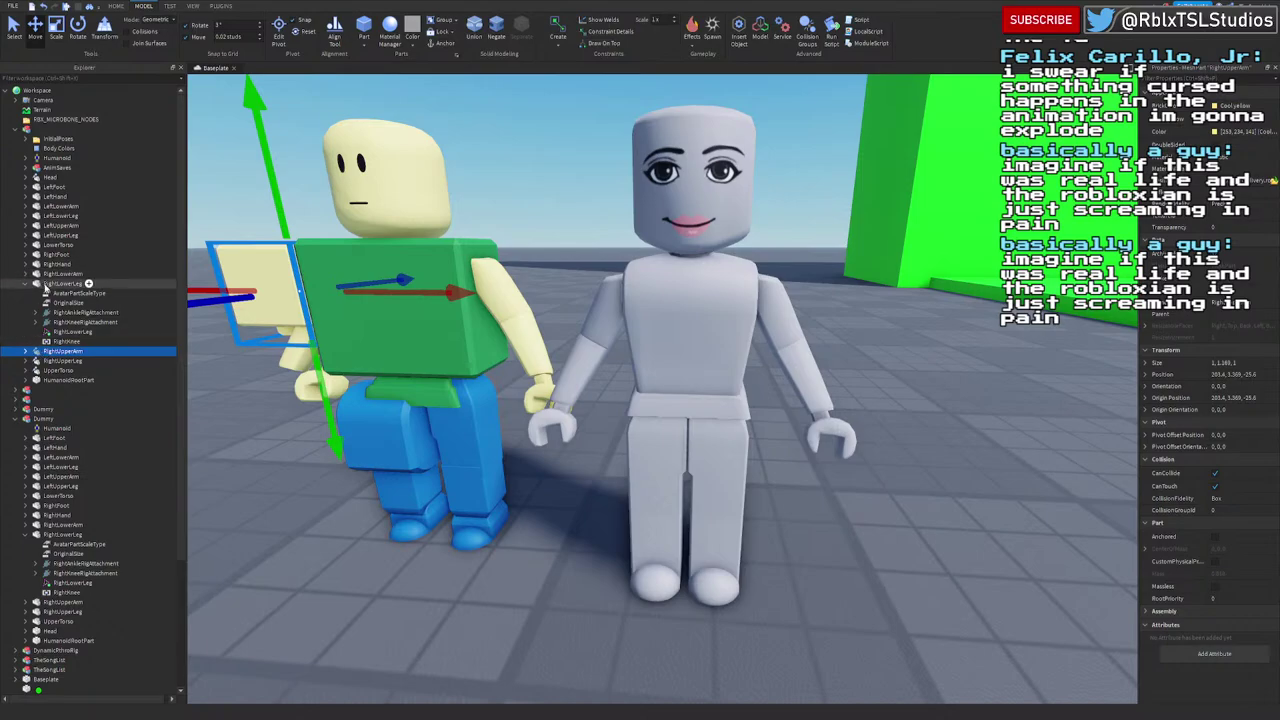
left_click(62, 284)
left_click(56, 352)
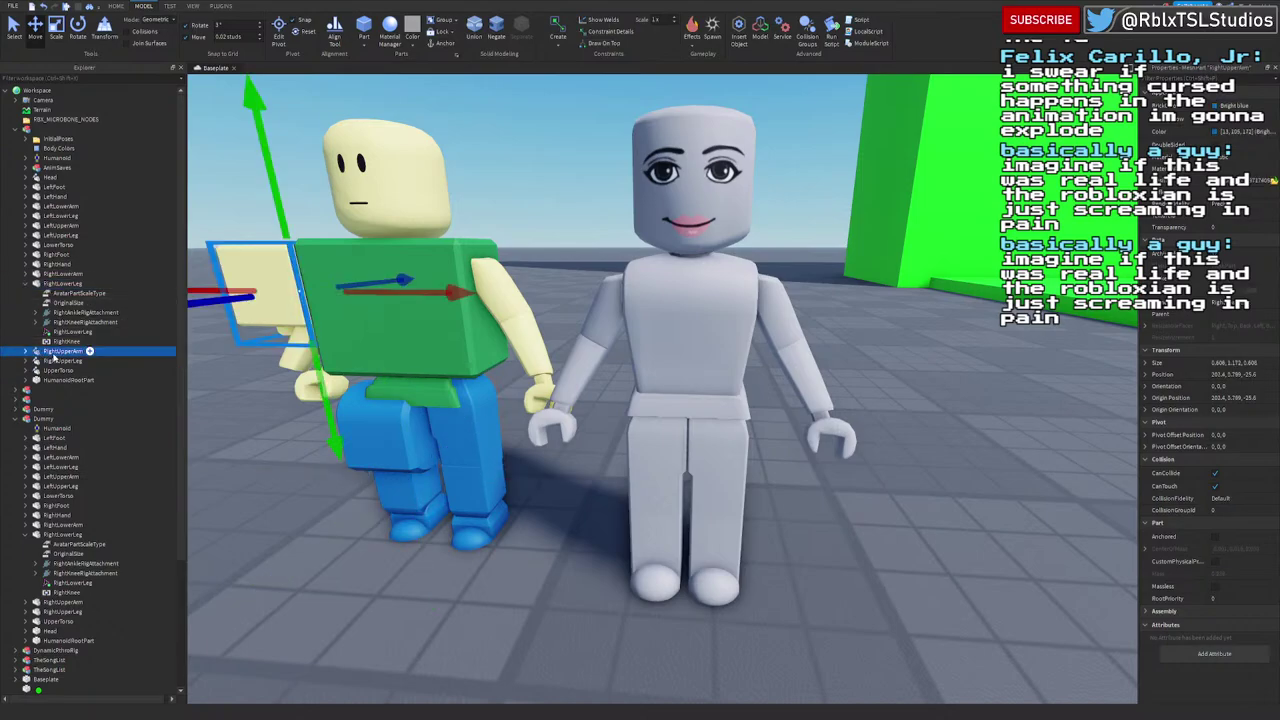
left_click(24, 352)
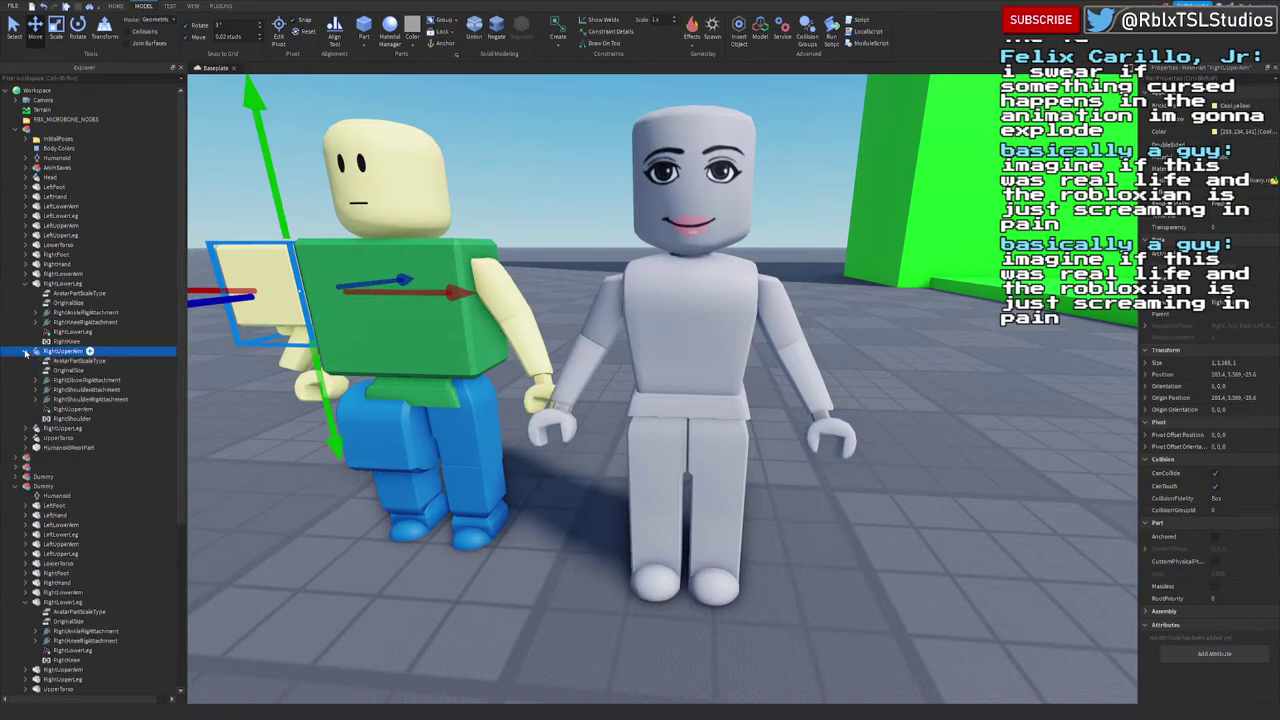
key("f")
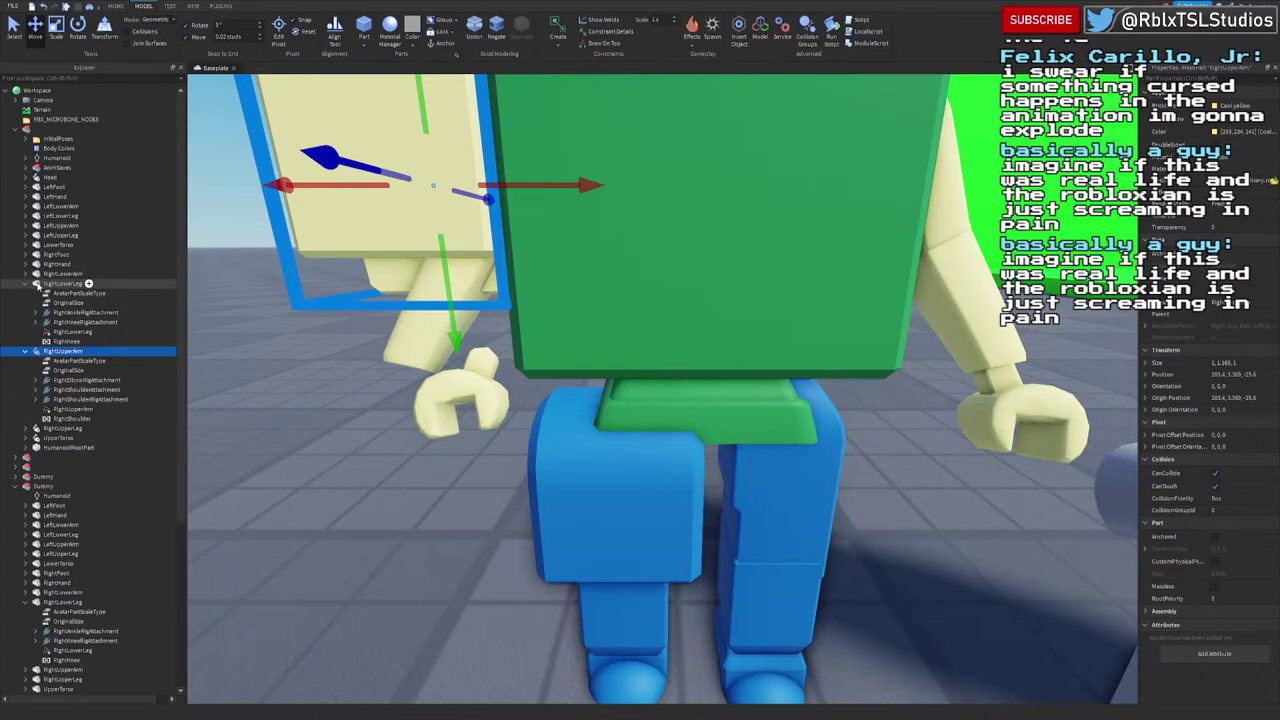
key("s")
key("d")
key("w")
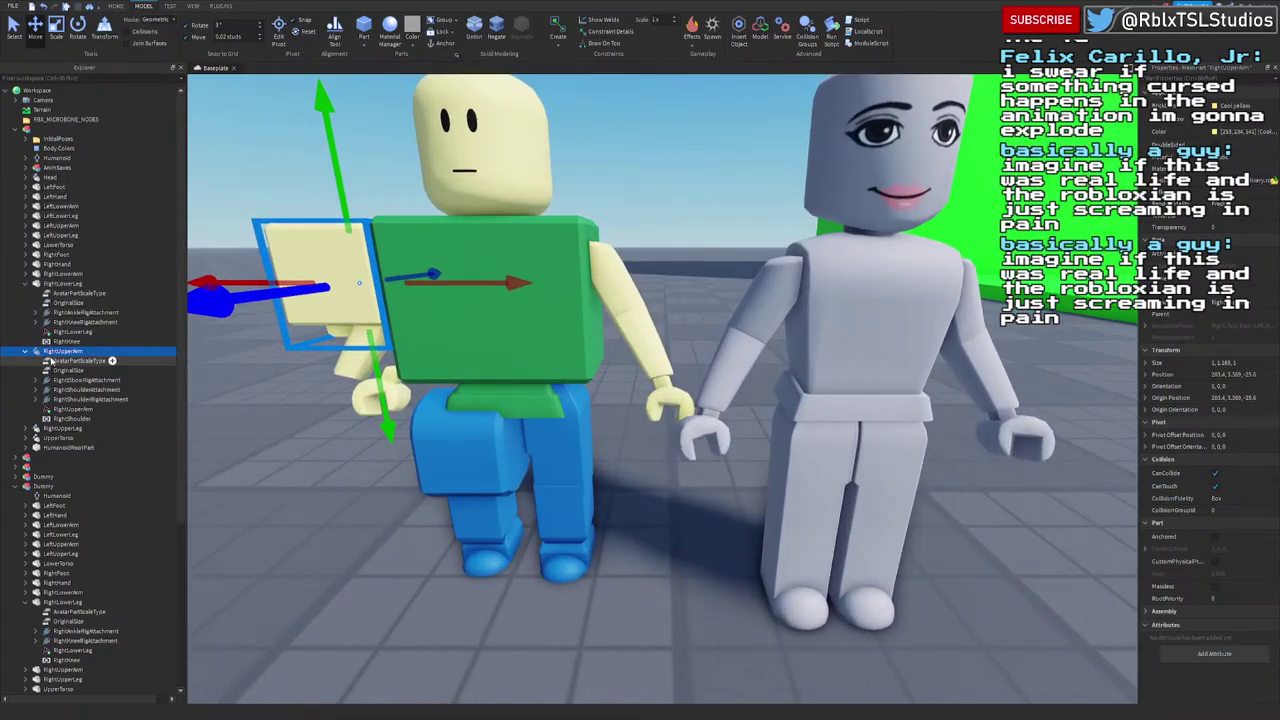
right_click_drag(604, 273, 606, 275)
key("d")
key("s")
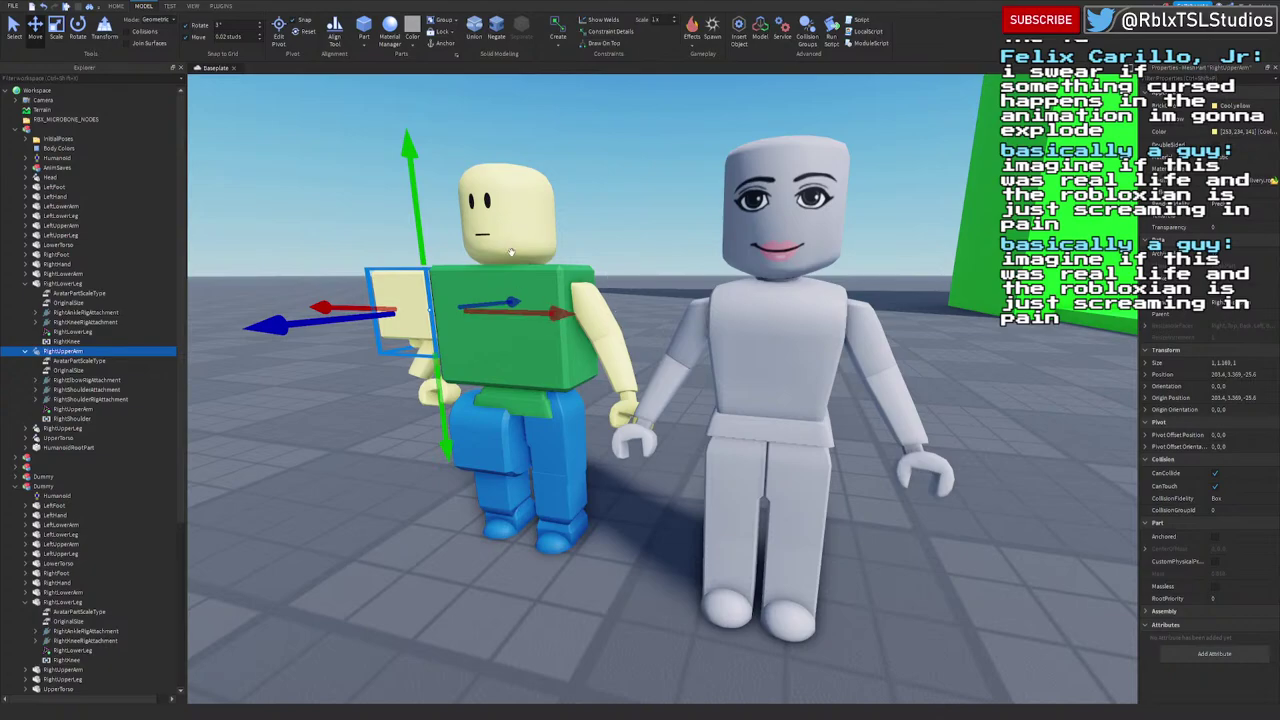
left_click(46, 603)
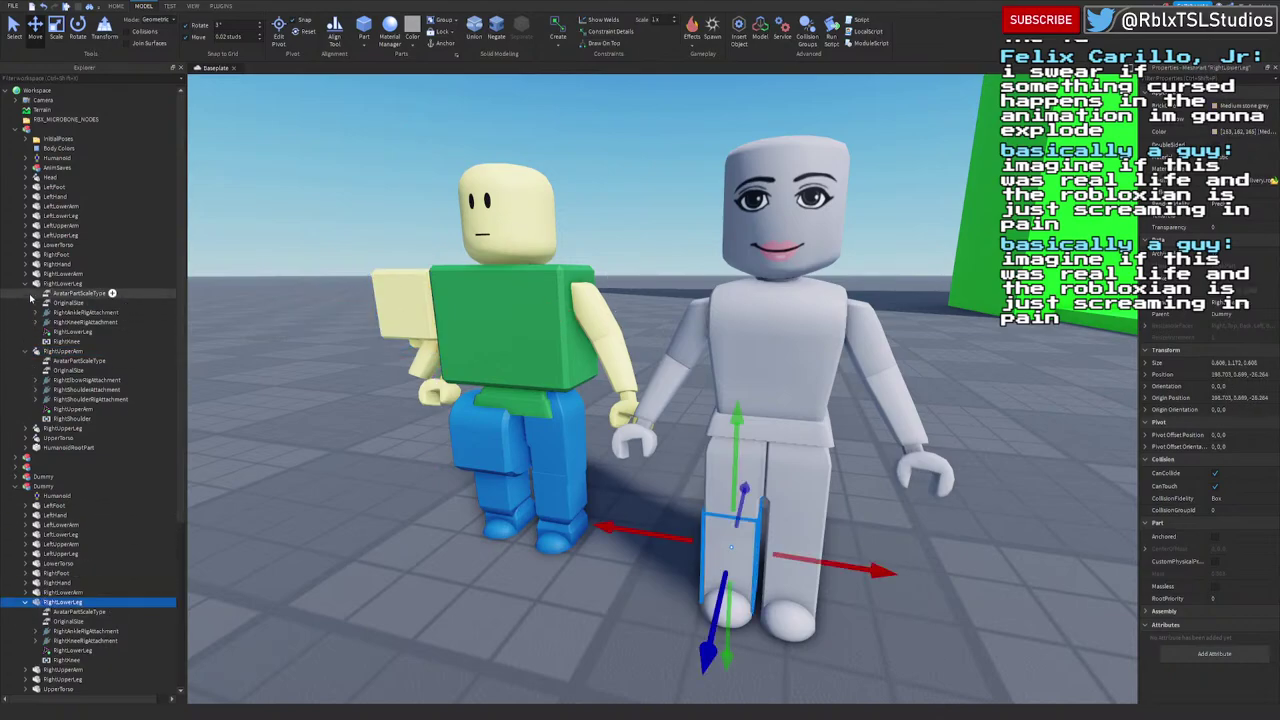
left_click(46, 284)
left_click(28, 285)
left_click(46, 294)
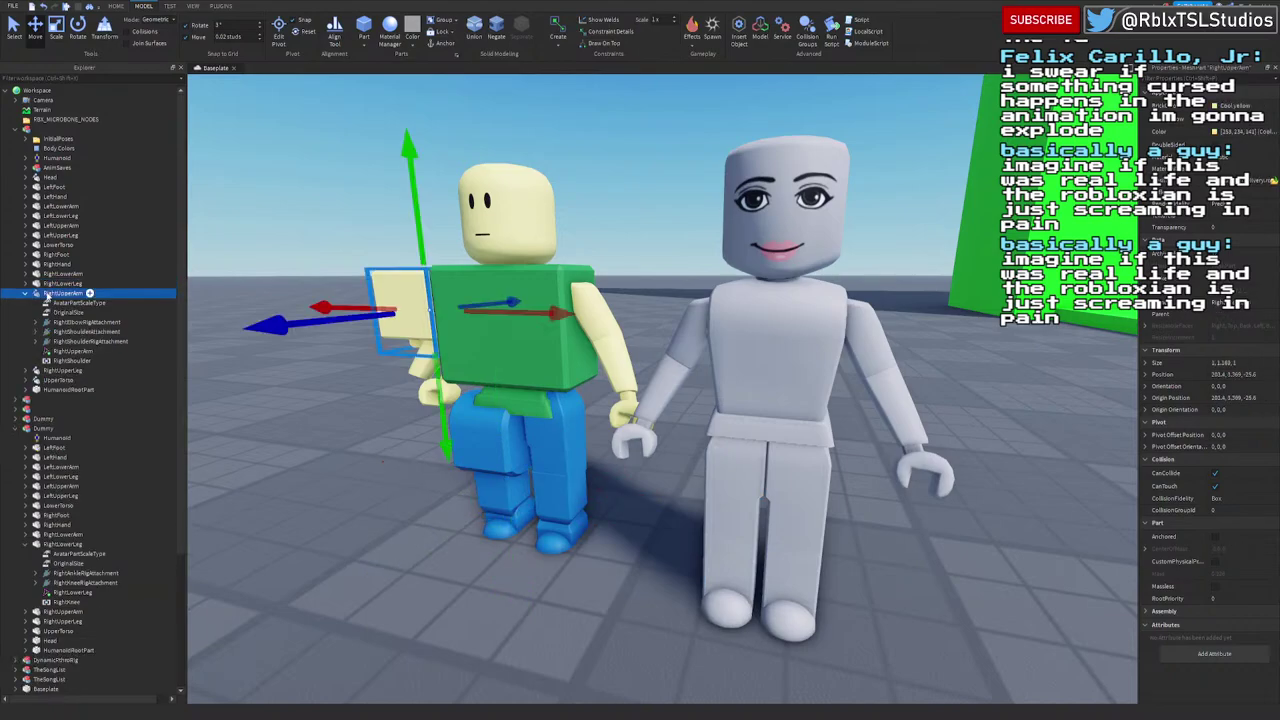
left_click(44, 545)
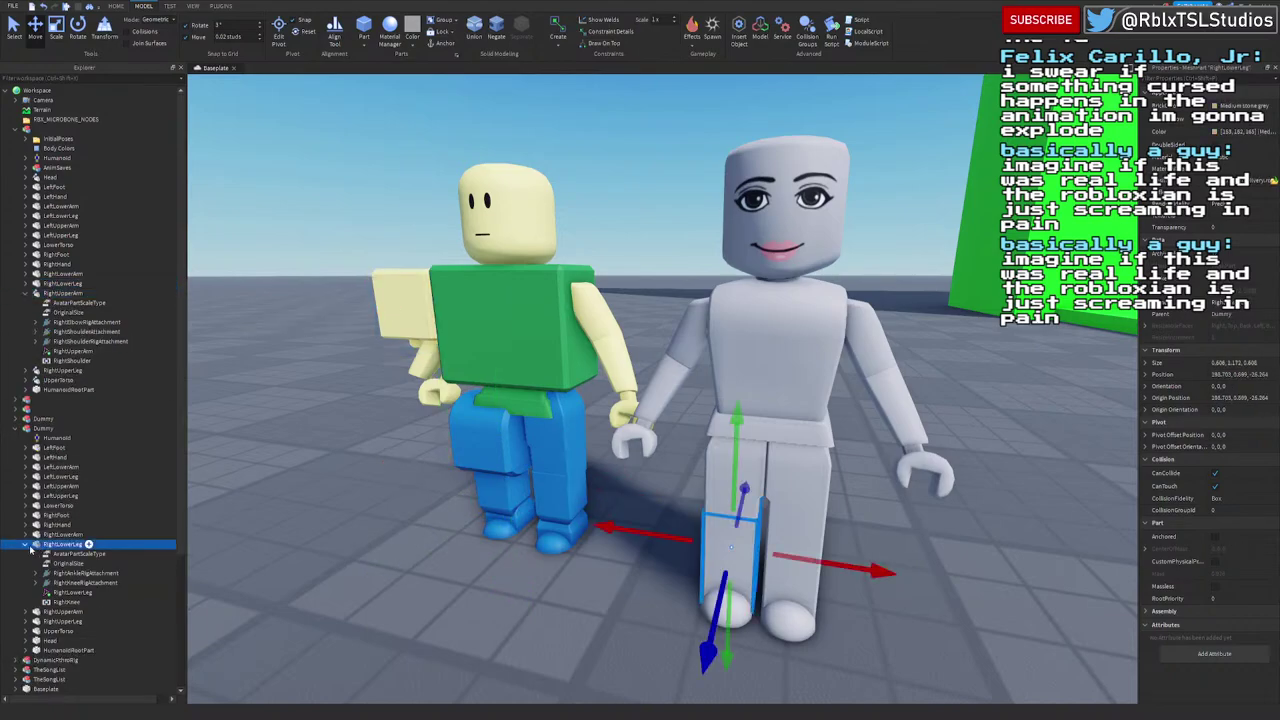
left_click(29, 545)
left_click(46, 553)
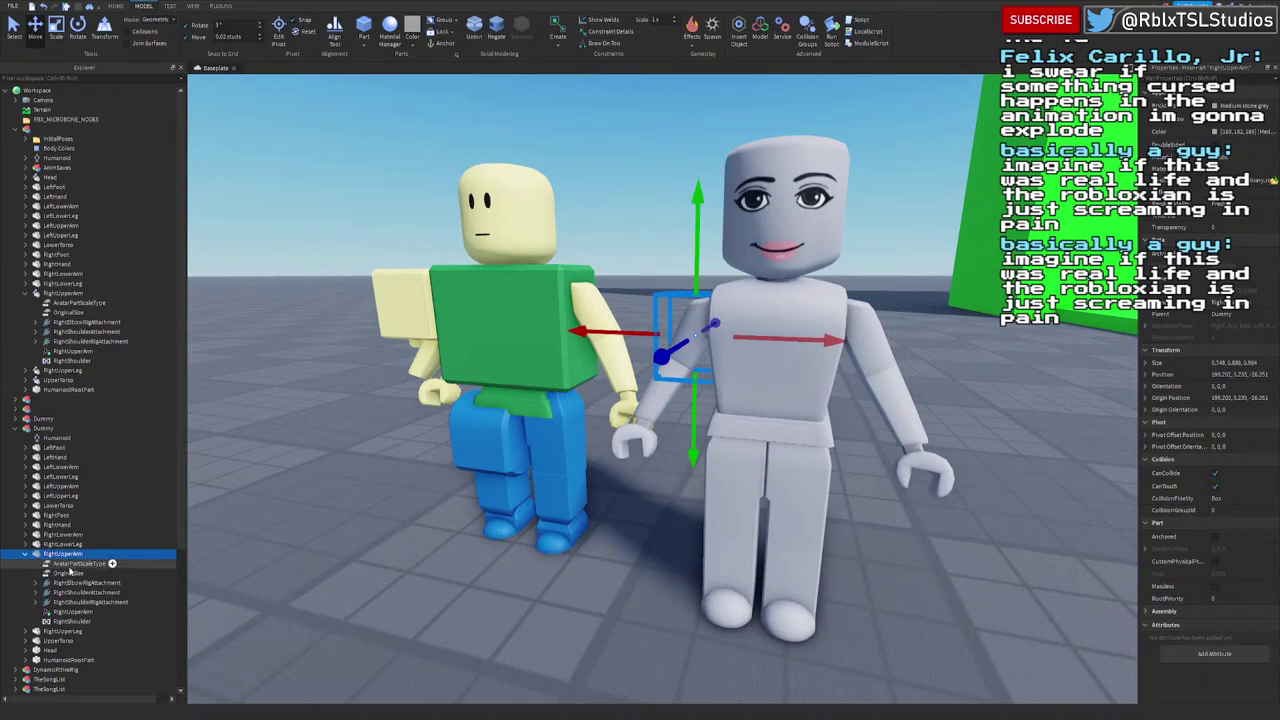
left_click(1232, 181)
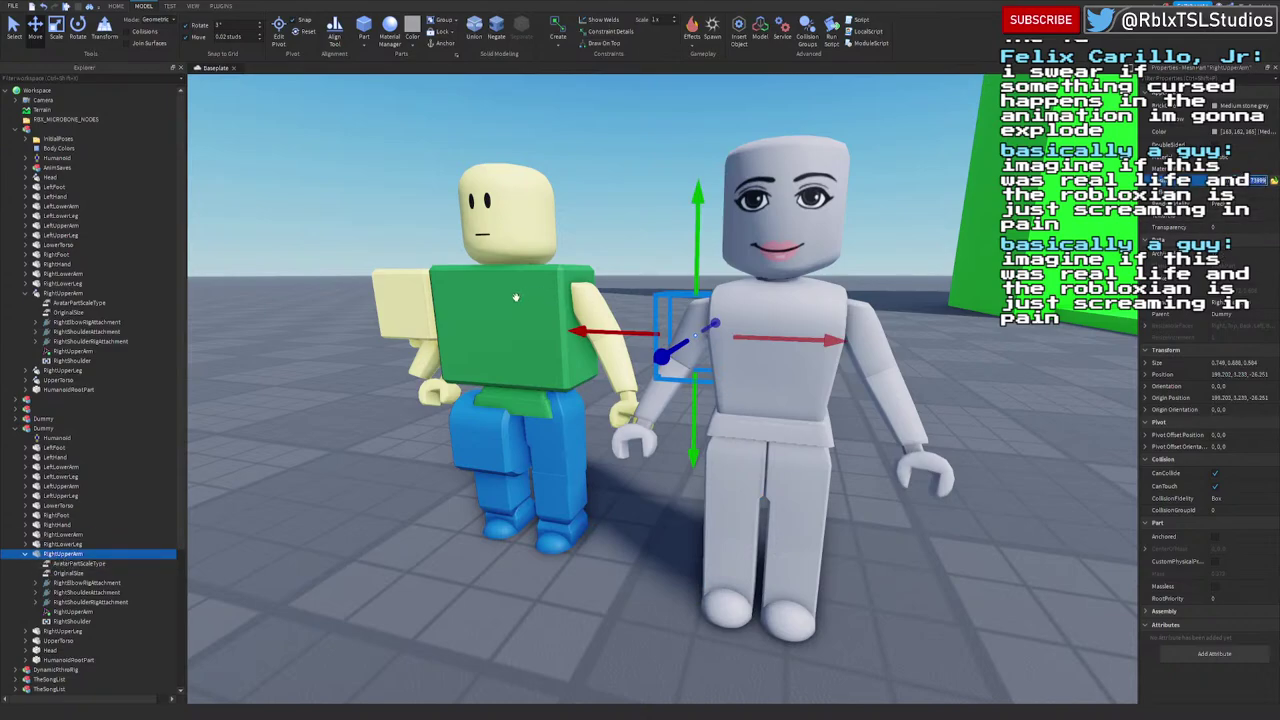
left_click(65, 293)
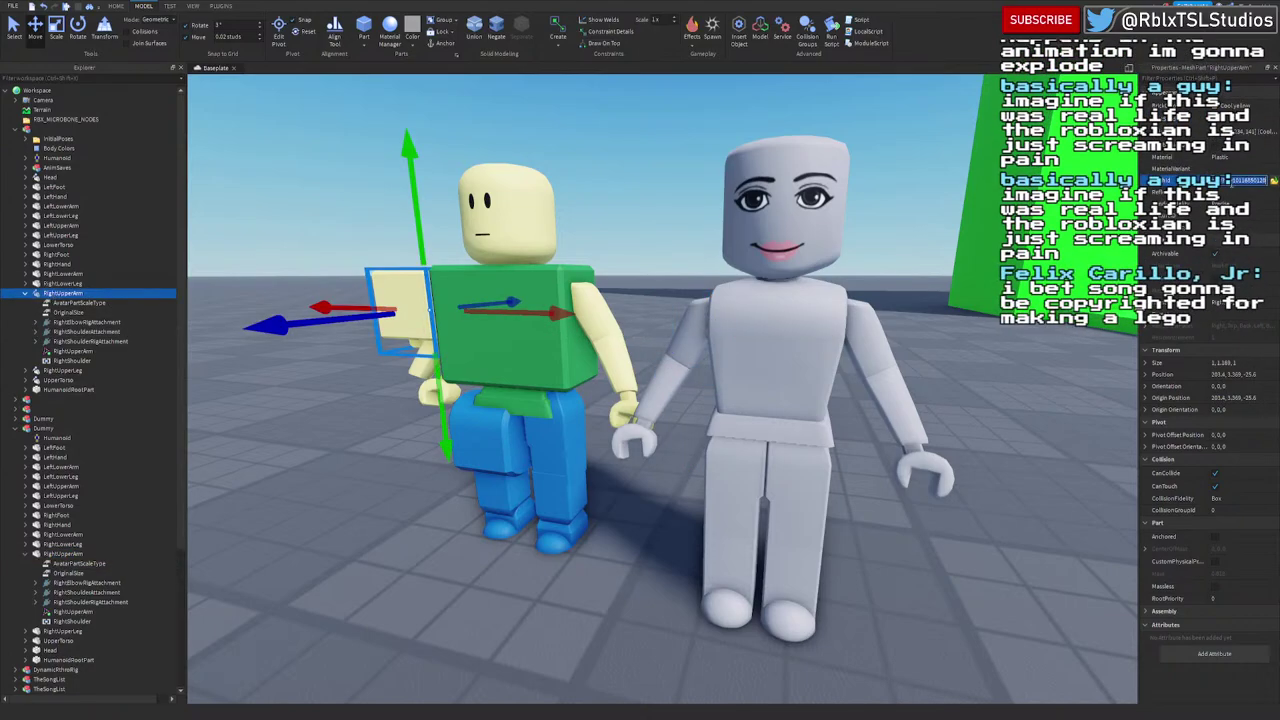
key("ctrl+v")
key("Return")
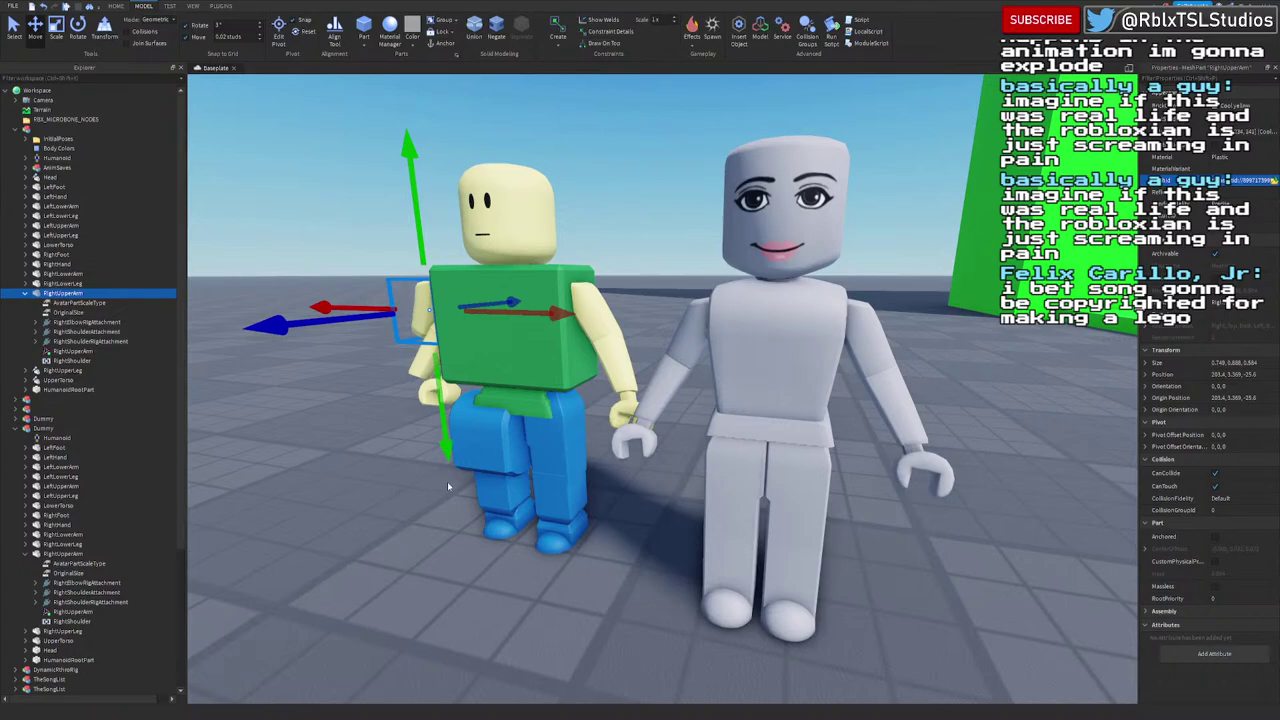
Step: Copy the grey dummy's RightUpperLeg MeshId and paste it into the blocky character's RightUpperLeg
left_click(25, 294)
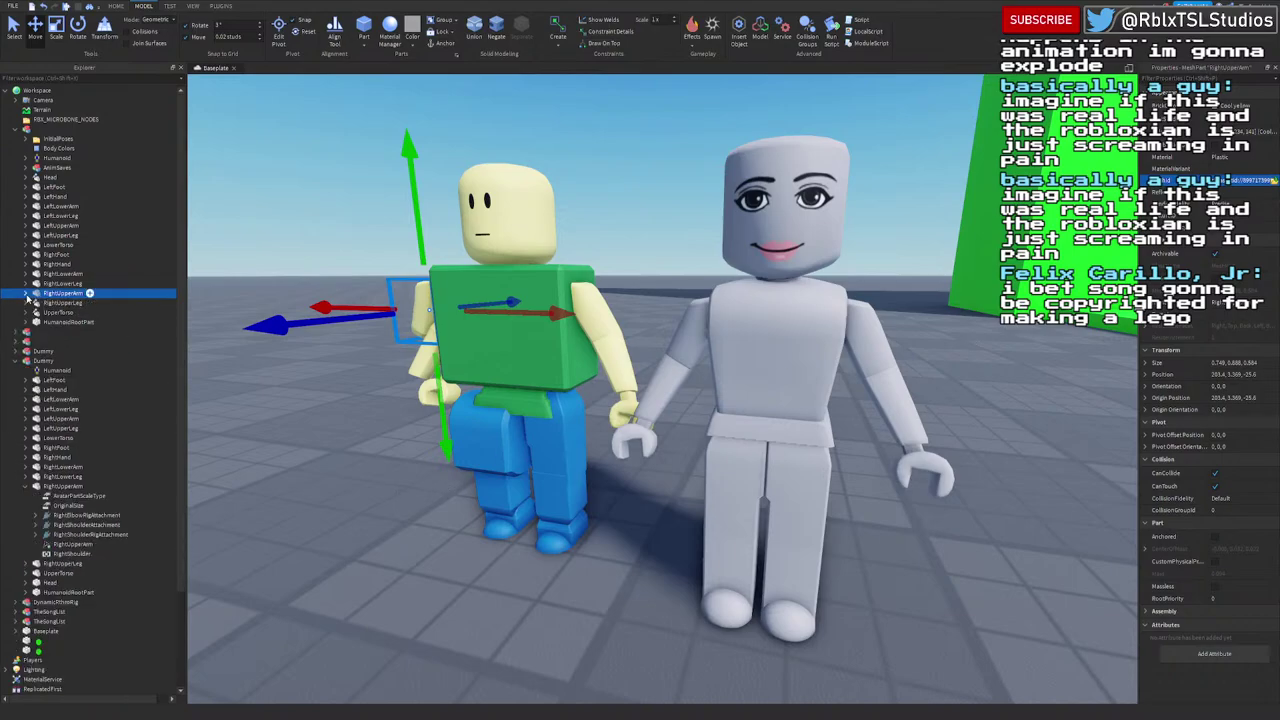
left_click(26, 304)
left_click(25, 544)
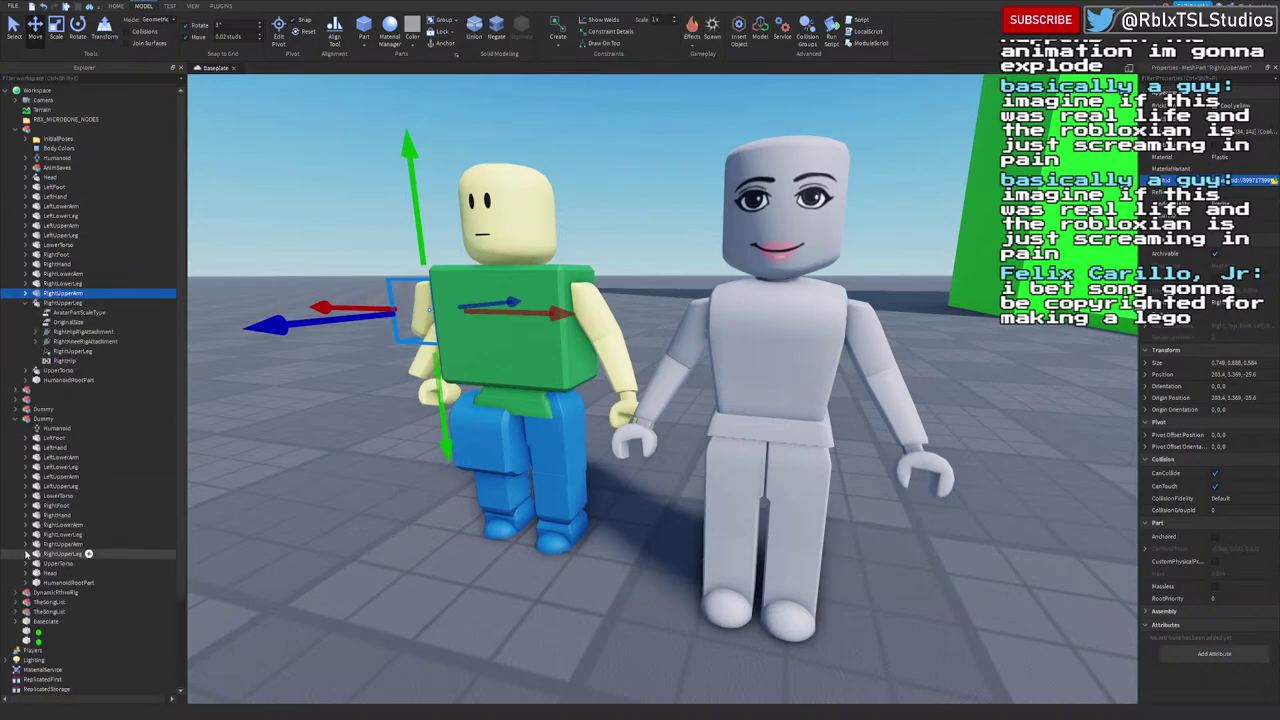
left_click(26, 554)
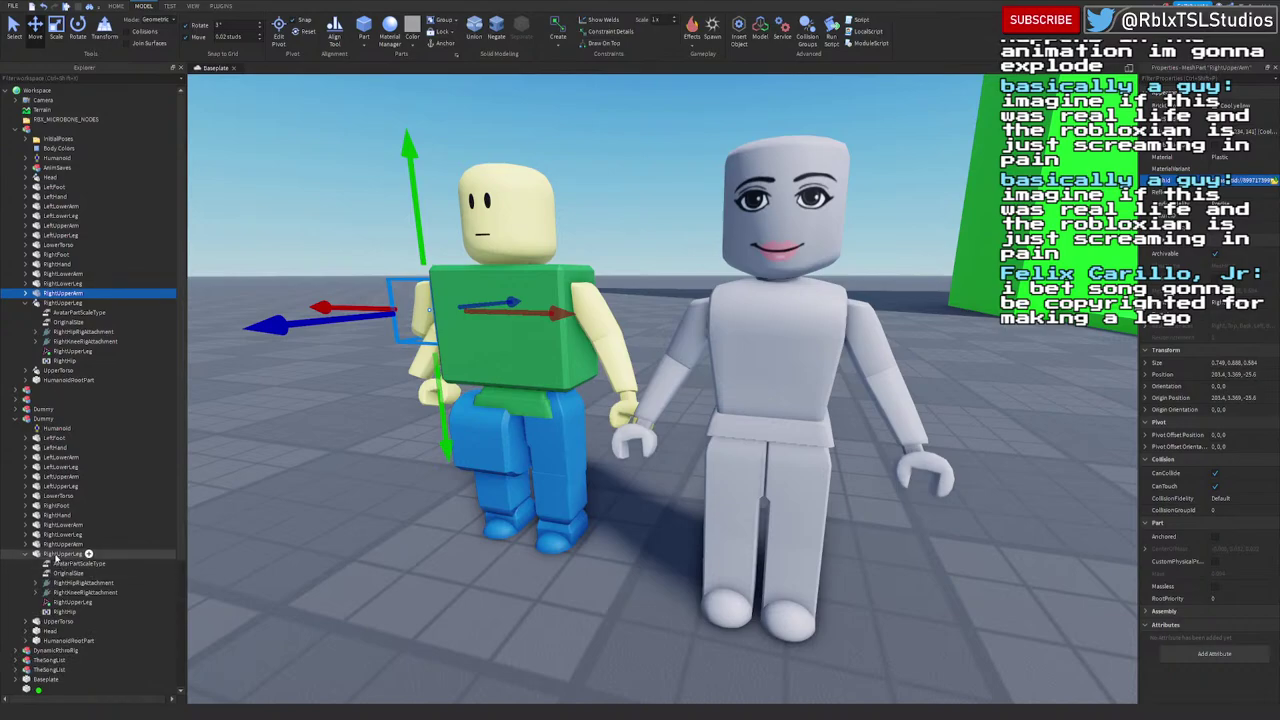
left_click(88, 553)
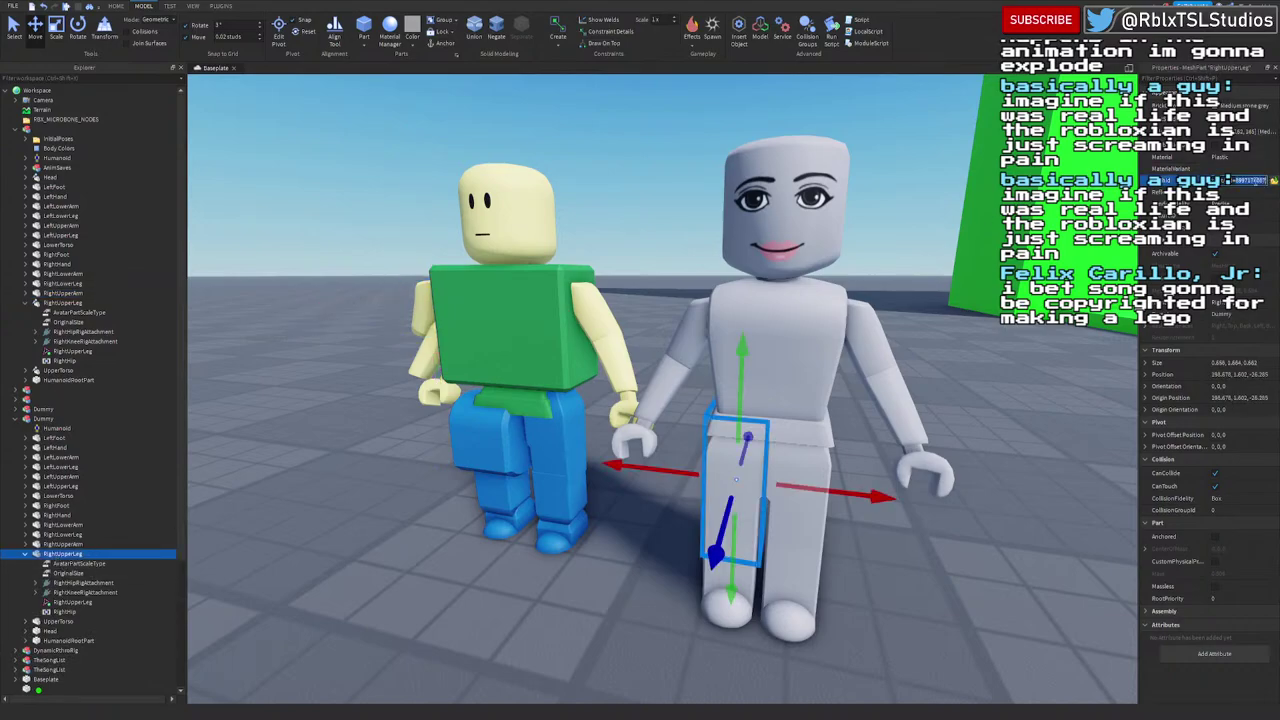
left_click(45, 304)
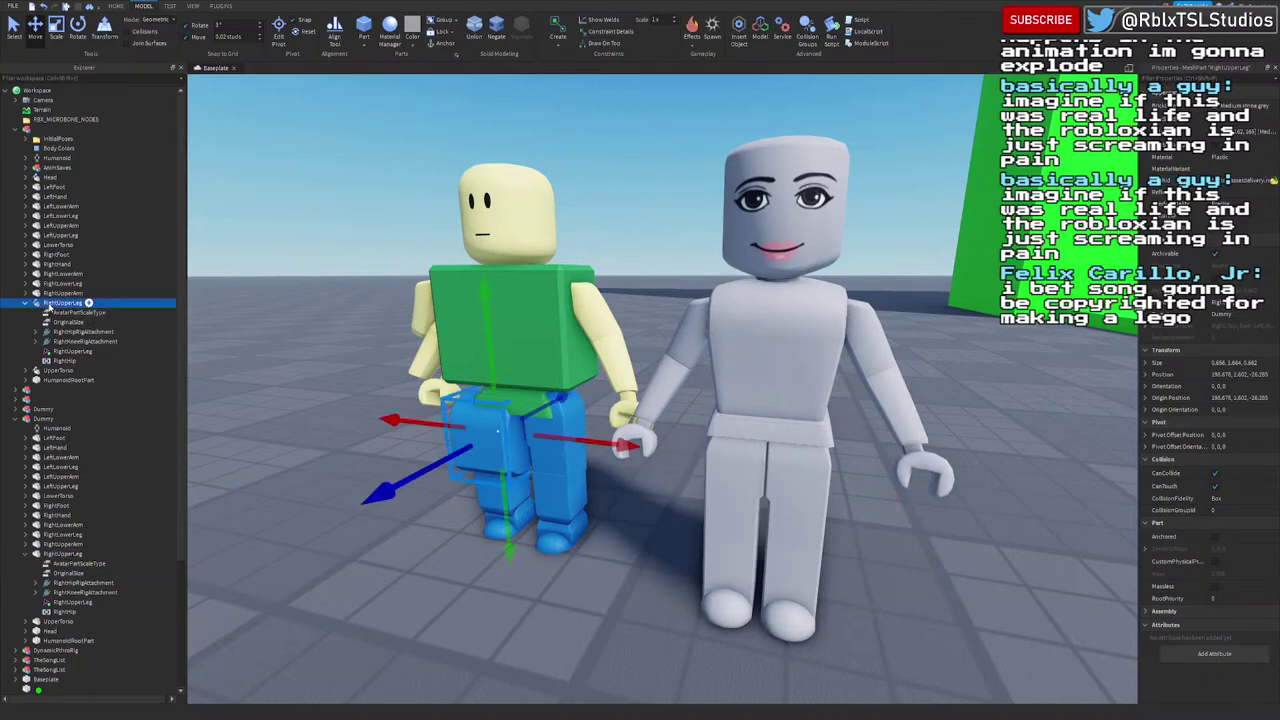
left_click(1249, 181)
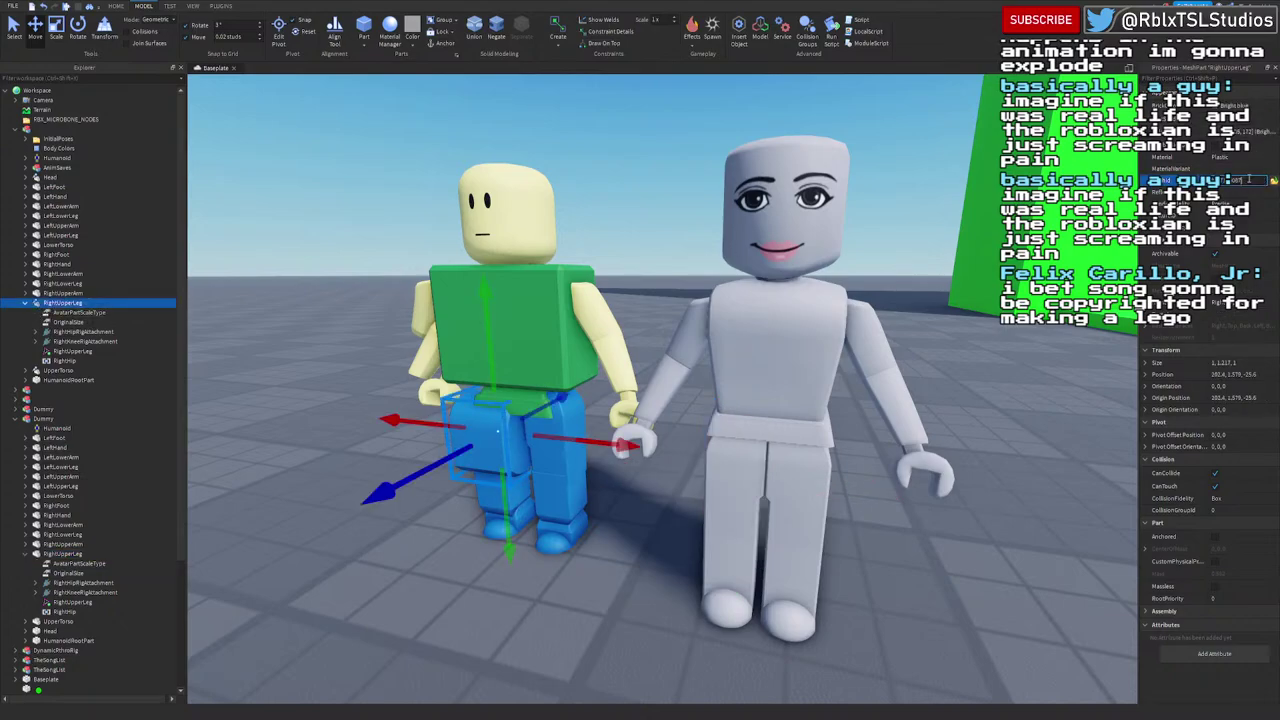
key("ctrl+v")
key("Return")
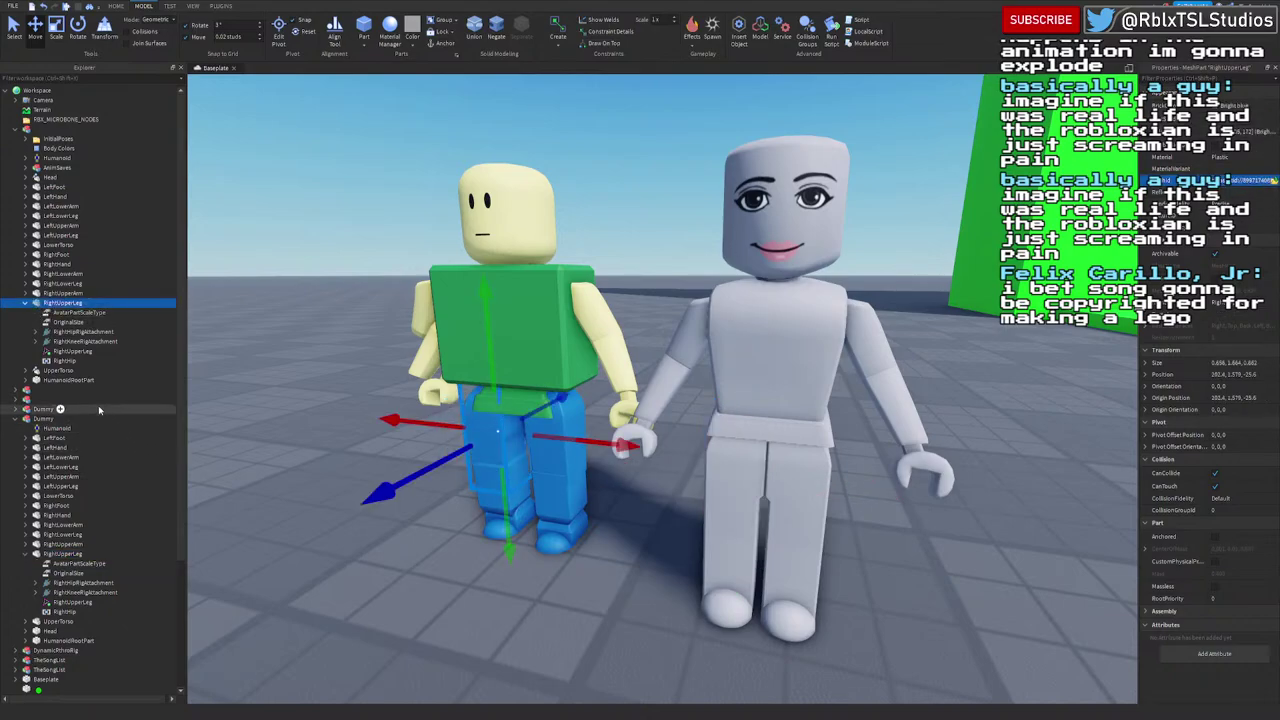
Step: Give the blocky character's UpperTorso the MeshId copied from the grey dummy's UpperTorso
left_click(25, 553)
left_click(25, 303)
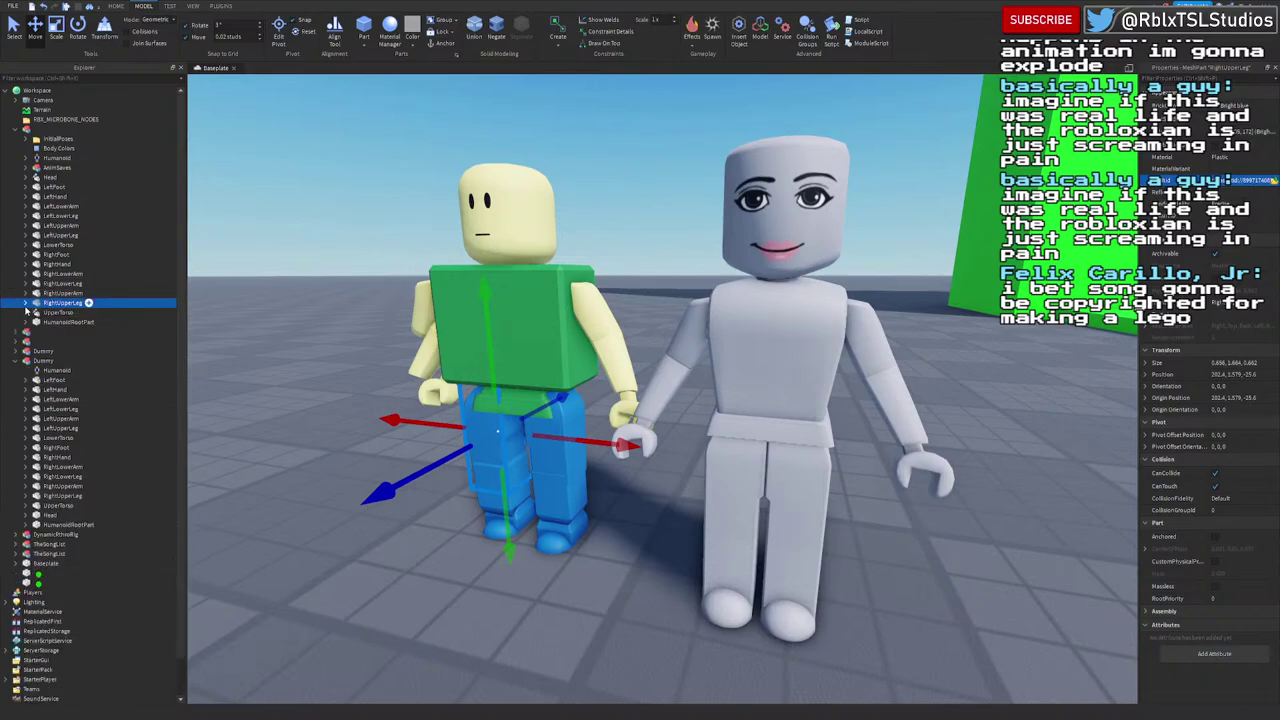
left_click(25, 313)
left_click(45, 313)
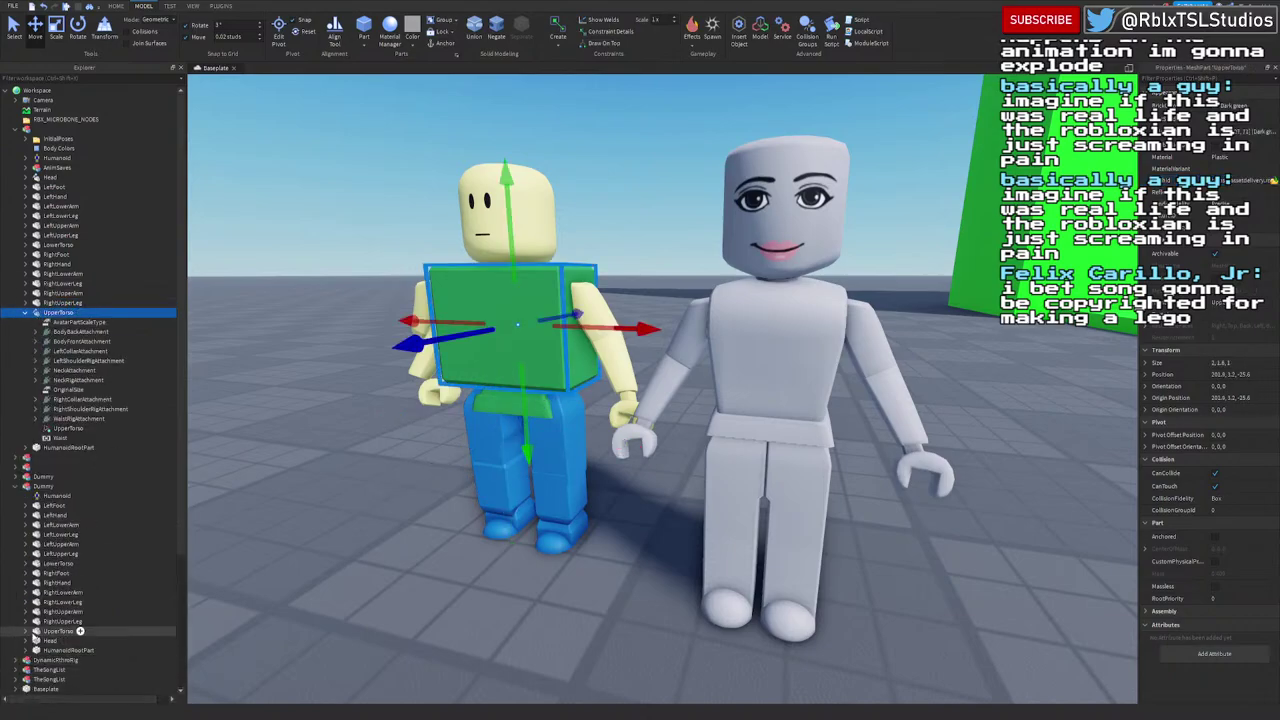
left_click(58, 631)
left_click(36, 631)
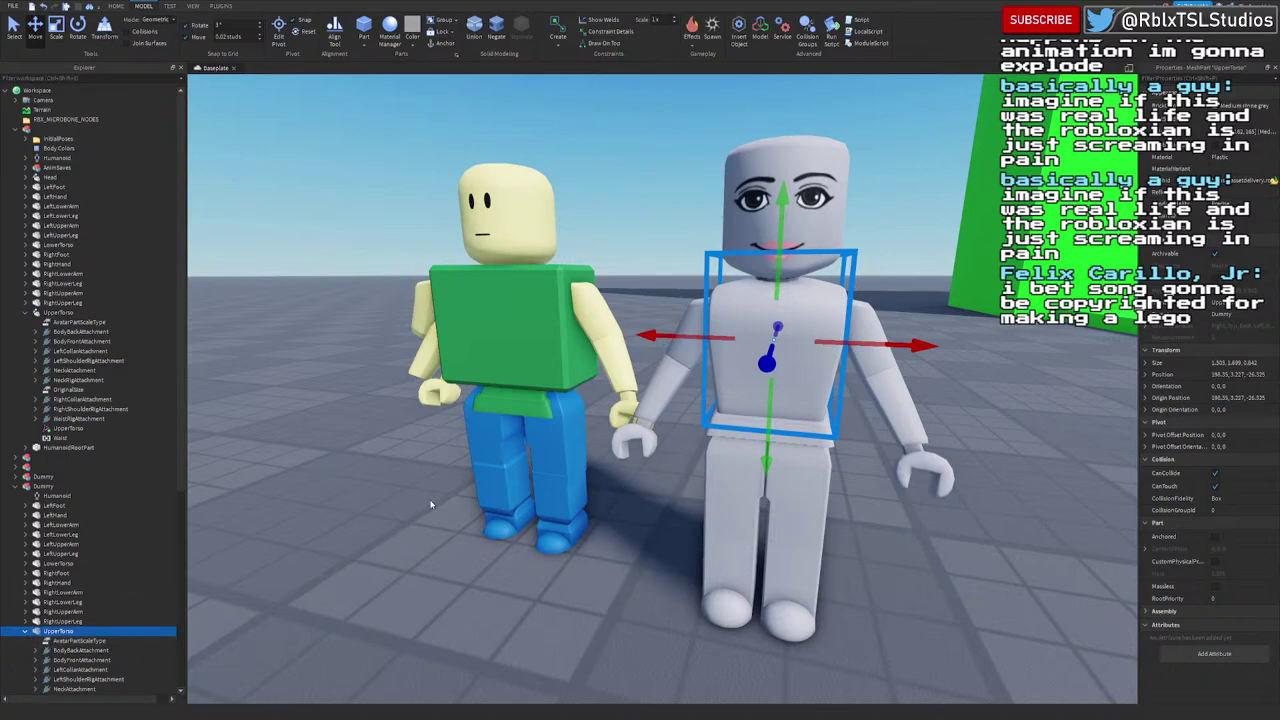
scroll(58, 596, "down", 3)
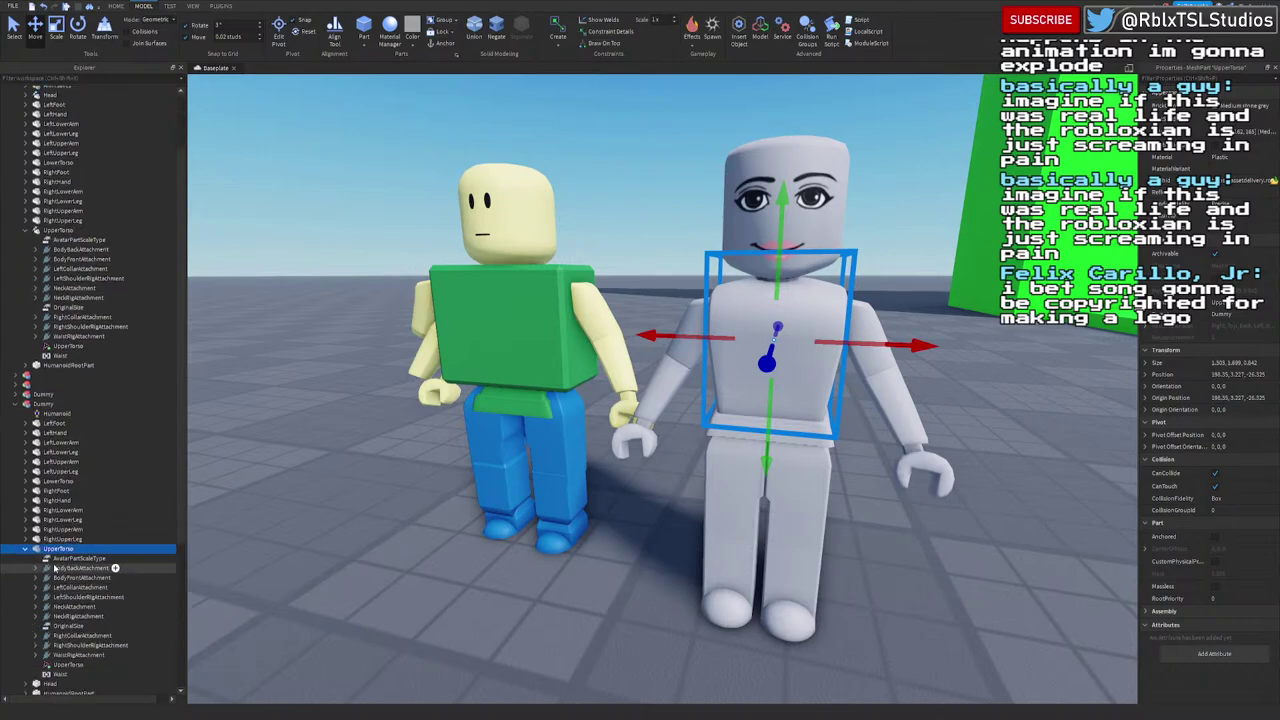
left_click(1248, 180)
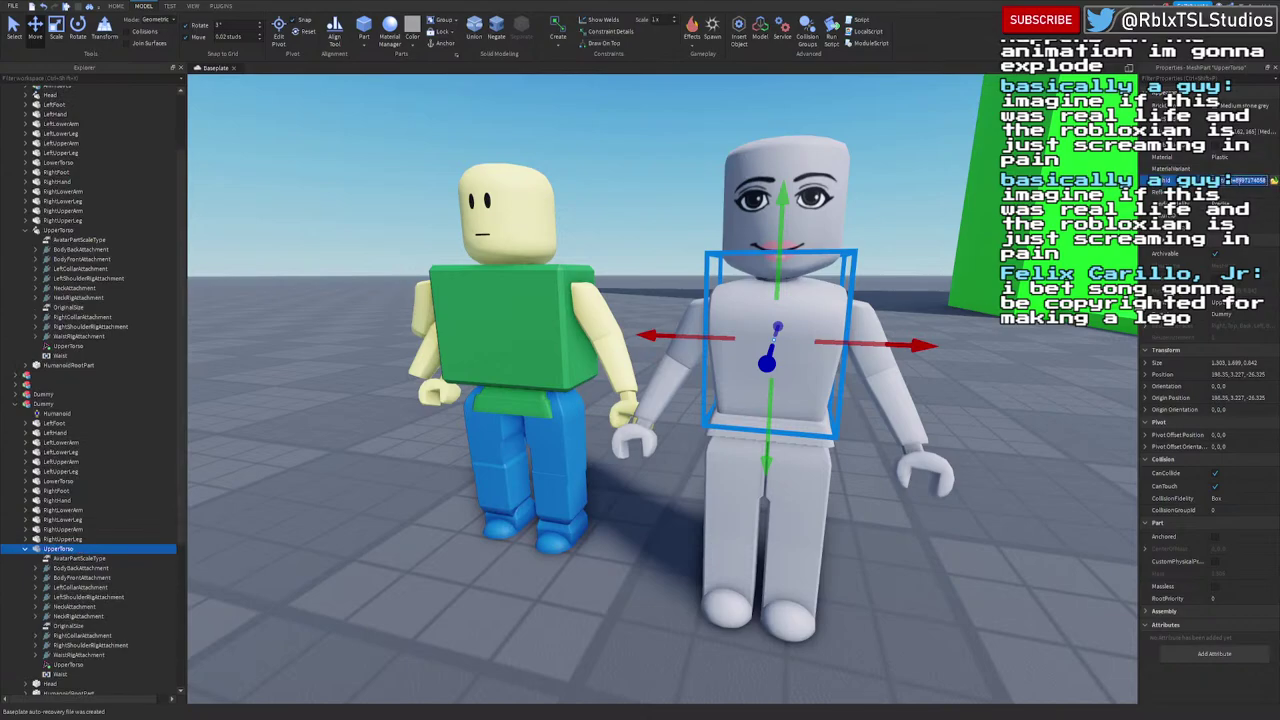
left_click(80, 230)
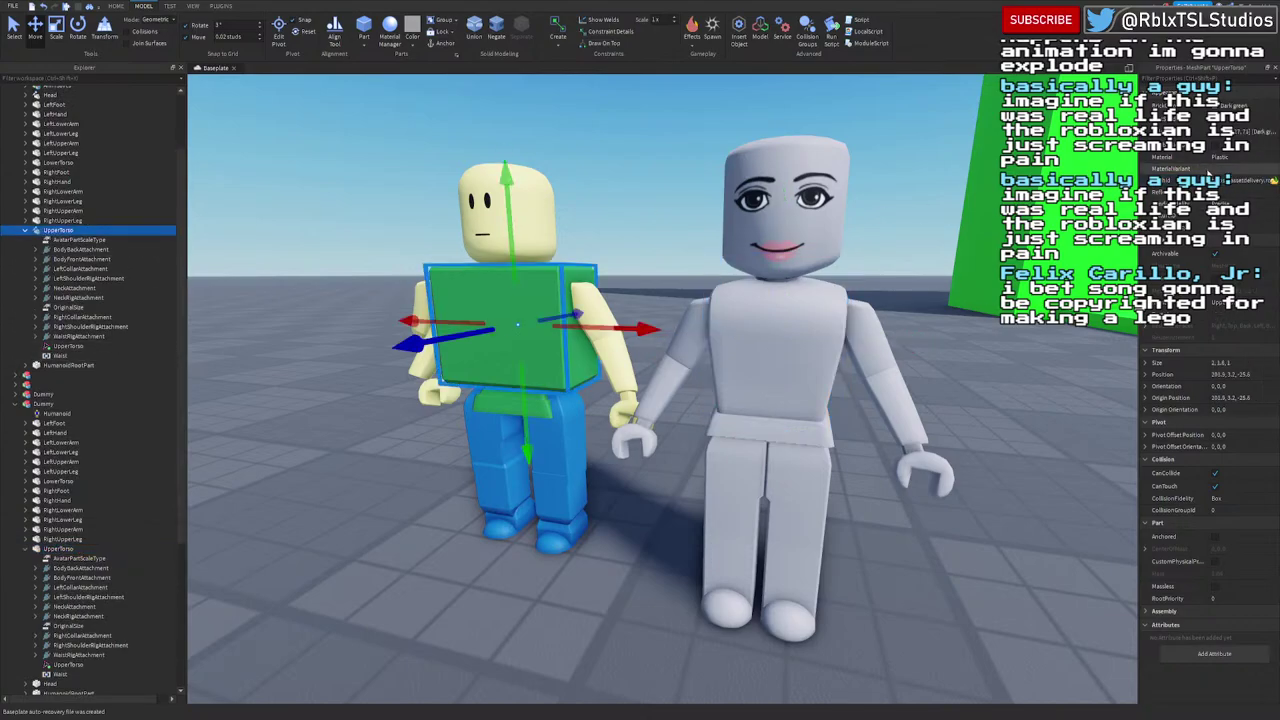
key("ctrl+v")
key("Return")
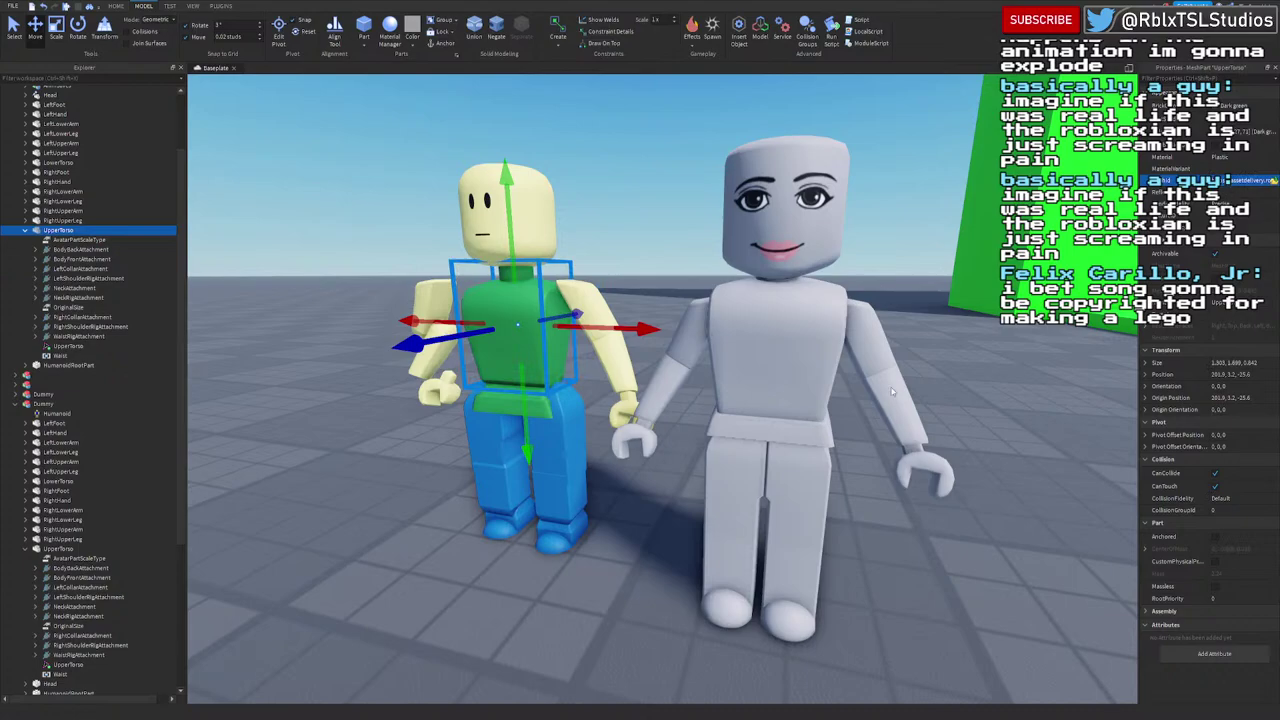
Step: Delete the grey dummy standing beside the green-shirted character
left_click(488, 589)
key("a")
right_click_drag(488, 589, 486, 584)
key("w")
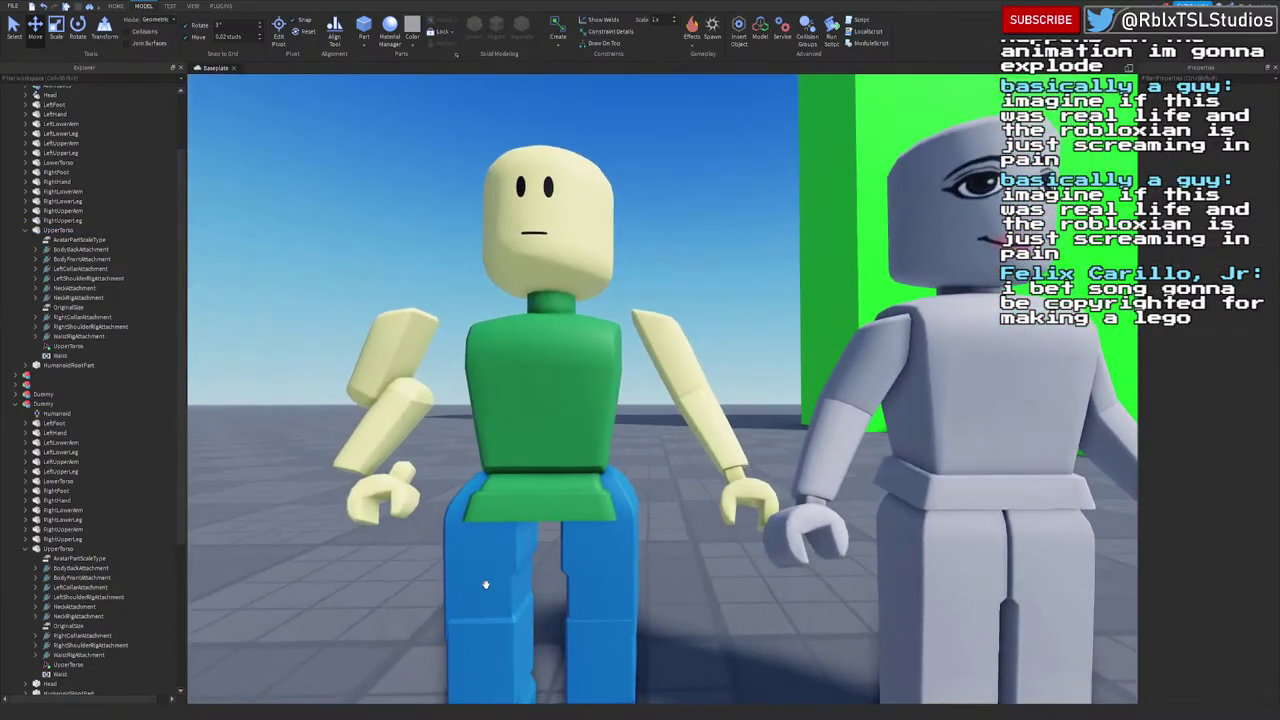
scroll(485, 584, "down", 4)
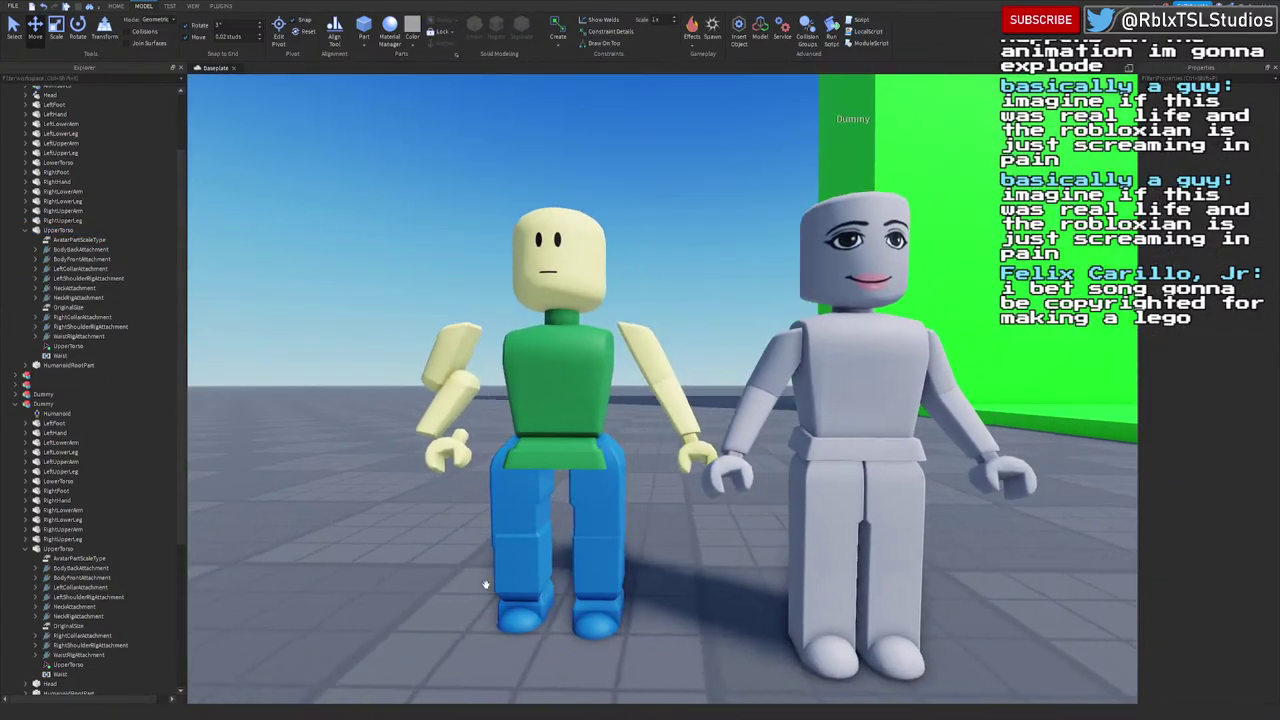
left_click(788, 484)
key("Delete")
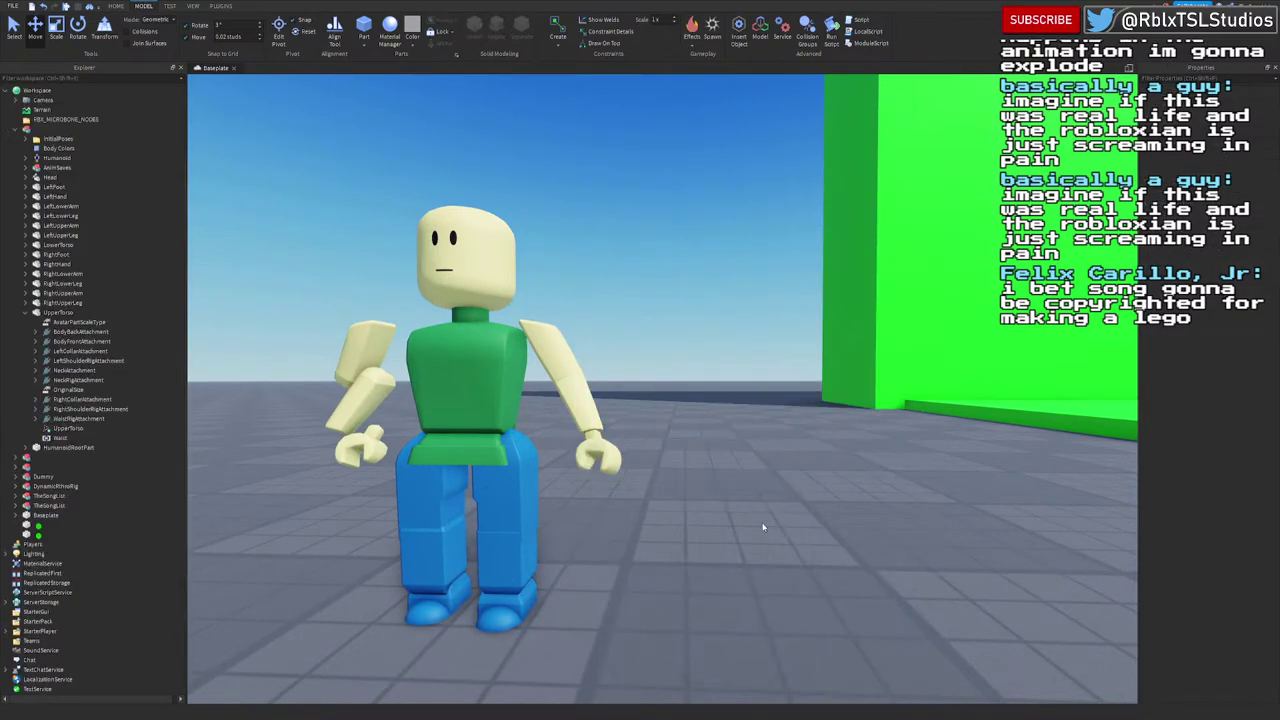
Step: Move the green-shirted character's RightUpperArm inward so it meets the torso's shoulder
key("a")
right_click_drag(763, 527, 765, 527)
key("w")
key("d")
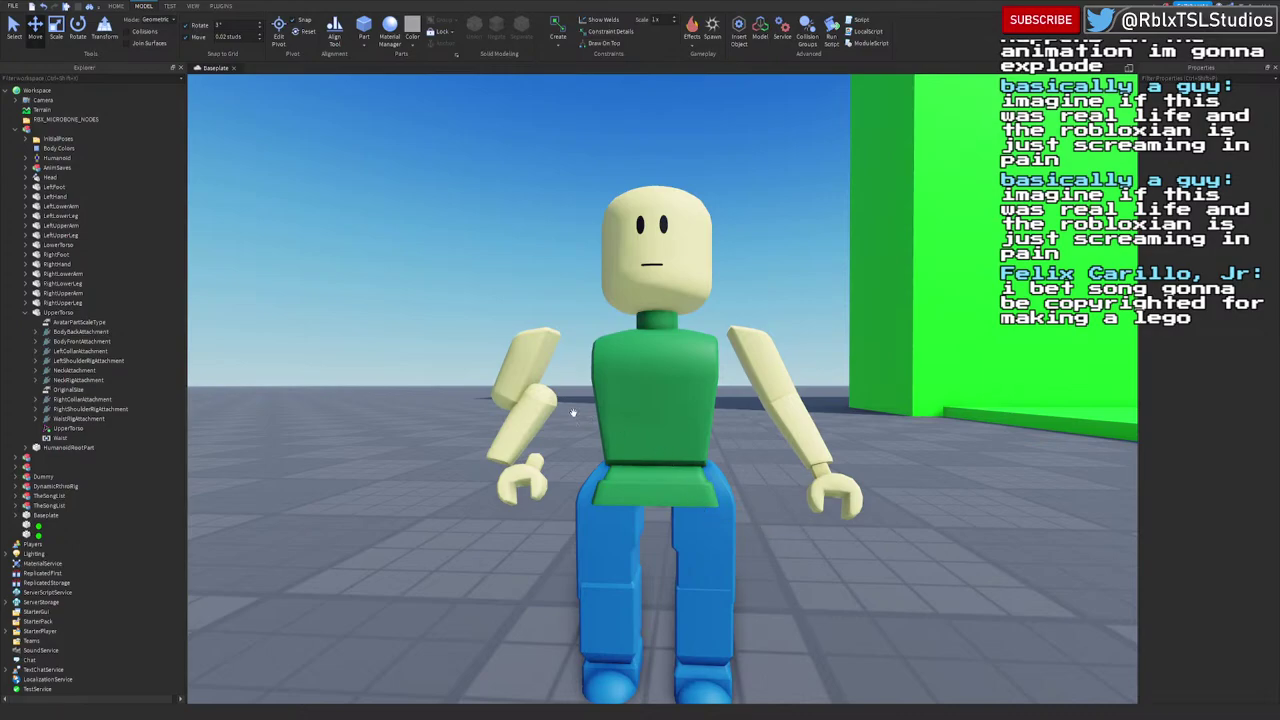
left_click(535, 375)
left_click_drag(607, 372, 671, 383)
key("ctrl+z")
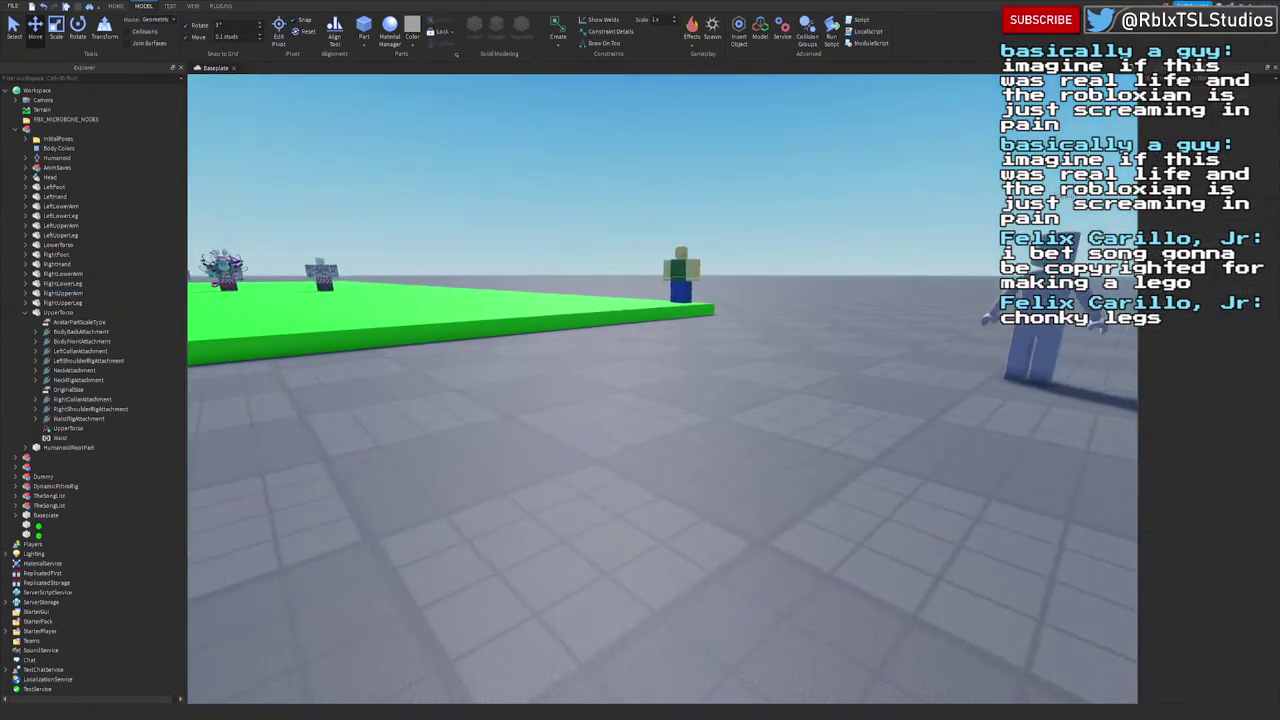
Step: Duplicate the remaining grey dummy with the face and place the copy beside the green-shirted character
key("ctrl+d")
key("d")
left_click_drag(679, 377, 575, 455)
left_click(512, 541)
Step: Shift the green-shirted character's RightLowerArm and RightHand sideways to line up with the upper arm
right_click_drag(512, 541, 512, 500)
key("a")
left_click(545, 407)
left_click_drag(618, 416, 643, 422)
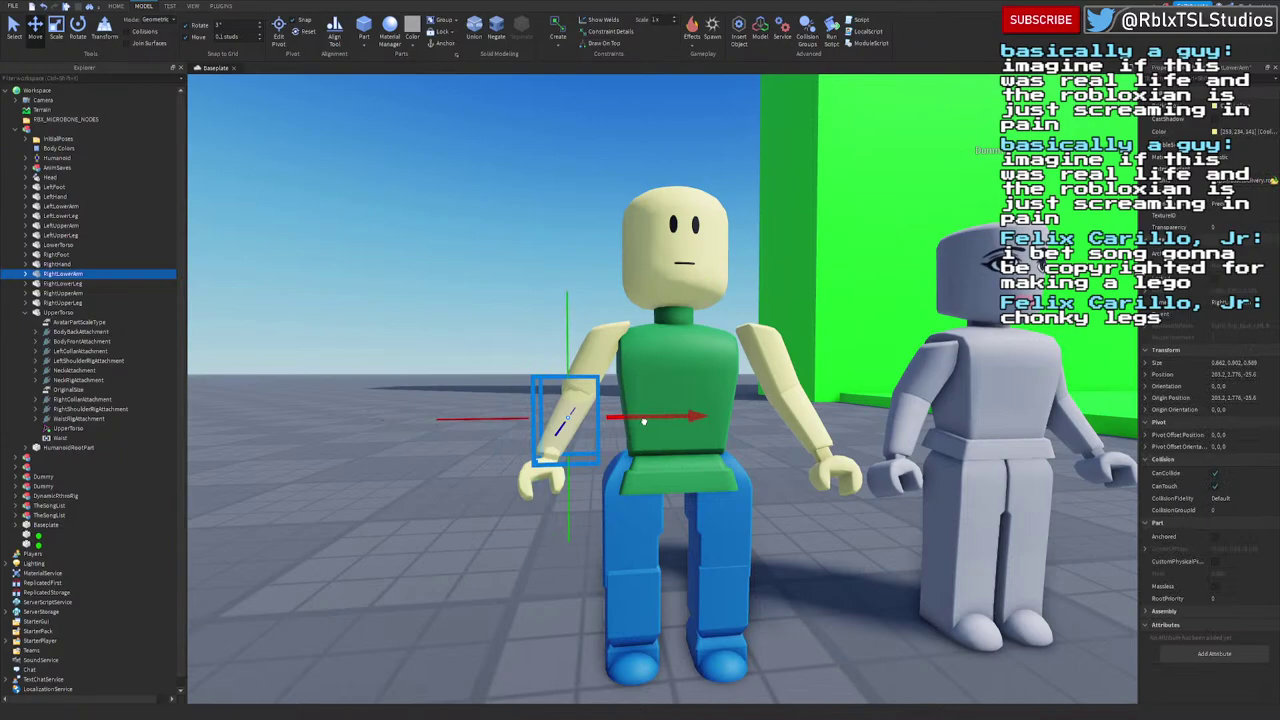
left_click(535, 482)
left_click_drag(615, 469, 607, 471)
left_click(592, 583)
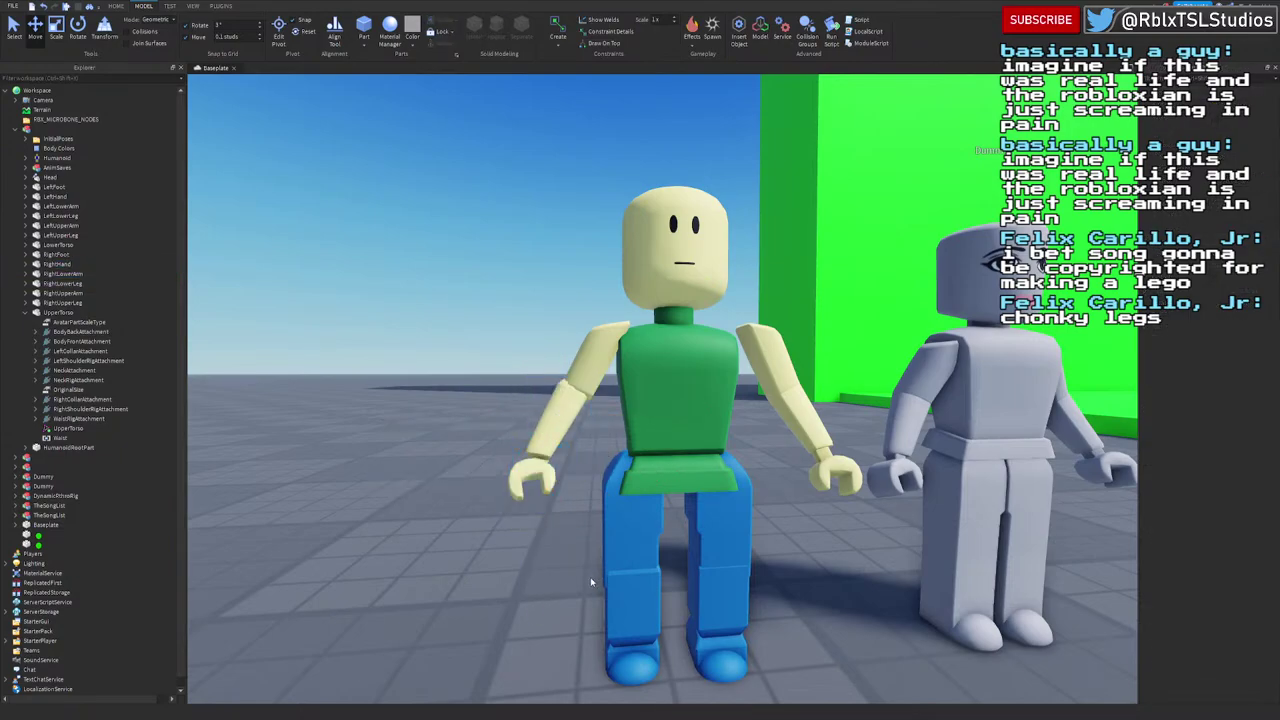
right_click_drag(587, 552, 586, 548)
scroll(586, 548, "down", 4)
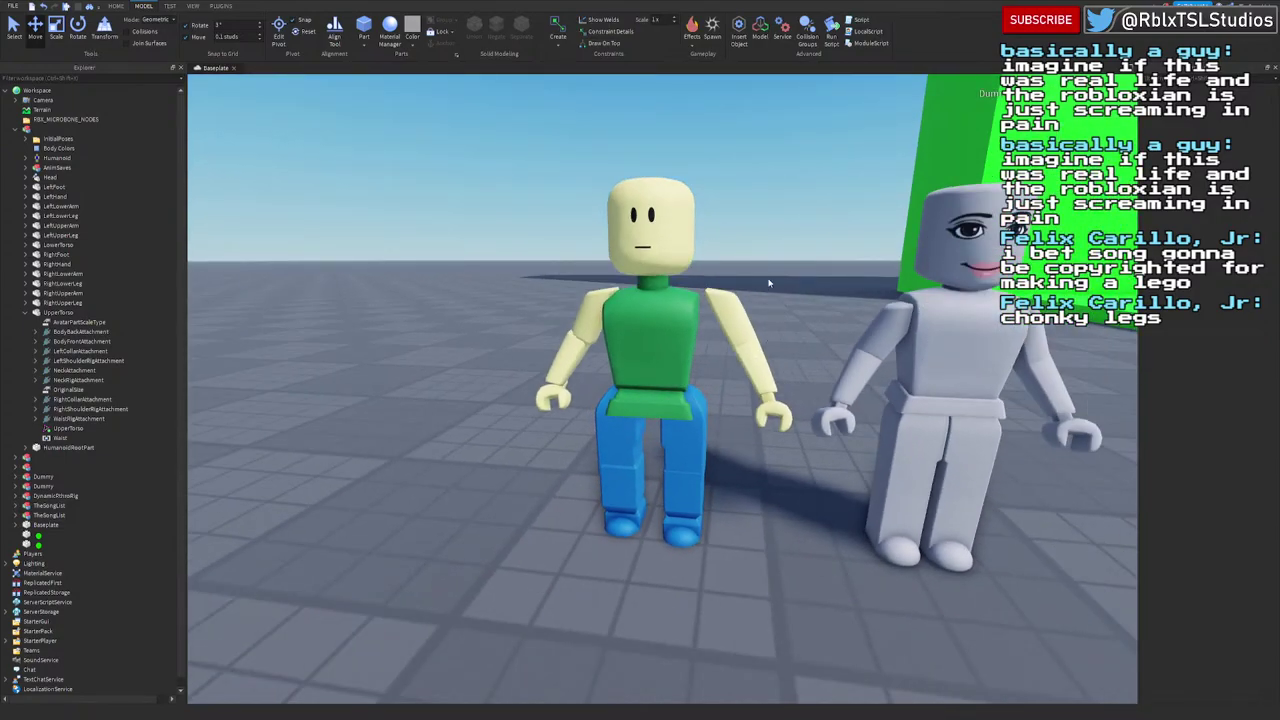
Step: Move the green-shirted character's LeftUpperArm, LeftLowerArm and LeftHand together inward so the arm meets the torso's shoulder
left_click_drag(773, 270, 727, 453)
right_click_drag(727, 453, 725, 452)
left_click_drag(727, 453, 727, 453)
left_click_drag(791, 481, 722, 287)
left_click_drag(821, 372, 804, 376)
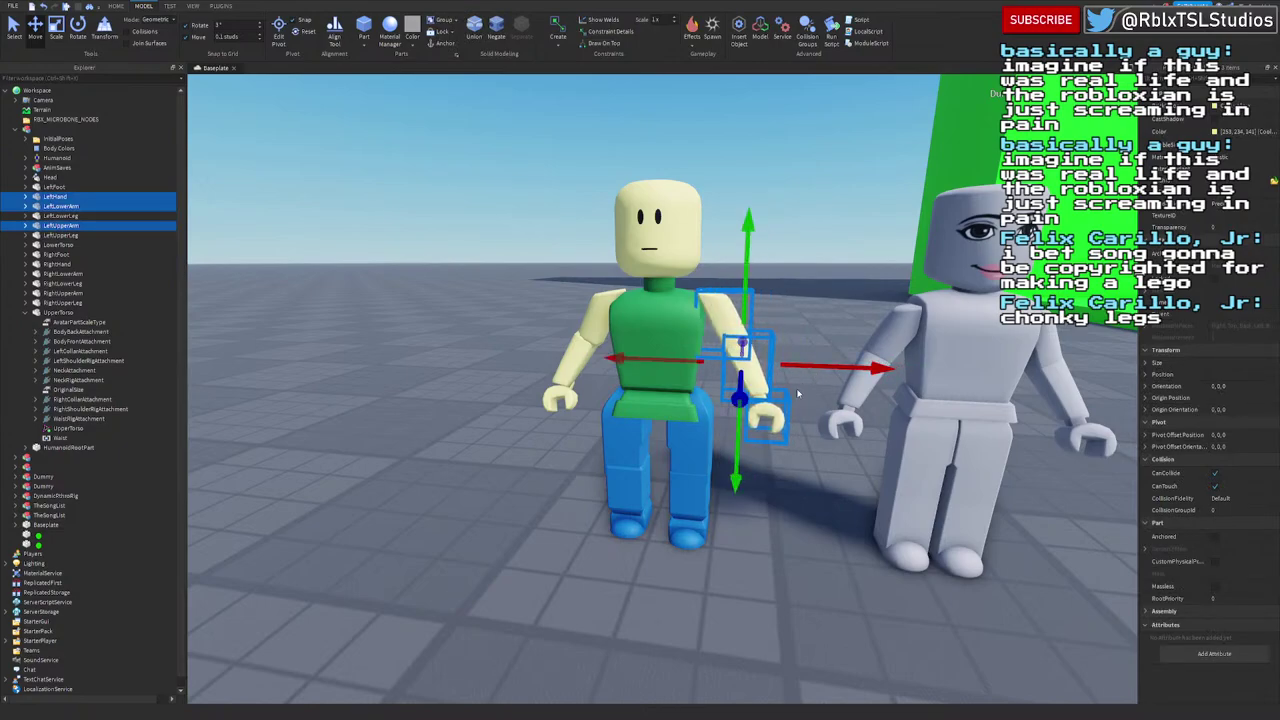
Step: Add the right arm's three parts to the selection and lower both arms together to sit at shoulder height
left_click(560, 402, "ctrl")
left_click(572, 365, "ctrl")
left_click(600, 312, "ctrl")
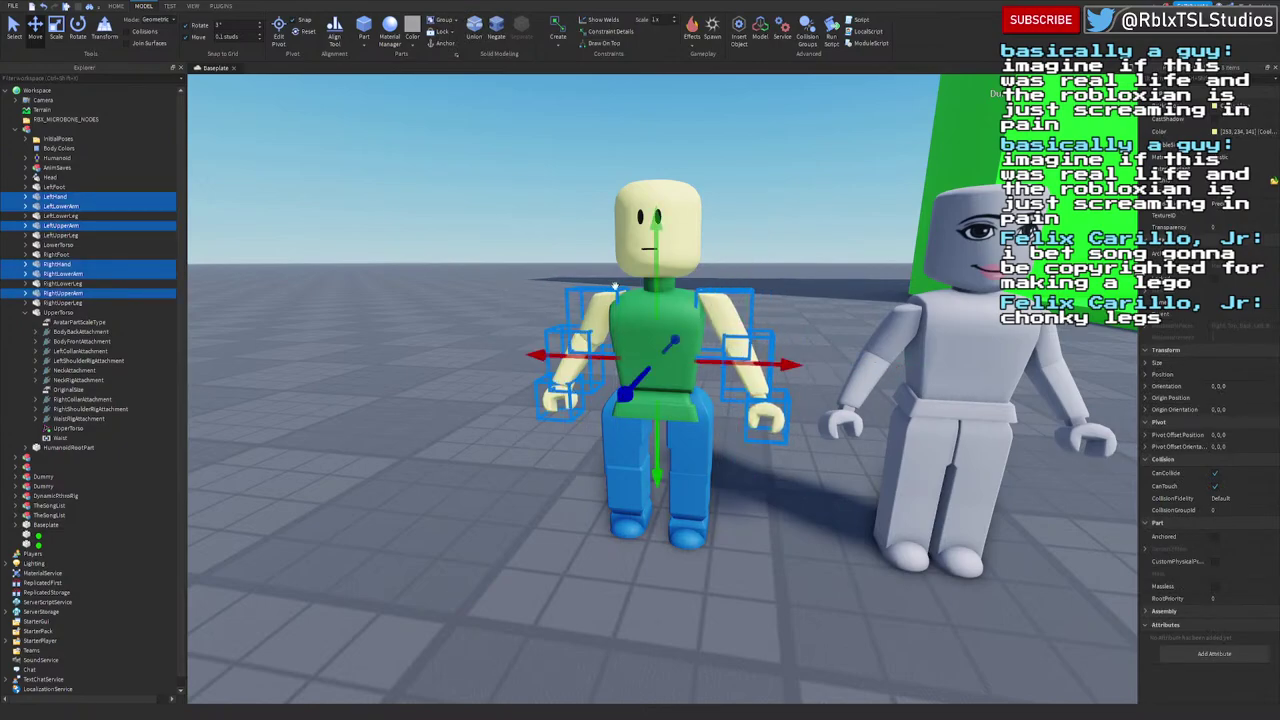
left_click_drag(656, 260, 655, 271)
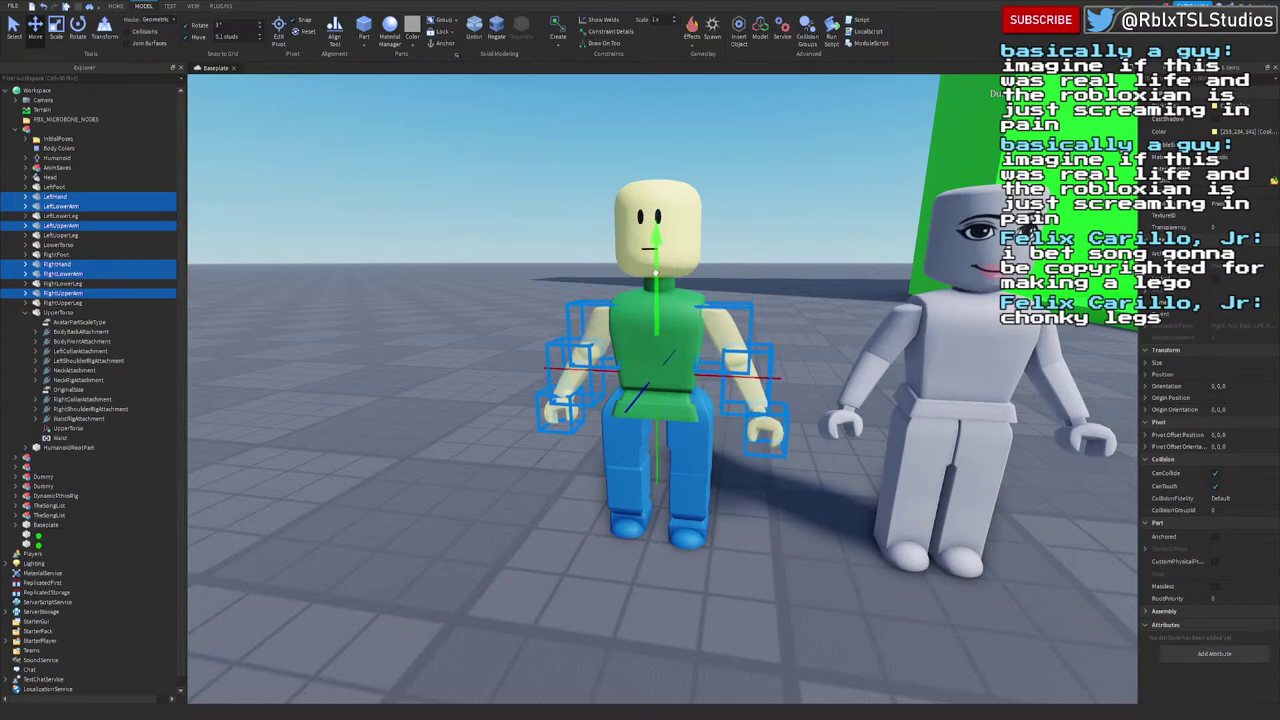
Step: Nudge the three left arm parts further inward against the torso and fine-tune their height
left_click(747, 507)
left_click_drag(781, 463, 718, 307)
left_click_drag(803, 375, 777, 380)
left_click_drag(738, 297, 740, 290)
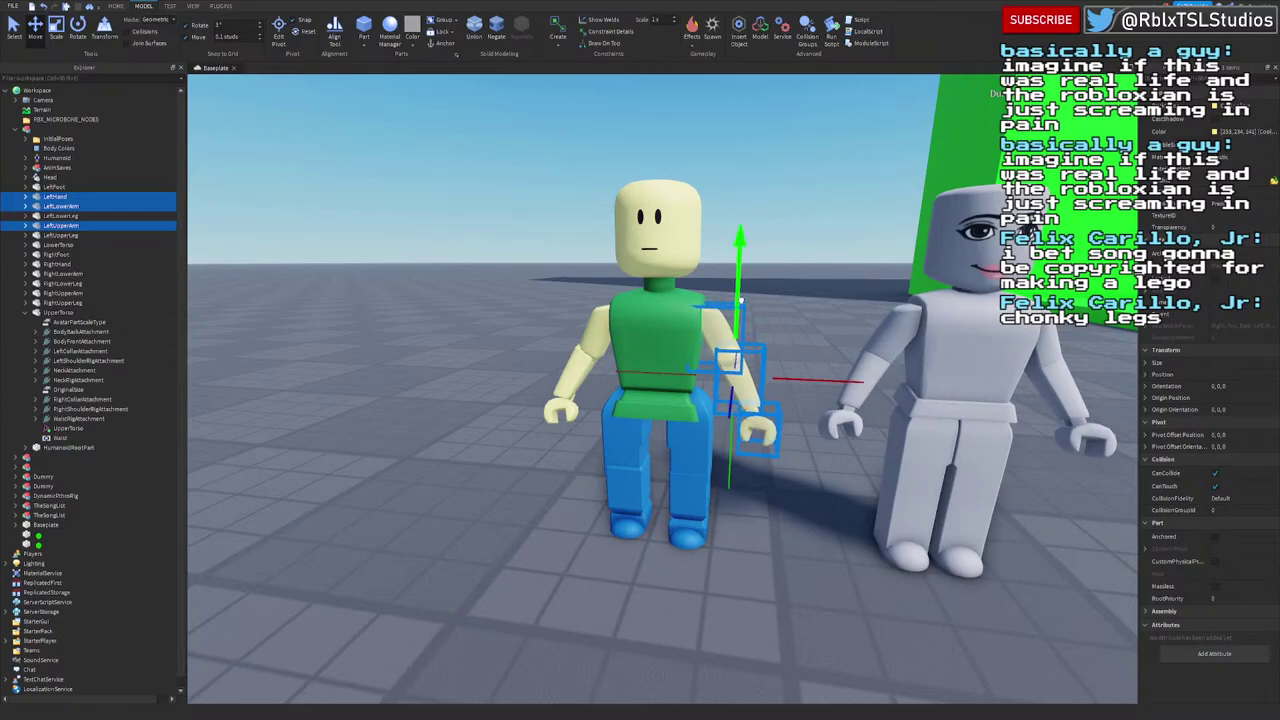
Step: Select all six arm parts and shift both arms front-to-back to line up with the torso's sides
scroll(740, 290, "up", 5)
right_click_drag(752, 303, 752, 303)
left_click_drag(683, 316, 832, 495)
left_click(727, 507, "shift")
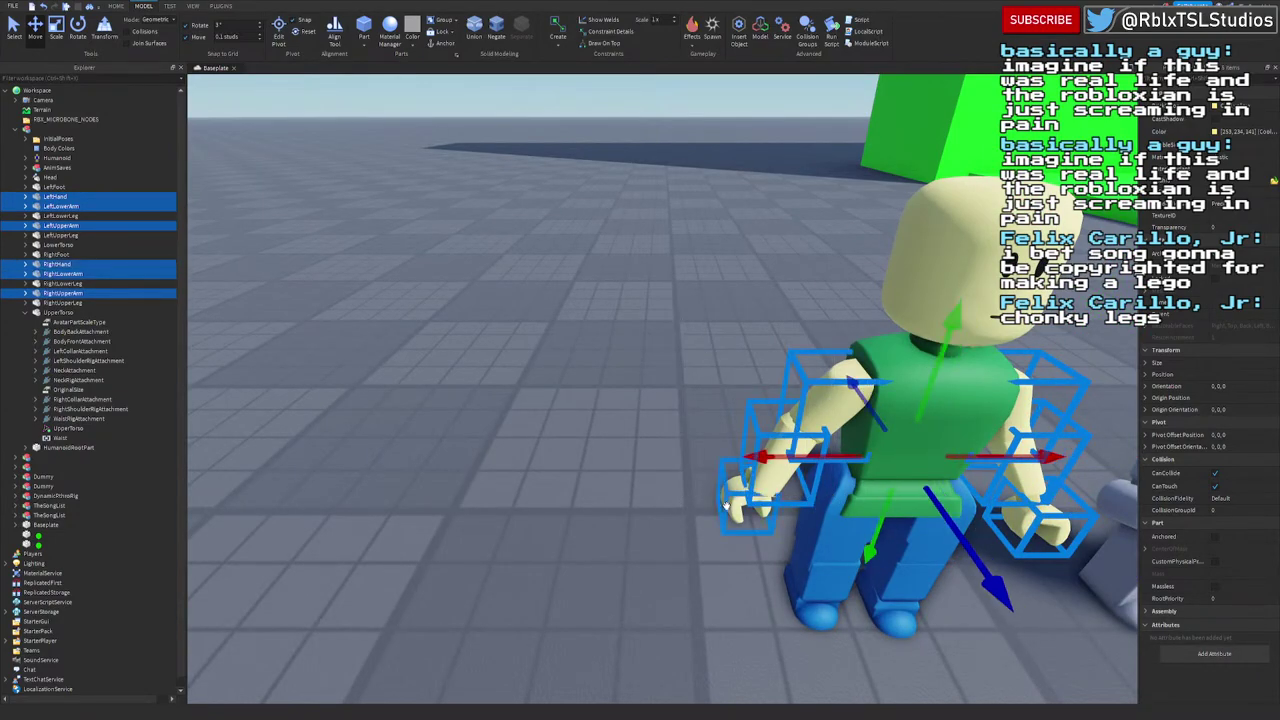
right_click_drag(754, 503, 754, 503)
left_click_drag(705, 469, 697, 467)
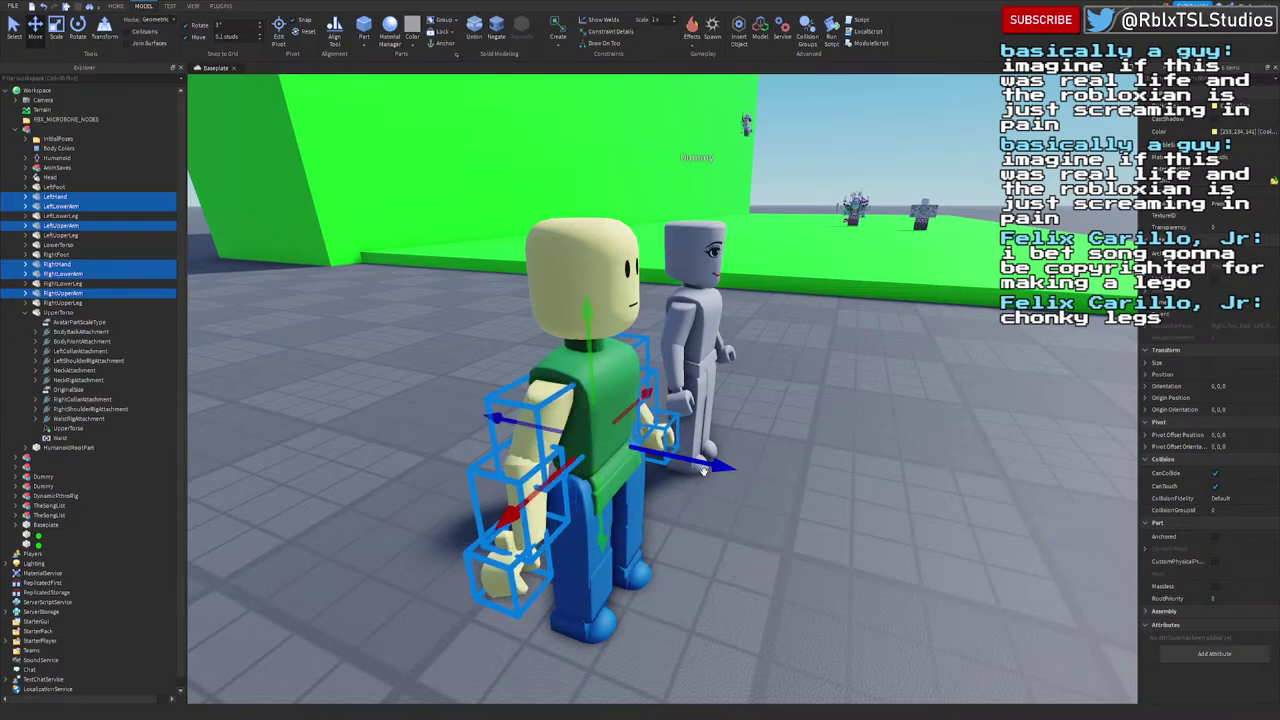
right_click_drag(712, 464, 712, 464)
left_click(767, 584)
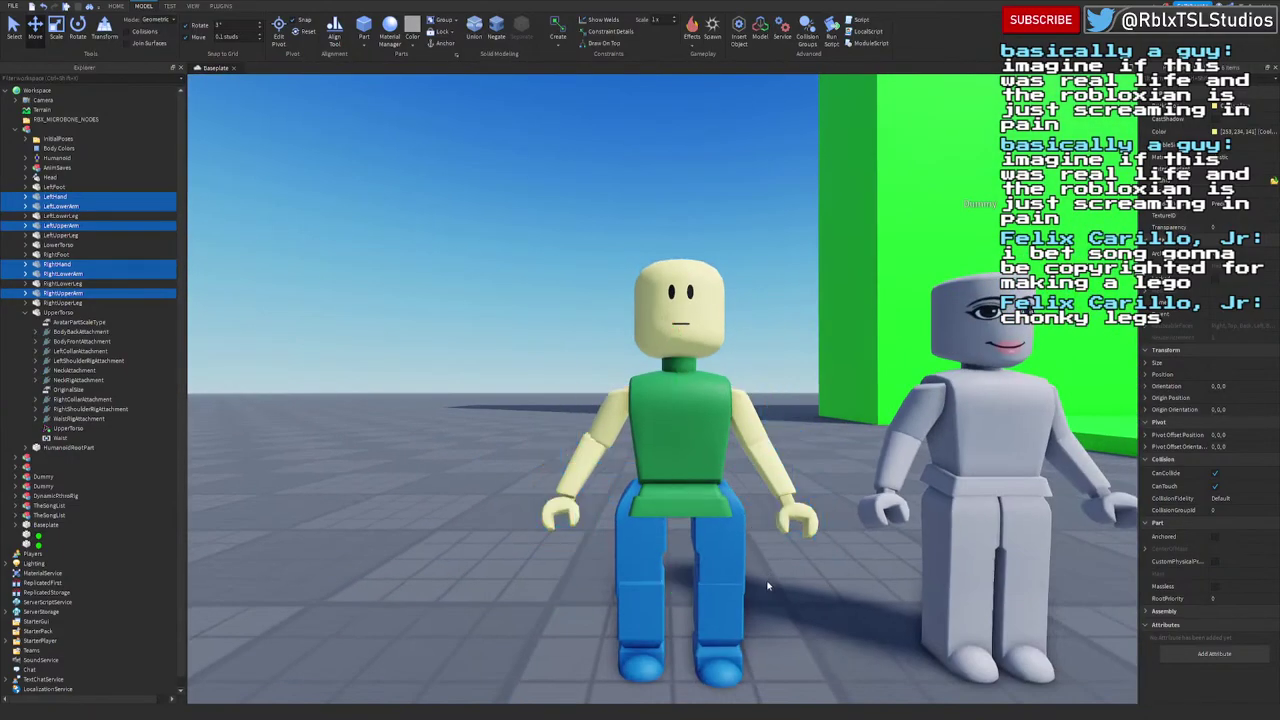
Step: Move the LeftFoot, LeftLowerLeg and LeftUpperLeg together inward under the lower torso
right_click_drag(768, 586, 768, 586)
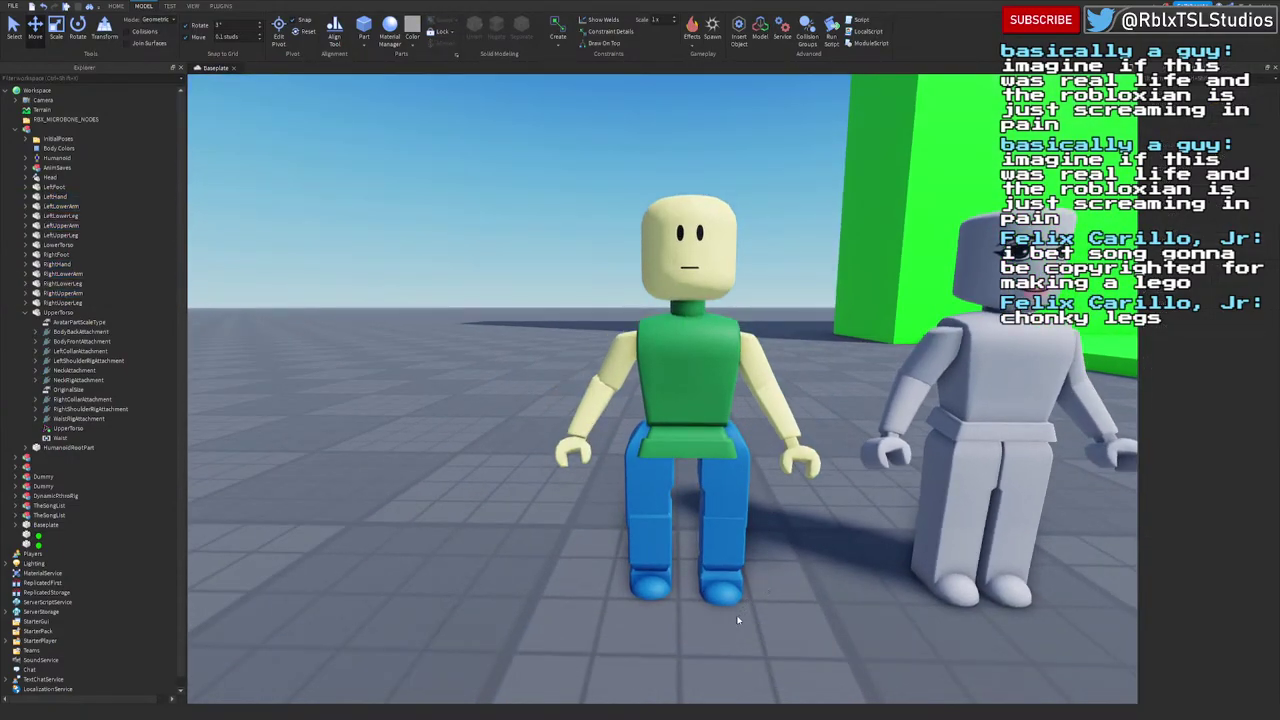
left_click(728, 592)
left_click(722, 543, "shift")
left_click(716, 478, "shift")
left_click_drag(790, 512, 781, 518)
left_click(797, 569)
Step: Move the RightFoot, RightLowerLeg and RightUpperLeg together inward so the leg sits beside the left one
left_click(648, 586)
left_click(649, 543, "shift")
left_click(659, 482, "shift")
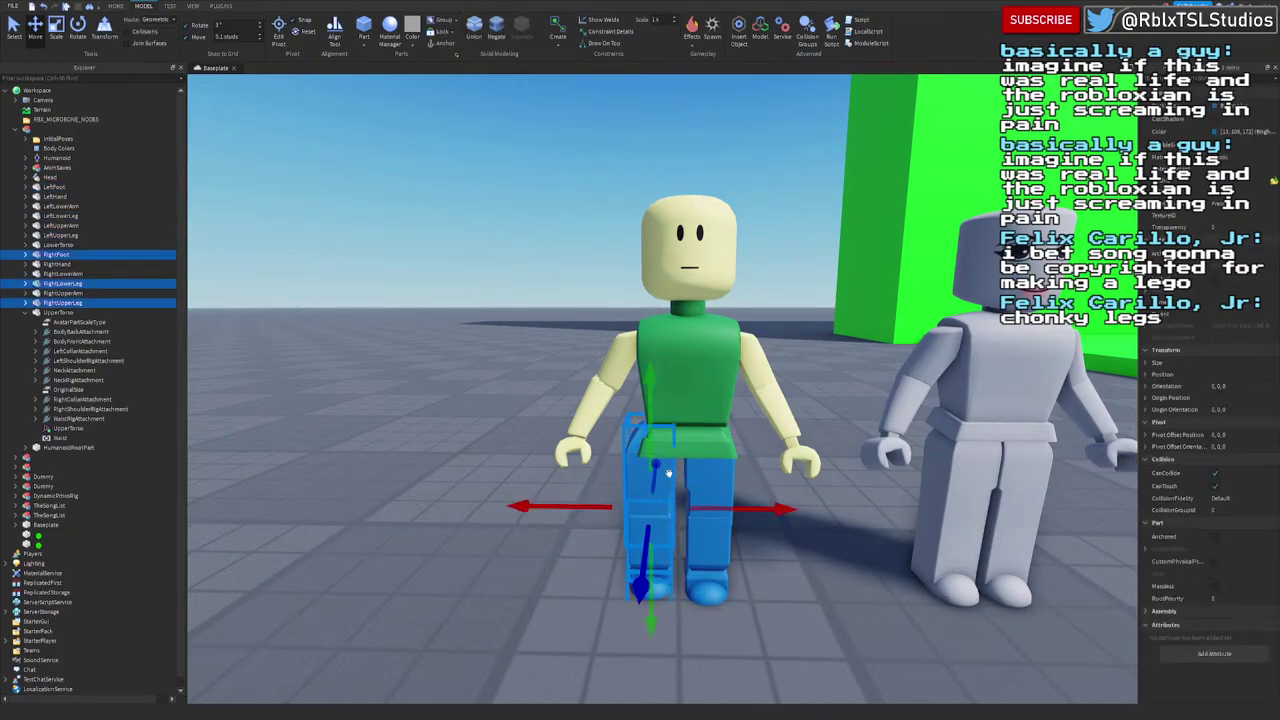
left_click(789, 563)
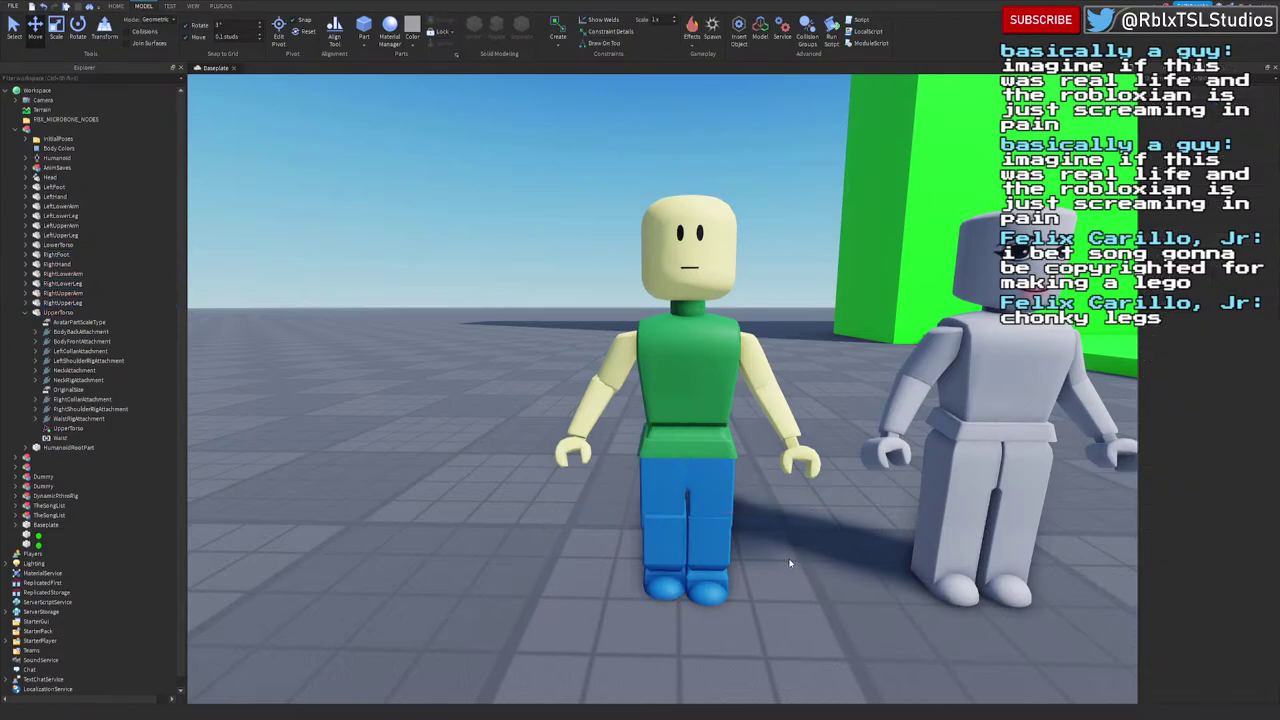
Step: Raise the LowerTorso together with both legs and feet slightly to close the gap below the UpperTorso
right_click_drag(790, 563, 790, 564)
scroll(790, 564, "up", 3)
scroll(790, 564, "down", 4)
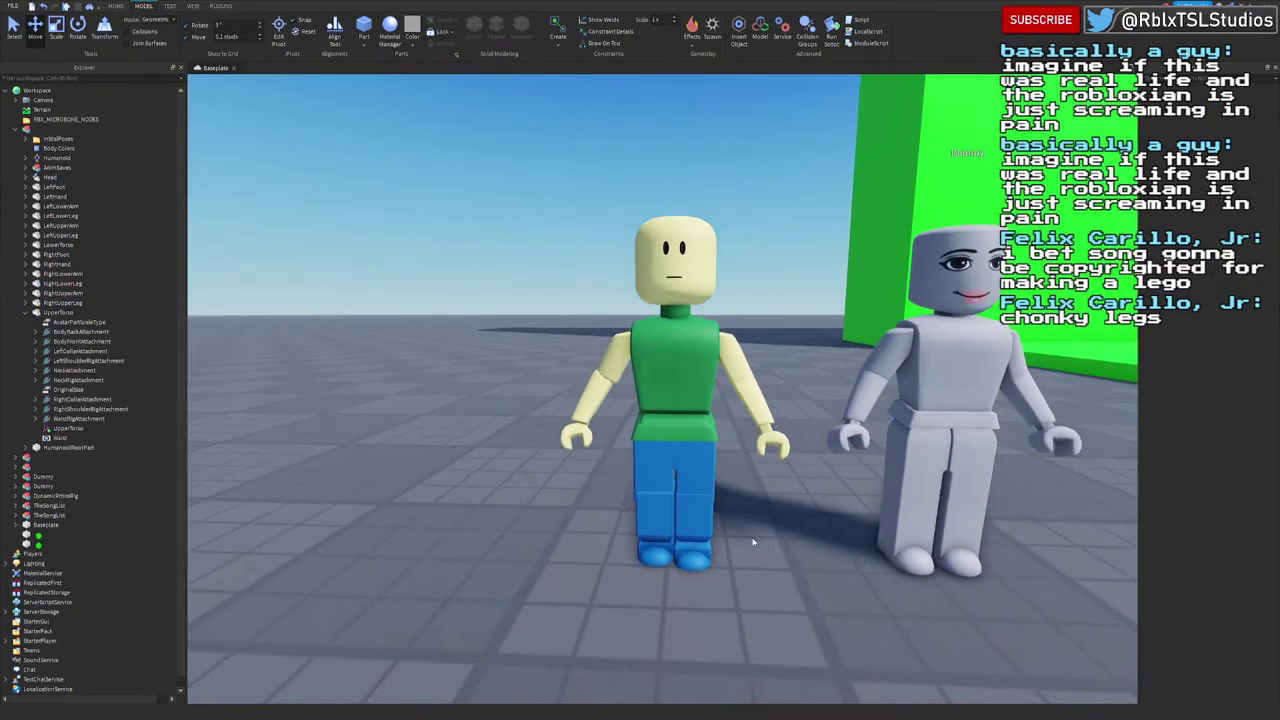
scroll(750, 524, "up", 4)
scroll(749, 523, "down", 4)
right_click_drag(749, 523, 745, 522)
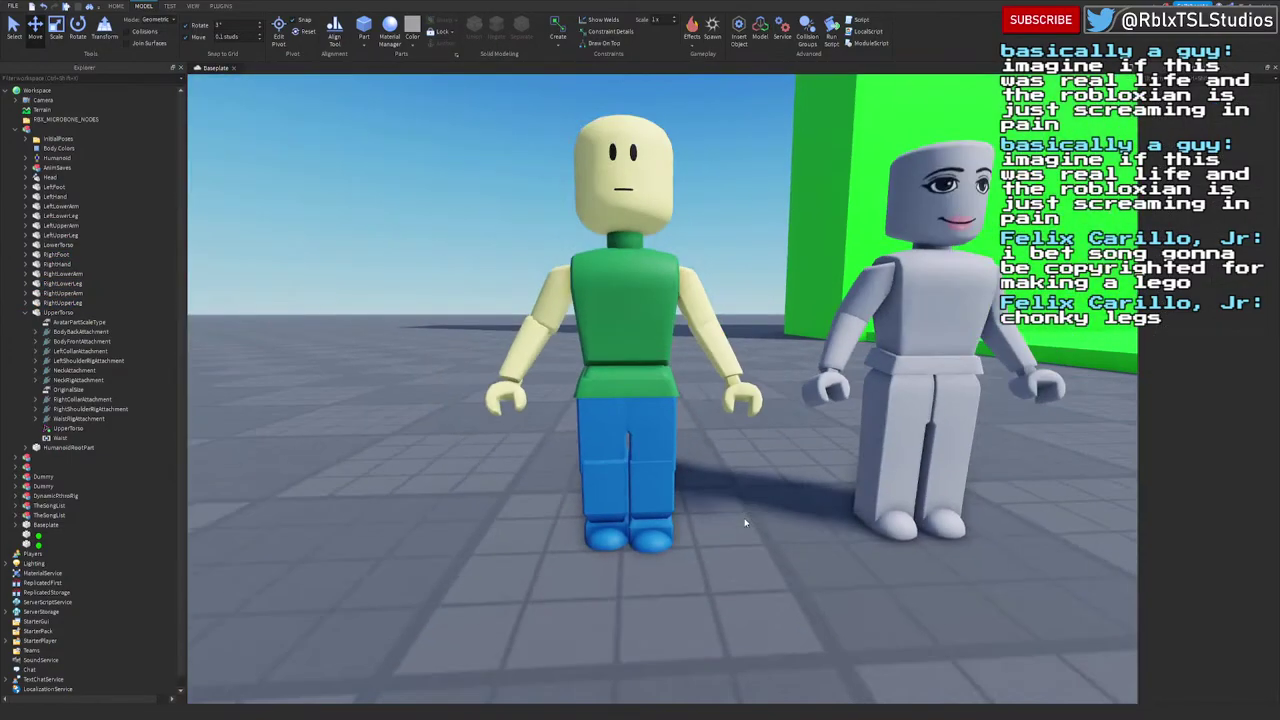
left_click_drag(560, 591, 623, 356)
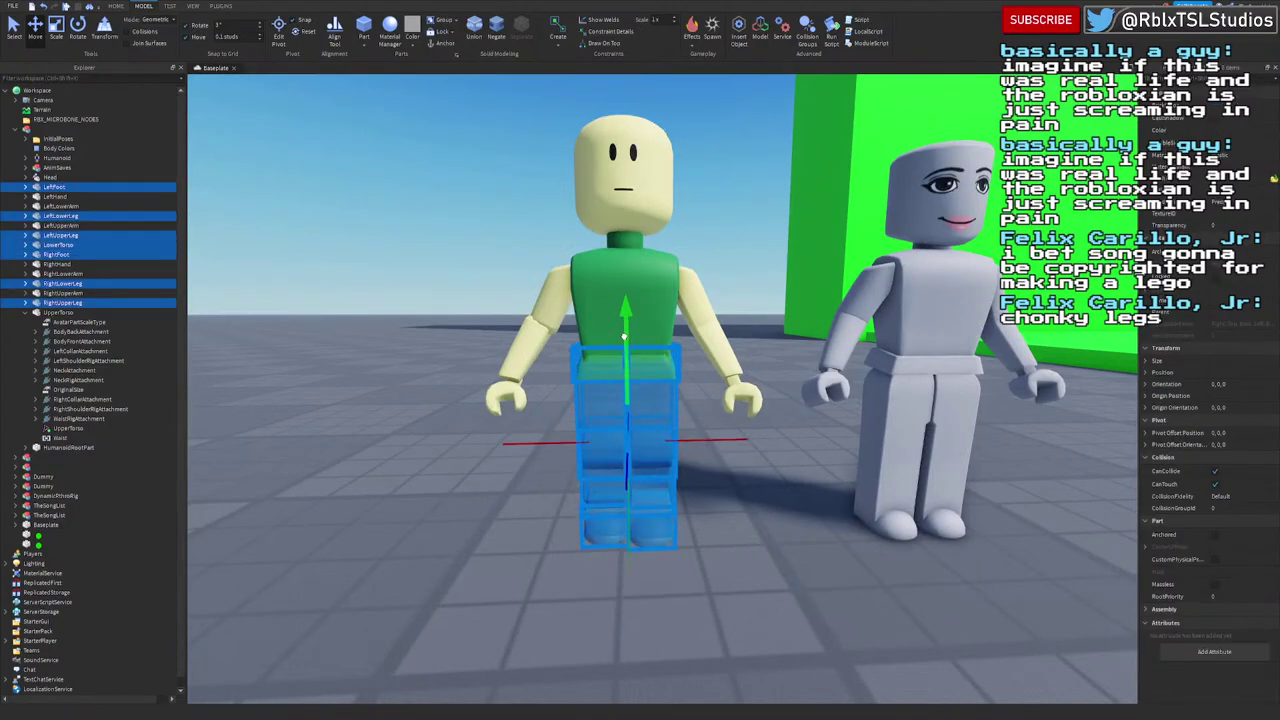
left_click(732, 547)
key("ctrl+z")
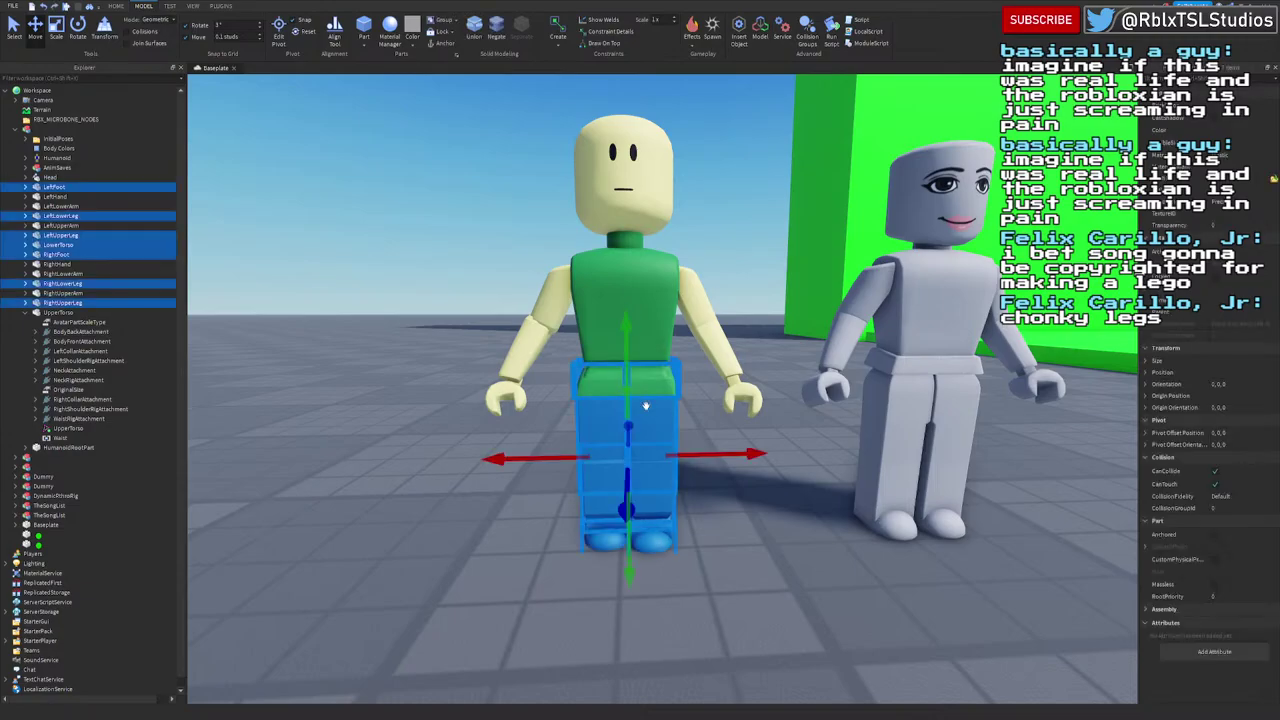
left_click_drag(624, 362, 623, 357)
left_click(716, 489)
Step: Select the LowerTorso, legs and feet and shift them front-to-back to line up with the UpperTorso
key("a")
right_click_drag(727, 489, 729, 491)
key("w")
key("d")
key("s")
scroll(643, 557, "down", 2)
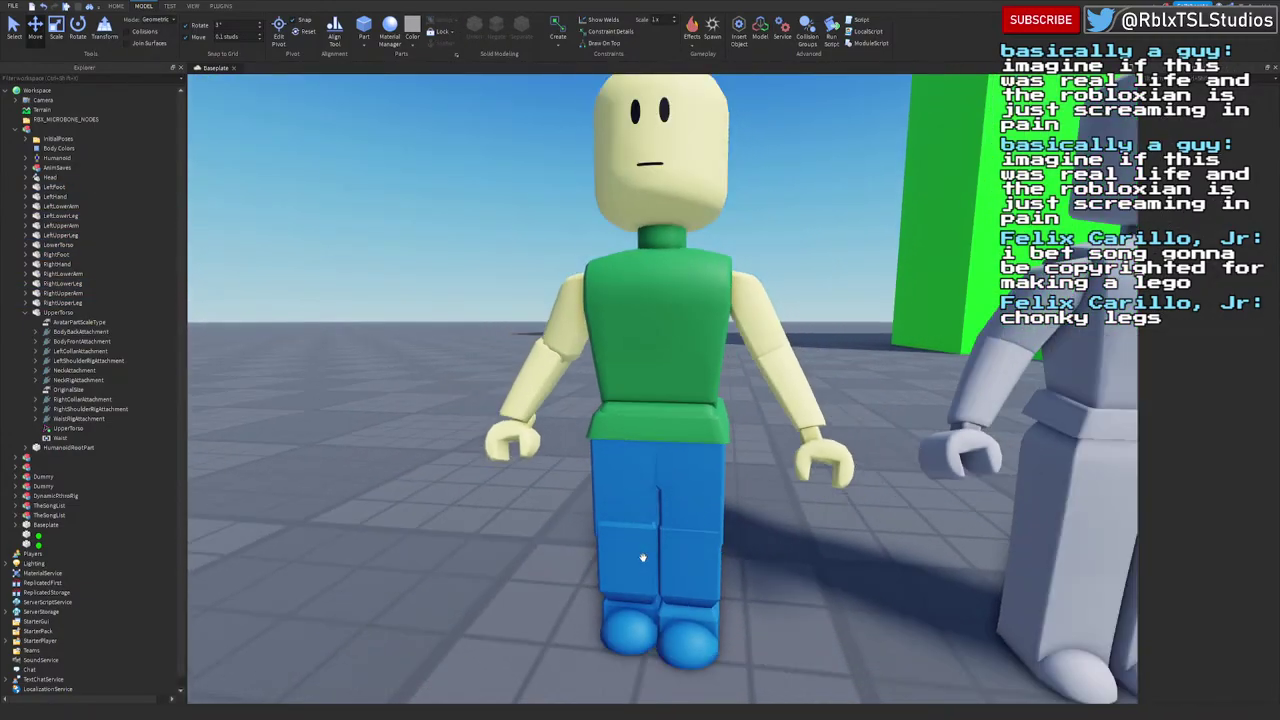
left_click_drag(570, 661, 732, 403)
right_click_drag(732, 403, 729, 407)
key("w")
key("d")
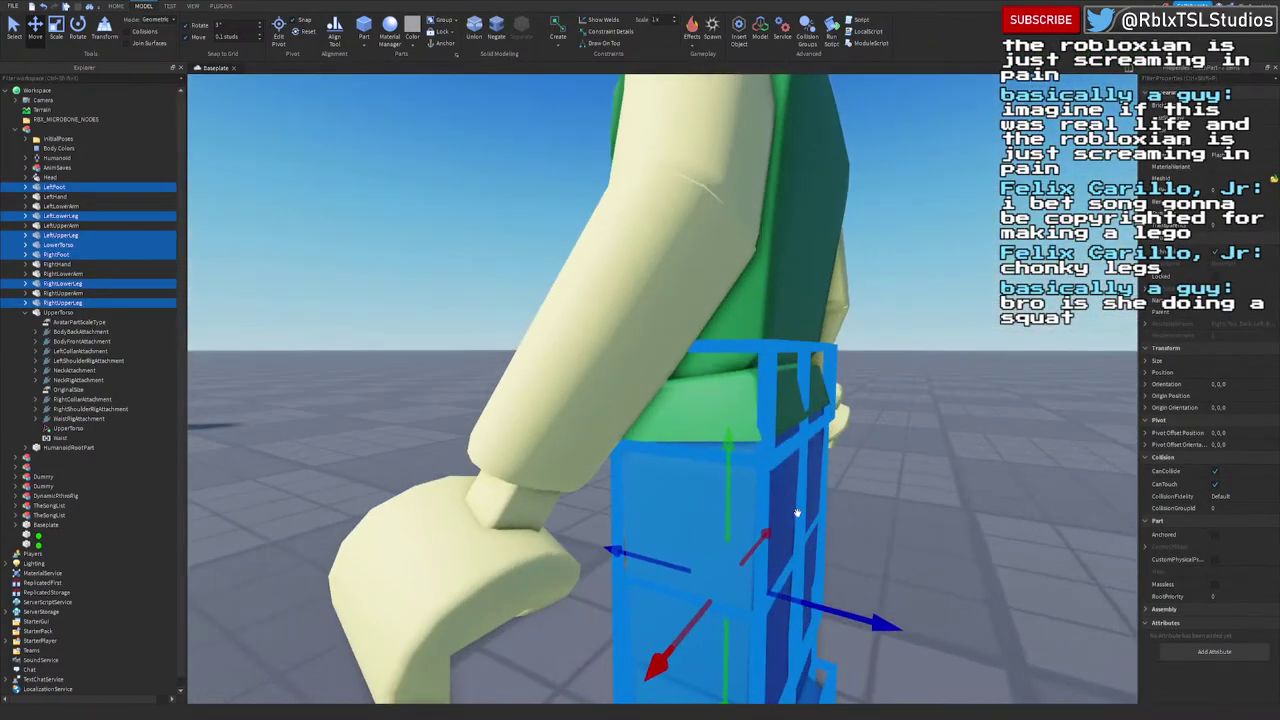
right_click_drag(797, 513, 807, 513)
key("a")
left_click_drag(576, 549, 586, 546)
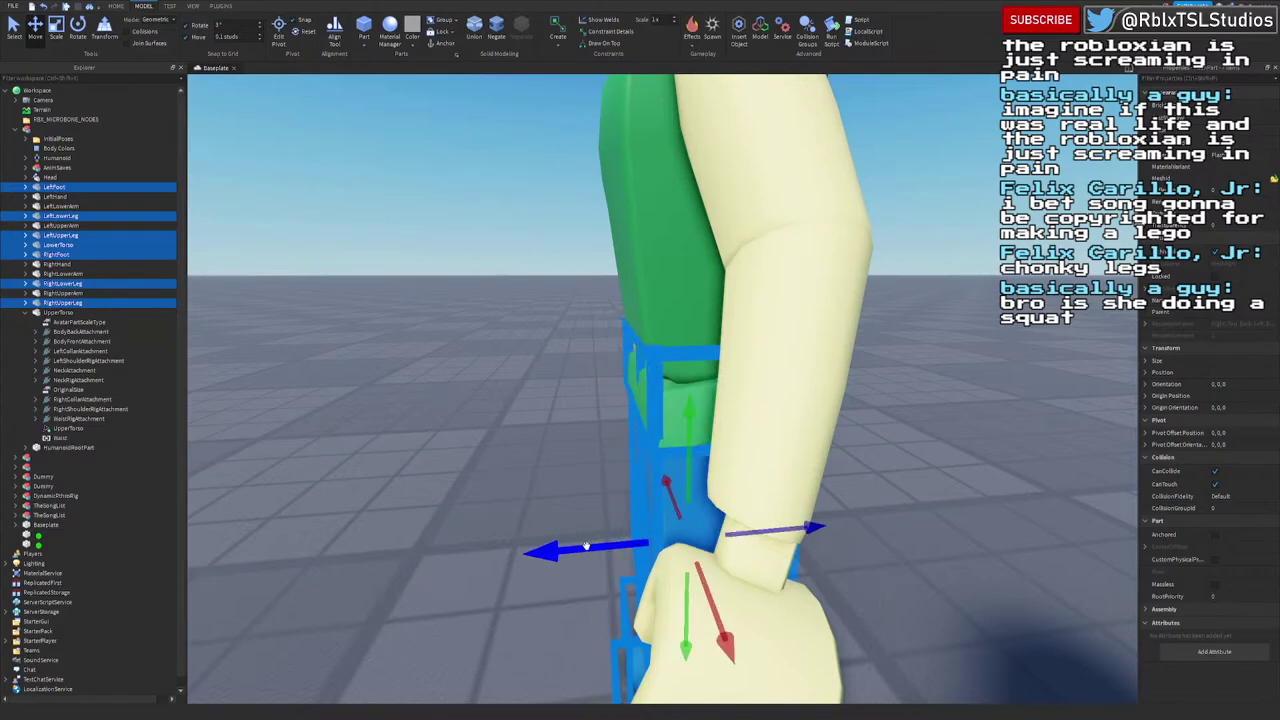
key("a")
right_click_drag(540, 553, 540, 553)
key("s")
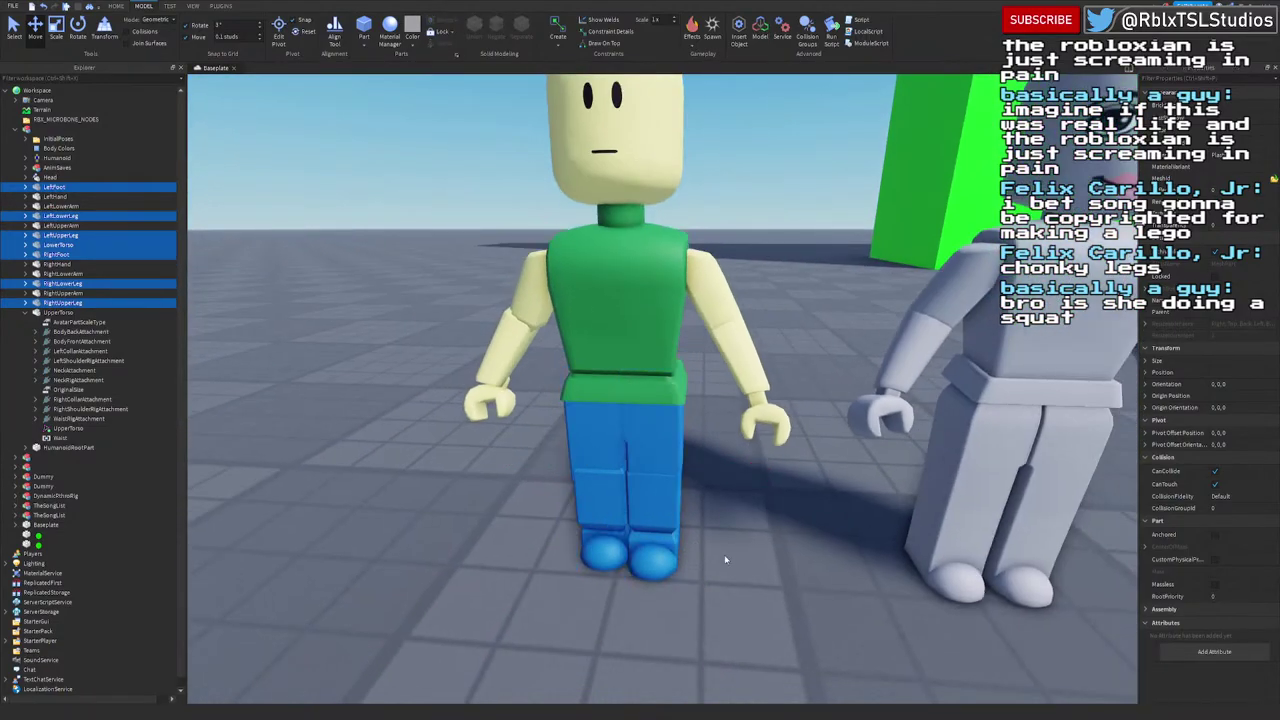
left_click(726, 560)
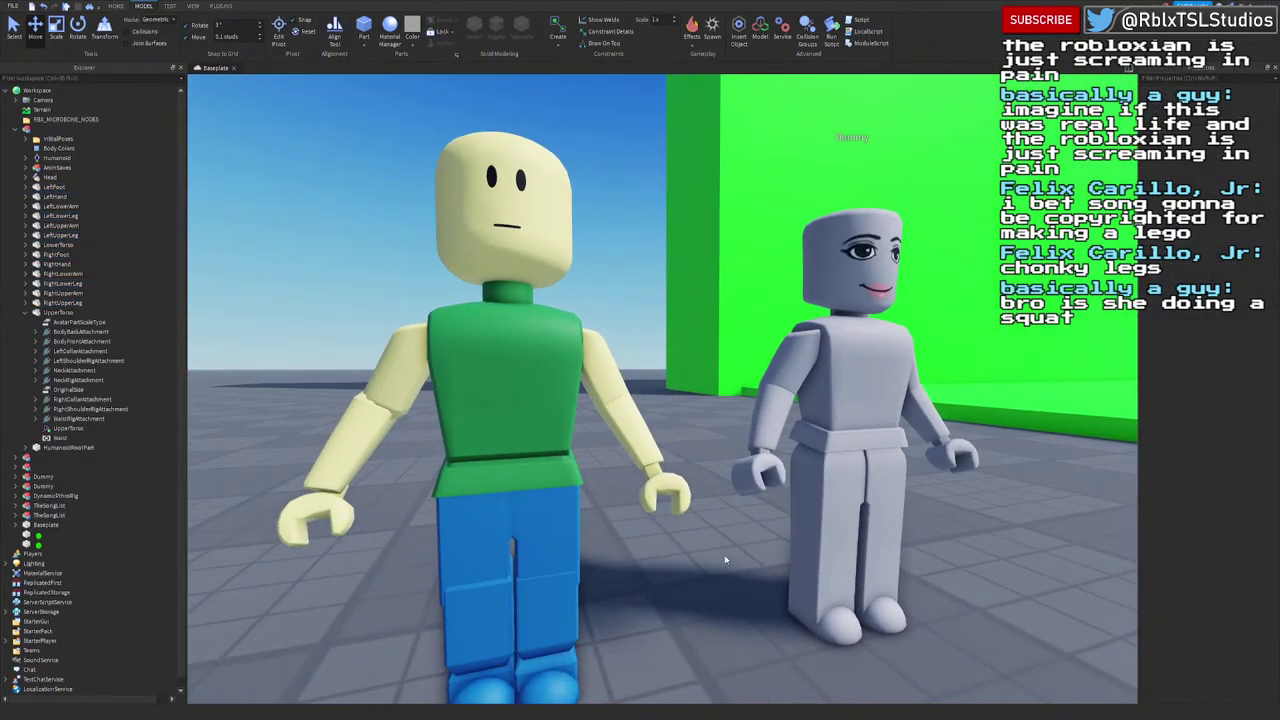
Step: Delete the grey dummy standing beside the green-shirted character
key("s")
right_click_drag(726, 560, 722, 546)
left_click(671, 428)
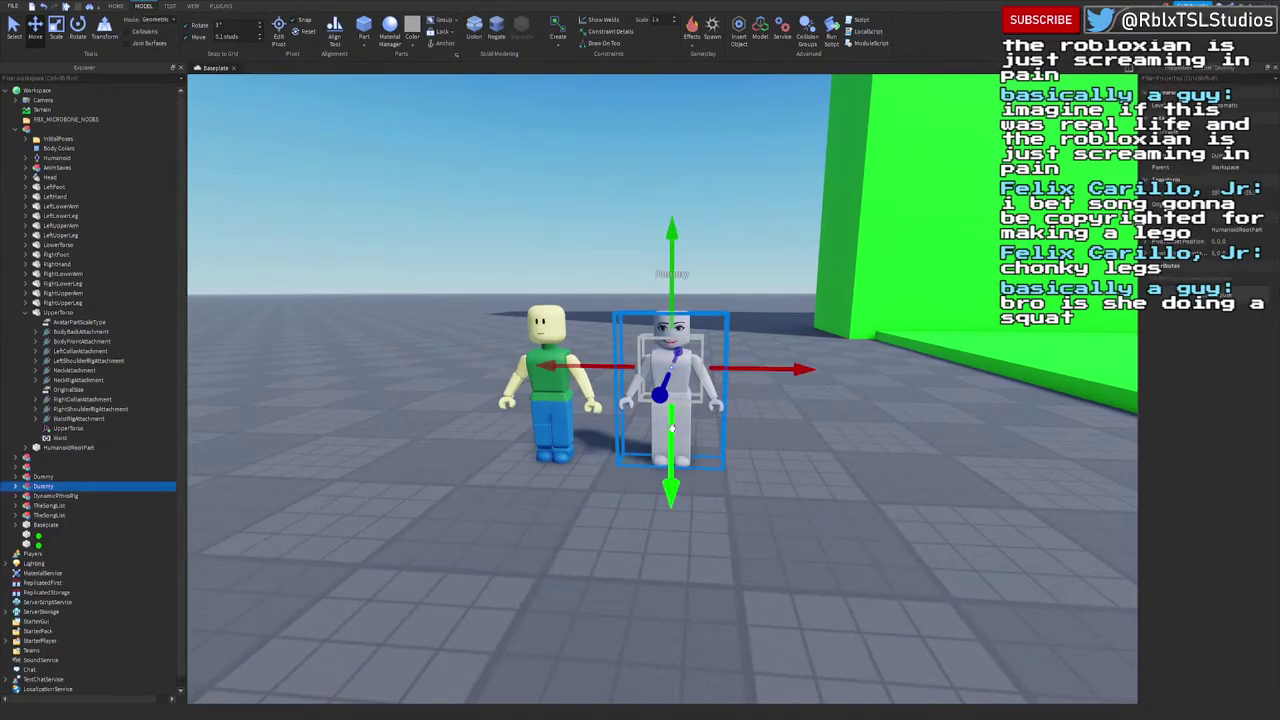
key("Delete")
Step: Duplicate the green-shirted character and place the copy beside the original
left_click(538, 385)
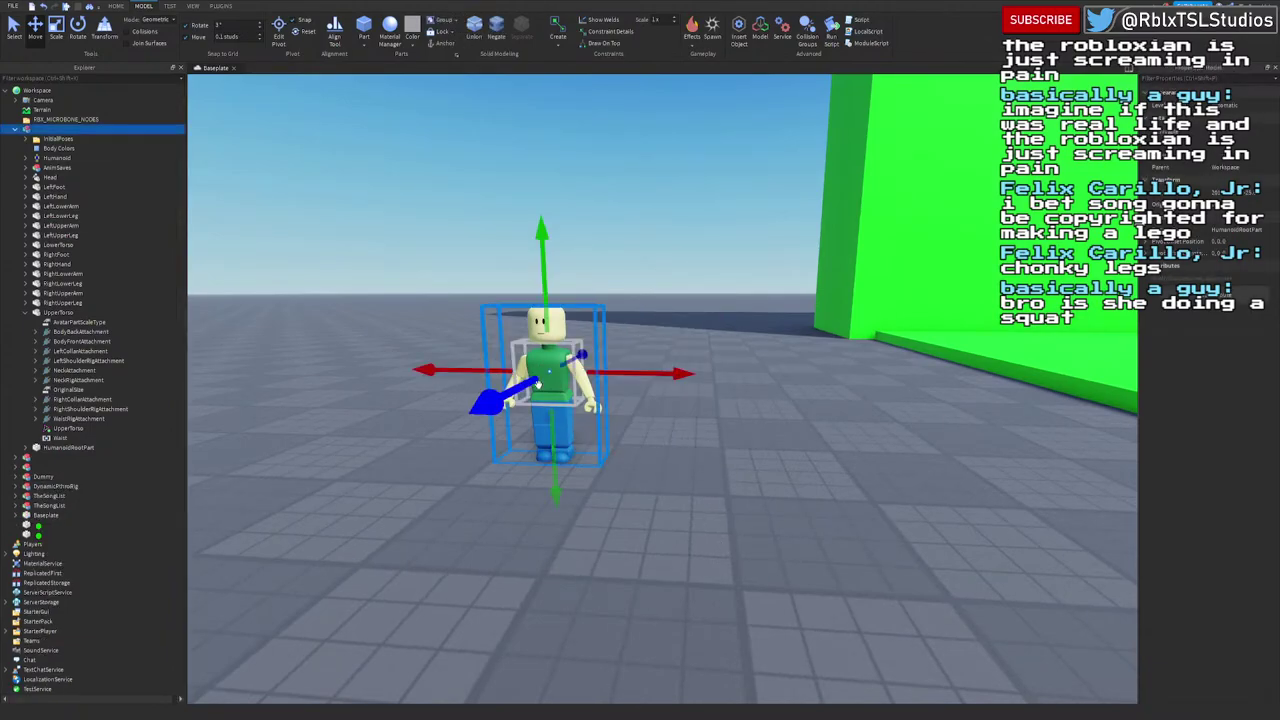
key("ctrl+d")
left_click_drag(540, 390, 712, 395)
key("w")
right_click_drag(825, 542, 825, 542)
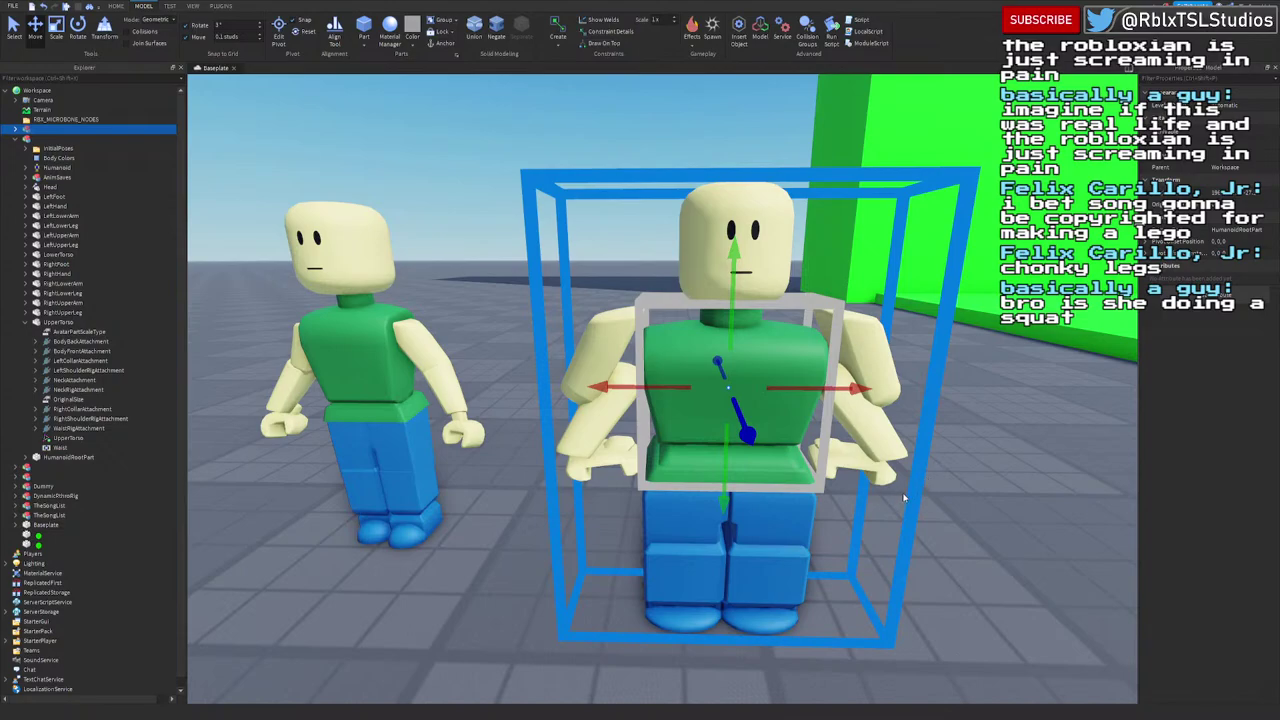
scroll(884, 510, "down", 5)
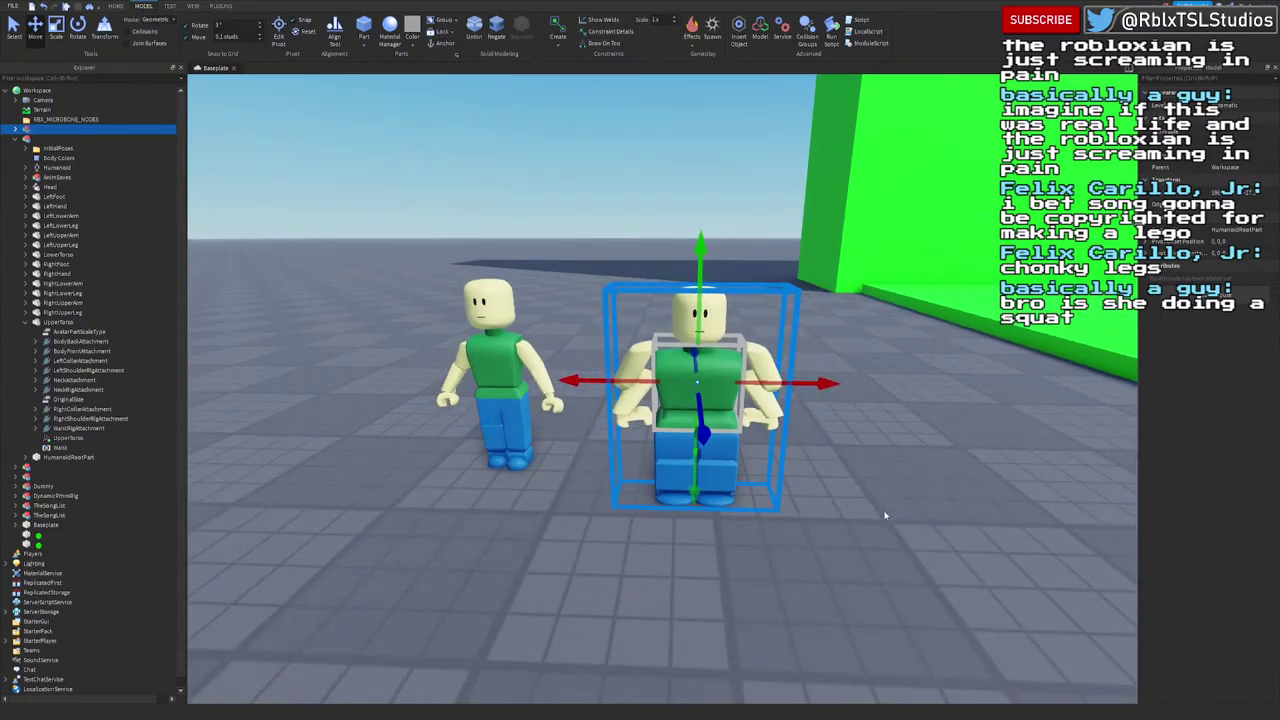
Step: Open the Animation Editor and load the copied green-shirted character as the rig to animate
left_click(884, 510)
left_click(720, 440)
left_click(221, 7)
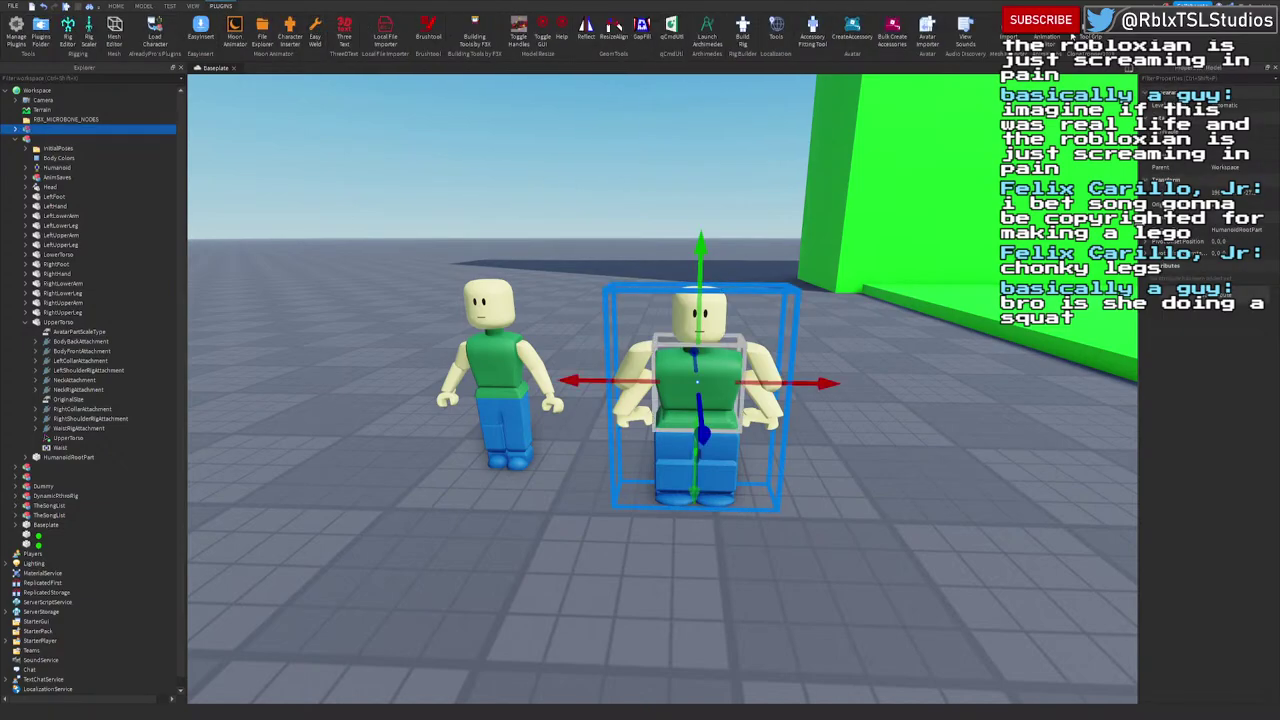
left_click(1050, 37)
left_click(709, 317)
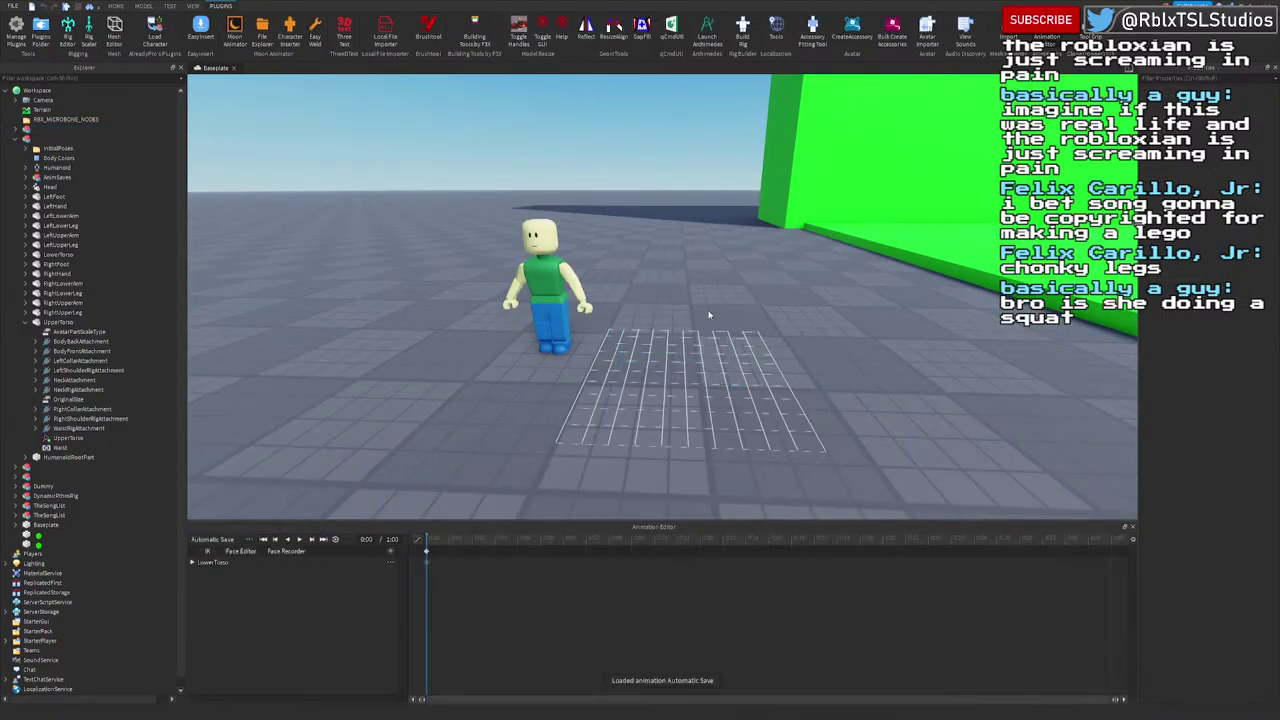
Step: Start the Face Recorder for the copied character's head to preview live facial tracking
right_click_drag(709, 315, 708, 310)
scroll(708, 312, "up", 4)
scroll(707, 310, "up", 2)
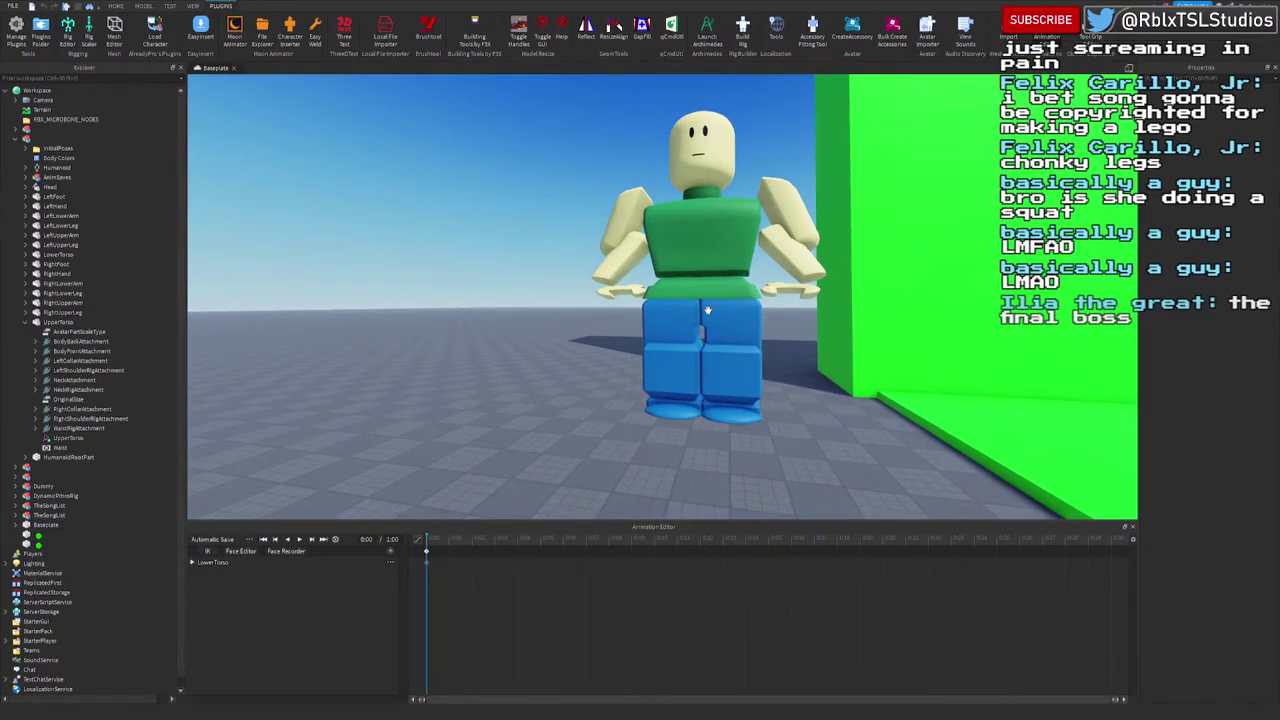
left_click(292, 551)
left_click(691, 408)
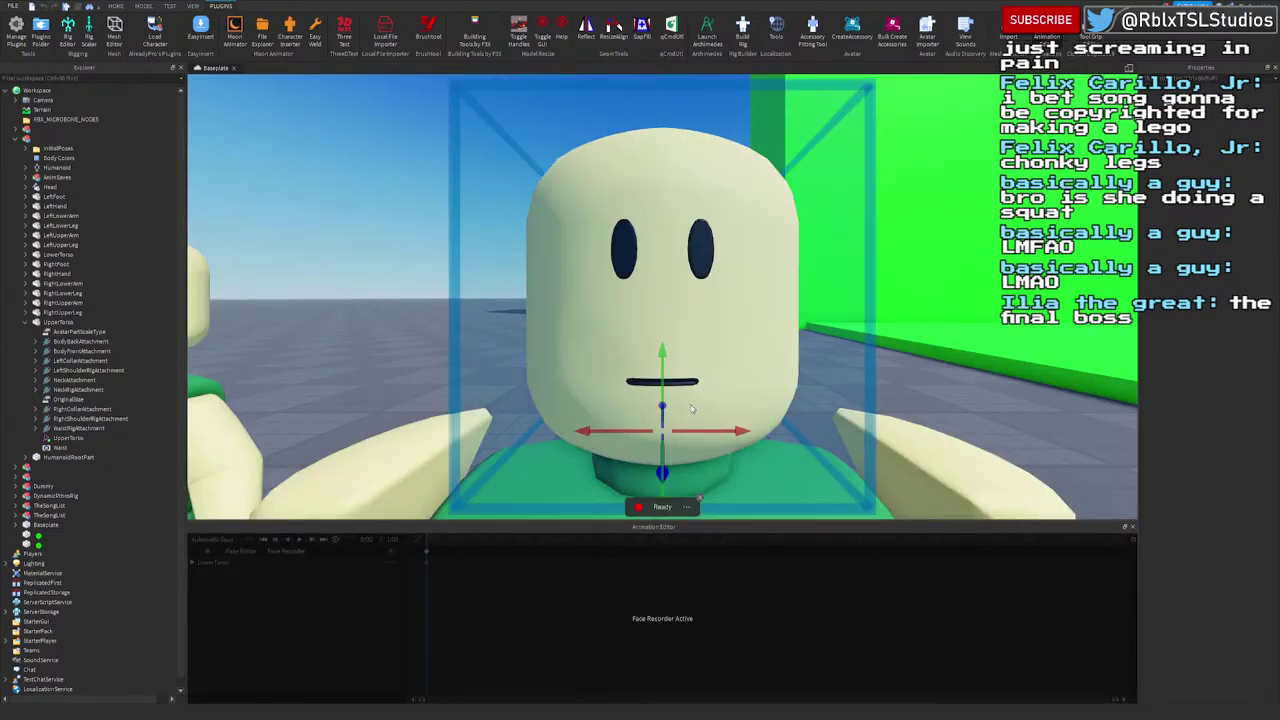
left_click(813, 427)
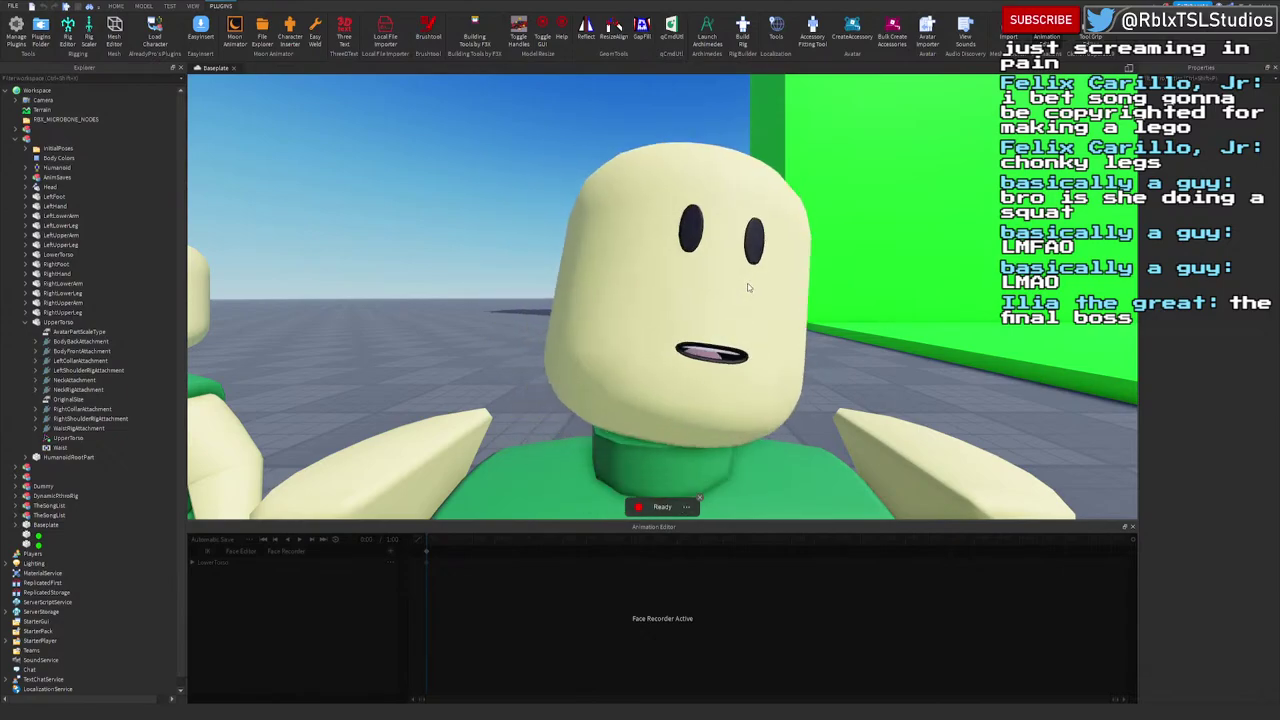
Step: Examine the copied character's tracked face and head from close up and farther away, and close the Animation Editor
scroll(828, 366, "down", 5)
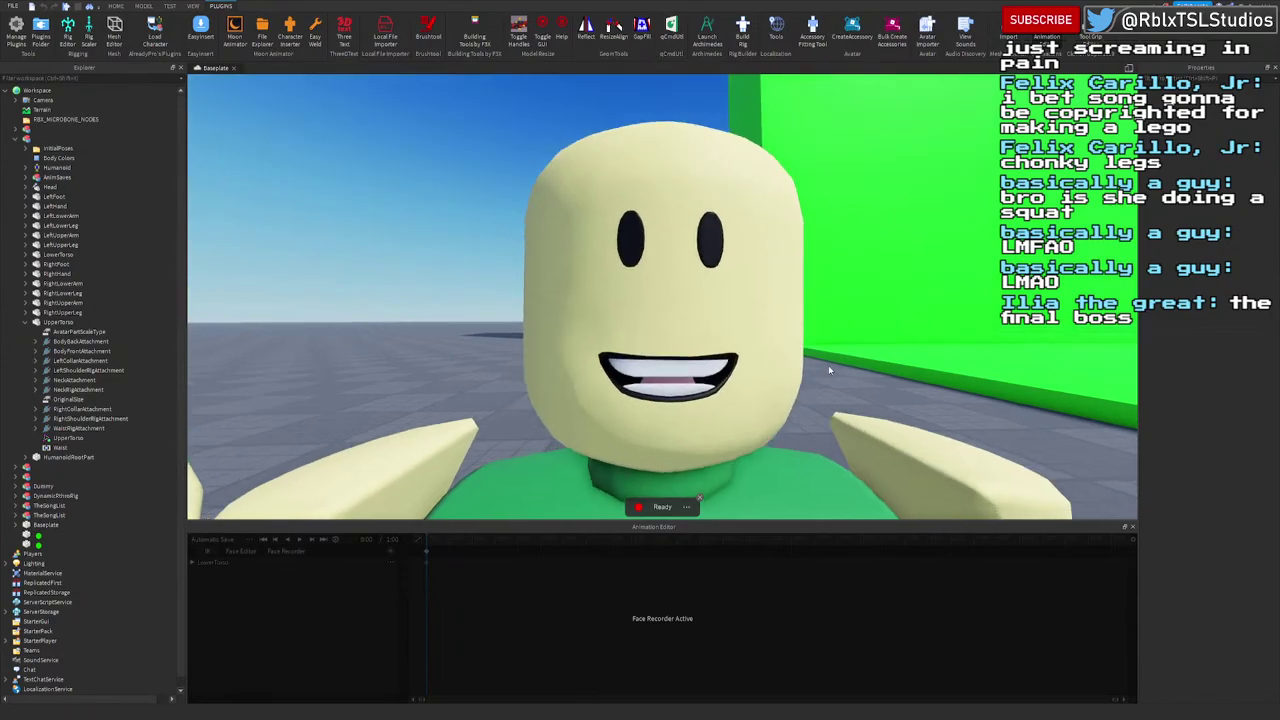
scroll(829, 371, "down", 3)
scroll(829, 371, "down", 4)
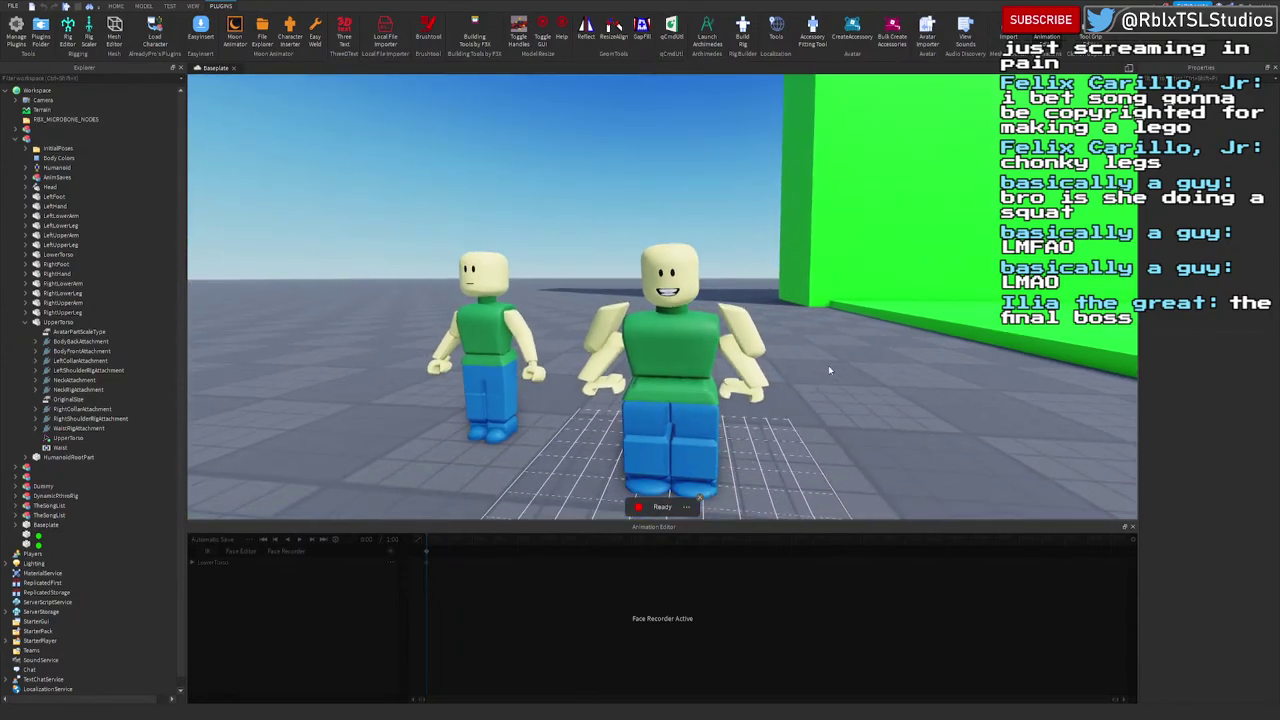
scroll(829, 371, "up", 4)
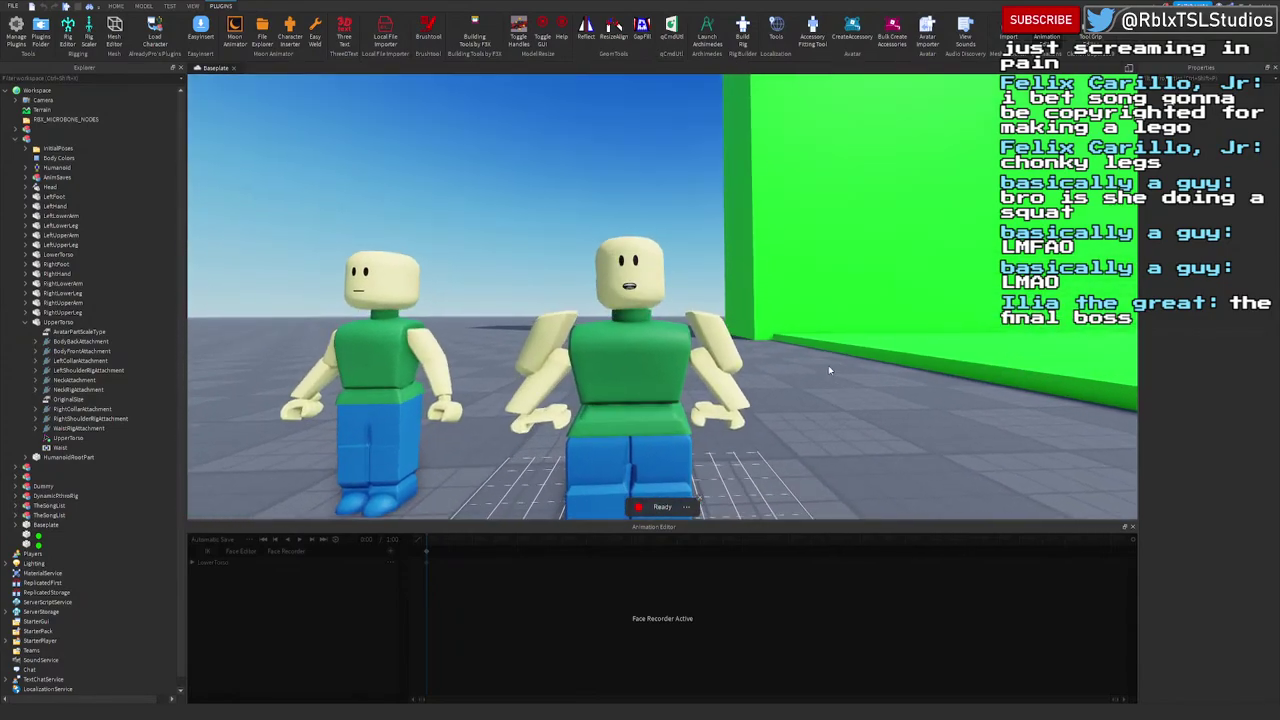
scroll(829, 370, "down", 3)
right_click_drag(829, 370, 828, 380)
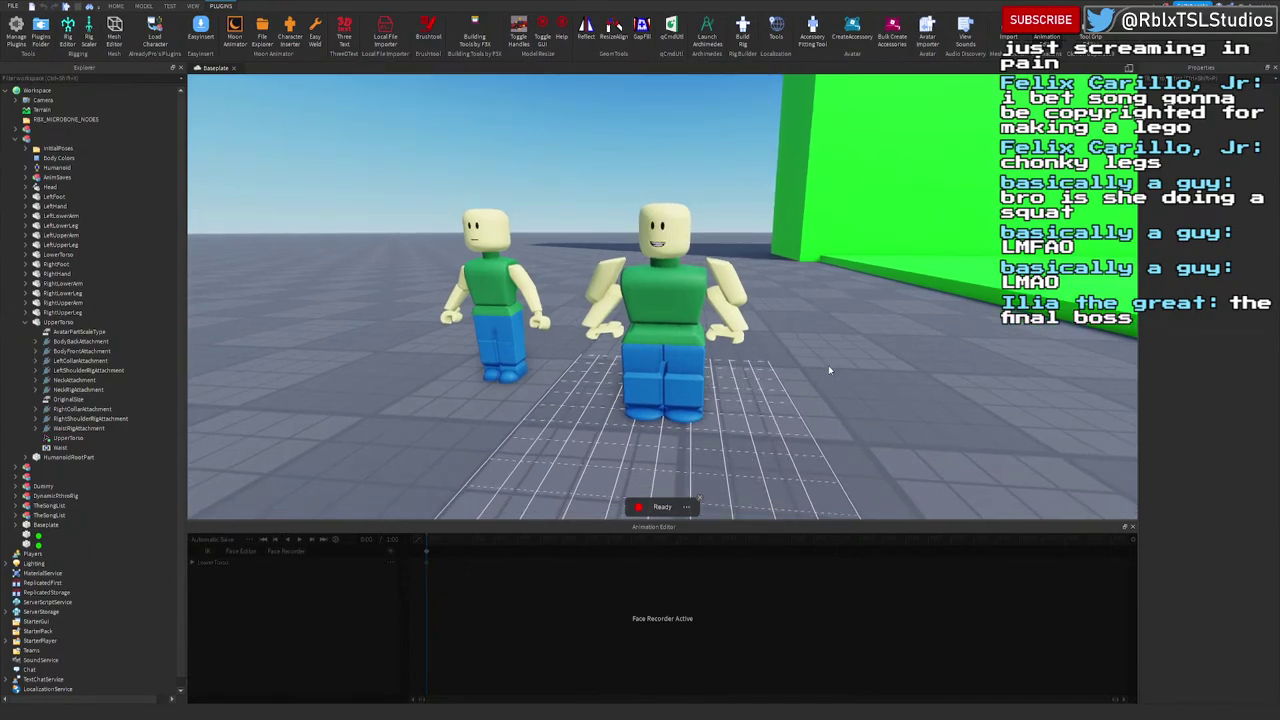
left_click(1133, 526)
right_click_drag(910, 491, 916, 494)
key("s")
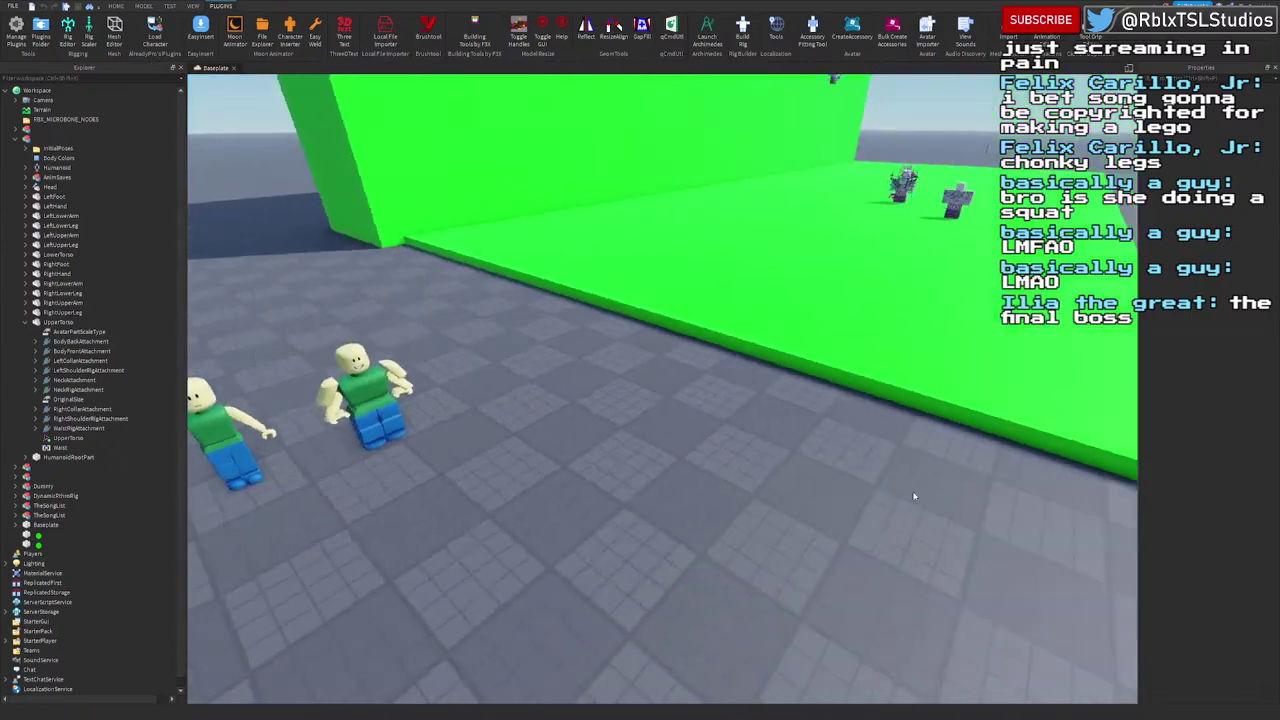
right_click_drag(625, 608, 624, 605)
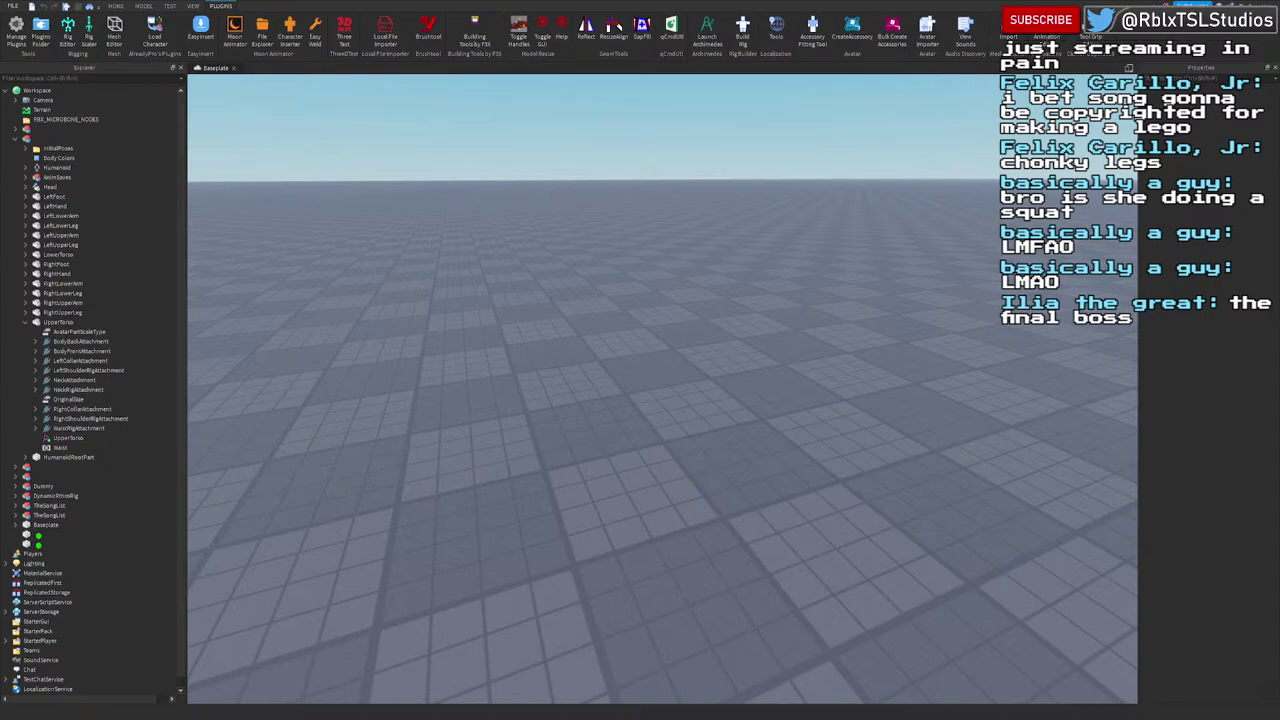
right_click_drag(645, 365, 645, 365)
key("w")
scroll(646, 368, "down", 3)
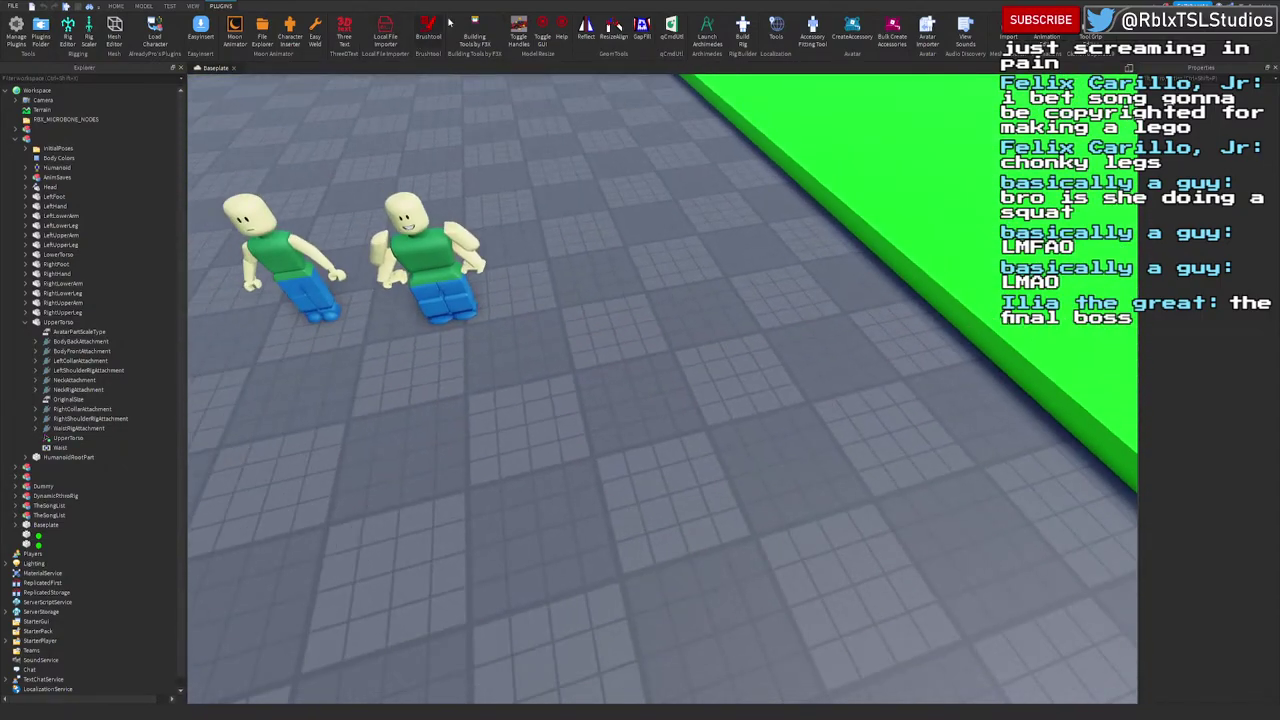
Step: Insert an R6 character into the workspace with the Character Inserter, entering the player's ID
left_click(293, 36)
left_click(291, 30)
left_click(291, 30)
left_click(725, 374)
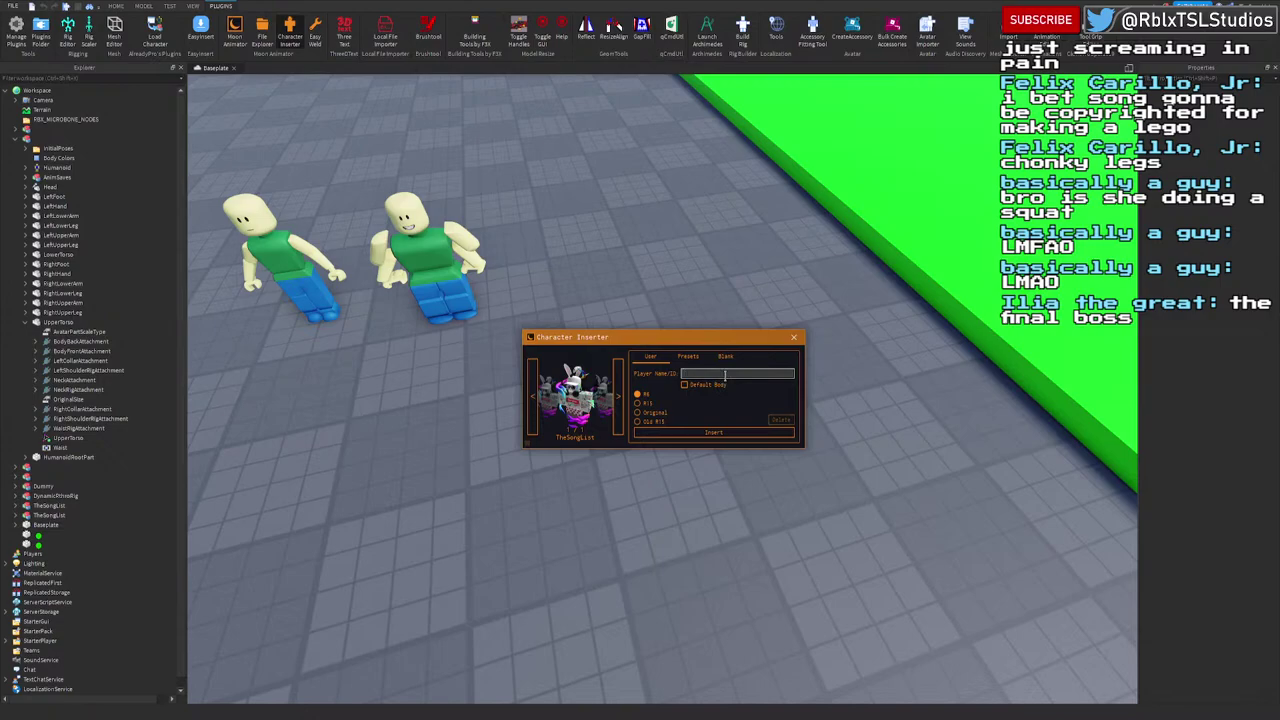
left_click(726, 410)
left_click(730, 373)
type("24251637")
key("Return")
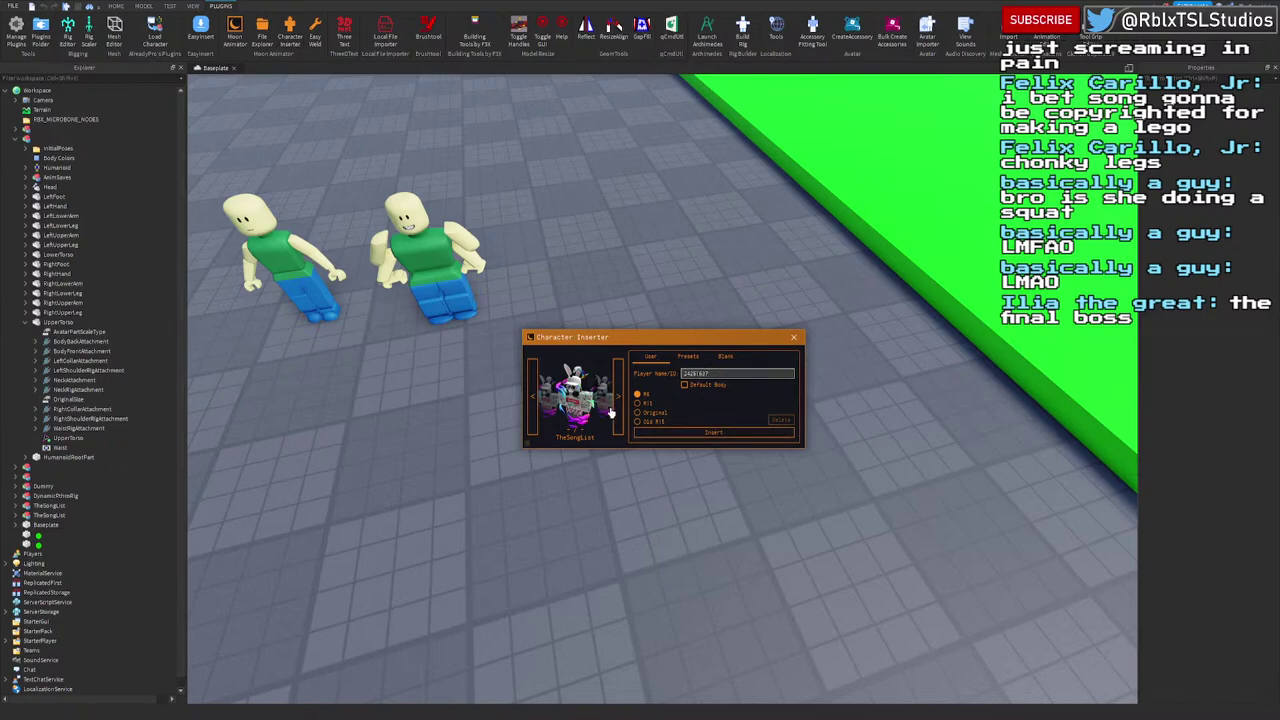
left_click(690, 436)
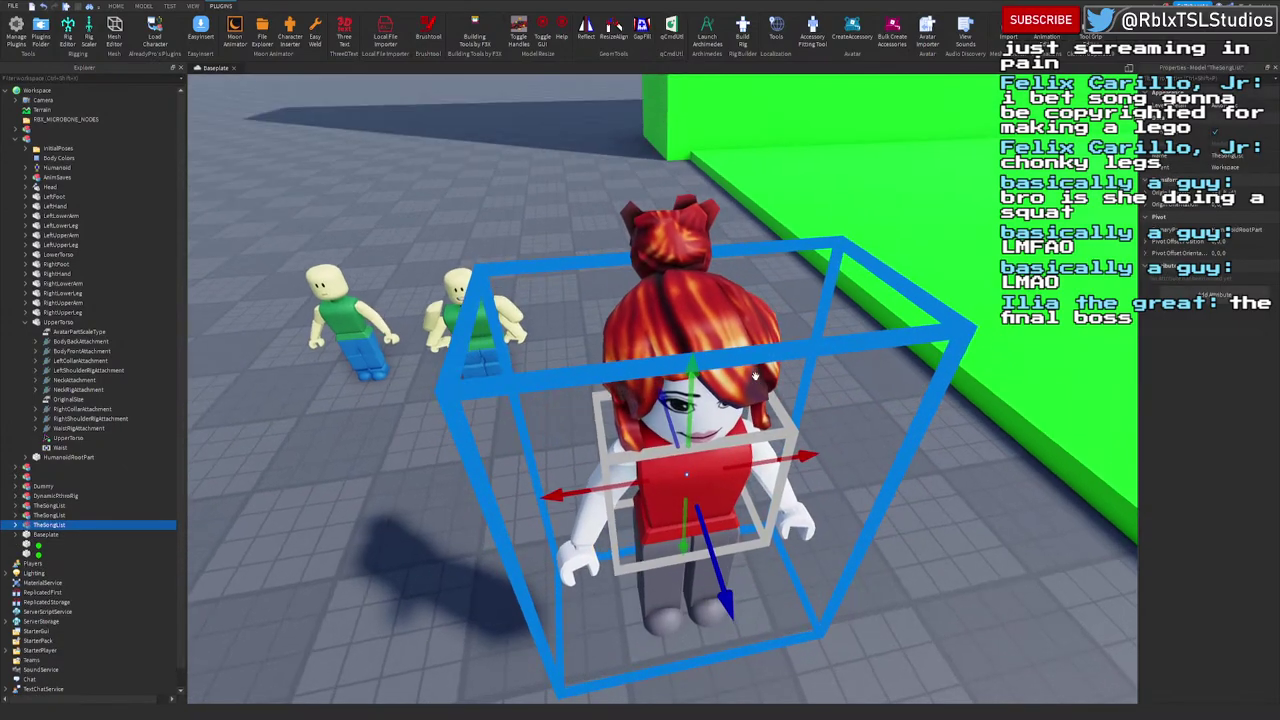
Step: Duplicate the inserted character's Kate Hair accessory and parent the copy to the neutral-faced green-shirted character
left_click_drag(755, 376, 693, 282)
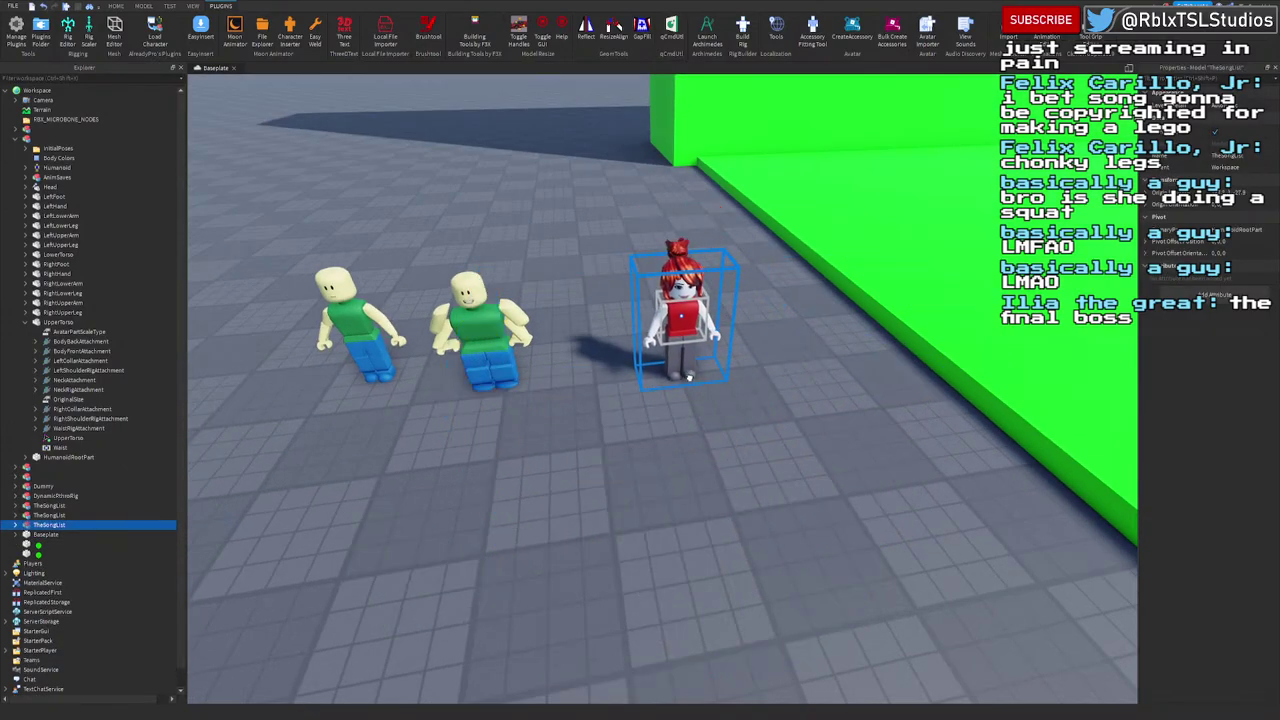
key("f")
scroll(693, 282, "down", 3)
left_click(15, 525)
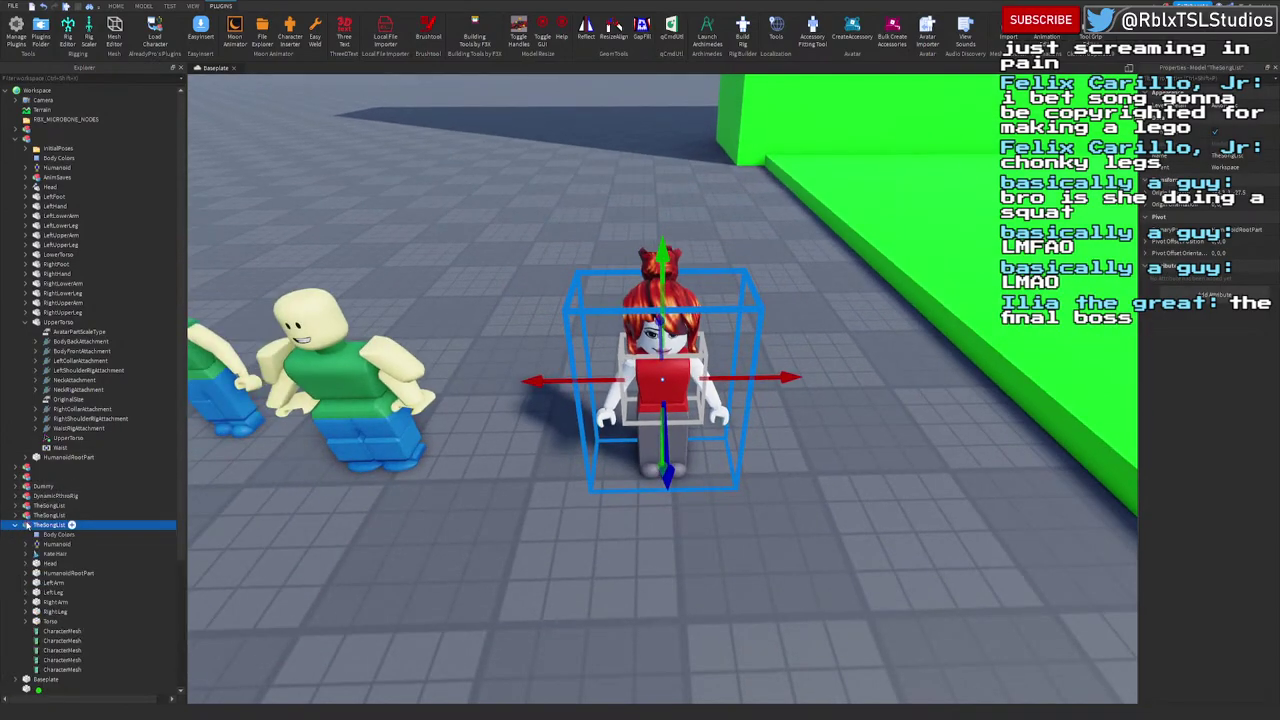
left_click(36, 555)
key("a")
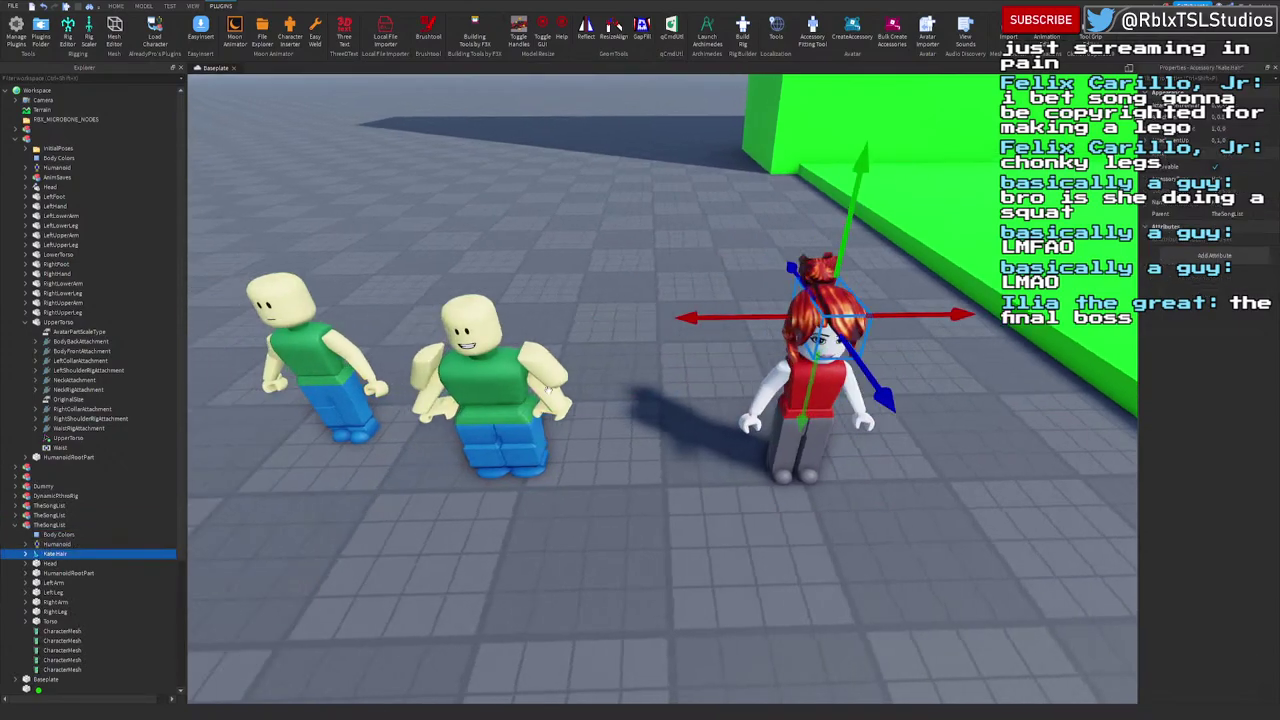
left_click(545, 388)
left_click(48, 553)
key("ctrl+d")
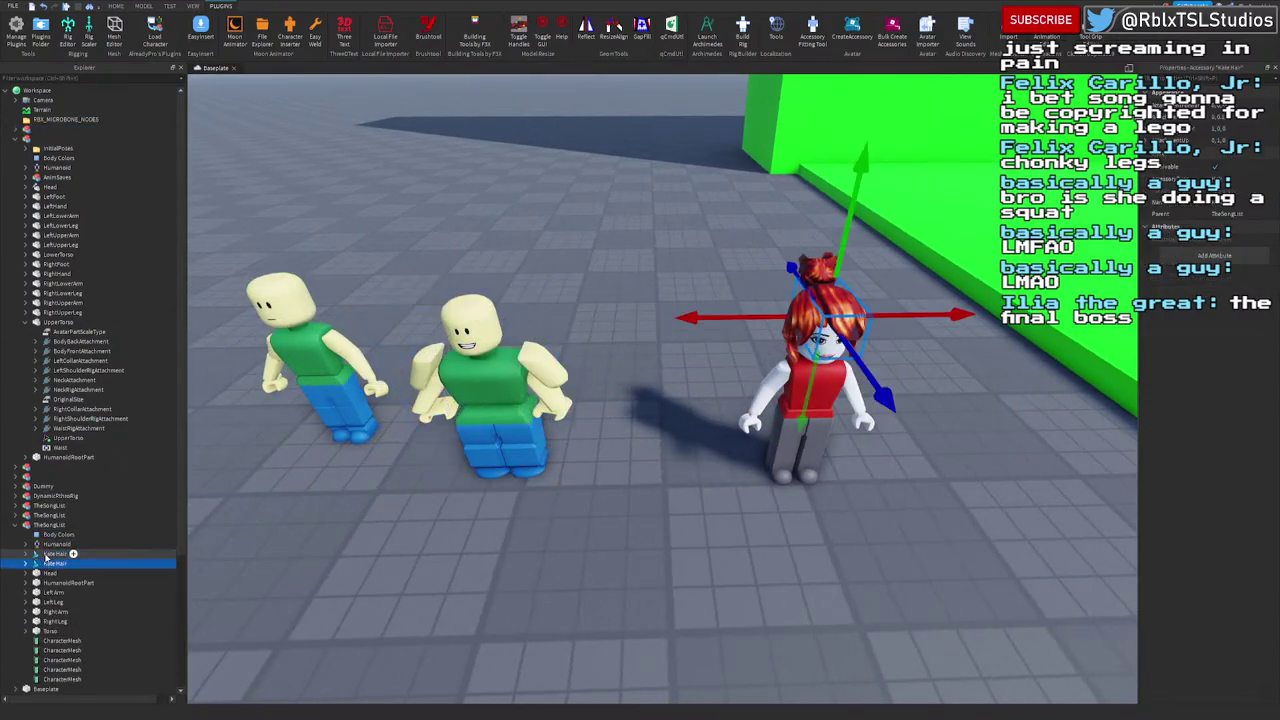
left_click_drag(48, 563, 40, 138)
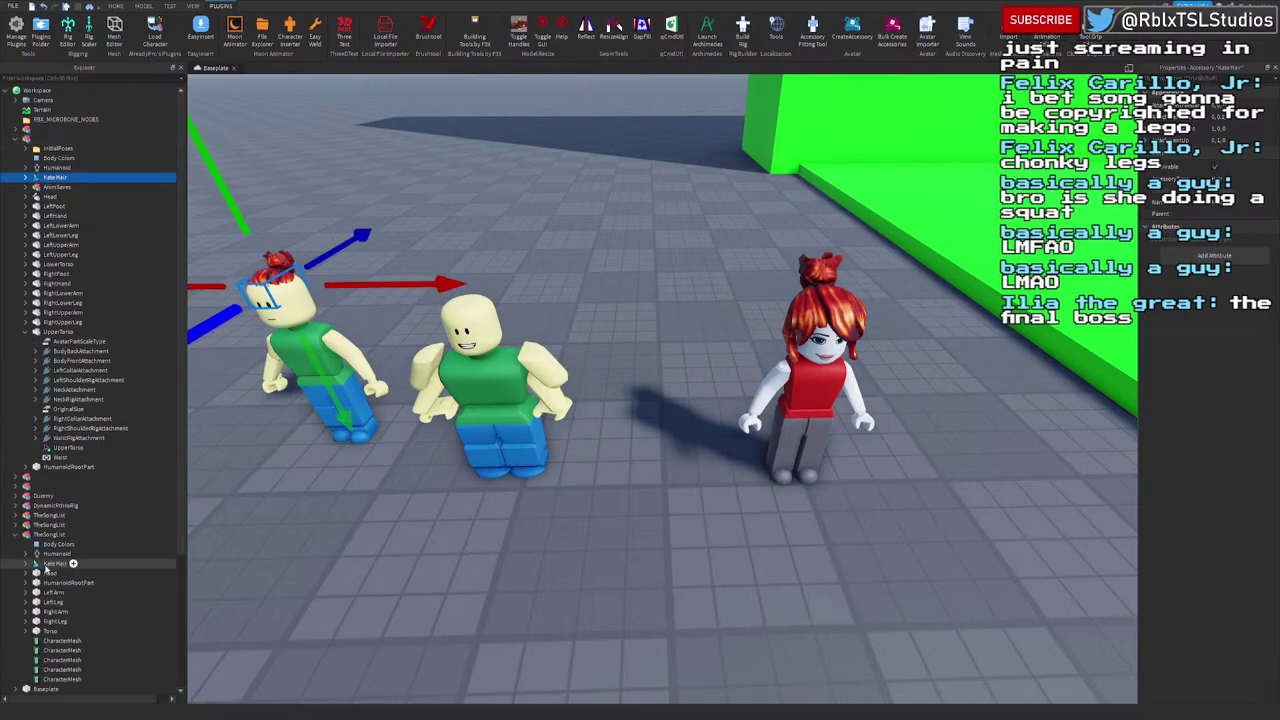
Step: Move the remaining Kate Hair accessory to the smiling green-shirted character and delete the red-shirted character
left_click(47, 565)
left_click_drag(47, 565, 42, 139)
left_click_drag(42, 189, 28, 133)
left_click(797, 398)
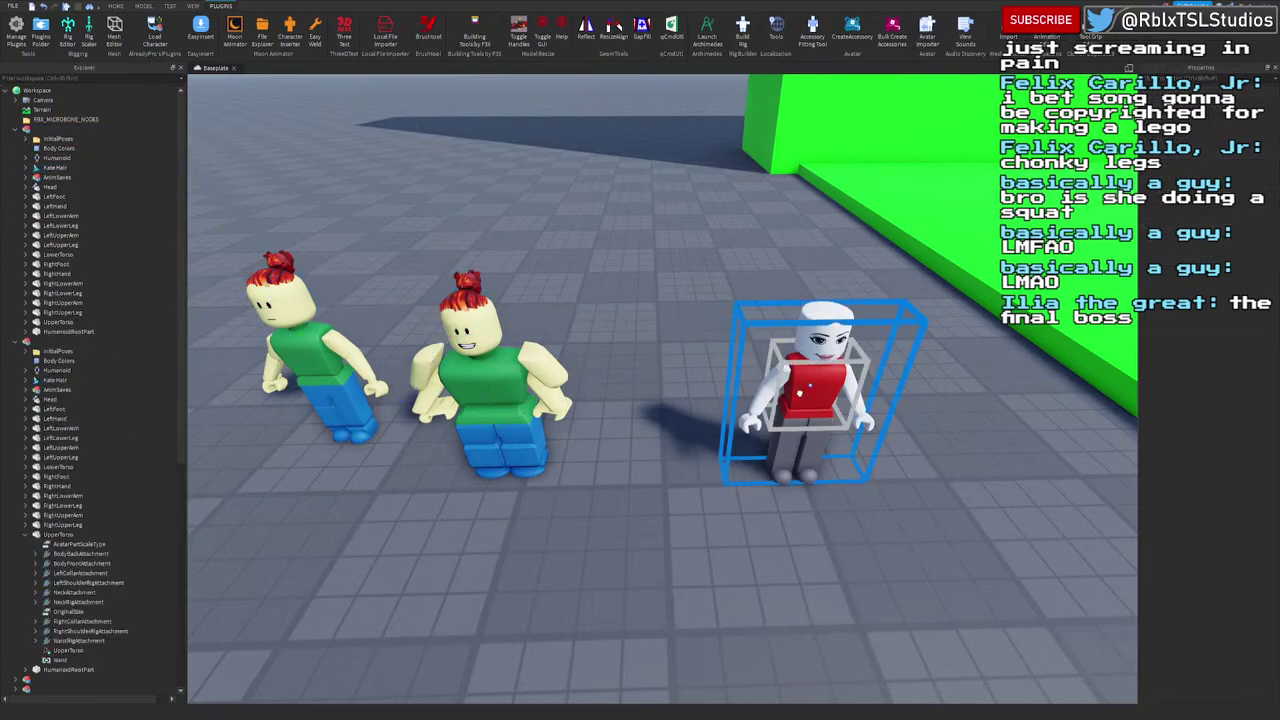
key("w")
right_click_drag(801, 398, 800, 391)
scroll(800, 395, "down", 3)
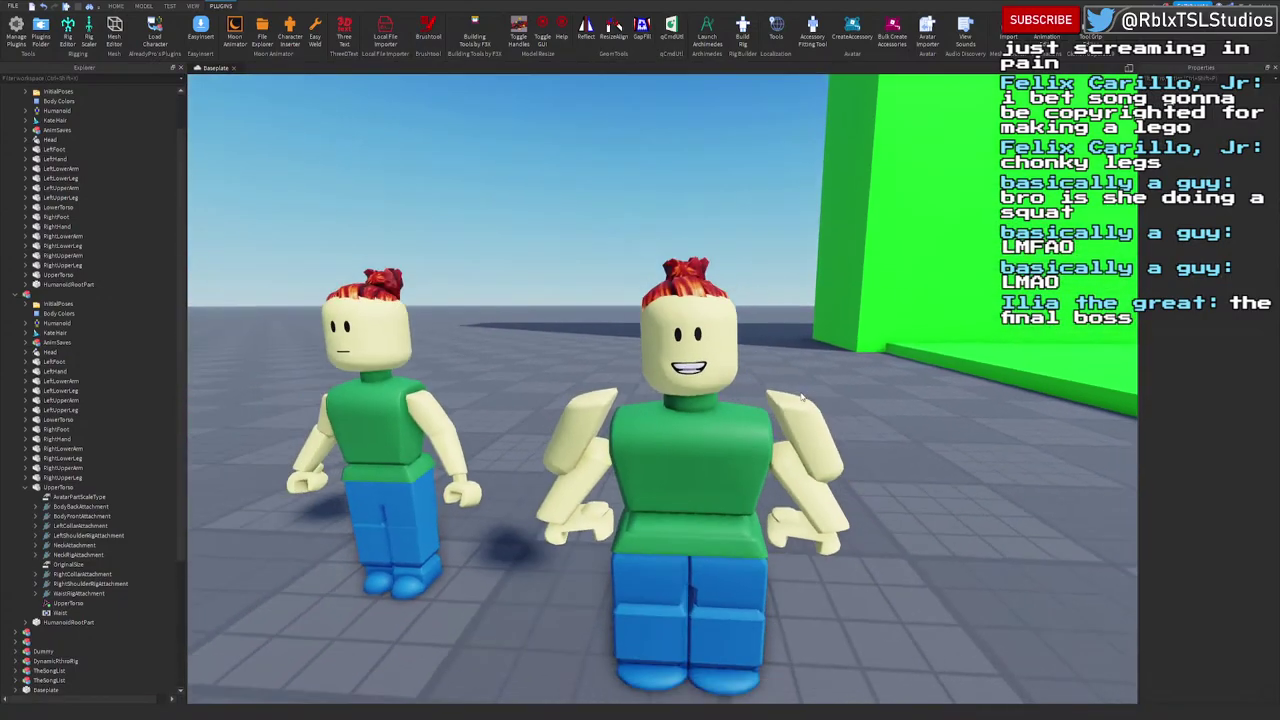
scroll(44, 332, "up", 1)
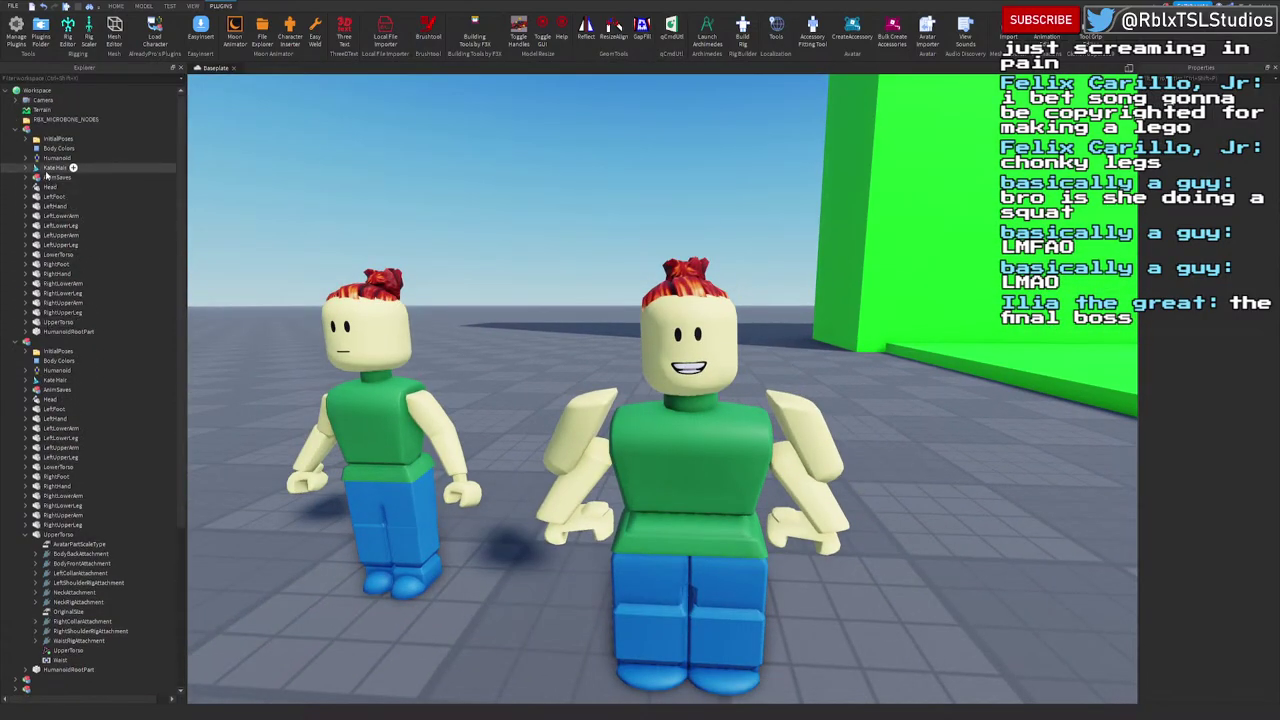
Step: Select the meshes inside both characters' Kate Hair handles and expand their Scale property
left_click(55, 167)
left_click(25, 381)
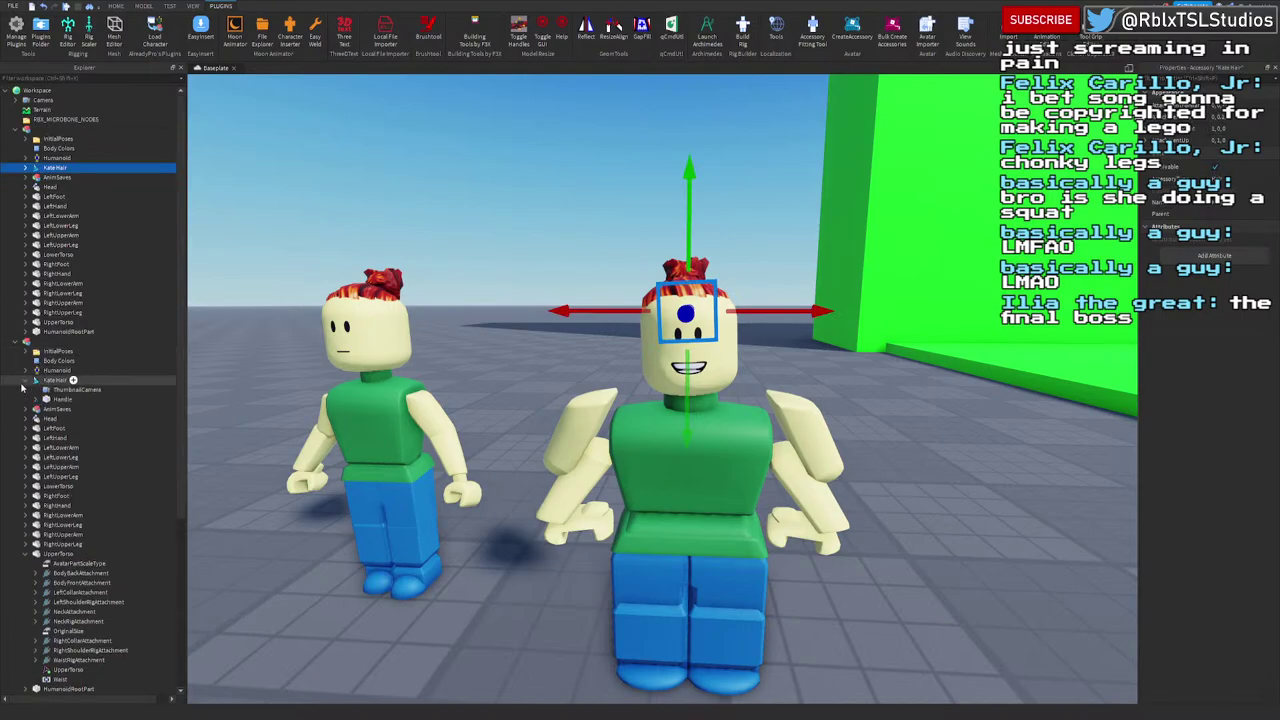
left_click(36, 399)
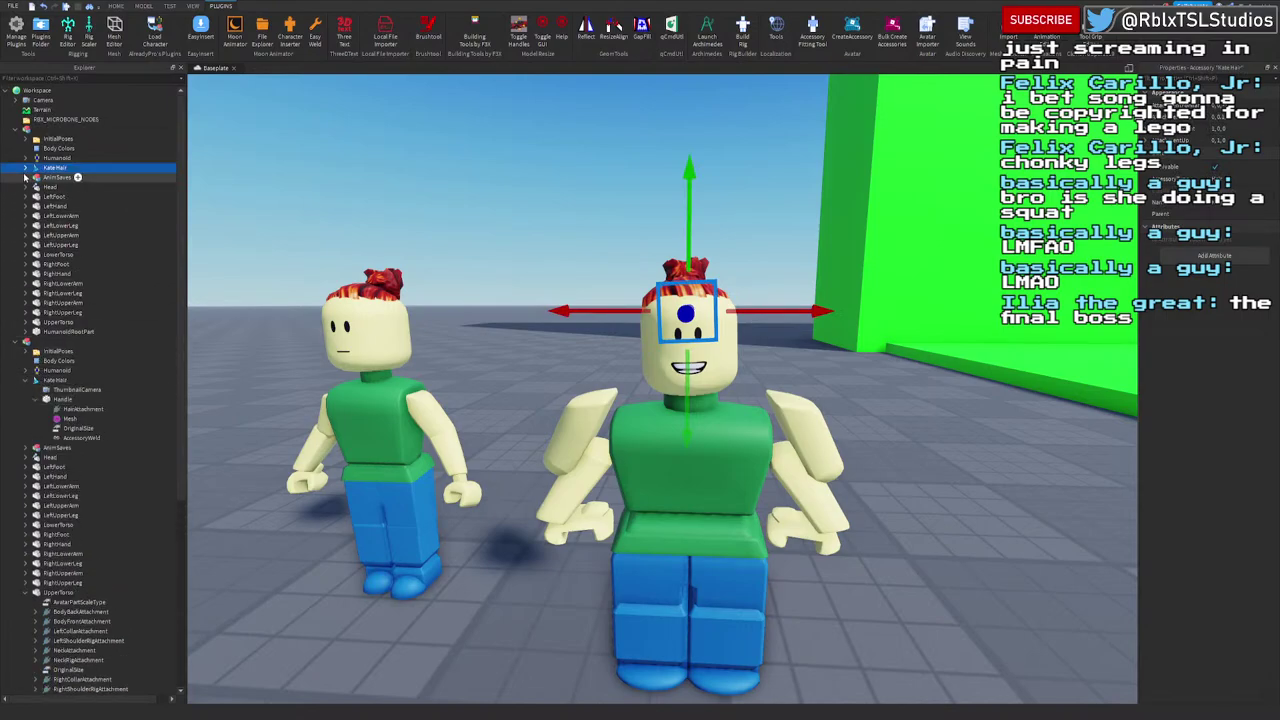
left_click(27, 169)
left_click(37, 187)
left_click(62, 207)
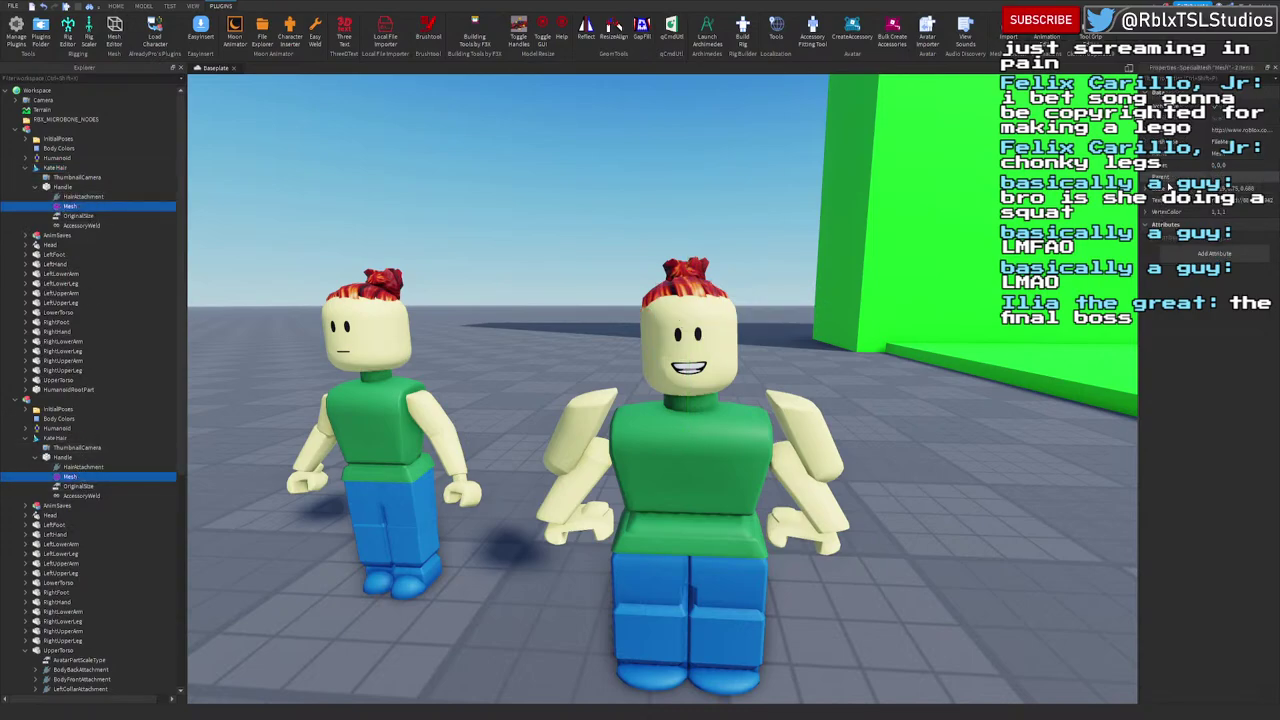
left_click(1169, 186)
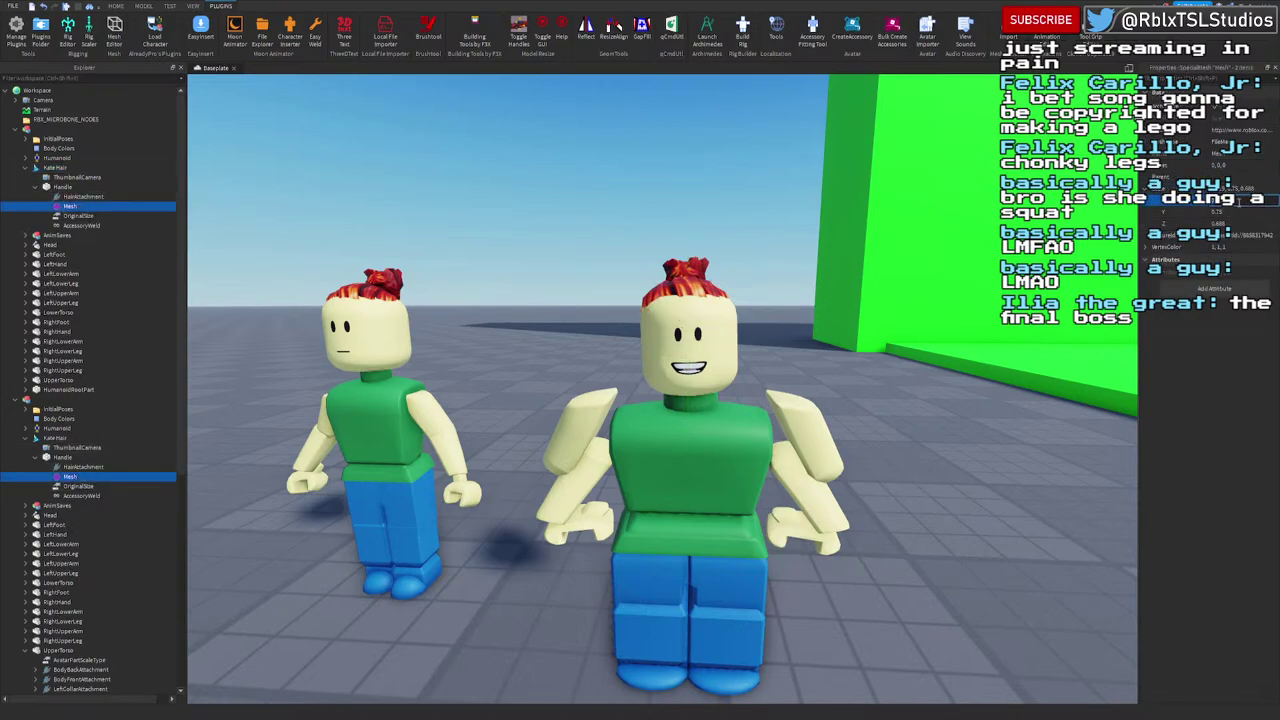
Step: Set the scale of both hair meshes to 0.85 on all three axes
key("Return")
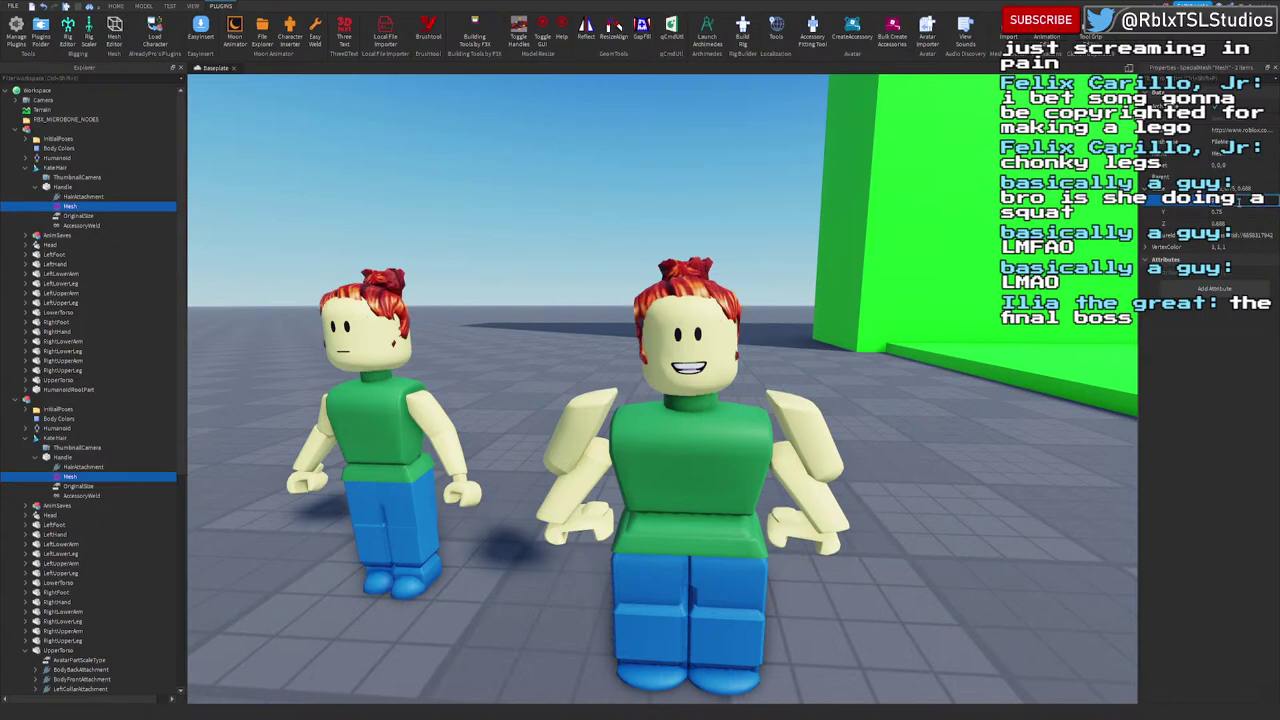
left_click(1233, 226)
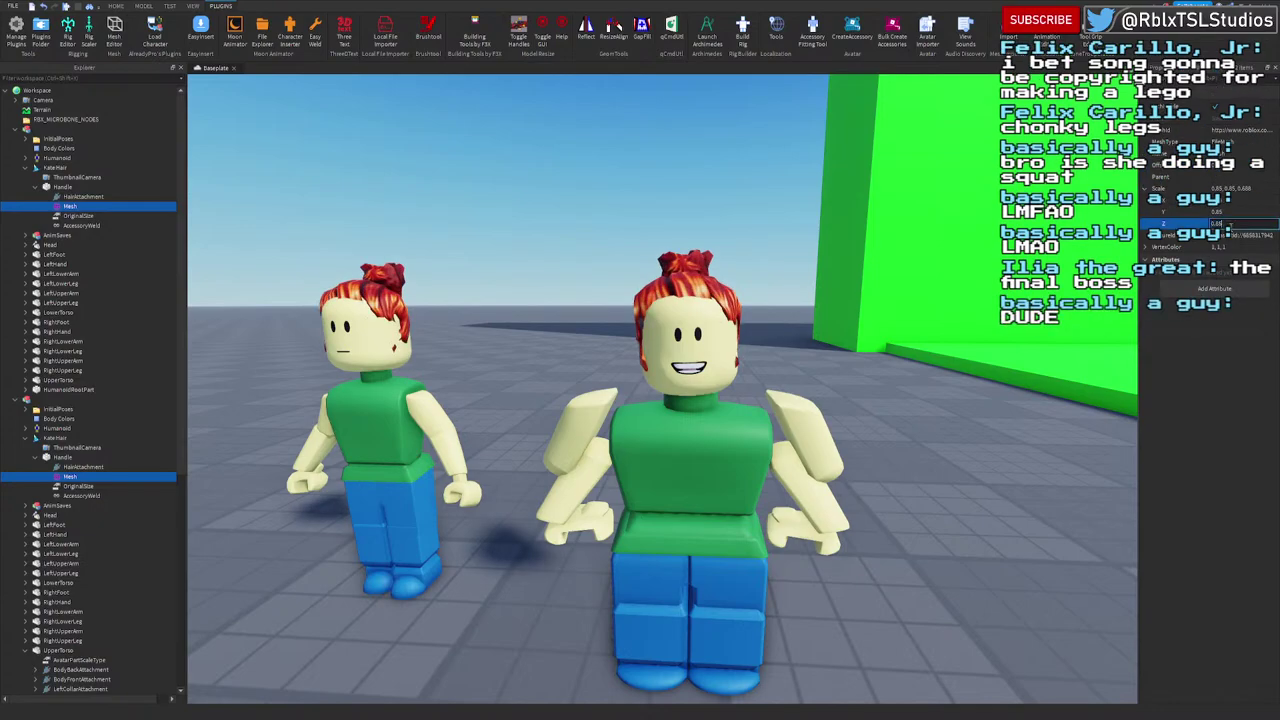
type("0.85")
key("Return")
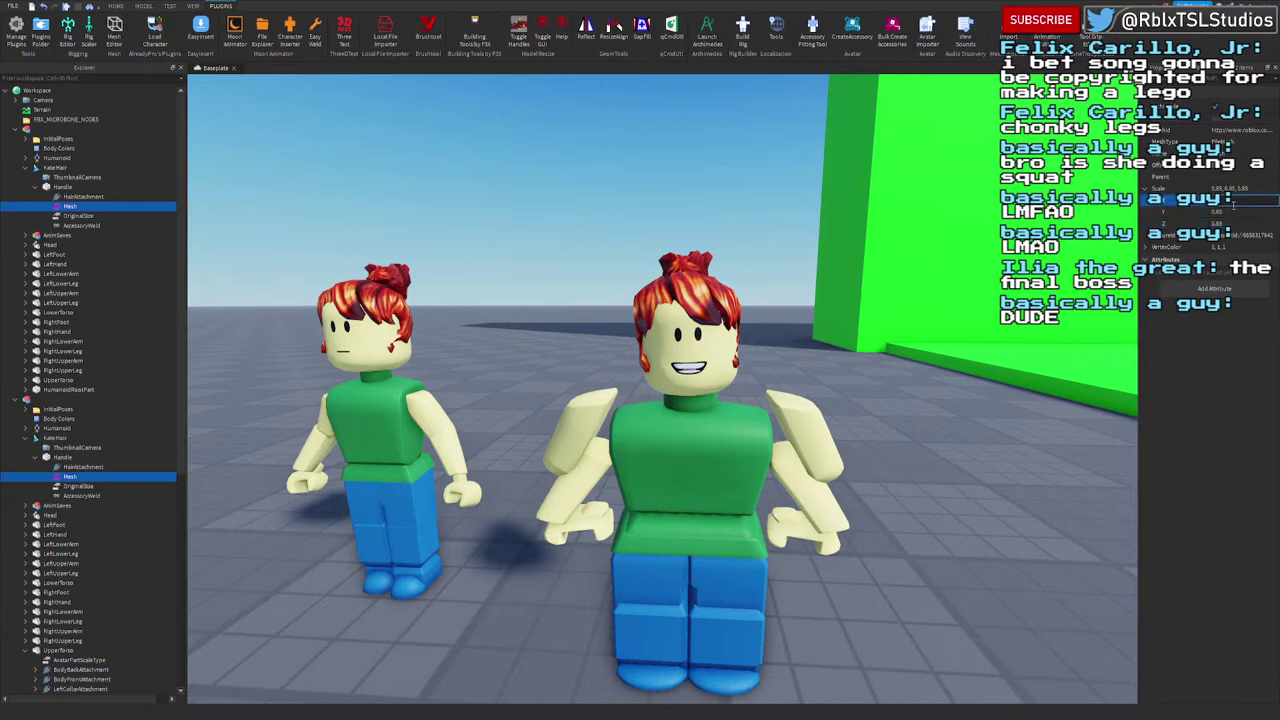
Step: Set the scale of both hair meshes to 1 on the X, Y and Z axes
type("1")
left_click(1233, 213)
type("1")
left_click(1233, 223)
type("1")
key("Return")
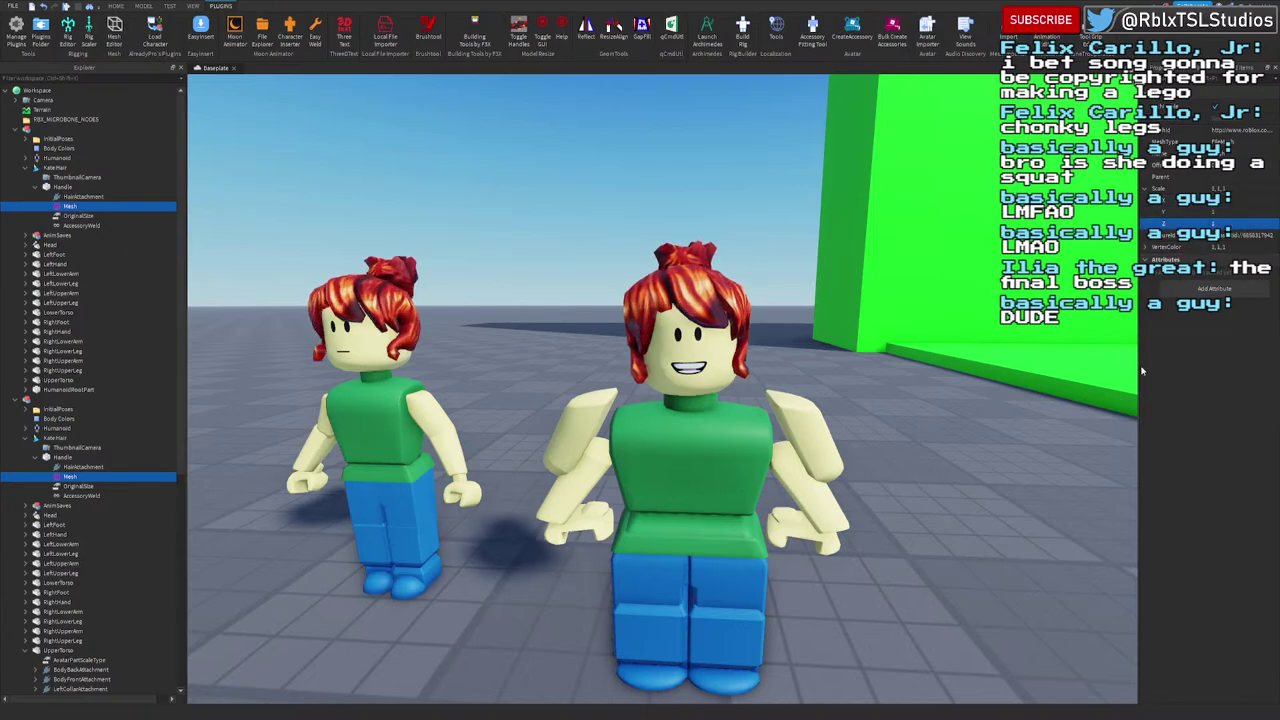
scroll(808, 401, "up", 4)
scroll(809, 401, "down", 3)
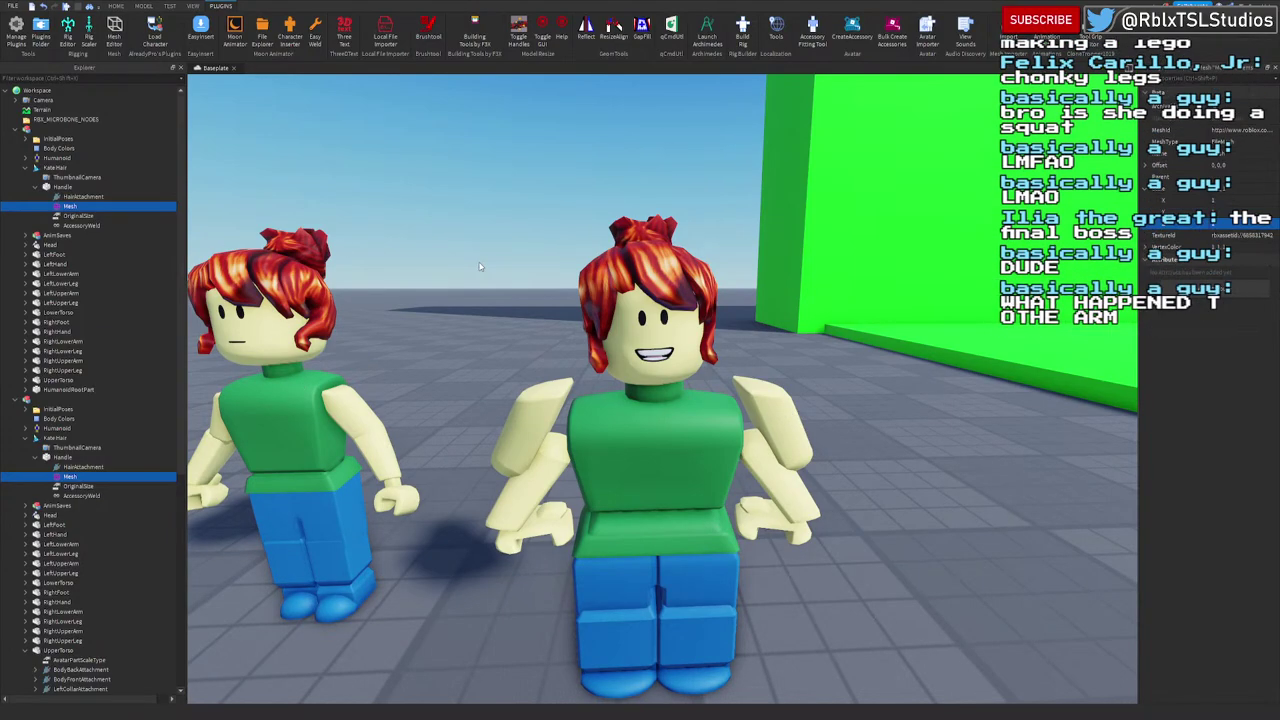
Step: Set the move snap to 0.02 studs and shift the neutral-faced character's right hand along its blue axis to align it with the forearm
left_click(456, 287)
key("w")
right_click_drag(456, 287, 454, 291)
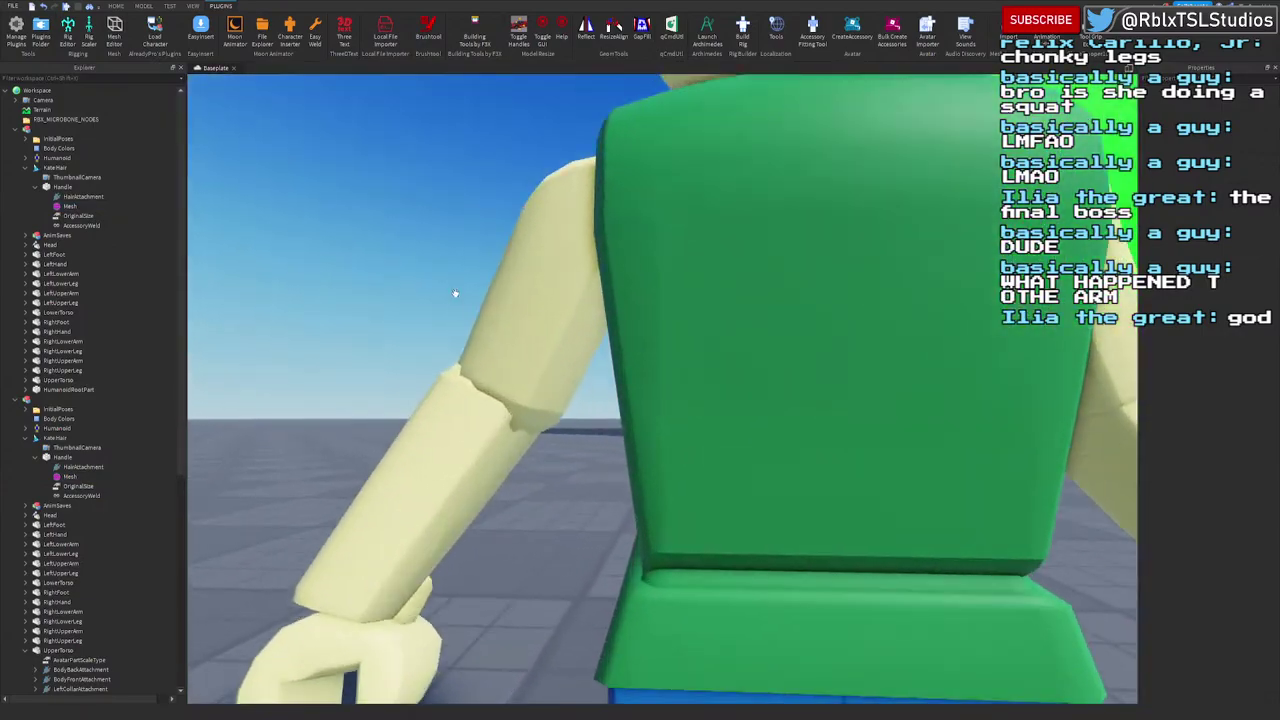
left_click(414, 663)
key("s")
right_click_drag(525, 597, 540, 589)
key("w")
right_click_drag(590, 506, 601, 551)
left_click(601, 551)
left_click(611, 432)
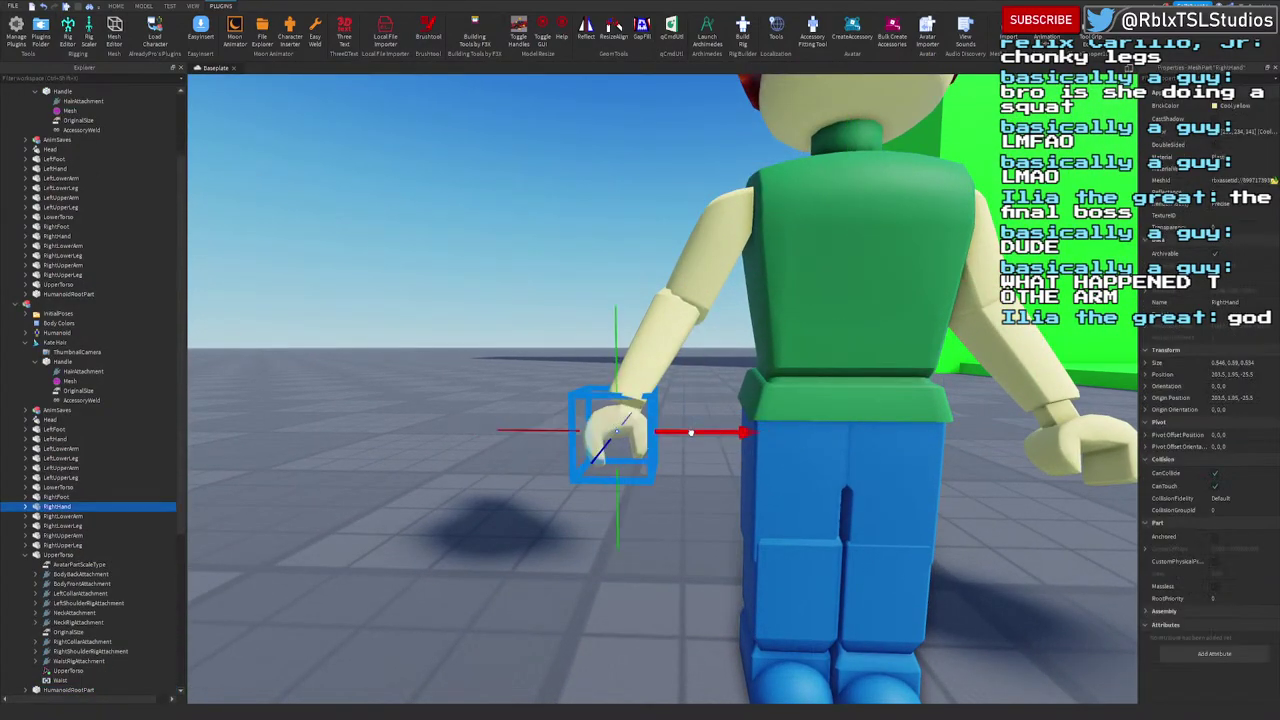
key("f")
right_click_drag(692, 434, 554, 329)
left_click(144, 6)
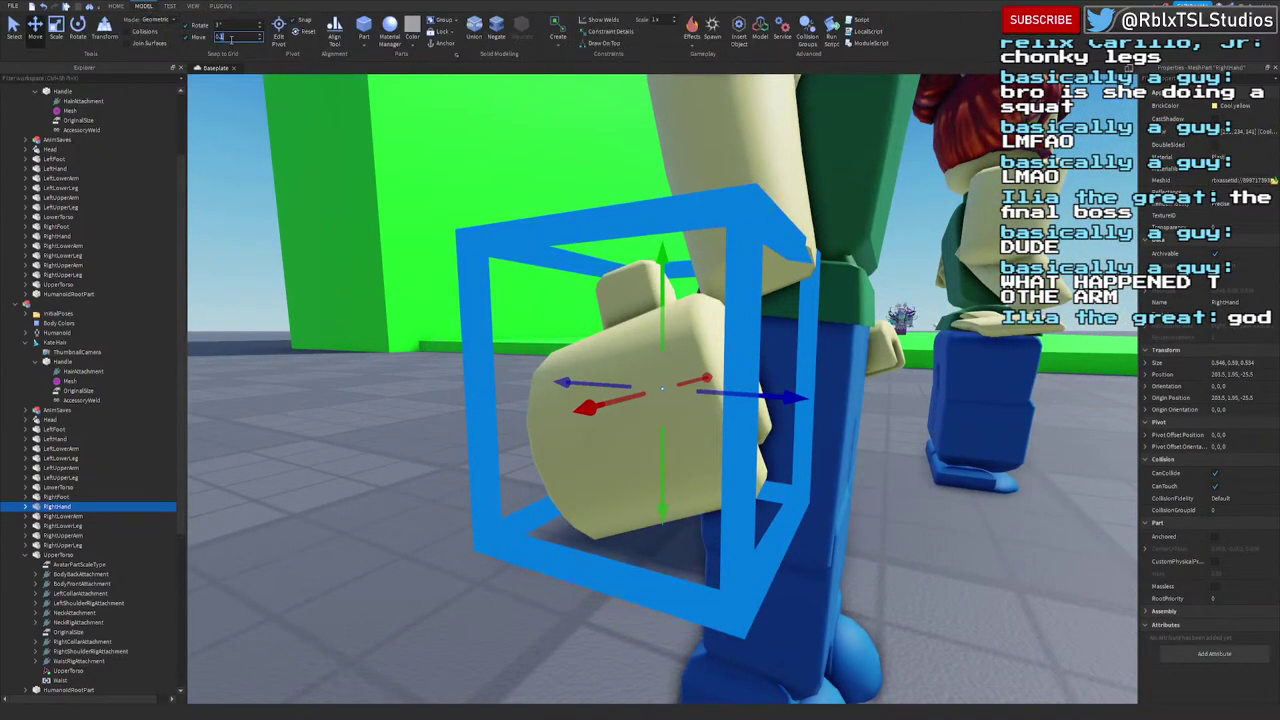
left_click_drag(787, 402, 967, 416)
right_click_drag(967, 416, 831, 525)
key("s")
left_click(831, 523)
key("s")
scroll(240, 122, "up", 3)
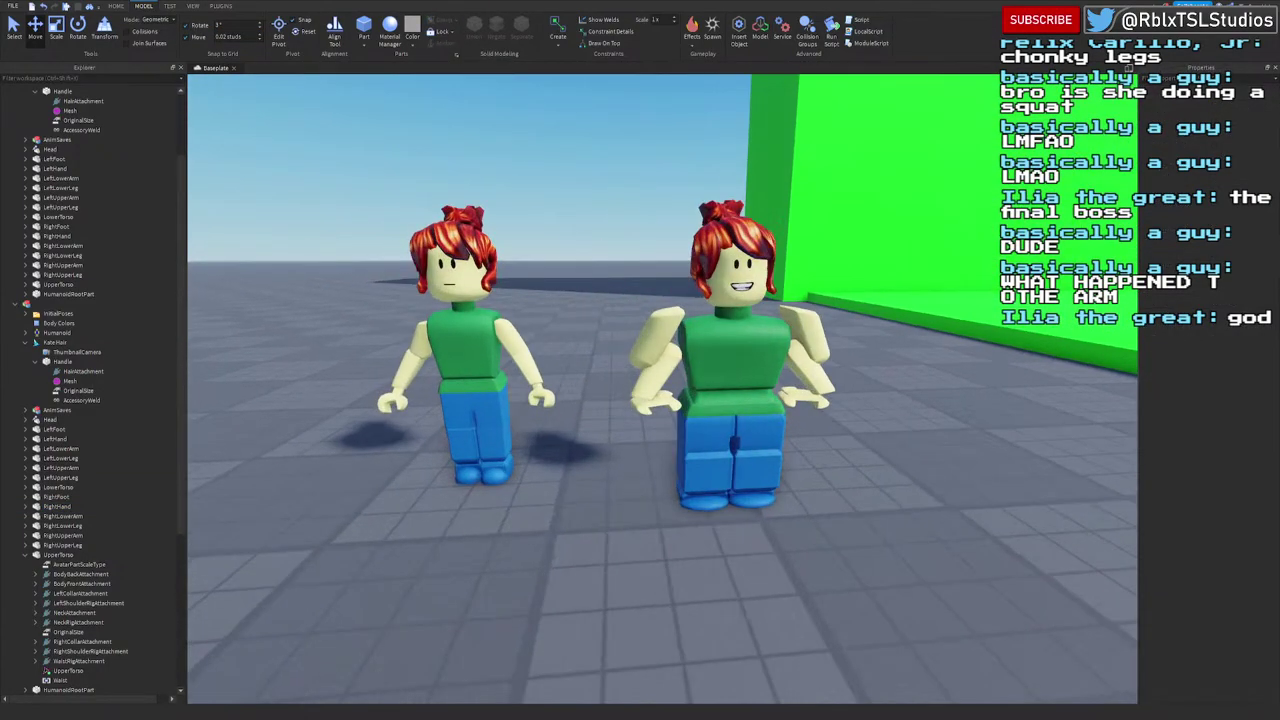
Step: Reopen the Animation Editor and start the Face Recorder for the smiling character's head
left_click(220, 6)
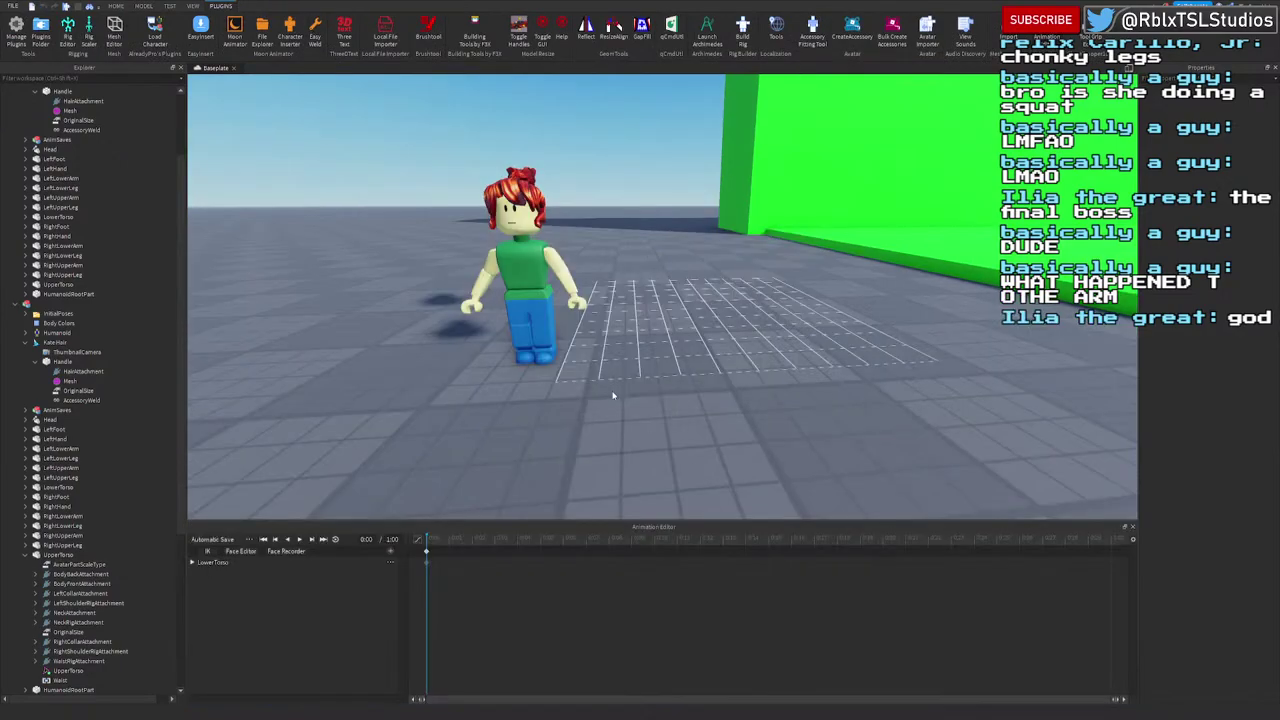
right_click_drag(709, 271, 710, 276)
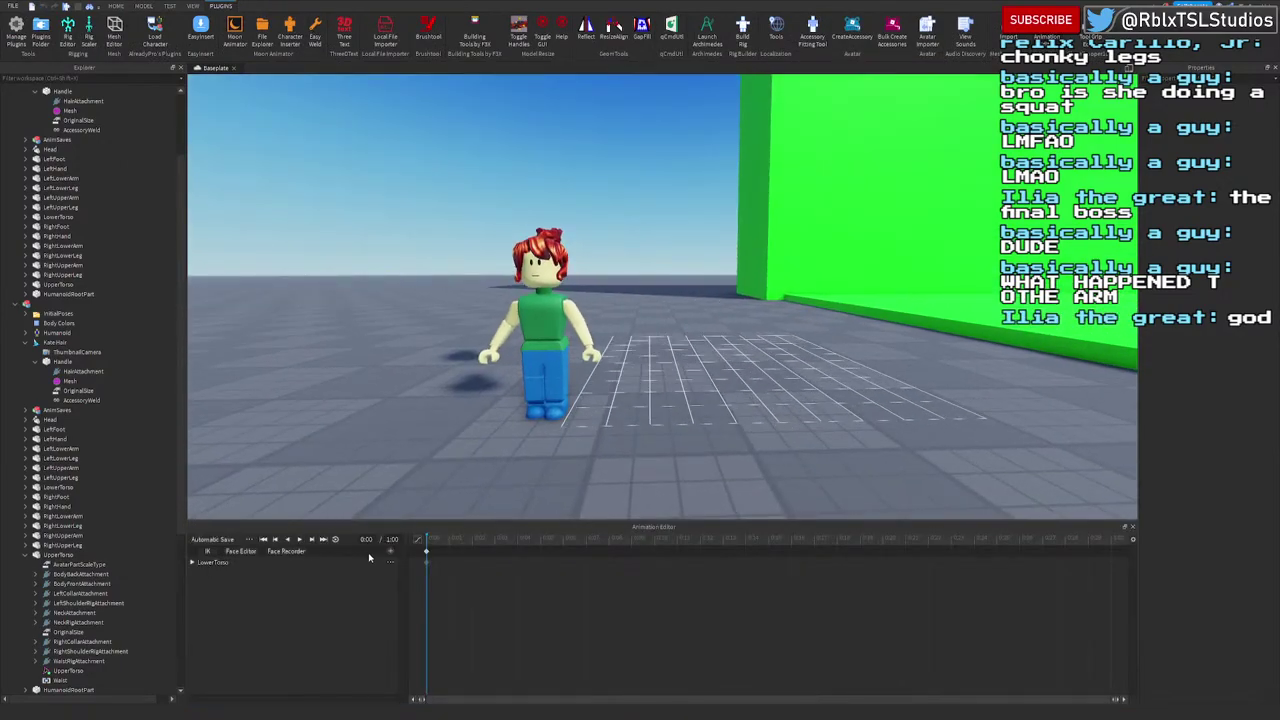
left_click(287, 551)
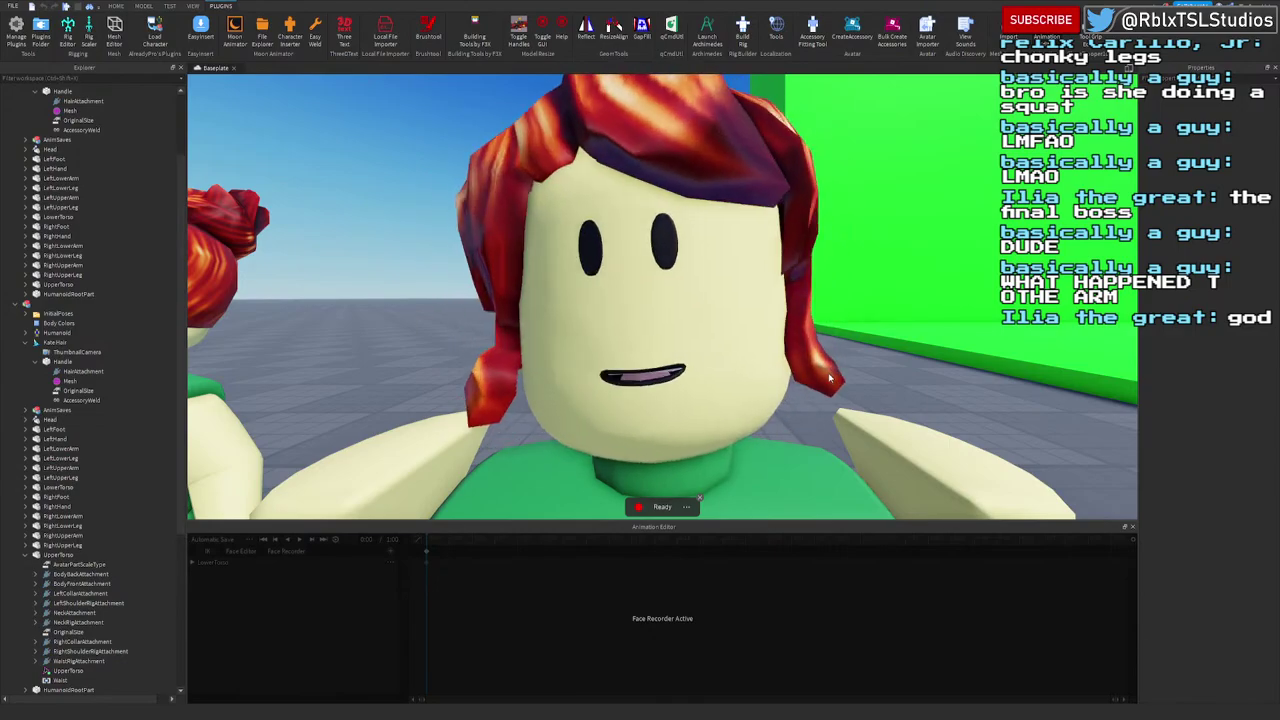
Step: Examine the smiling character's tracked face, hair and arms from close up, from the side and from farther away
right_click_drag(829, 378, 829, 378)
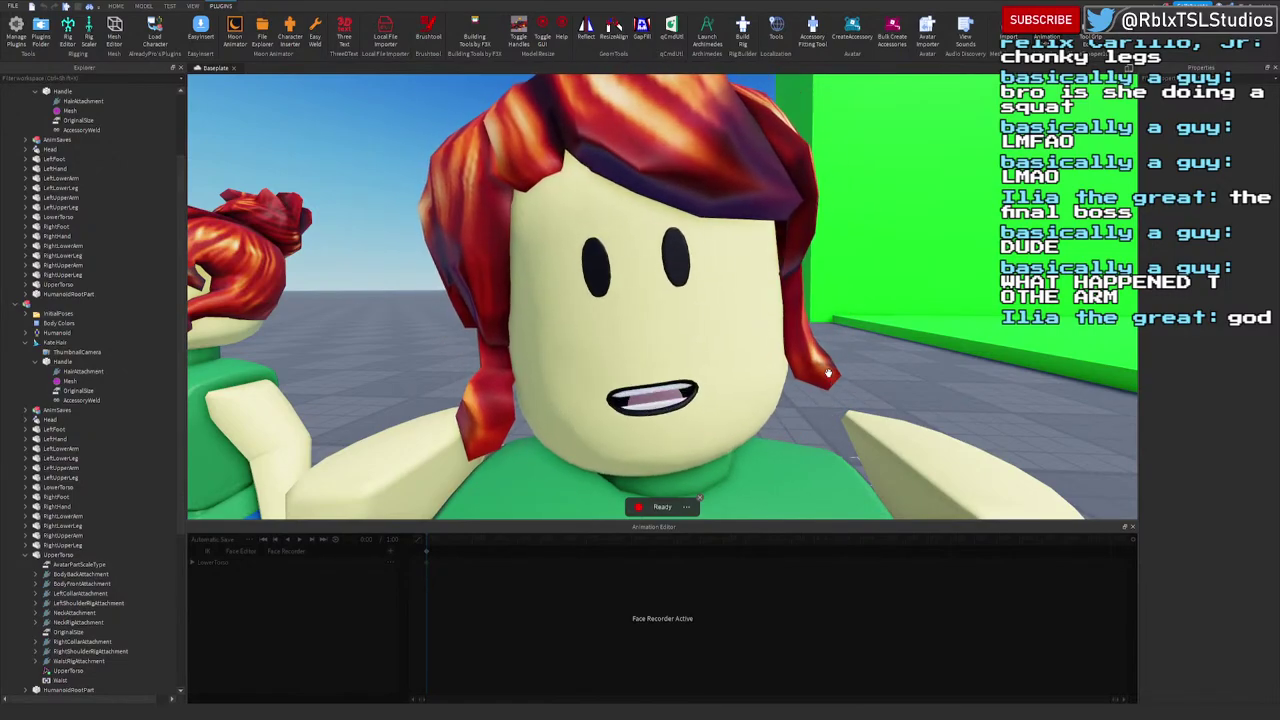
scroll(828, 374, "down", 6)
right_click_drag(829, 377, 841, 368)
scroll(840, 364, "up", 3)
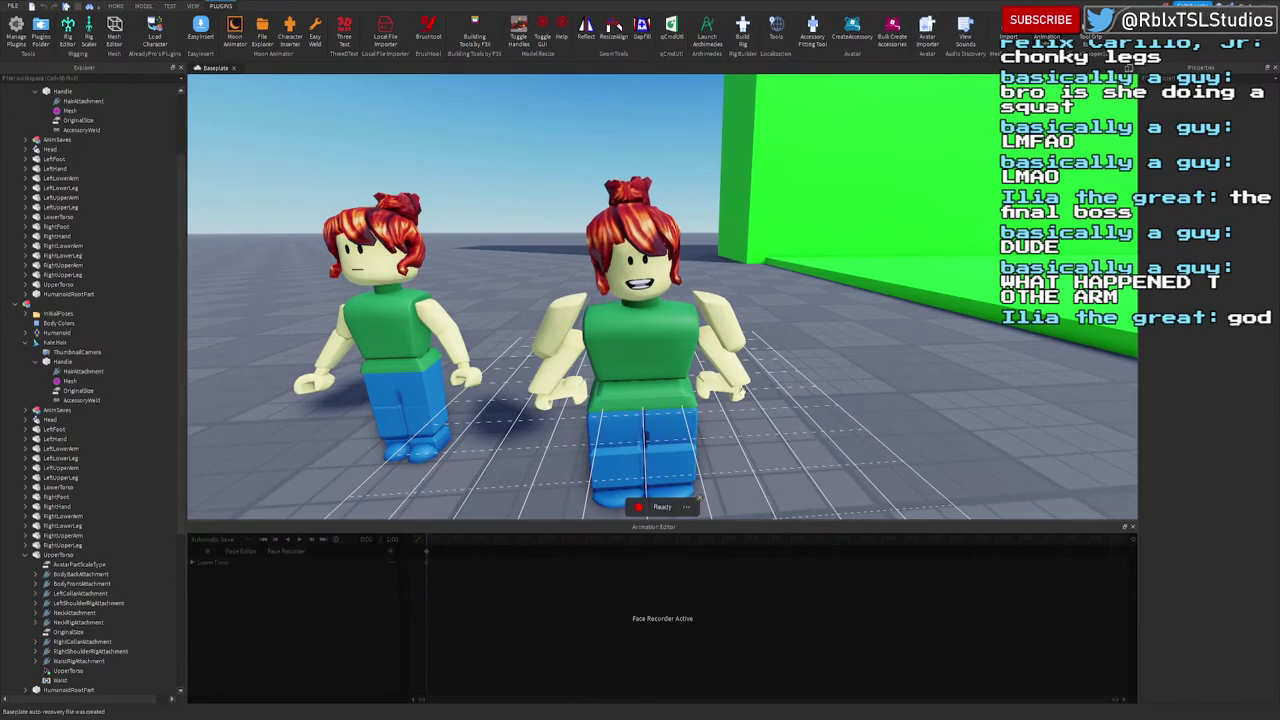
scroll(734, 386, "up", 6)
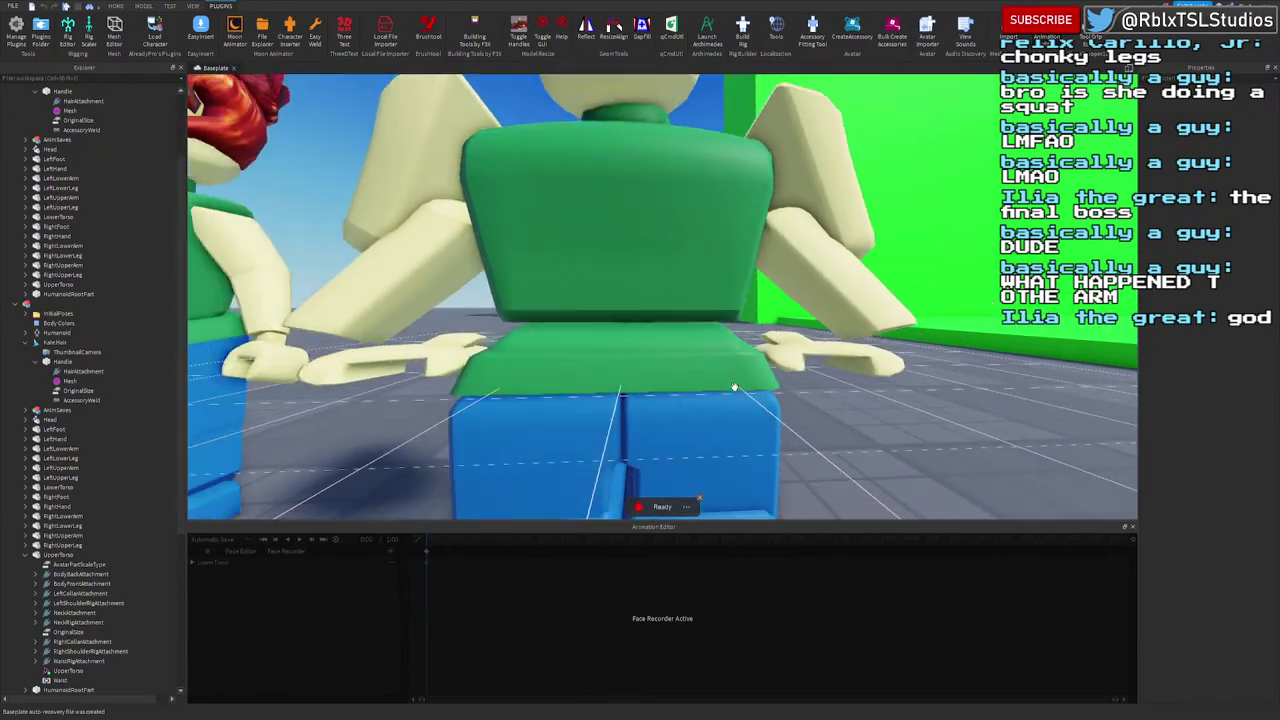
scroll(734, 386, "down", 6)
right_click_drag(734, 386, 734, 388)
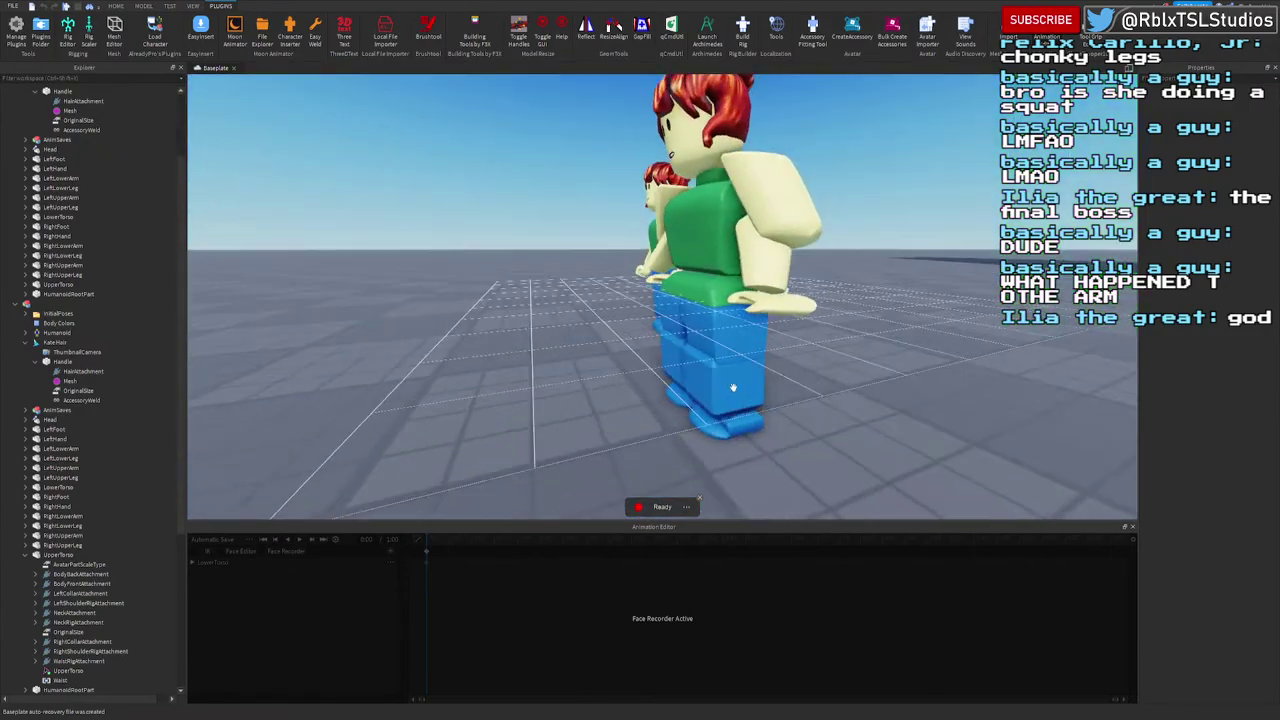
scroll(734, 388, "down", 5)
scroll(734, 390, "up", 4)
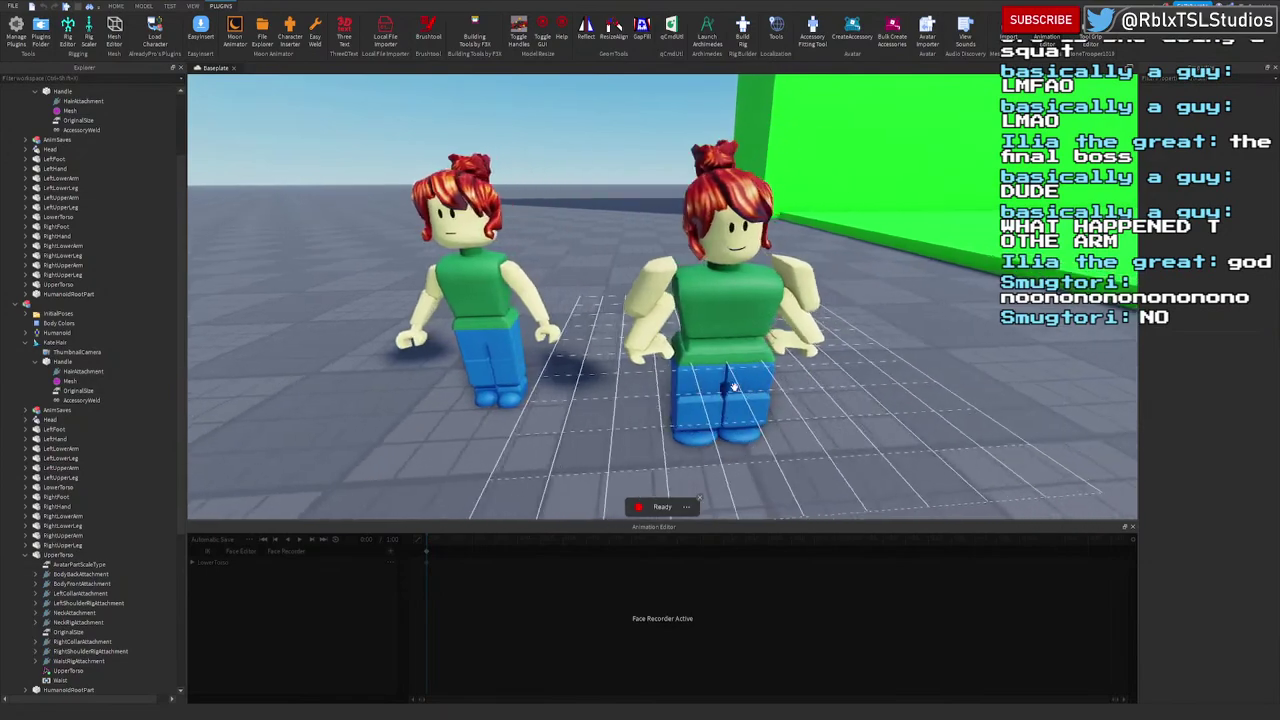
scroll(735, 397, "down", 3)
scroll(735, 397, "up", 3)
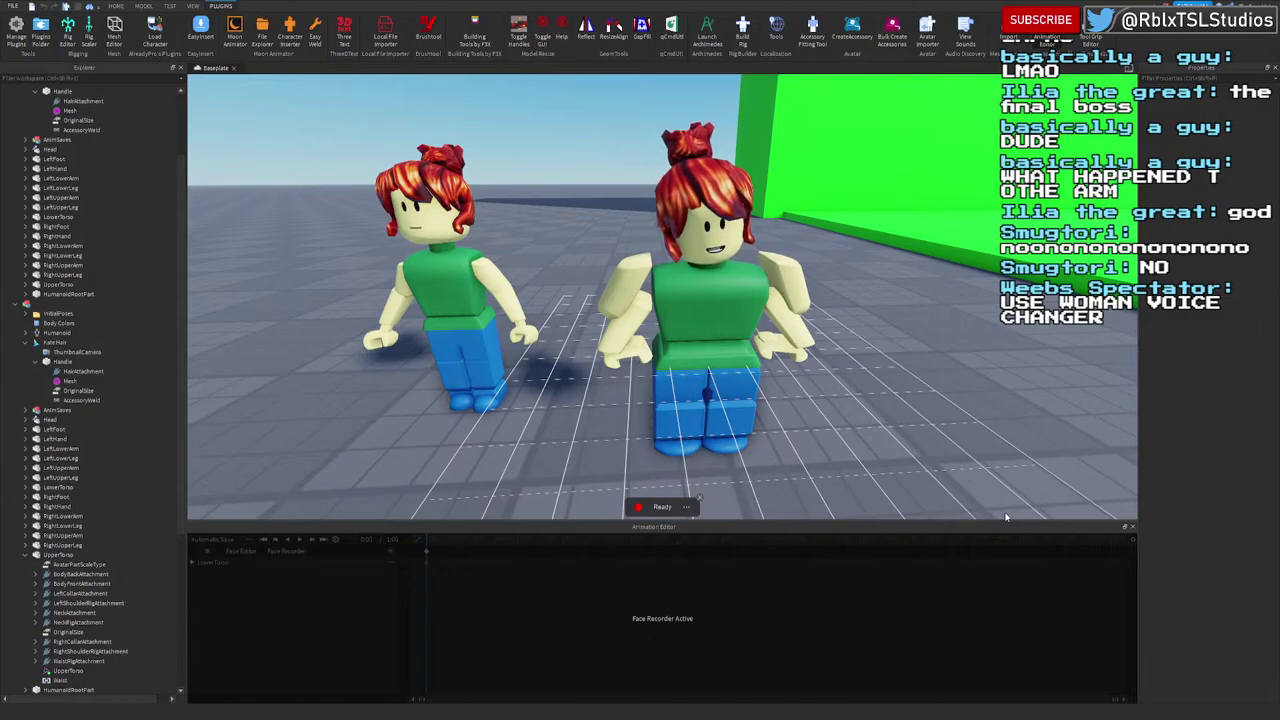
scroll(1006, 517, "up", 6)
scroll(1006, 517, "down", 5)
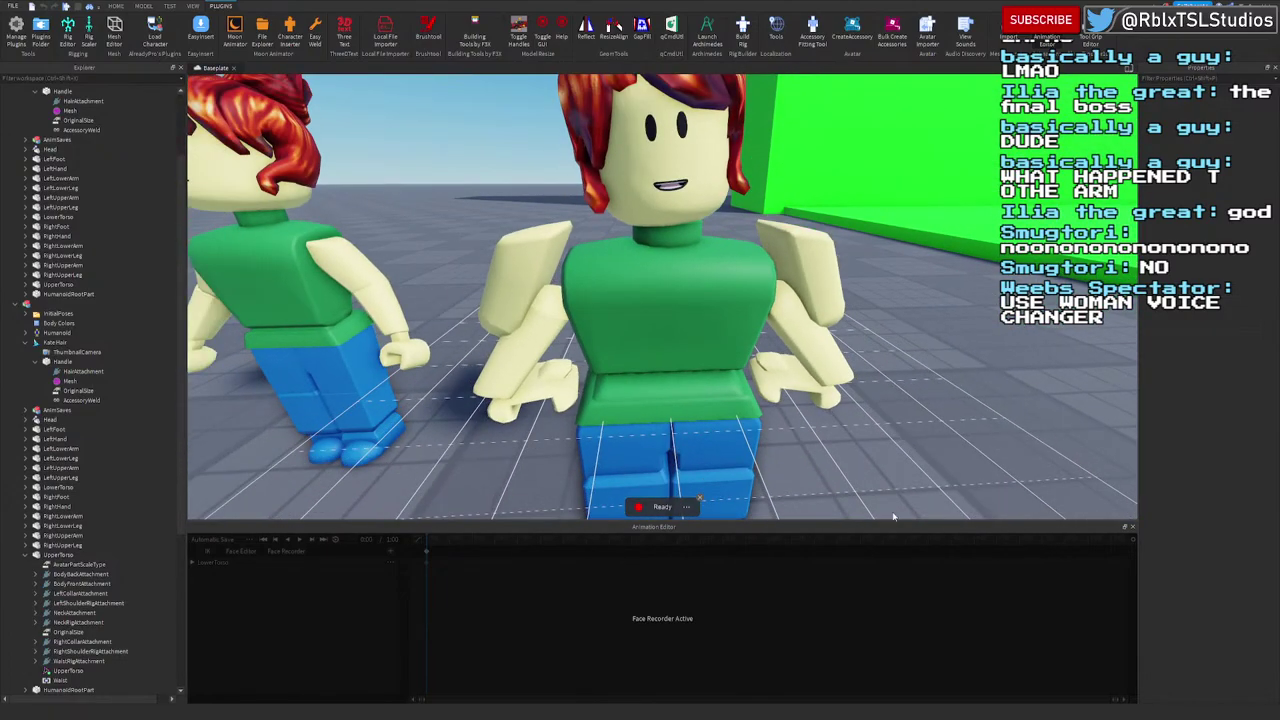
right_click_drag(880, 386, 880, 386)
scroll(881, 391, "up", 3)
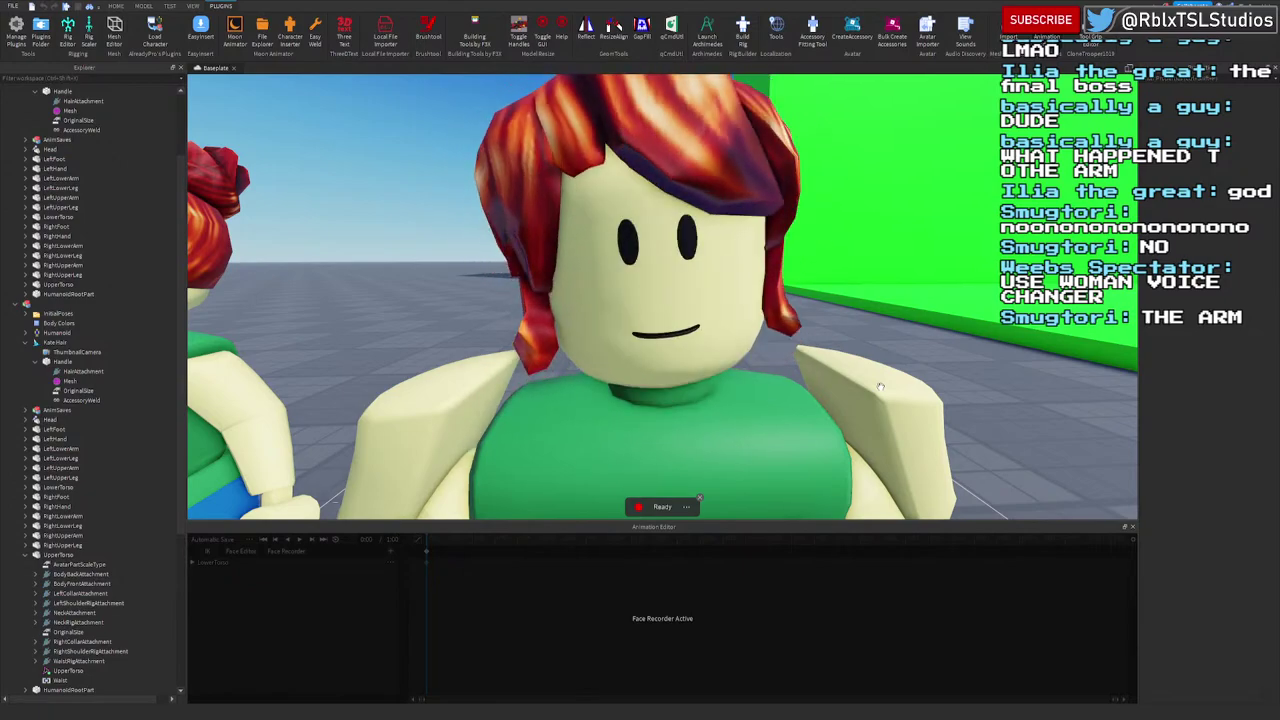
Step: Close the smiling character's animation session, load the slim-armed character into the Animation Editor and start its Face Recorder
scroll(880, 386, "down", 5)
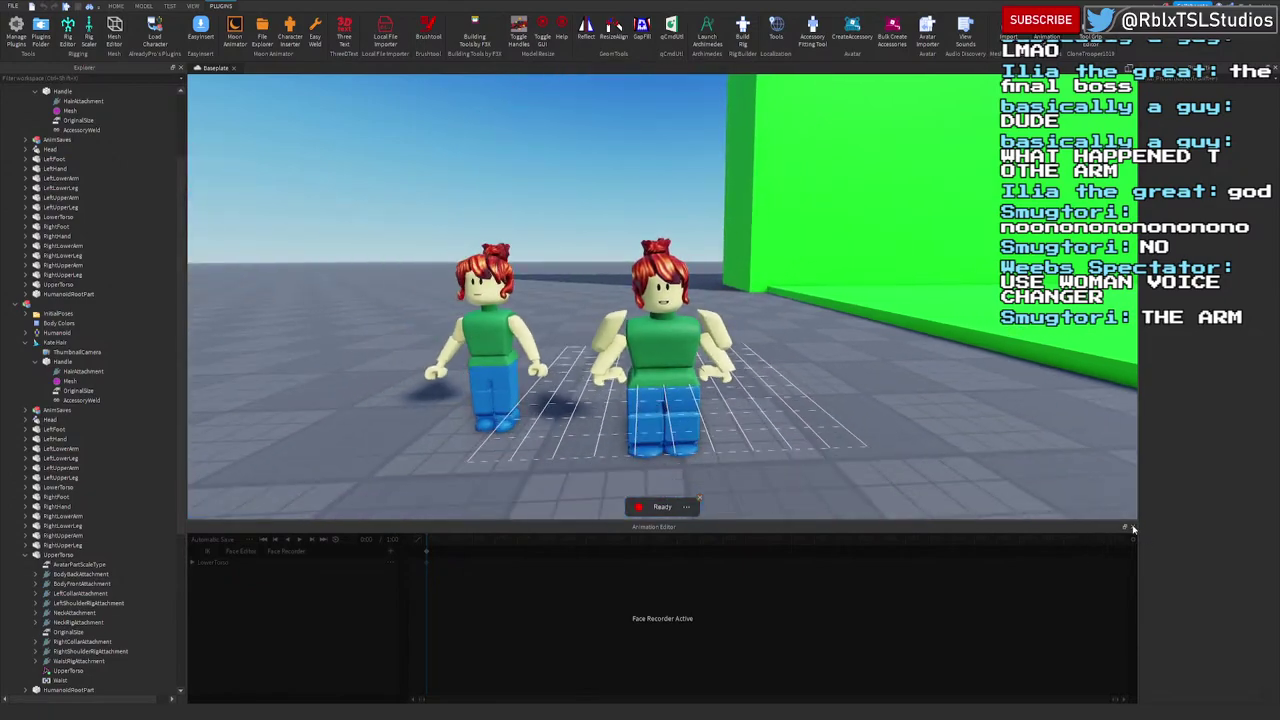
left_click(1133, 528)
key("a")
left_click(658, 436)
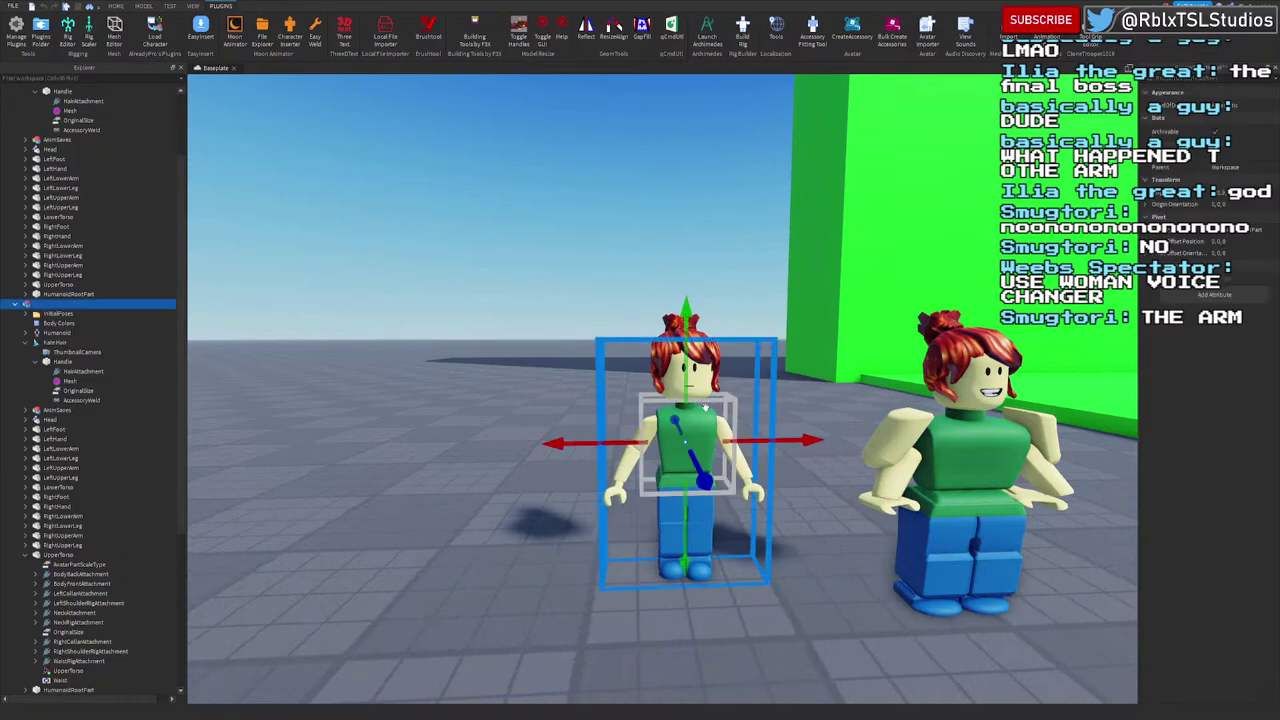
left_click(1046, 28)
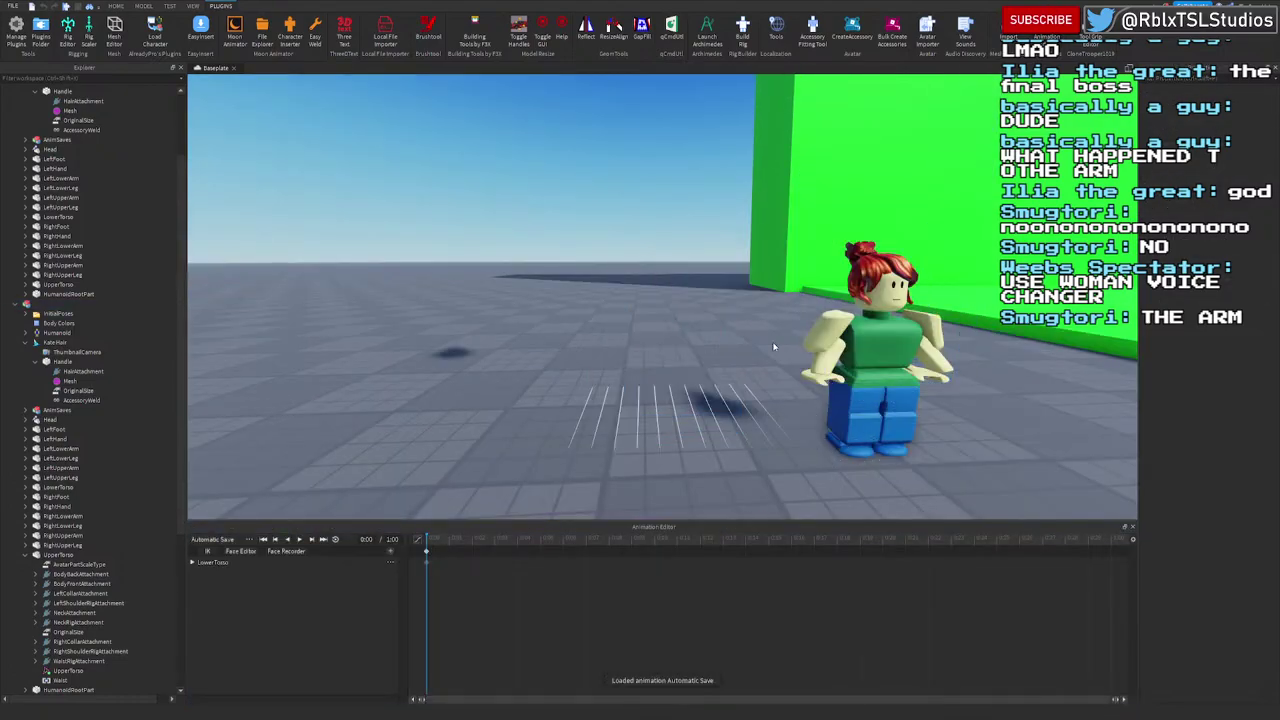
right_click_drag(736, 369, 736, 369)
key("w")
key("e")
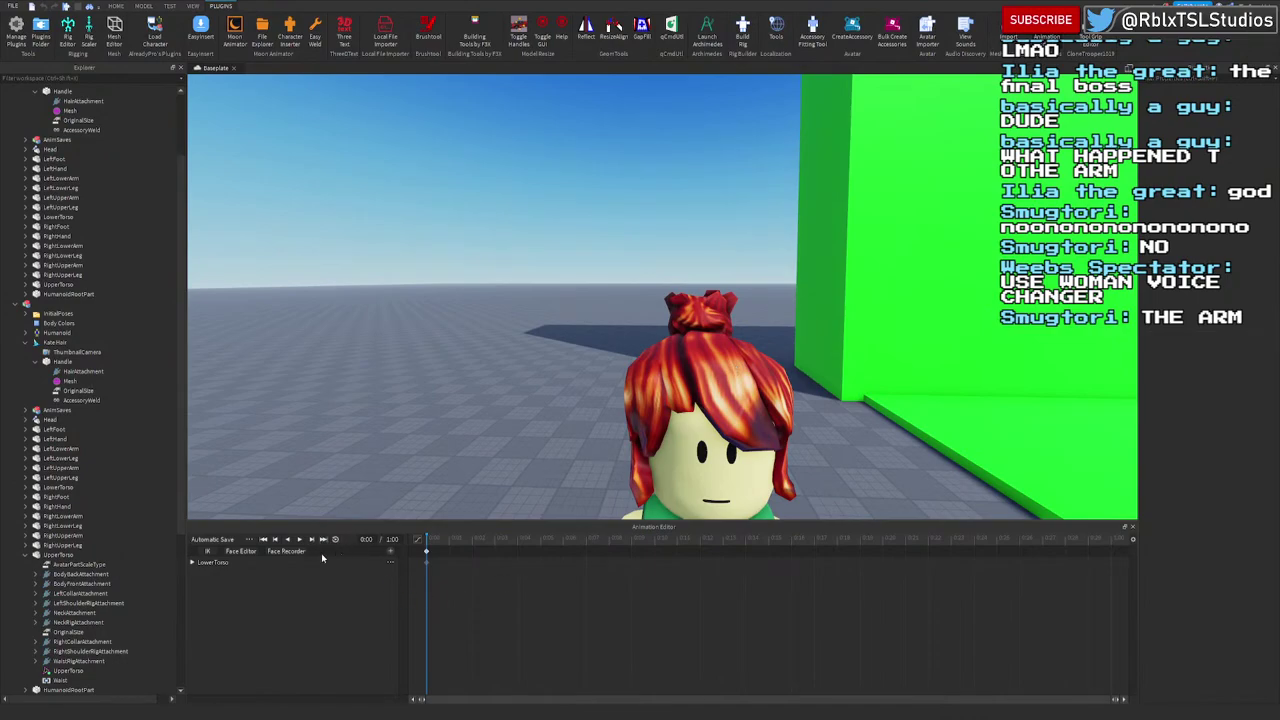
left_click(298, 552)
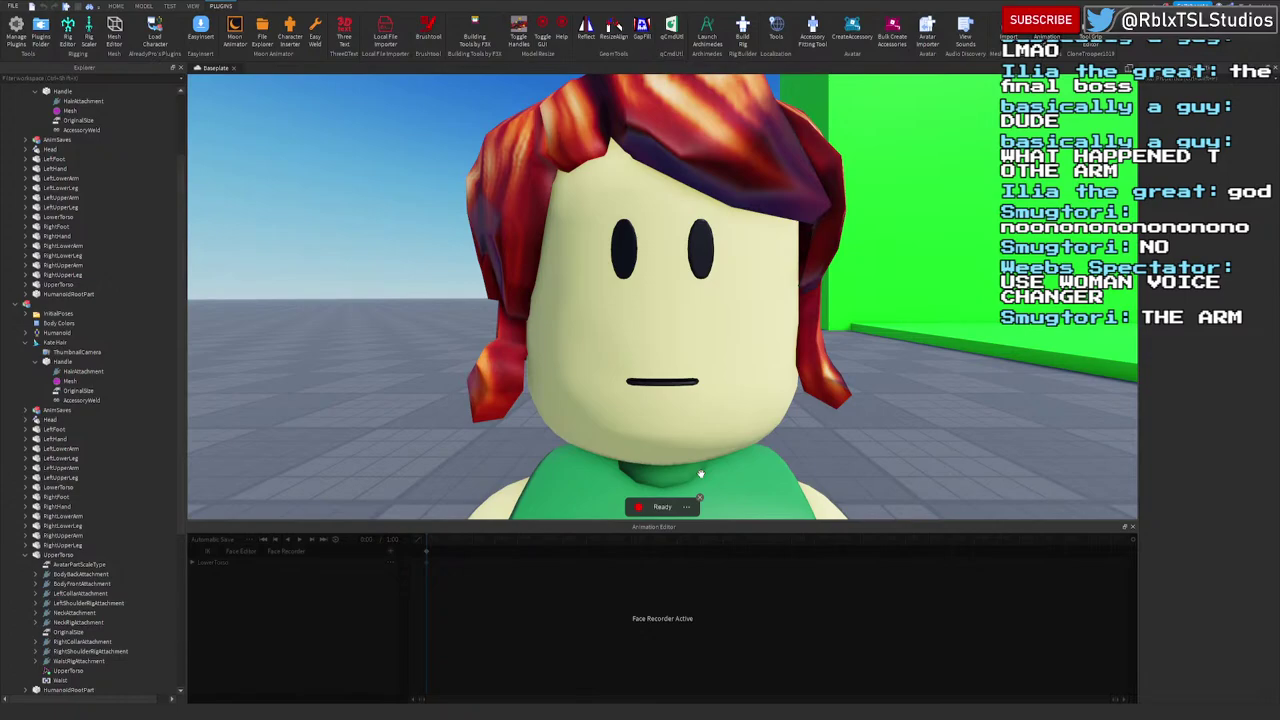
Step: Close the Animation Editor and its Face Recorder session for the slim-armed character
left_click(1129, 527)
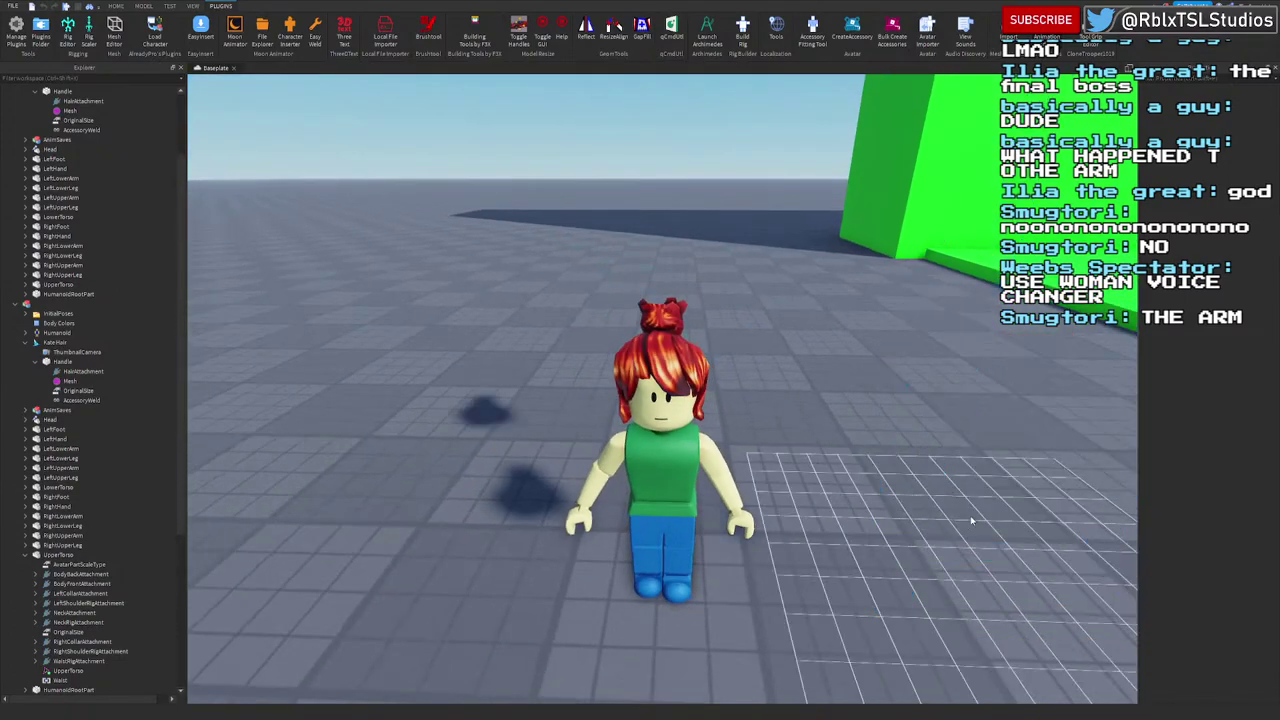
left_click(1047, 27)
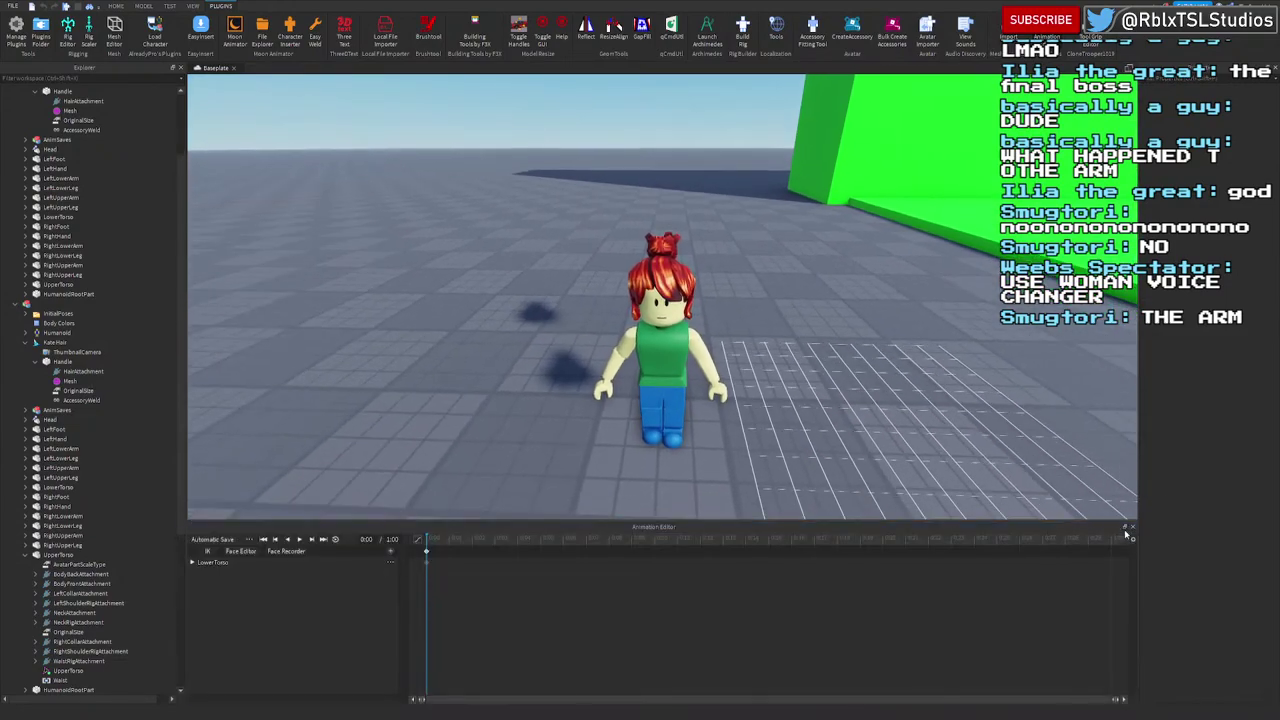
left_click(1132, 527)
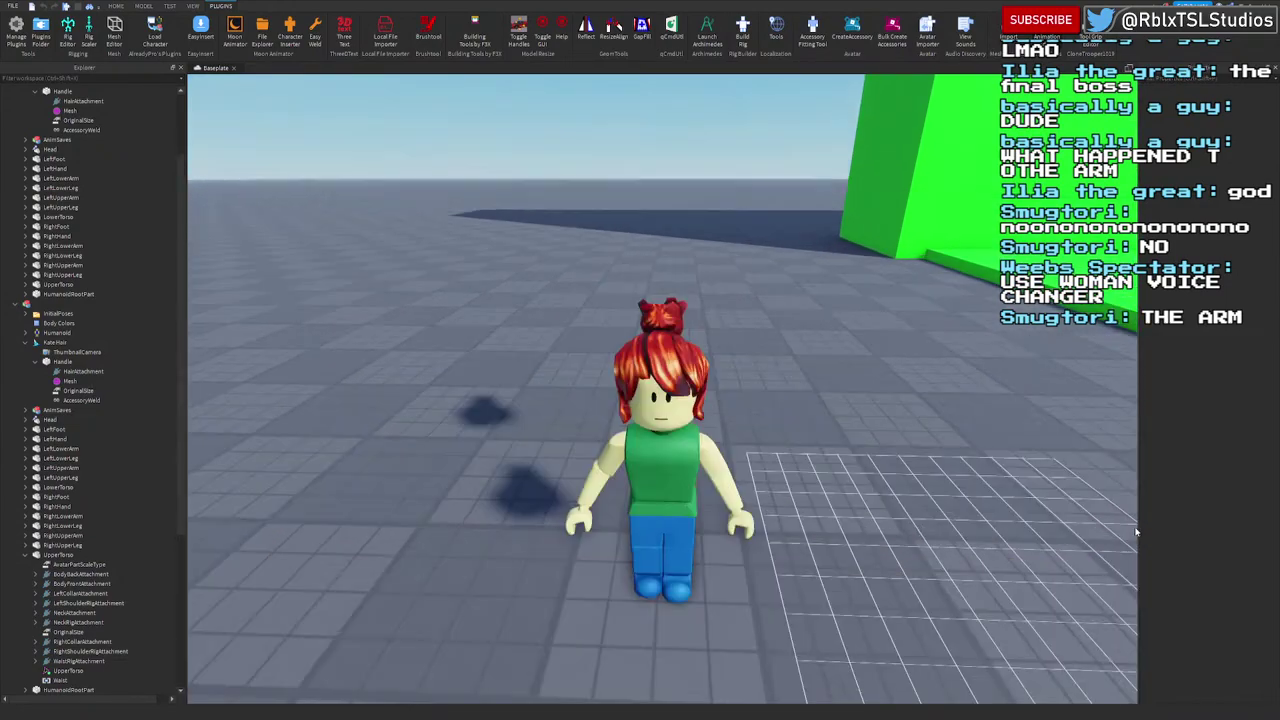
left_click(880, 520)
scroll(663, 563, "down", 4)
Step: Duplicate the slim-armed character, move it aside and delete the selected copy
left_click(660, 421)
key("ctrl+d")
left_click_drag(664, 480, 499, 509)
key("Delete")
Step: Move the slim-armed character onto the green screen and raise it up in front of the green wall
left_click(648, 421)
key("f")
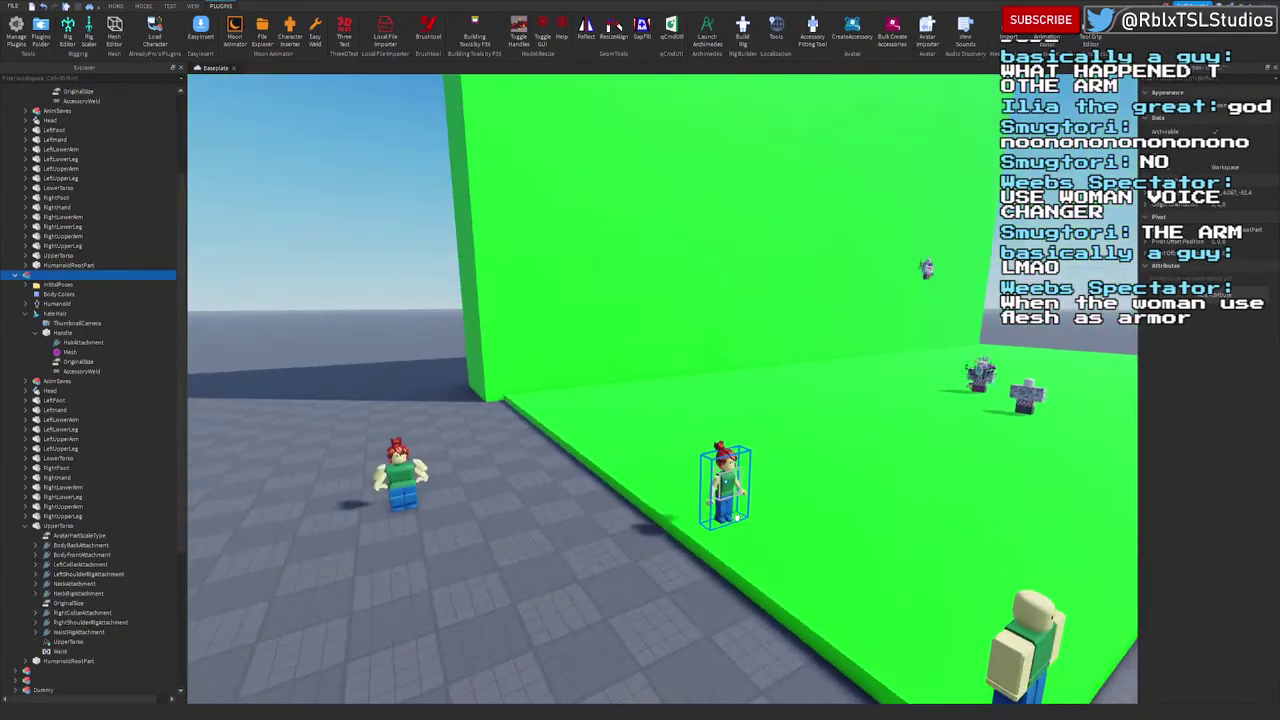
scroll(836, 532, "down", 5)
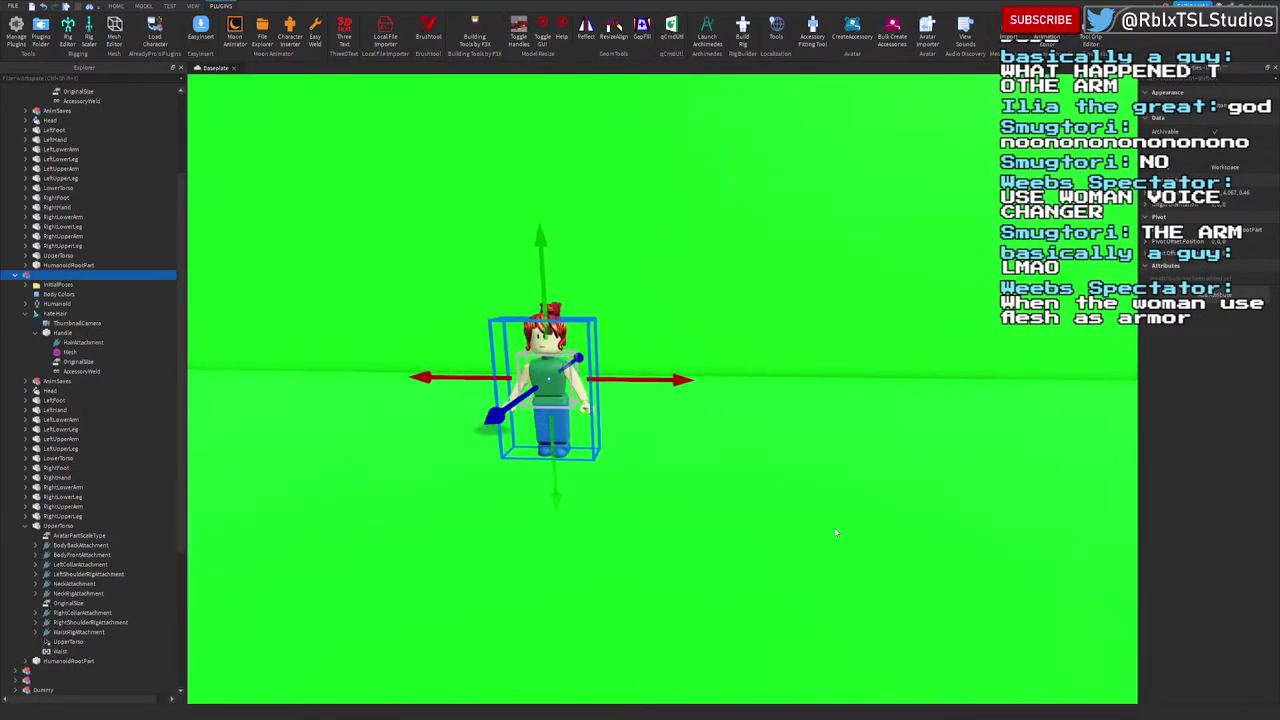
left_click(836, 532)
right_click_drag(836, 532, 836, 532)
scroll(836, 532, "down", 6)
scroll(676, 300, "down", 2)
left_click_drag(684, 480, 675, 292)
key("f")
scroll(677, 328, "down", 2)
Step: Turn off shadow casting on the handle of the slim-armed character's hair
left_click(82, 352)
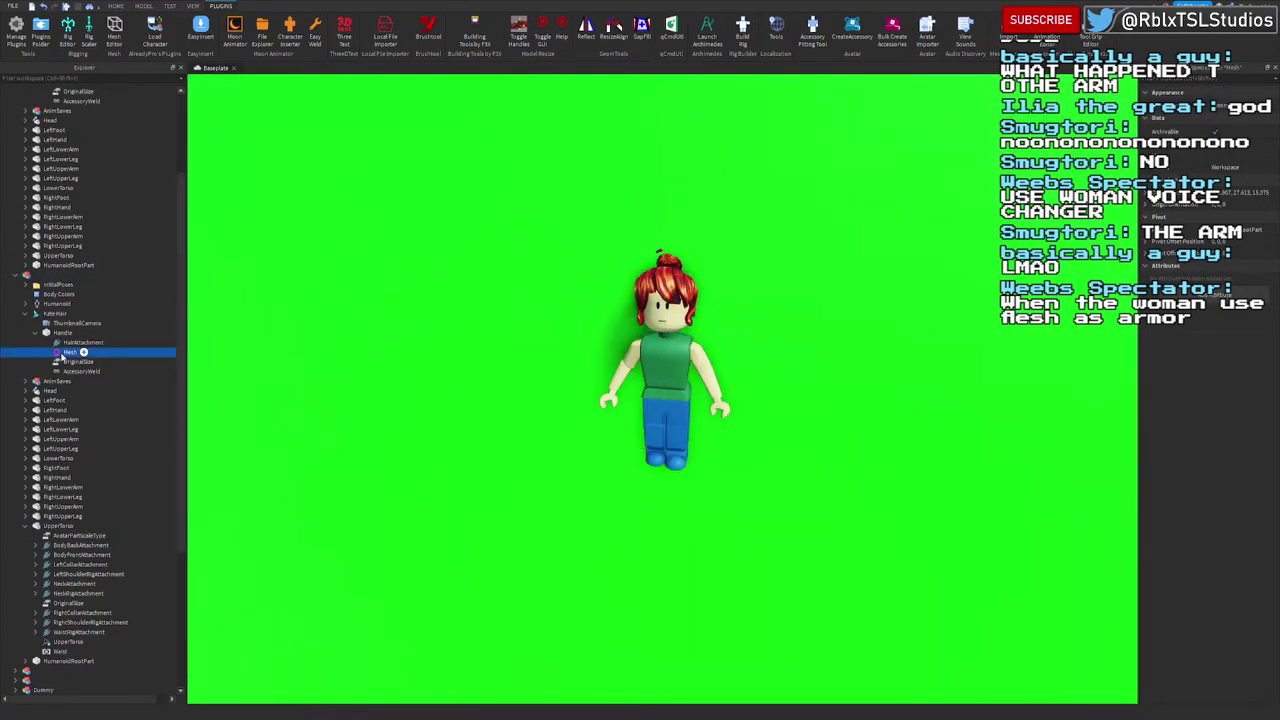
left_click(78, 333)
left_click(1215, 119)
left_click(850, 304)
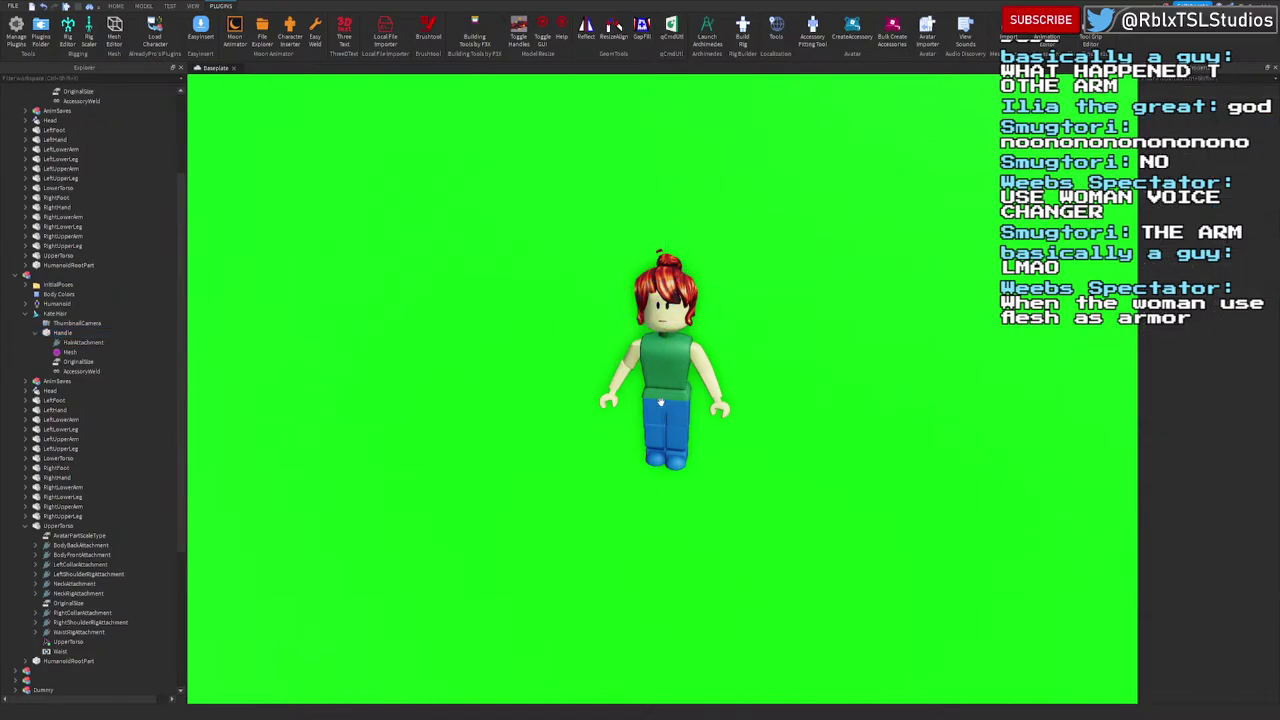
Step: Shift the slim-armed character forward along its blue axis, away from the green wall
left_click(655, 402)
left_click_drag(636, 428, 620, 468)
left_click(801, 528)
right_click_drag(801, 528, 807, 509)
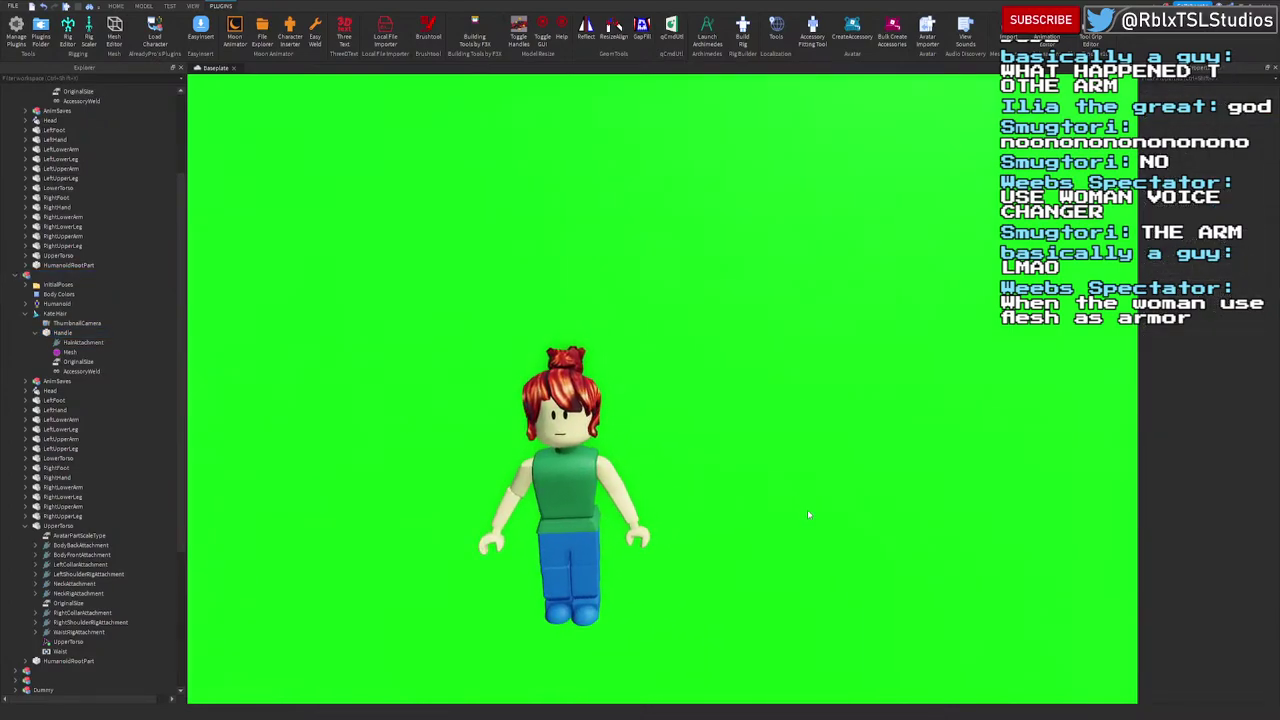
Step: Try to start the Face Recorder for the character in front of the green wall from the Animation Editor
left_click(538, 487)
left_click(1052, 37)
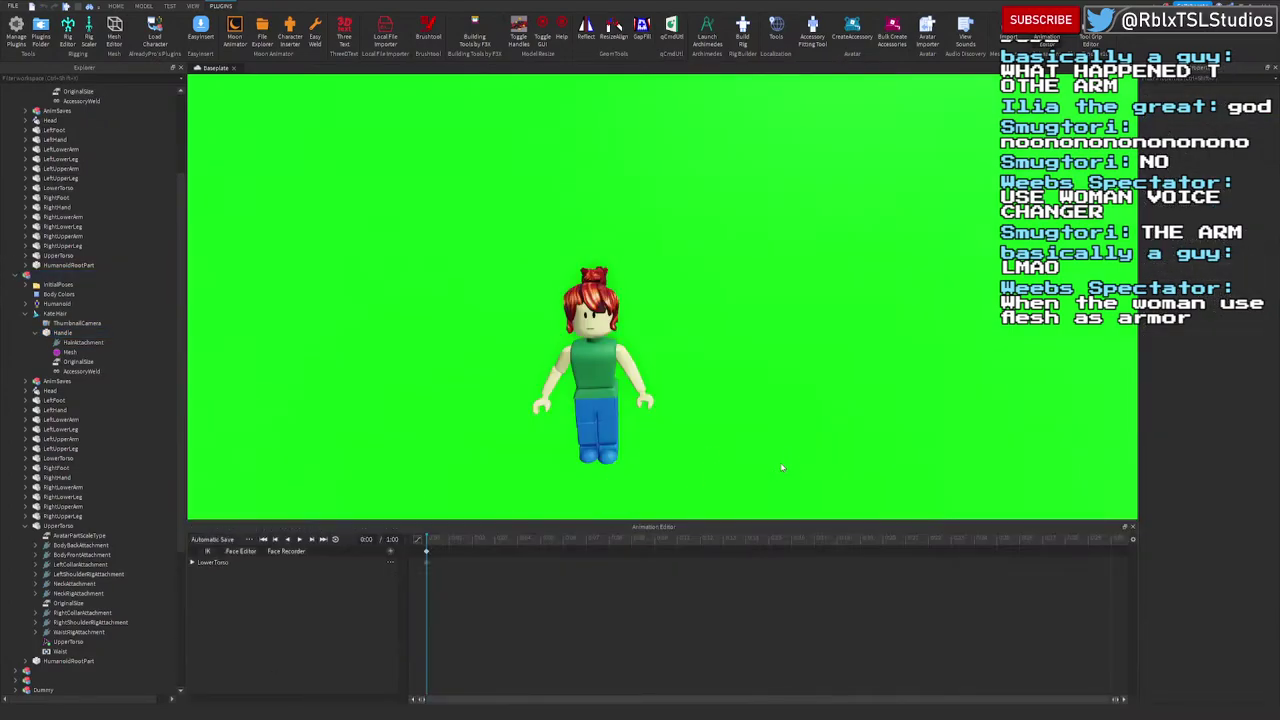
key("q")
left_click(302, 552)
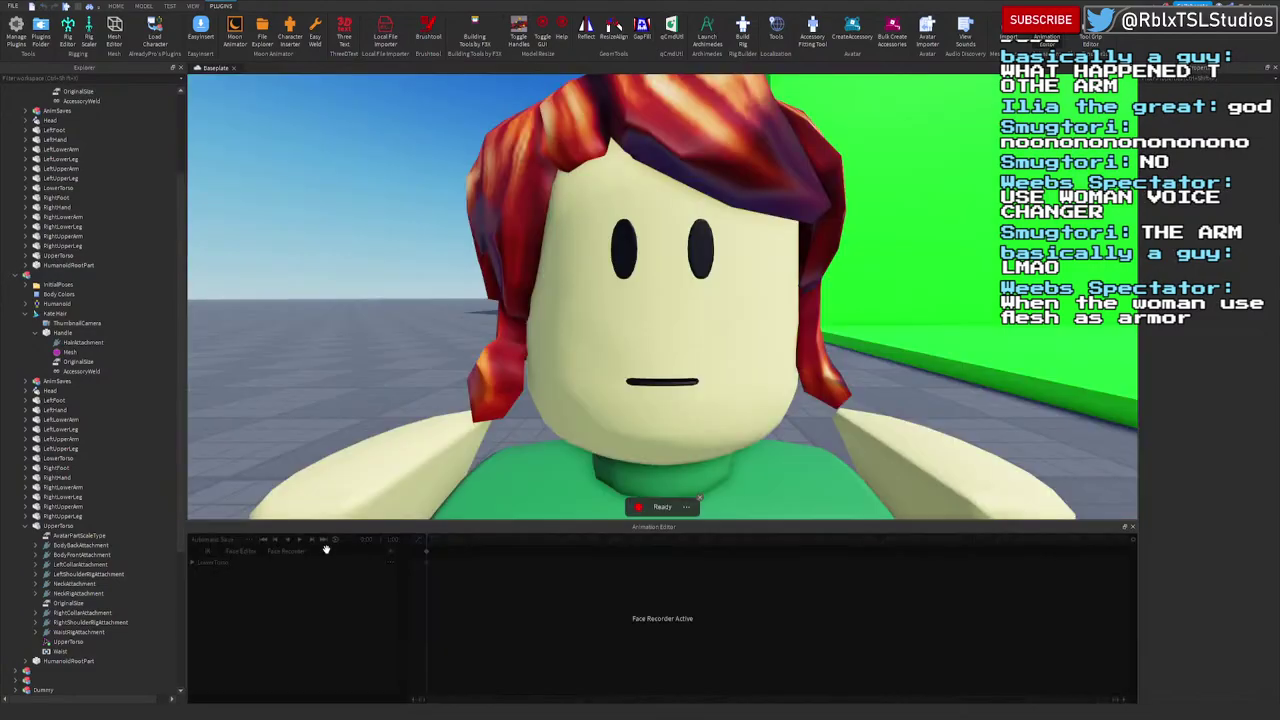
Step: Load the slim-armed character at the green wall into the Animation Editor, then close the editor
right_click_drag(617, 440, 820, 268)
scroll(808, 265, "up", 5)
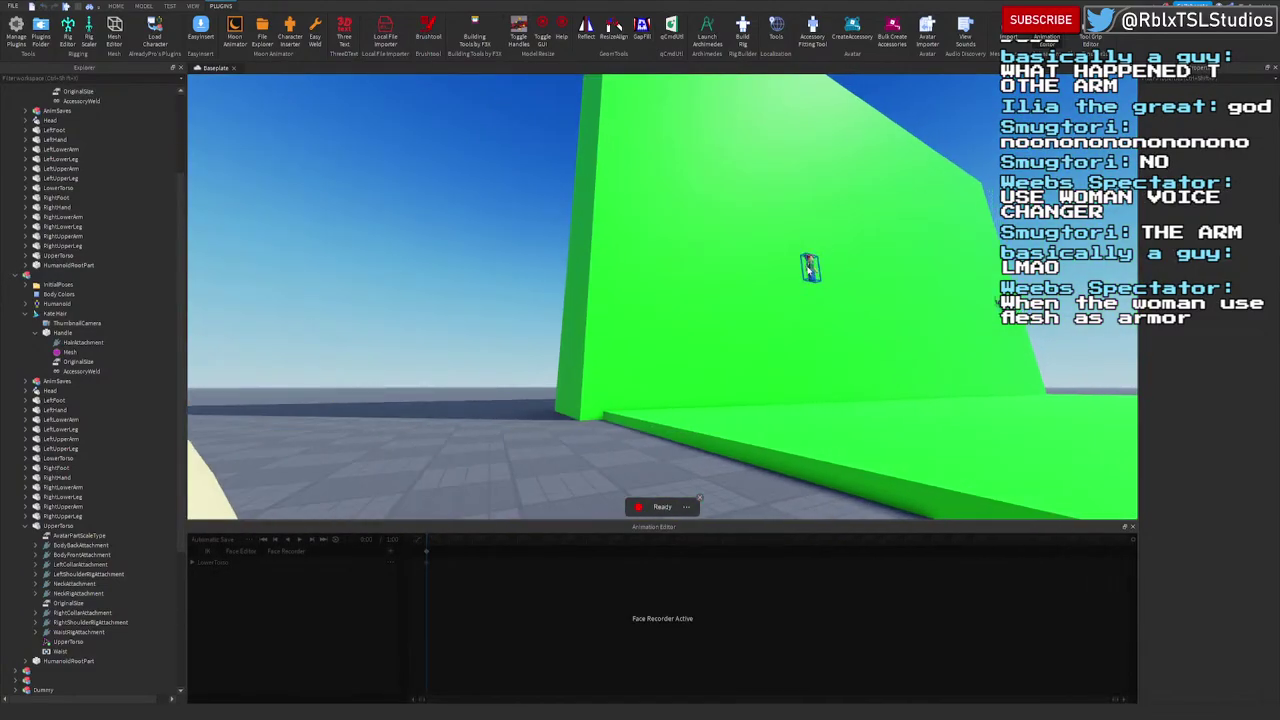
left_click(810, 269)
right_click_drag(865, 305, 857, 307)
scroll(857, 307, "up", 6)
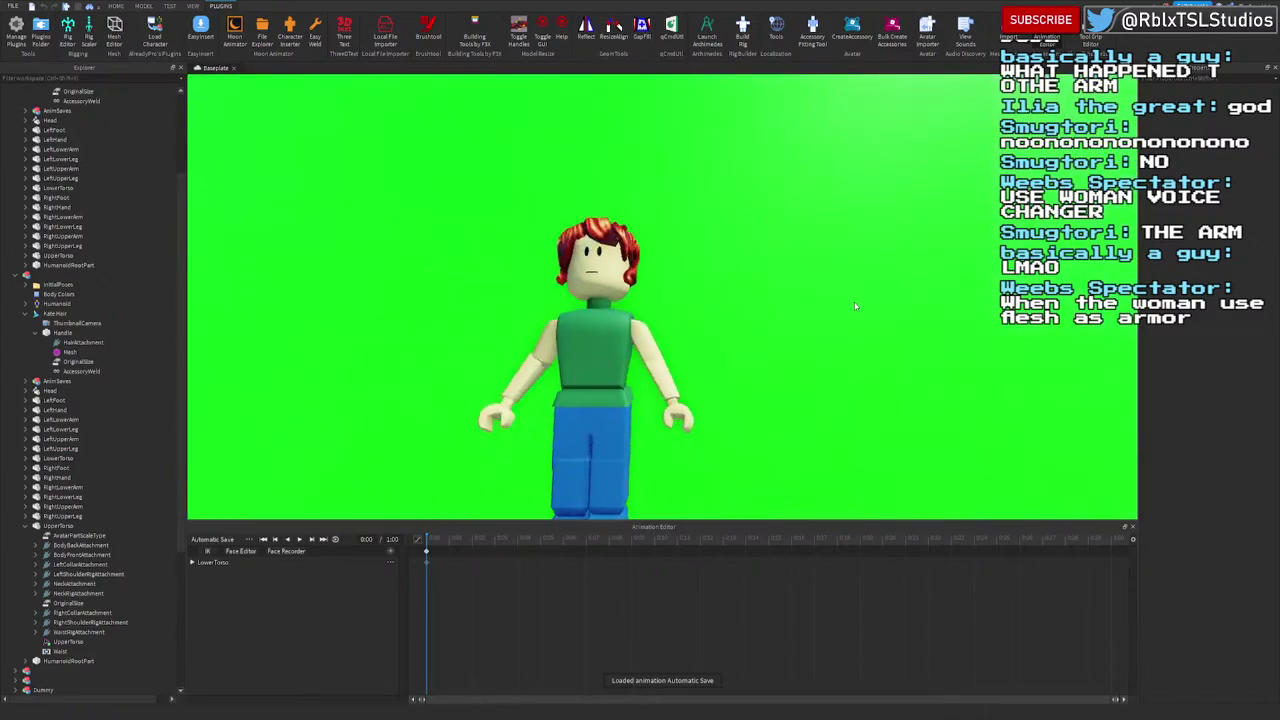
left_click(1134, 528)
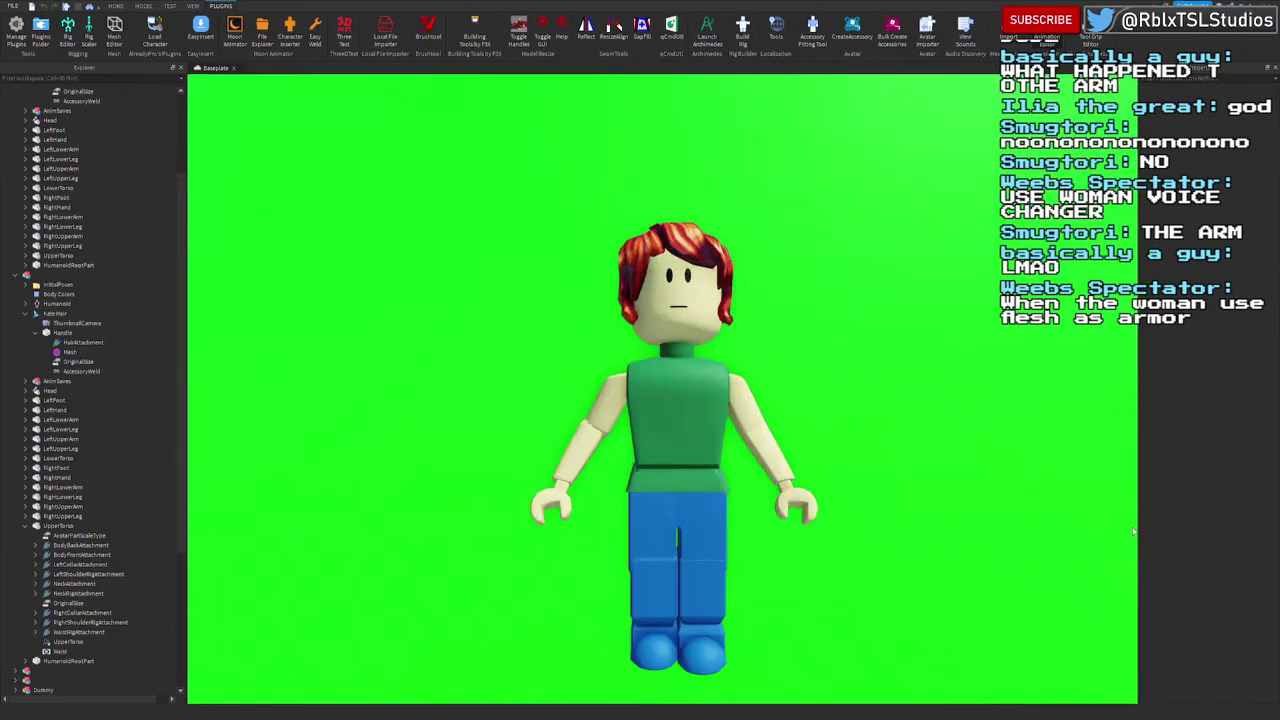
Step: Reopen the Animation Editor and start the Face Recorder for the slim-armed character in front of the green wall
right_click_drag(848, 433, 850, 438)
scroll(903, 283, "down", 5)
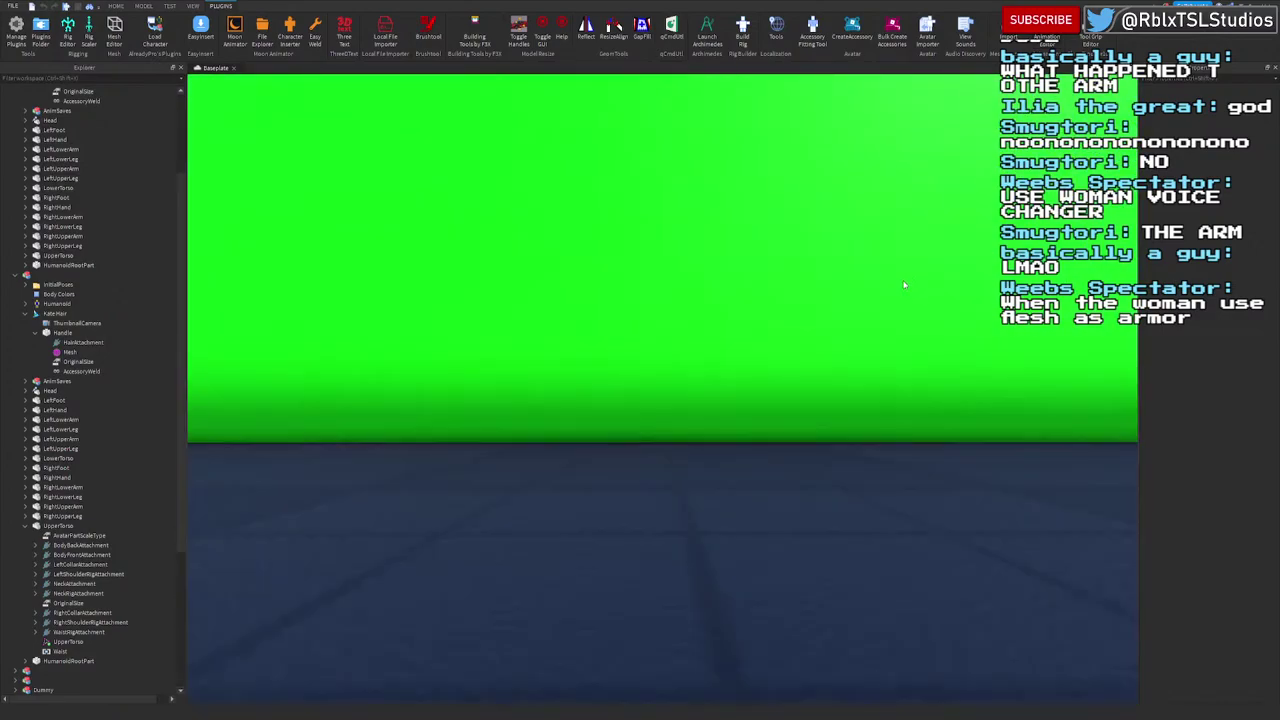
scroll(894, 279, "up", 5)
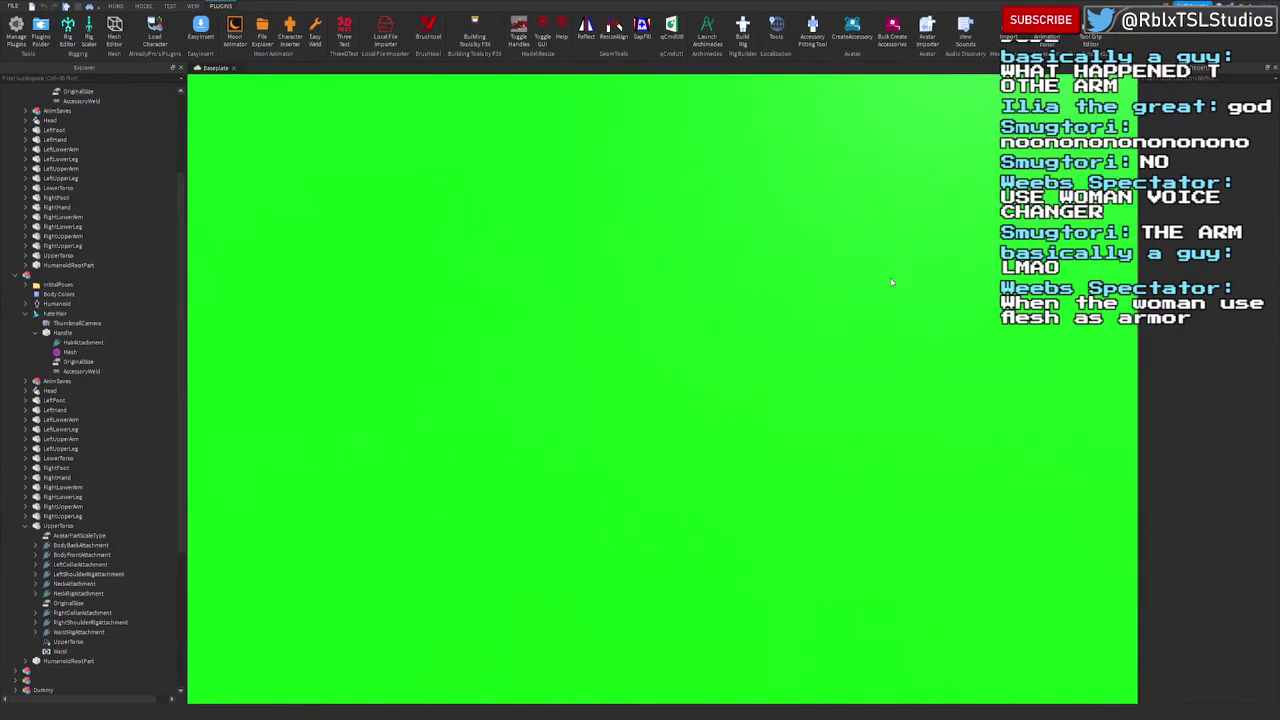
left_click(1050, 40)
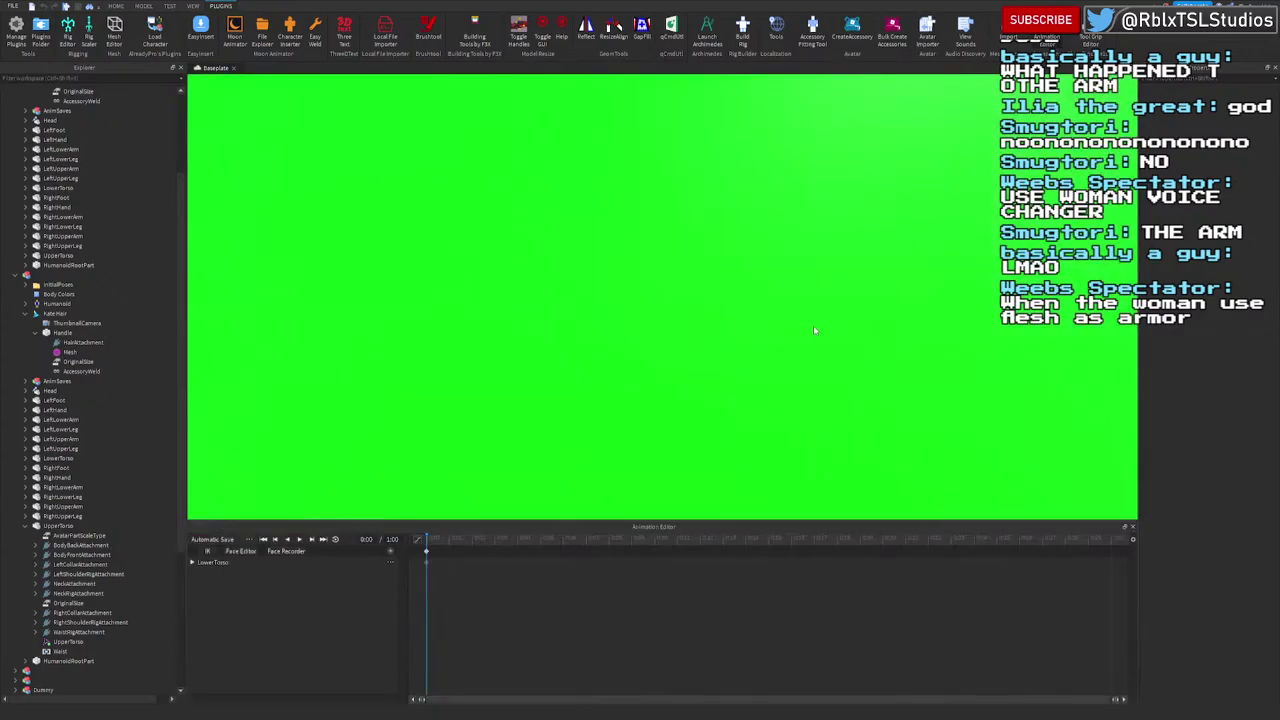
left_click(290, 552)
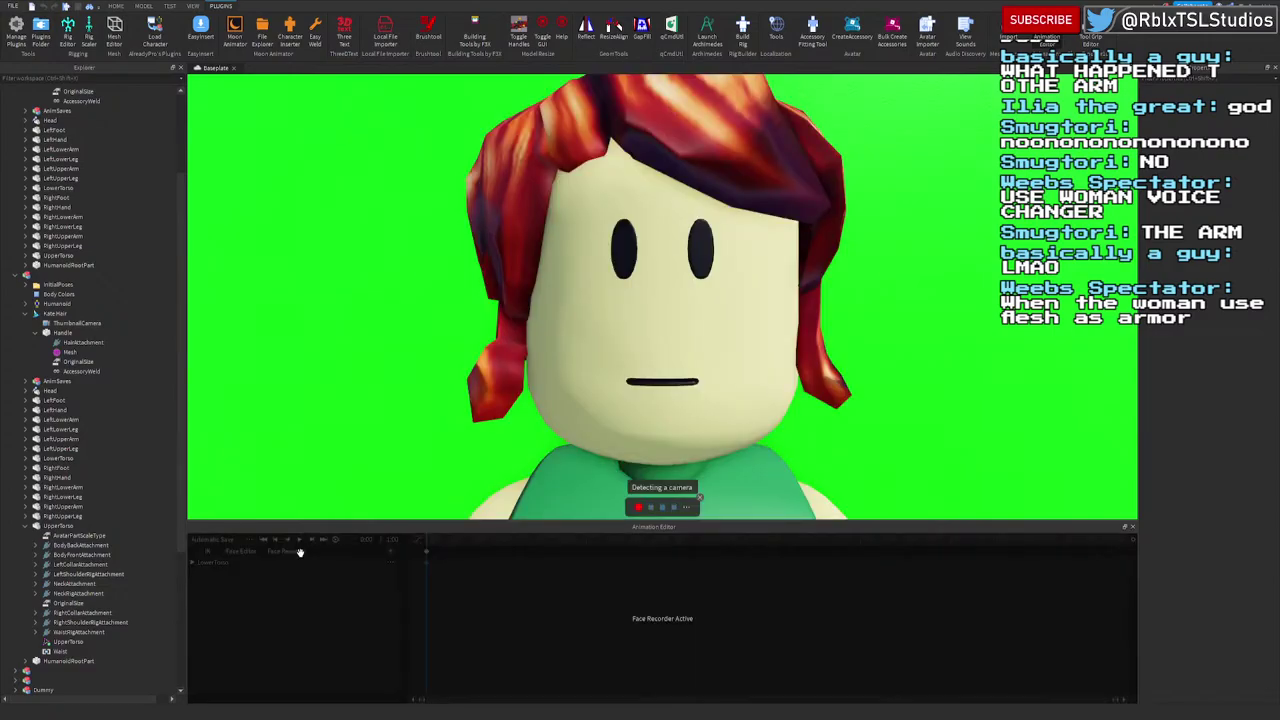
Step: Close the Animation Editor and examine the character against the green wall from close up and farther away
left_click(1126, 527)
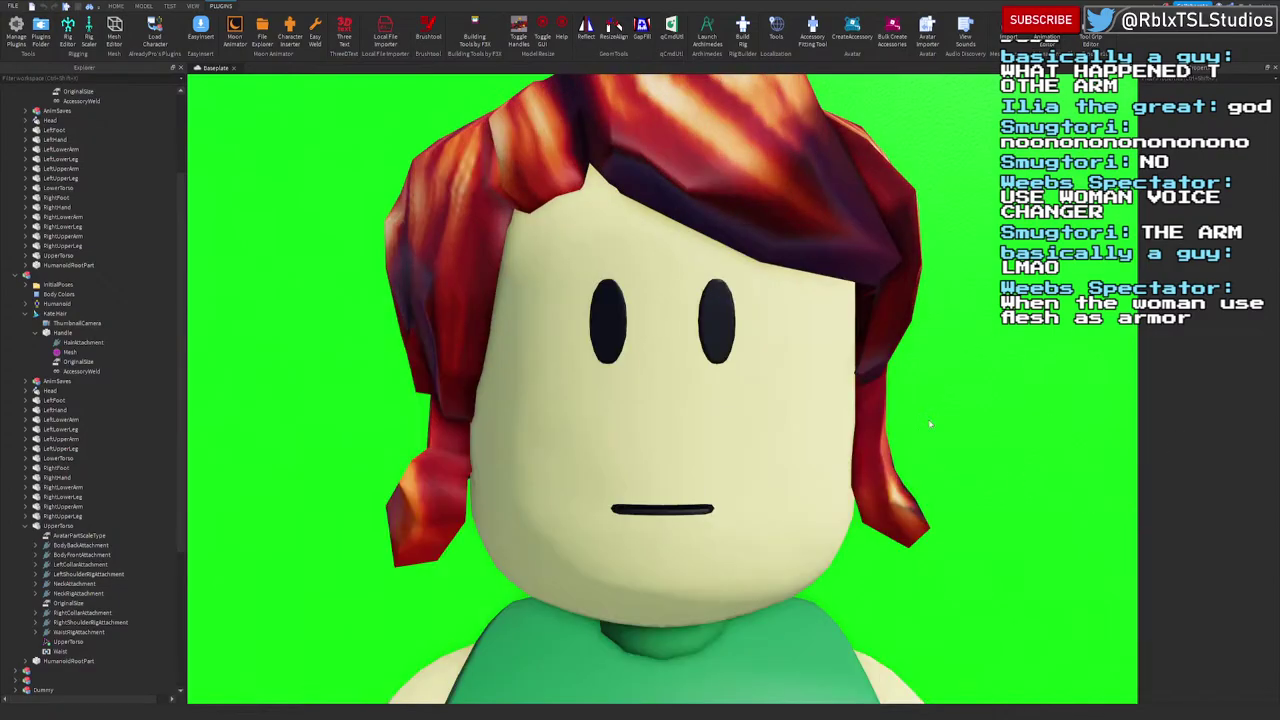
scroll(928, 419, "down", 6)
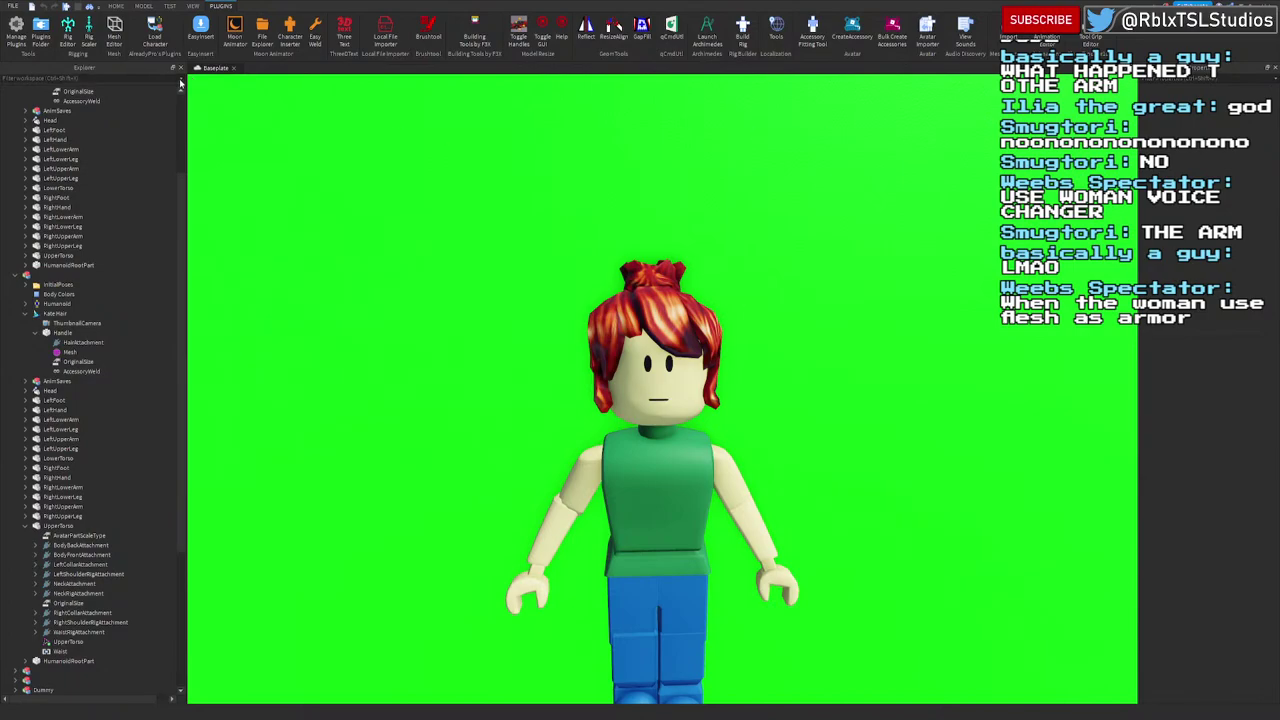
right_click_drag(628, 278, 628, 278)
scroll(628, 278, "up", 5)
scroll(628, 278, "down", 8)
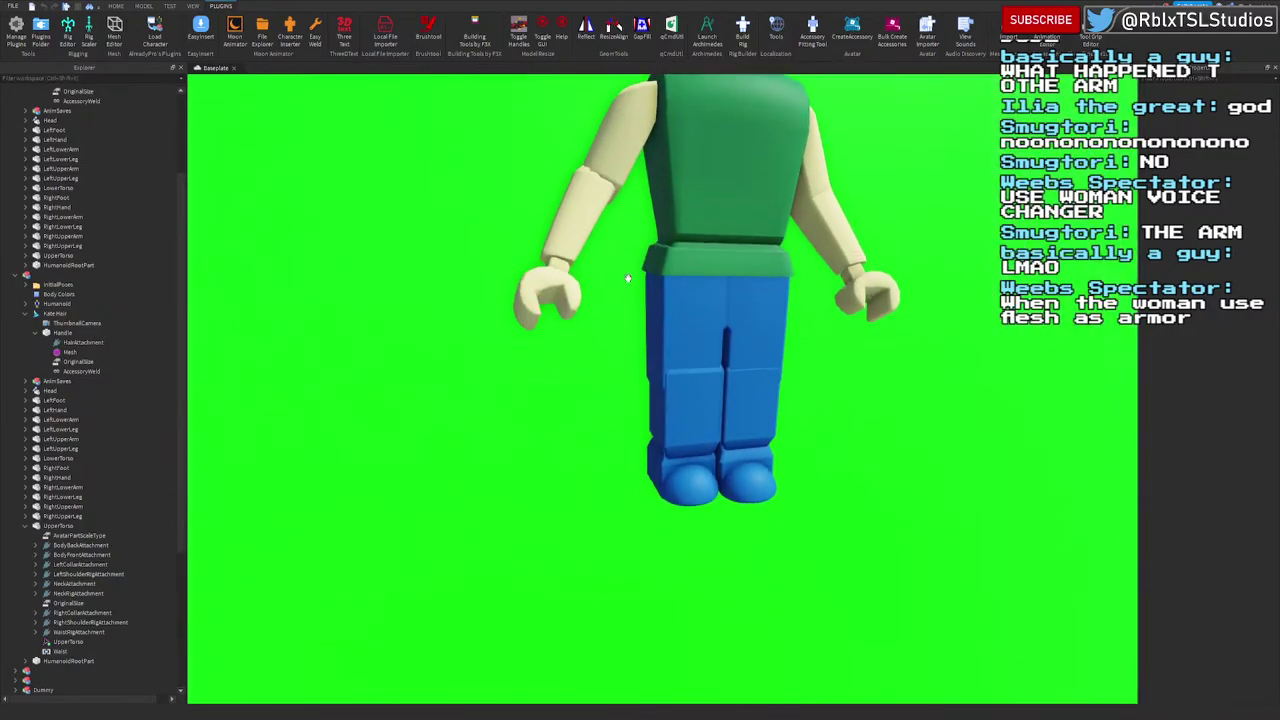
scroll(628, 278, "up", 5)
scroll(628, 278, "down", 5)
scroll(628, 278, "down", 6)
scroll(628, 278, "up", 4)
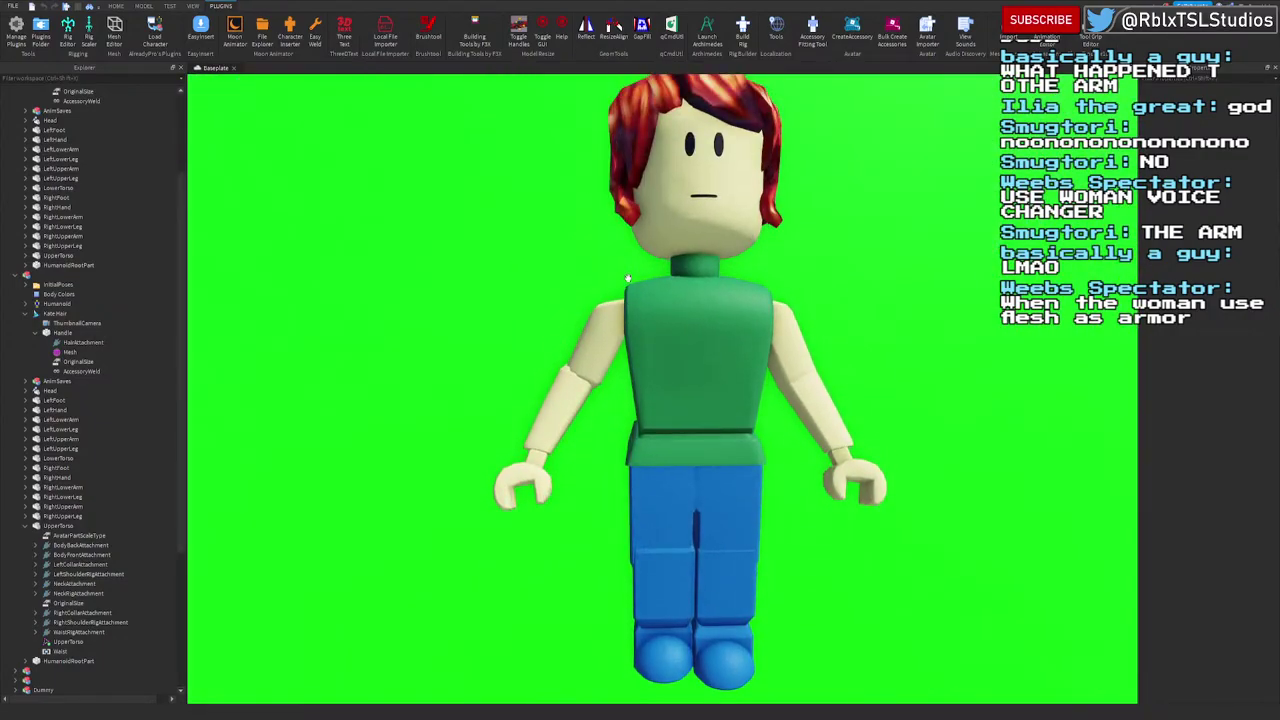
scroll(628, 278, "down", 3)
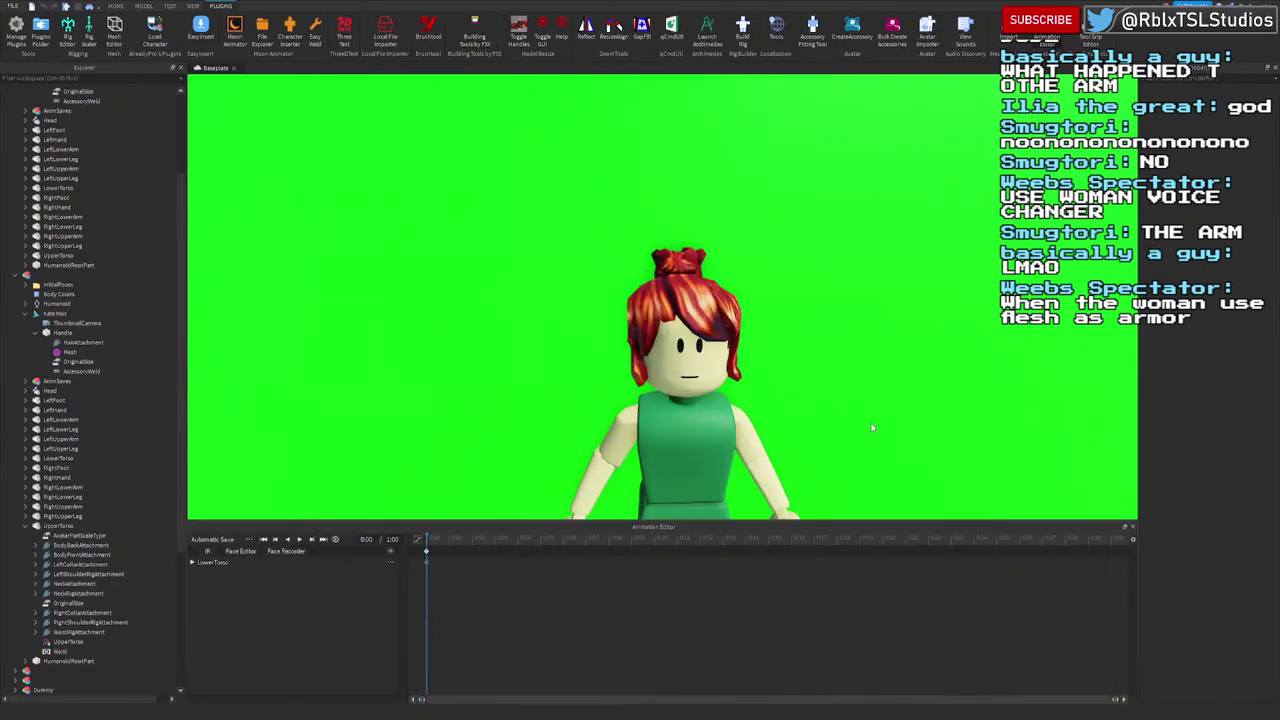
Step: Start the Face Recorder for the green-screen character and hide the ribbon, Properties and Explorer to clear the viewport
left_click(287, 552)
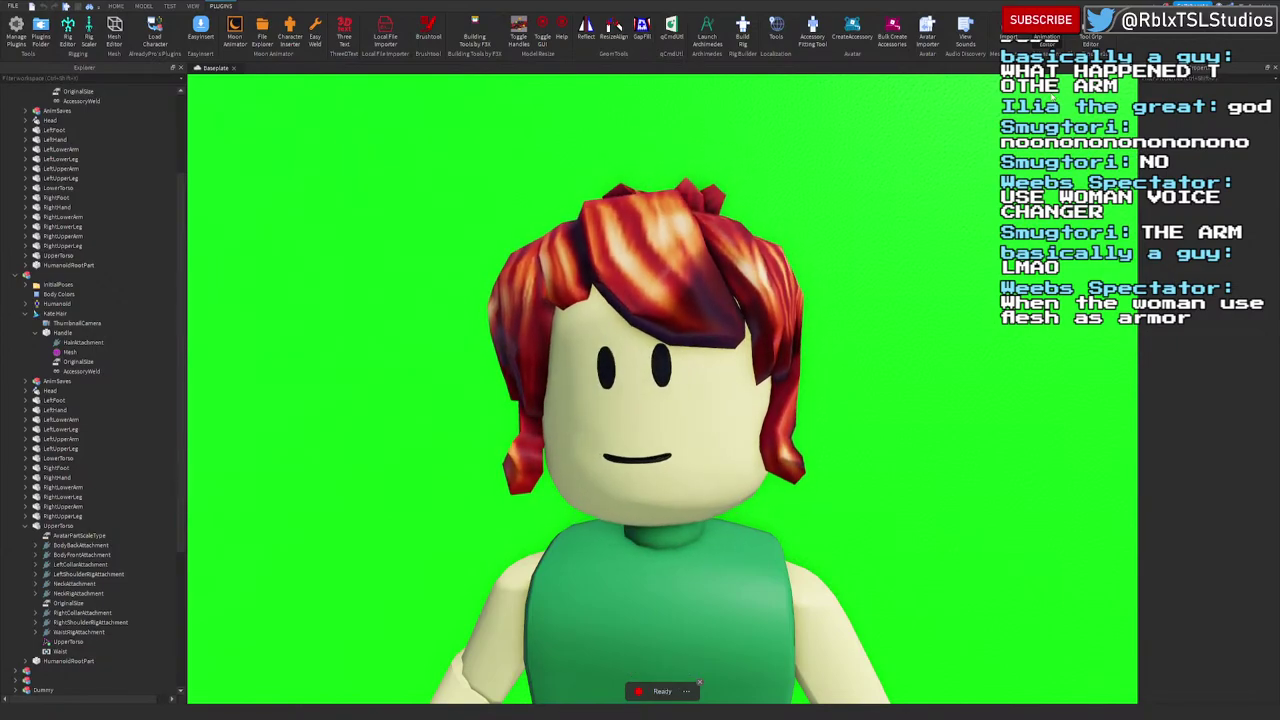
left_click(1160, 6)
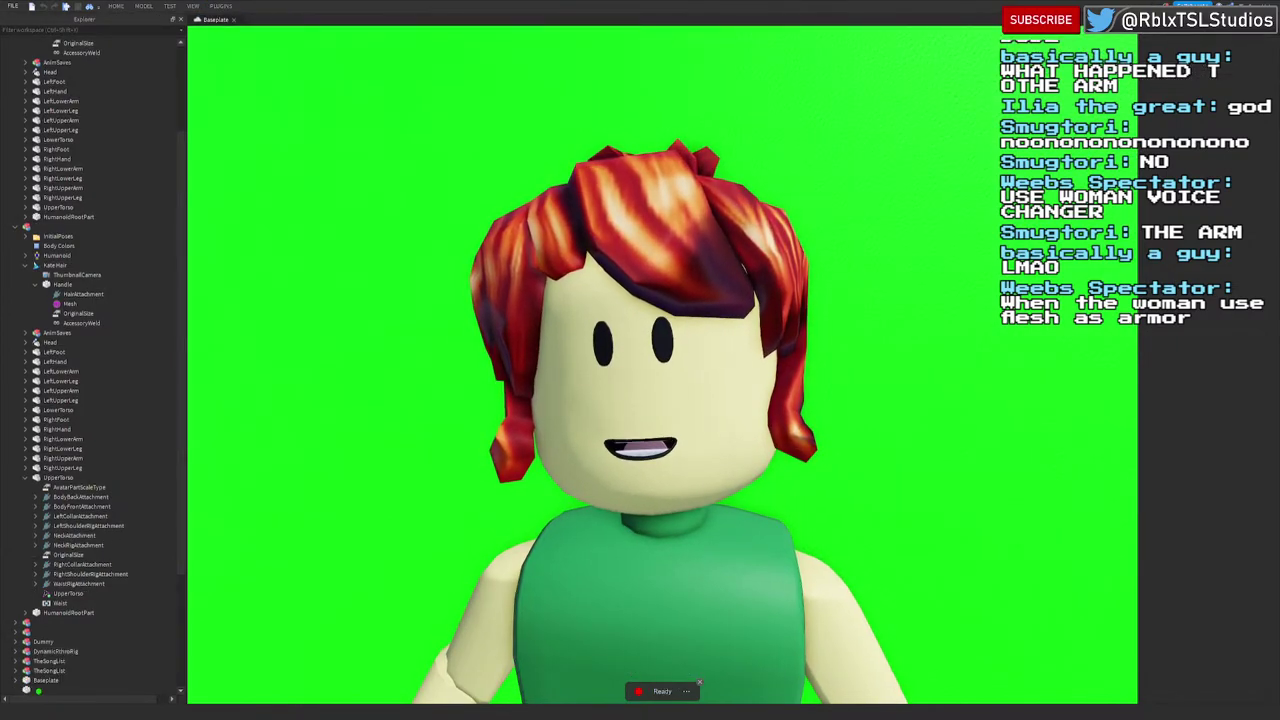
left_click(1275, 19)
left_click(182, 20)
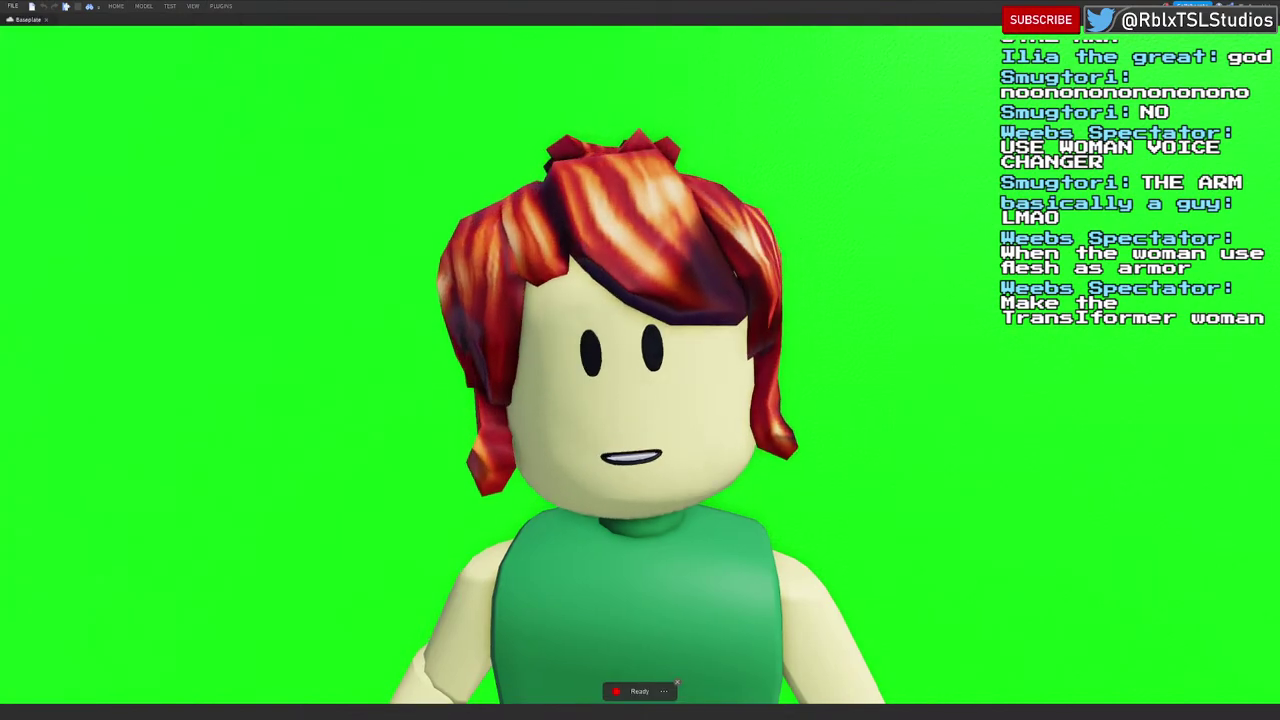